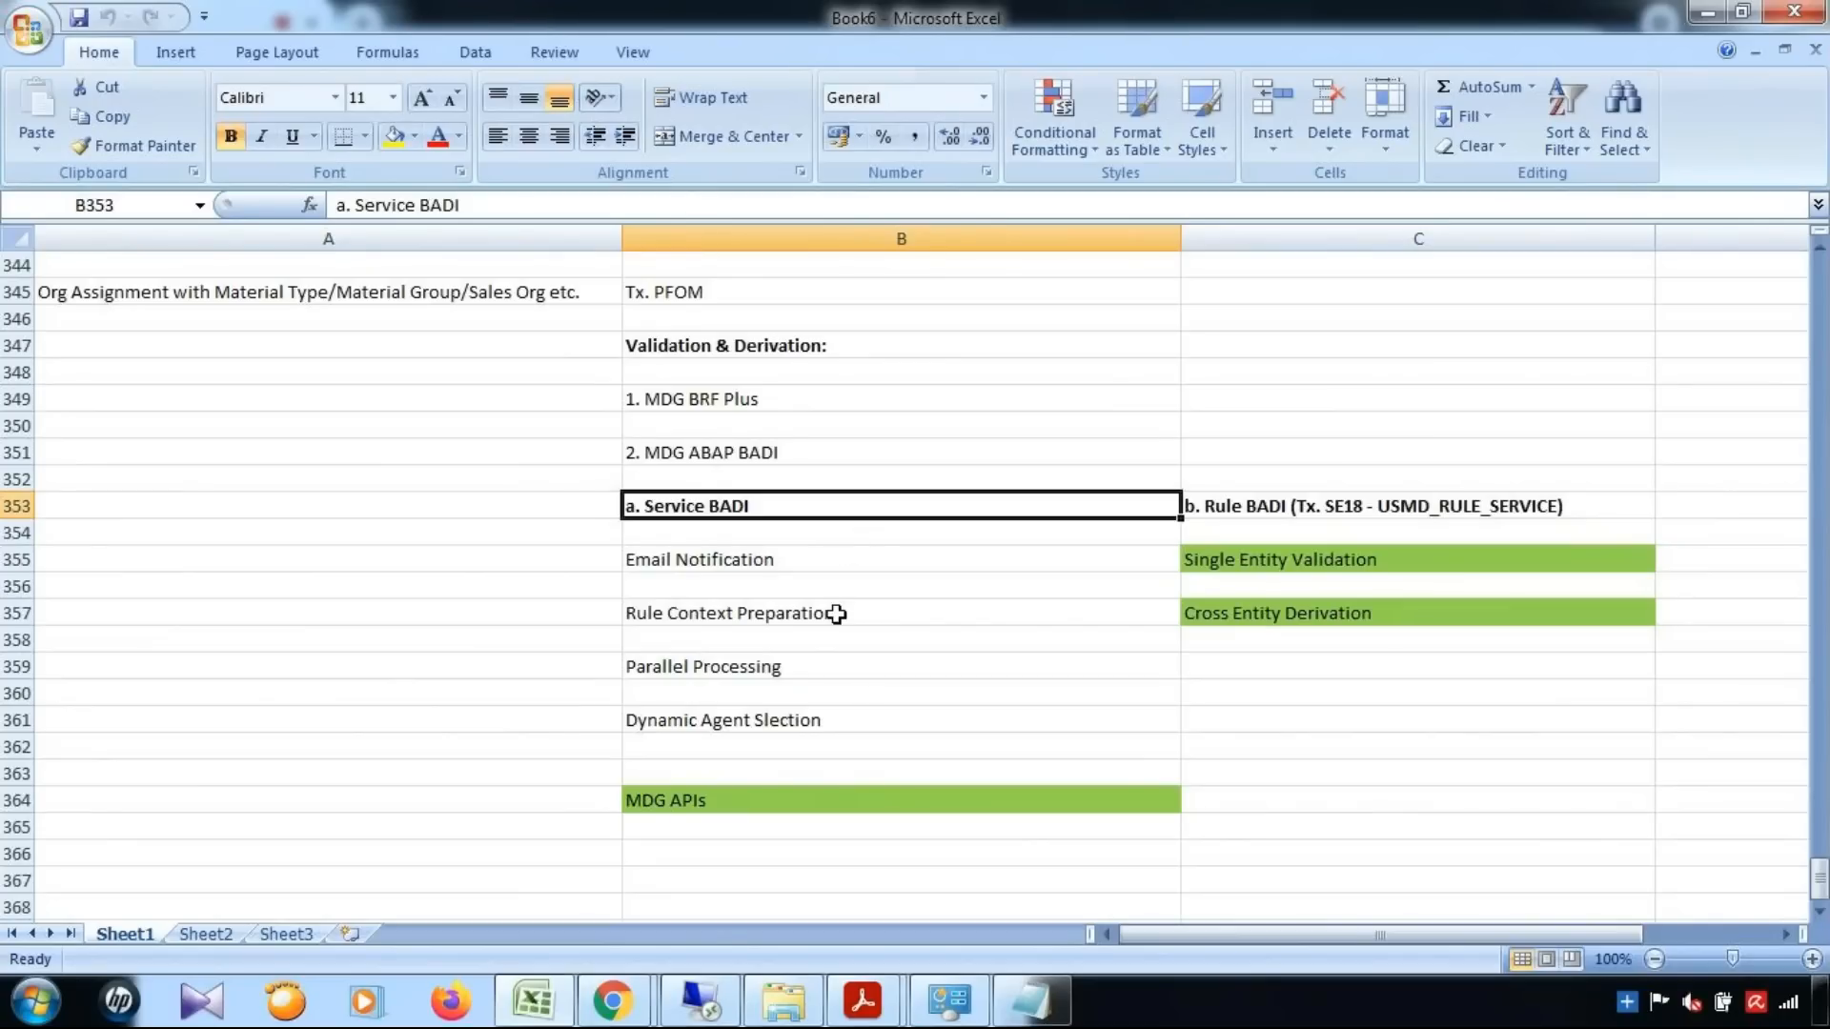
# Review the Rule BADI validation and derivation entries, the MDG APIs entry and the Service BADI heading in the notes
pyautogui.click(1363, 506)
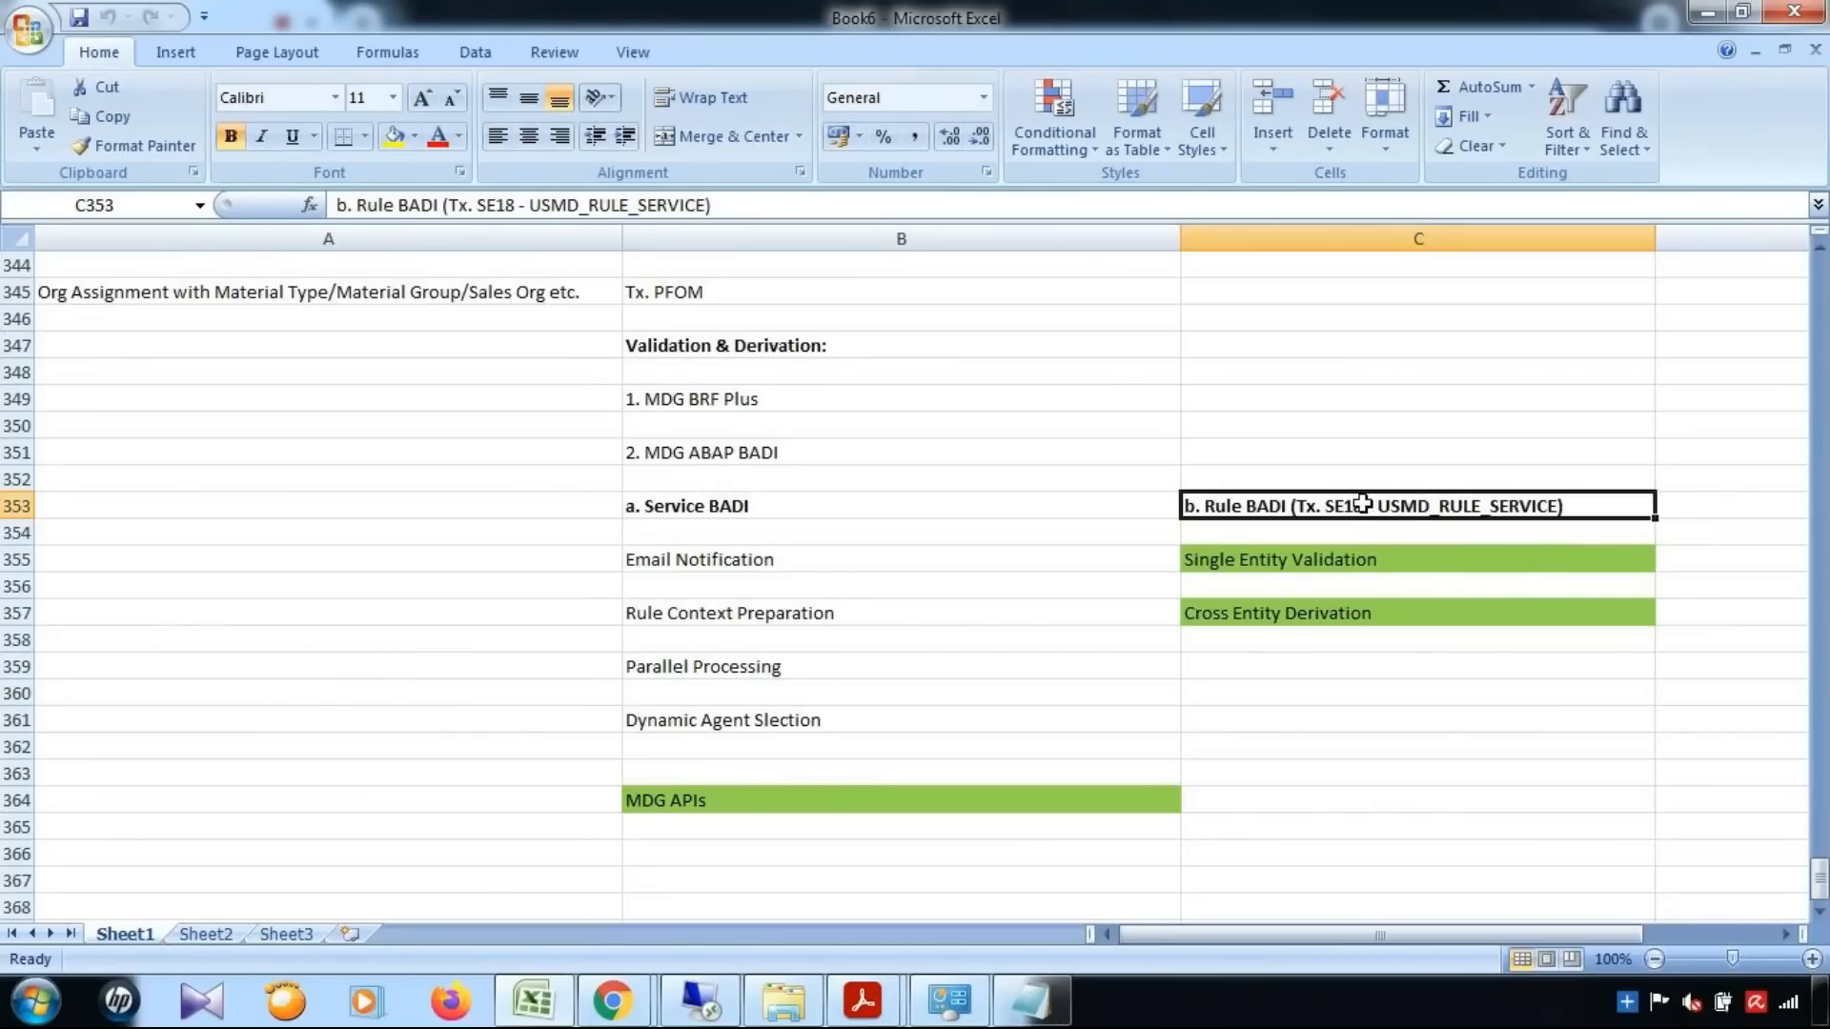
pyautogui.click(1334, 559)
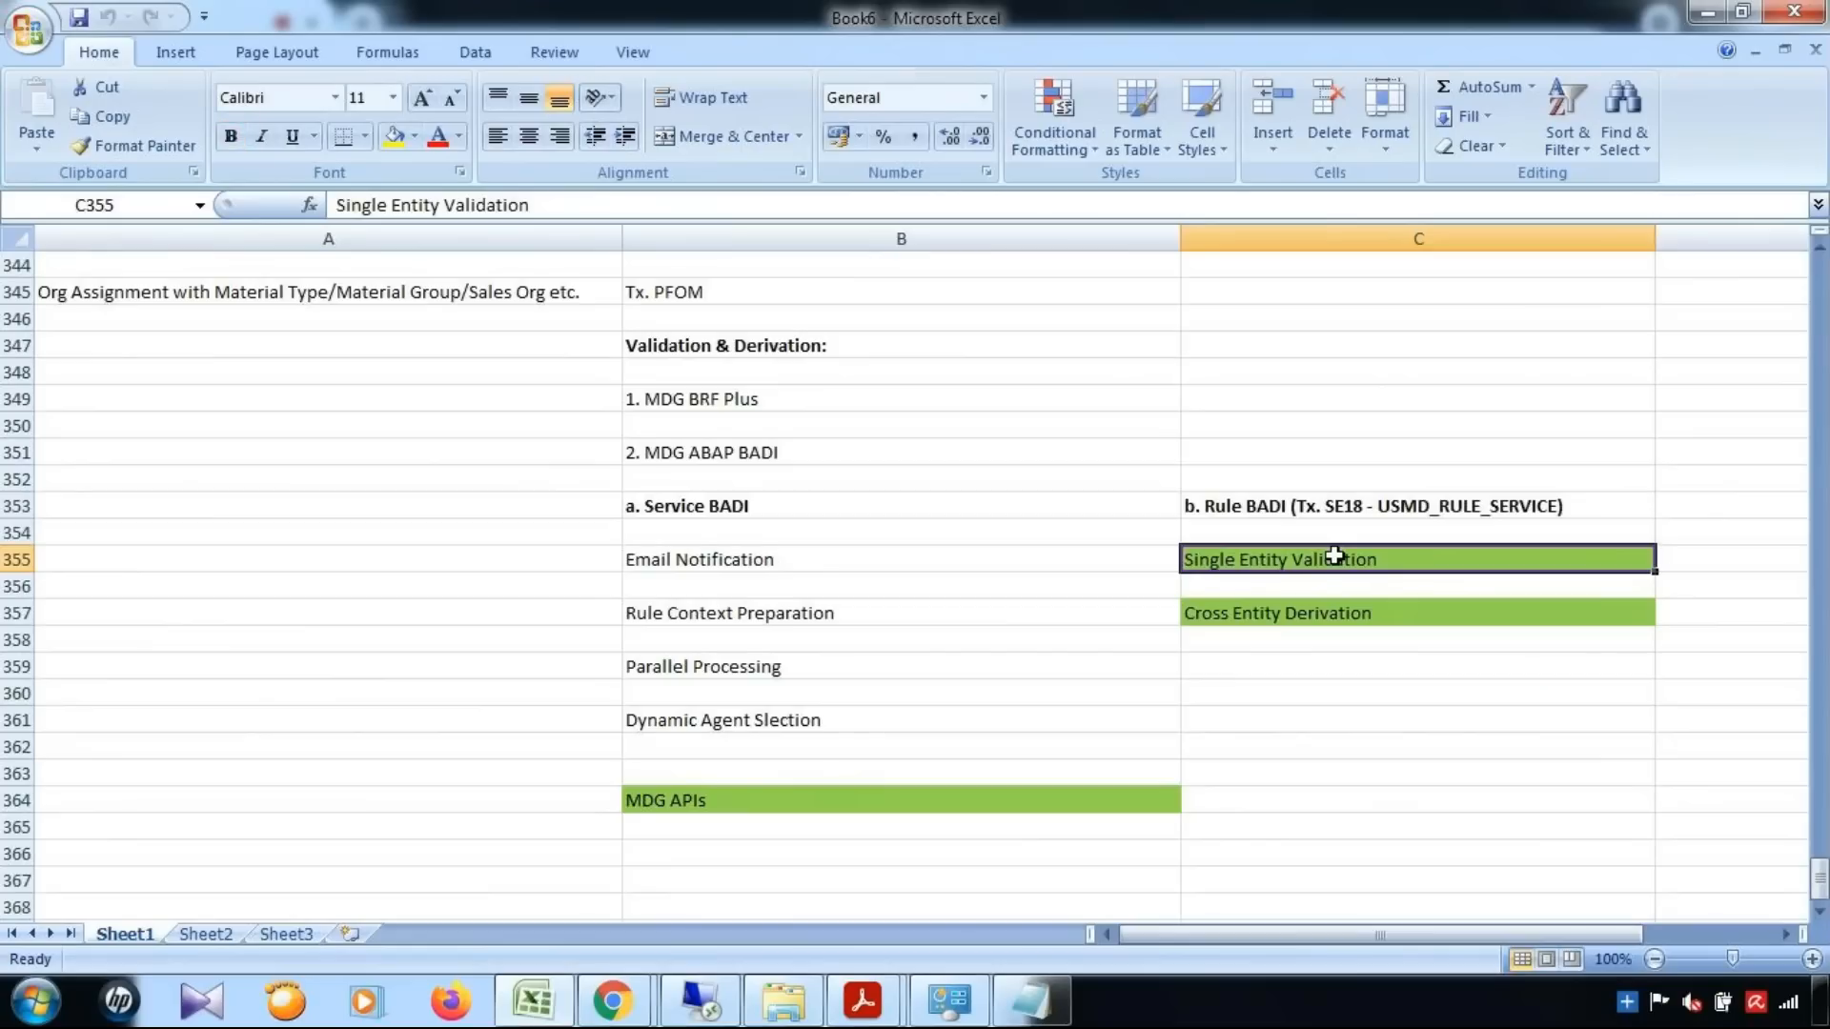
pyautogui.click(1346, 618)
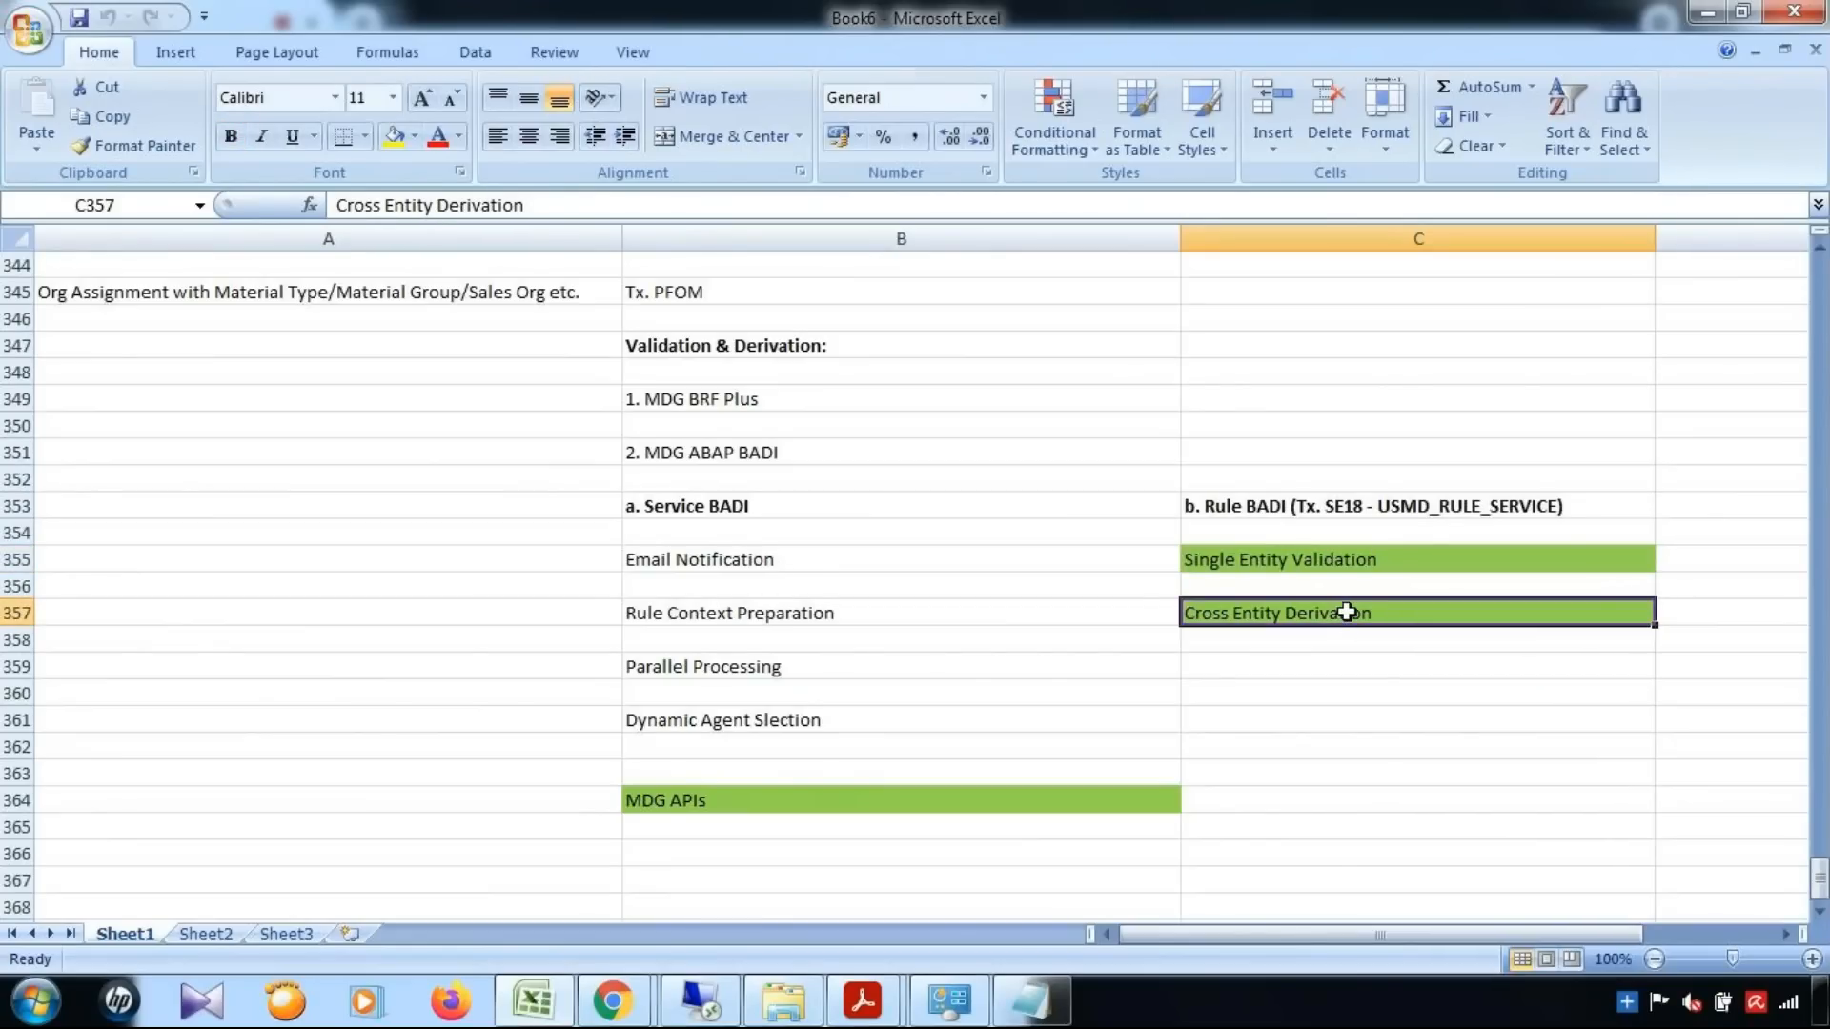
pyautogui.click(948, 801)
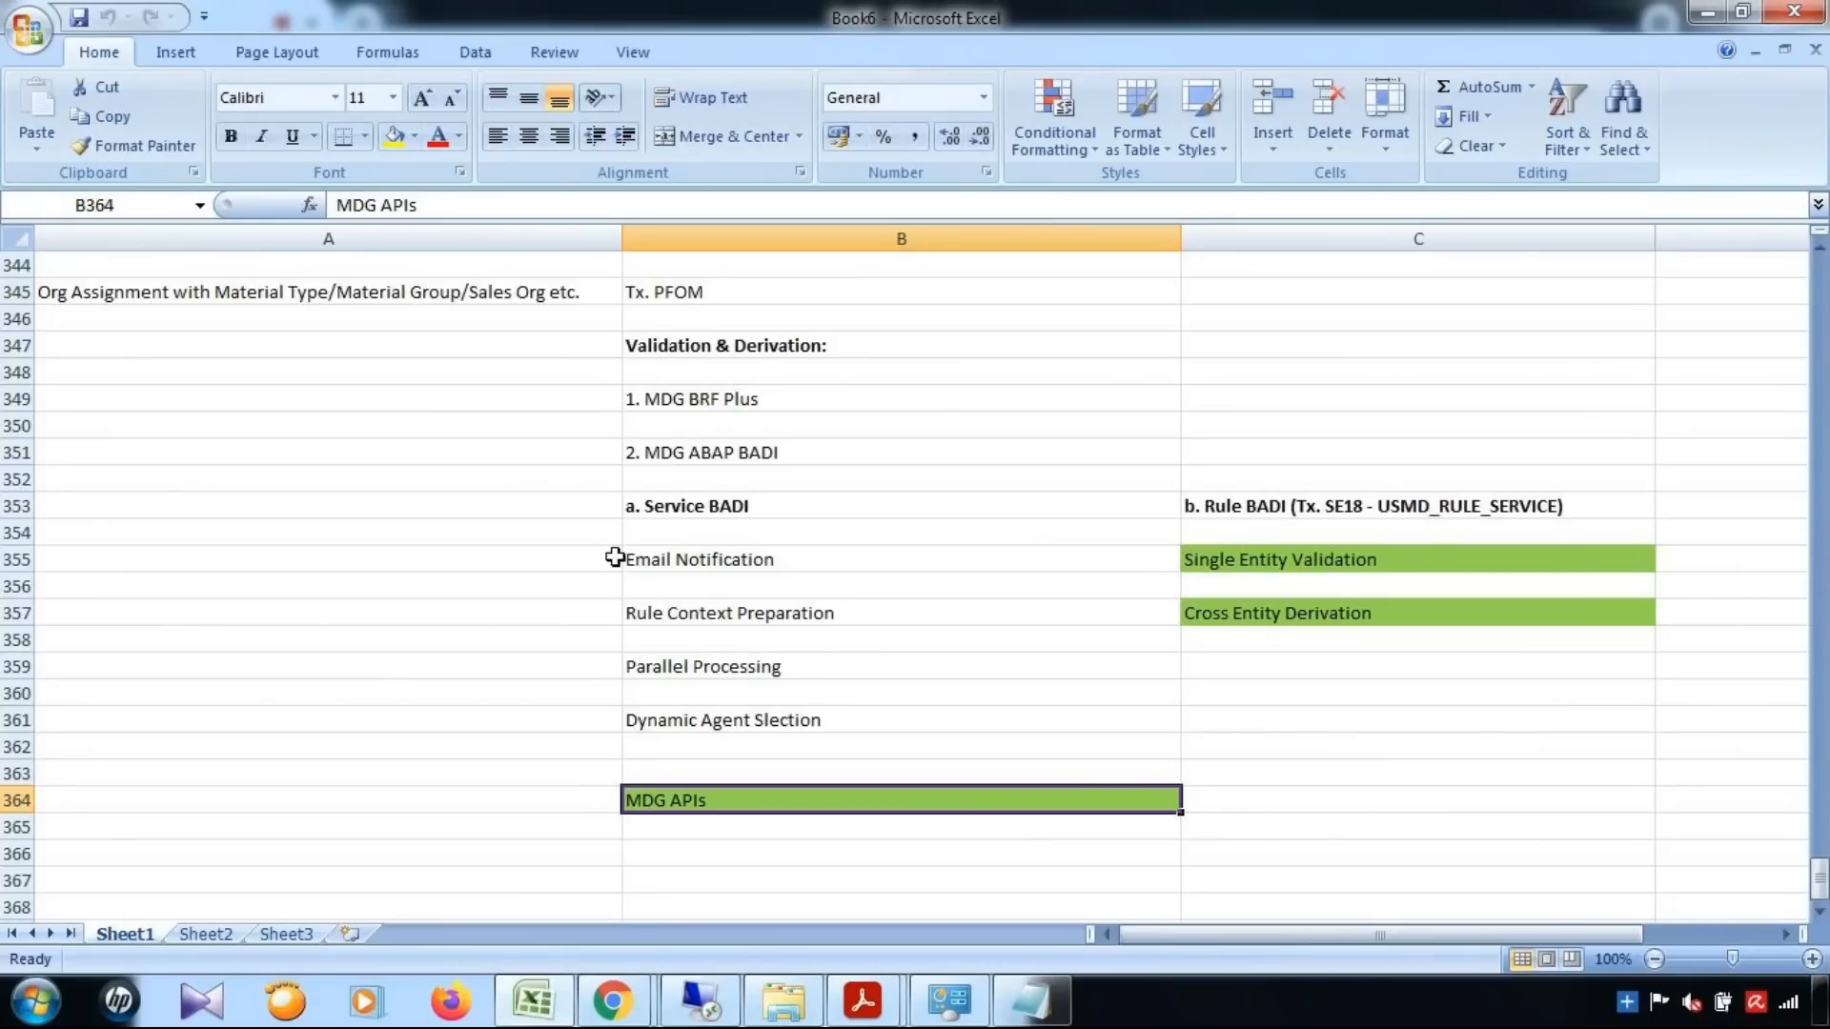
pyautogui.click(719, 507)
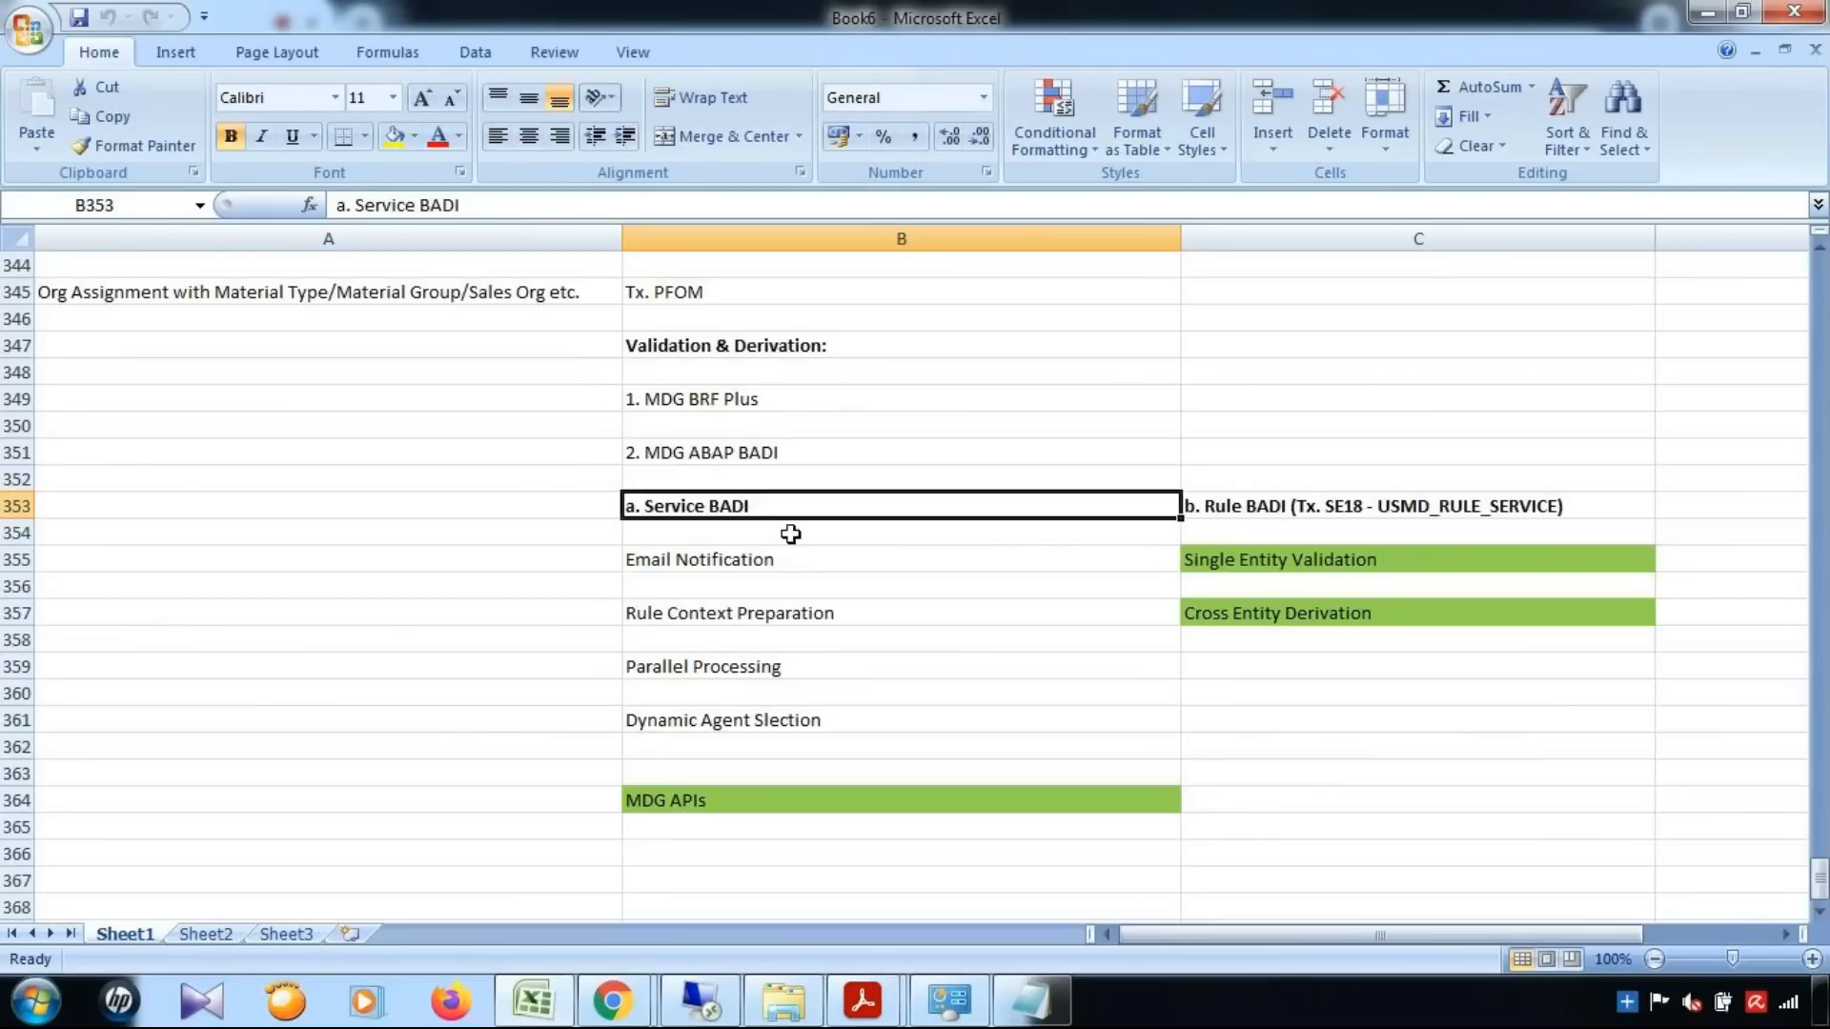
pyautogui.click(1251, 506)
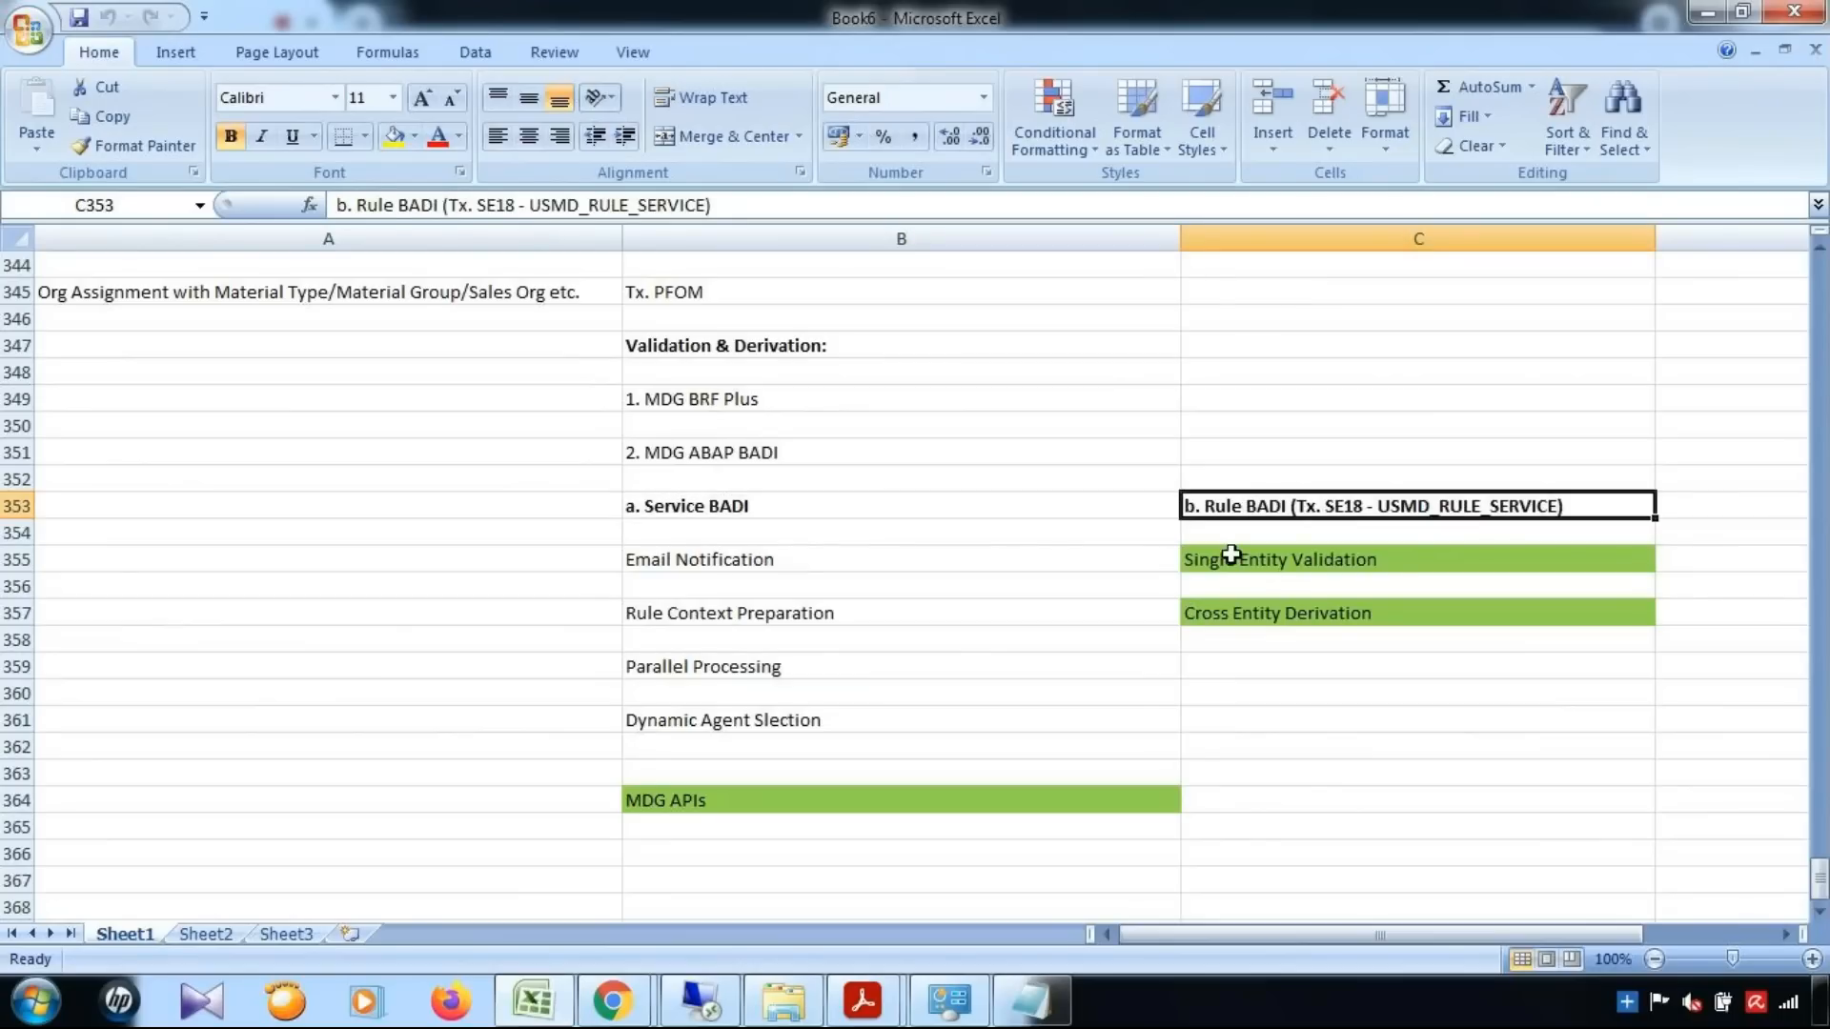
pyautogui.click(838, 506)
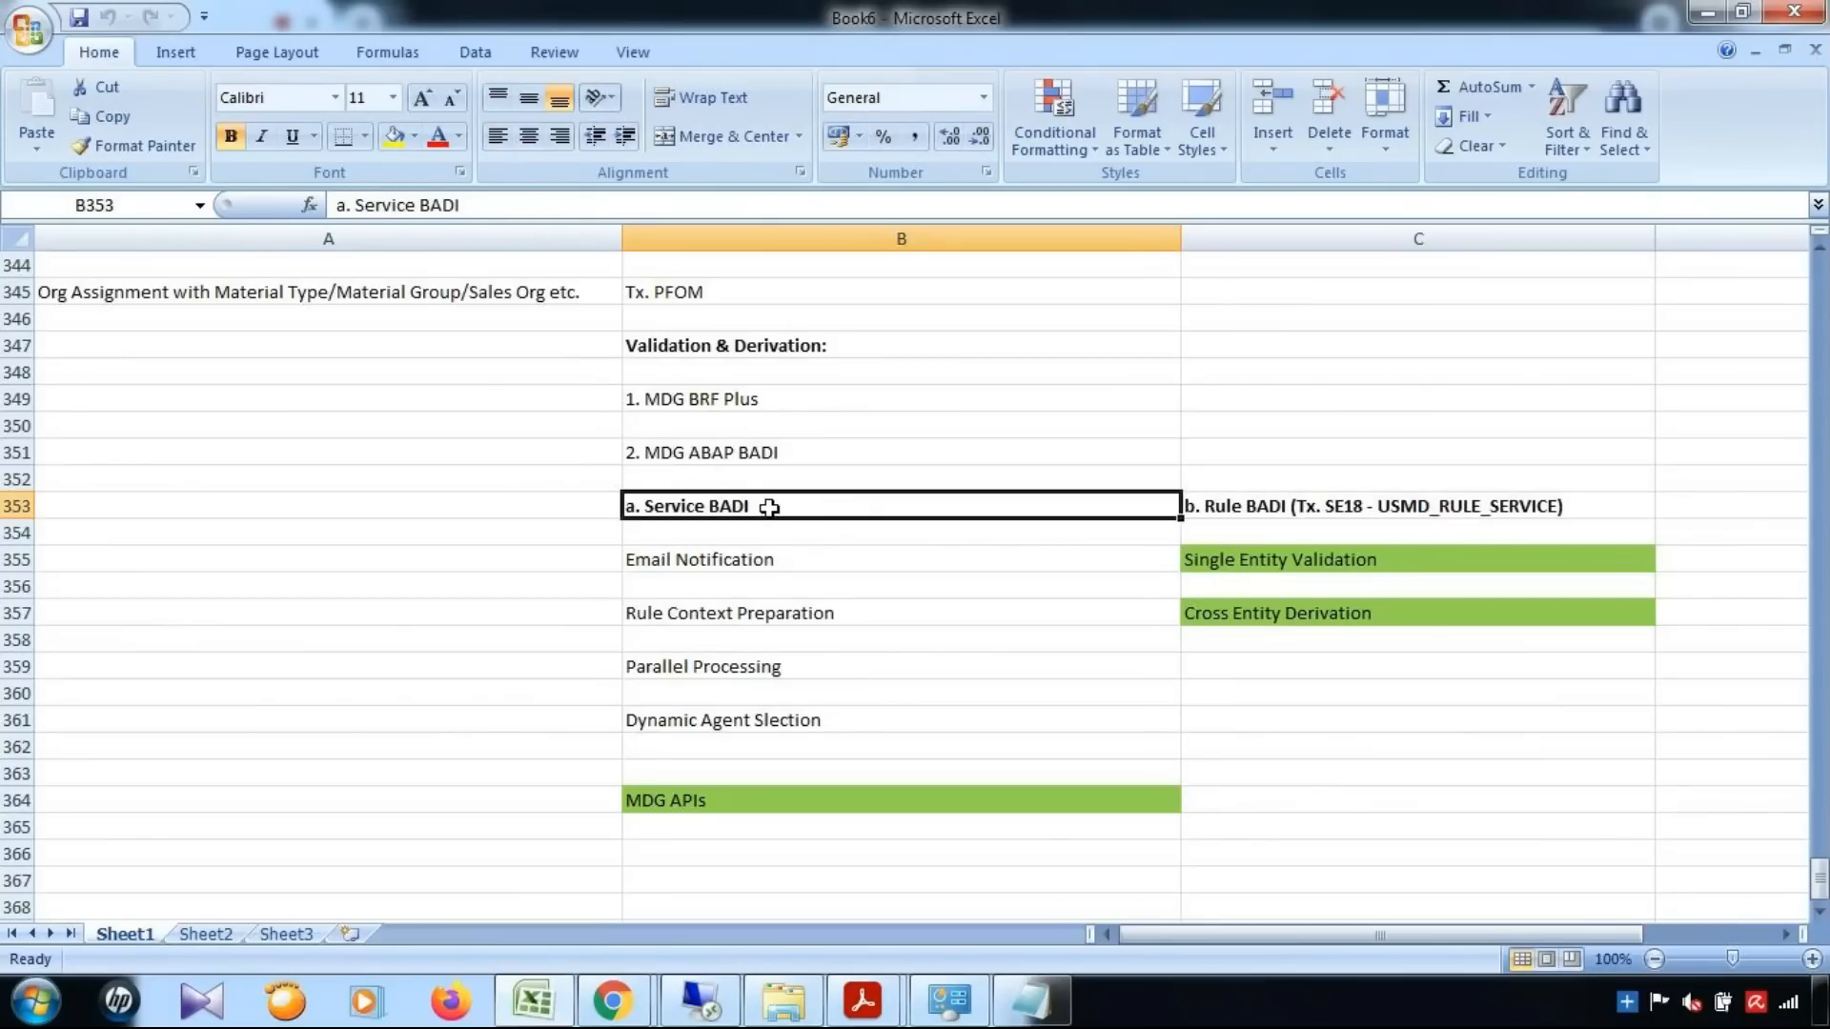
# Examine the four Service BADI scenarios, focusing on Rule Context Preparation, and the MDG BRF Plus and MDG ABAP BADI entries
pyautogui.click(798, 570)
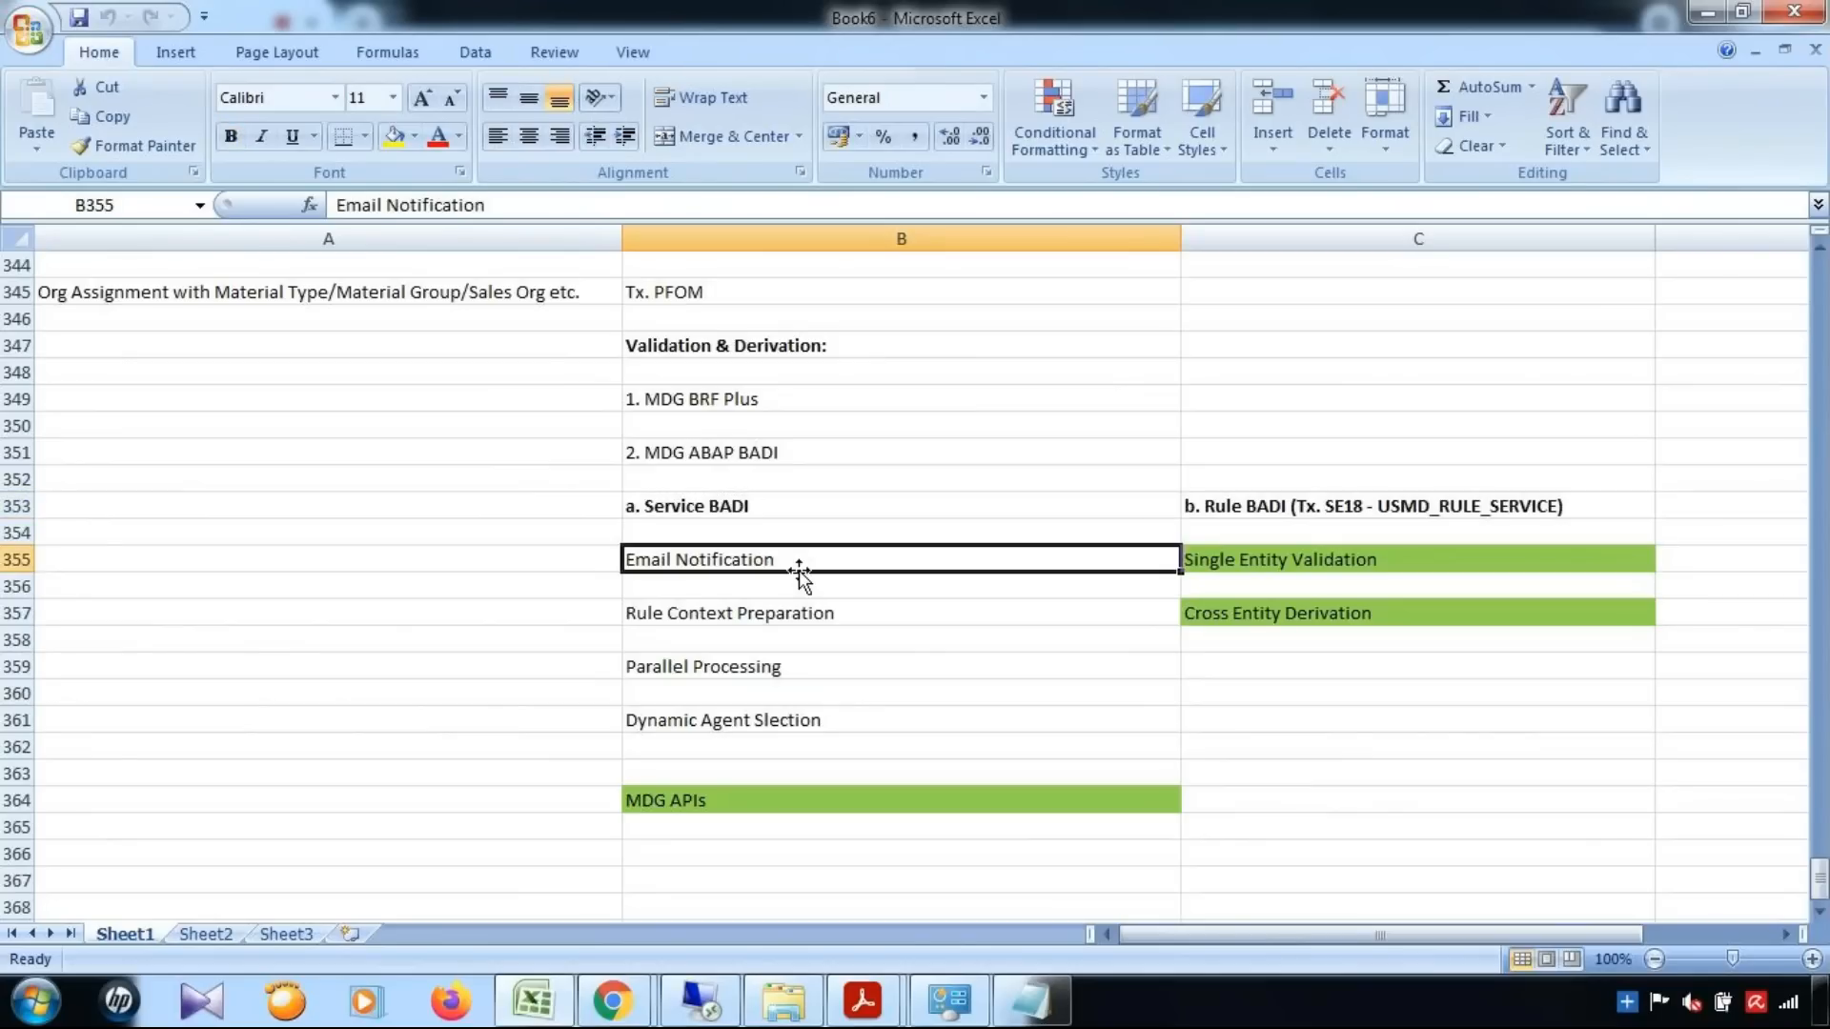
pyautogui.click(830, 614)
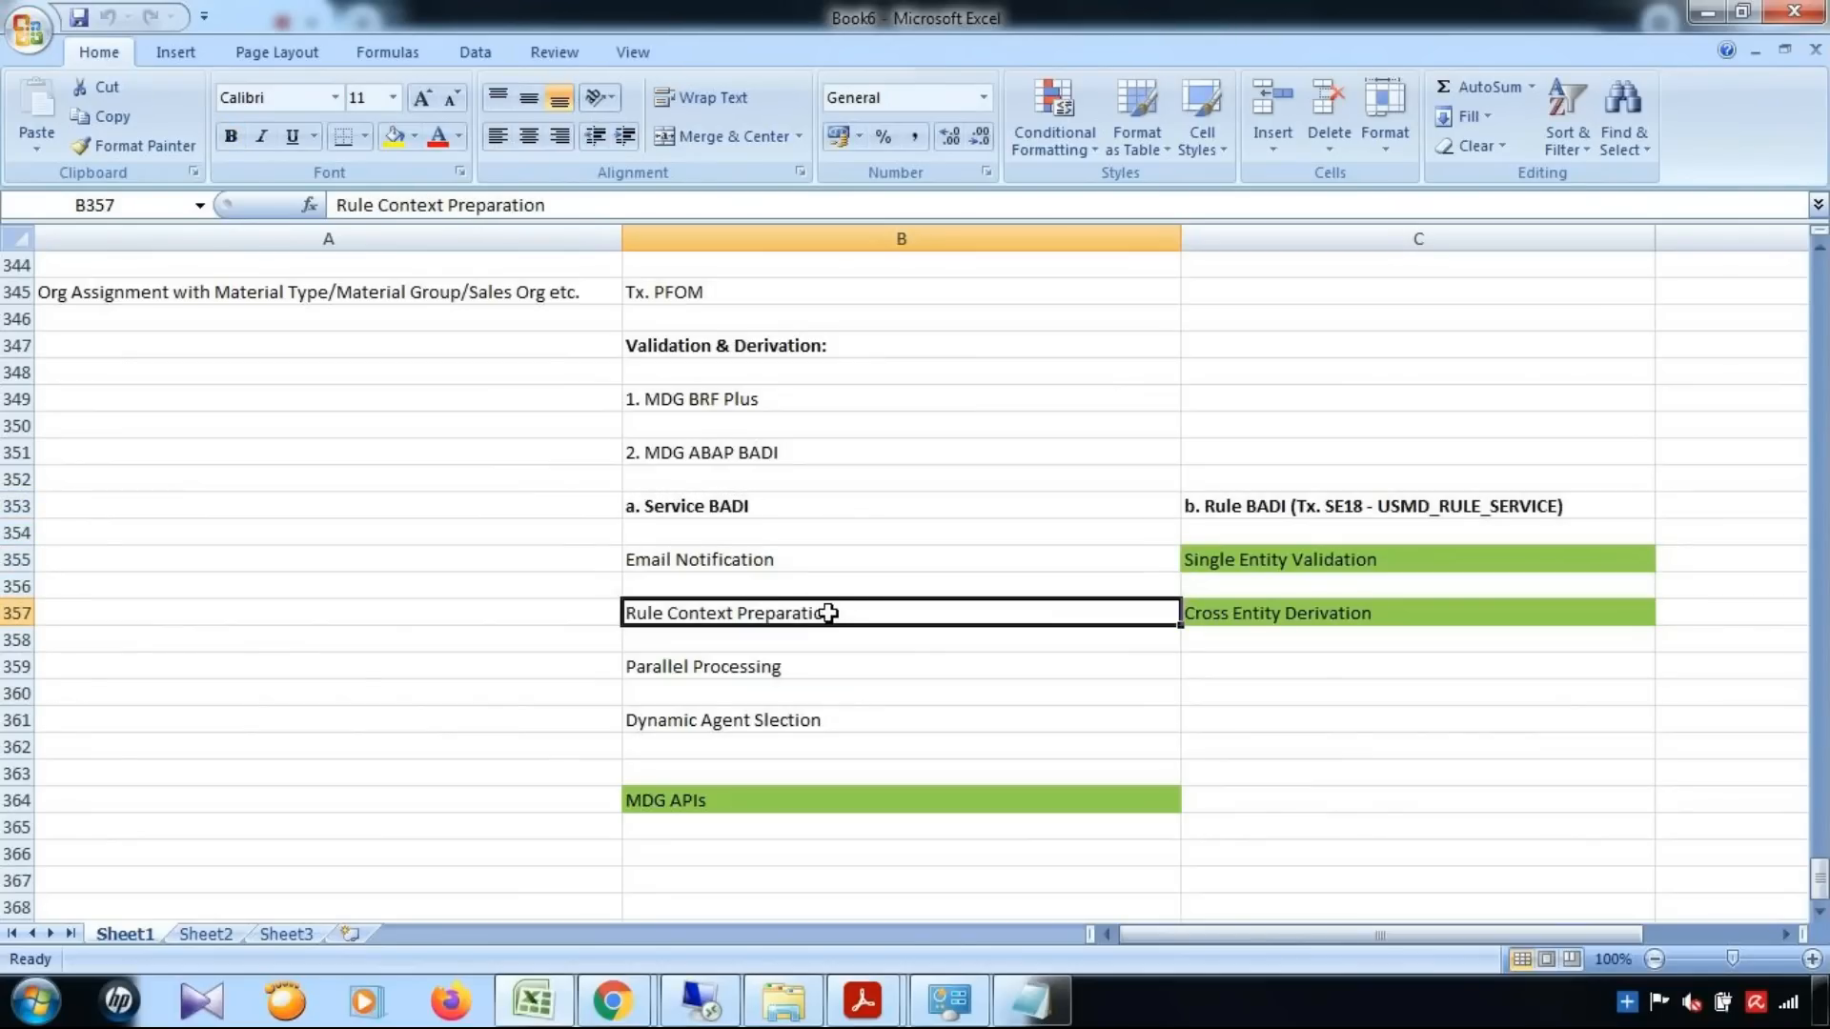
pyautogui.click(777, 668)
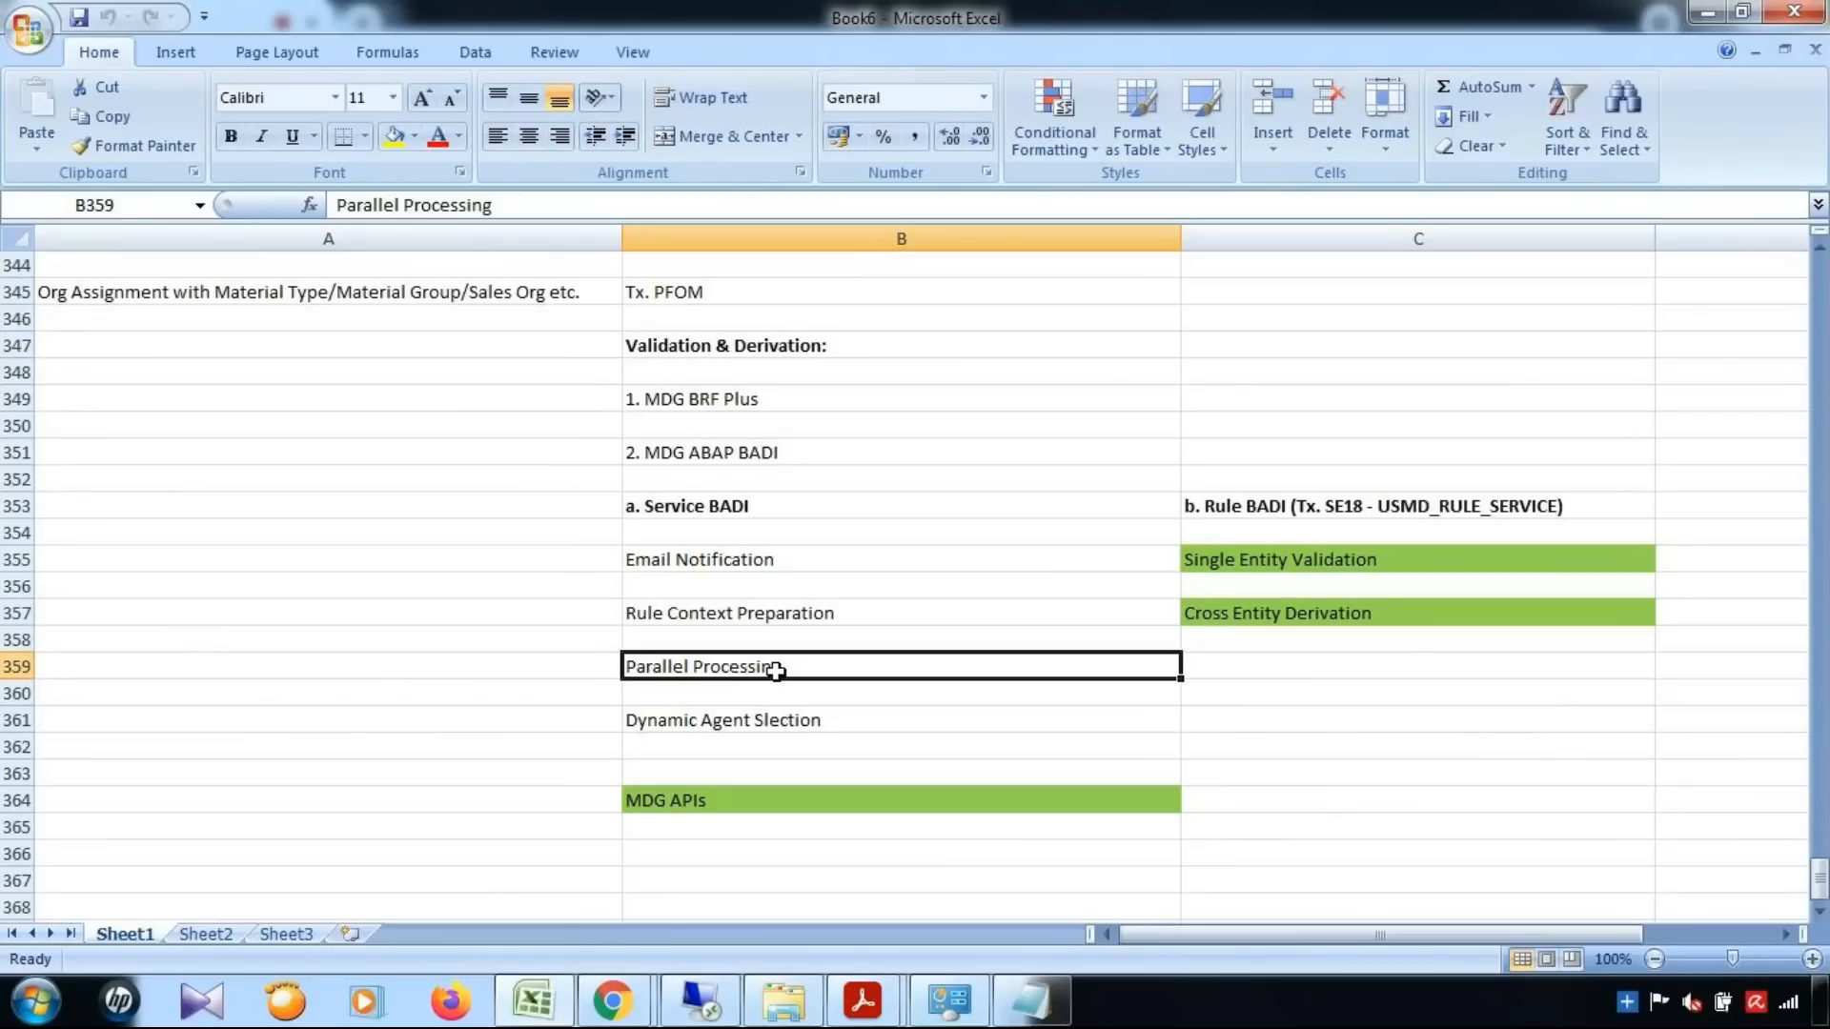
pyautogui.click(778, 725)
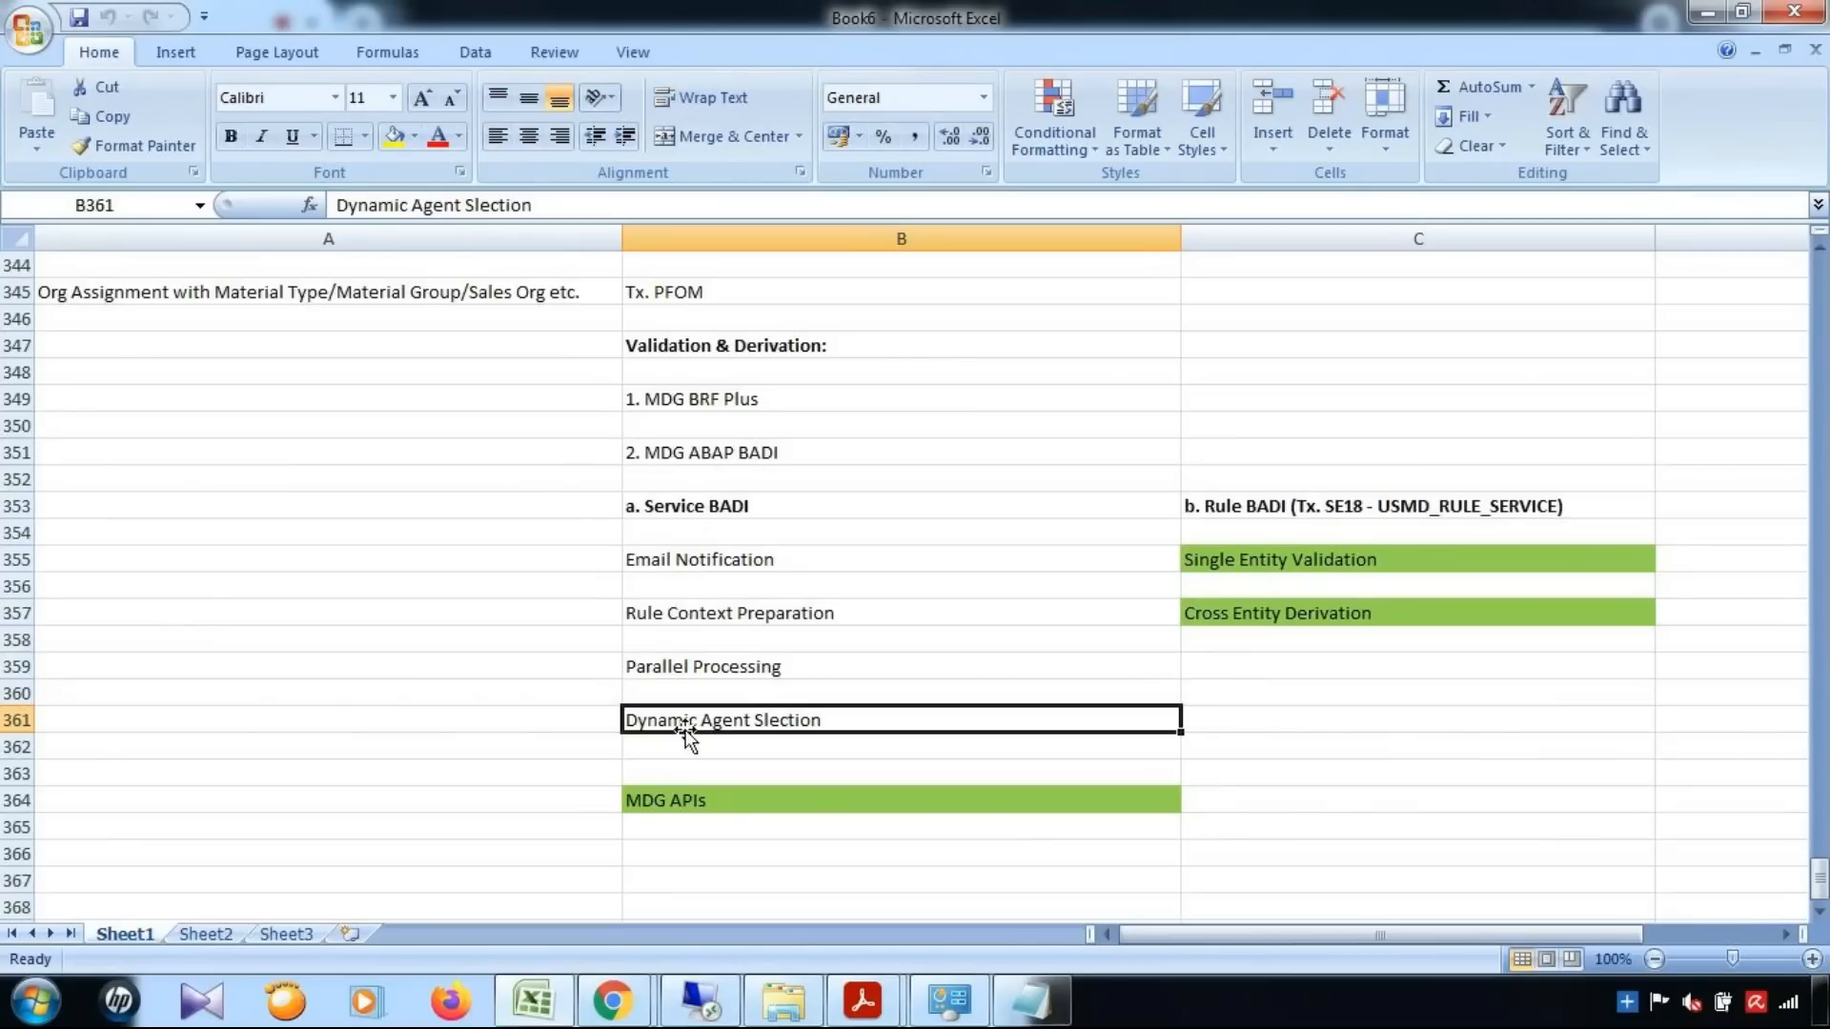
pyautogui.click(636, 619)
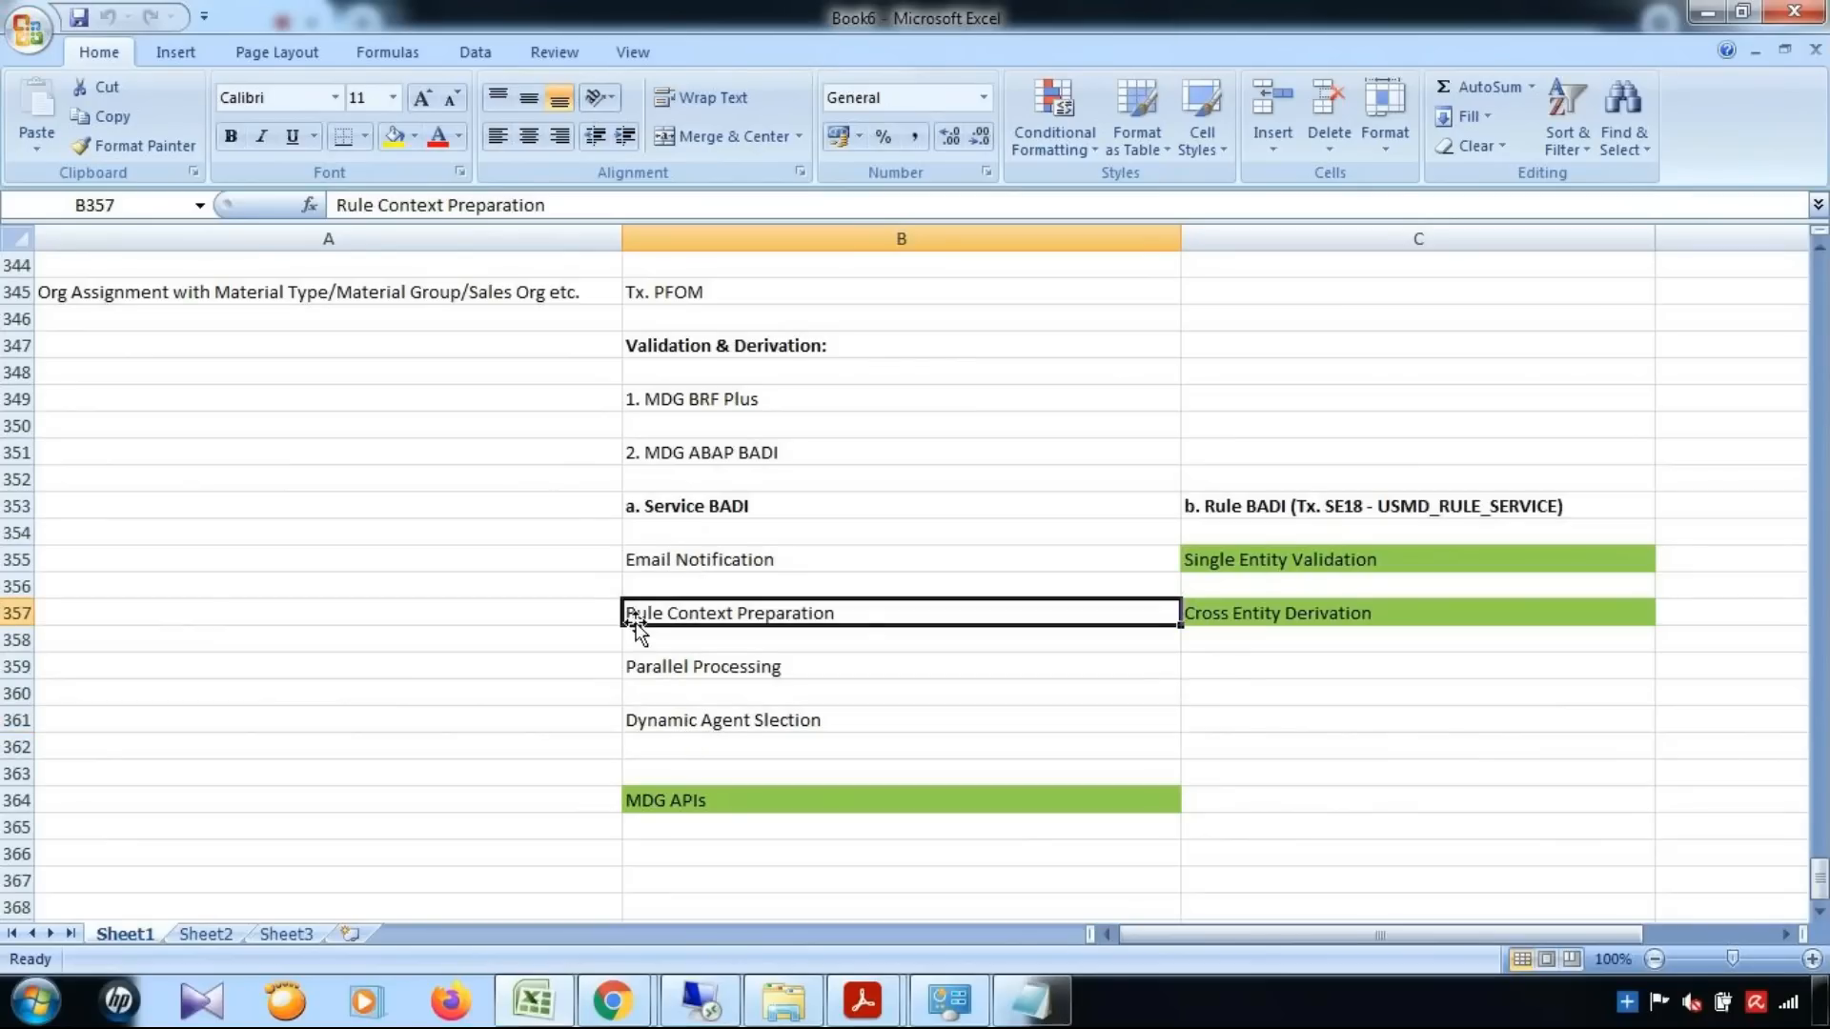
pyautogui.click(724, 730)
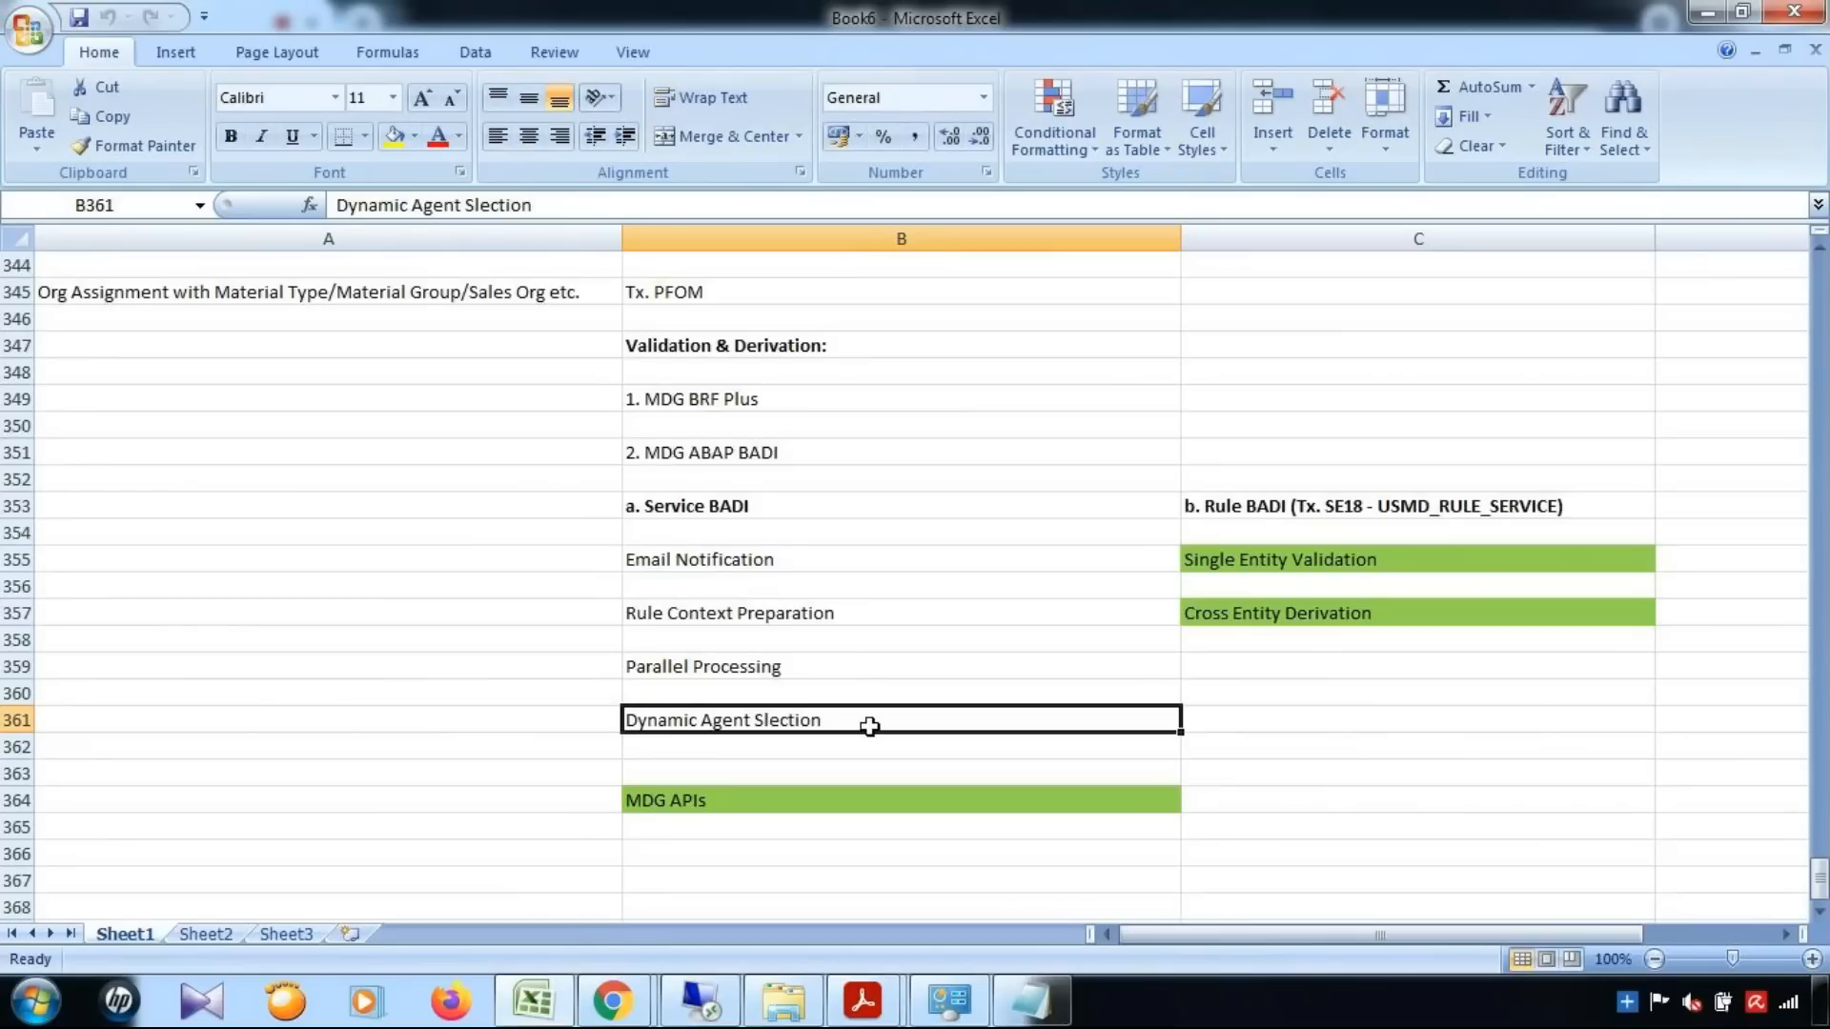
pyautogui.click(730, 614)
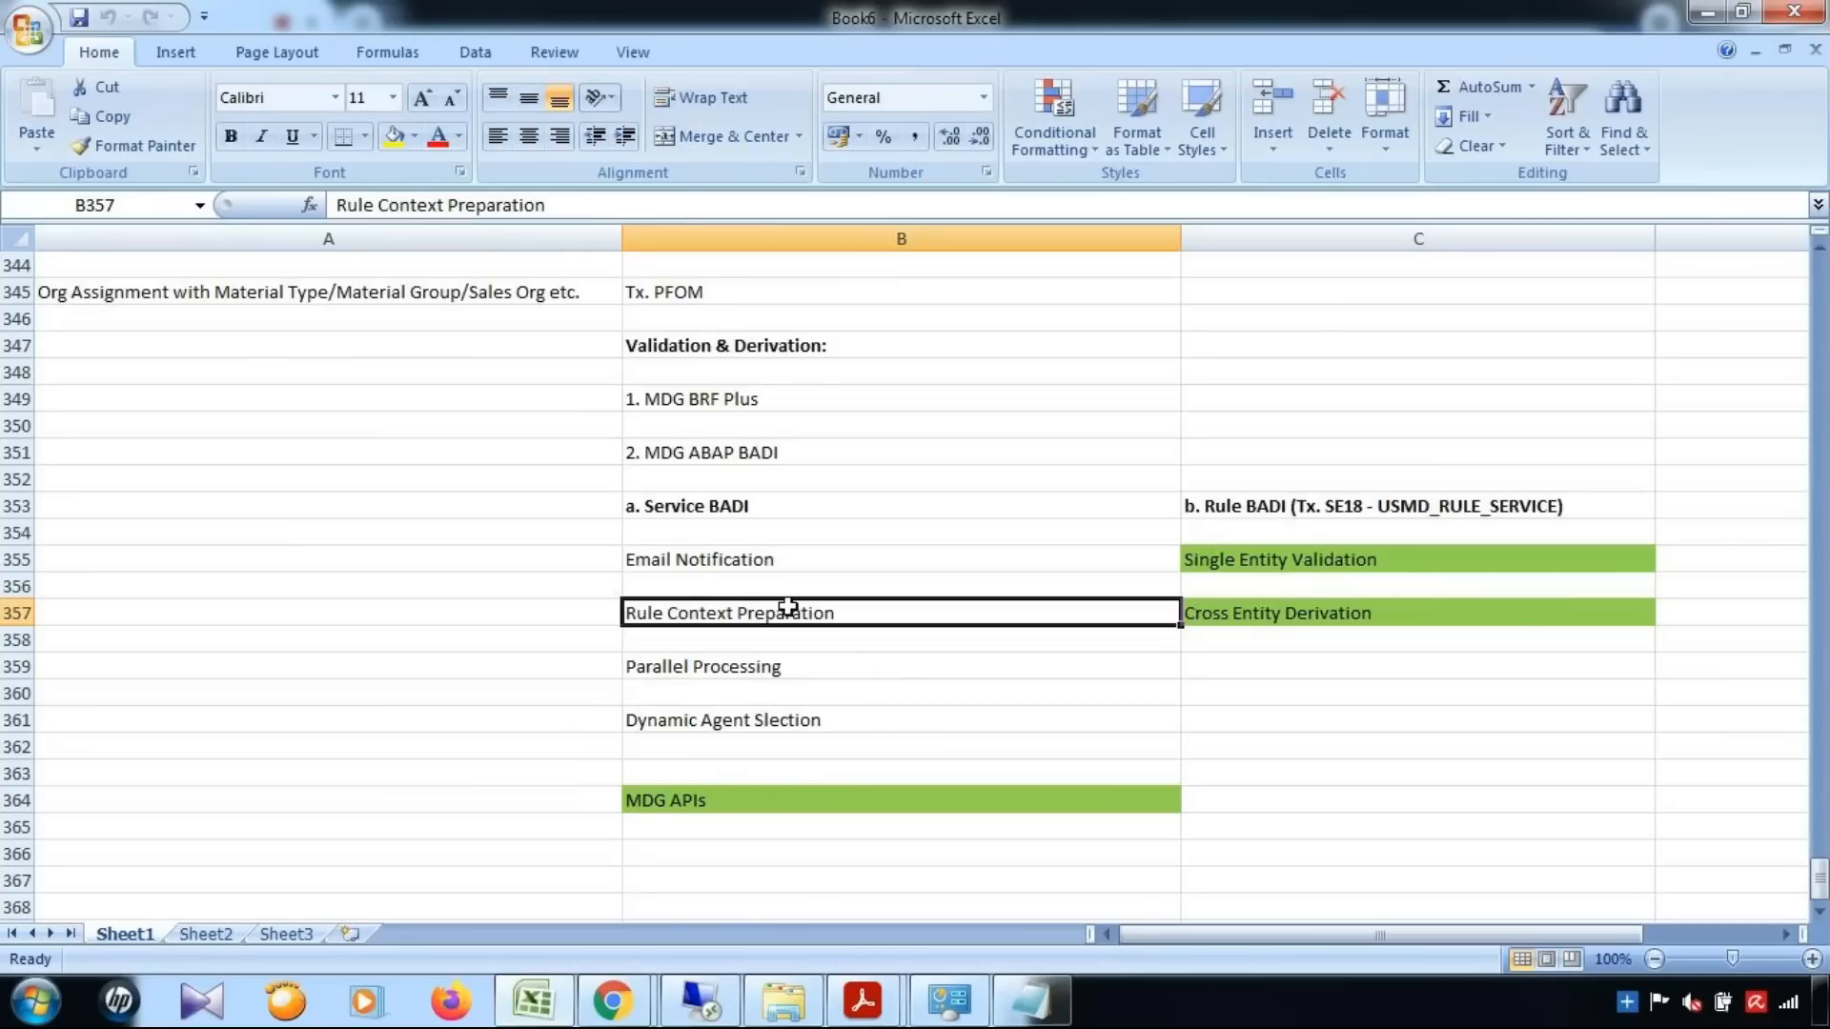
pyautogui.click(726, 510)
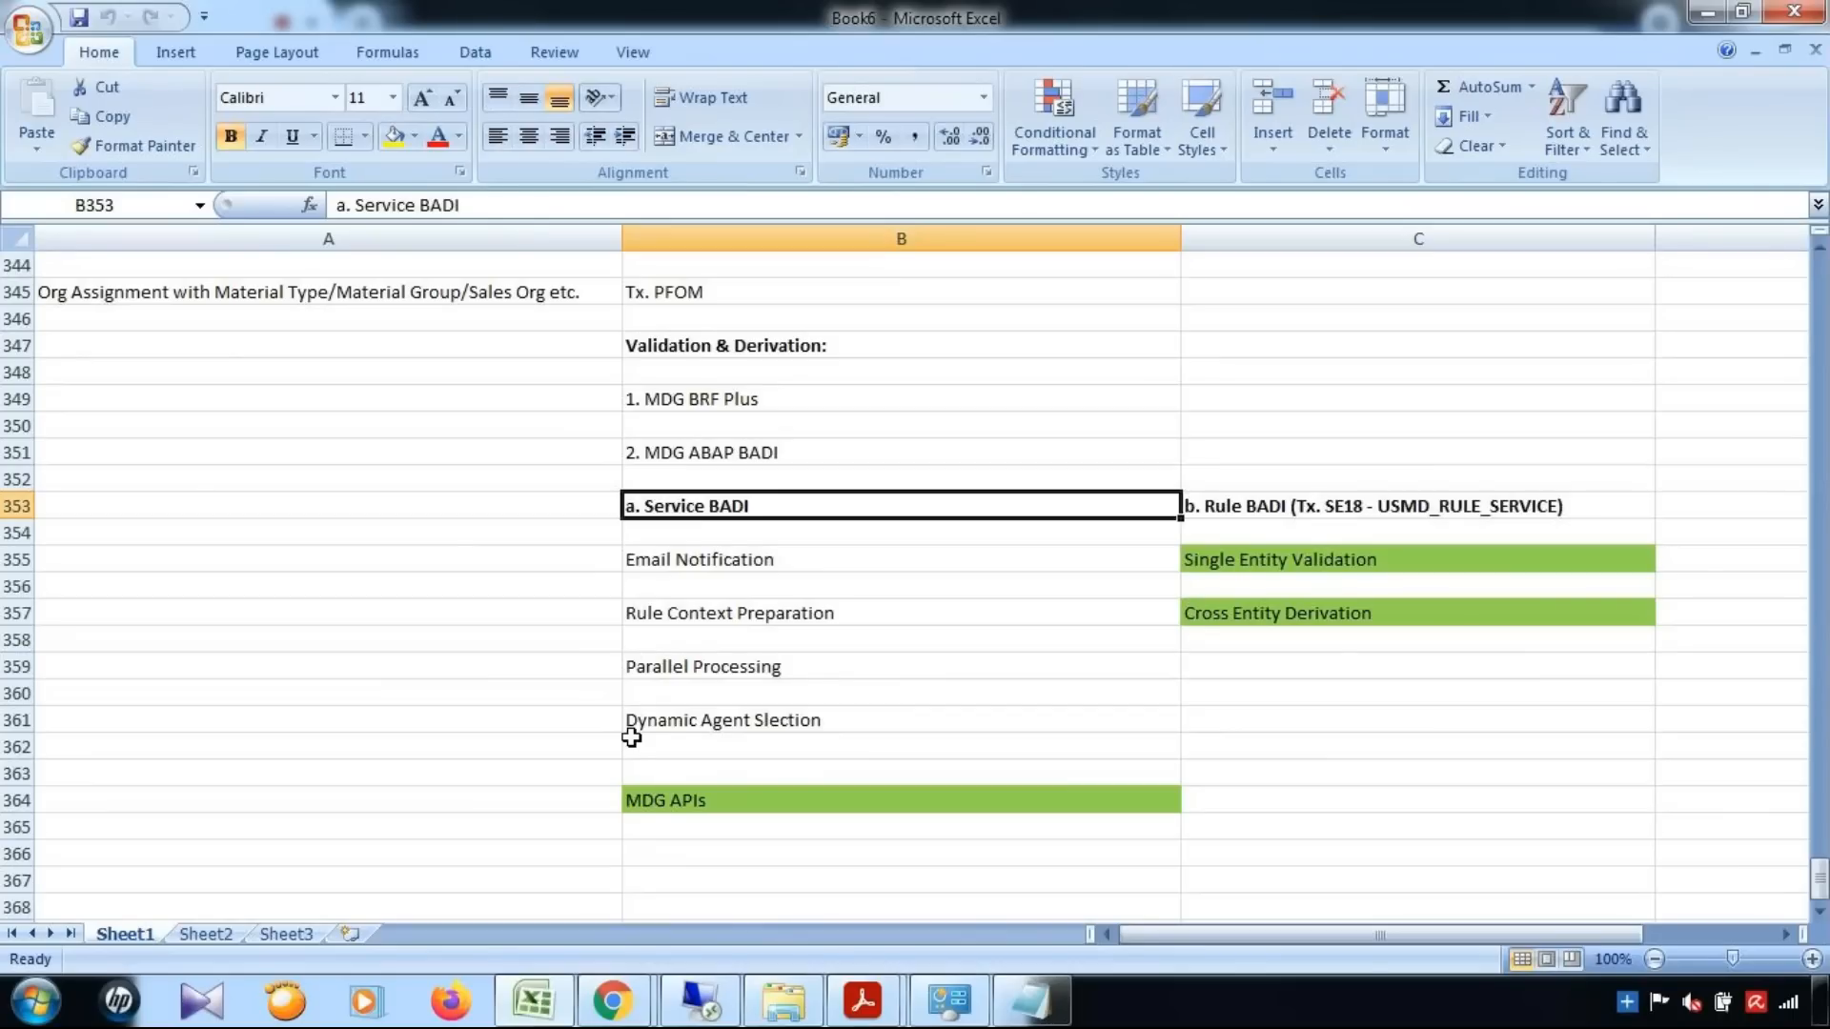
pyautogui.click(797, 400)
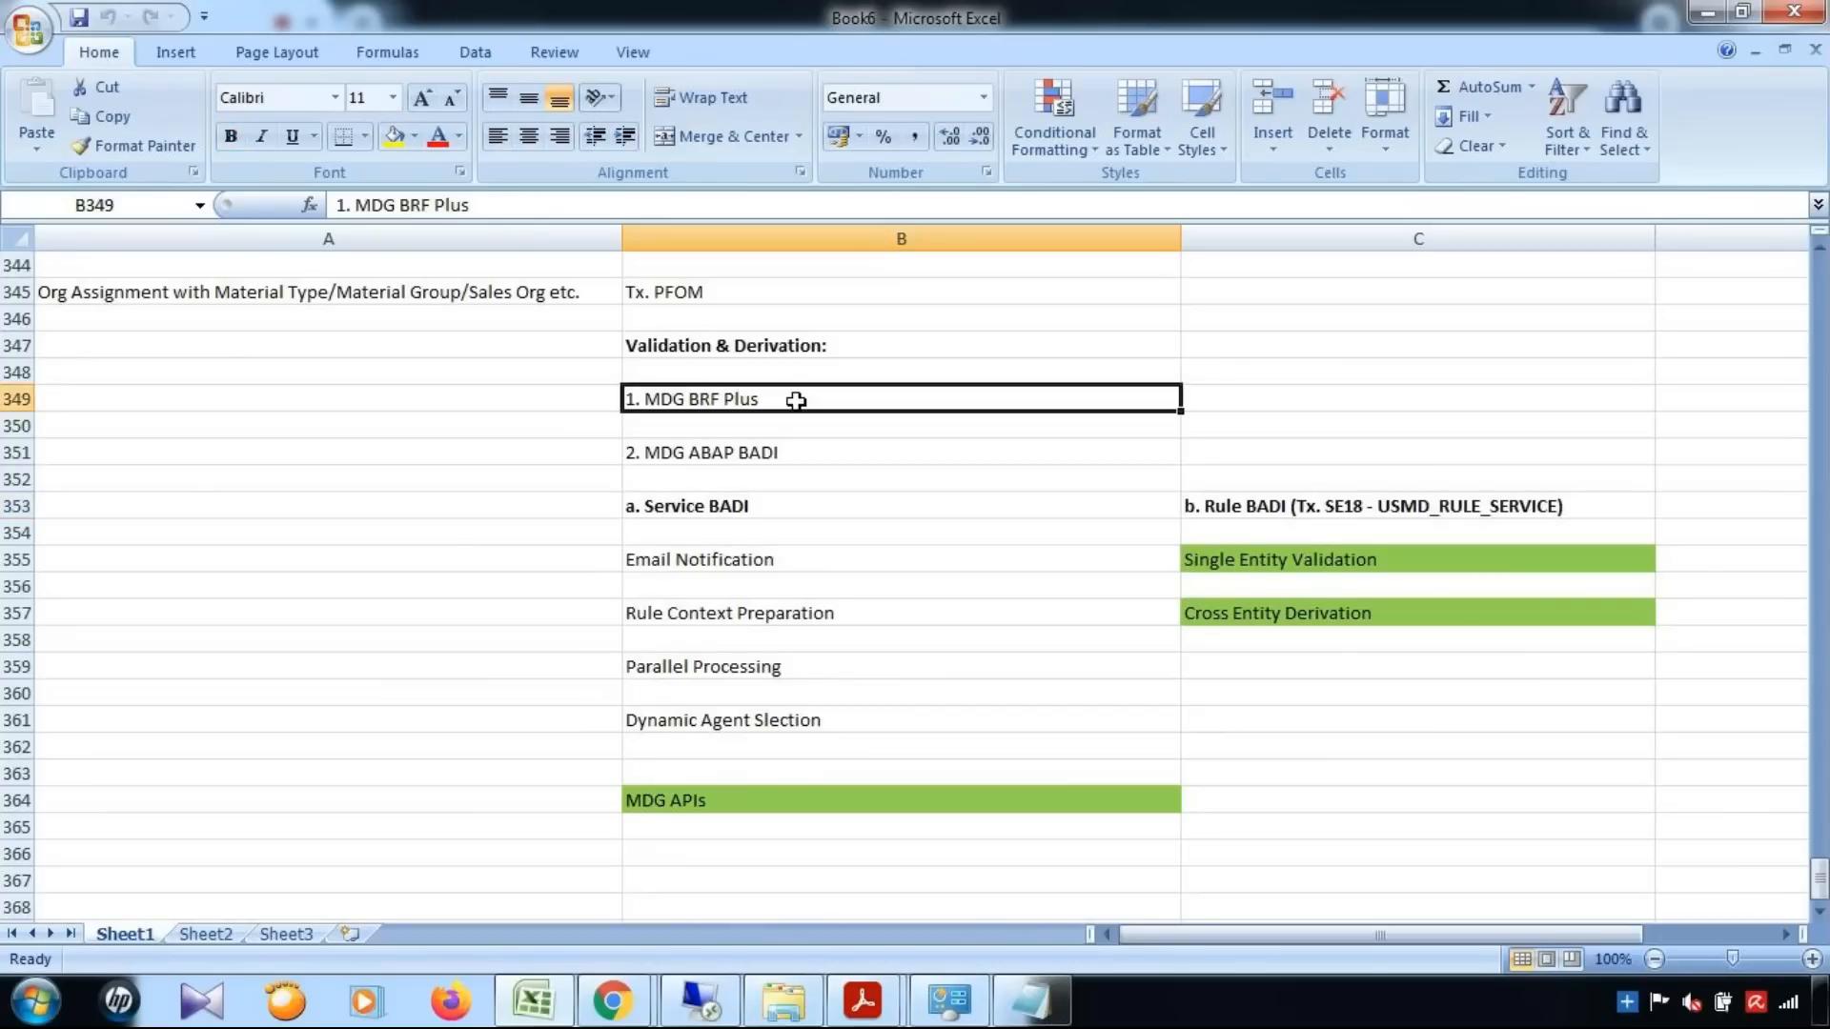
pyautogui.click(792, 456)
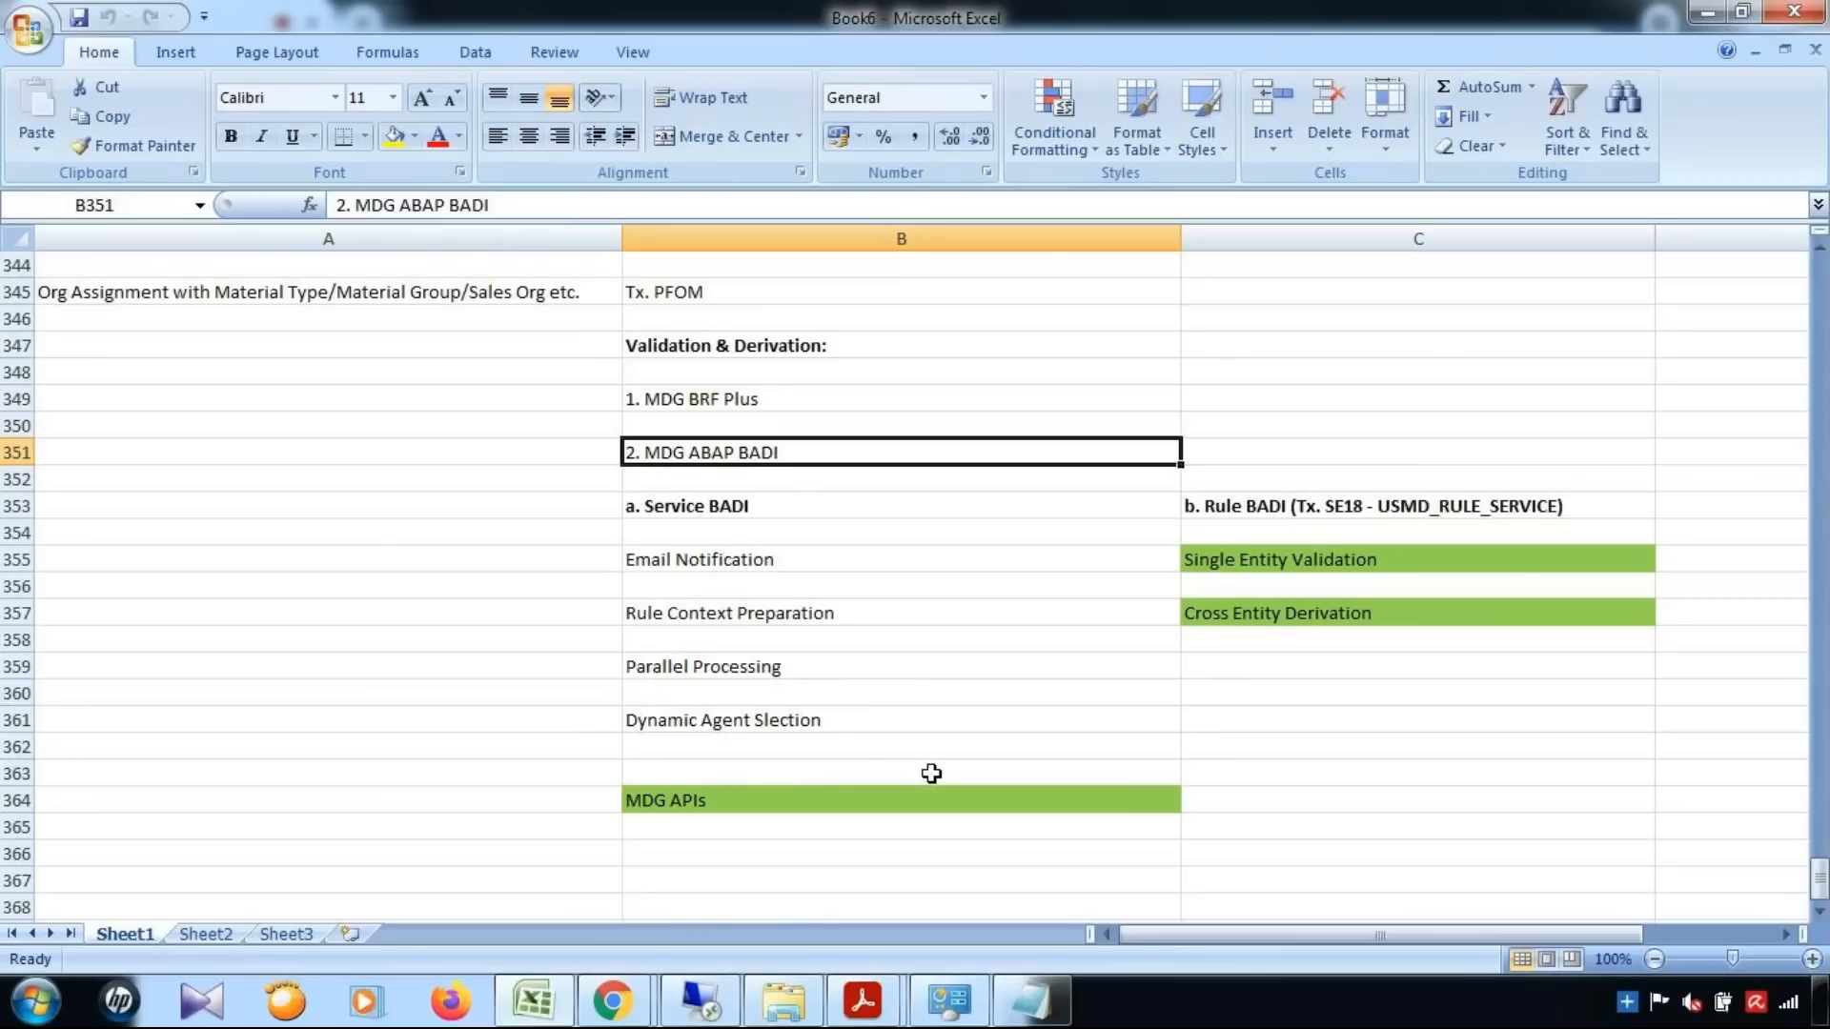
pyautogui.click(734, 617)
# Switch to the SAP remote desktop session and replace the current transaction with MDGIMG using /nmdgimg
pyautogui.click(701, 1002)
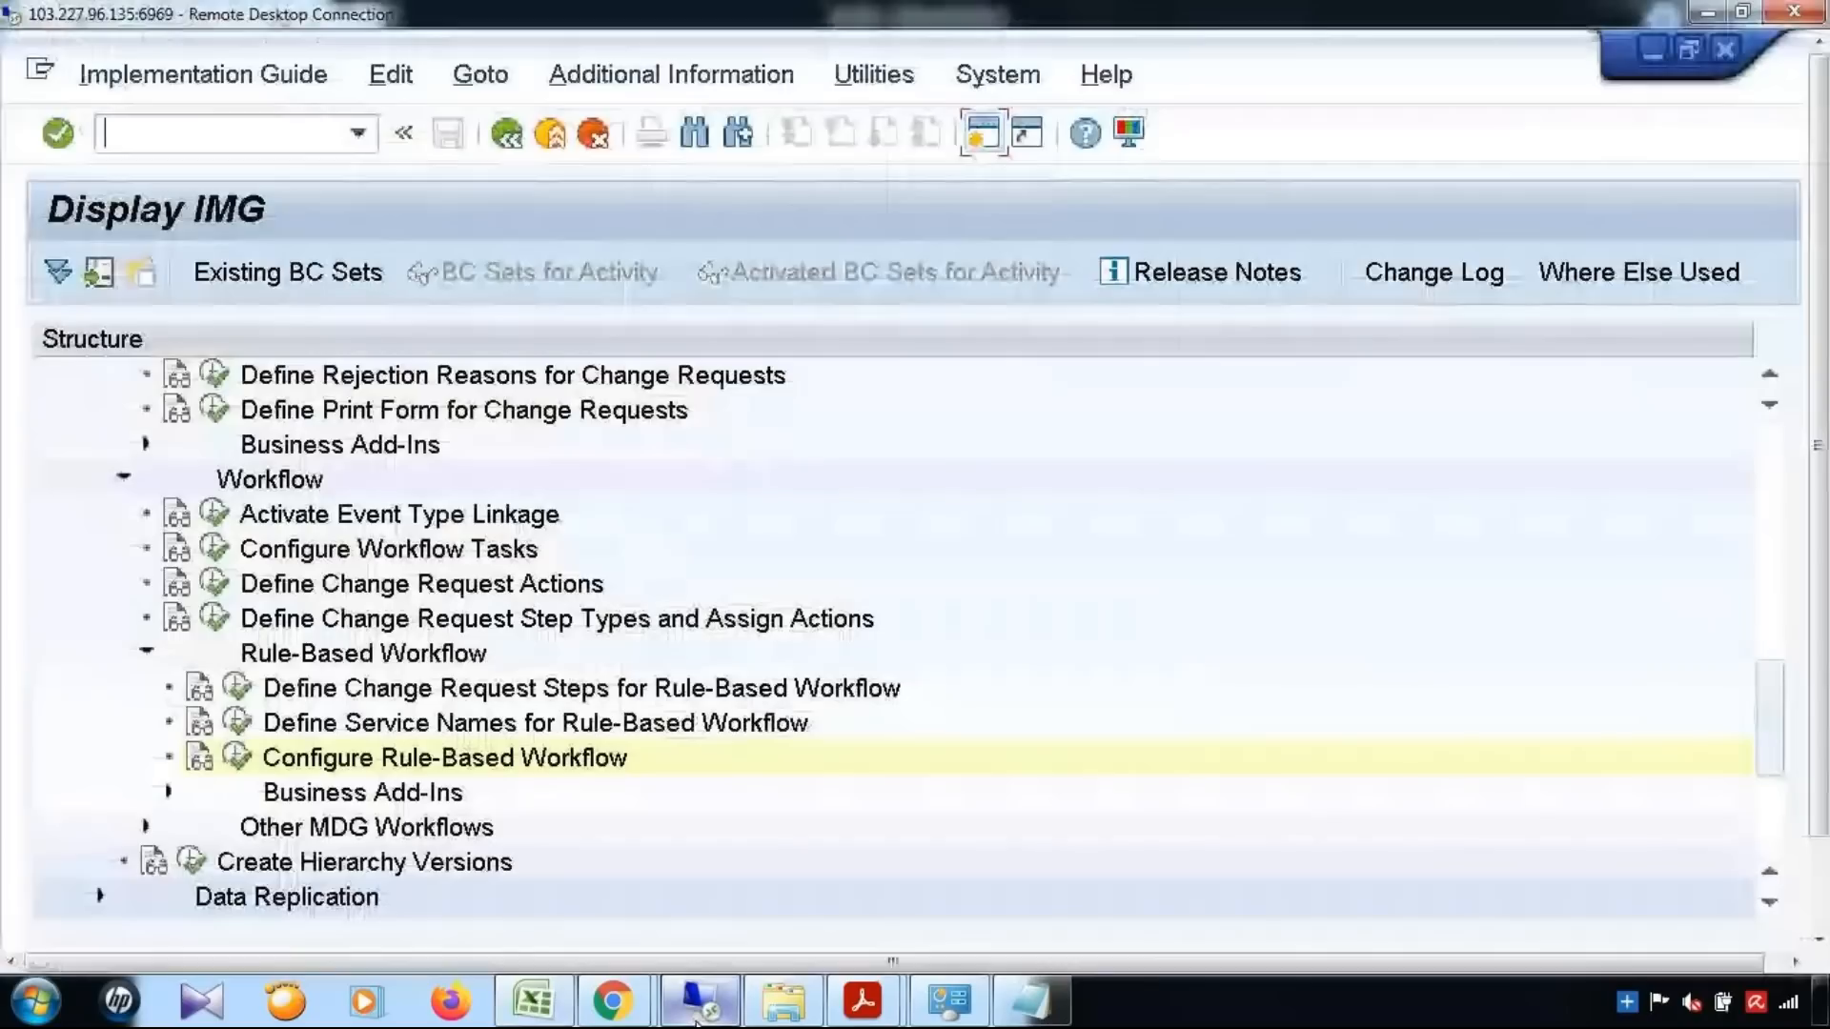
pyautogui.click(271, 138)
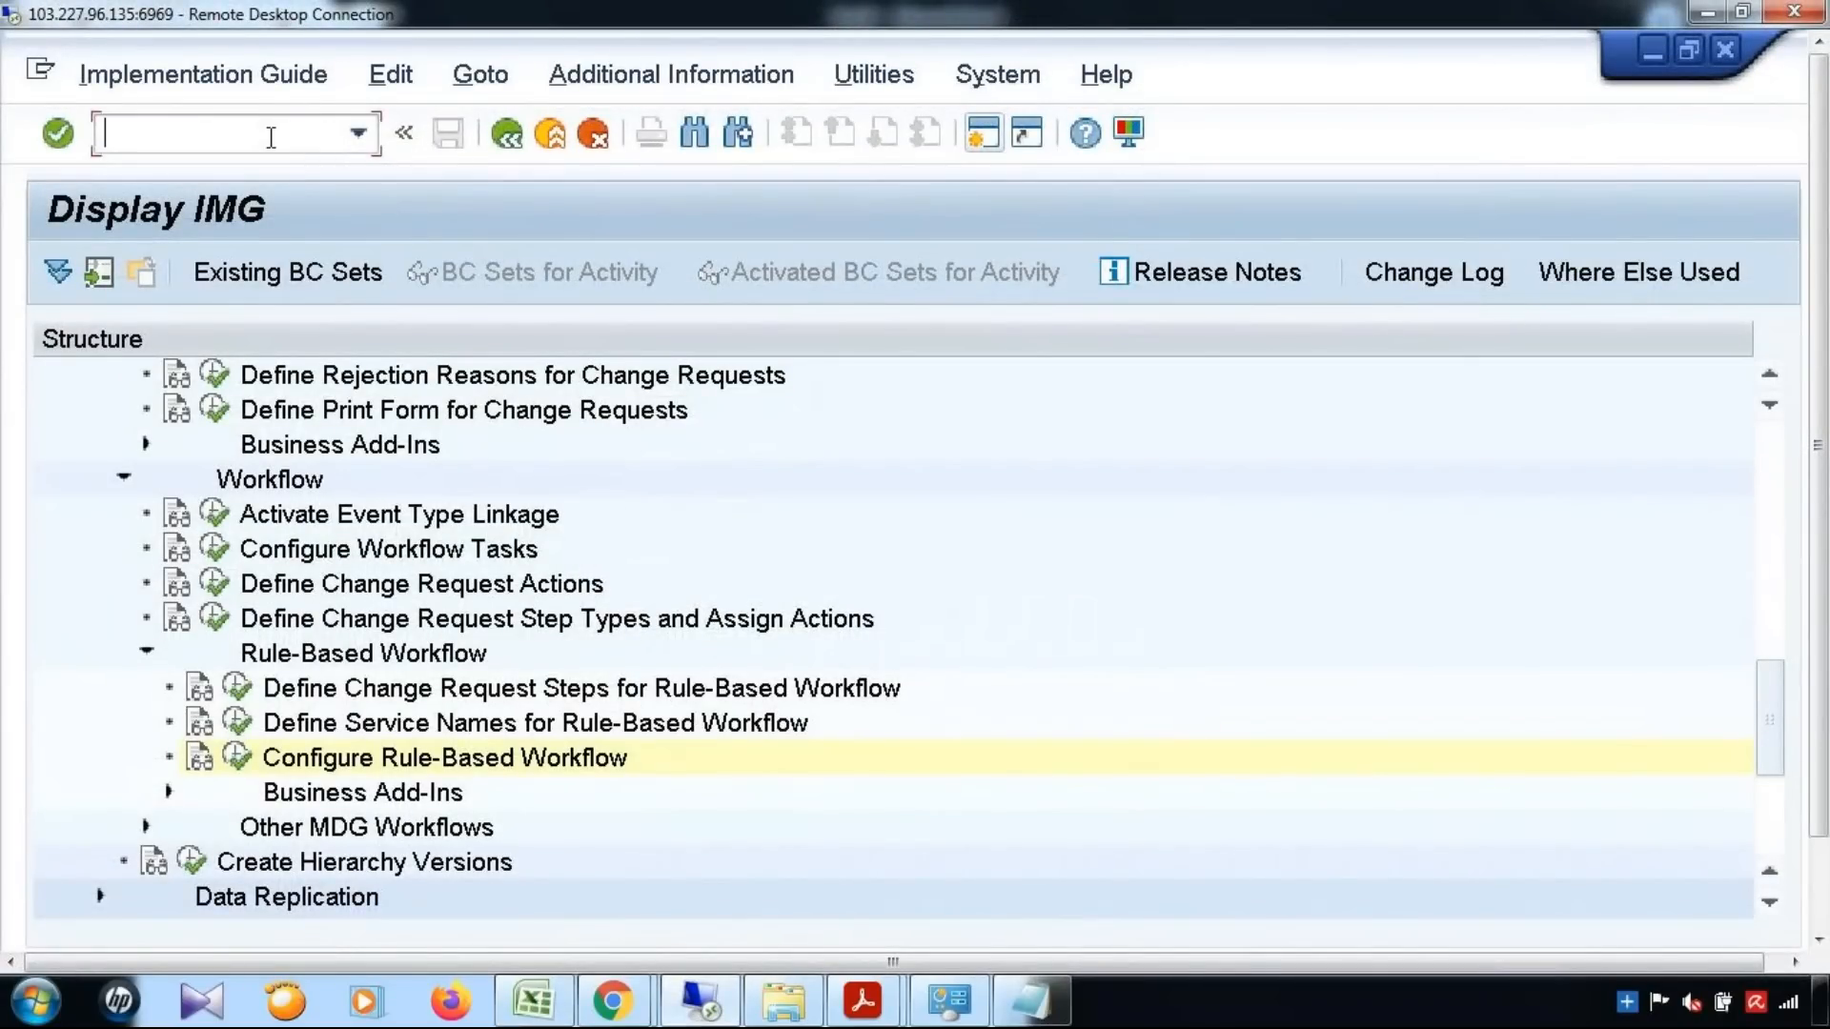
pyautogui.write('/nmdgimg')
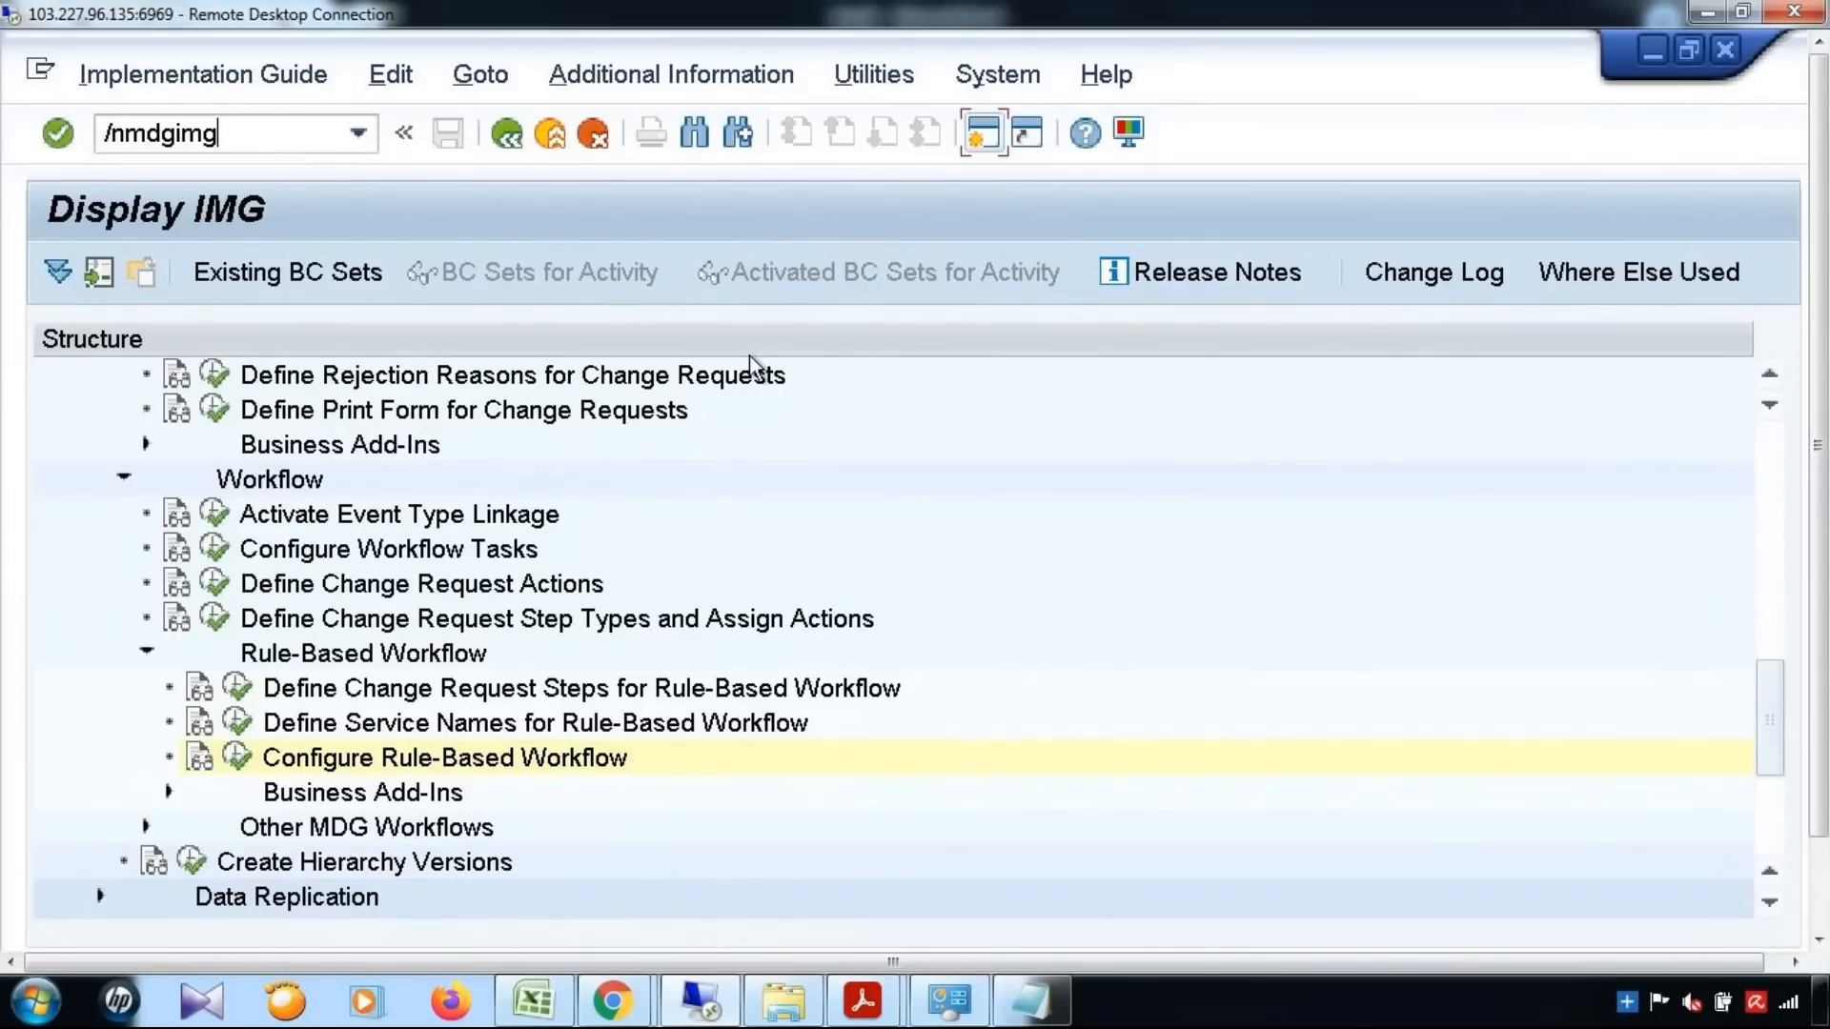
pyautogui.press('Return')
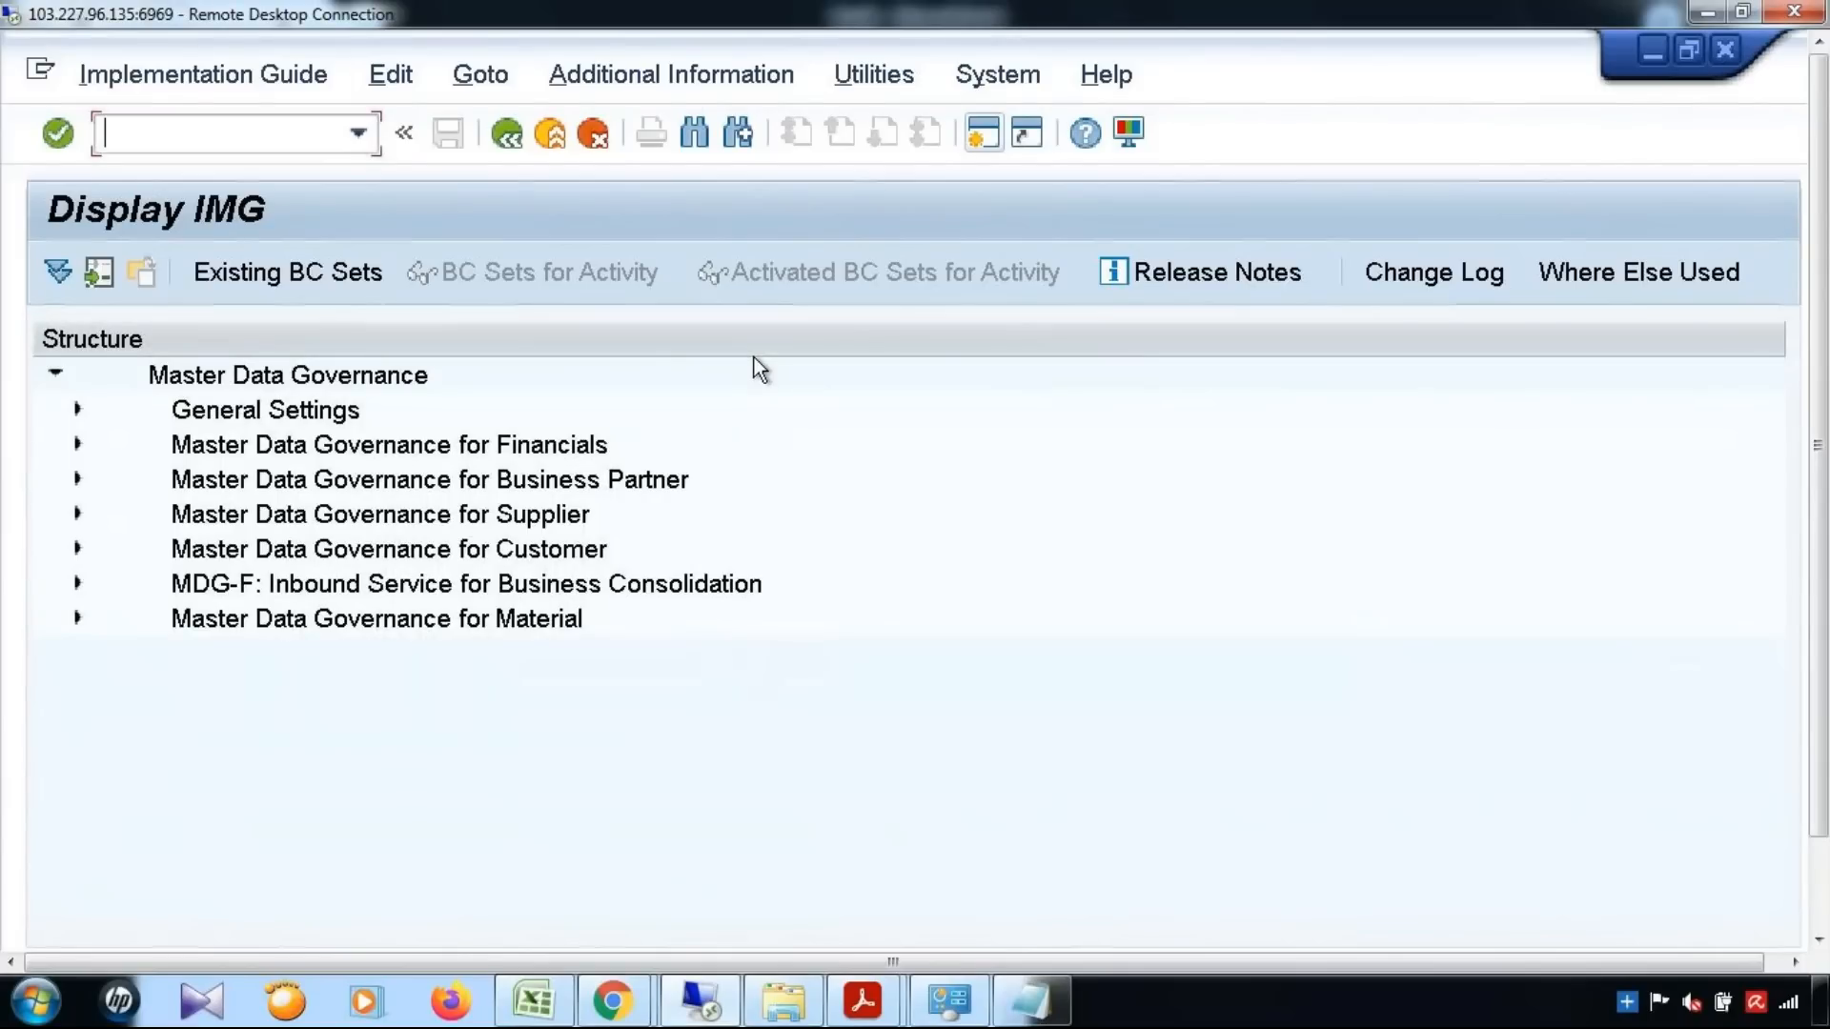
# Open the Edit Data Model activity from Data Modeling in the General Settings and dismiss the cross-client caution
pyautogui.click(78, 410)
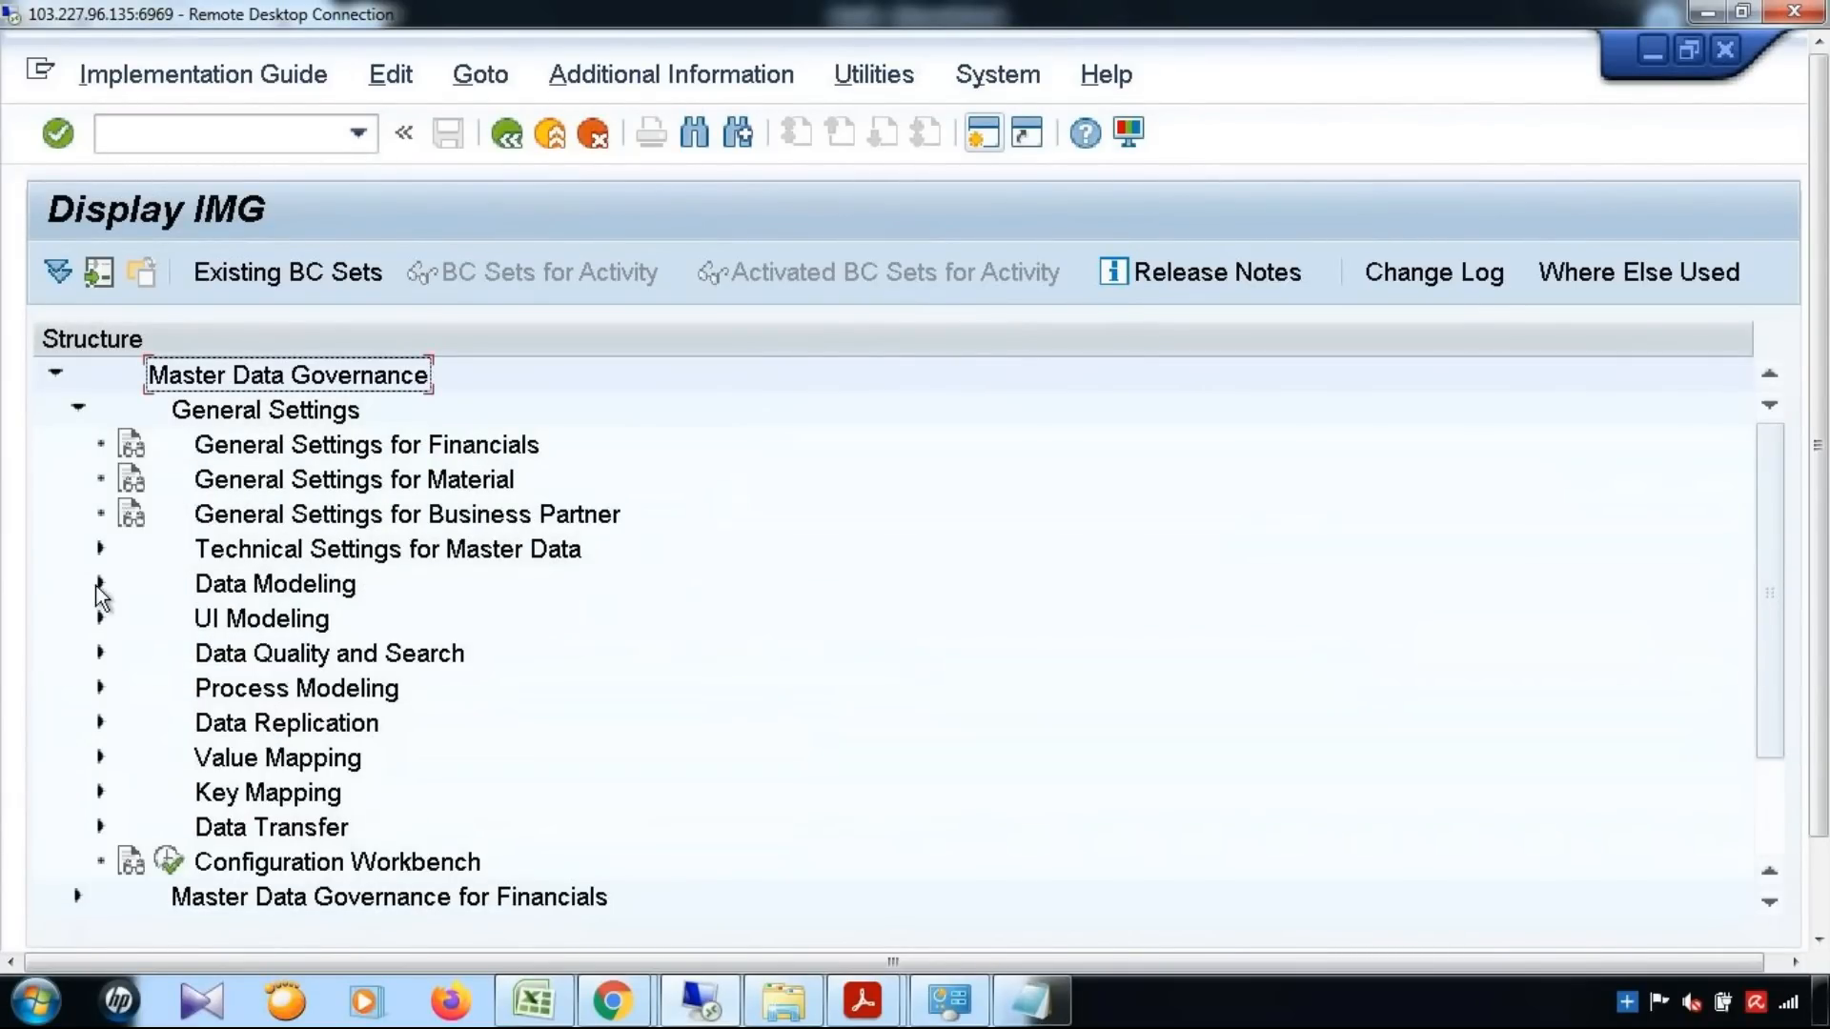
pyautogui.click(99, 584)
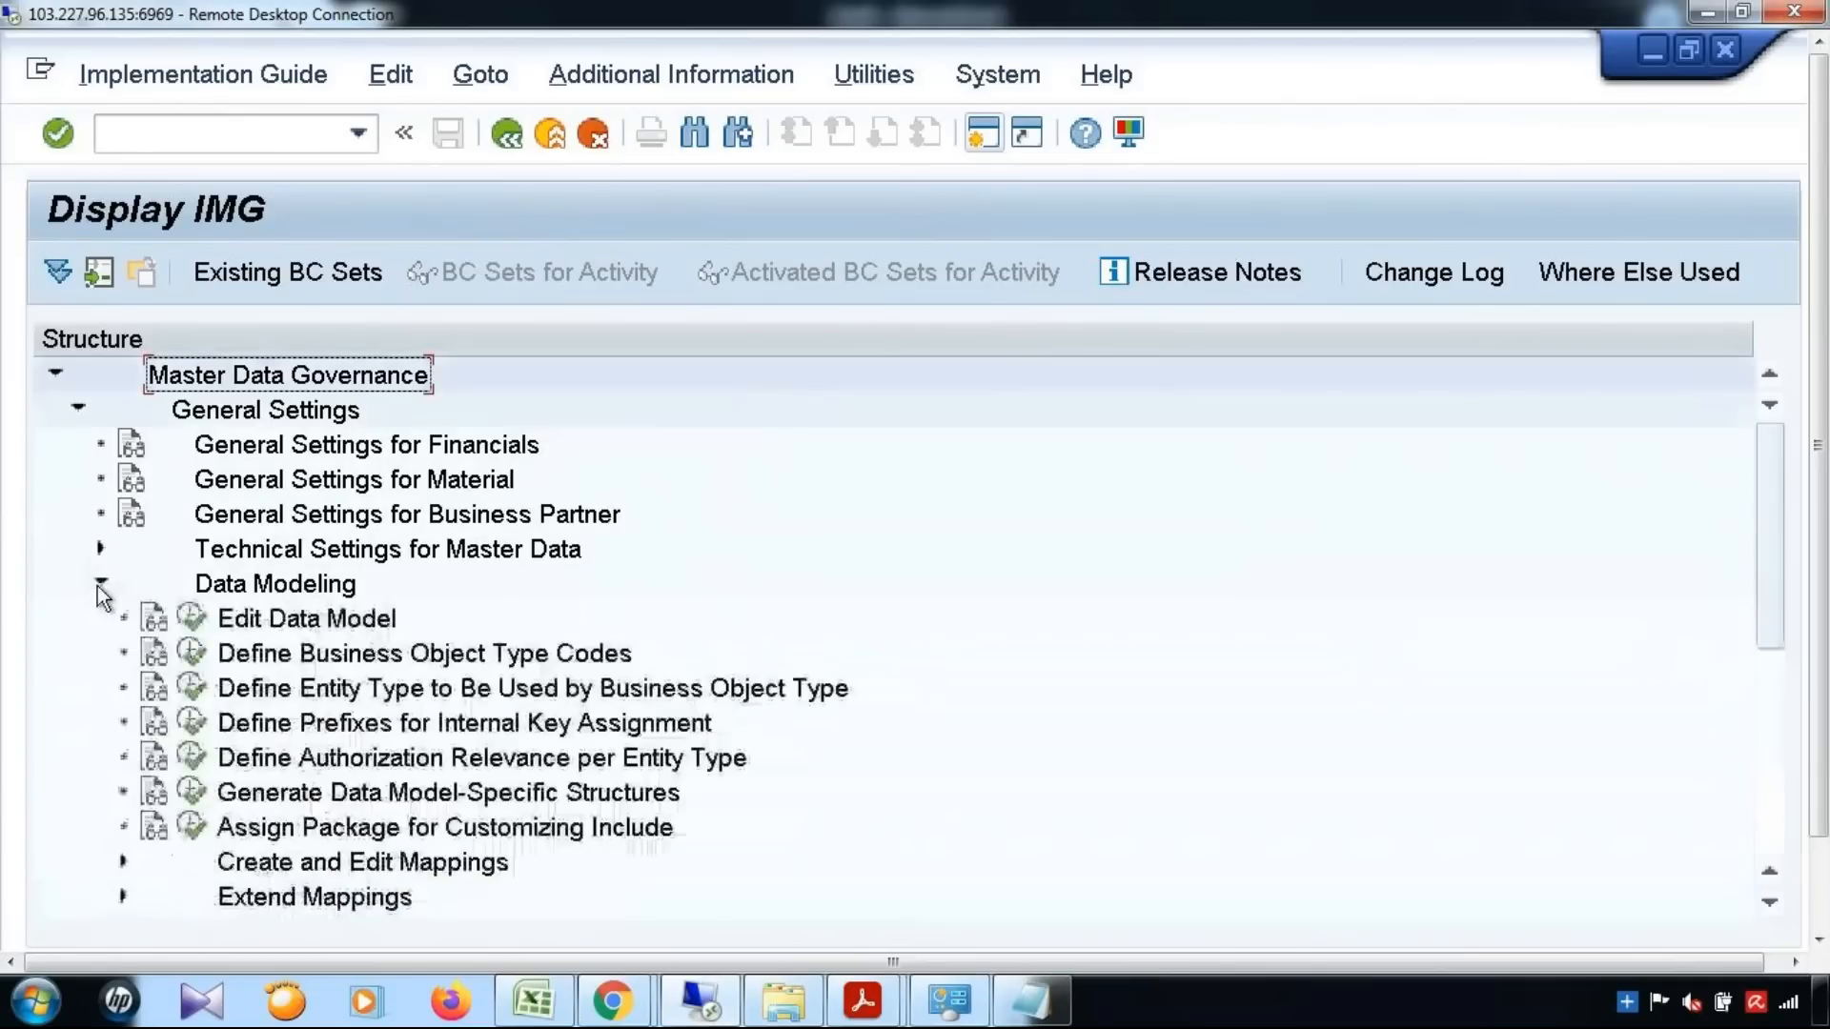
pyautogui.click(191, 620)
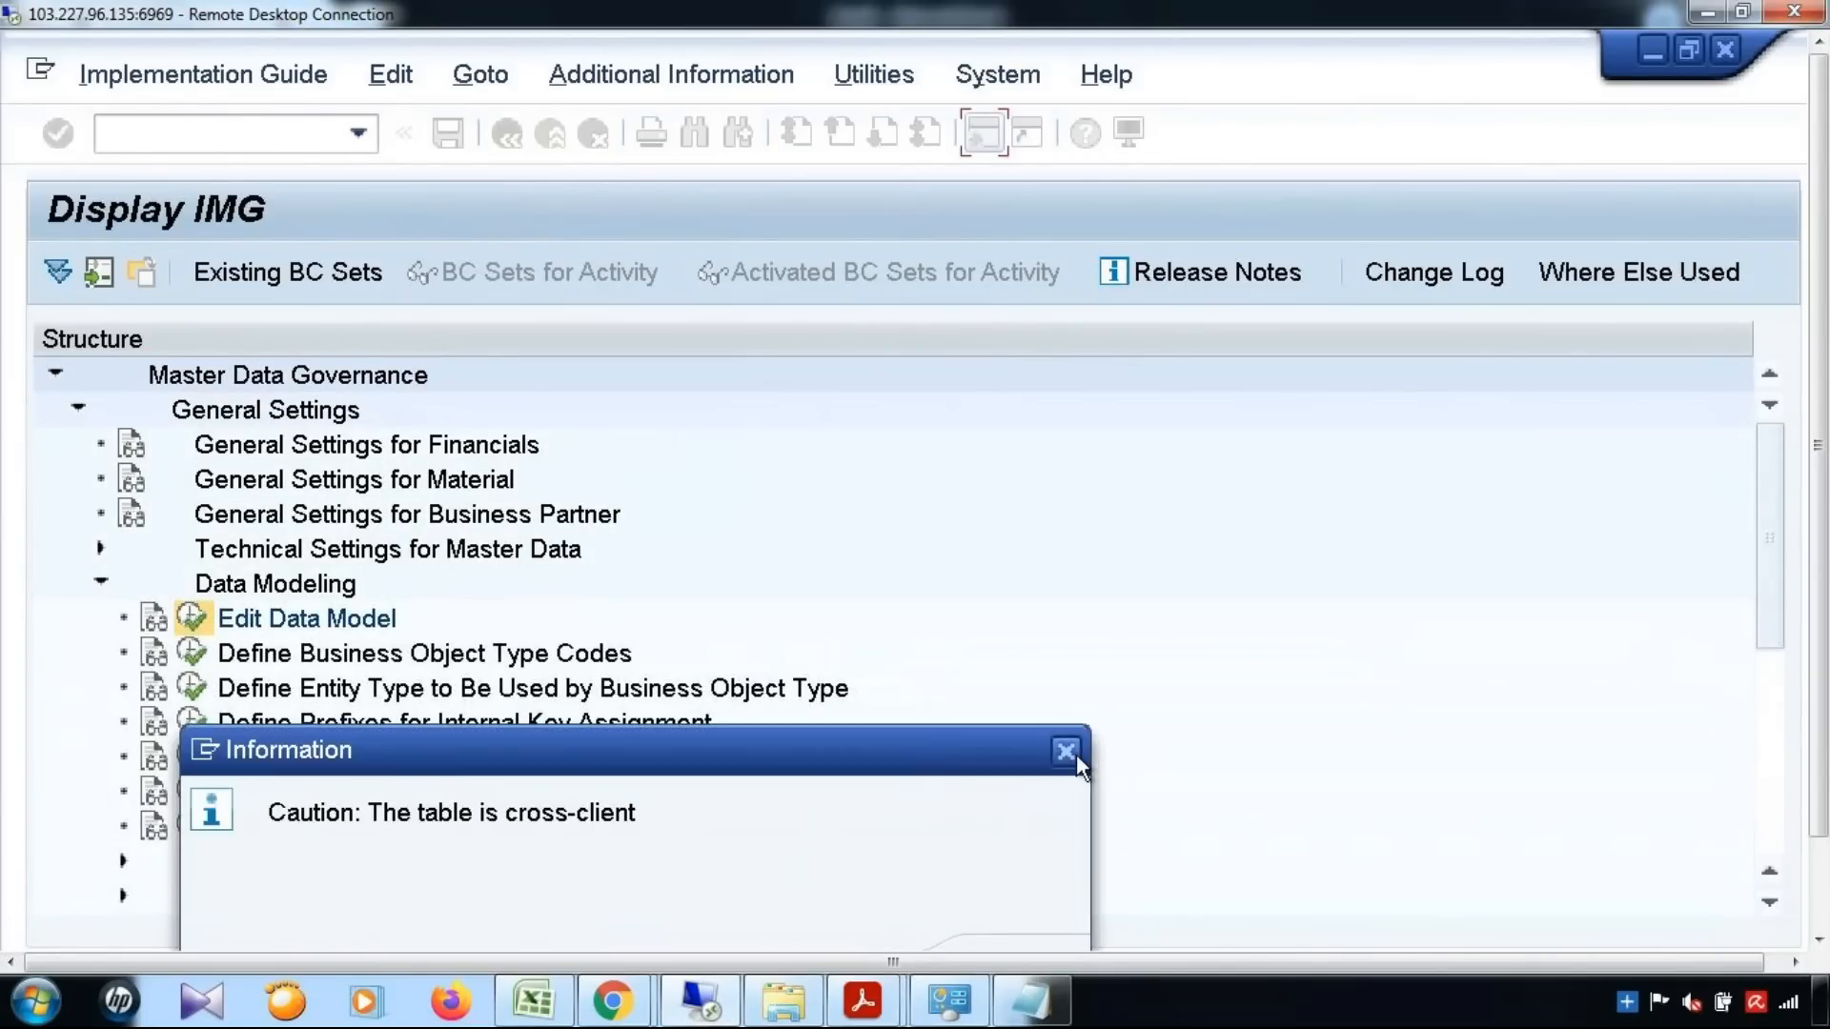
pyautogui.click(1077, 754)
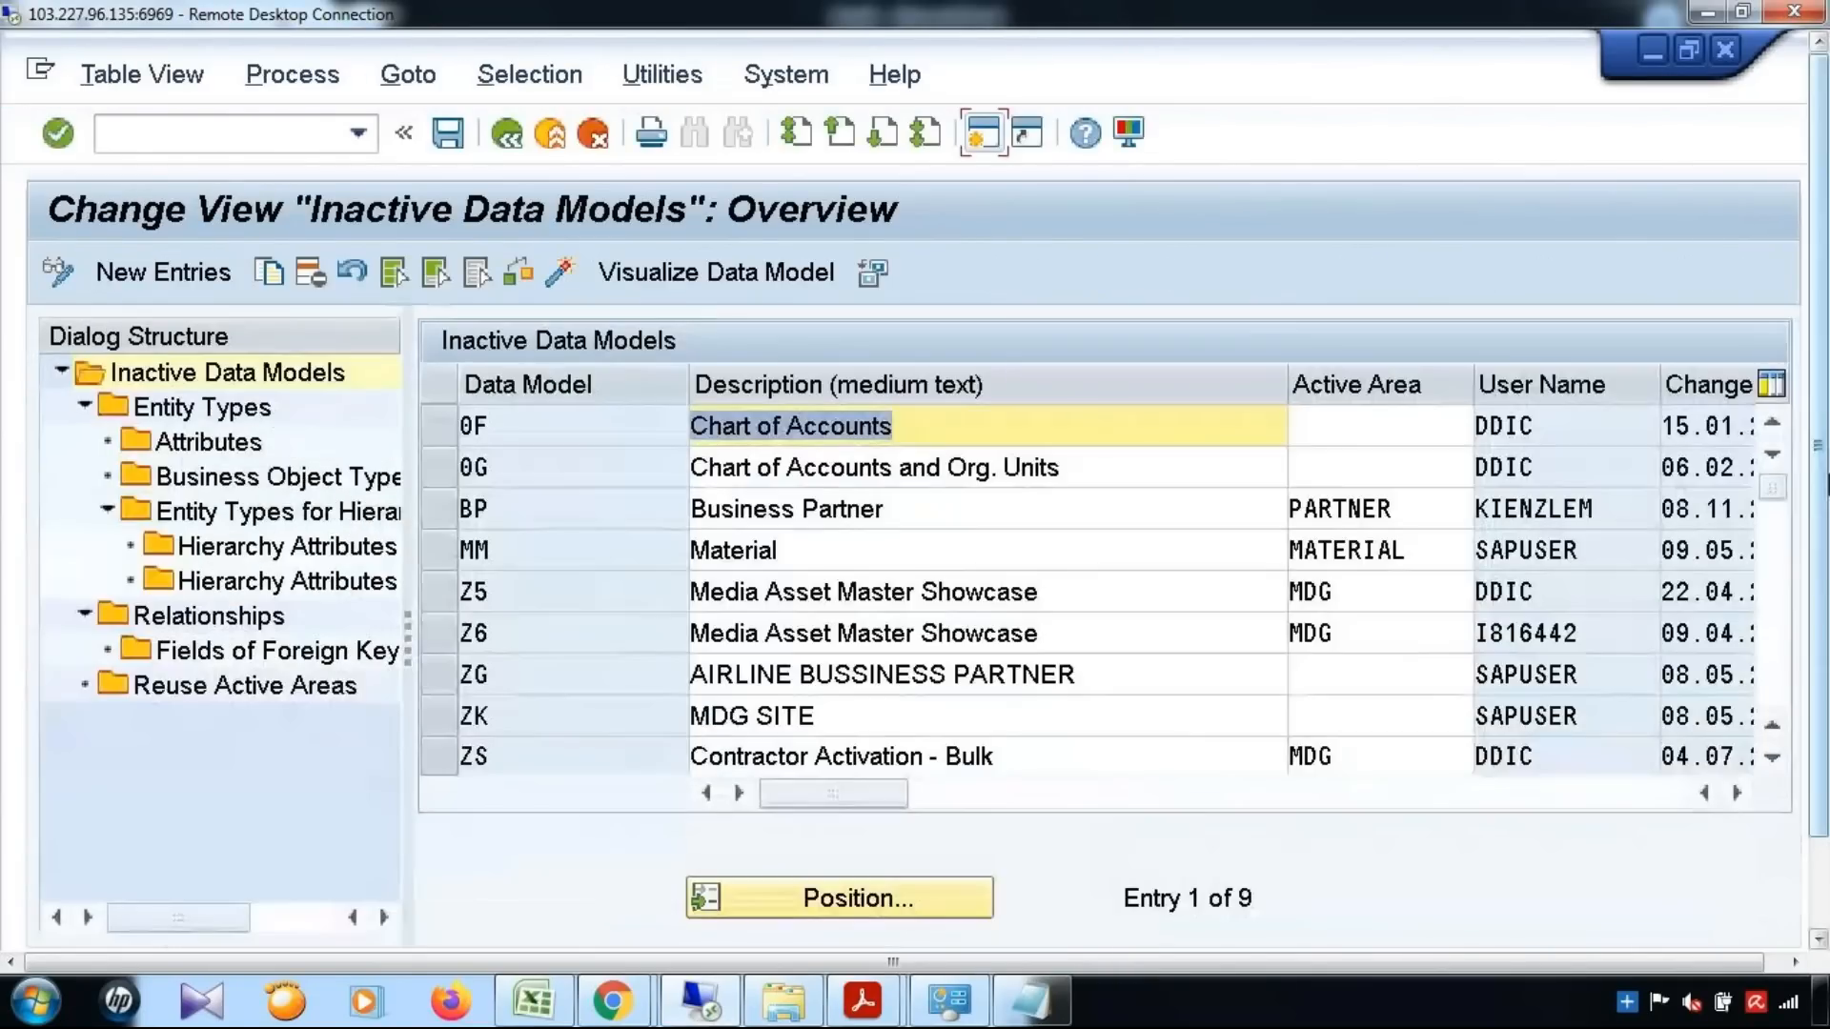
# Check the active version of the MM Material data model, and return to the IMG structure
pyautogui.moveTo(1827, 484); pyautogui.dragTo(1823, 591)
pyautogui.click(452, 448)
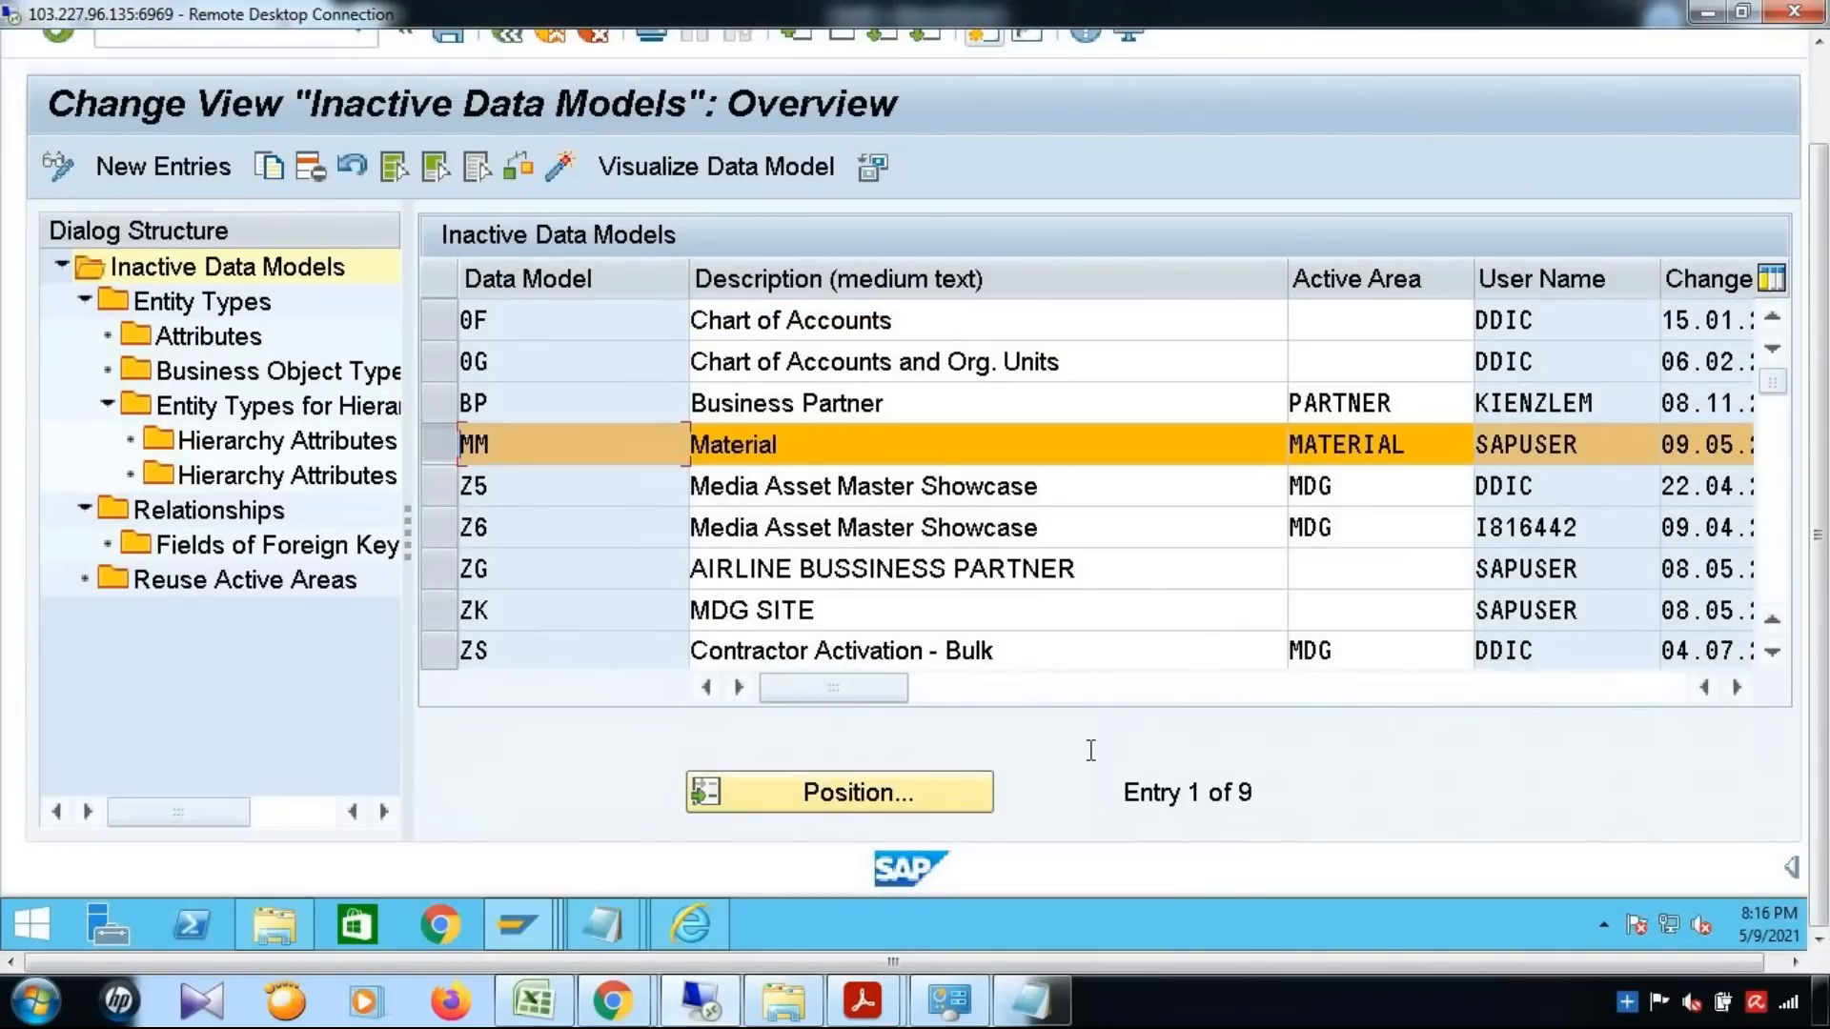
pyautogui.moveTo(906, 700); pyautogui.dragTo(1300, 700)
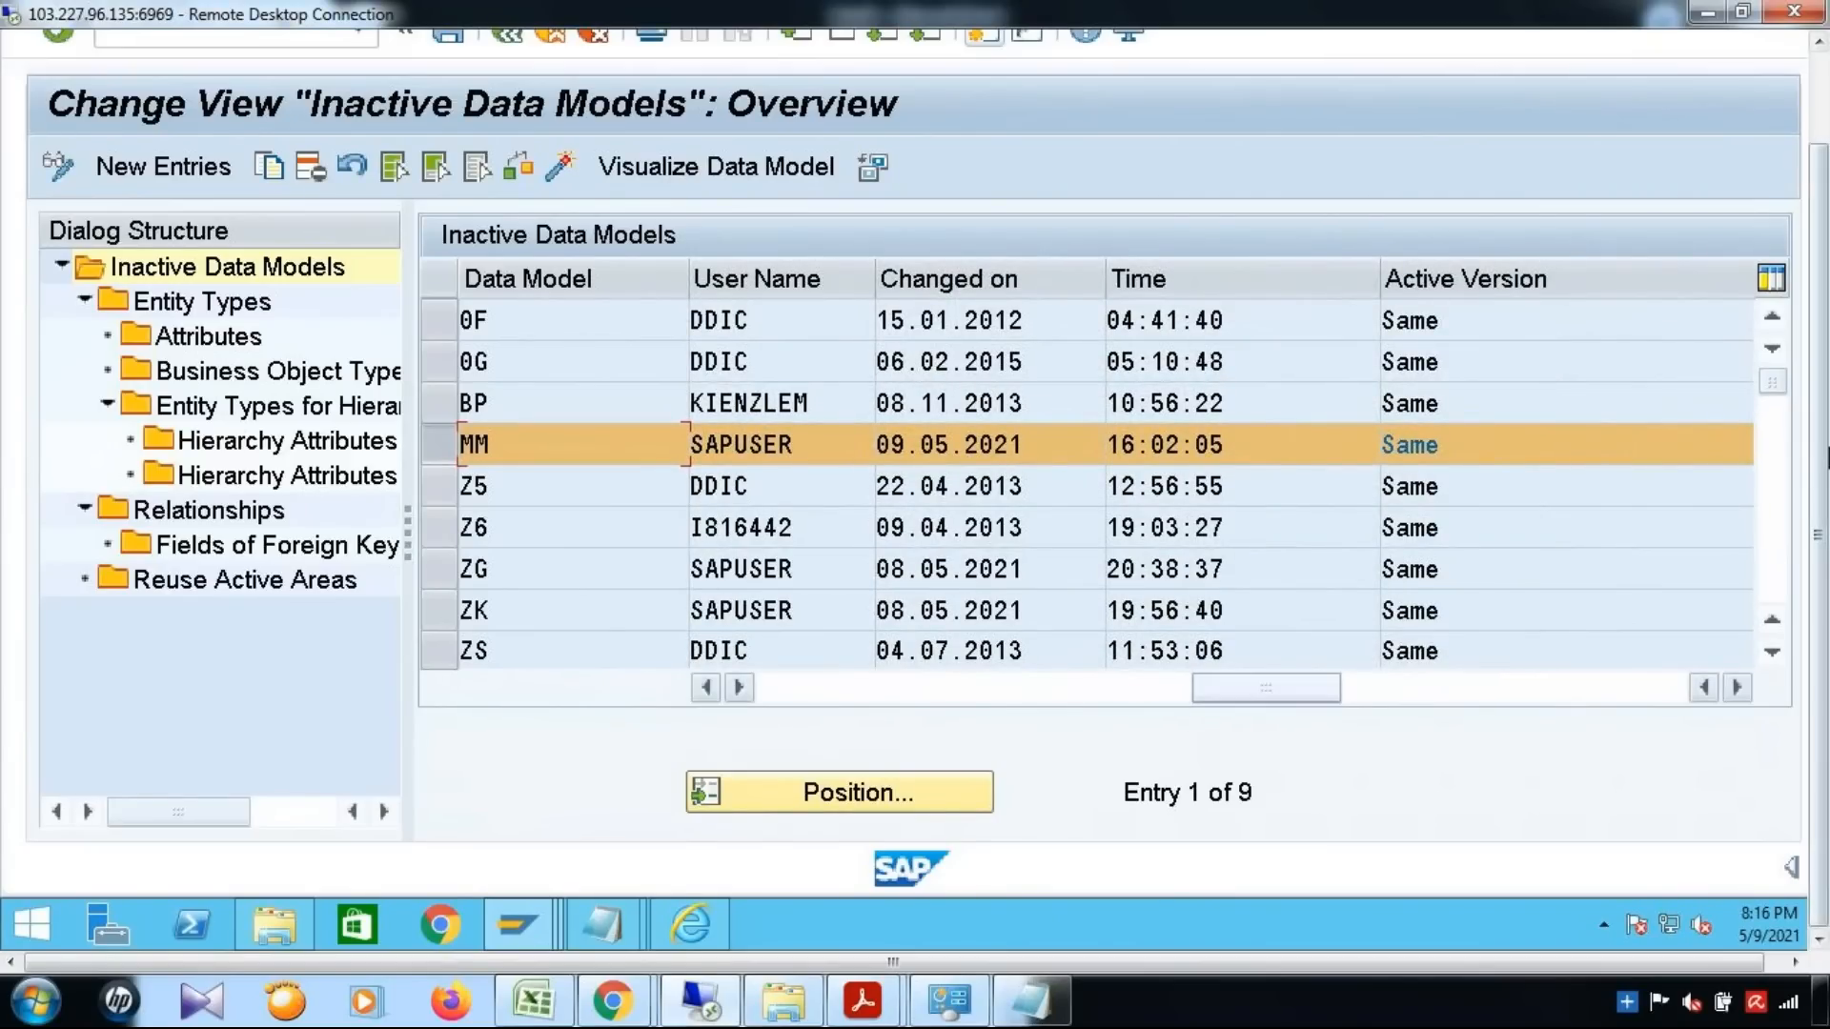
pyautogui.moveTo(1821, 548); pyautogui.dragTo(1822, 452)
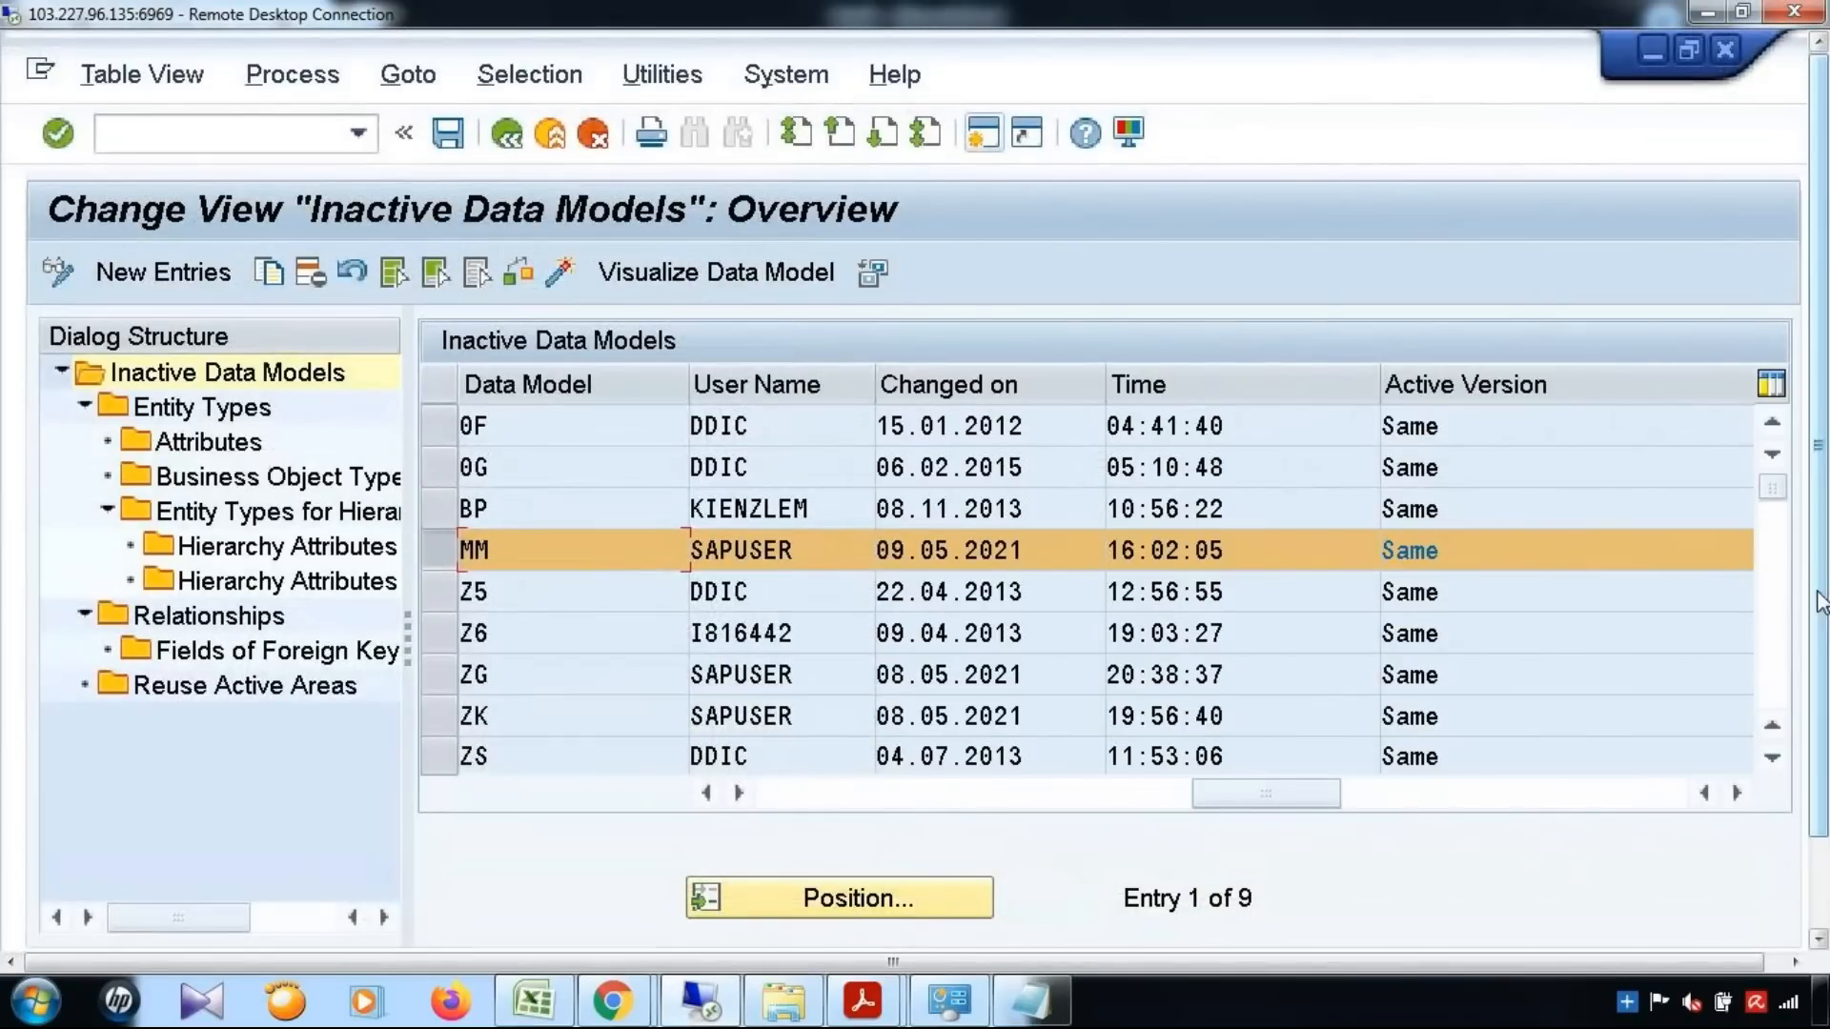
pyautogui.click(512, 133)
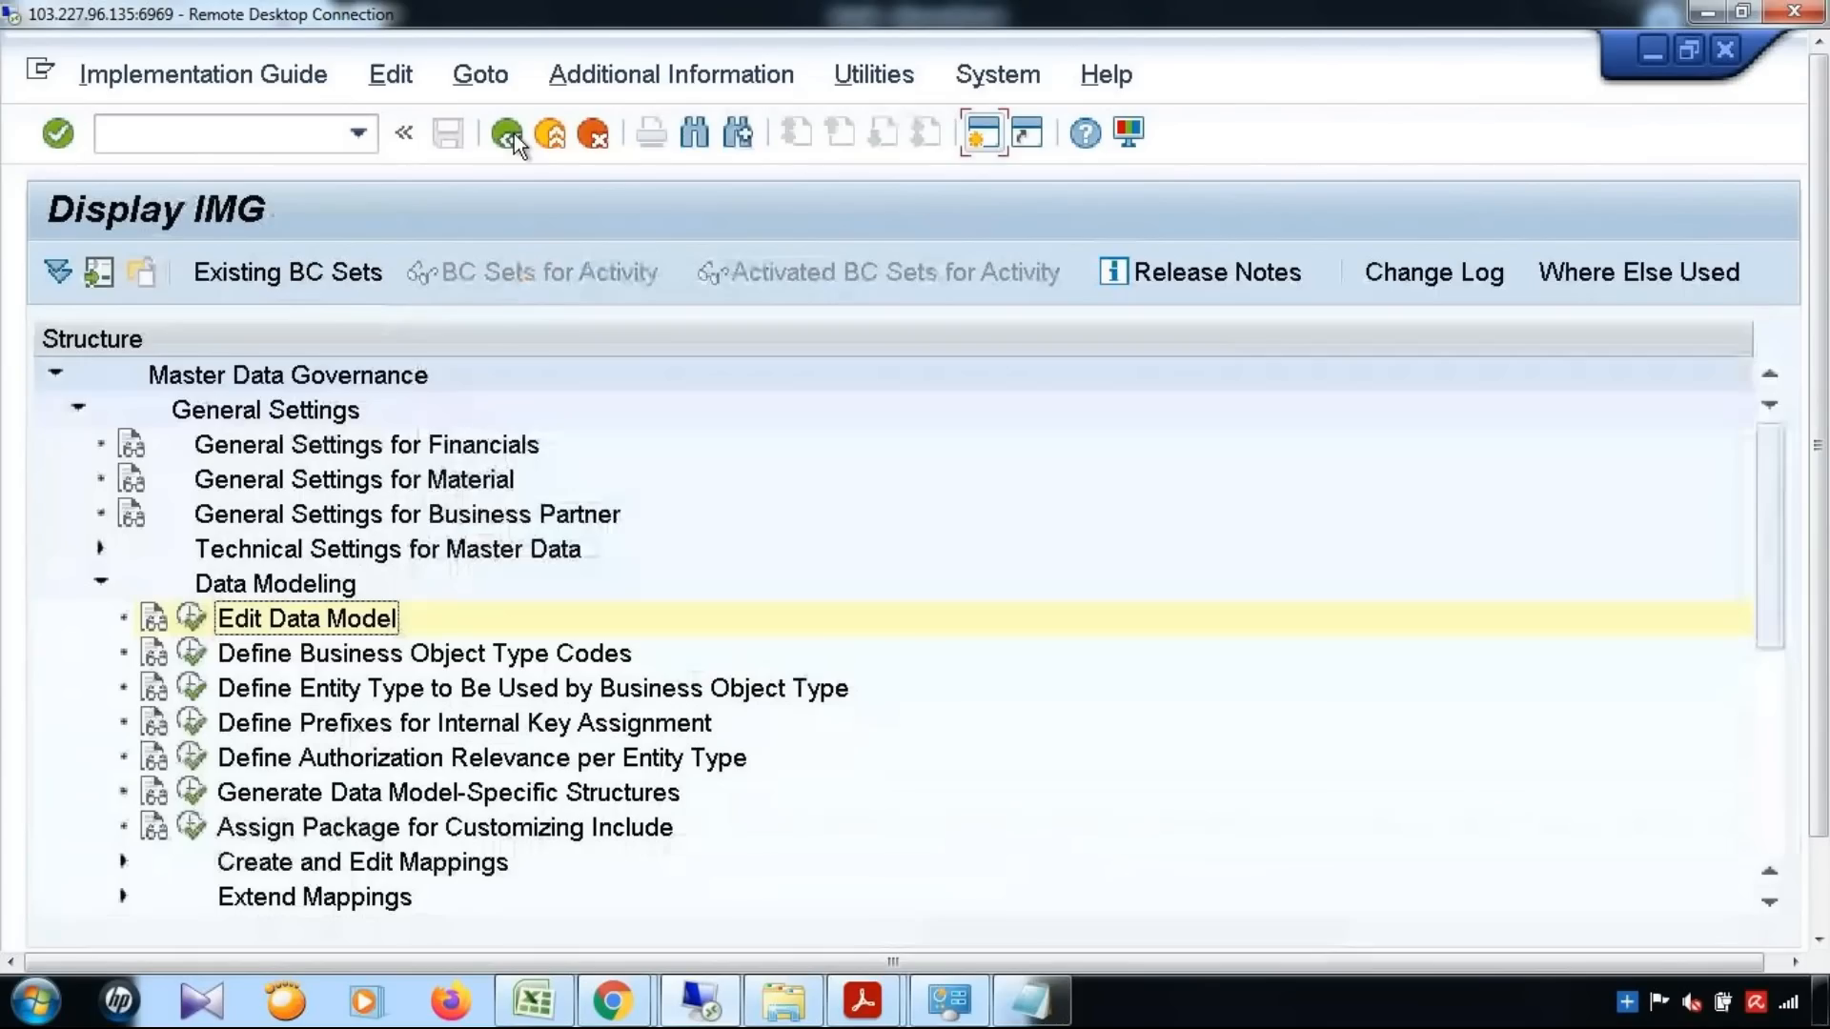
# Collapse Data Modeling and open the Create Change Request Type activity from Process Modeling's Change Requests
pyautogui.click(101, 583)
pyautogui.scroll(-1, 371, 582)
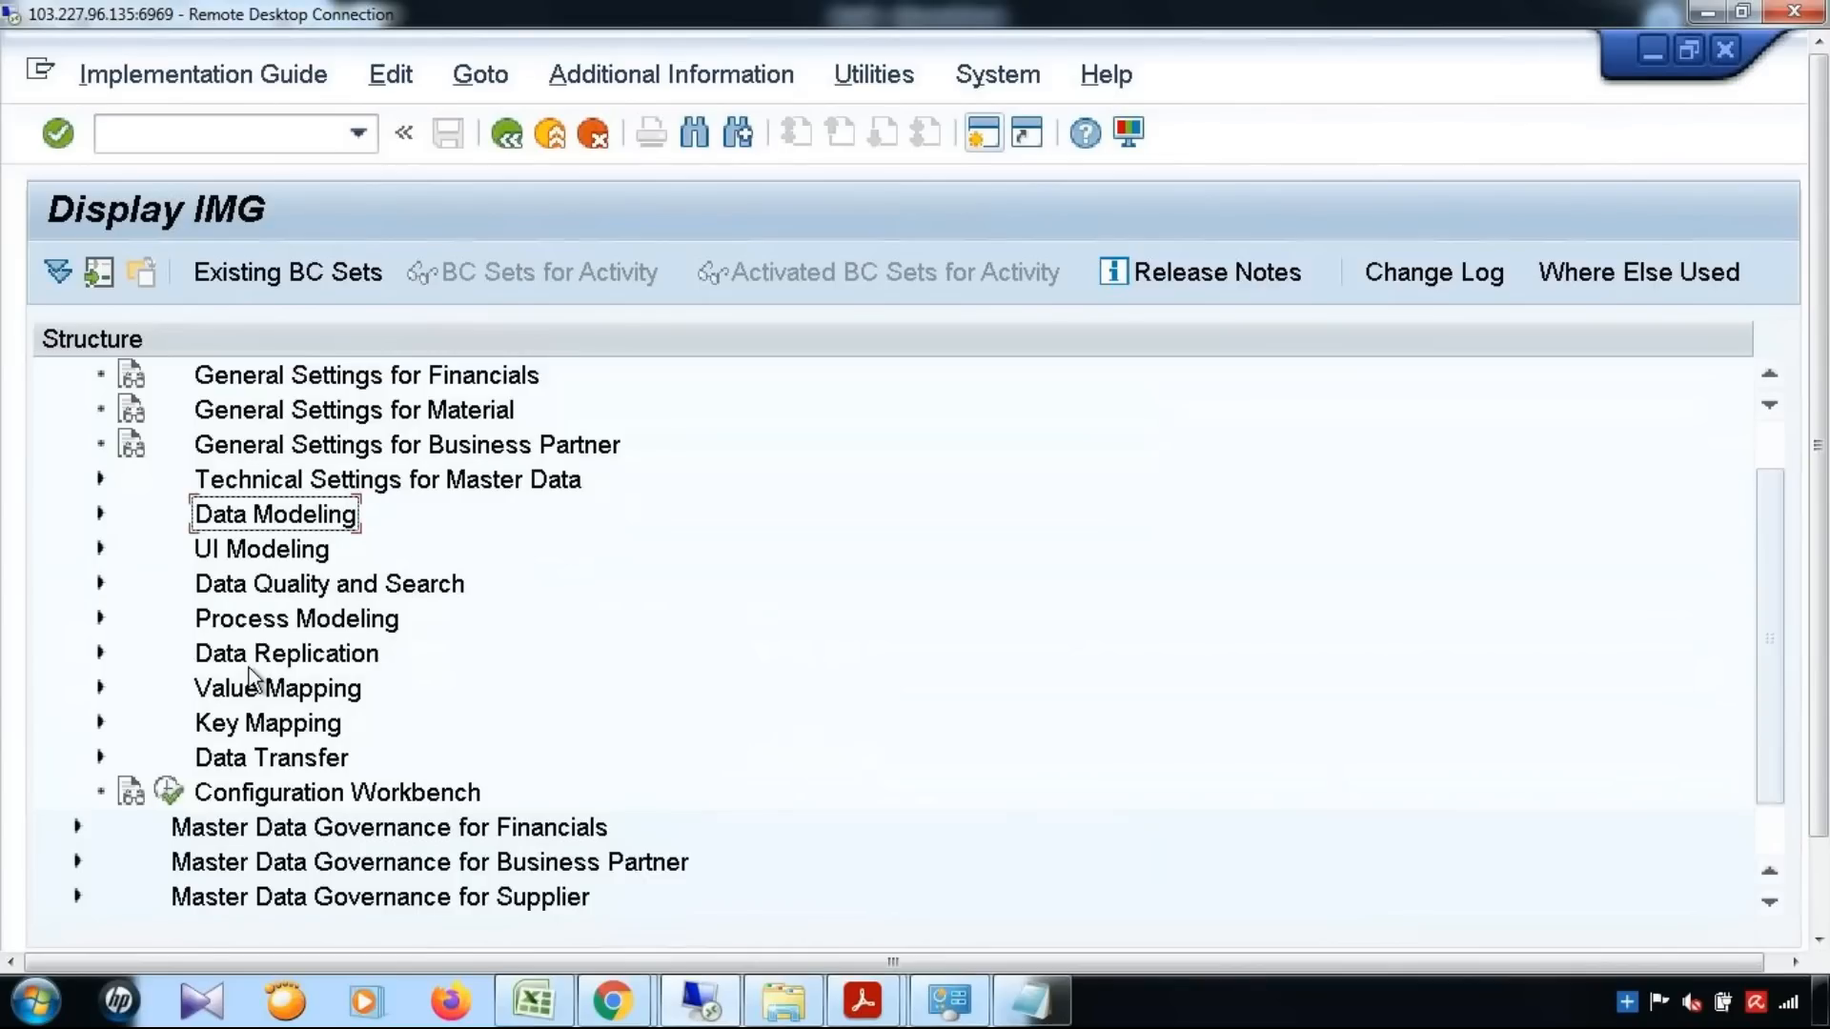
pyautogui.click(100, 619)
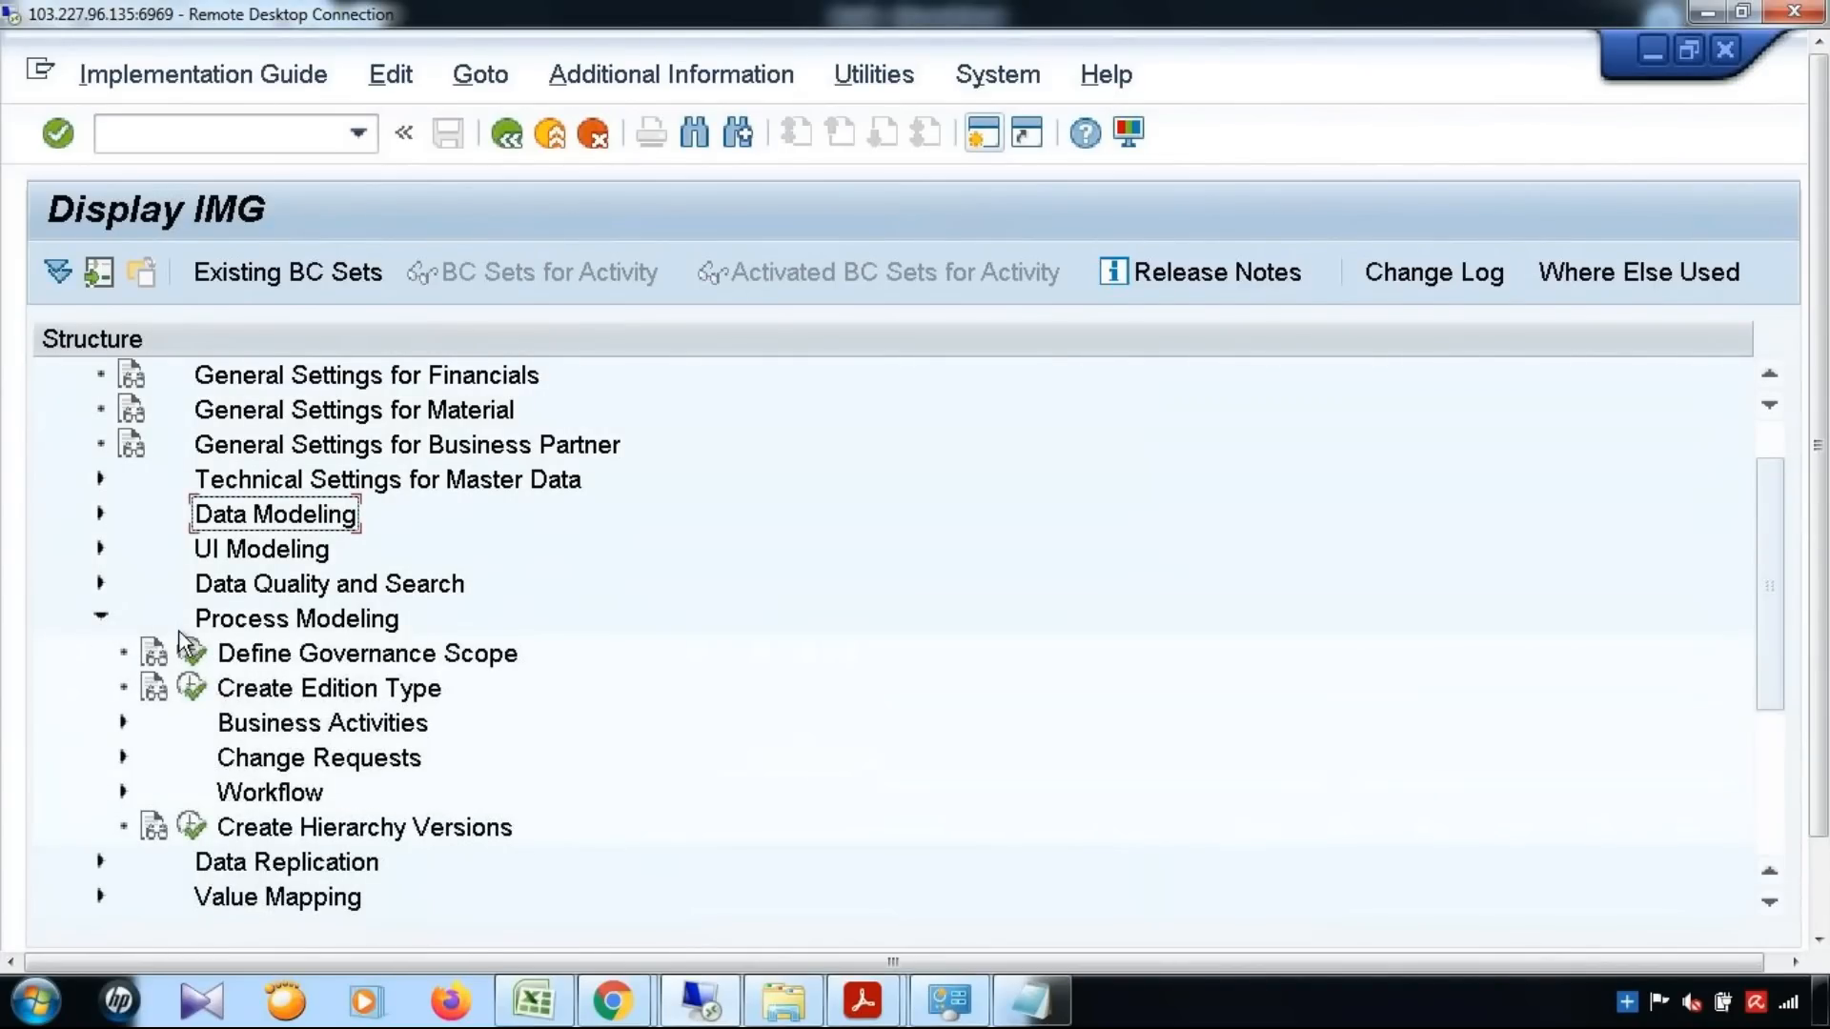
pyautogui.click(123, 758)
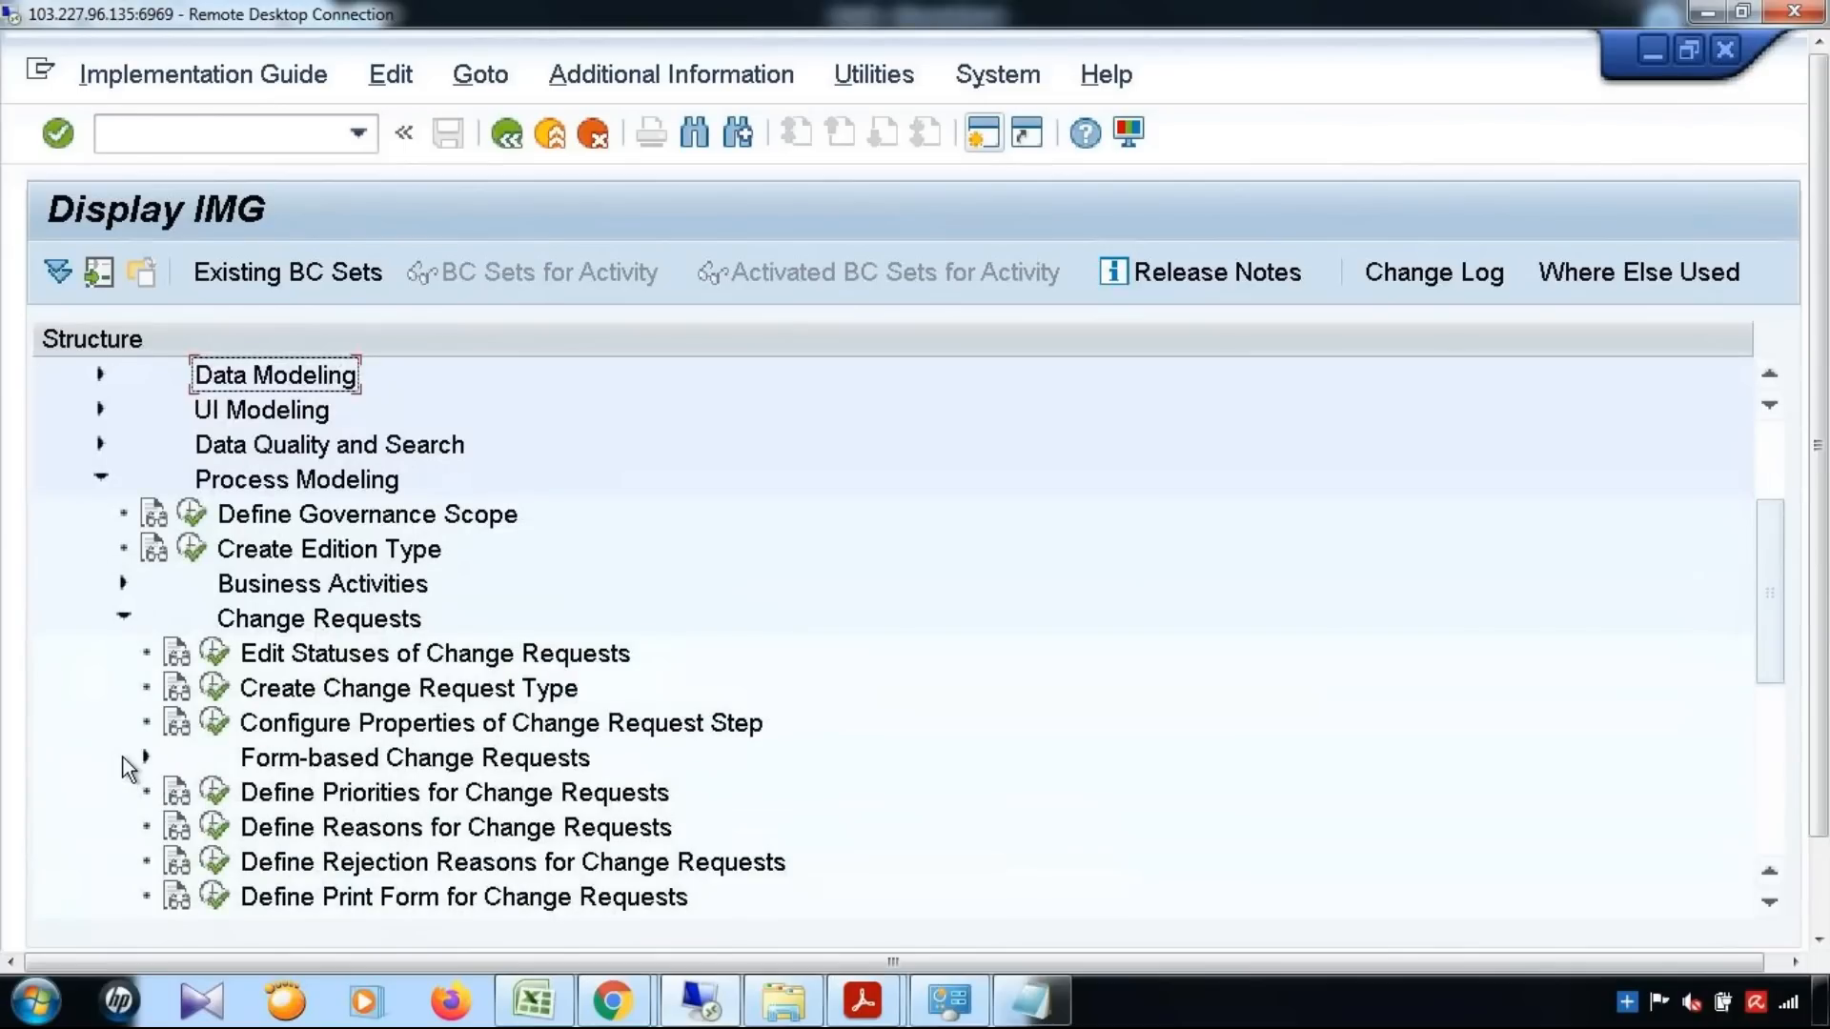
pyautogui.scroll(-1, 277, 627)
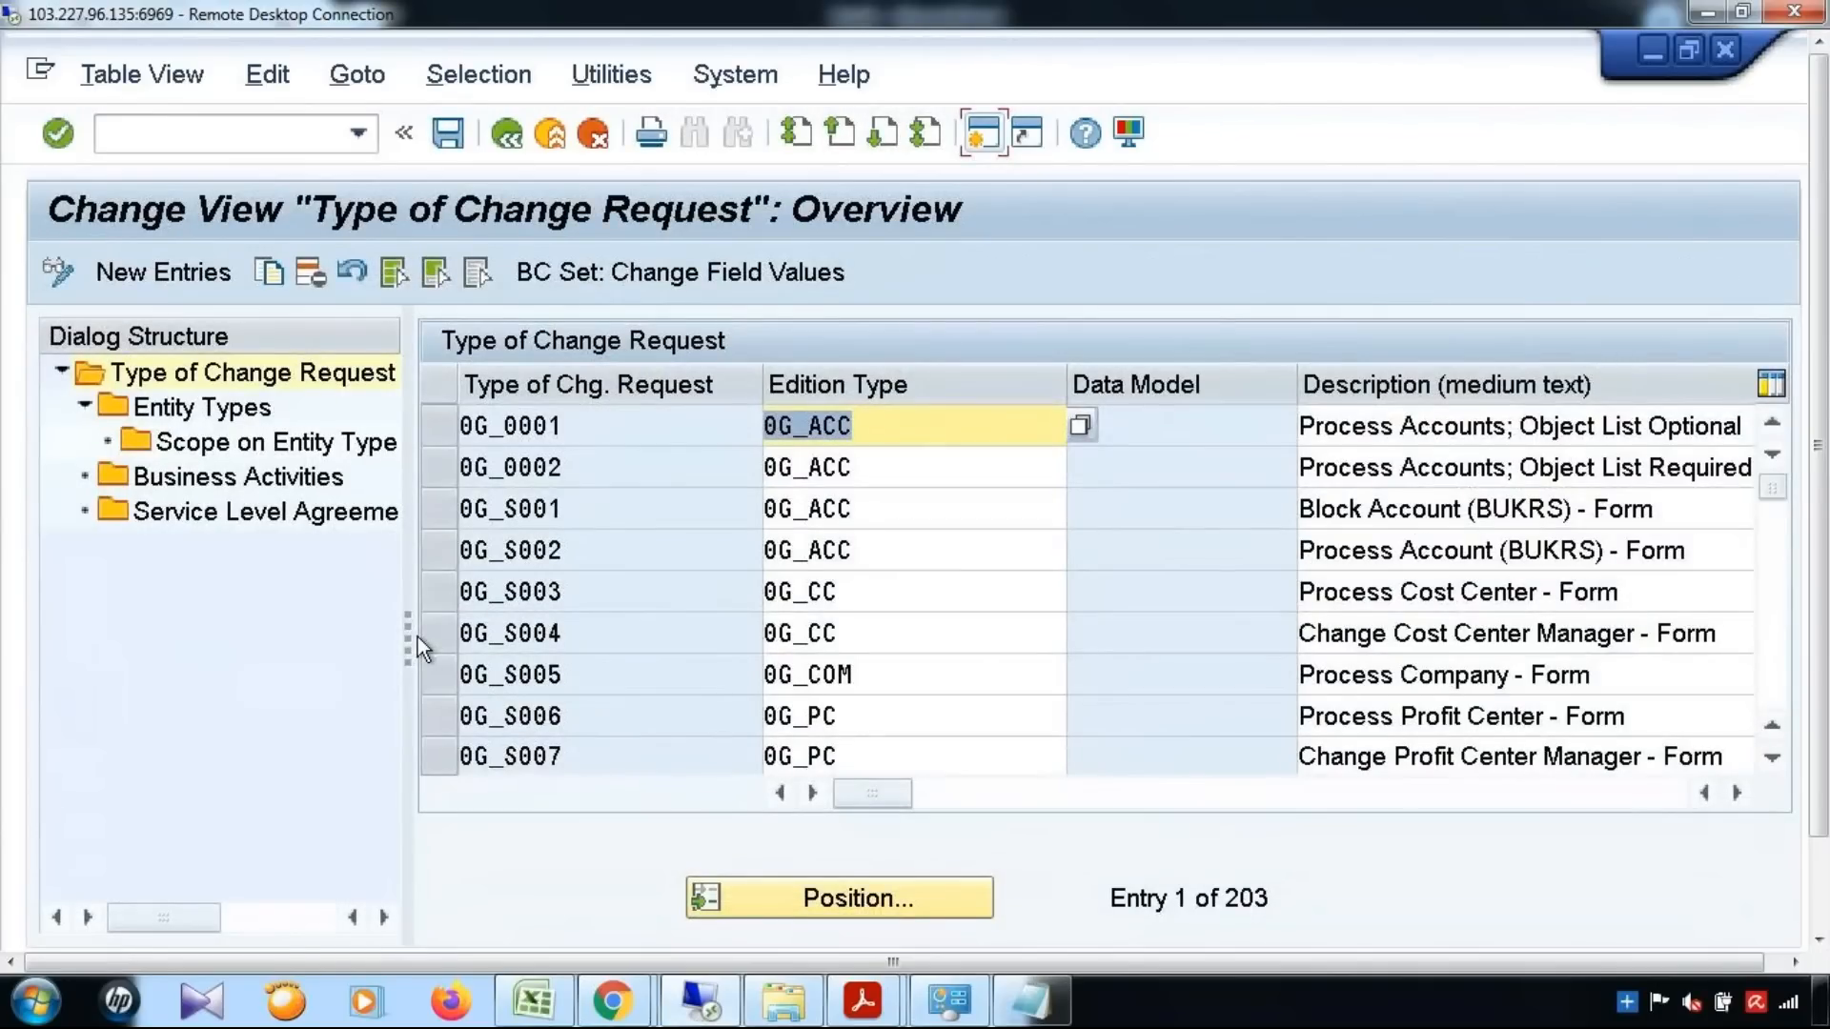
# Position the change request type list at YMAT01 and select that entry
pyautogui.click(771, 887)
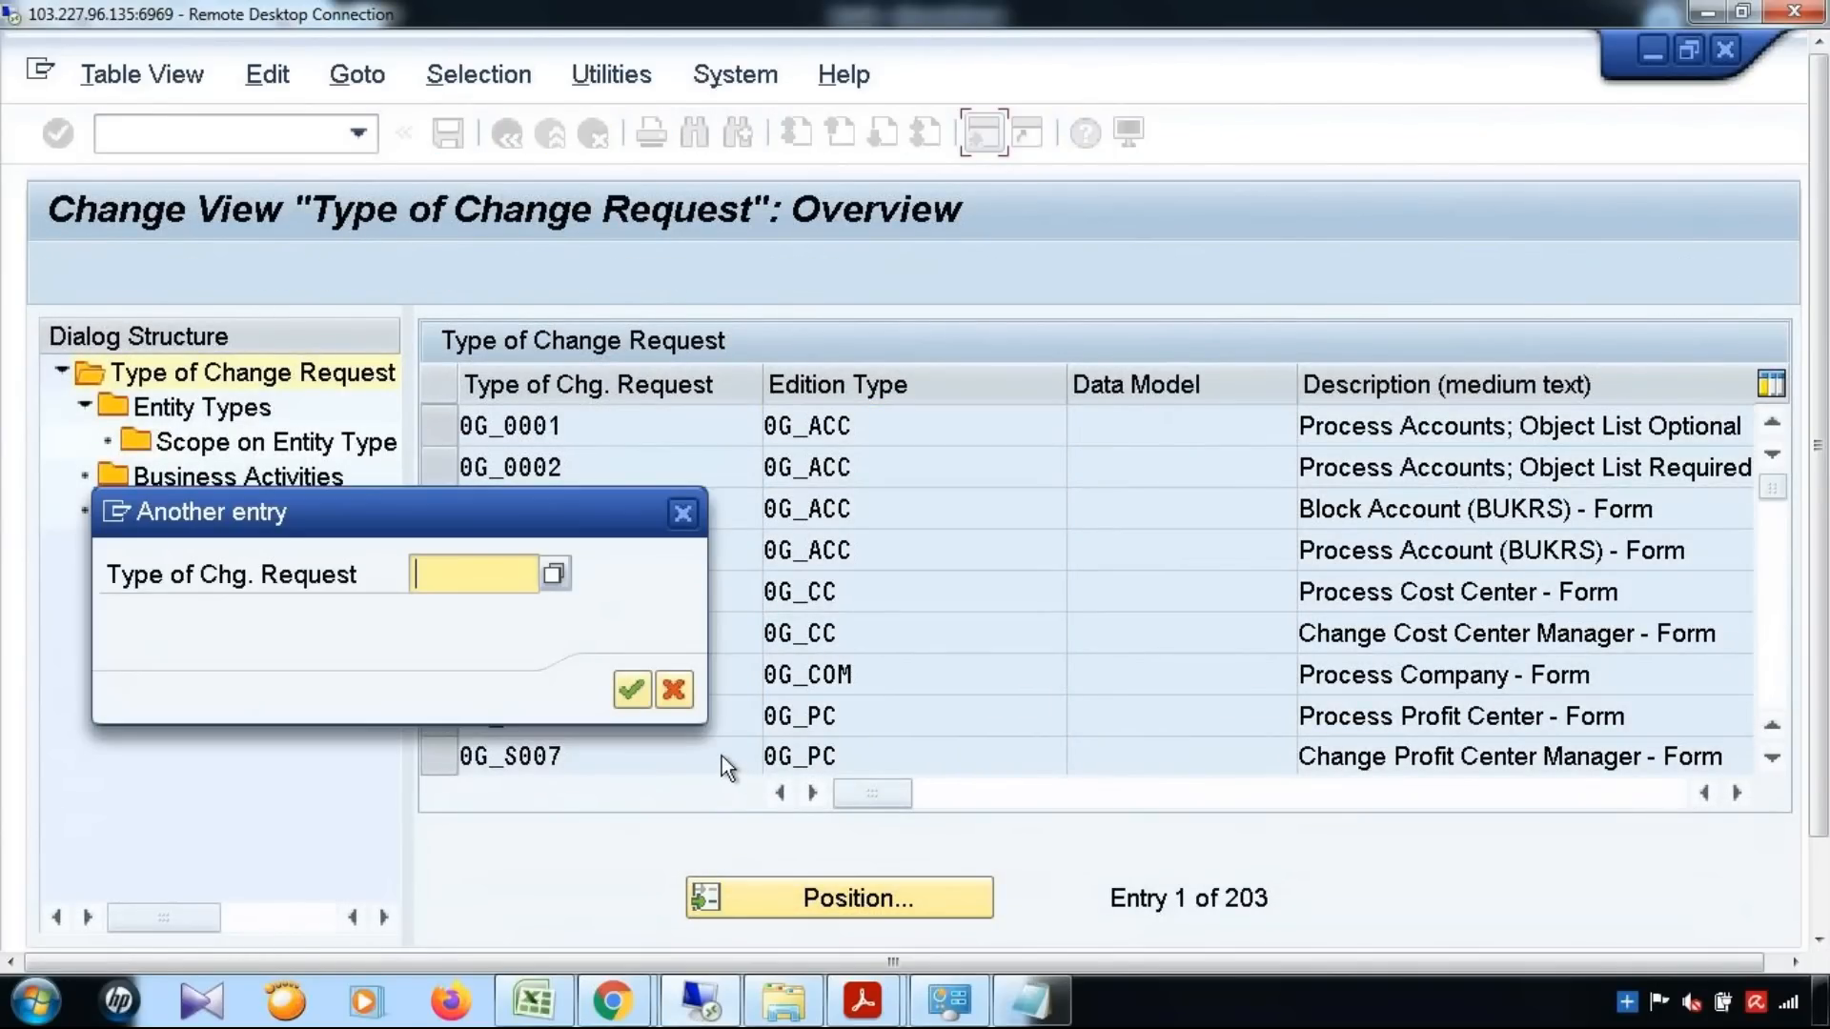
pyautogui.write('YMAT01')
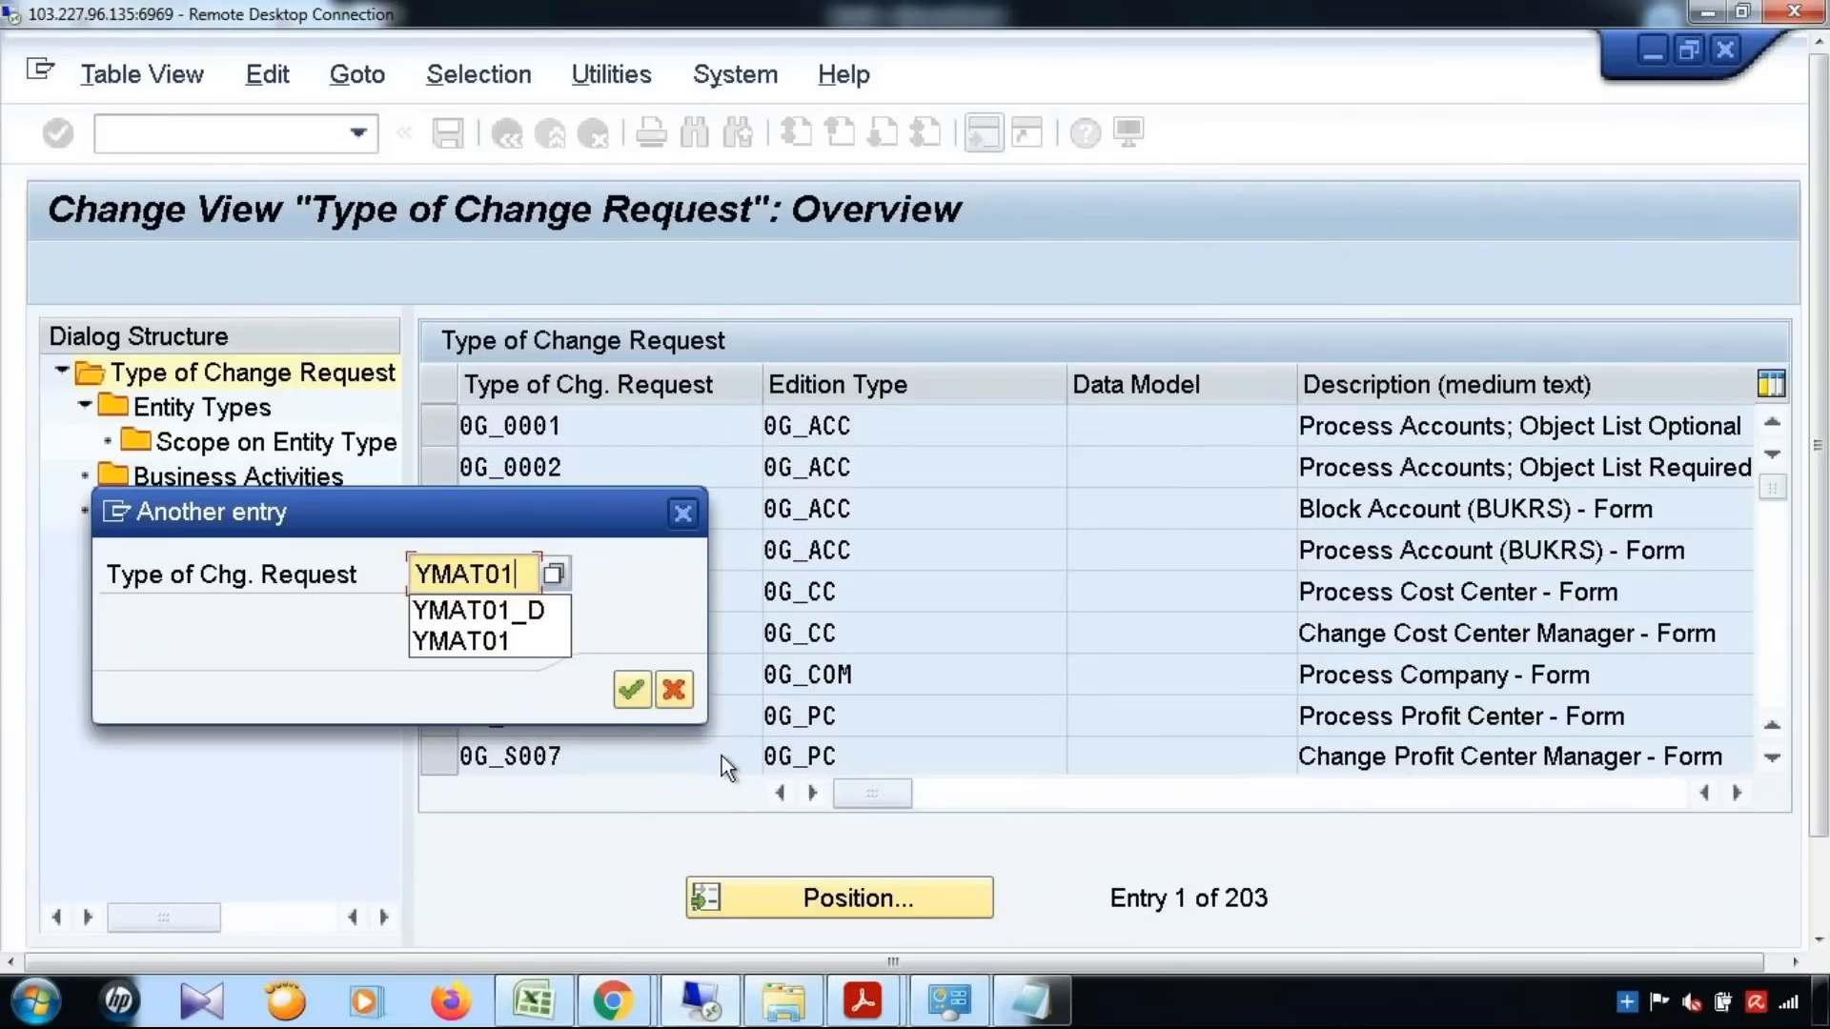
pyautogui.click(633, 688)
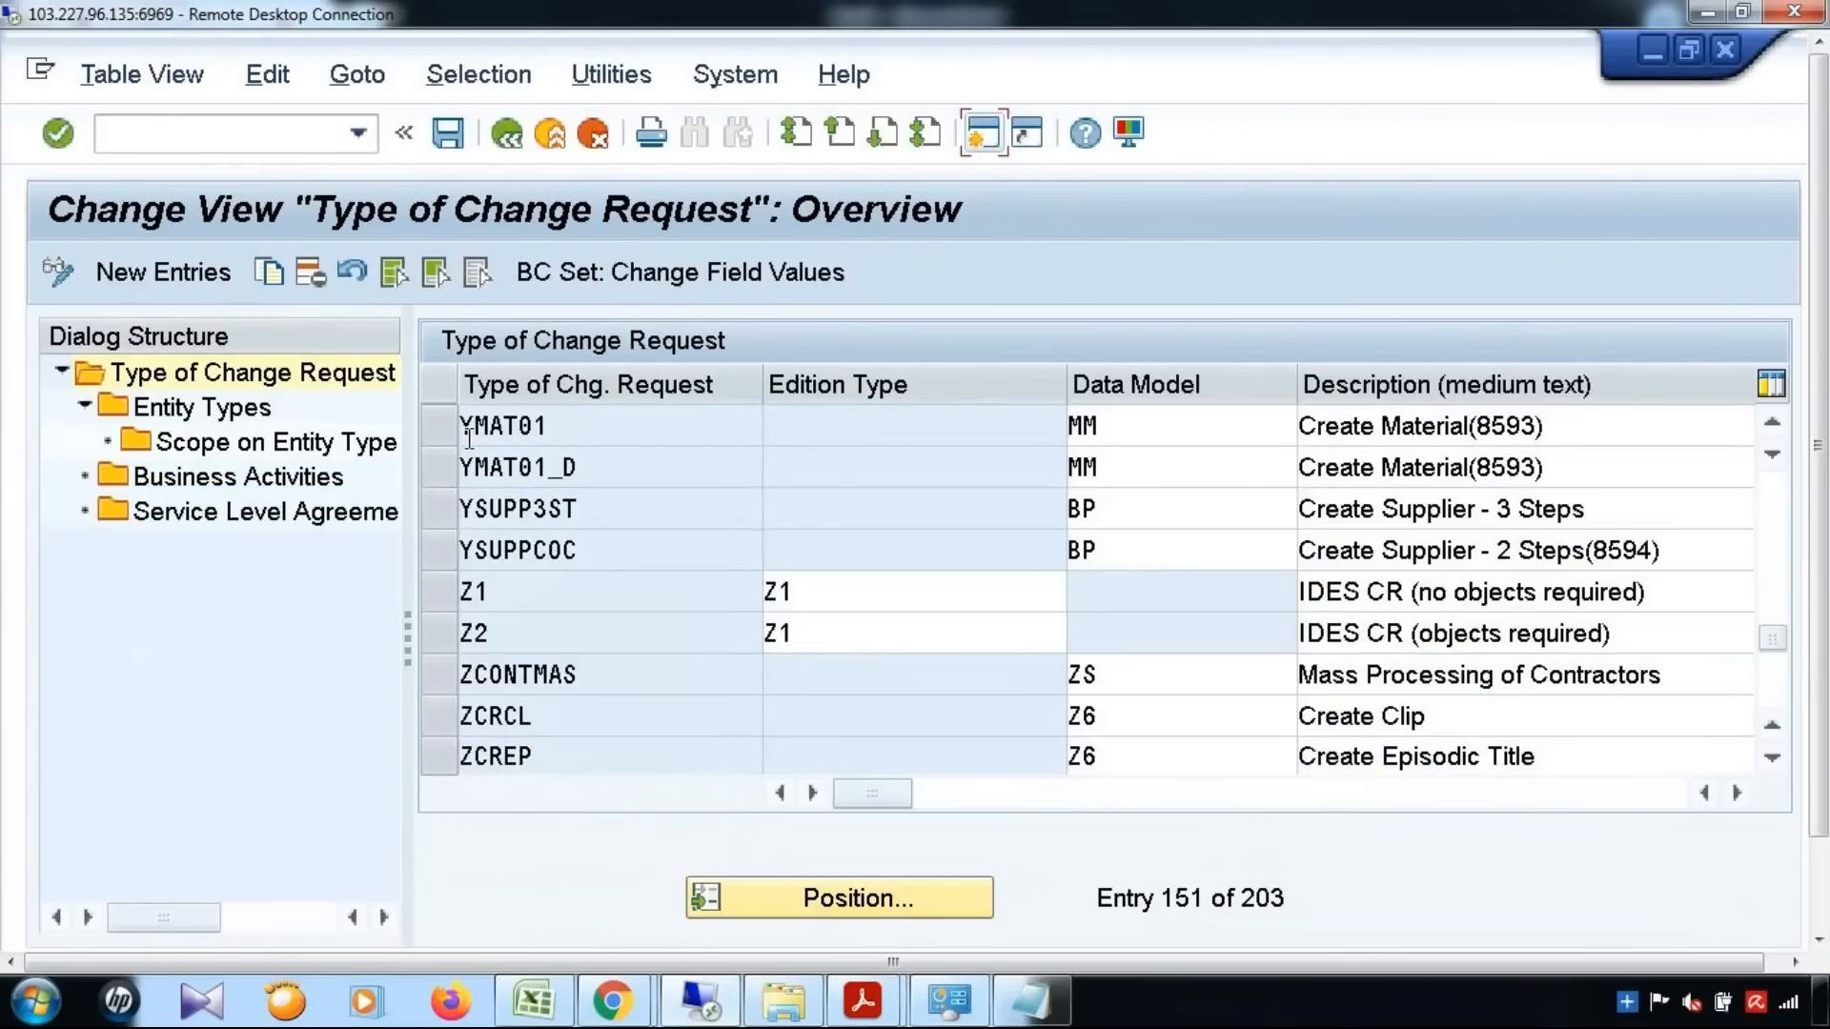
pyautogui.click(563, 426)
pyautogui.moveTo(567, 426); pyautogui.dragTo(417, 431)
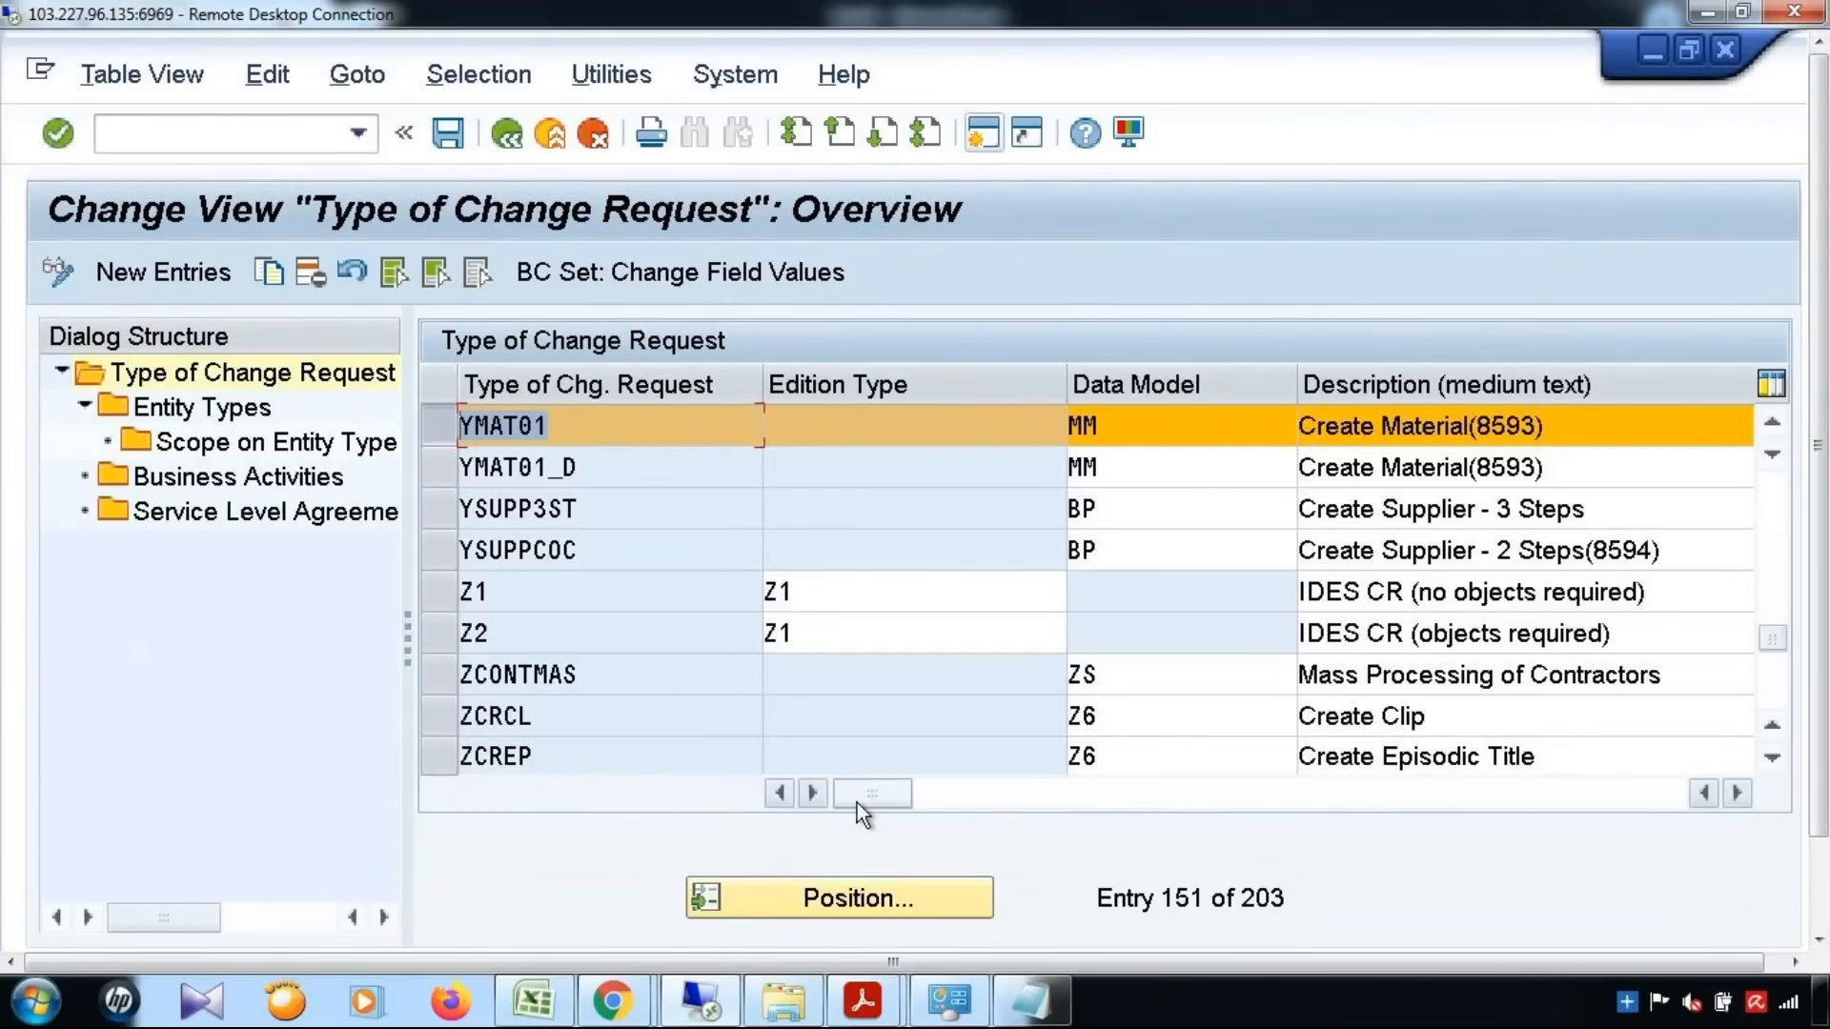
# Review the description, main entity type and workflow template assigned to change request type YMAT01
pyautogui.moveTo(873, 803); pyautogui.dragTo(1078, 802)
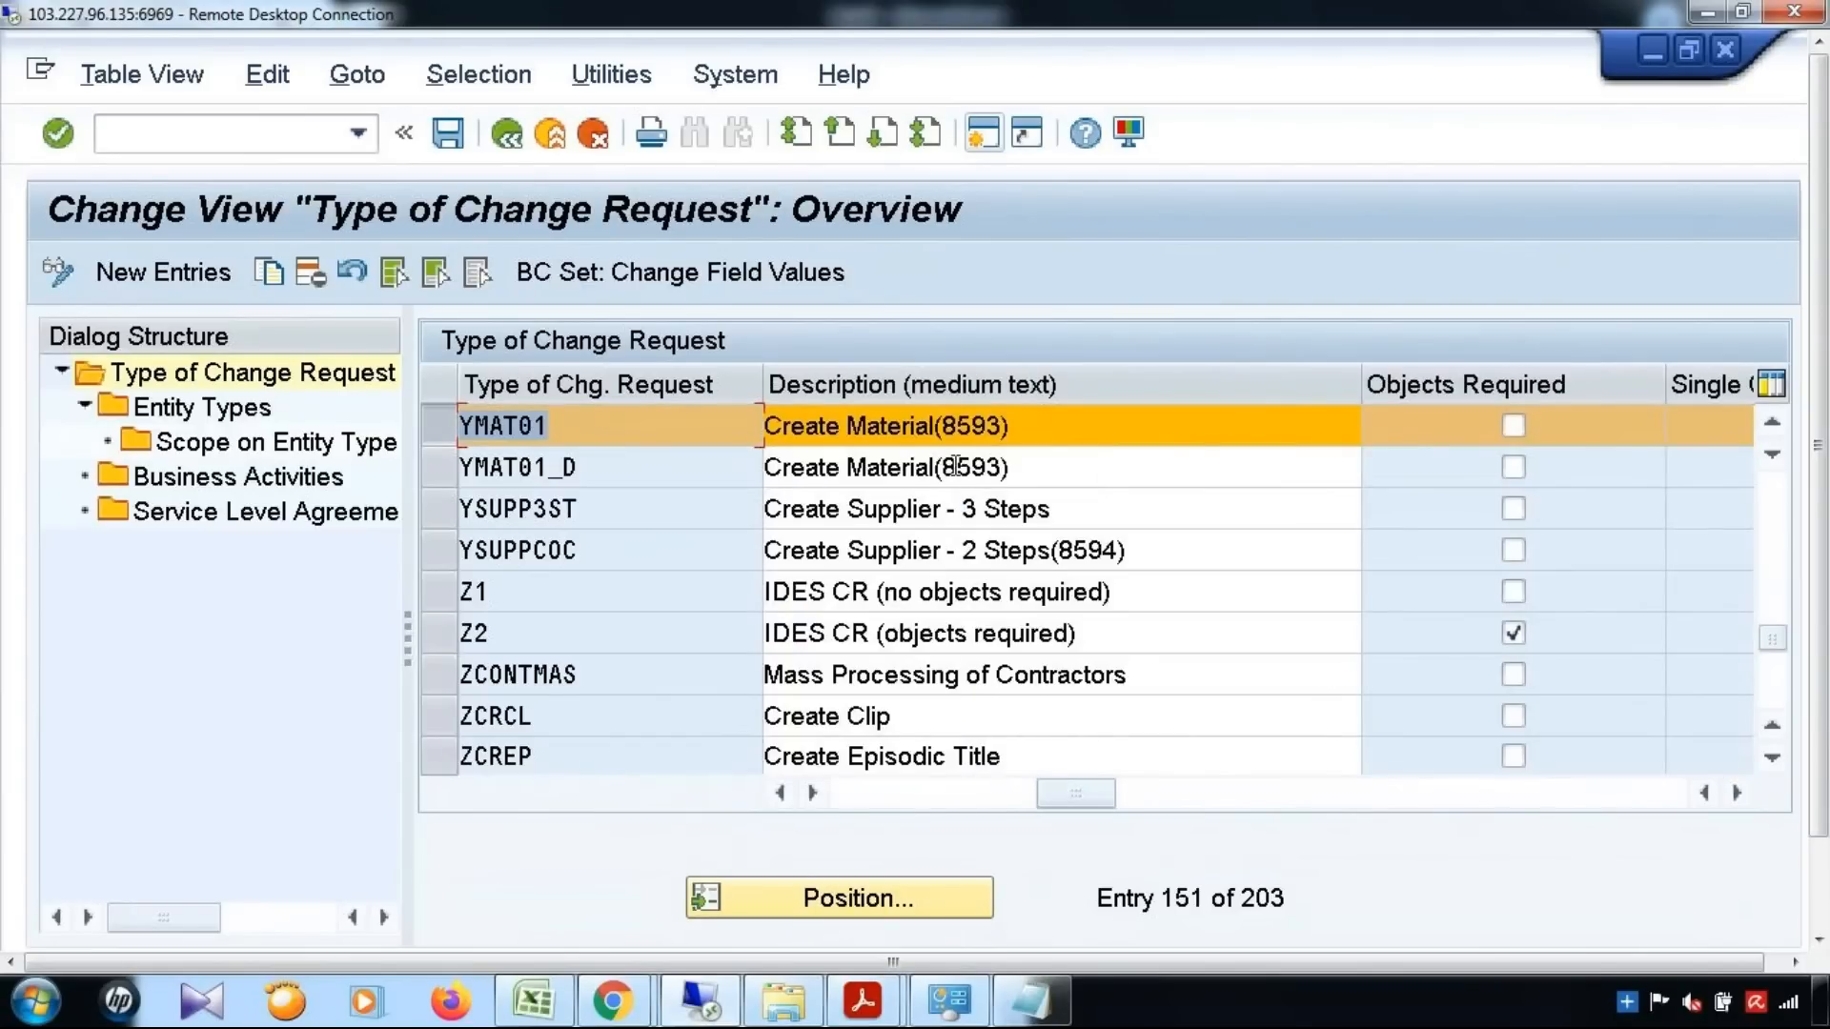
pyautogui.moveTo(1041, 428); pyautogui.dragTo(694, 435)
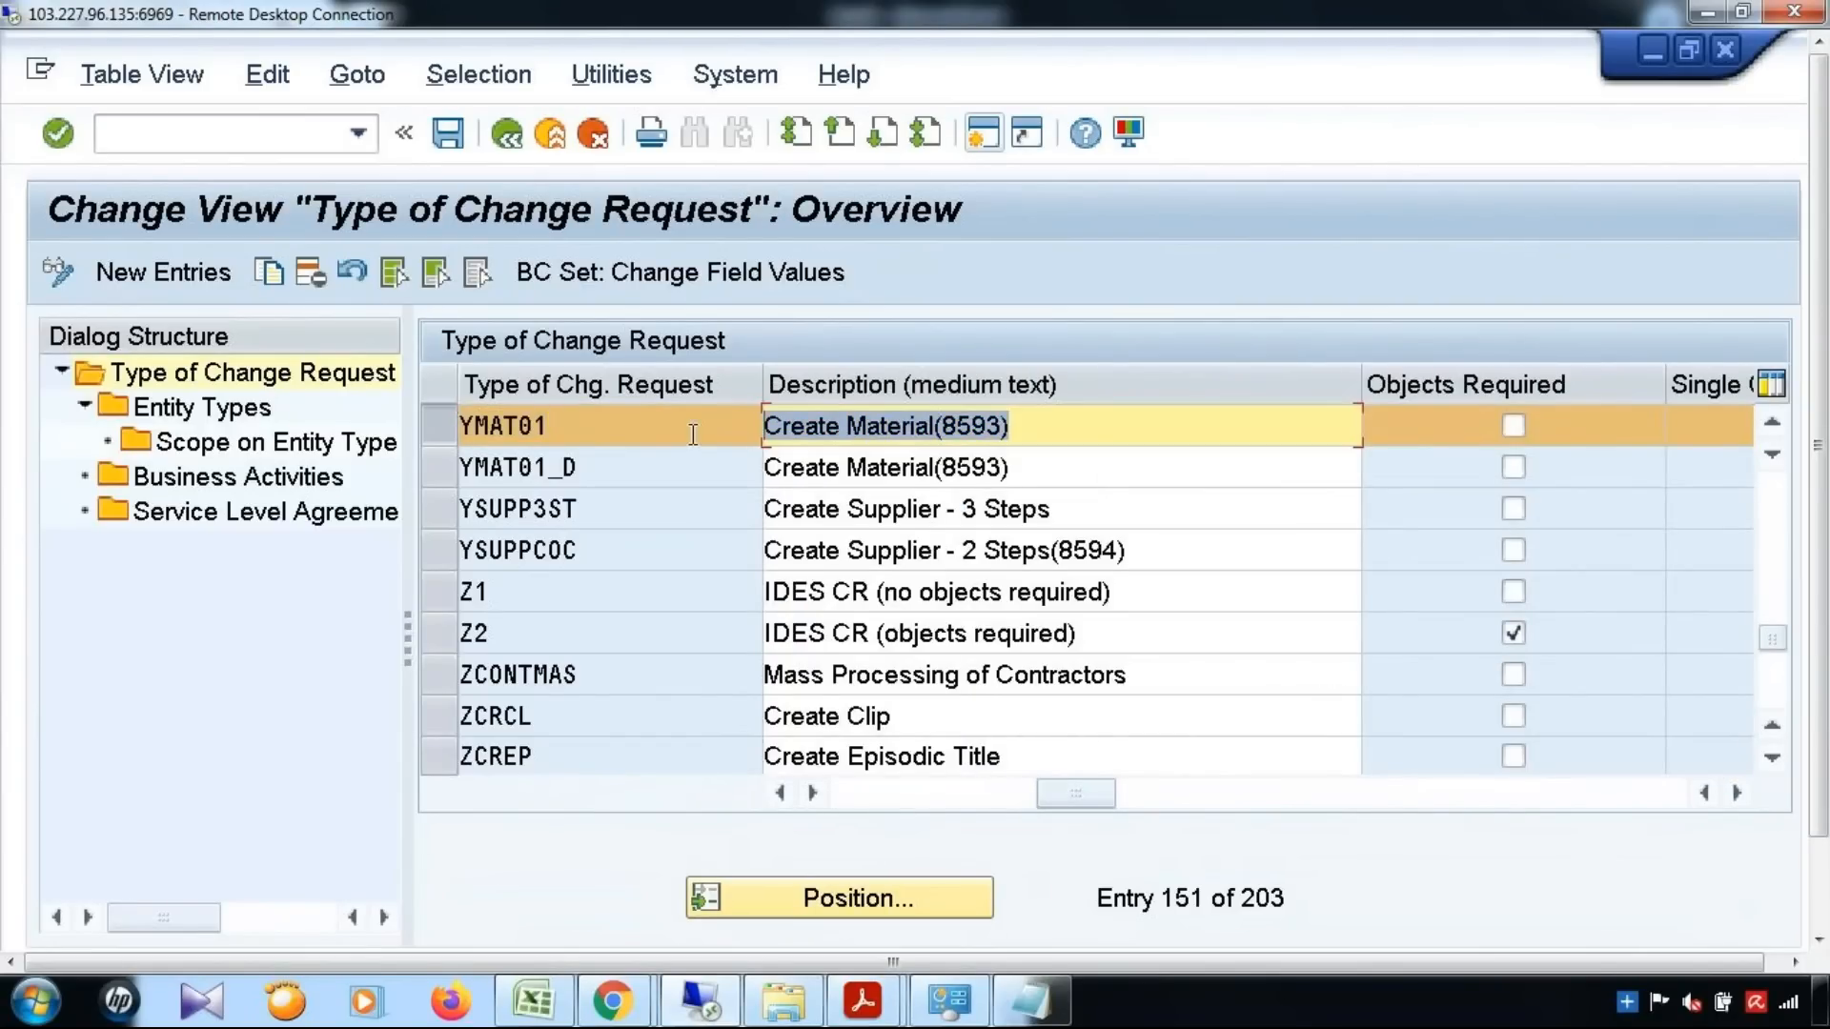
pyautogui.click(1130, 803)
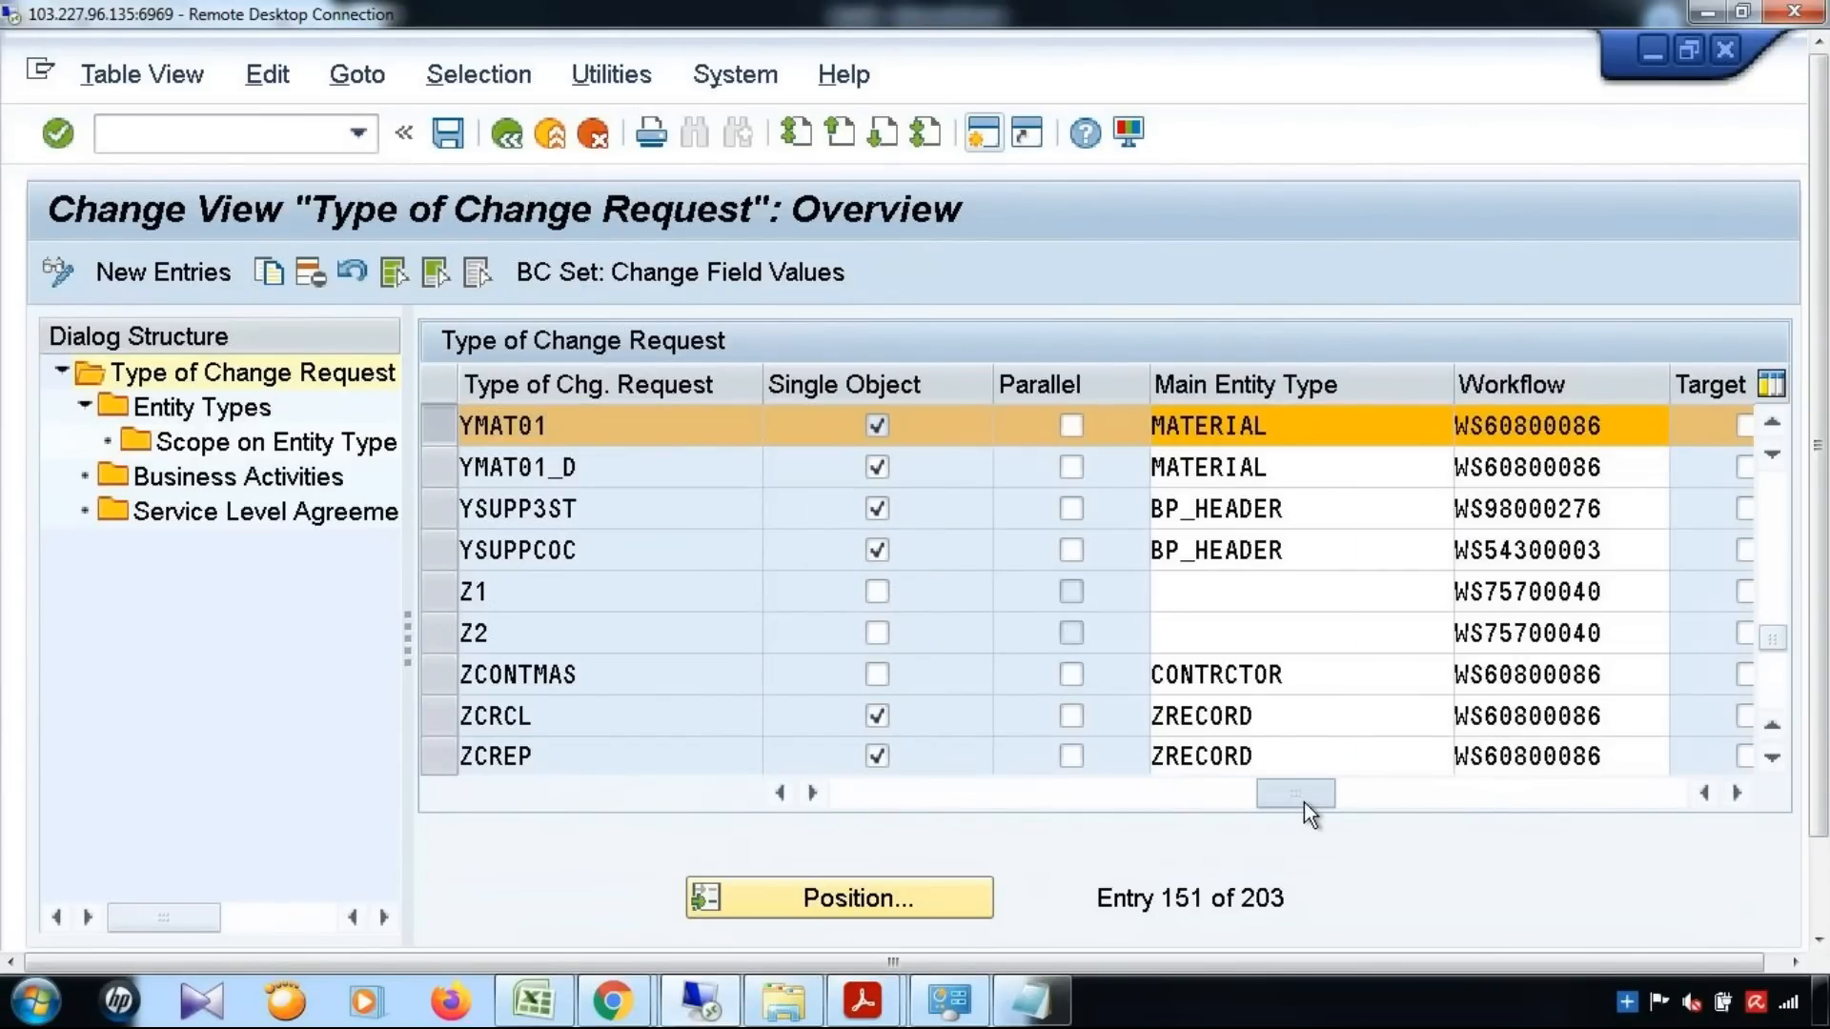
pyautogui.moveTo(1277, 426); pyautogui.dragTo(1106, 445)
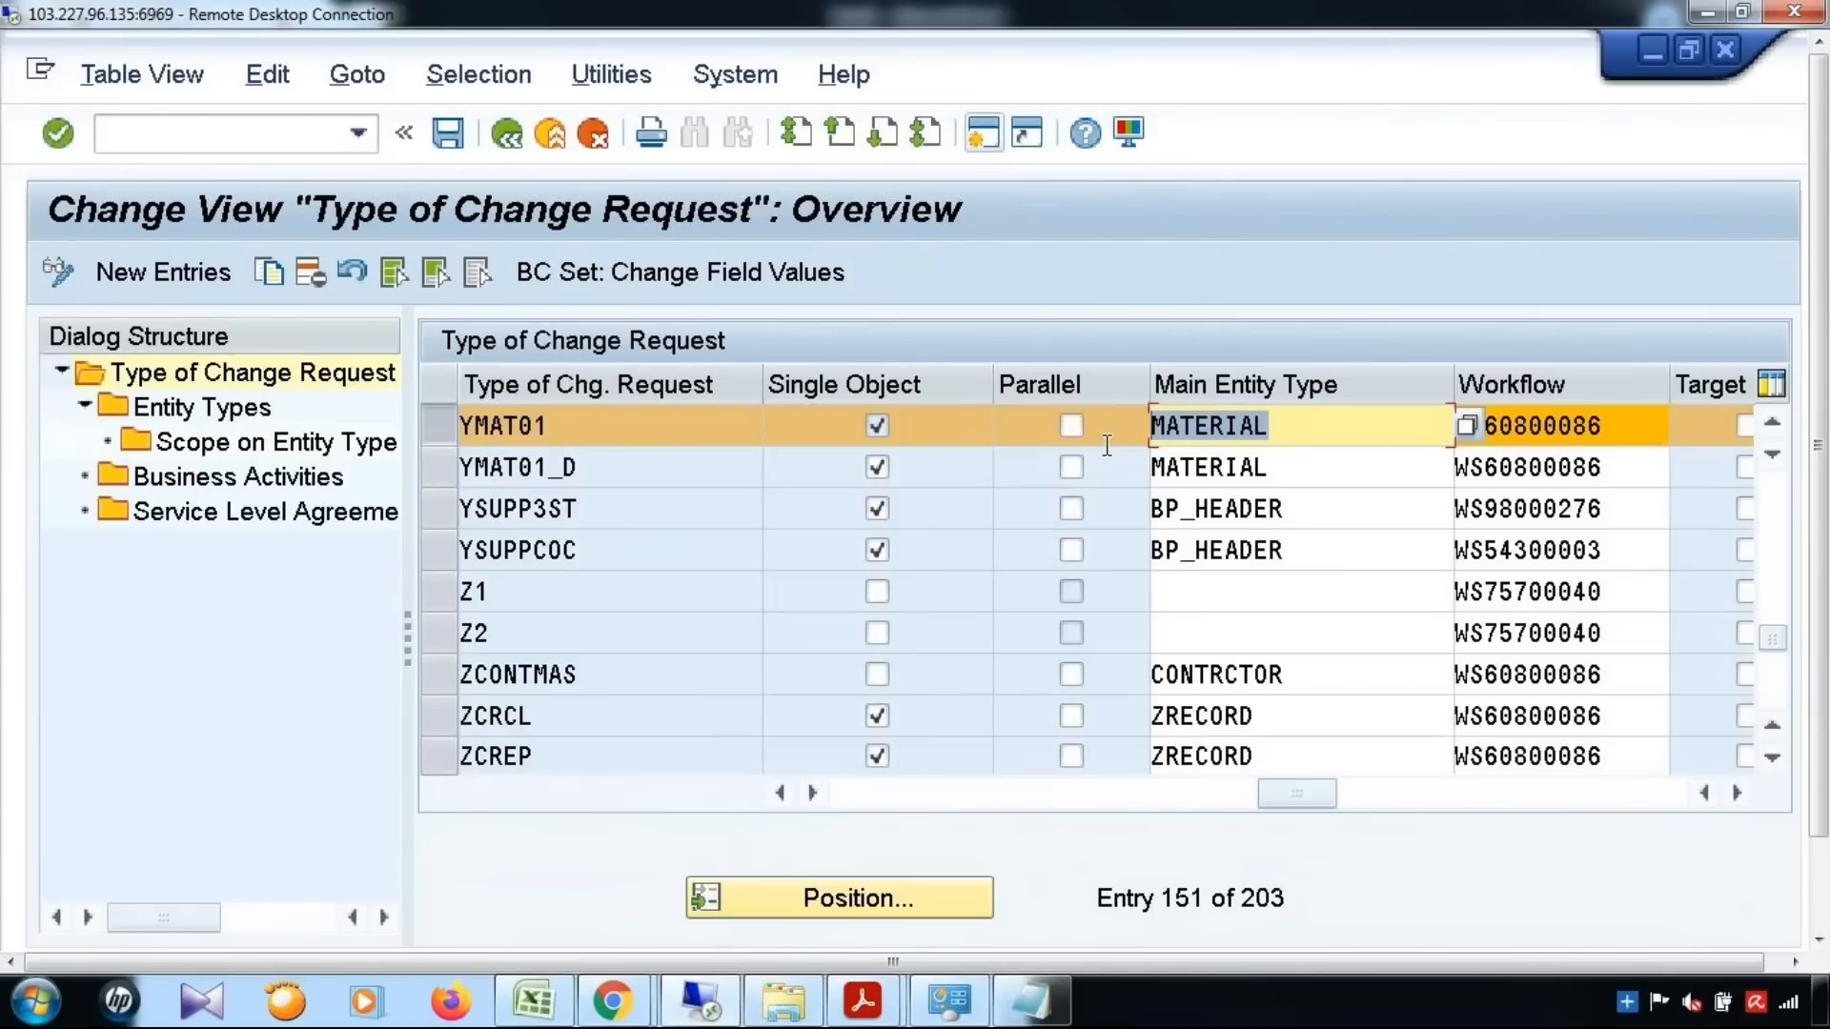
pyautogui.moveTo(1601, 428); pyautogui.dragTo(1405, 432)
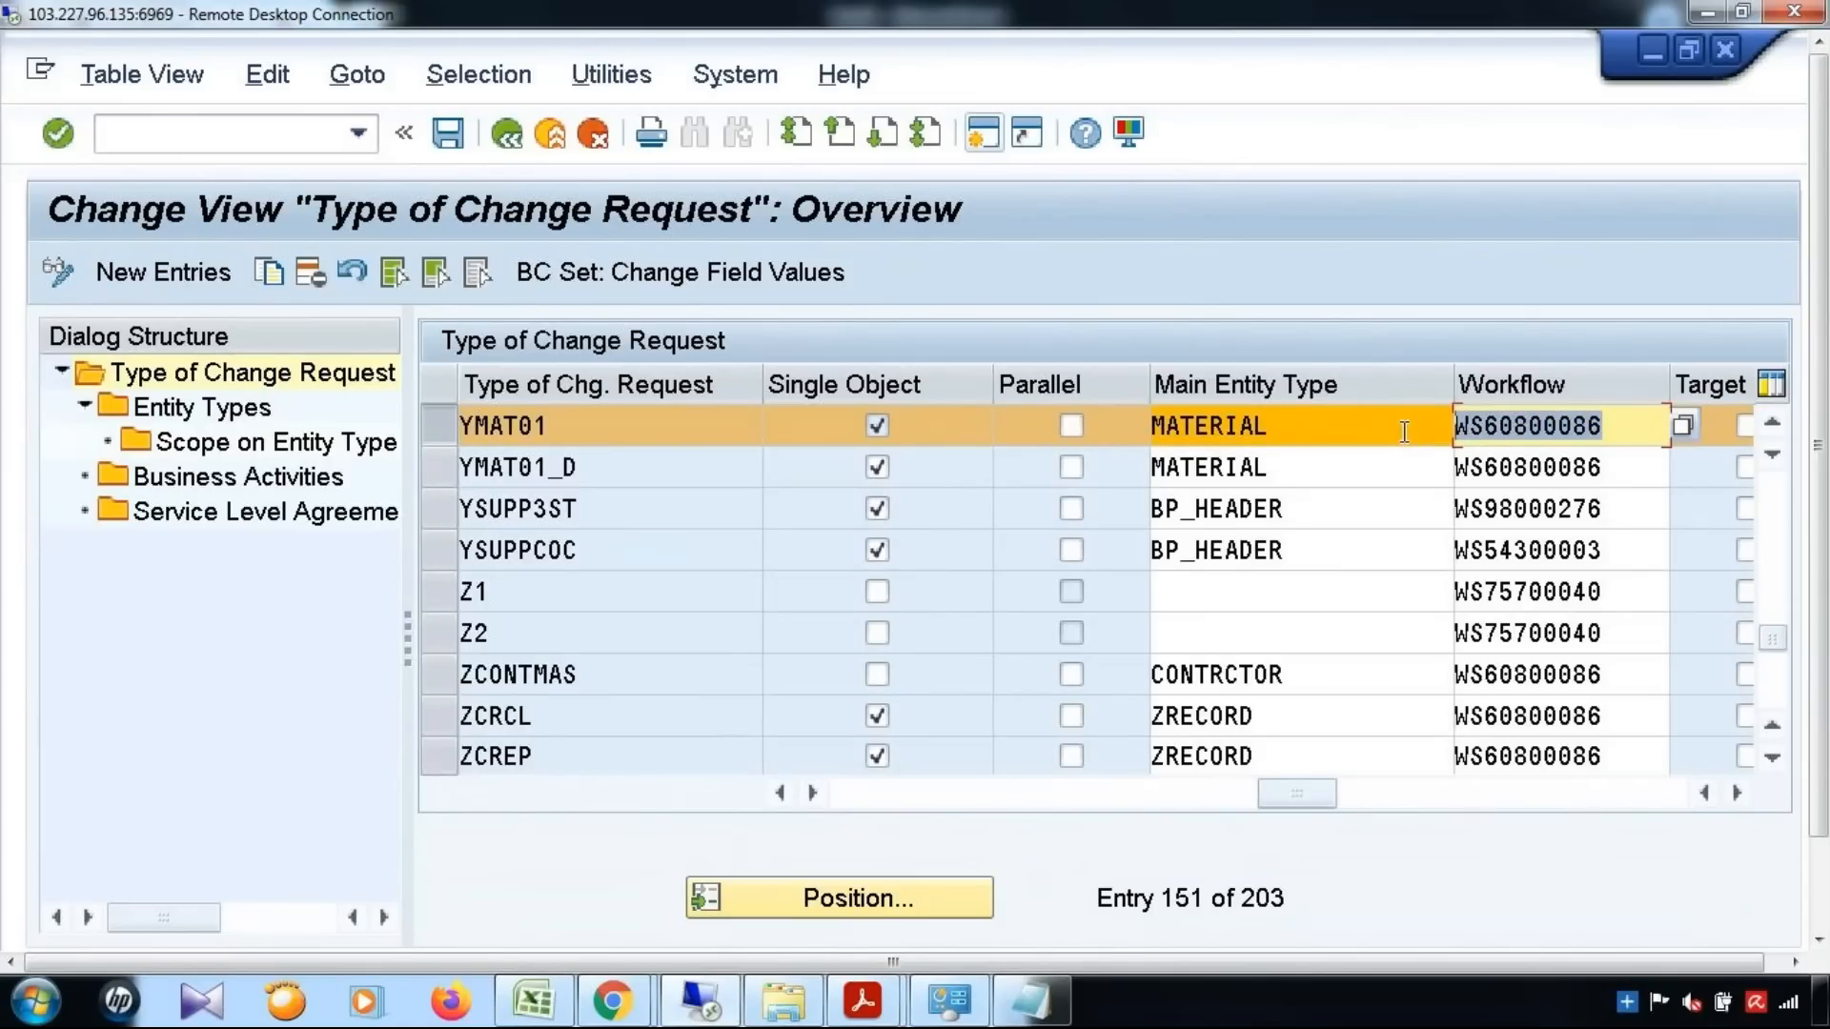
# Inspect the entity types and the business activities assigned to change request type YMAT01
pyautogui.click(212, 411)
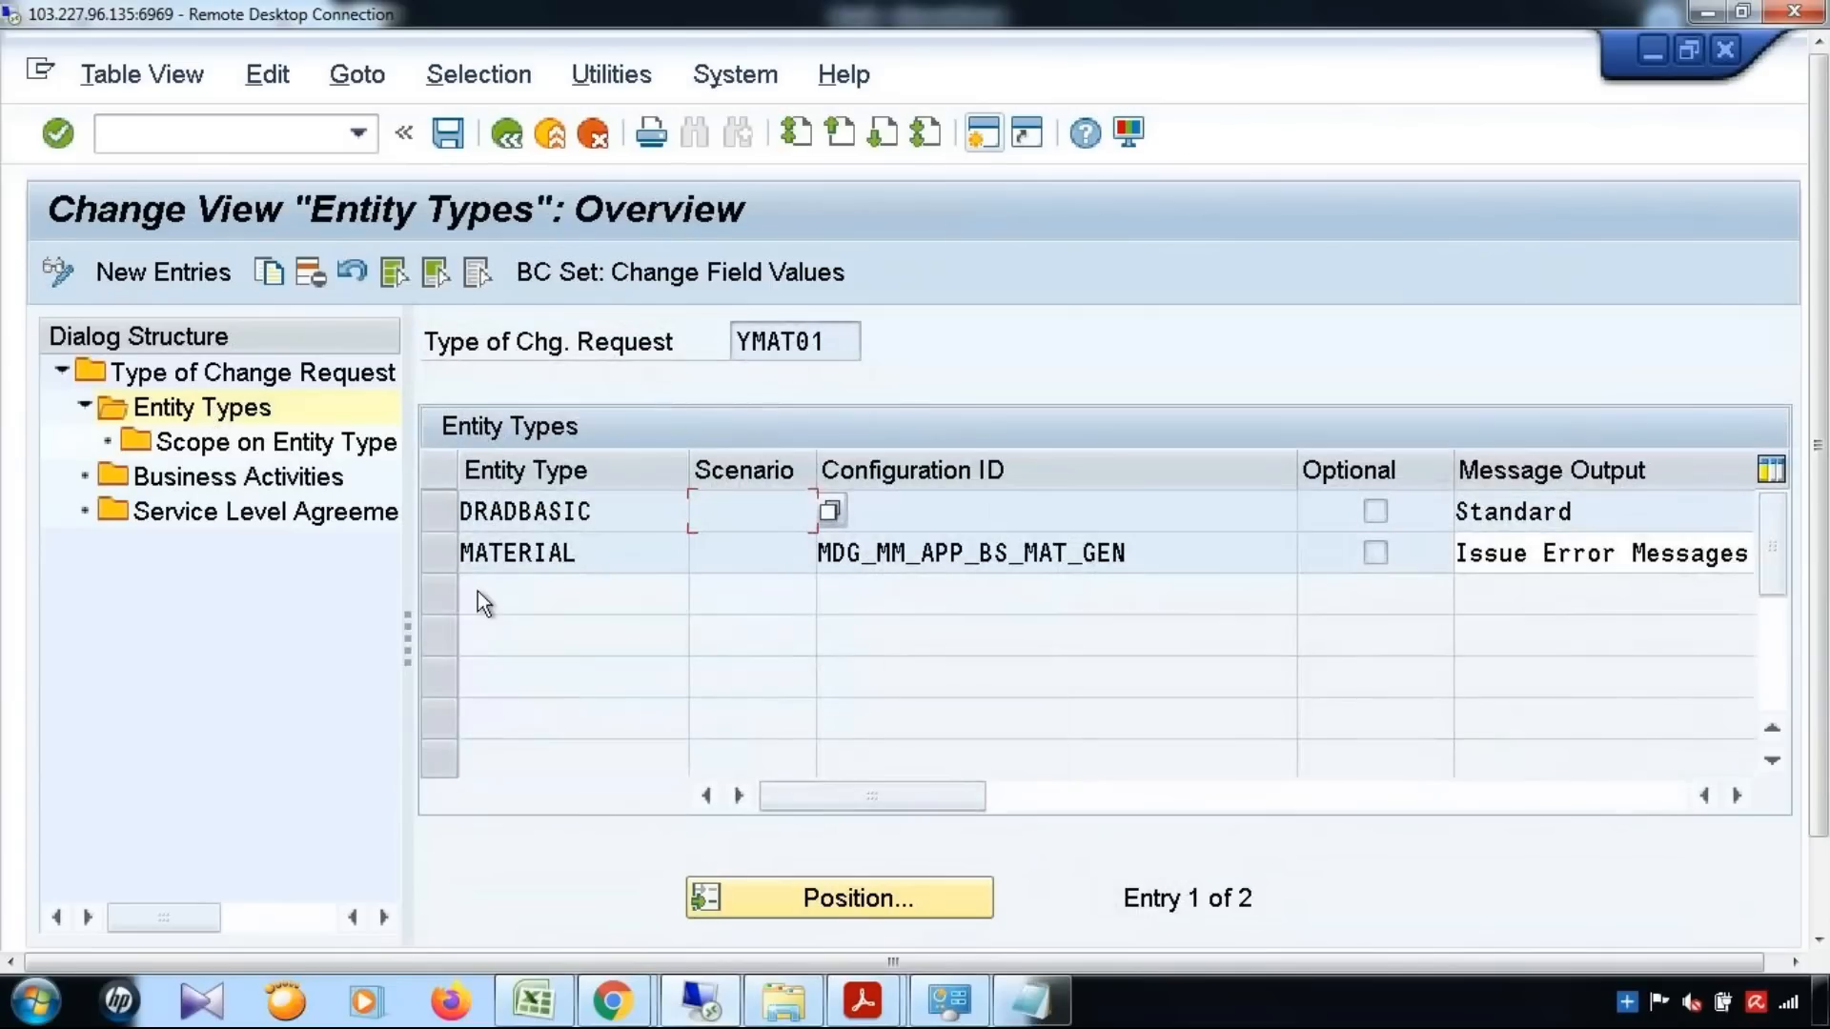
pyautogui.click(444, 549)
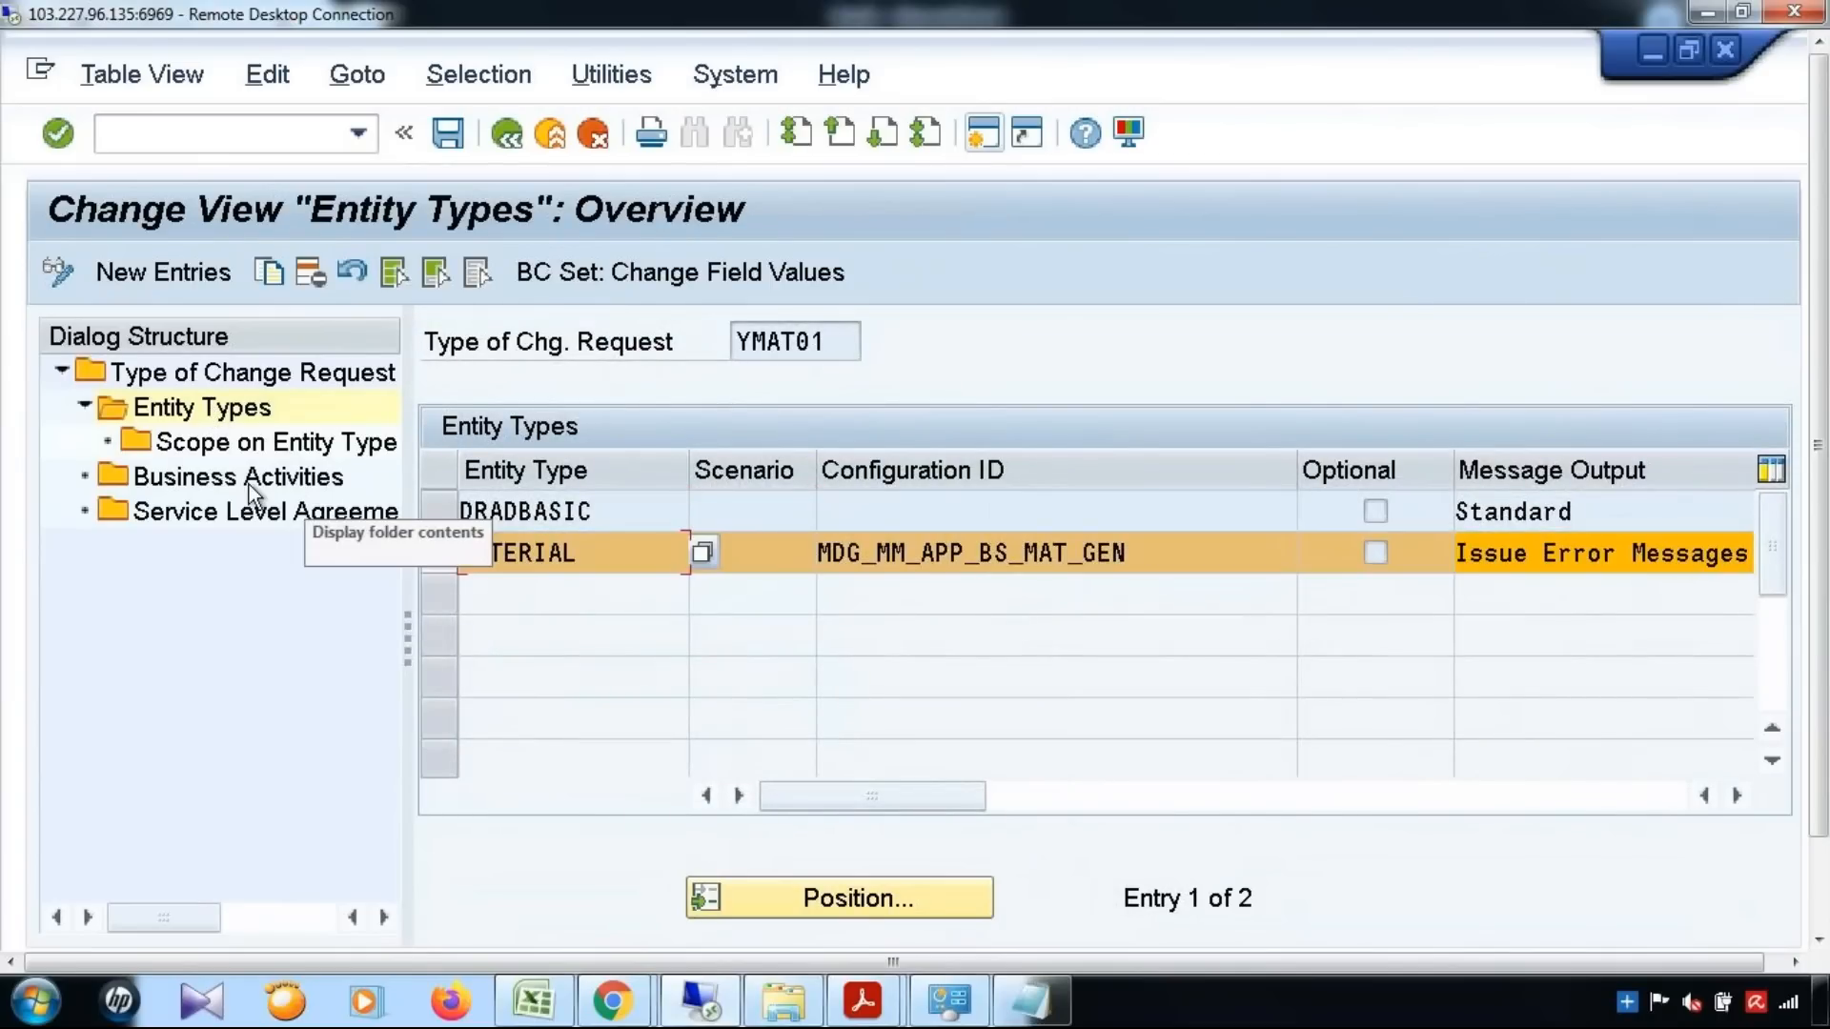
pyautogui.click(249, 482)
pyautogui.doubleClick(829, 515)
pyautogui.moveTo(695, 522); pyautogui.dragTo(658, 522)
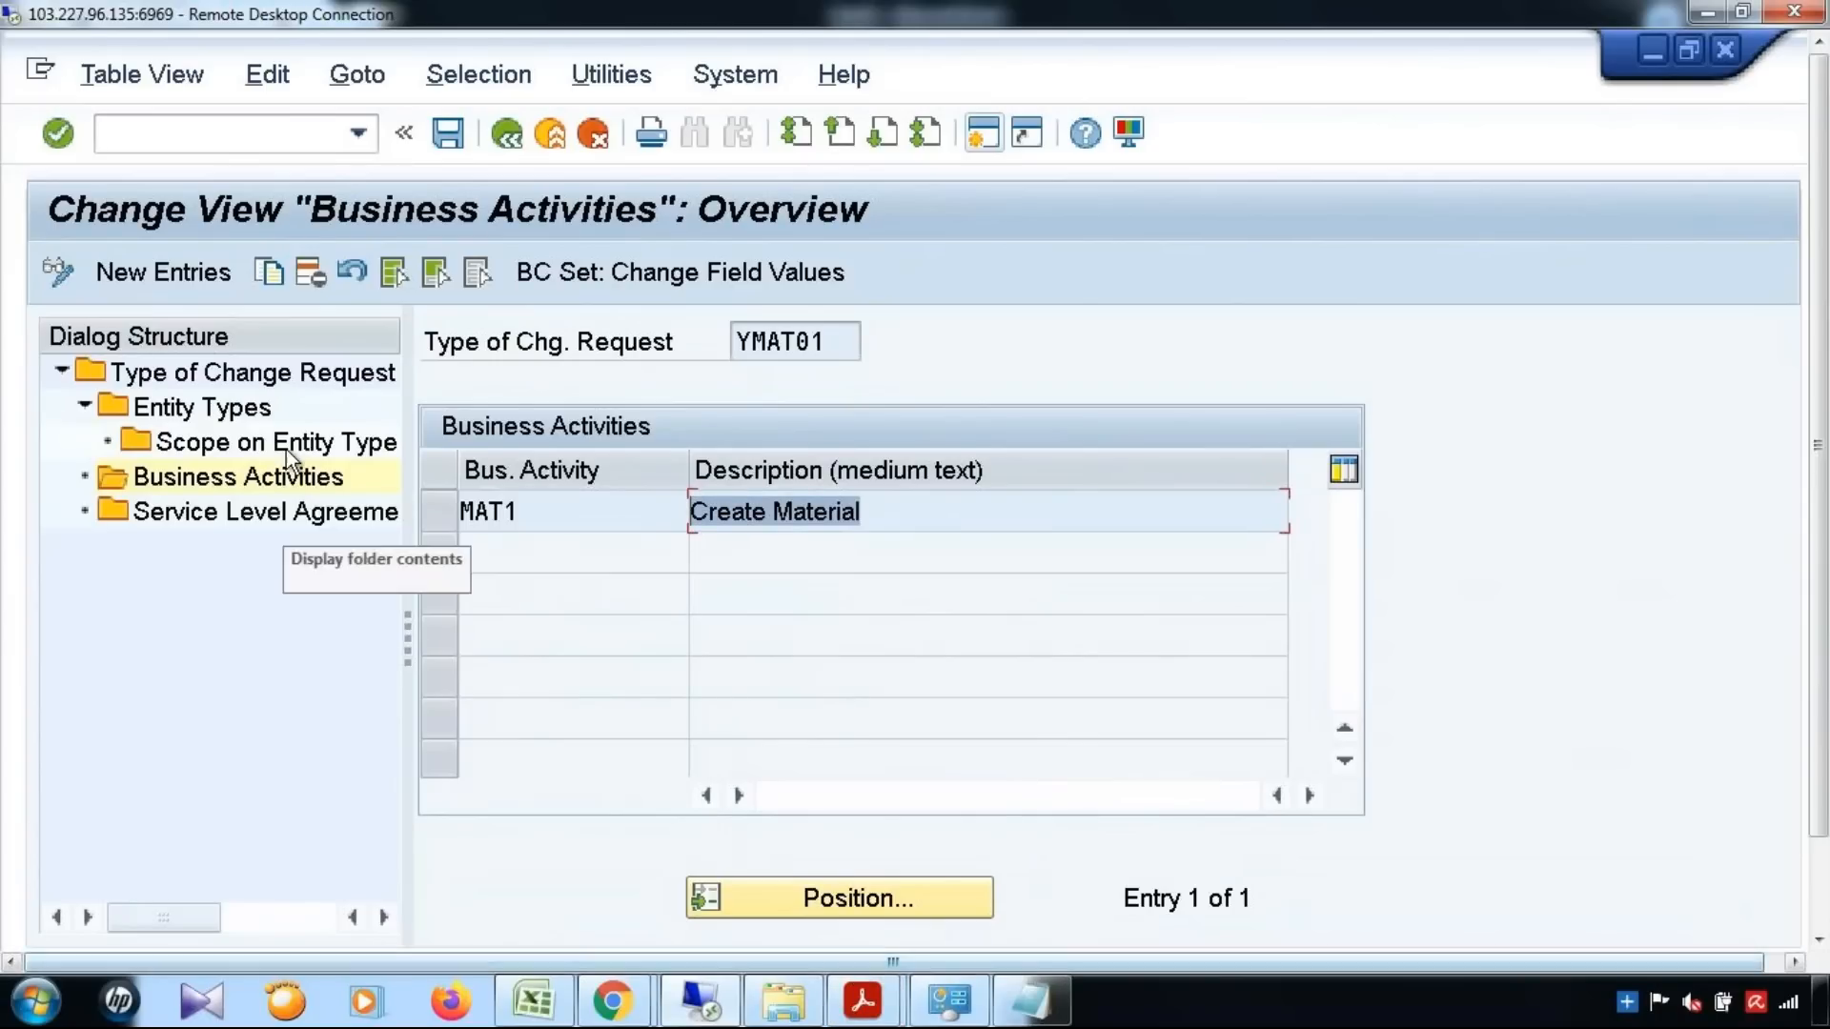
# Return to the IMG structure, saving the change request type data in the customizing request MDG:VALIDATION & DERIVATION
pyautogui.click(508, 135)
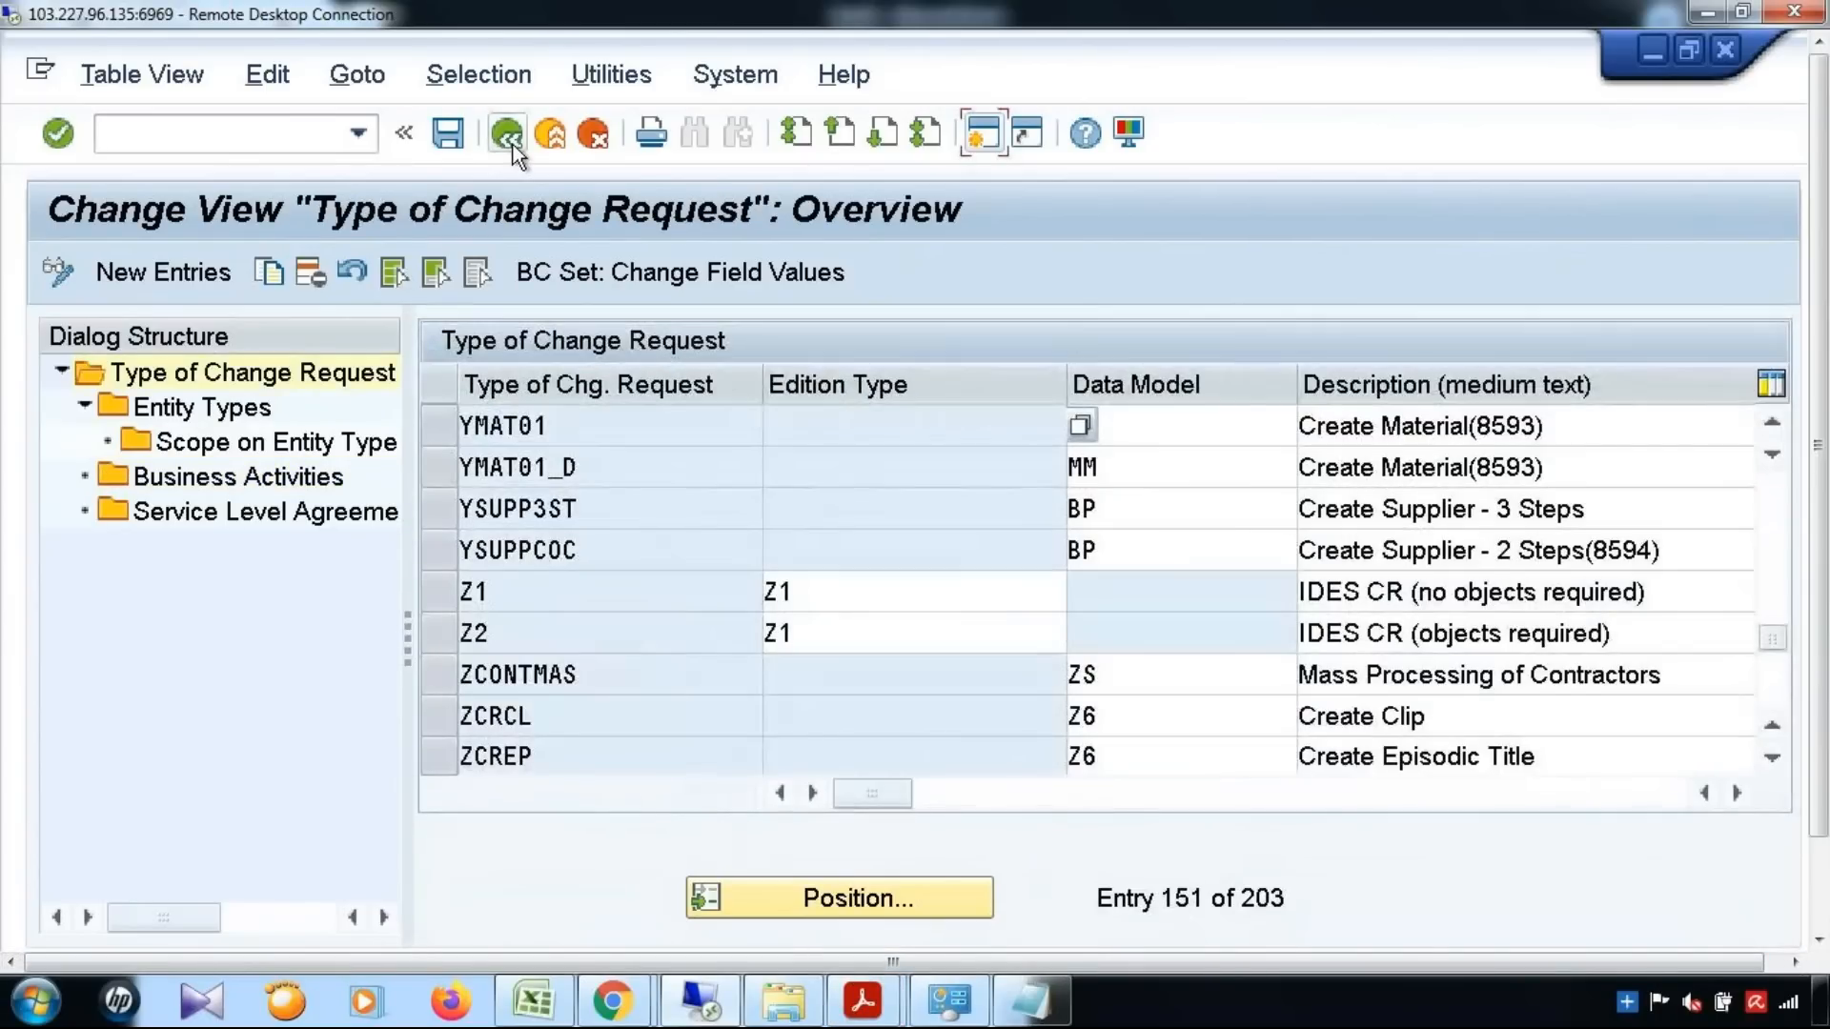
pyautogui.click(510, 138)
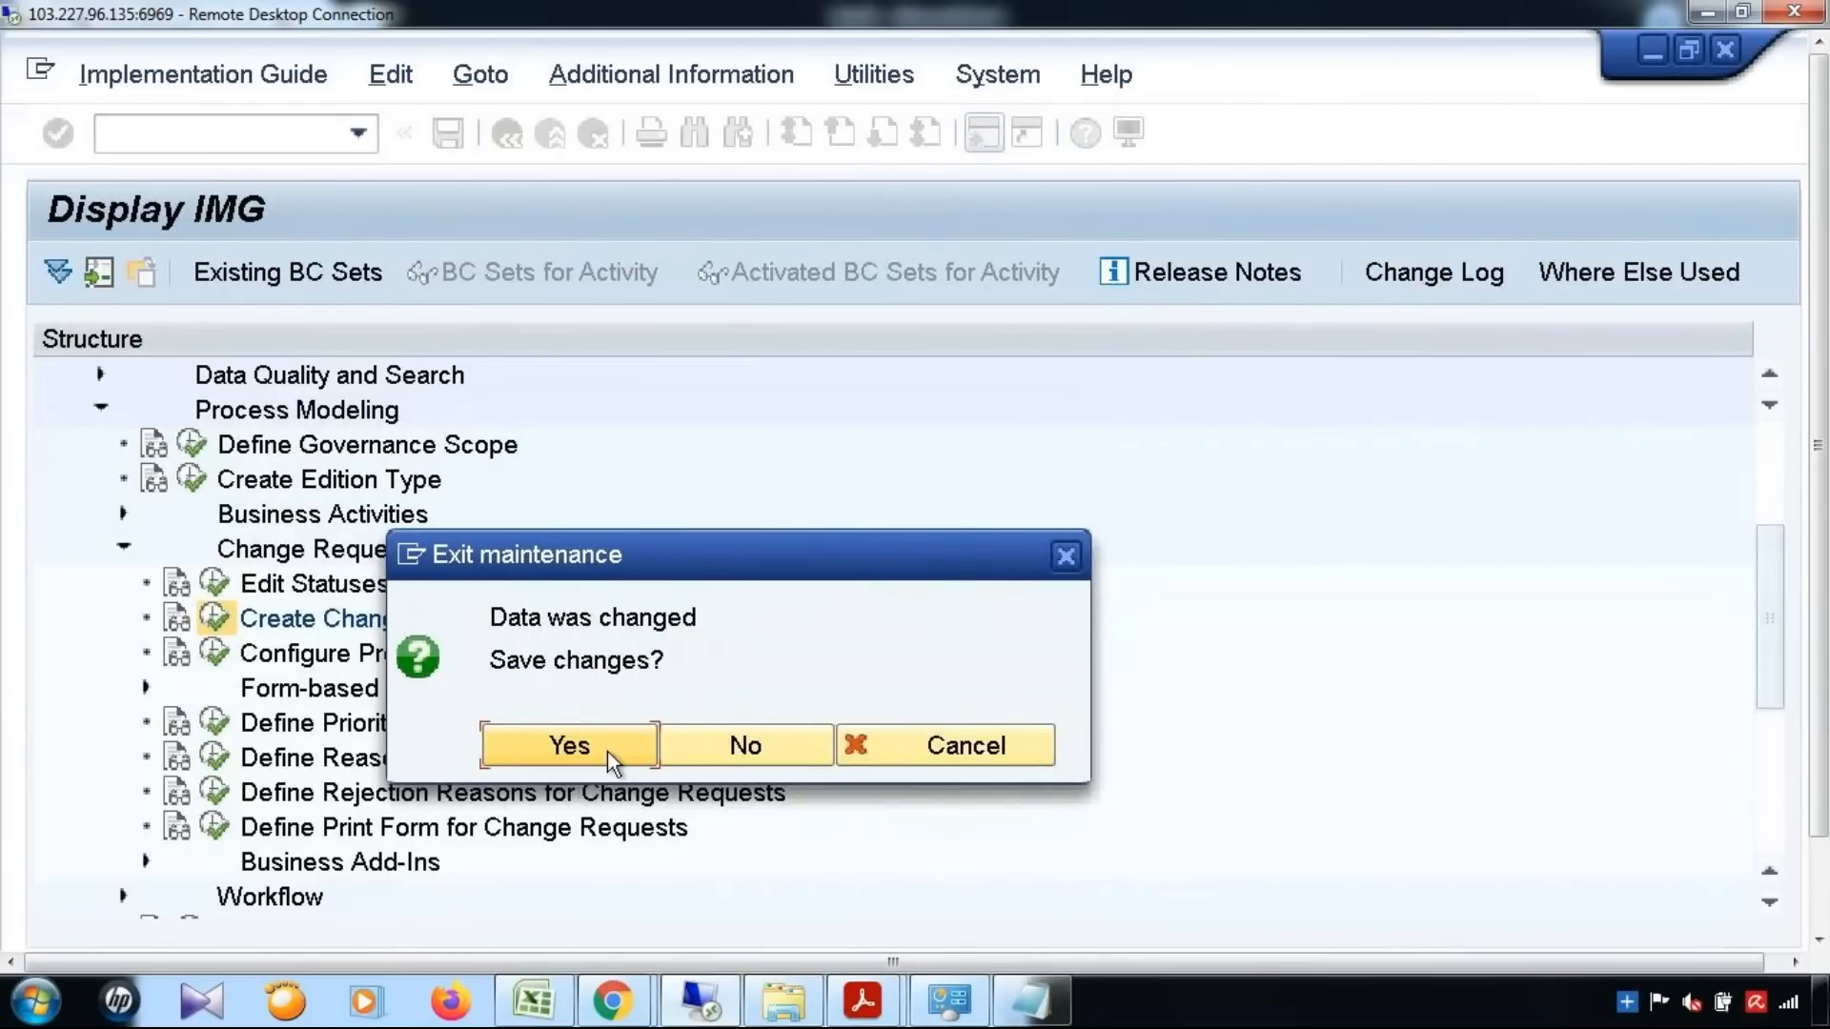
pyautogui.click(576, 740)
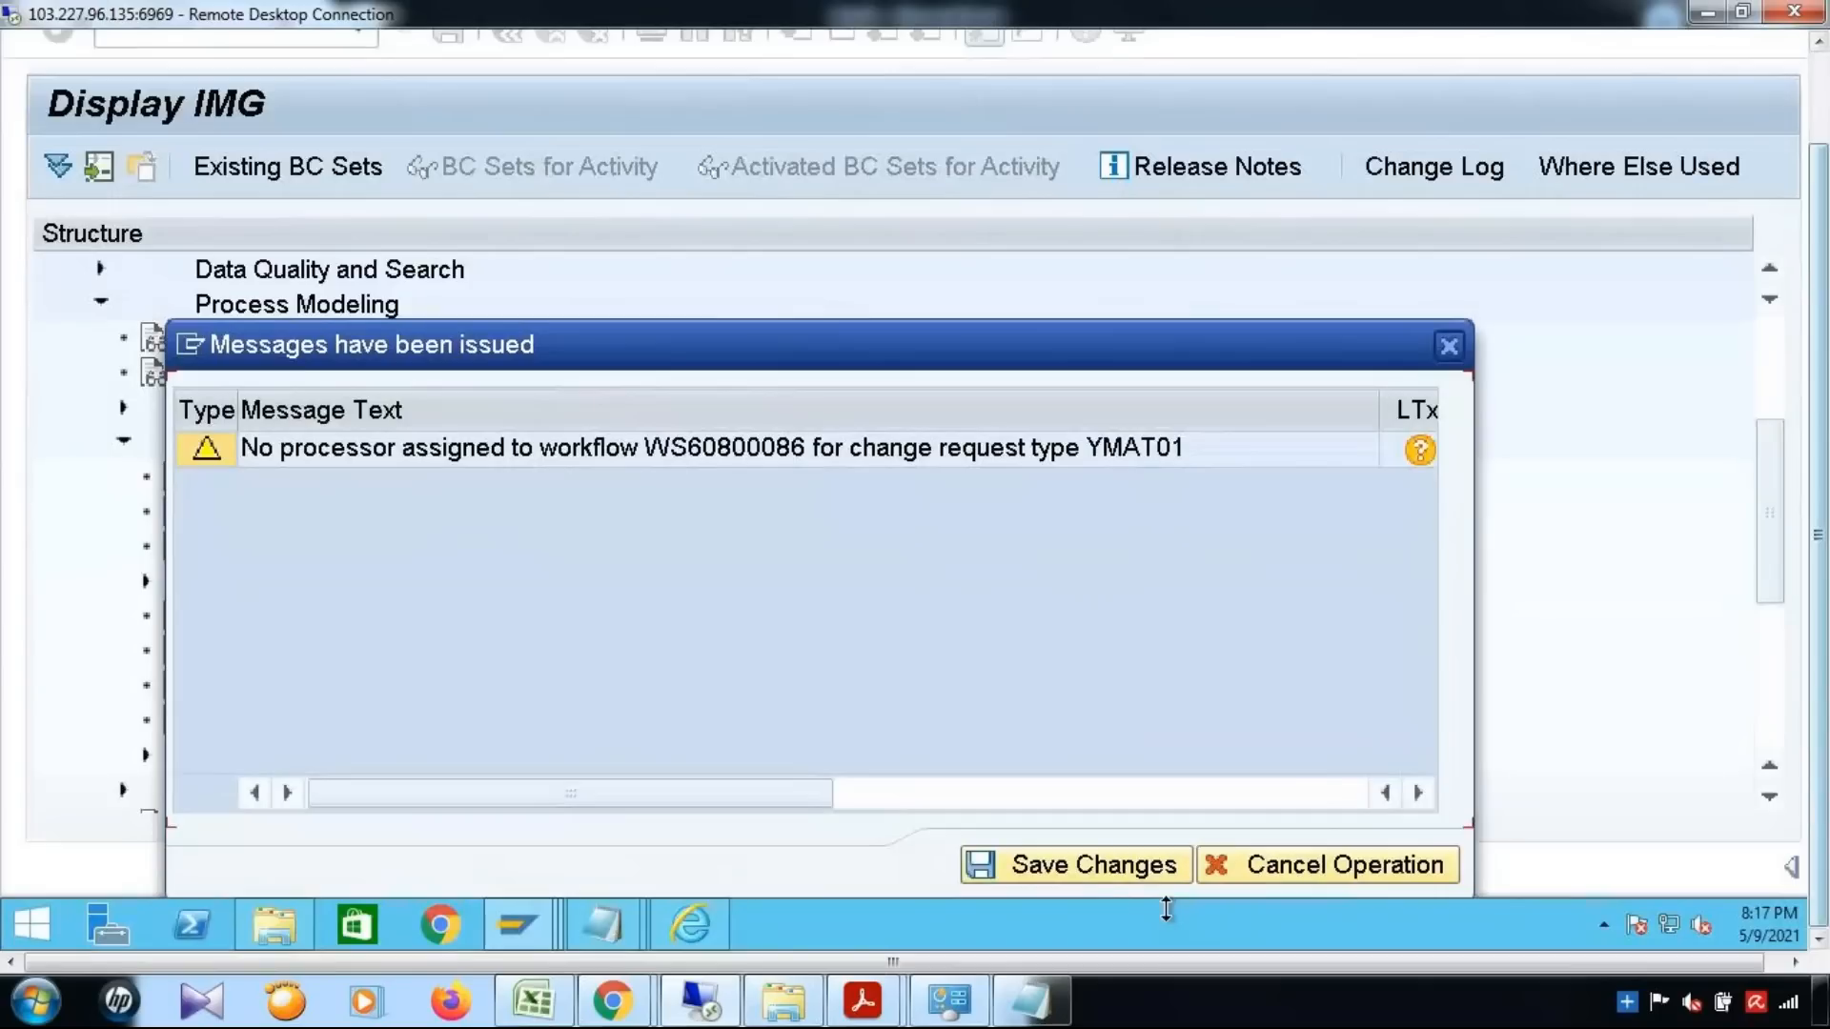
pyautogui.click(1100, 865)
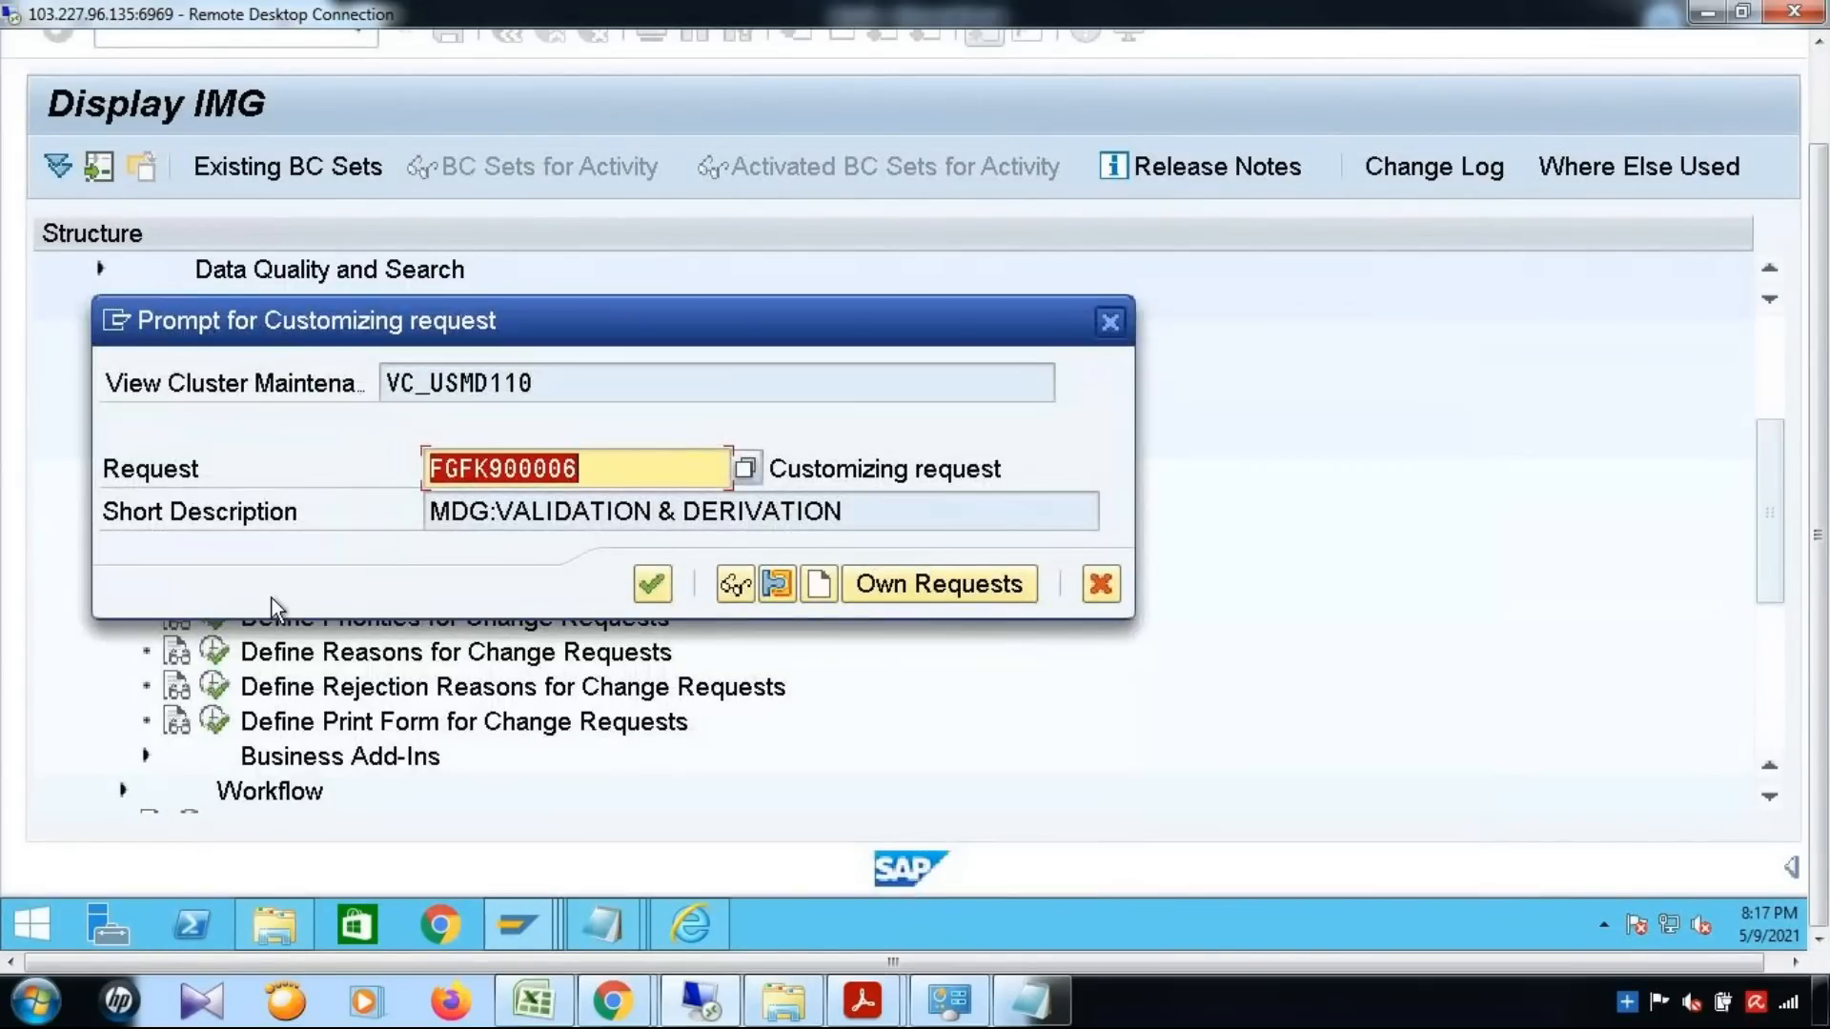
pyautogui.moveTo(767, 469); pyautogui.dragTo(1054, 474)
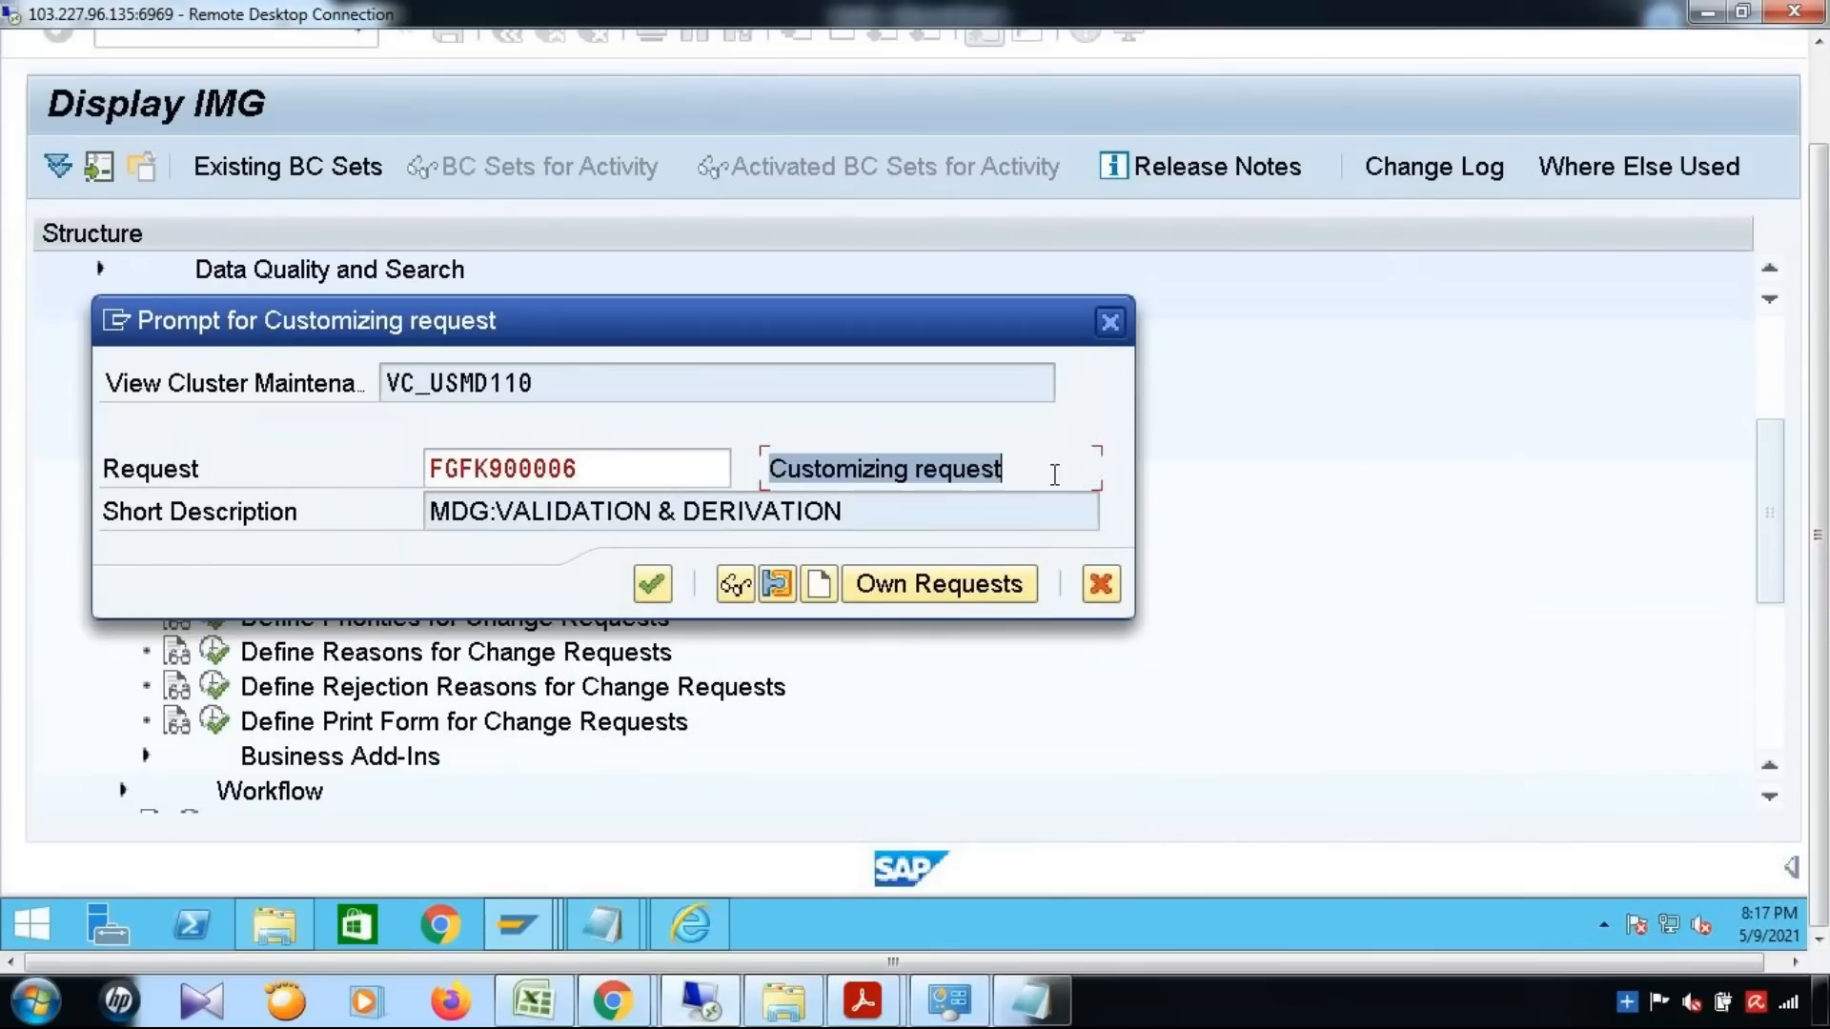
pyautogui.doubleClick(532, 467)
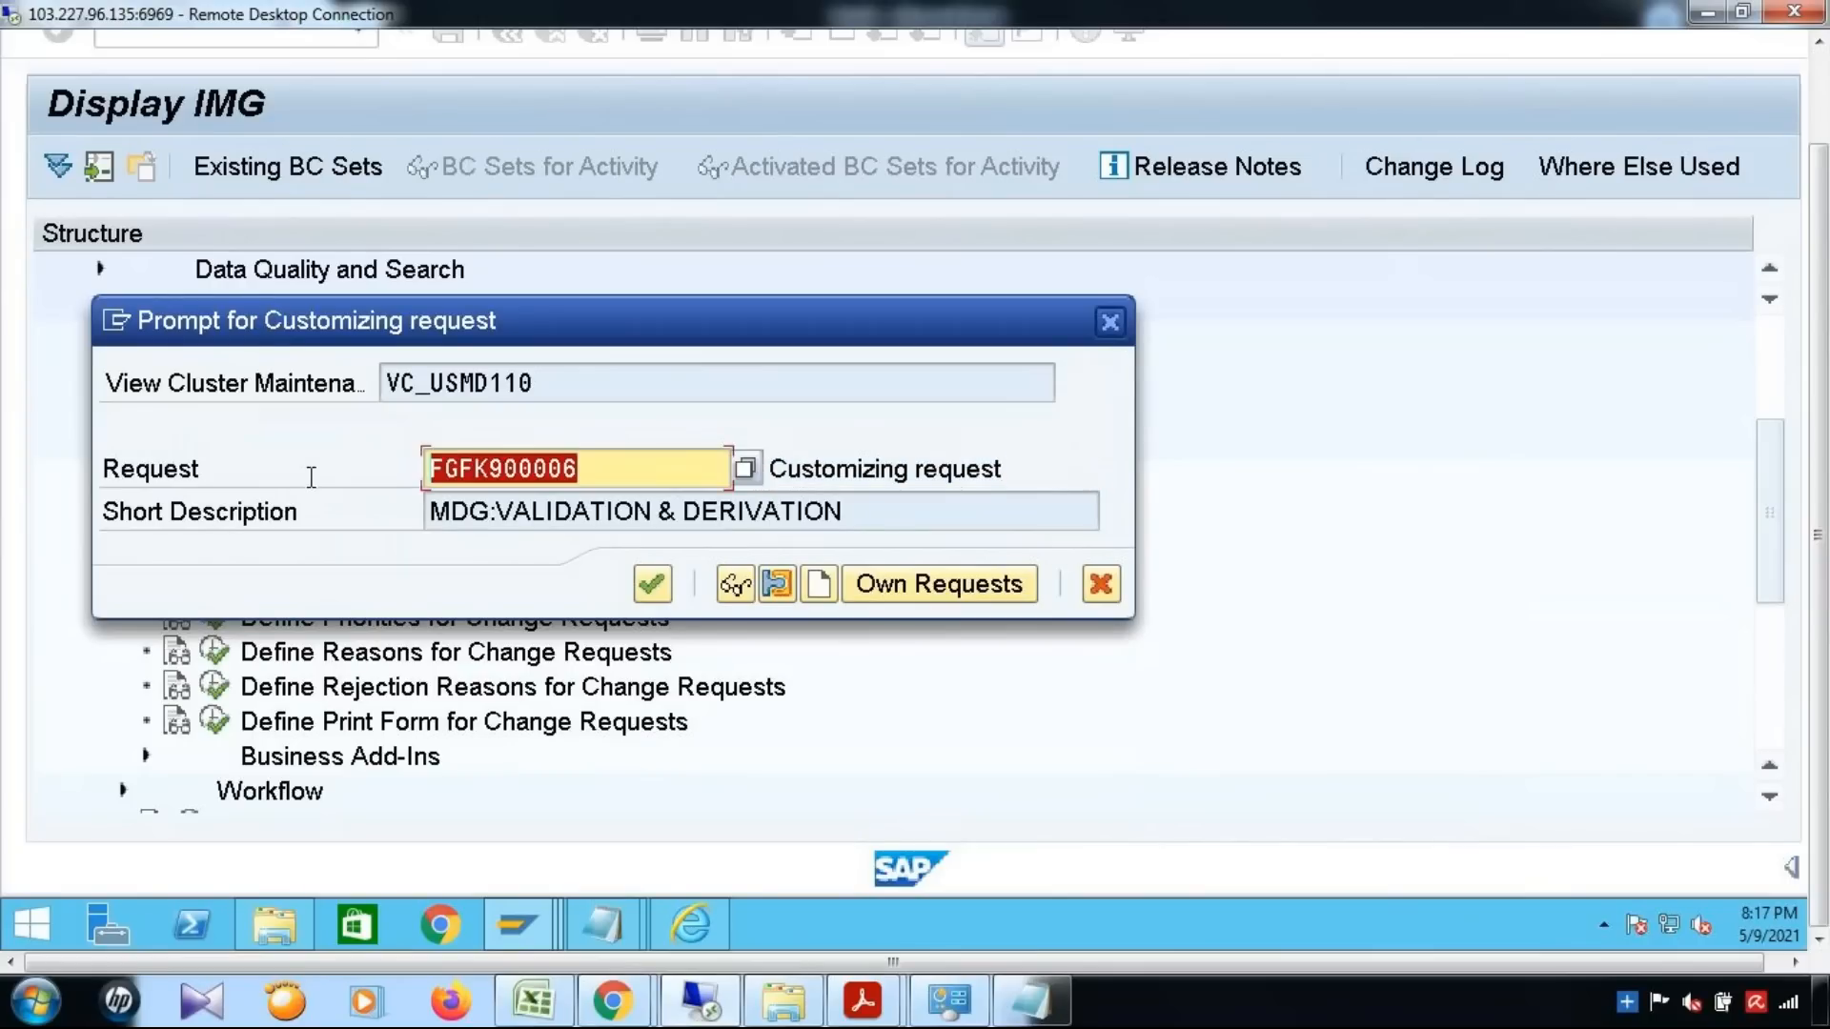
pyautogui.click(652, 584)
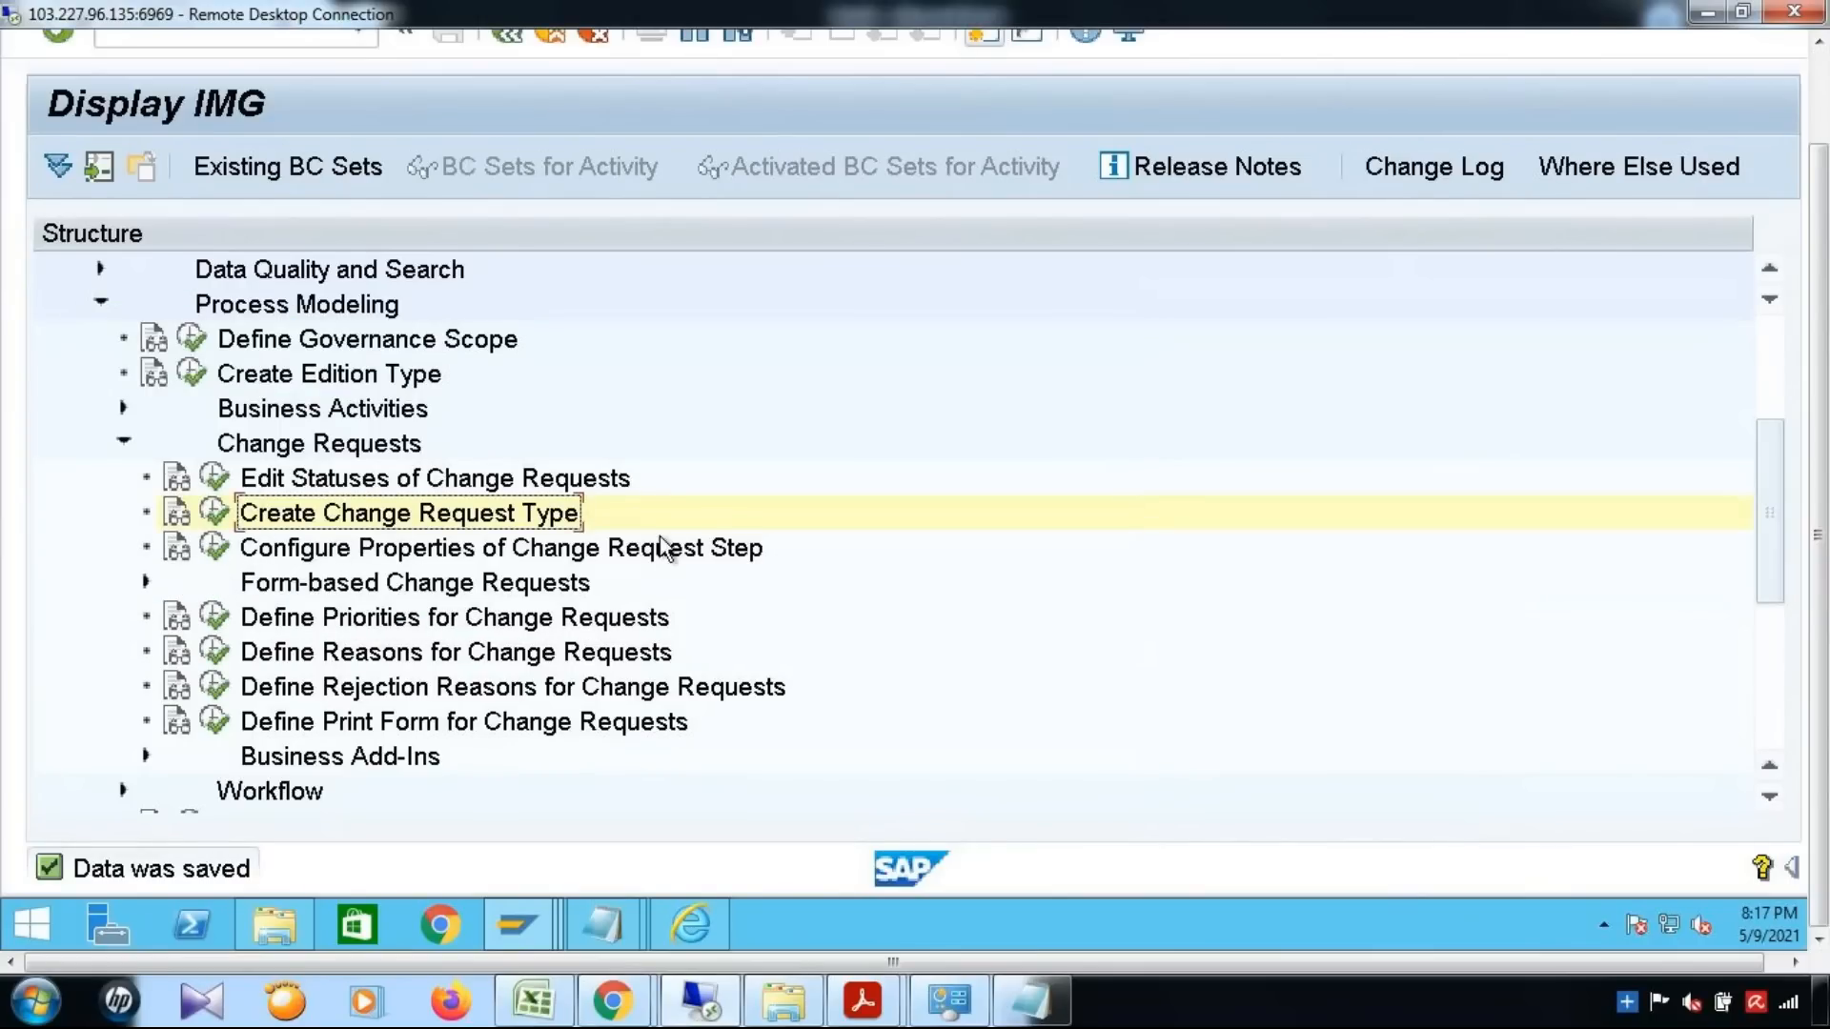
# Open the Define Change Request Steps for Rule-Based Workflow activity under Workflow's Rule-Based Workflow
pyautogui.scroll(-2, 335, 549)
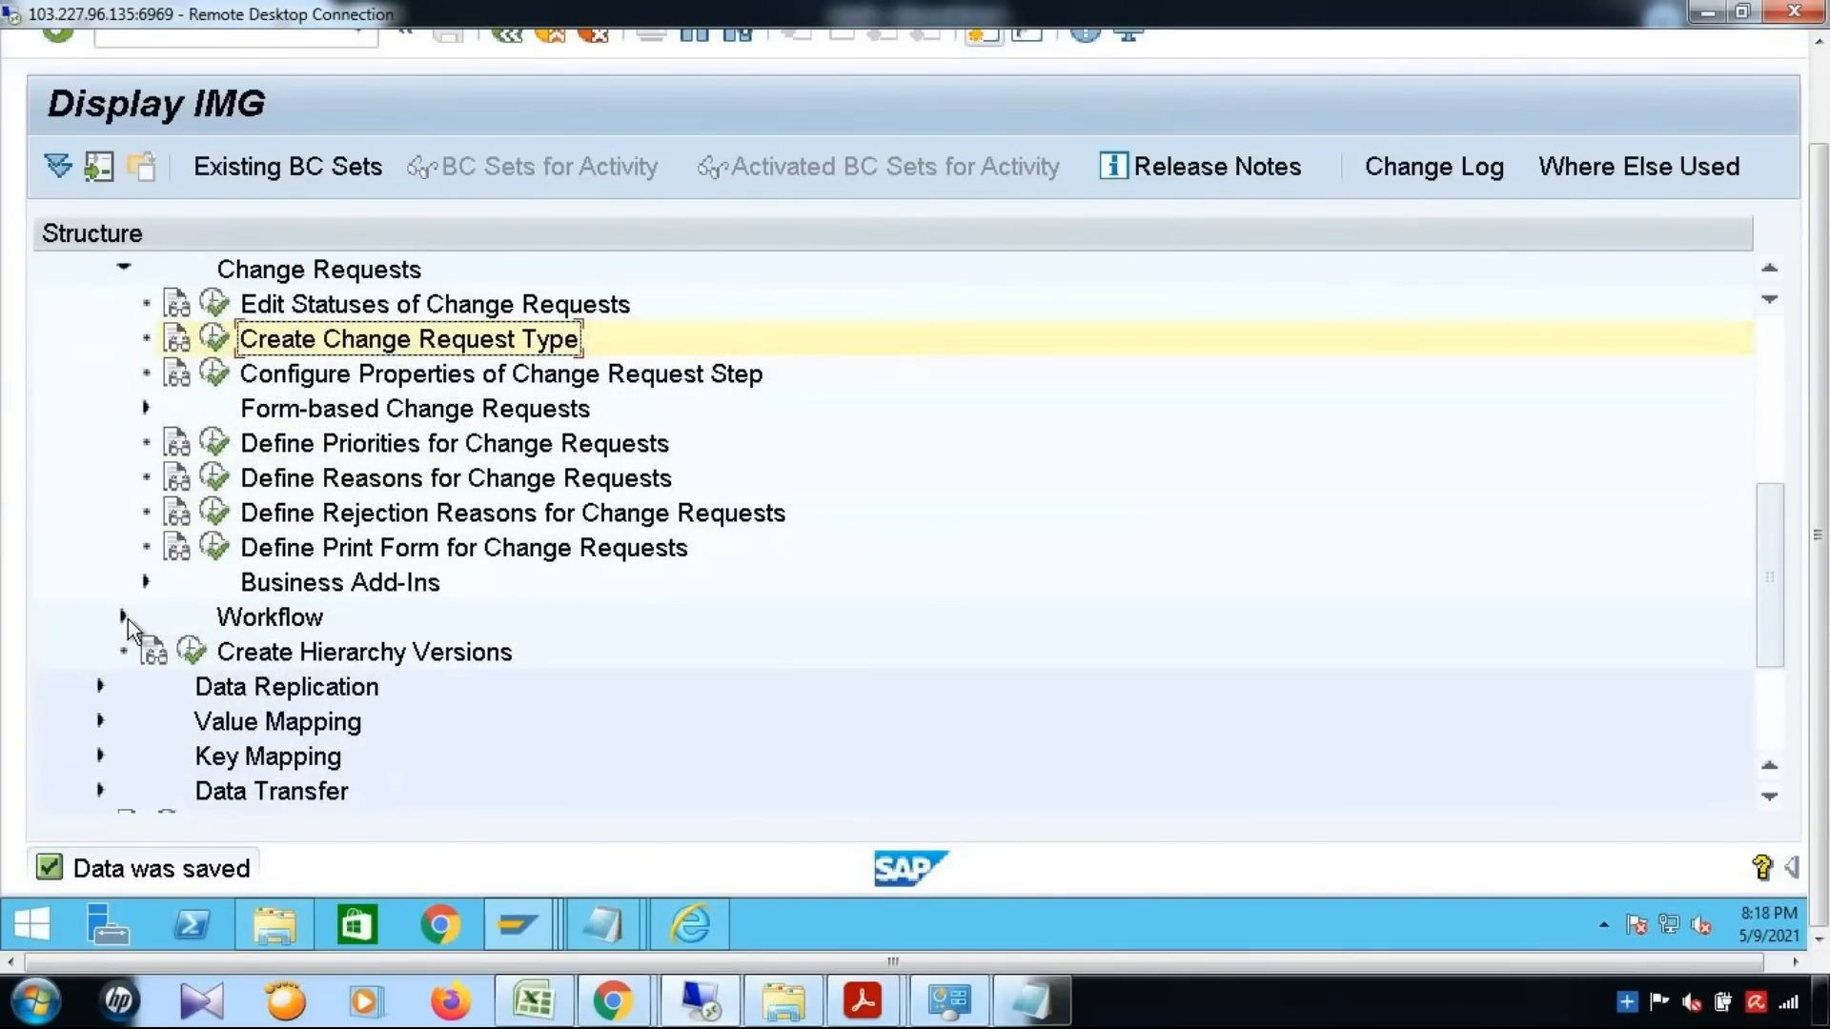
pyautogui.click(123, 618)
pyautogui.scroll(-1, 288, 625)
pyautogui.scroll(-1, 465, 688)
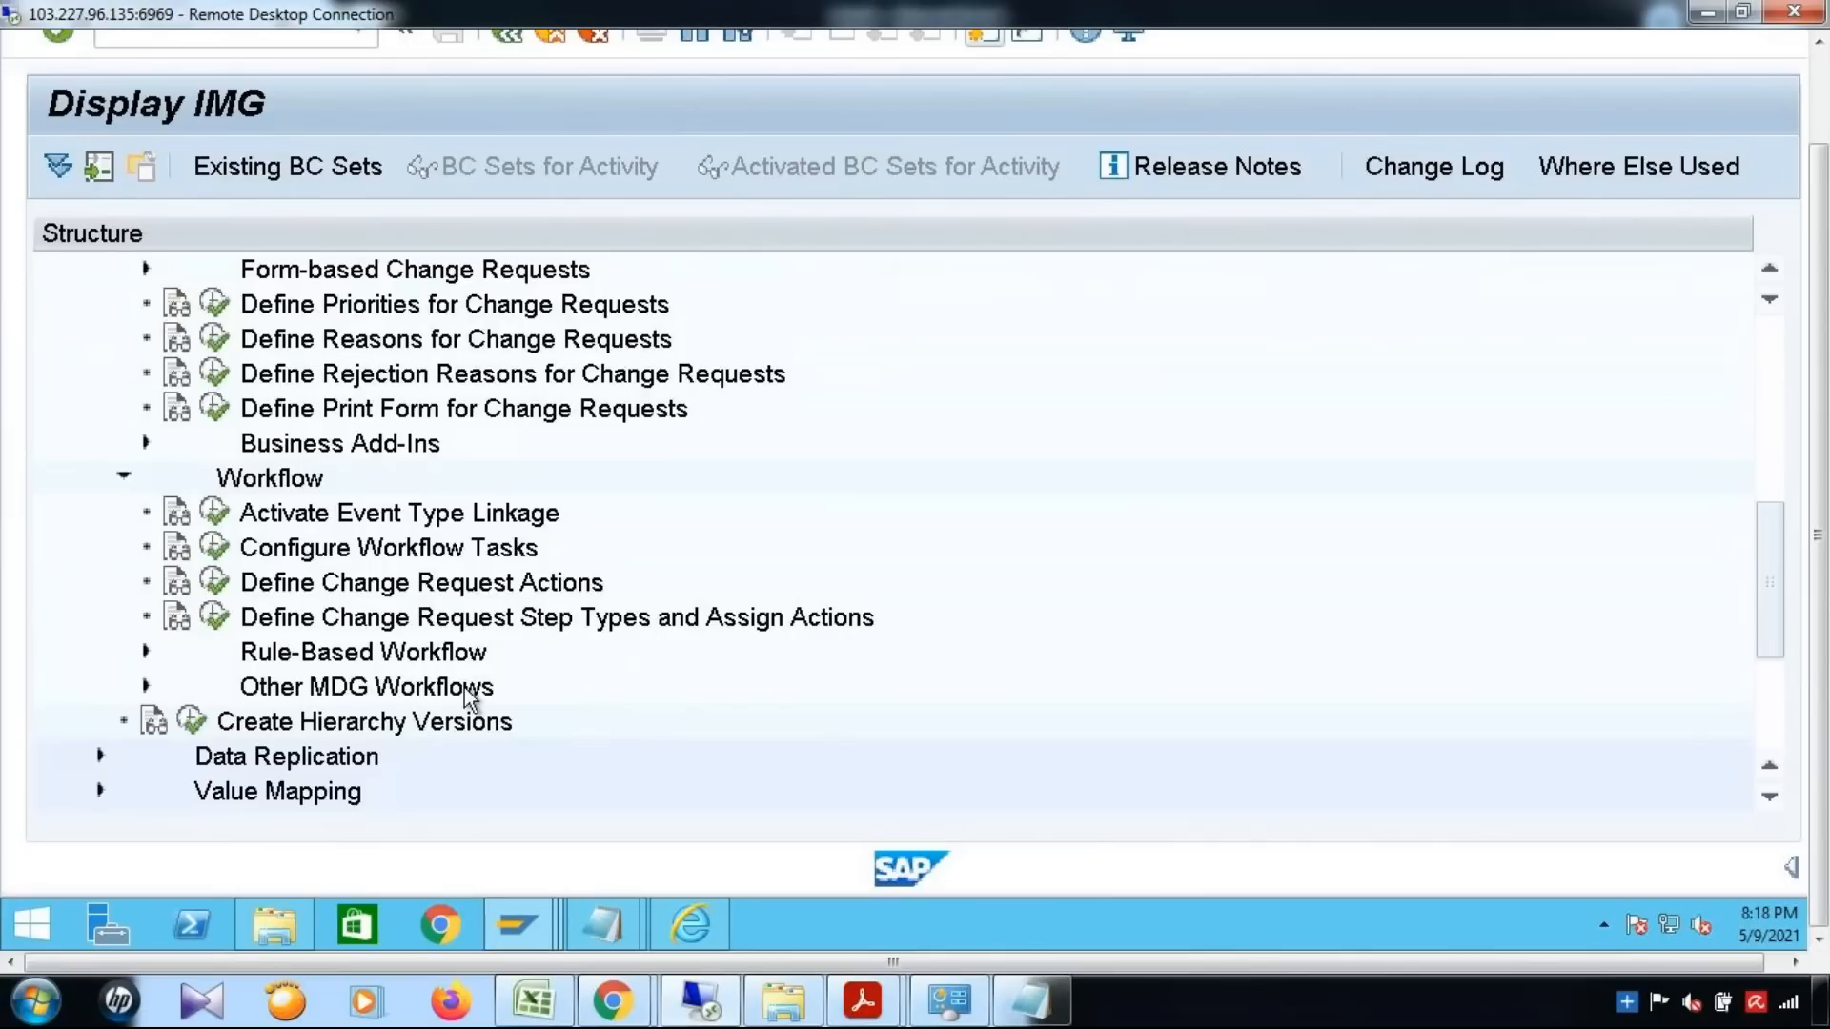
pyautogui.click(146, 651)
pyautogui.scroll(-1, 375, 683)
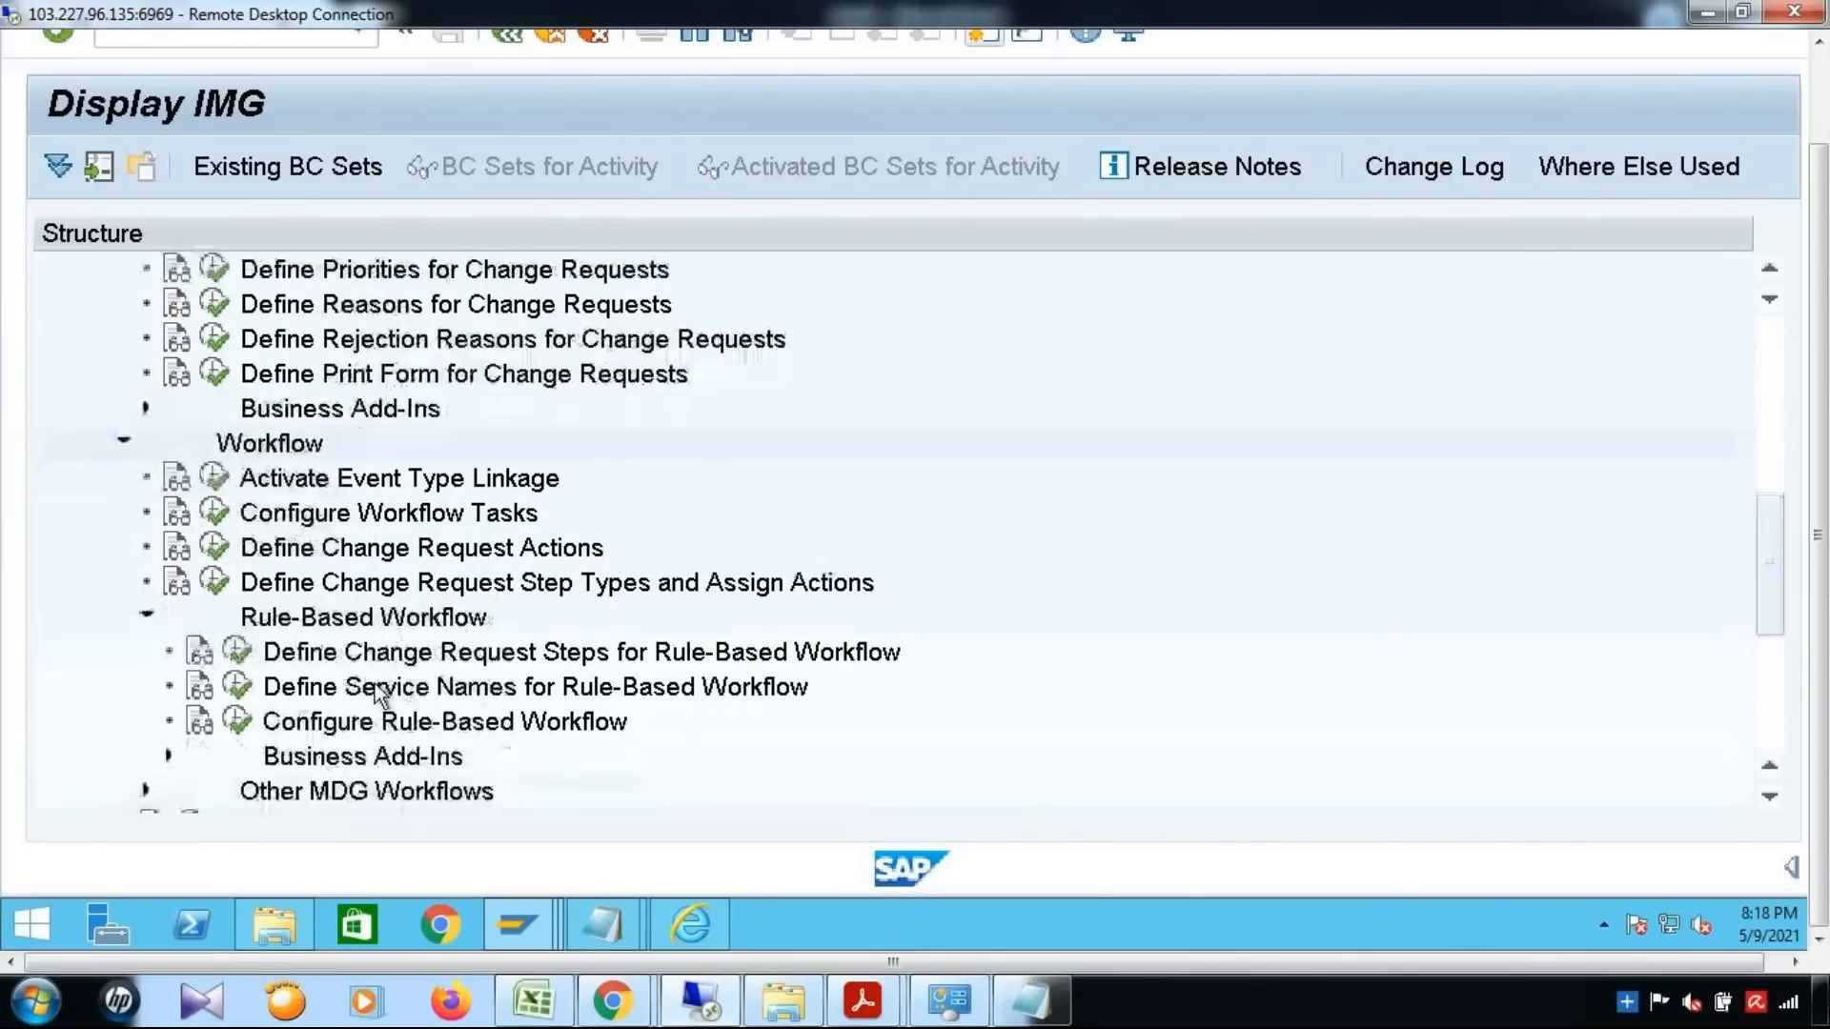
pyautogui.click(237, 652)
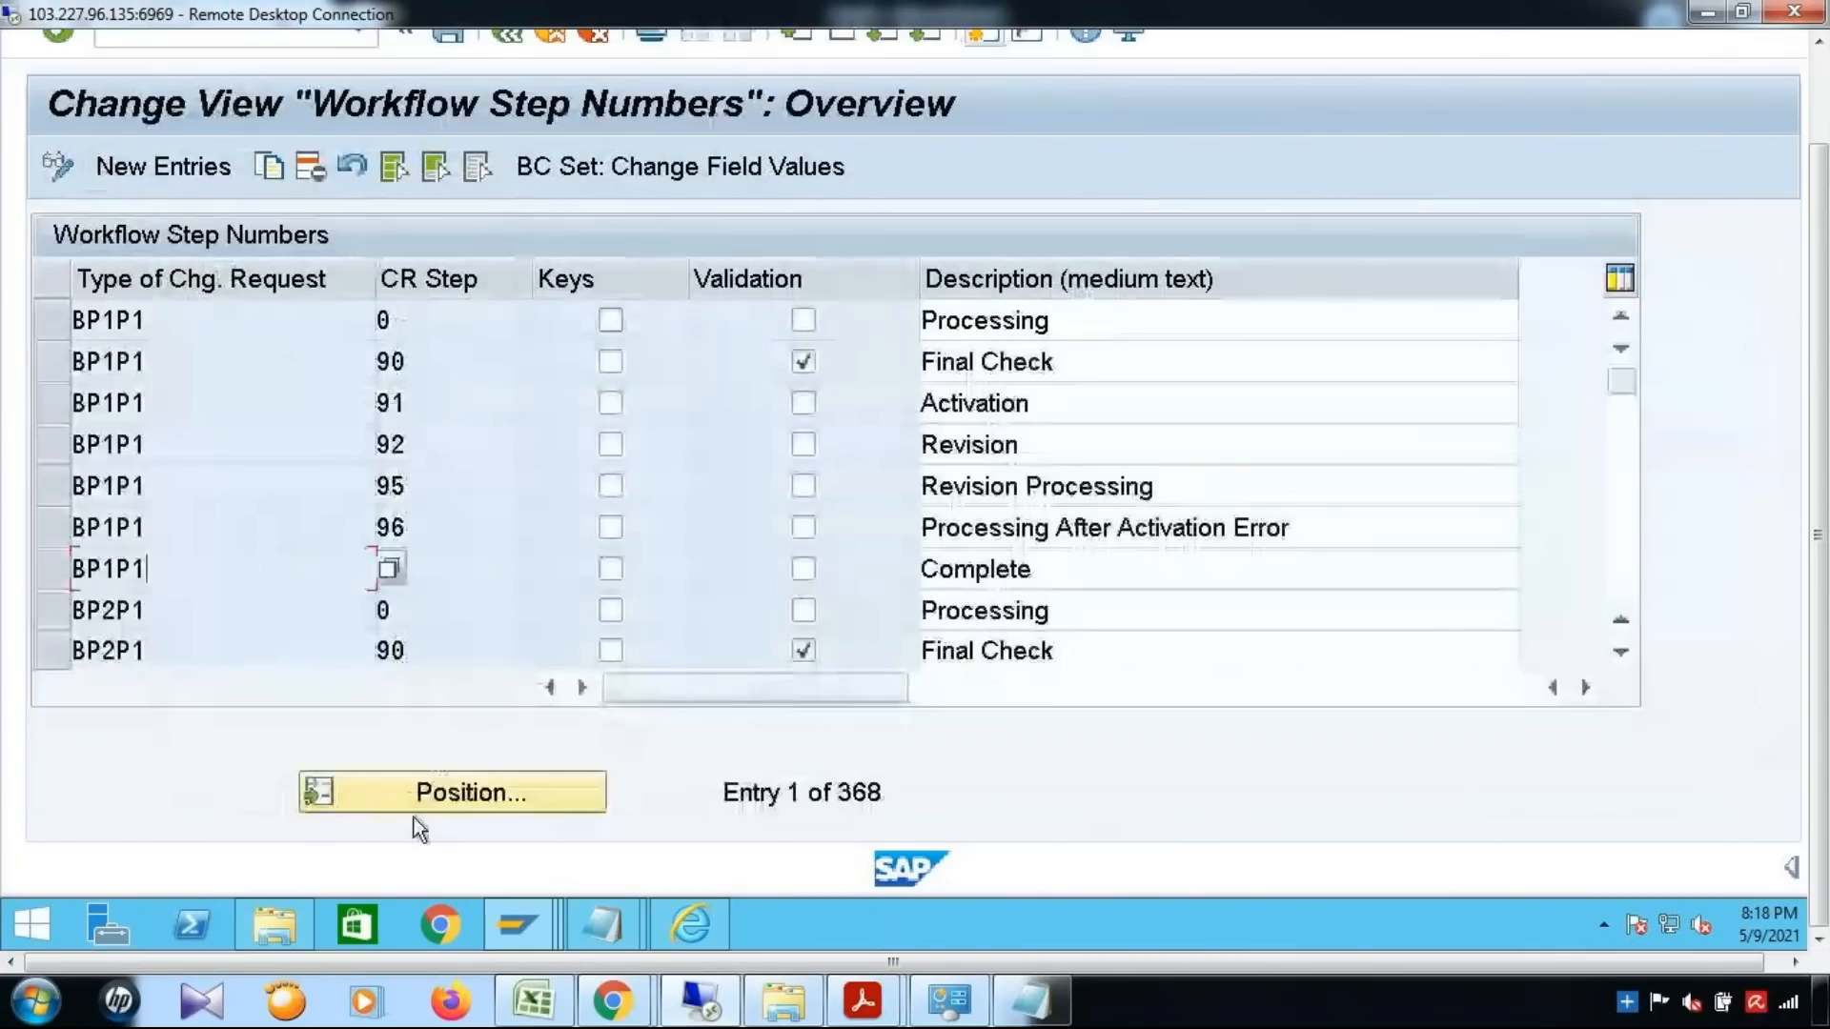
# Position the workflow step numbers list at the entries for change request type YMAT01
pyautogui.click(436, 797)
pyautogui.click(488, 471)
pyautogui.click(495, 512)
pyautogui.click(637, 631)
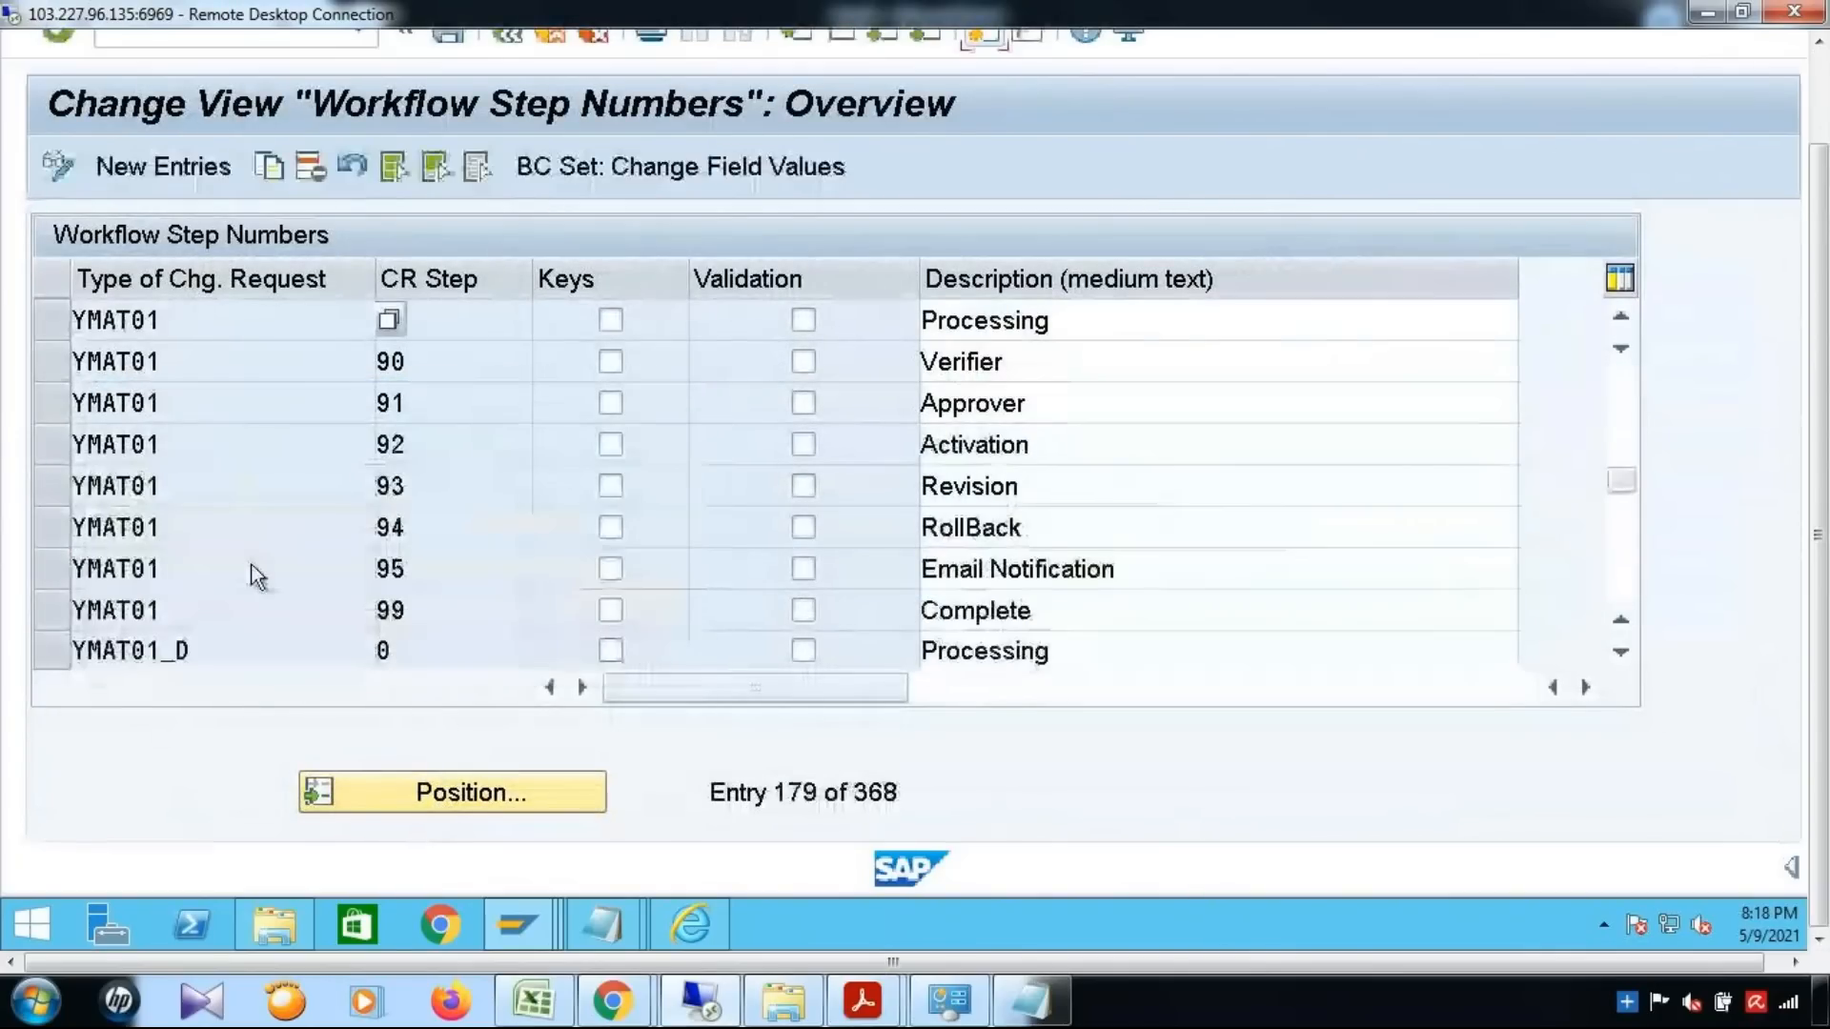
# Examine each YMAT01 workflow step number and its description, from step 0 through step 99
pyautogui.moveTo(51, 320); pyautogui.dragTo(57, 608)
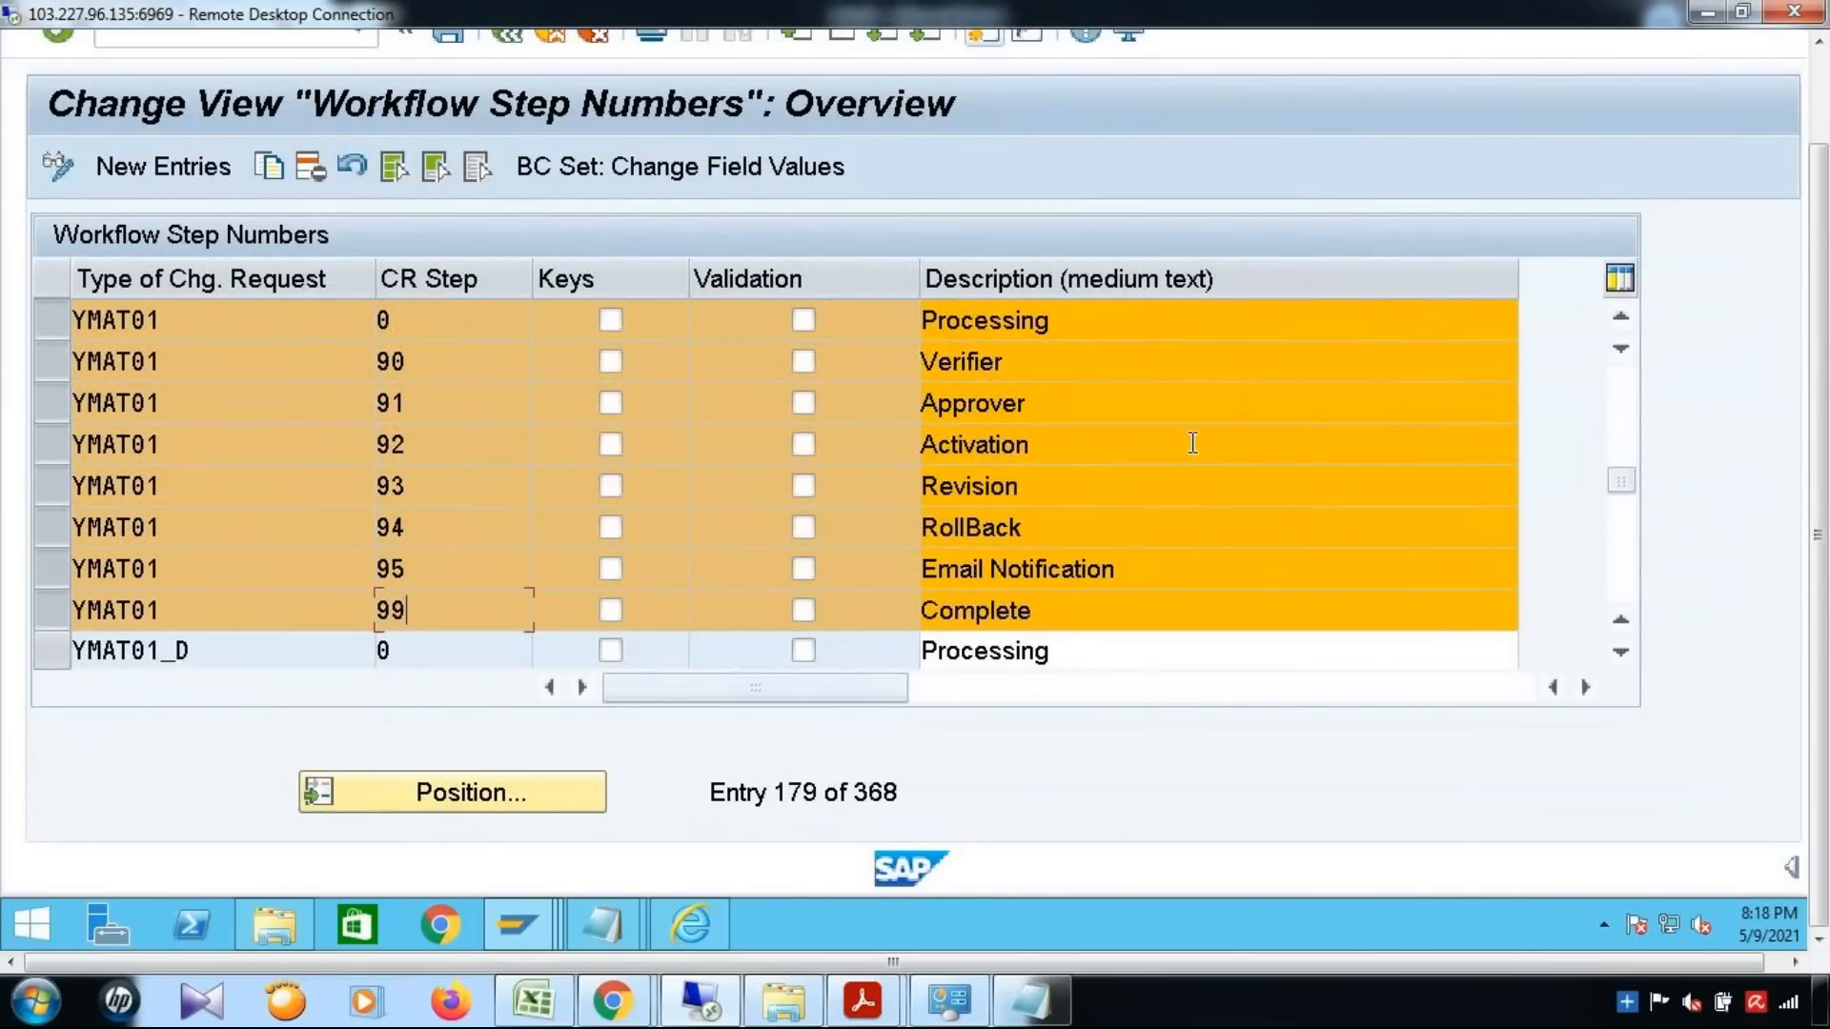
pyautogui.click(521, 328)
pyautogui.moveTo(1065, 325); pyautogui.dragTo(866, 339)
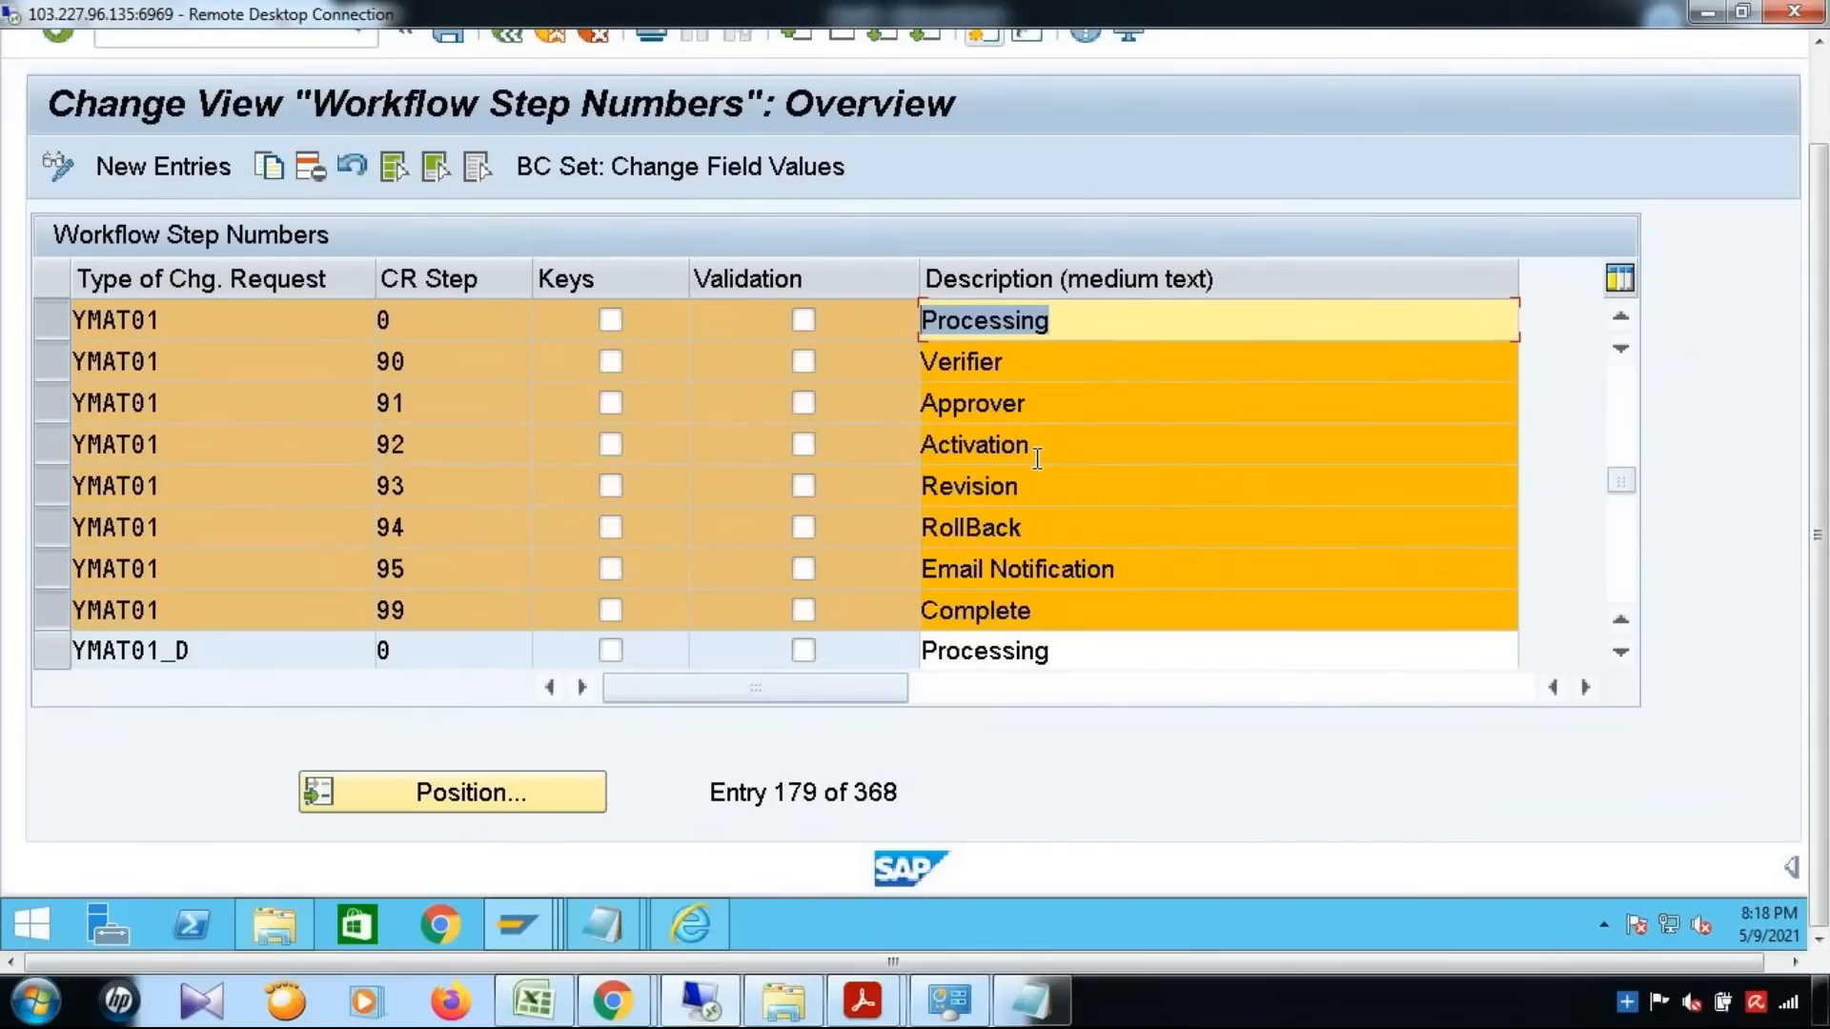
pyautogui.click(468, 369)
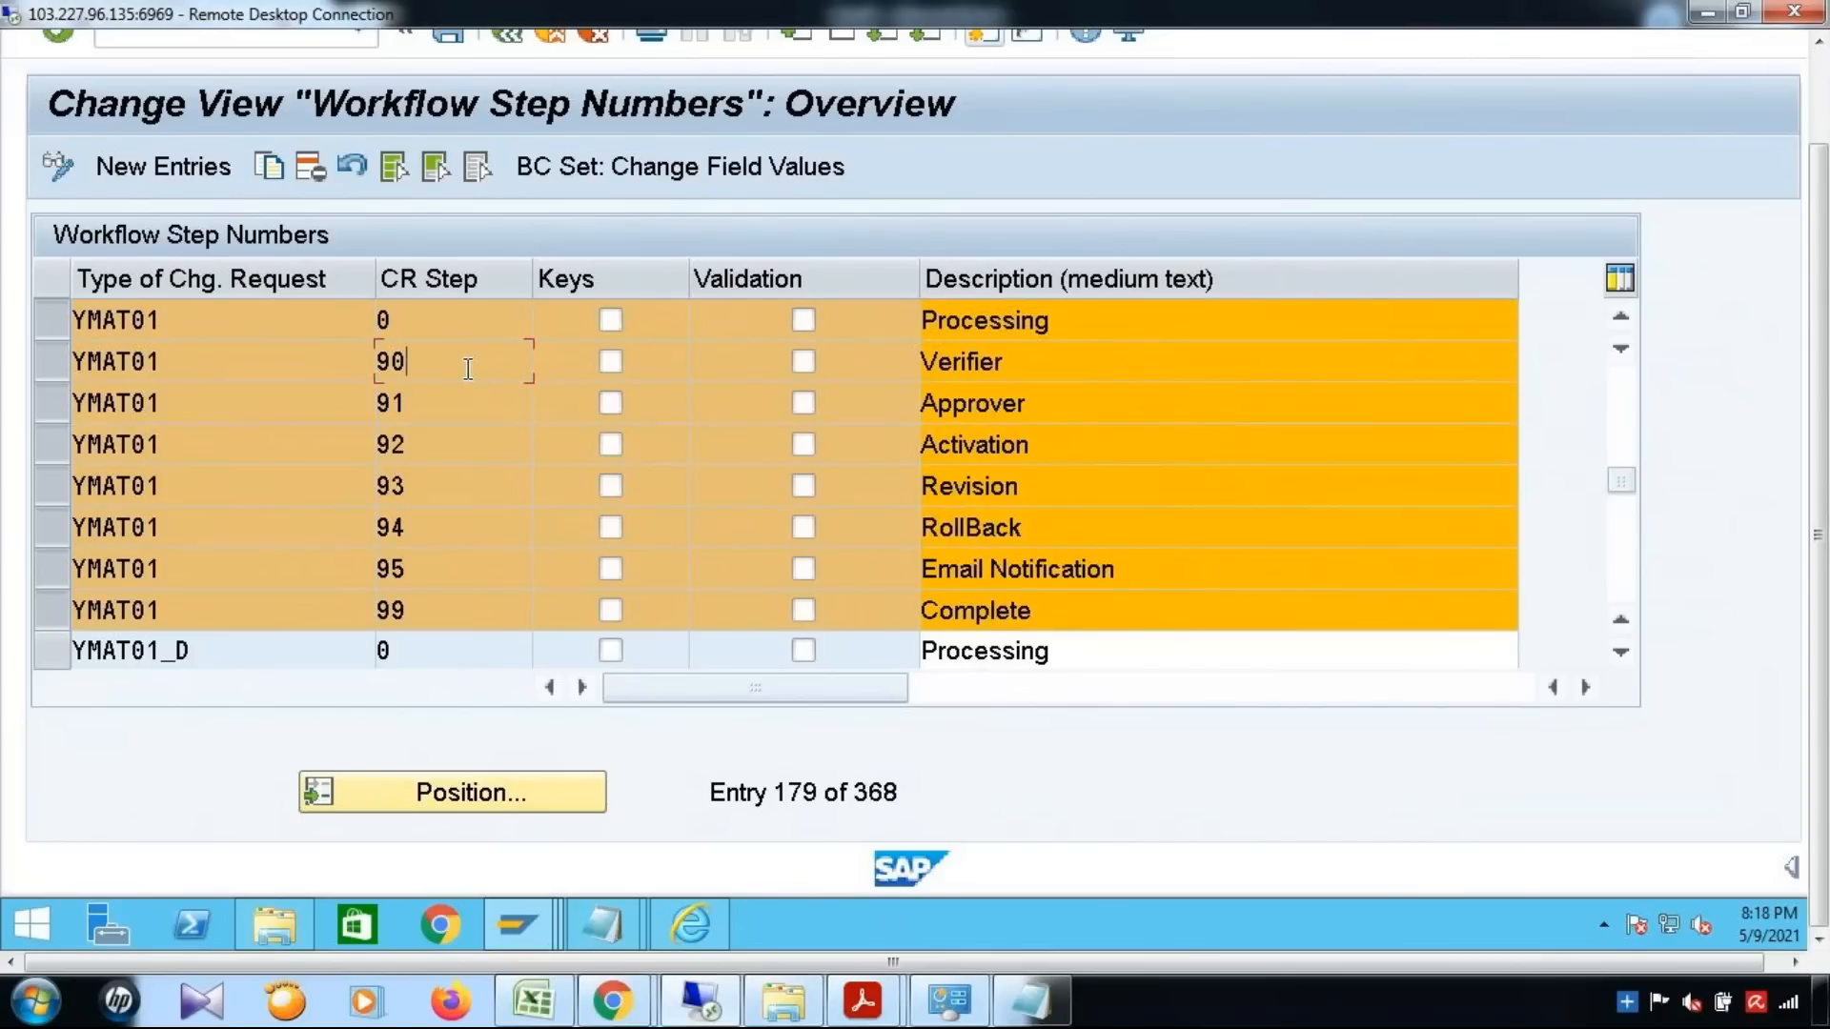
pyautogui.click(1034, 361)
pyautogui.click(435, 413)
pyautogui.moveTo(1019, 406); pyautogui.dragTo(862, 405)
pyautogui.click(480, 452)
pyautogui.click(514, 486)
pyautogui.moveTo(1112, 486); pyautogui.dragTo(813, 491)
pyautogui.click(470, 527)
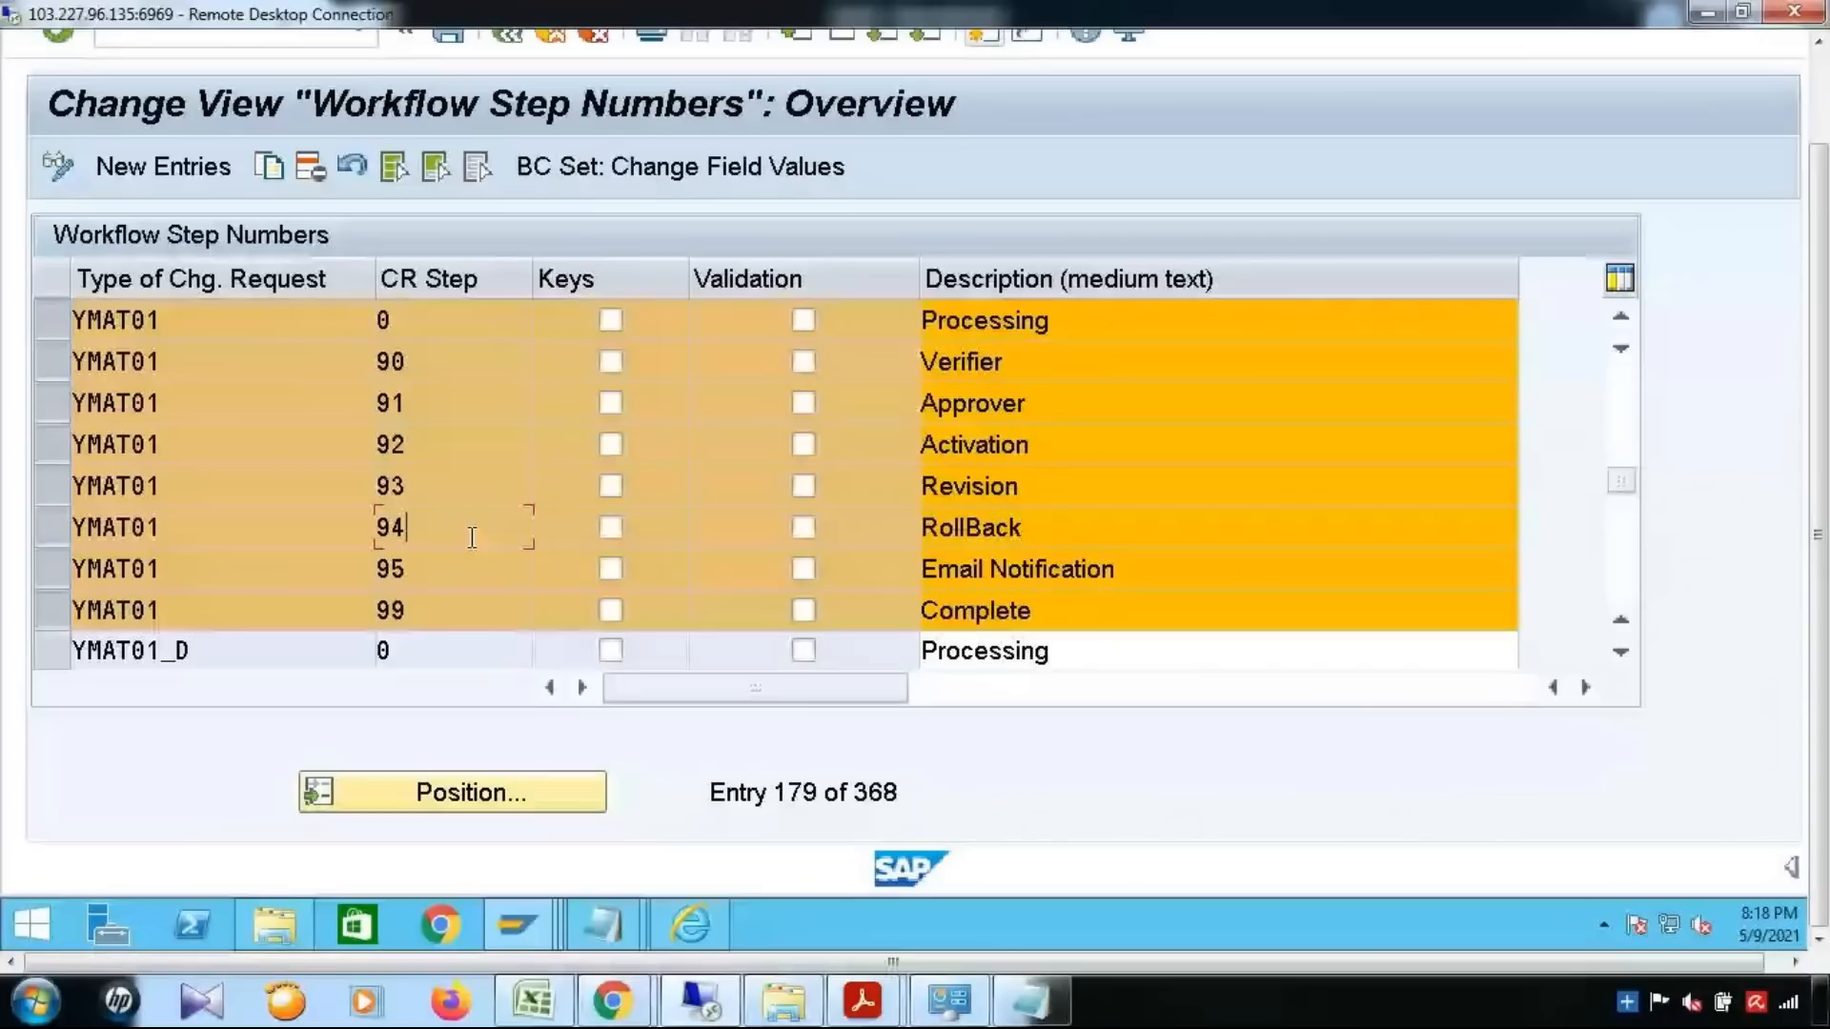
pyautogui.moveTo(1096, 527); pyautogui.dragTo(792, 527)
pyautogui.click(450, 557)
pyautogui.moveTo(1120, 569); pyautogui.dragTo(801, 574)
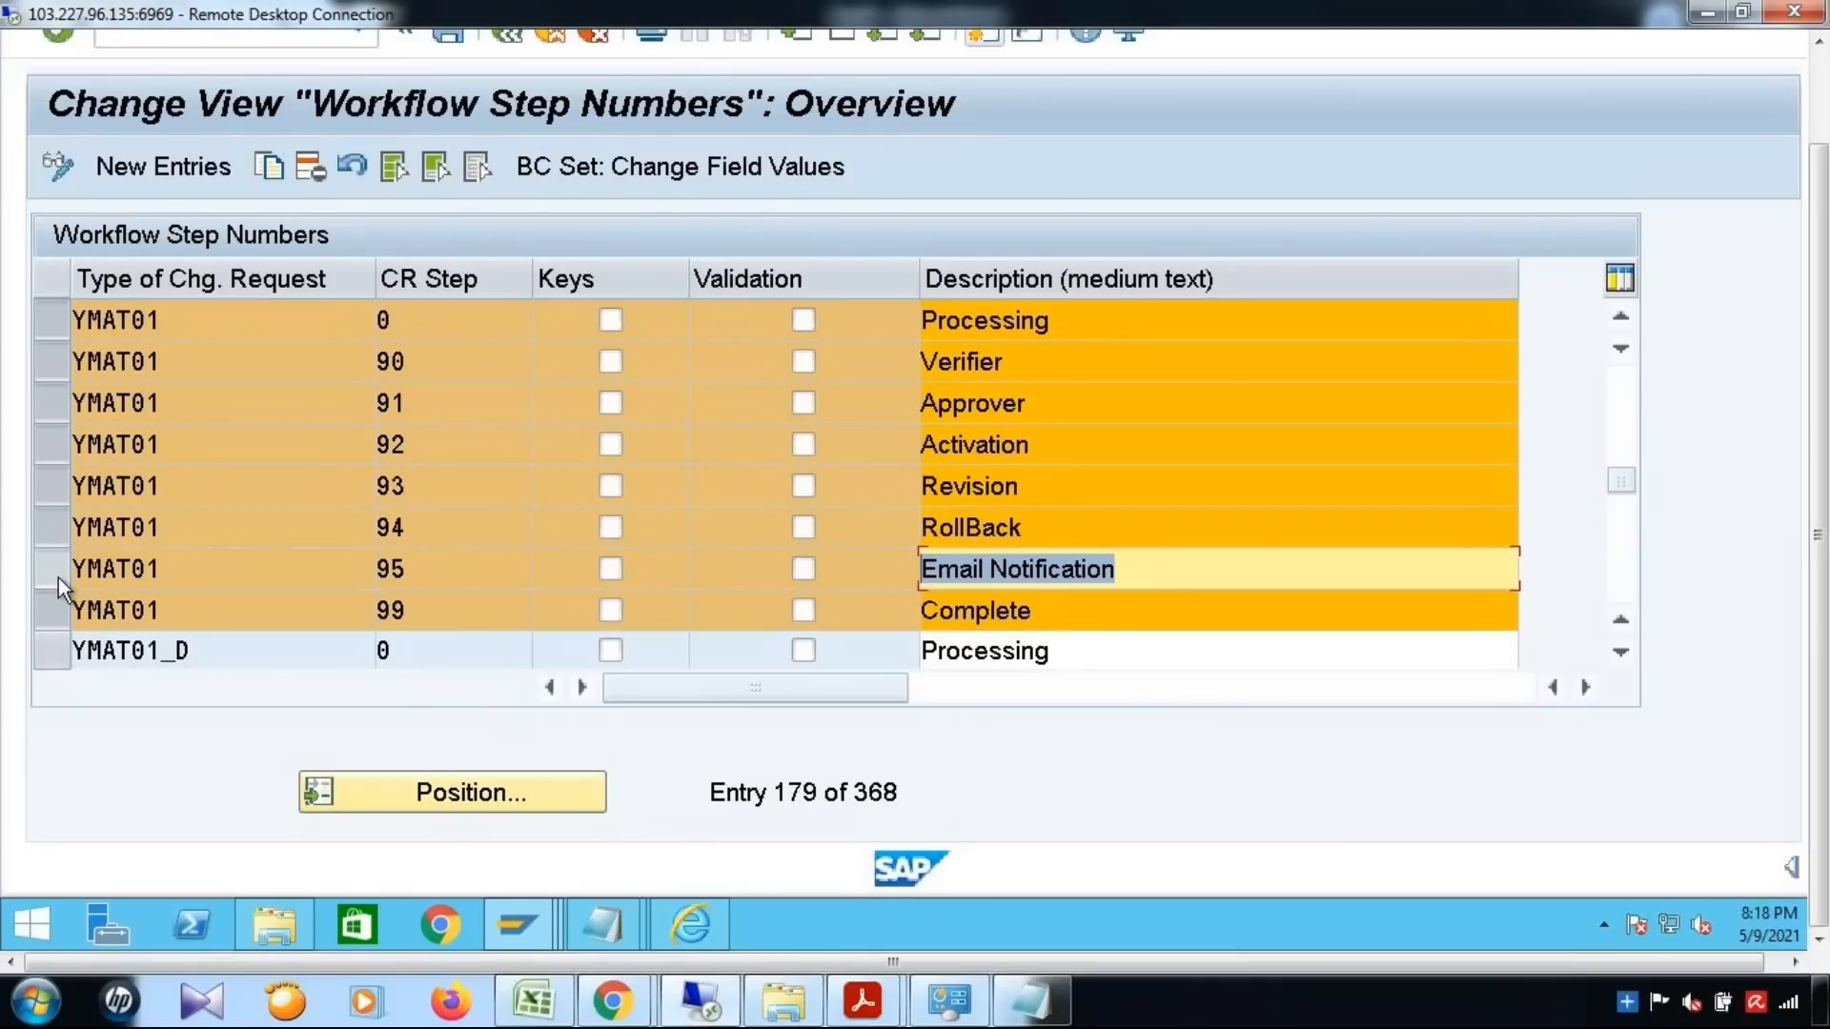
pyautogui.click(447, 620)
pyautogui.moveTo(1030, 611); pyautogui.dragTo(768, 624)
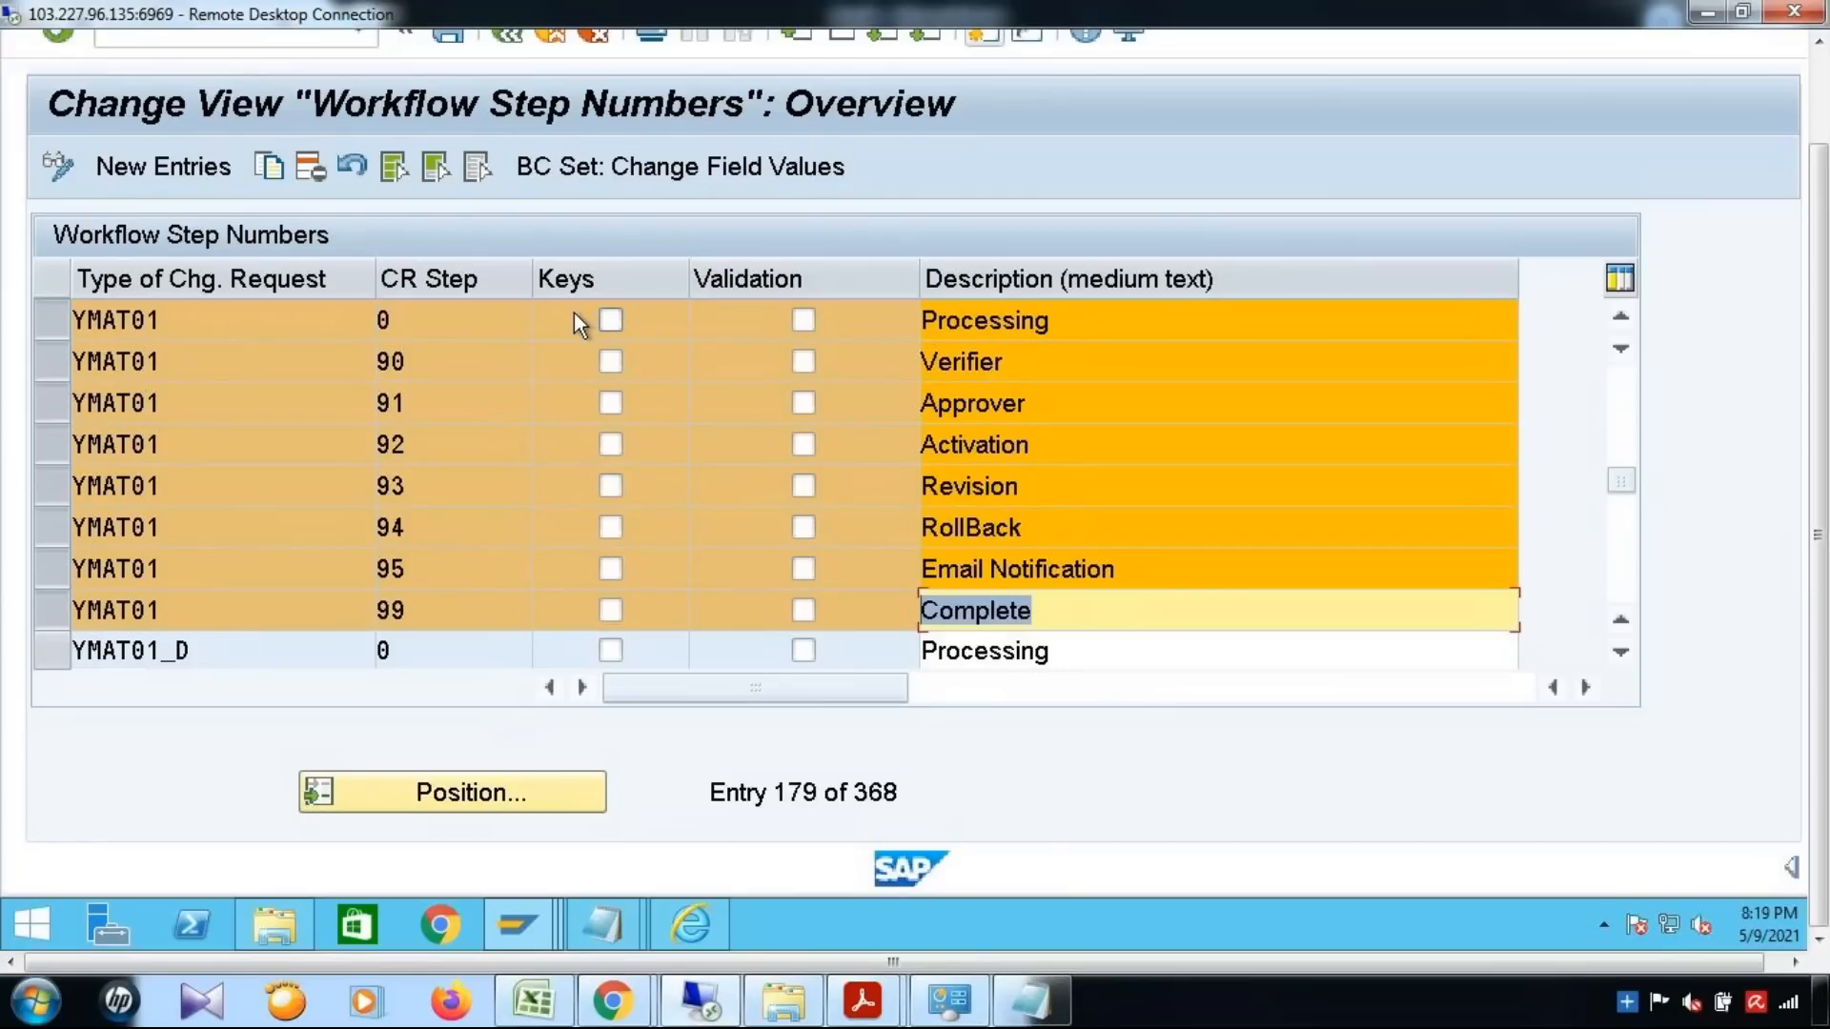
# Return to the IMG structure and open the rule-based workflow process definition for change request type YMAT01
pyautogui.moveTo(1821, 459); pyautogui.dragTo(1820, 357)
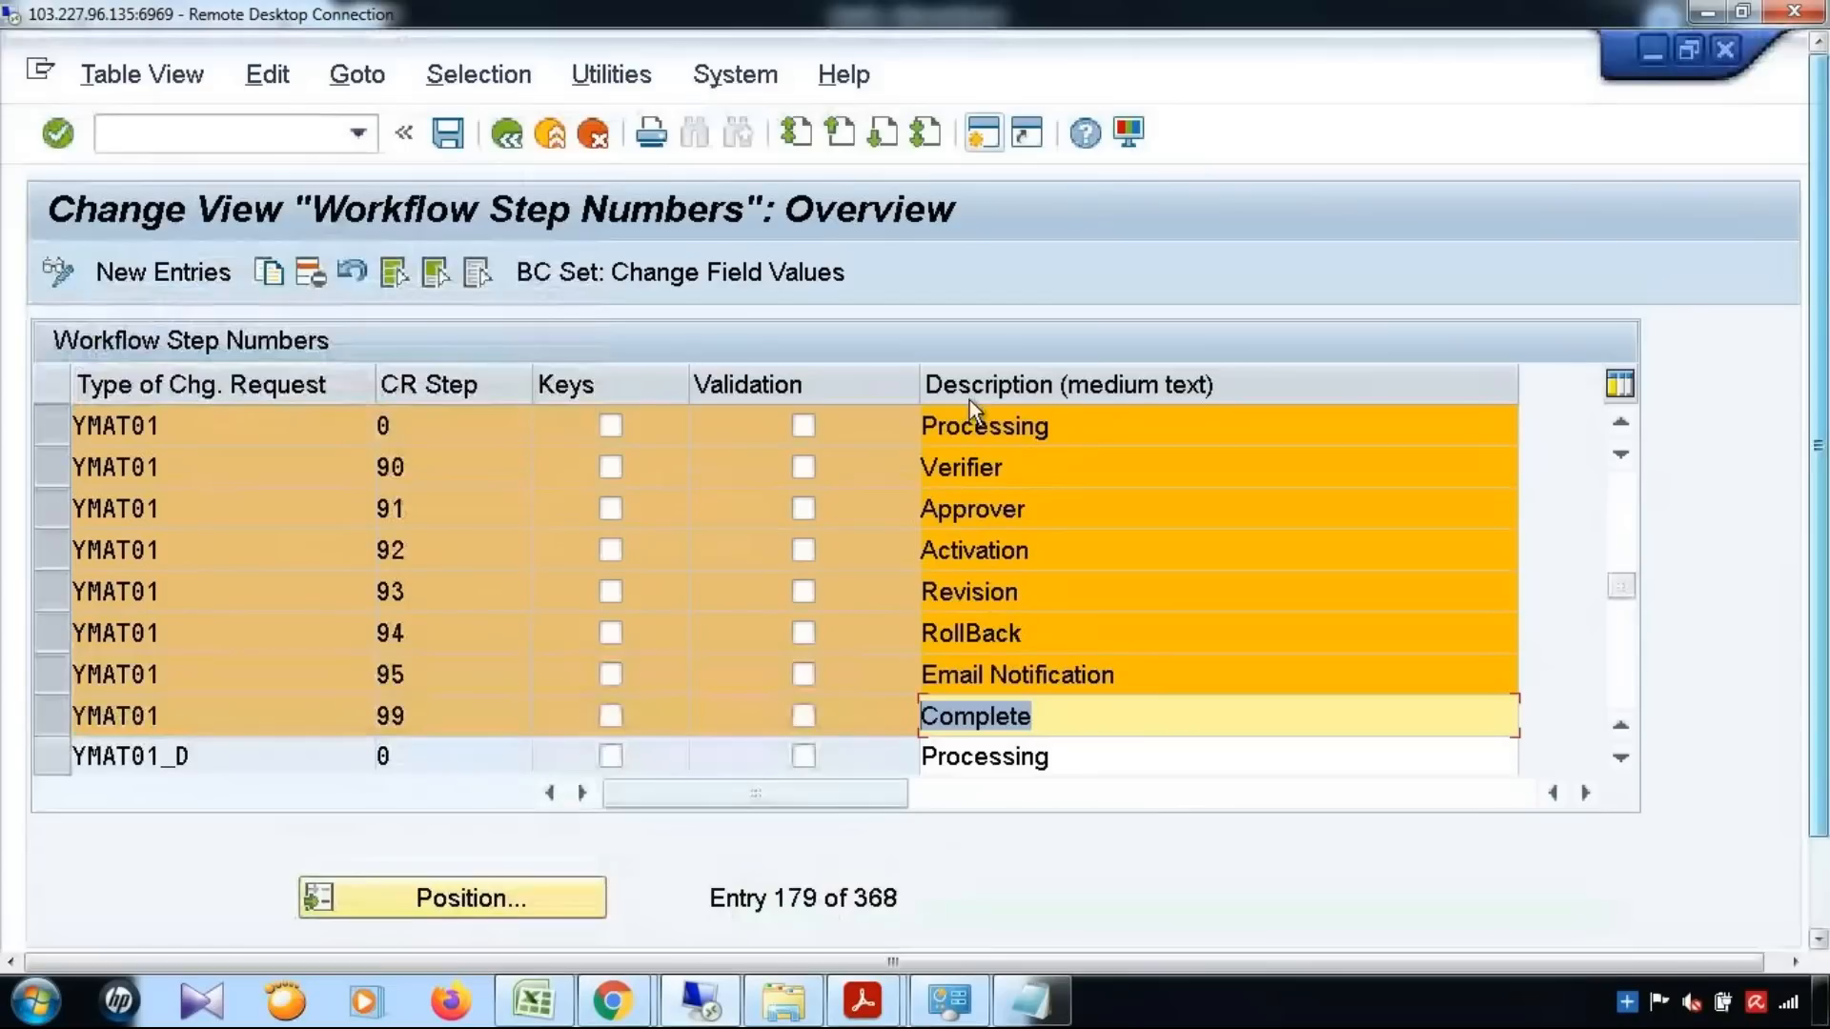
pyautogui.click(513, 141)
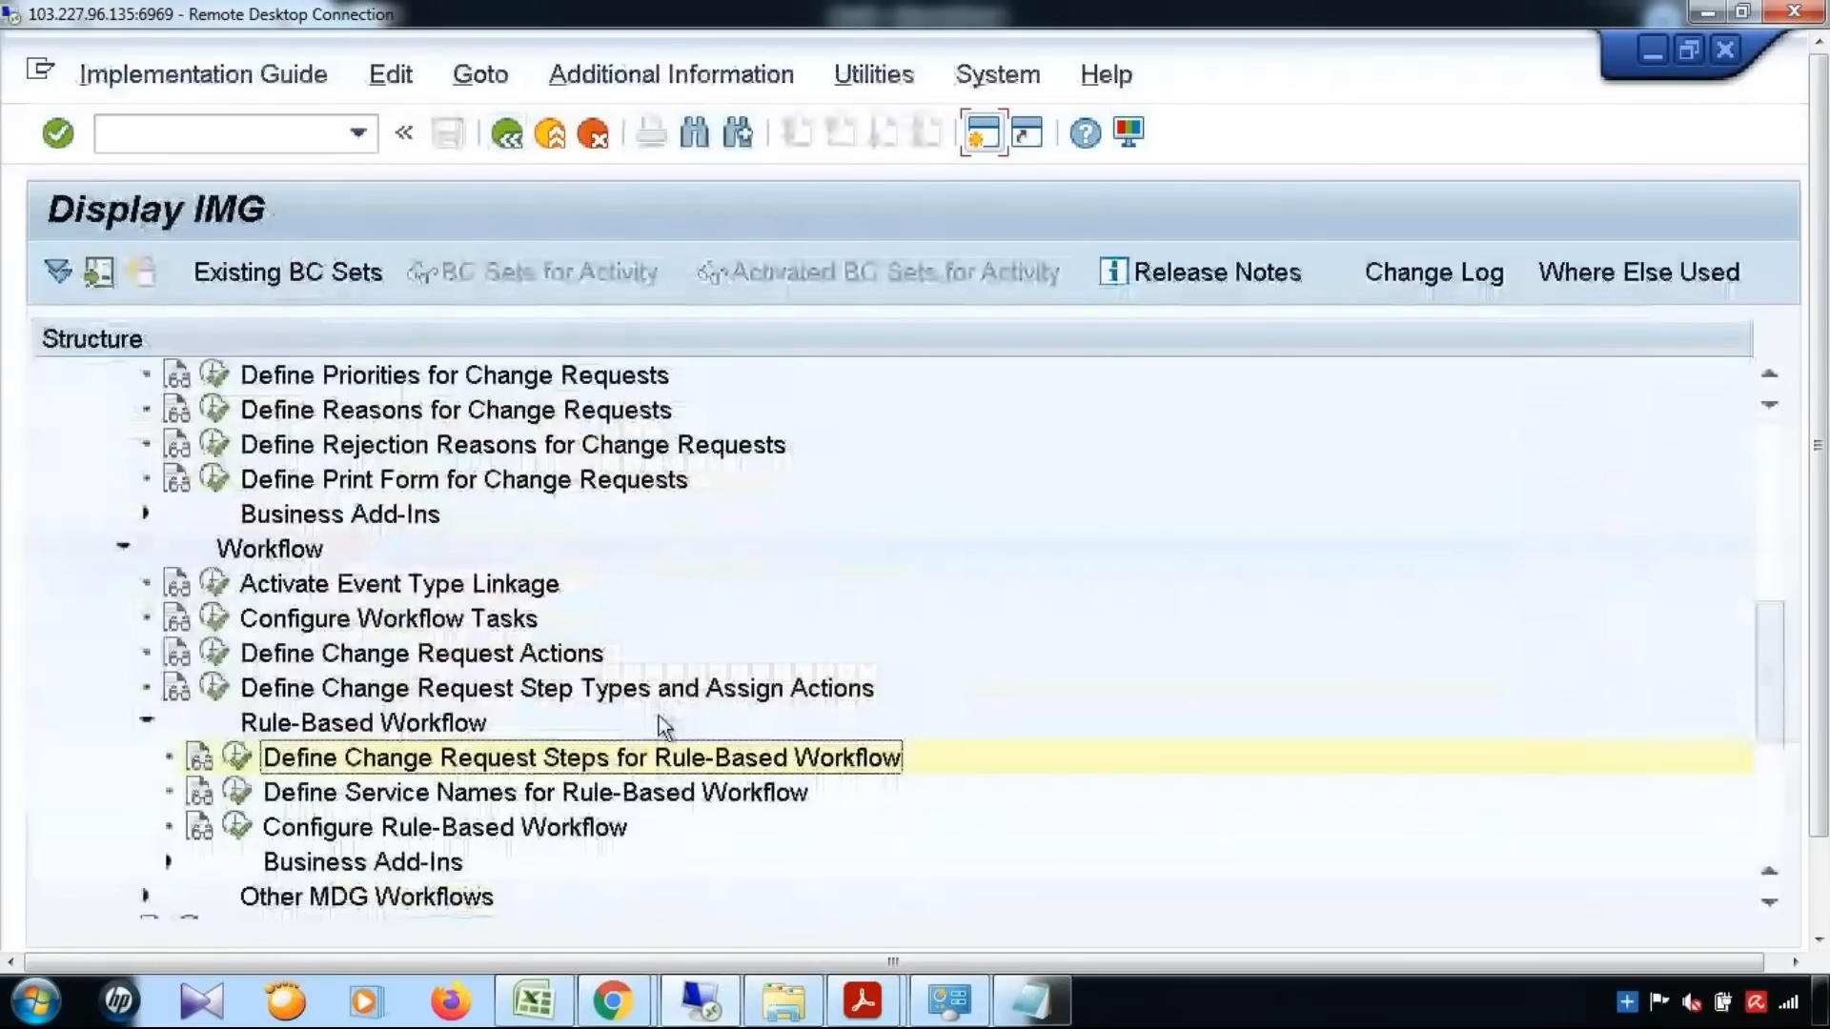
pyautogui.write('yma')
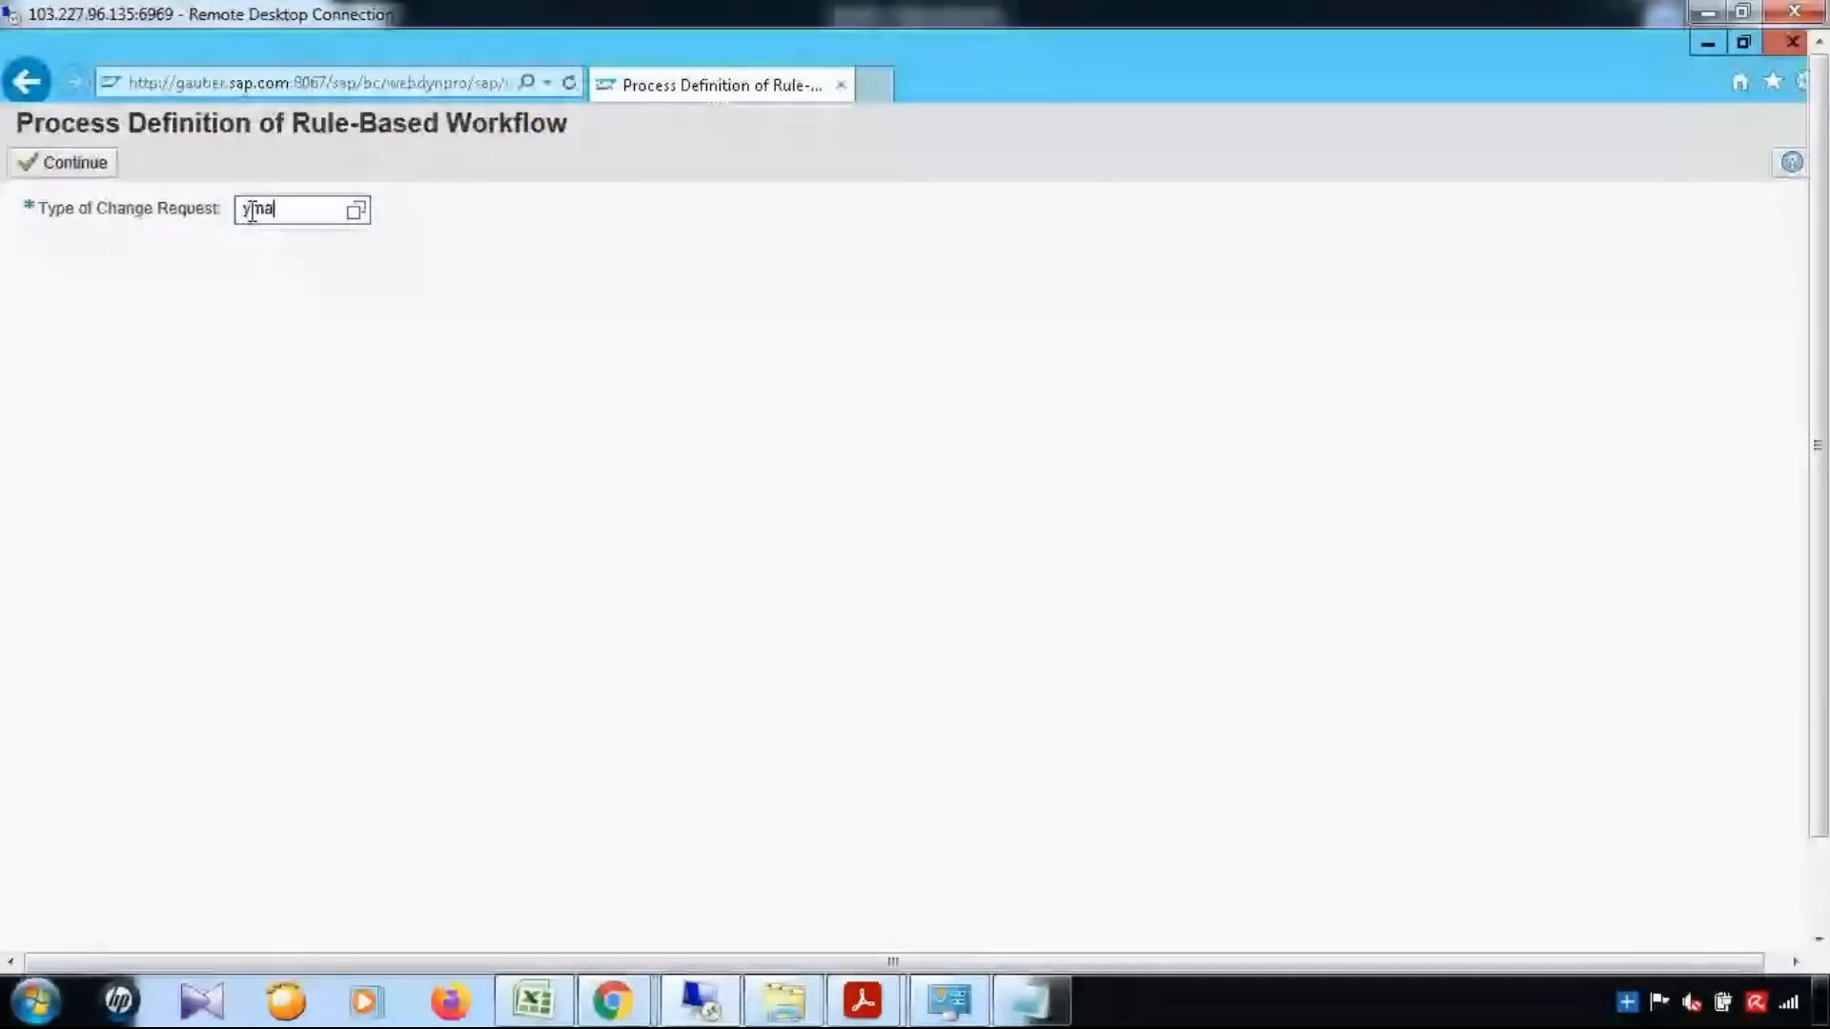
pyautogui.write('t01')
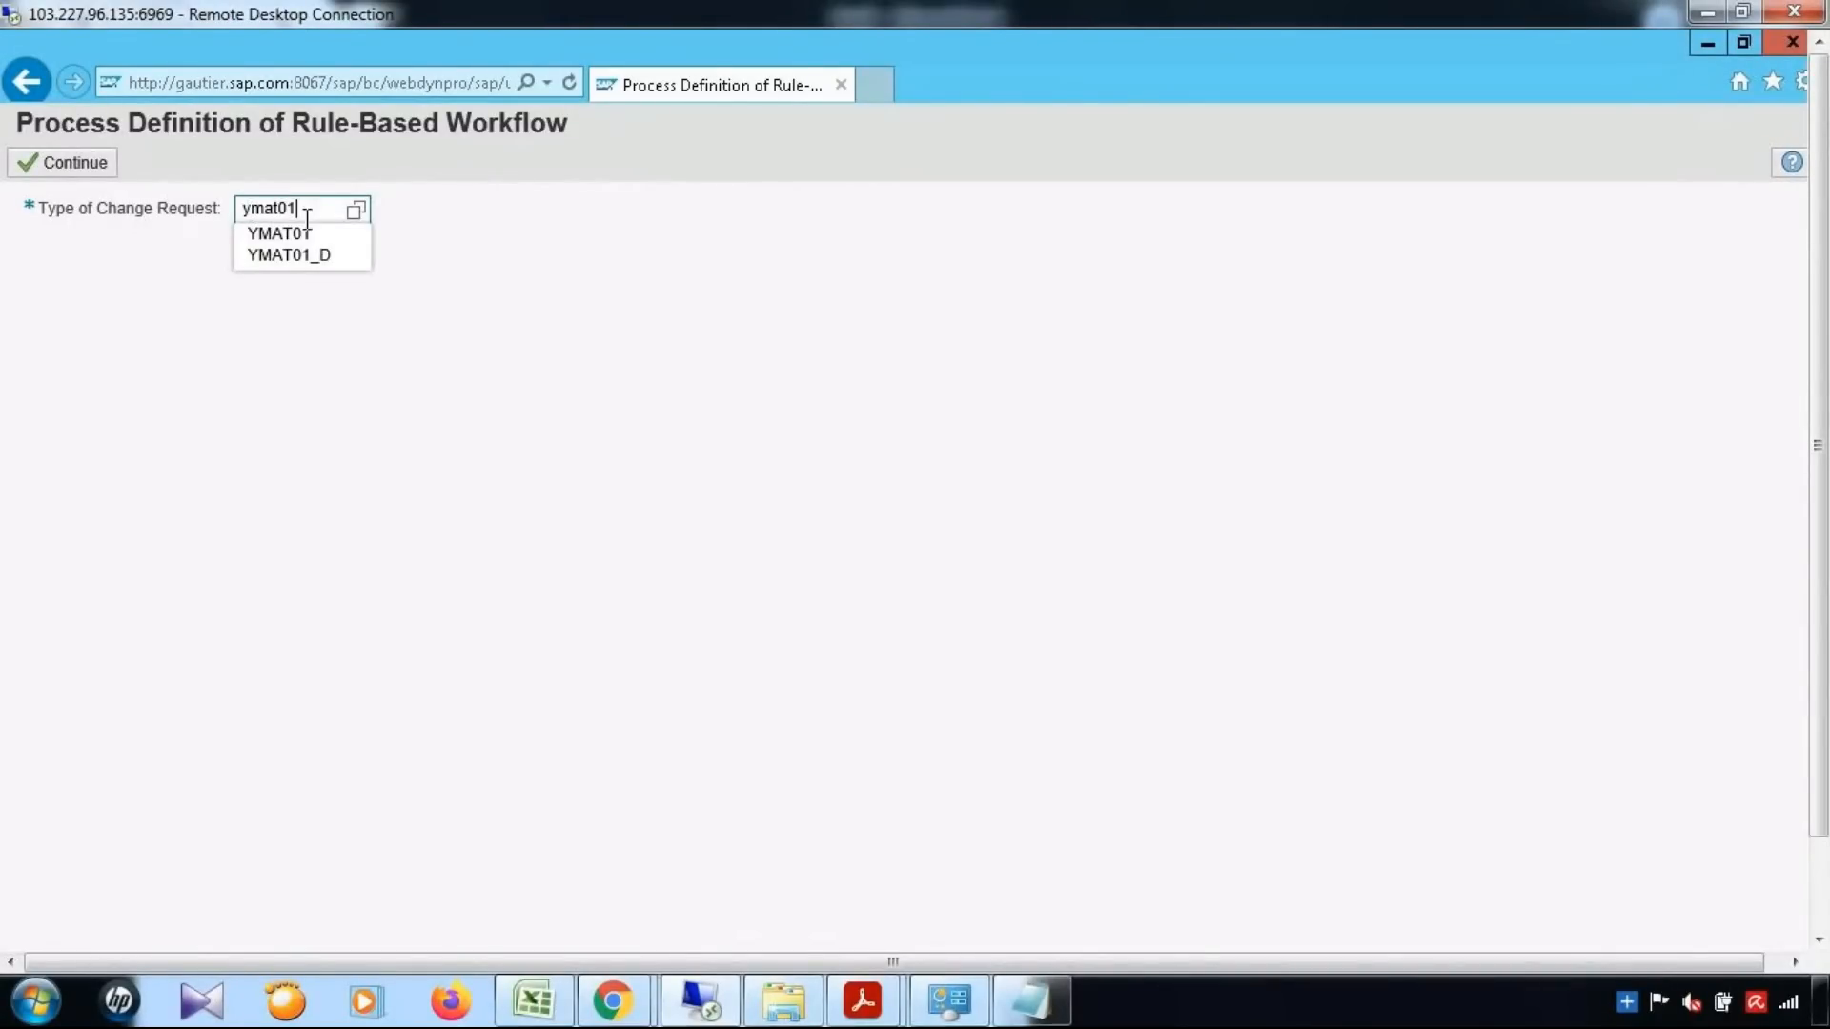
pyautogui.click(305, 237)
pyautogui.click(81, 166)
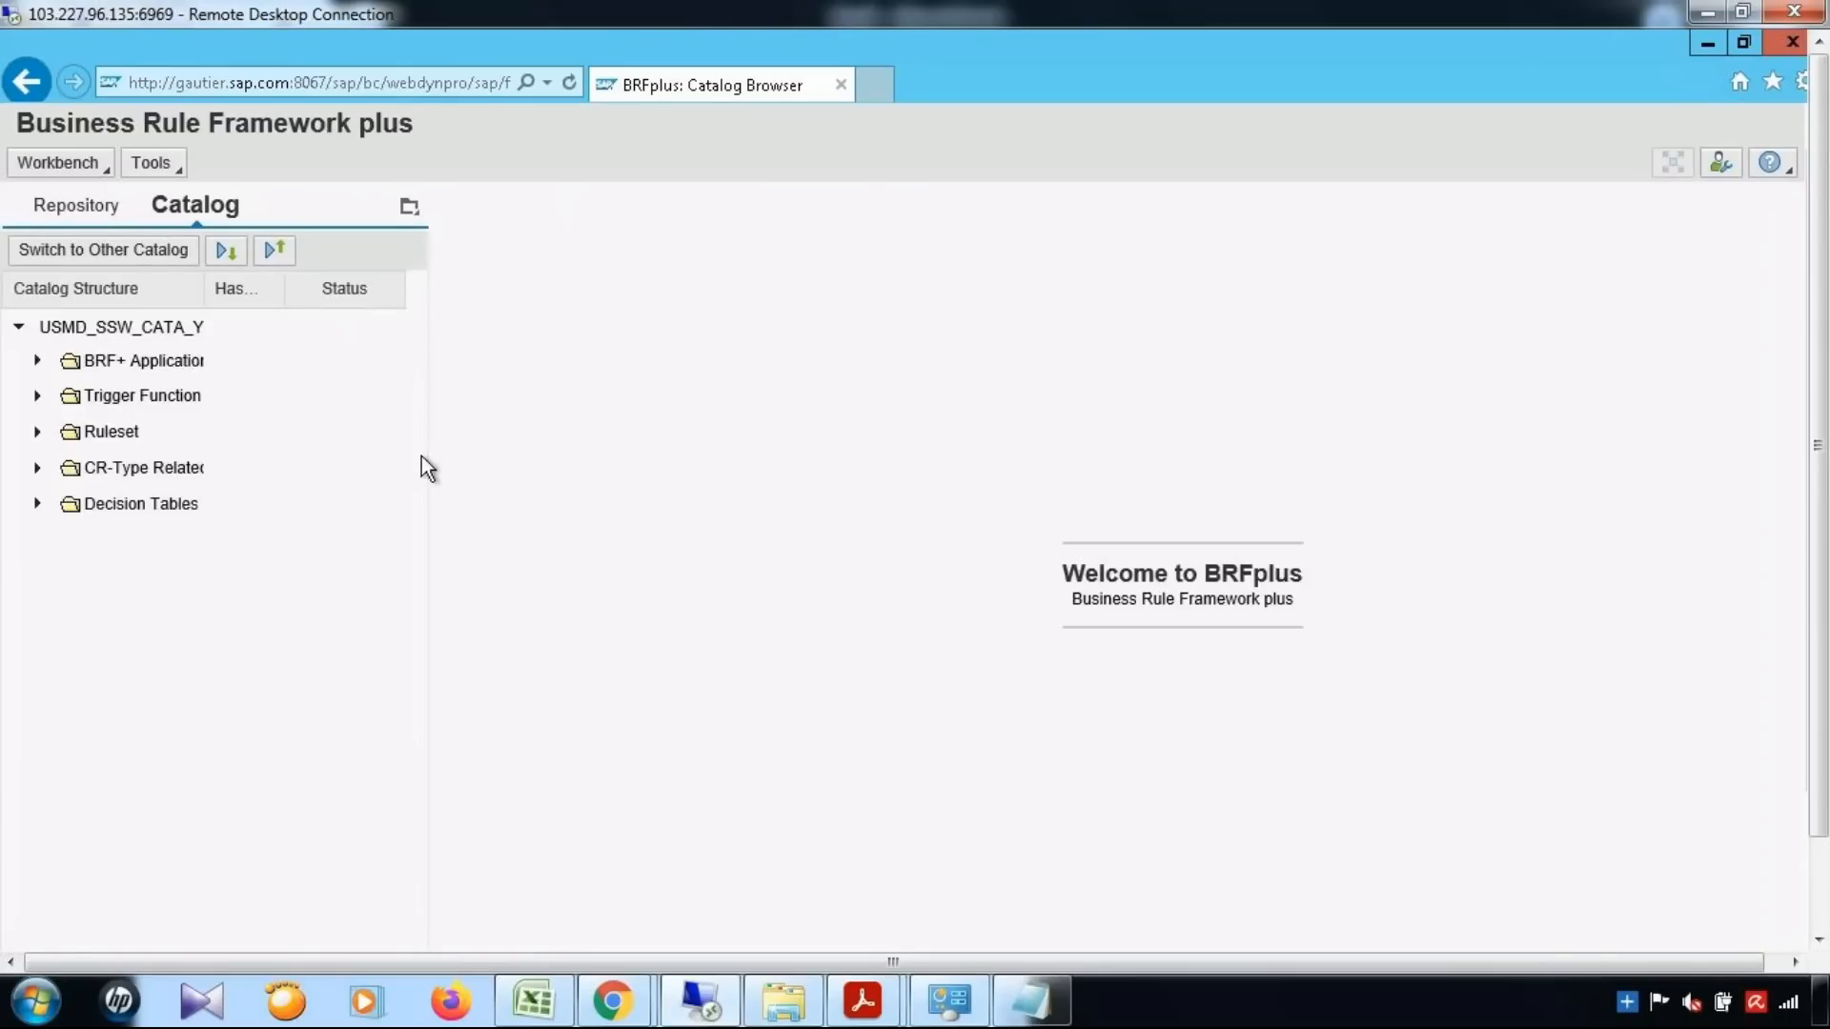
# Open the Single Value decision table DT_SINGLE_VAL_YMAT01 and examine its condition alias, new change request step and new CR status columns
pyautogui.click(38, 504)
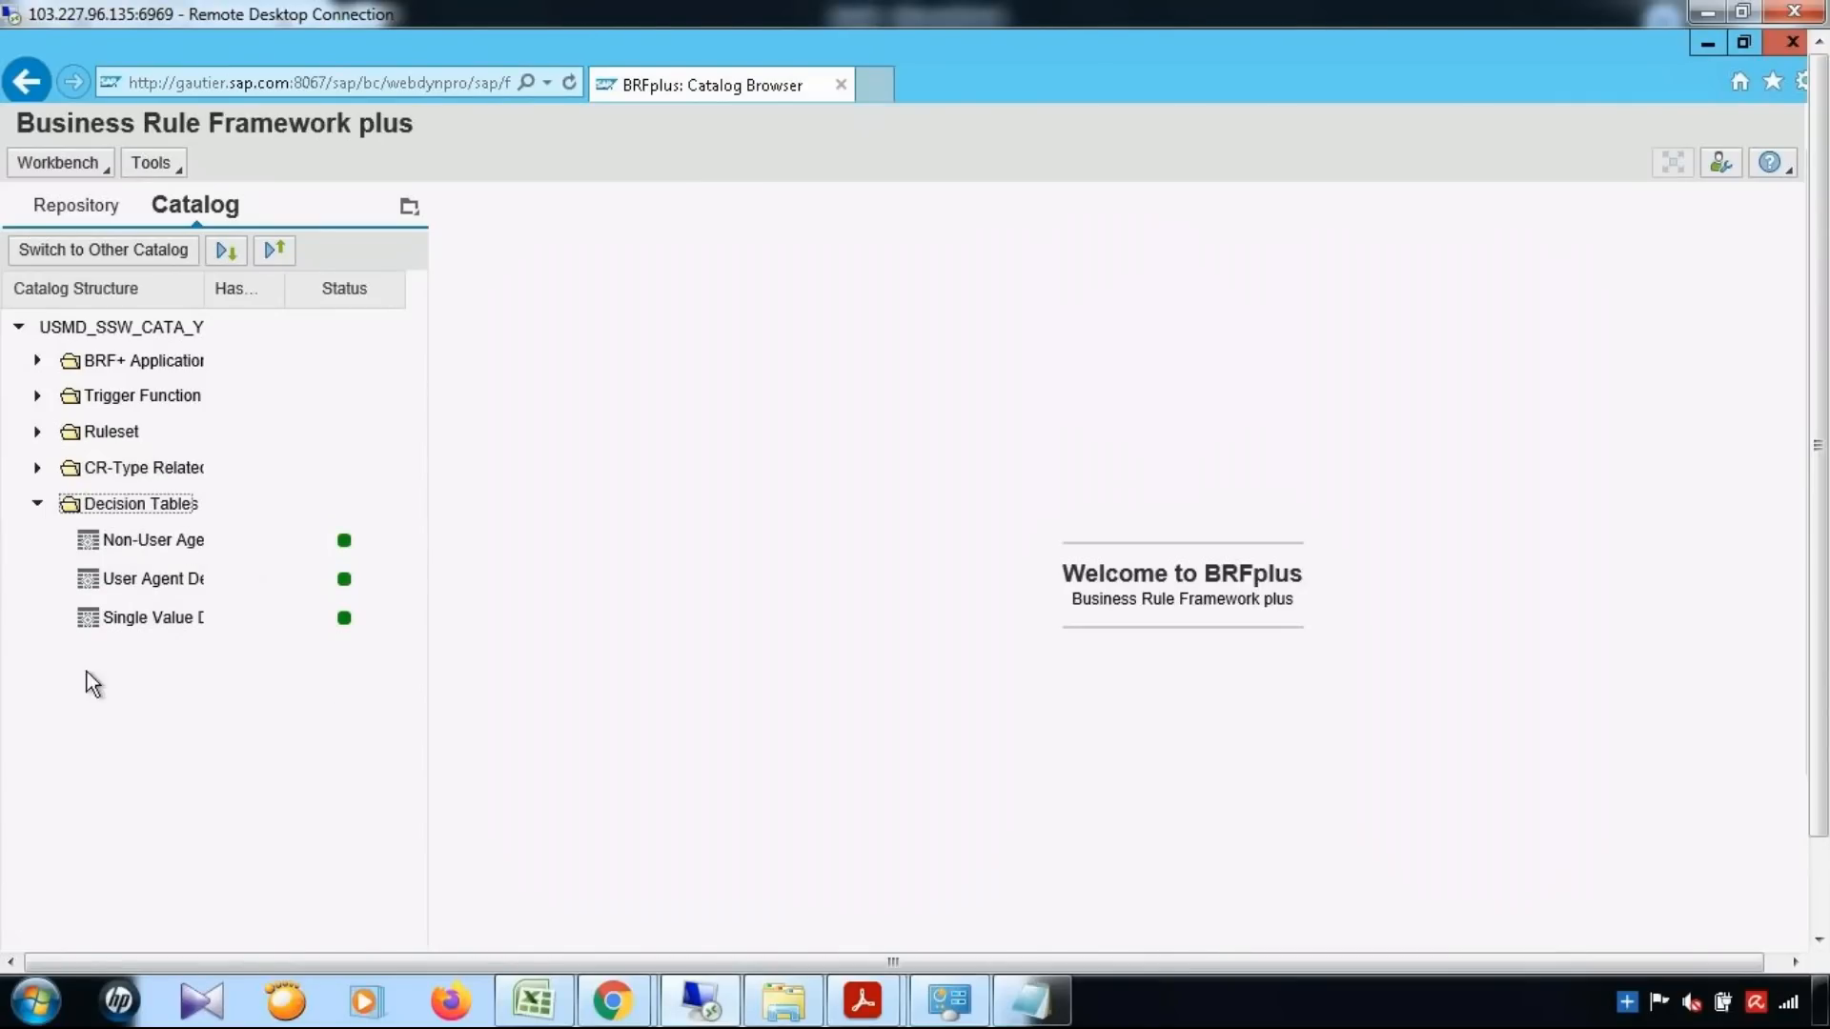
pyautogui.click(122, 622)
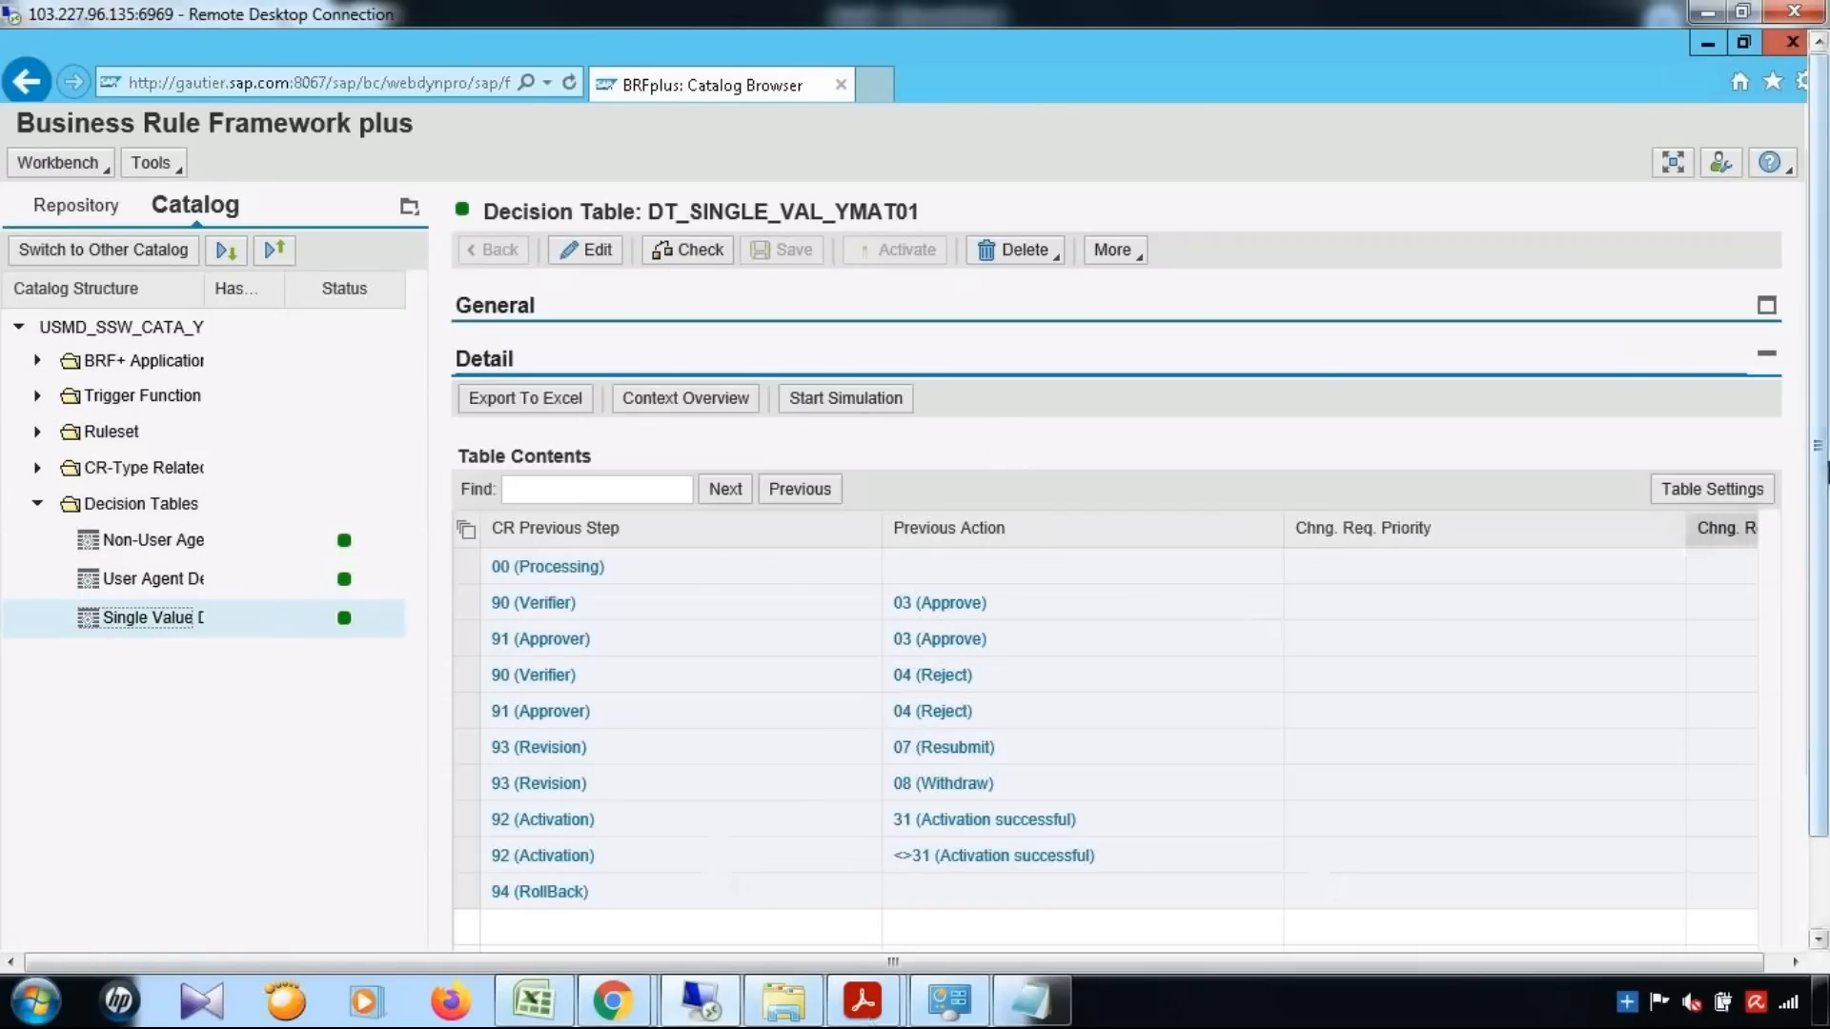
pyautogui.moveTo(1827, 464); pyautogui.dragTo(1828, 500)
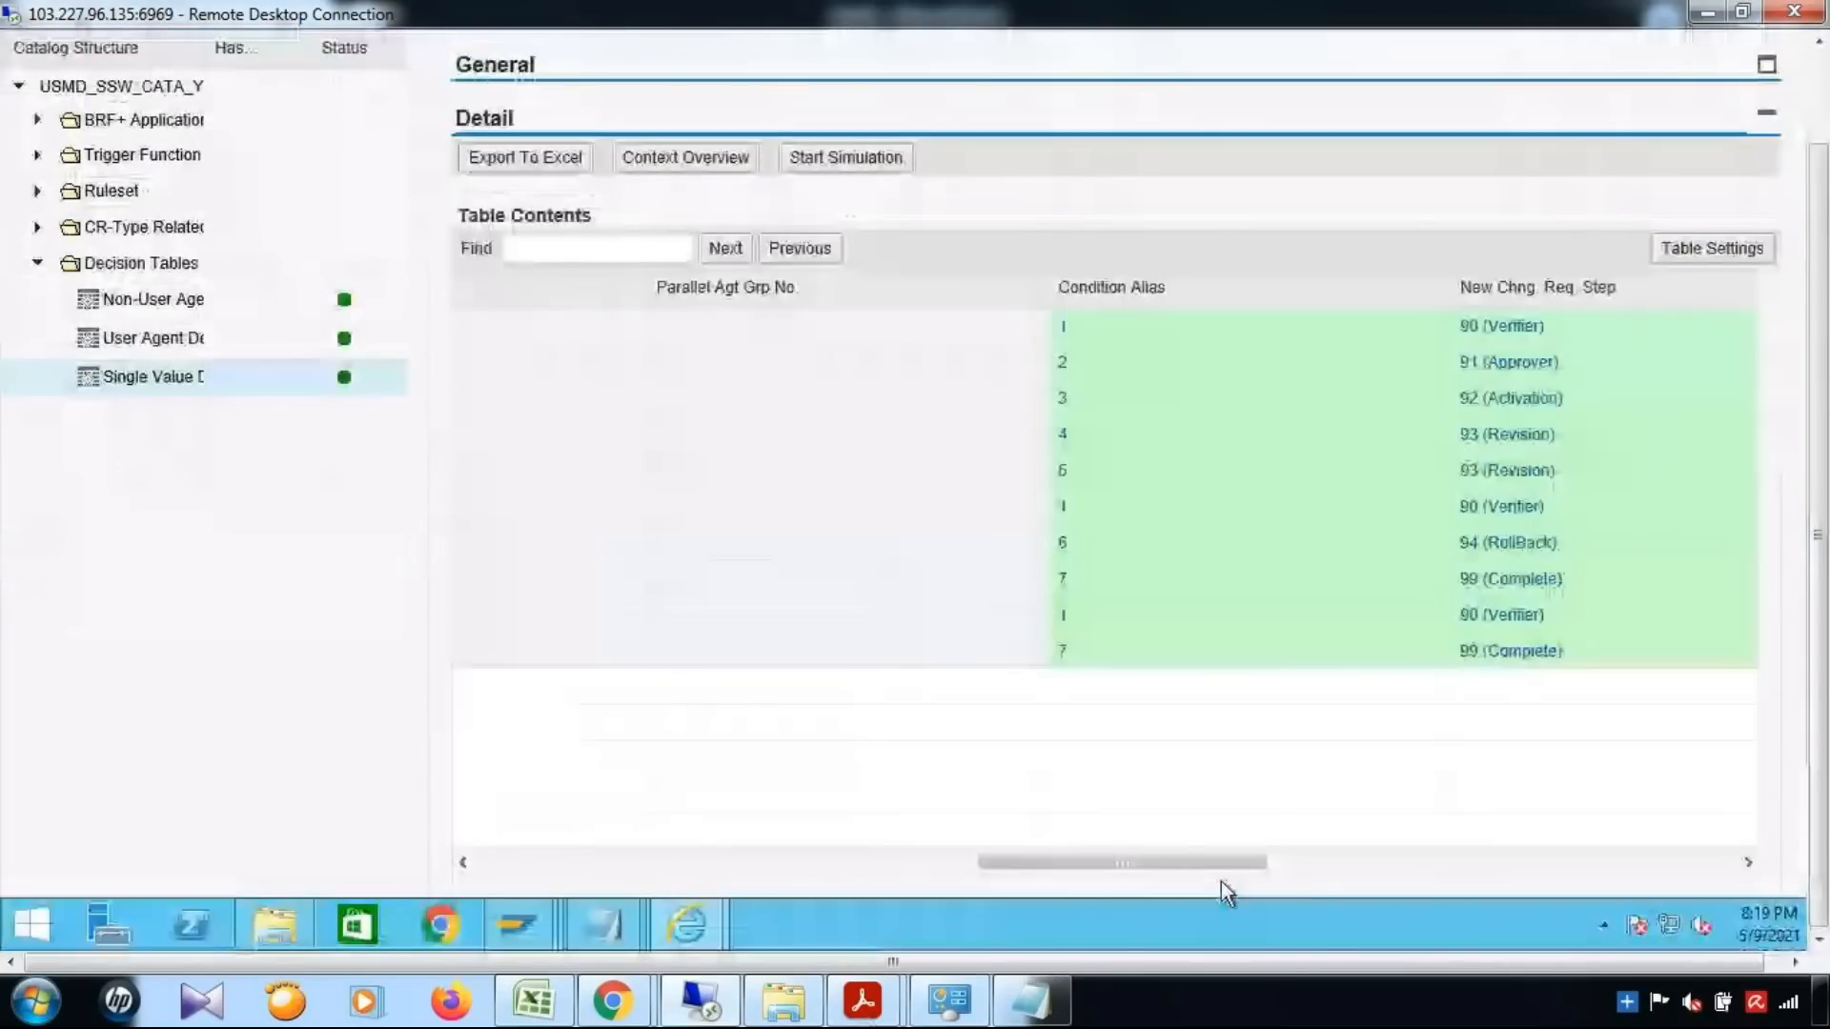
pyautogui.moveTo(1221, 882); pyautogui.dragTo(1310, 895)
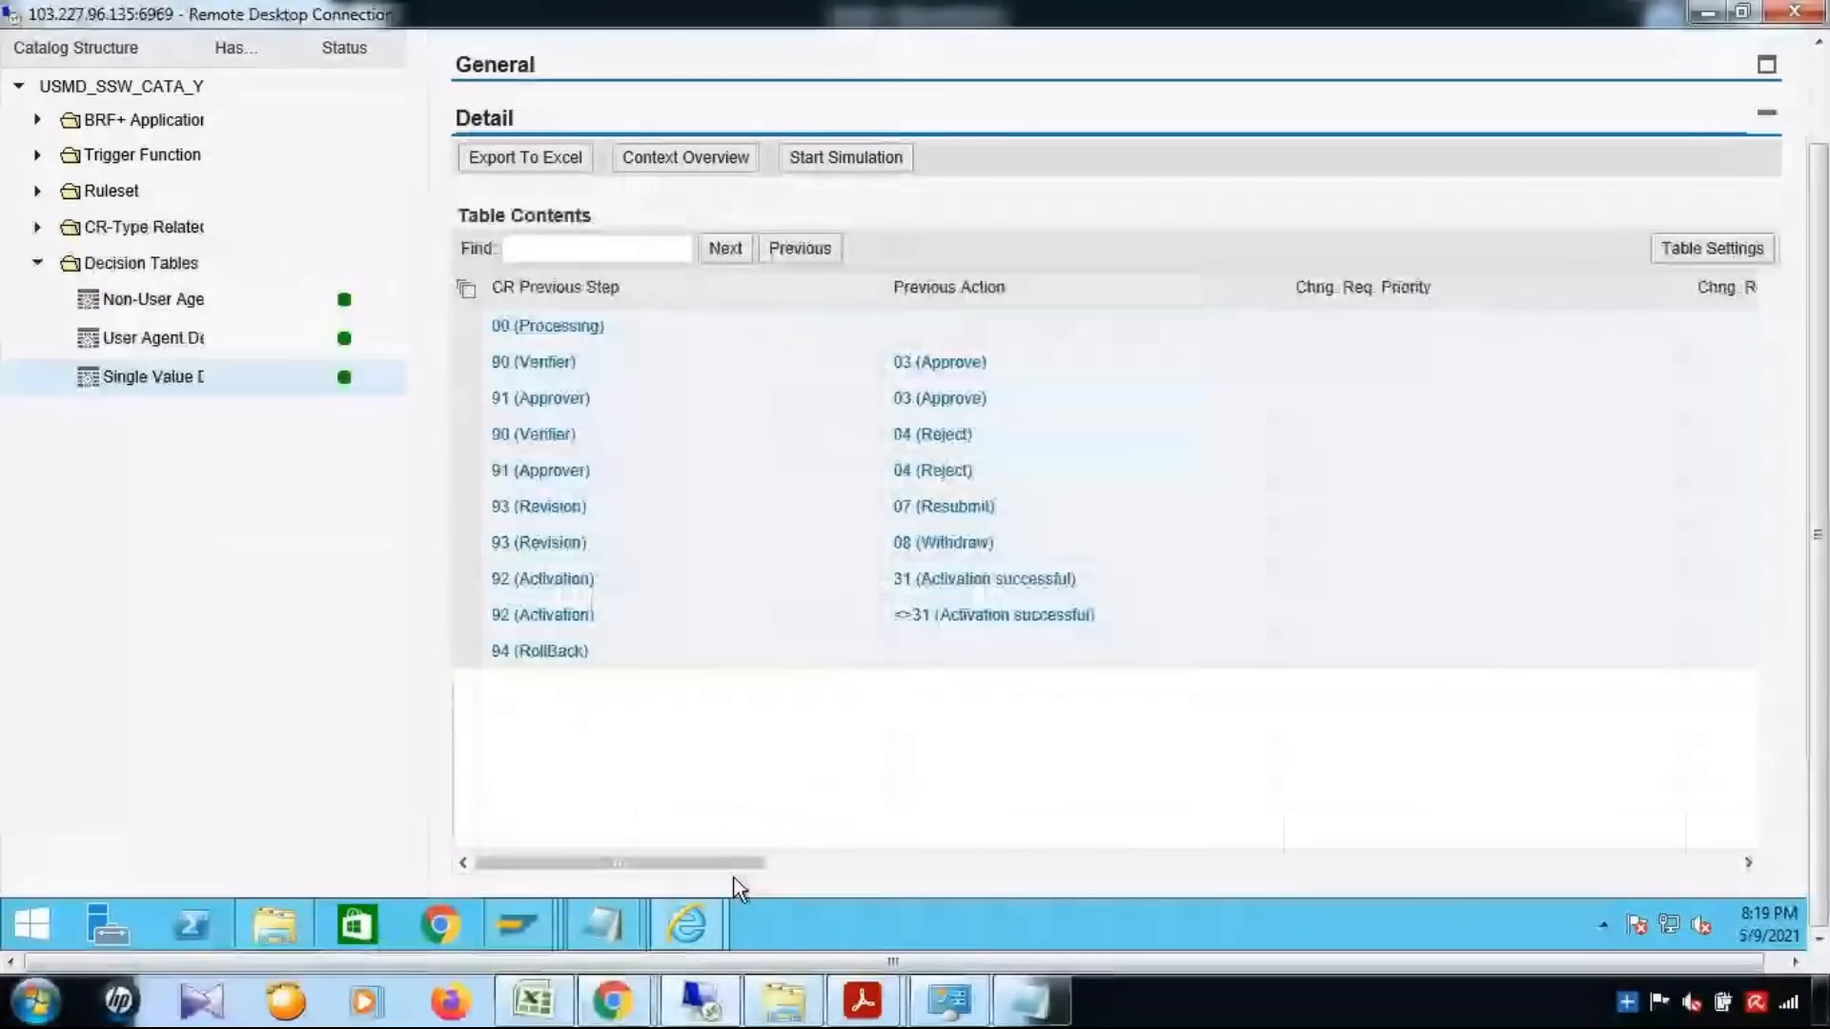
pyautogui.moveTo(739, 889); pyautogui.dragTo(1313, 890)
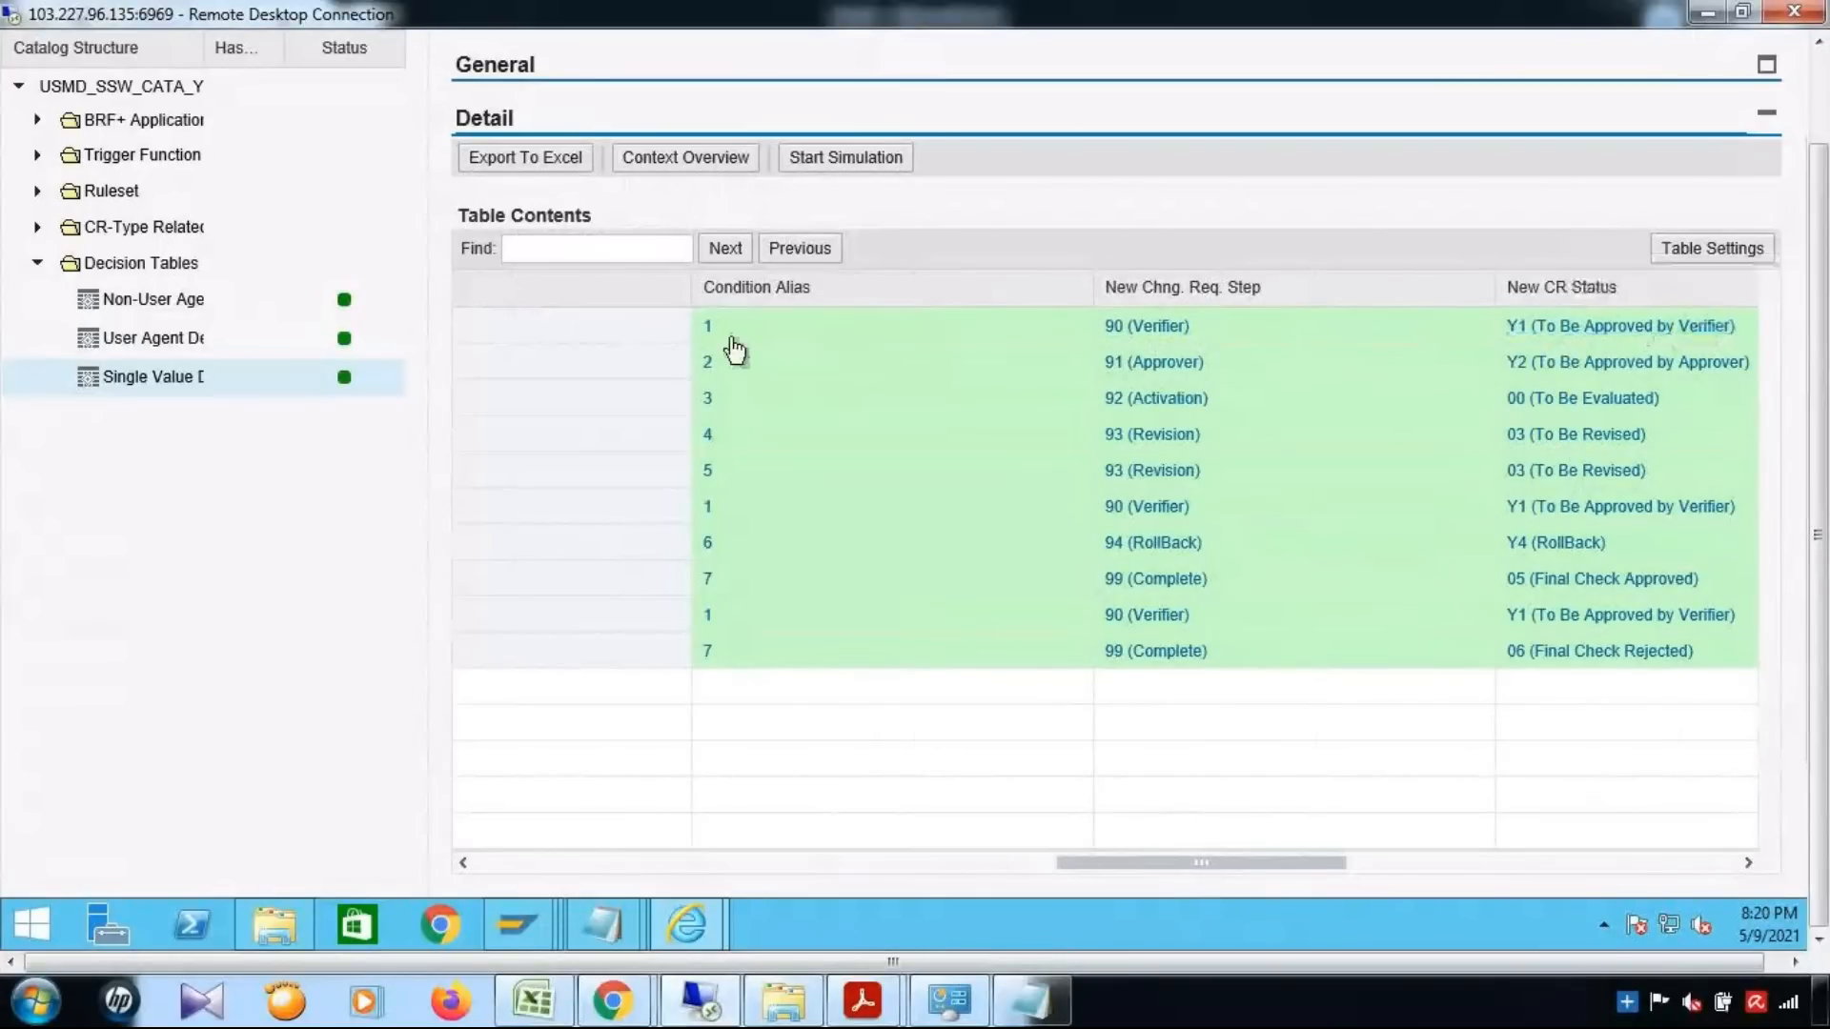
# Trace the verifier and approver Approve rows of the decision table to their condition aliases, new steps and new CR statuses
pyautogui.moveTo(1171, 861); pyautogui.dragTo(474, 842)
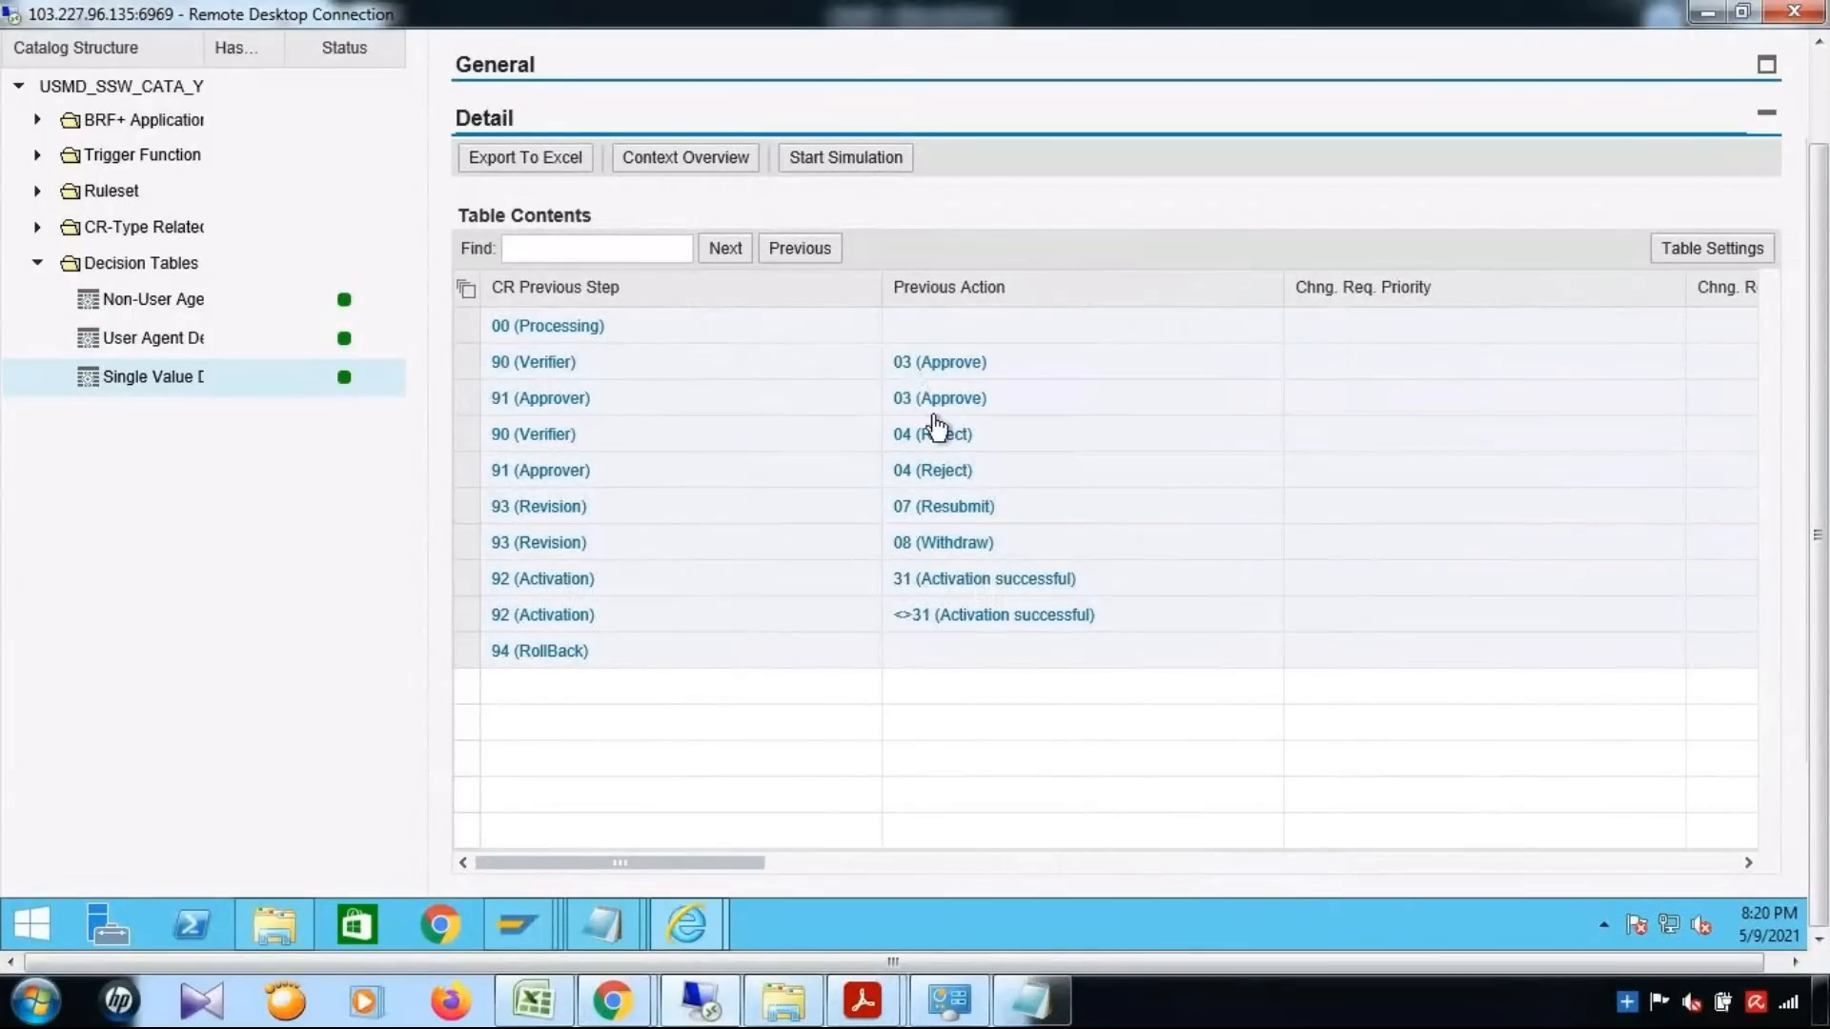
pyautogui.moveTo(983, 861); pyautogui.dragTo(1315, 867)
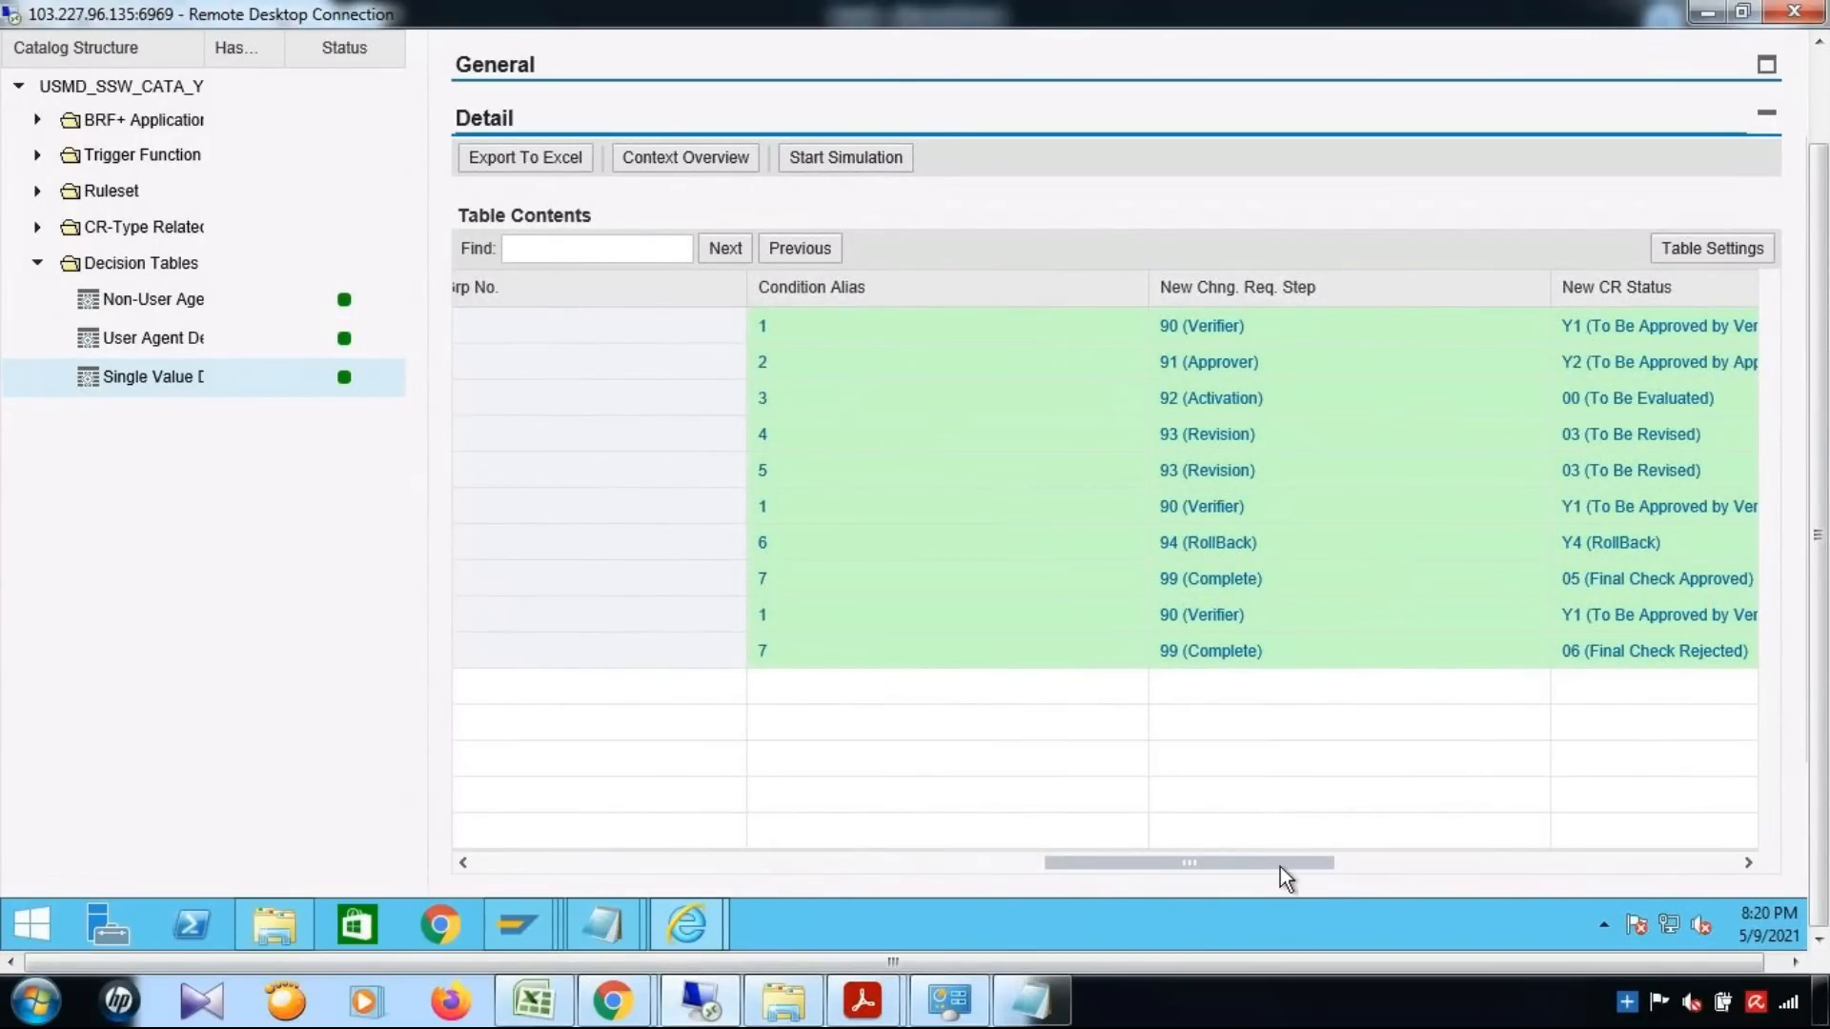
pyautogui.hscroll(3, 1287, 866)
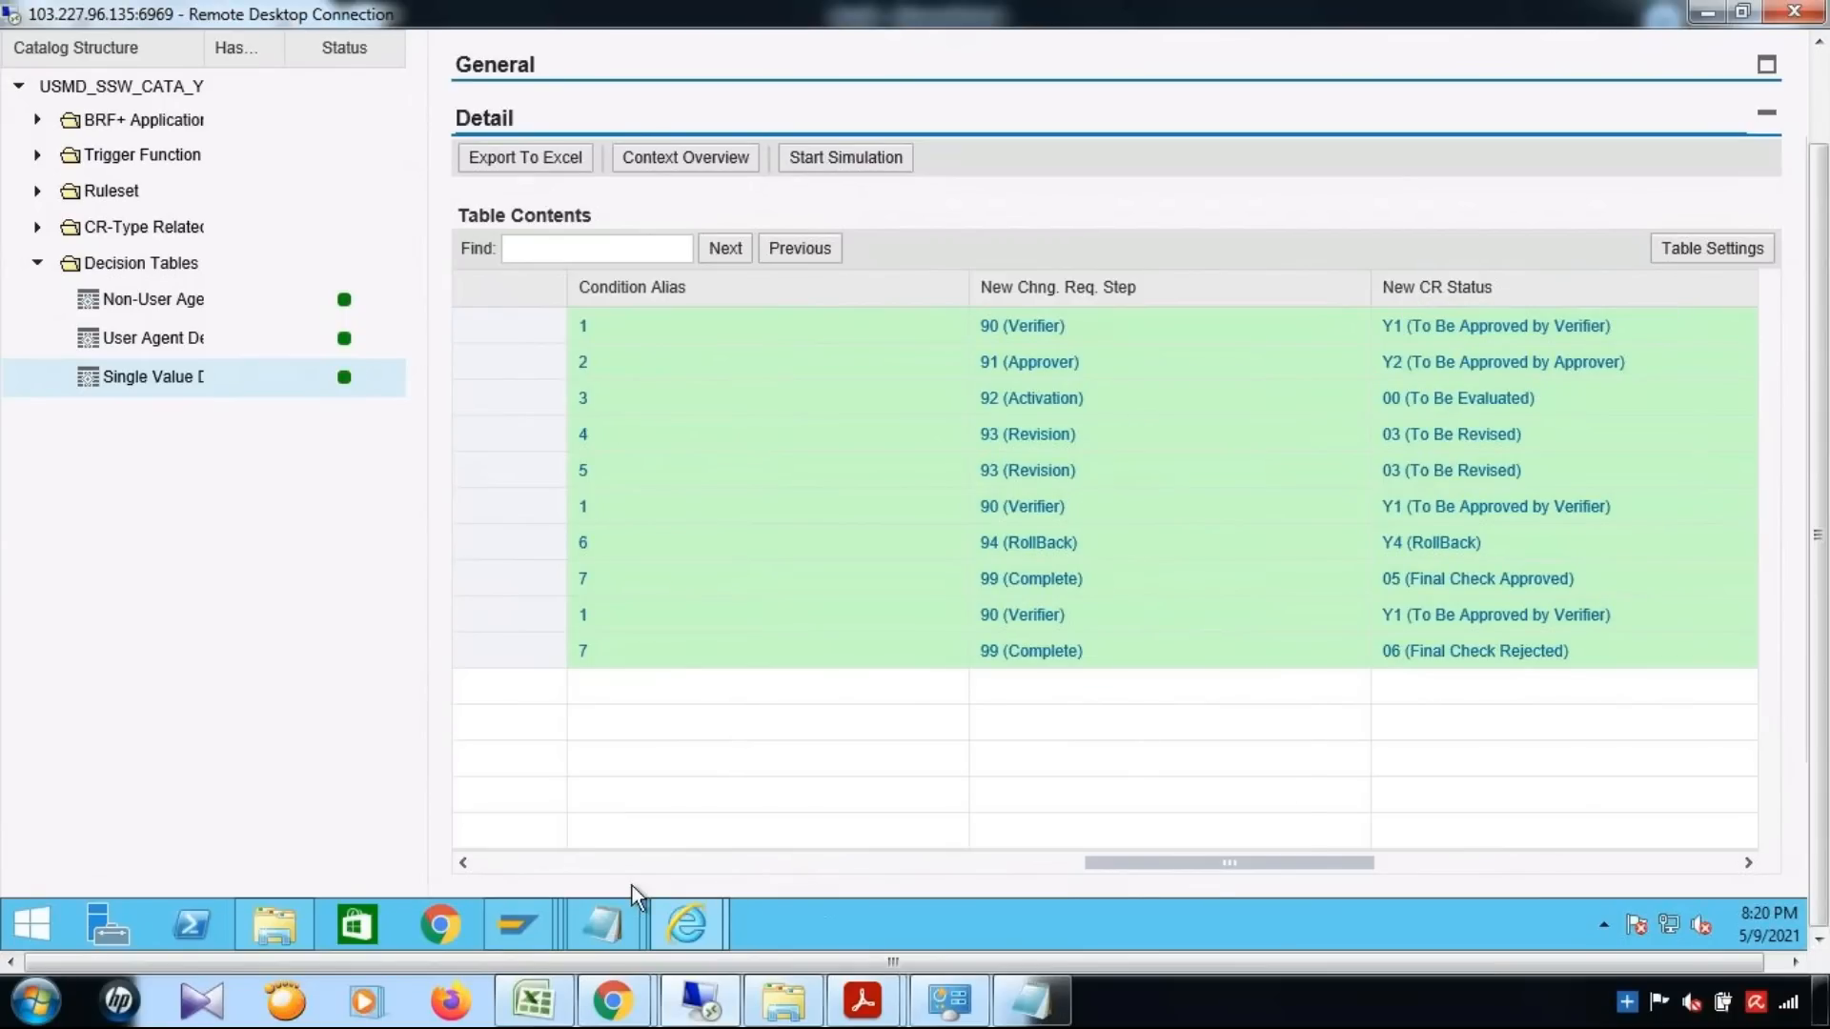
pyautogui.hscroll(-5, 591, 877)
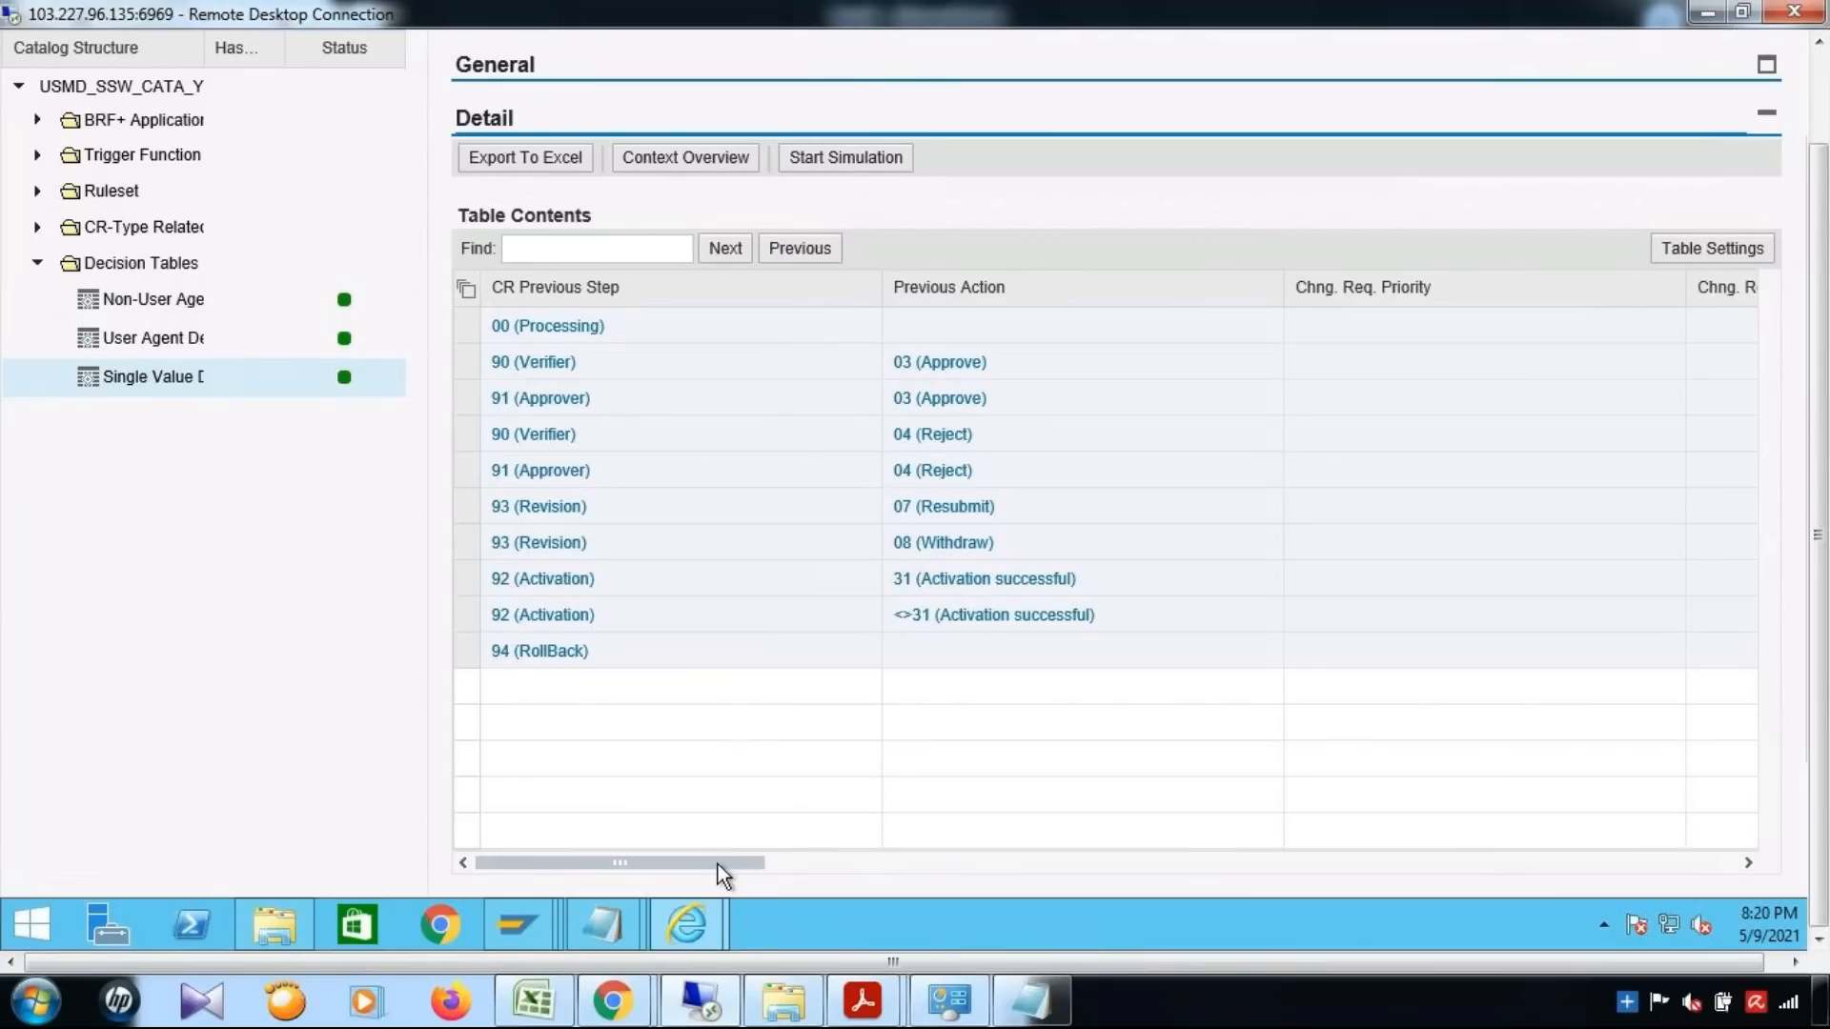
pyautogui.moveTo(718, 867); pyautogui.dragTo(769, 870)
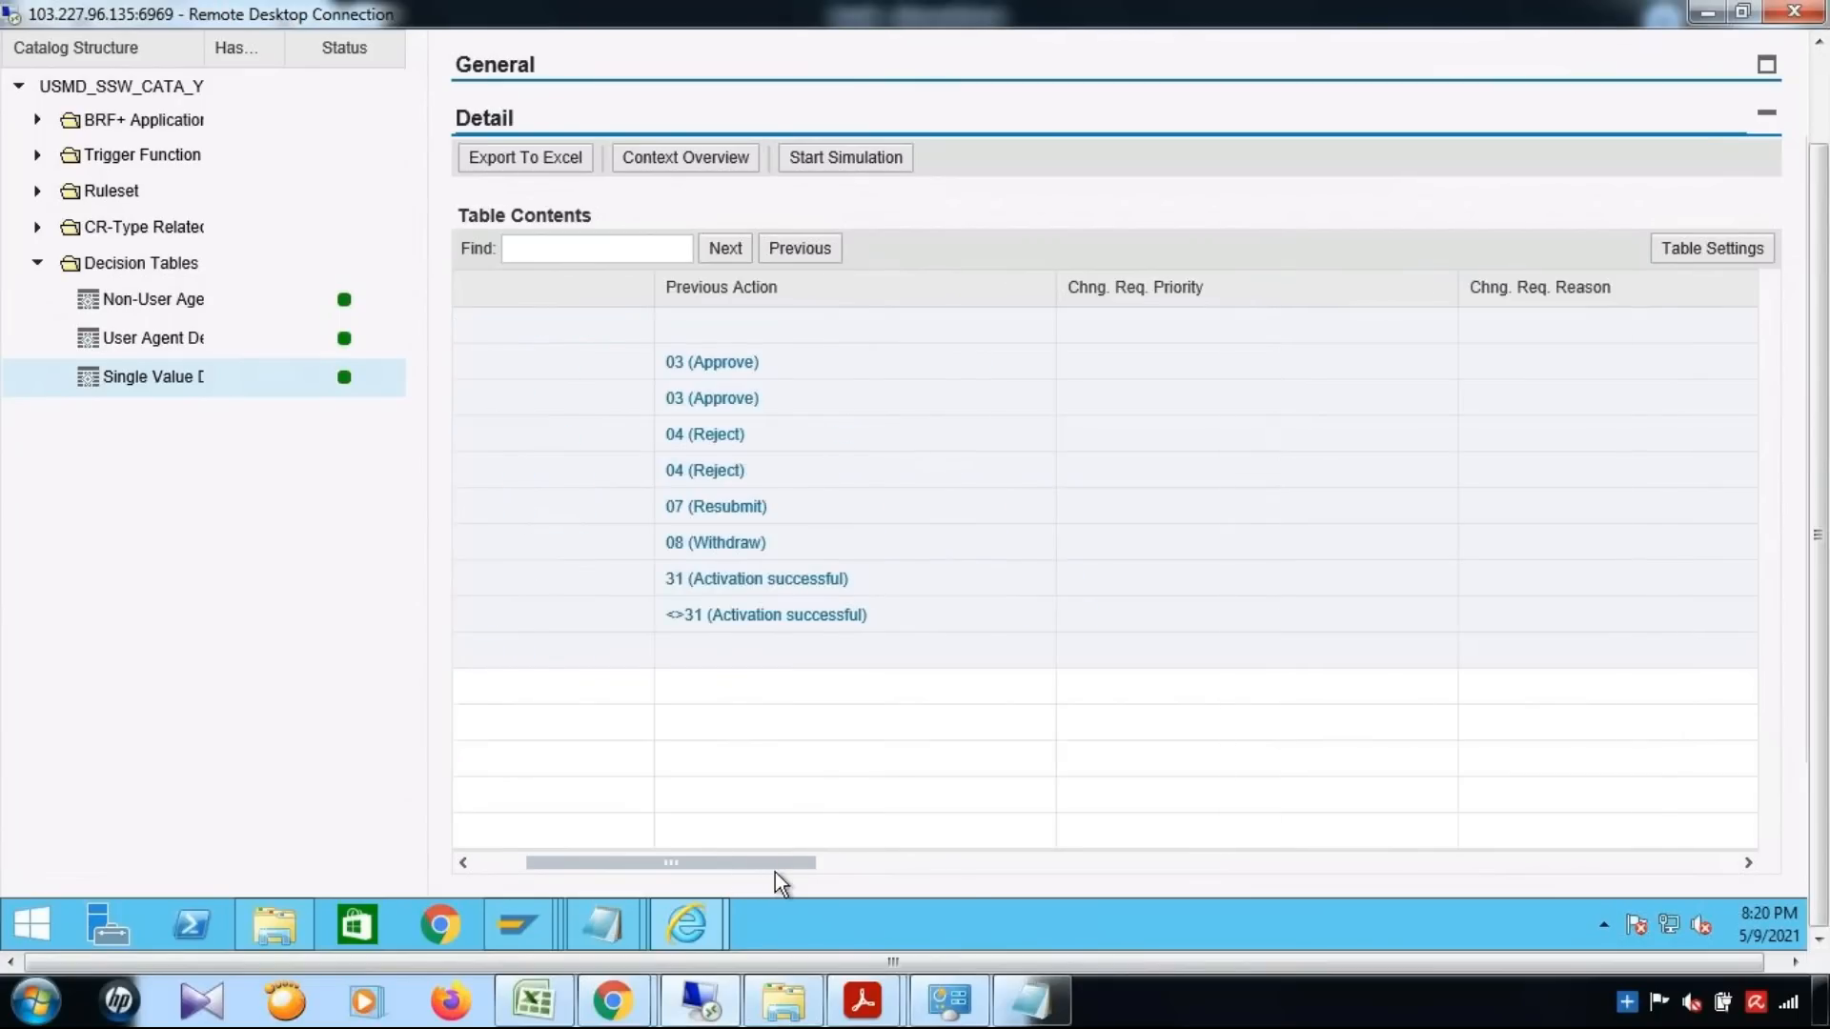
pyautogui.moveTo(957, 872); pyautogui.dragTo(1242, 878)
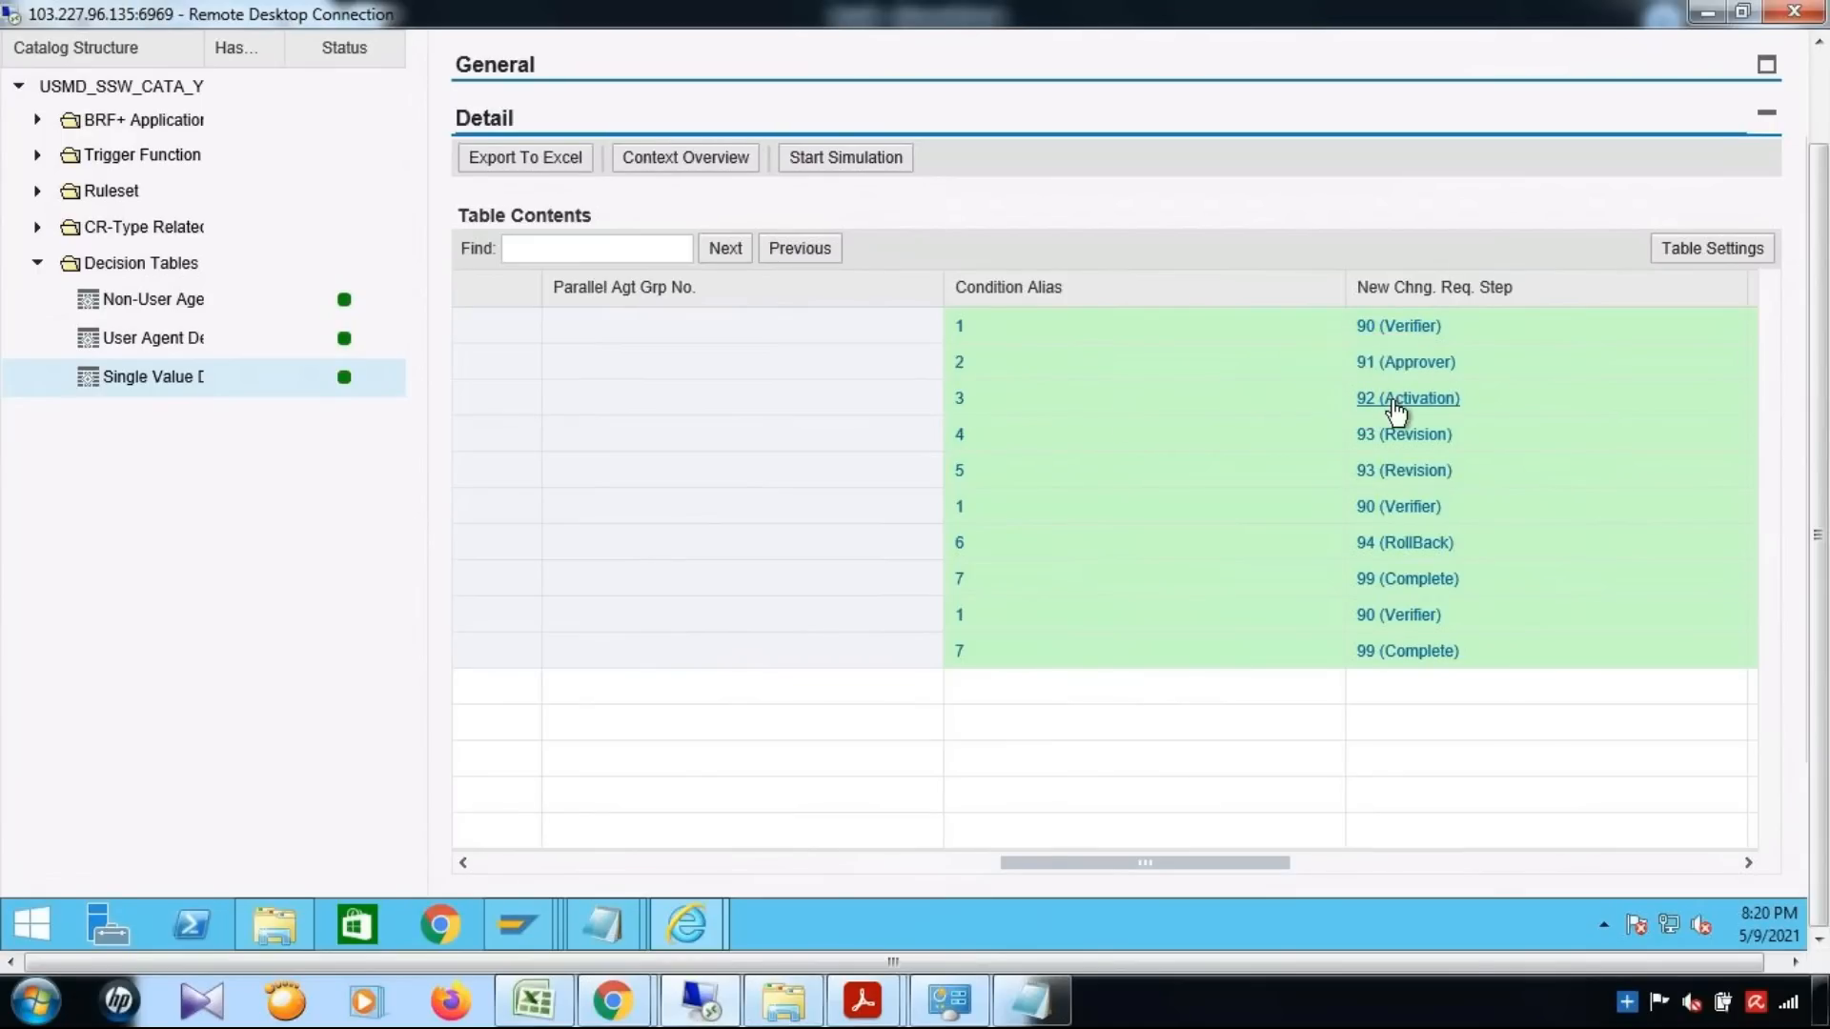
pyautogui.moveTo(1158, 862); pyautogui.dragTo(1273, 861)
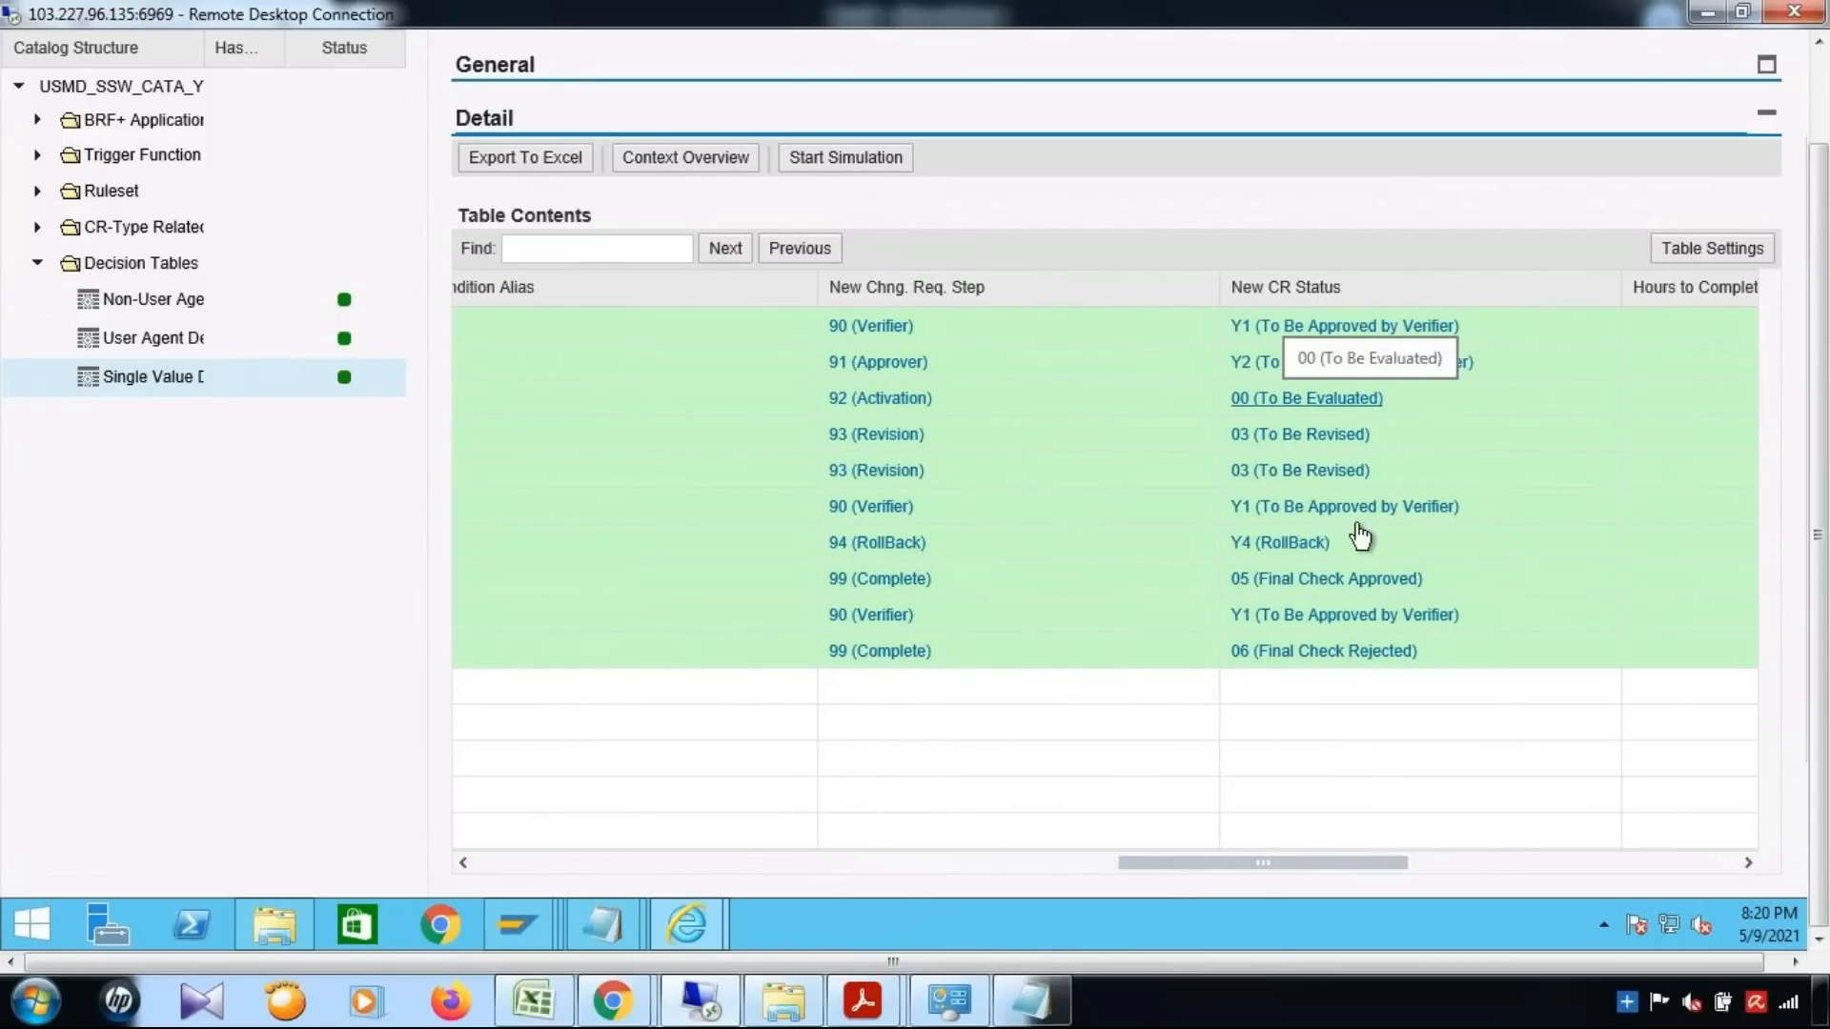
# Trace the verifier and approver Reject rows to their condition aliases, new change request steps and new CR statuses
pyautogui.moveTo(1142, 862); pyautogui.dragTo(425, 855)
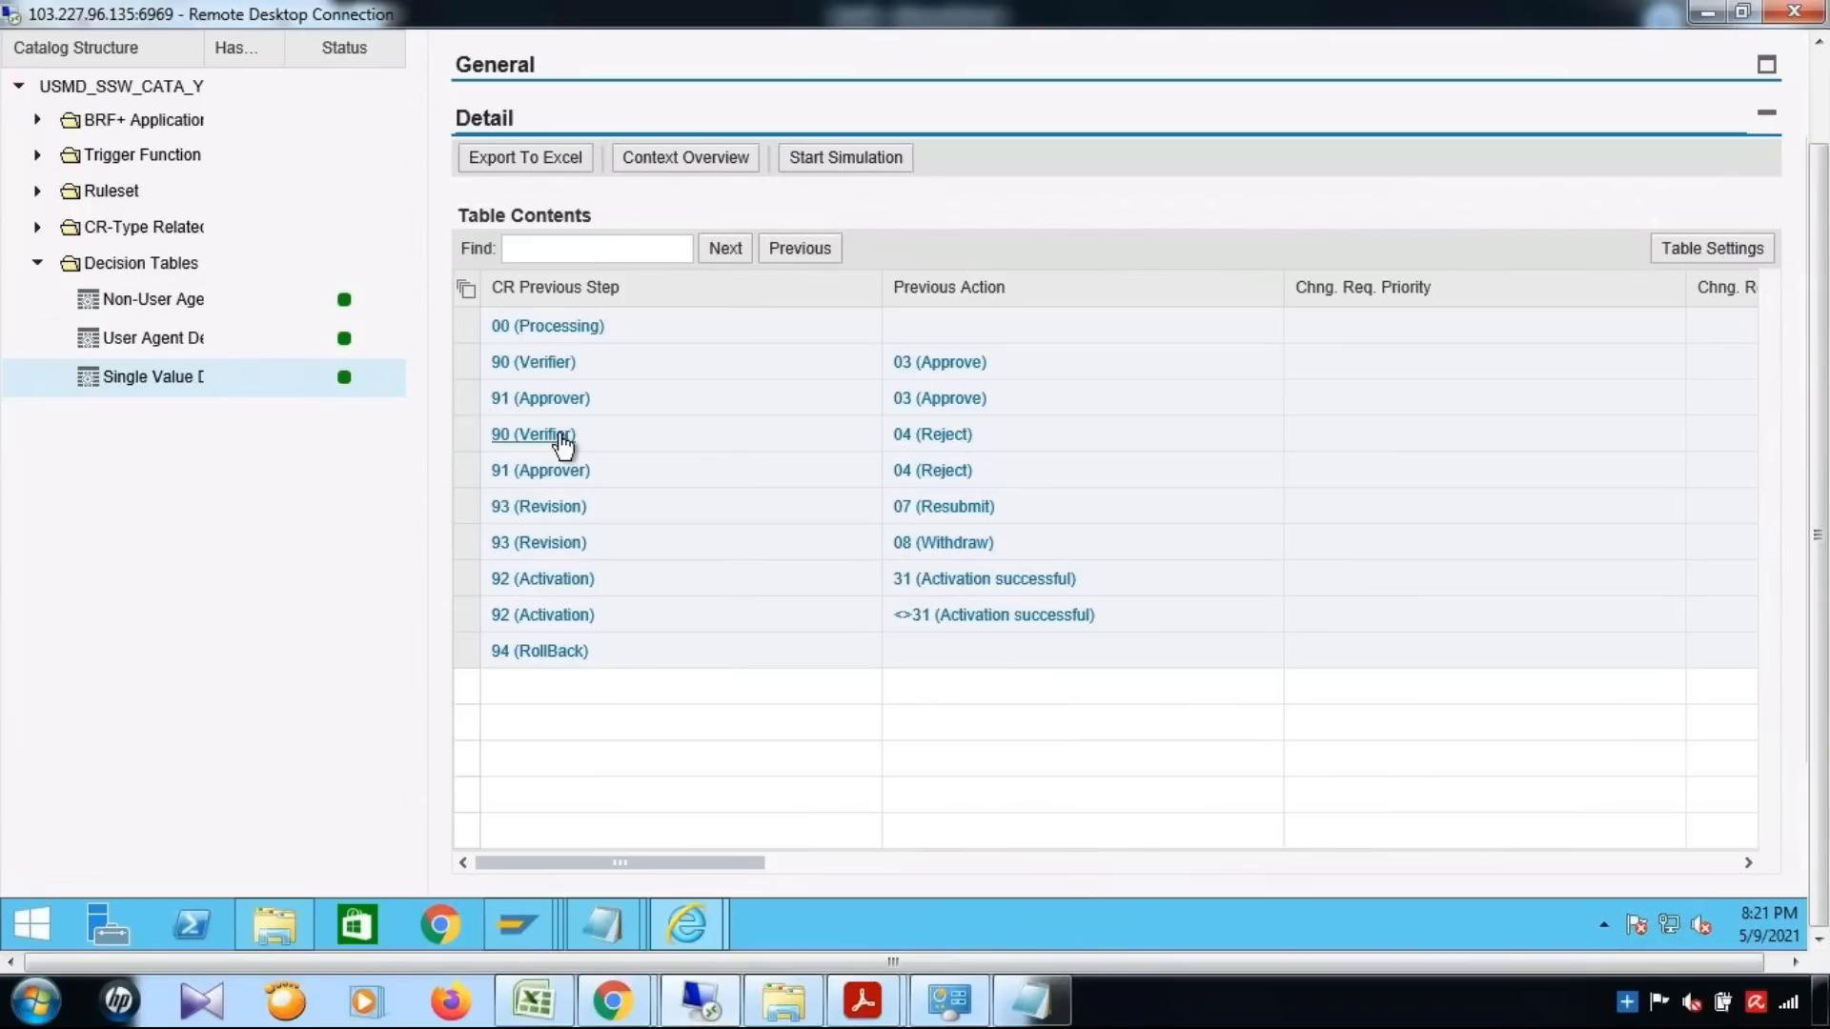
pyautogui.moveTo(695, 866); pyautogui.dragTo(1297, 878)
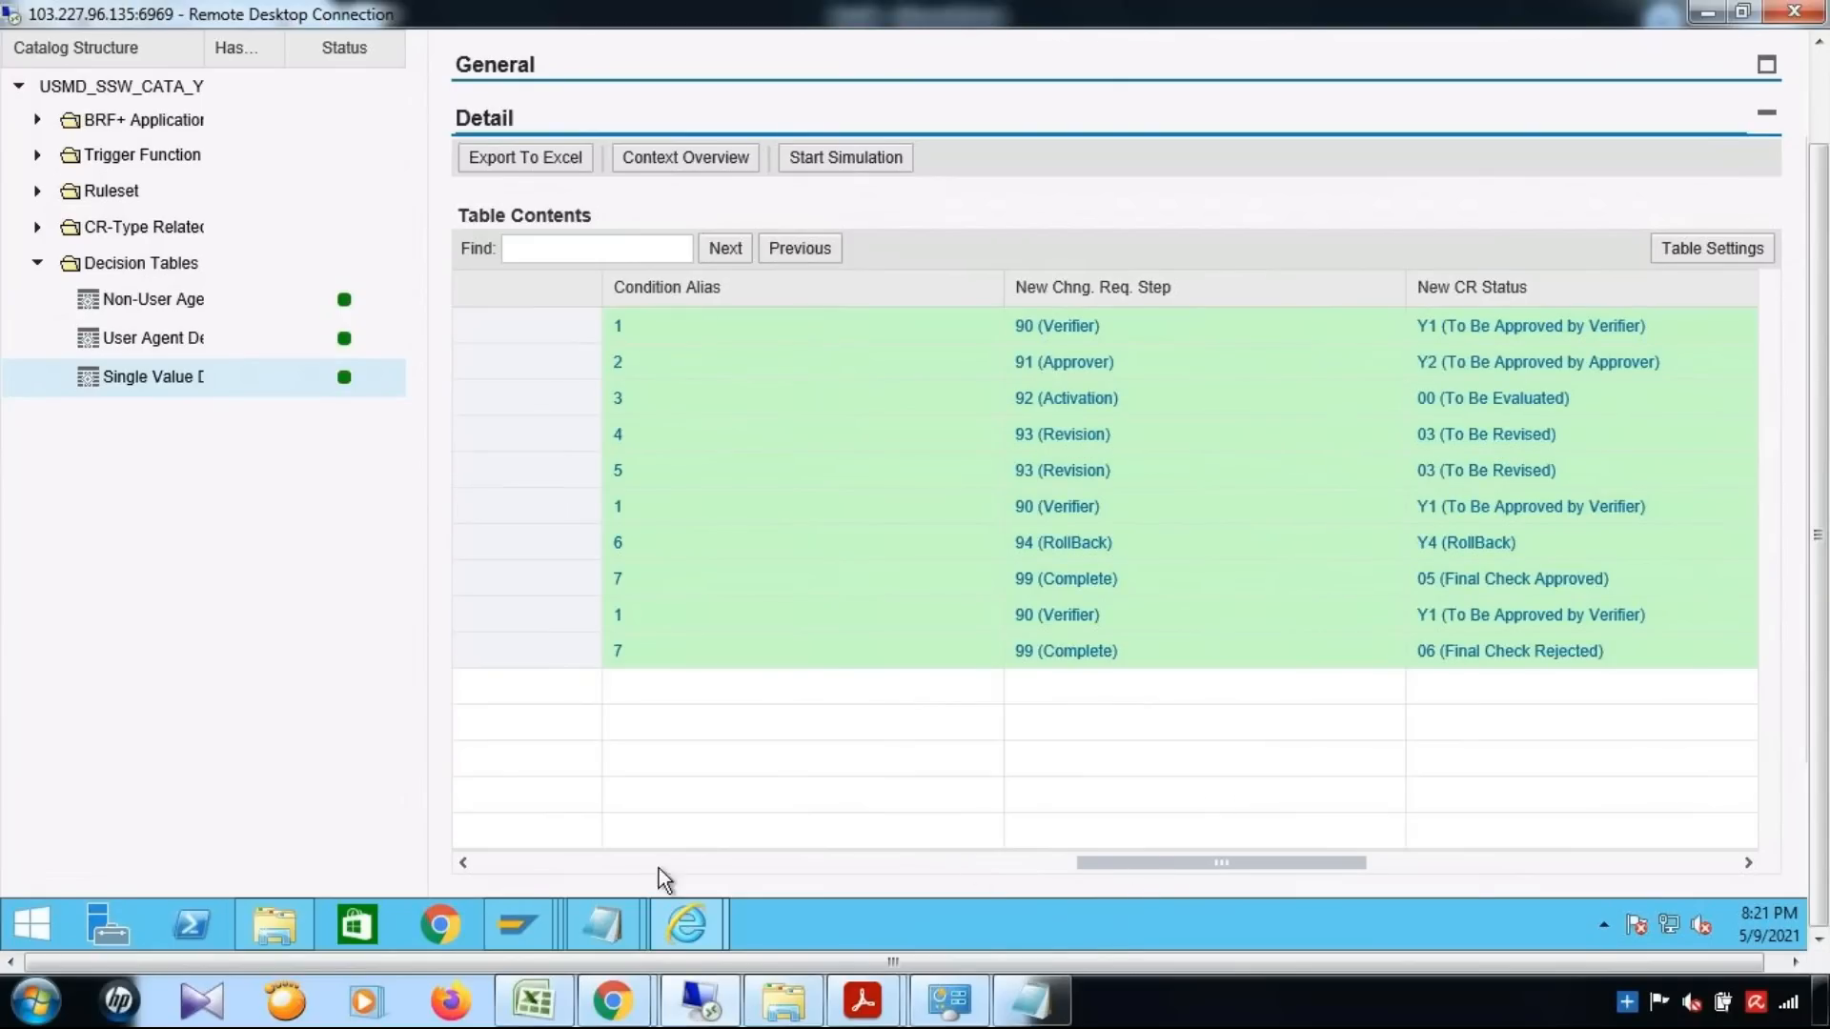
pyautogui.click(484, 863)
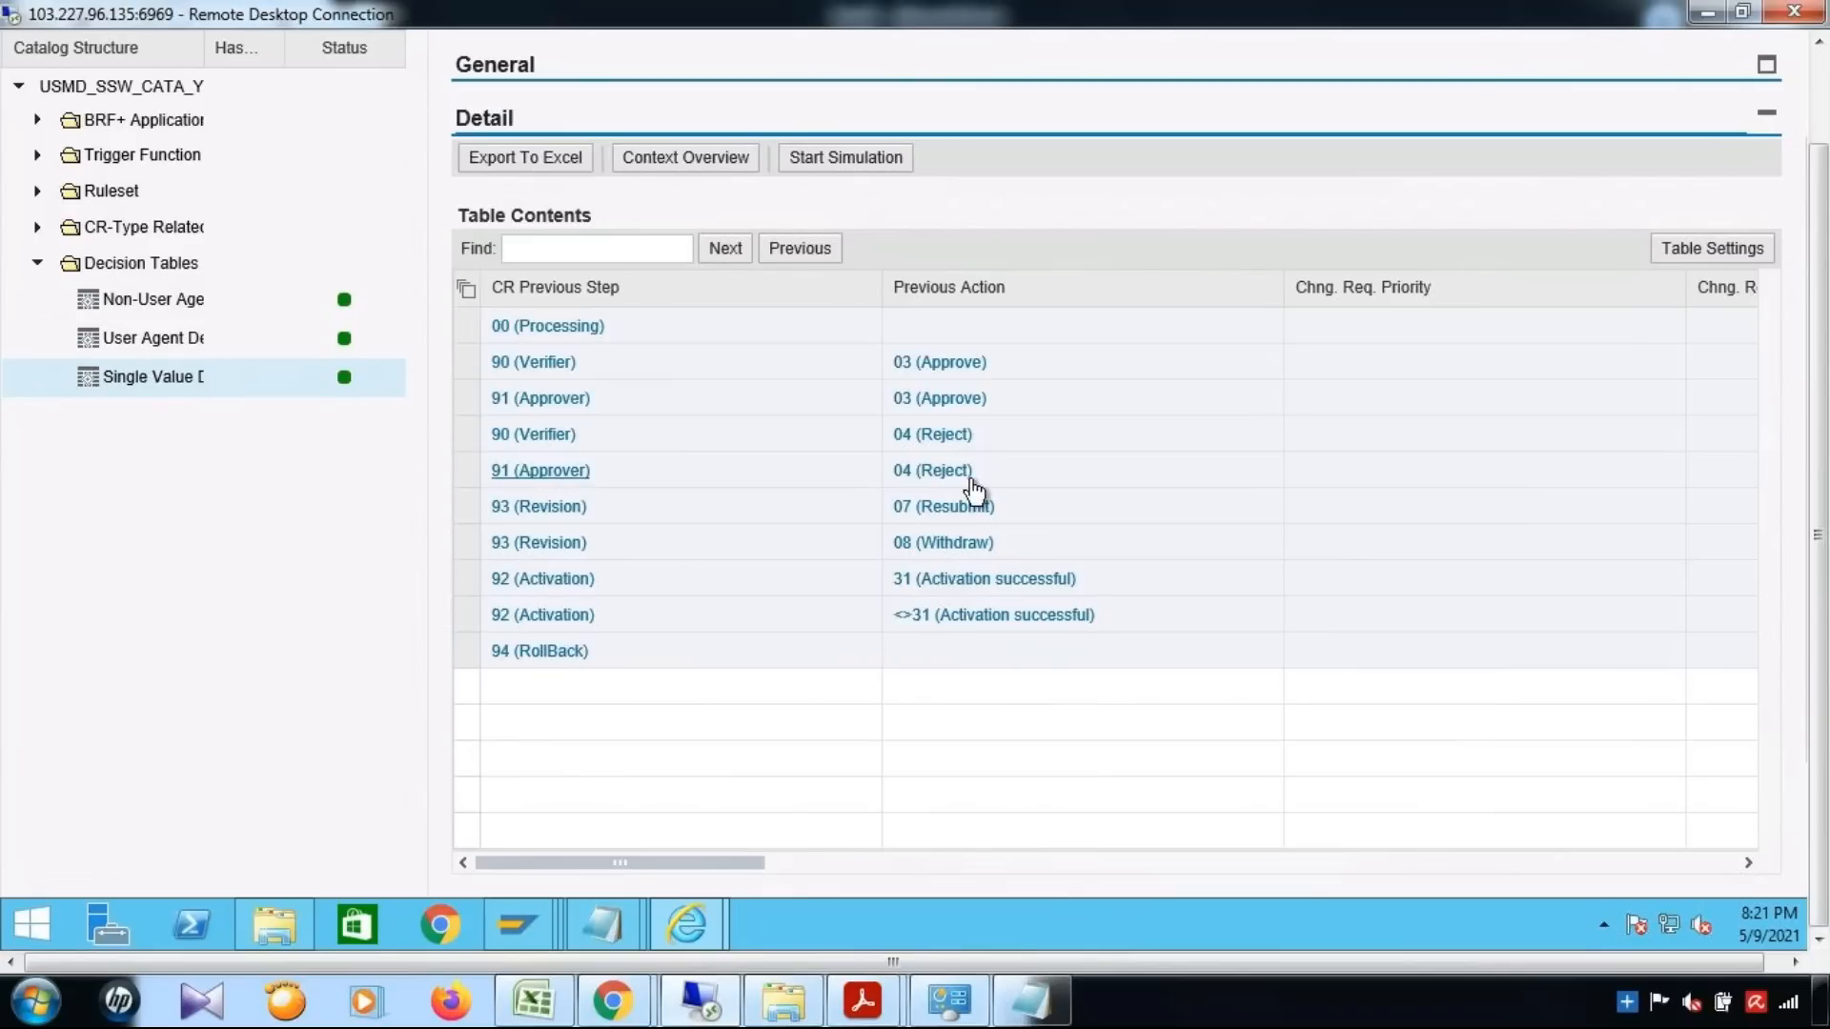
pyautogui.moveTo(727, 869); pyautogui.dragTo(1304, 875)
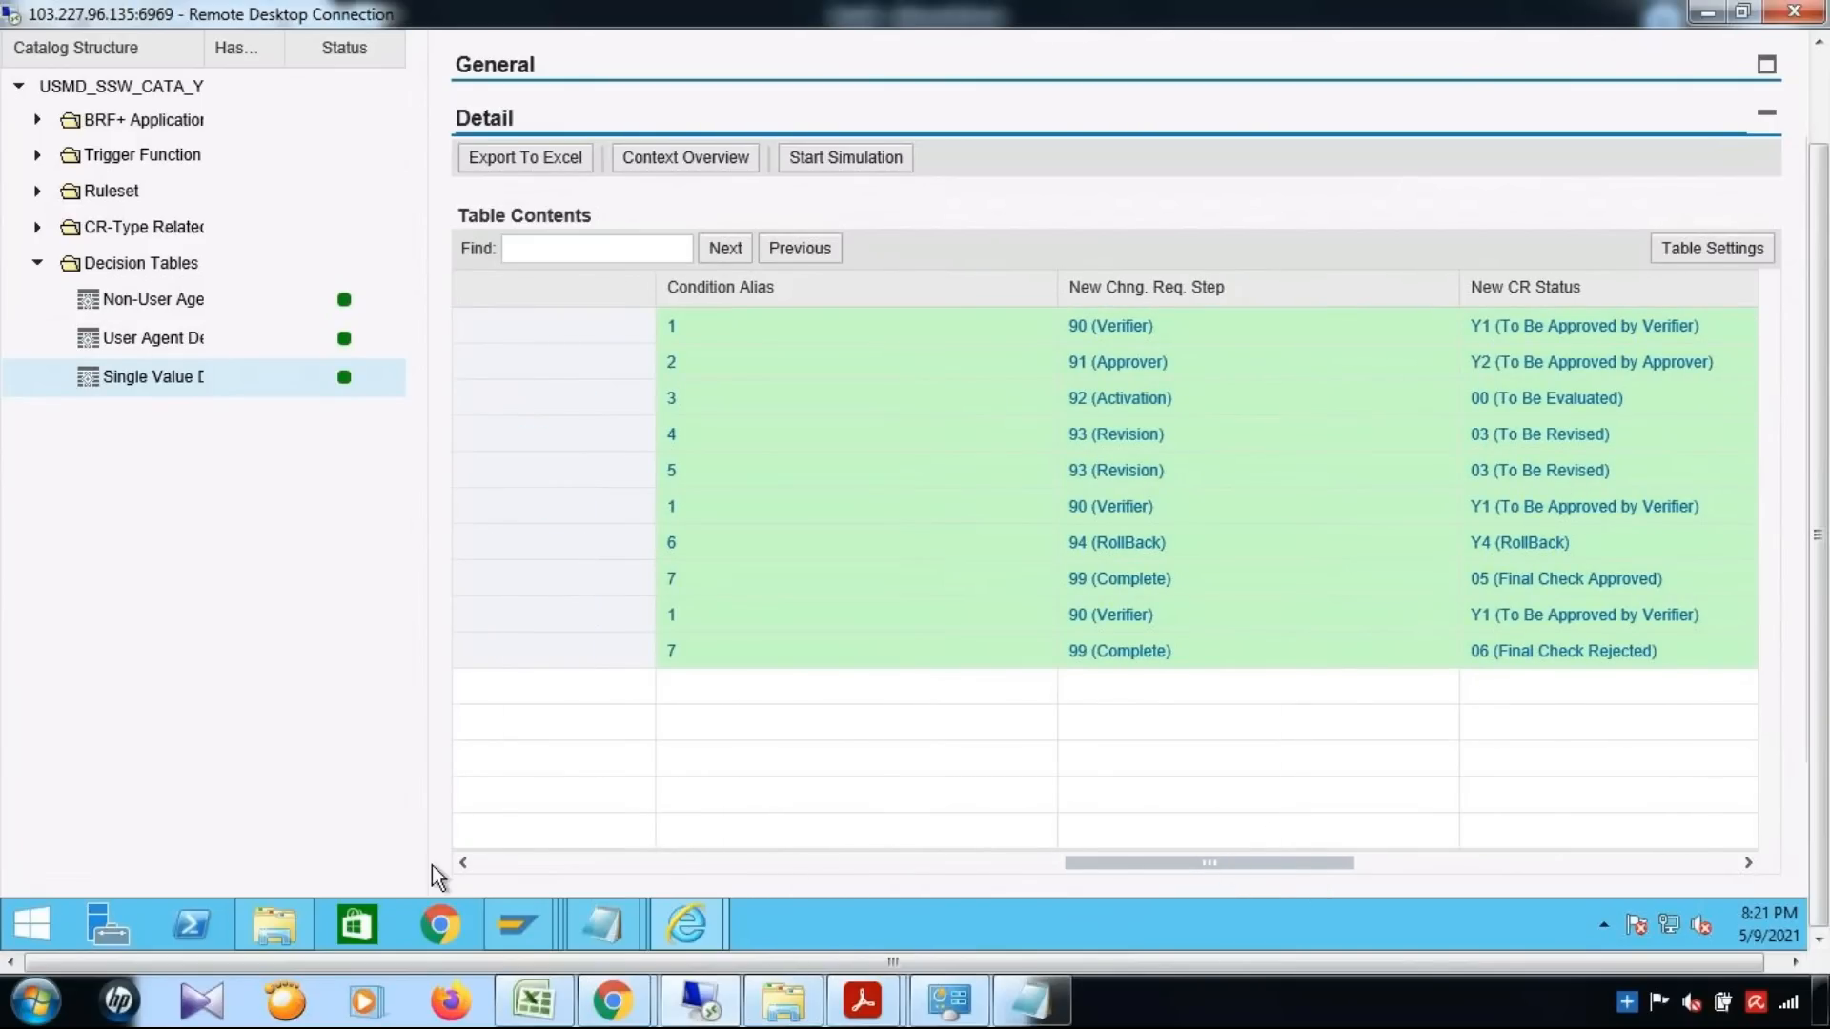
# Trace the Revision, Activation and RollBack rows of the decision table to their resulting steps and CR statuses
pyautogui.moveTo(822, 865); pyautogui.dragTo(416, 866)
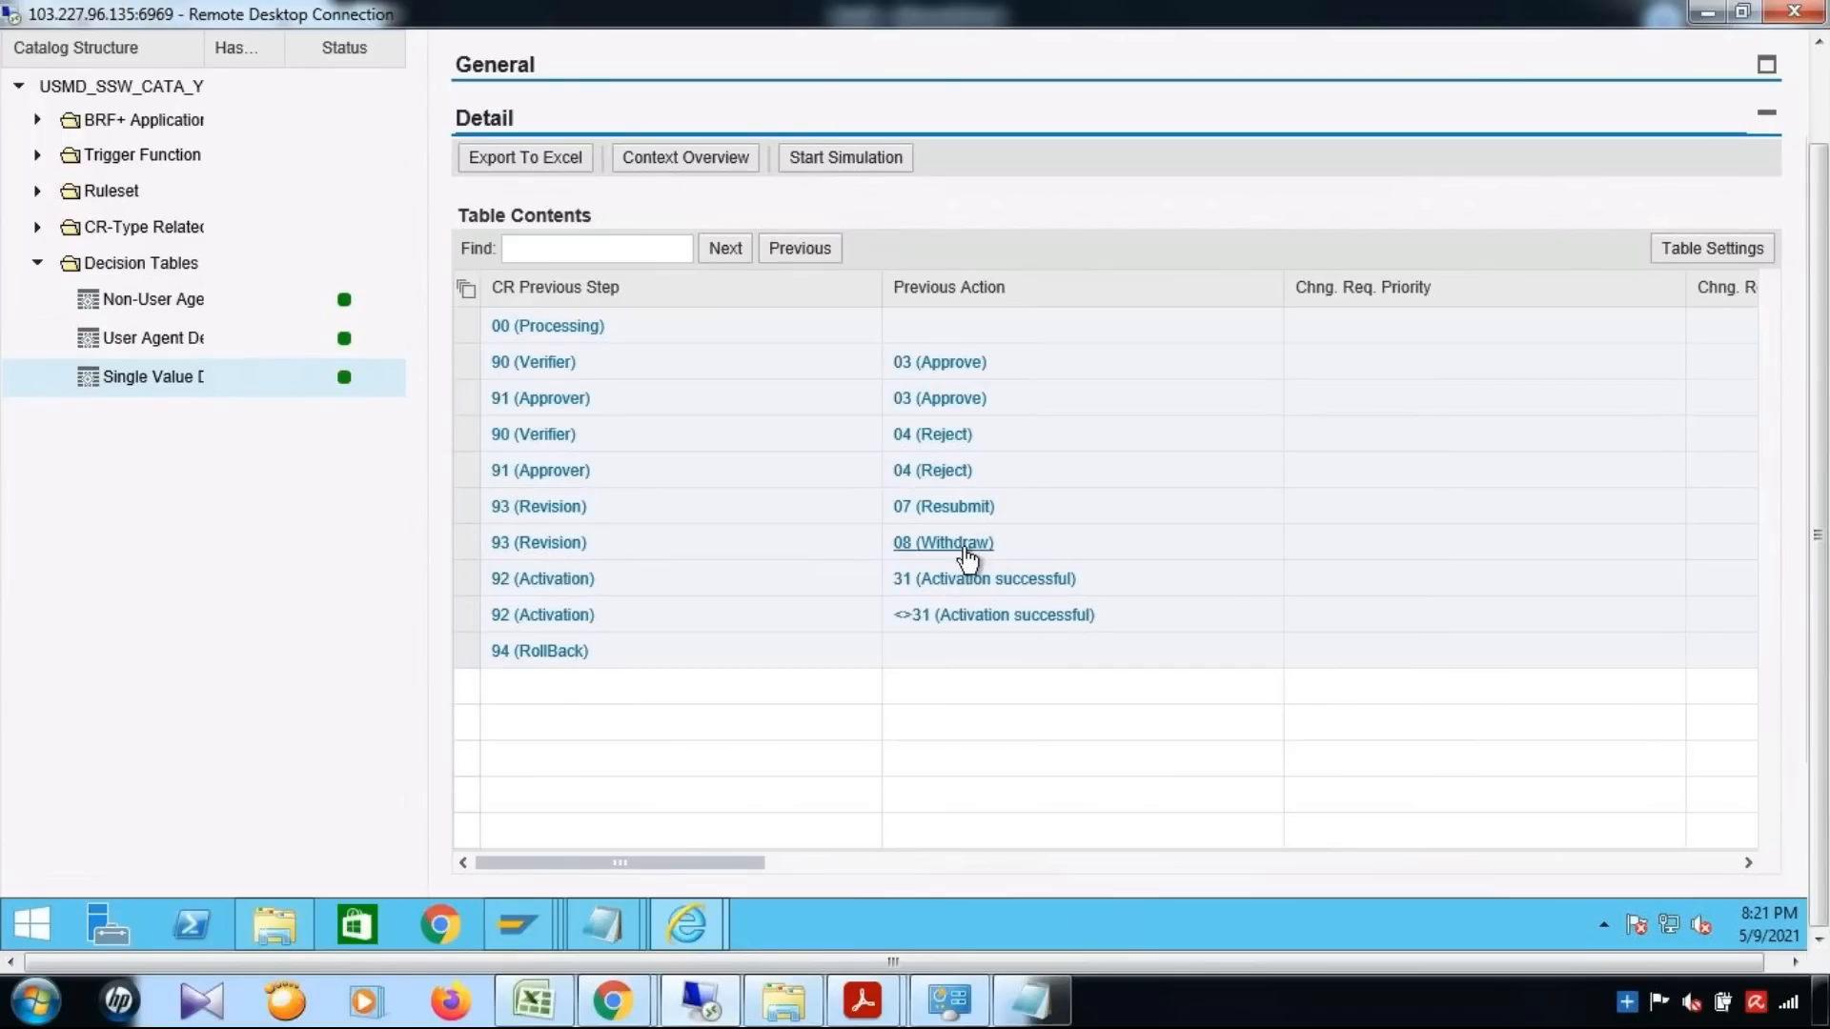
pyautogui.moveTo(1010, 875); pyautogui.dragTo(1306, 881)
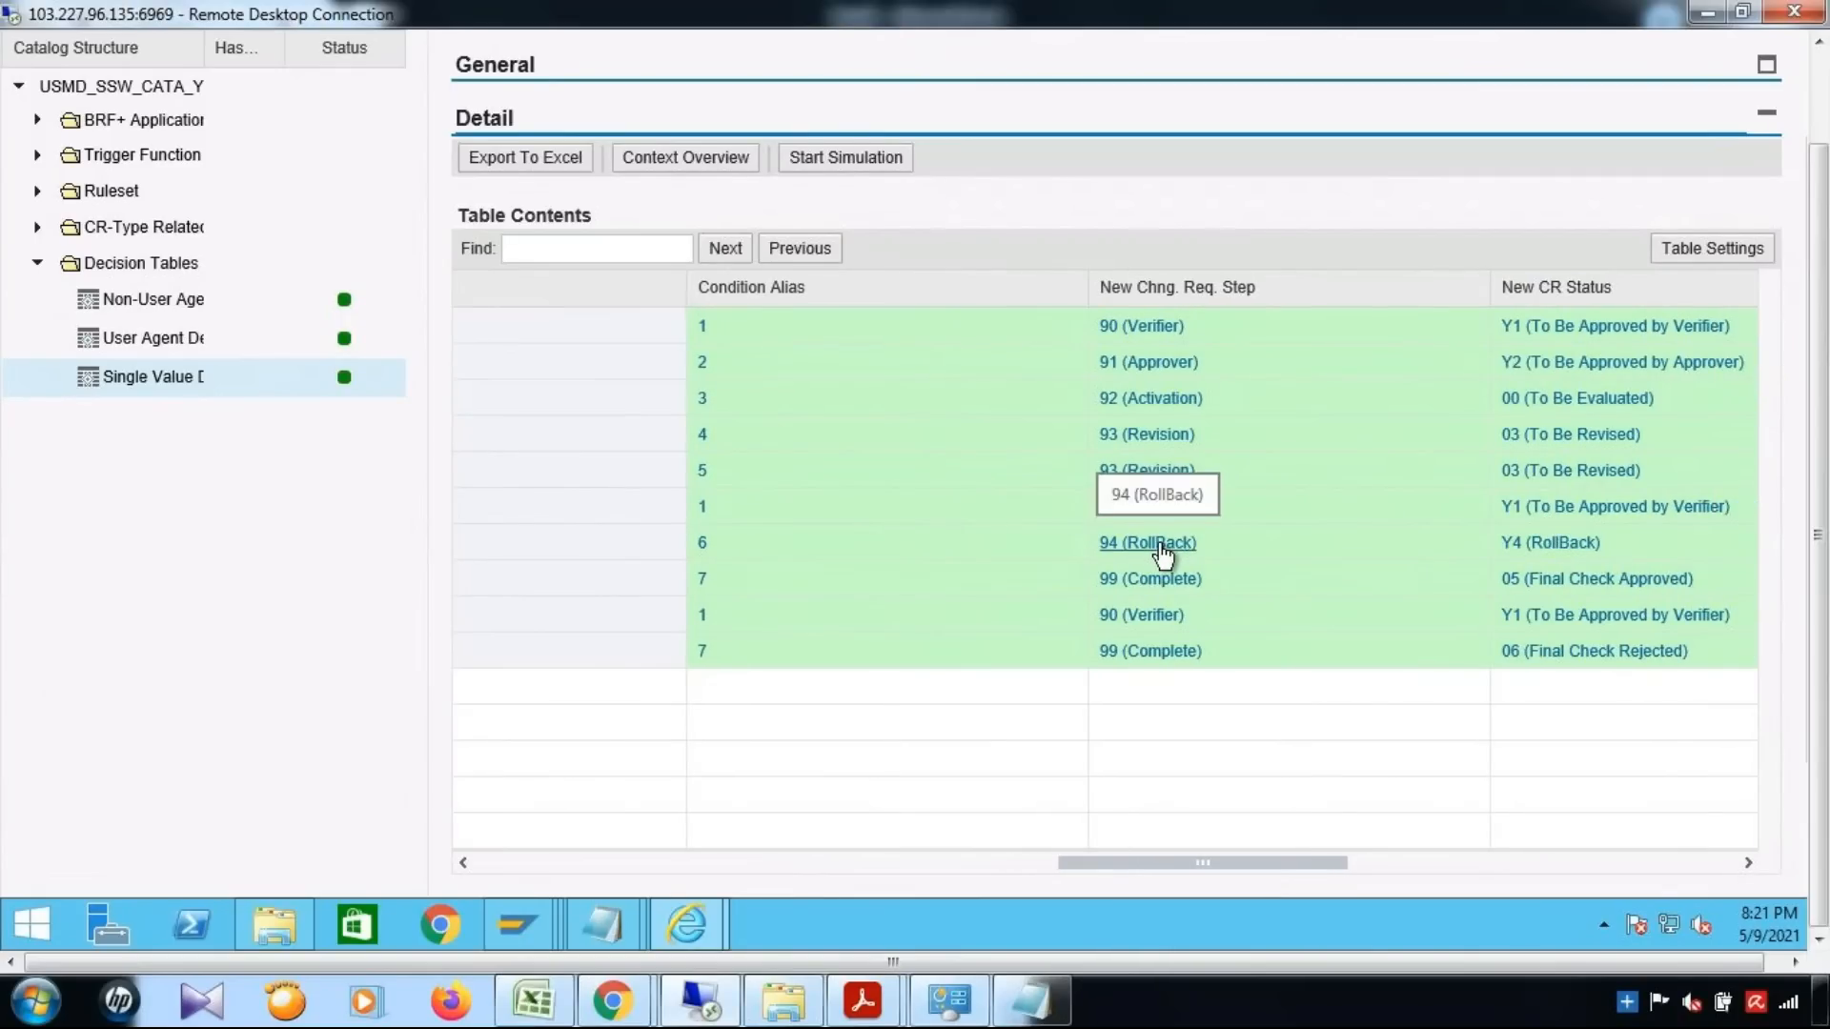
pyautogui.click(896, 862)
pyautogui.click(521, 862)
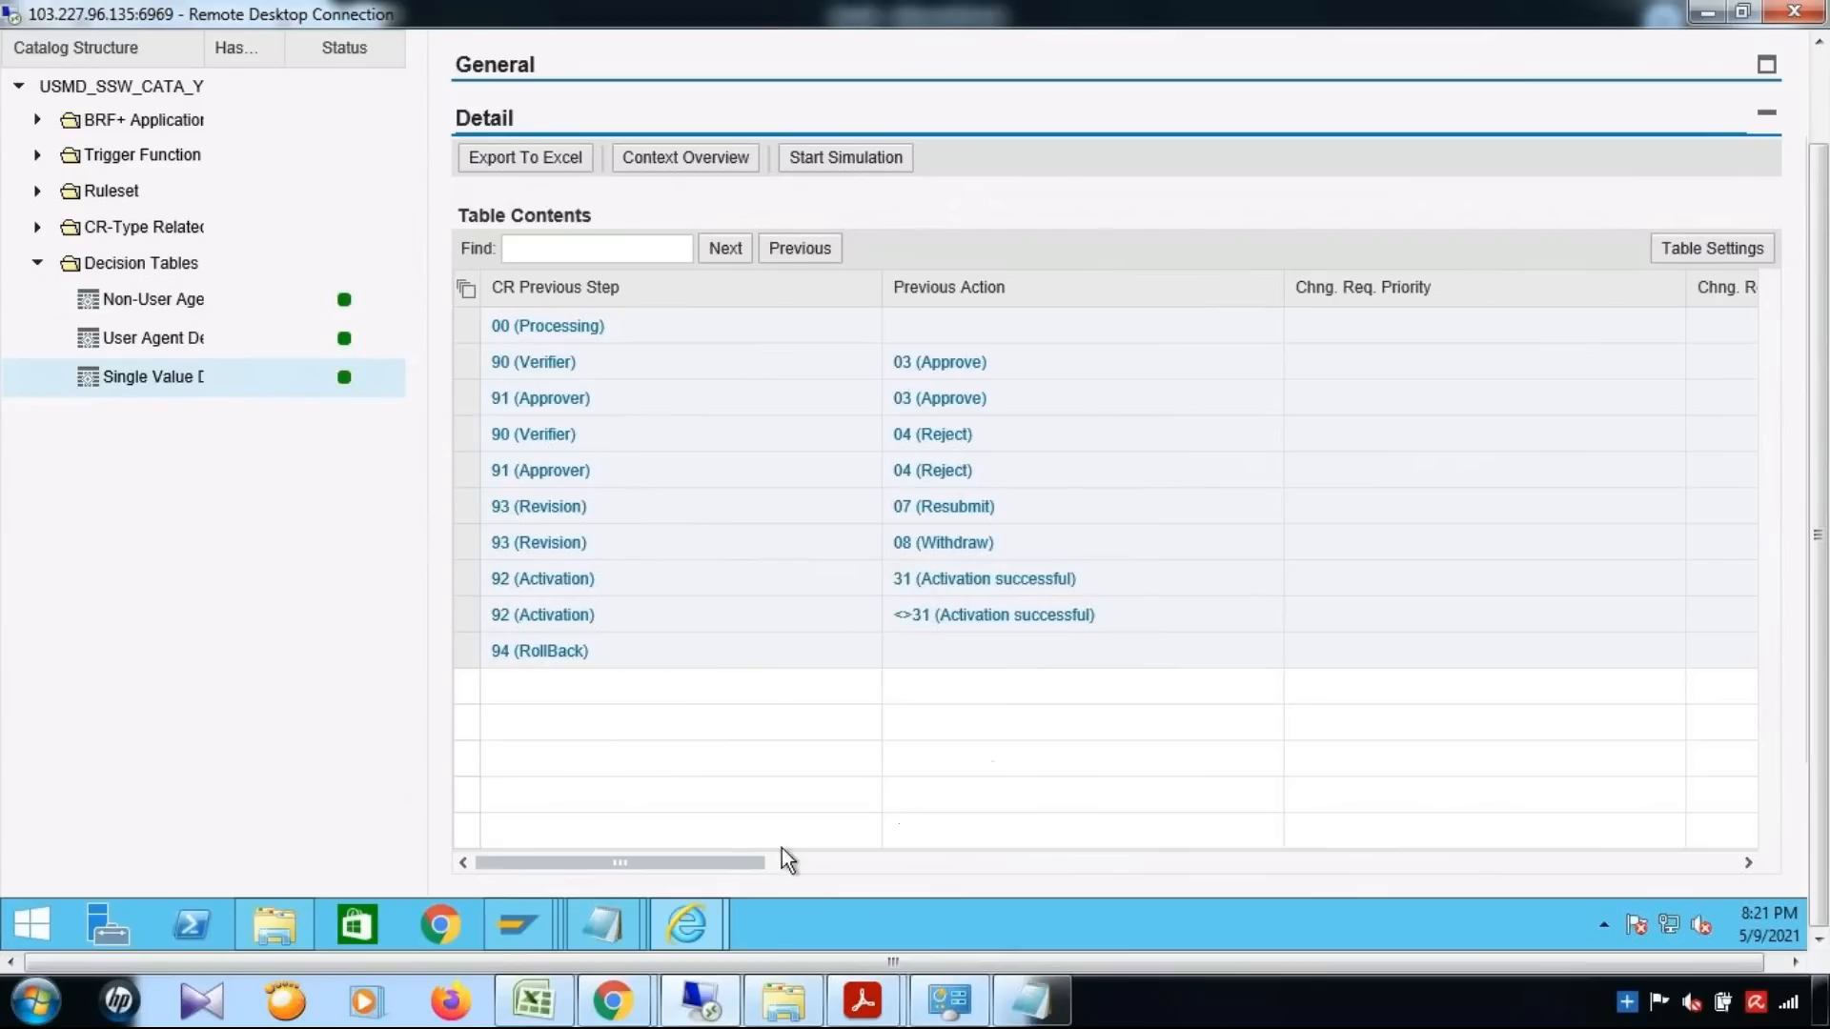
pyautogui.click(1027, 873)
pyautogui.click(1153, 878)
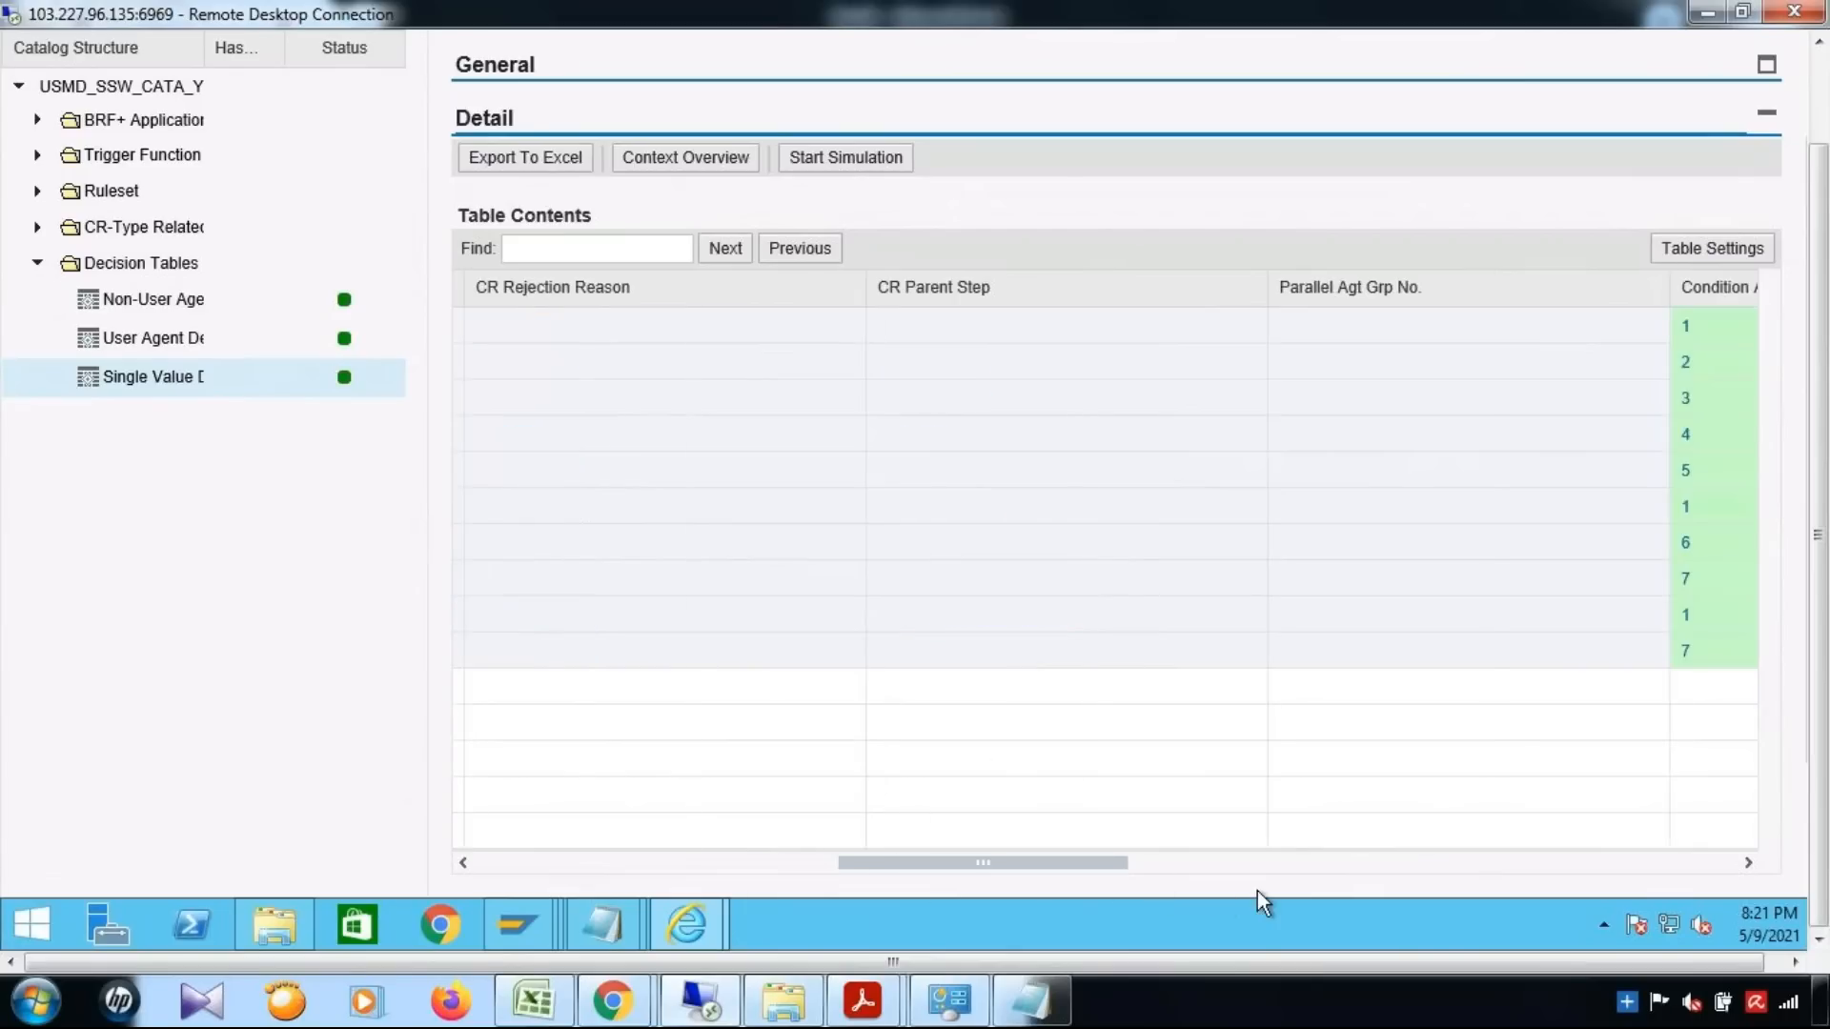
pyautogui.click(1256, 891)
pyautogui.click(1323, 891)
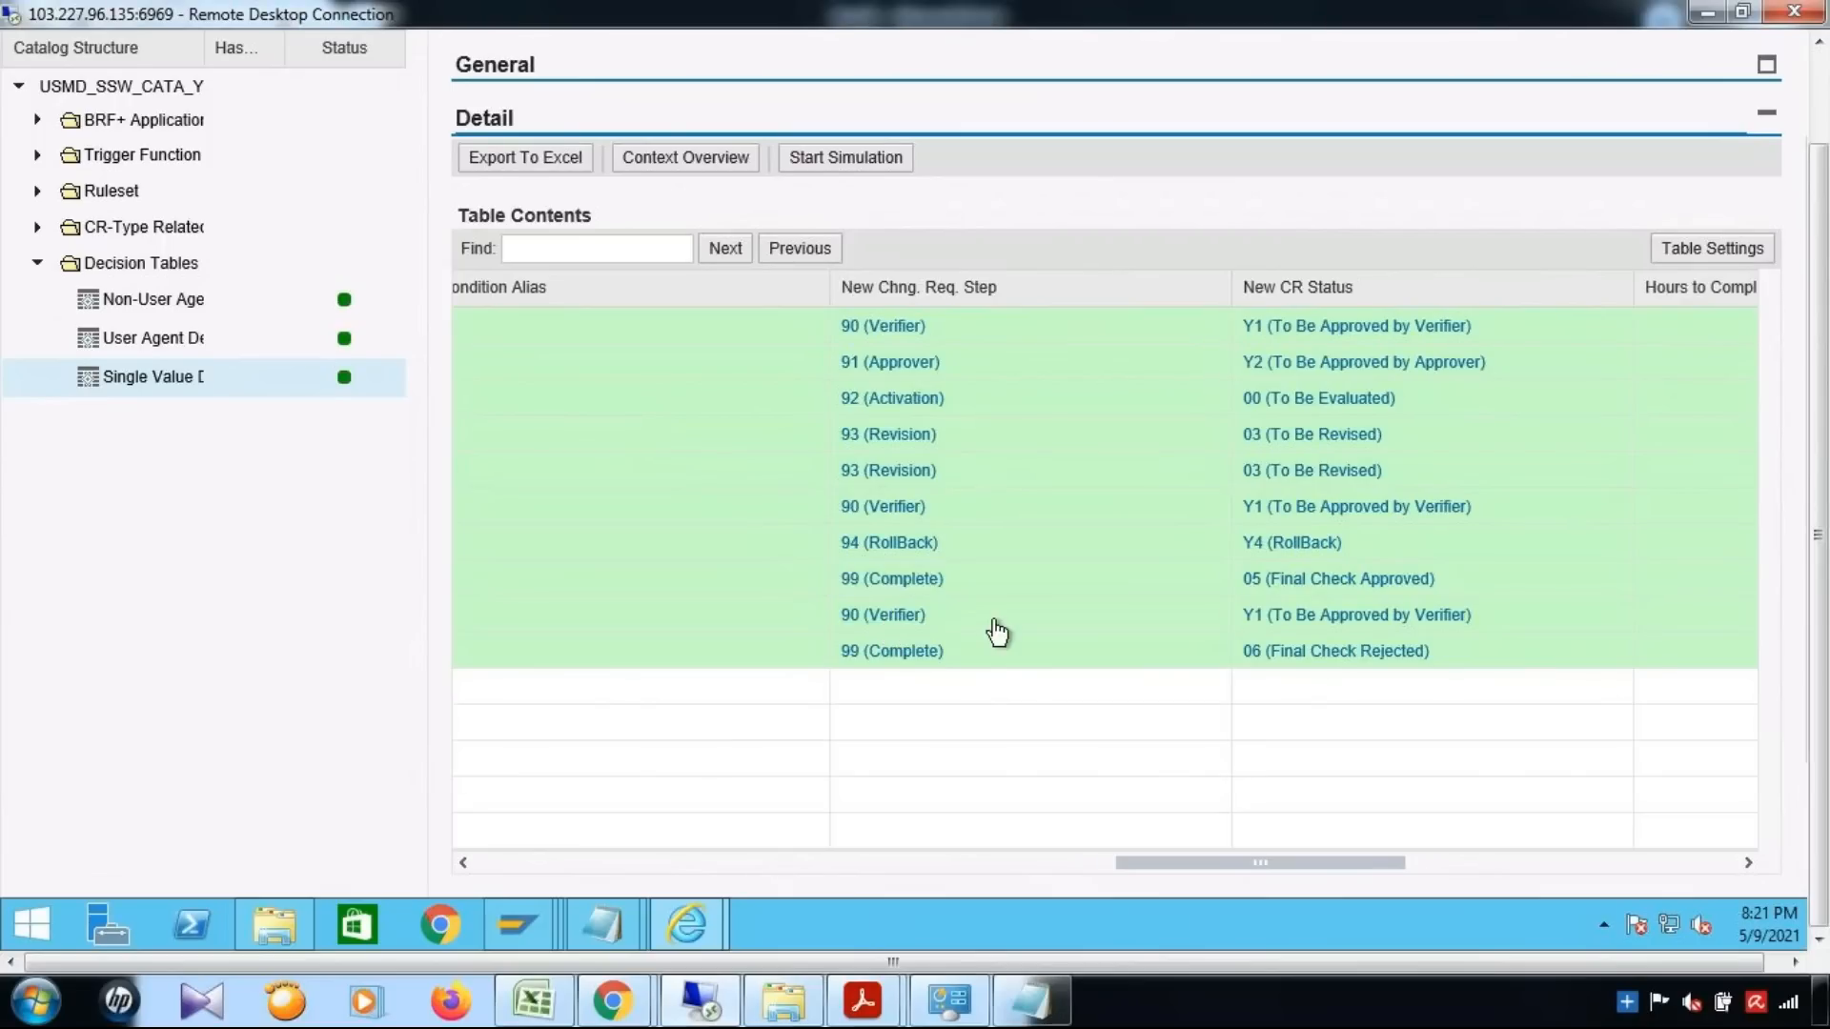
pyautogui.moveTo(1188, 866); pyautogui.dragTo(454, 871)
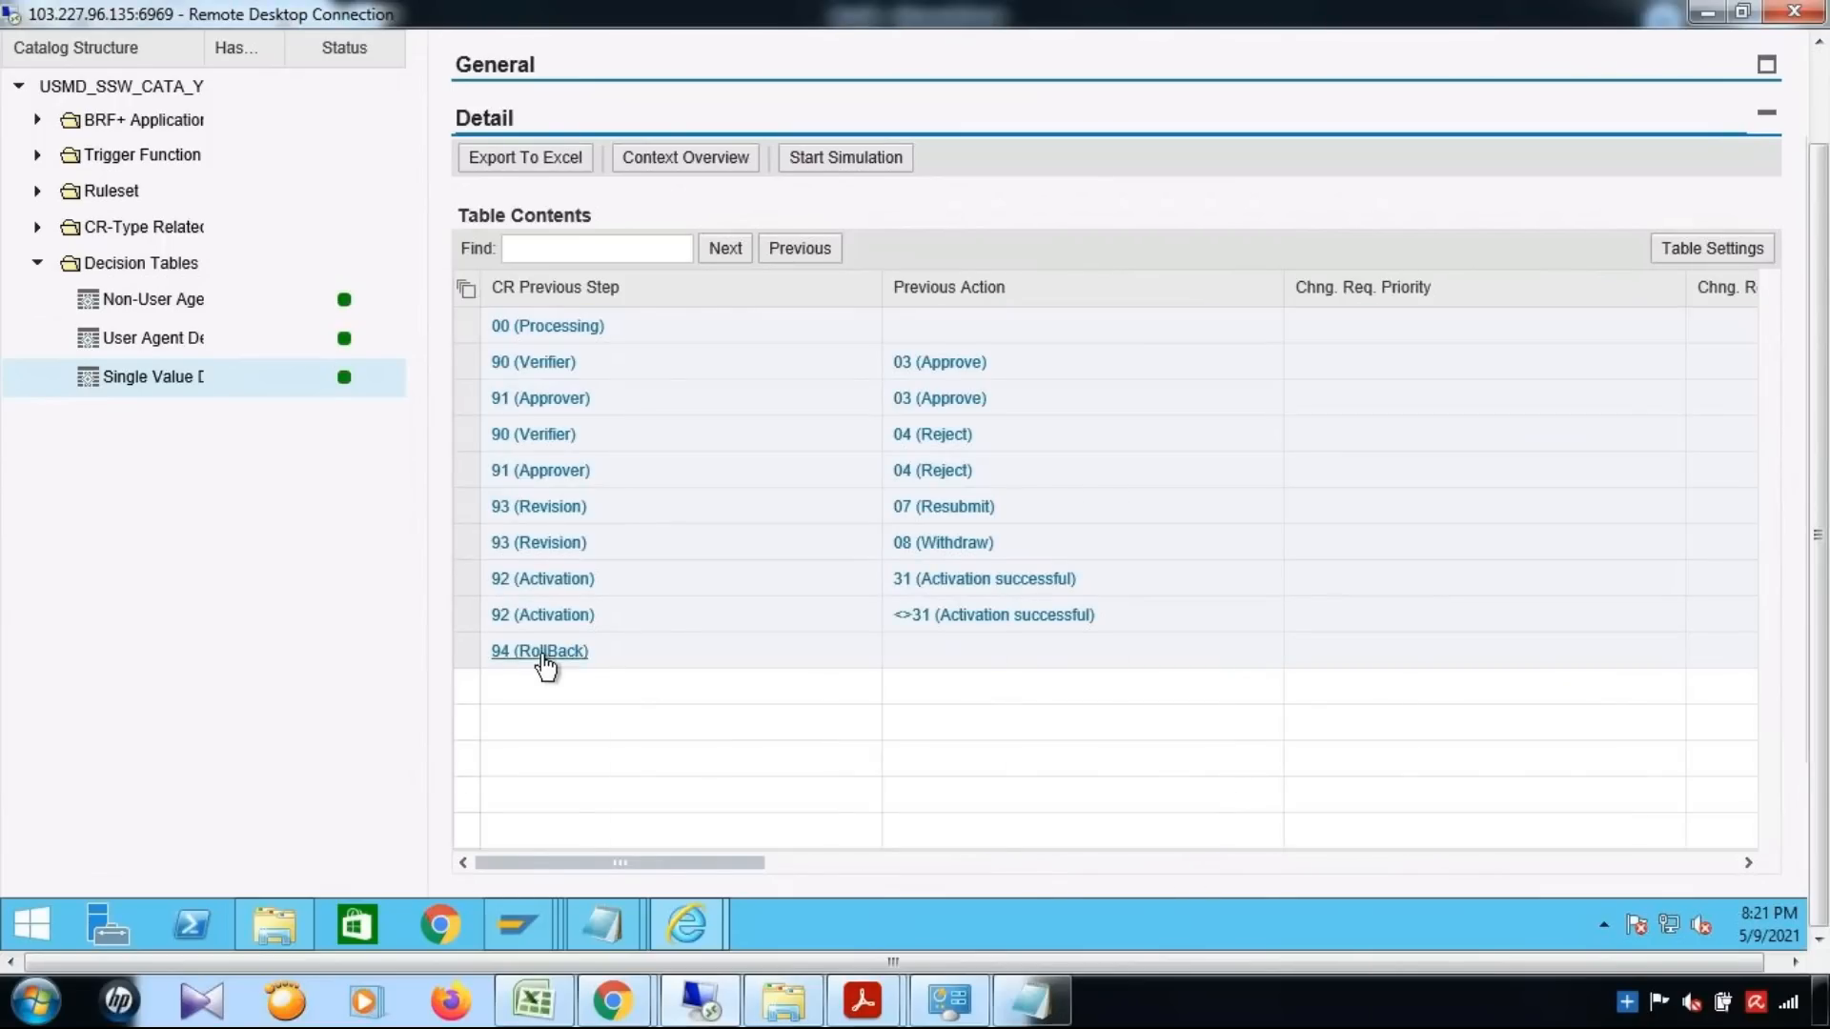
pyautogui.moveTo(613, 866); pyautogui.dragTo(1259, 862)
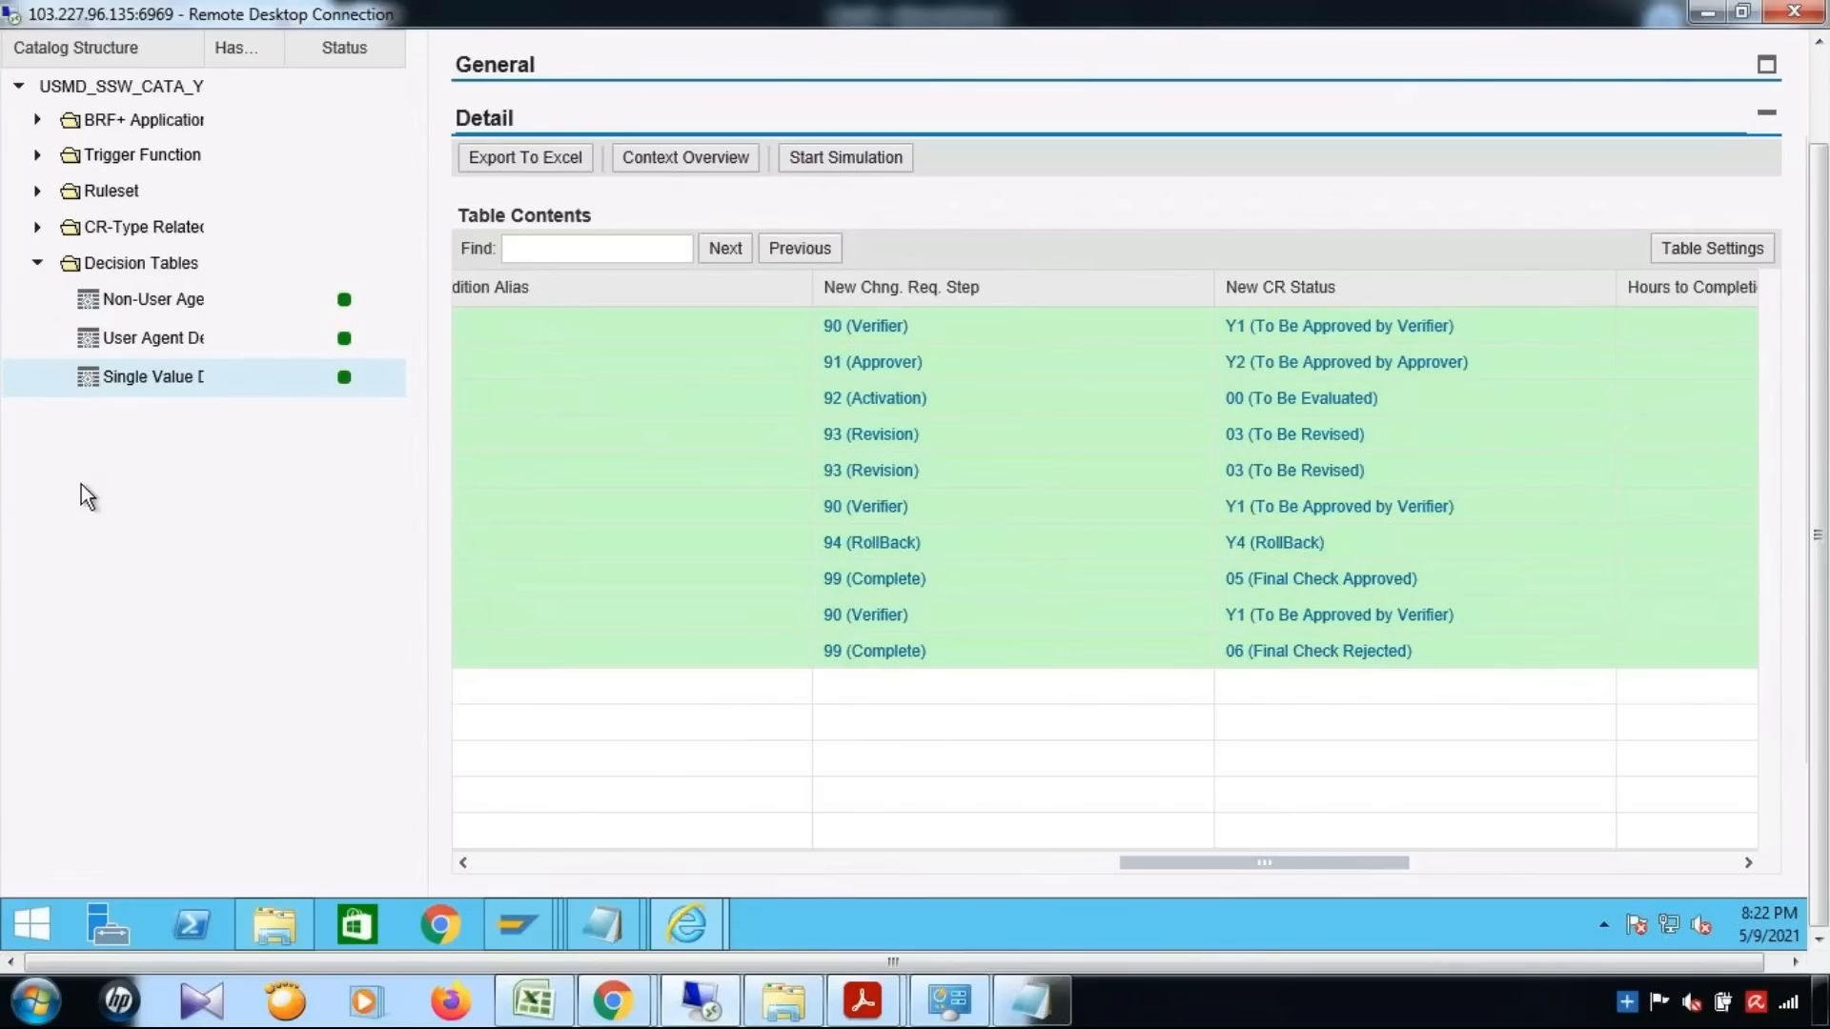
# Review the Non-User Agent decision table with its Condition Alias column narrowed, and open the User Agent decision table
pyautogui.moveTo(1826, 610); pyautogui.dragTo(1828, 476)
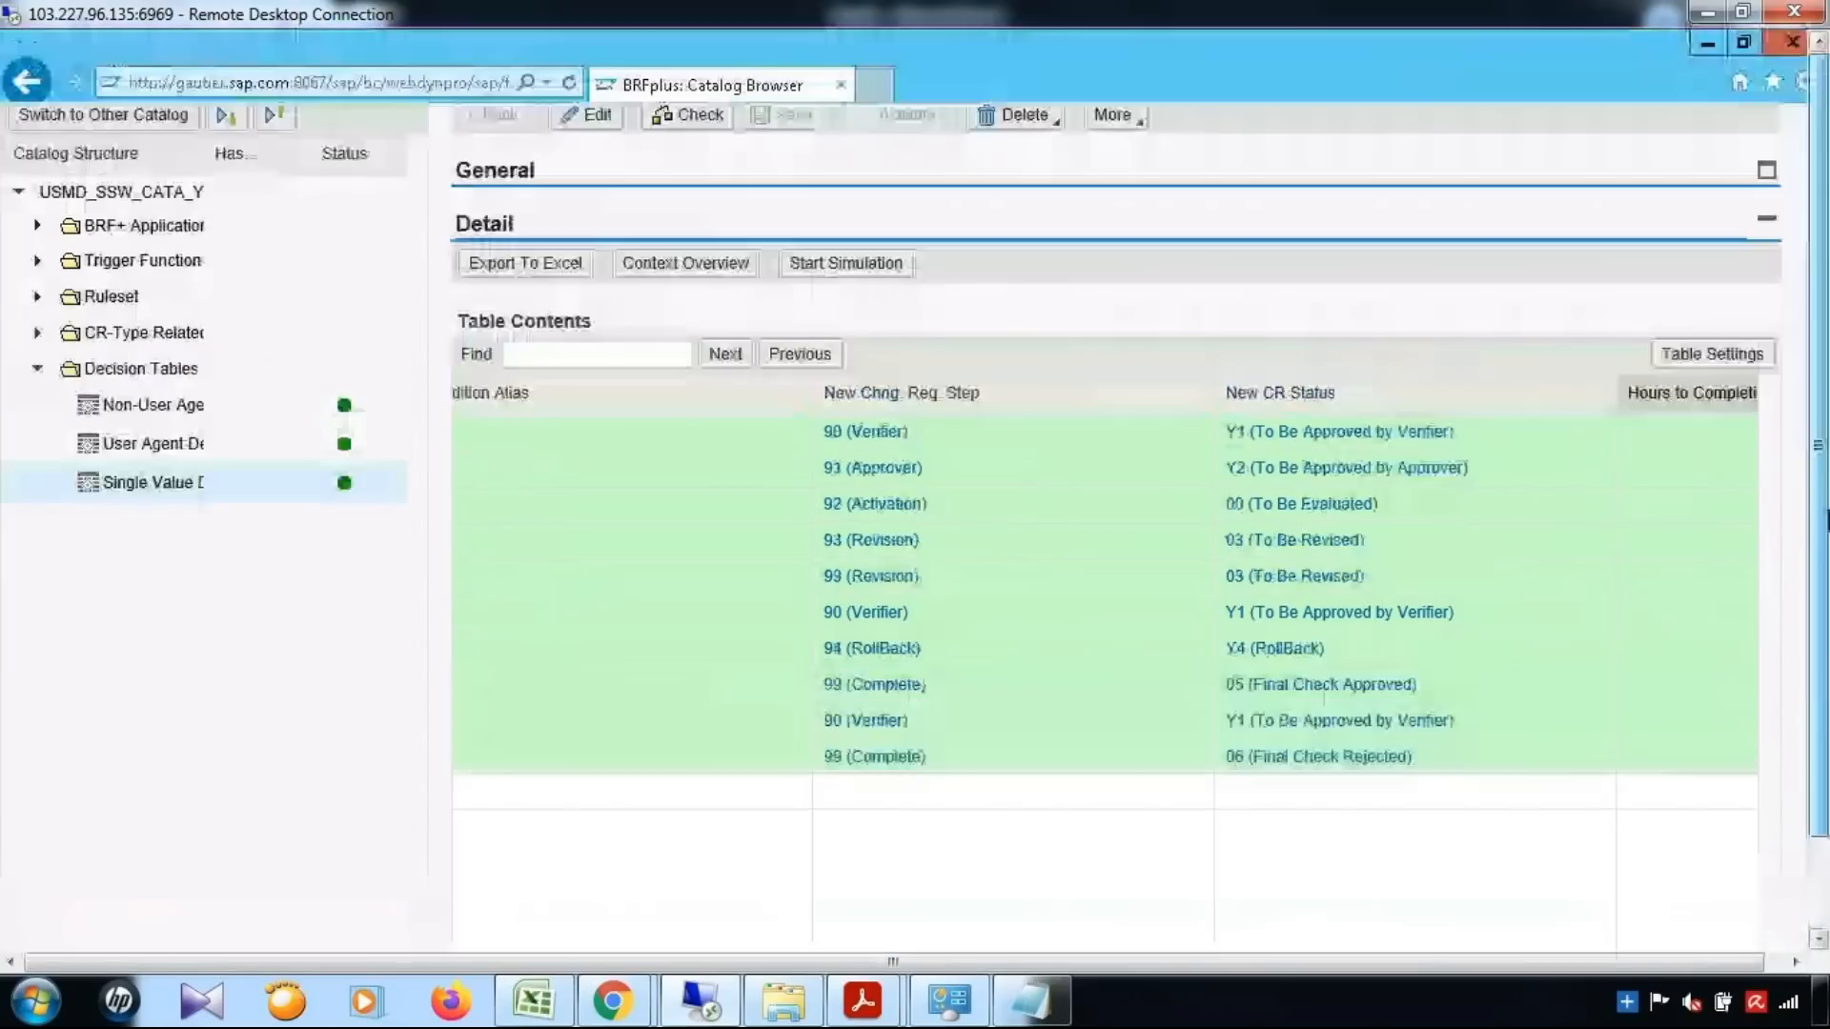
pyautogui.click(148, 408)
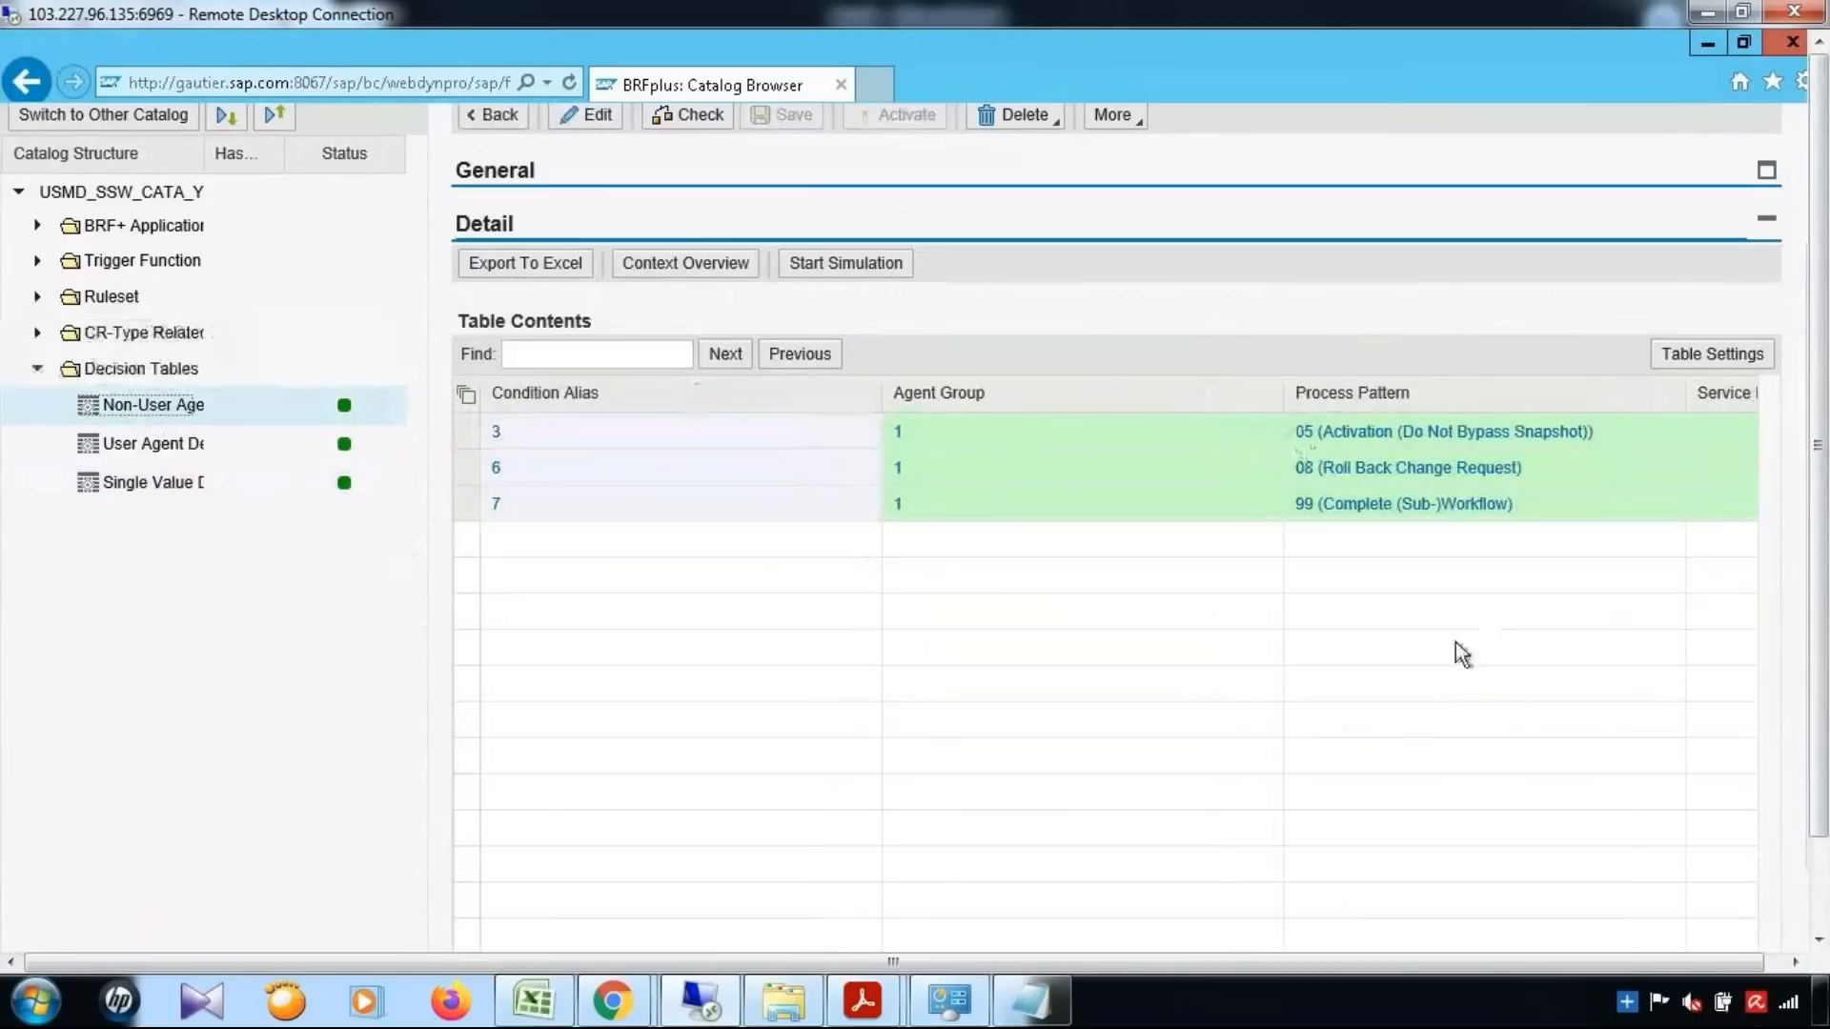
pyautogui.moveTo(878, 414); pyautogui.dragTo(712, 410)
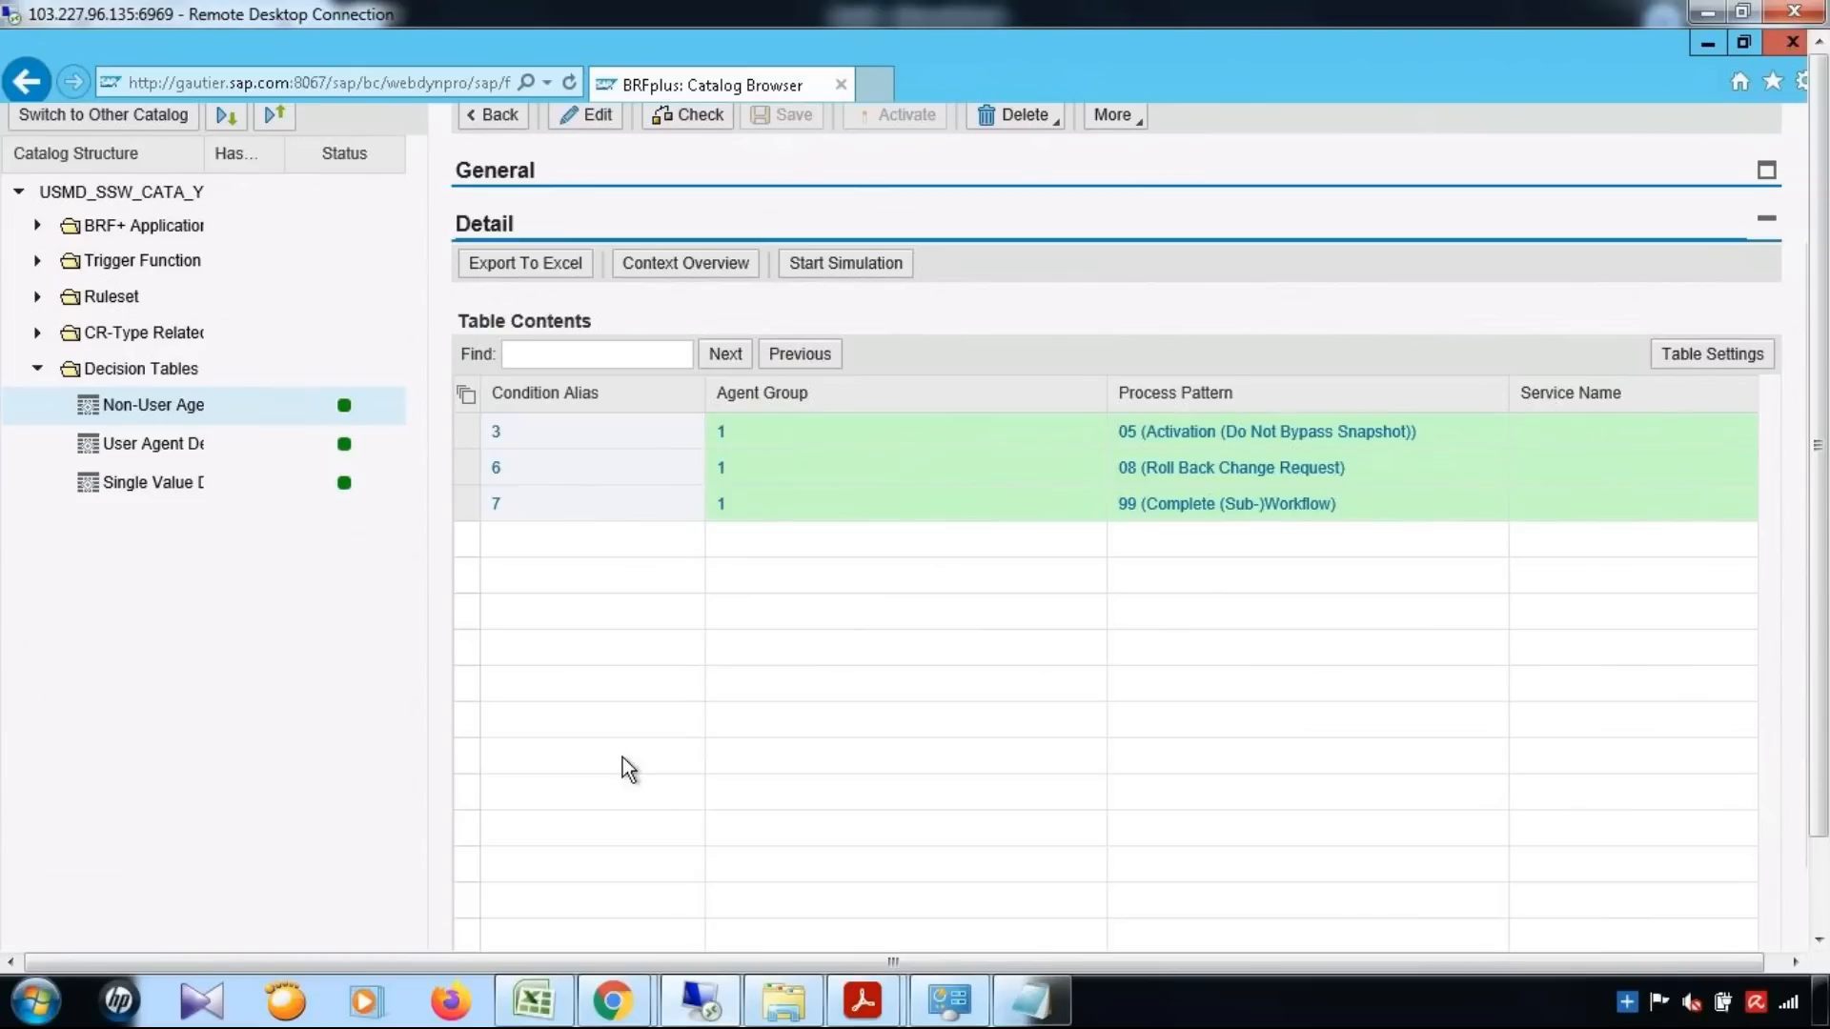
pyautogui.click(174, 446)
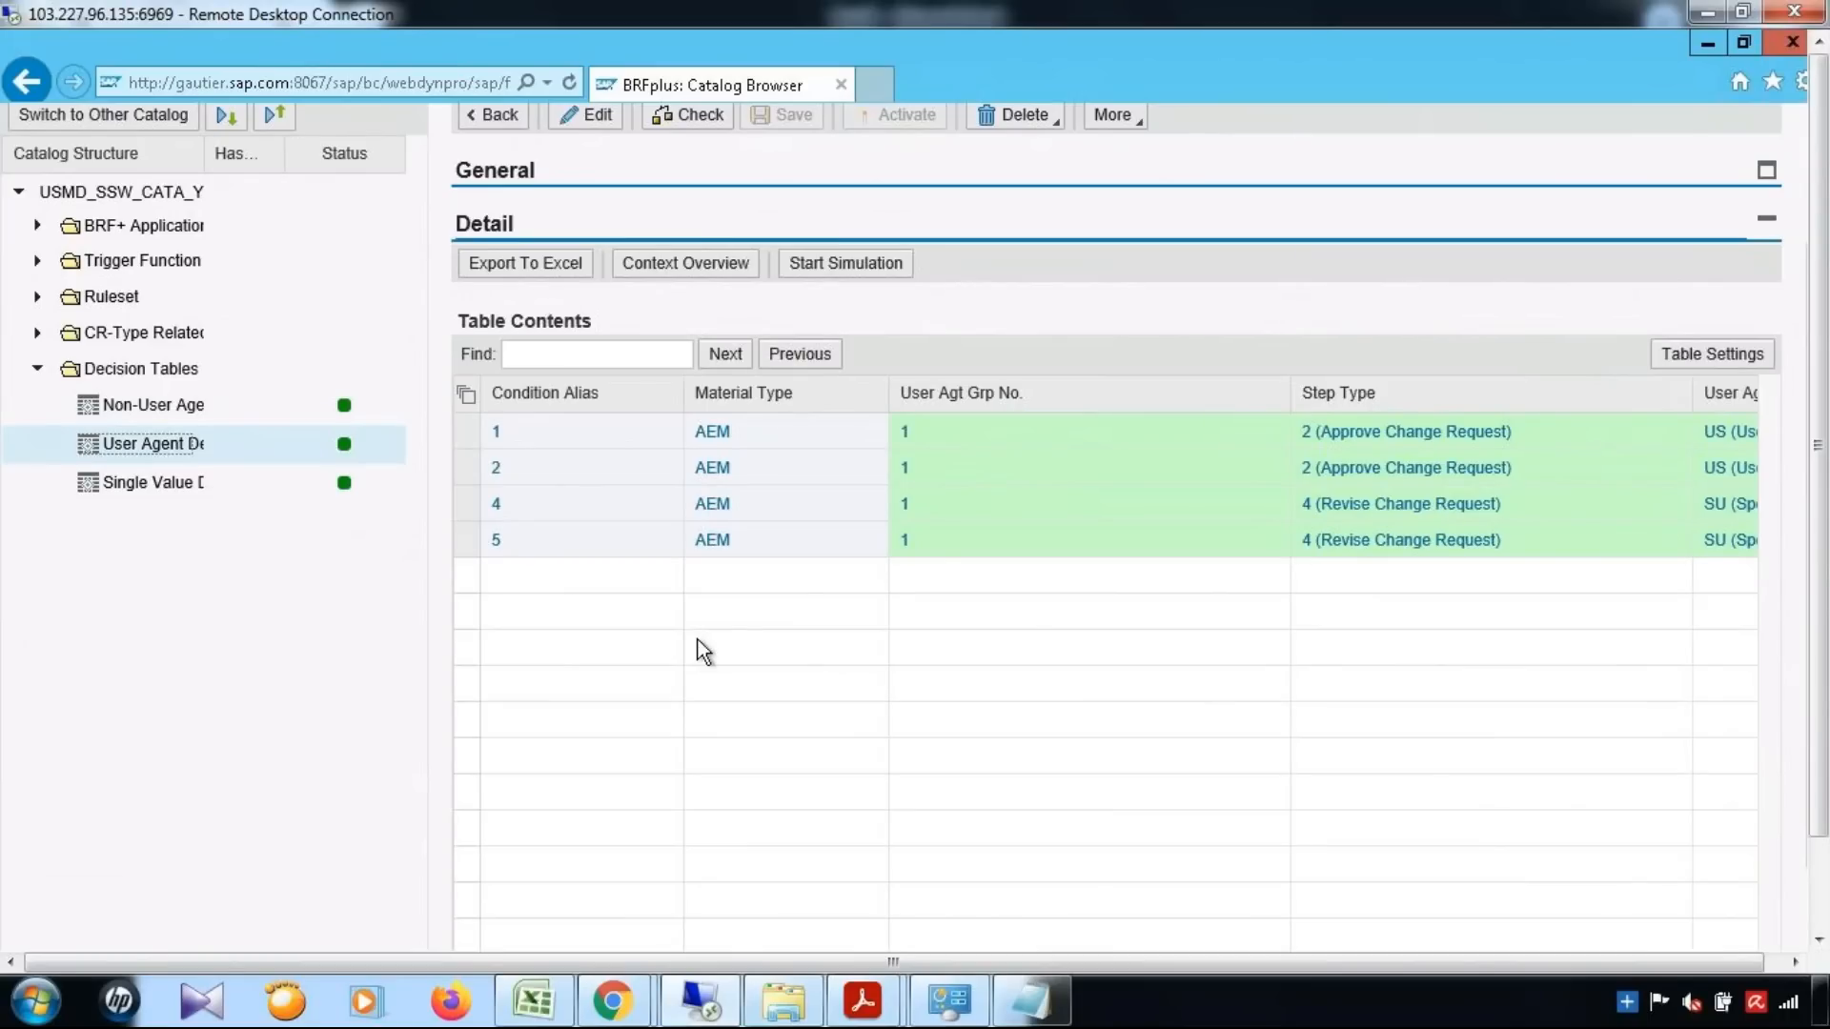
# Open the CR-type related application under BRF+ Application and list its contained objects of type Data Object
pyautogui.click(36, 227)
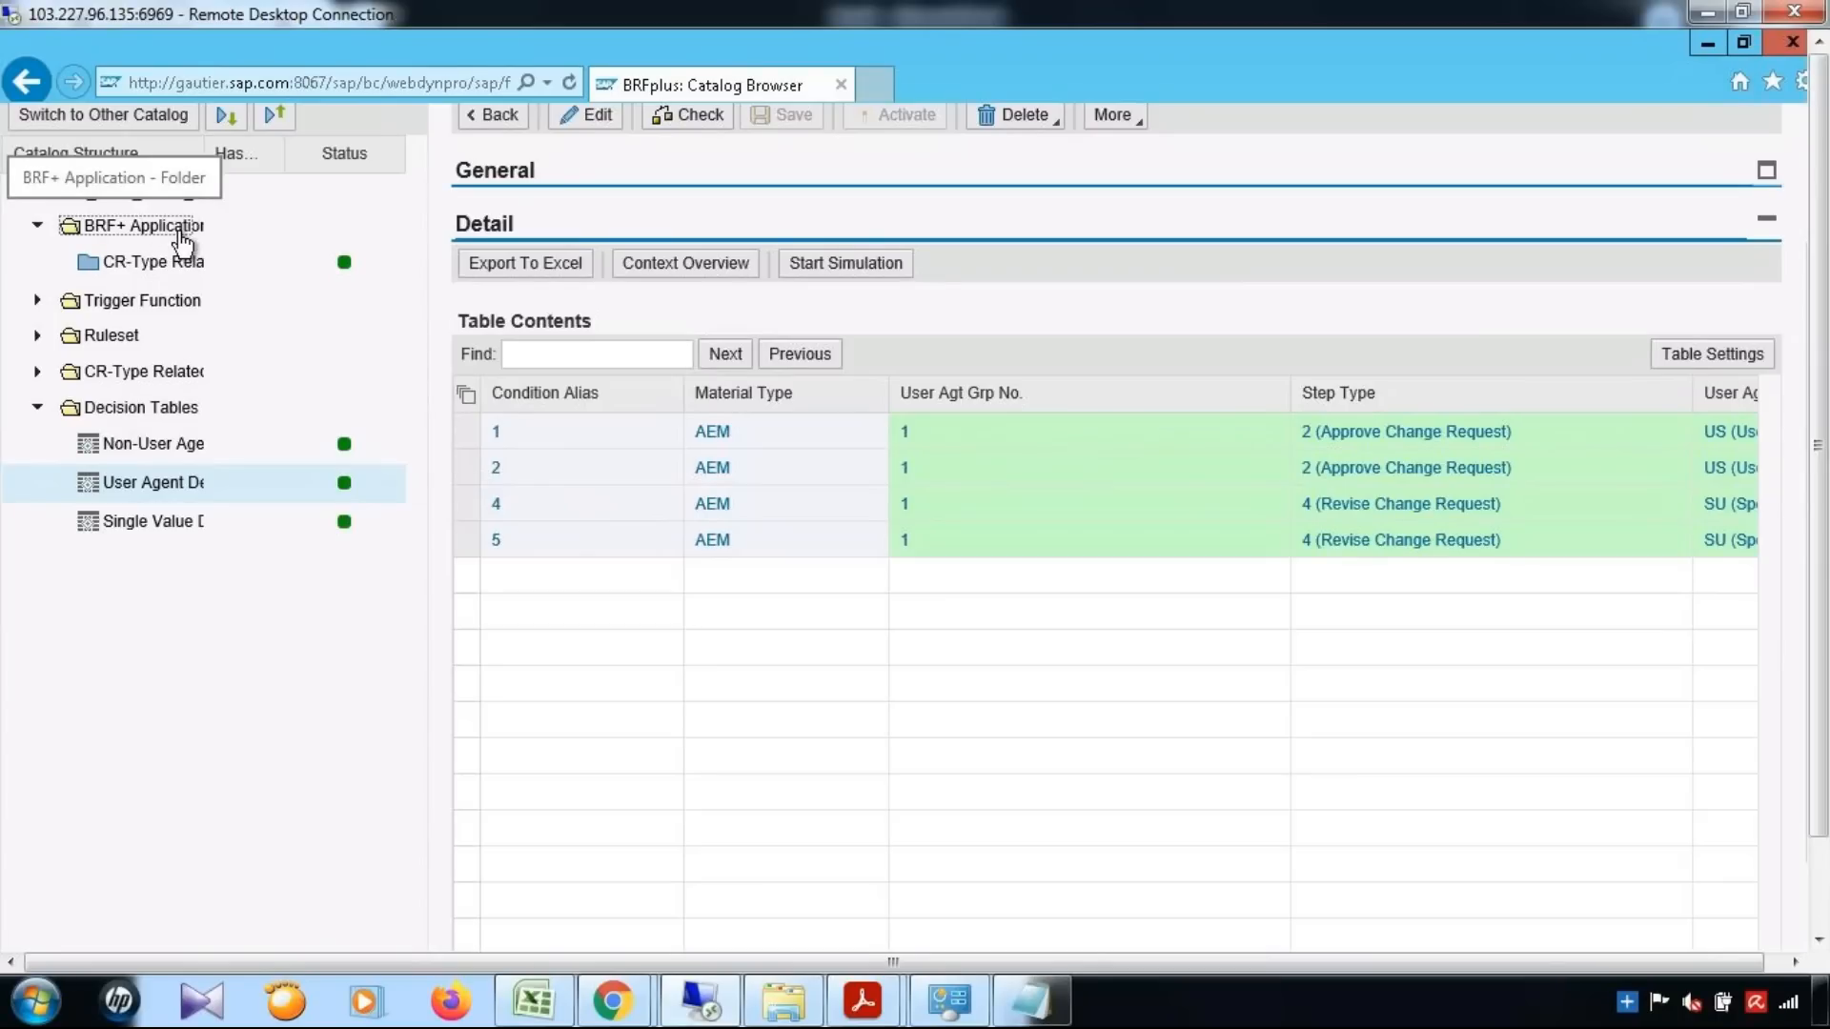
pyautogui.click(159, 272)
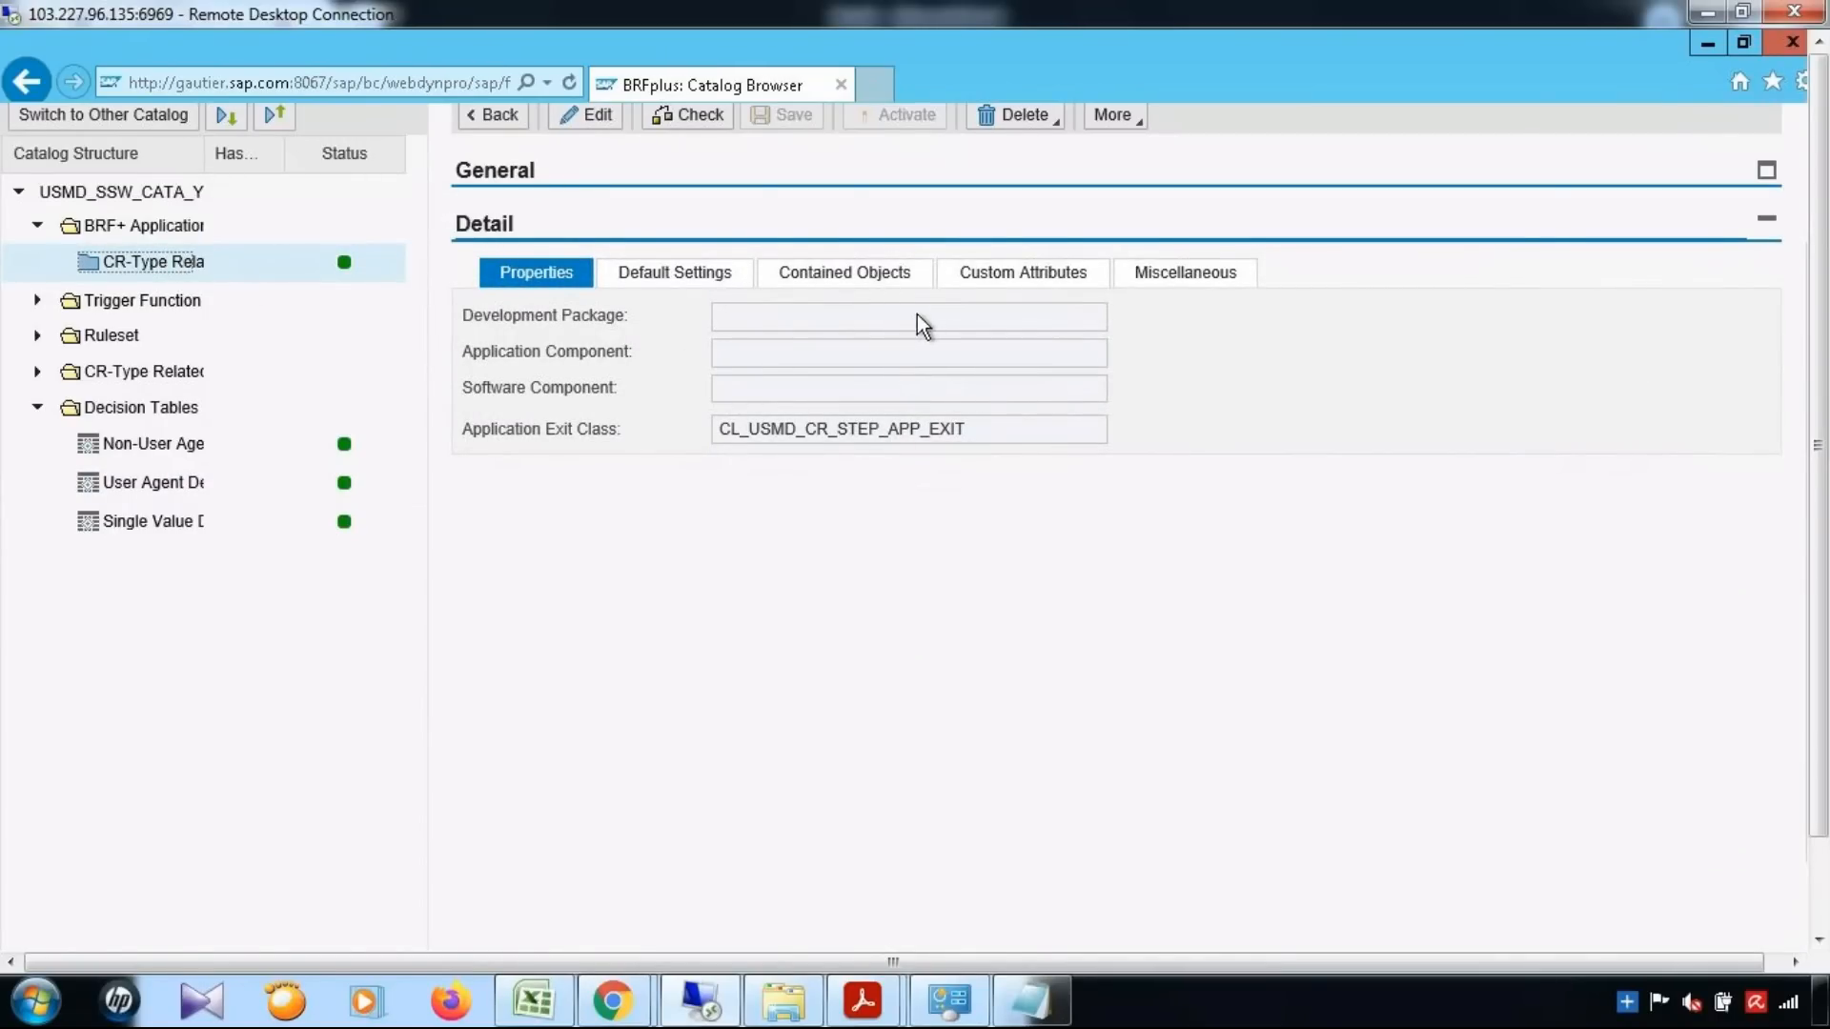
pyautogui.scroll(2, 1628, 467)
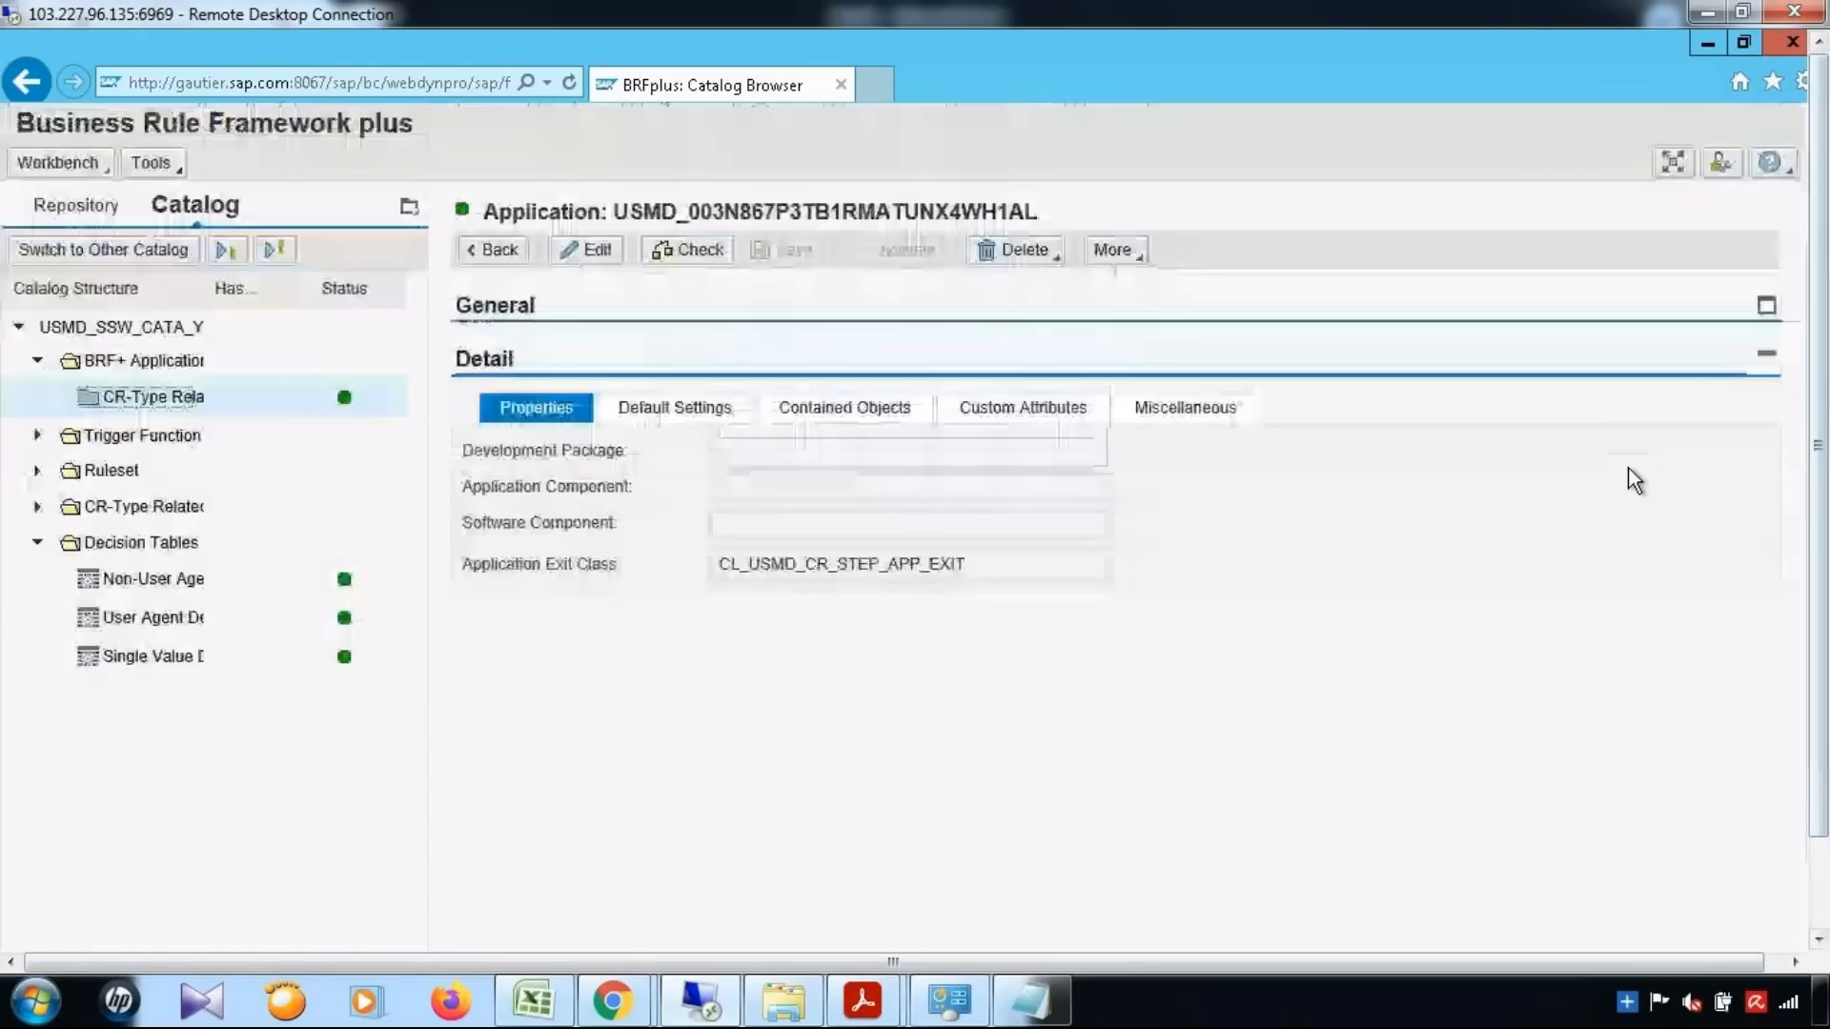
pyautogui.click(861, 413)
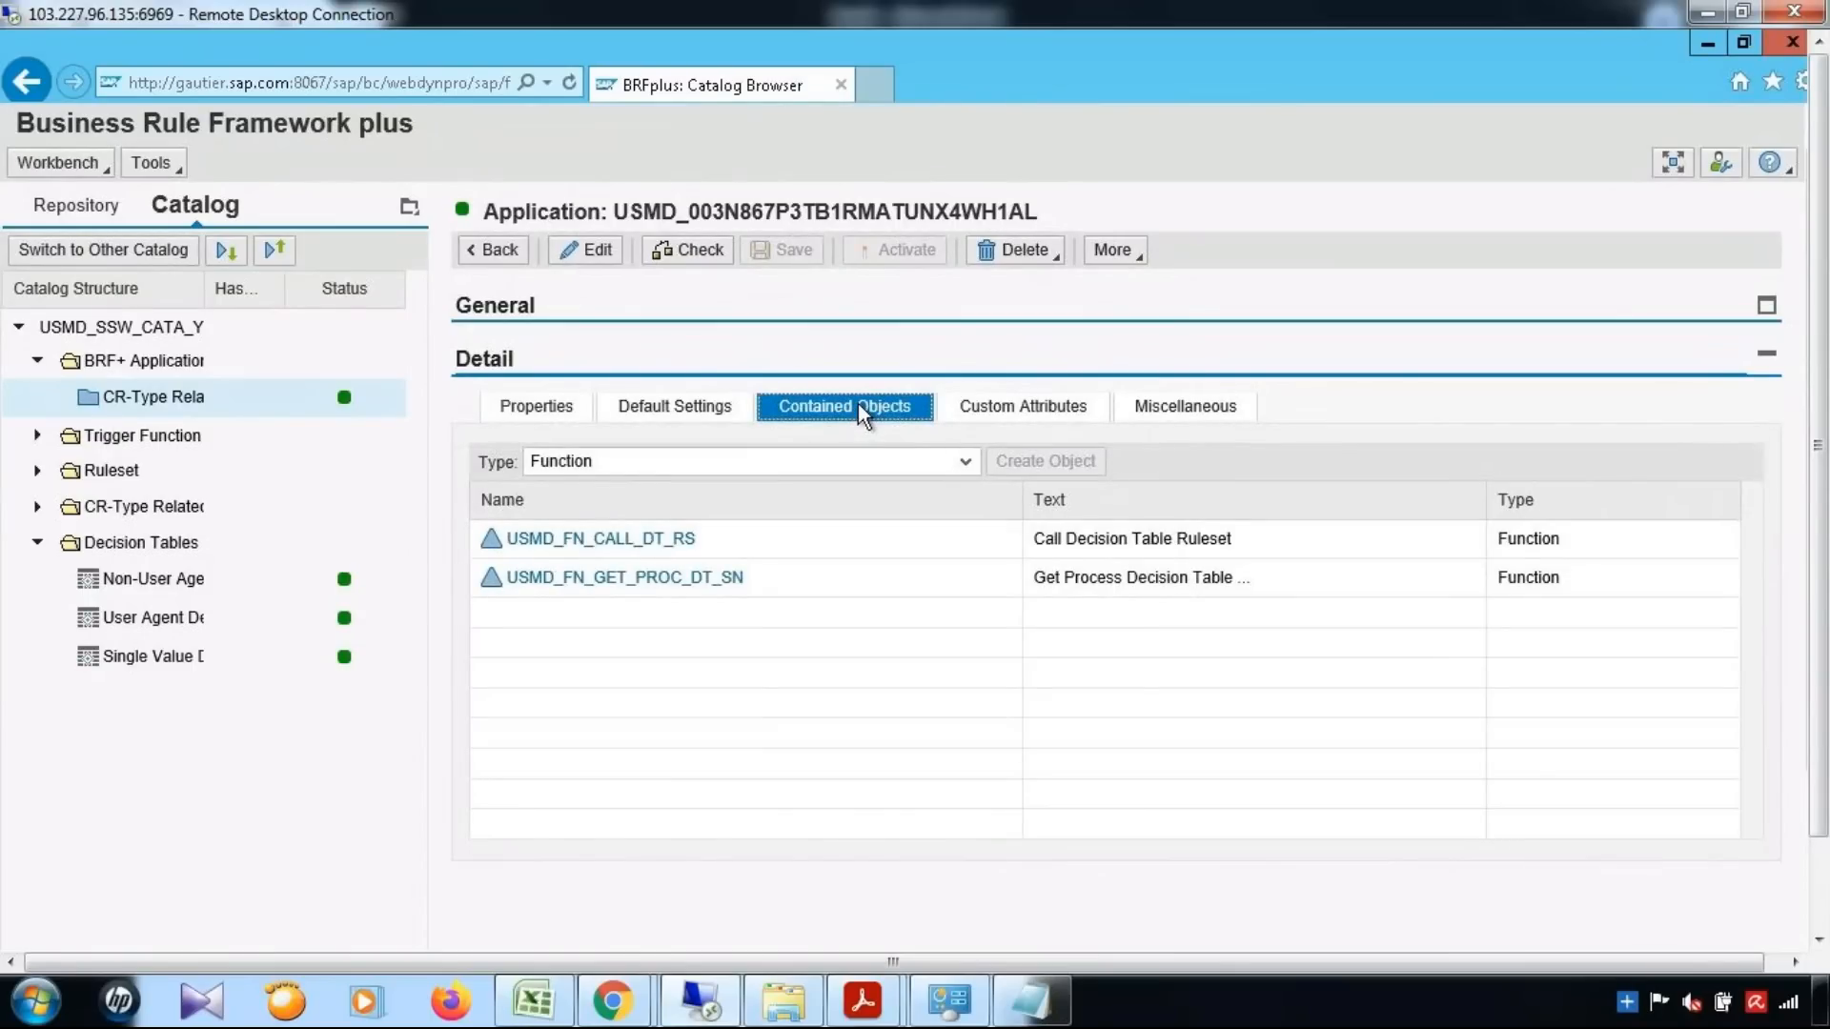
pyautogui.click(964, 461)
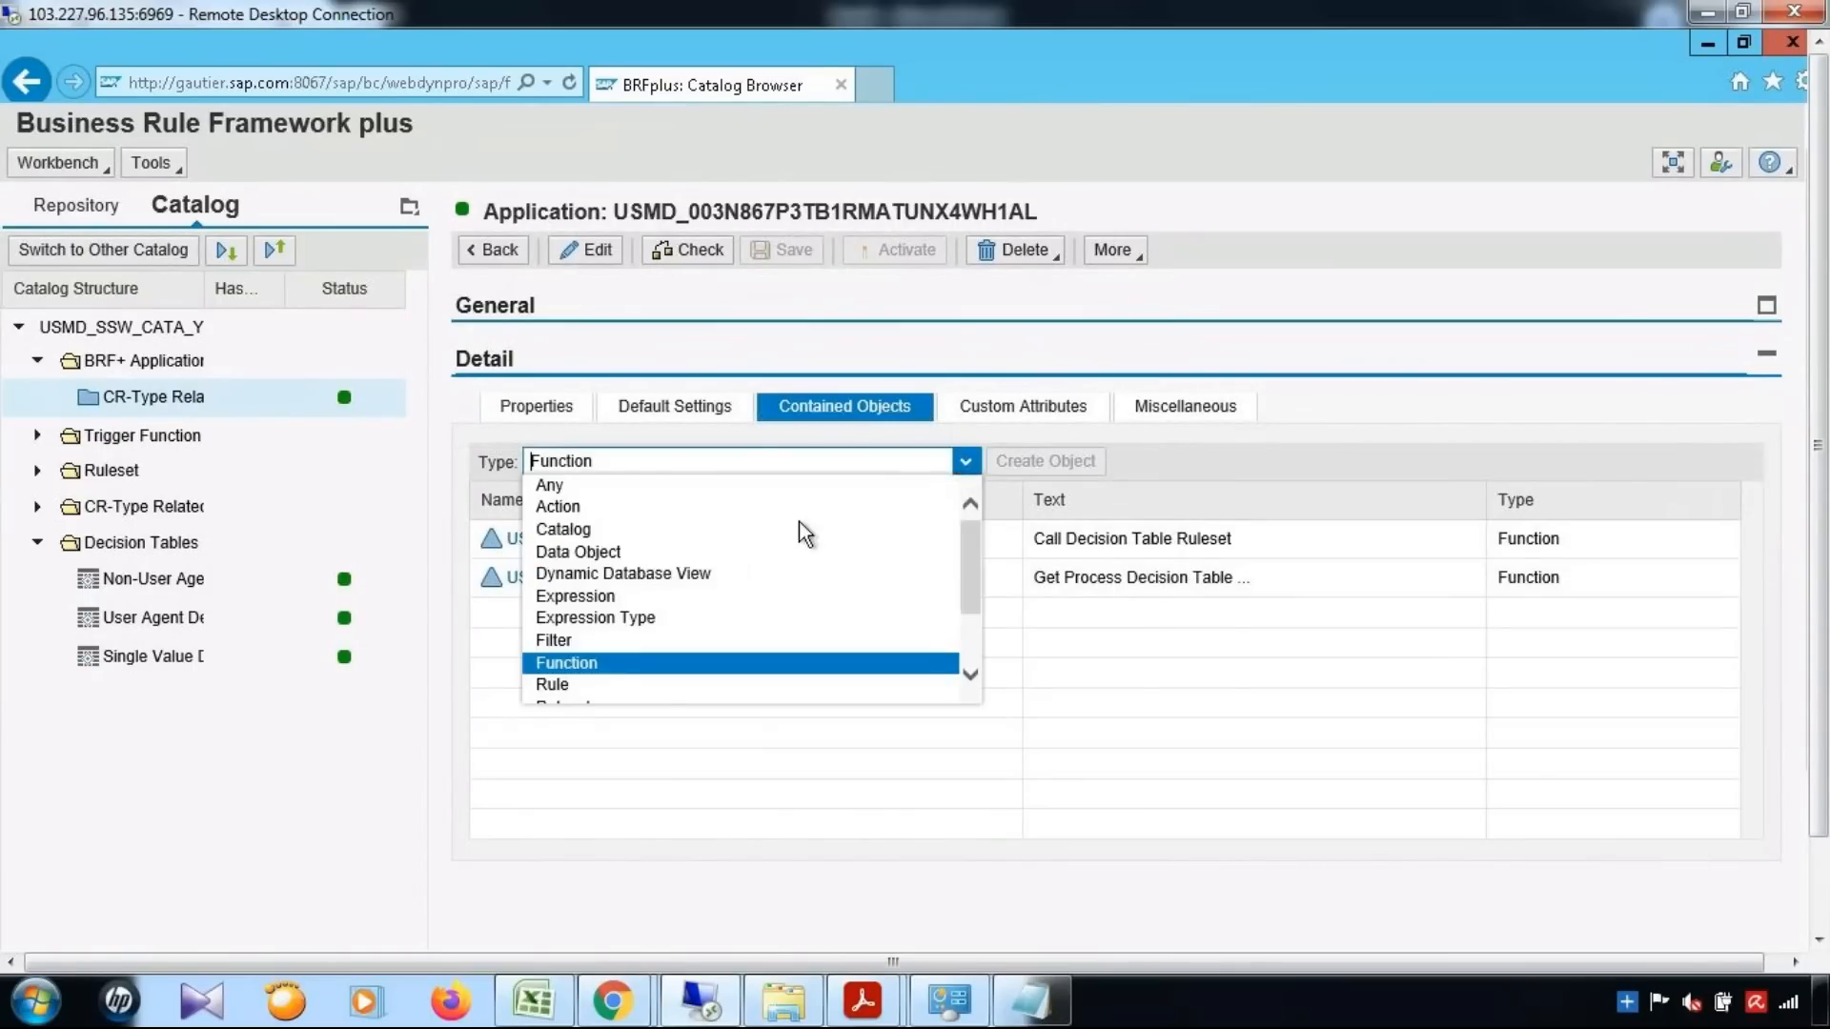
pyautogui.click(579, 553)
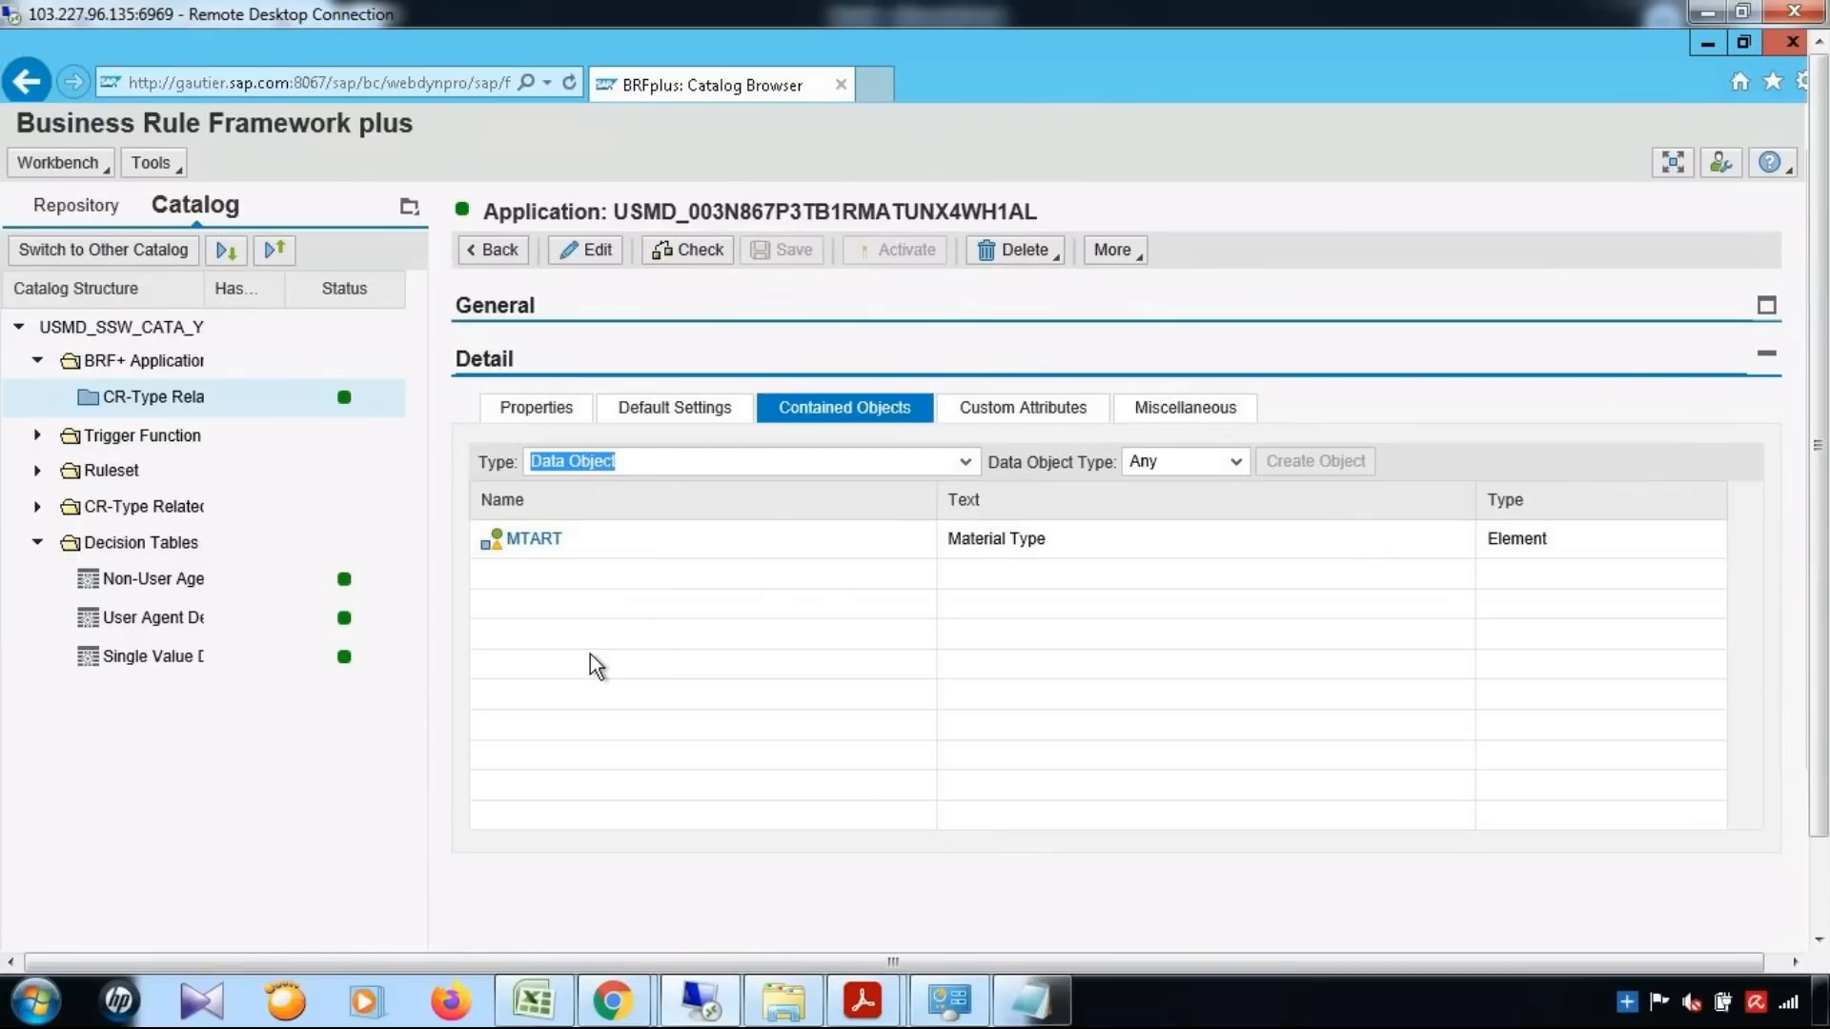
# Switch to the SAP Display IMG screen and open the inactive data models overview from Data Modeling
pyautogui.click(1703, 39)
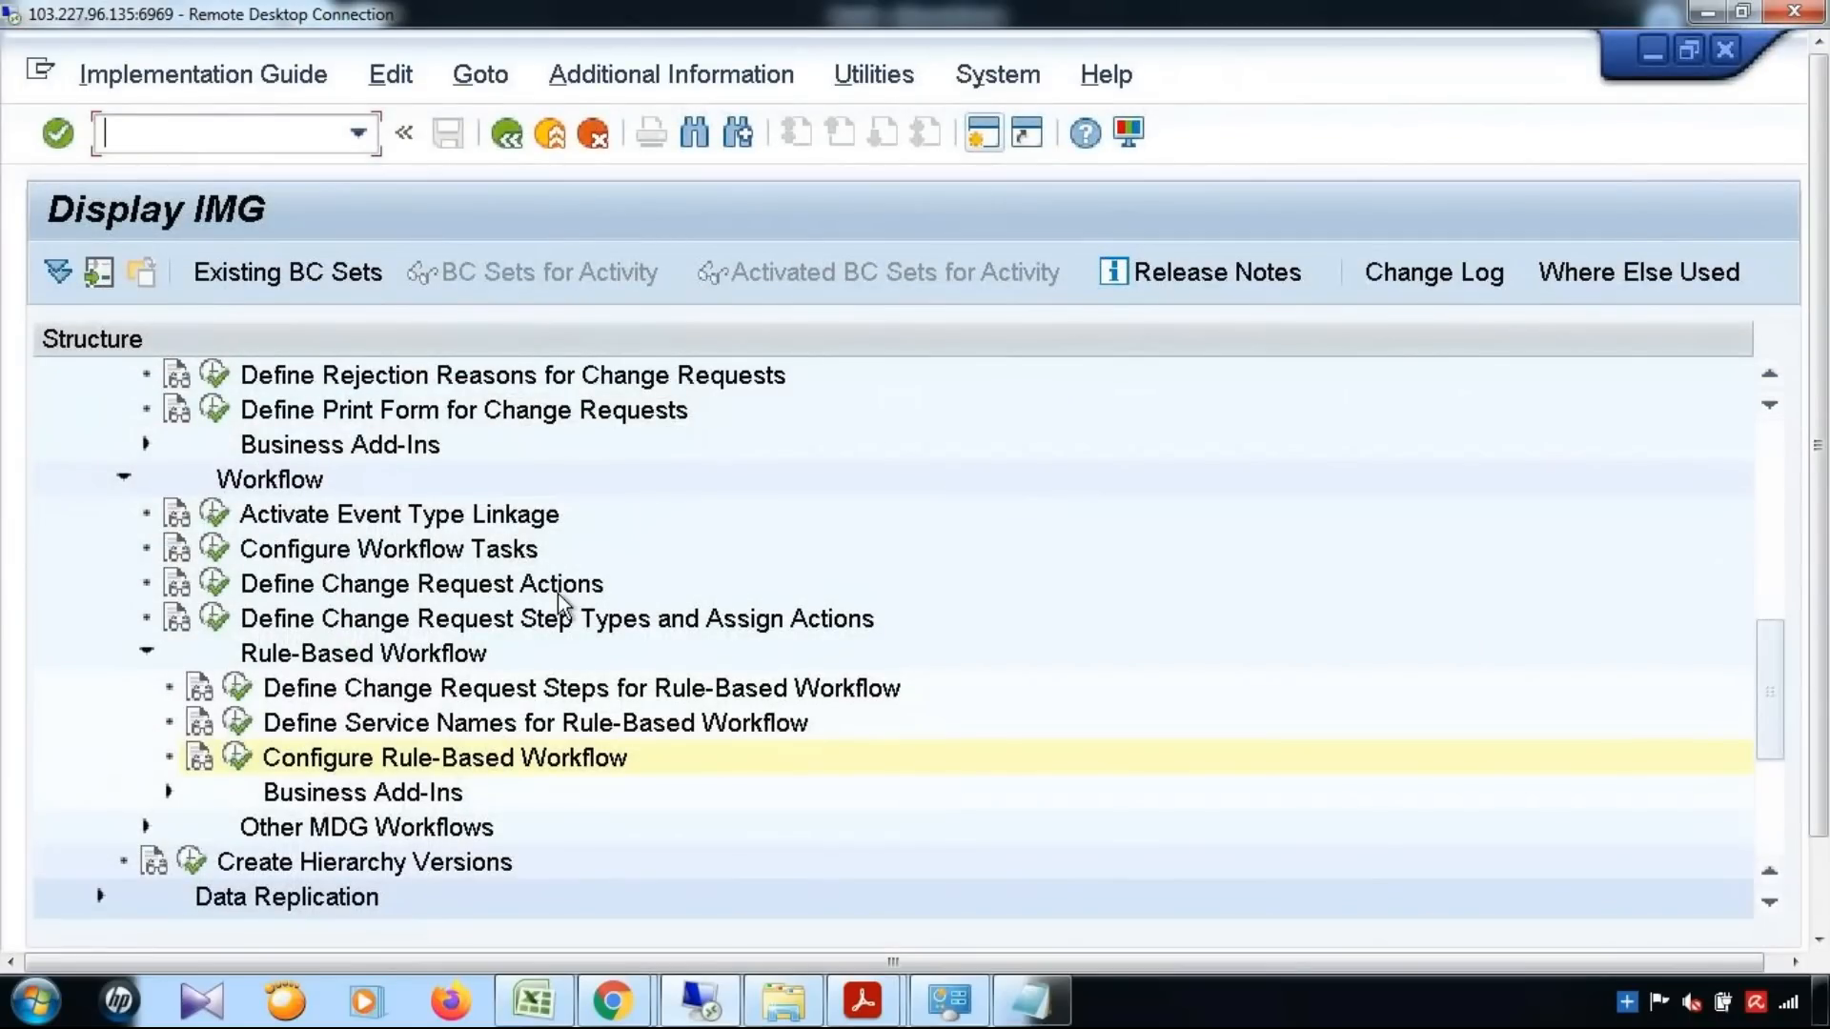
pyautogui.click(494, 551)
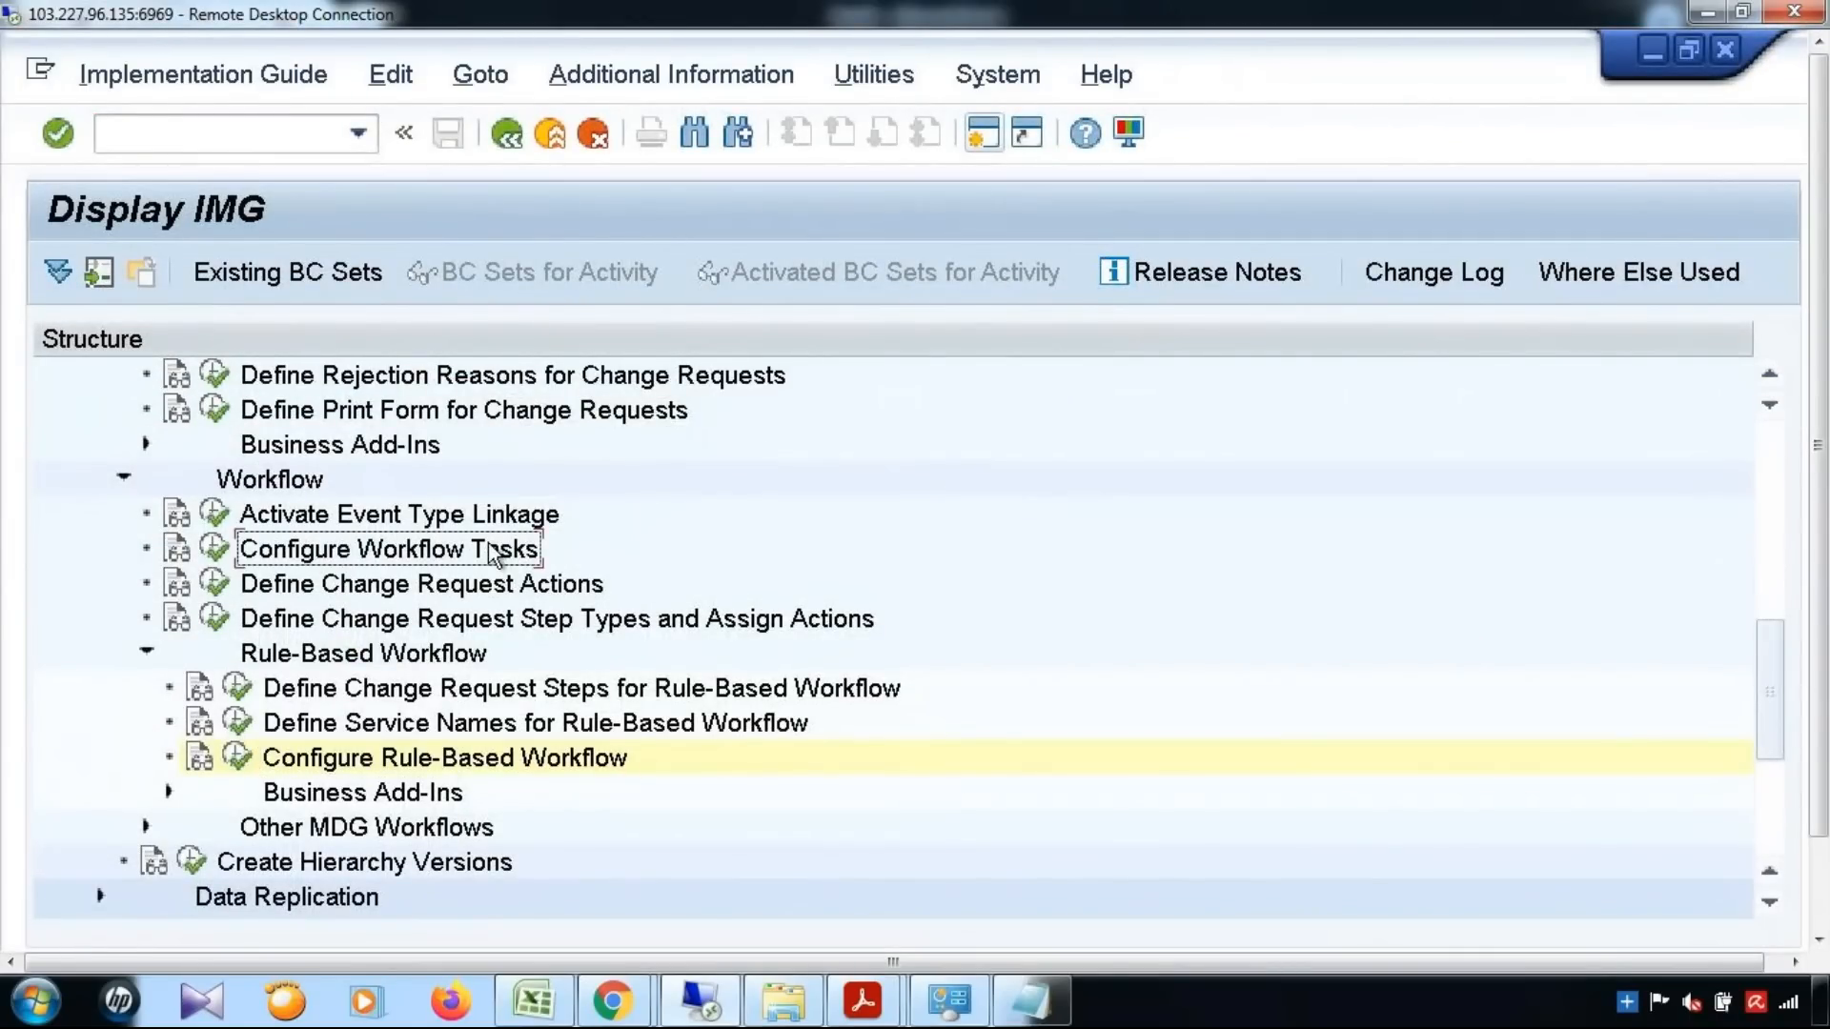
pyautogui.scroll(4, 494, 553)
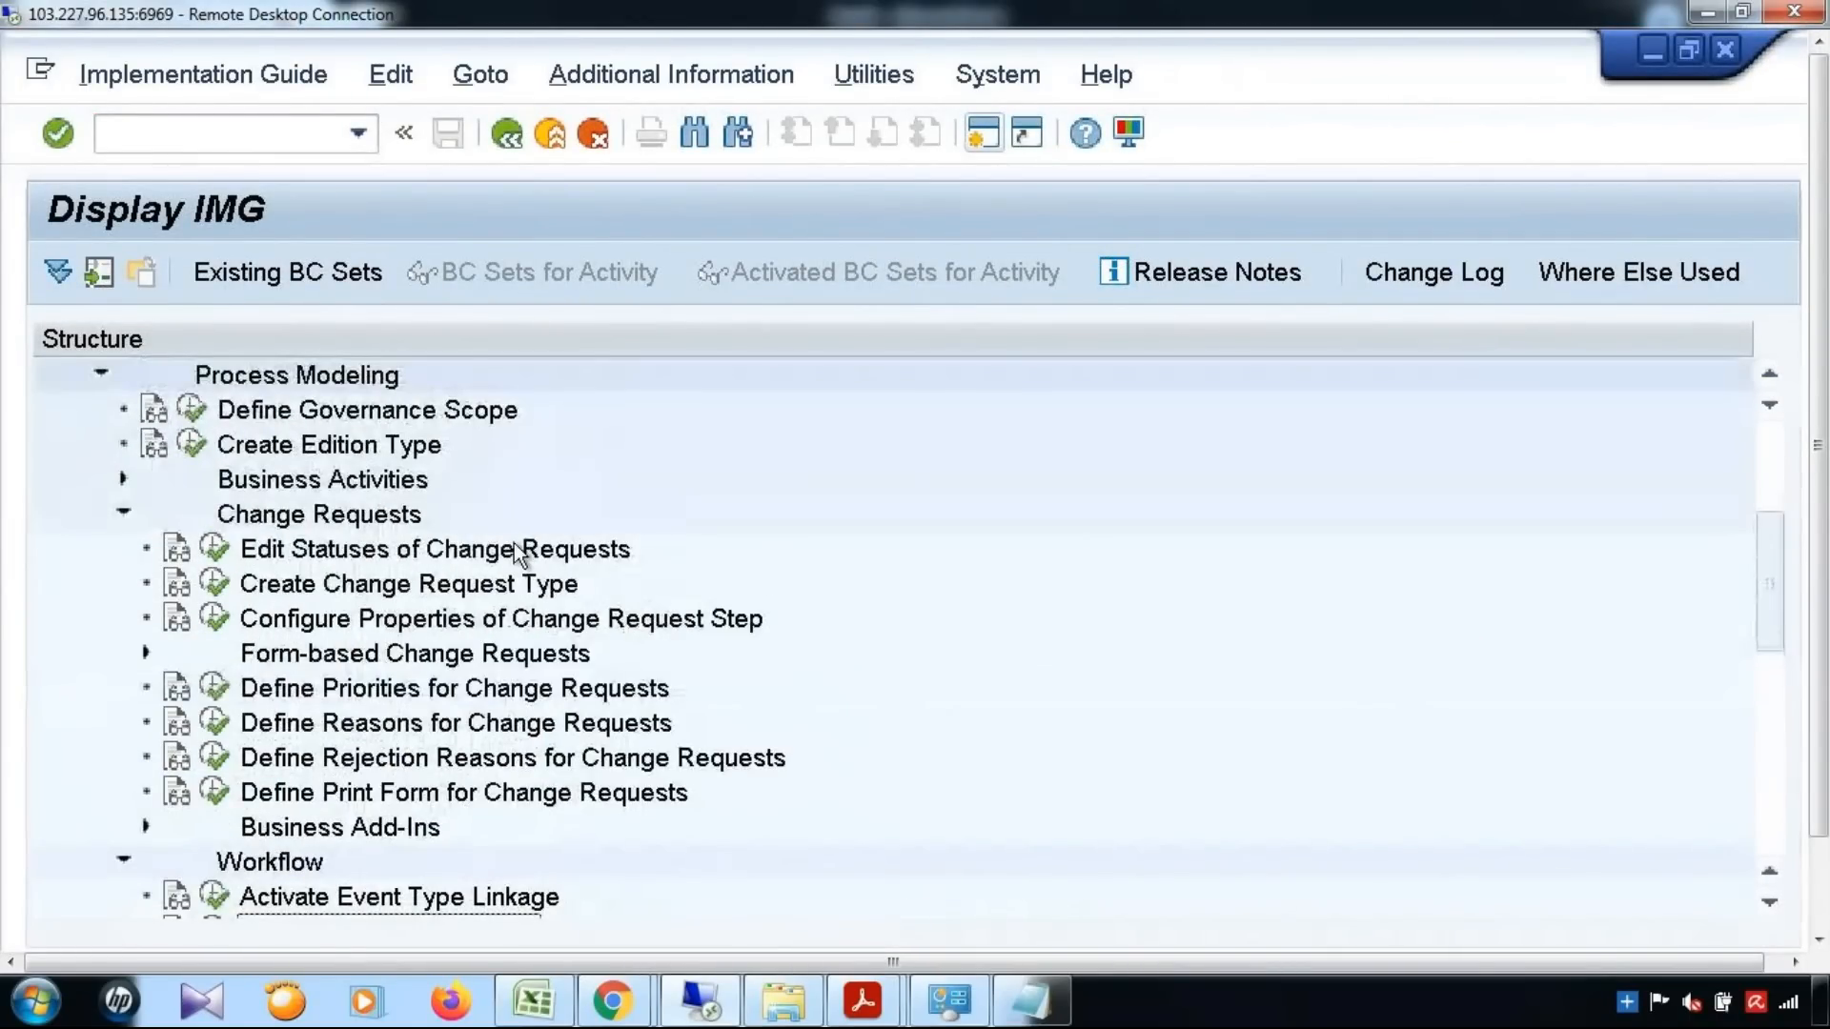
pyautogui.scroll(2, 343, 635)
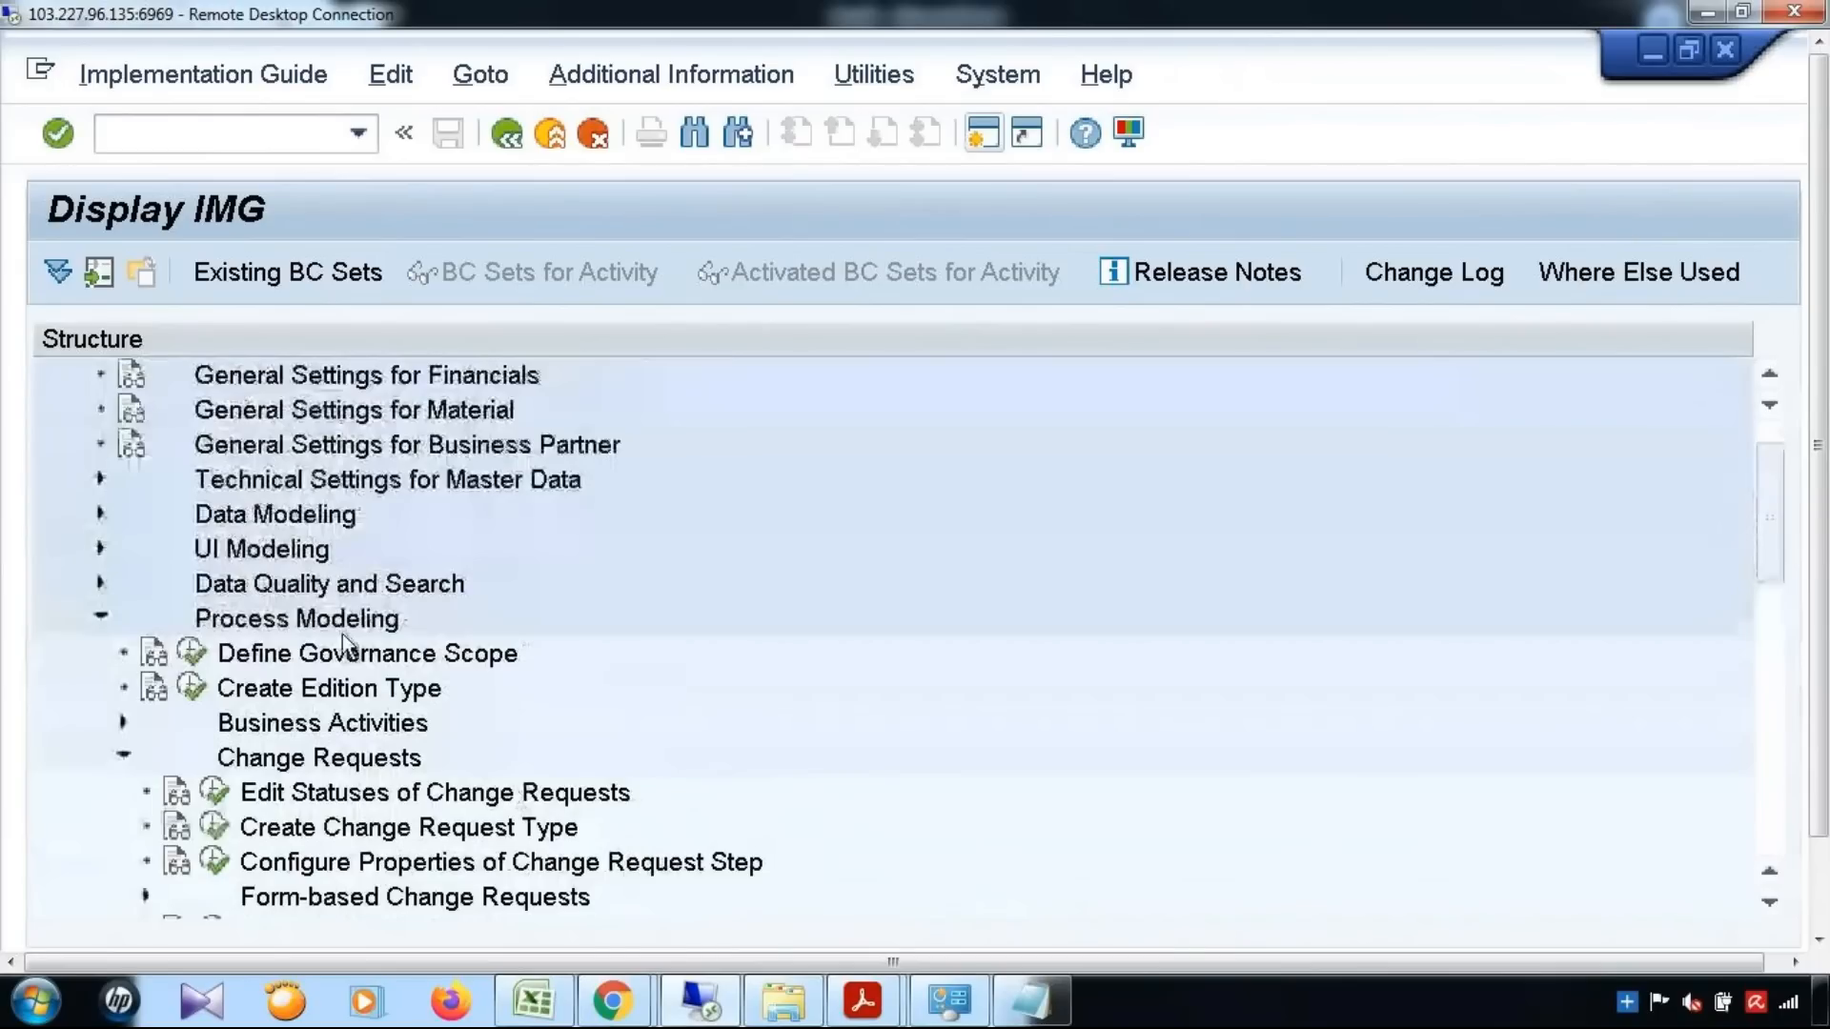
pyautogui.scroll(1, 341, 633)
pyautogui.click(100, 549)
pyautogui.click(192, 584)
pyautogui.press('Return')
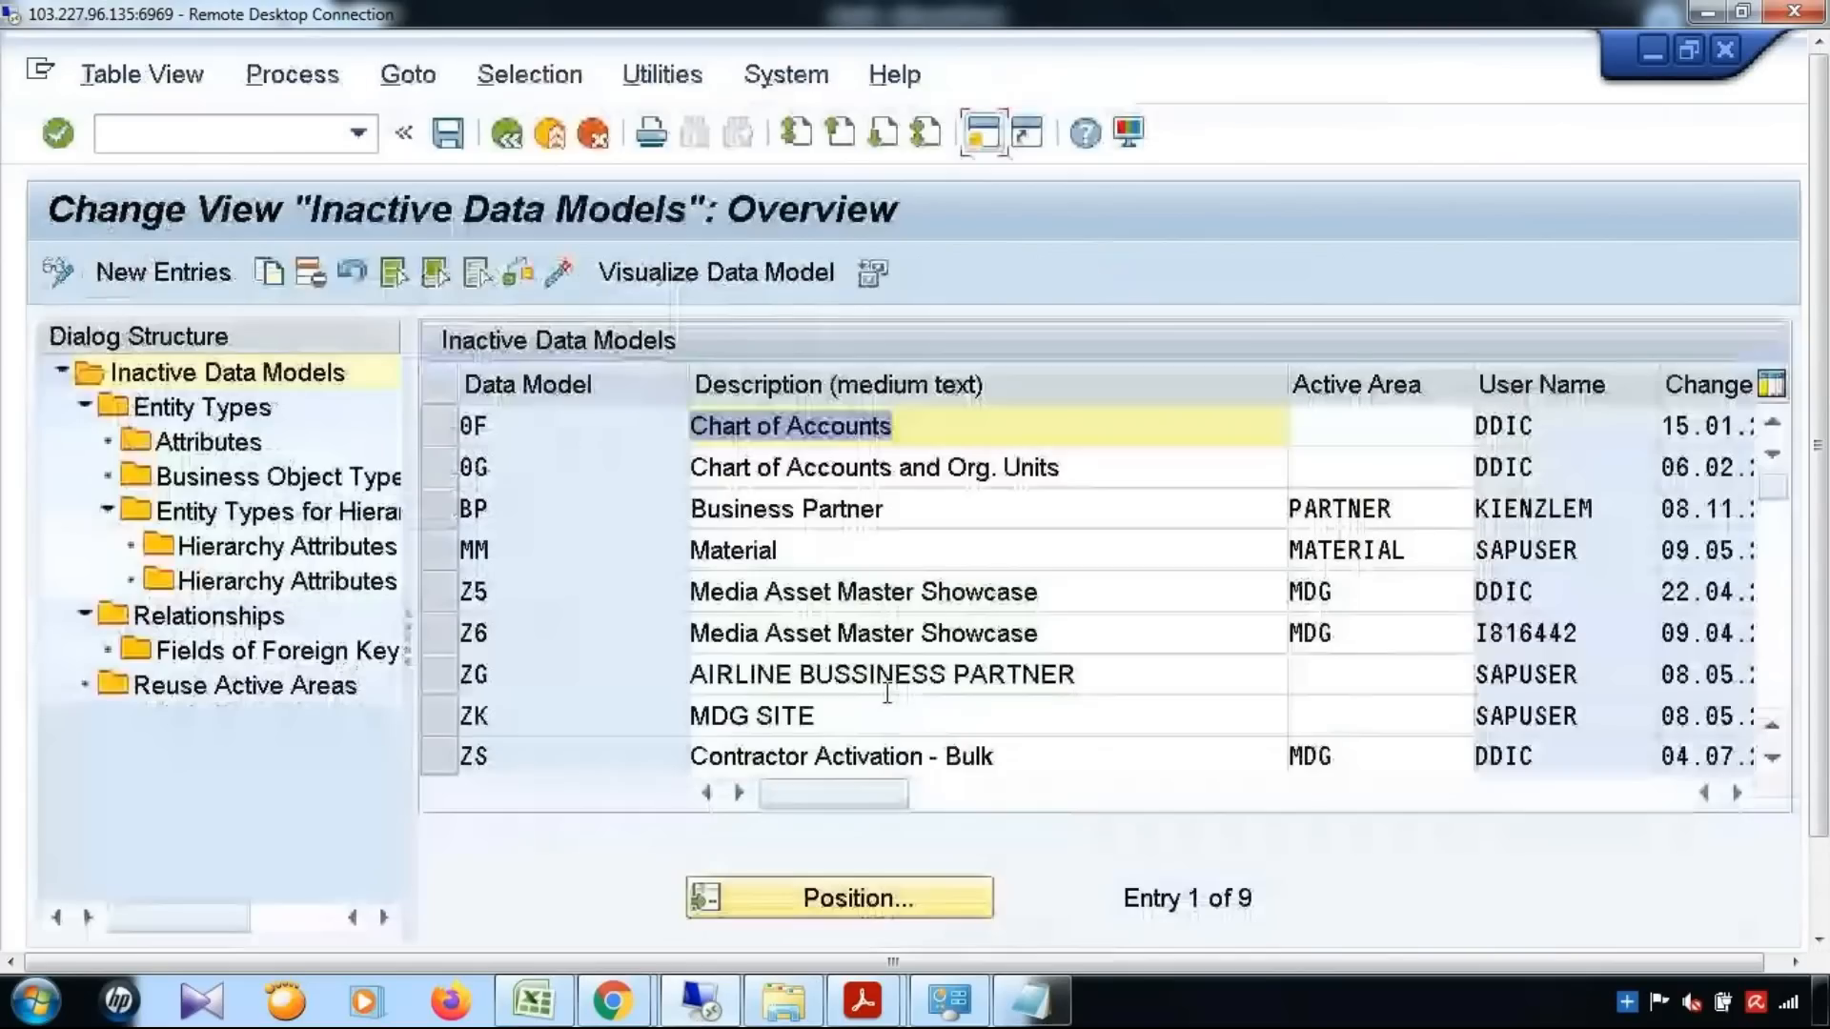
# Visualize the MM Material data model and locate the MATKL attribute under the MATERIAL entity
pyautogui.click(440, 551)
pyautogui.click(685, 273)
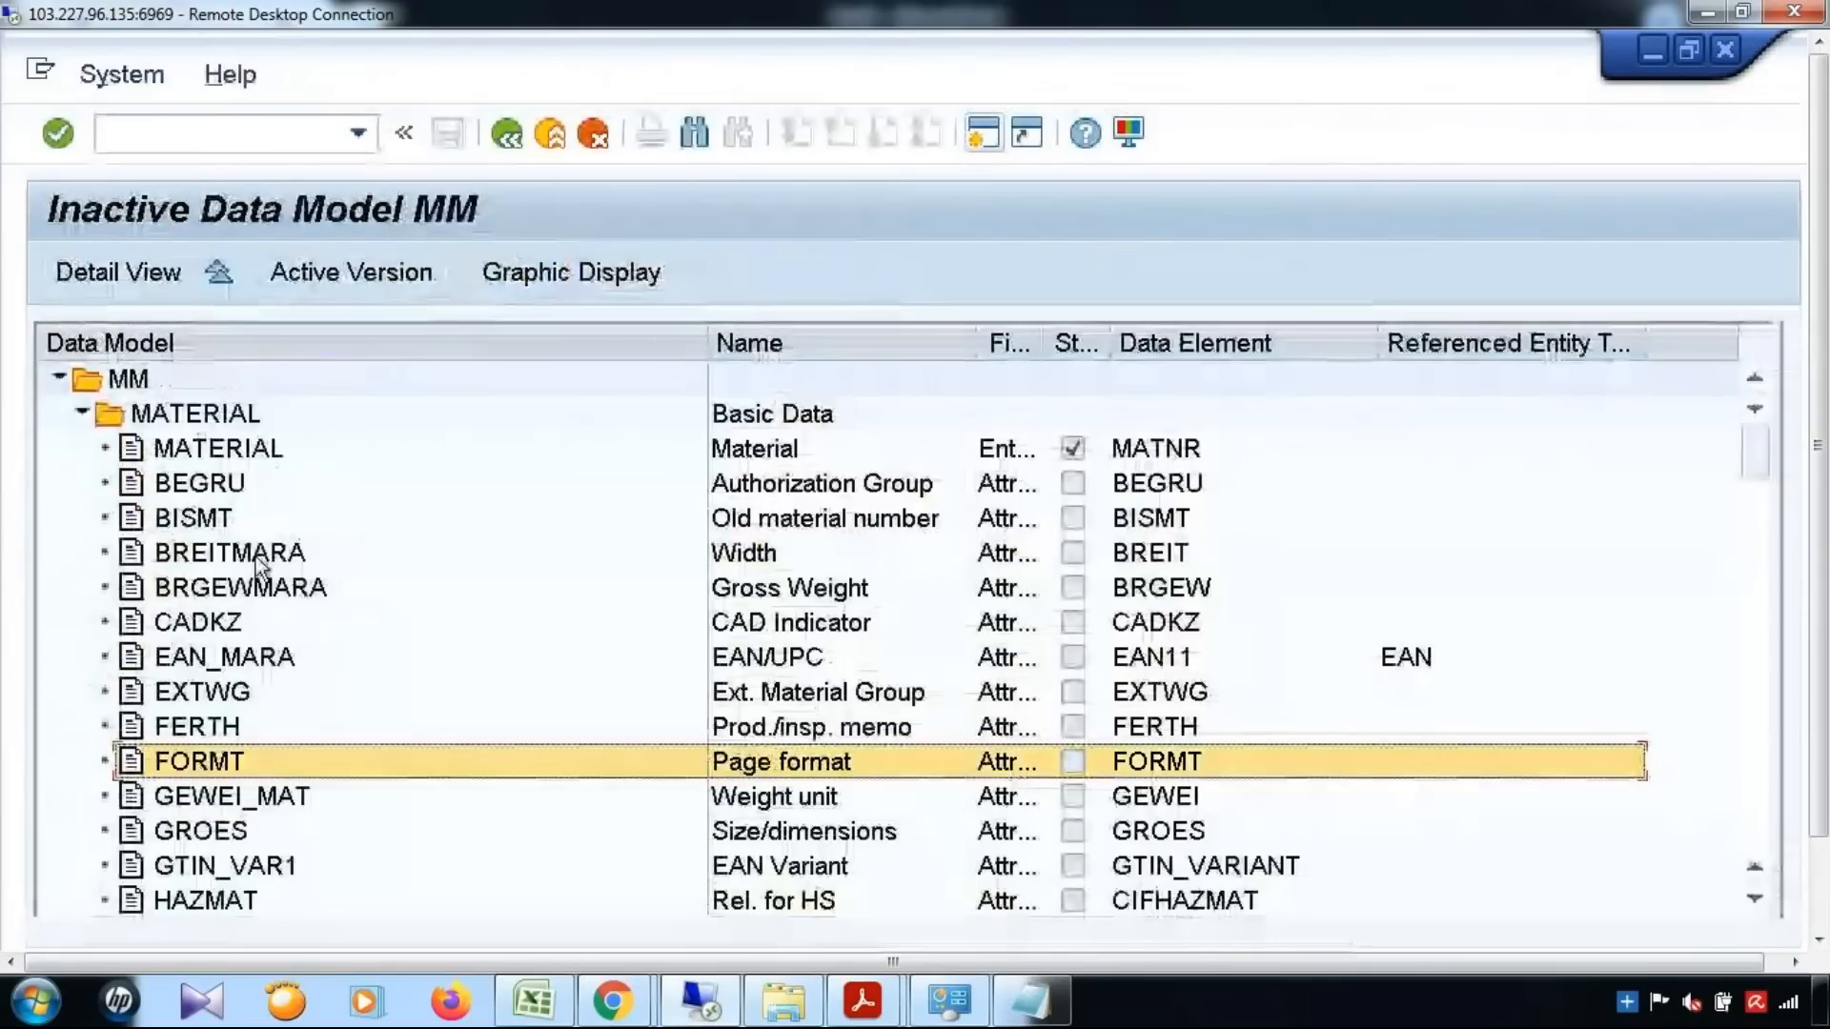
pyautogui.scroll(-2, 255, 557)
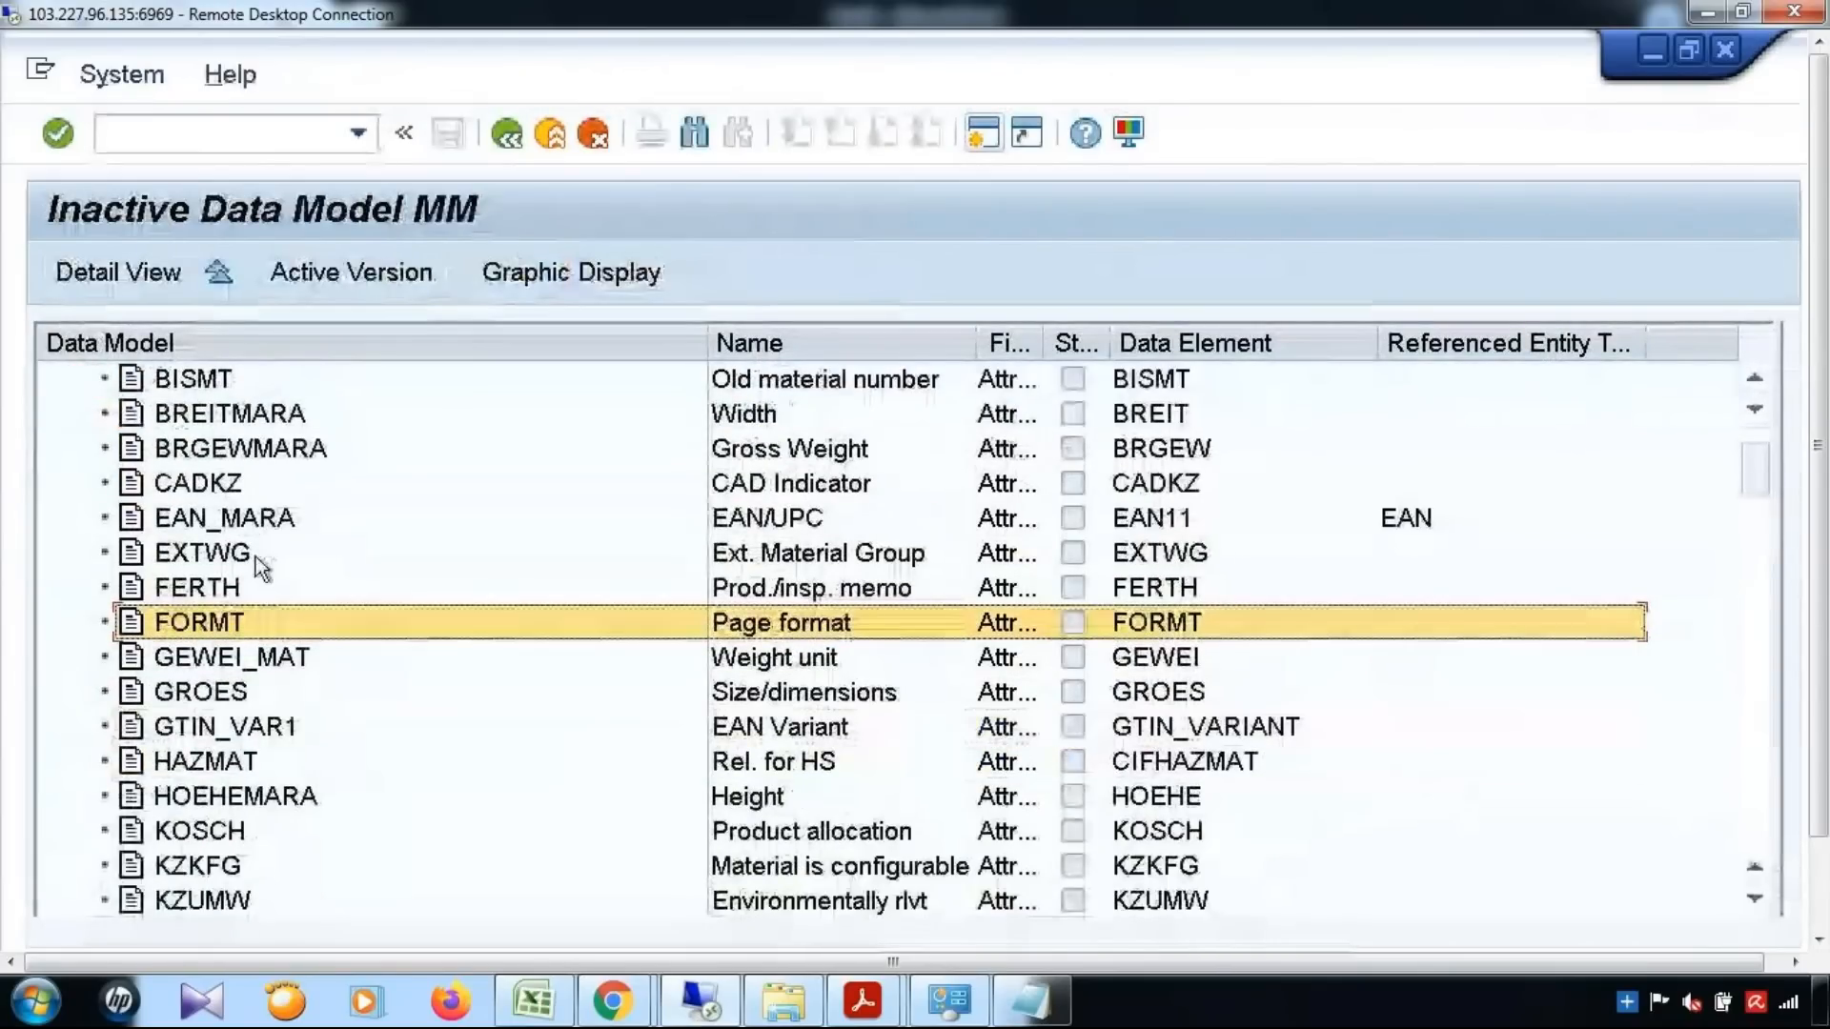
pyautogui.scroll(-4, 258, 563)
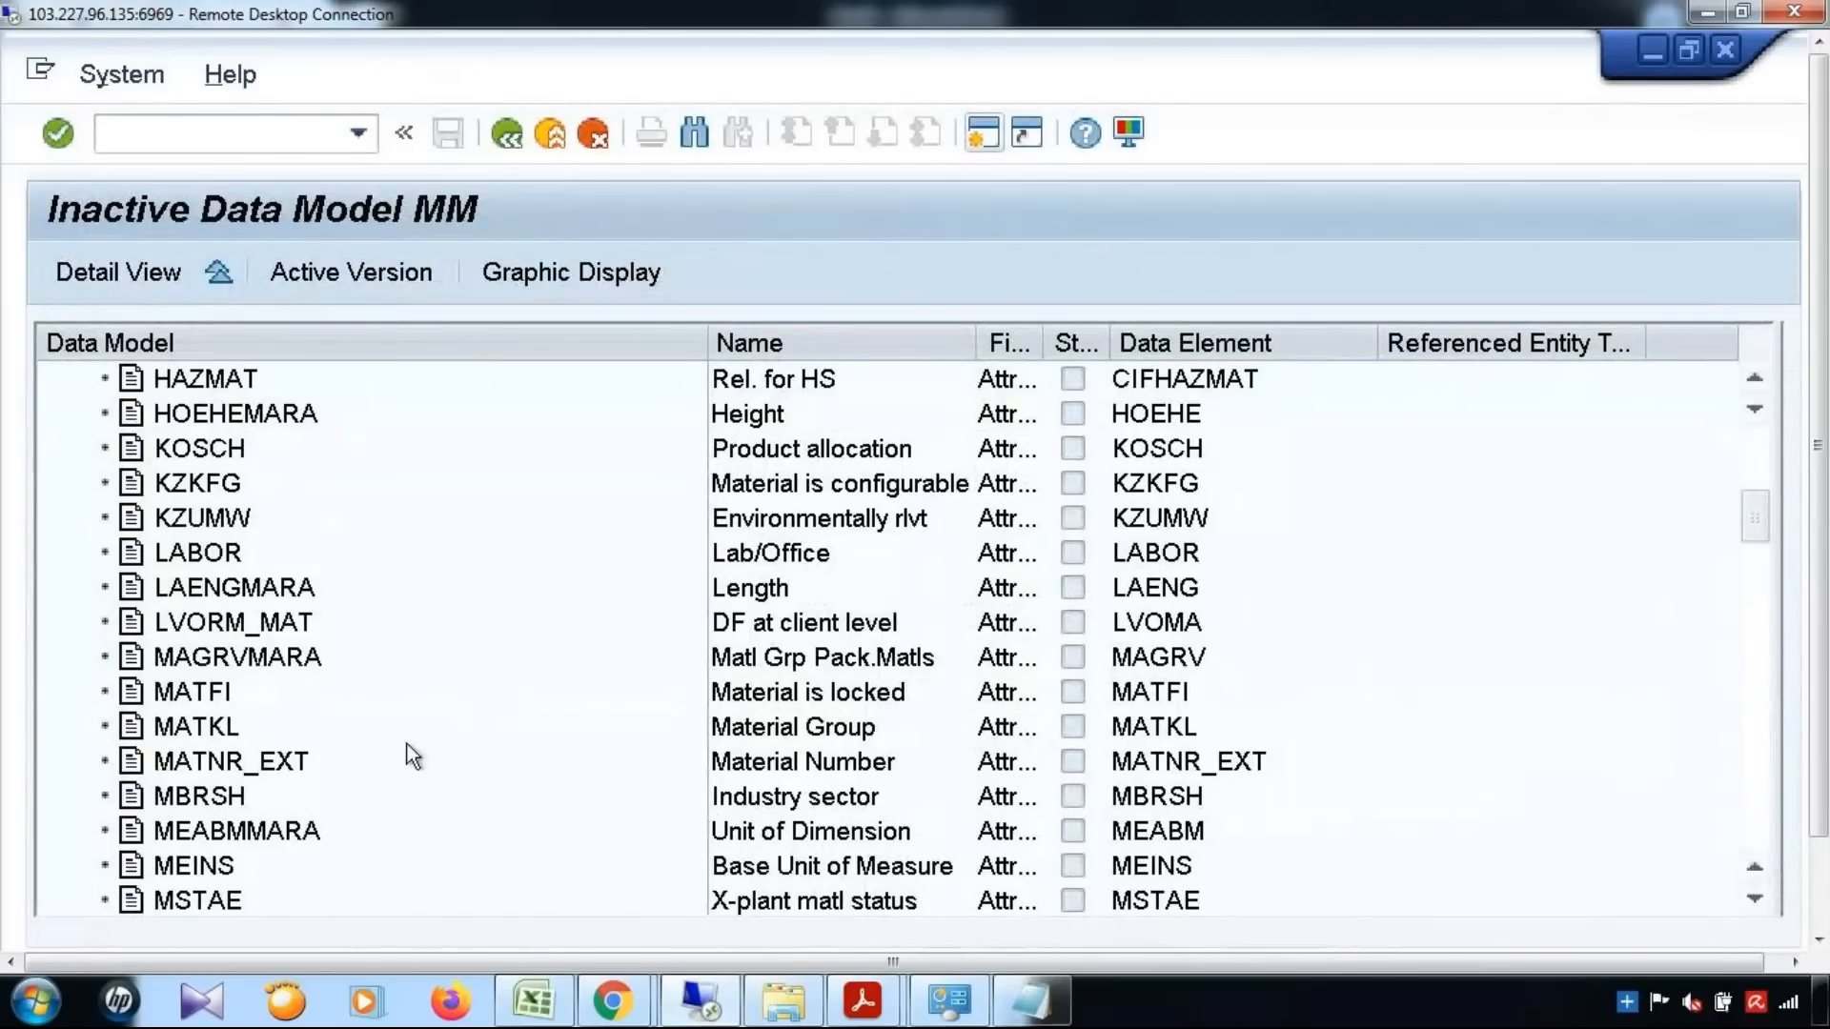
pyautogui.click(171, 728)
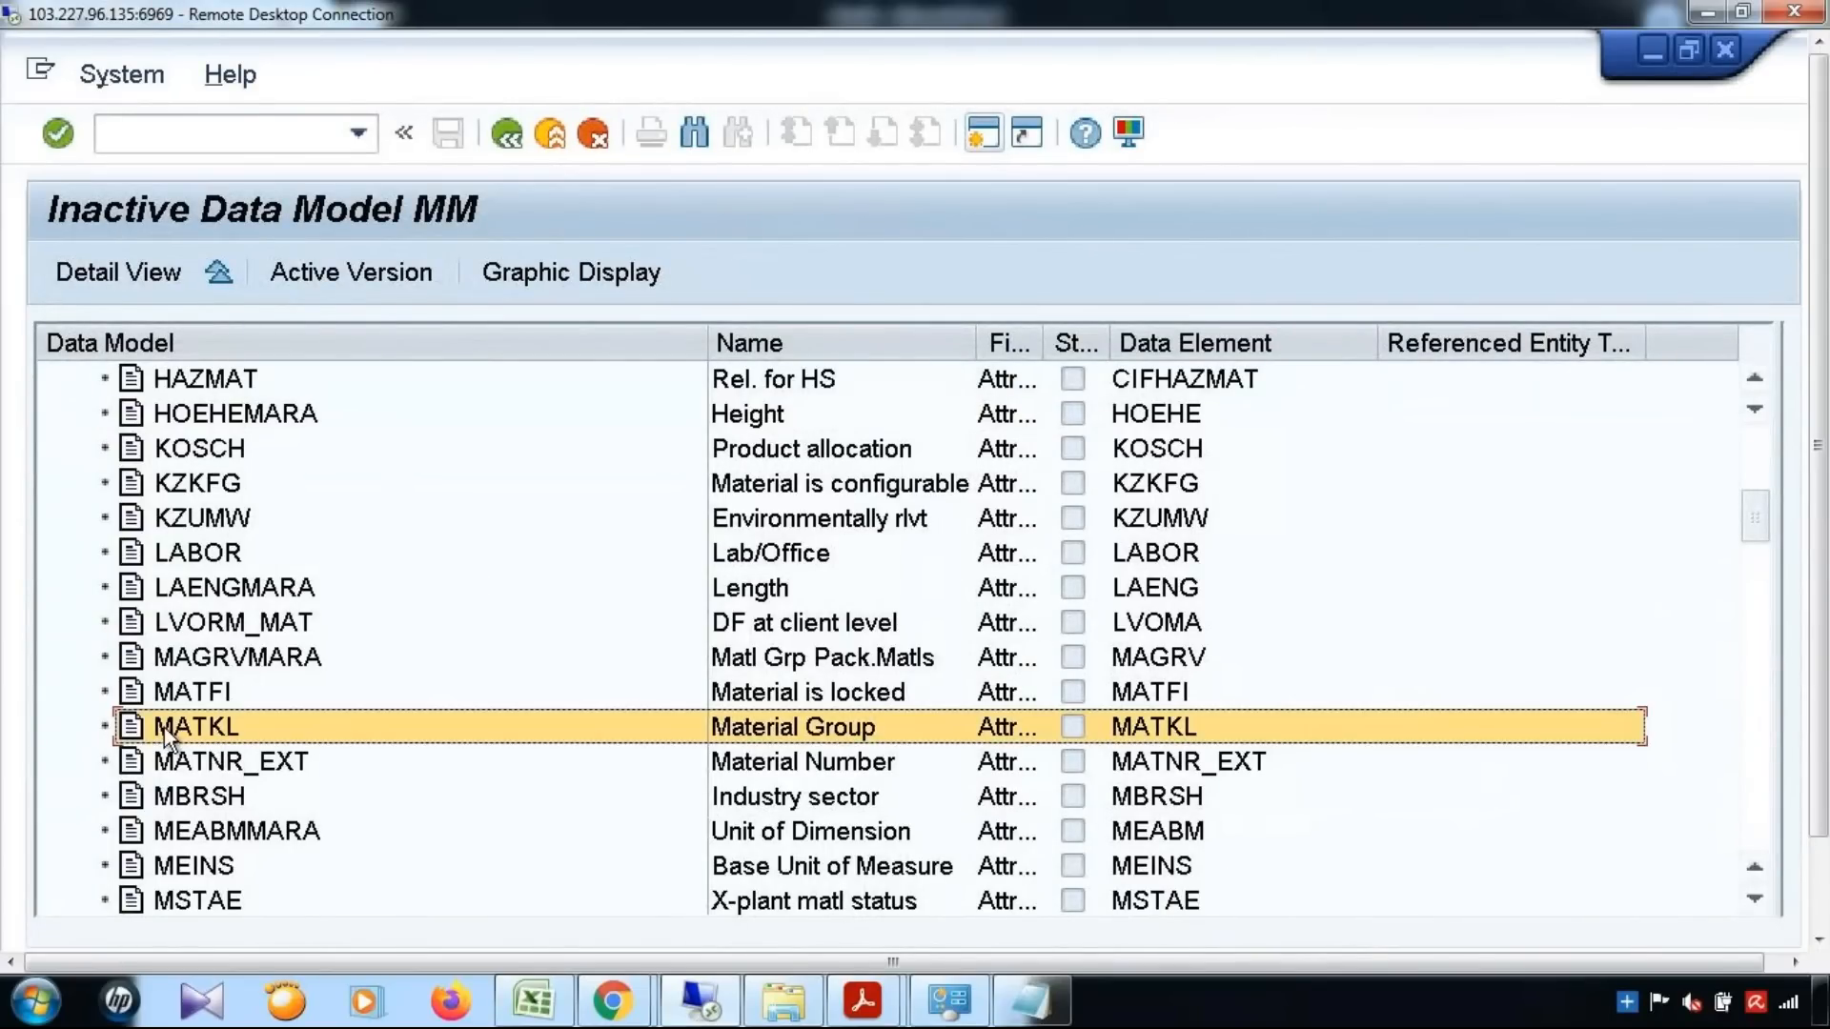
# Return to the BRFplus Catalog Browser and start a new data object of type Element in the CR-type related application
pyautogui.moveTo(1820, 521); pyautogui.dragTo(1827, 604)
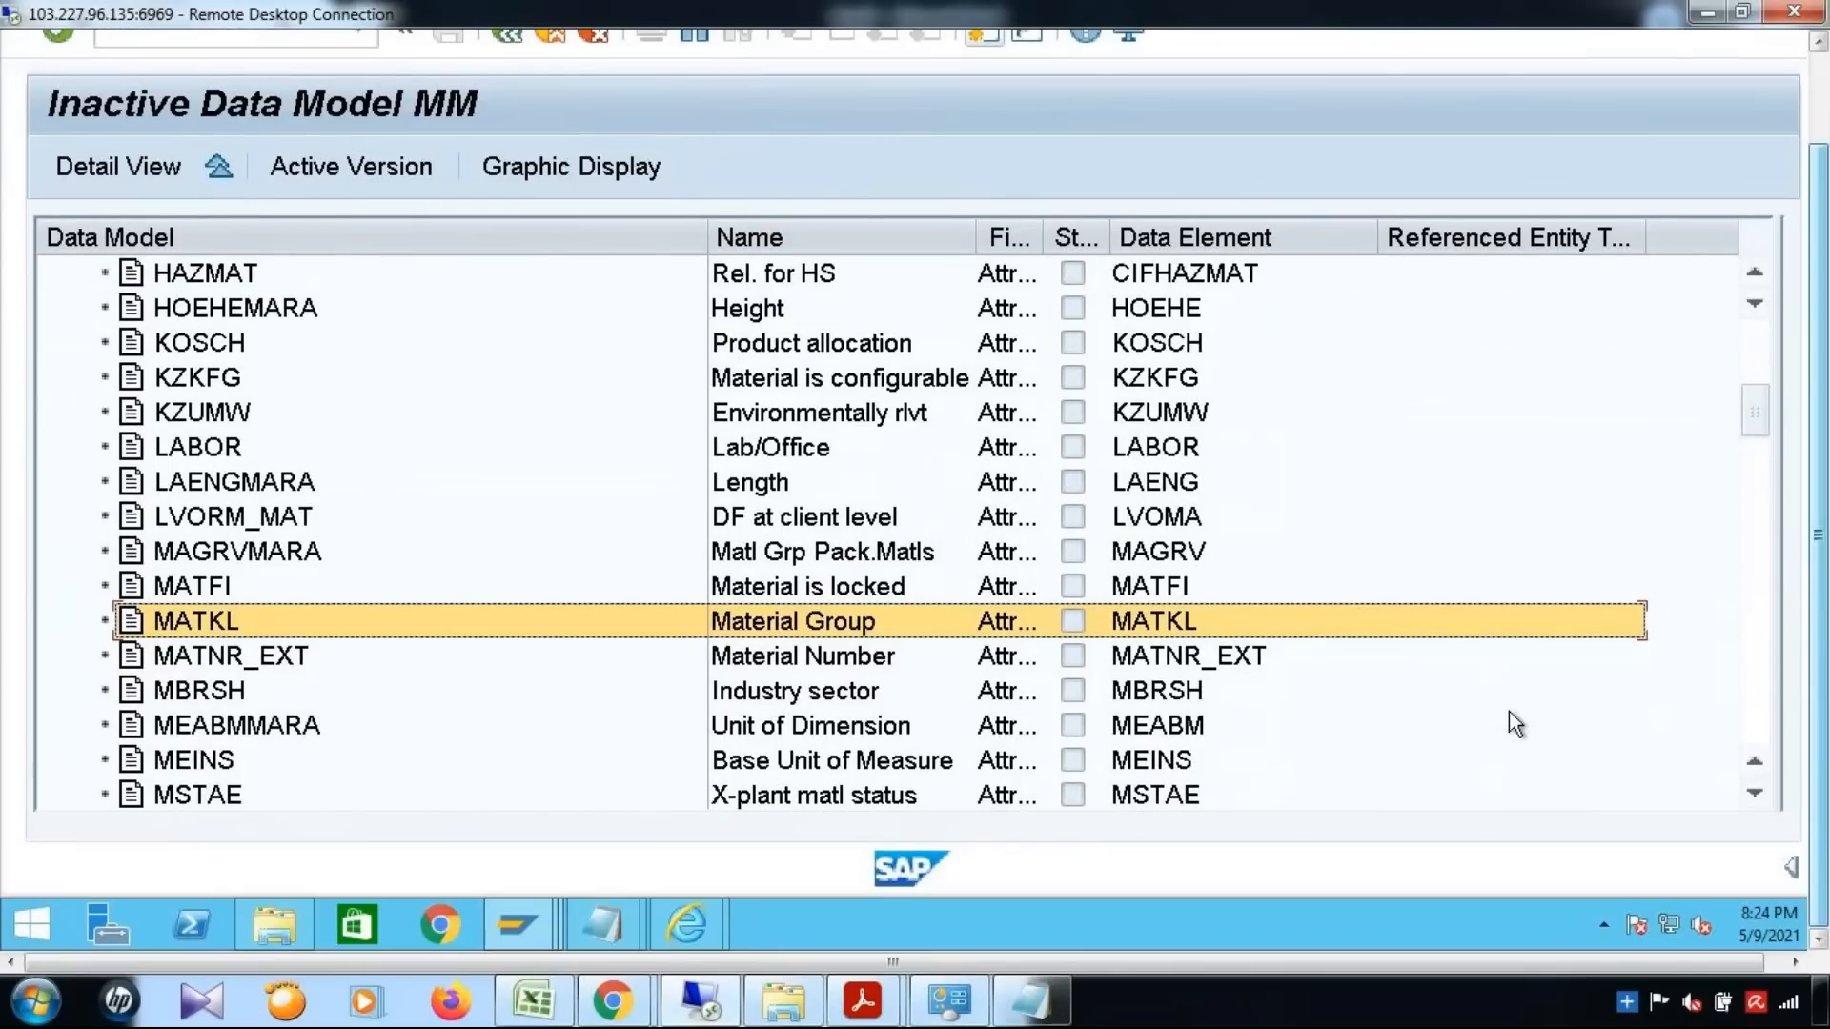
pyautogui.moveTo(671, 926)
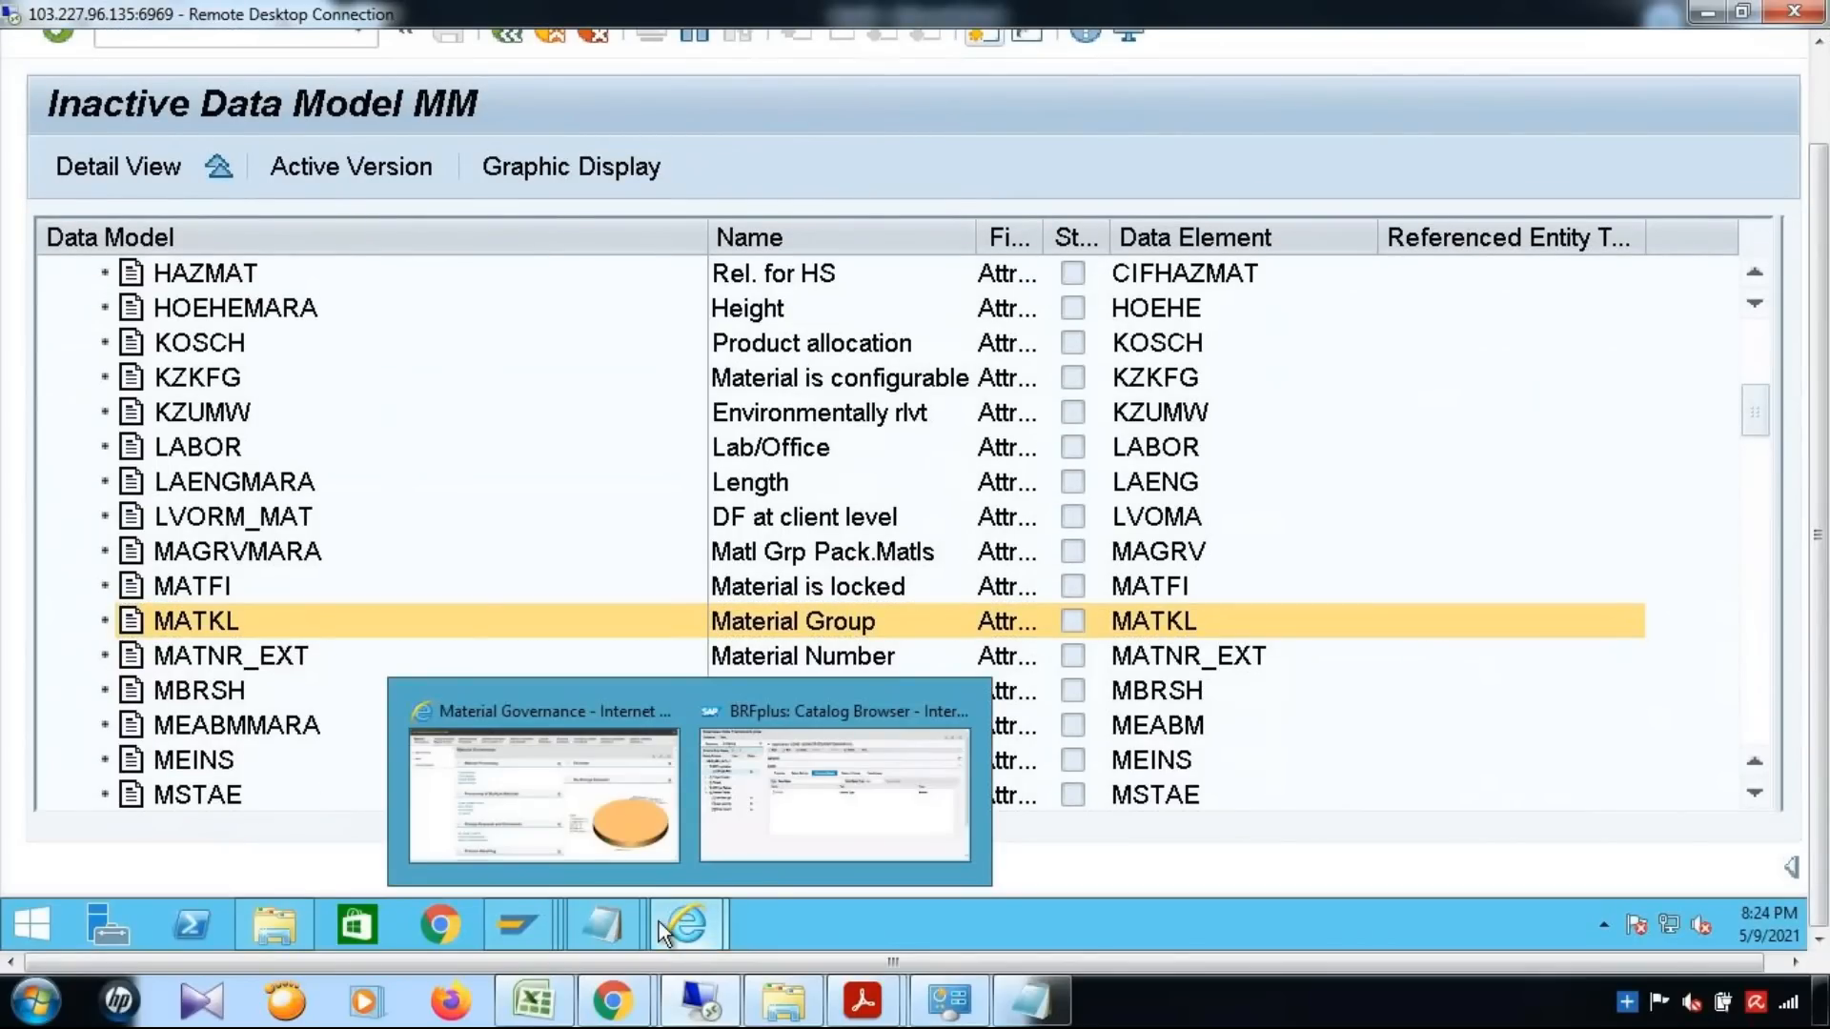
pyautogui.click(833, 810)
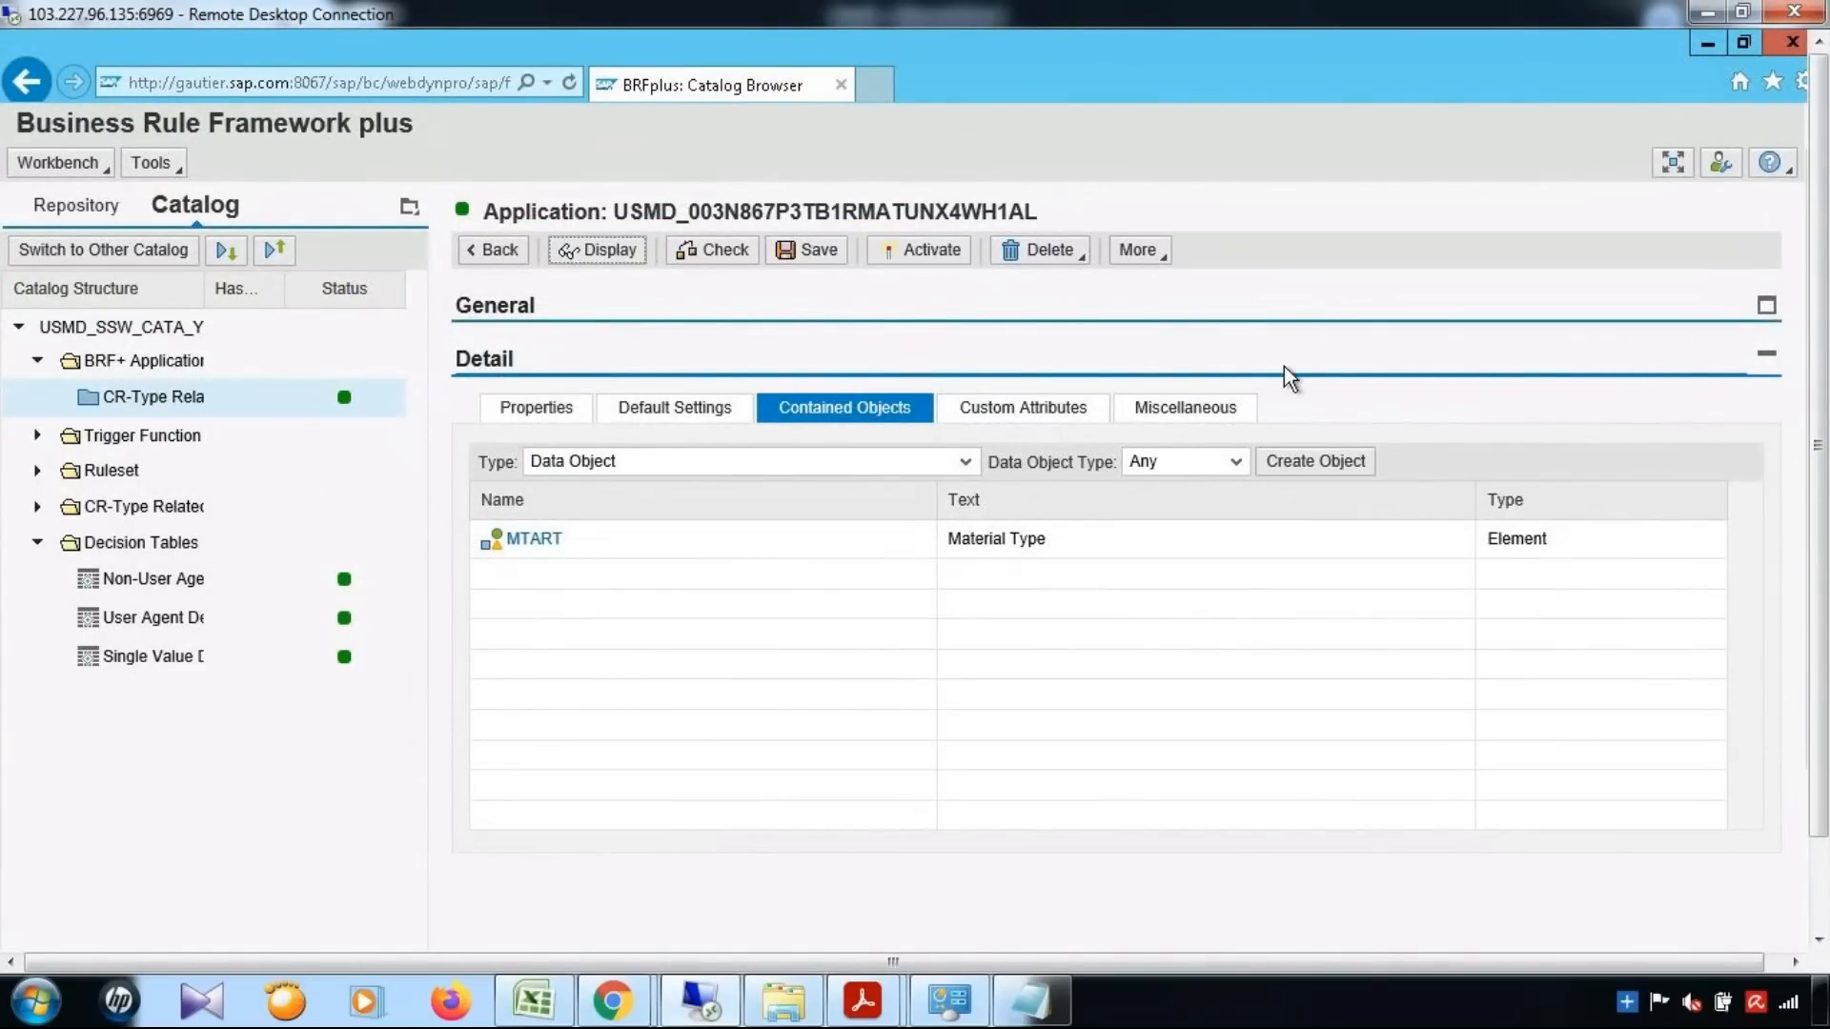
pyautogui.click(1315, 461)
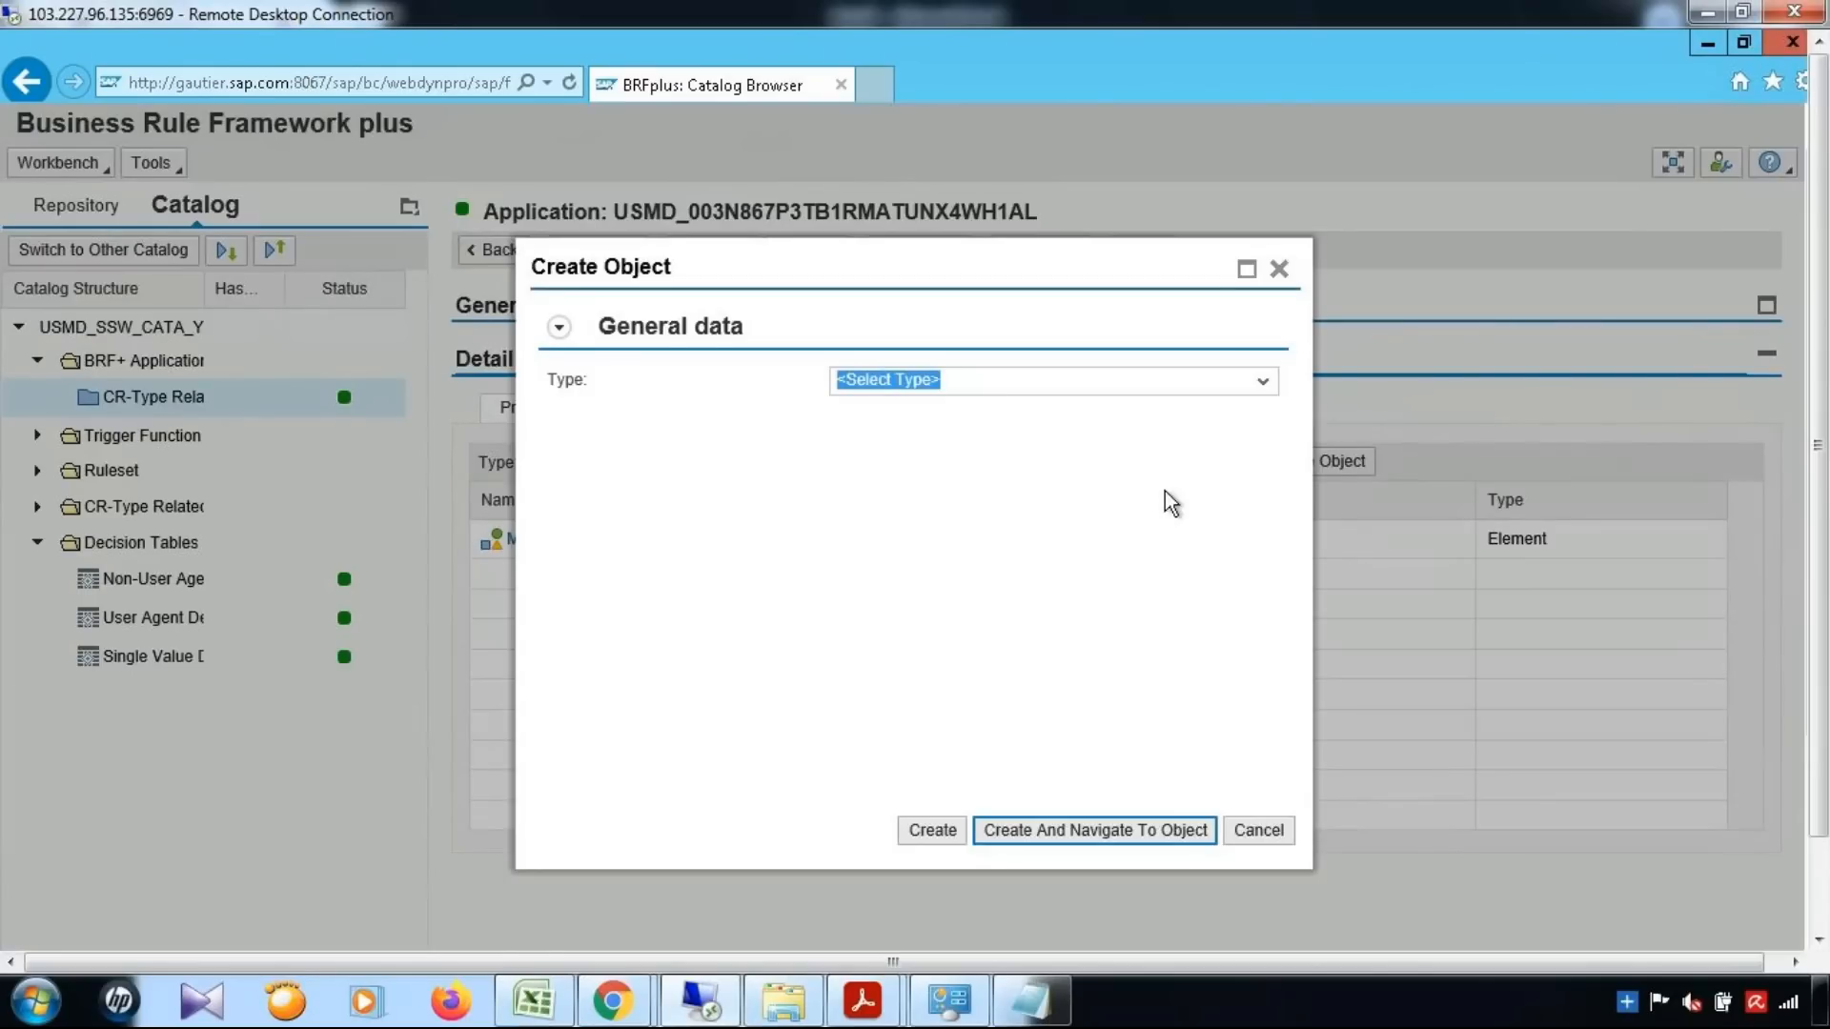
pyautogui.click(1243, 380)
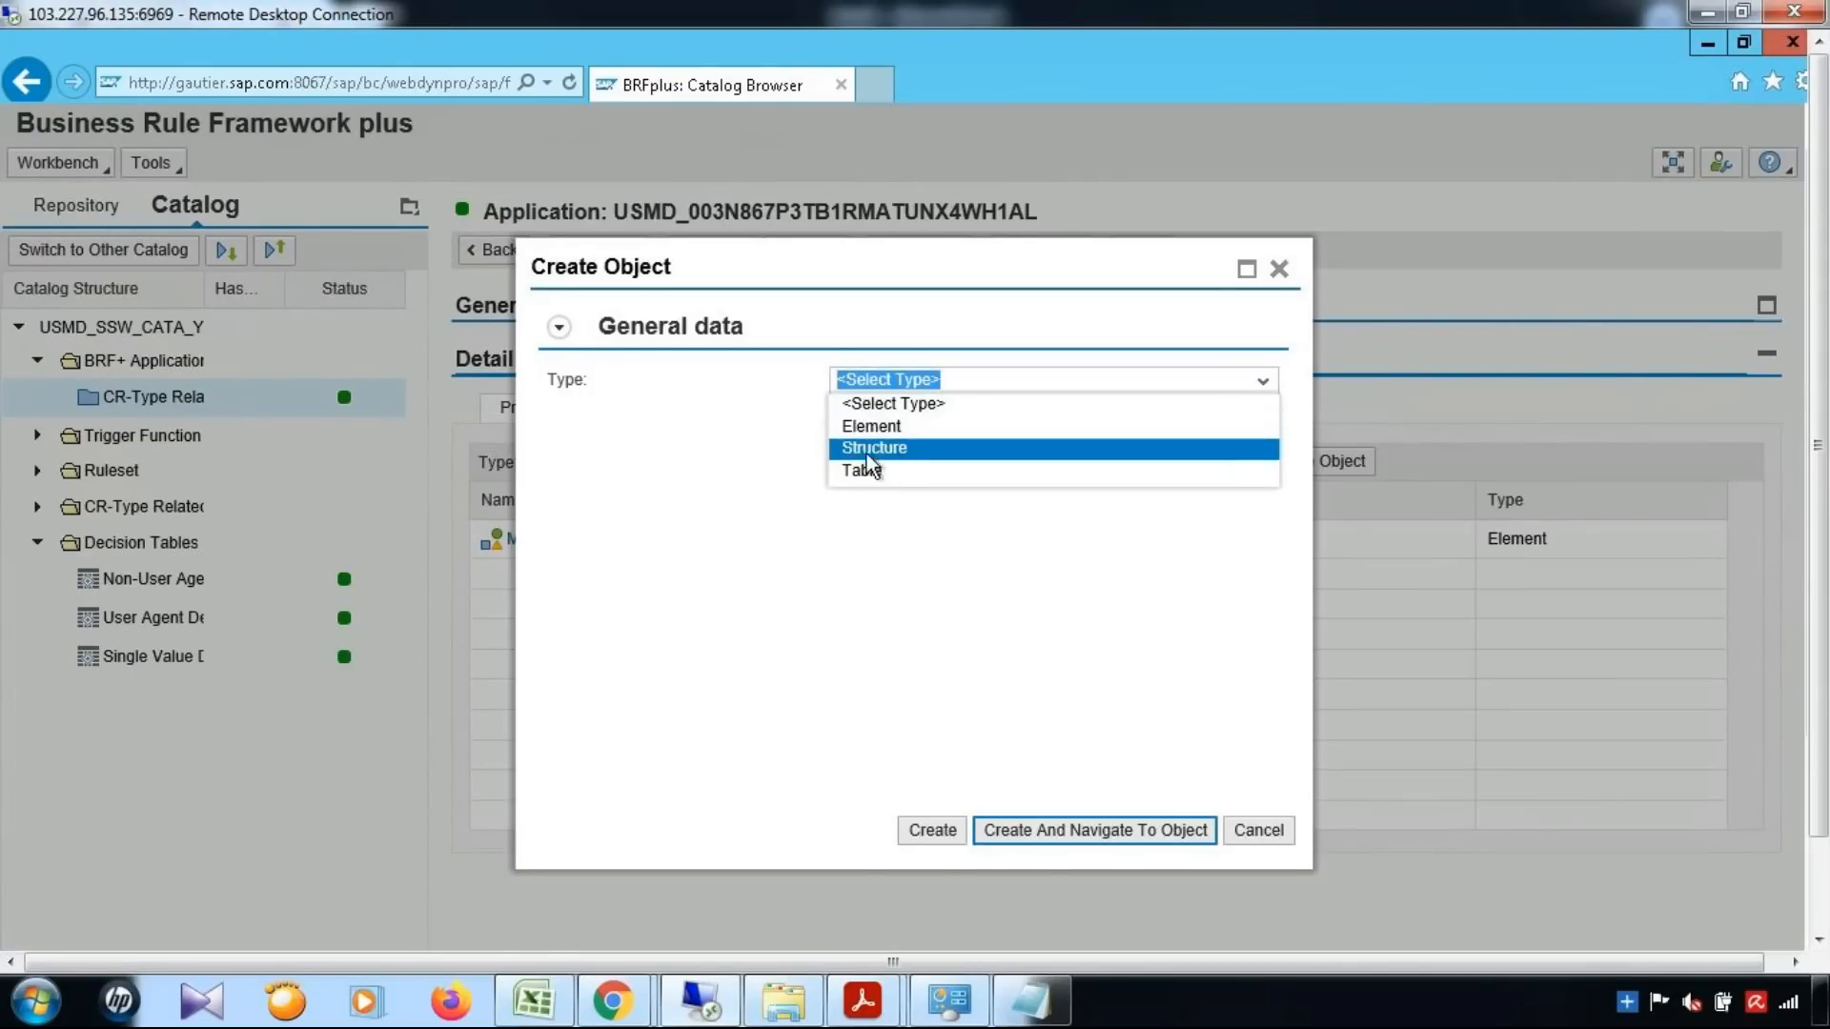
pyautogui.click(890, 427)
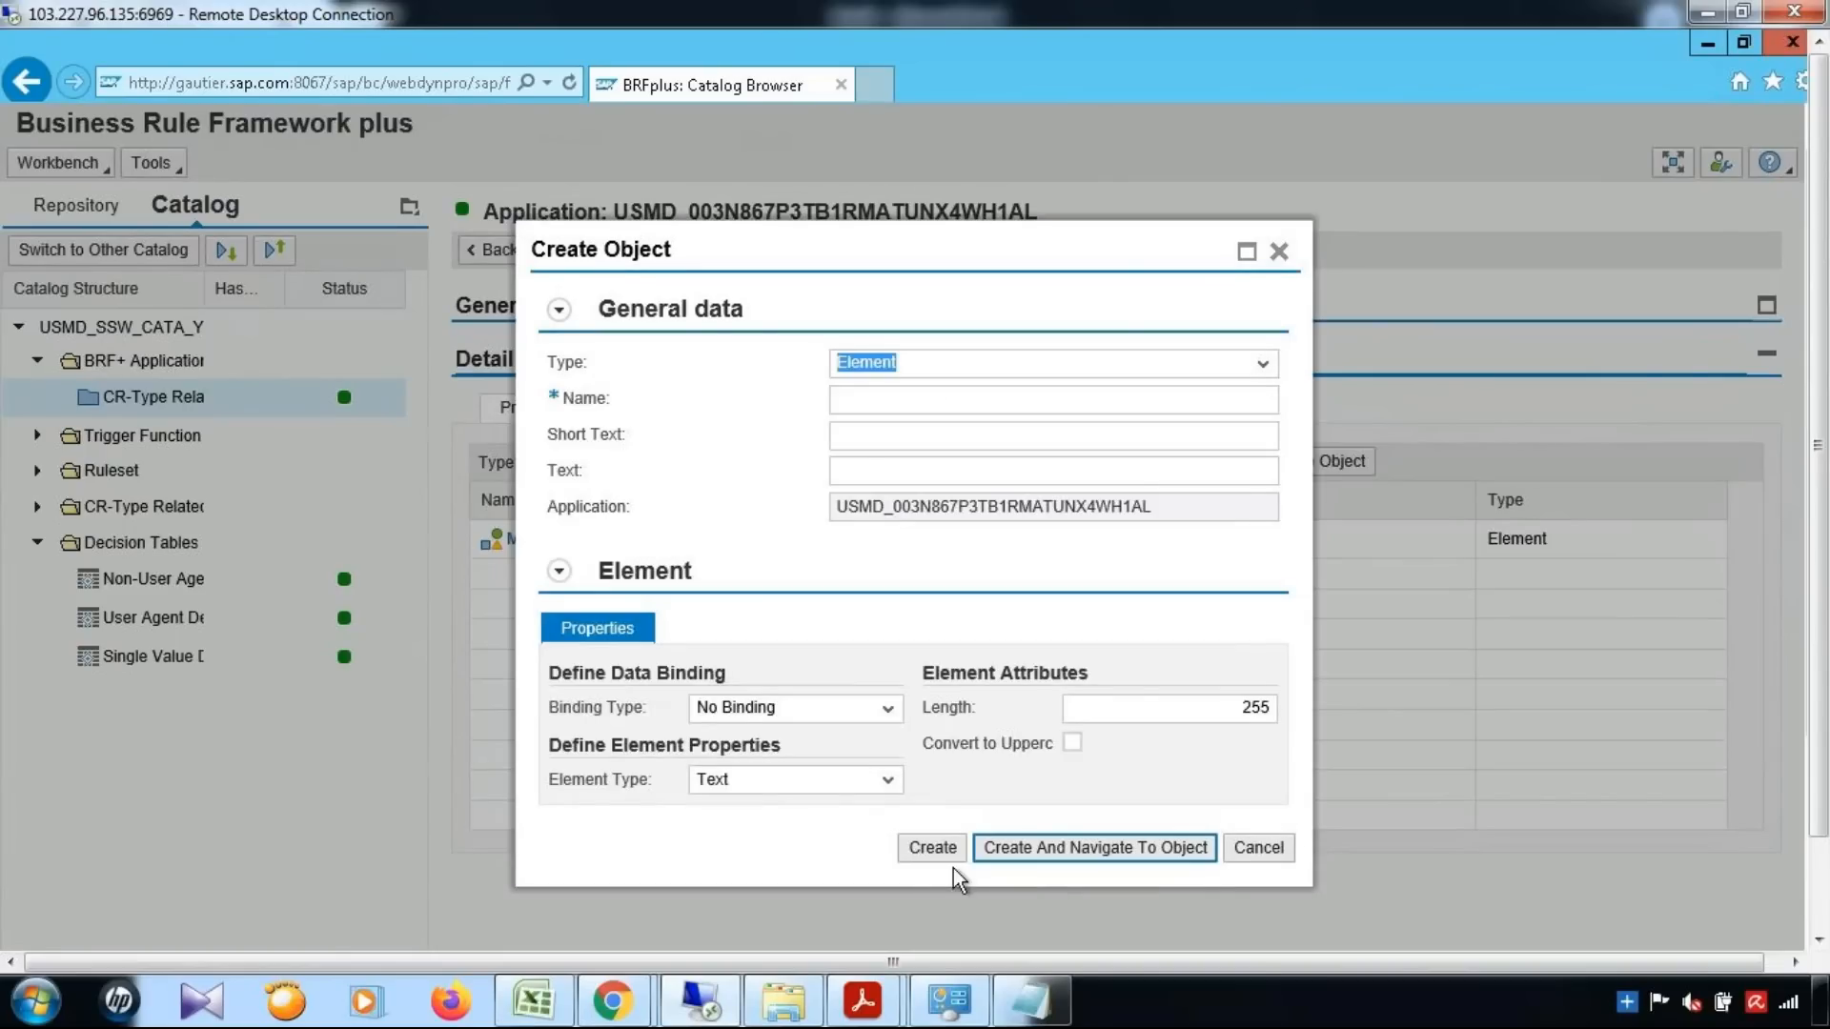
# Name the new element MATKL, with short text "Material Group" and text "Materiail Group"
pyautogui.click(938, 400)
pyautogui.write('MATKL')
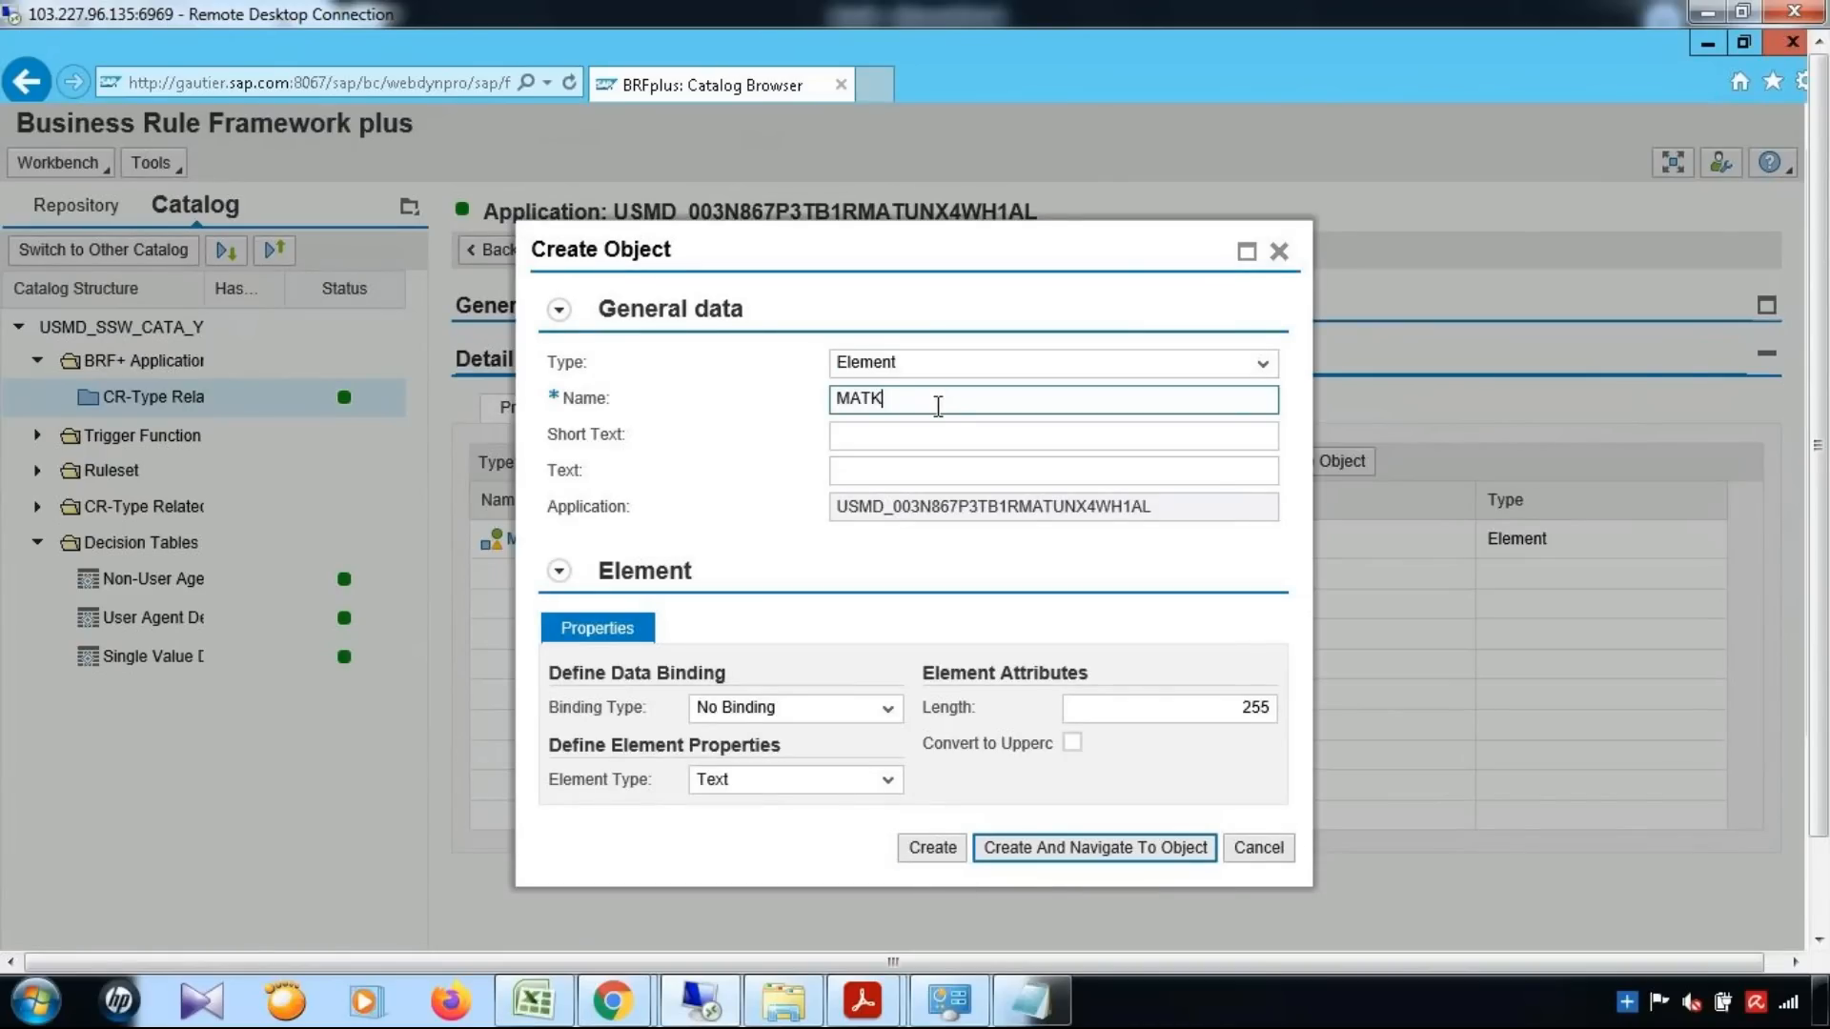
pyautogui.press('Tab')
pyautogui.write('Material Group')
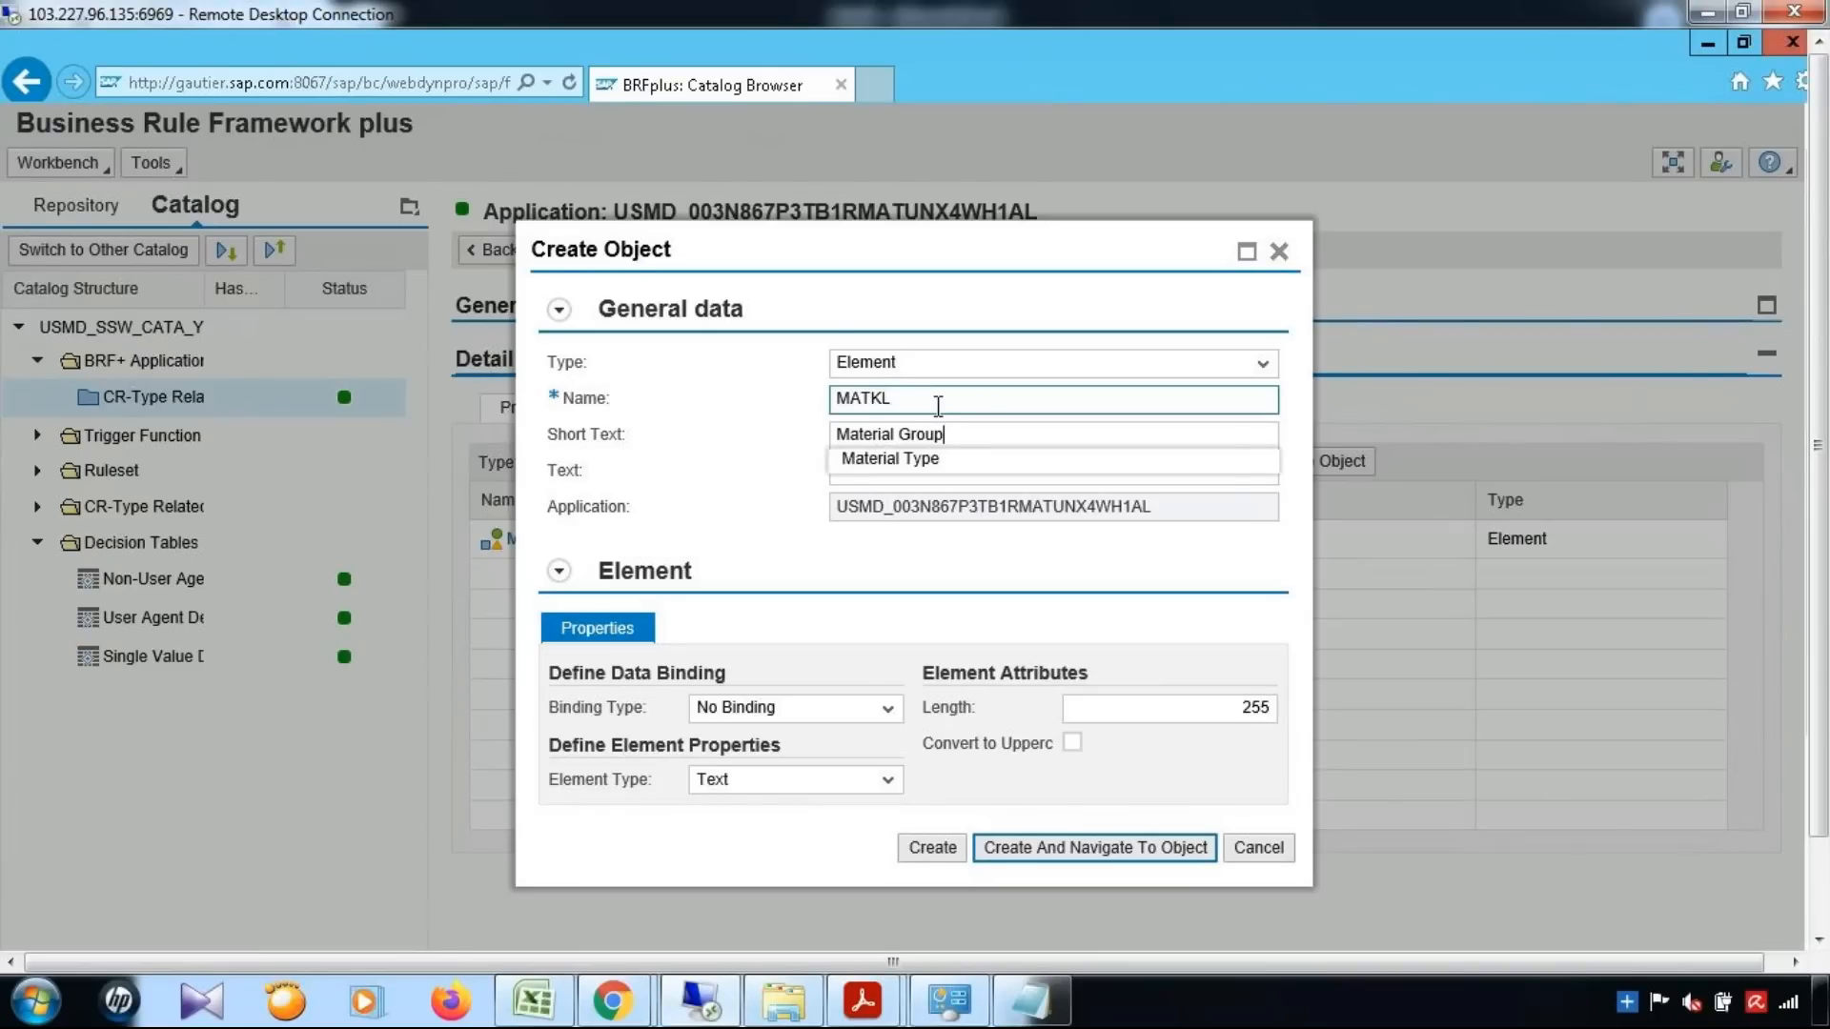
pyautogui.press('Tab')
pyautogui.write('Materia')
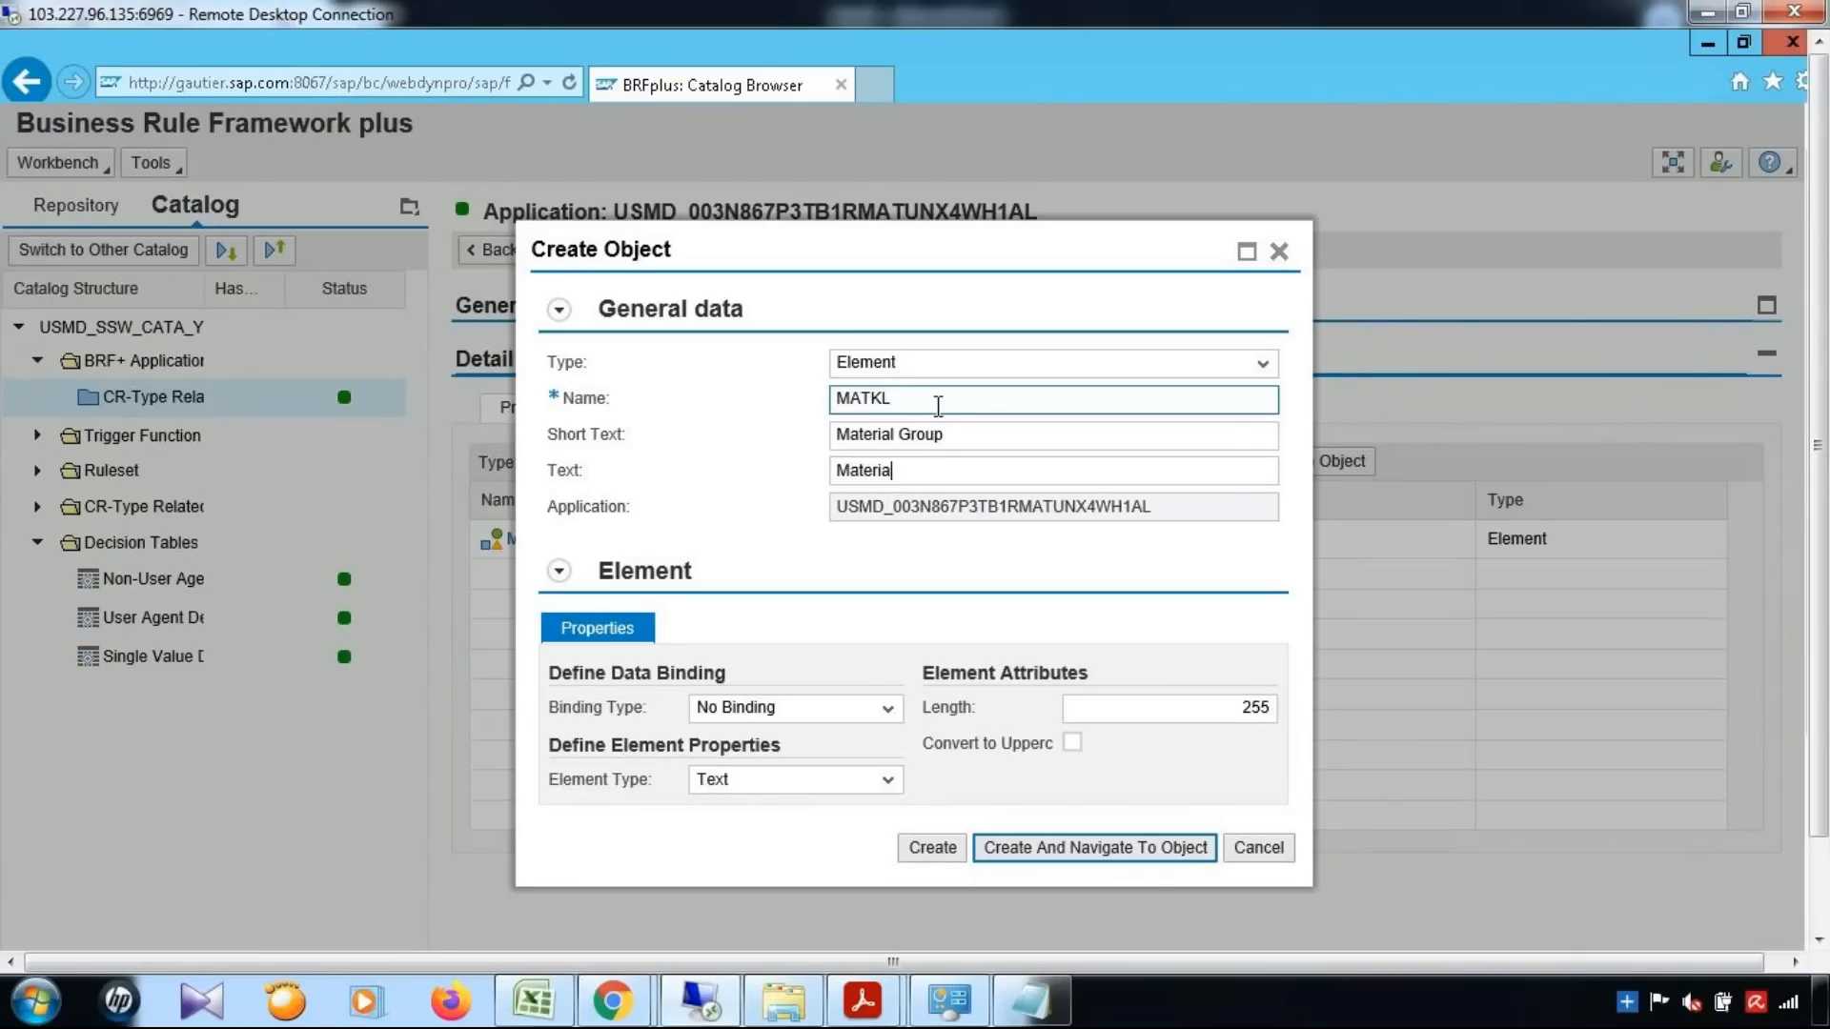
pyautogui.write('il Group')
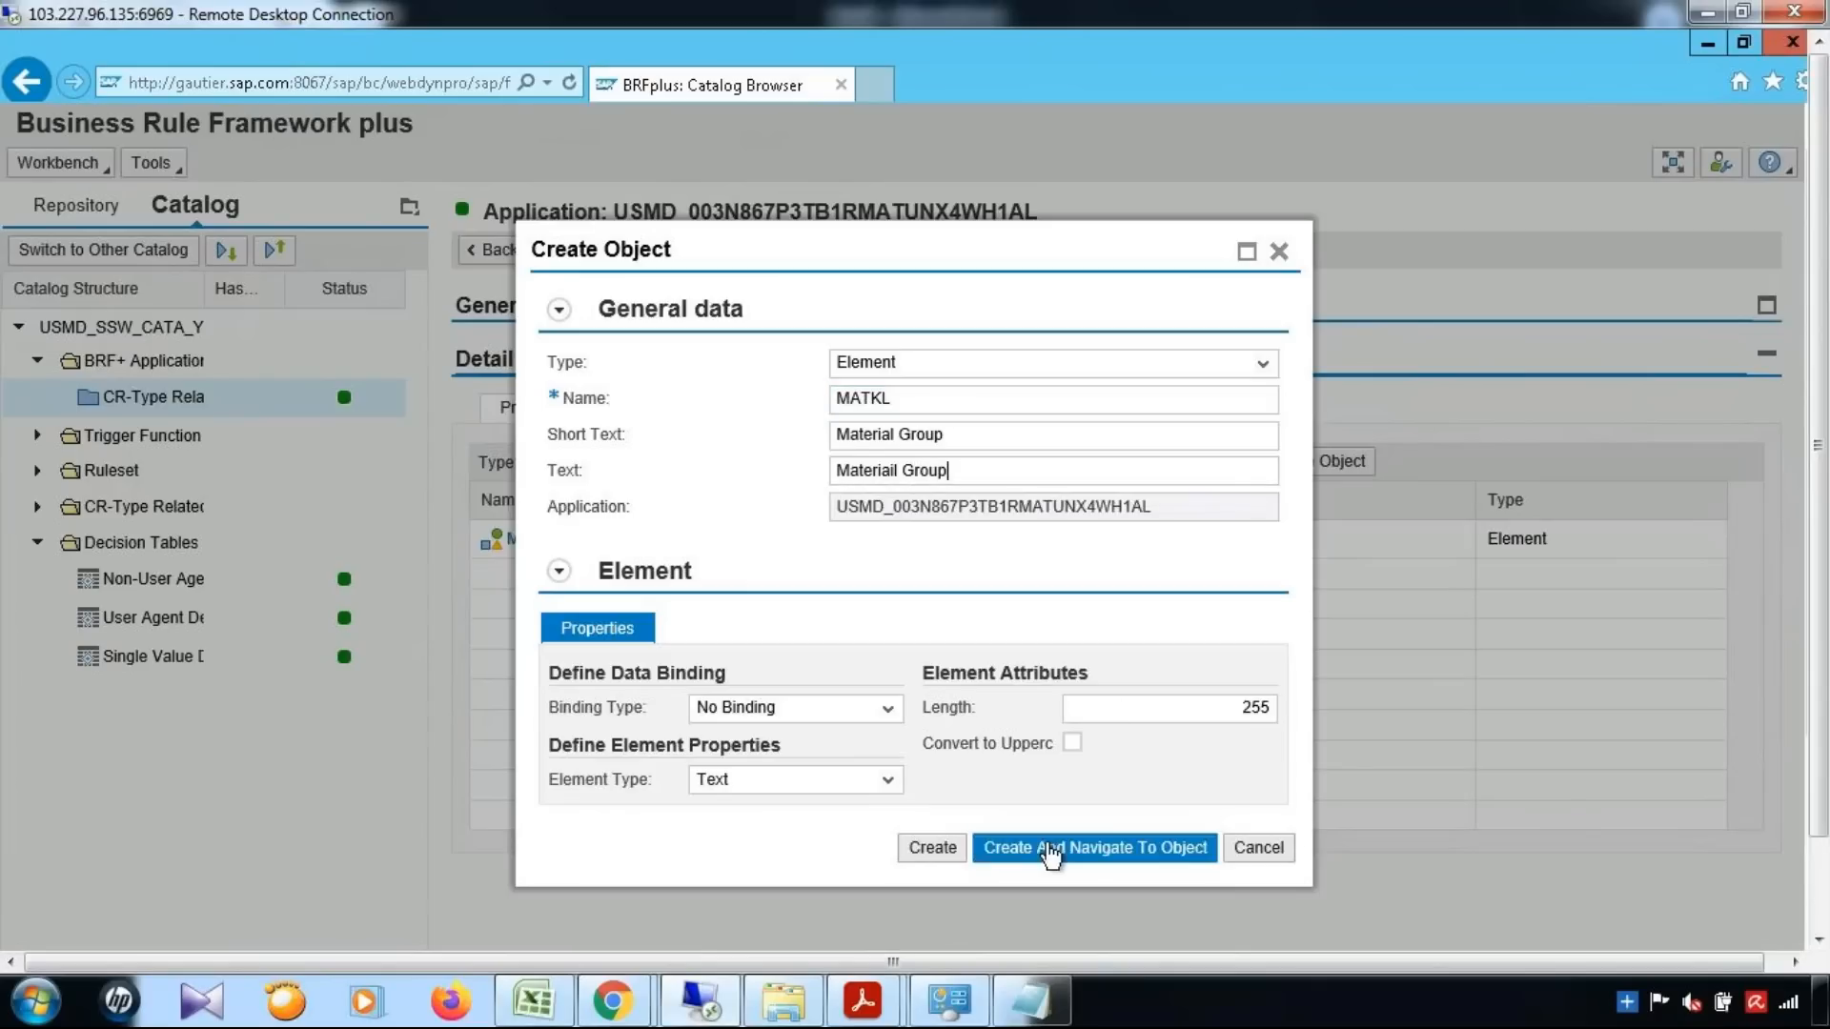
# Create the MATKL element and navigate to it, saving and activating it with its default properties
pyautogui.click(1191, 861)
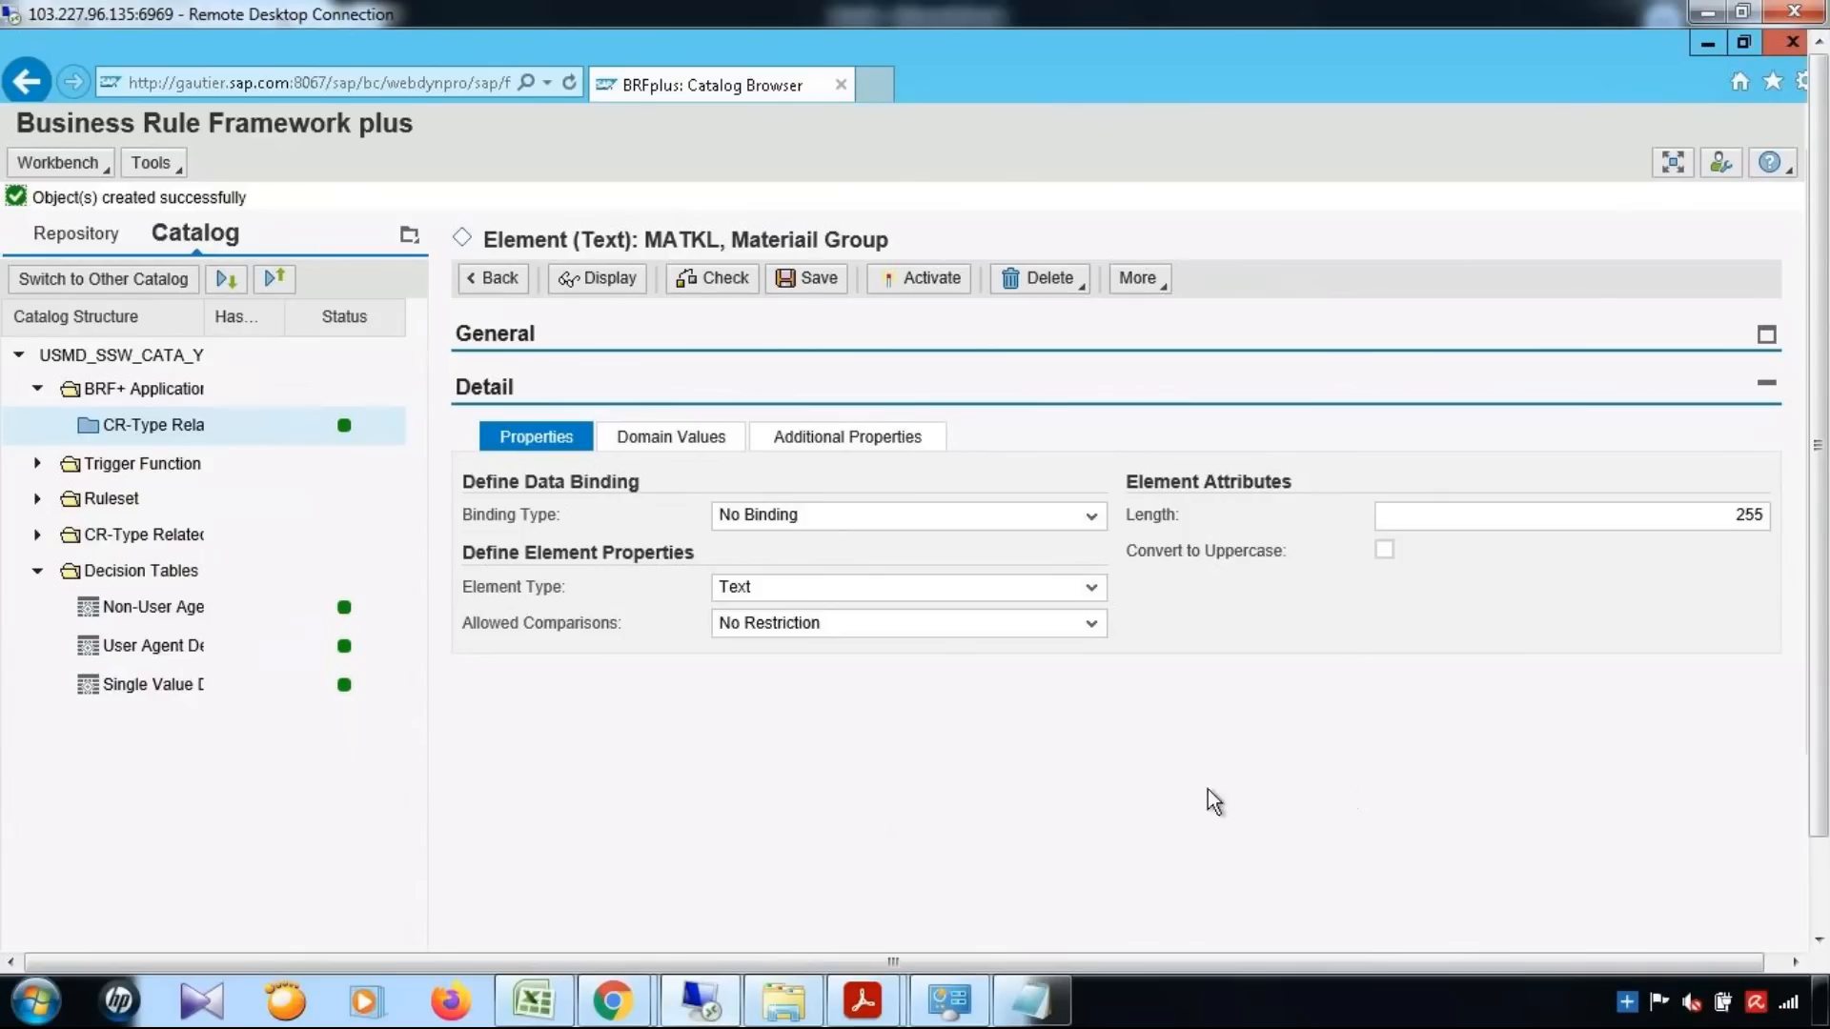
pyautogui.click(809, 283)
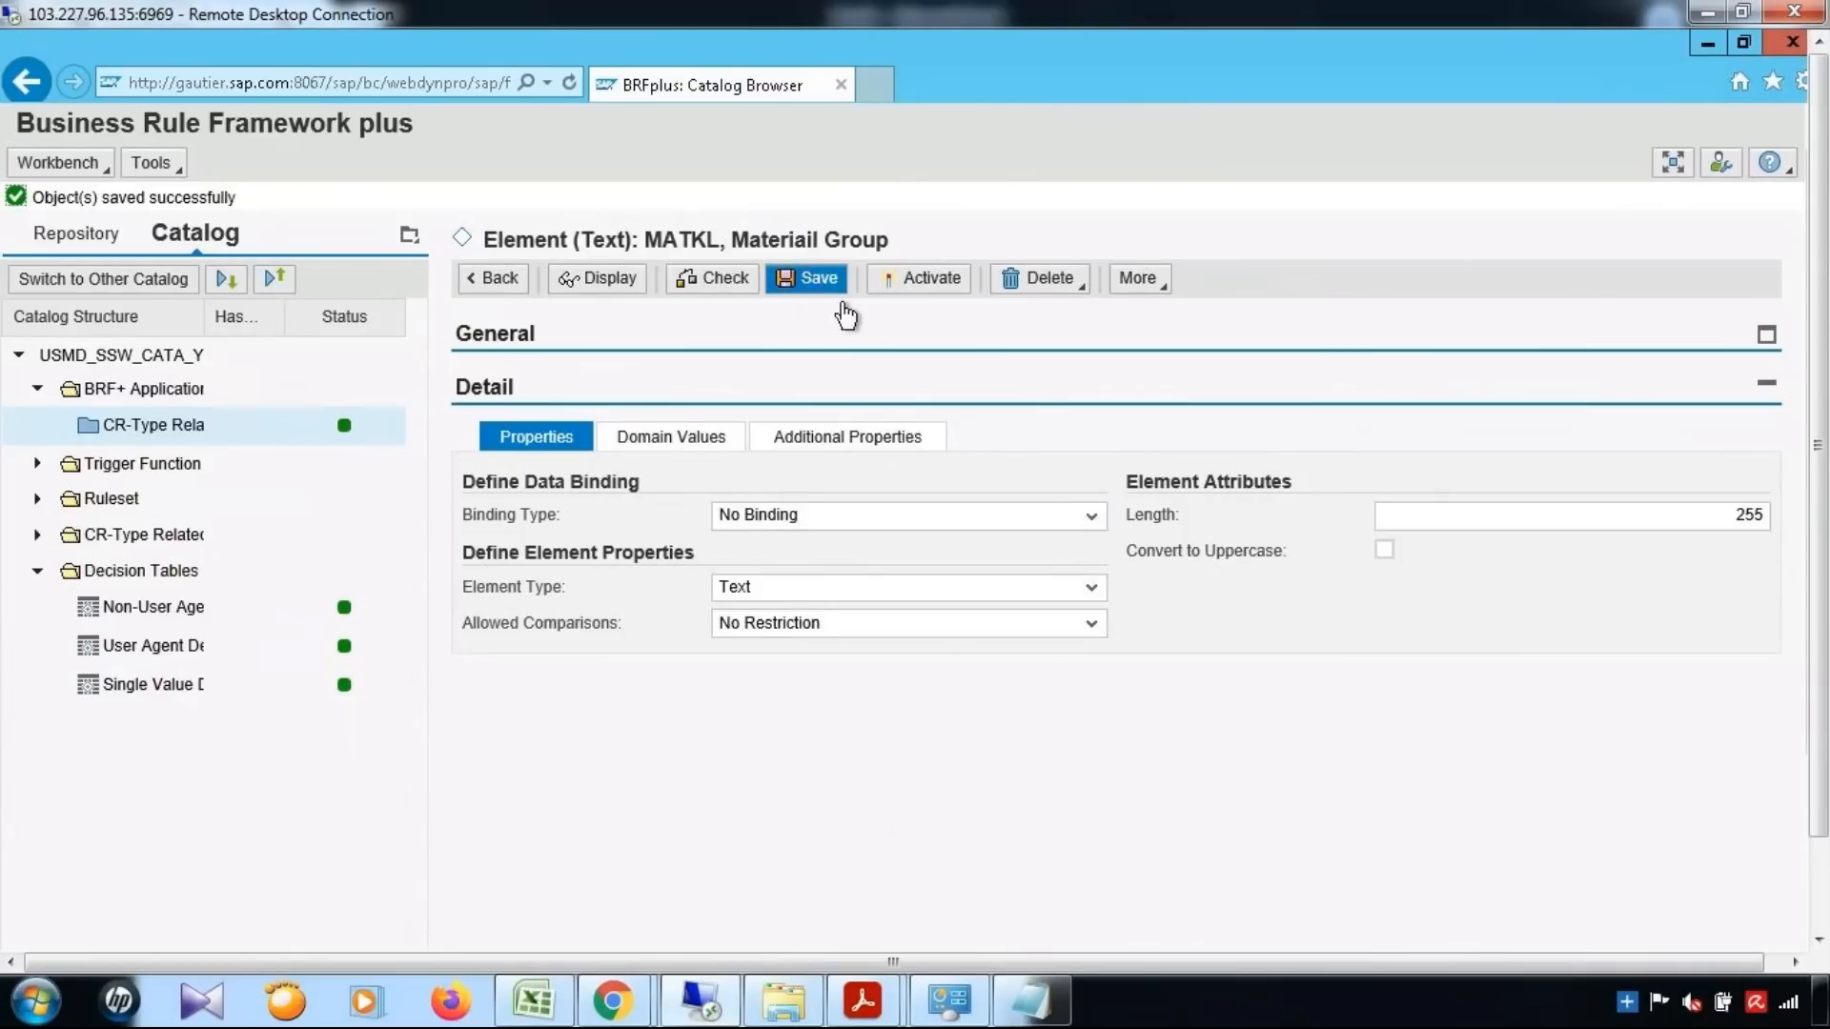
pyautogui.click(921, 286)
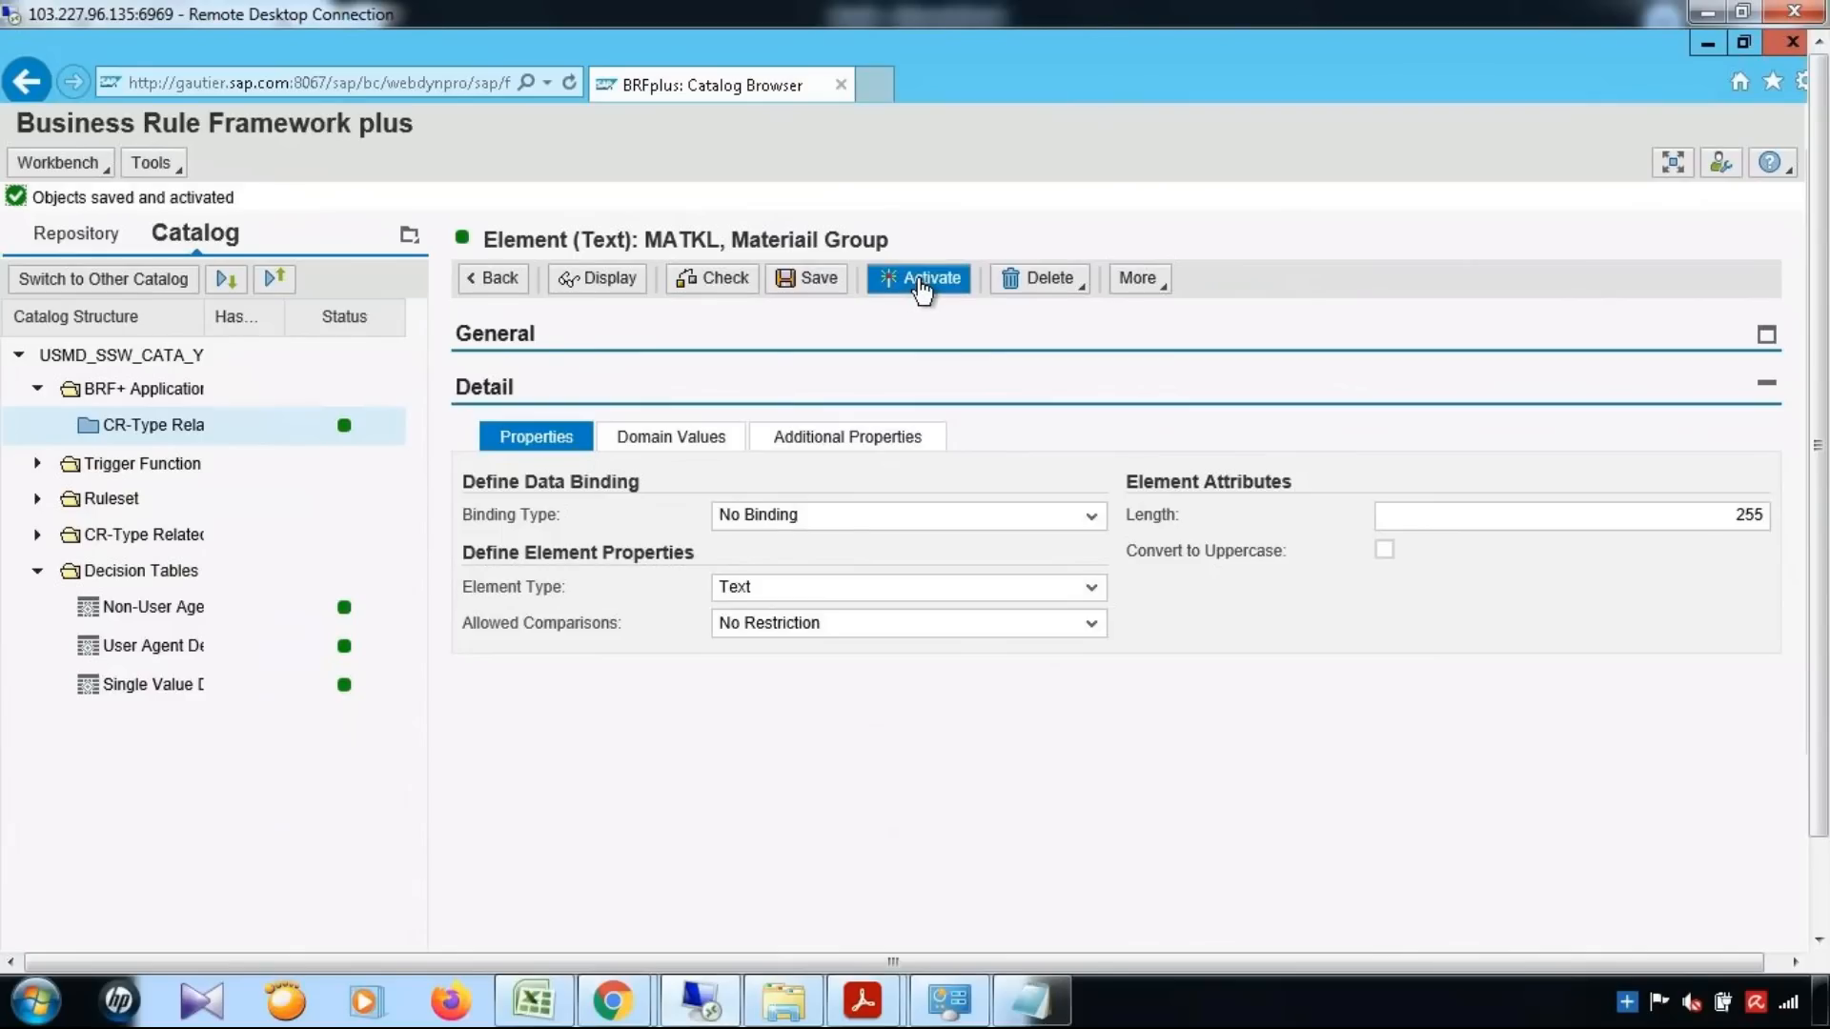
# Edit the trigger function USMD_FN_CALL_DT_RS and add the existing Material Group data object to its context
pyautogui.click(38, 466)
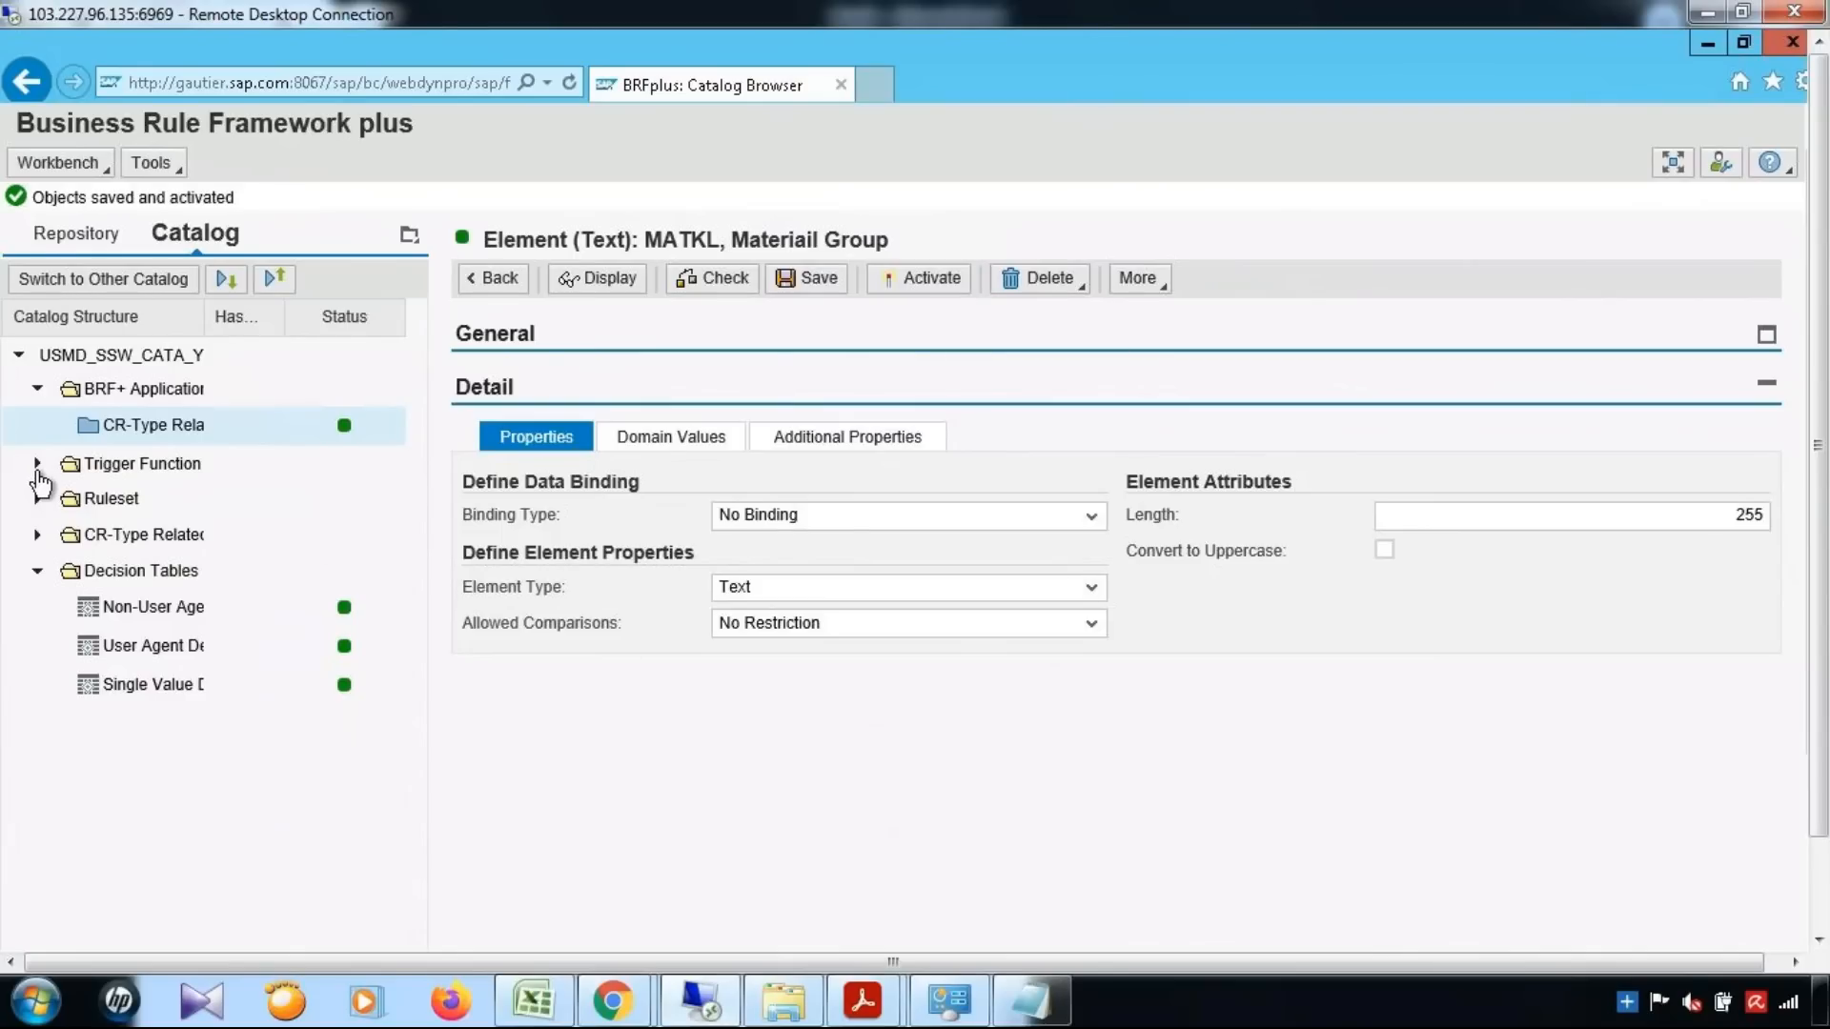
pyautogui.click(147, 471)
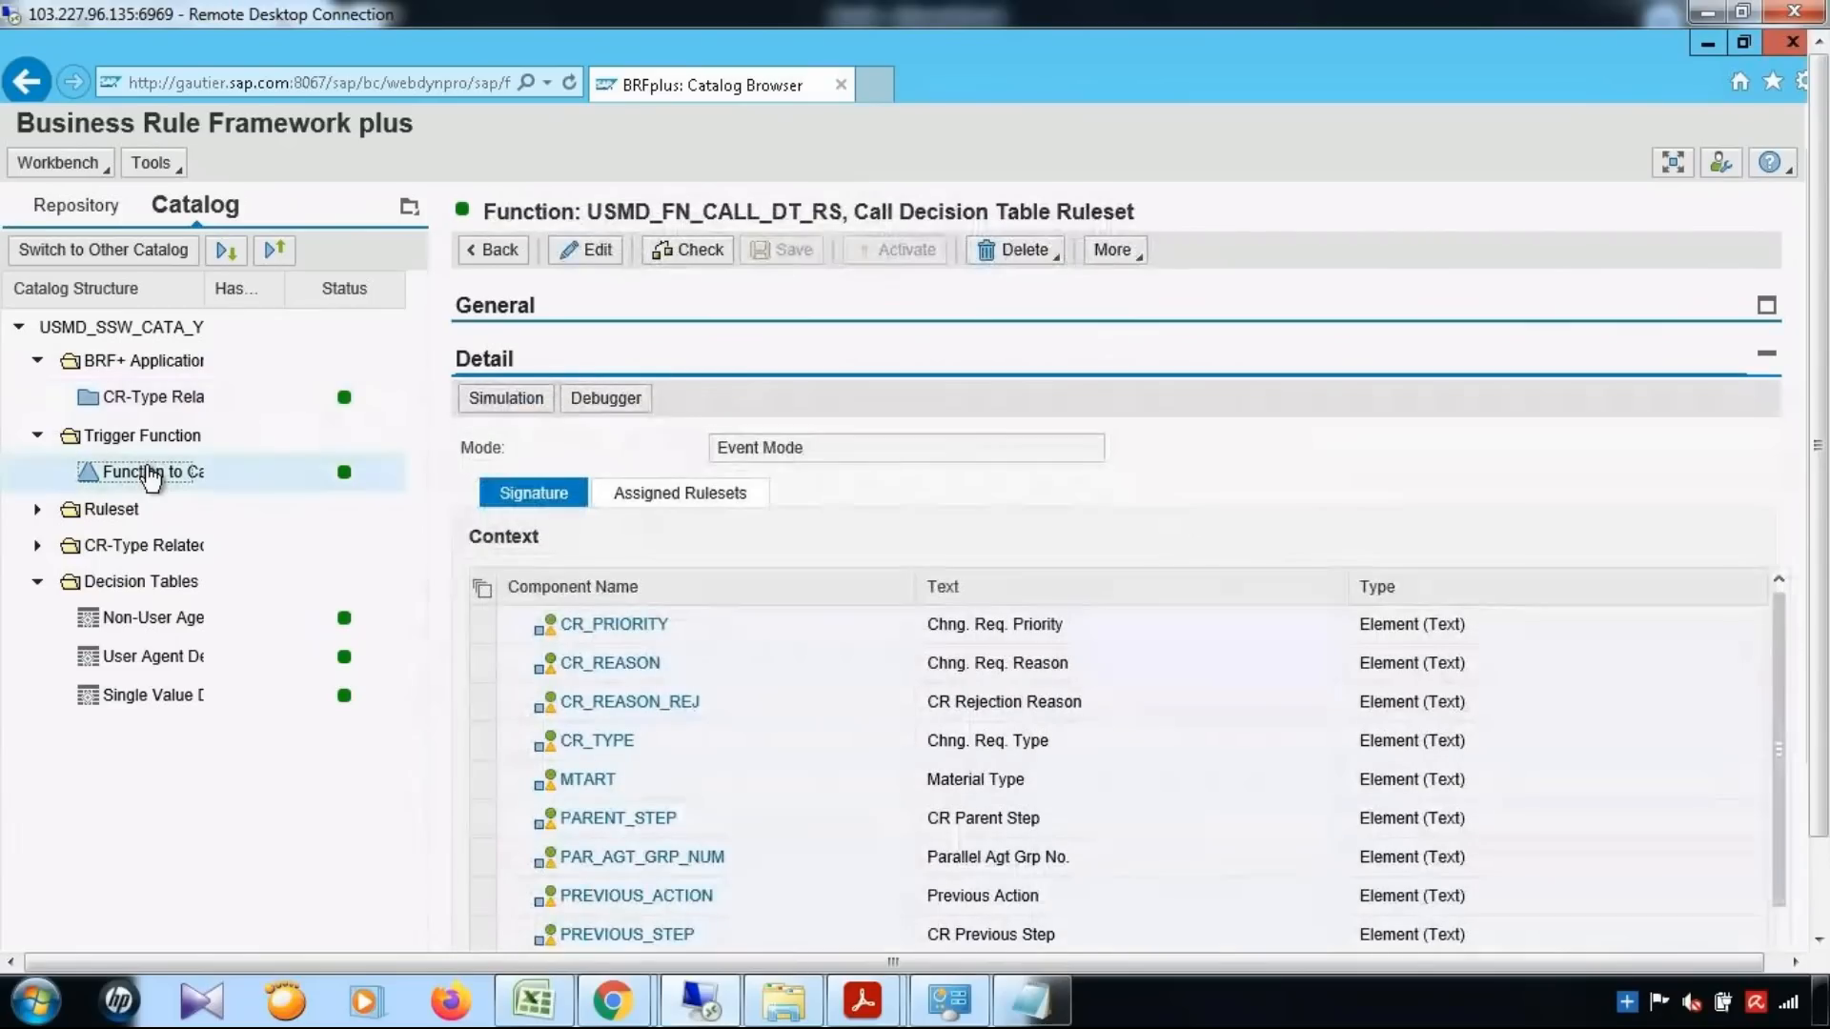
pyautogui.click(599, 255)
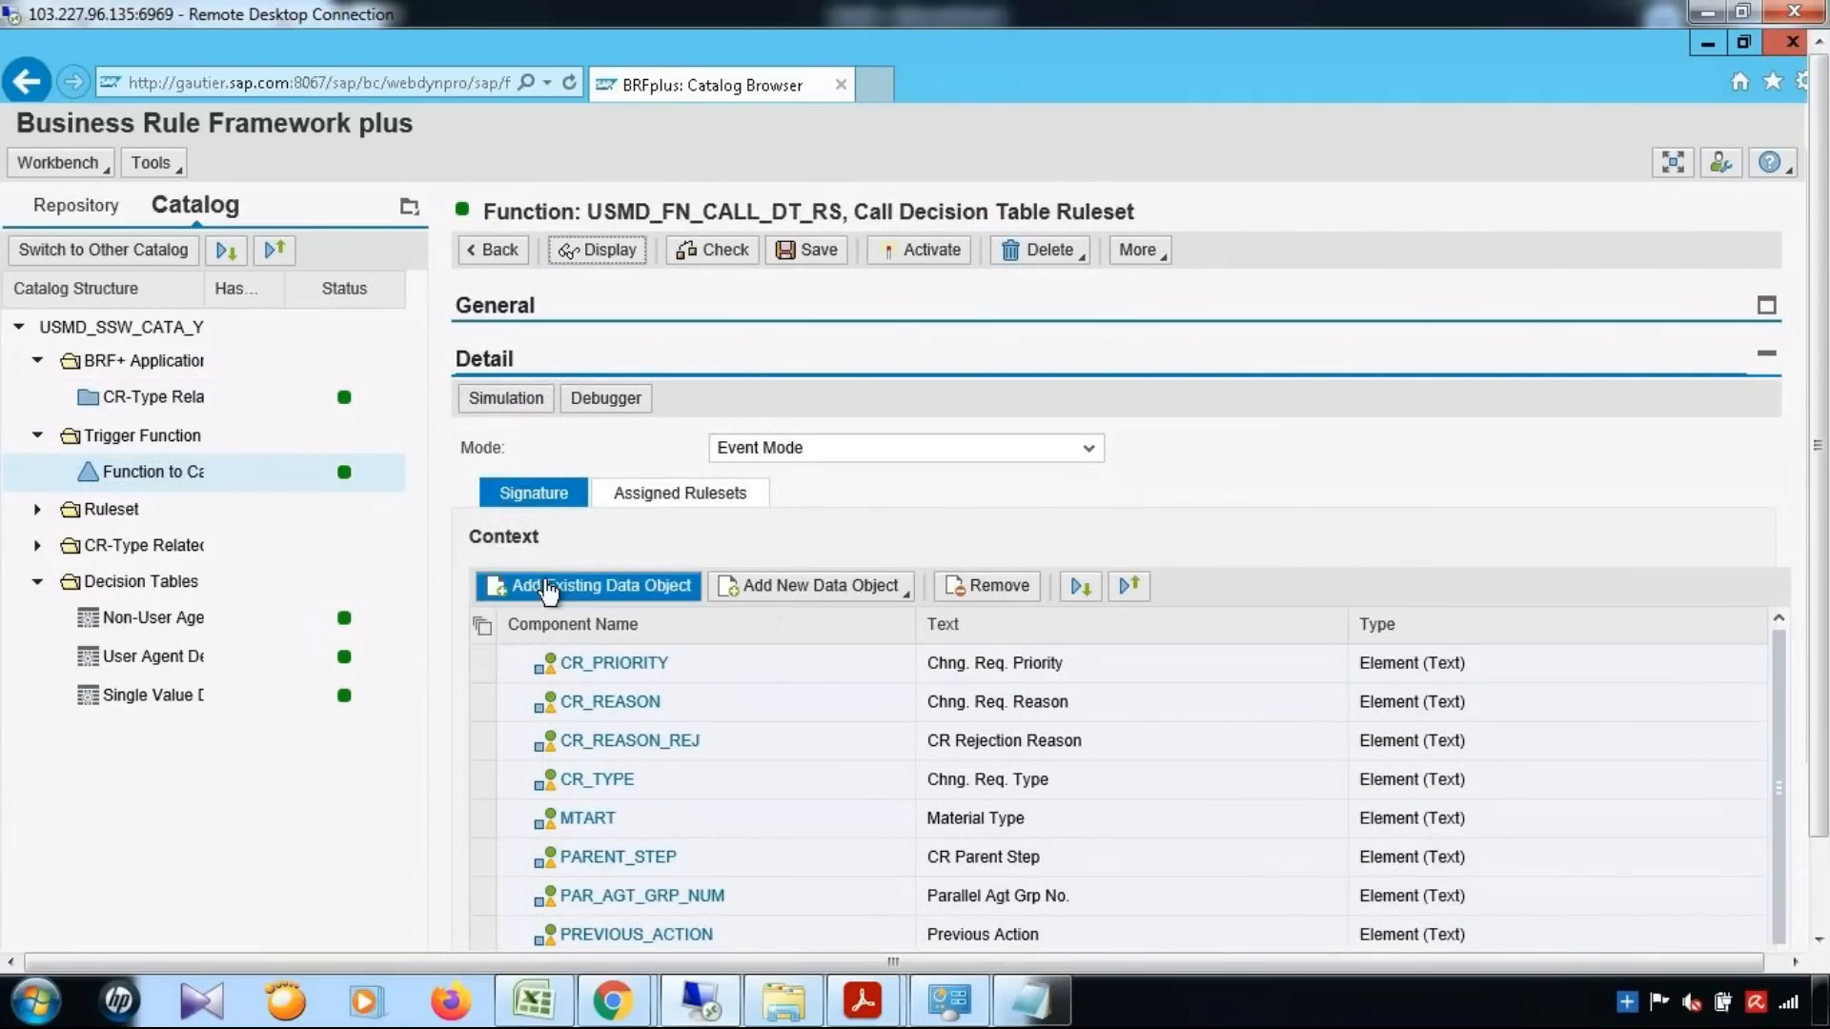
pyautogui.click(683, 601)
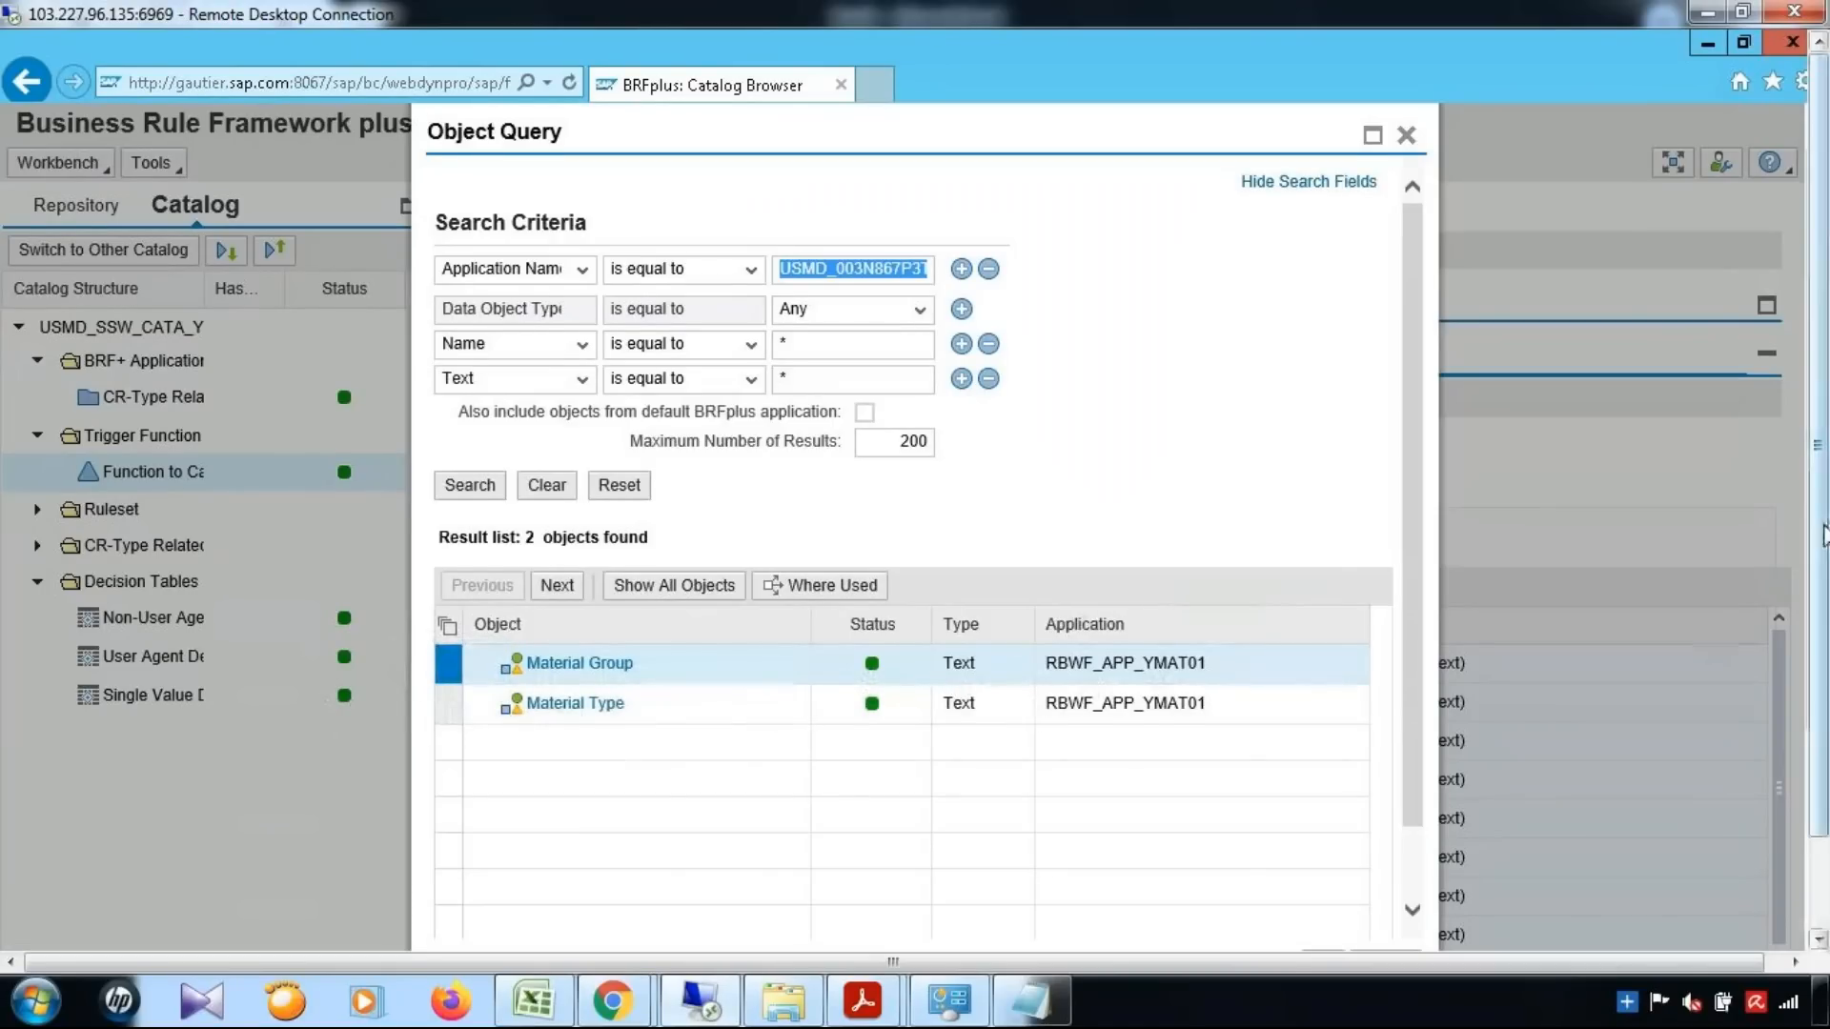
pyautogui.moveTo(1825, 527); pyautogui.dragTo(1827, 609)
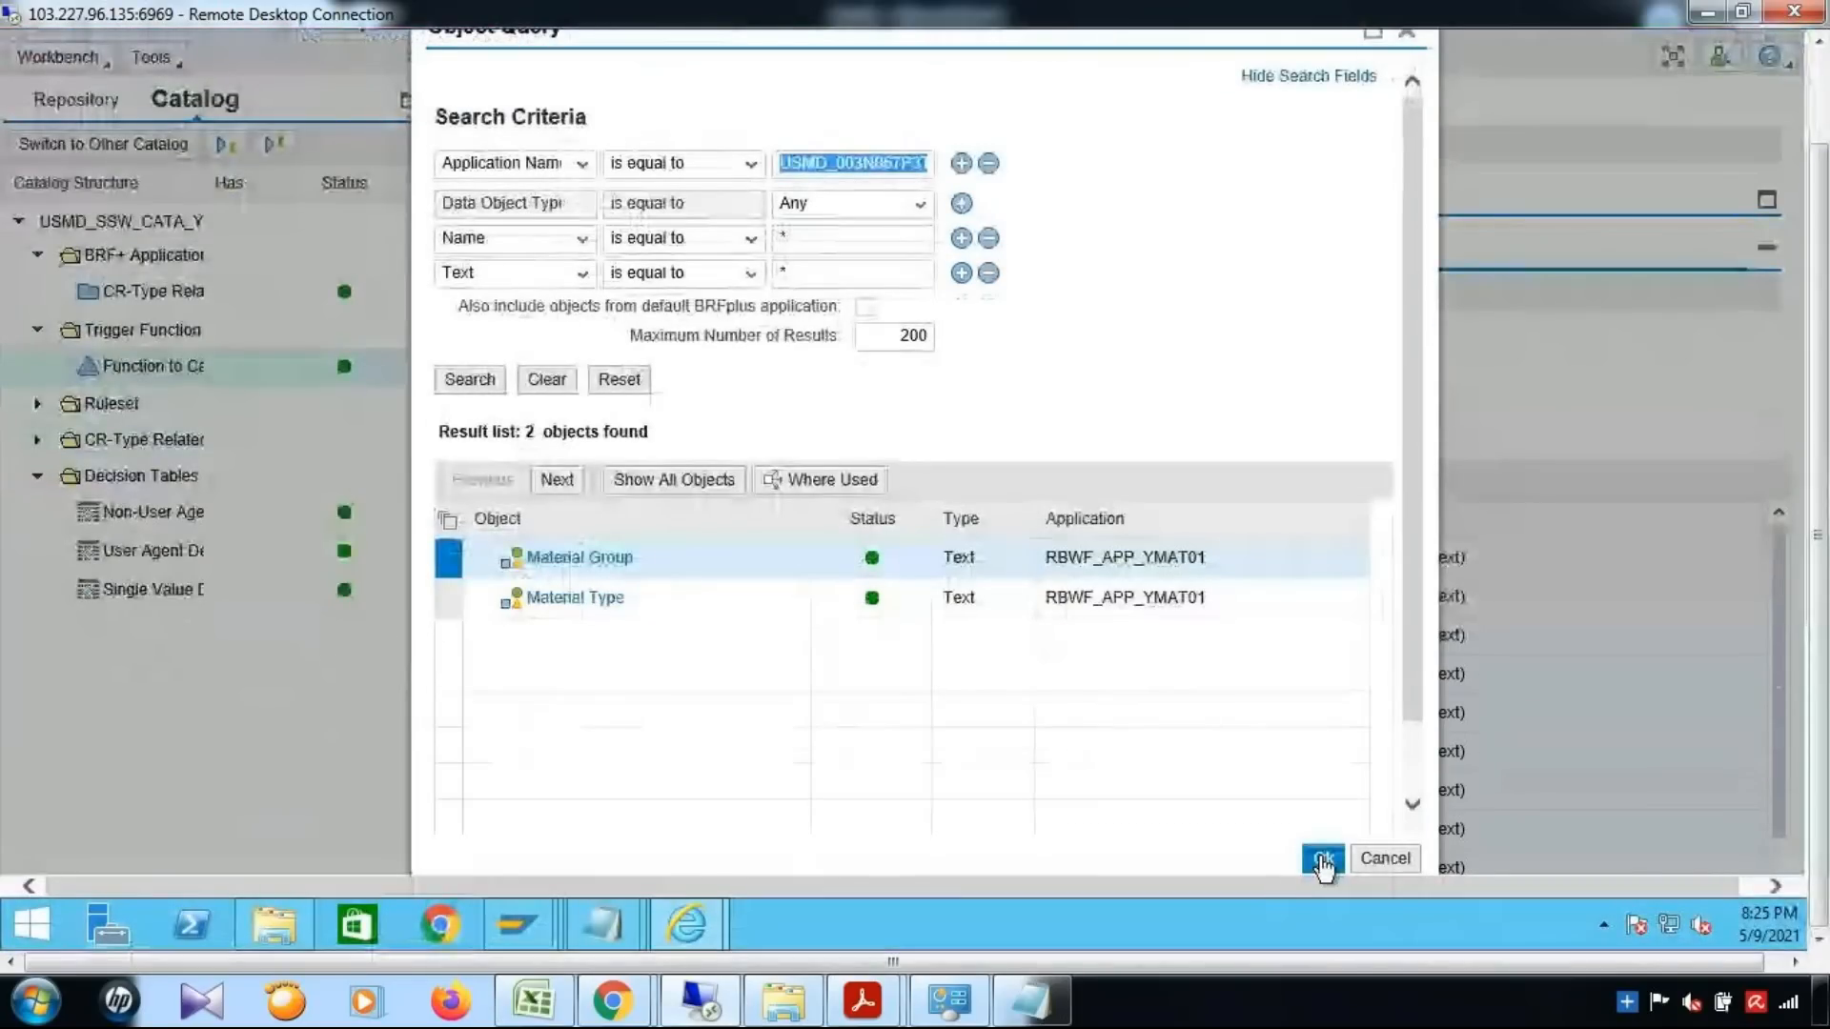
pyautogui.click(1324, 862)
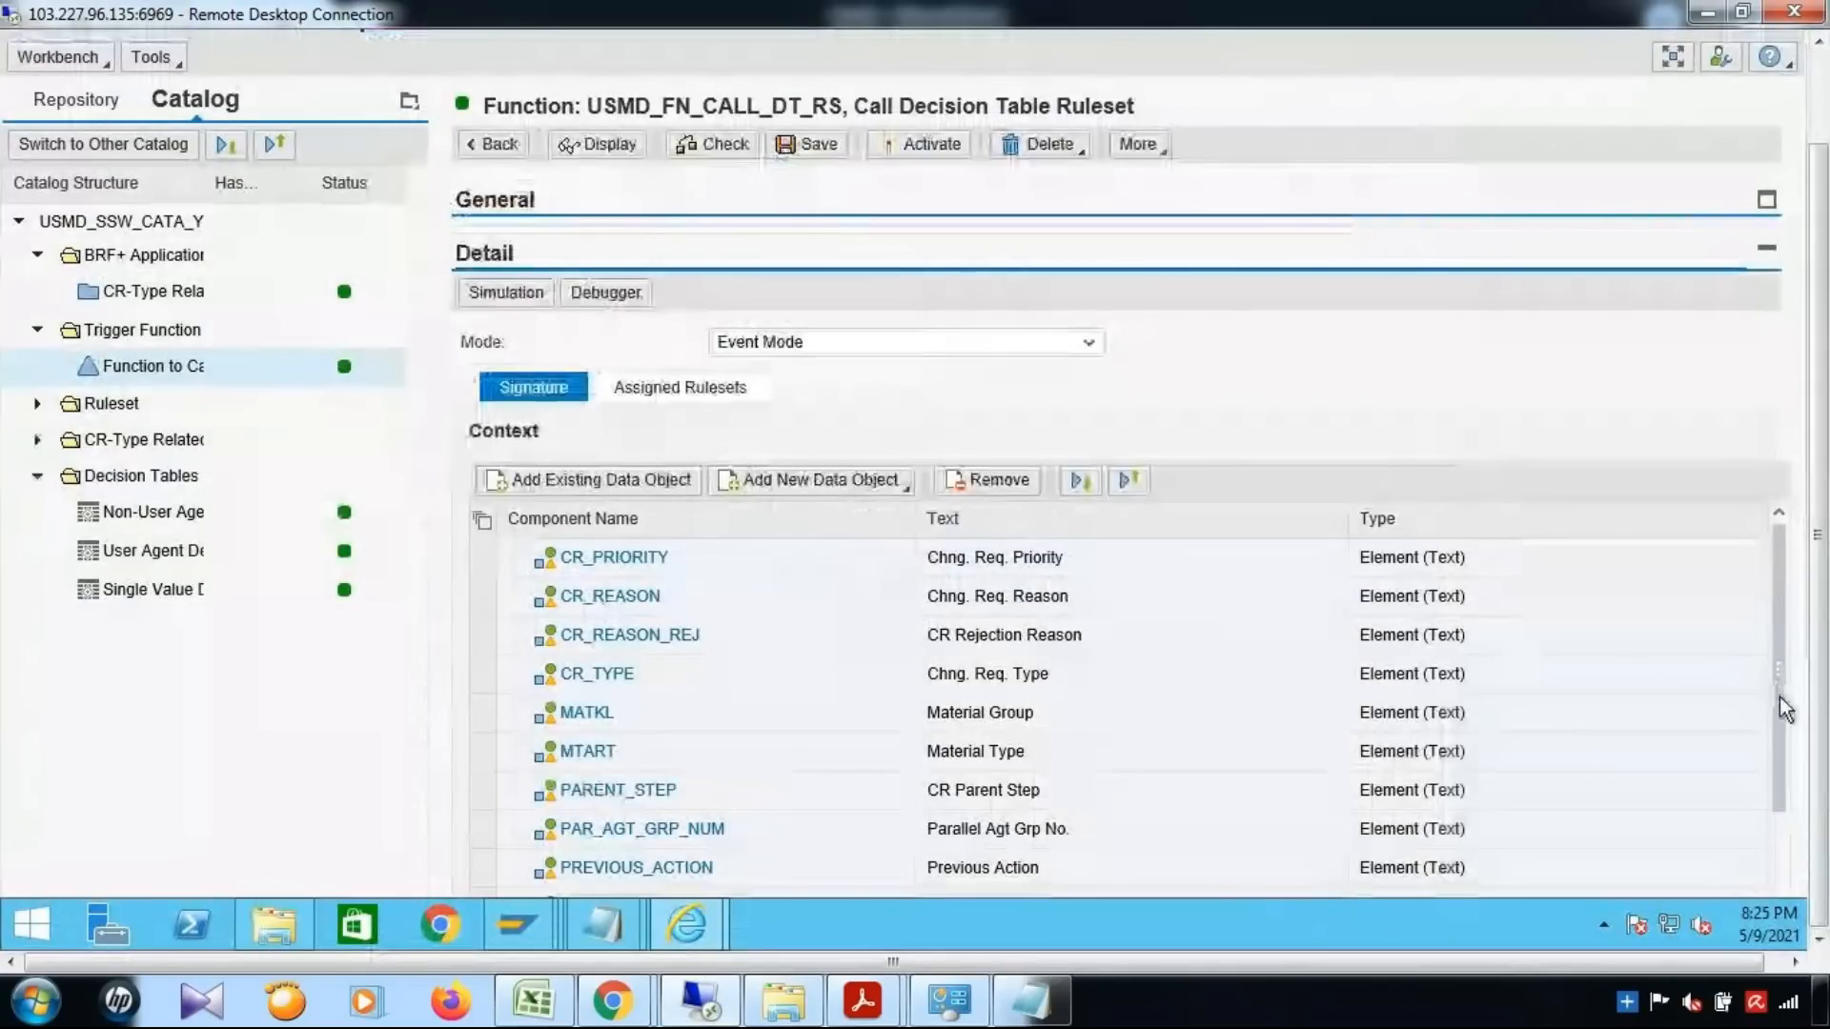
# Select MATKL in the function's context, save the trigger function and activate it, confirming the activation
pyautogui.scroll(-1, 1781, 706)
pyautogui.click(484, 598)
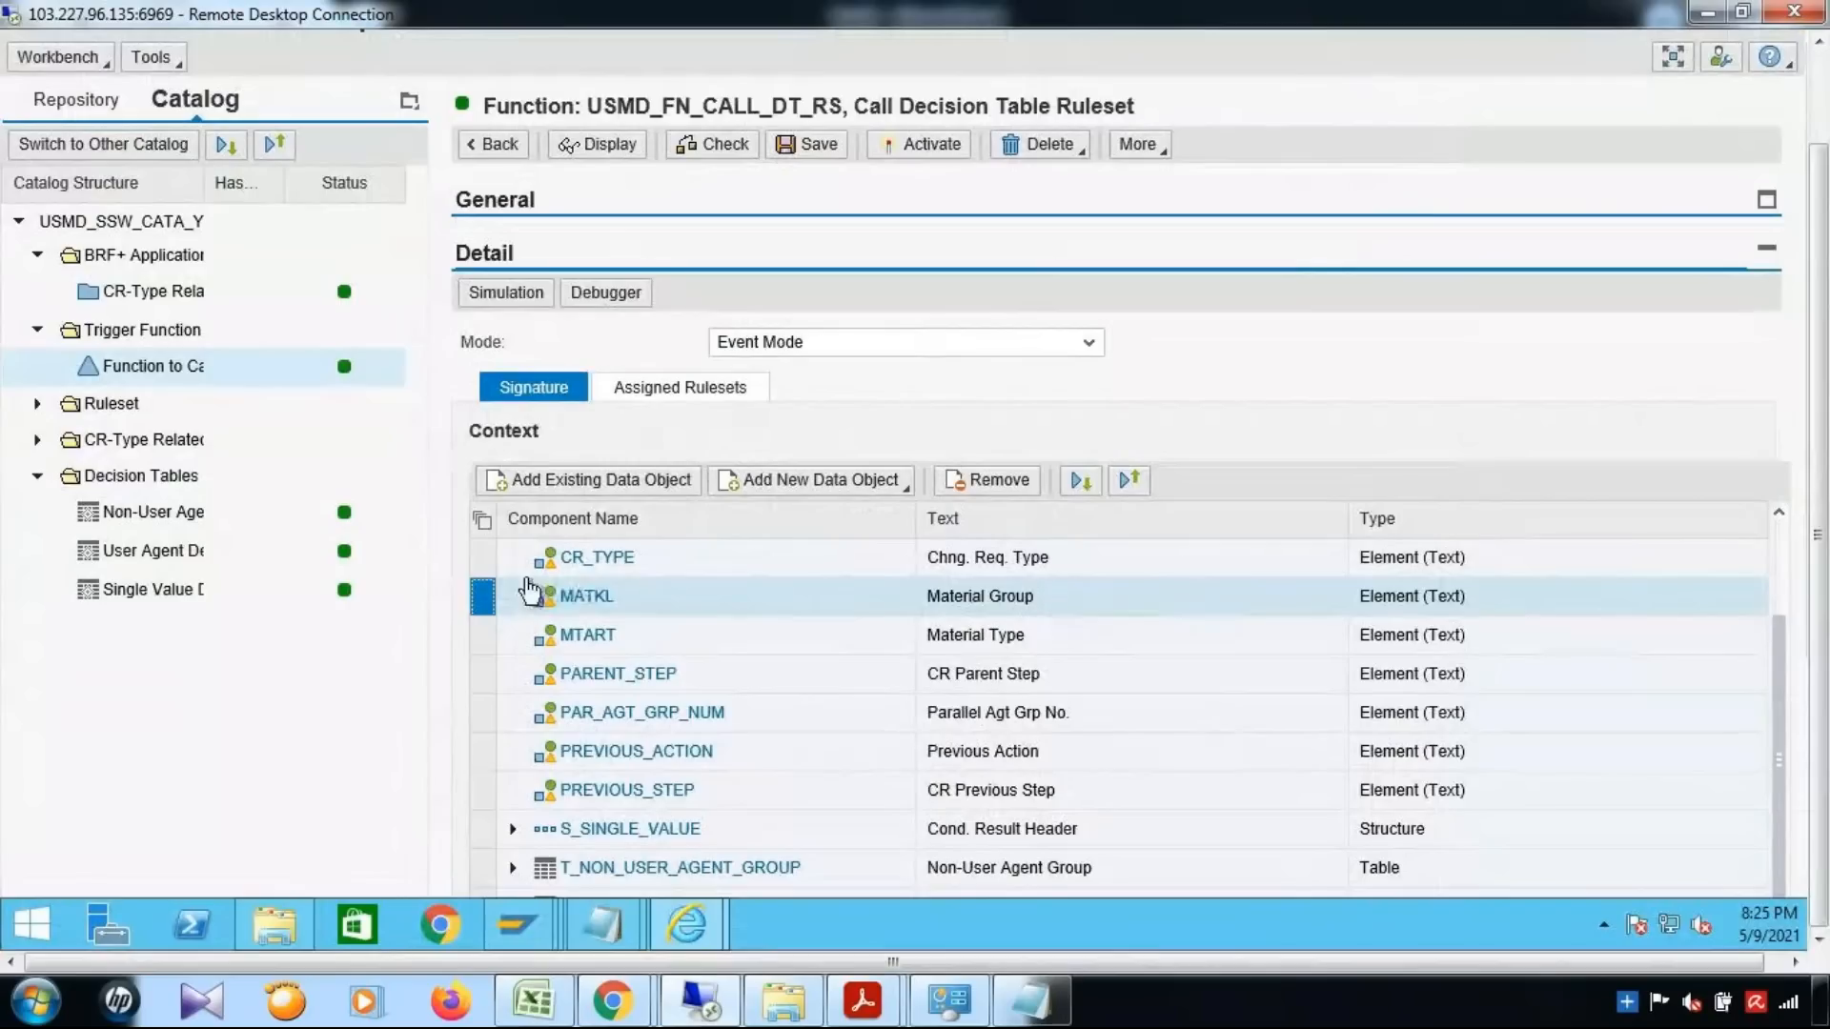
pyautogui.click(827, 148)
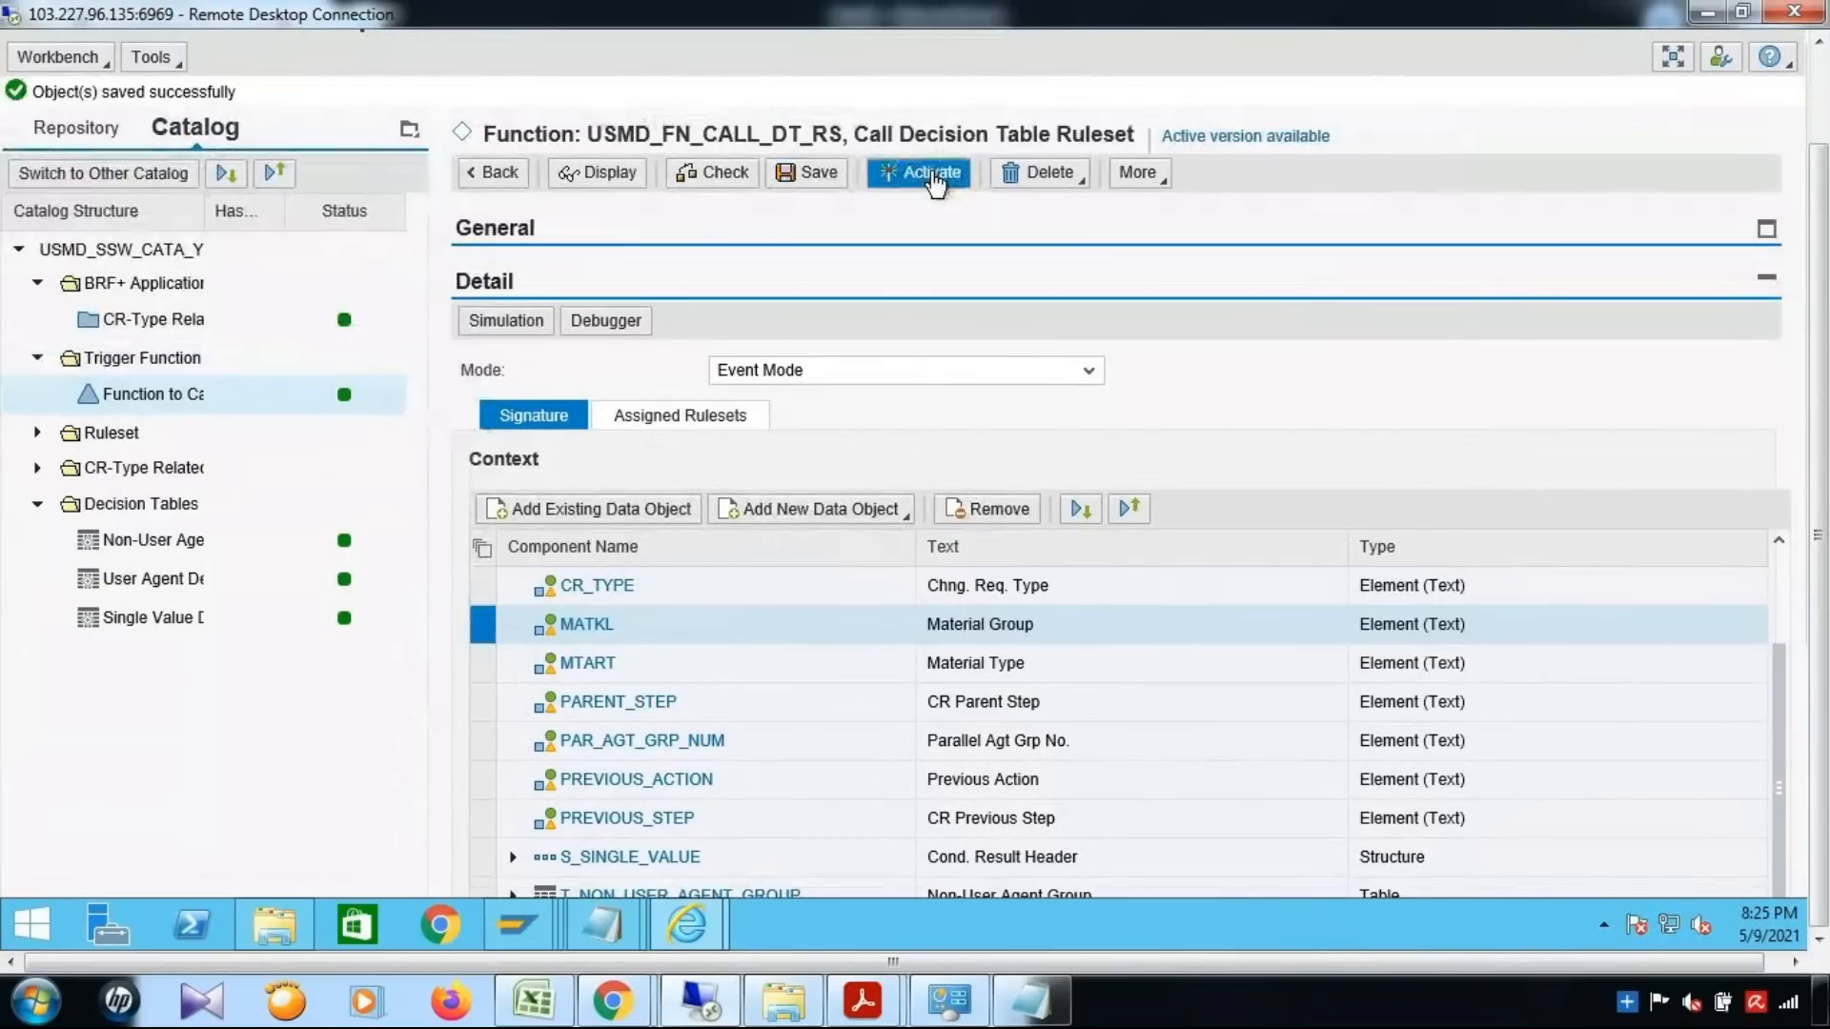
pyautogui.click(934, 175)
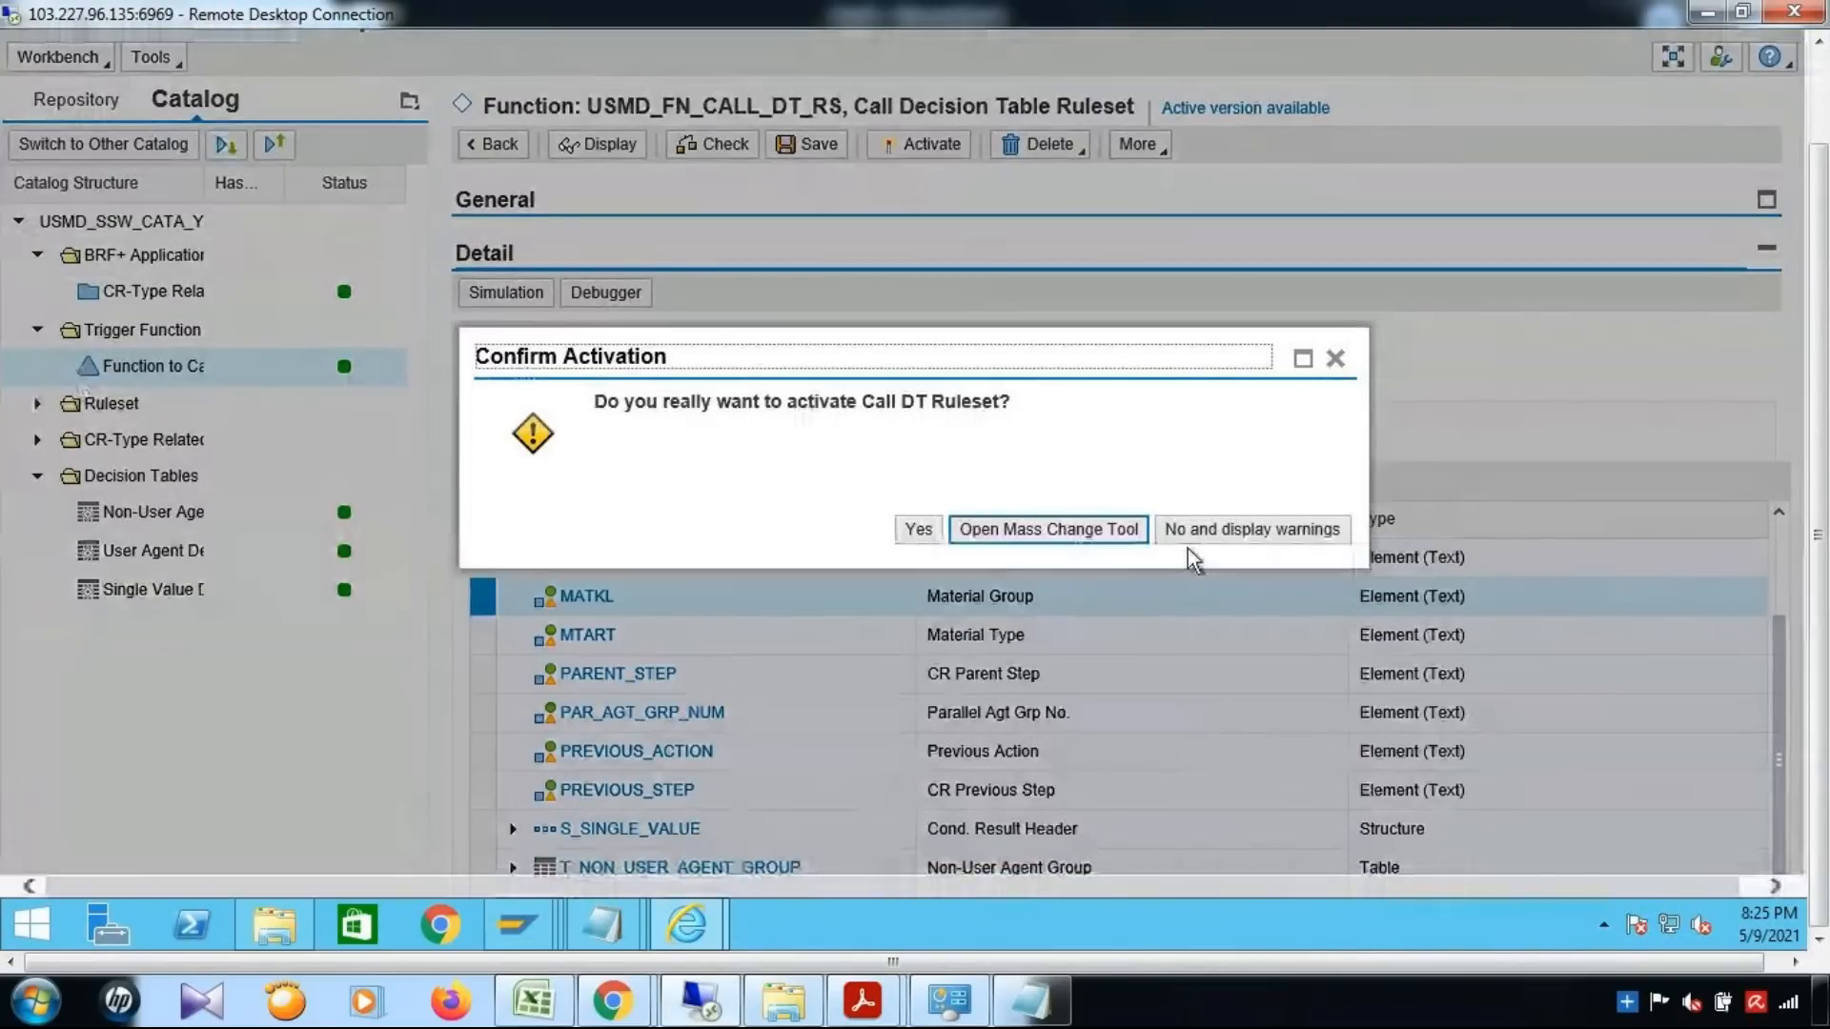
pyautogui.click(920, 530)
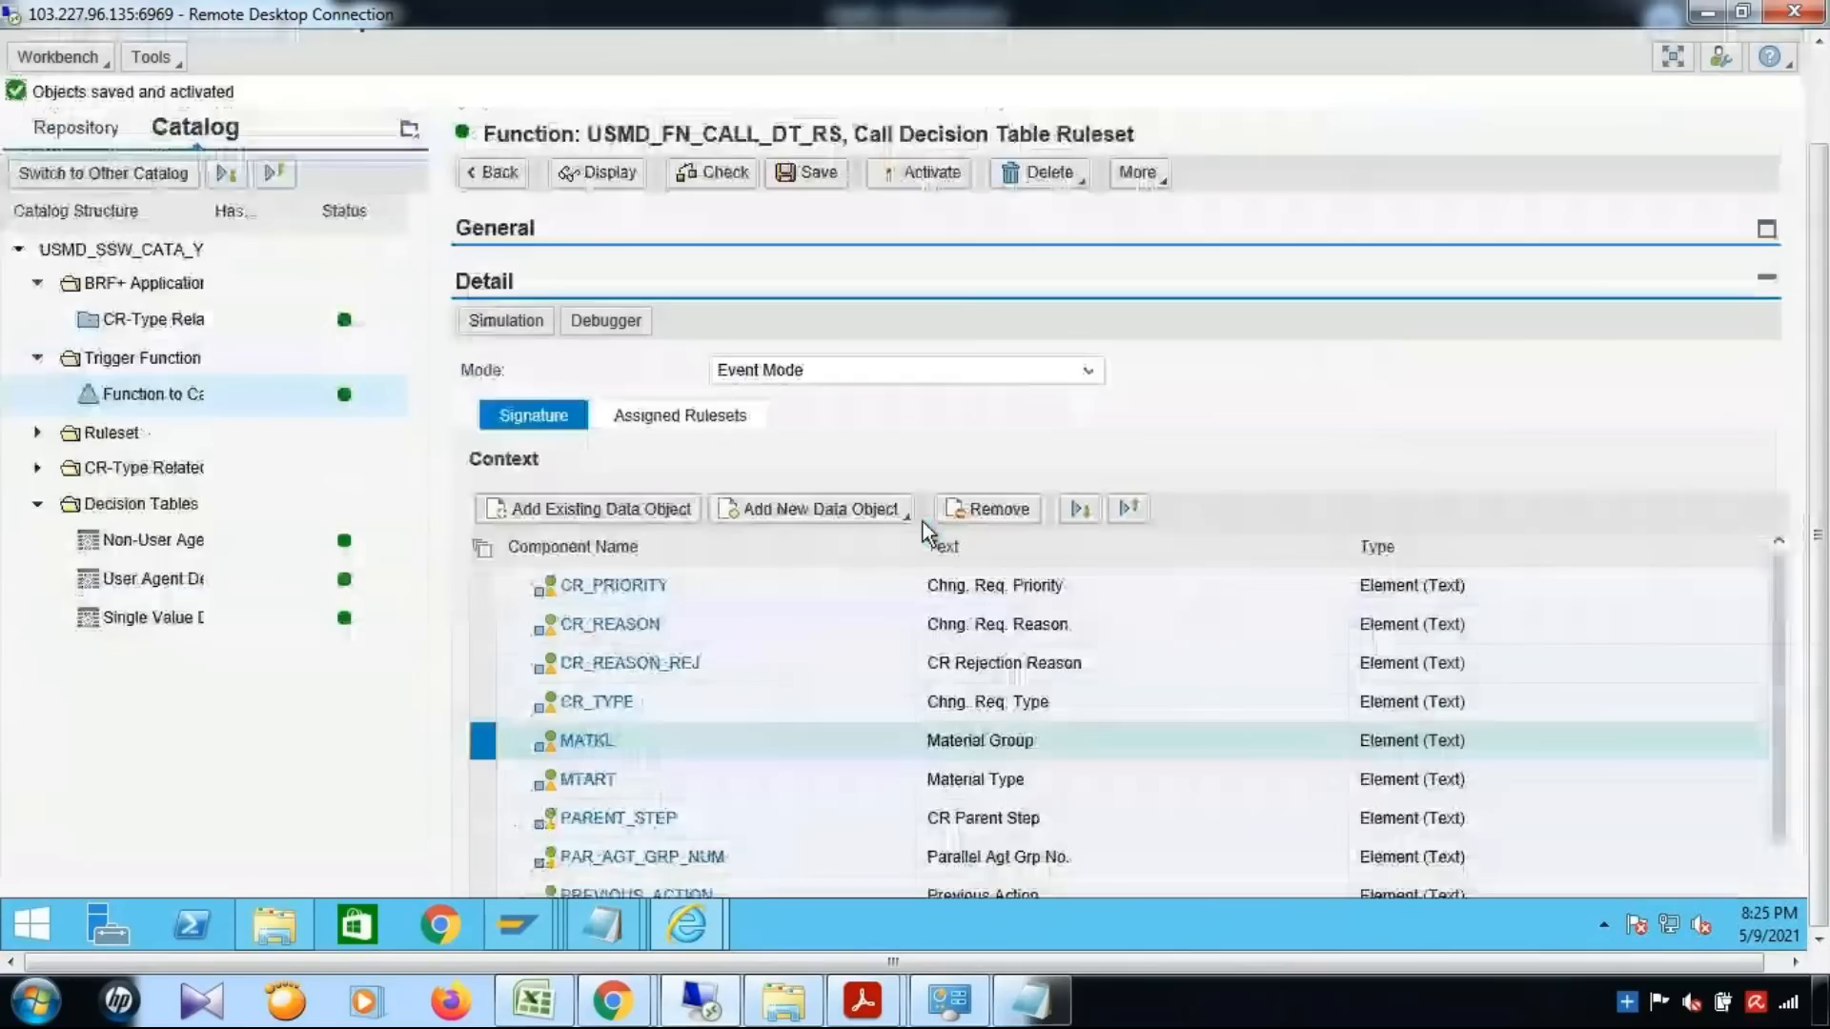
# Review the rules in the catalog's Ruleset and open the User Agent decision table to its table contents
pyautogui.click(36, 434)
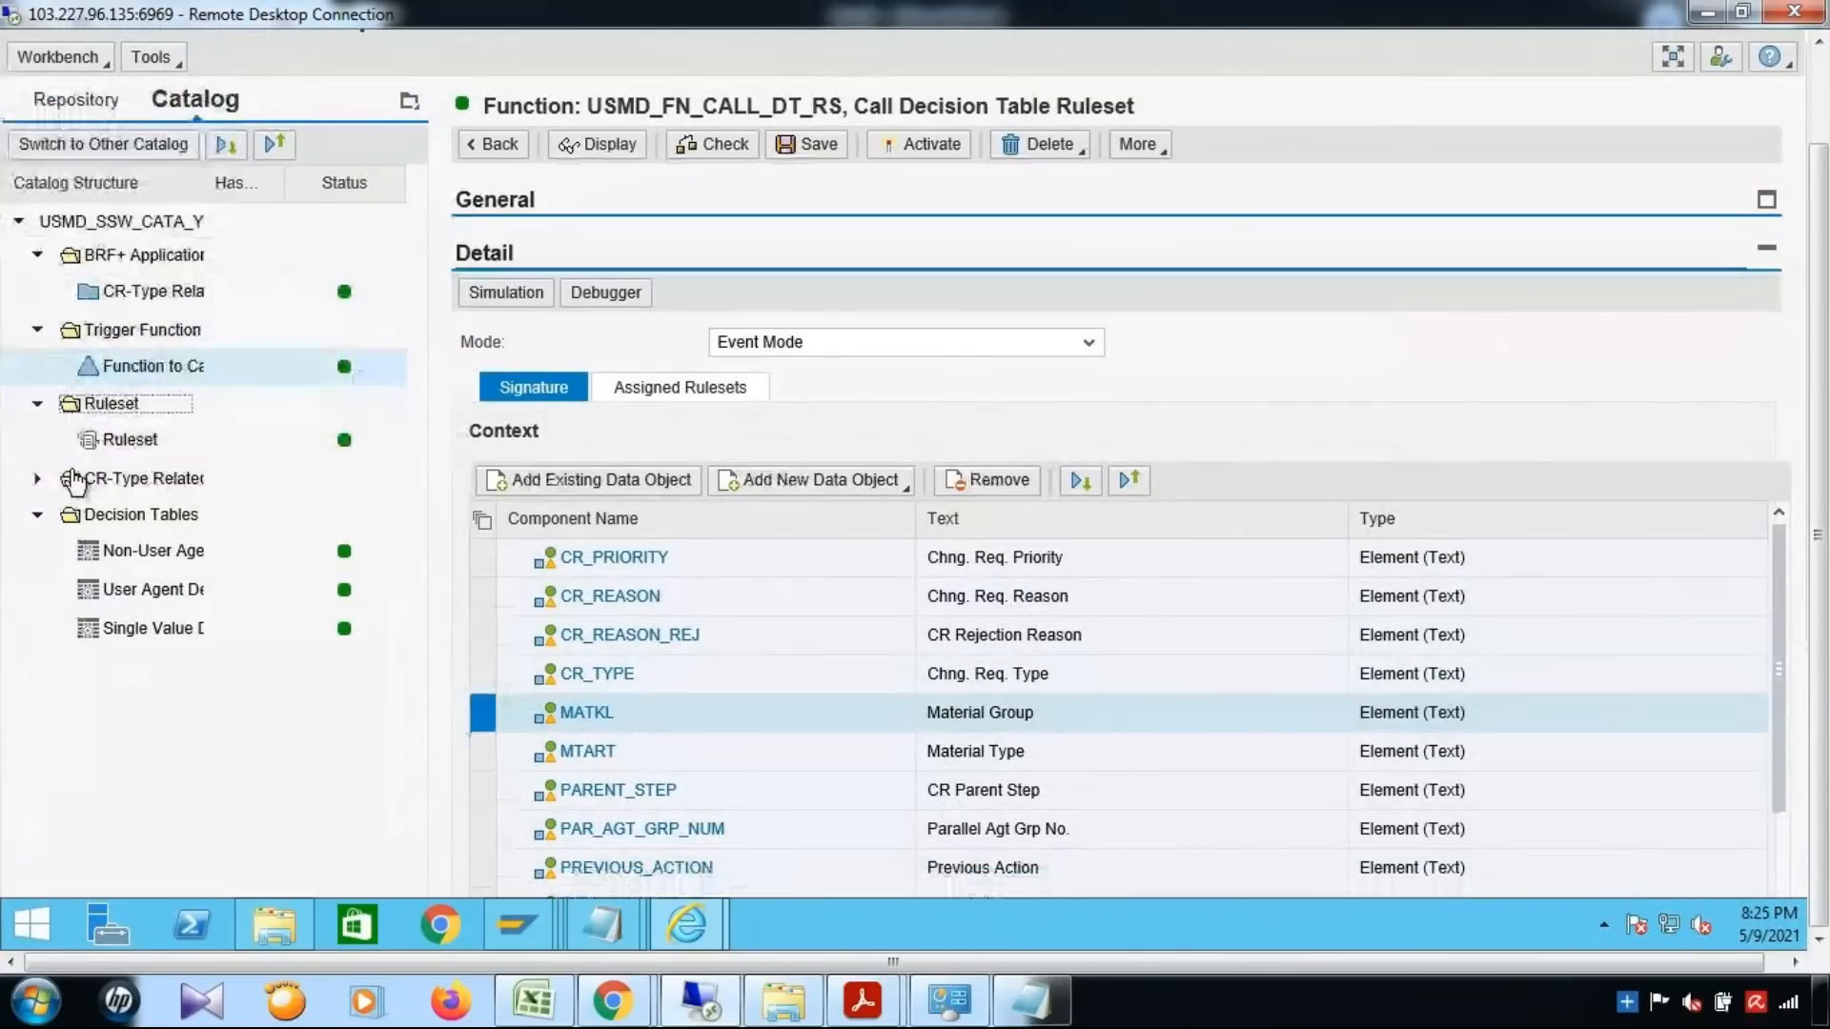
pyautogui.click(143, 441)
pyautogui.scroll(-3, 1067, 667)
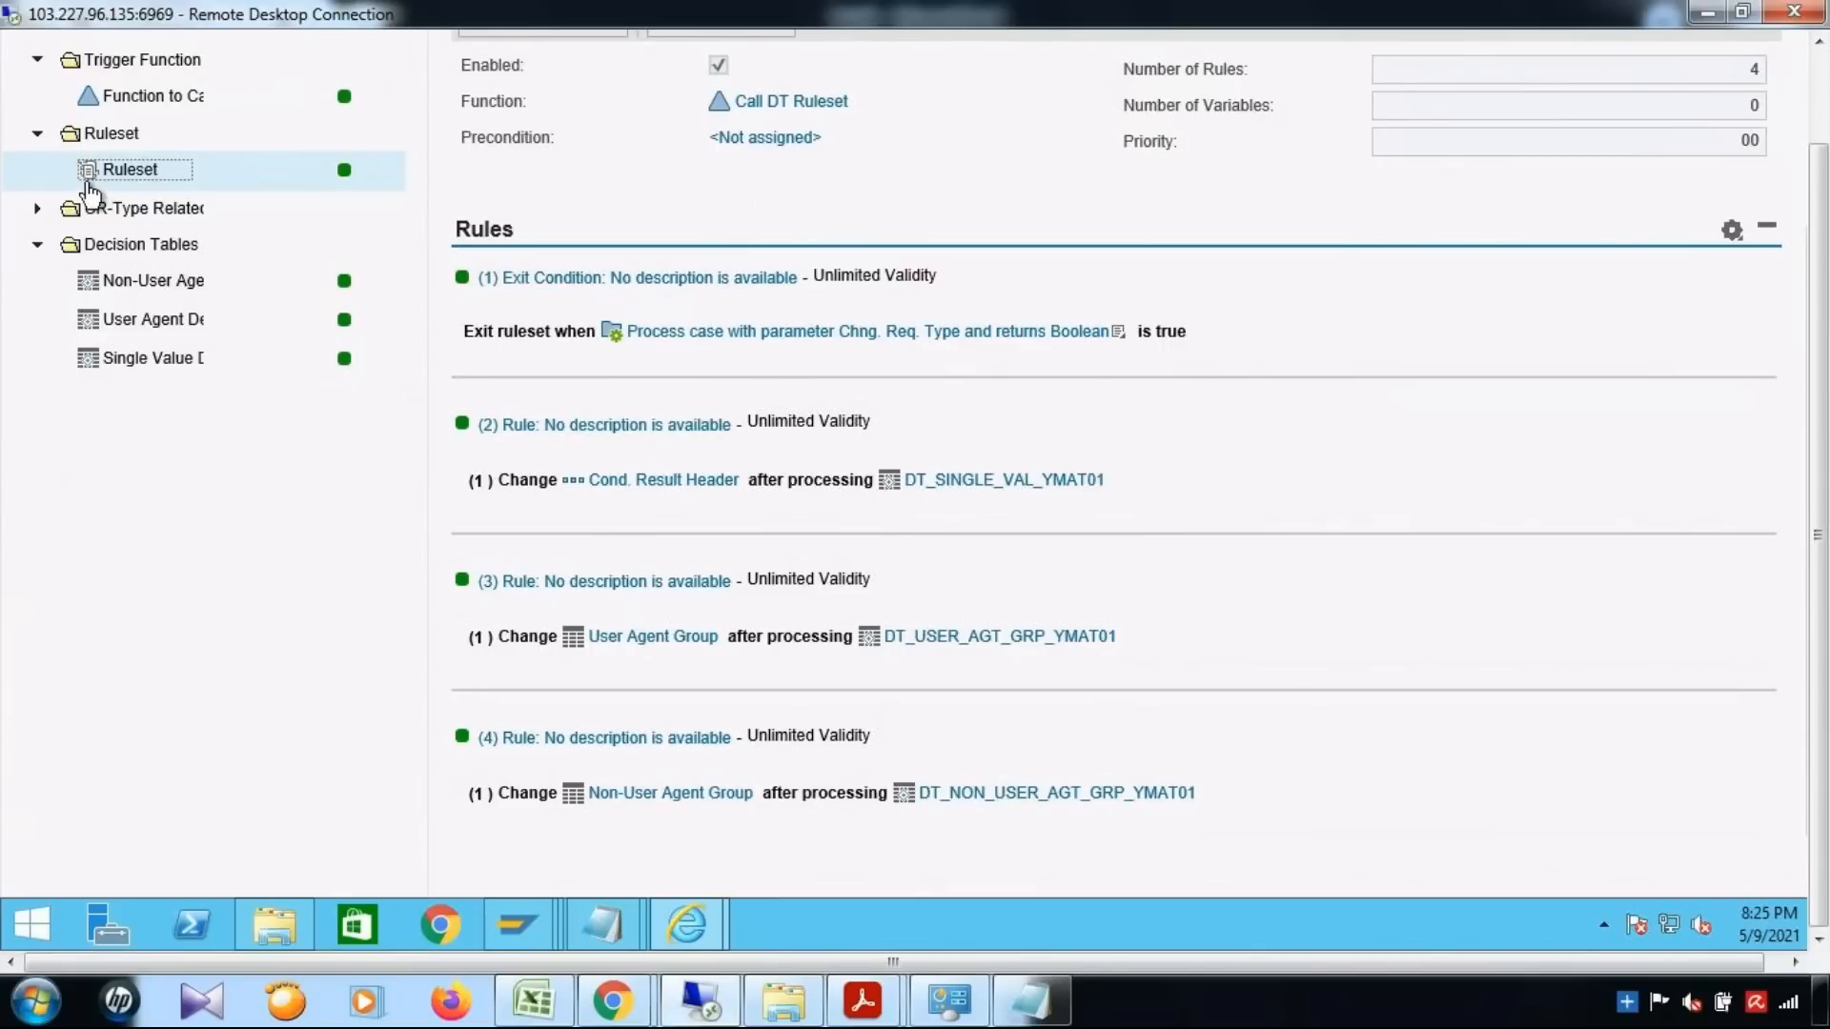
pyautogui.click(161, 329)
pyautogui.moveTo(1820, 505); pyautogui.dragTo(1828, 321)
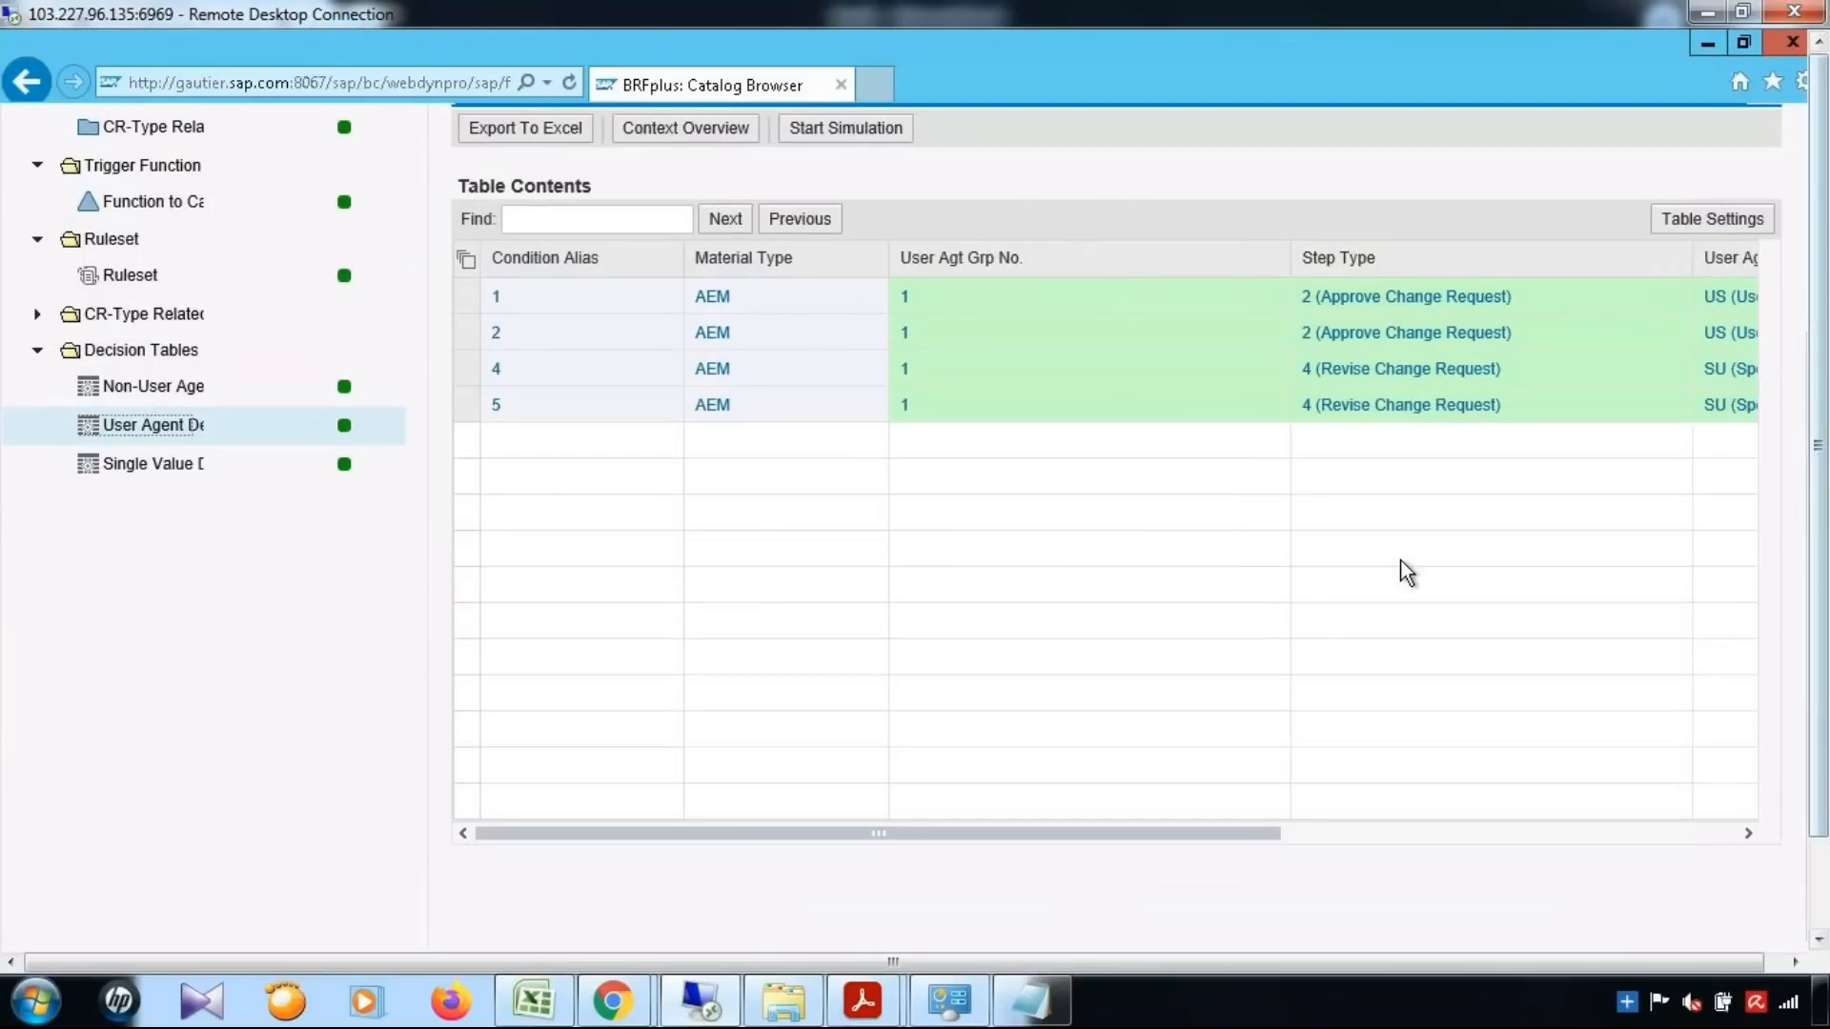
# Insert Material Group (MATKL) from the context data objects as a condition column in the User Agent decision table and save the table
pyautogui.scroll(3, 1406, 572)
pyautogui.click(596, 256)
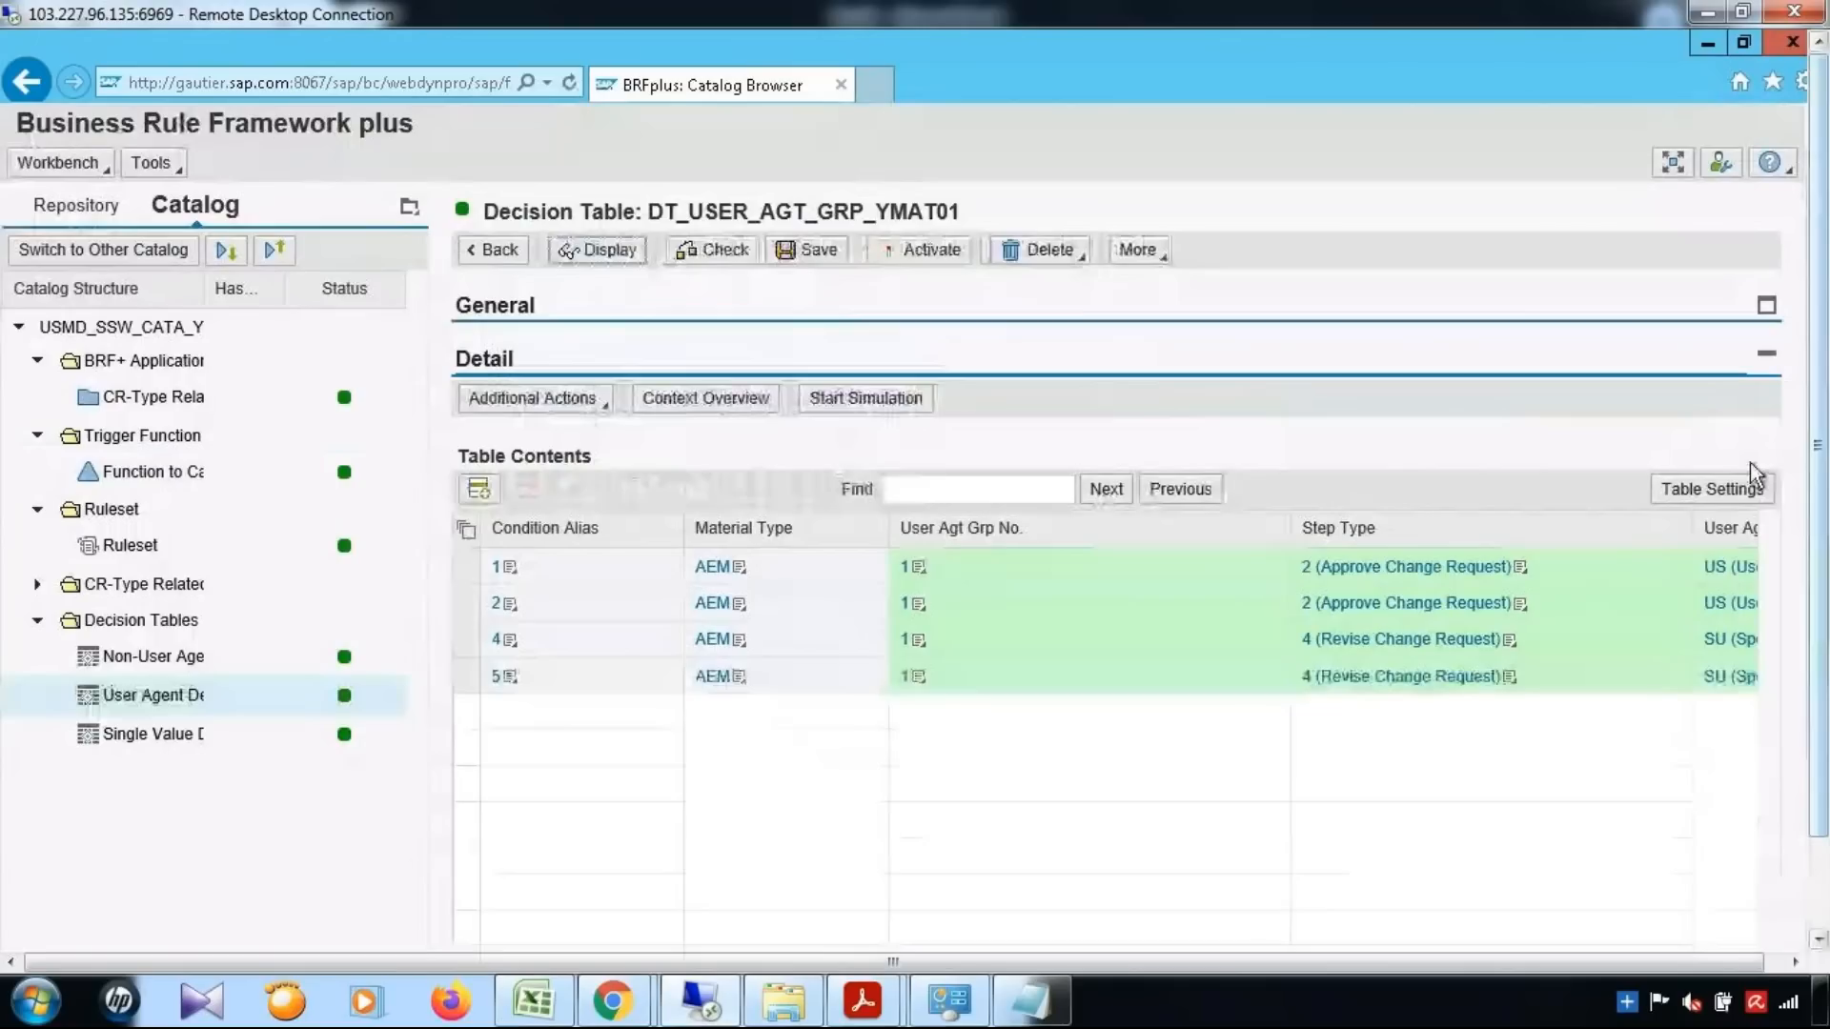
pyautogui.click(1718, 491)
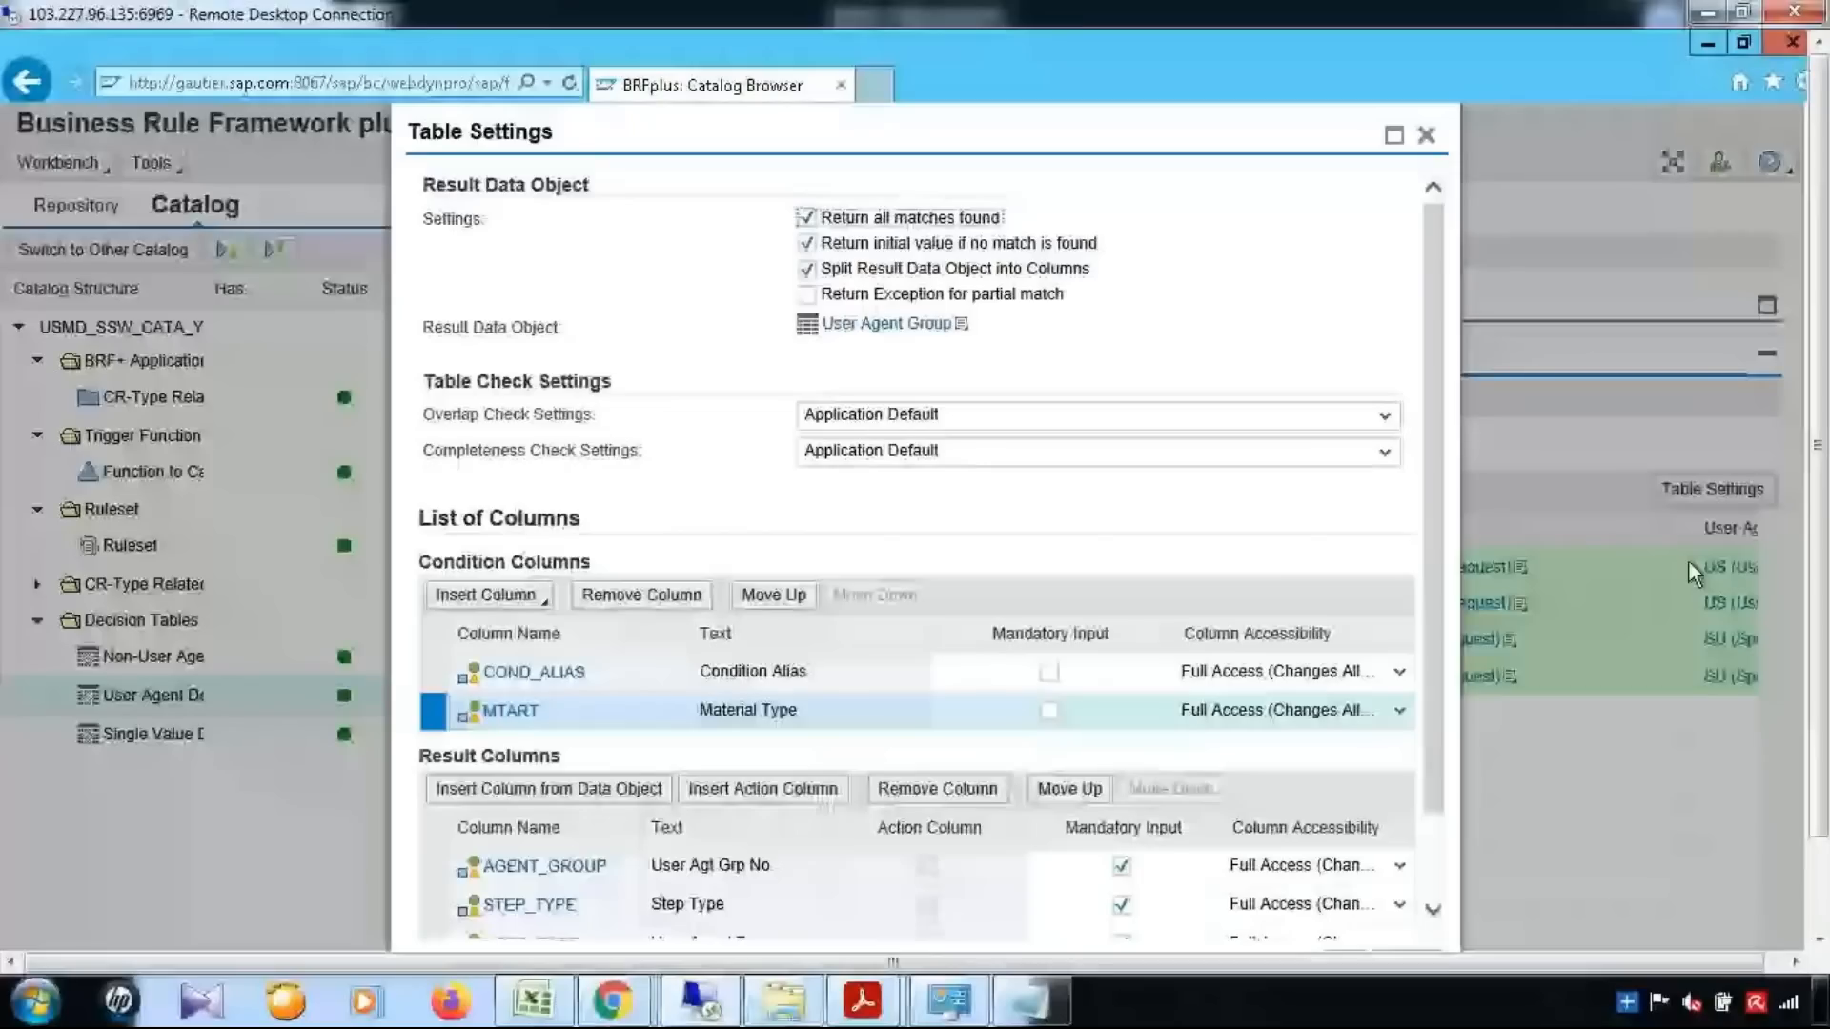
pyautogui.scroll(-1, 501, 506)
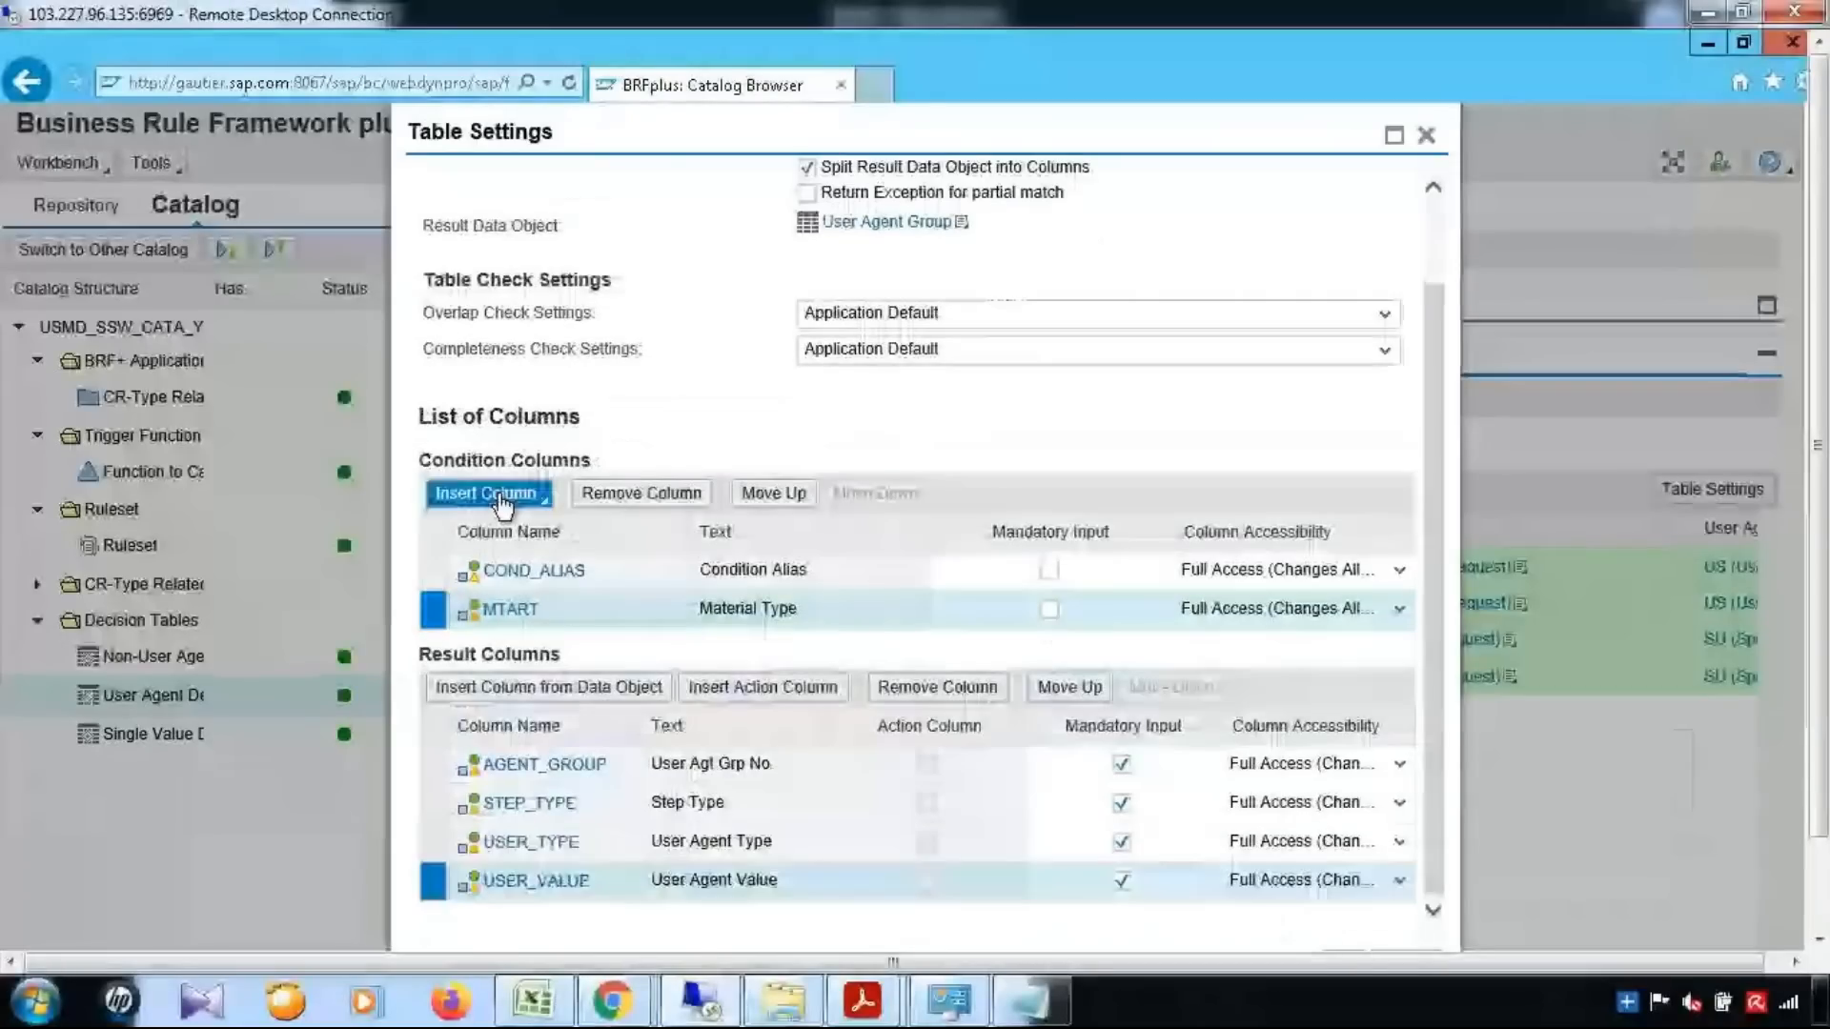
pyautogui.click(503, 502)
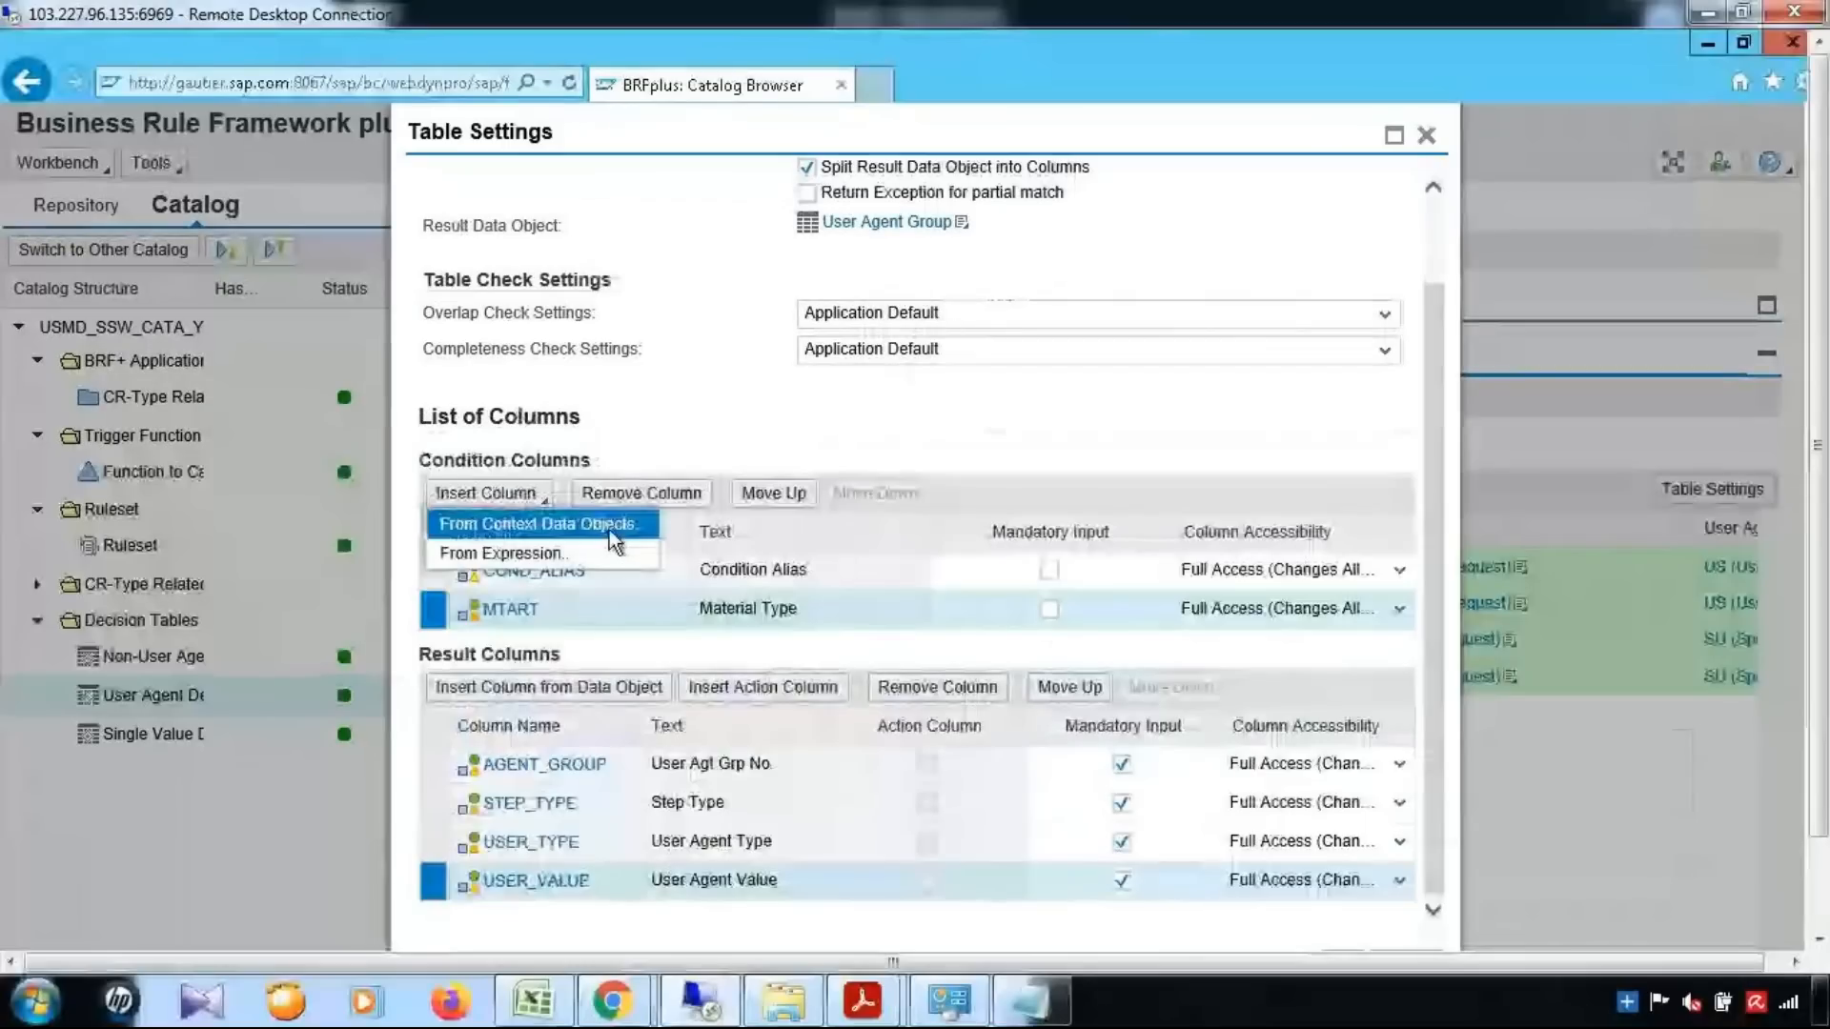
pyautogui.click(609, 530)
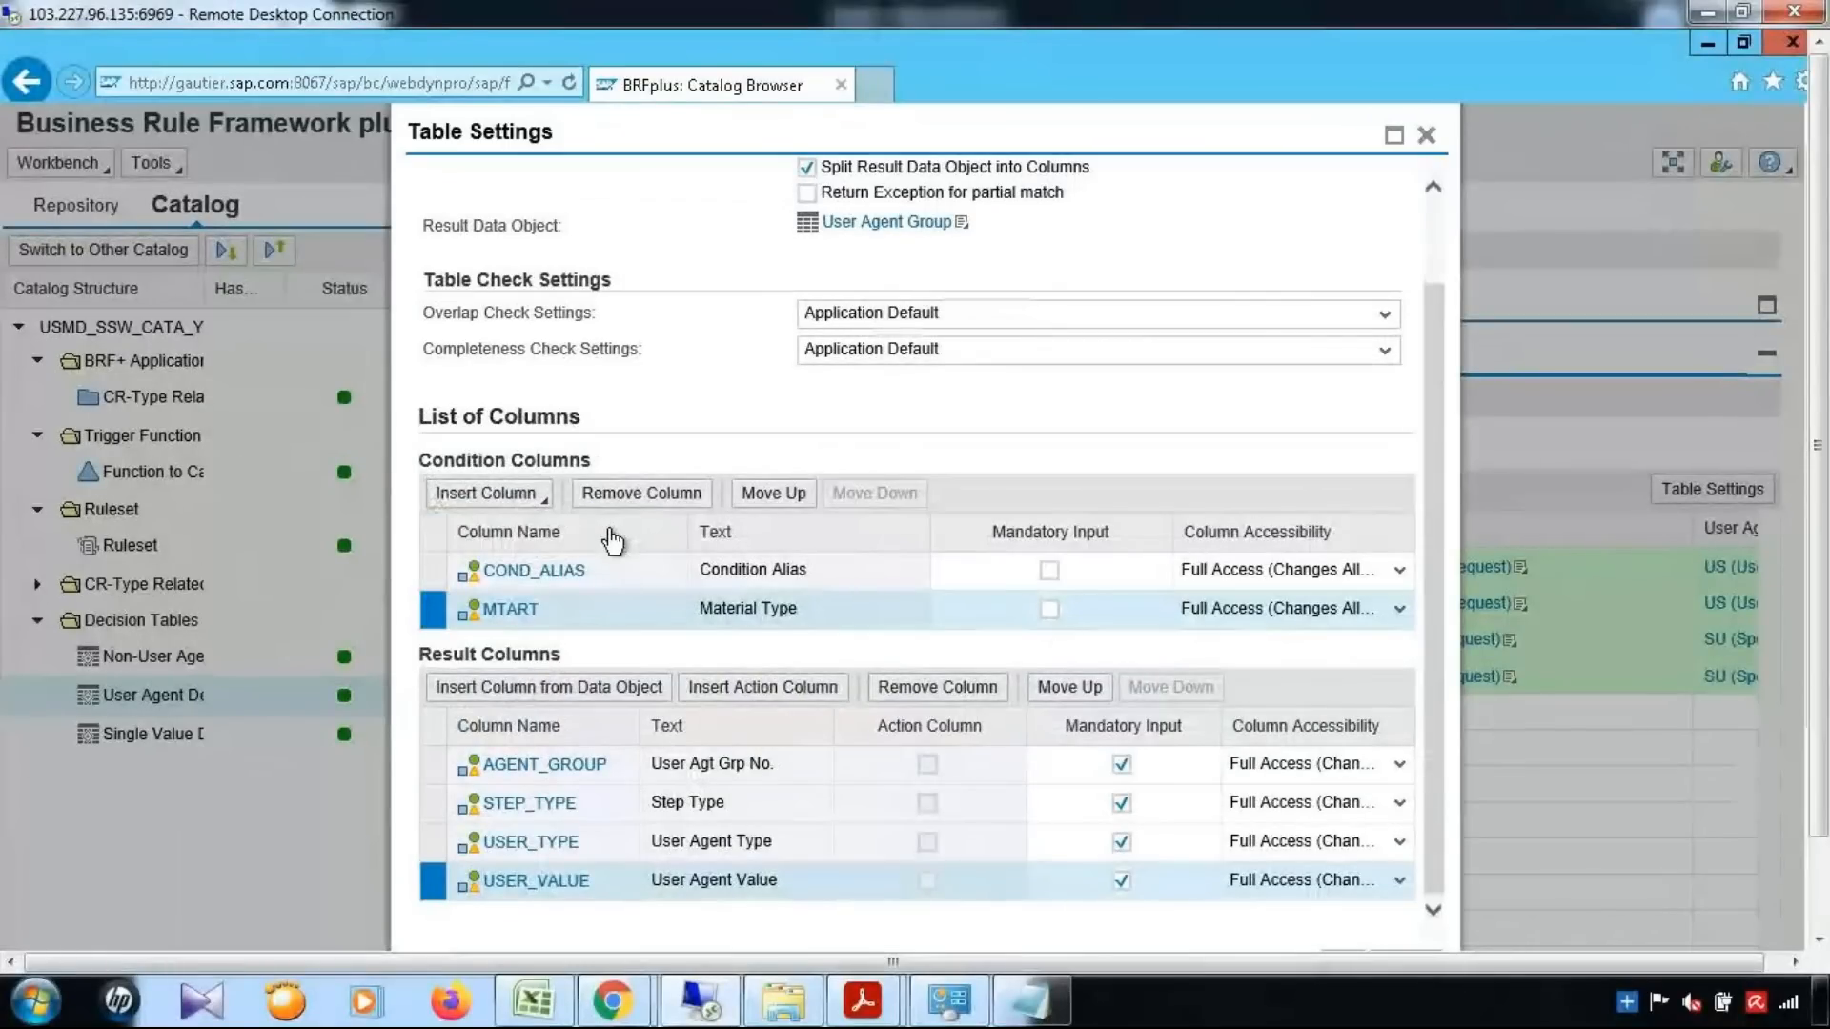
pyautogui.moveTo(1412, 606); pyautogui.dragTo(1417, 791)
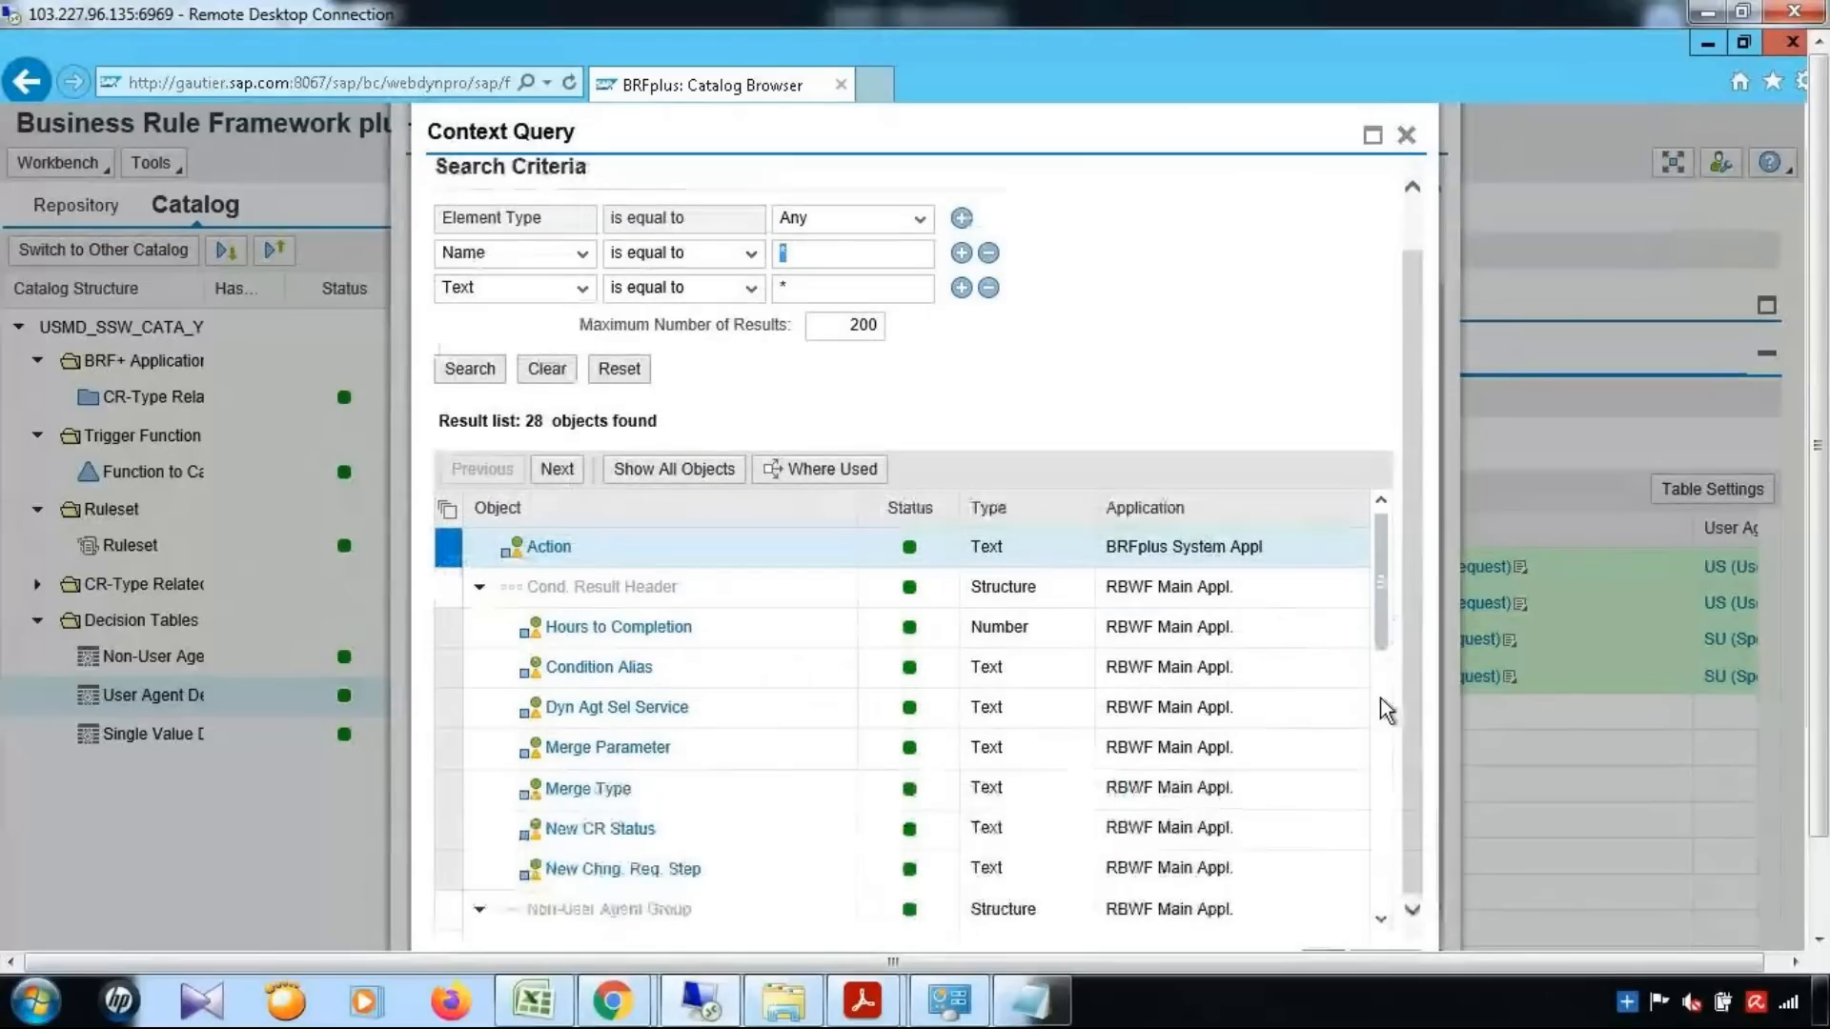
pyautogui.click(1381, 710)
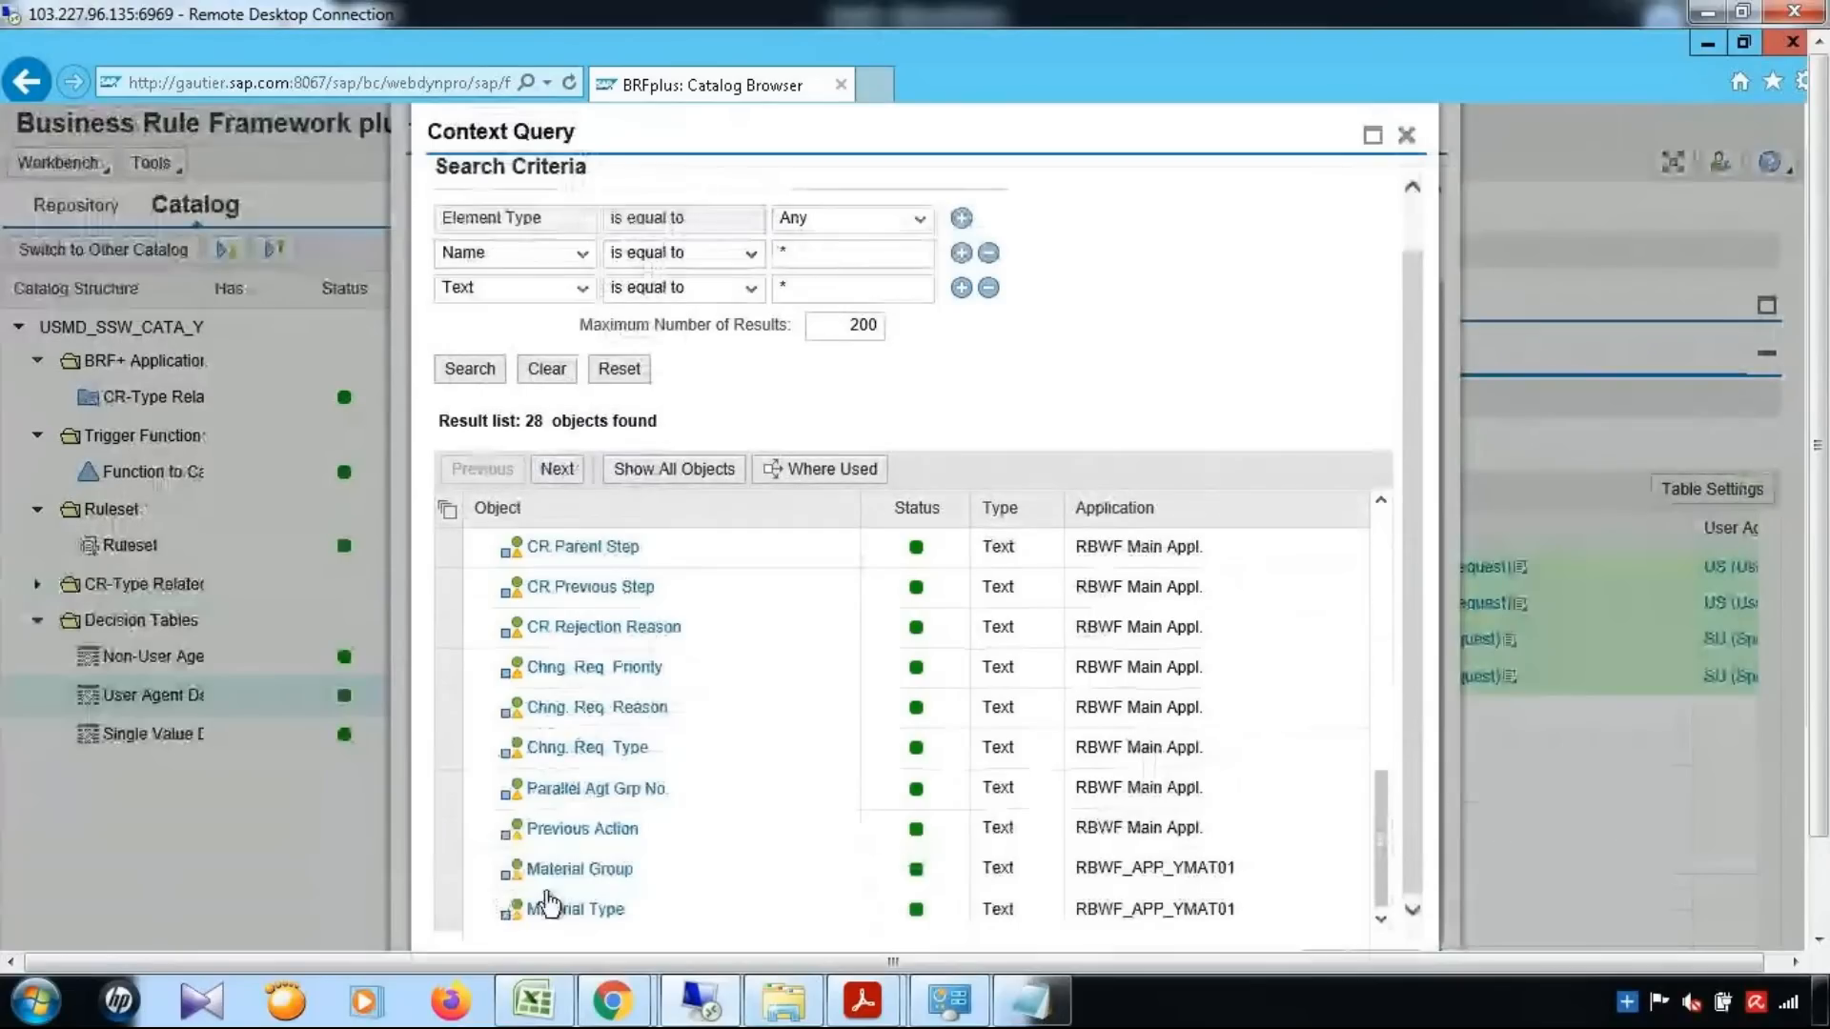
pyautogui.click(453, 872)
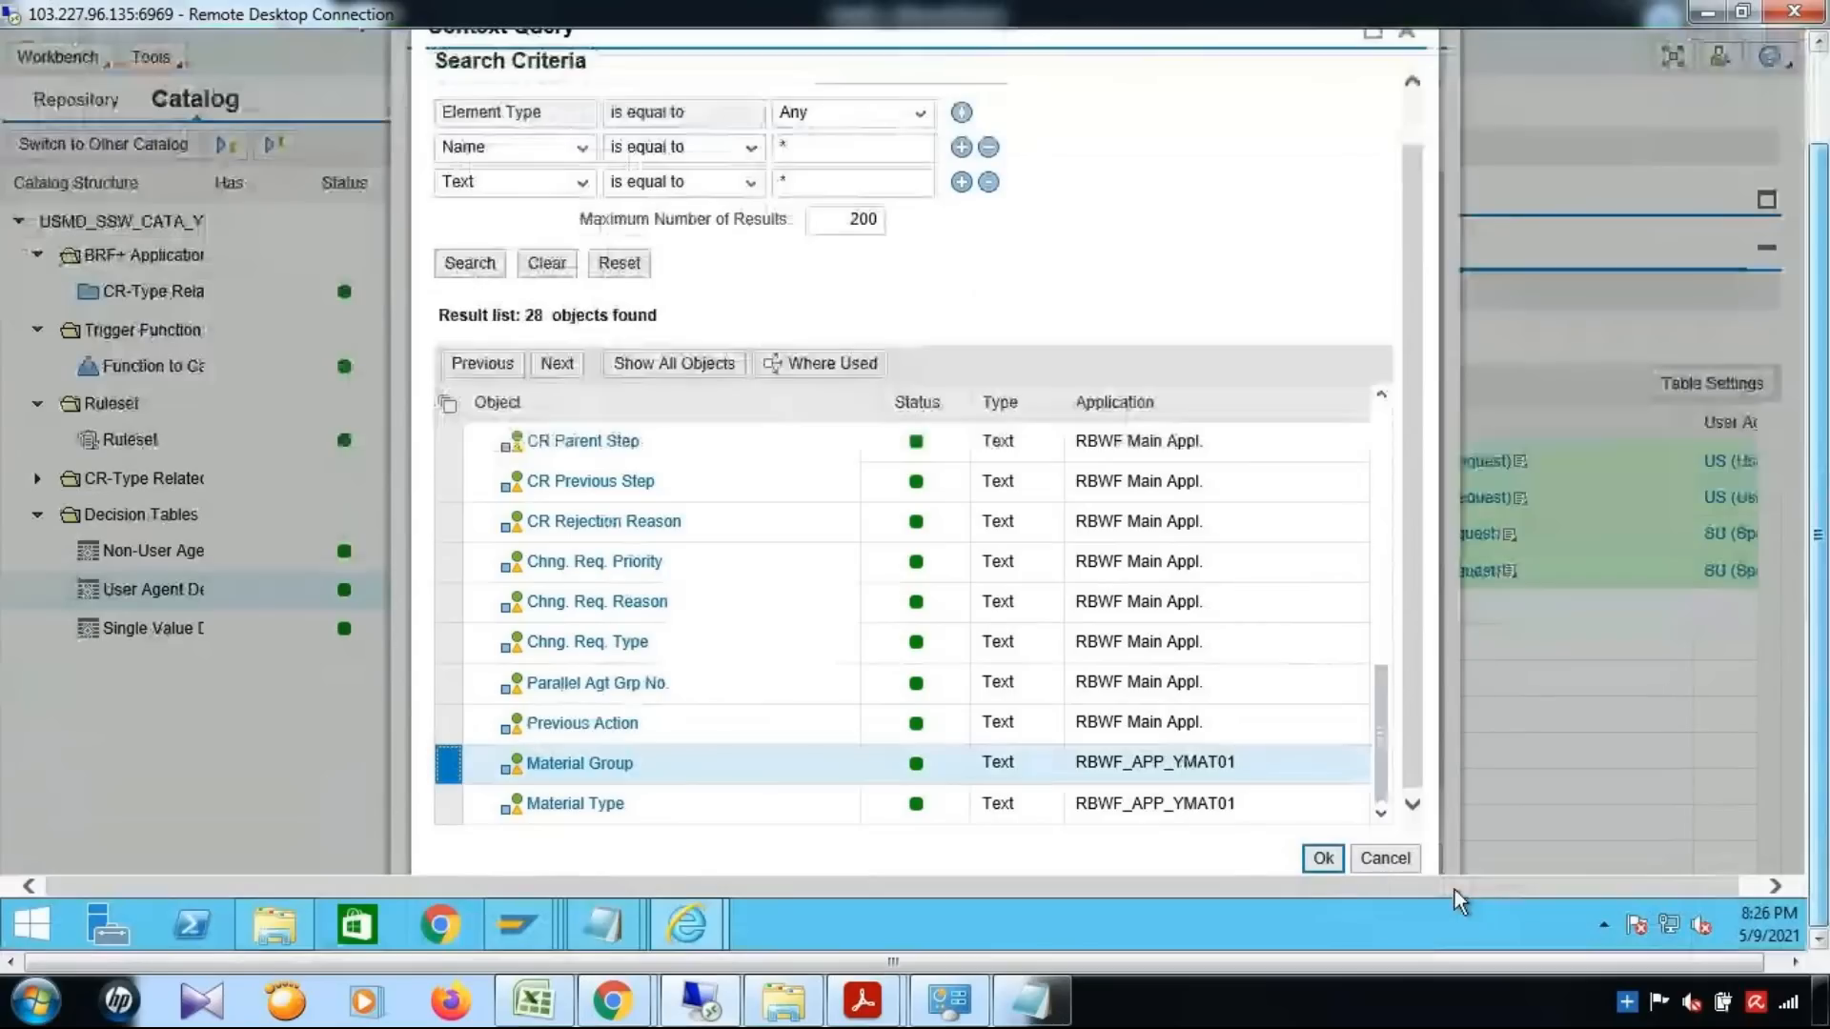
pyautogui.click(1324, 860)
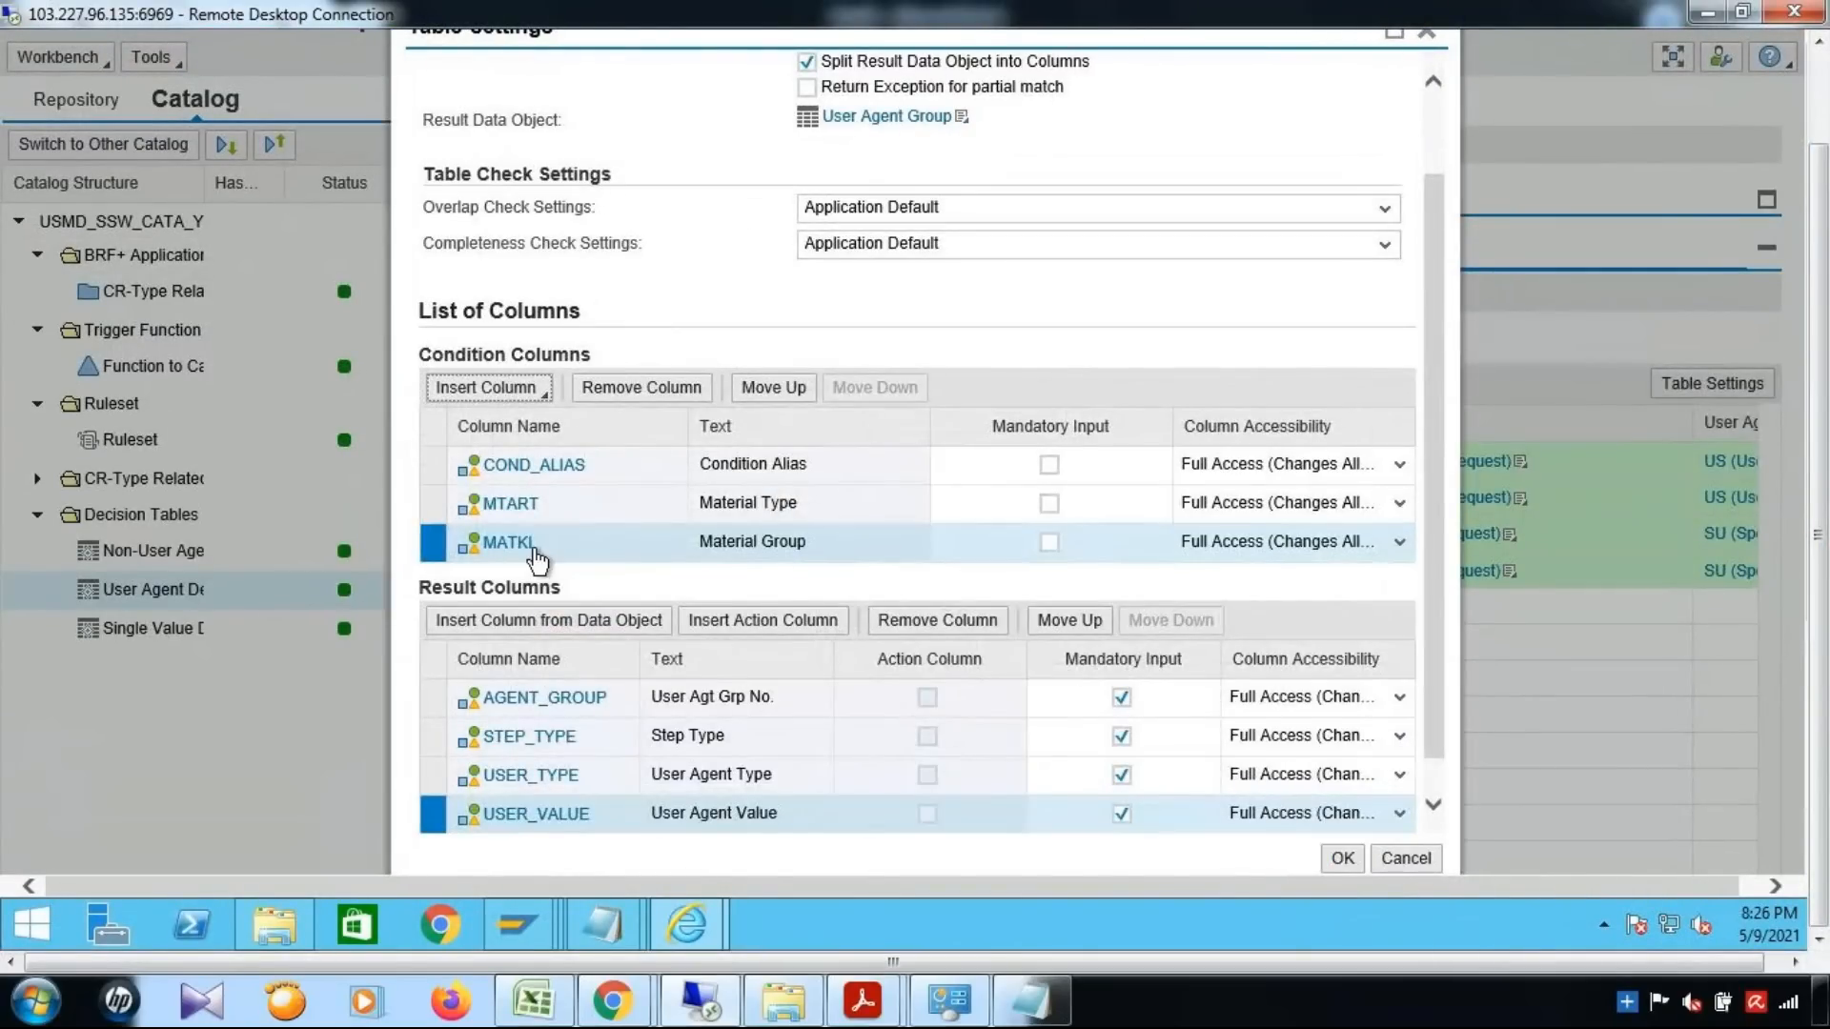
pyautogui.click(1341, 860)
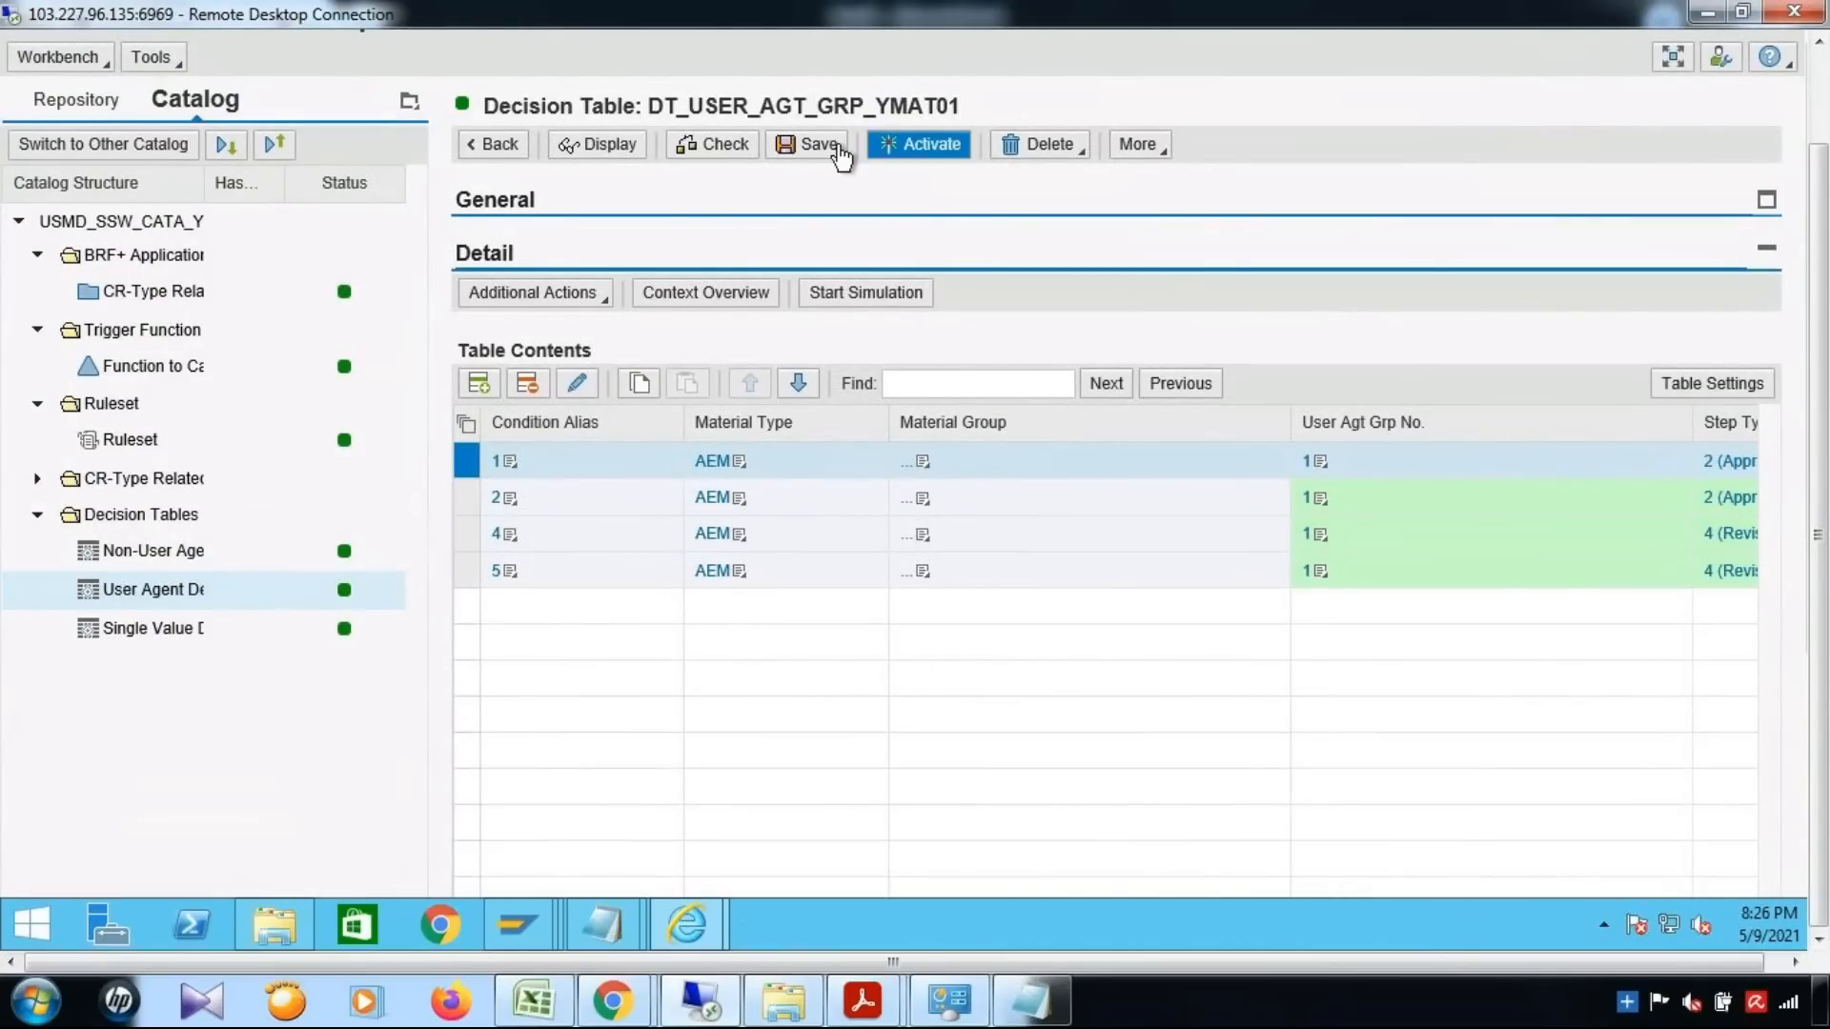
pyautogui.click(830, 145)
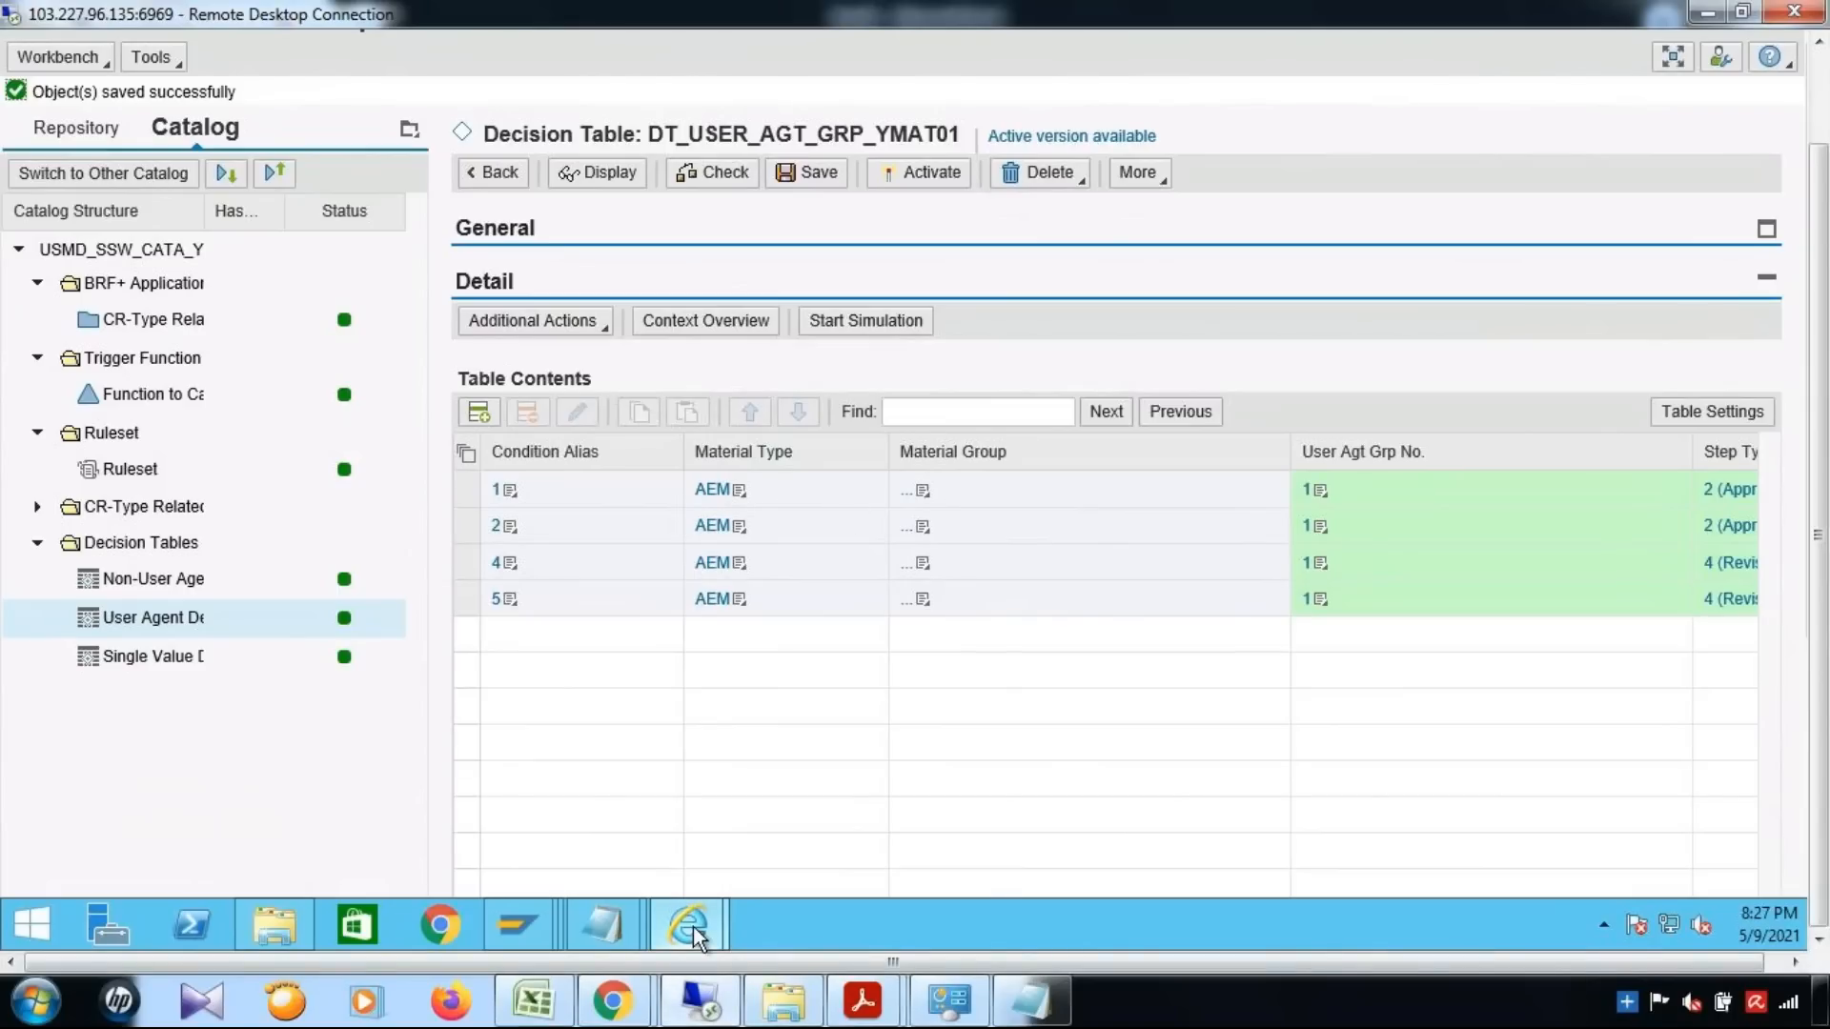
# Switch to the Material Governance window and start creating a new material with change request type YMAT01
pyautogui.moveTo(693, 934)
pyautogui.click(563, 819)
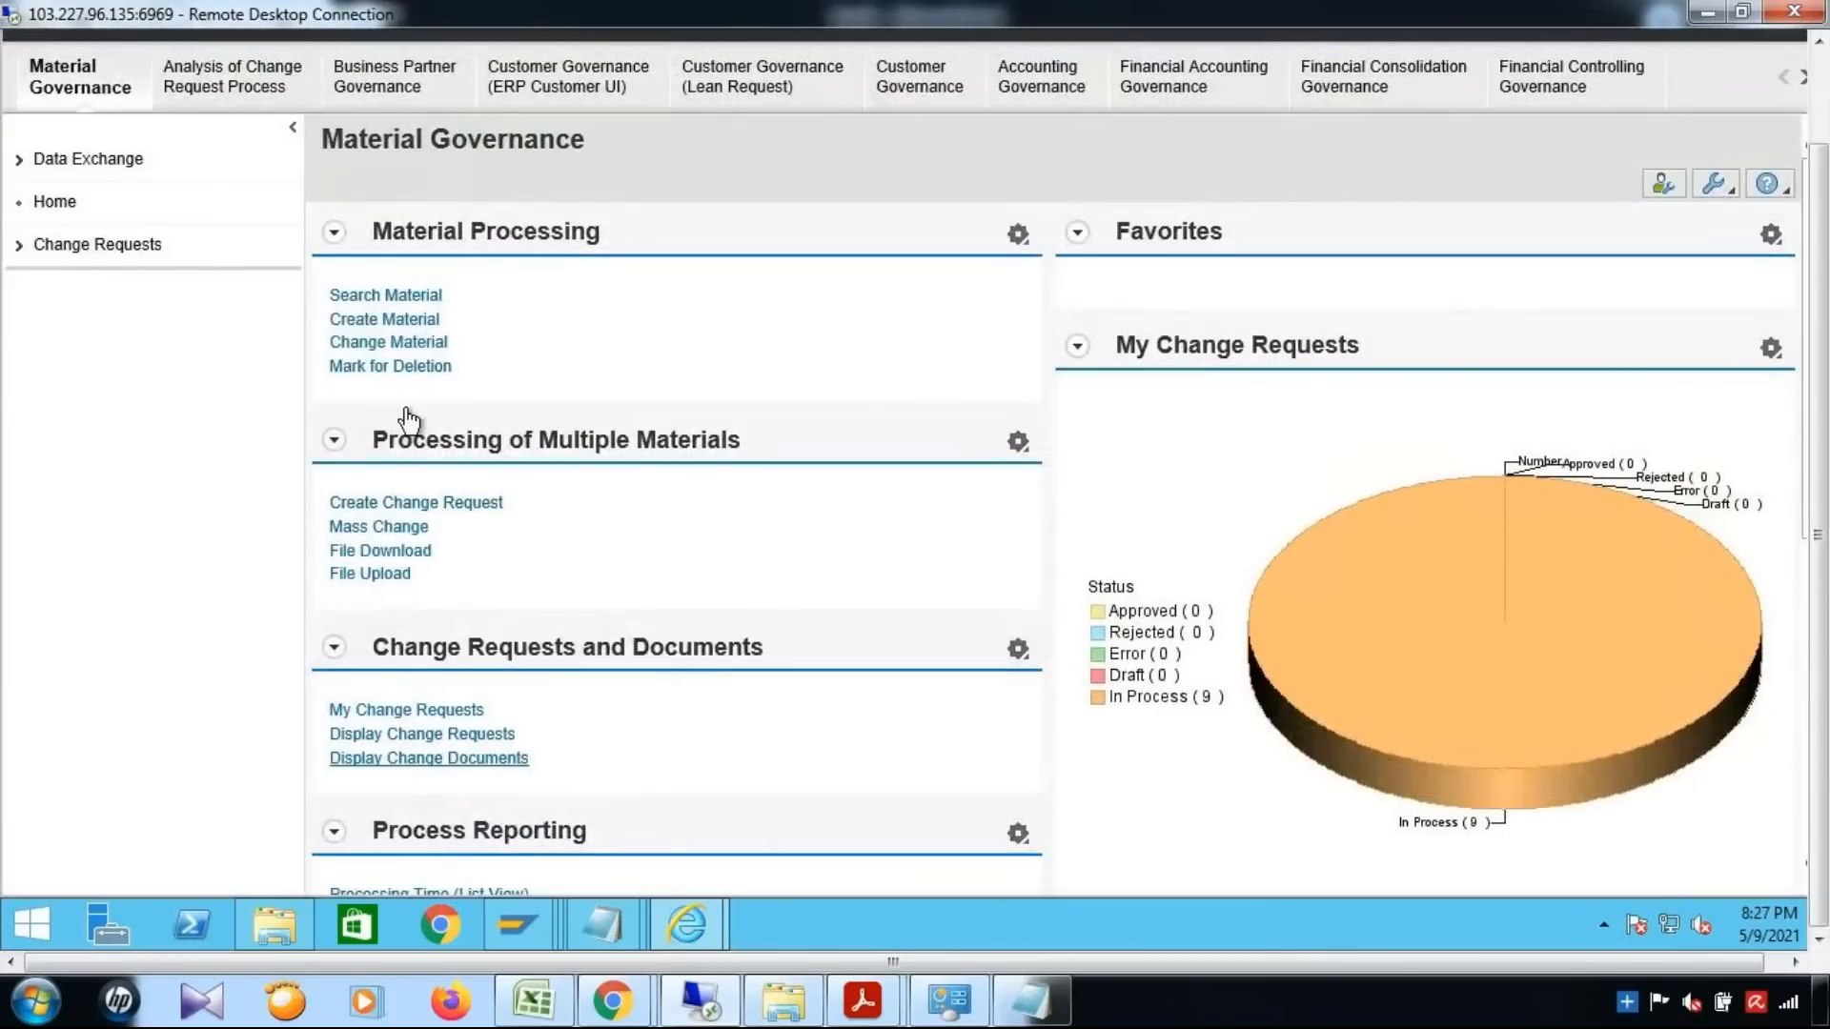
pyautogui.click(409, 324)
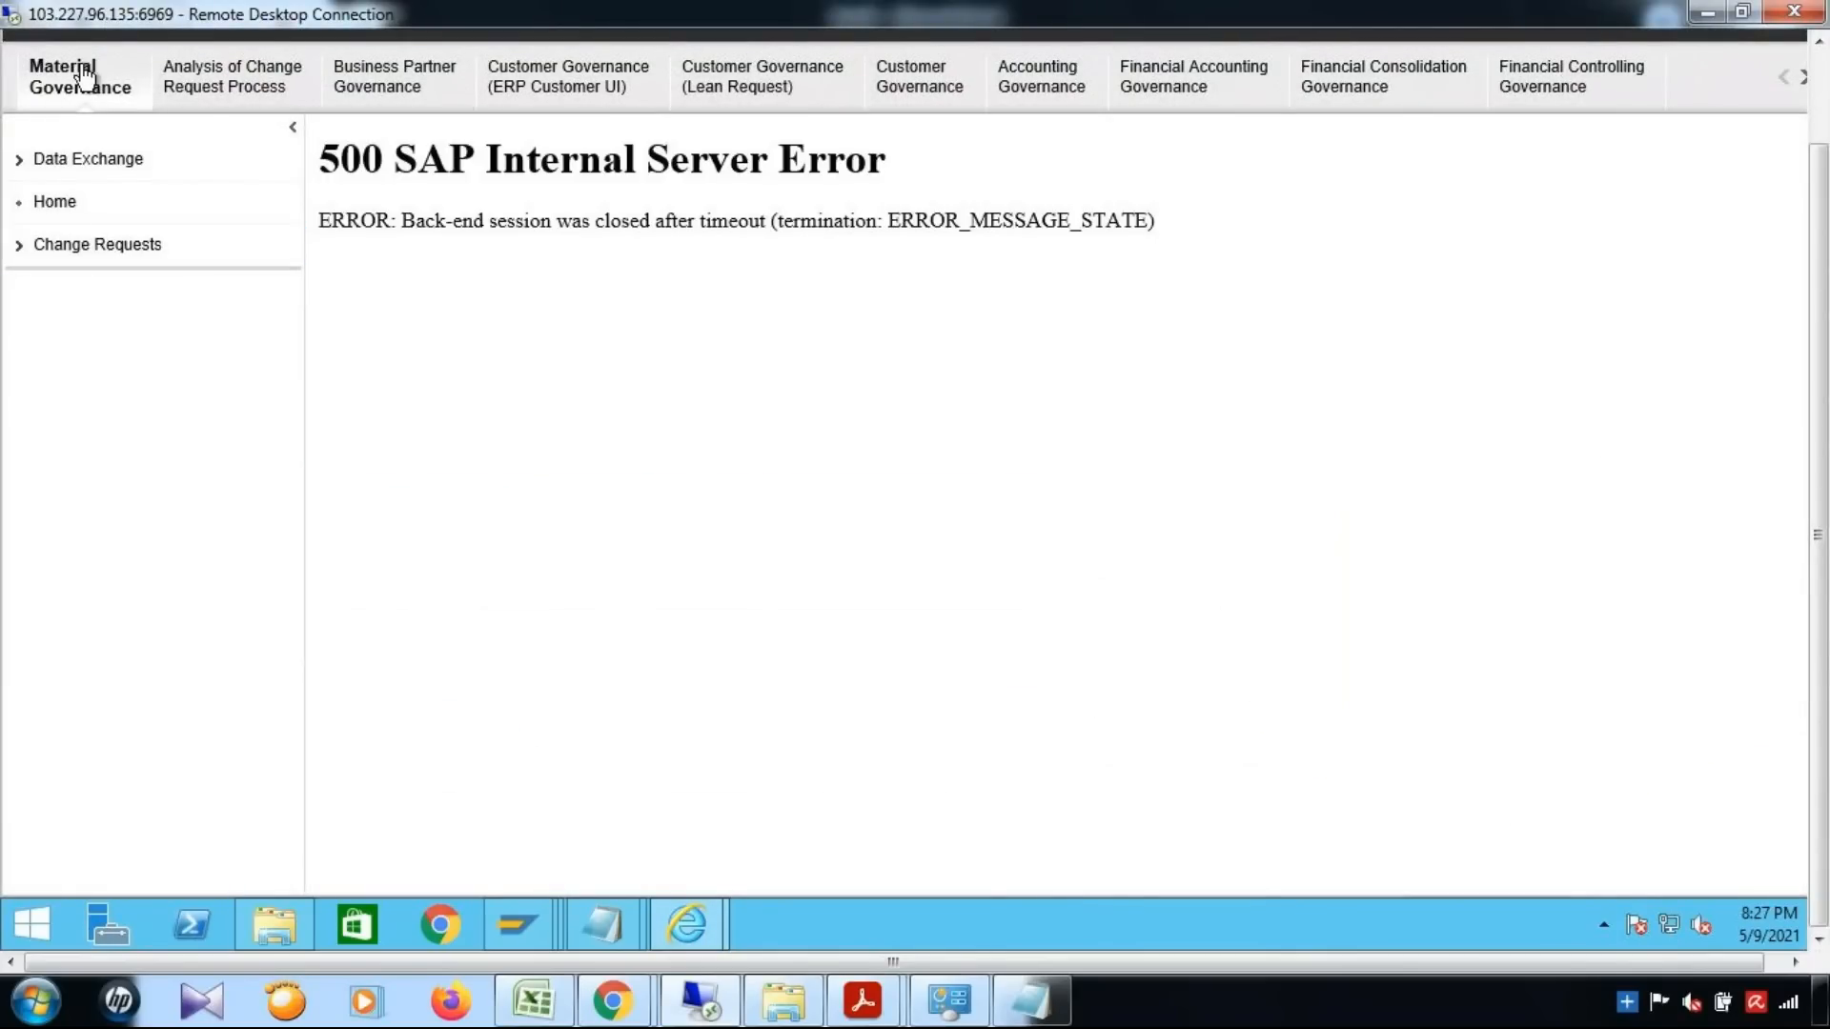
pyautogui.click(86, 74)
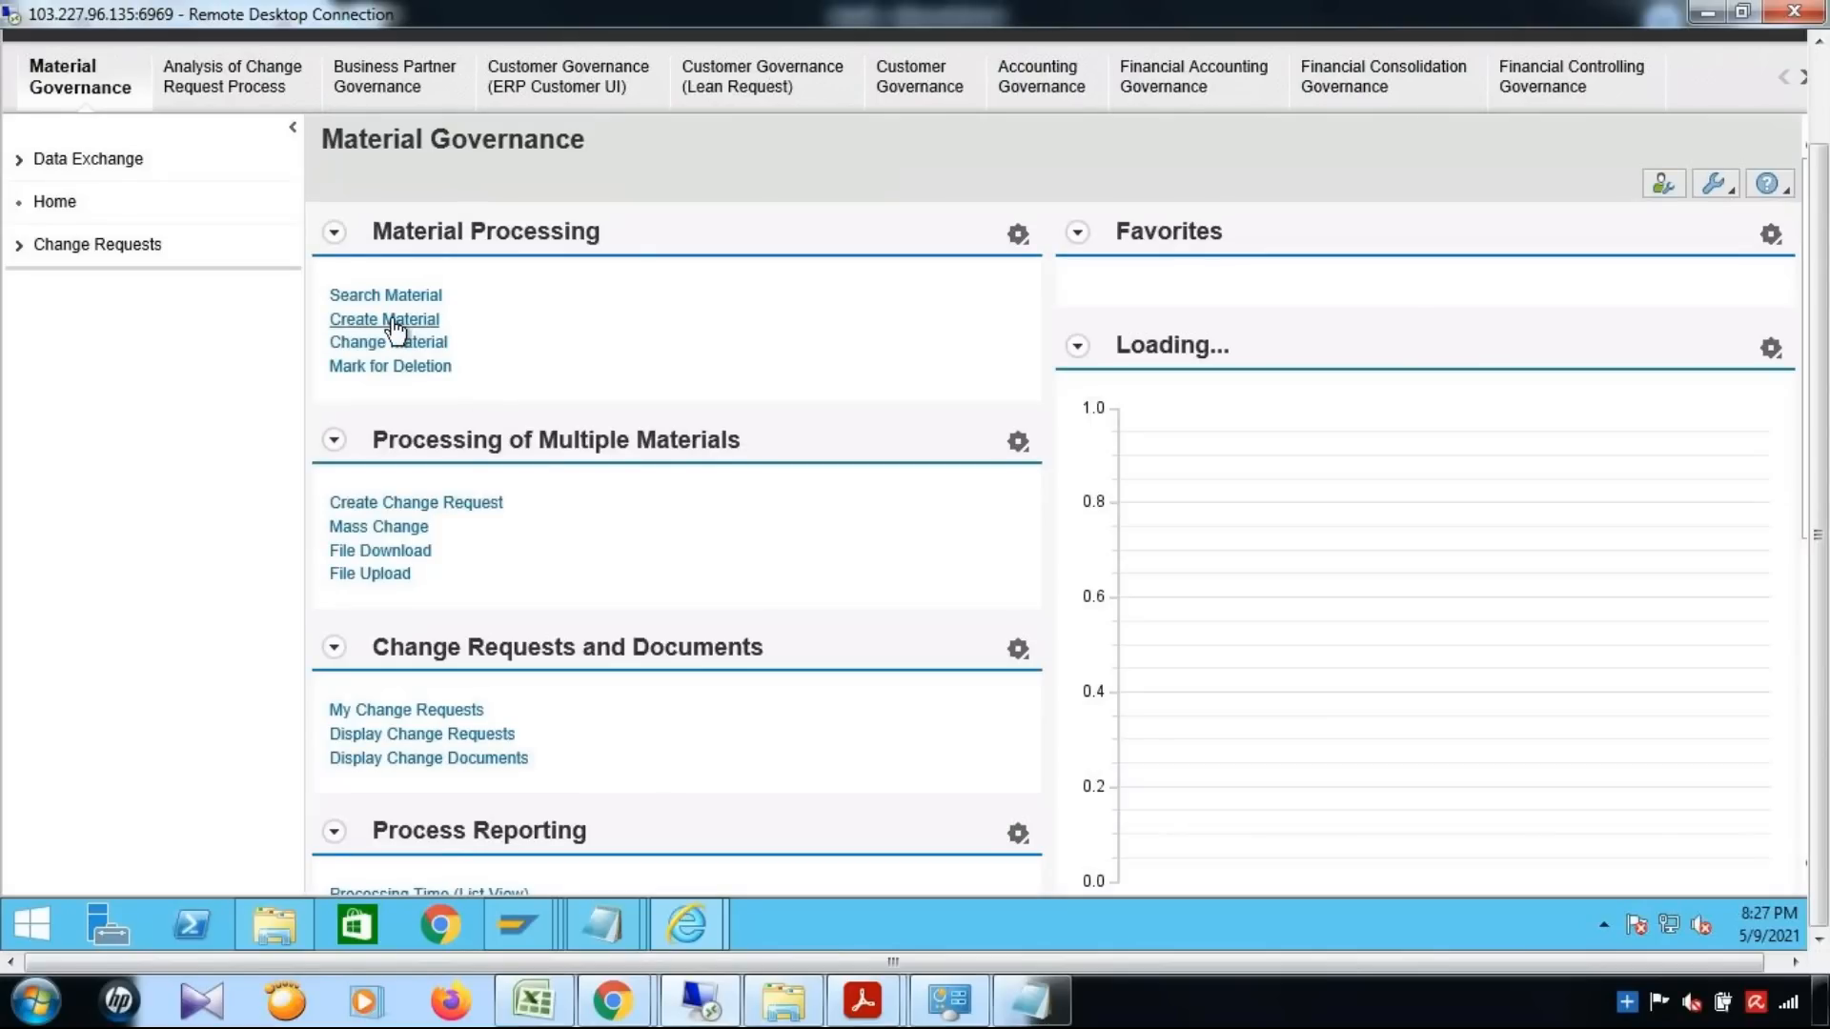
pyautogui.click(395, 328)
pyautogui.click(670, 355)
pyautogui.write('YMAT01')
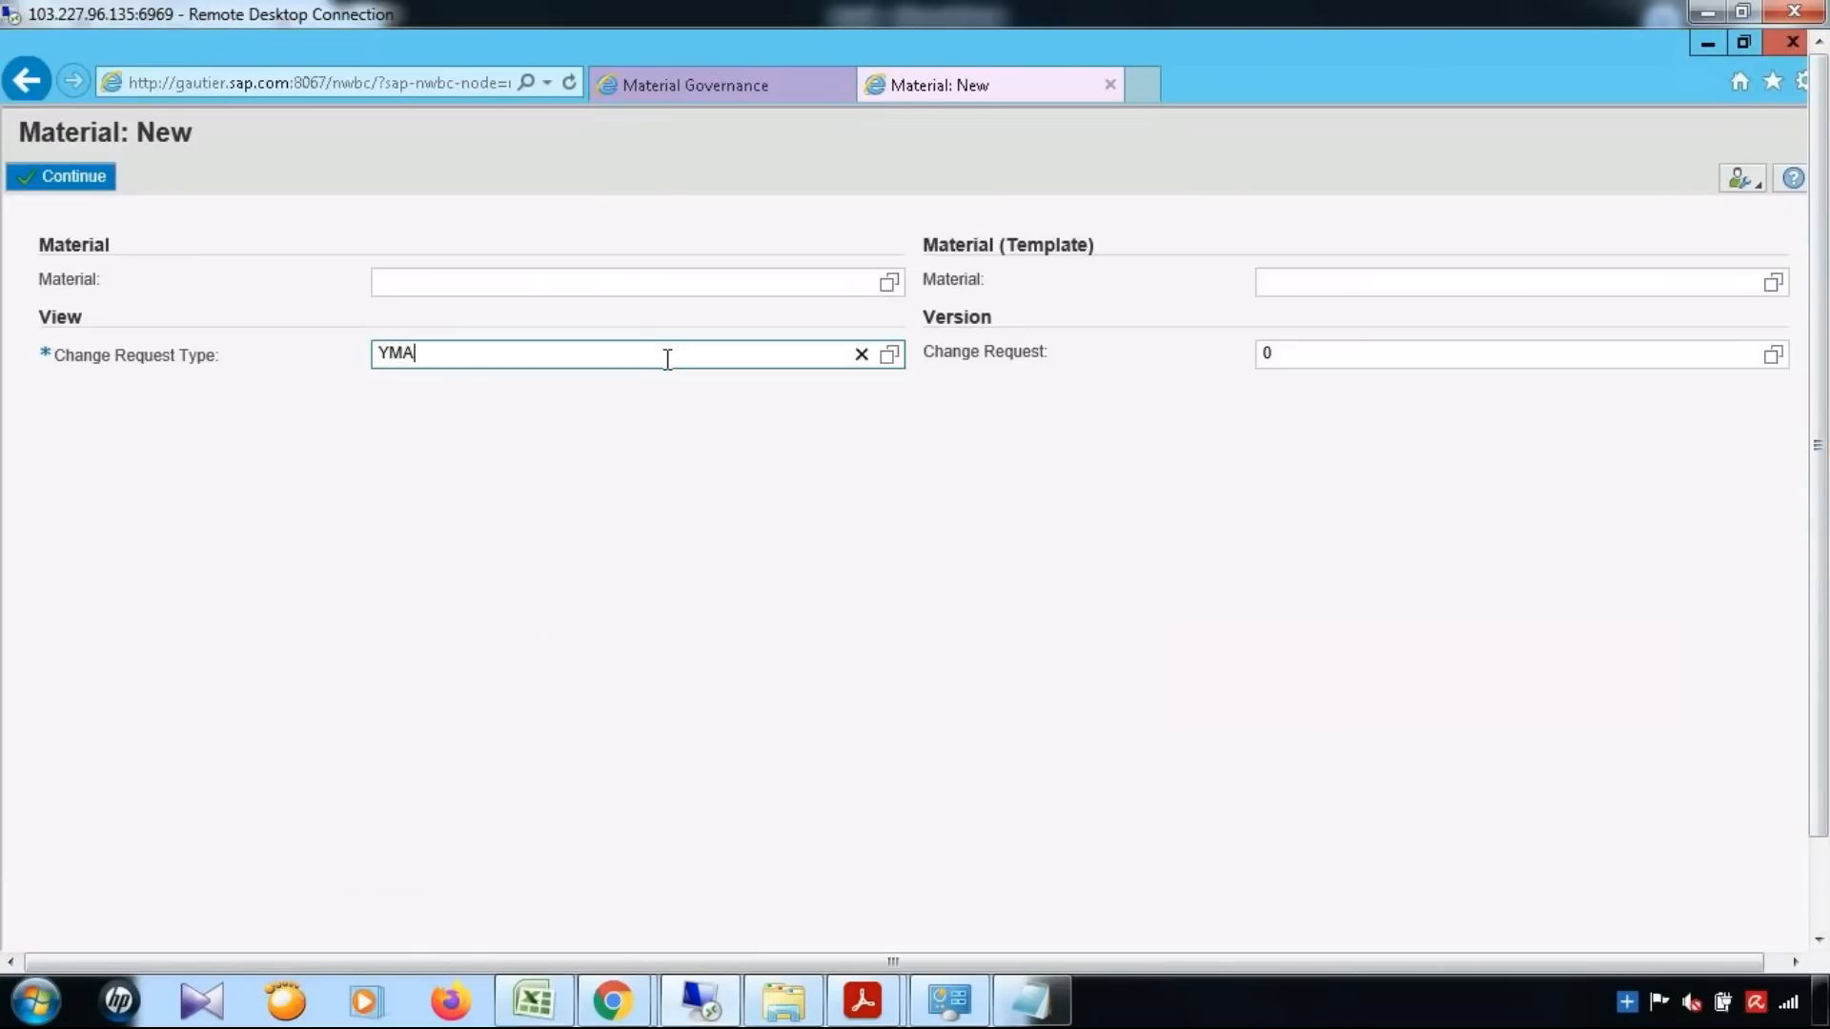
pyautogui.click(76, 183)
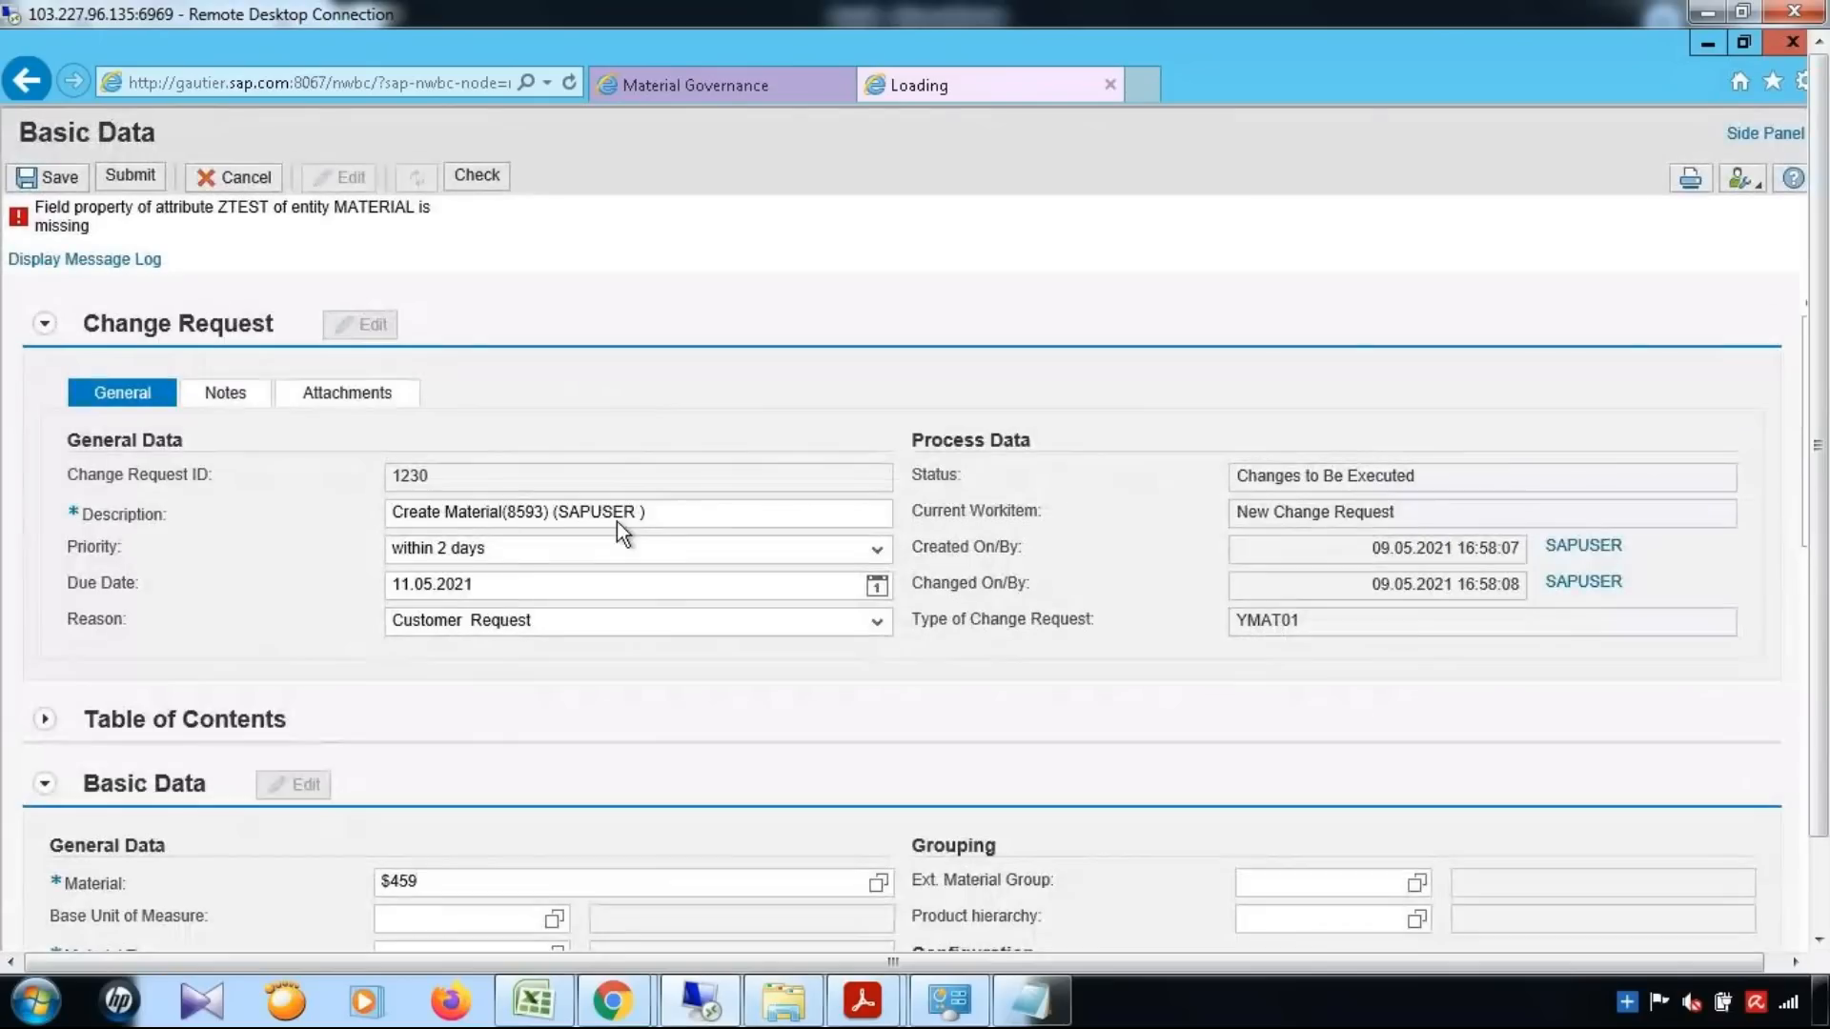
# Examine the available values for Material Type and Material Group in the new material's Basic Data, closing both lists without a selection
pyautogui.scroll(-3, 525, 624)
pyautogui.click(69, 629)
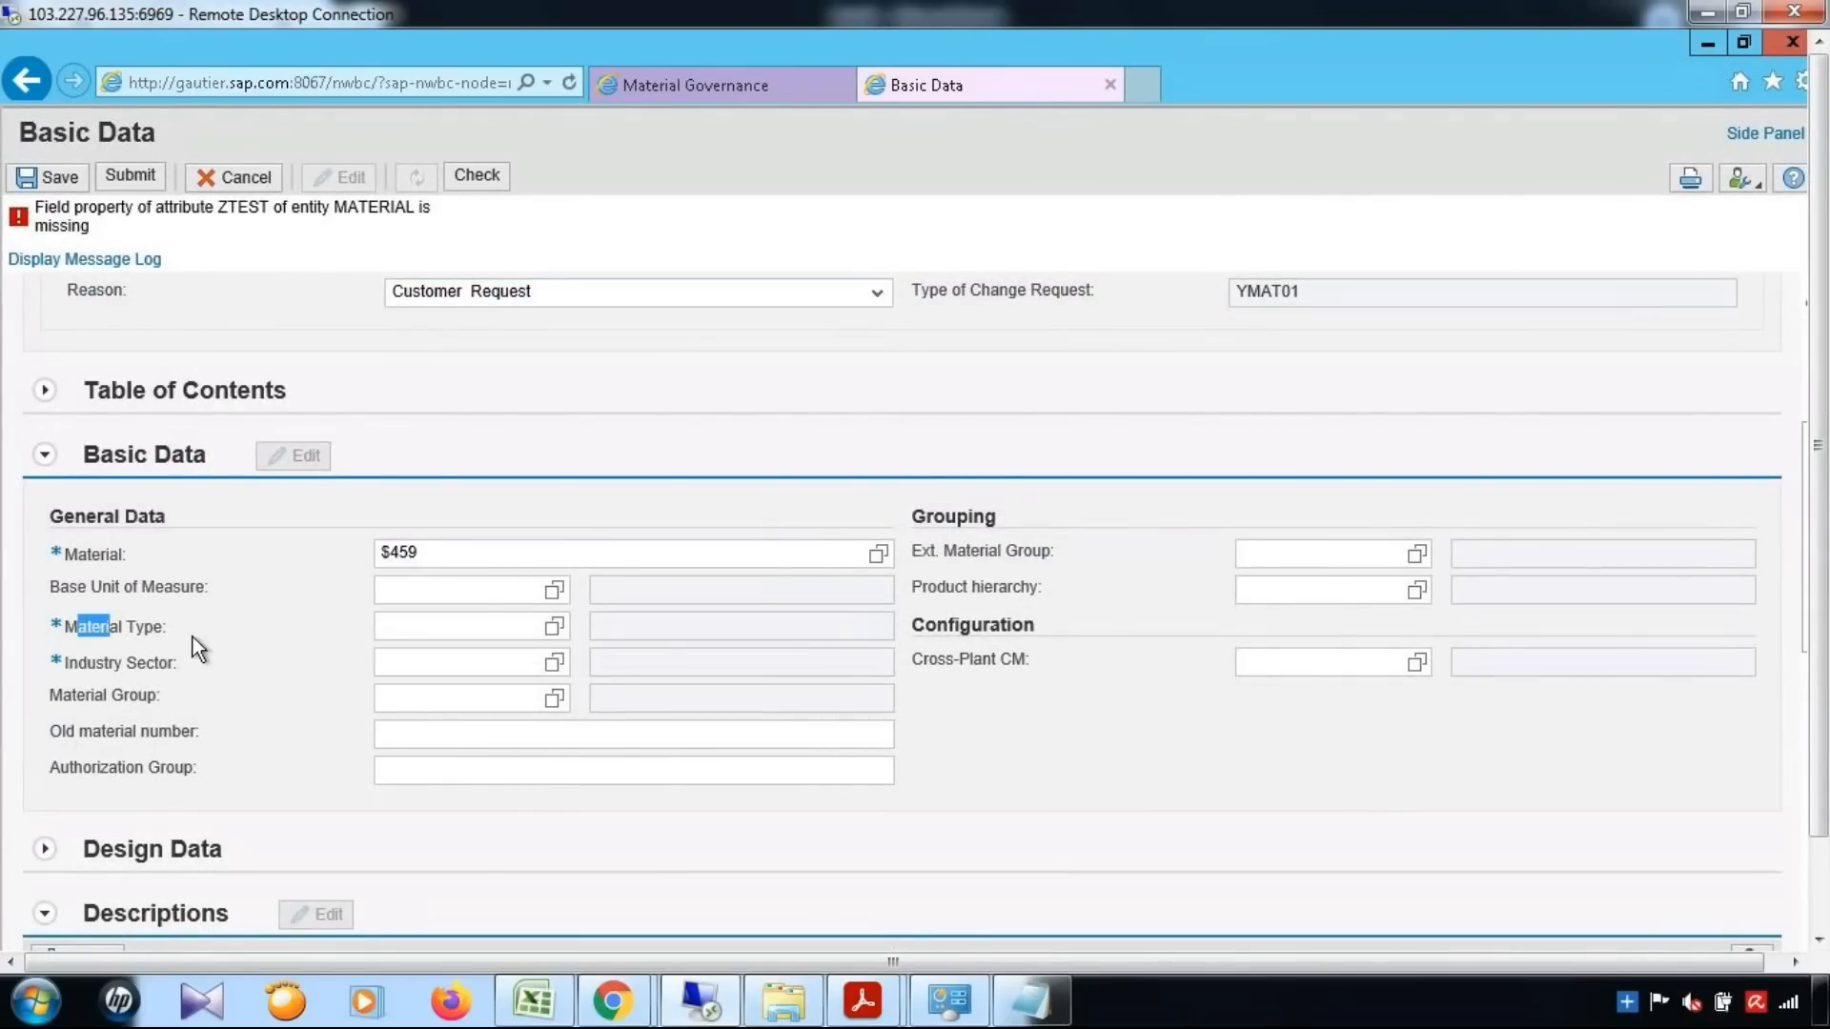
pyautogui.click(554, 626)
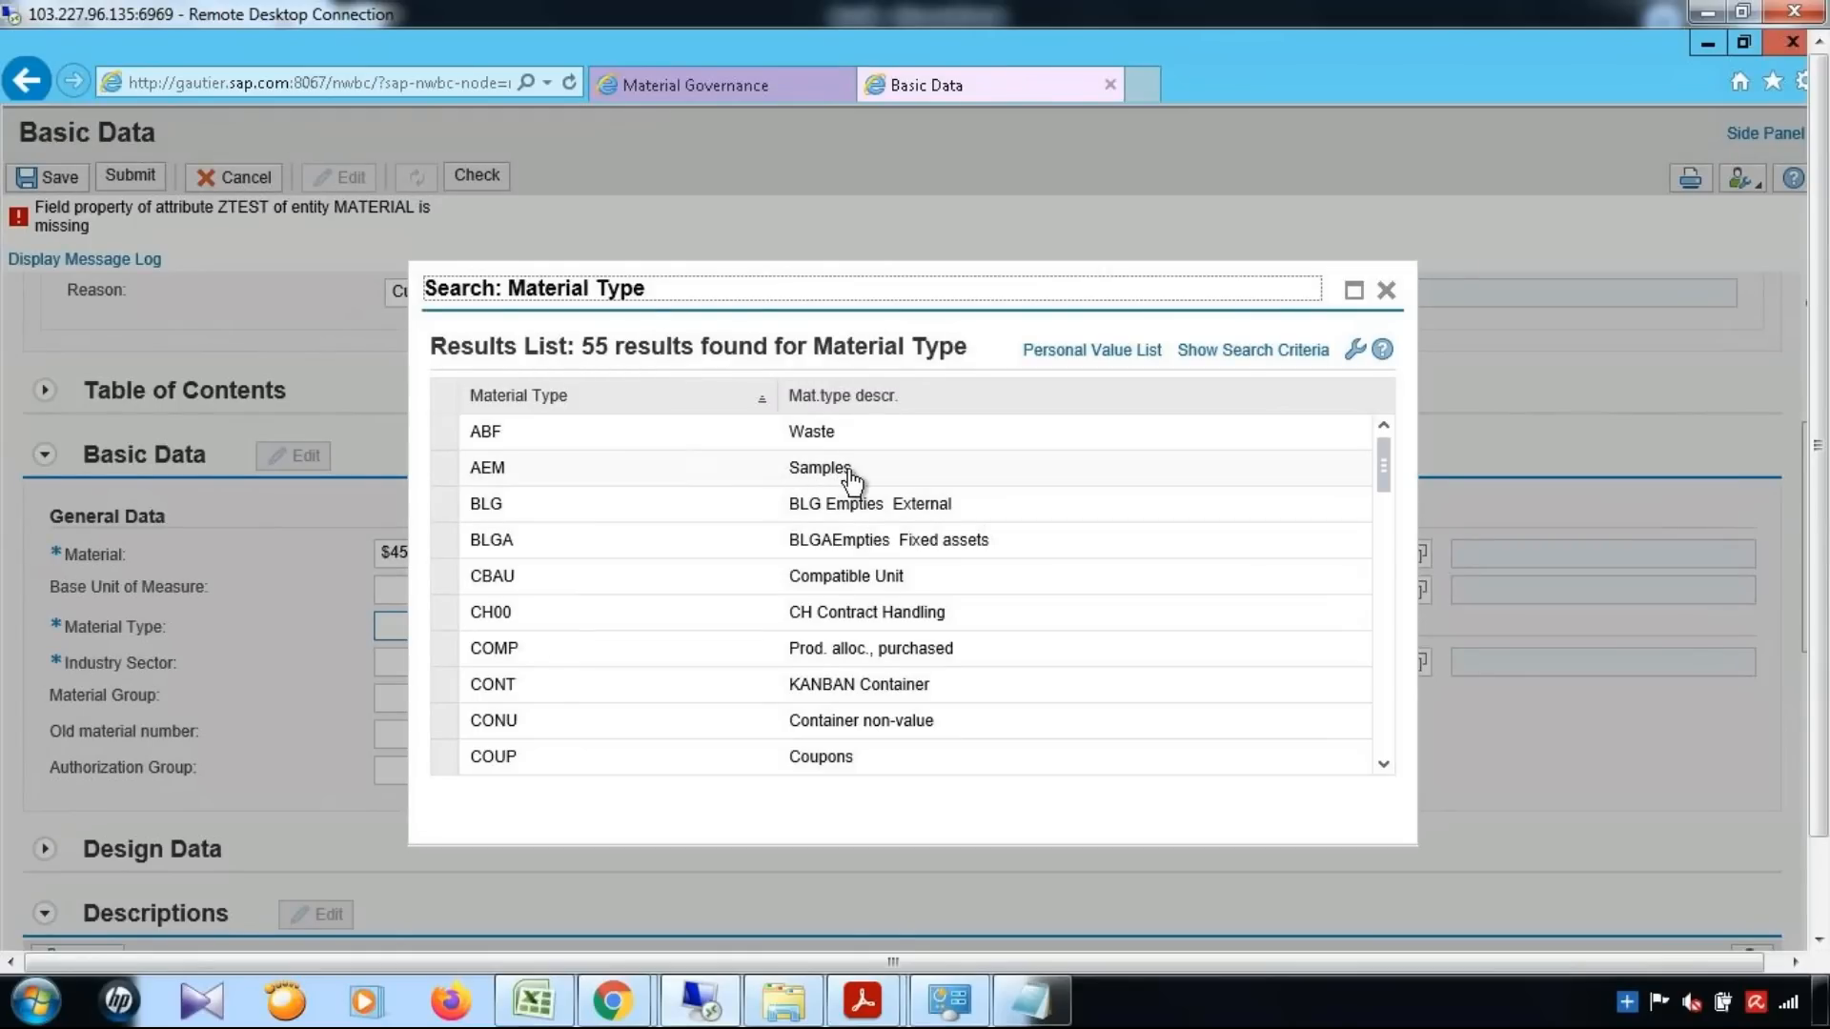
pyautogui.click(1386, 290)
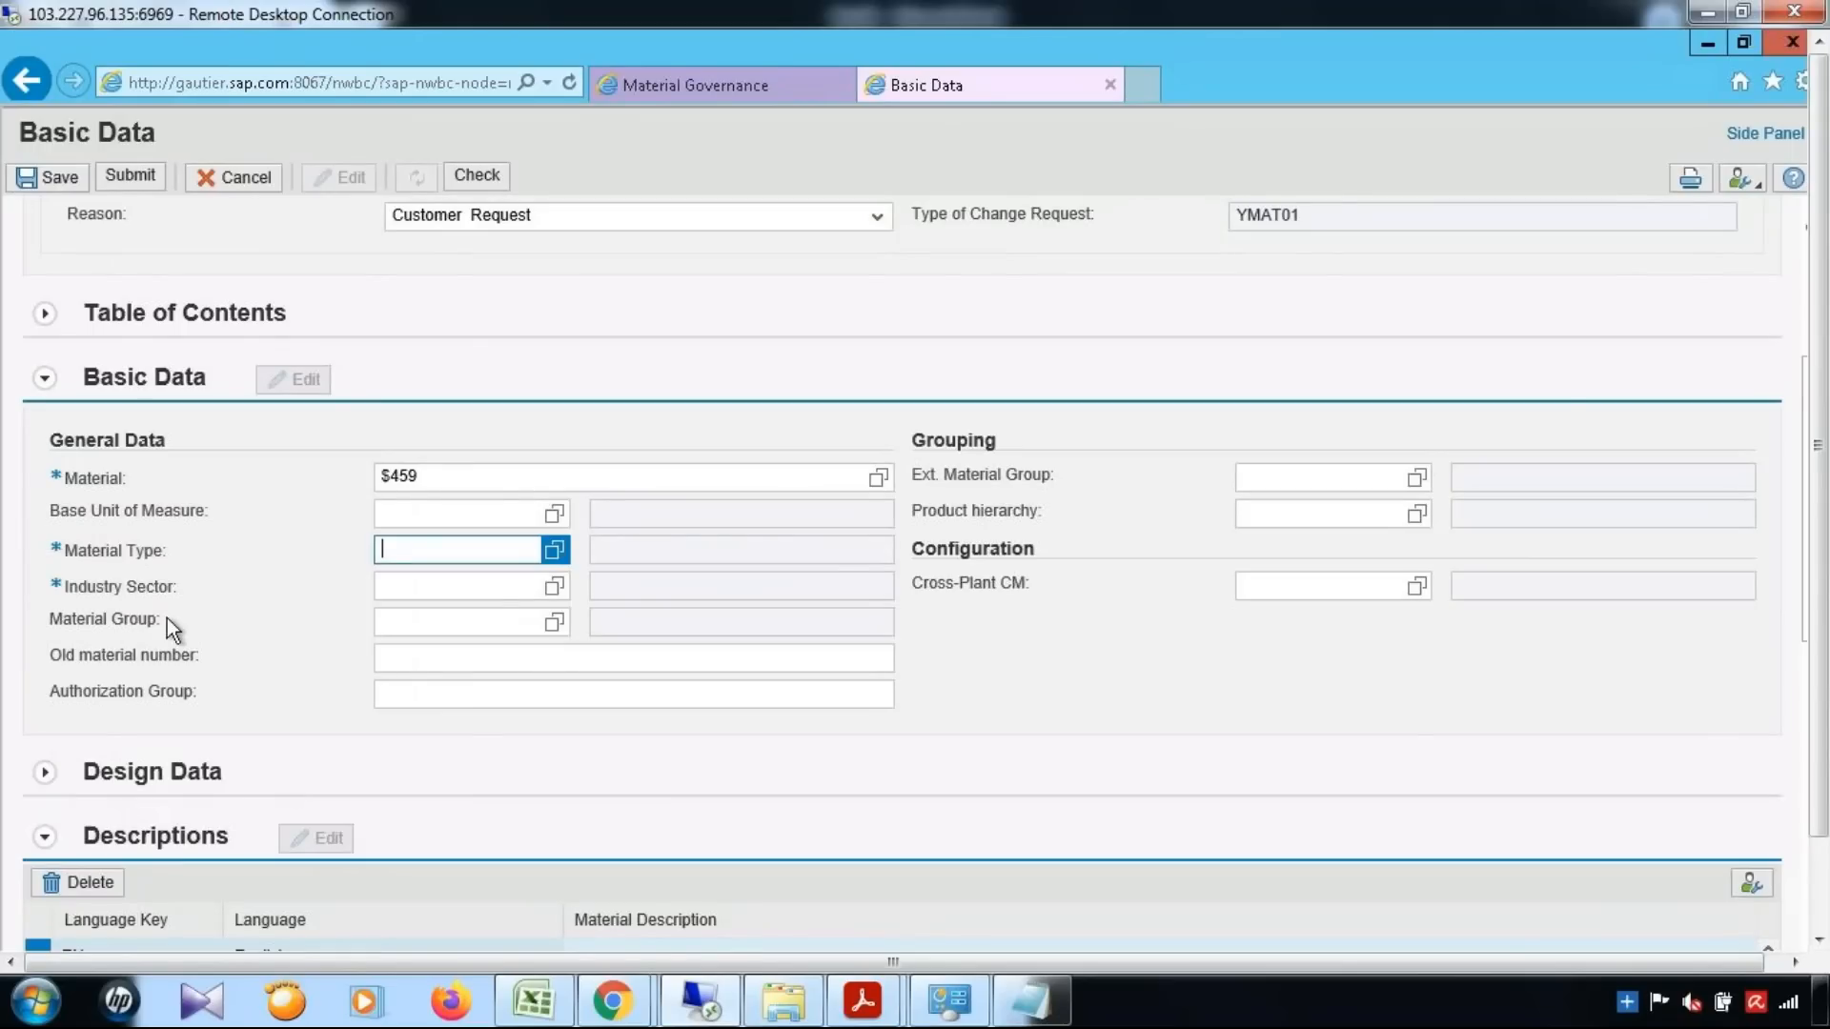
pyautogui.click(555, 623)
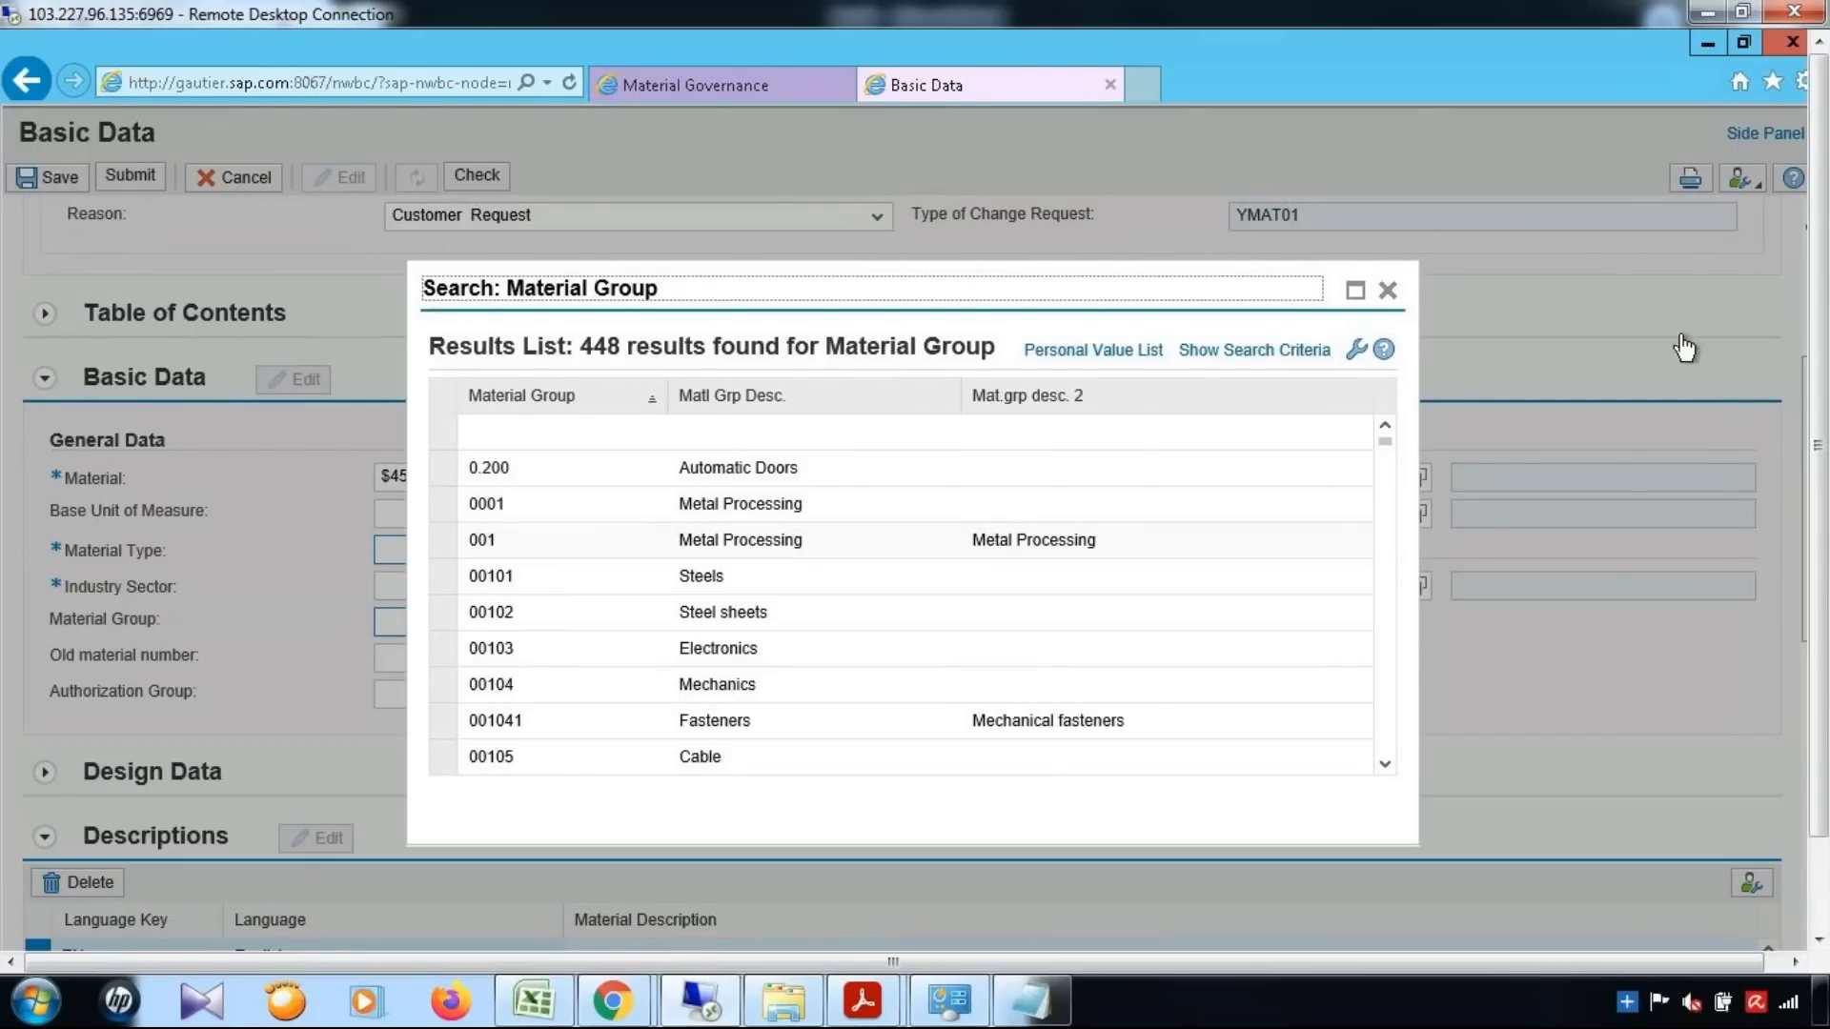
pyautogui.click(1387, 292)
# Switch to Notepad and replace the existing note with "If Material type is AEM & Material group is 001"
pyautogui.click(1049, 1001)
pyautogui.click(1033, 1000)
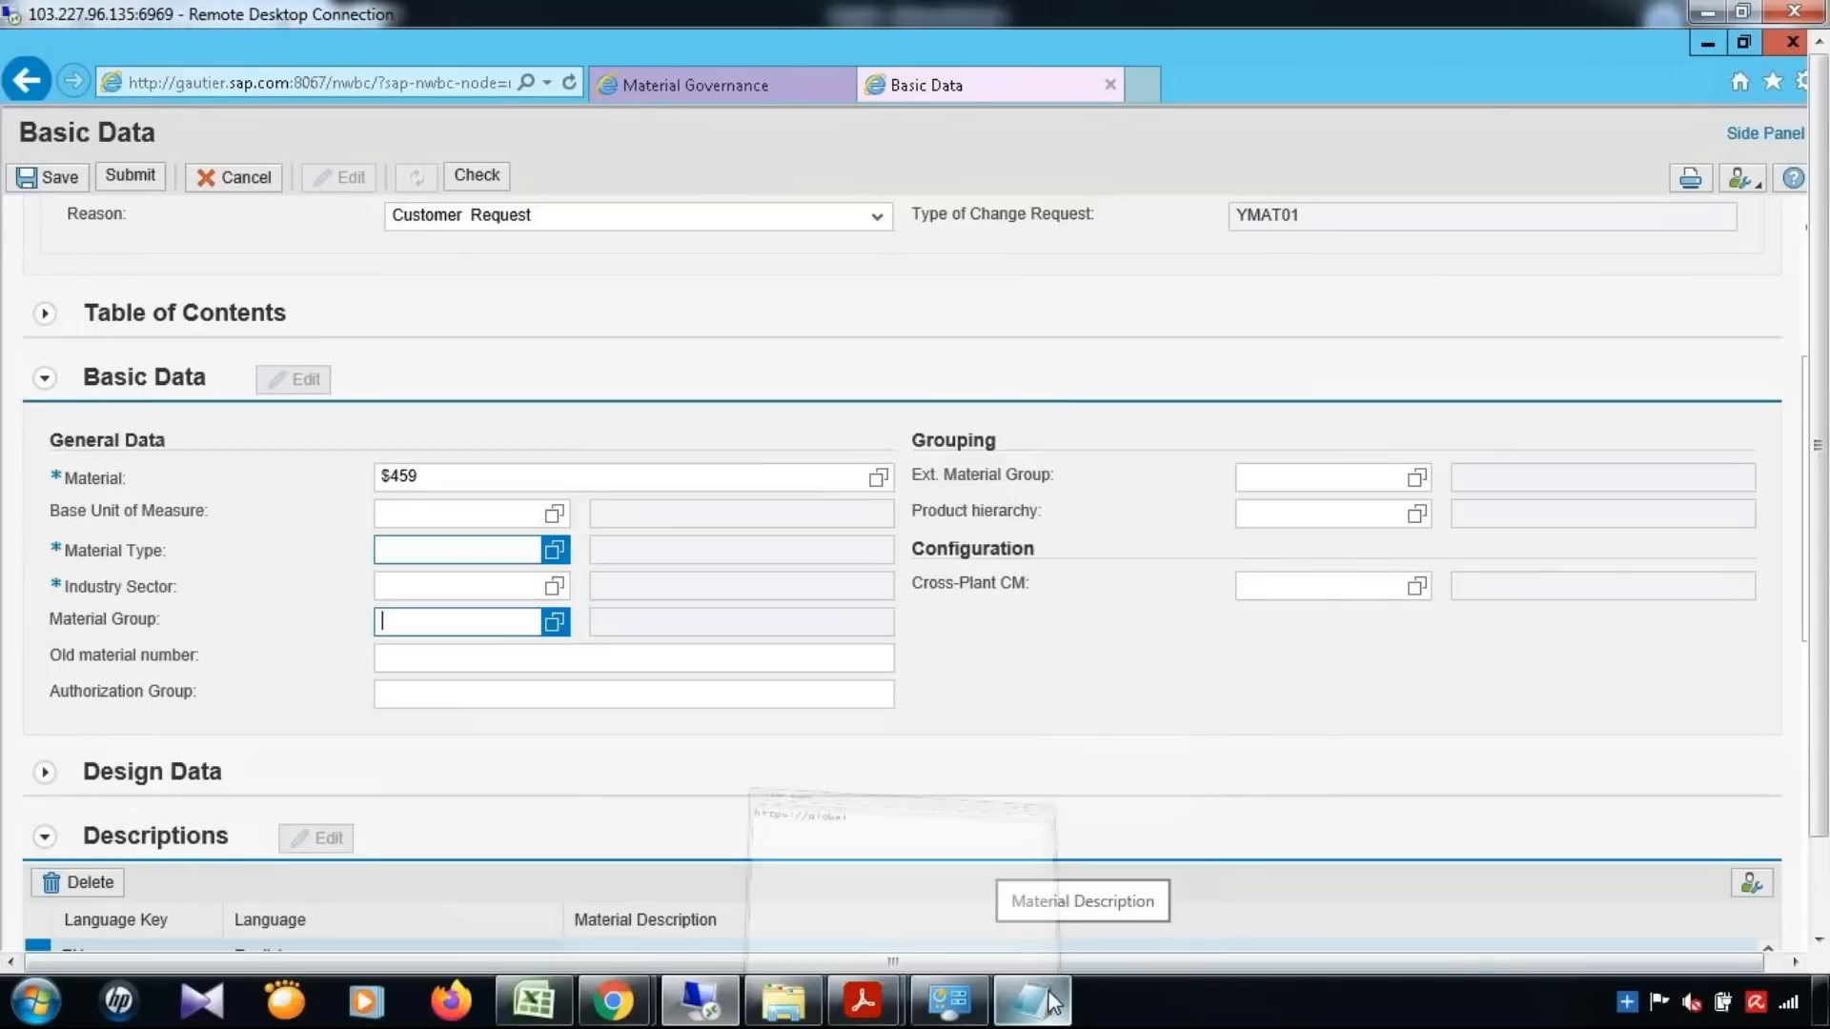
pyautogui.click(1032, 1000)
pyautogui.hotkey('ctrl', 'a')
pyautogui.hotkey('ctrl', 'x')
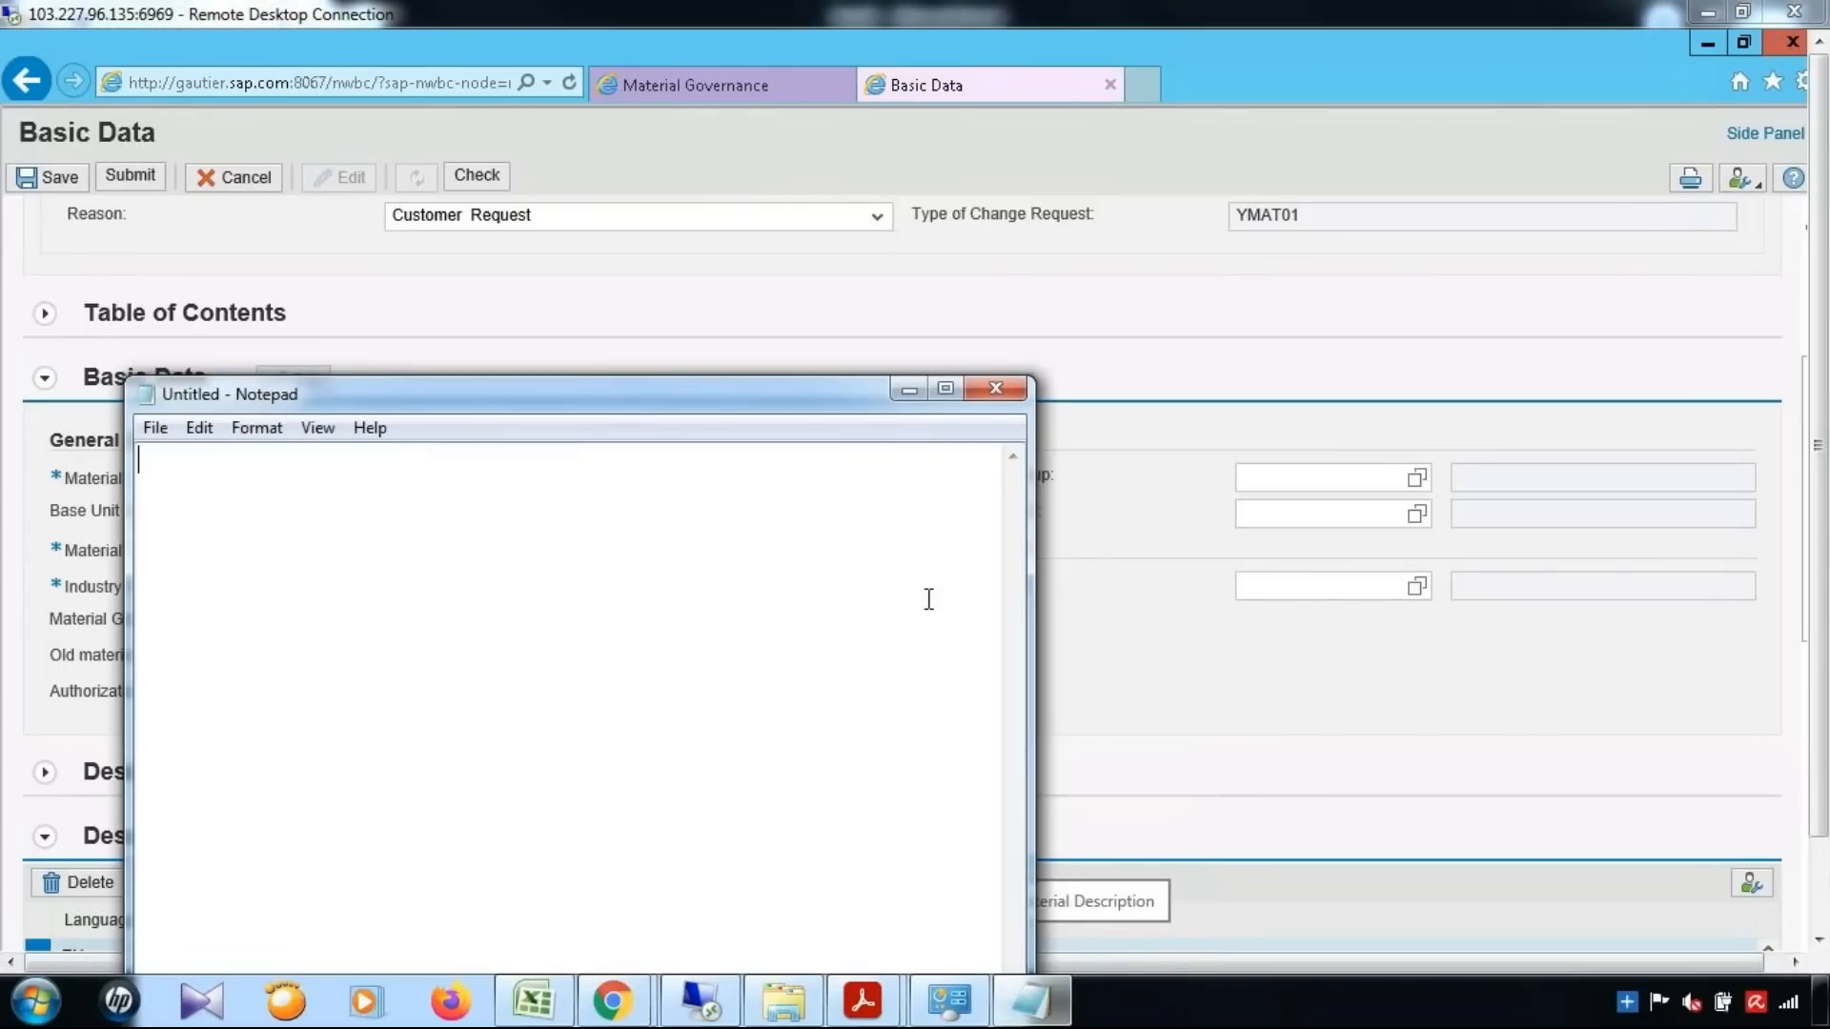
pyautogui.write('If')
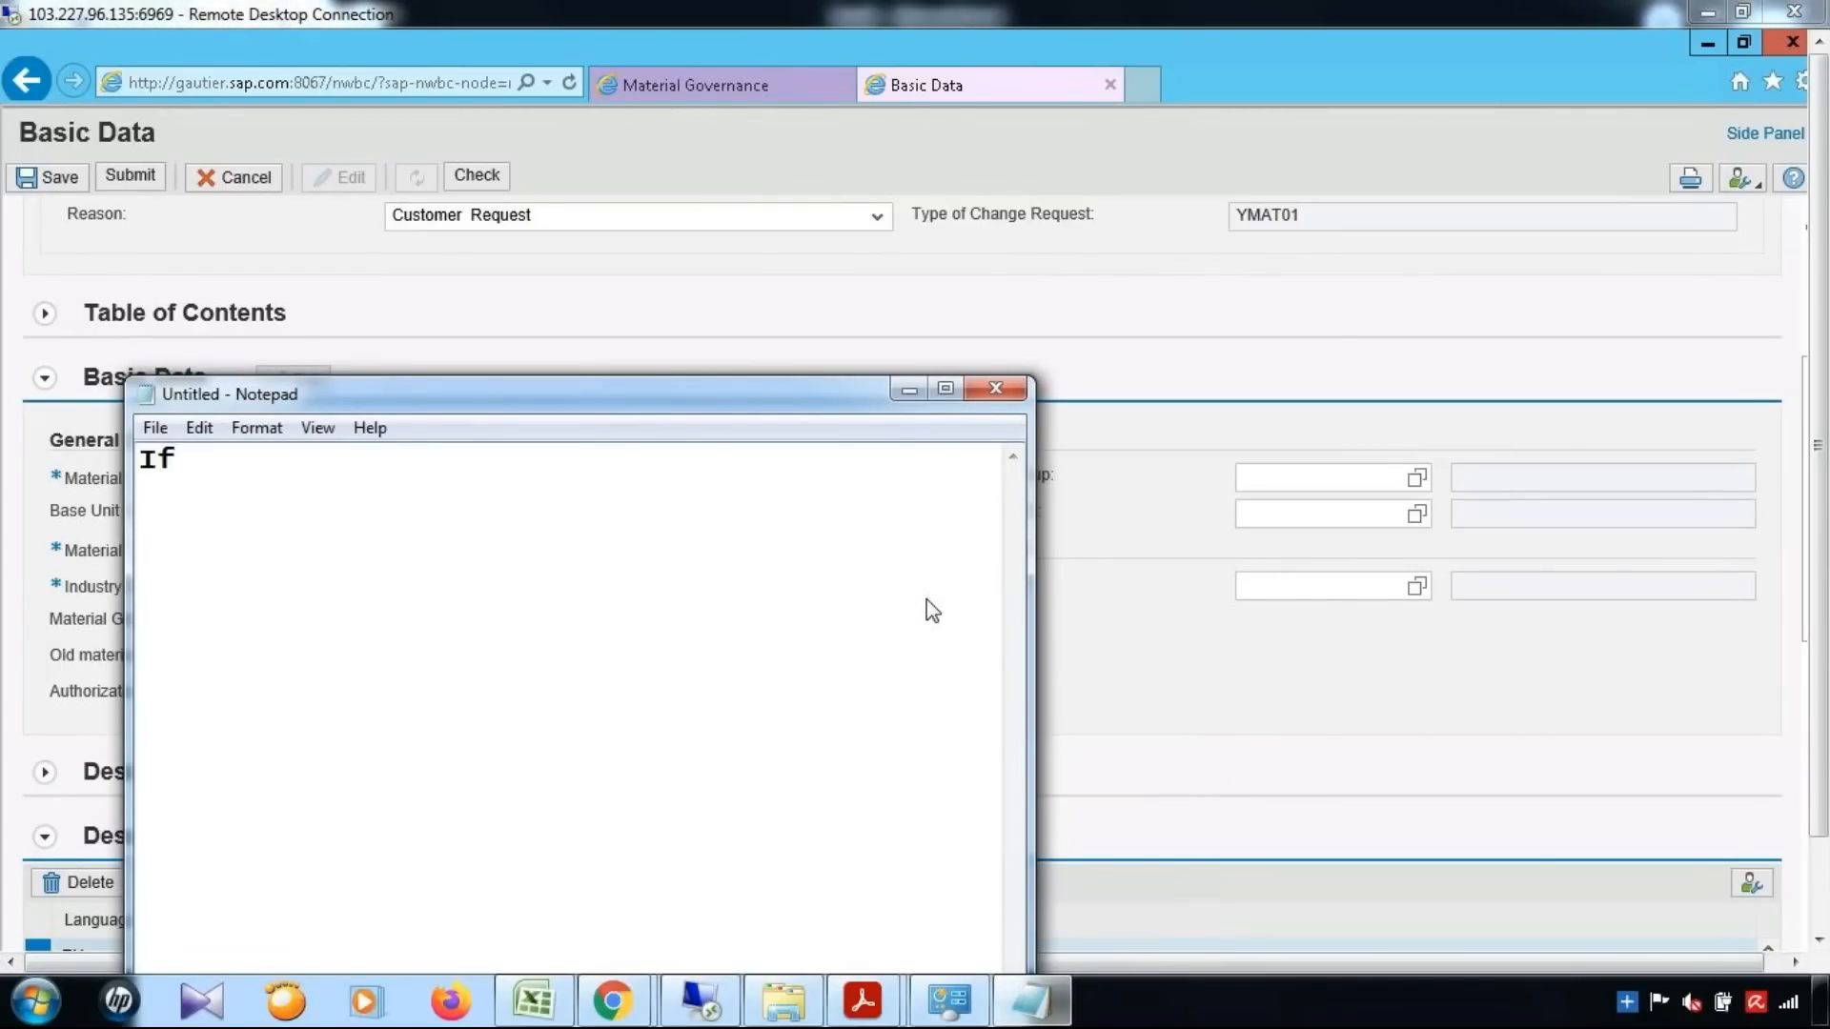
pyautogui.write(' Material ')
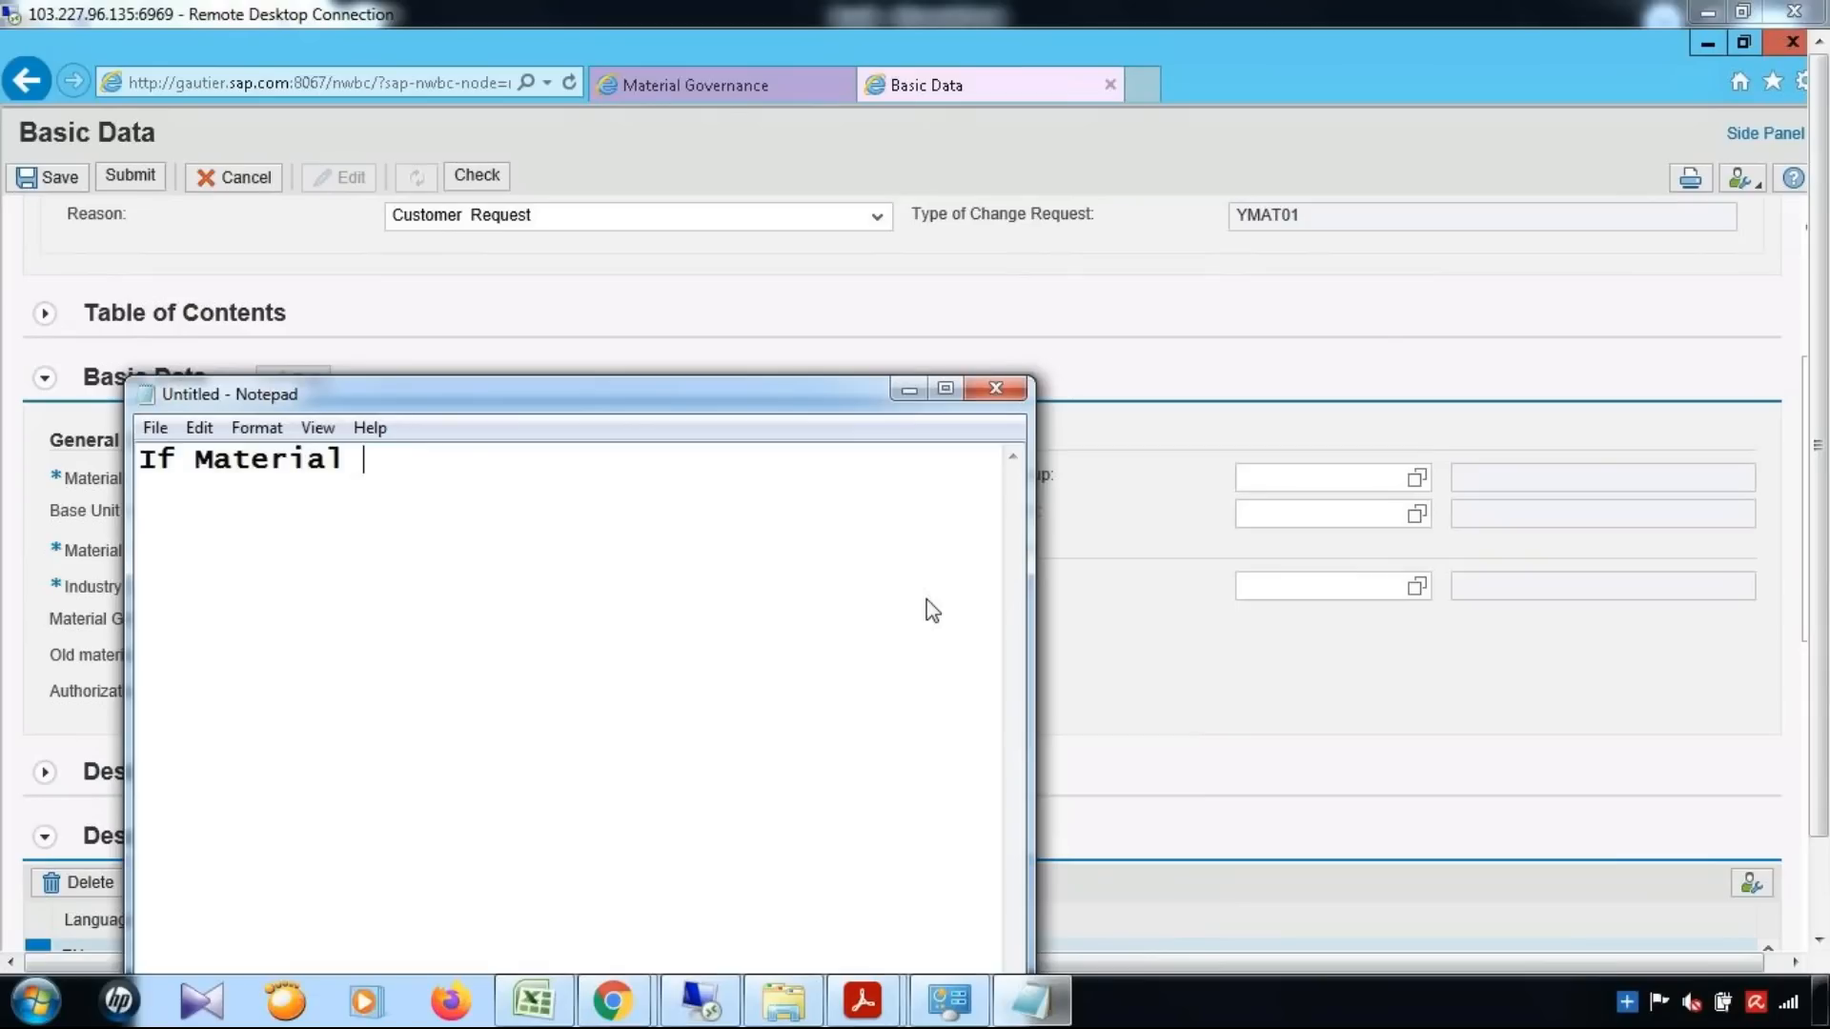
pyautogui.write('type is AEM ')
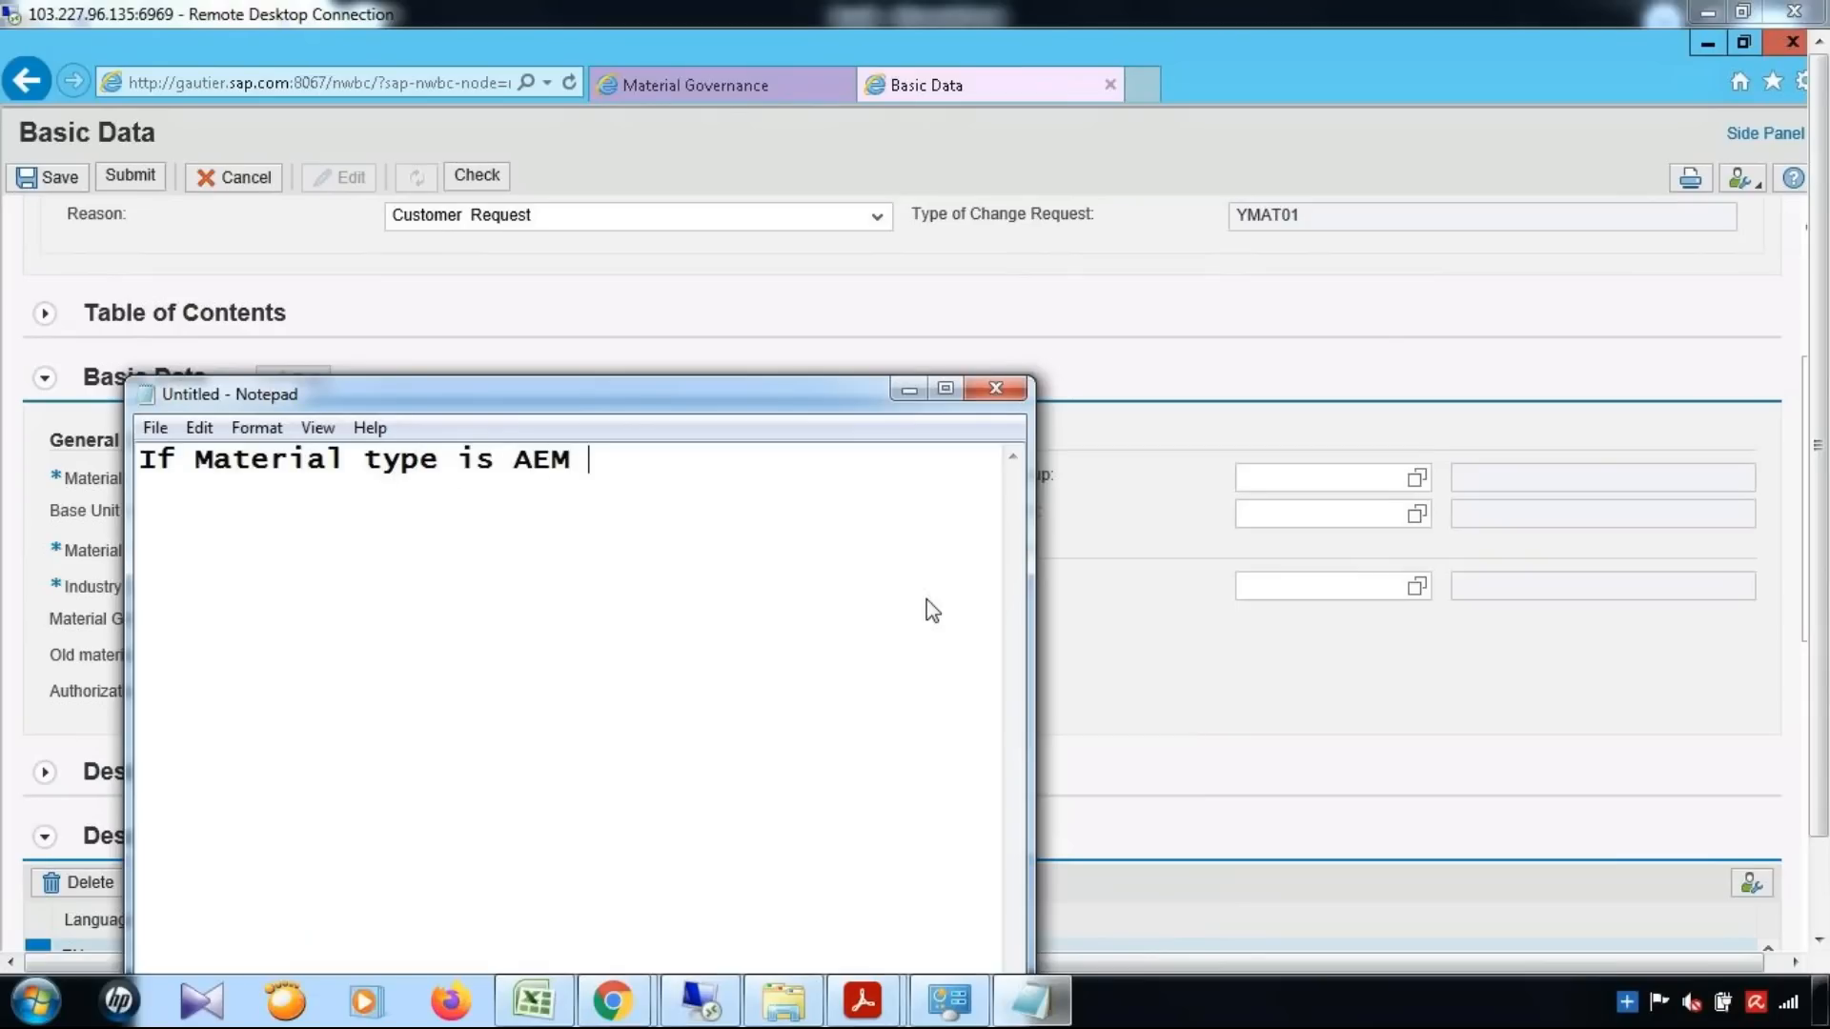
pyautogui.write('& Material grou')
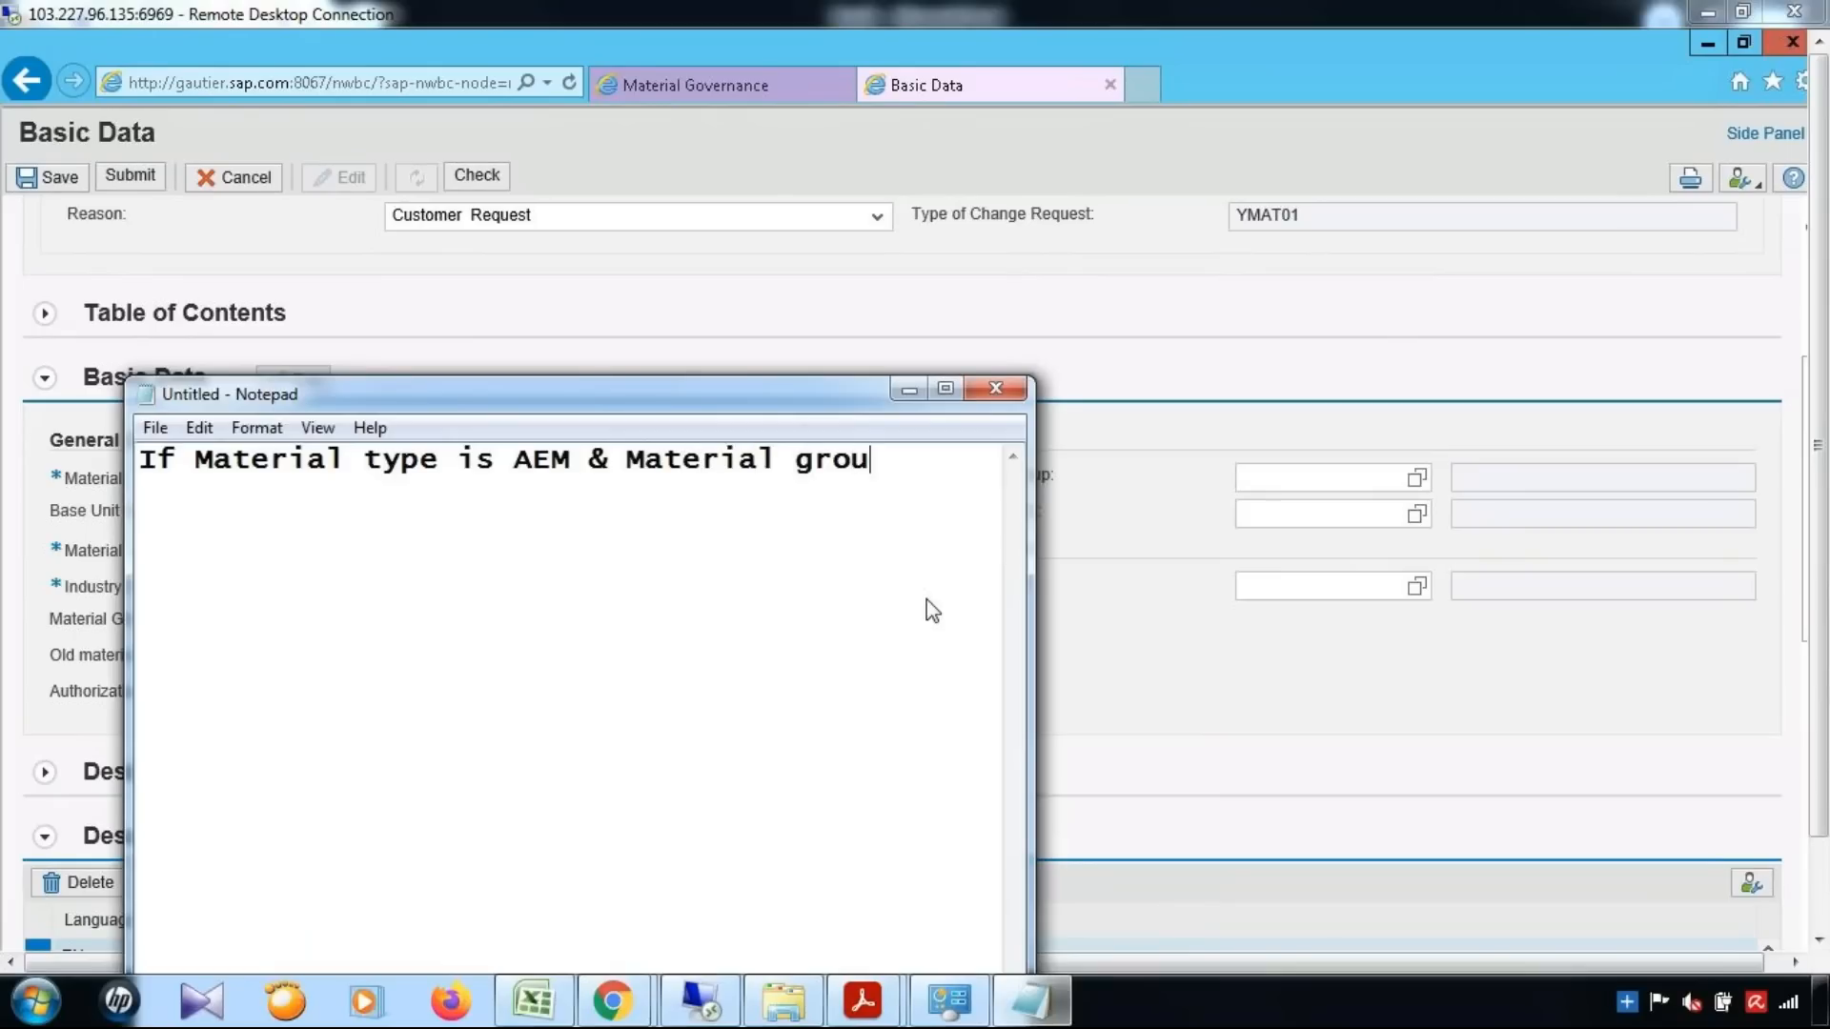
pyautogui.write('p is 001')
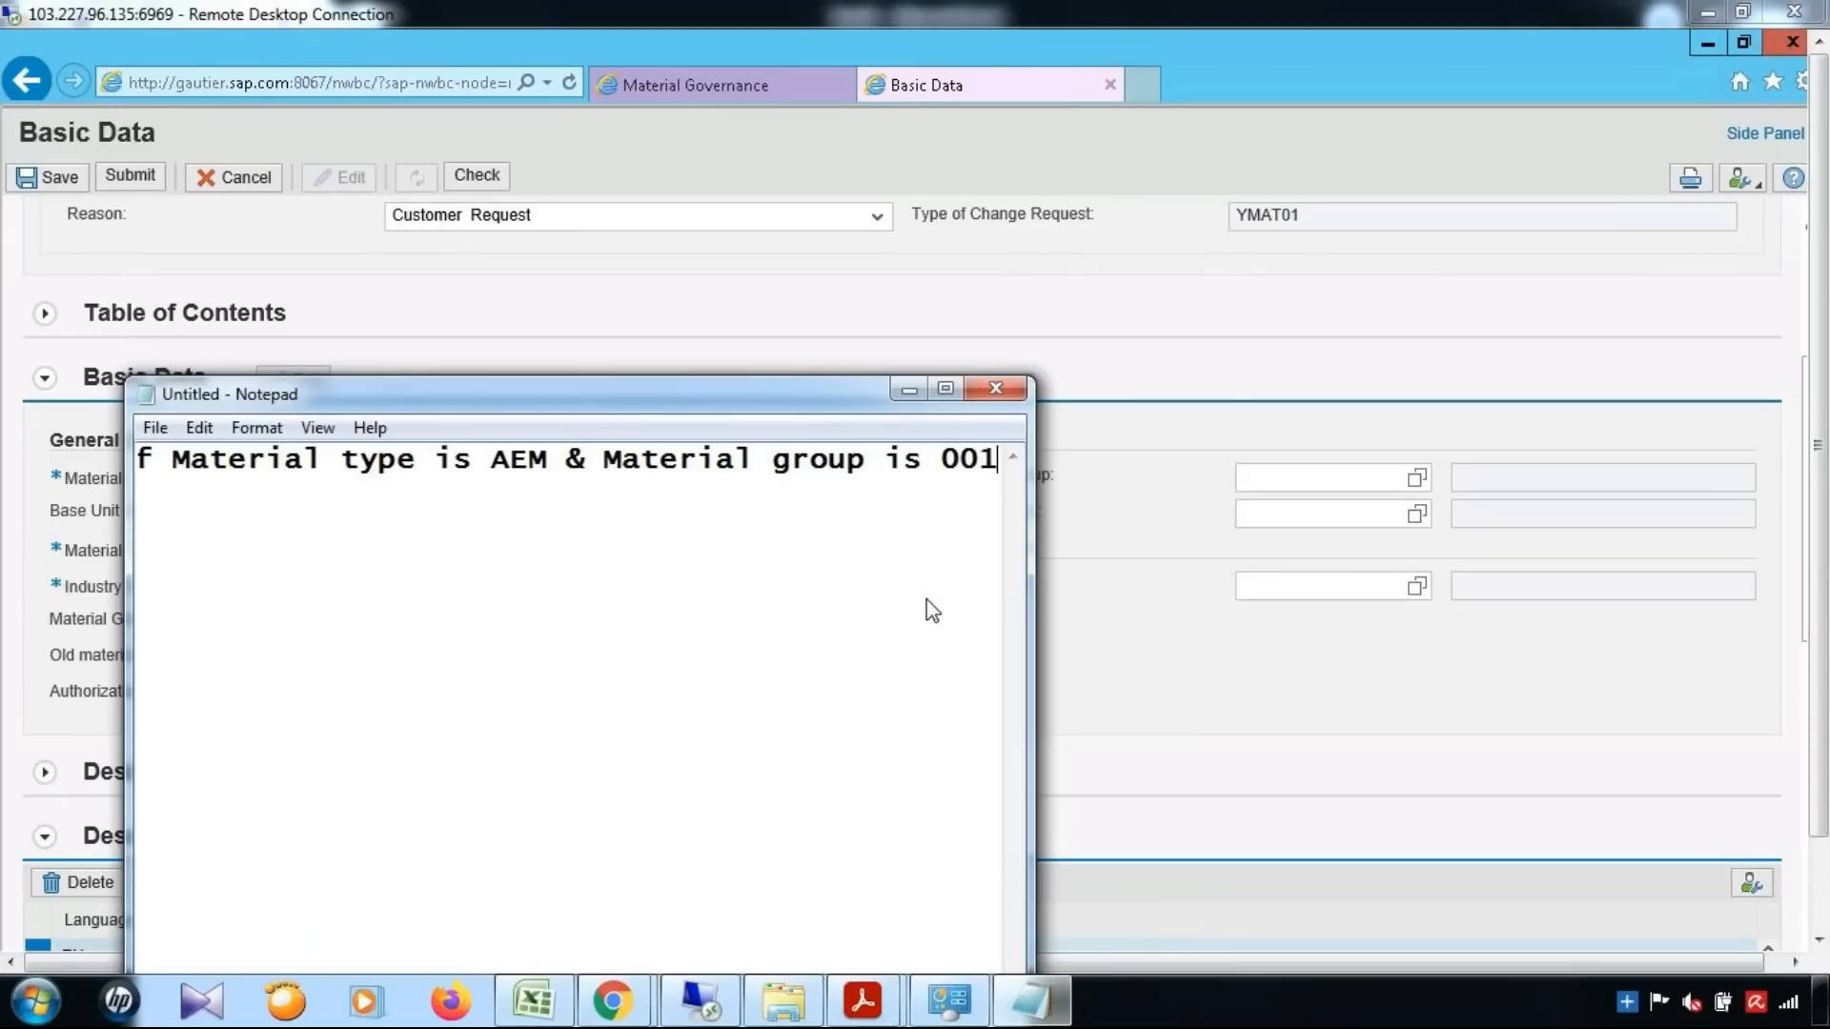
# Return to the new material's Basic Data and look up the Material Group values again
pyautogui.click(1179, 698)
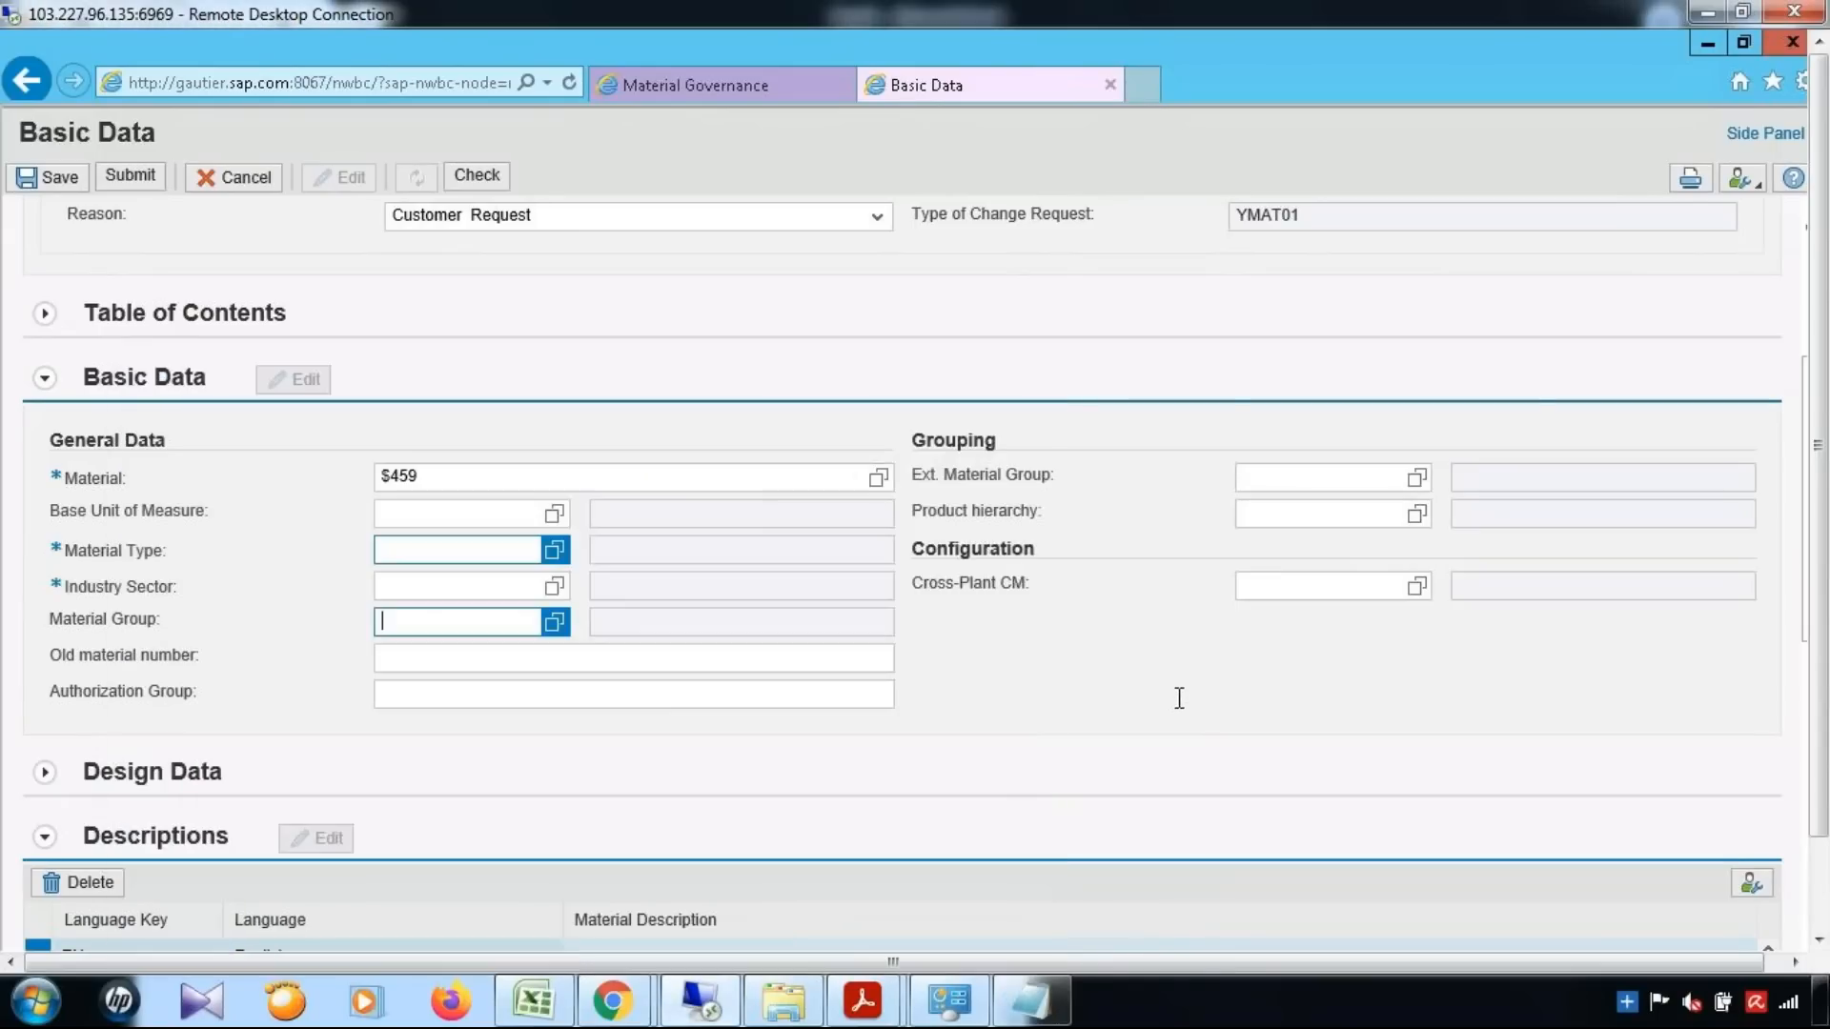
pyautogui.click(553, 621)
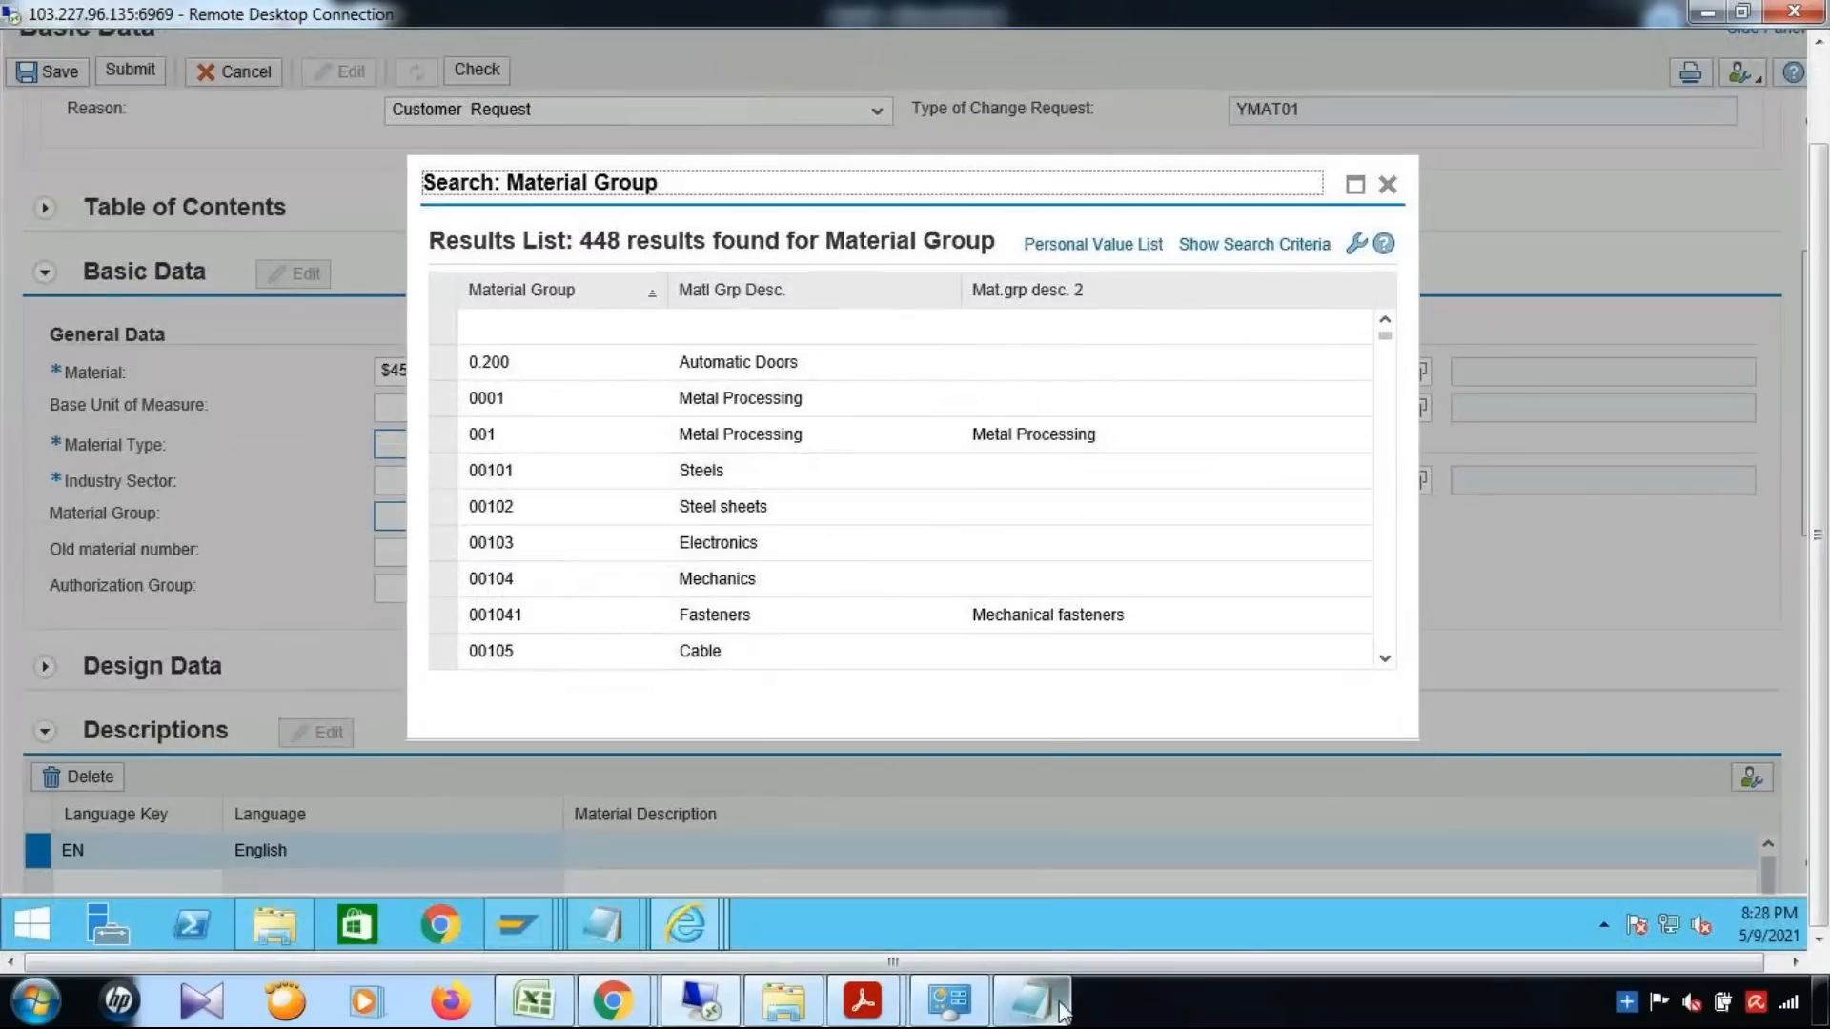
# In the maximized Notepad note, add the line "then workflow will move to next level" and restore the window size
pyautogui.click(1058, 1008)
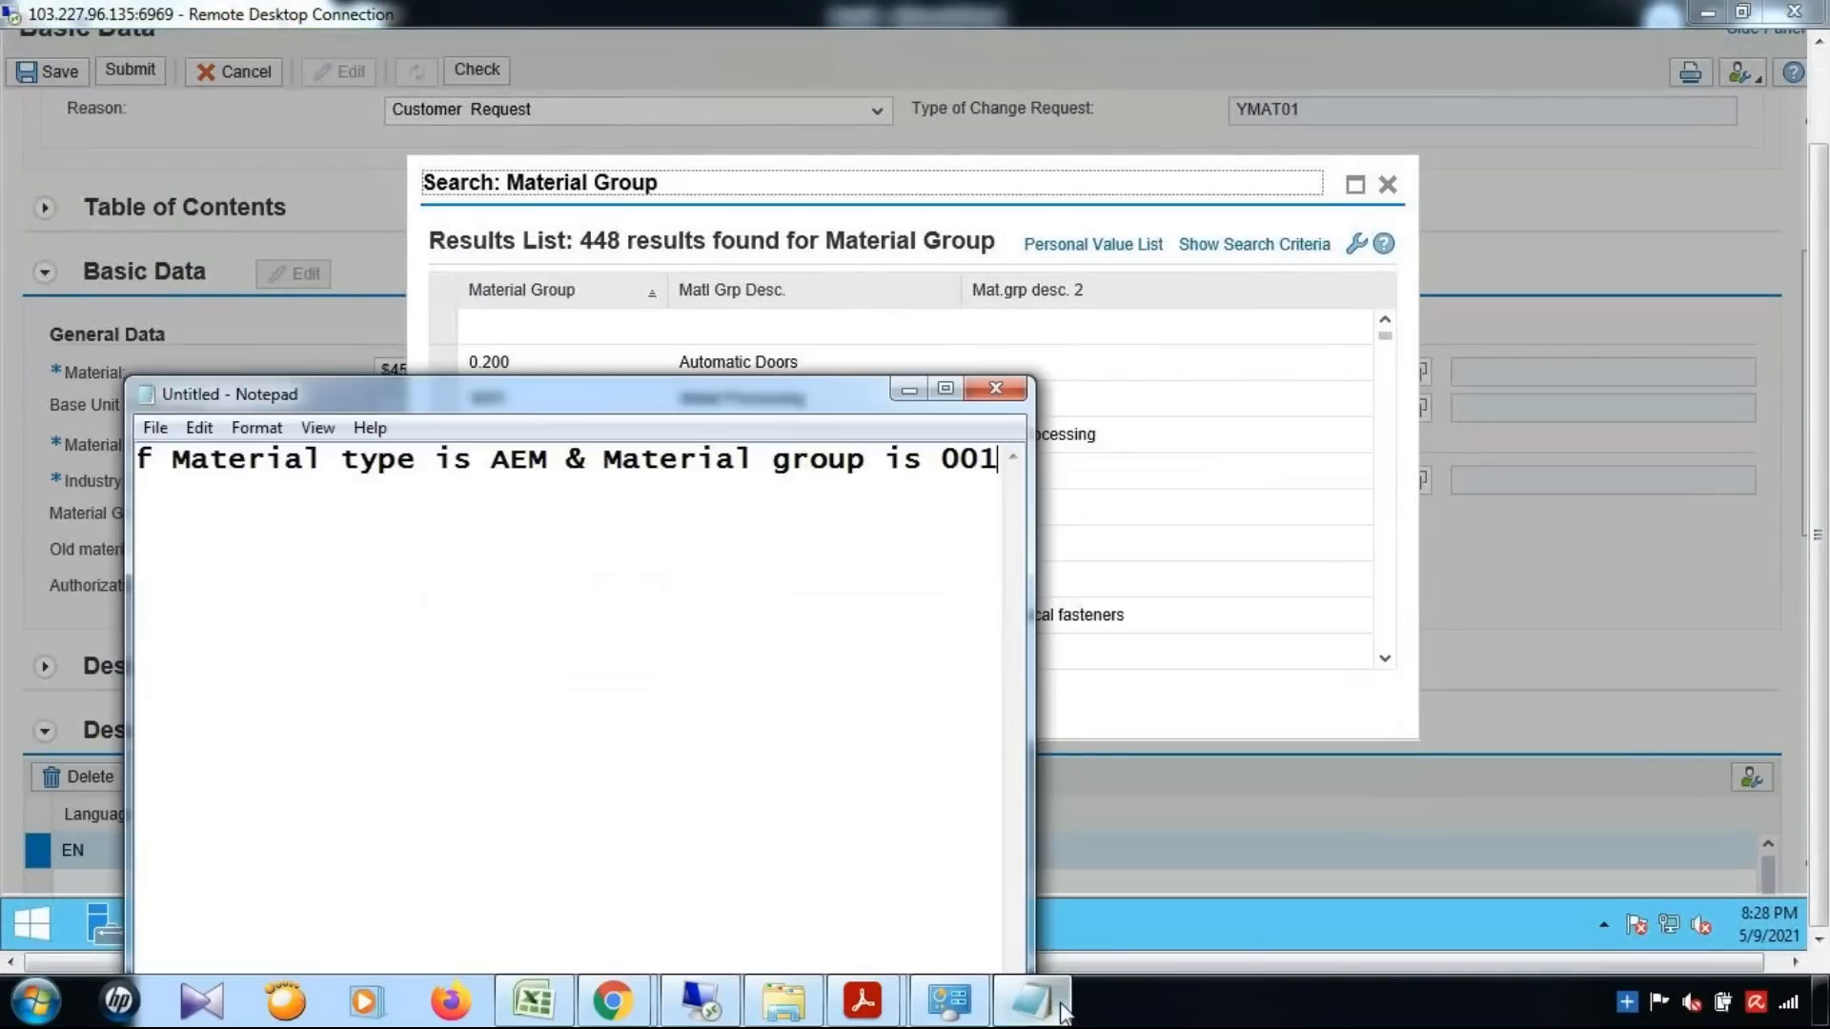
pyautogui.click(942, 389)
pyautogui.press('Return')
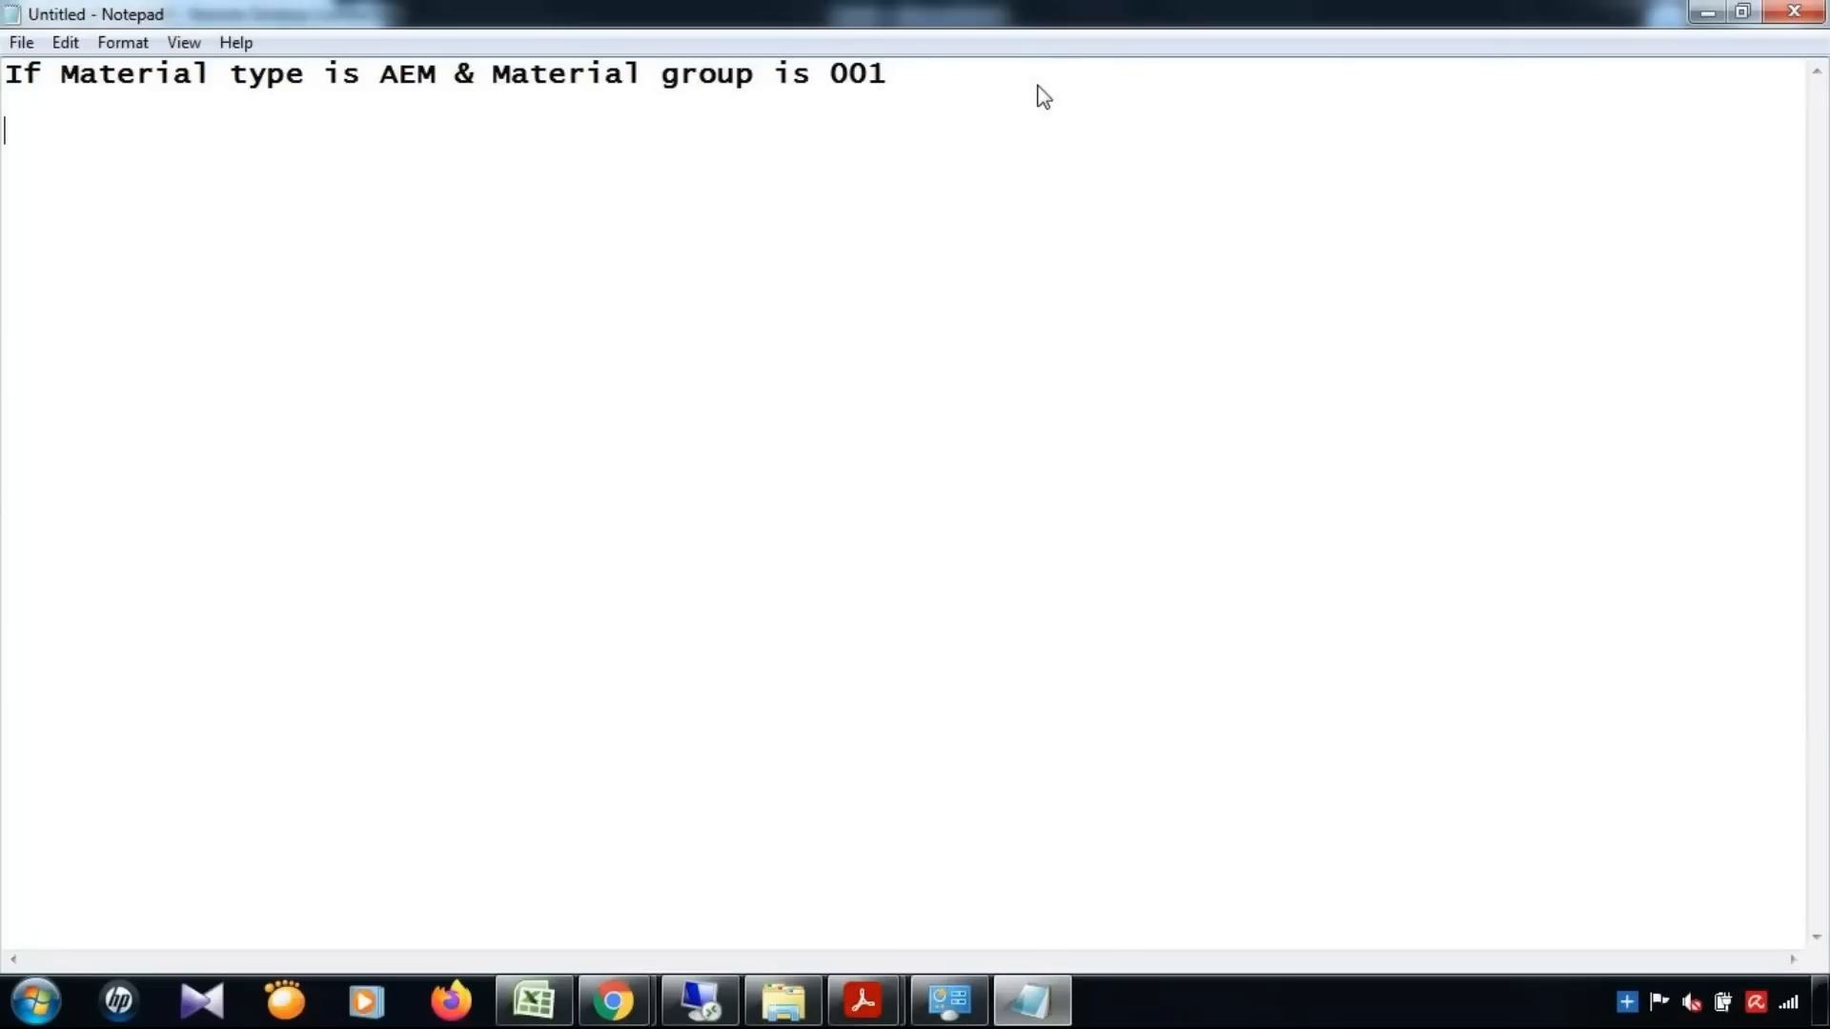
pyautogui.write('then workflow ')
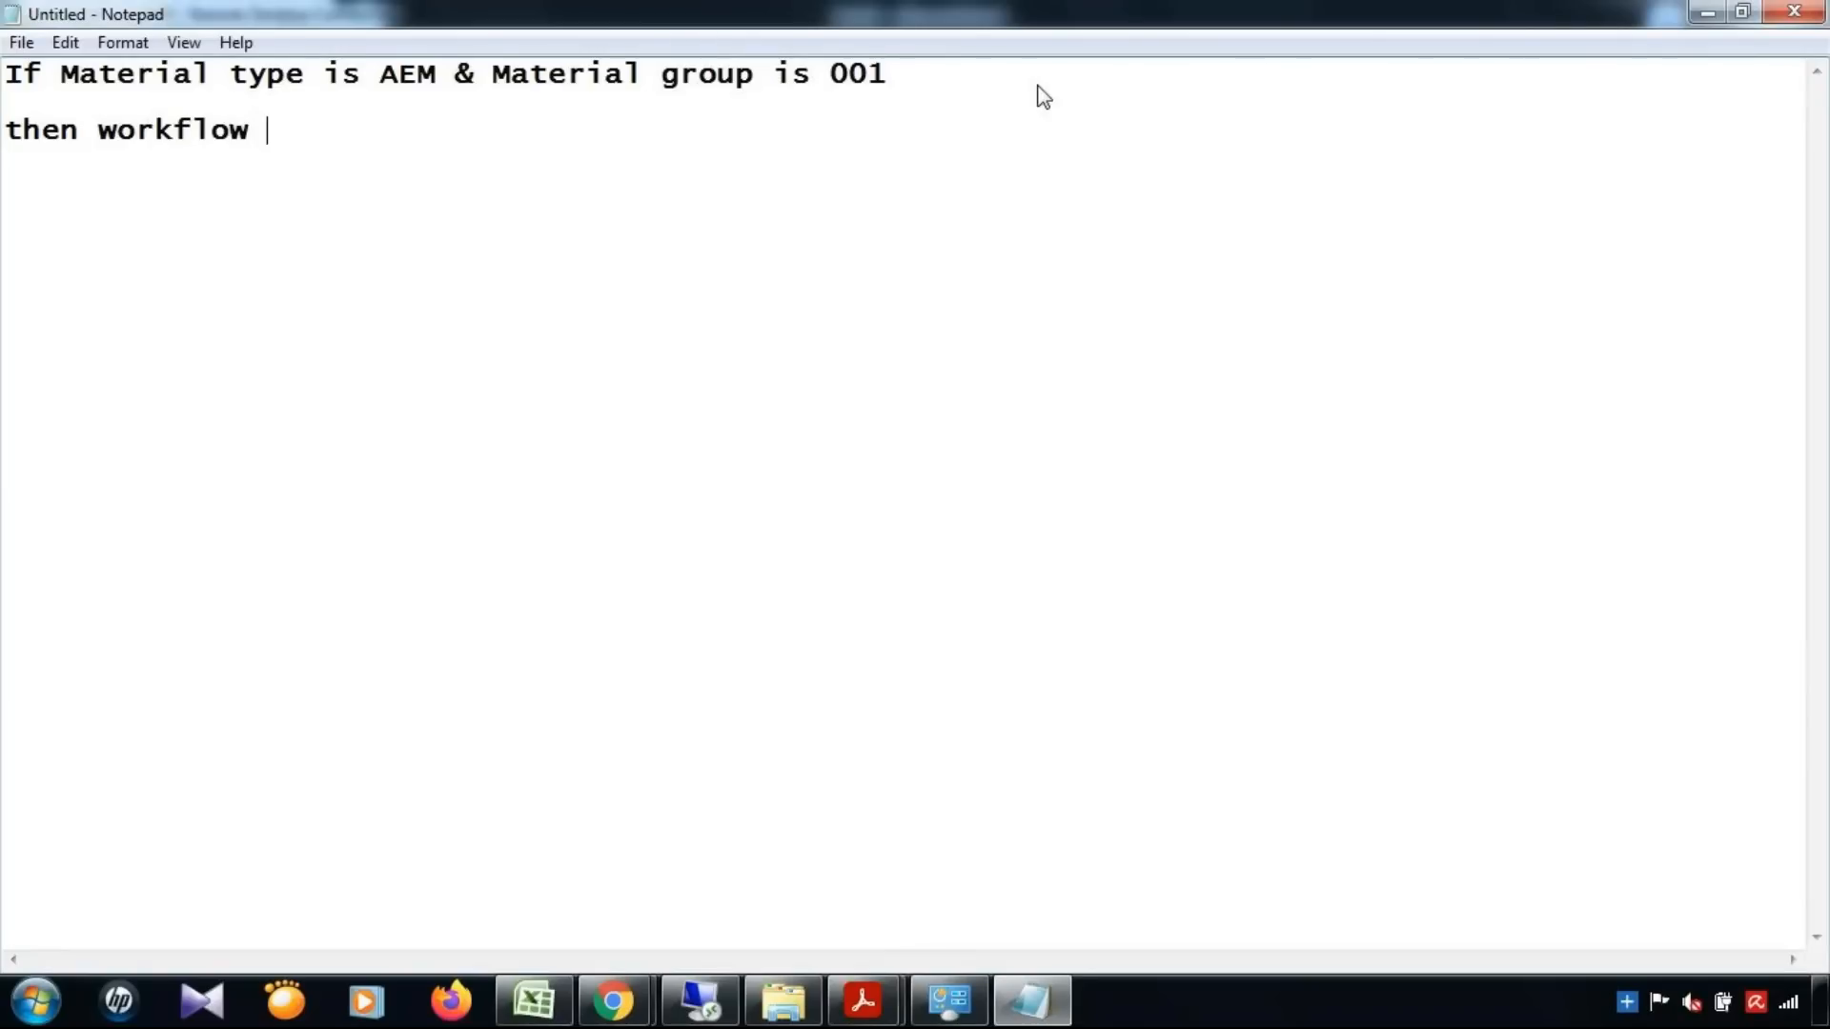
pyautogui.write('wil')
pyautogui.write('mov')
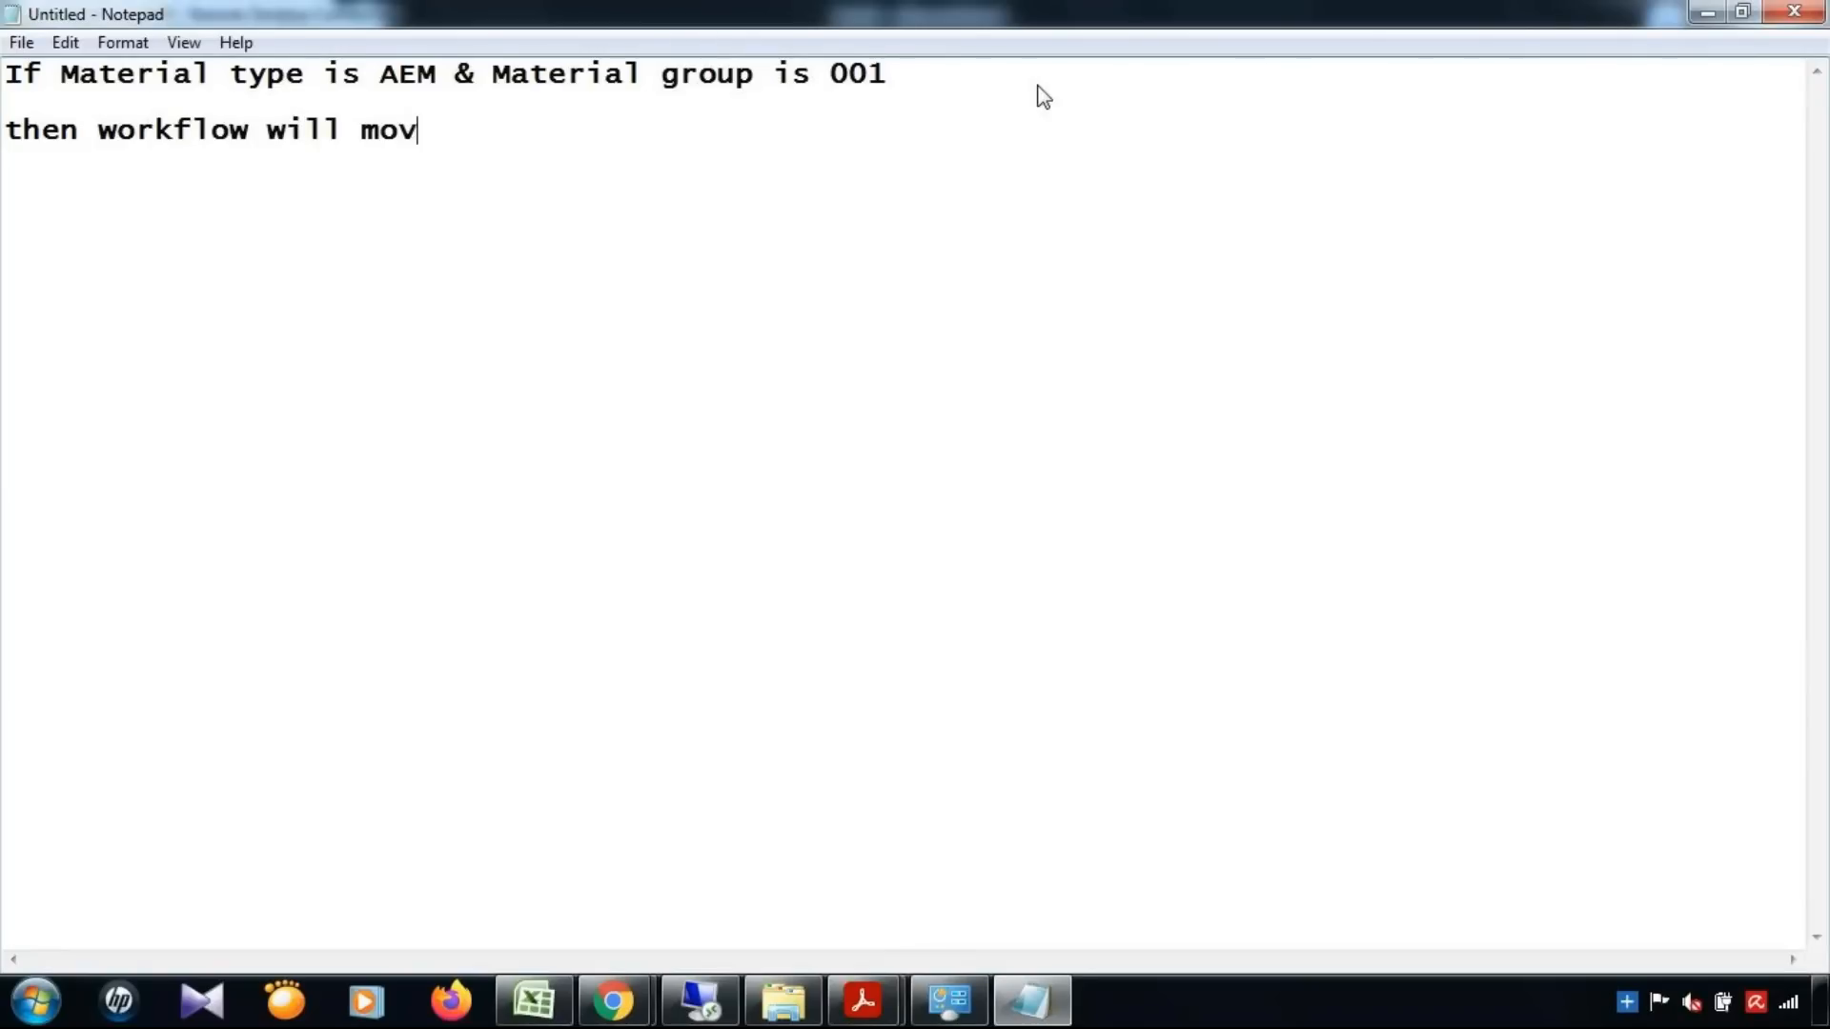
pyautogui.write('e to next el')
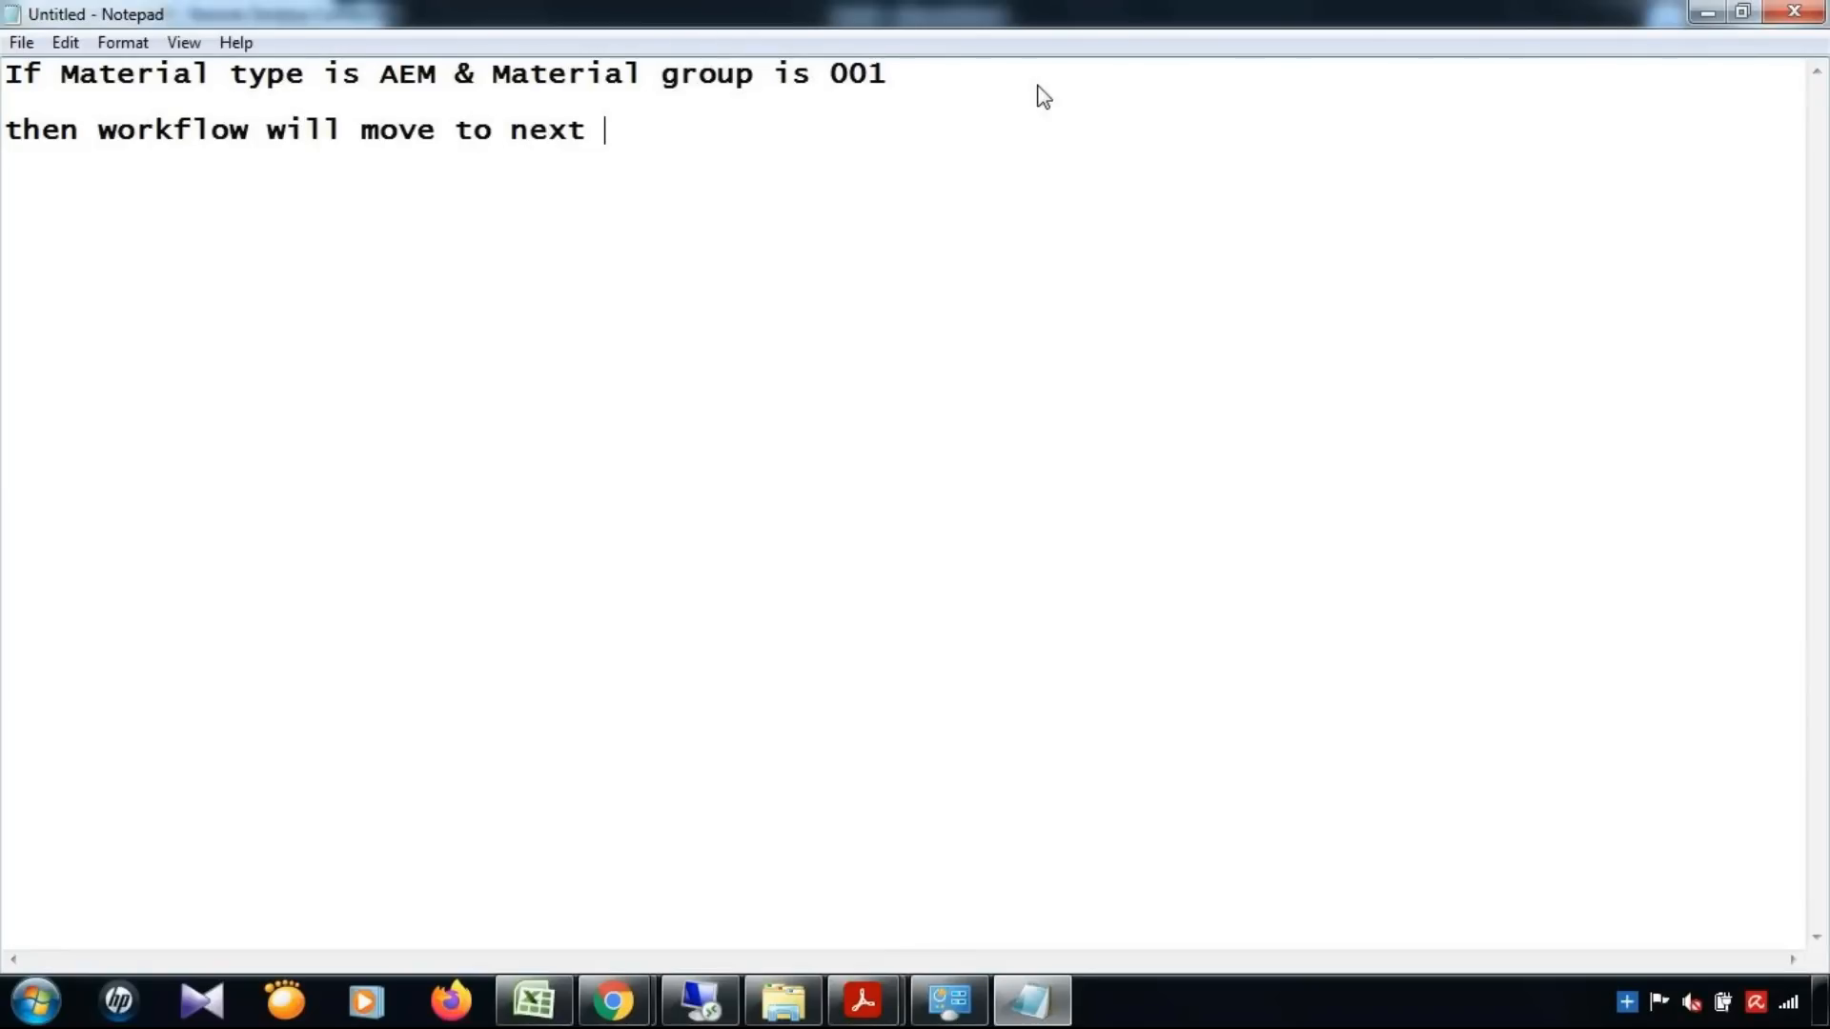
pyautogui.press('BackSpace')
pyautogui.press('BackSpace')
pyautogui.write('level')
pyautogui.click(1743, 12)
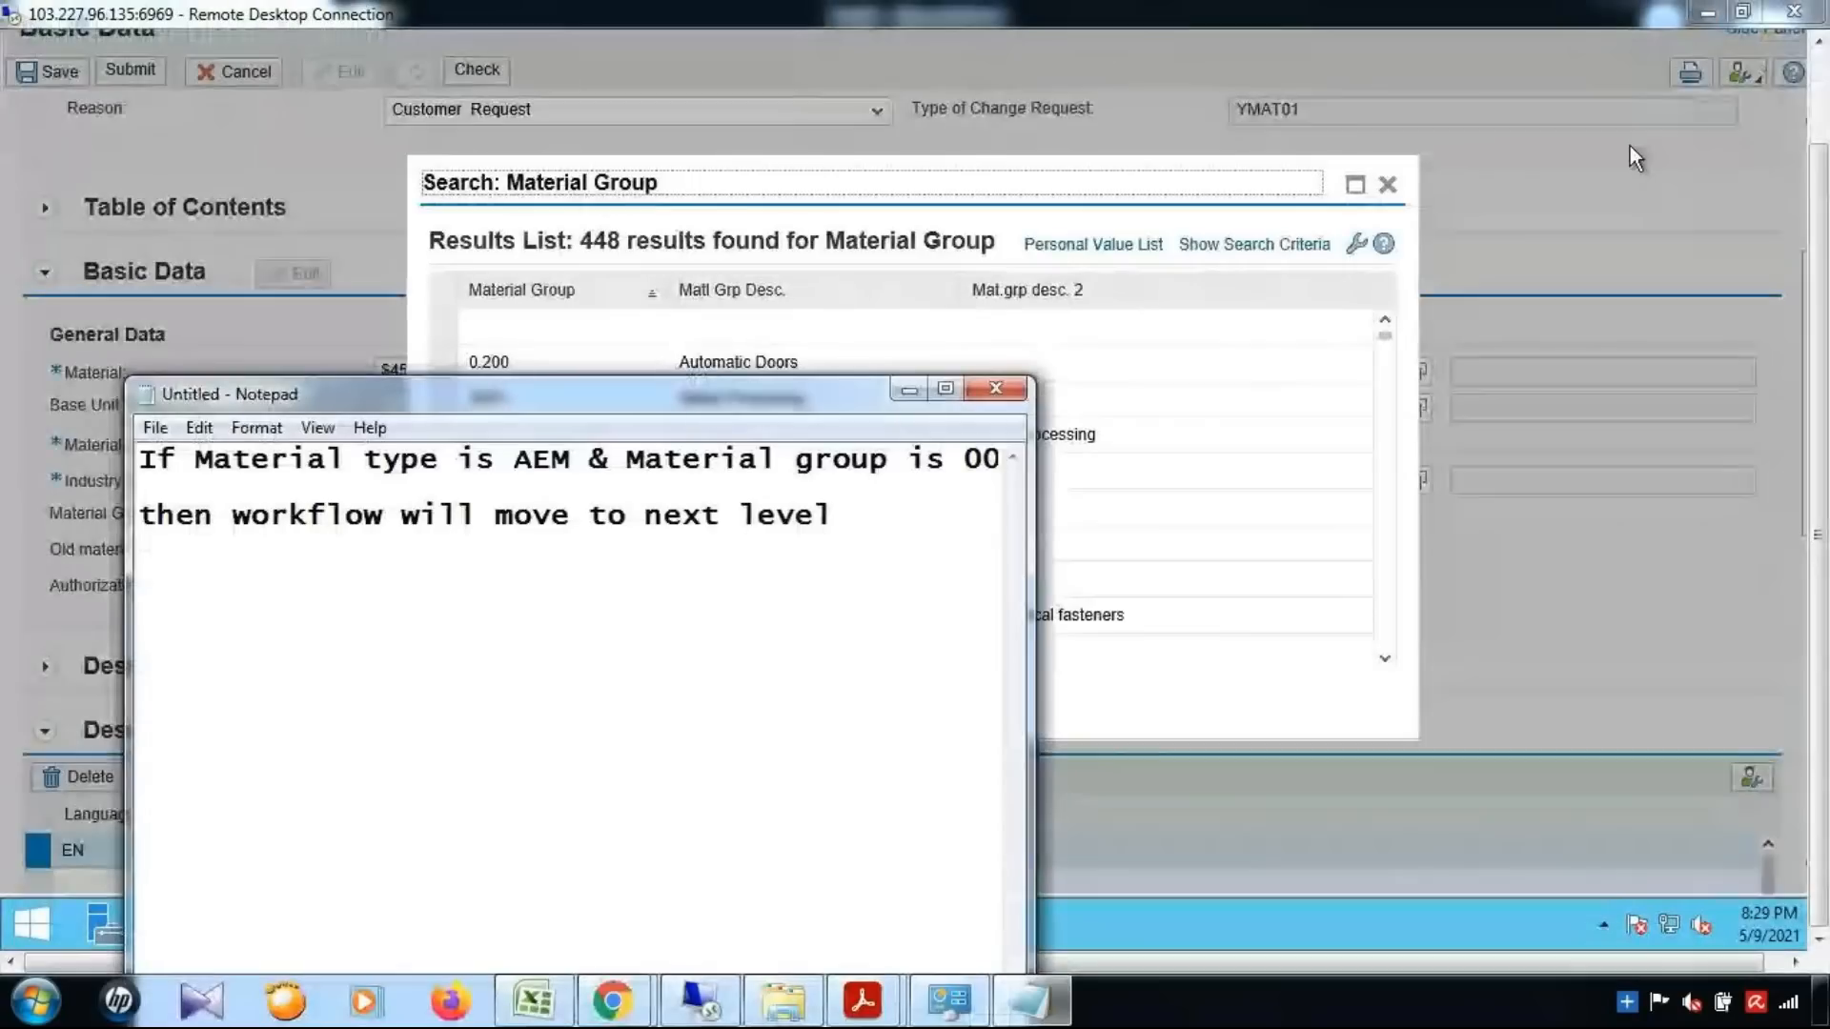
# Switch from Notepad to the BRFplus catalog browser and set the Material Group condition of row 1 to equal 001
pyautogui.click(907, 391)
pyautogui.moveTo(686, 907)
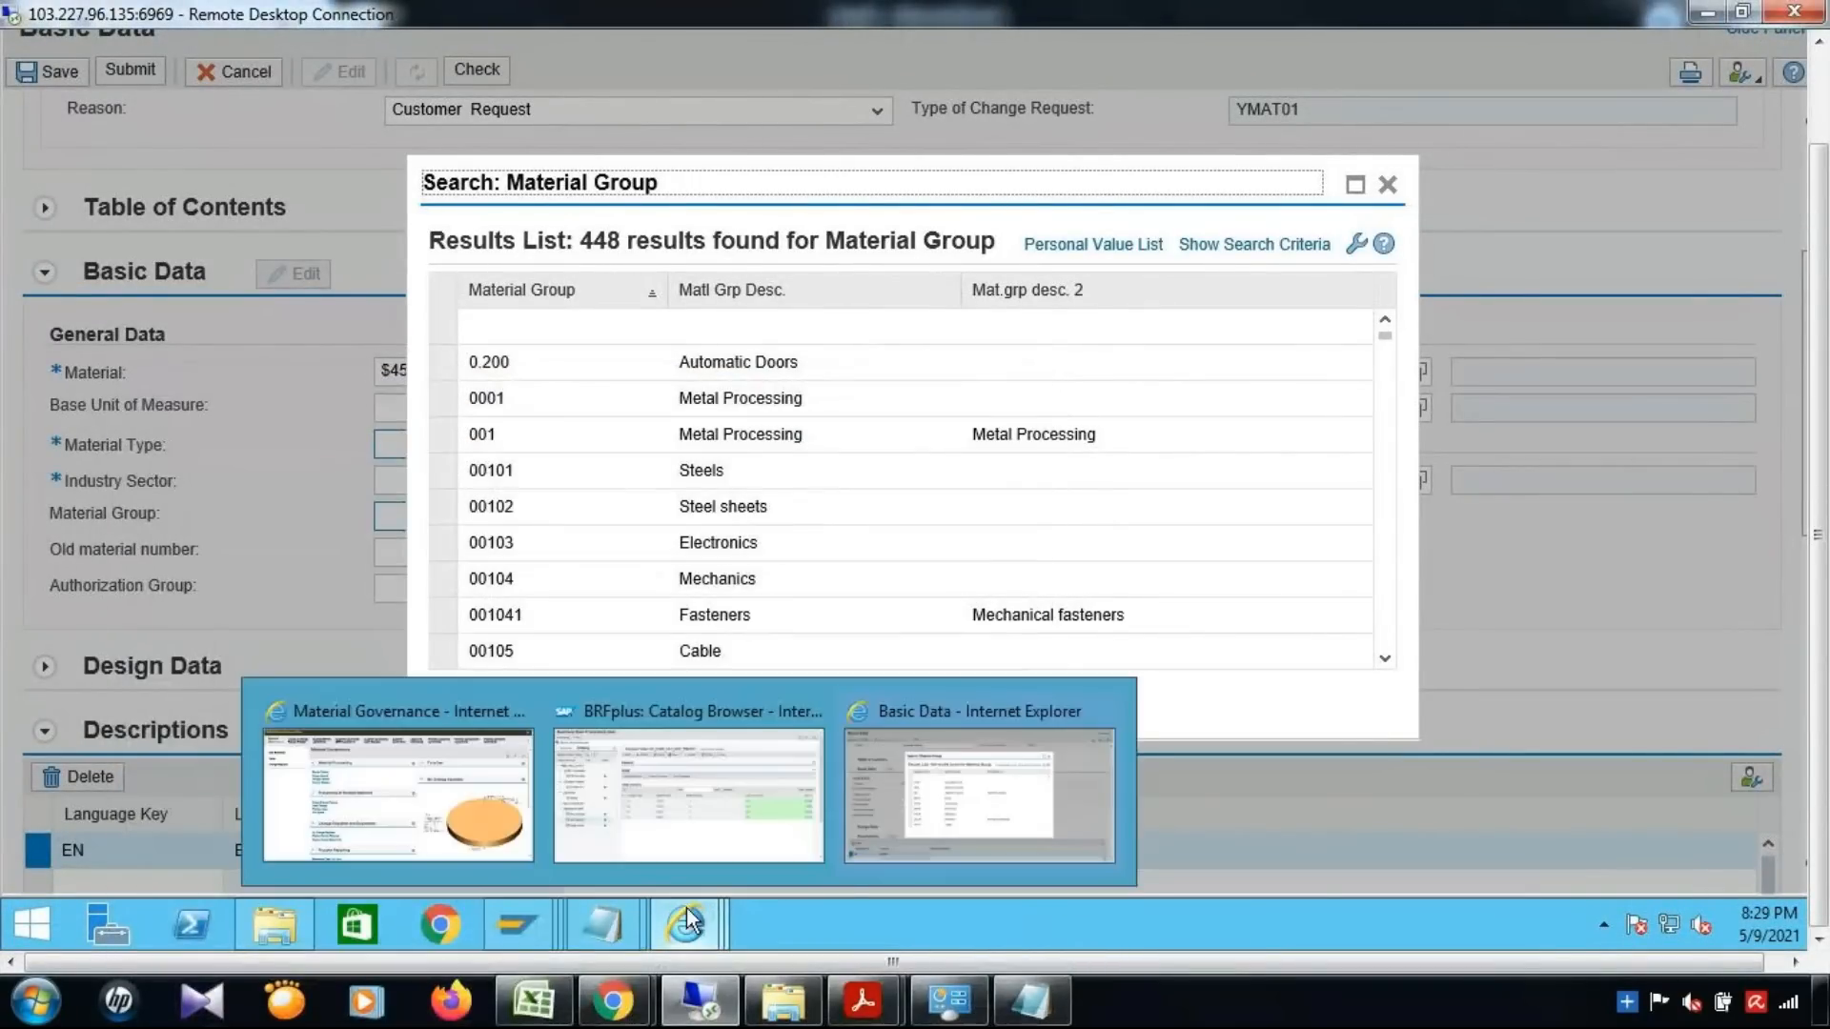
pyautogui.click(753, 831)
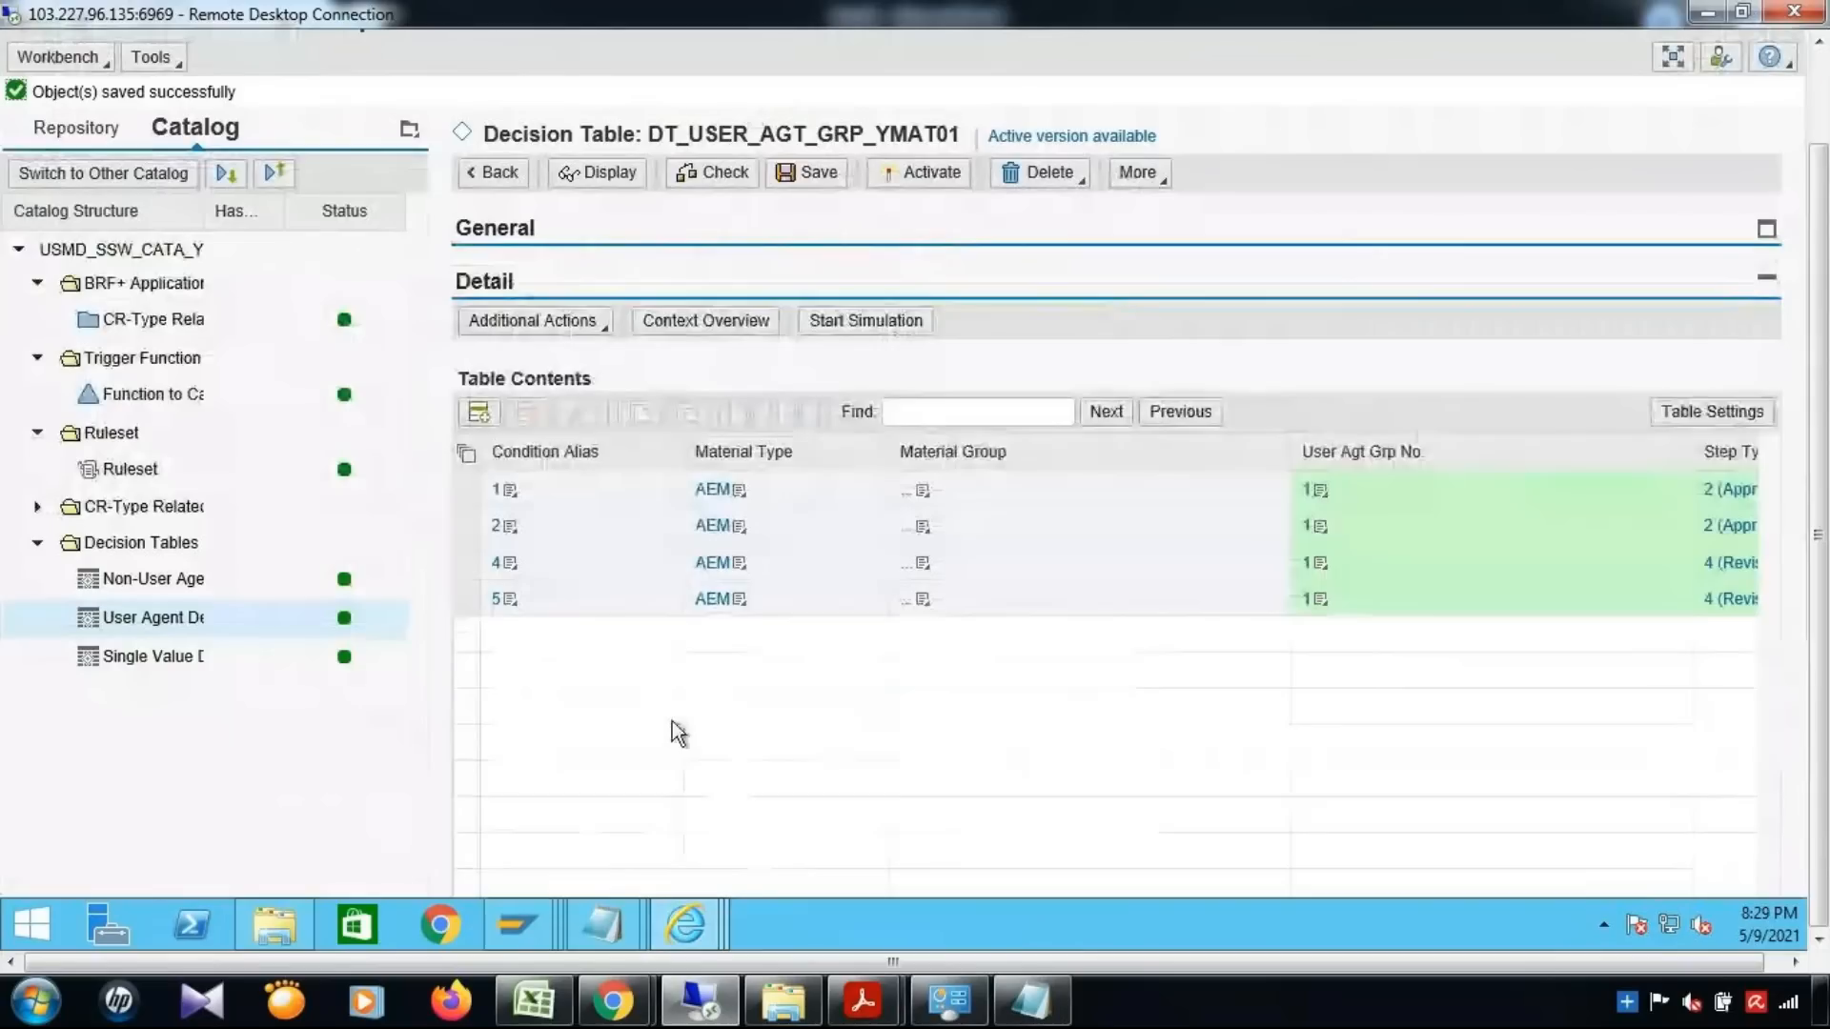
pyautogui.click(922, 491)
pyautogui.click(866, 522)
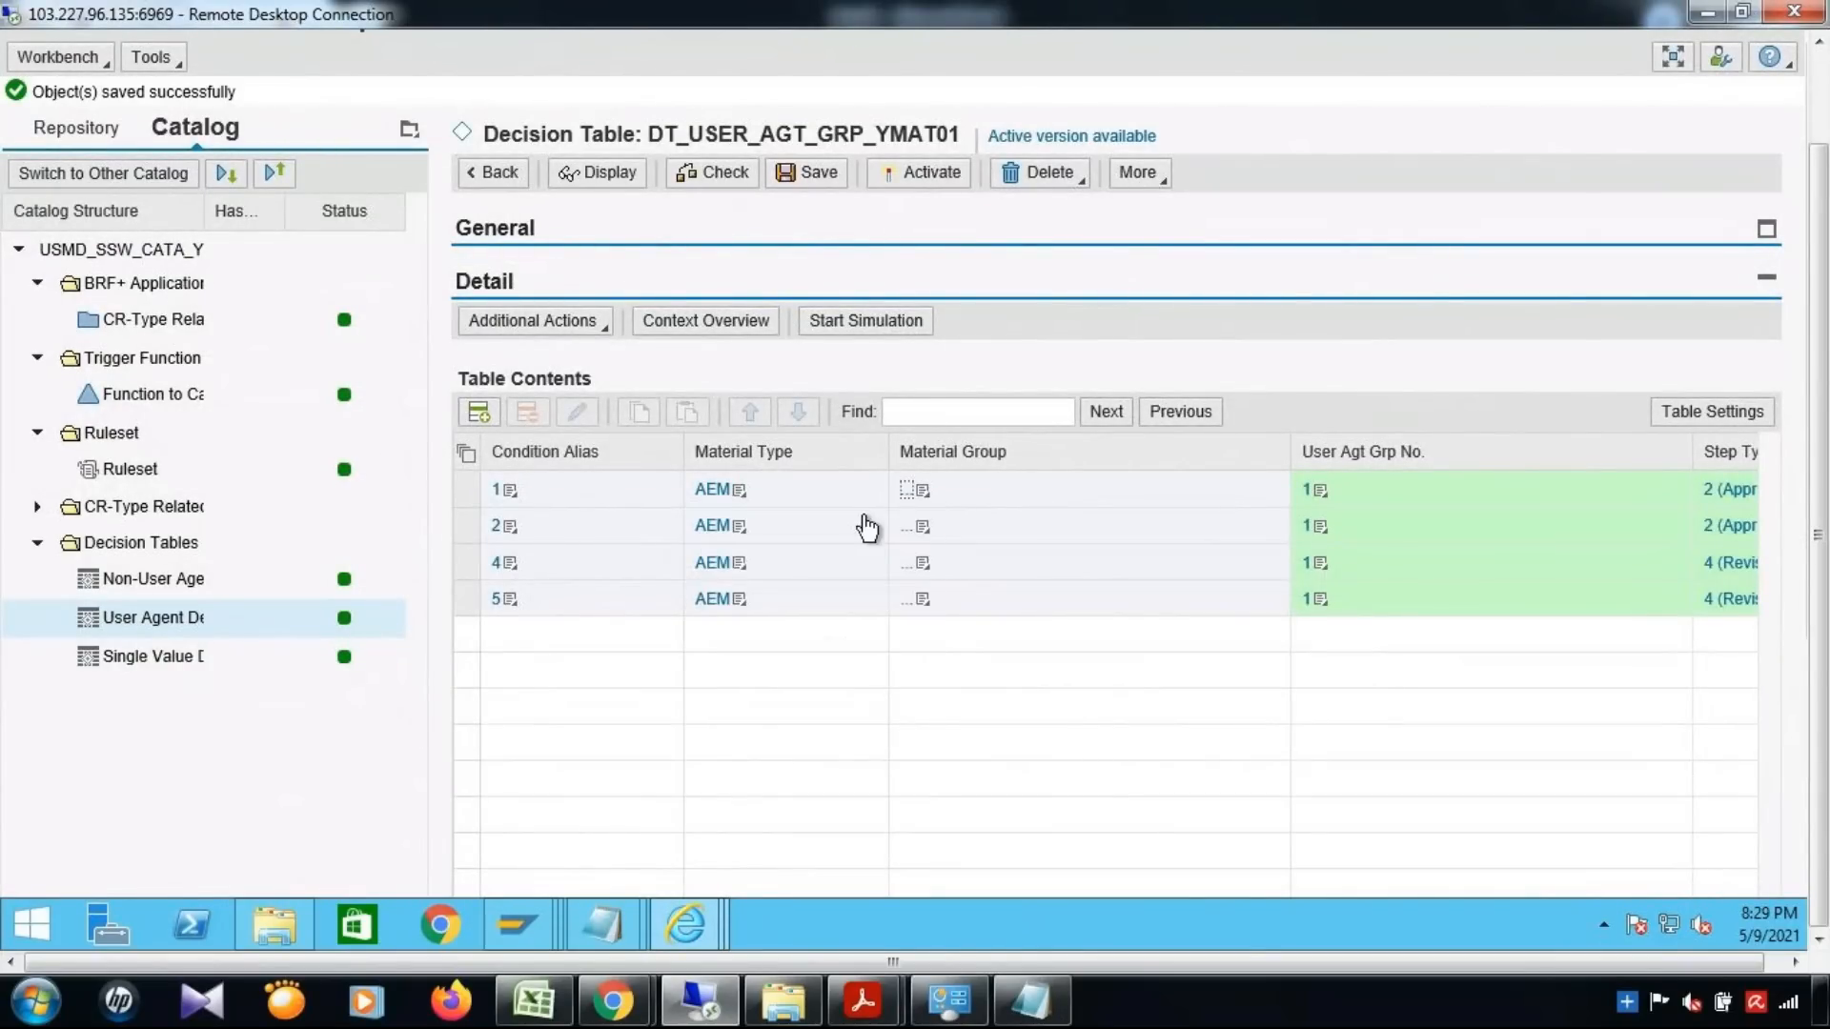
pyautogui.write('001')
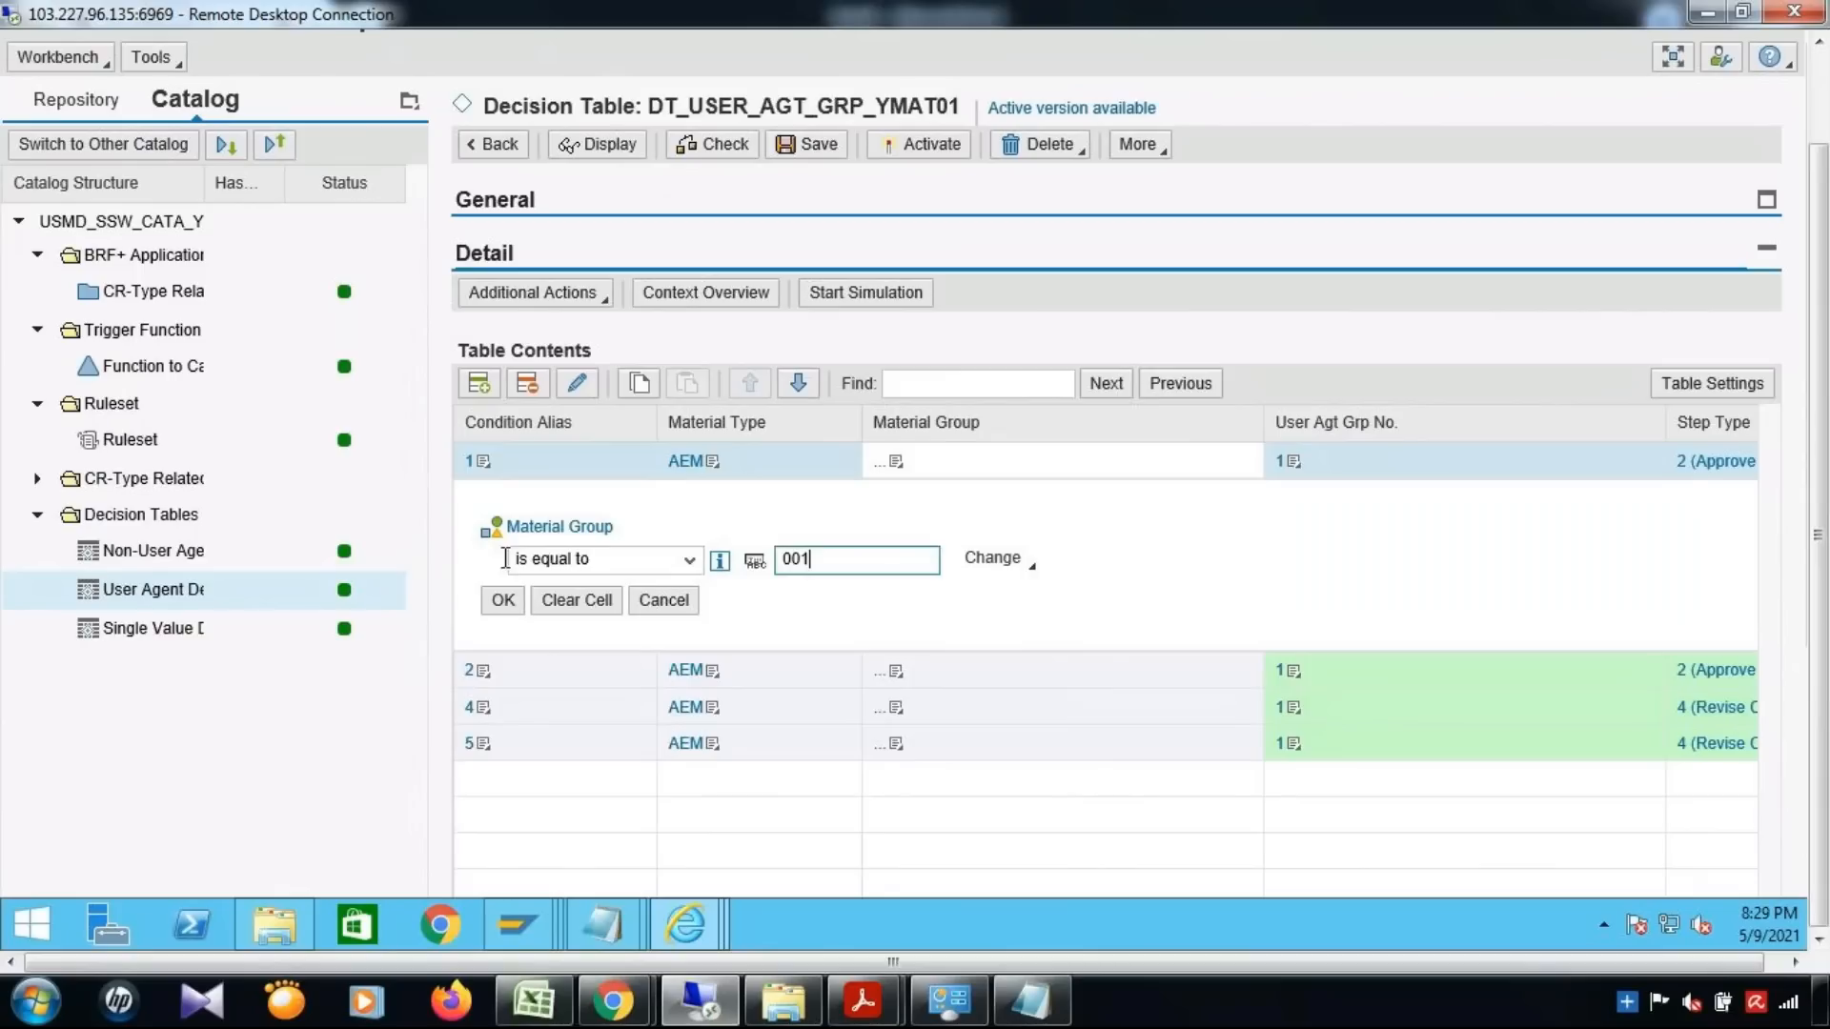
pyautogui.click(504, 602)
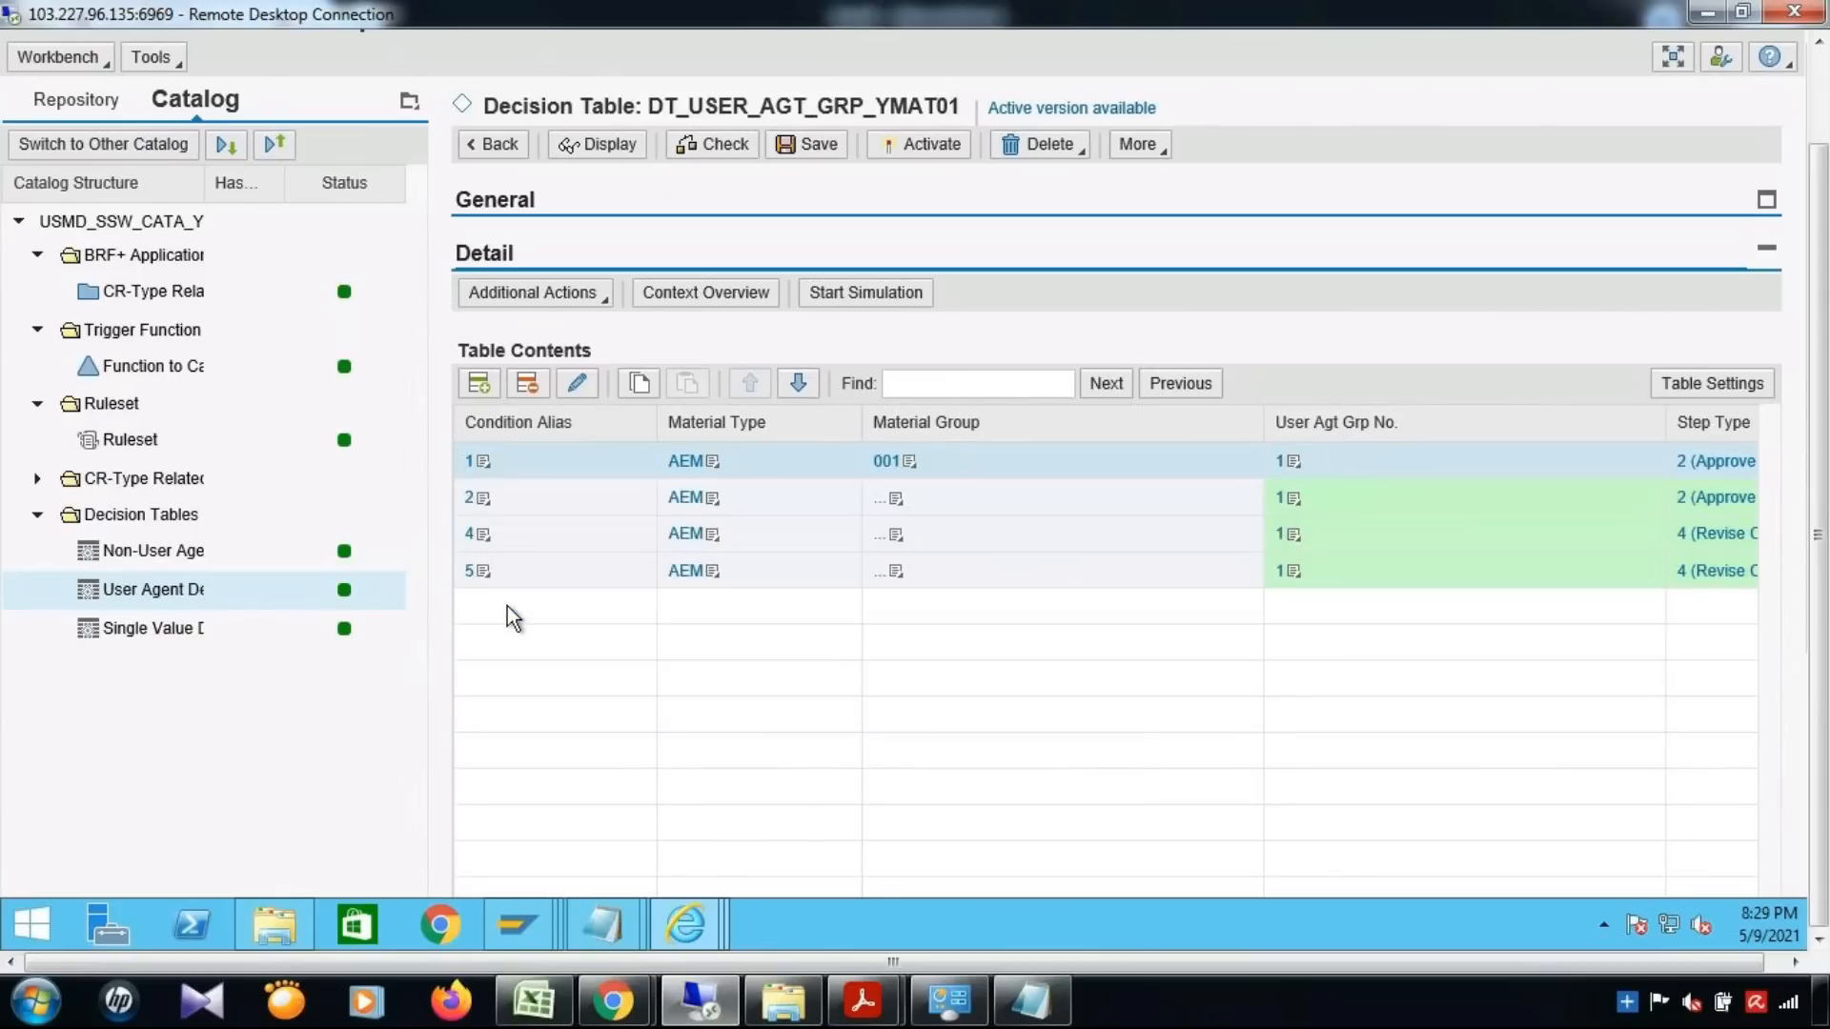
# Set the Material Group condition to equal 001 in the decision table rows with condition aliases 2 and 4
pyautogui.click(894, 498)
pyautogui.click(859, 530)
pyautogui.write('001')
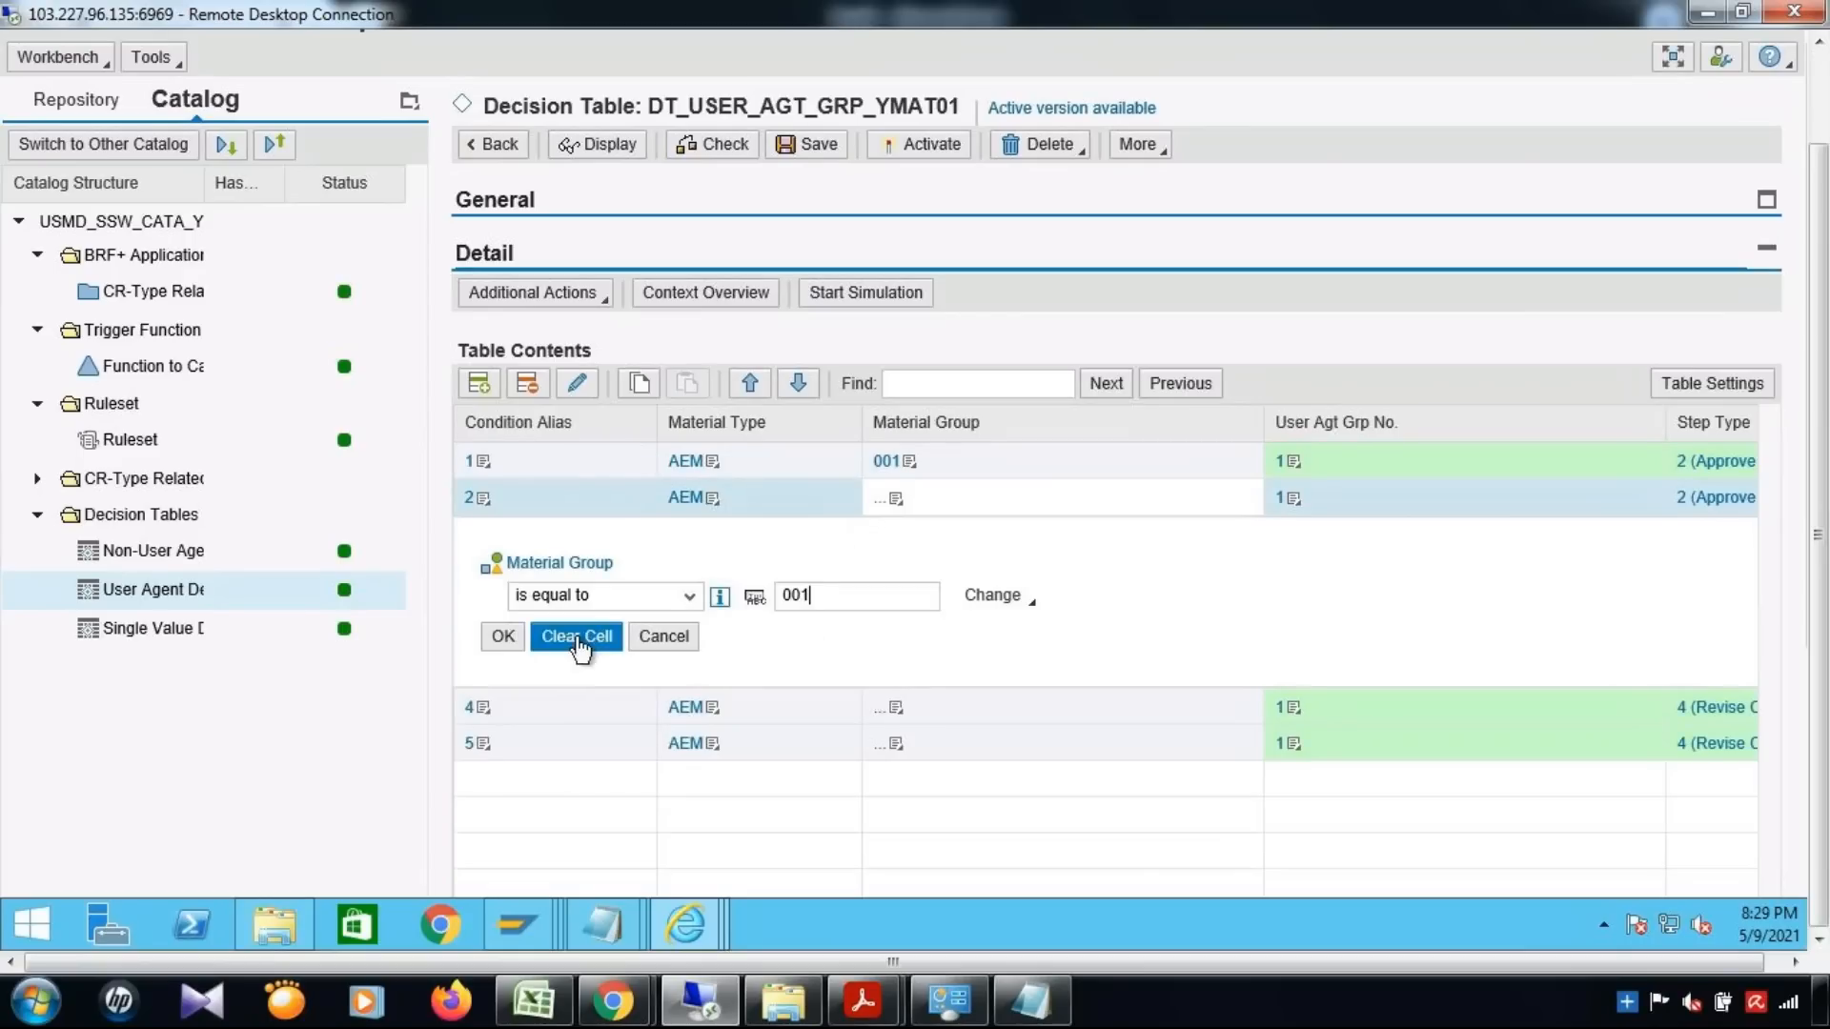
pyautogui.click(502, 637)
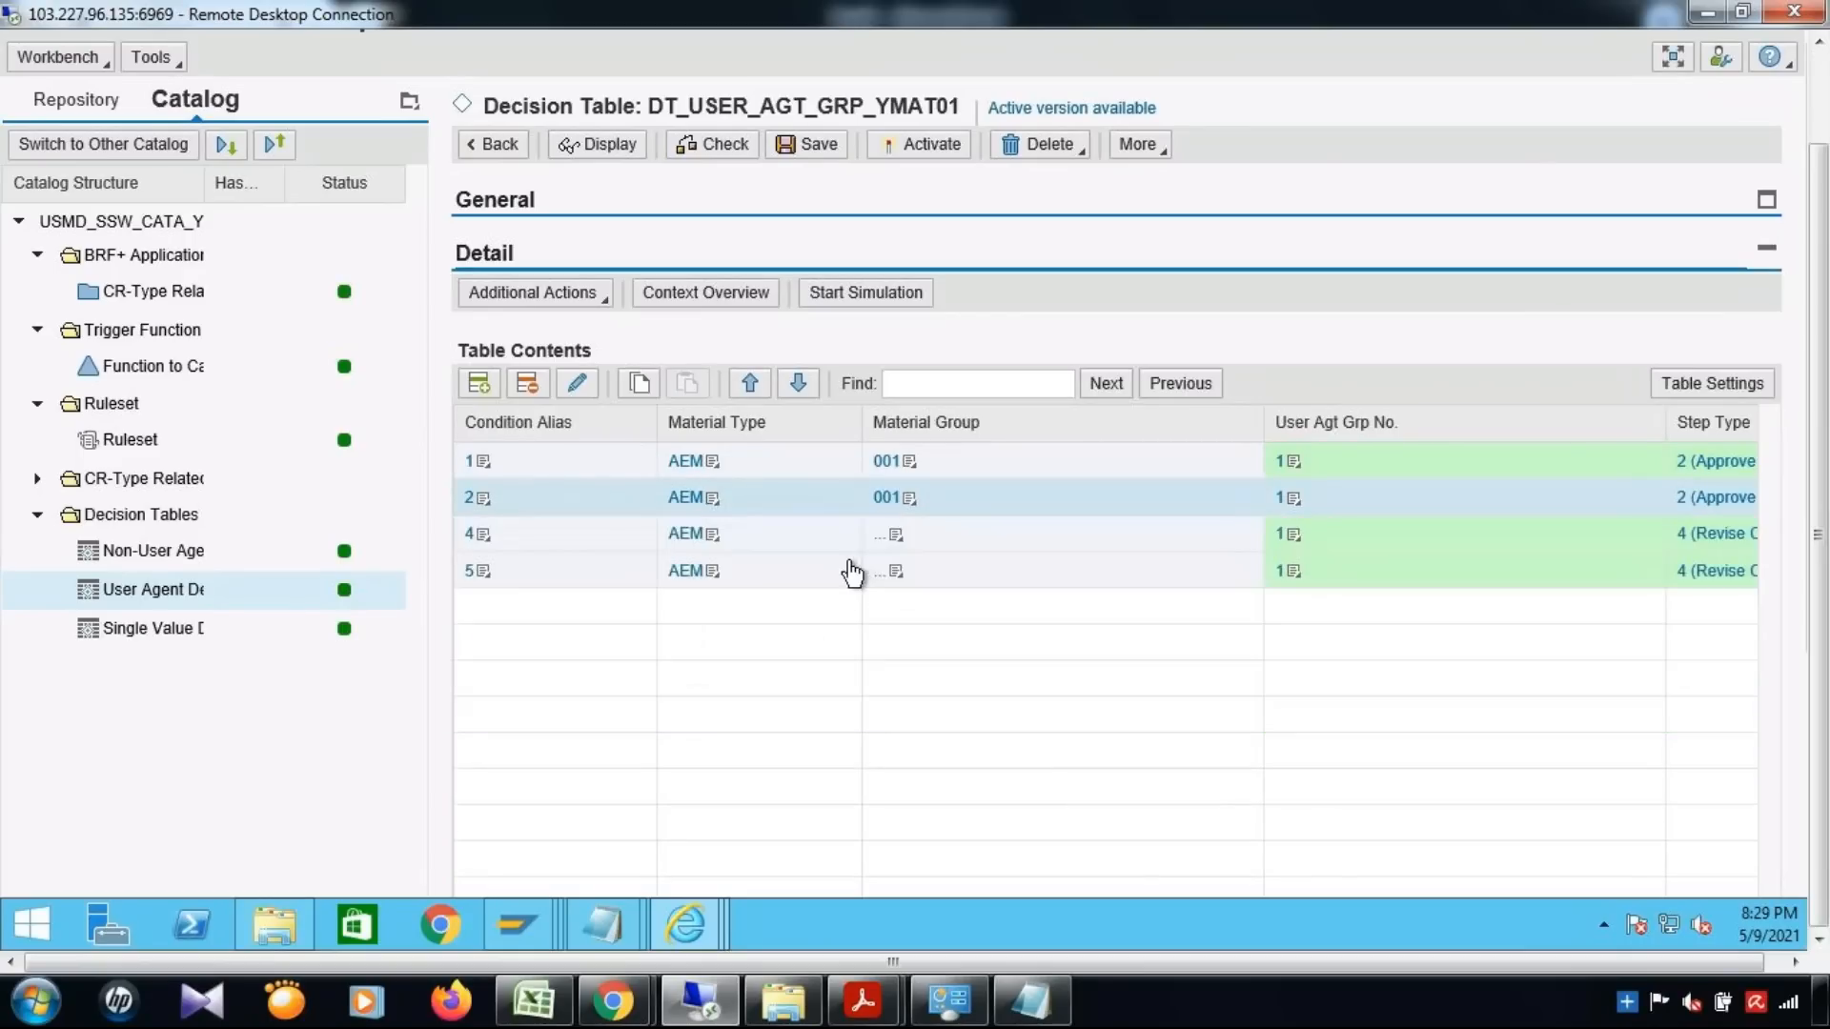
pyautogui.click(899, 541)
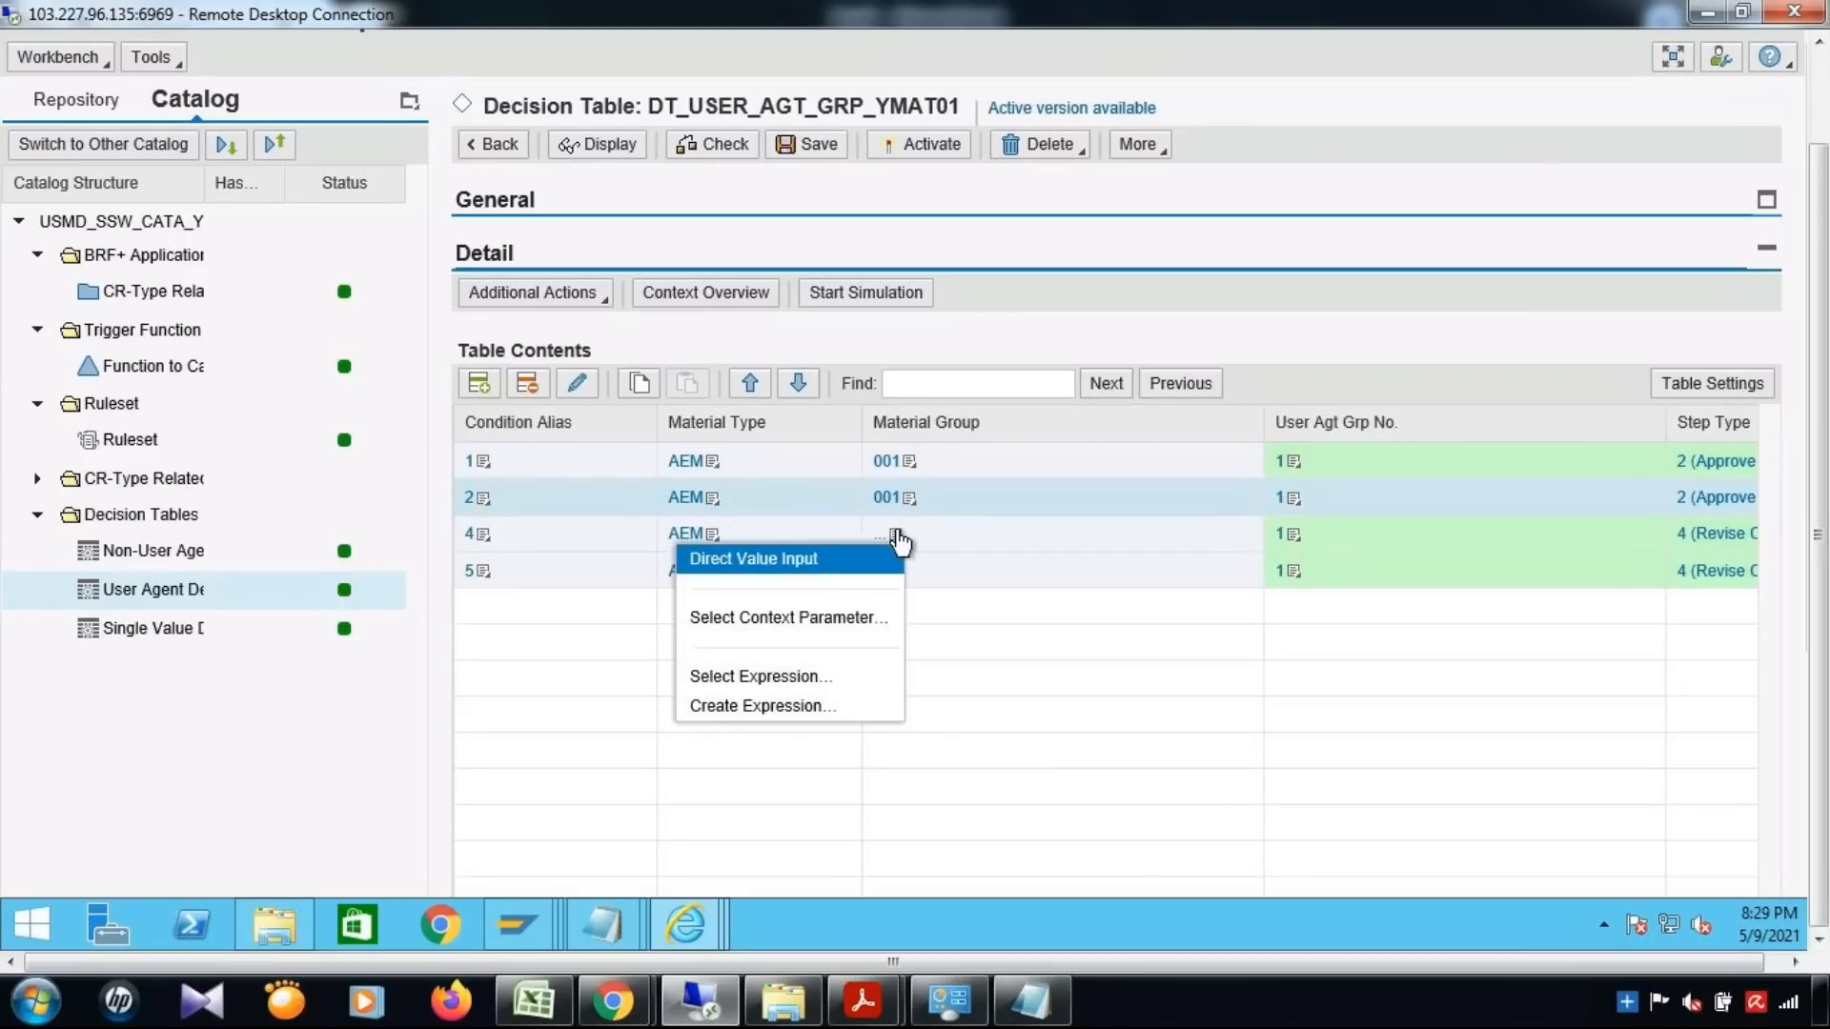
pyautogui.click(822, 555)
pyautogui.write('001')
pyautogui.click(503, 675)
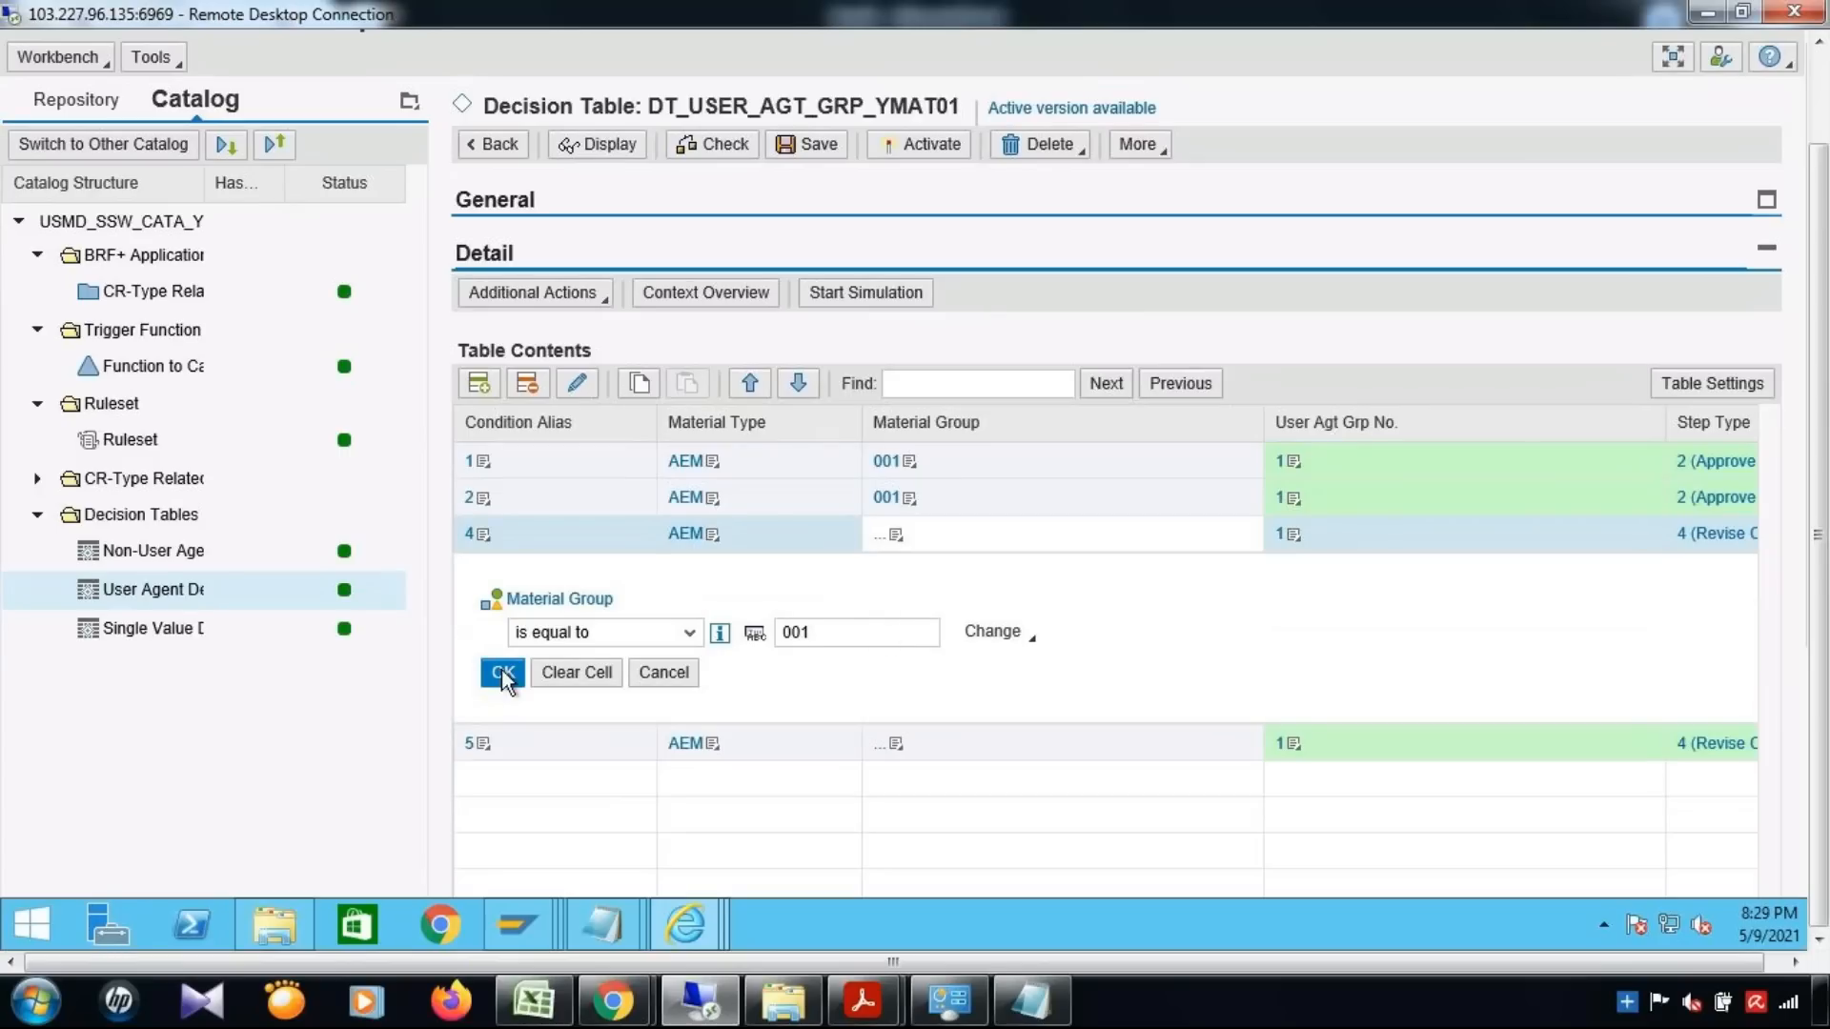
# Set Material Group equal to 001 in the row with condition alias 5, and save and activate decision table DT_USER_AGT_GRP_YMAT01
pyautogui.click(894, 571)
pyautogui.click(847, 598)
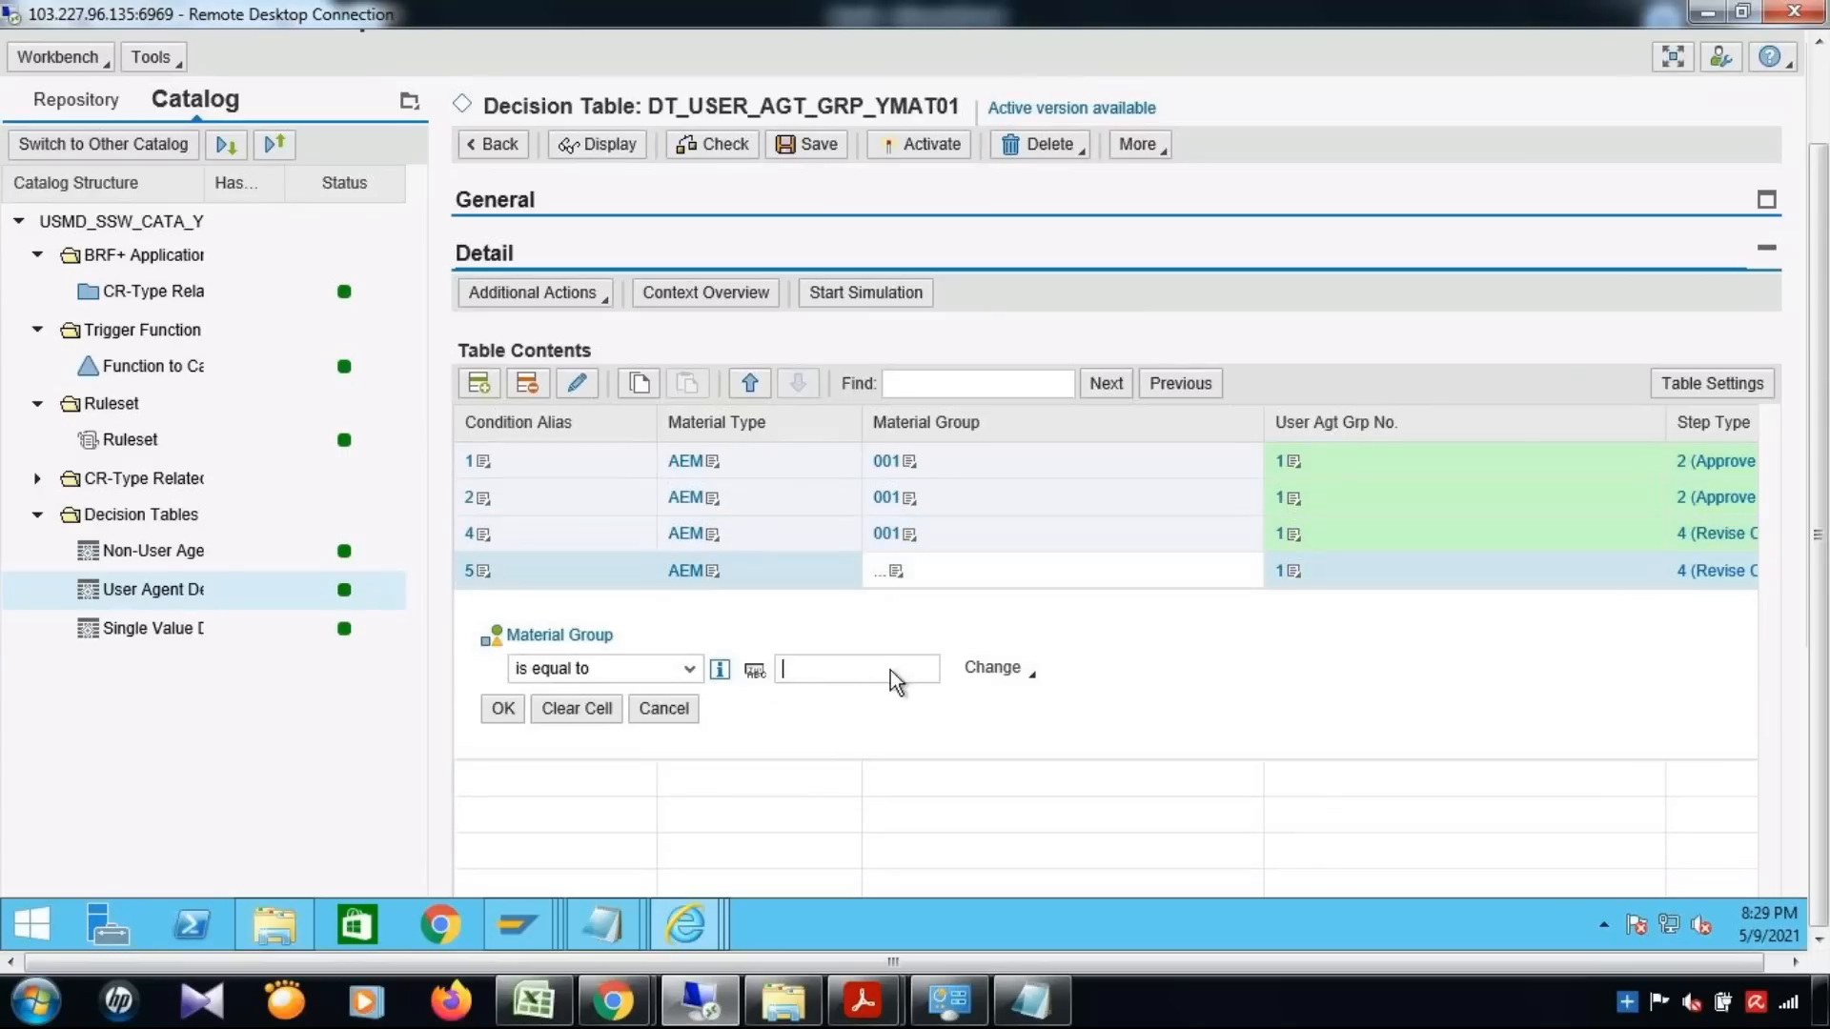
pyautogui.write('001')
pyautogui.click(503, 709)
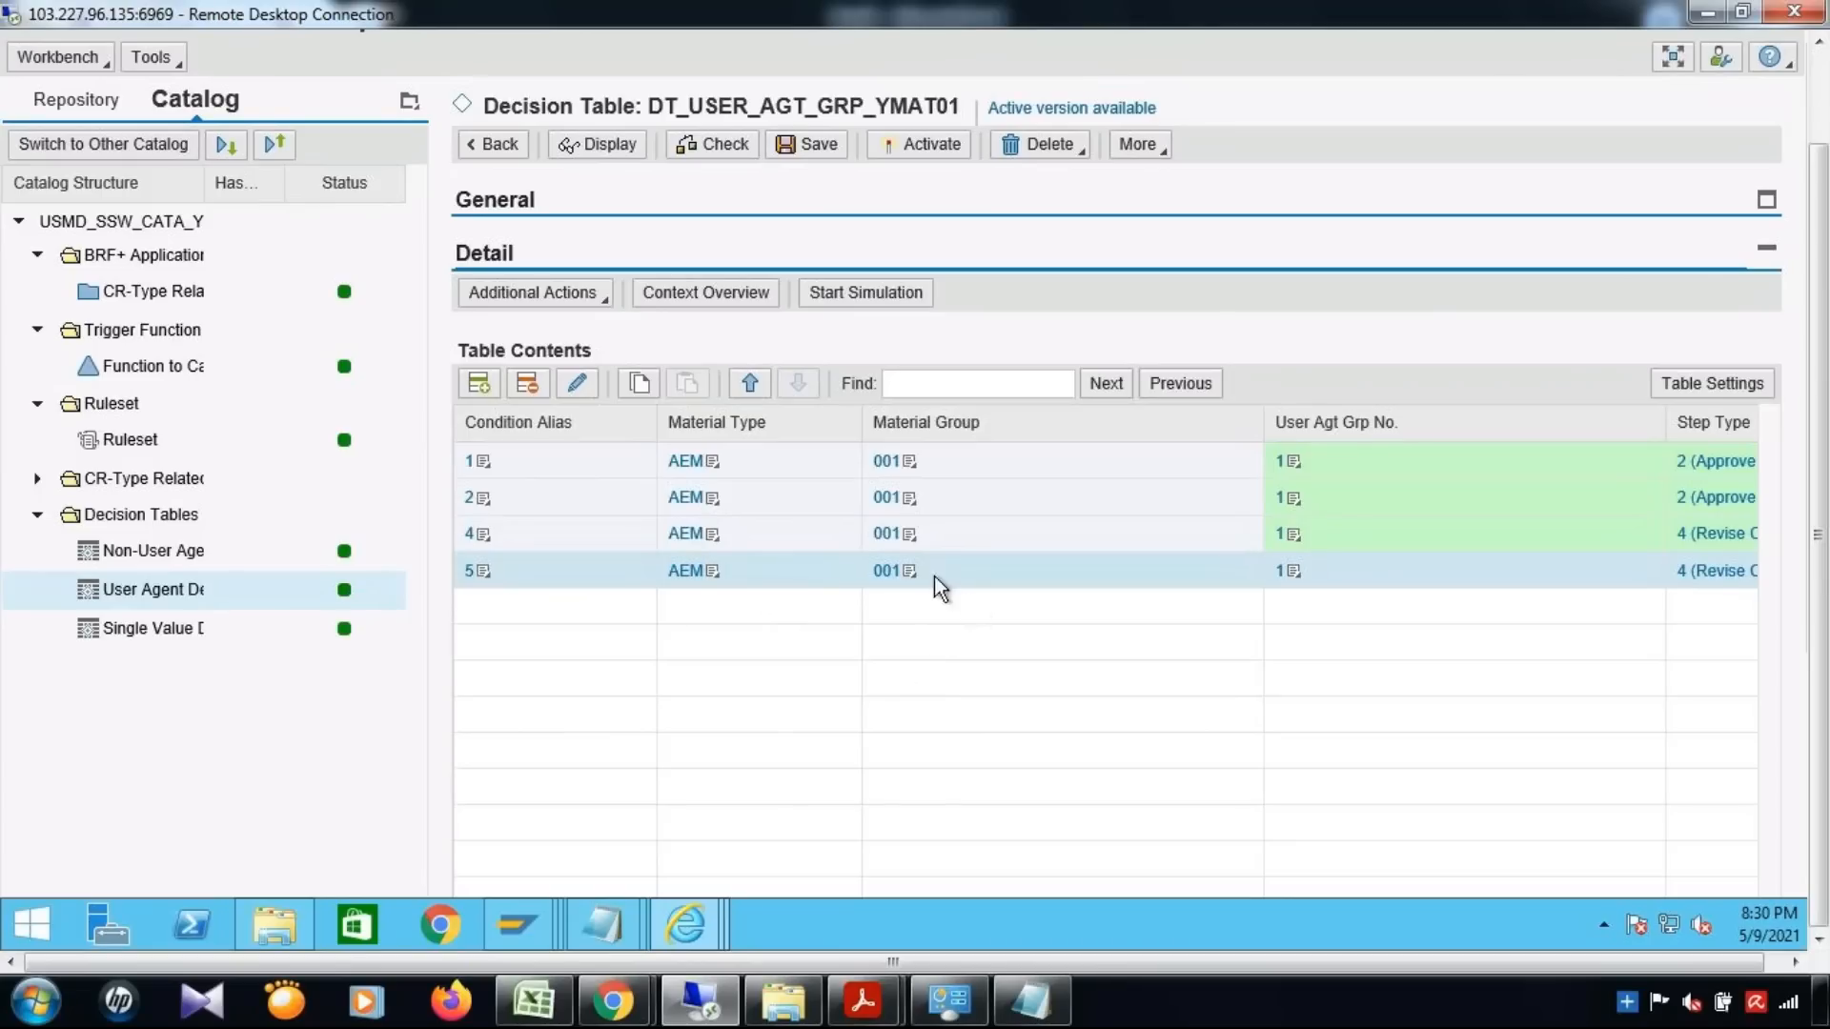
pyautogui.click(808, 148)
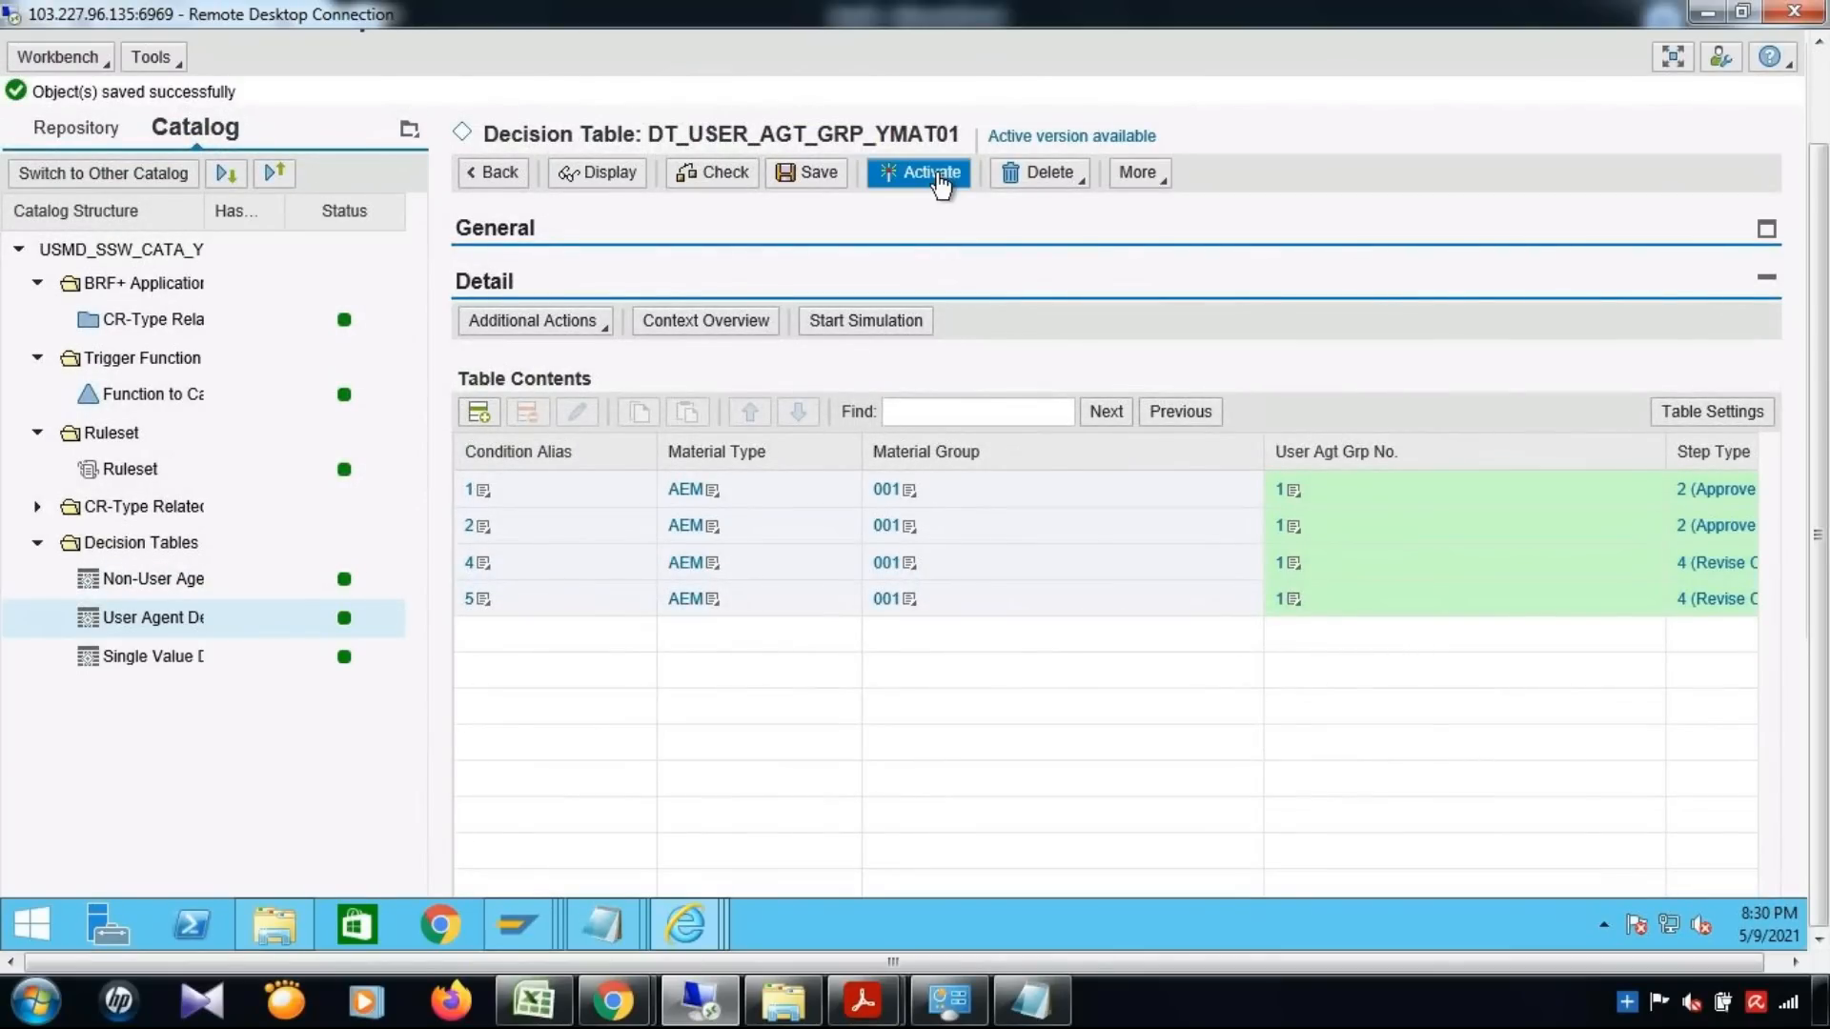
pyautogui.click(938, 180)
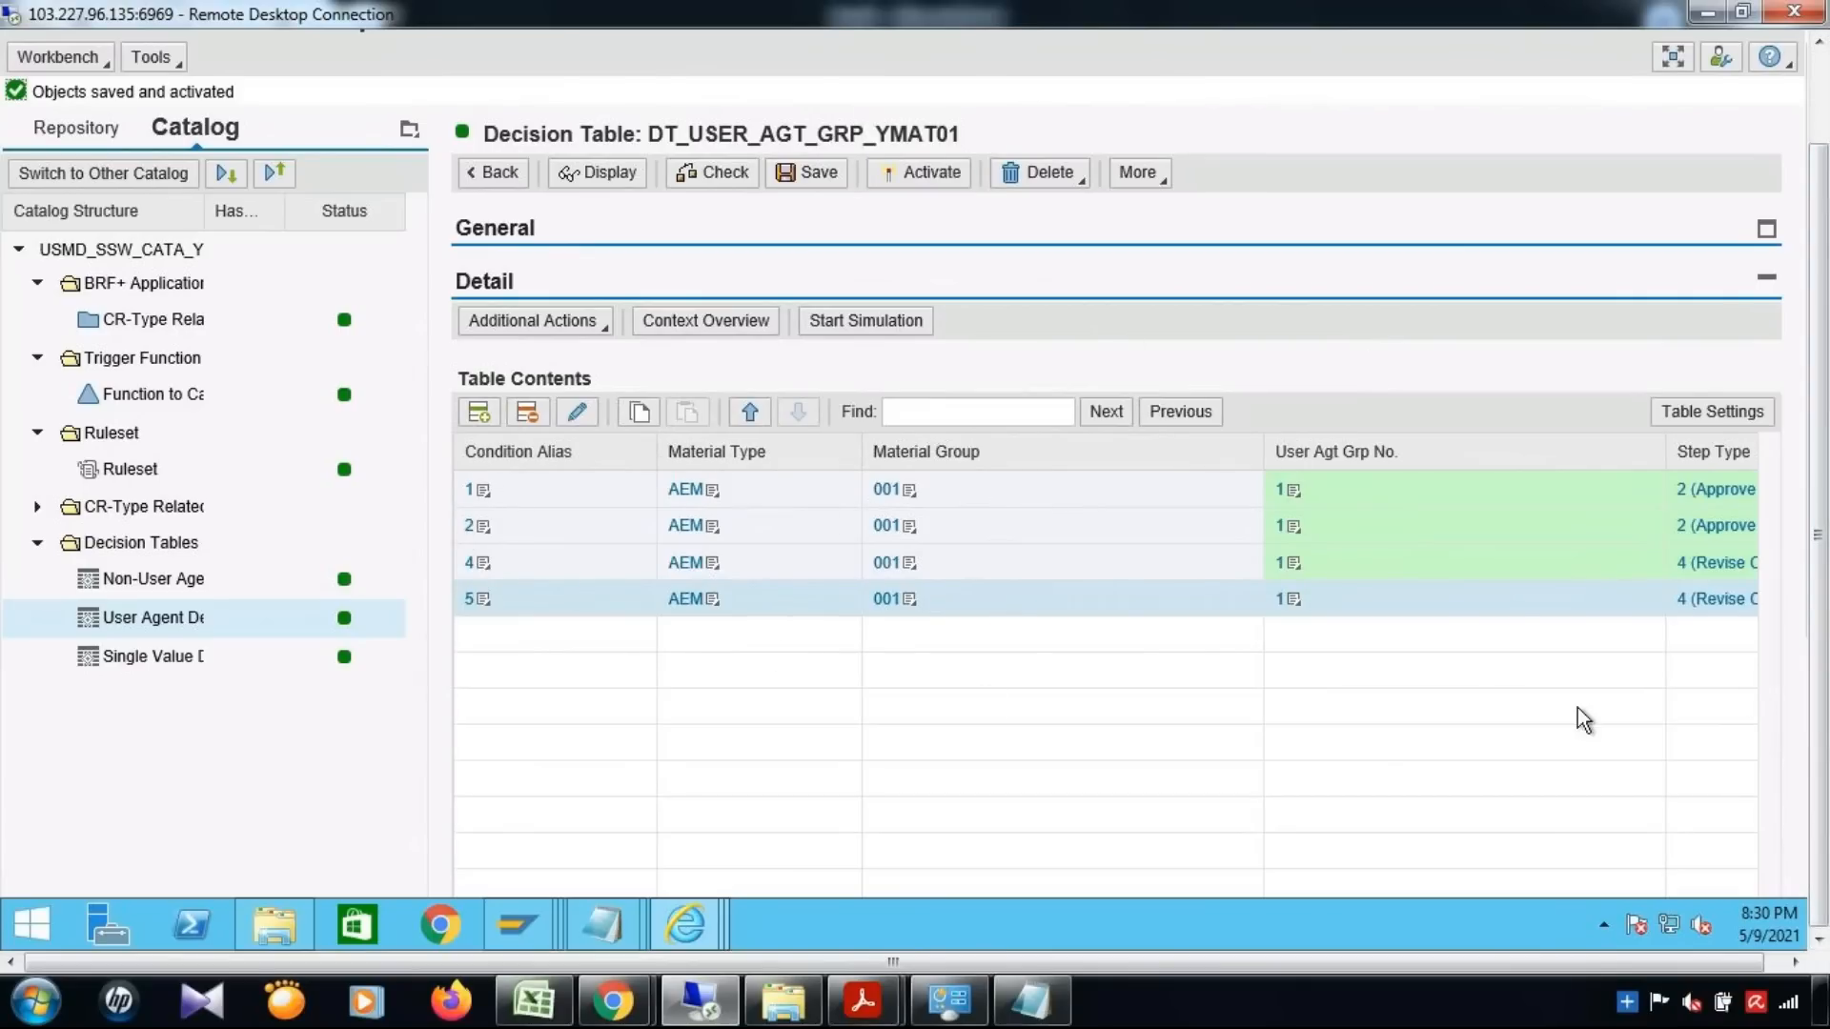
# Select the rows with condition aliases 1 and 2 and examine their conditions, step types, user agent types and user agent values
pyautogui.scroll(-3, 1576, 707)
pyautogui.moveTo(845, 888); pyautogui.dragTo(674, 884)
pyautogui.click(467, 353)
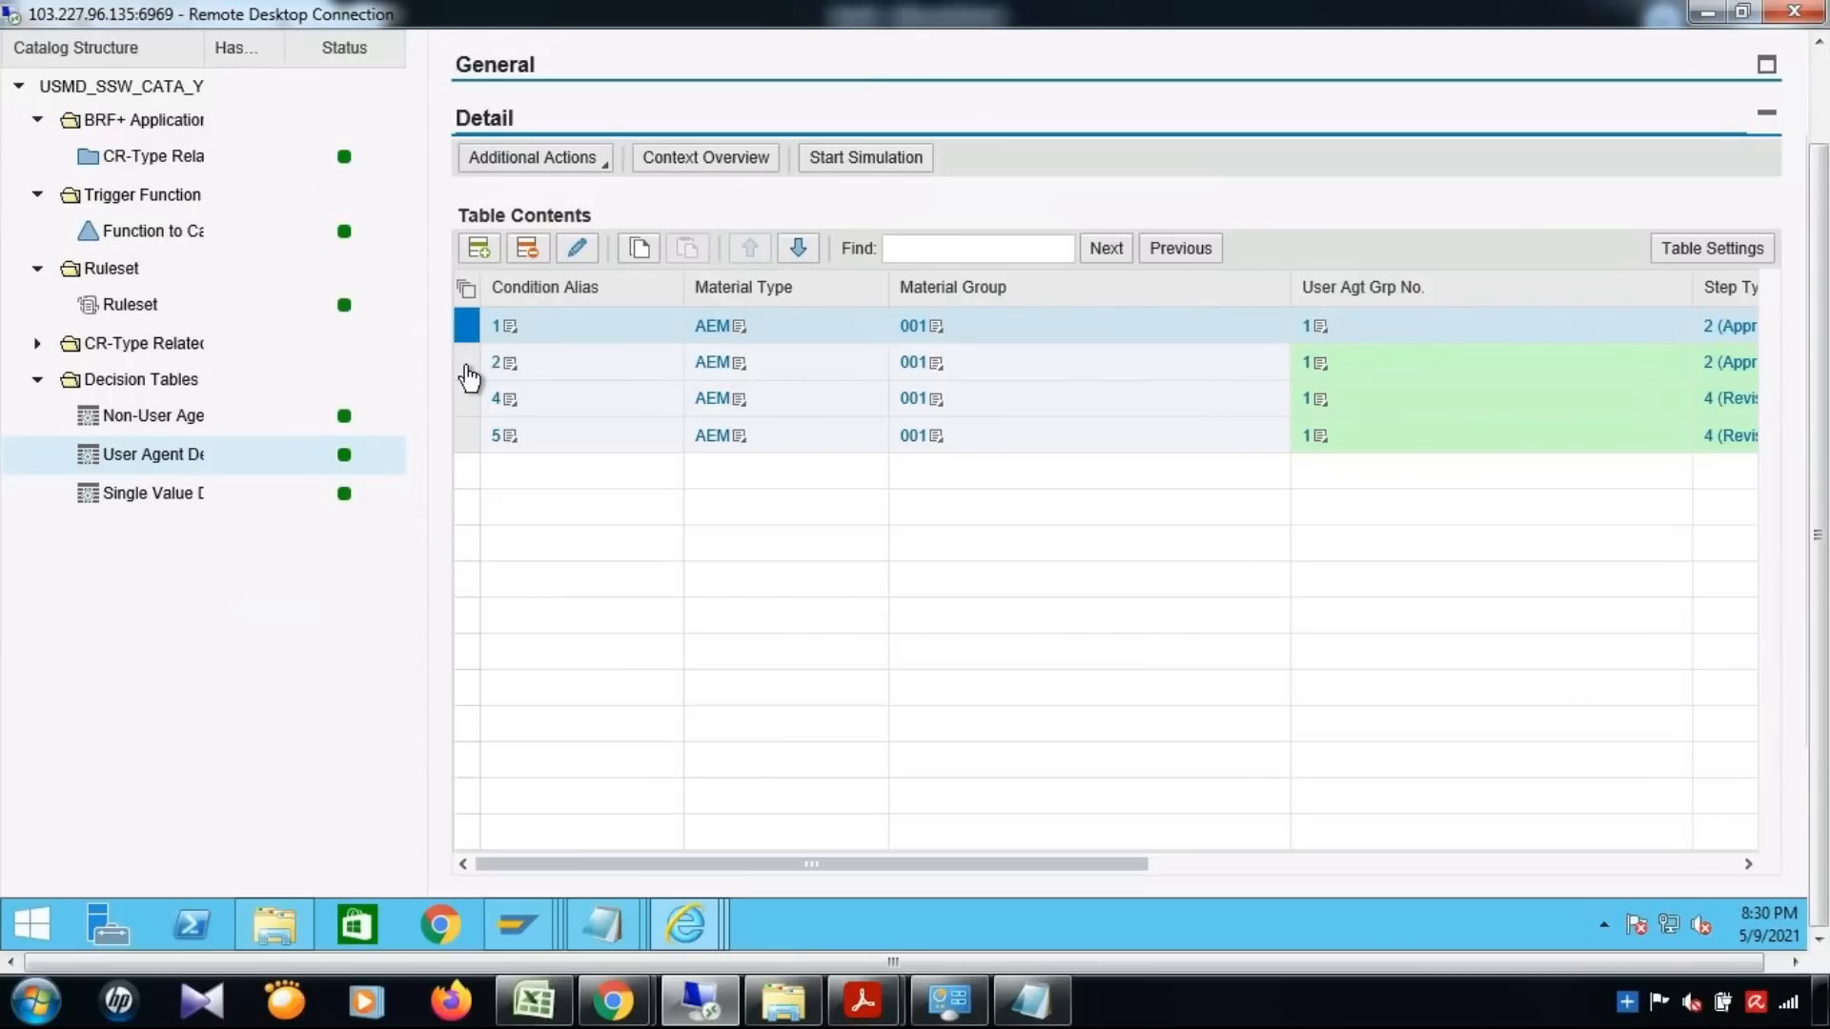
pyautogui.keyDown('ctrl'); pyautogui.click(468, 365); pyautogui.keyUp('ctrl')
pyautogui.moveTo(1037, 867); pyautogui.dragTo(1226, 867)
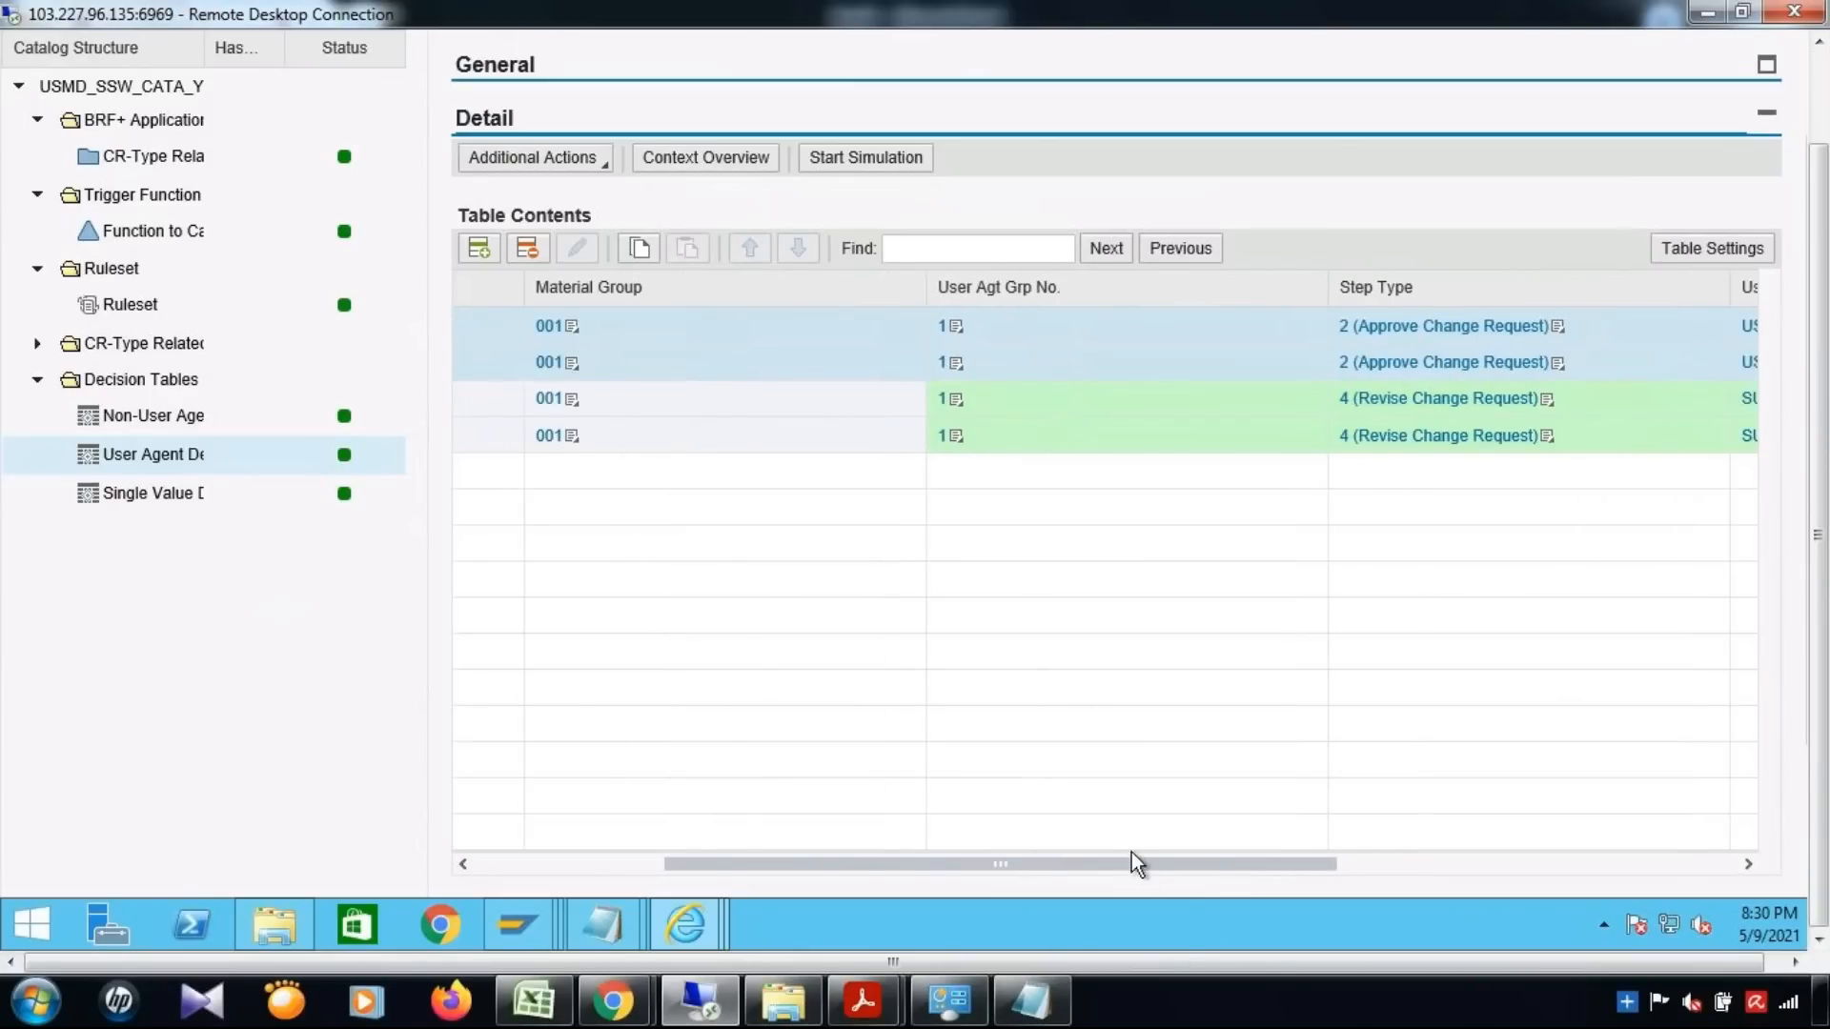
pyautogui.moveTo(1134, 865); pyautogui.dragTo(927, 873)
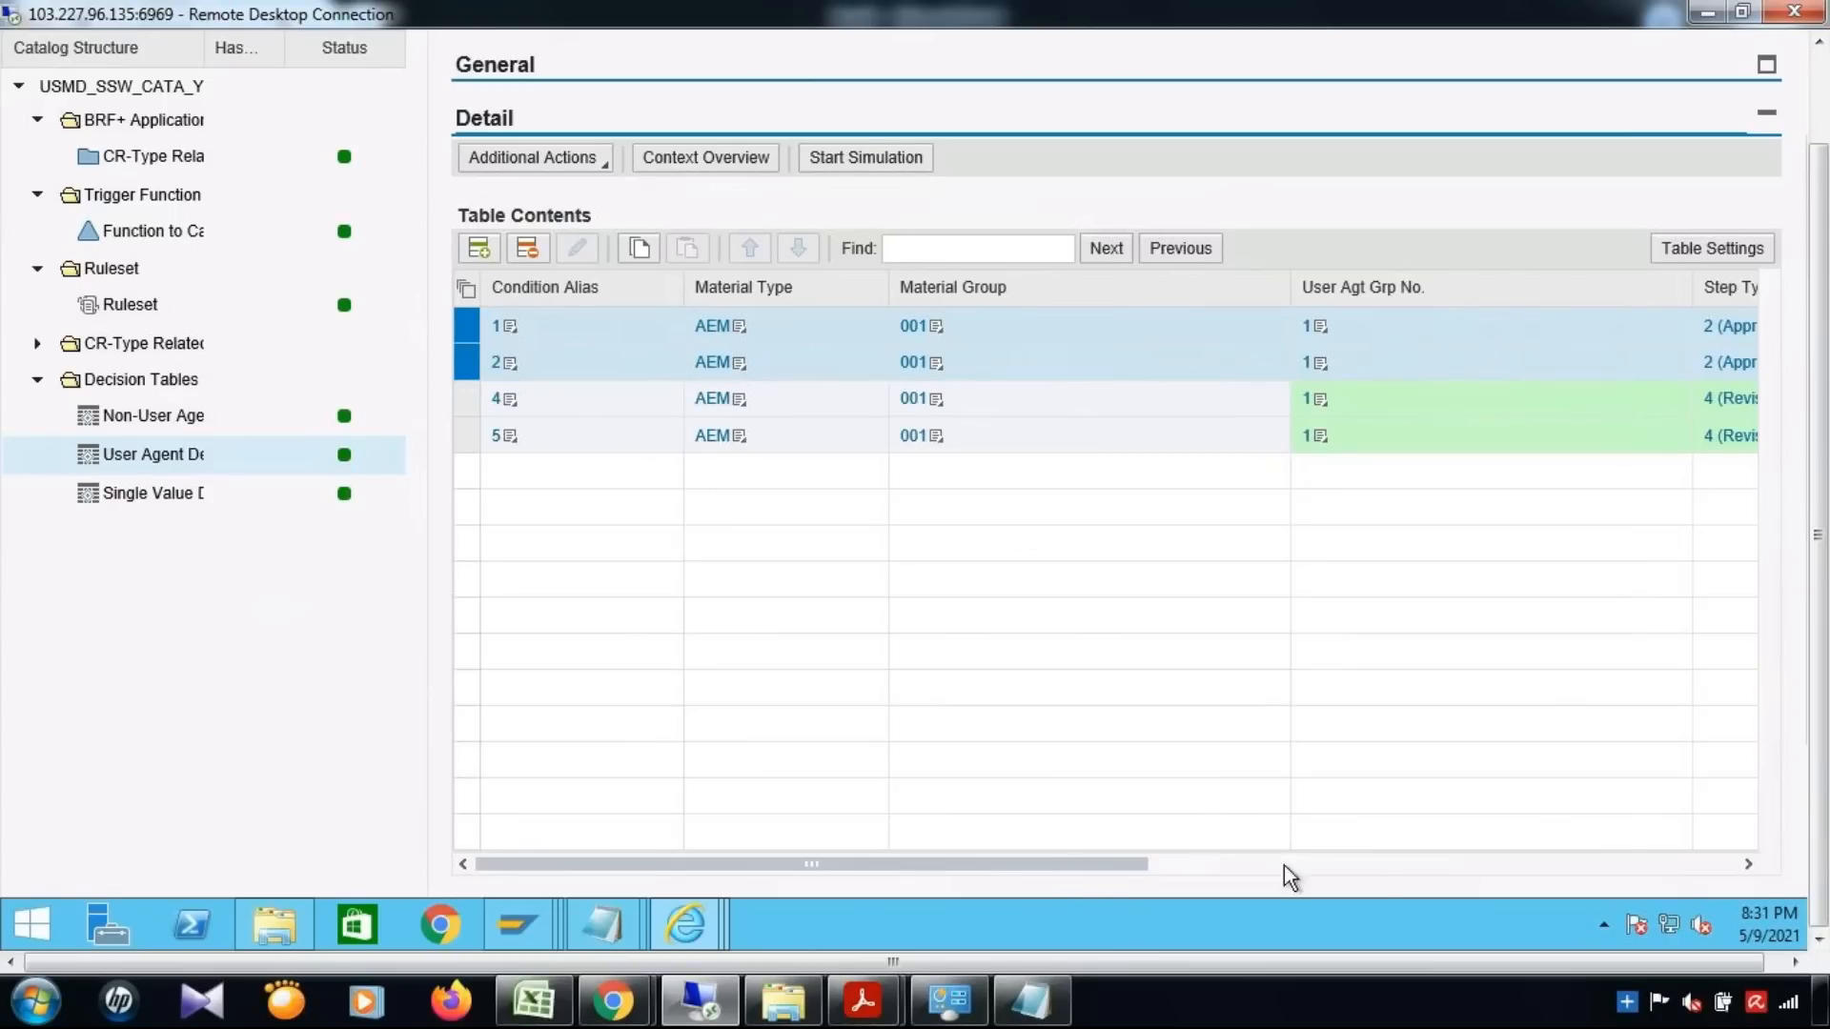
pyautogui.click(1368, 865)
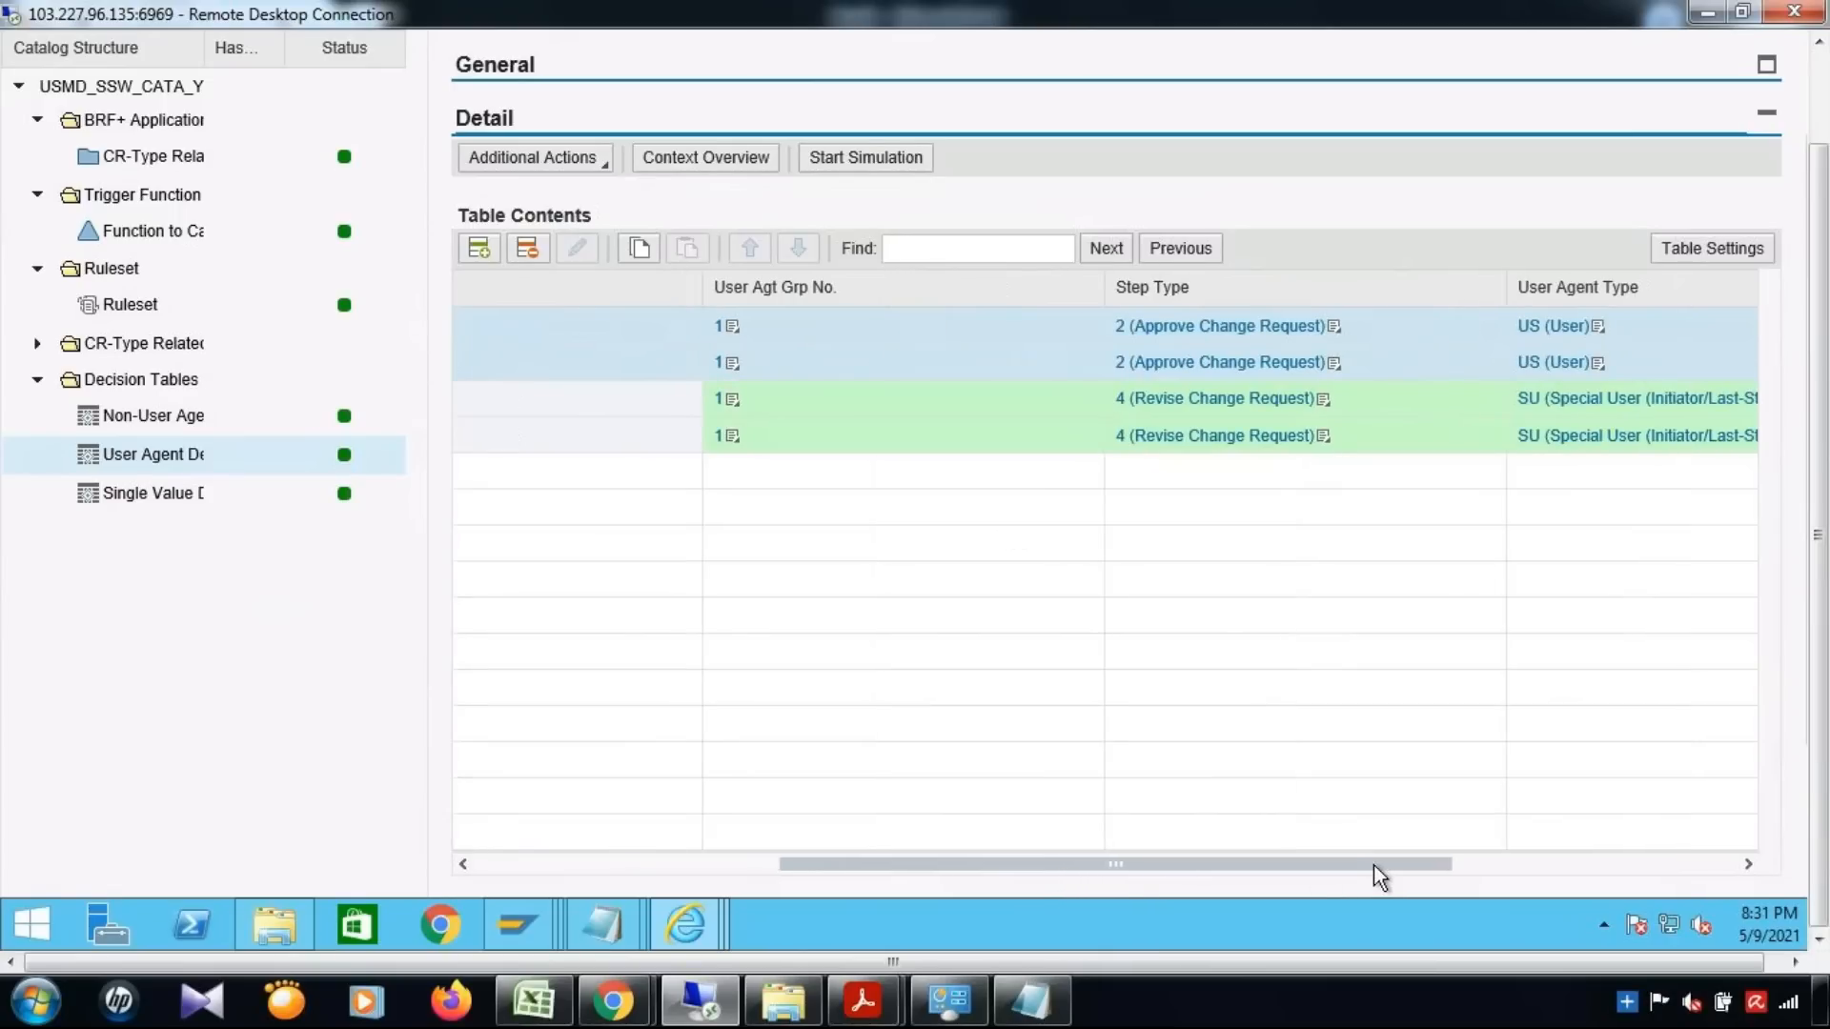
pyautogui.click(1569, 875)
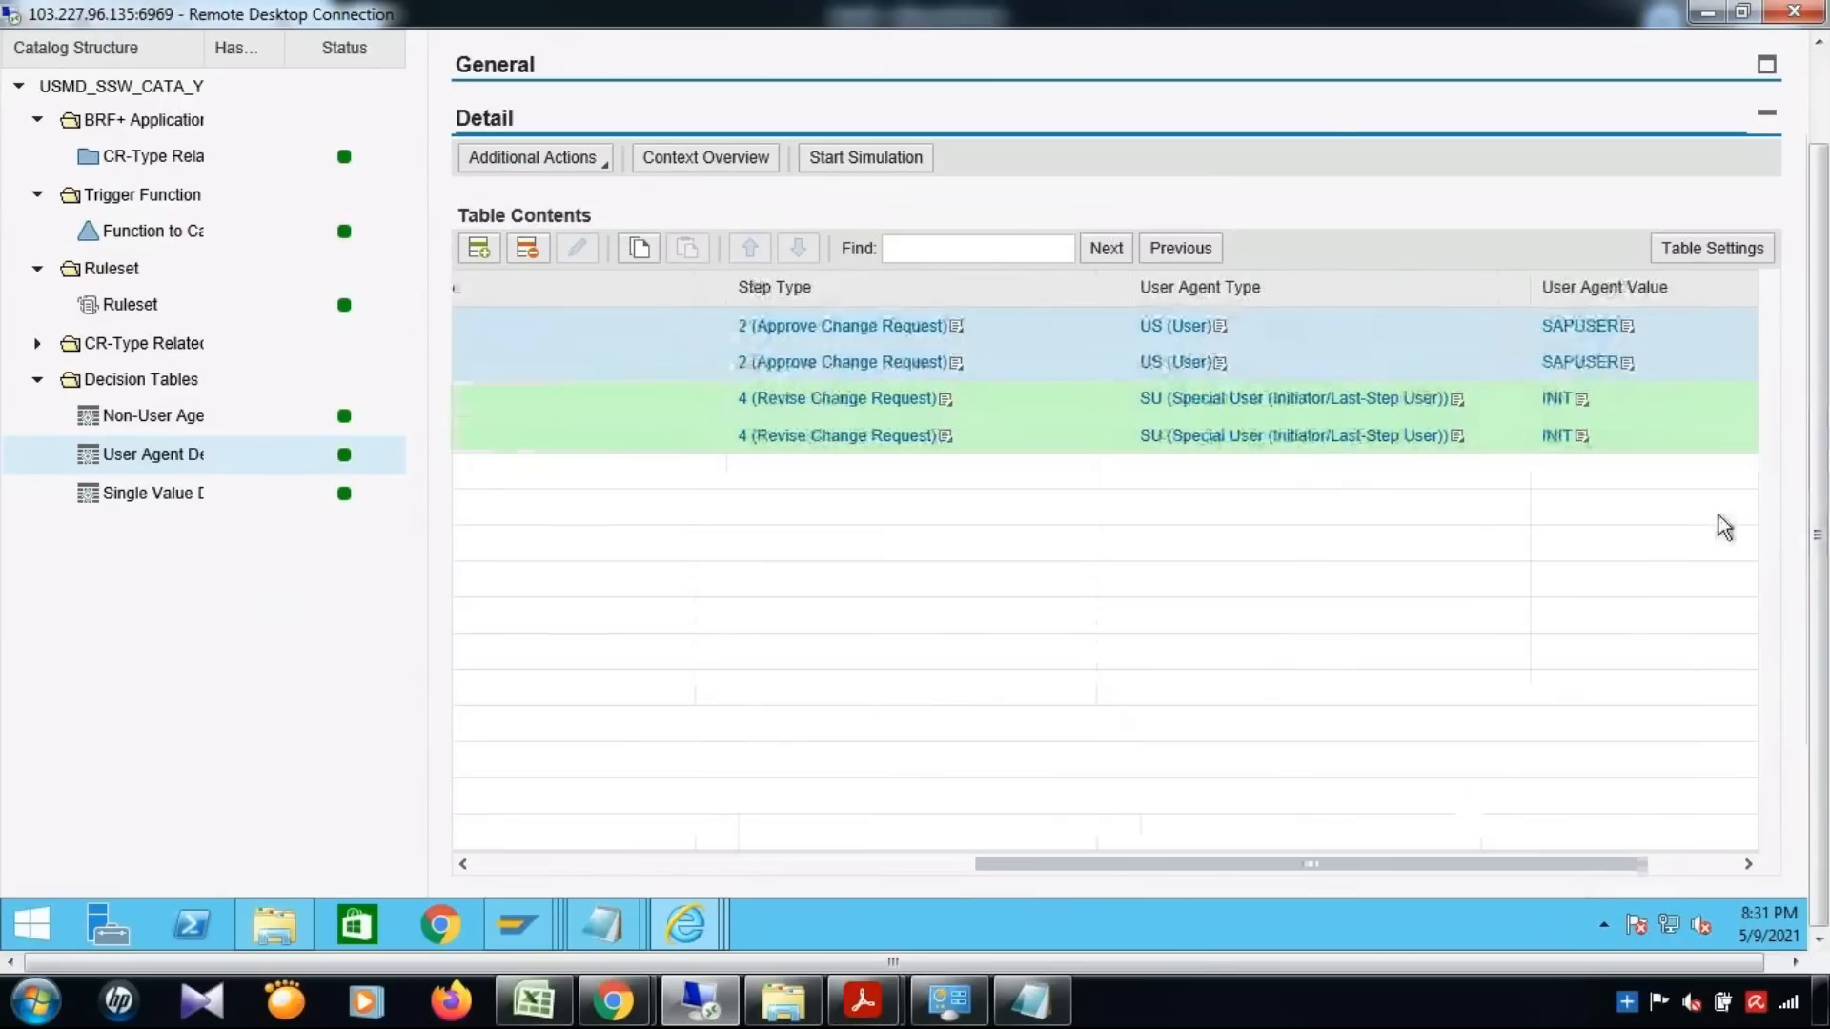
pyautogui.moveTo(1237, 867); pyautogui.dragTo(825, 861)
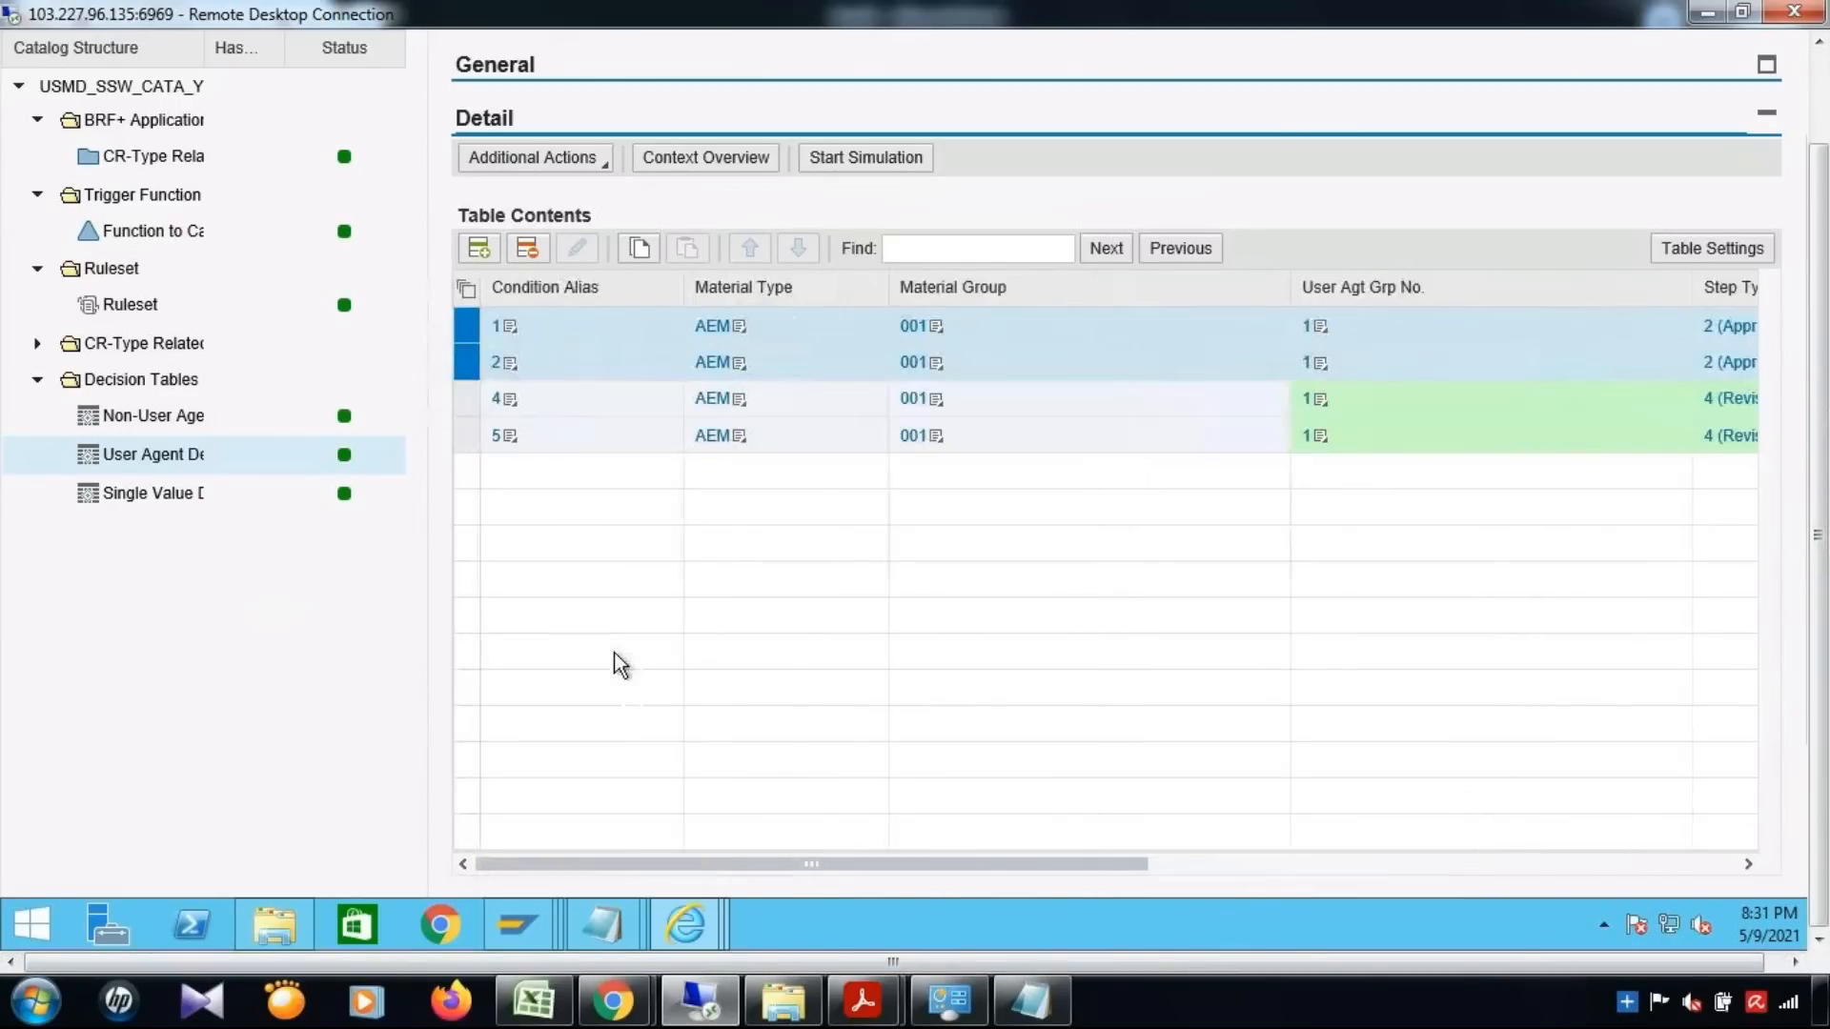
# Save and activate the user agent decision table DT_USER_AGT_GRP_YMAT01 once more
pyautogui.scroll(2, 613, 652)
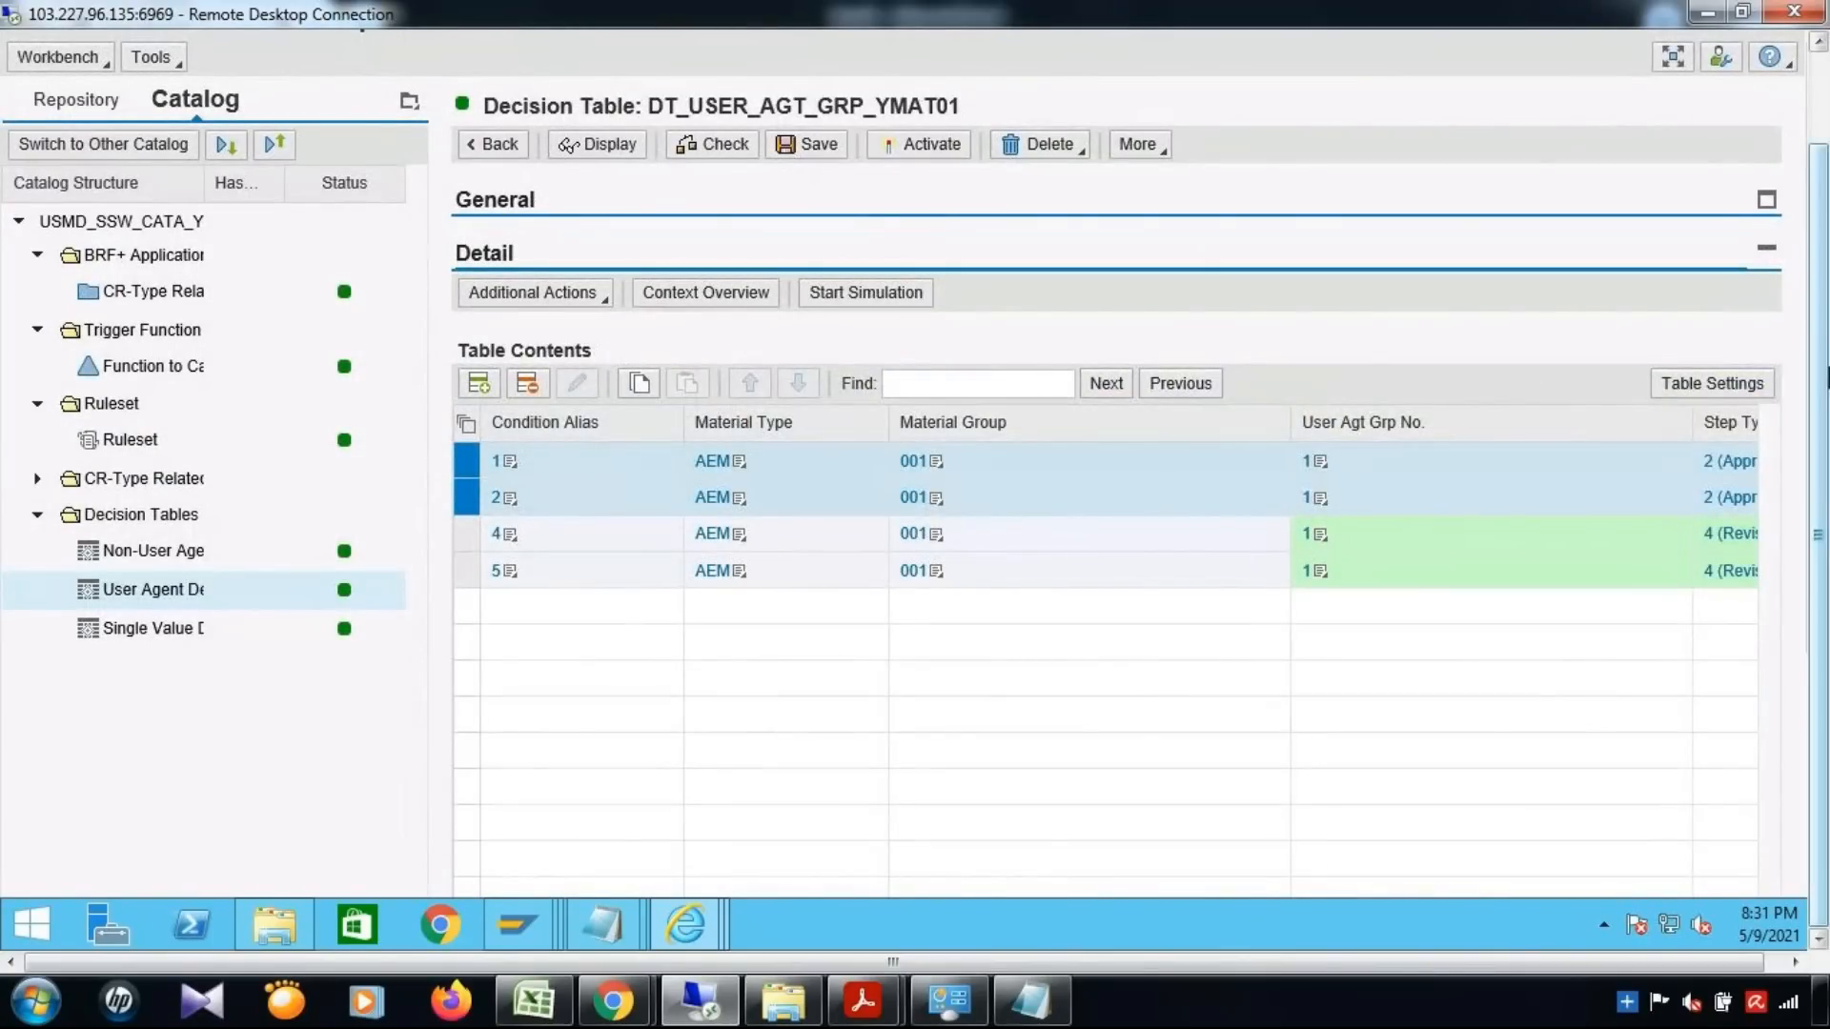
pyautogui.moveTo(1828, 378); pyautogui.dragTo(1828, 241)
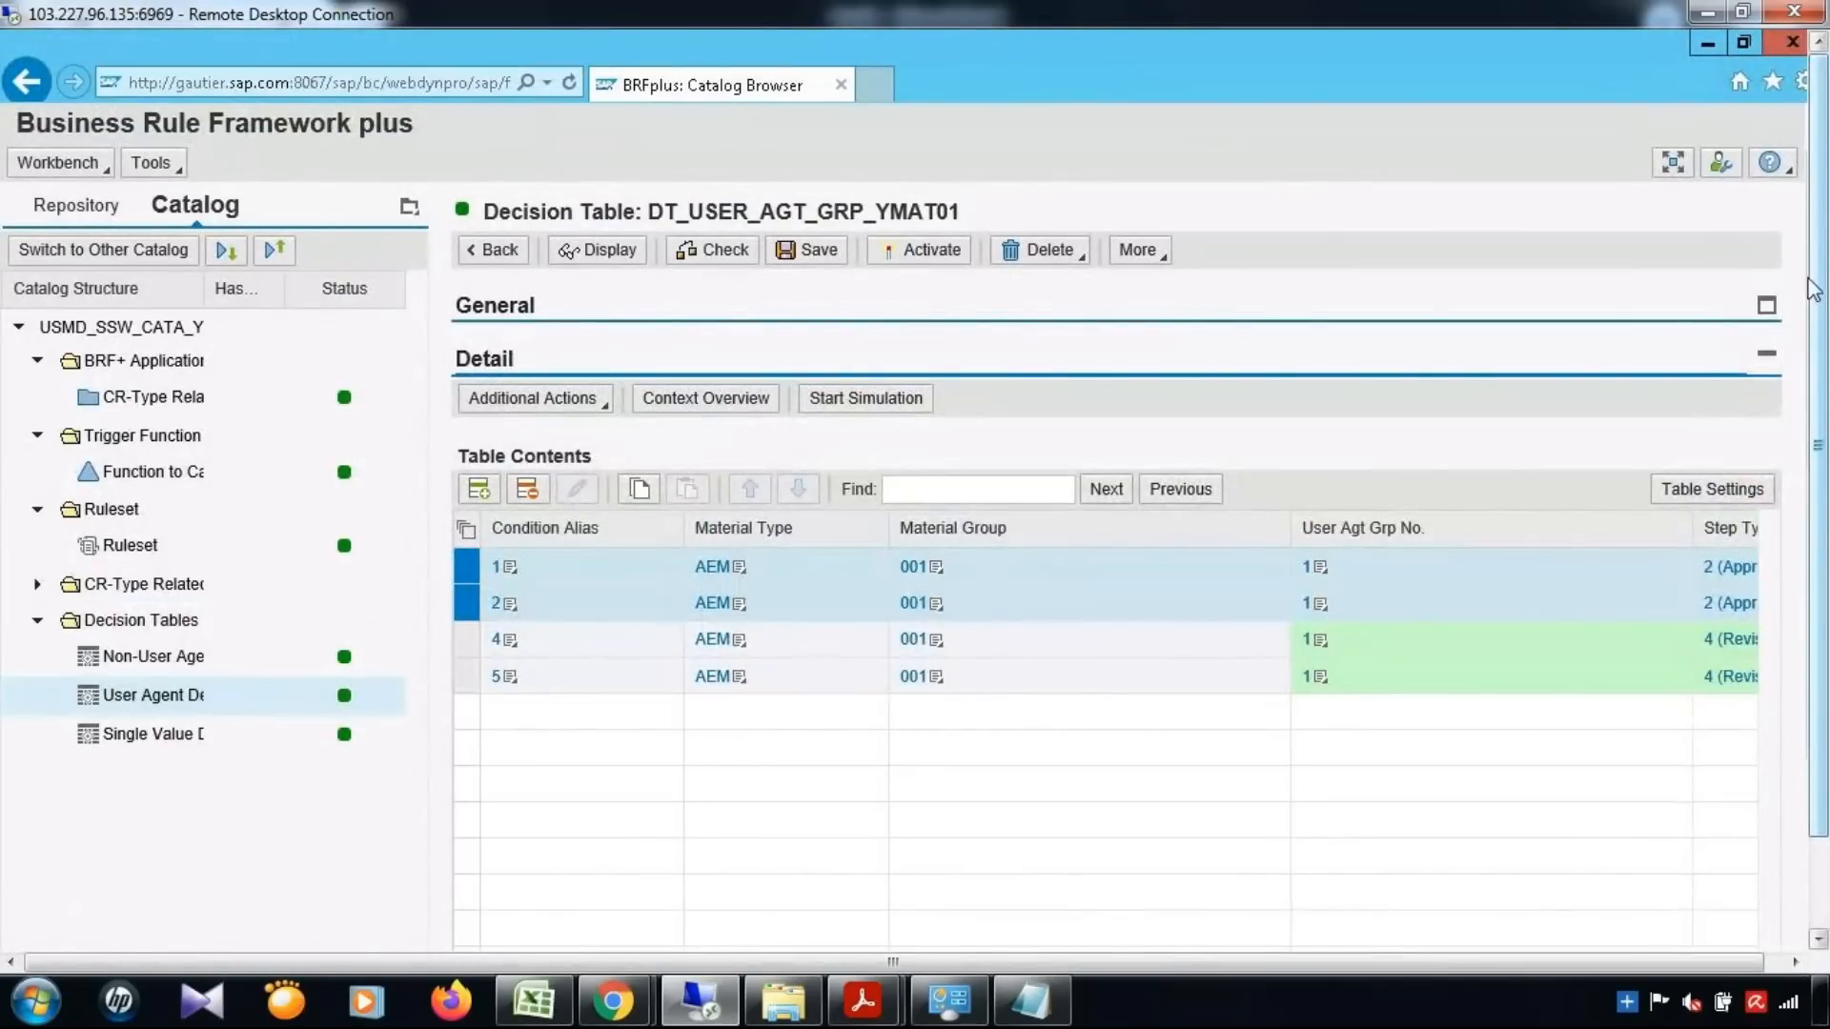
pyautogui.click(817, 254)
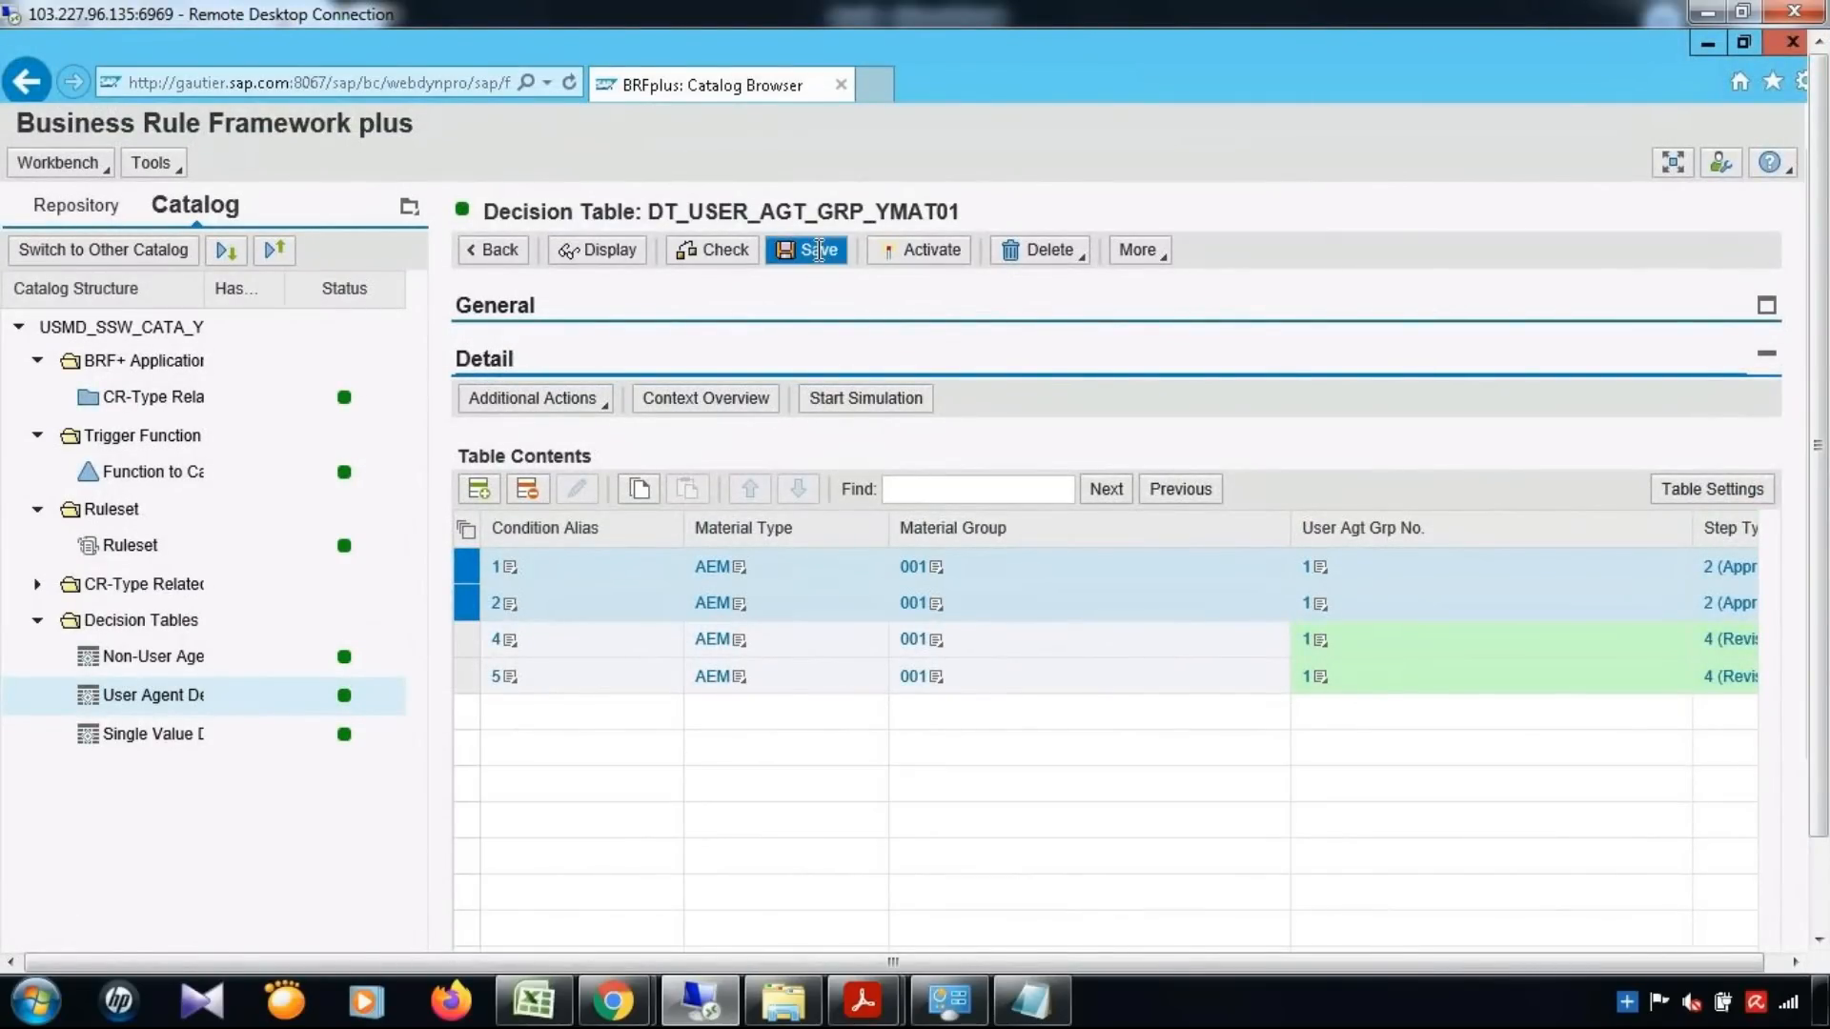
pyautogui.click(938, 278)
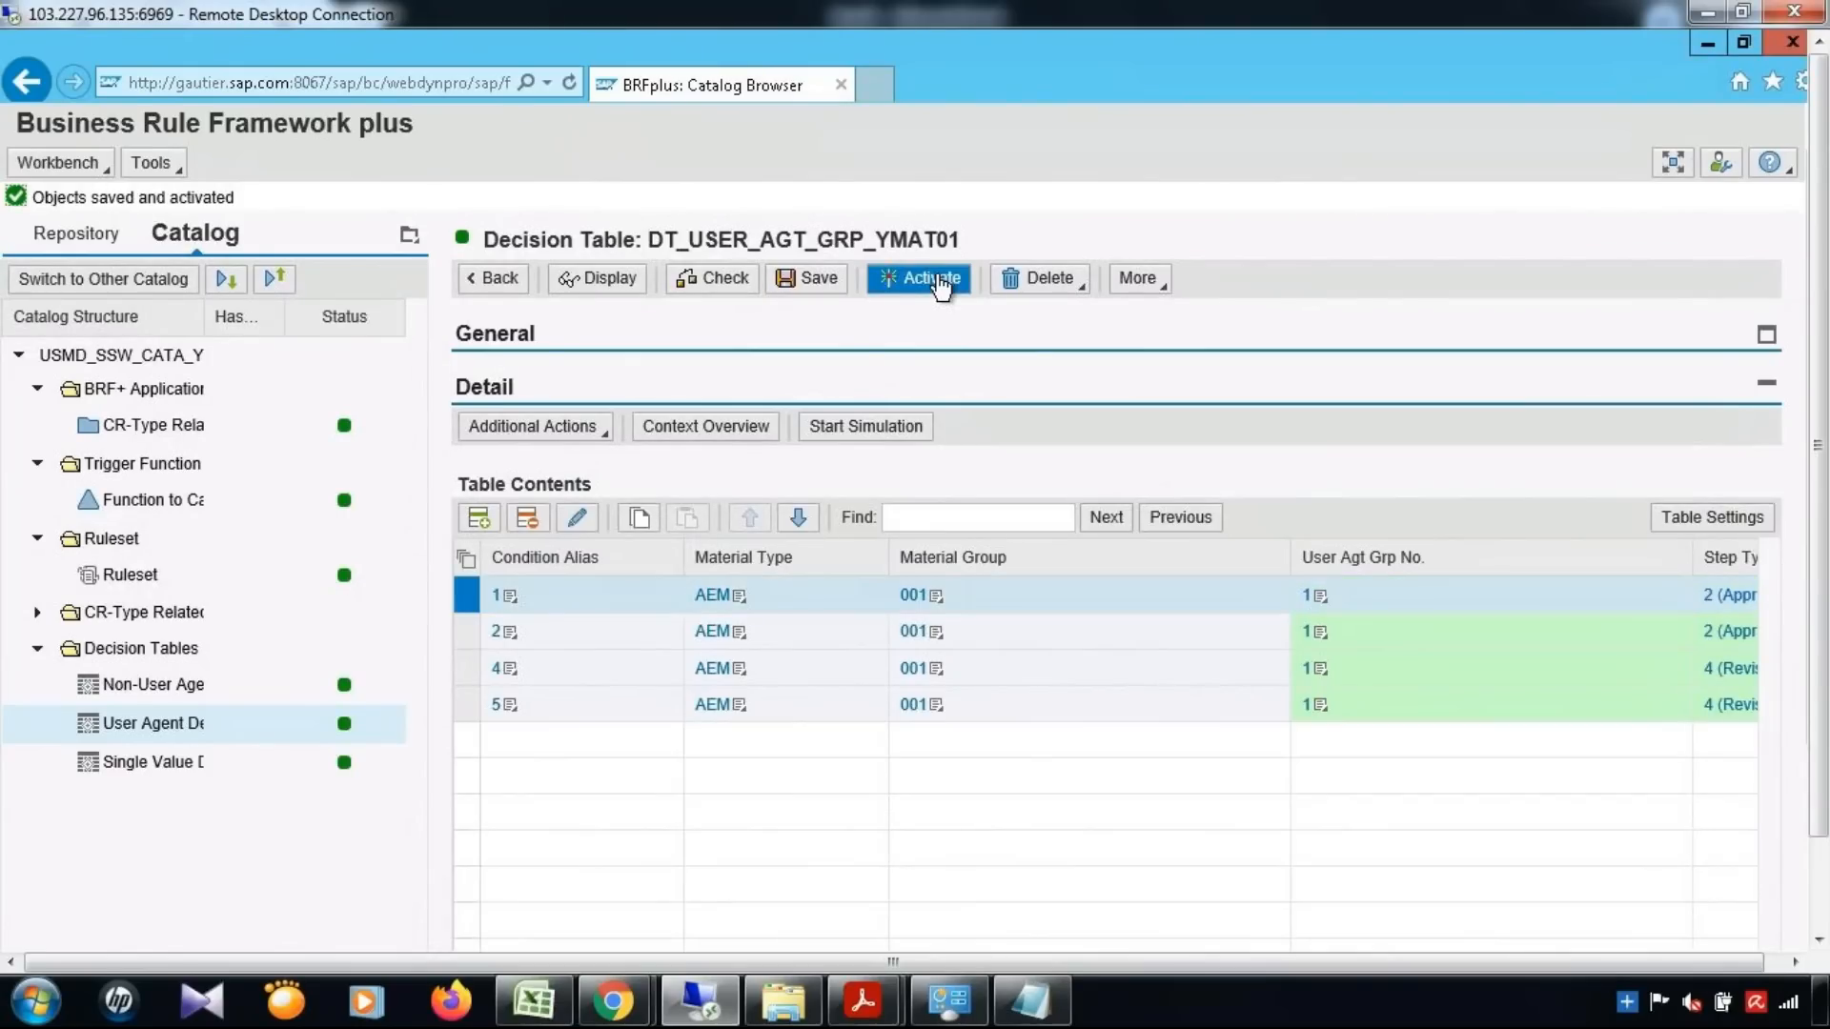
# Open catalog USMD_SSW_CATA_YMAT01 in edit mode, and save and activate it
pyautogui.click(184, 358)
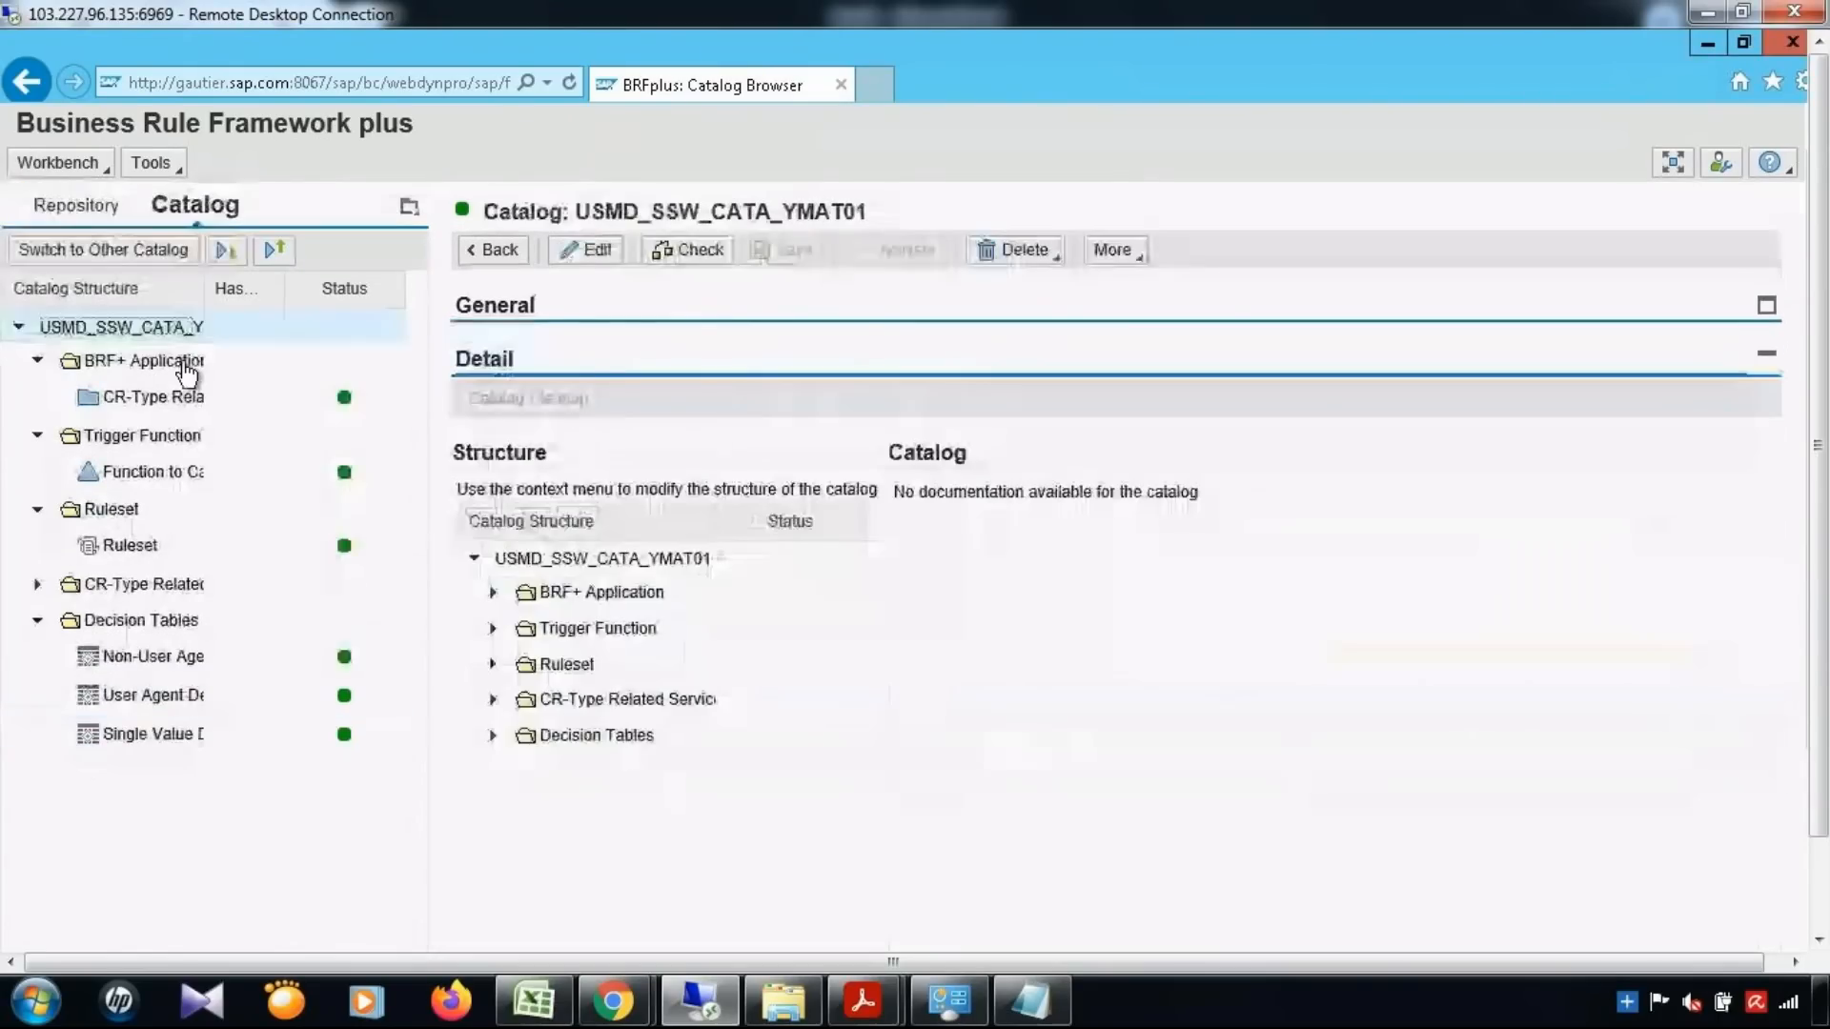
pyautogui.click(593, 253)
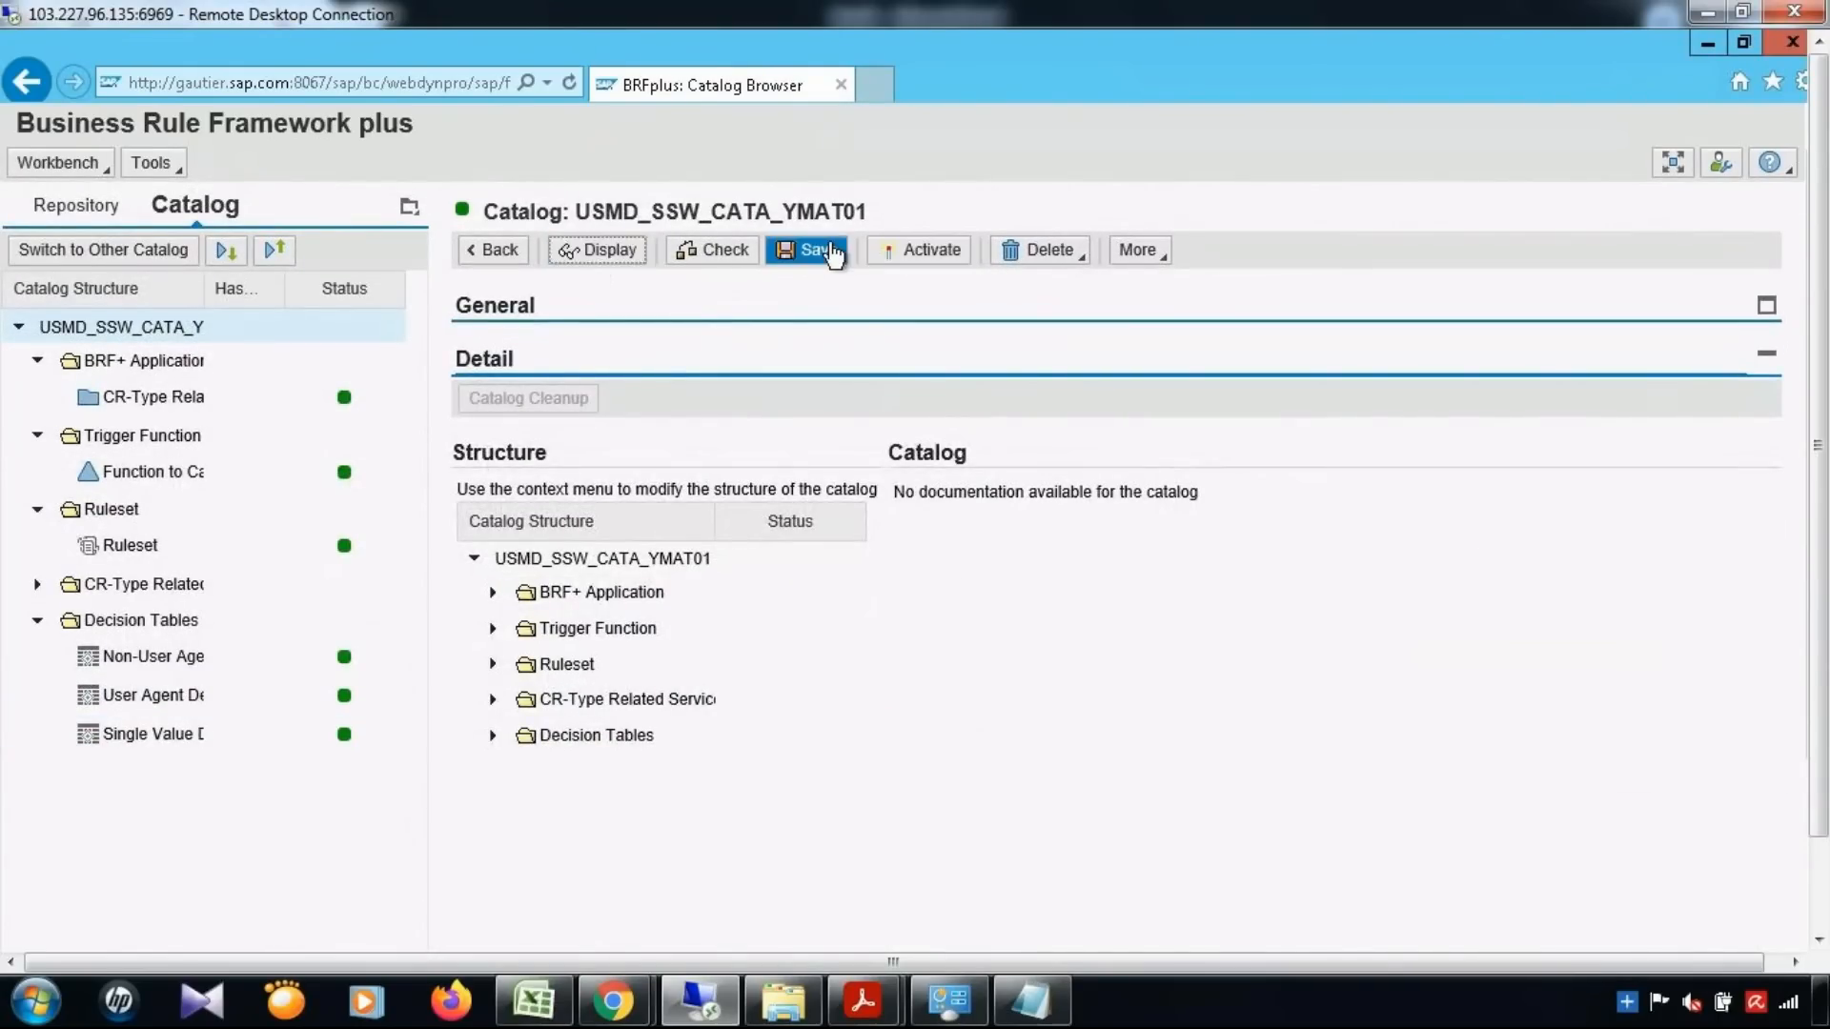
pyautogui.click(817, 250)
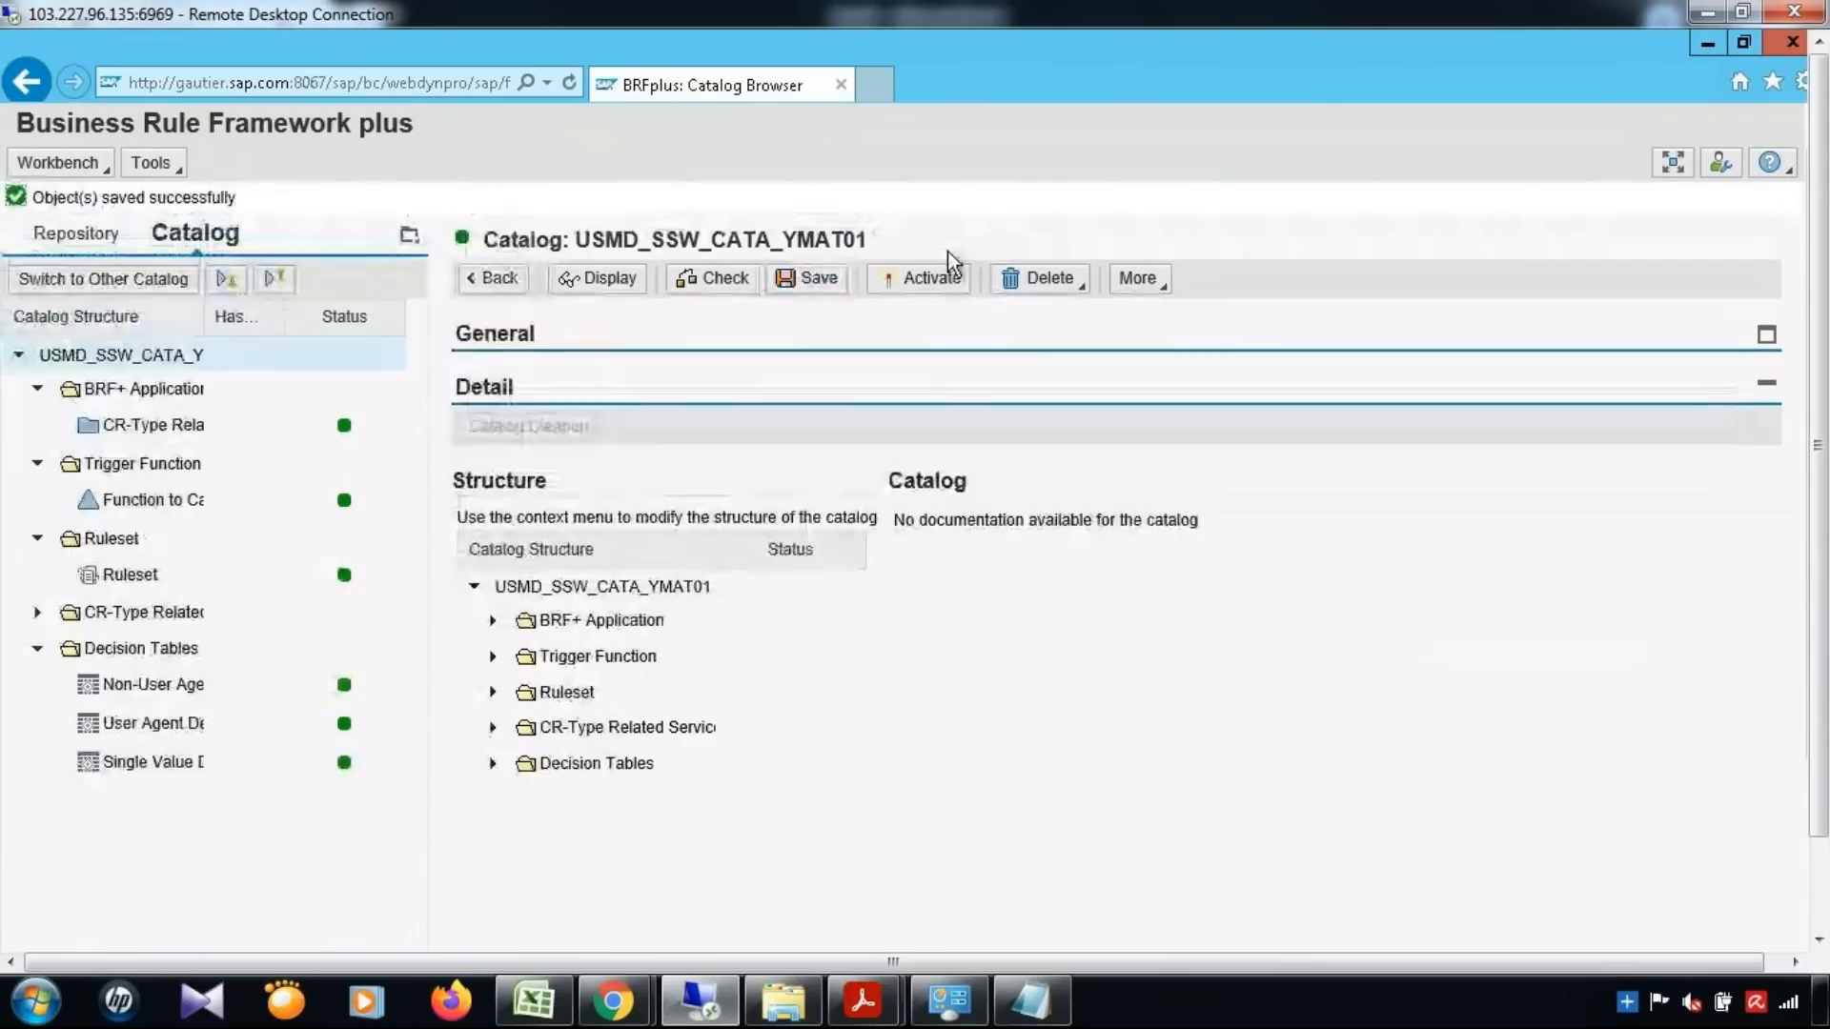
pyautogui.click(940, 276)
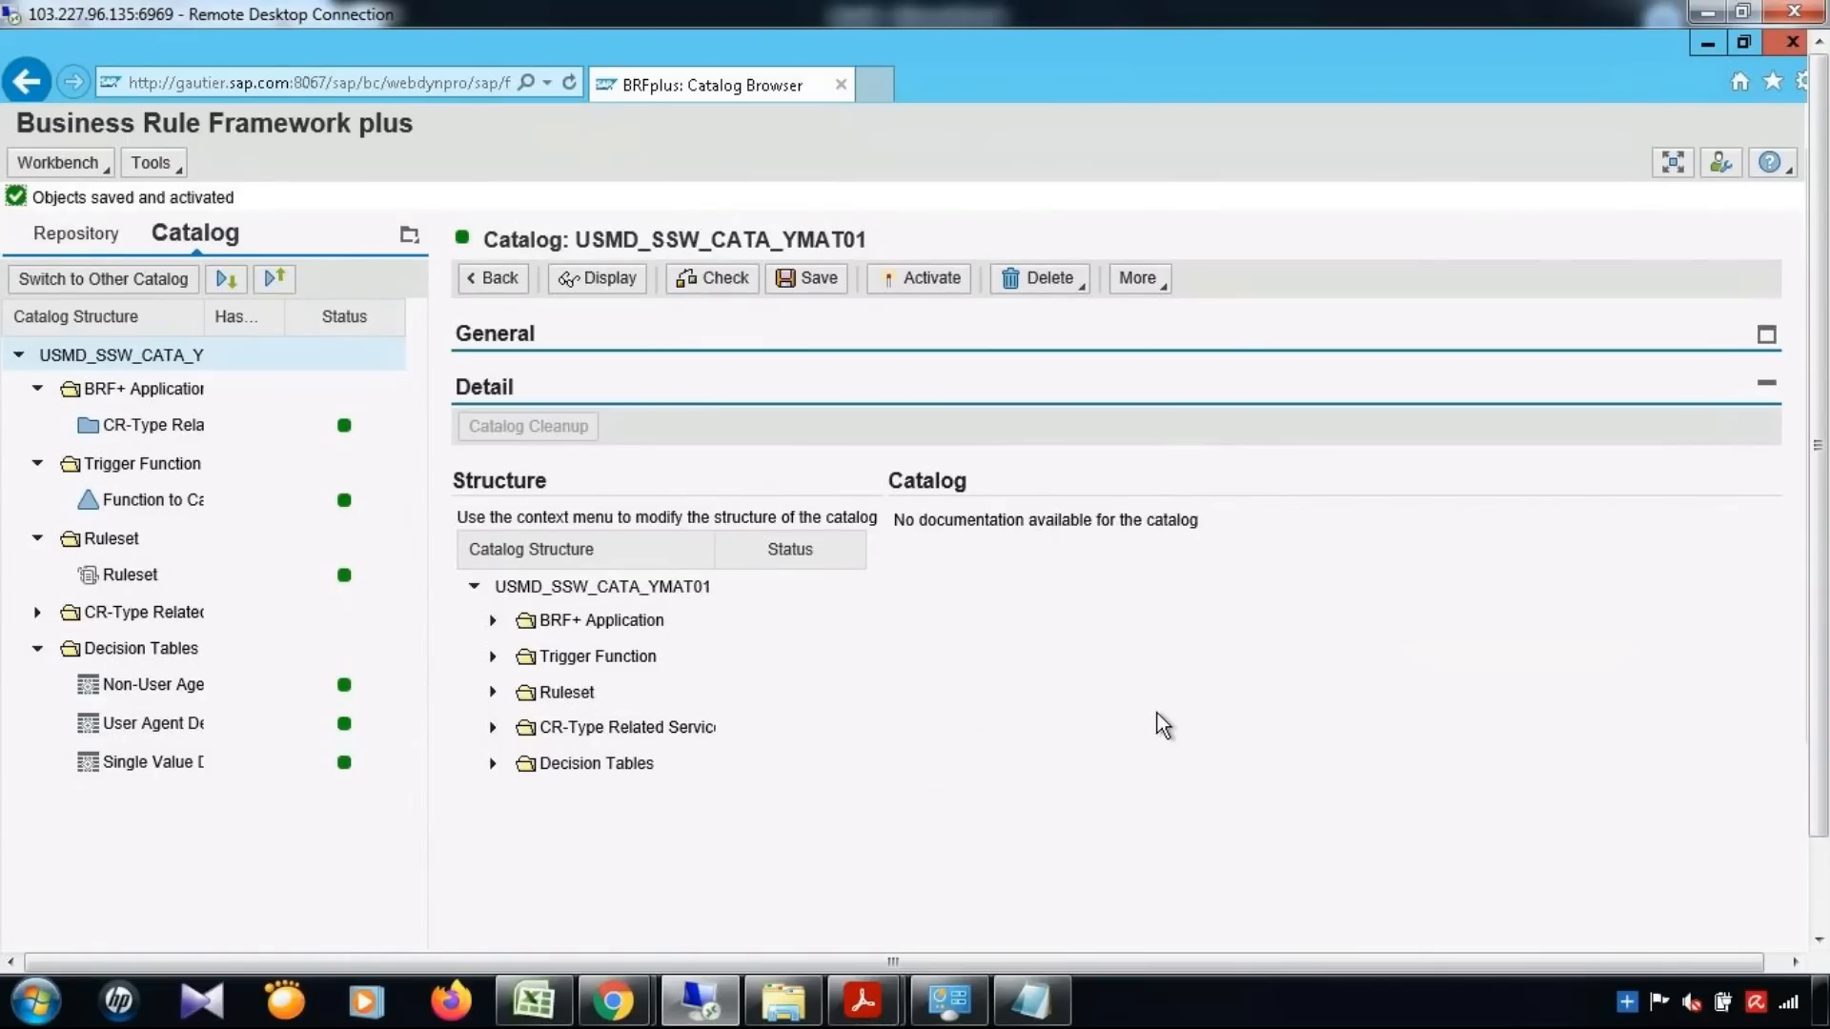
# Switch to the Excel notes and review the MDG BRF Plus and MDG ABAP BADI entries under Validation & Derivation
pyautogui.click(522, 999)
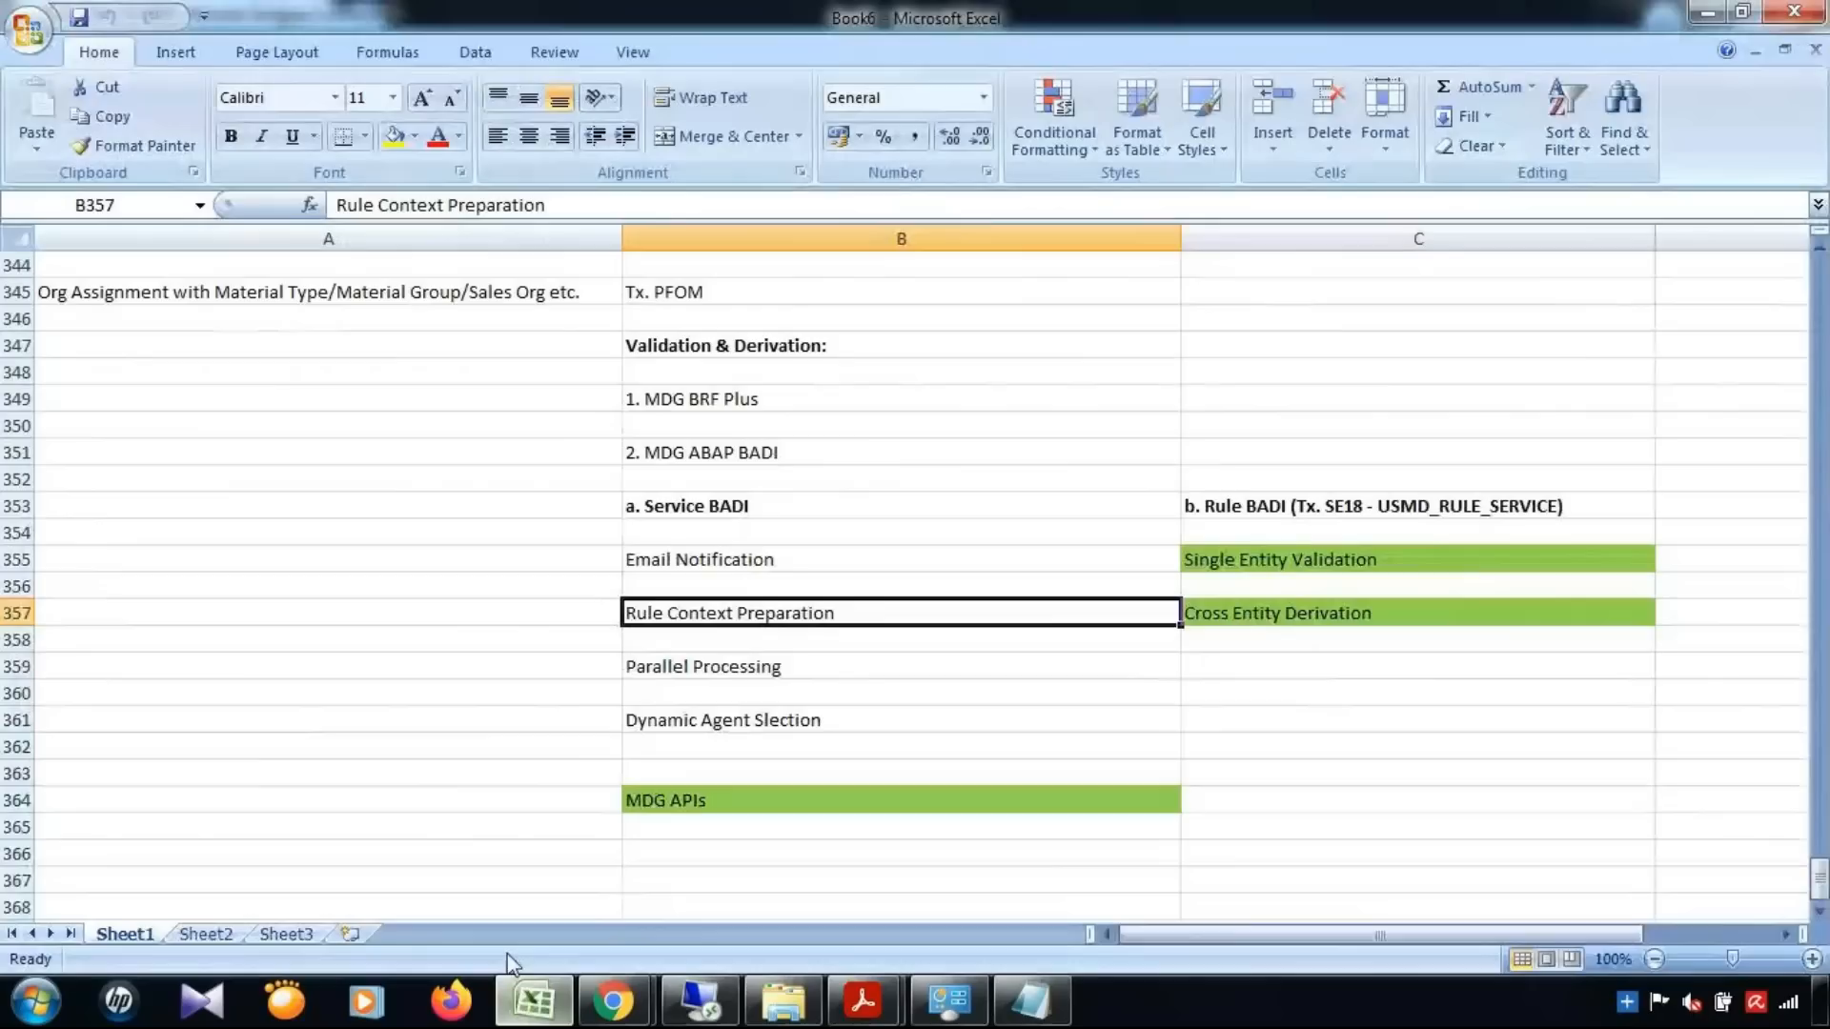
pyautogui.click(734, 398)
pyautogui.click(727, 453)
pyautogui.click(760, 399)
pyautogui.click(748, 456)
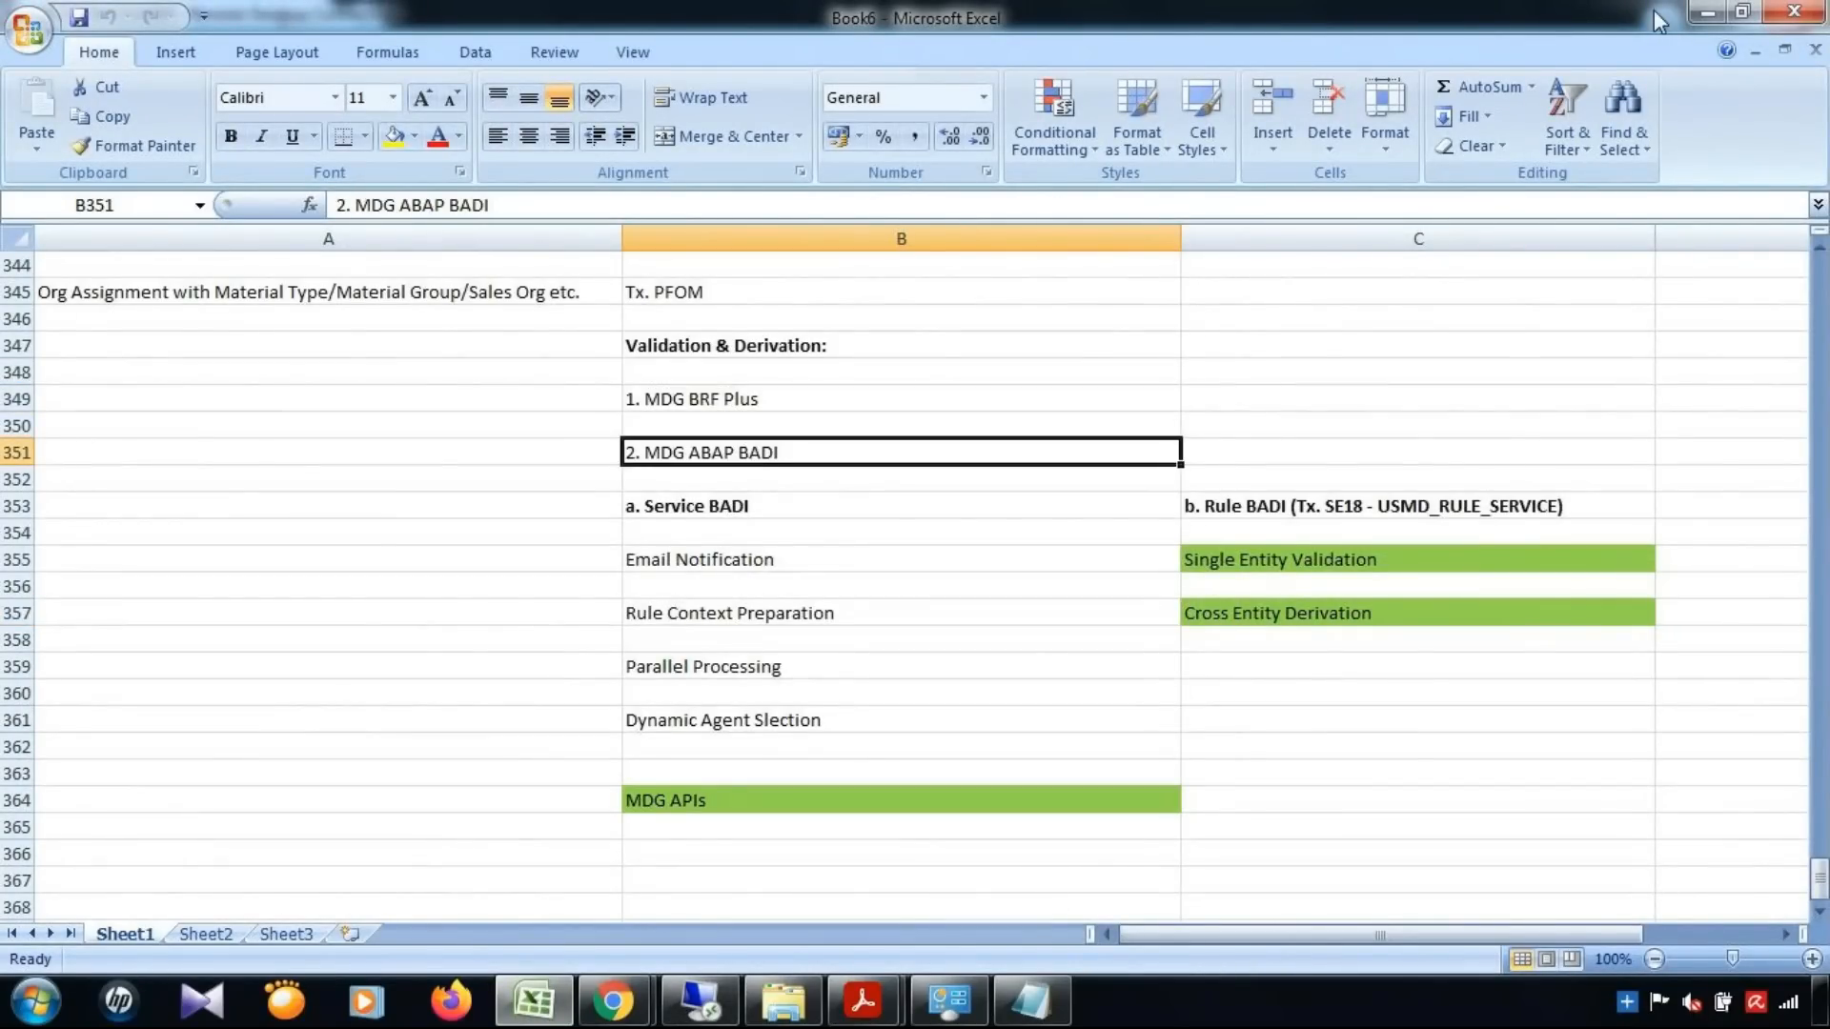
# Return to the remote desktop, minimize both browser windows and open transaction SE18 in a new SAP GUI session
pyautogui.hotkey('alt', 'Tab')
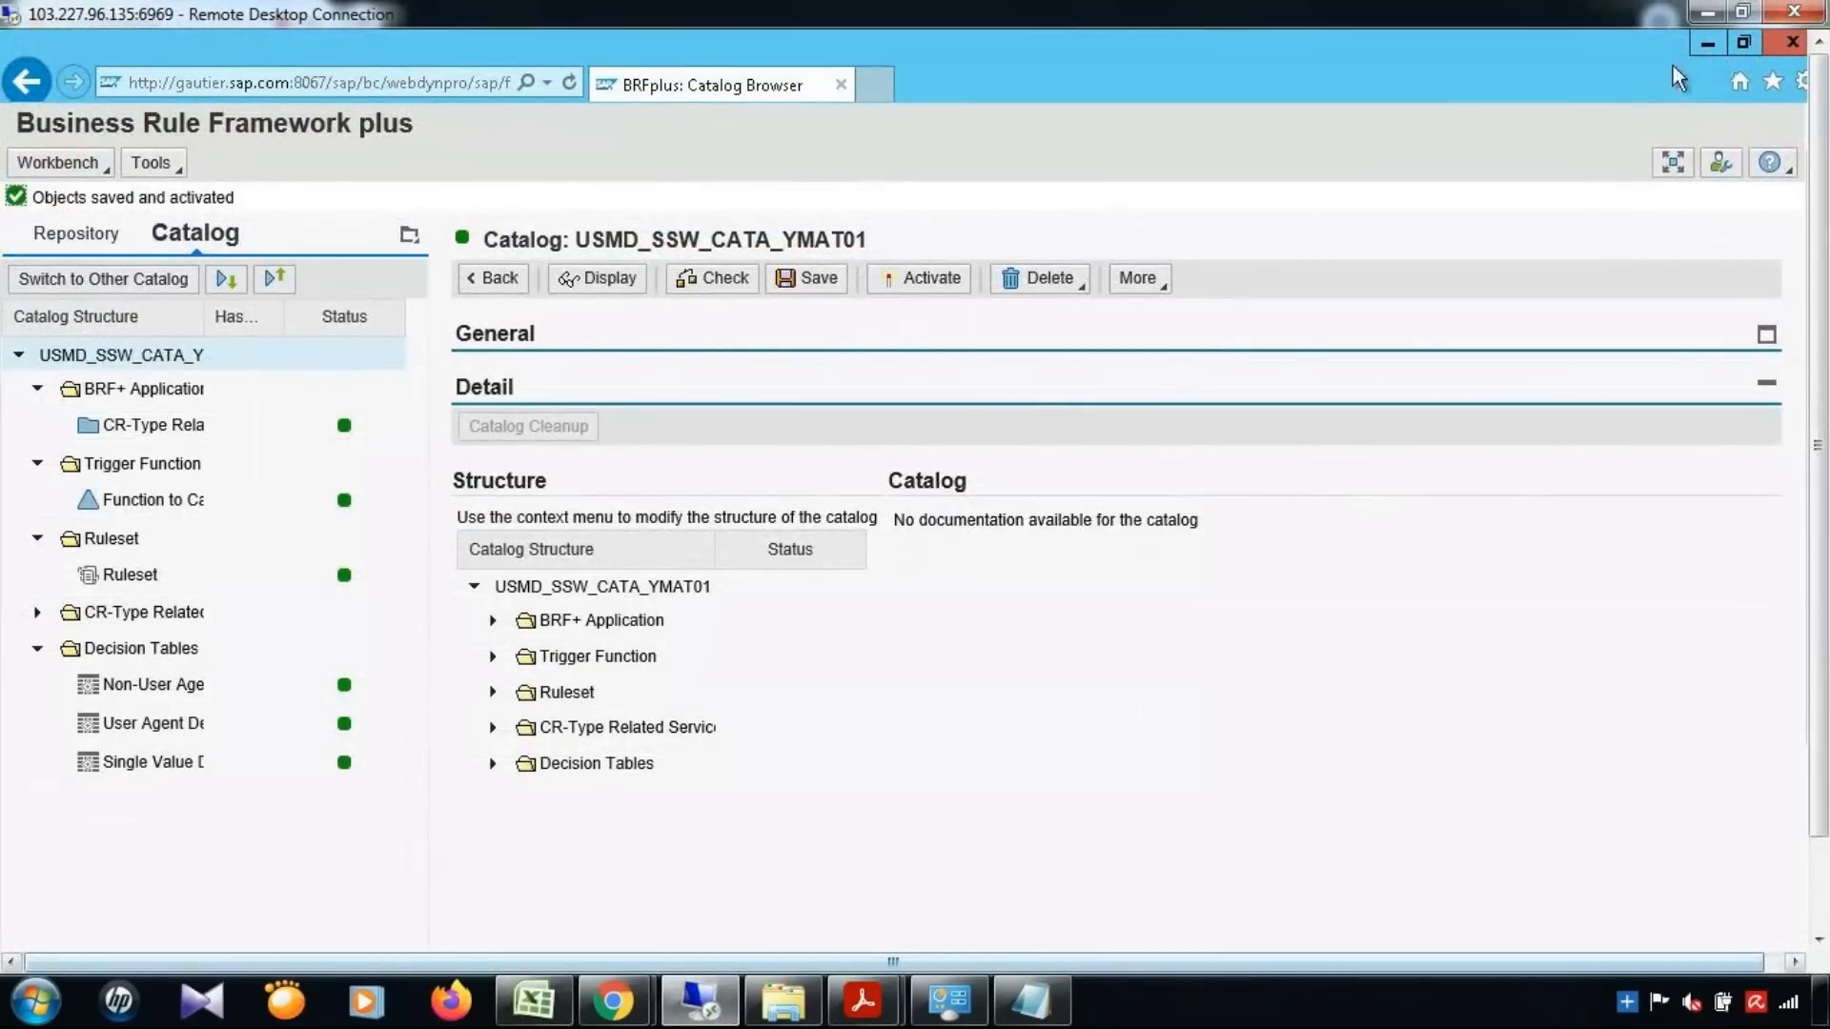
pyautogui.click(1708, 43)
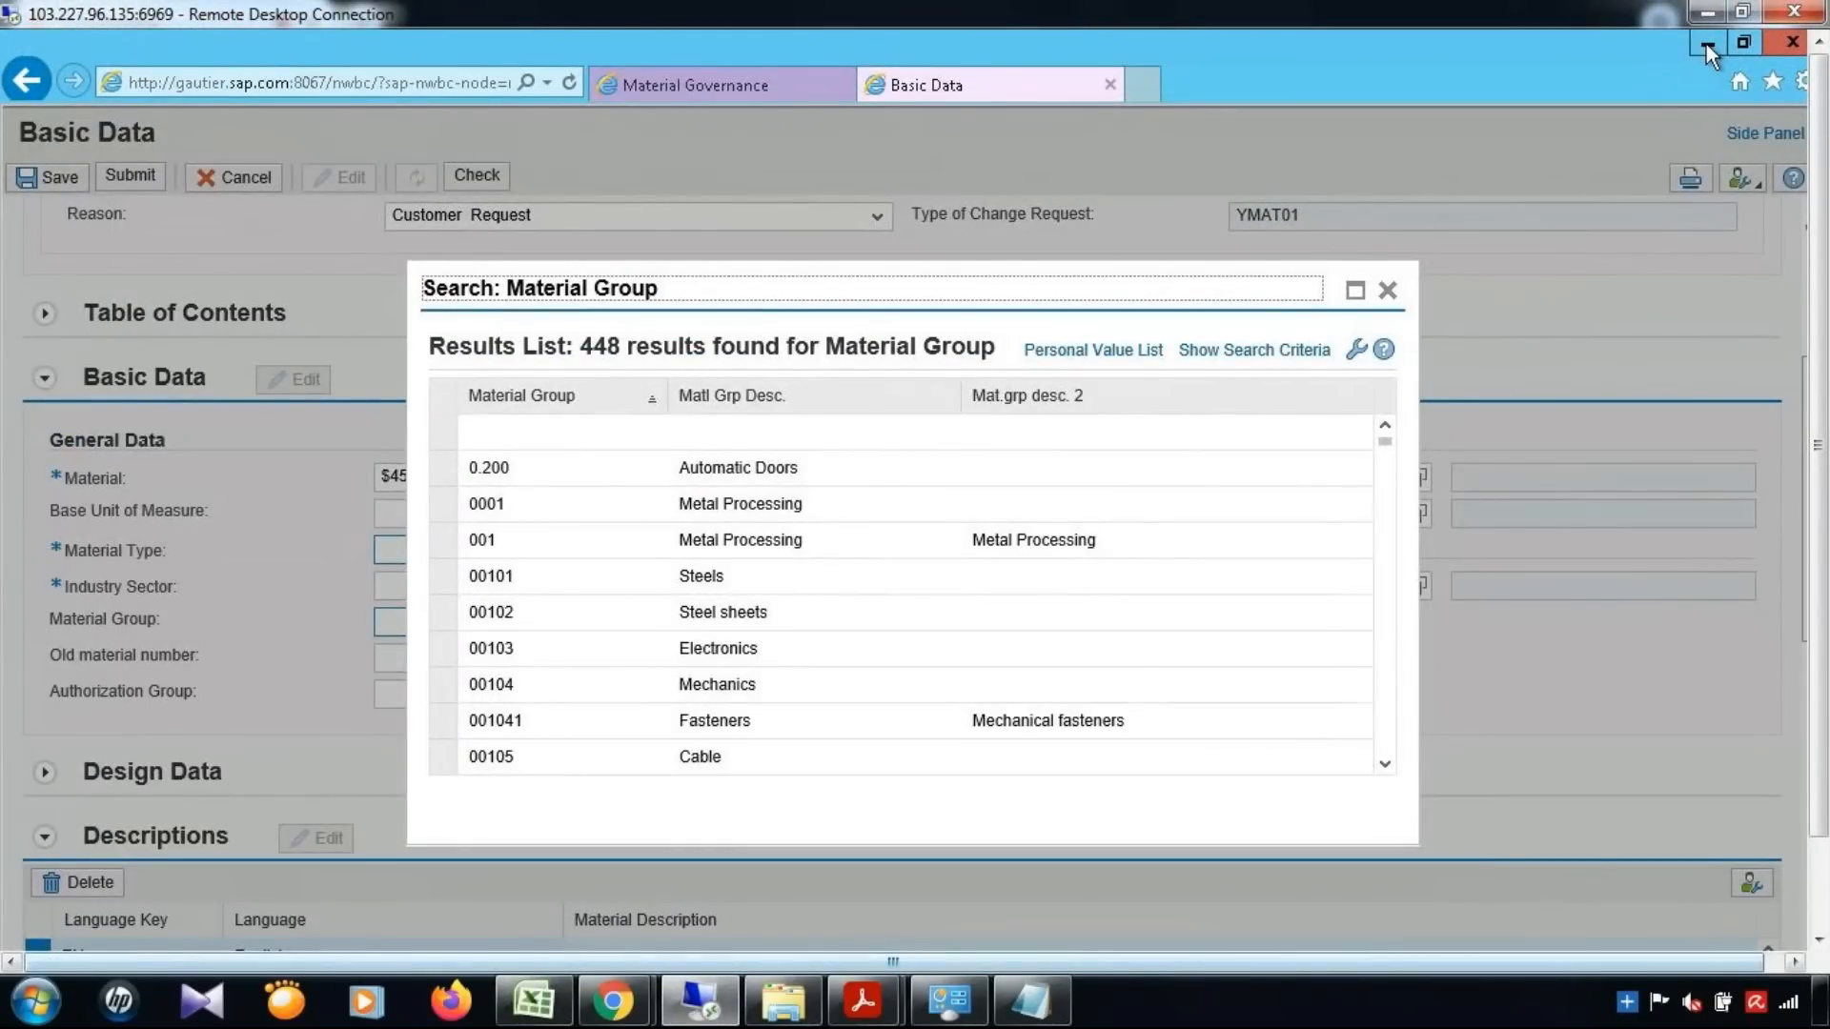
pyautogui.click(1707, 43)
pyautogui.click(264, 146)
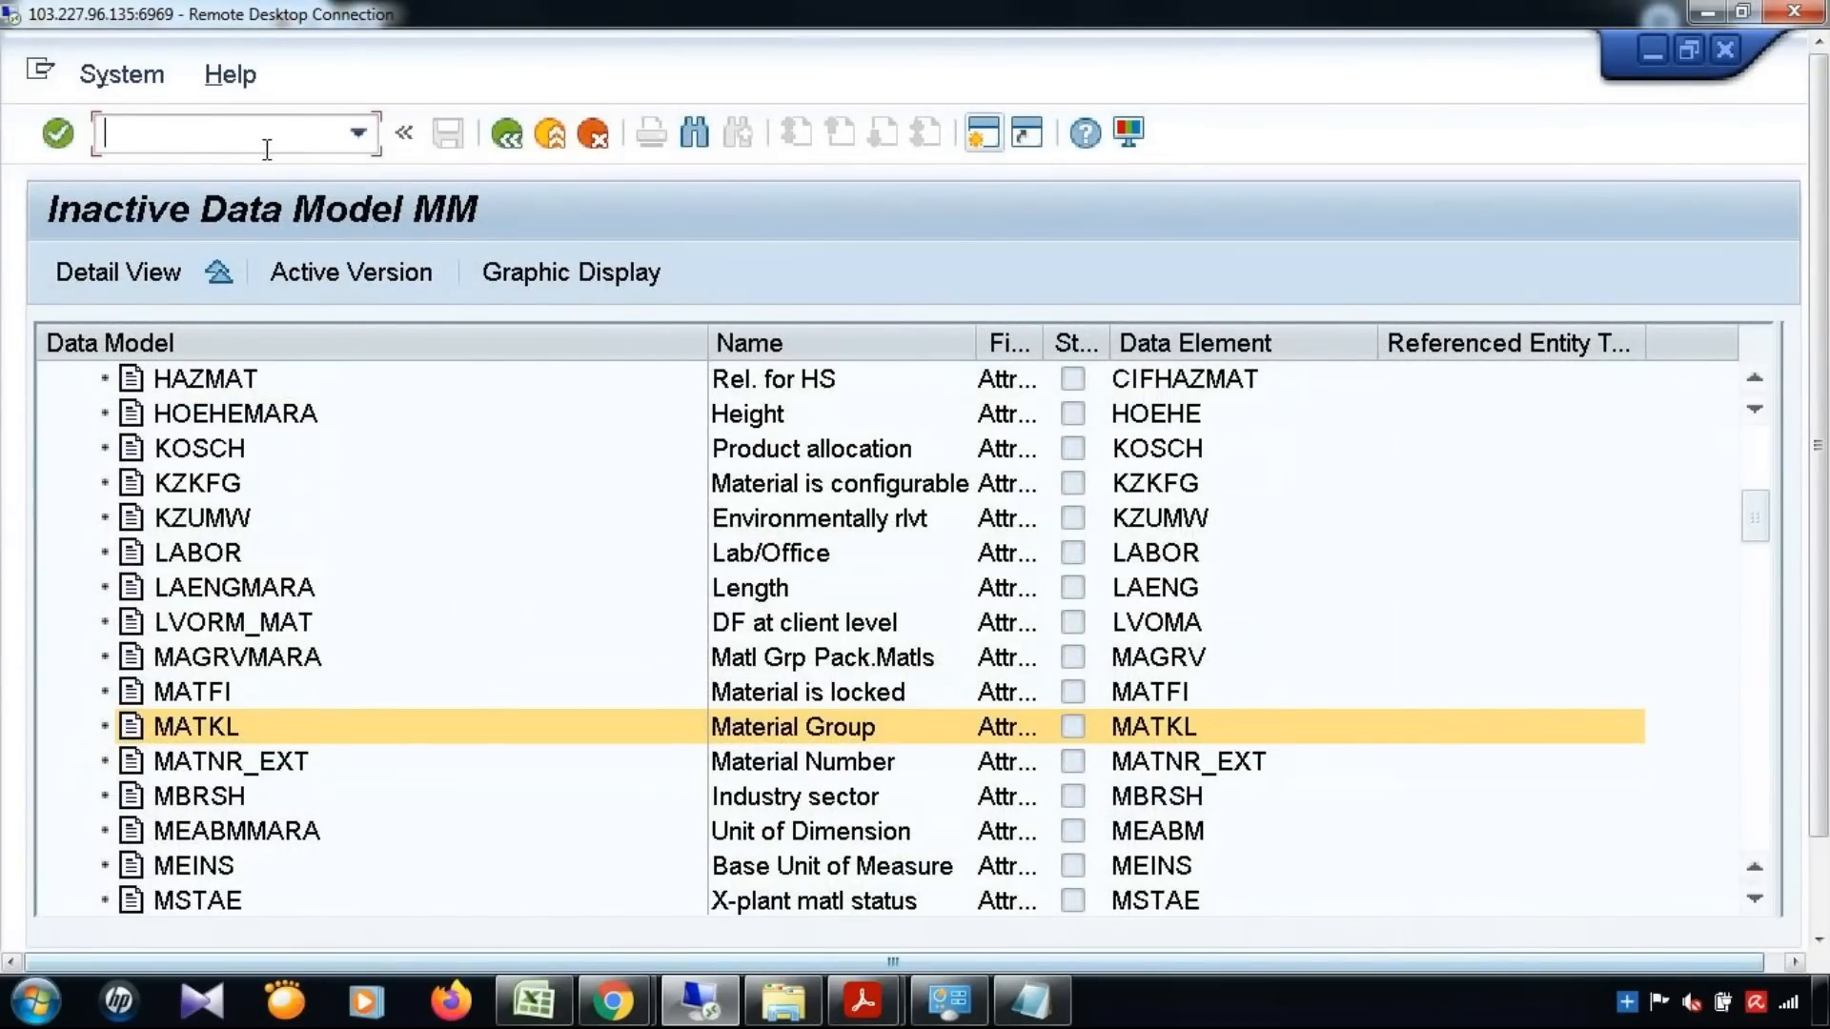
pyautogui.write('/nse18')
pyautogui.press('Return')
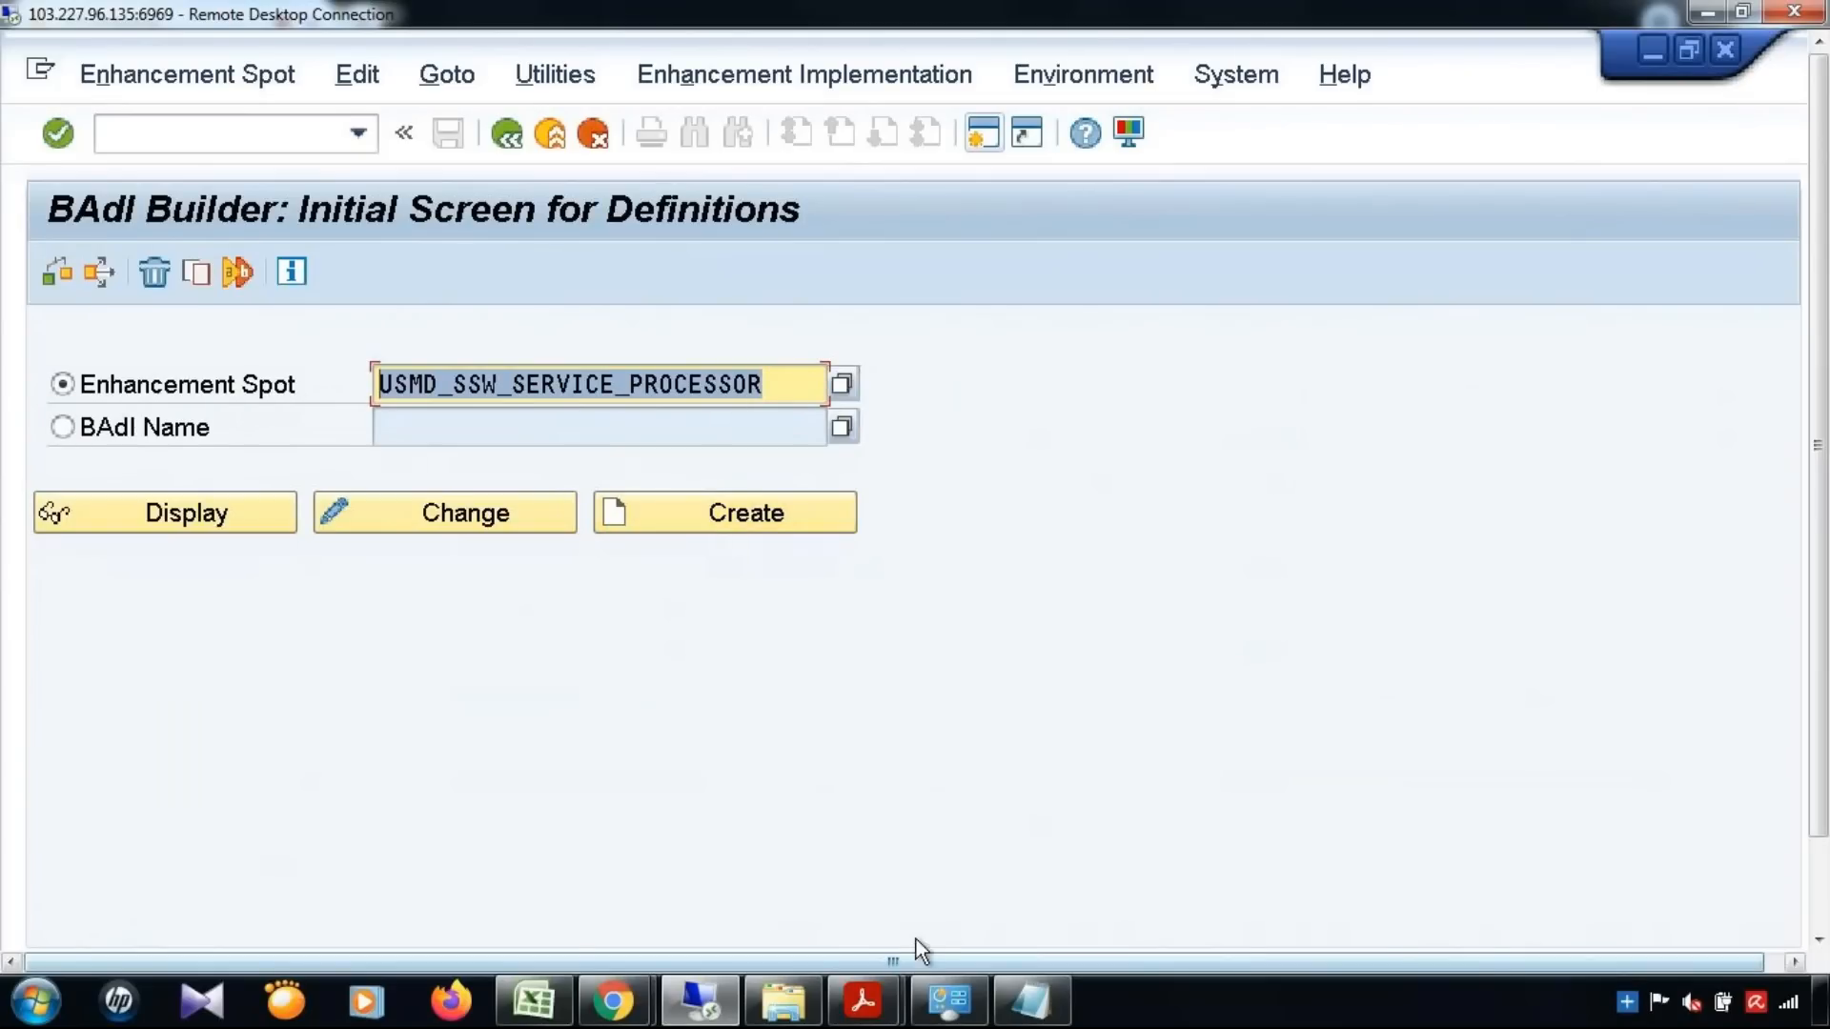
# Switch to the Excel notes and enter "Enhancement Spot -" in cell A357, beside Rule Context Preparation
pyautogui.click(562, 1008)
pyautogui.scroll(-2, 829, 715)
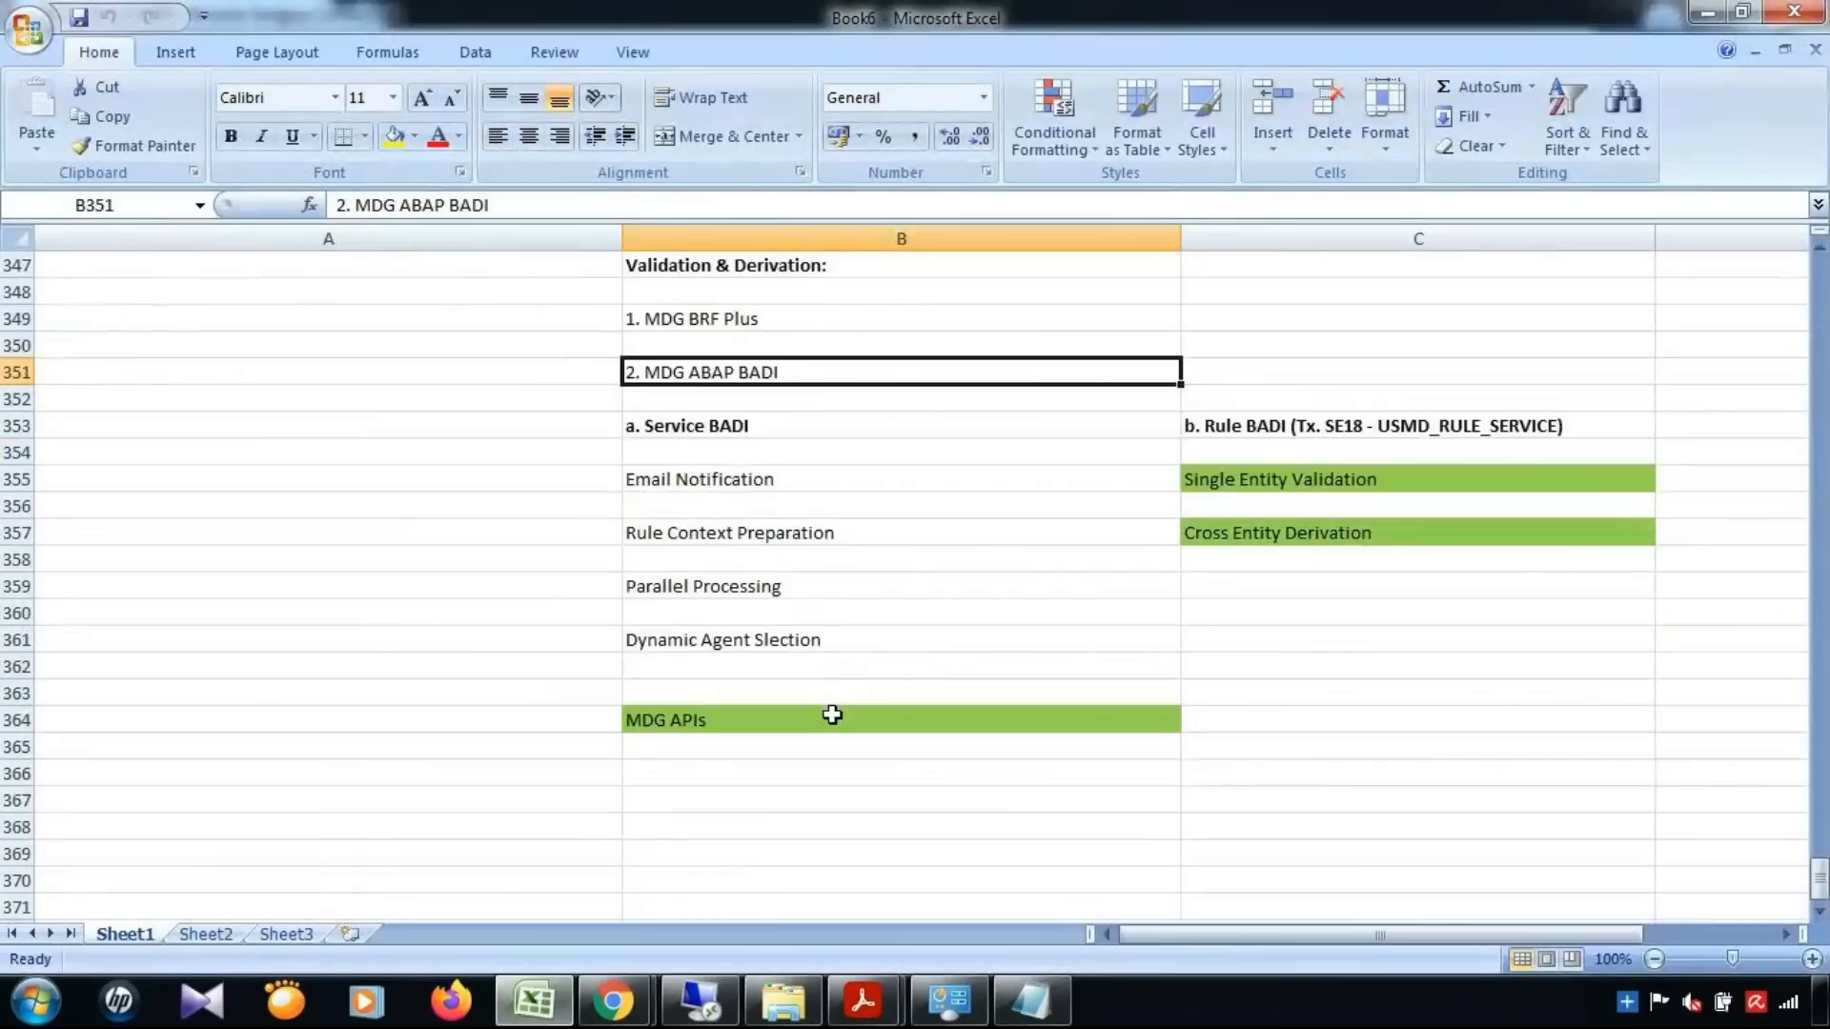
pyautogui.click(264, 453)
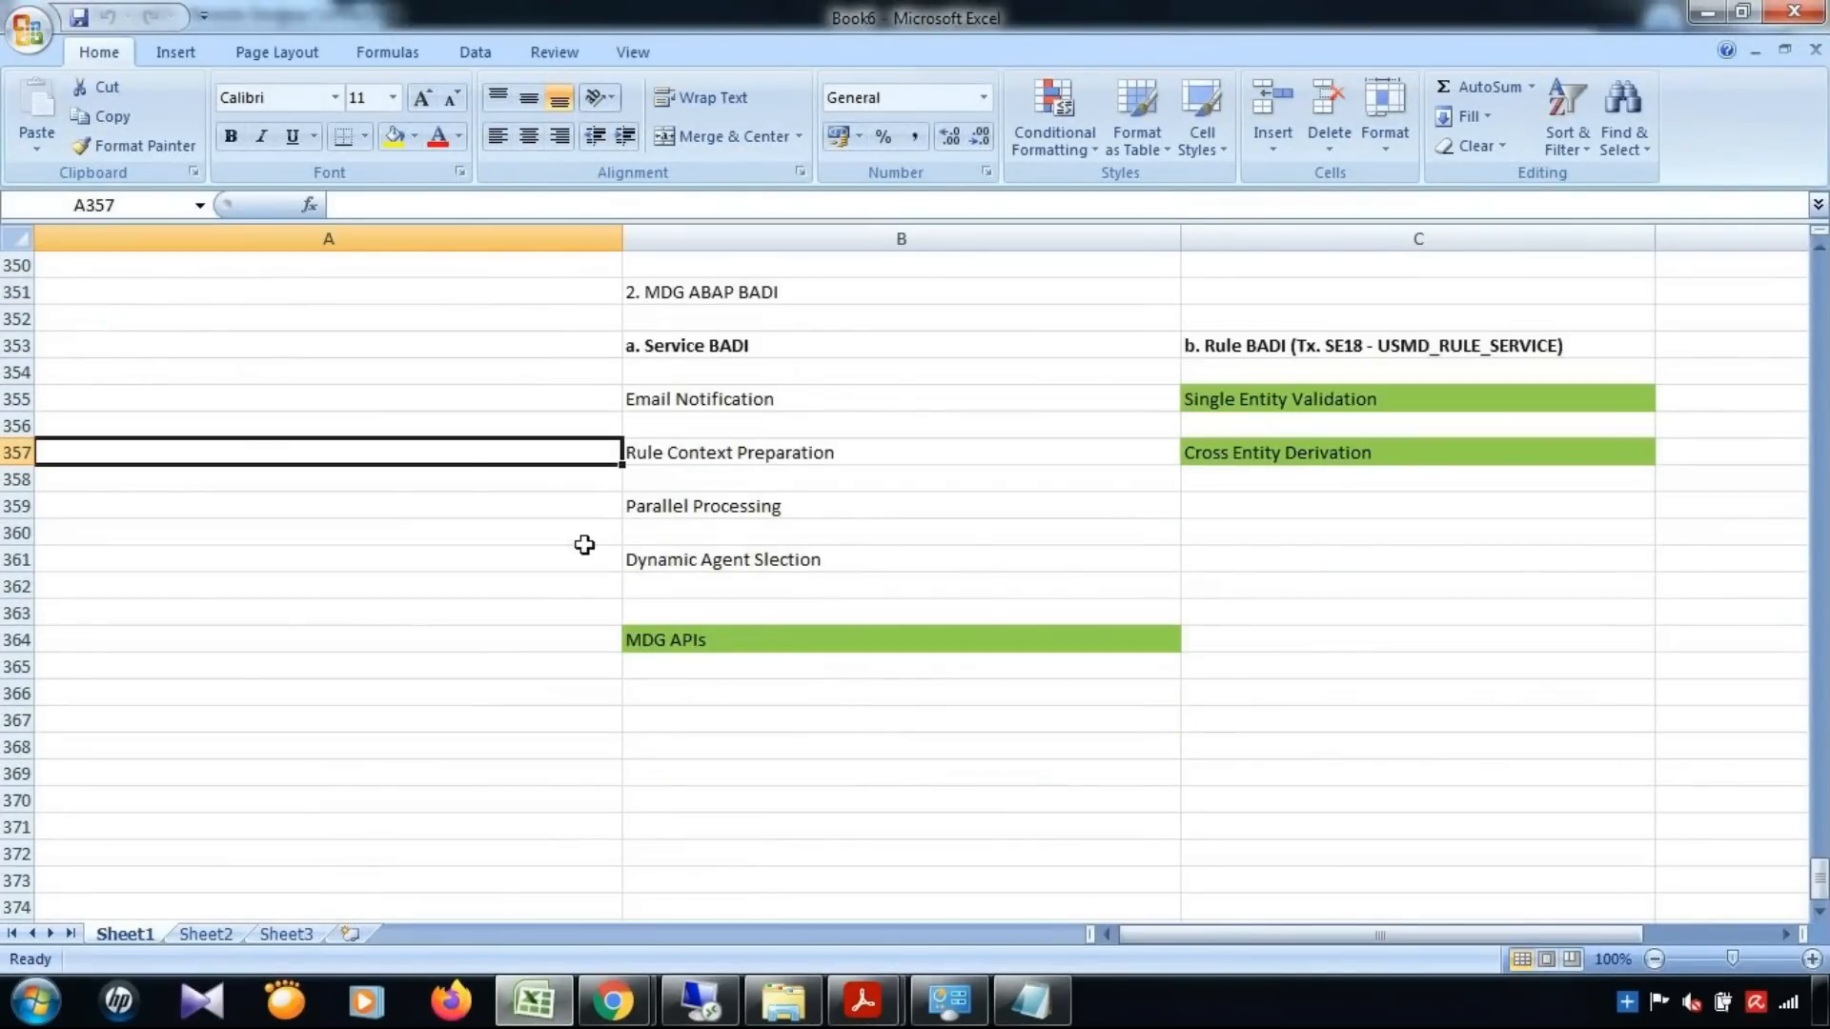
pyautogui.write('nhancement S')
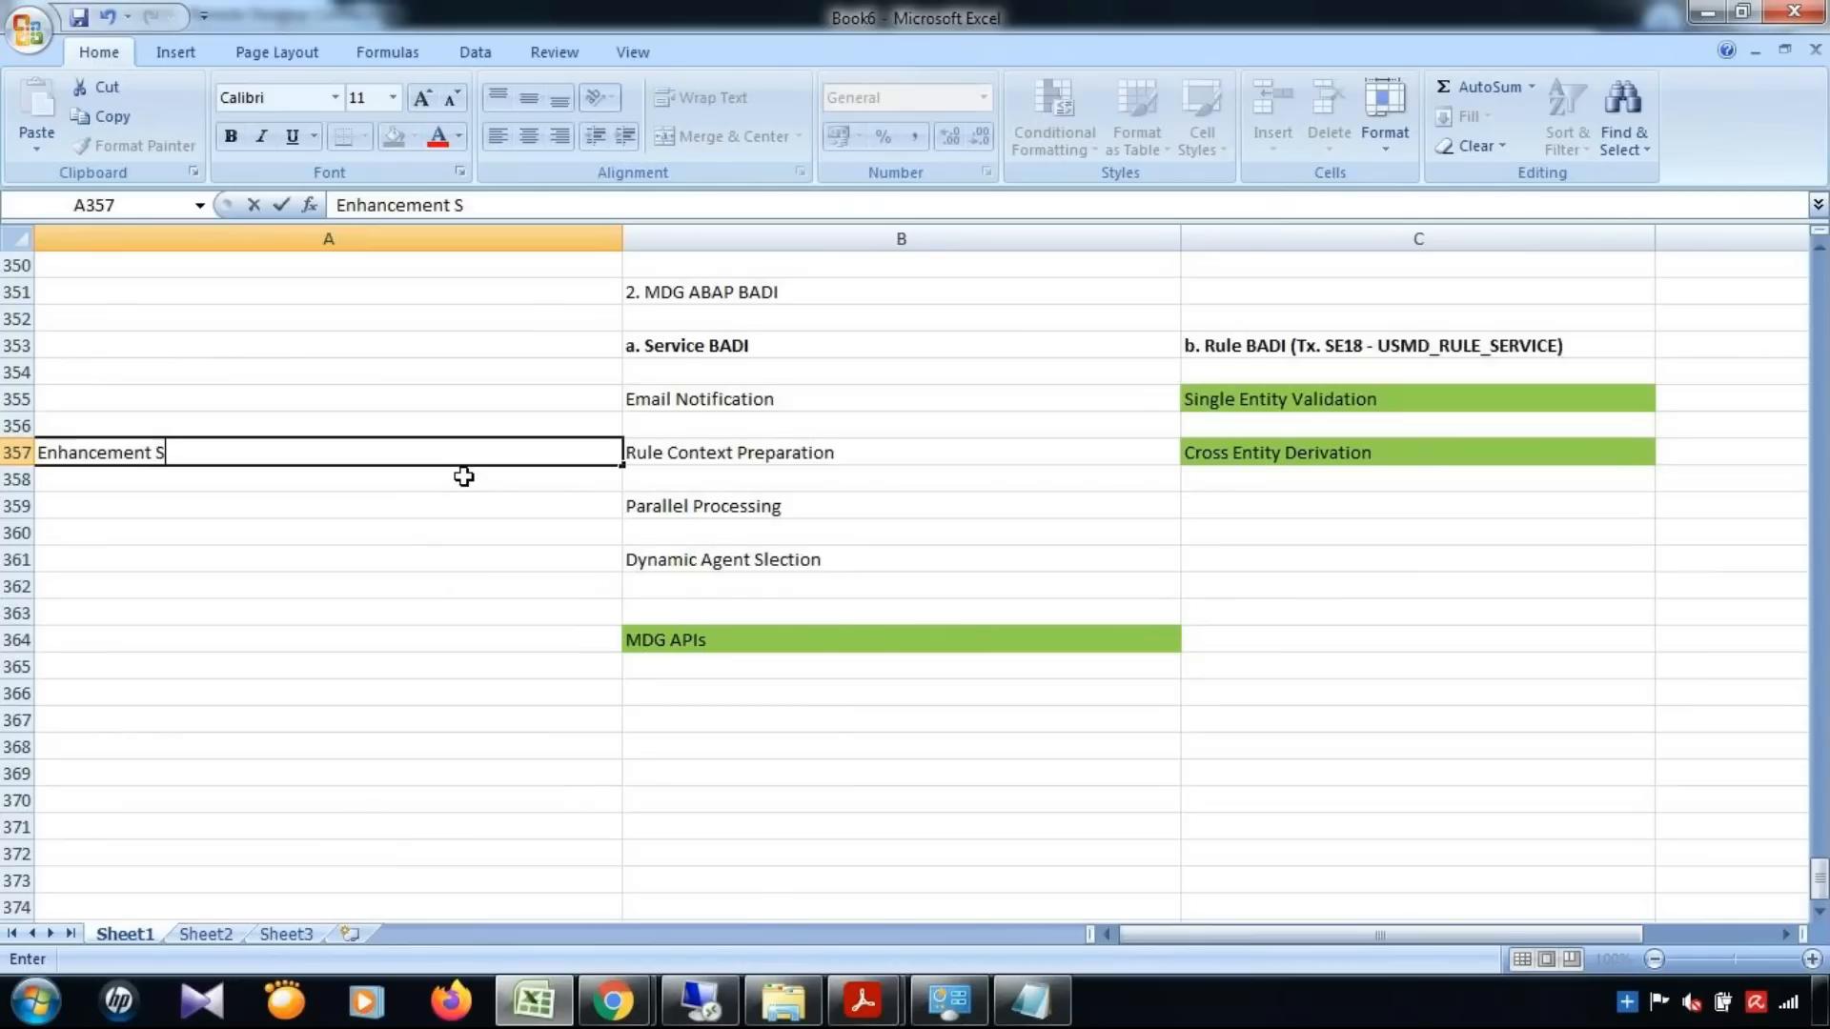
pyautogui.write('pot -')
pyautogui.hotkey('ctrl', 'Return')
# Enter the enhancement spot name USMD_SSW_SERVICE_PROCESSOR in cell A359, checking it against the BAdI Builder in the remote desktop
pyautogui.click(101, 495)
pyautogui.write('USMD_SS')
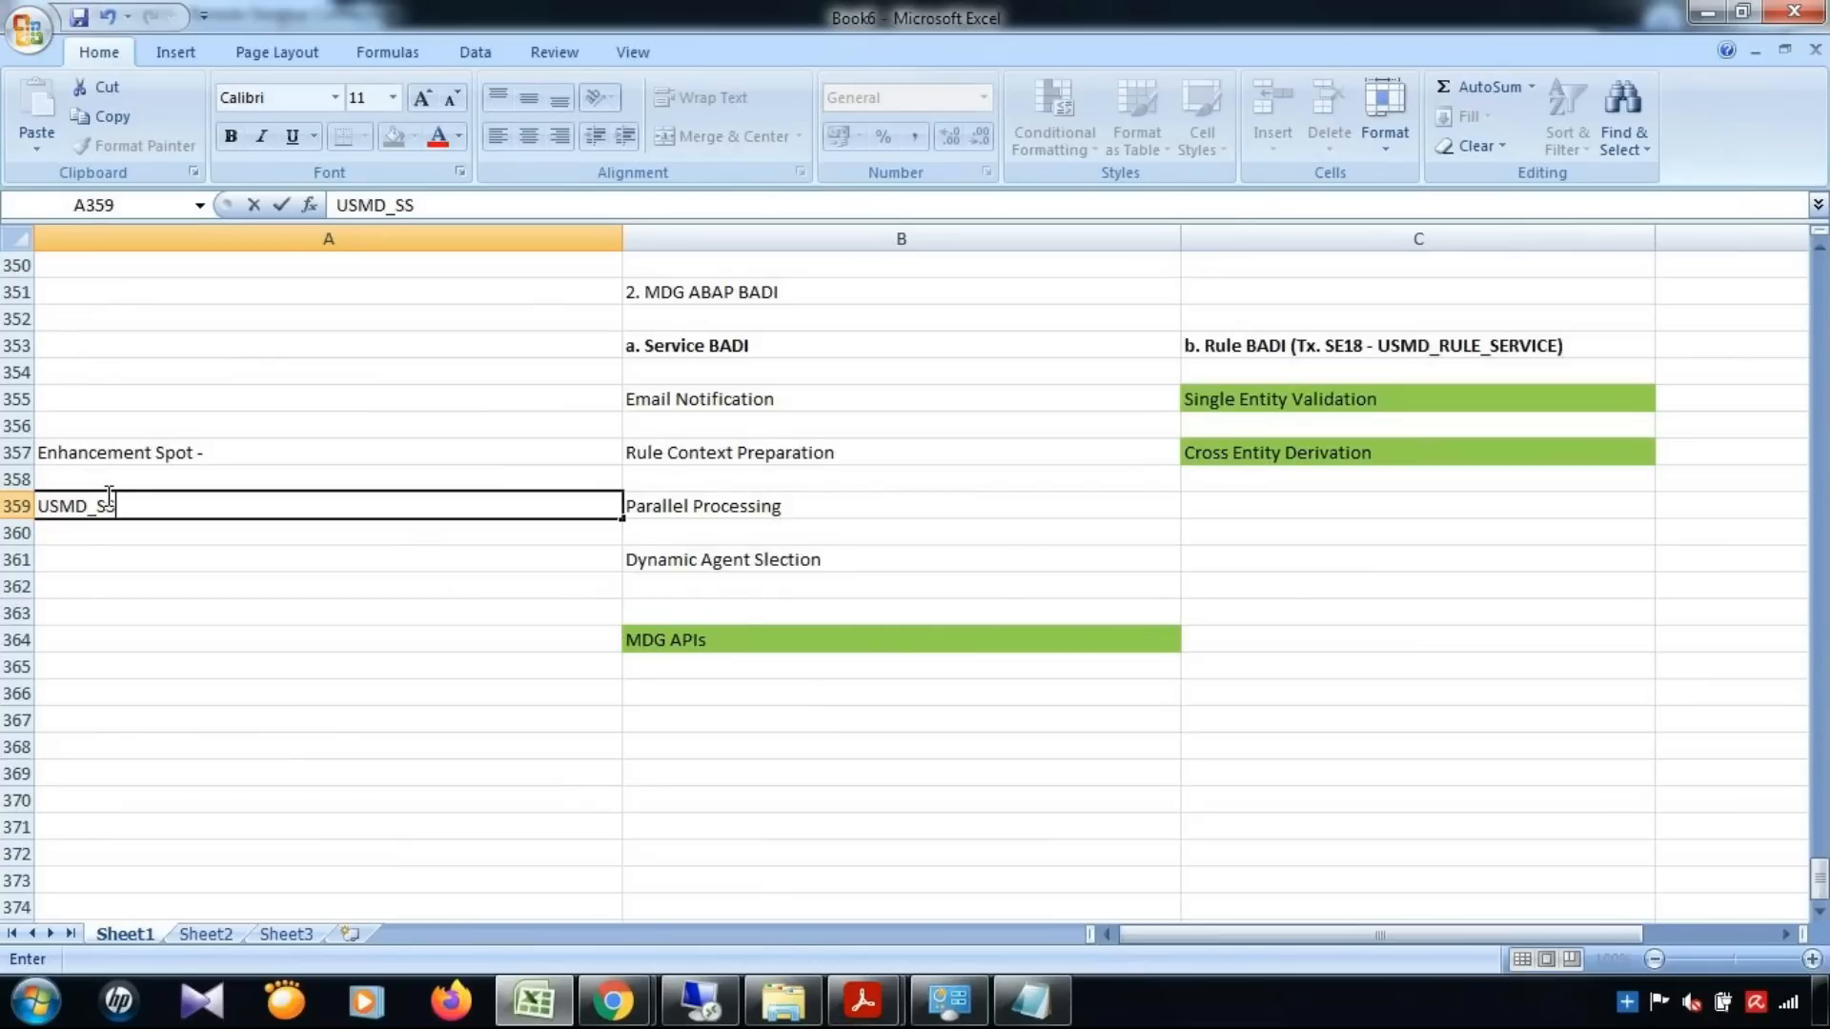
pyautogui.write('W_')
pyautogui.click(559, 1018)
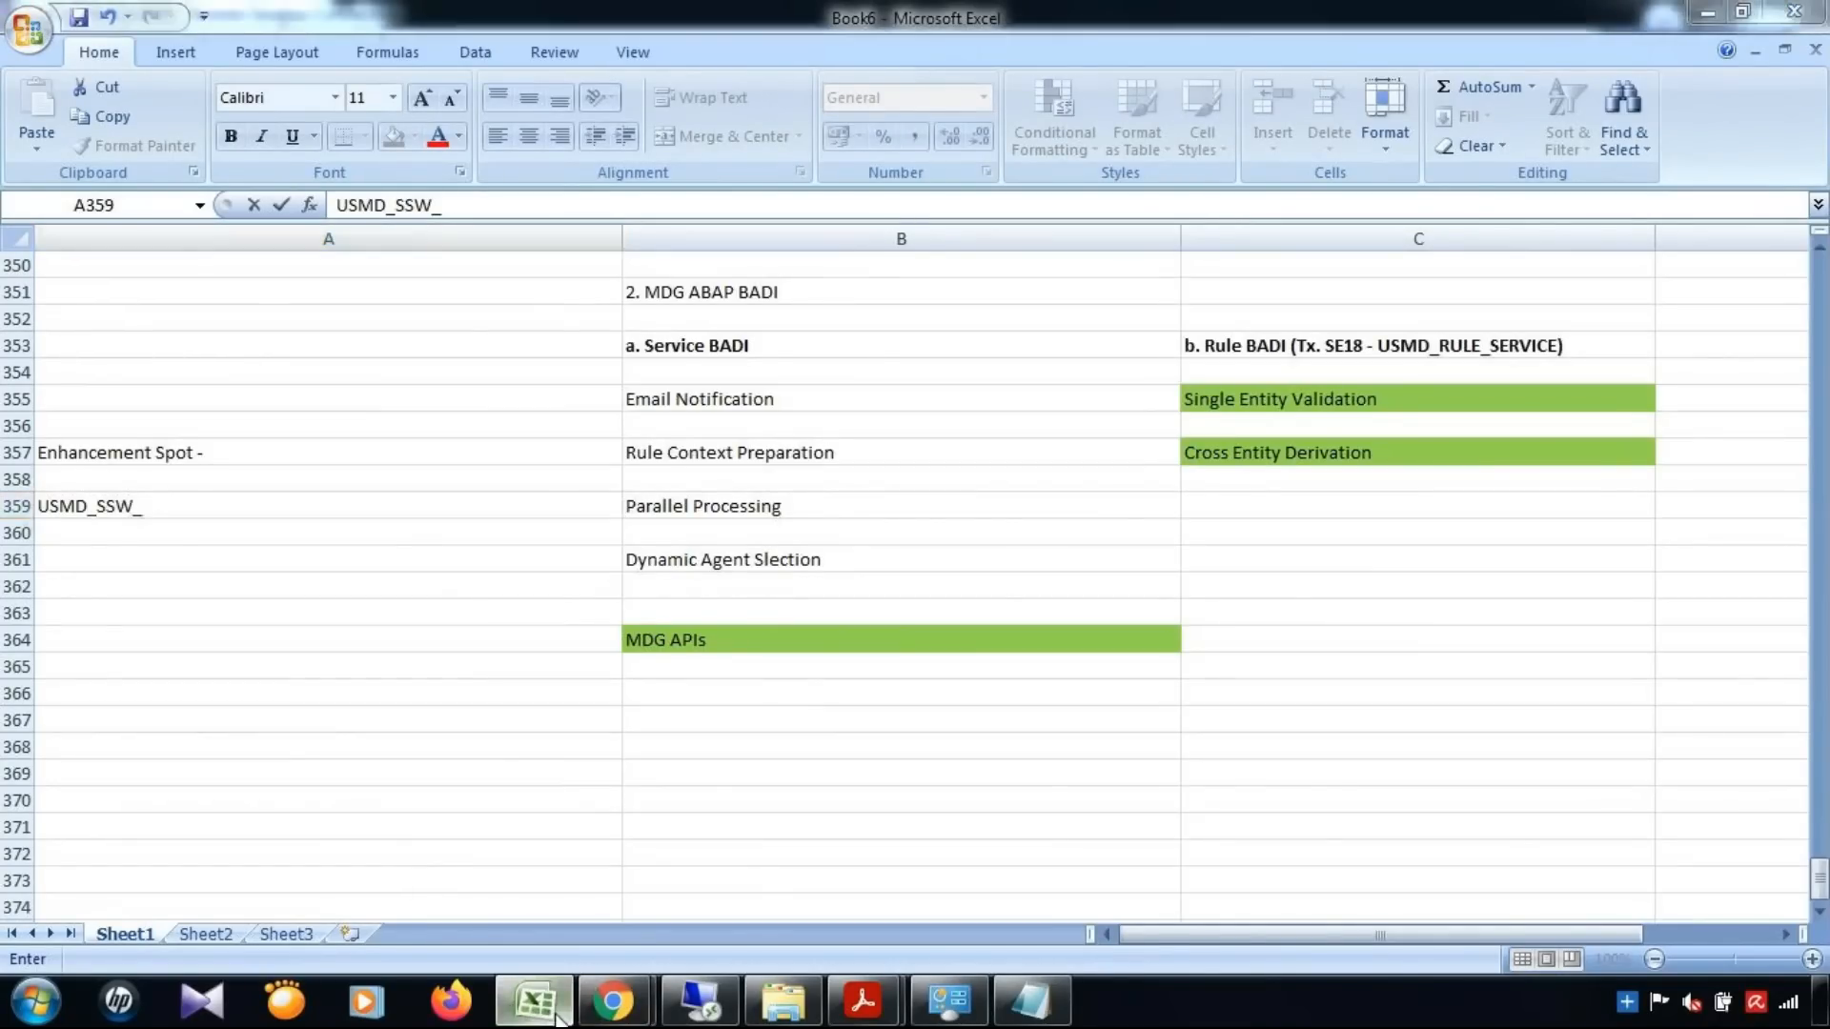
pyautogui.click(558, 1018)
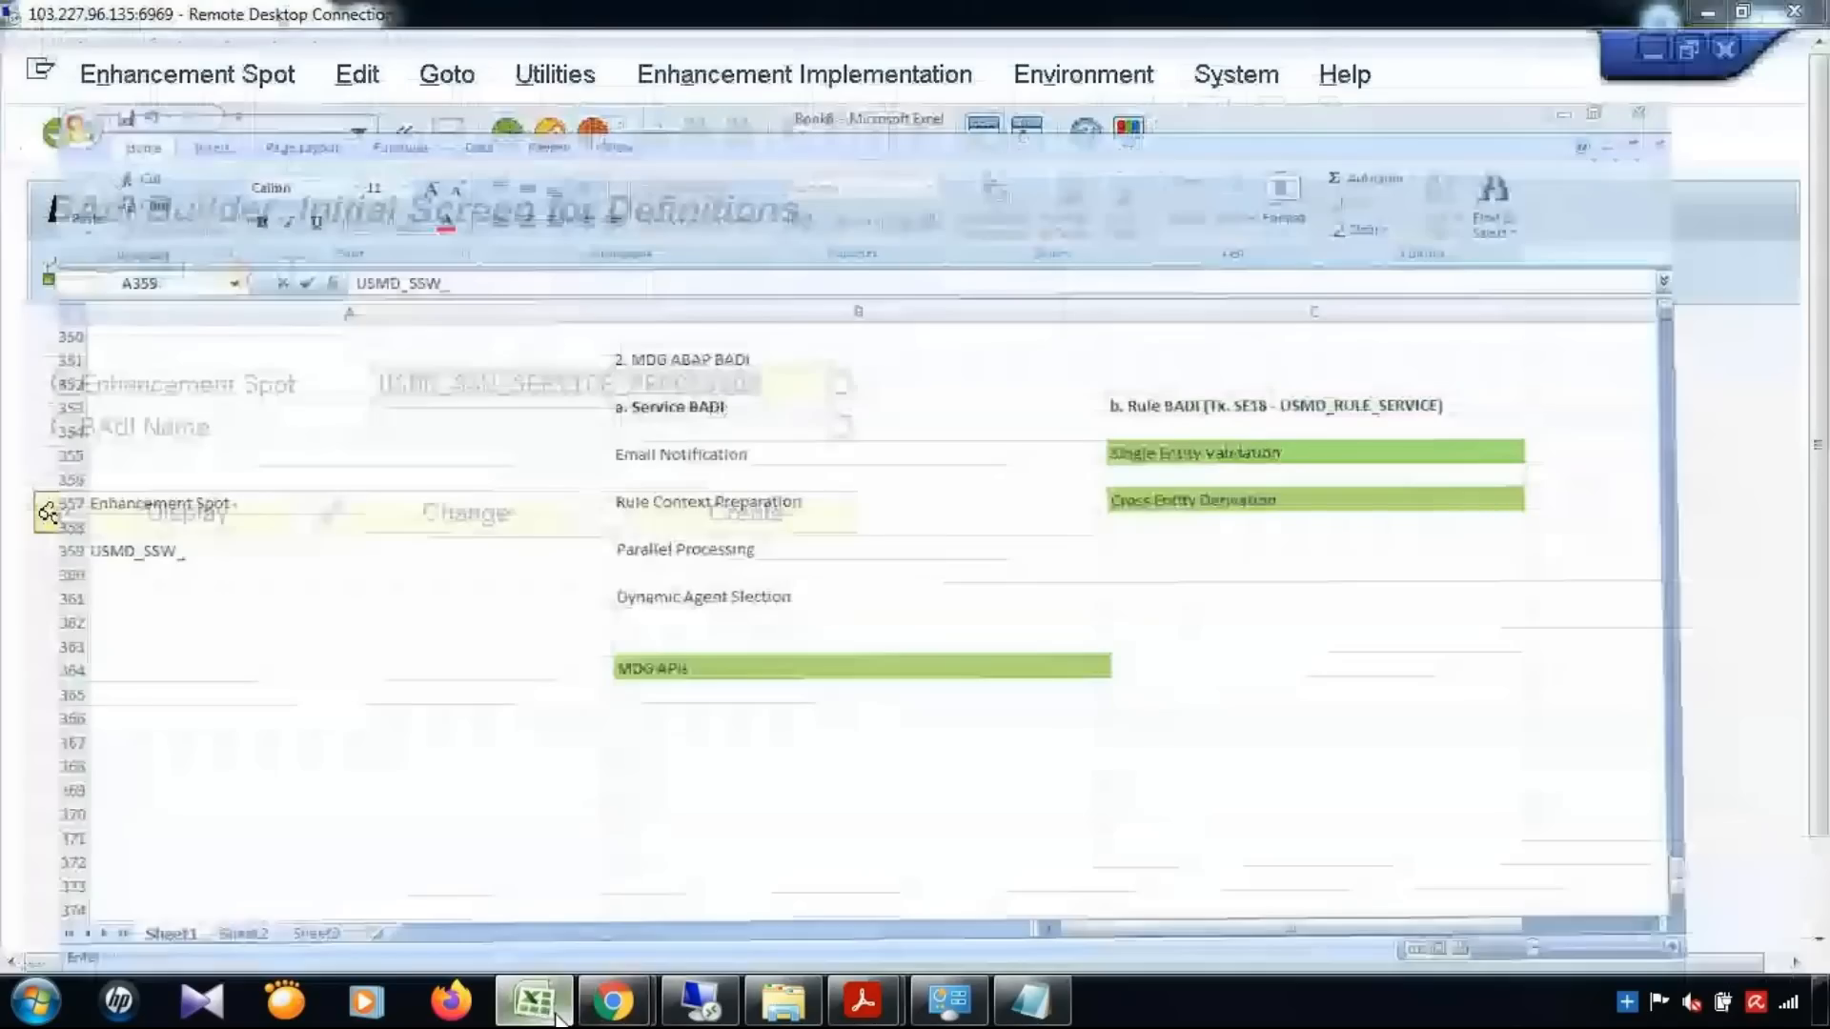
pyautogui.write('SERVICE_PROCESSOR')
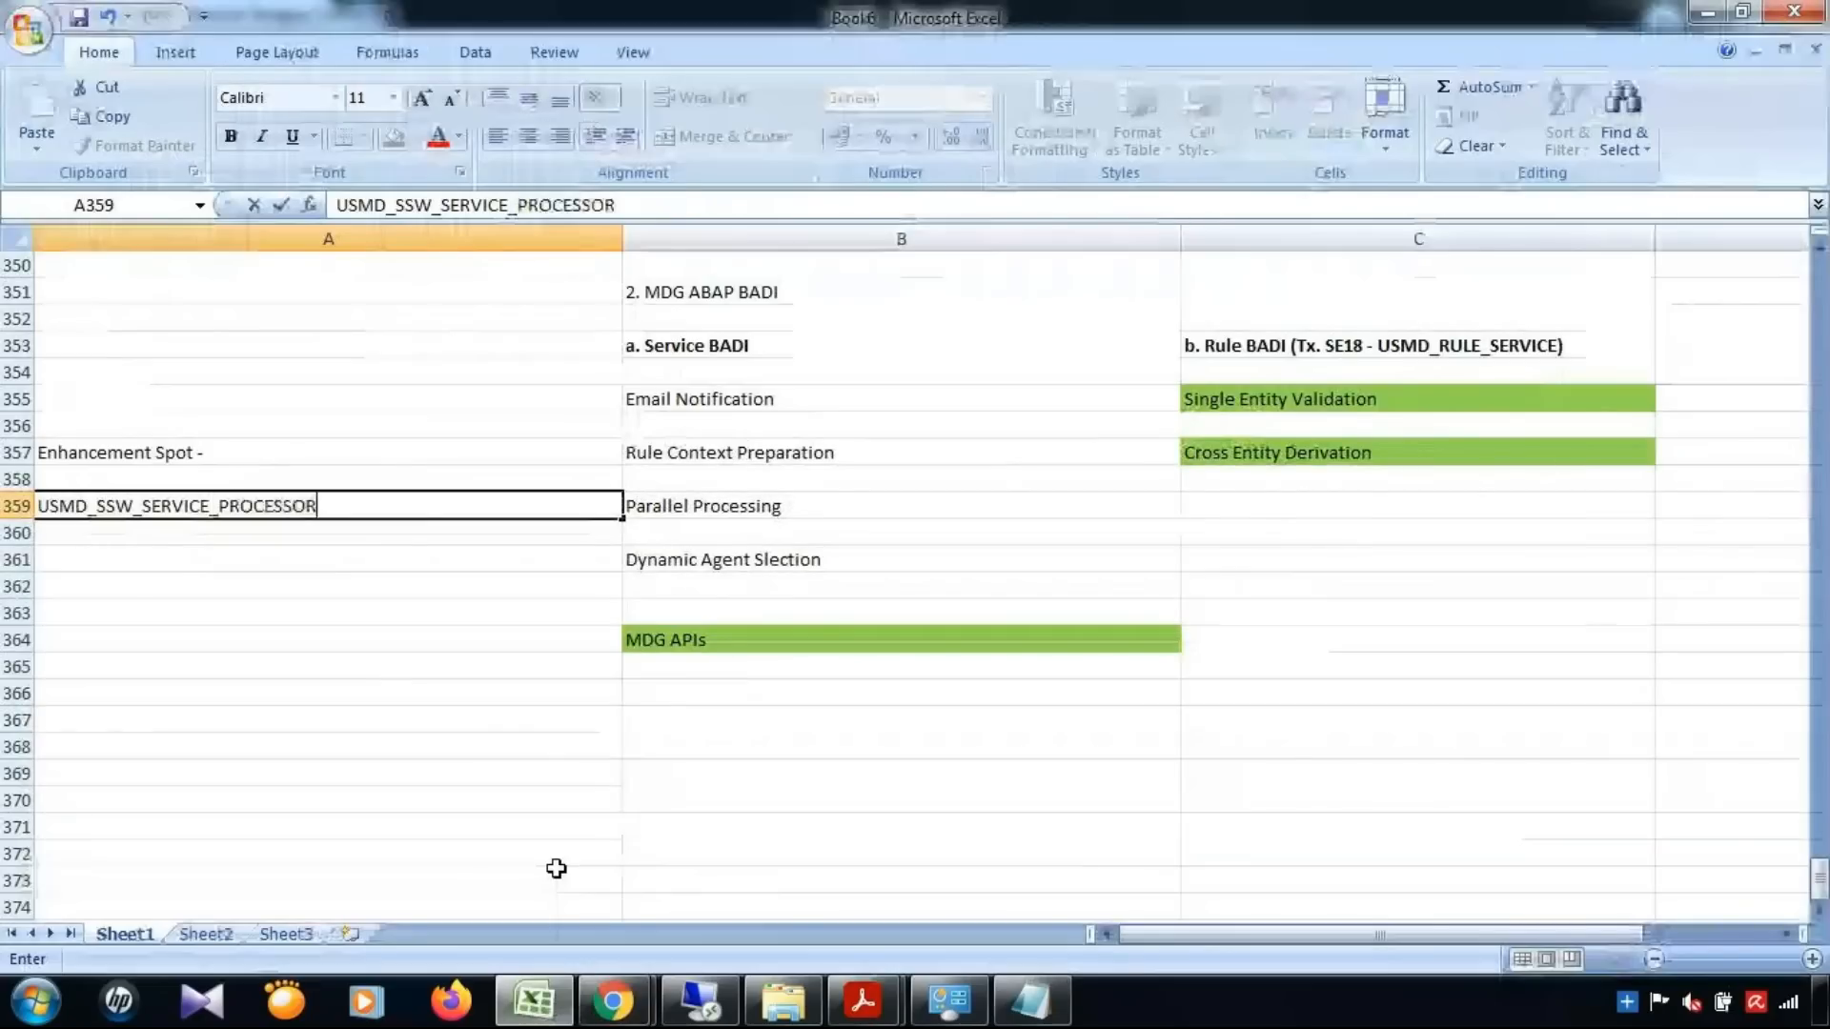
pyautogui.hotkey('ctrl', 'Return')
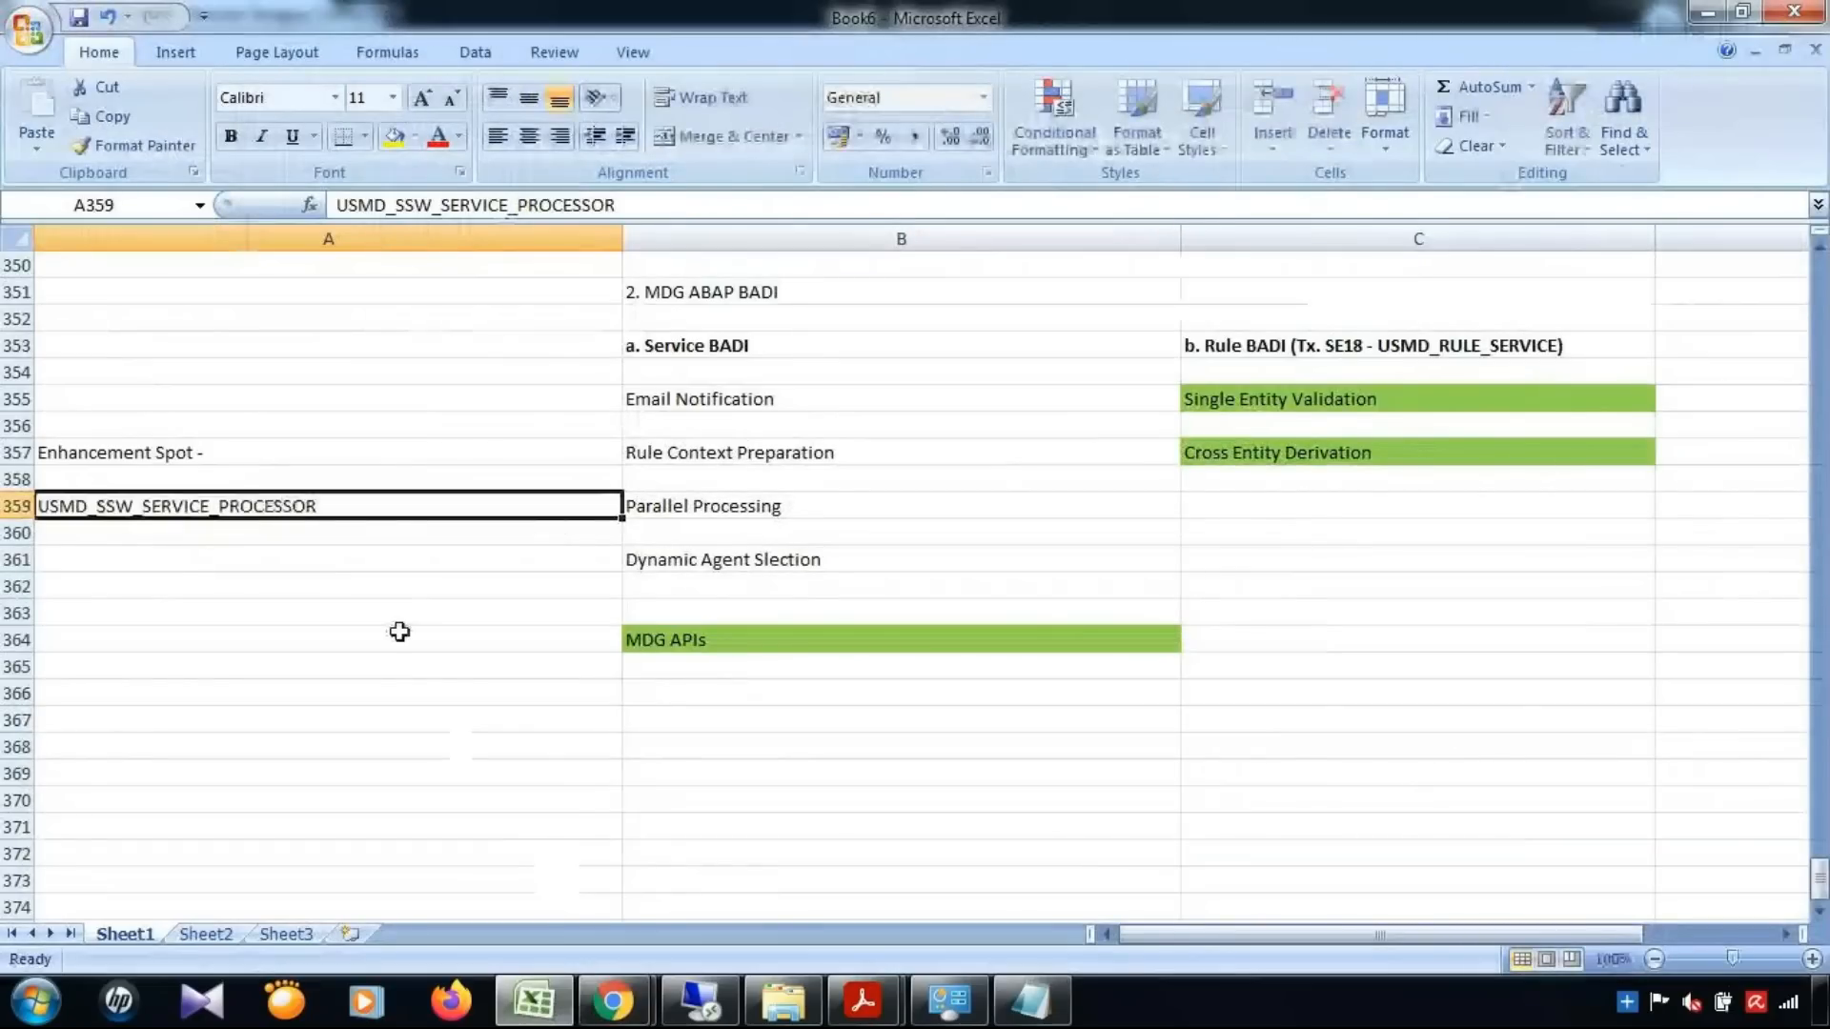
pyautogui.click(388, 531)
# Return to the remote desktop, display enhancement spot USMD_SSW_SERVICE_PROCESSOR, widen the BAdI Definitions column and look through the BAdI definitions
pyautogui.click(537, 1008)
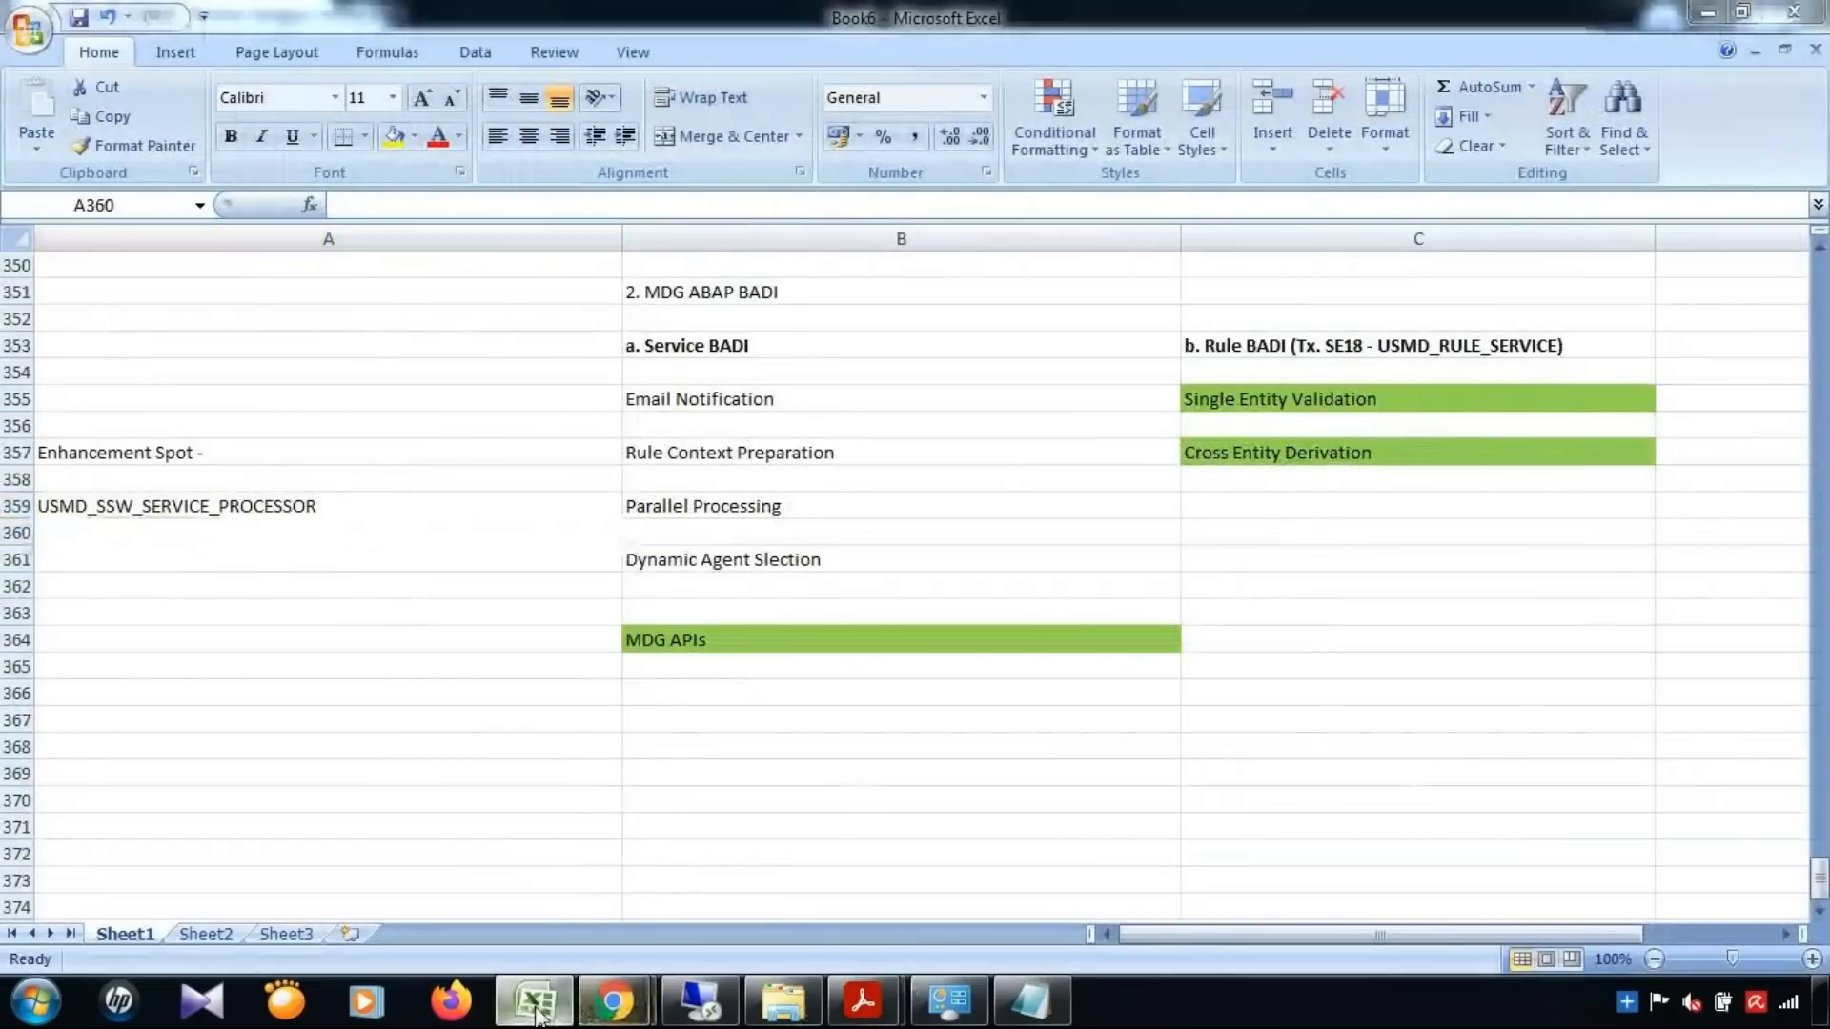
pyautogui.click(191, 514)
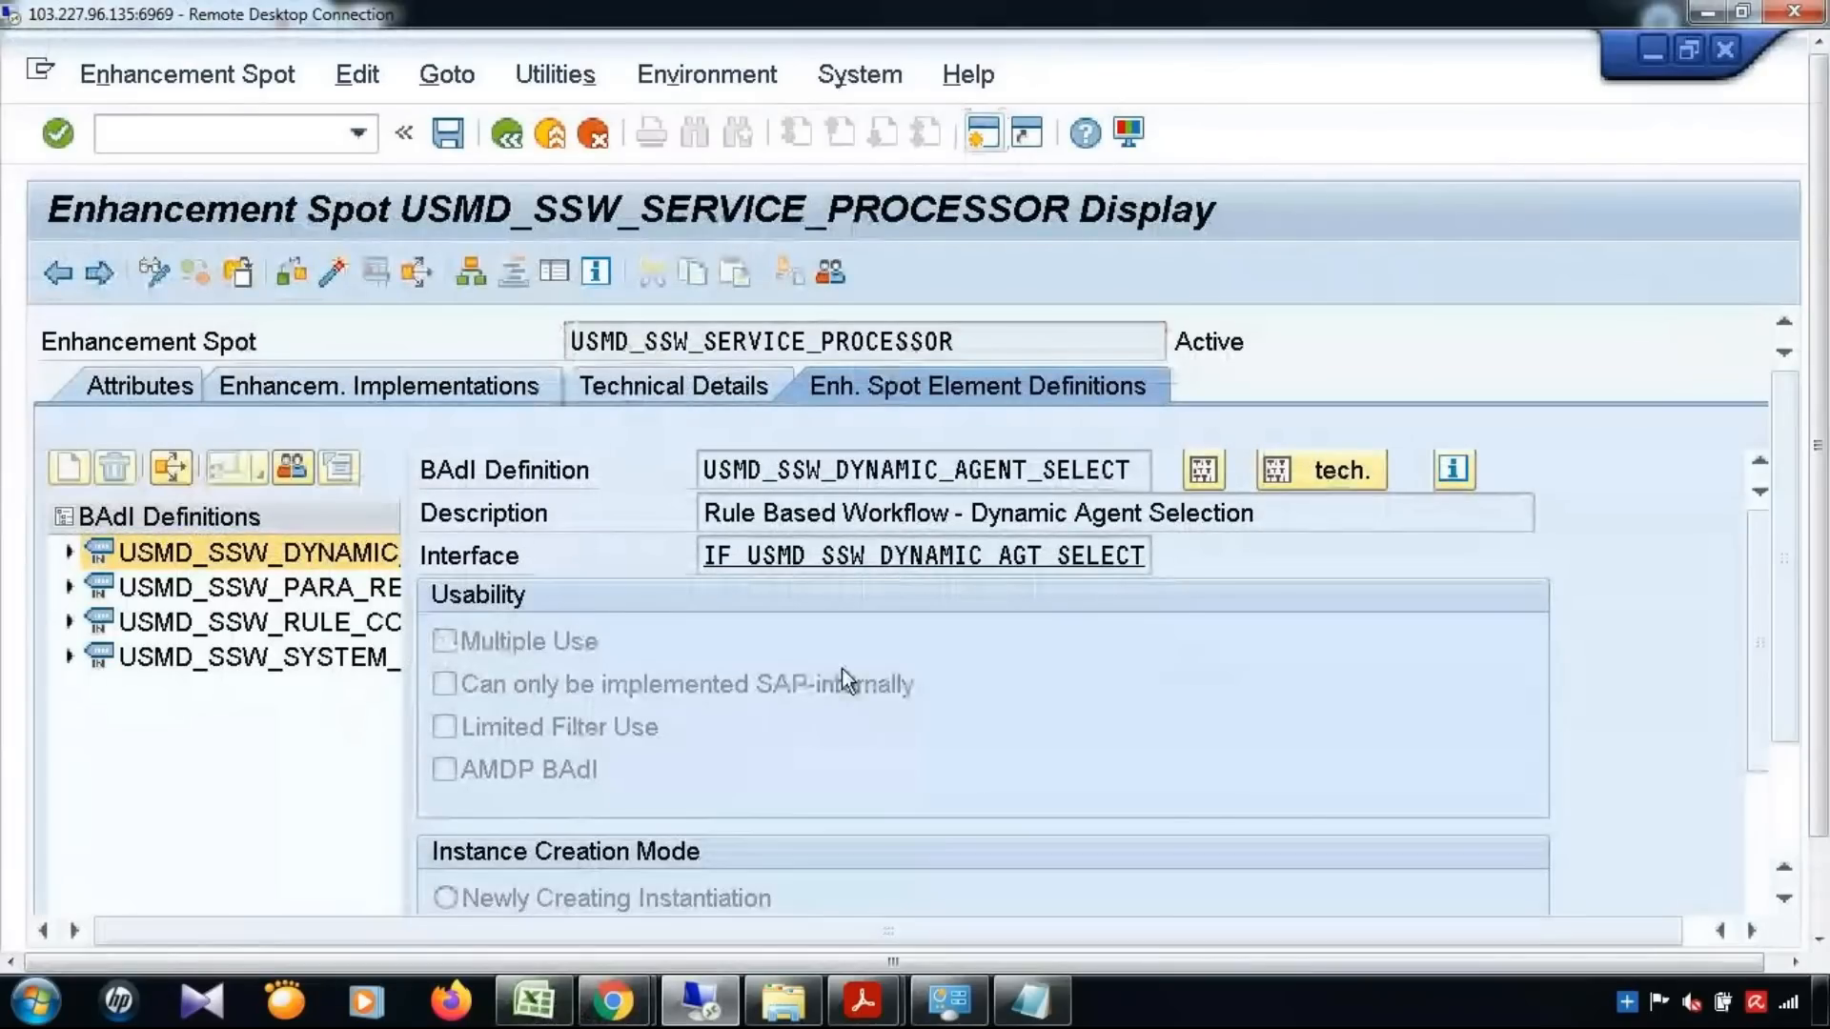
pyautogui.moveTo(467, 516); pyautogui.dragTo(856, 515)
pyautogui.click(382, 560)
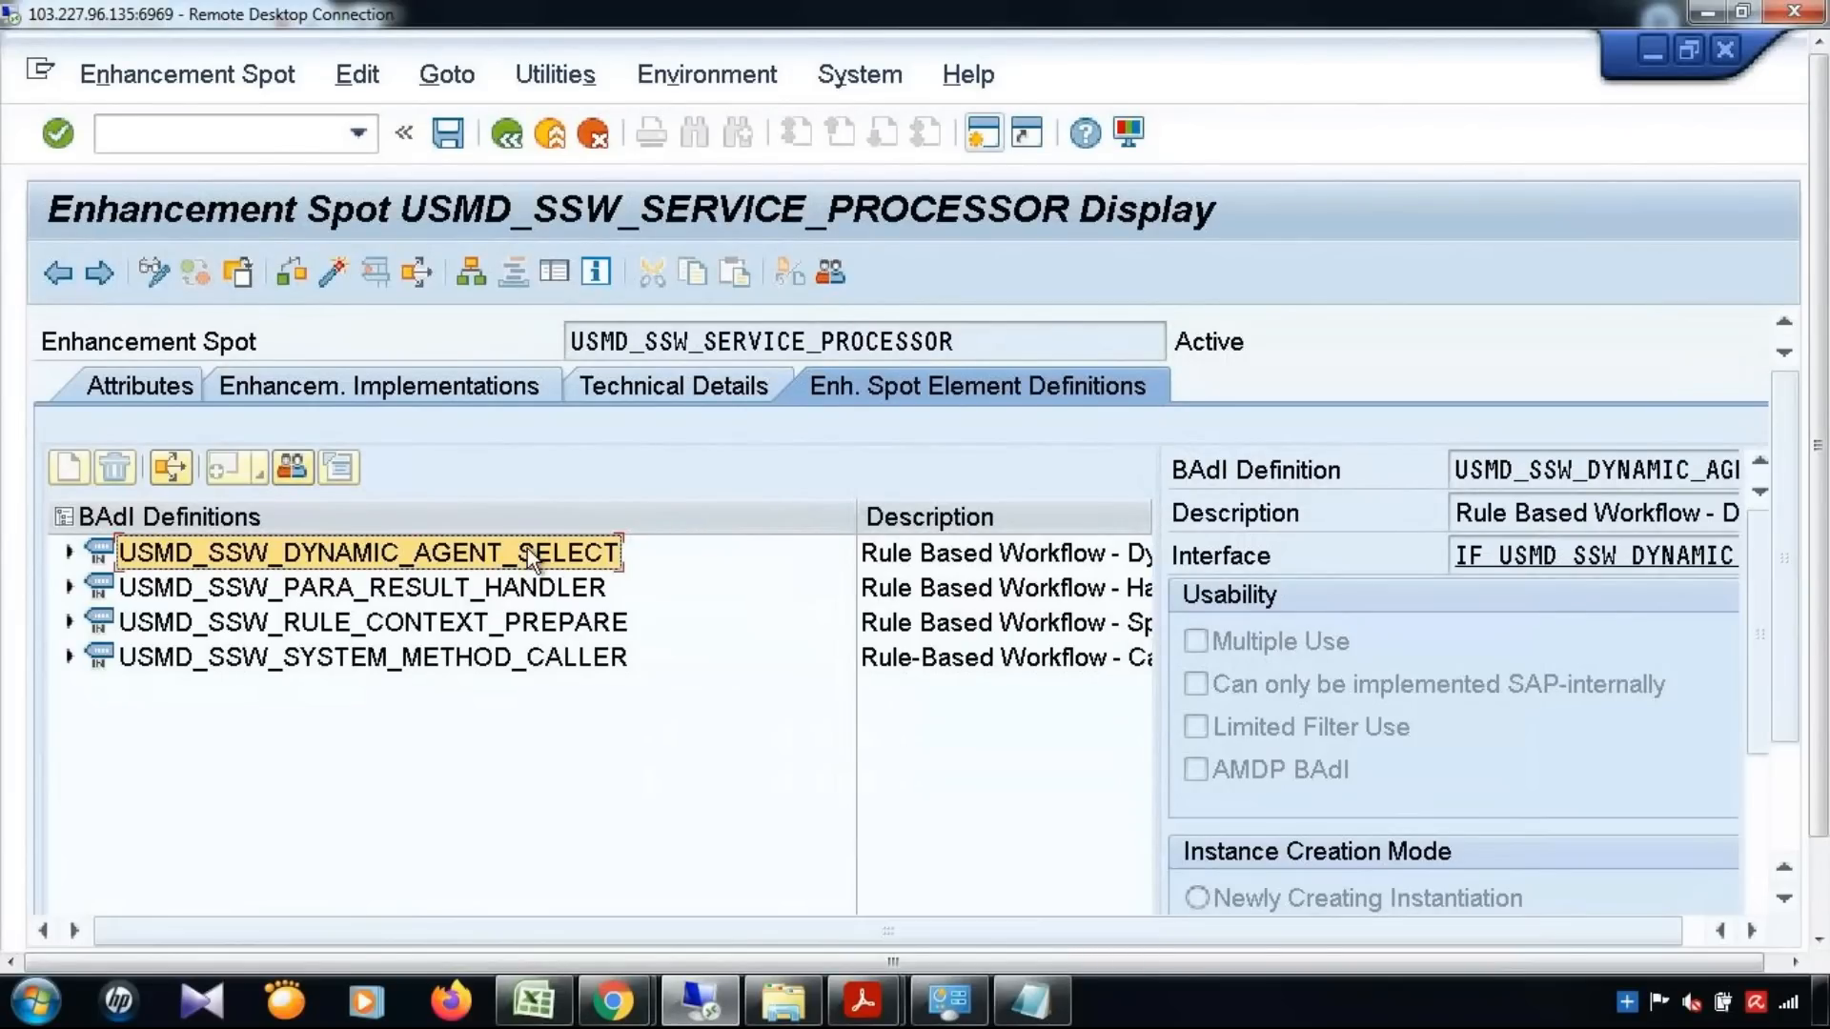
pyautogui.click(524, 579)
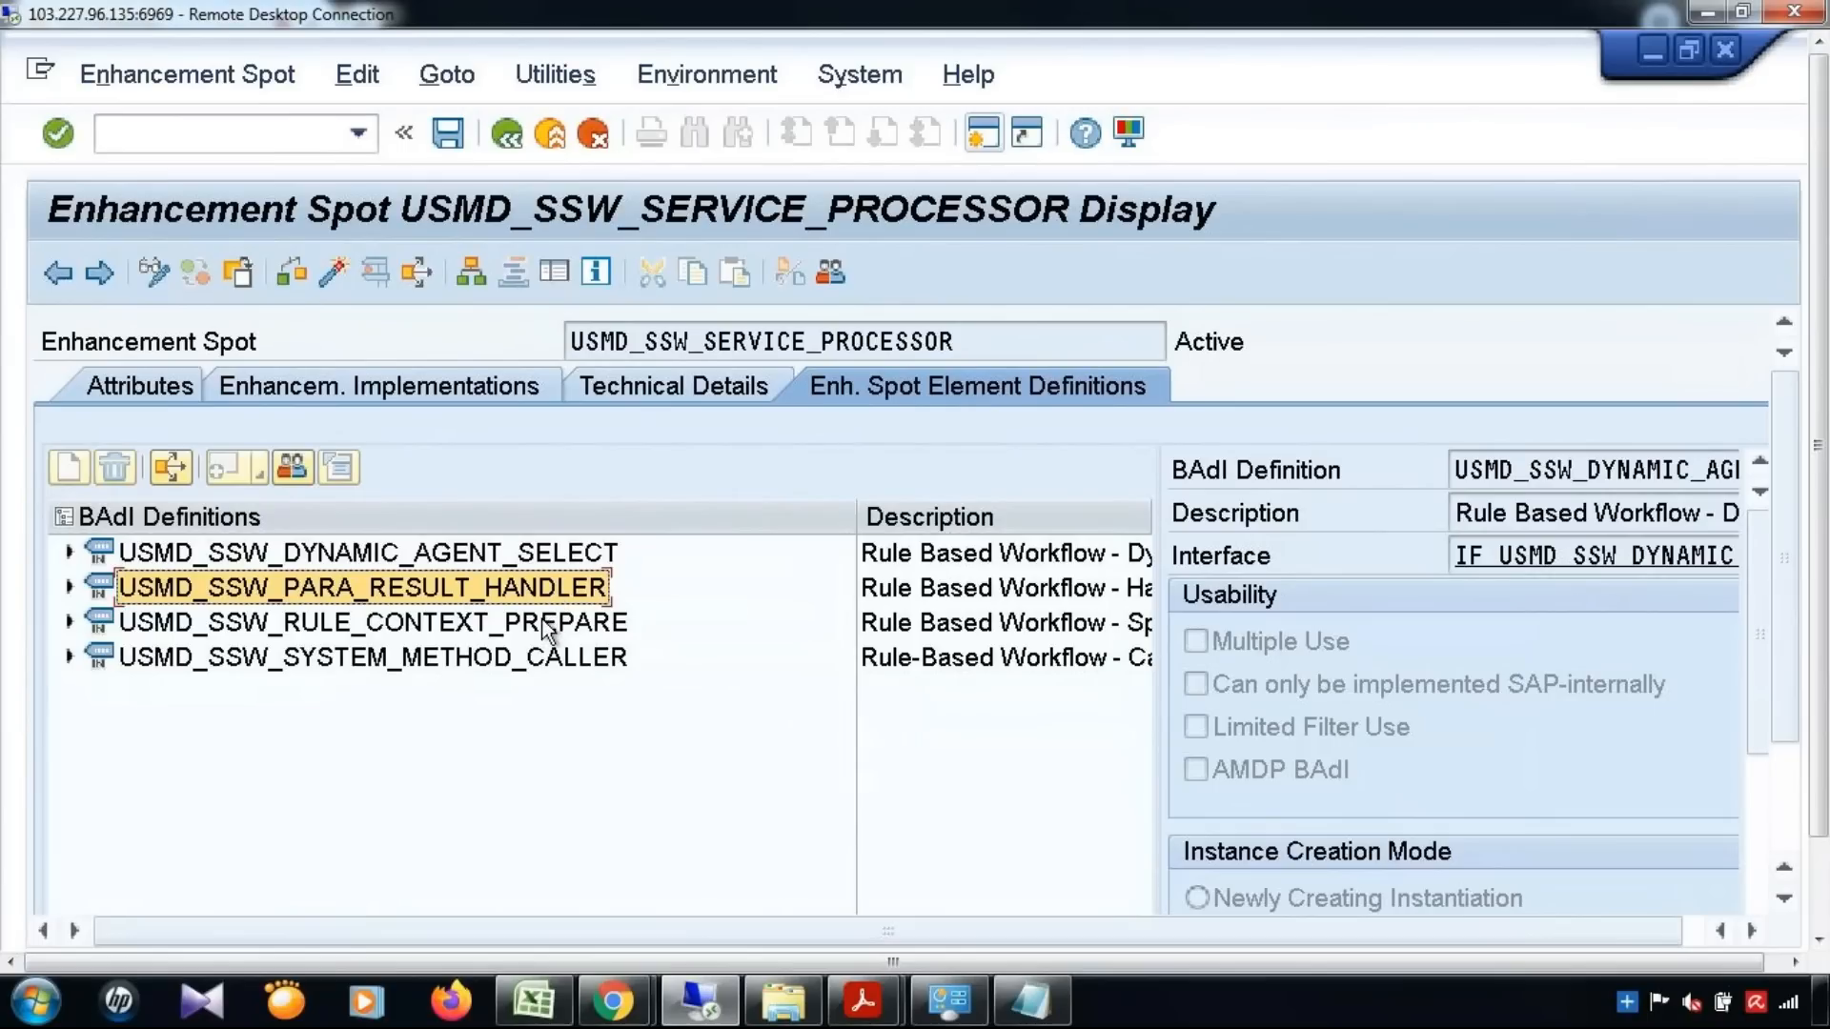
pyautogui.click(543, 619)
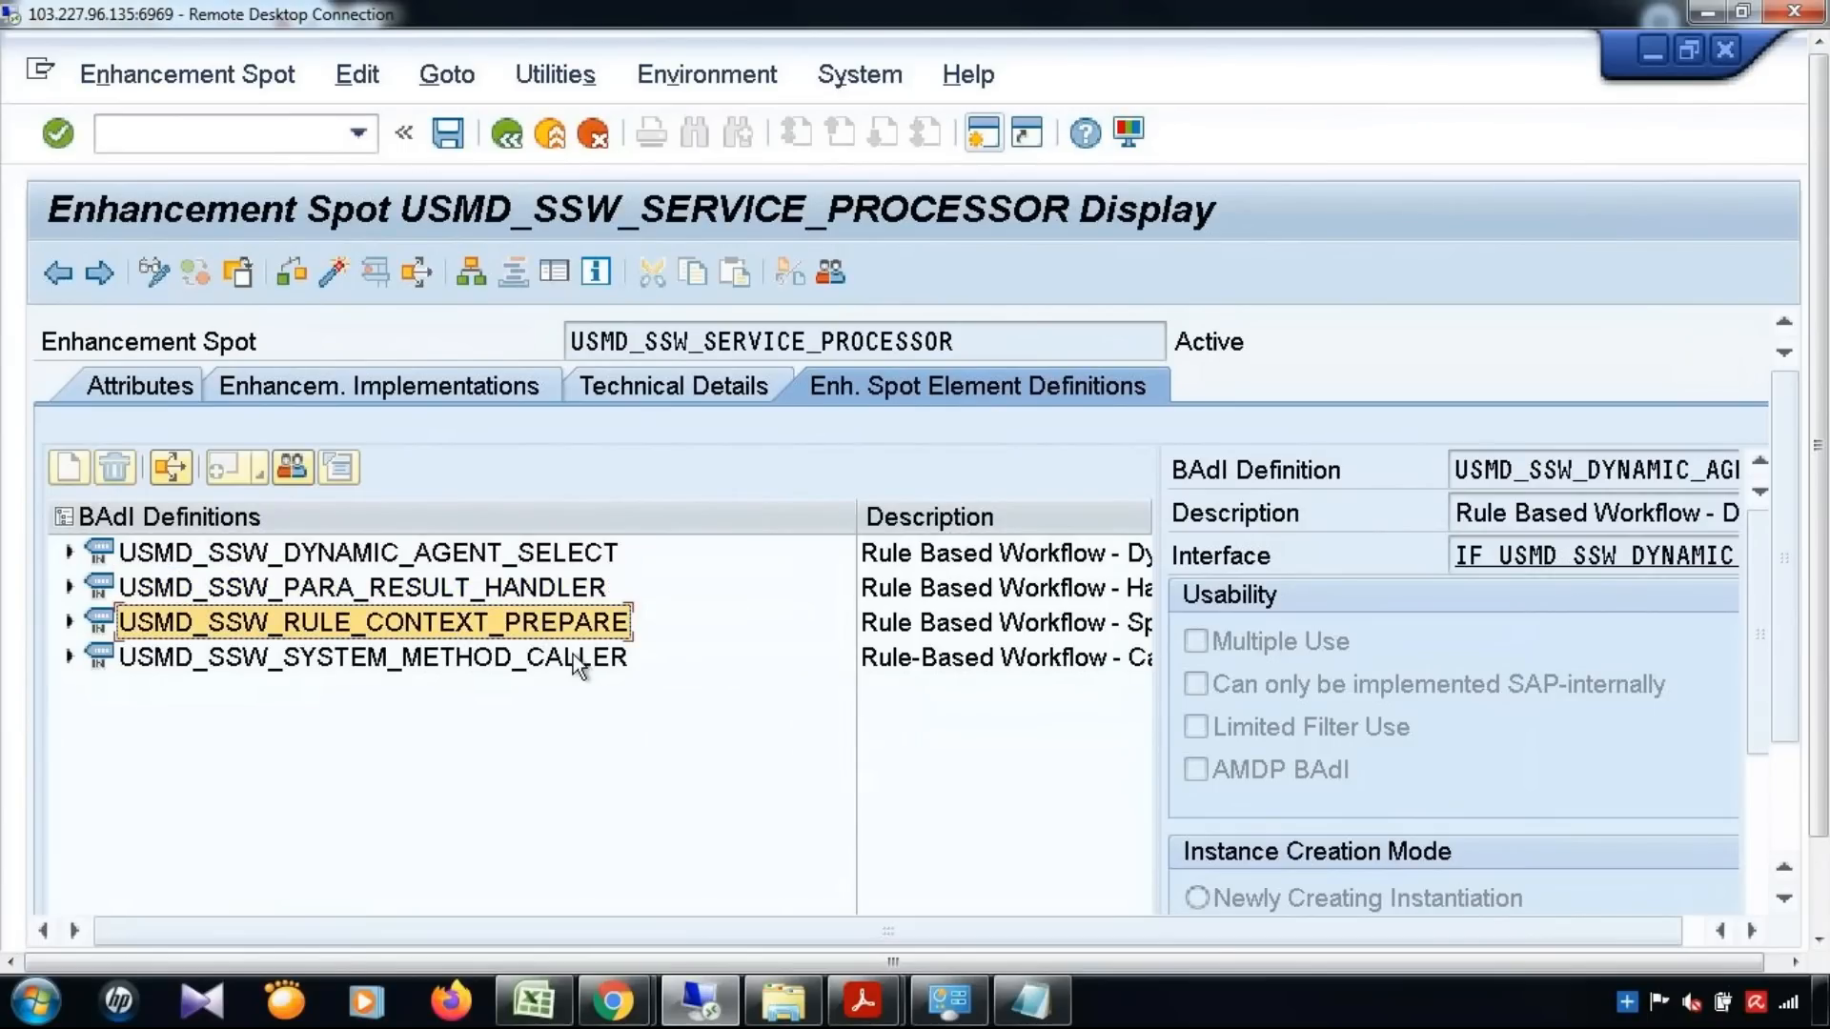
pyautogui.click(572, 660)
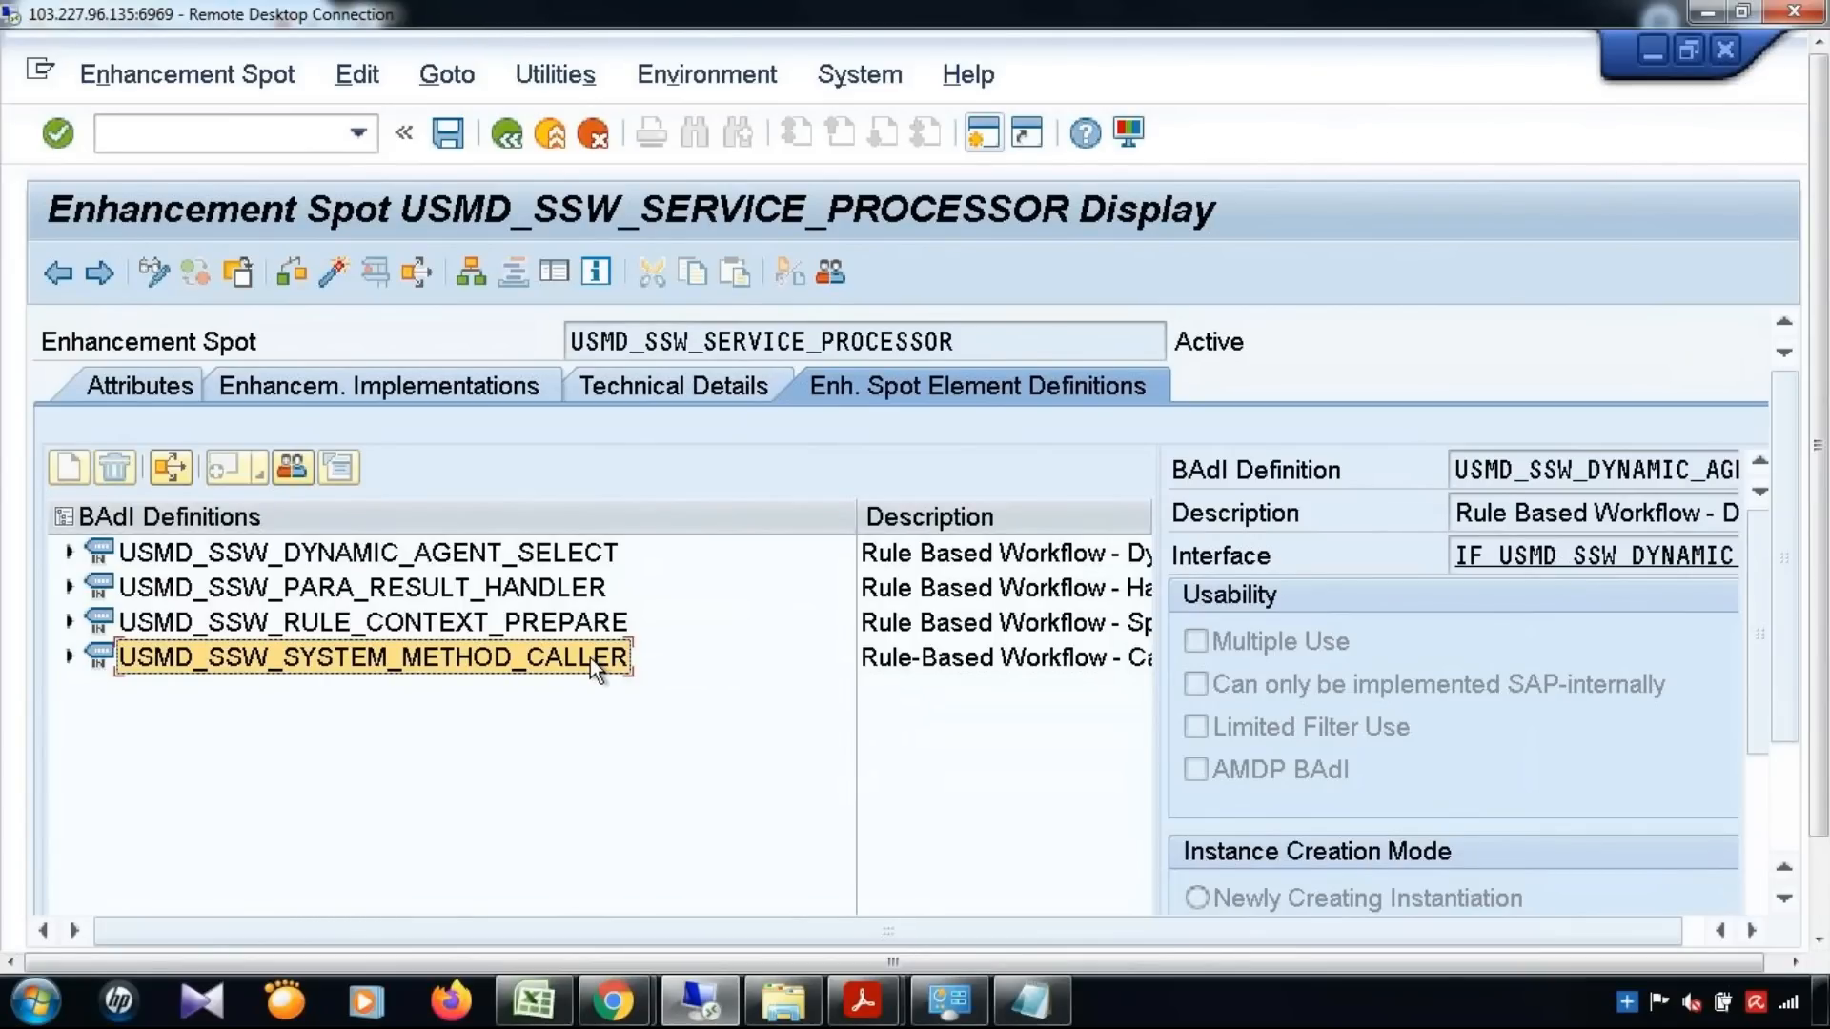
# Expand BAdI definition USMD_SSW_RULE_CONTEXT_PREPARE and review its existing implementations, selecting YENH_MDG_RULE_CONTEXT_PREP
pyautogui.click(465, 621)
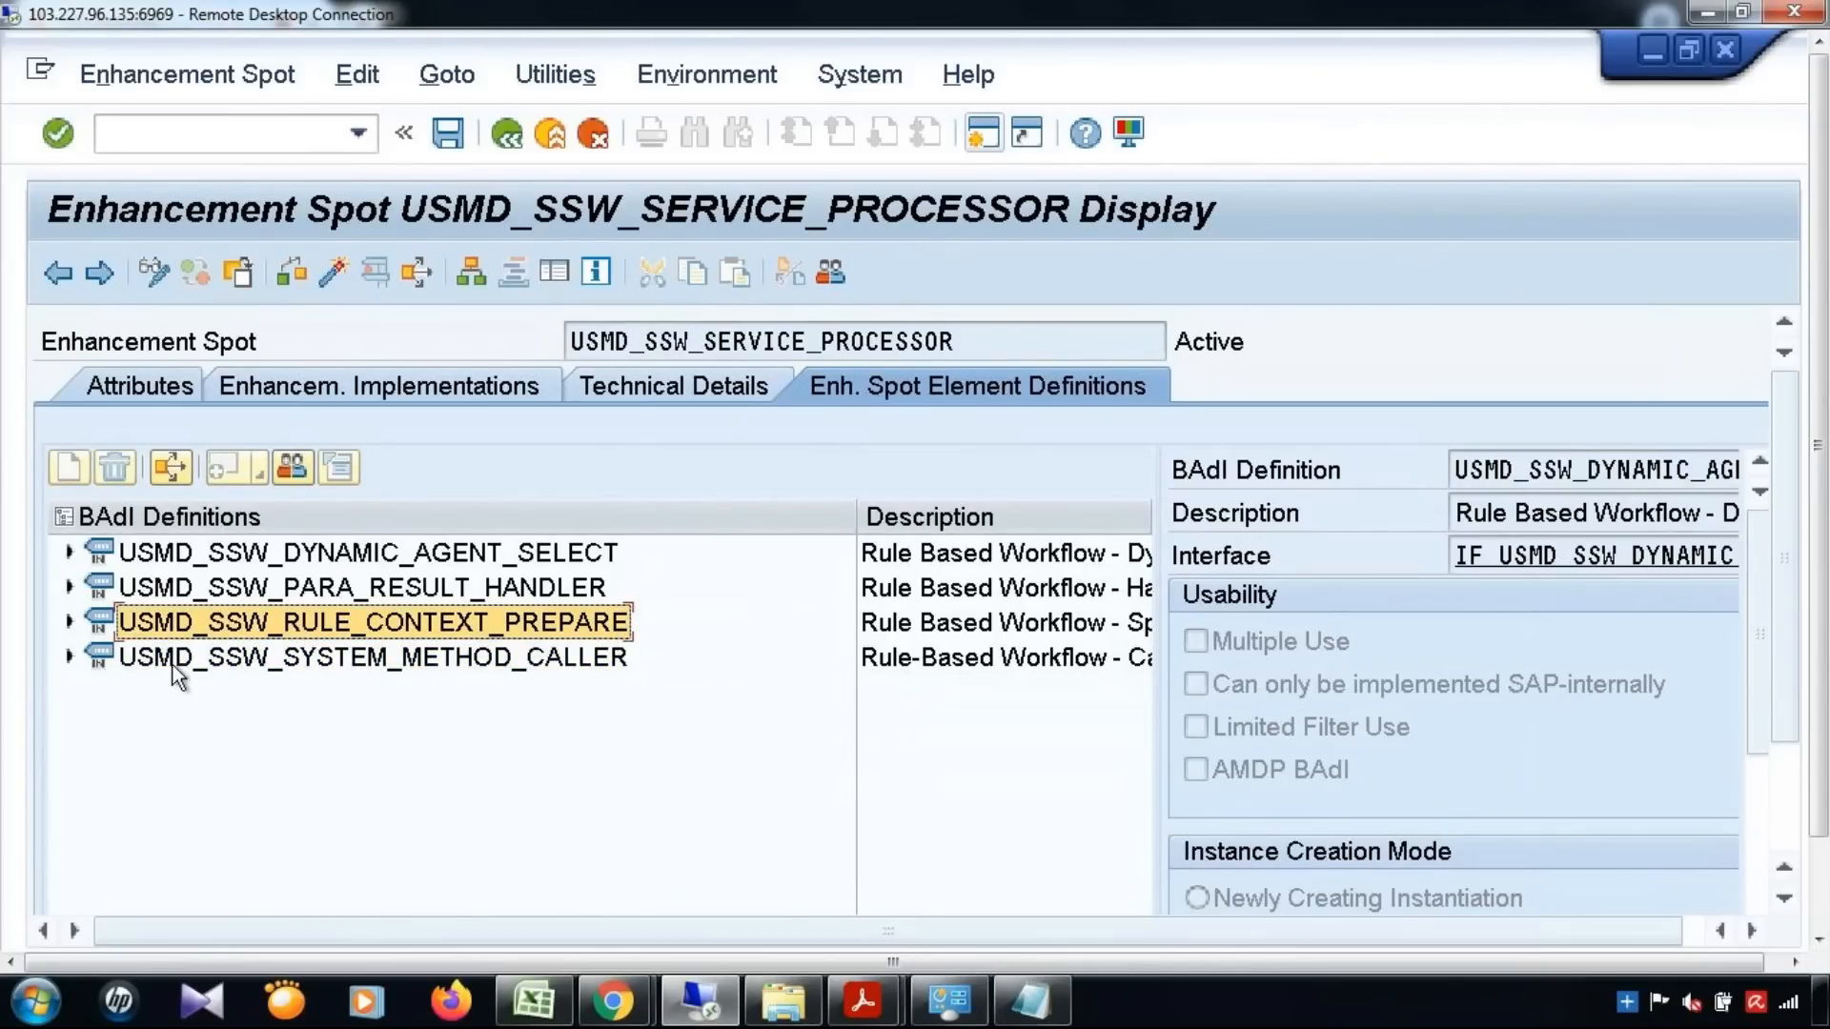
pyautogui.click(70, 623)
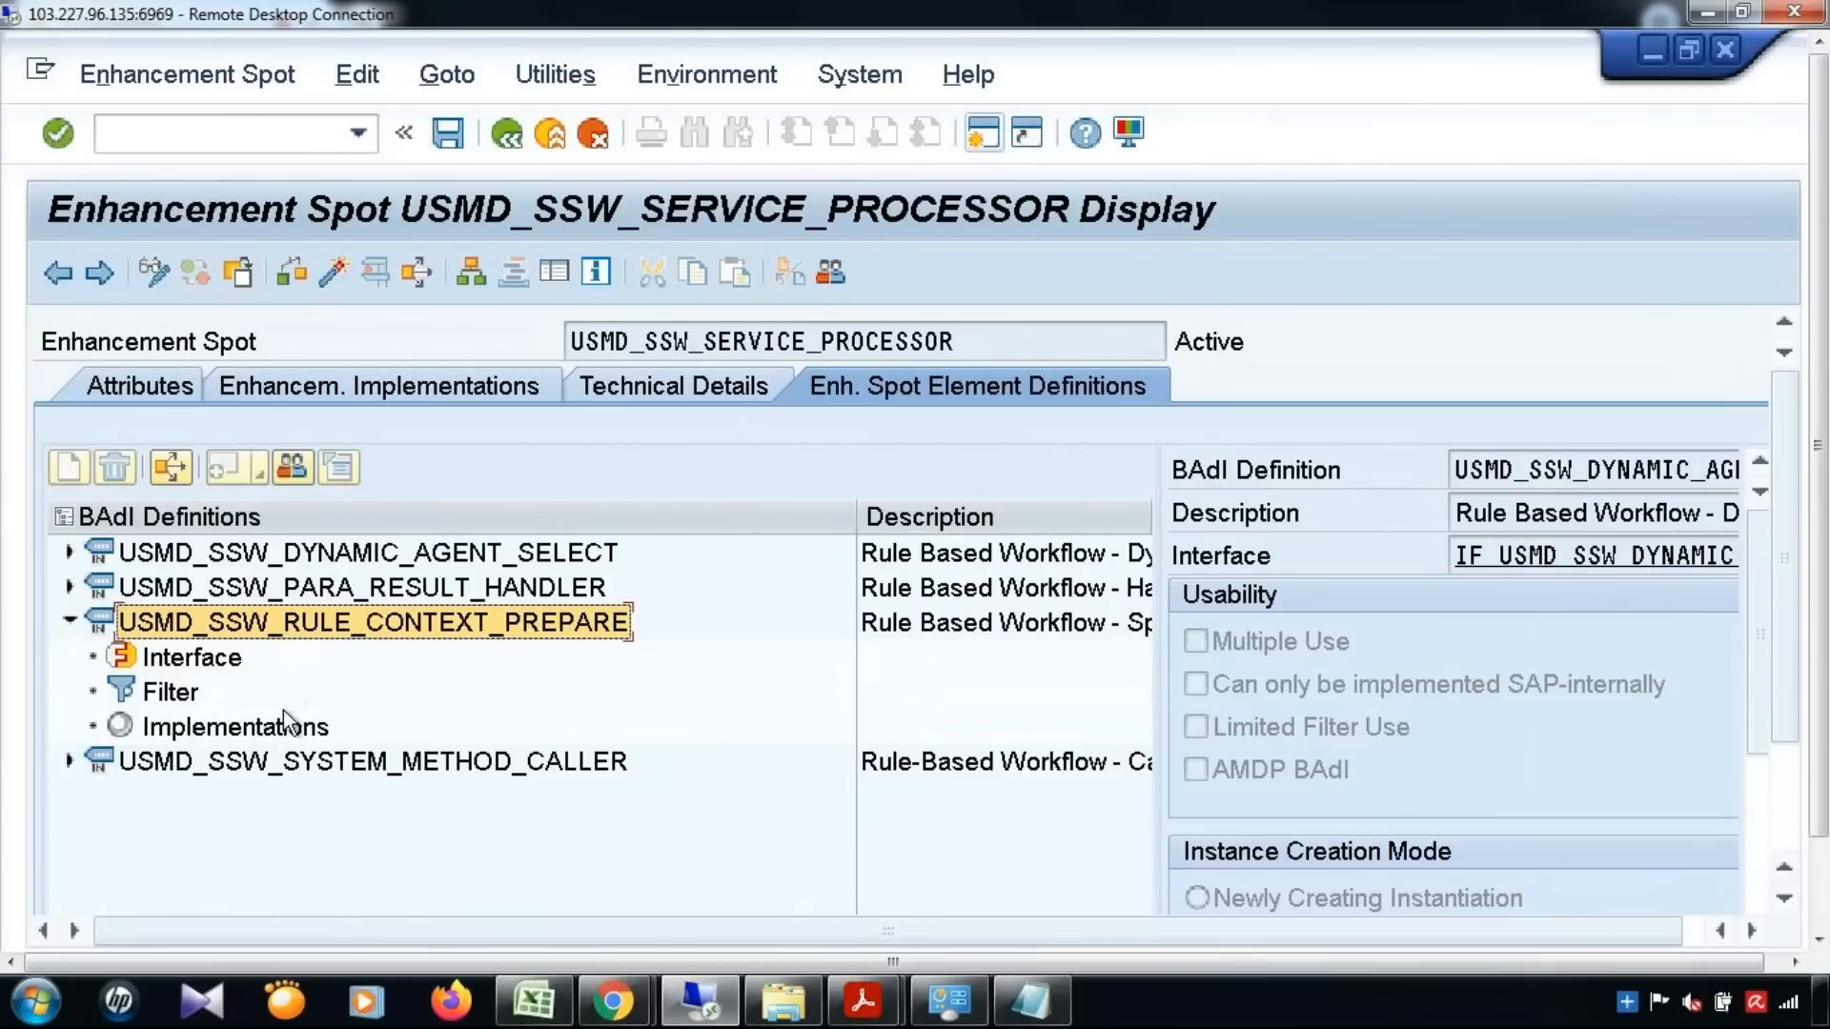
pyautogui.click(235, 732)
pyautogui.doubleClick(235, 730)
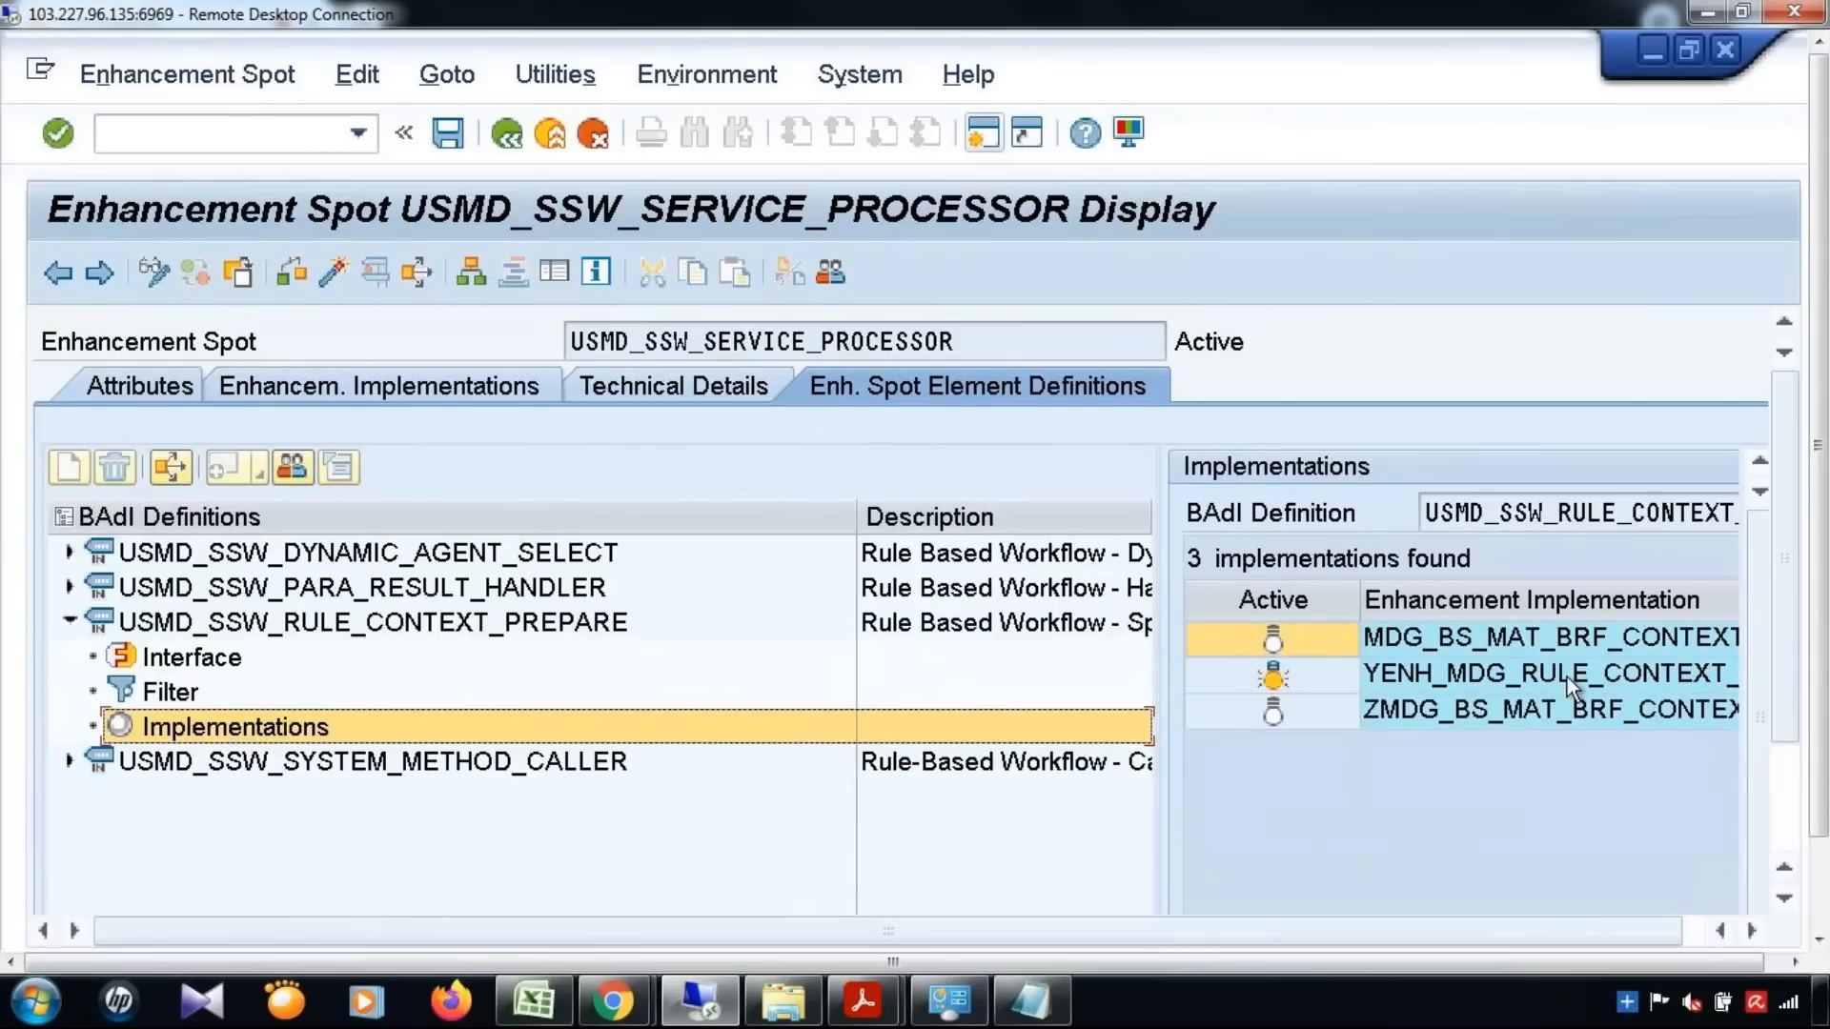
pyautogui.click(1567, 677)
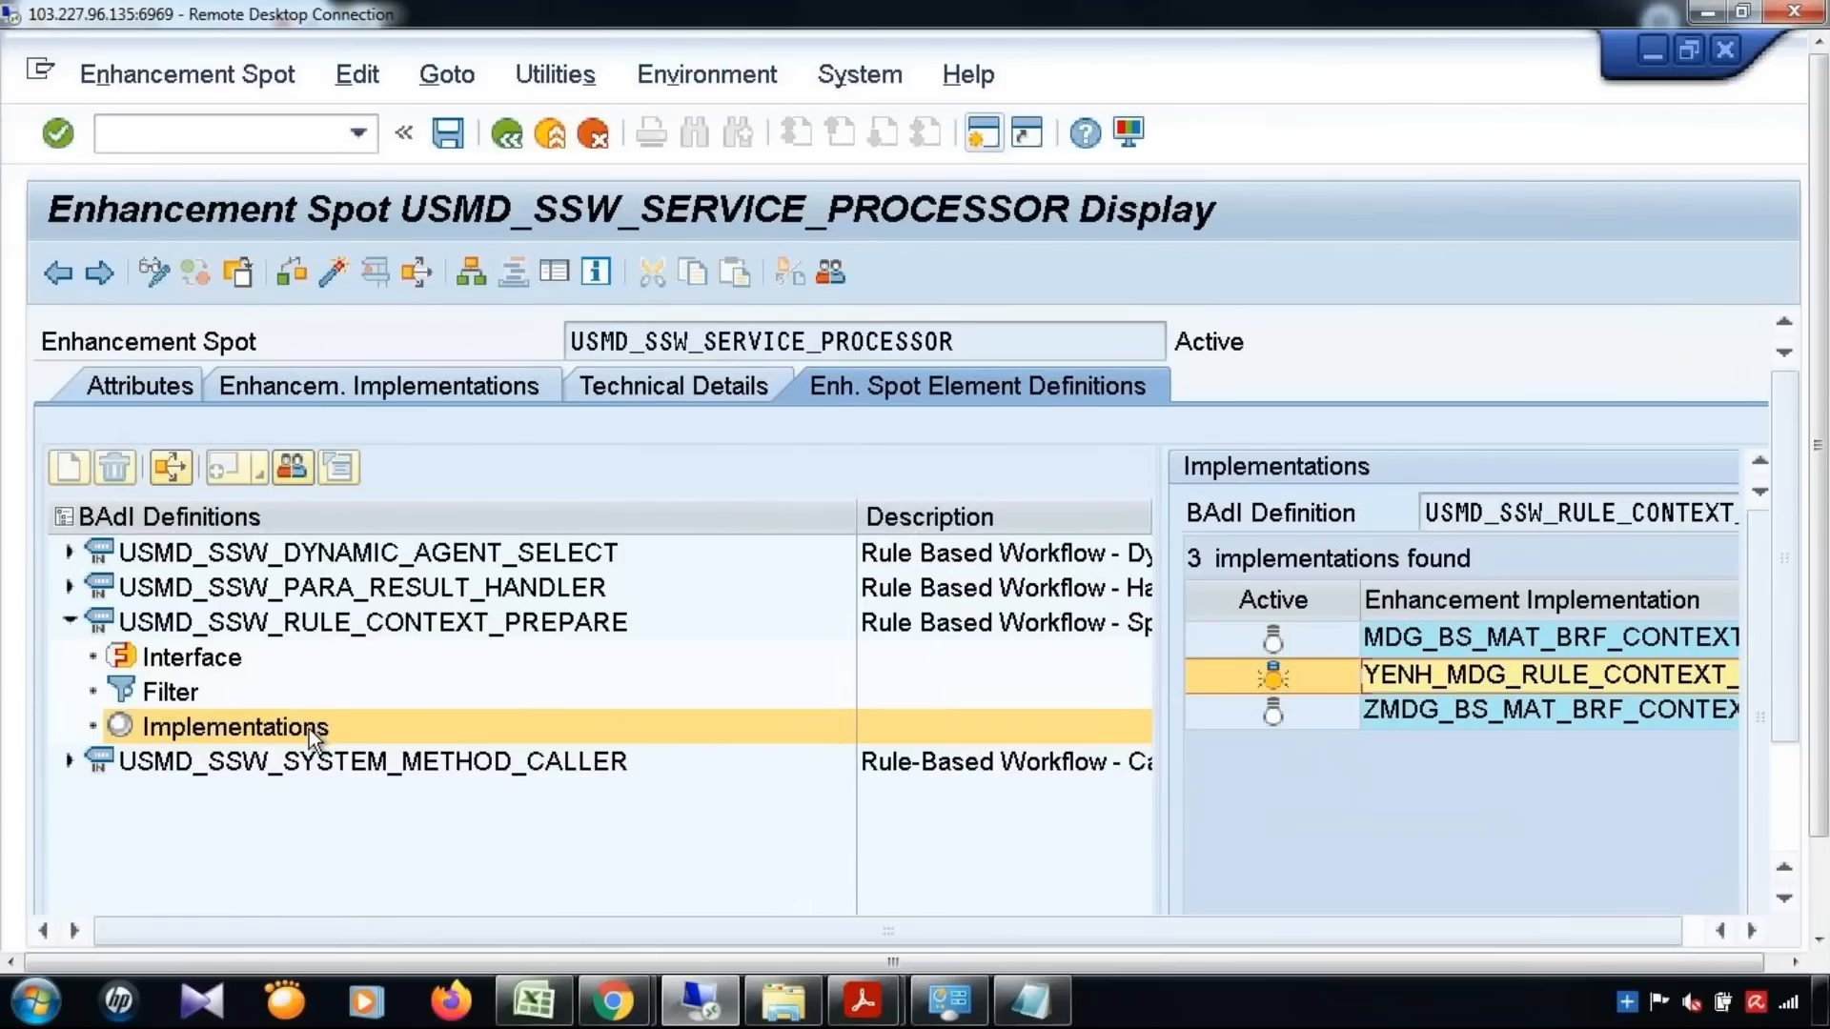
# Start a BAdI implementation for USMD_SSW_RULE_CONTEXT_PREPARE, with a new enhancement implementation named YENH_MDG_RULE_CONTEXT_PREP_002
pyautogui.doubleClick(220, 735)
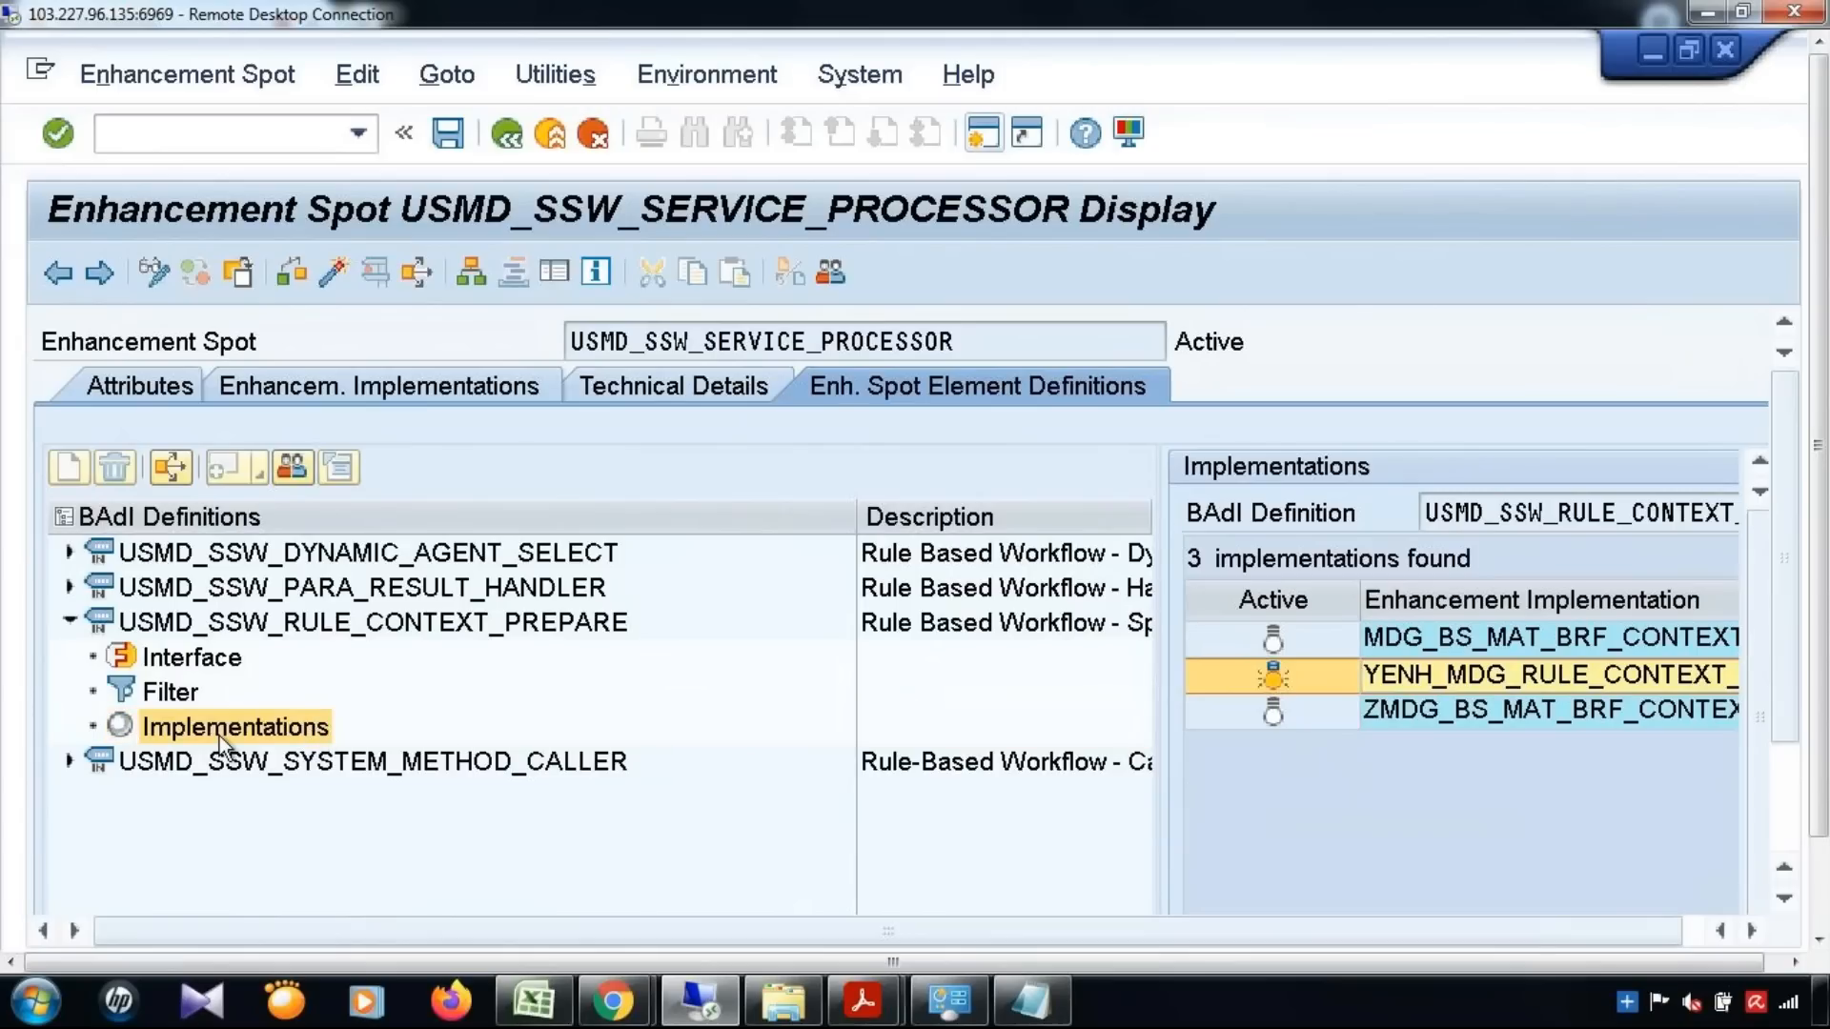
pyautogui.rightClick(219, 736)
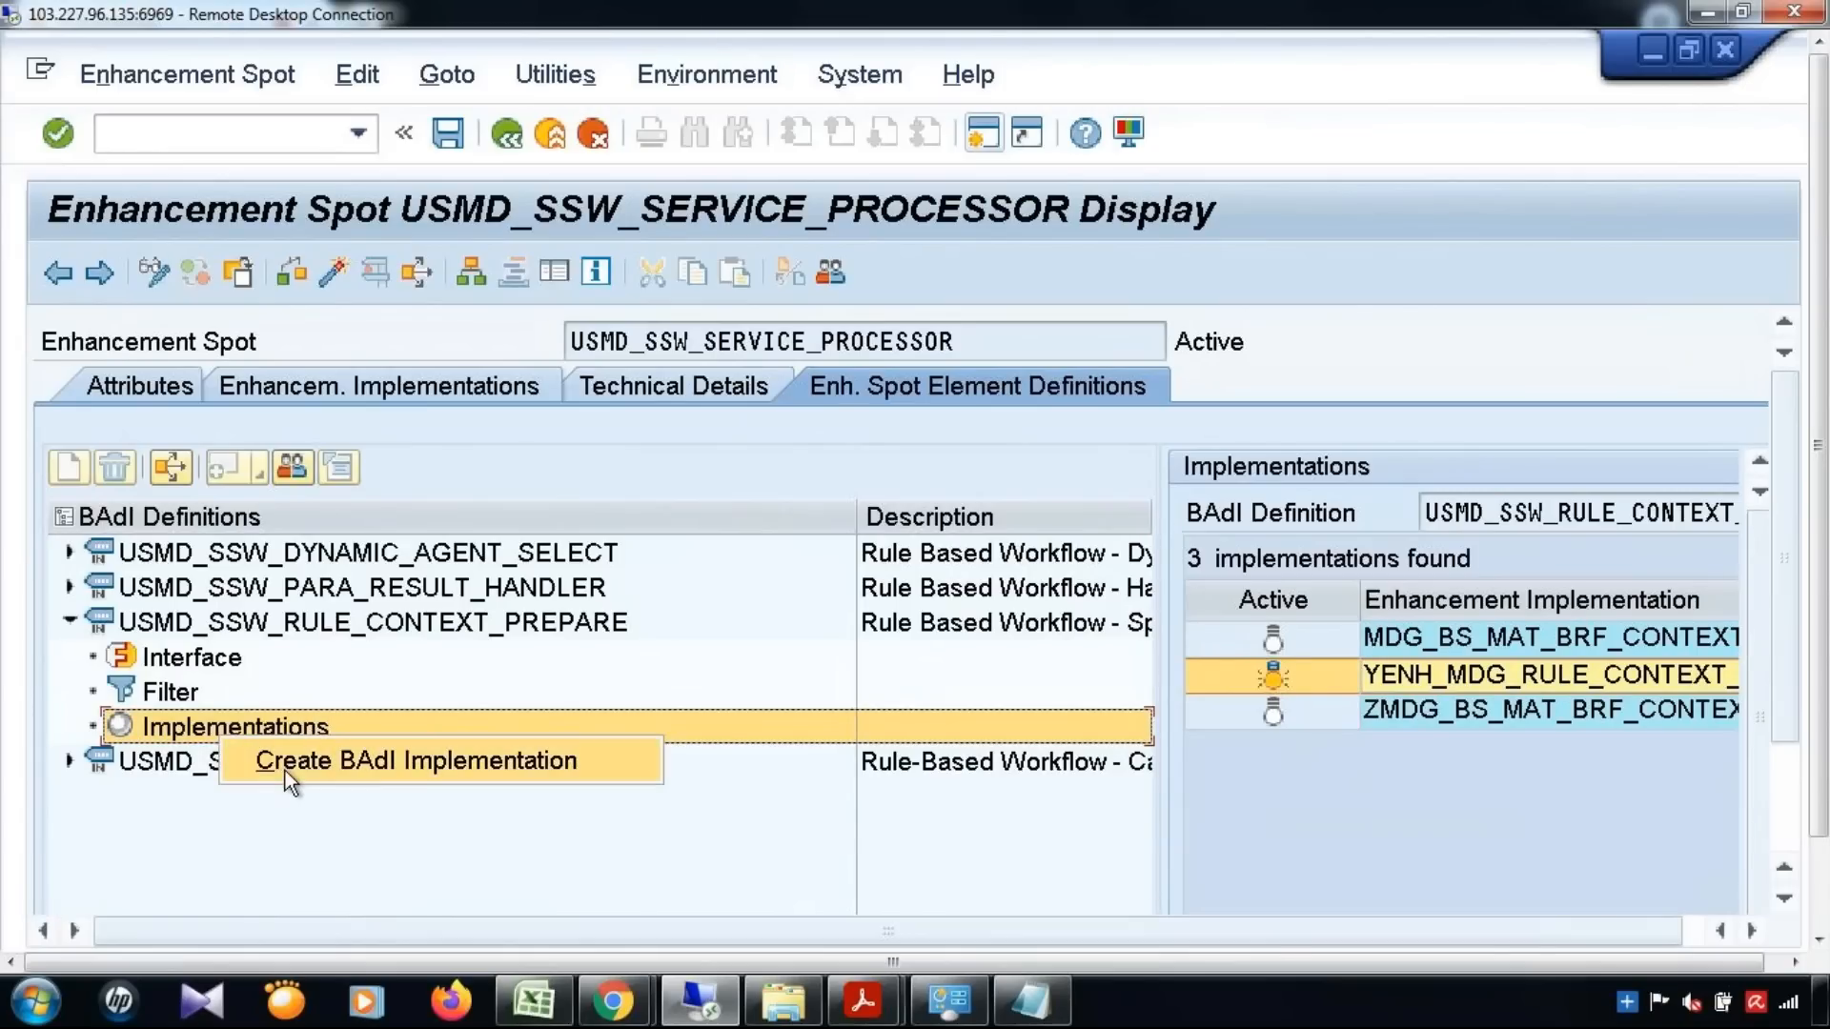
pyautogui.click(338, 765)
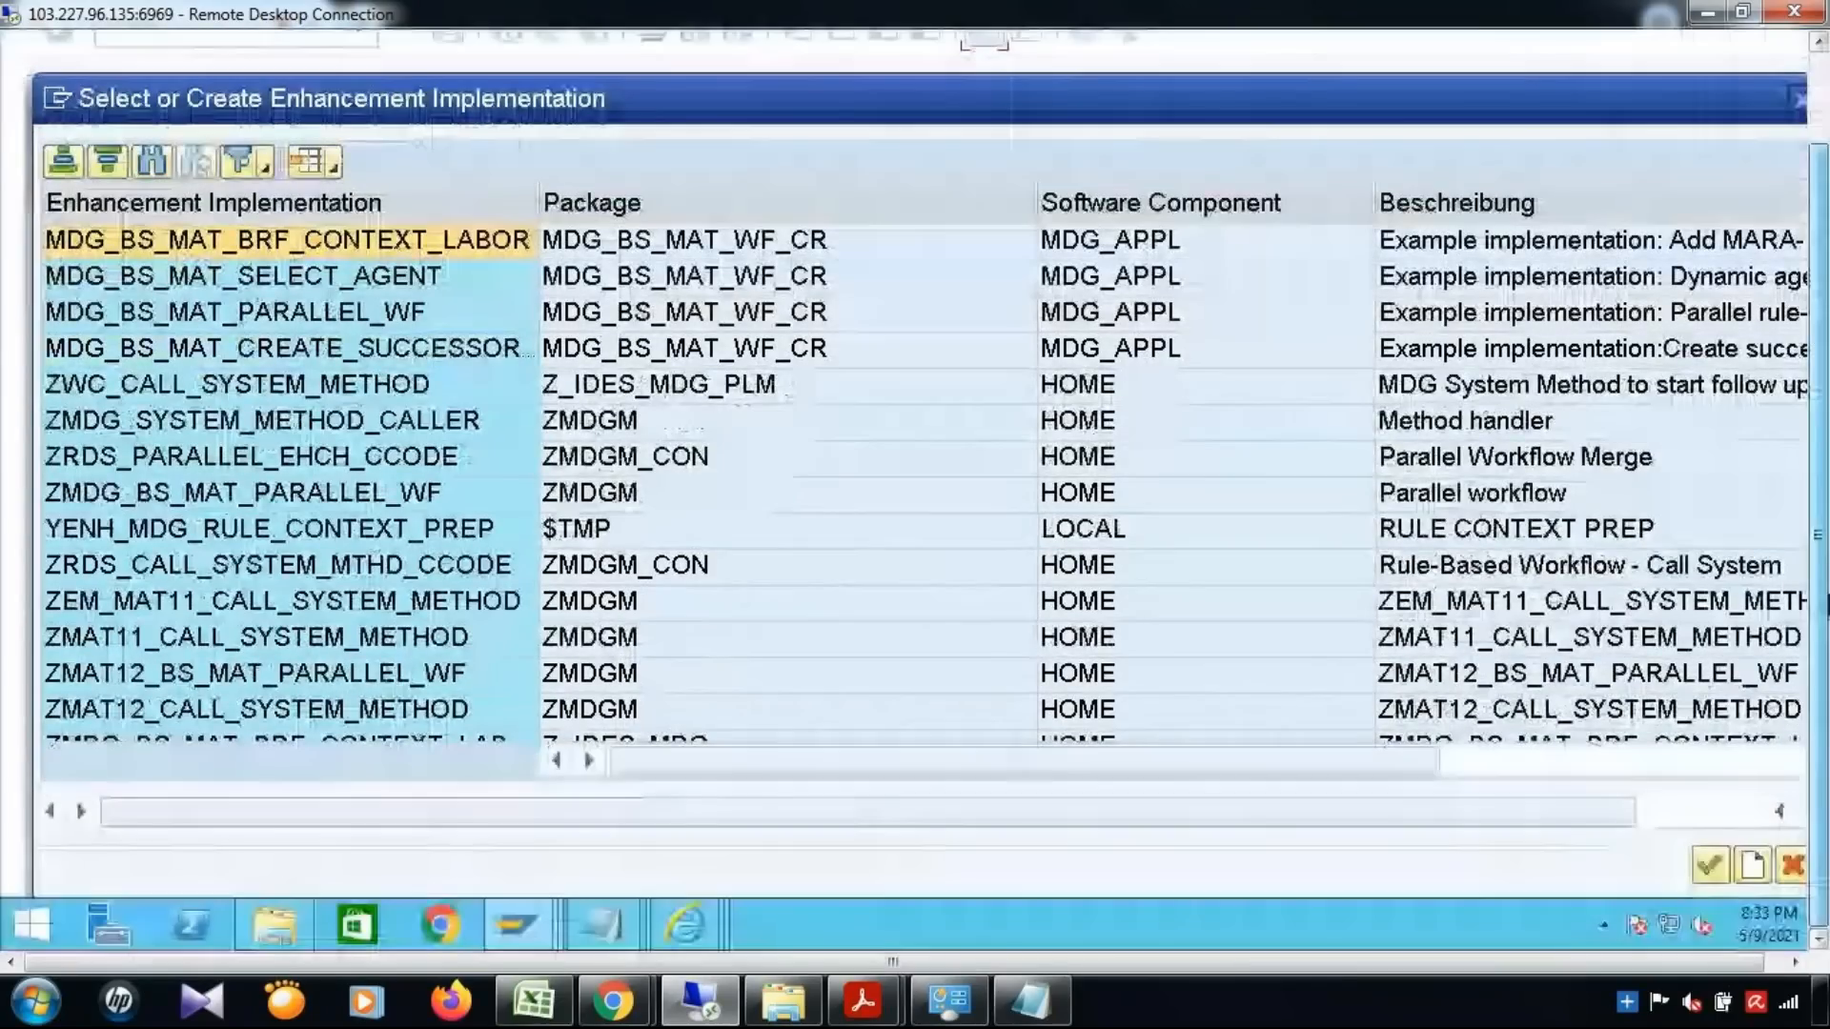
pyautogui.click(1750, 863)
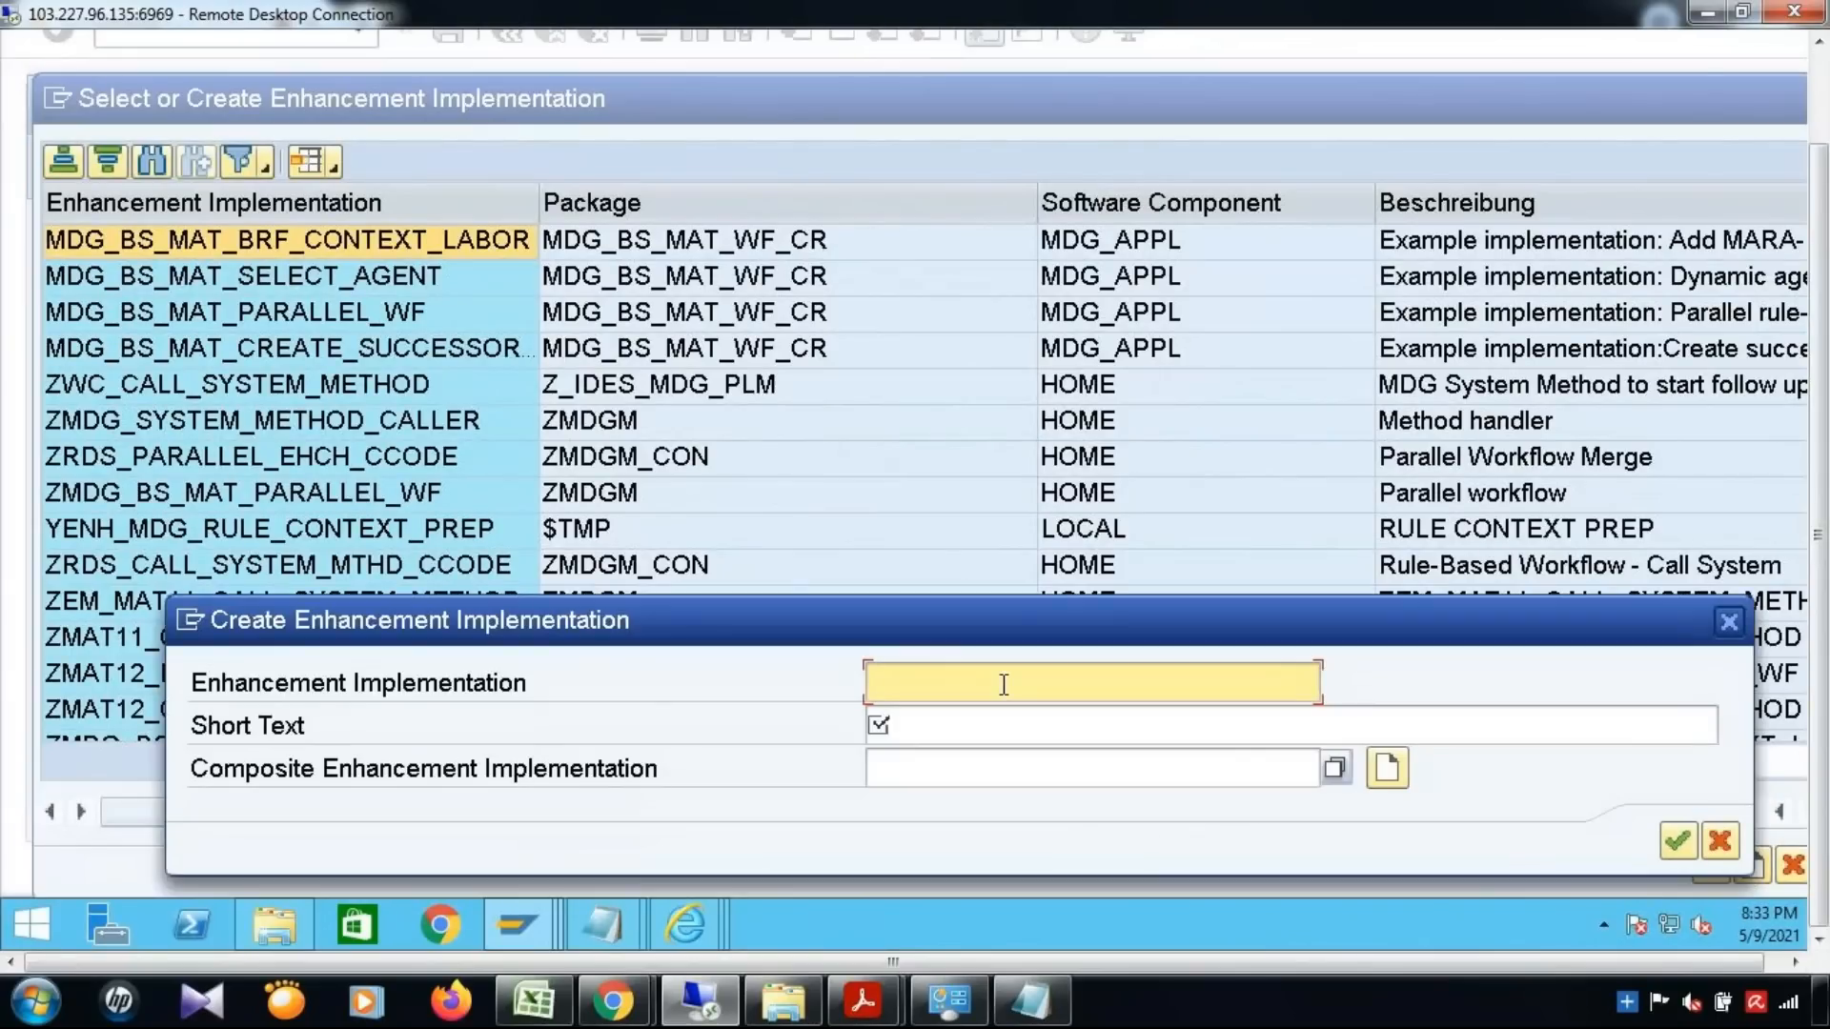
pyautogui.write('YENH')
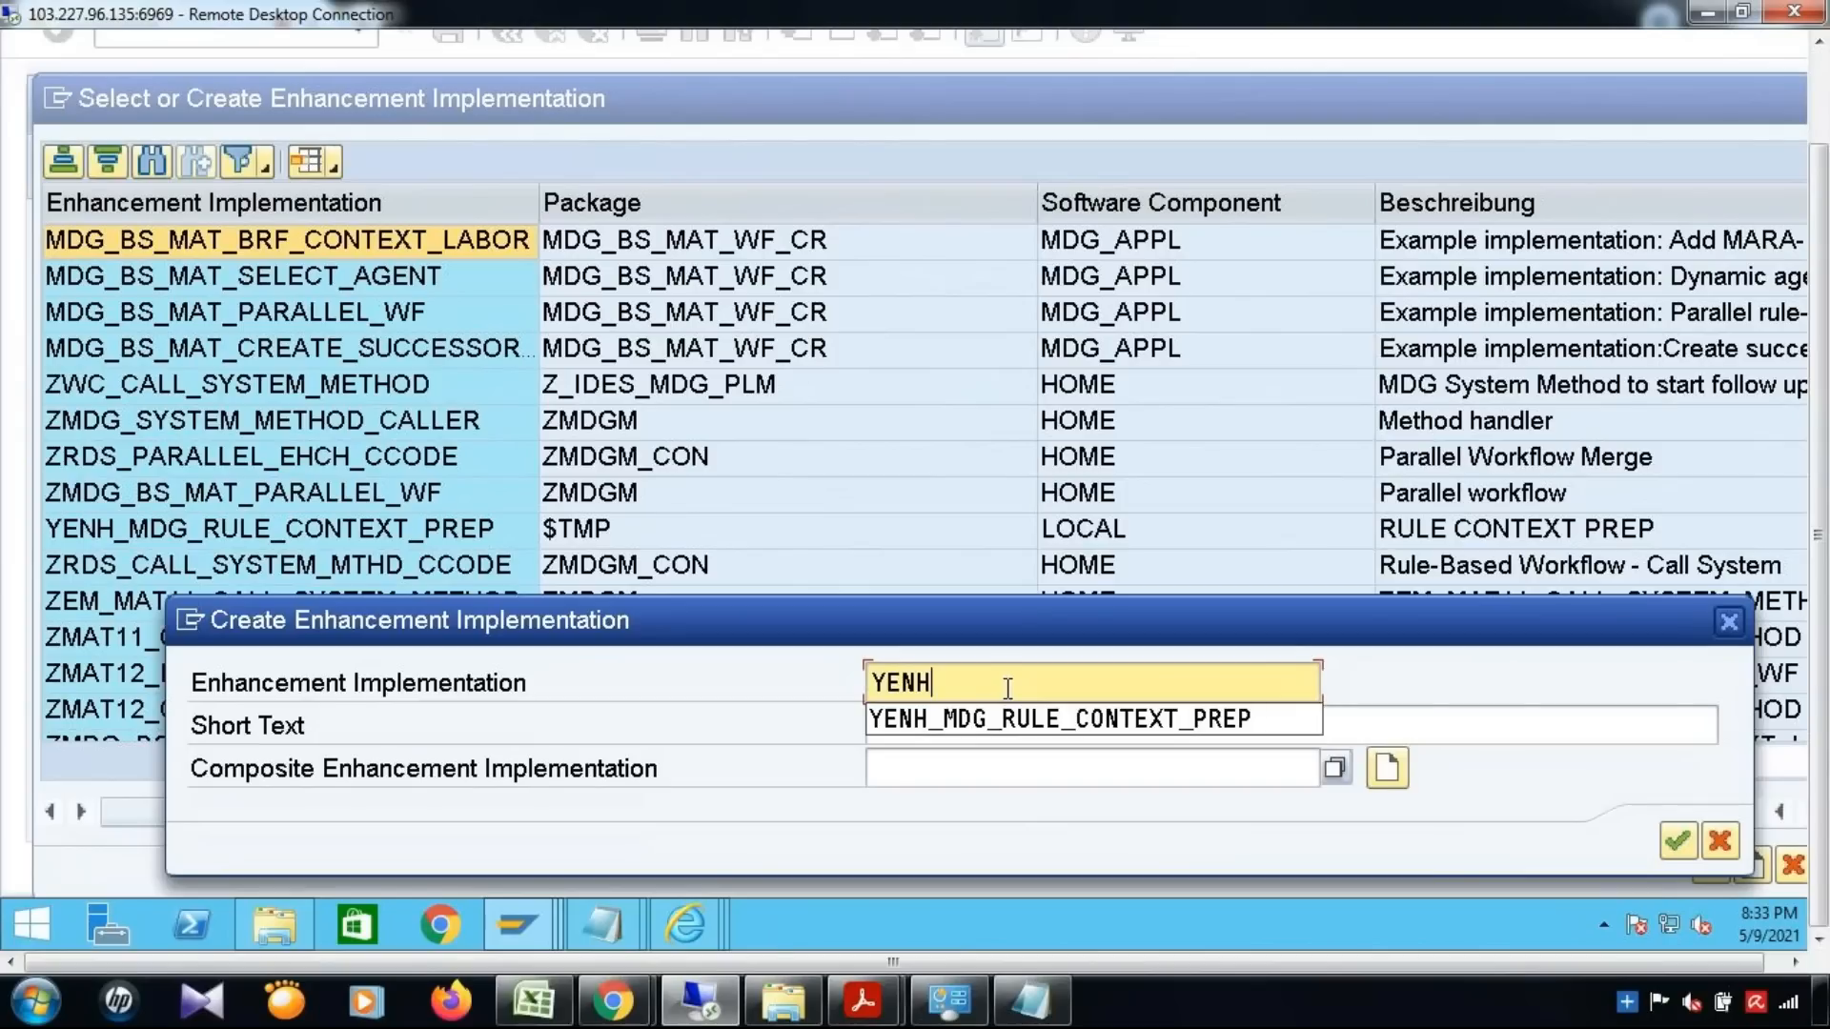
pyautogui.press('Down')
pyautogui.press('Return')
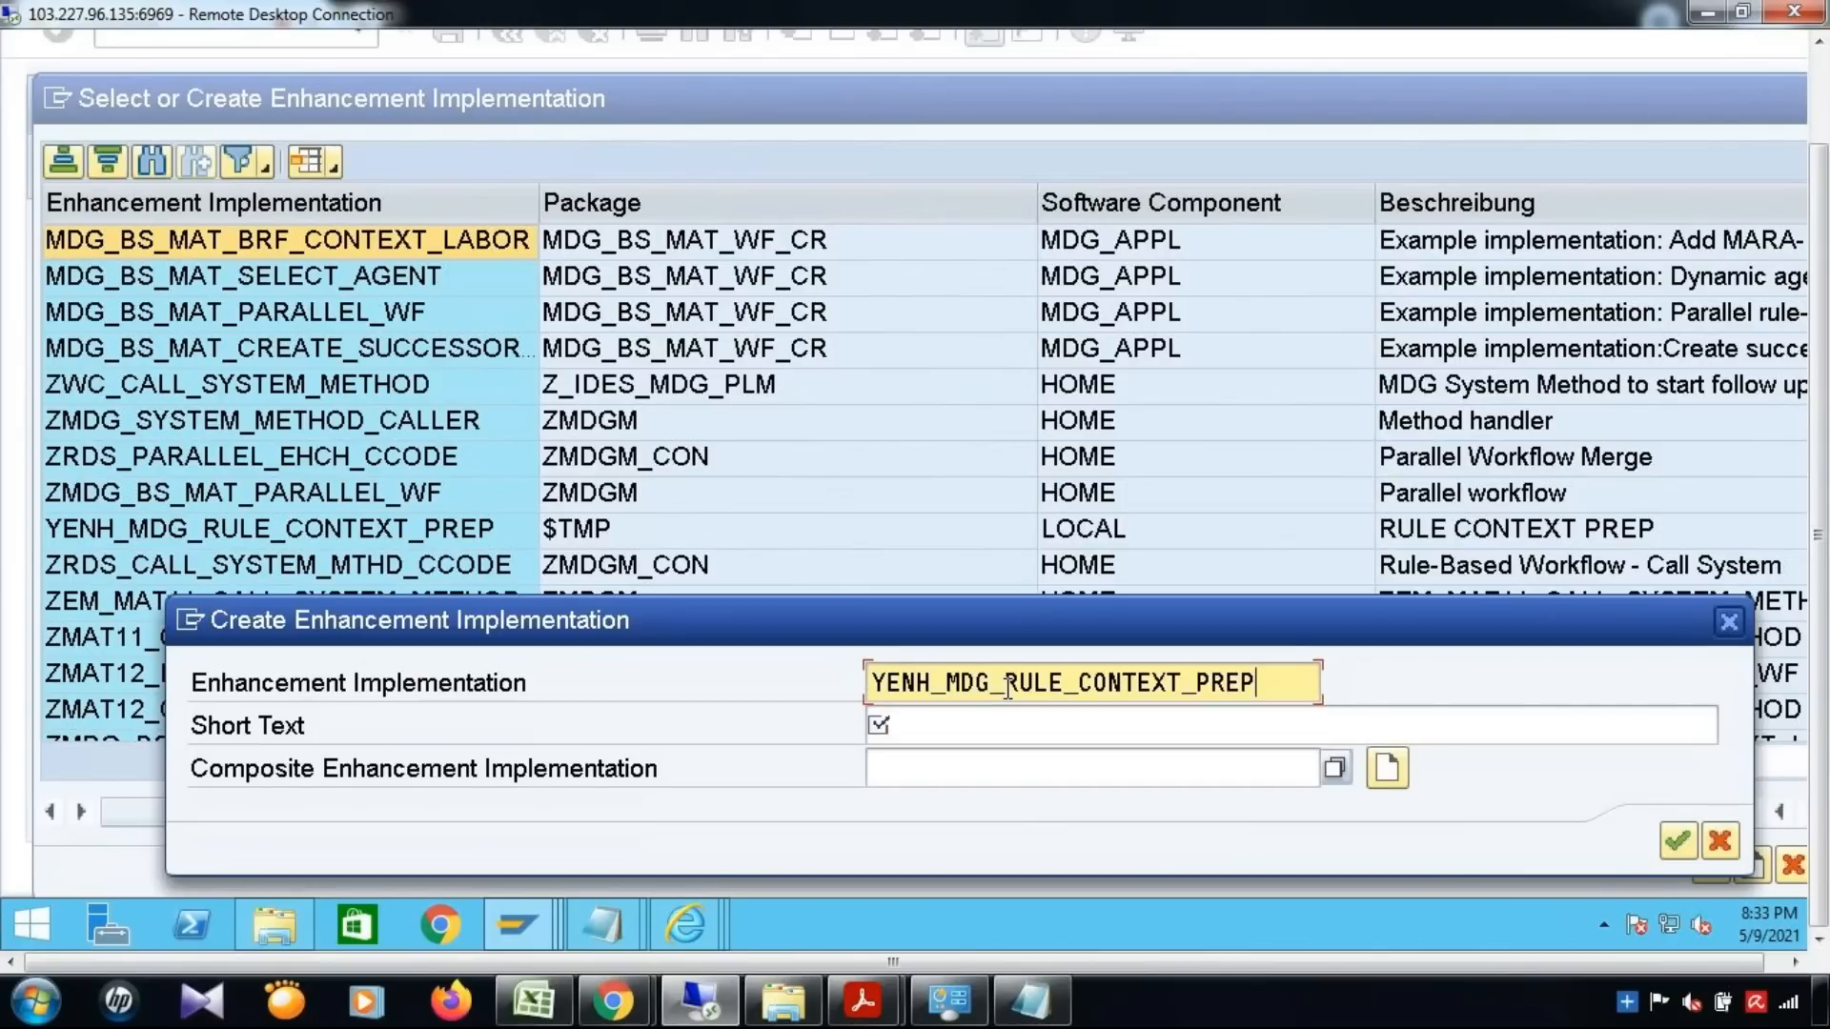
pyautogui.write('_')
pyautogui.write('022')
pyautogui.press('BackSpace')
pyautogui.press('BackSpace')
pyautogui.write('02')
# Give the enhancement implementation the short text "Rule COntext Prep _ 002" and save it as a local object
pyautogui.click(1023, 734)
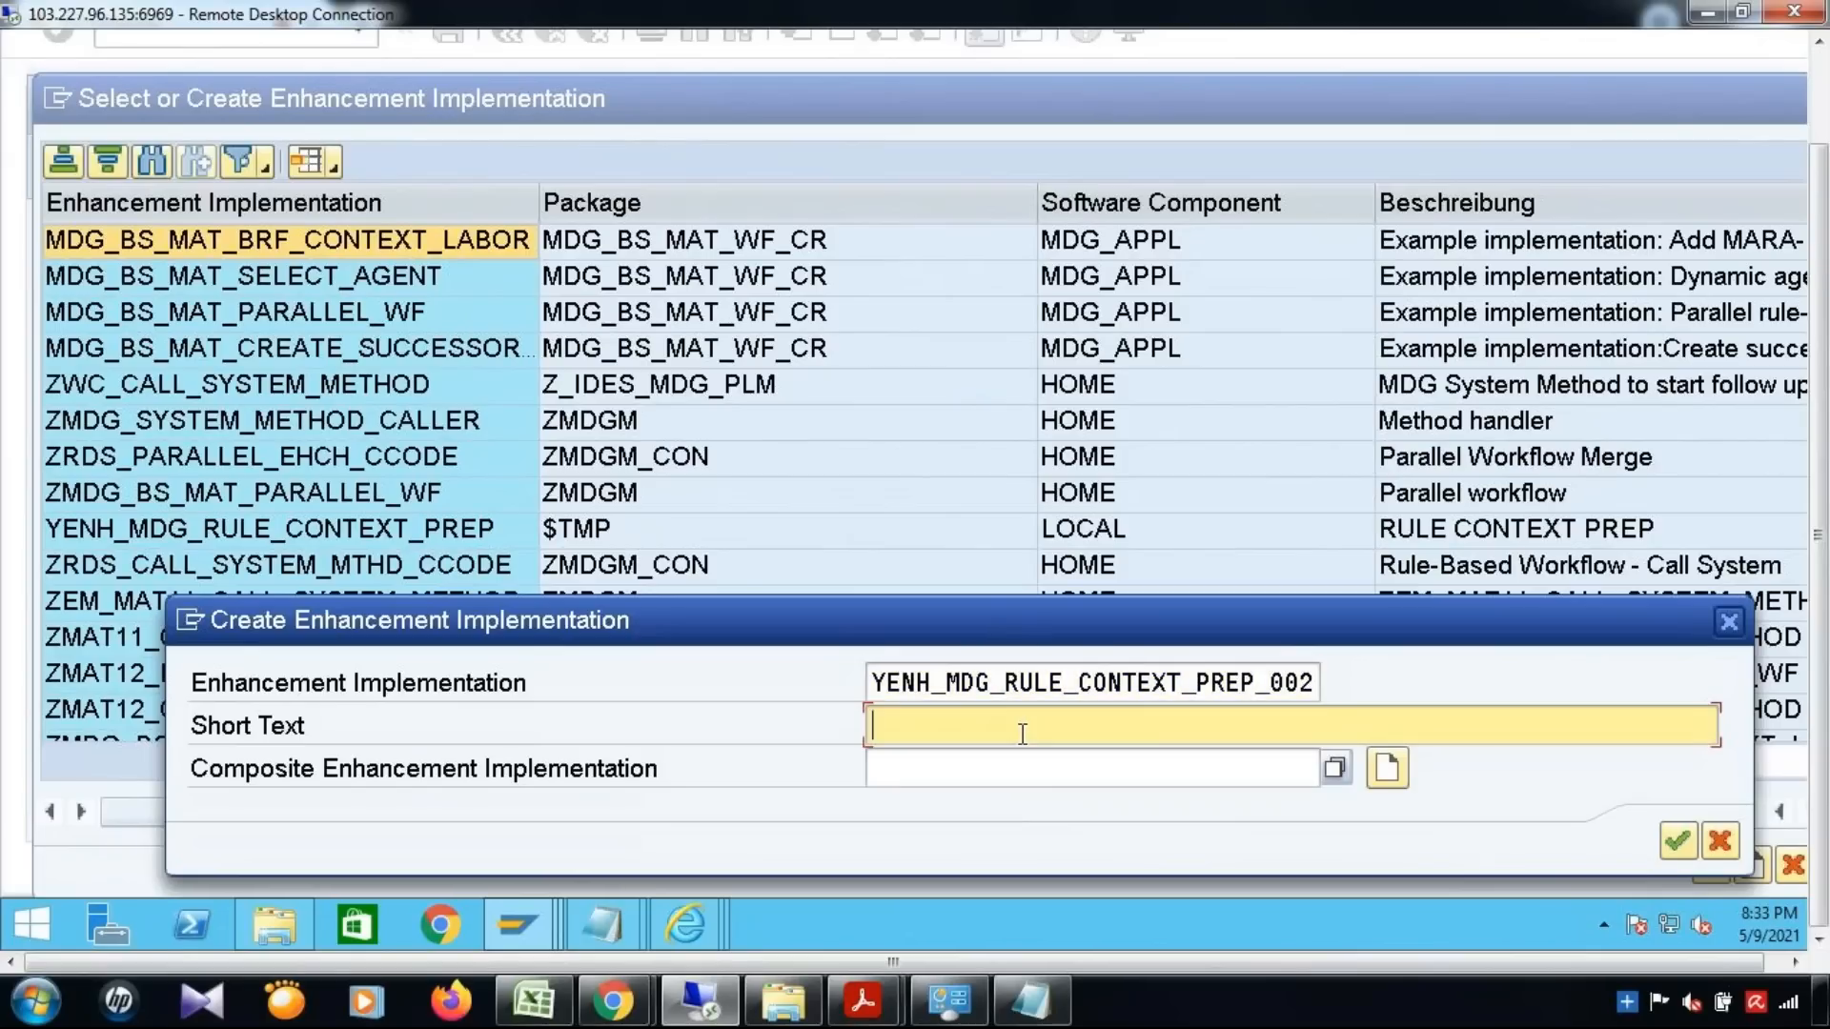
pyautogui.write('Rule COntext Prep _ 002')
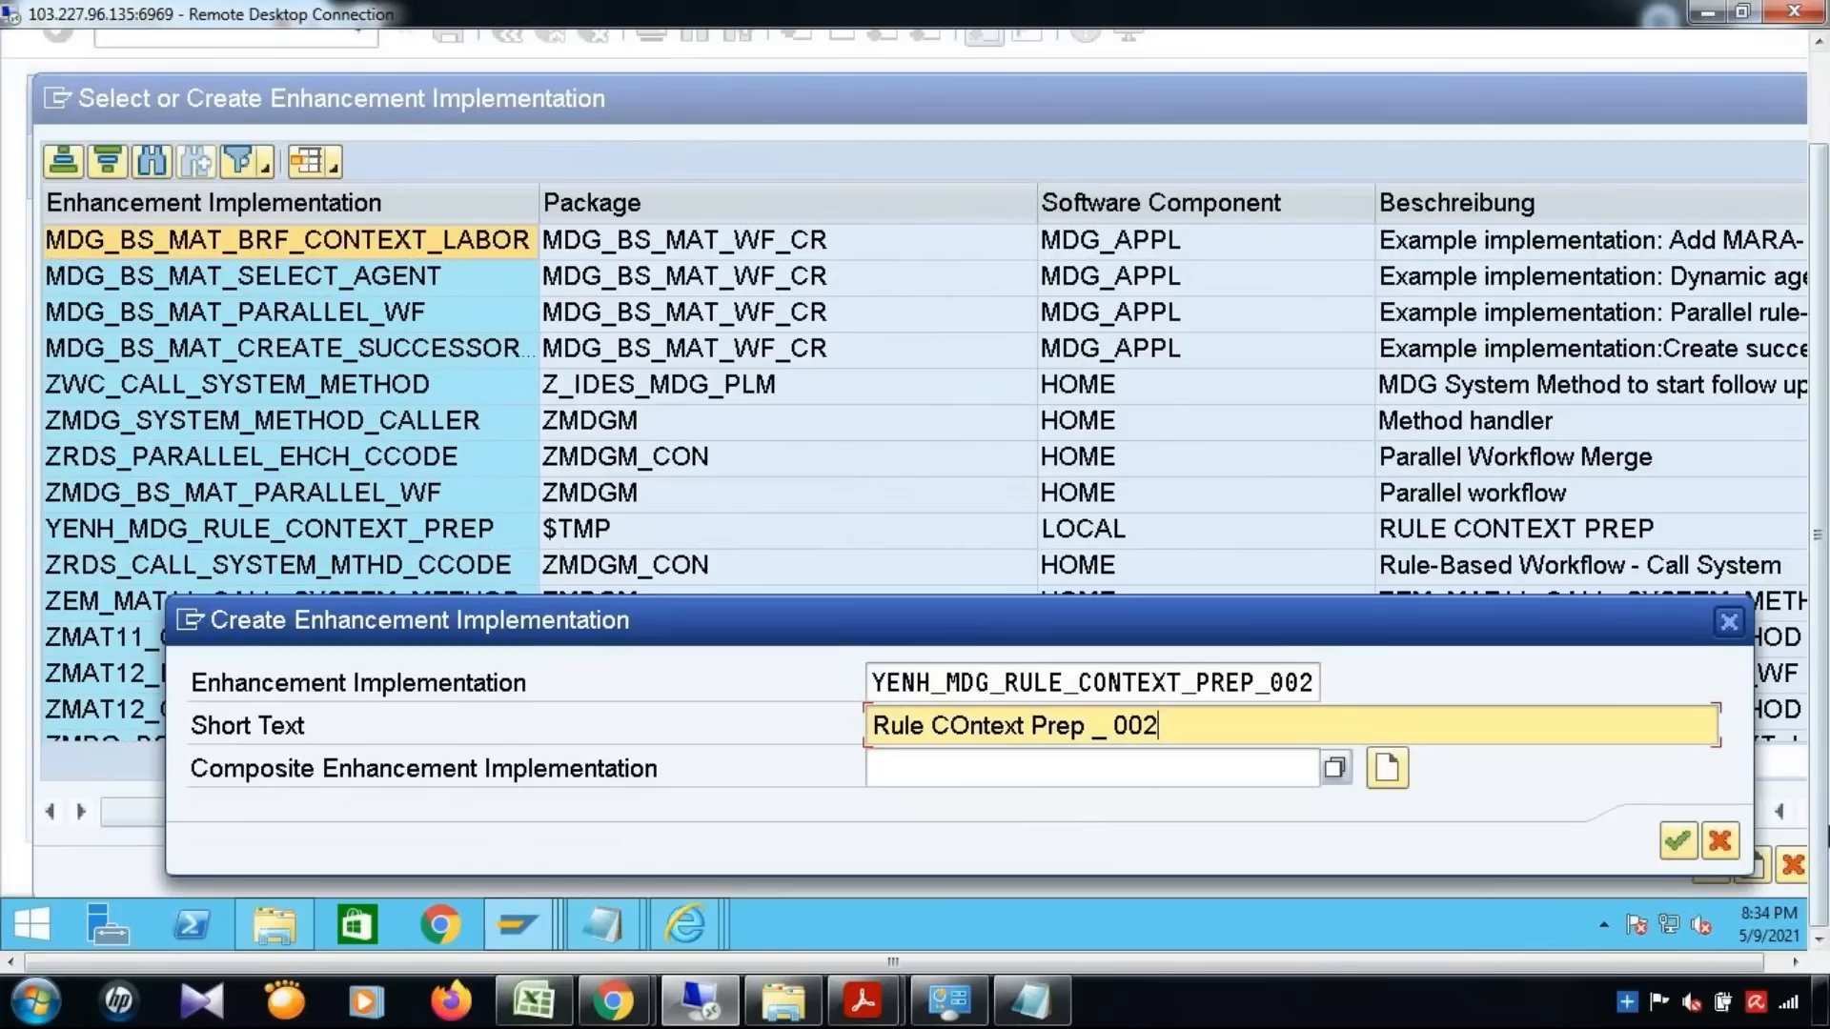
pyautogui.click(1680, 843)
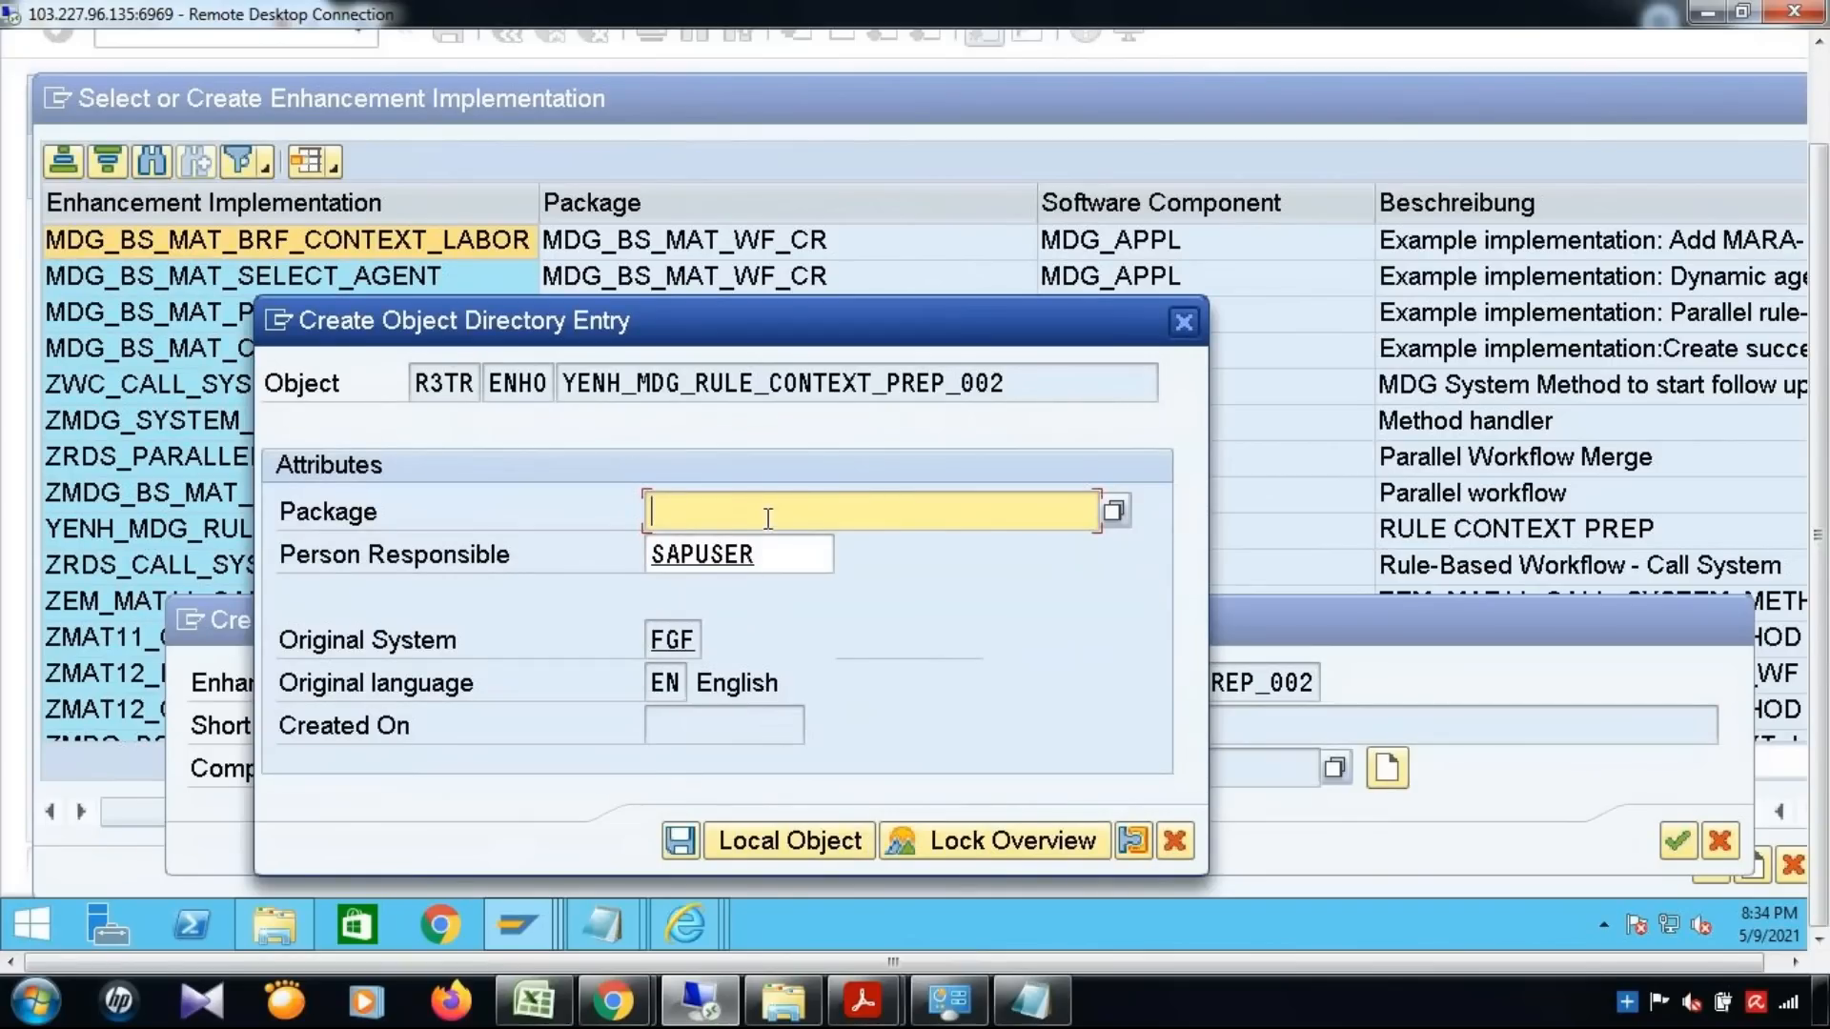
pyautogui.click(747, 841)
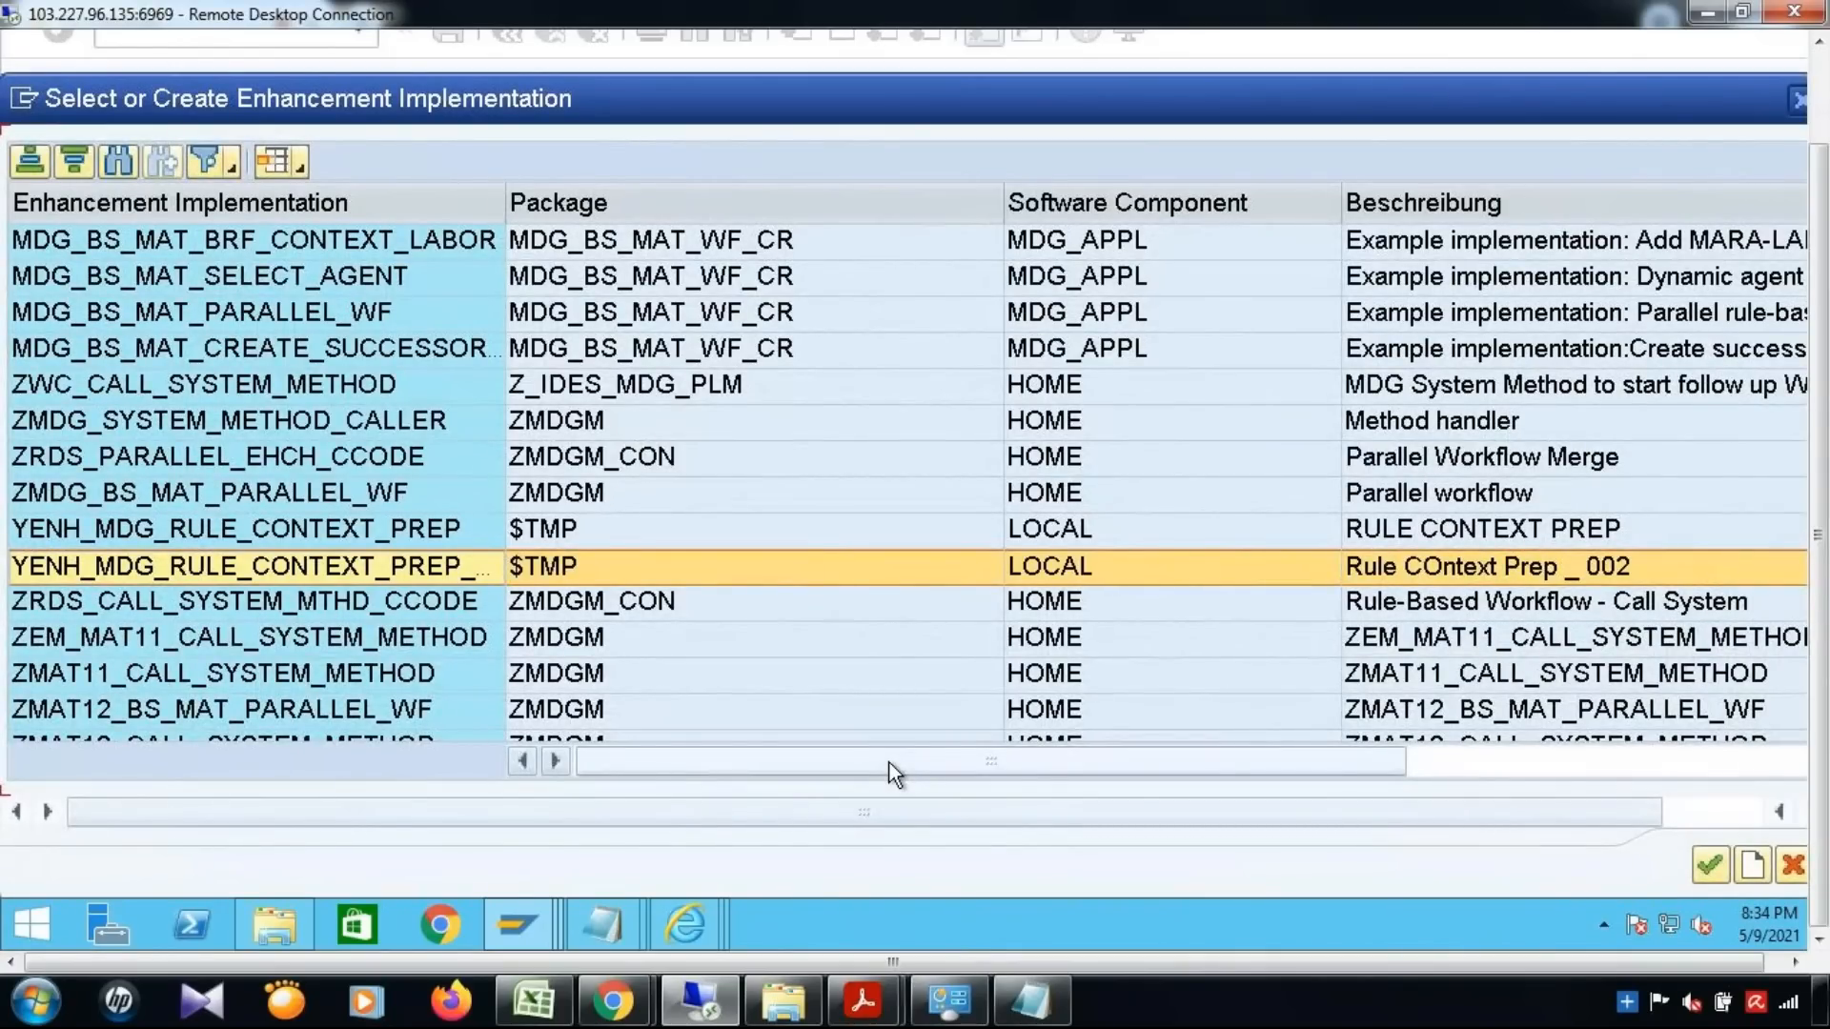
# Choose the new enhancement implementation and name its BAdI implementation YBADI_MDG_RULE_CONTEXT_PREP_02
pyautogui.click(1707, 860)
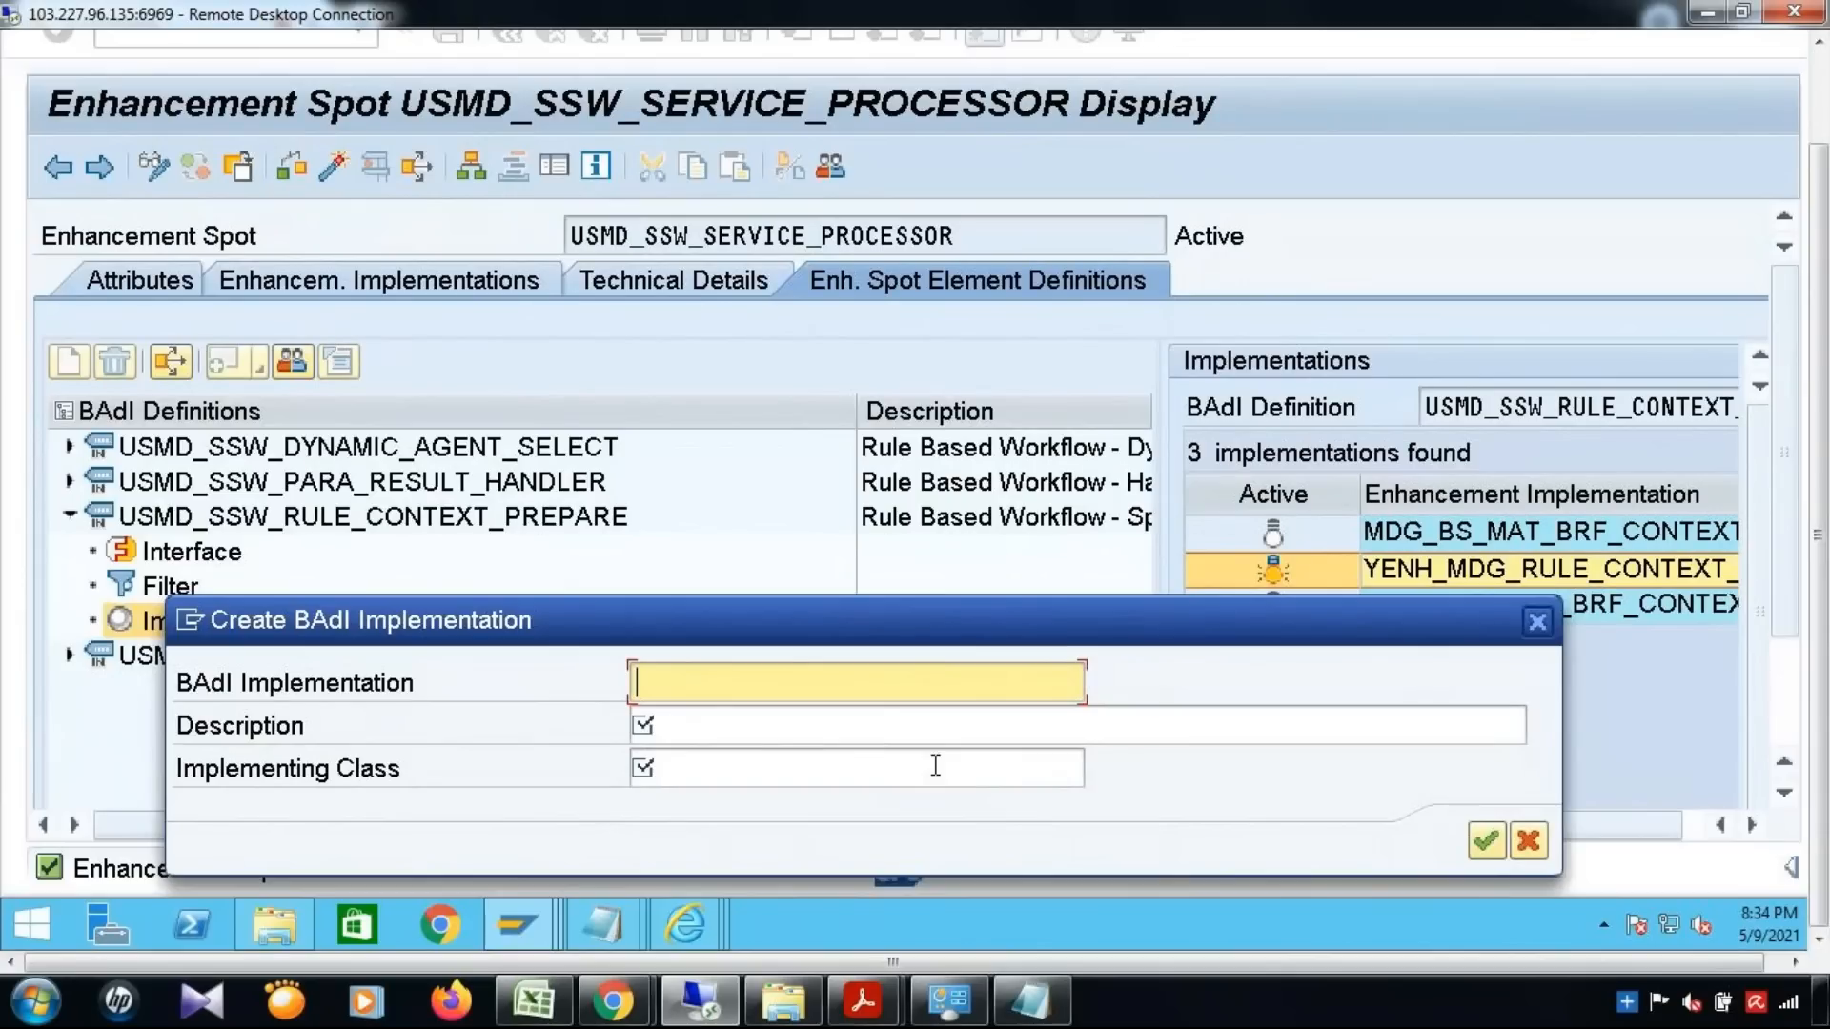
pyautogui.write('YB')
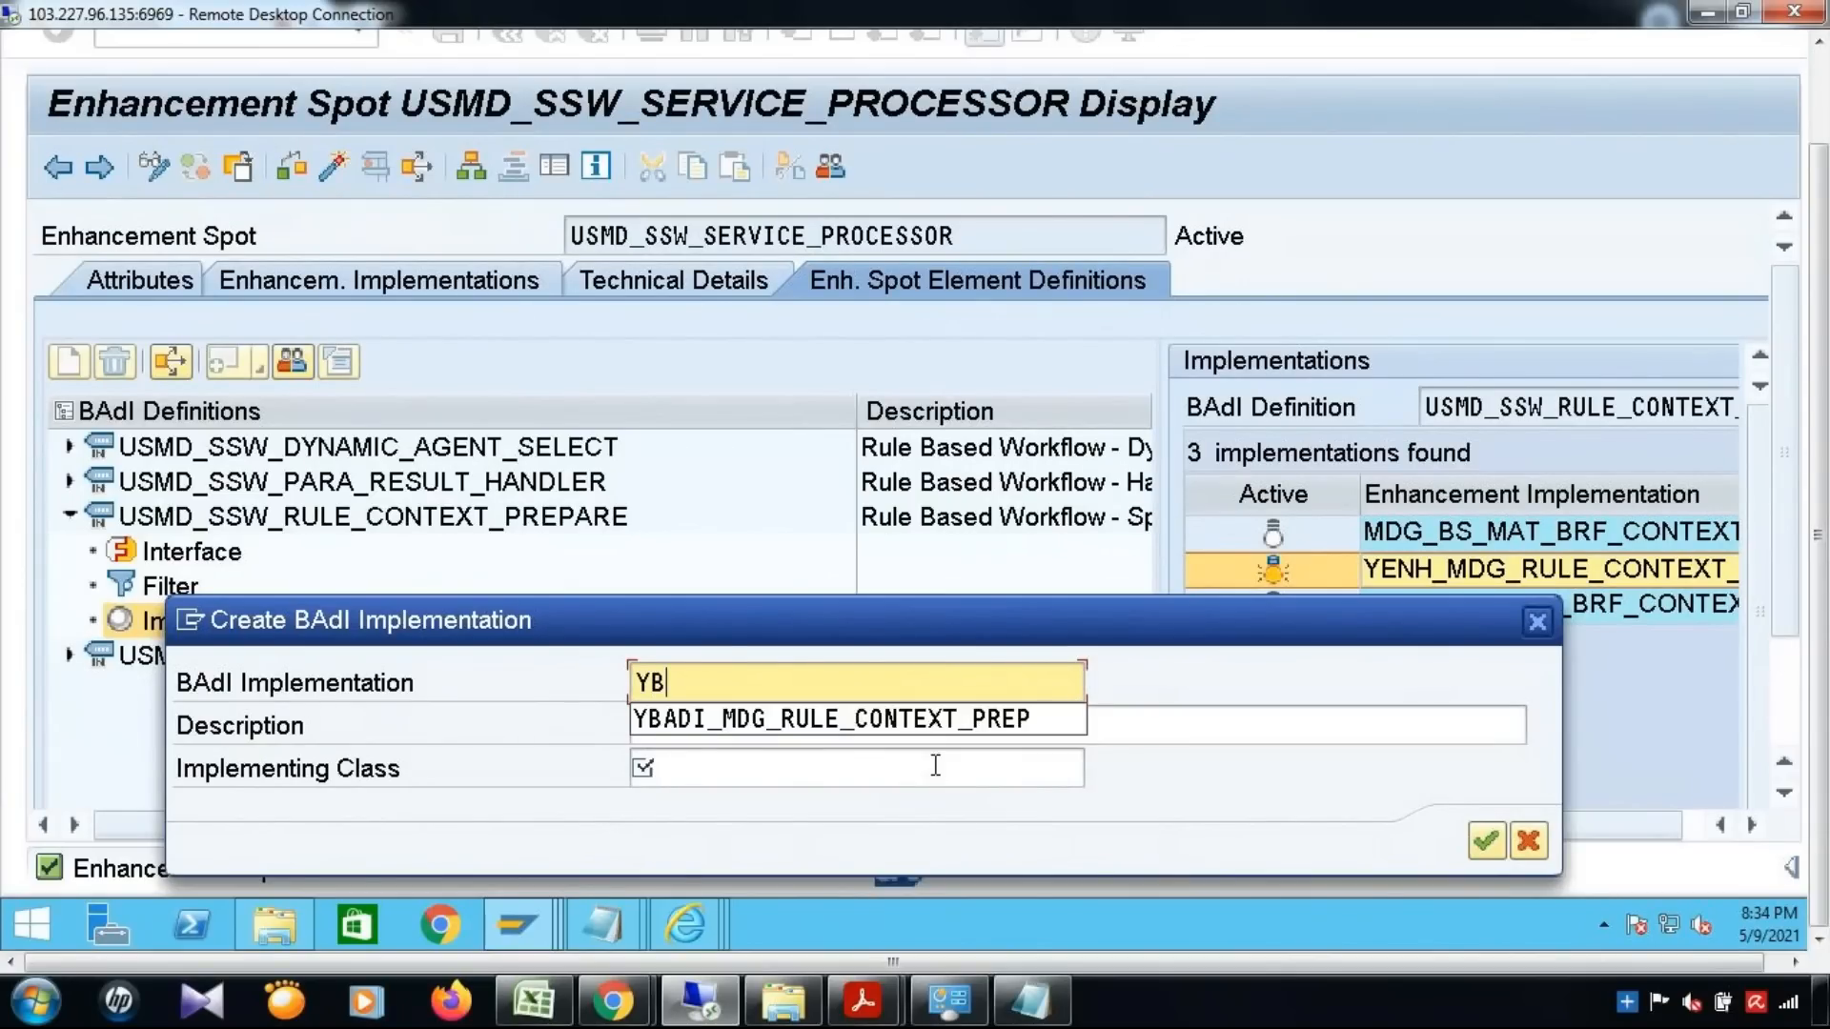
pyautogui.press('Down')
pyautogui.press('Return')
pyautogui.write('_MDG_RULE_CONTEXT_PREP_')
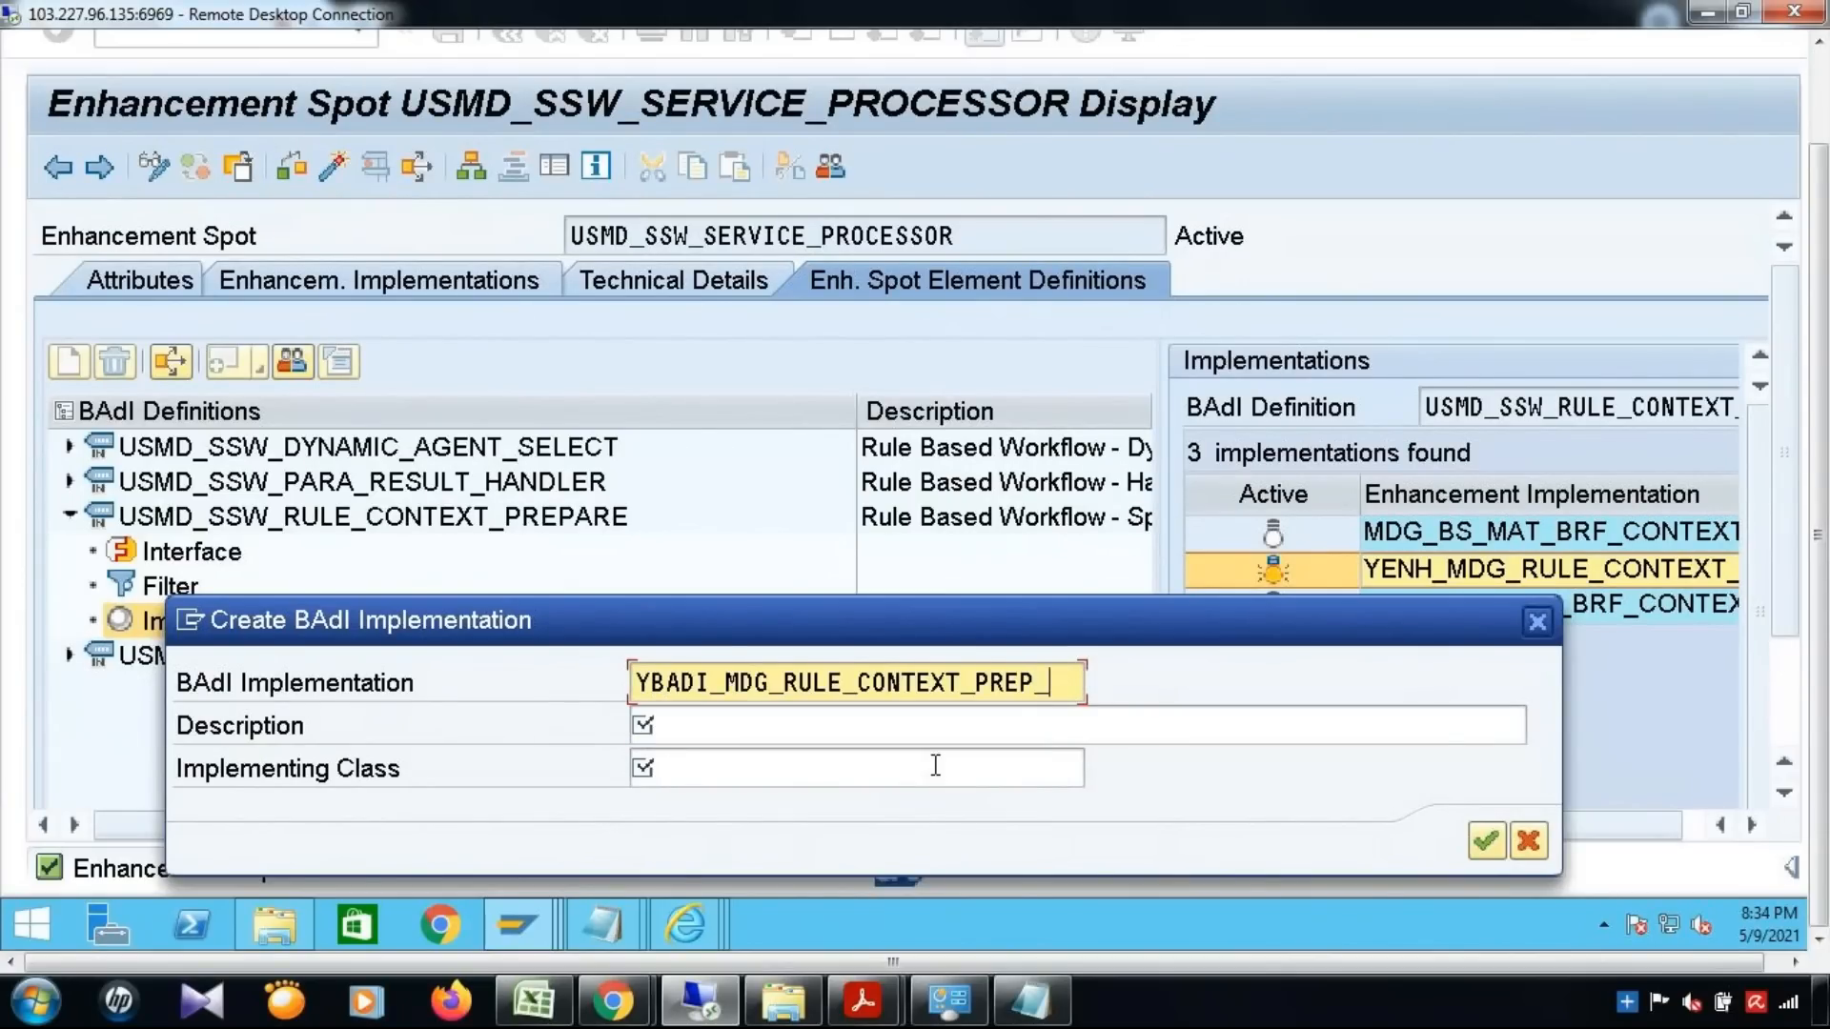
pyautogui.write('02')
# Set the BAdI implementation's description to "Rule Context BADI 002"
pyautogui.click(998, 733)
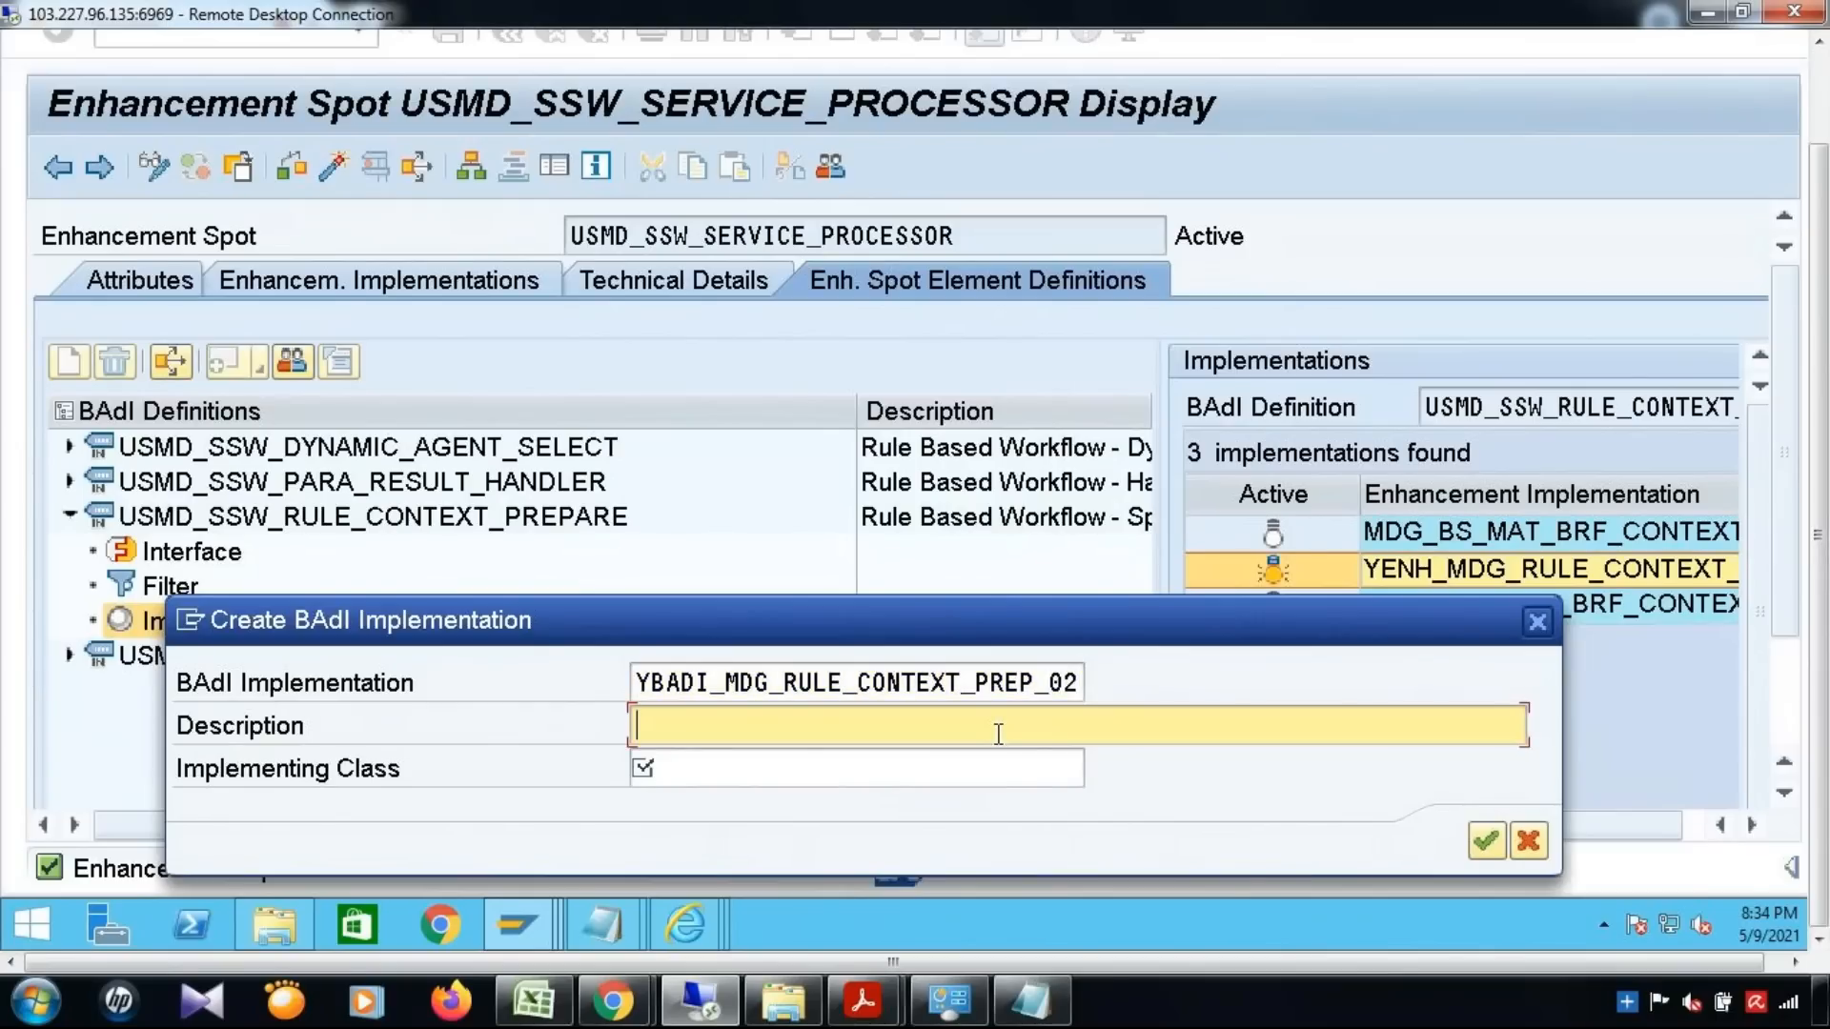
pyautogui.write('Rule Context BADI 002')
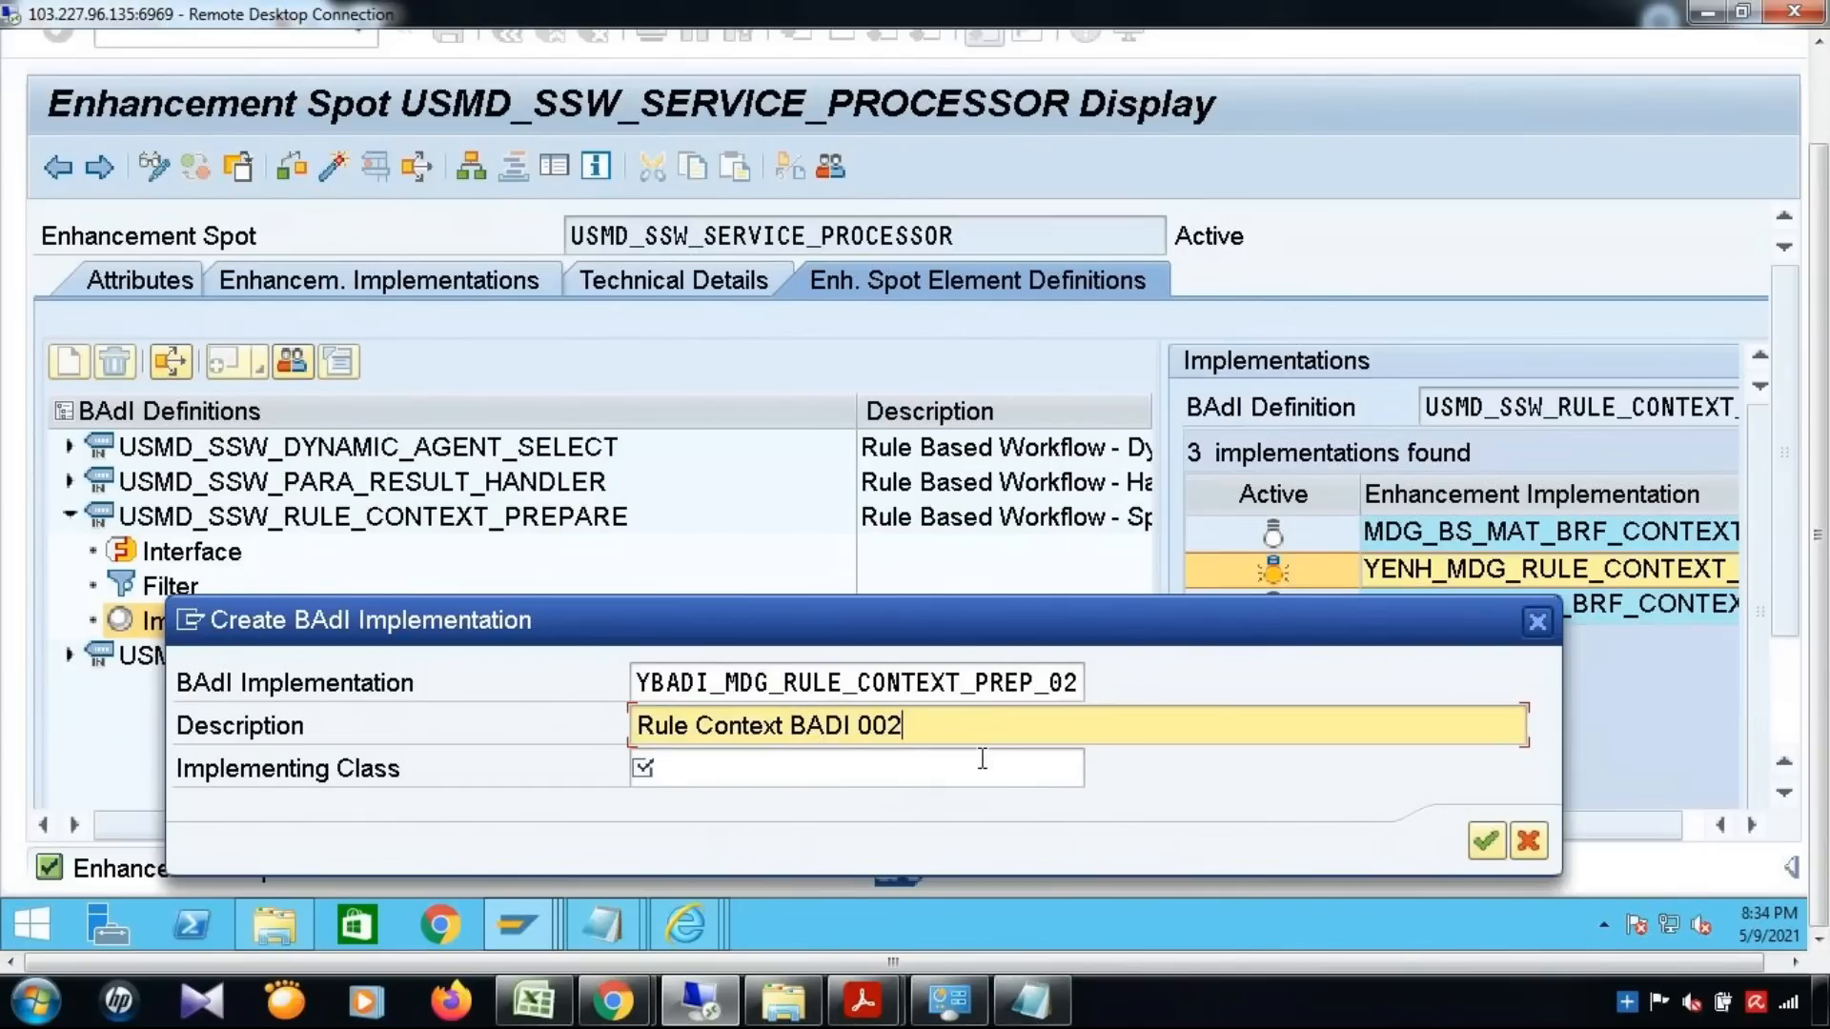
# Switch to the Excel workbook and note "Enhancement", "BADI" and "Class" in cells B233, B235 and B237 of Sheet2
pyautogui.click(982, 758)
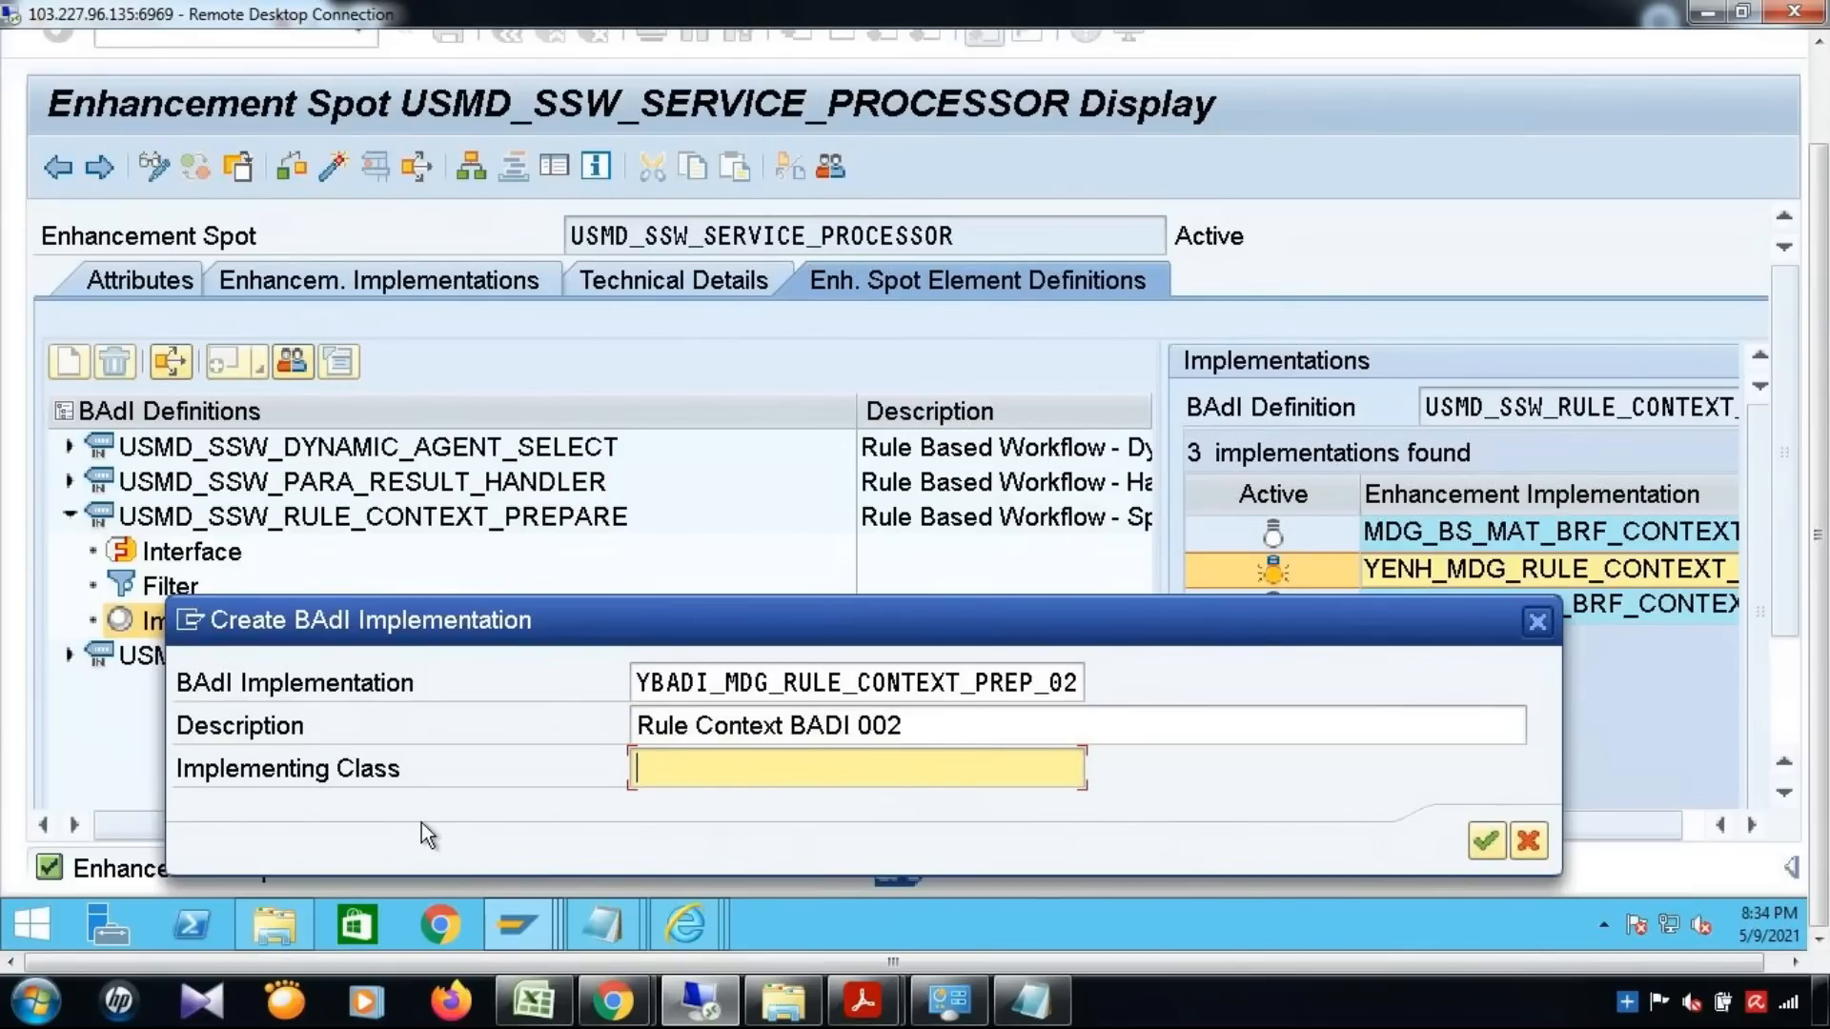
pyautogui.click(517, 986)
pyautogui.click(252, 534)
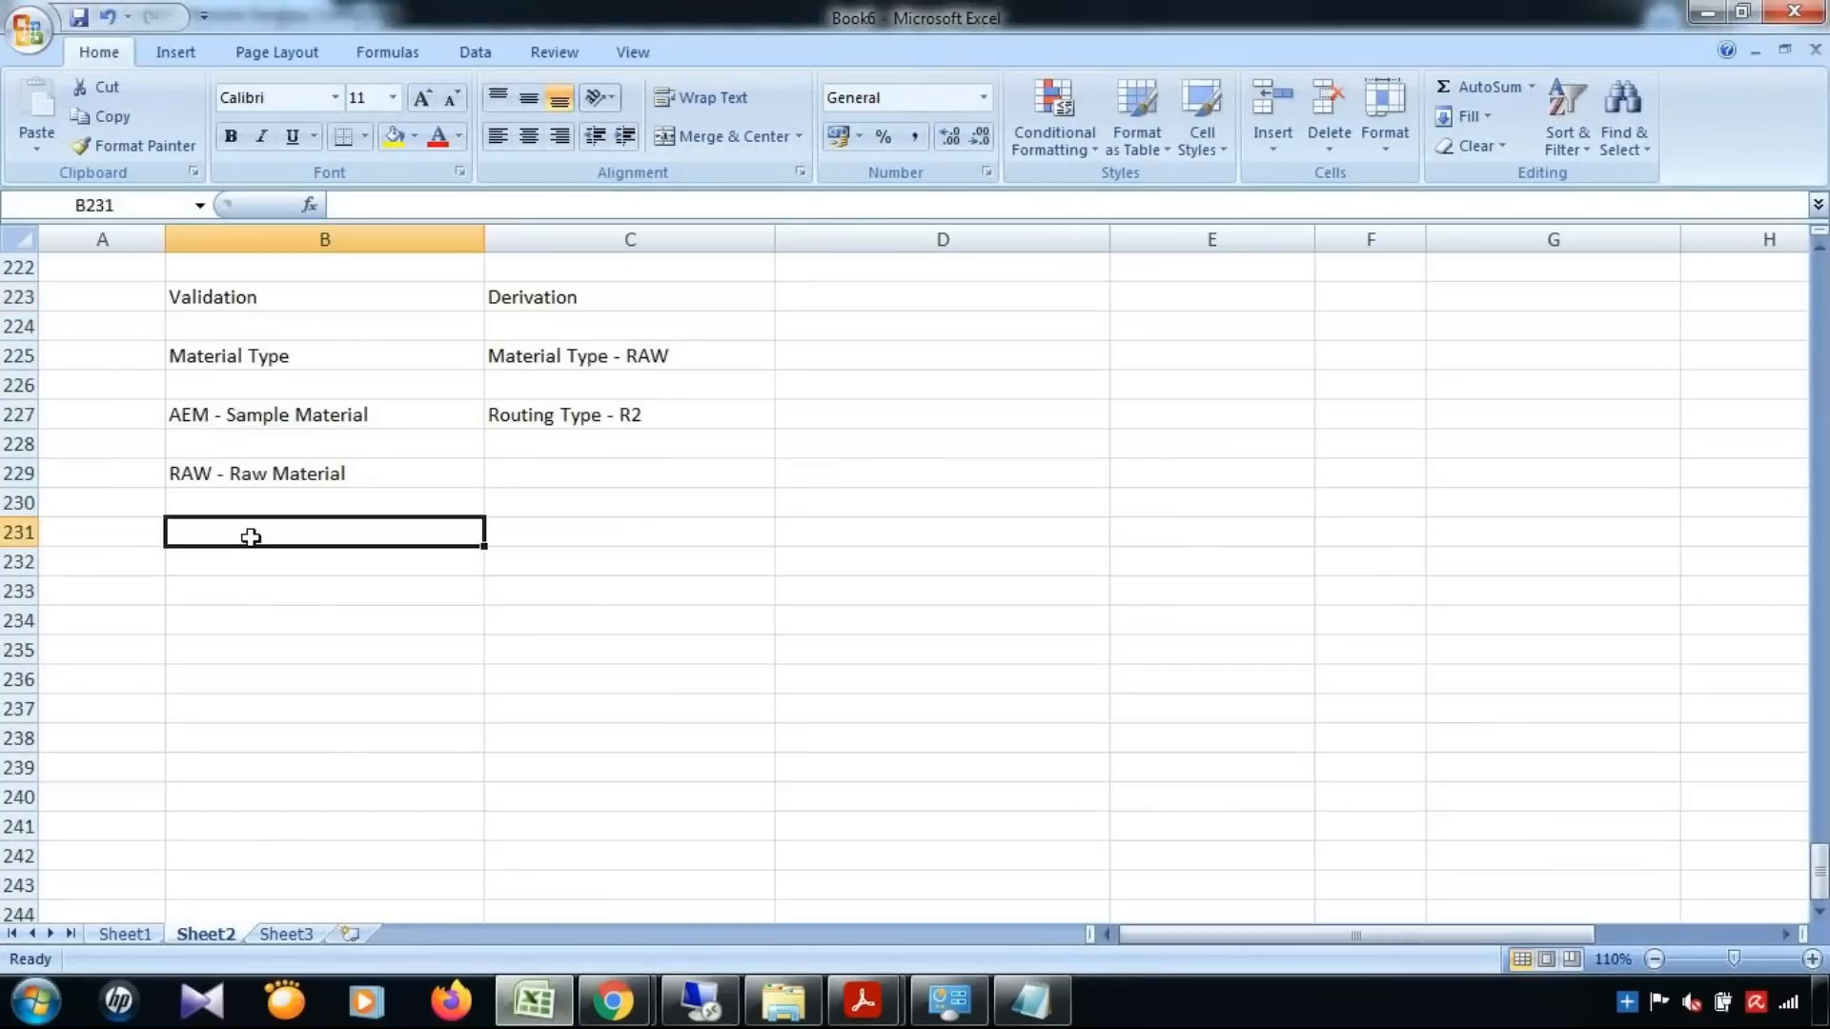
pyautogui.scroll(-1, 302, 596)
pyautogui.scroll(-2, 302, 595)
pyautogui.click(246, 322)
pyautogui.write('Enhancement')
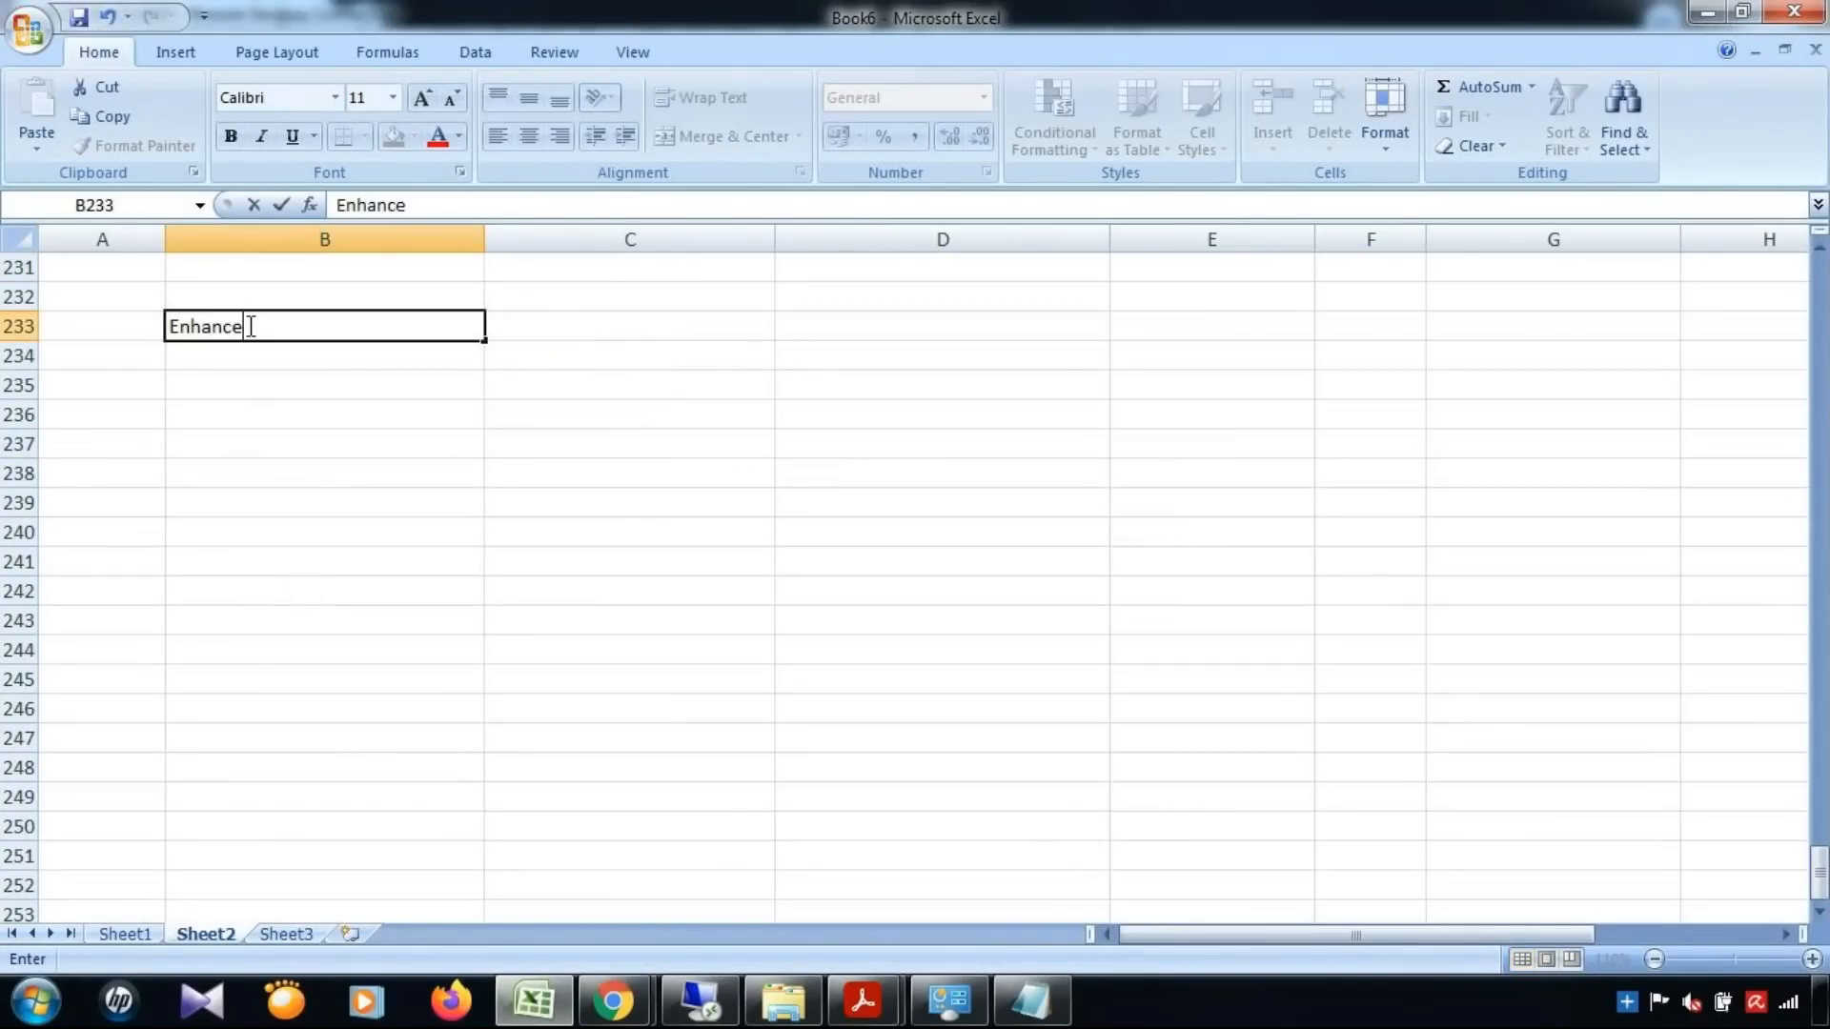
pyautogui.press('Return')
pyautogui.press('Return')
pyautogui.write('BADI')
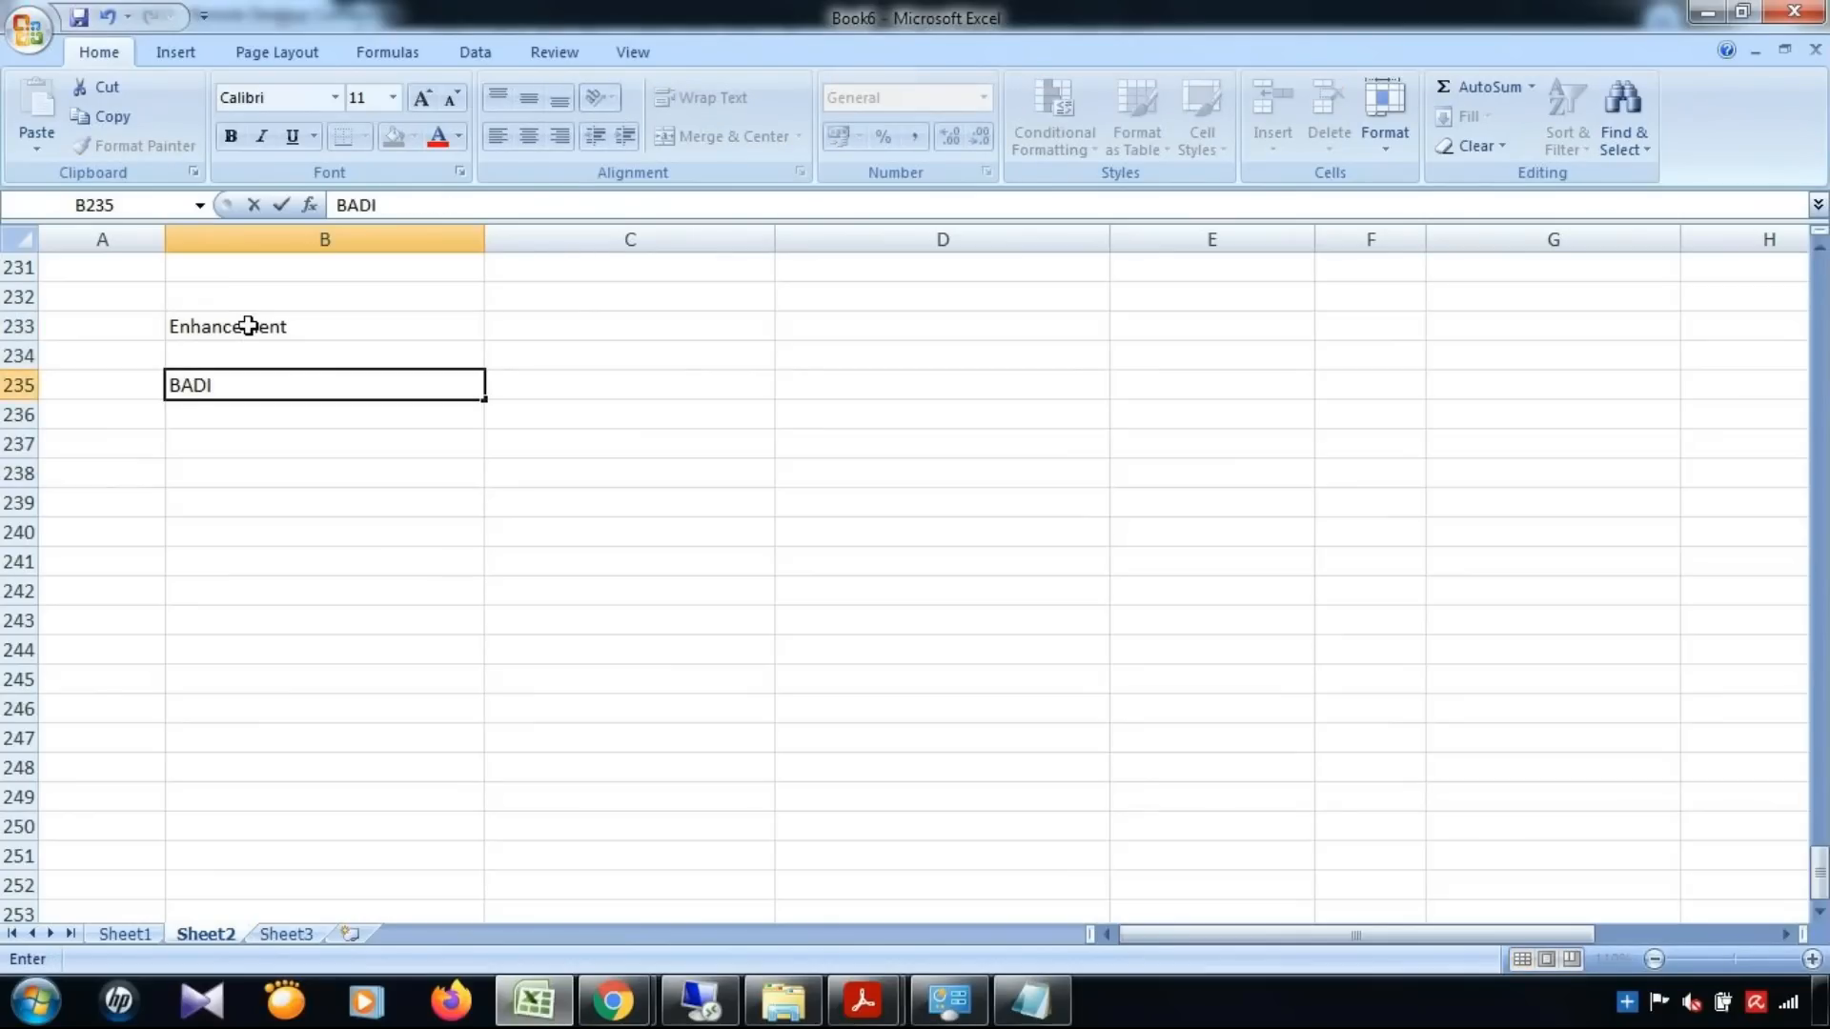
pyautogui.press('Return')
pyautogui.press('Return')
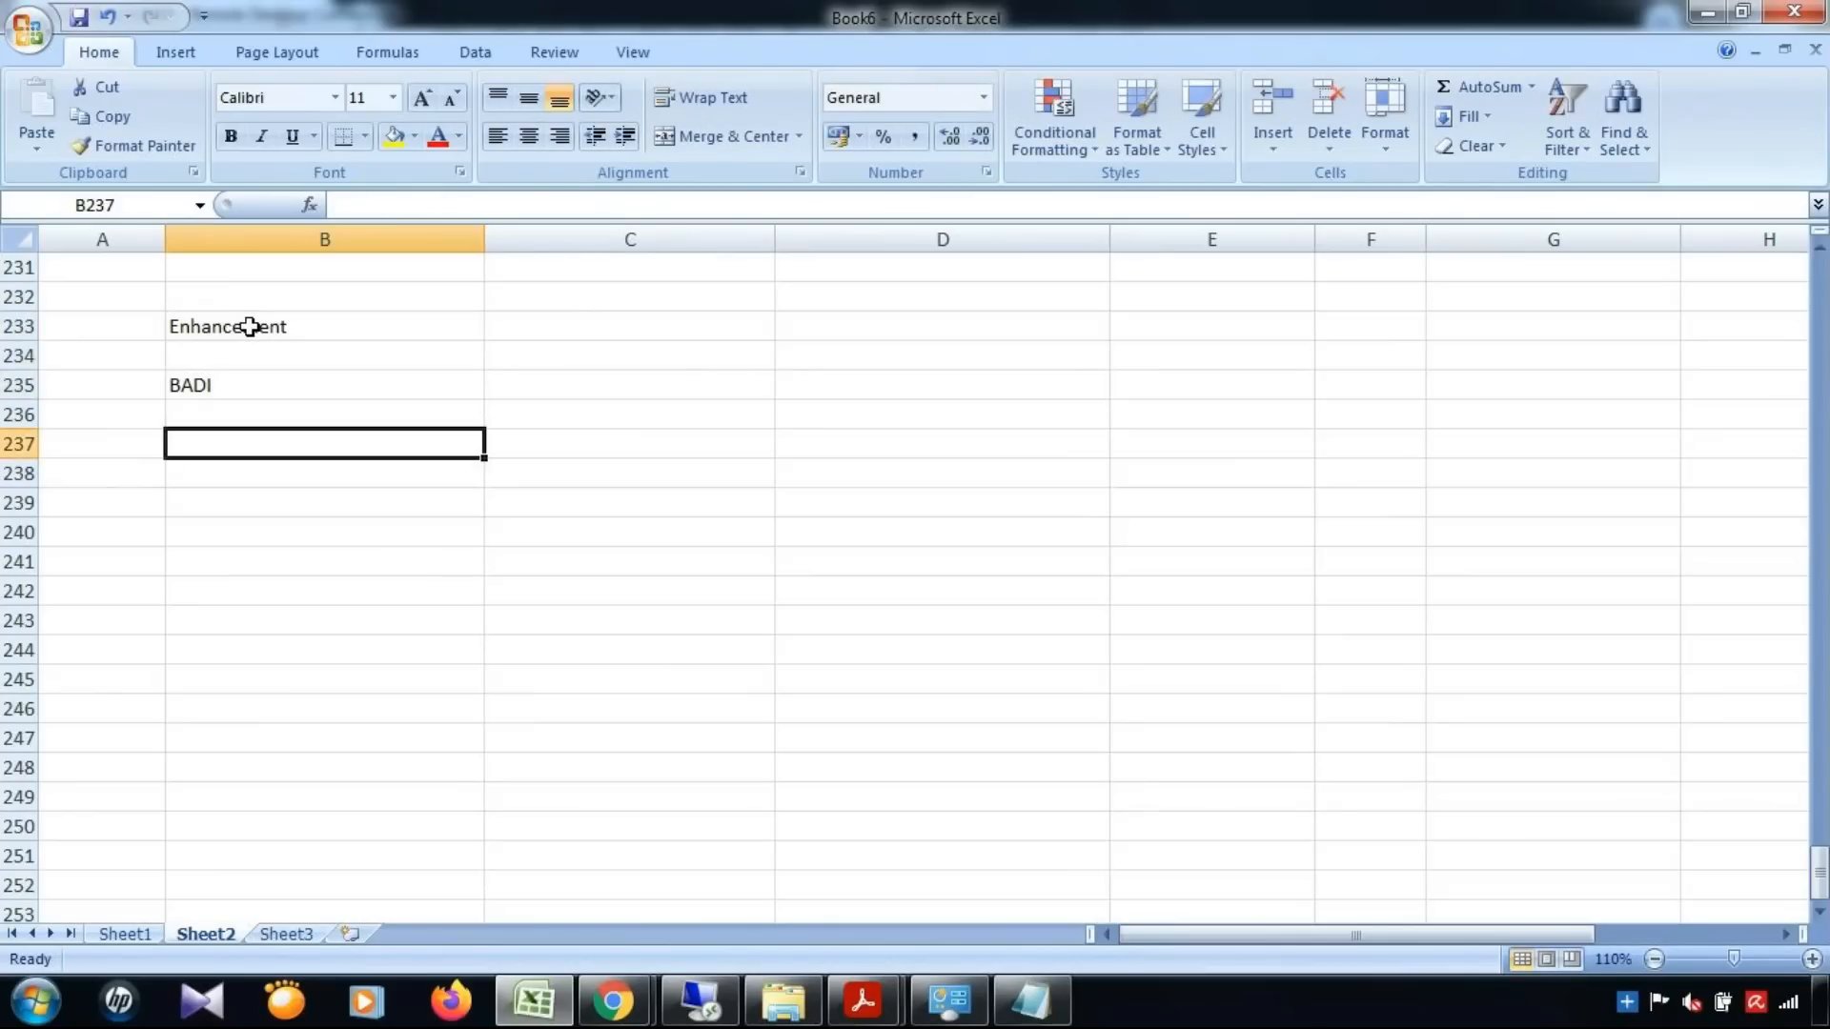
pyautogui.write('Class')
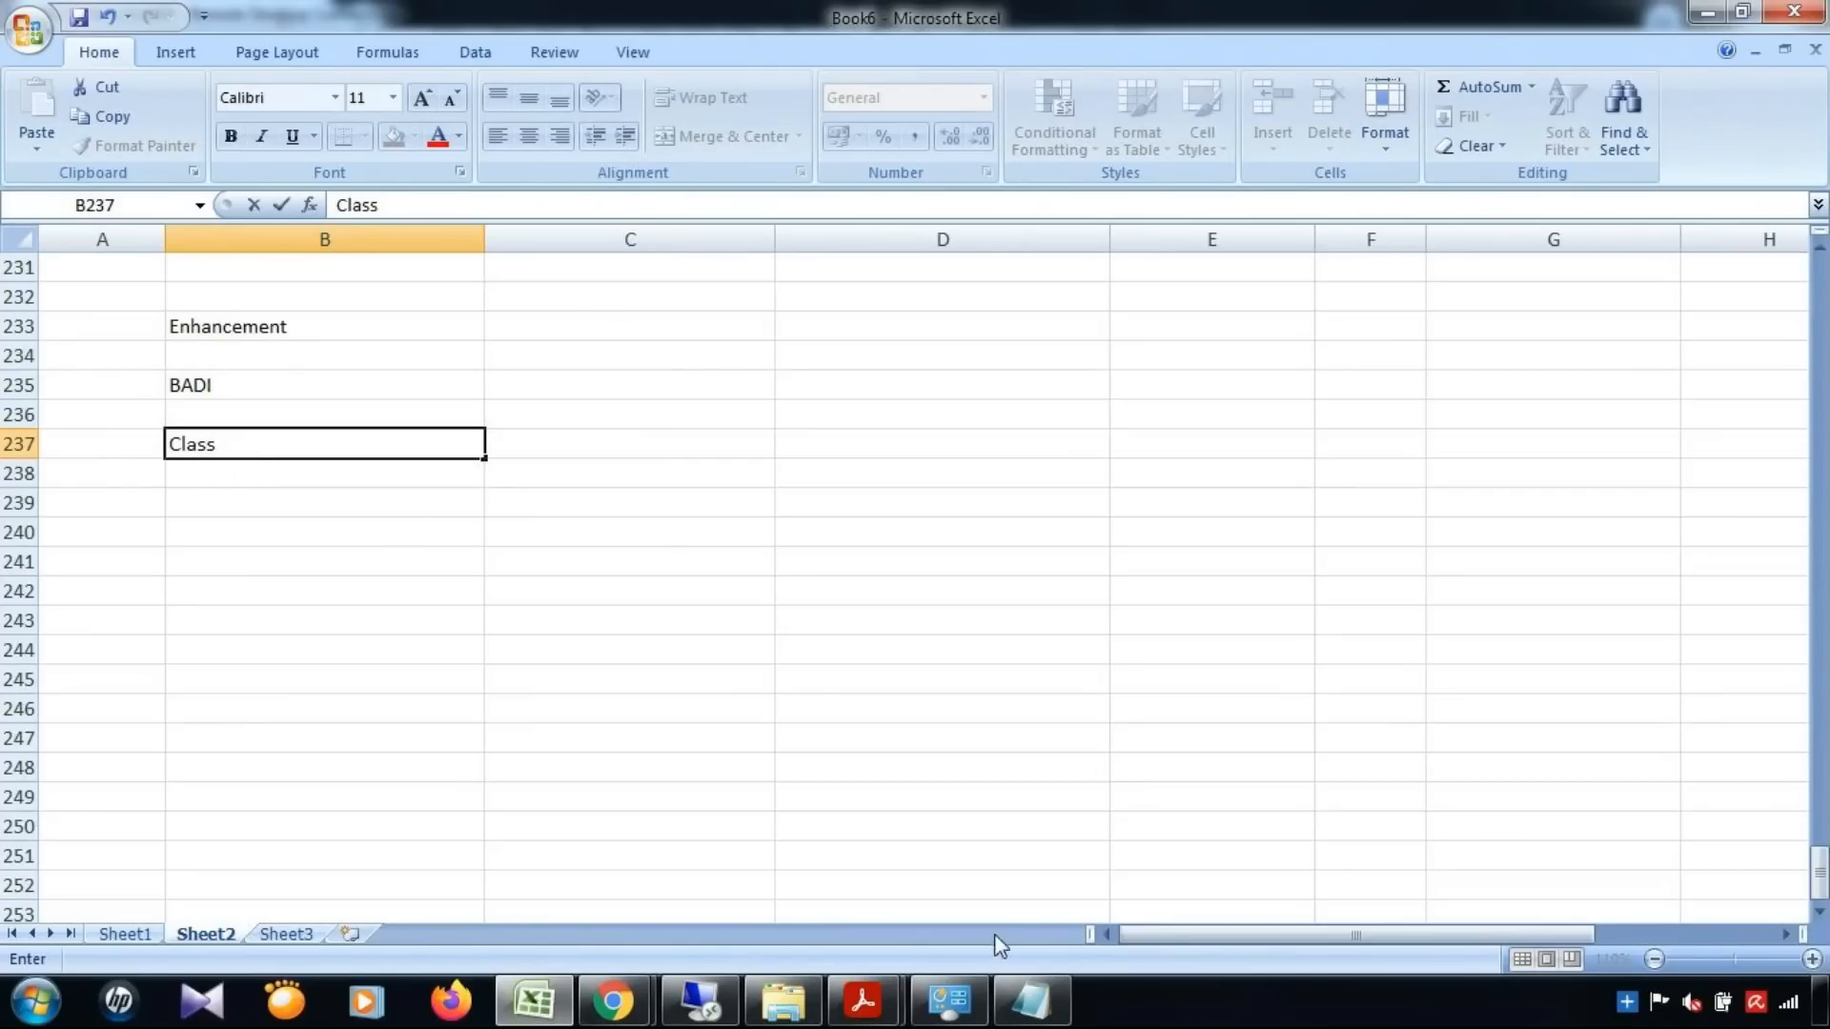
# Switch to the BADI_USMD_SSW_RULE_CONTEXT_PREPARE guide in Adobe Acrobat Reader and review section 4.2.2, Create Badi Implementation, including its implementing class
pyautogui.click(863, 1000)
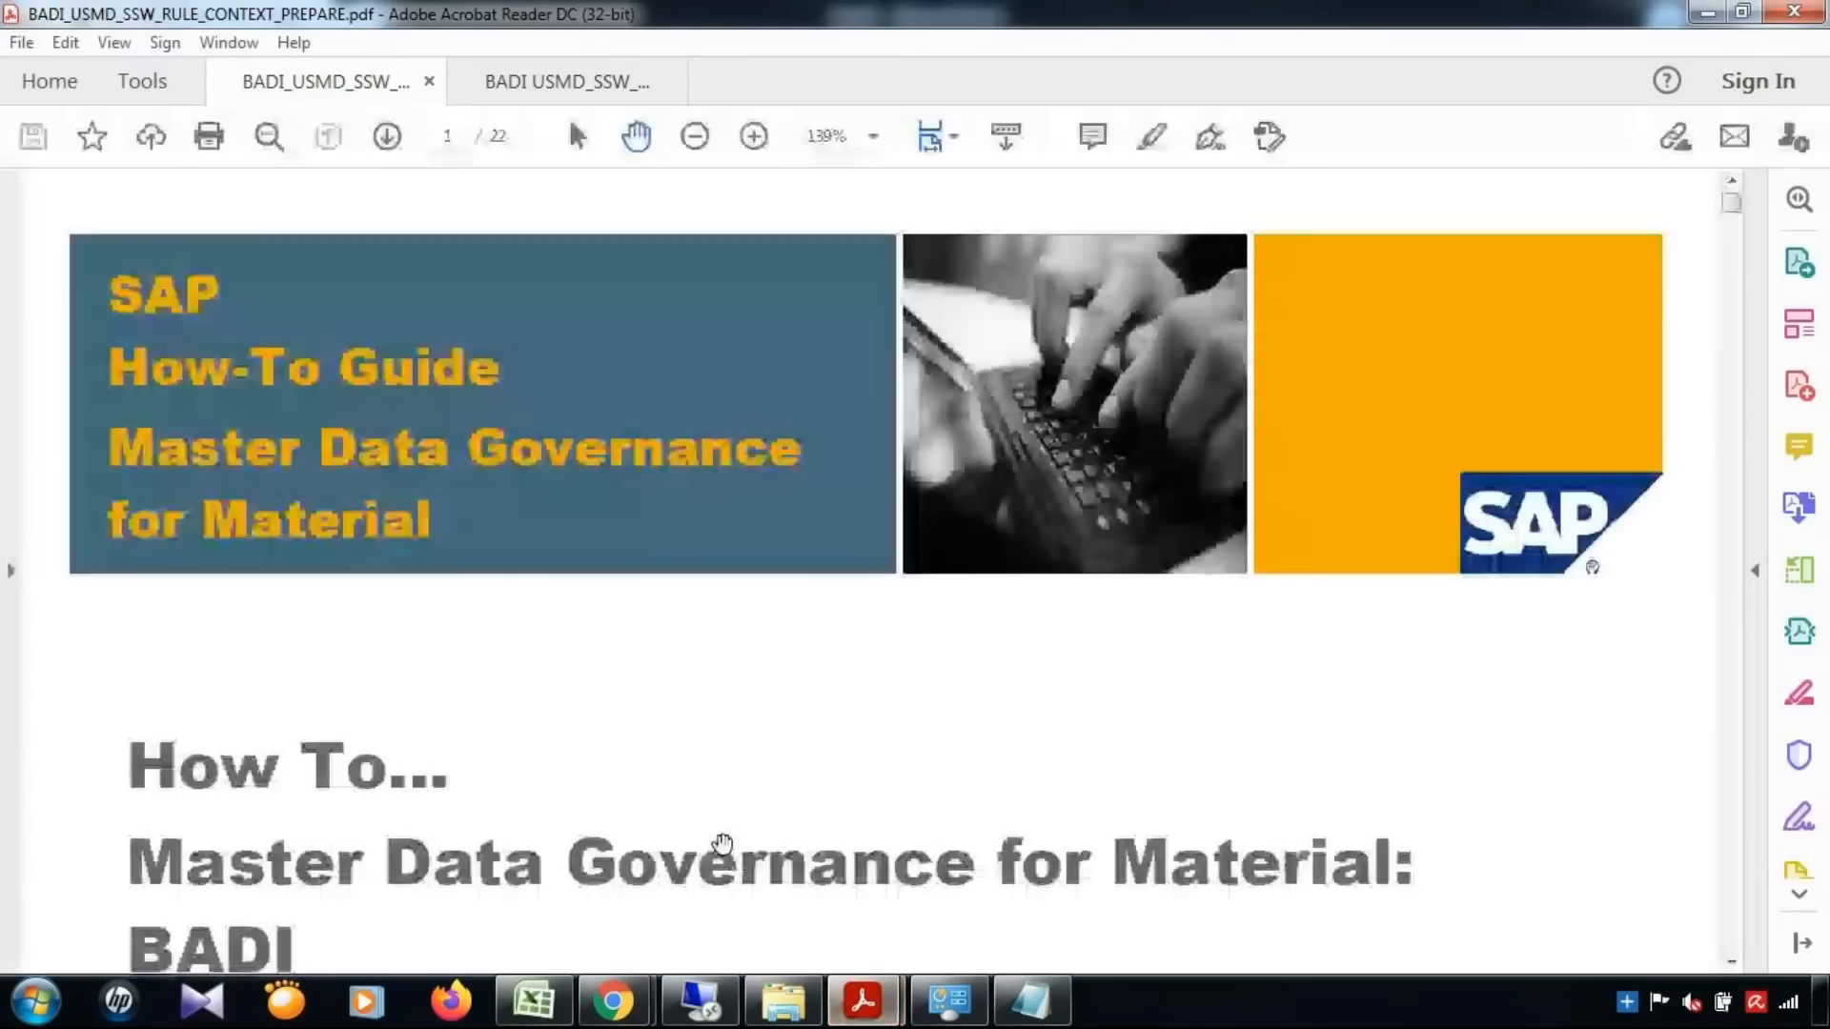
pyautogui.scroll(-3, 1078, 658)
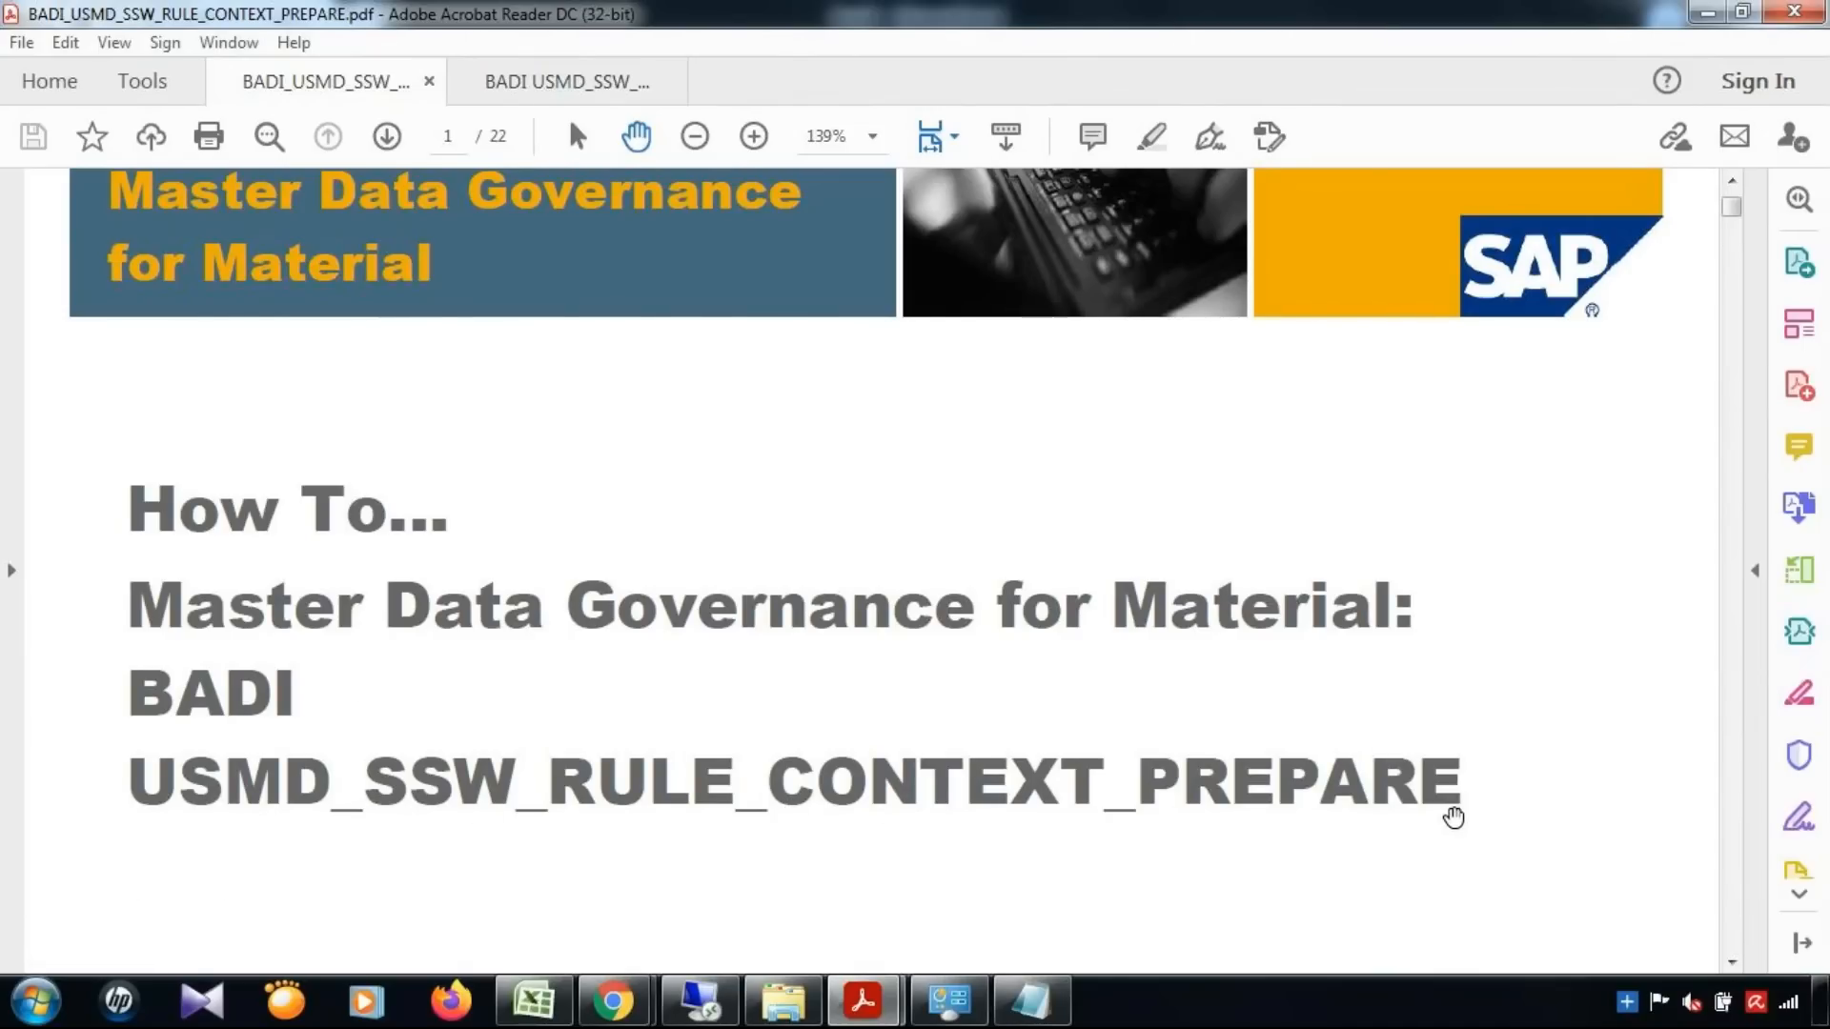
pyautogui.scroll(-3, 1454, 818)
pyautogui.moveTo(1736, 216); pyautogui.dragTo(1725, 558)
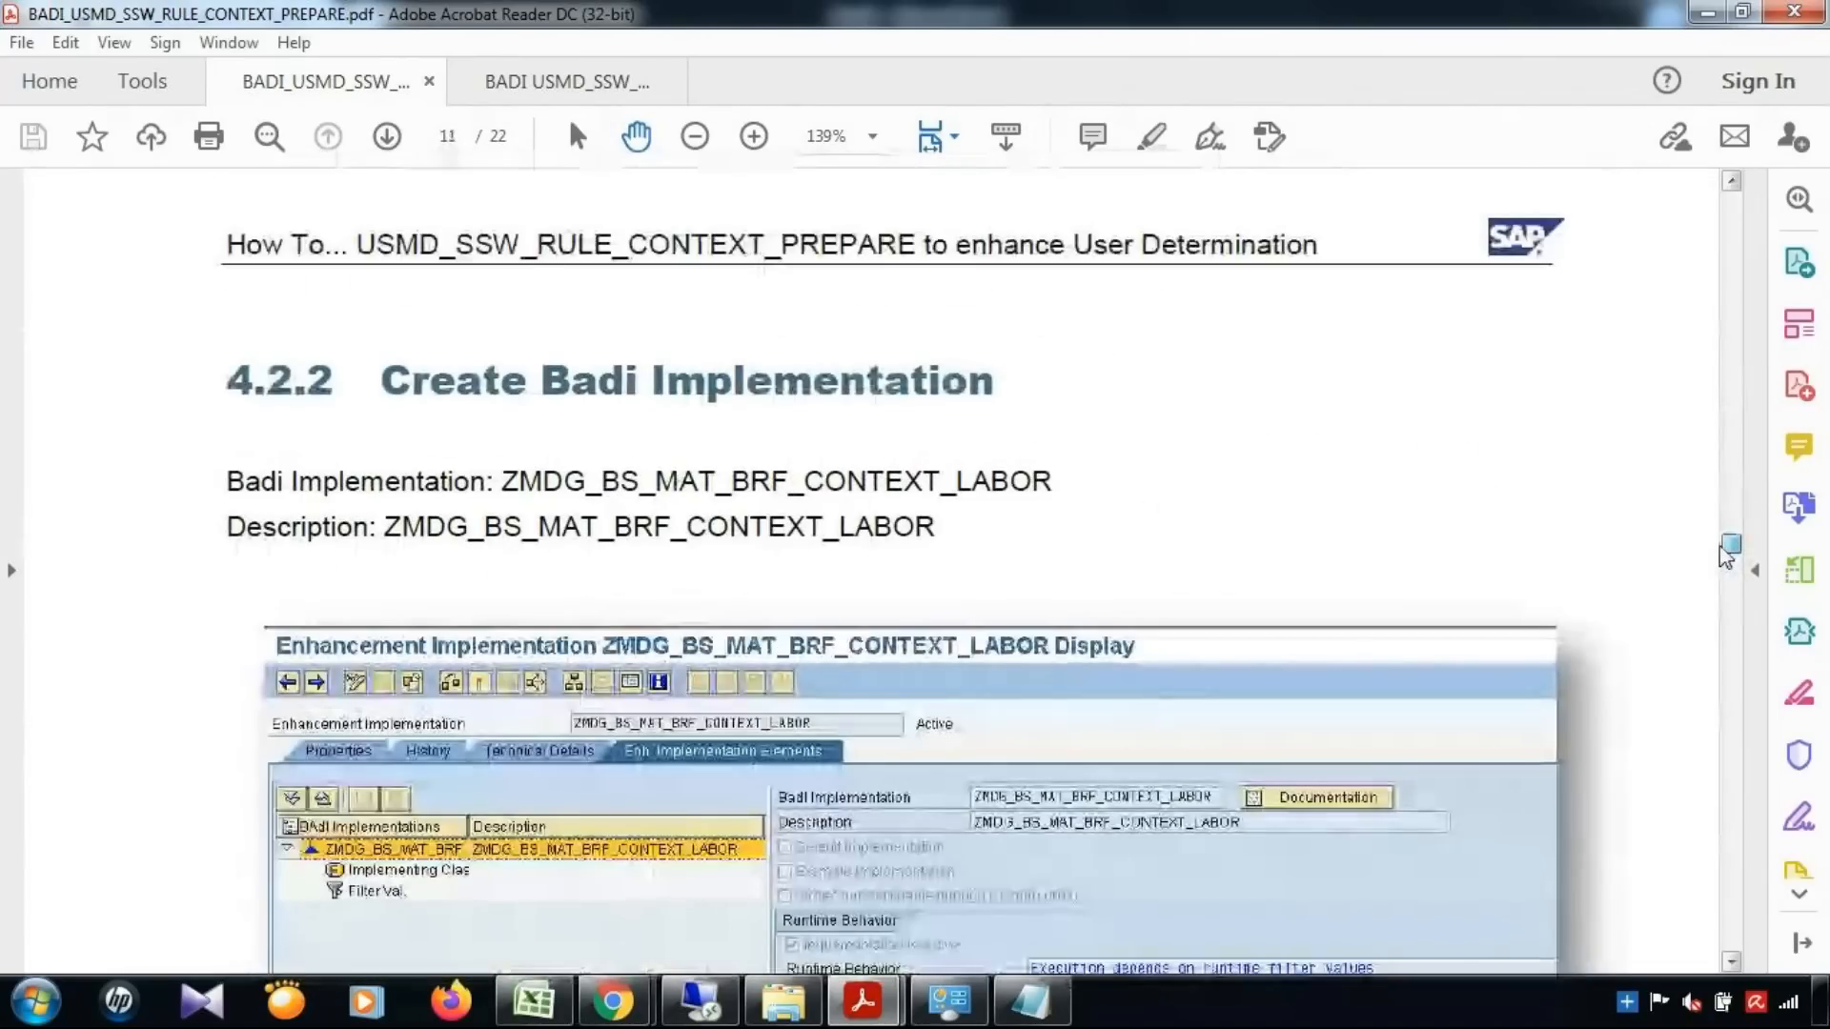
pyautogui.scroll(-1, 774, 665)
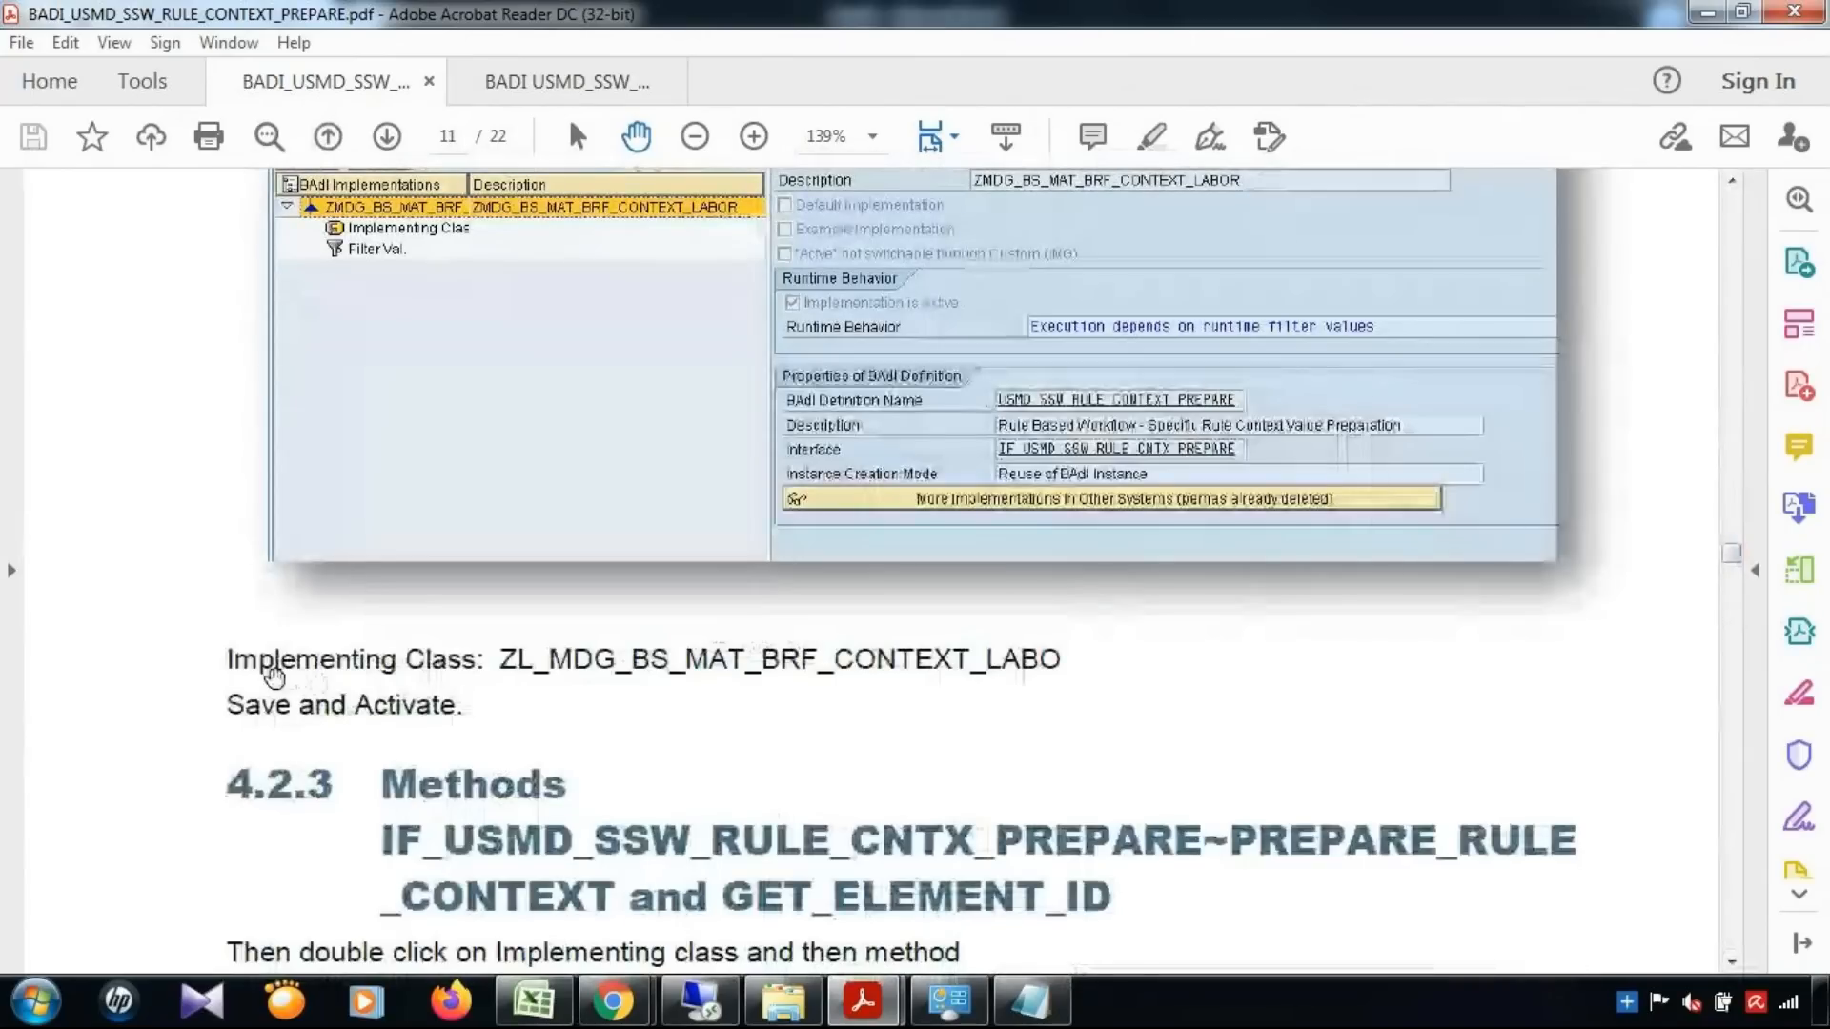
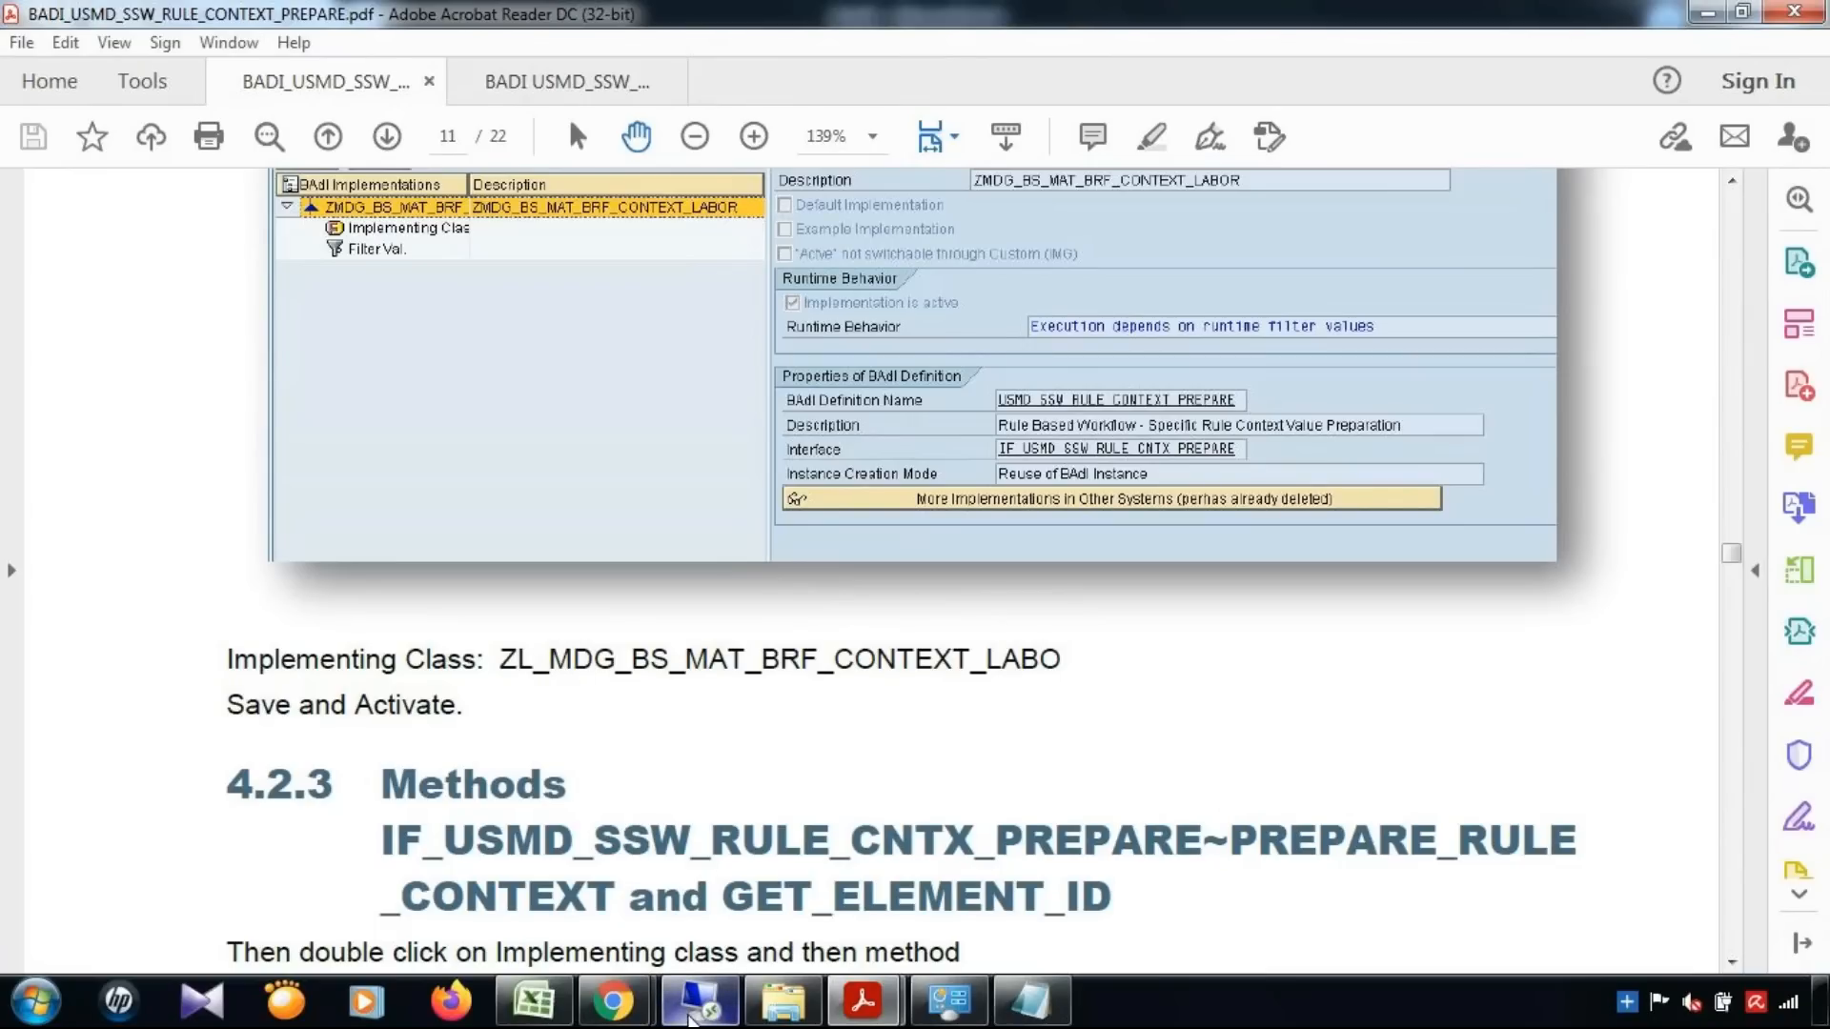
# Switch to the SAP session over Remote Desktop and enter ZL_MDG_BS_MAT_BRF_CONTEXT_LABO as the BAdI implementation's implementing class
pyautogui.click(691, 1015)
pyautogui.moveTo(685, 923)
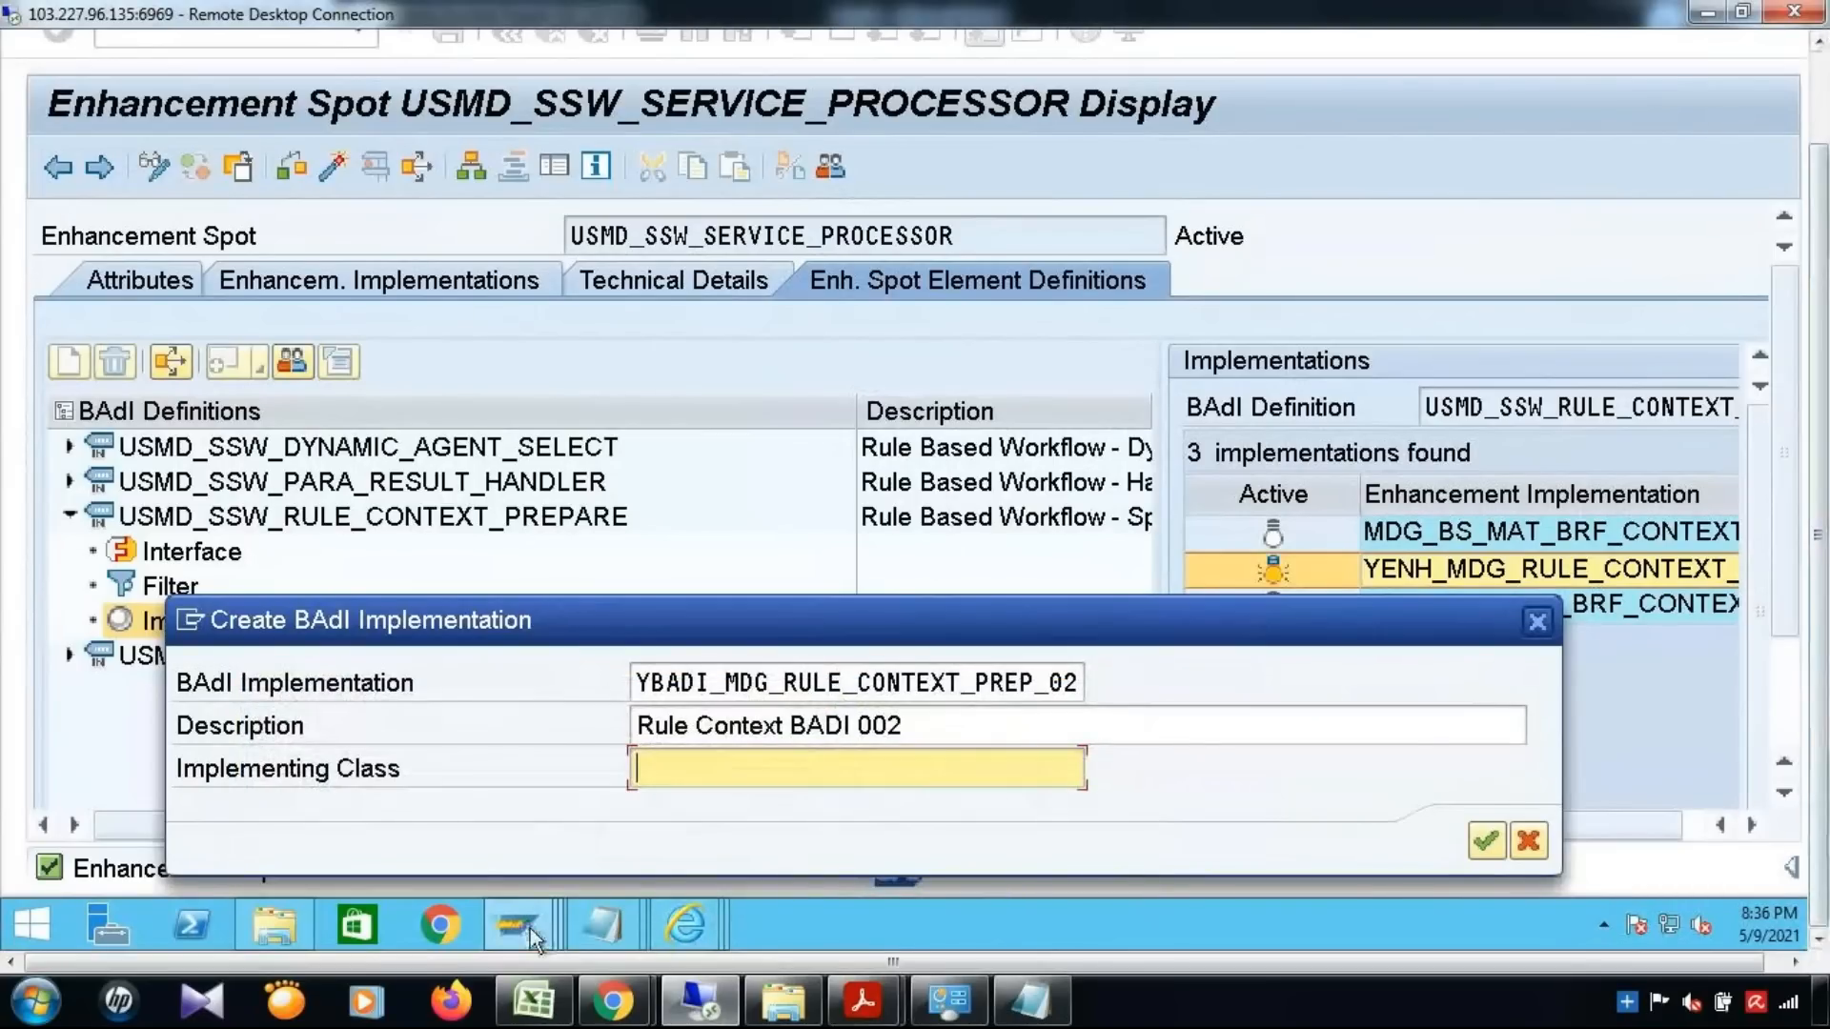
pyautogui.moveTo(530, 929)
pyautogui.write('ZL')
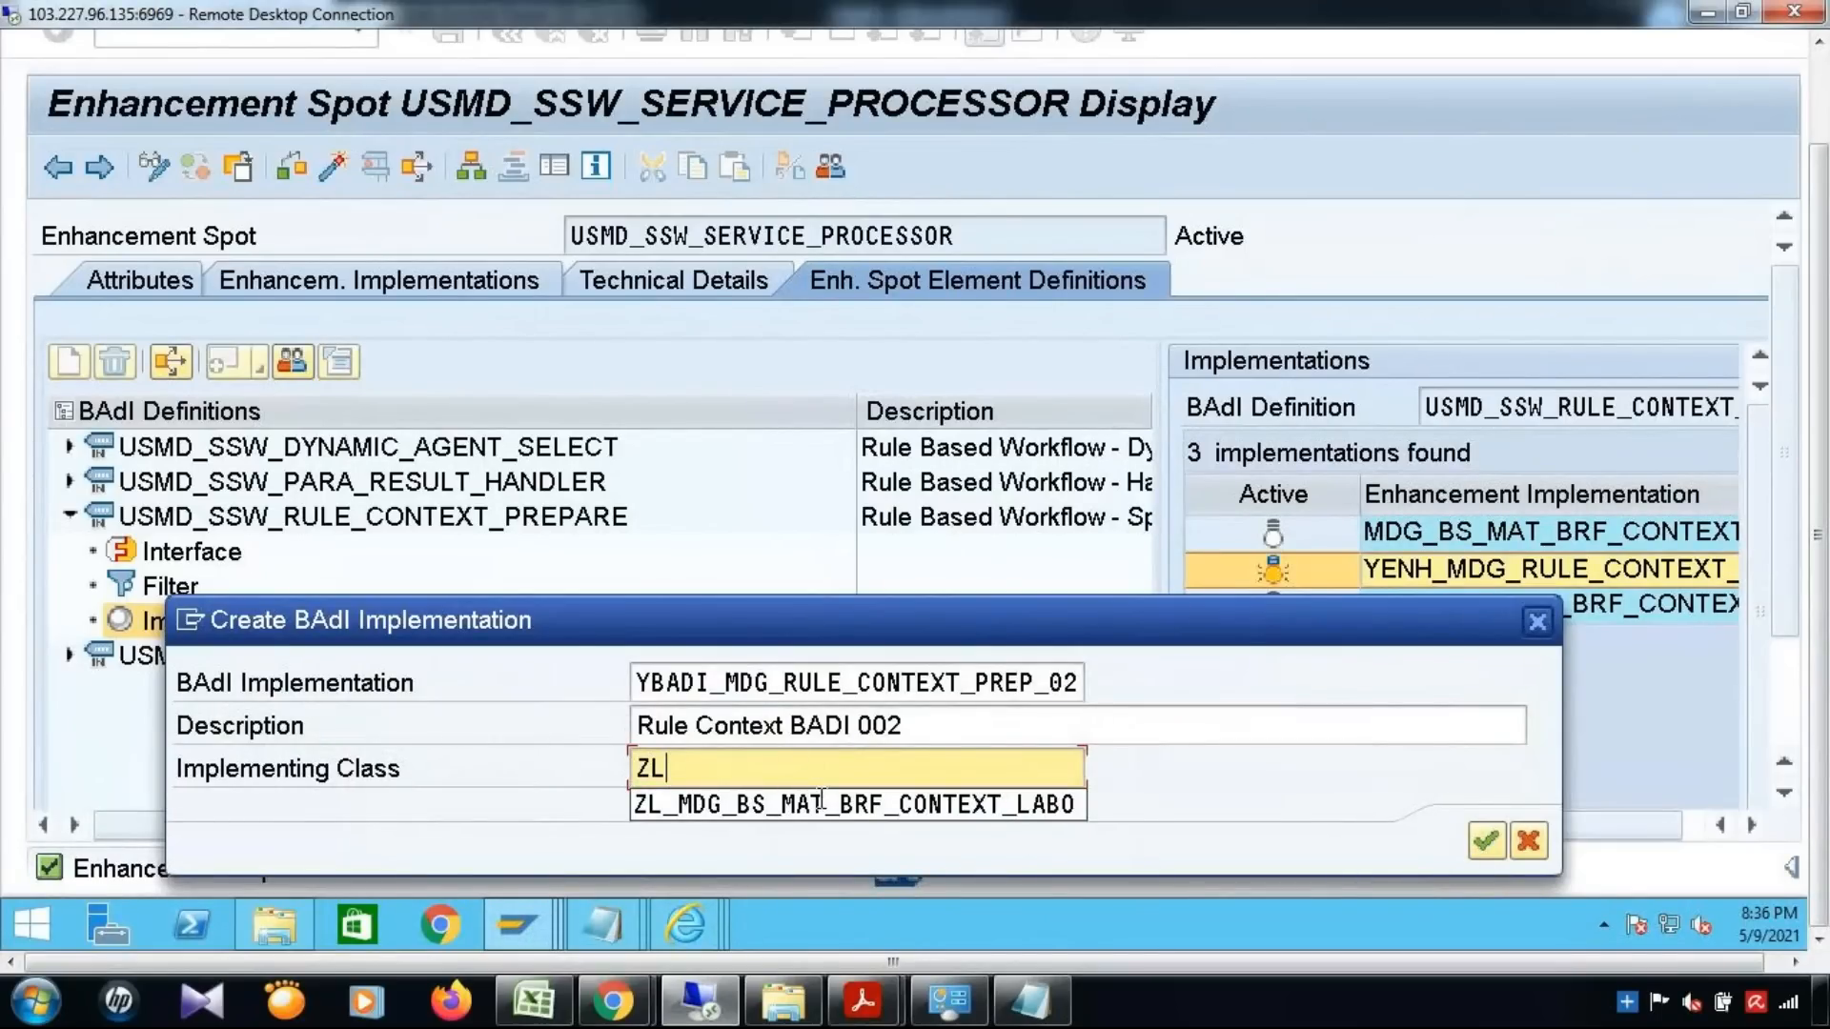
pyautogui.click(821, 803)
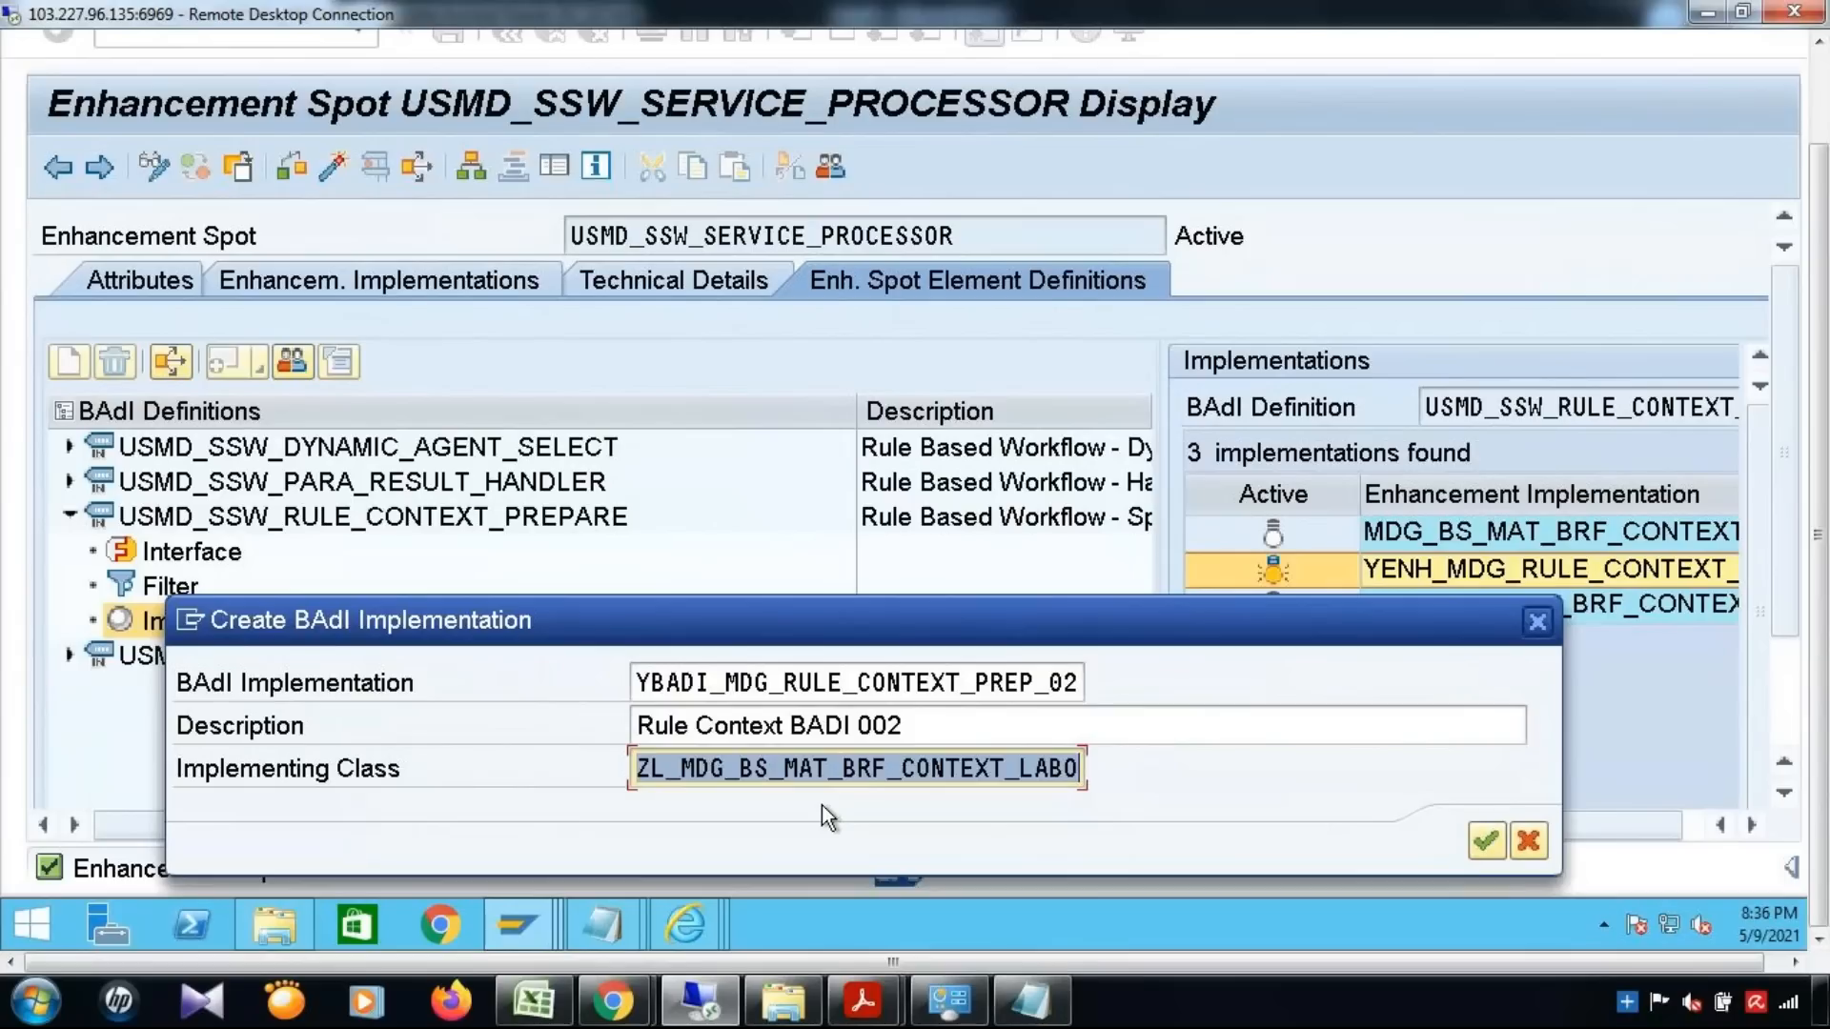
pyautogui.press('Right')
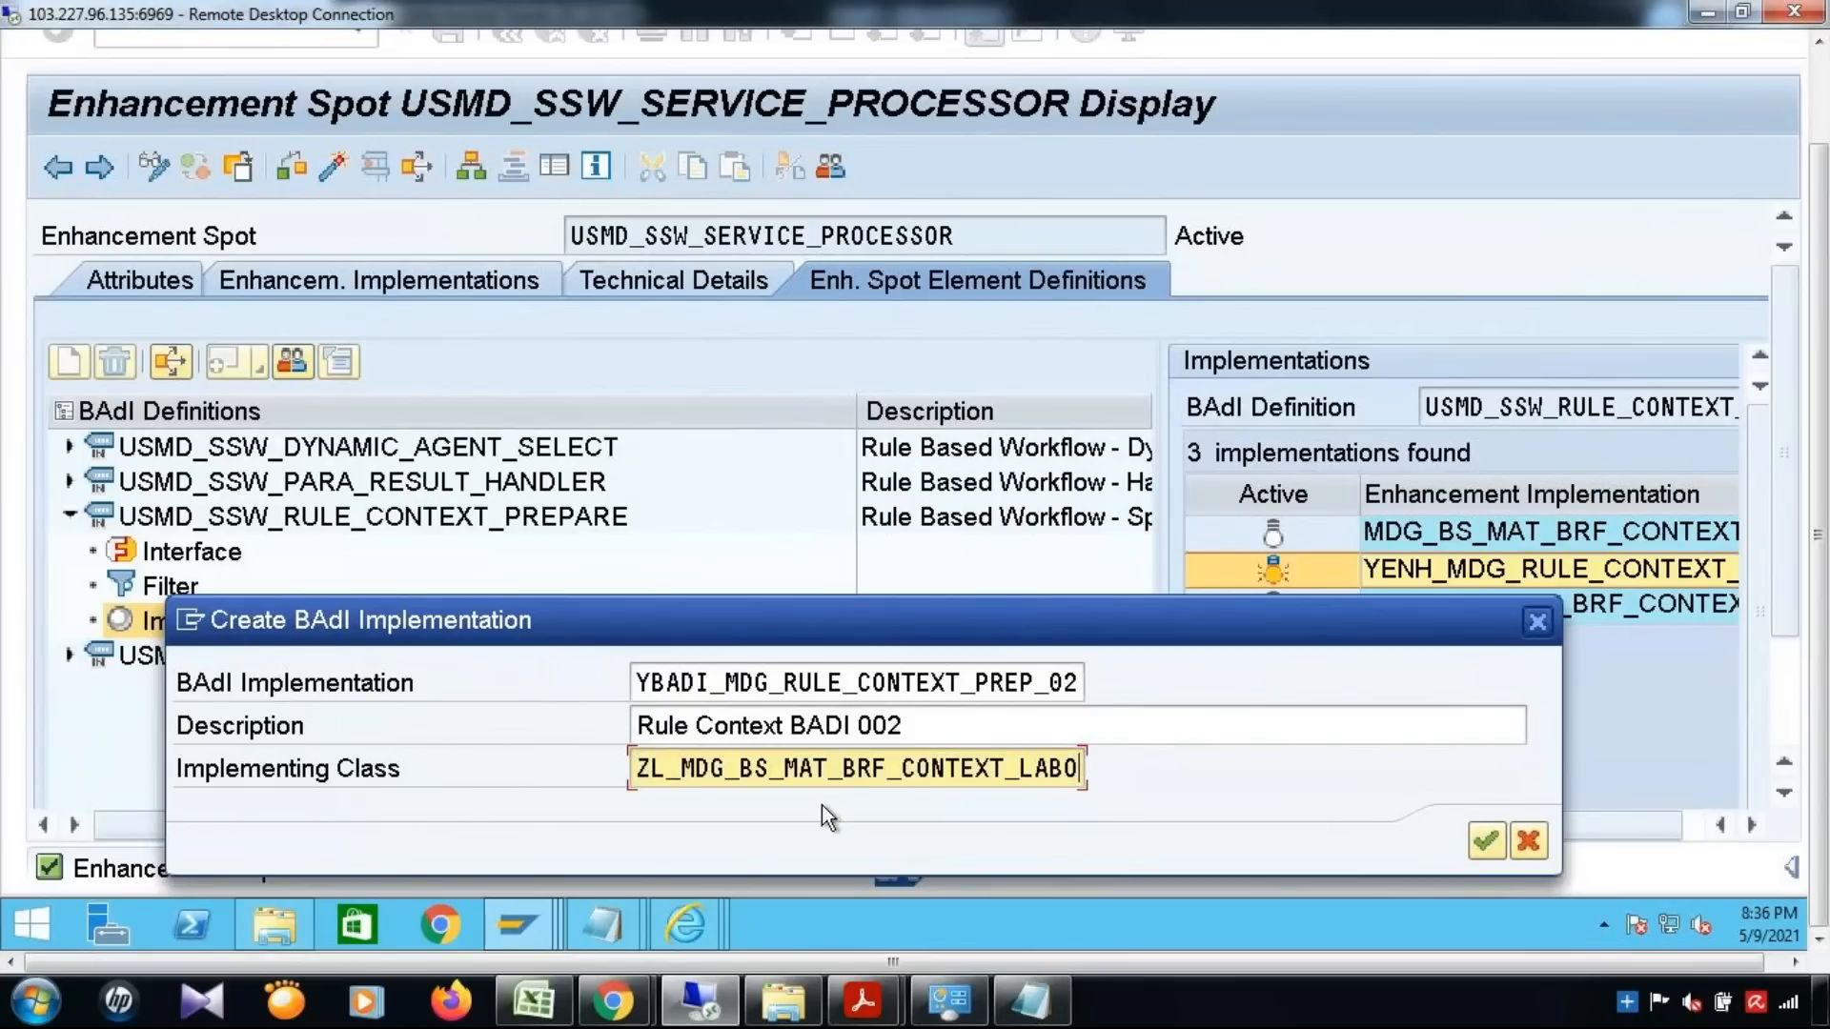
# Switch to the ABAP Dictionary session and open the Class Builder there with transaction SE24
pyautogui.click(534, 926)
pyautogui.click(1041, 817)
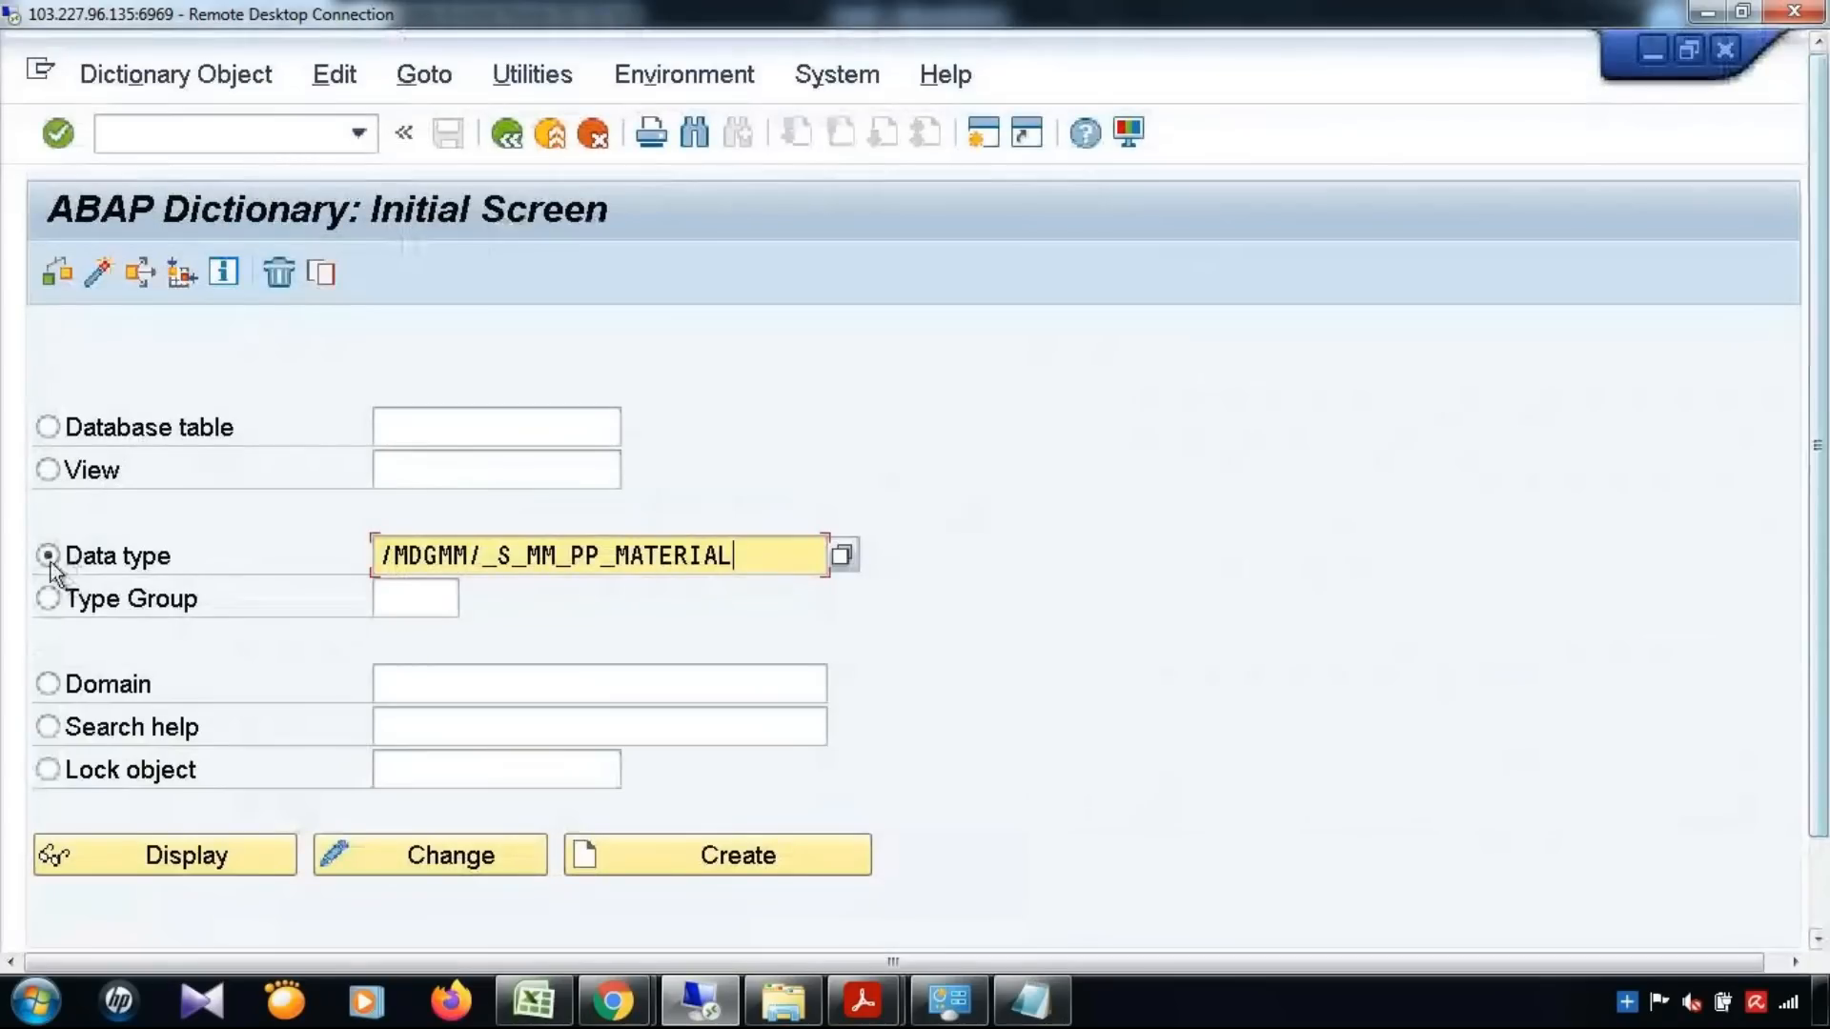
pyautogui.click(237, 130)
pyautogui.write('/nse24')
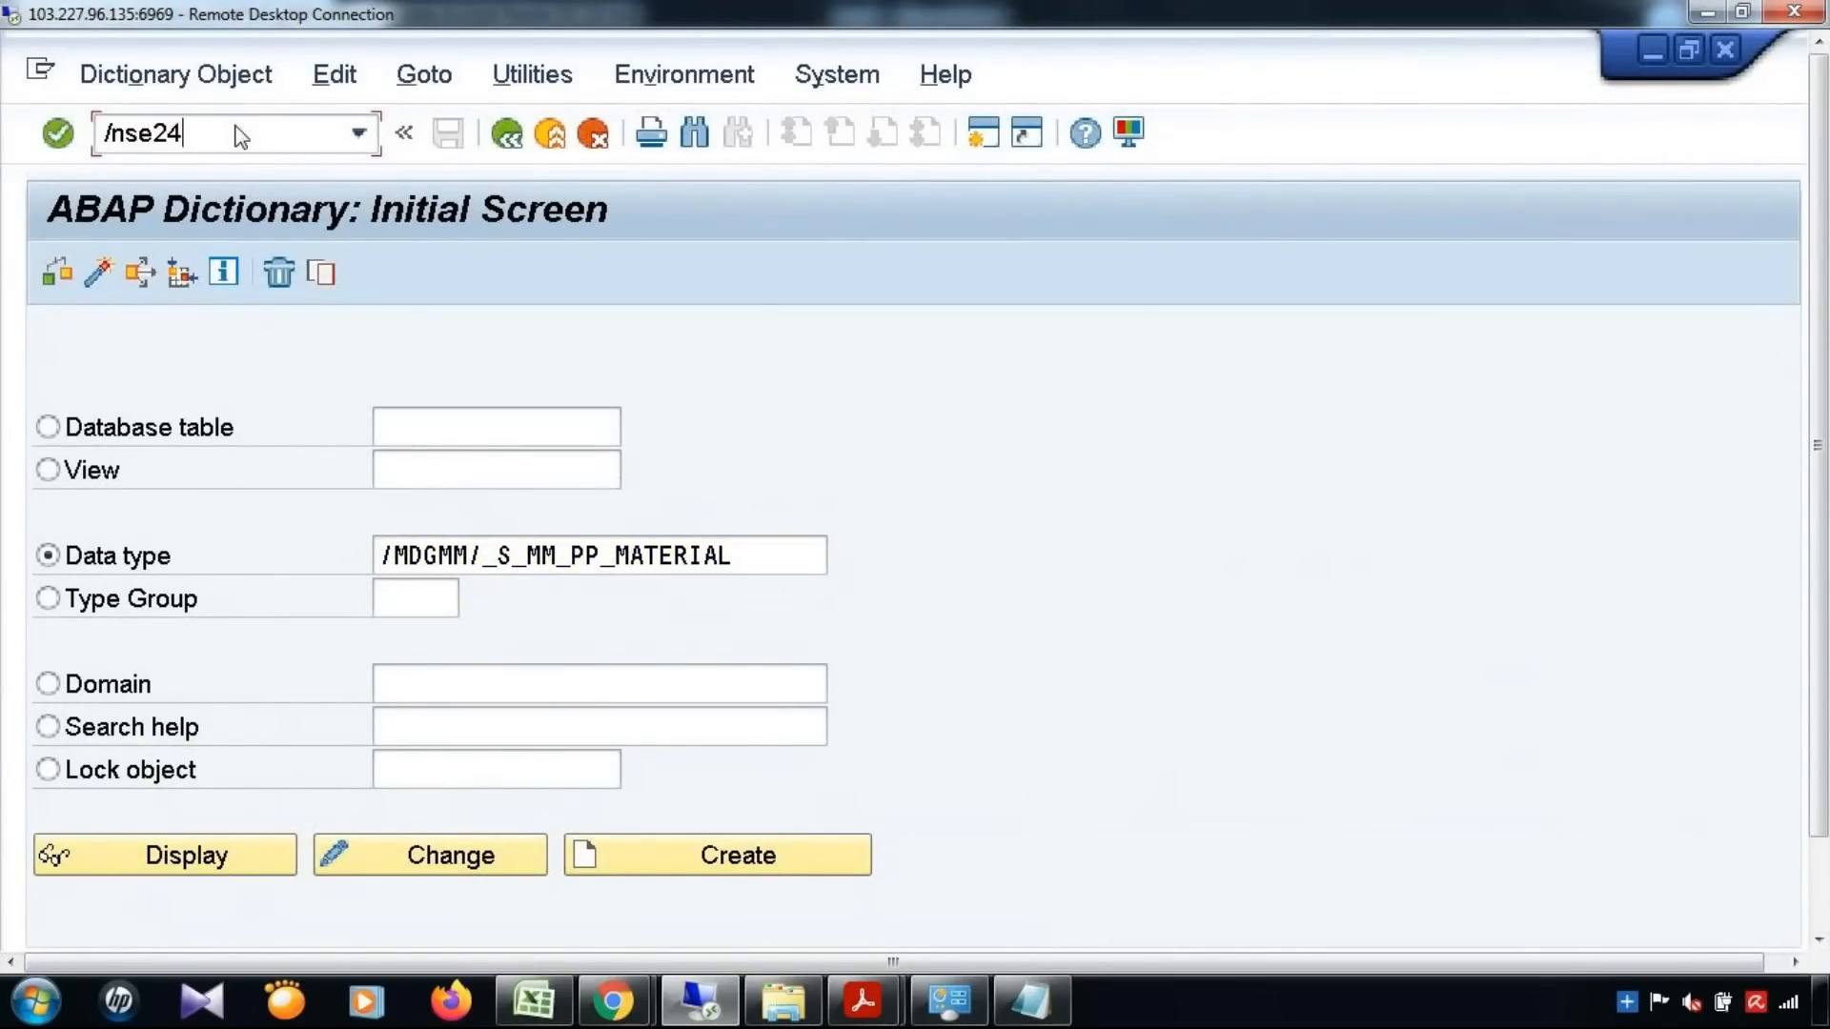
pyautogui.press('Return')
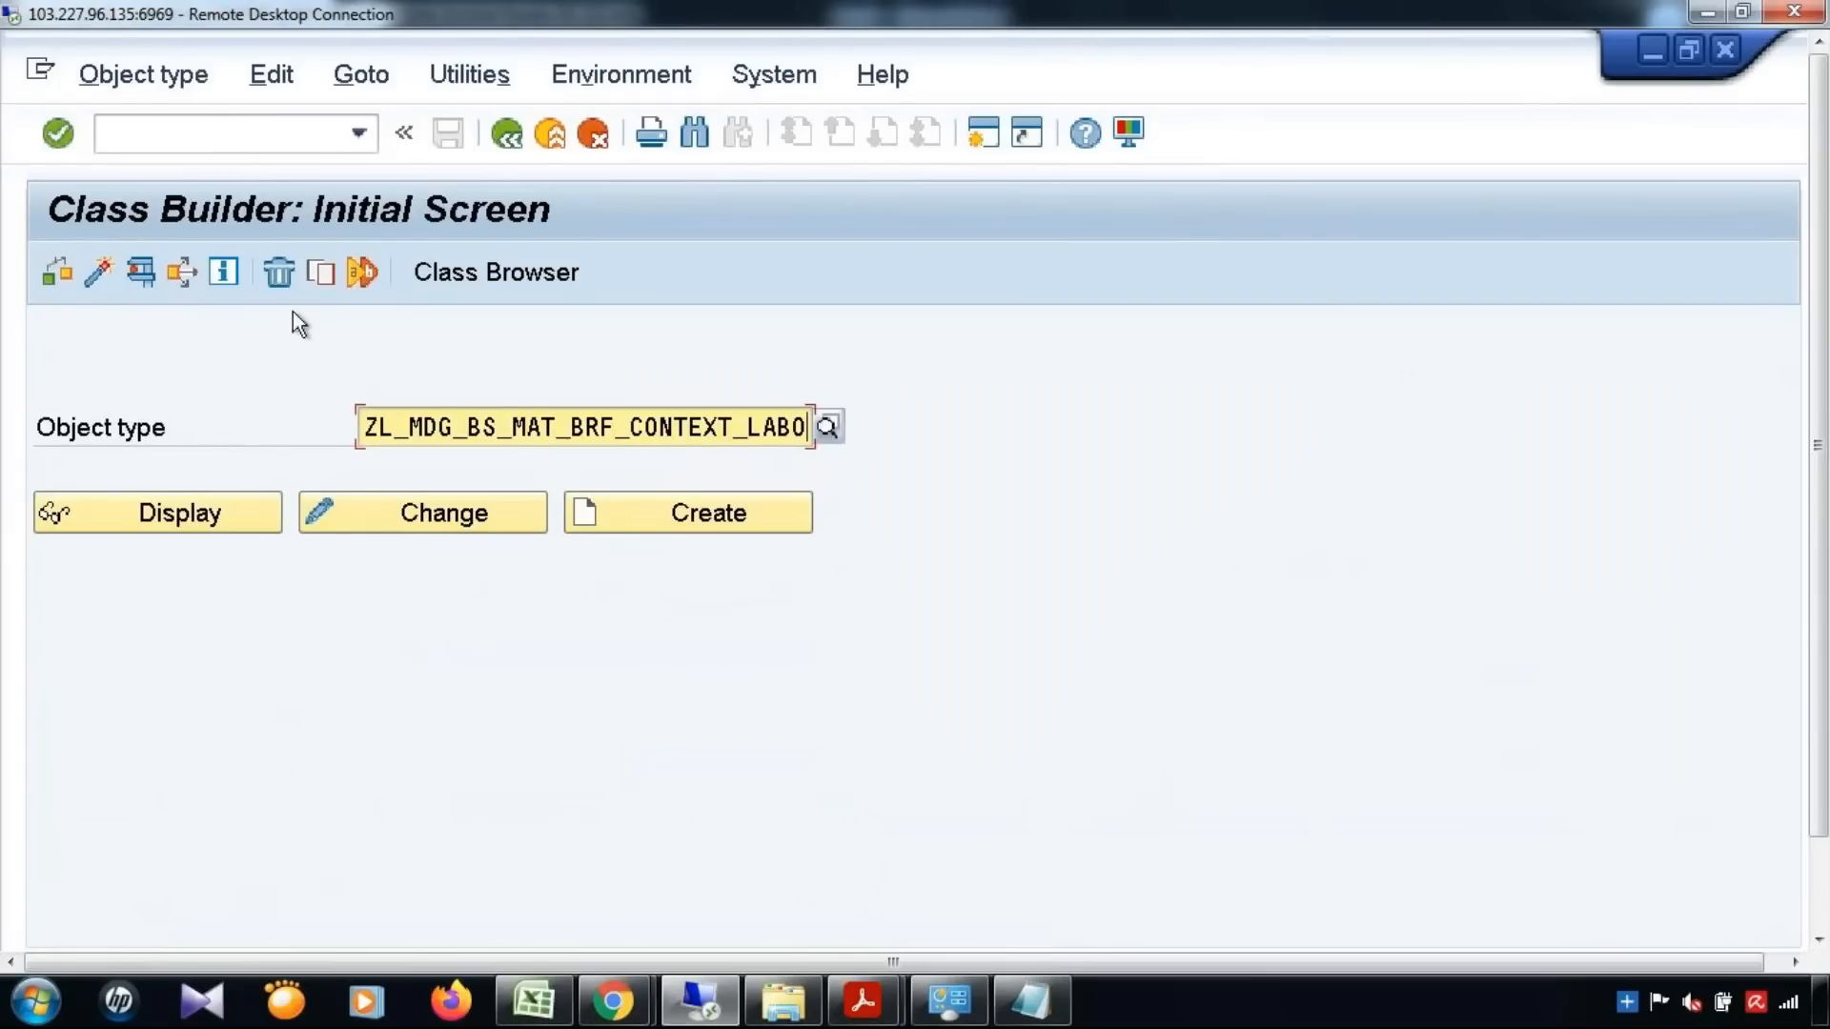
# Copy class ZL_MDG_BS_MAT_BRF_CONTEXT_LABO to ZL_MDG_BS_MAT_BRF_CONTEXT_MAT and save the copy as a local object
pyautogui.click(320, 279)
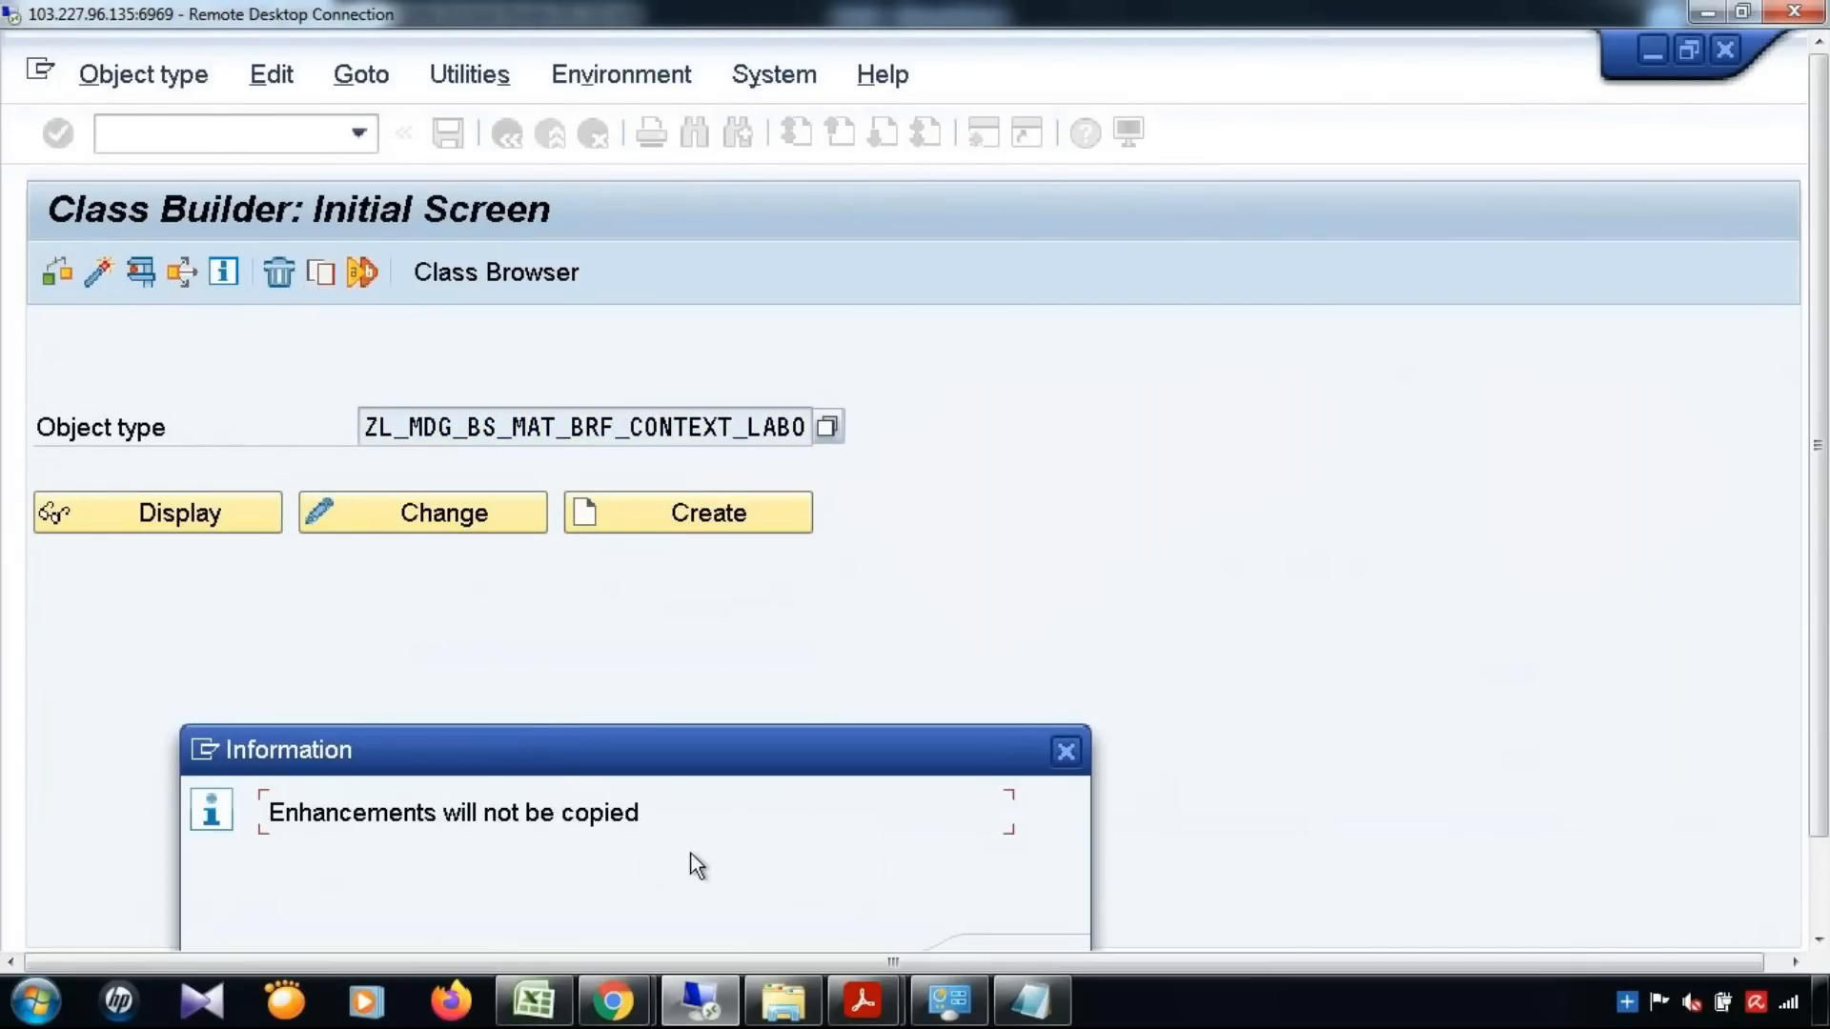
pyautogui.click(1066, 751)
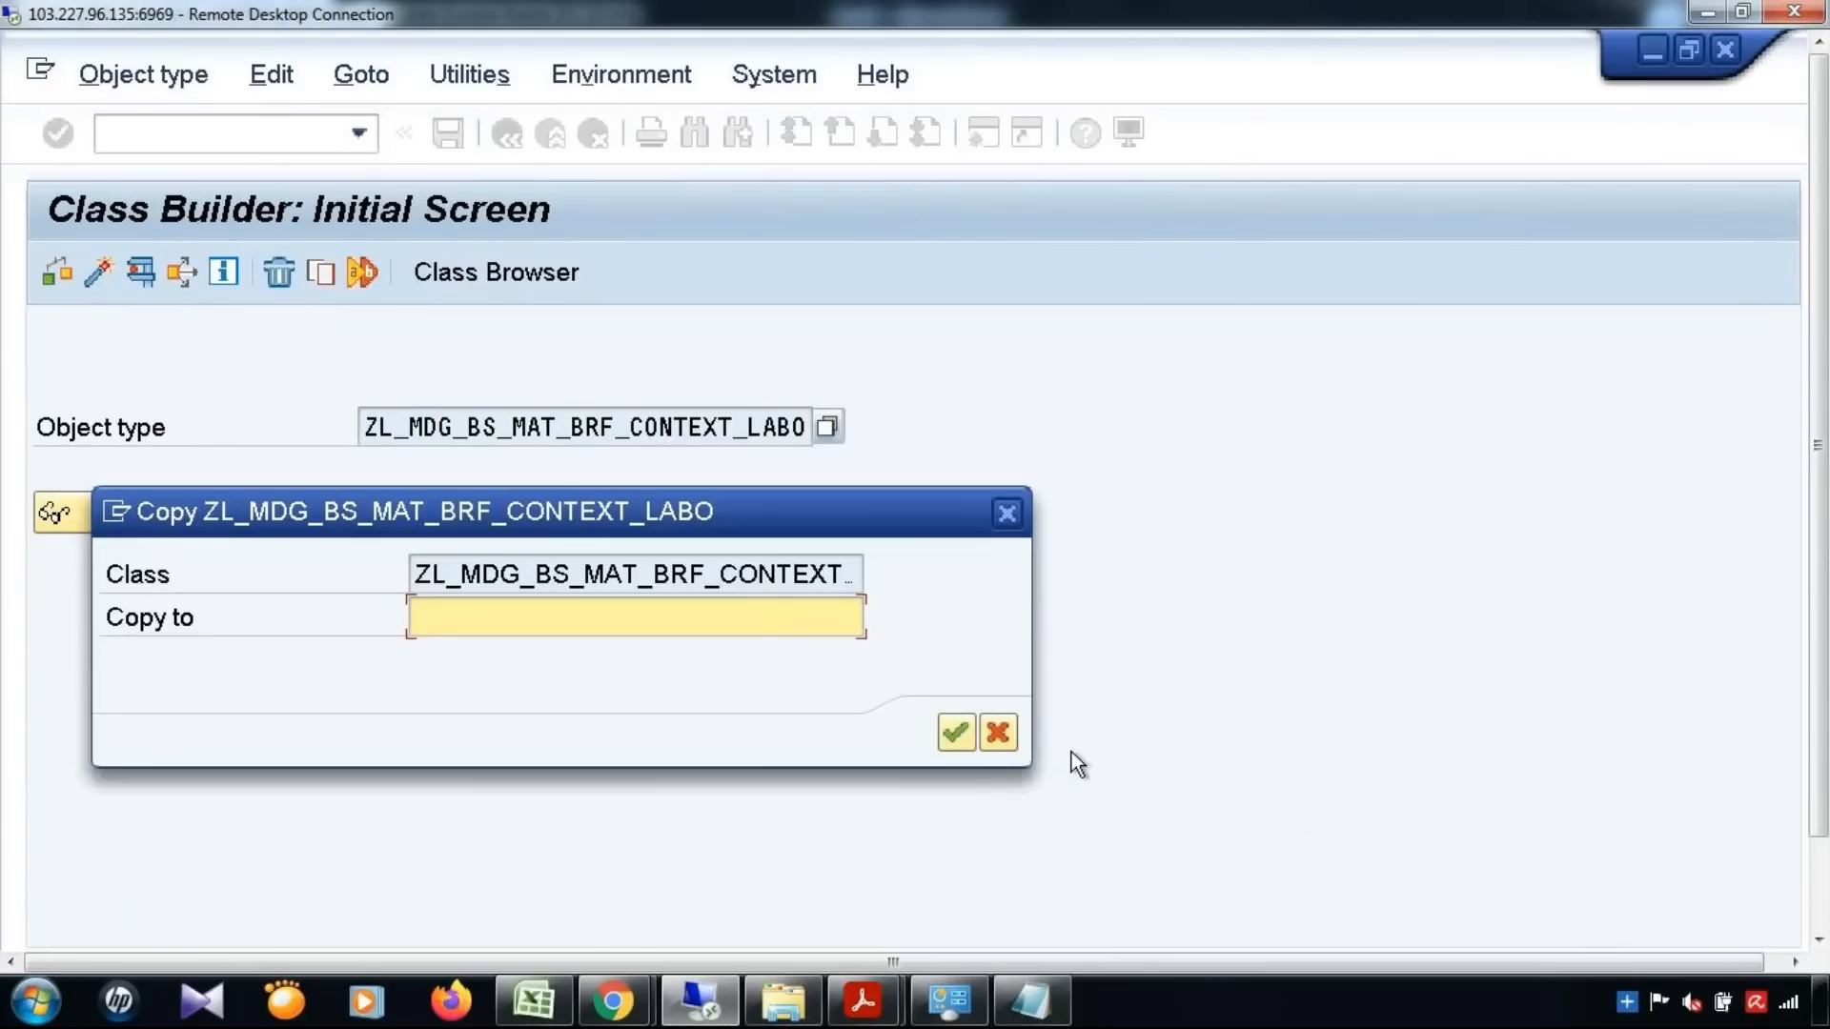
pyautogui.hotkey('ctrl', 'v')
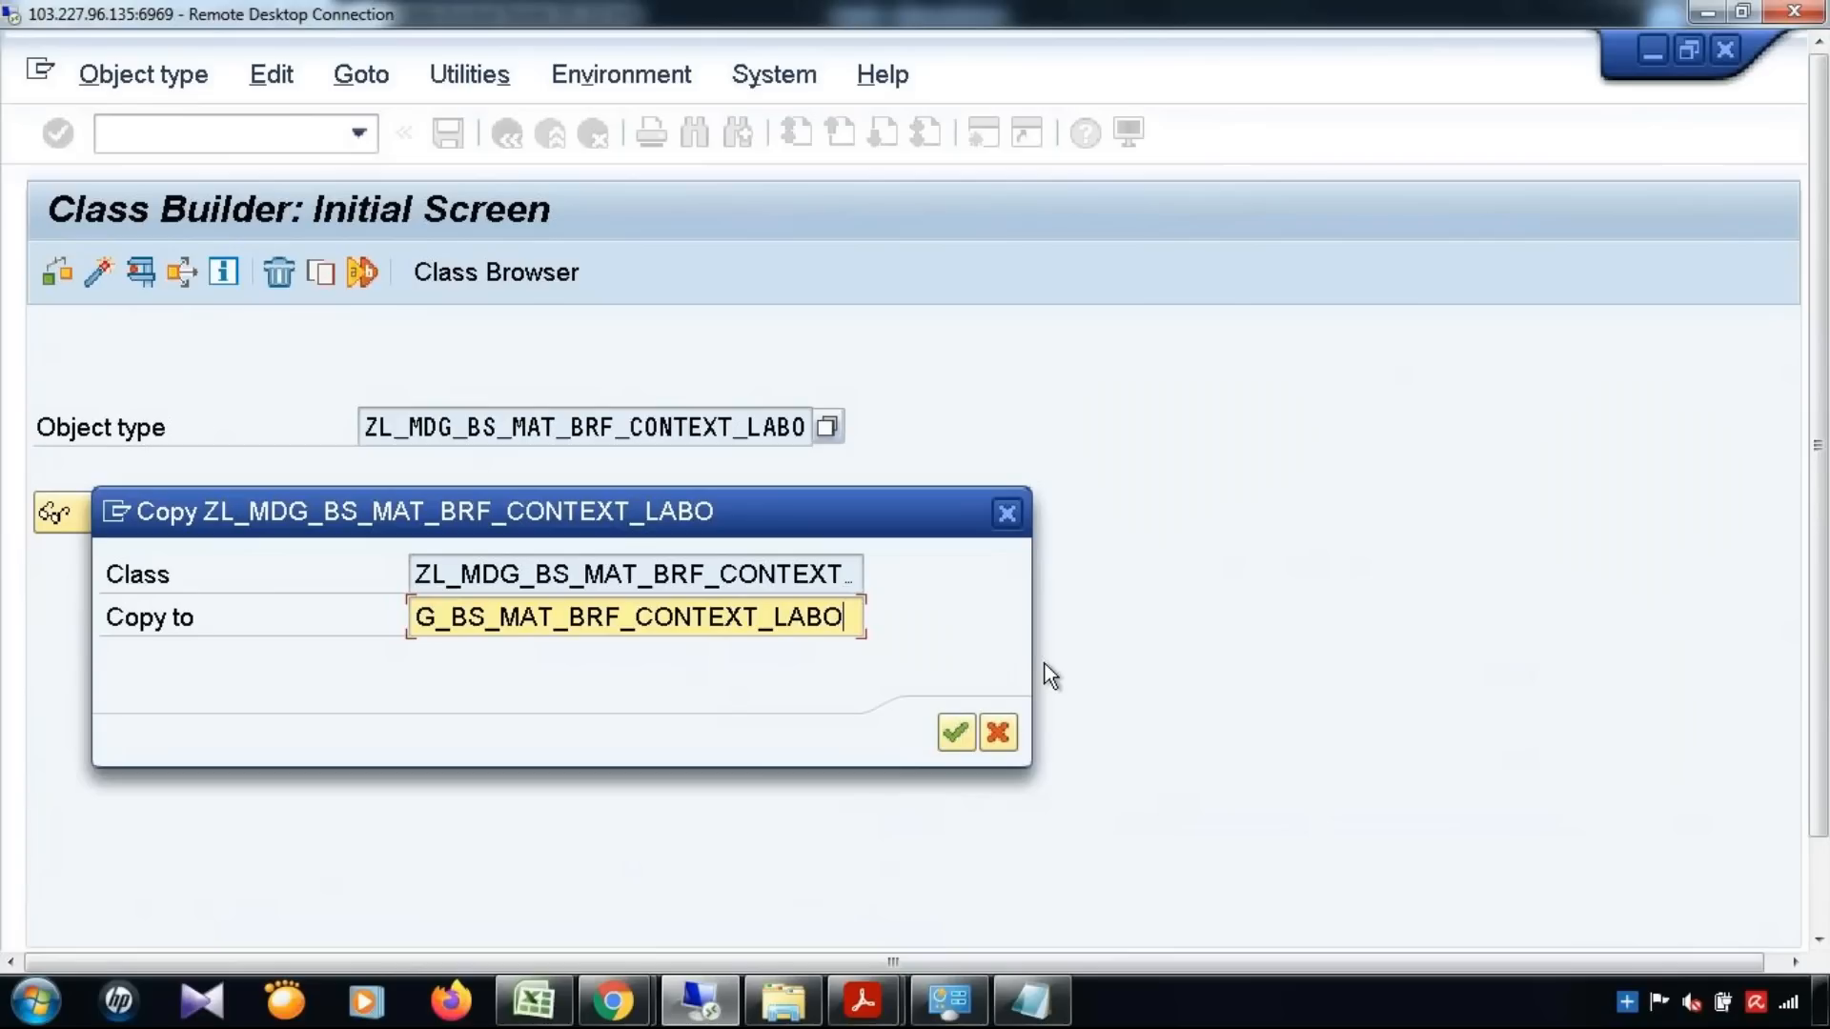
pyautogui.press('BackSpace')
pyautogui.press('BackSpace')
pyautogui.press('BackSpace')
pyautogui.press('BackSpace')
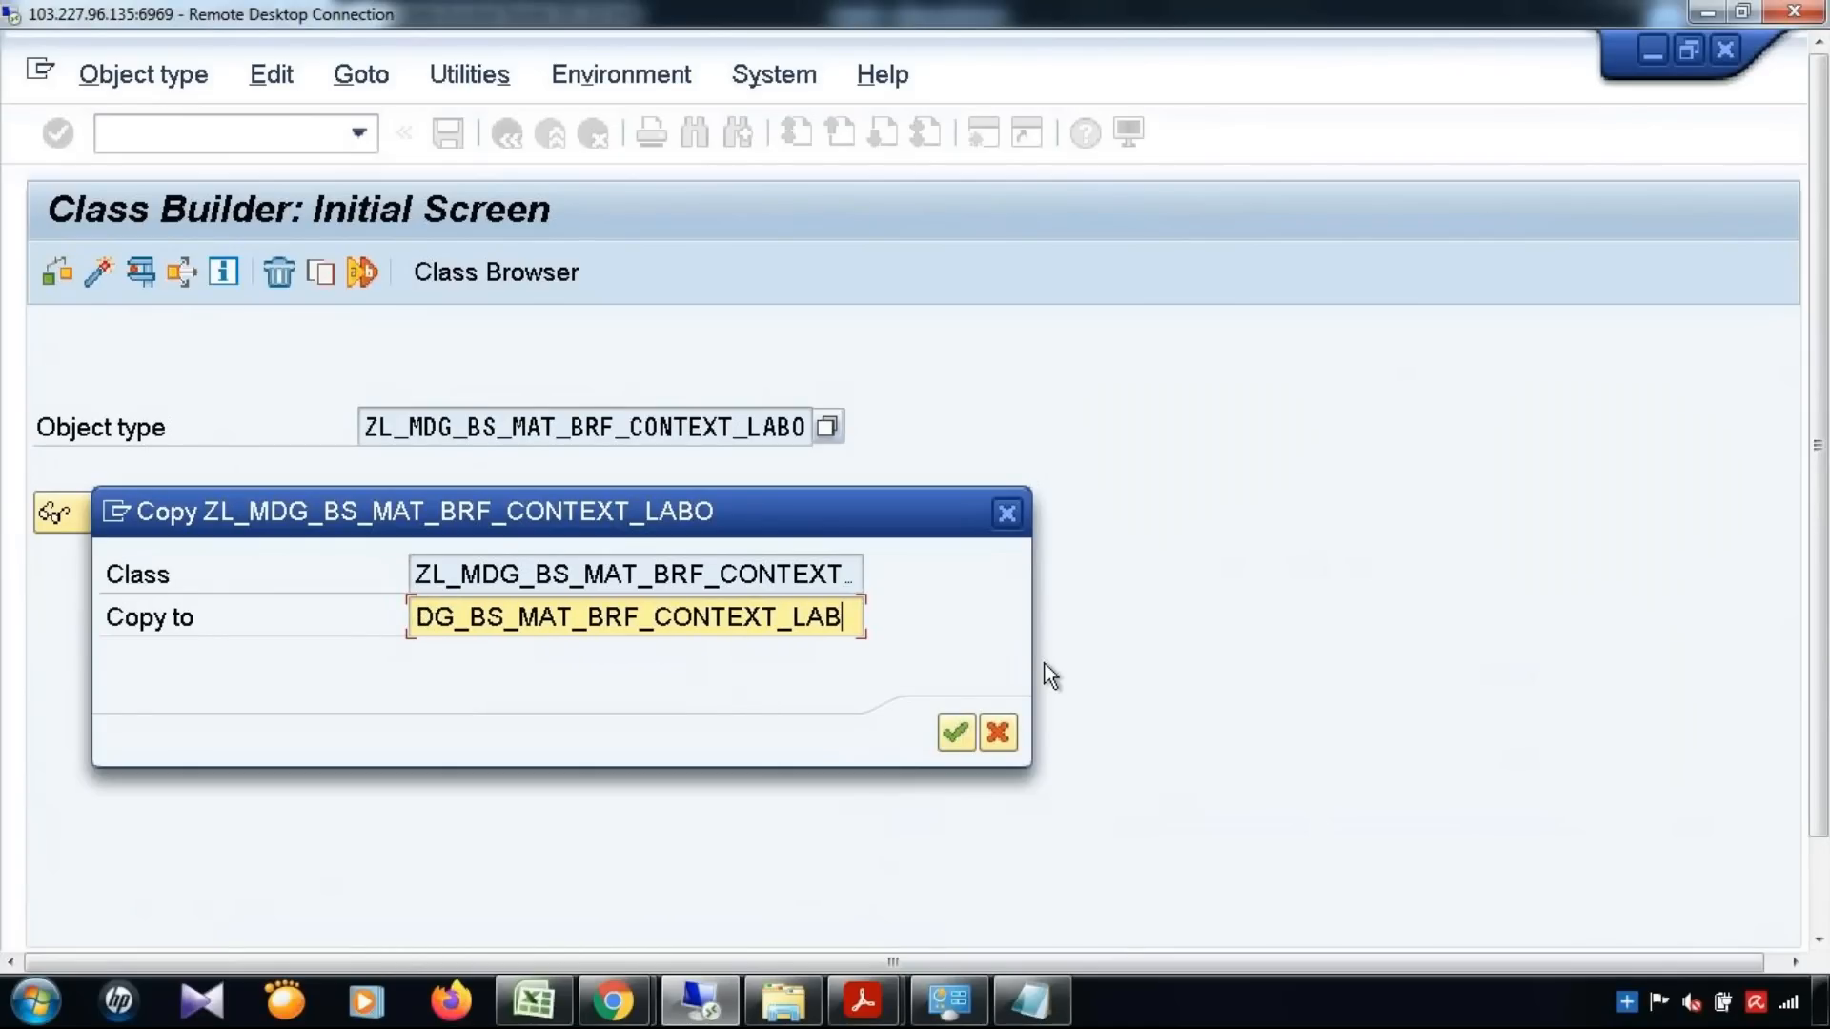
pyautogui.write('MATK')
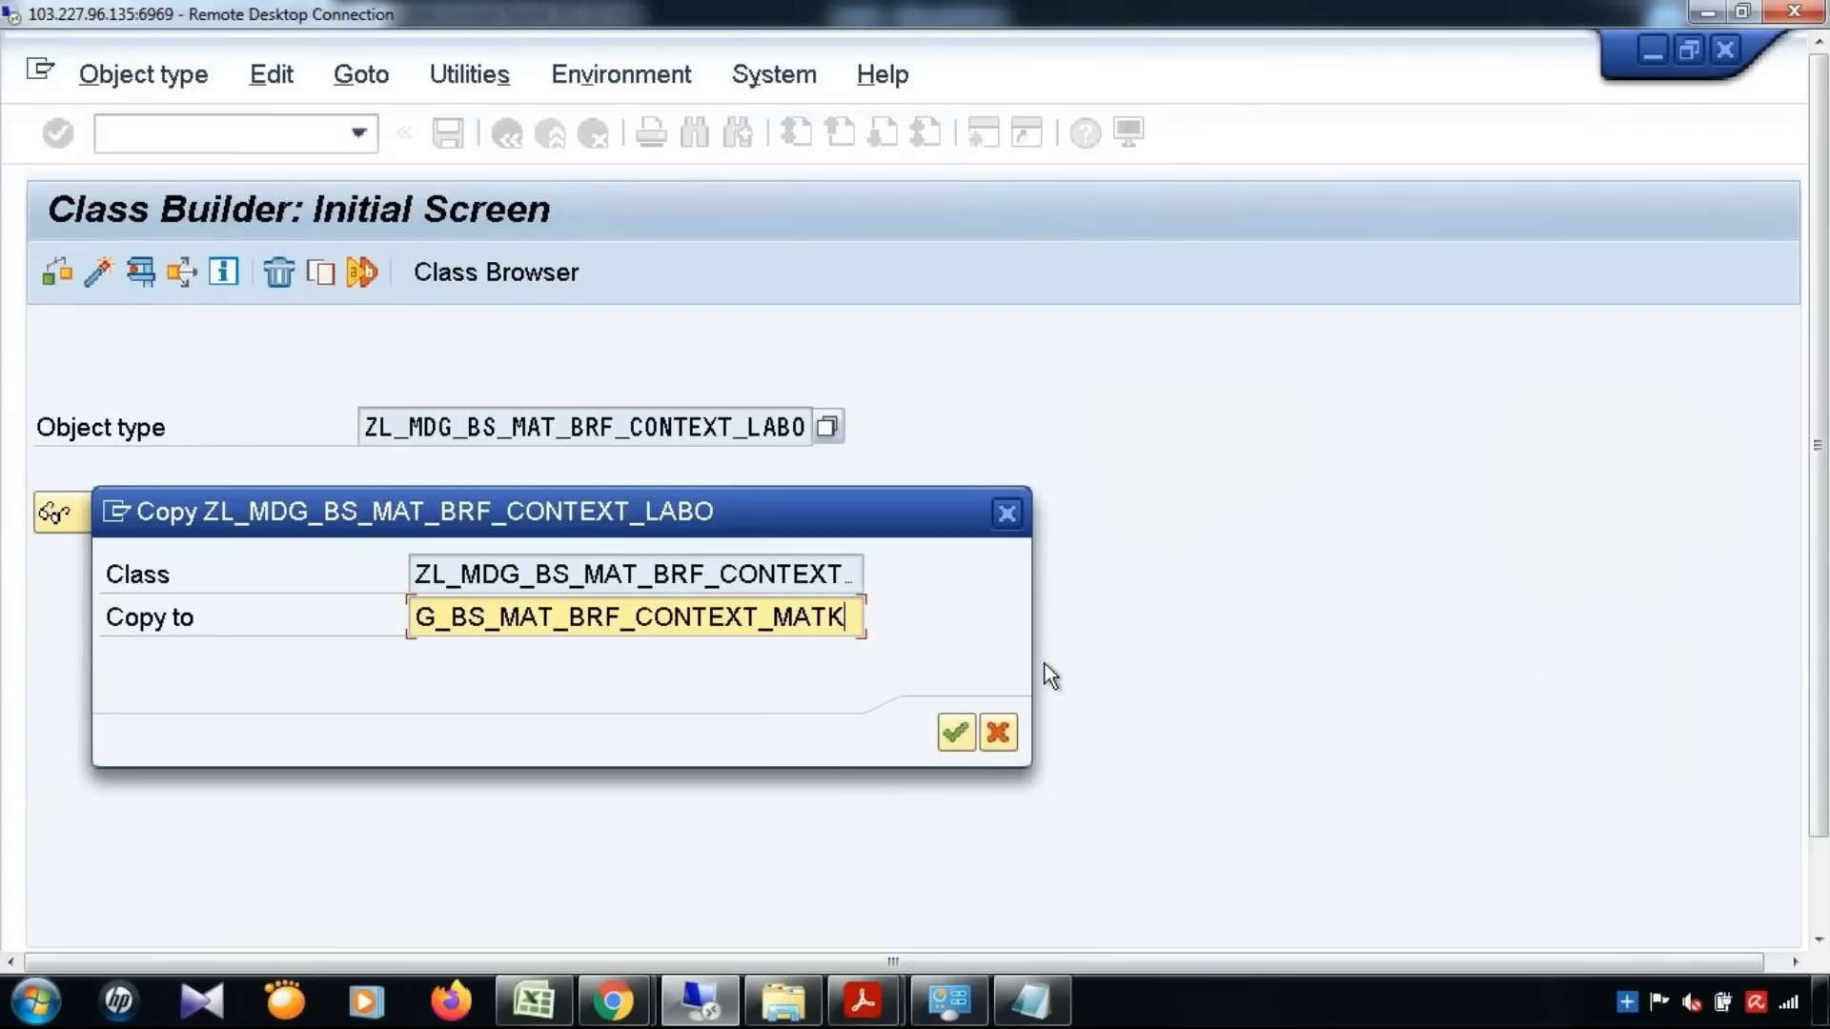
pyautogui.press('BackSpace')
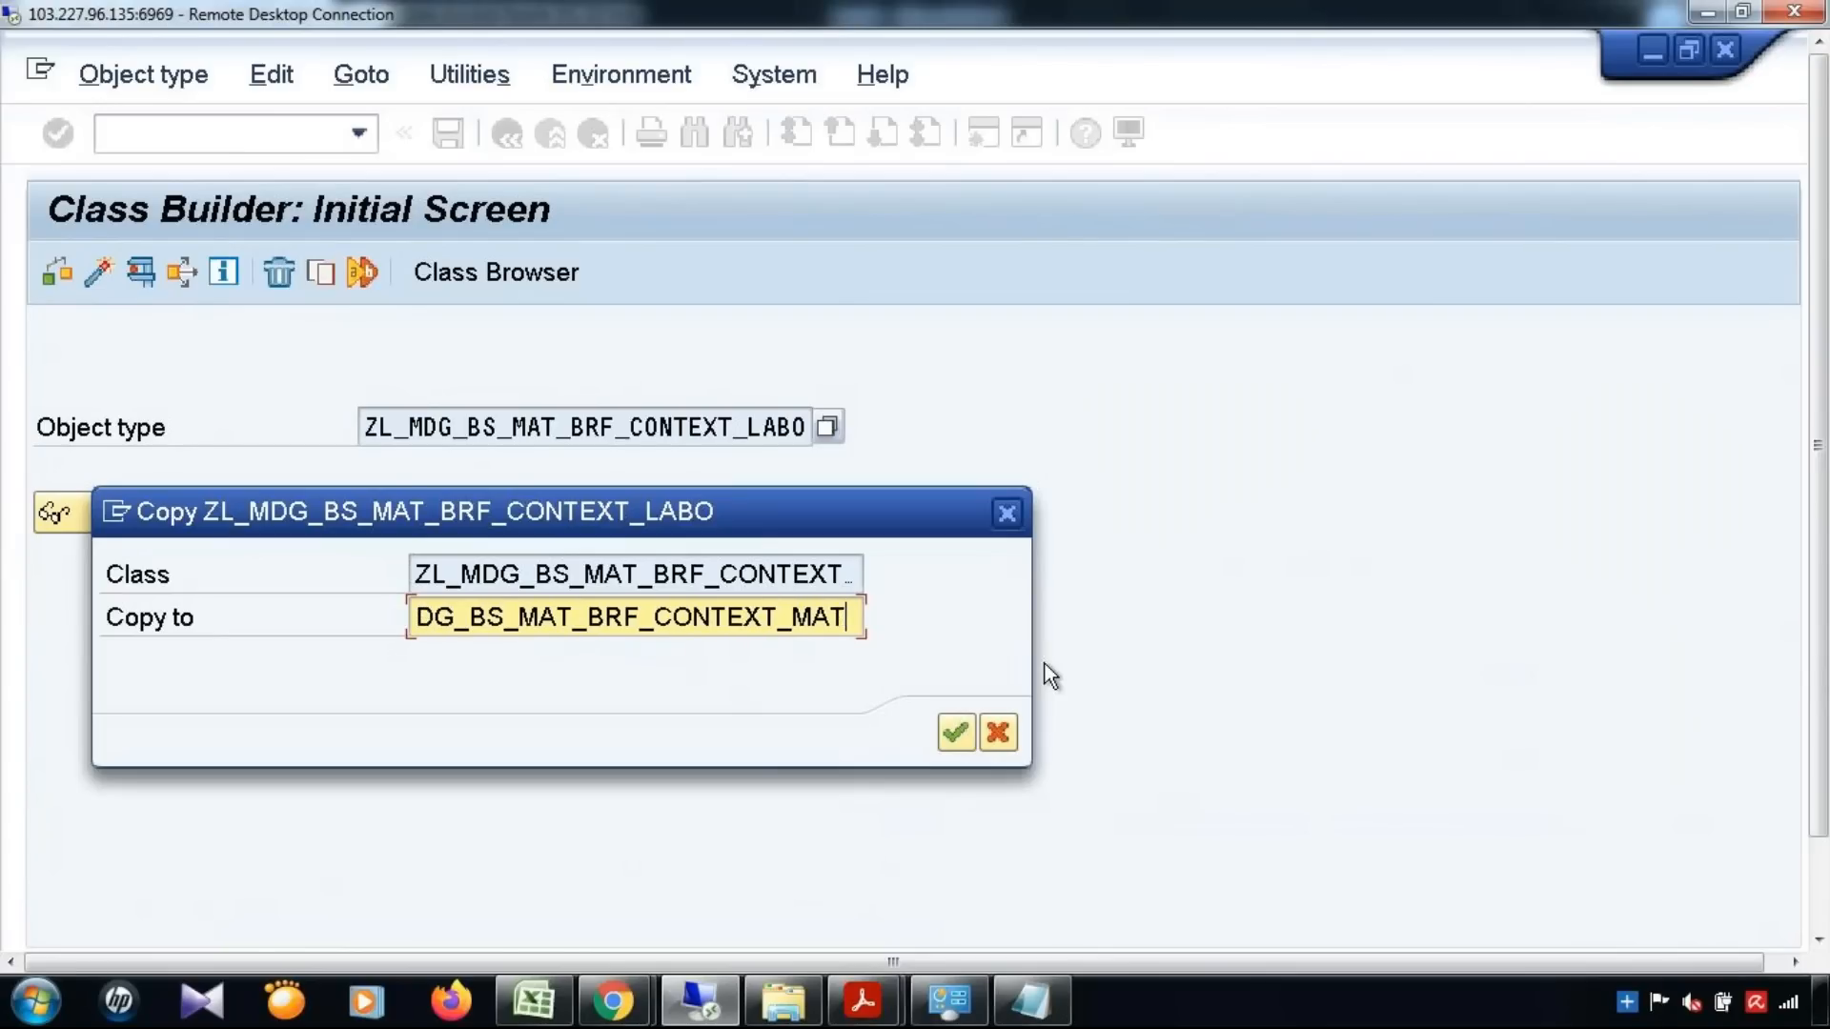
pyautogui.click(949, 739)
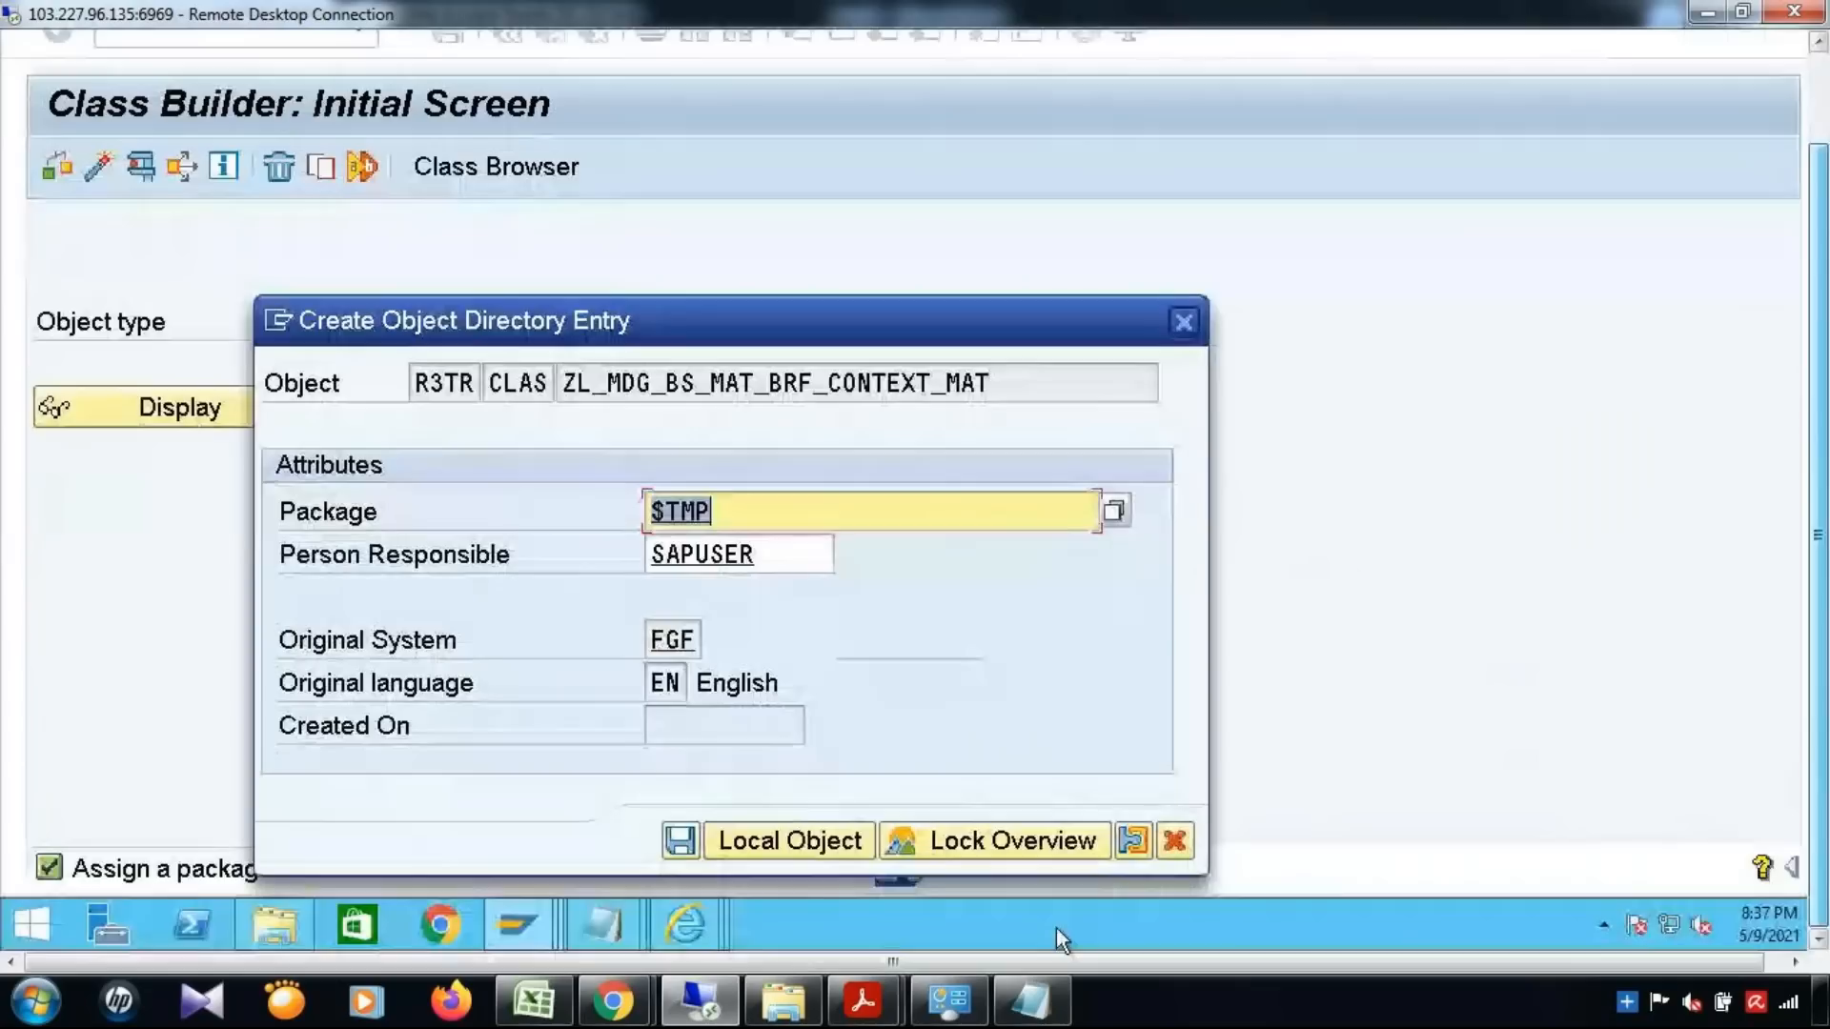
pyautogui.click(780, 841)
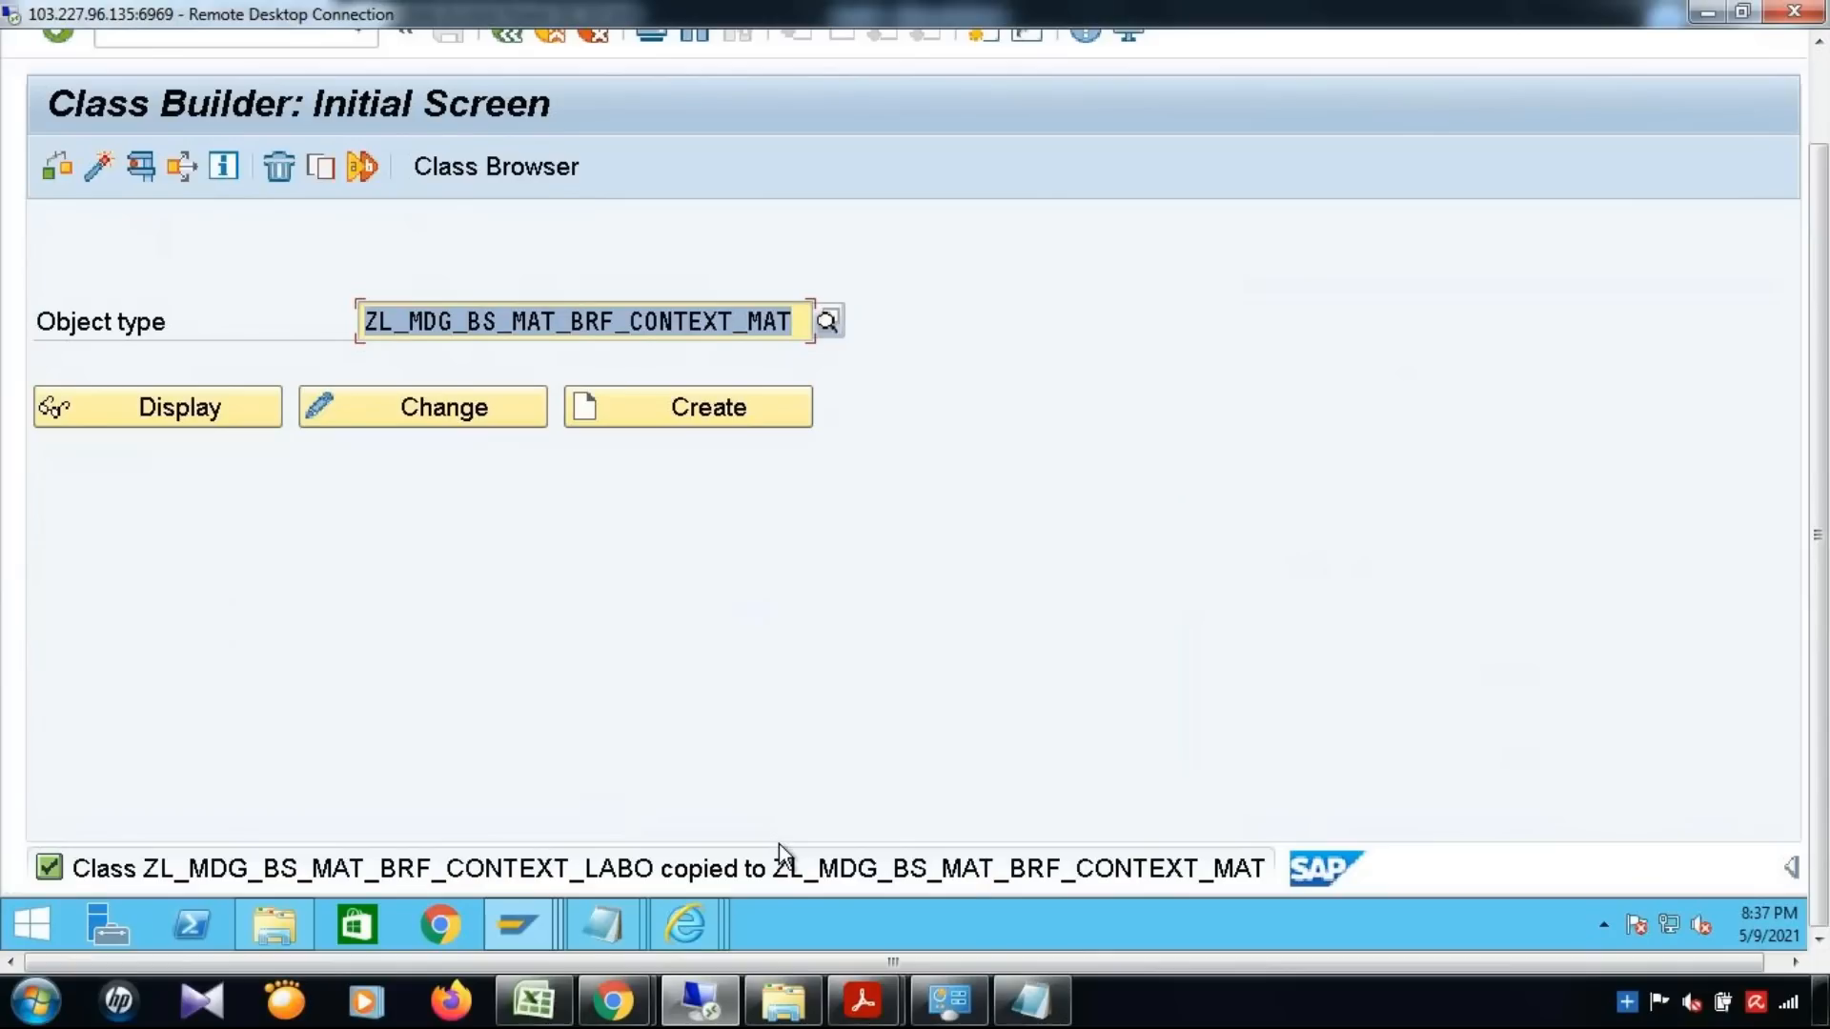
# Return to the Enhancement Spot session and set the implementing class to ZL_MDG_BS_MAT_BRF_CONTEXT_MAT
pyautogui.press('Right')
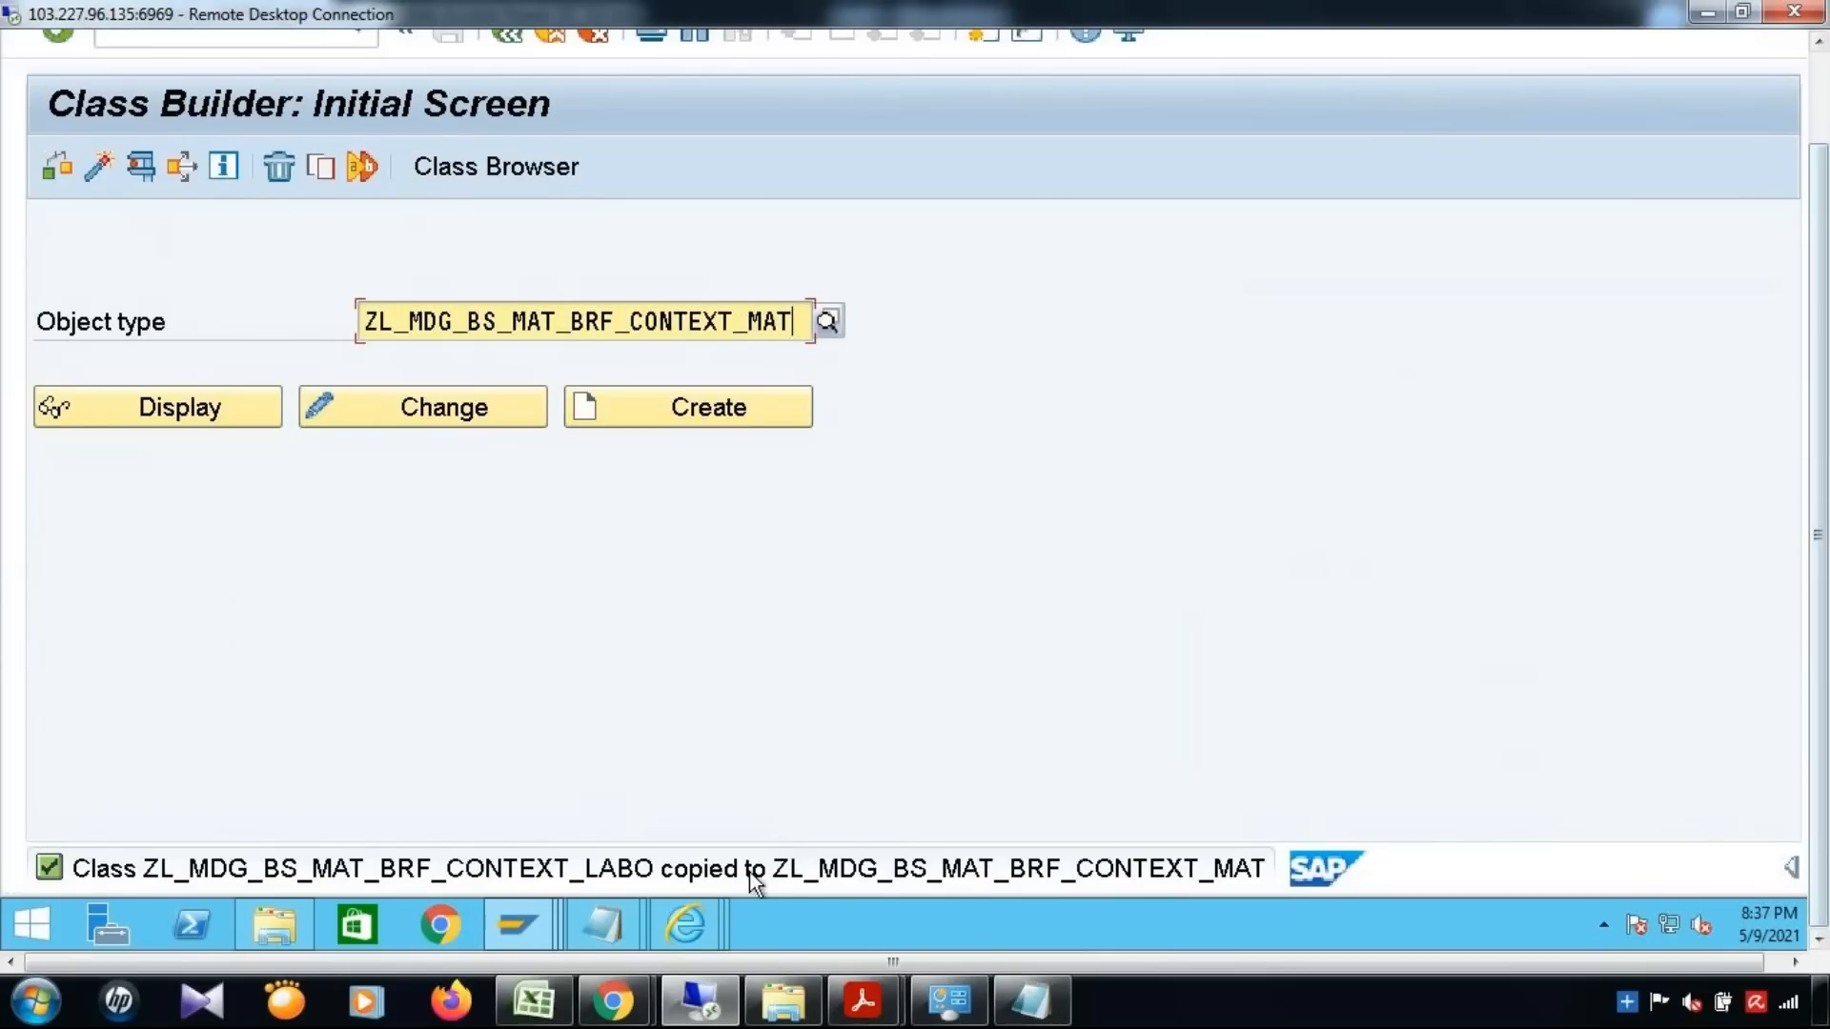
pyautogui.click(530, 928)
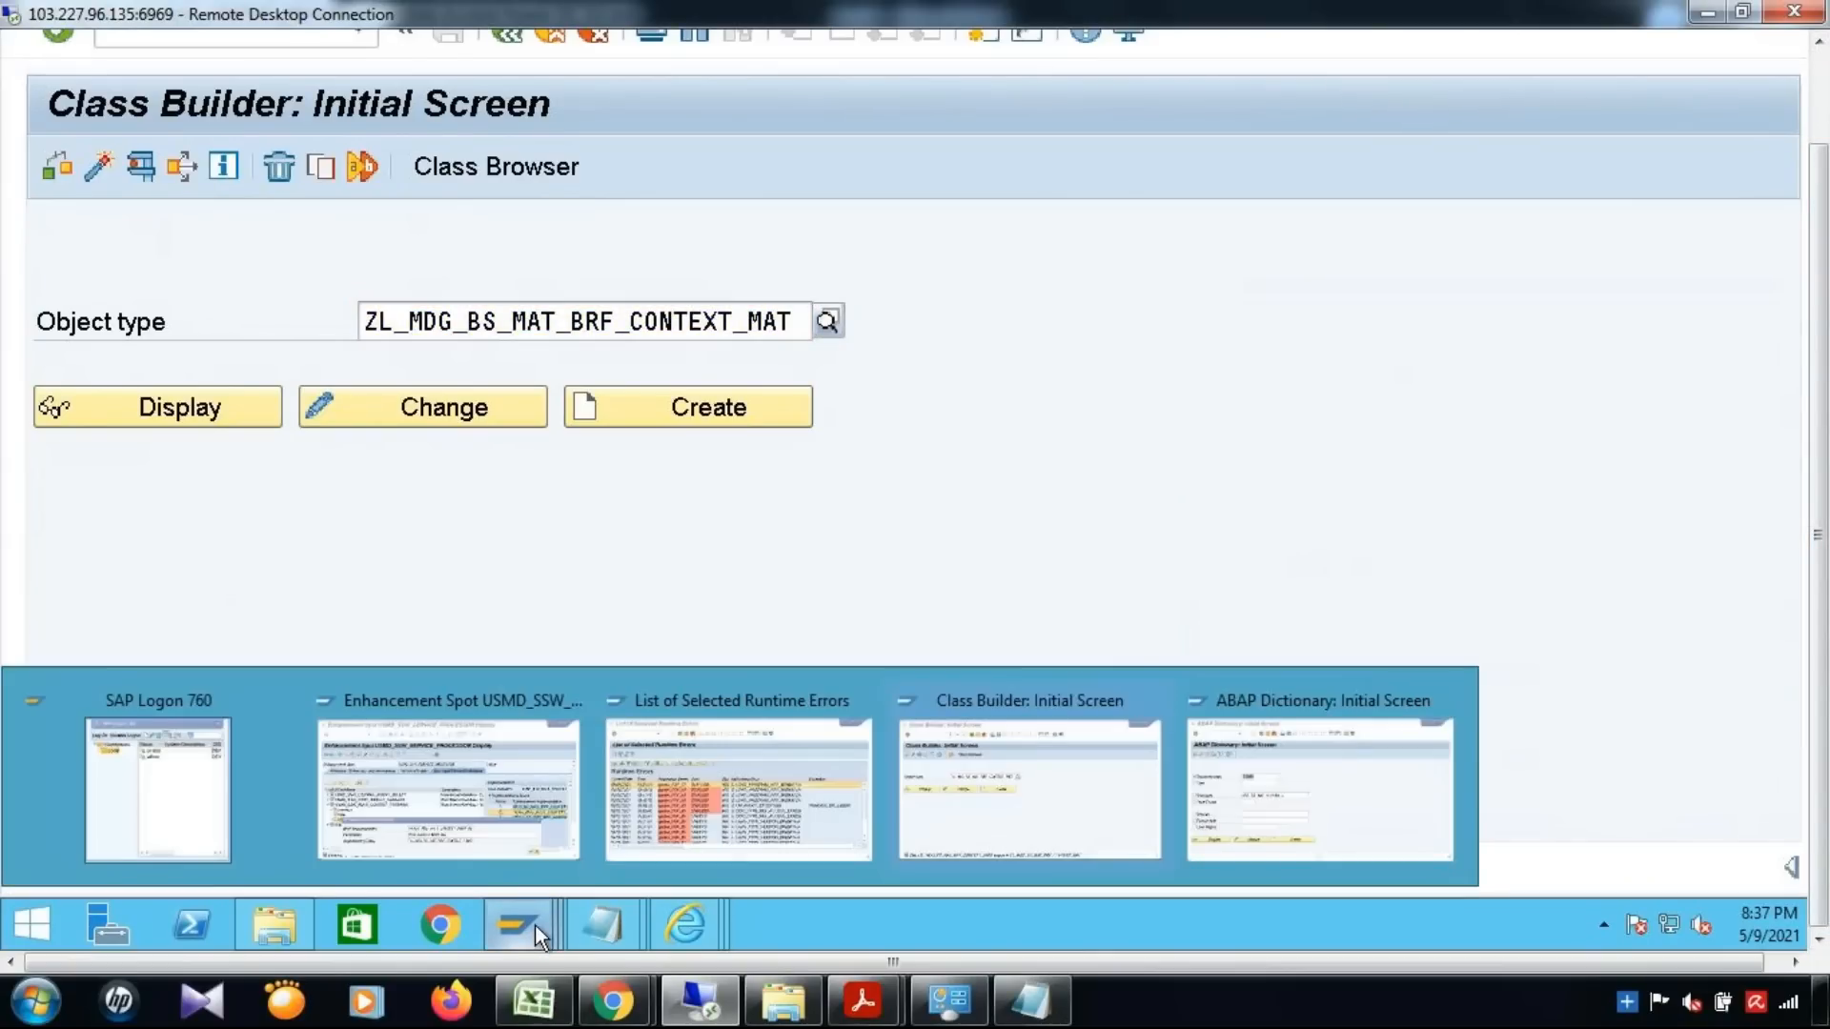
pyautogui.click(454, 810)
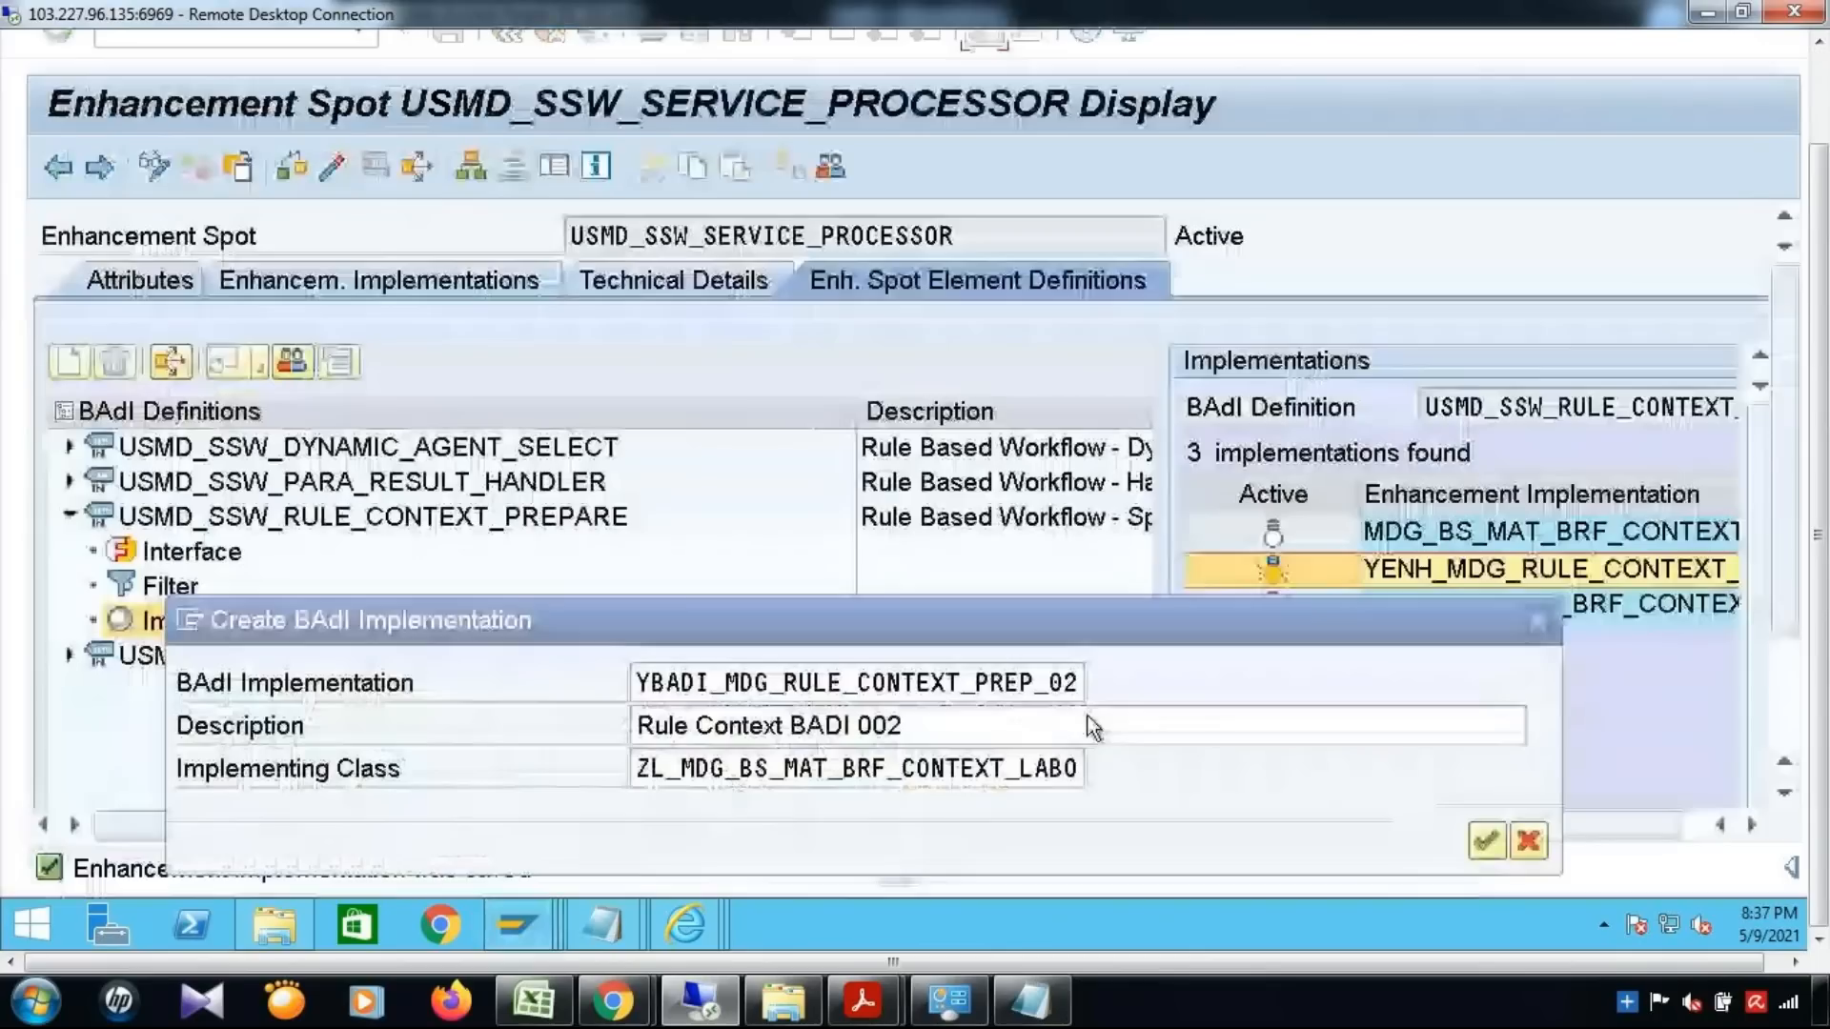
pyautogui.doubleClick(982, 789)
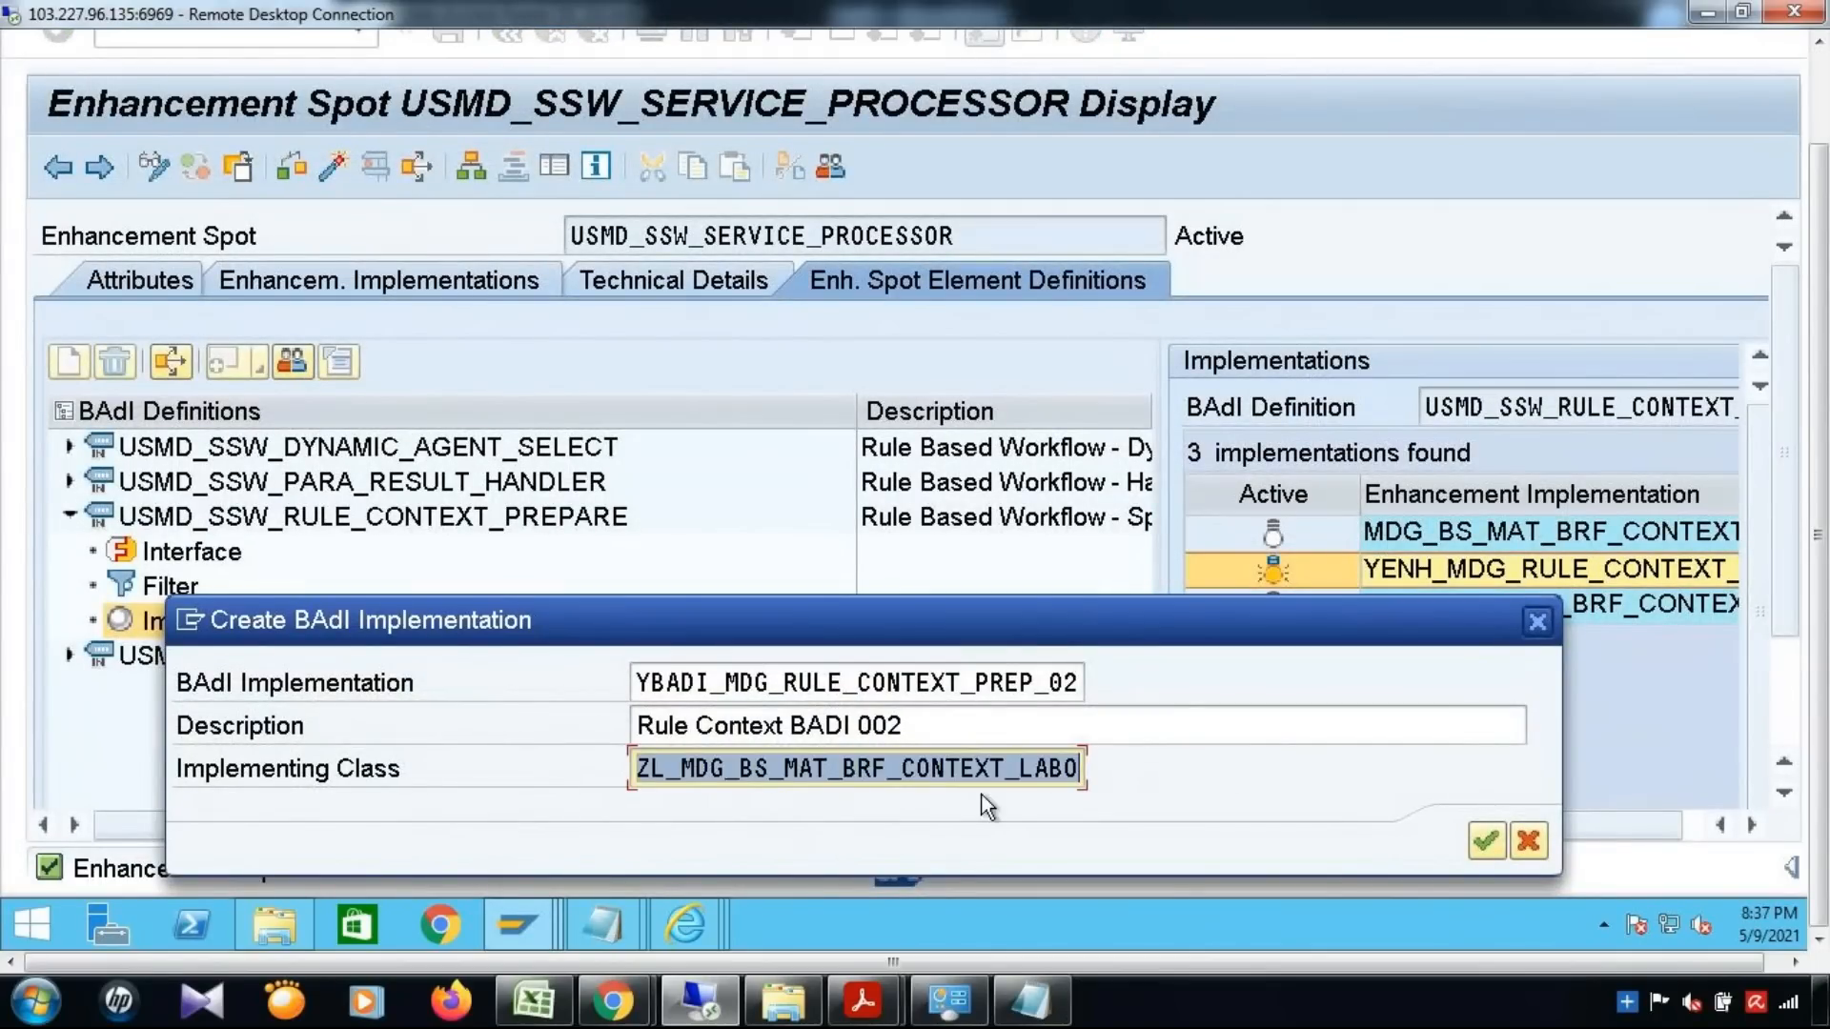
pyautogui.hotkey('ctrl', 'v')
# Confirm the BAdI implementation and create it by copying the sample class of MDG_BS_MAT_BRF_CONTEXT_LABOR
pyautogui.click(1496, 842)
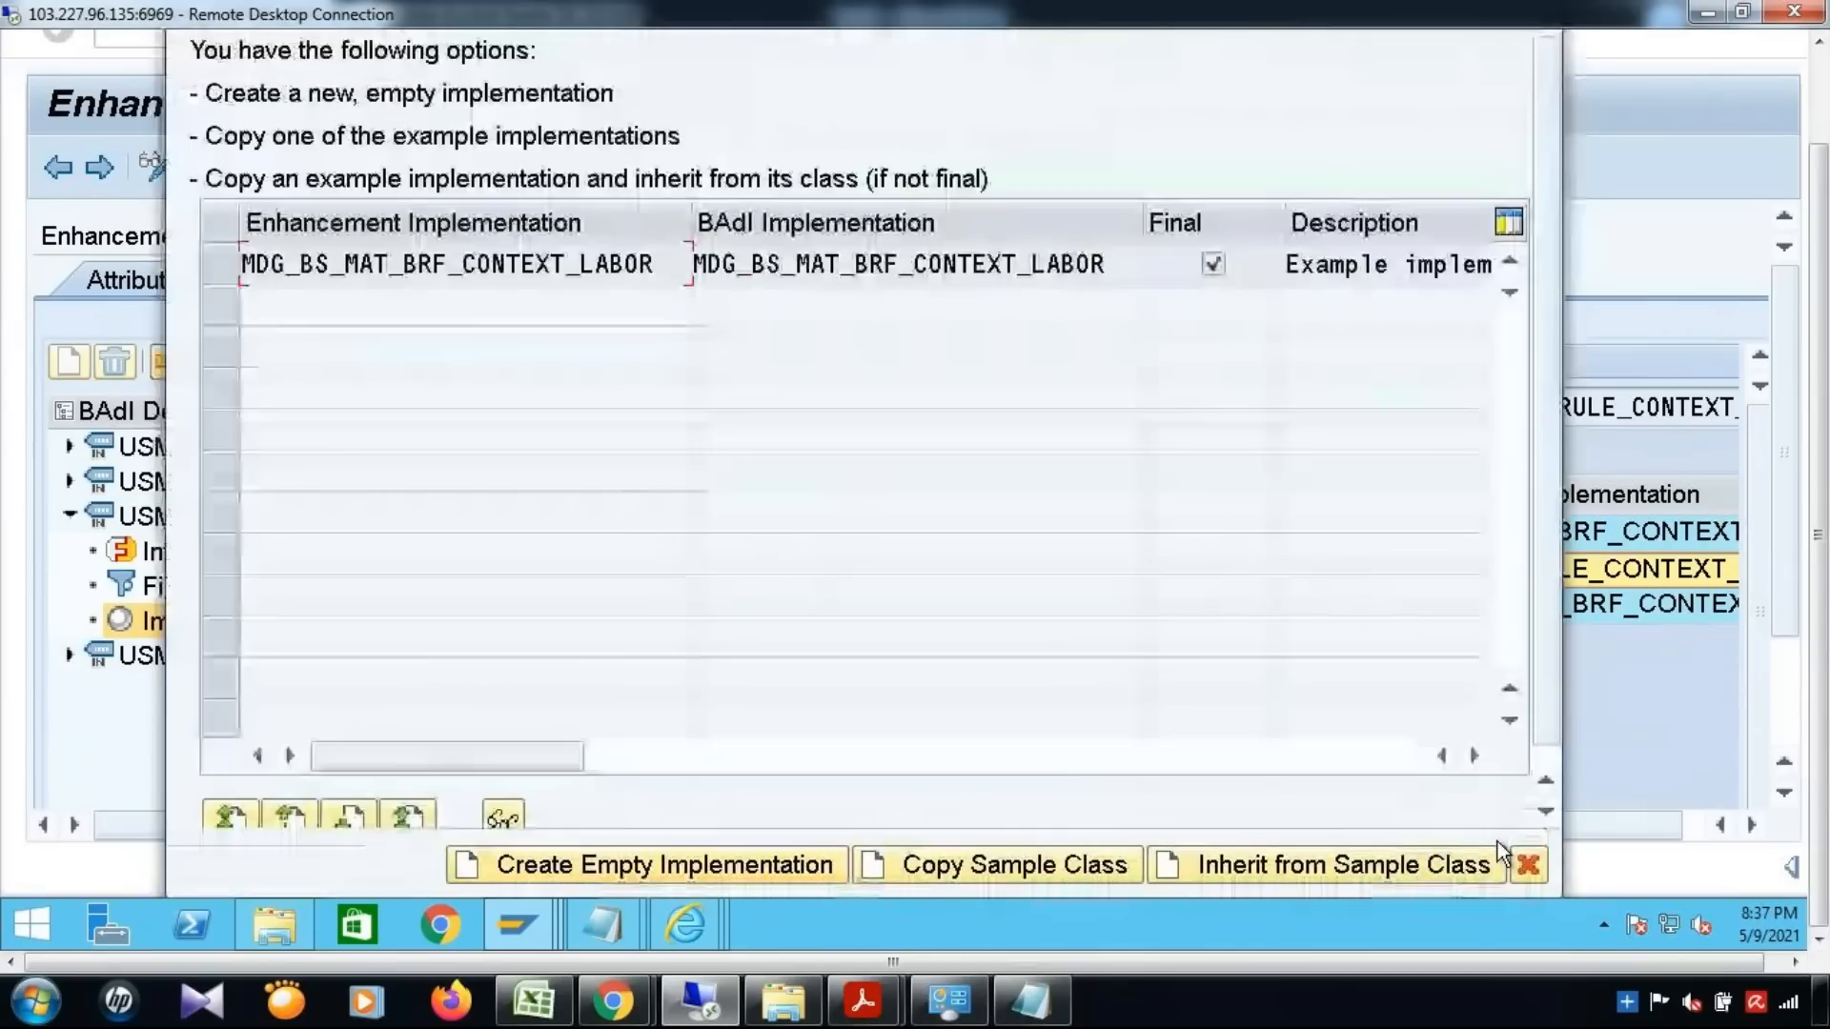
pyautogui.click(226, 265)
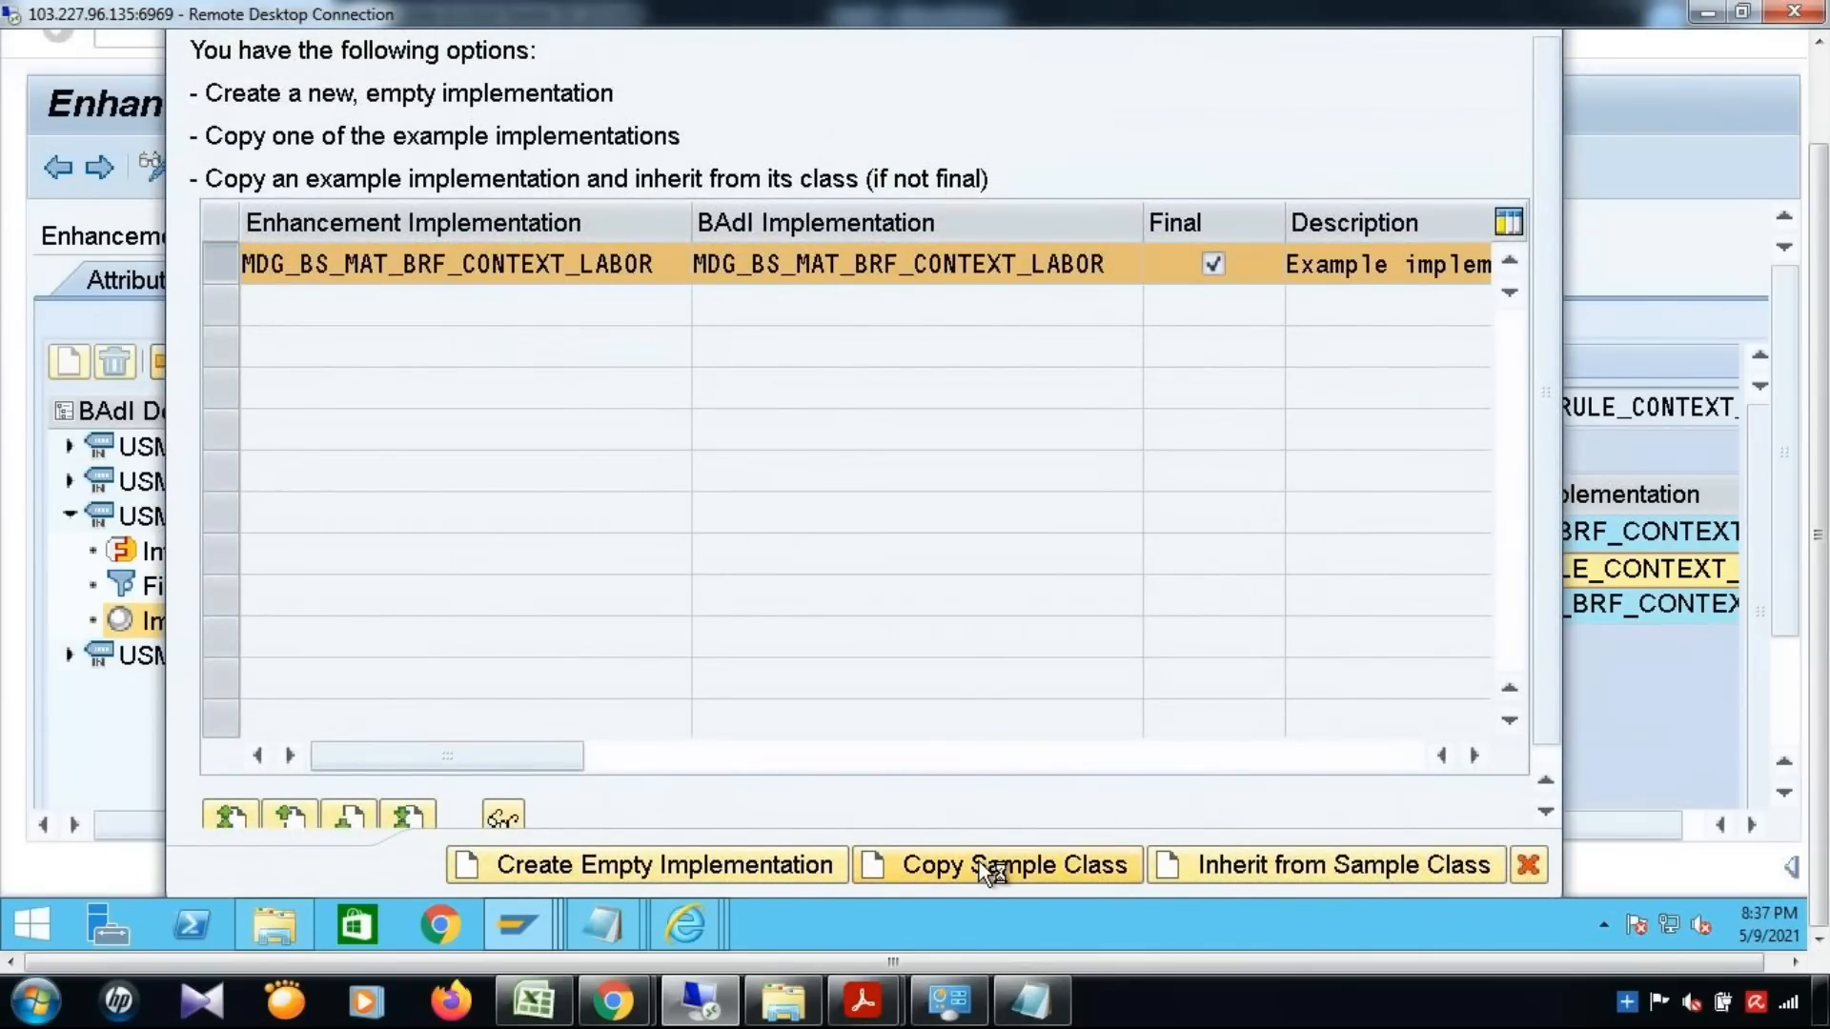
pyautogui.click(980, 862)
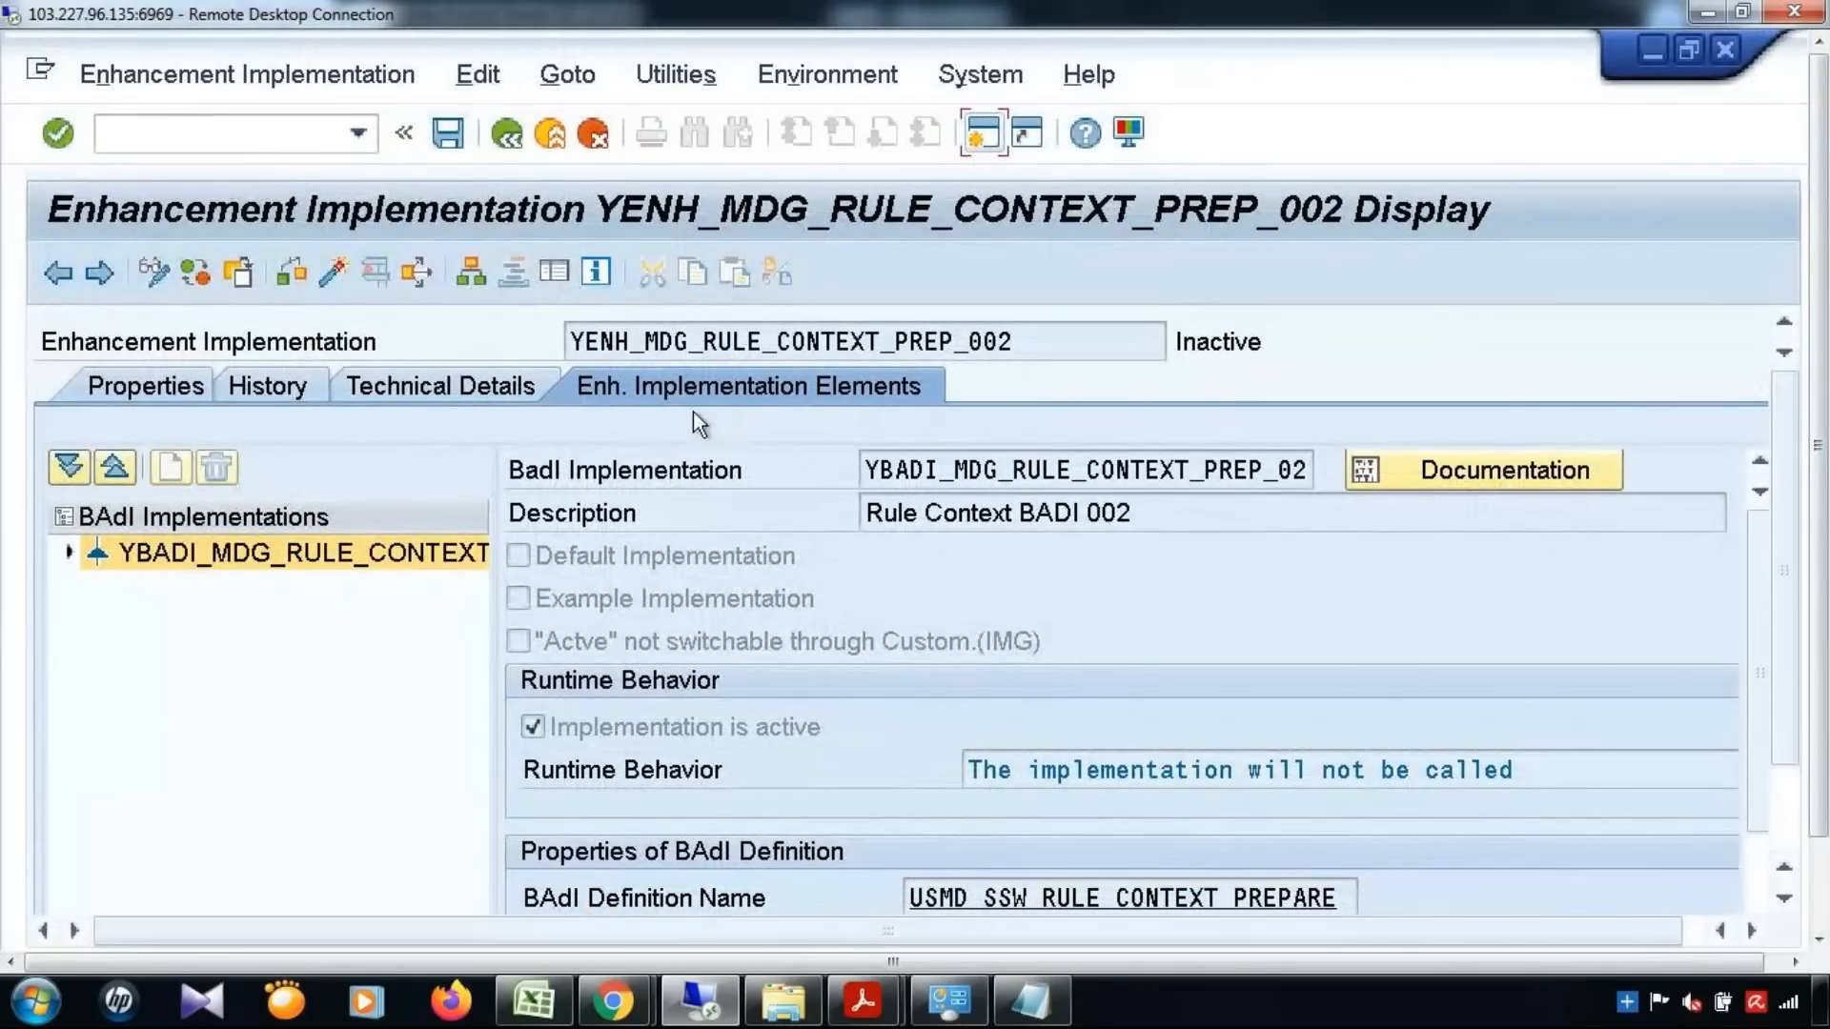
# Review the enhancement implementation's name, its BAdI implementation, and the interface and class listed under Implementing Class
pyautogui.moveTo(1025, 344); pyautogui.dragTo(515, 348)
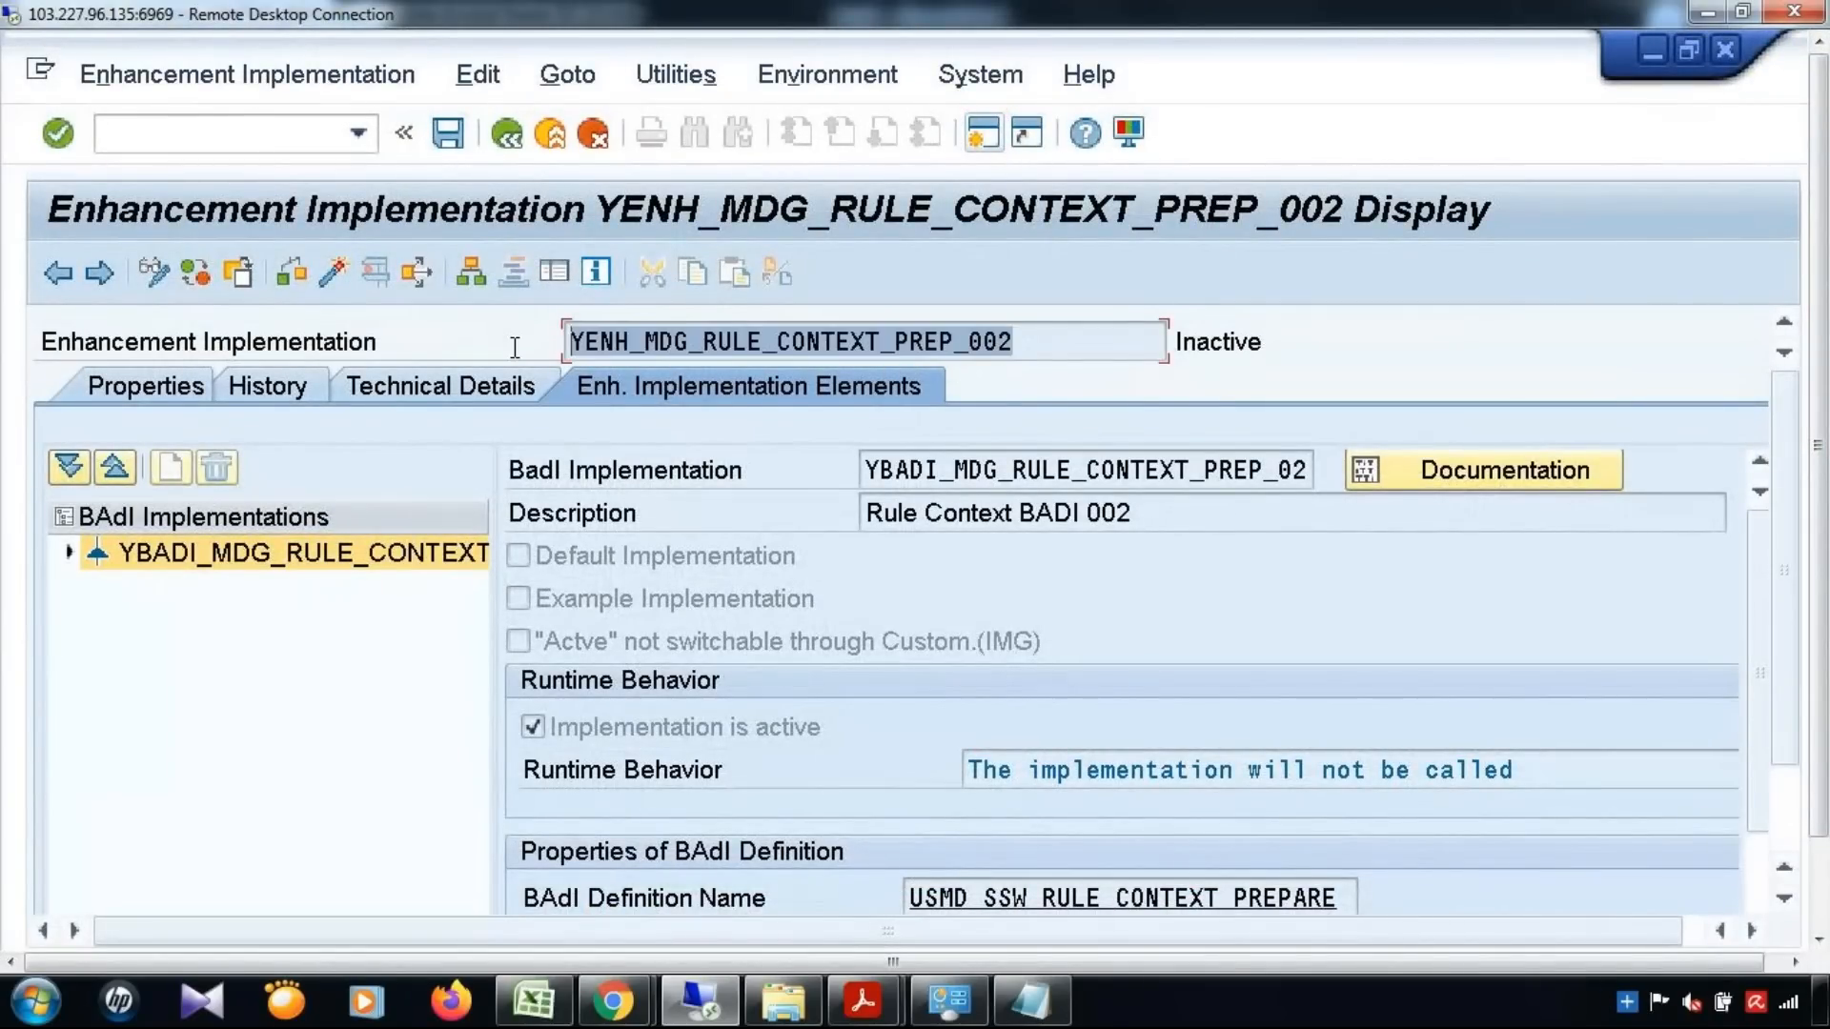
pyautogui.moveTo(1307, 471); pyautogui.dragTo(782, 479)
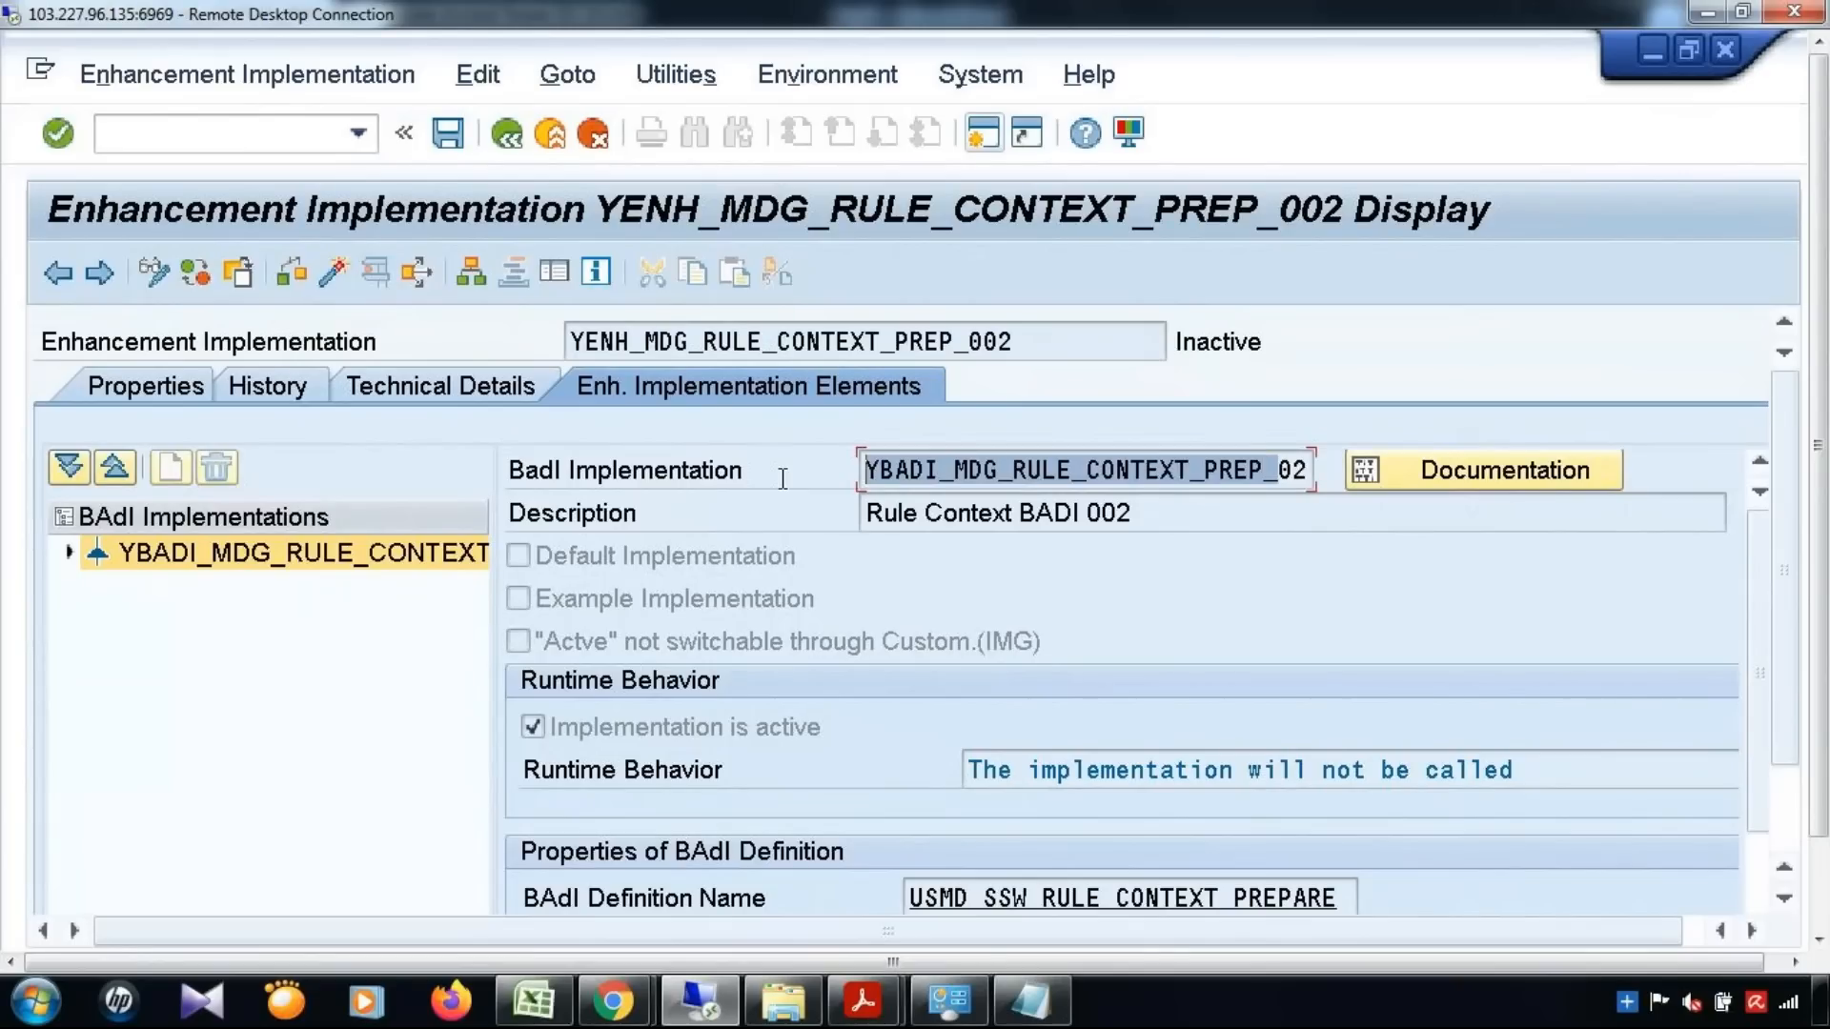
pyautogui.click(68, 552)
pyautogui.click(215, 589)
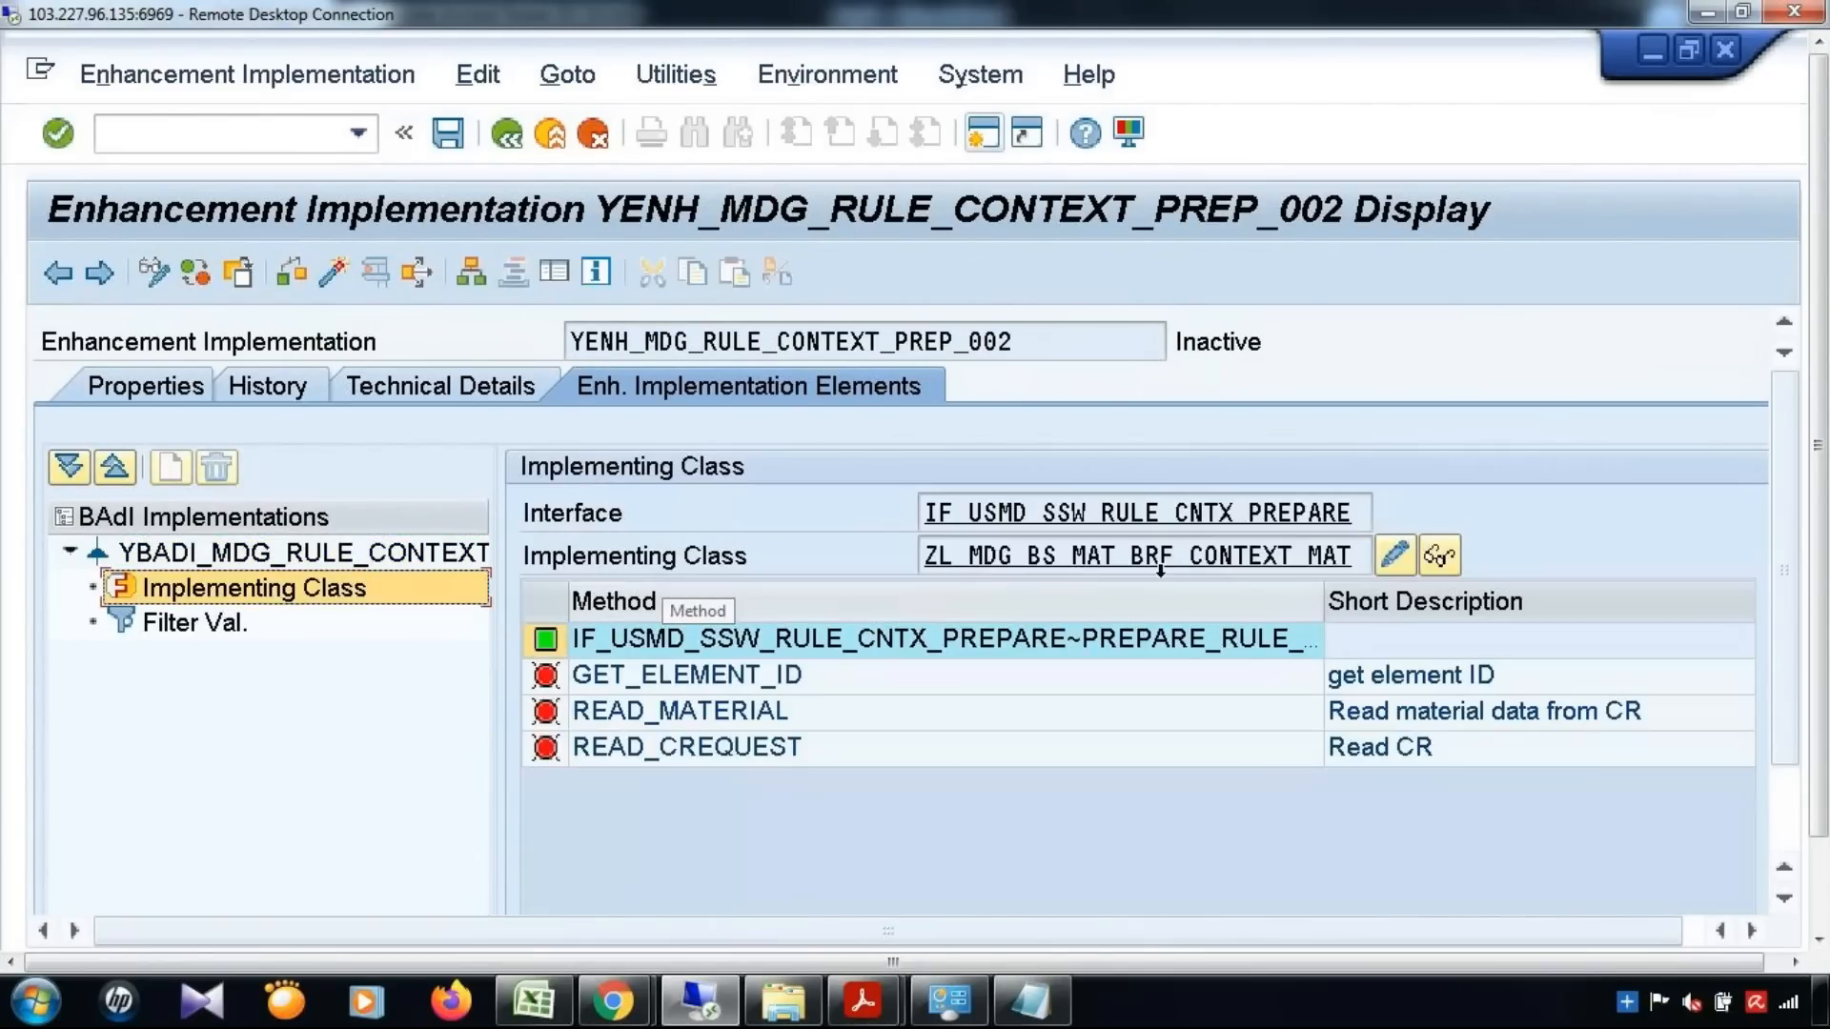
pyautogui.moveTo(1363, 515); pyautogui.dragTo(817, 515)
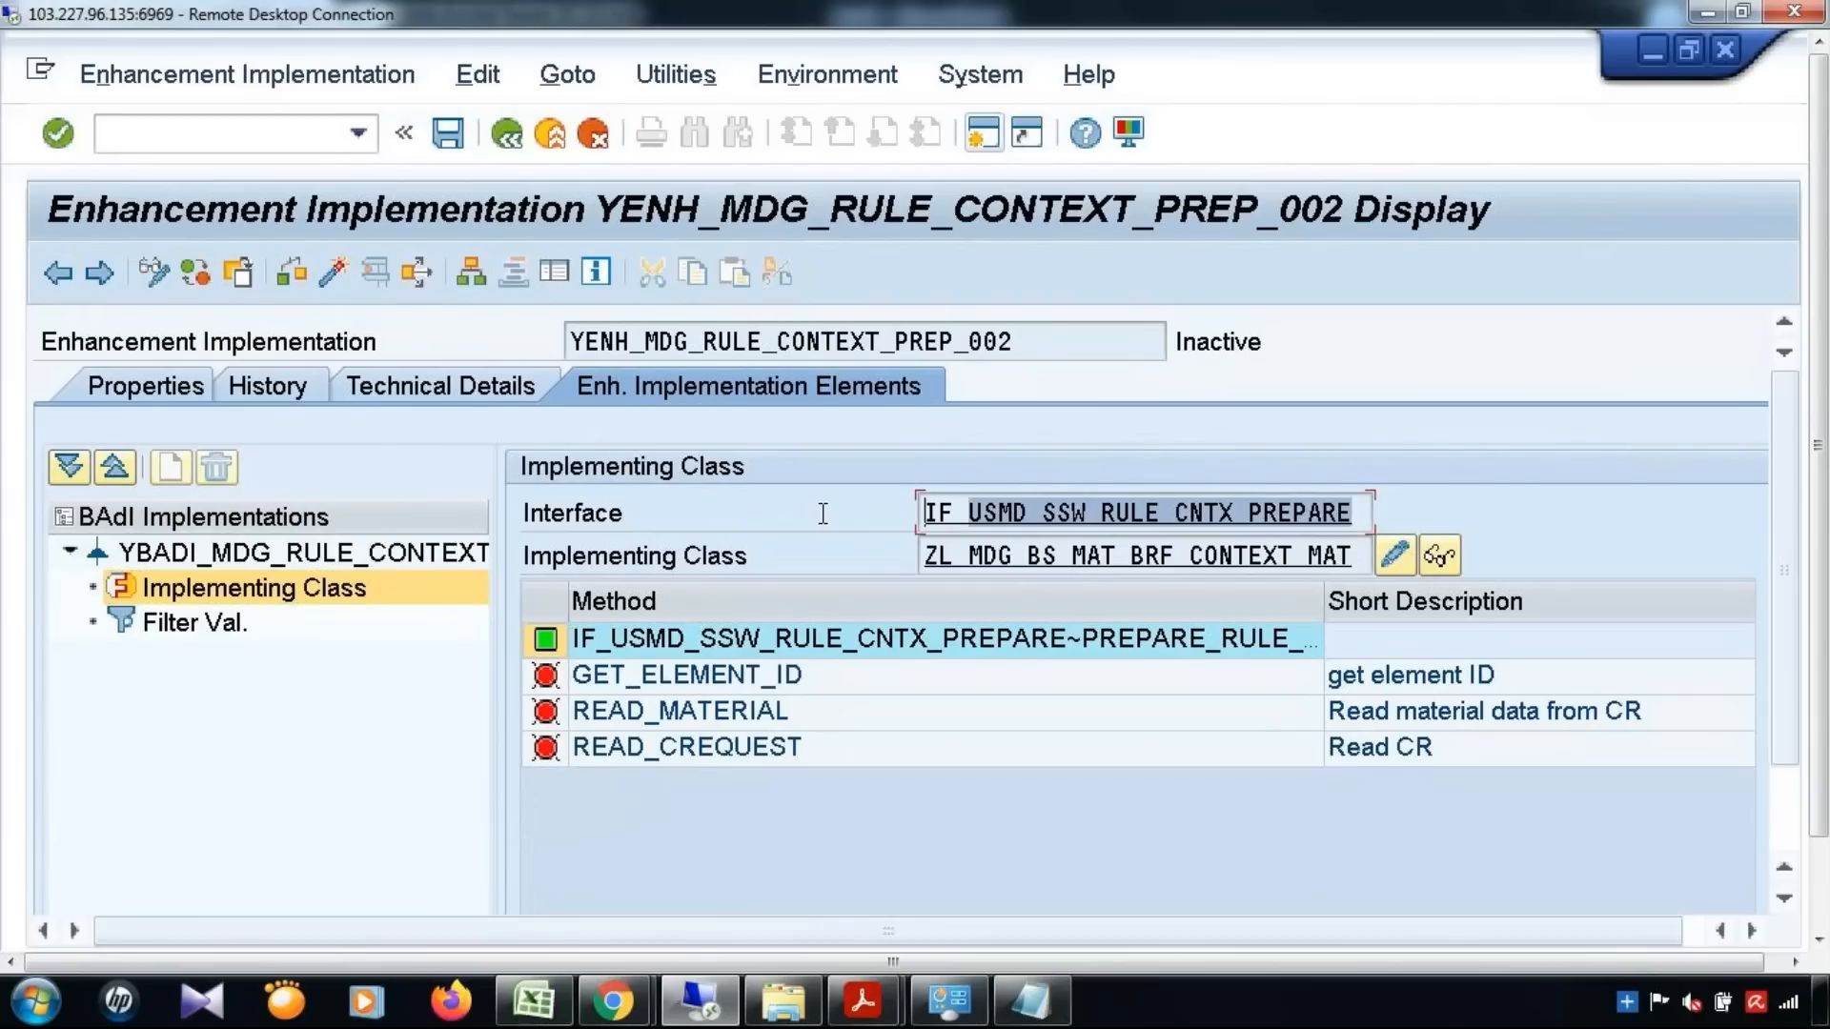
pyautogui.moveTo(1365, 559); pyautogui.dragTo(789, 561)
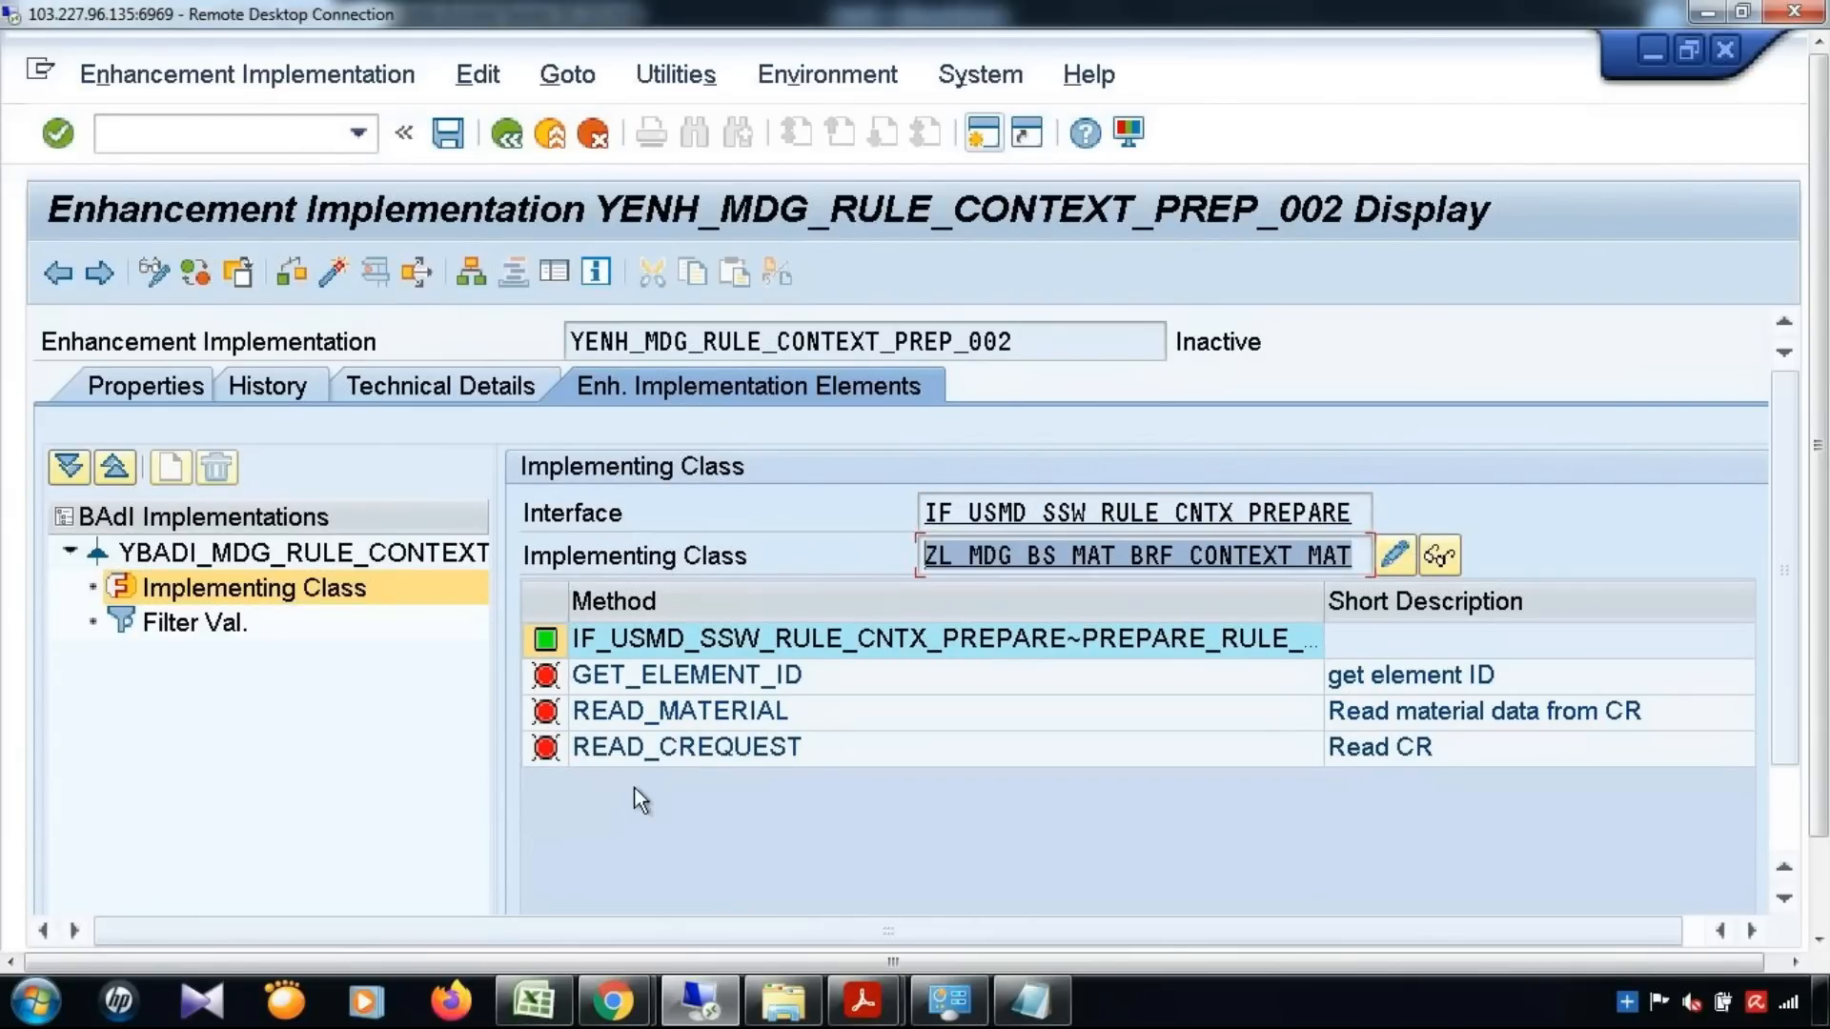
# Switch to the Excel workbook, note "Methods" in cell B239 of Sheet2, and return to the SAP session
pyautogui.click(1027, 1000)
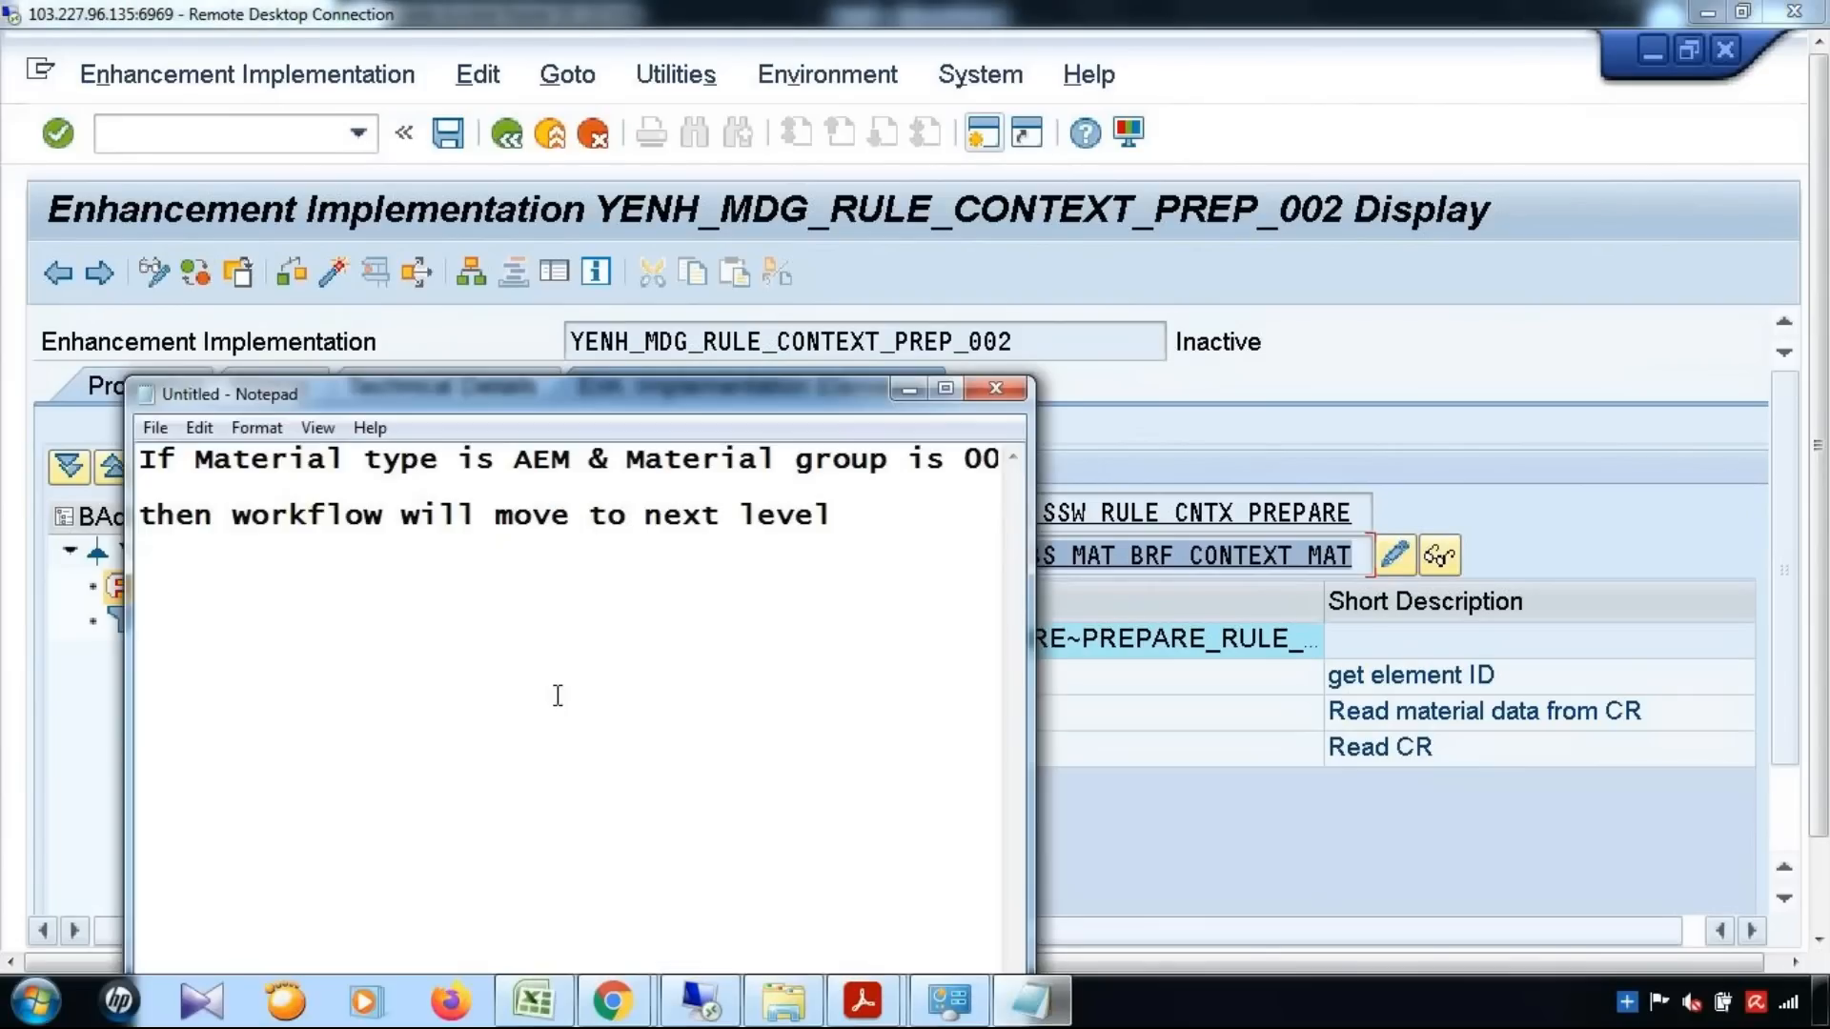
pyautogui.click(1015, 1002)
pyautogui.click(534, 1001)
pyautogui.click(416, 503)
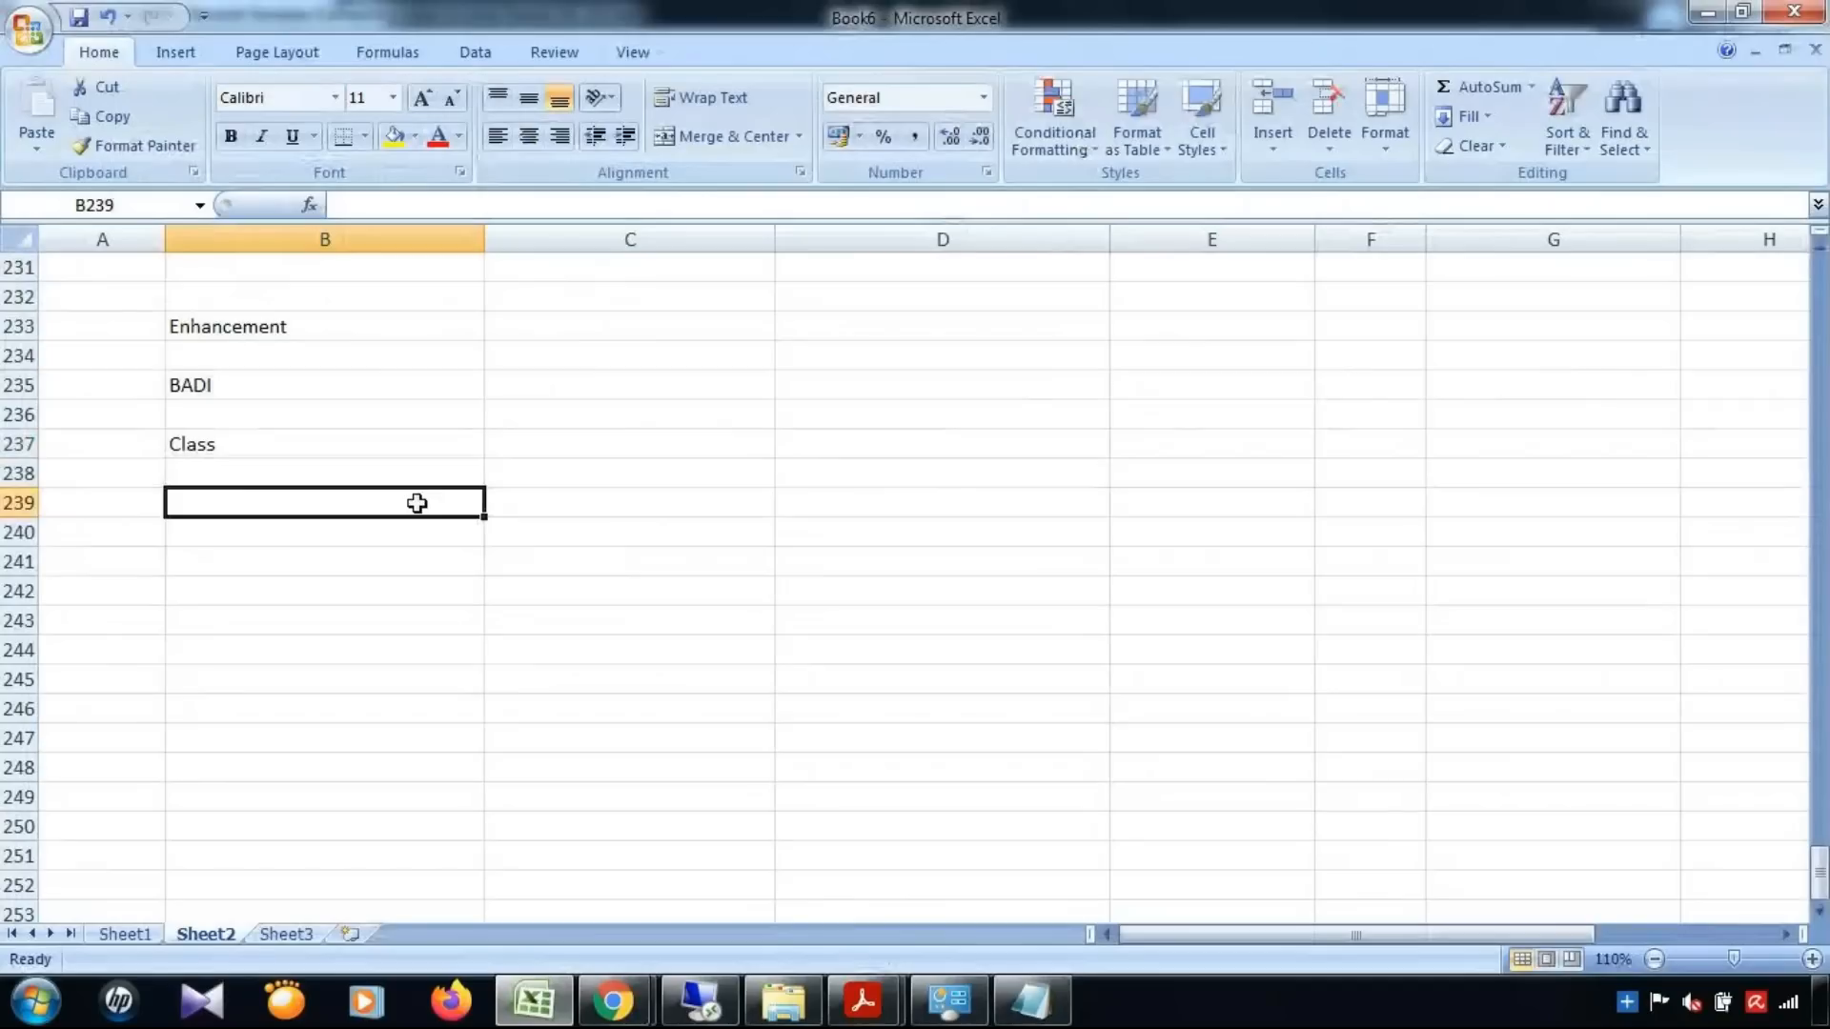
pyautogui.write('Methods')
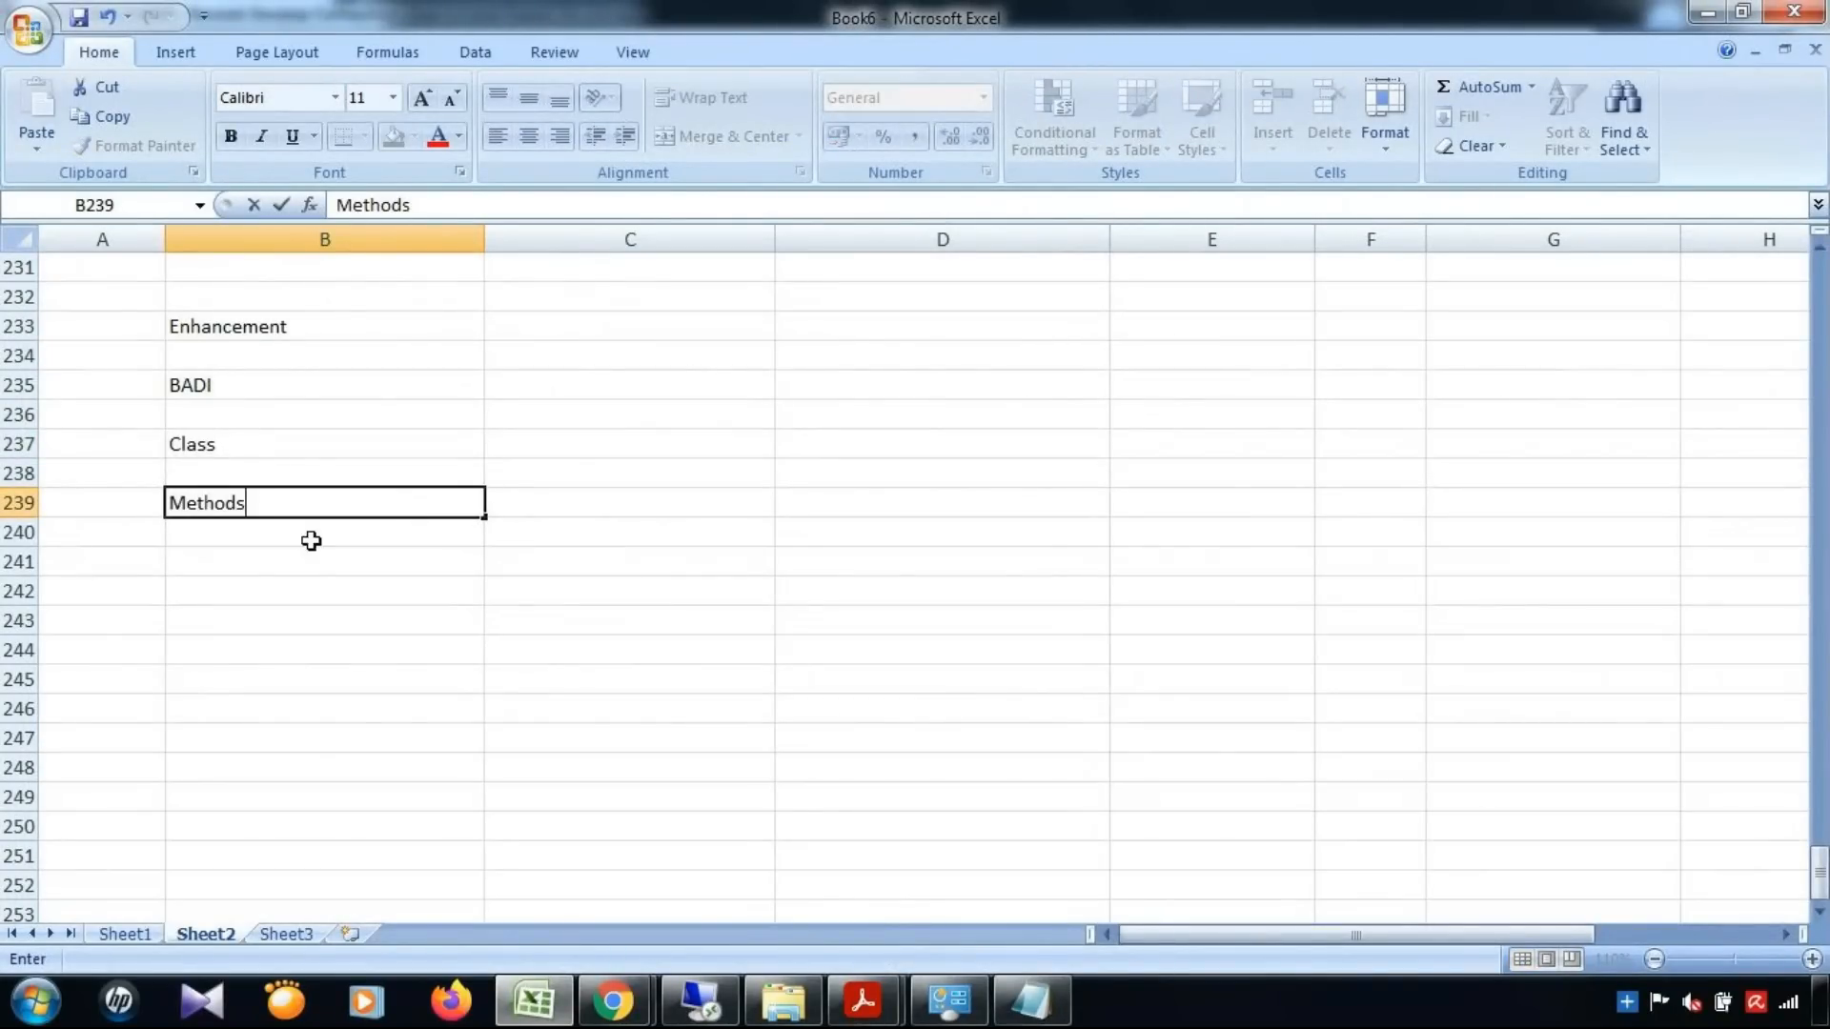
pyautogui.moveTo(286, 339); pyautogui.dragTo(284, 512)
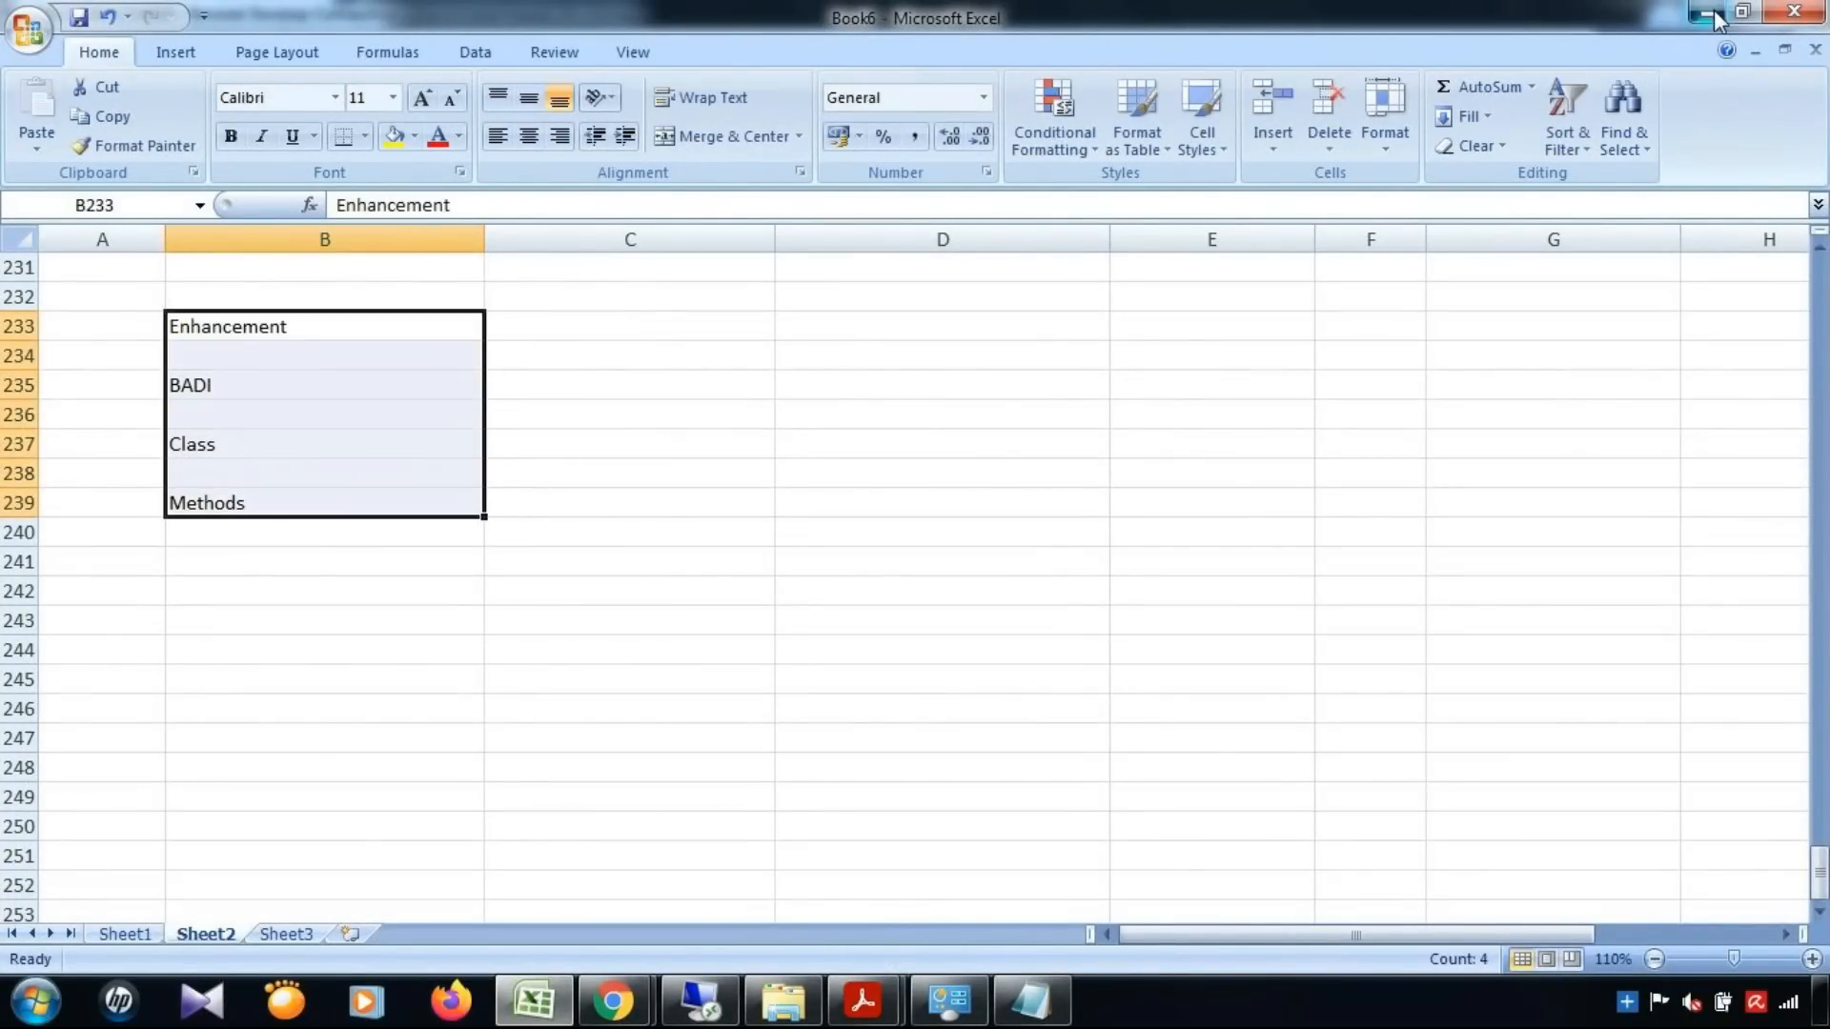
pyautogui.click(1706, 11)
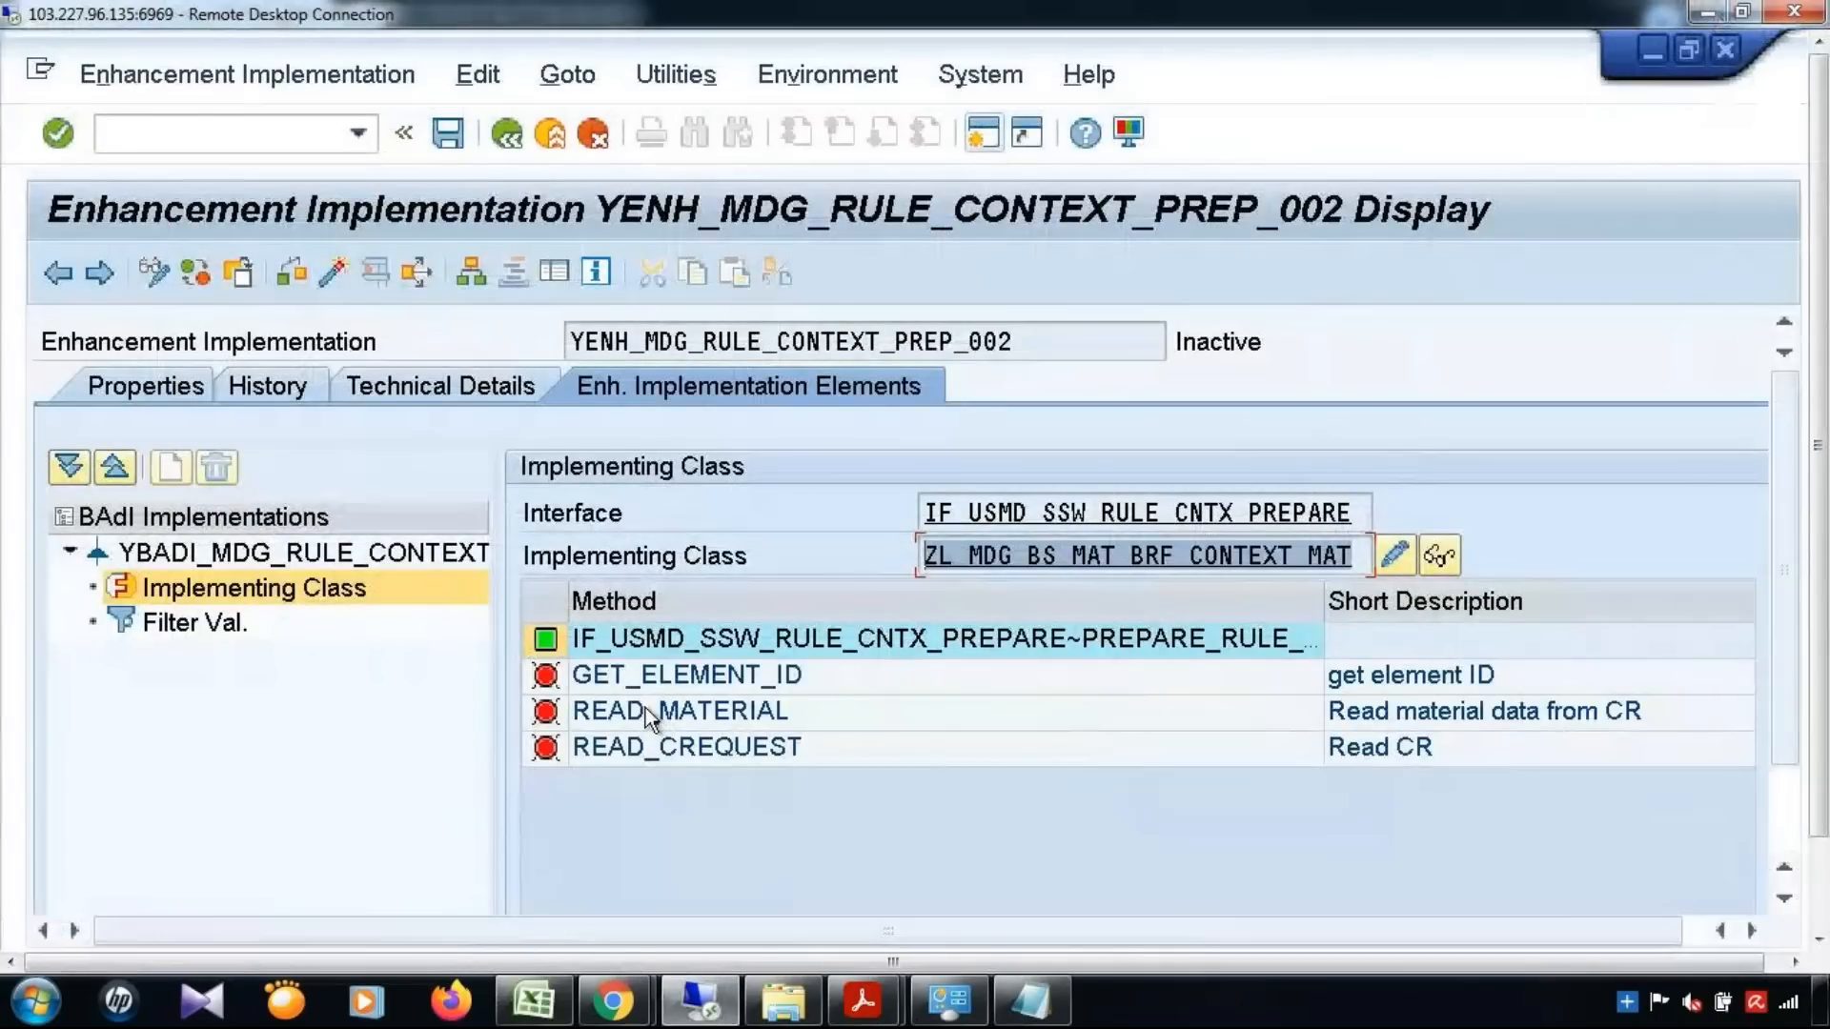
# Examine the implementing class's methods READ_CREQUEST, READ_MATERIAL and GET_ELEMENT_ID with their short descriptions
pyautogui.click(732, 753)
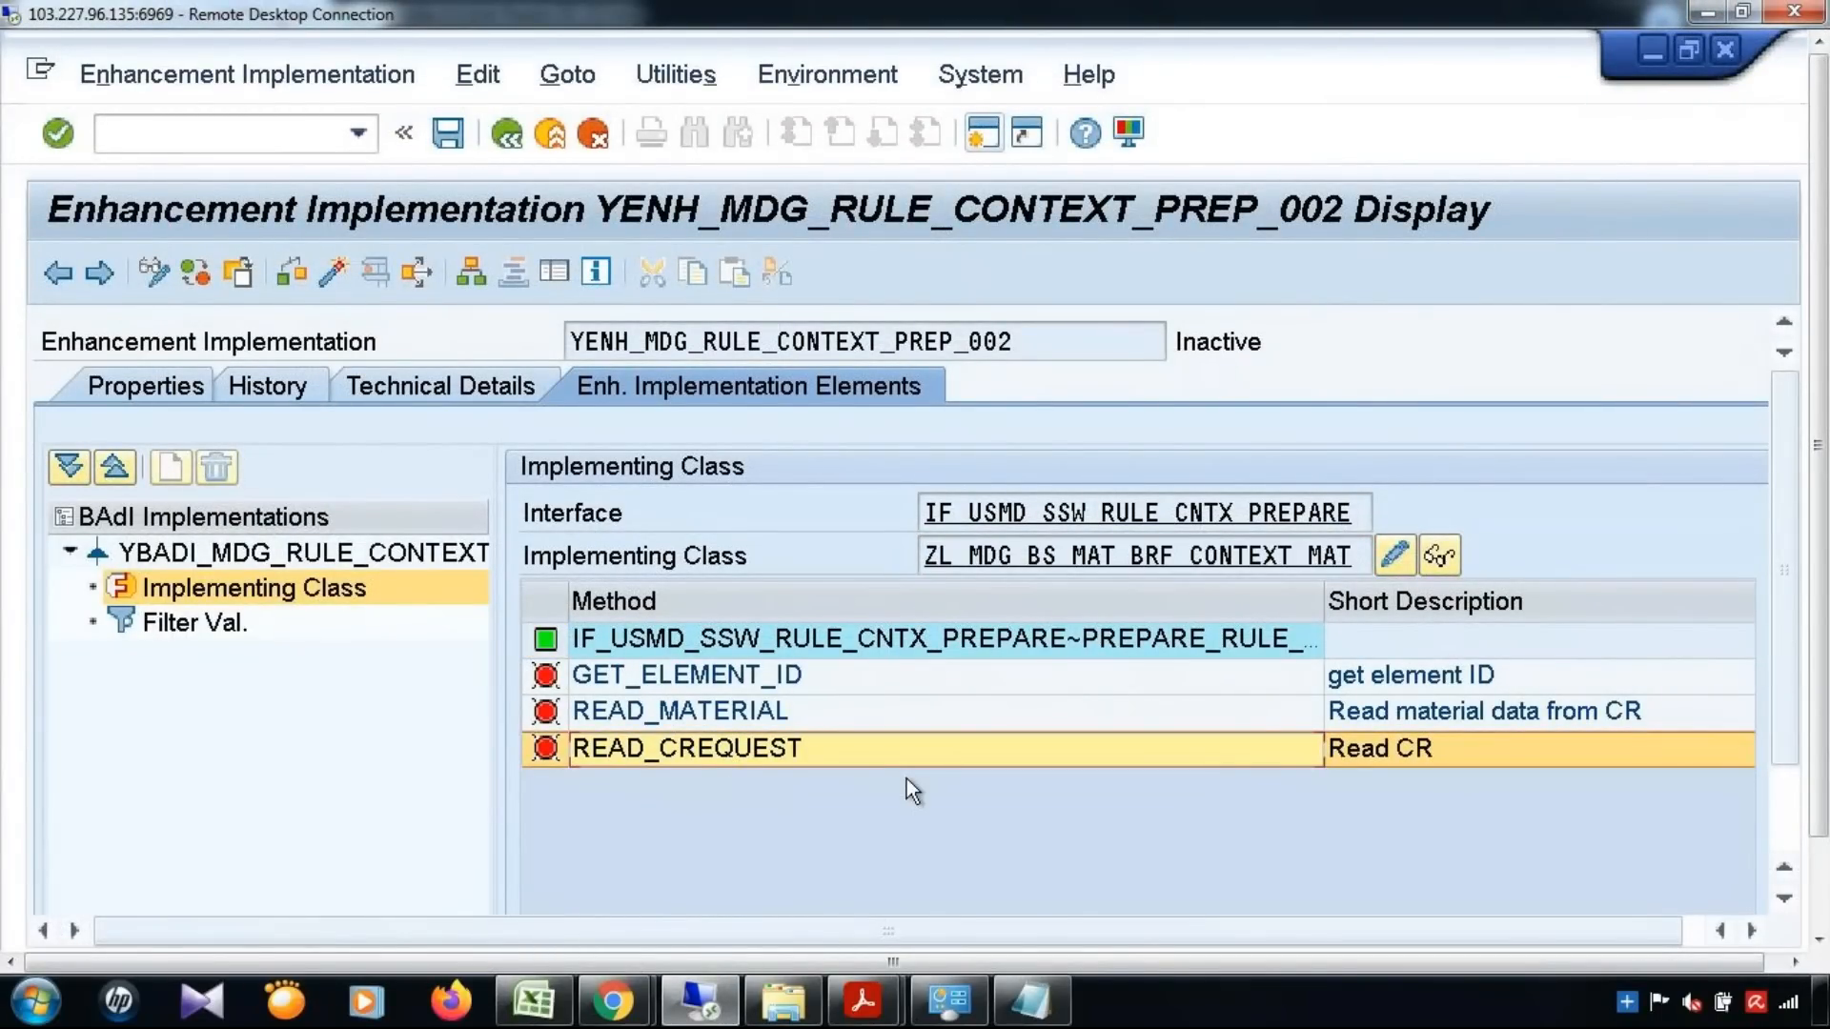
pyautogui.click(983, 717)
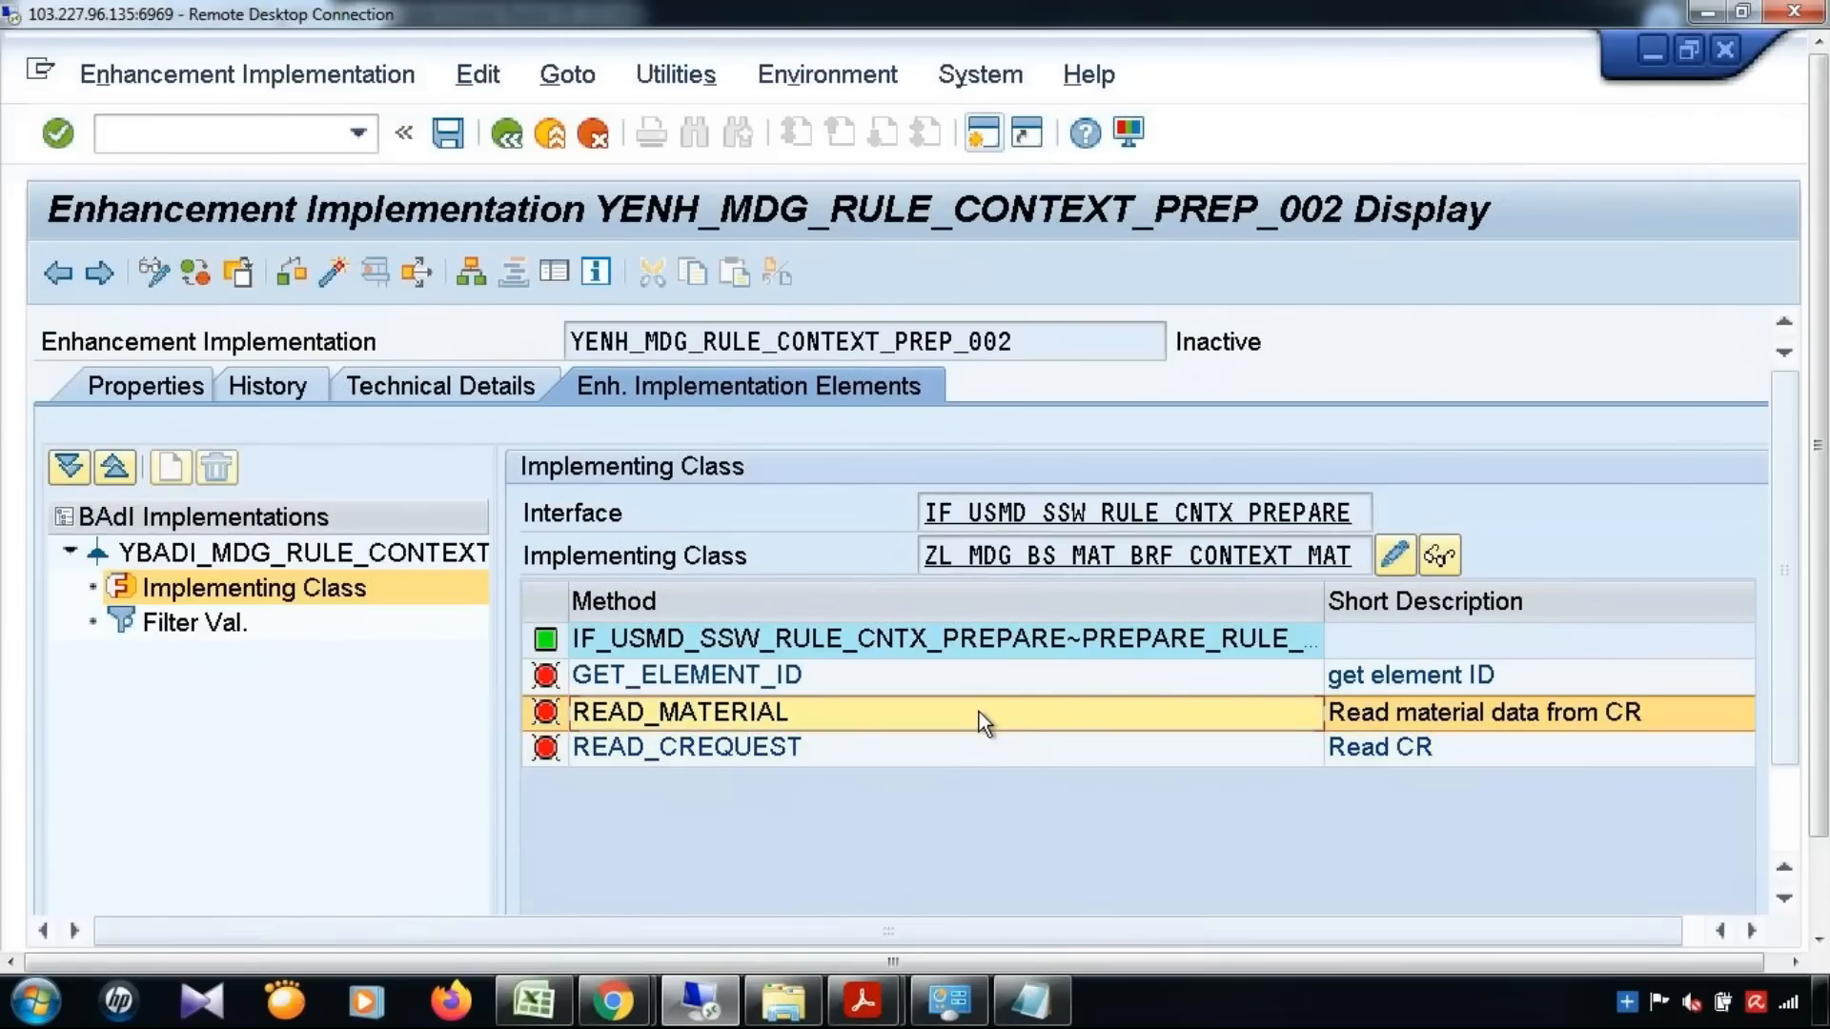
pyautogui.click(893, 677)
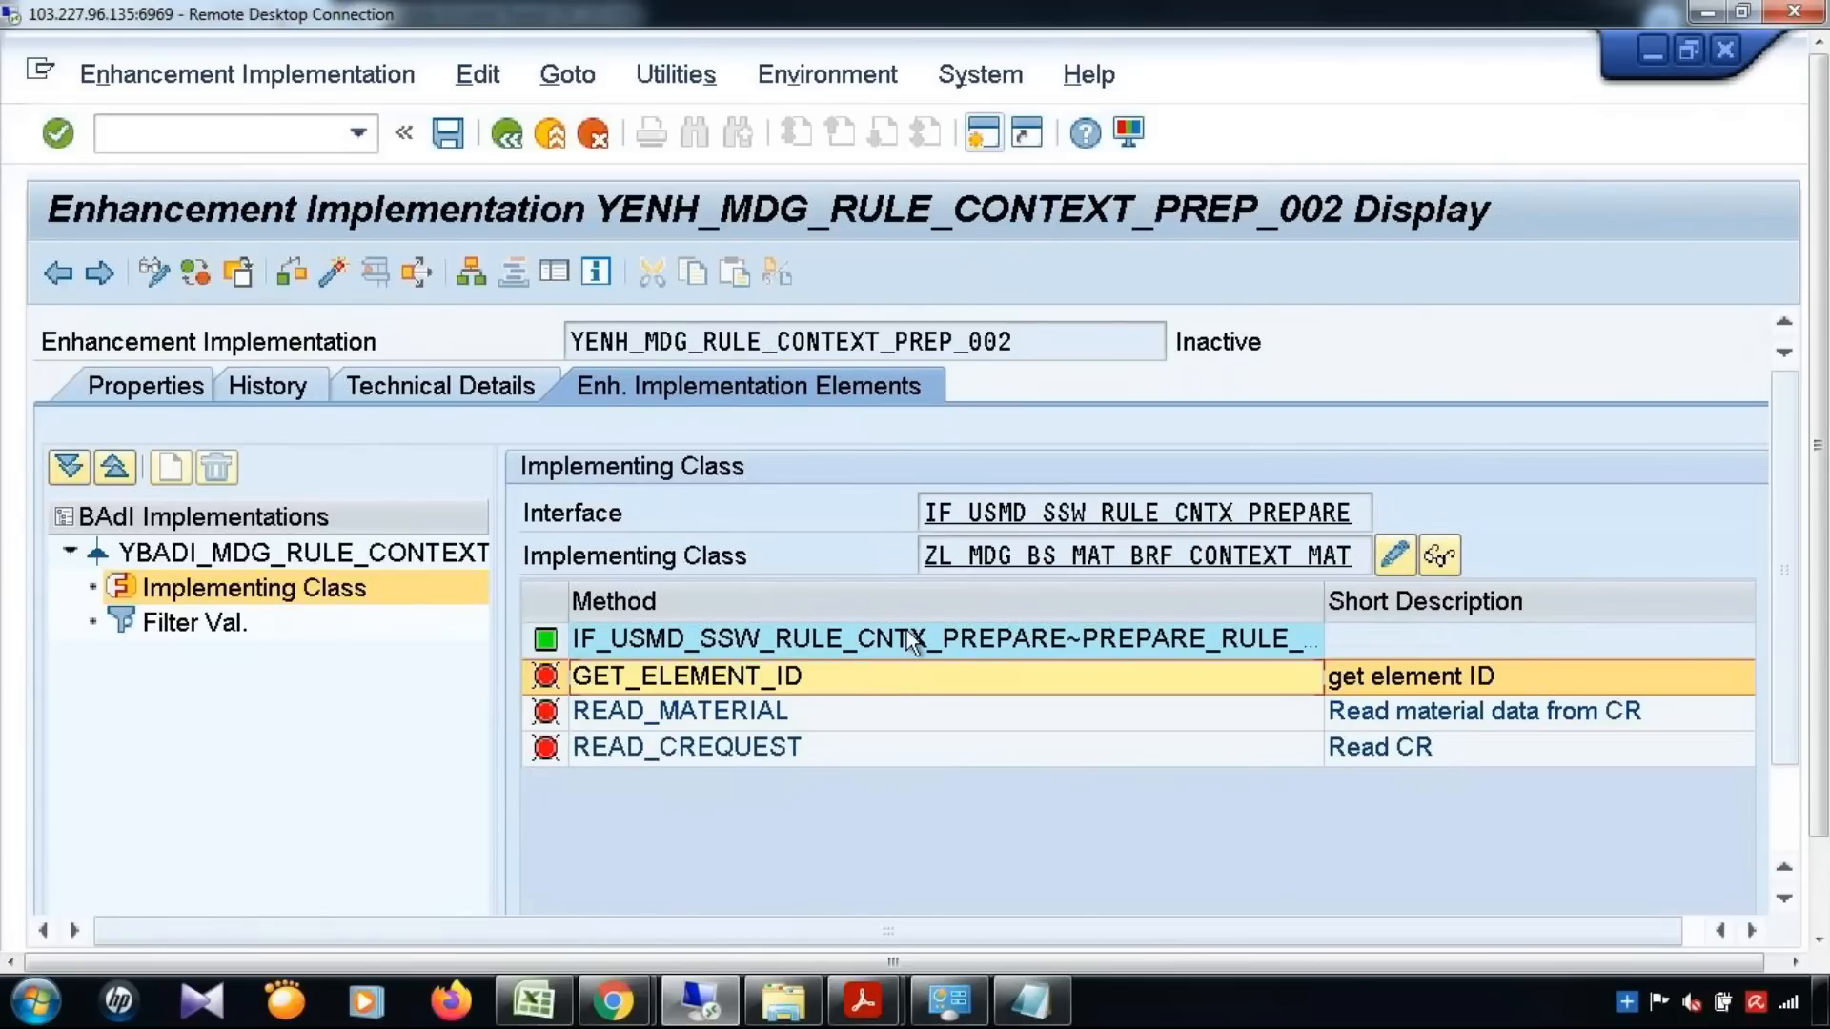
# Return to the enhancement spot's implementations, open YENH_MDG_RULE_CONTEXT_PREP, and review its enhancement and BAdI implementation names
pyautogui.click(911, 640)
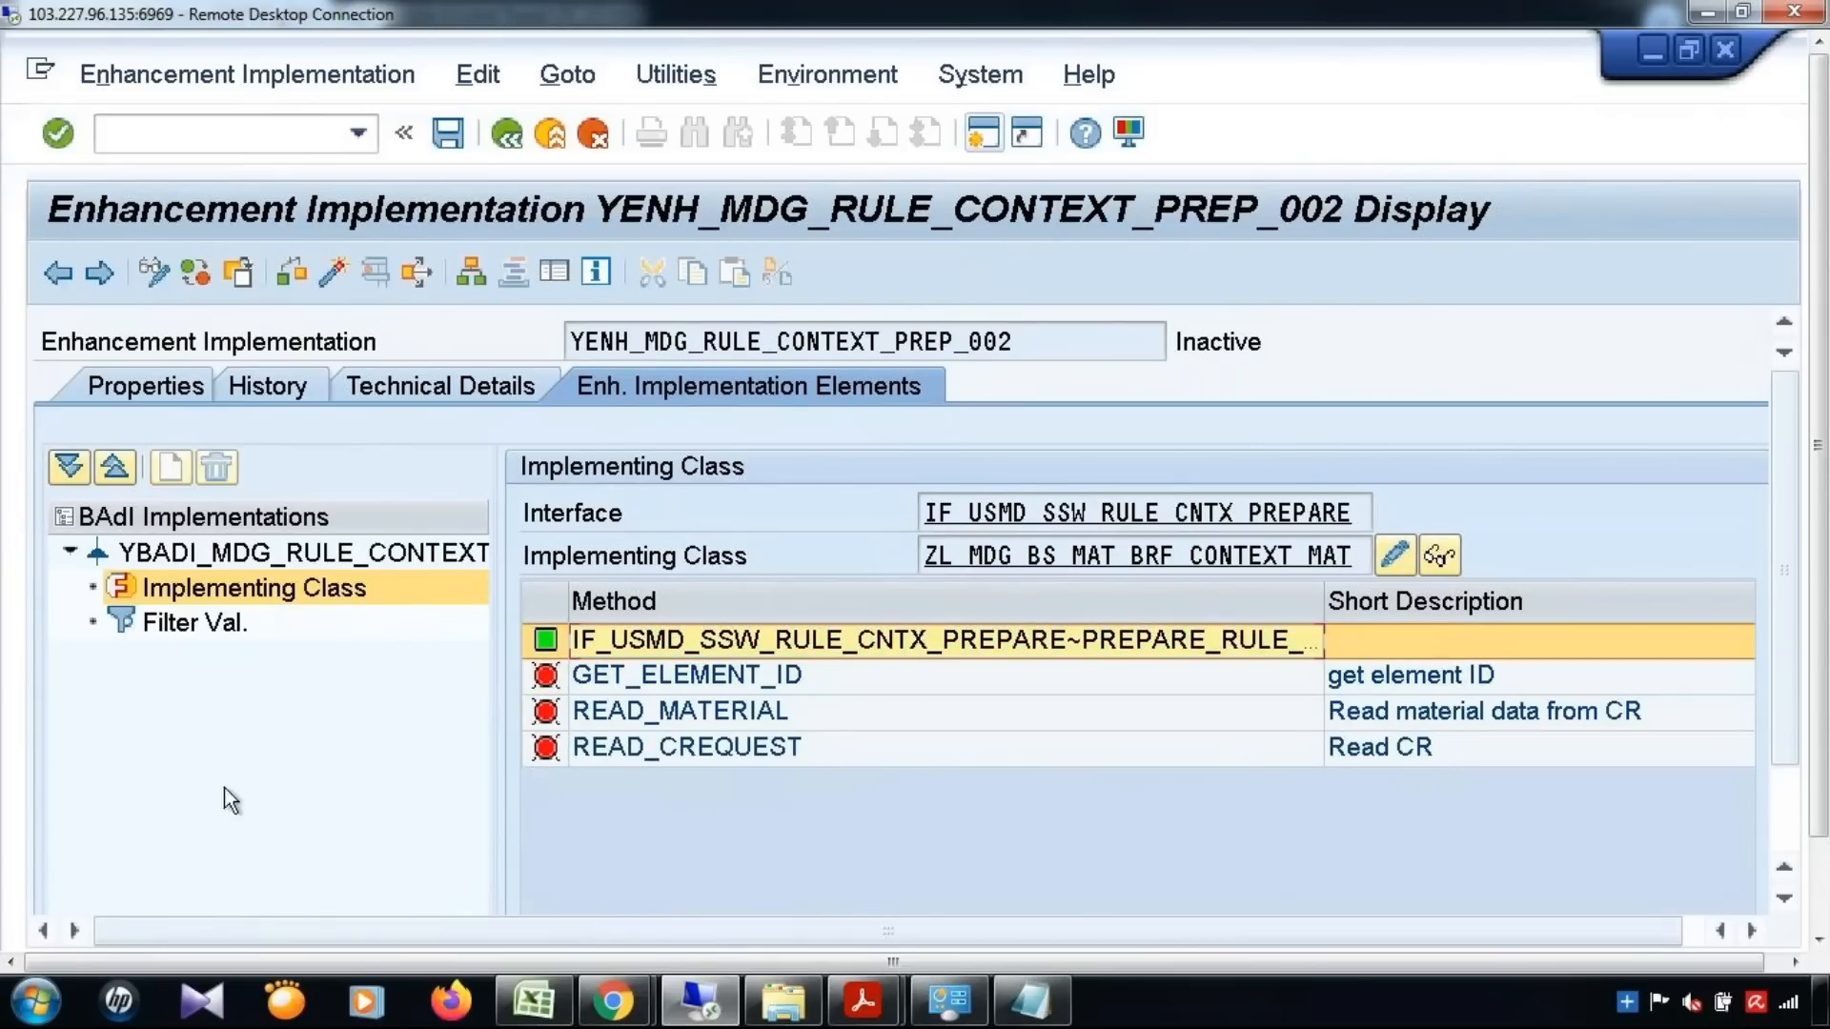
pyautogui.click(233, 627)
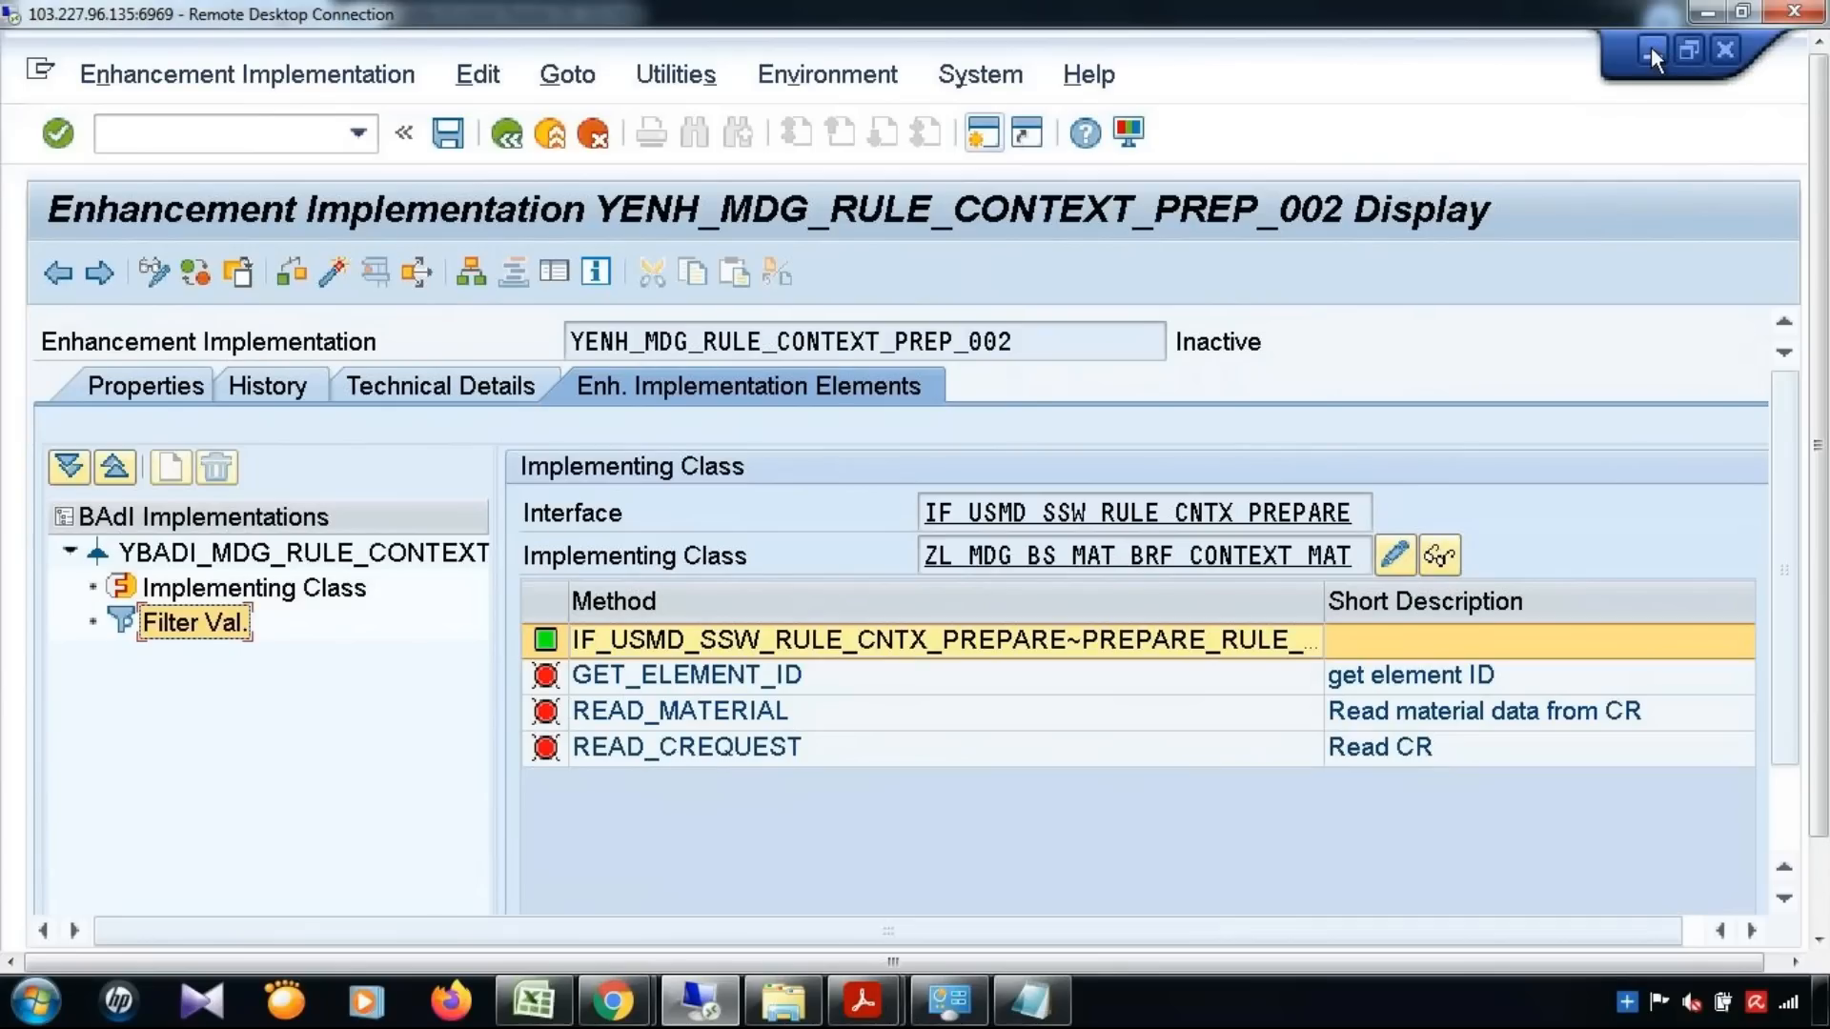
pyautogui.click(518, 135)
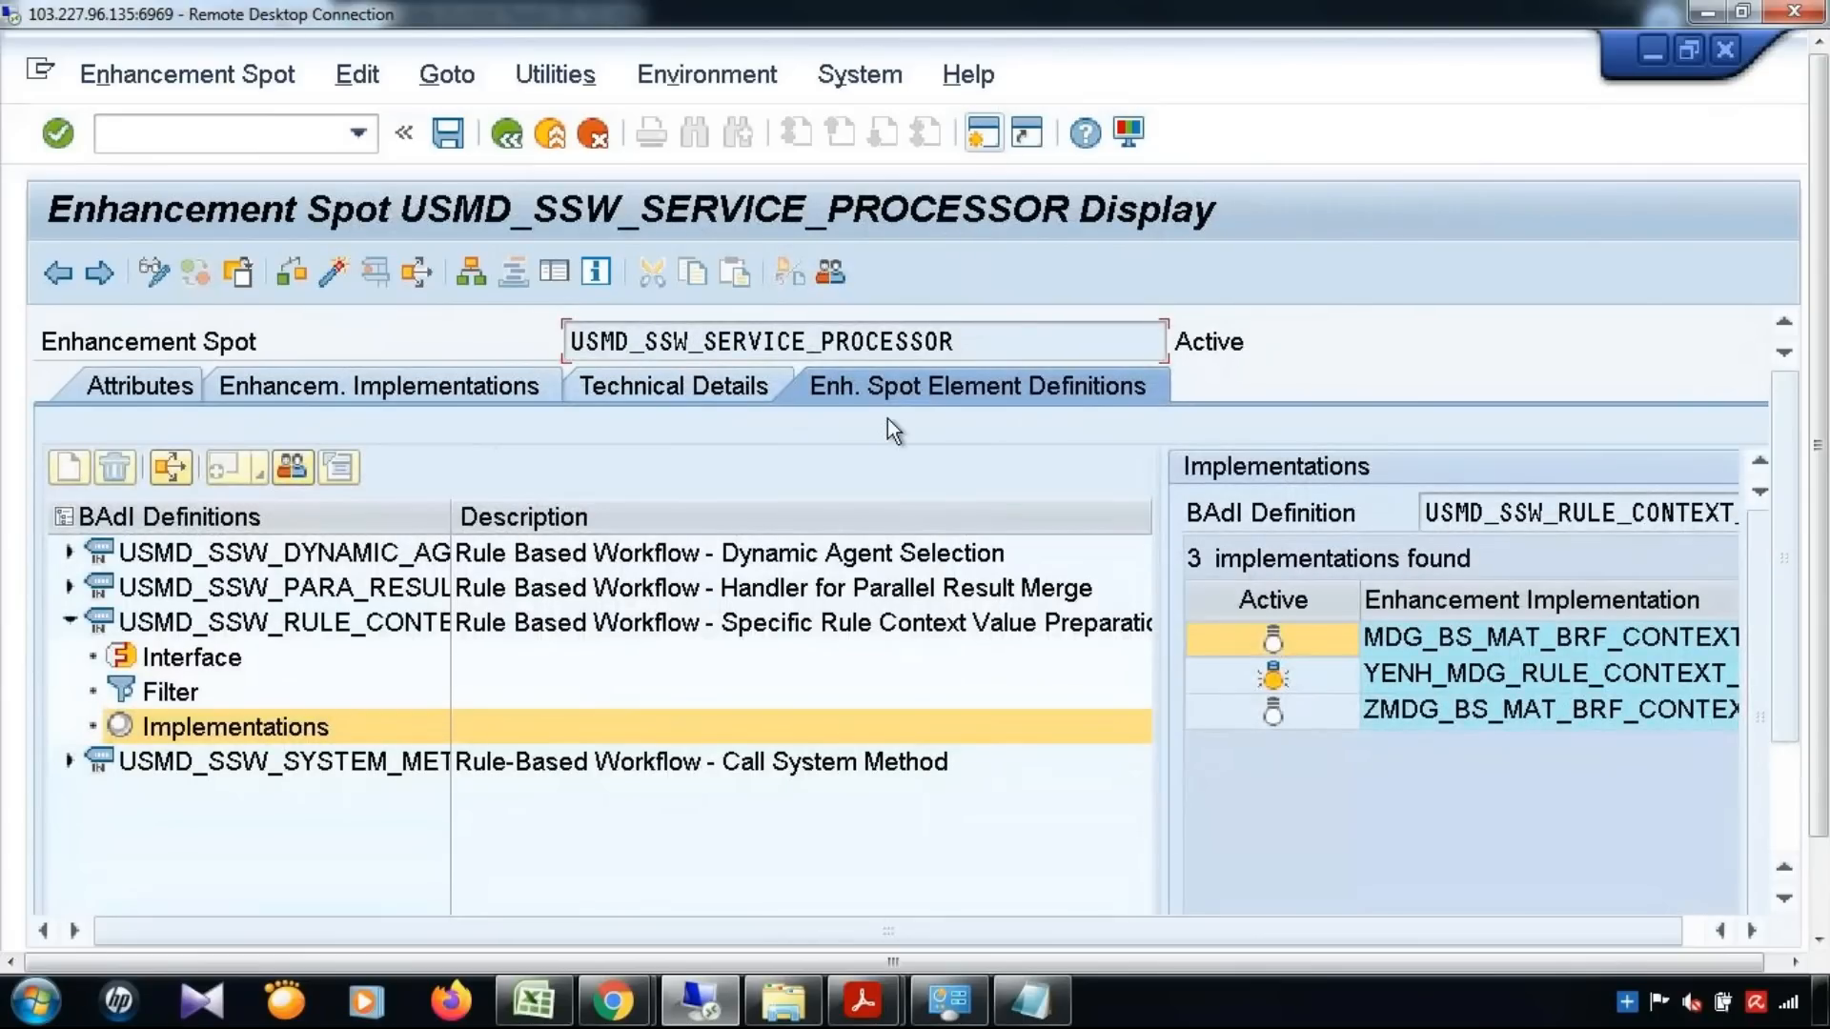
pyautogui.doubleClick(1468, 671)
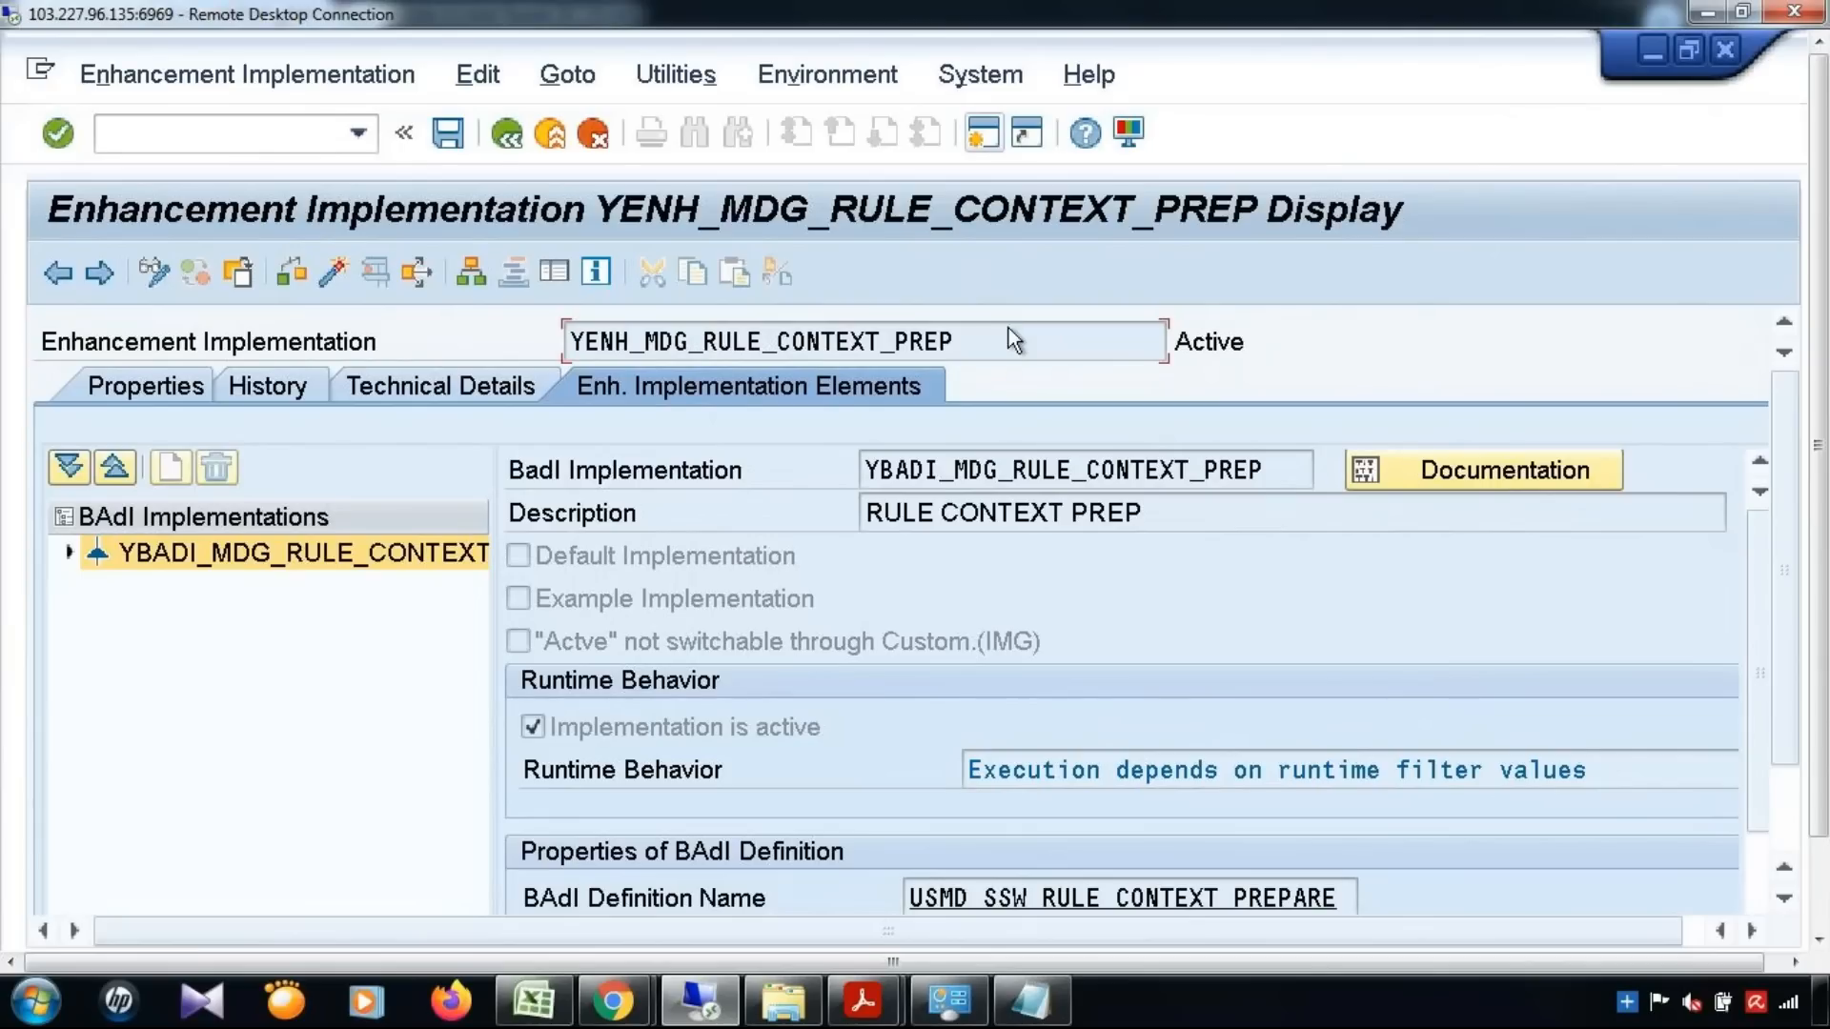
pyautogui.moveTo(1008, 331); pyautogui.dragTo(375, 340)
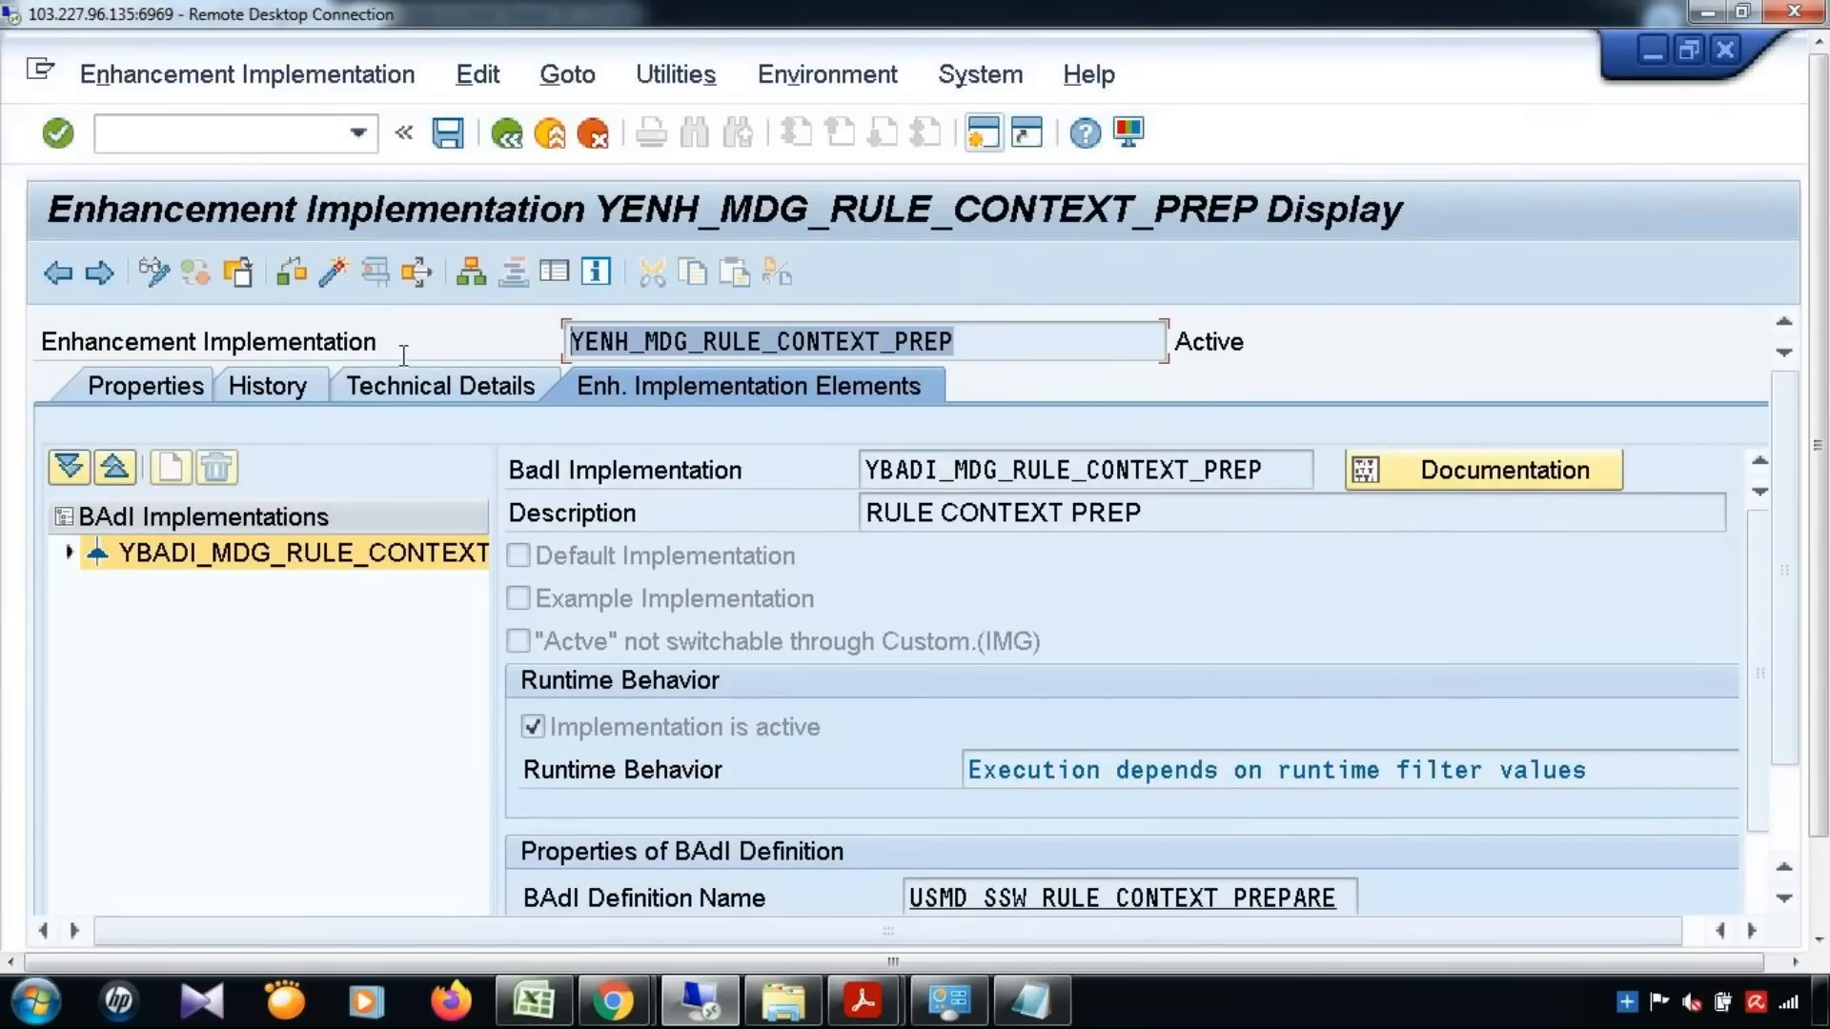
pyautogui.doubleClick(1292, 464)
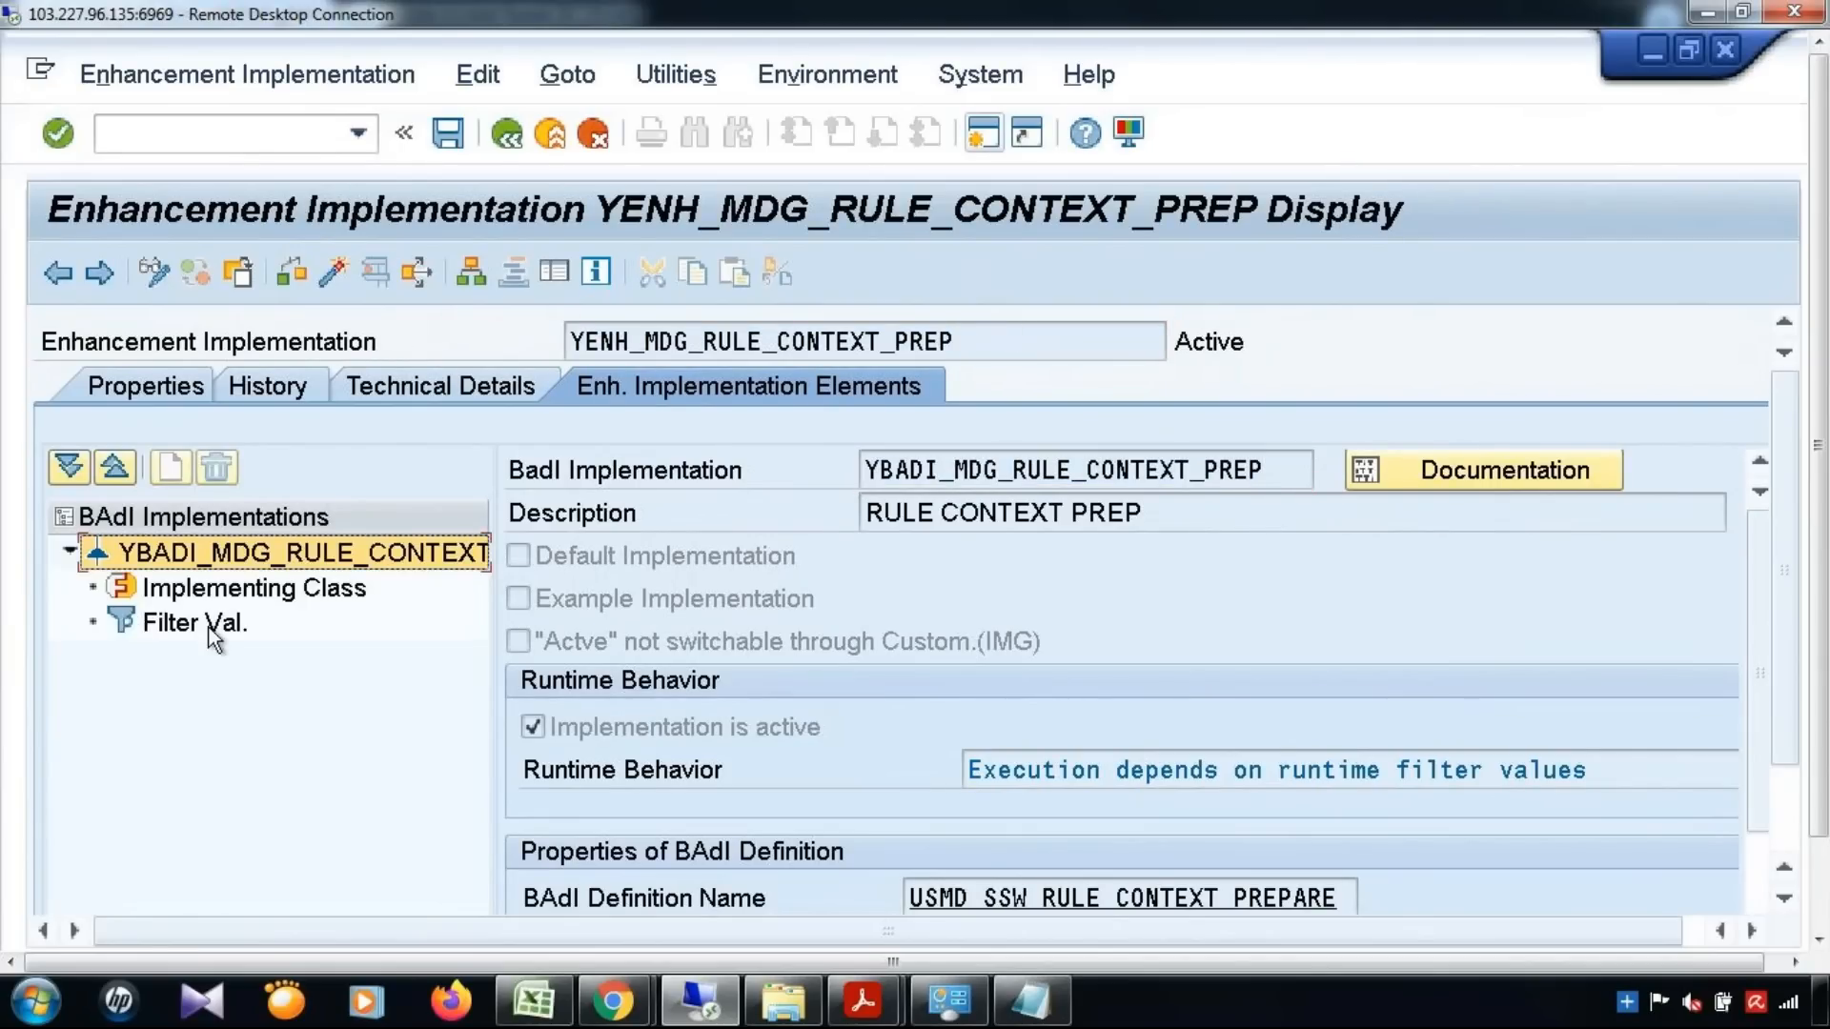
# Display the implementing class of YBADI_MDG_RULE_CONTEXT_PREP and open the source code of its READ_CREQUEST method
pyautogui.doubleClick(249, 585)
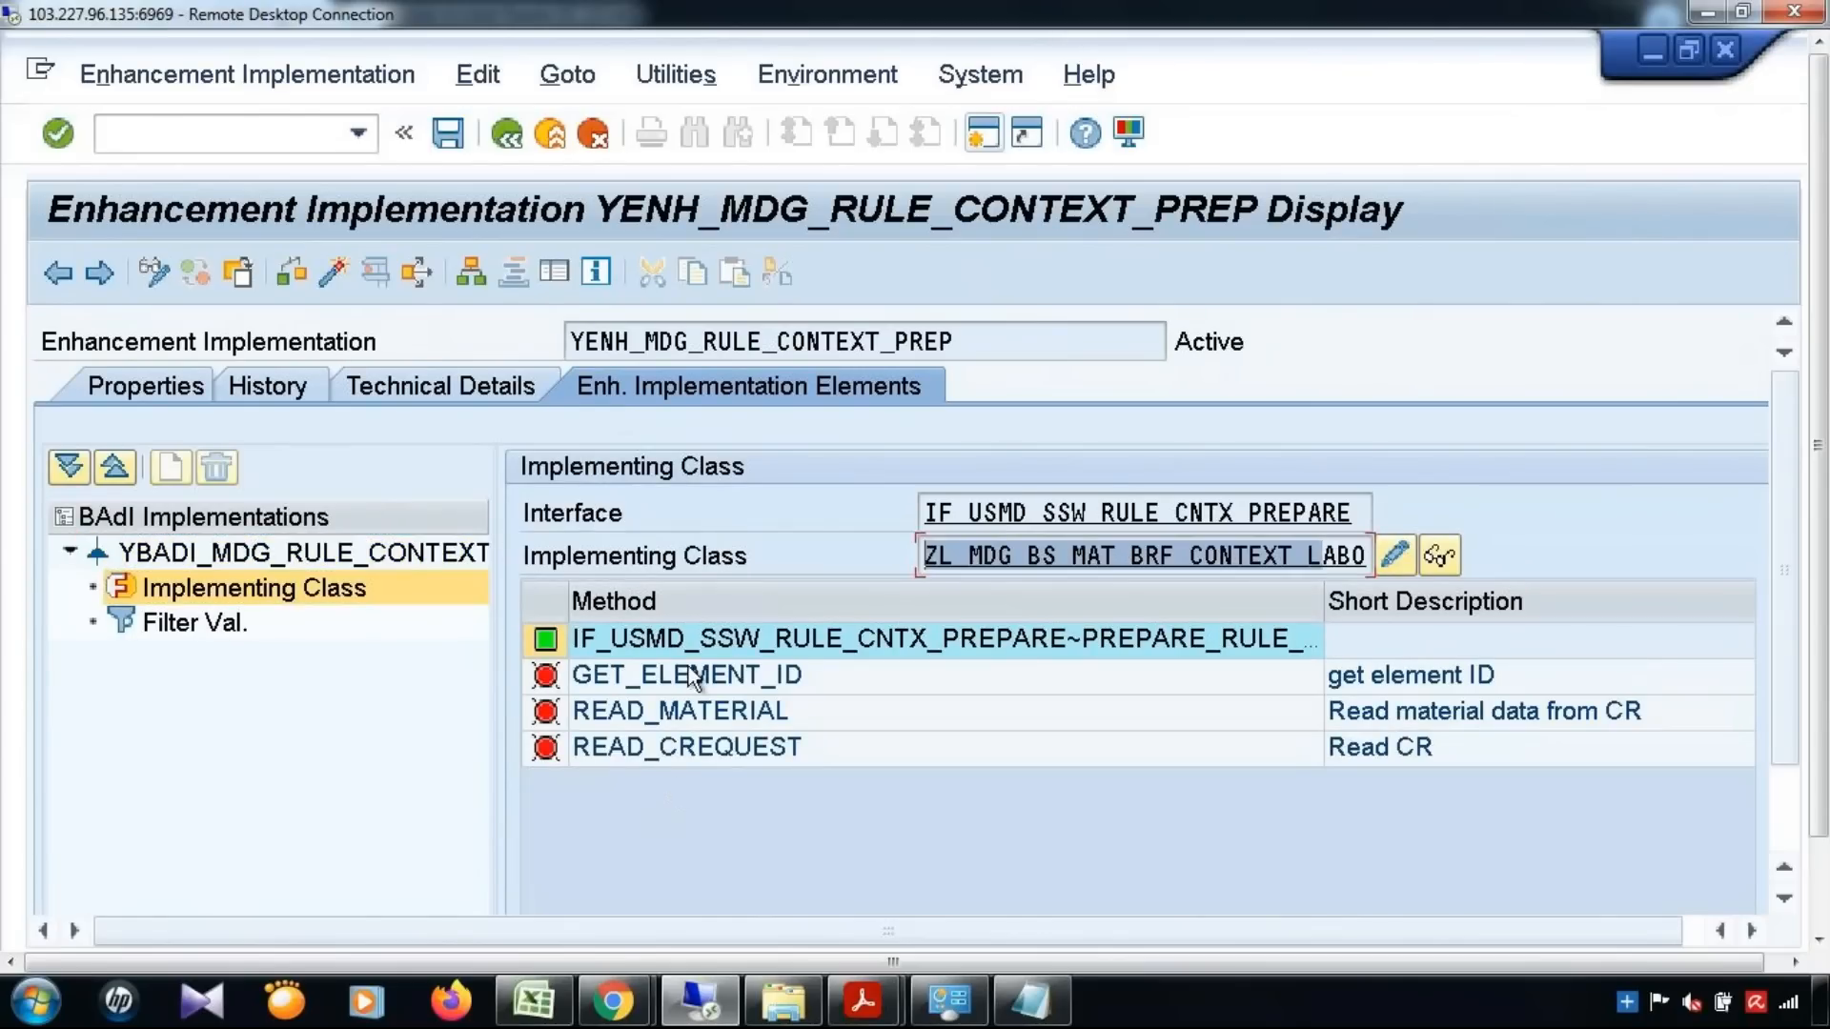
pyautogui.doubleClick(667, 747)
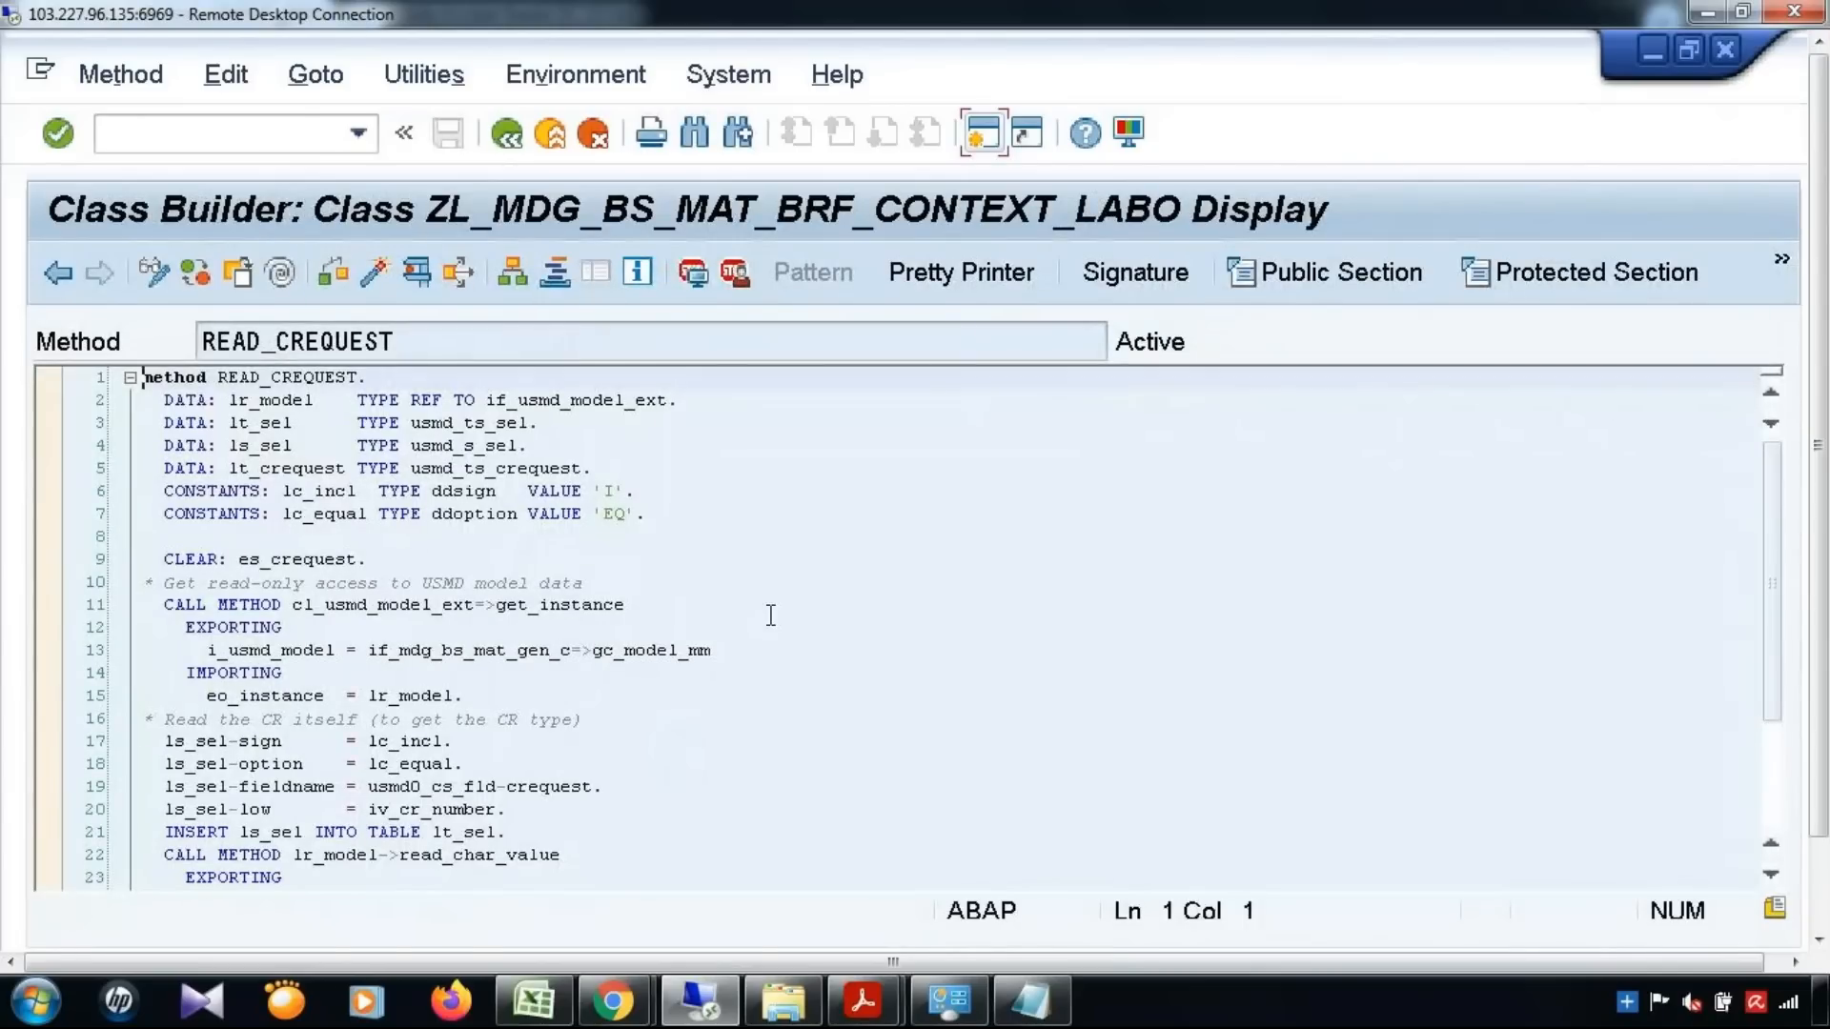
pyautogui.click(770, 614)
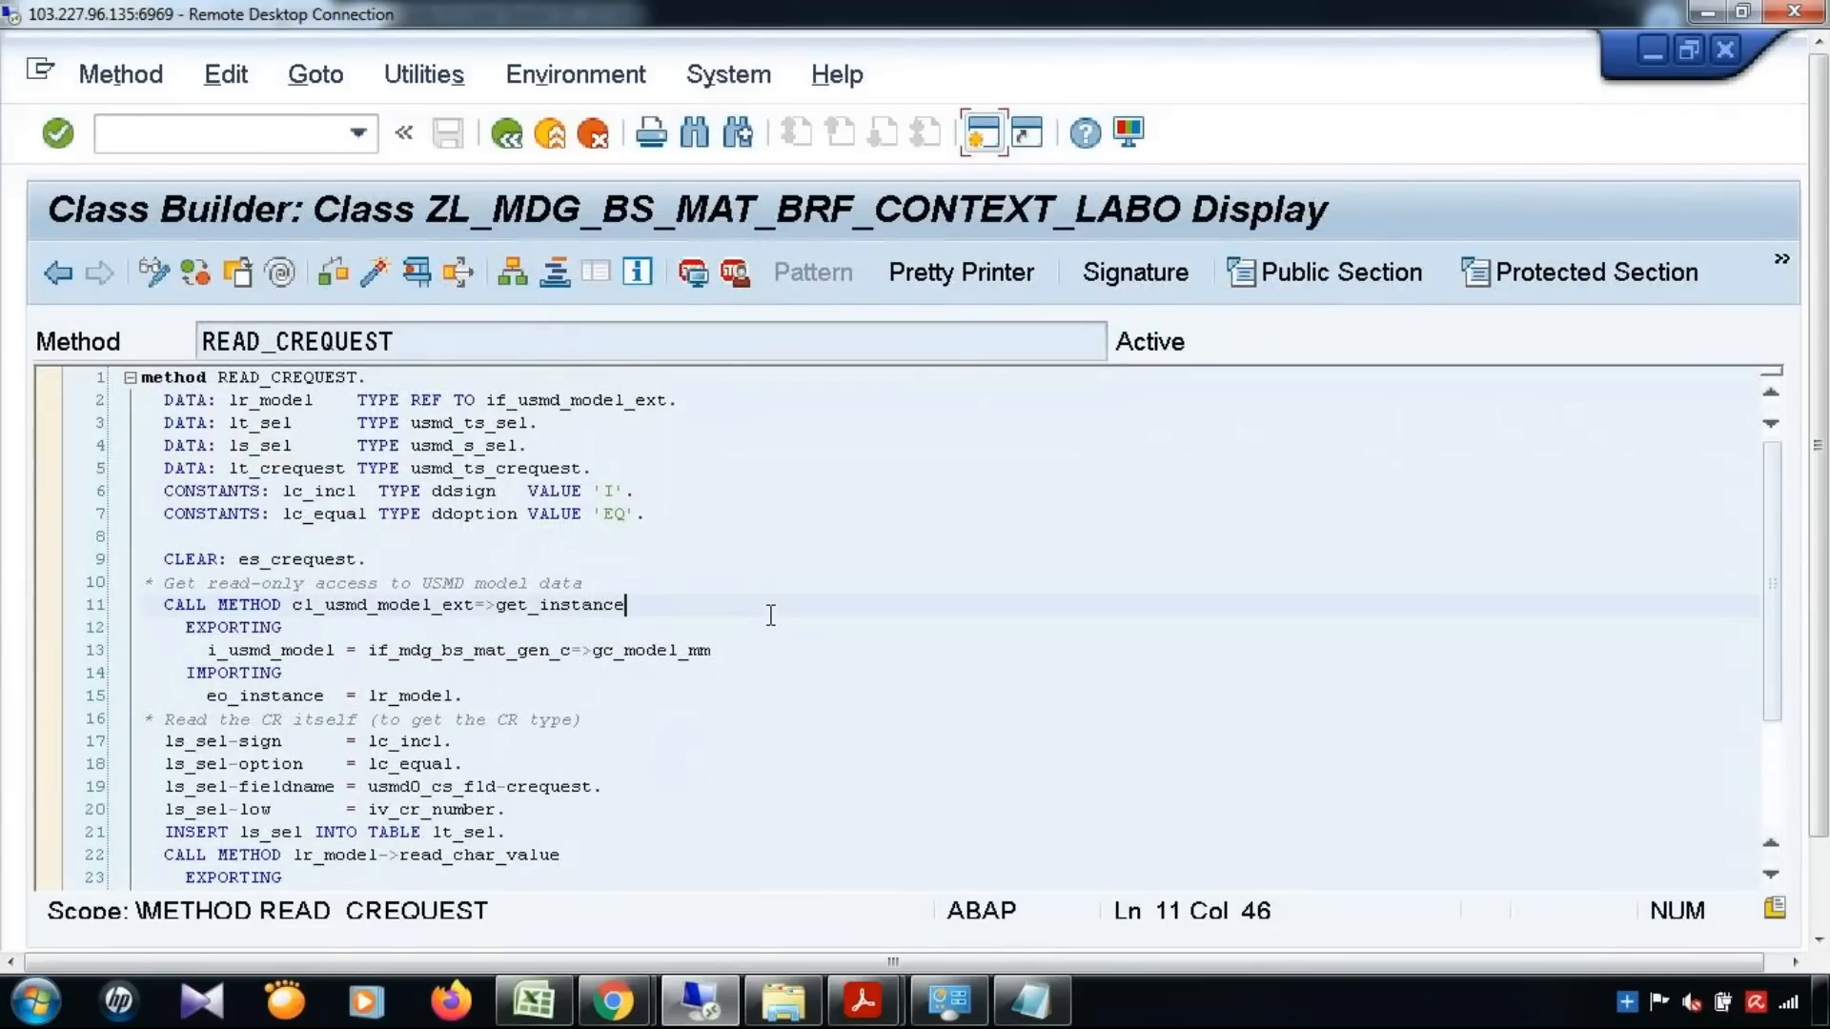
# Examine the call to get_instance of class cl_usmd_model_ext in READ_CREQUEST
pyautogui.scroll(-1, 770, 614)
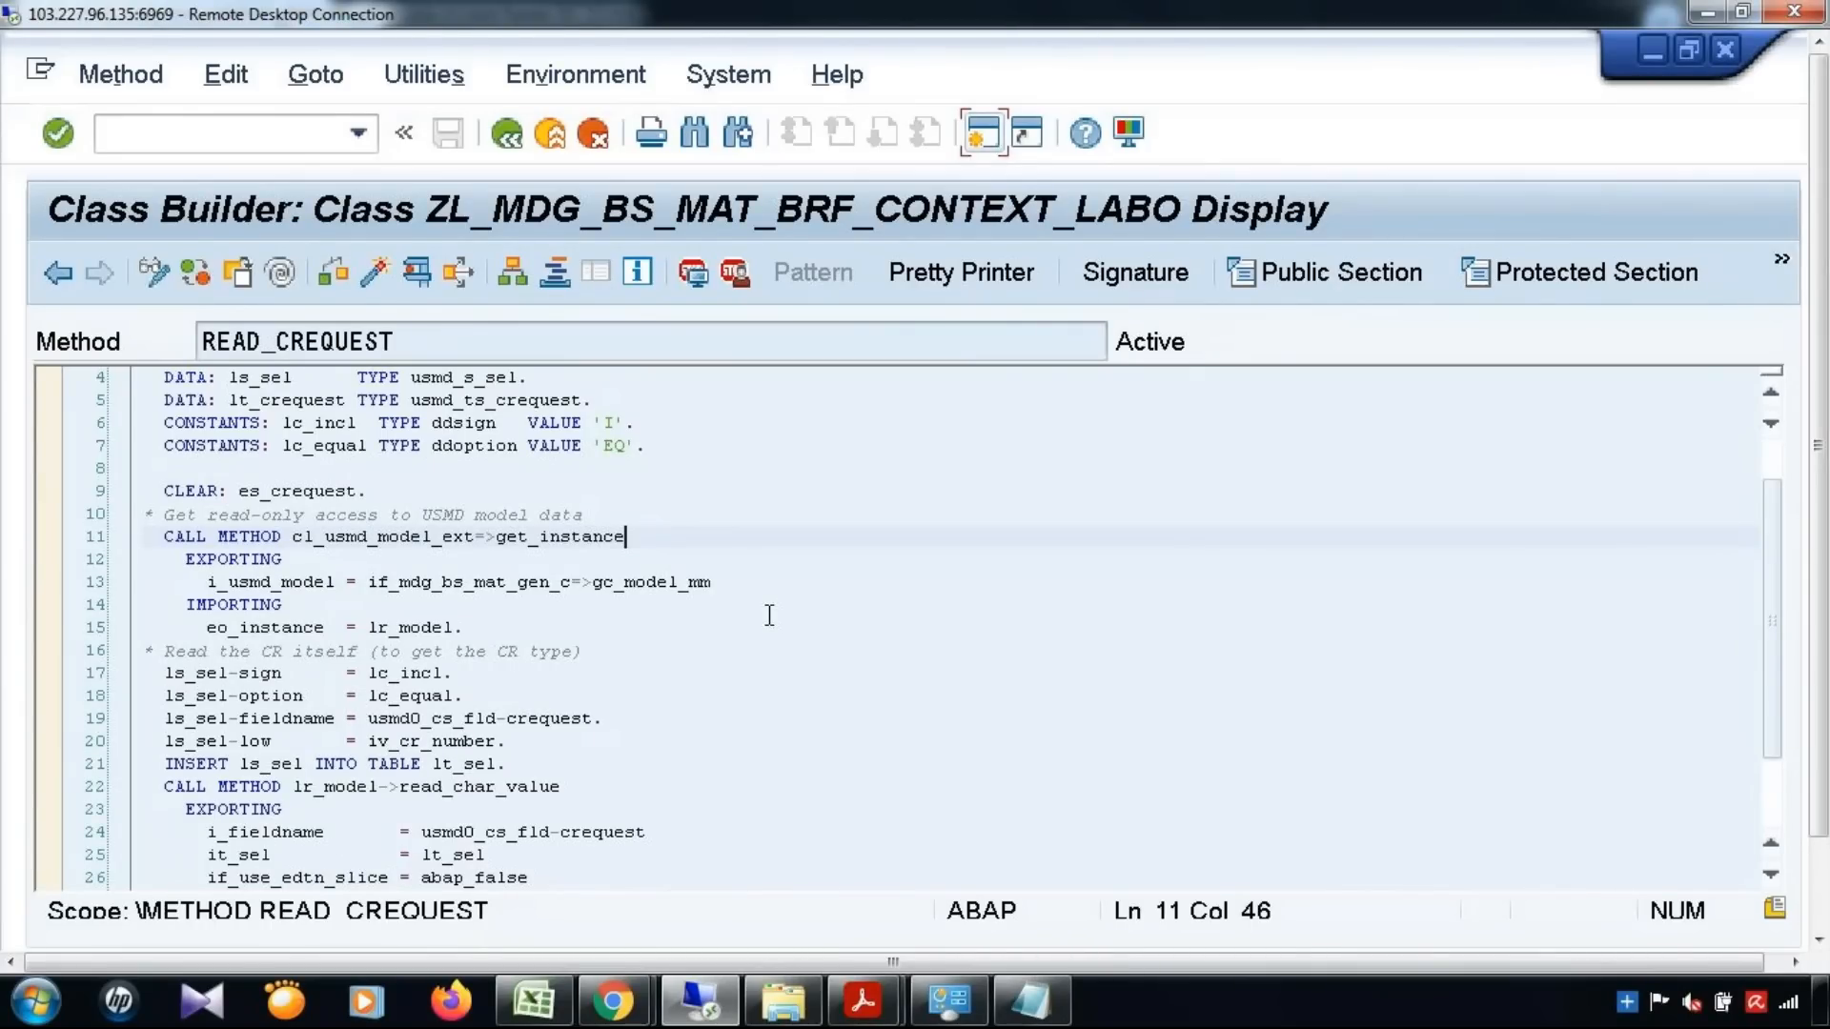
pyautogui.click(378, 798)
pyautogui.moveTo(164, 536); pyautogui.dragTo(282, 538)
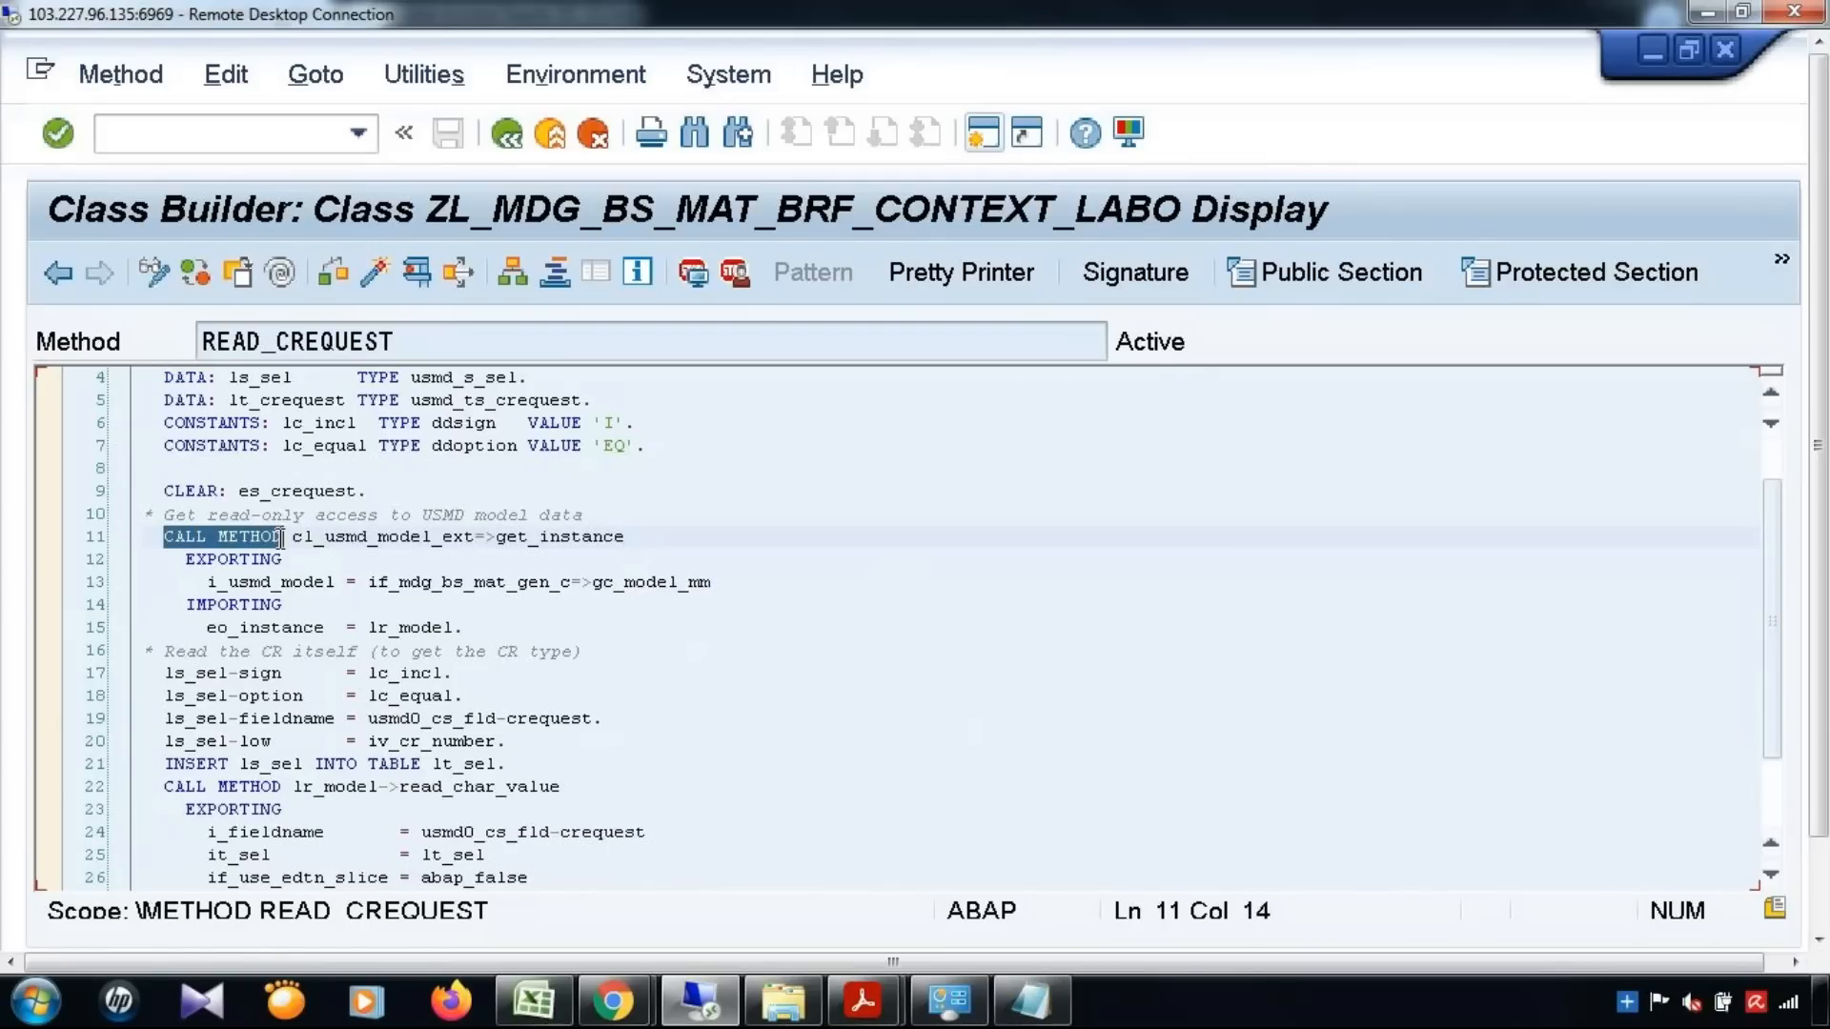
pyautogui.moveTo(495, 539); pyautogui.dragTo(638, 545)
pyautogui.click(297, 538)
pyautogui.moveTo(336, 540); pyautogui.dragTo(478, 540)
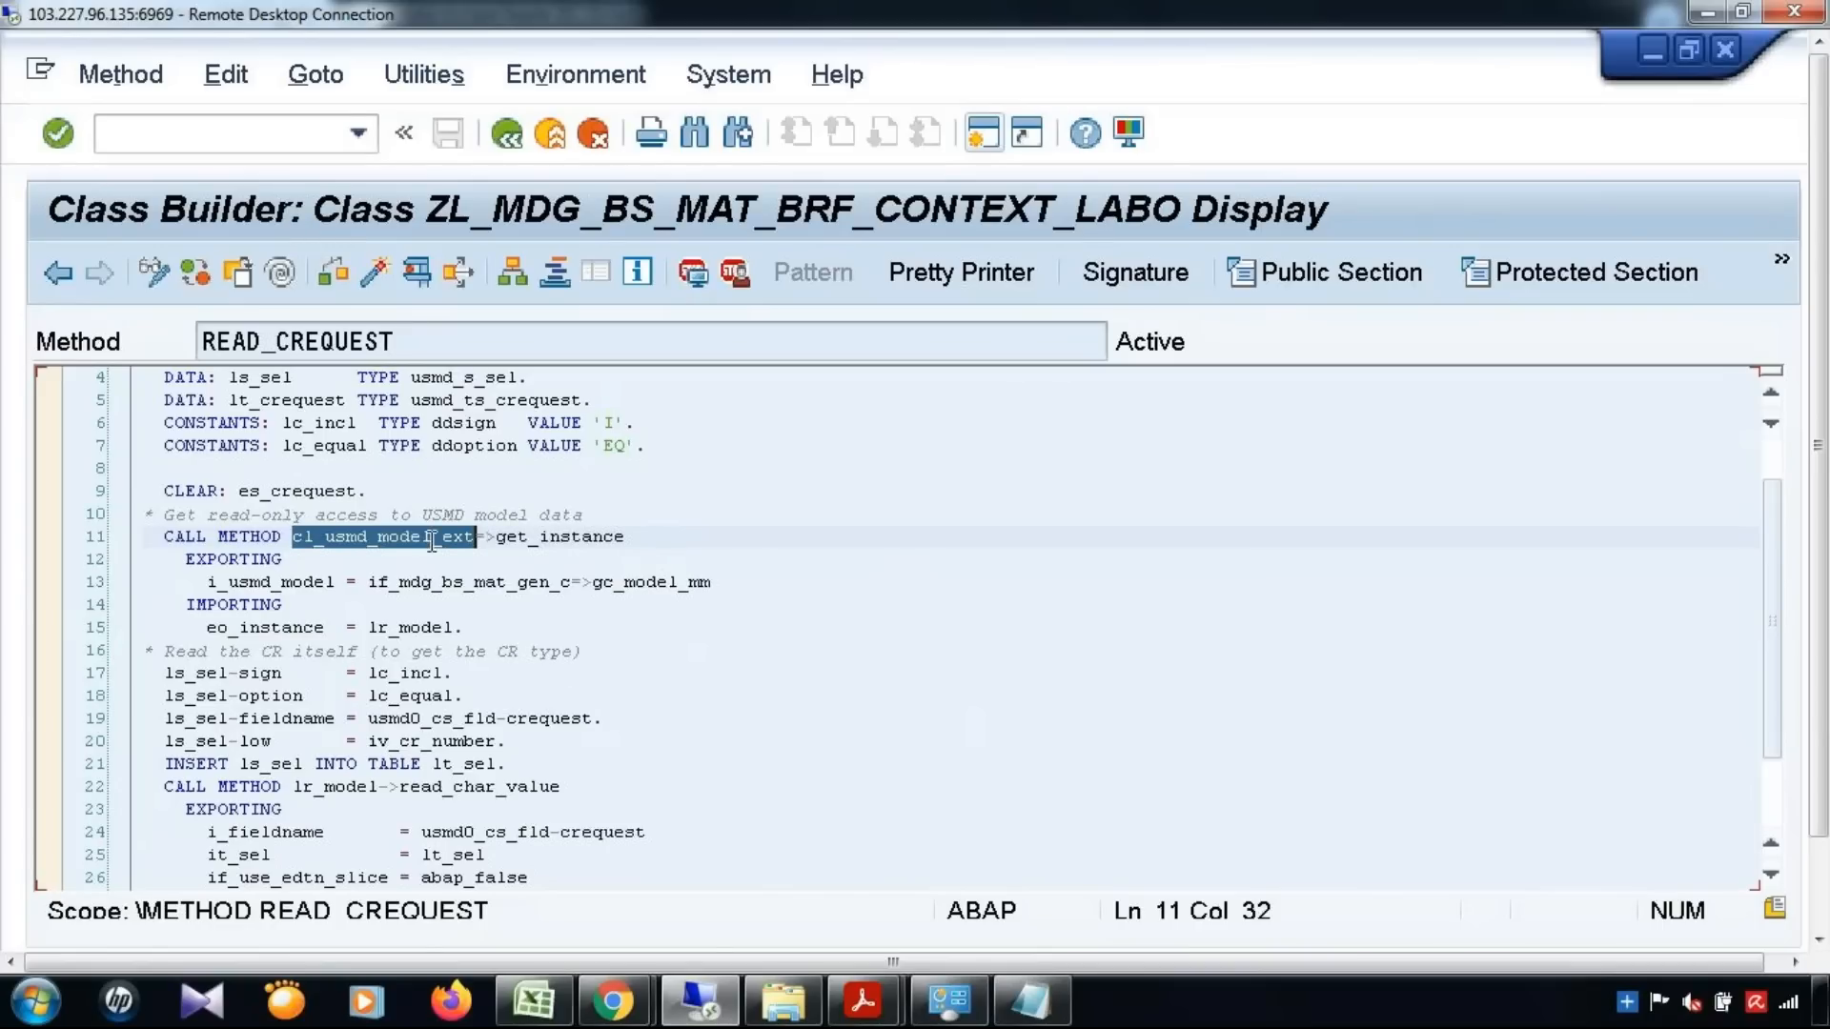
# Examine how READ_CREQUEST fills the ls_sel selection criteria, inserts them into lt_sel, and calls read_char_value
pyautogui.scroll(-1, 421, 674)
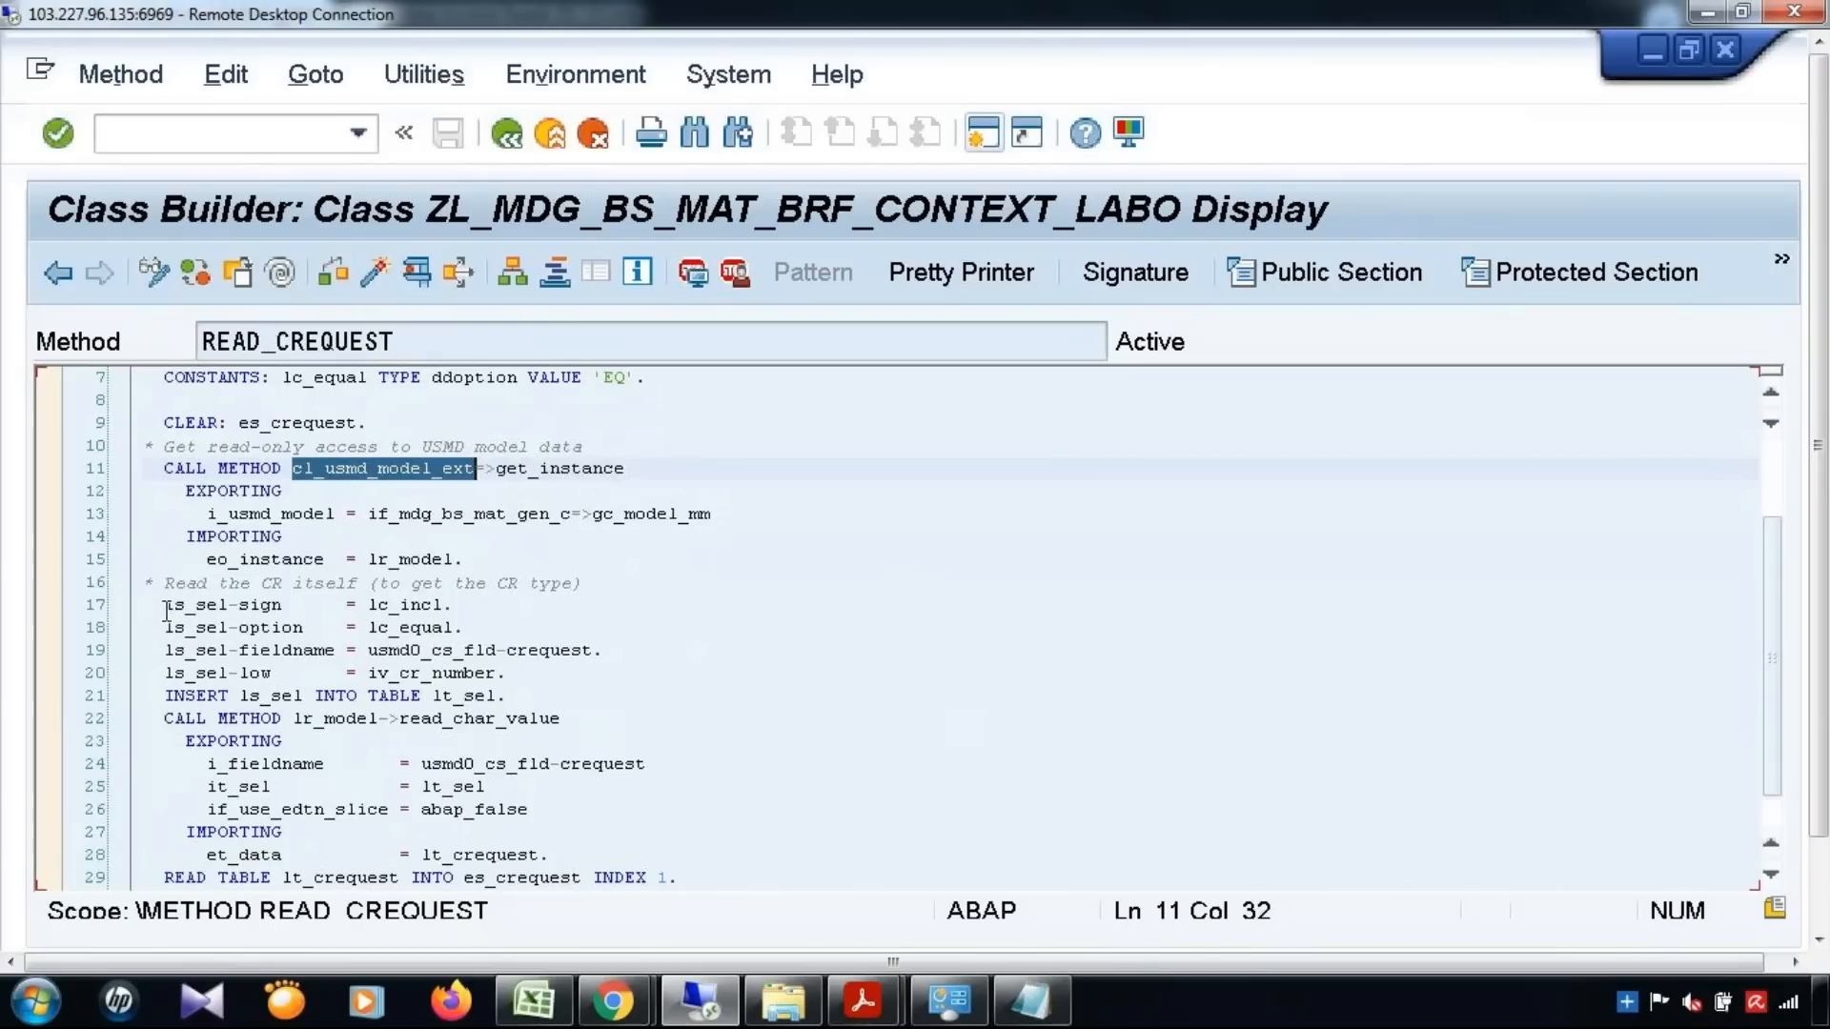
pyautogui.moveTo(166, 610); pyautogui.dragTo(674, 674)
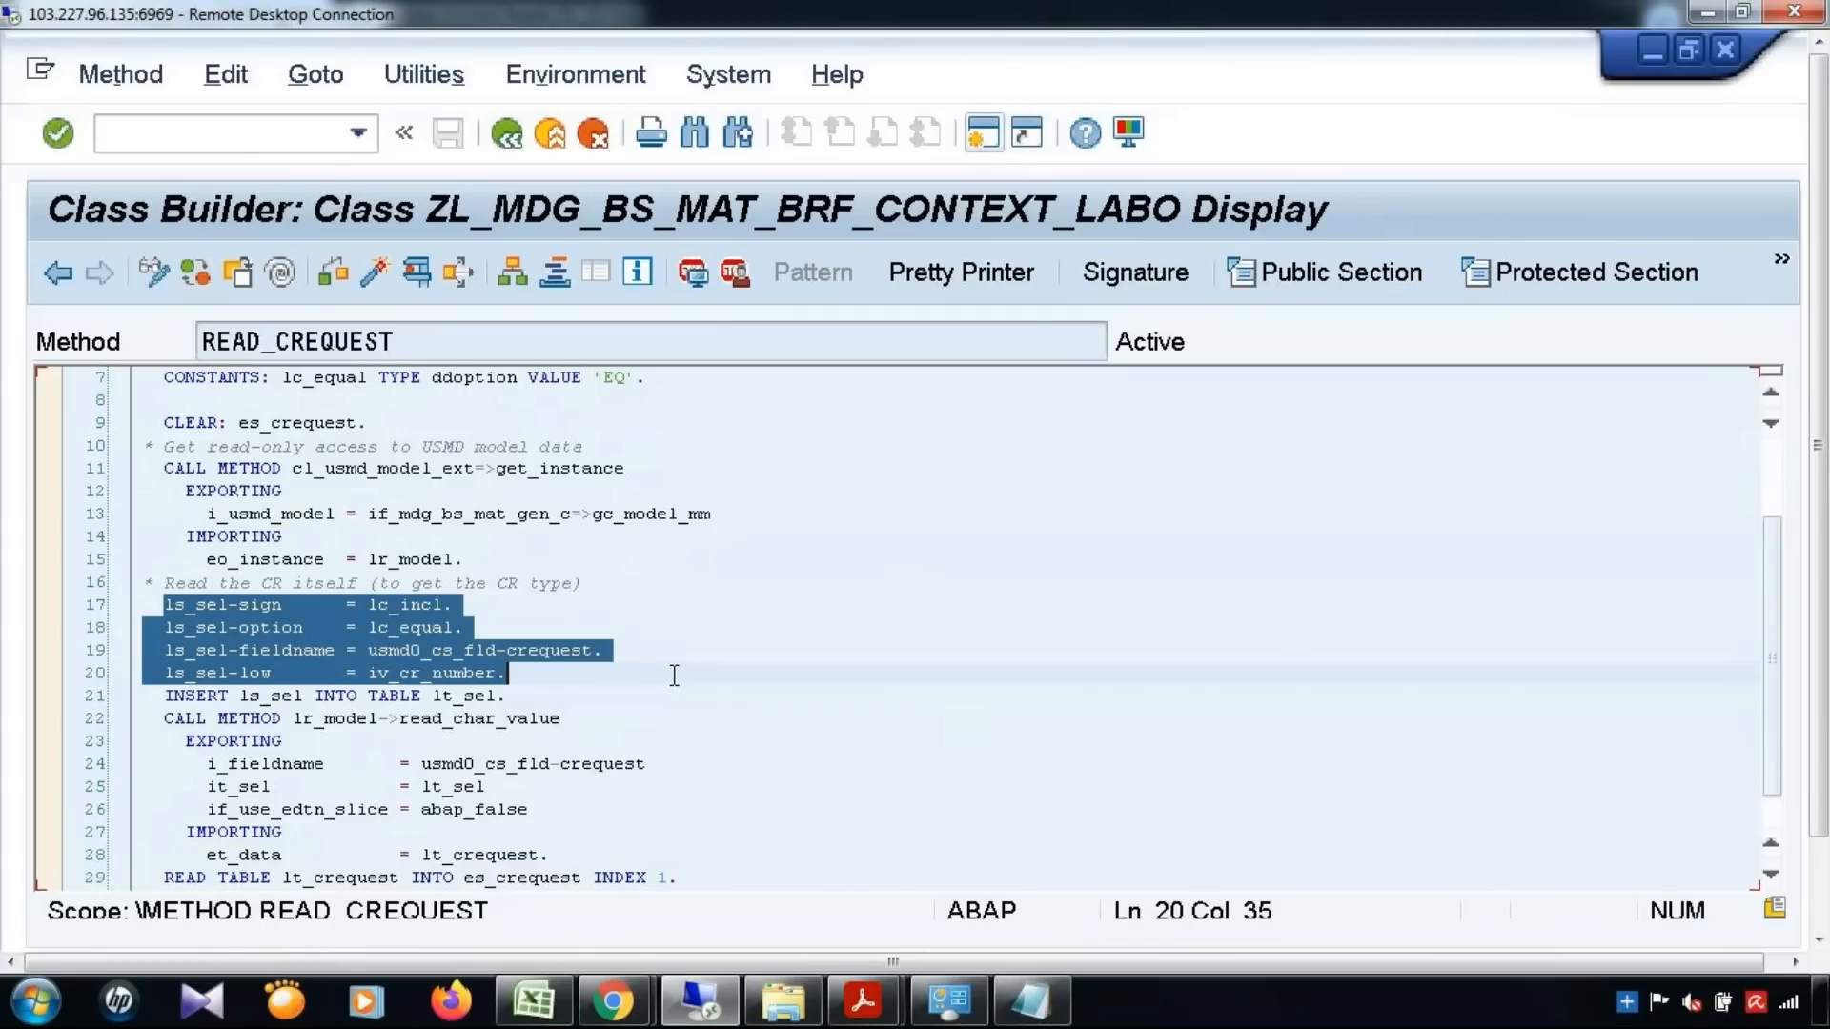
pyautogui.click(563, 614)
pyautogui.click(335, 650)
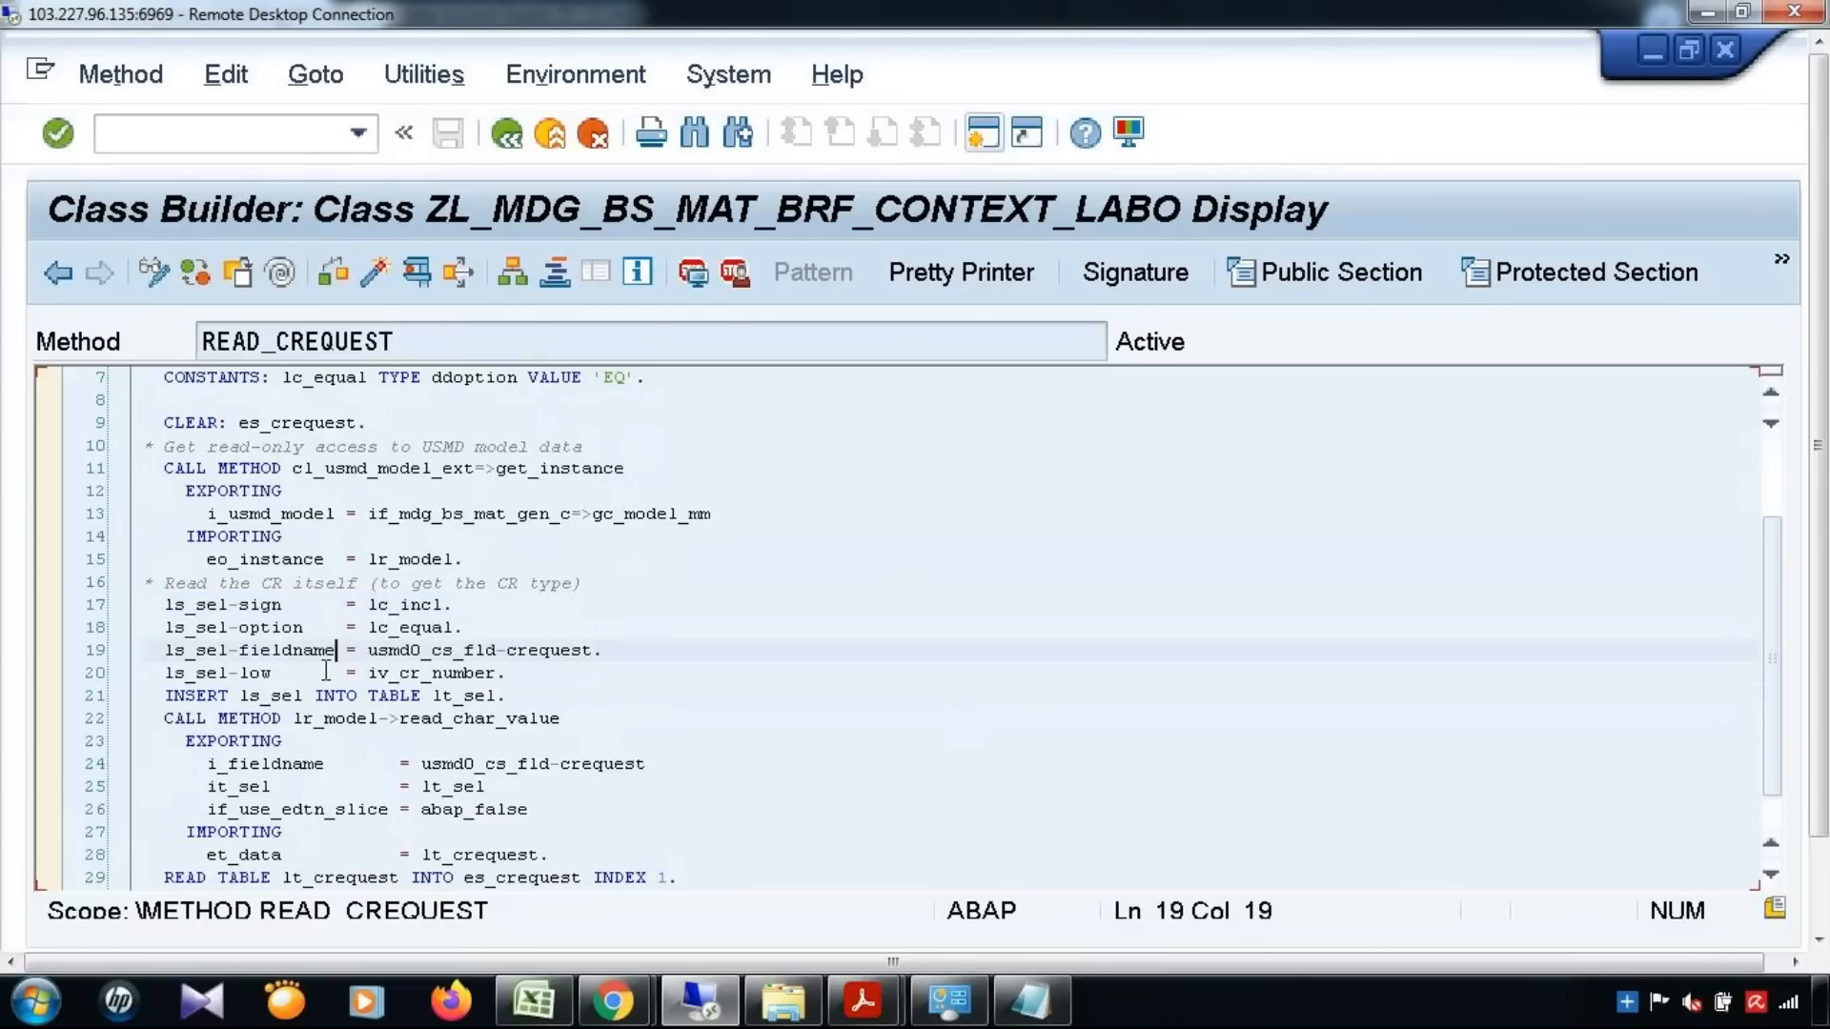
pyautogui.moveTo(388, 673); pyautogui.dragTo(507, 673)
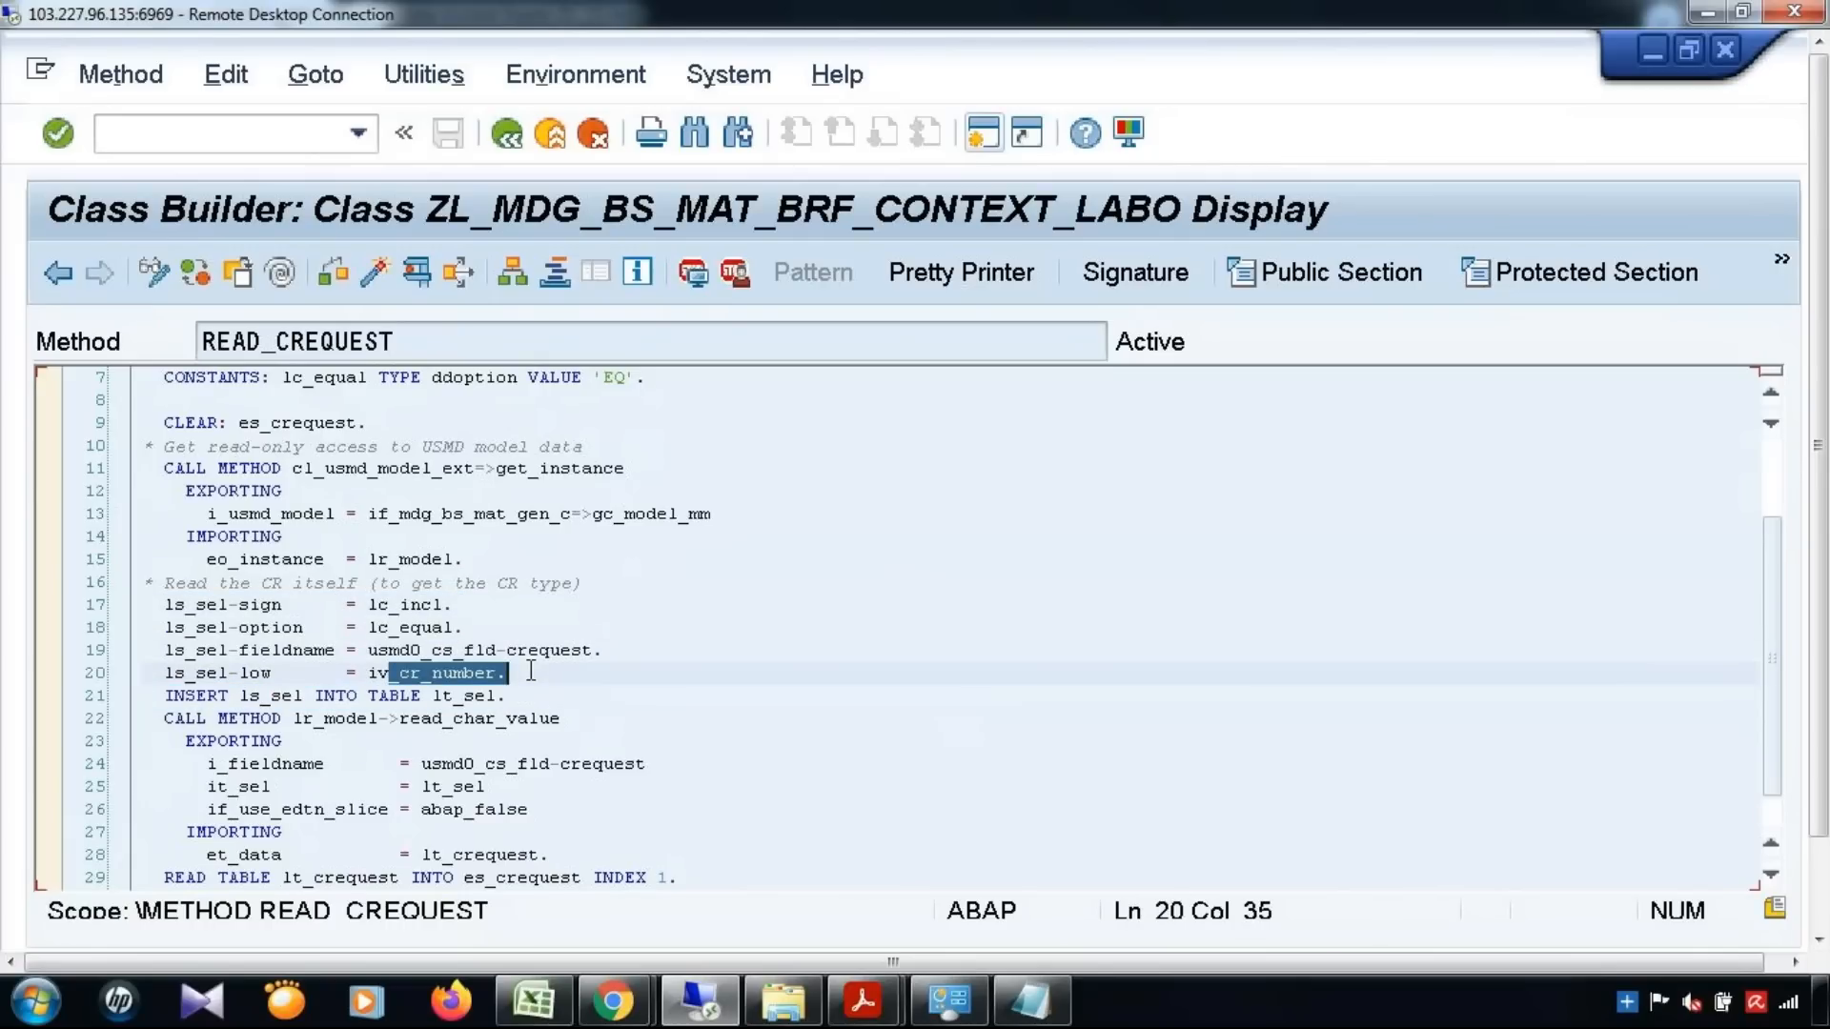
pyautogui.moveTo(240, 699); pyautogui.dragTo(312, 701)
pyautogui.moveTo(441, 696); pyautogui.dragTo(496, 697)
pyautogui.scroll(-2, 768, 658)
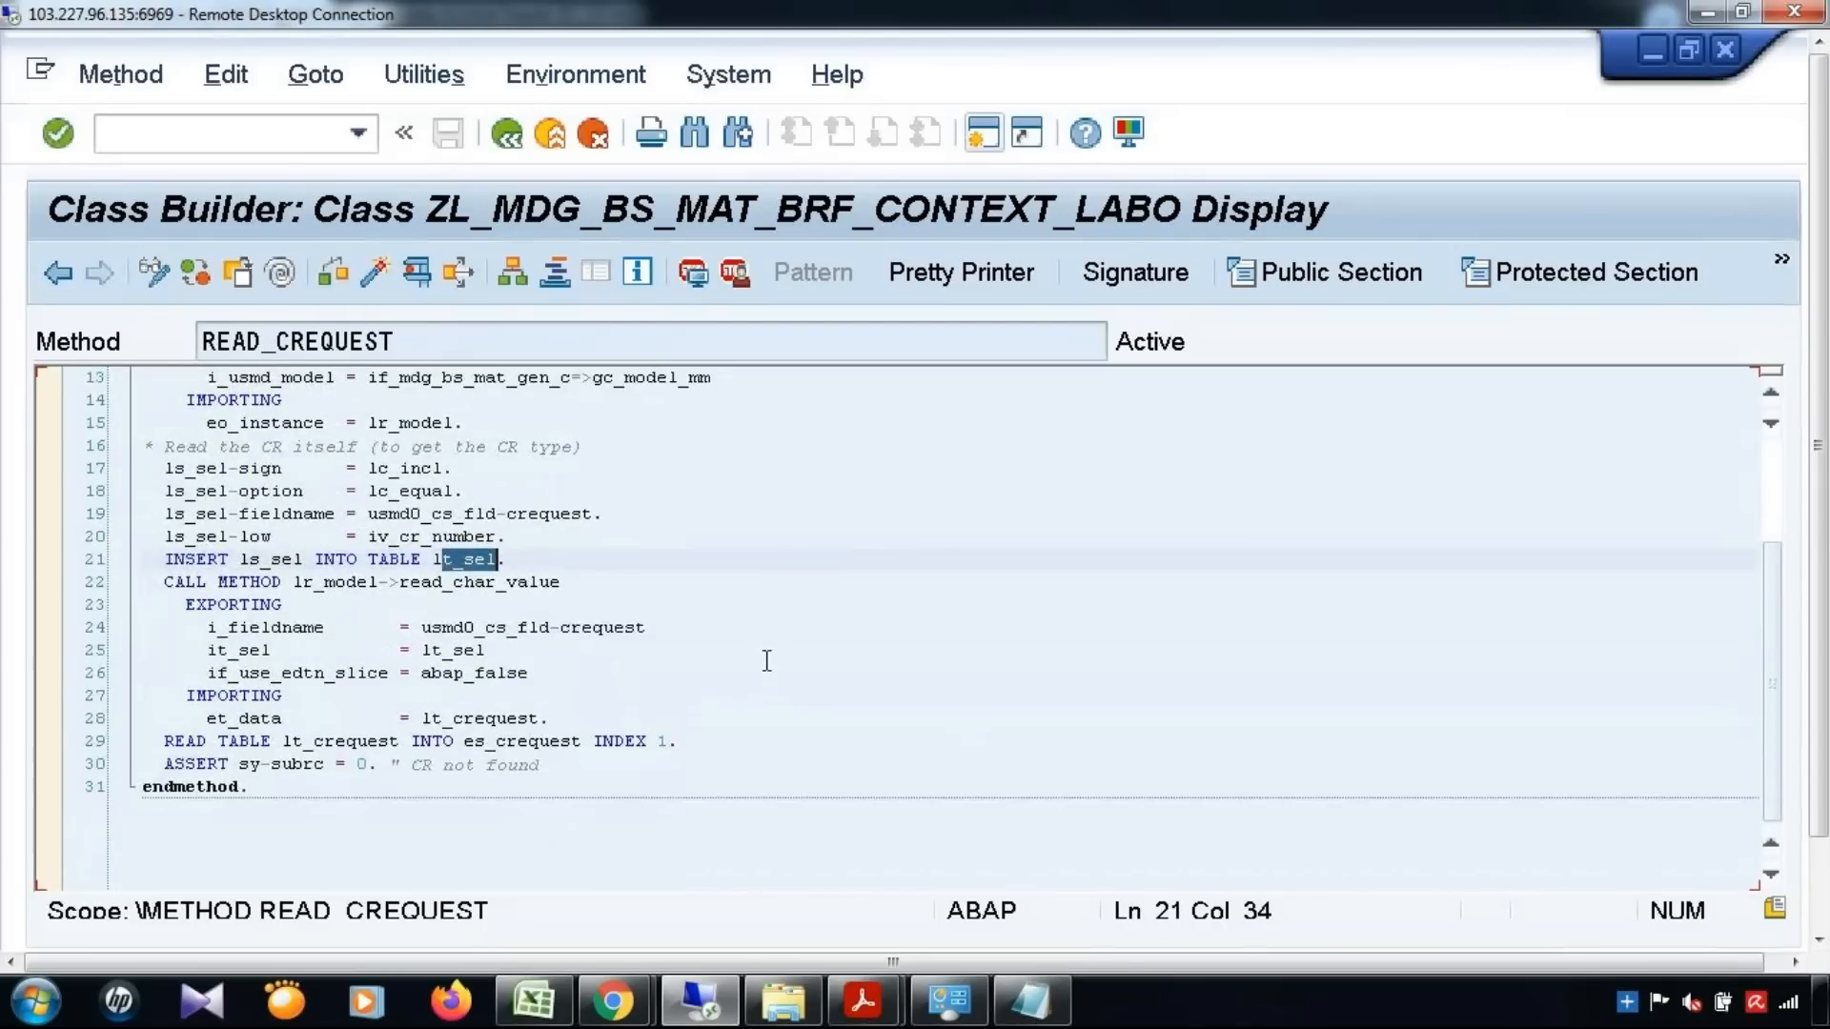
pyautogui.moveTo(399, 583); pyautogui.dragTo(592, 586)
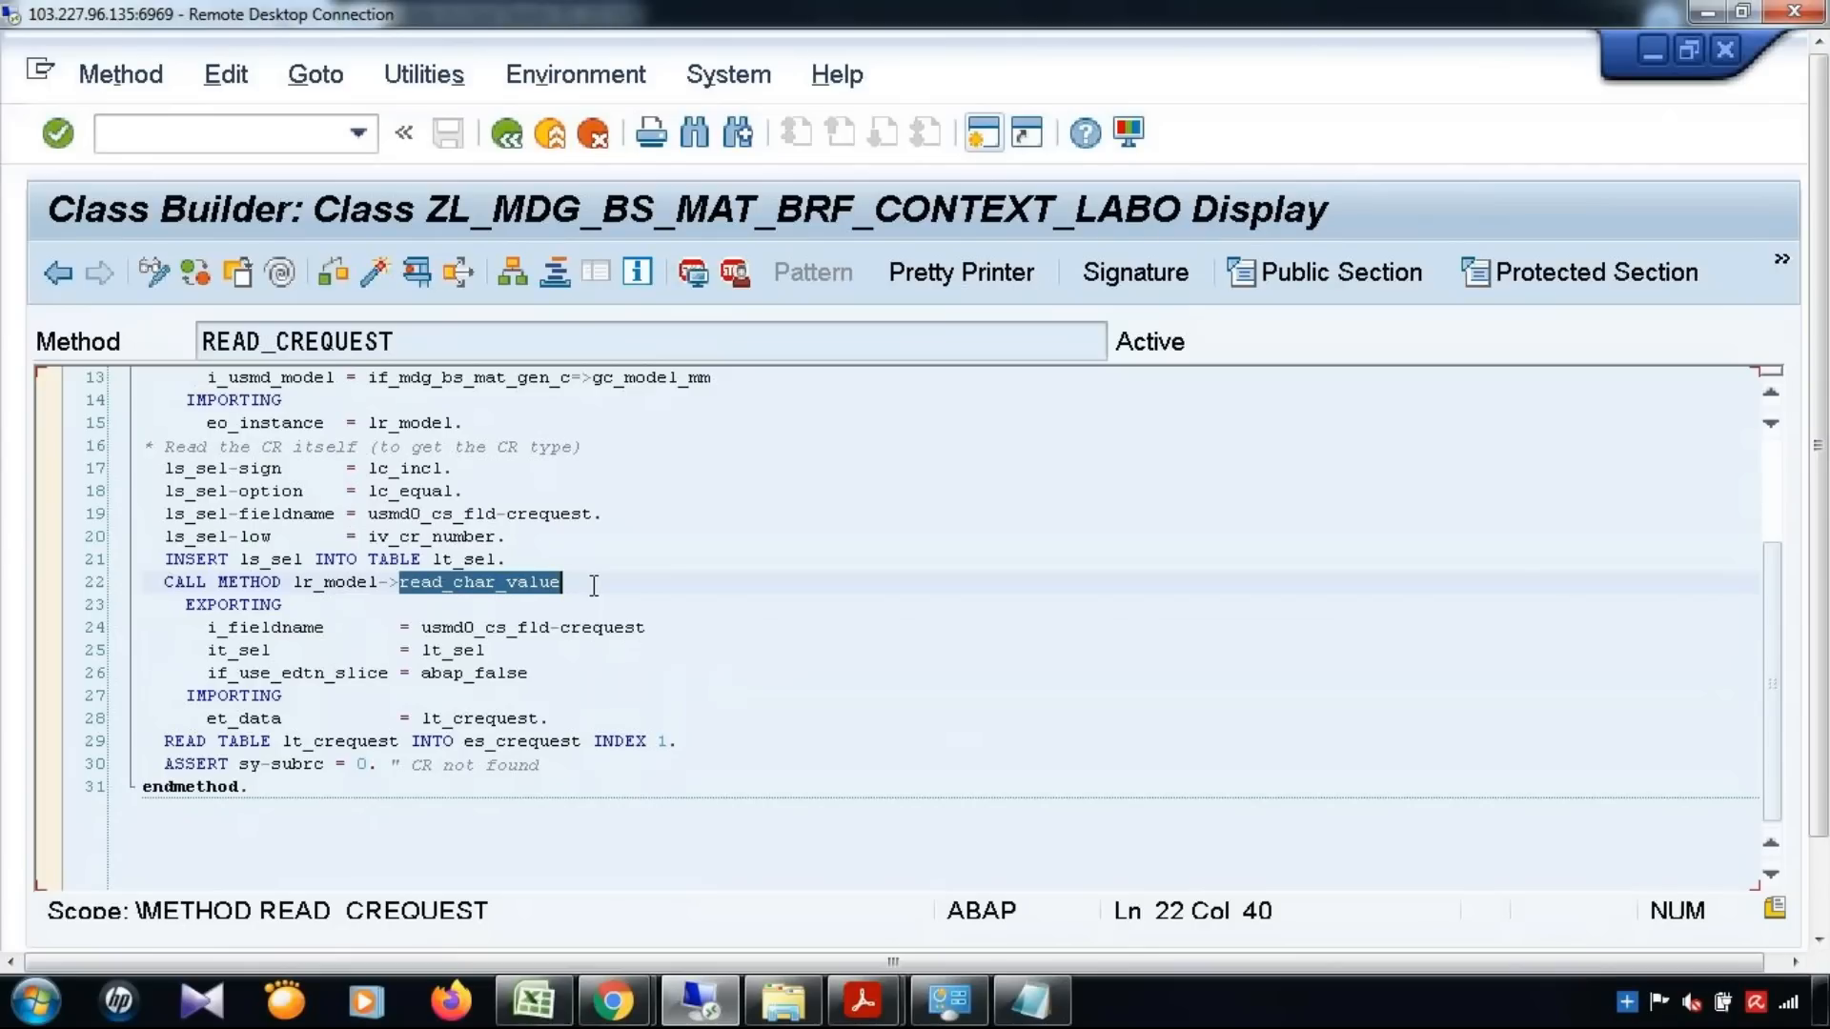
# Return to the implementing class's method list and open the source code of READ_MATERIAL
pyautogui.click(55, 271)
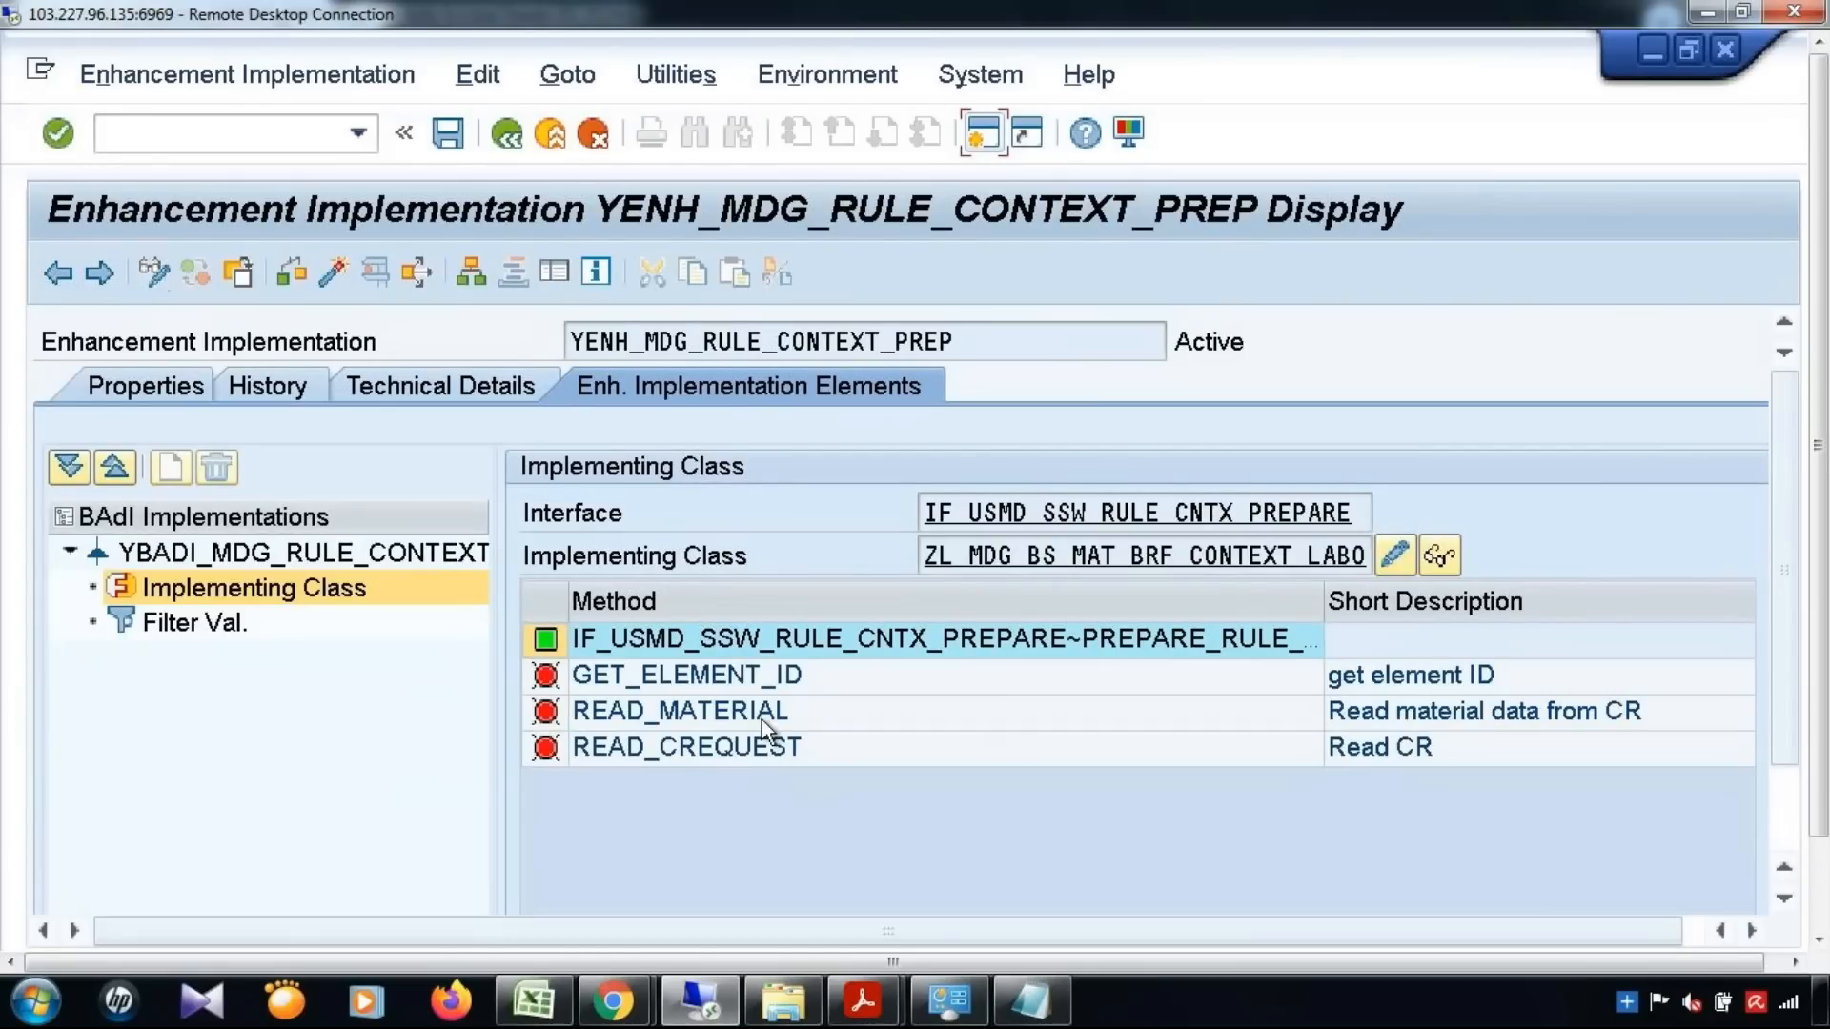
pyautogui.doubleClick(762, 717)
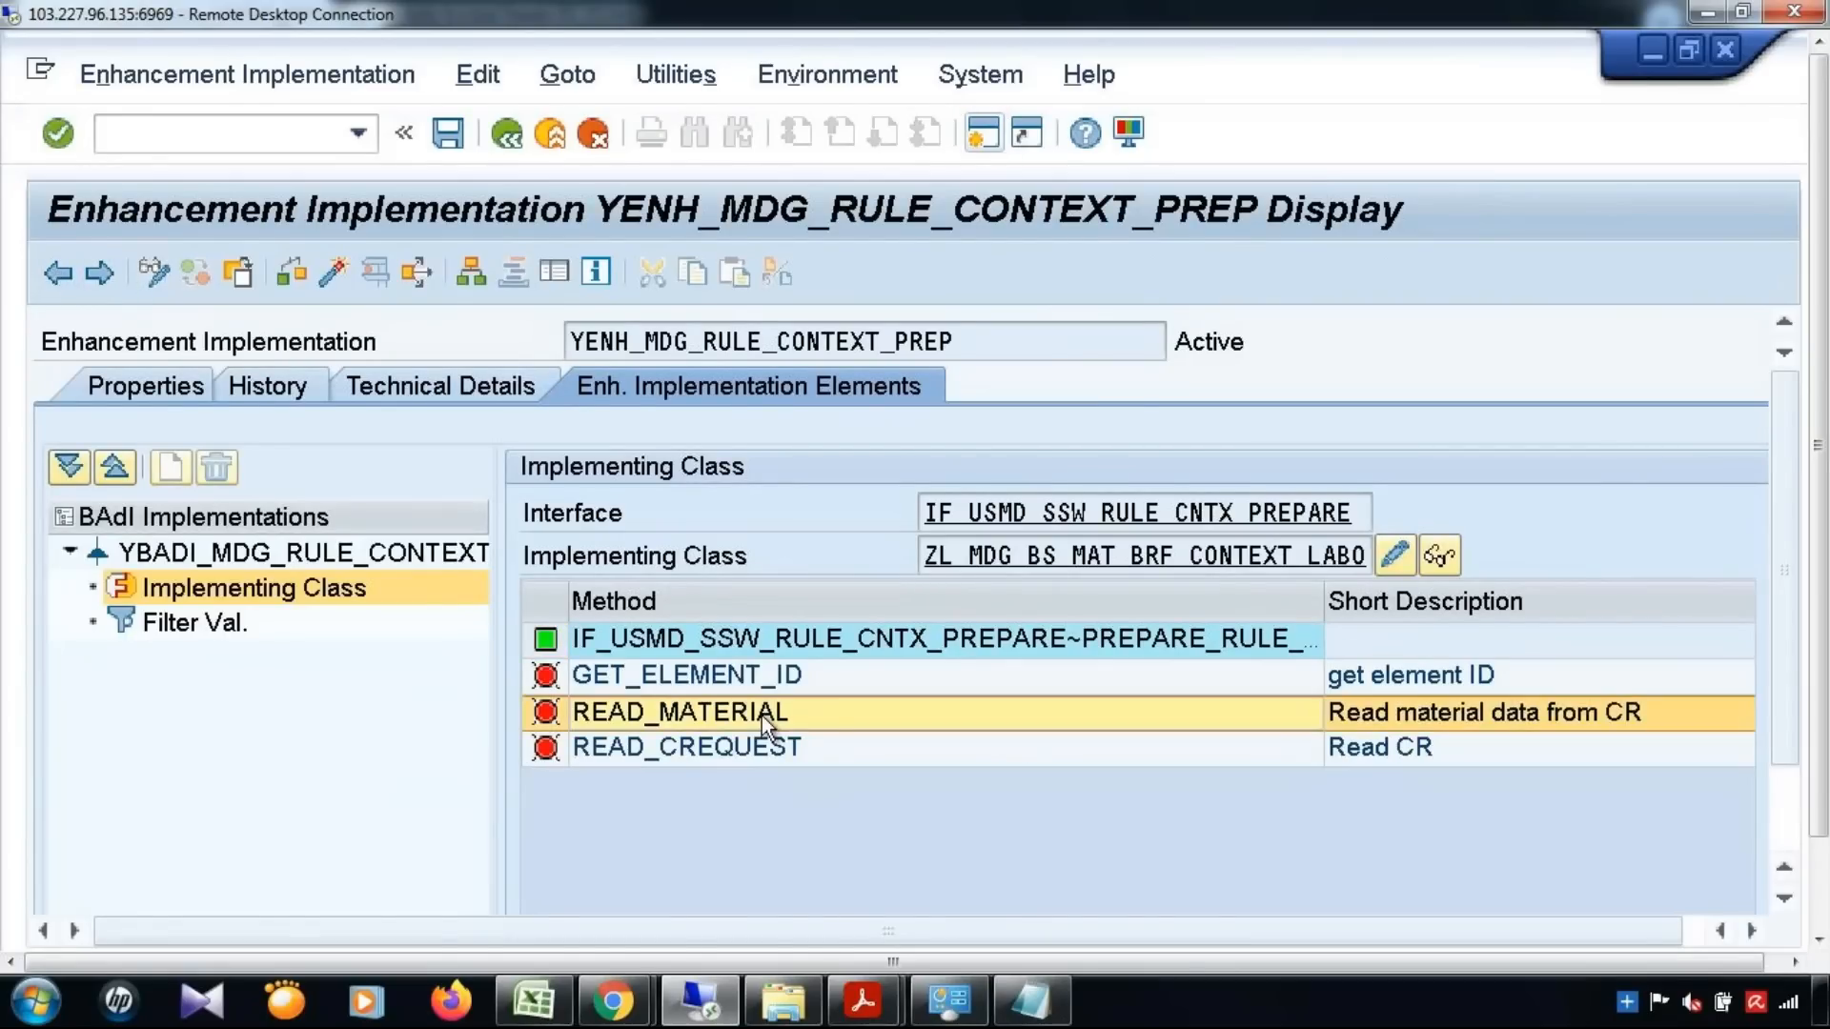
pyautogui.click(670, 670)
# Examine the cl_usmd_model_ext=>get_instance call in READ_MATERIAL and its imported model instance lr_model
pyautogui.scroll(-1, 670, 670)
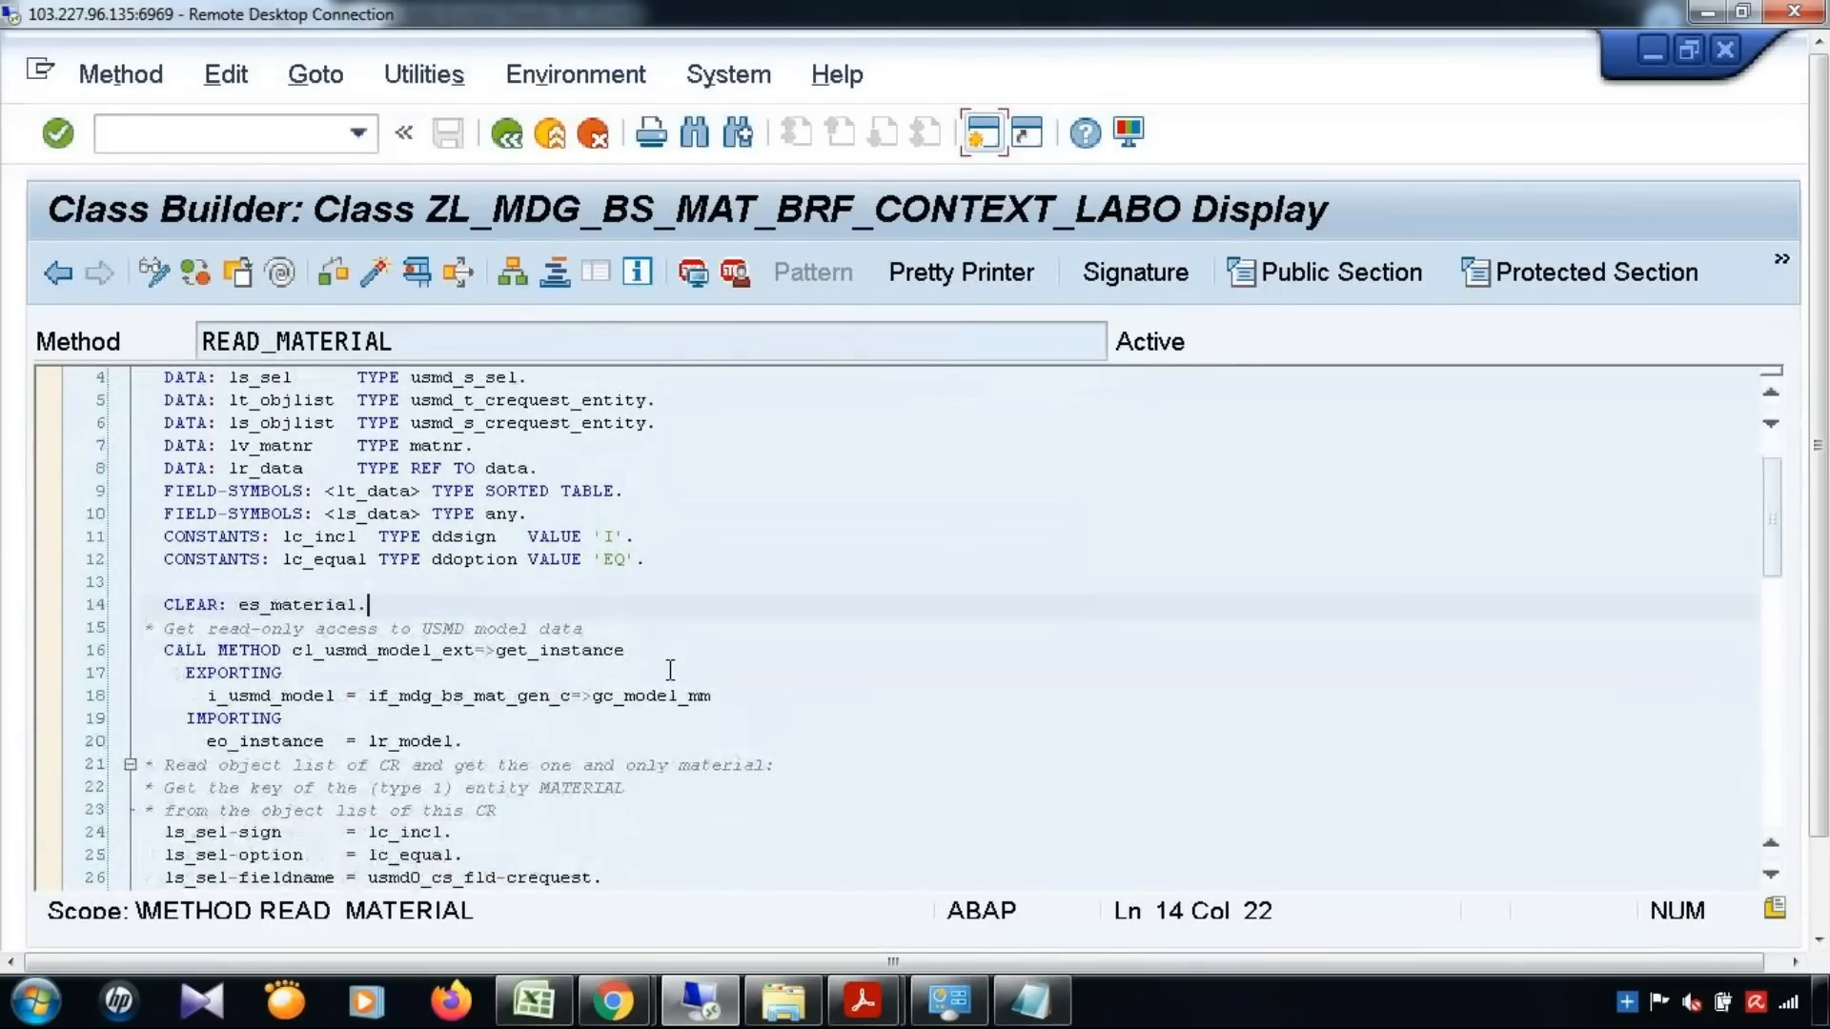
pyautogui.click(688, 656)
pyautogui.doubleClick(689, 656)
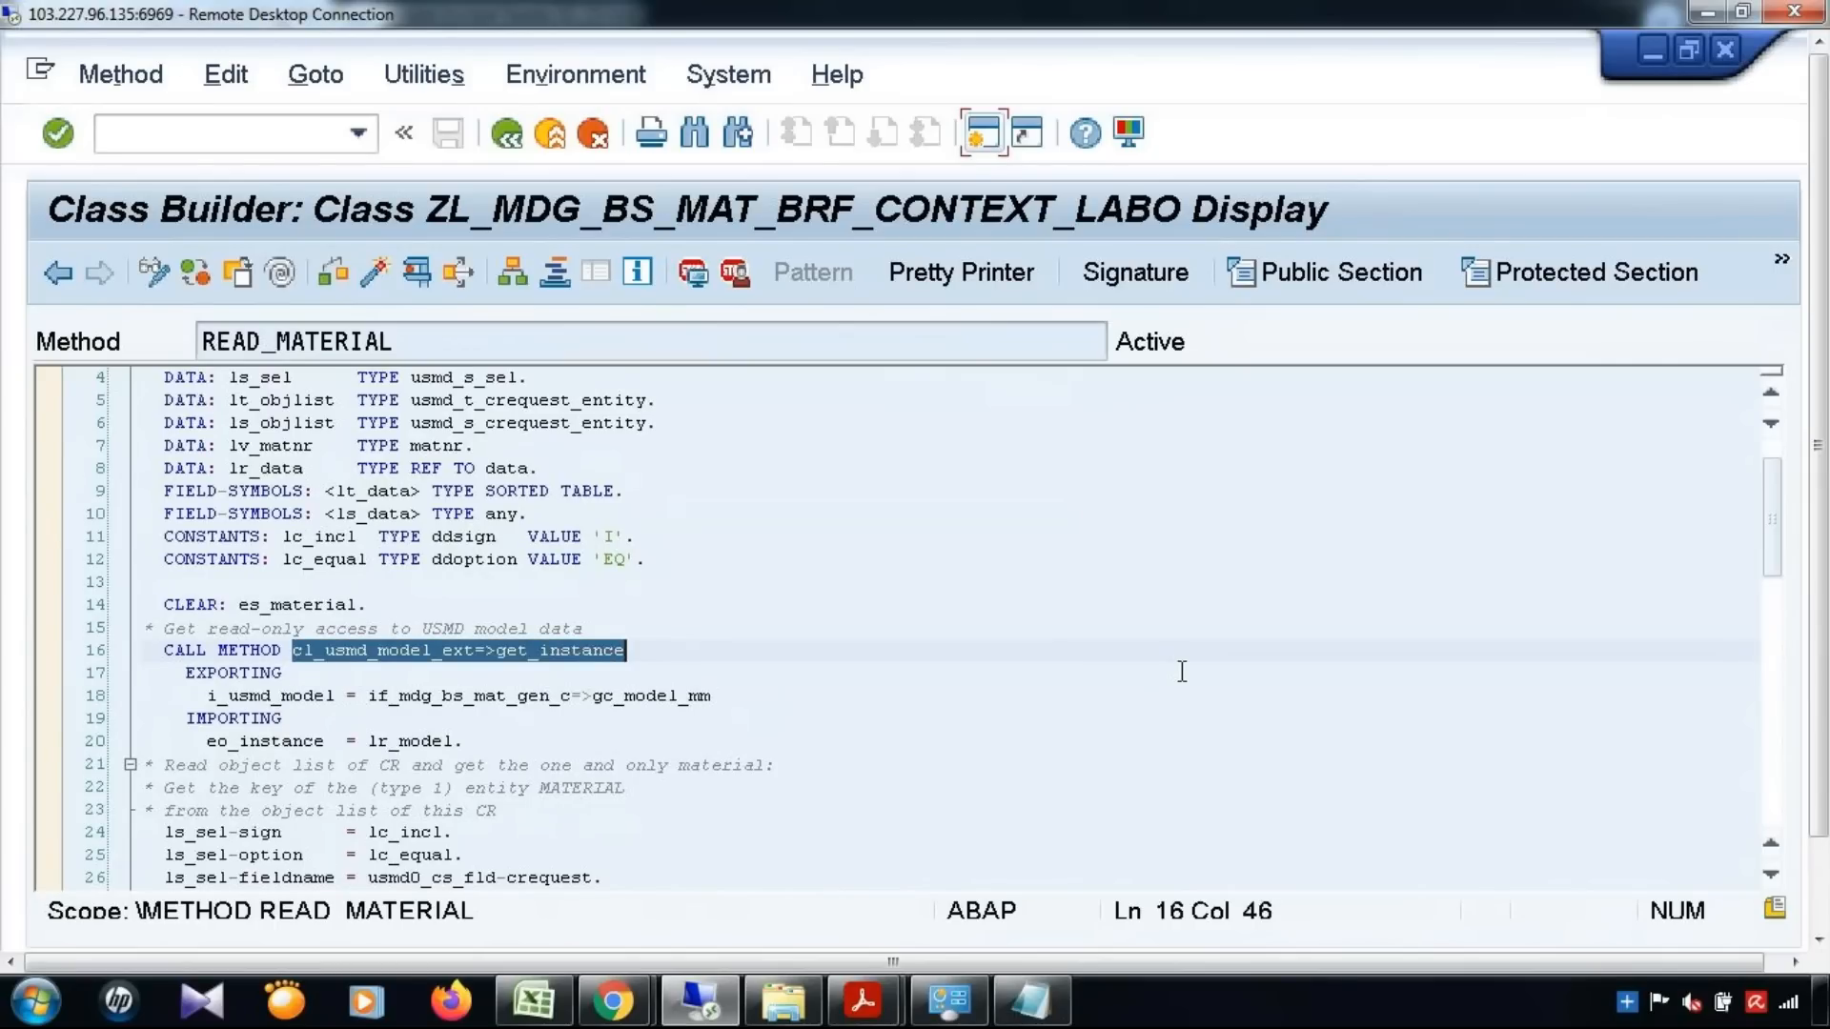
pyautogui.moveTo(346, 741); pyautogui.dragTo(465, 742)
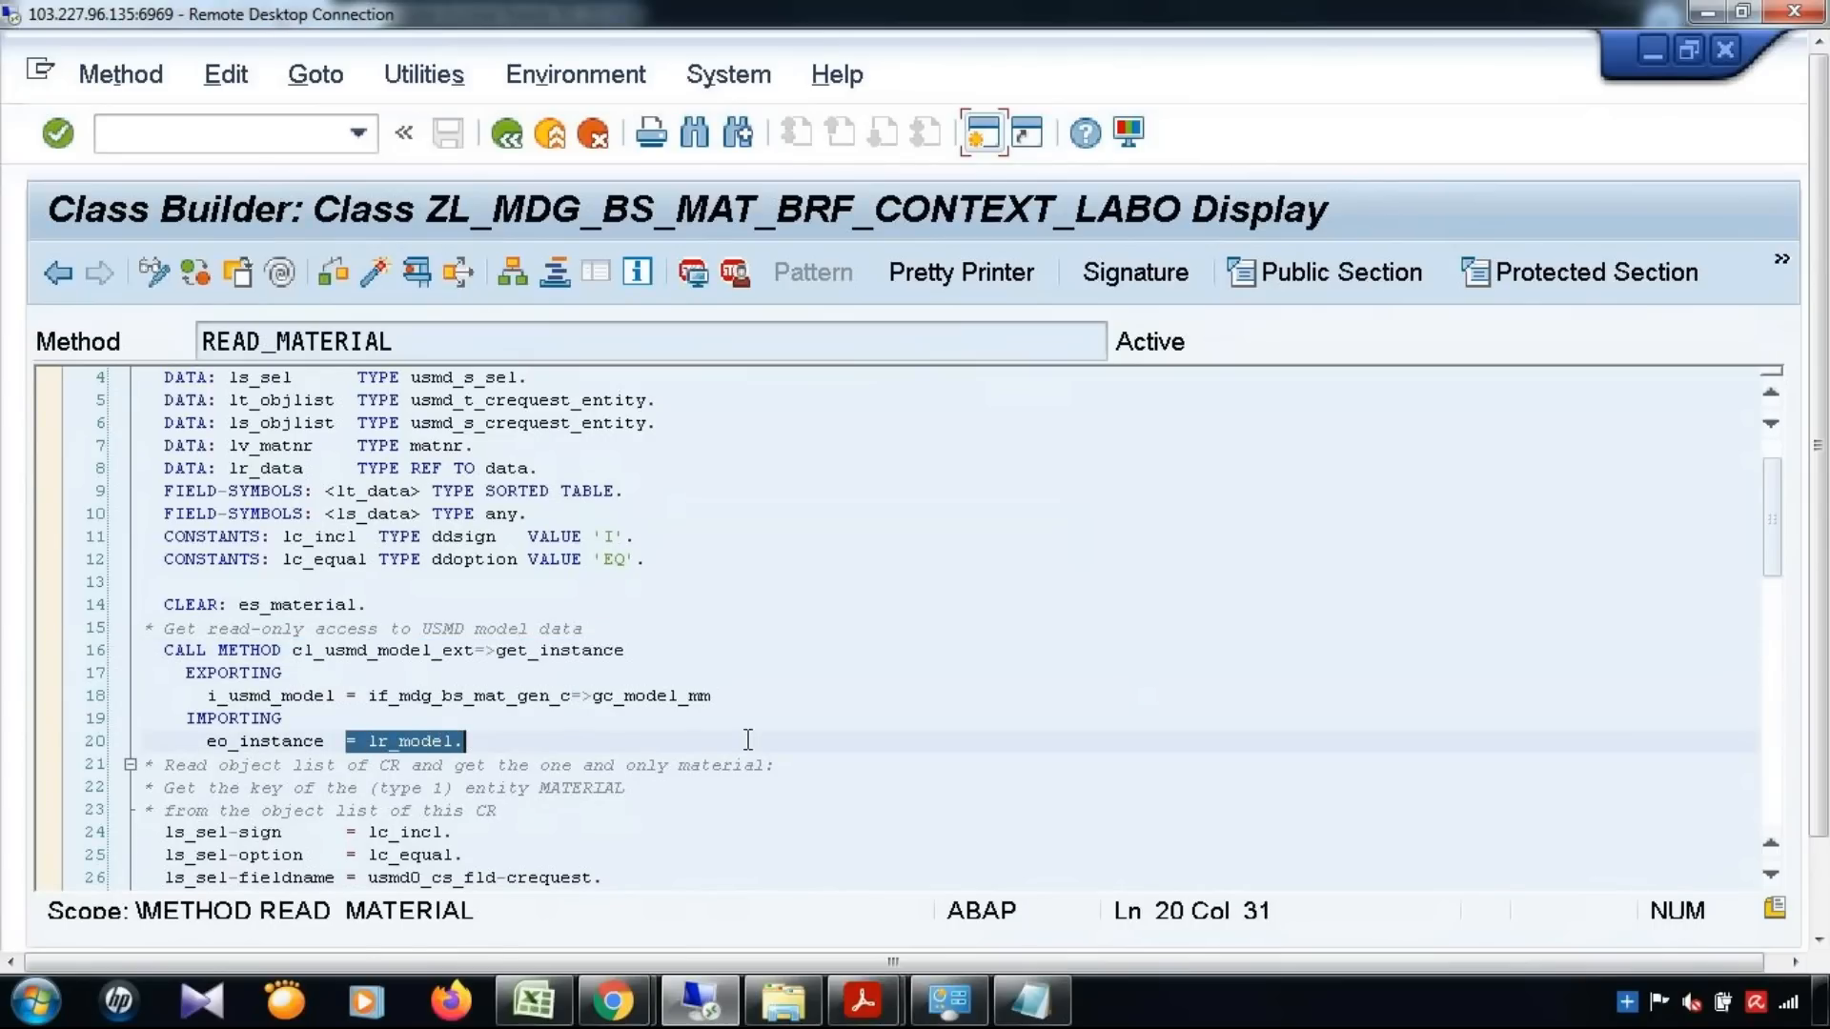
# Examine the change request selection criteria in READ_MATERIAL, their insertion into lt_sel, and the read_char_value call that fills lt_objlist
pyautogui.scroll(-3, 748, 741)
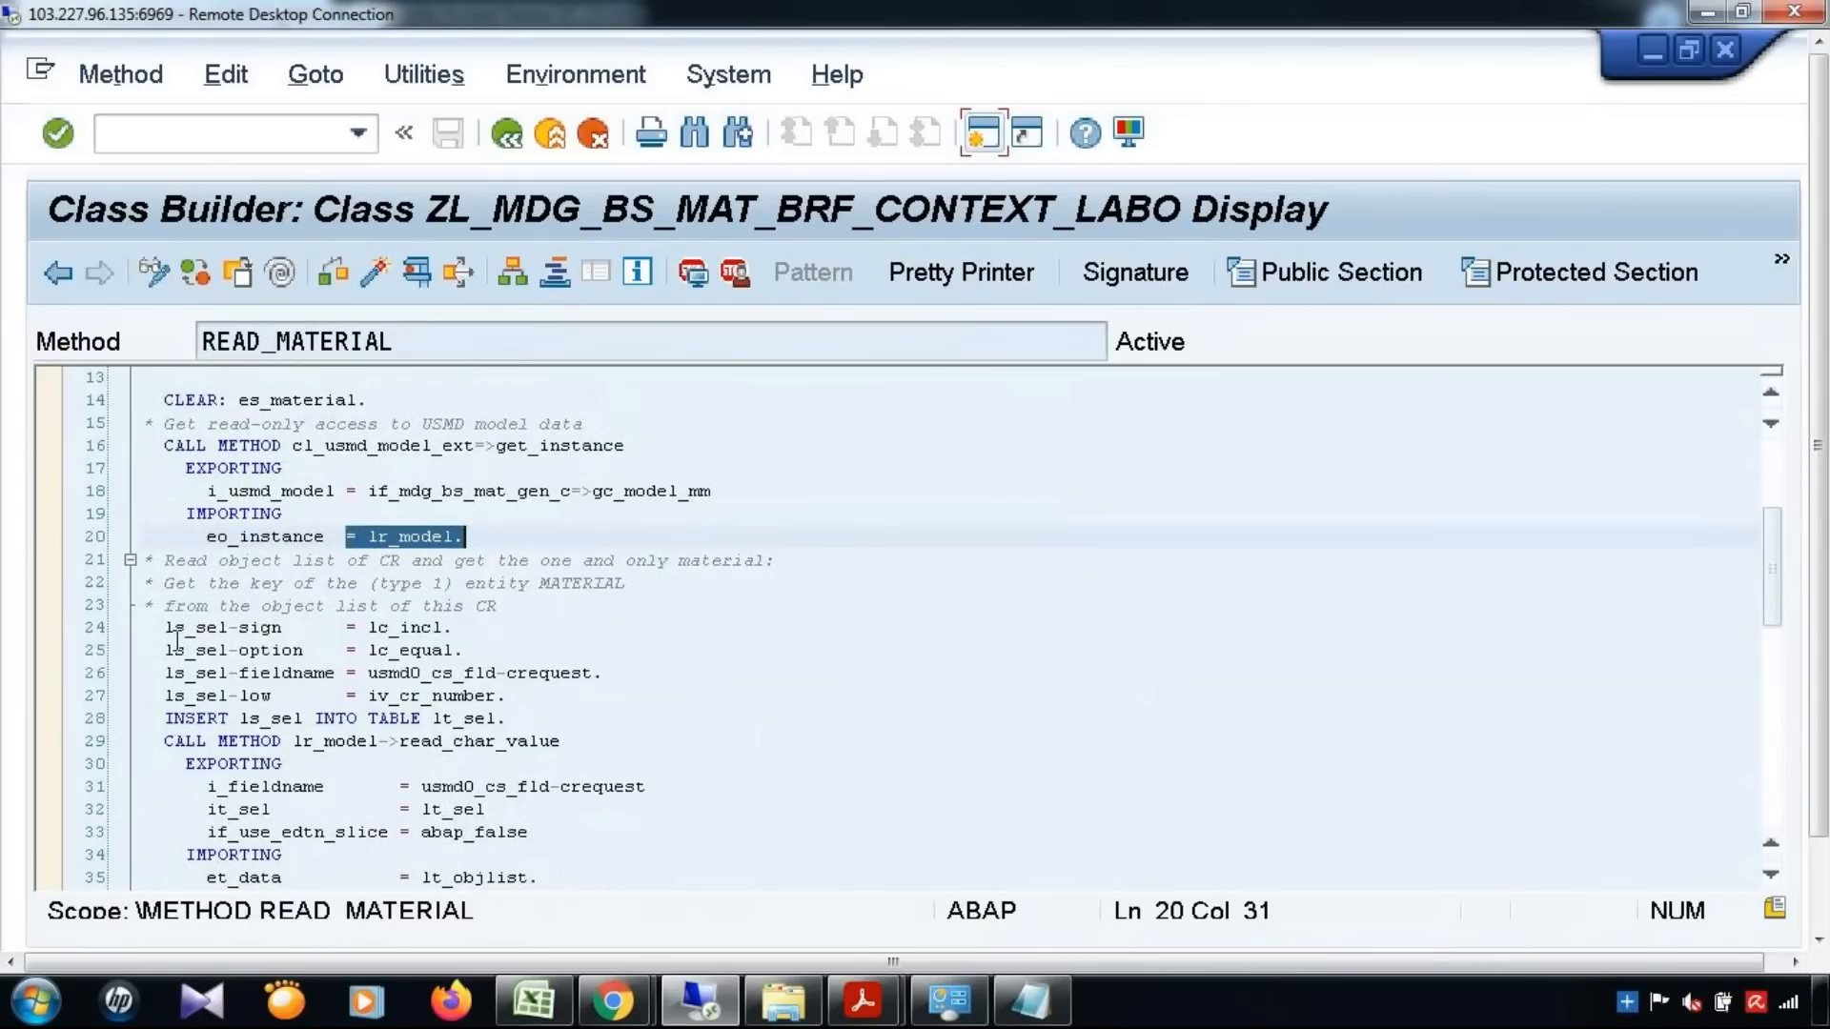
pyautogui.moveTo(162, 627); pyautogui.dragTo(532, 703)
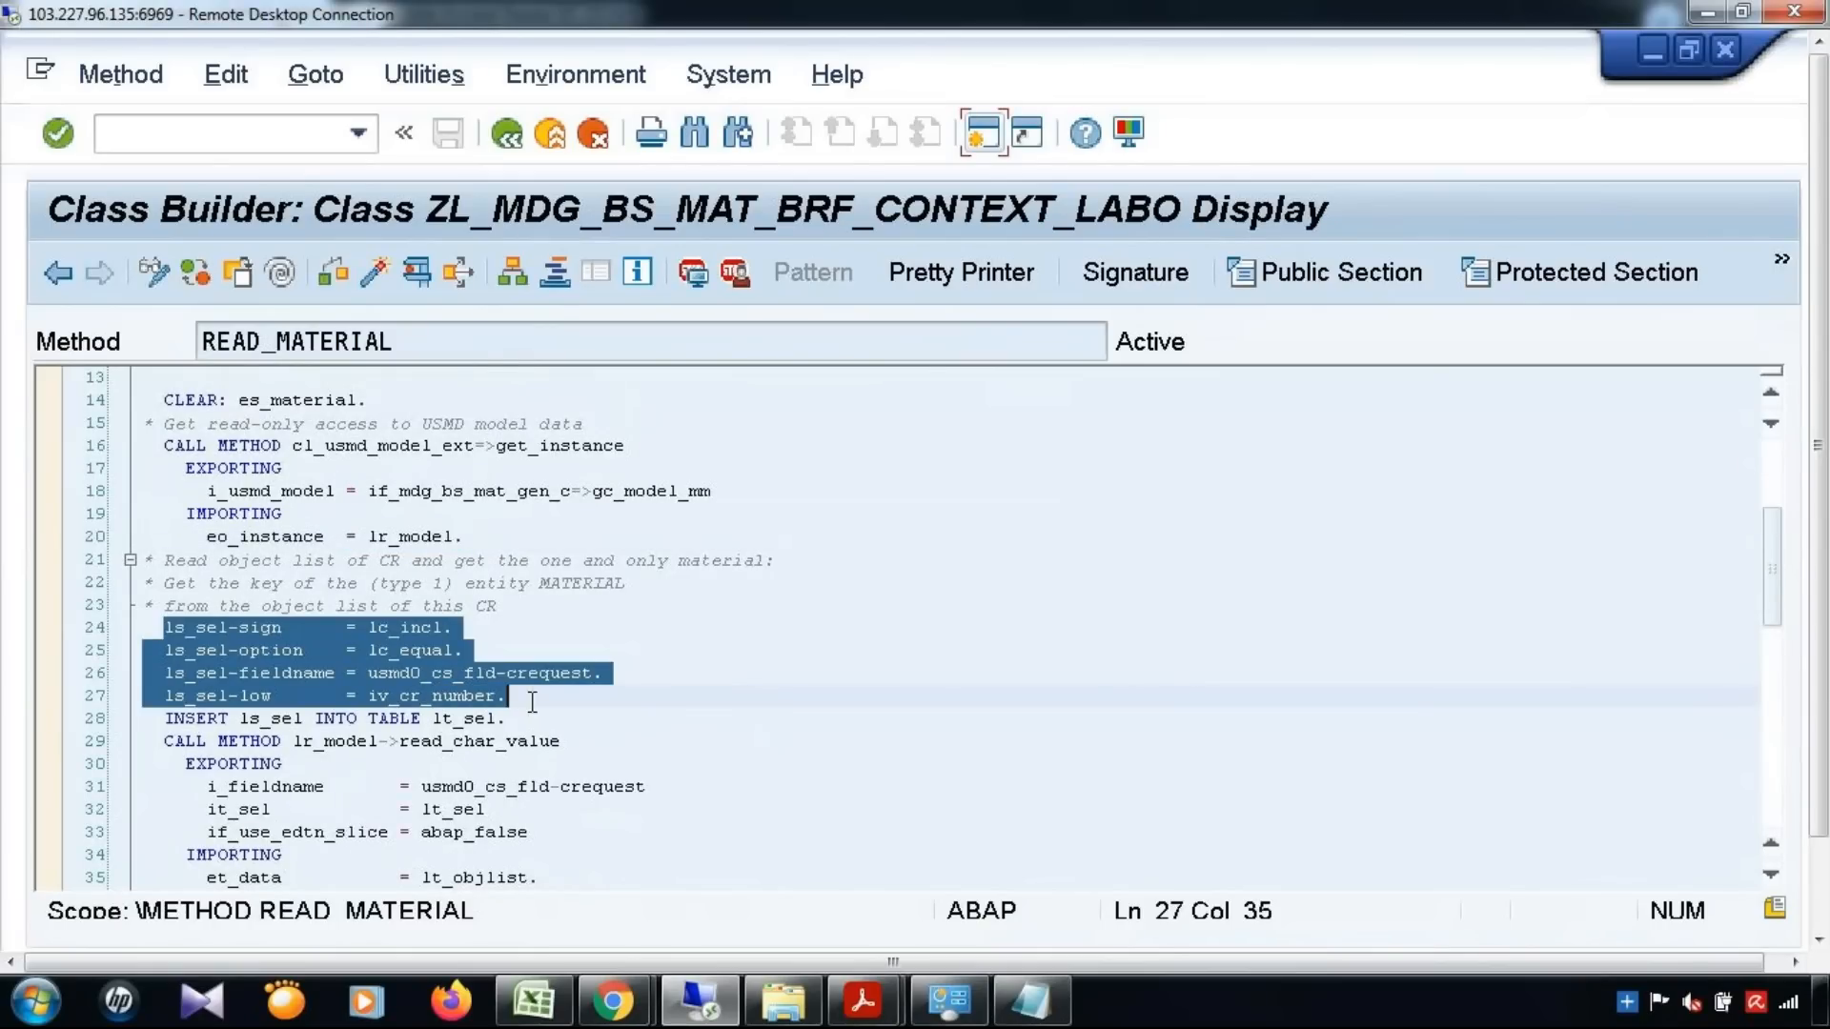
pyautogui.scroll(-1, 532, 702)
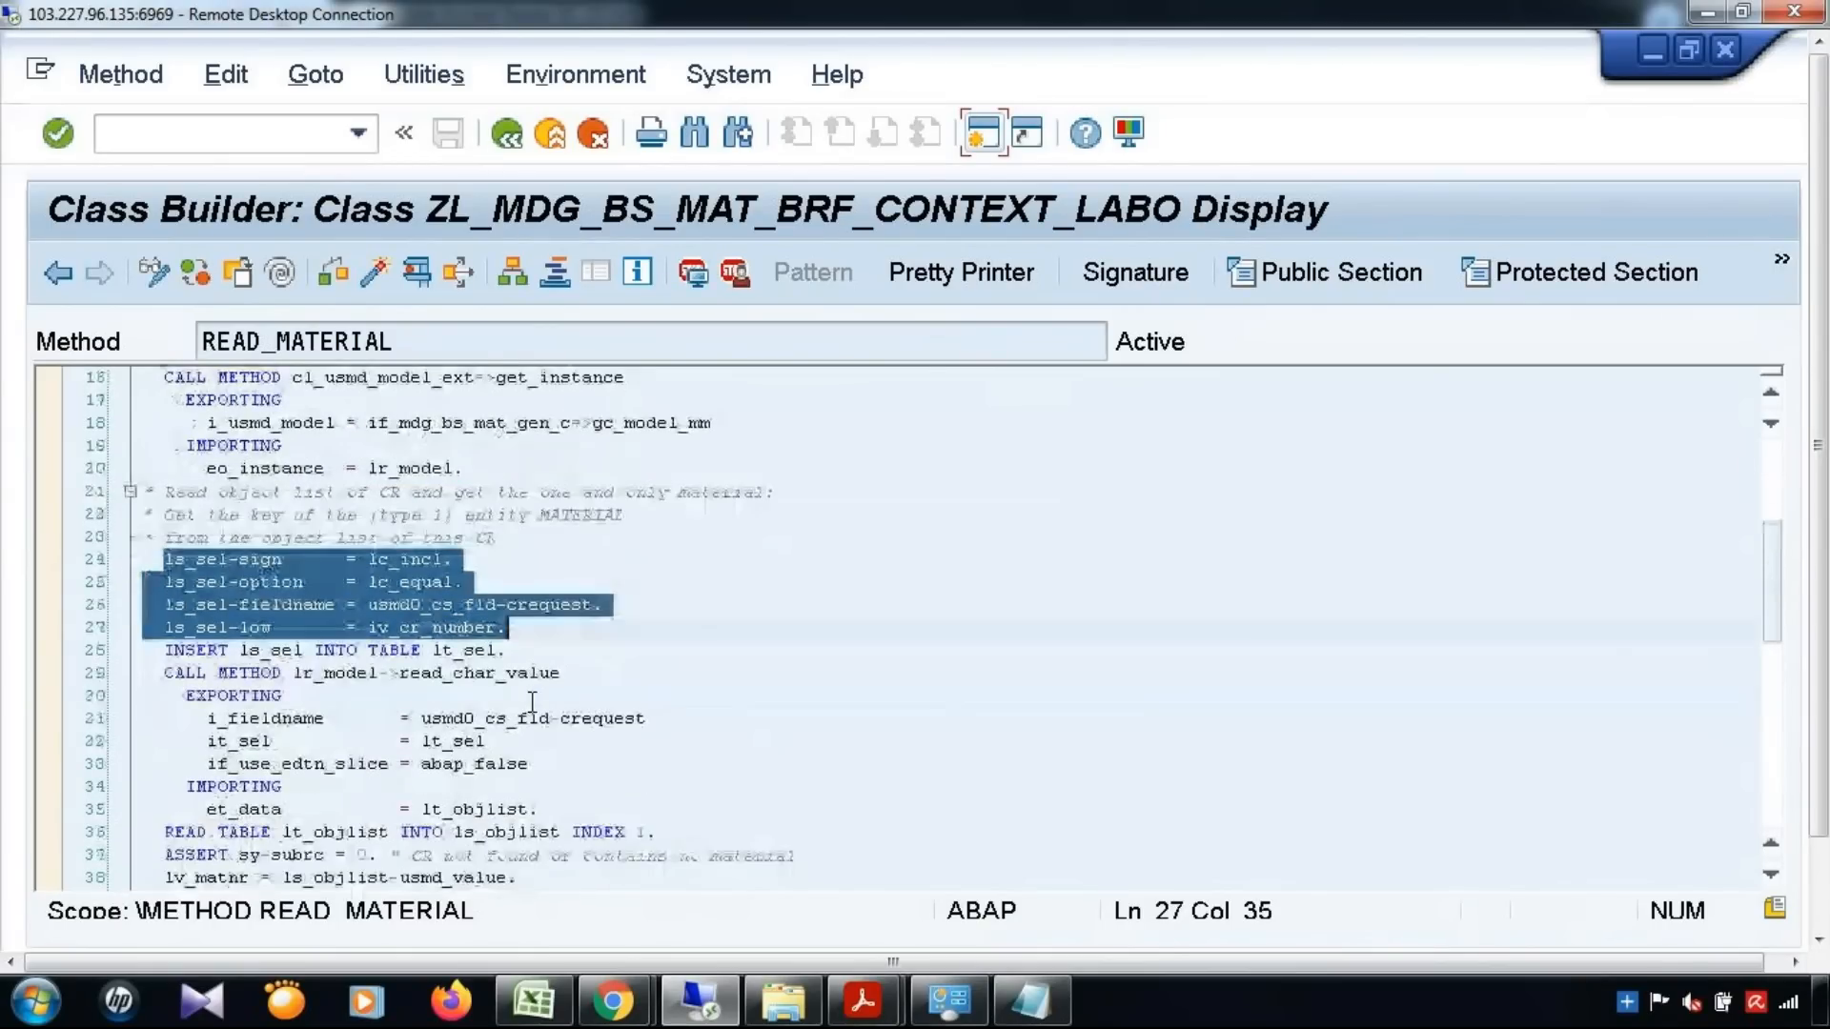
pyautogui.moveTo(441, 652); pyautogui.dragTo(513, 652)
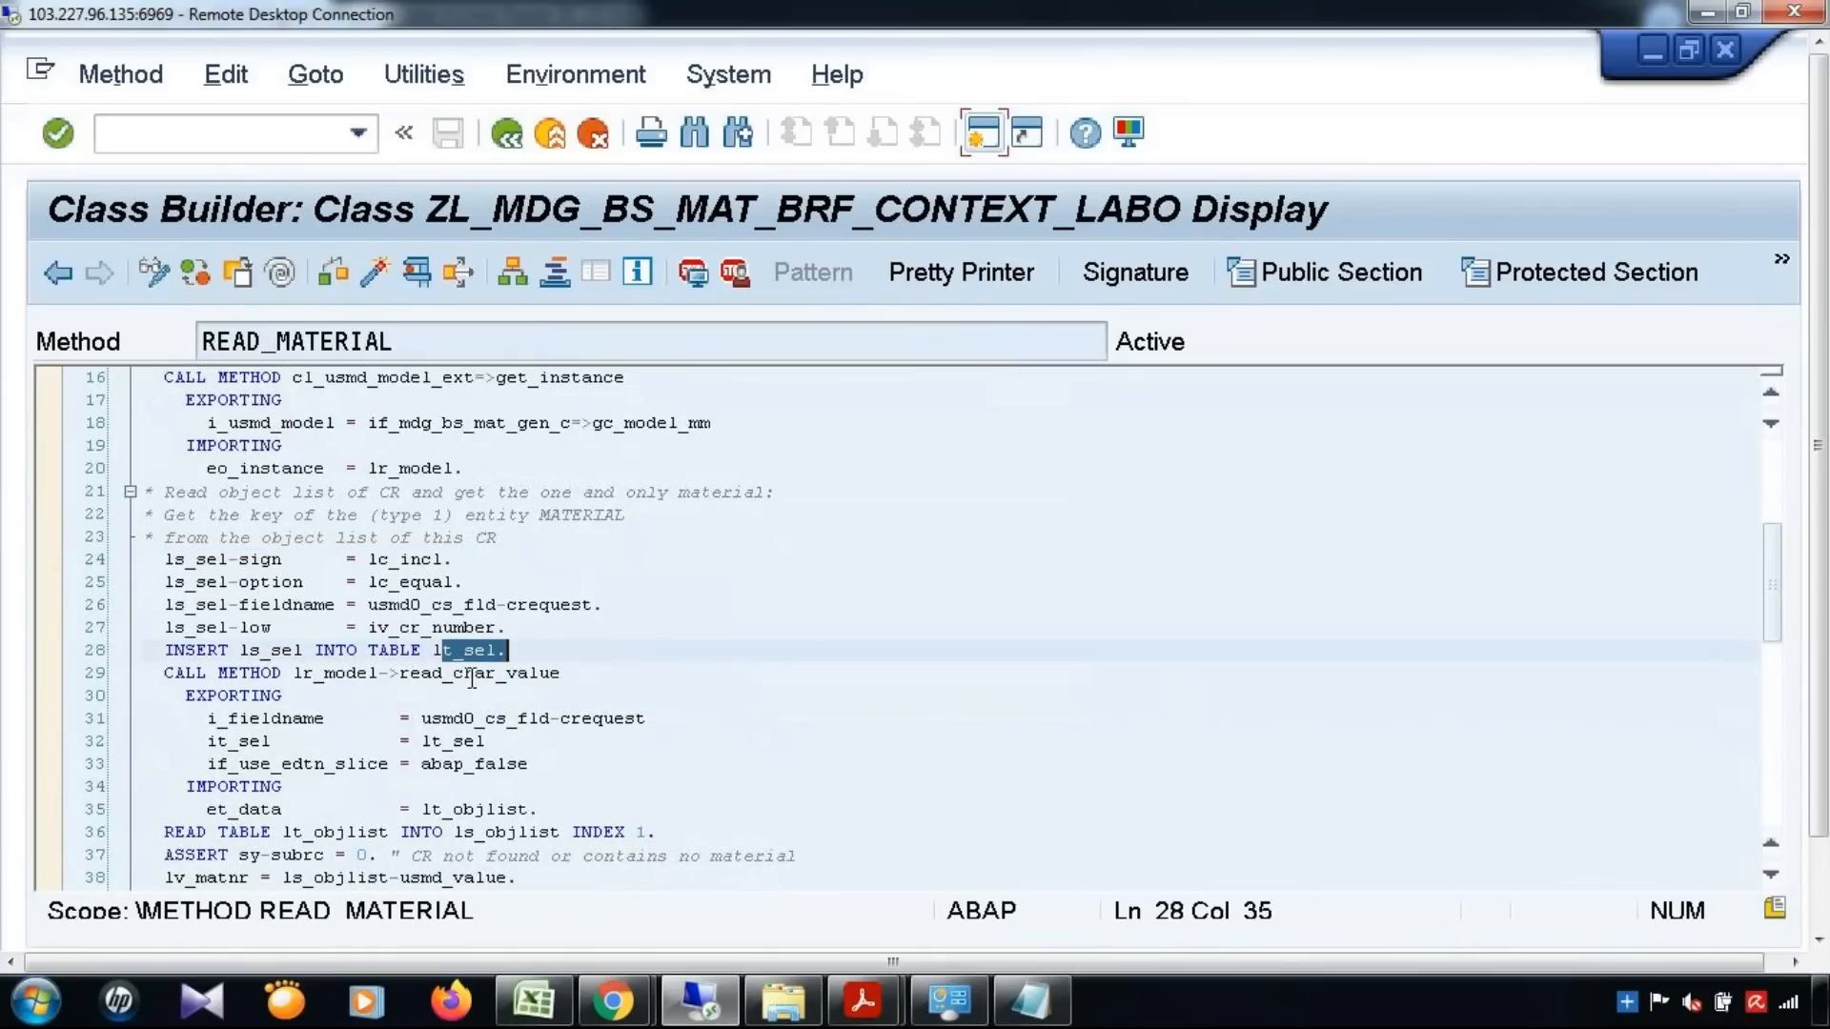
pyautogui.moveTo(409, 674); pyautogui.dragTo(562, 674)
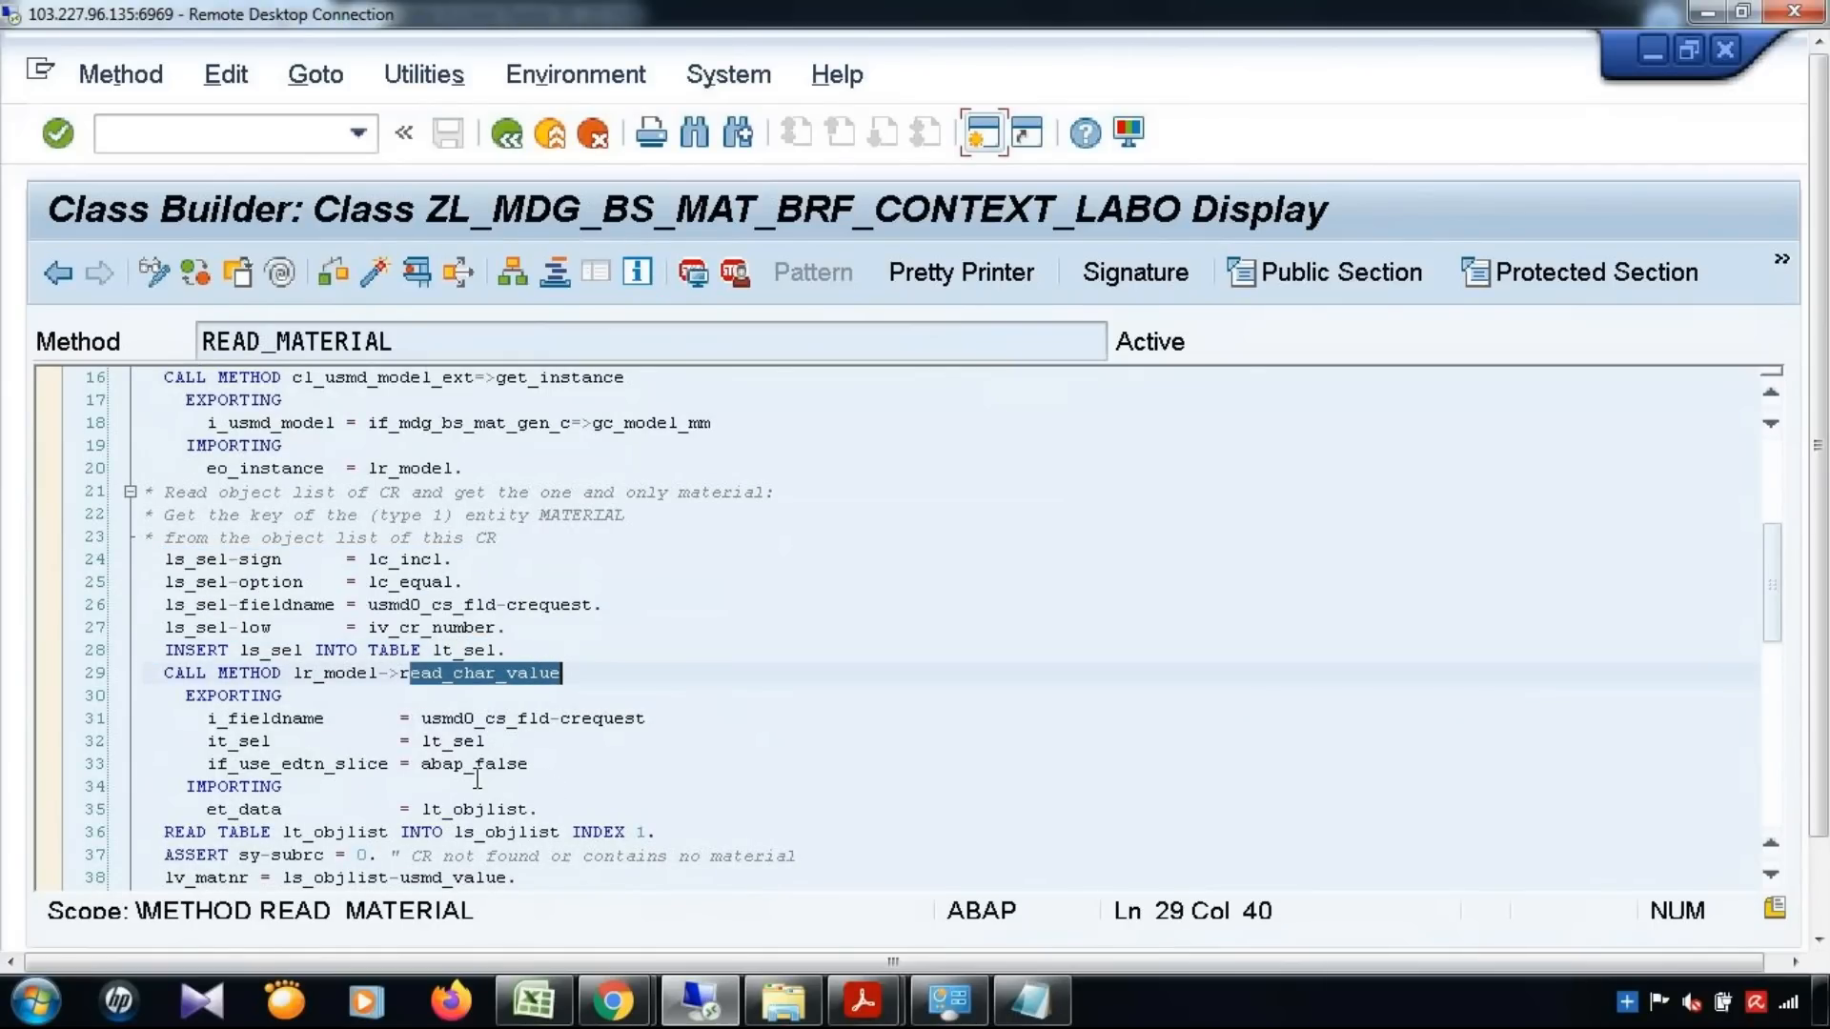
pyautogui.scroll(-1, 478, 779)
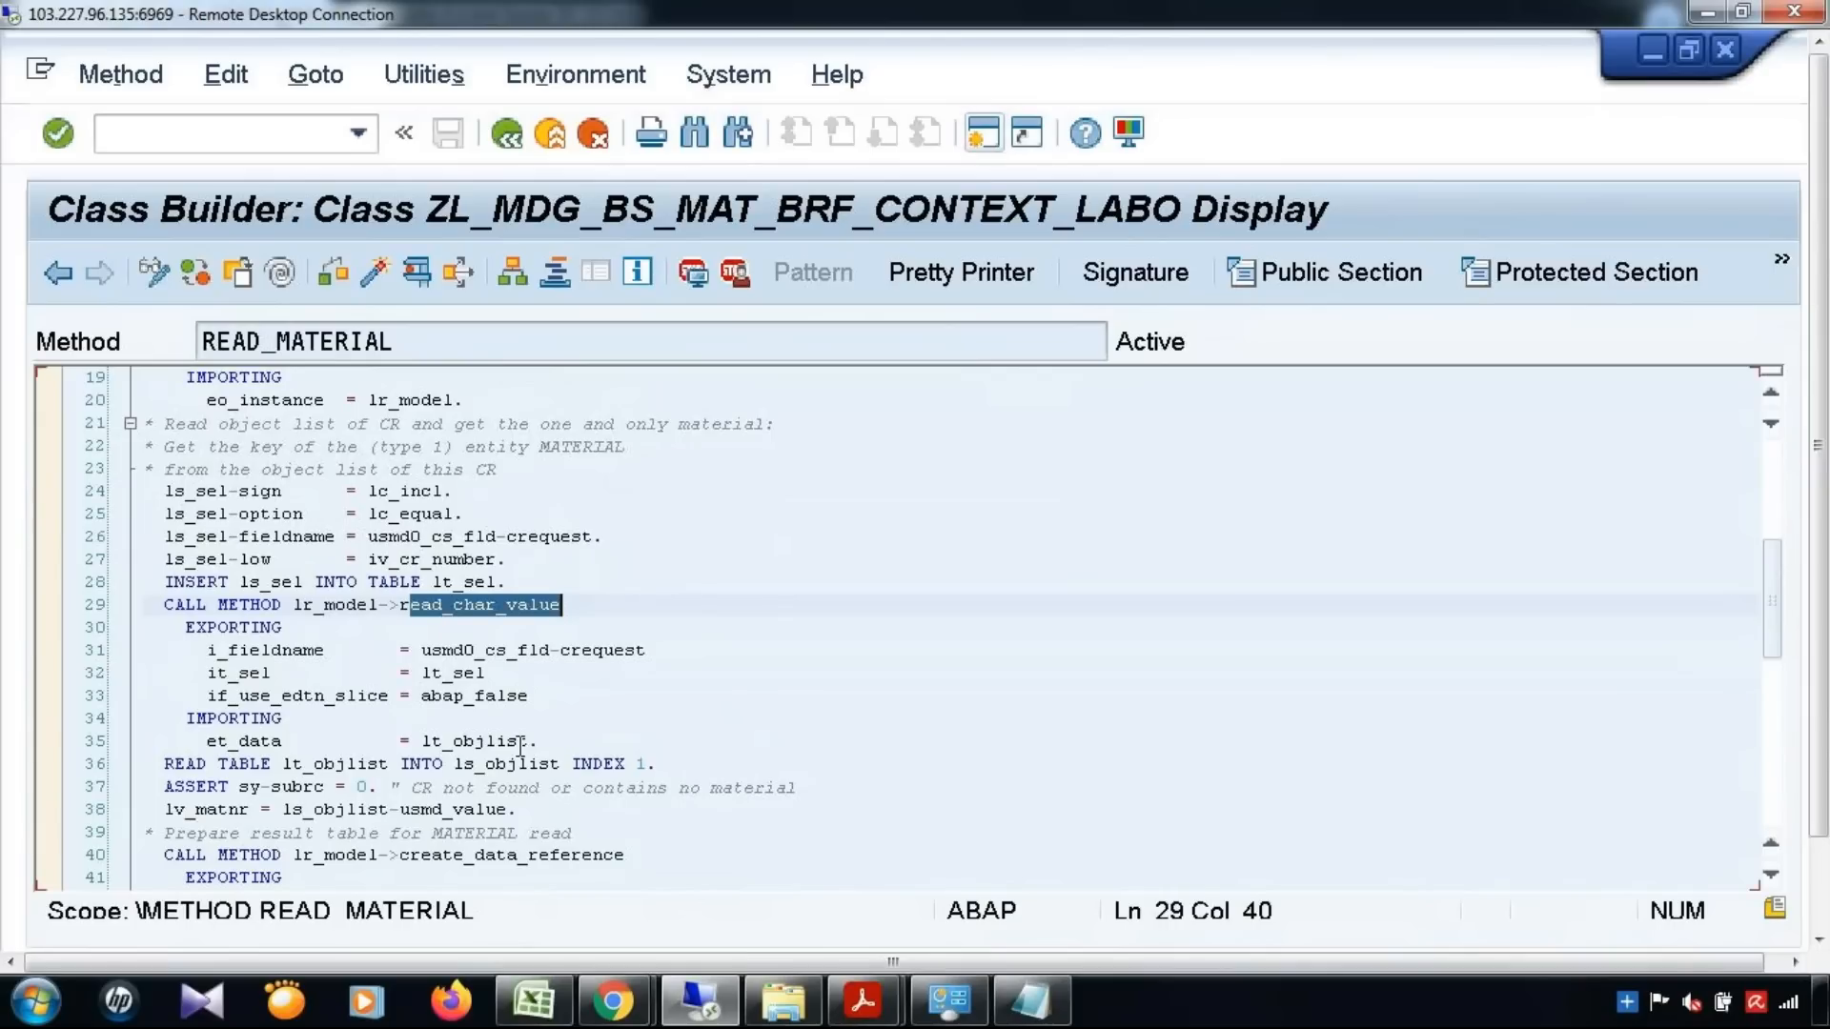
# Examine the create_data_reference call that prepares the MATERIAL result table and the selection code following it
pyautogui.scroll(-2, 576, 693)
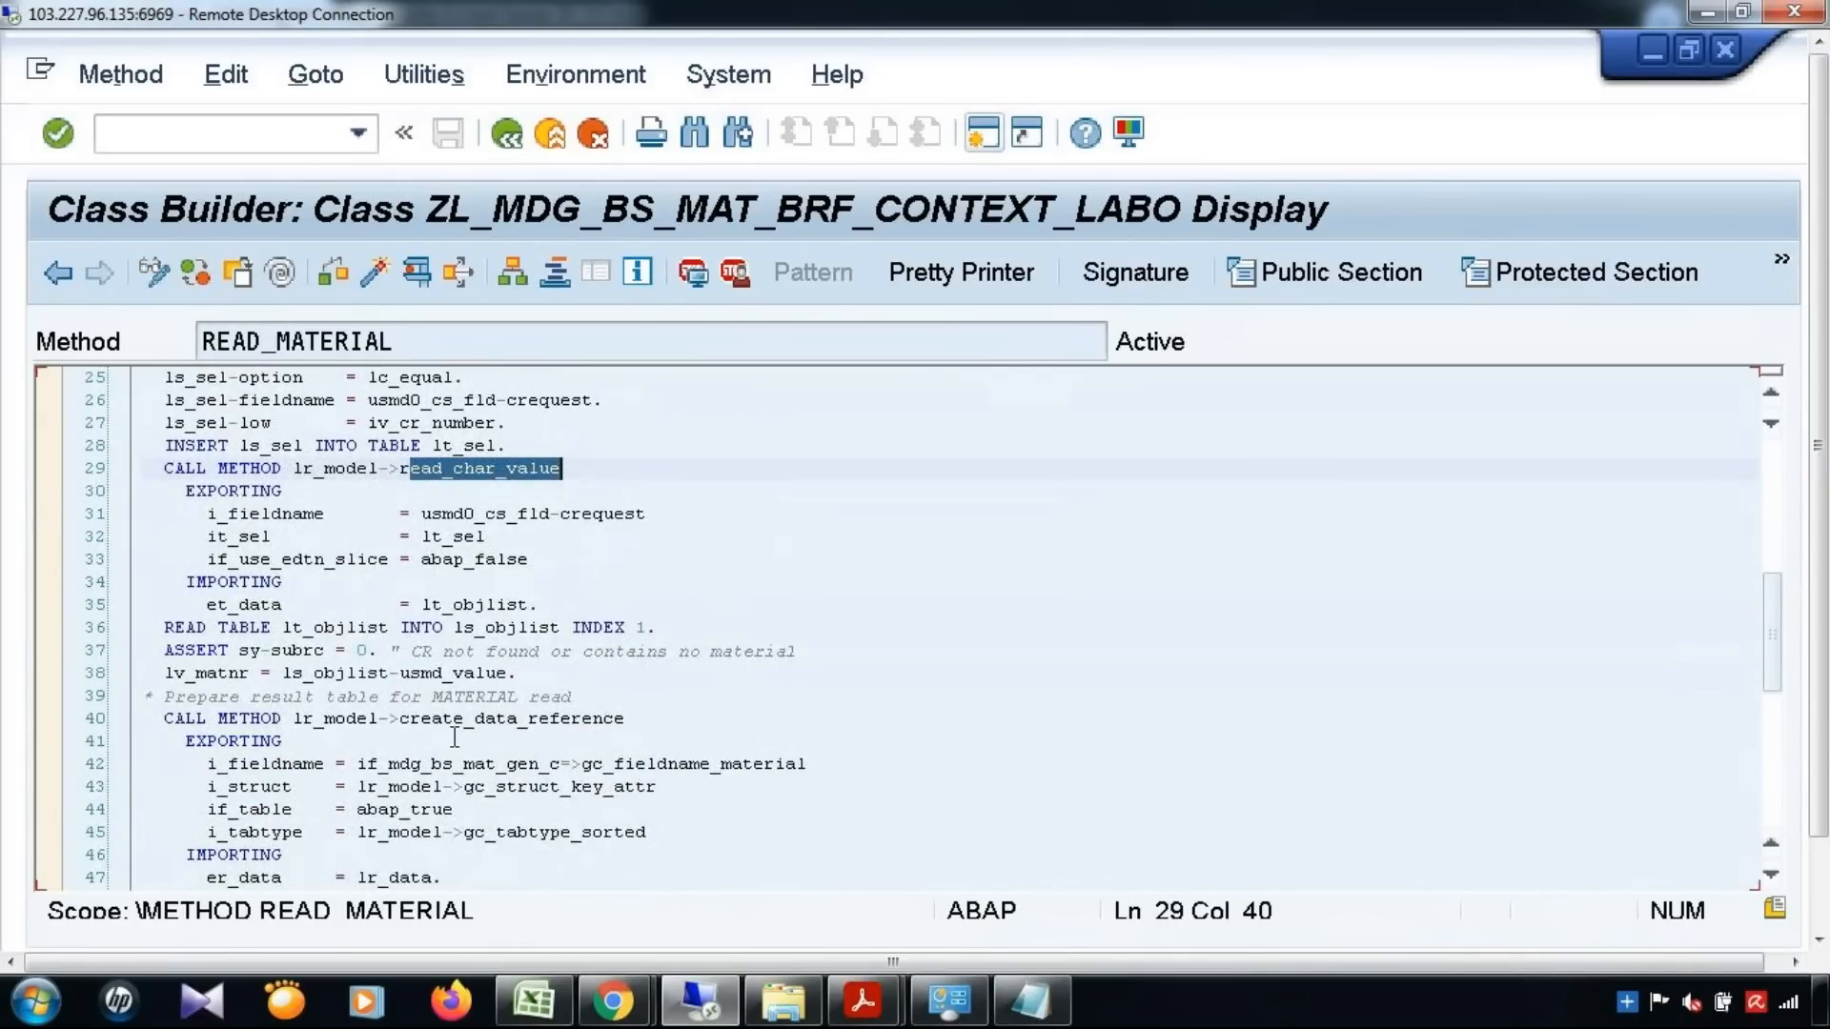
pyautogui.scroll(-1, 454, 737)
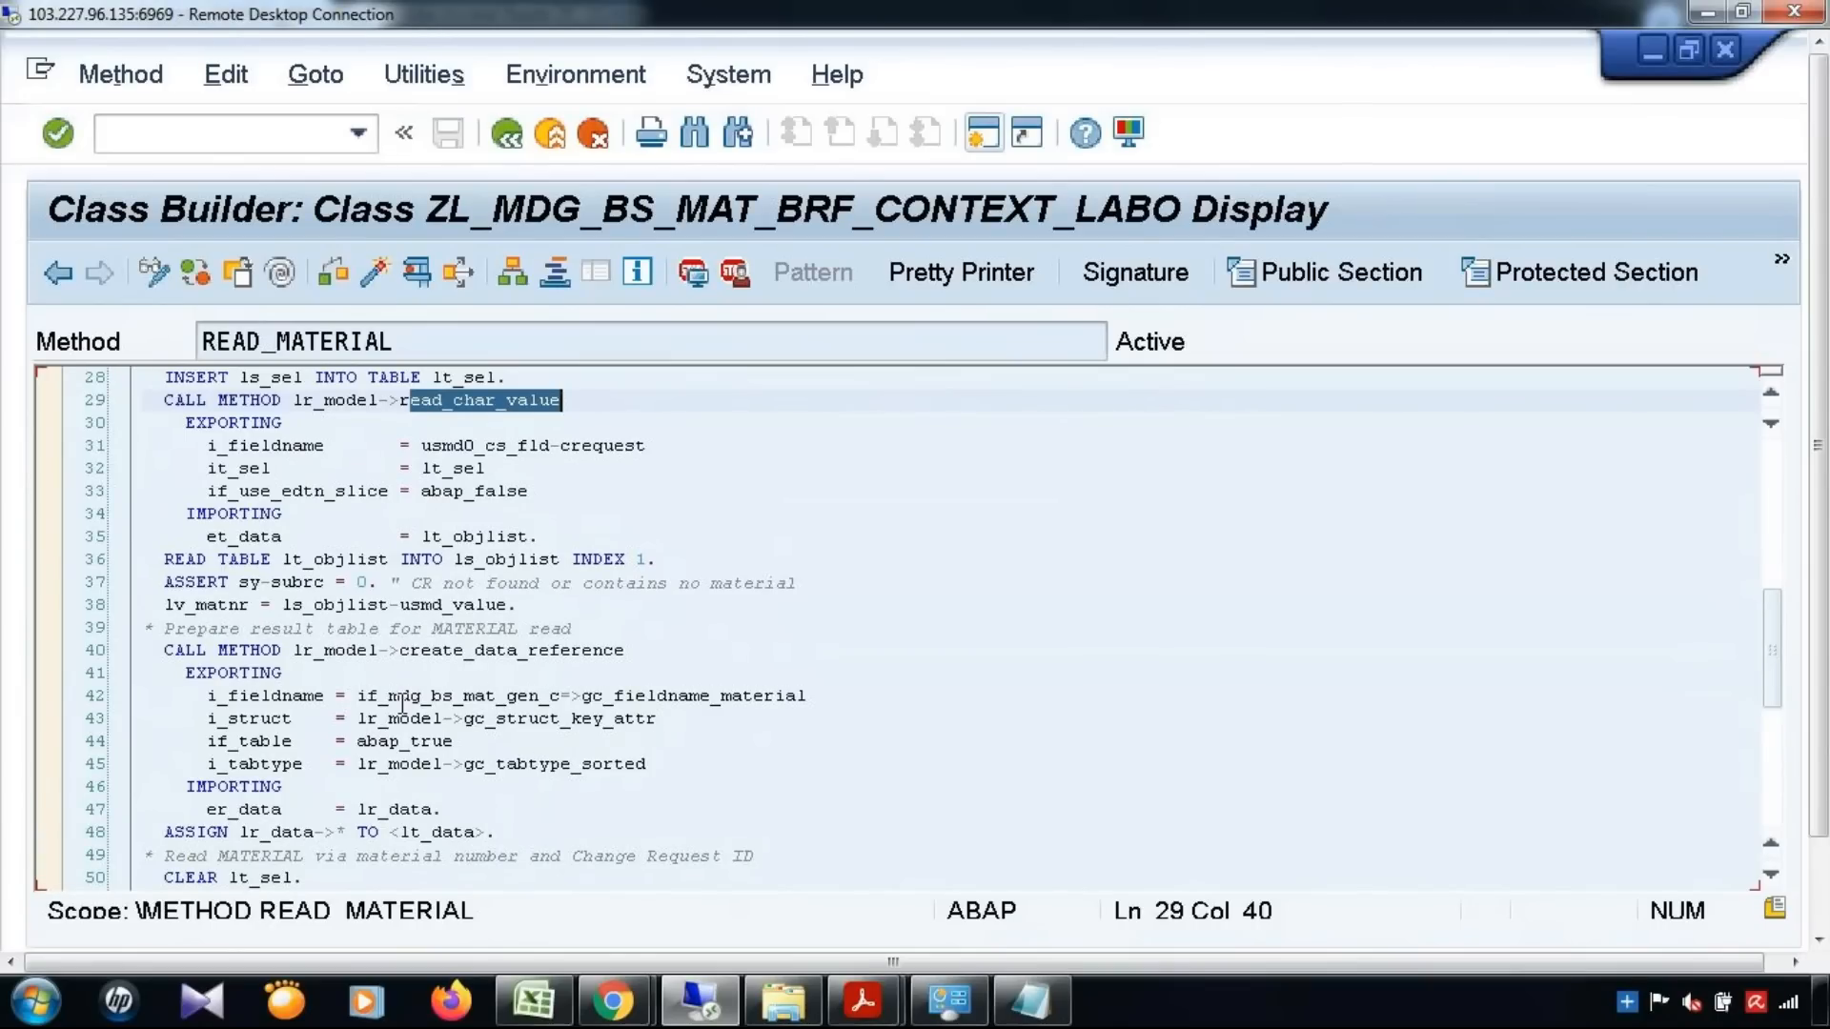
pyautogui.moveTo(400, 652); pyautogui.dragTo(651, 669)
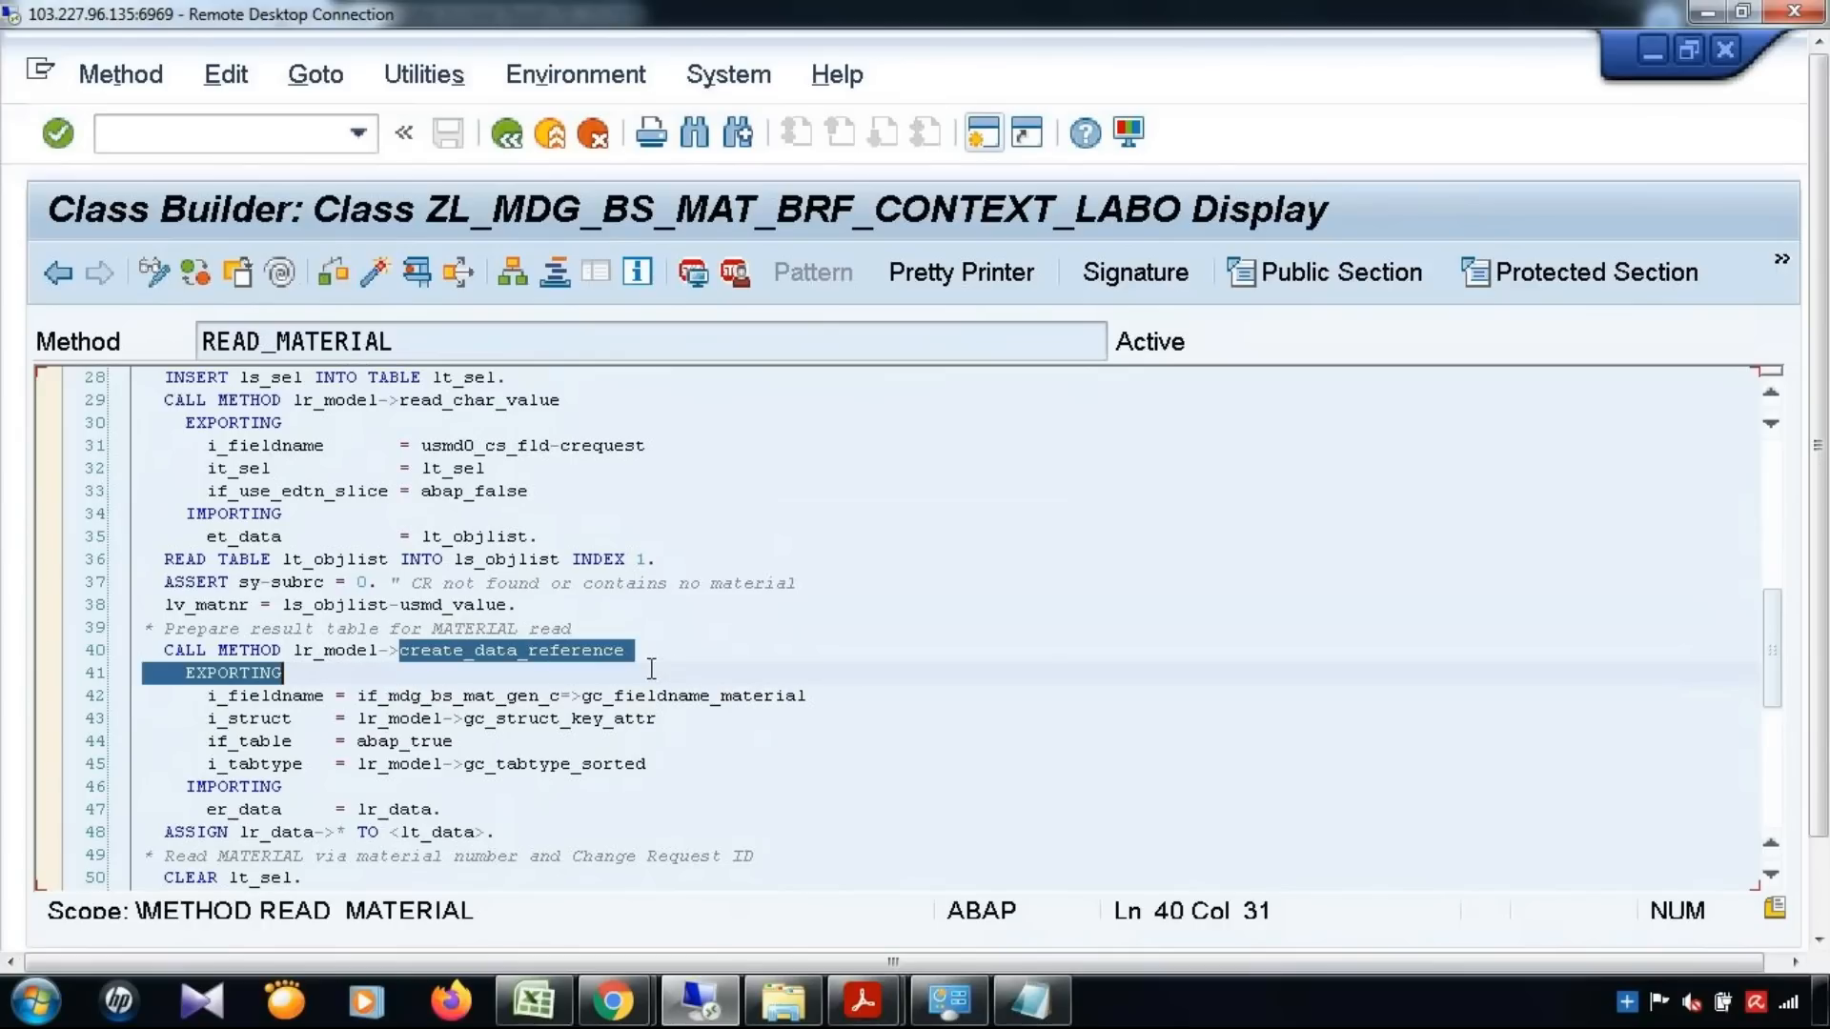
pyautogui.keyDown('shift'); pyautogui.click(680, 639); pyautogui.keyUp('shift')
pyautogui.doubleClick(675, 652)
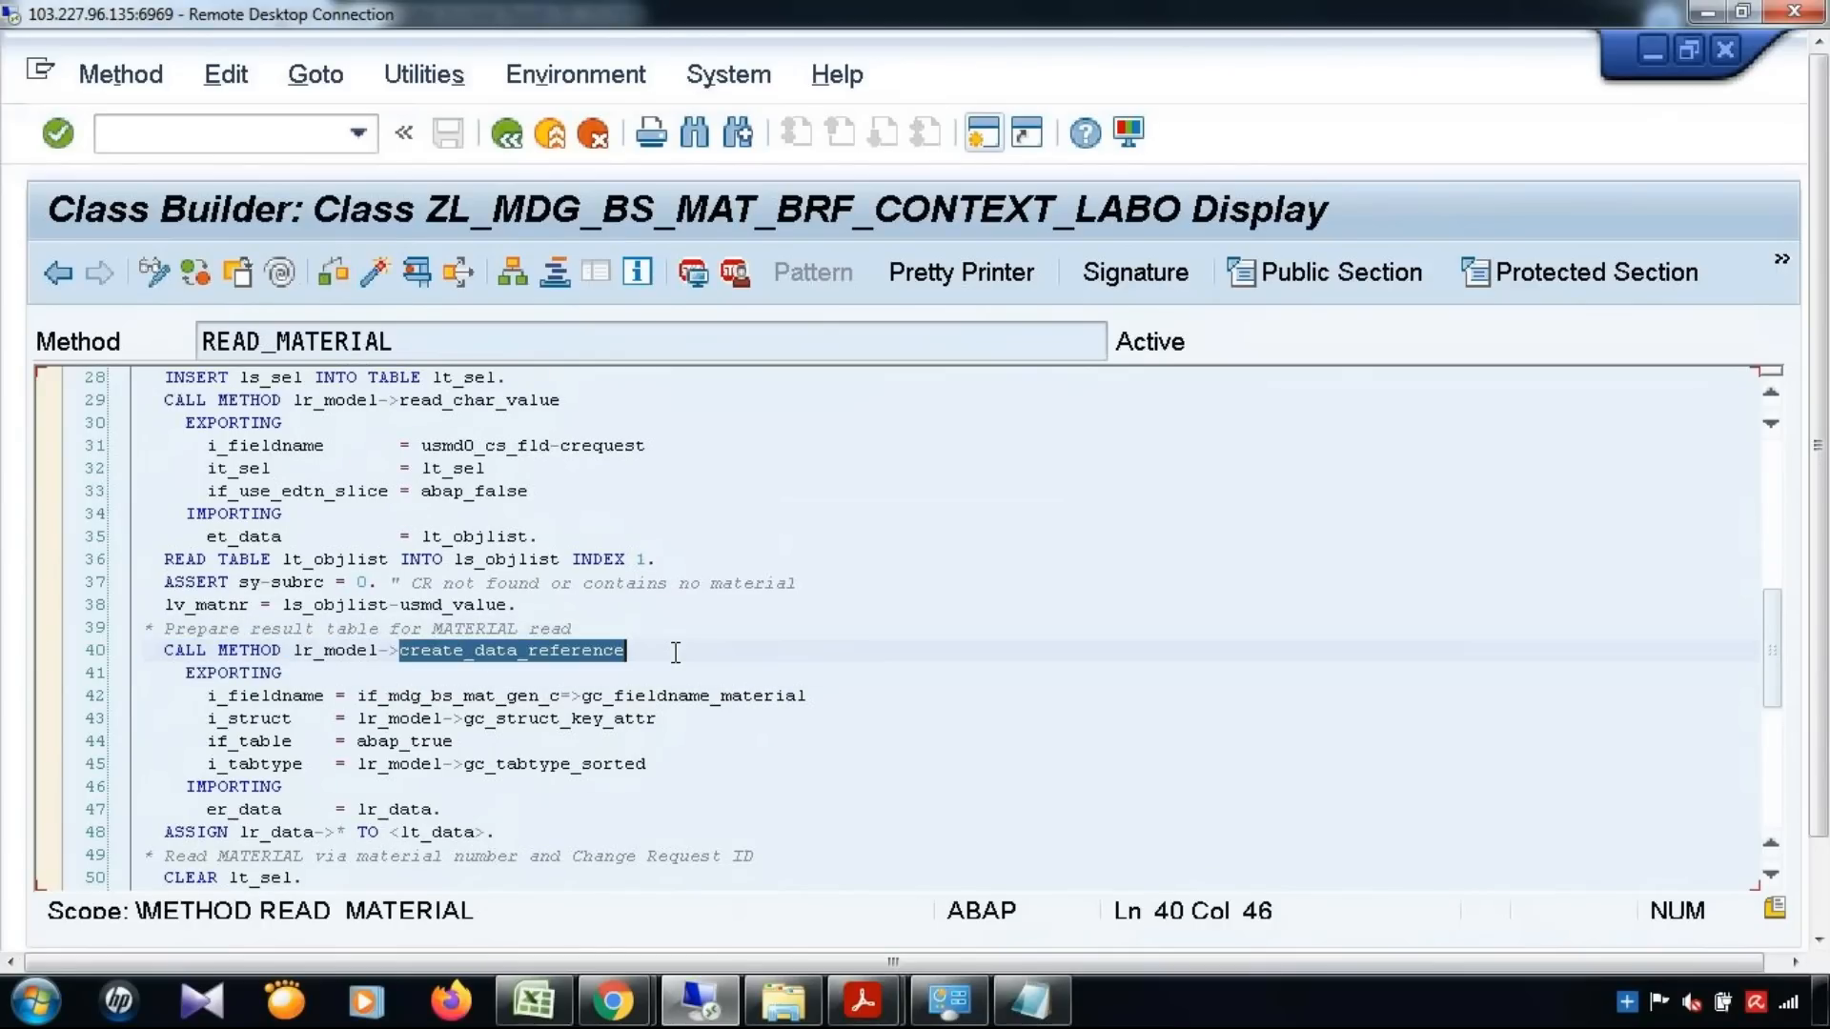
pyautogui.scroll(-2, 707, 690)
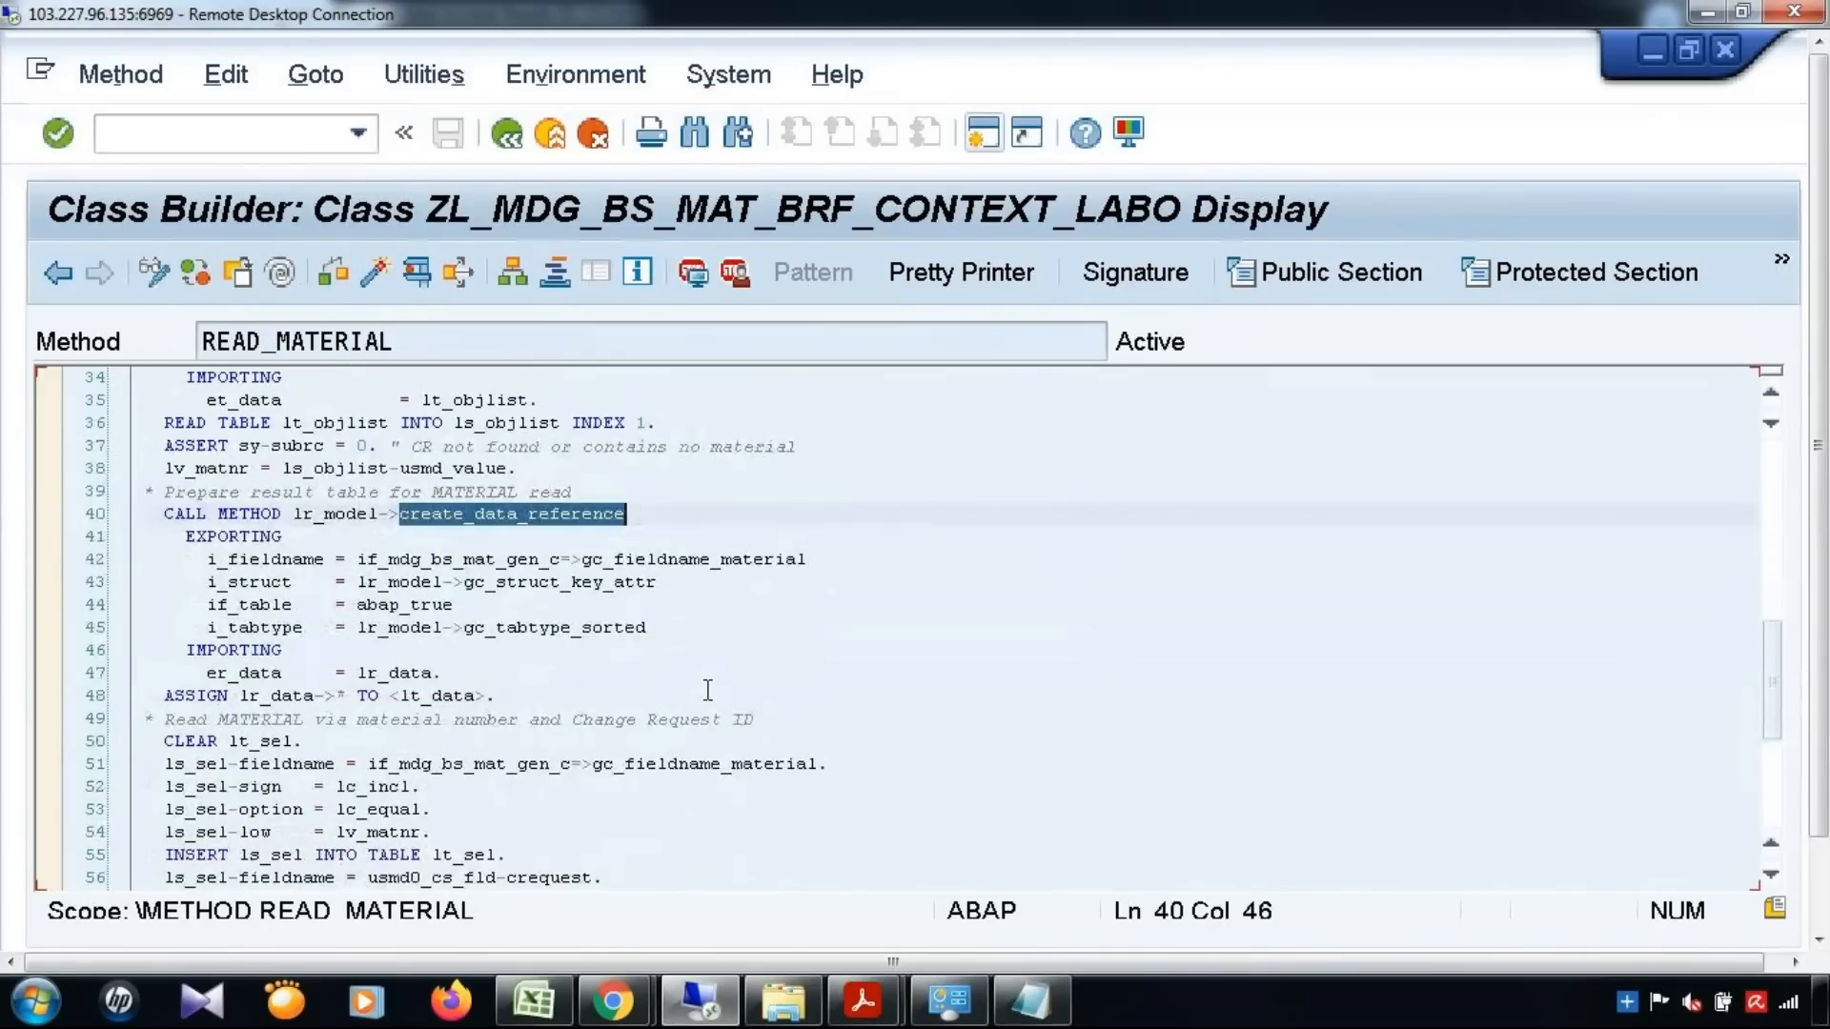
pyautogui.scroll(-1, 707, 689)
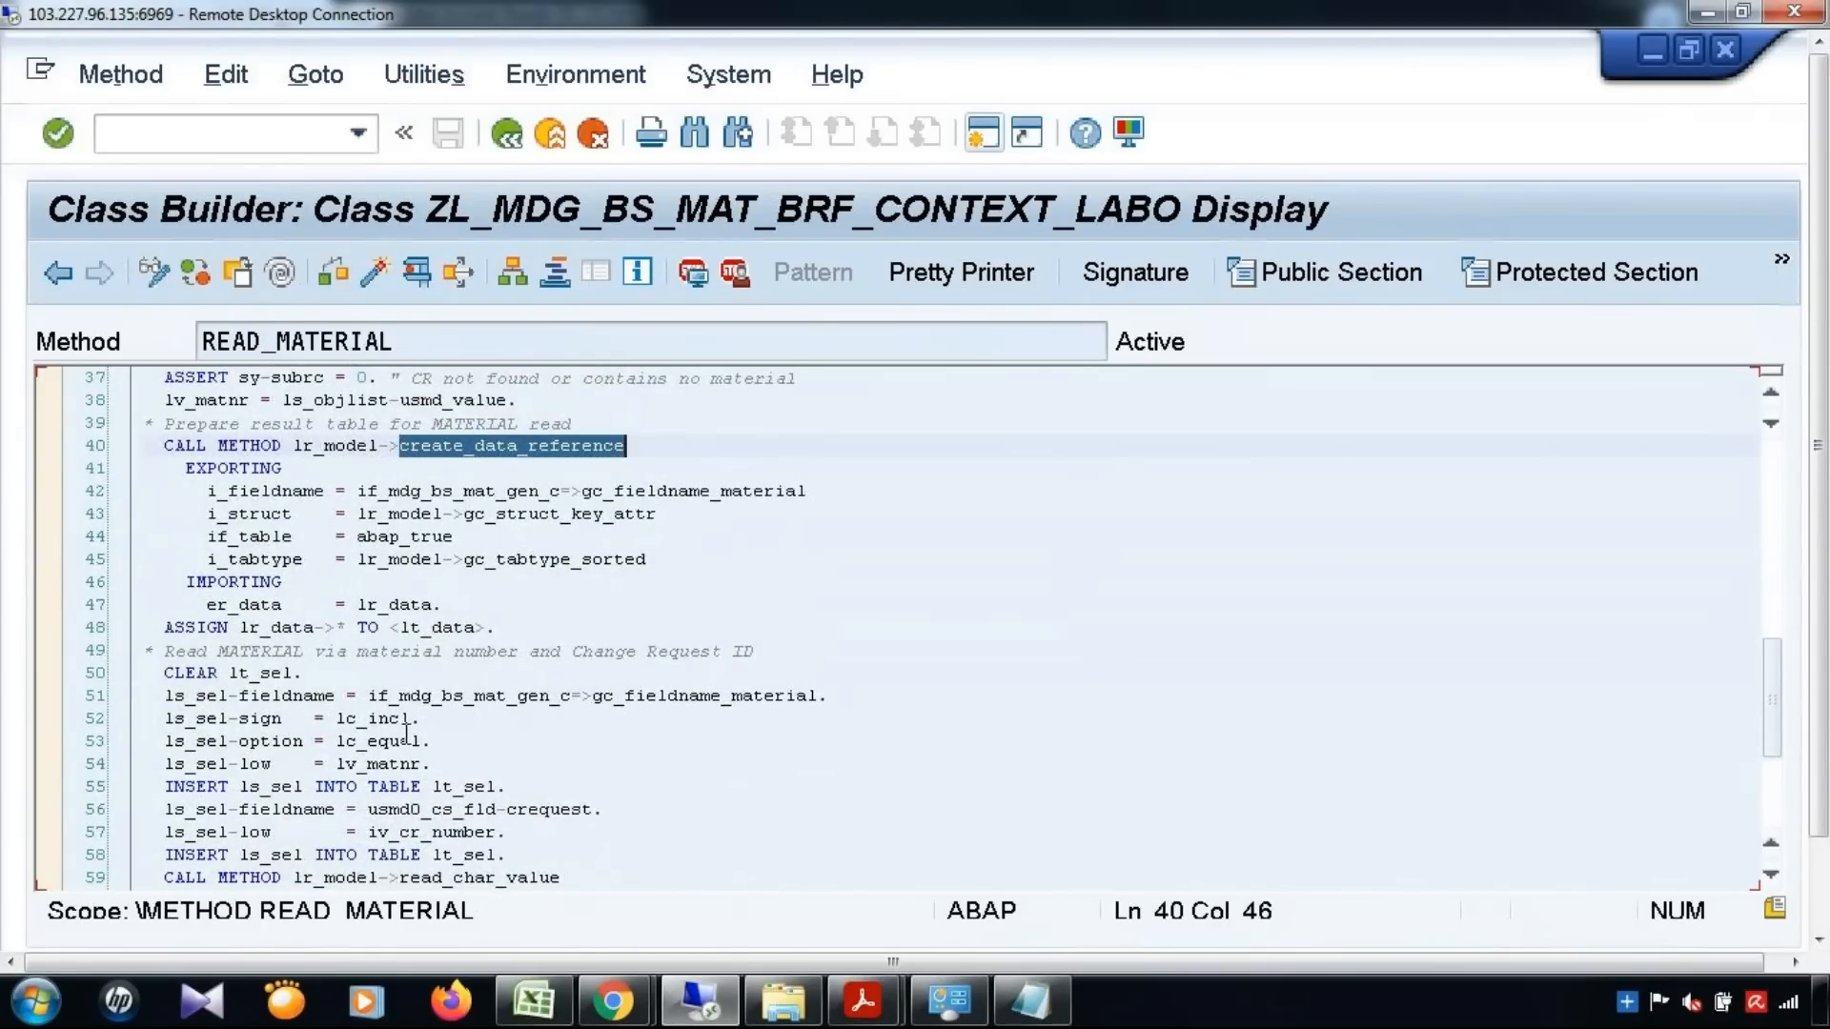
# Examine the material number selection criteria in READ_MATERIAL and their insertion into lt_sel
pyautogui.moveTo(164, 697); pyautogui.dragTo(441, 768)
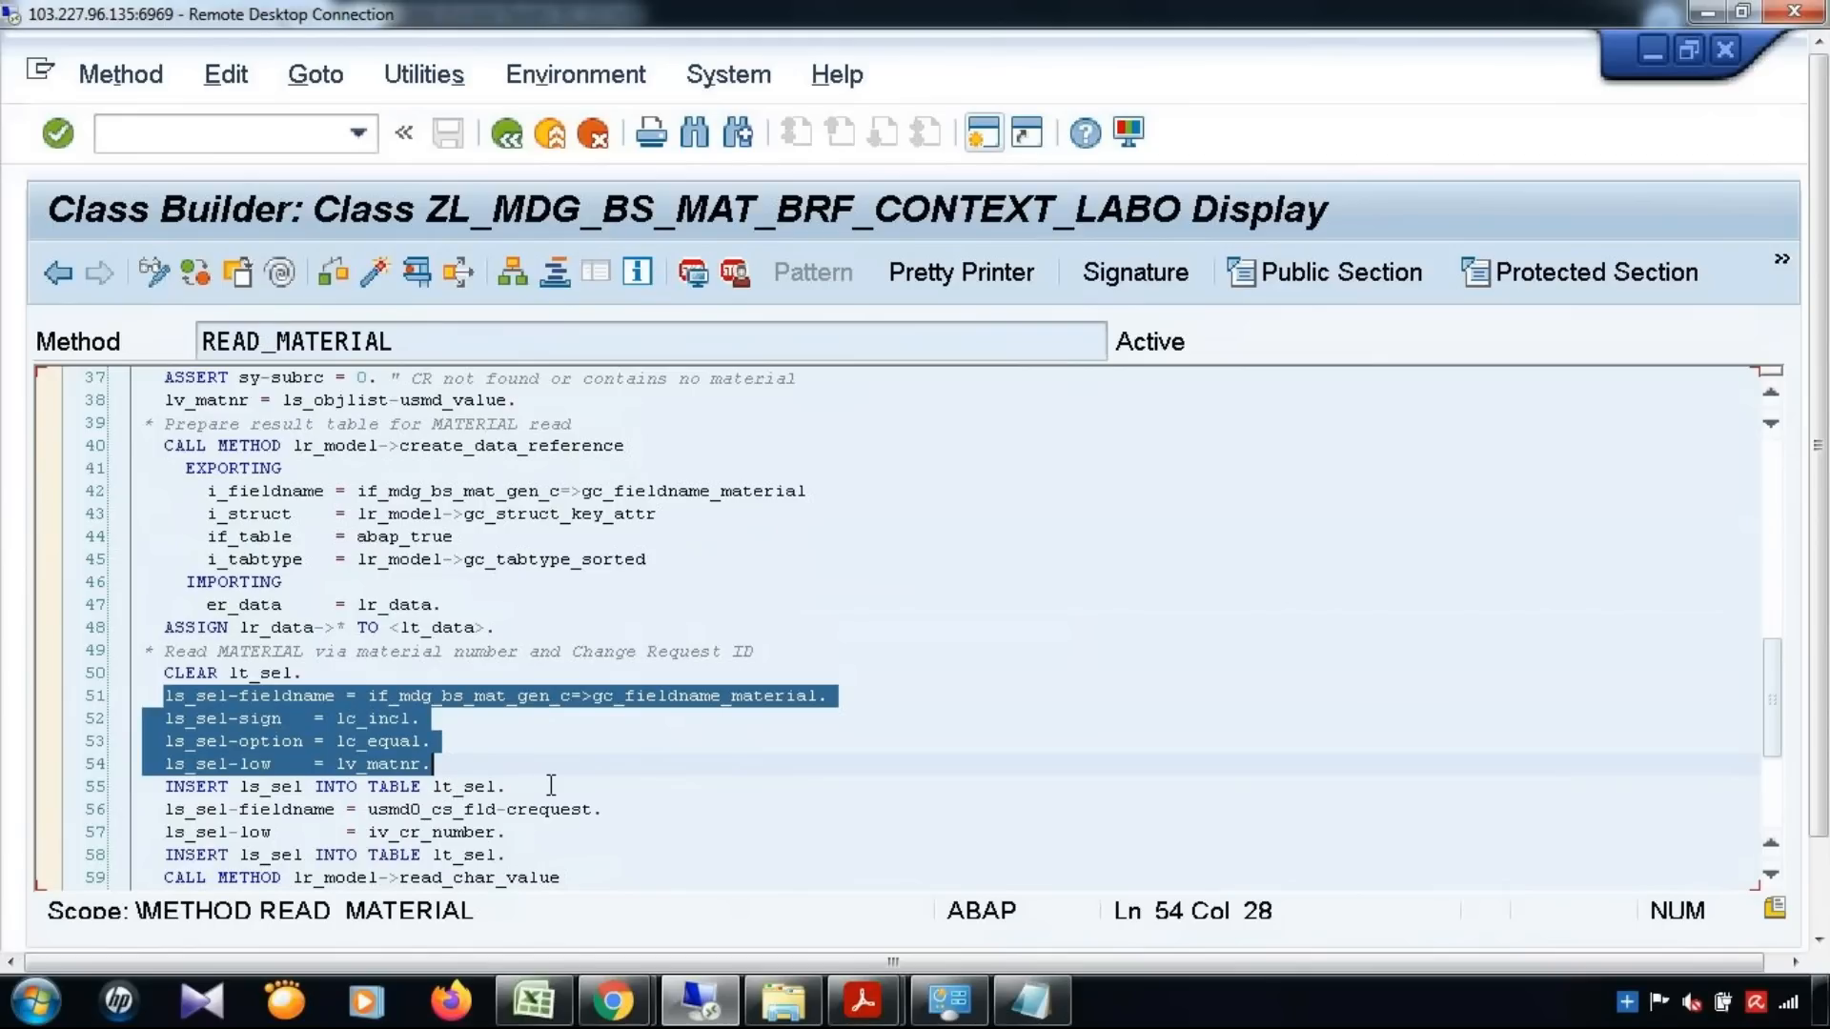
pyautogui.scroll(-1, 458, 784)
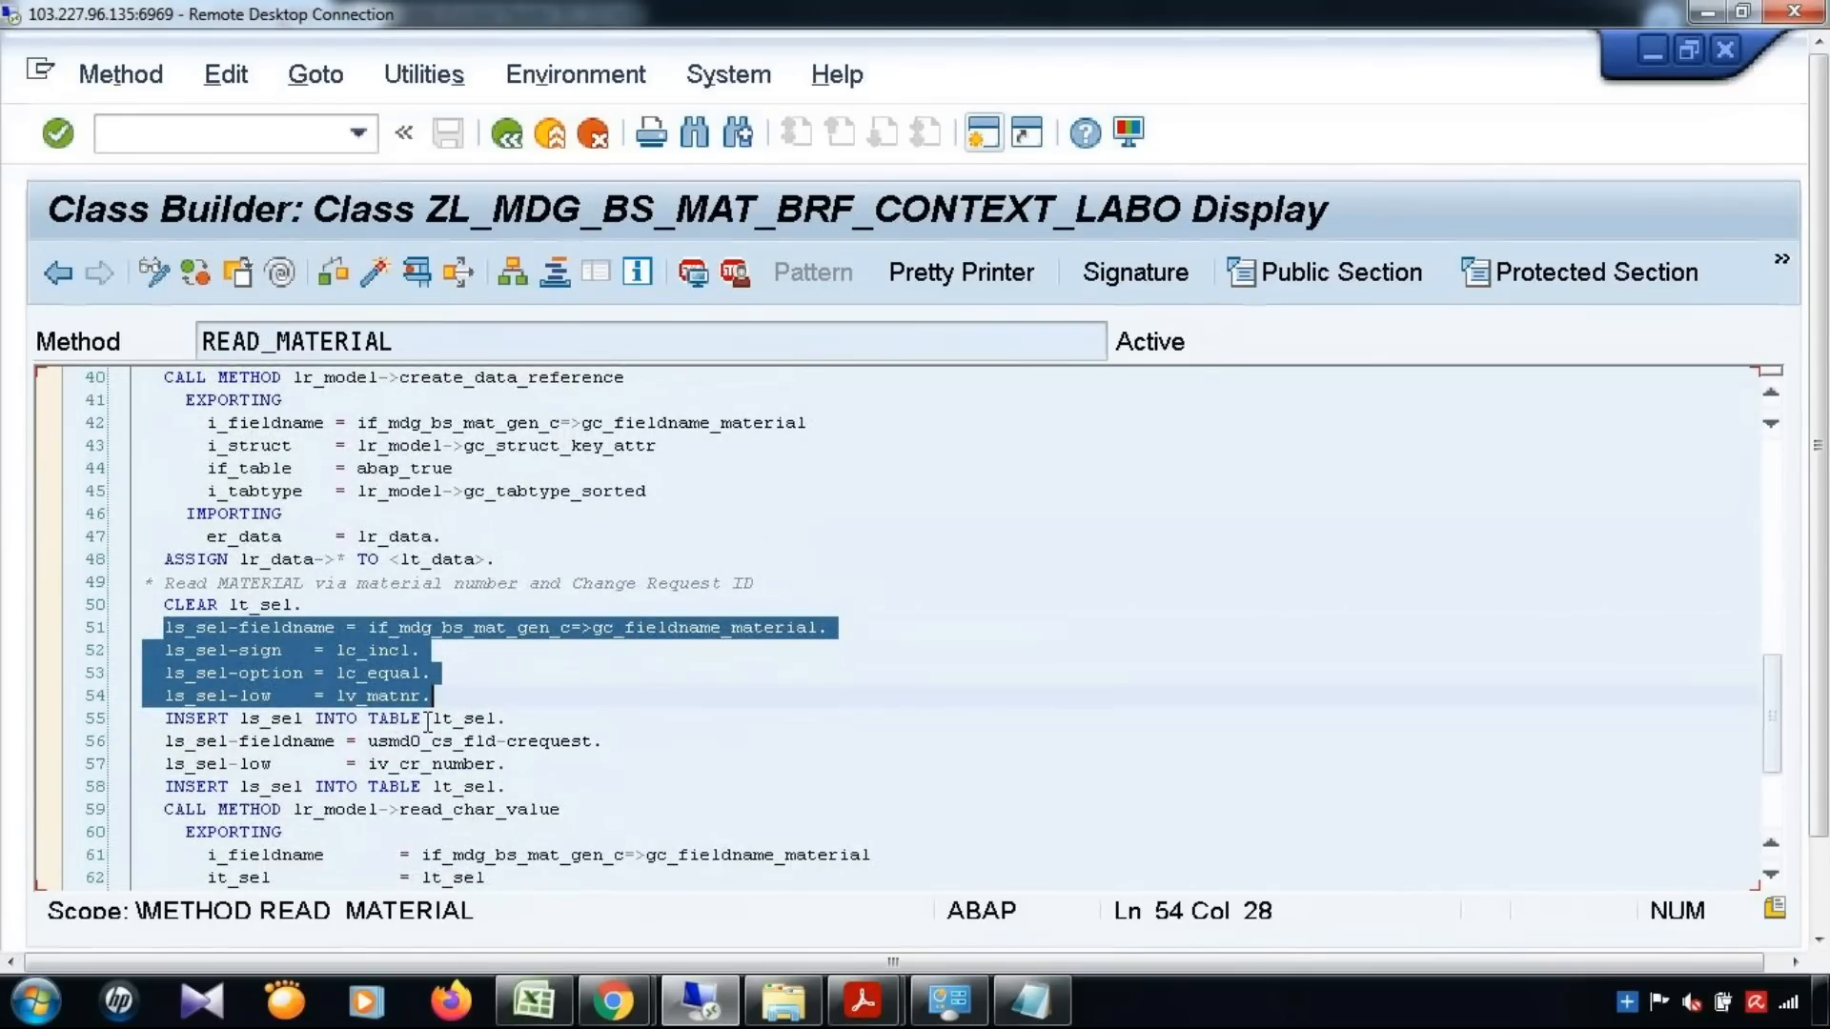
pyautogui.moveTo(428, 722); pyautogui.dragTo(499, 721)
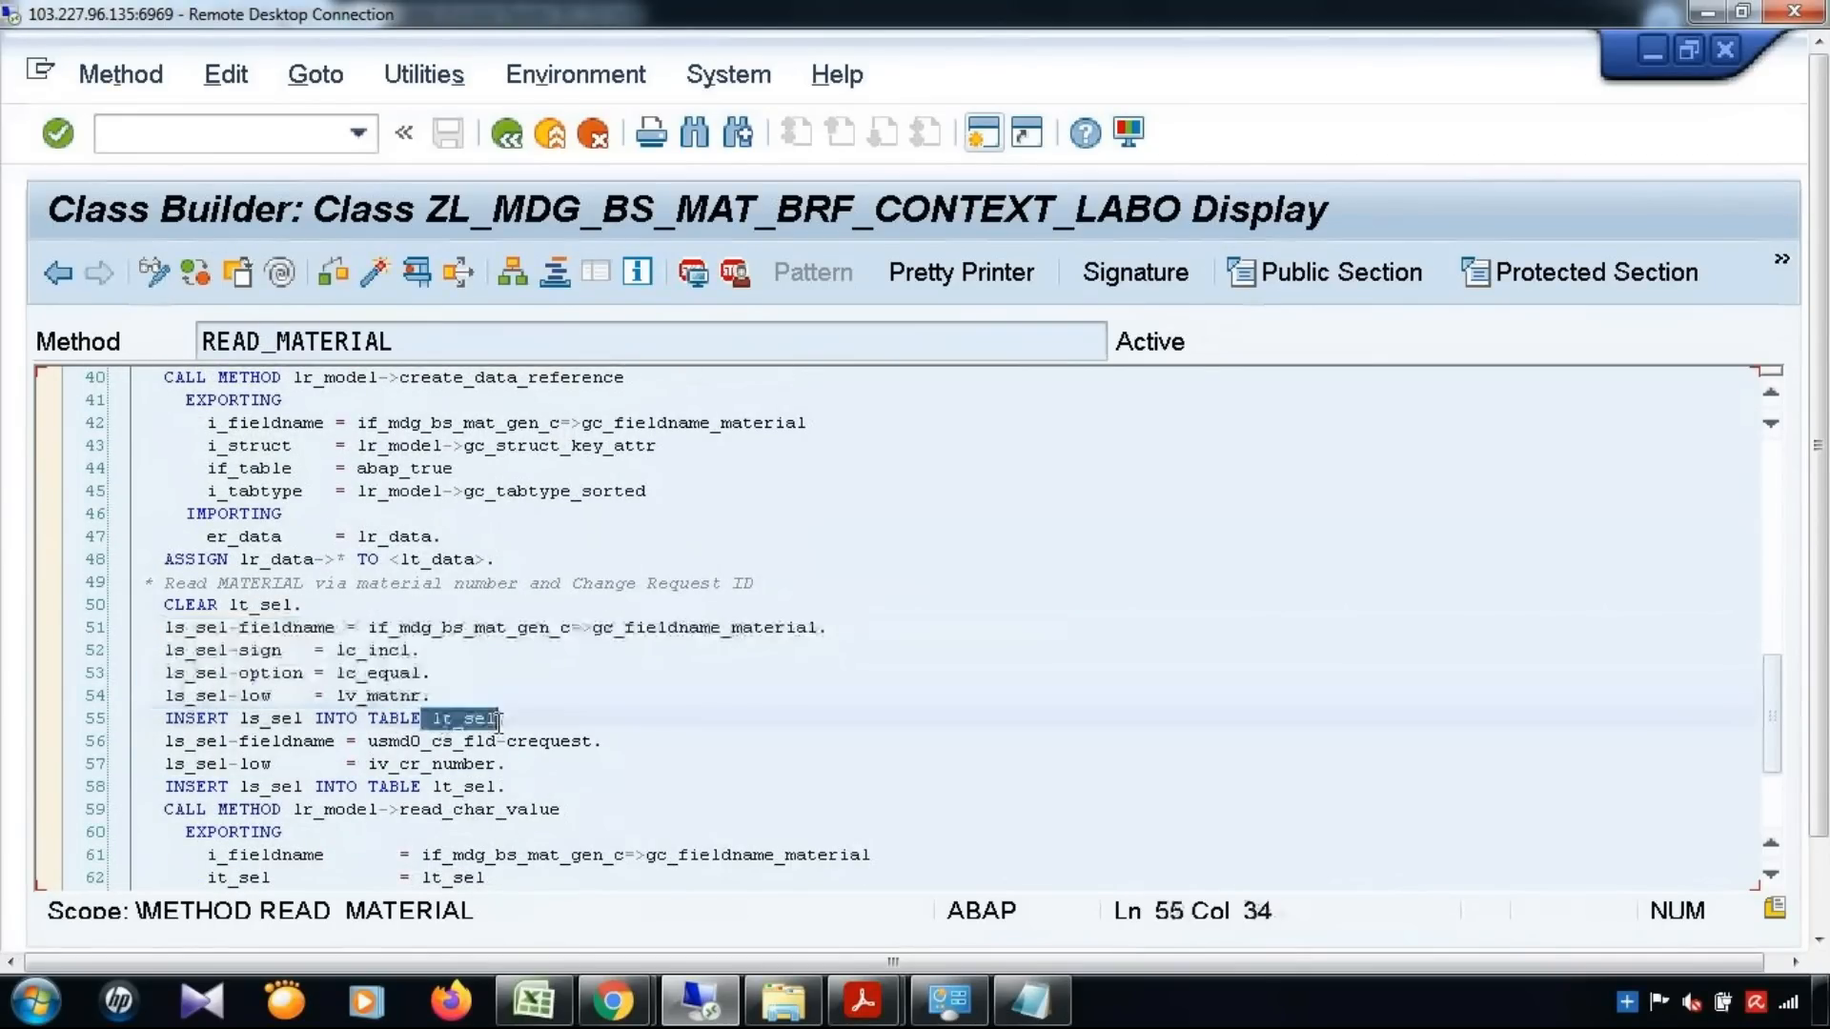
pyautogui.scroll(-2, 498, 721)
# Examine the read_char_value call in READ_MATERIAL that fills <lt_data> and the code returning the result in es_material
pyautogui.moveTo(399, 673); pyautogui.dragTo(562, 675)
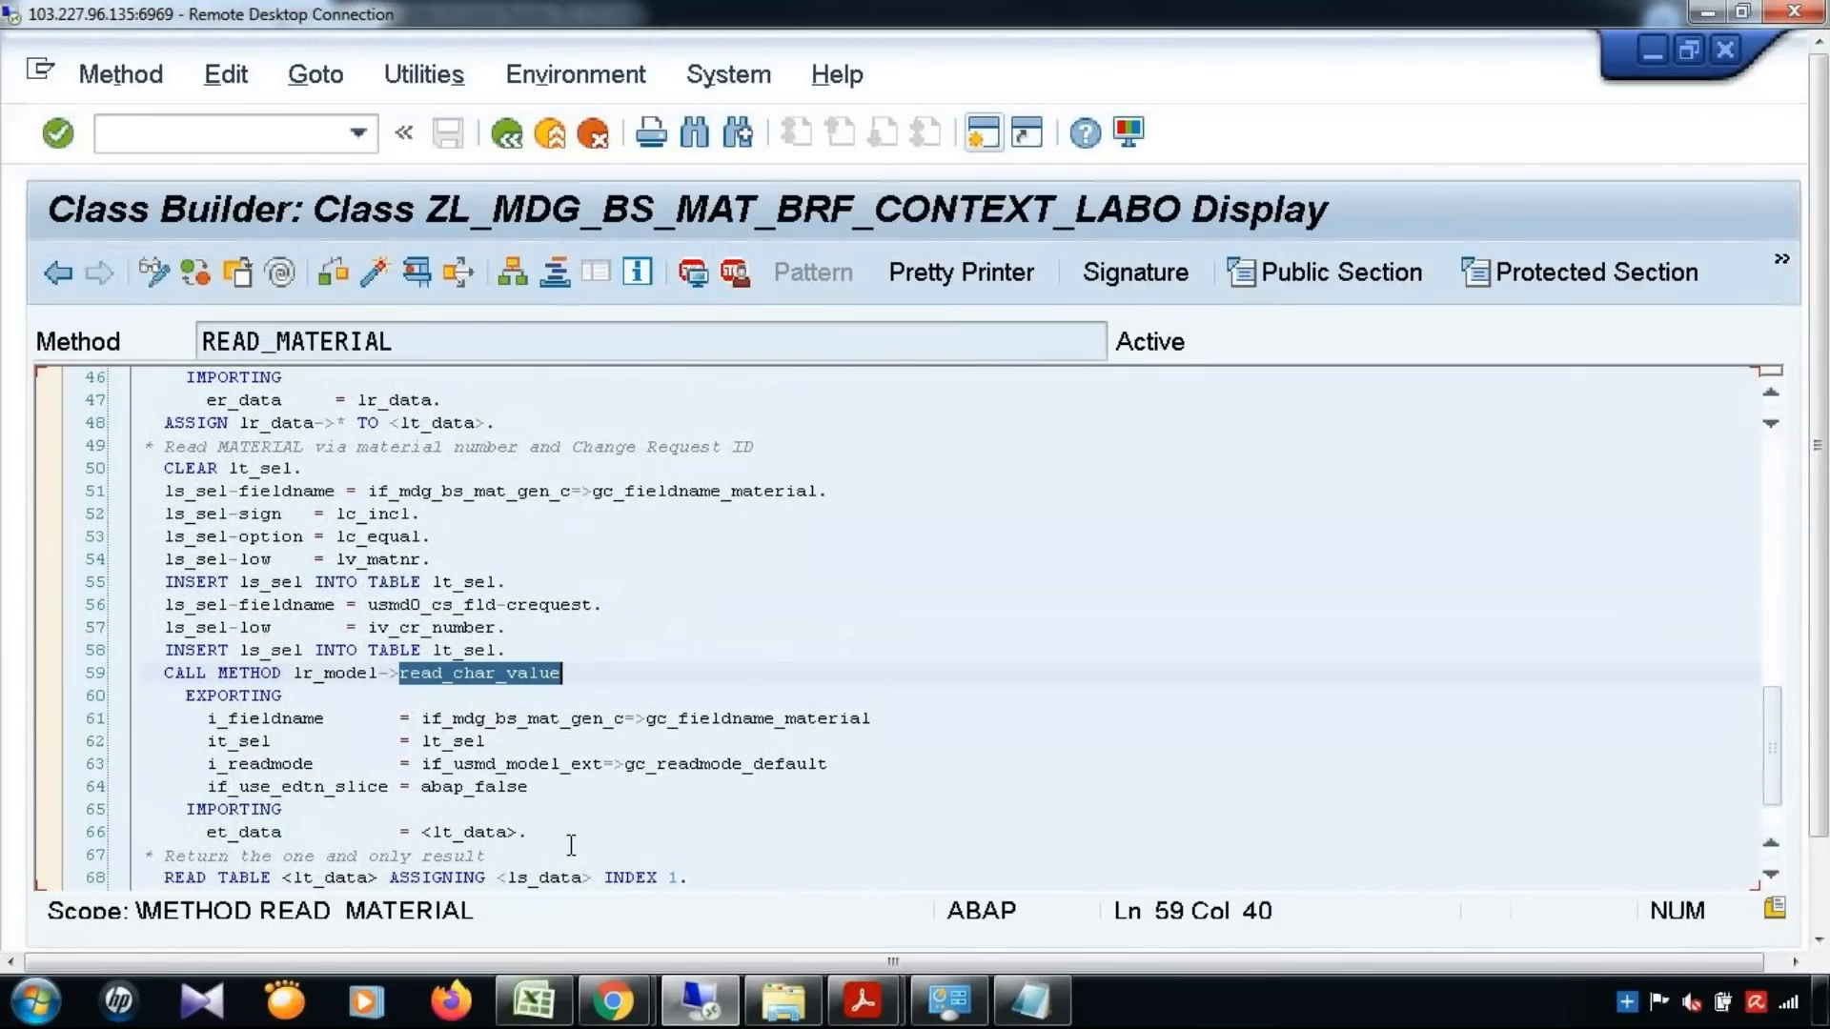
pyautogui.scroll(-1, 557, 817)
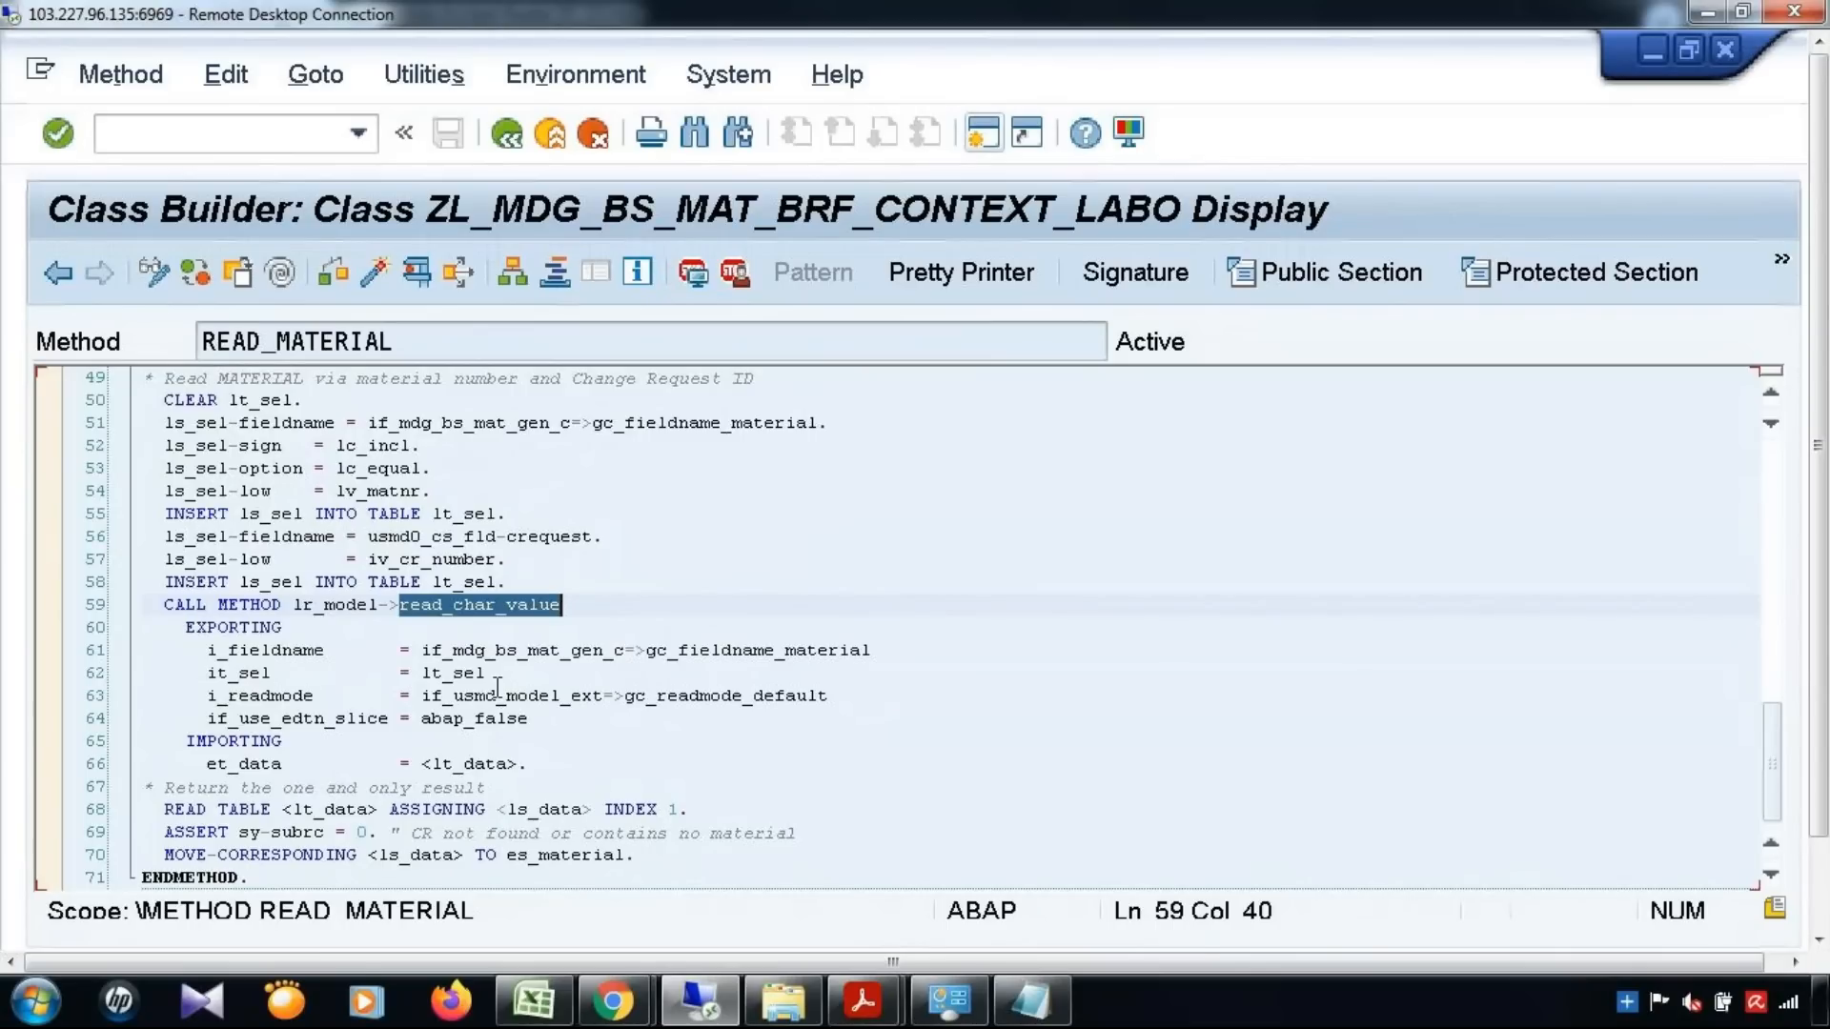
pyautogui.scroll(-1, 496, 686)
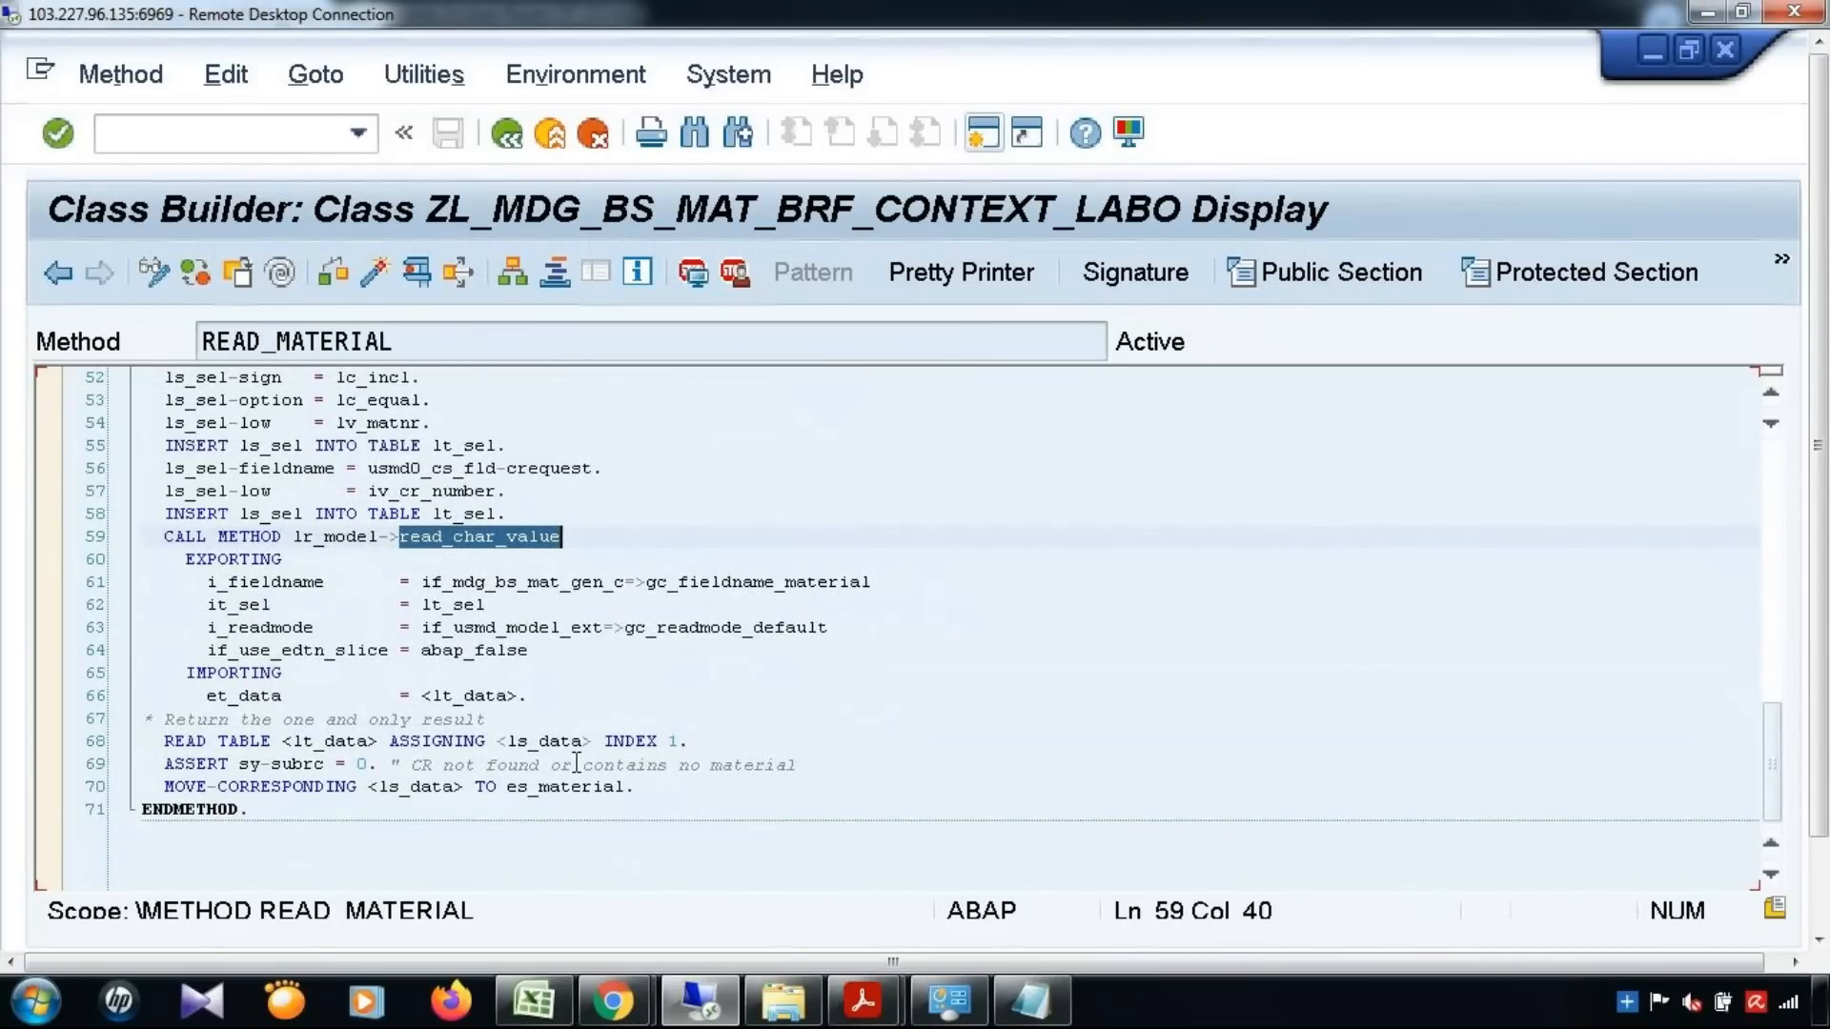
pyautogui.click(450, 359)
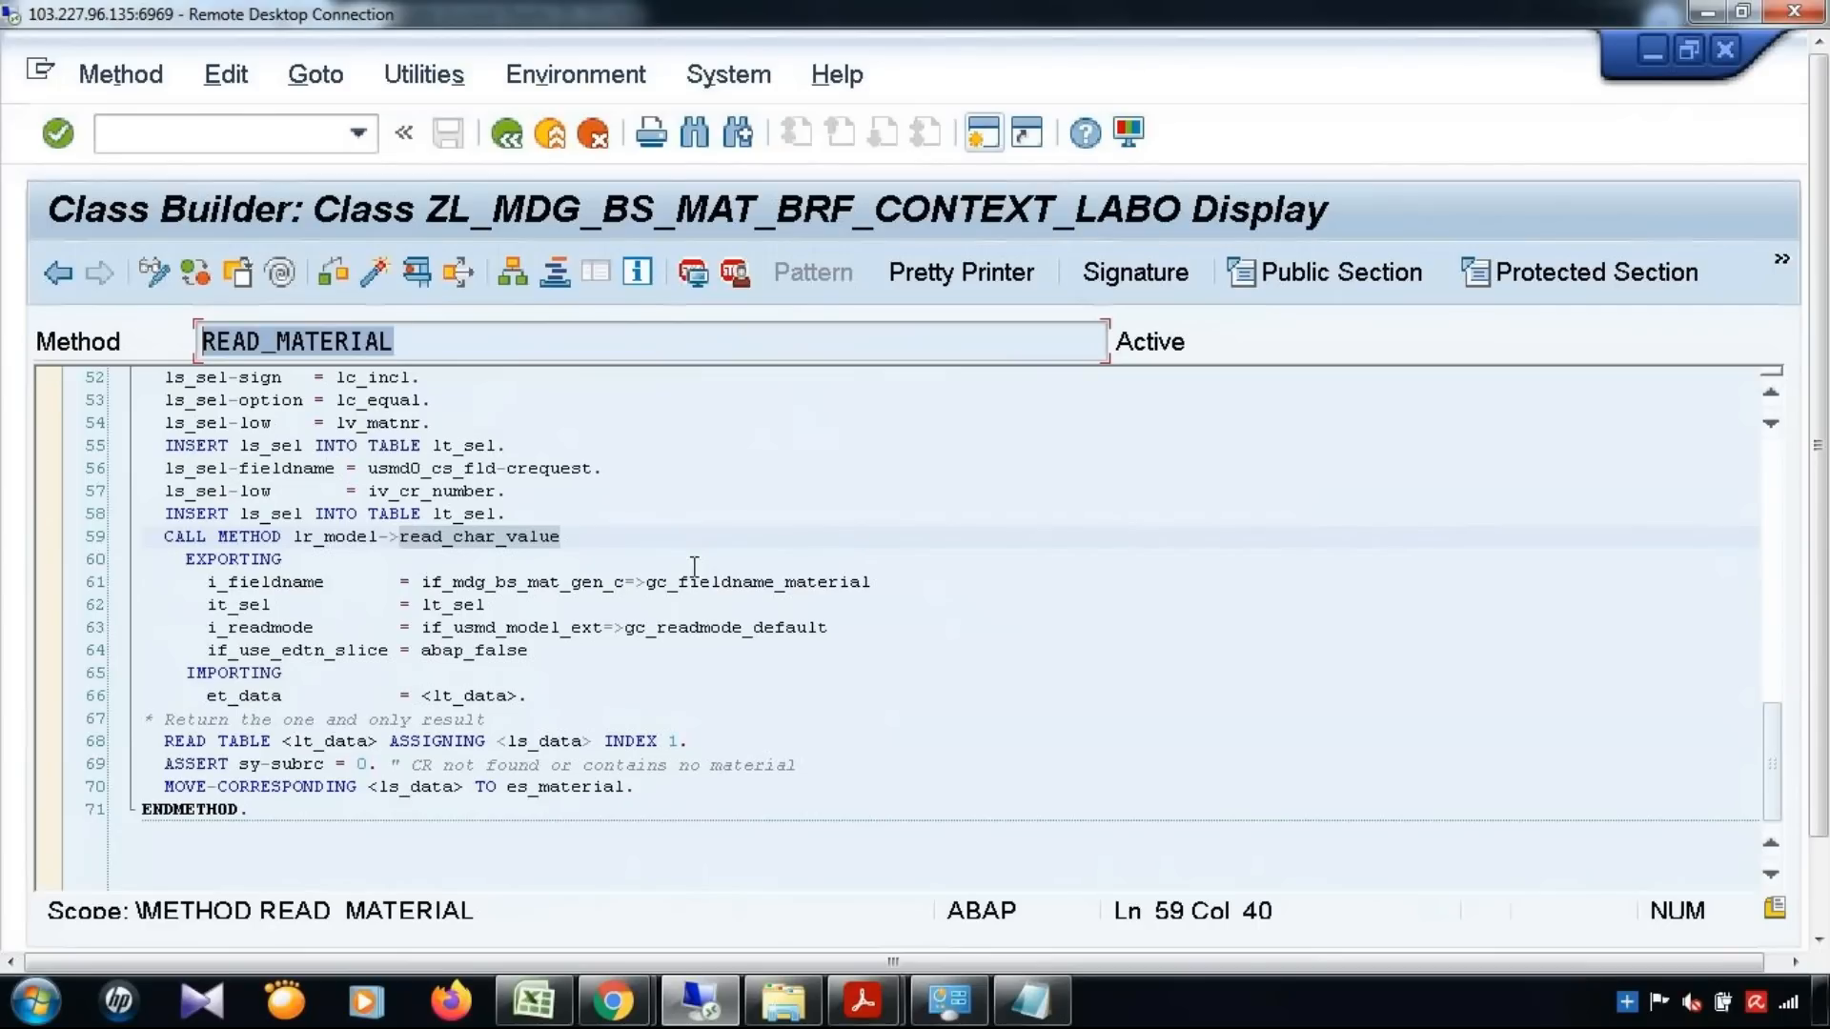
pyautogui.click(720, 534)
pyautogui.scroll(3, 720, 535)
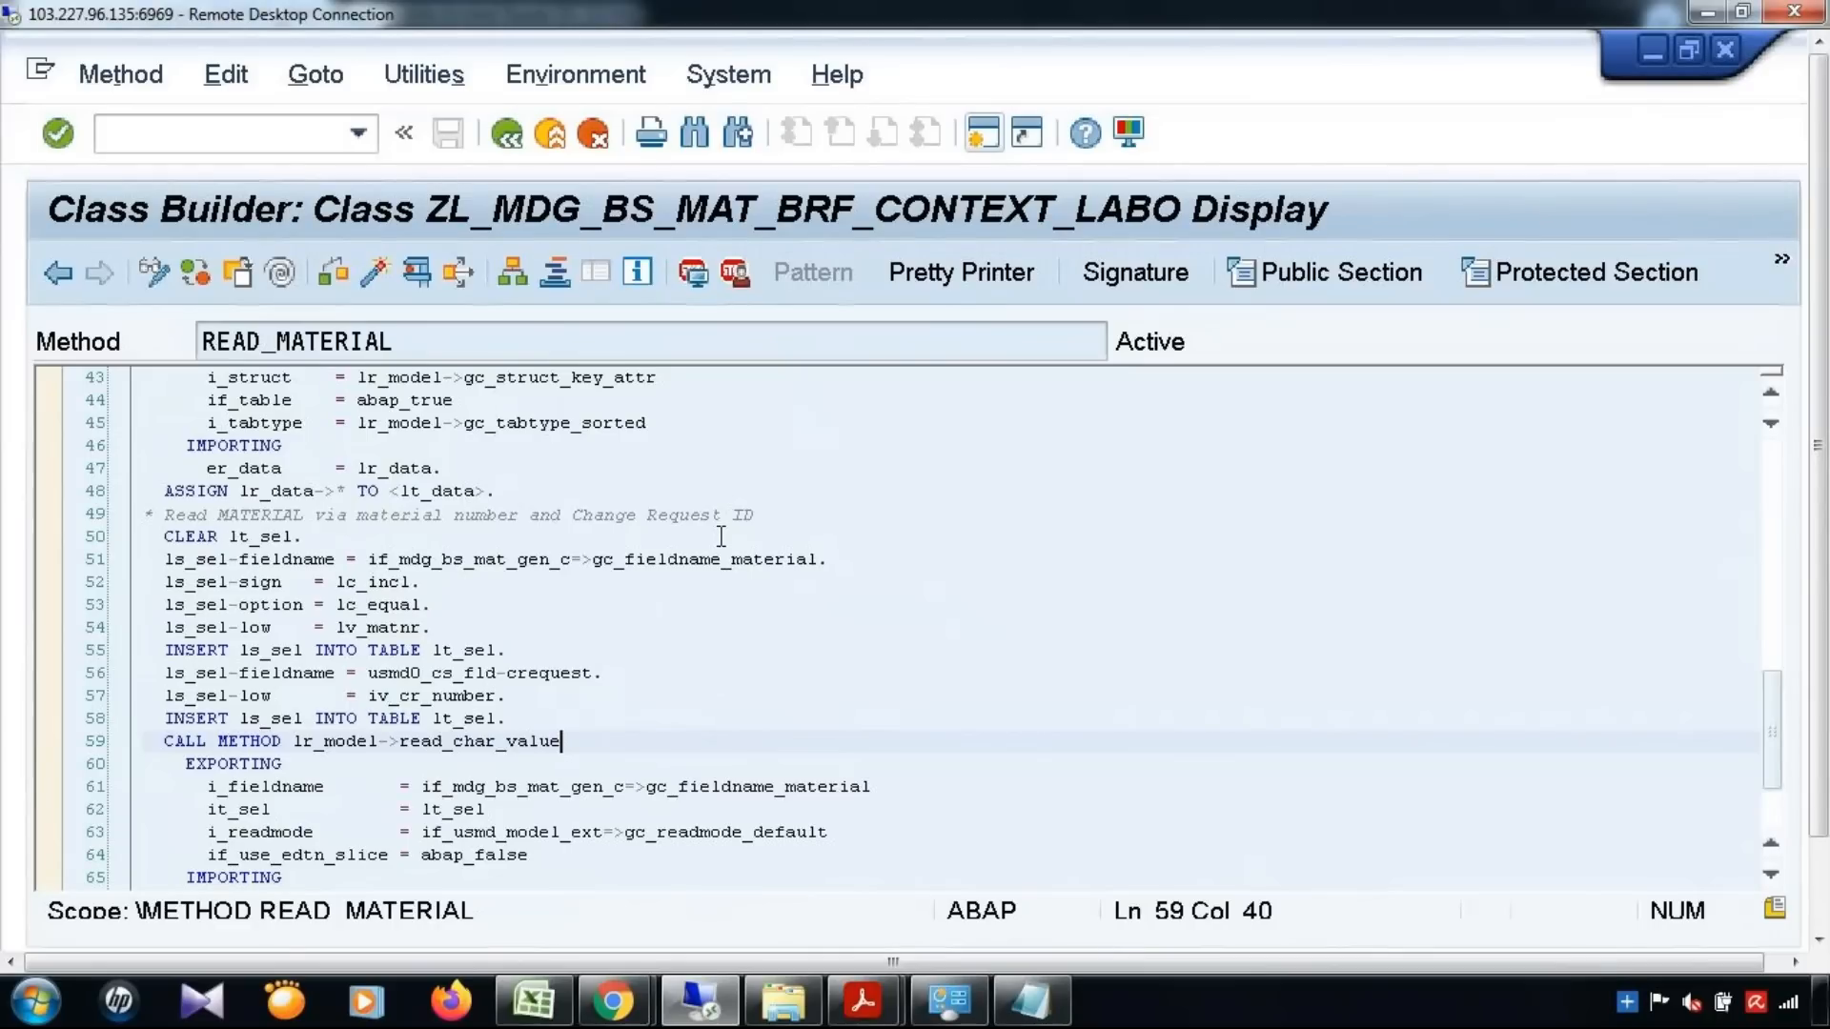
# Return to the implementing class's method list, open GET_ELEMENT_ID and examine its get_query call on the BRF factory
pyautogui.click(71, 277)
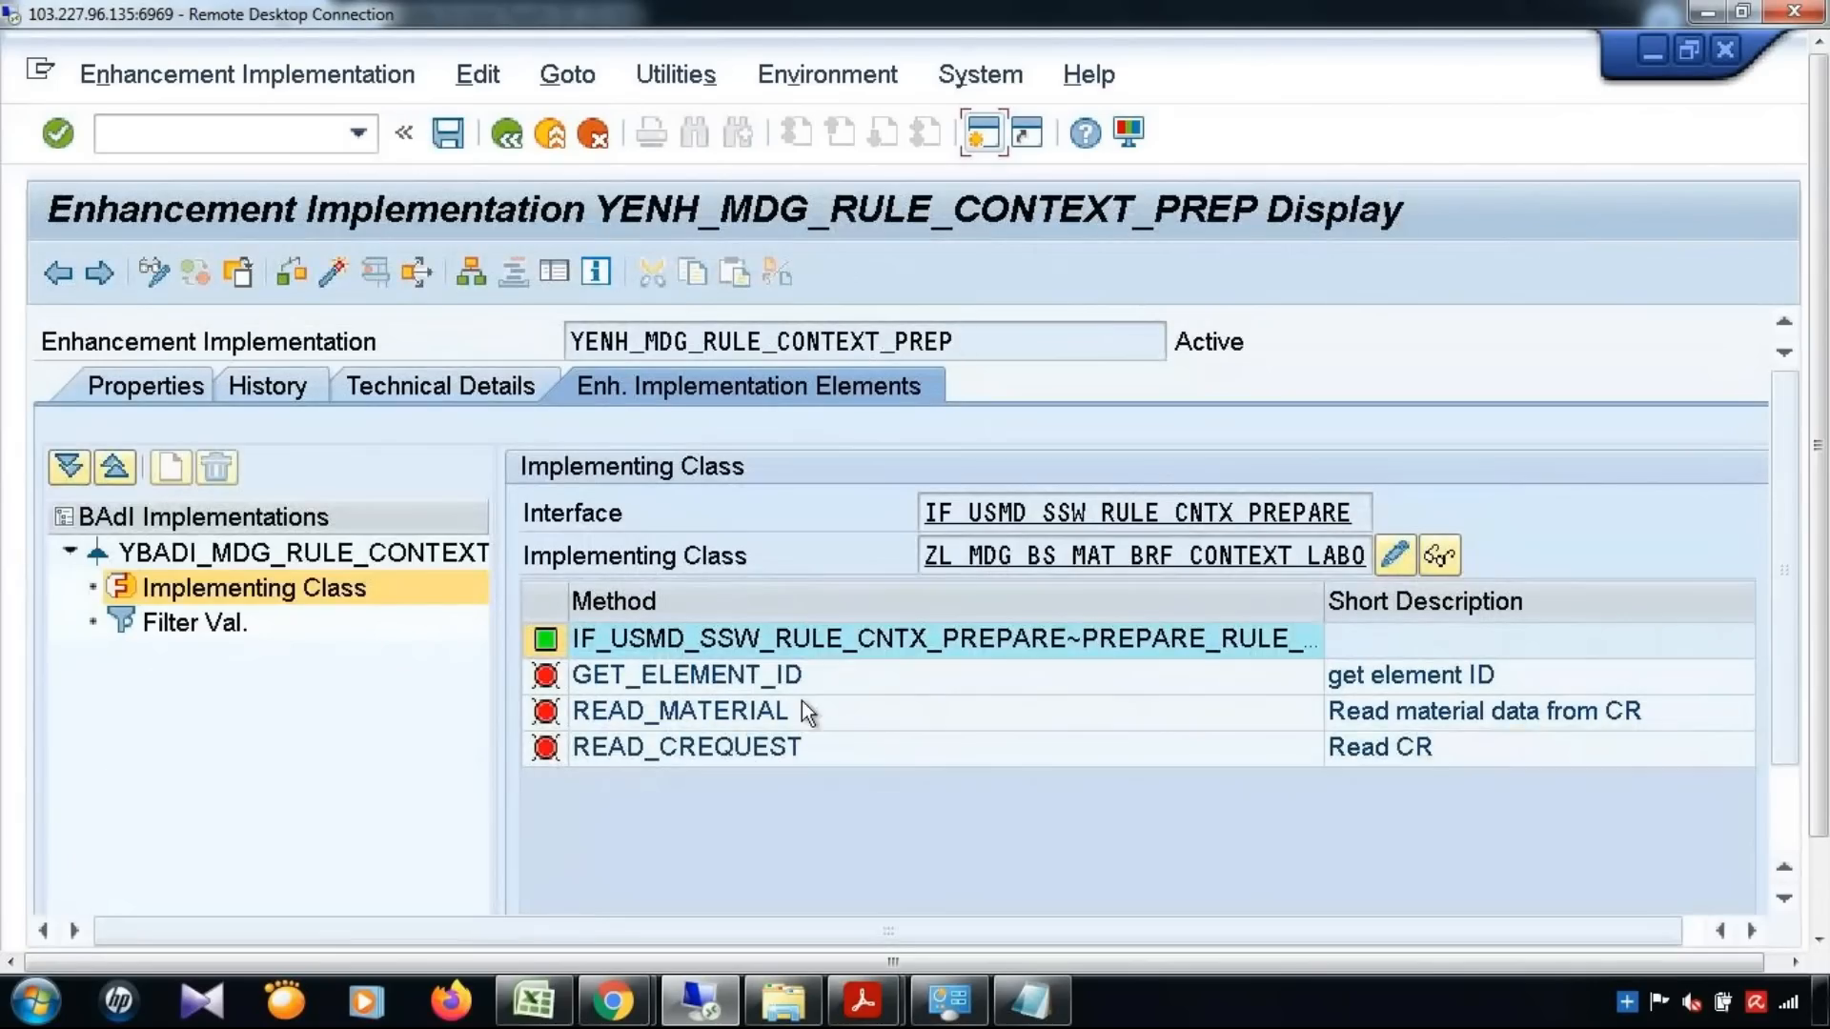
pyautogui.doubleClick(799, 672)
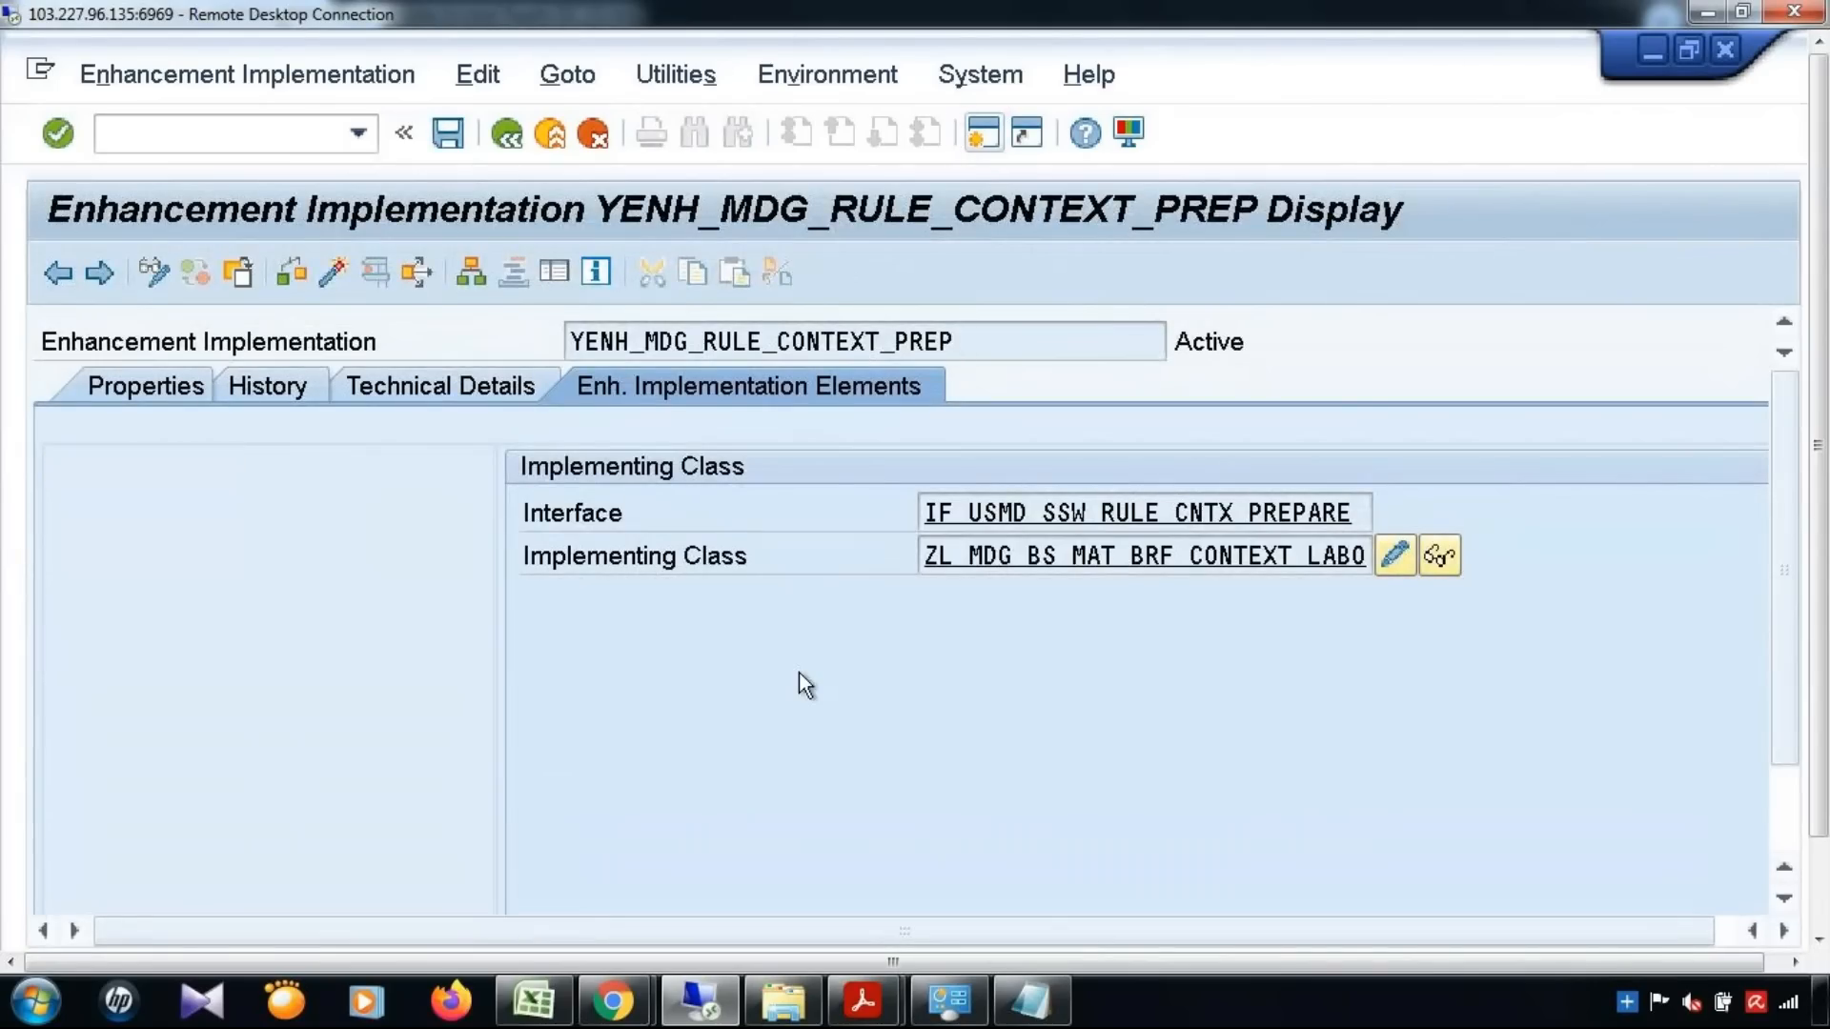
pyautogui.click(1049, 629)
pyautogui.scroll(-5, 1049, 634)
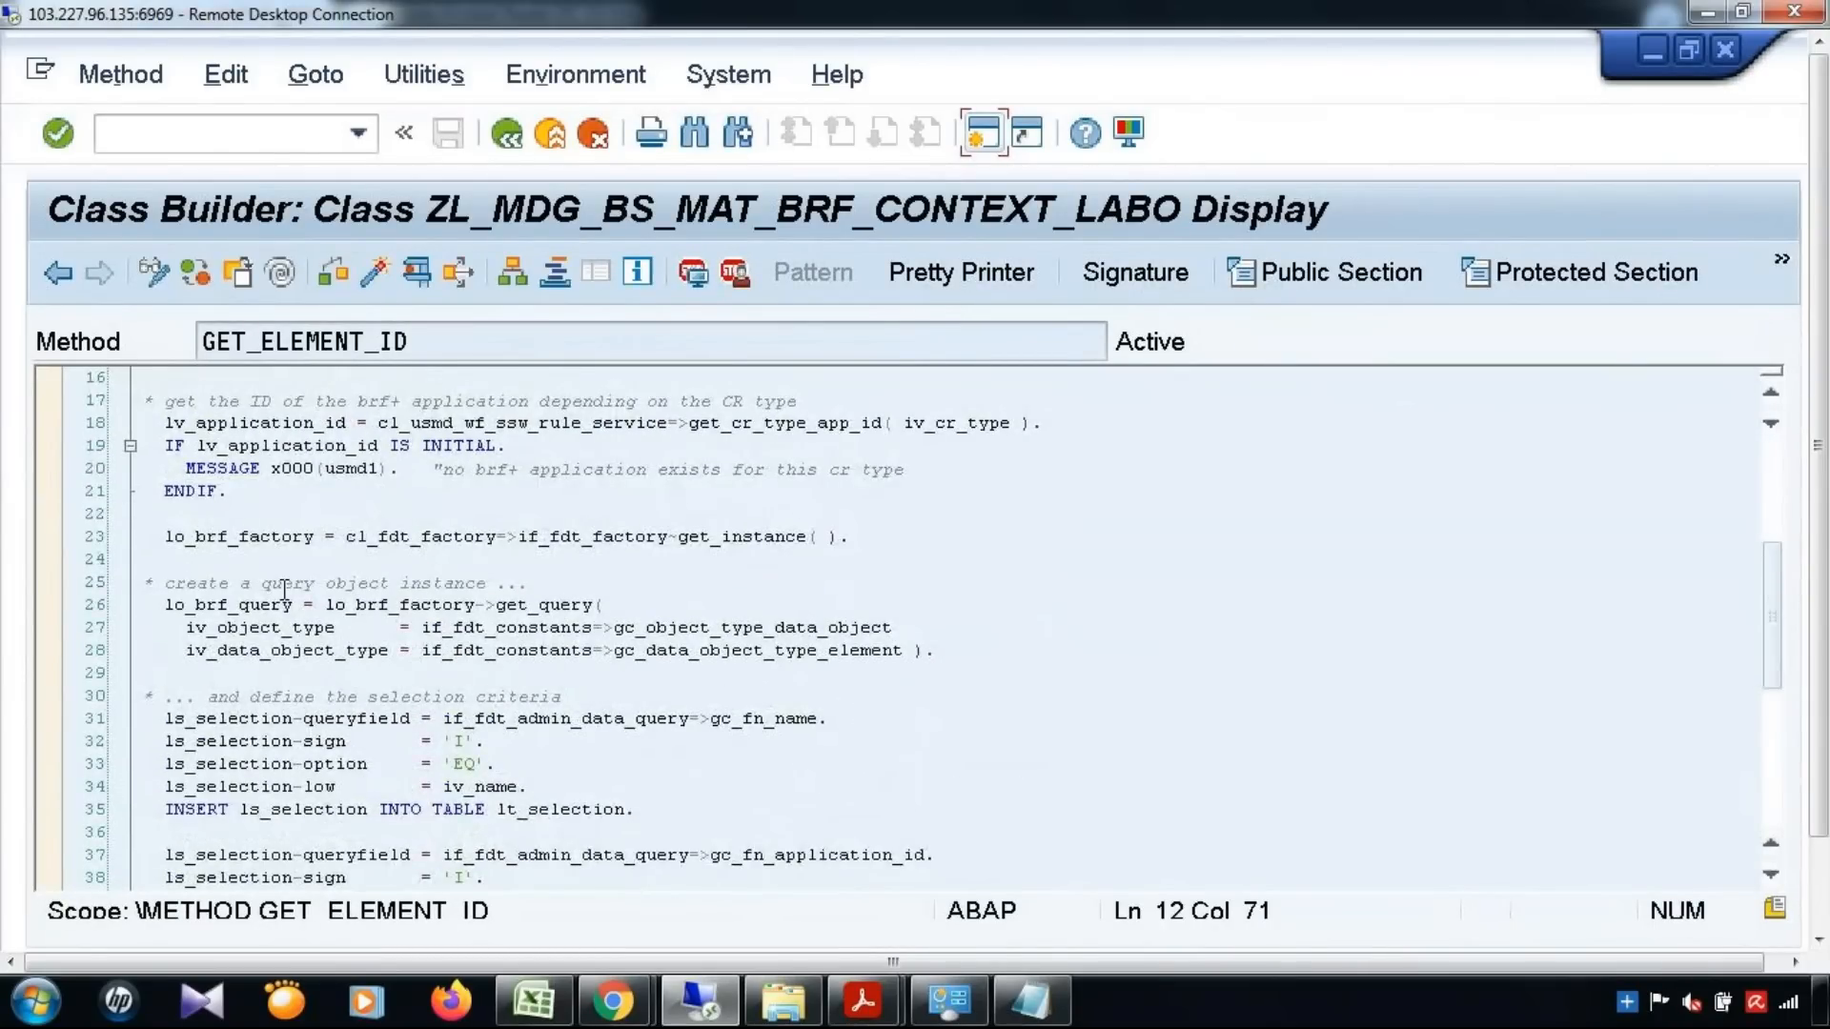
pyautogui.moveTo(487, 604); pyautogui.dragTo(606, 602)
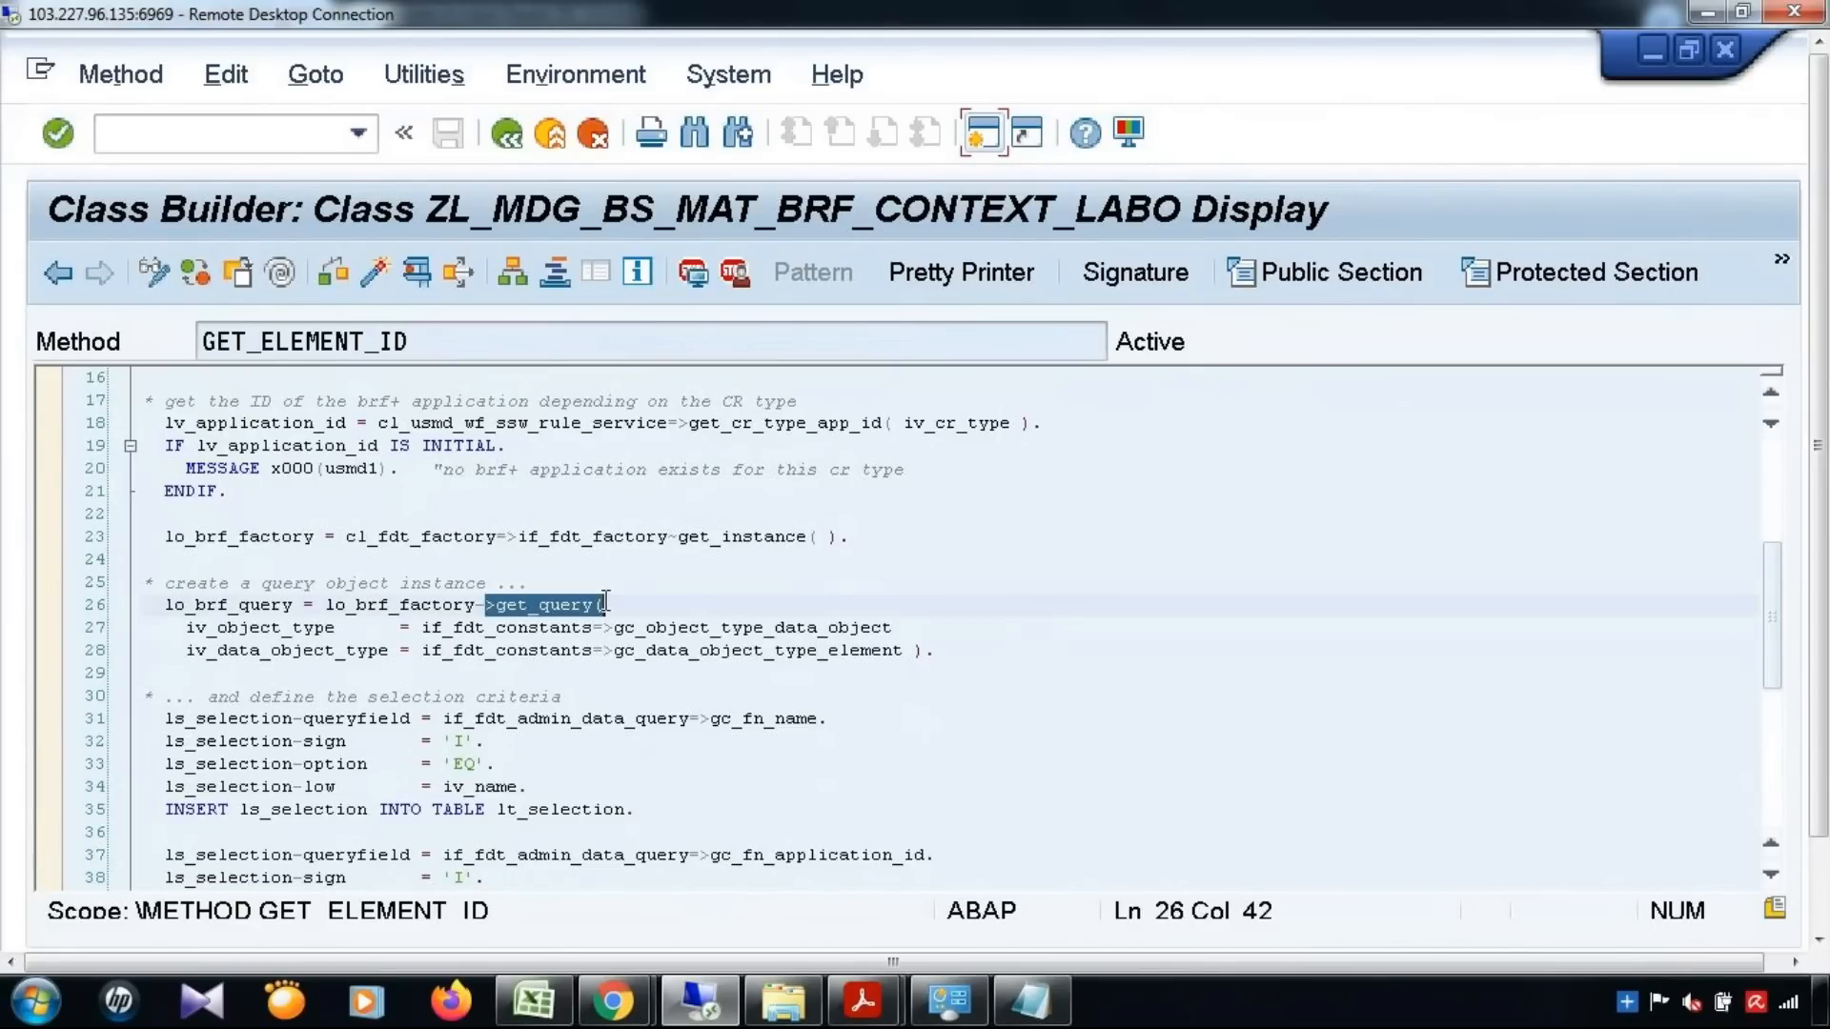
# Examine the name and application ID selection criteria in GET_ELEMENT_ID and the select_data call that uses them
pyautogui.scroll(-2, 688, 665)
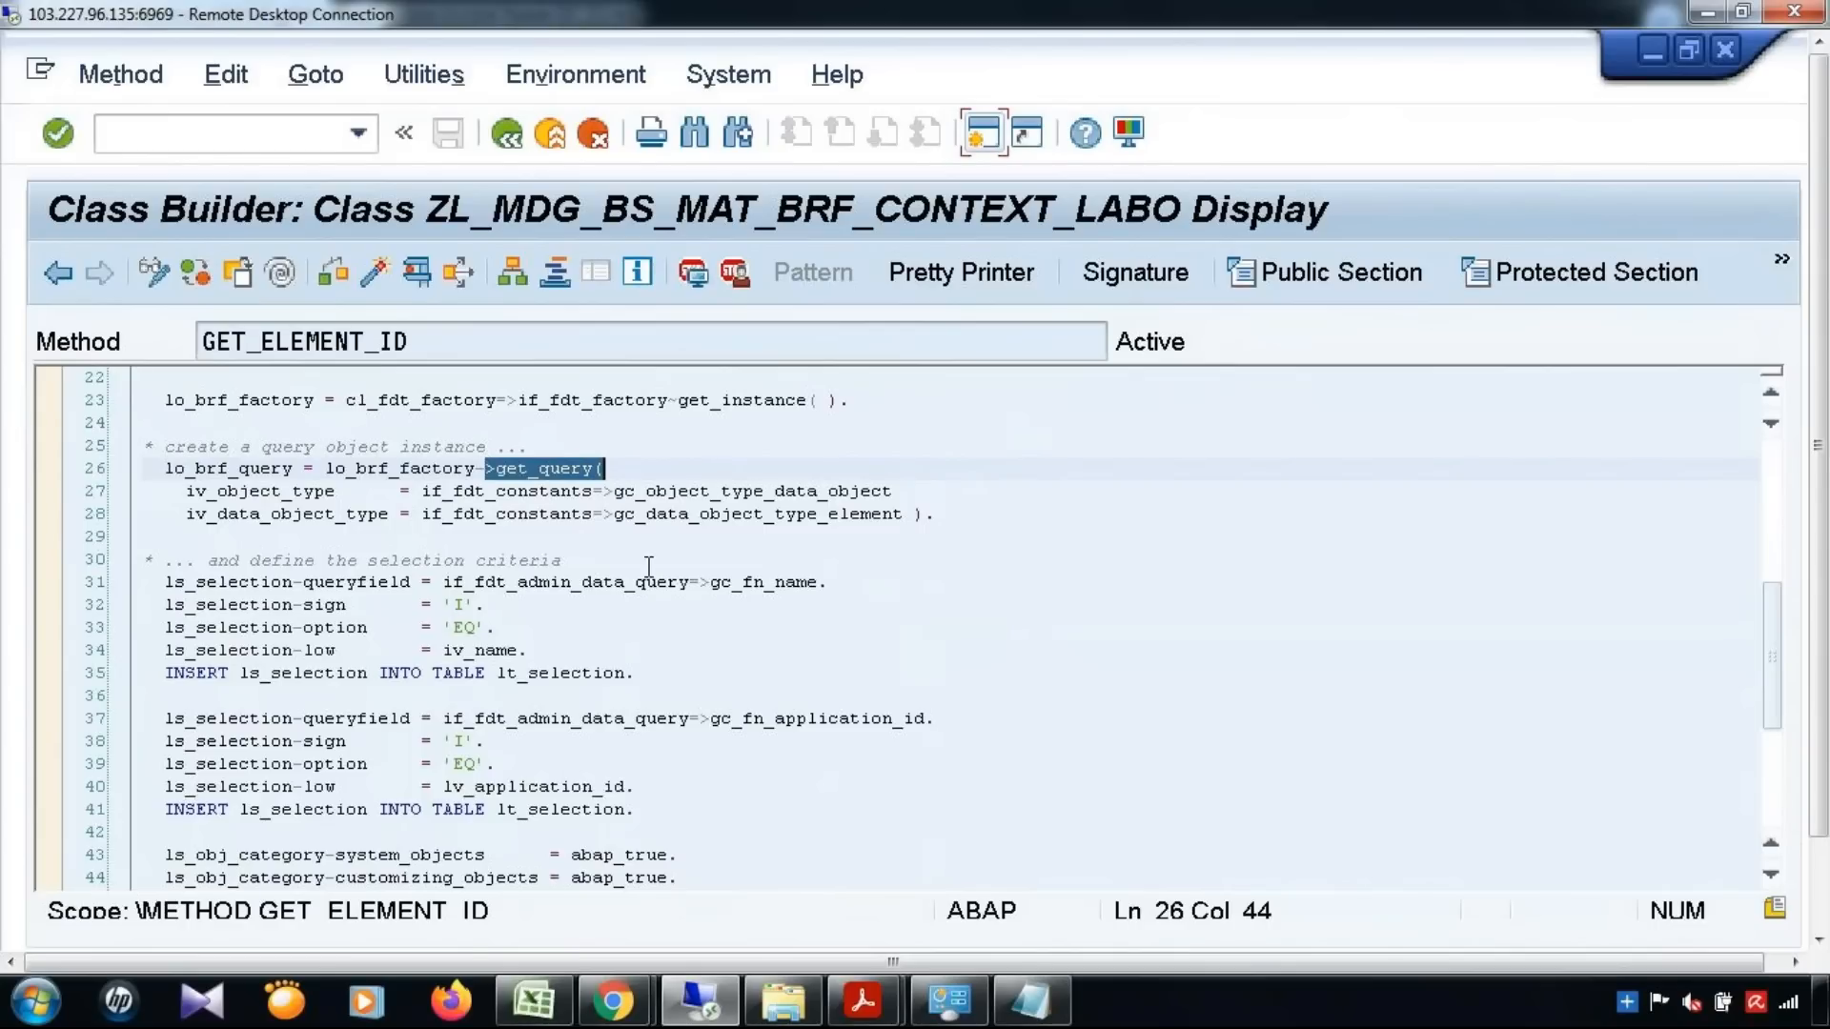
pyautogui.scroll(-1, 315, 597)
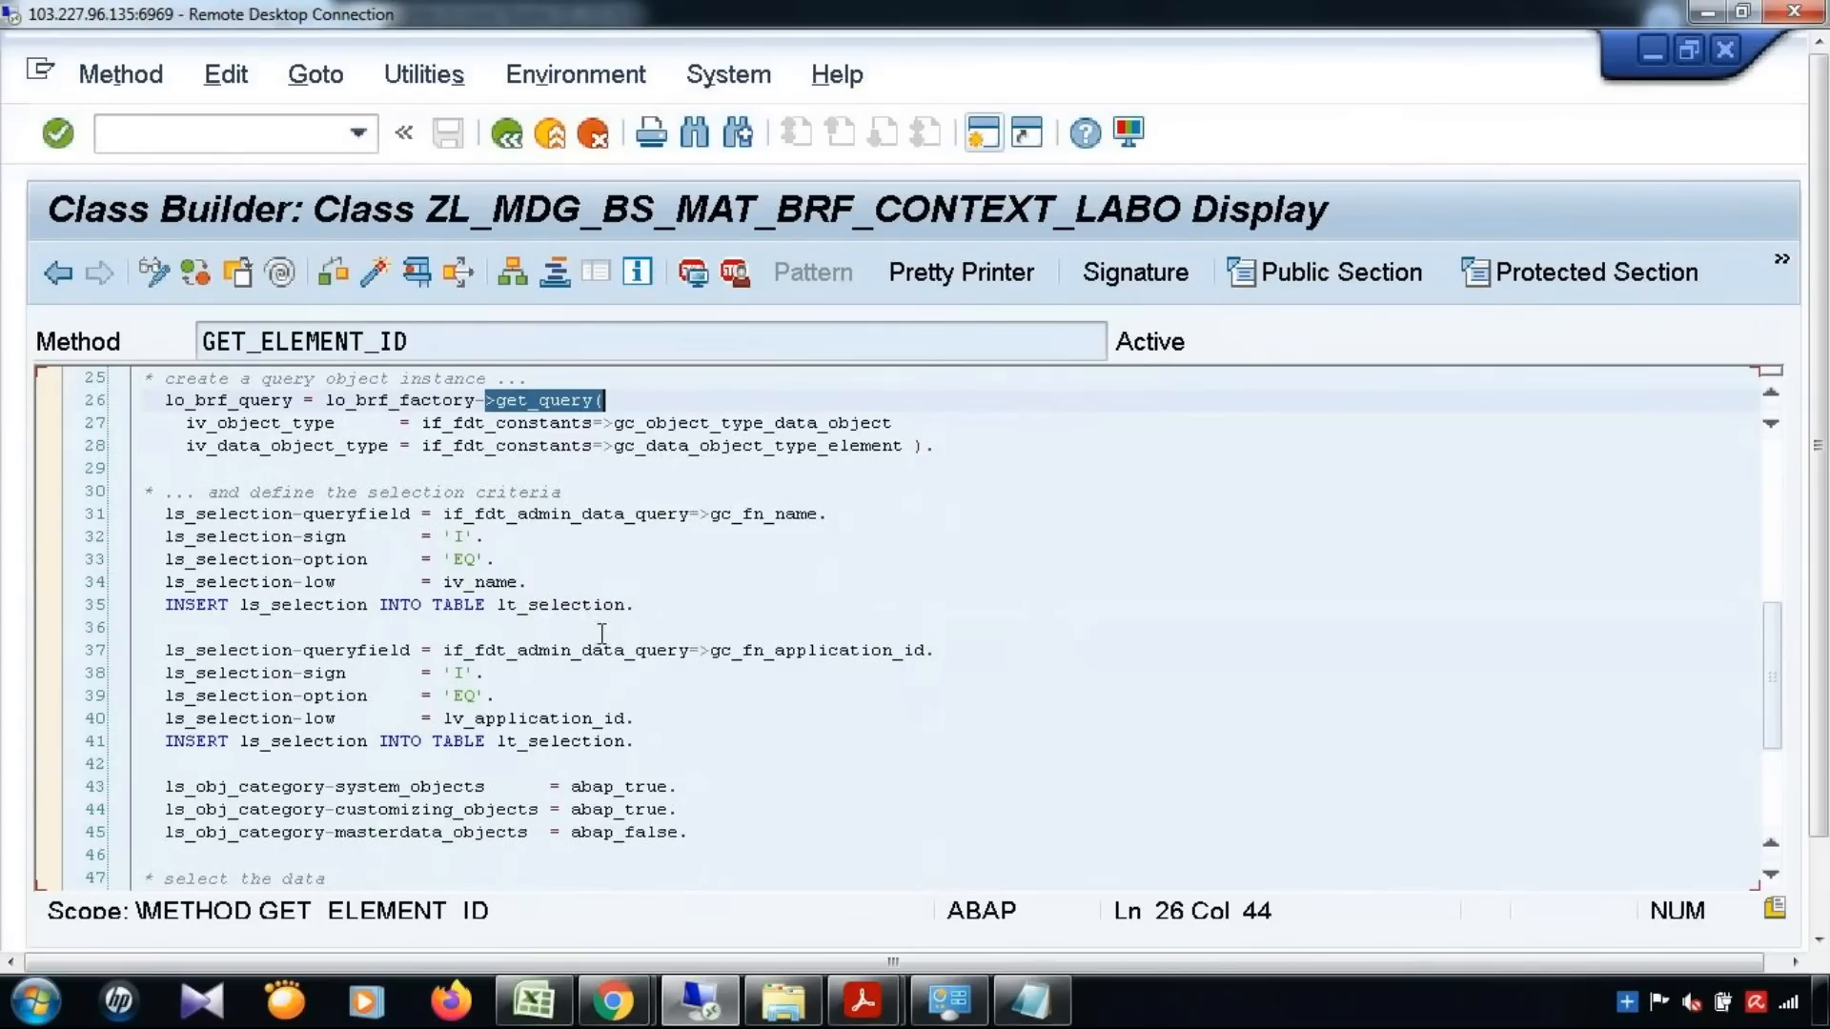
pyautogui.scroll(-2, 601, 634)
pyautogui.scroll(-2, 598, 706)
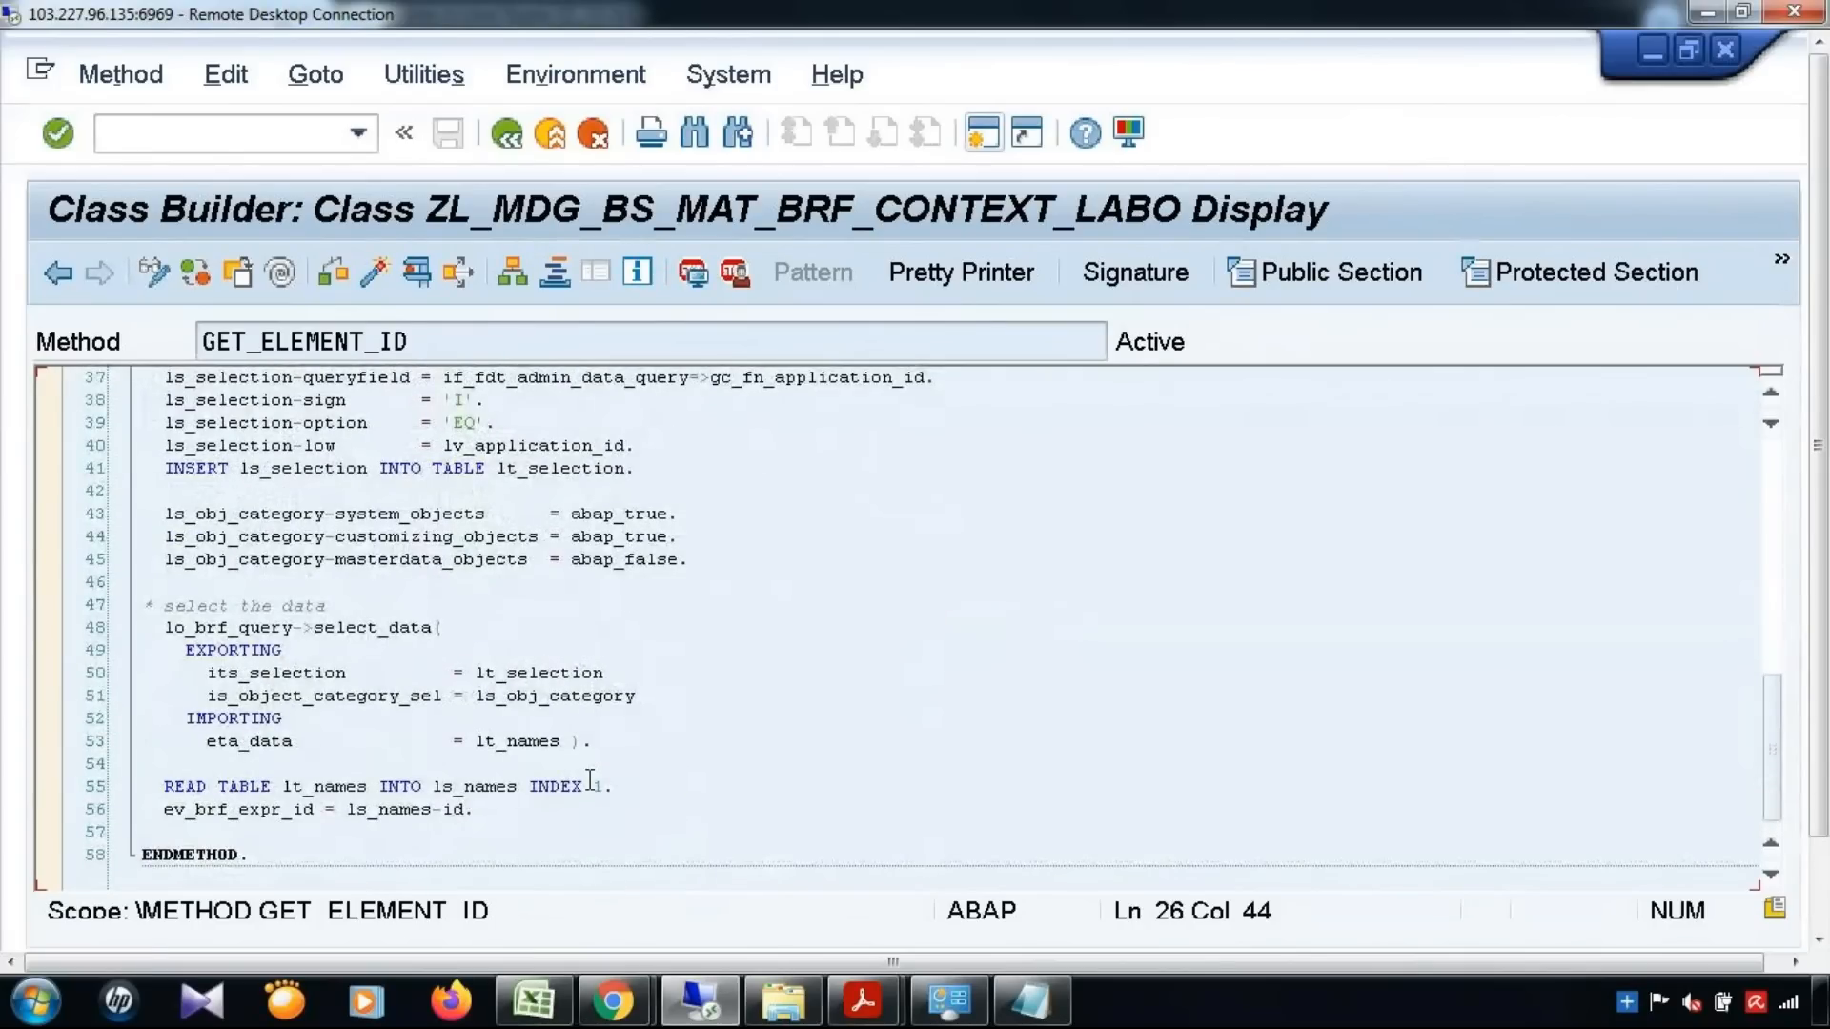
# Open the PREPARE_RULE_CONTEXT method from the method list and examine its read_material and read_crequest calls
pyautogui.click(58, 273)
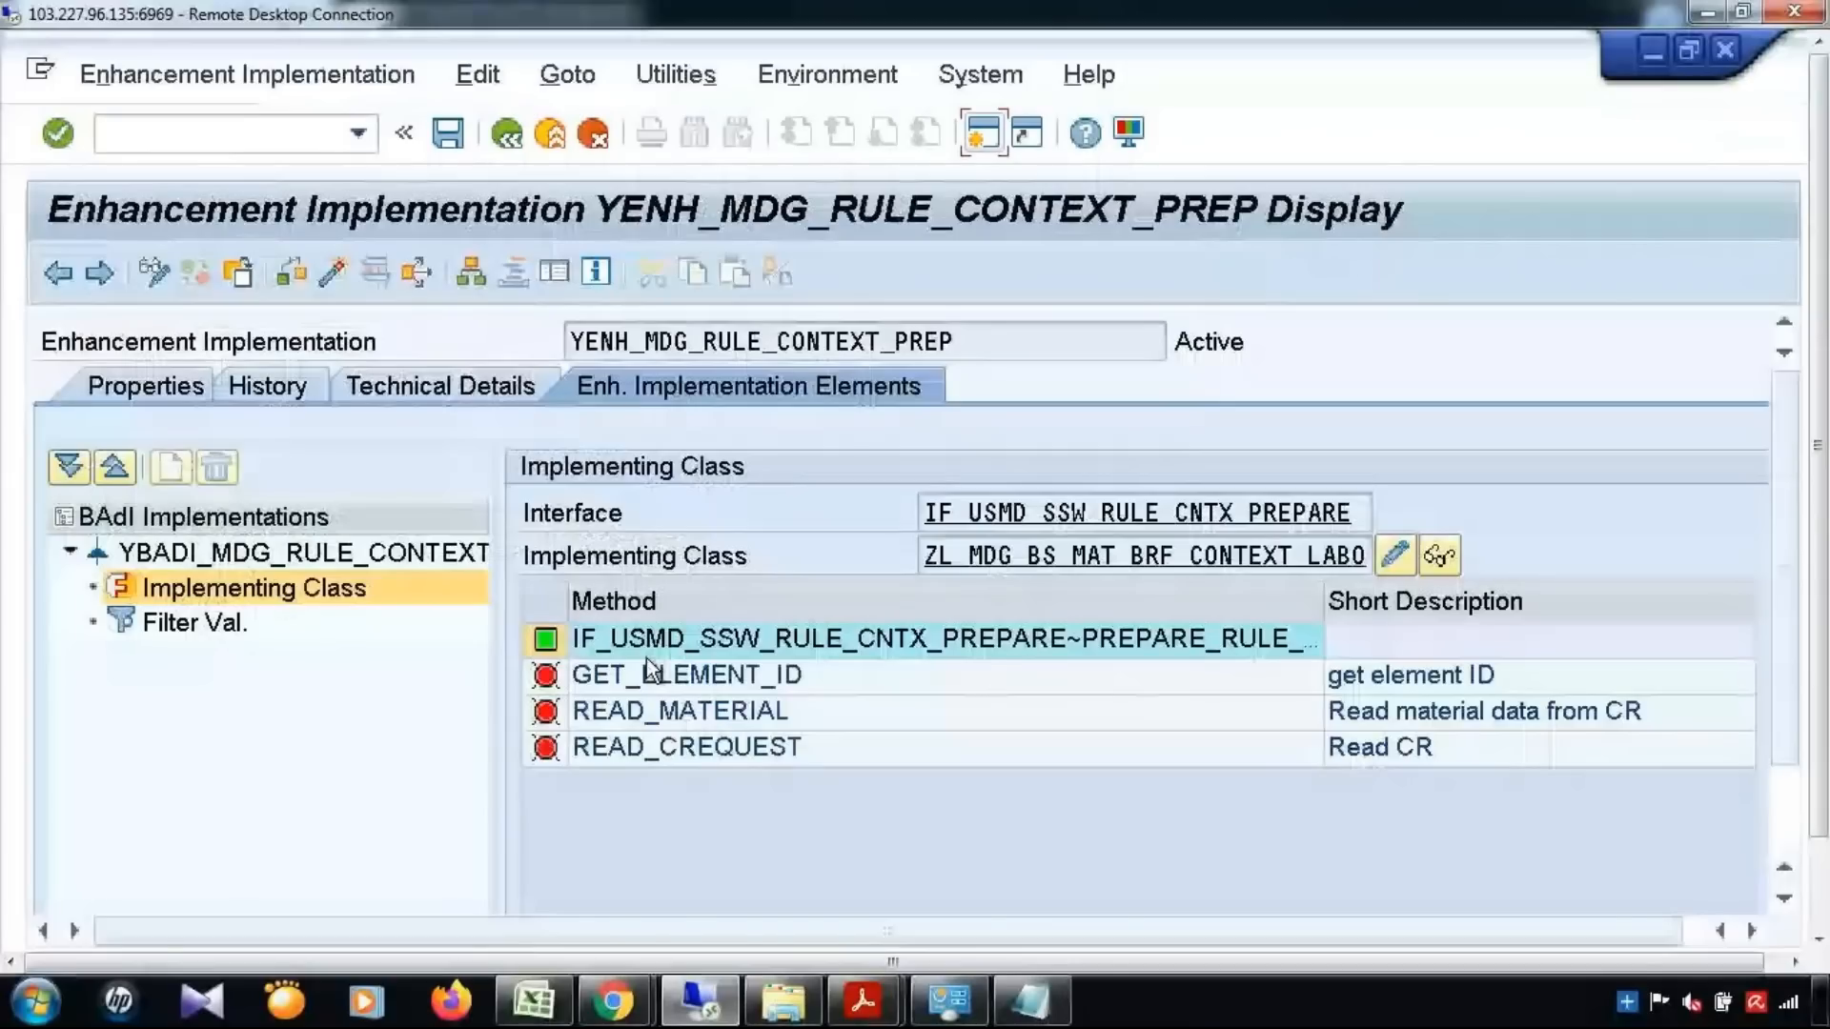
pyautogui.doubleClick(647, 654)
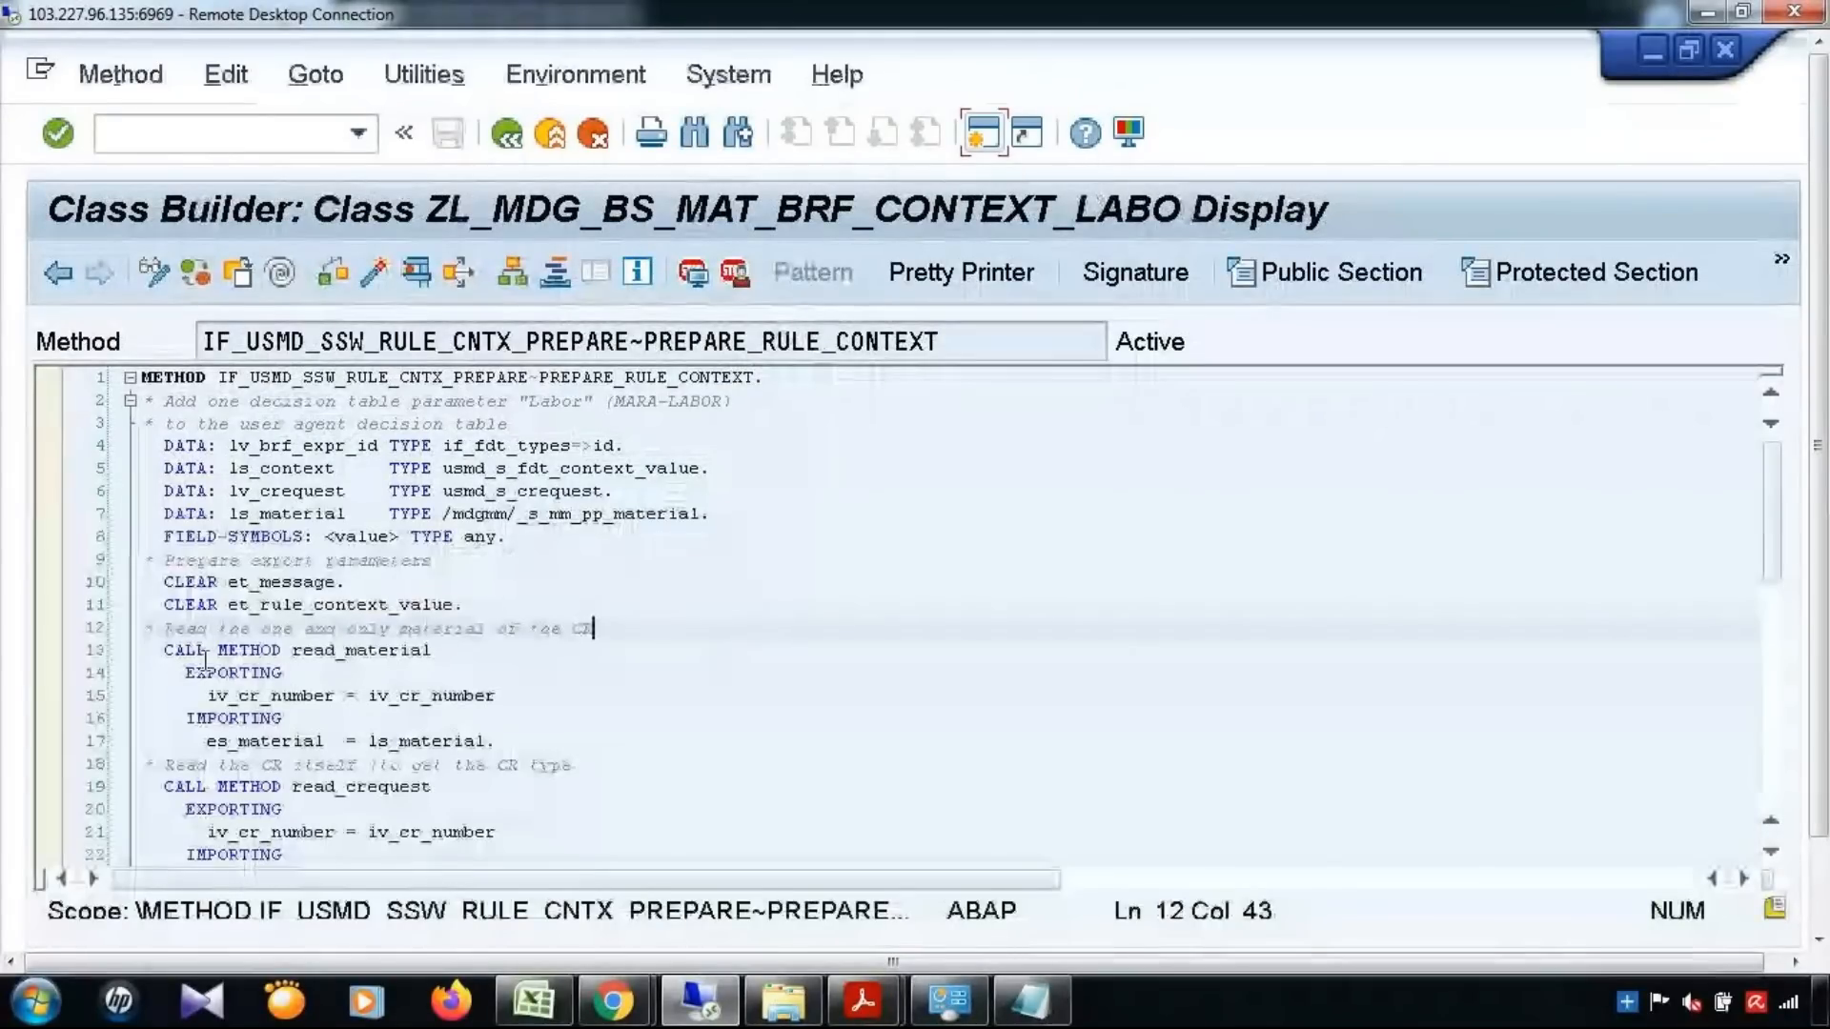
pyautogui.click(165, 650)
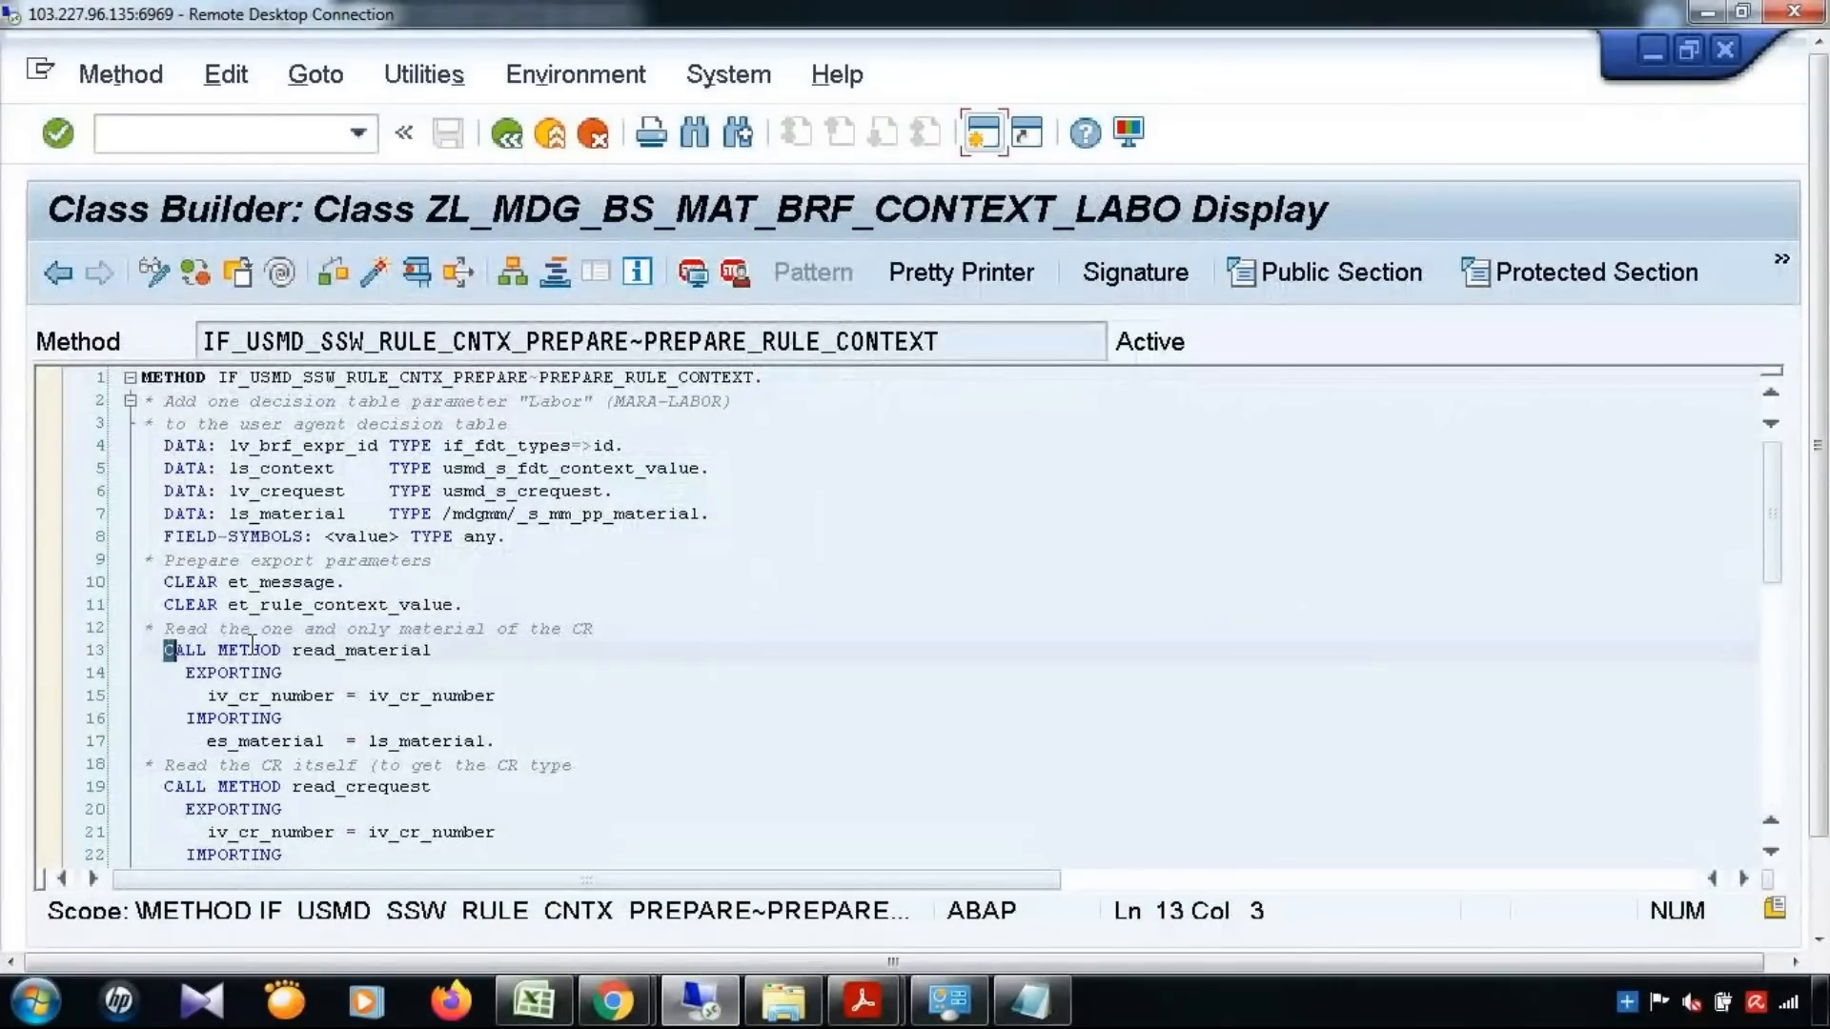
pyautogui.moveTo(253, 645); pyautogui.dragTo(475, 650)
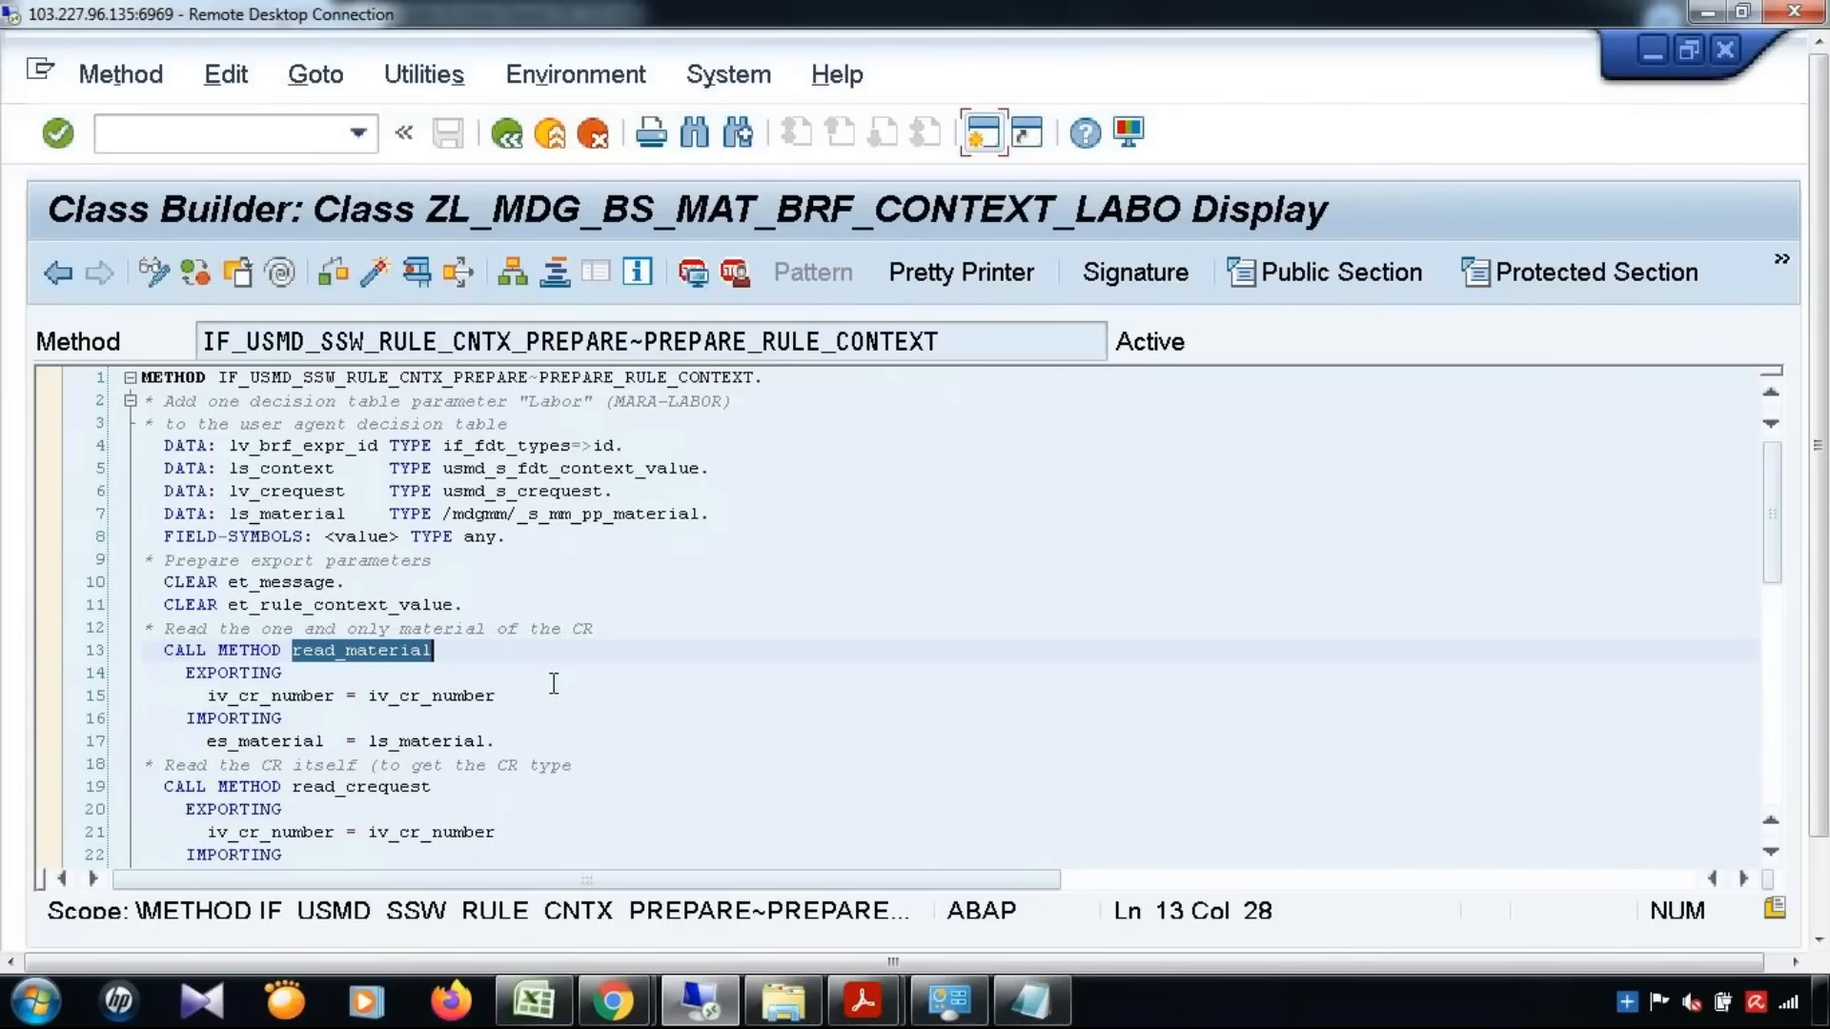
pyautogui.scroll(-2, 553, 684)
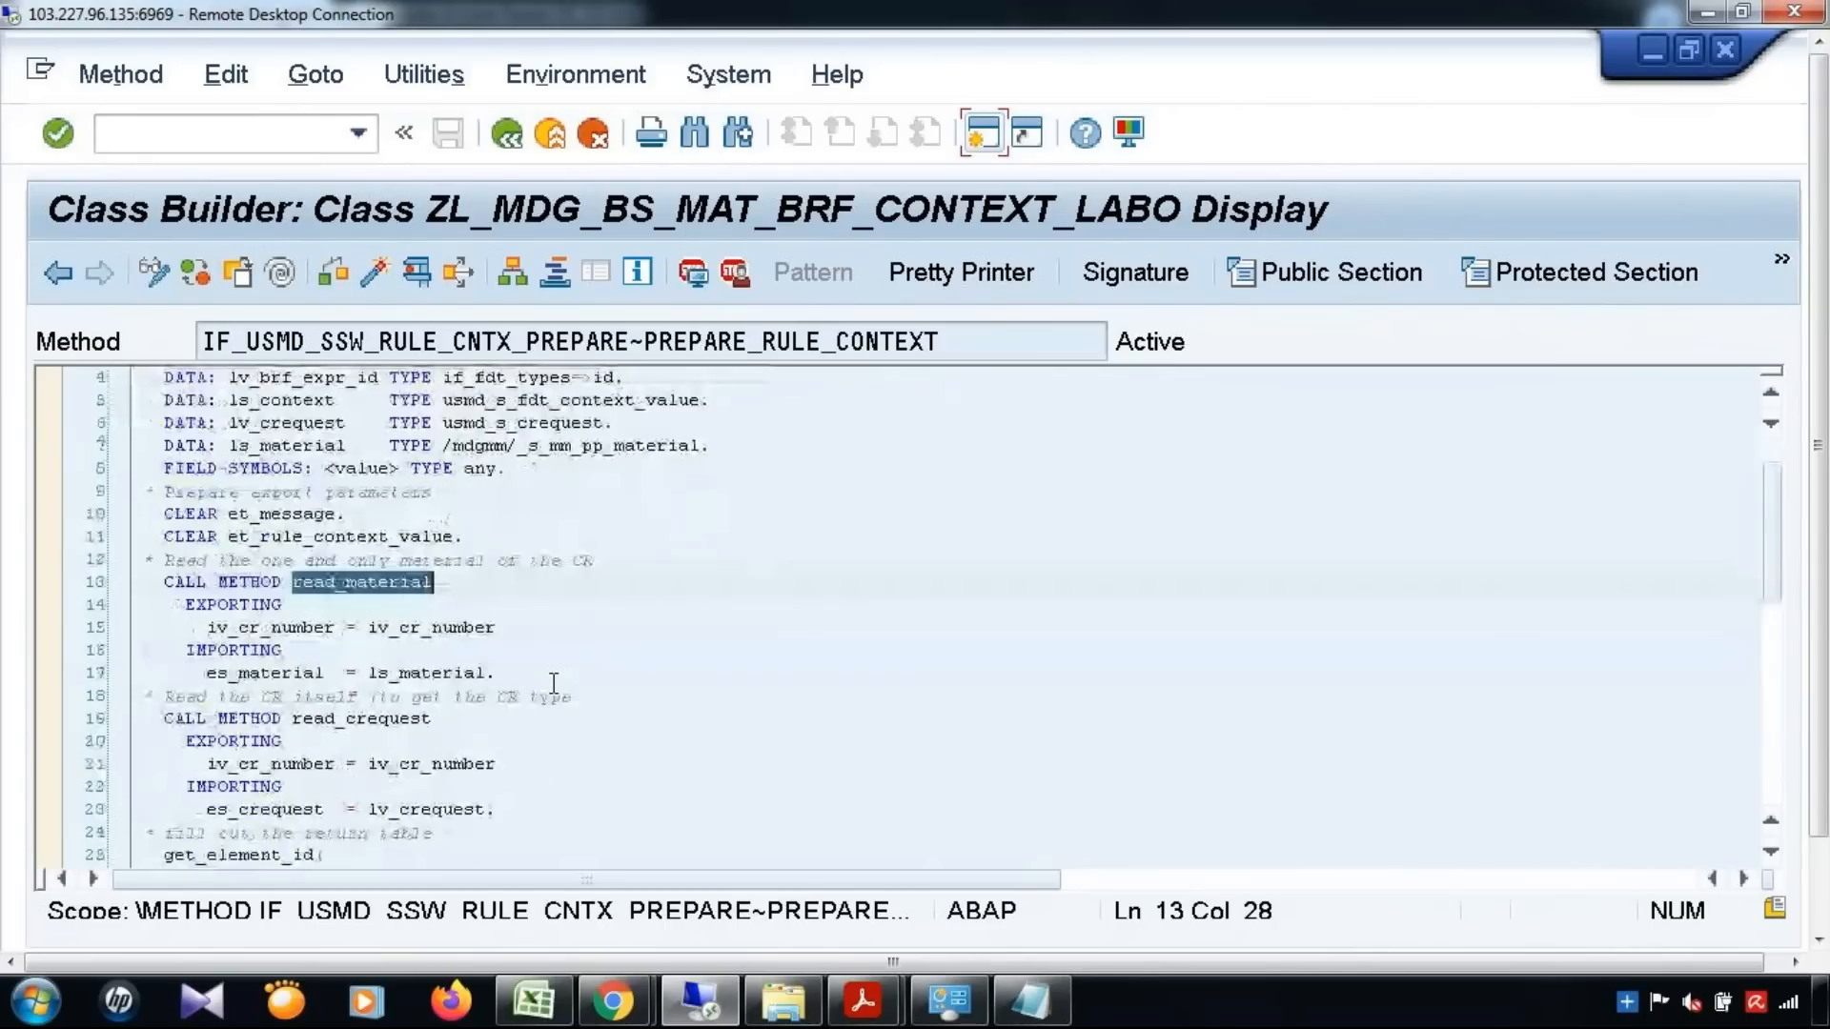
pyautogui.moveTo(303, 653); pyautogui.dragTo(457, 655)
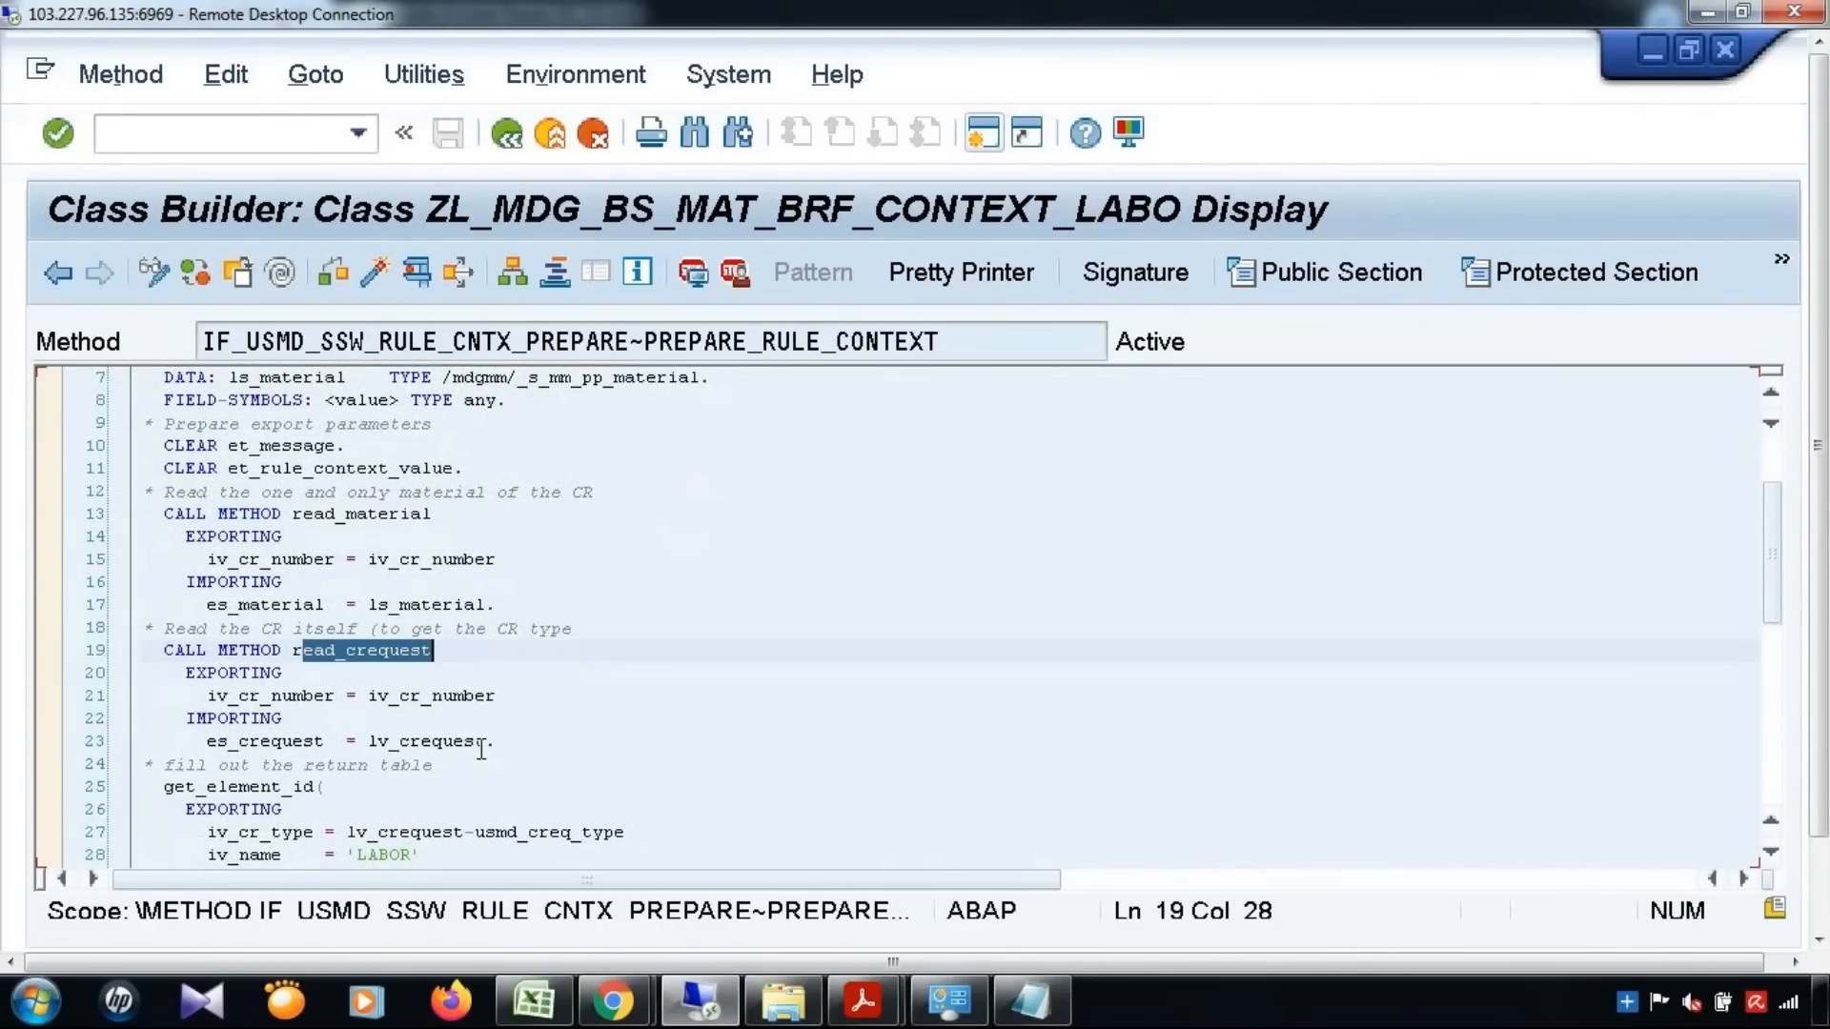
# Examine the get_element_id call for LABOR in PREPARE_RULE_CONTEXT and the code appending its value to et_rule_context_value
pyautogui.scroll(-2, 484, 748)
pyautogui.scroll(-1, 484, 745)
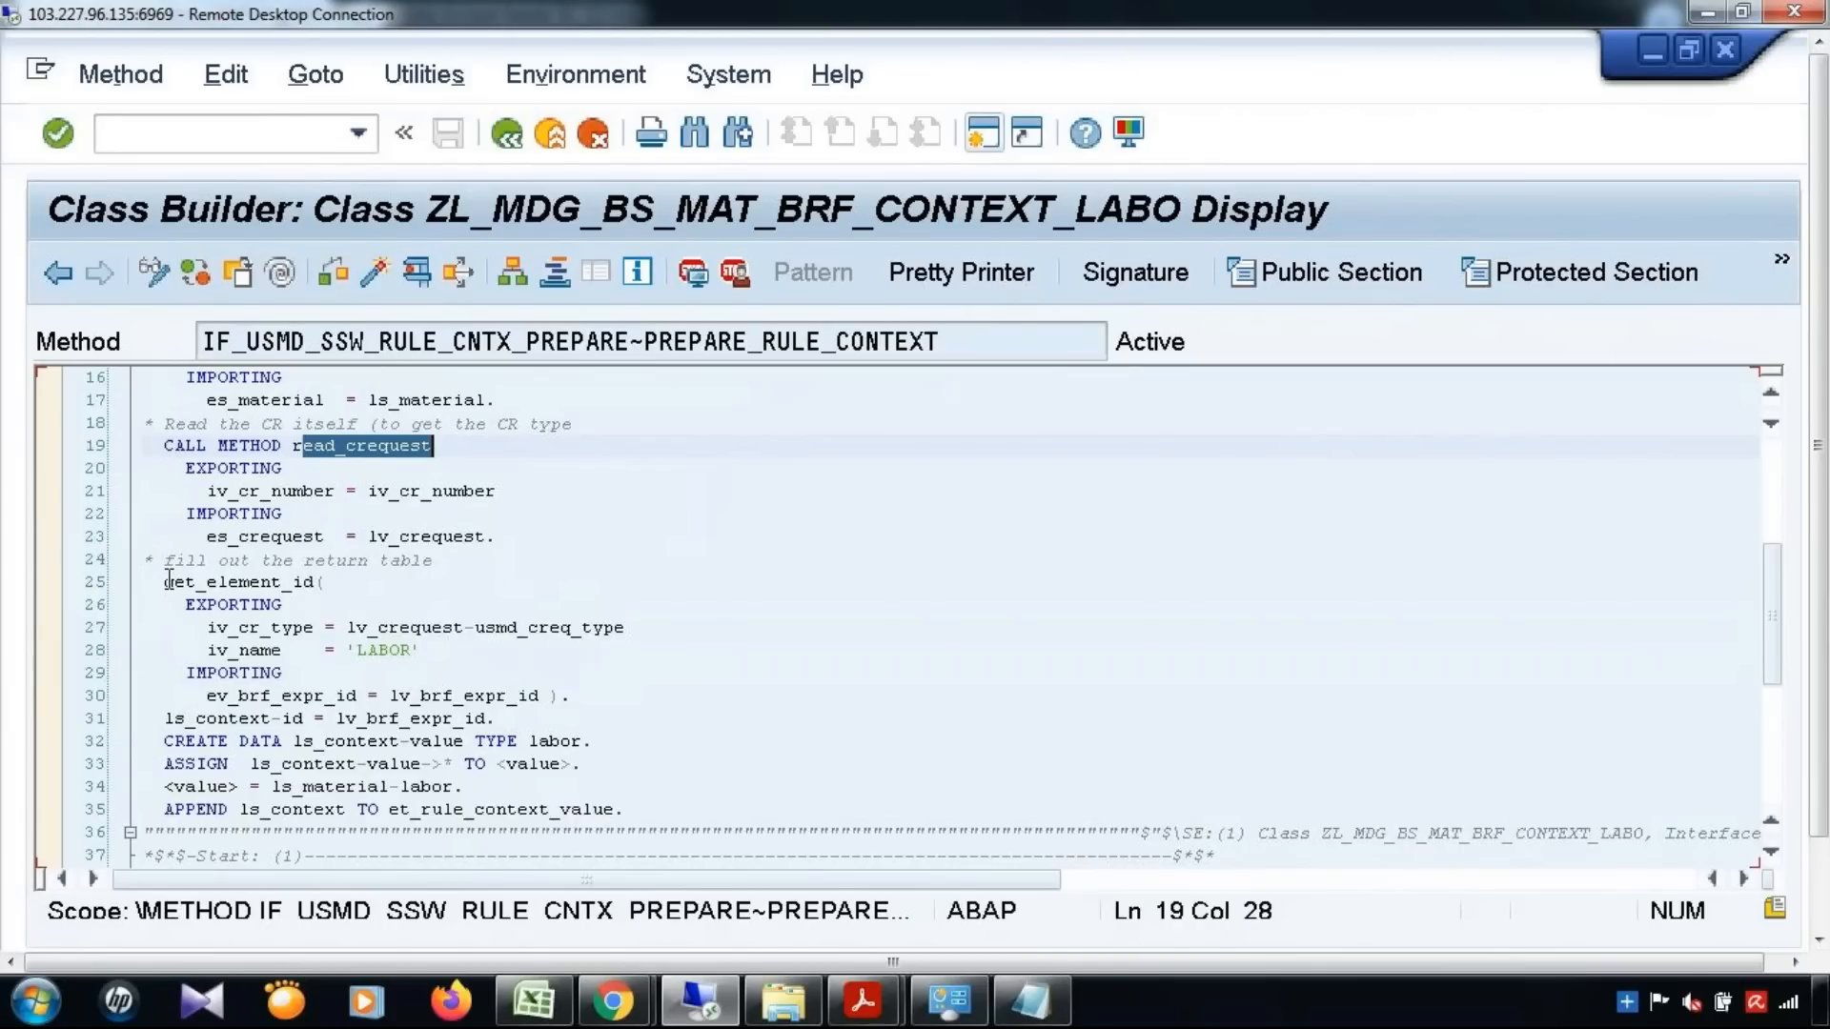
pyautogui.moveTo(164, 582); pyautogui.dragTo(327, 582)
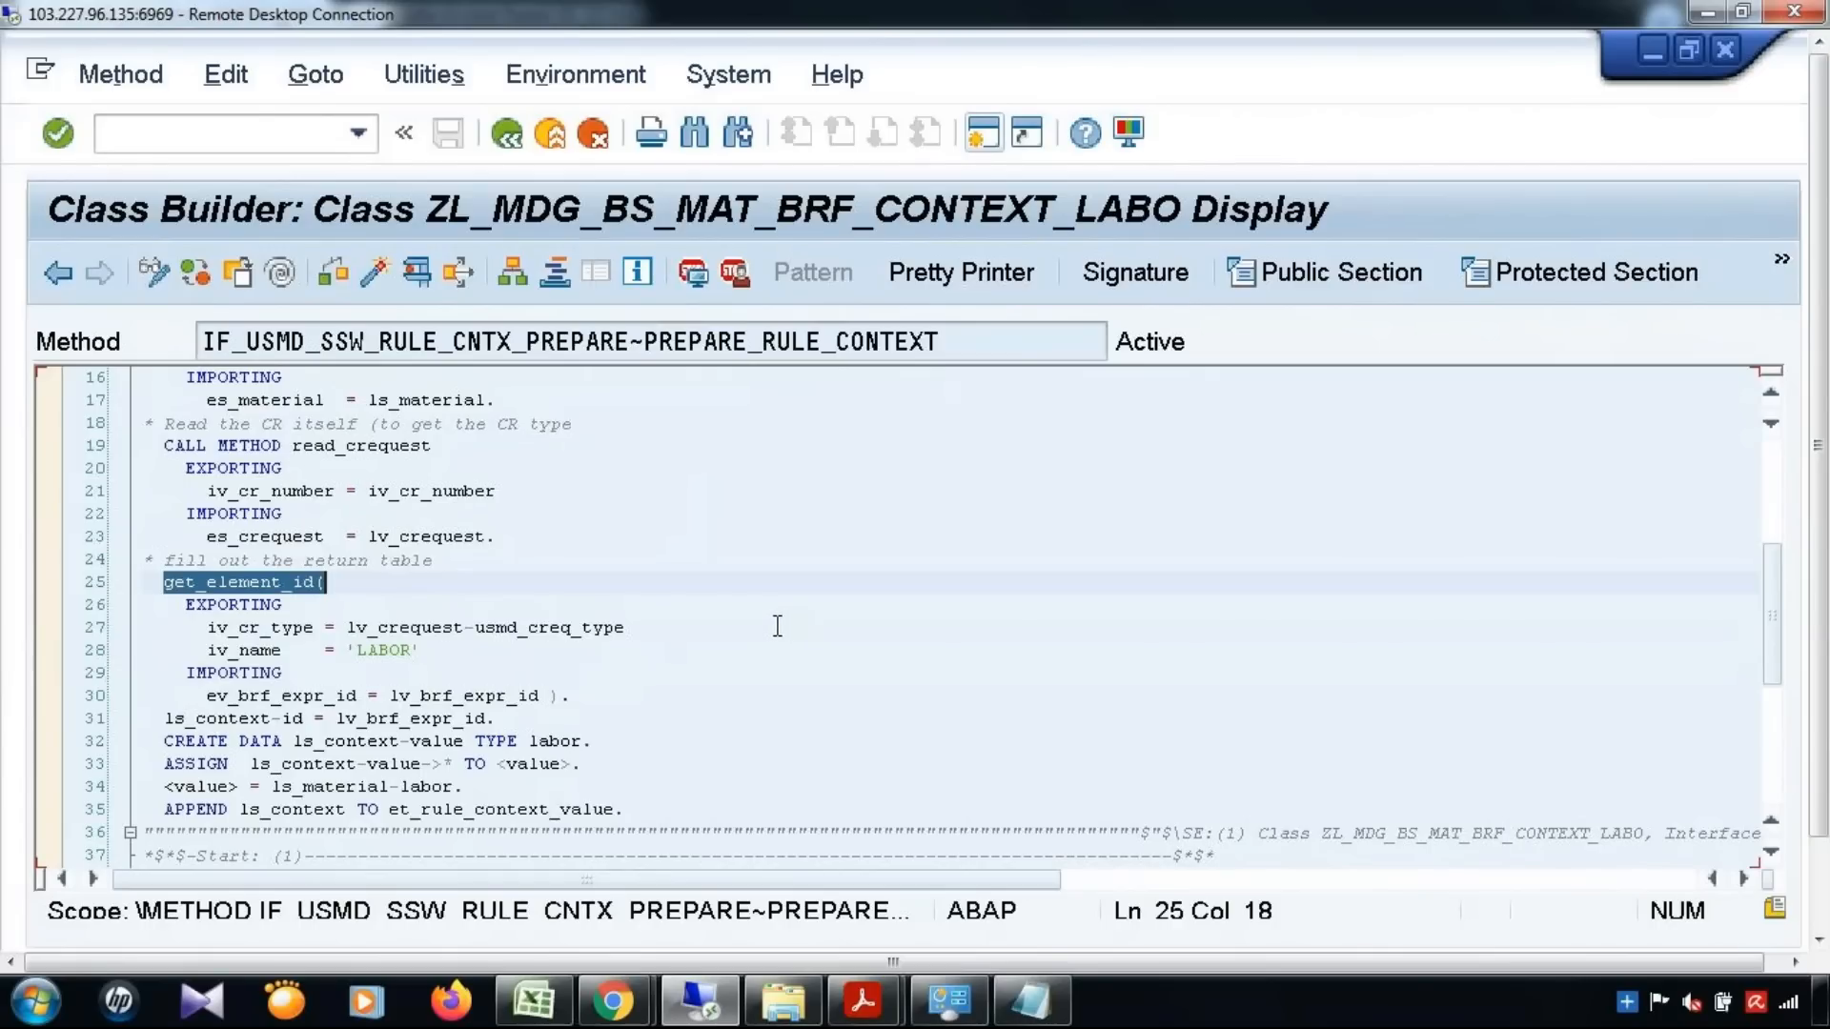
pyautogui.scroll(-2, 778, 626)
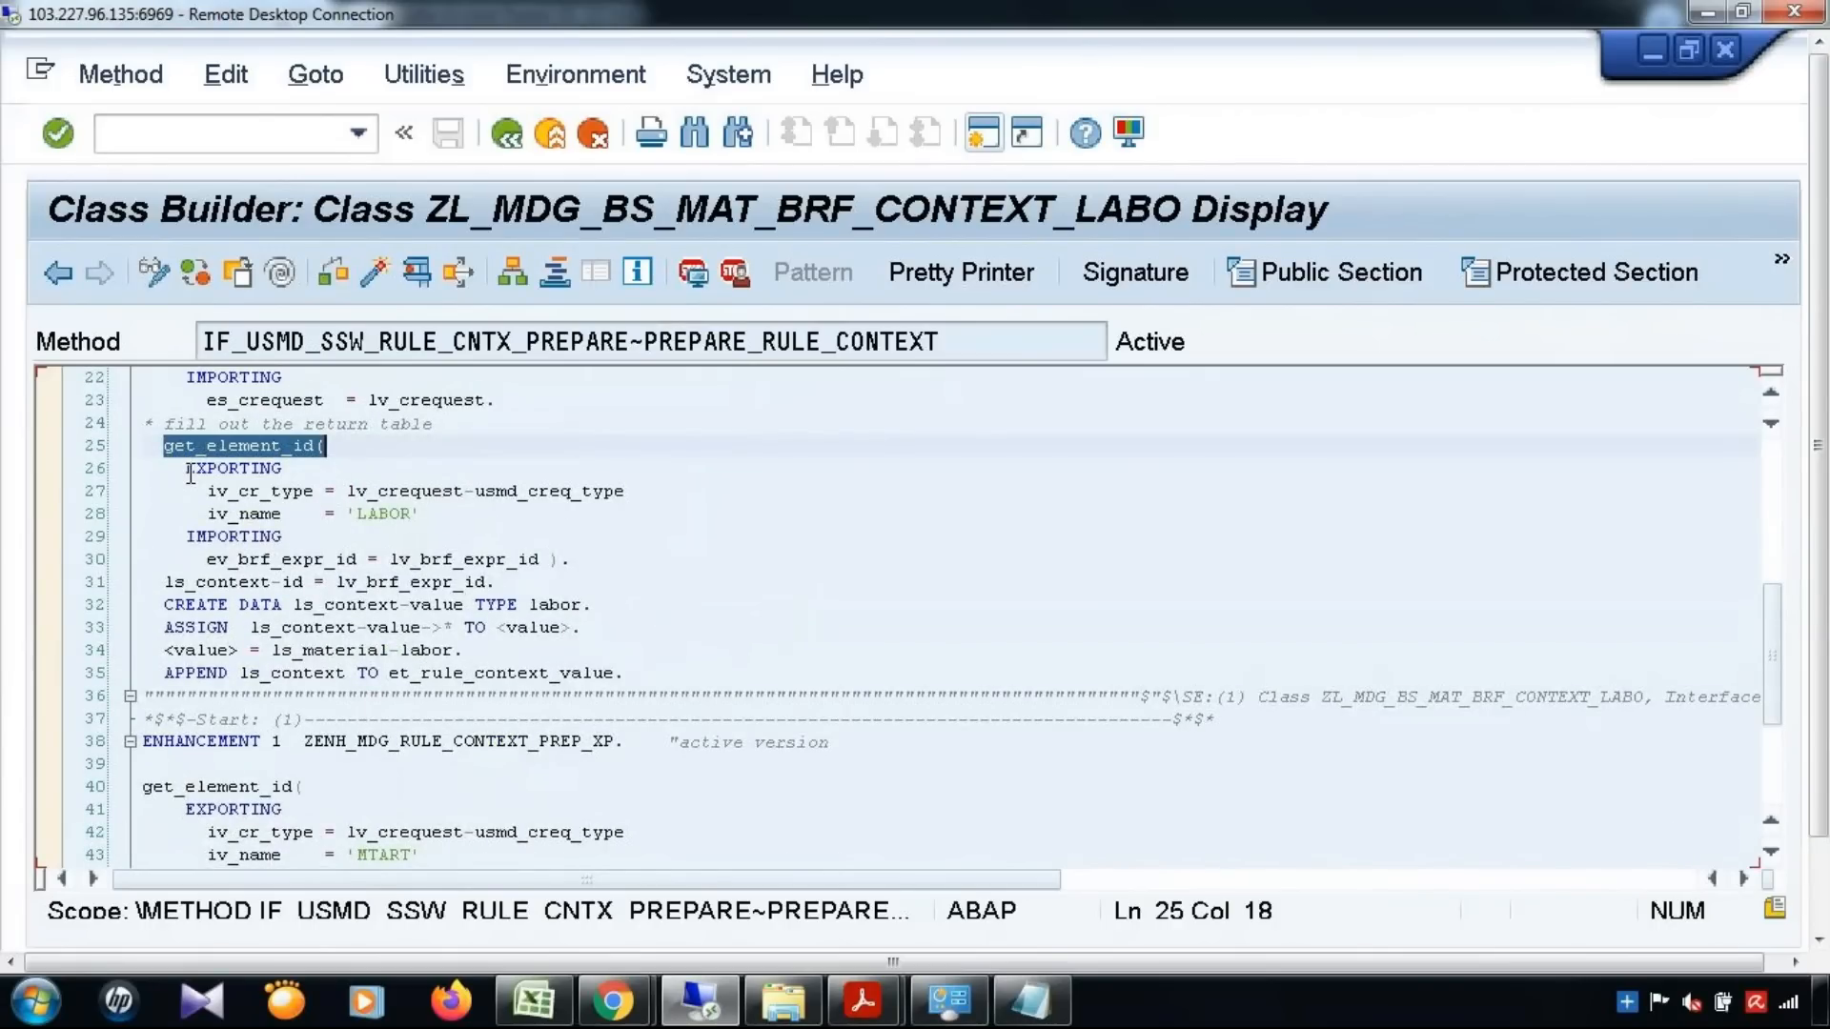
pyautogui.moveTo(191, 474); pyautogui.dragTo(710, 668)
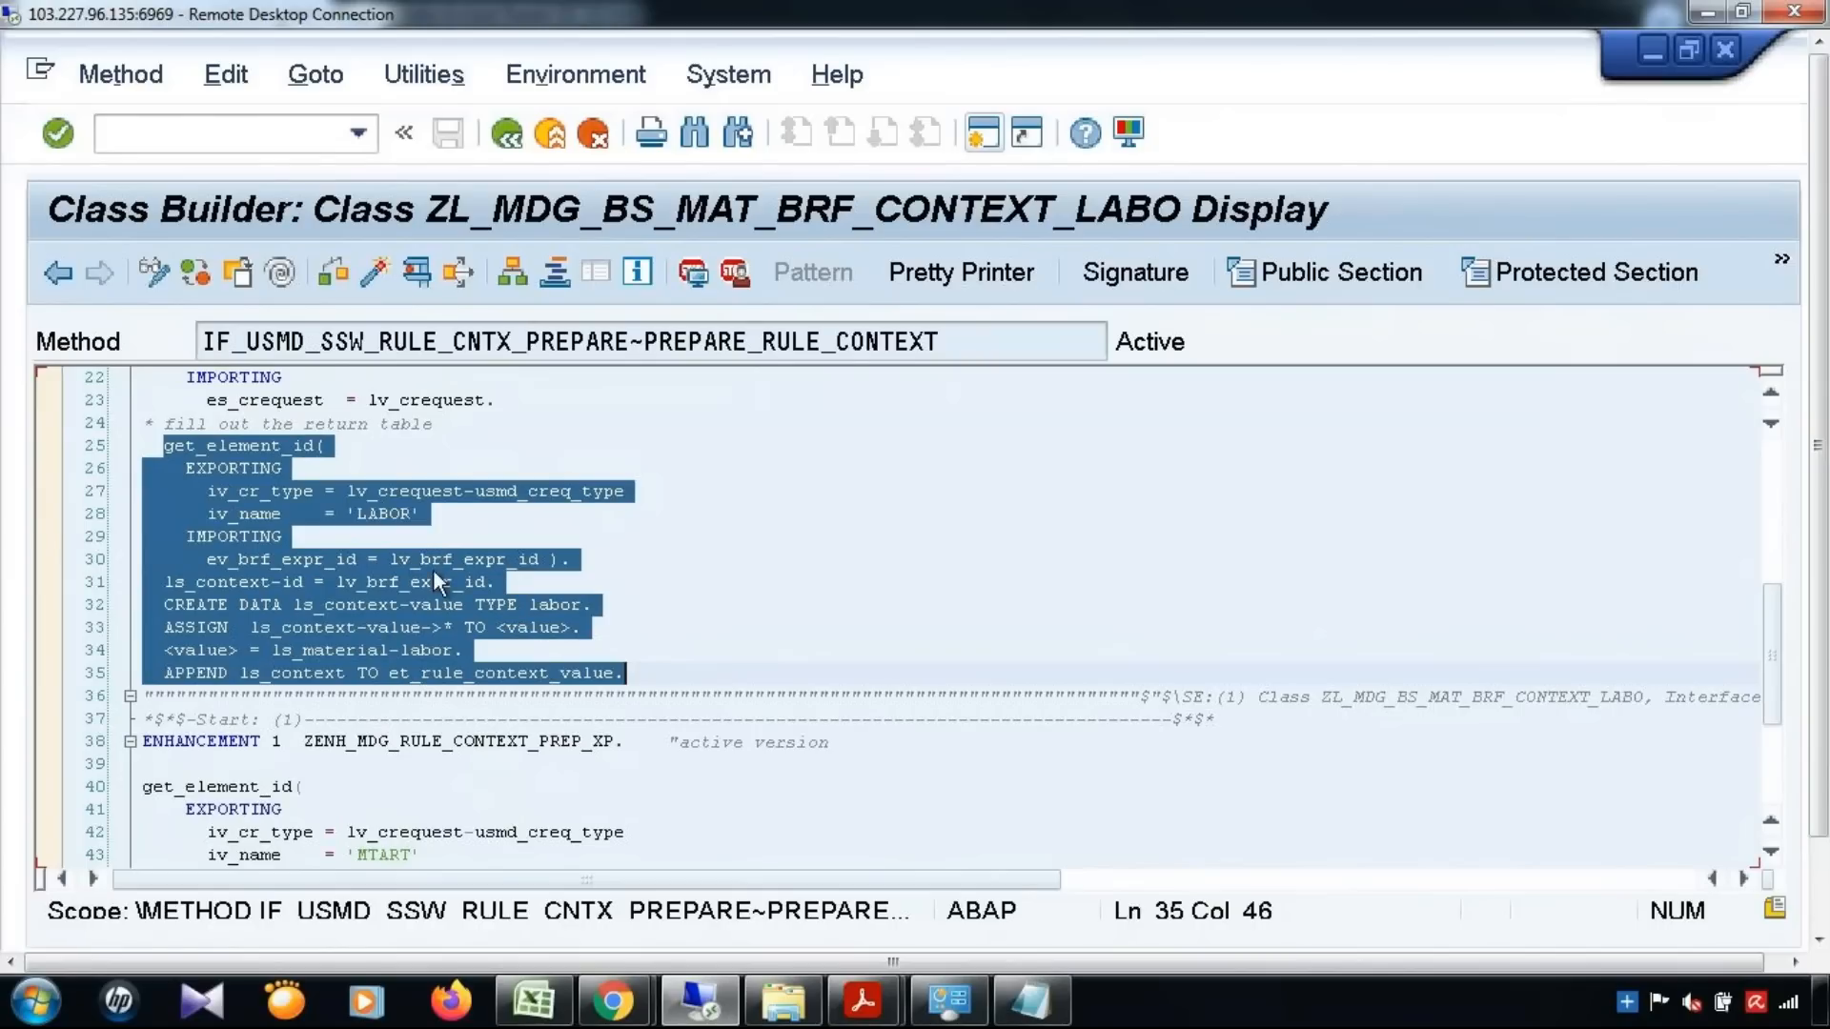
pyautogui.click(411, 514)
pyautogui.moveTo(350, 515); pyautogui.dragTo(422, 515)
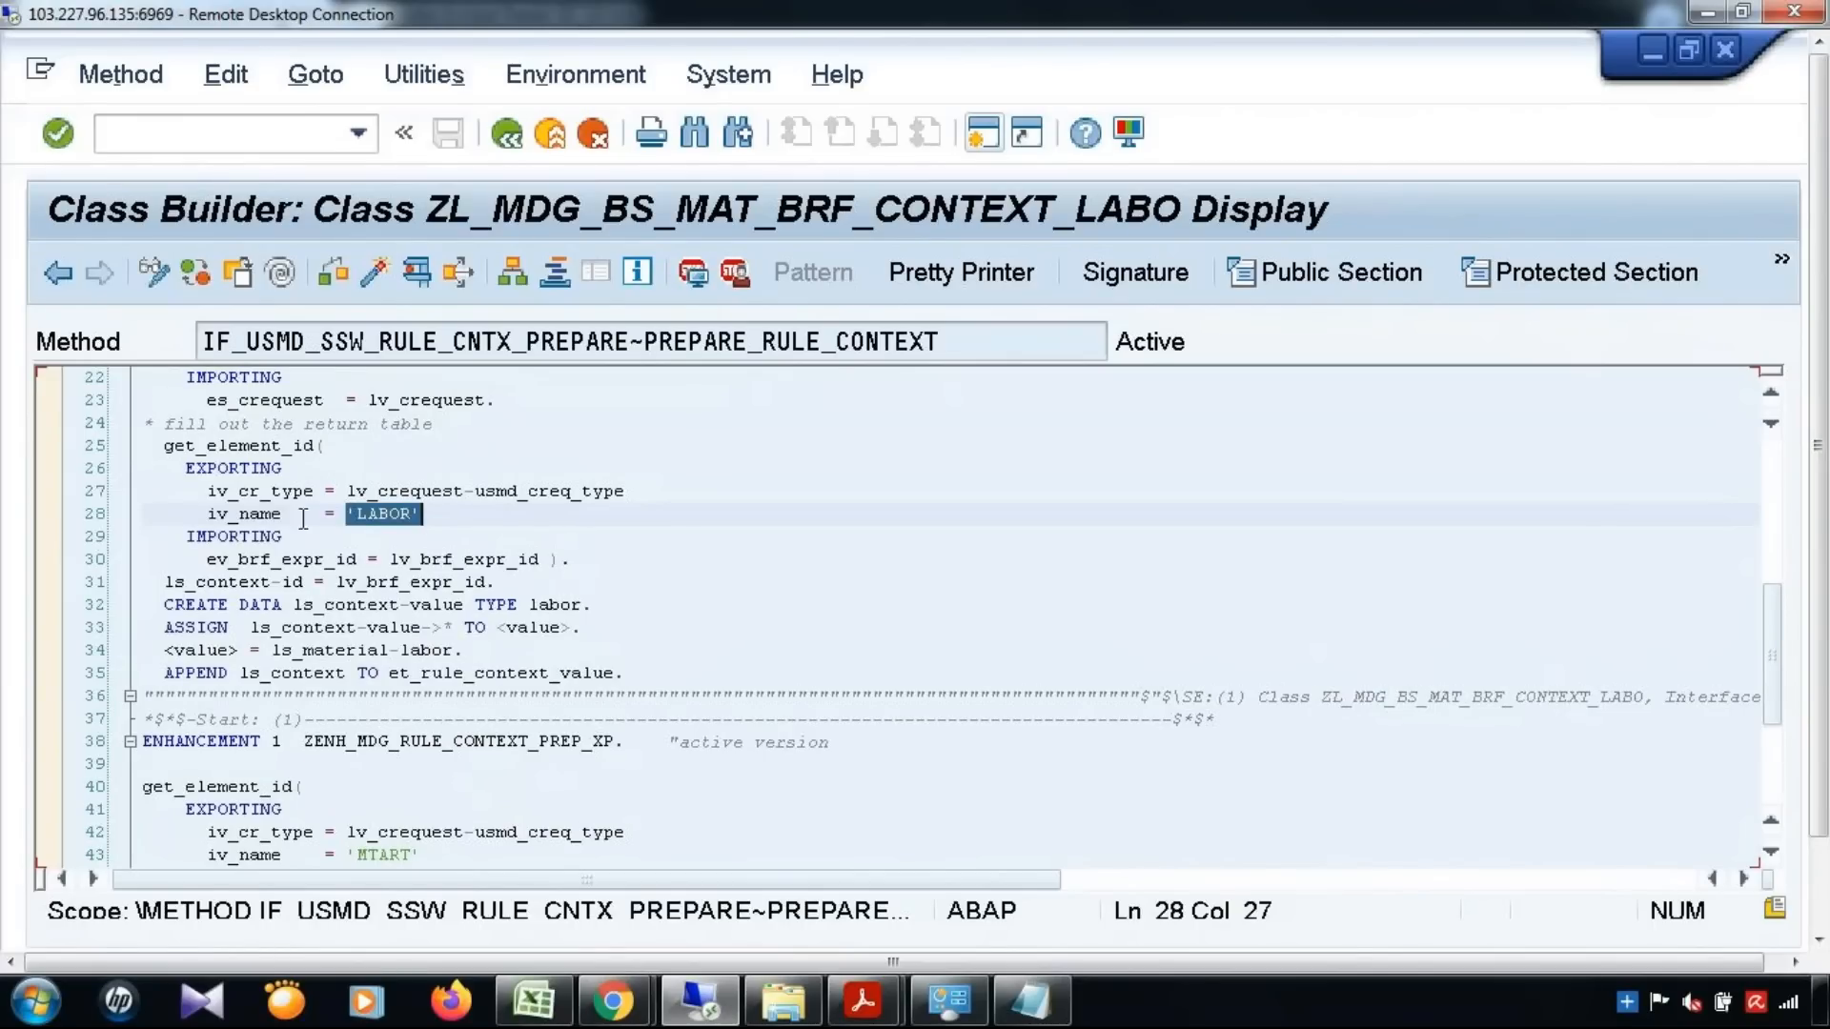
pyautogui.moveTo(168, 453); pyautogui.dragTo(630, 658)
# Compare the LABOR block with the MTART block inside the ZENH_MDG_RULE_CONTEXT_PREP_XP enhancement
pyautogui.scroll(-2, 630, 658)
pyautogui.moveTo(345, 605); pyautogui.dragTo(617, 604)
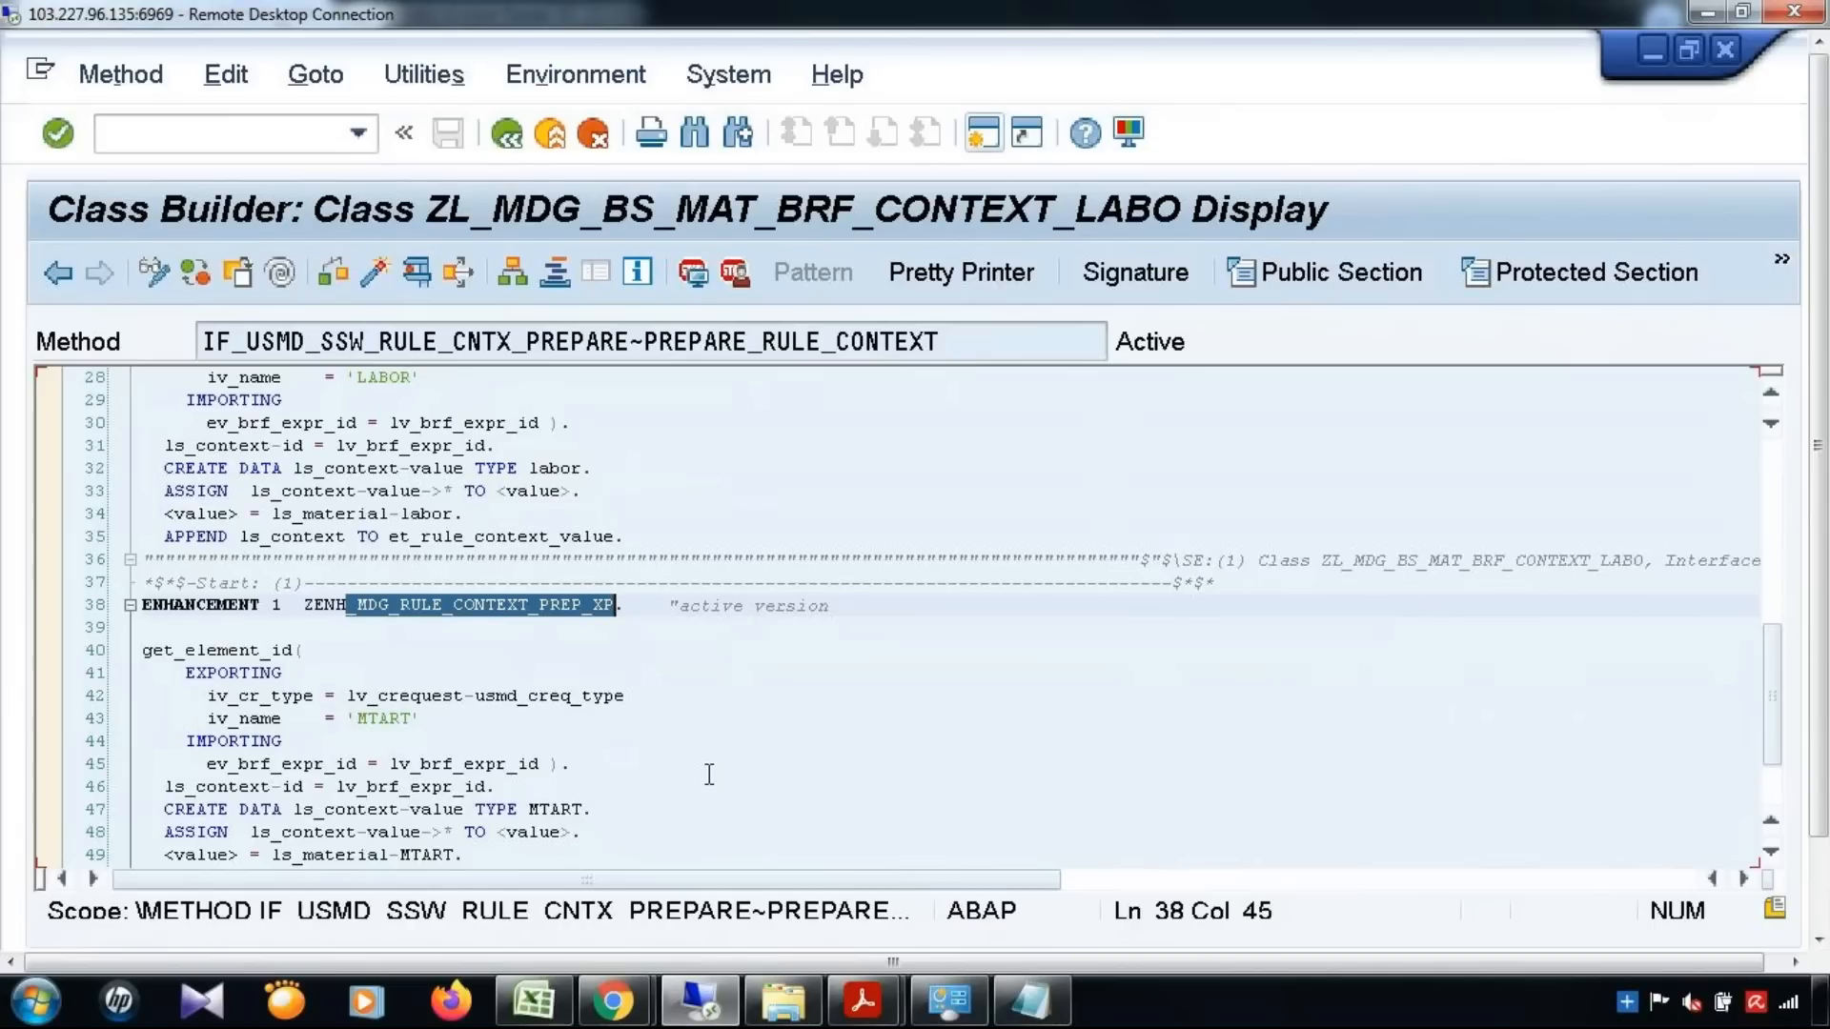
pyautogui.scroll(-2, 742, 651)
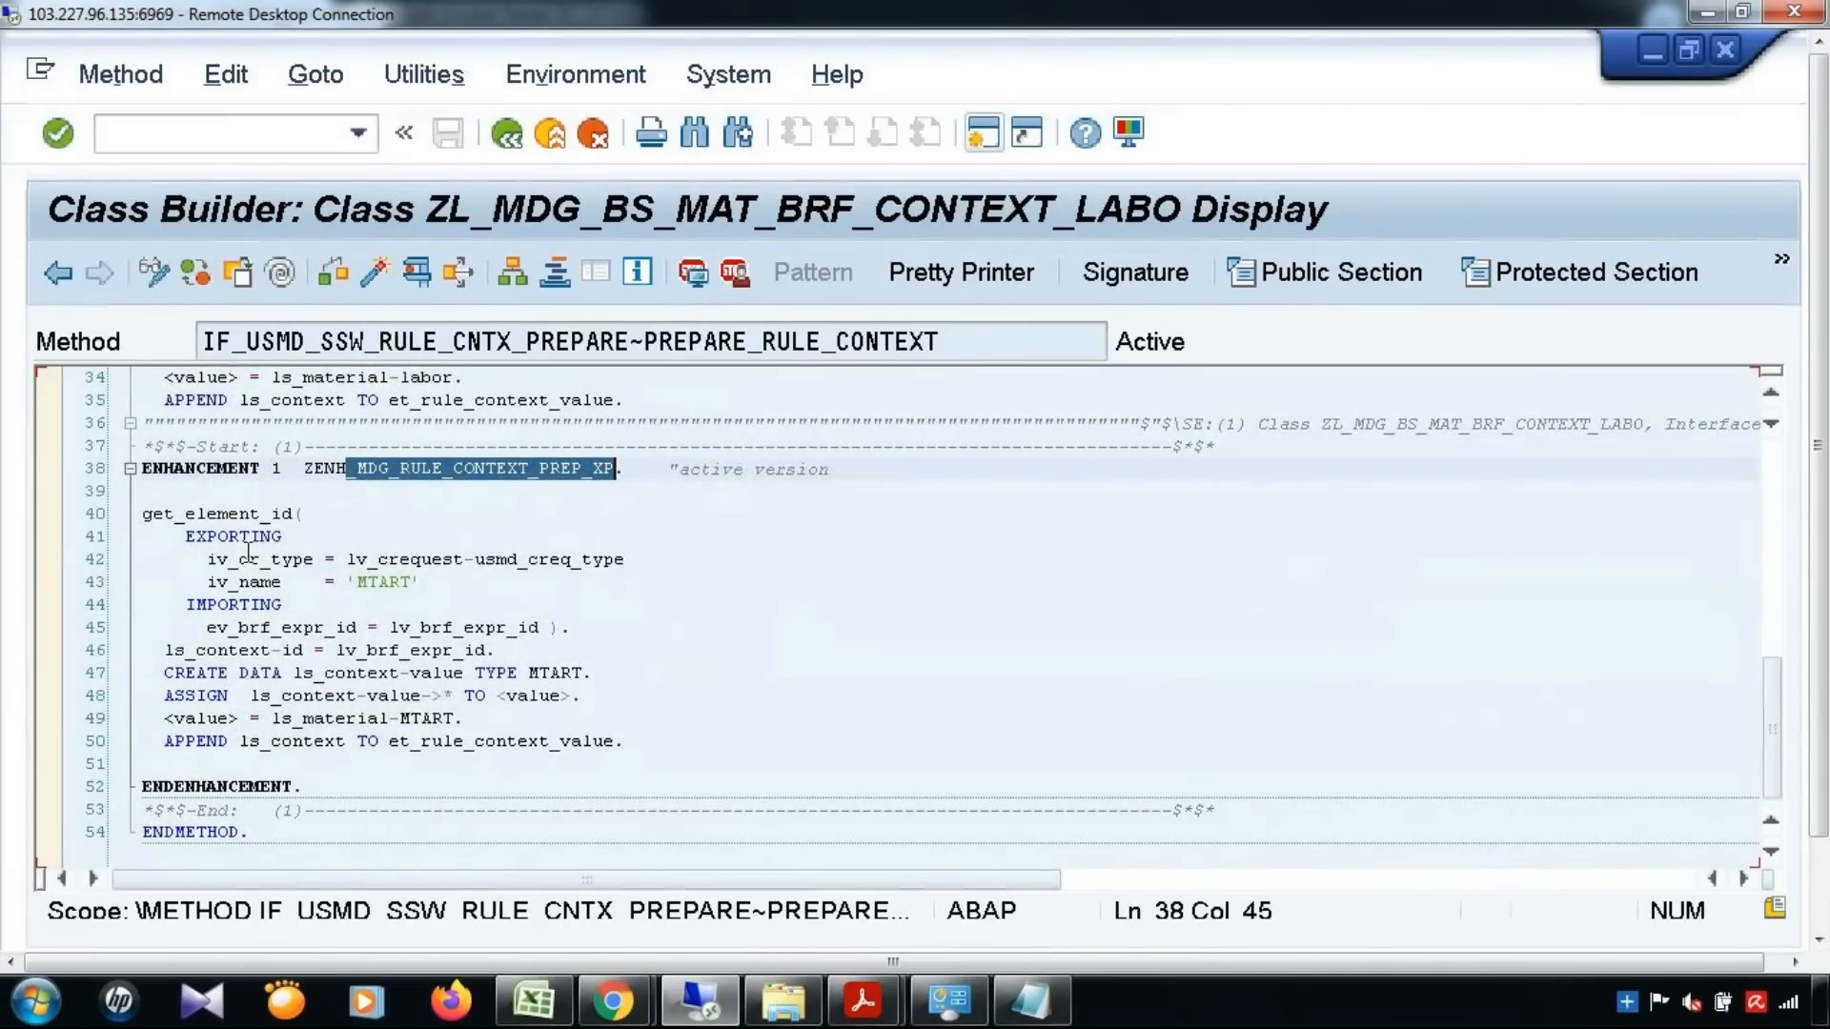
pyautogui.scroll(3, 307, 556)
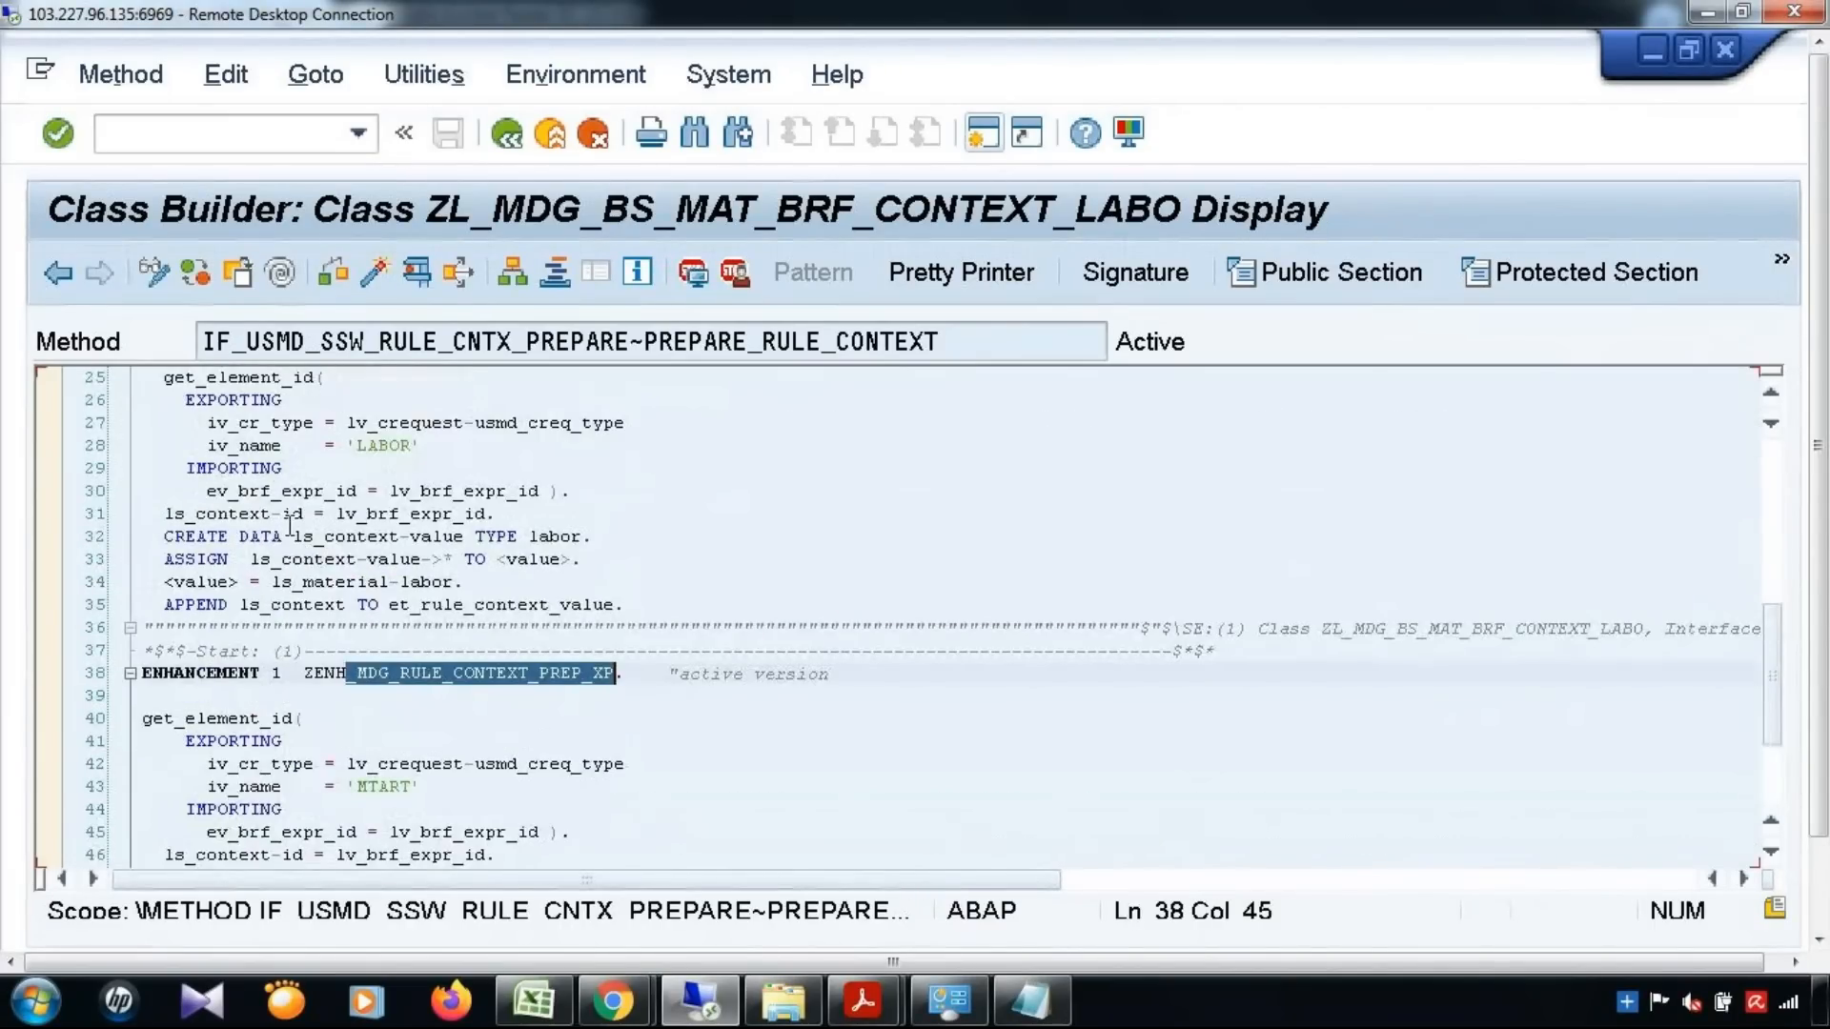
pyautogui.scroll(3, 254, 491)
pyautogui.moveTo(164, 445); pyautogui.dragTo(680, 683)
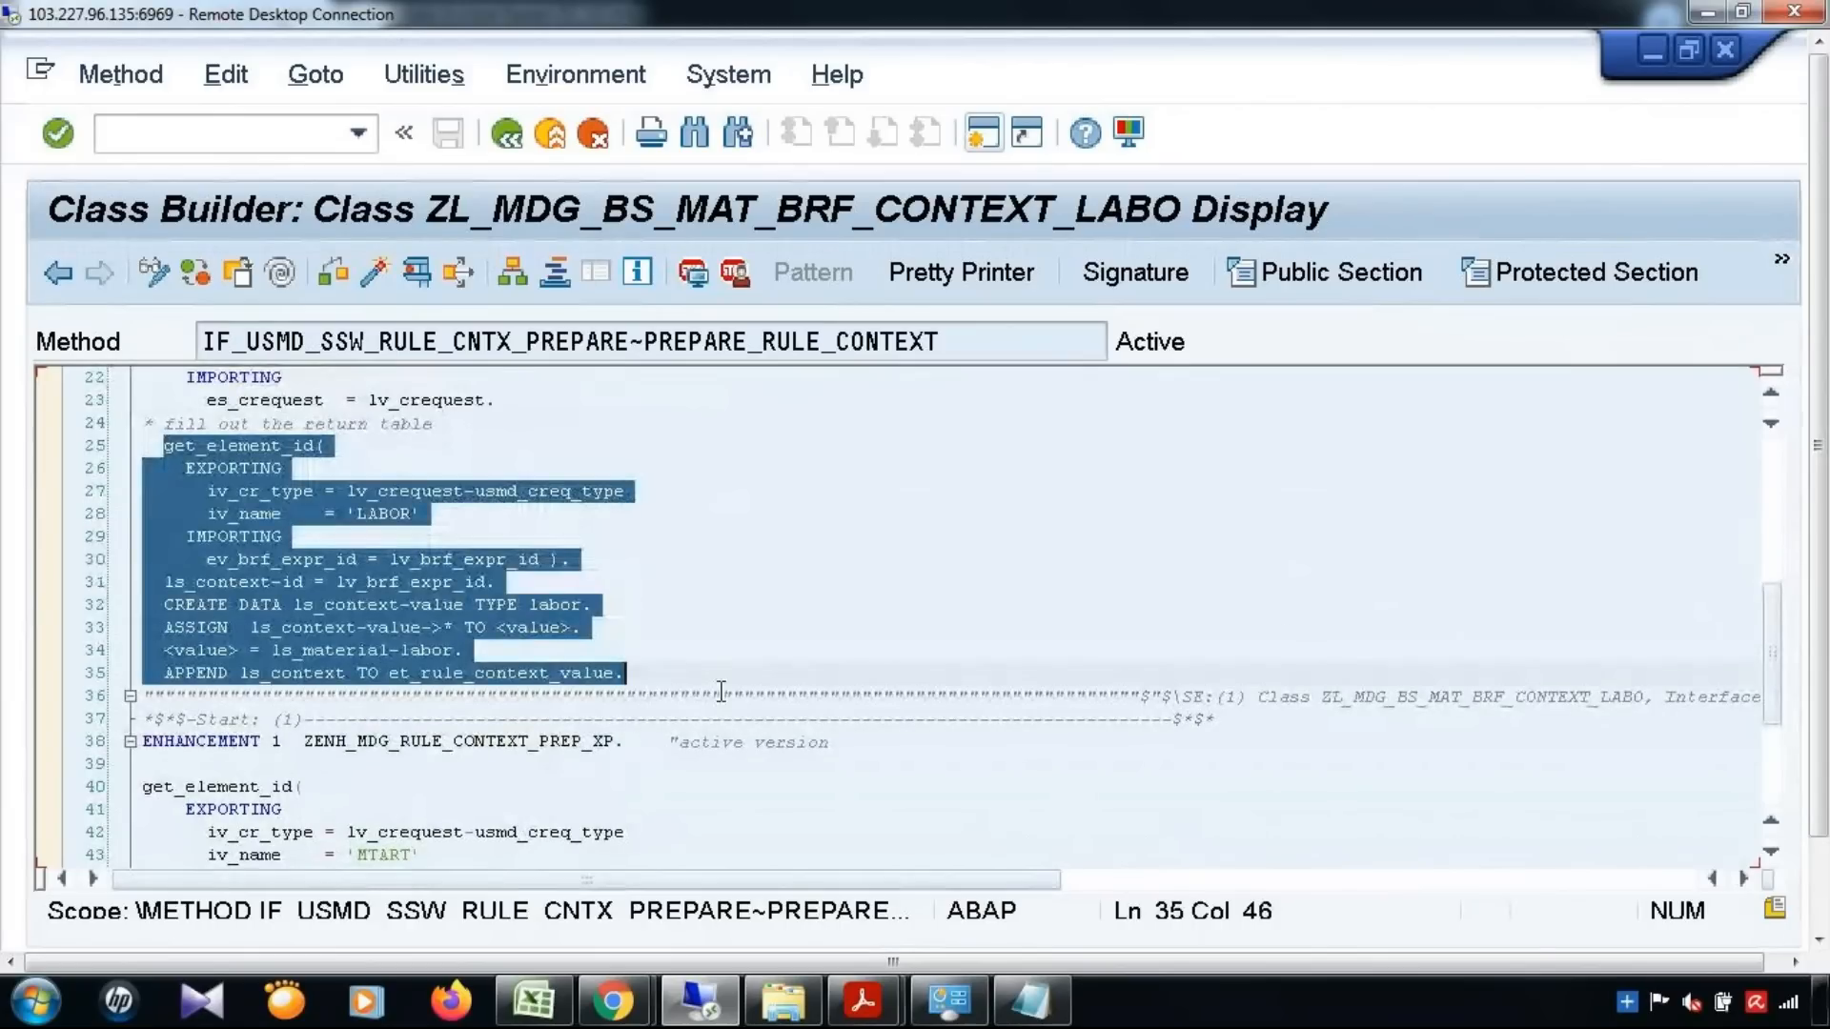
pyautogui.scroll(-3, 679, 682)
pyautogui.click(413, 651)
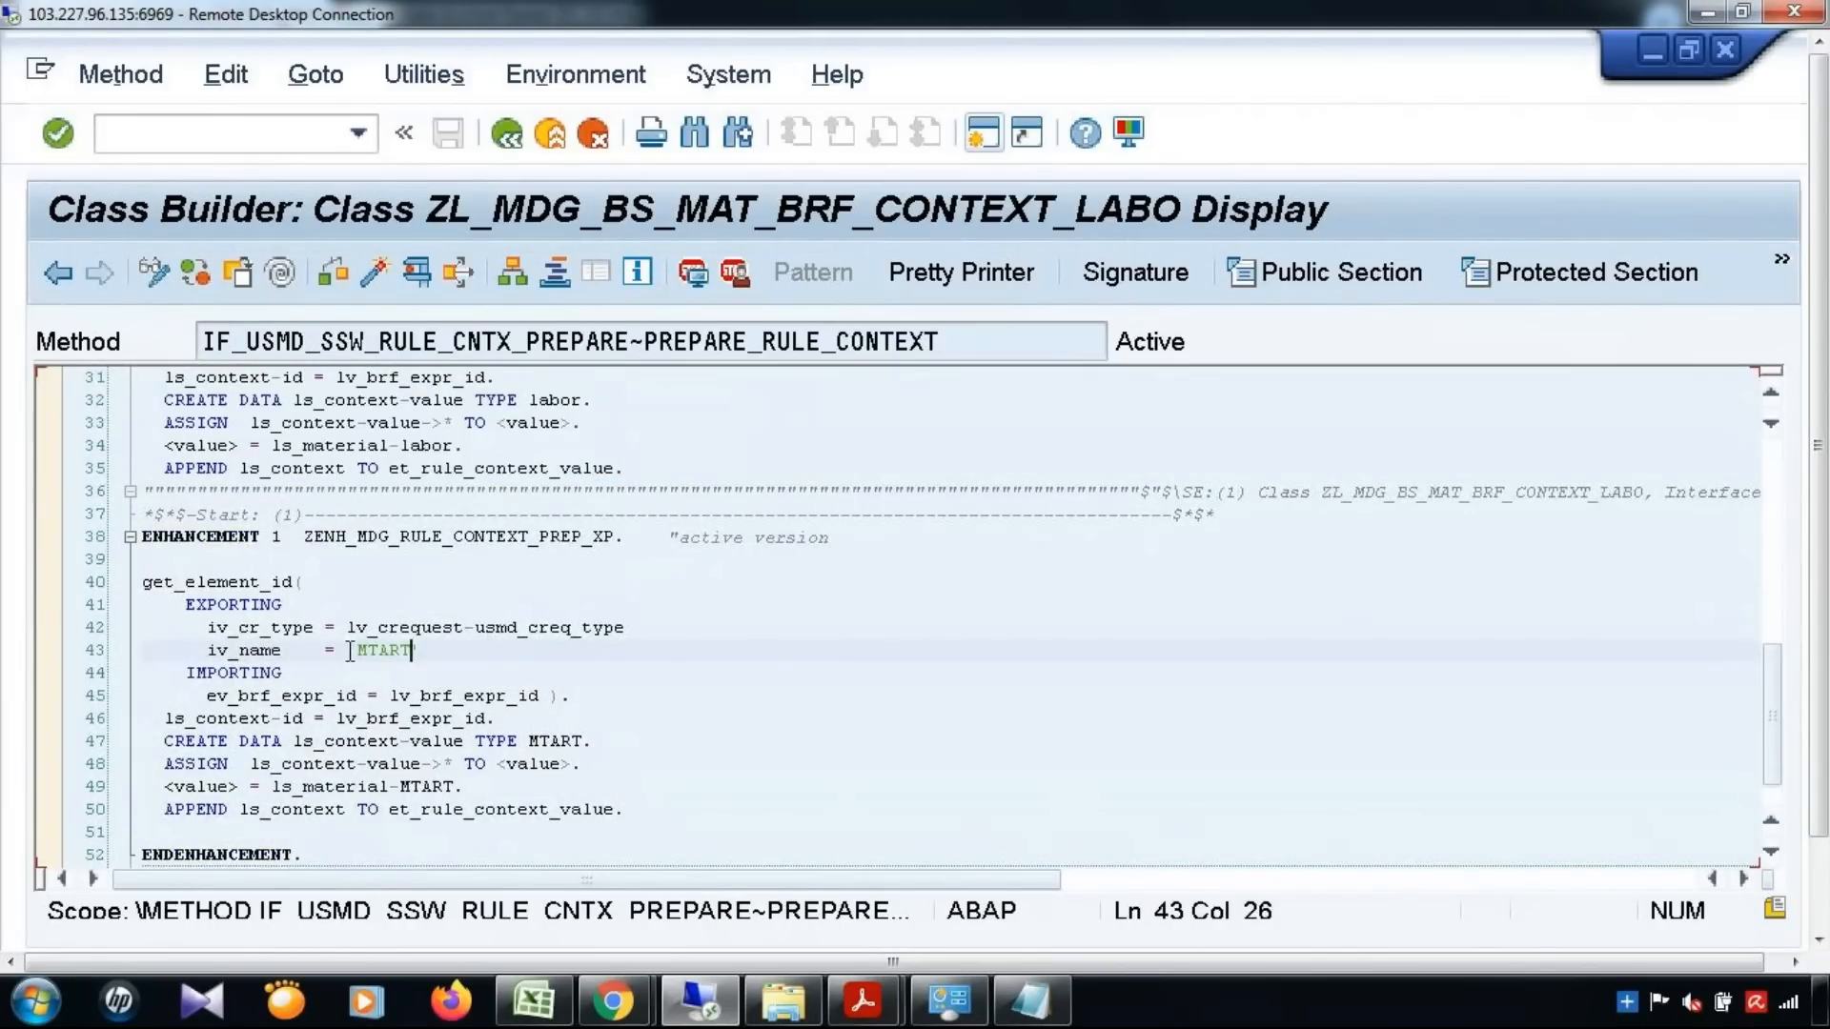
pyautogui.write("'")
pyautogui.click(549, 721)
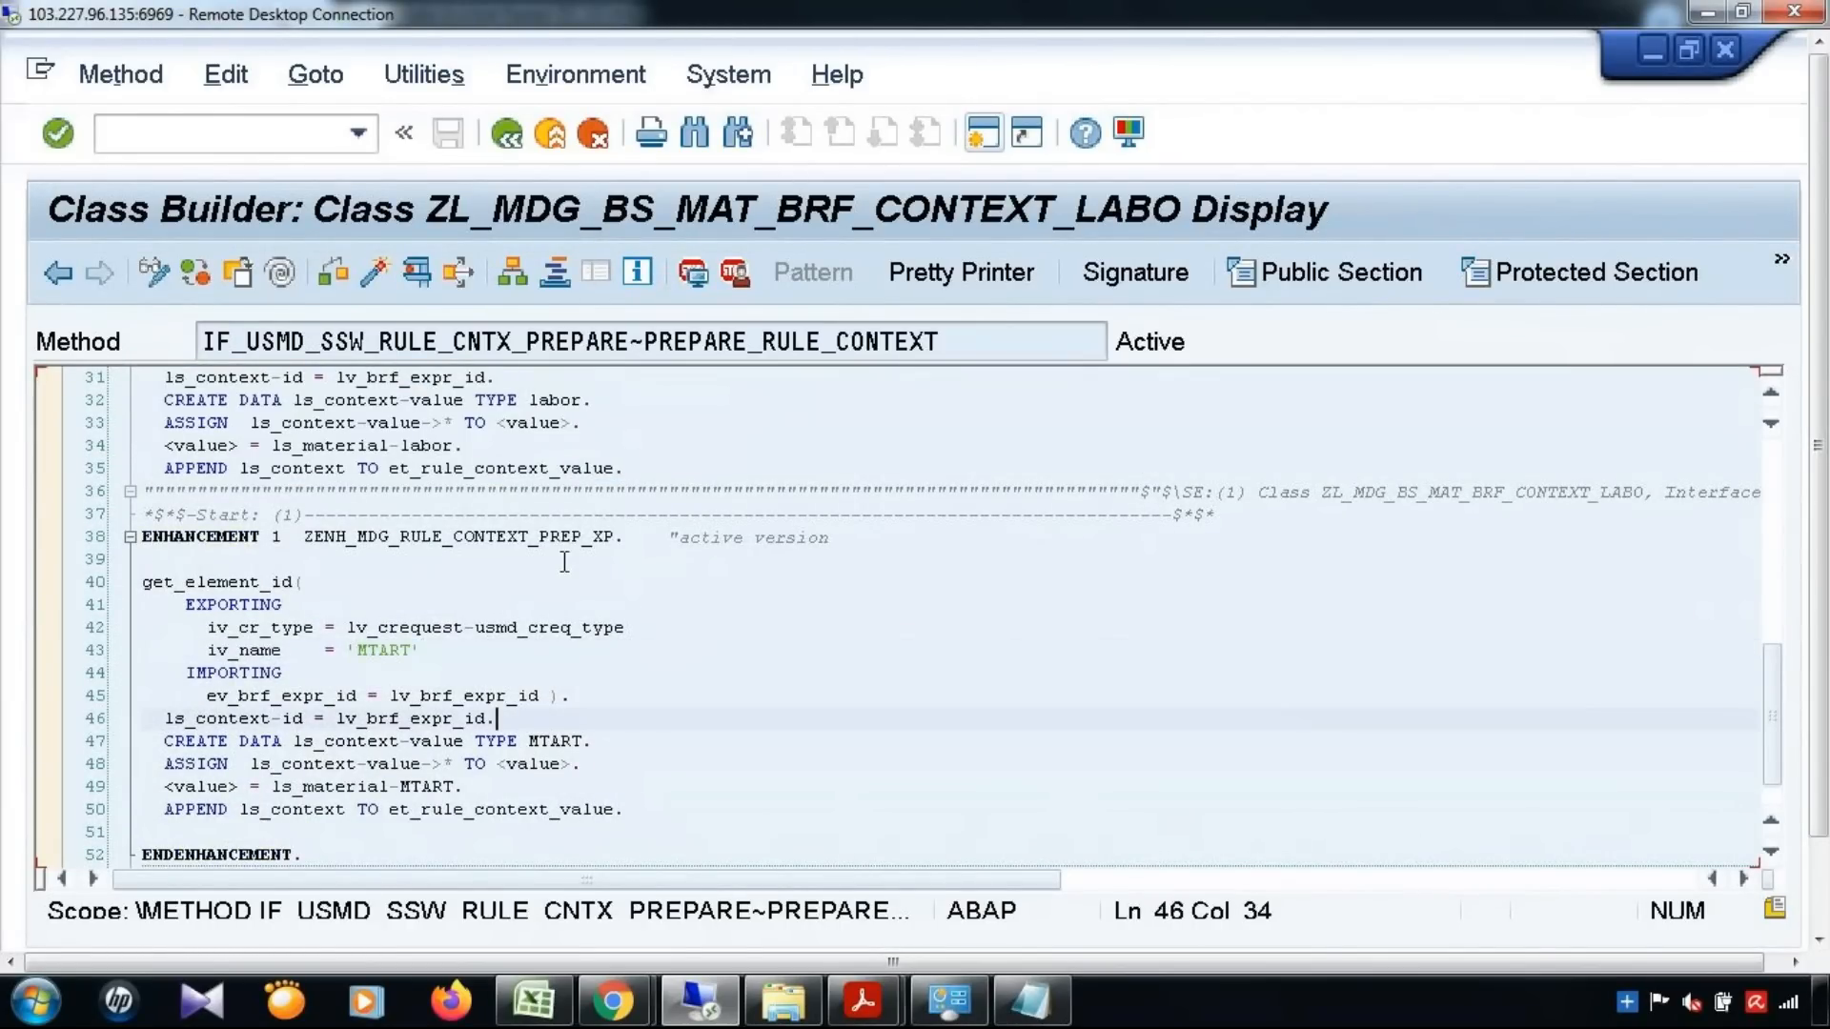
# Switch PREPARE_RULE_CONTEXT to enhancement mode and open the ZENH_MDG_RULE_CONTEXT_PREP_XP enhancement for changing
pyautogui.click(426, 535)
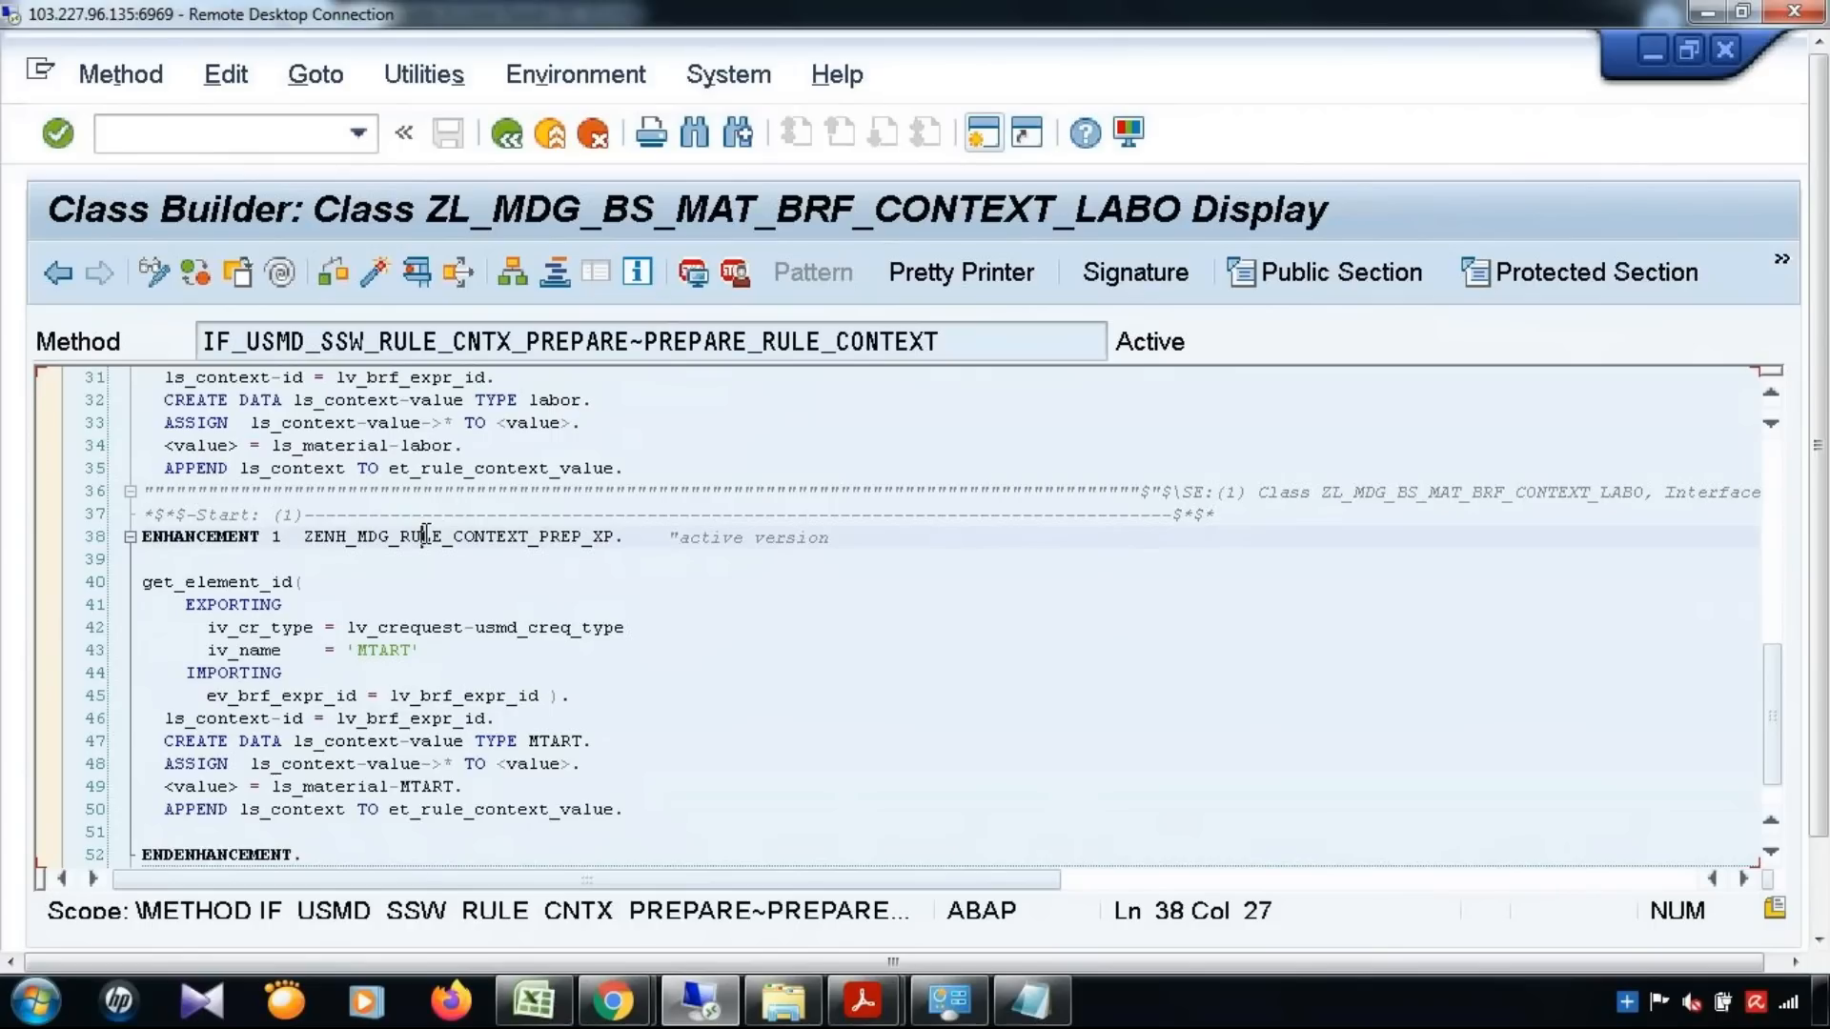
pyautogui.click(286, 274)
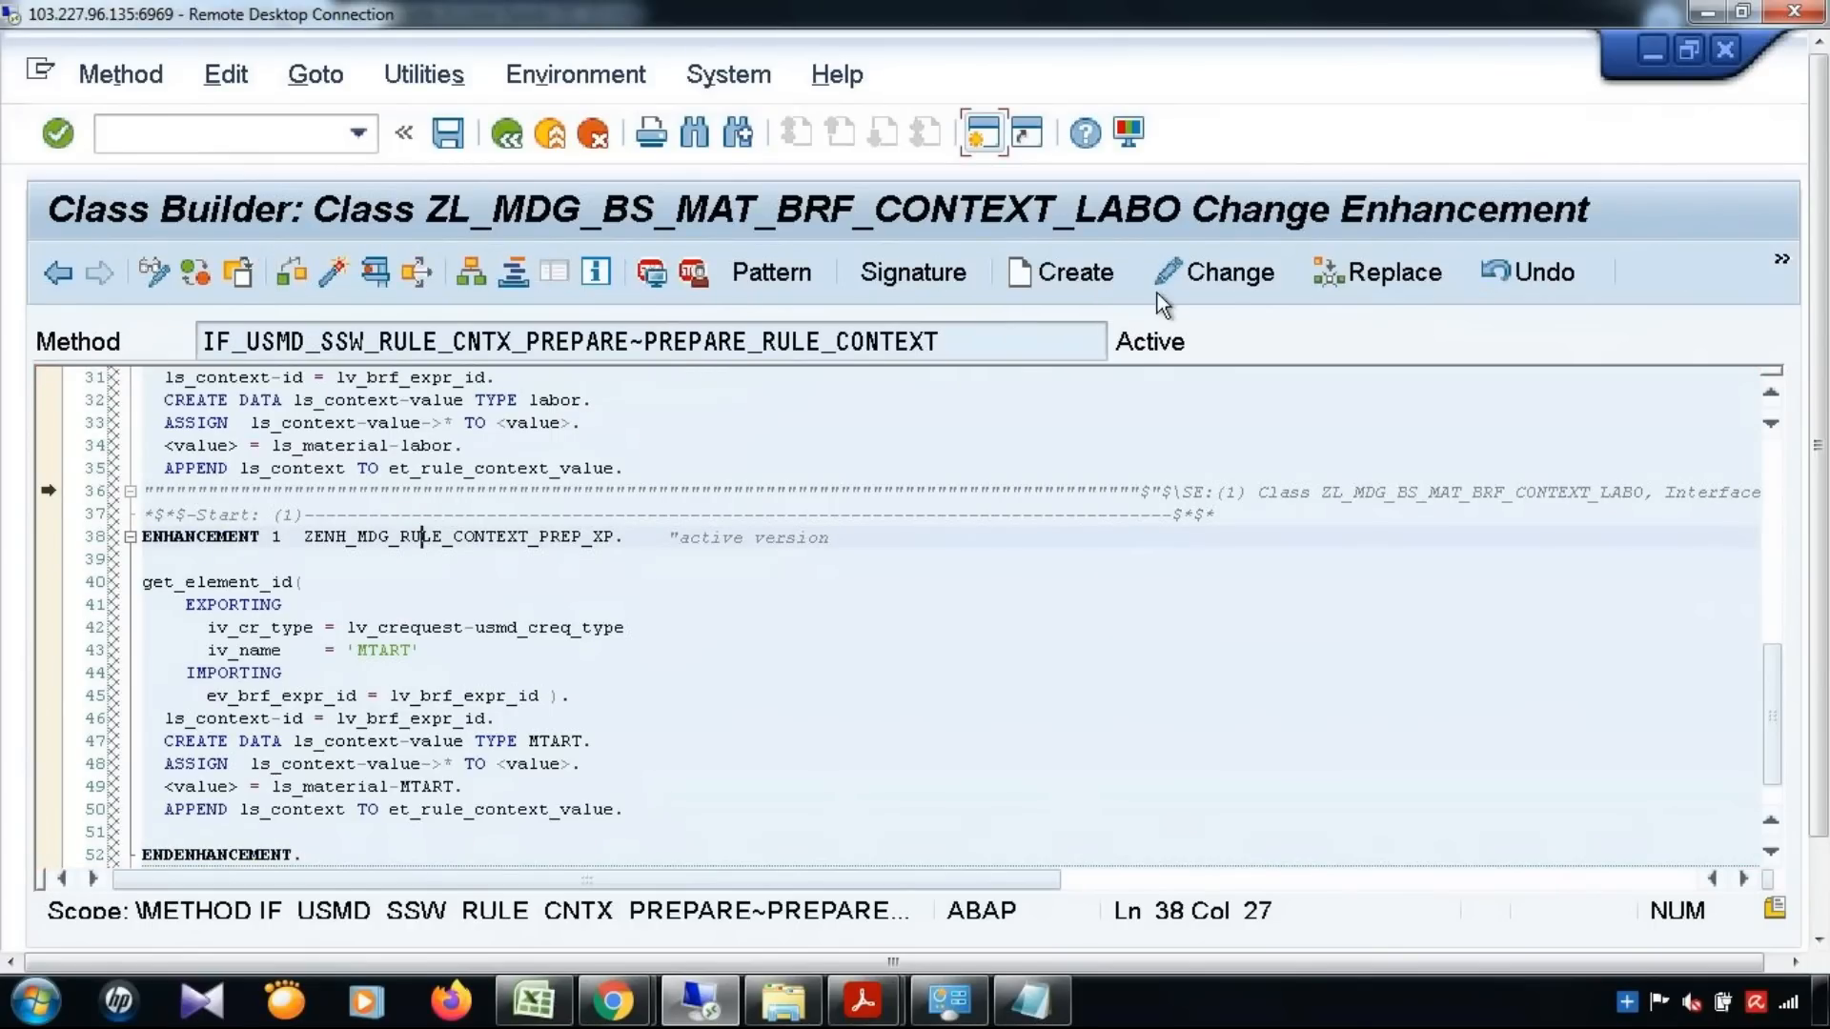
pyautogui.click(1163, 286)
pyautogui.scroll(-2, 572, 686)
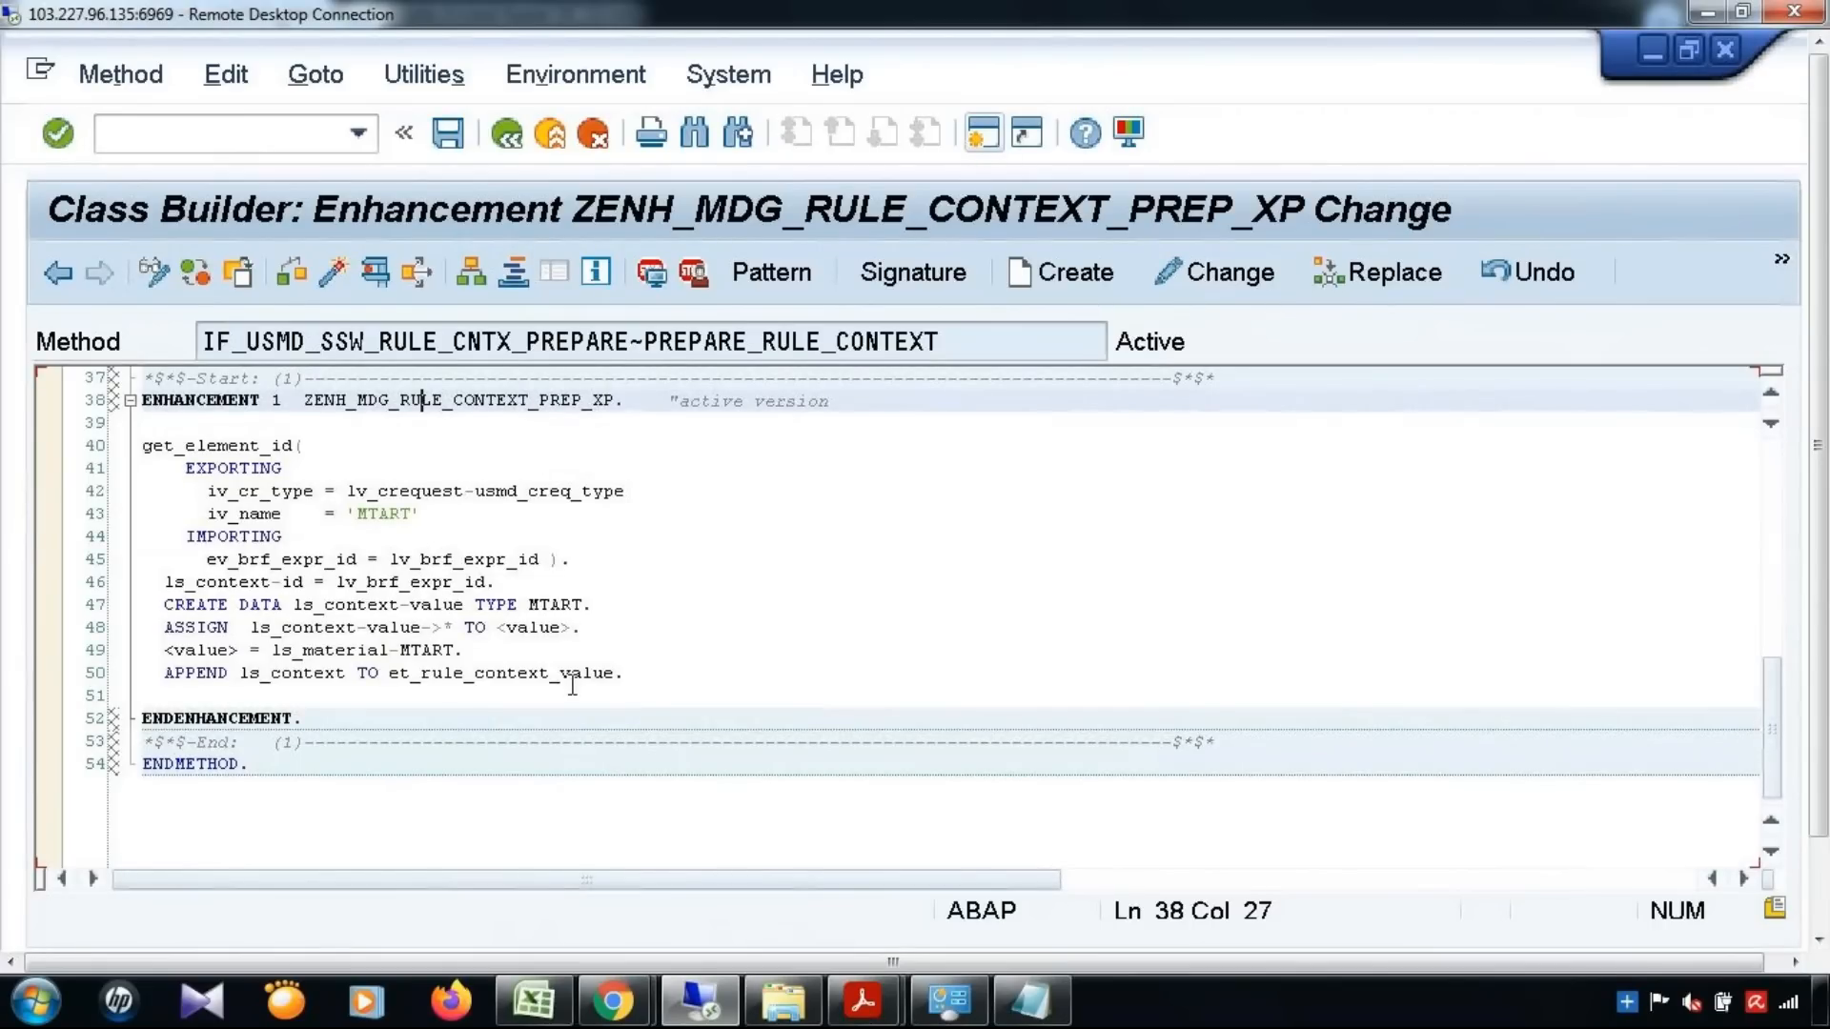
# Duplicate the MTART get_element_id block below itself inside the ZENH_MDG_RULE_CONTEXT_PREP_XP enhancement, separated by a blank line
pyautogui.moveTo(136, 456); pyautogui.dragTo(629, 679)
pyautogui.hotkey('ctrl', 'c')
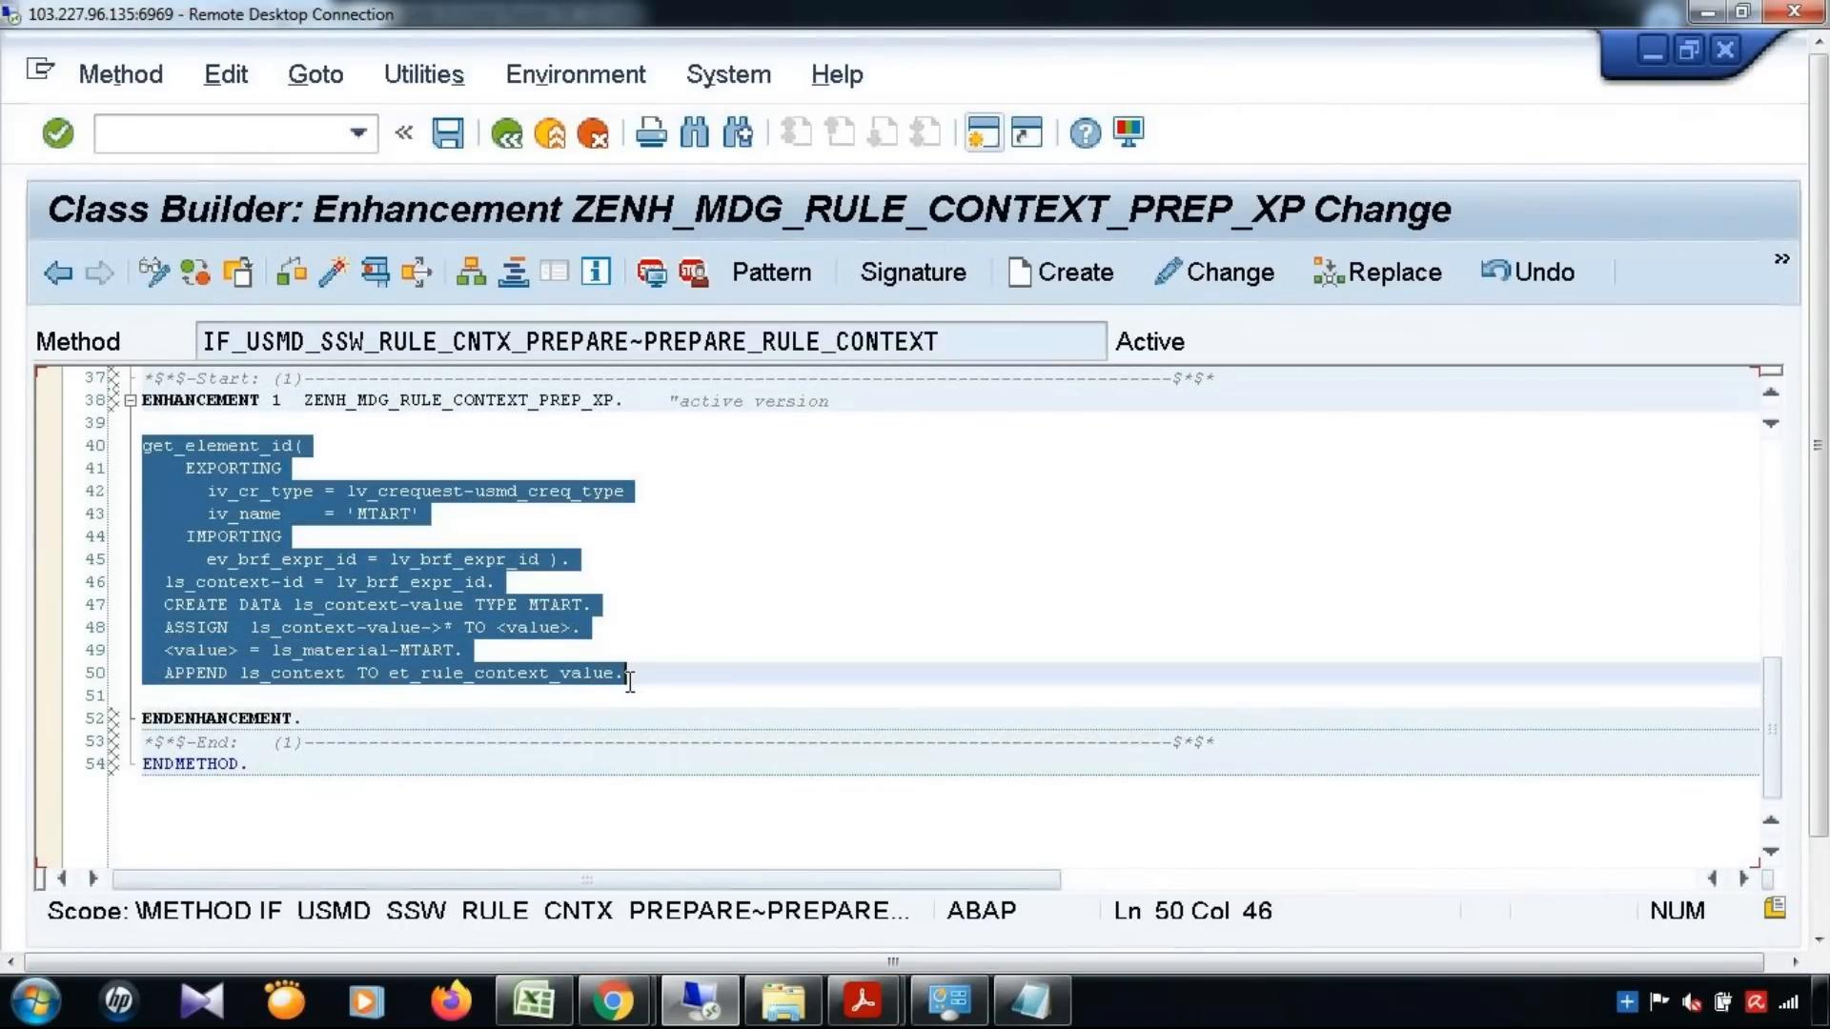
pyautogui.click(645, 673)
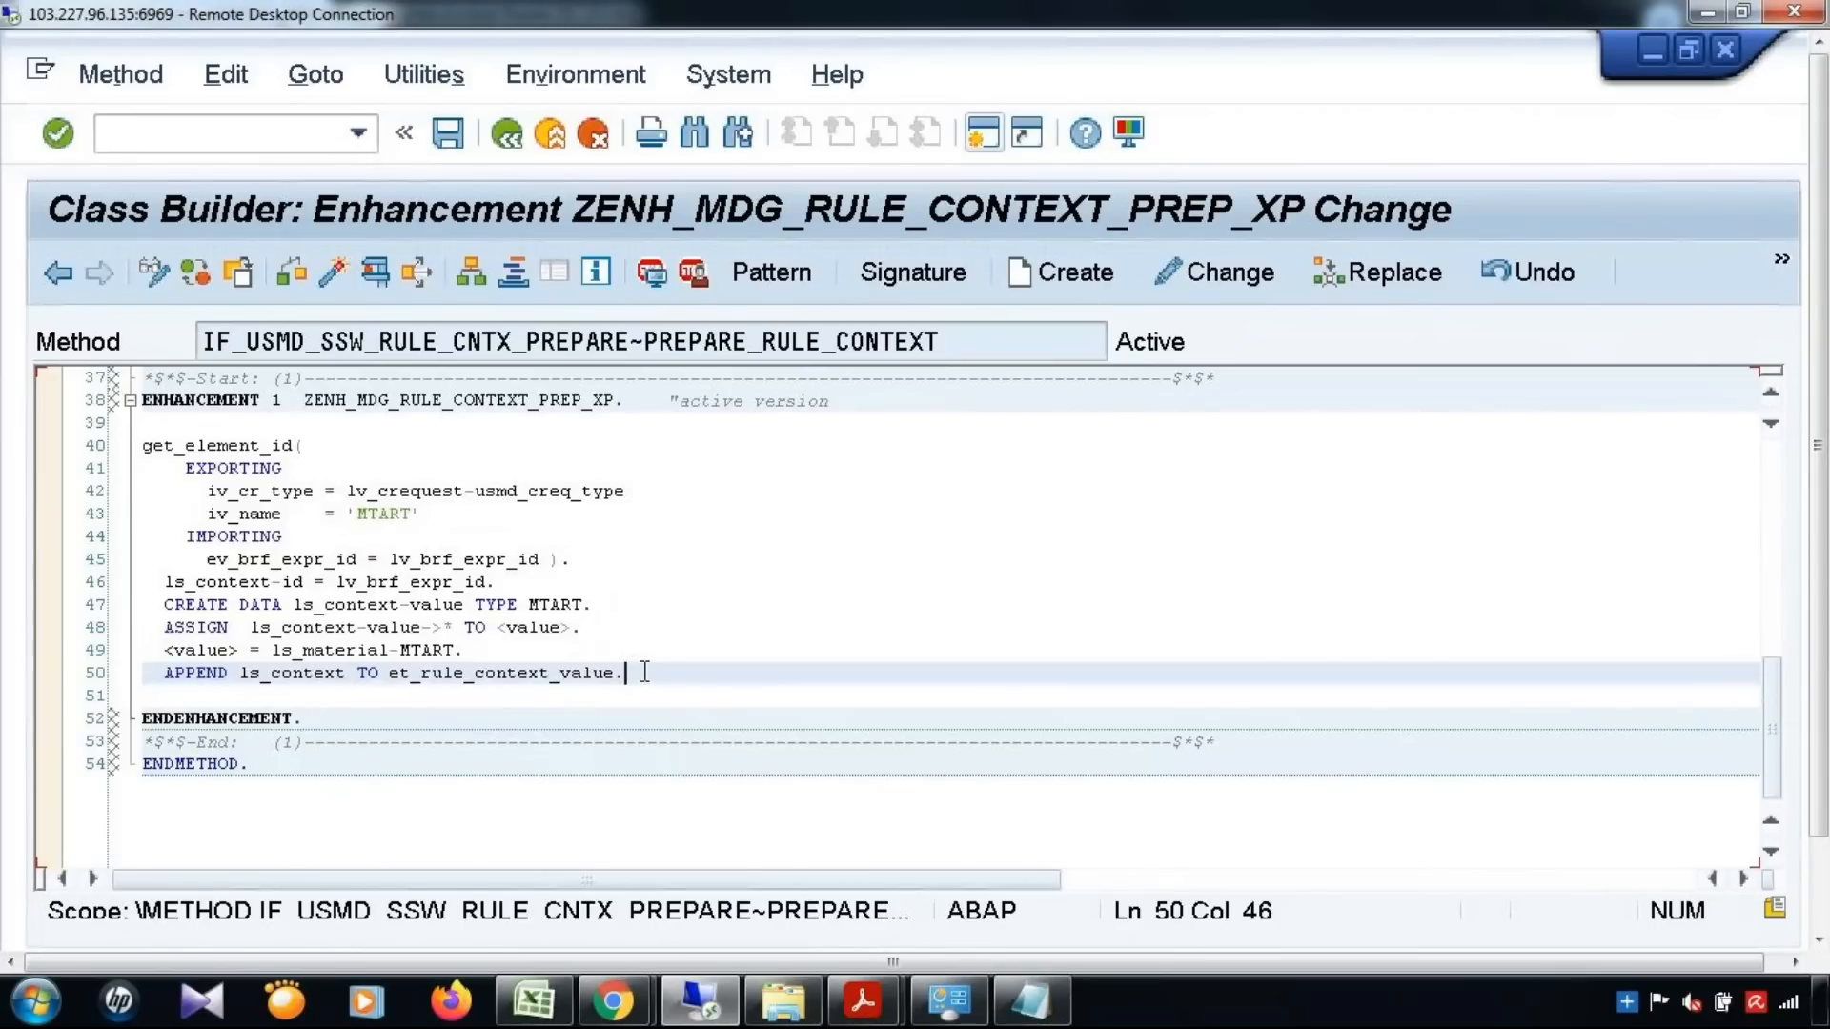
pyautogui.press('Return')
pyautogui.press('Return')
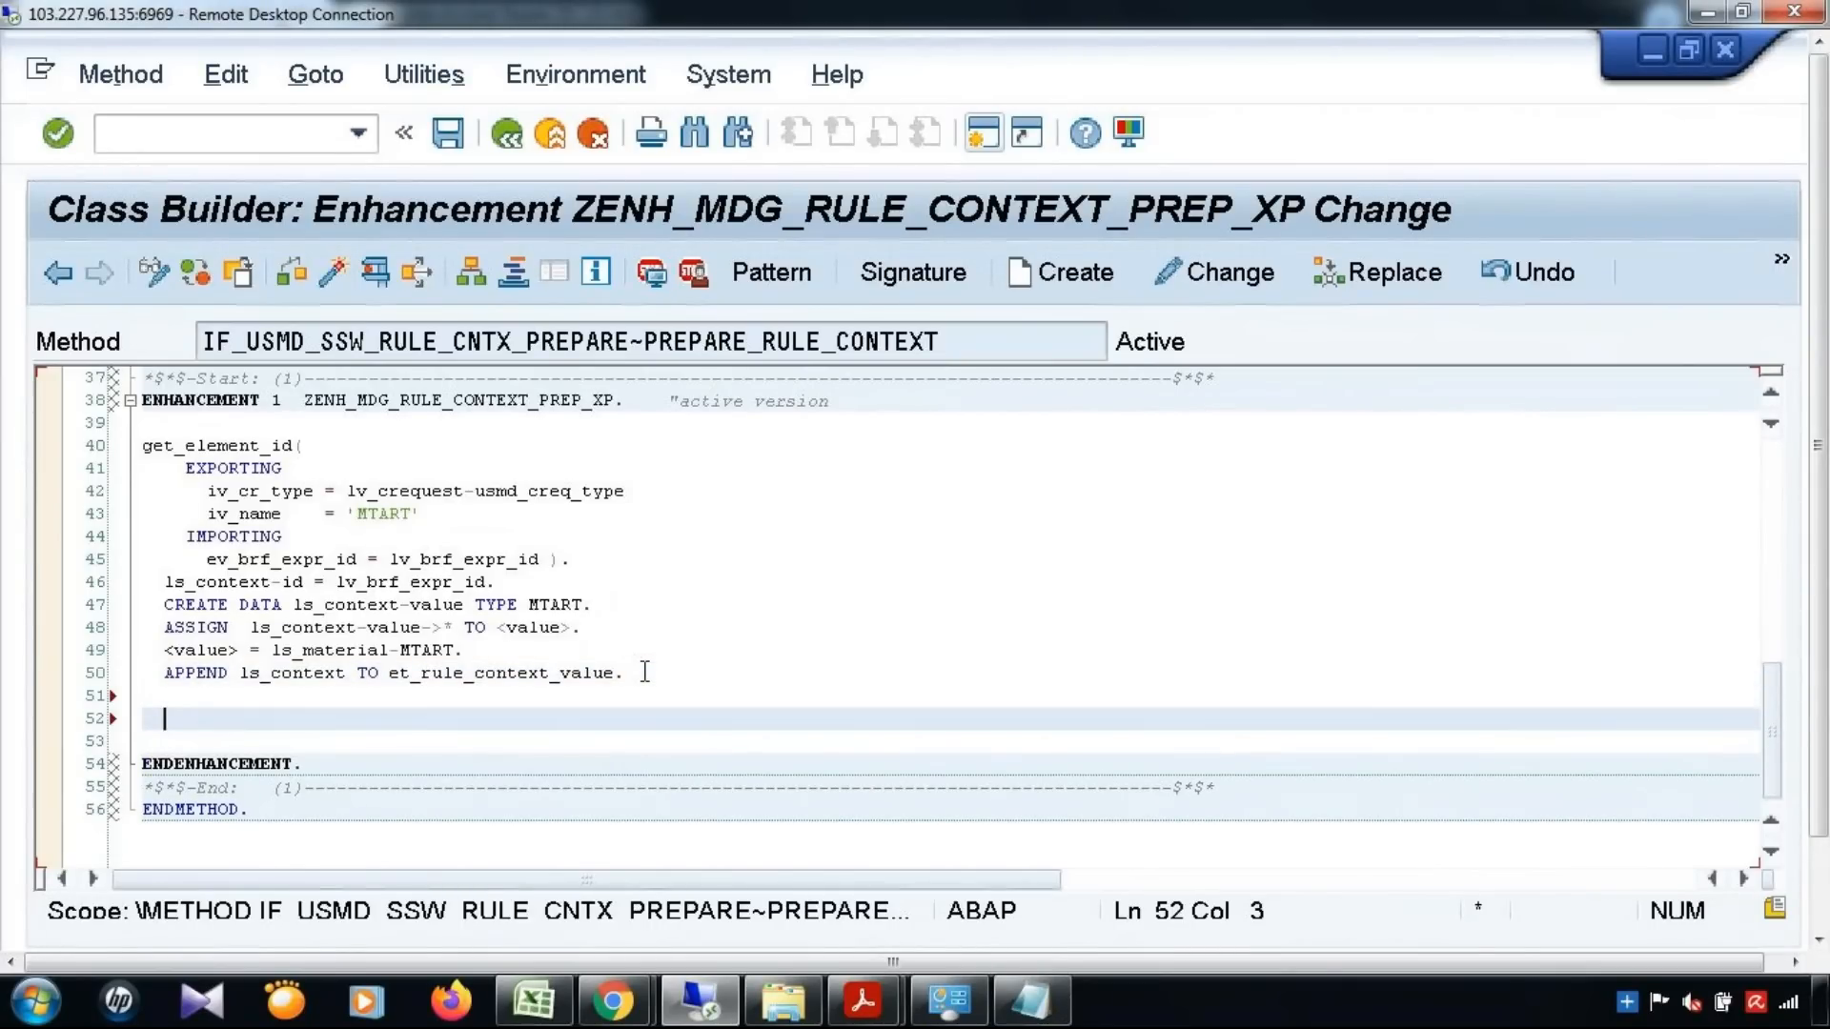
pyautogui.hotkey('ctrl', 'v')
# Set iv_name to 'MATKL' in the get_element_id call of the copied block
pyautogui.click(412, 695)
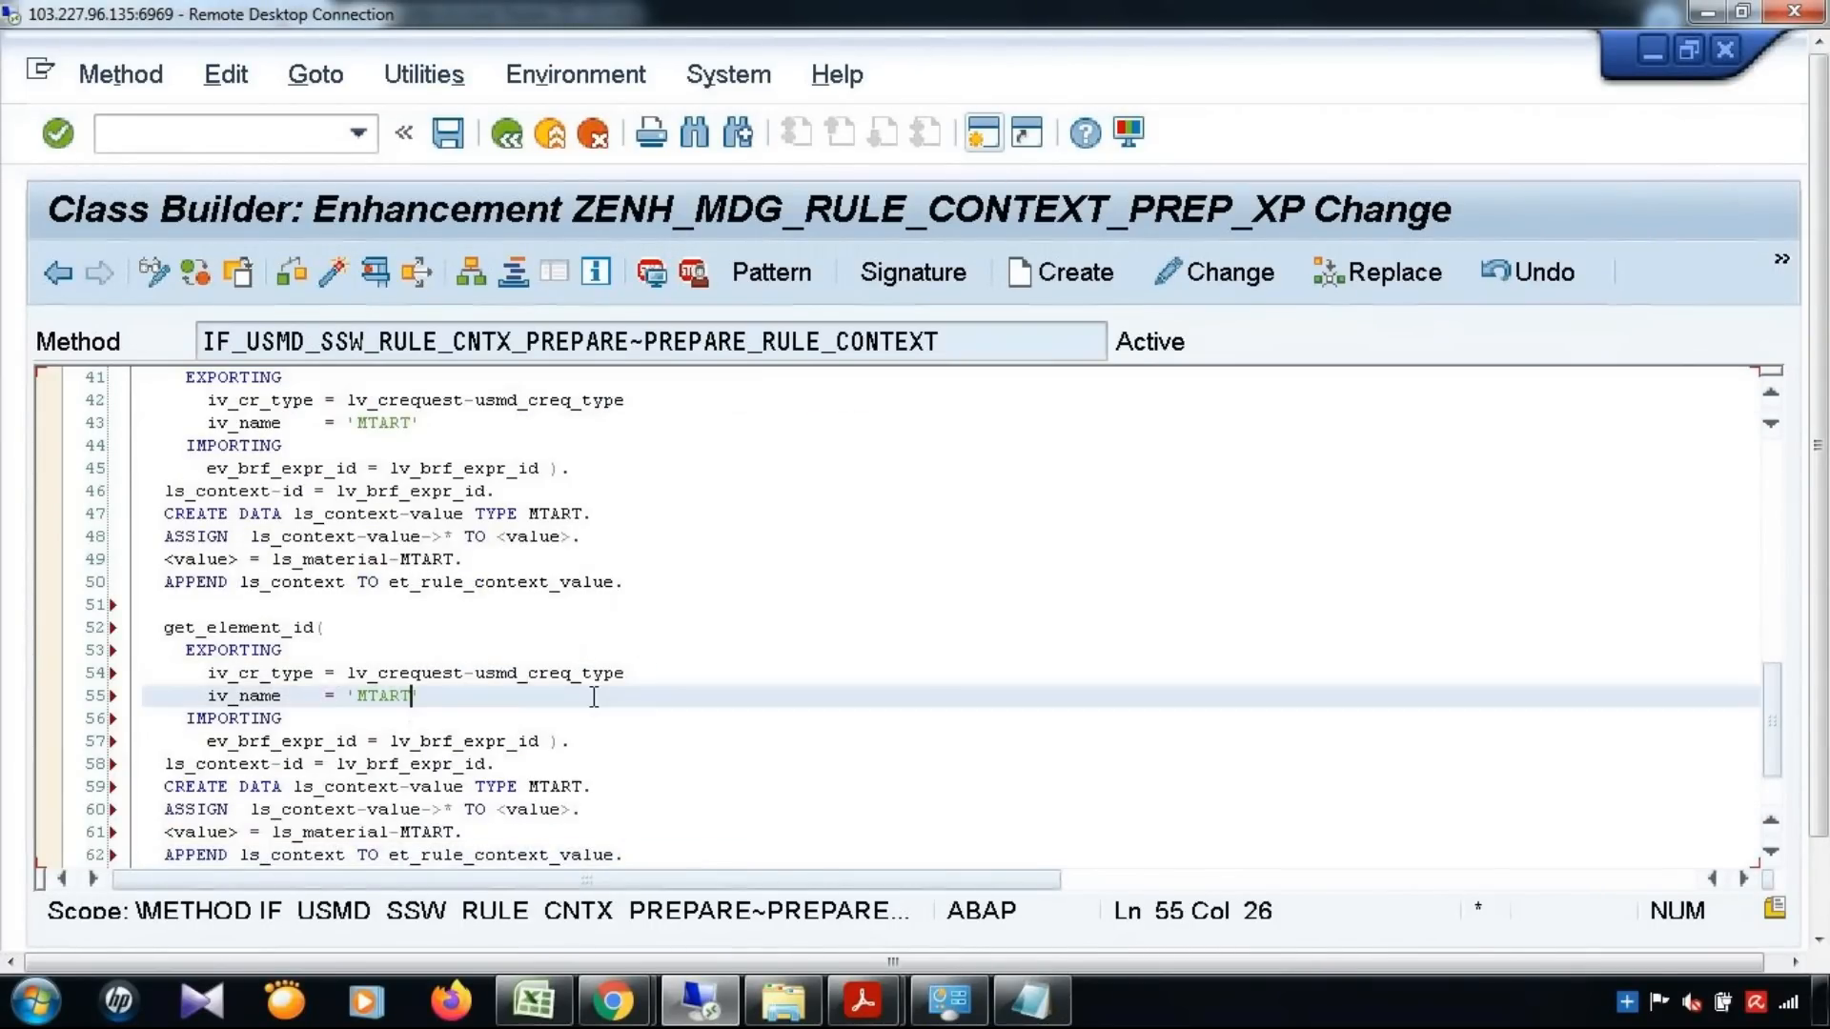
pyautogui.press('BackSpace')
pyautogui.press('BackSpace')
pyautogui.press('BackSpace')
pyautogui.press('BackSpace')
pyautogui.write('ATKL')
# Change the CREATE DATA statement of the copied block to TYPE MATKL
pyautogui.scroll(-1, 630, 678)
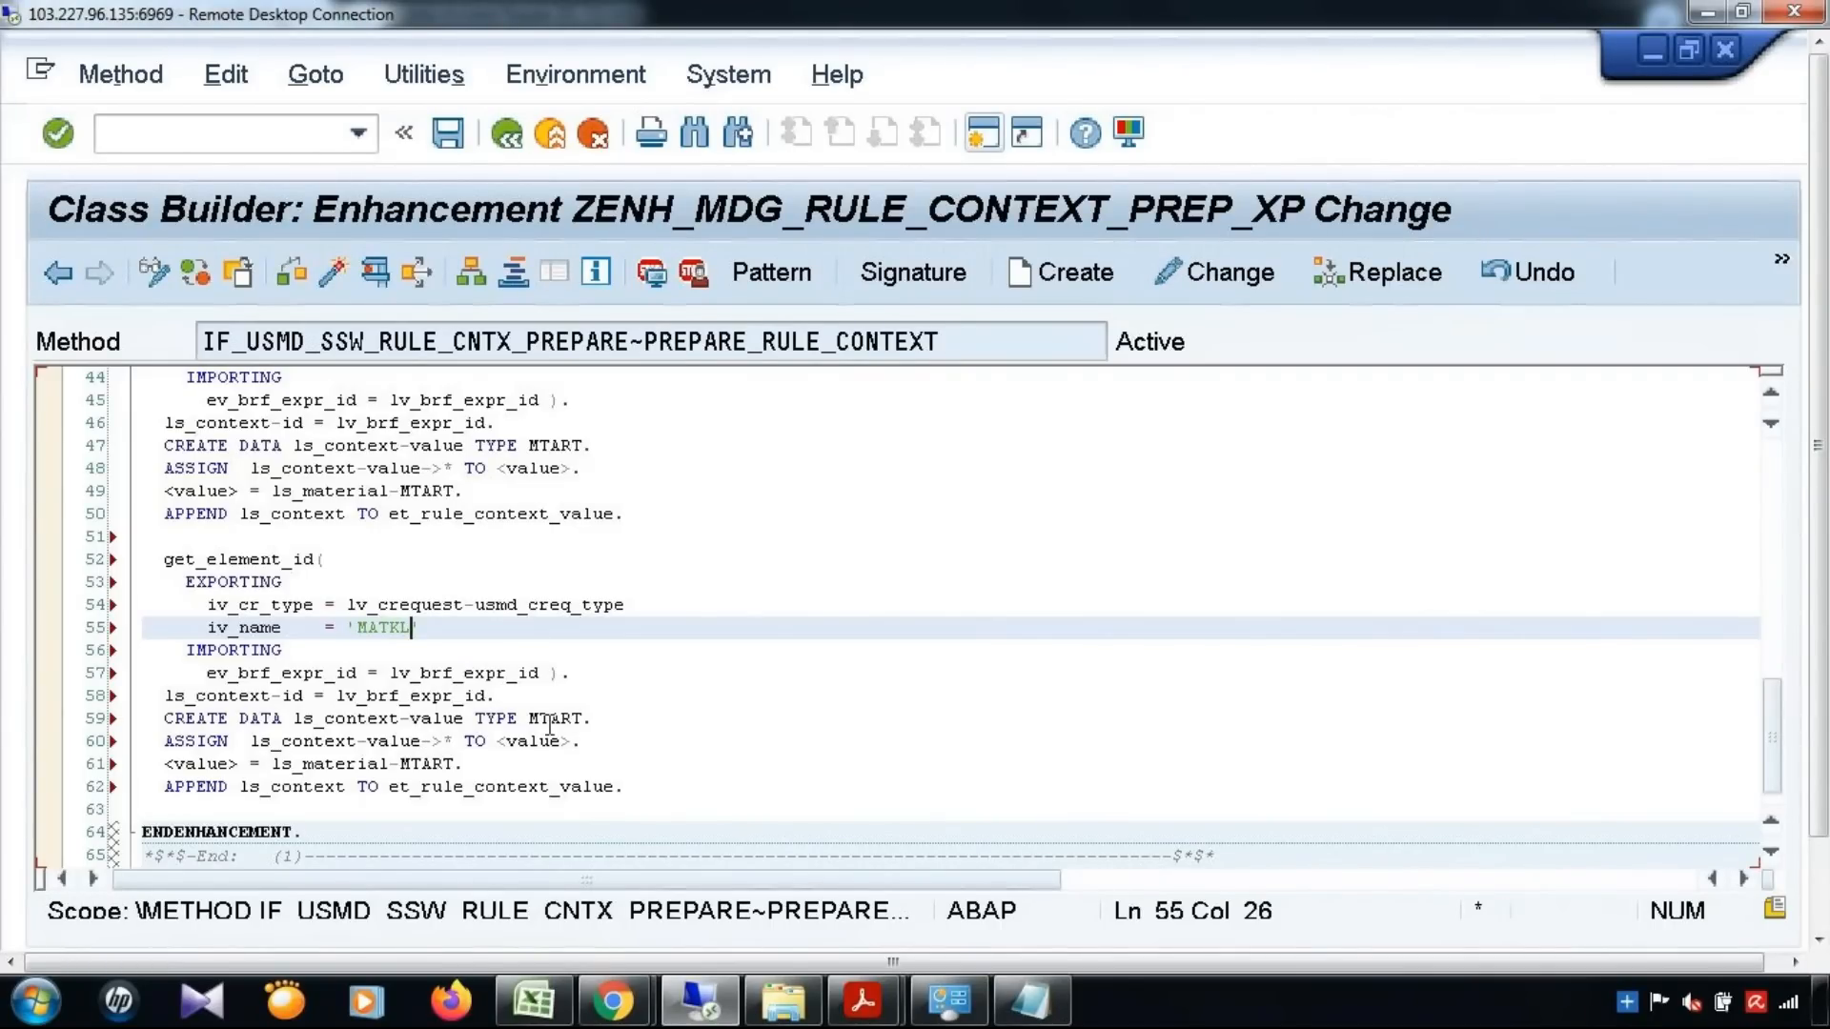
pyautogui.click(588, 721)
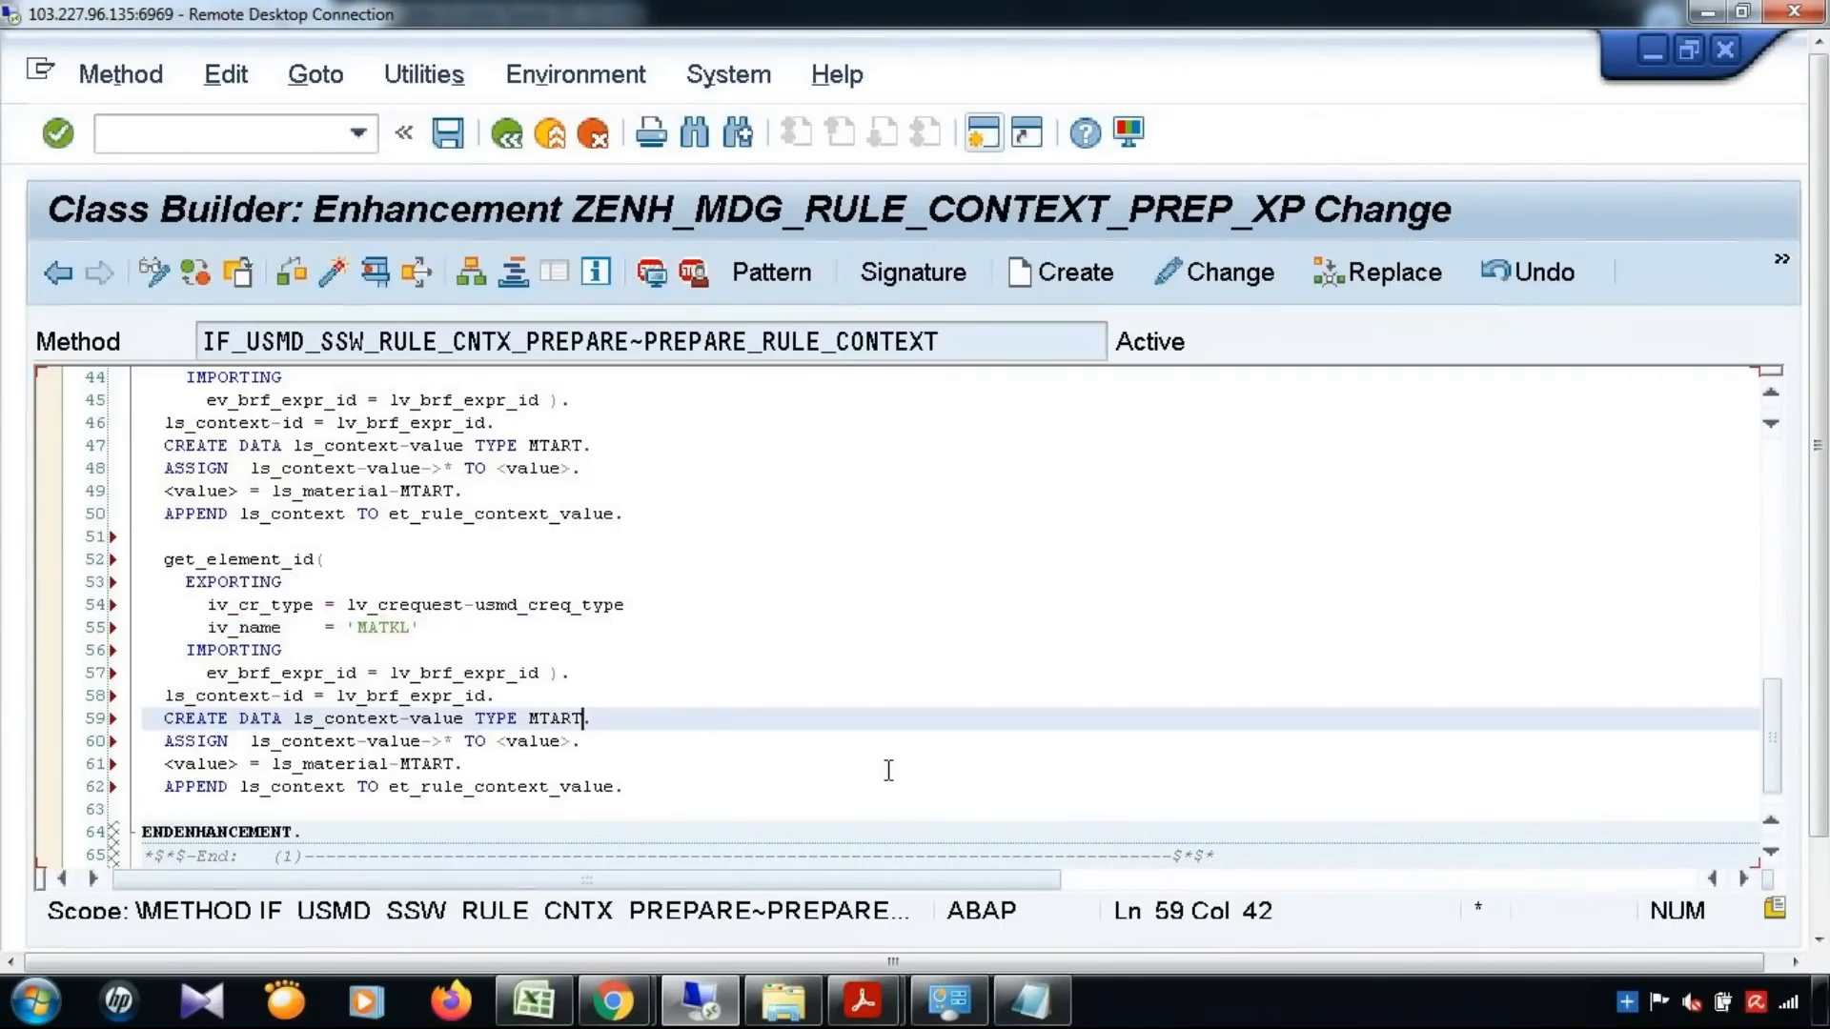
pyautogui.press('BackSpace')
pyautogui.press('BackSpace')
pyautogui.press('BackSpace')
pyautogui.press('BackSpace')
pyautogui.write('ATKL')
# Assign ls_material-MATKL to <value> in the copied block, keeping its APPEND to et_rule_context_value
pyautogui.click(410, 763)
pyautogui.press('Delete')
pyautogui.press('Delete')
pyautogui.press('Delete')
pyautogui.press('Delete')
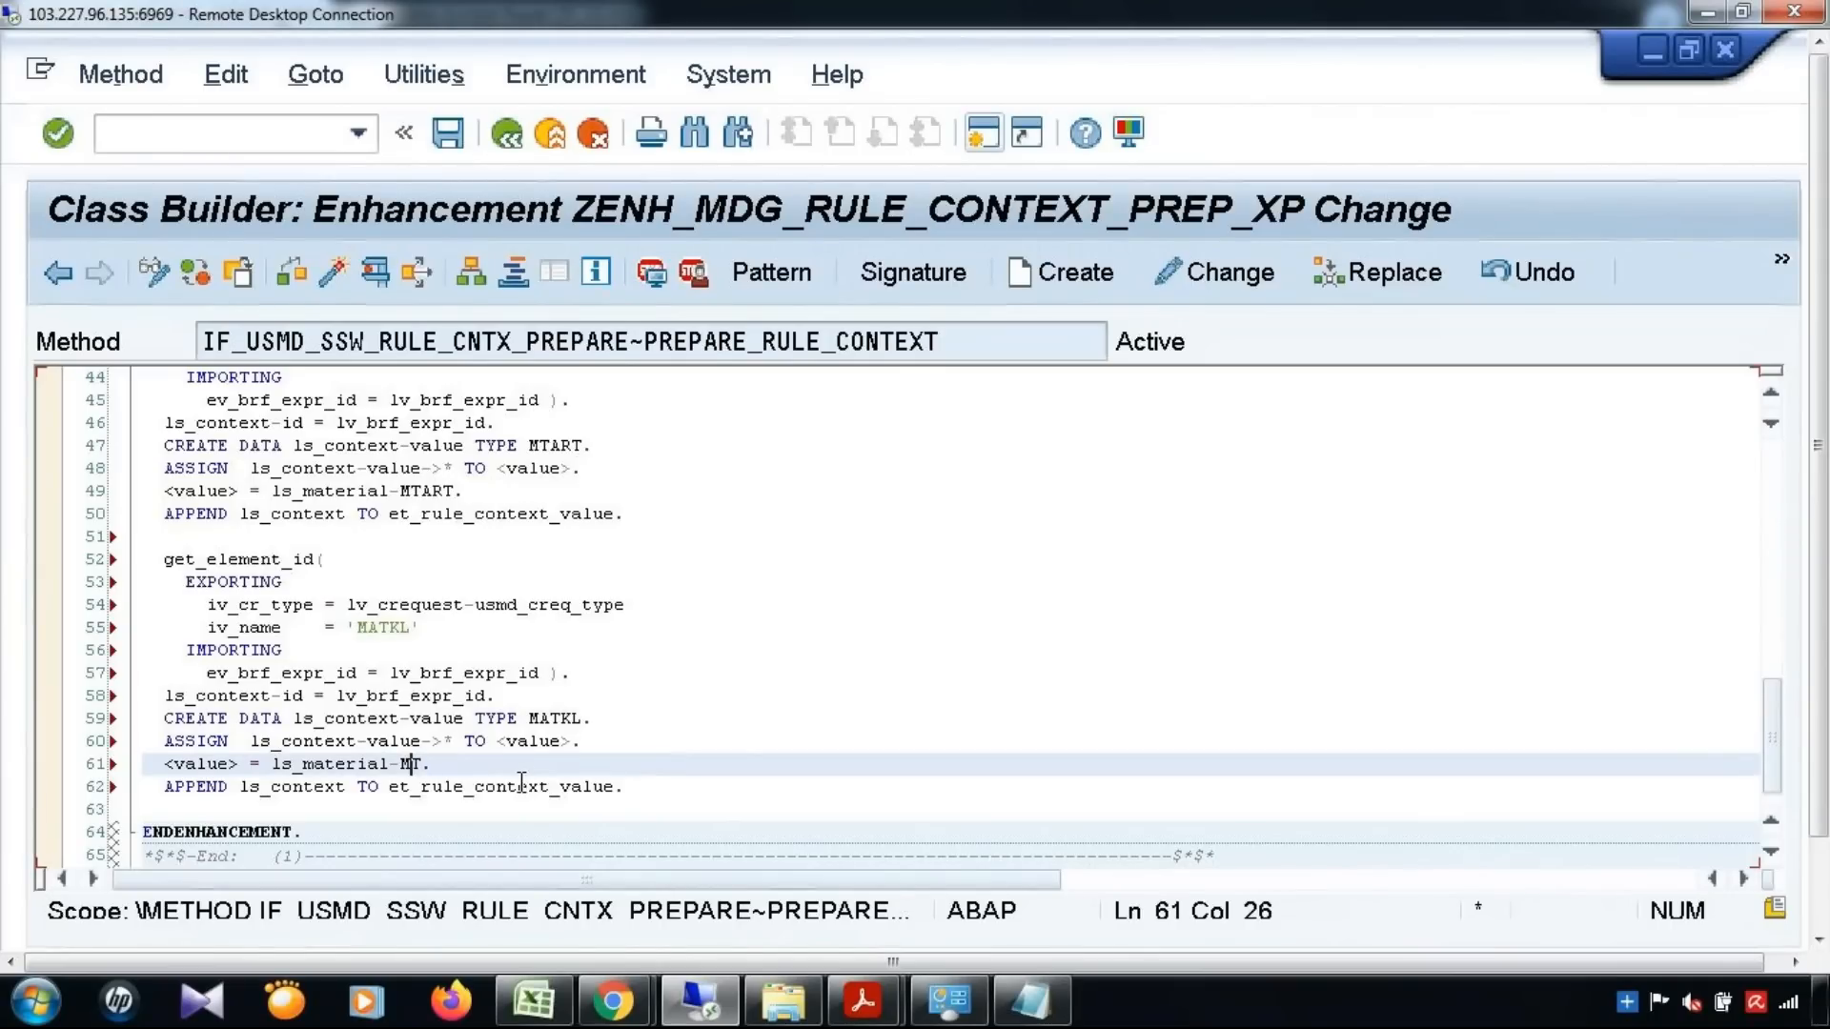
pyautogui.write('ATKL')
pyautogui.moveTo(389, 789); pyautogui.dragTo(617, 789)
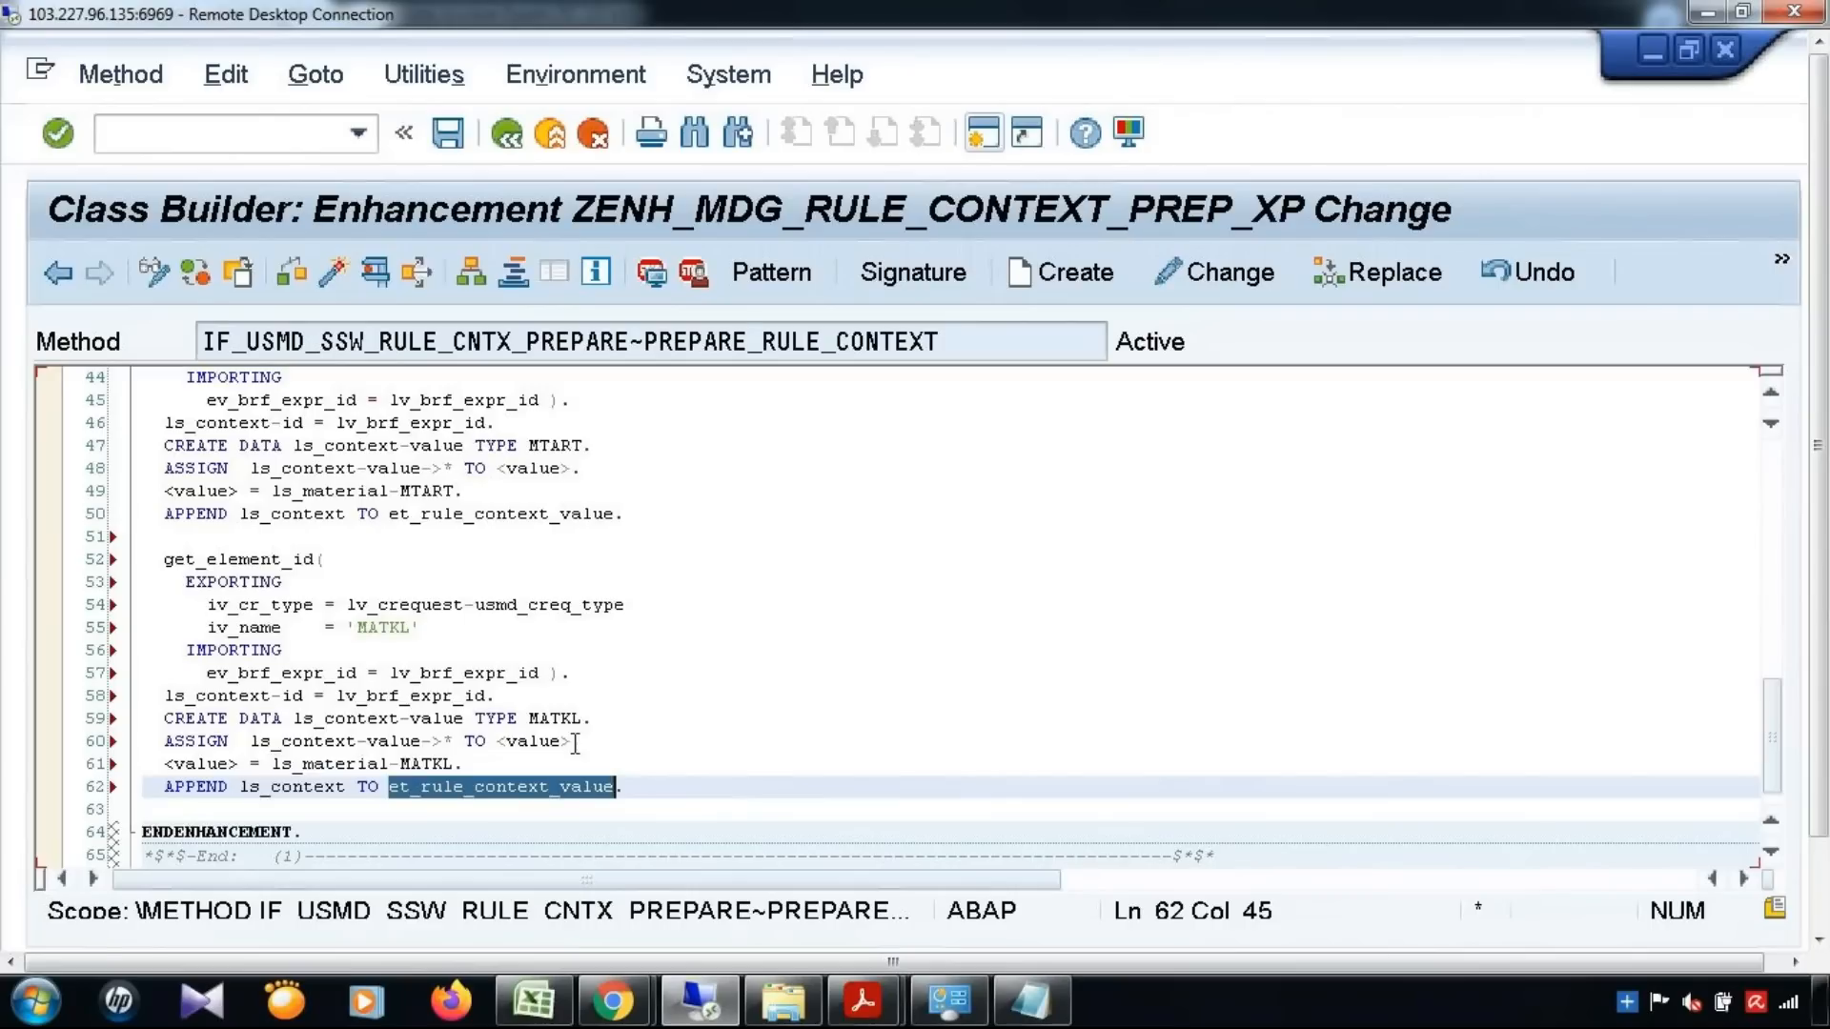
pyautogui.press('Up')
pyautogui.click(764, 782)
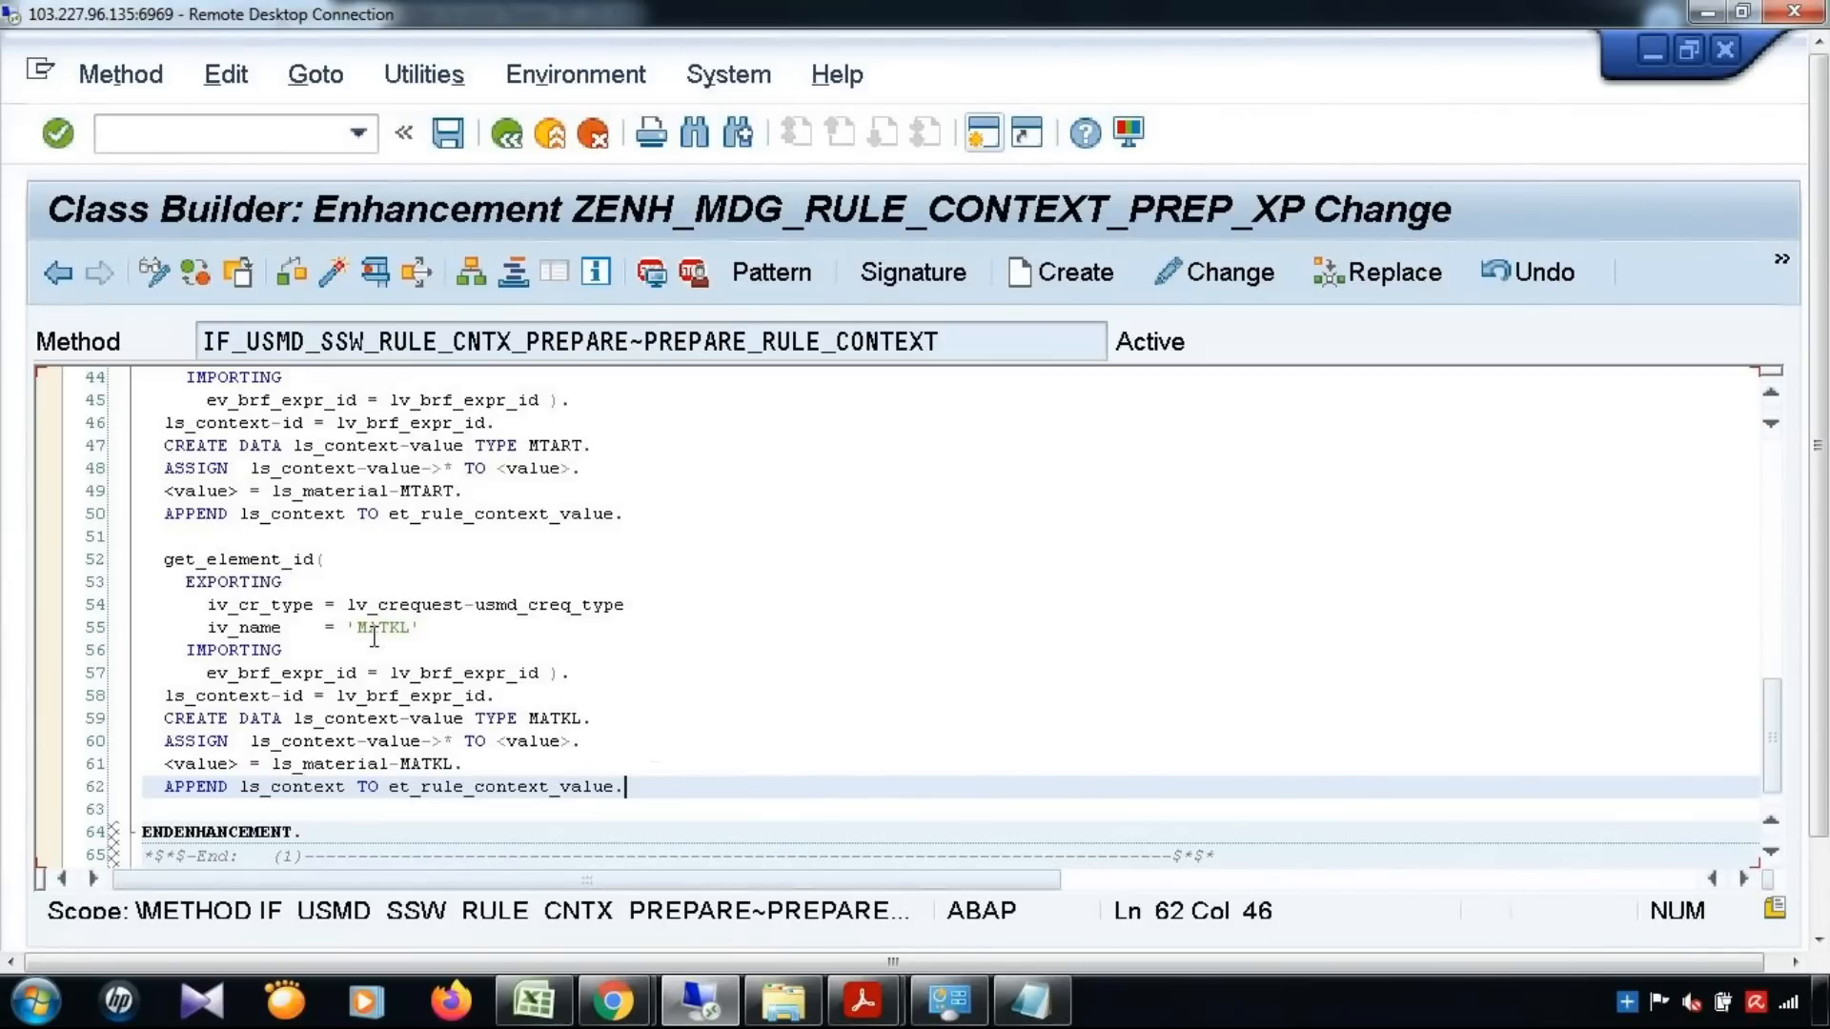
# Add the comment **Material Type** above the MTART block, directly after the ENHANCEMENT line
pyautogui.scroll(2, 555, 484)
pyautogui.click(690, 408)
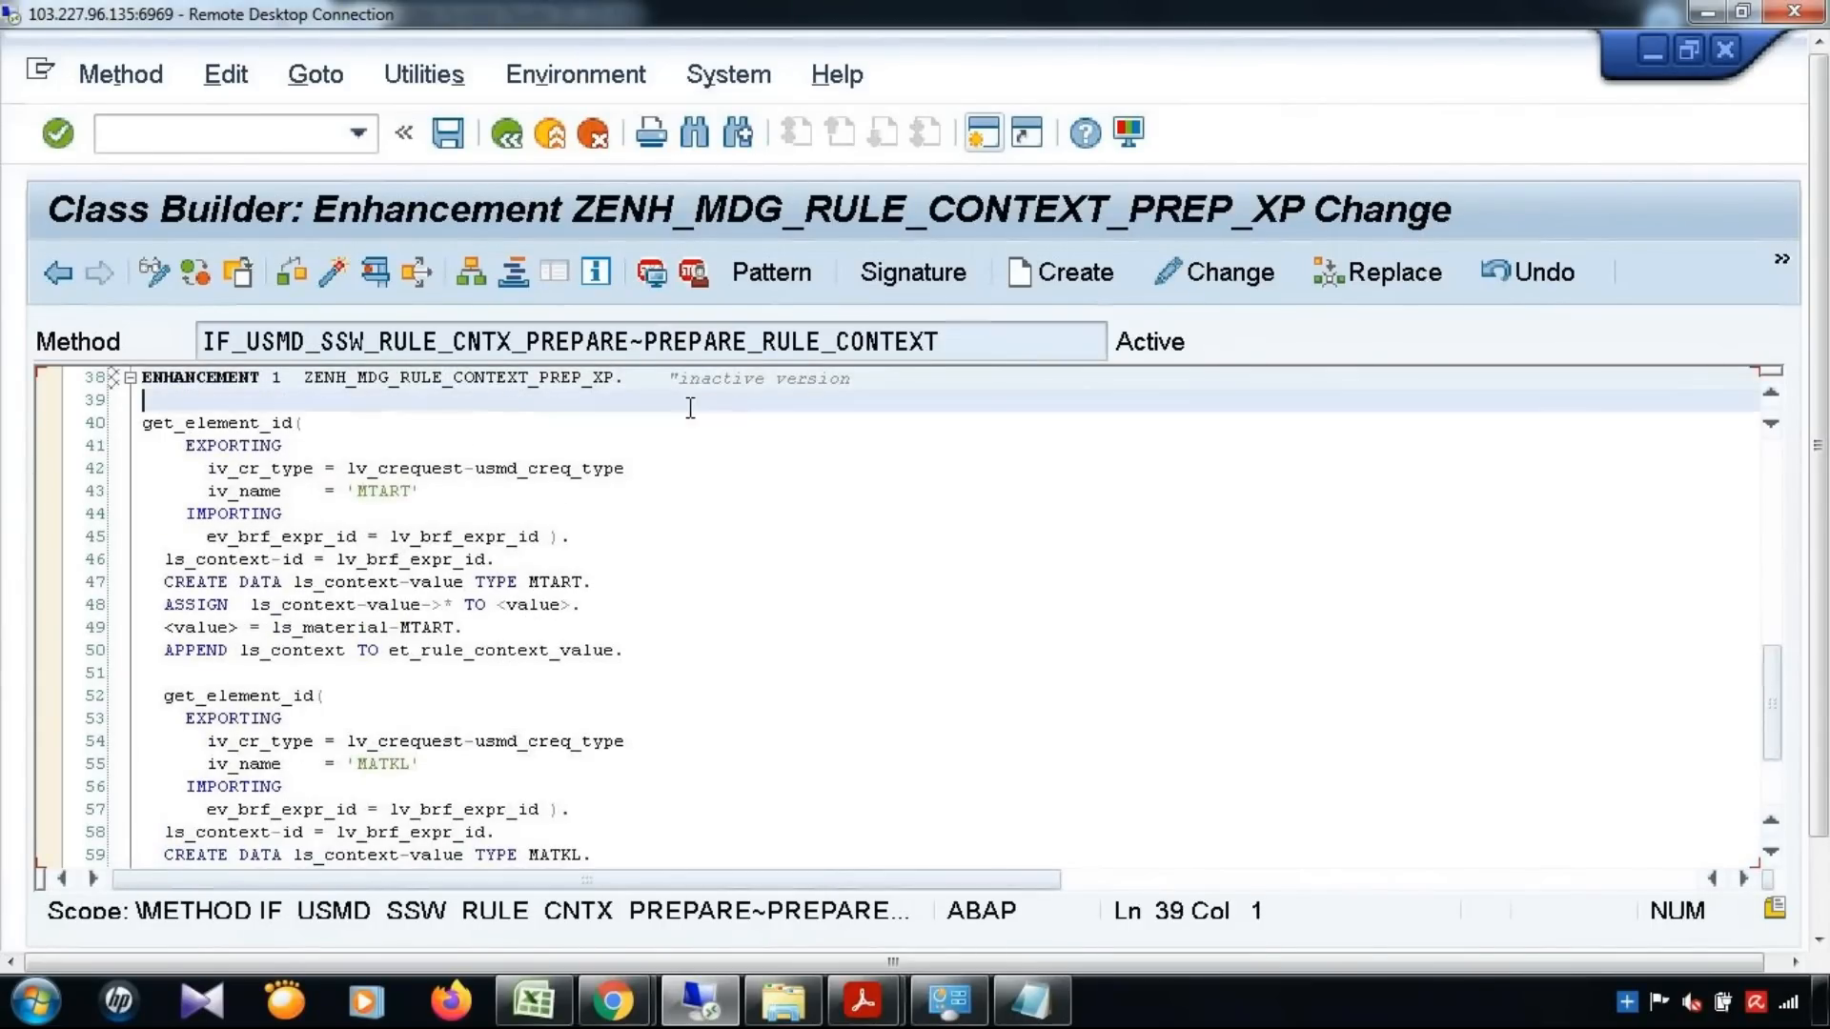
pyautogui.write('**Material Type**')
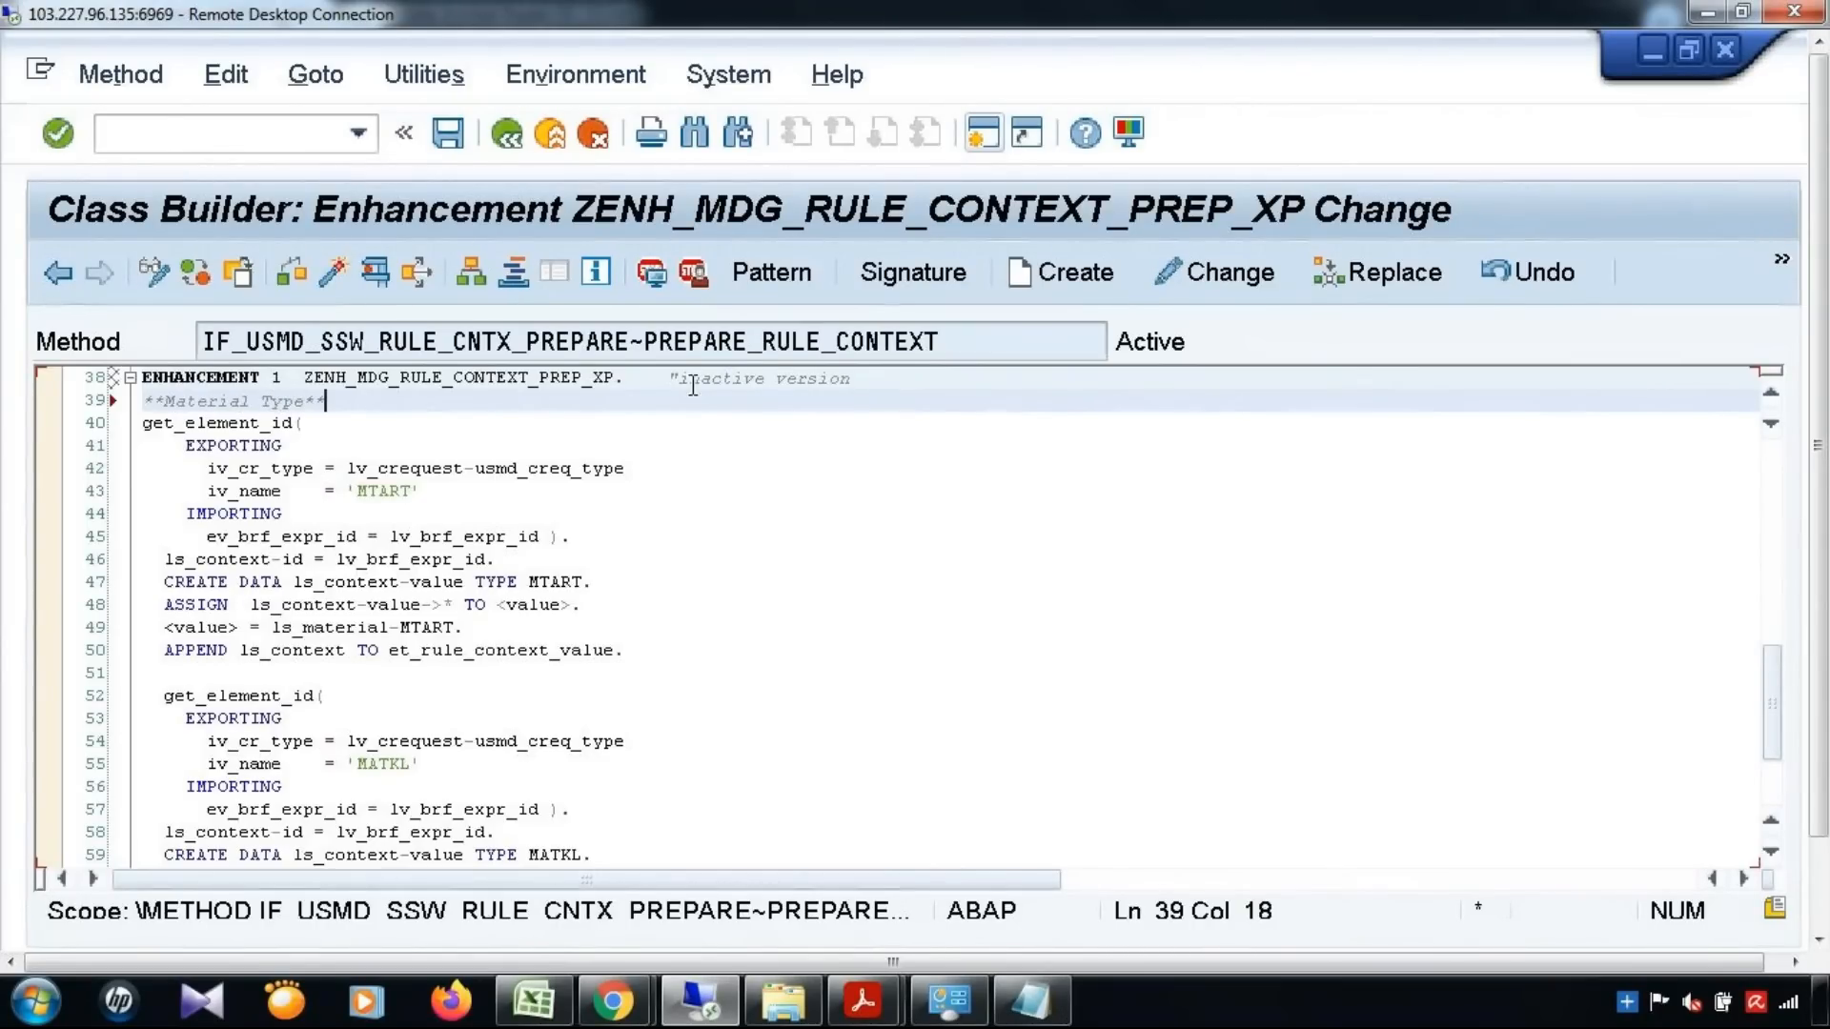
# Insert blank space between the MTART and MATKL blocks and write **Material Group** there
pyautogui.click(667, 648)
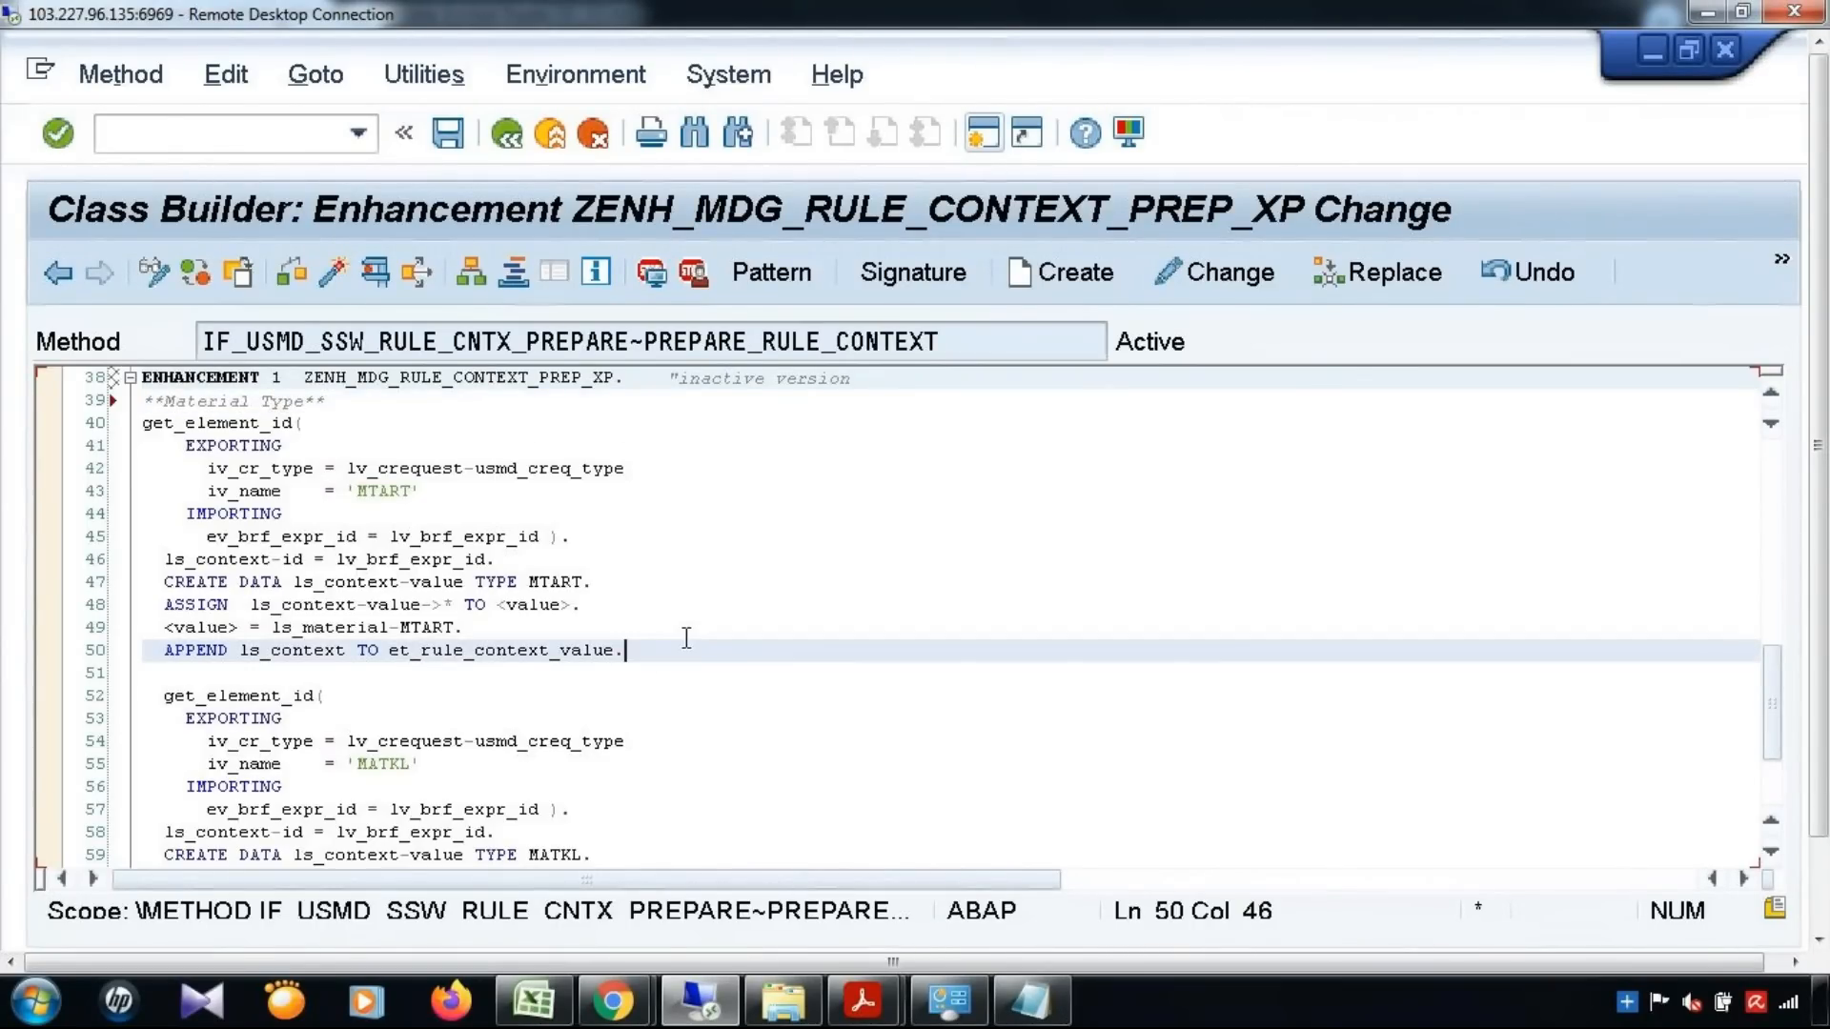
pyautogui.press('Return')
pyautogui.press('Return')
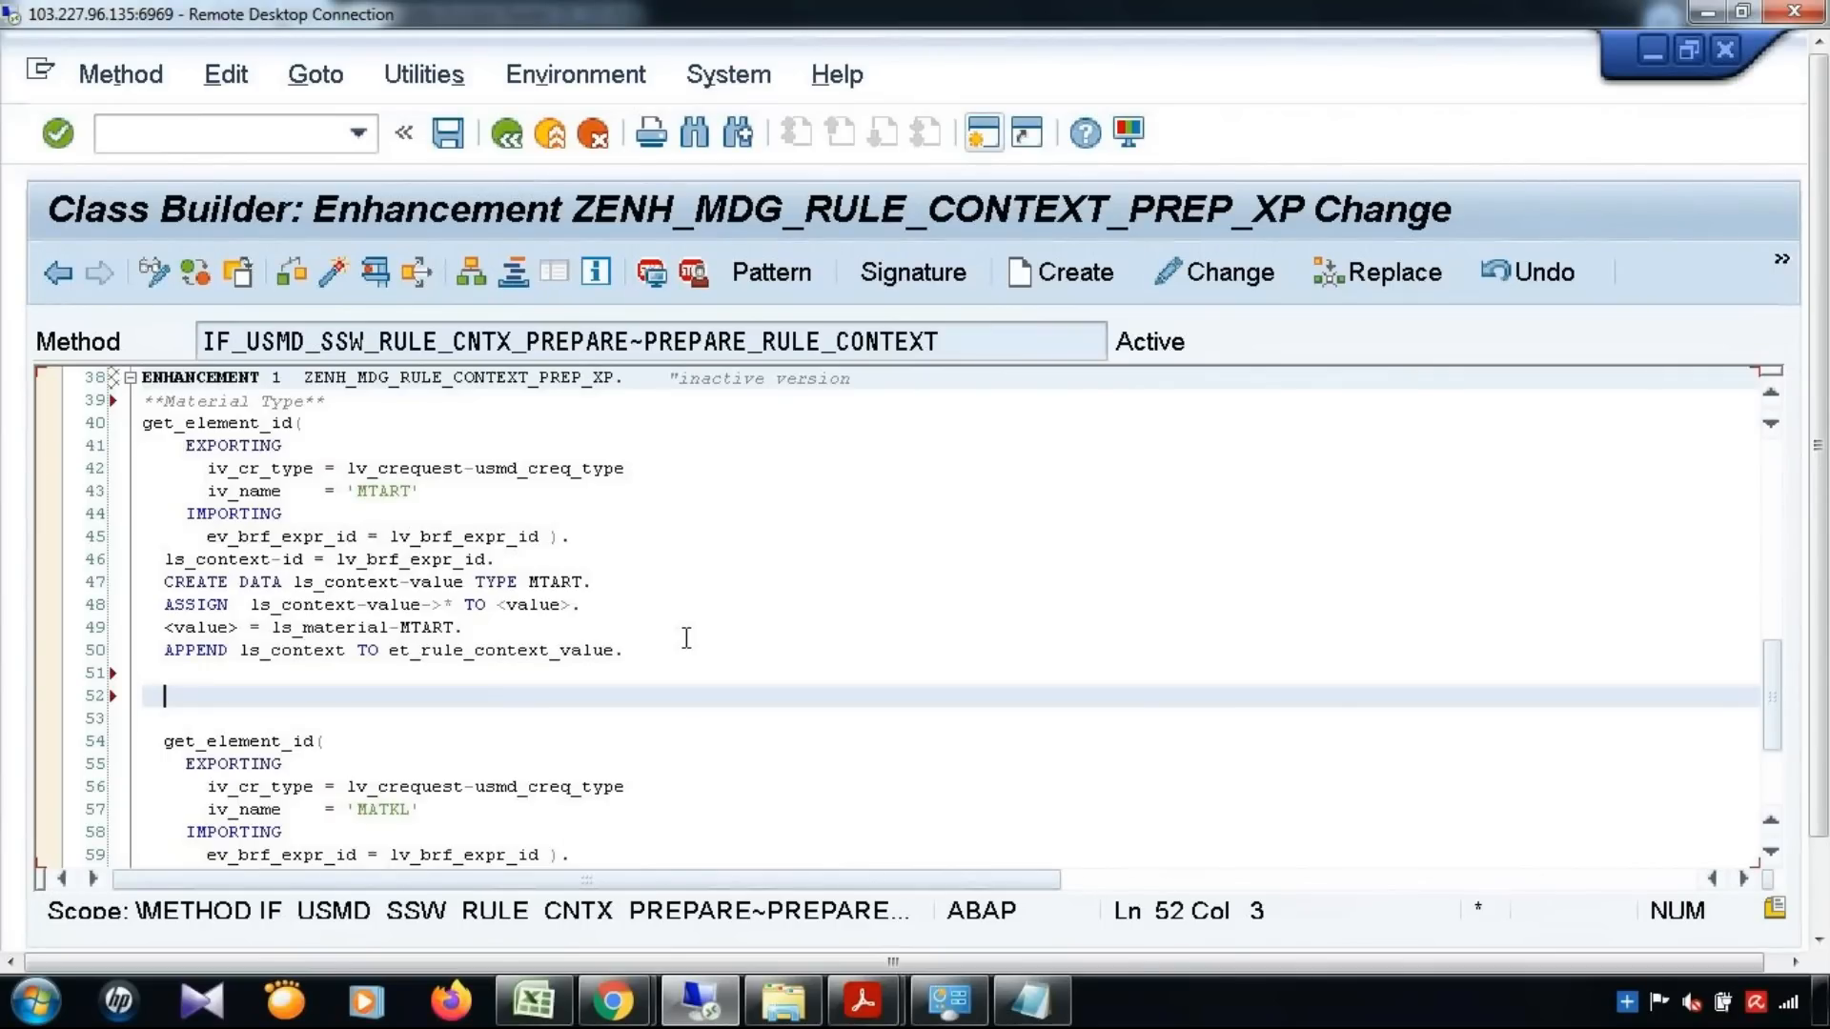
pyautogui.write('**M')
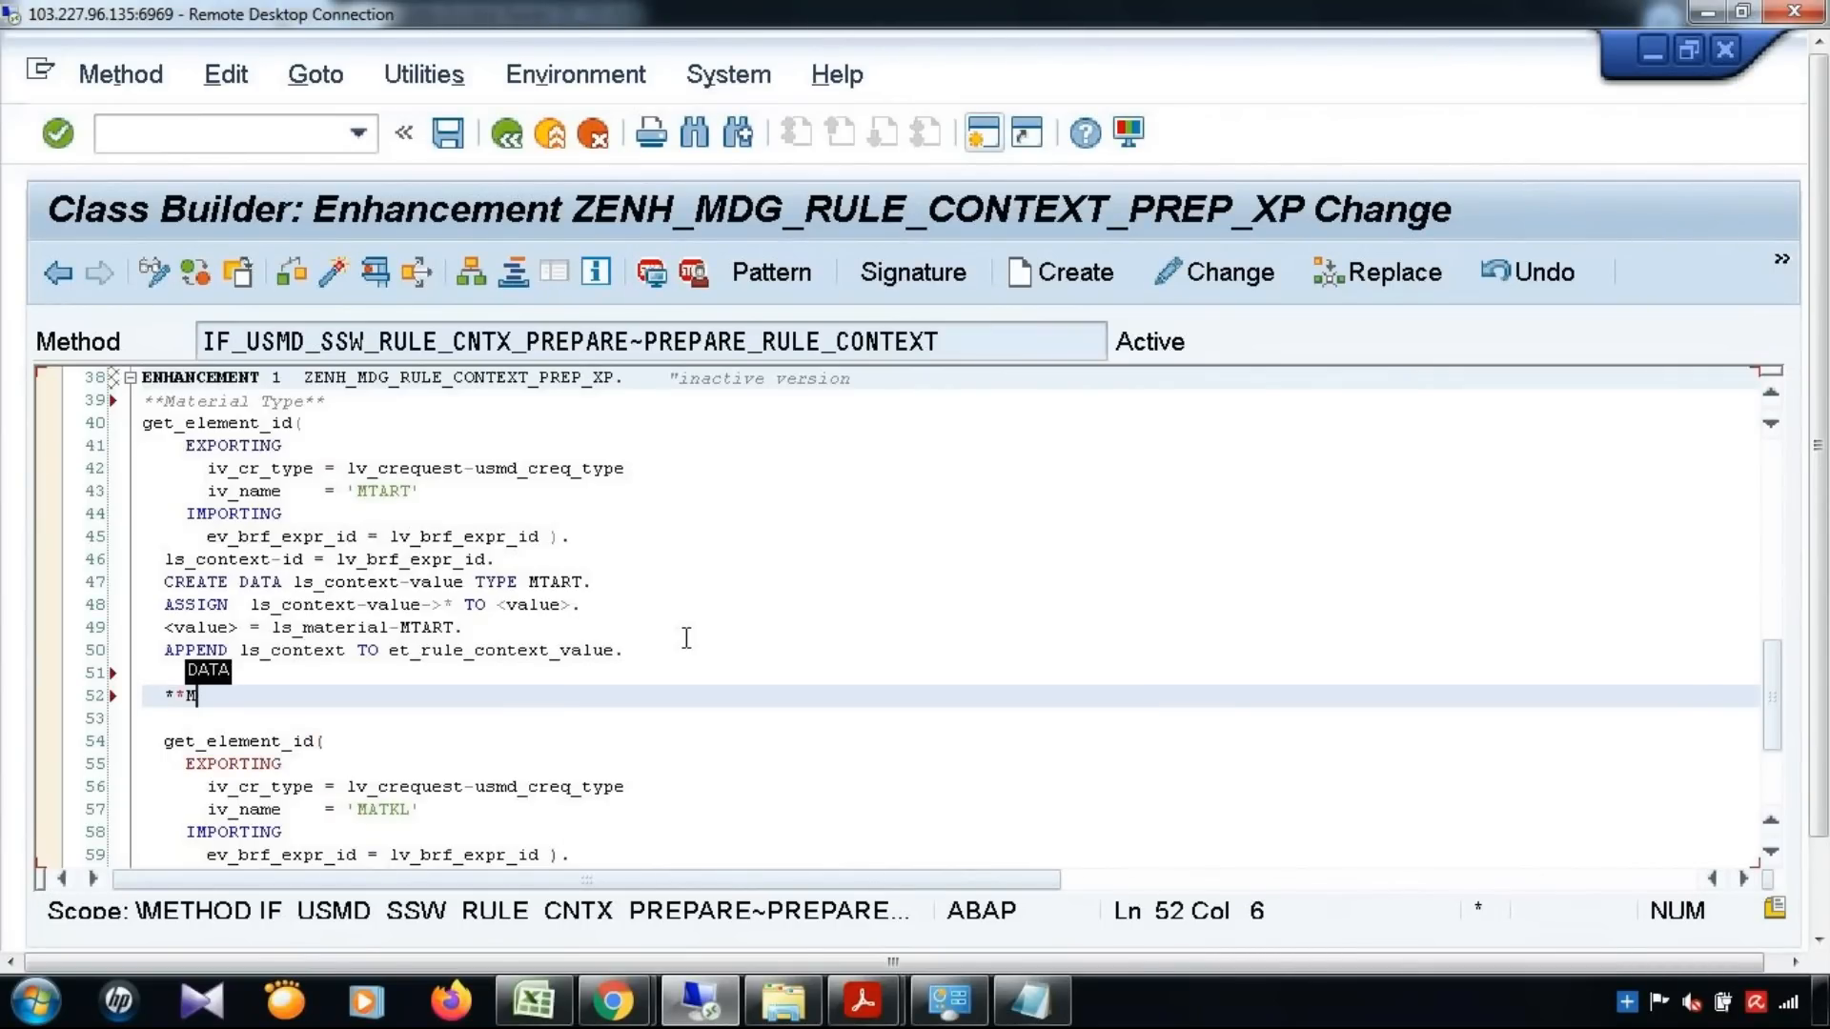
pyautogui.write('aterial ')
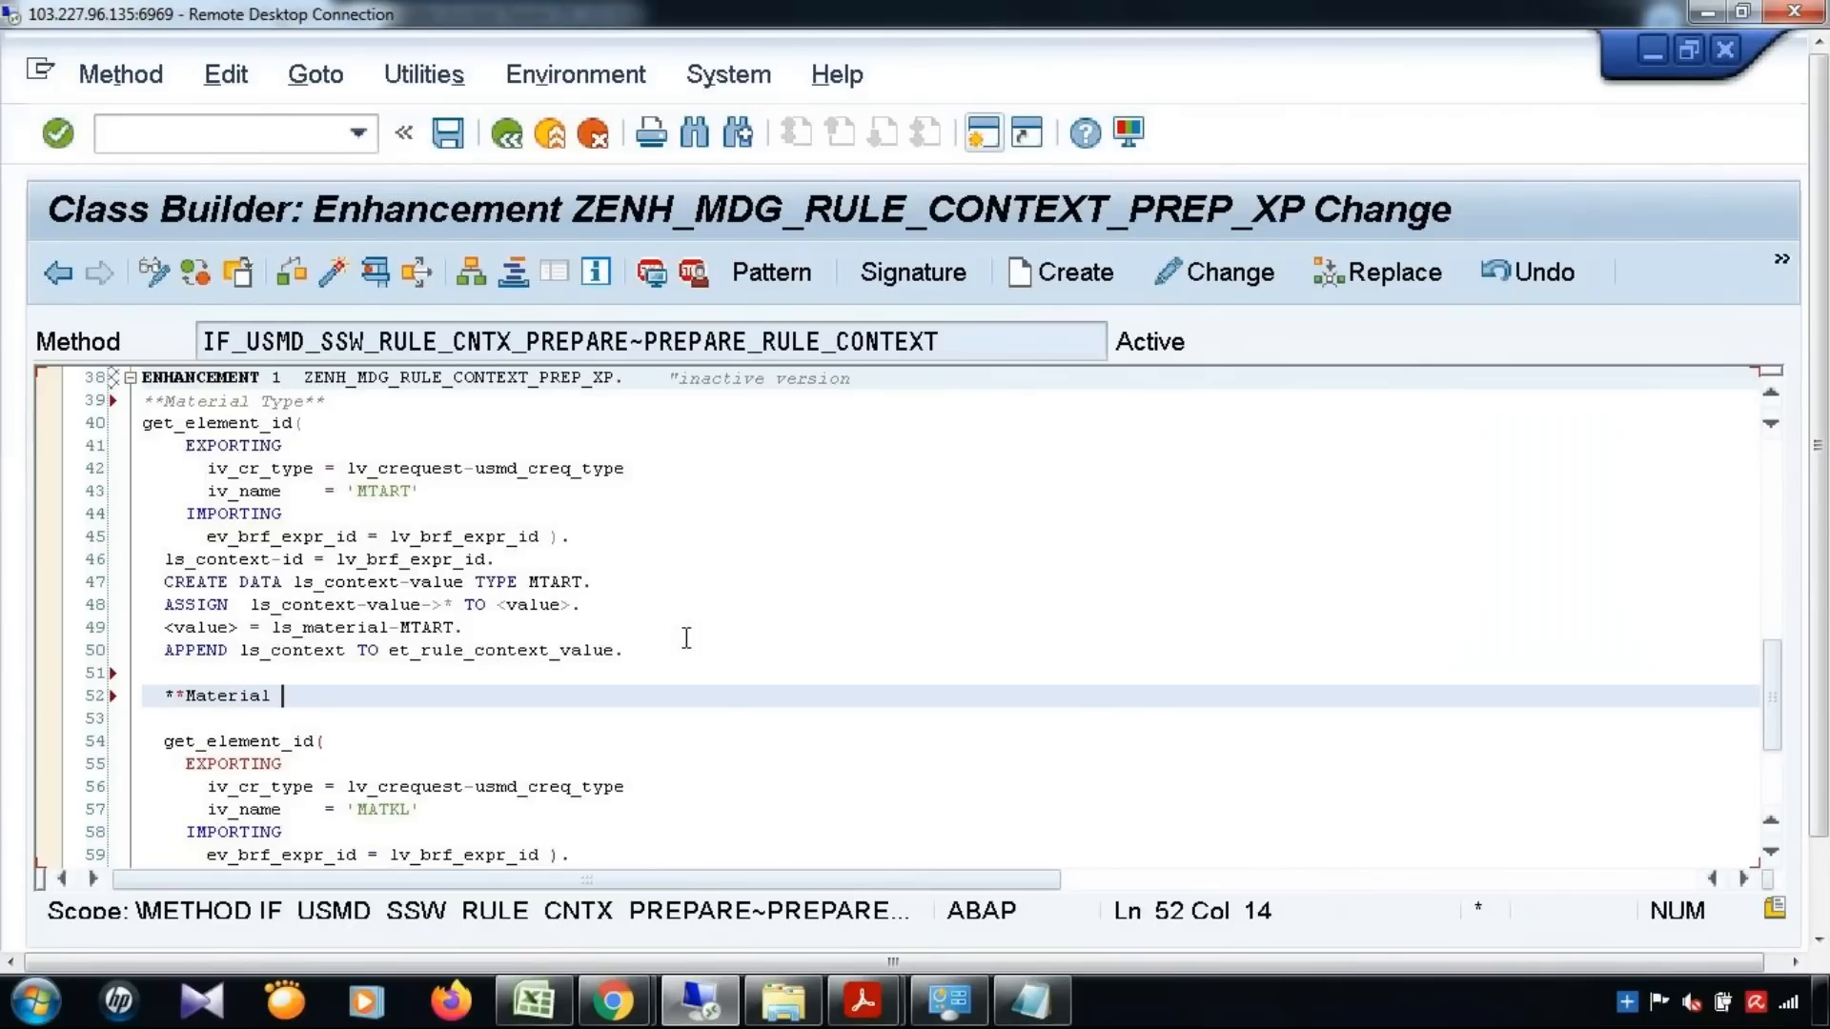
pyautogui.write('Group')
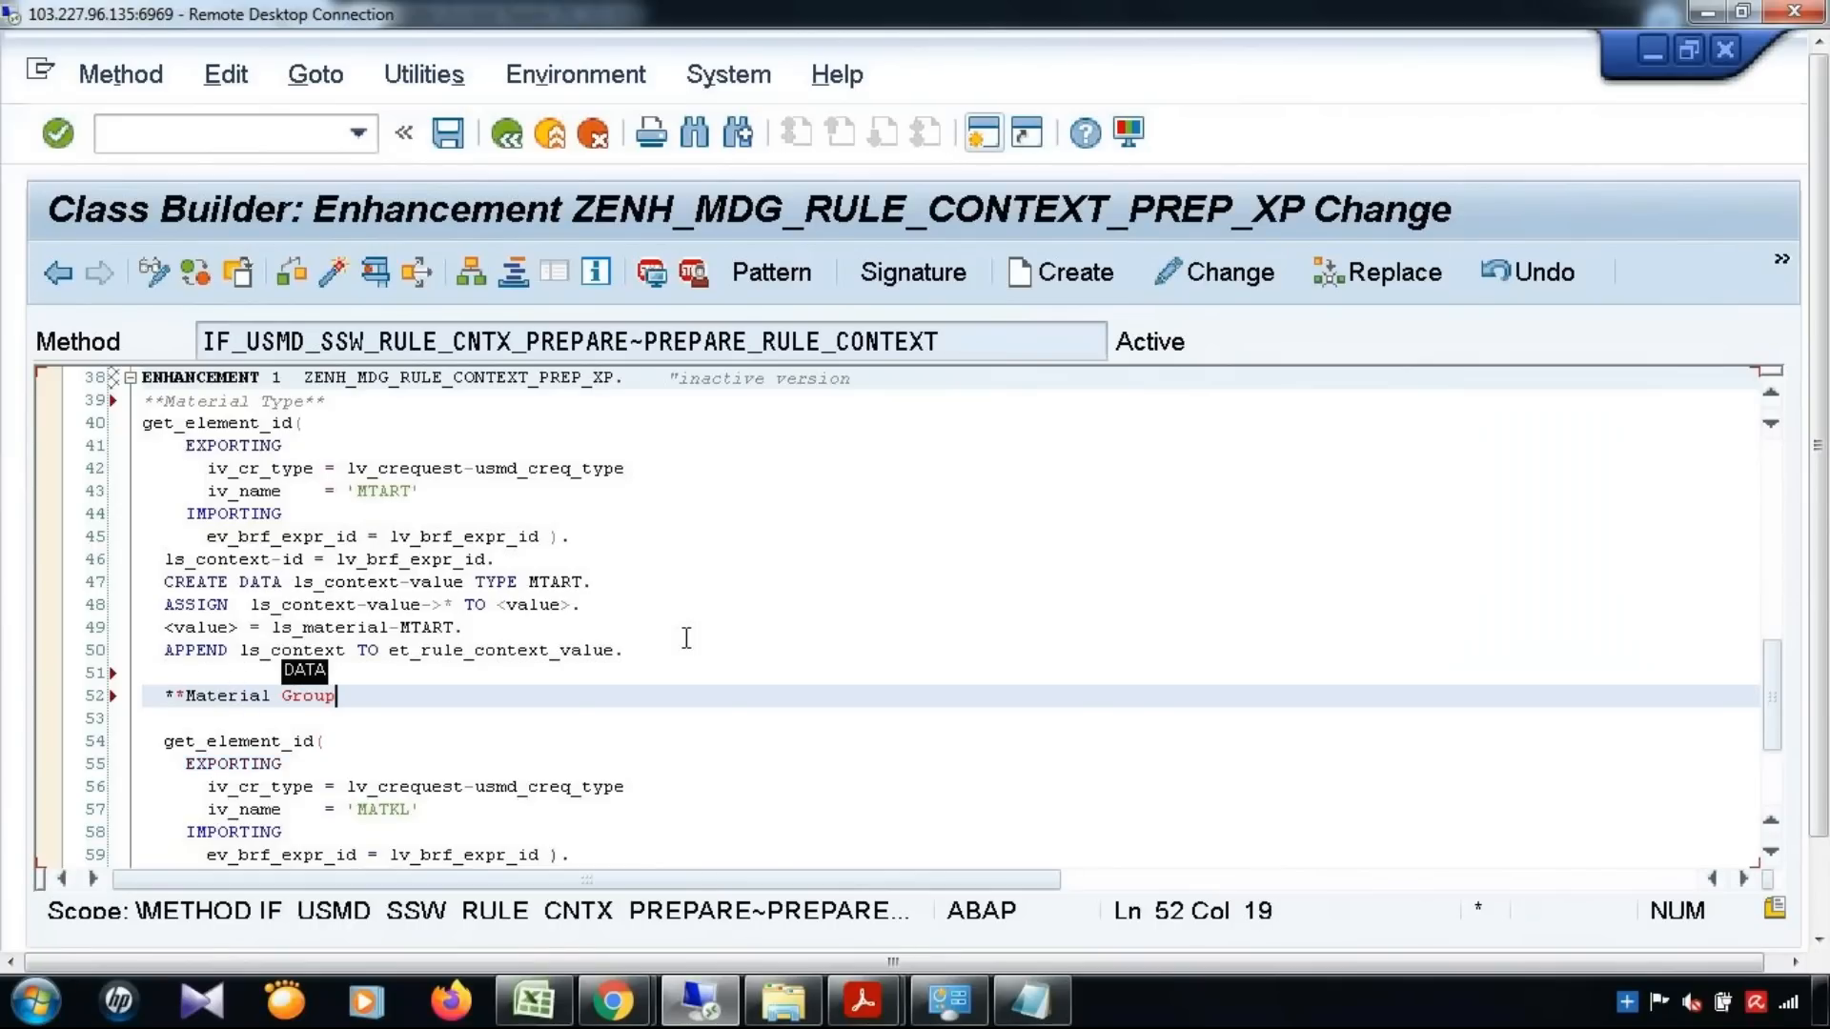
pyautogui.write('**')
# Remove the indentation before **Material Group** so that the line starts in column 1 as a valid comment
pyautogui.press('Left')
pyautogui.press('Left')
pyautogui.press('Left')
pyautogui.press('Left')
pyautogui.press('Left')
pyautogui.press('Left')
pyautogui.press('Left')
pyautogui.press('Left')
pyautogui.press('Left')
pyautogui.press('Left')
pyautogui.press('Left')
pyautogui.press('Left')
pyautogui.press('Left')
pyautogui.press('Left')
pyautogui.press('Left')
pyautogui.press('Left')
pyautogui.press('Left')
pyautogui.press('Left')
pyautogui.press('BackSpace')
pyautogui.press('BackSpace')
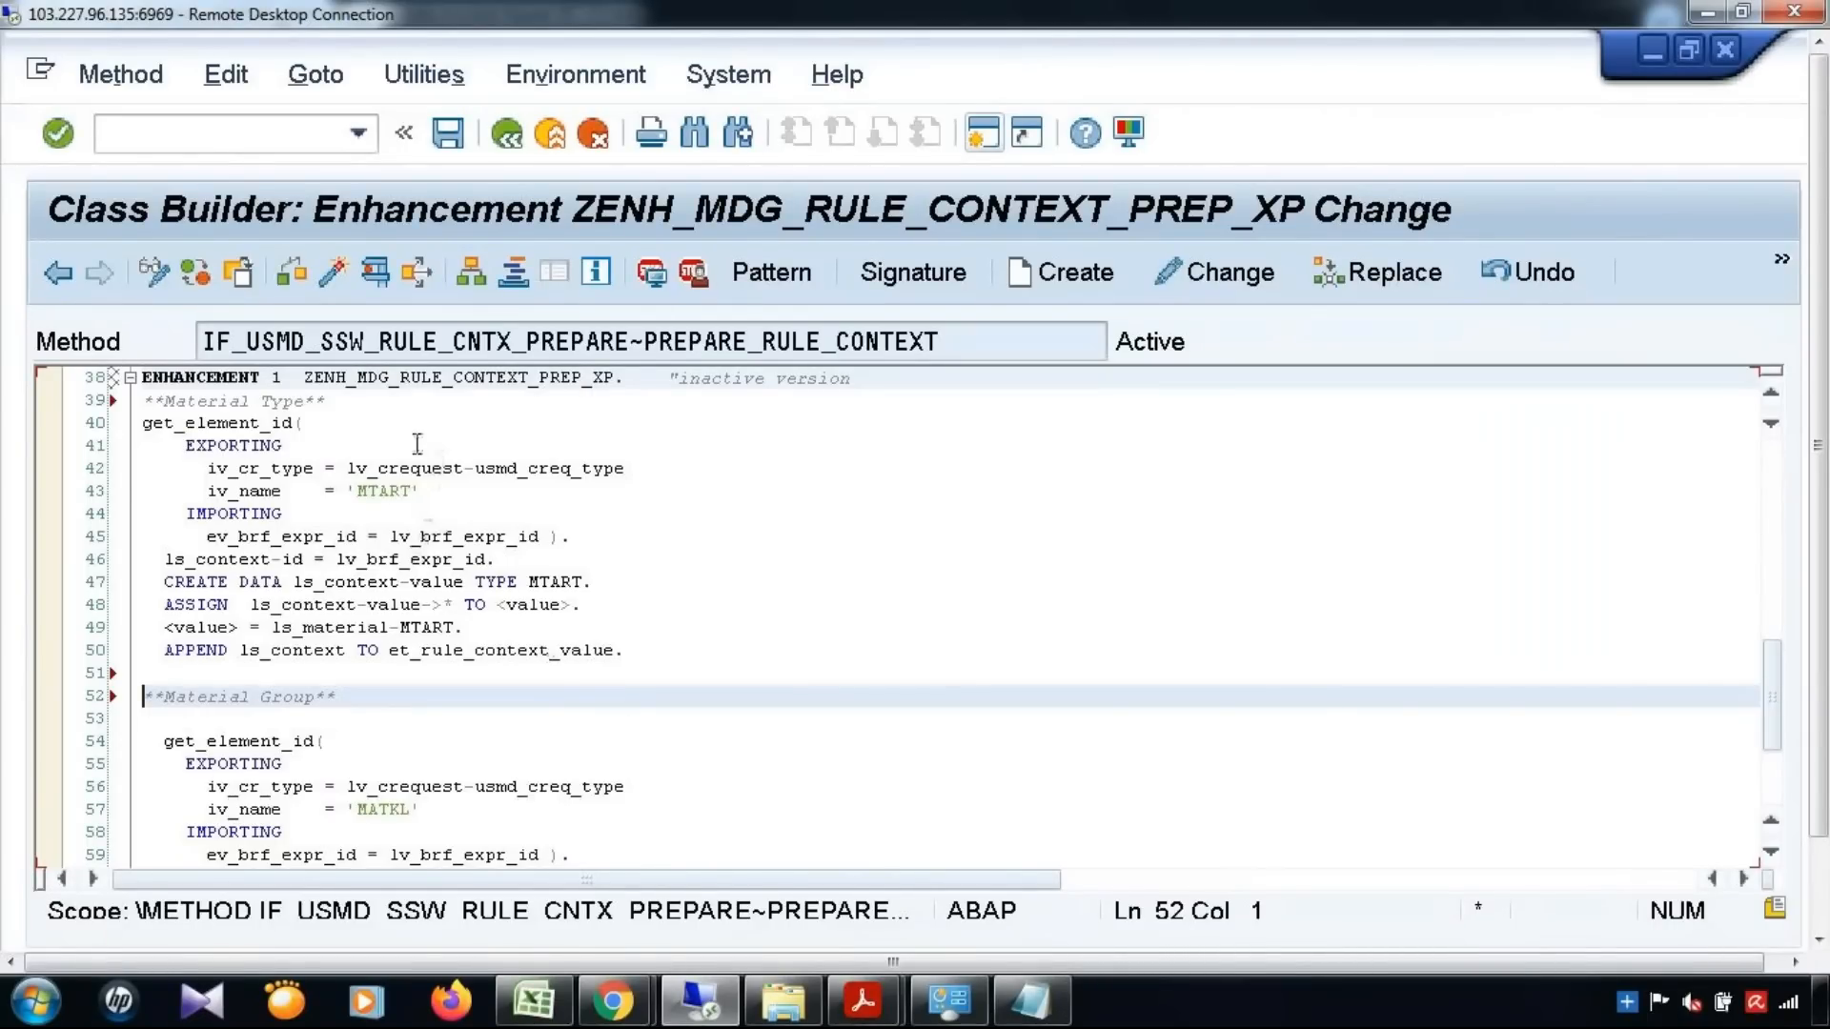
# Add a blank line between the **Material Type** comment and its get_element_id call
pyautogui.click(406, 414)
pyautogui.click(412, 402)
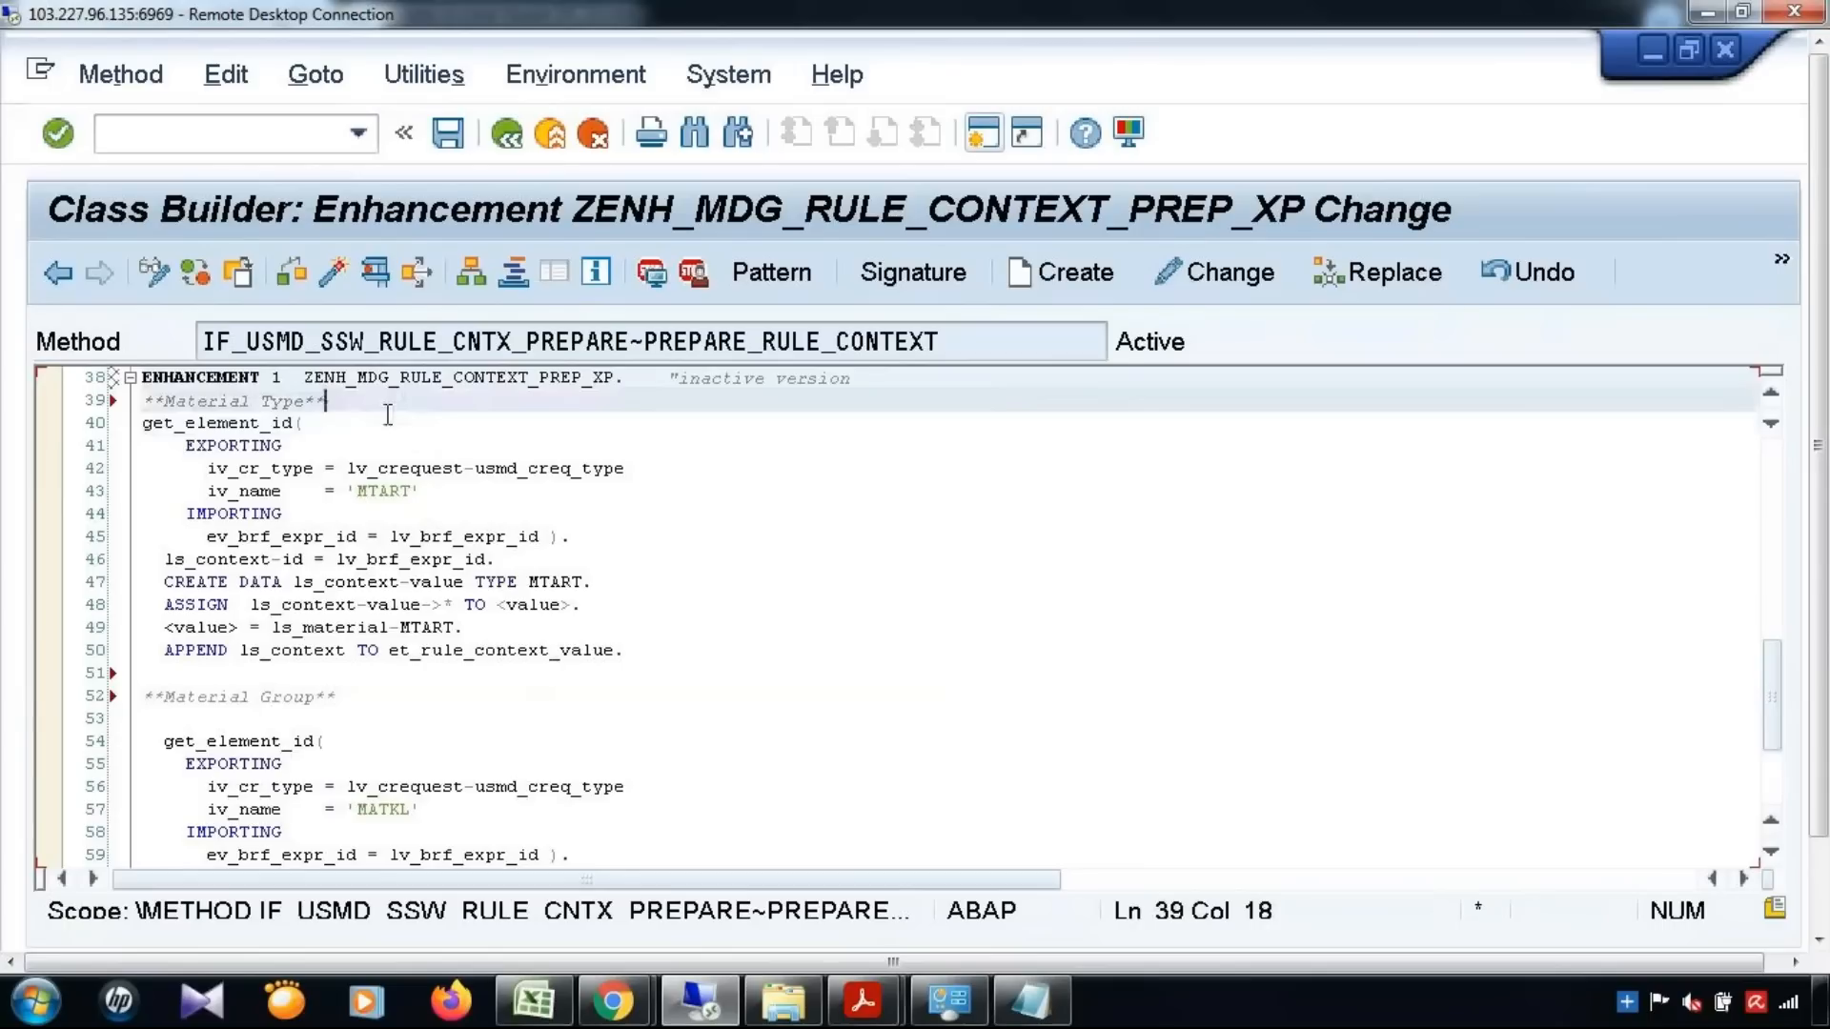
pyautogui.press('Return')
pyautogui.click(746, 693)
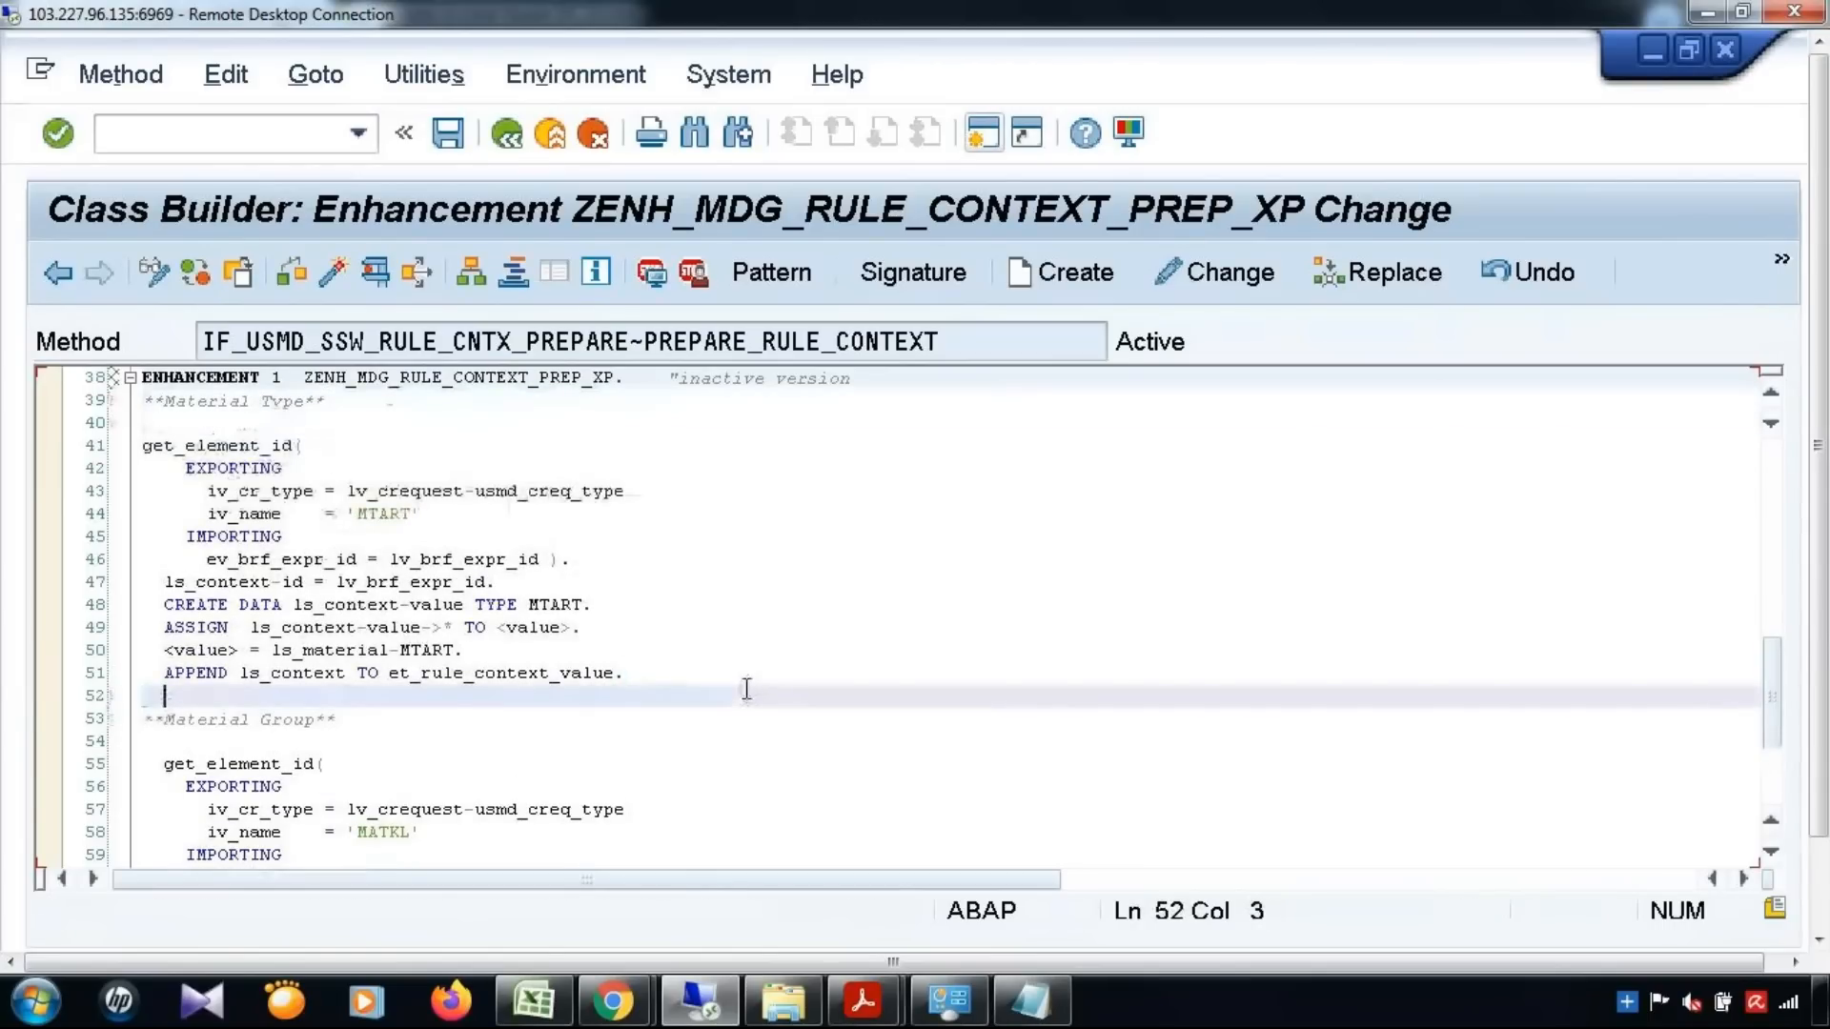
# Save and activate the ZENH_MDG_RULE_CONTEXT_PREP_XP enhancement, and review its MTART and MATKL blocks
pyautogui.scroll(-2, 746, 688)
pyautogui.scroll(-2, 746, 688)
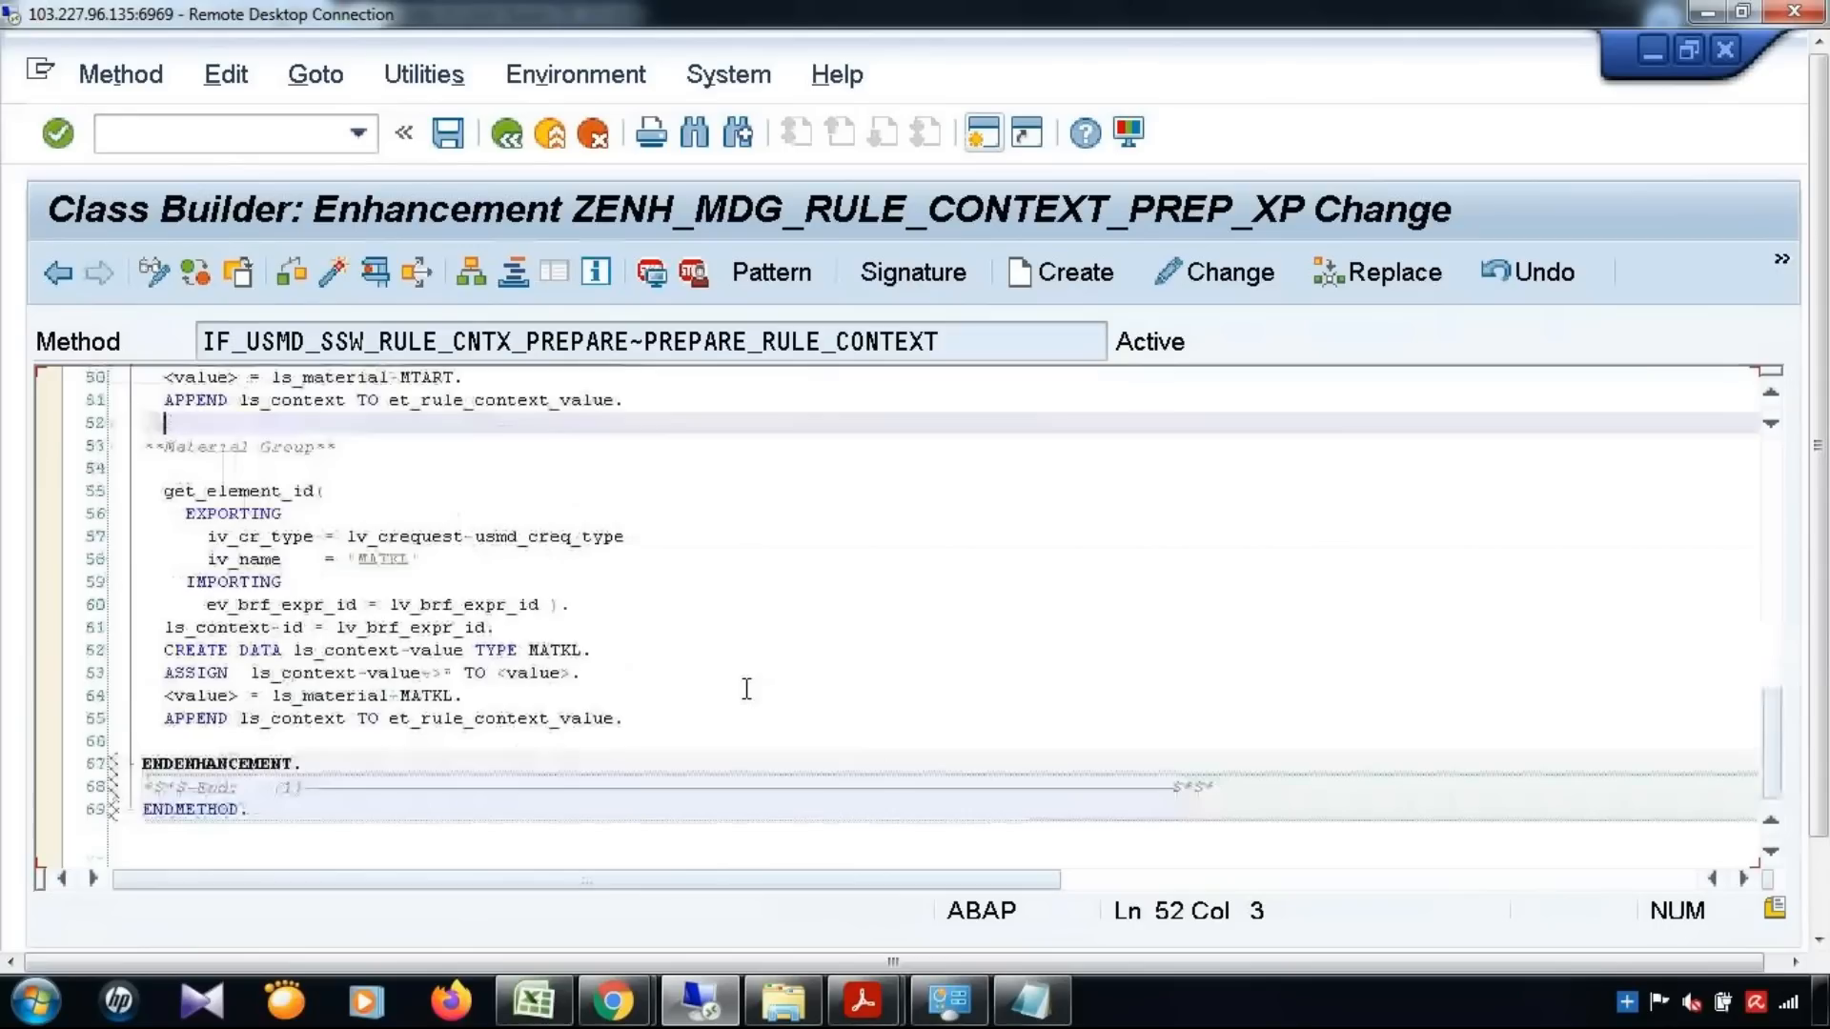
pyautogui.scroll(14, 746, 689)
pyautogui.click(454, 135)
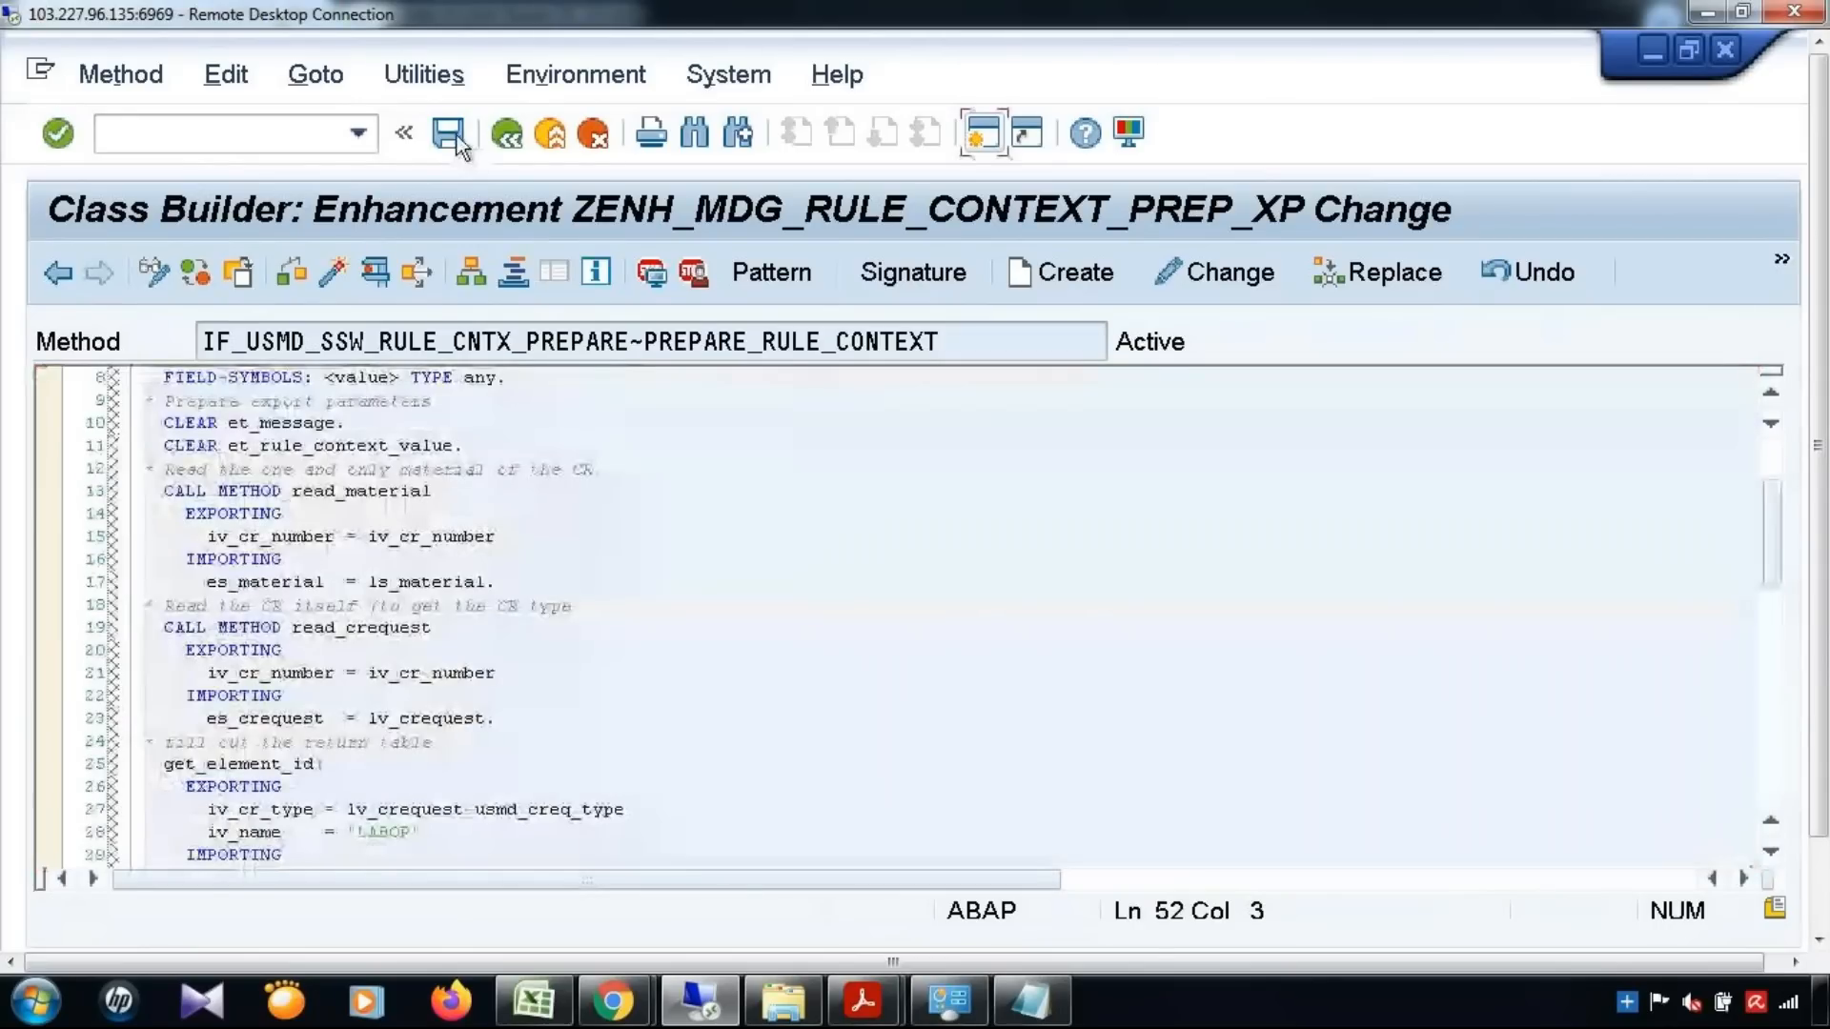
pyautogui.hotkey('ctrl', 'F3')
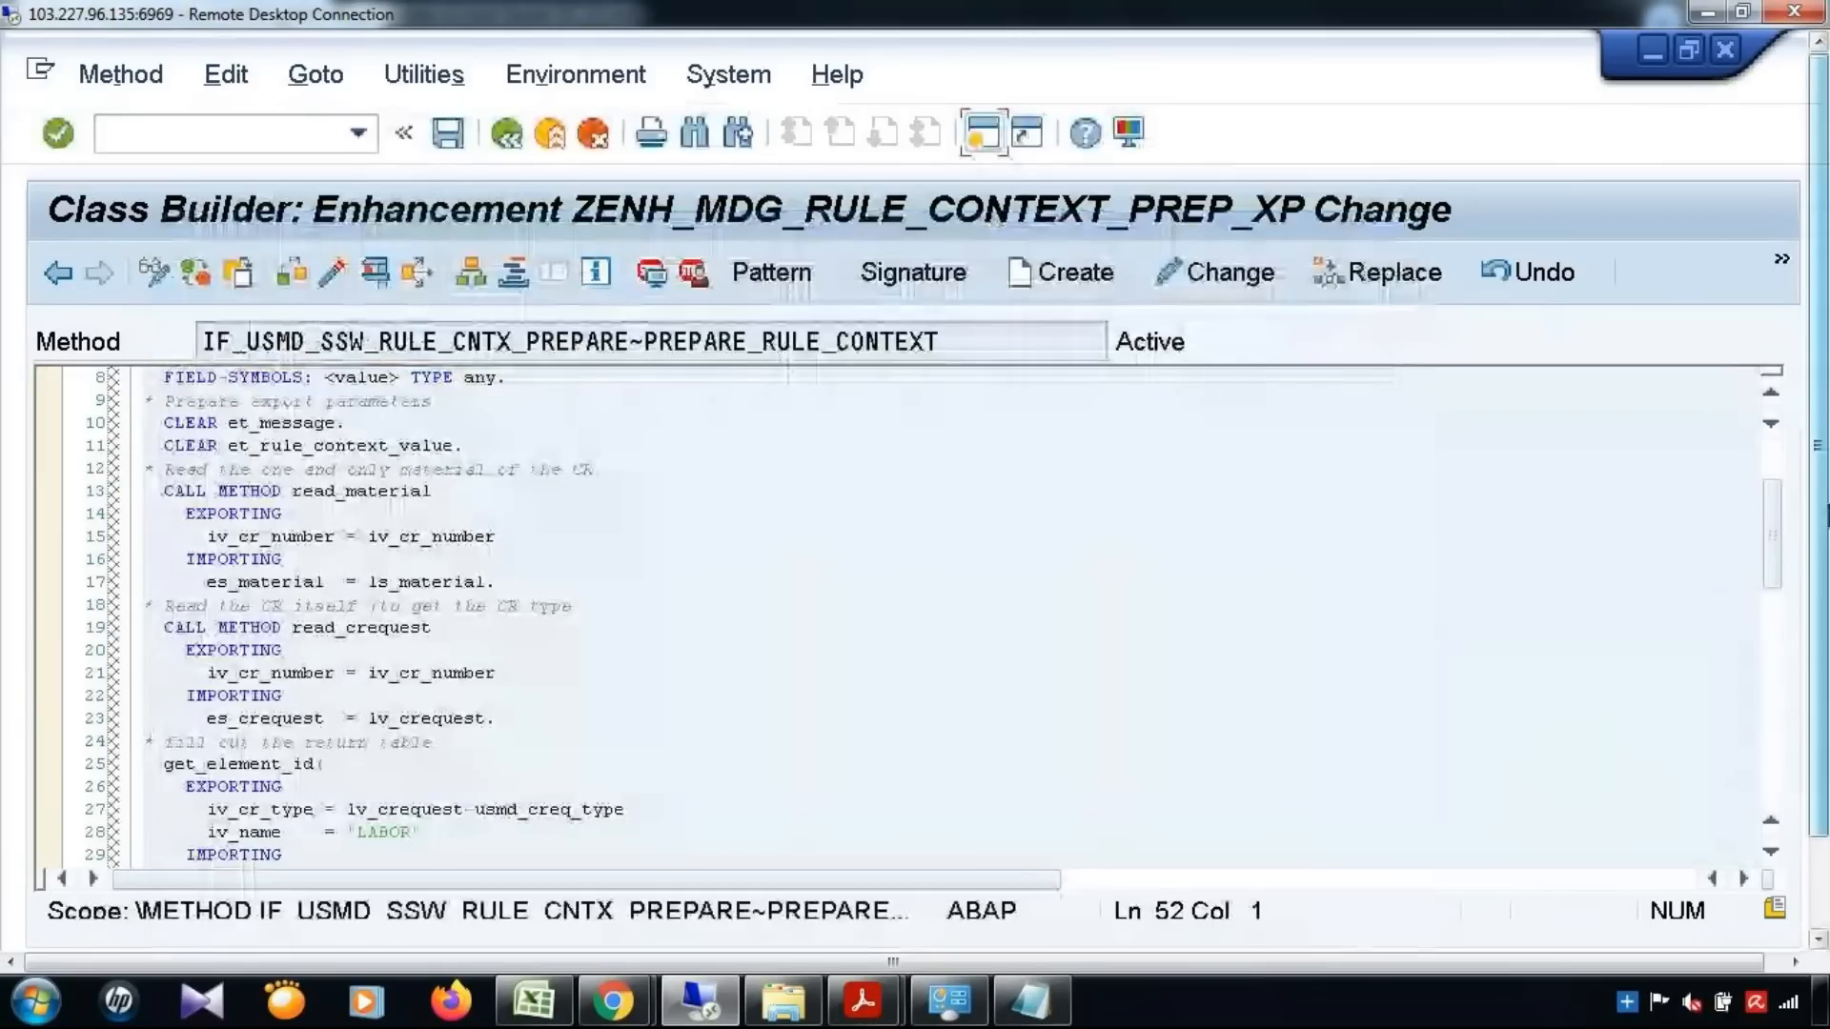
pyautogui.scroll(-5, 887, 688)
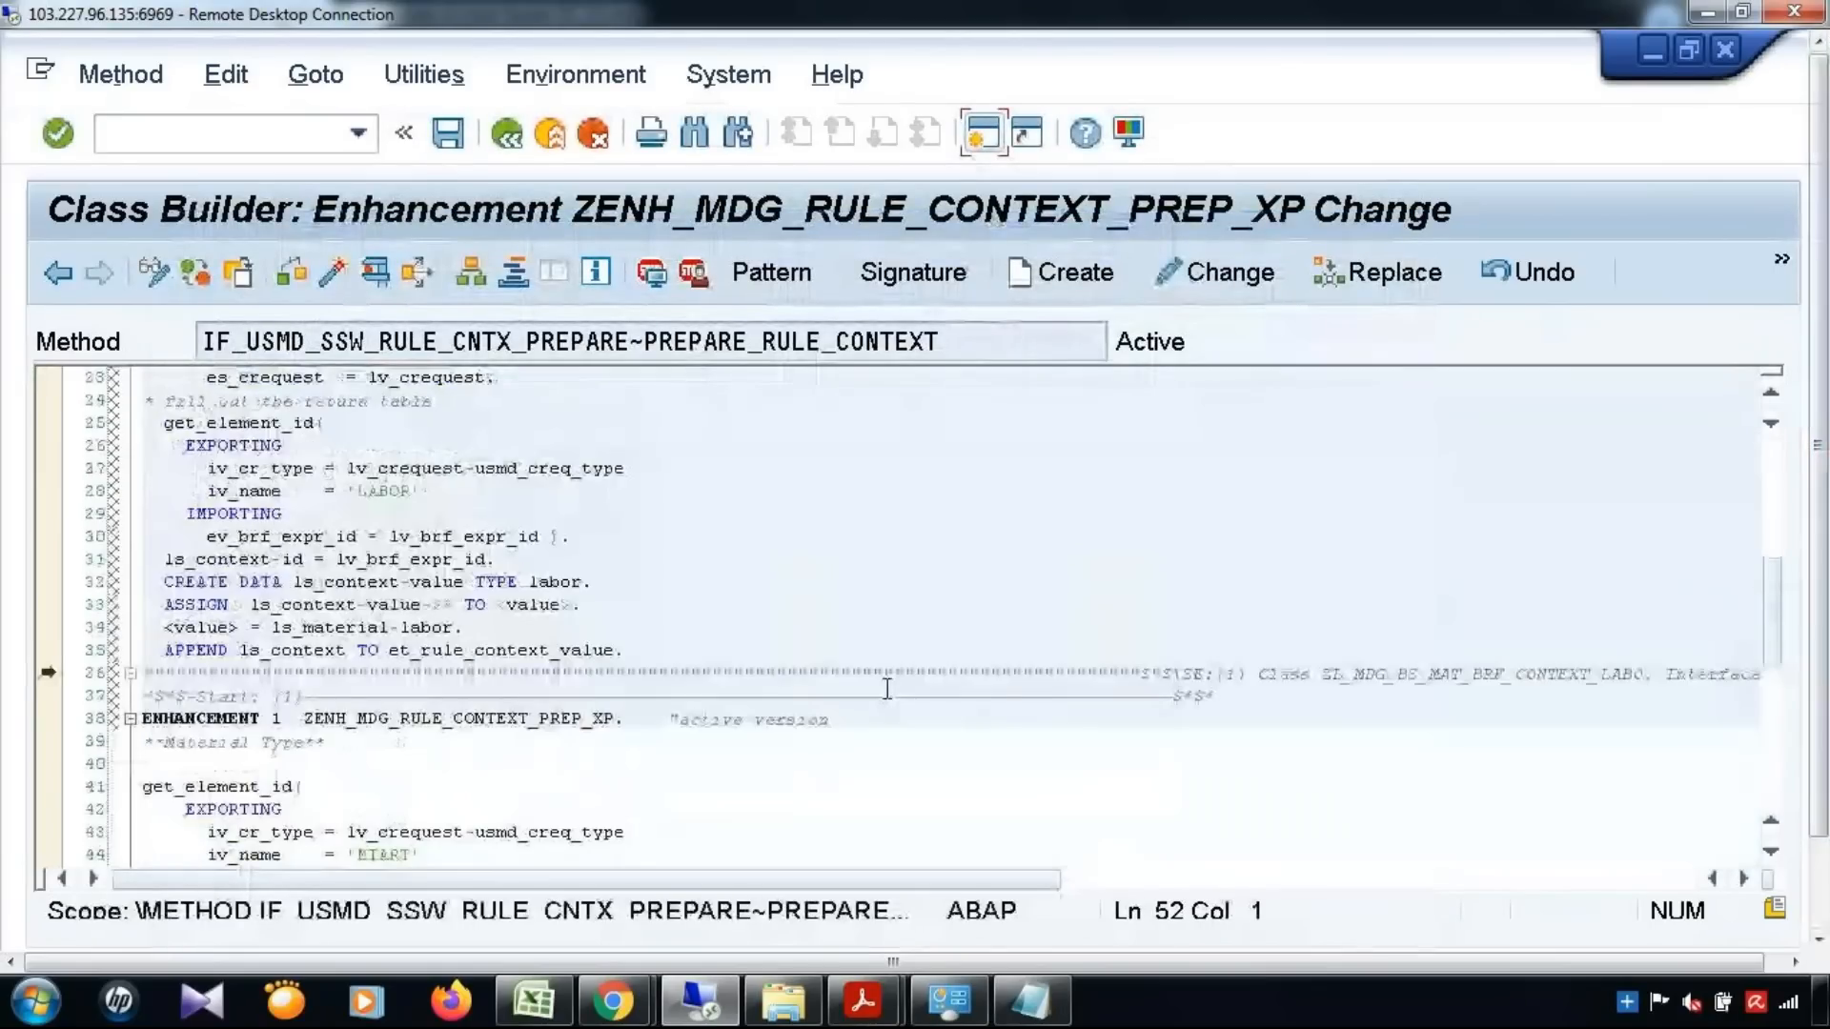
pyautogui.scroll(-7, 887, 688)
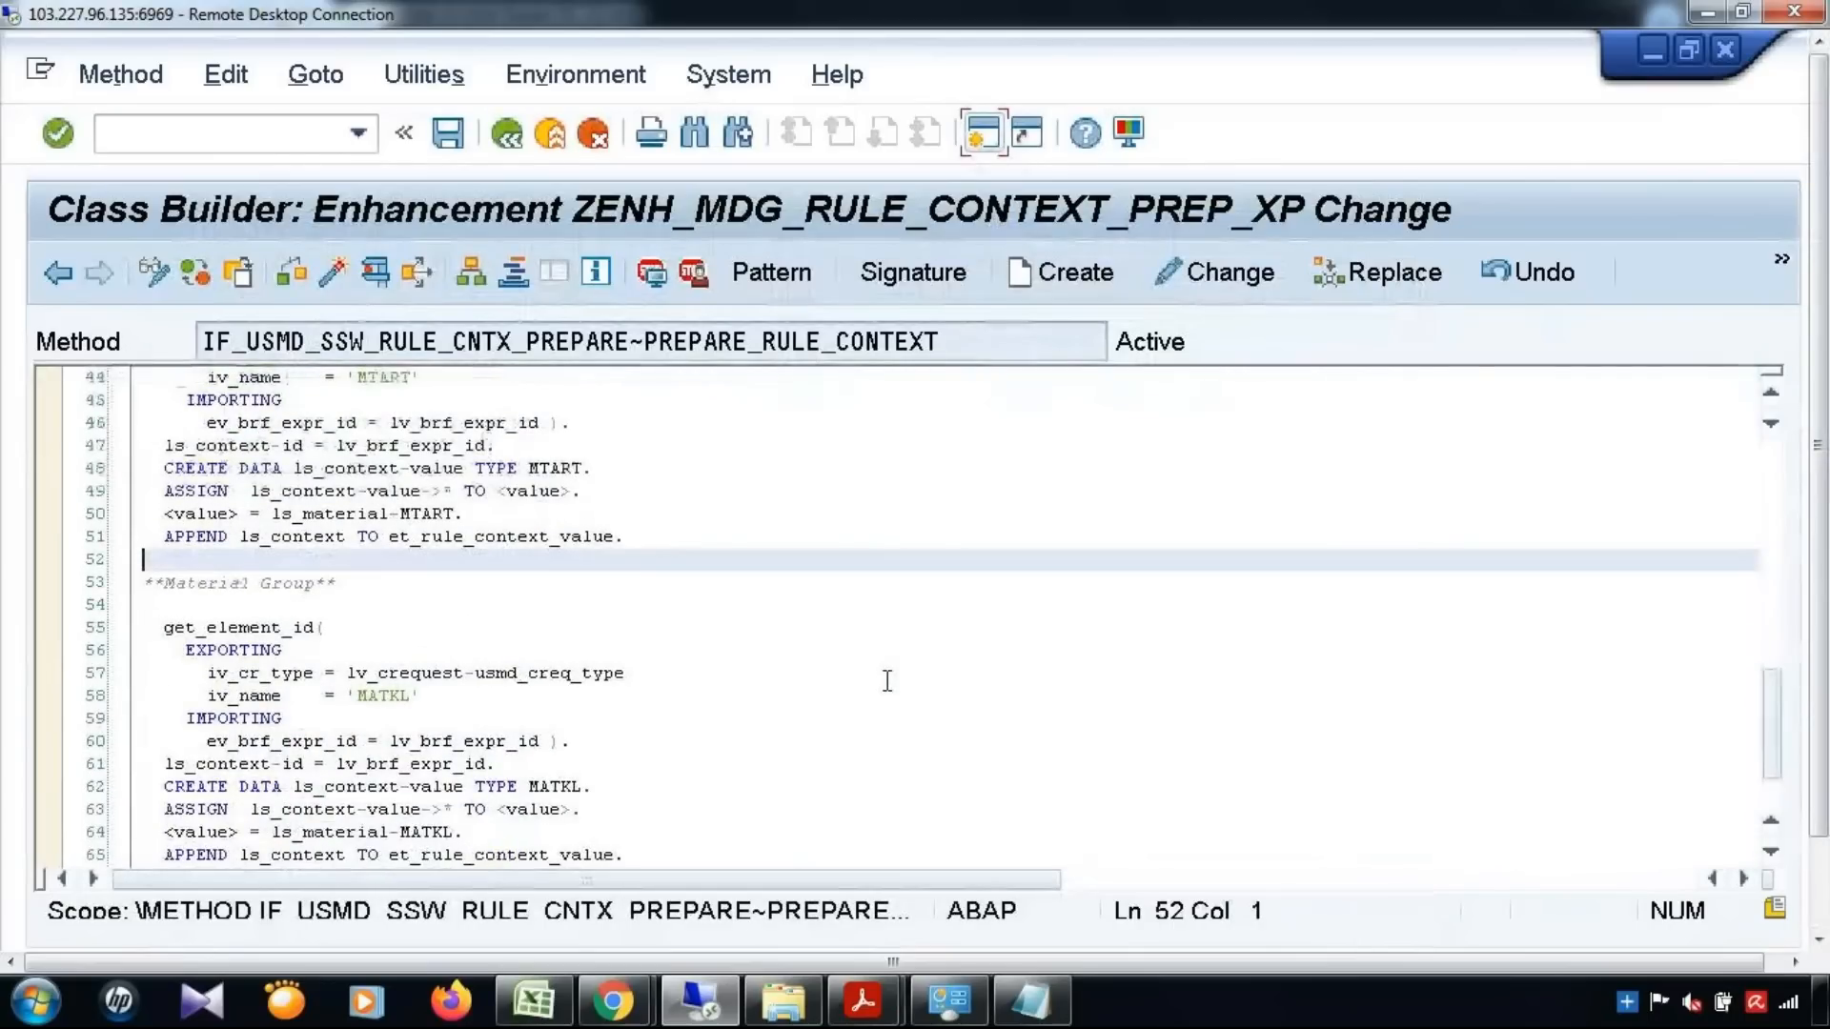
pyautogui.scroll(-2, 887, 681)
pyautogui.scroll(1, 887, 679)
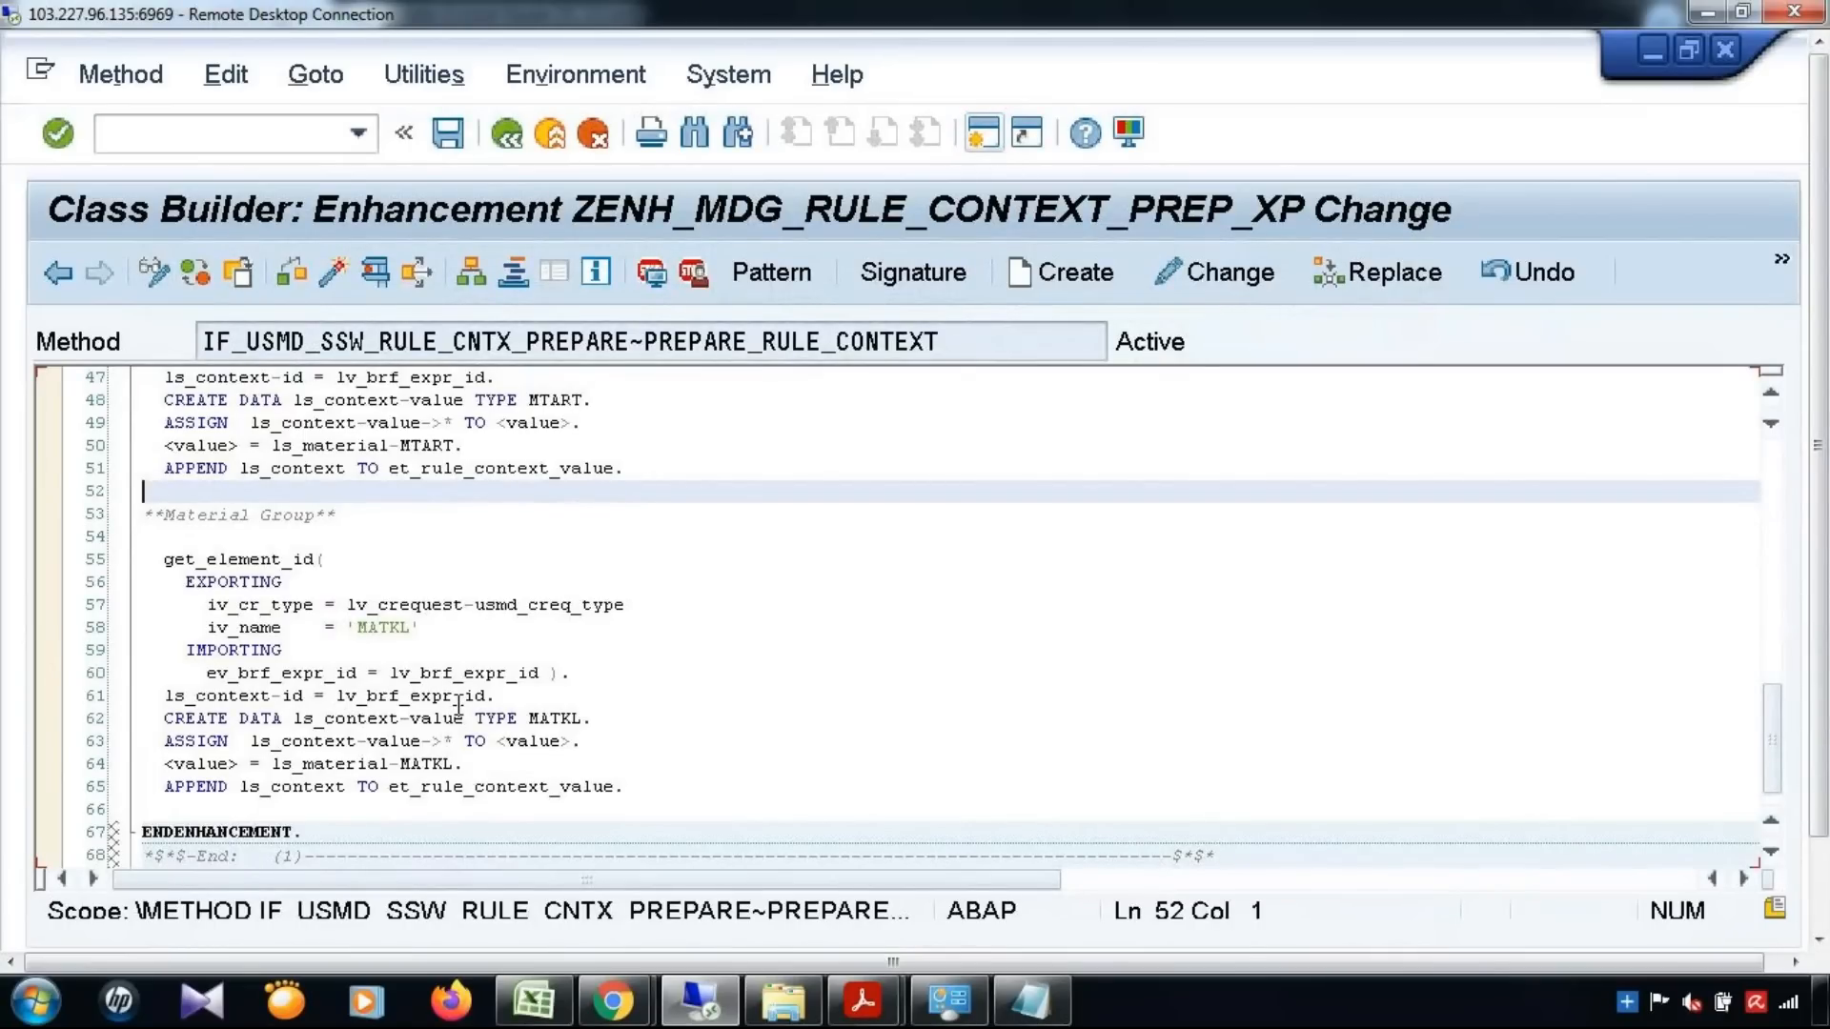
# Return to enhancement implementation YENH_MDG_RULE_CONTEXT_PREP and show the details of its BAdI implementation YBADI_MDG_RULE_CONTEXT_PREP
pyautogui.click(494, 128)
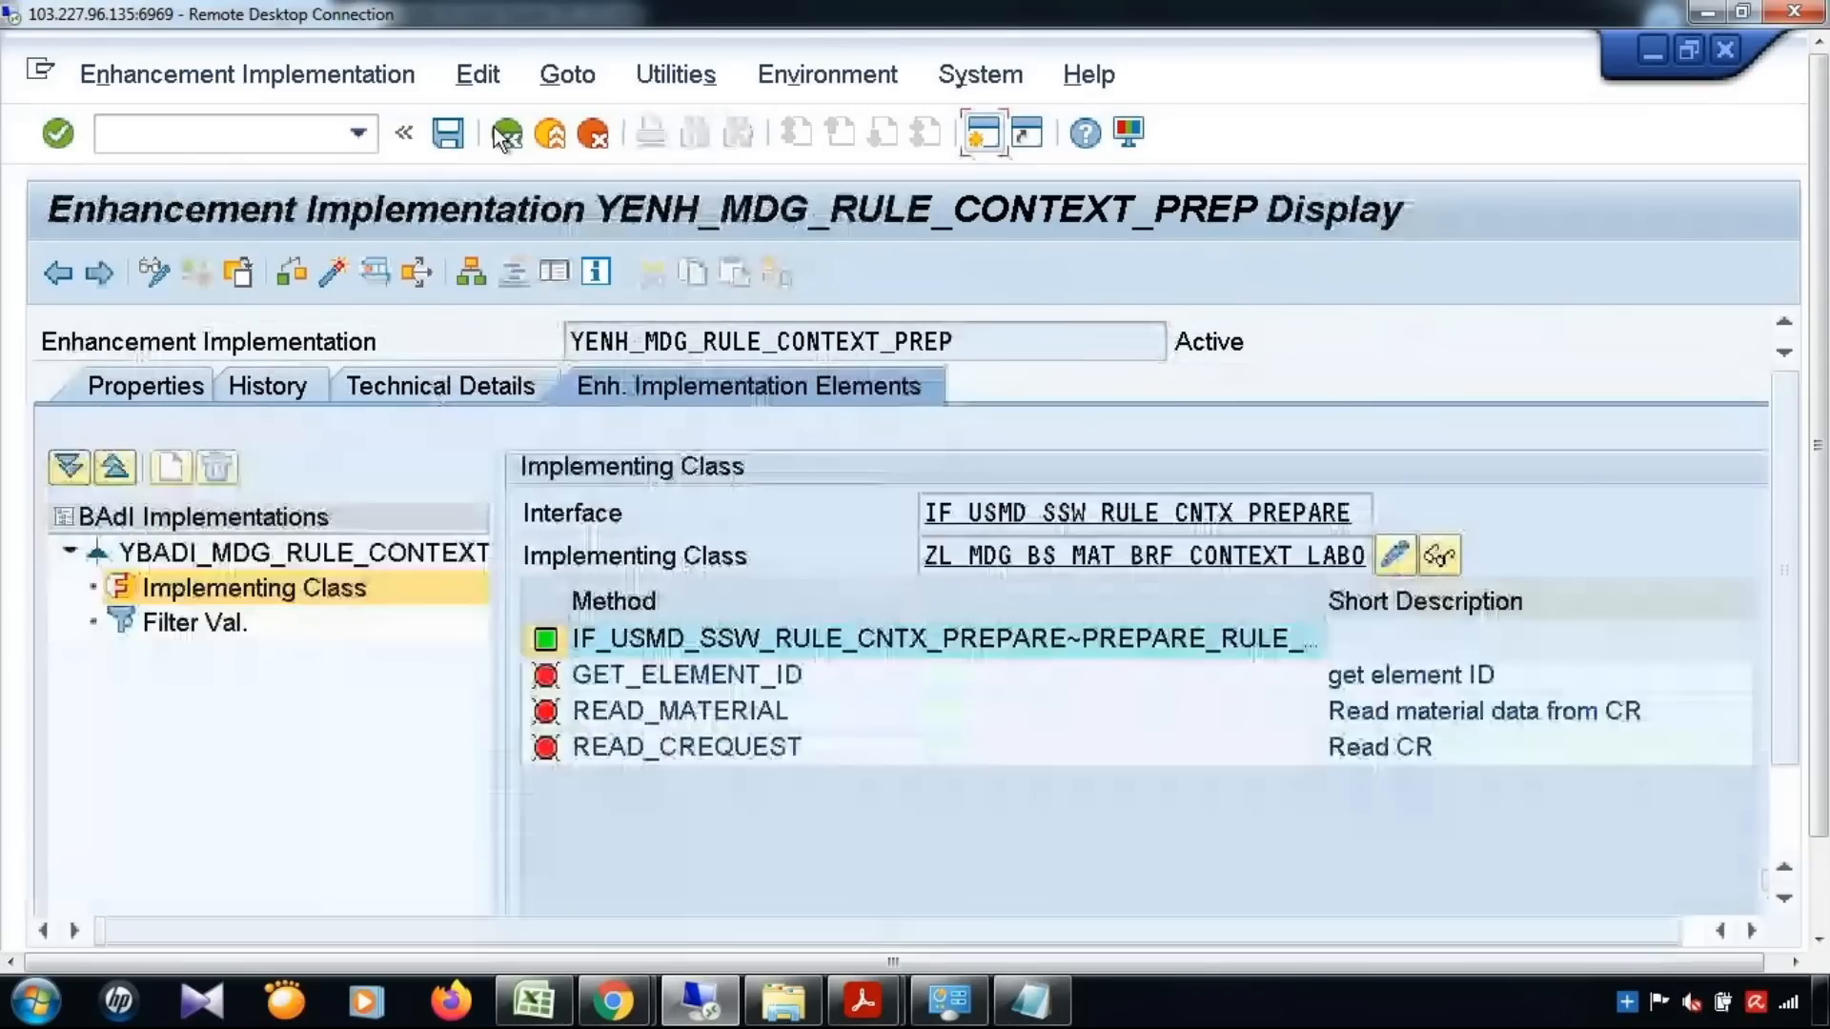
pyautogui.click(234, 560)
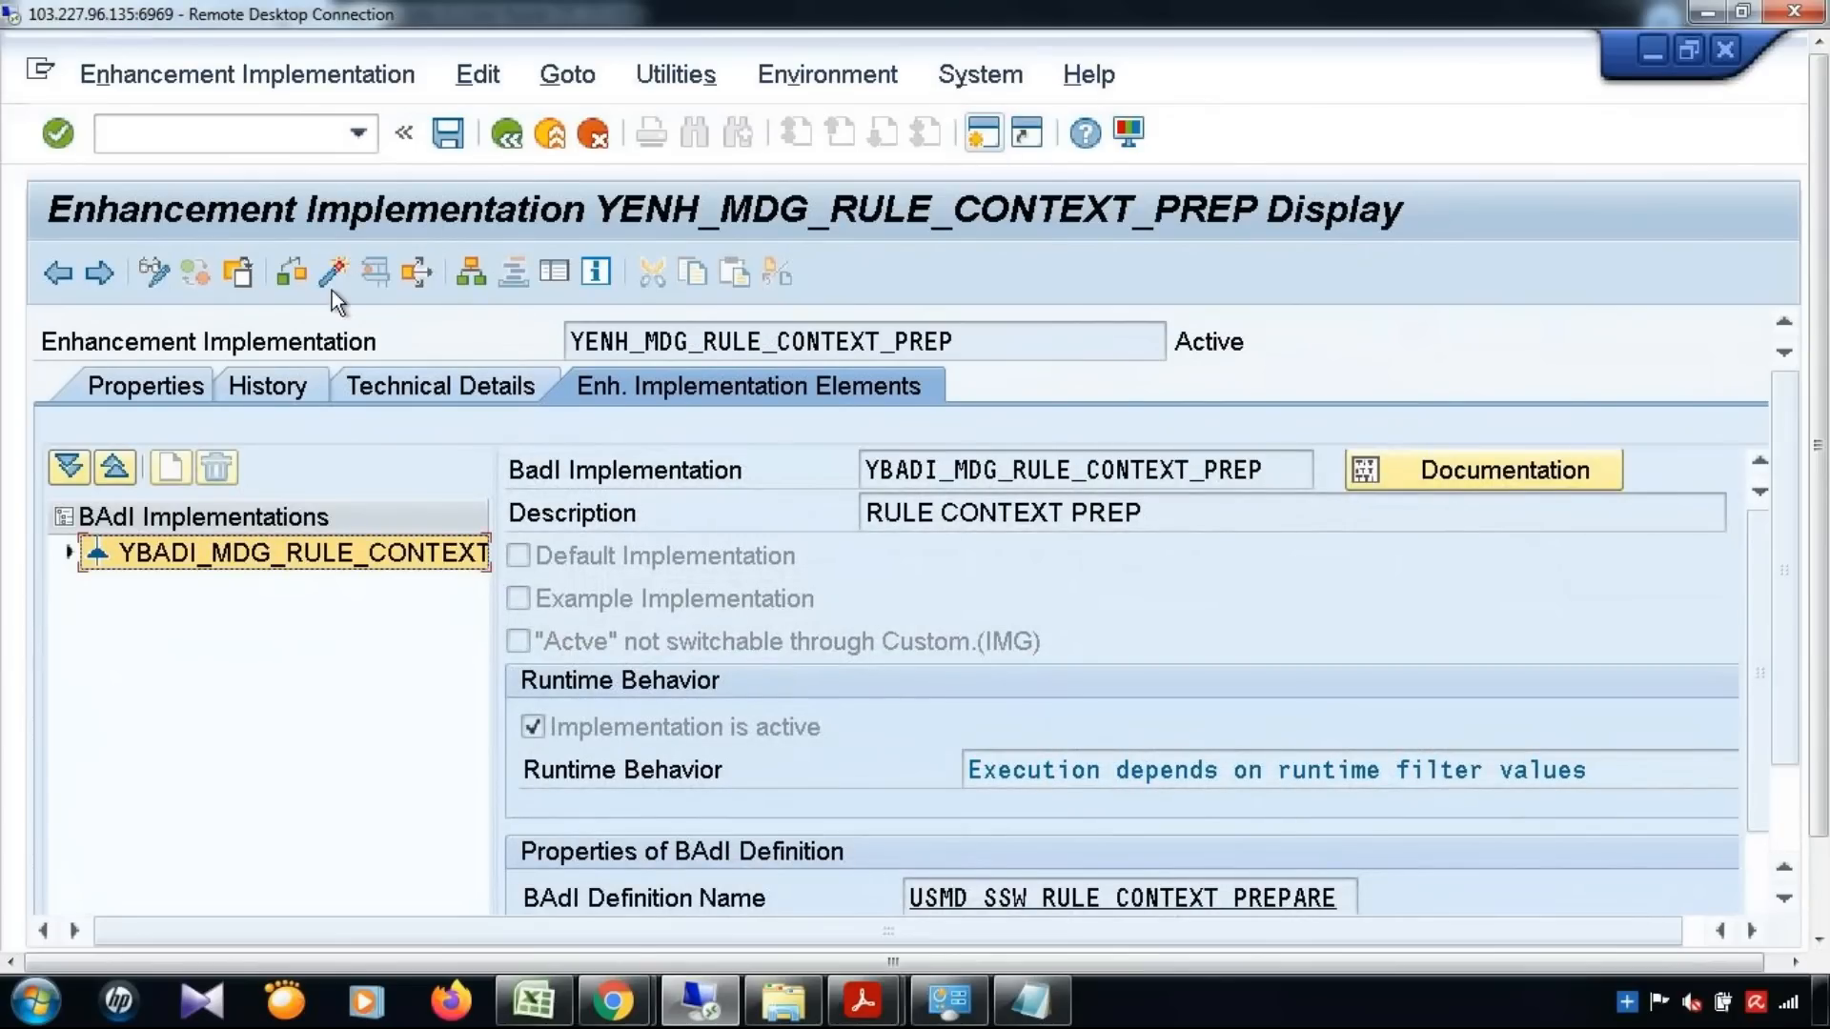
pyautogui.click(967, 345)
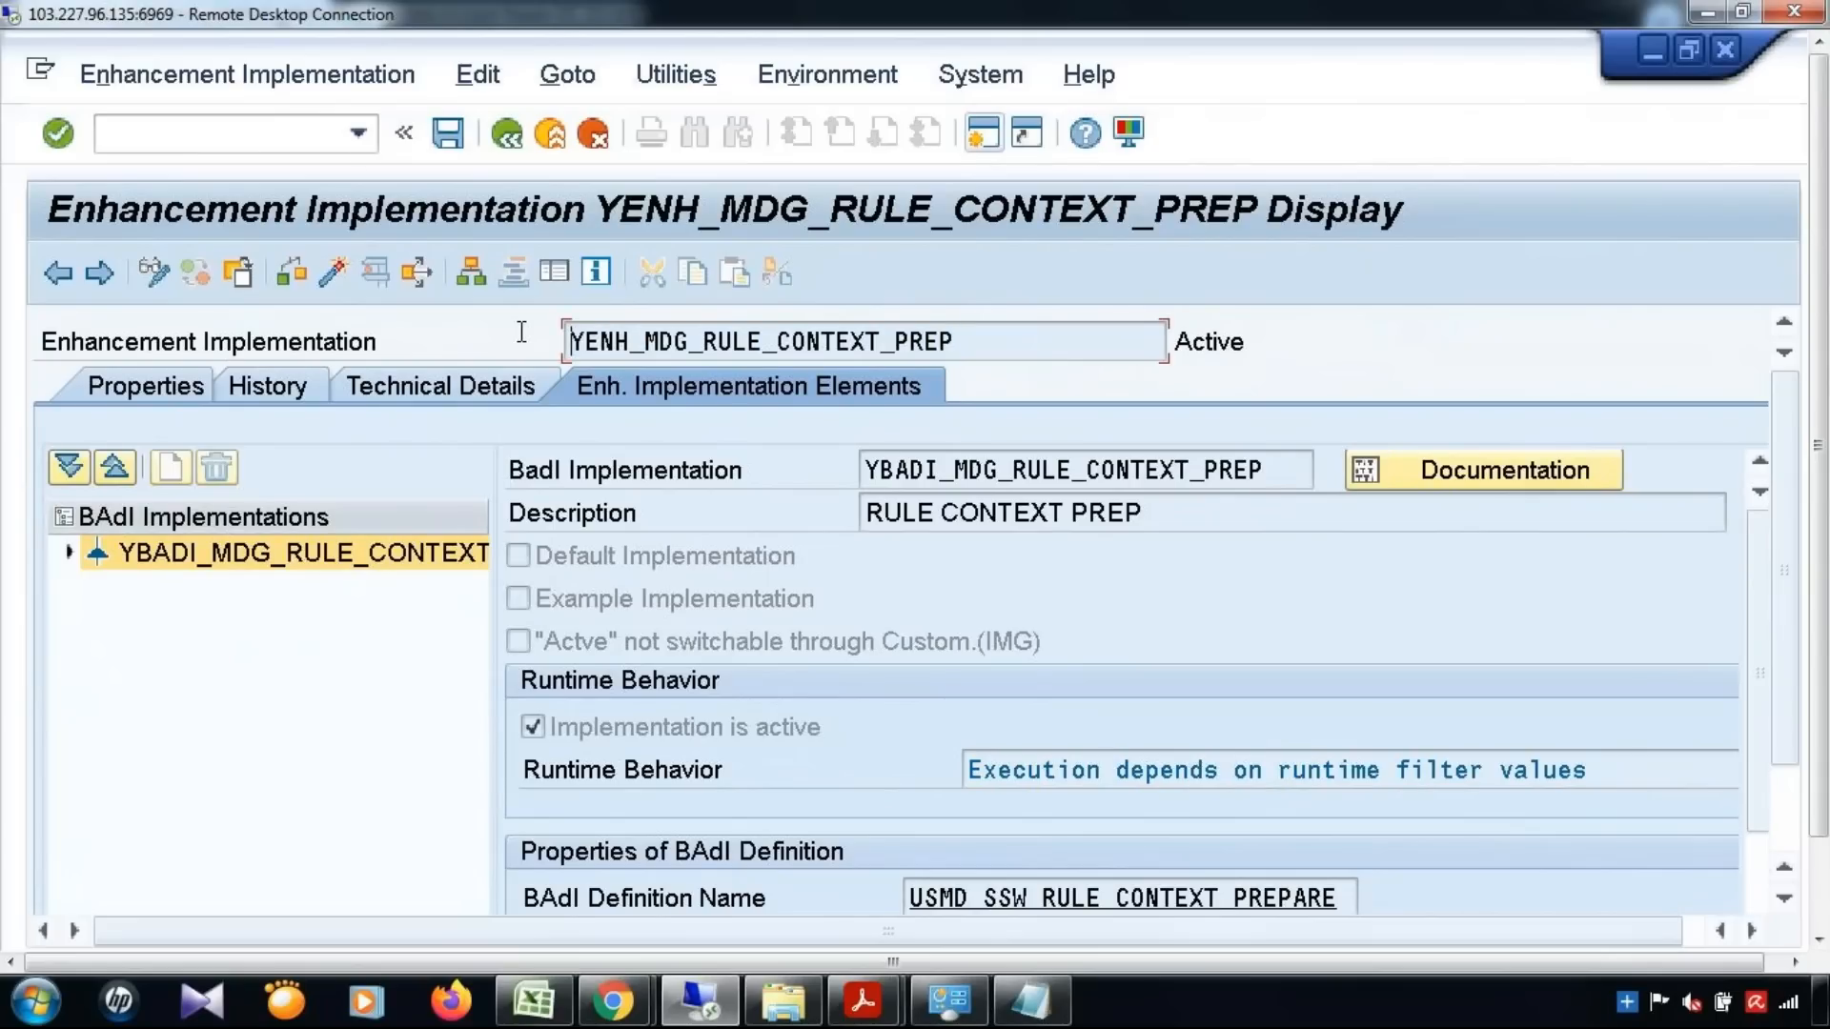
# Go to transaction SE19 and run a check on enhancement implementation YENH_MDG_RULE_CONTEXT_PREP
pyautogui.click(354, 140)
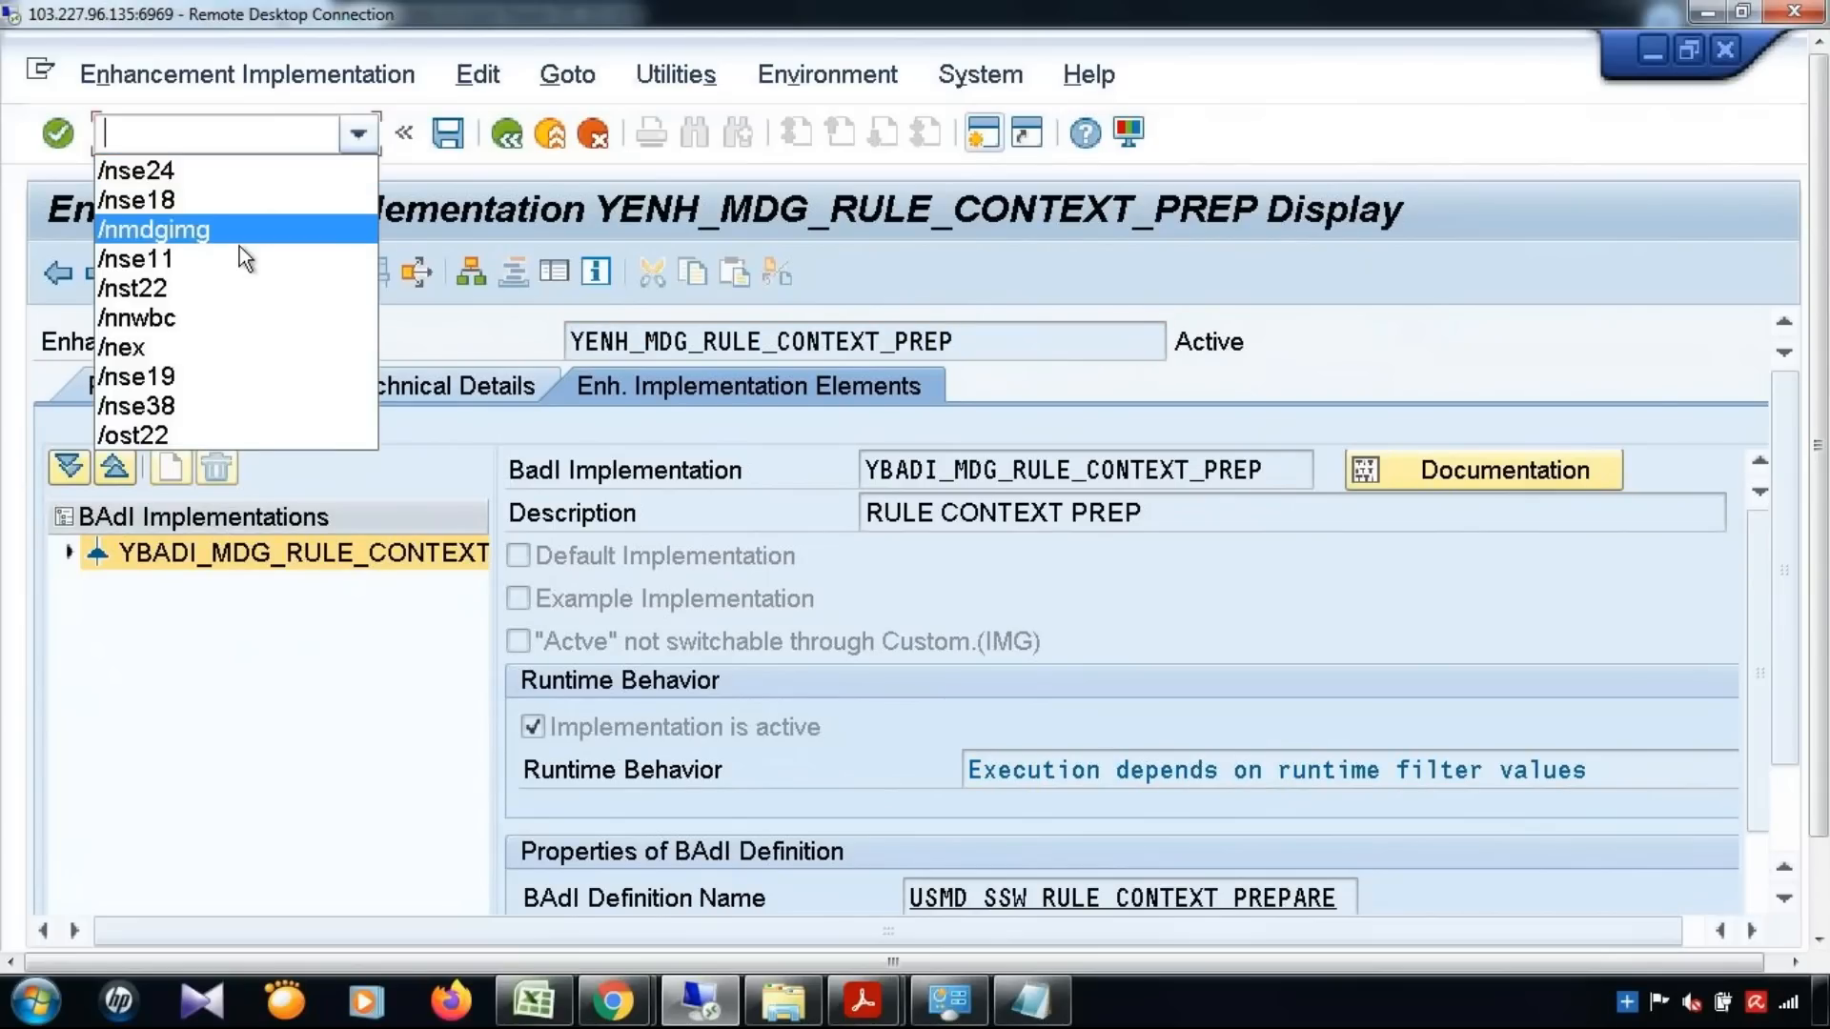
pyautogui.click(173, 376)
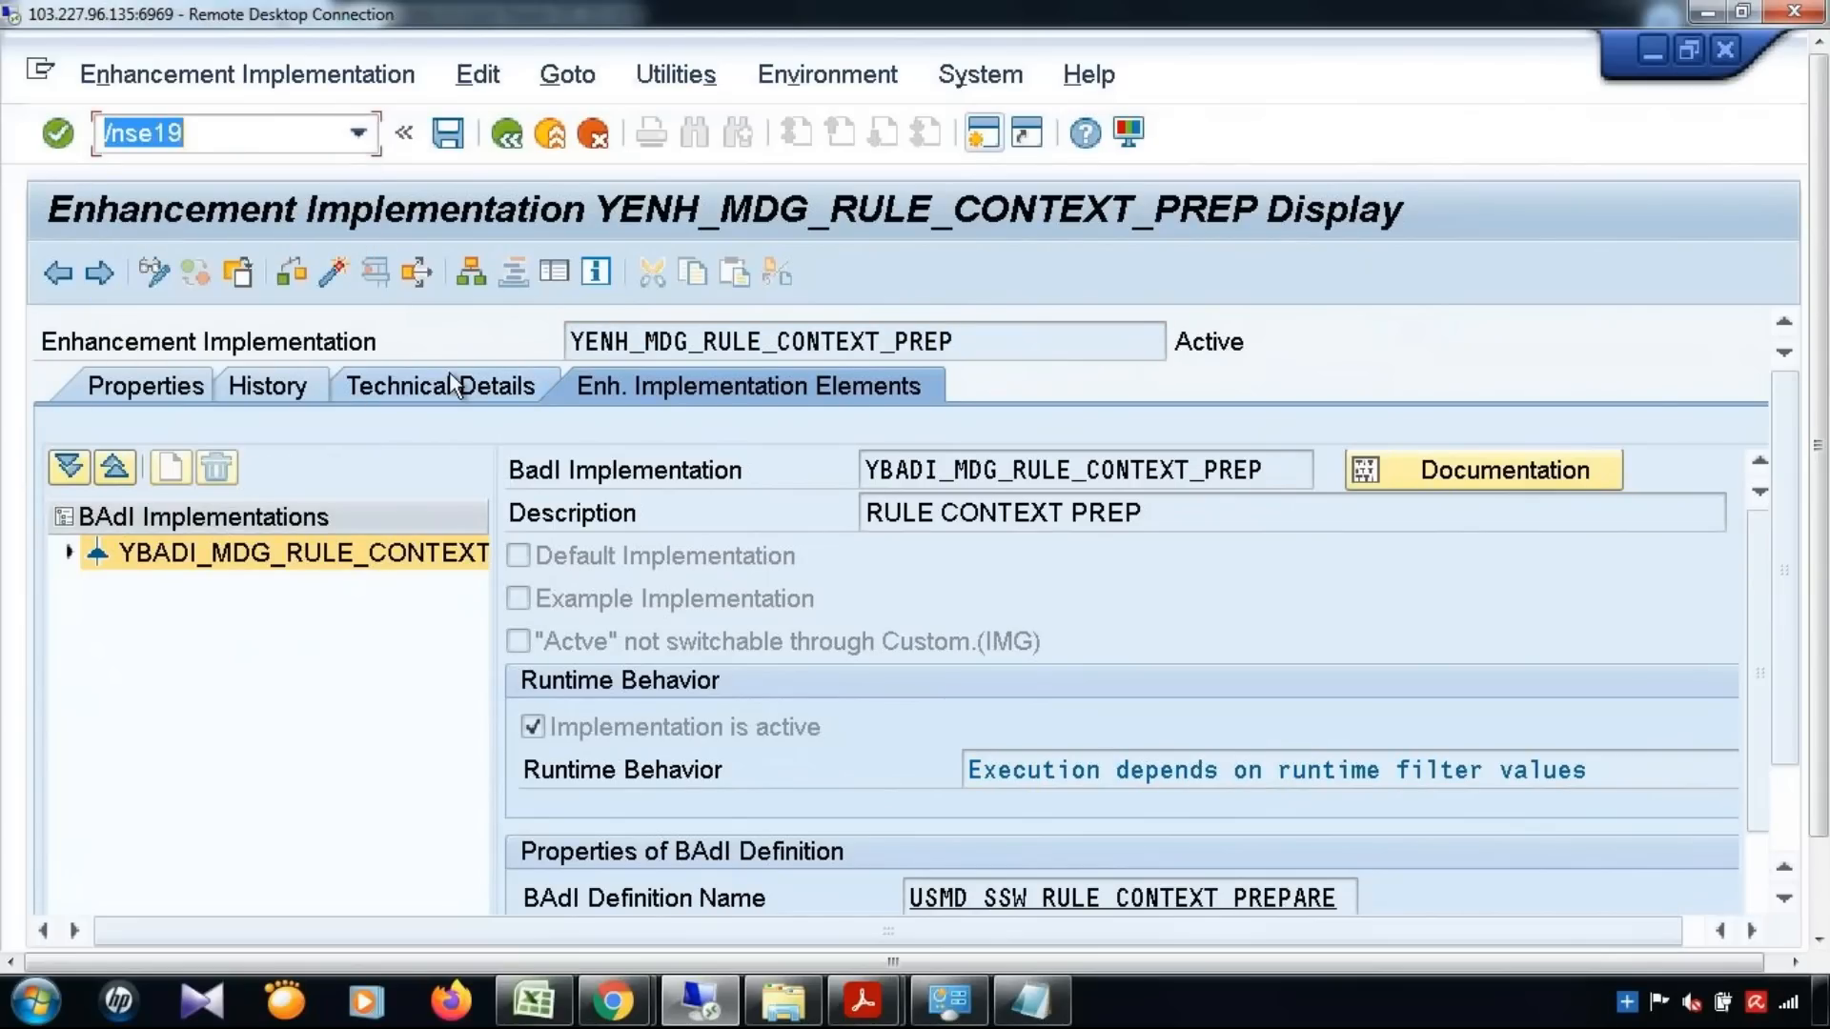
pyautogui.press('Return')
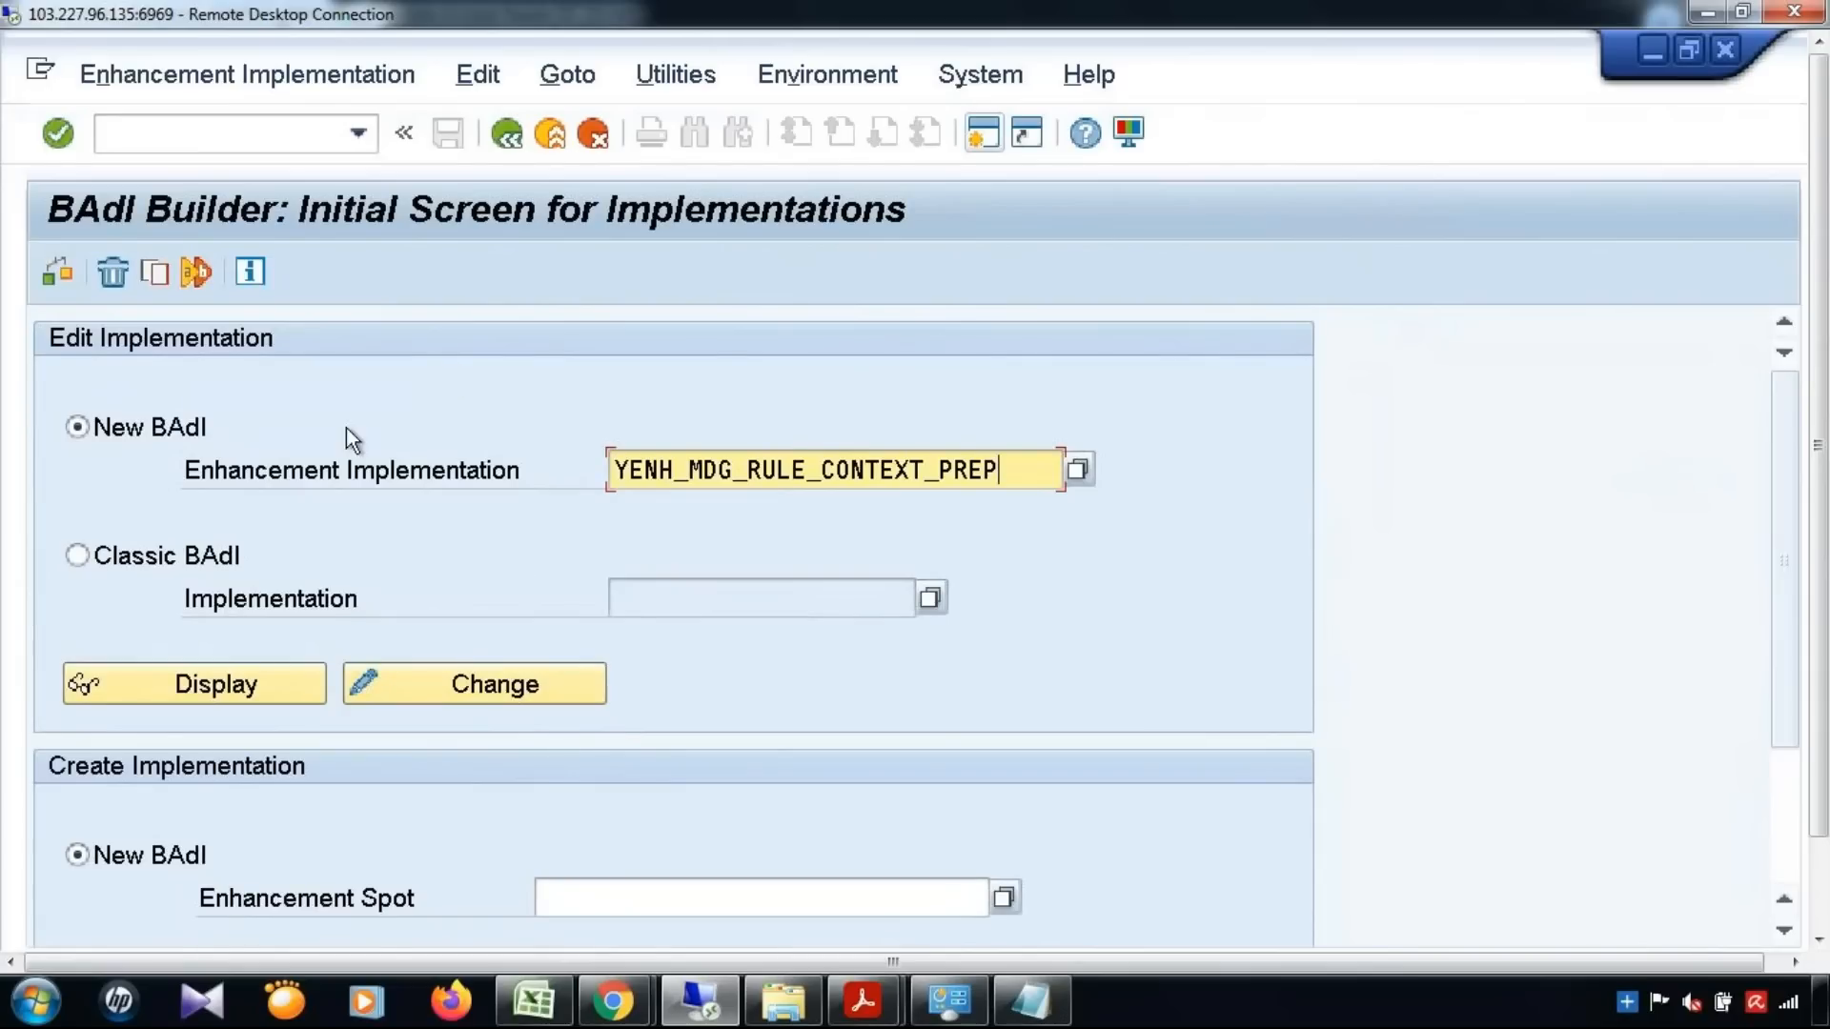
pyautogui.click(58, 274)
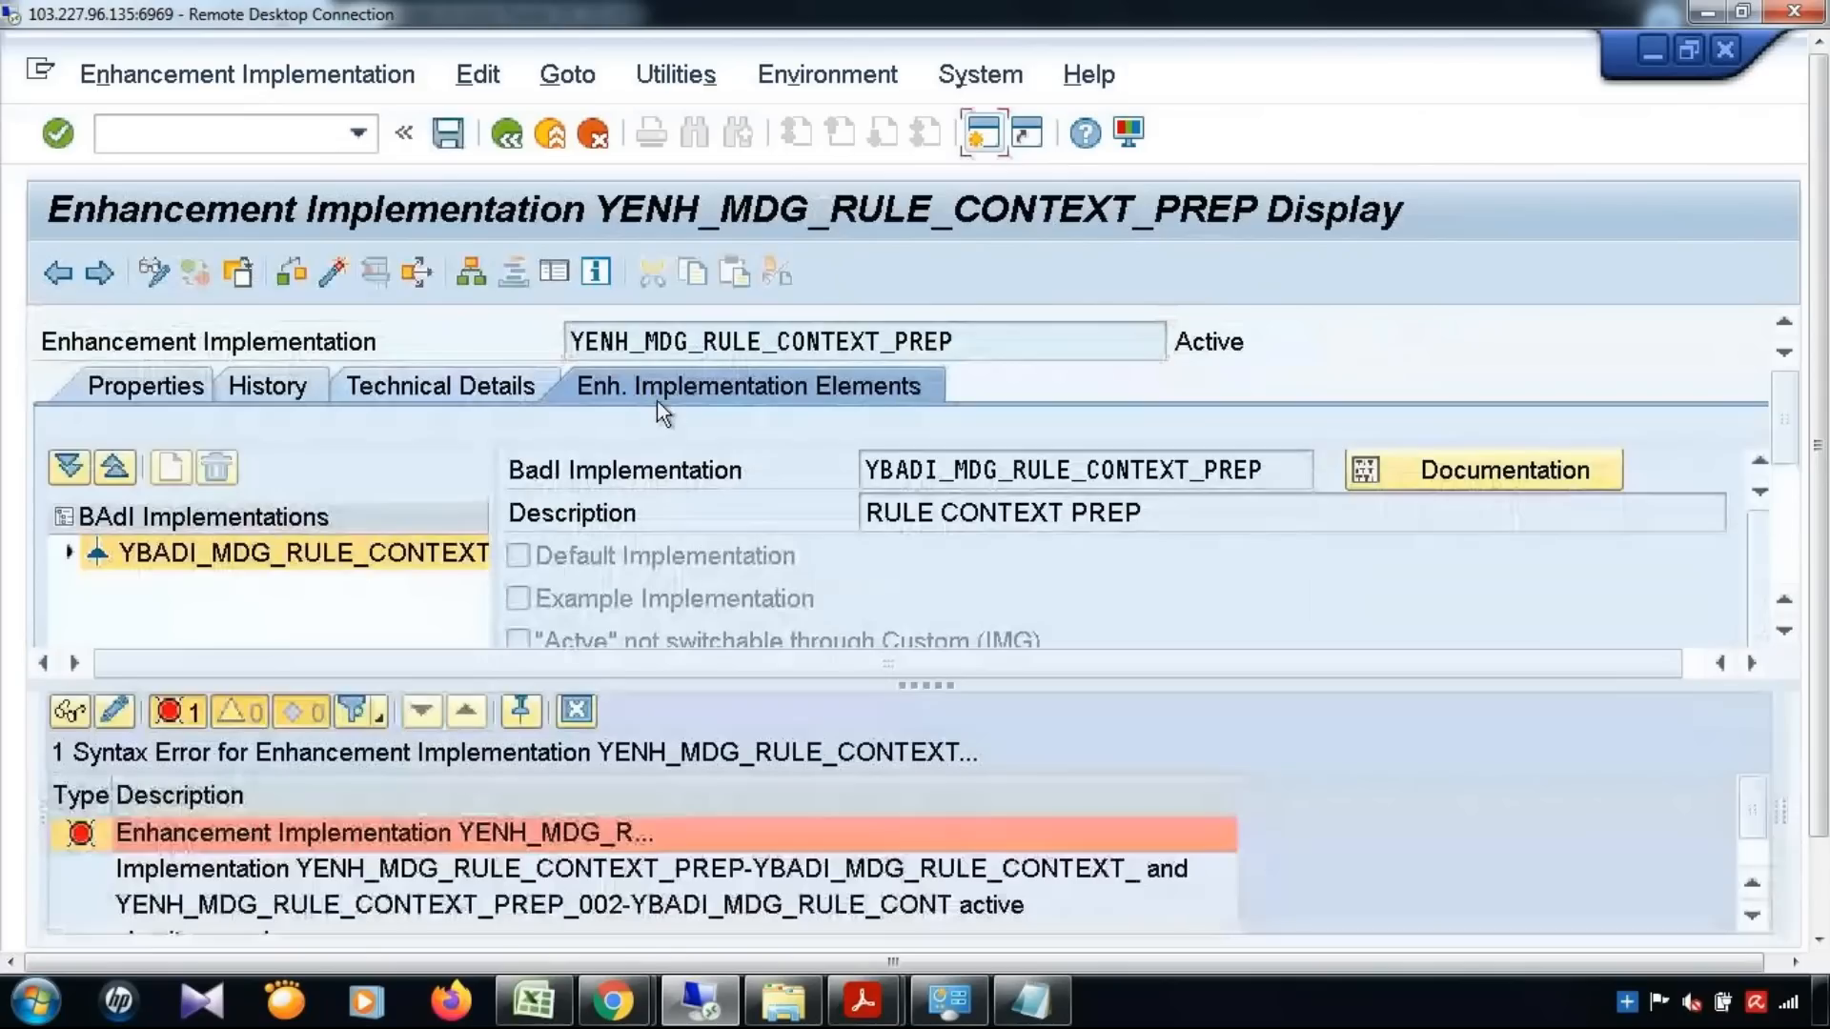
# Open the location of the reported syntax error in the filter values and examine which implementations its description names
pyautogui.doubleClick(528, 827)
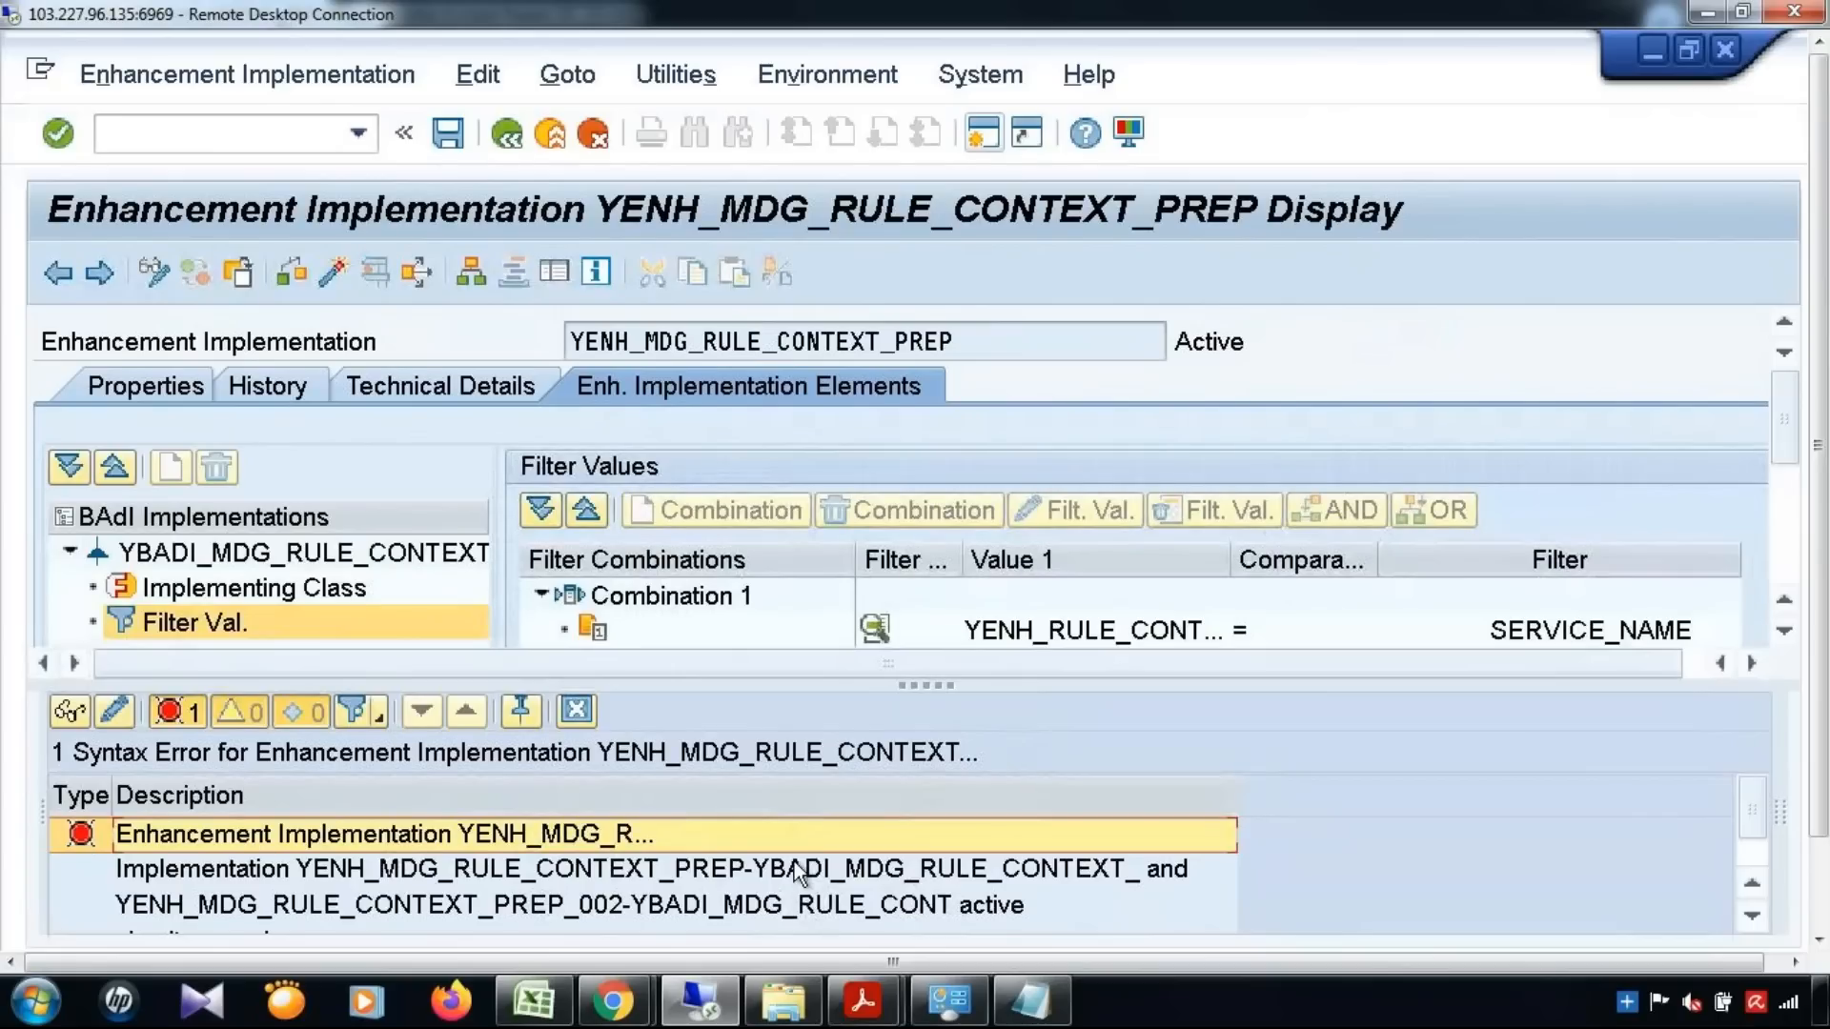
pyautogui.click(545, 905)
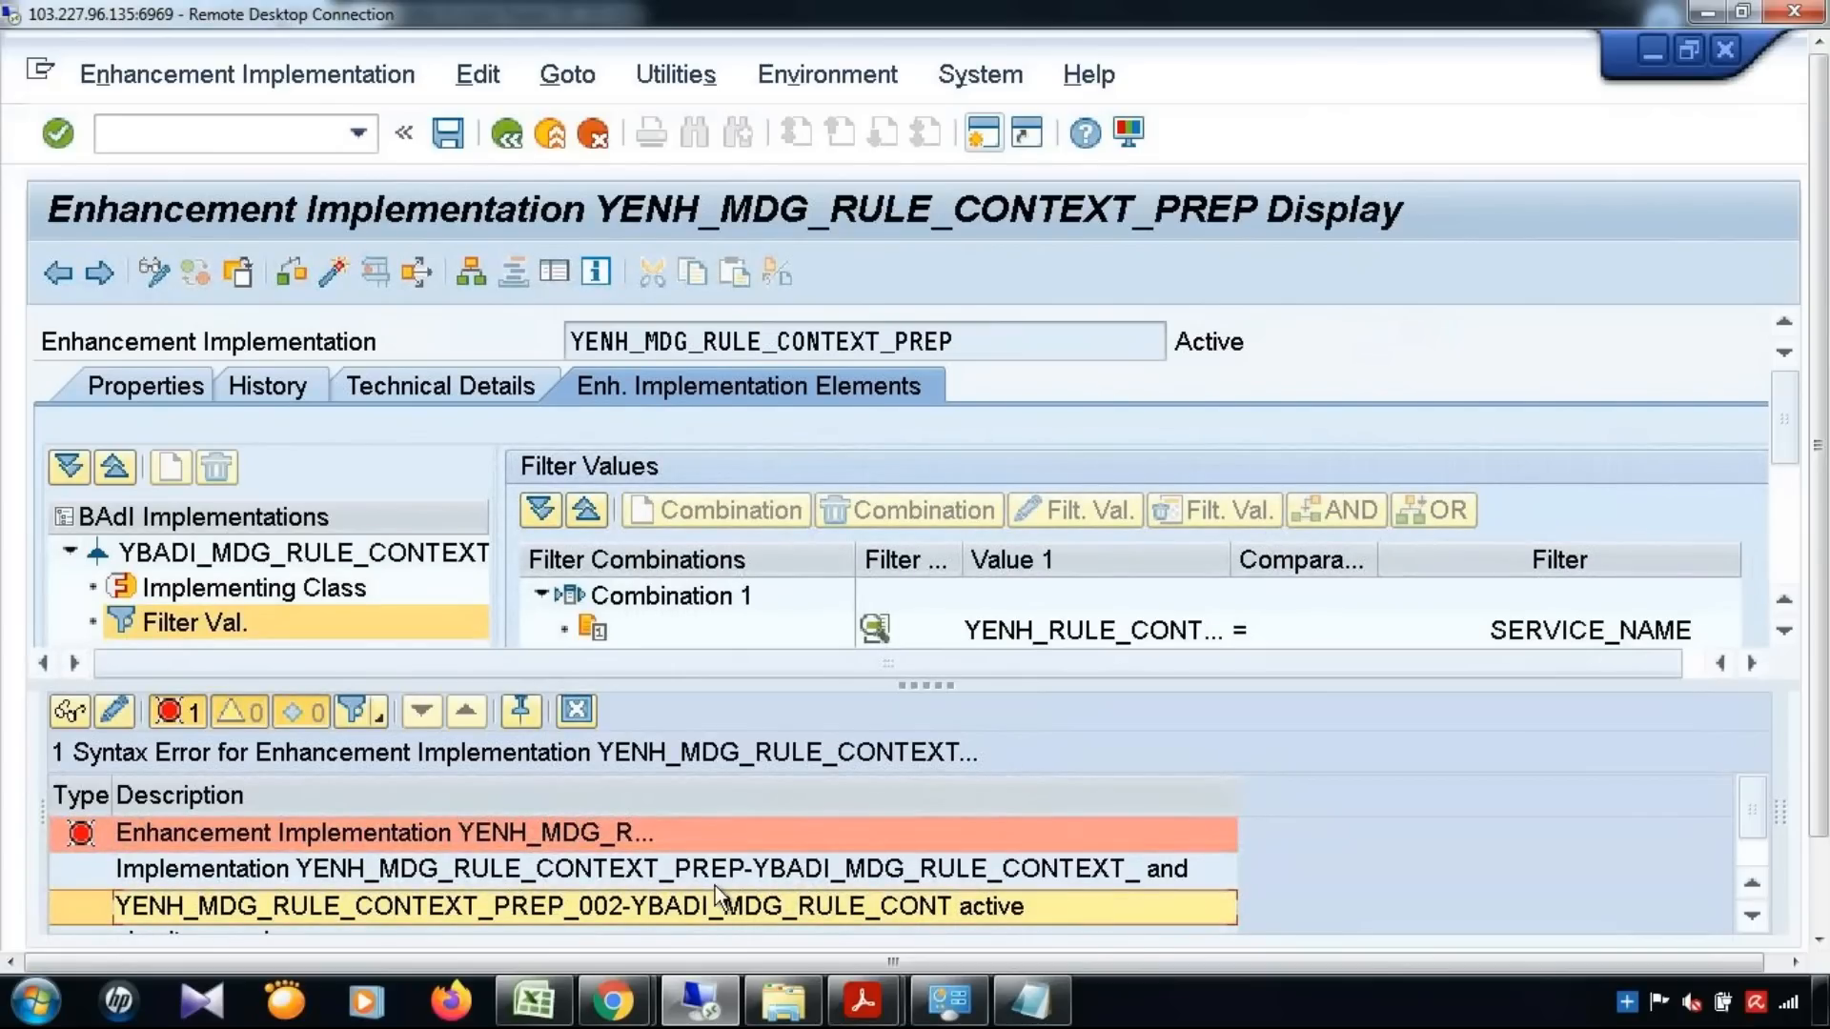
pyautogui.moveTo(1827, 505); pyautogui.dragTo(1827, 629)
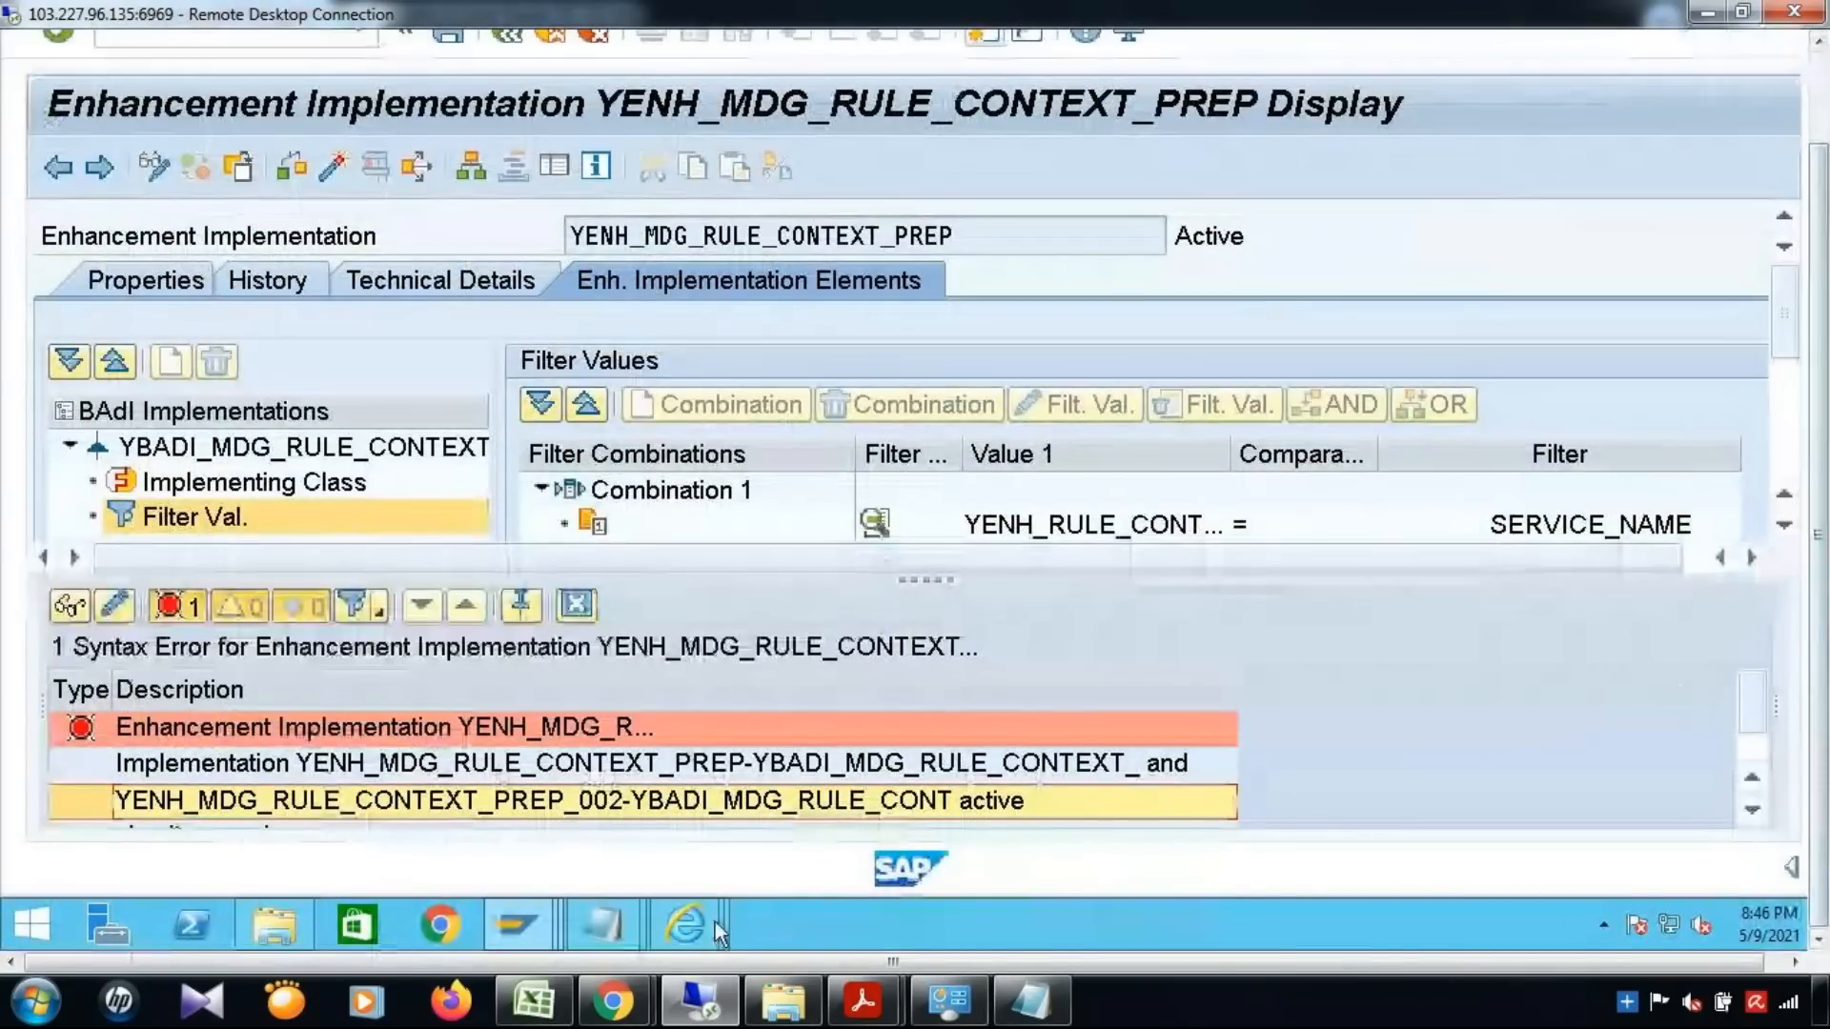
# Return to the BAdI Builder initial screen and search for enhancement implementations matching YENH_MDG_RULE_CONTEXT_PREP*
pyautogui.moveTo(553, 920)
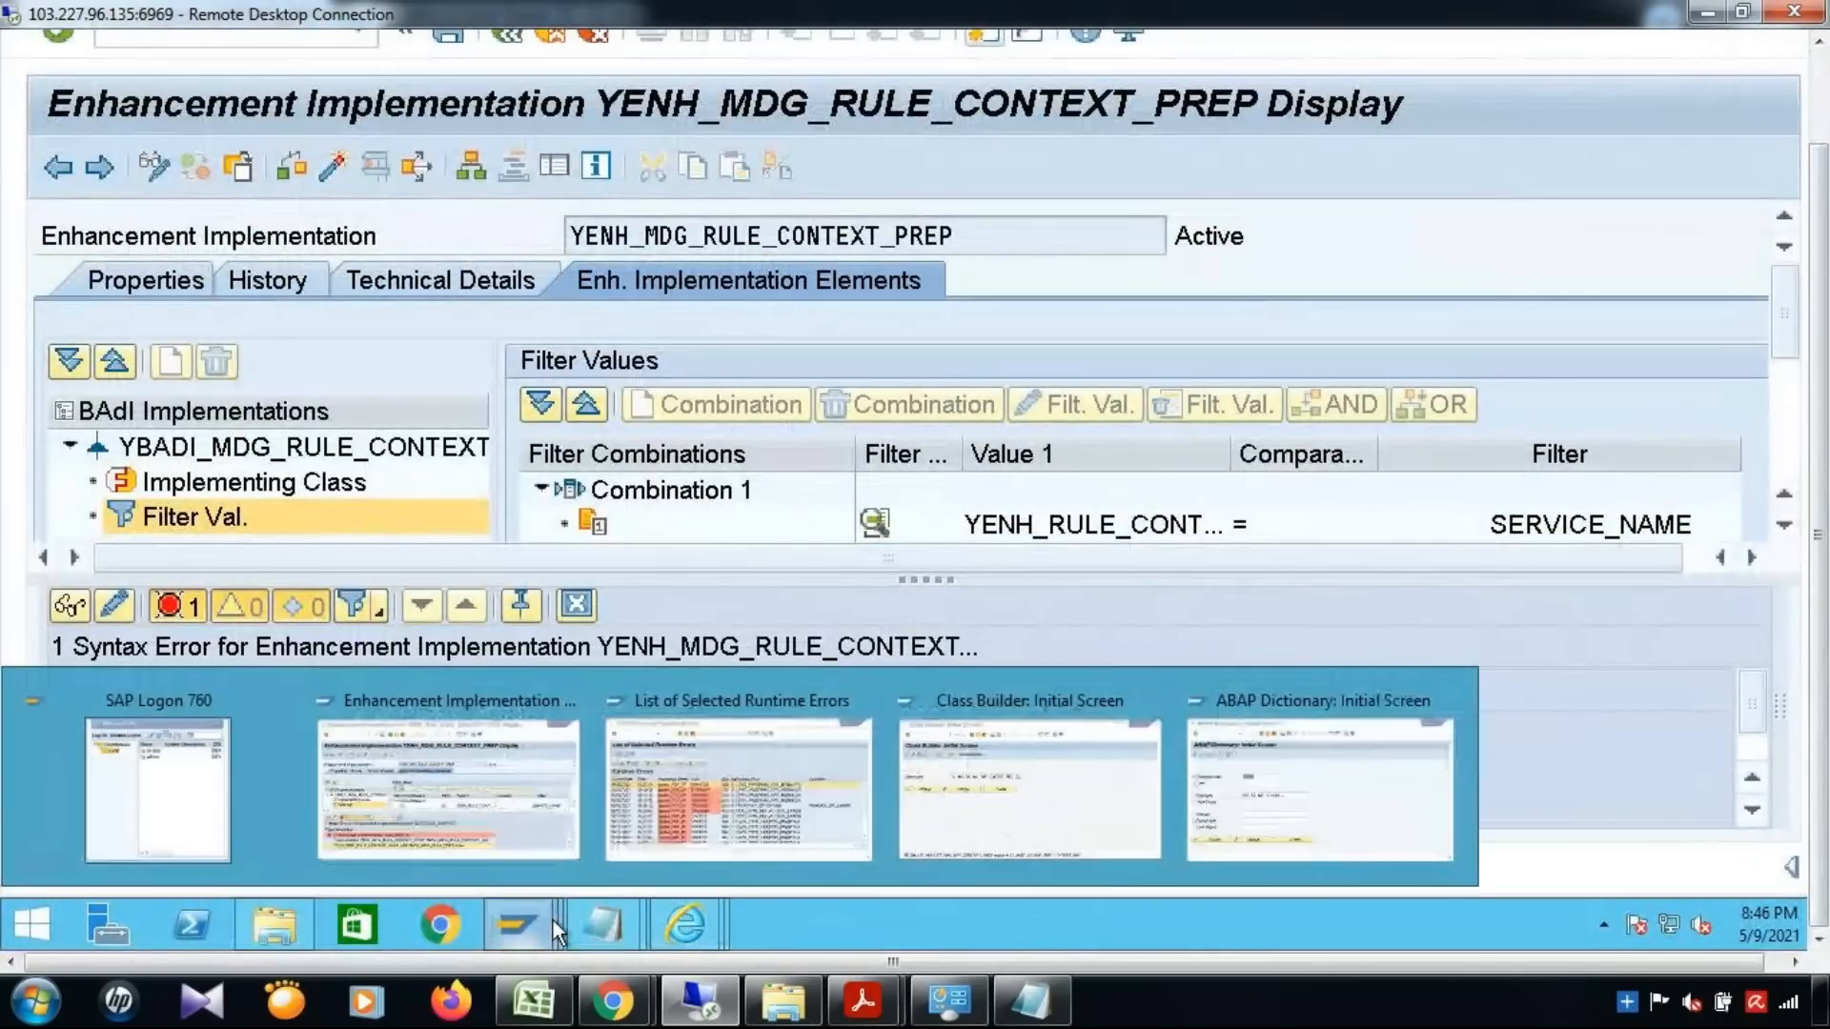
pyautogui.click(558, 763)
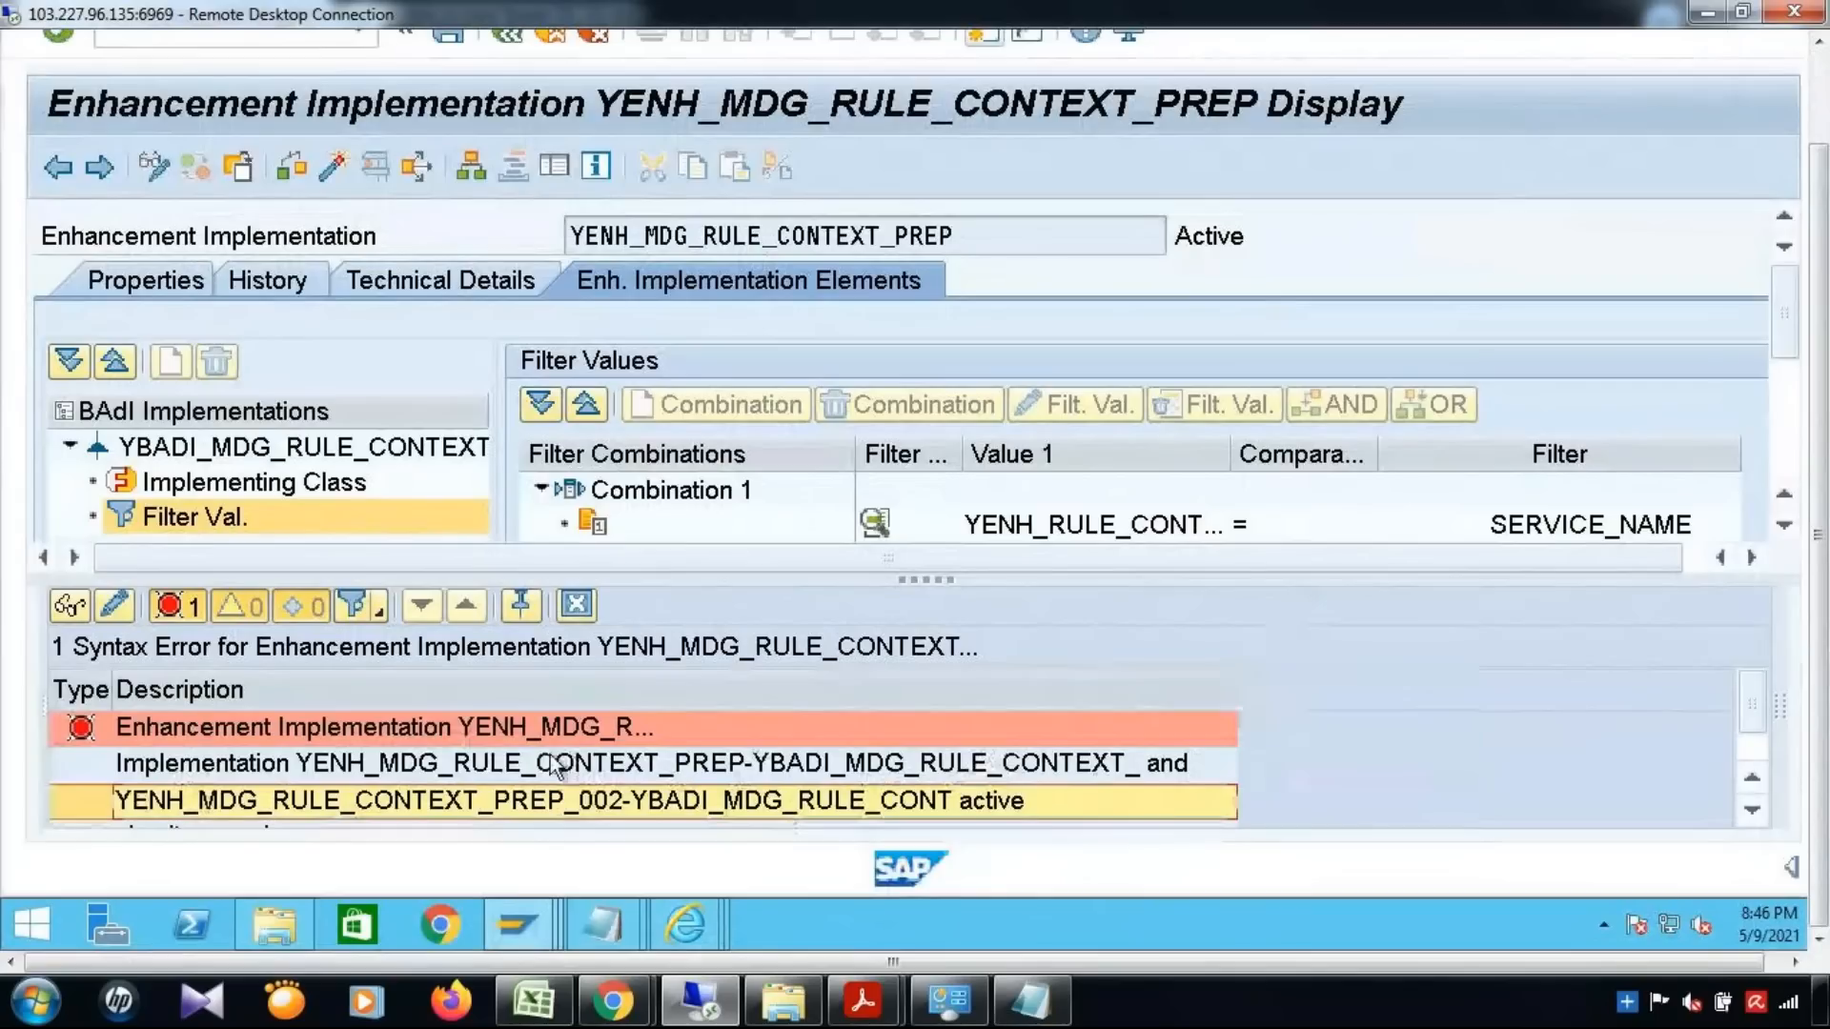
pyautogui.moveTo(514, 930)
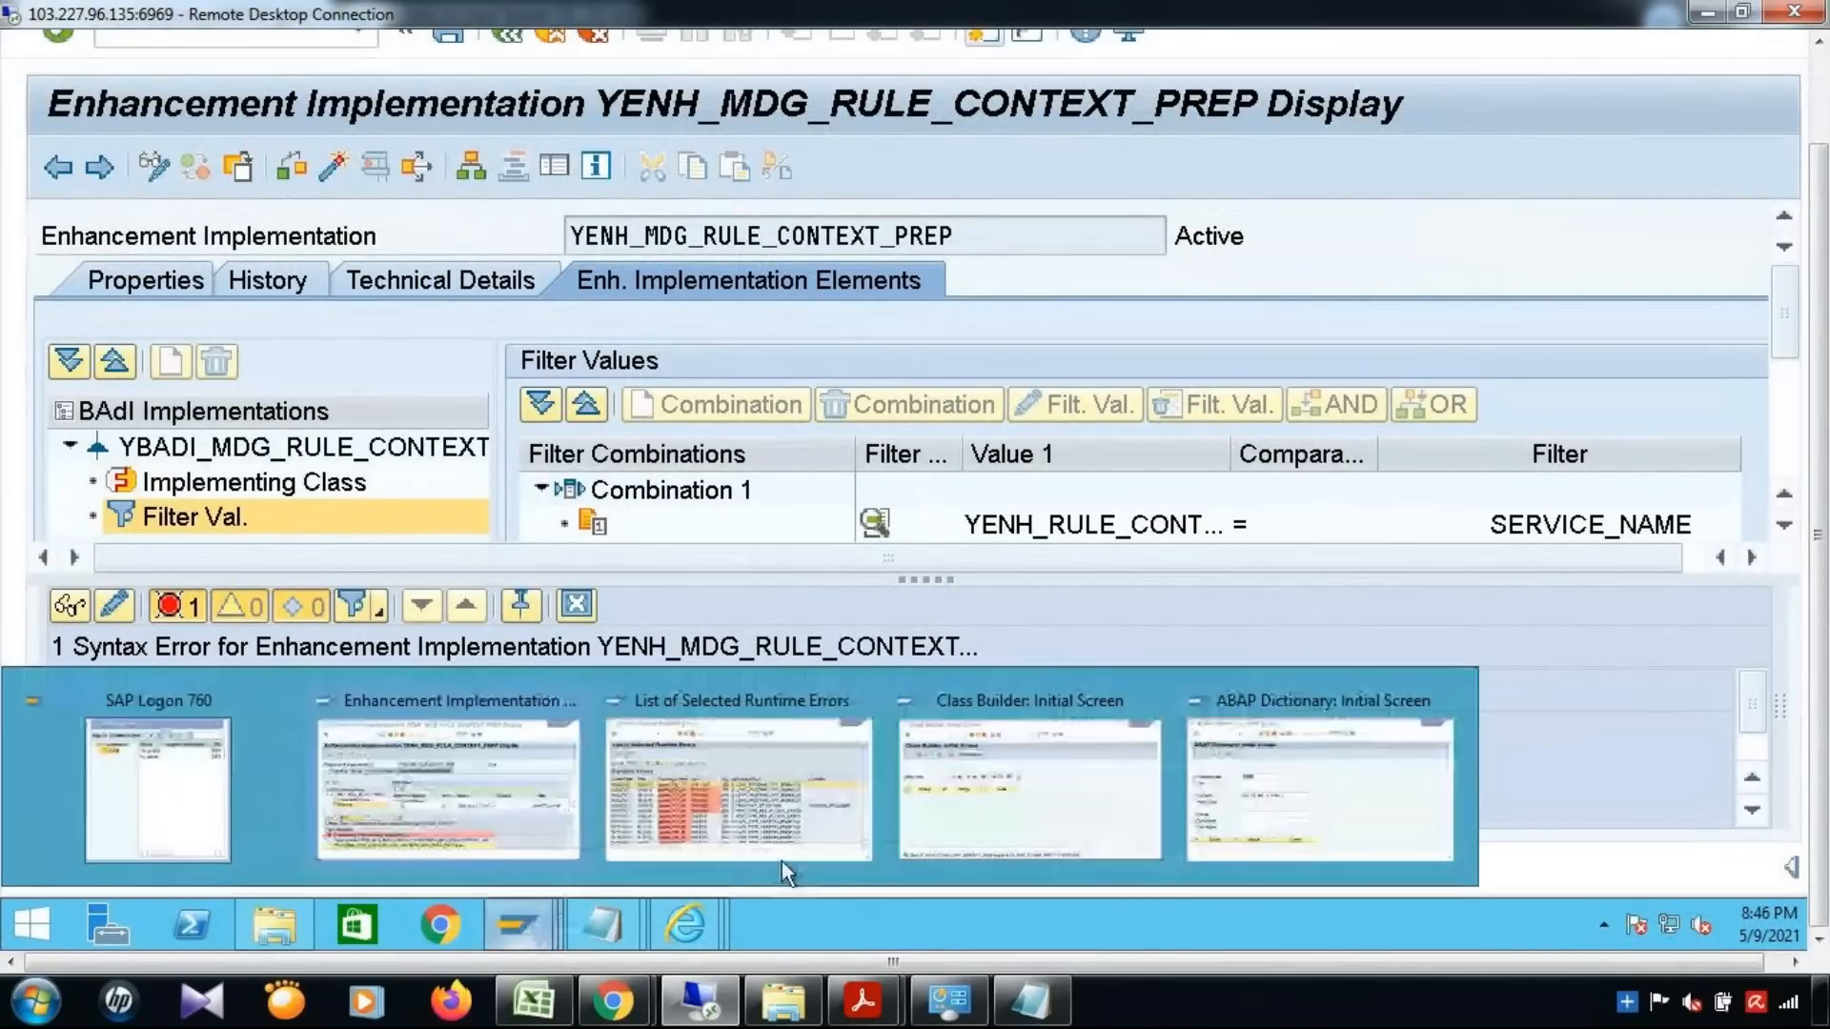
pyautogui.click(1001, 234)
pyautogui.doubleClick(771, 235)
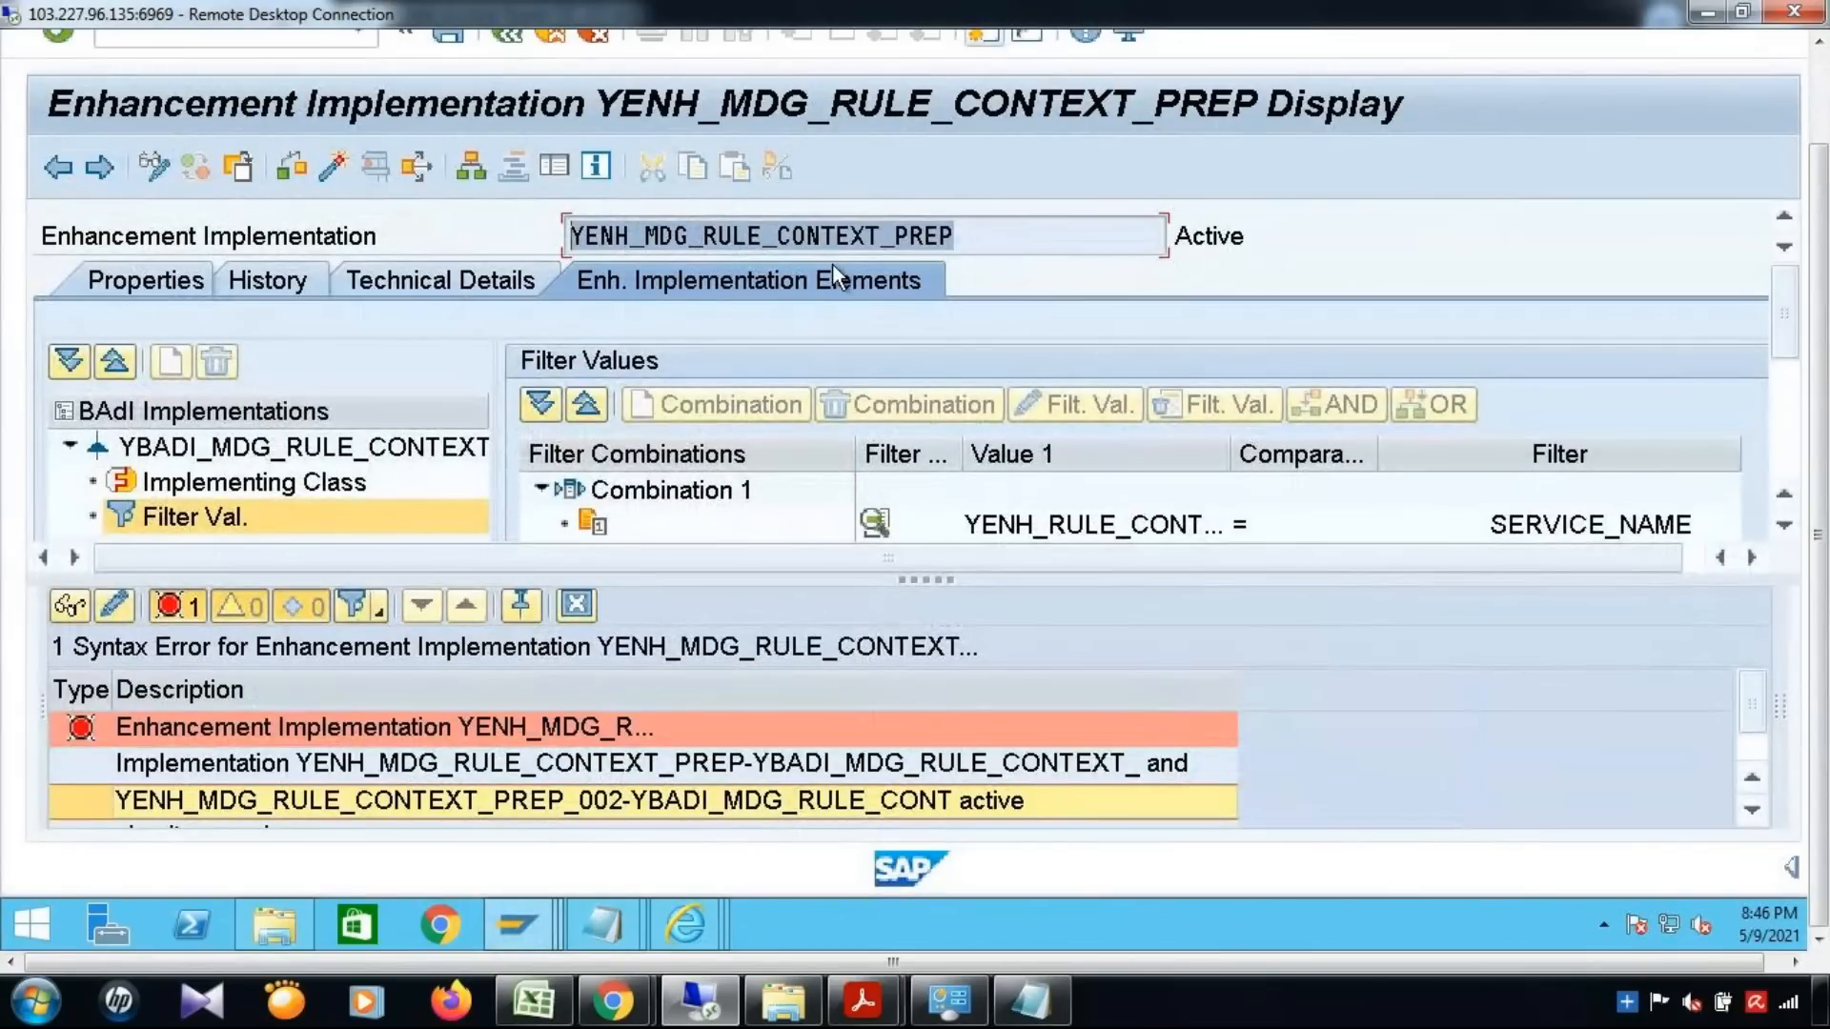
pyautogui.hotkey('ctrl', 'c')
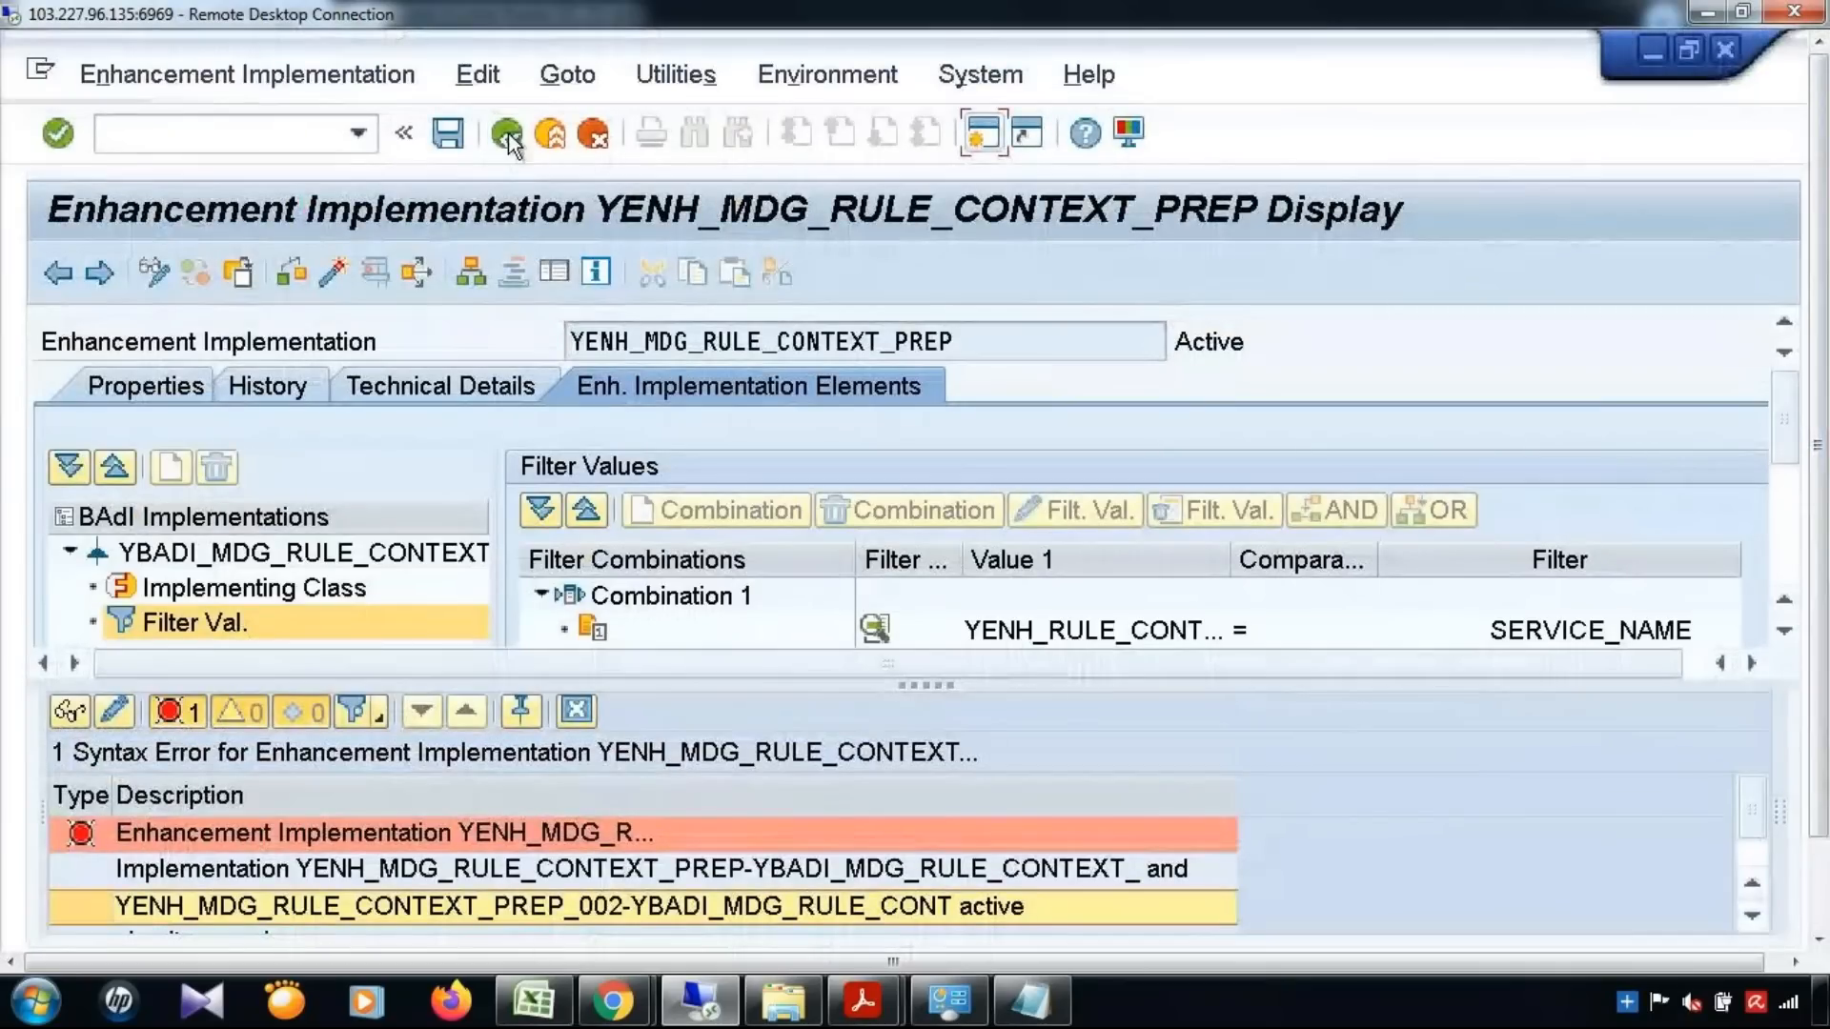
pyautogui.click(508, 133)
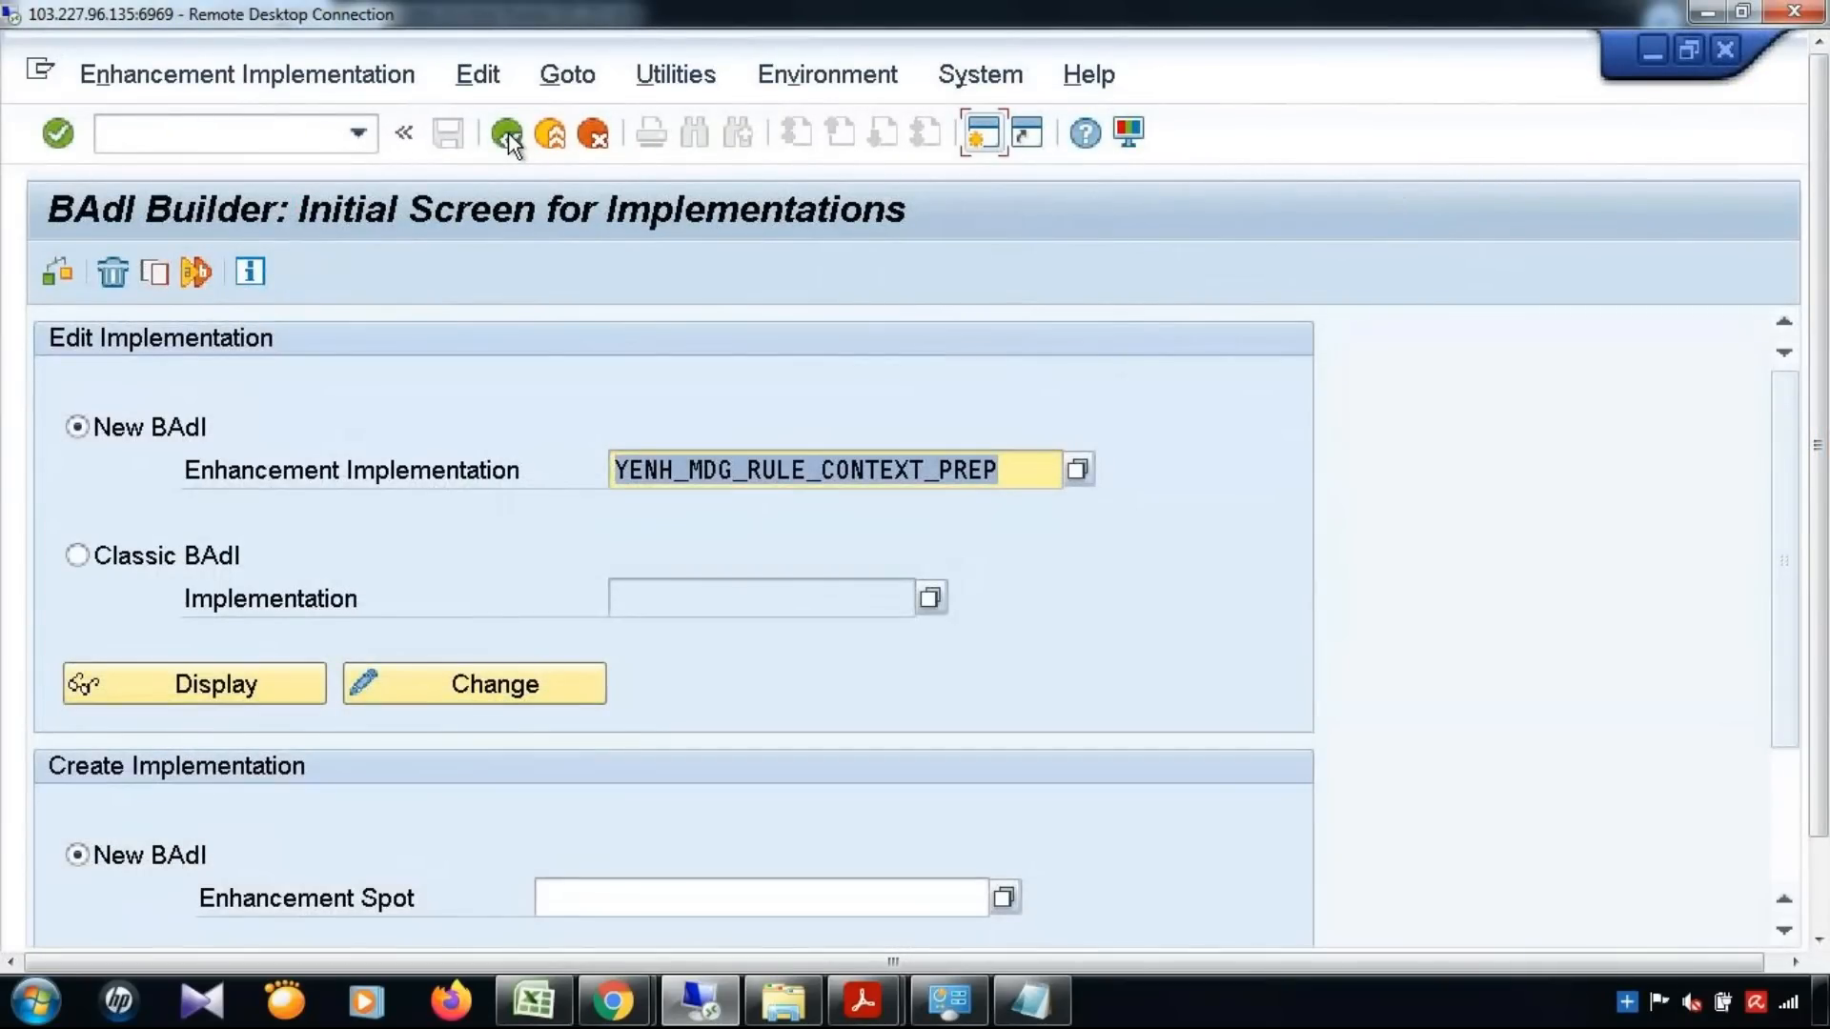
pyautogui.click(992, 469)
pyautogui.write('*')
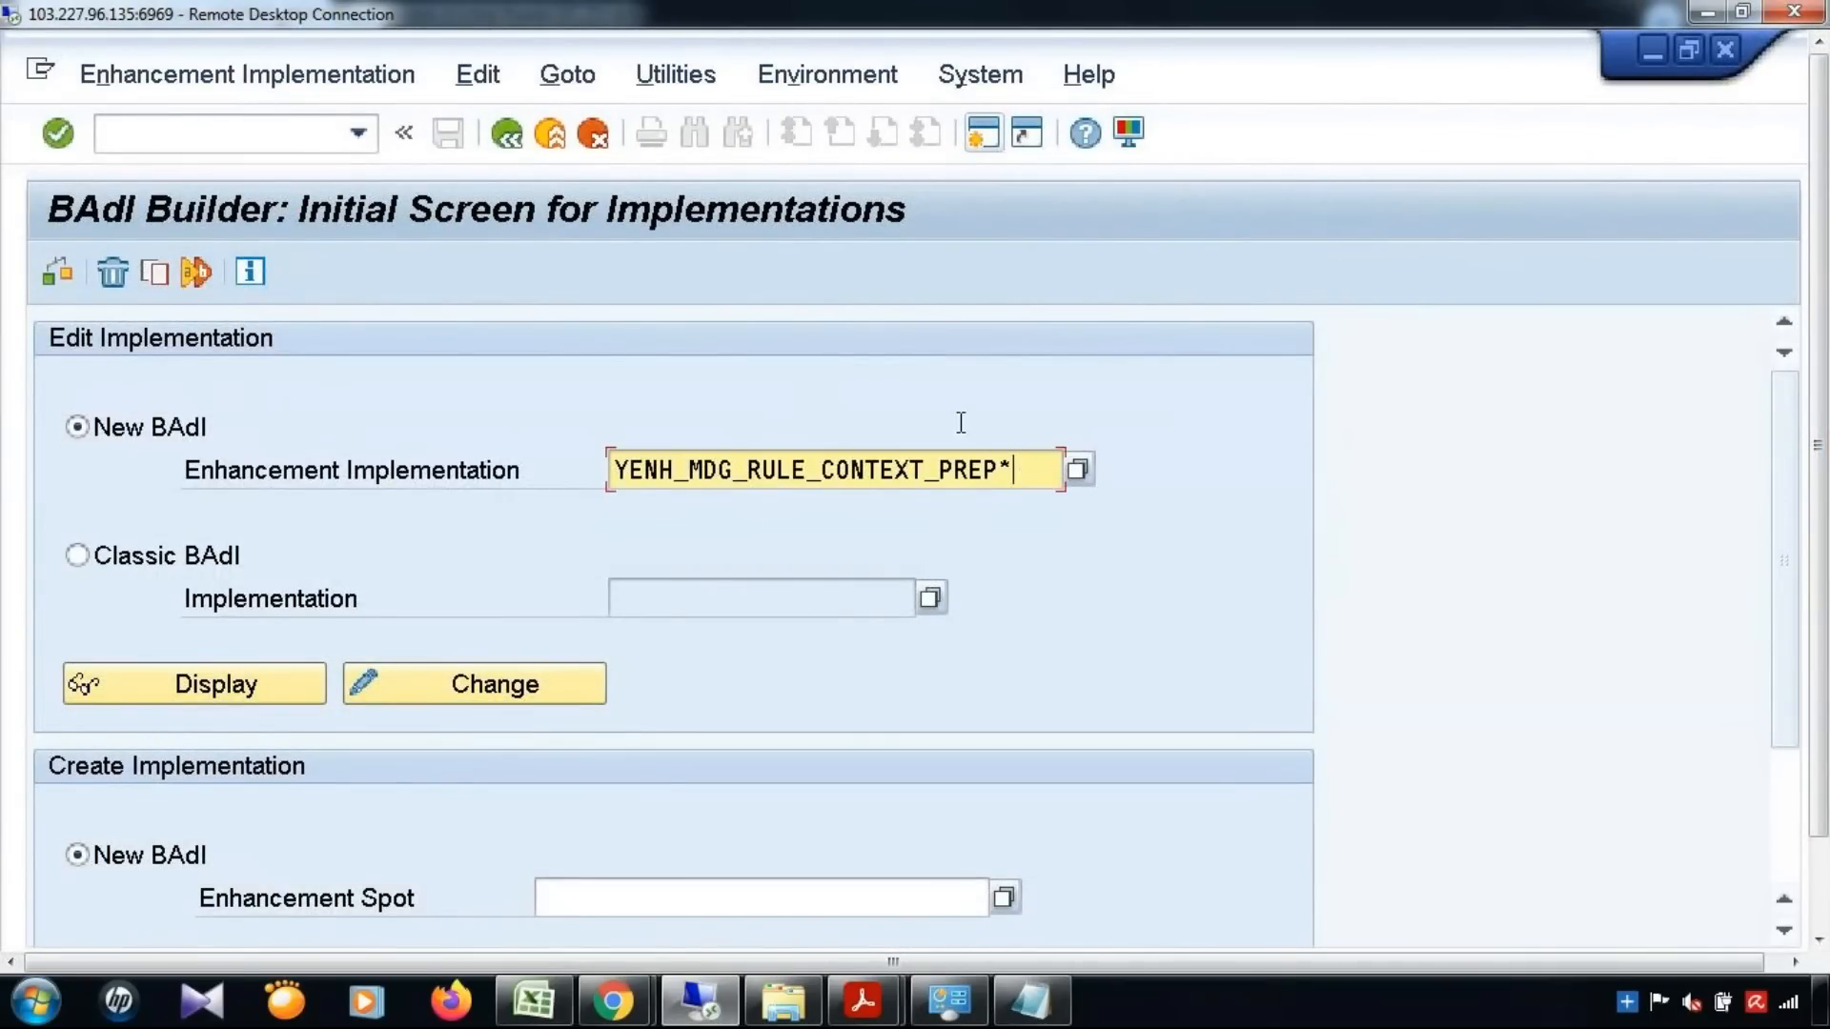
pyautogui.click(1079, 469)
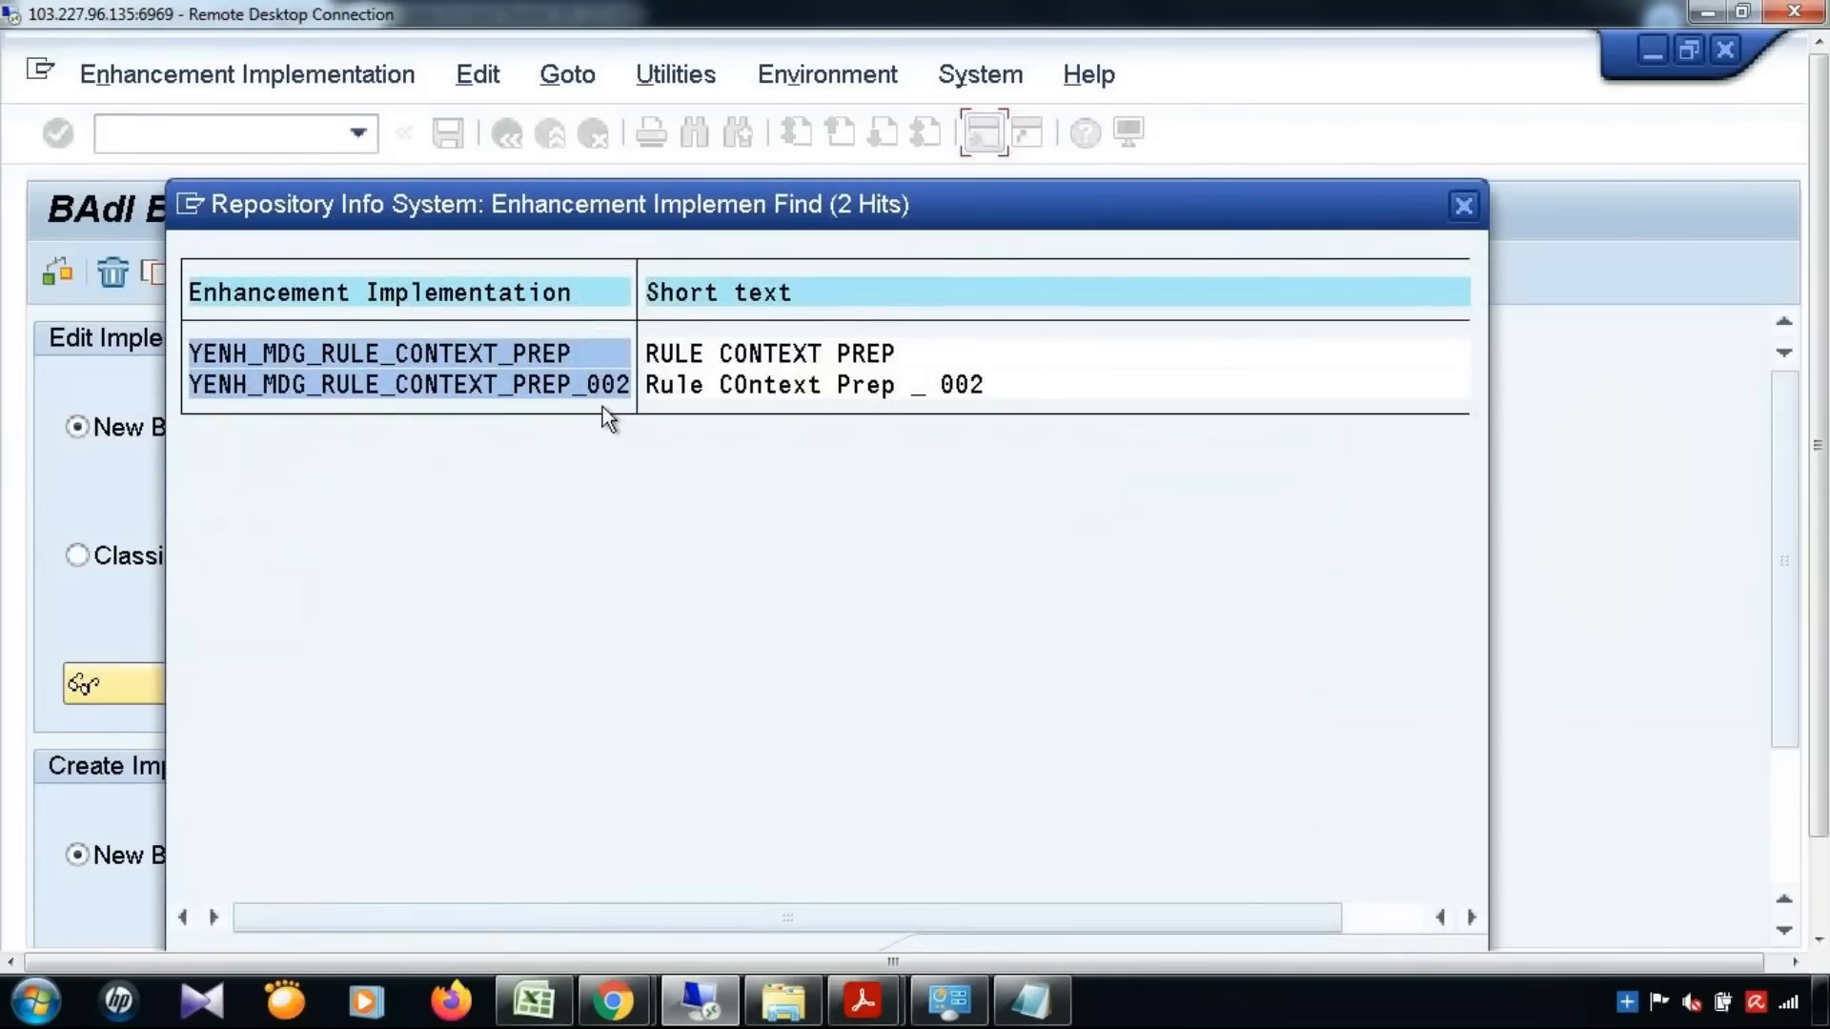
# Select enhancement implementation YENH_MDG_RULE_CONTEXT_PREP_002 from the search results and delete it
pyautogui.doubleClick(586, 387)
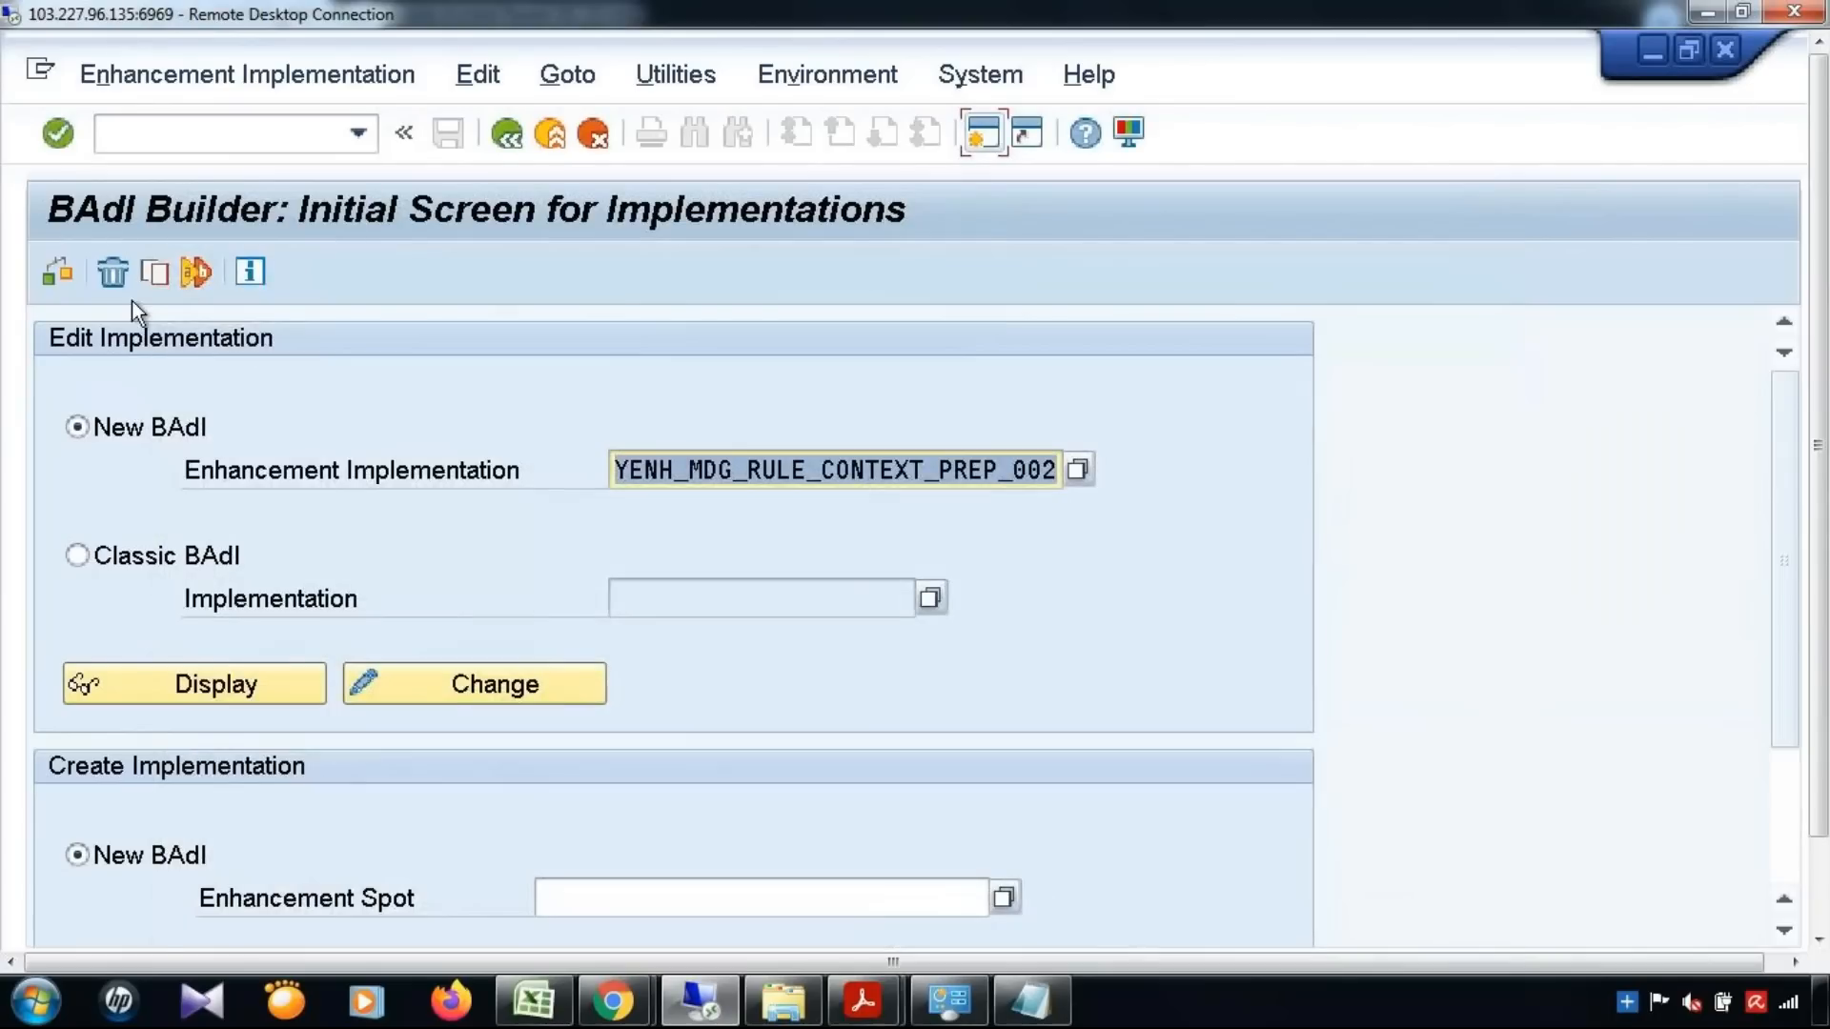
pyautogui.click(105, 271)
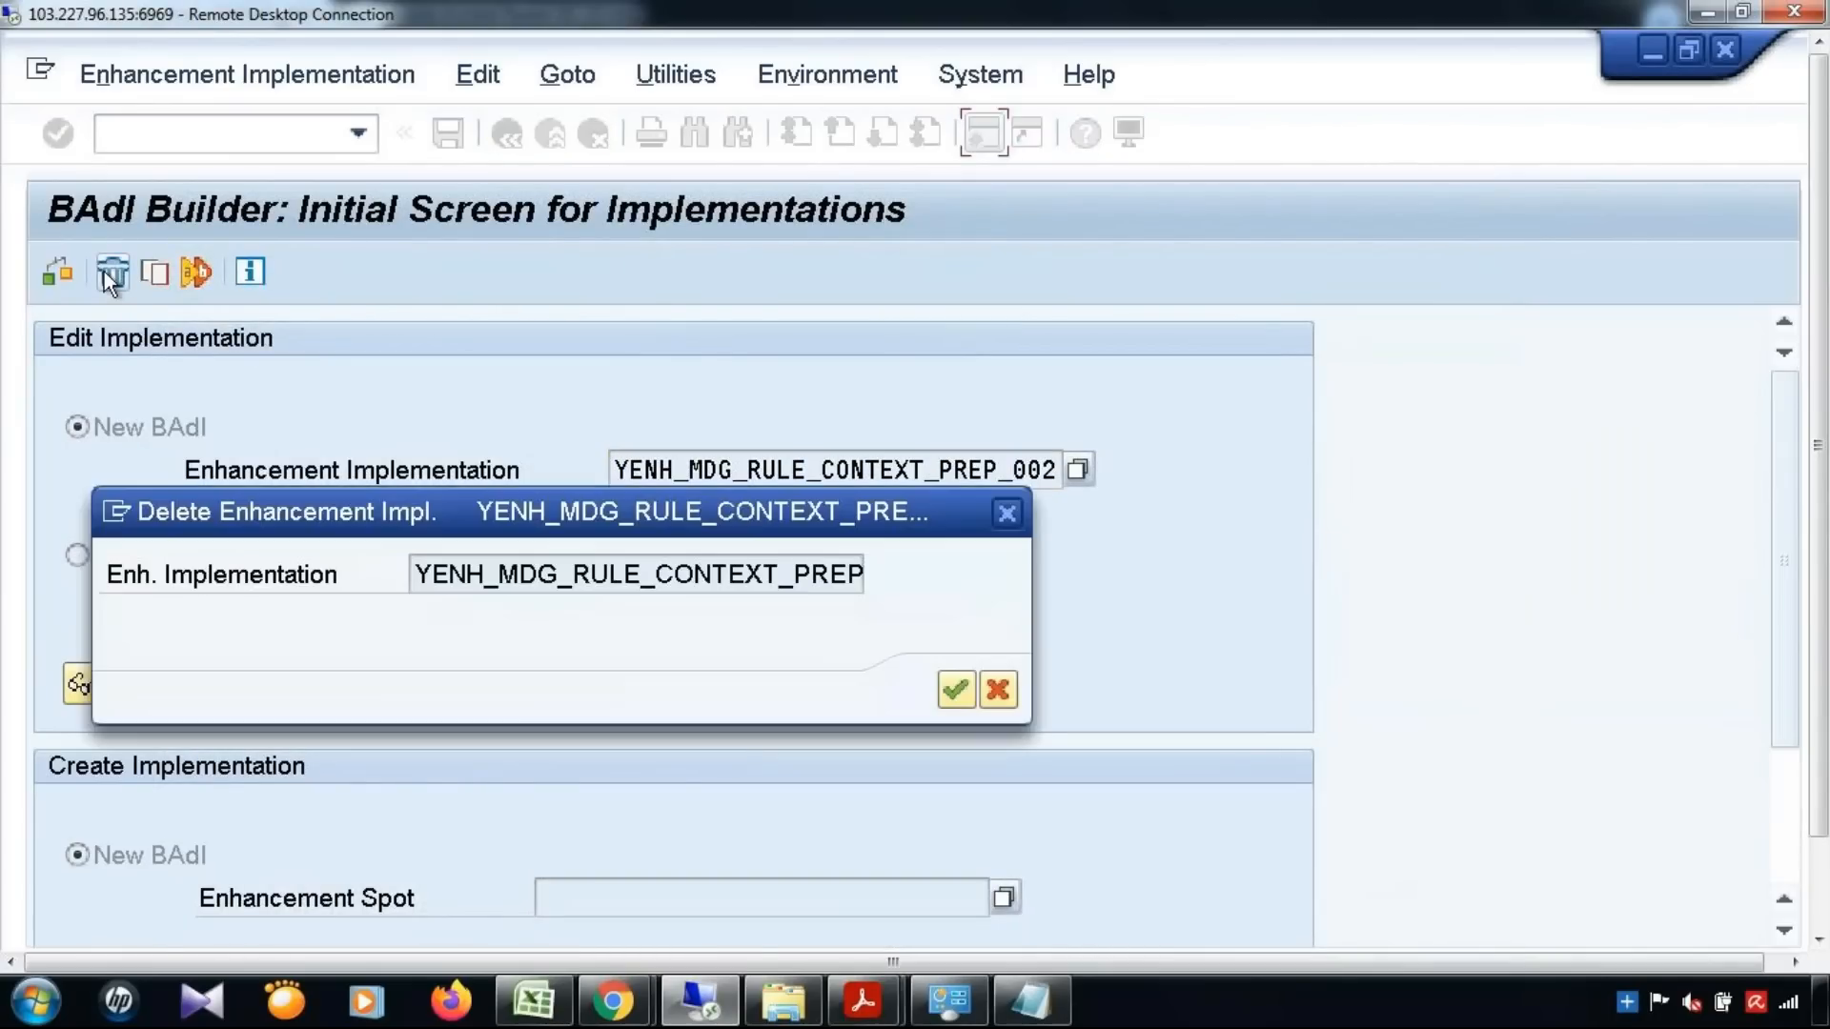
pyautogui.click(943, 686)
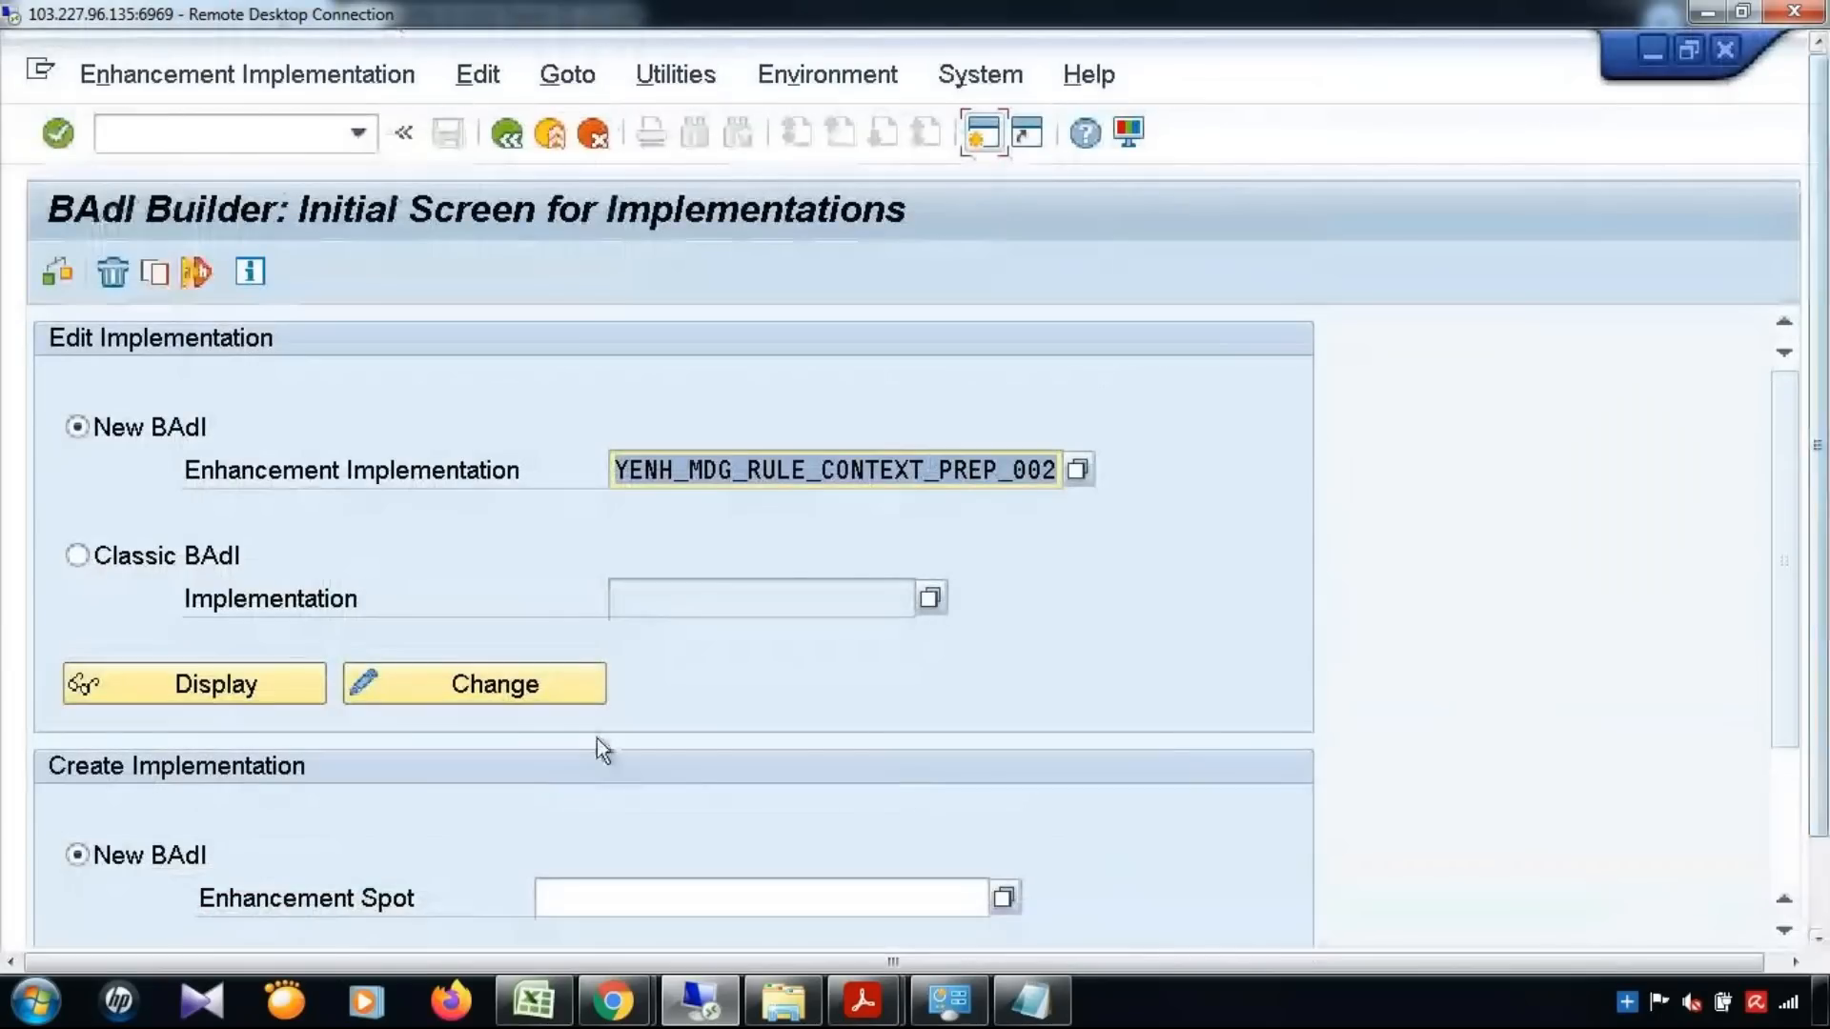
# Set the enhancement implementation back to YENH_MDG_RULE_CONTEXT_PREP, display it briefly, and rerun its check from the initial screen
pyautogui.moveTo(1057, 468); pyautogui.dragTo(998, 469)
pyautogui.press('Delete')
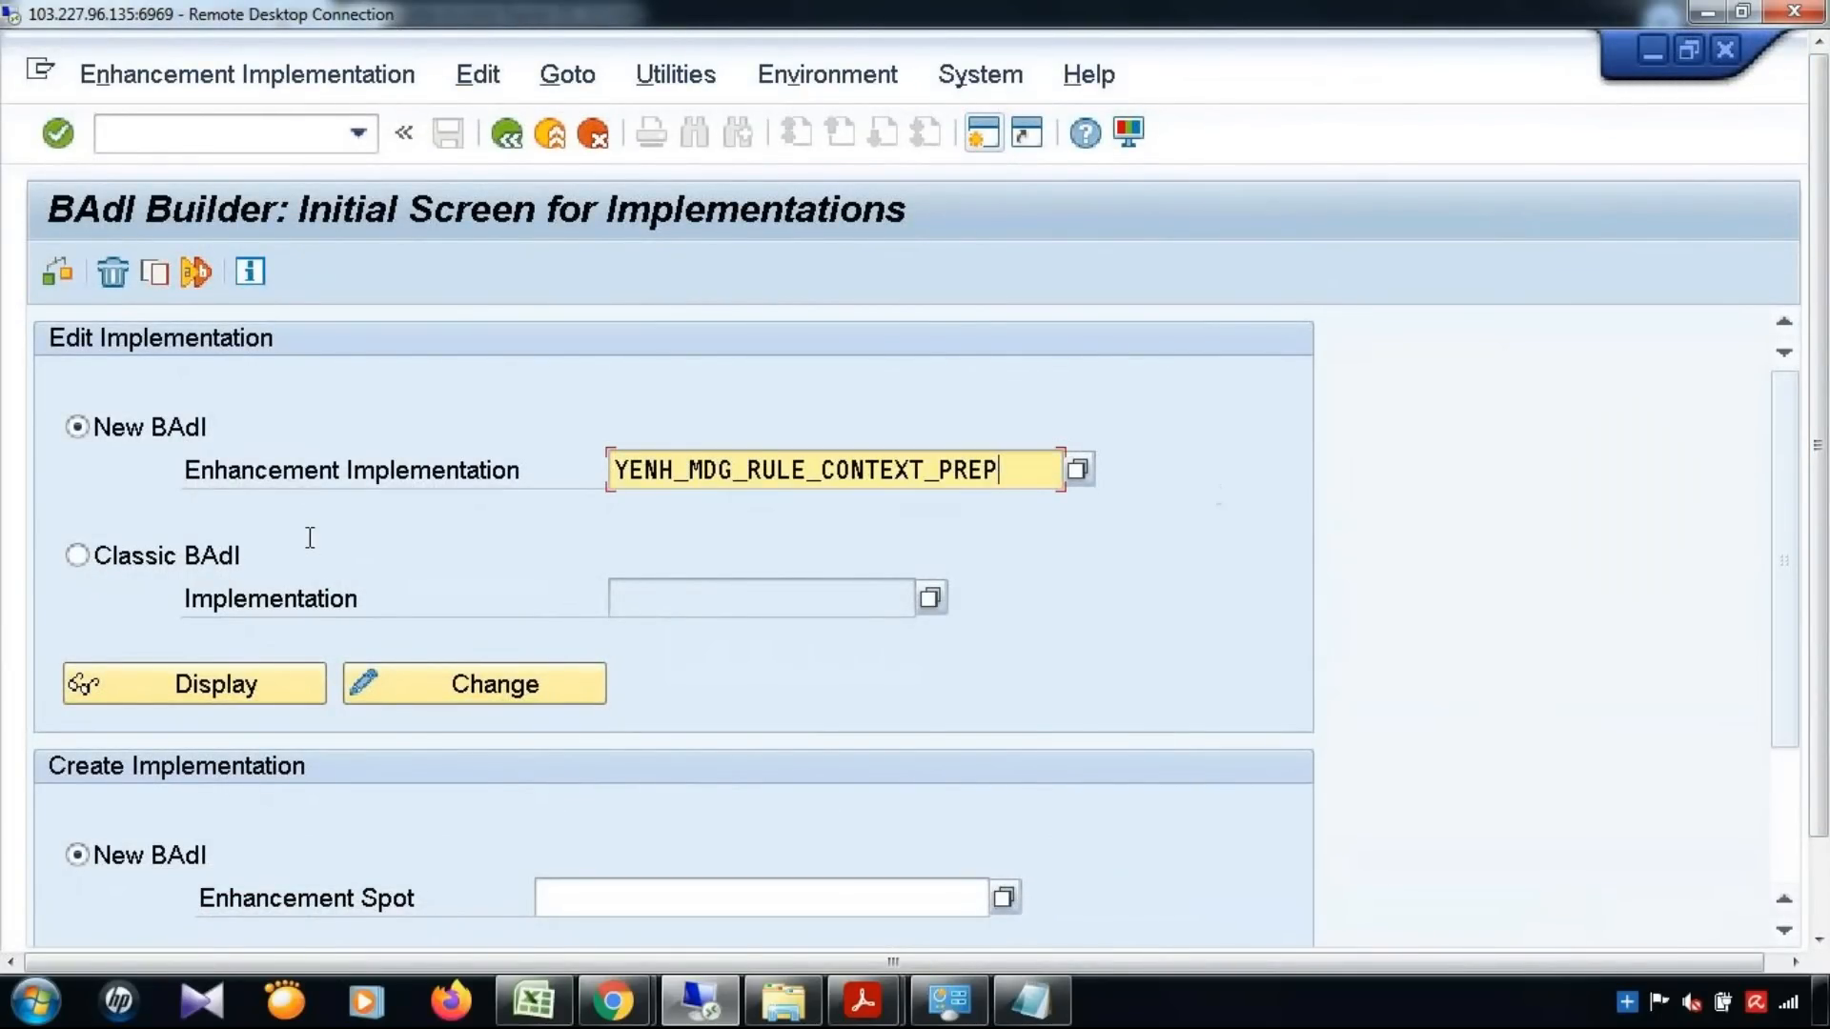
pyautogui.click(243, 681)
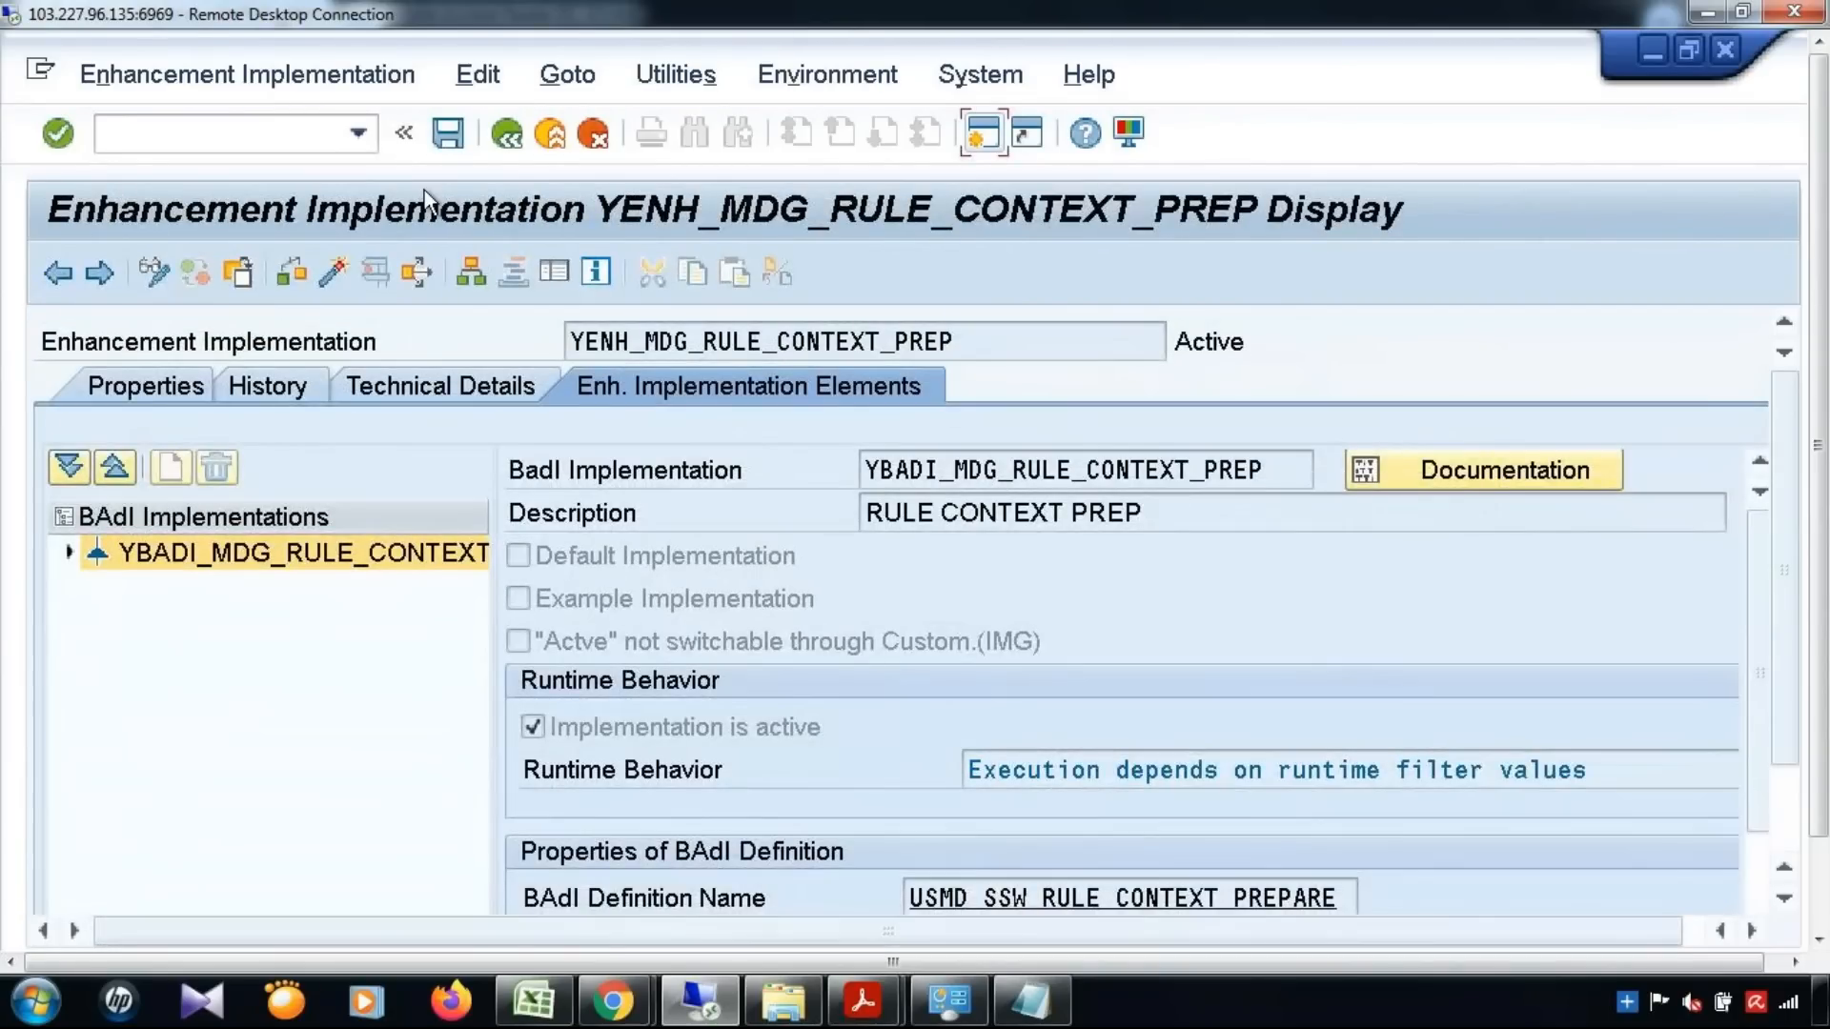
pyautogui.click(504, 133)
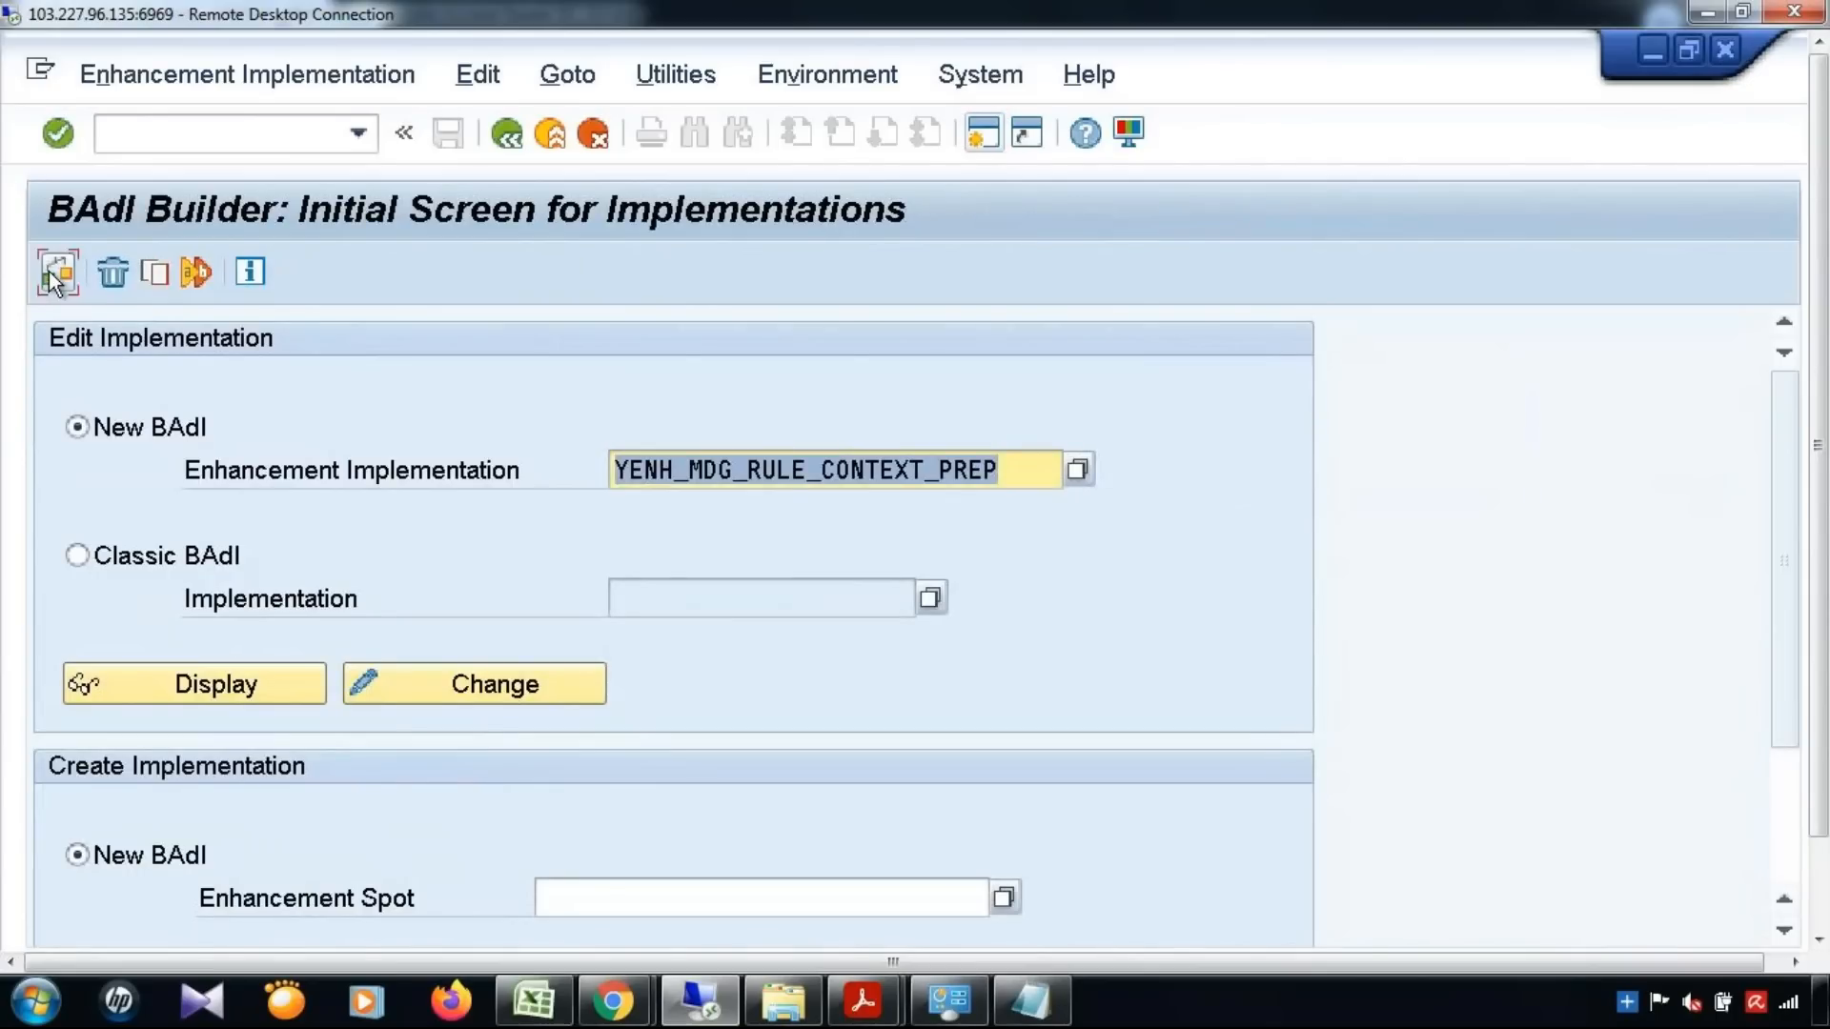
pyautogui.click(58, 271)
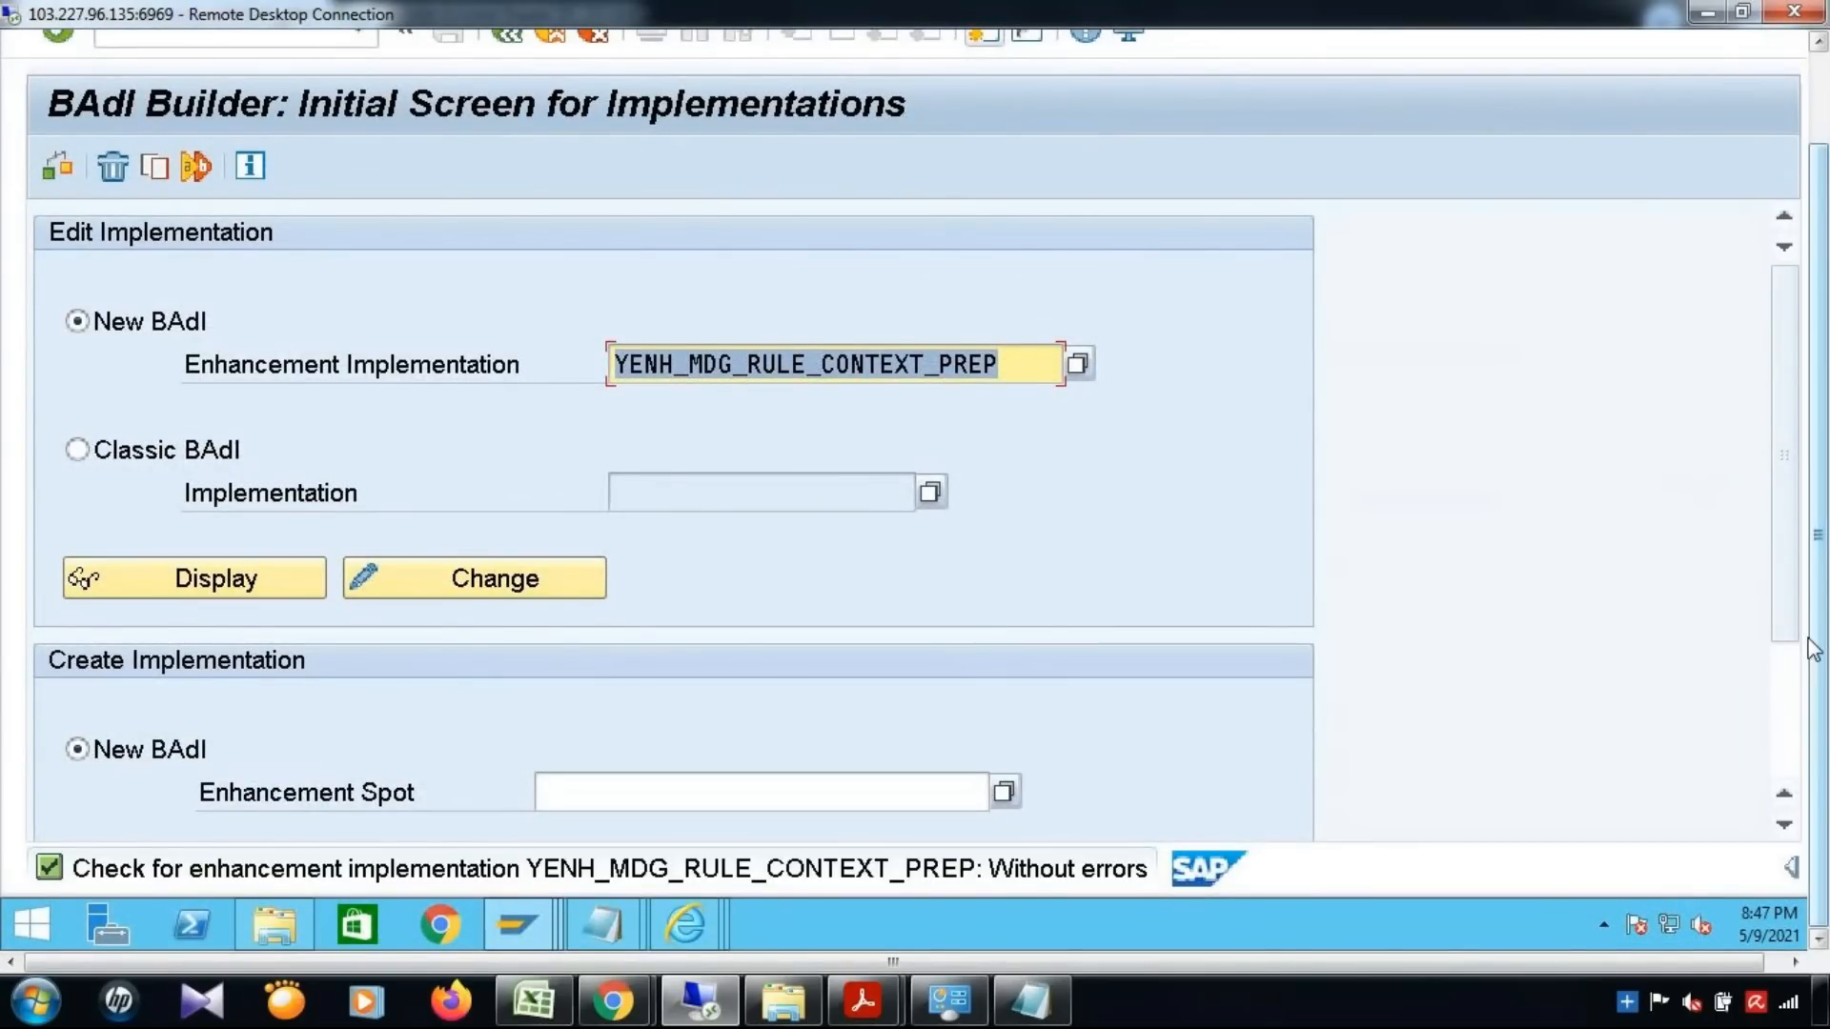
pyautogui.moveTo(1828, 462); pyautogui.dragTo(1828, 367)
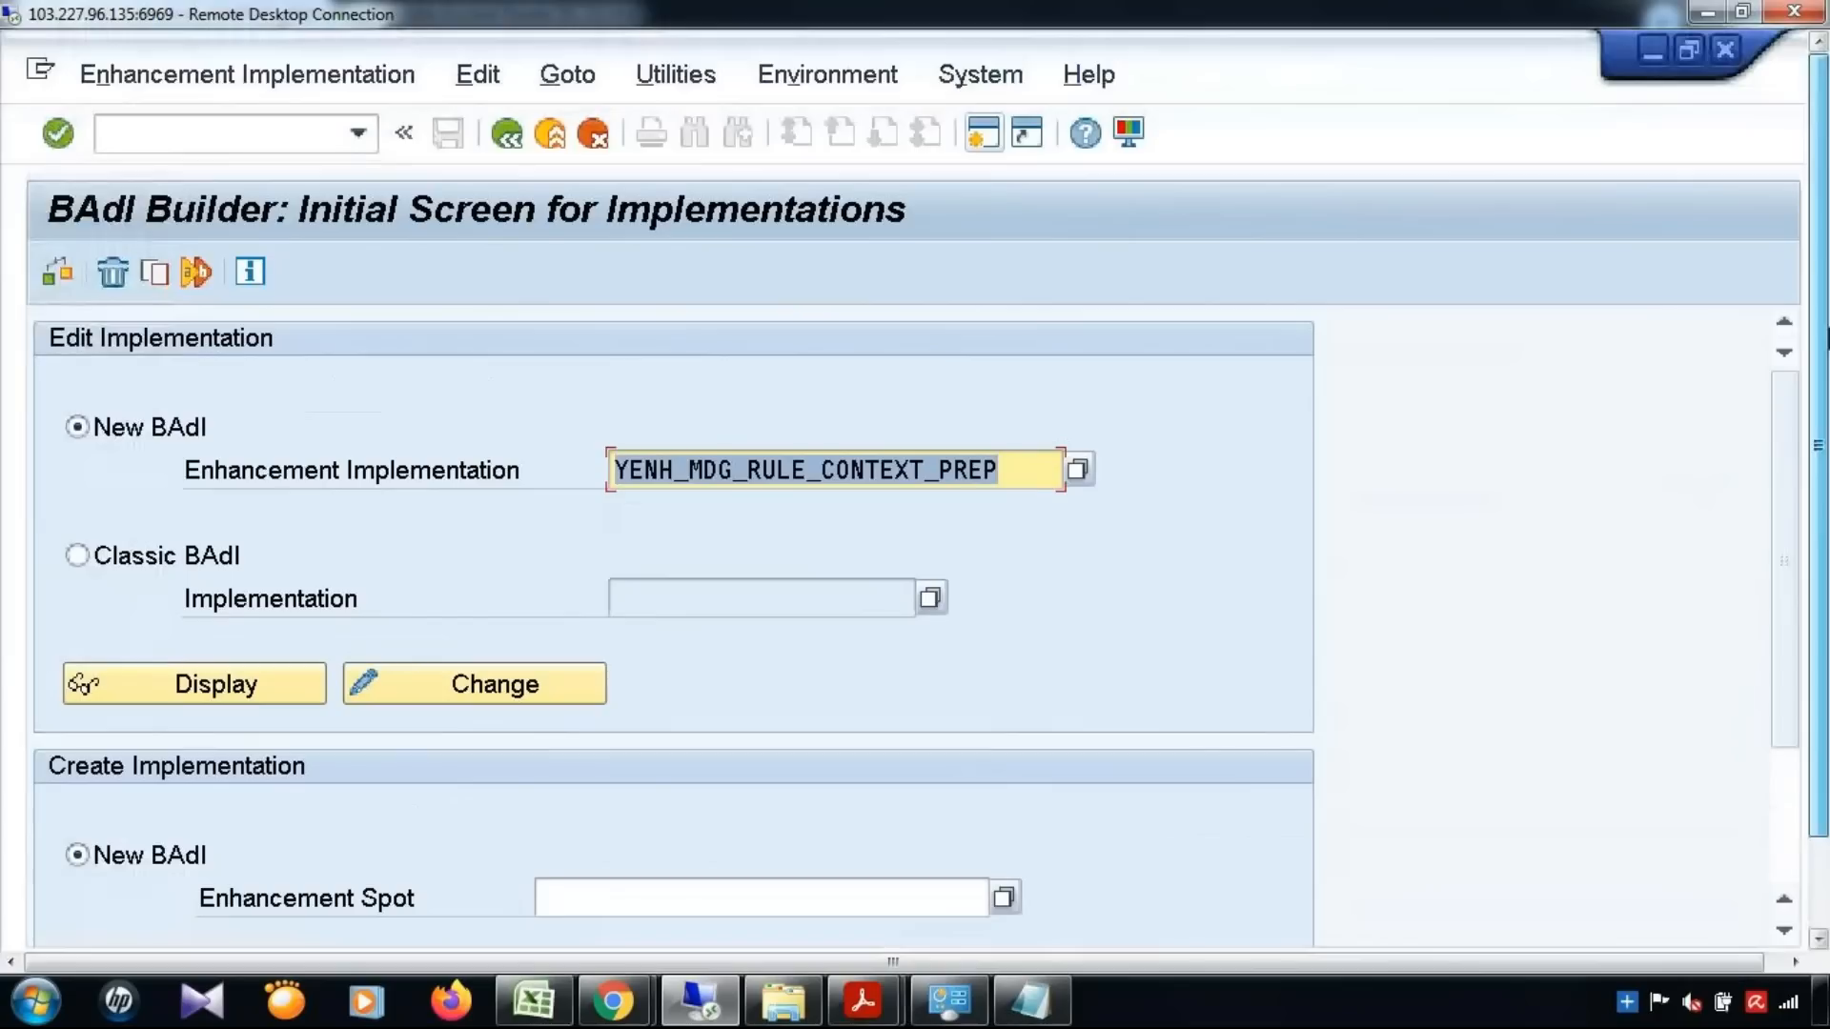
# Switch to the Excel notes and review the MDG BRF Plus and MDG ABAP BADI entries under Validation & Derivation on Sheet1
pyautogui.click(519, 998)
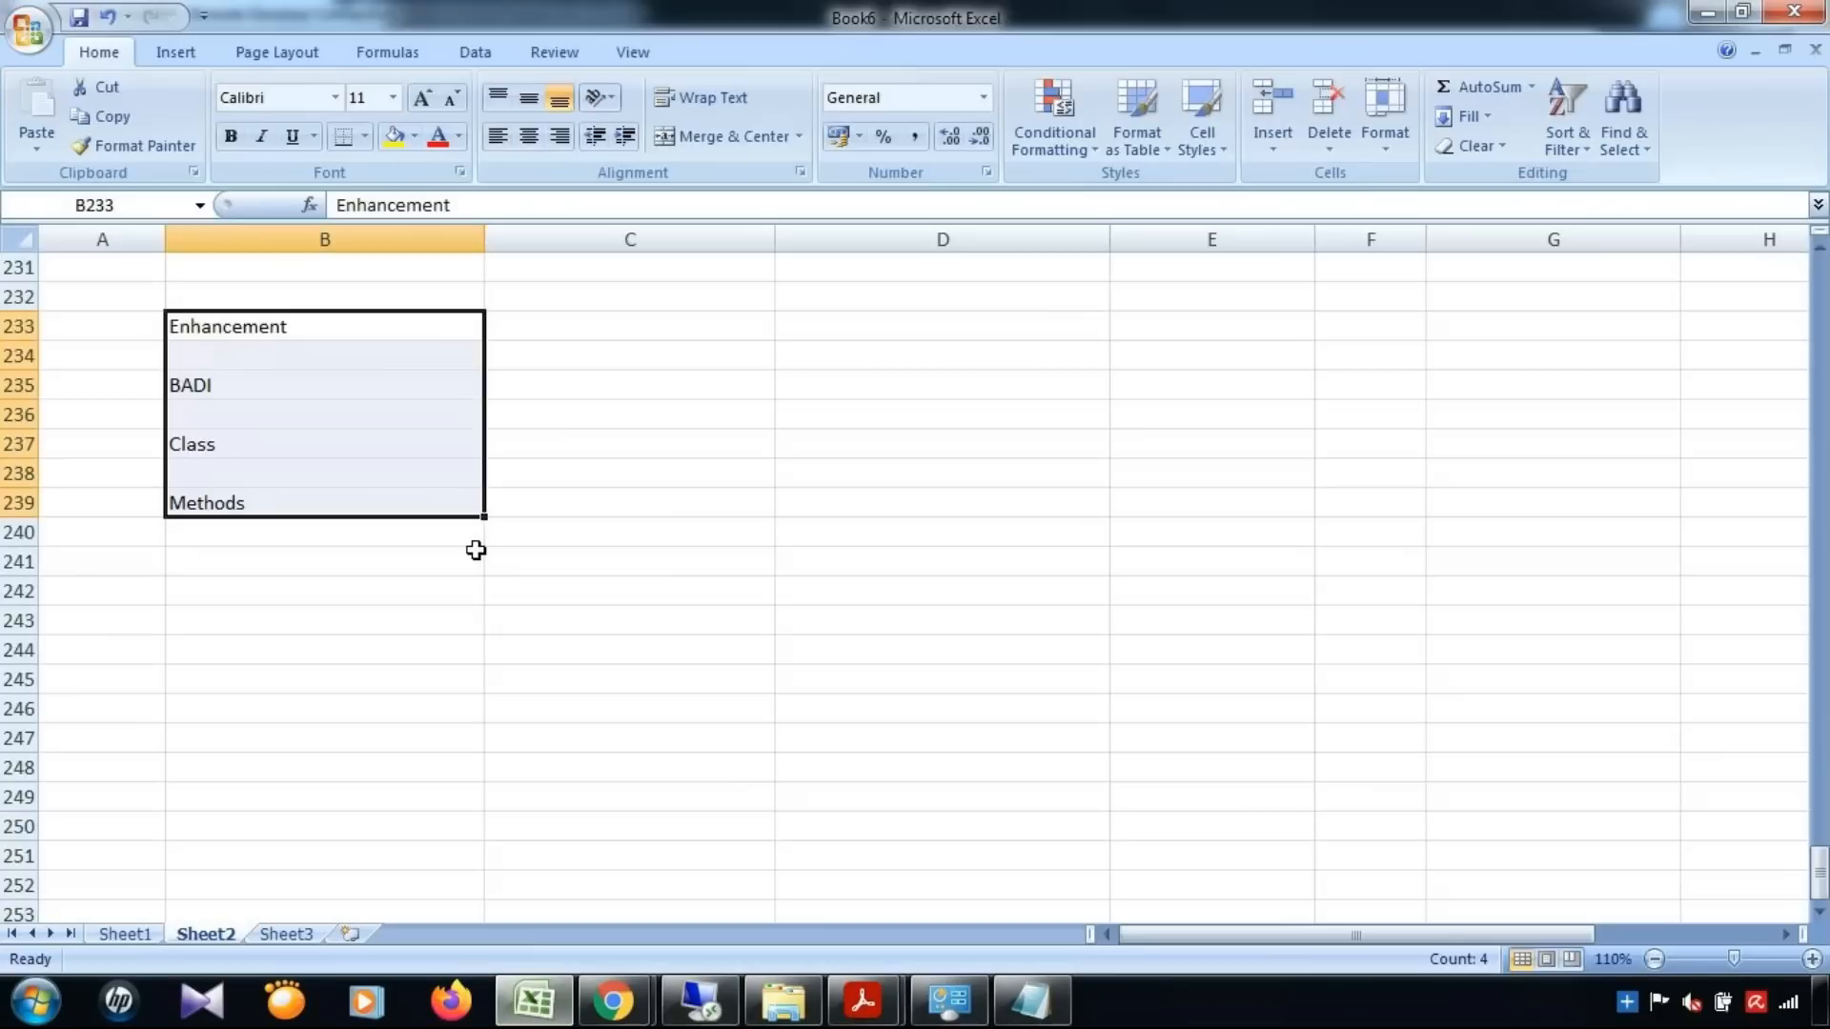
pyautogui.click(121, 936)
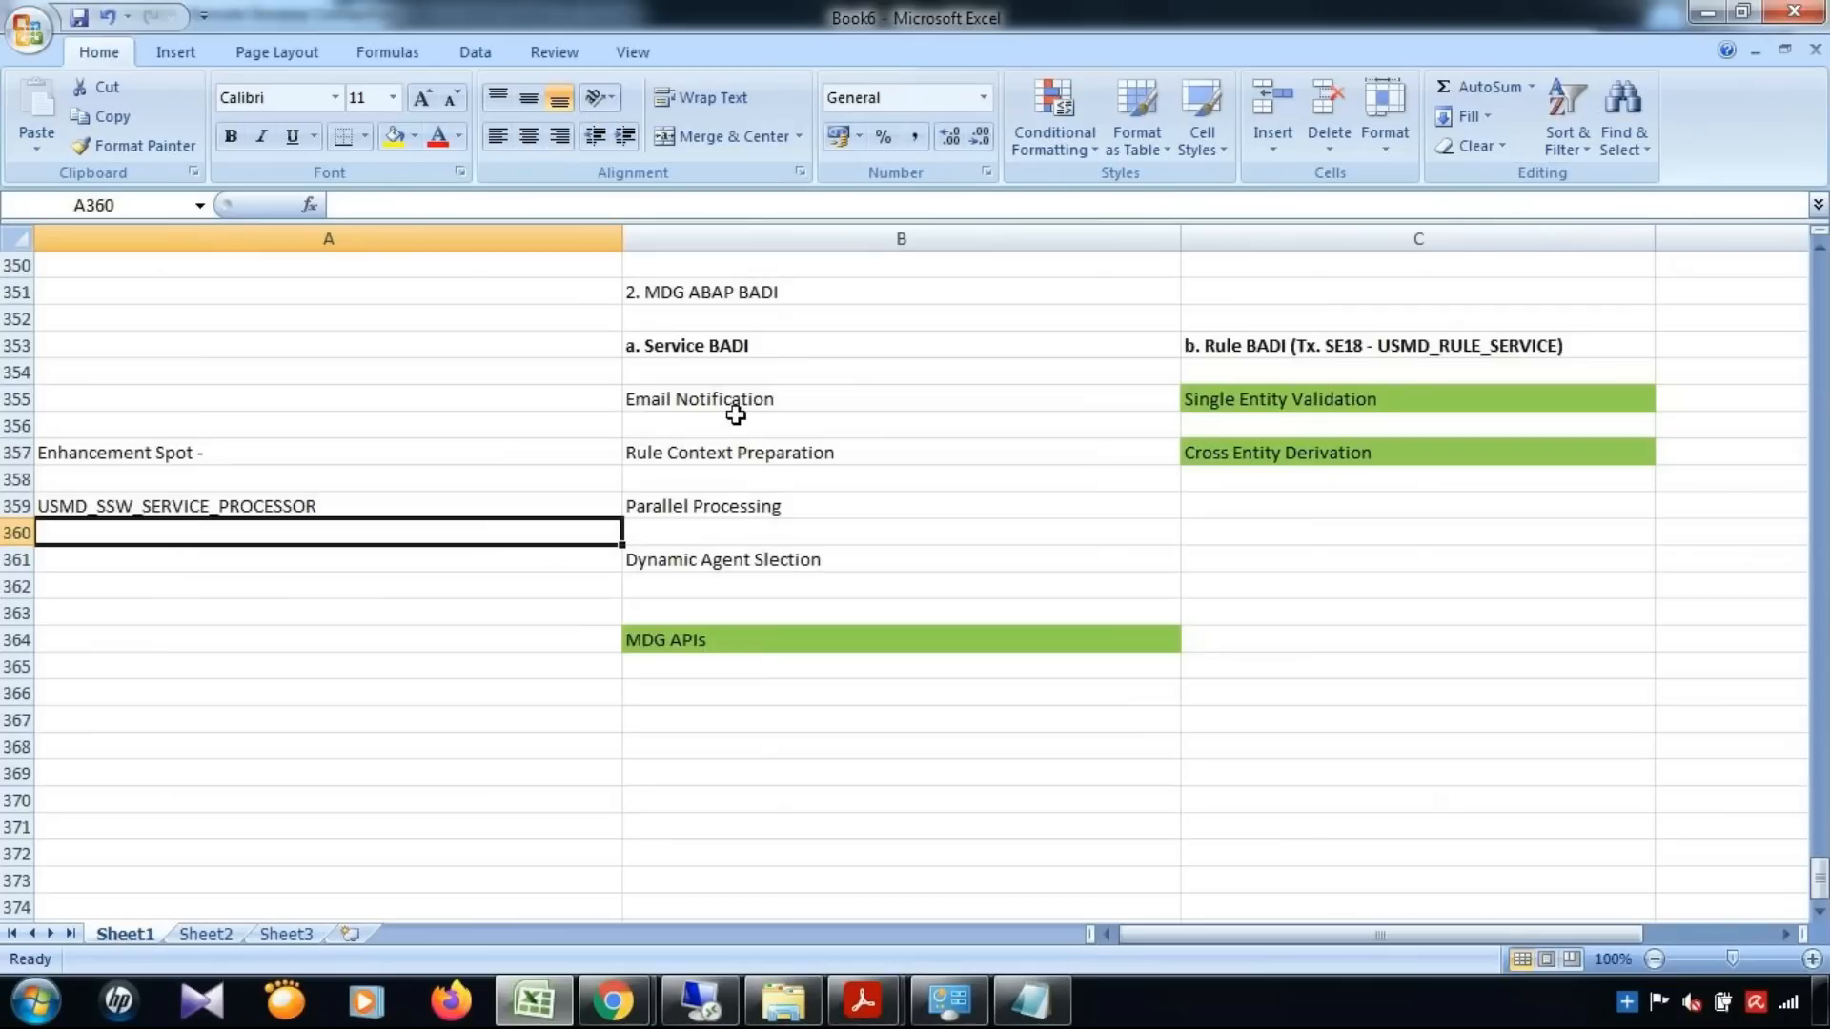
pyautogui.scroll(2, 724, 363)
pyautogui.click(705, 407)
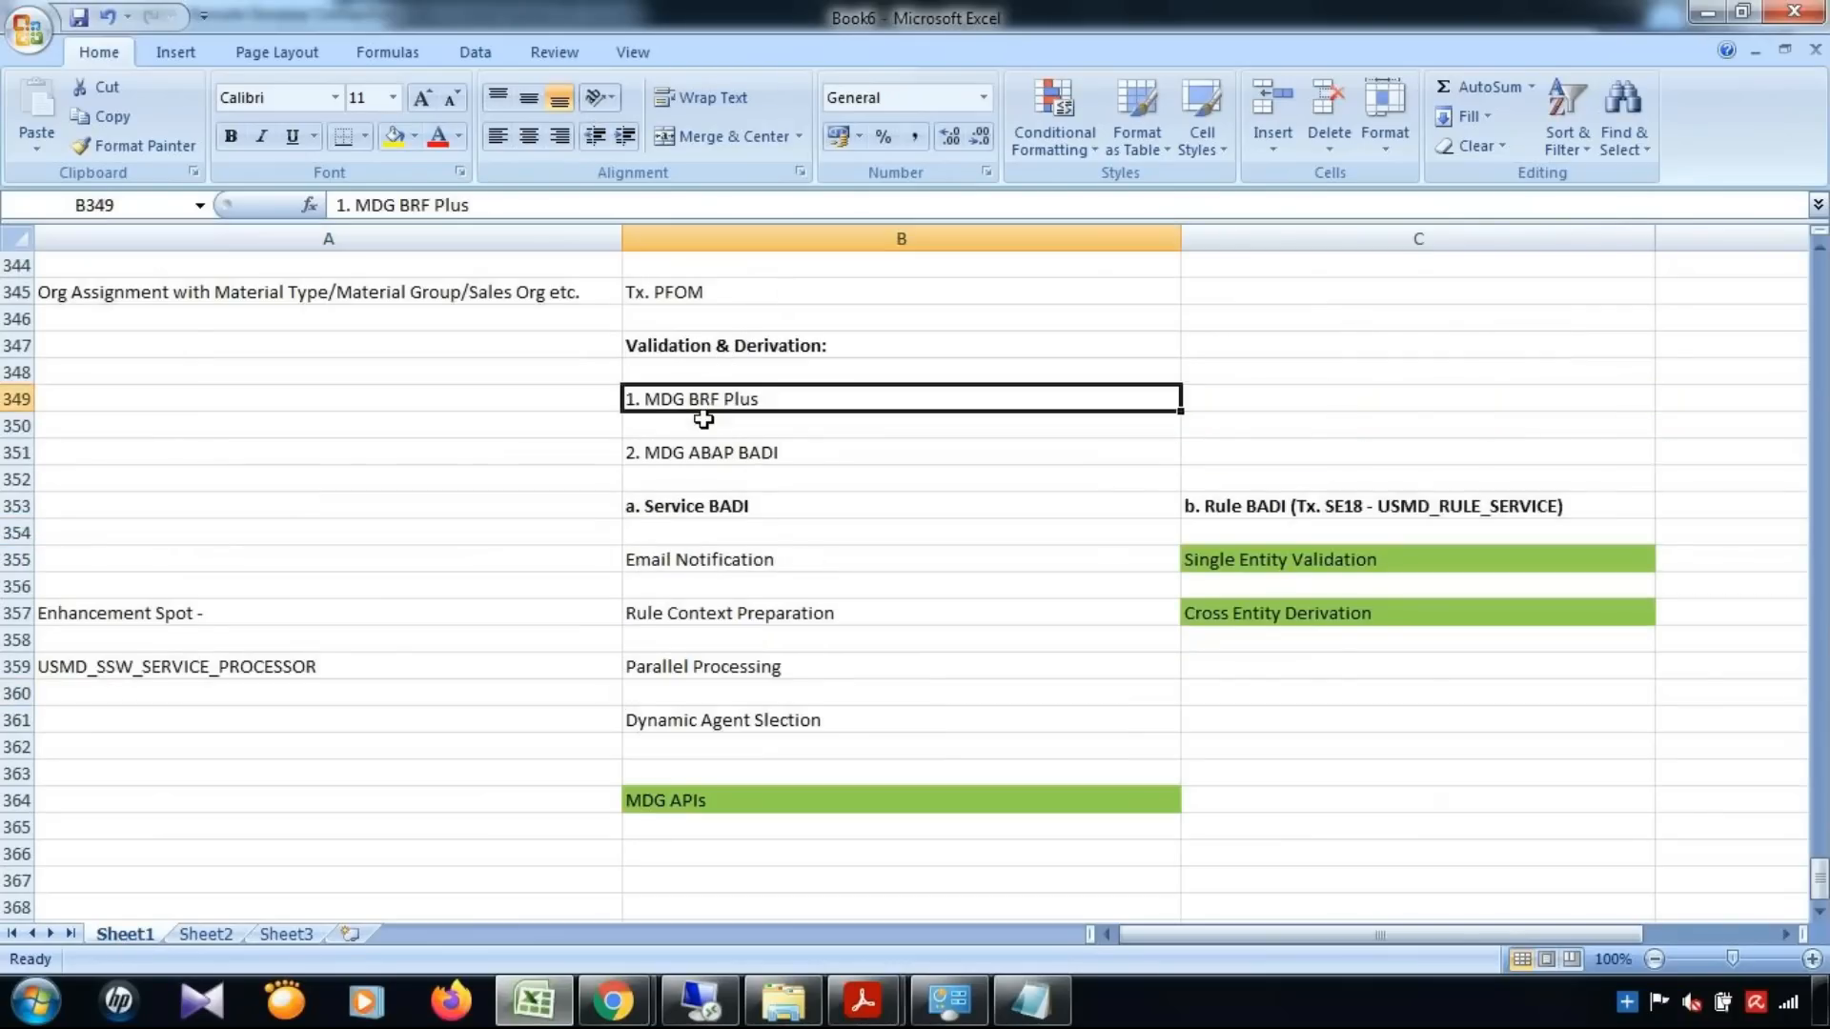
pyautogui.click(701, 452)
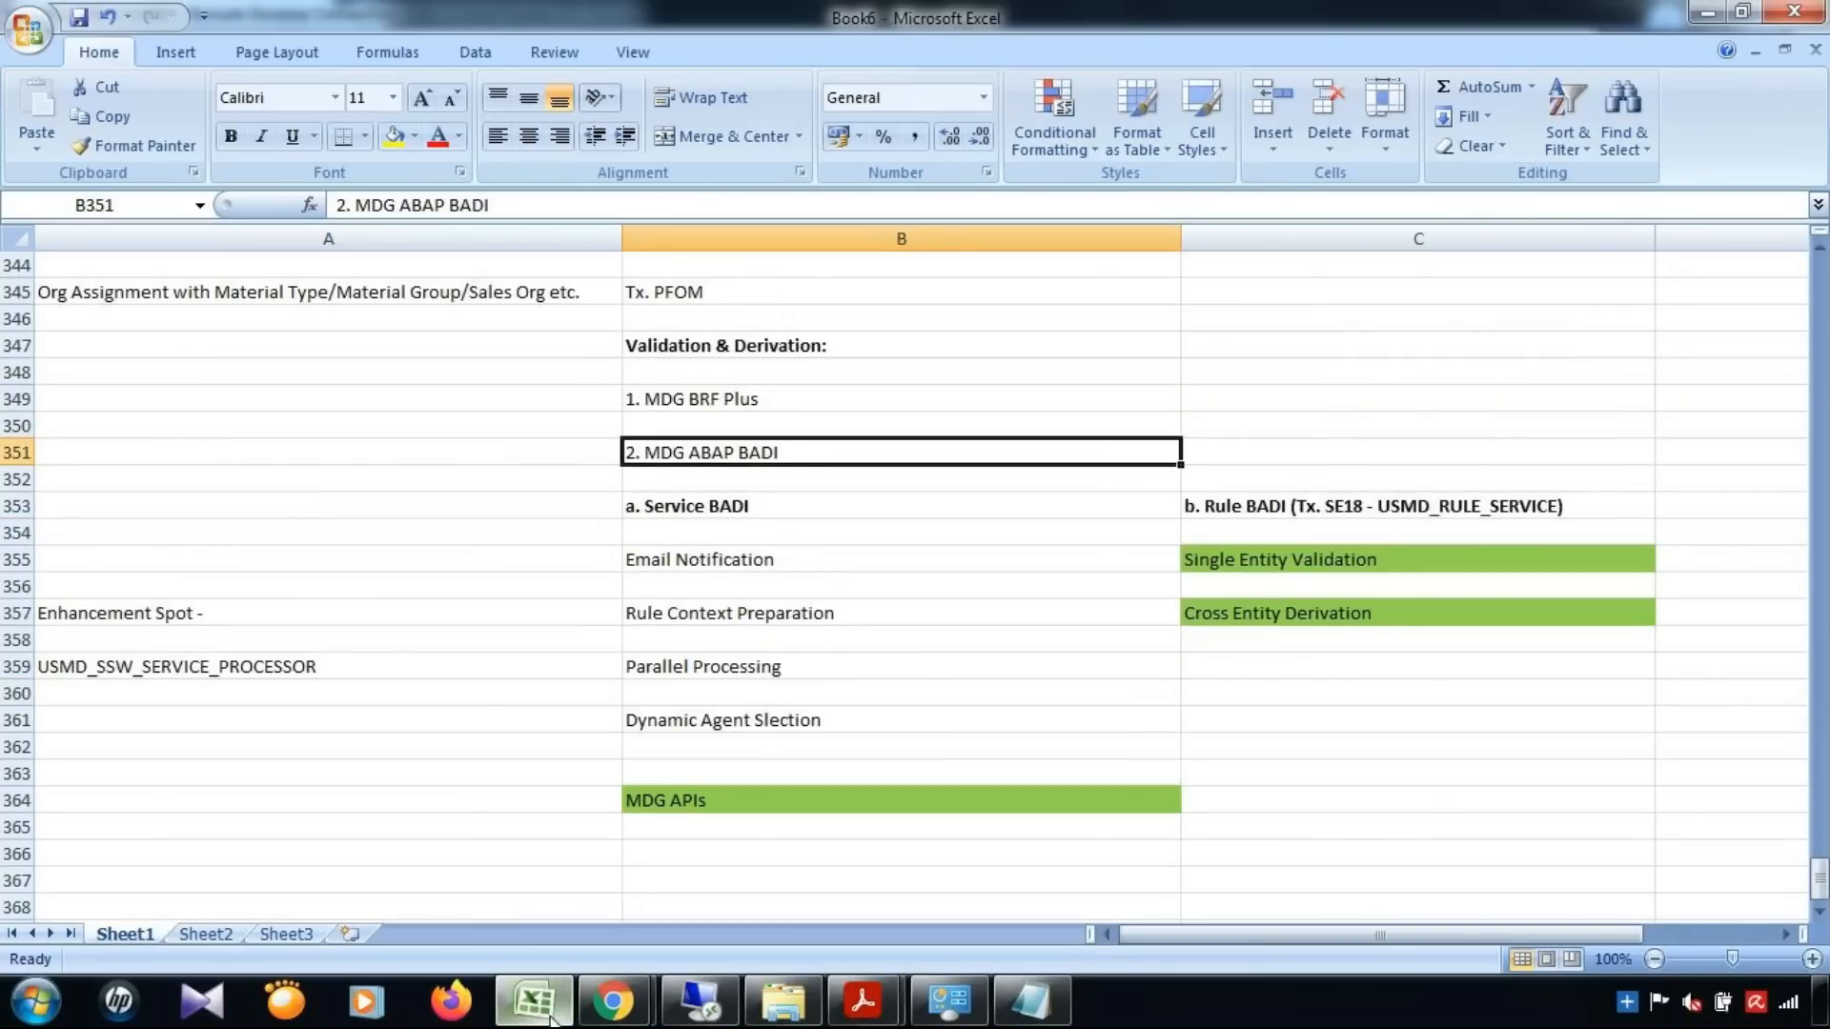
# Return to SAP, display YENH_MDG_RULE_CONTEXT_PREP, view its implementing class, and open the SERVICE_NAME filter value of Combination 1
pyautogui.click(696, 999)
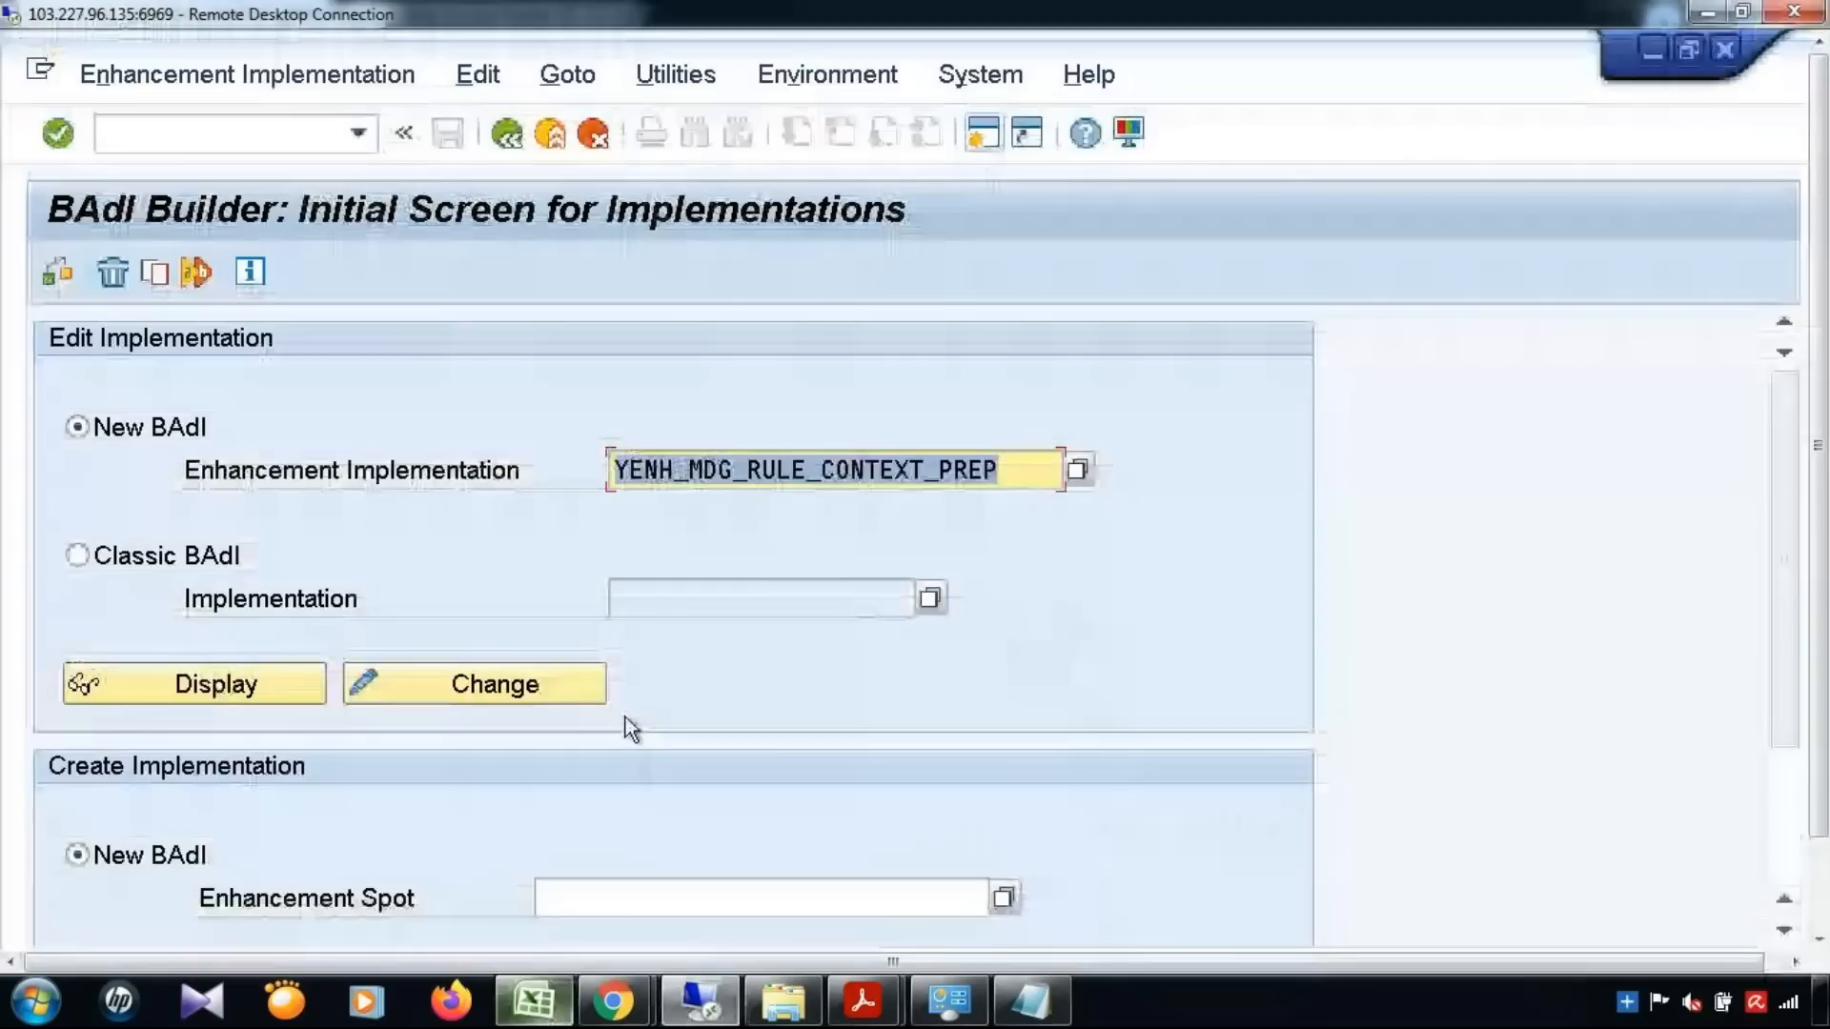
pyautogui.click(168, 696)
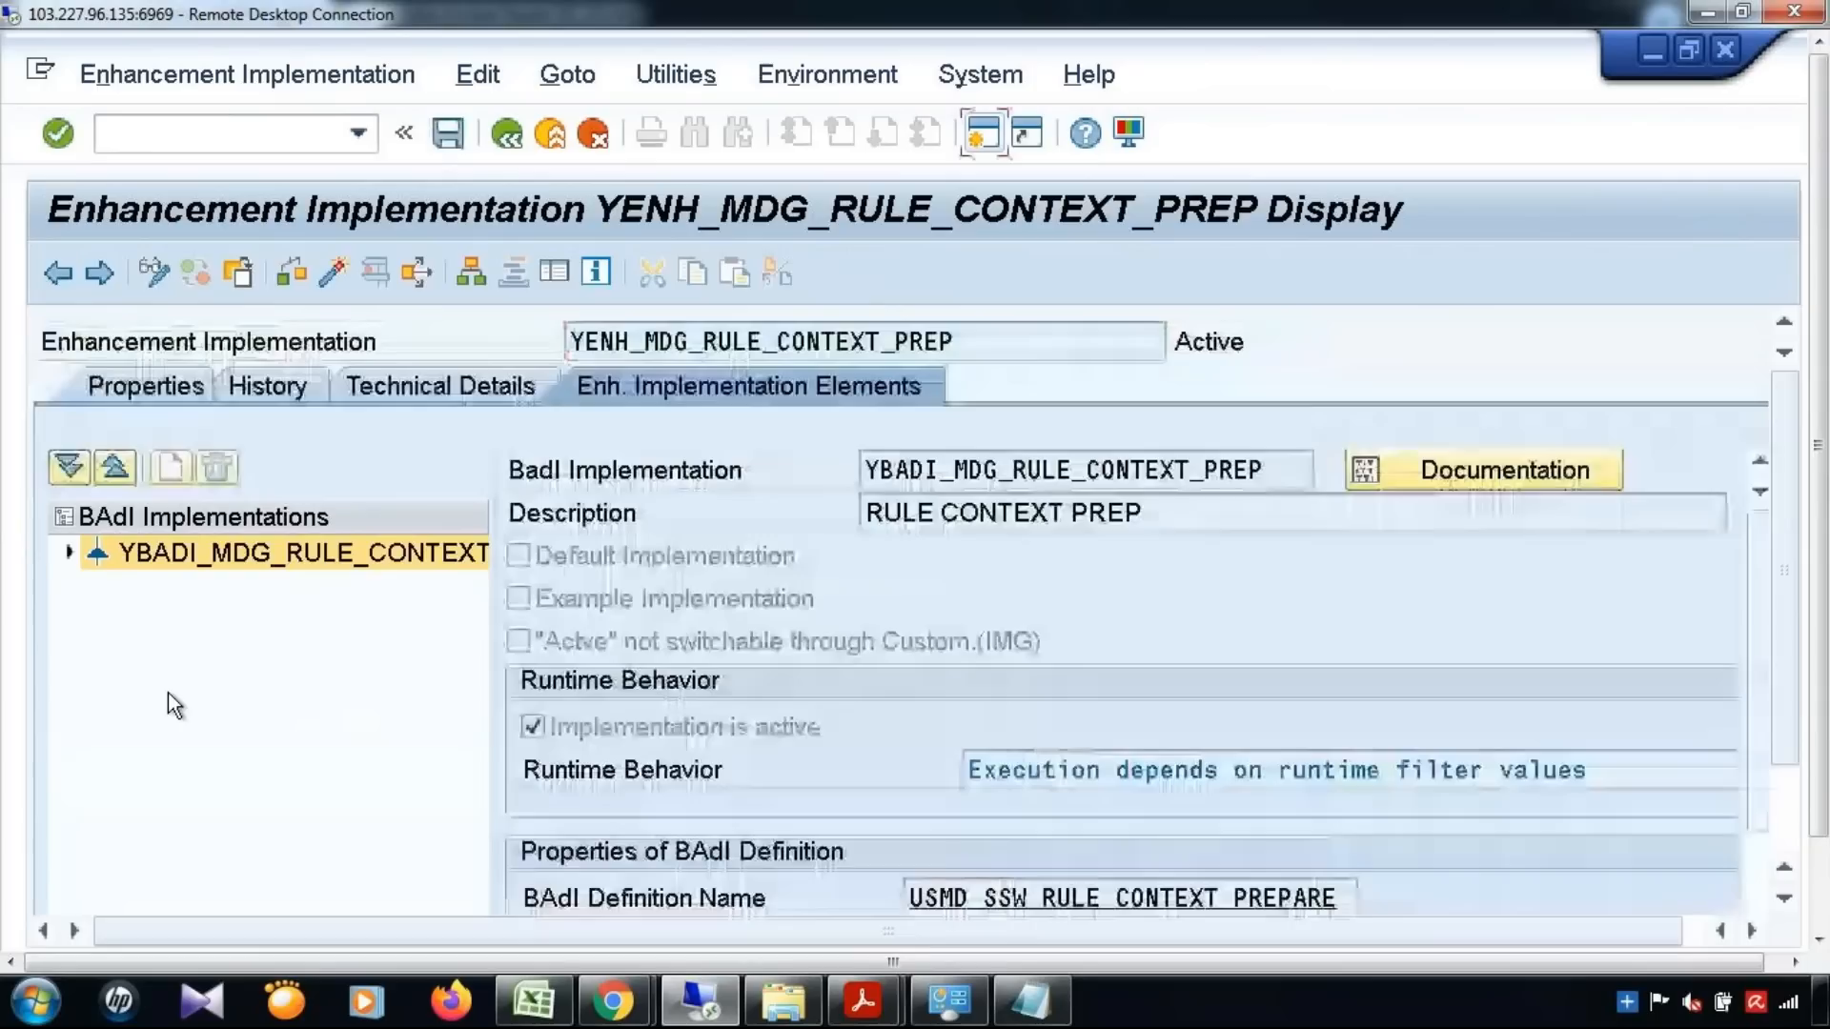
pyautogui.click(69, 552)
pyautogui.doubleClick(180, 591)
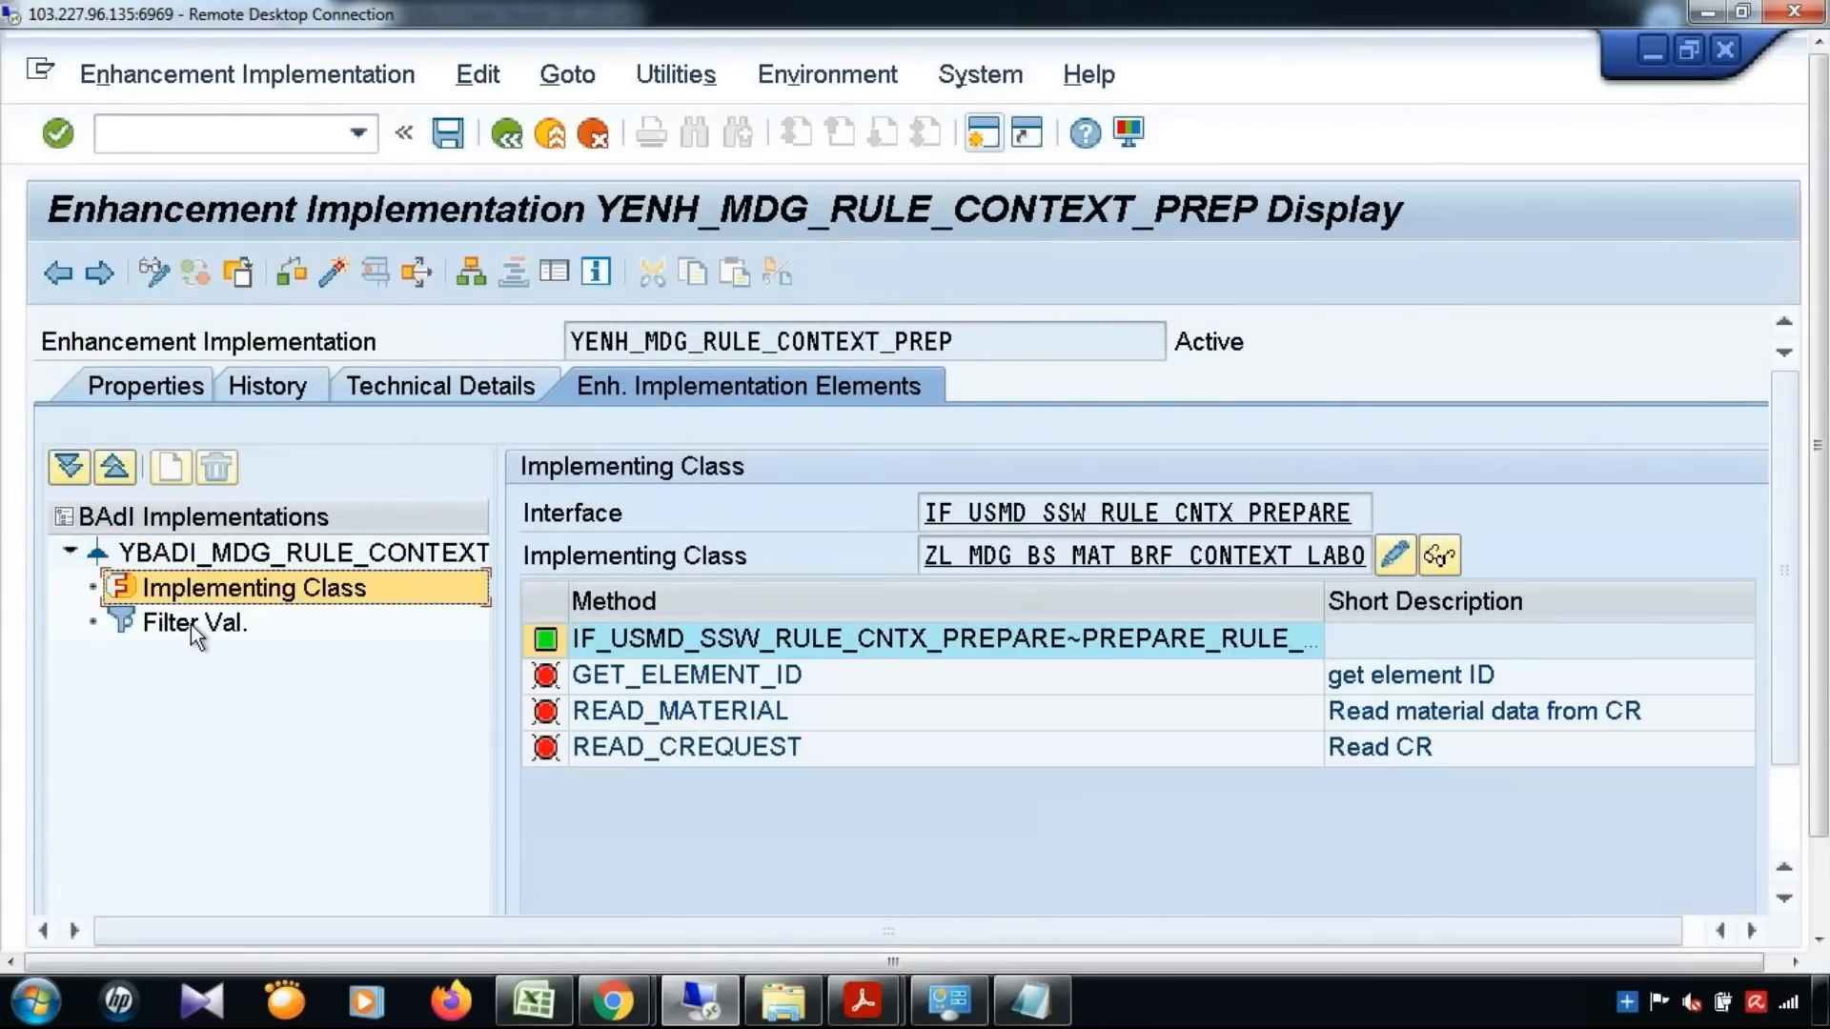
pyautogui.doubleClick(190, 623)
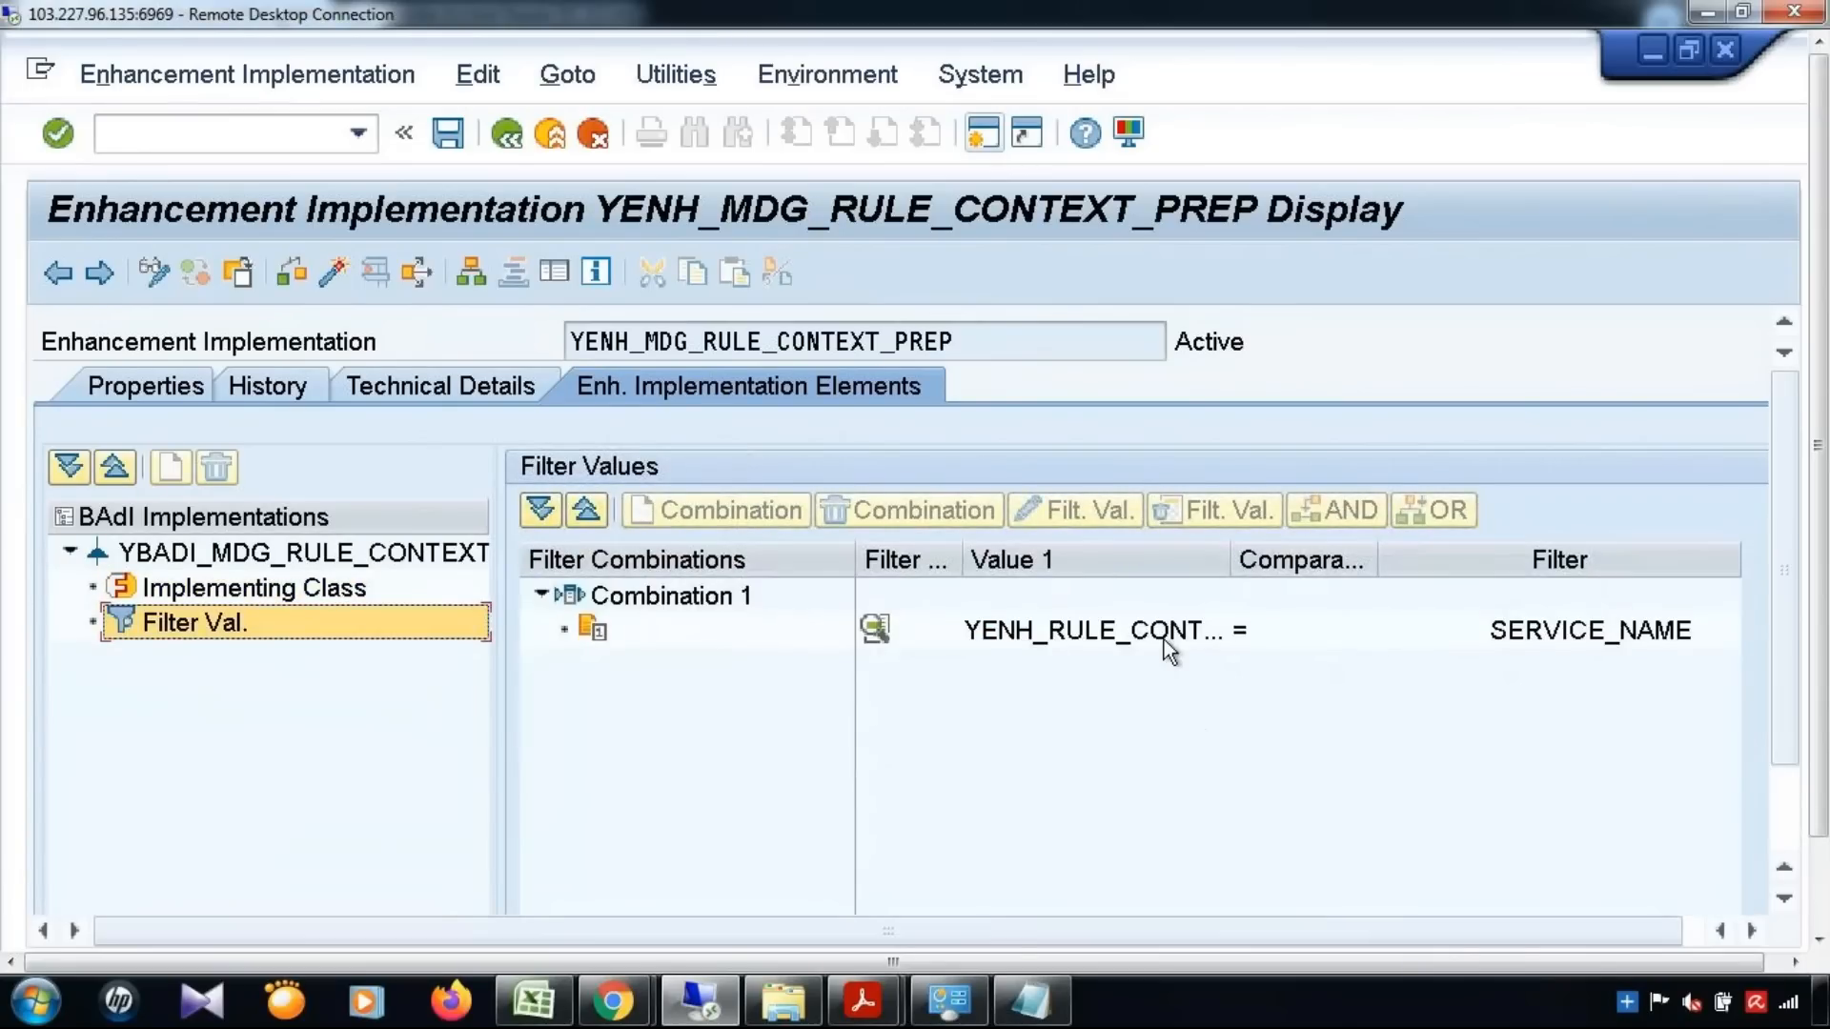
pyautogui.doubleClick(1164, 639)
pyautogui.moveTo(923, 507); pyautogui.dragTo(951, 340)
# Refer to the MDG BRF Plus entry in cell B349 of the Excel notes and return to the filter value dialog
pyautogui.click(535, 1001)
pyautogui.click(761, 401)
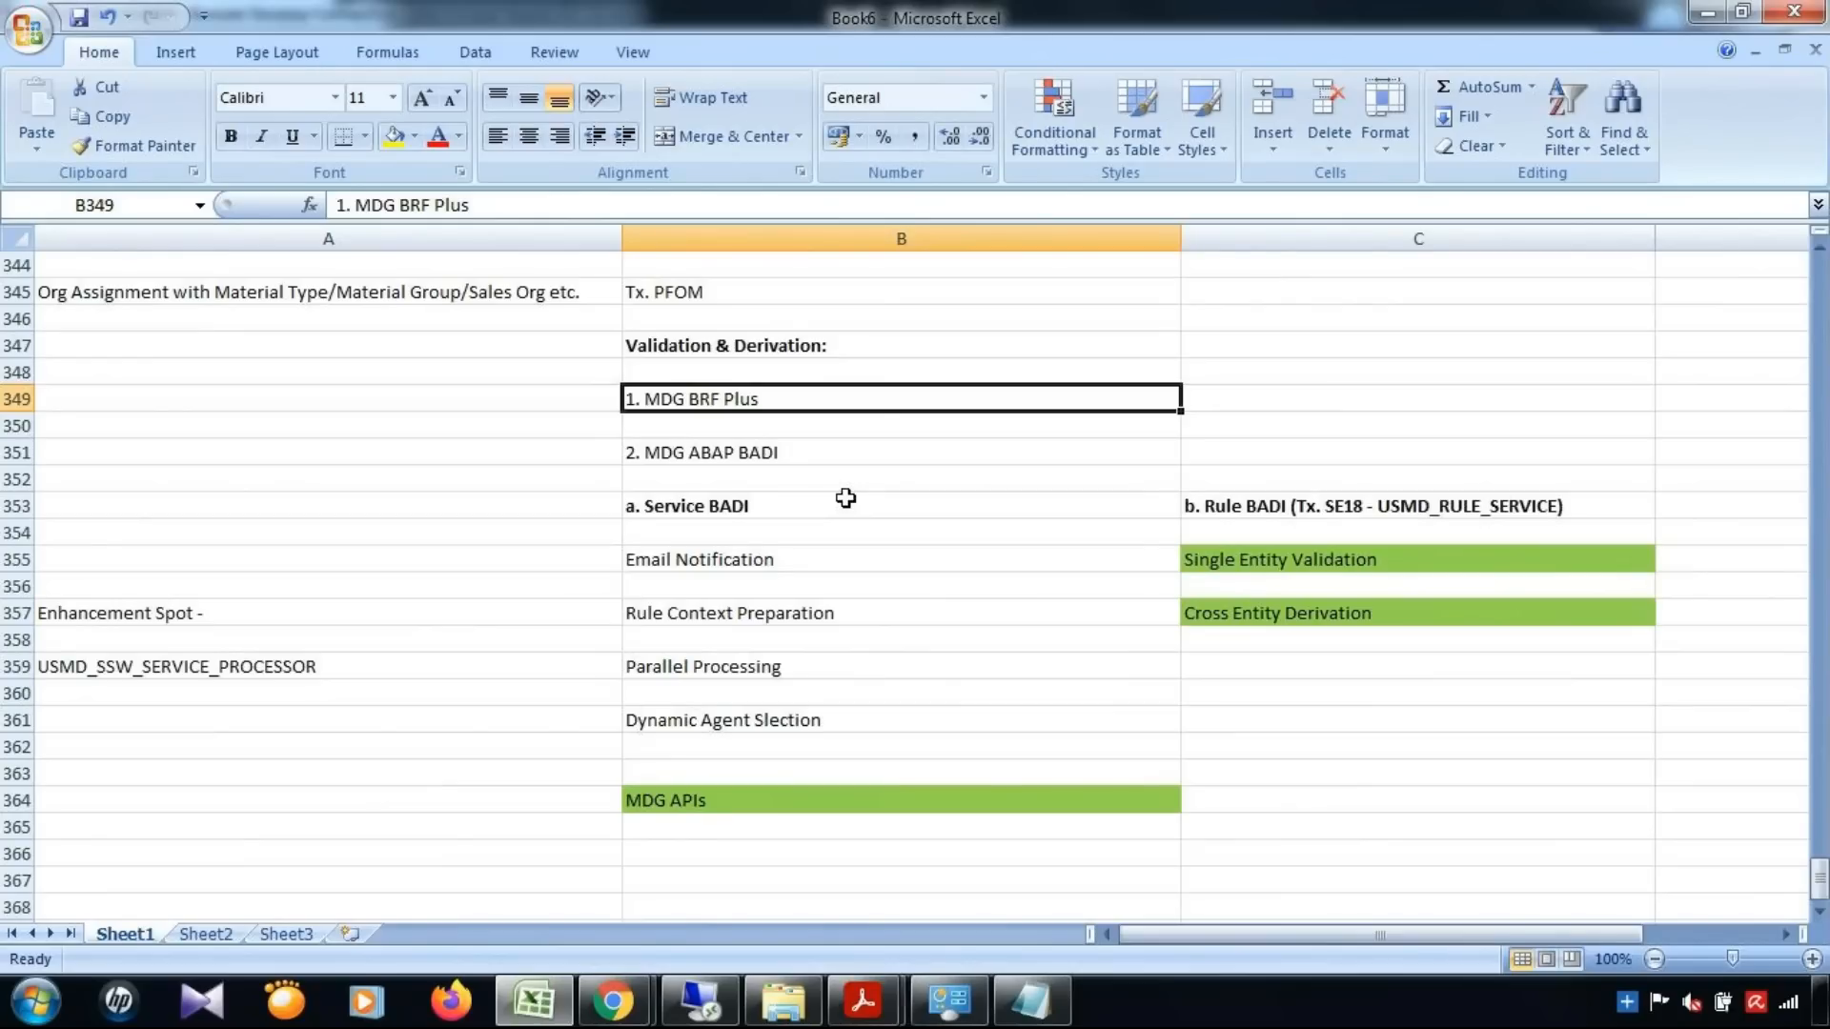
pyautogui.click(549, 1015)
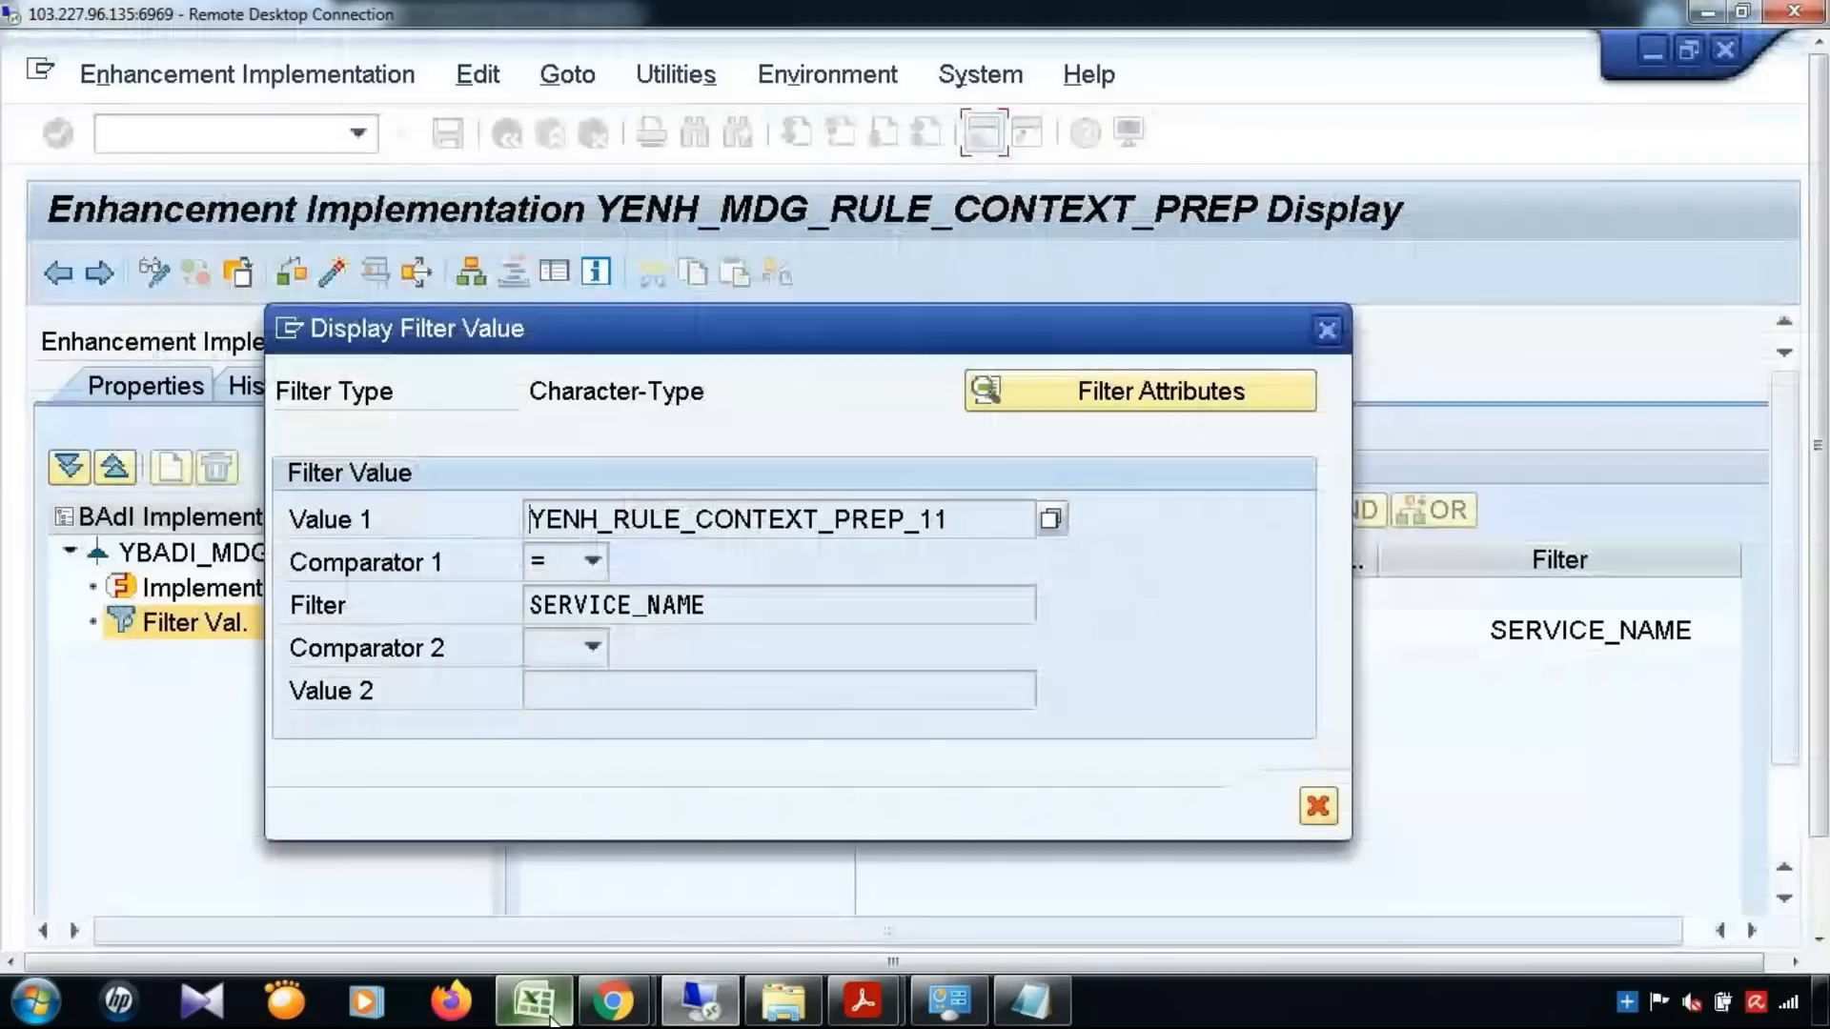
# Examine the service name value and the SERVICE_NAME filter in the filter value details, and close the dialog
pyautogui.click(564, 574)
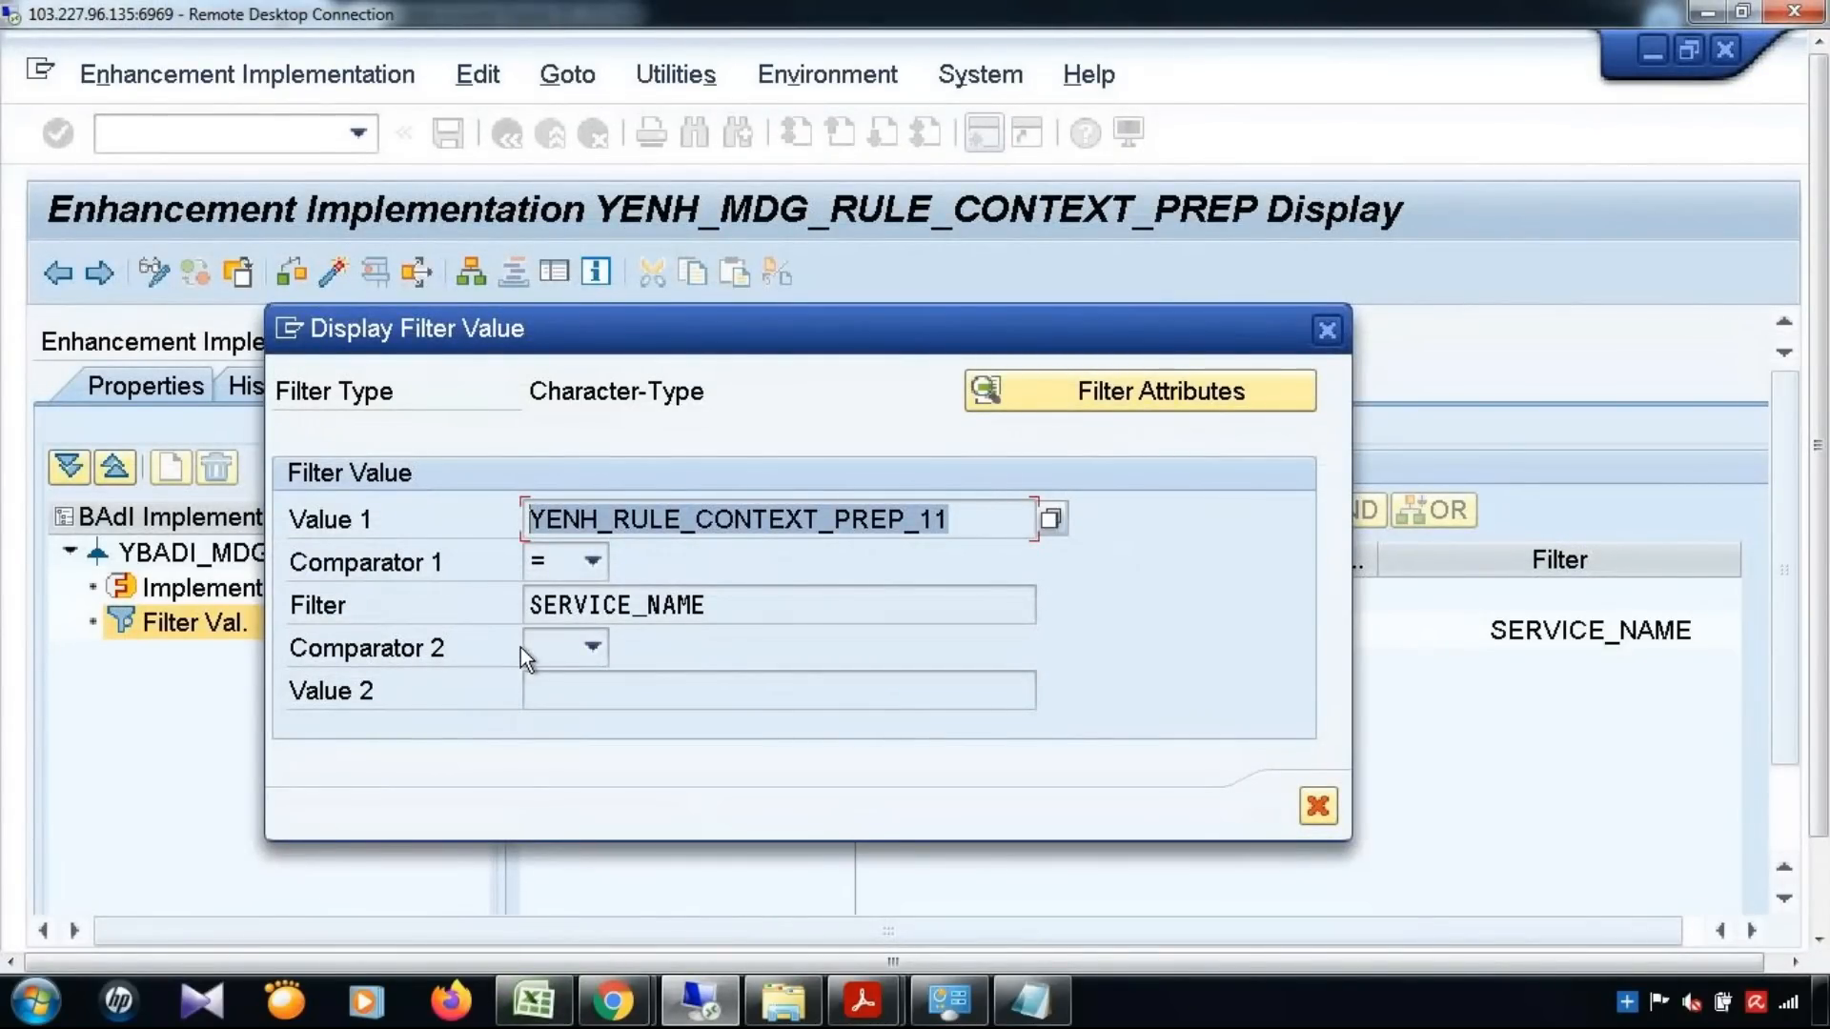
pyautogui.click(638, 602)
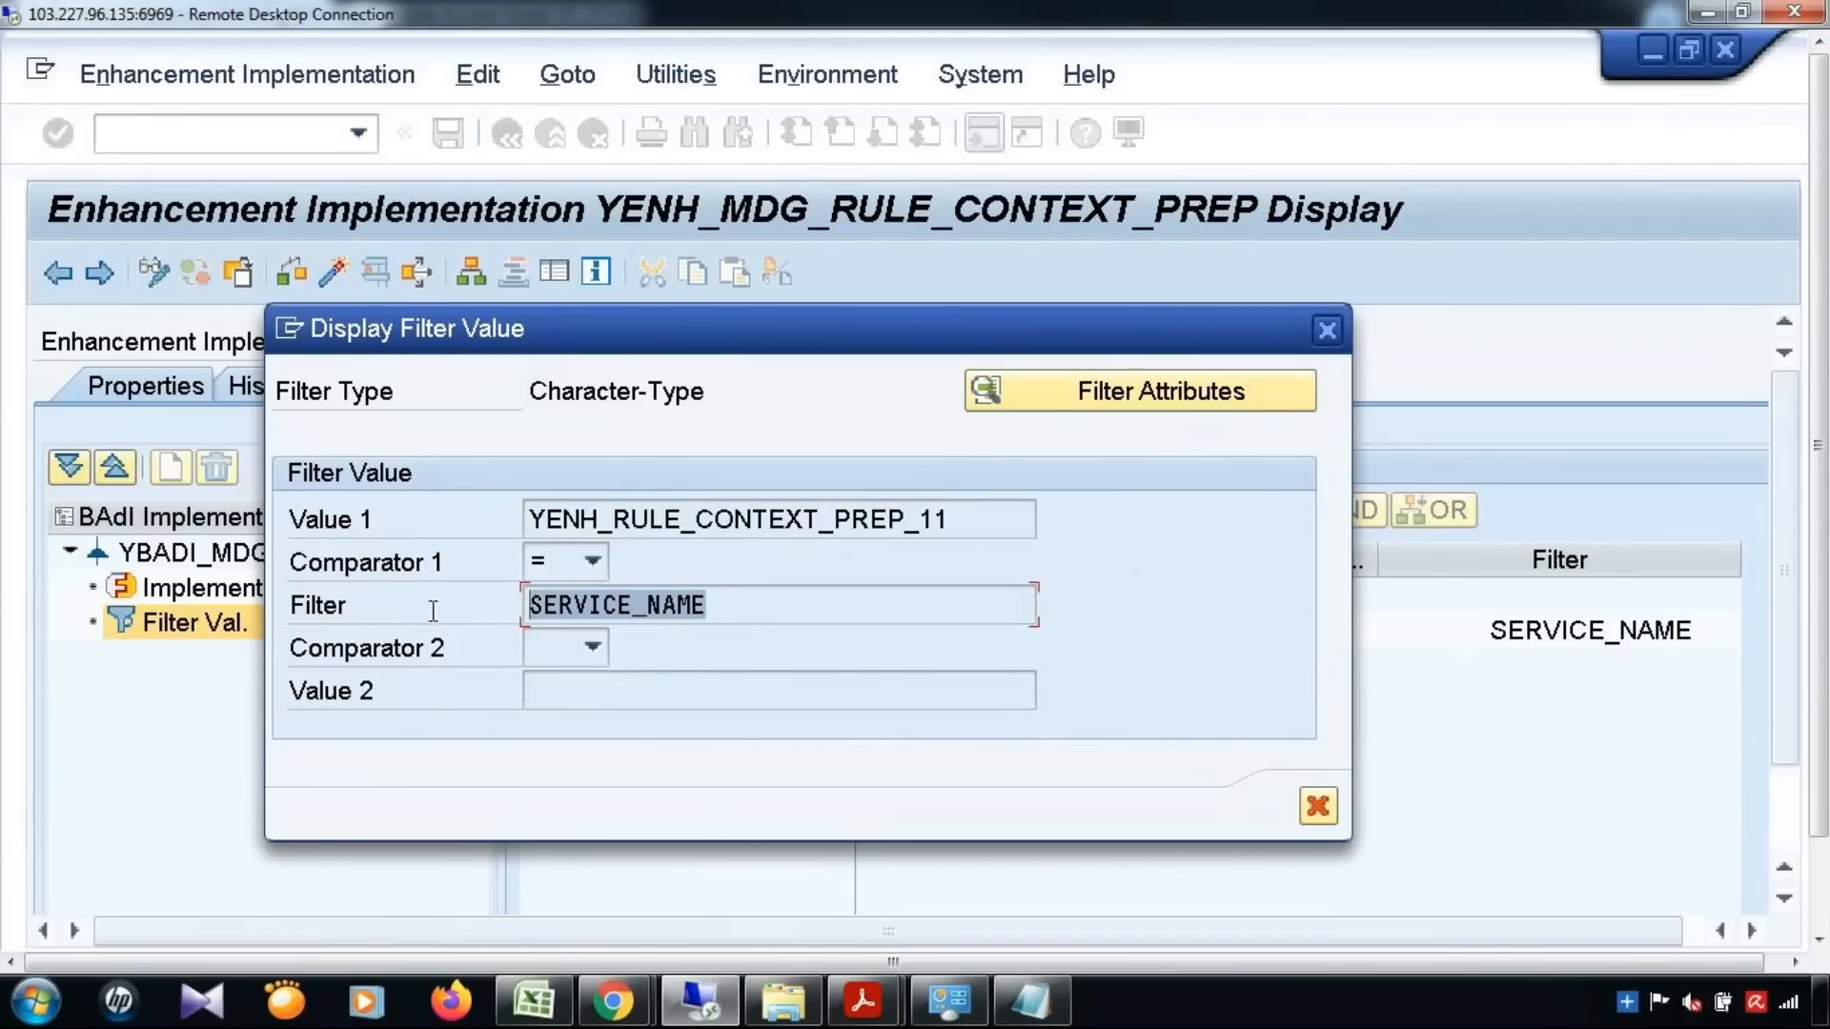
pyautogui.click(495, 522)
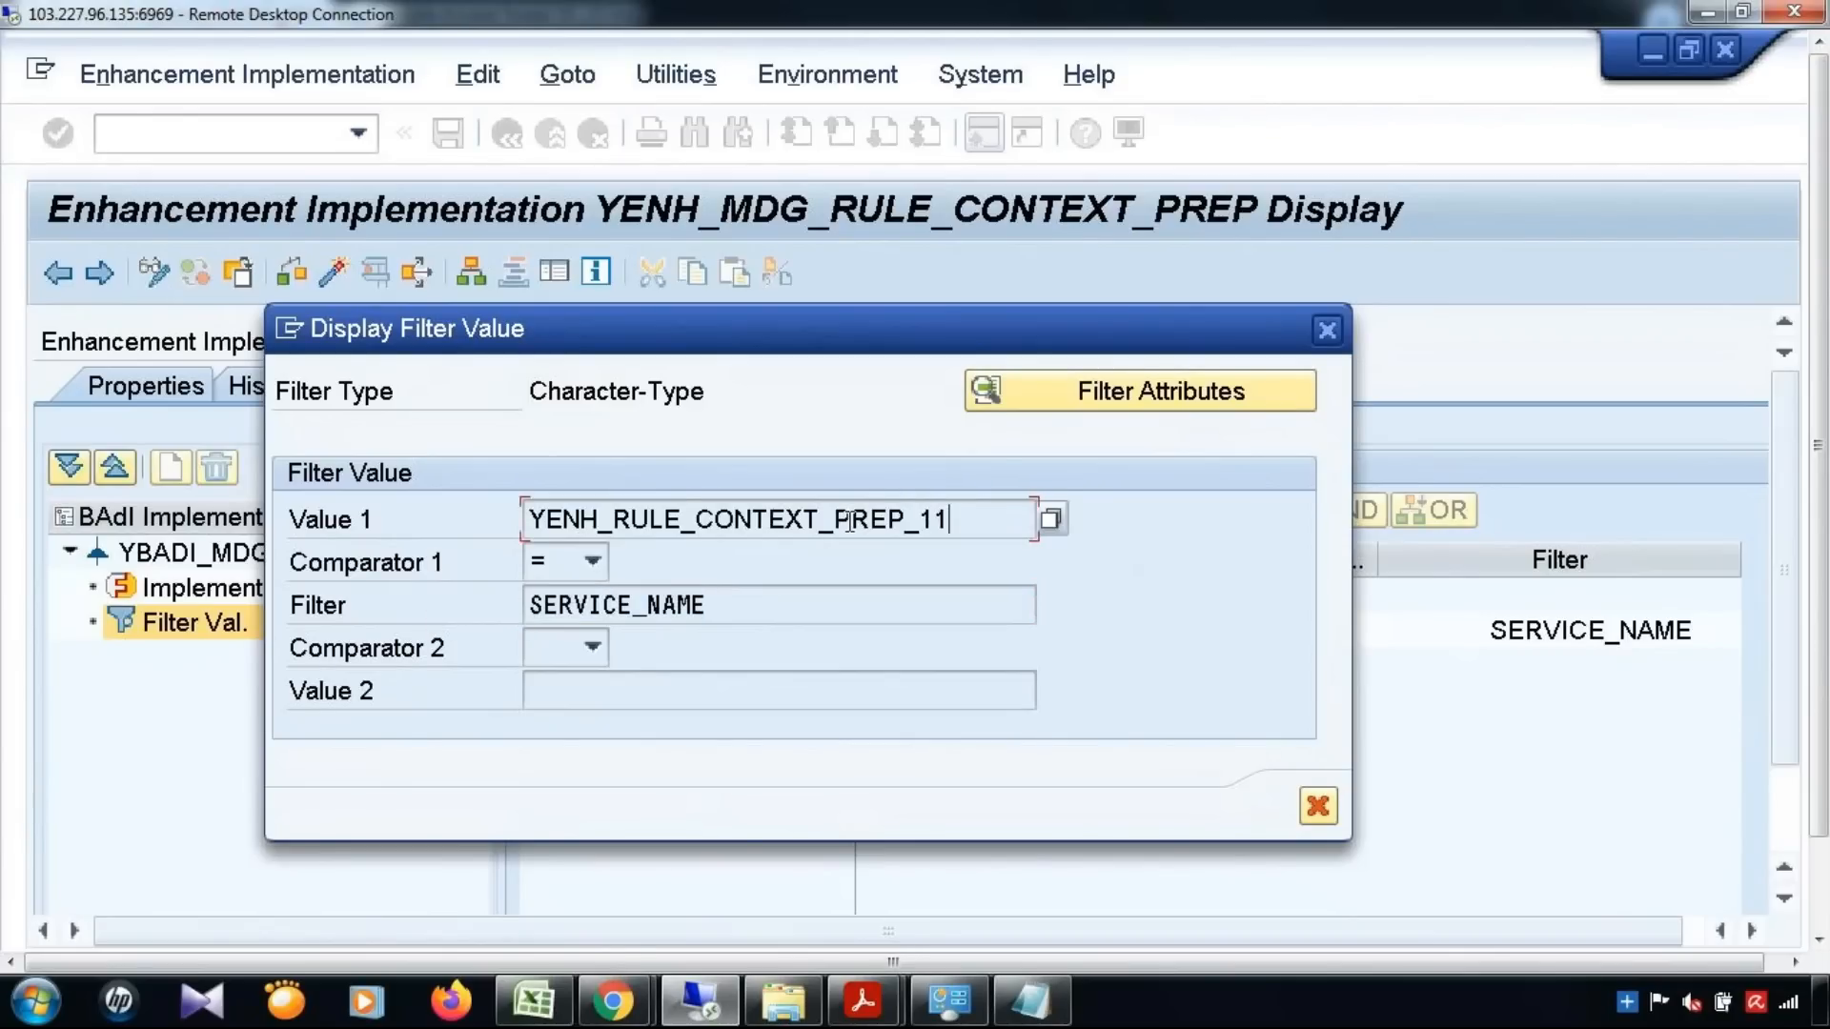
pyautogui.click(493, 523)
pyautogui.moveTo(953, 520); pyautogui.dragTo(380, 518)
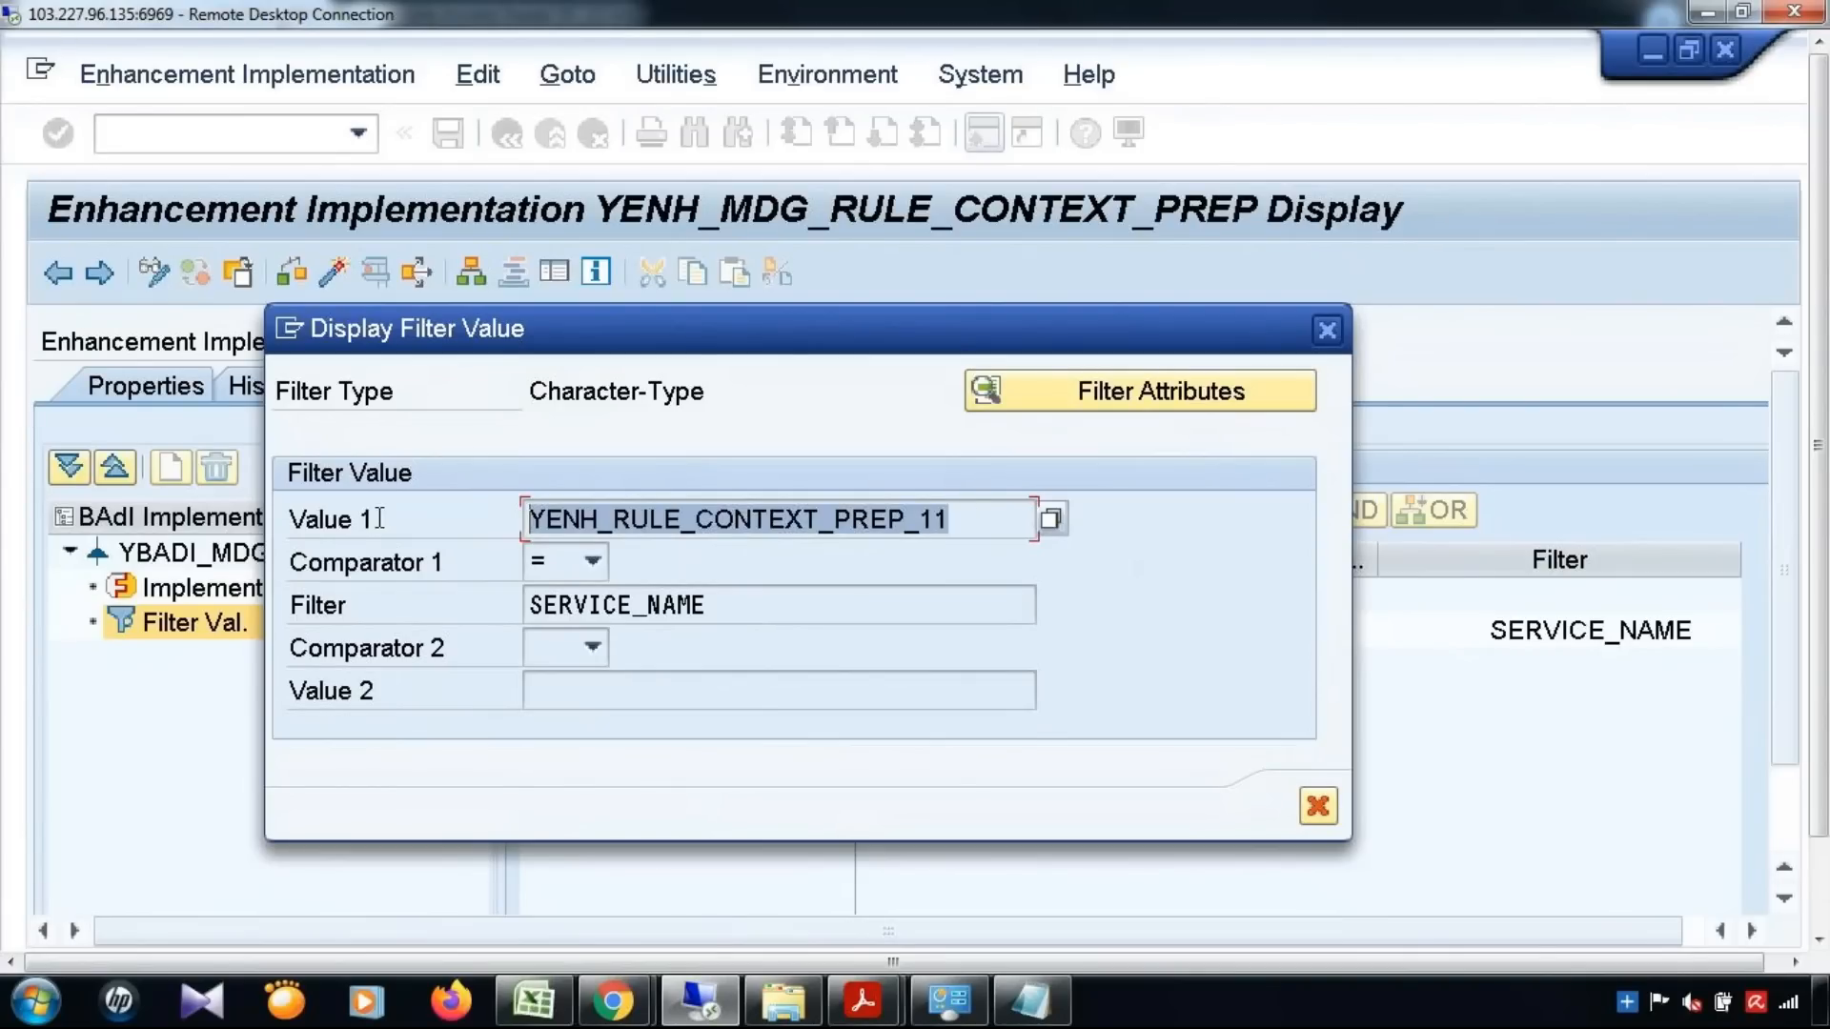
pyautogui.click(377, 518)
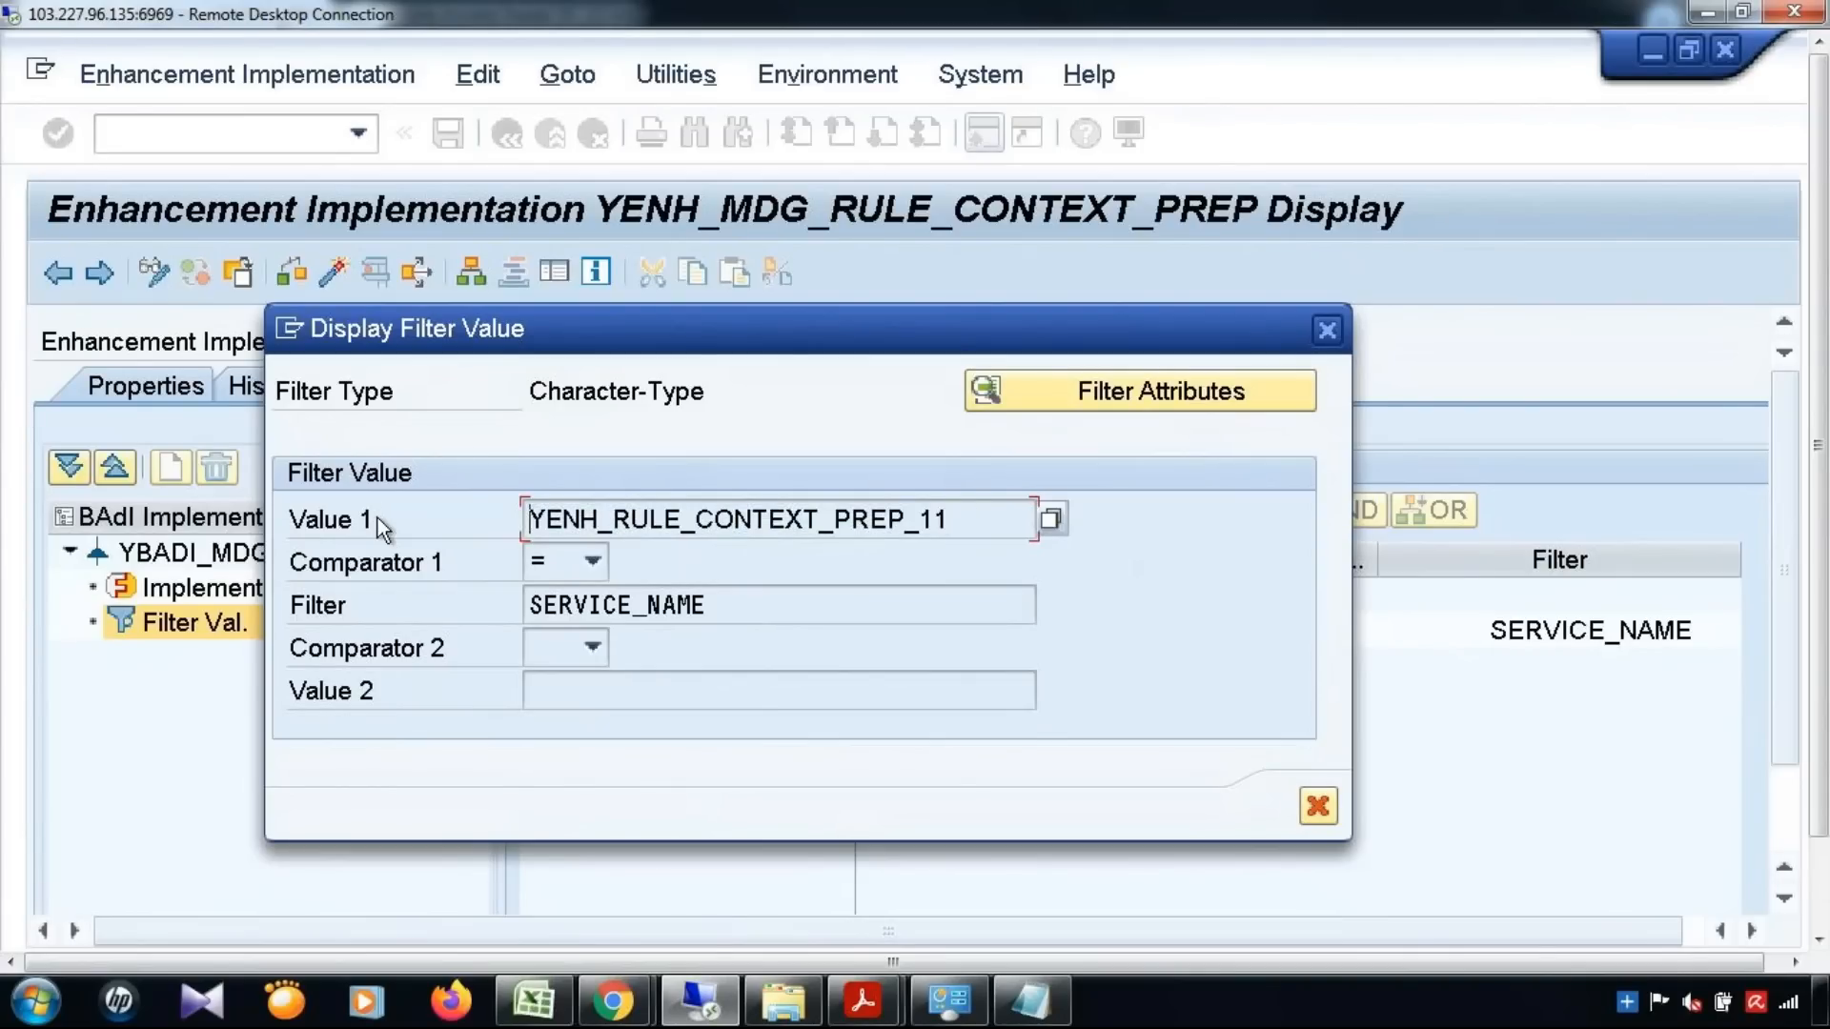
pyautogui.click(1327, 329)
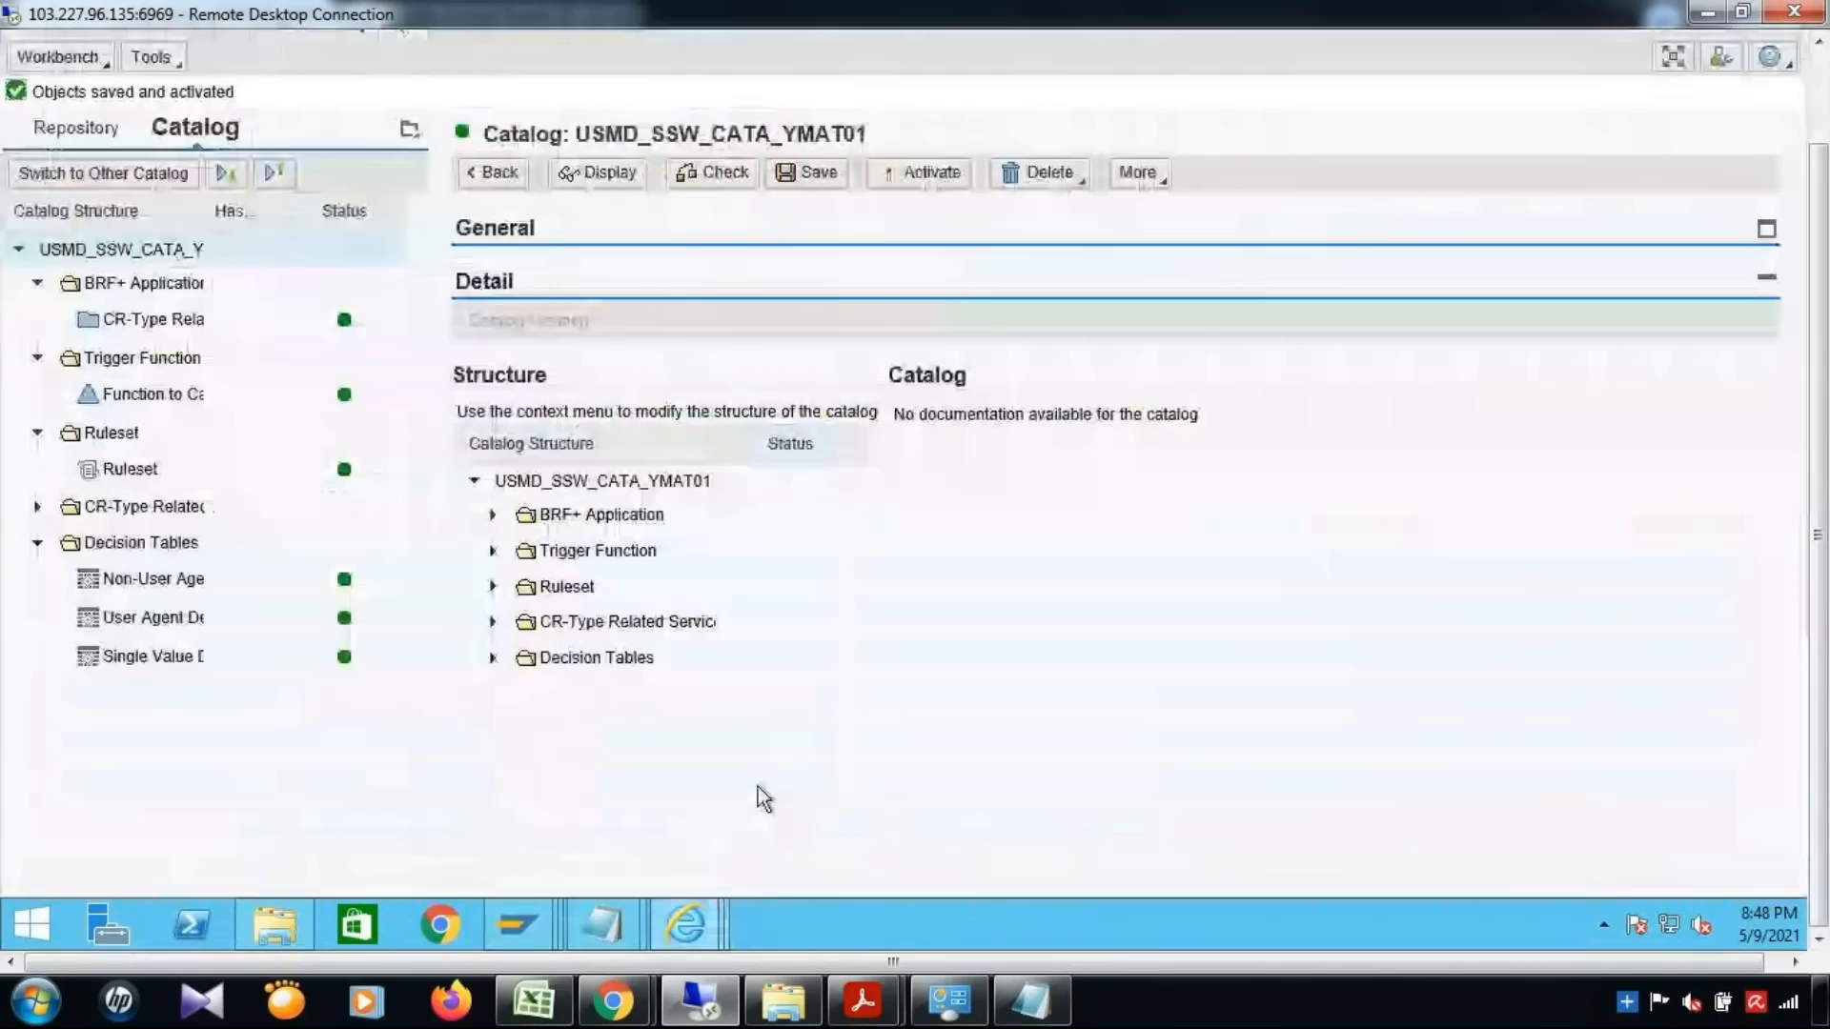
# Switch to the BRFplus catalog USMD_SSW_CATA_YMAT01 and open the Set Service Name constant under the CR-type related services
pyautogui.scroll(3, 764, 799)
pyautogui.click(38, 612)
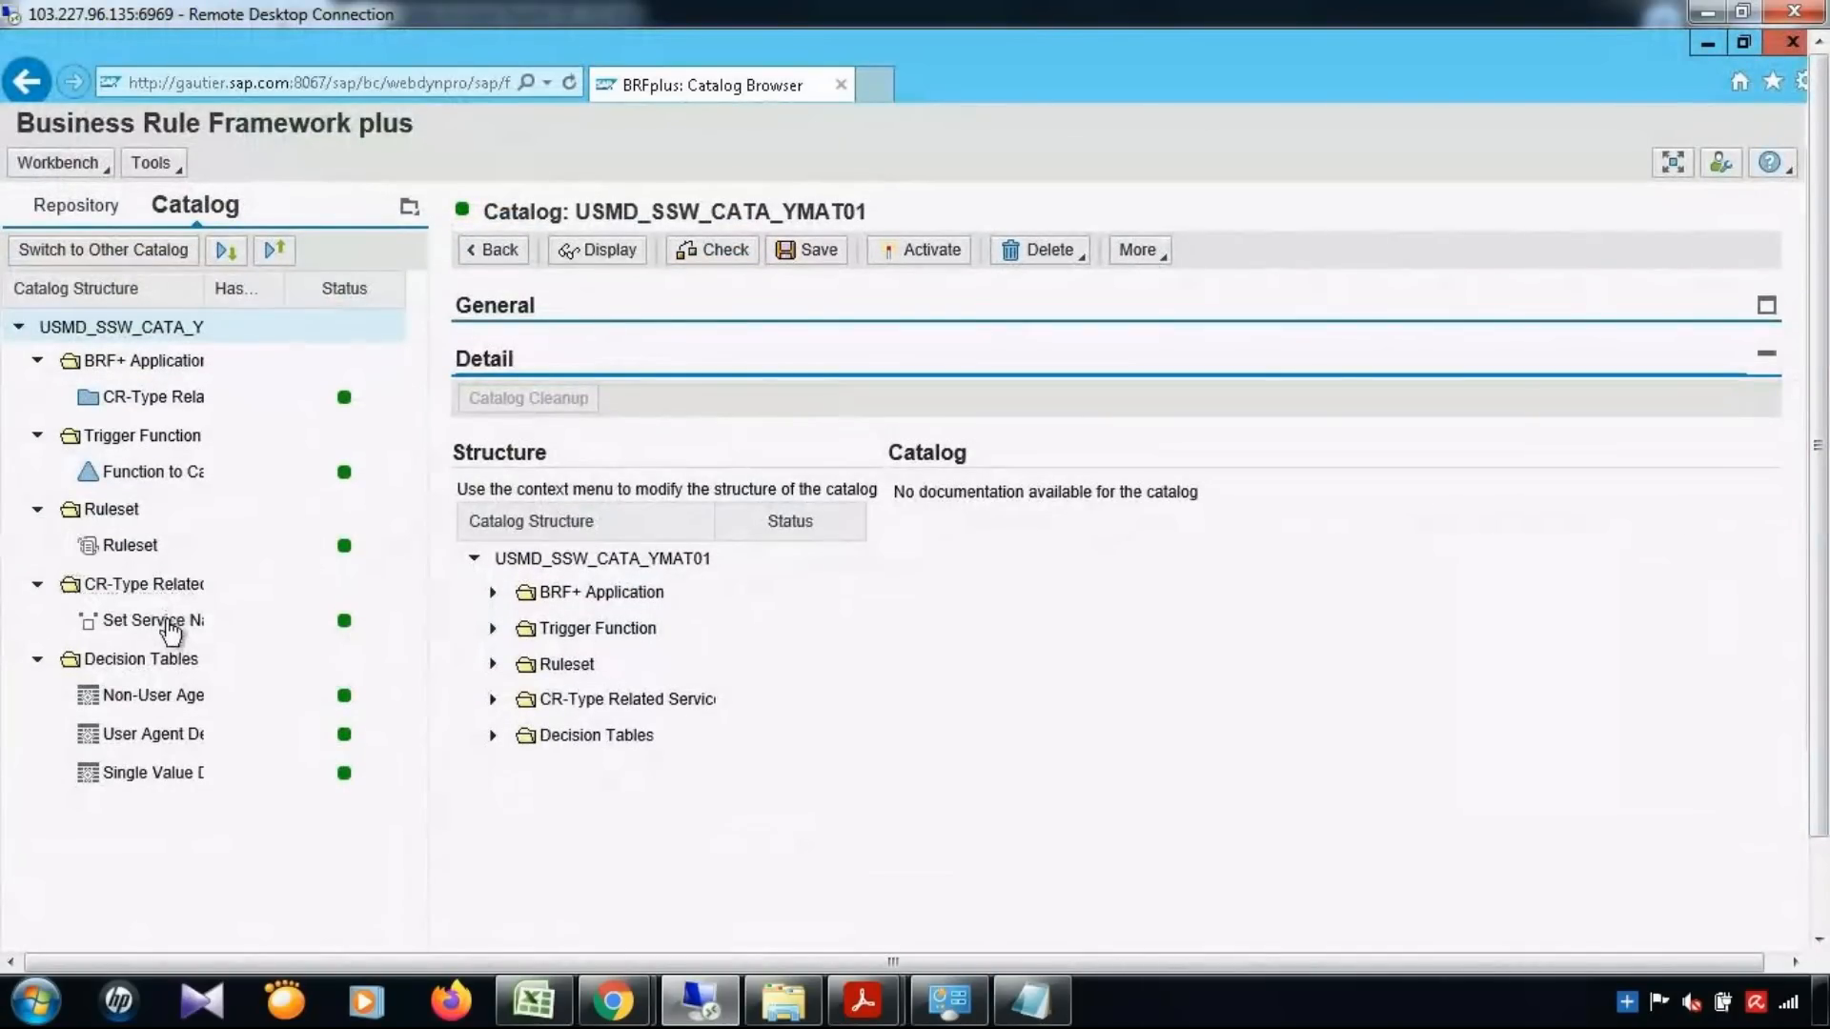
pyautogui.click(170, 625)
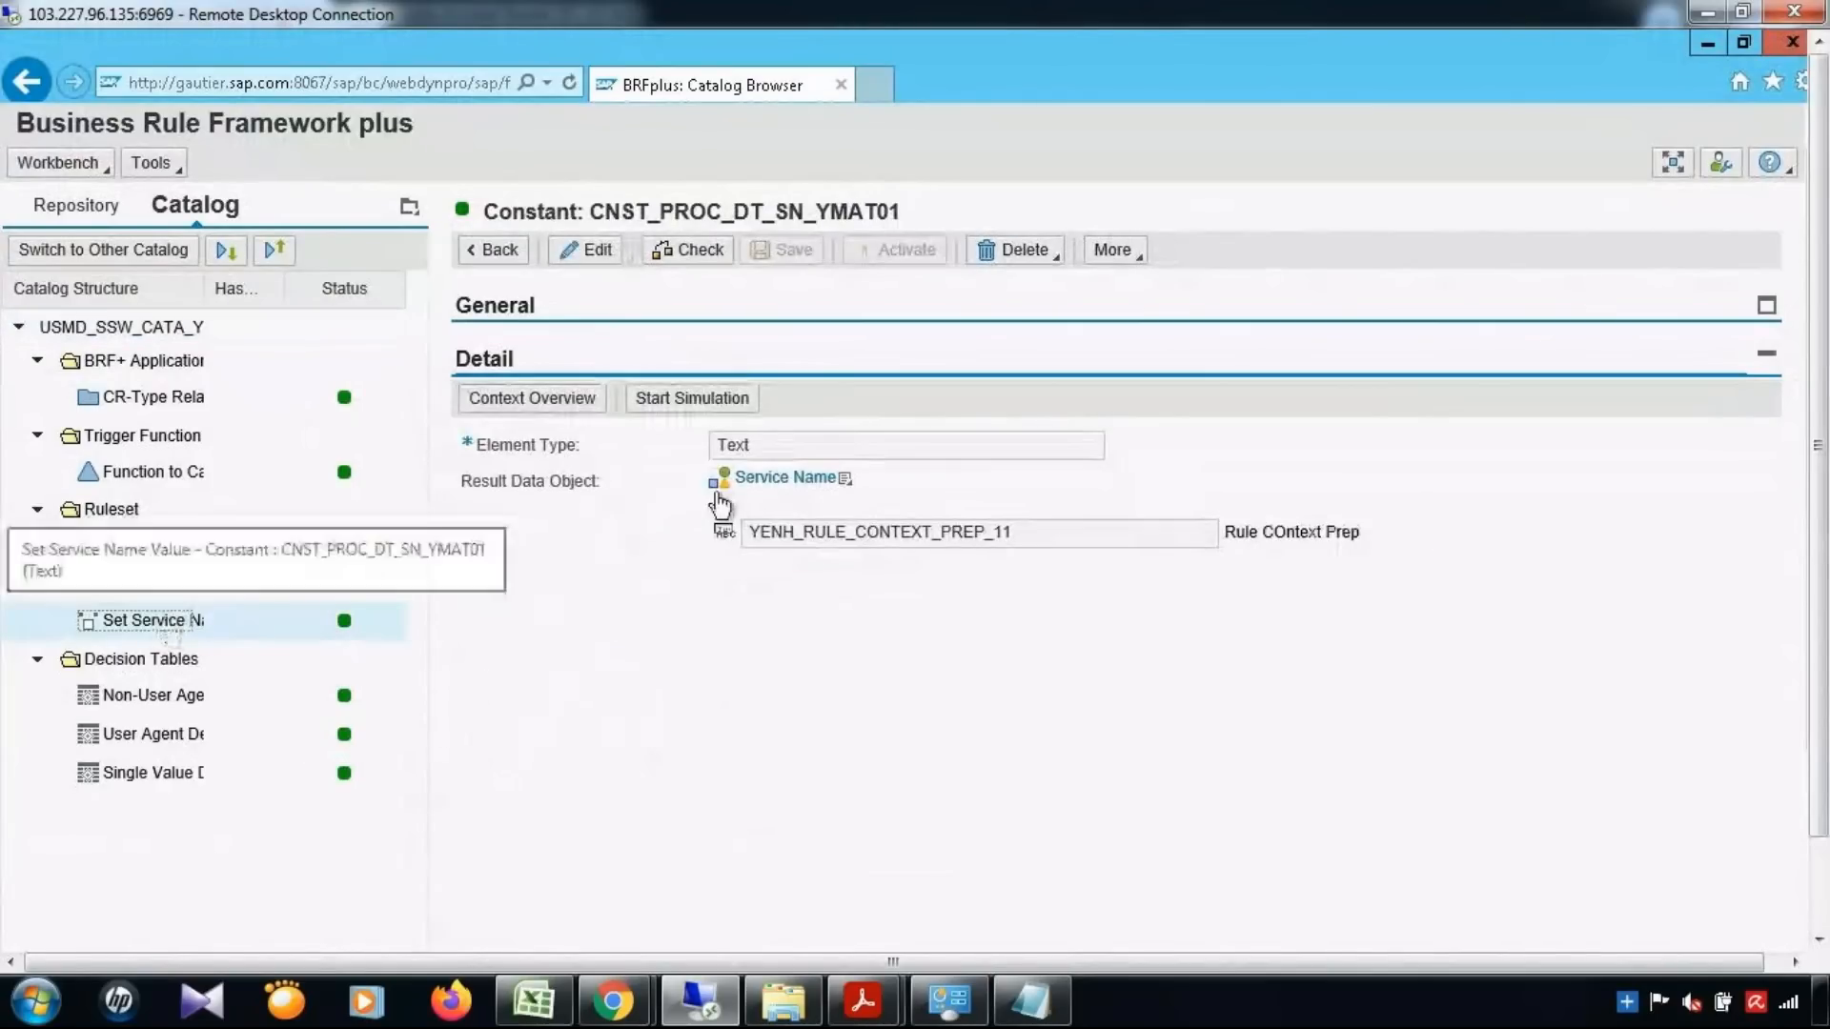
# Check the service name value in the constant and compare it with the User Agent decision table, then return to the Set Service Name constant
pyautogui.moveTo(1043, 539); pyautogui.dragTo(679, 572)
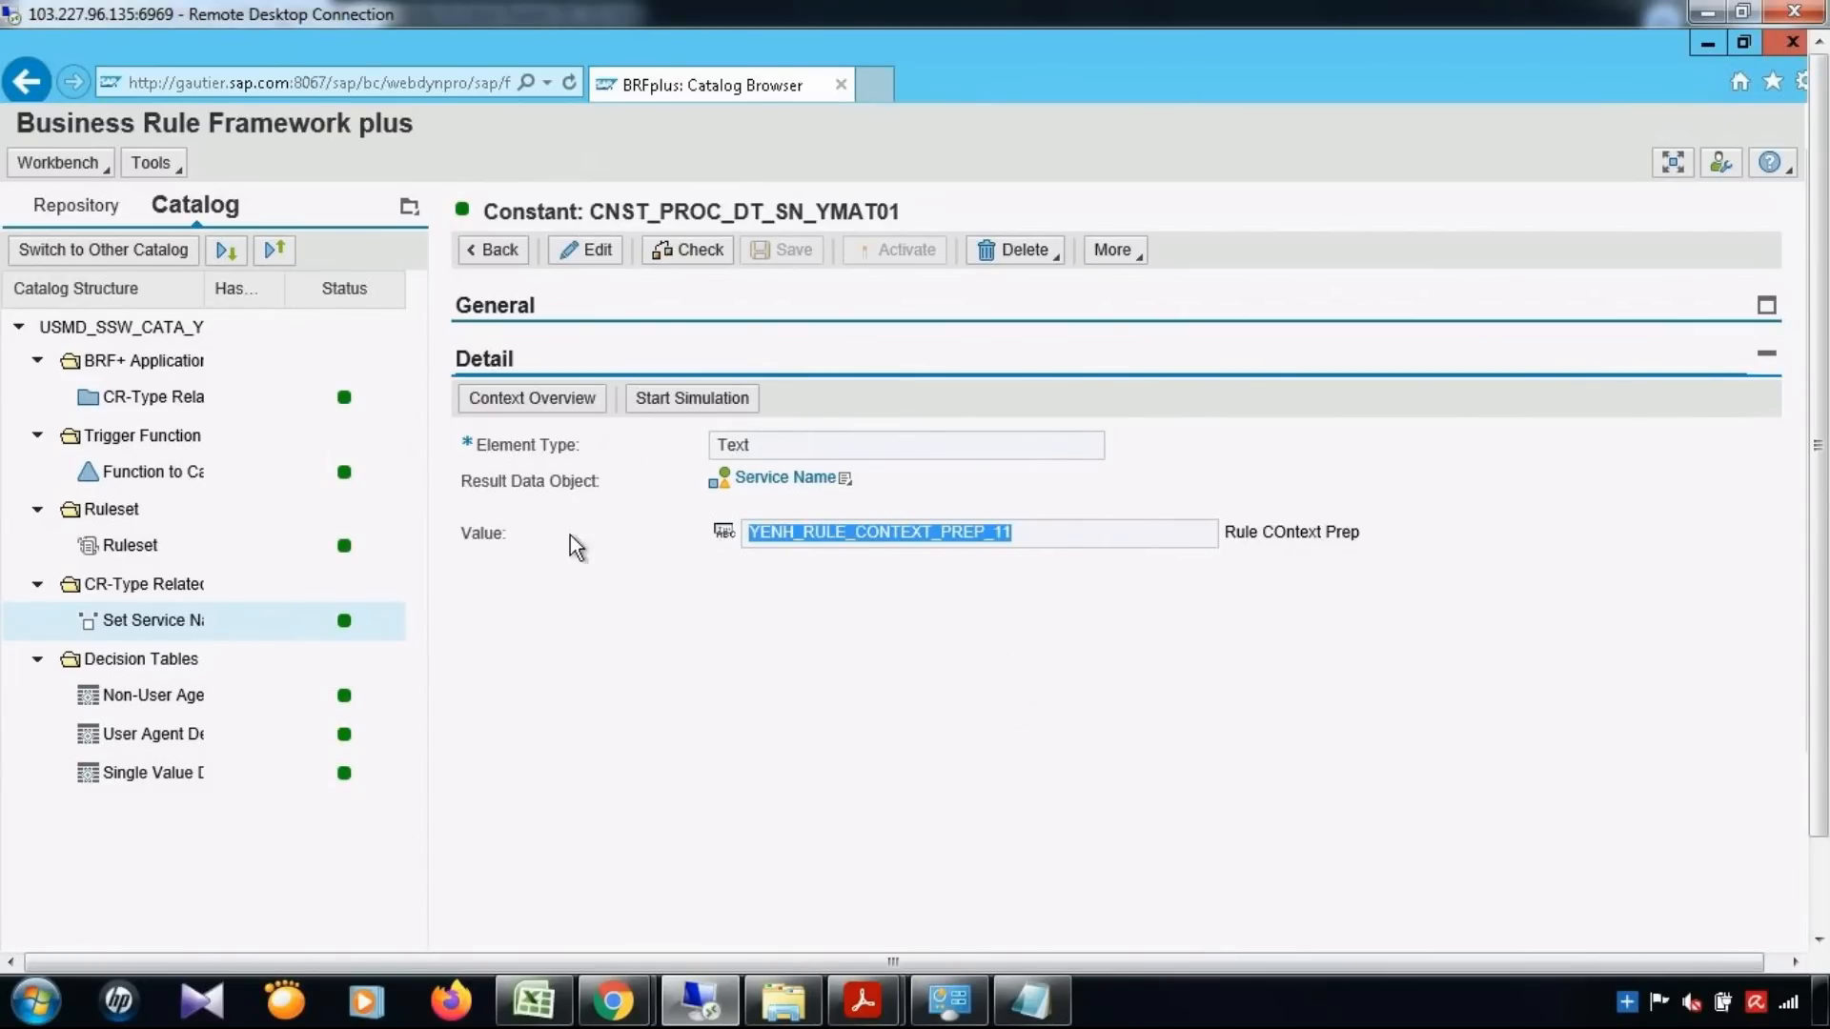
pyautogui.click(158, 734)
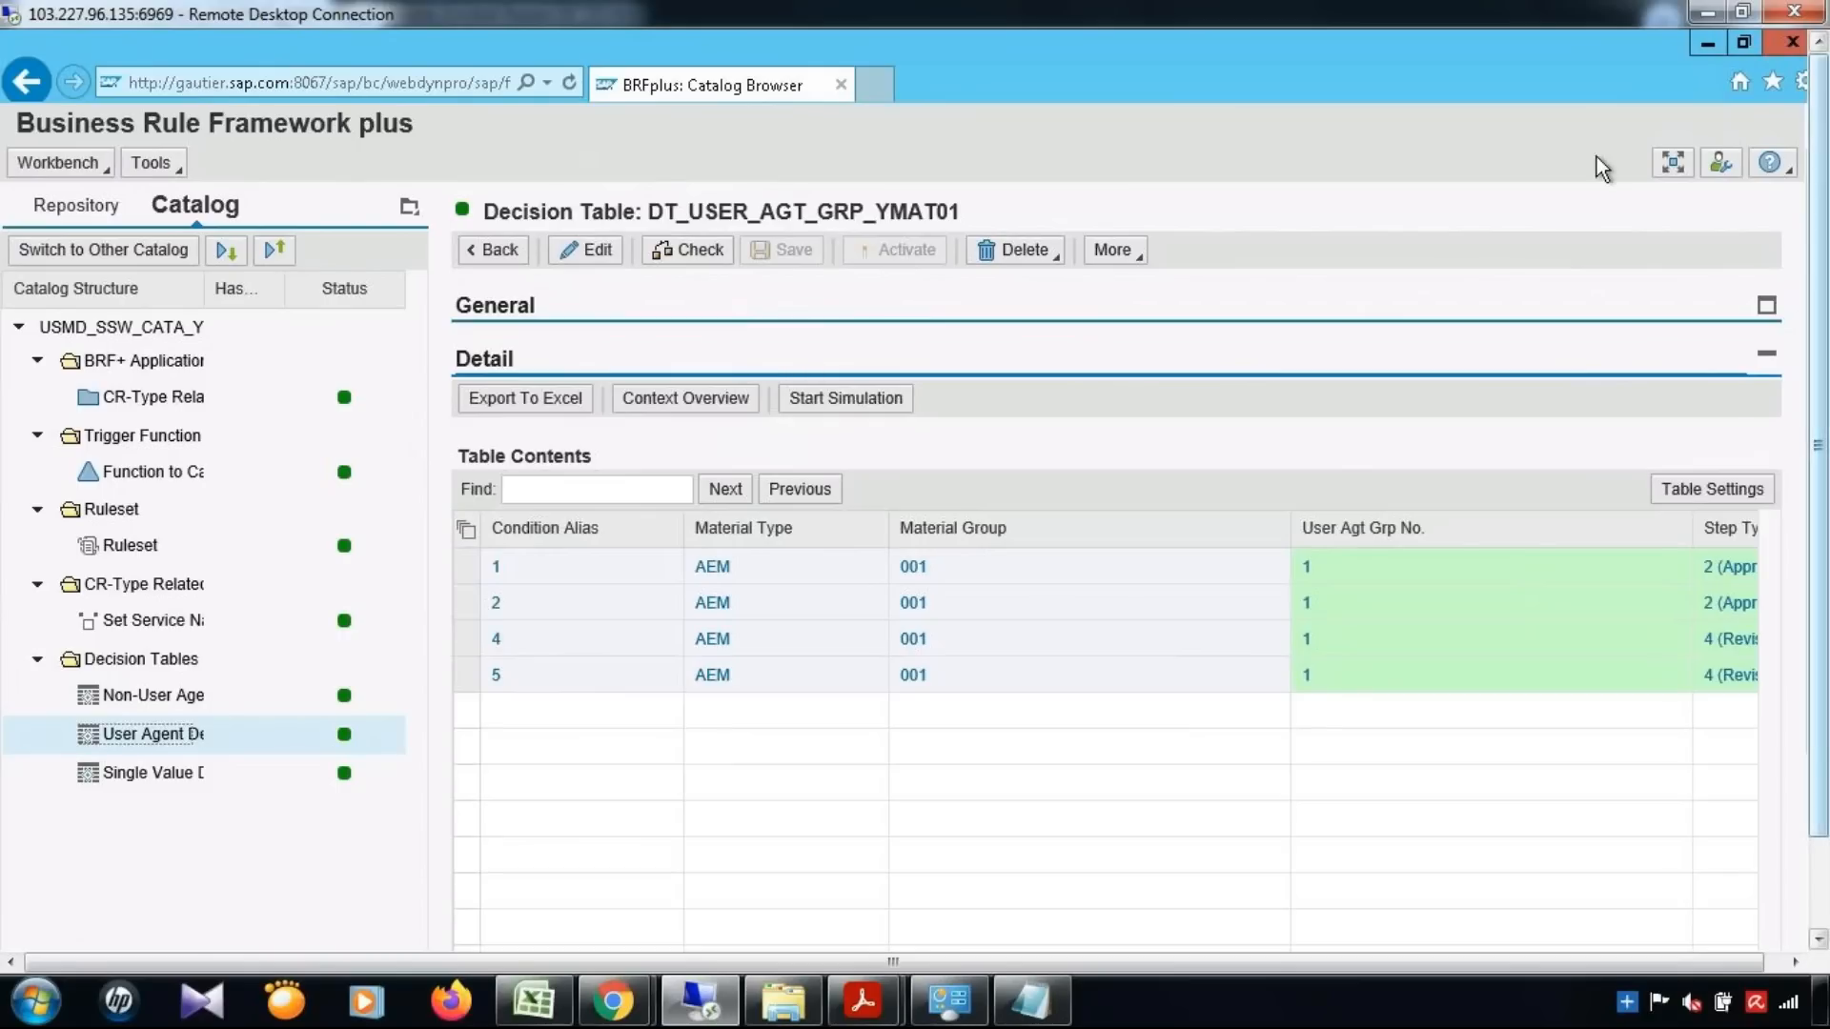
pyautogui.click(136, 625)
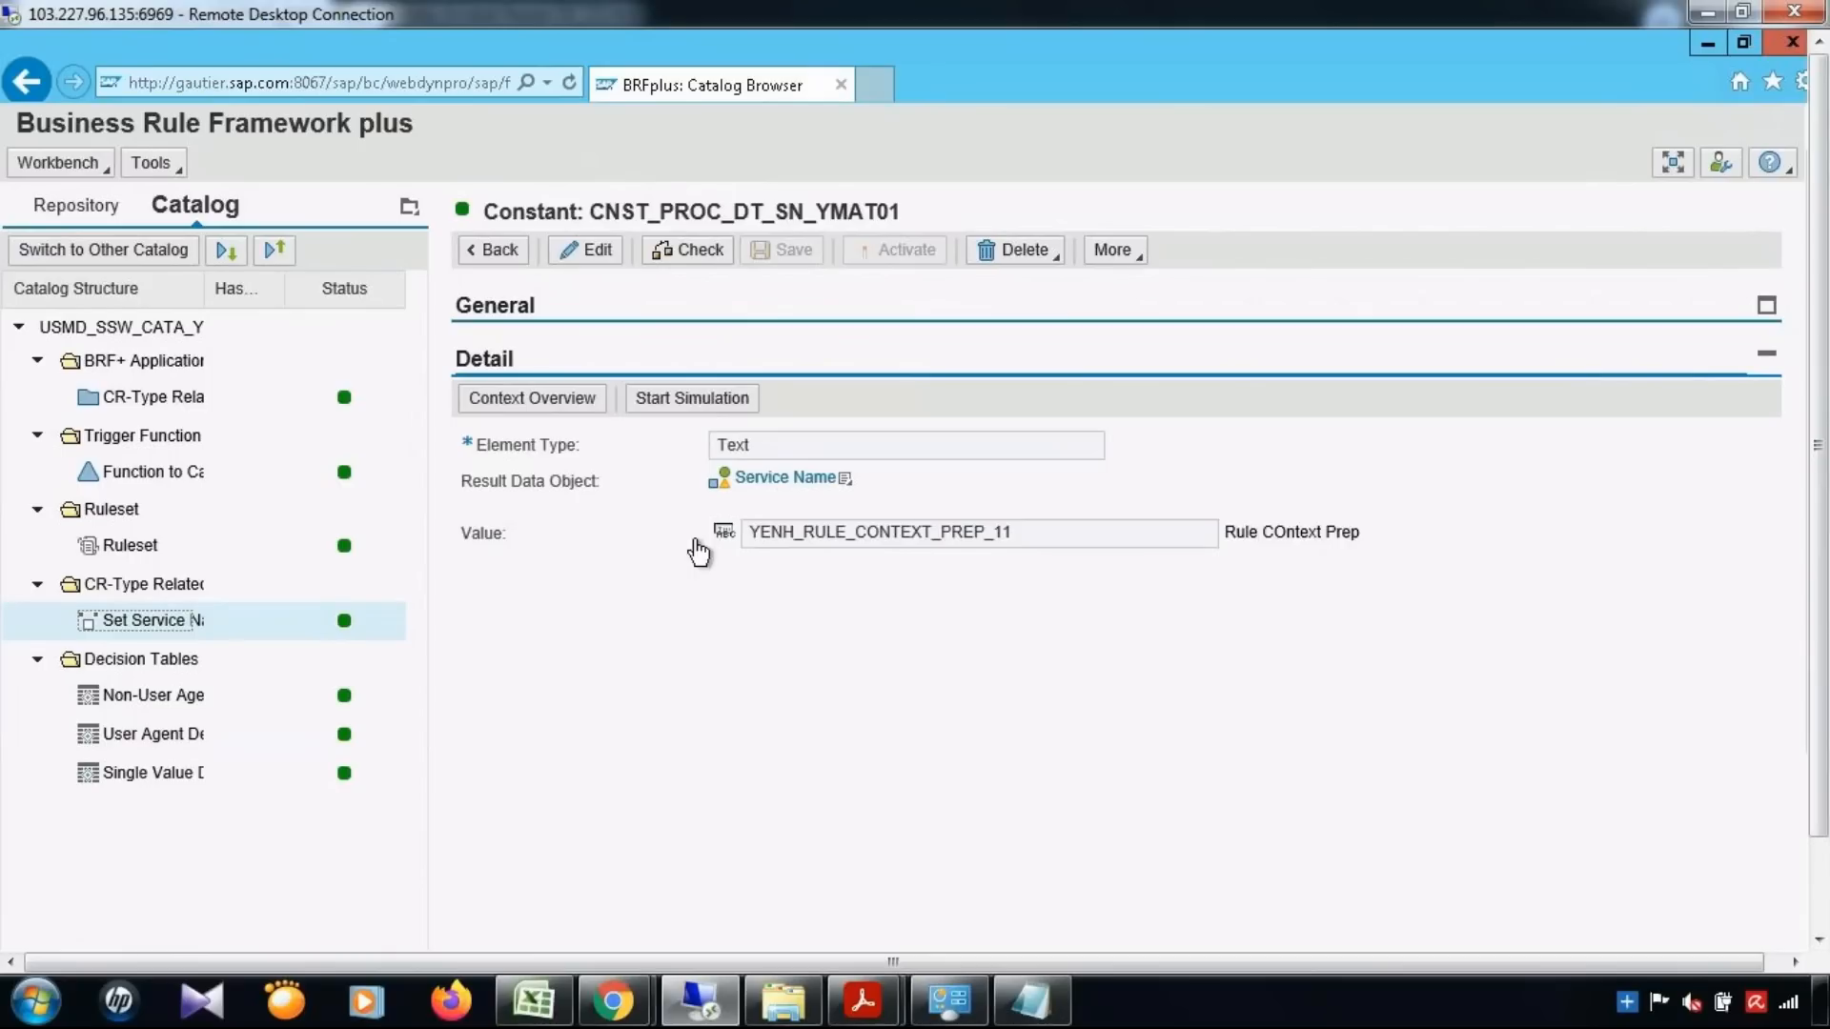
# Switch to the SAP GUI session and open the MDG customizing guide with transaction /nmdgimg
pyautogui.click(1707, 43)
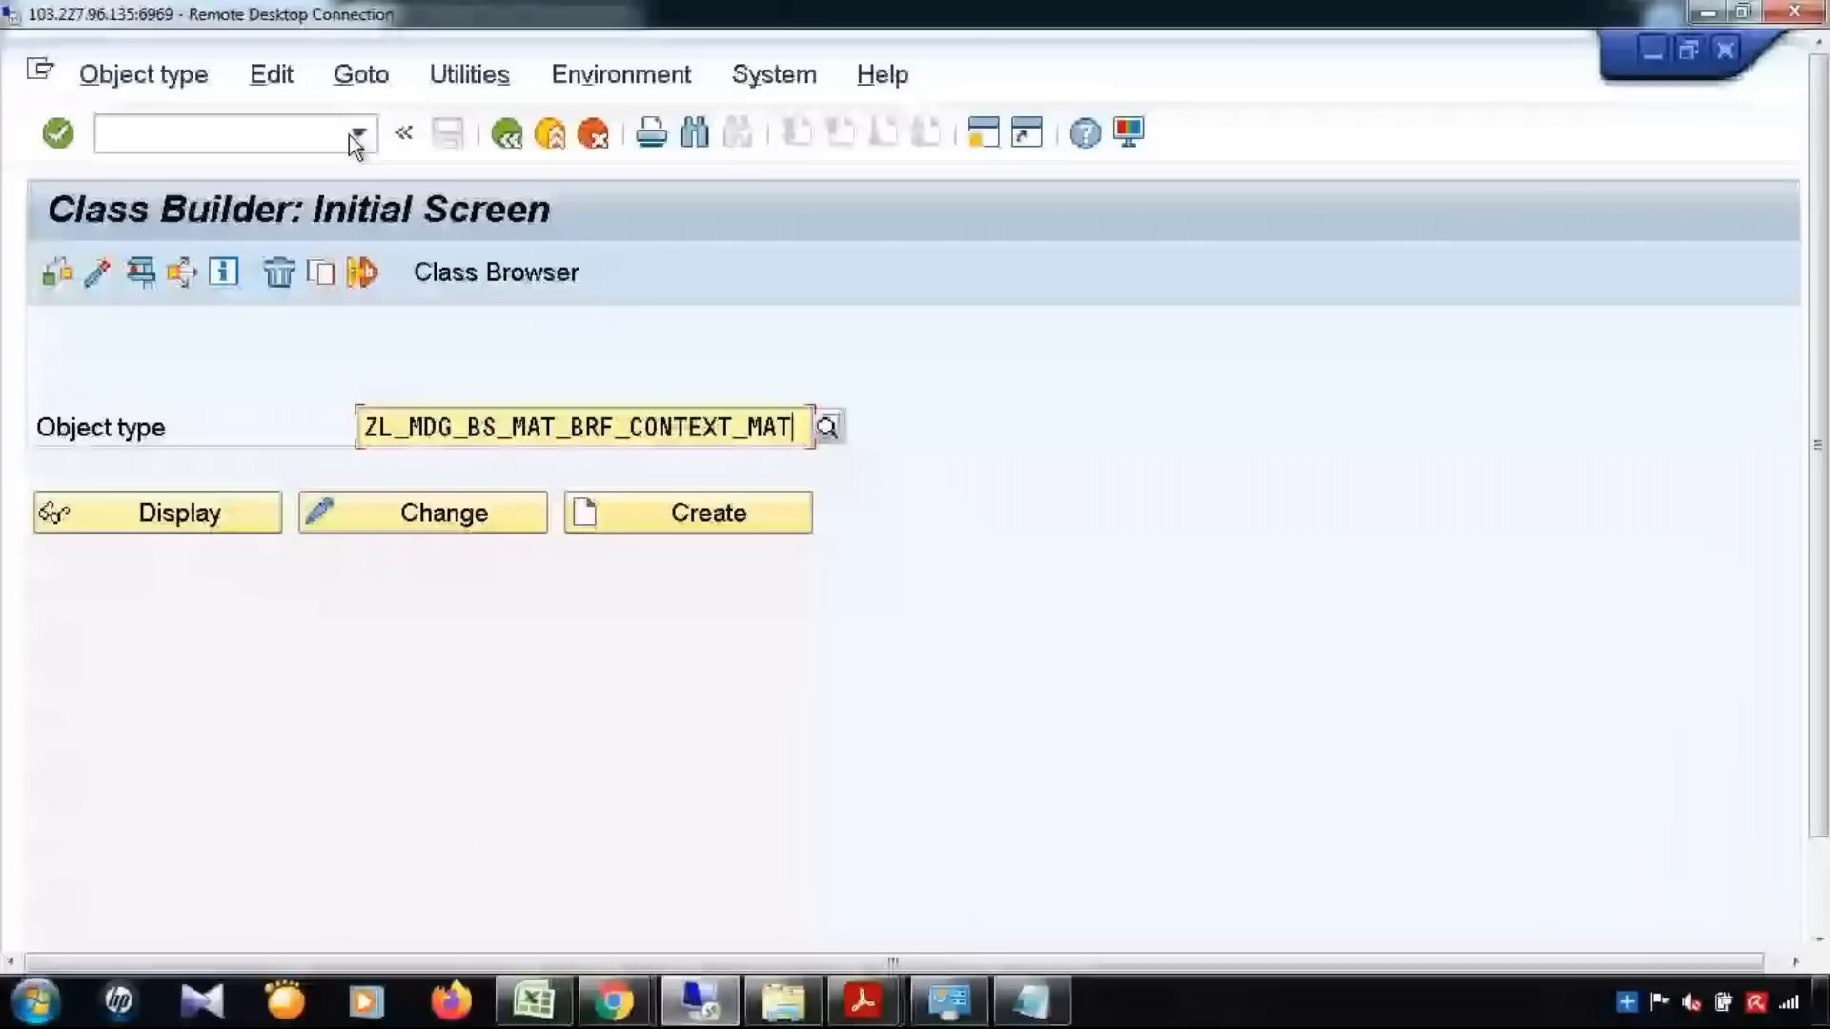
pyautogui.click(351, 134)
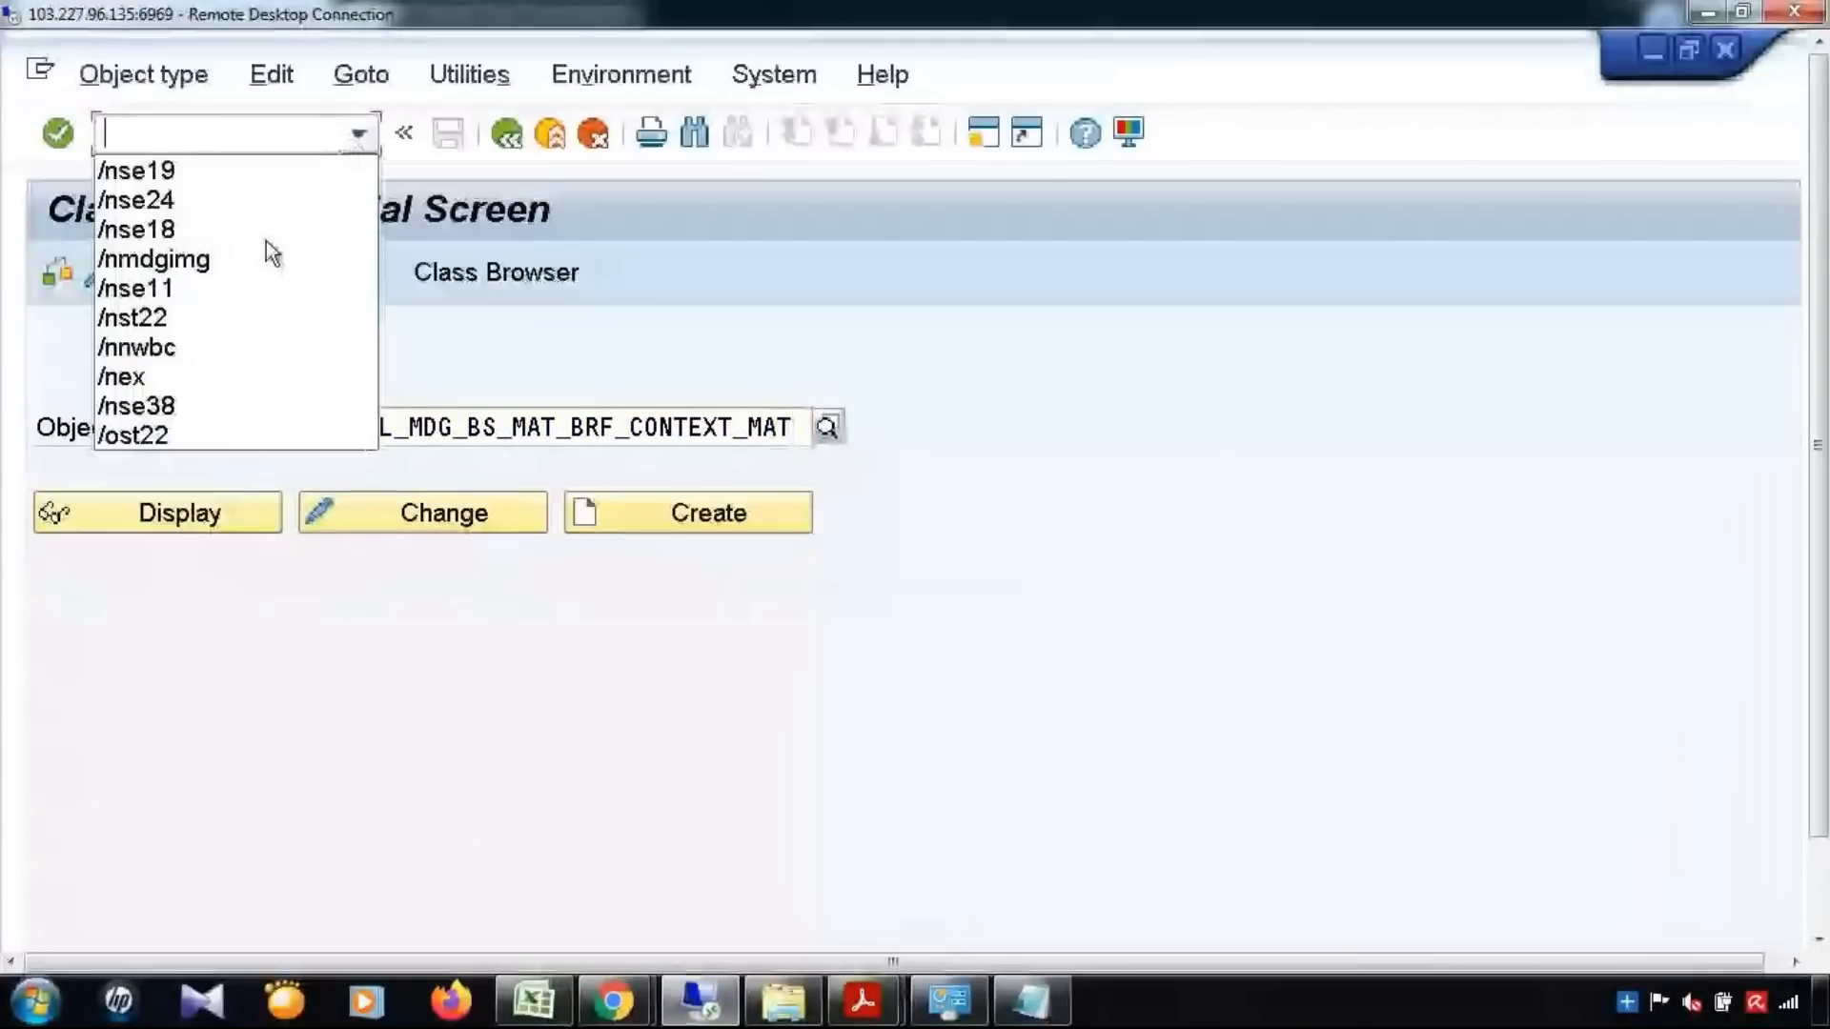
pyautogui.click(269, 254)
pyautogui.press('Return')
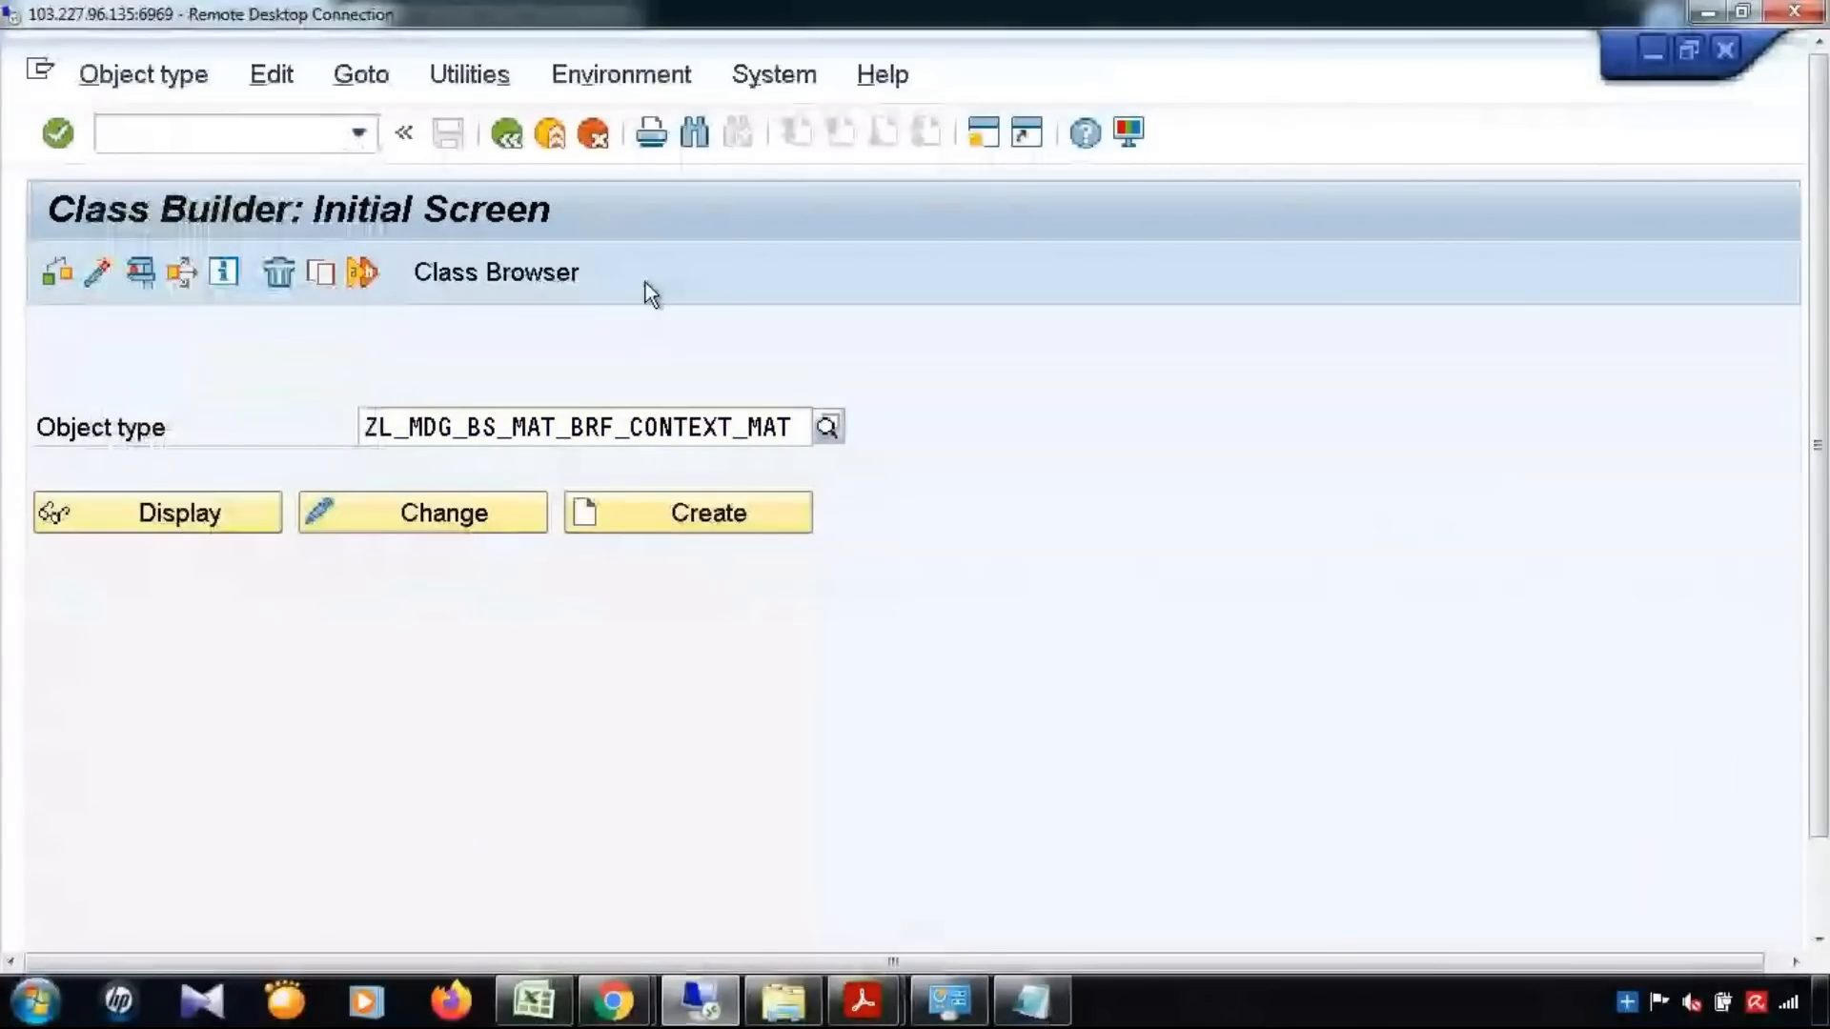
# Open Define Service Names for Rule-Based Workflow under General Settings, Process Modeling, Workflow, and accept the cross-client notice
pyautogui.click(78, 410)
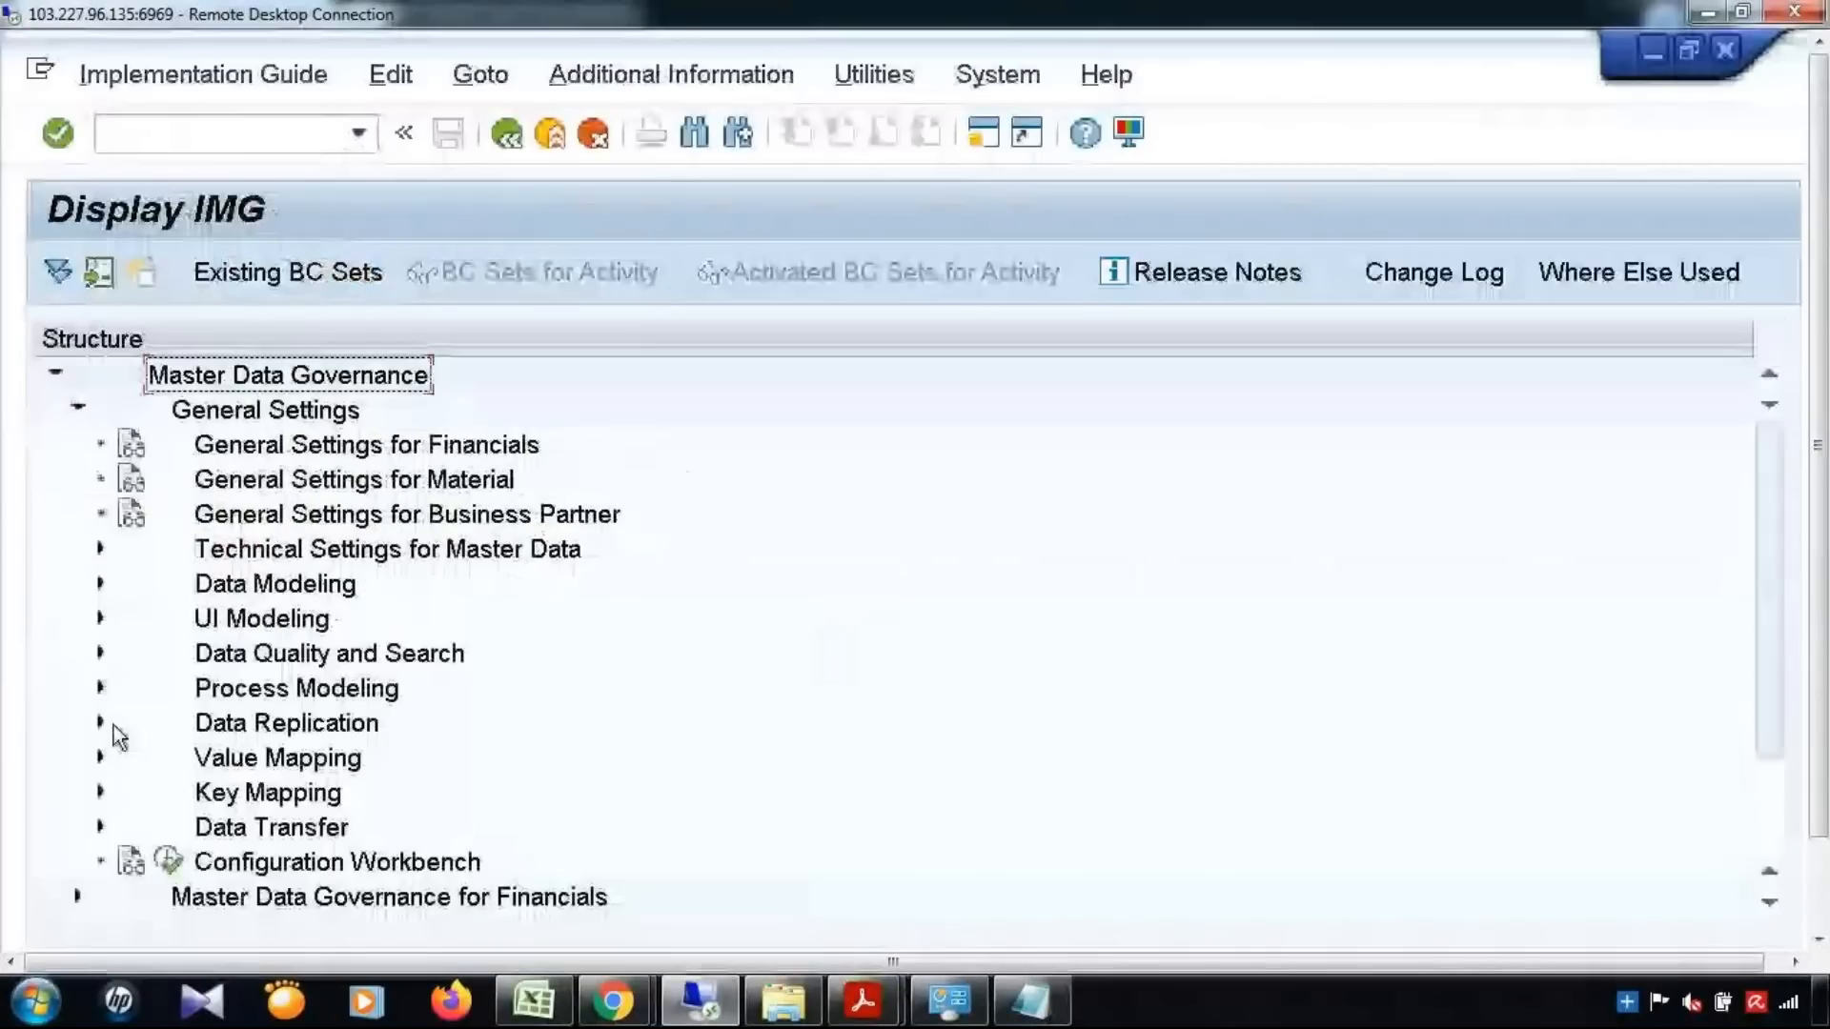
pyautogui.click(101, 689)
pyautogui.scroll(-1, 110, 724)
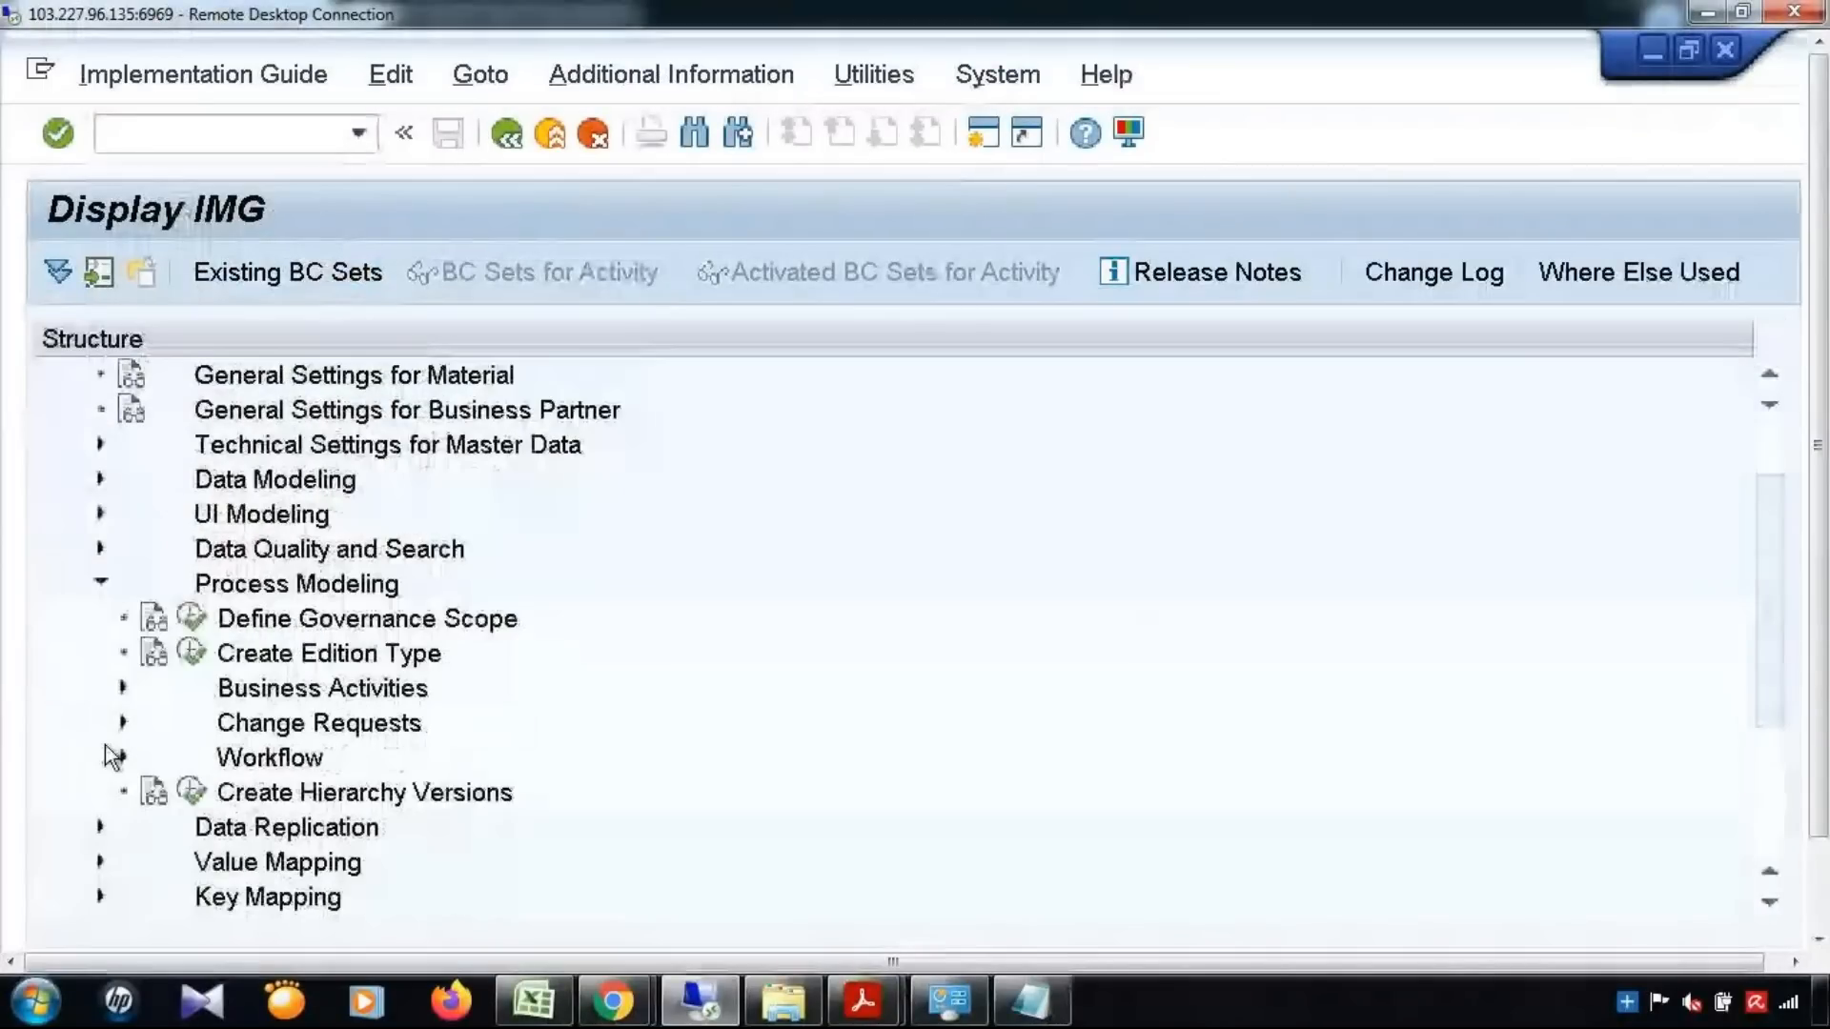
pyautogui.click(120, 758)
pyautogui.scroll(-2, 133, 762)
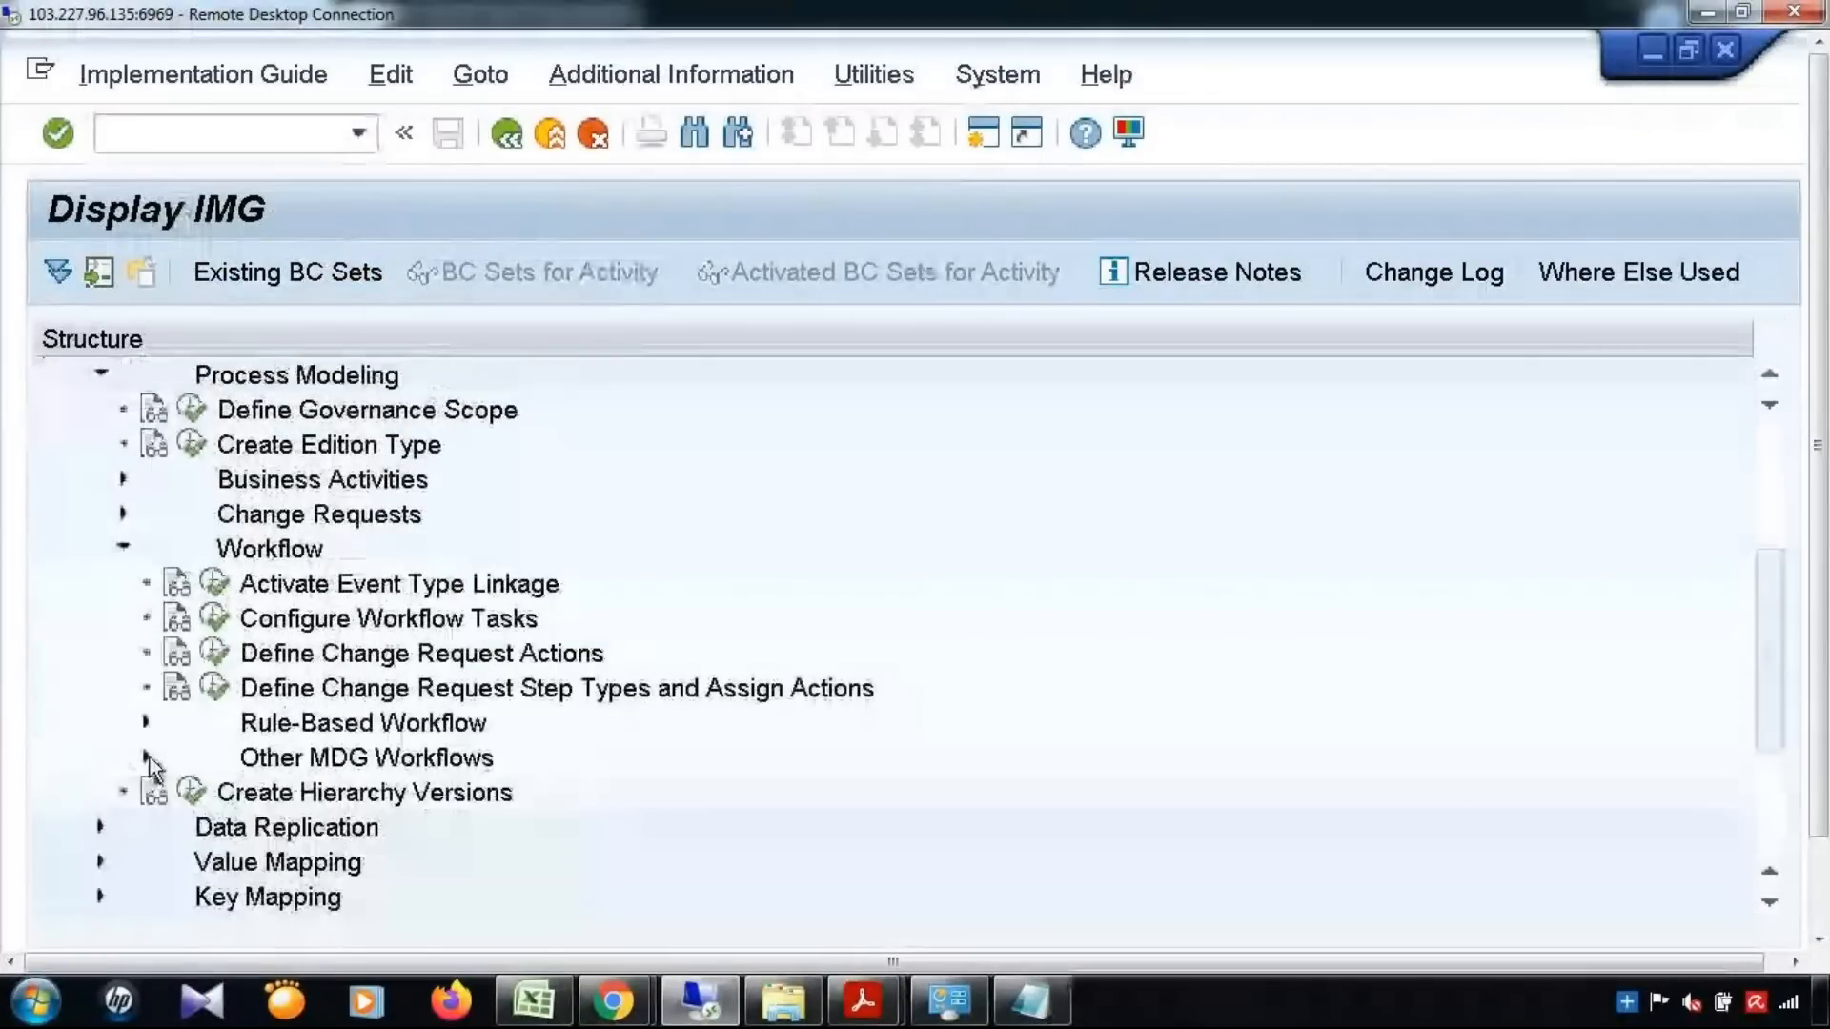
pyautogui.click(147, 723)
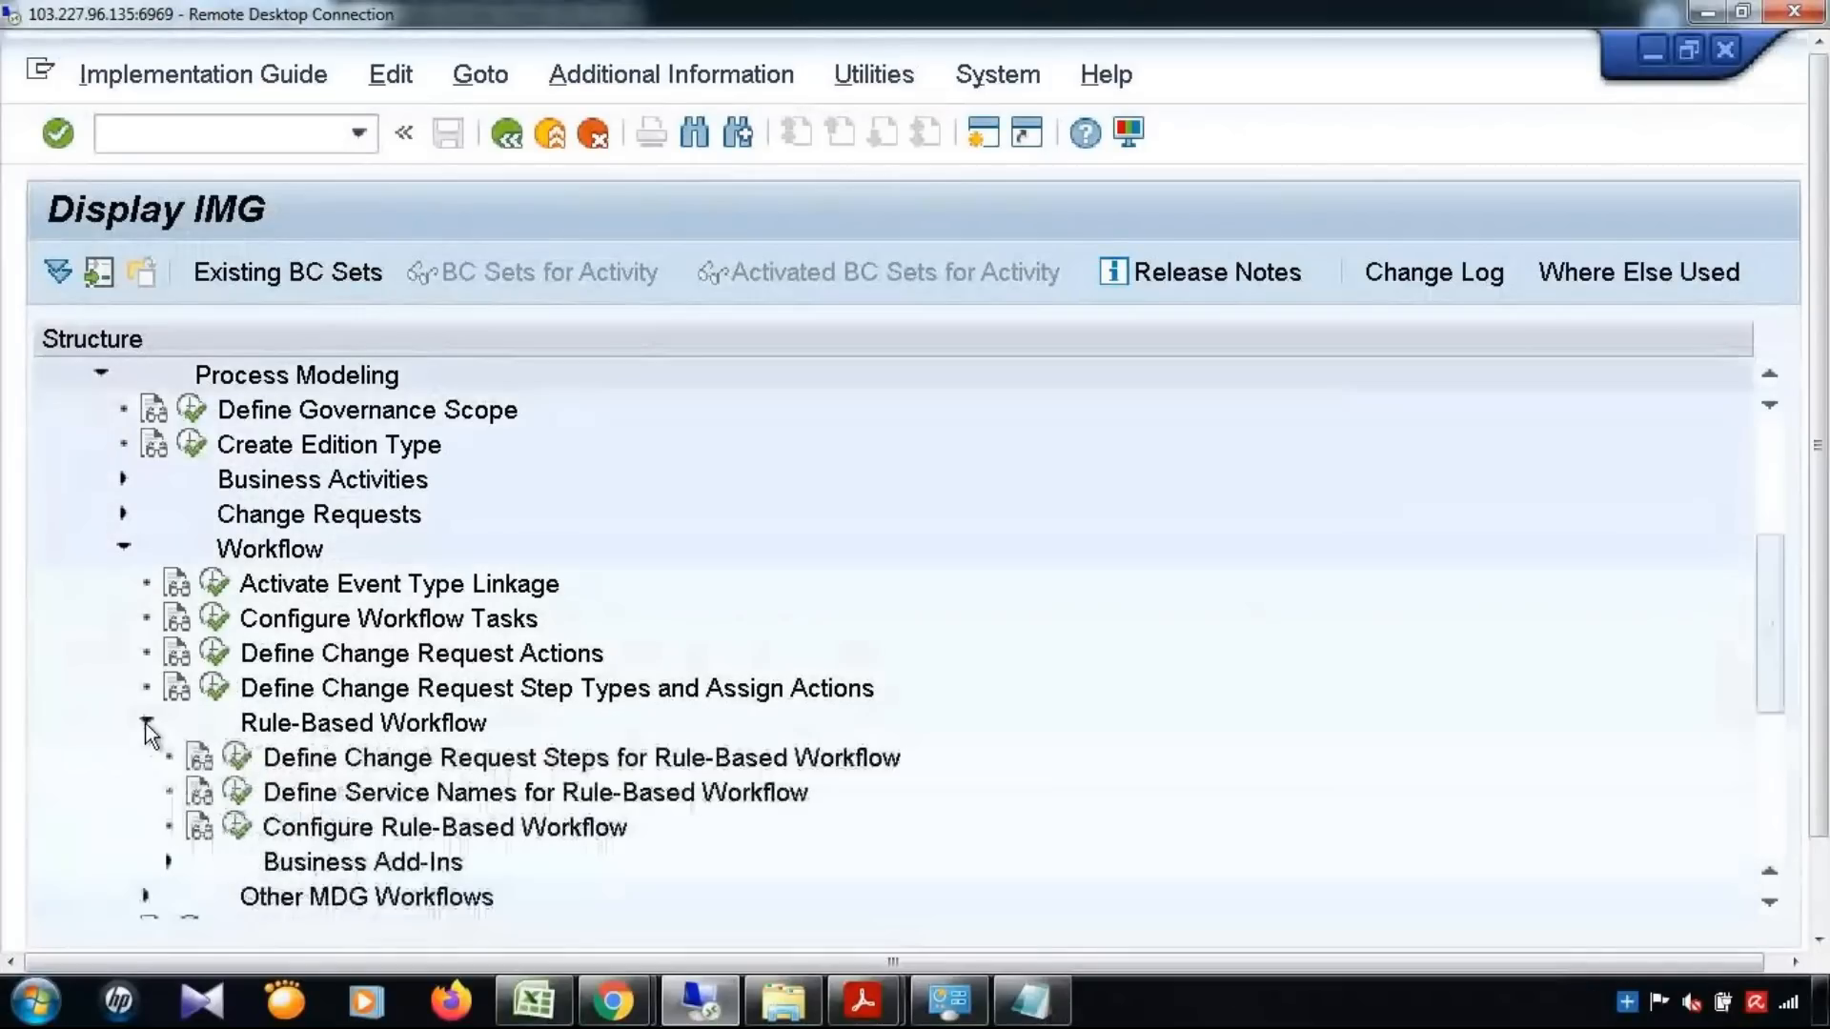
pyautogui.click(367, 795)
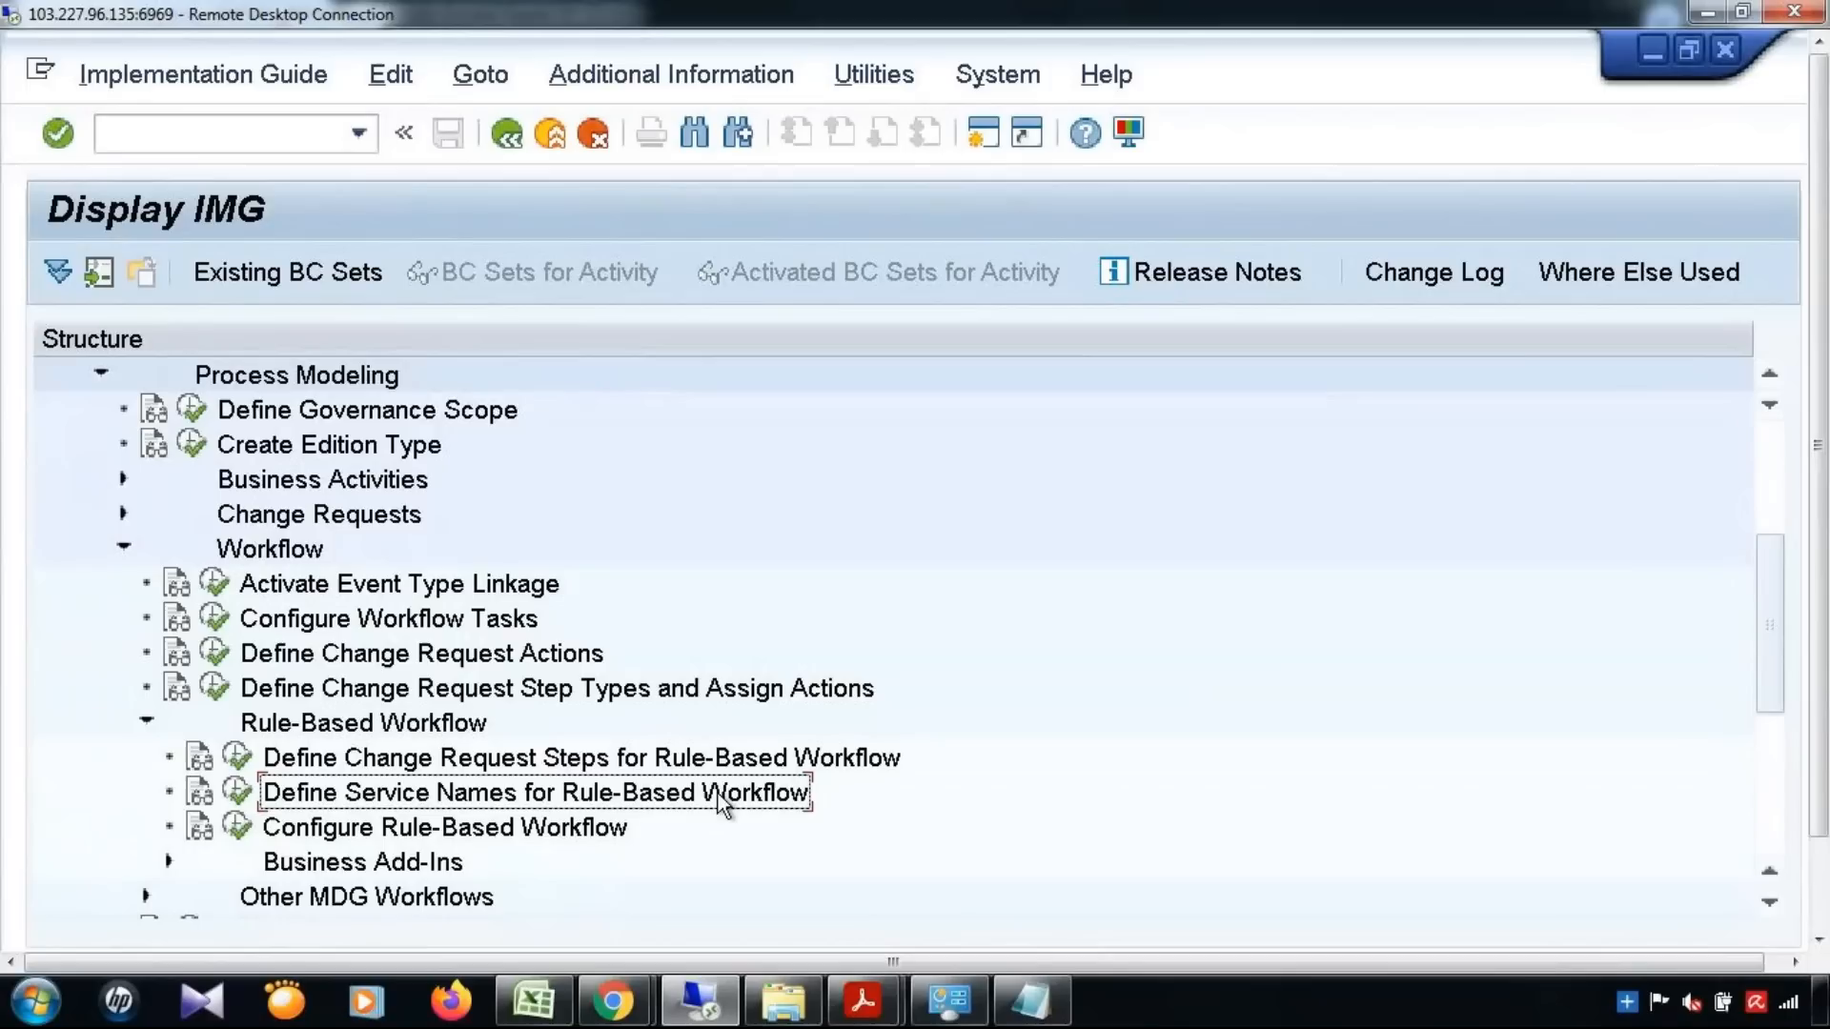
pyautogui.click(241, 801)
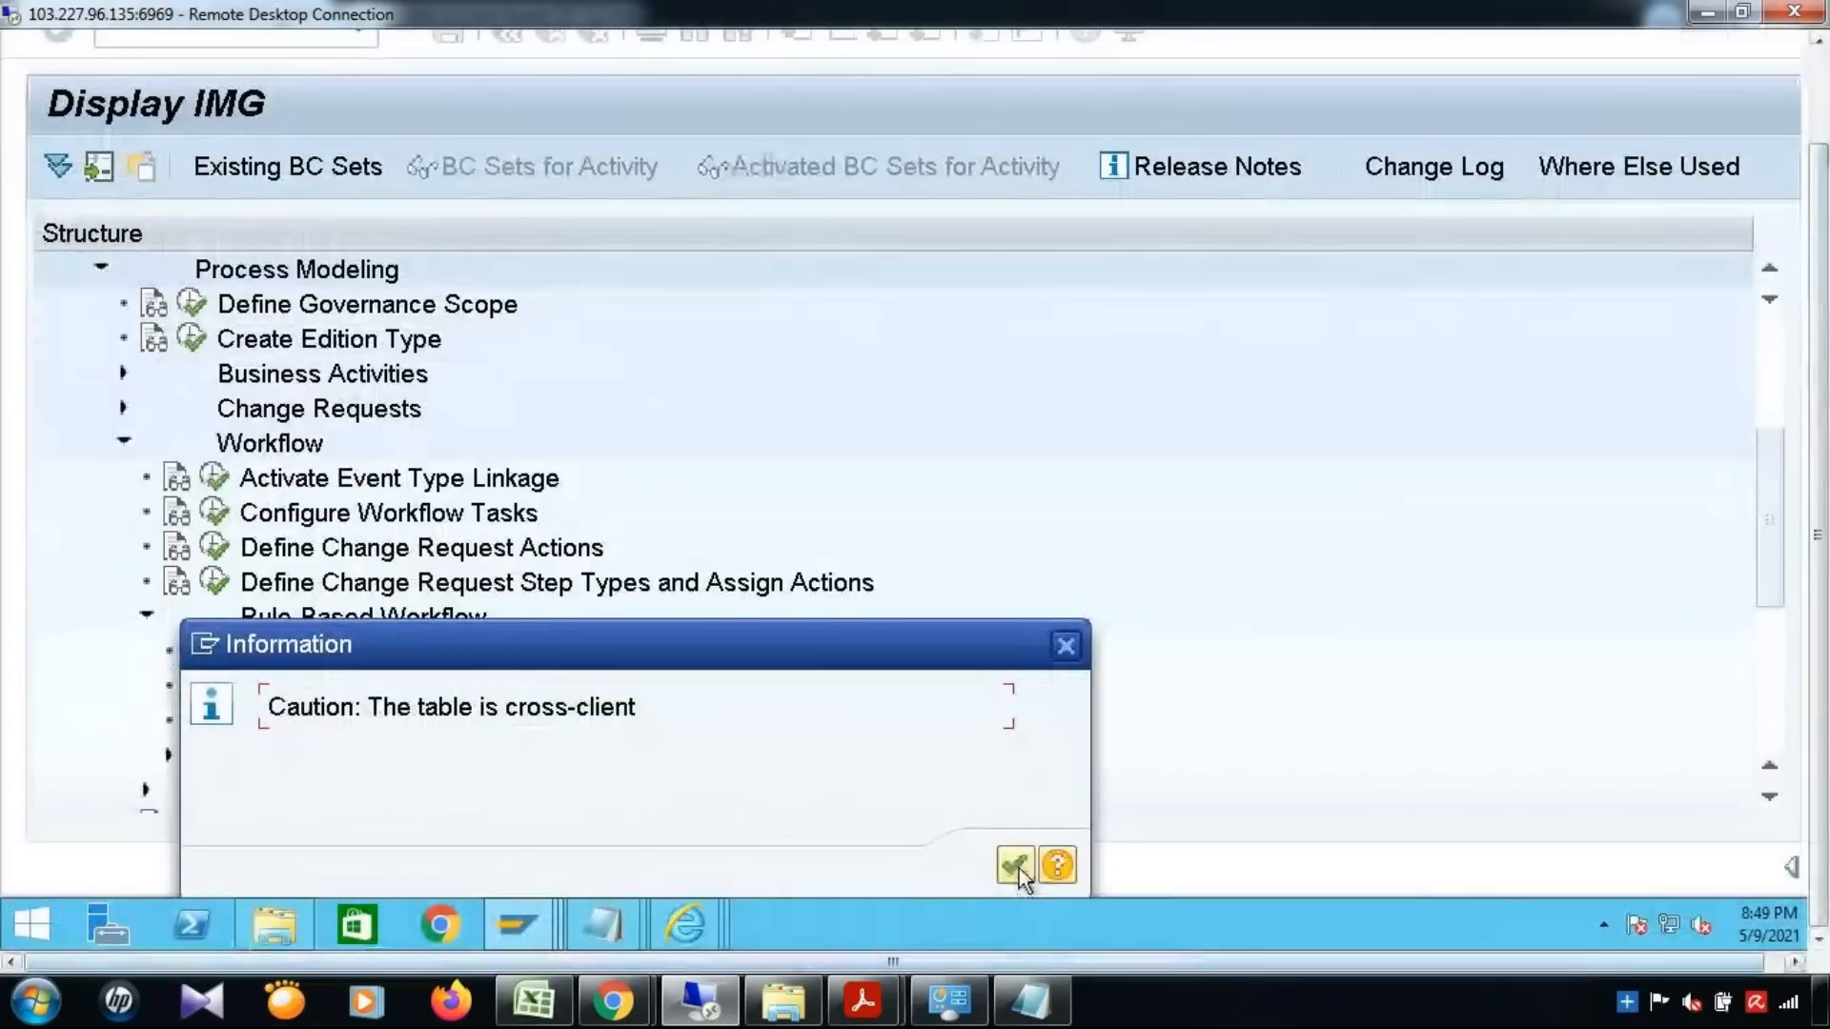
pyautogui.click(1014, 866)
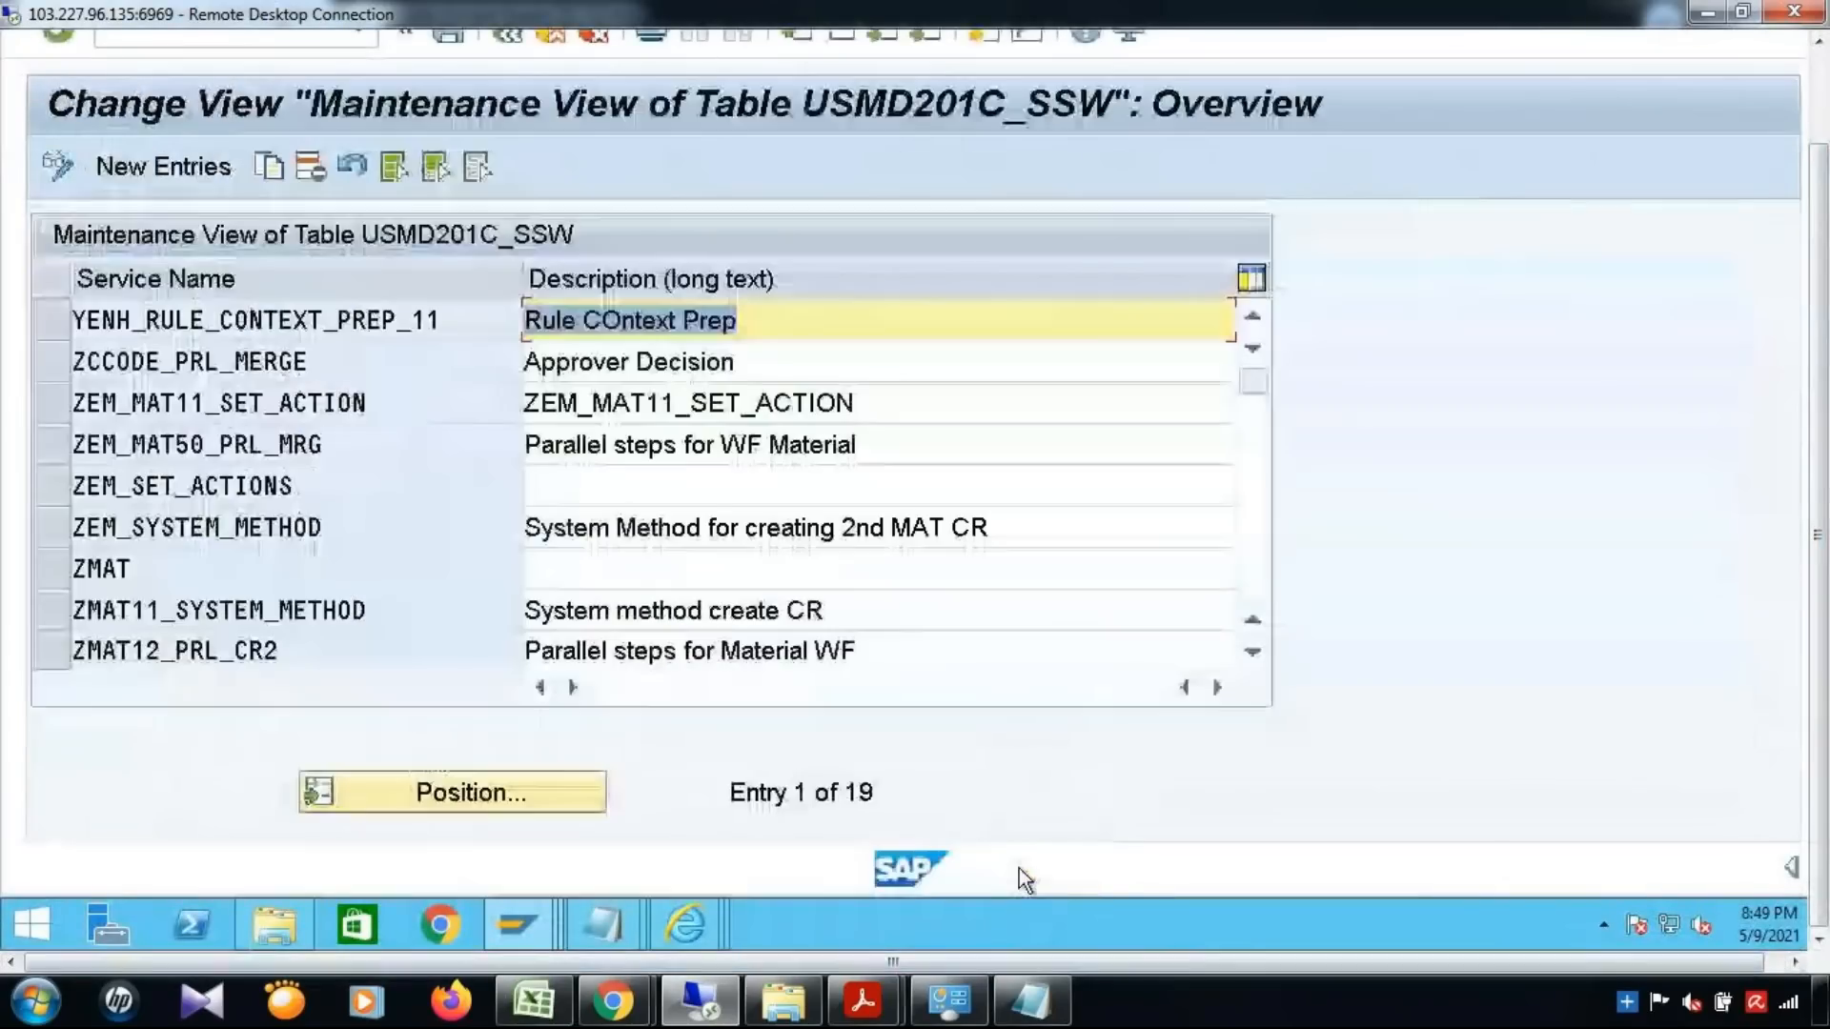
# Examine the YENH_RULE_CONTEXT_PREP_11 service name entry in the USMD201C_SSW maintenance view and dismiss the Windows notification
pyautogui.click(40, 321)
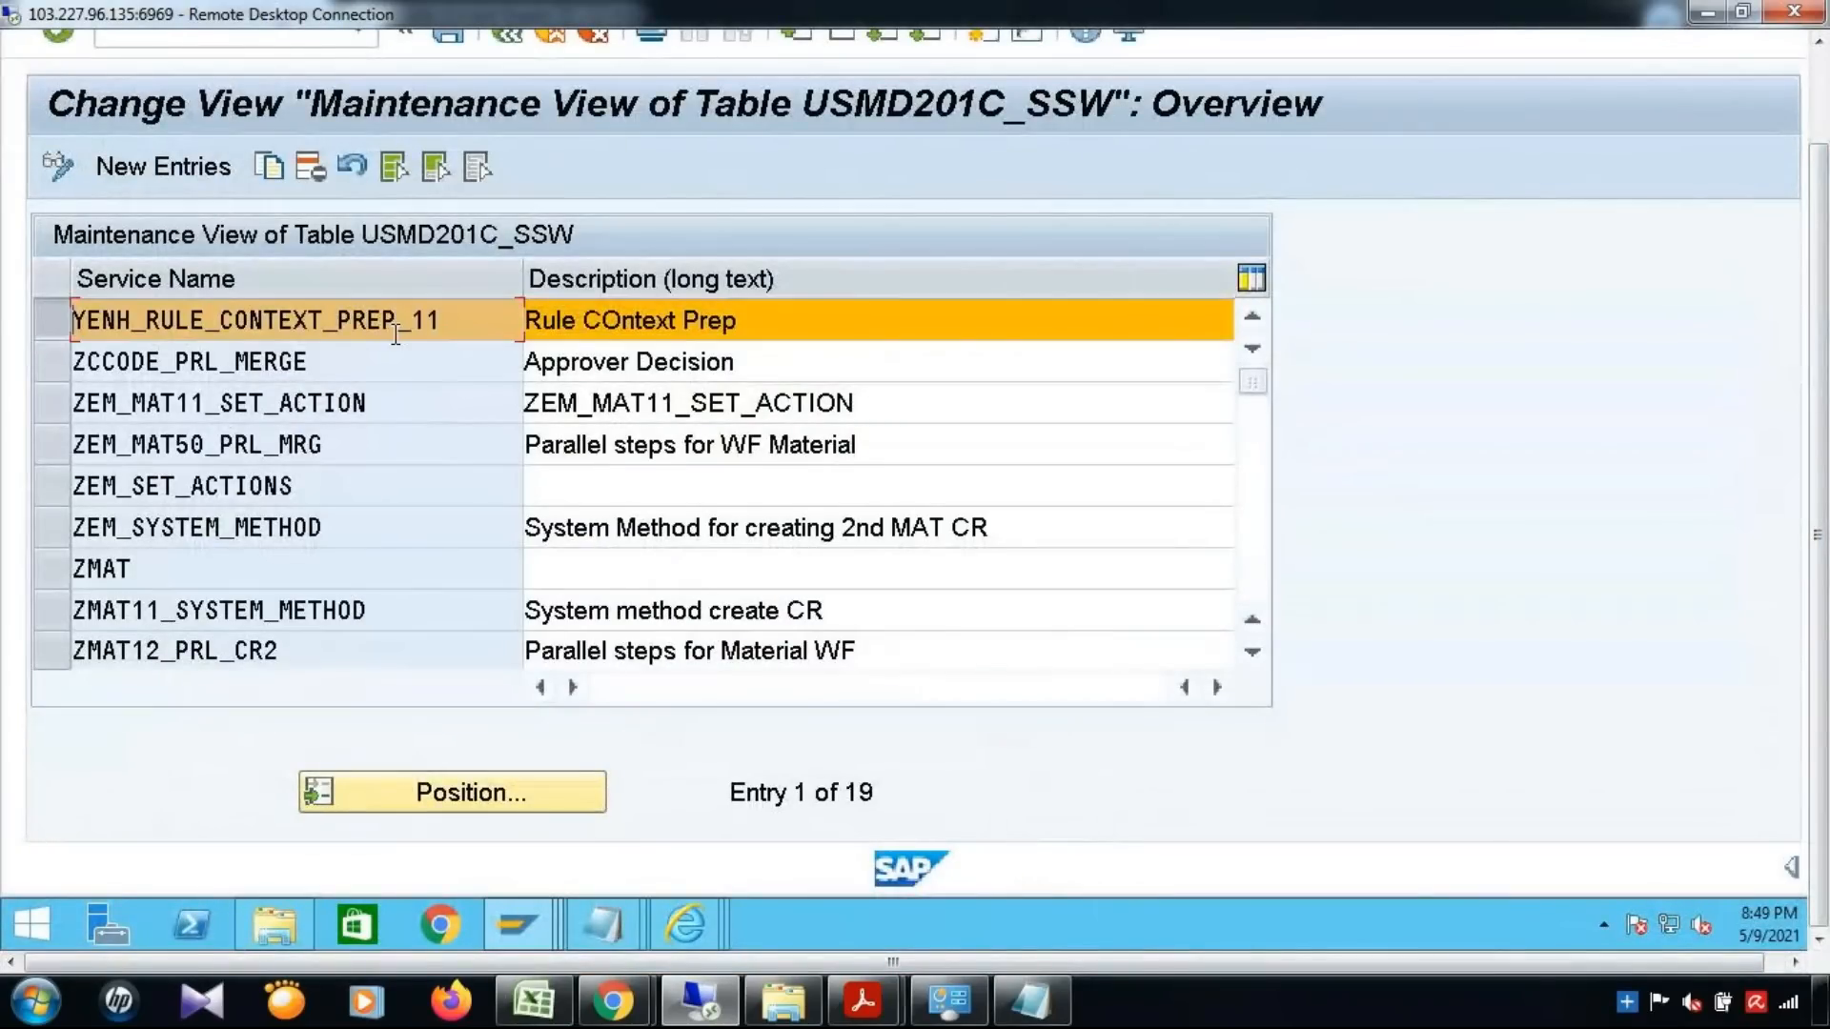
pyautogui.doubleClick(437, 327)
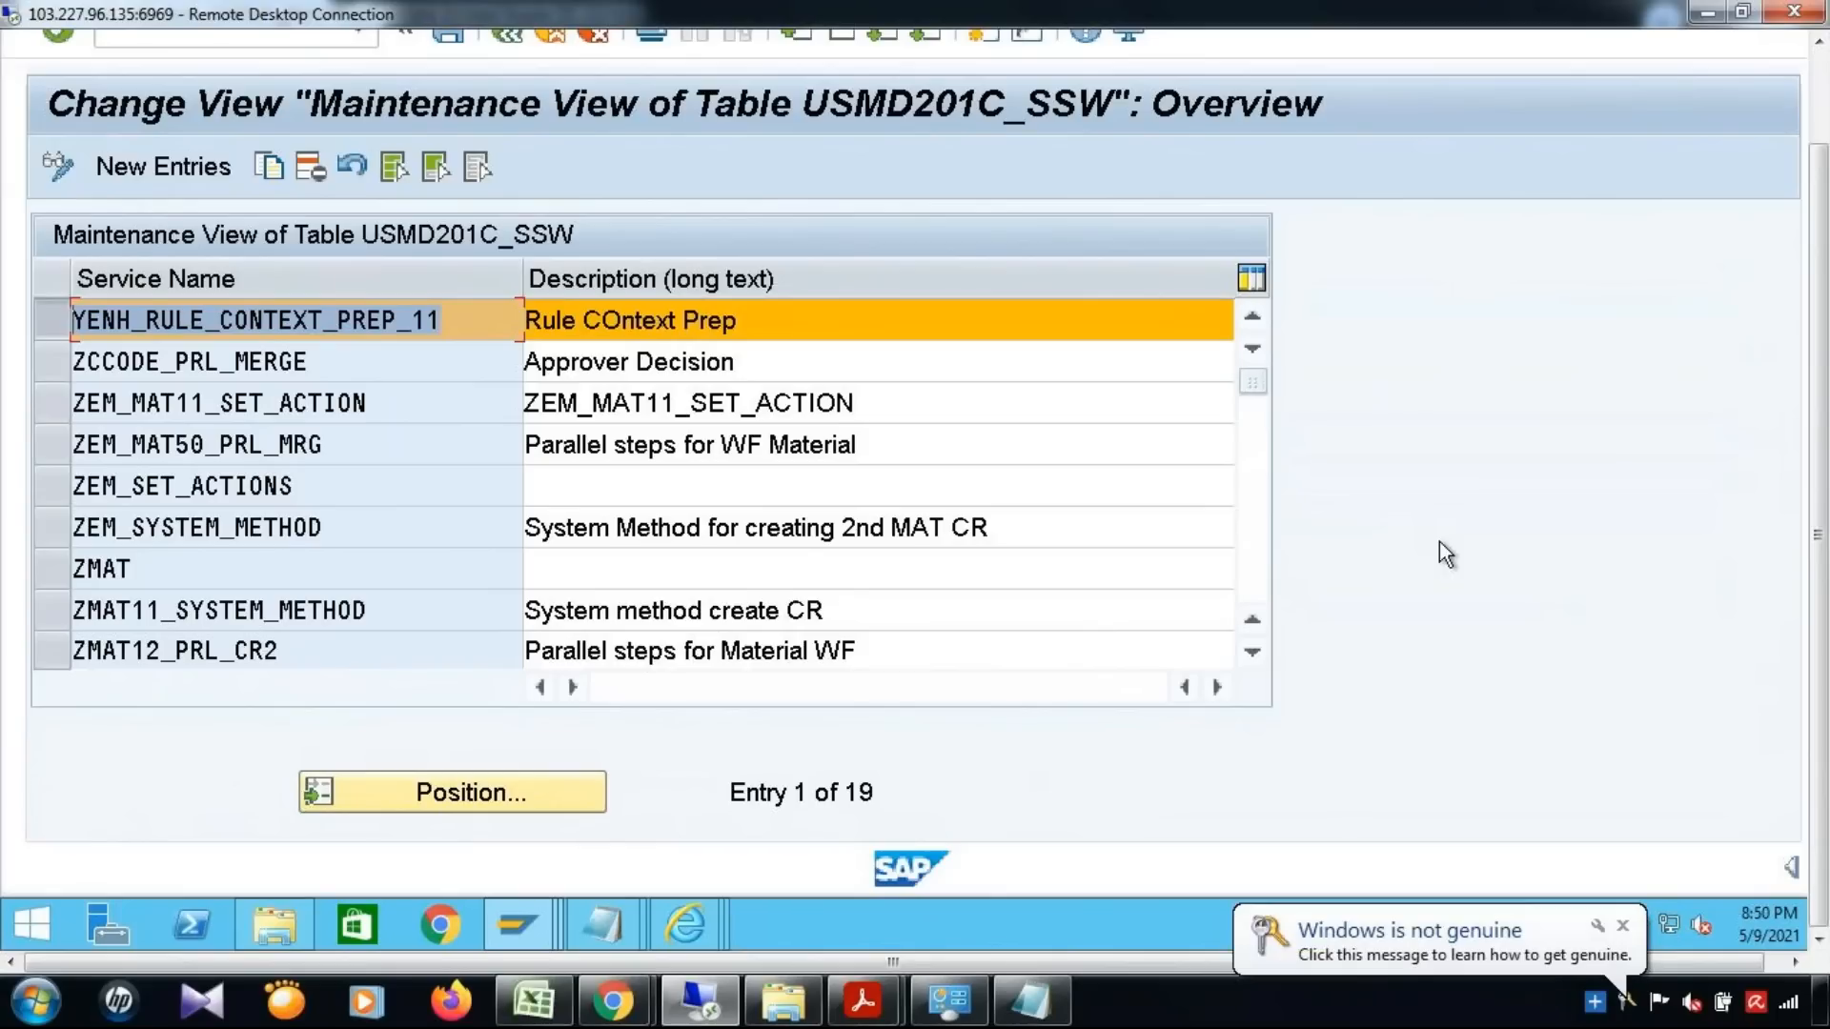
pyautogui.click(1625, 926)
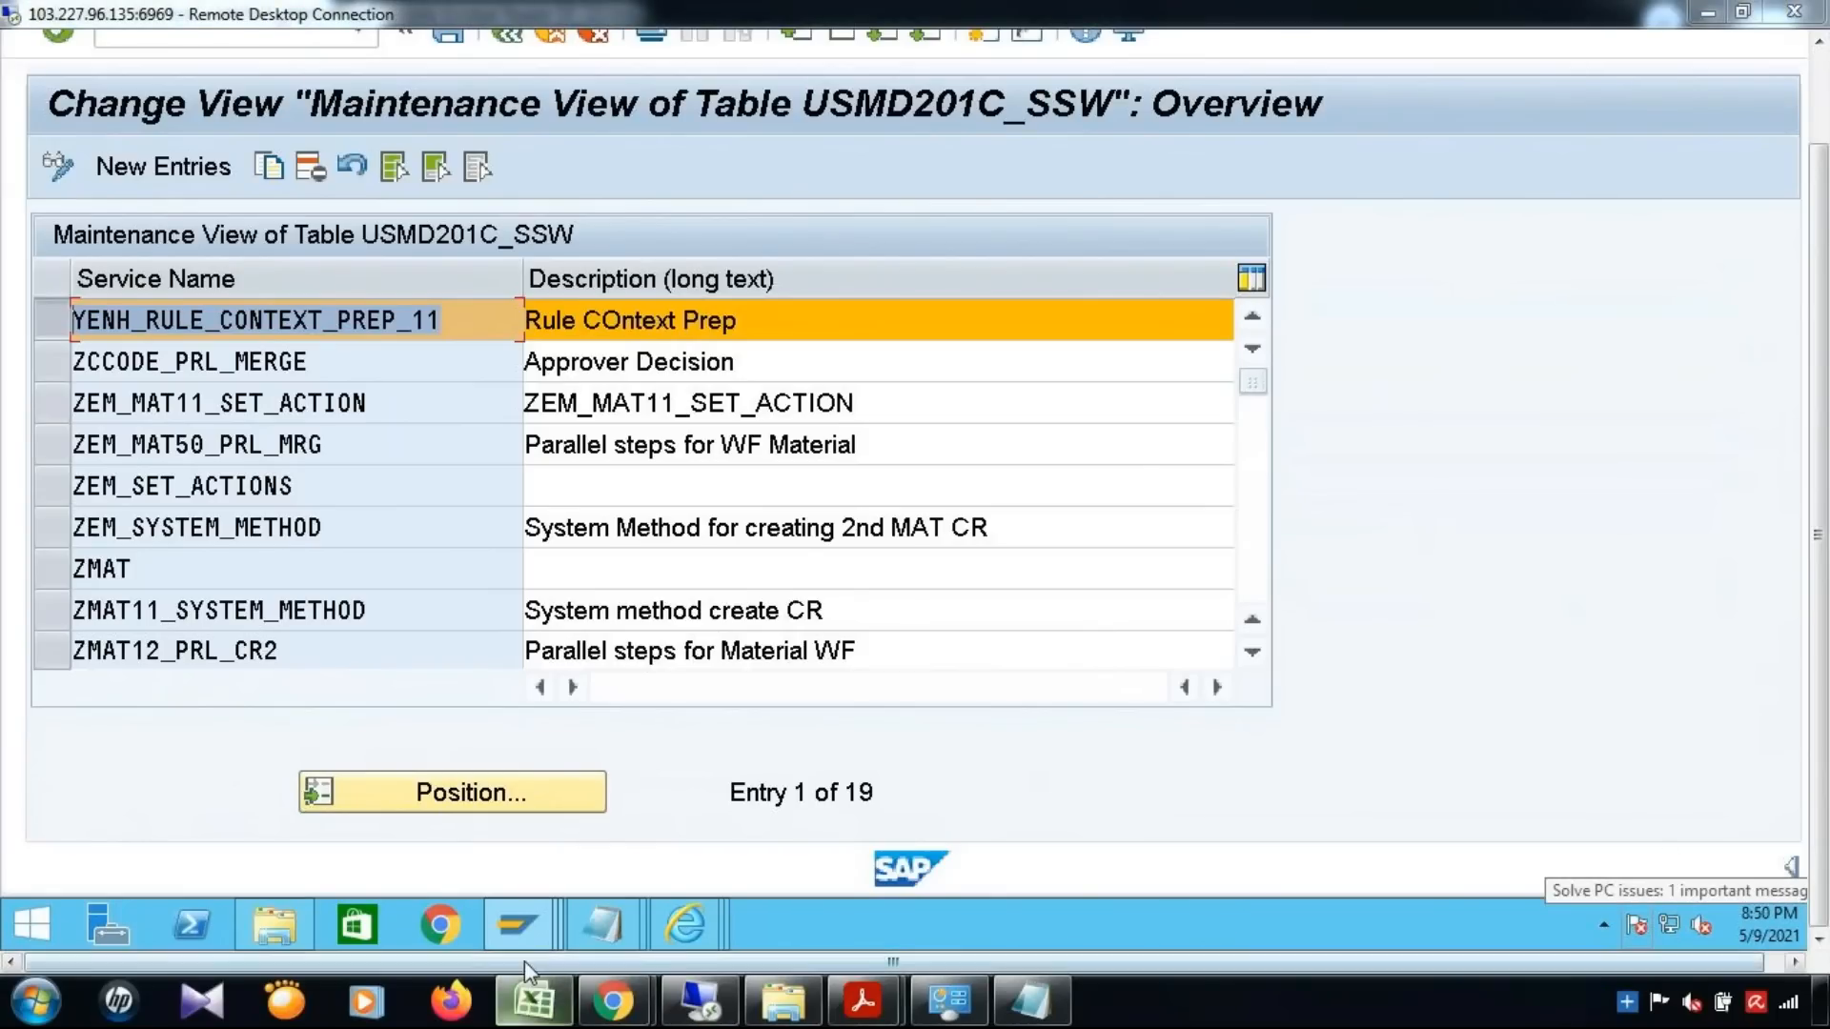
# Return to the BRFplus catalog and review the Single Value and User Agent decision tables for YMAT01
pyautogui.moveTo(677, 936)
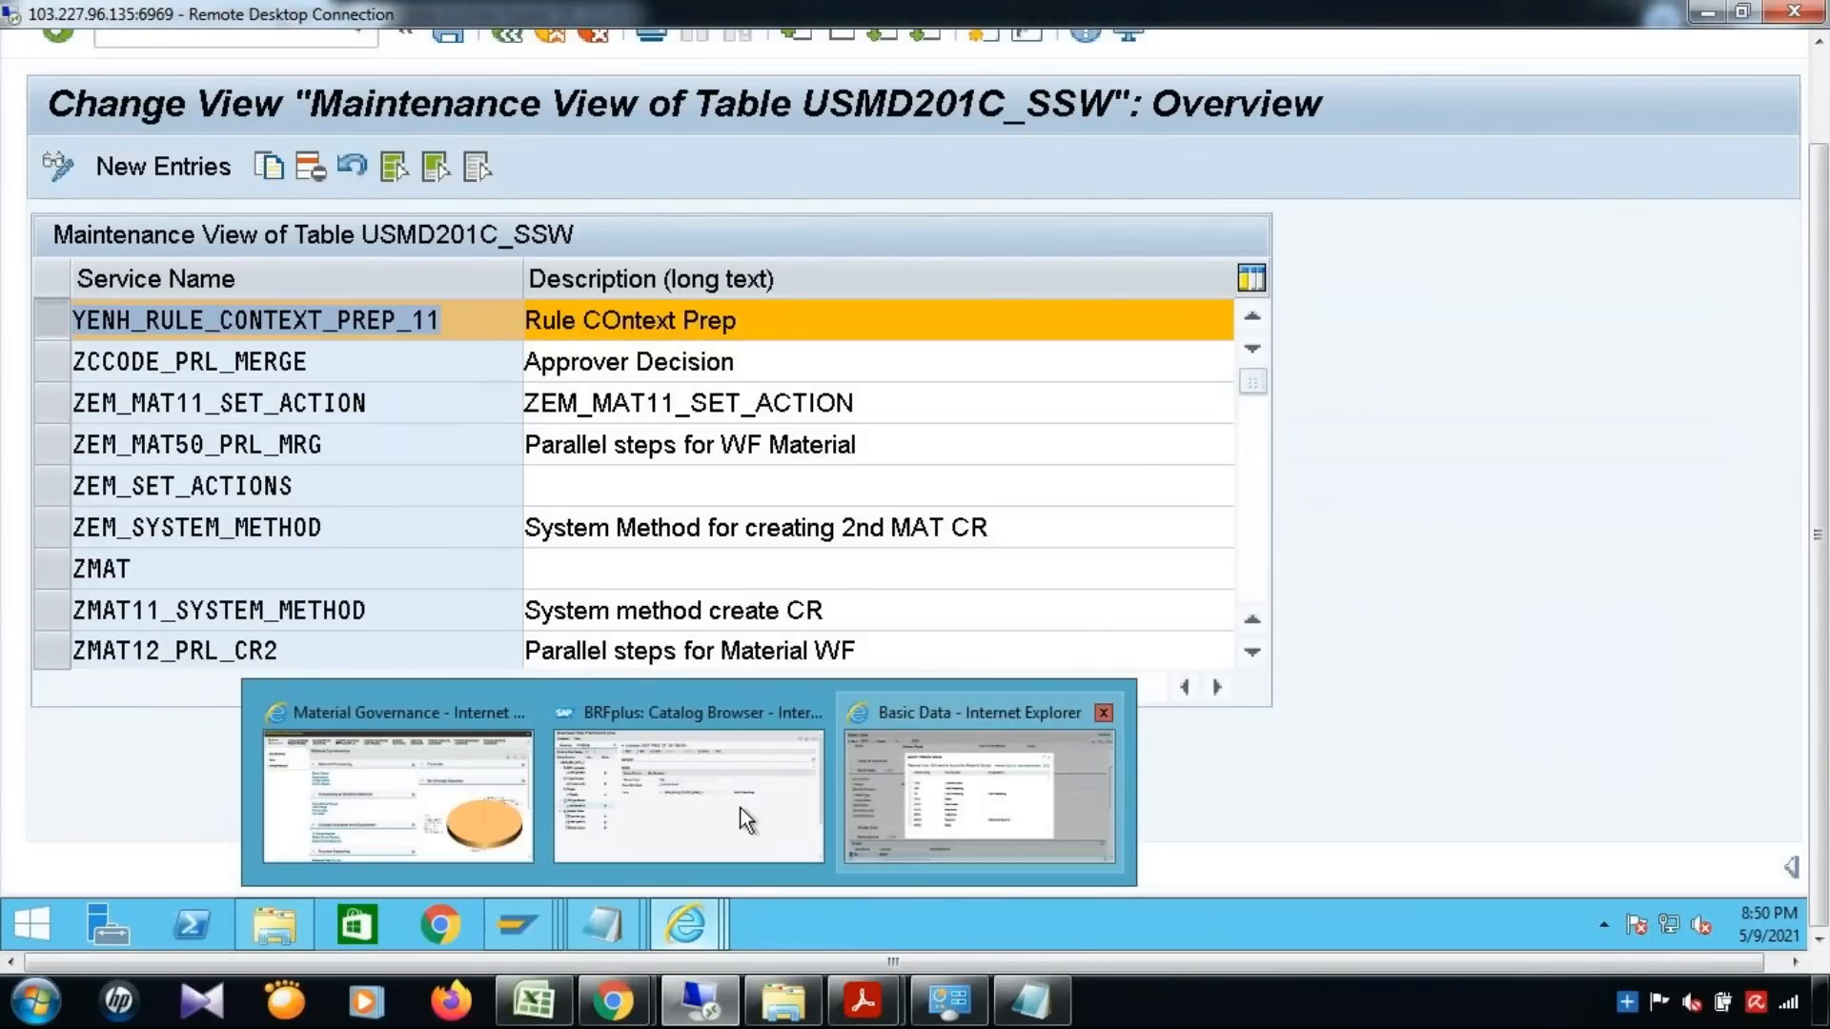
pyautogui.click(701, 814)
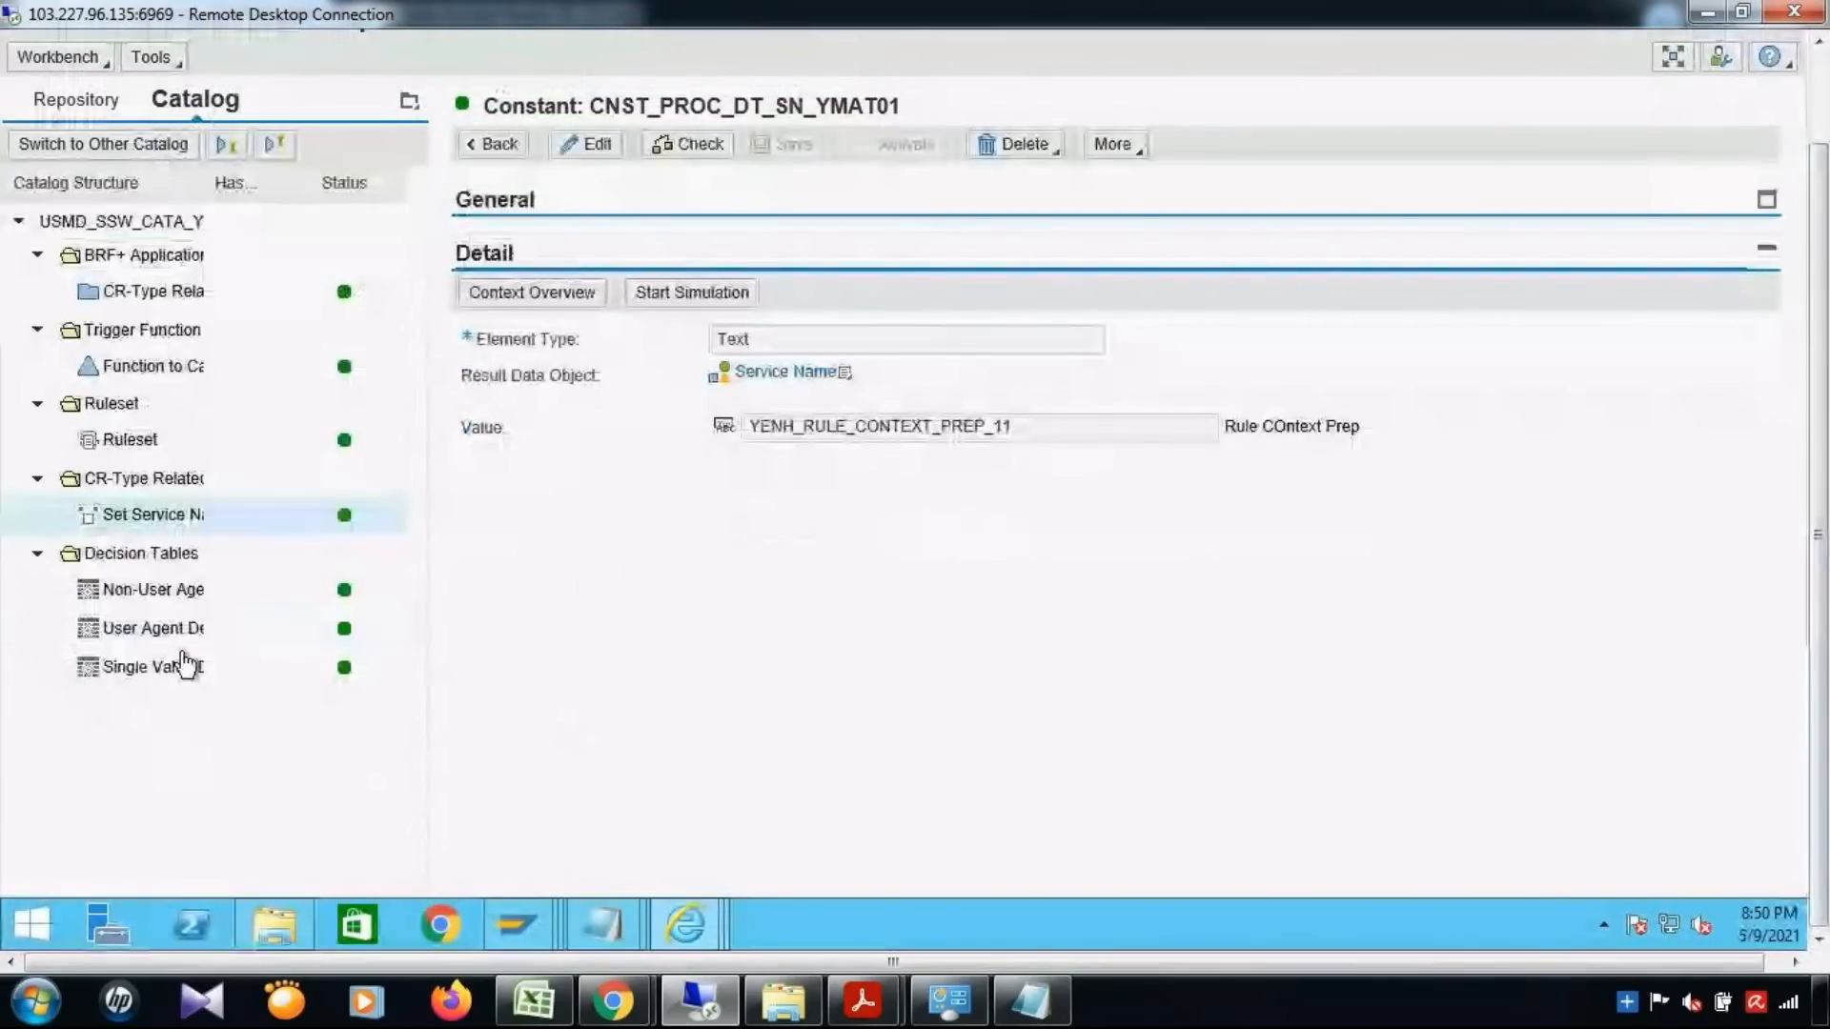
pyautogui.click(186, 664)
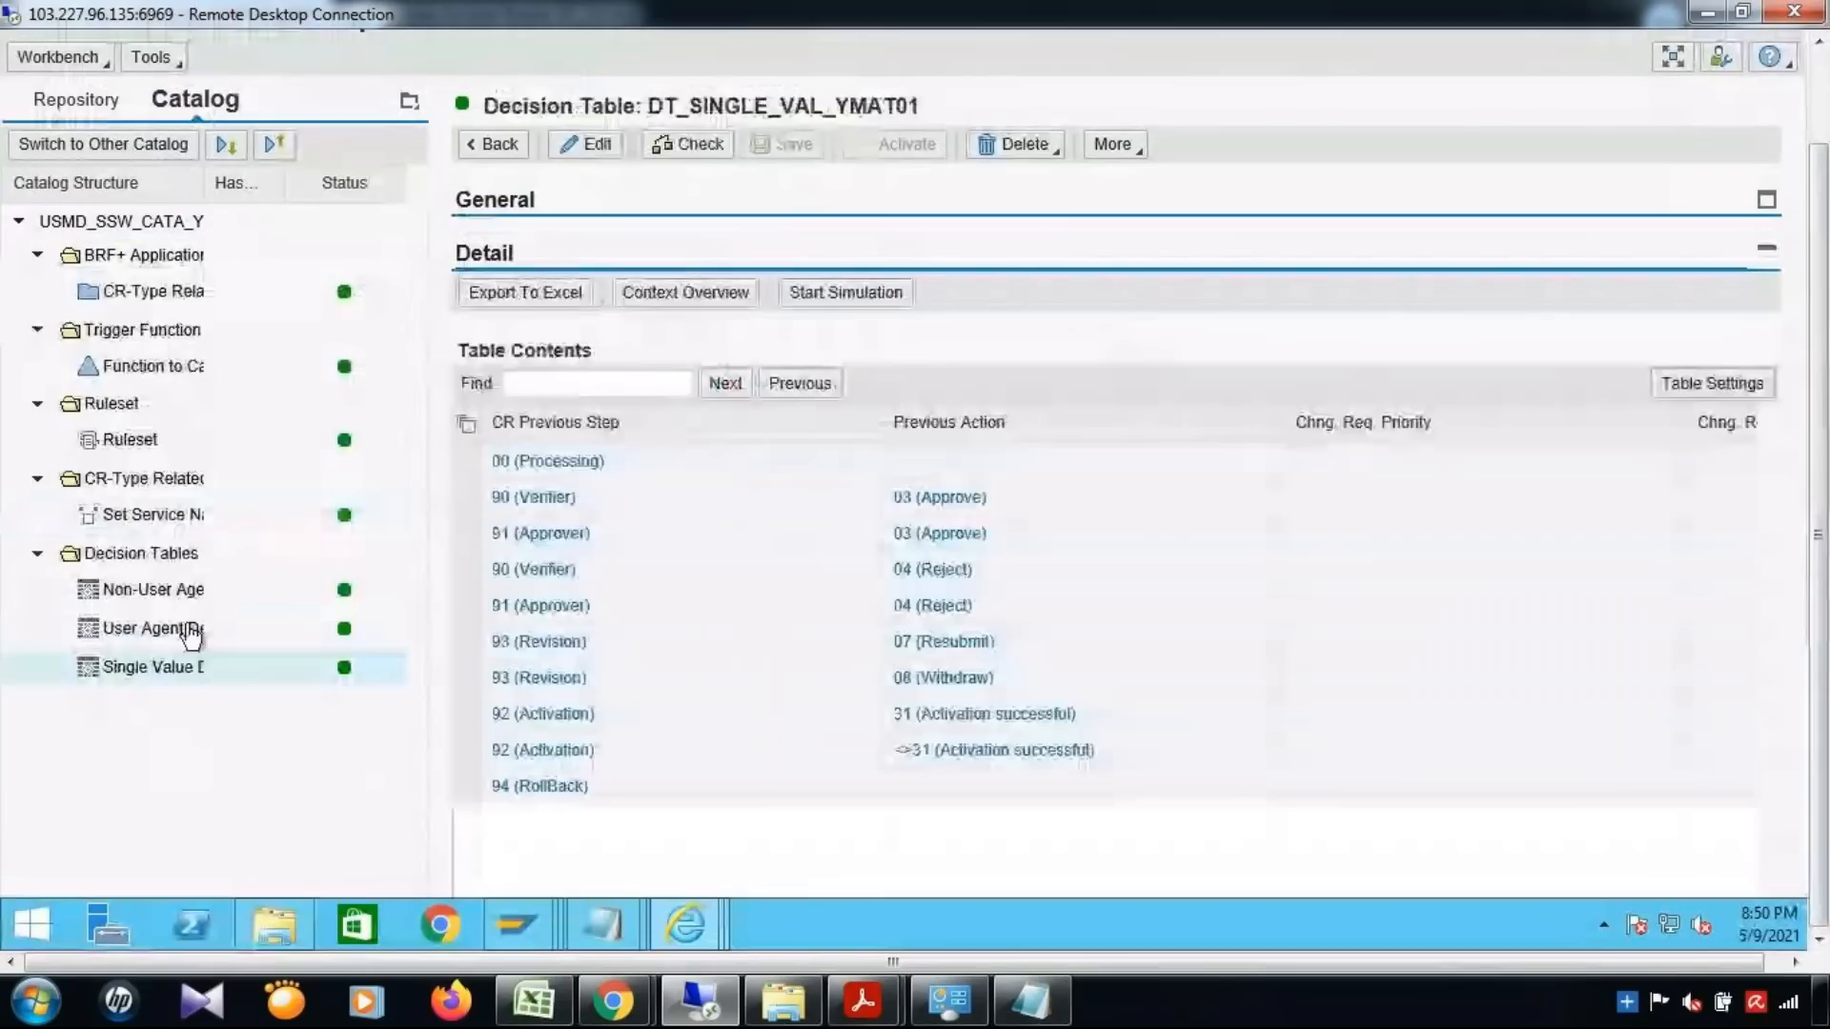
pyautogui.click(190, 631)
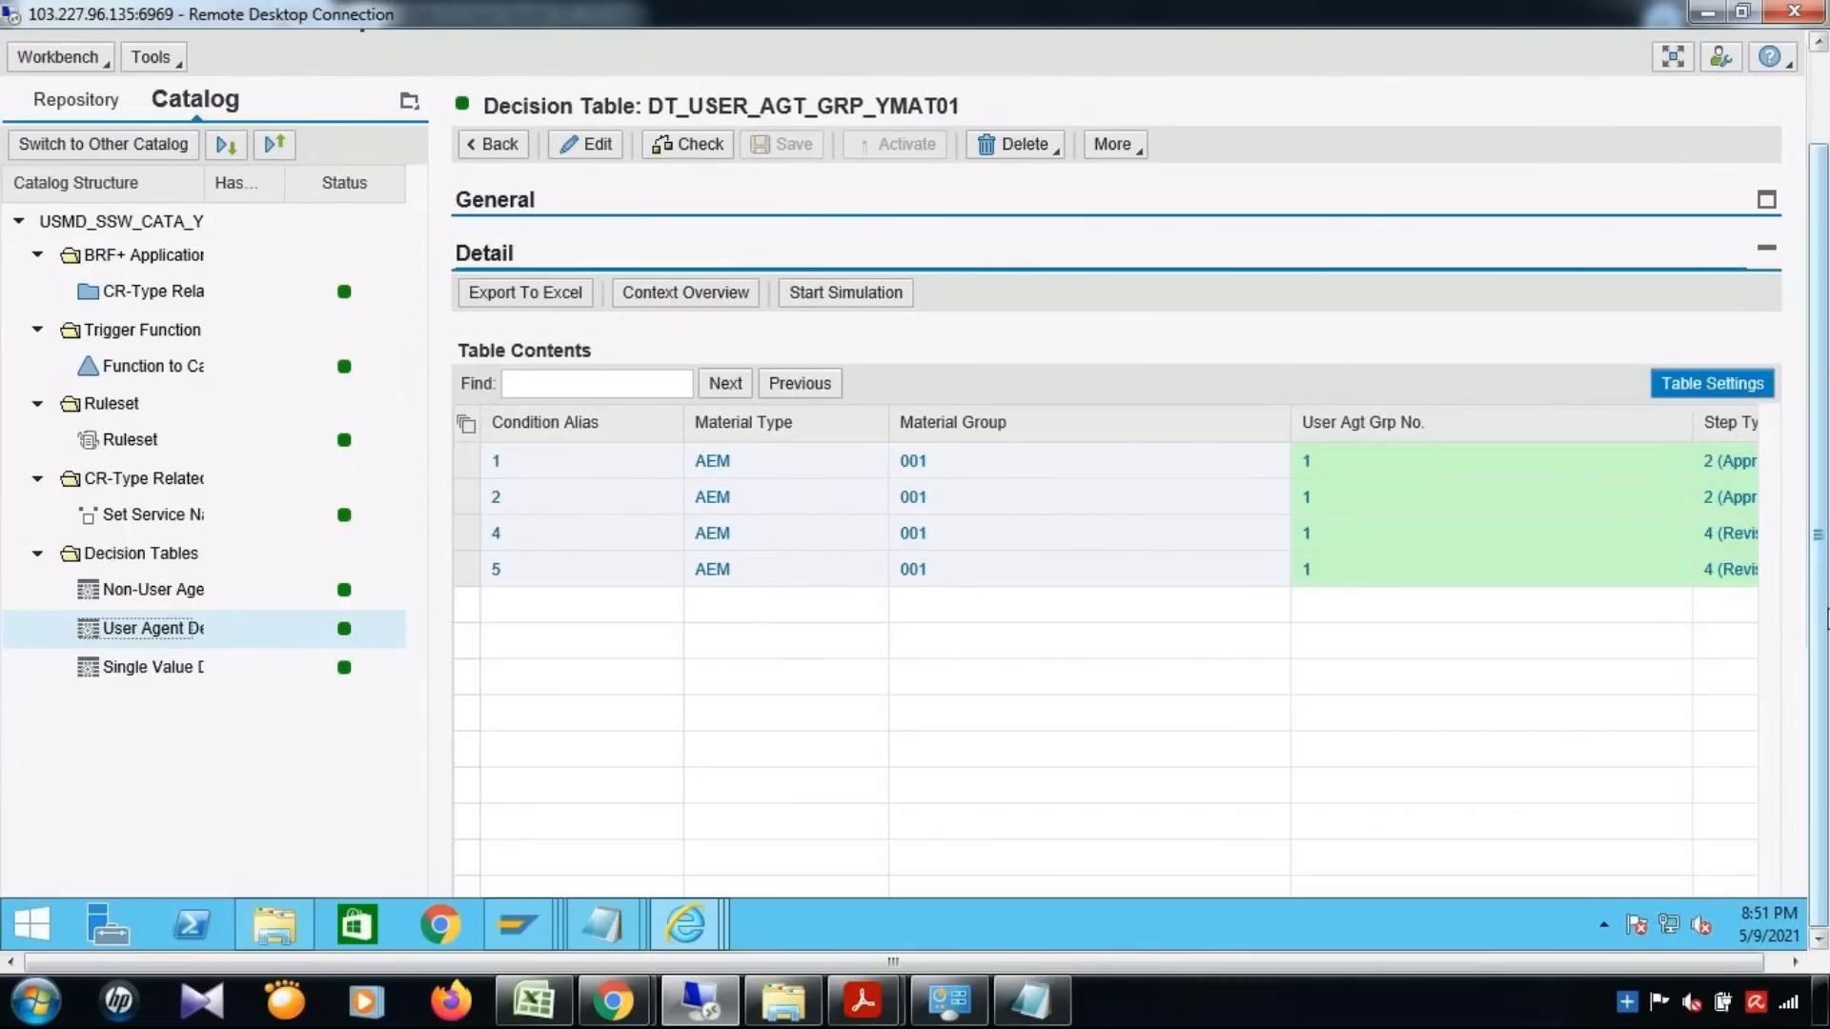
pyautogui.moveTo(1821, 589); pyautogui.dragTo(1828, 498)
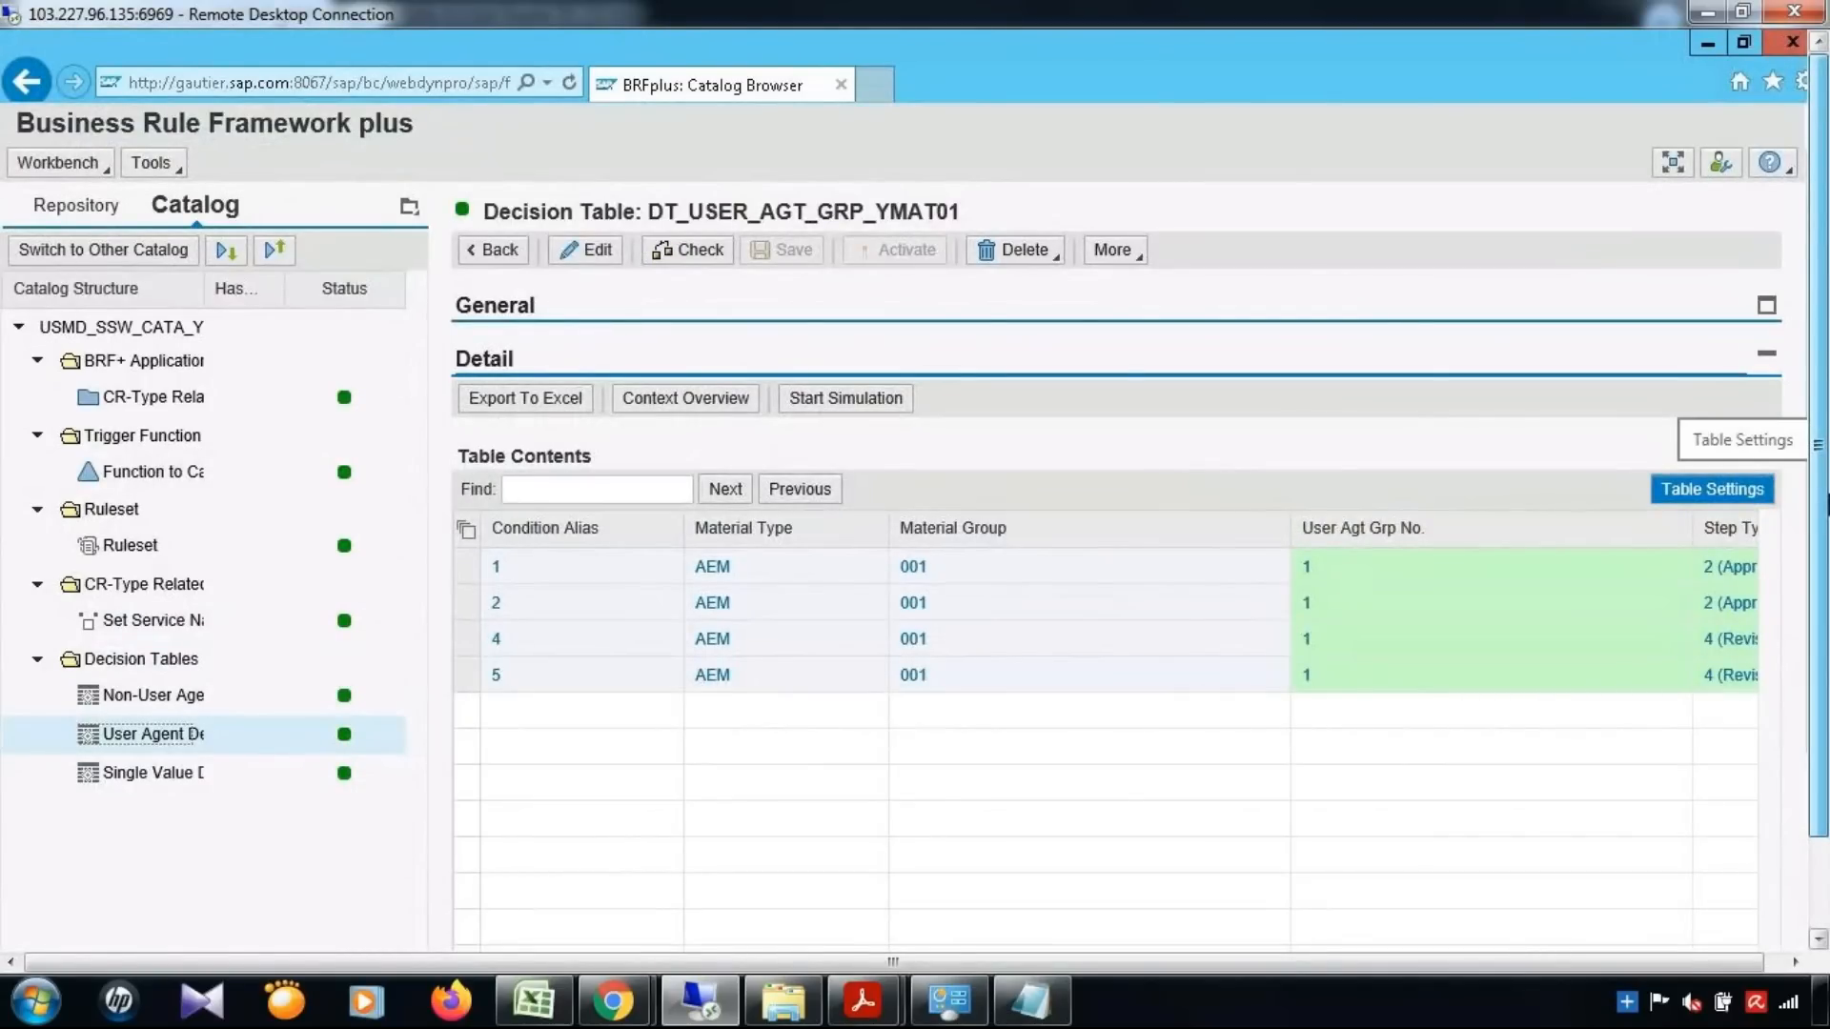
pyautogui.moveTo(1828, 505); pyautogui.dragTo(1828, 665)
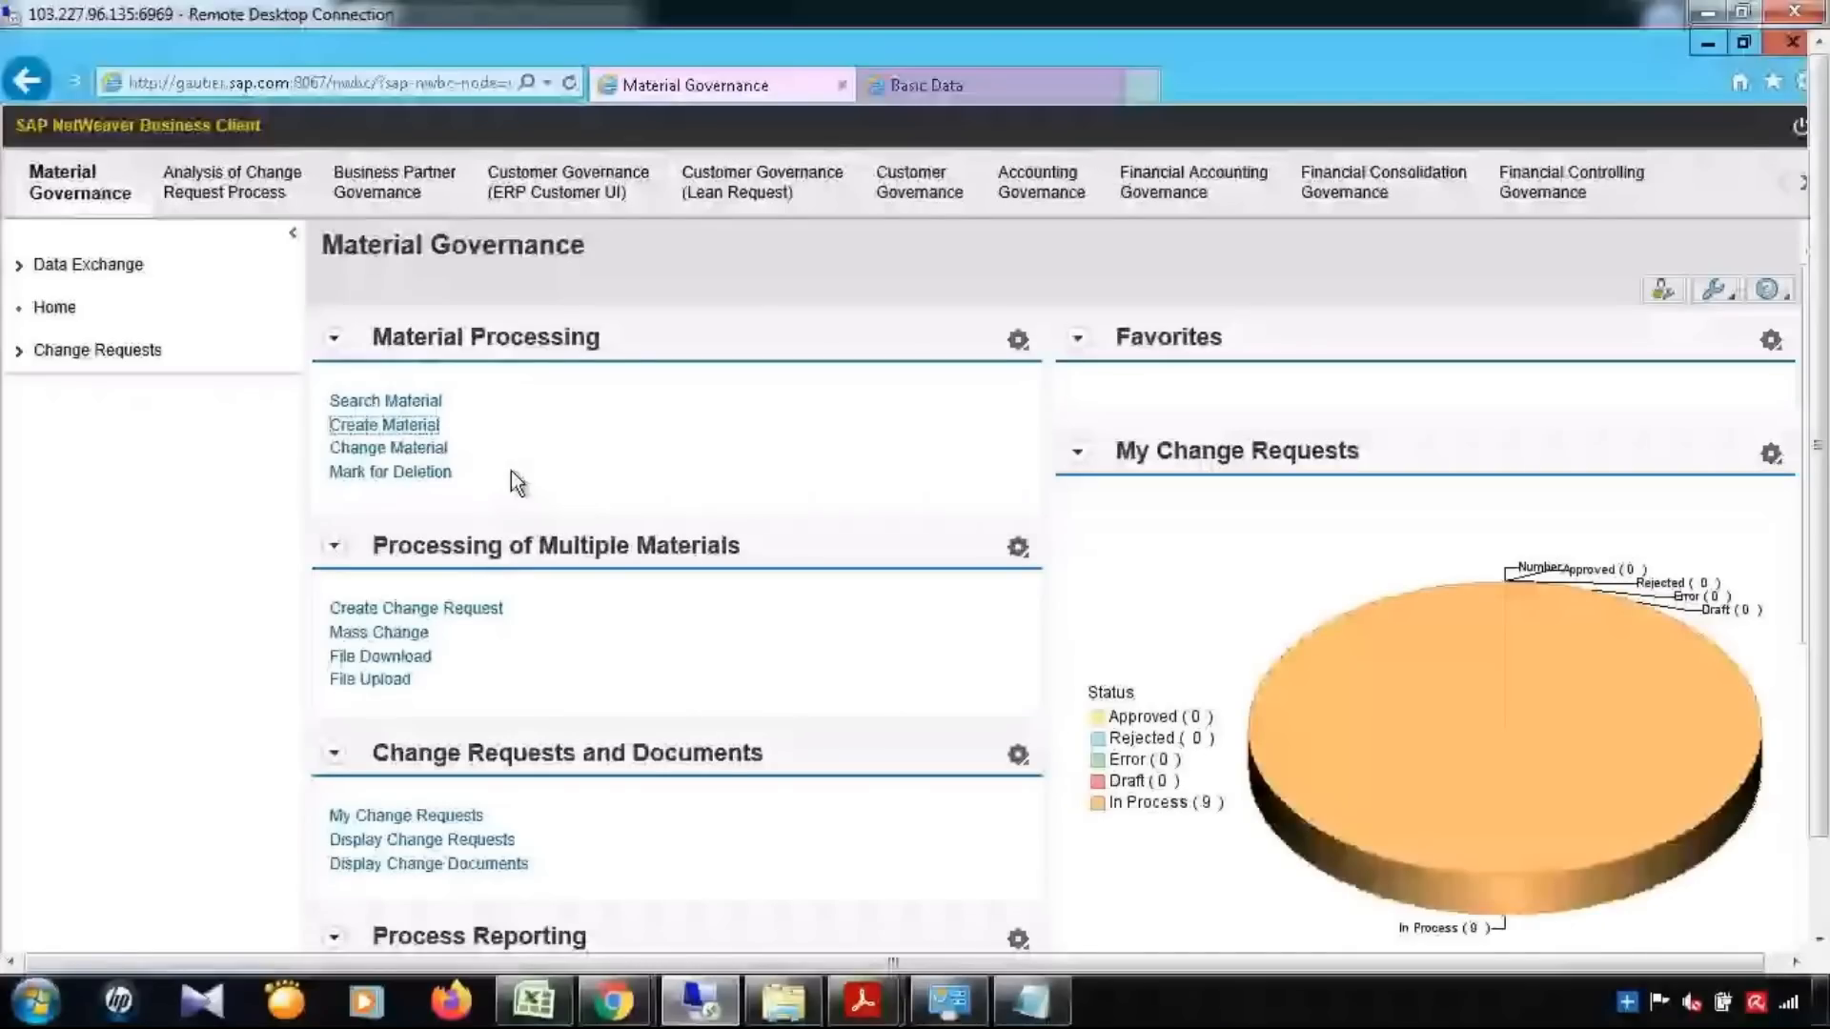
# Start a new material with change request type YMAT01, setting base unit of measure EA and material type AEM
pyautogui.click(72, 182)
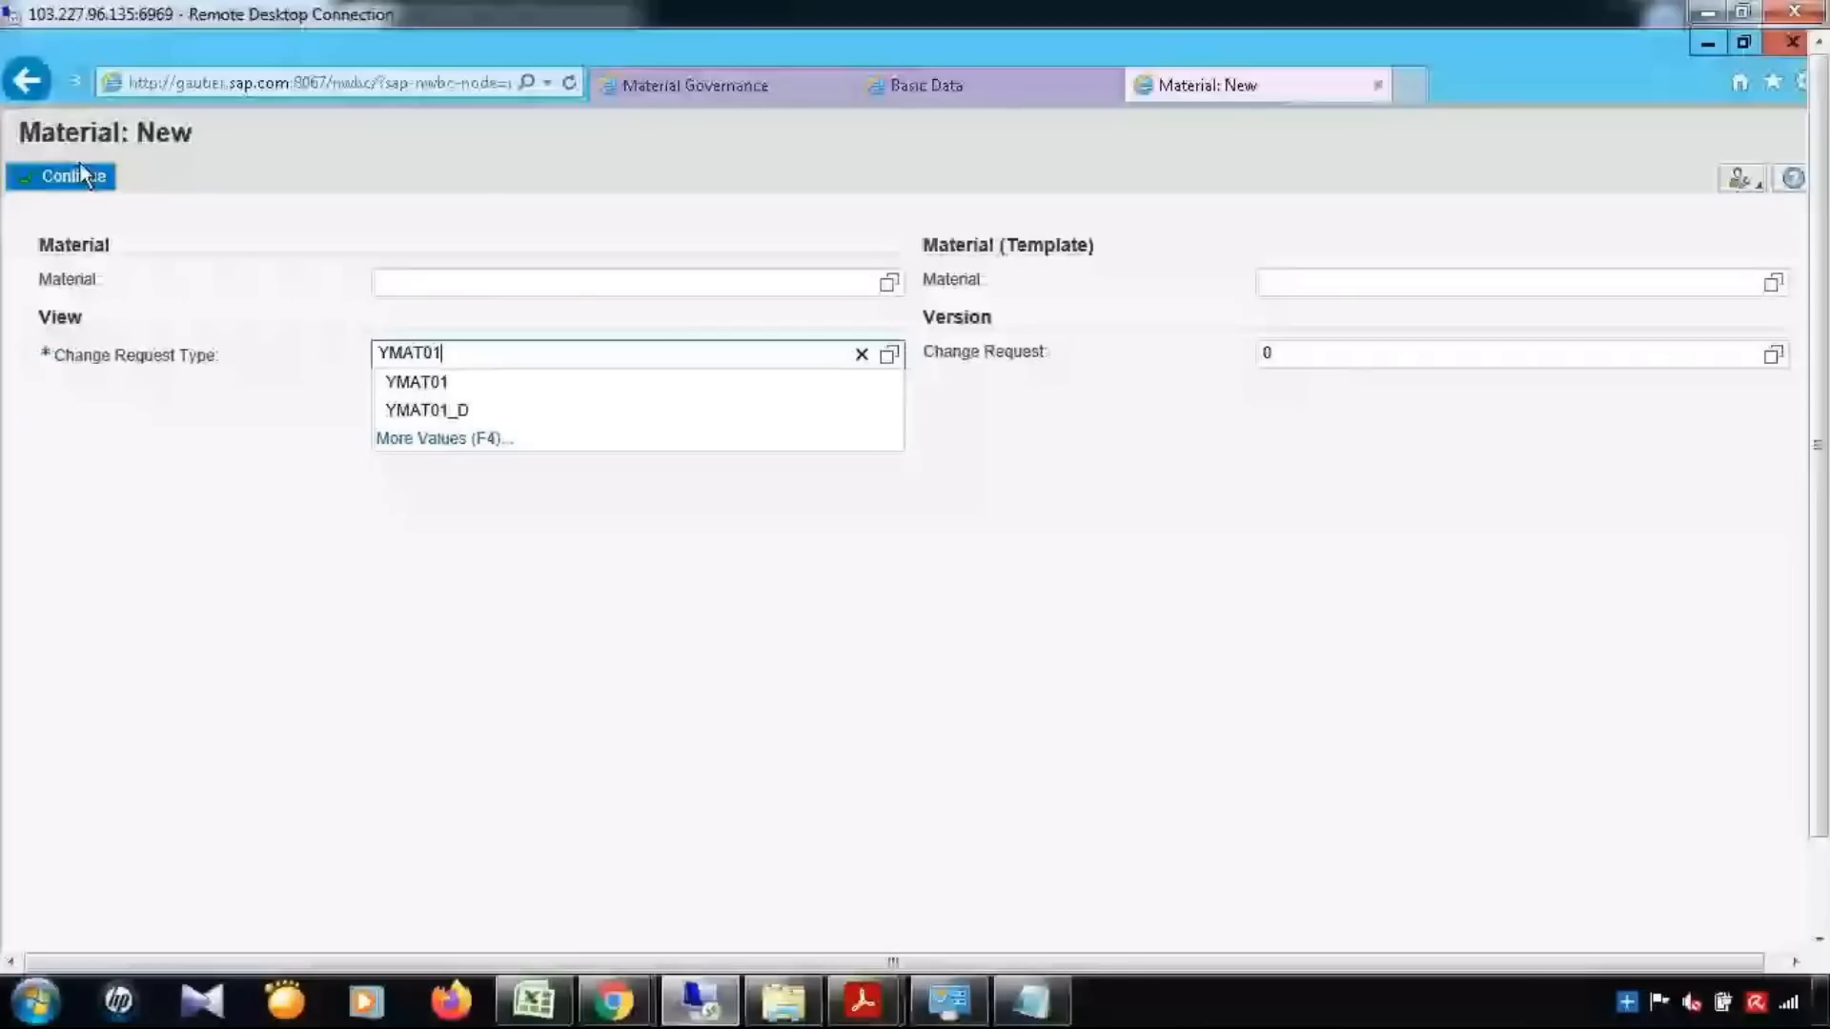
pyautogui.click(81, 171)
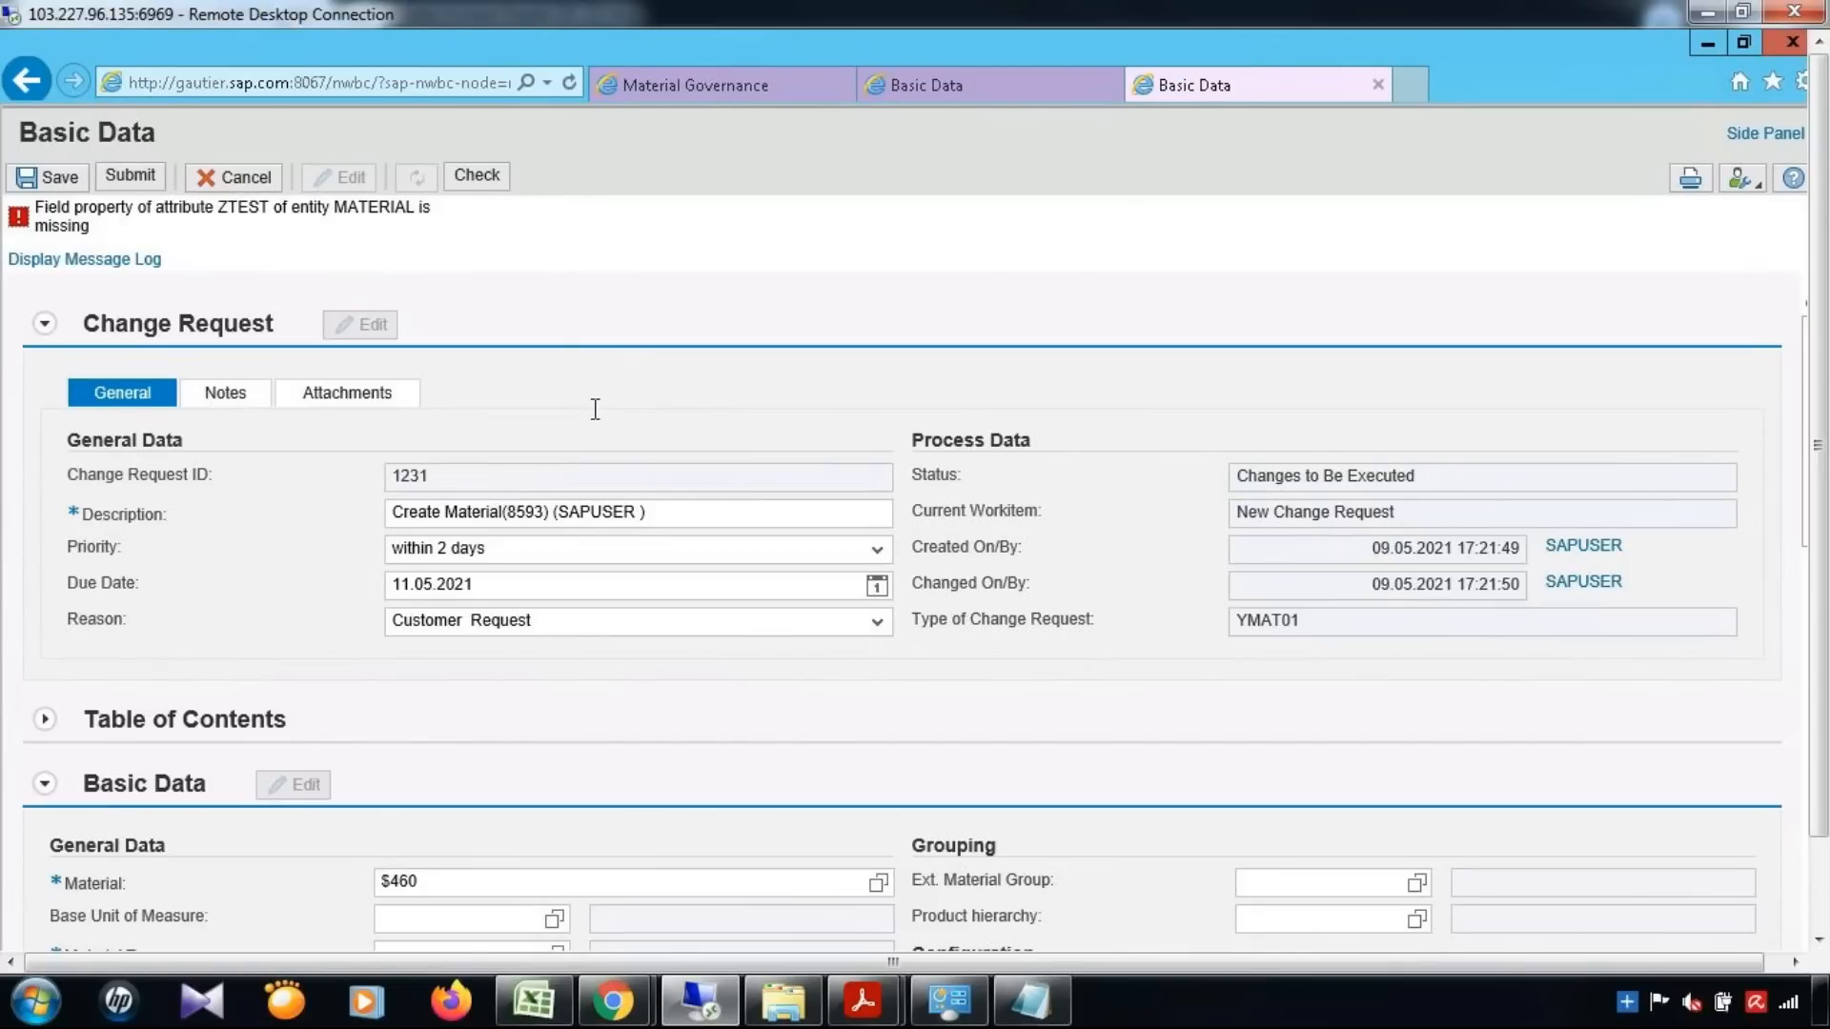
pyautogui.scroll(-2, 601, 477)
pyautogui.click(488, 709)
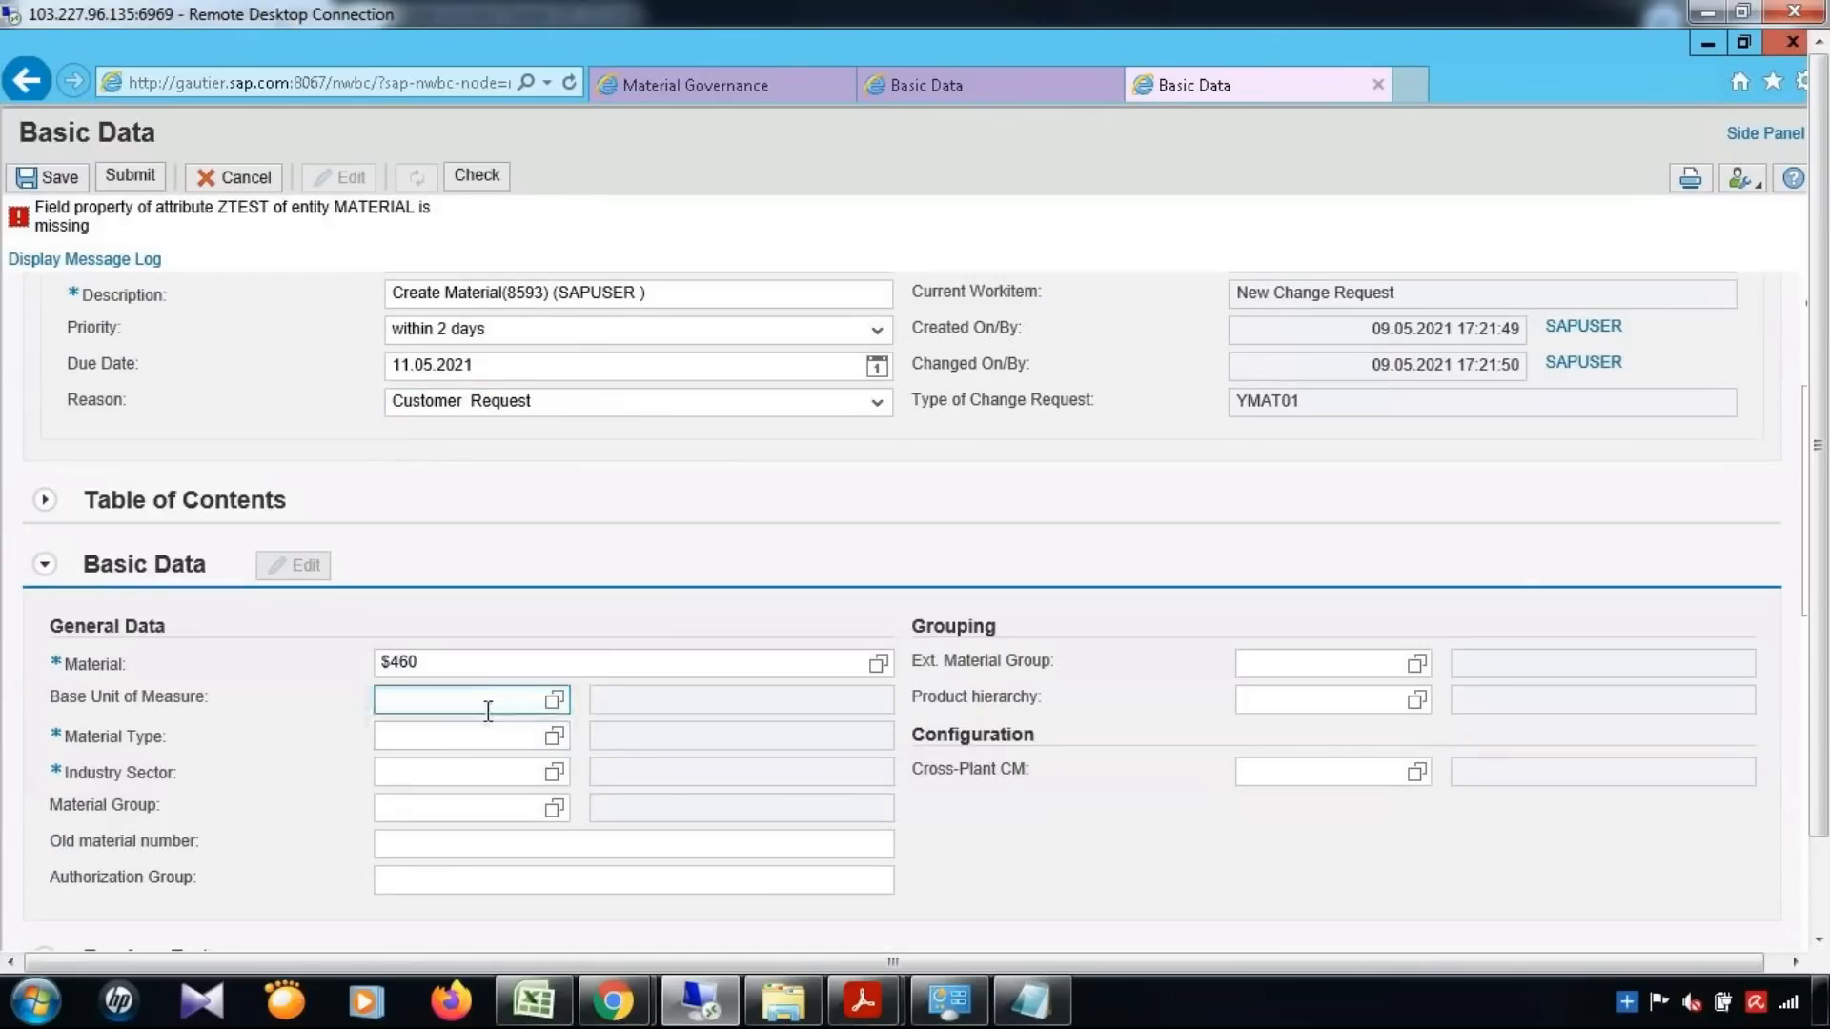
pyautogui.write('EA')
pyautogui.press('Tab')
pyautogui.write('AEM')
pyautogui.press('Tab')
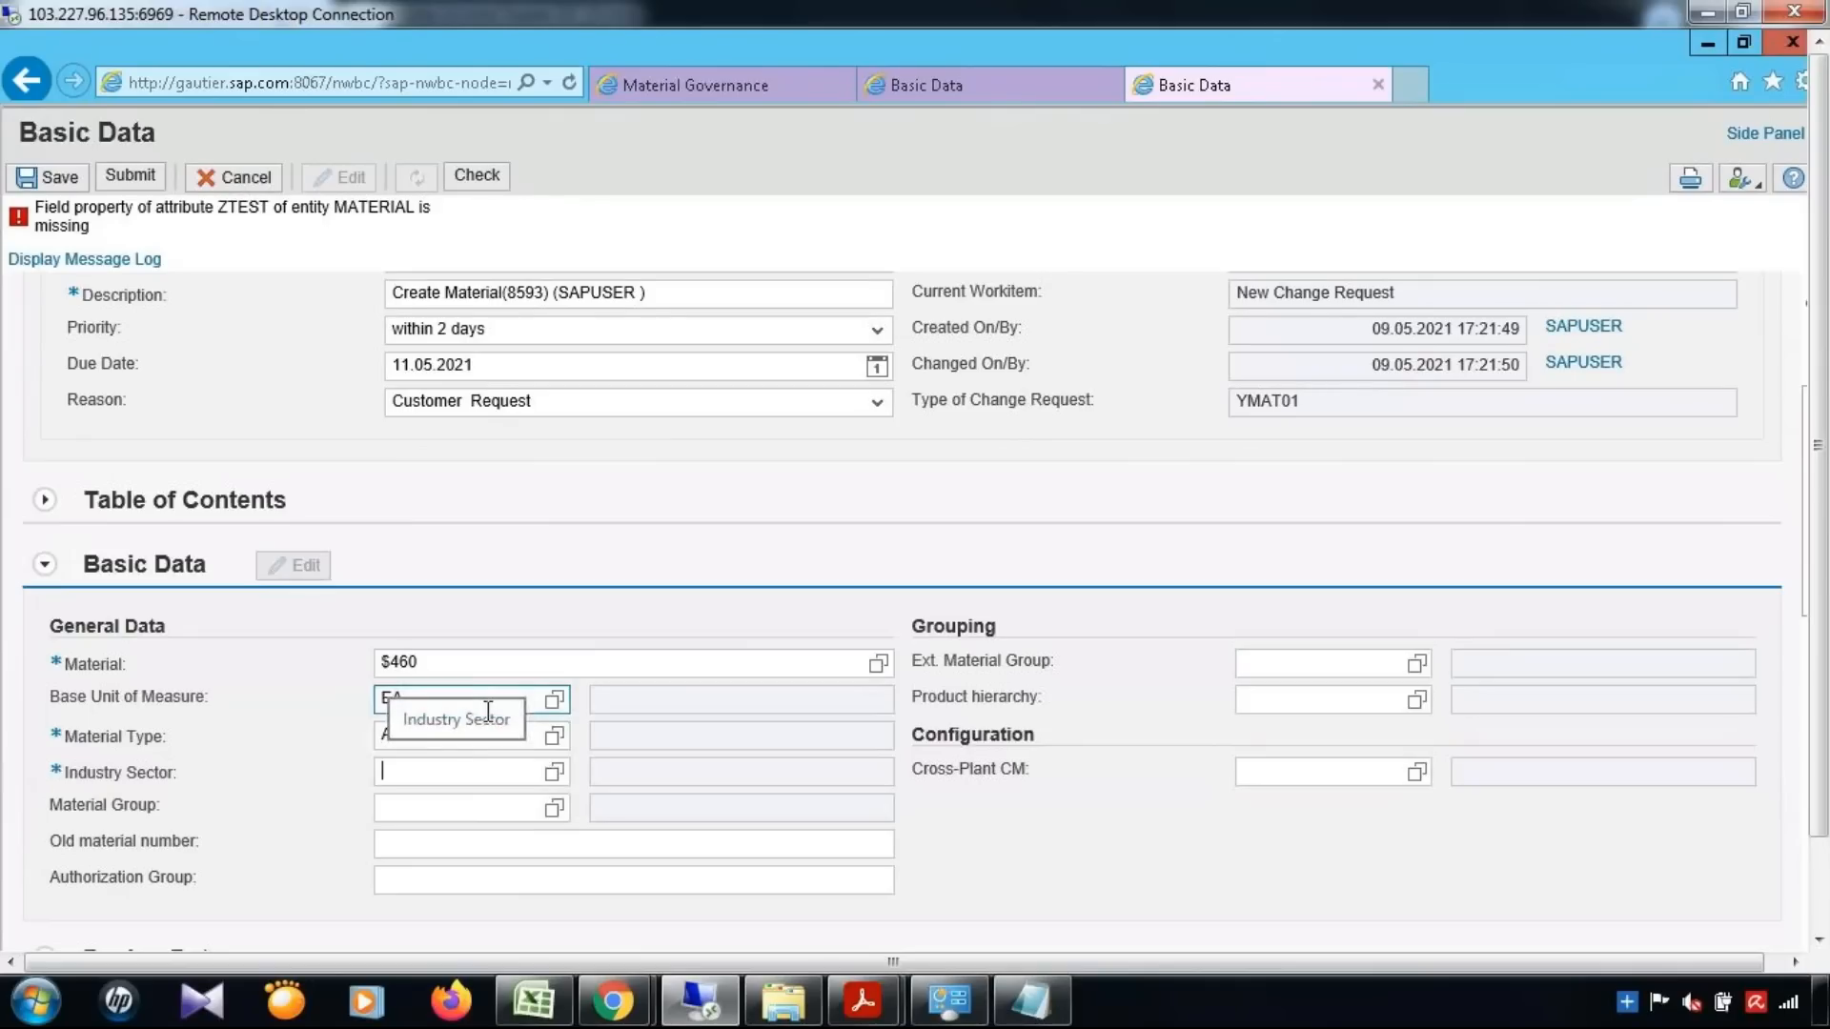
# Set the industry sector to 1 and material group to 001, and enter the text tst further down the form
pyautogui.write('0')
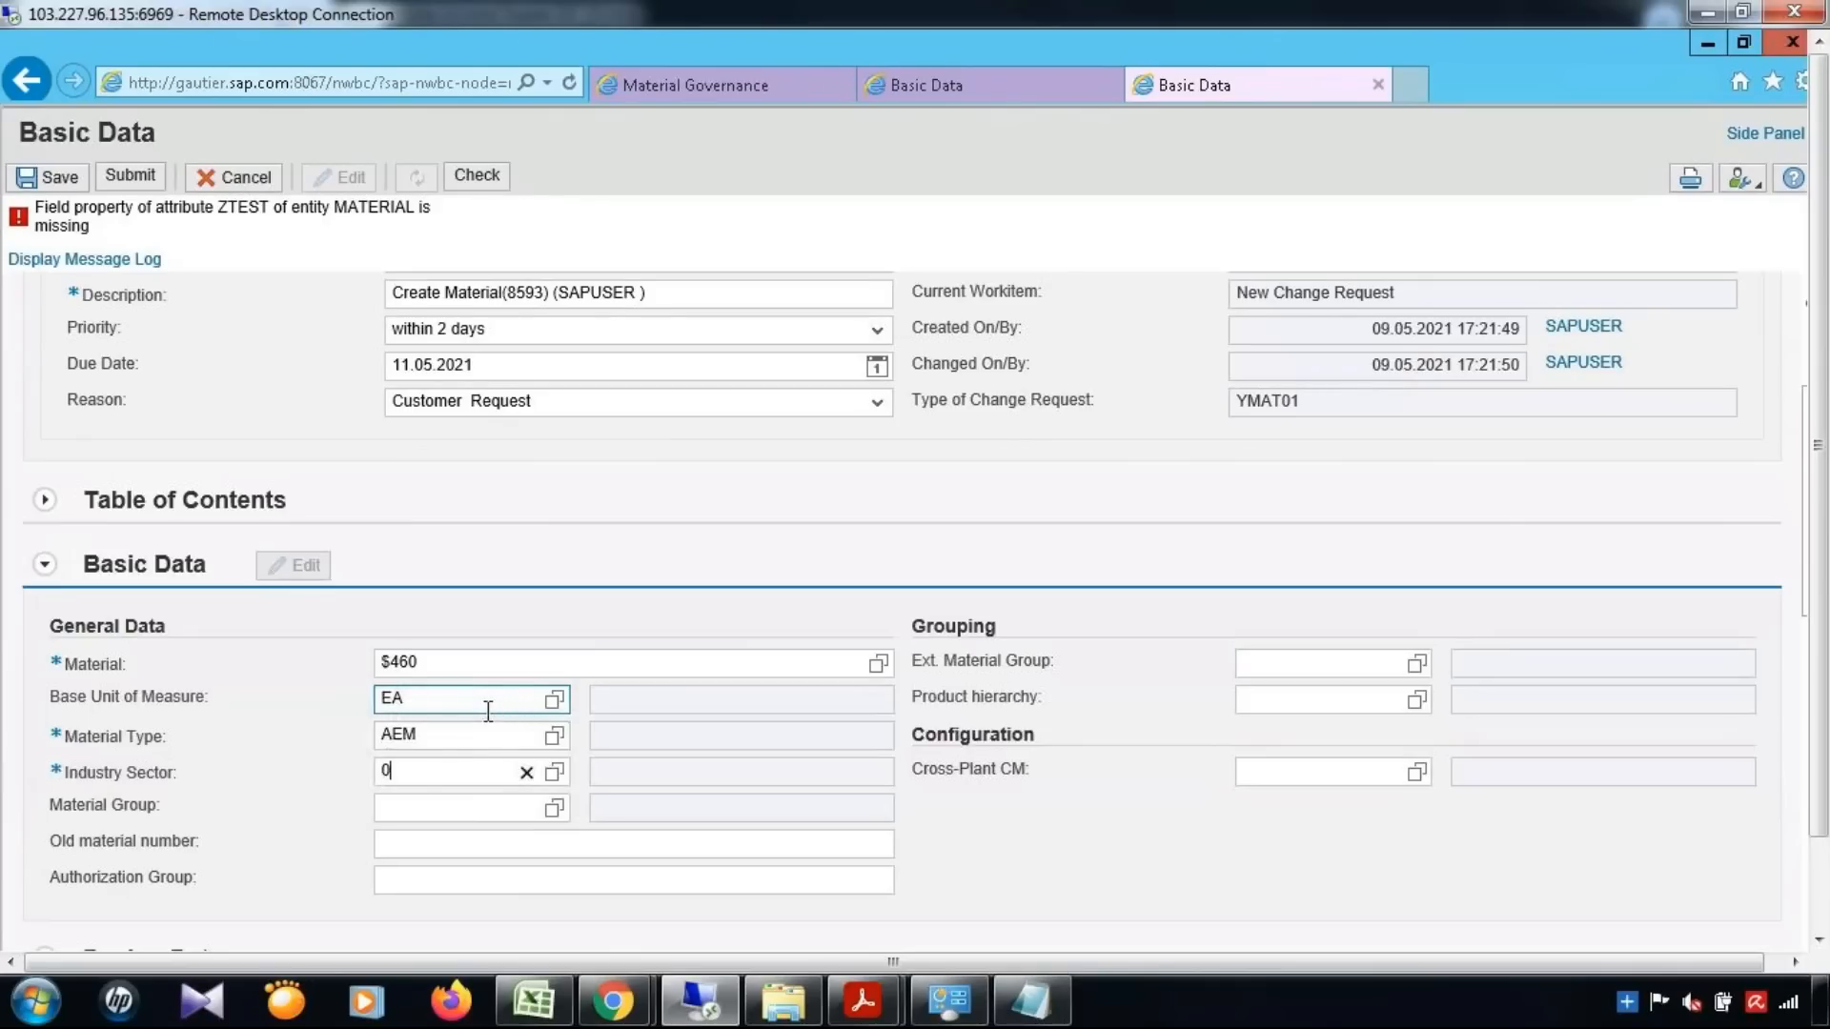
pyautogui.press('BackSpace')
pyautogui.write('0')
pyautogui.press('BackSpace')
pyautogui.write('1')
pyautogui.press('Tab')
pyautogui.write('001')
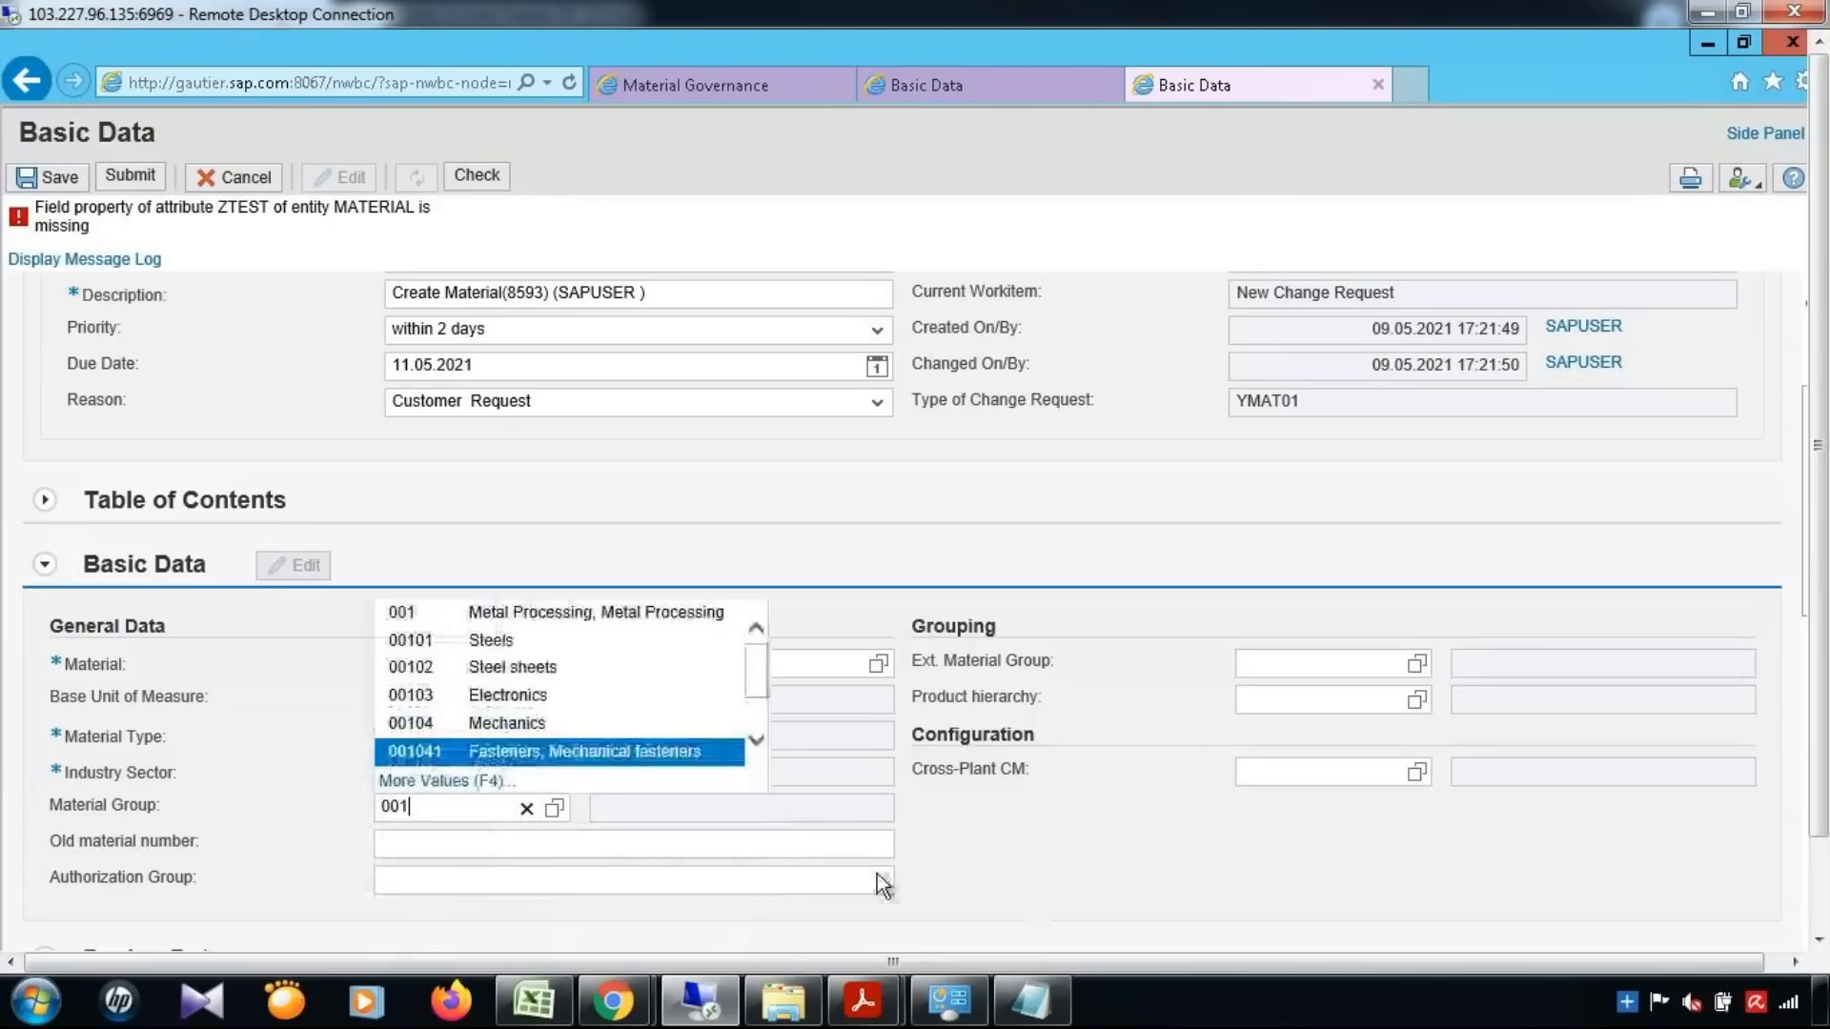
pyautogui.click(452, 604)
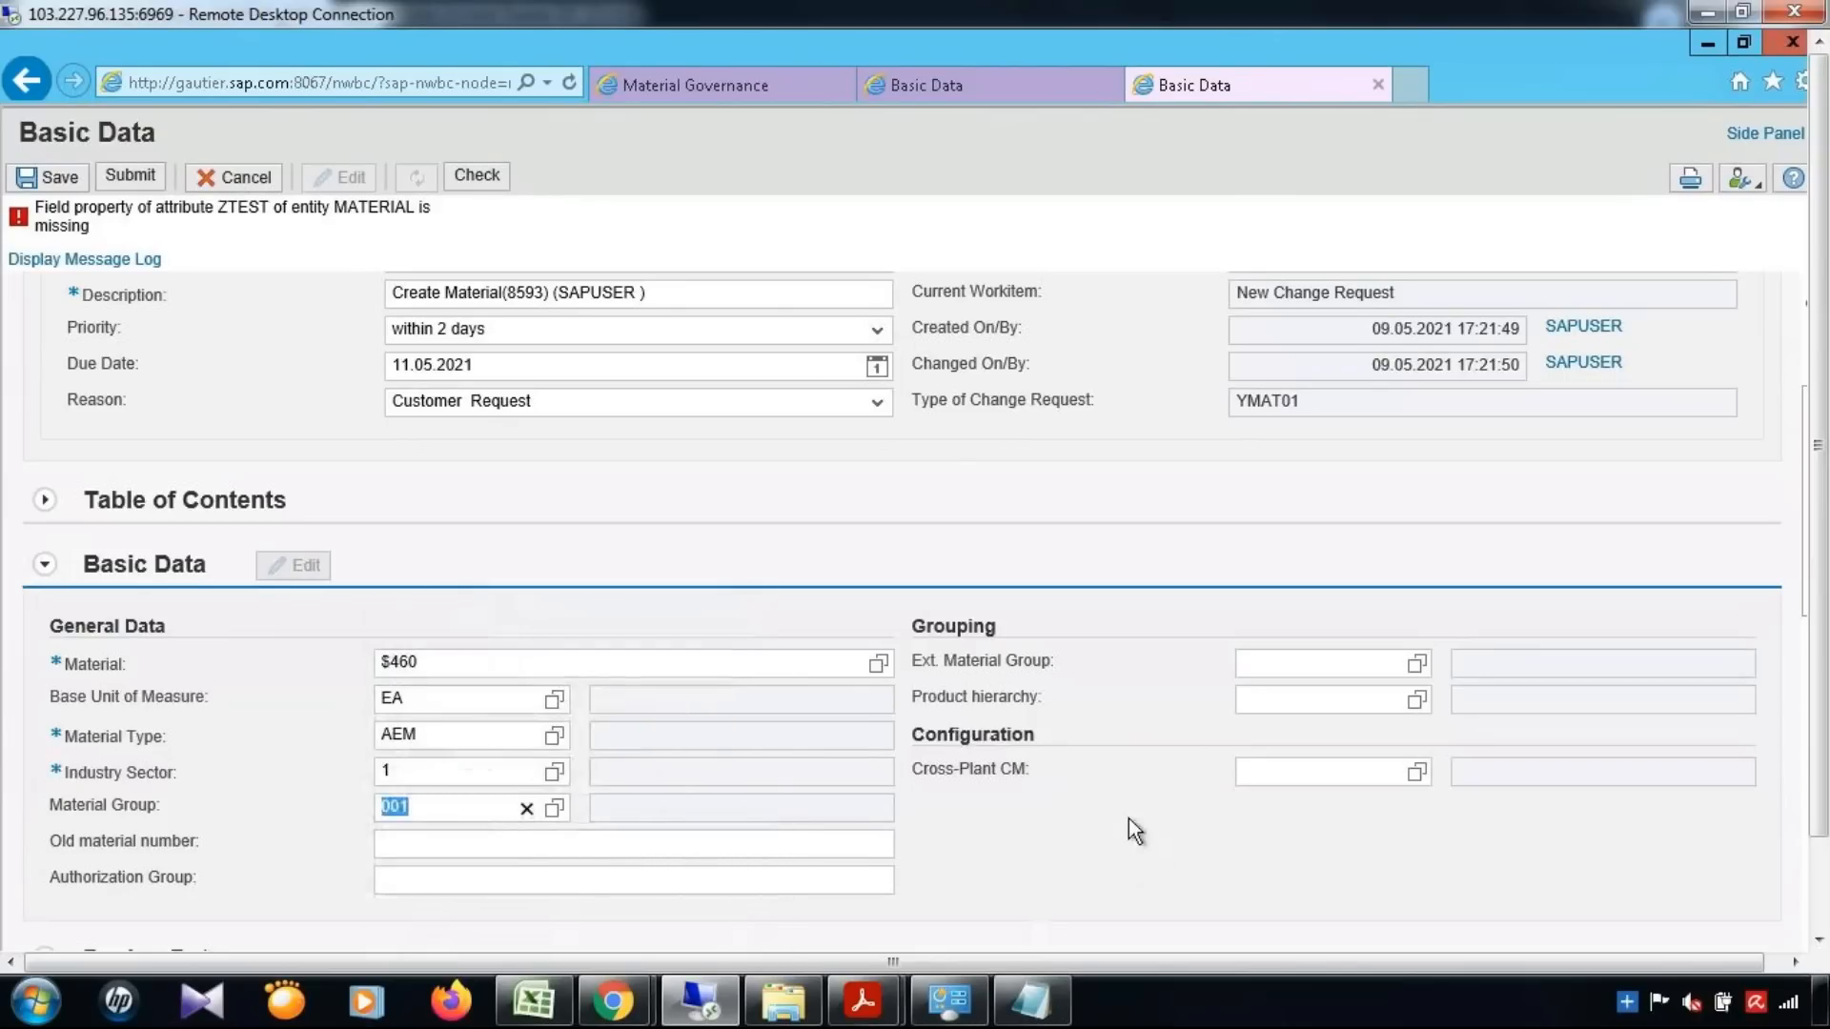
pyautogui.scroll(-4, 1131, 834)
pyautogui.click(717, 922)
pyautogui.write('tst')
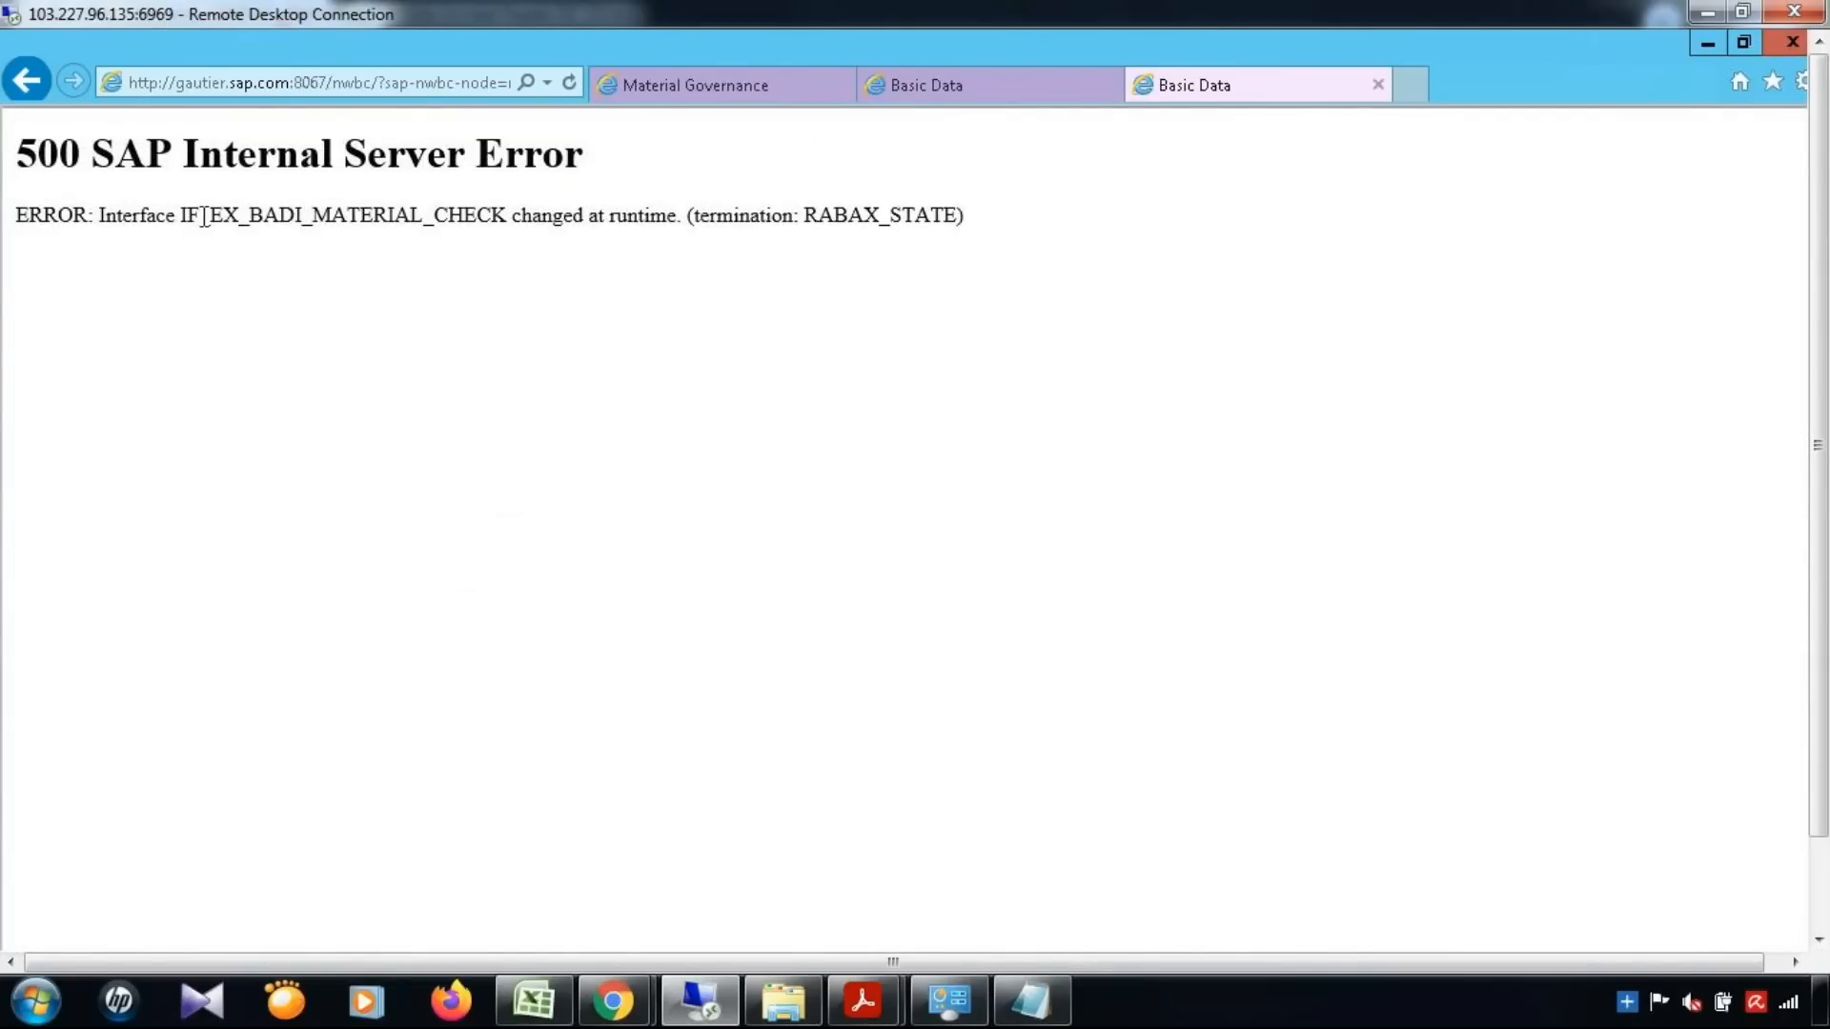
# Review the material check error in the browser, switch back to SAP GUI and open transaction ST22 in a new session
pyautogui.moveTo(199, 217); pyautogui.dragTo(1365, 441)
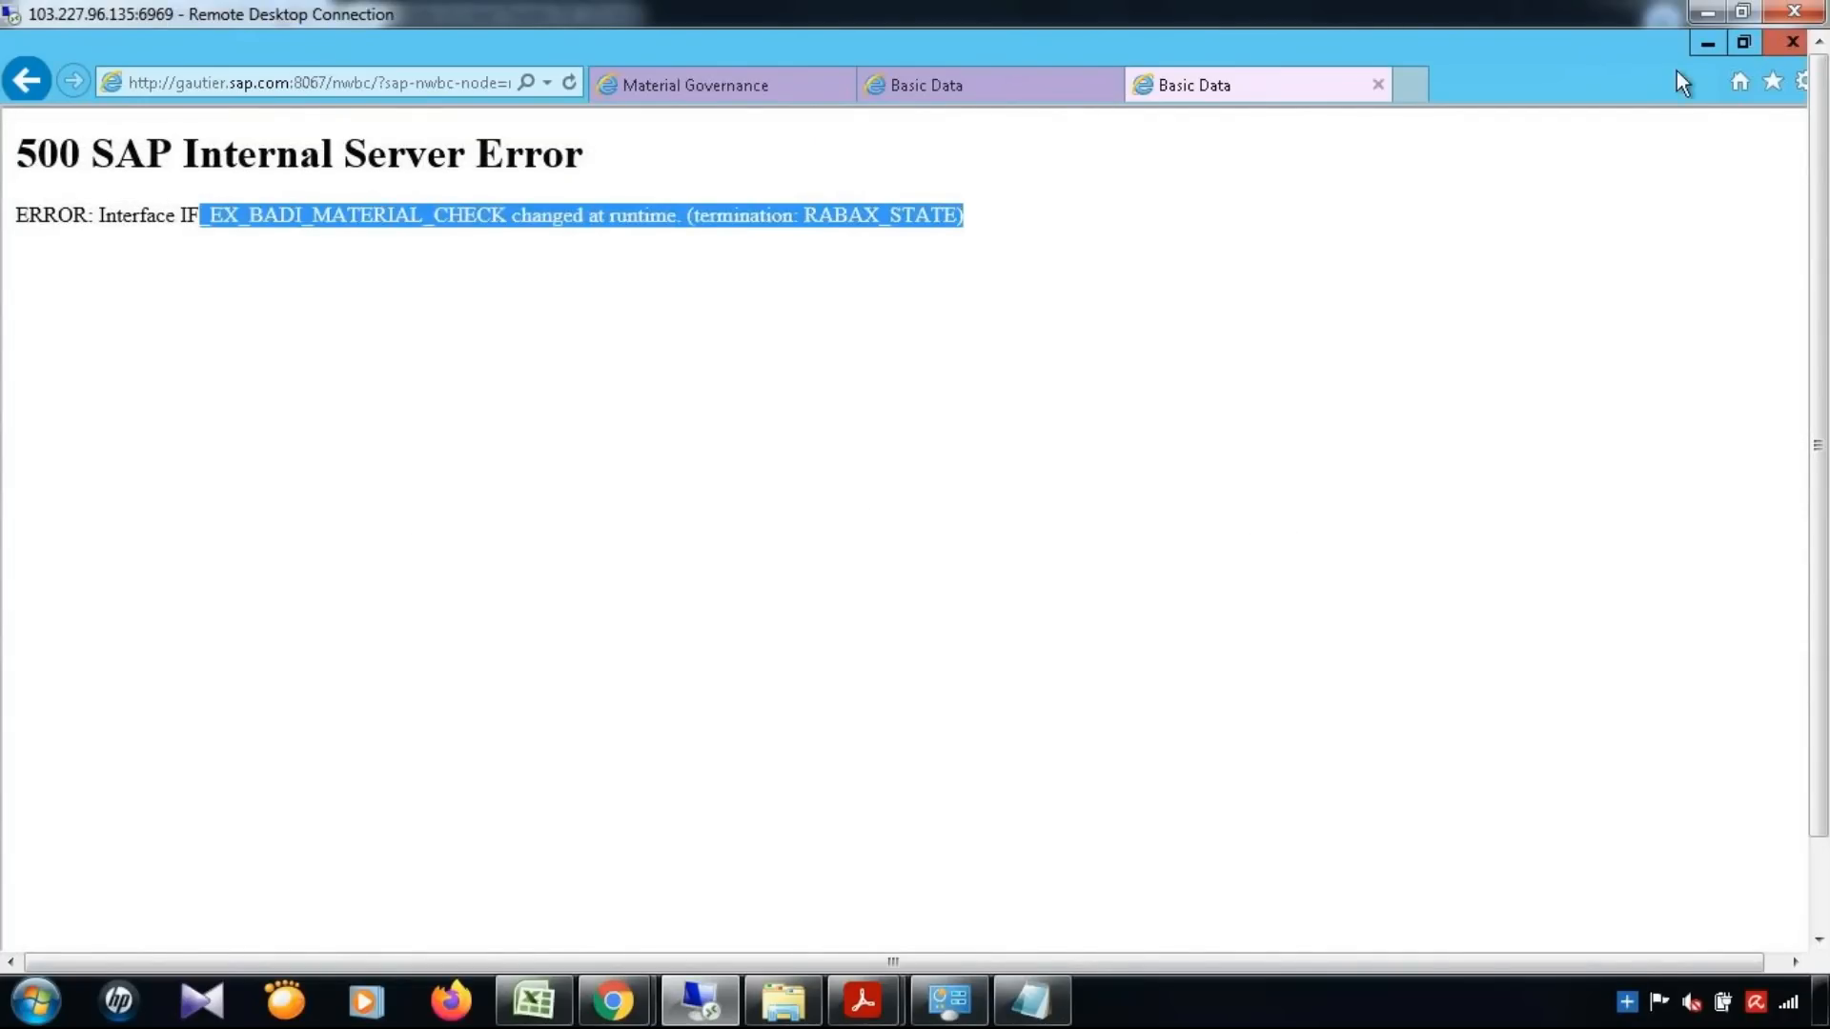
pyautogui.click(1709, 45)
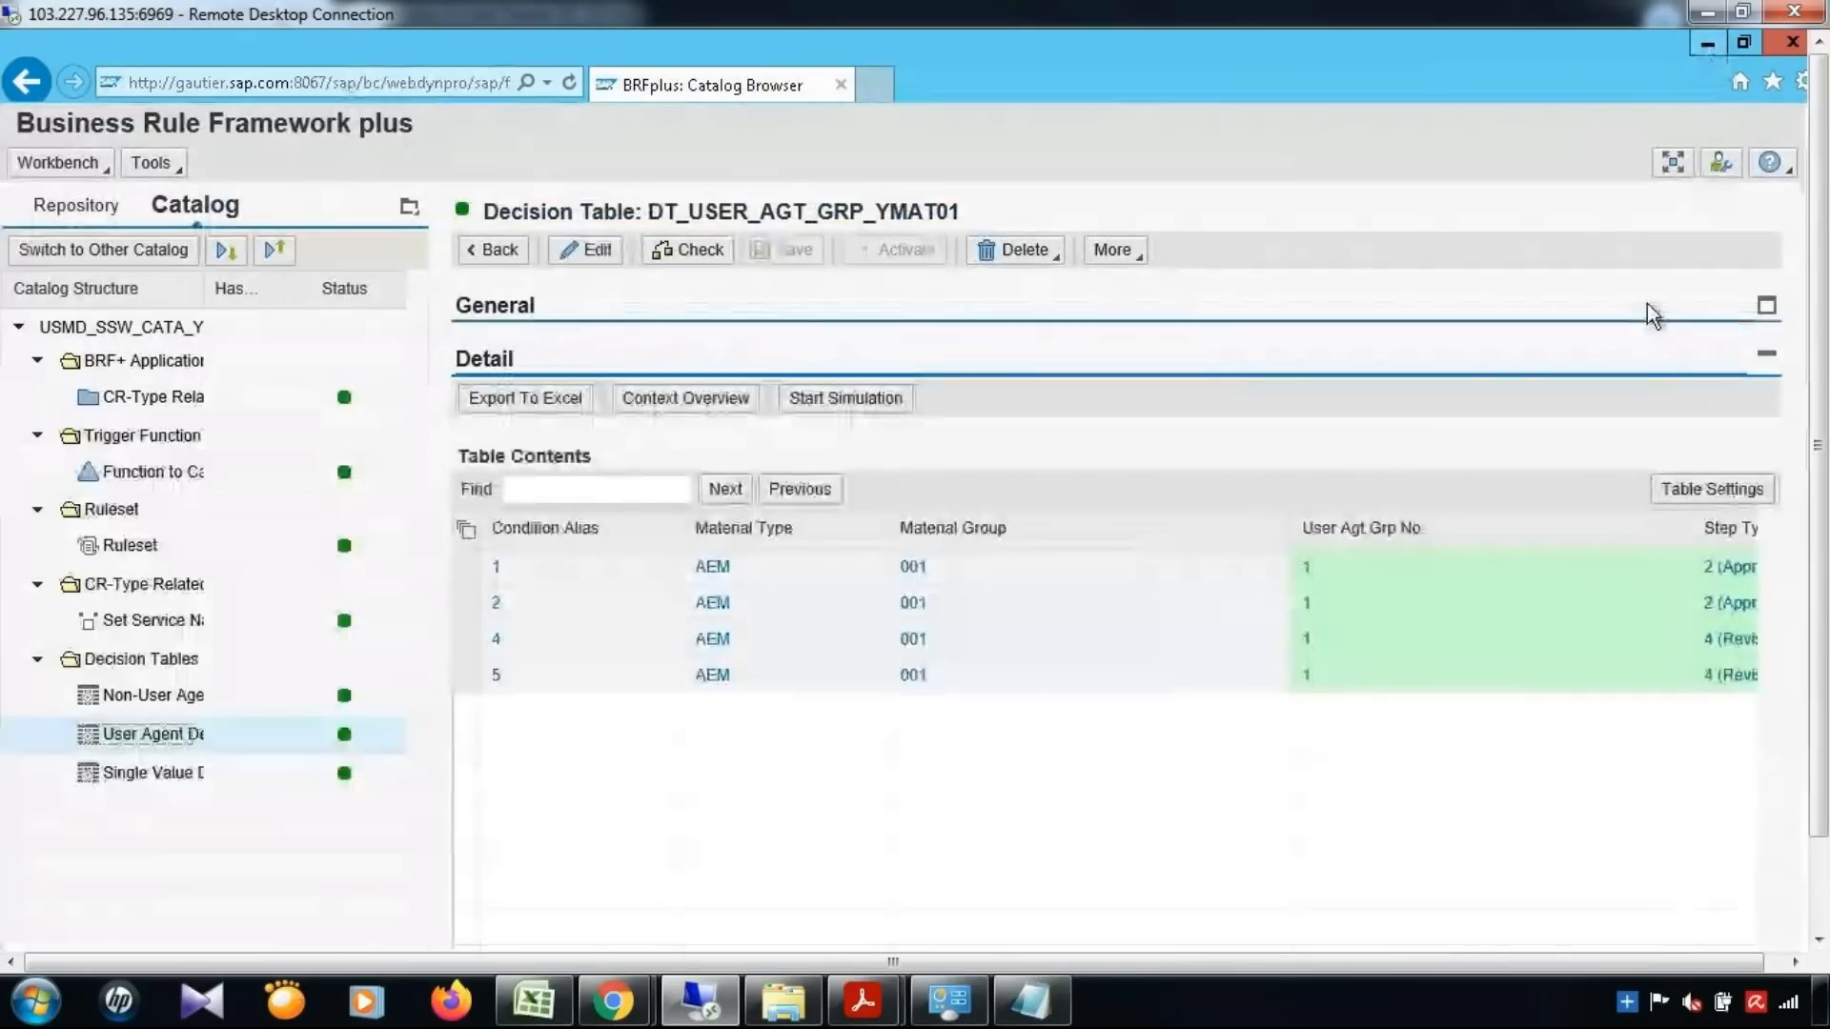
pyautogui.click(1706, 44)
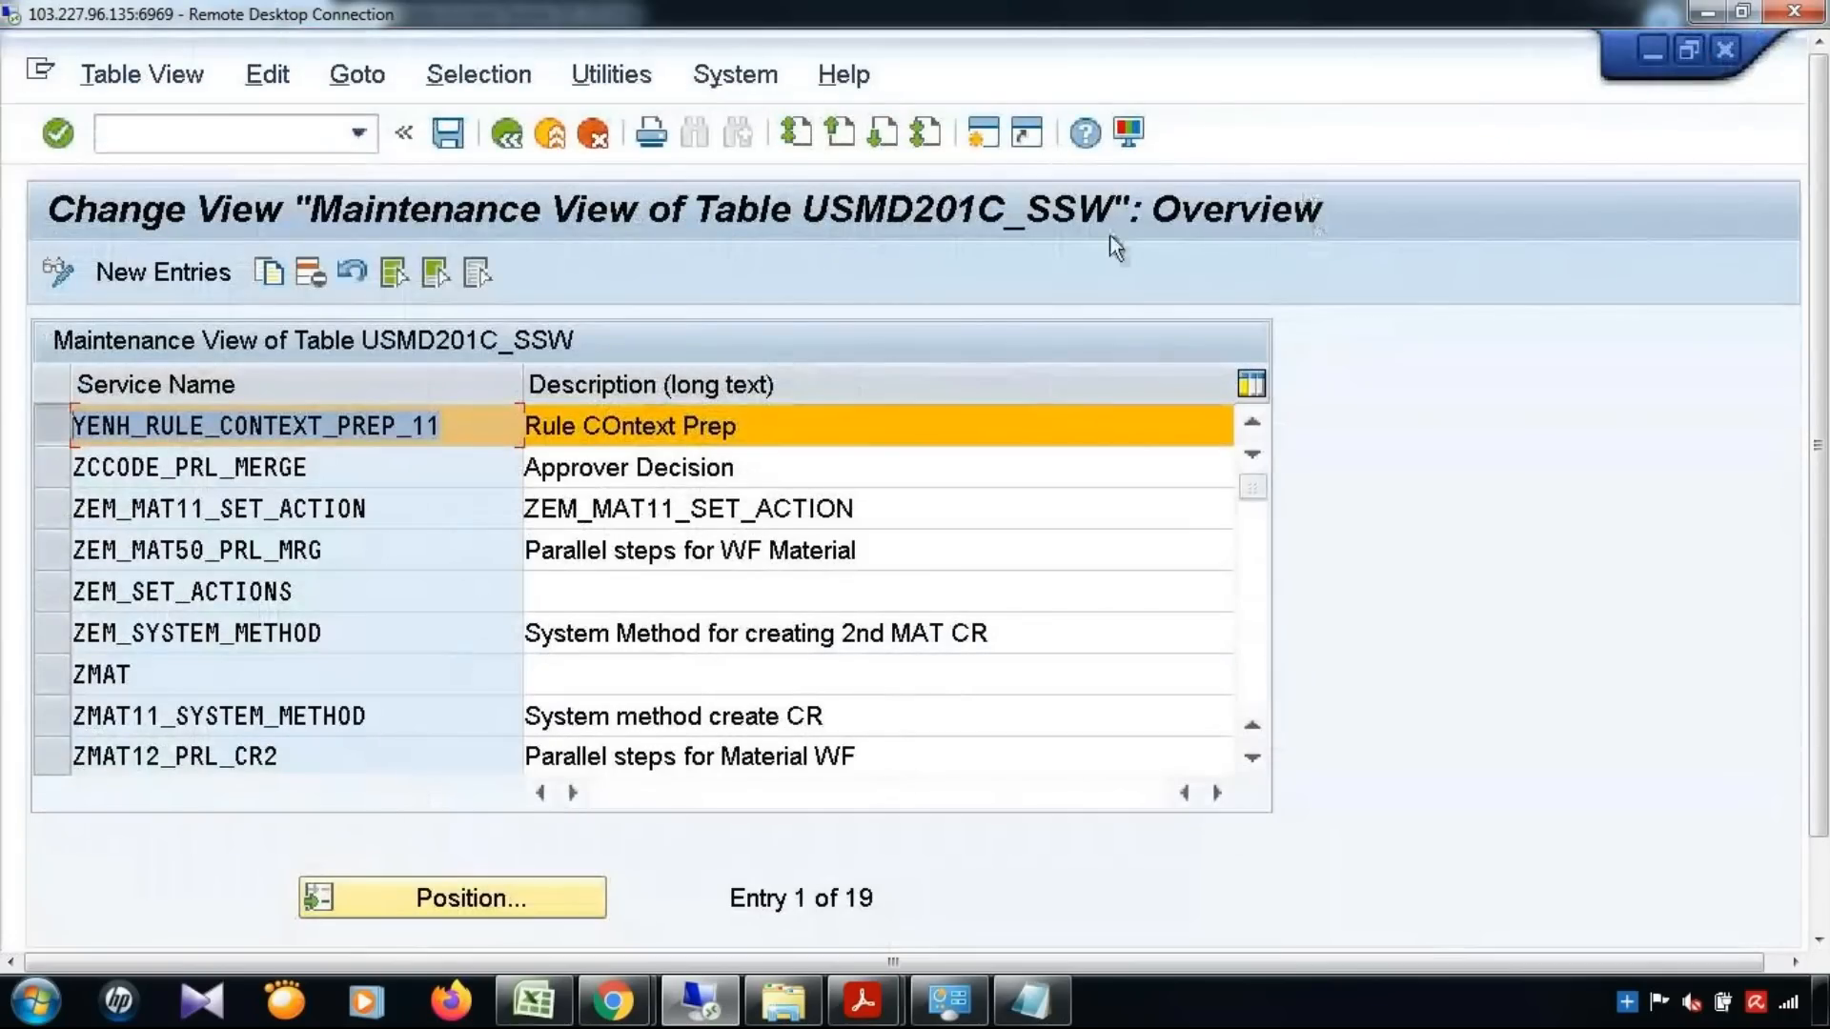
pyautogui.click(983, 133)
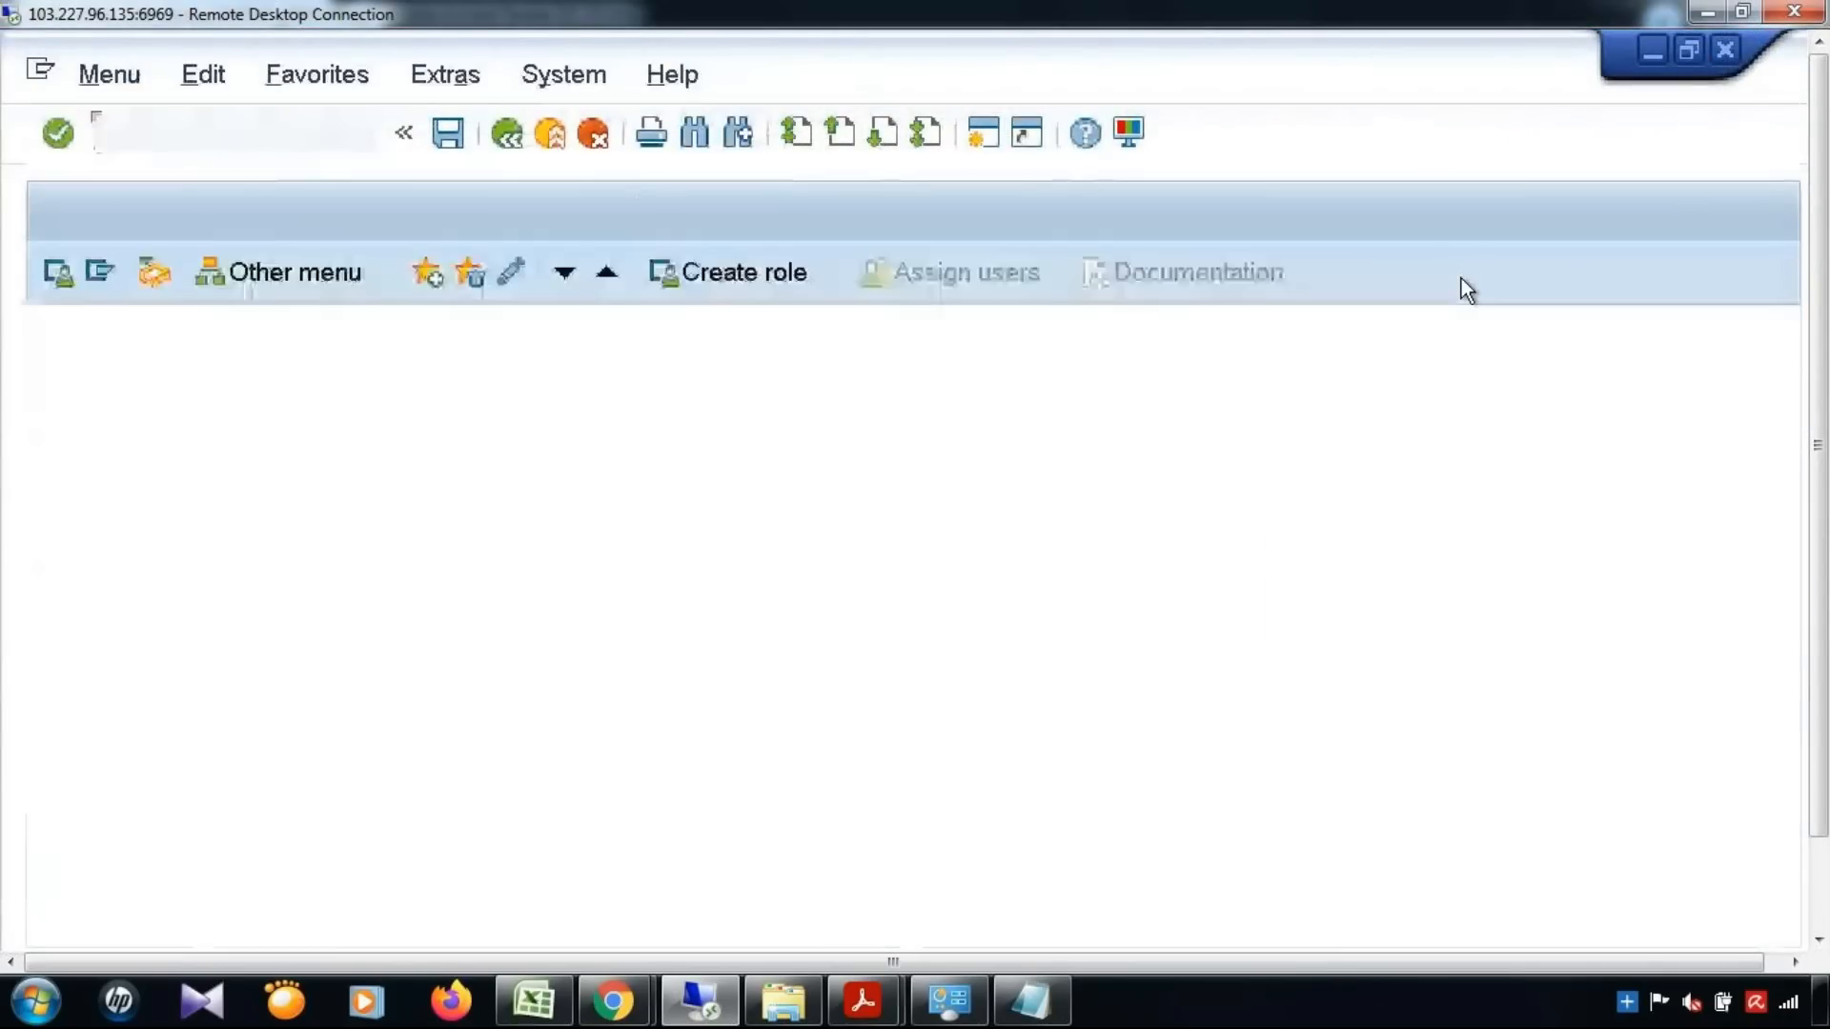
pyautogui.write('/ns')
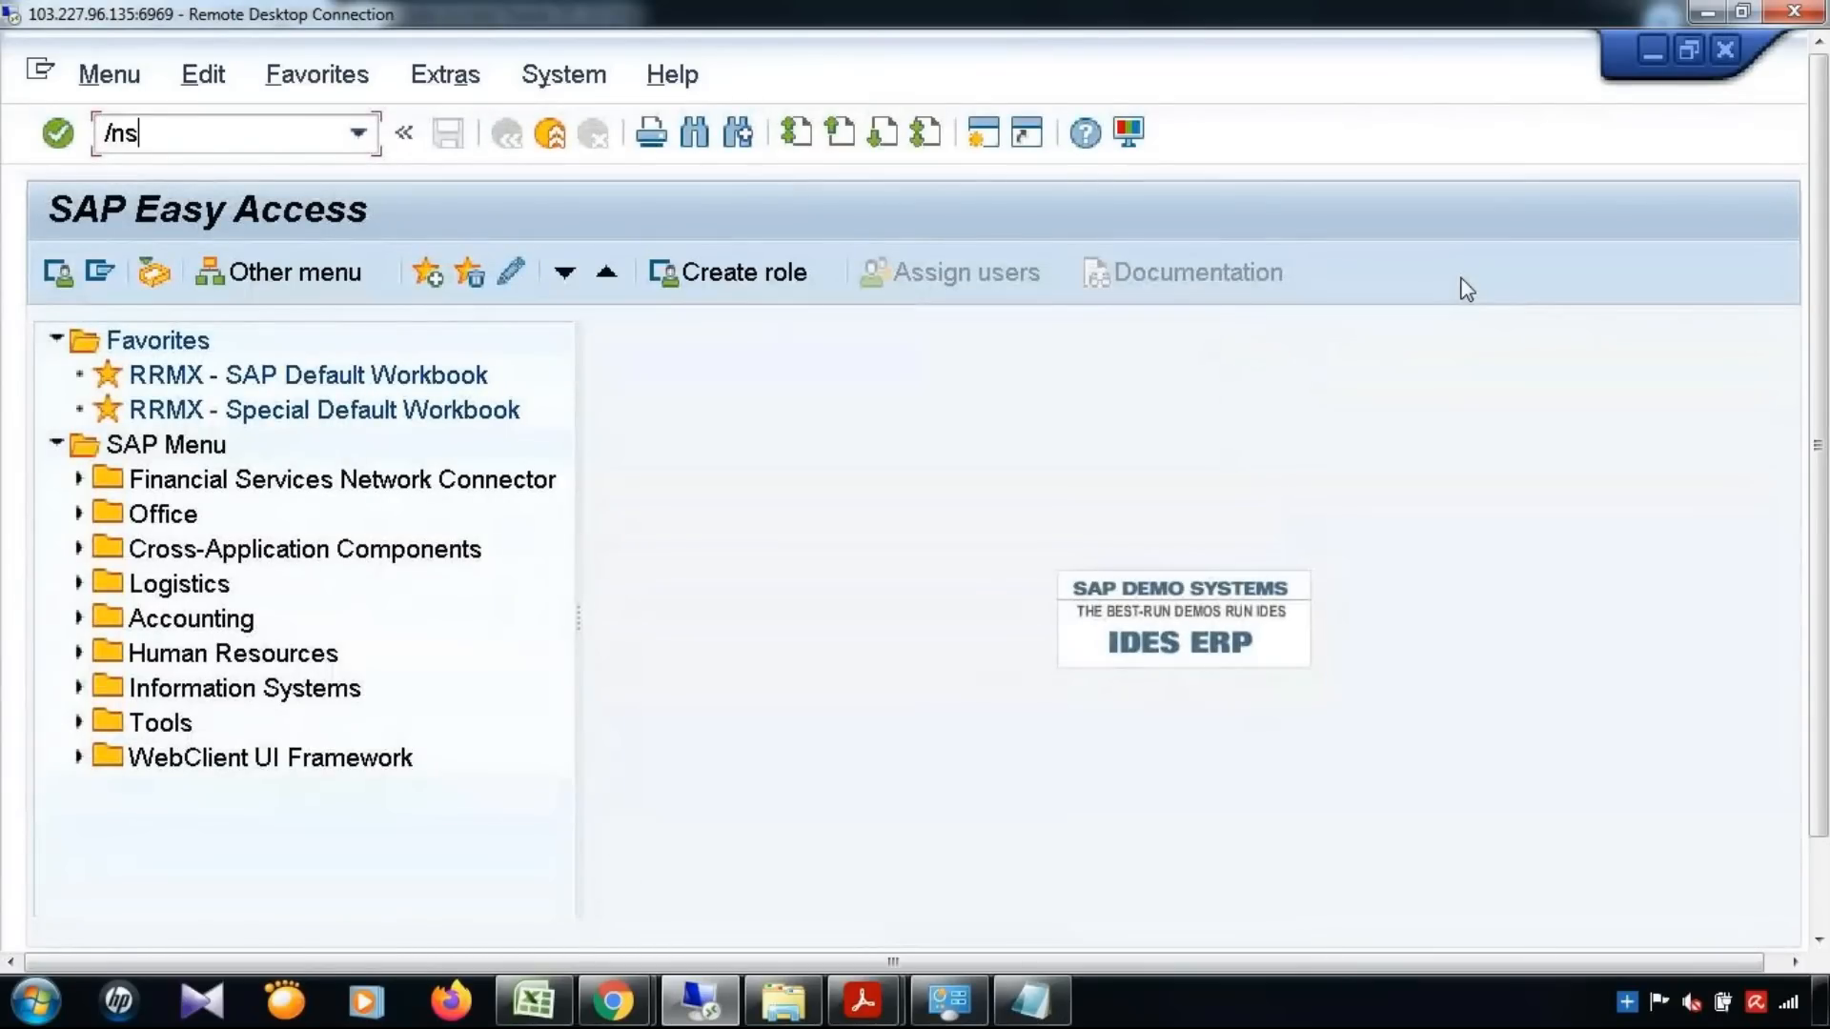
pyautogui.write('t22')
pyautogui.press('Return')
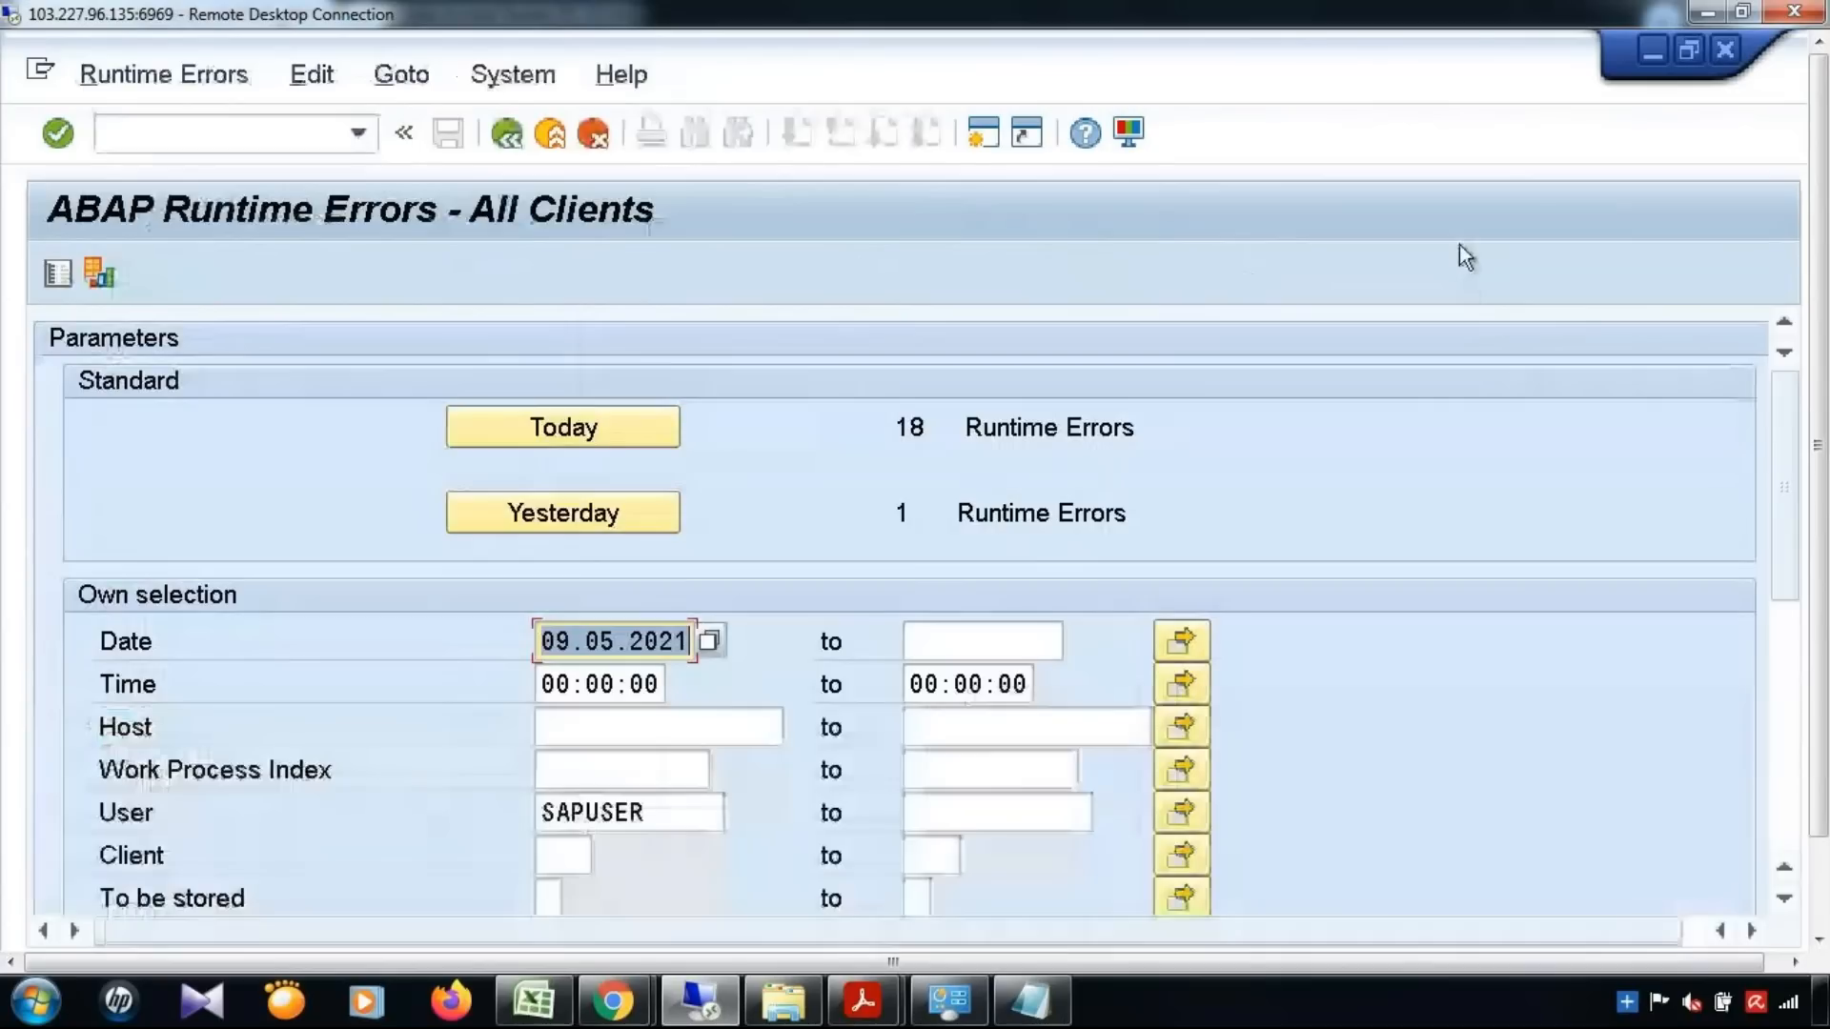
# Open today's most recent LOAD_PROGRAM_INTF_MISMATCH runtime error and examine its error analysis for the interface involved
pyautogui.click(593, 438)
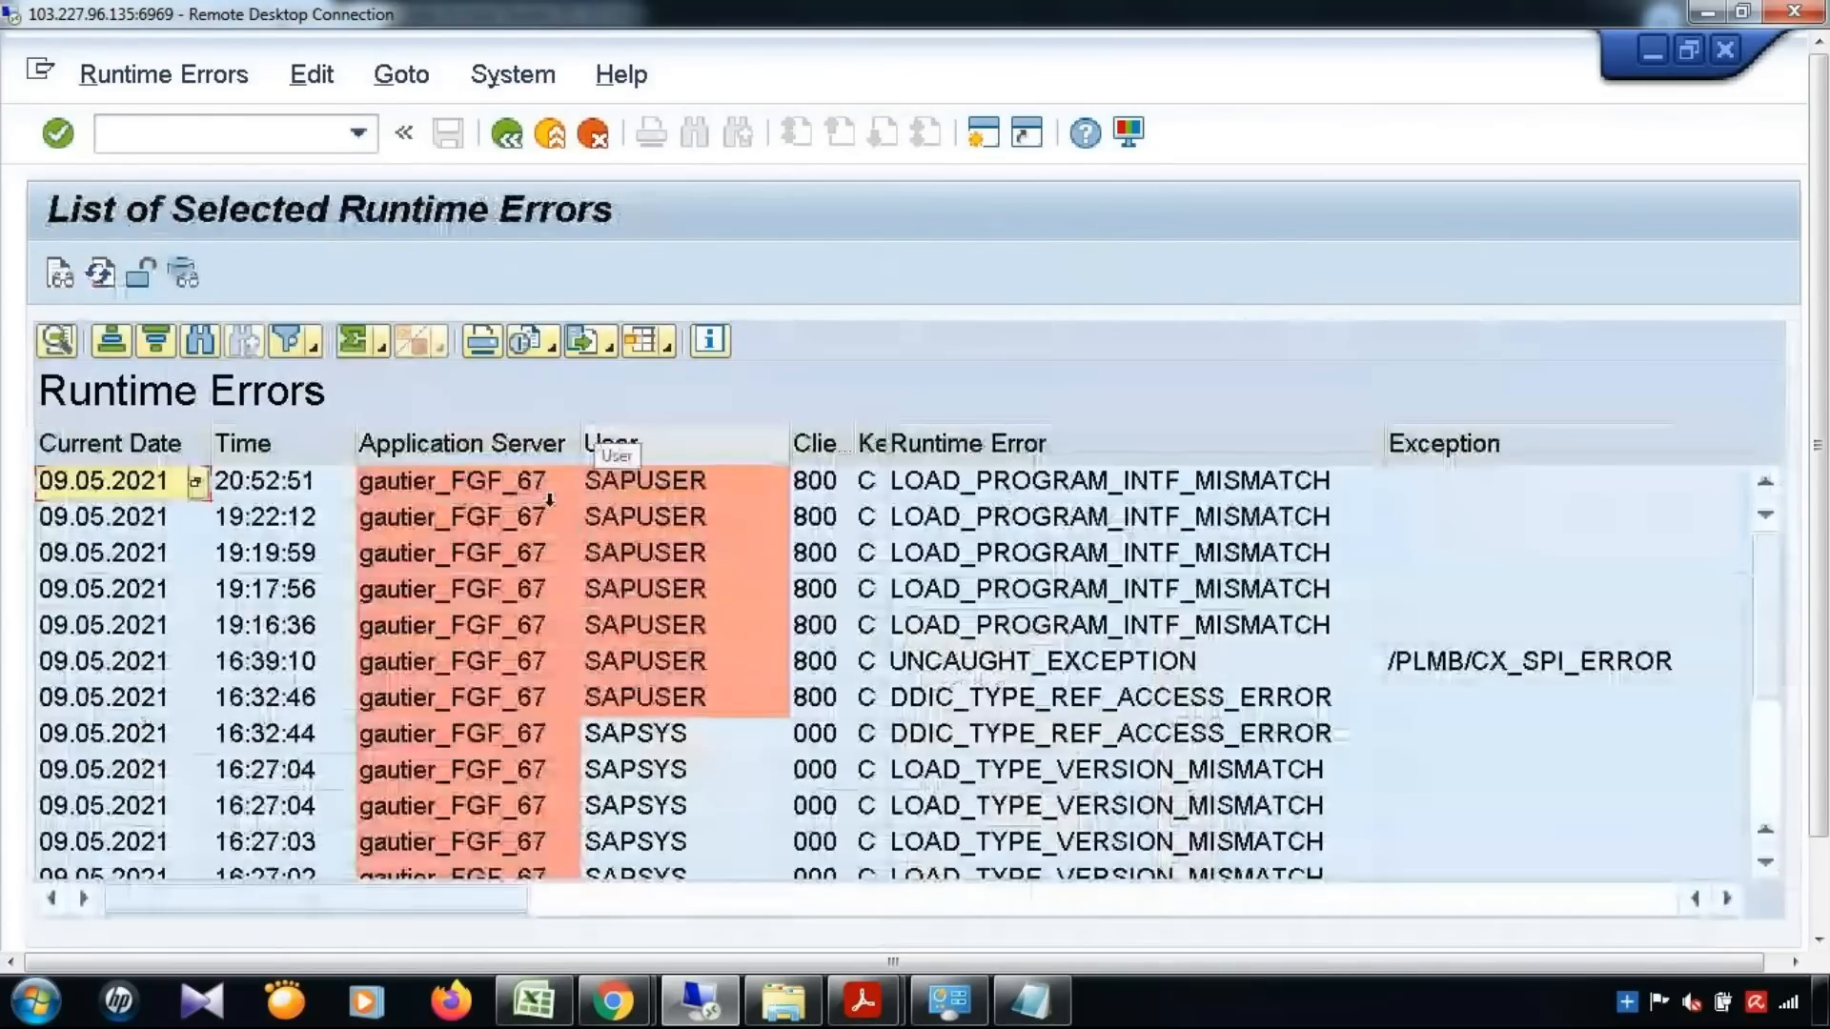
pyautogui.doubleClick(923, 483)
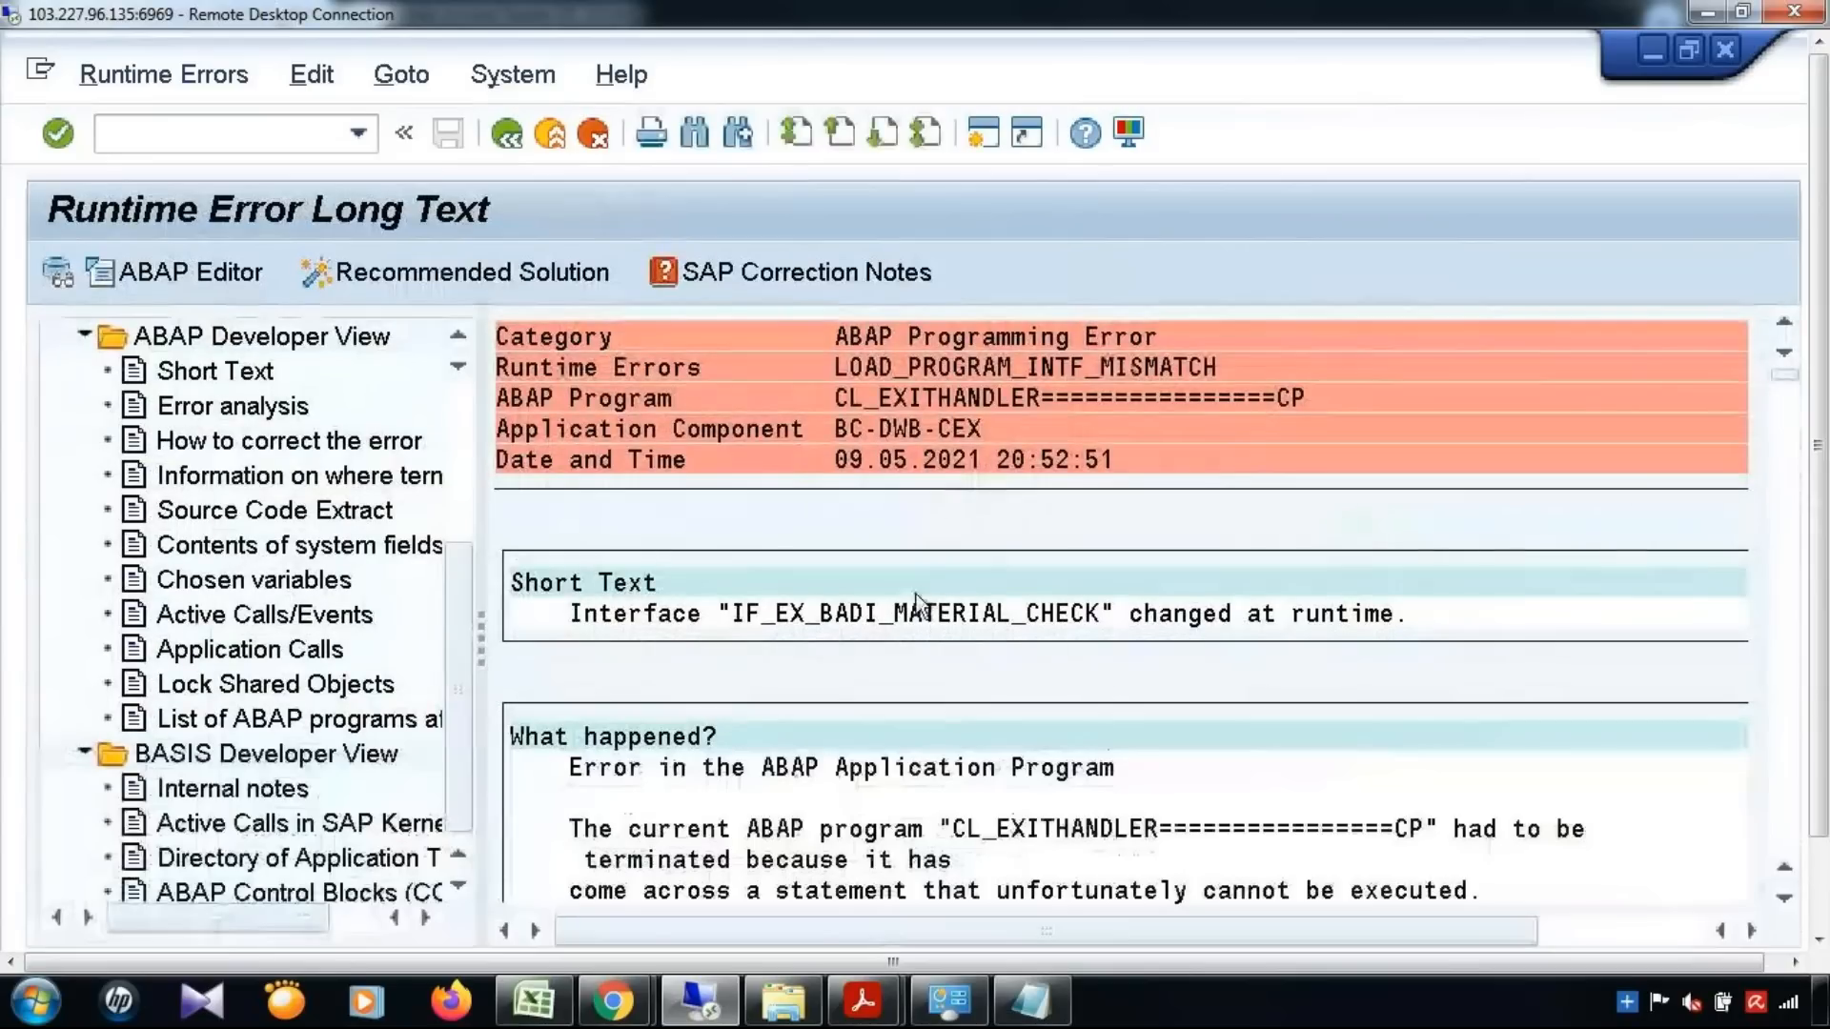
pyautogui.click(232, 407)
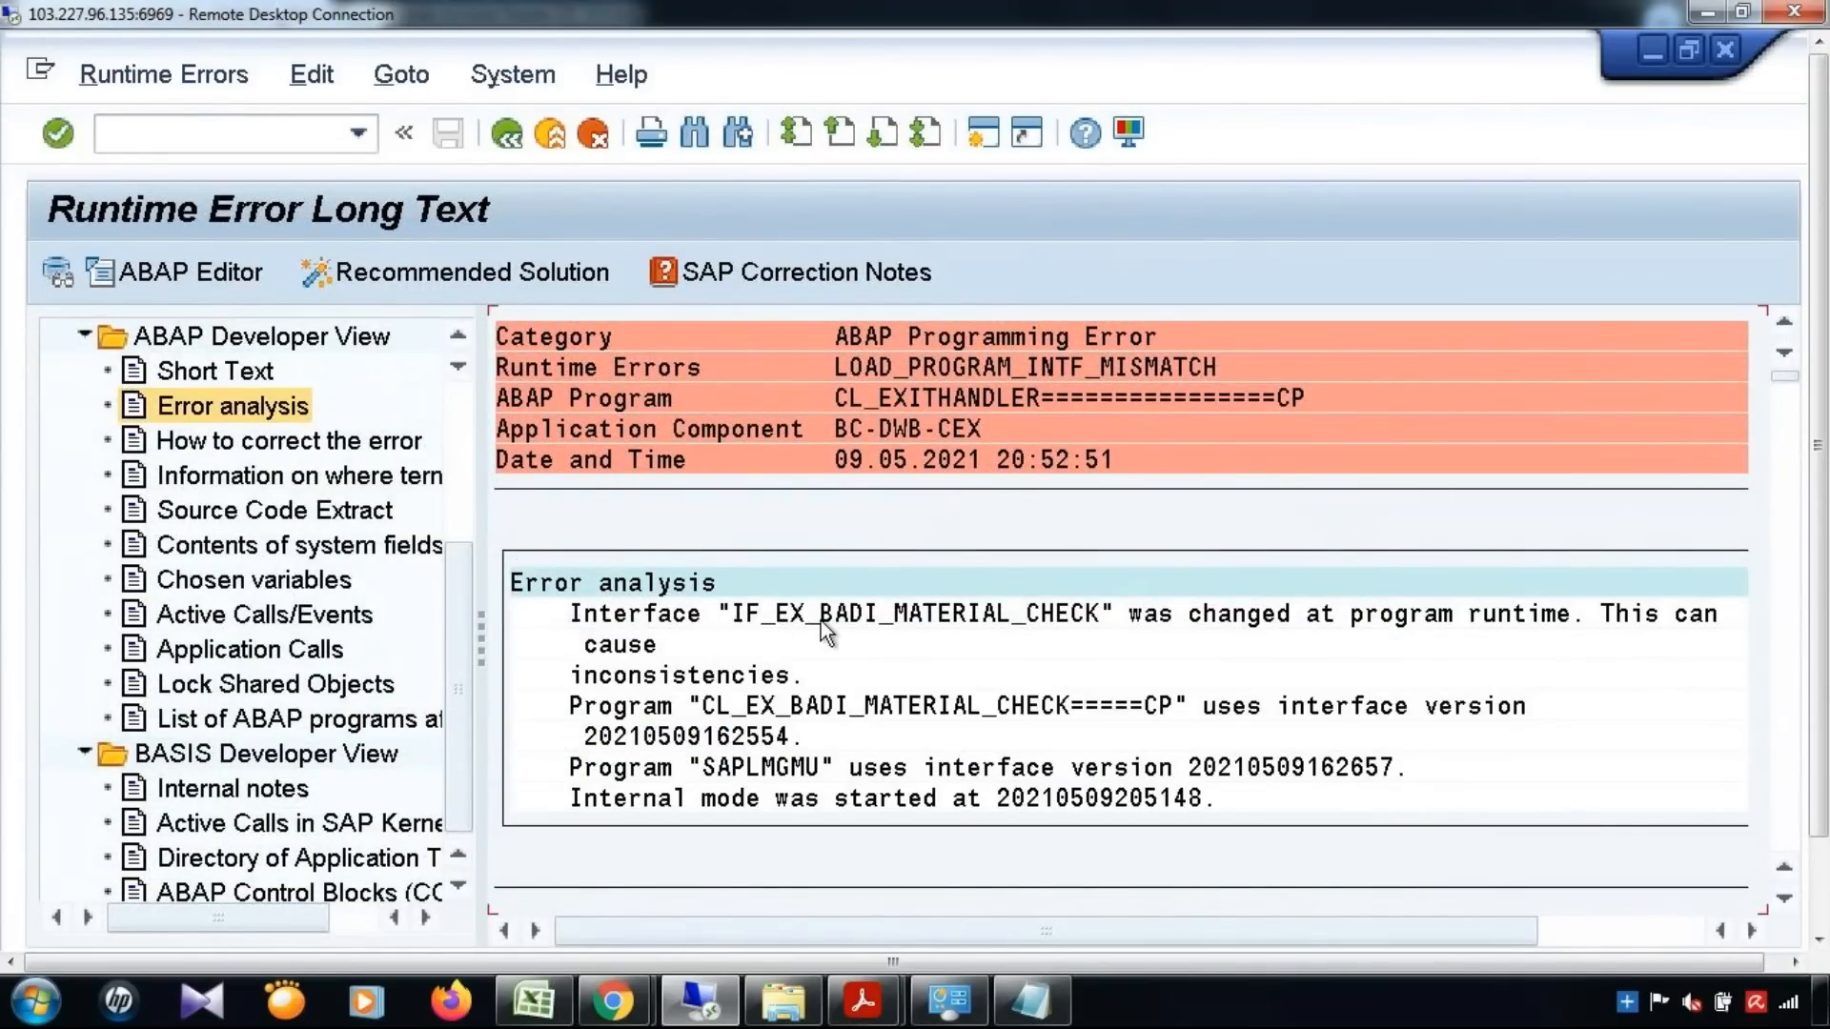
pyautogui.click(857, 616)
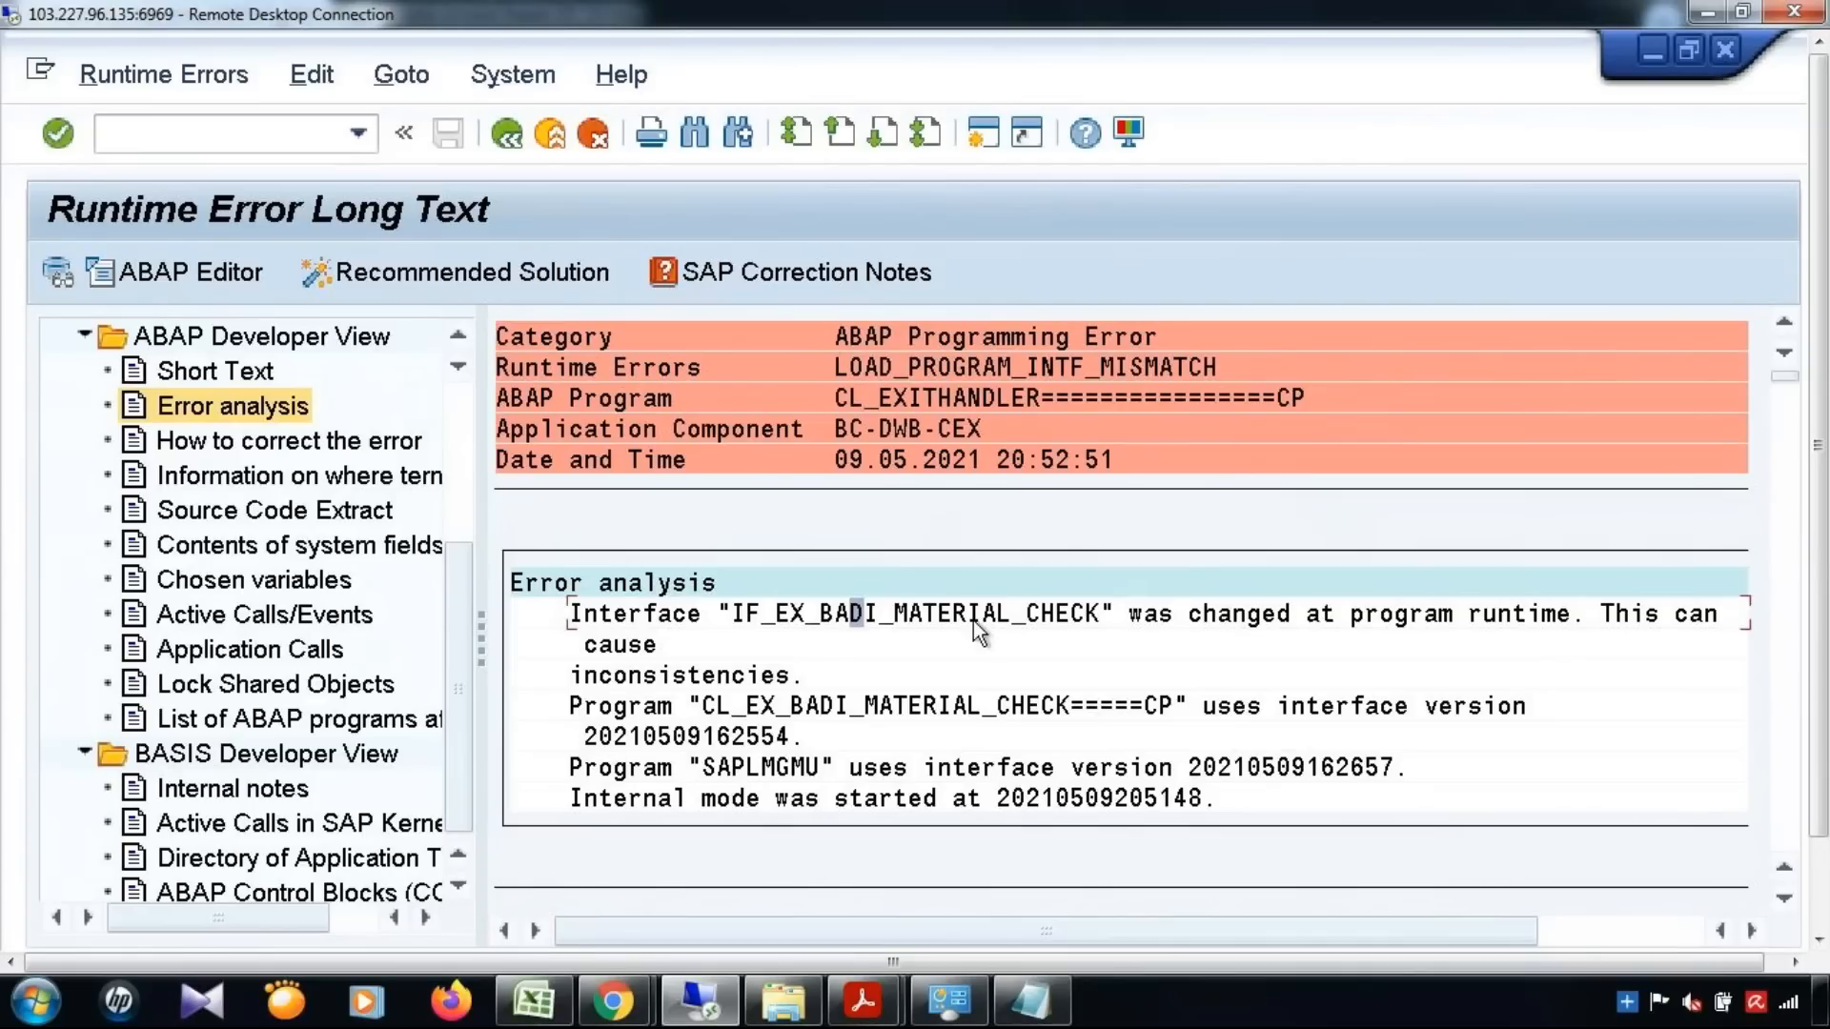
pyautogui.click(1074, 620)
# Open the MDGIMG customizing and start the Edit Data Model activity under General Settings, Data Modeling
pyautogui.click(210, 140)
pyautogui.write('/nmdgimg')
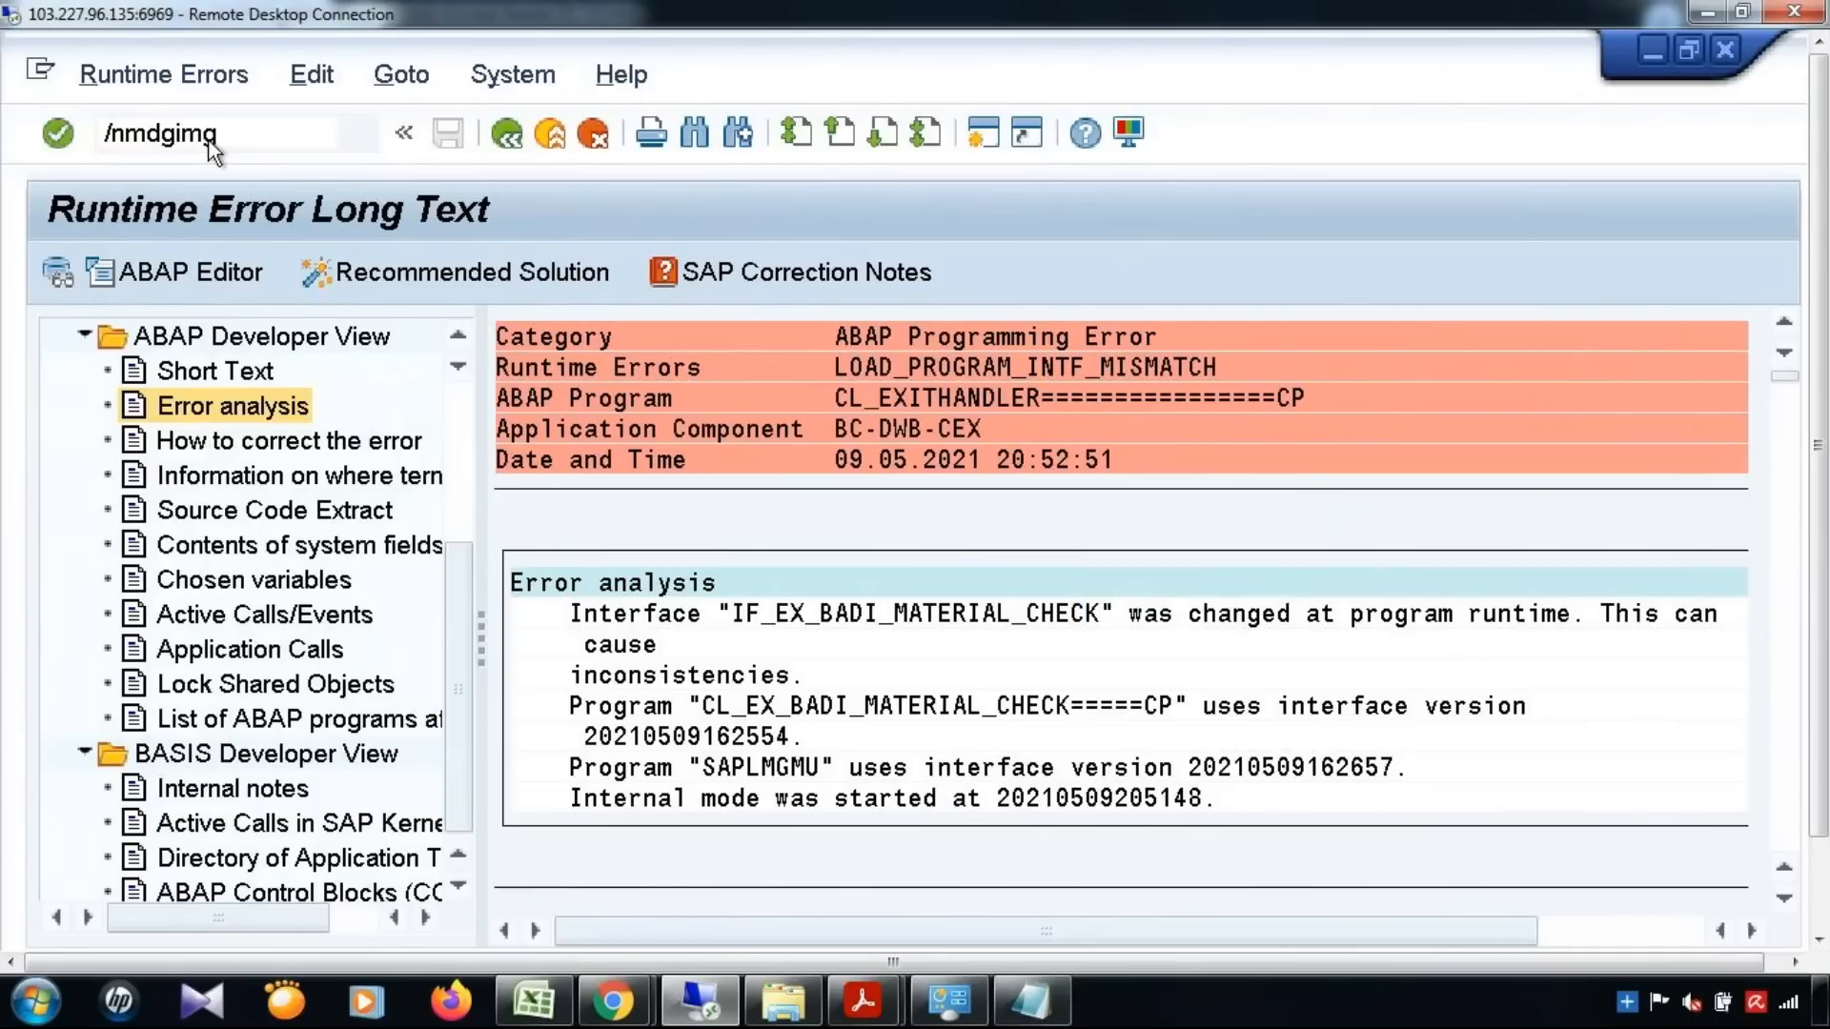
pyautogui.press('Return')
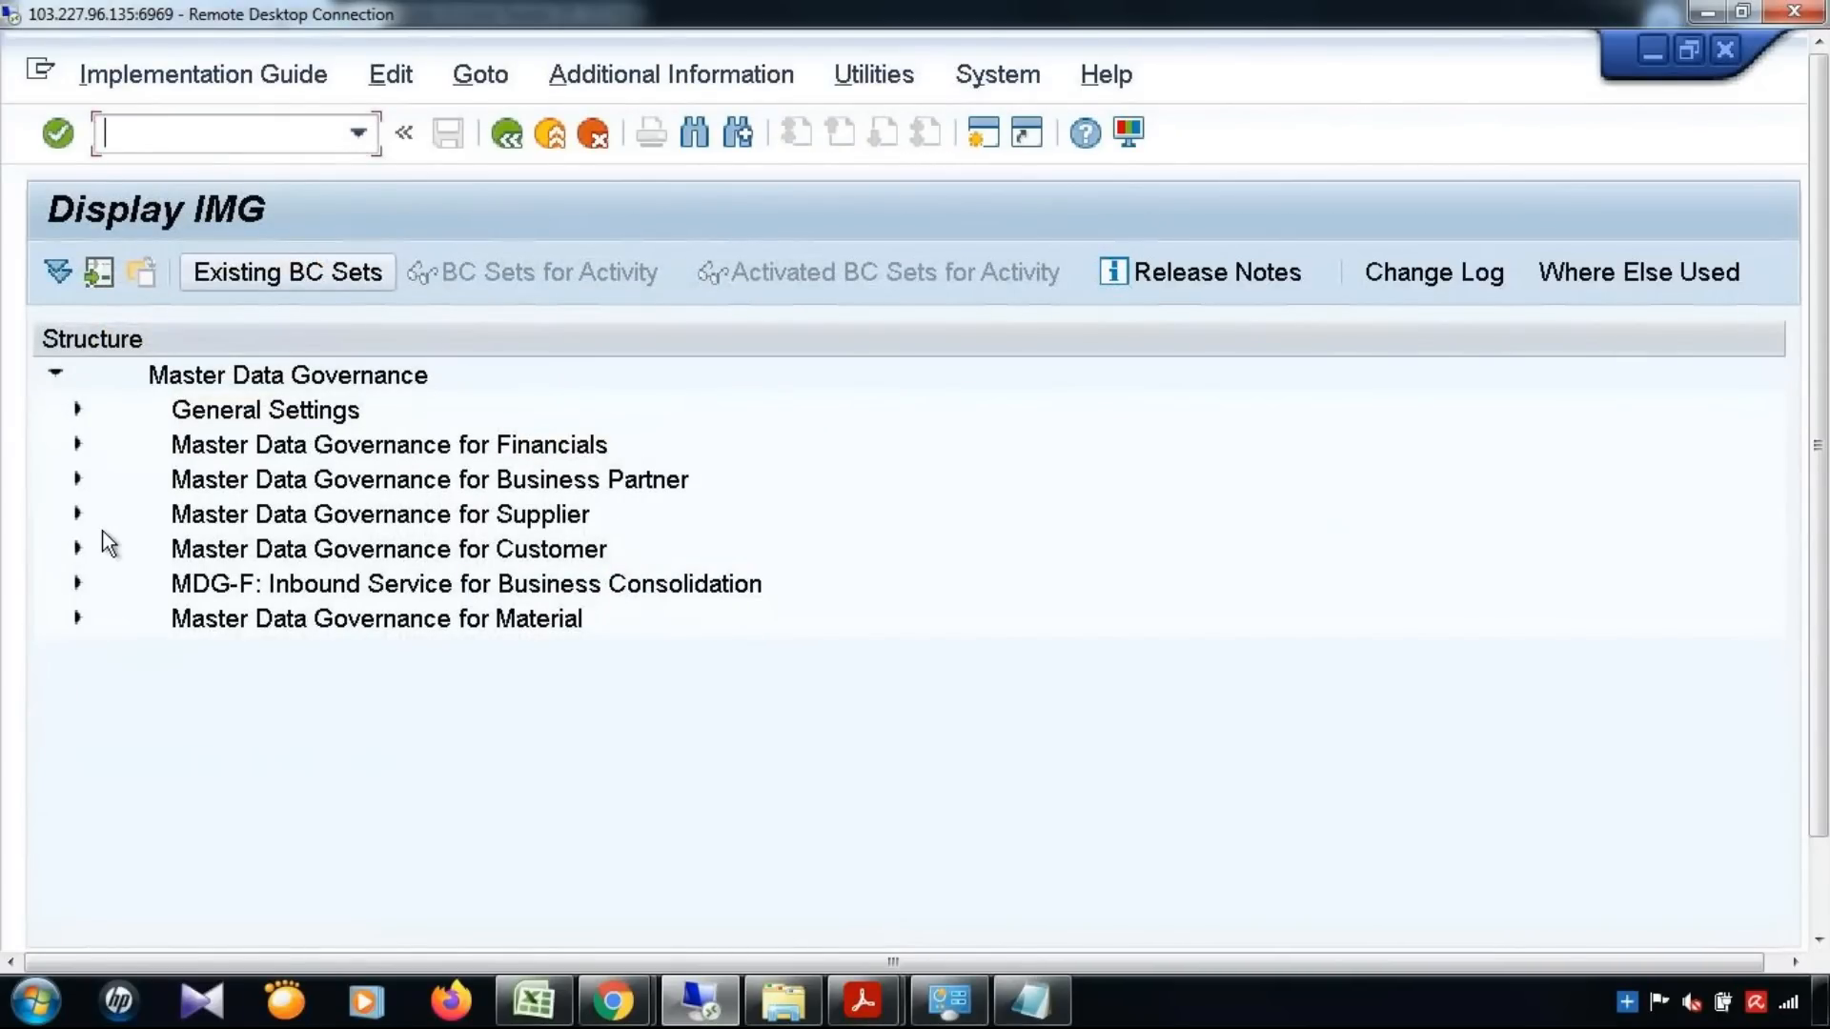
pyautogui.click(115, 577)
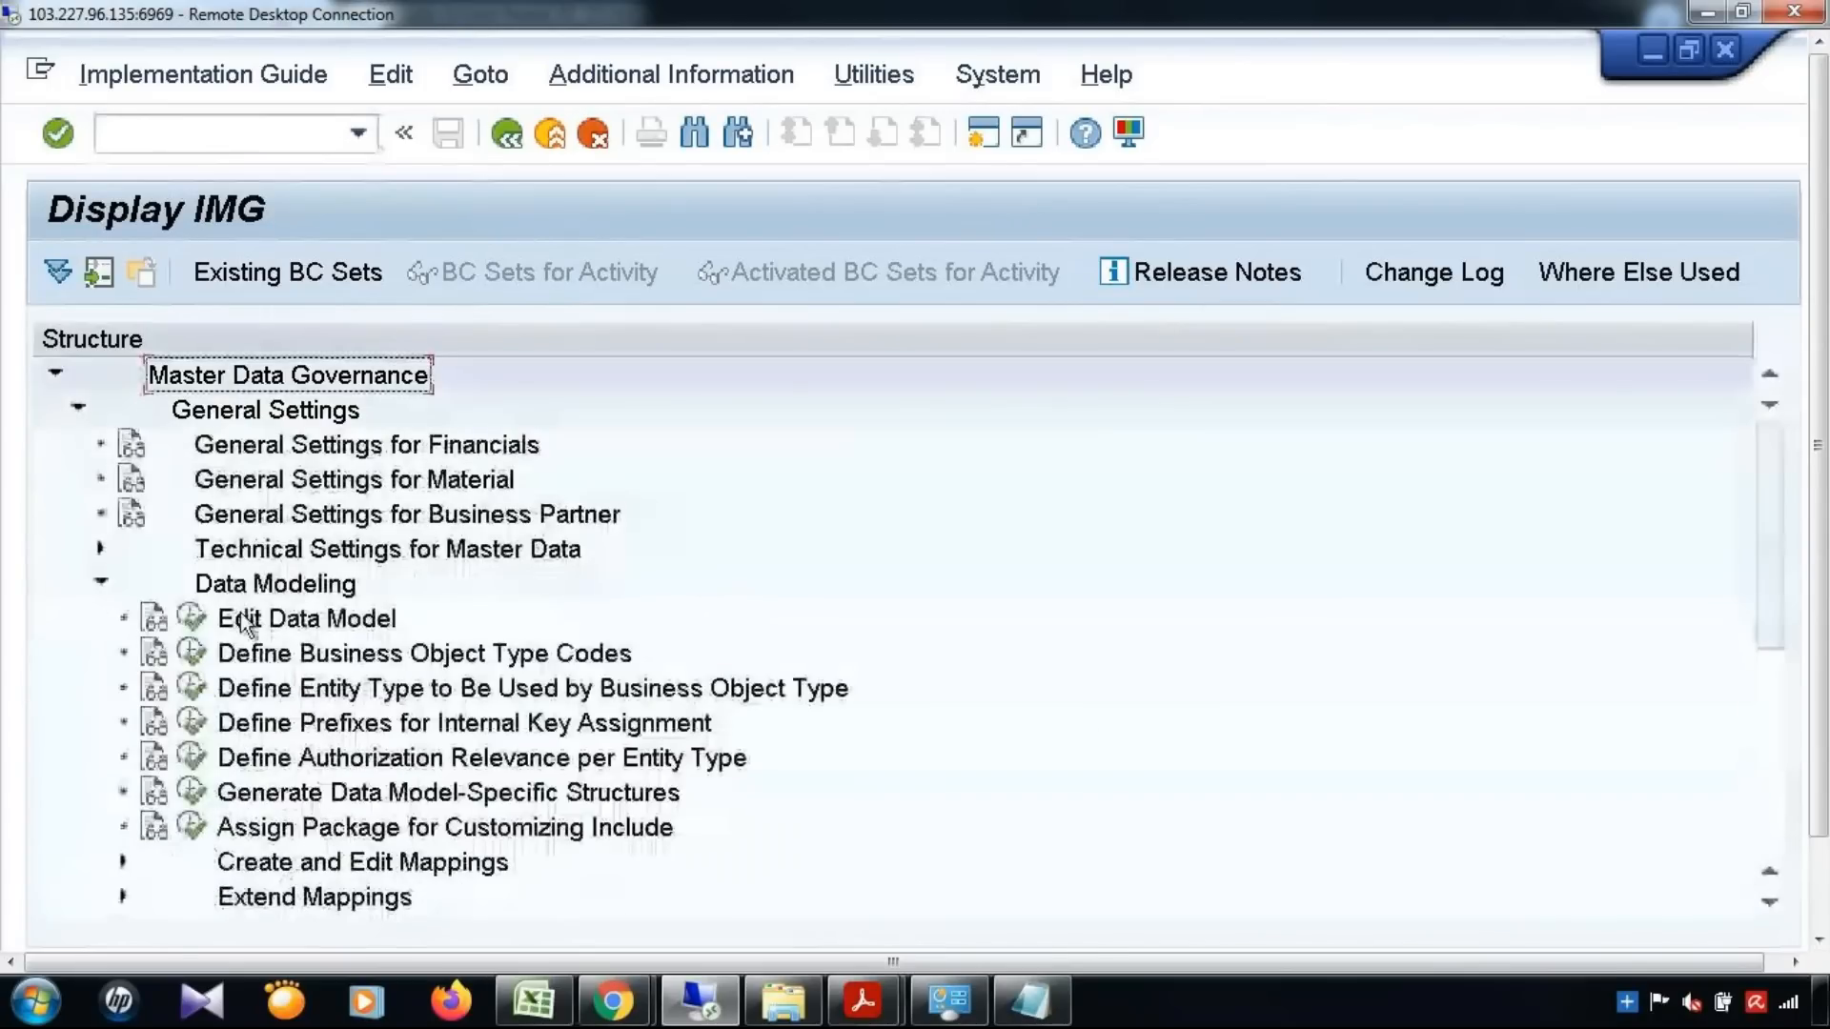
pyautogui.doubleClick(241, 614)
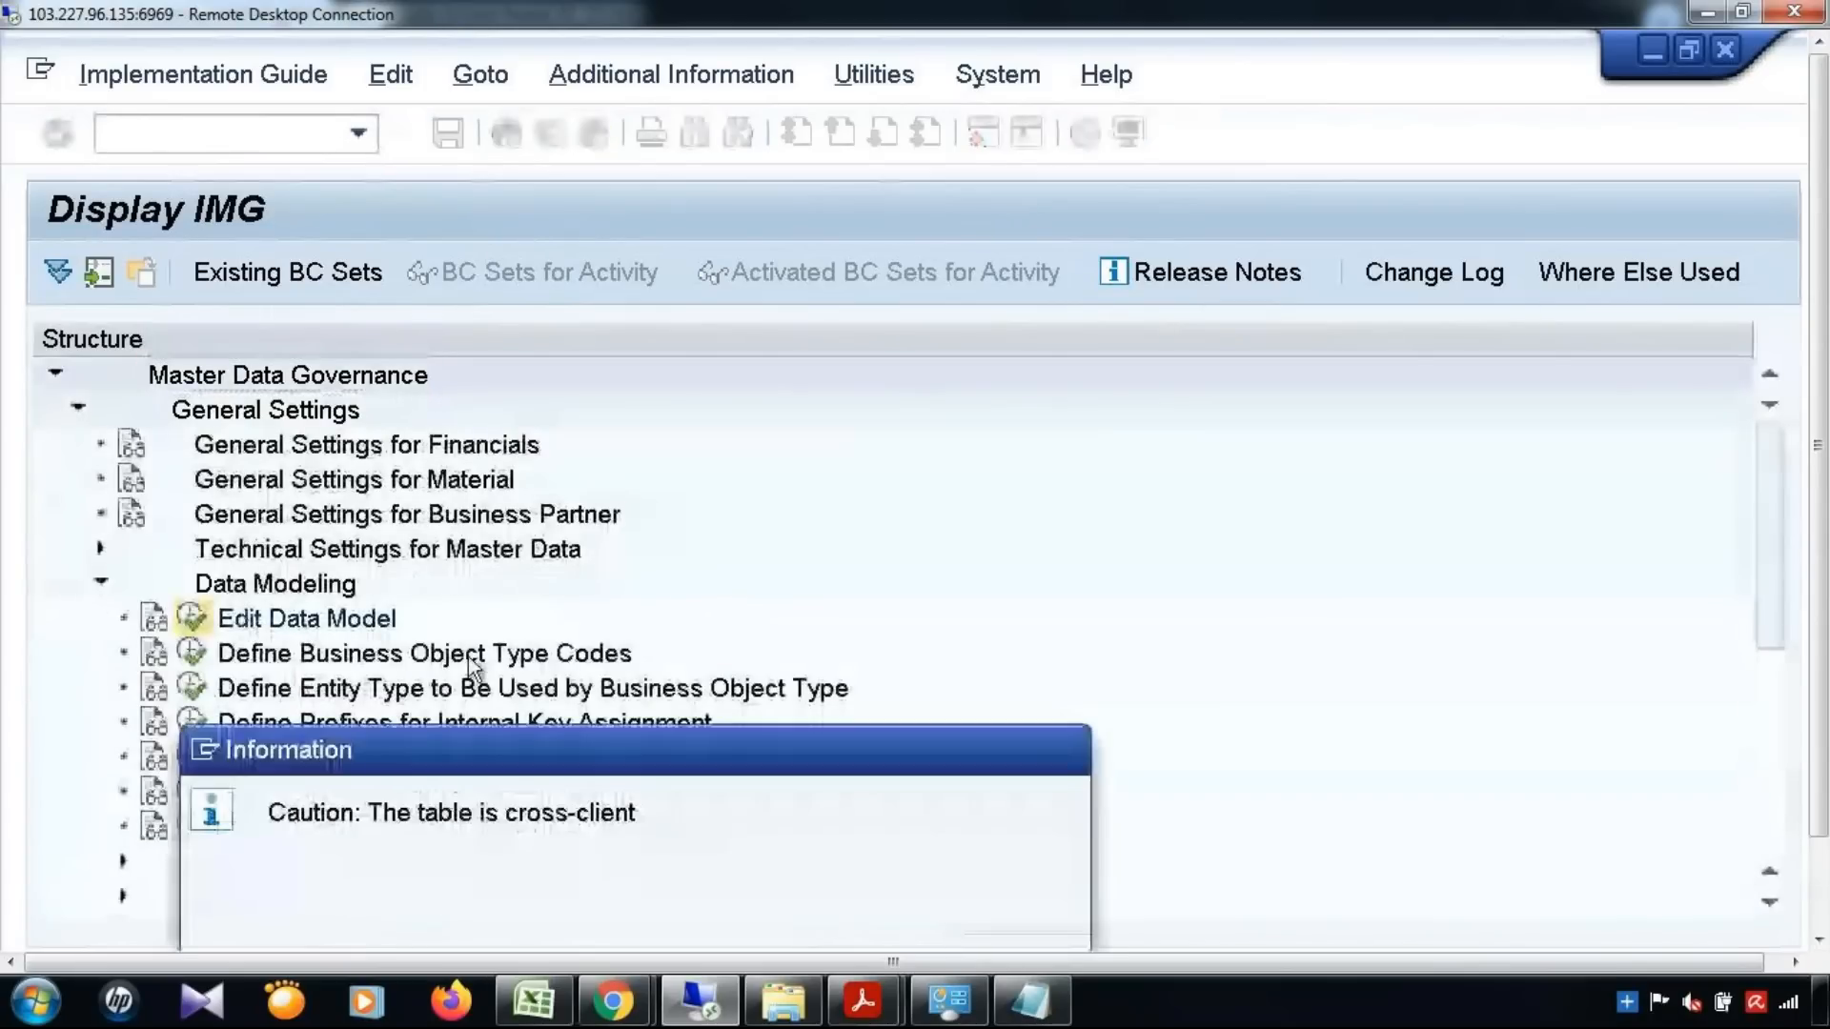
pyautogui.press('Return')
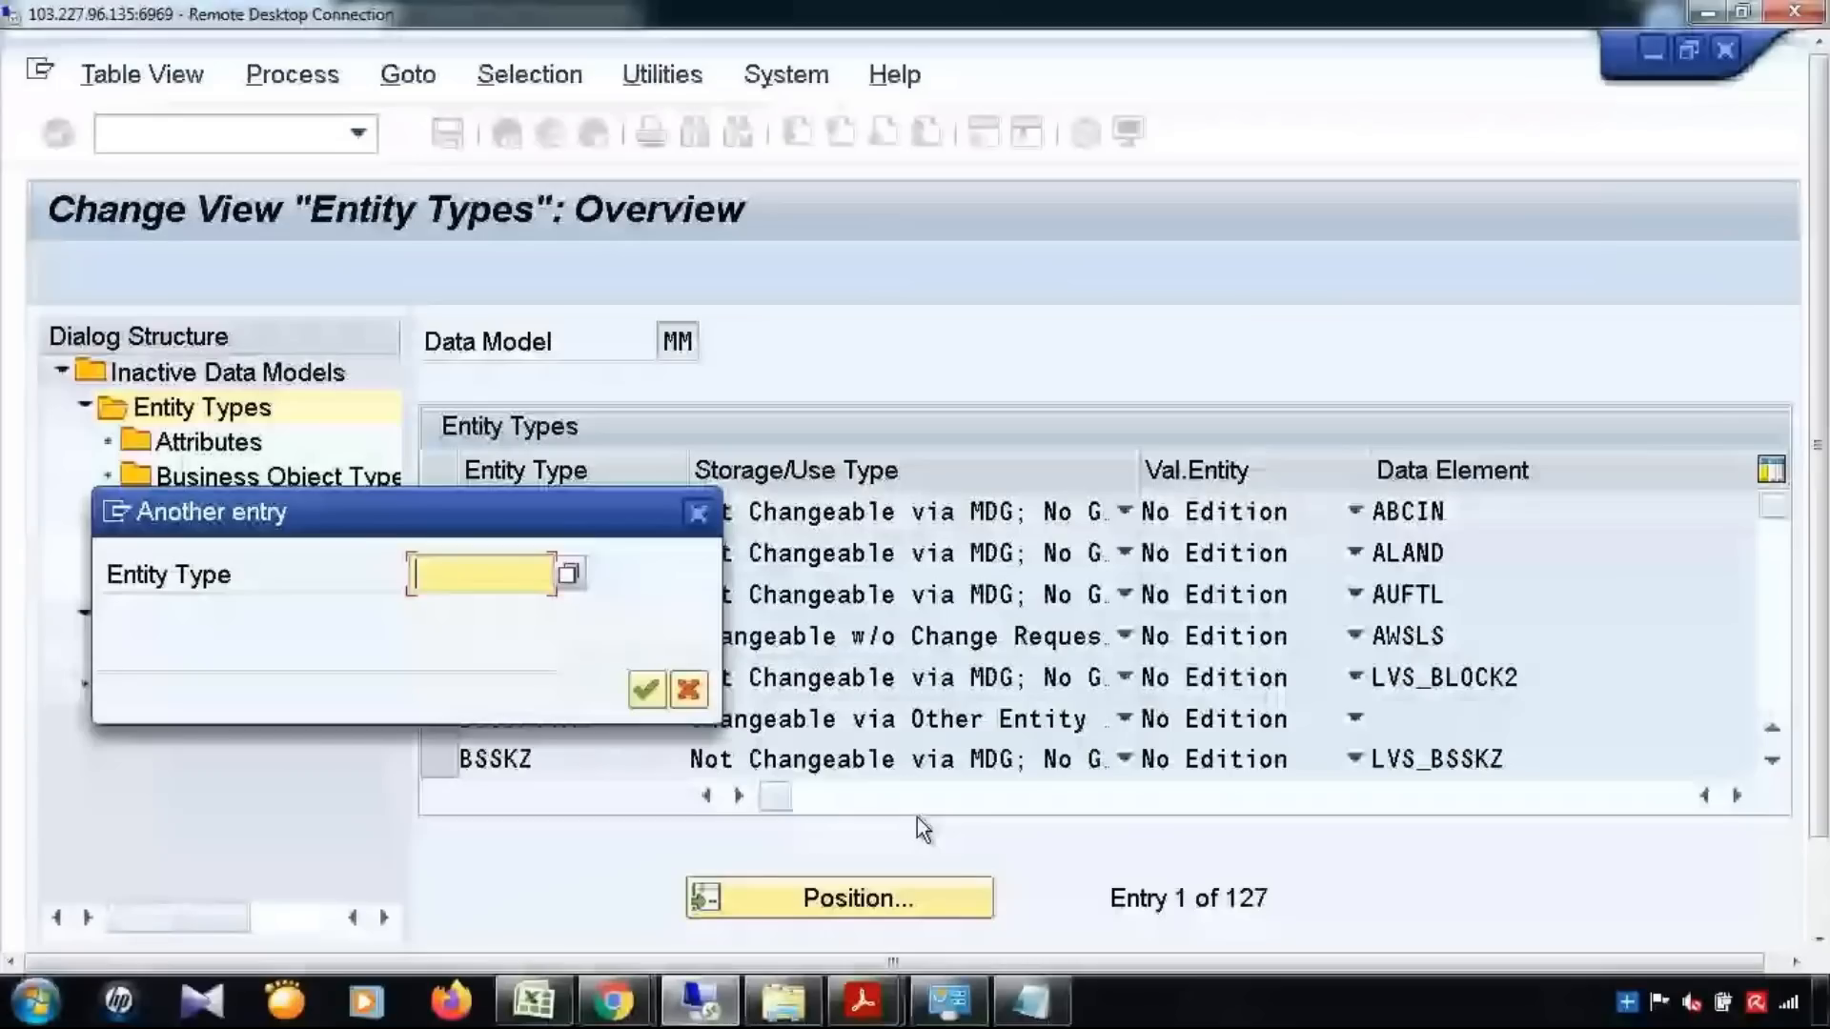
# Locate entity type MATERIAL in data model MM and check its attributes for the custom field ZTEST
pyautogui.write('MATERIAL')
pyautogui.press('Return')
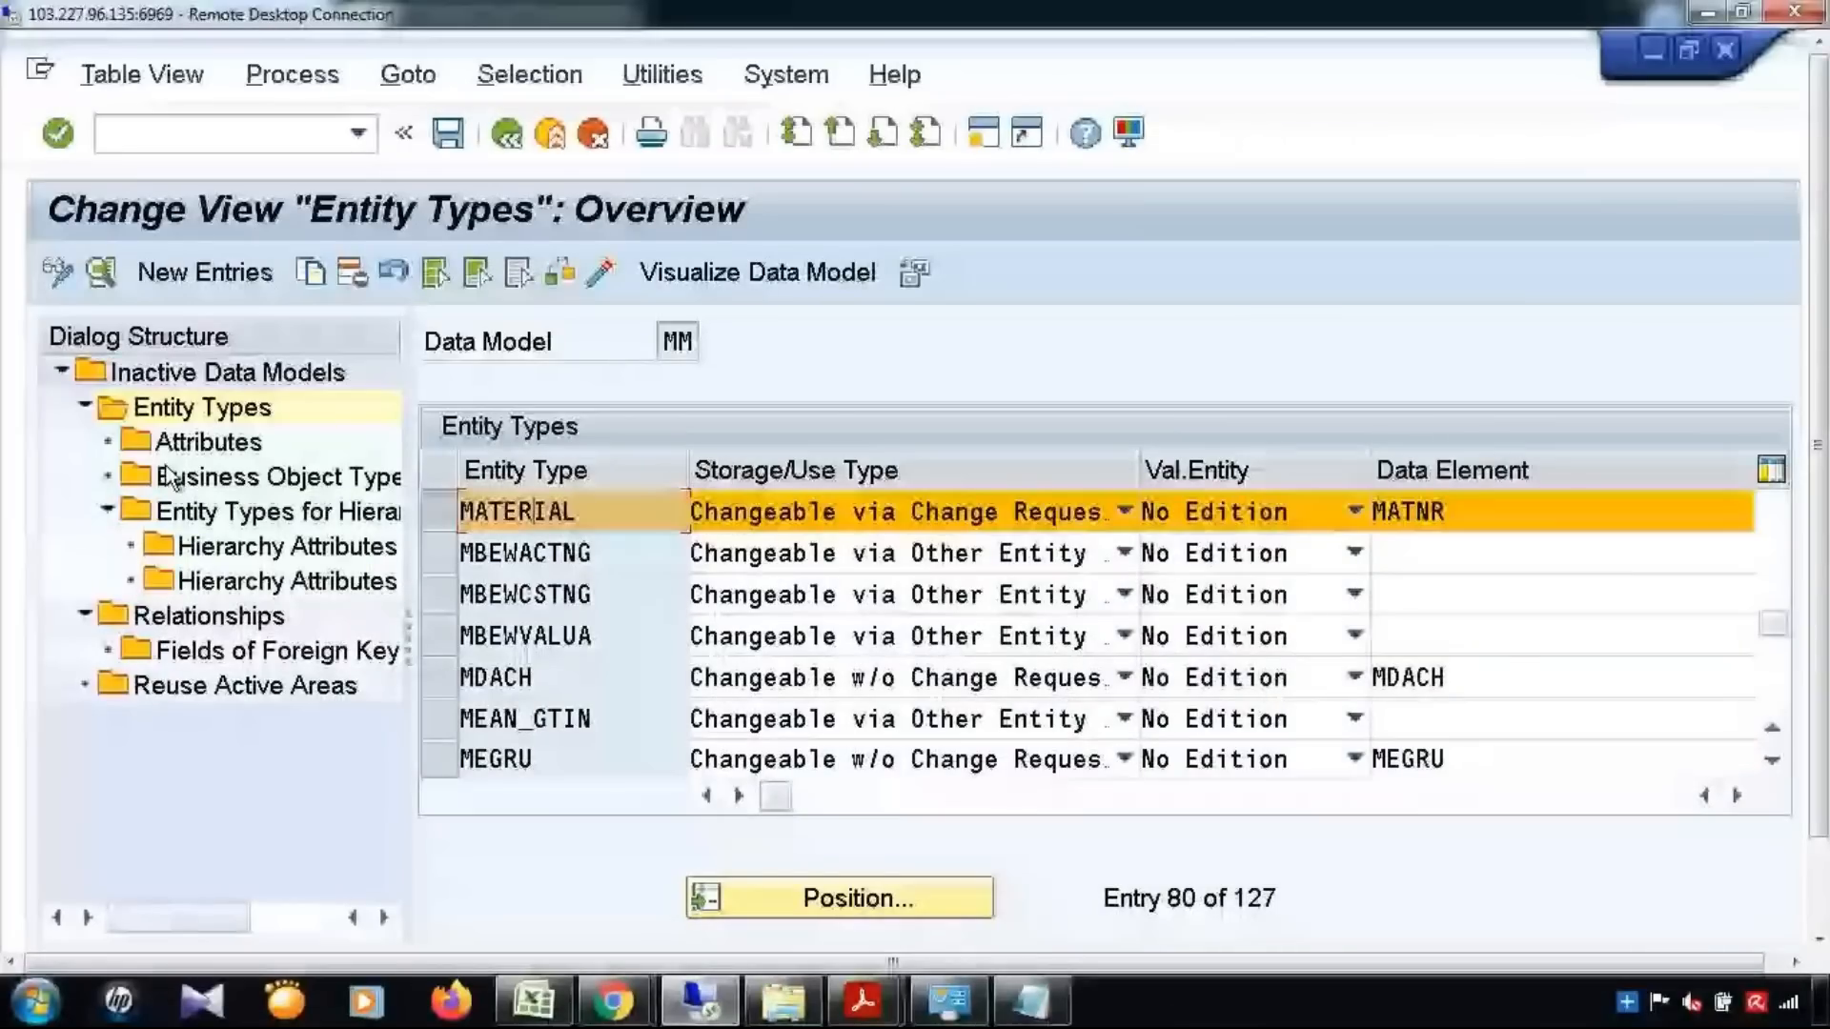
pyautogui.doubleClick(208, 441)
pyautogui.scroll(-12, 593, 734)
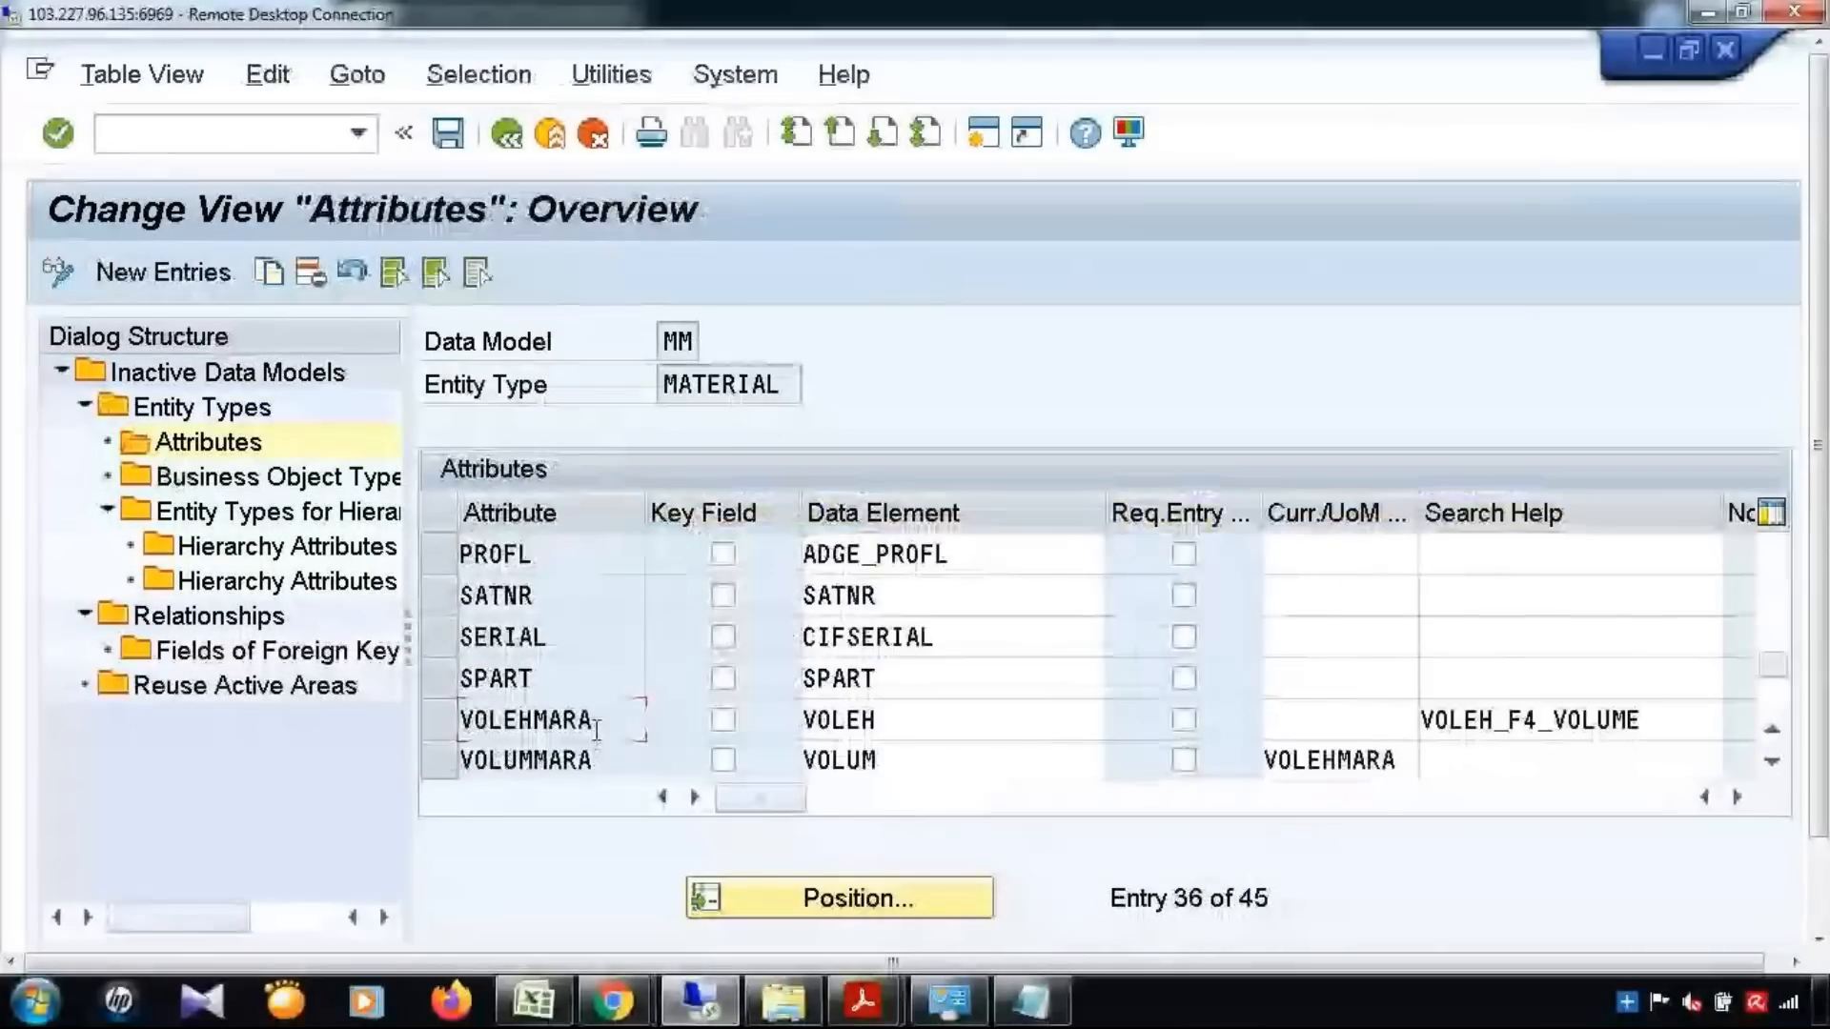
pyautogui.doubleClick(595, 732)
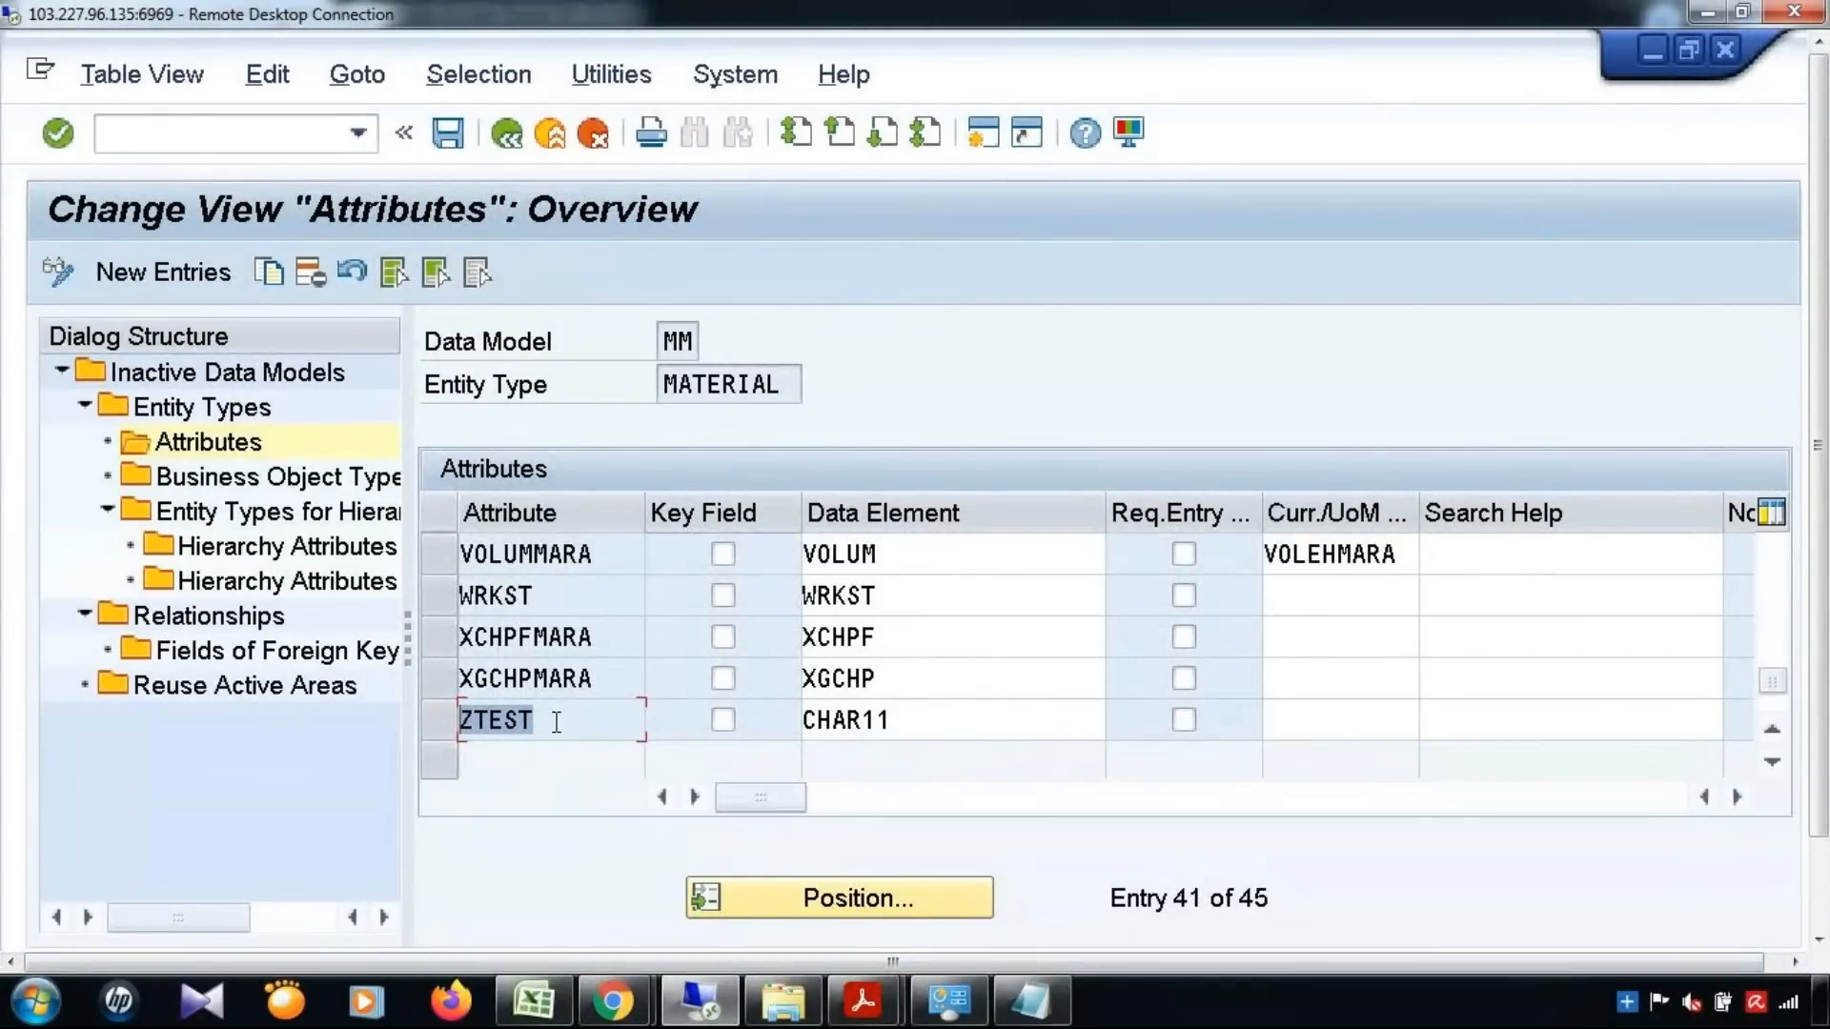
pyautogui.click(755, 767)
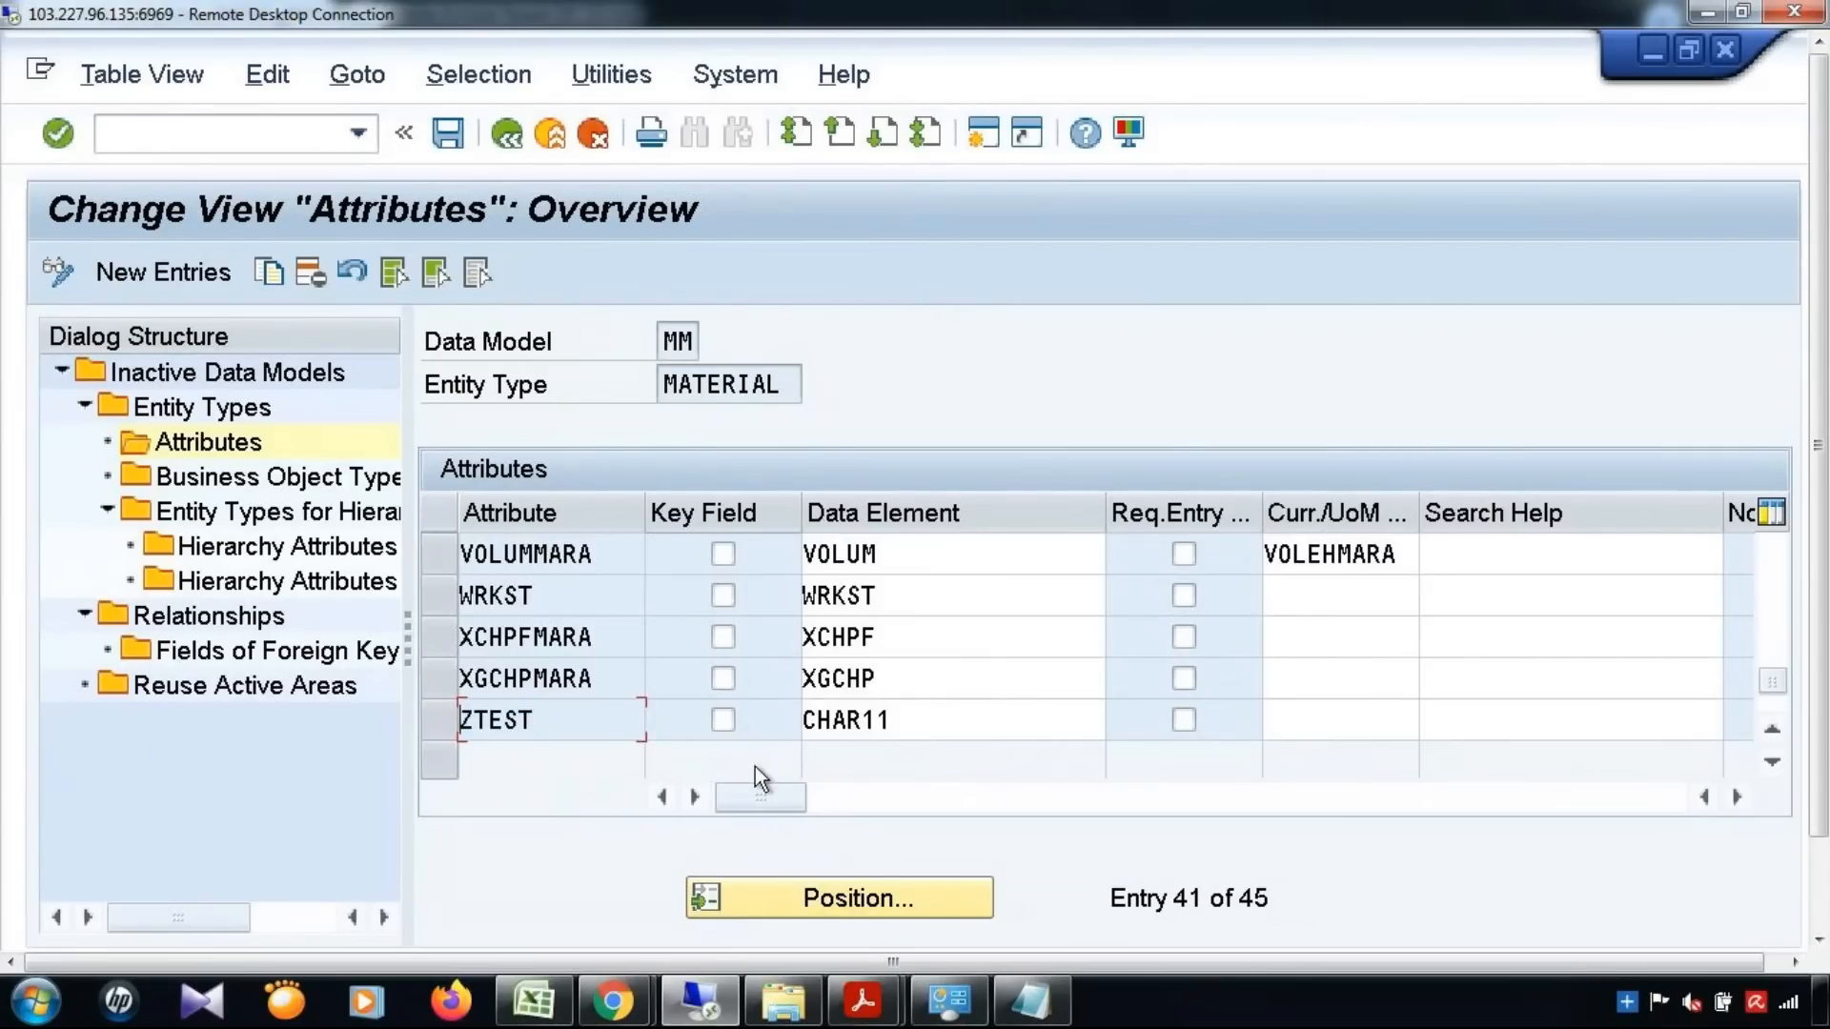
# Open SE11 in a new session, display database table MARA and find the field ZTEST
pyautogui.click(987, 143)
pyautogui.write('/nse11')
pyautogui.press('Return')
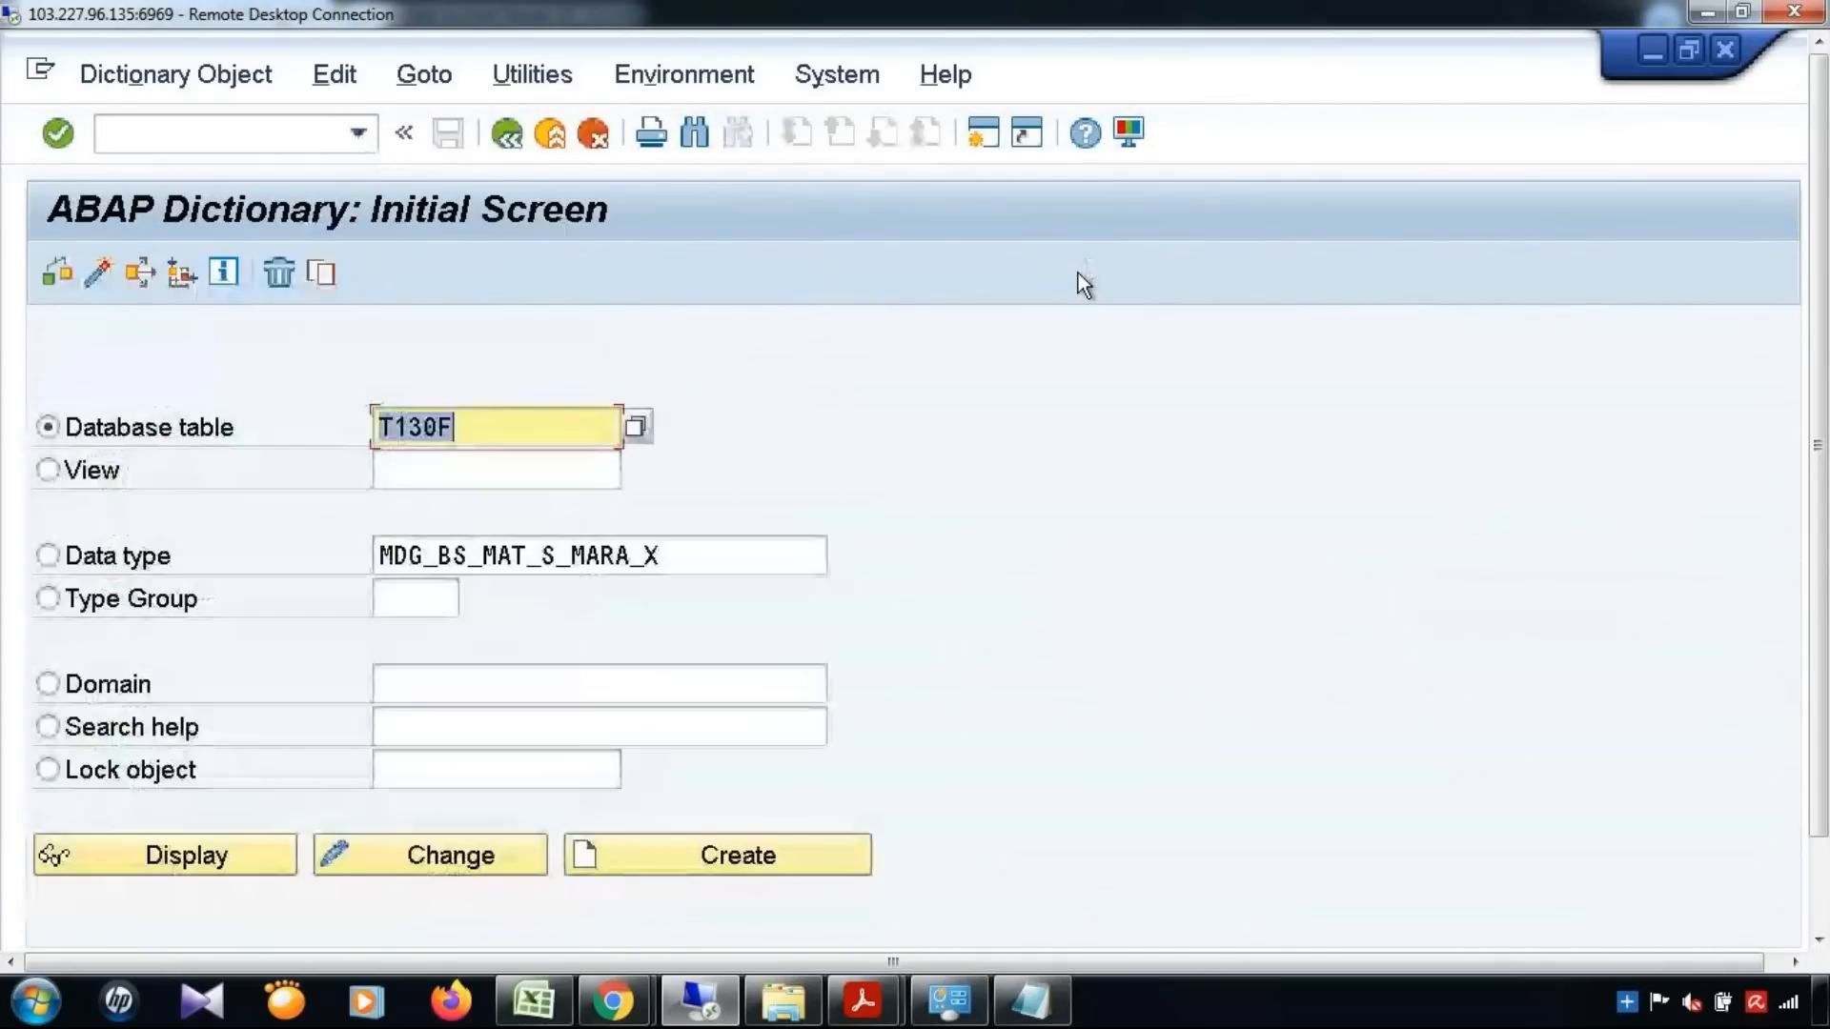
pyautogui.write('MARA')
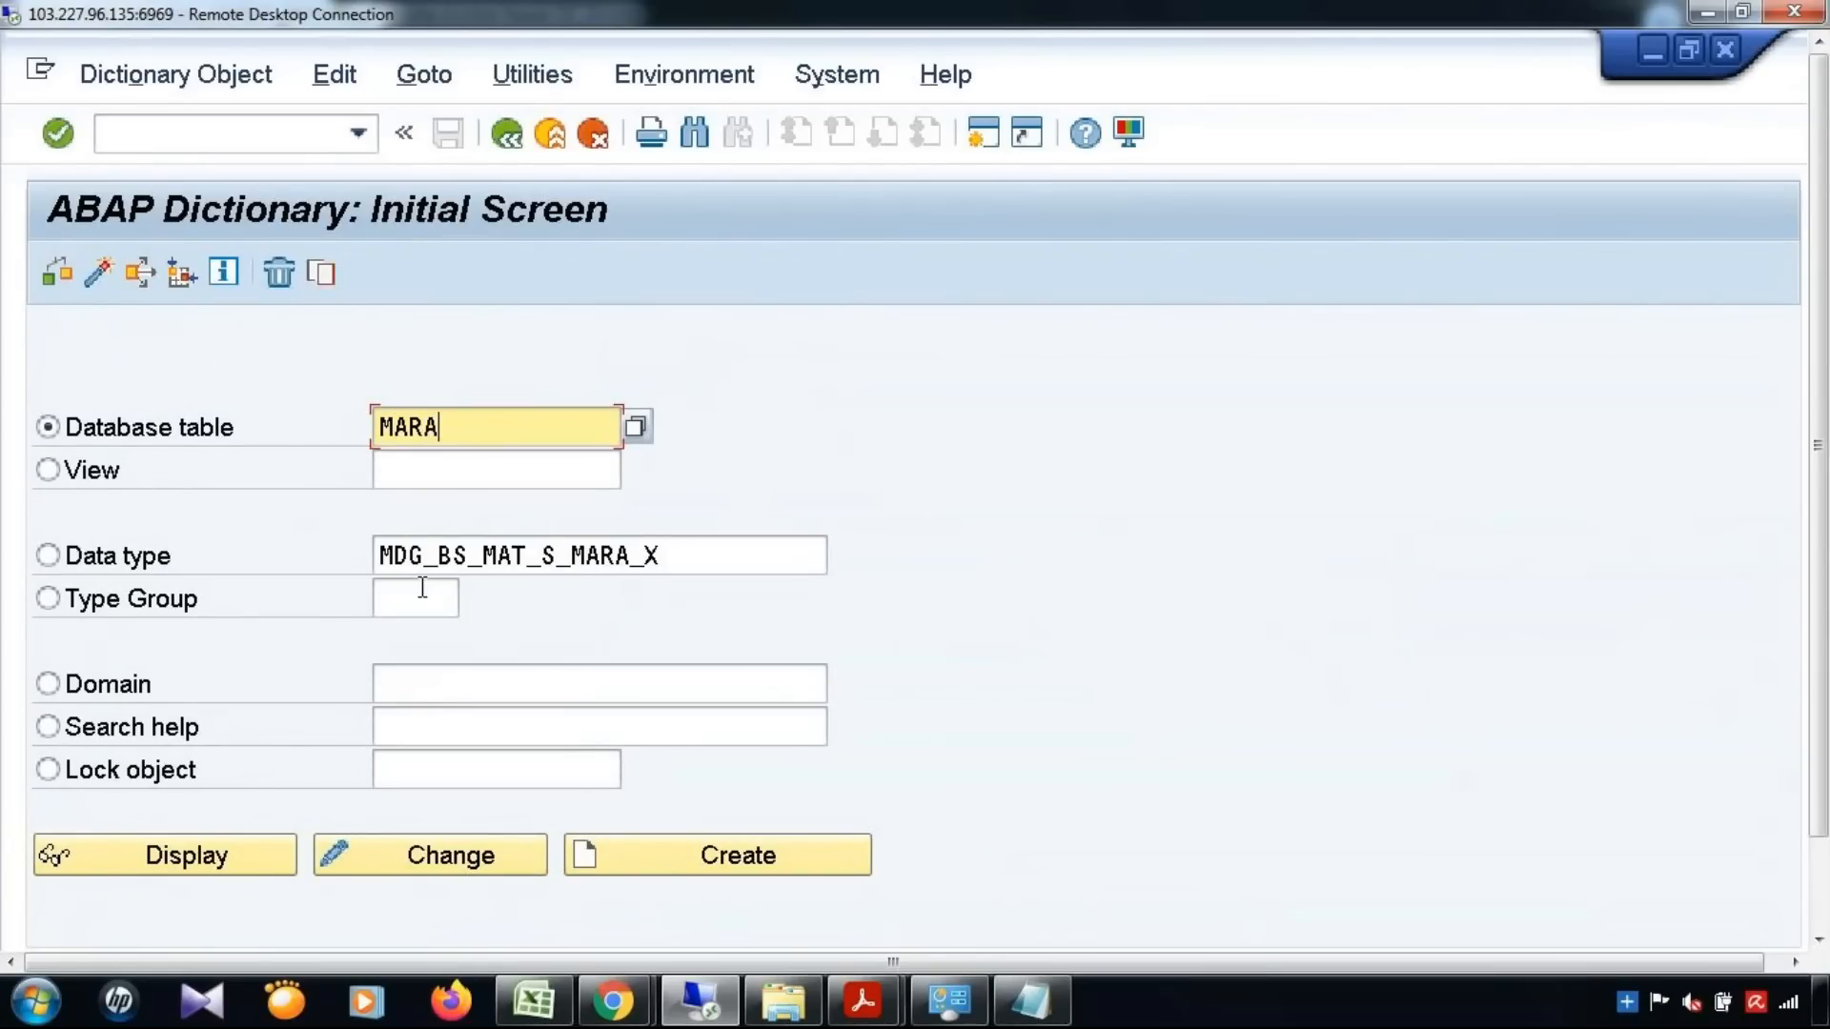
pyautogui.press('F7')
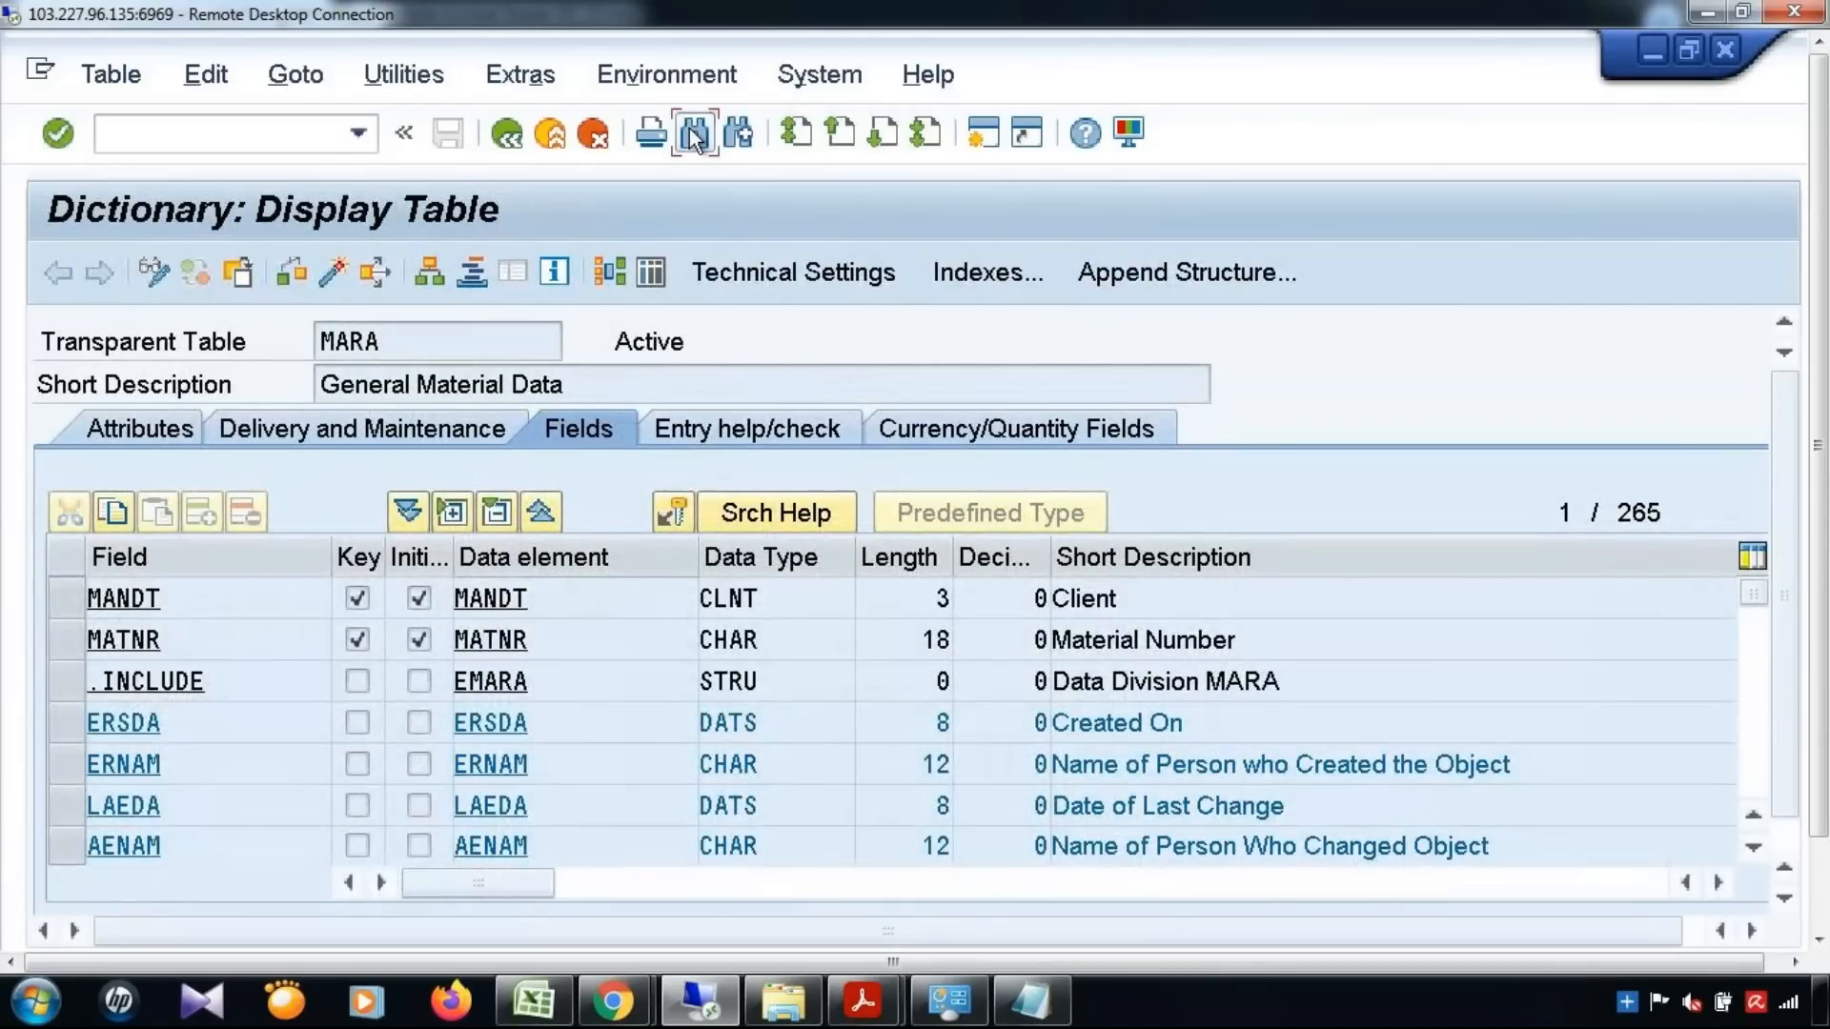
pyautogui.click(693, 136)
pyautogui.write('ZTEST')
pyautogui.press('Return')
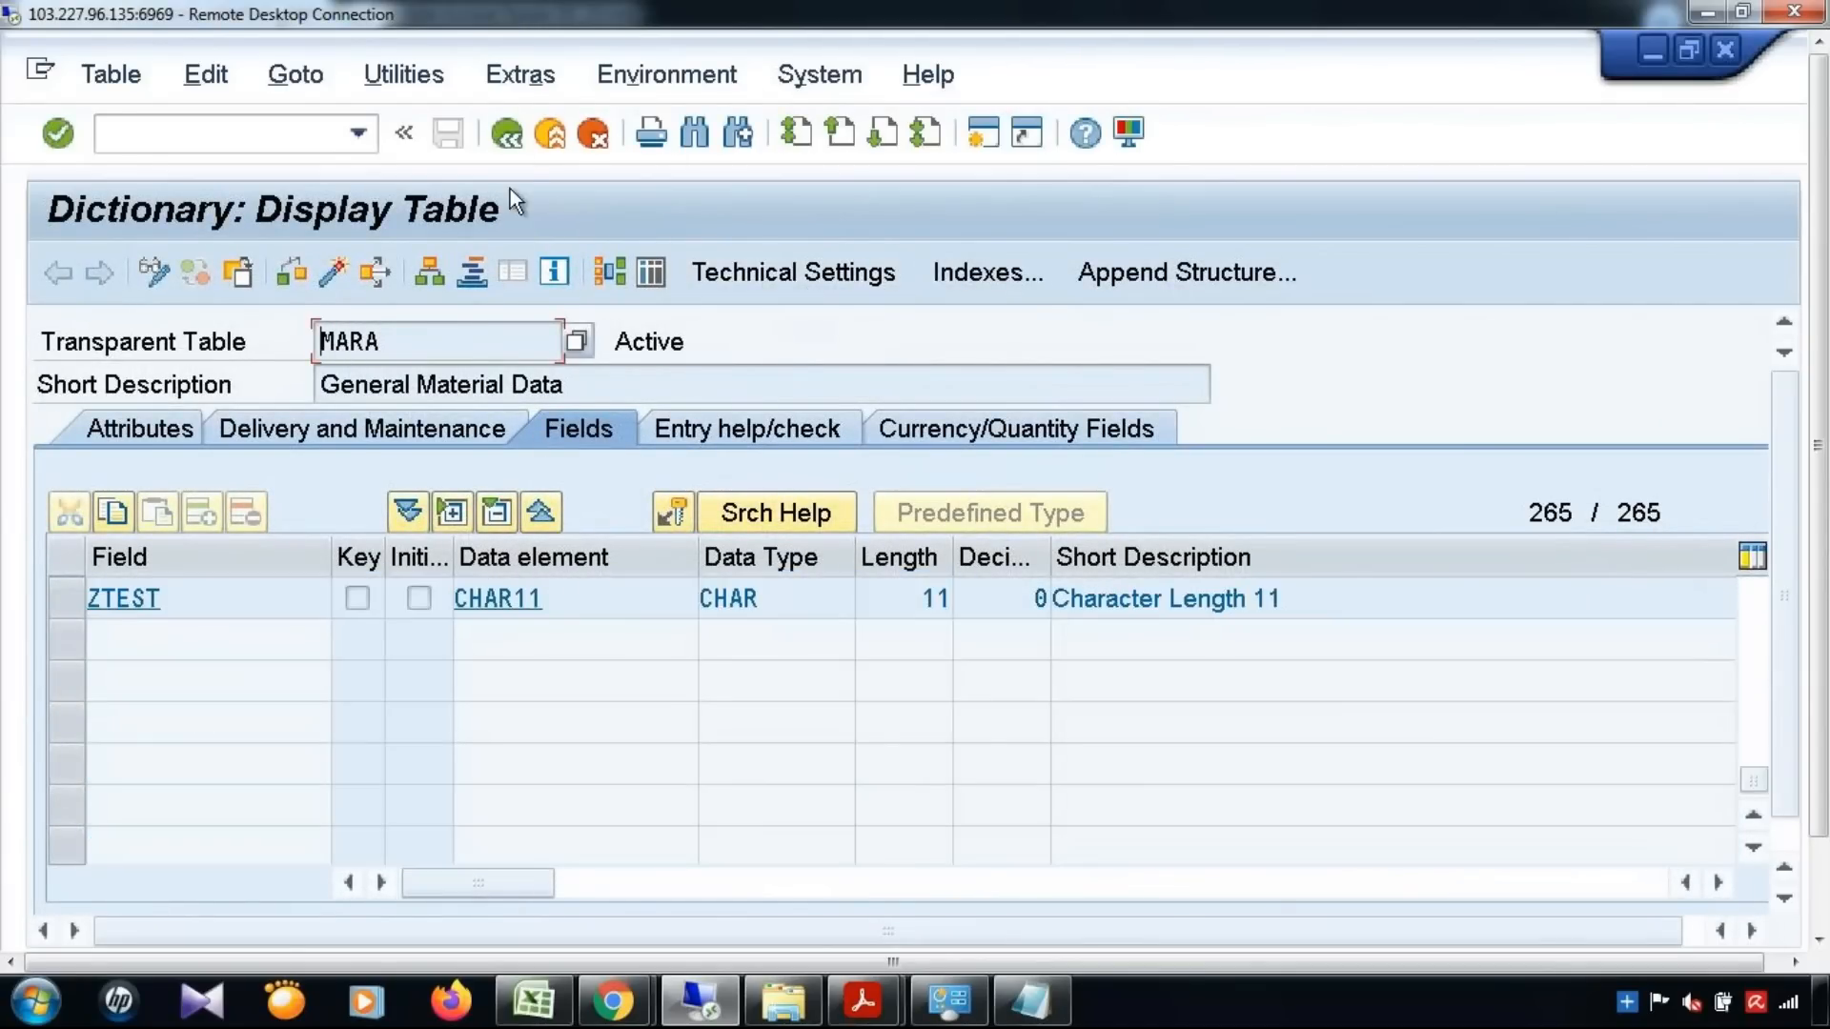
# Display the data type MDG_BS_MAT_S_MARA_X and find the component ZTEST in its component list
pyautogui.click(517, 146)
pyautogui.click(45, 556)
pyautogui.moveTo(667, 566); pyautogui.dragTo(217, 541)
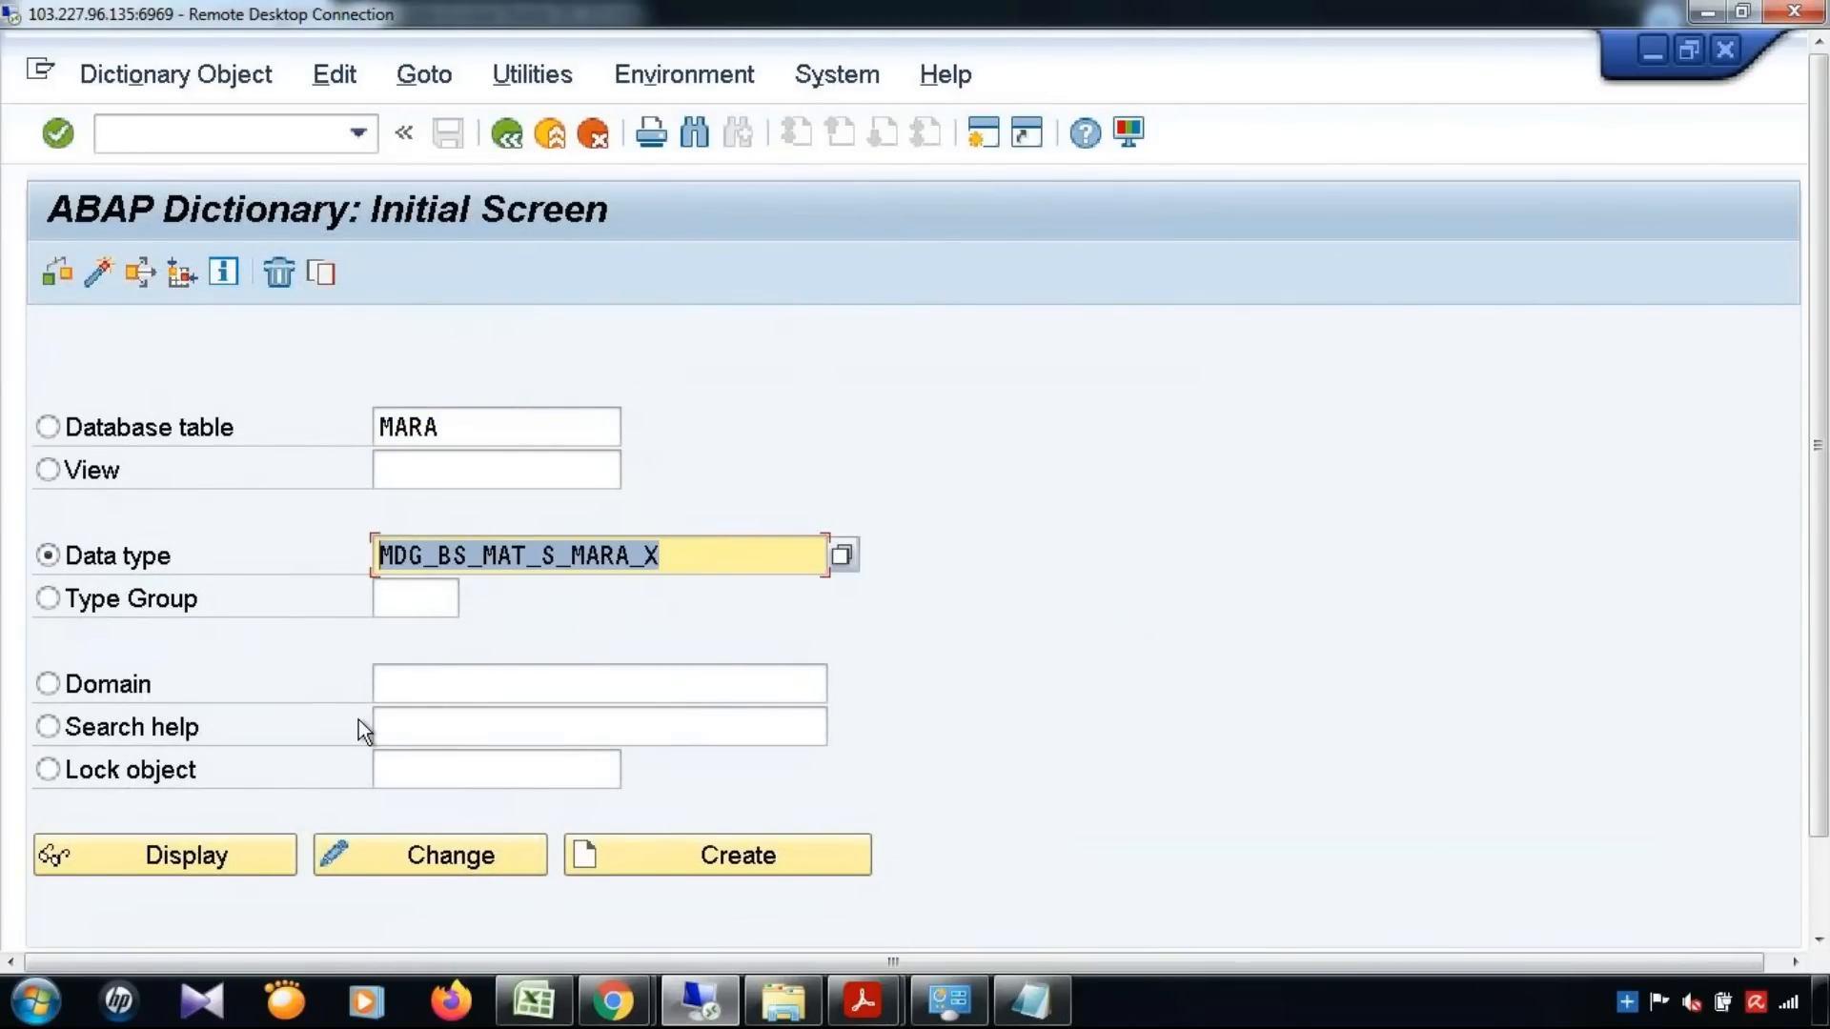
pyautogui.click(204, 856)
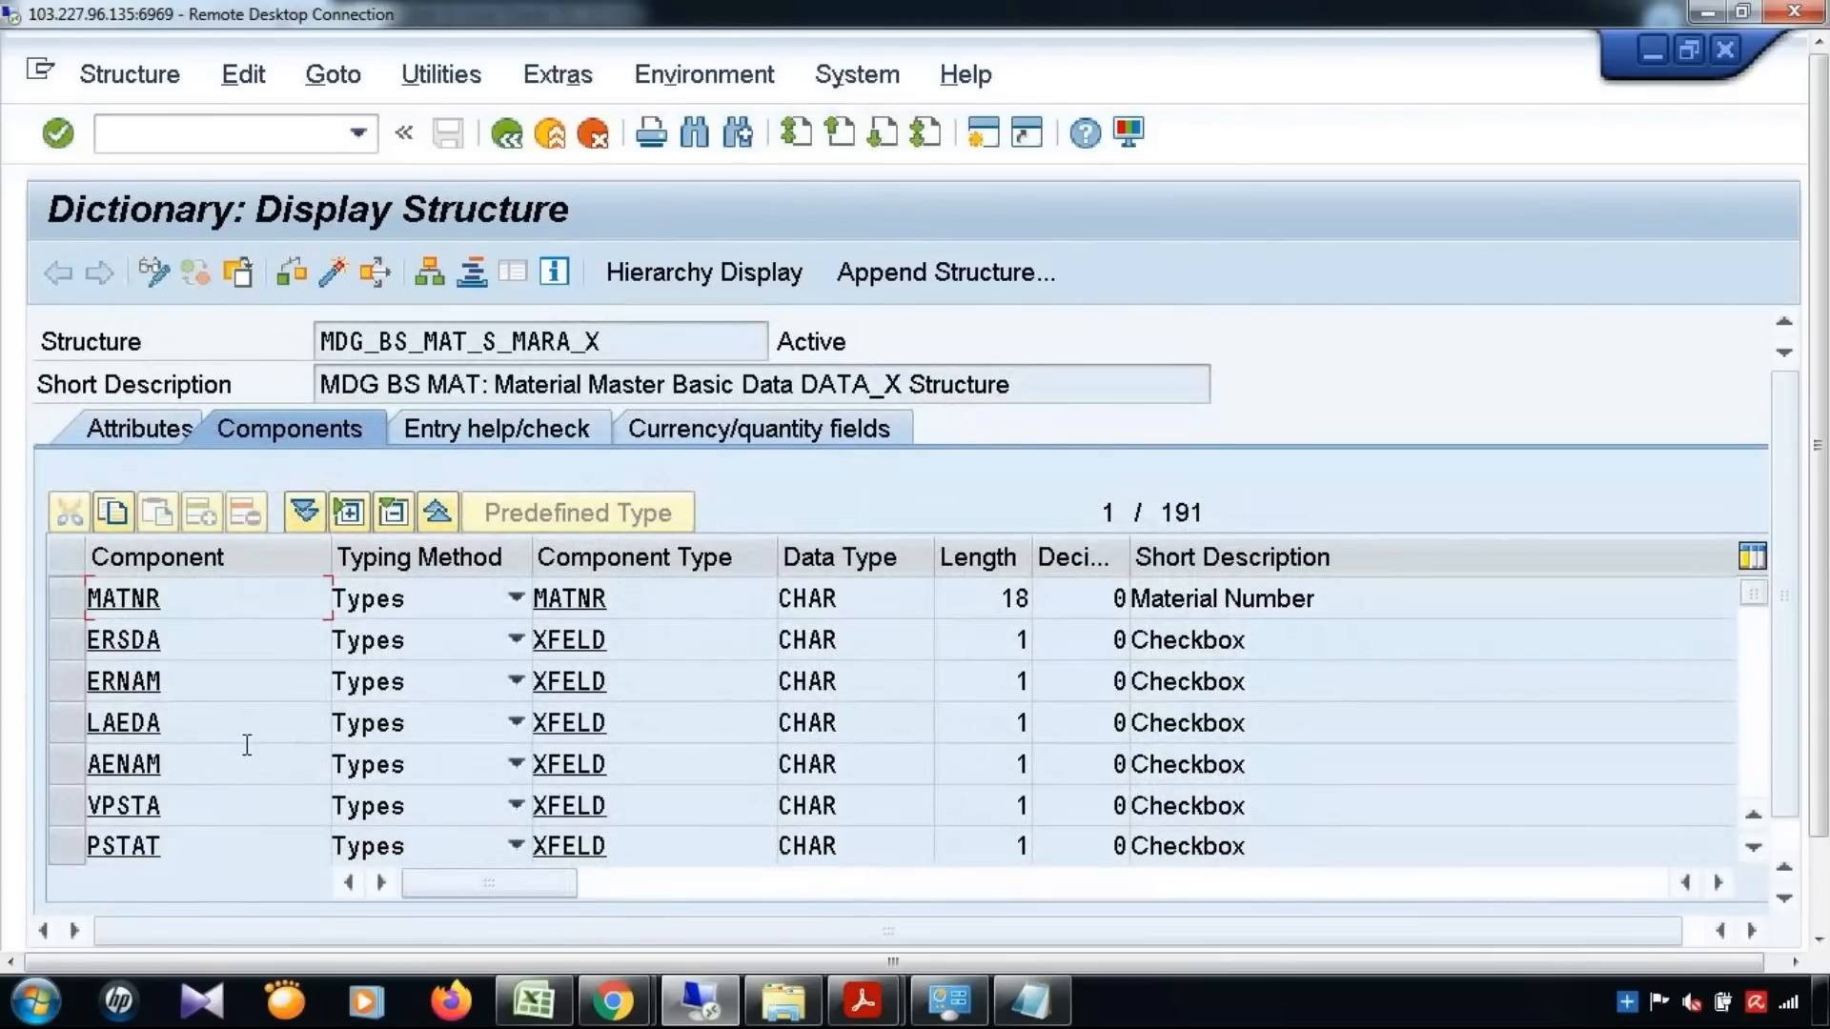
pyautogui.hotkey('ctrl', 'f')
pyautogui.write('ZTEST')
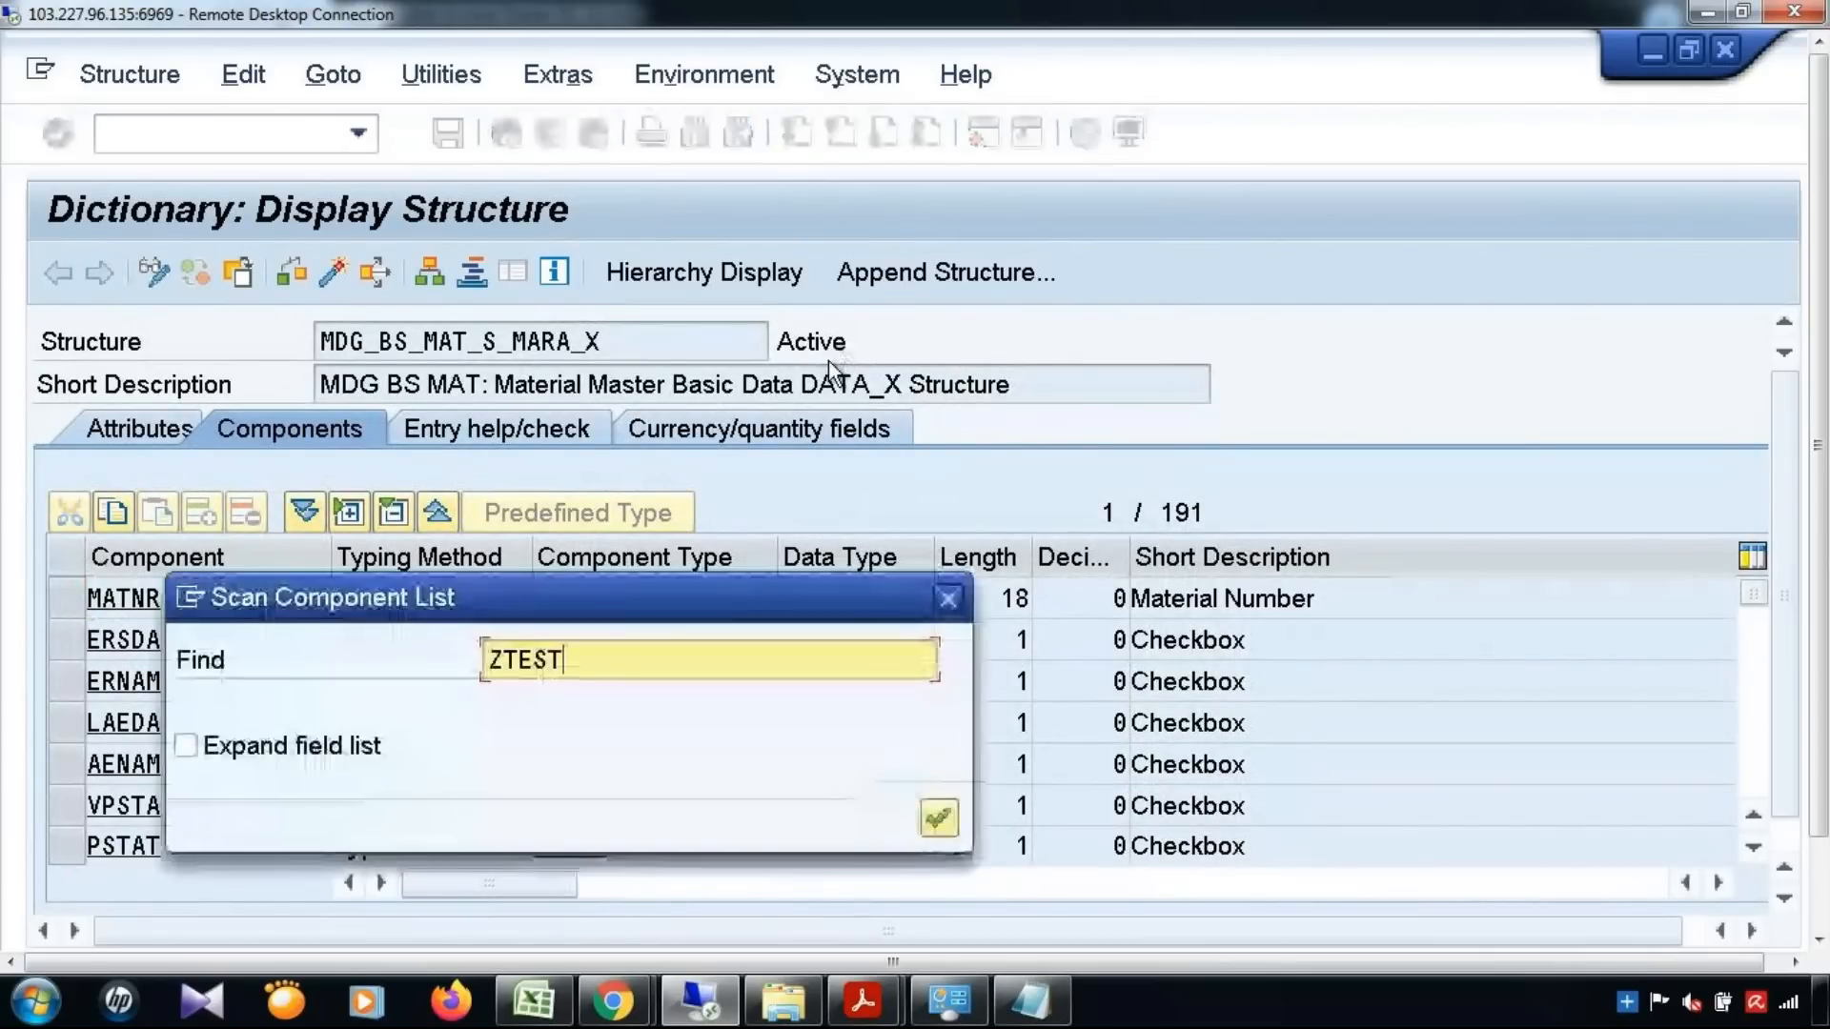
pyautogui.press('Return')
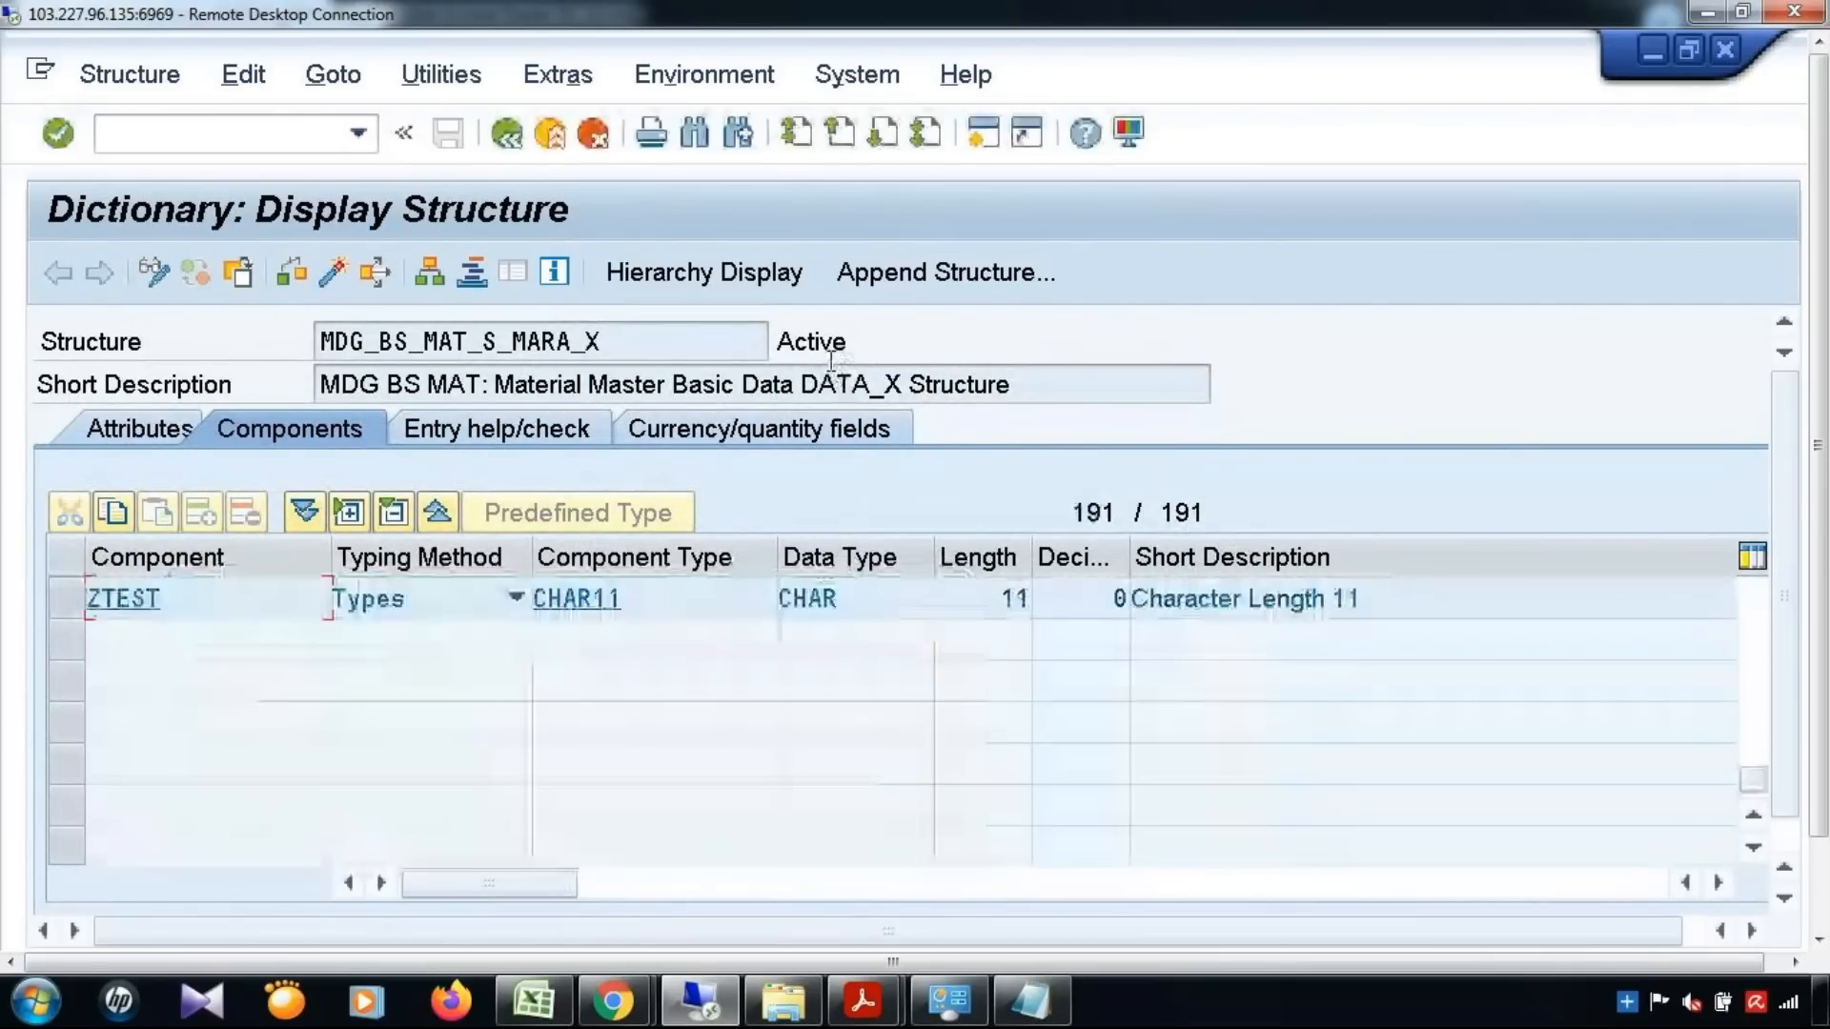
pyautogui.click(60, 610)
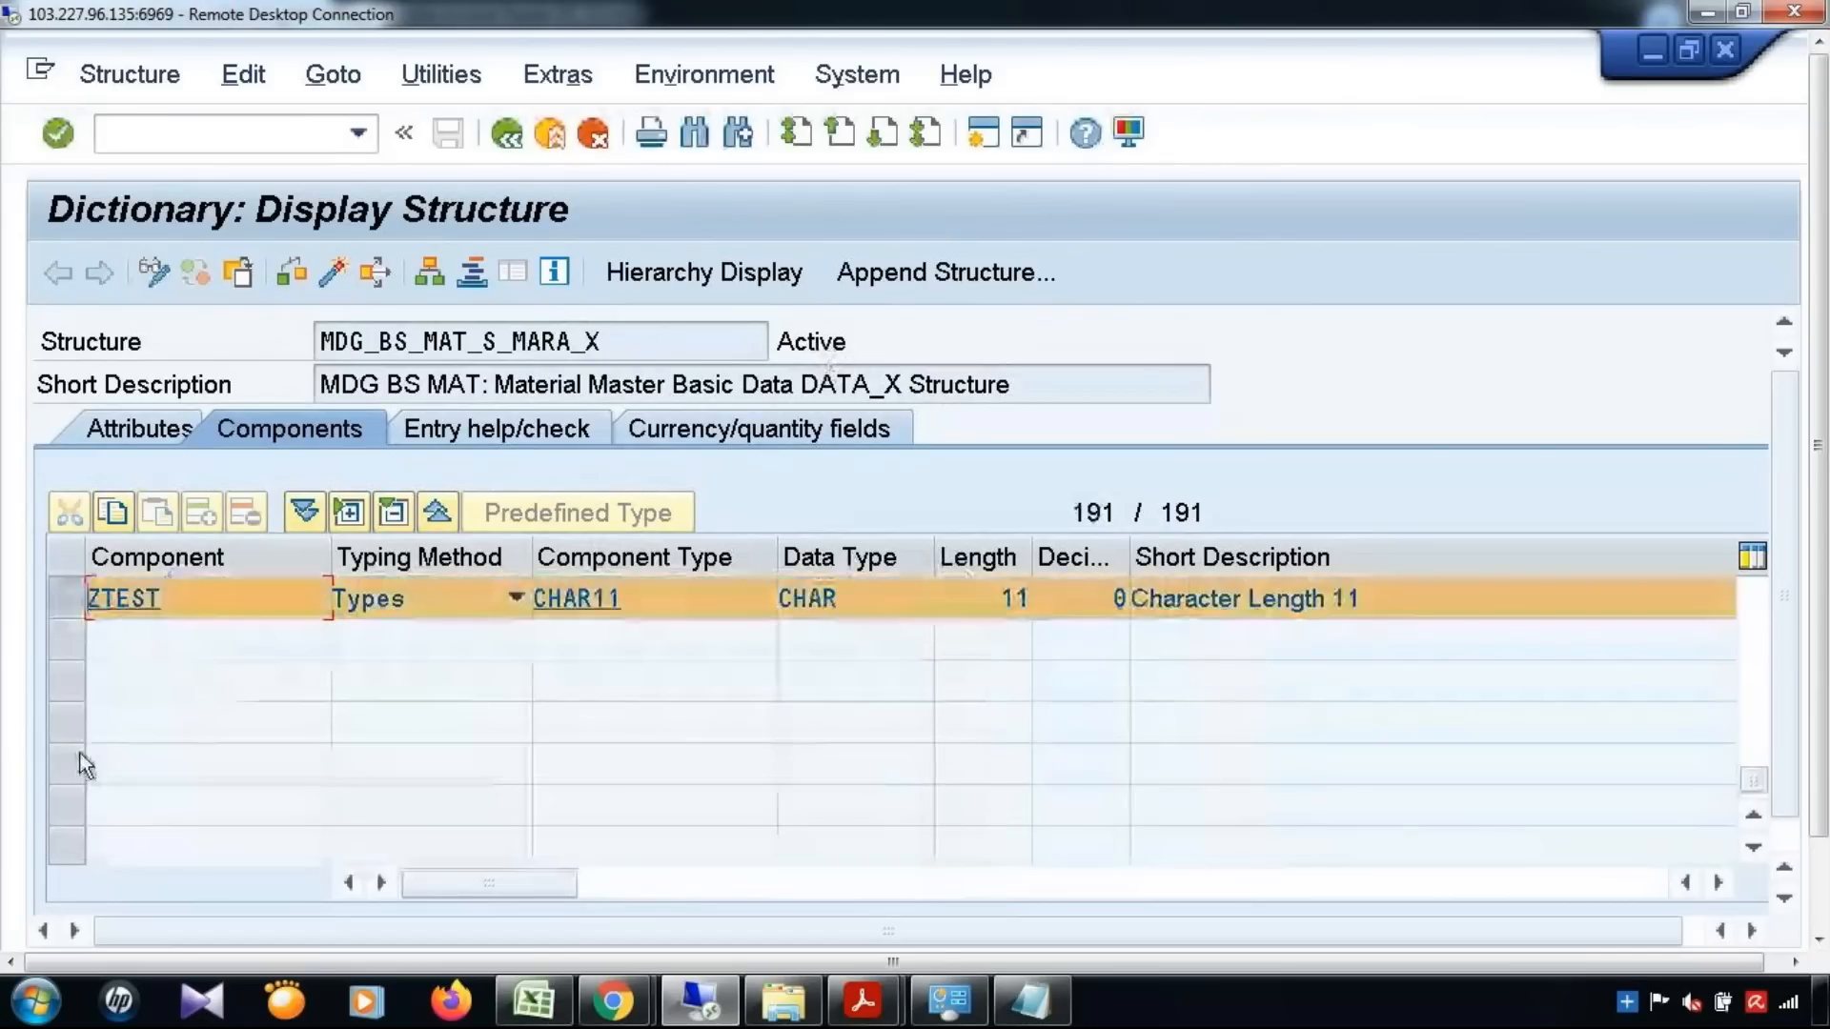
# Return to the dictionary's initial screen and display the database table T130F
pyautogui.click(506, 136)
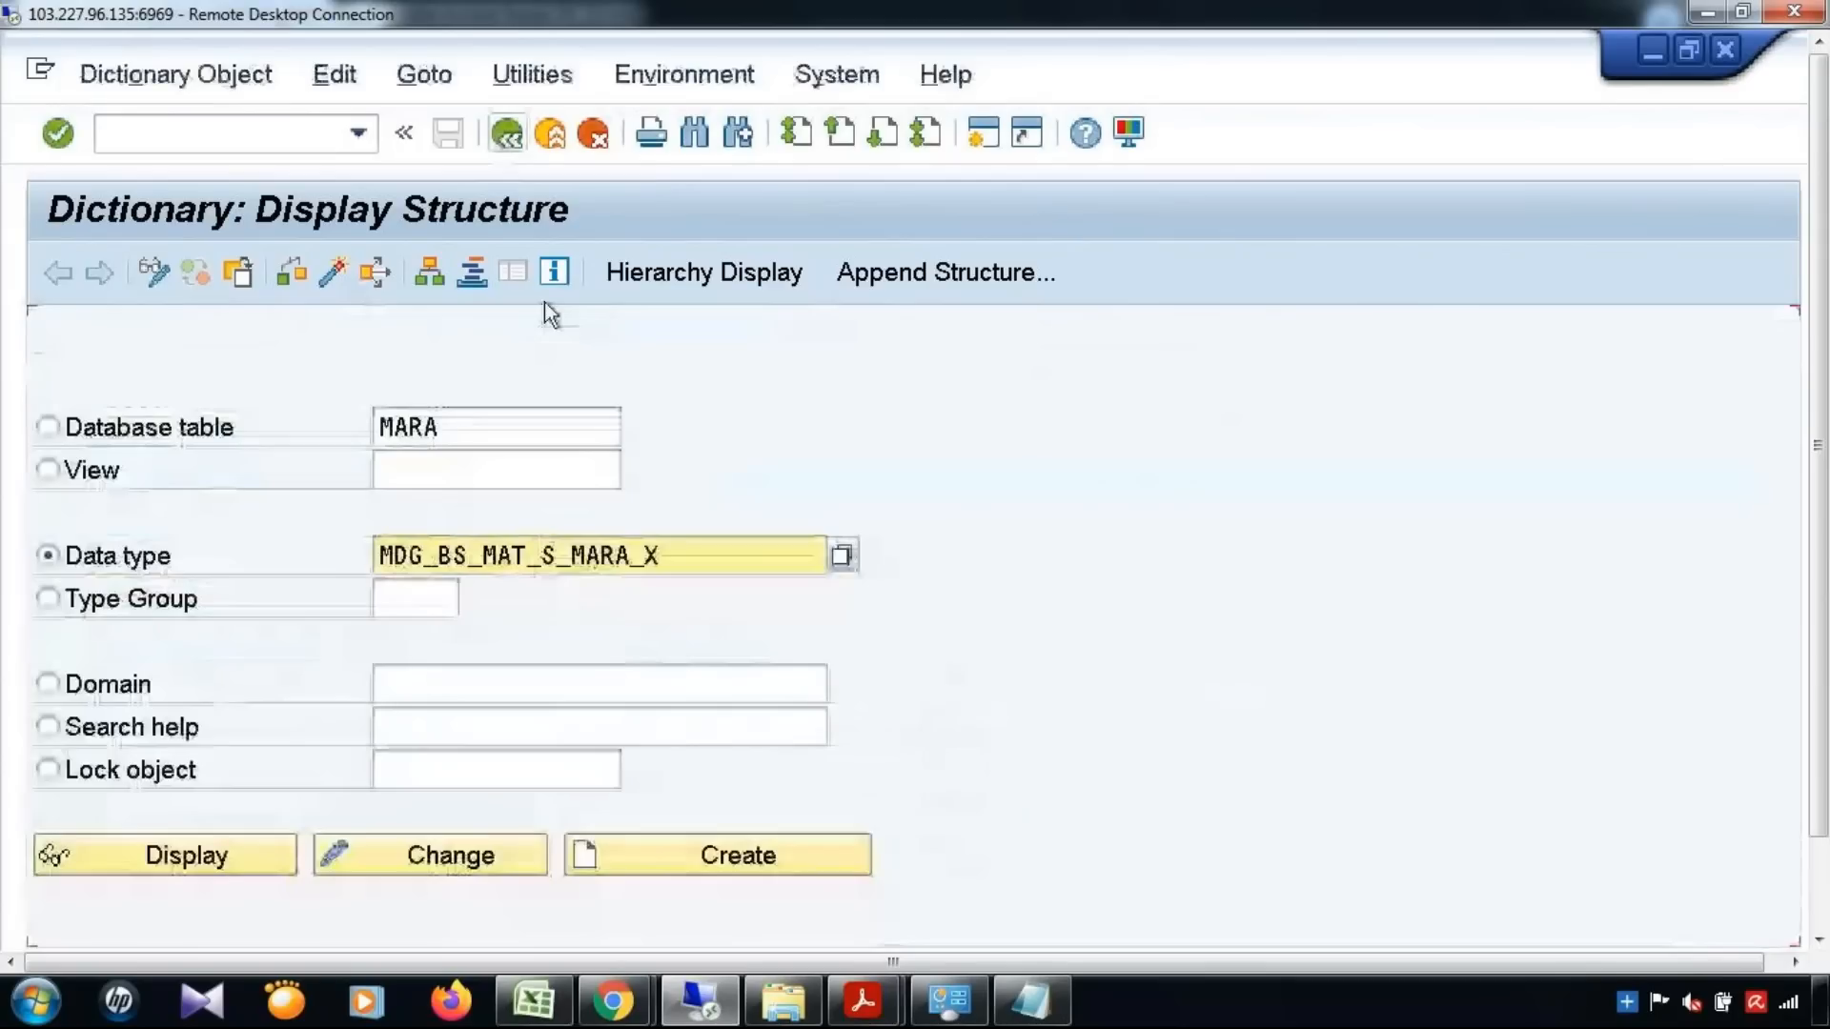
pyautogui.doubleClick(498, 427)
pyautogui.write('T130F')
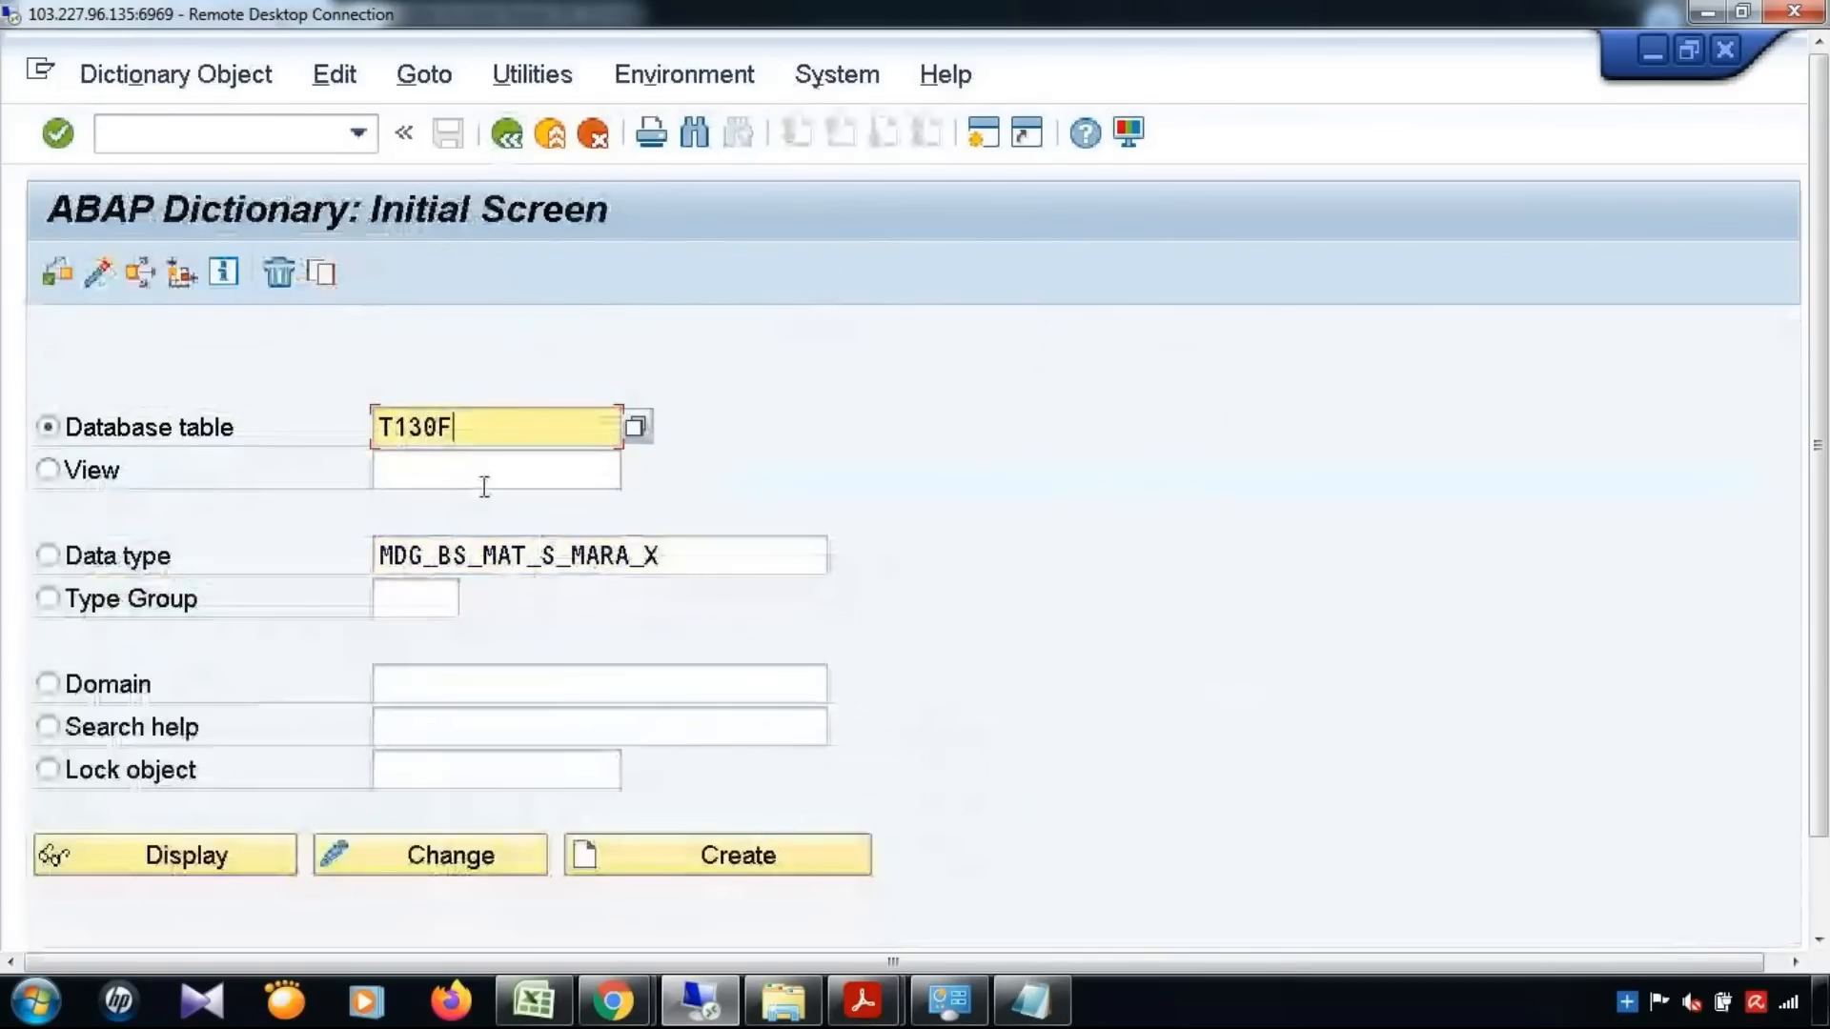
pyautogui.click(188, 854)
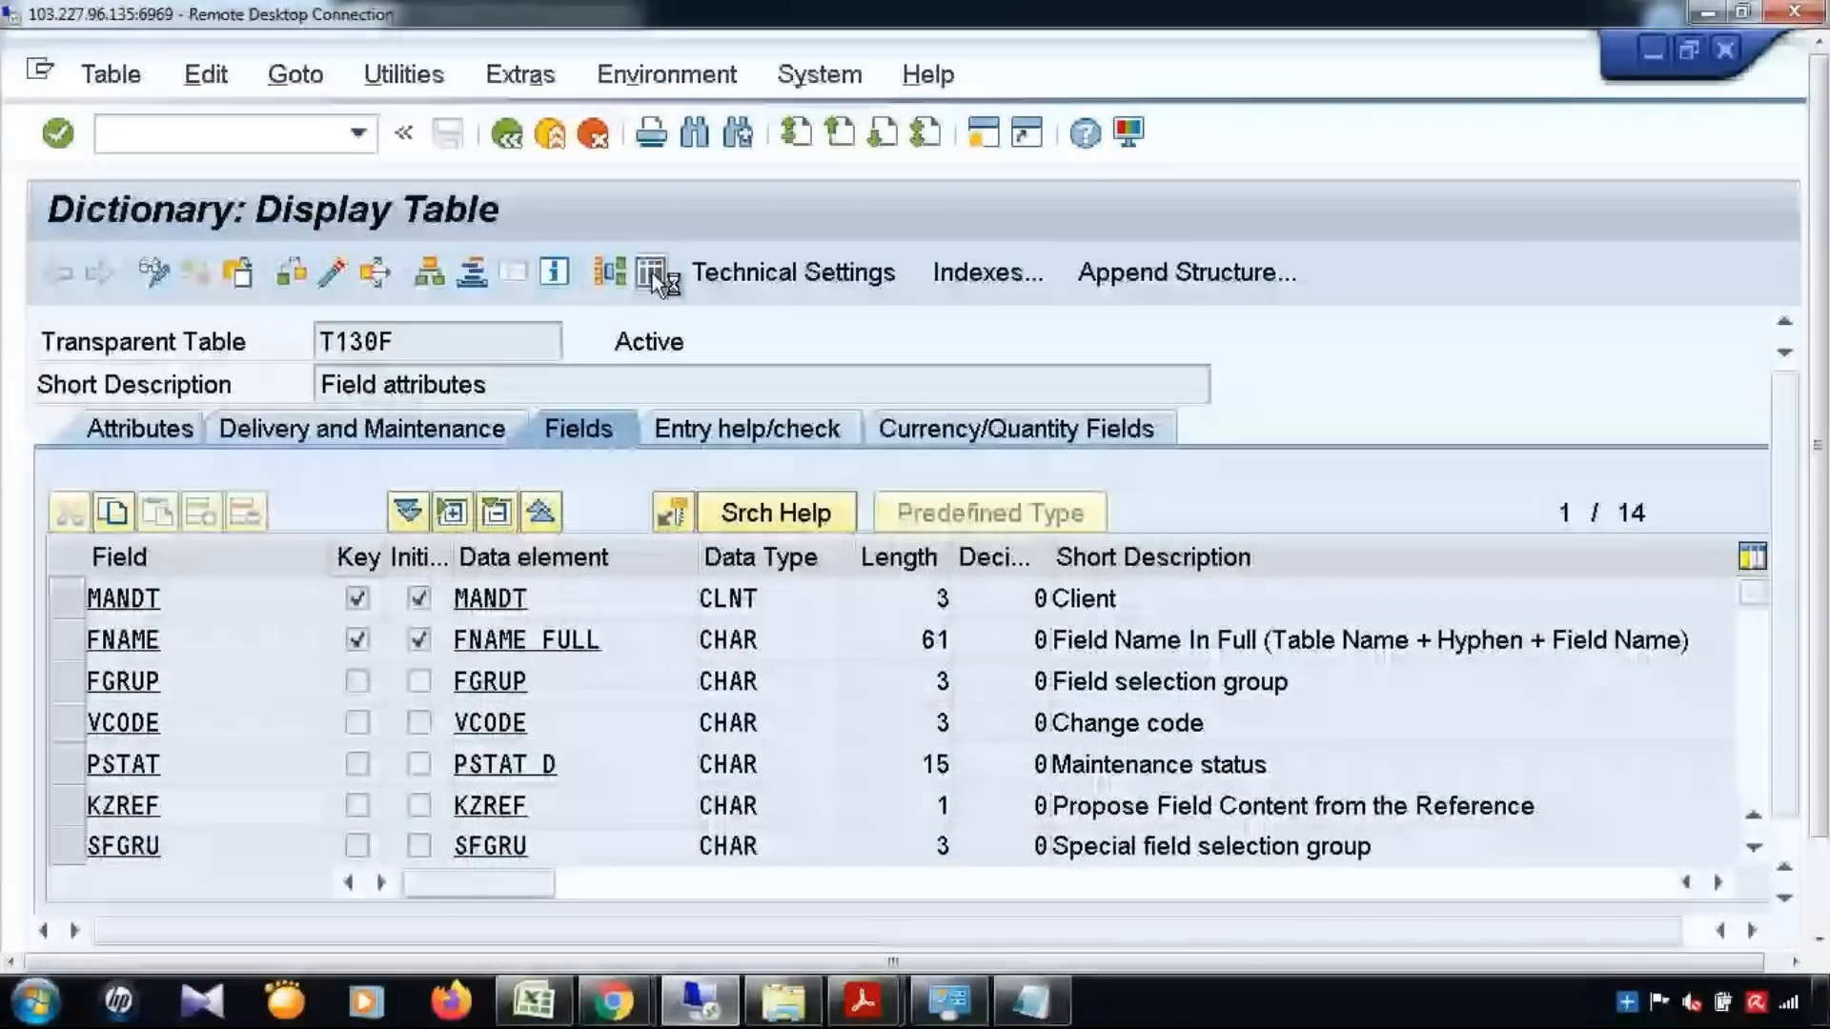
# Query the contents of table T130F for the field name MARA-ZTEST and check the status message
pyautogui.write('MARA-')
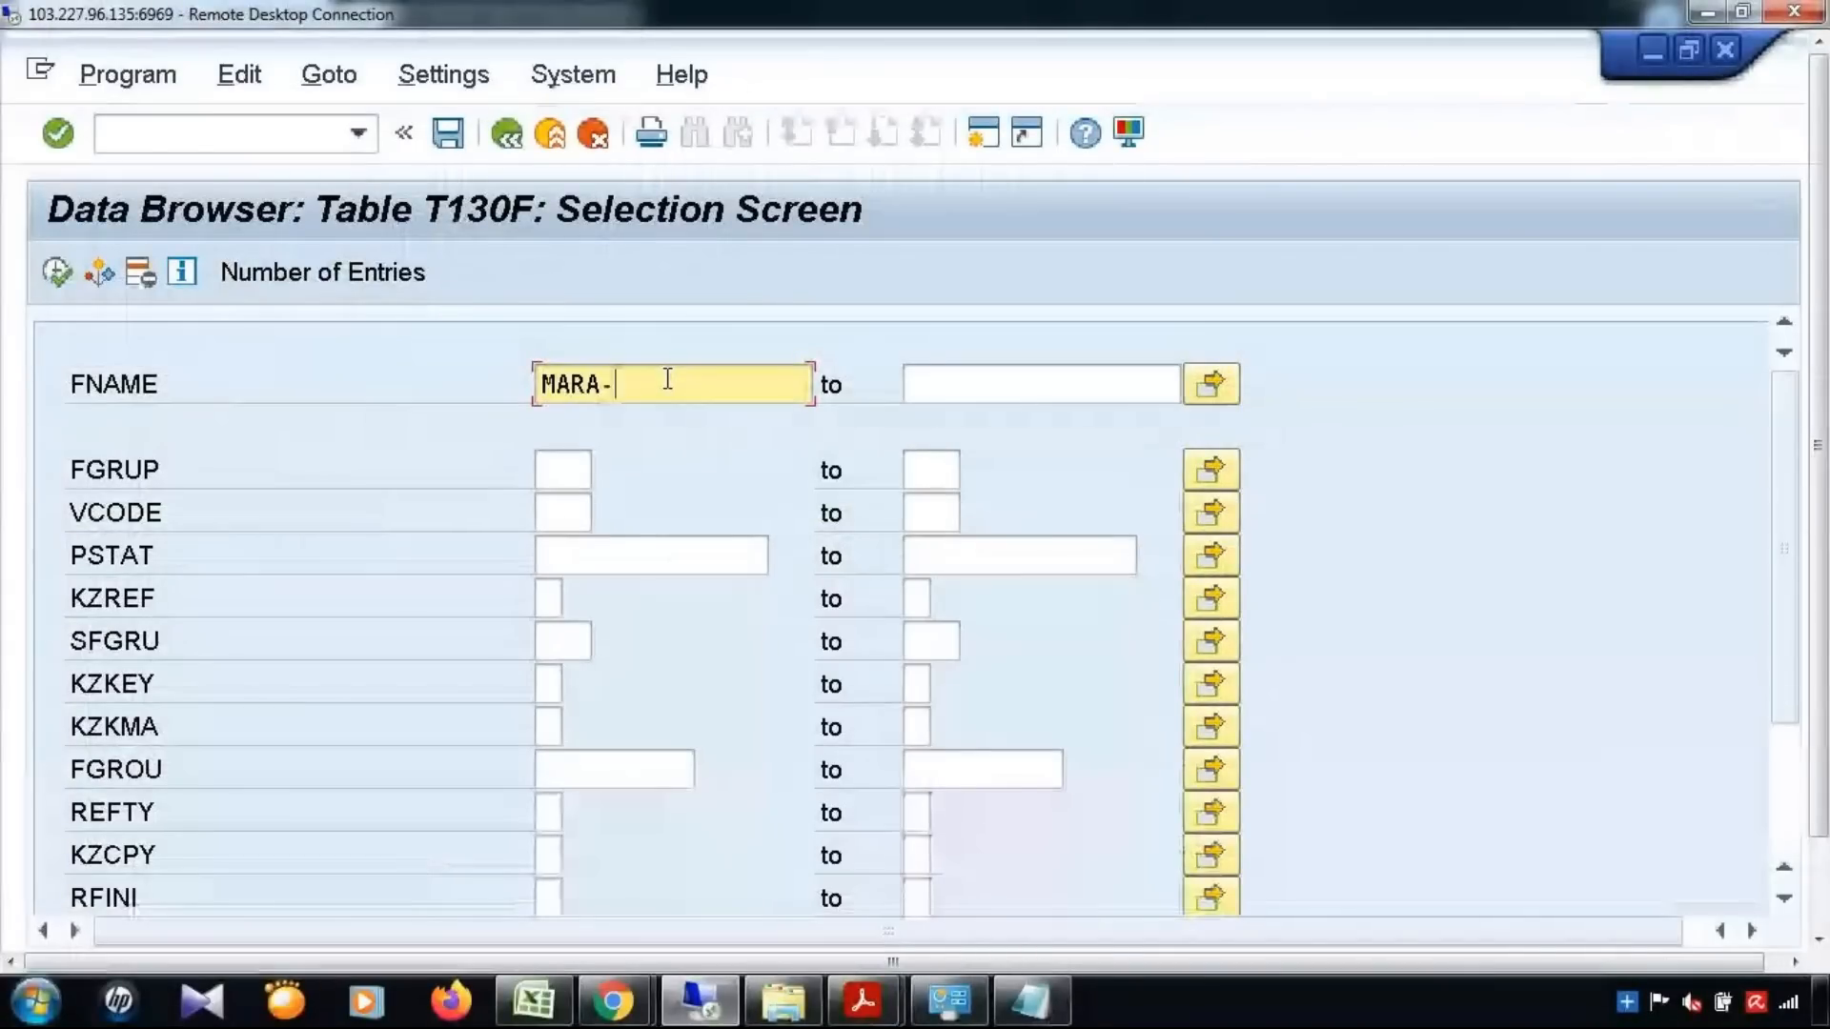
pyautogui.write('Z*')
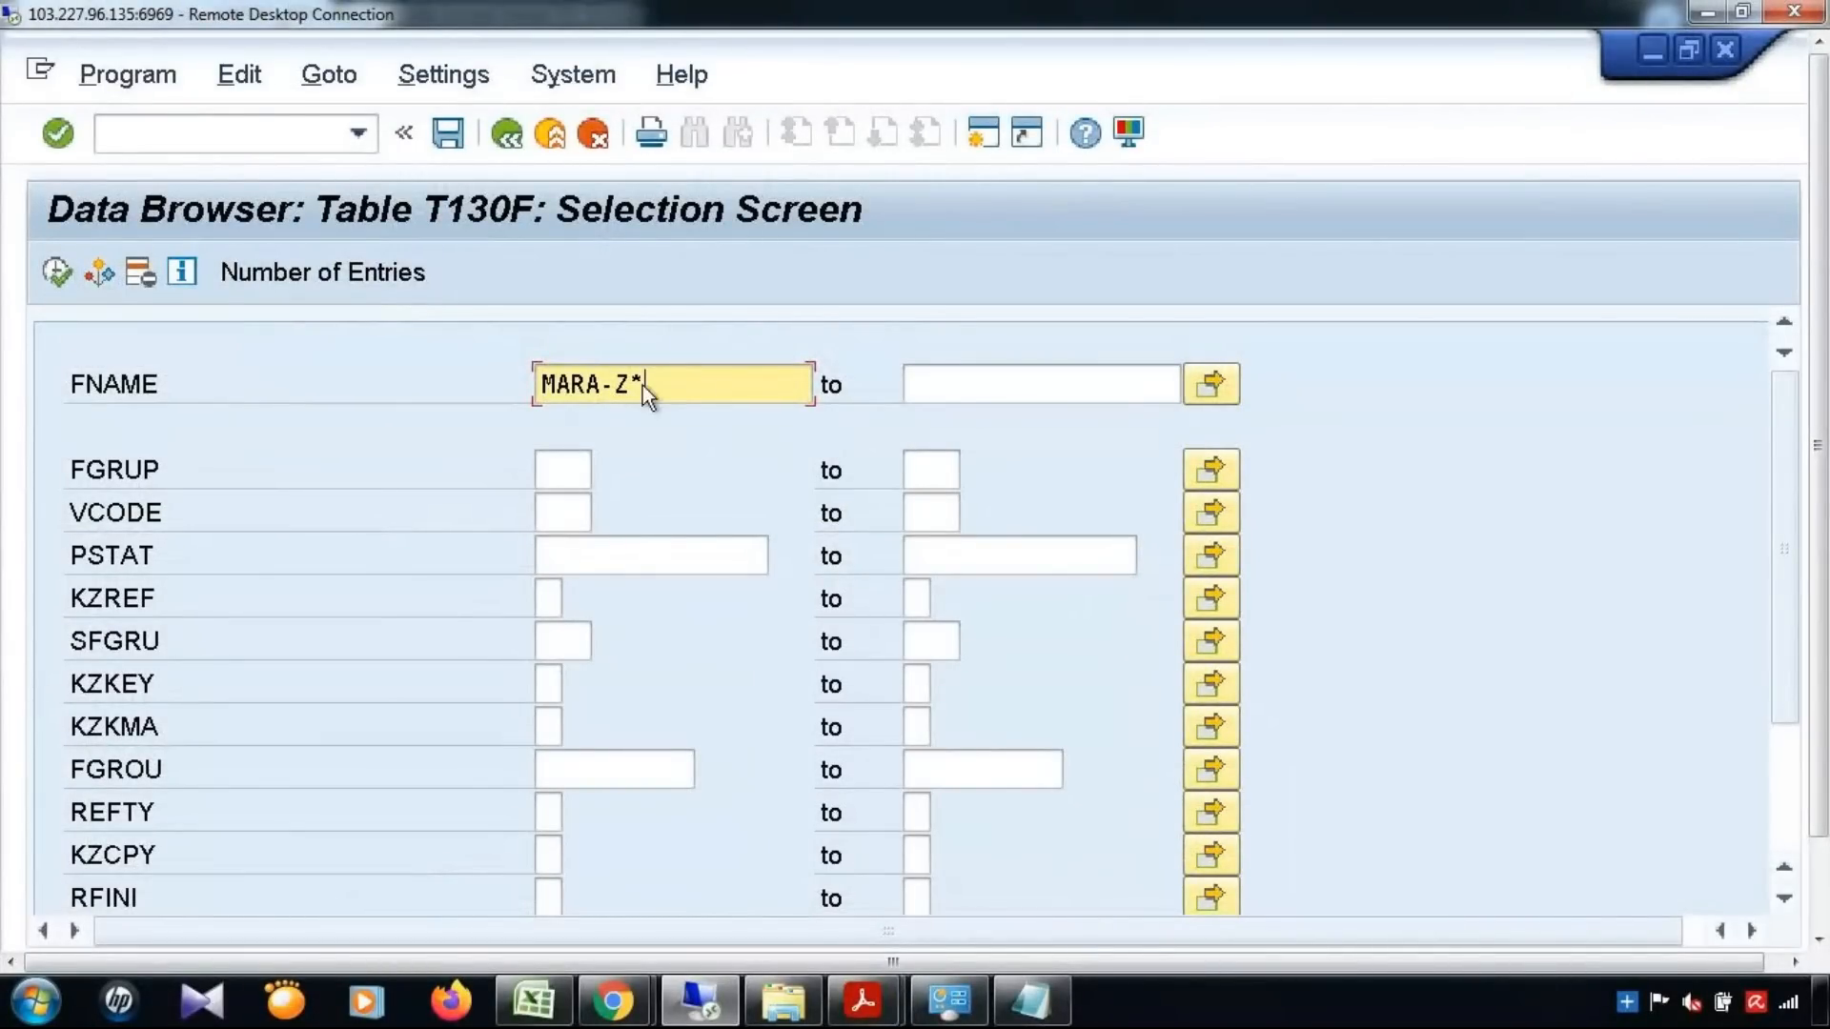
pyautogui.moveTo(616, 384); pyautogui.dragTo(669, 384)
pyautogui.write('ZTEST')
pyautogui.click(59, 273)
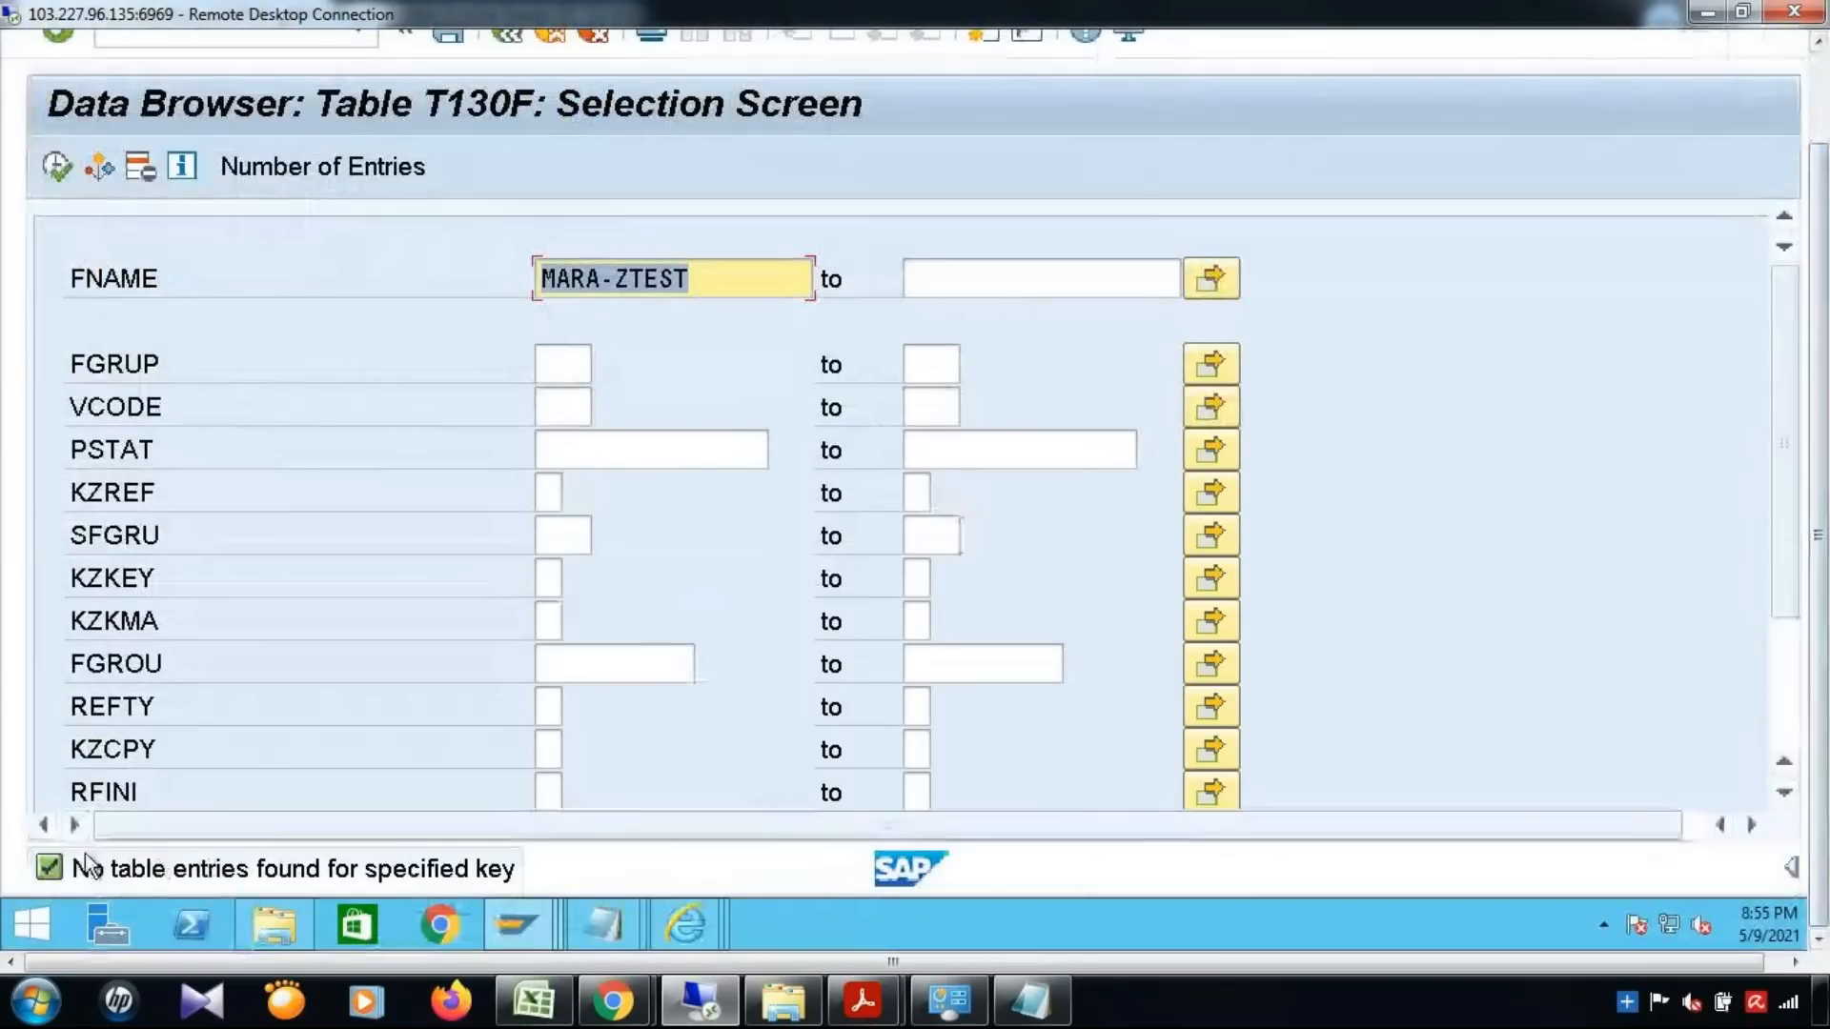
pyautogui.moveTo(1819, 486); pyautogui.dragTo(1818, 386)
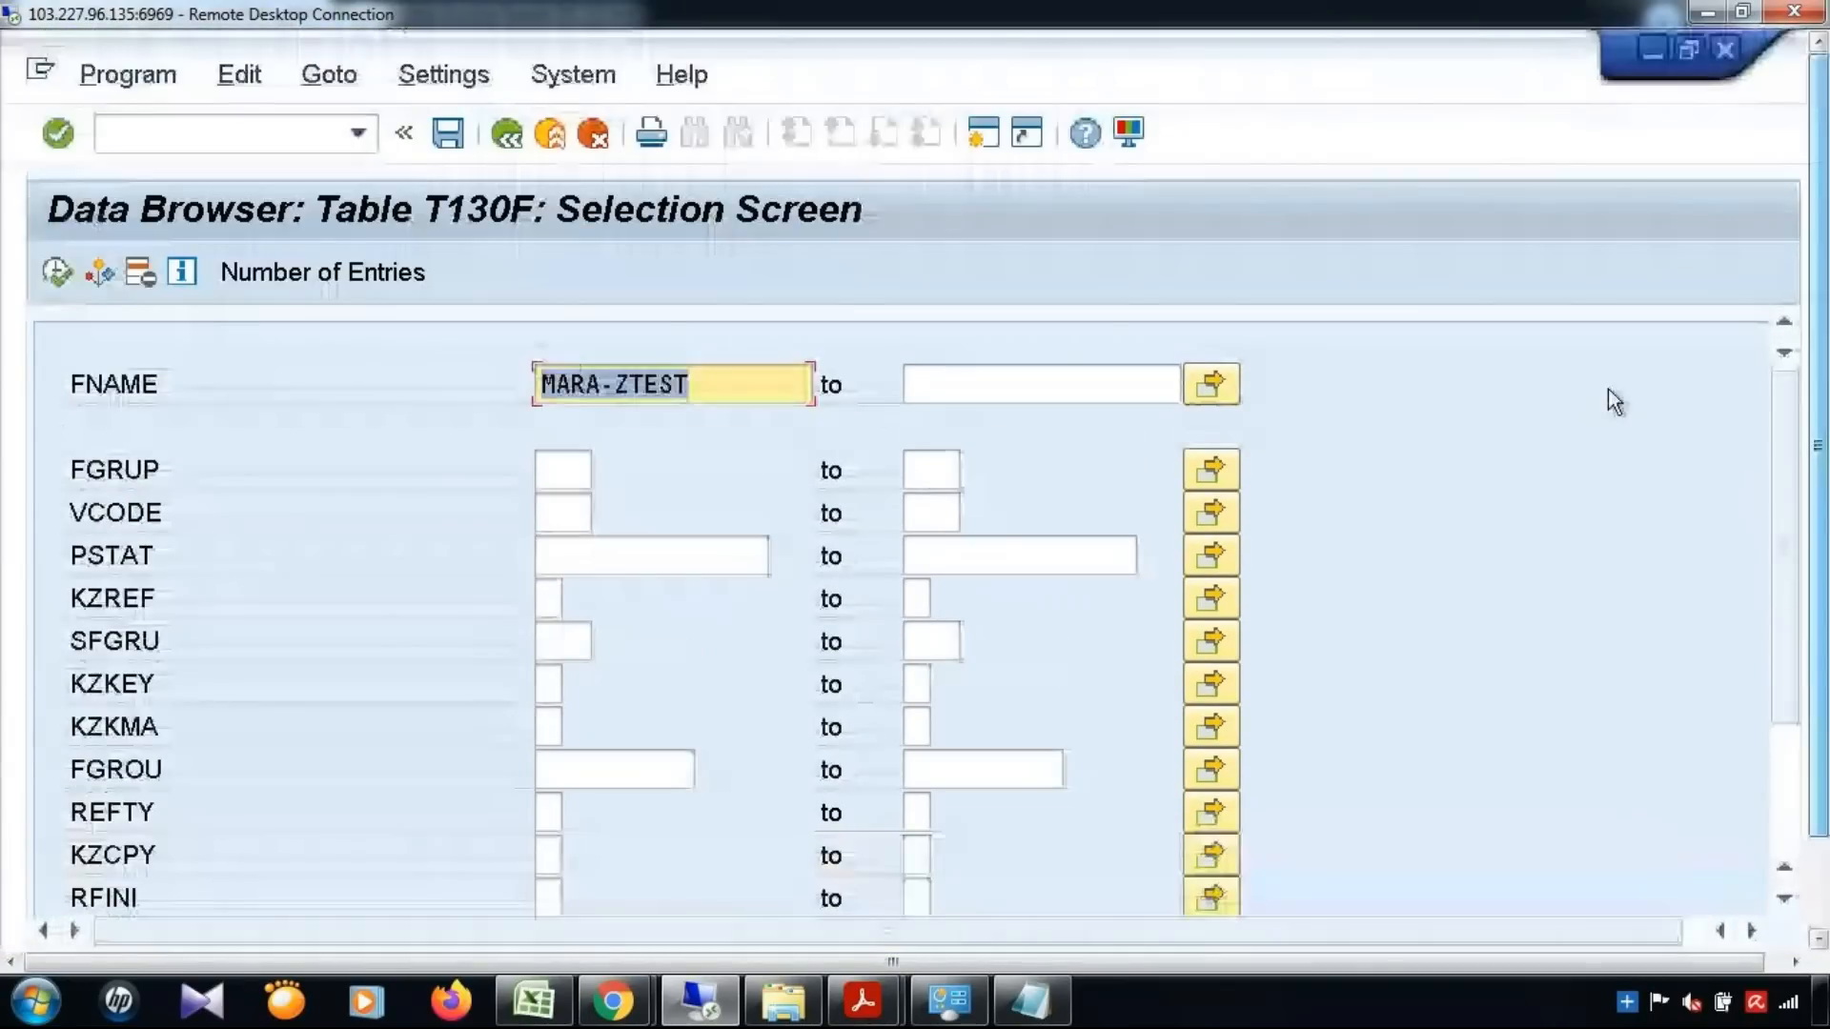
pyautogui.moveTo(1821, 467); pyautogui.dragTo(1828, 574)
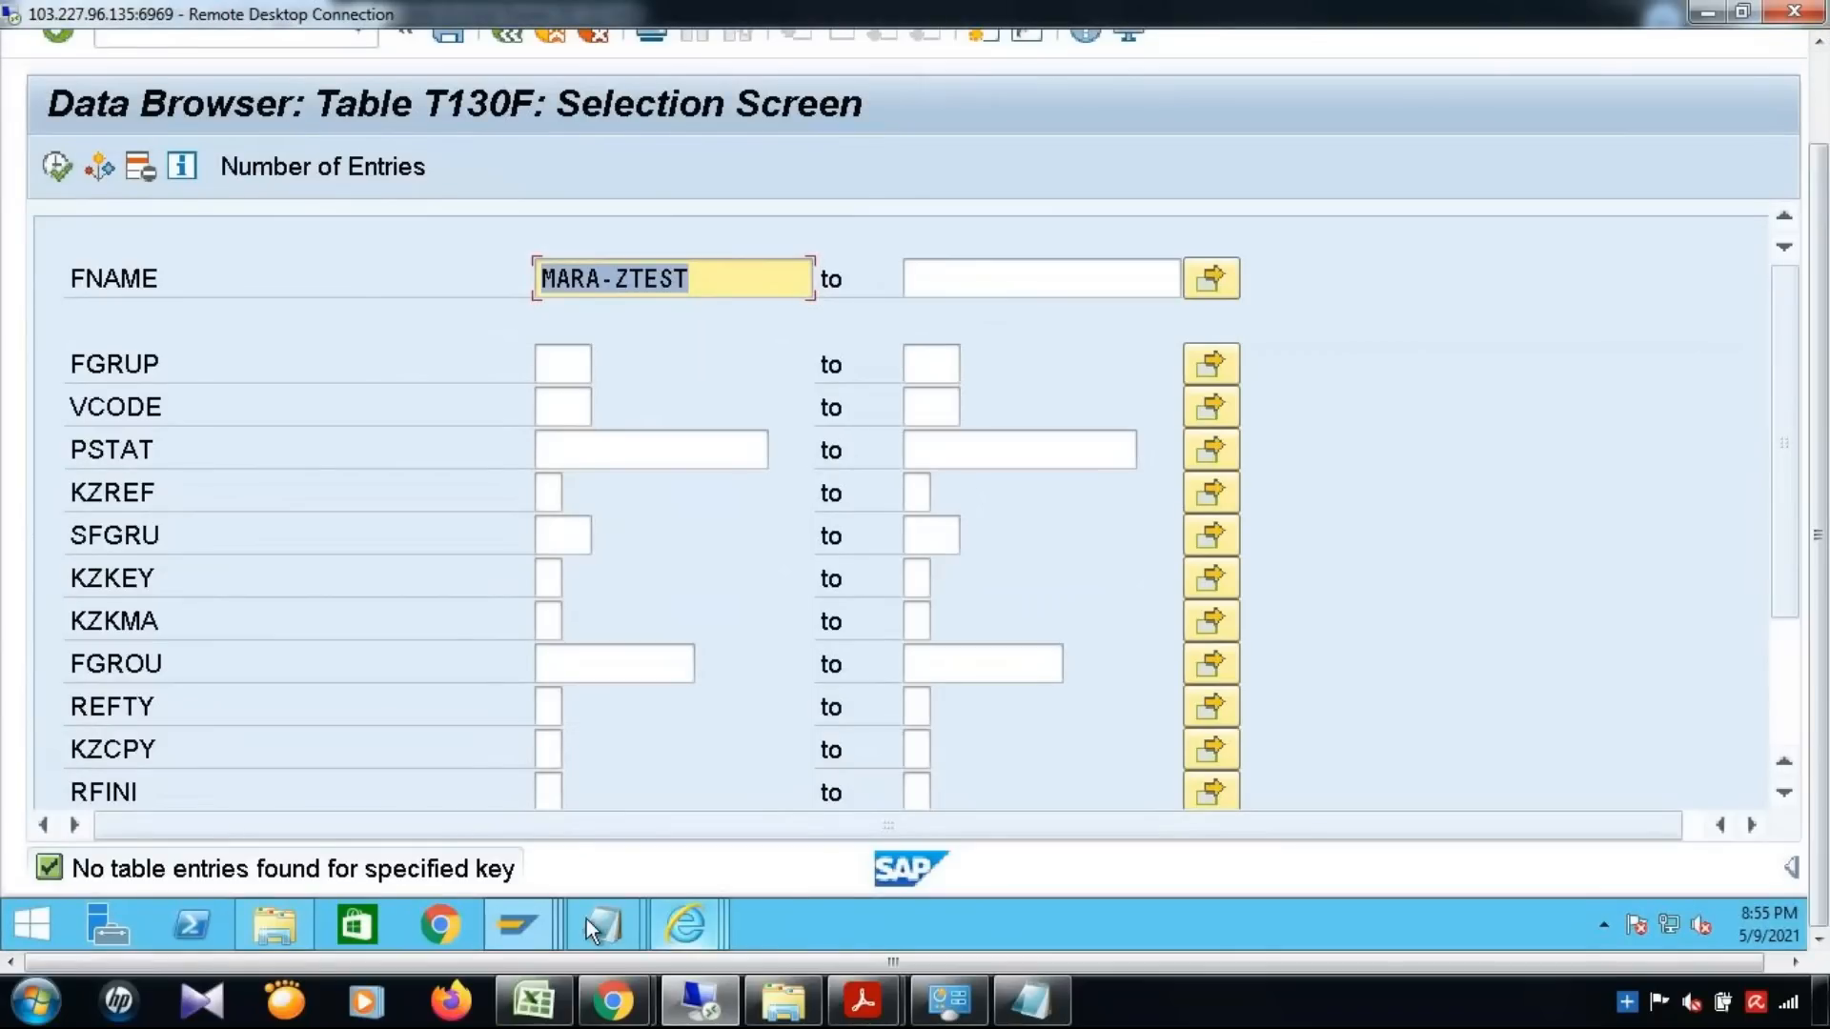
# Leave the data model attributes view for the implementation guide and open the activity Generate Data Model-Specific Structures, acknowledging the cross-client notice
pyautogui.click(537, 923)
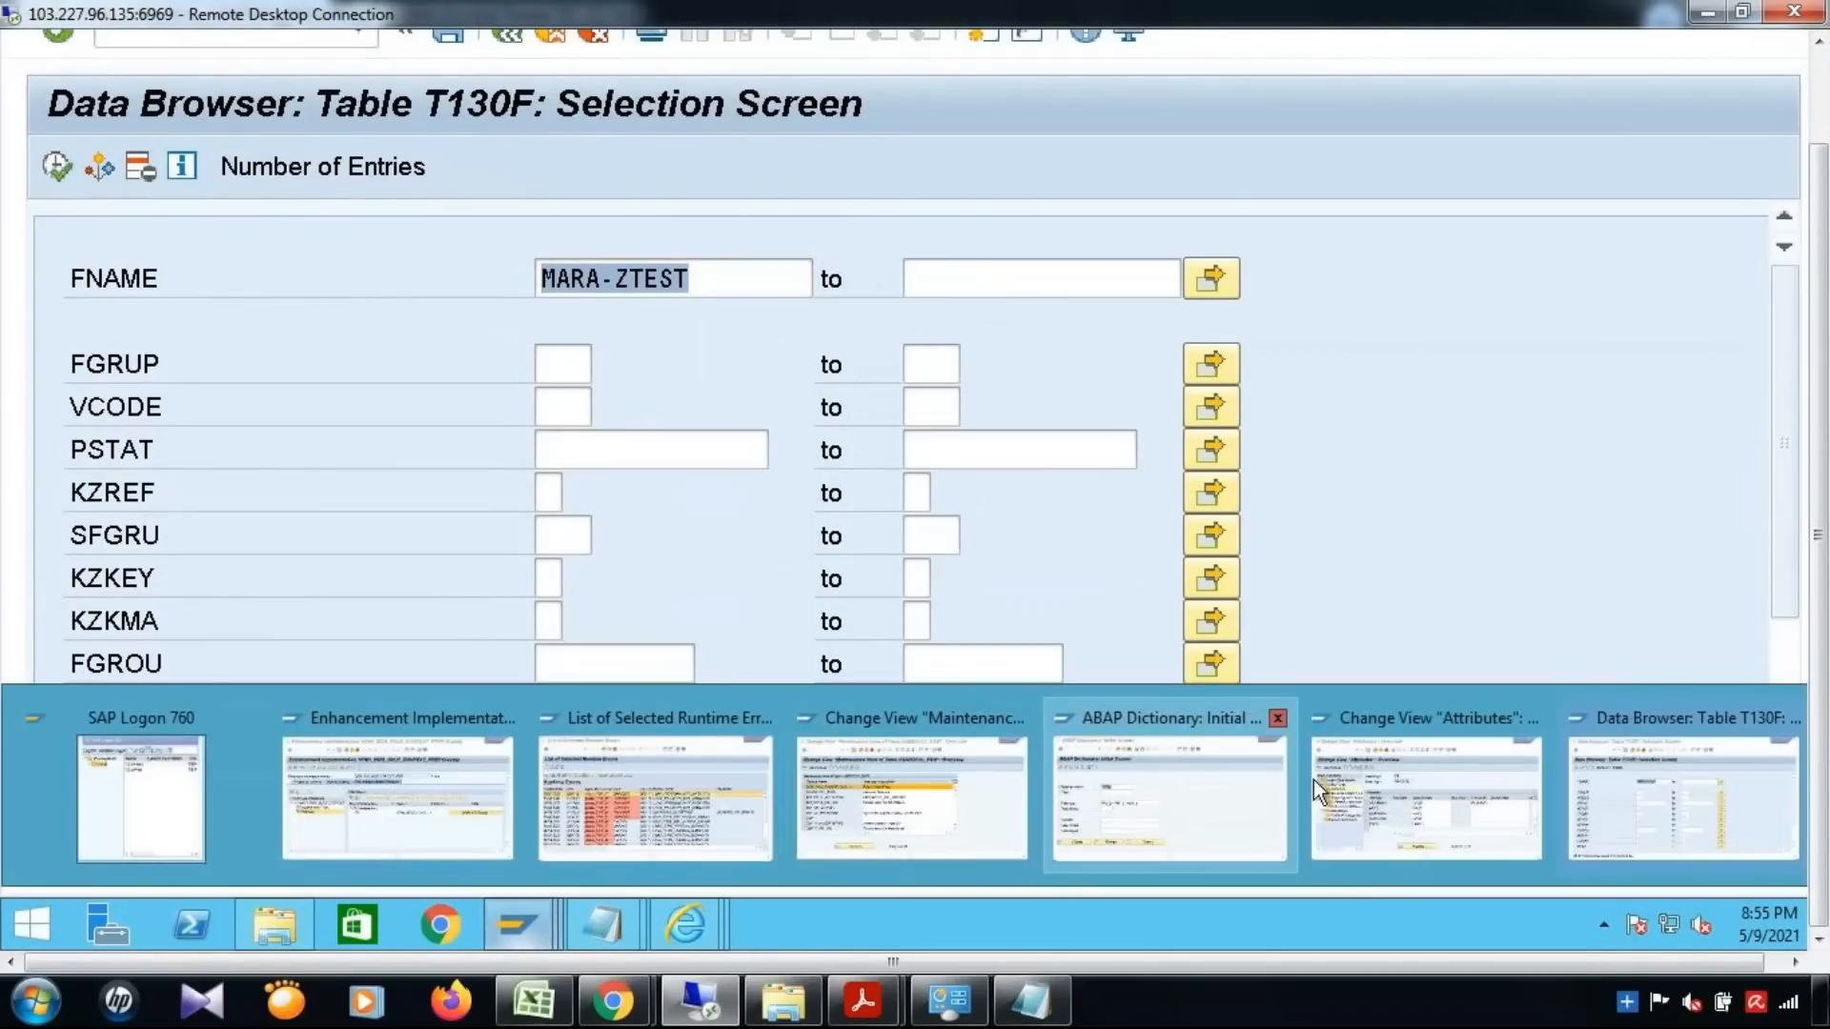
pyautogui.click(1462, 779)
pyautogui.click(506, 136)
pyautogui.click(506, 135)
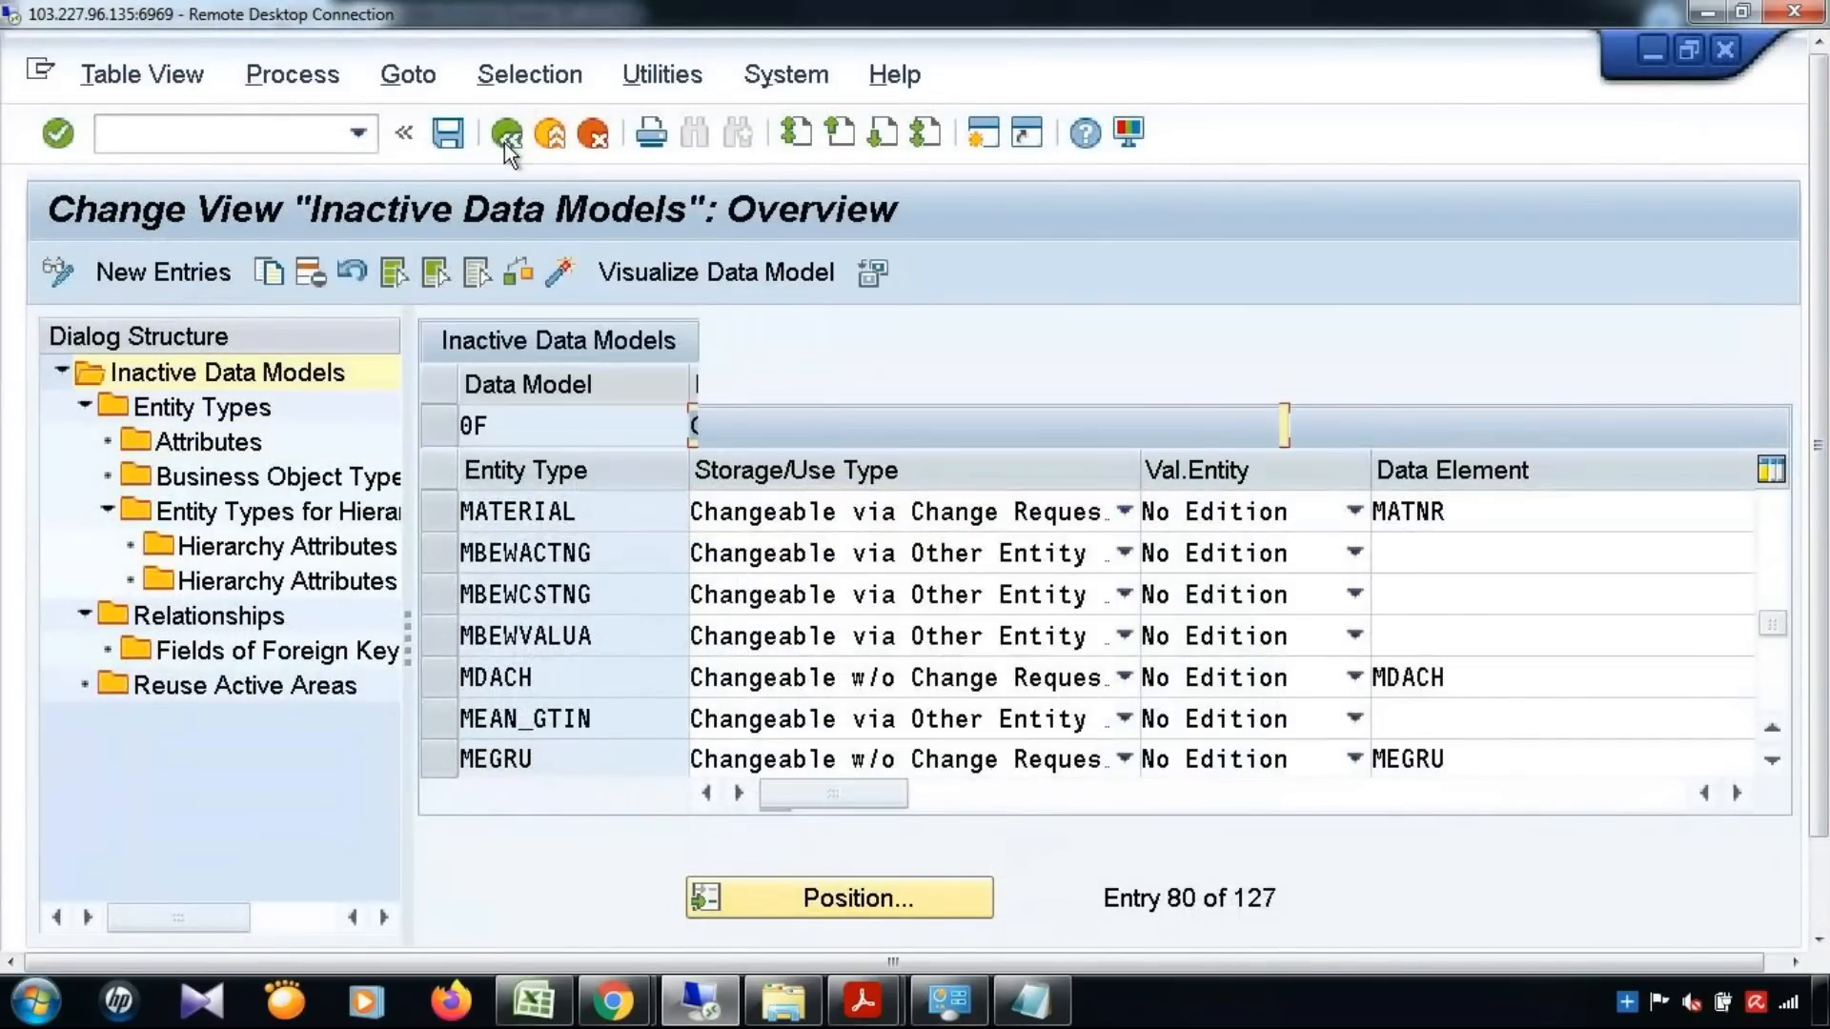
pyautogui.click(506, 135)
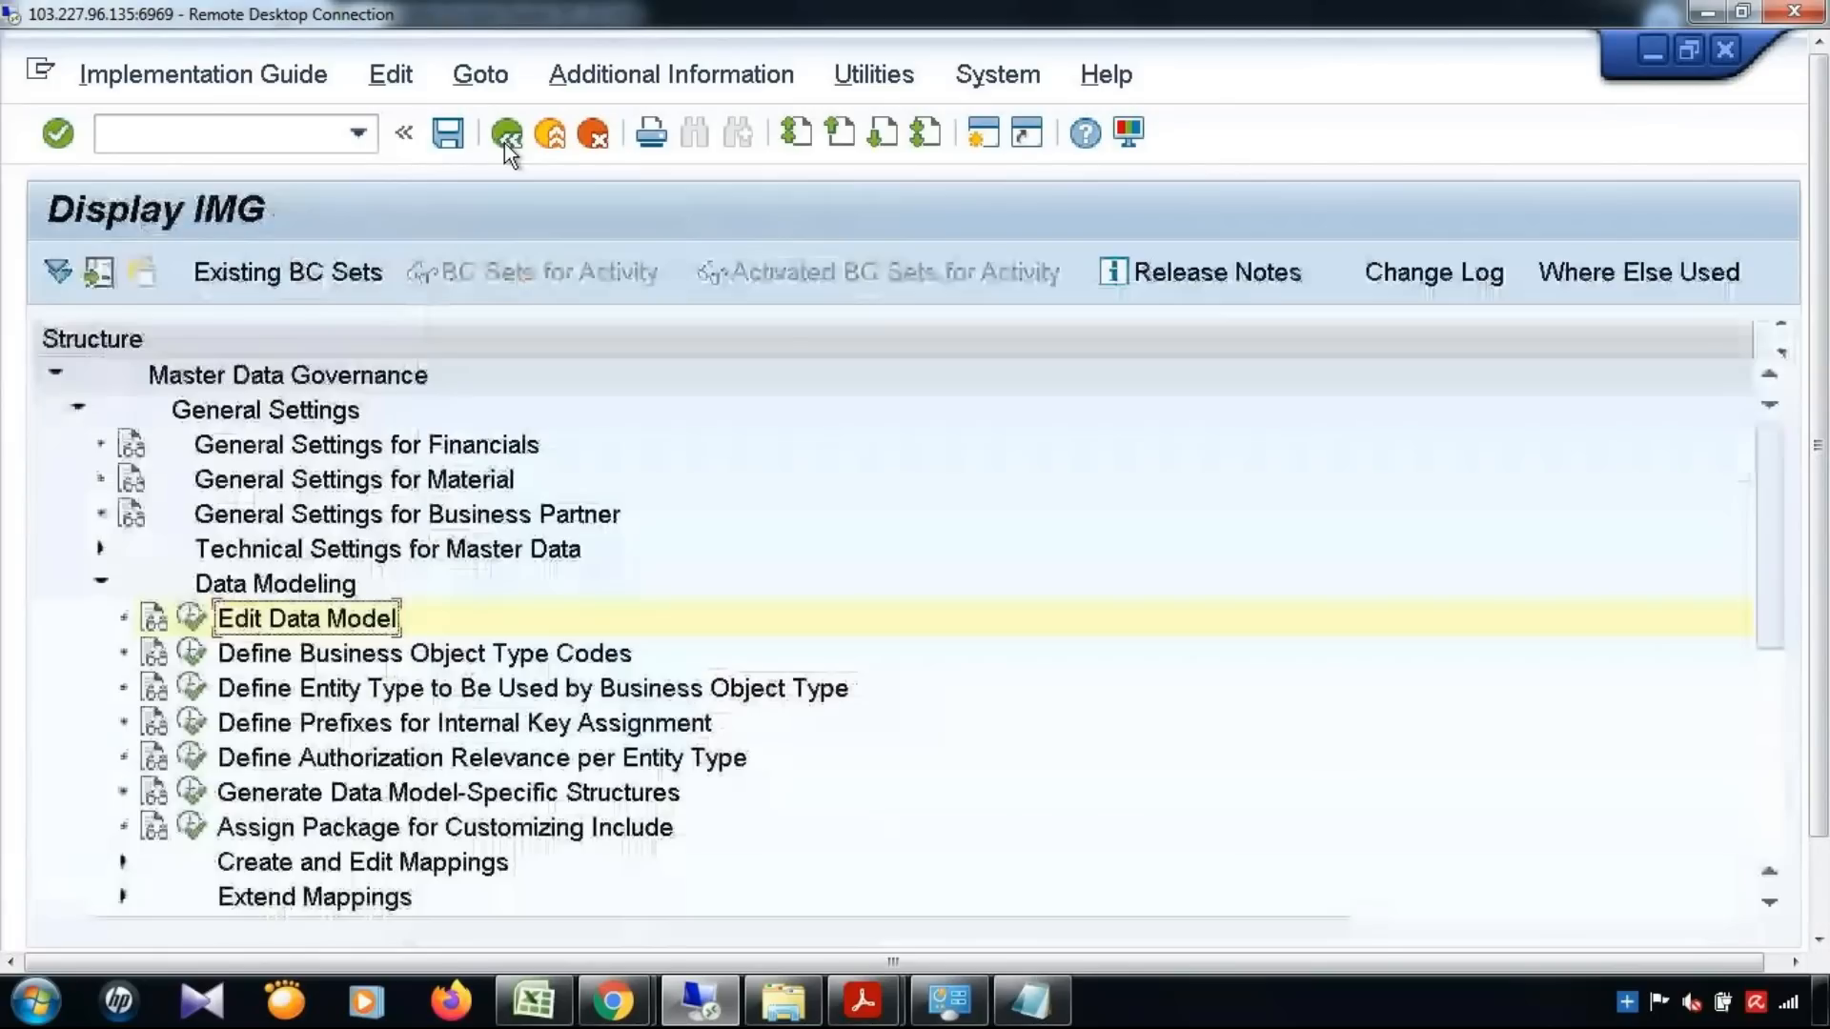
pyautogui.click(189, 792)
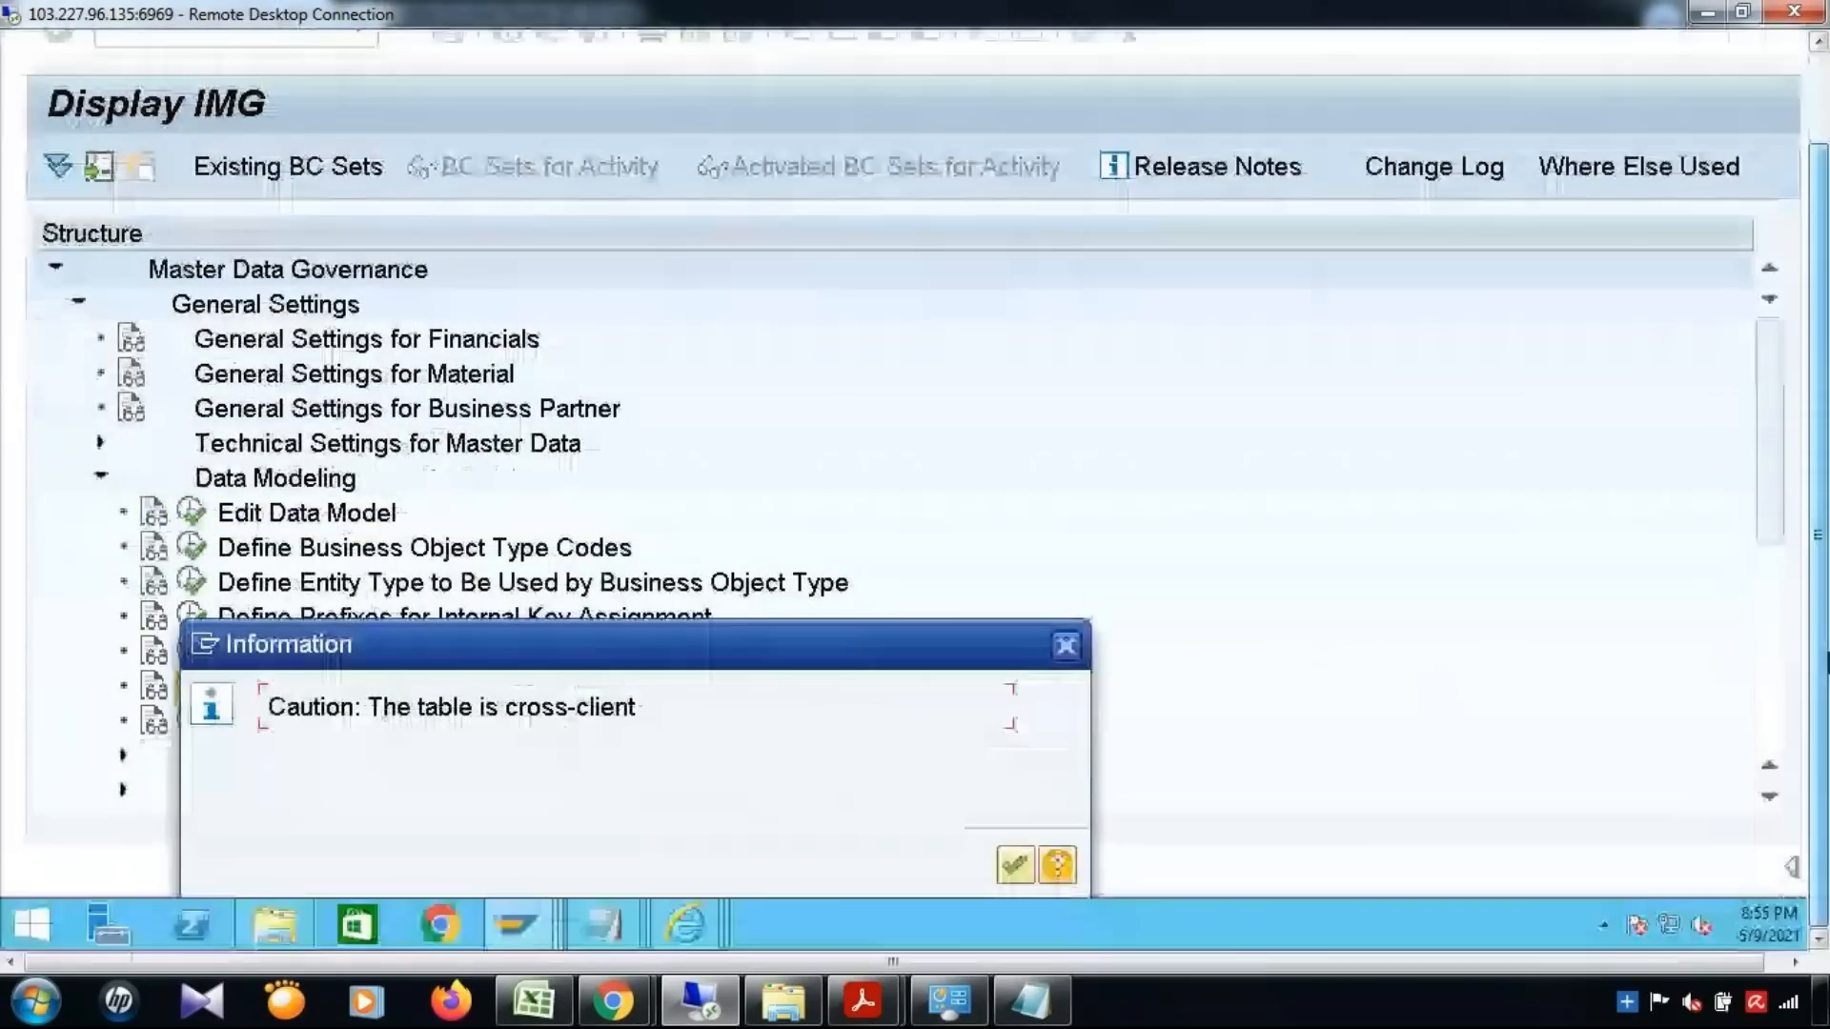
pyautogui.click(1013, 867)
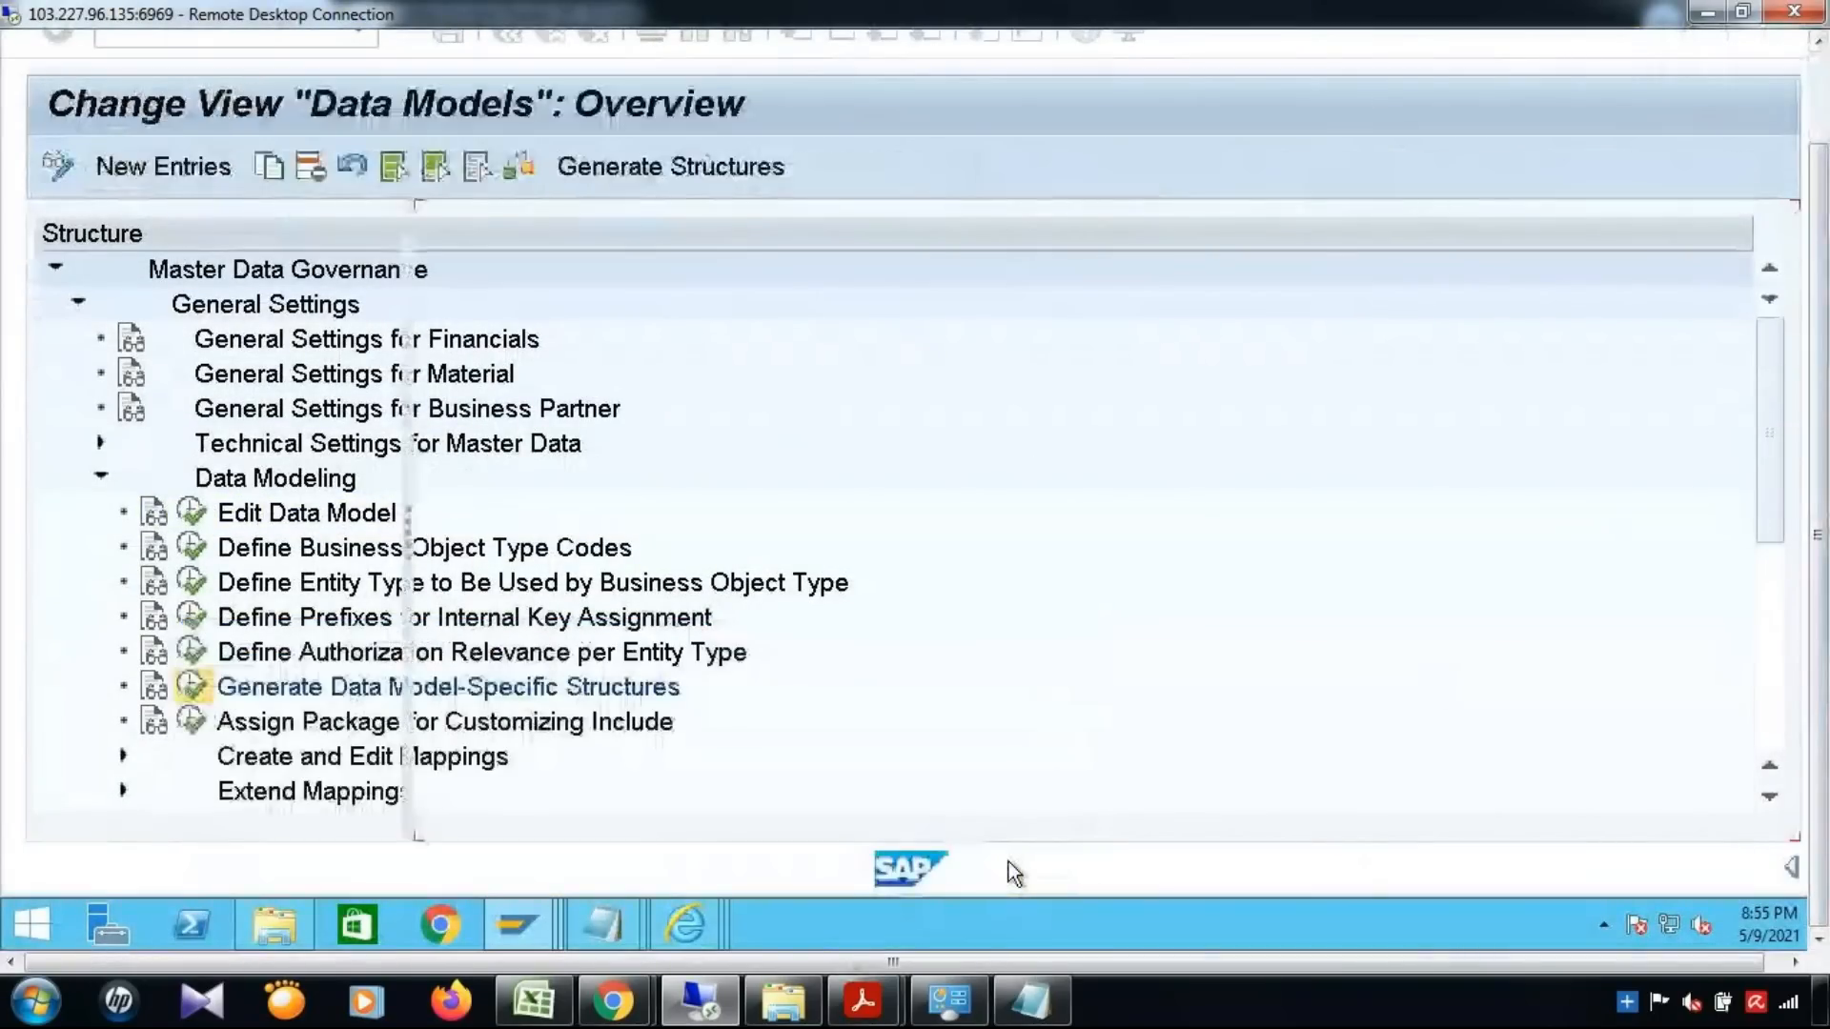
# Display the structures of data model MM, find entity type MATERIAL and select its structure name for Mapping of Reuse Active Area
pyautogui.click(436, 405)
pyautogui.doubleClick(152, 305)
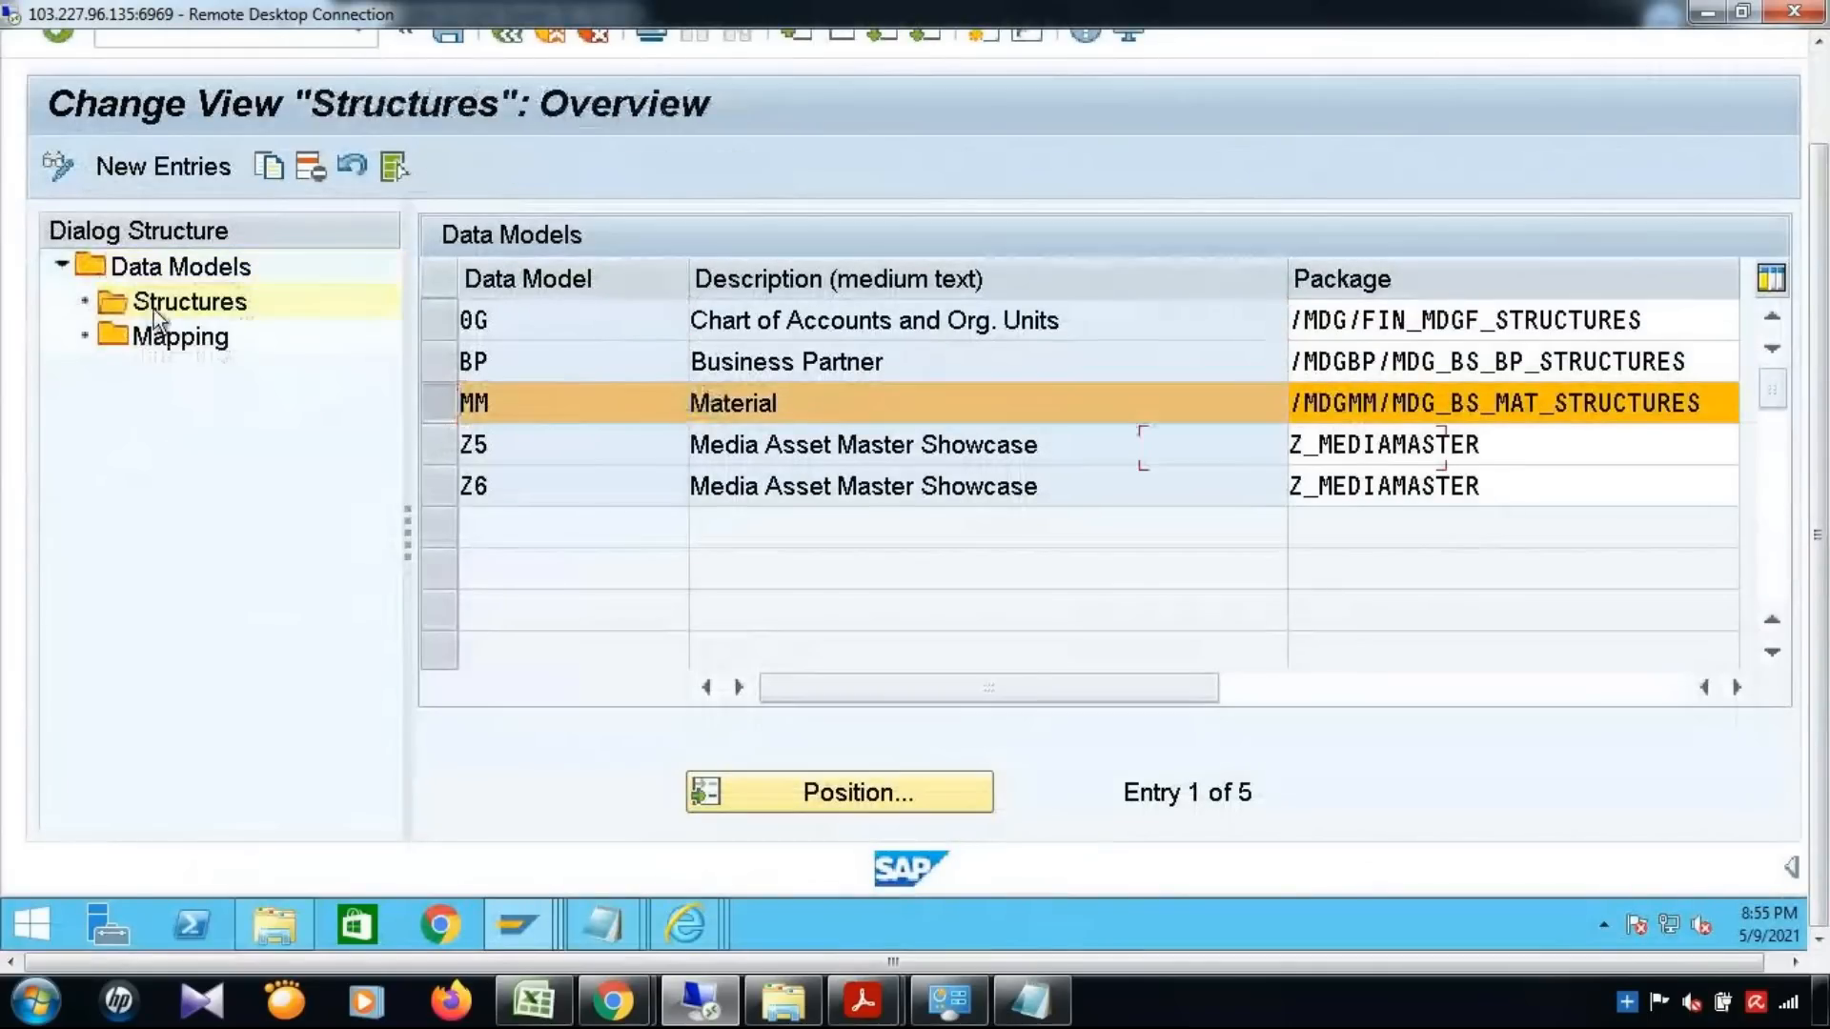
pyautogui.click(849, 791)
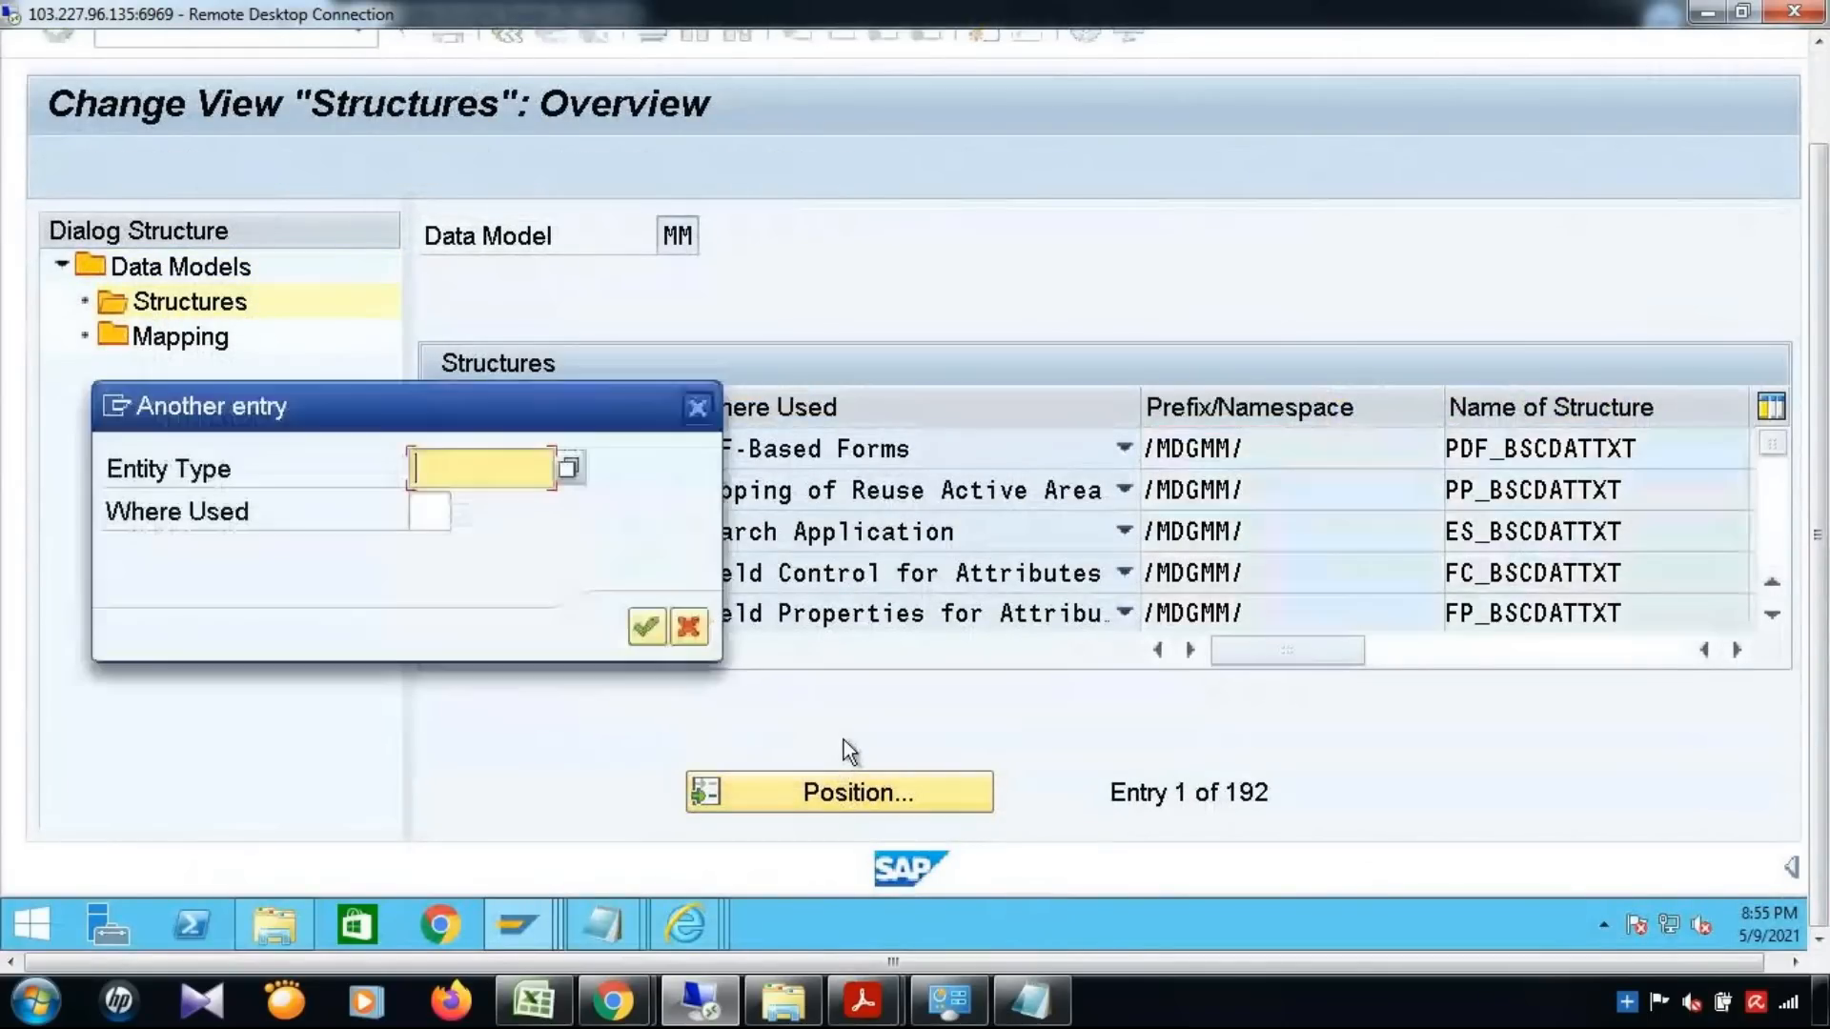
pyautogui.write('TERIAL')
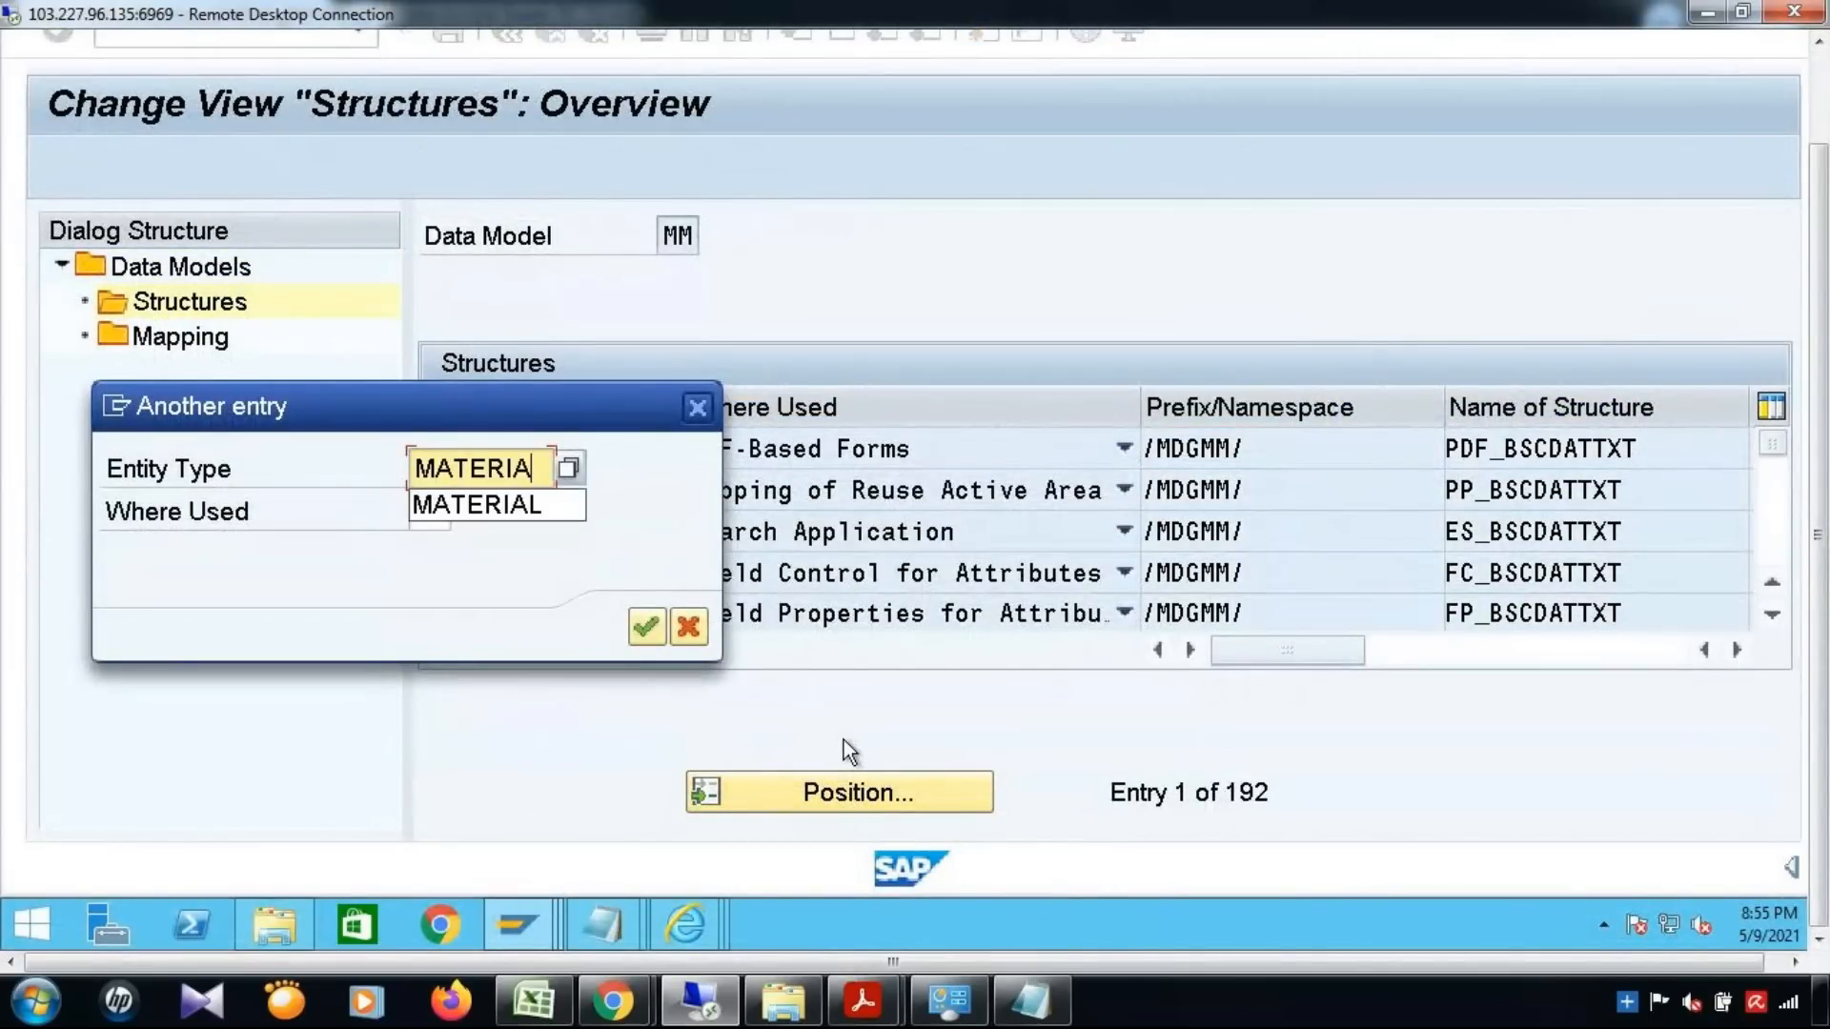
pyautogui.press('Return')
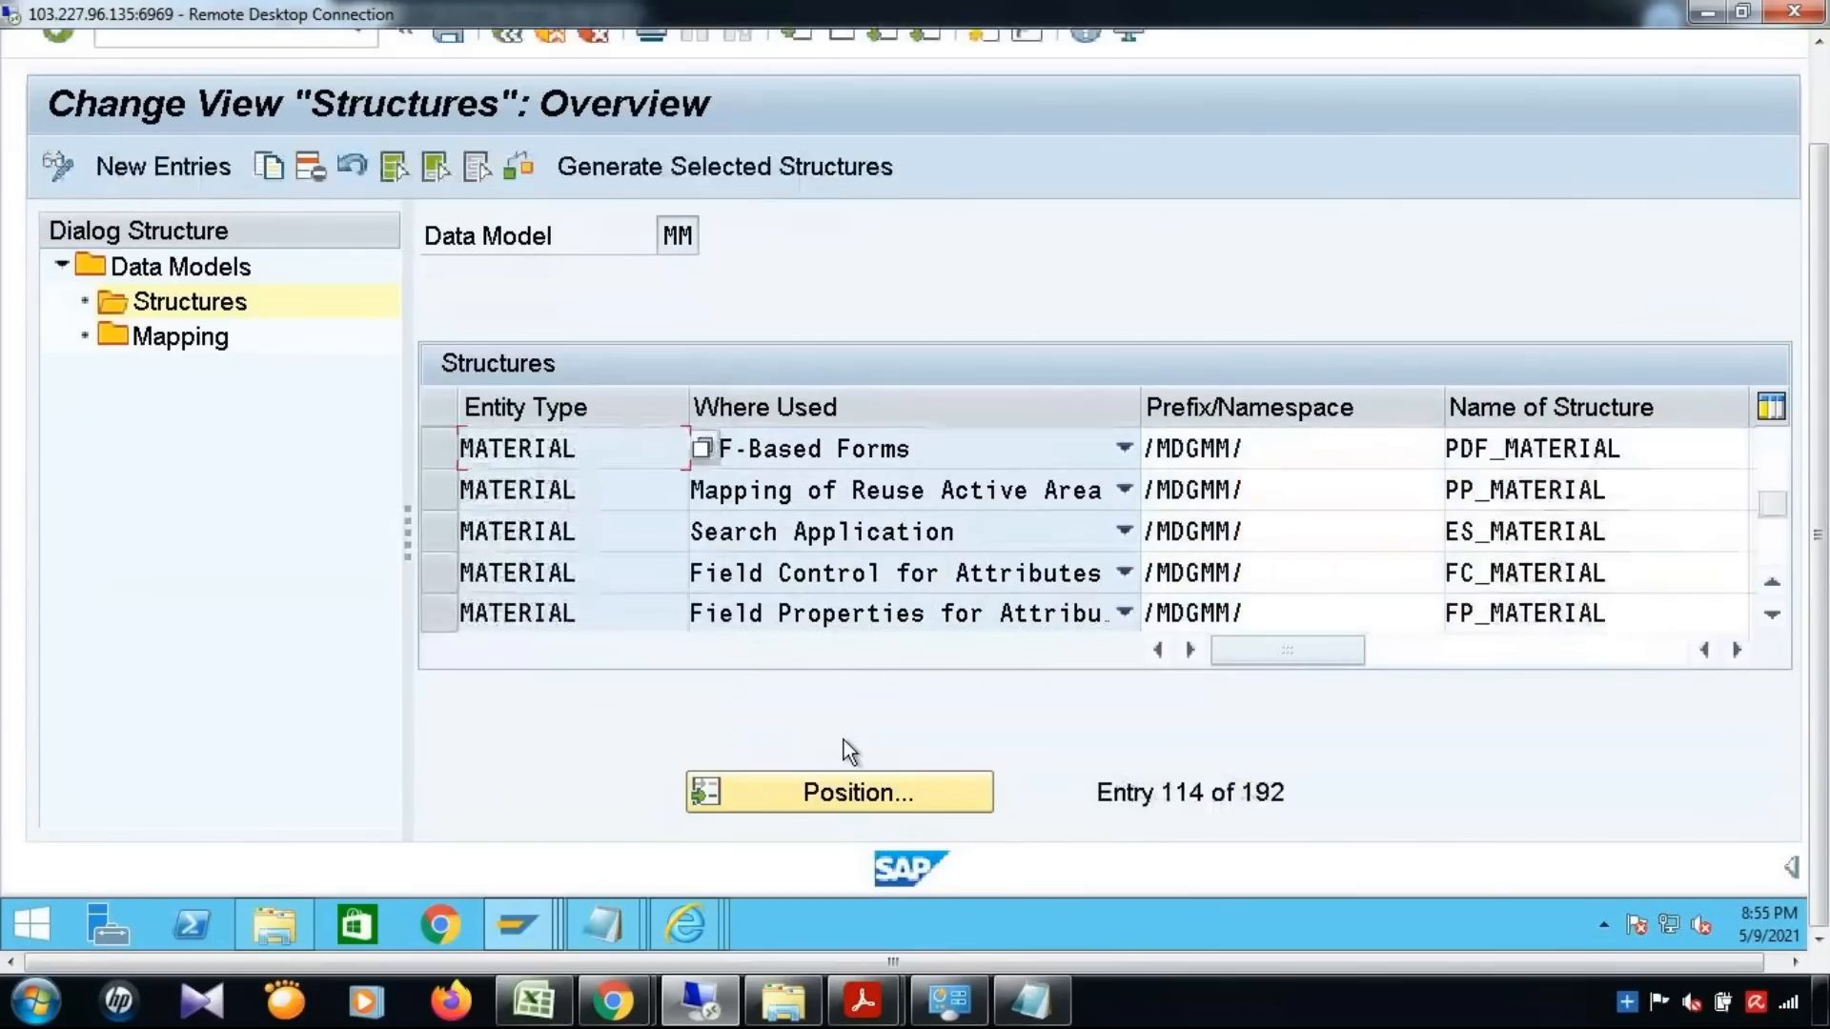
pyautogui.click(439, 489)
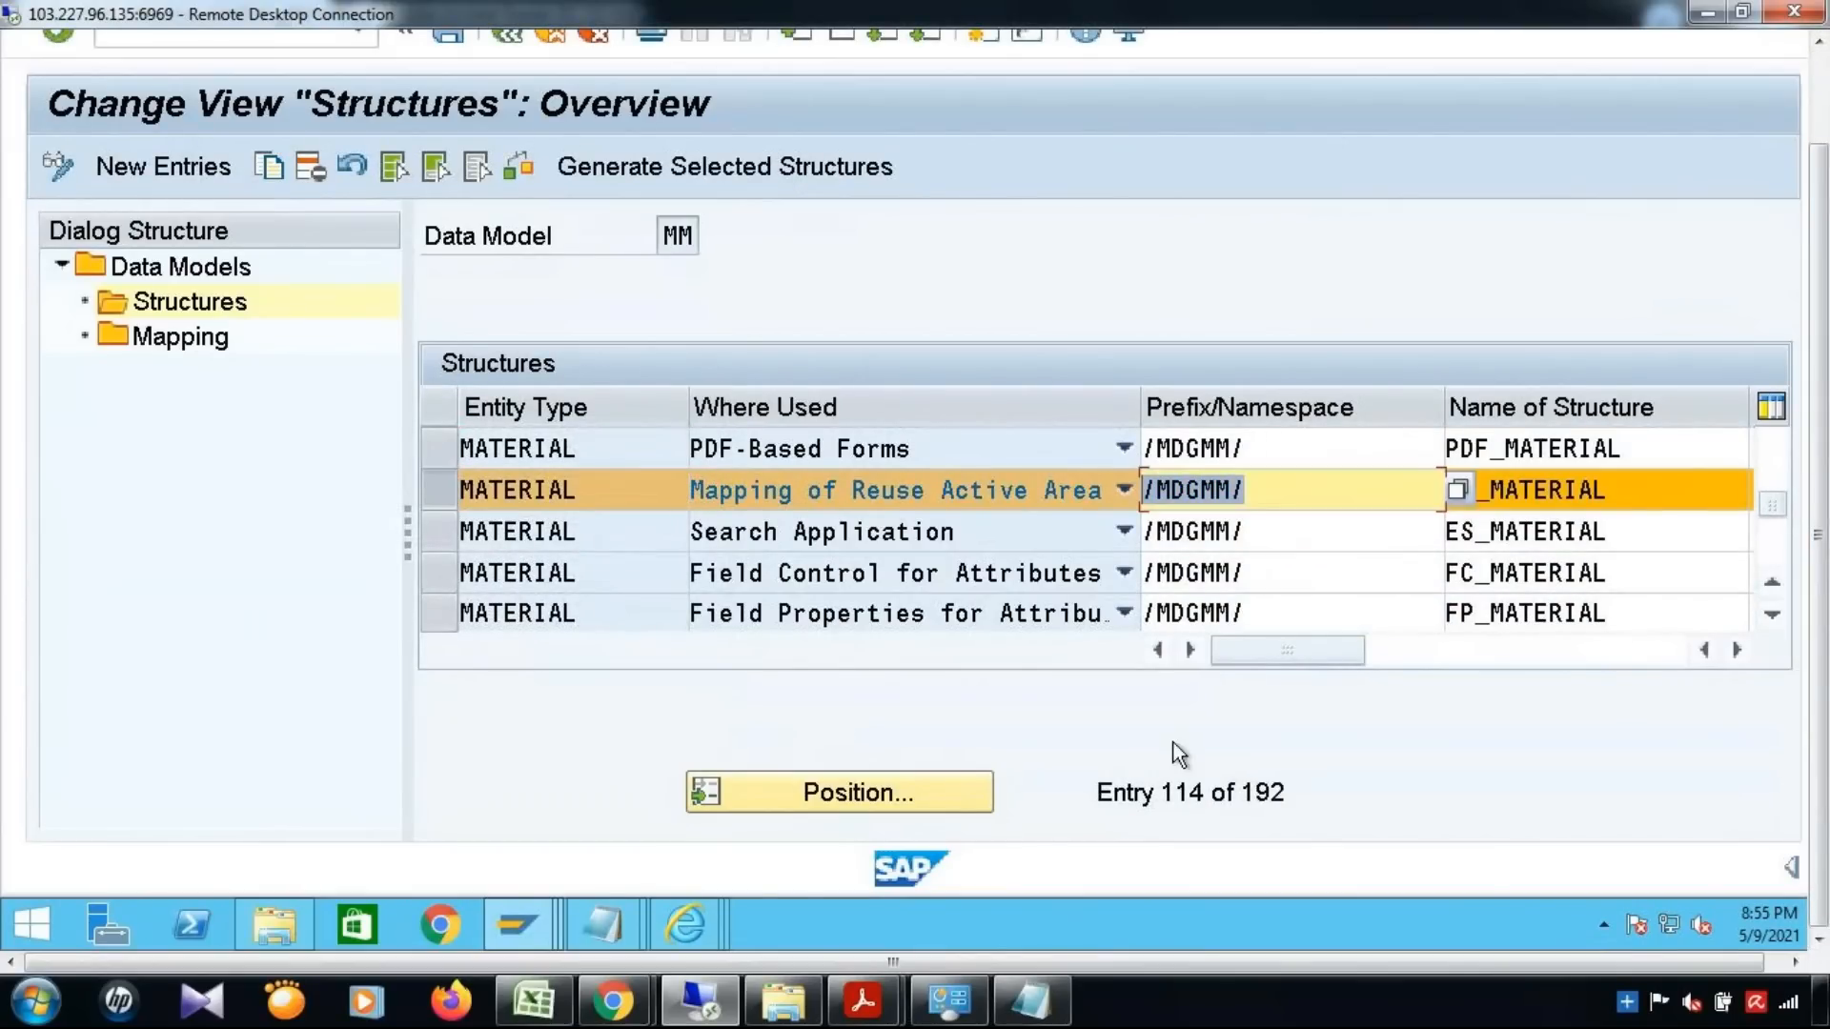
pyautogui.moveTo(1639, 482); pyautogui.dragTo(1361, 620)
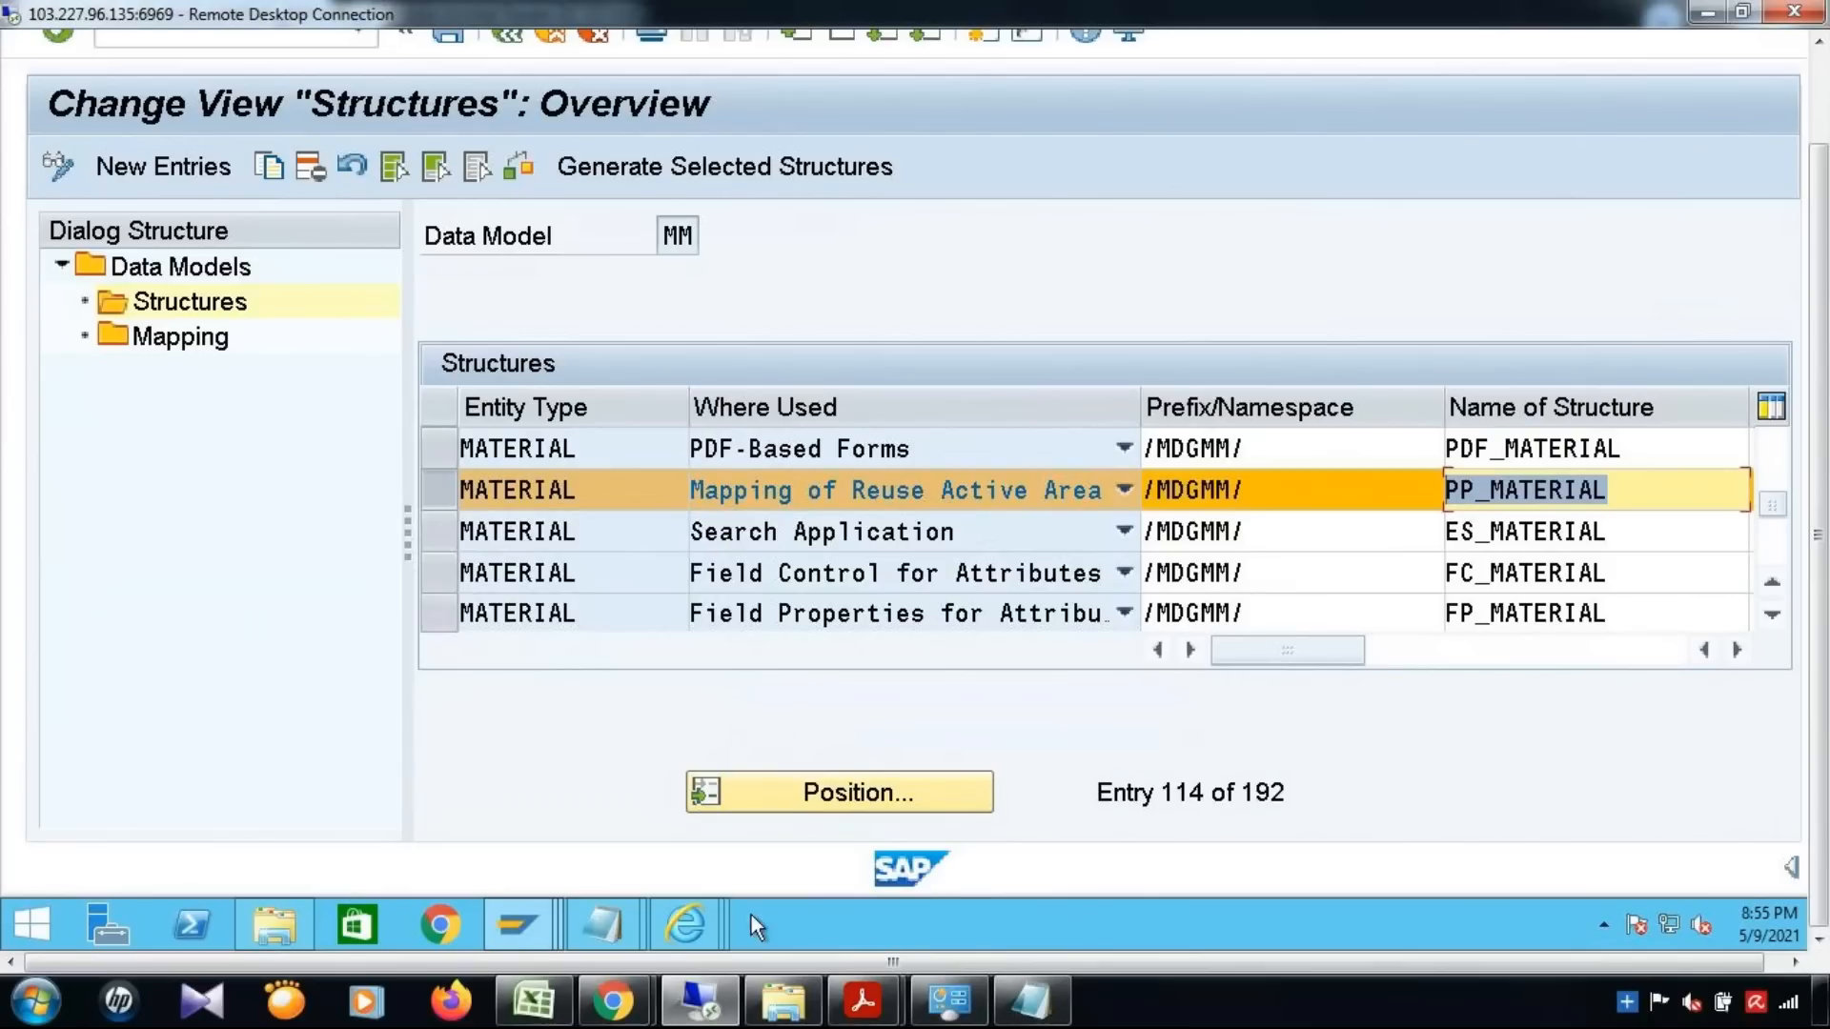
# In the ABAP Dictionary session, search structures for the data type /MDGMM/*PP_MATERIAL* and display /MDGMM/_S_MM_PP_MATERIAL
pyautogui.moveTo(528, 927)
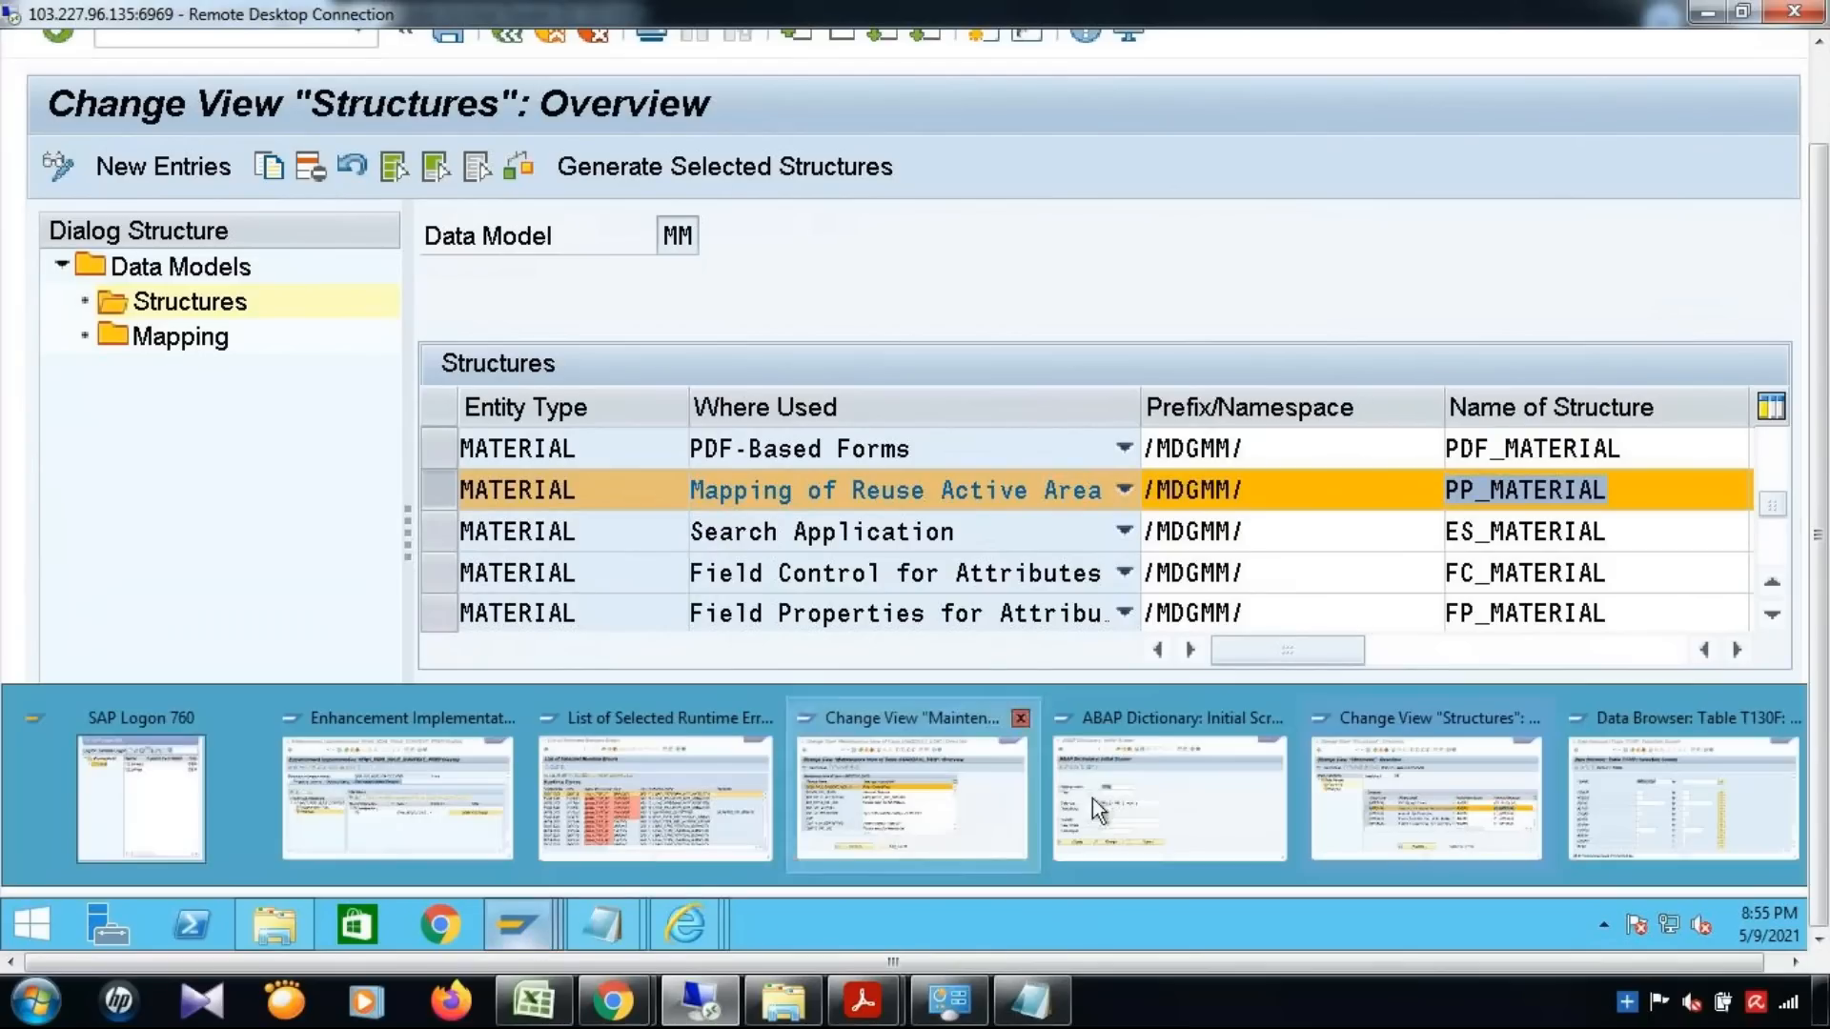
pyautogui.click(1142, 826)
pyautogui.click(772, 449)
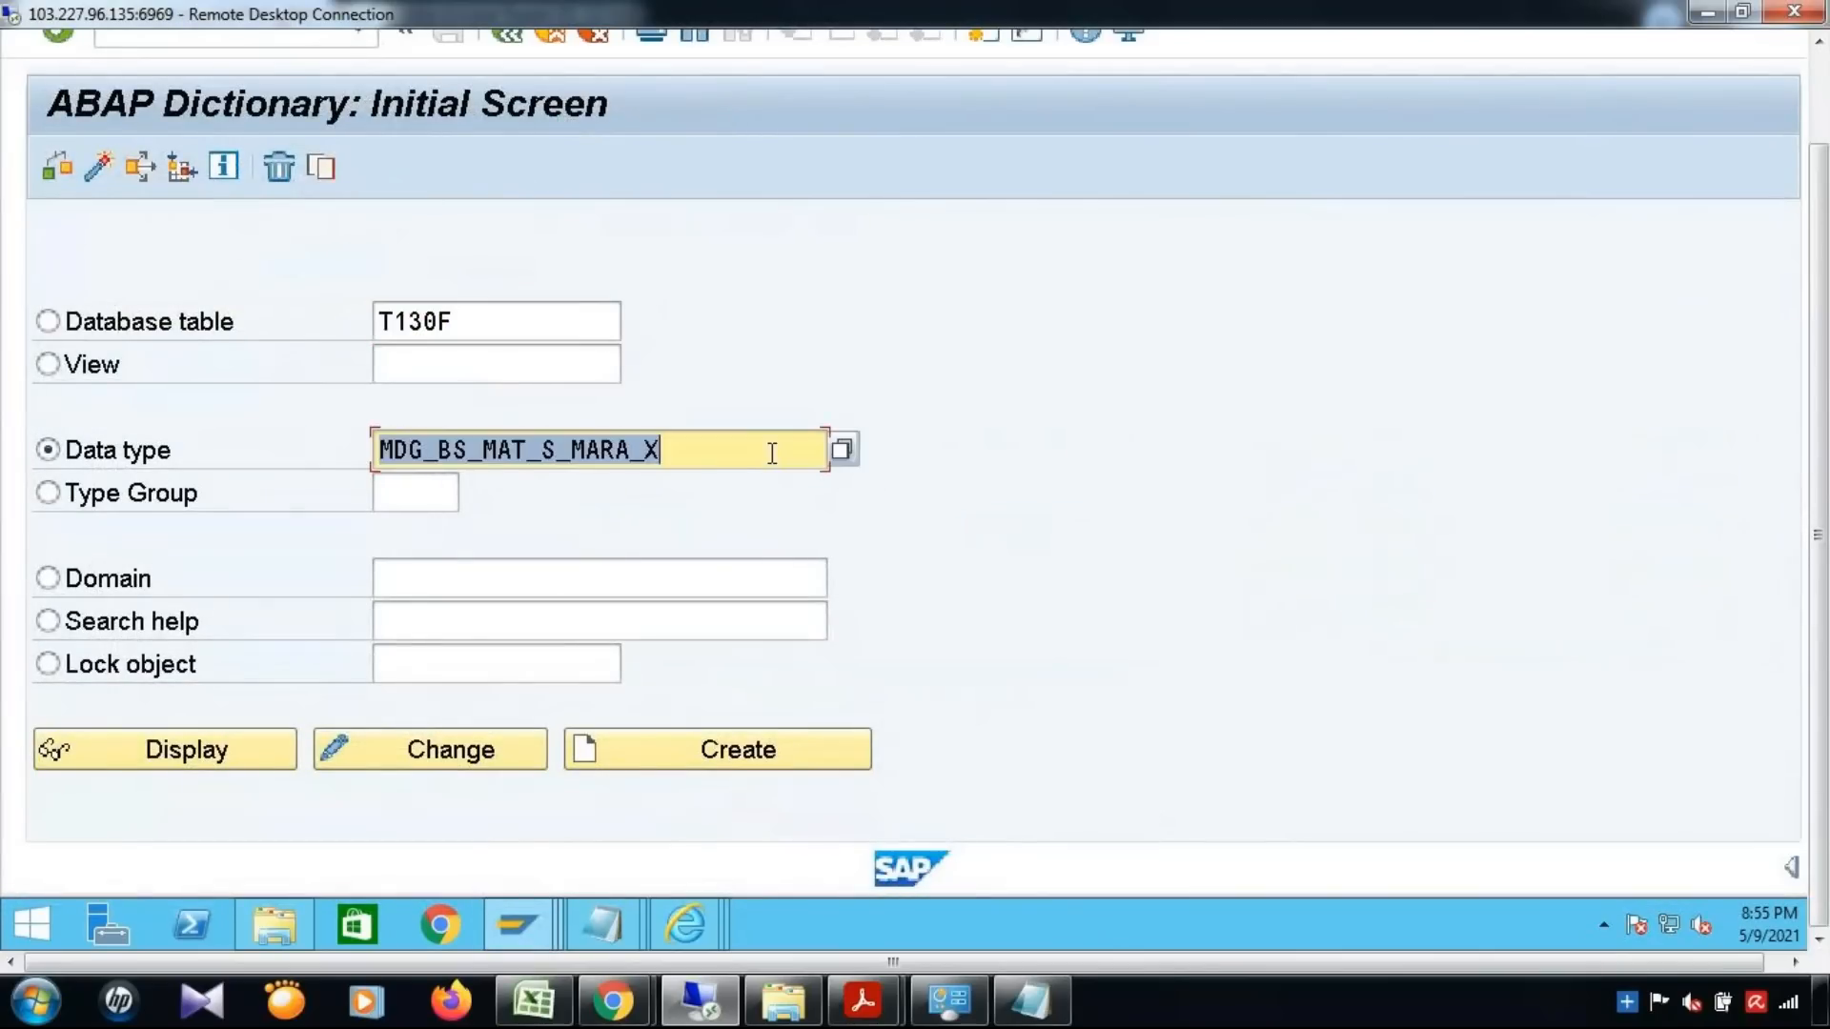
pyautogui.press('BackSpace')
pyautogui.click(609, 543)
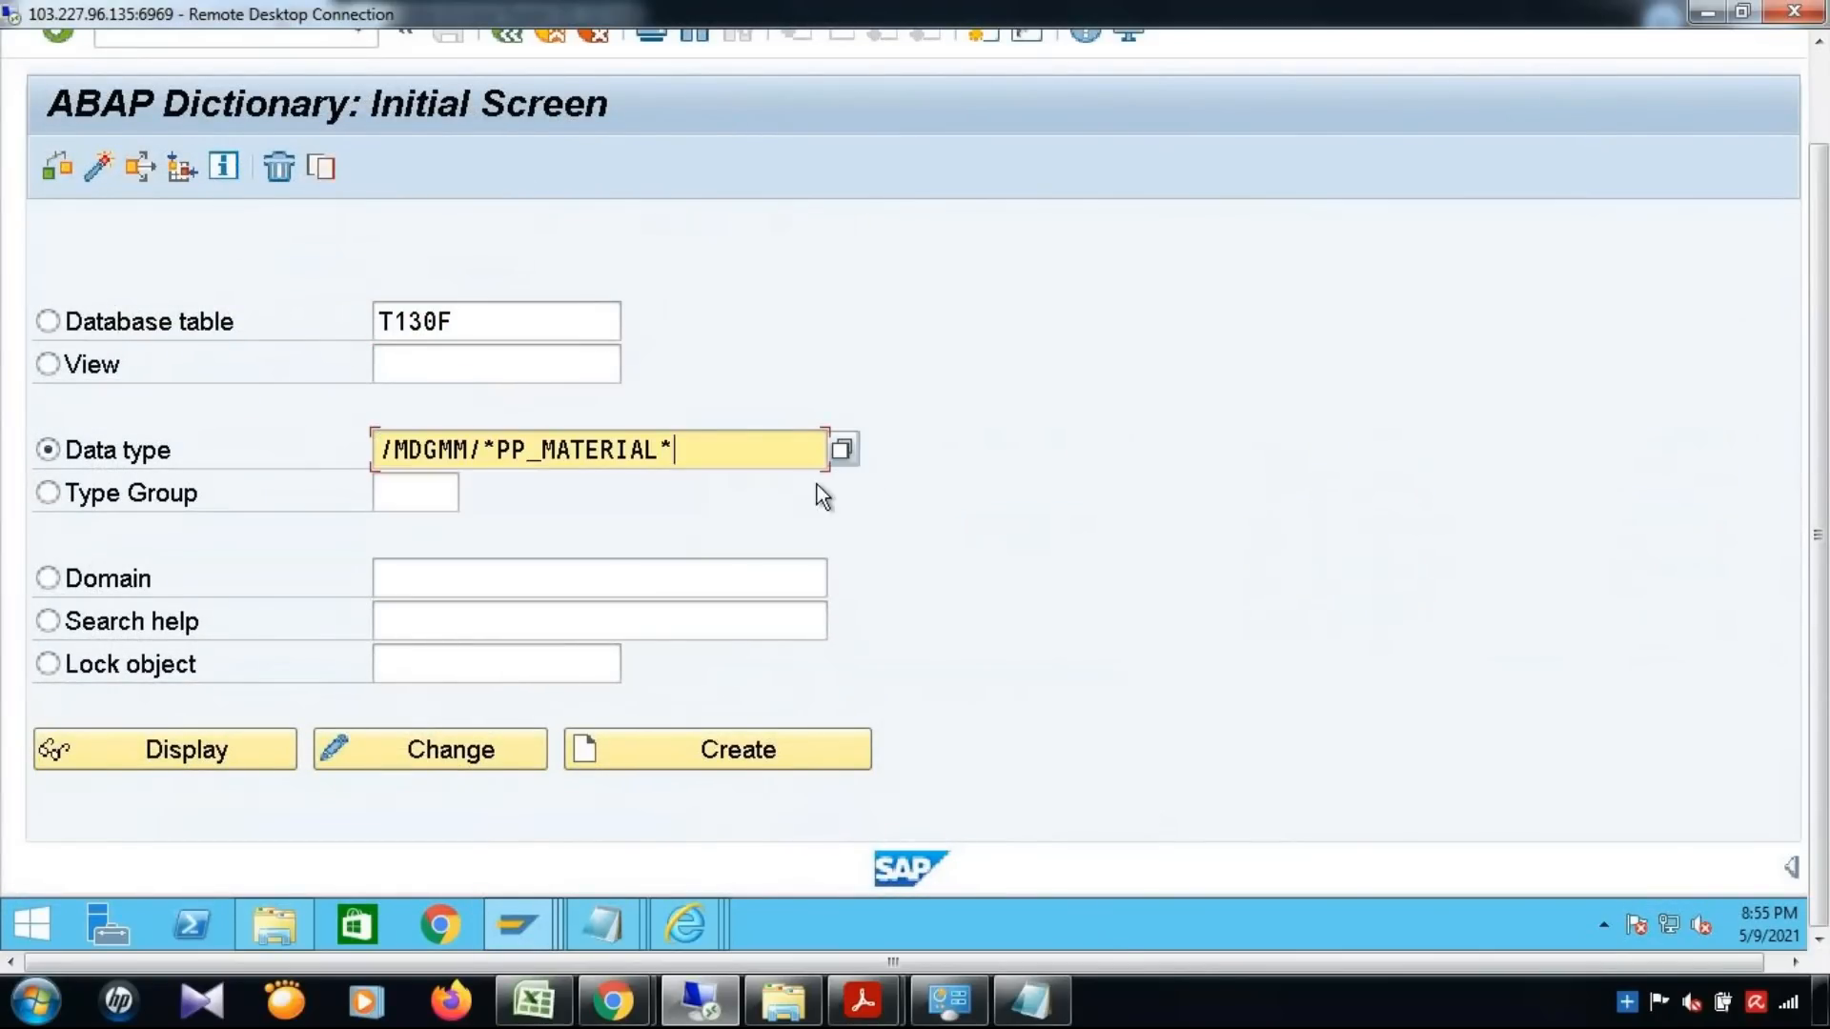
pyautogui.press('F4')
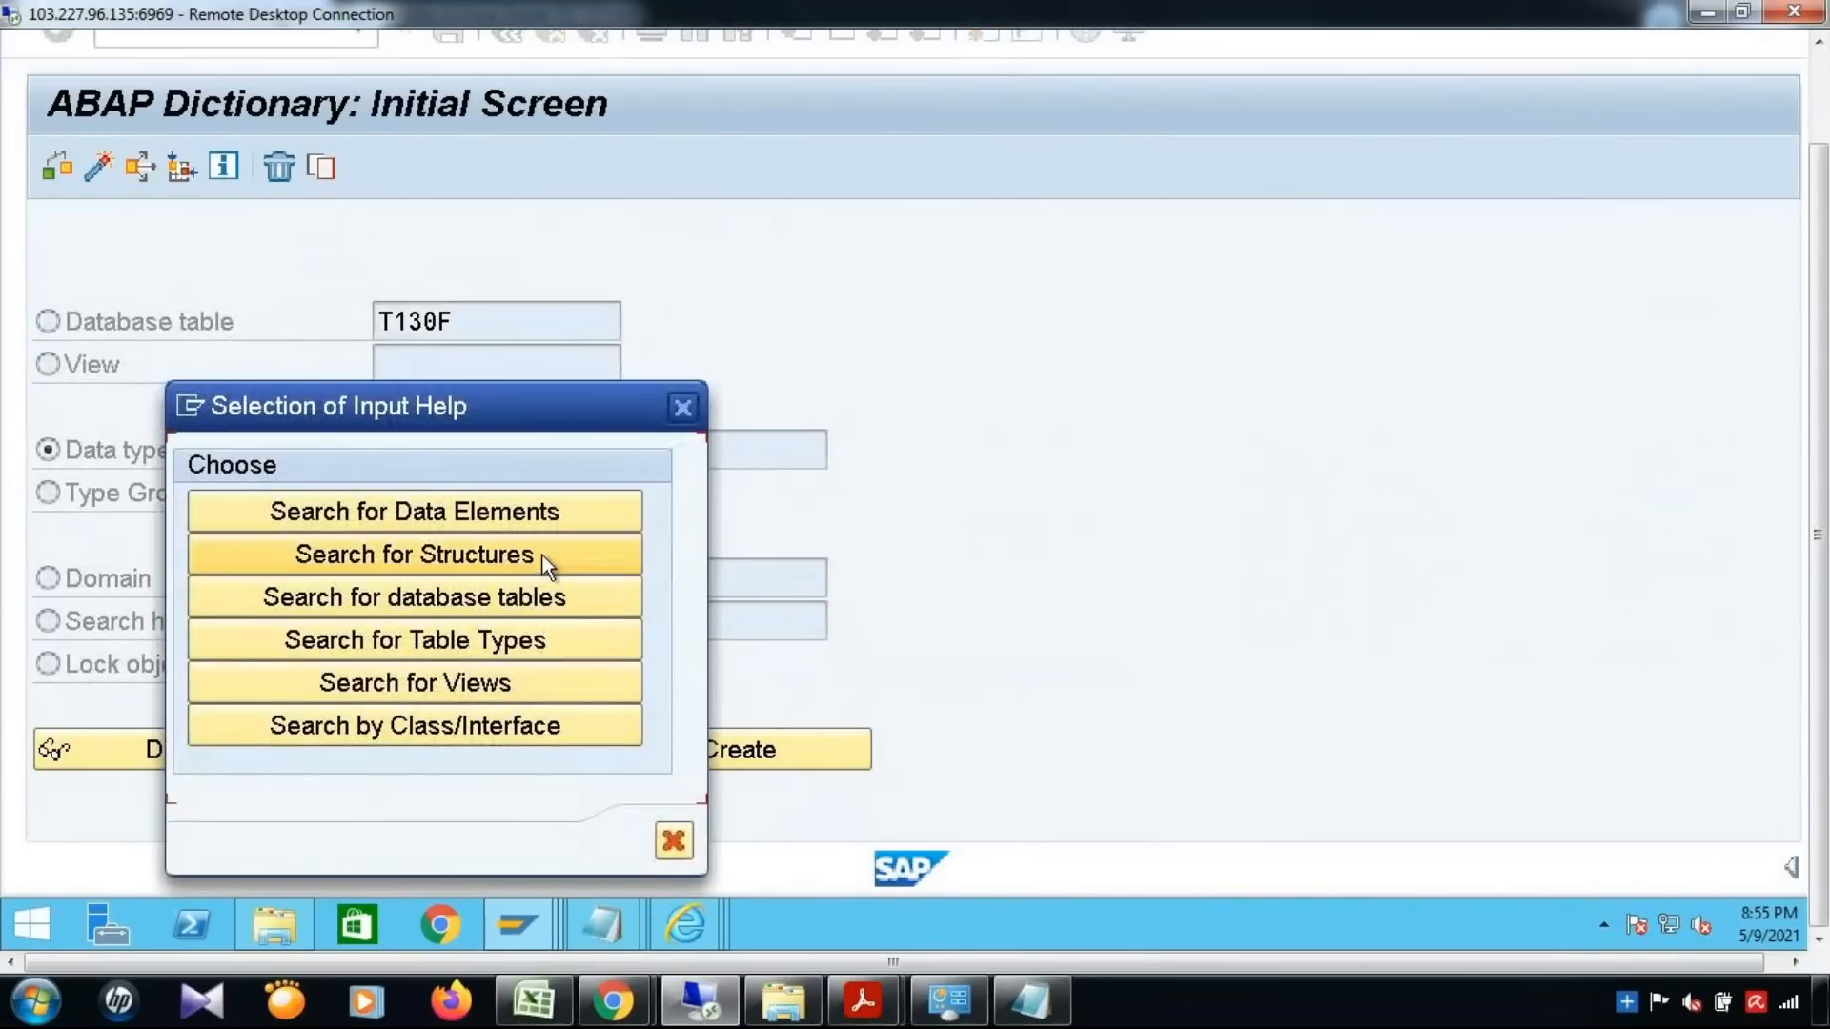
pyautogui.click(548, 564)
pyautogui.doubleClick(437, 98)
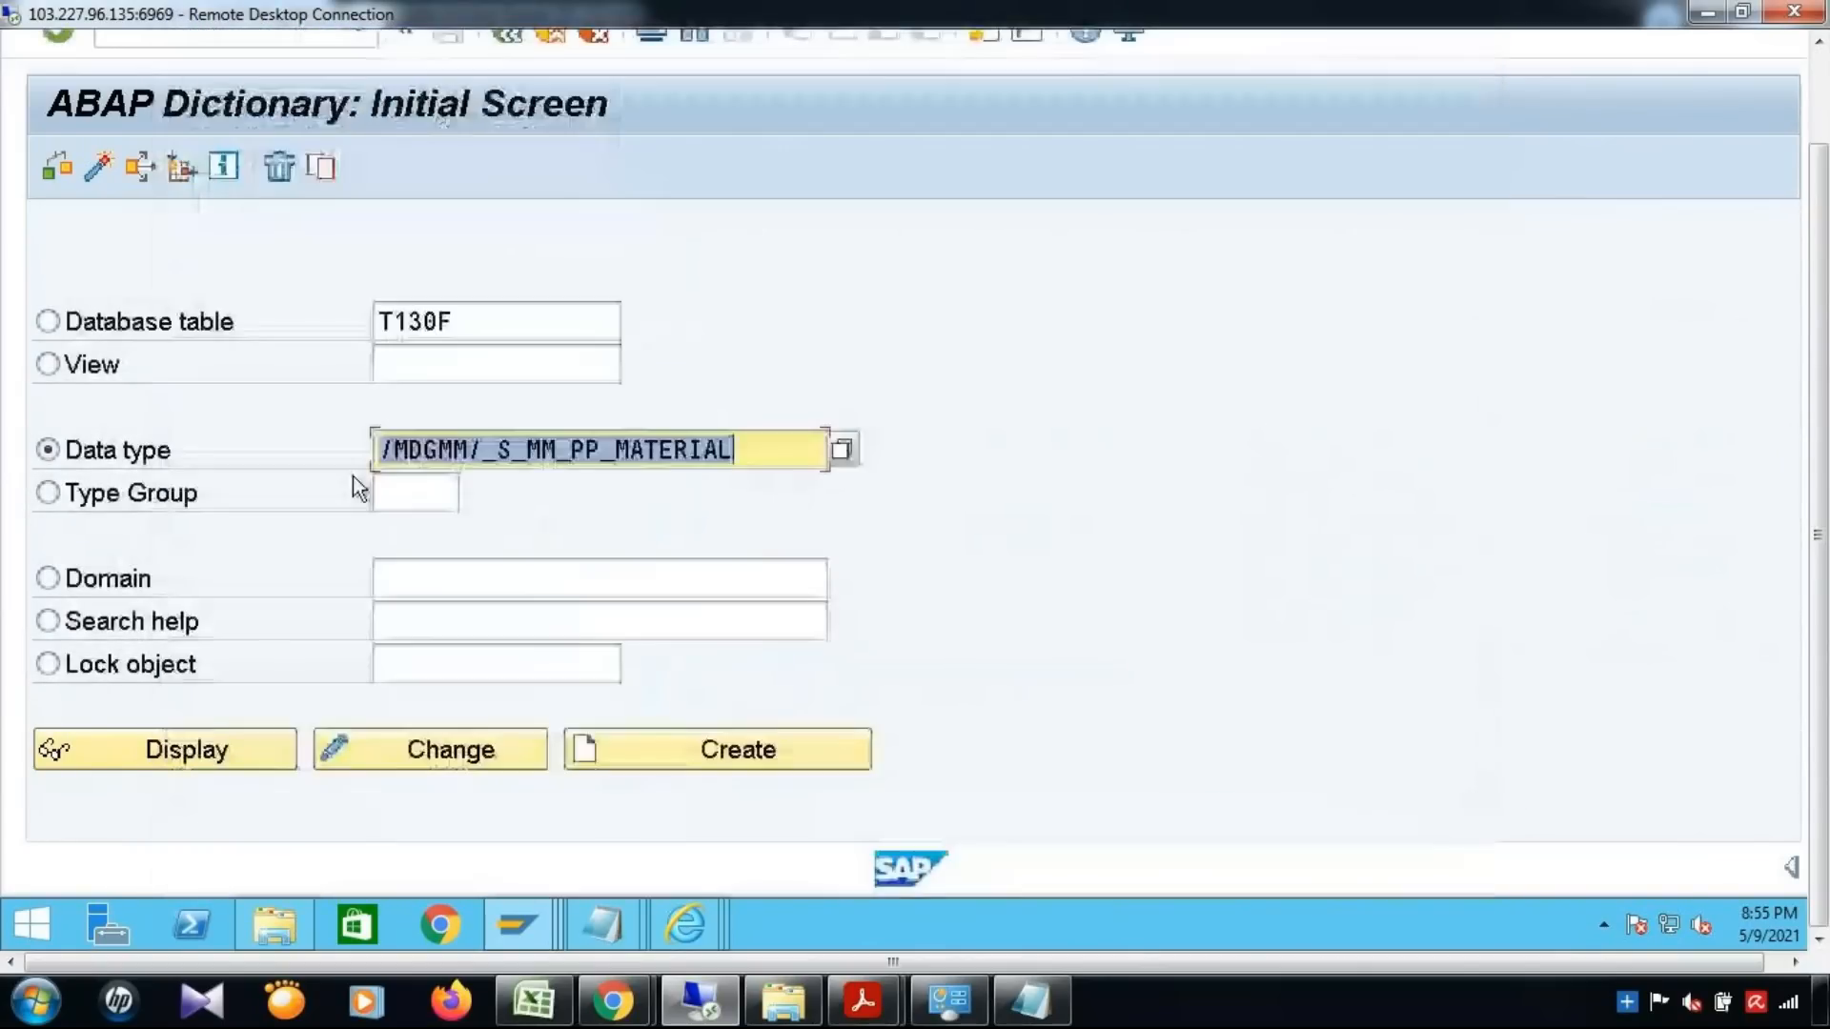
pyautogui.click(191, 757)
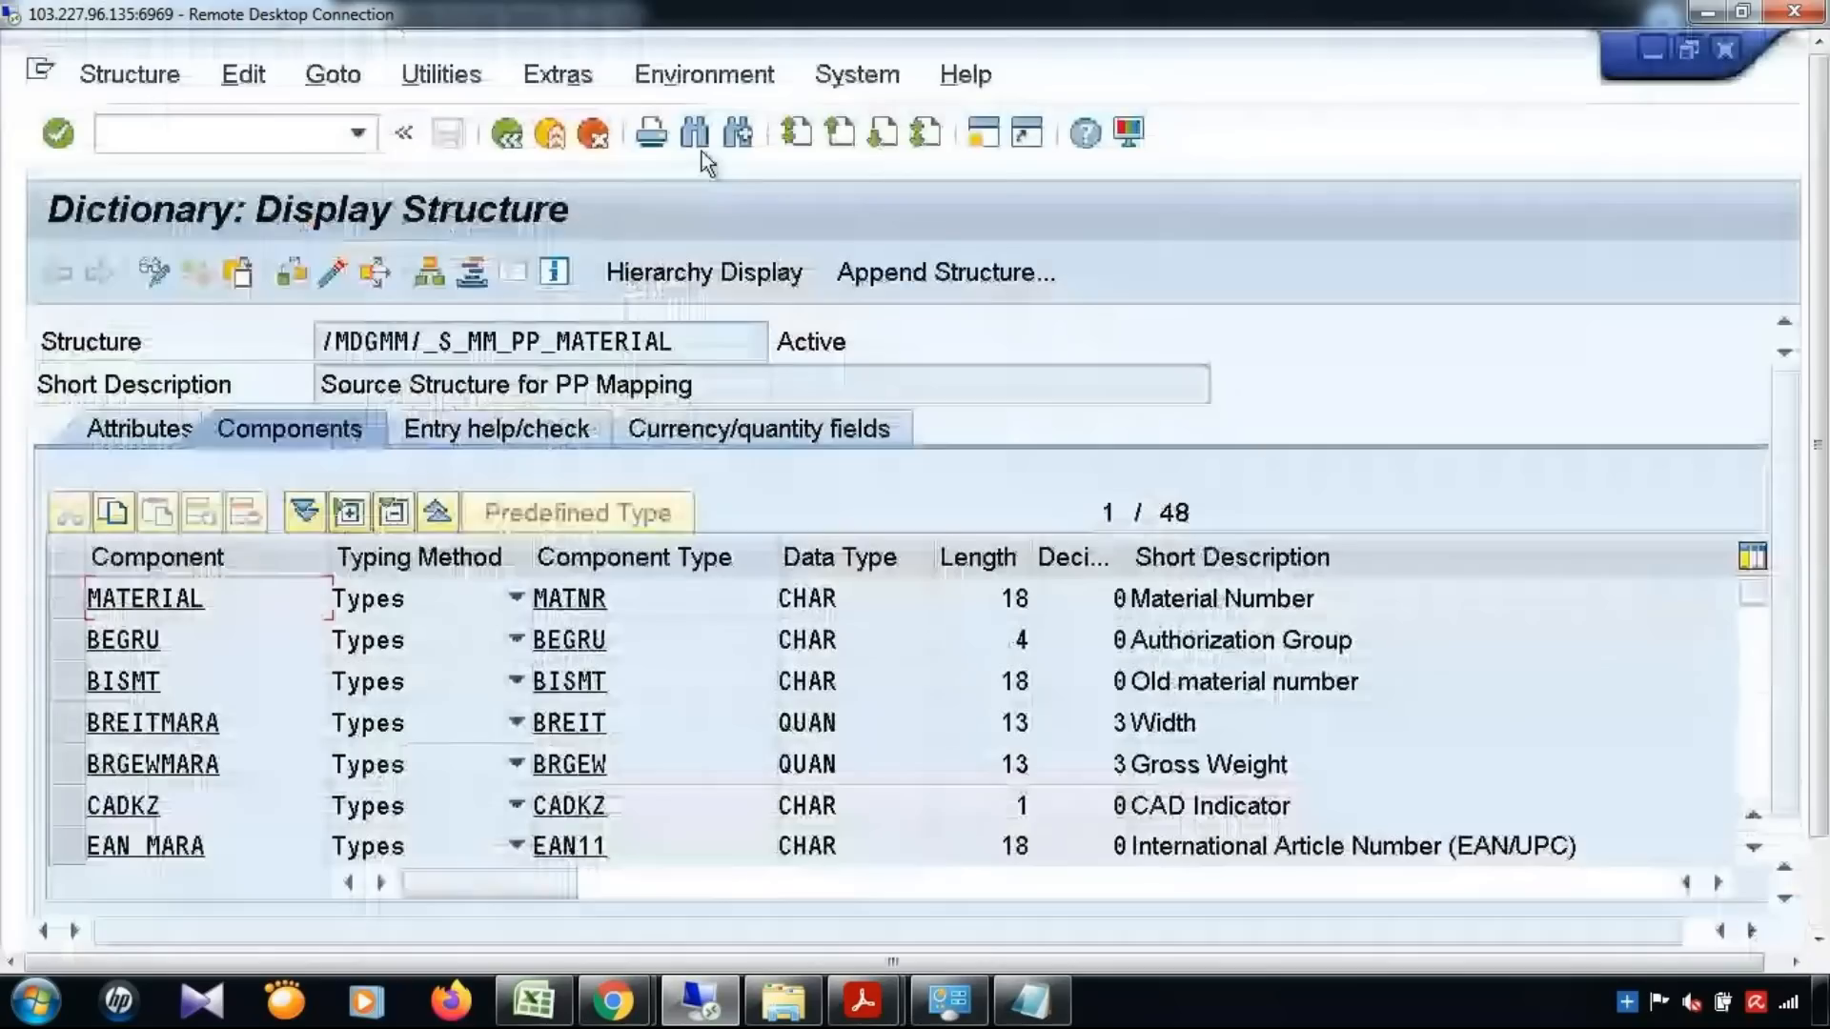
# Search the structure's component list for ZTEST, examine the components through the final include, and select the structure name
pyautogui.click(699, 143)
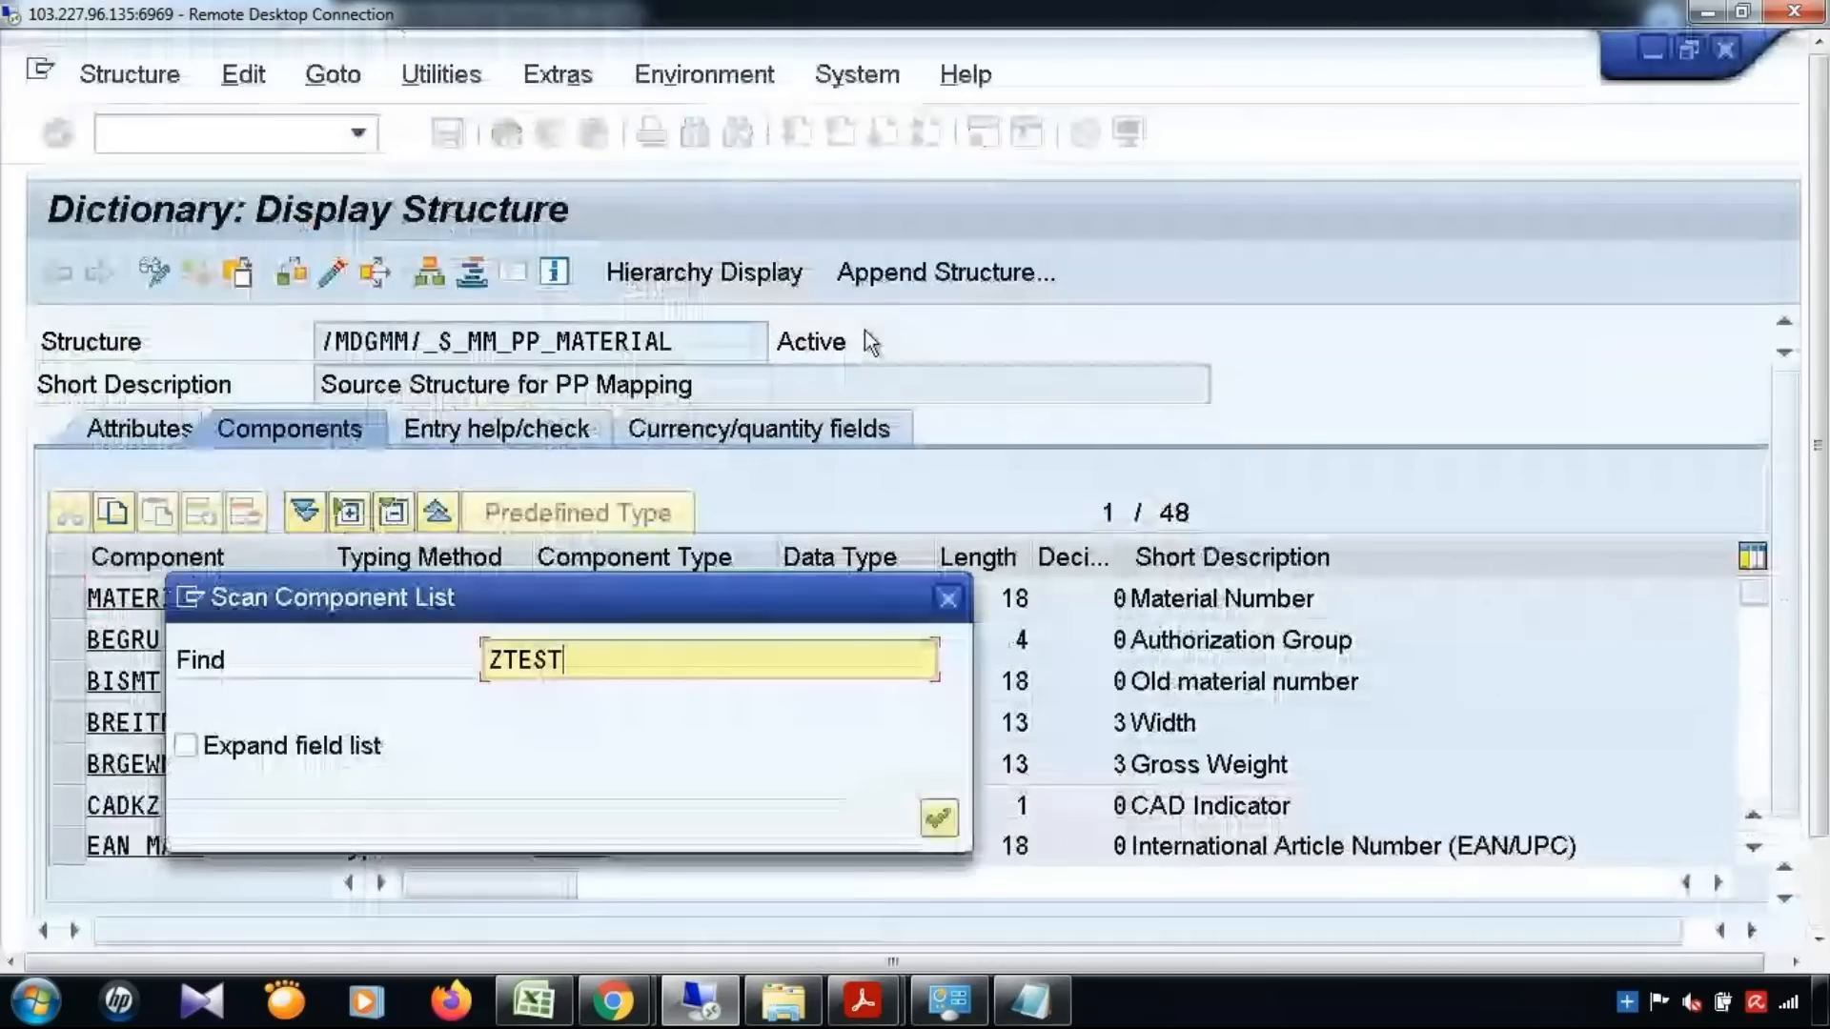
pyautogui.press('Return')
pyautogui.moveTo(1818, 445); pyautogui.dragTo(1818, 535)
pyautogui.scroll(-4, 195, 639)
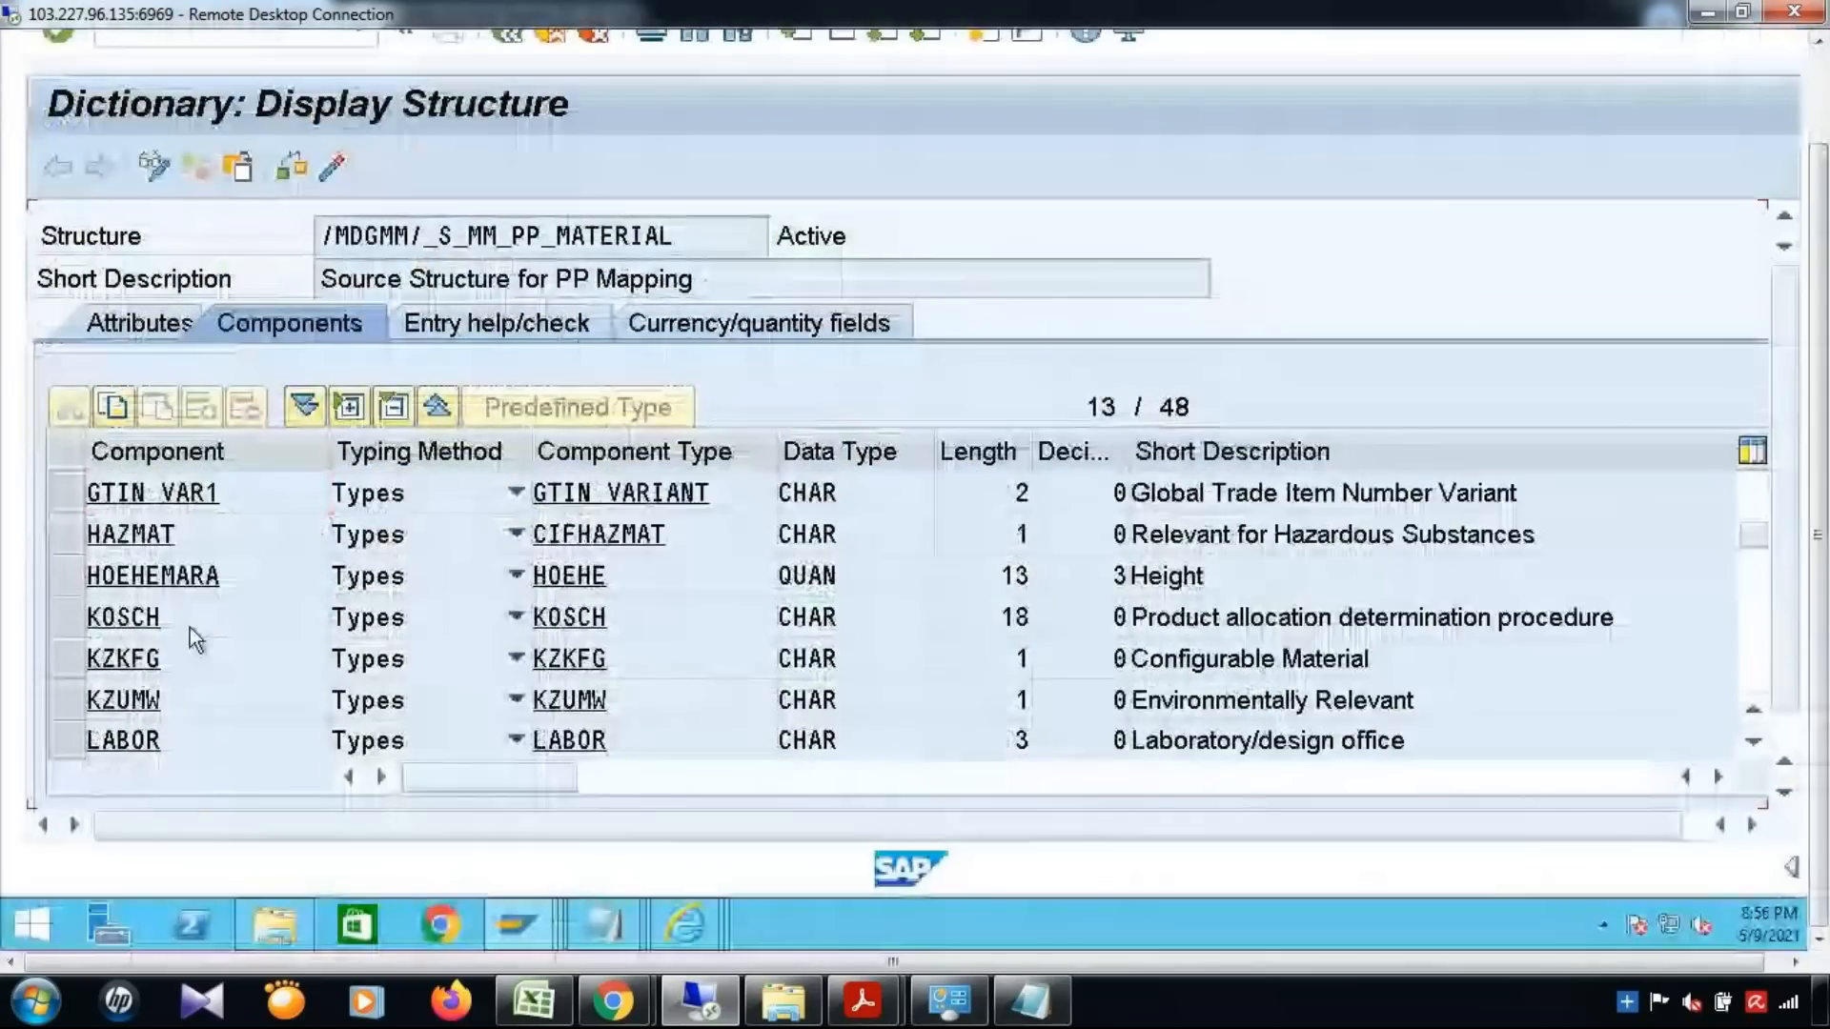
pyautogui.scroll(-12, 191, 629)
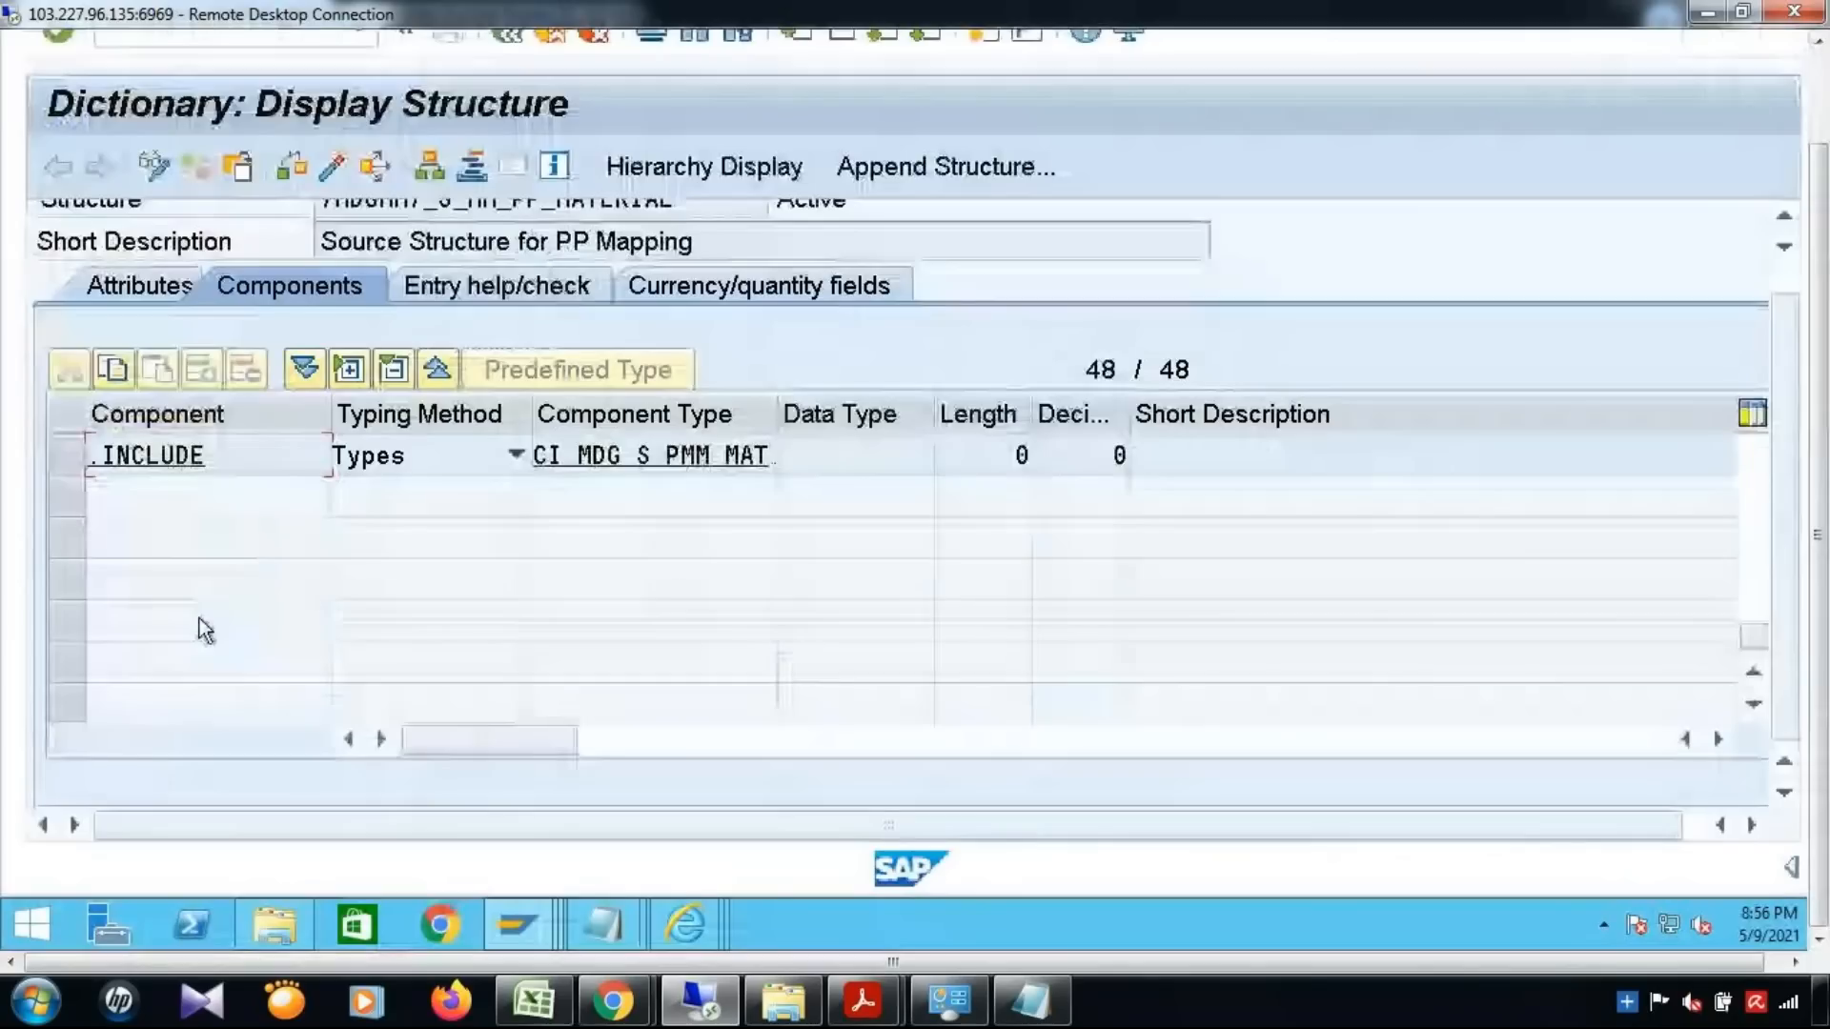
pyautogui.scroll(2, 205, 631)
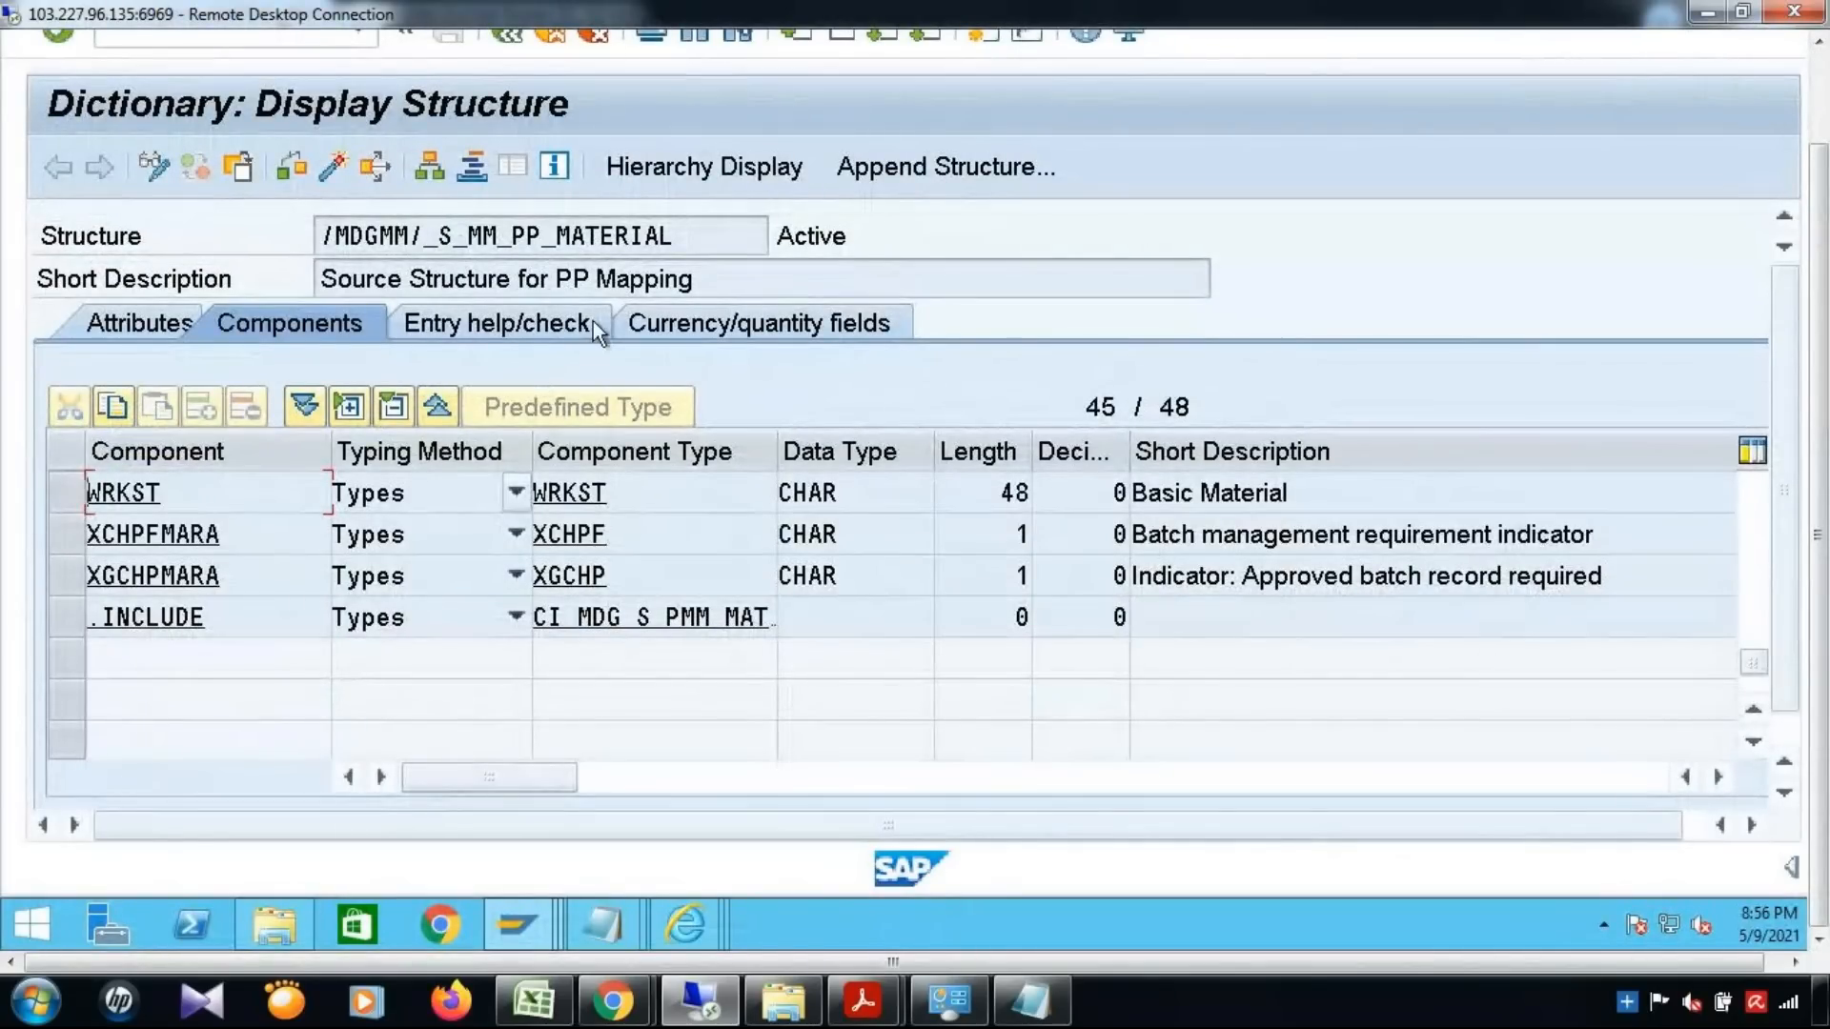
pyautogui.moveTo(704, 238); pyautogui.dragTo(229, 301)
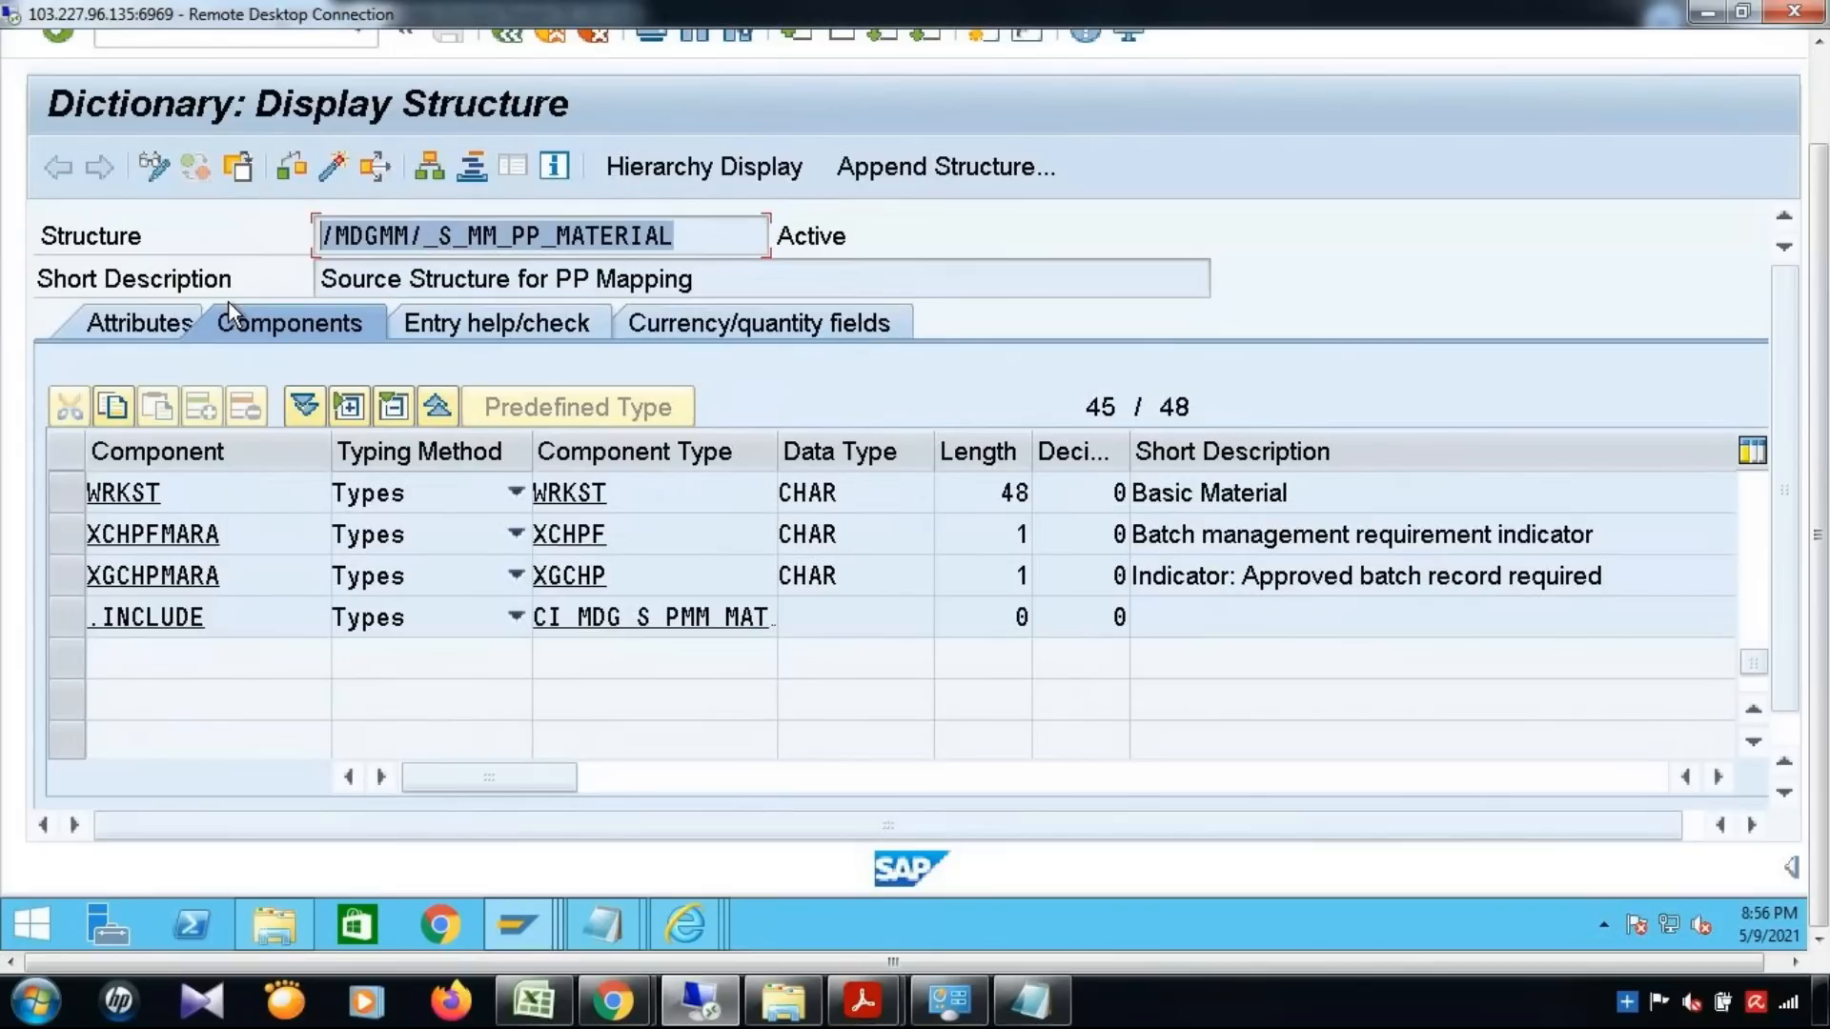
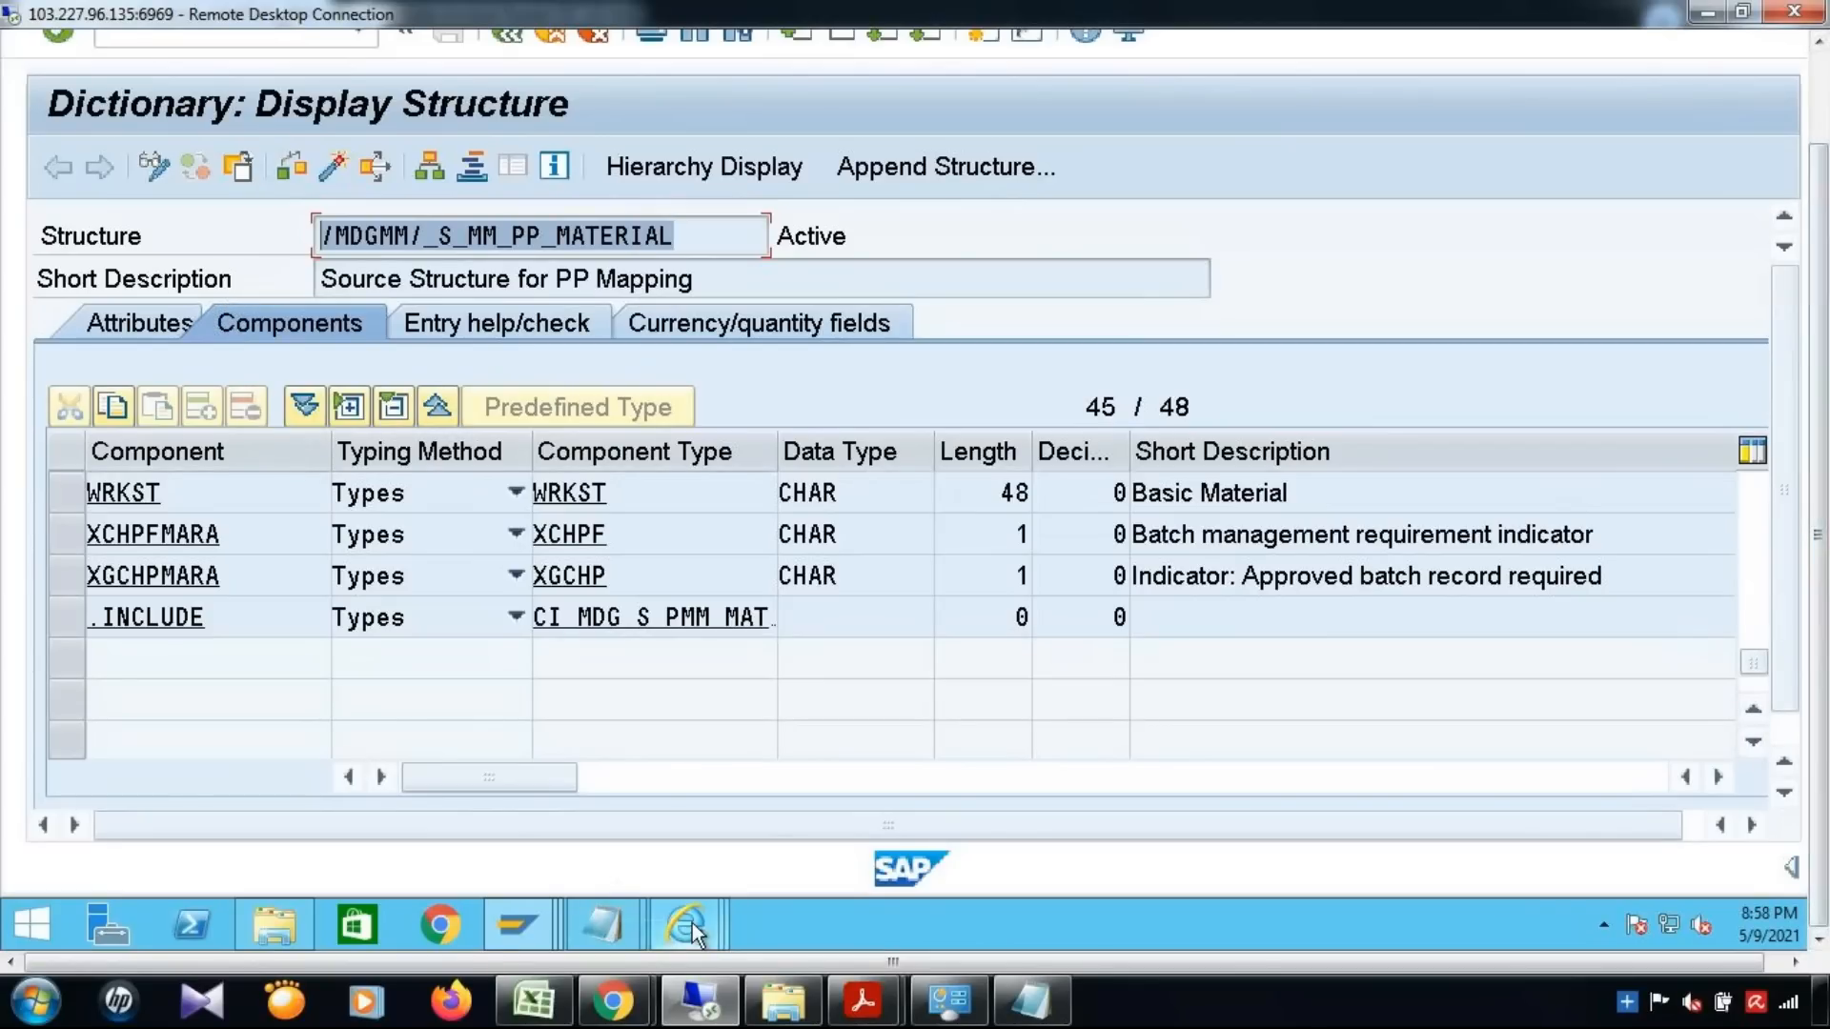
# Switch to Internet Explorer and close both Basic Data pages, returning to the Material Governance home page
pyautogui.moveTo(693, 924)
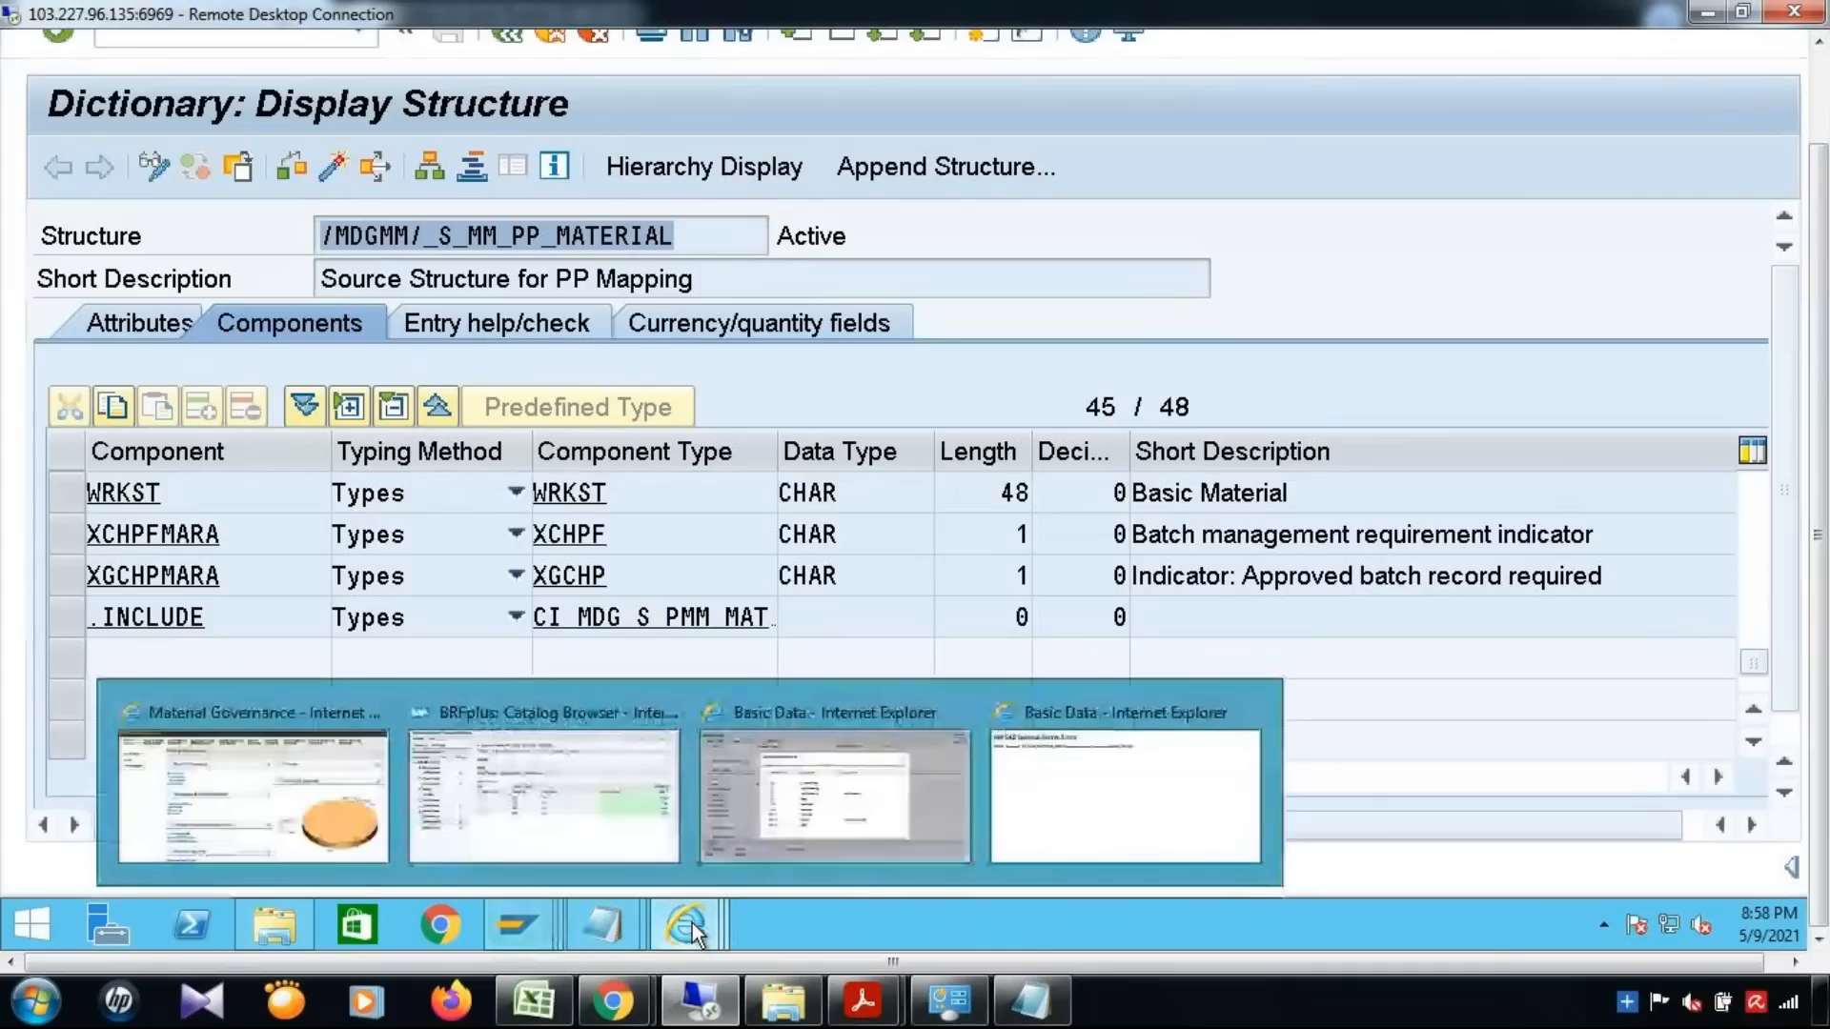
pyautogui.click(1434, 273)
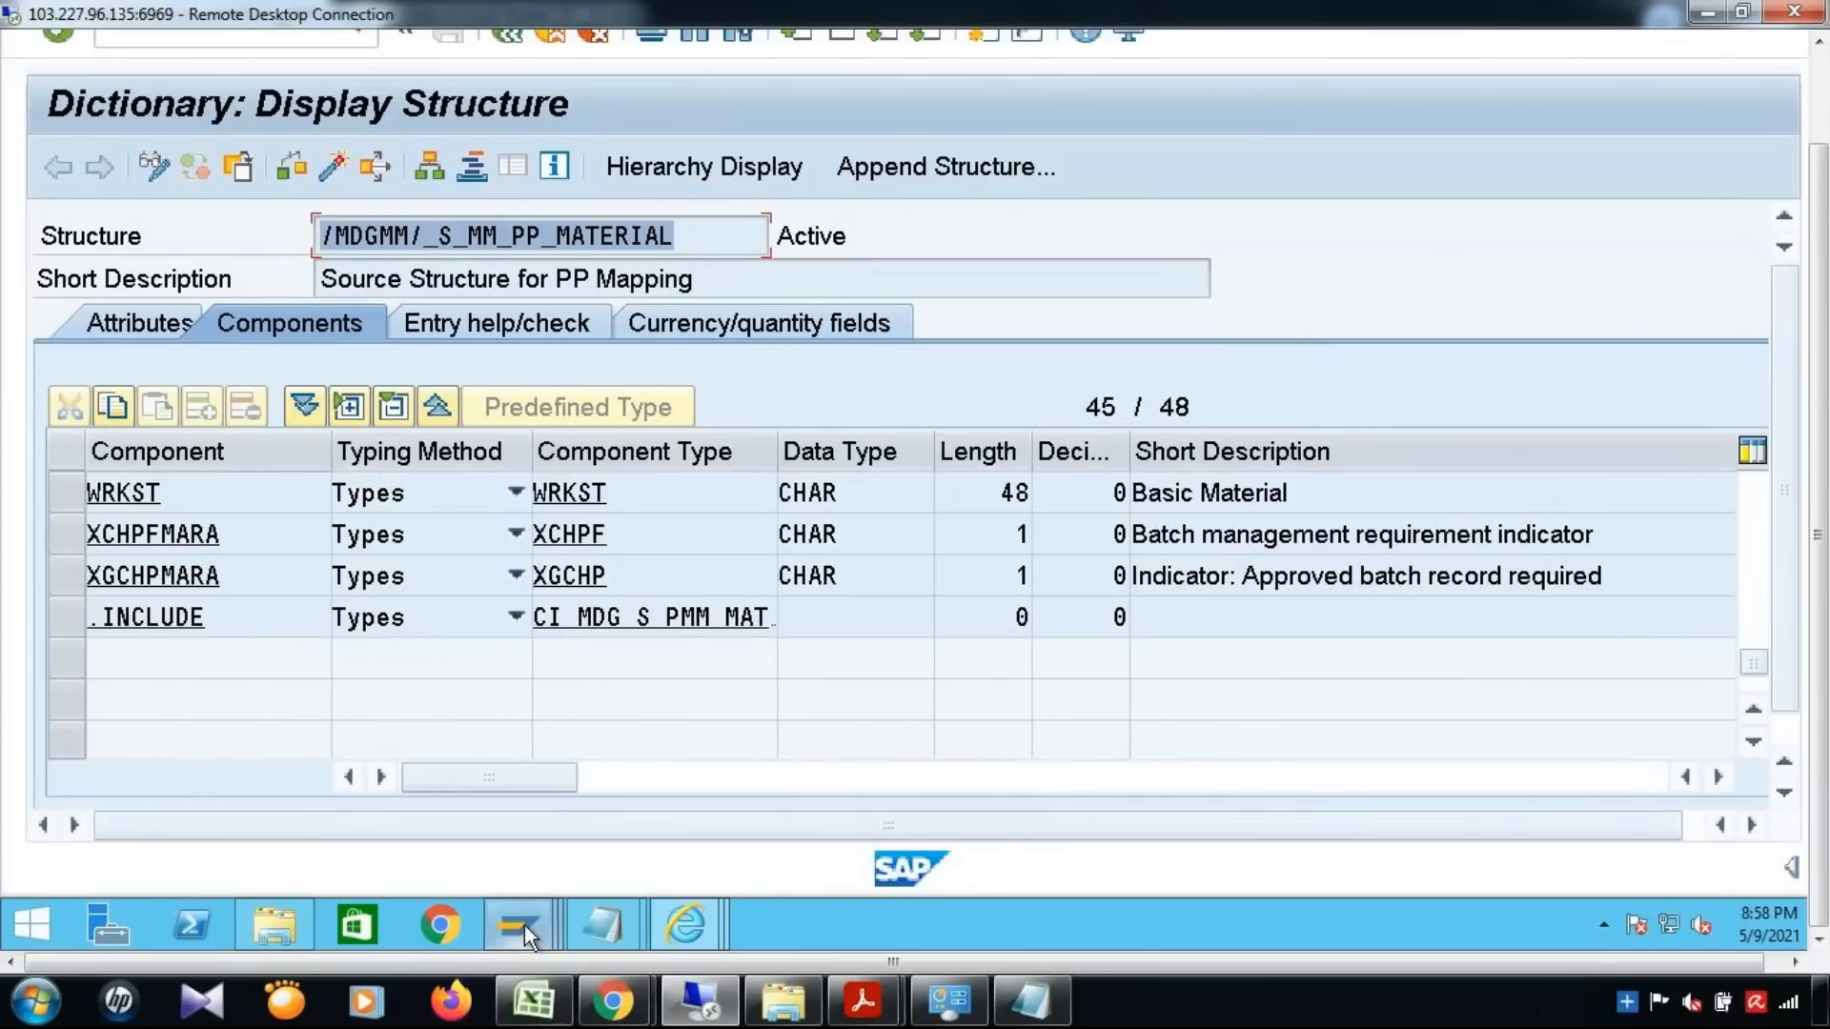
pyautogui.moveTo(522, 923)
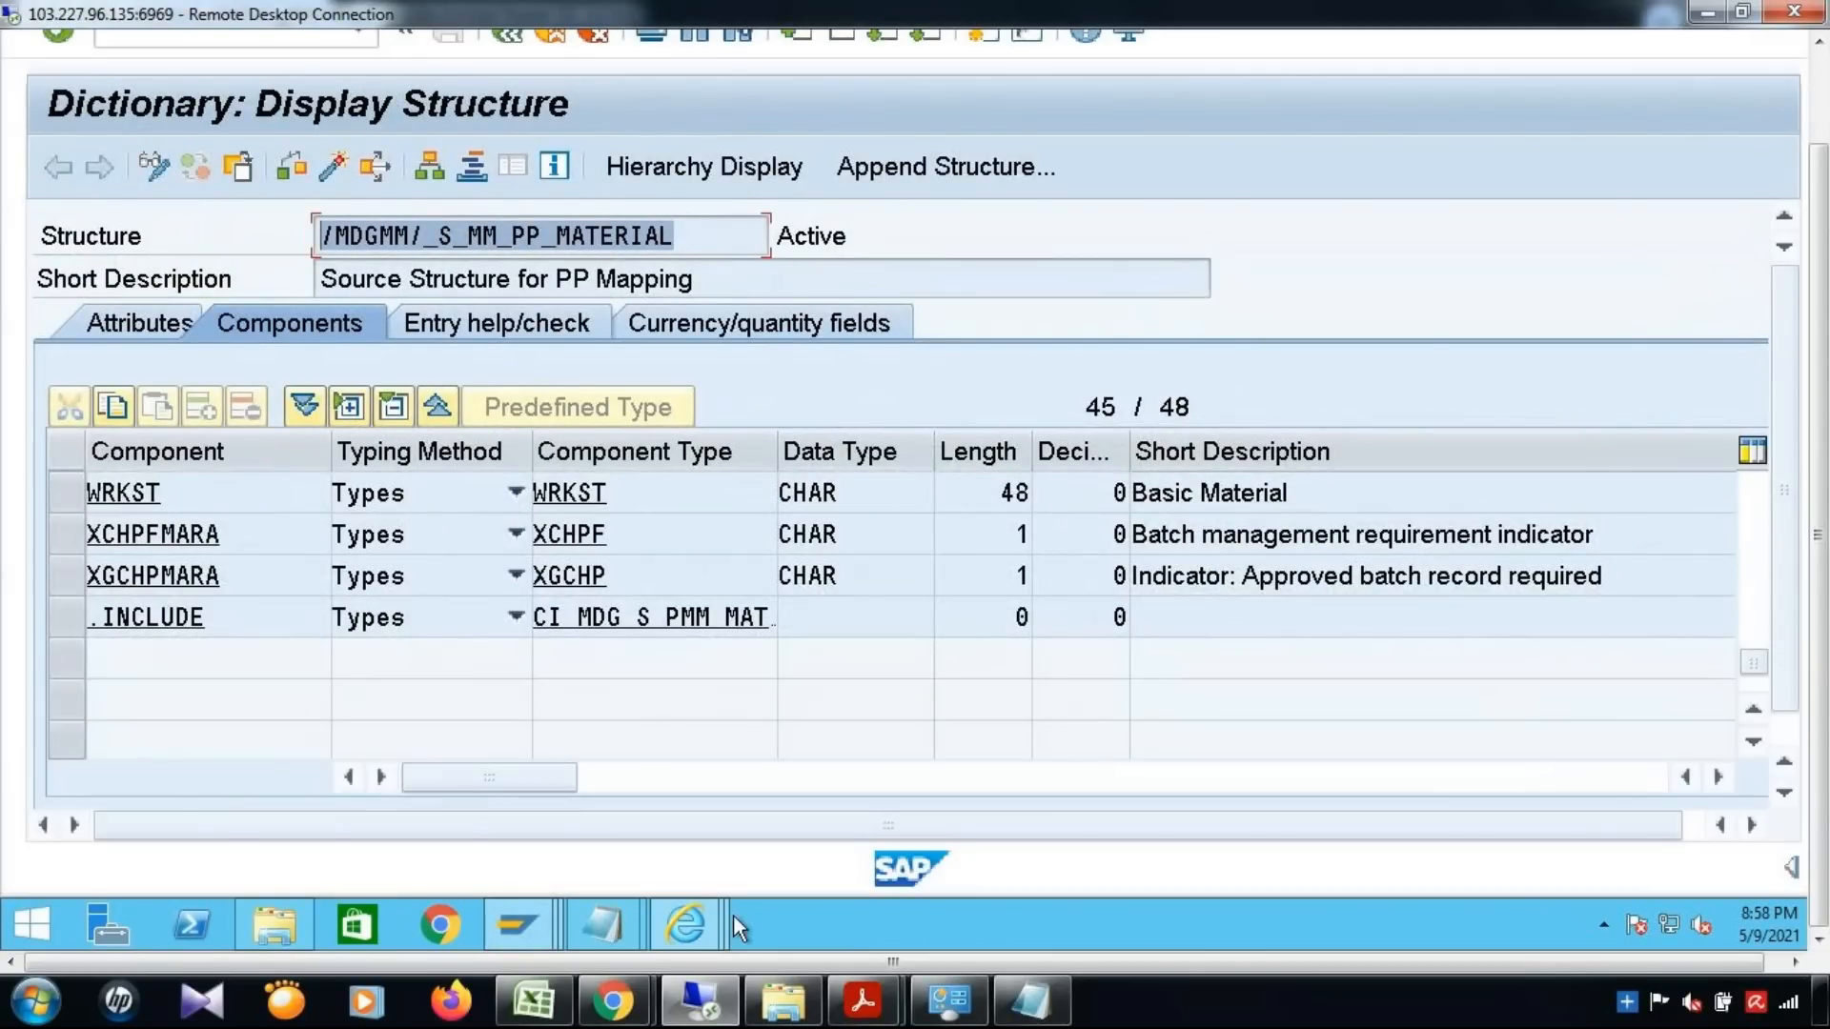
pyautogui.moveTo(683, 921)
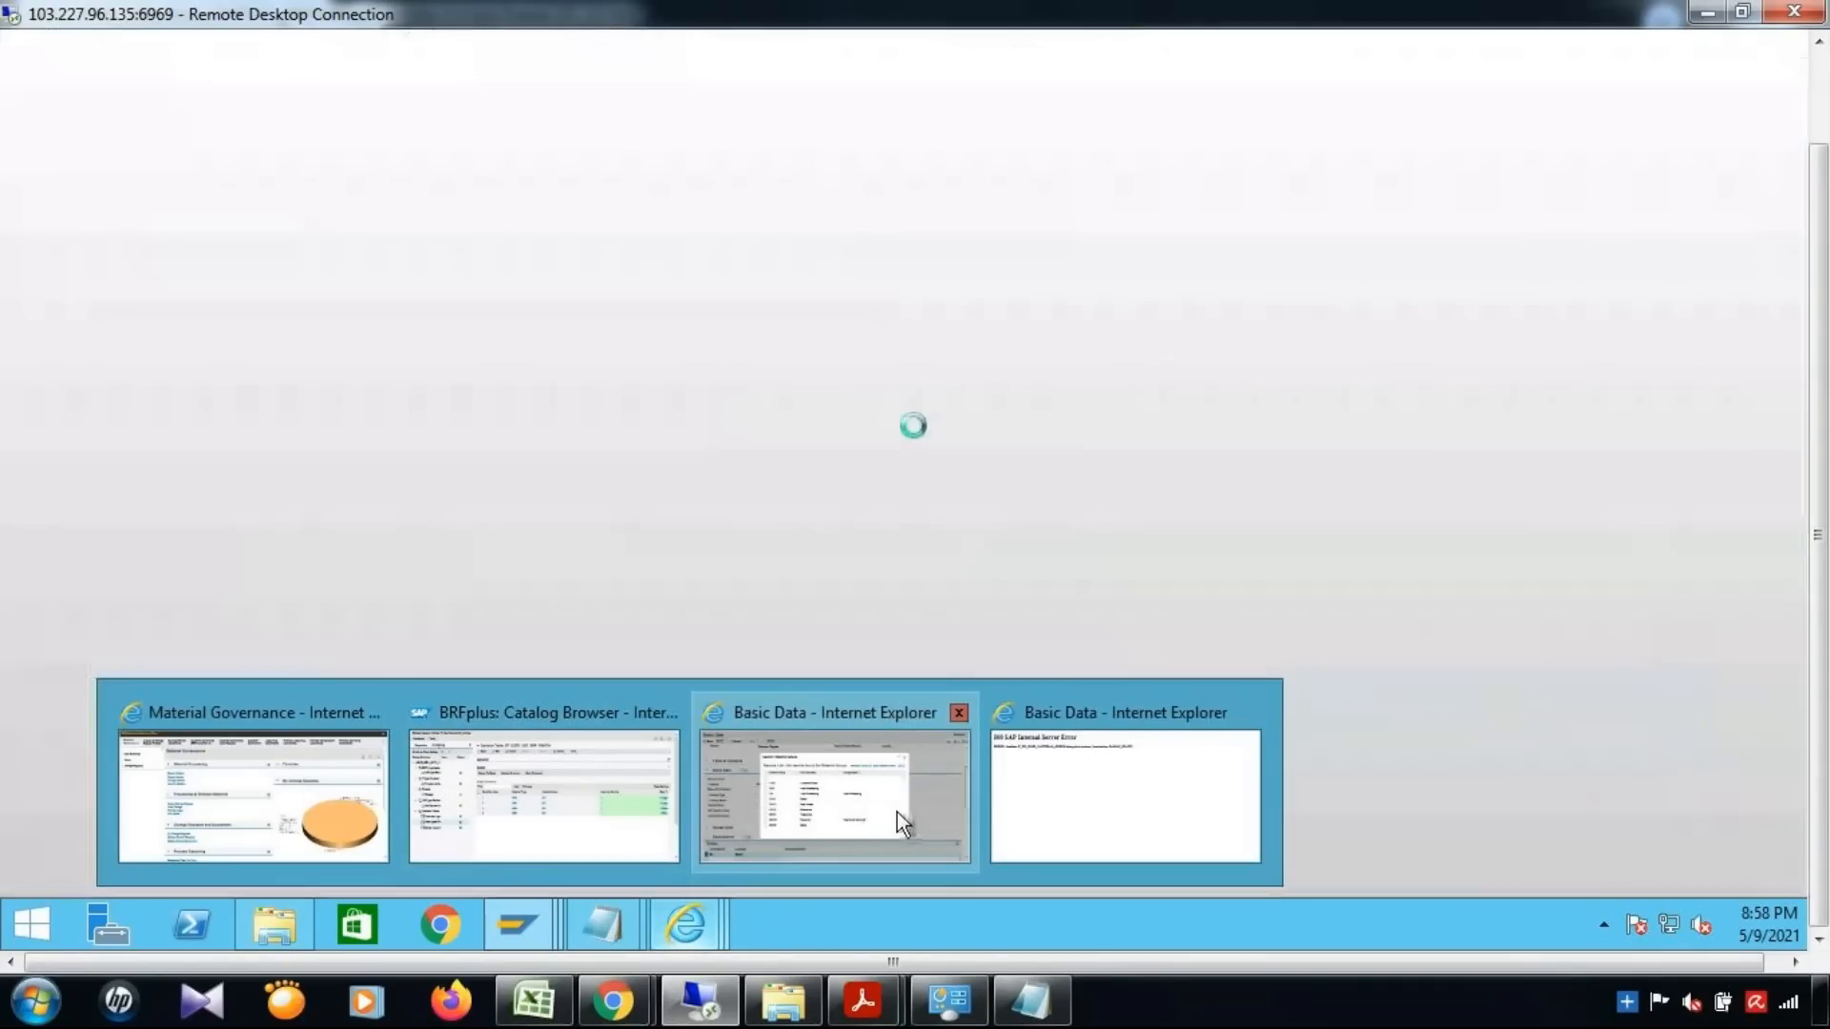
pyautogui.click(898, 810)
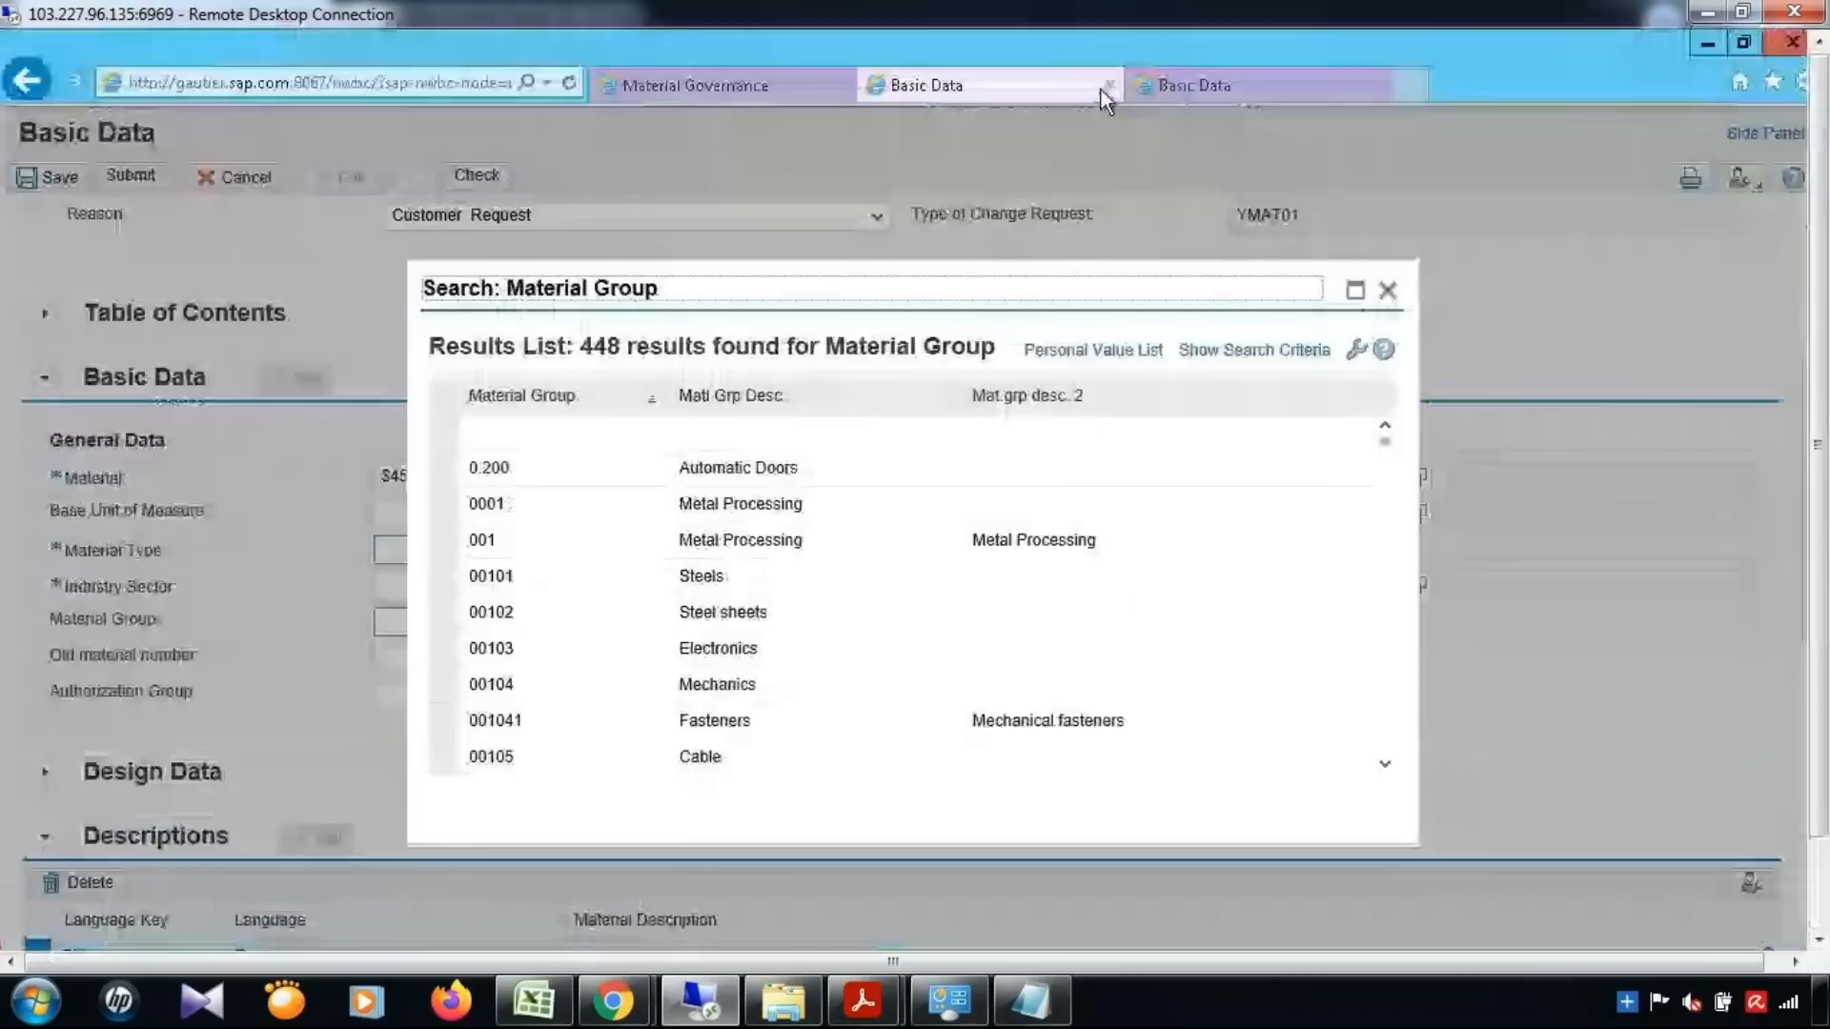
pyautogui.click(1105, 88)
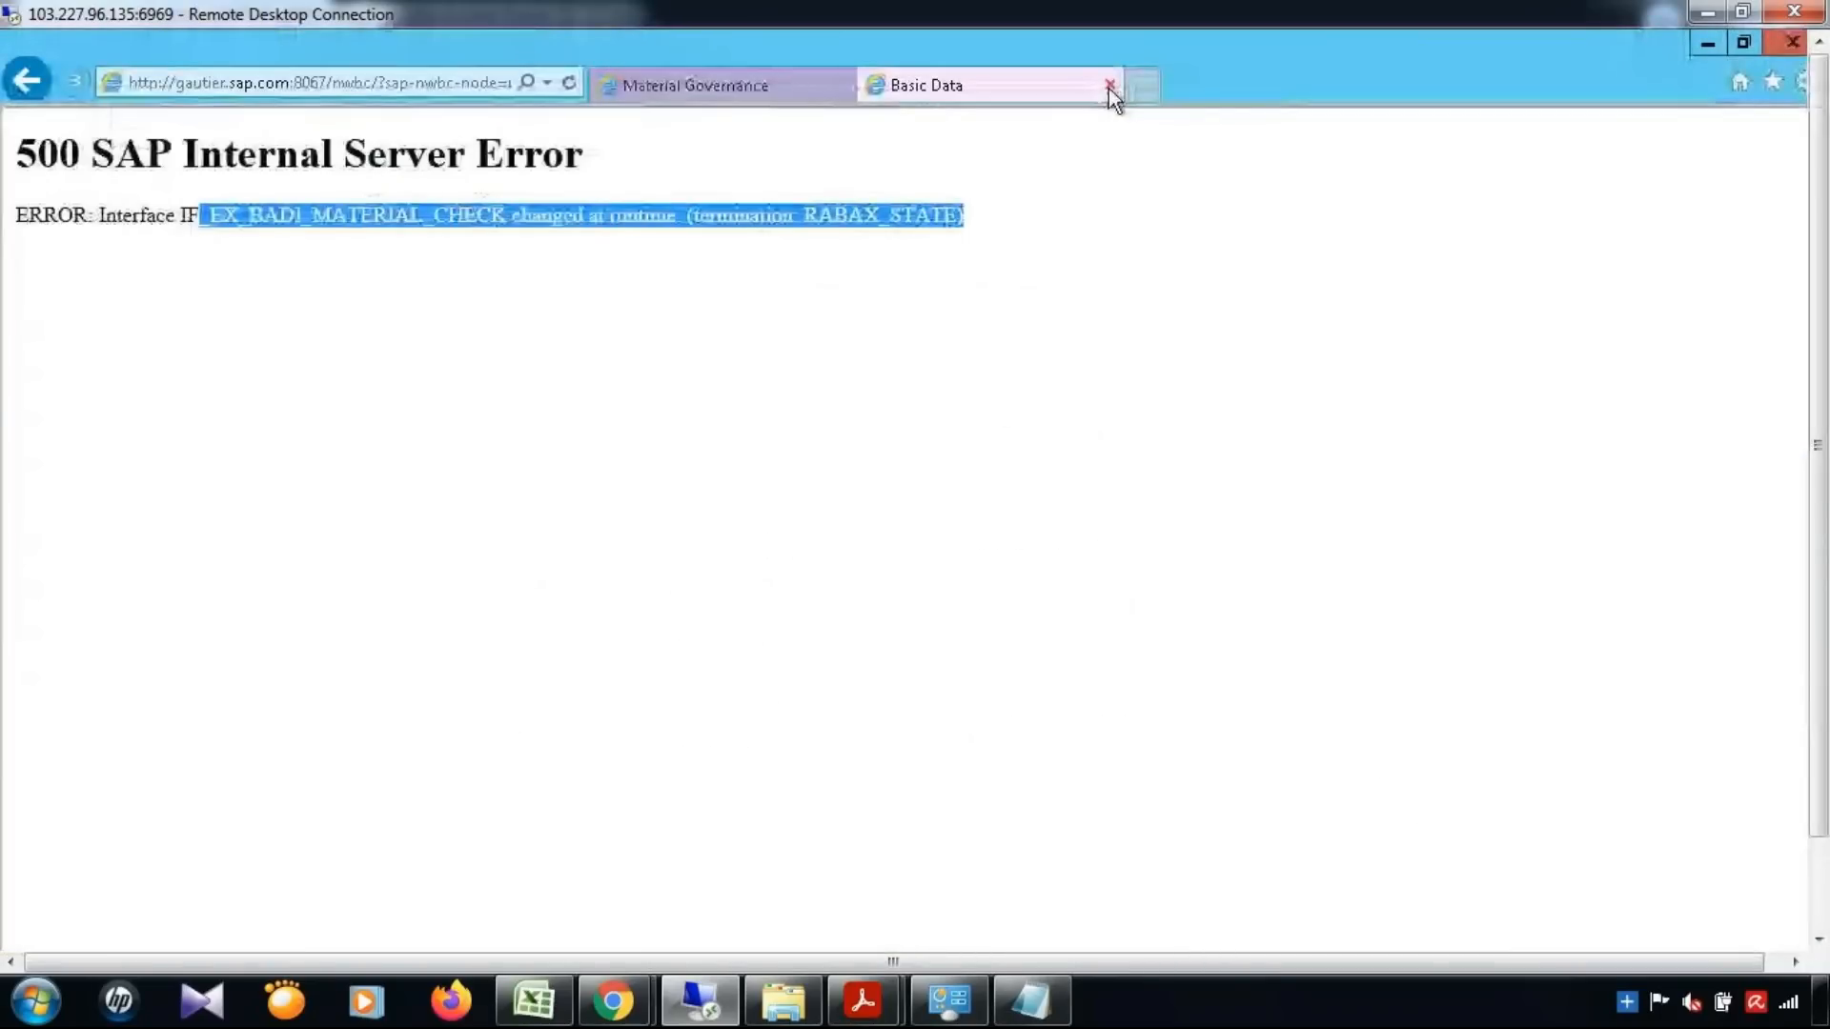
pyautogui.click(1108, 87)
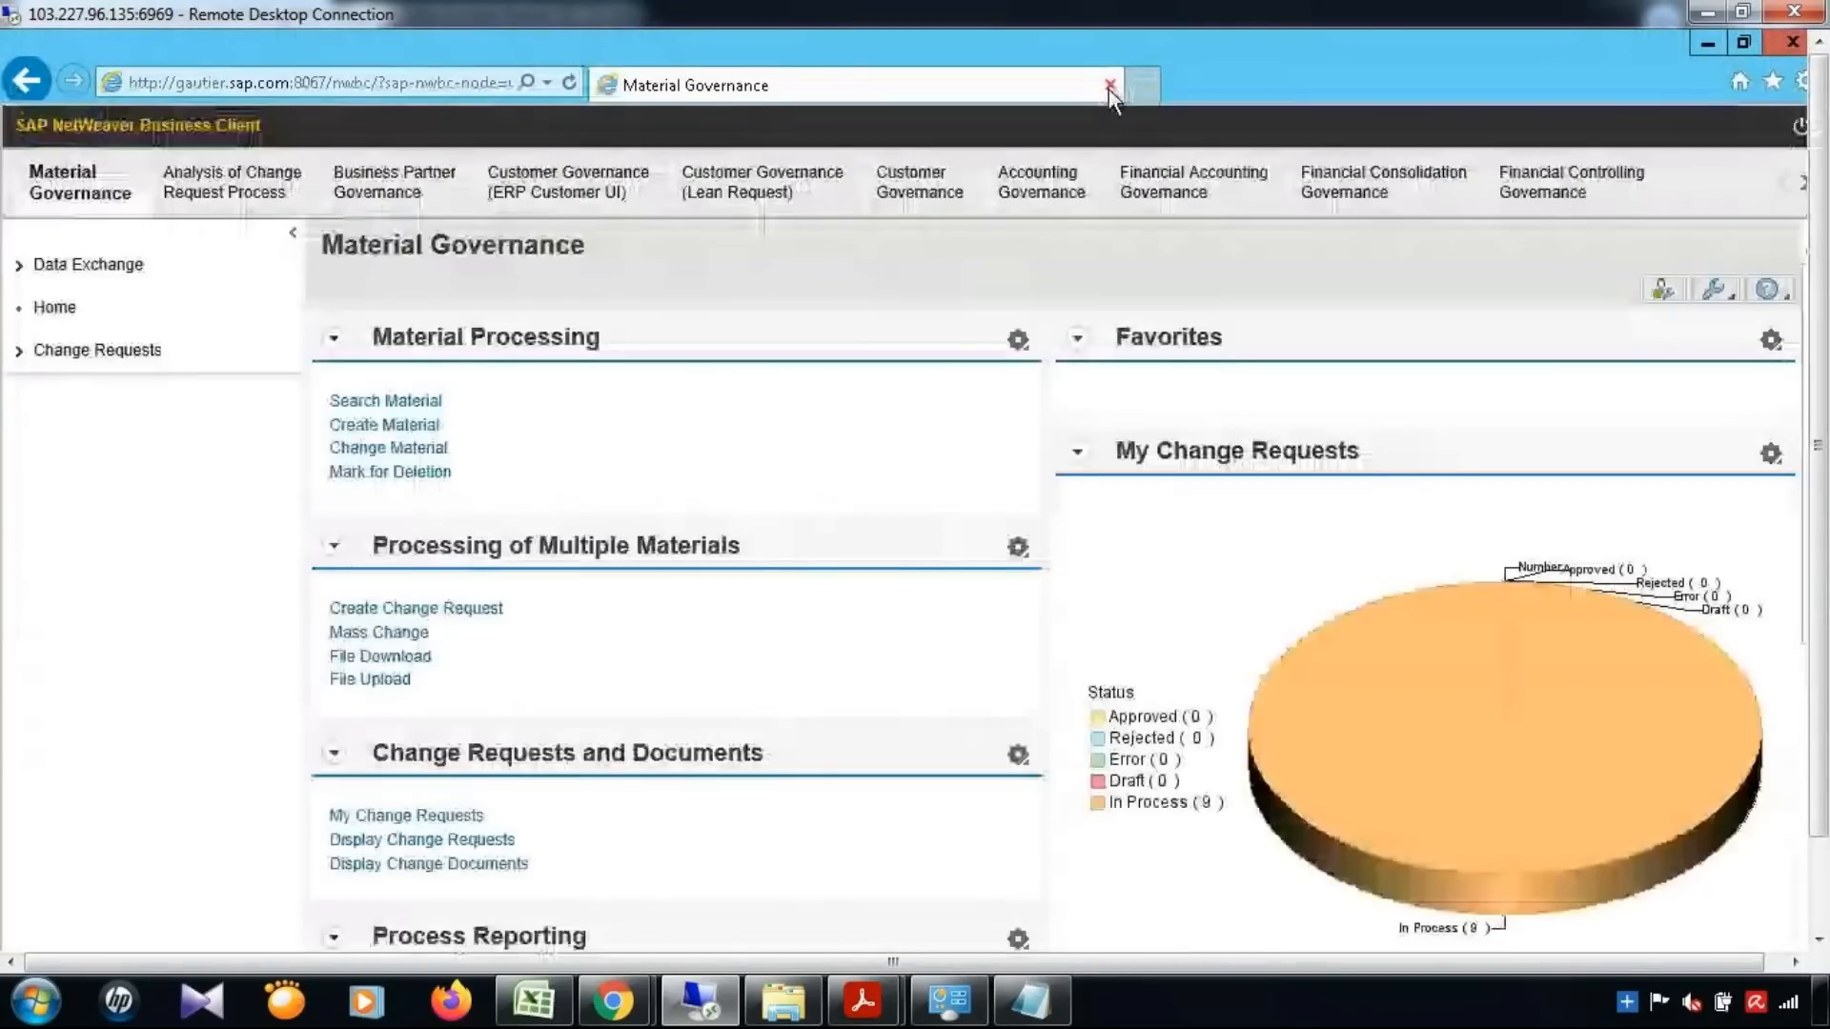
# Switch to the Excel notes in Book6 and view the Rule Context Preparation entry under Service BADI
pyautogui.moveTo(1819, 446); pyautogui.dragTo(1819, 548)
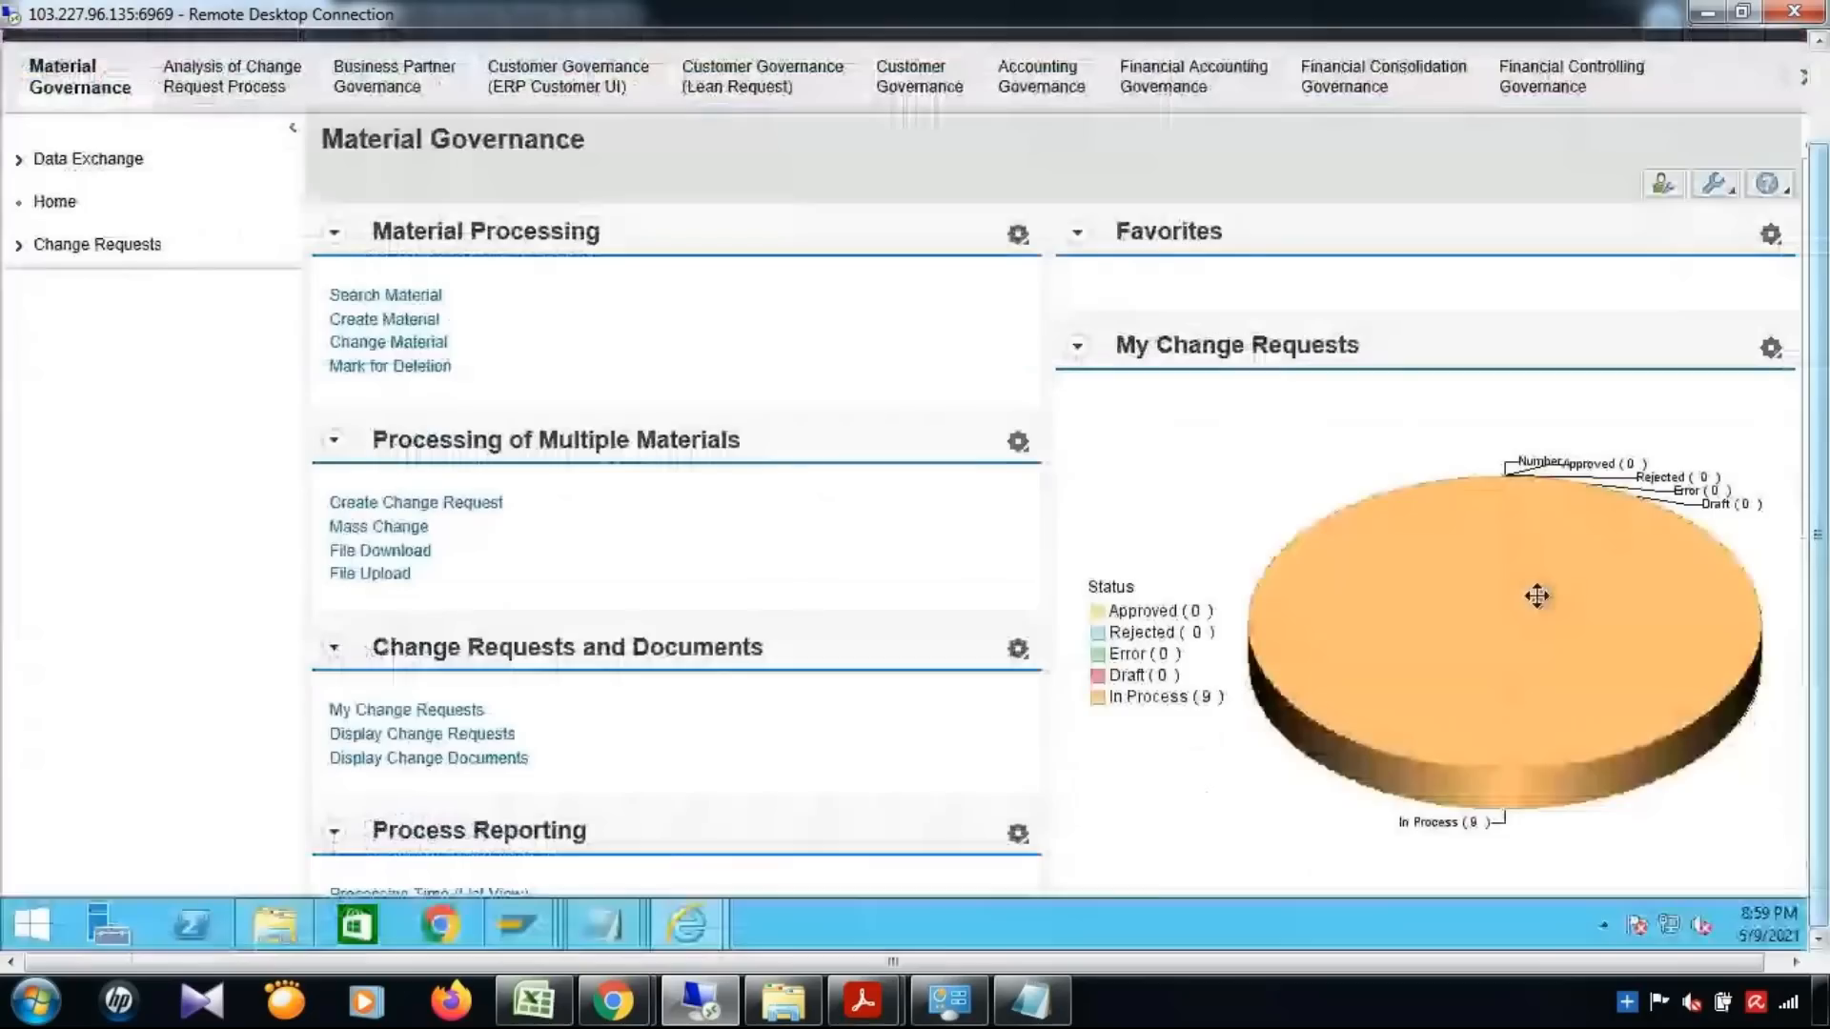
pyautogui.click(534, 1017)
pyautogui.click(915, 615)
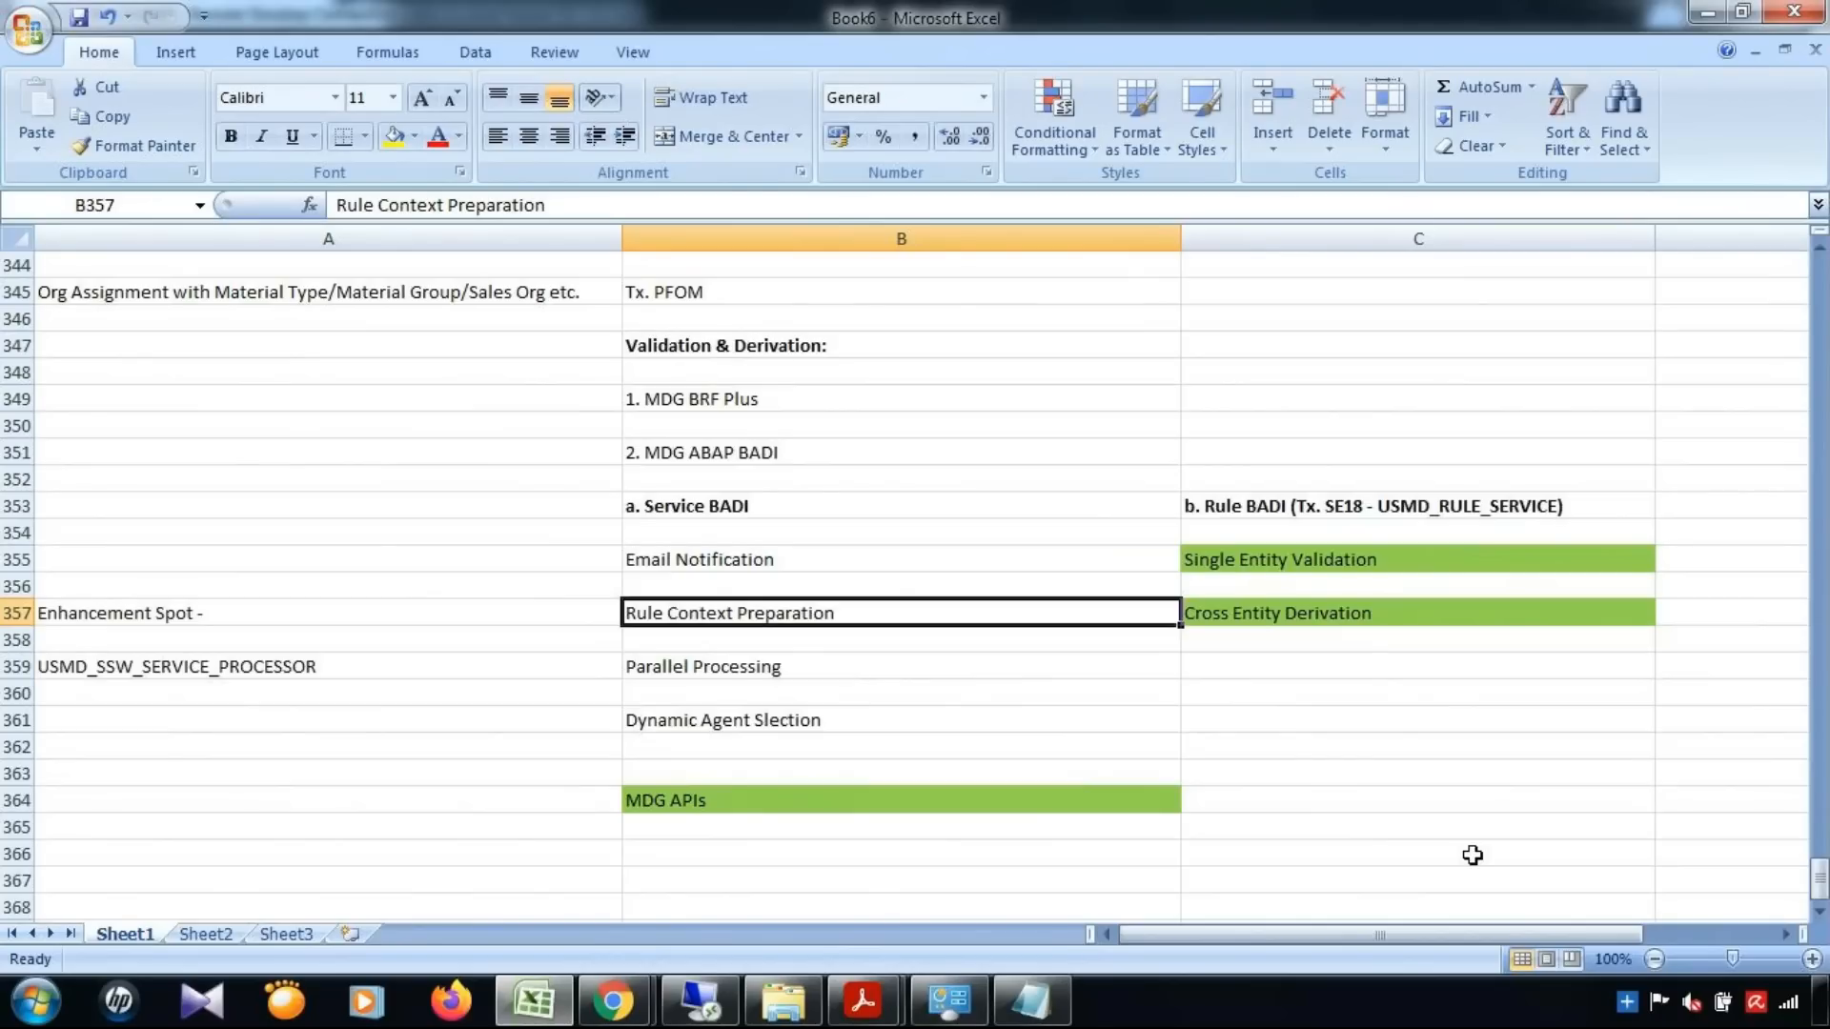
# Switch to the BRFplus Catalog Browser showing decision table DT_USER_AGT_GRP_YMAT01 and narrow its Material Group column
pyautogui.click(688, 1013)
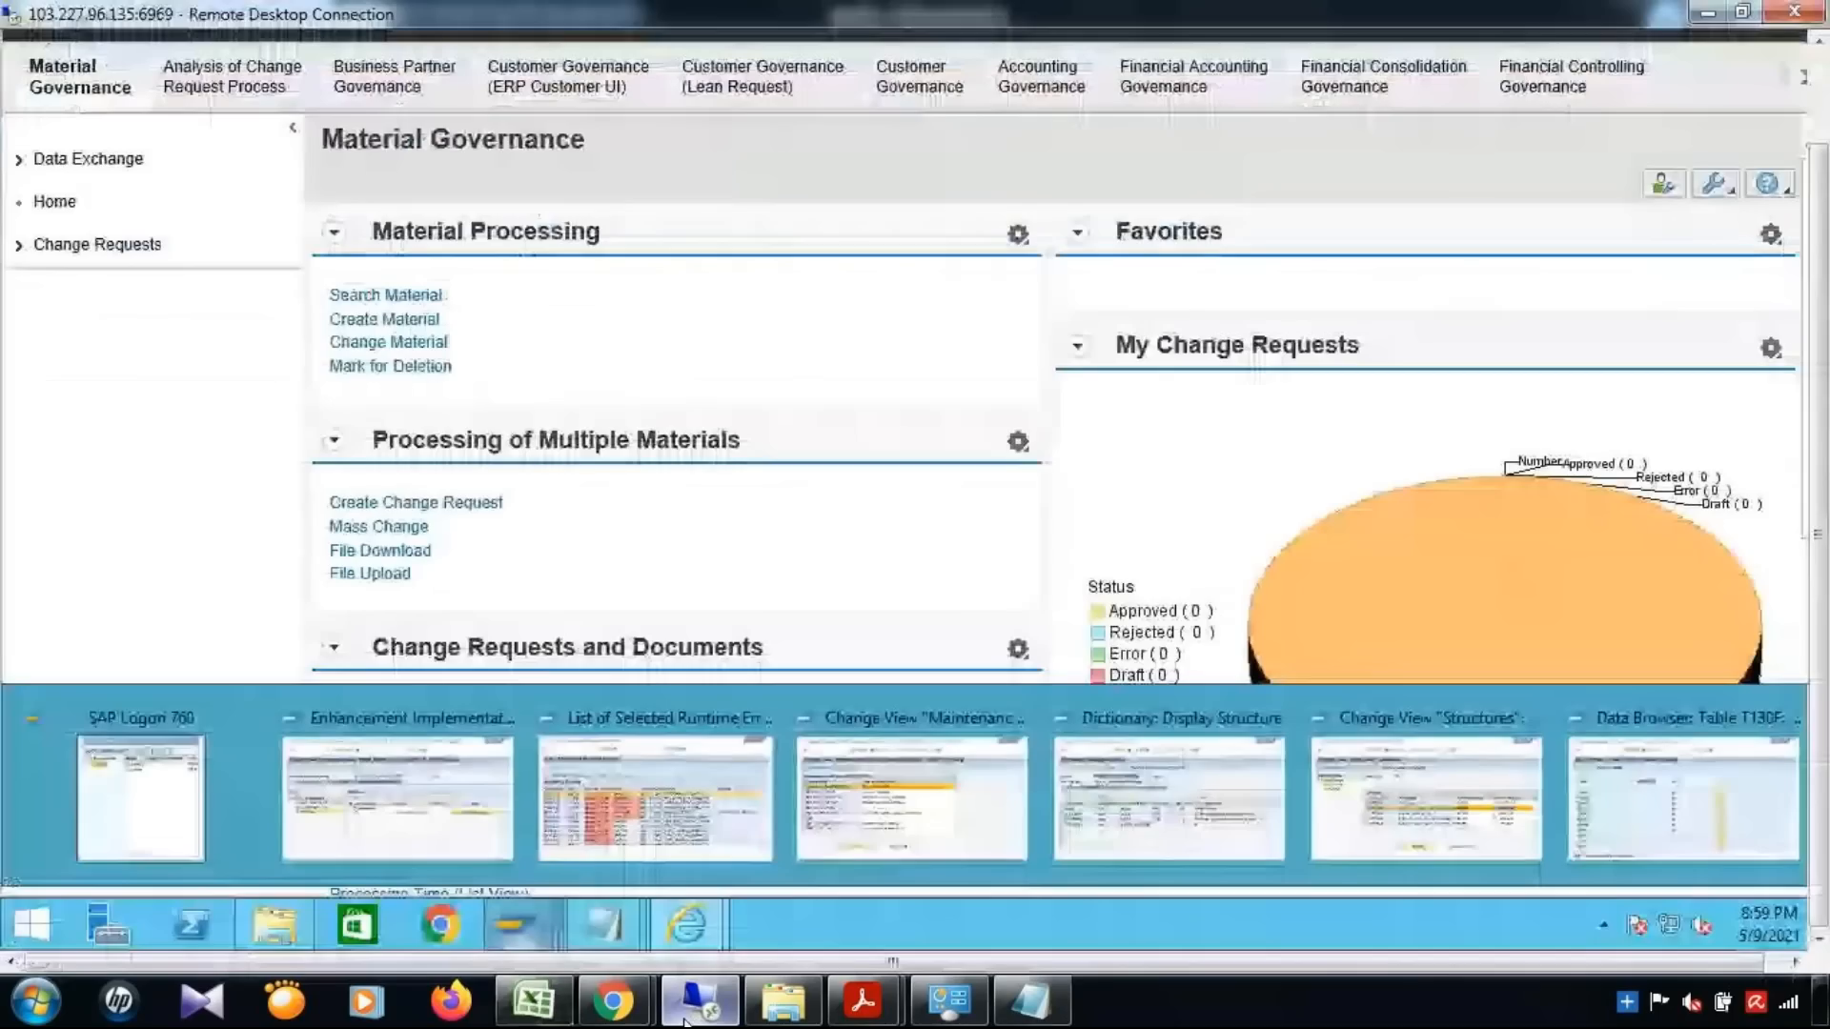
pyautogui.moveTo(686, 925)
pyautogui.click(772, 820)
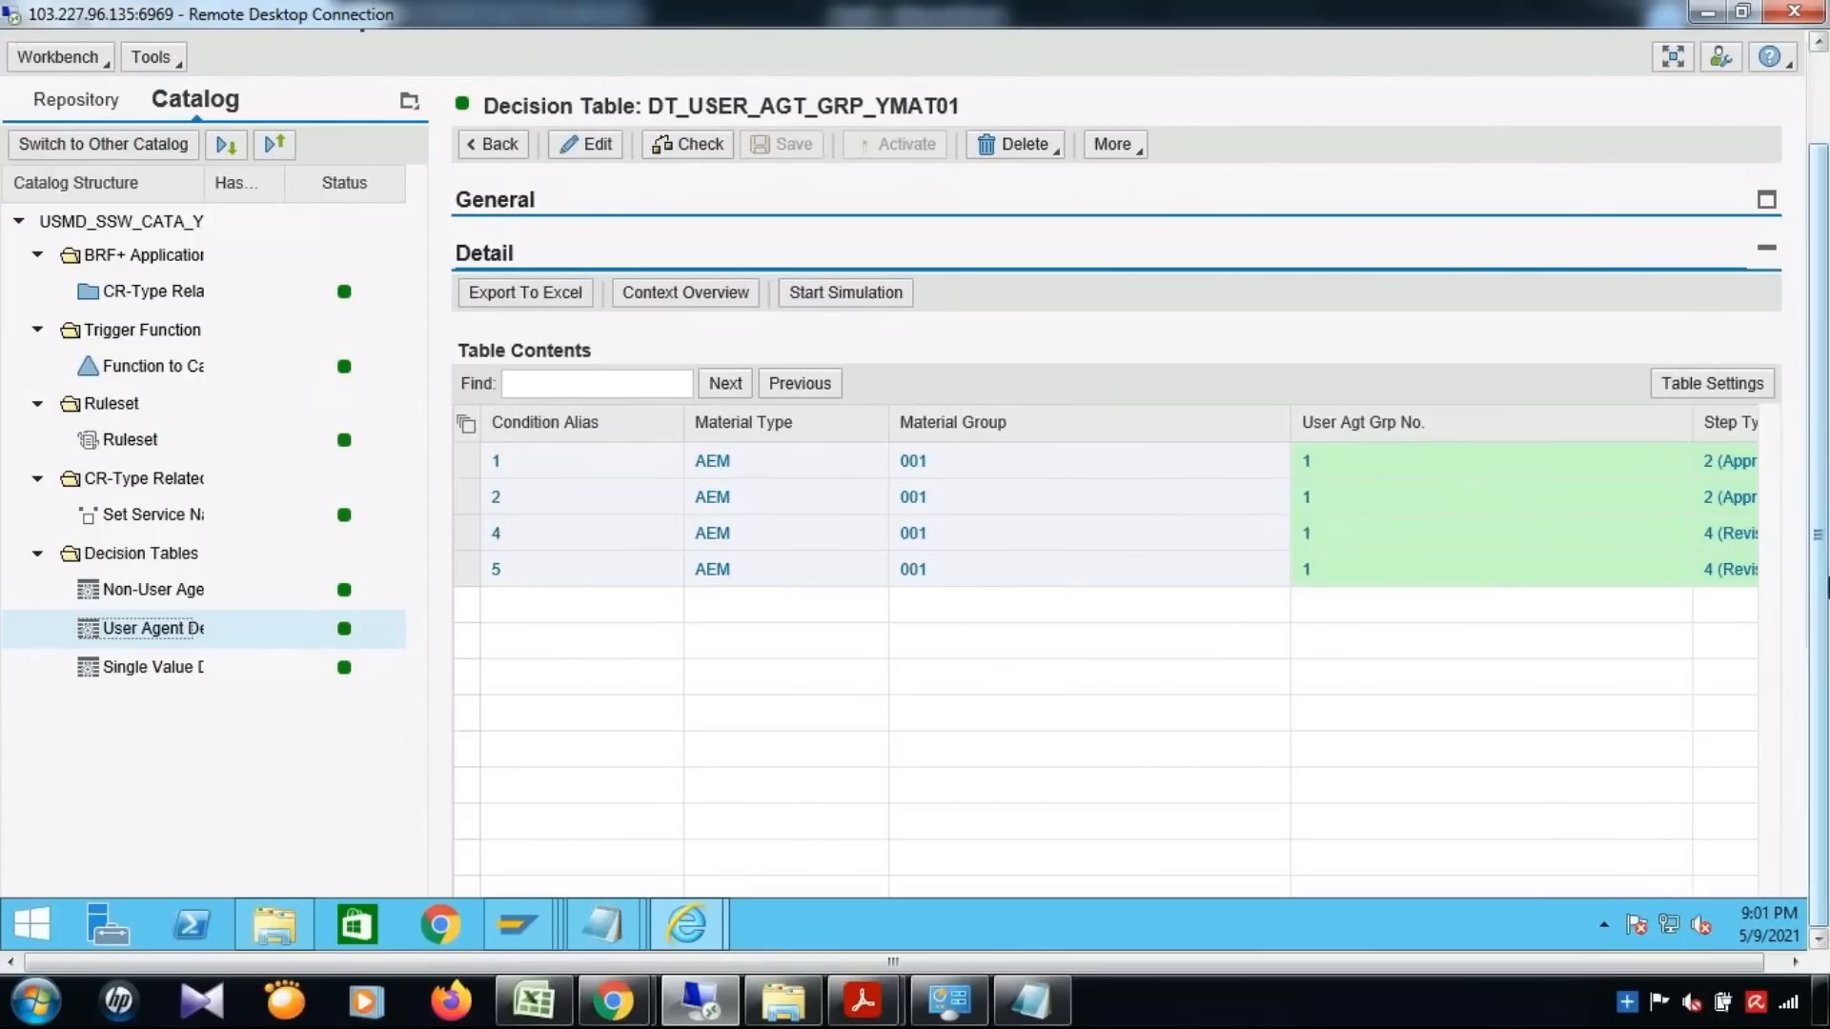
pyautogui.moveTo(1823, 583); pyautogui.dragTo(1824, 520)
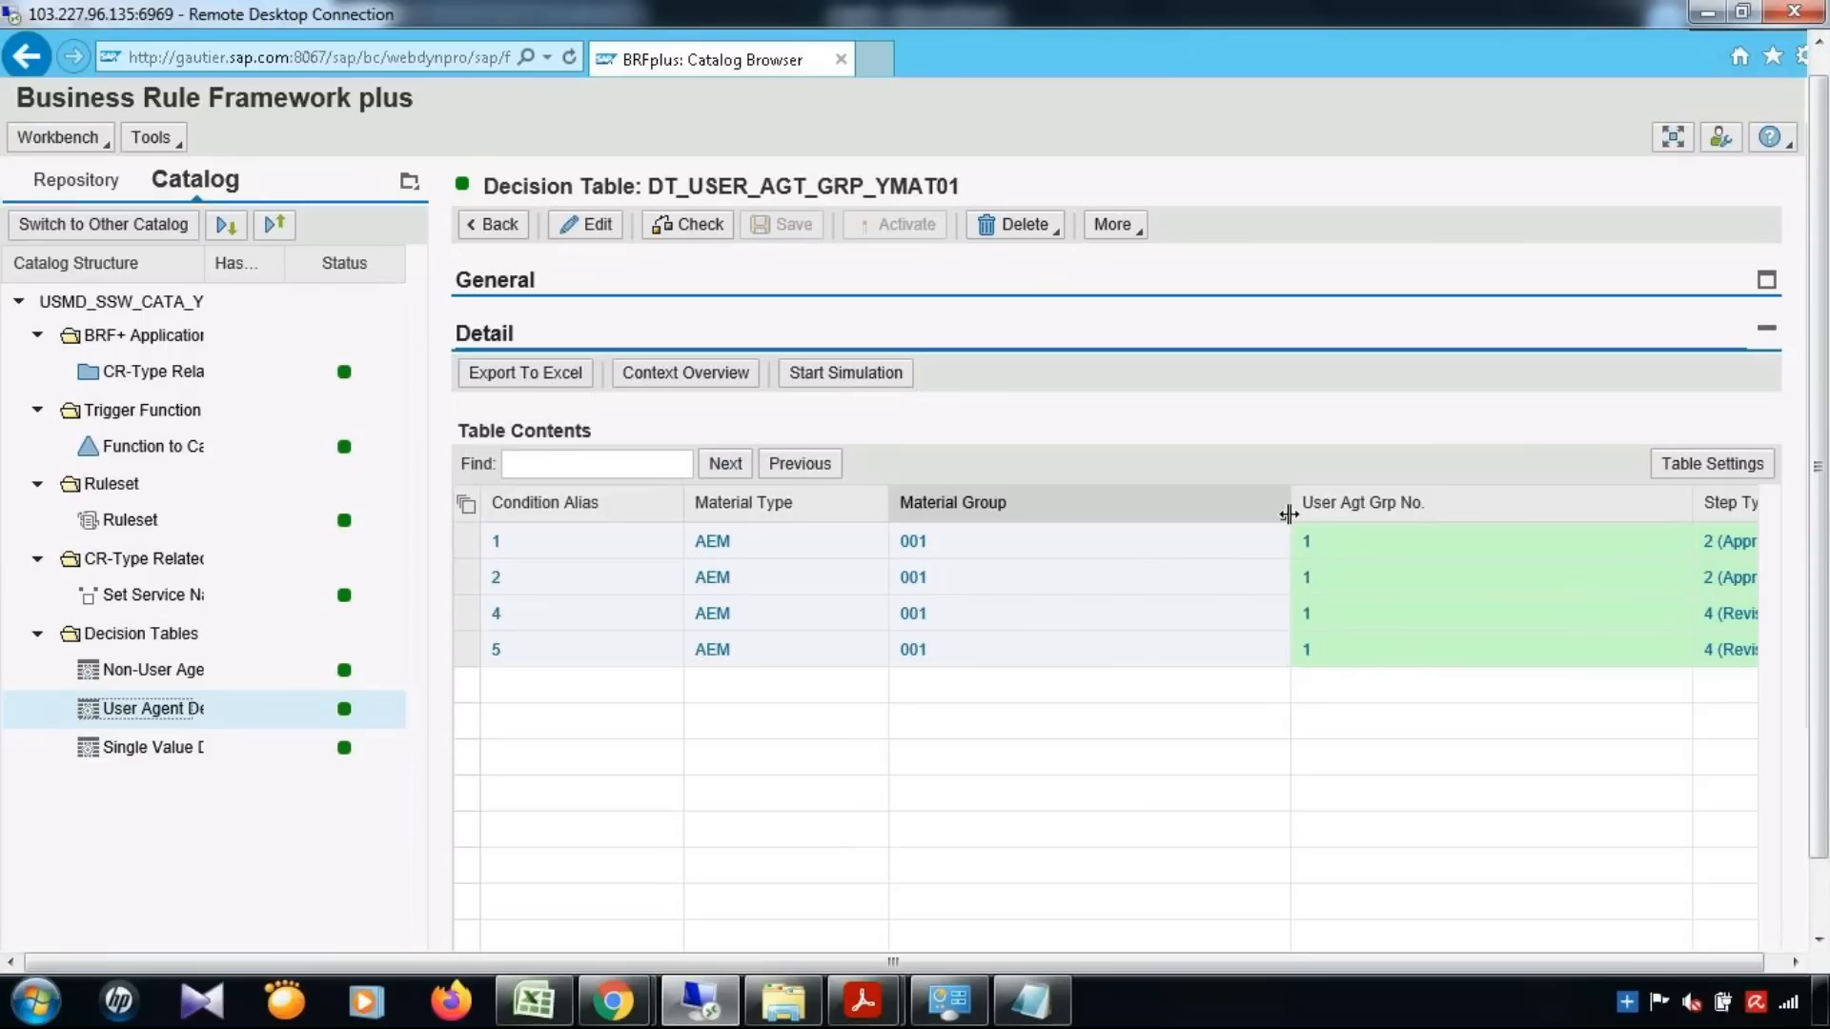
pyautogui.moveTo(1282, 515); pyautogui.dragTo(1130, 522)
pyautogui.moveTo(1824, 433); pyautogui.dragTo(1827, 564)
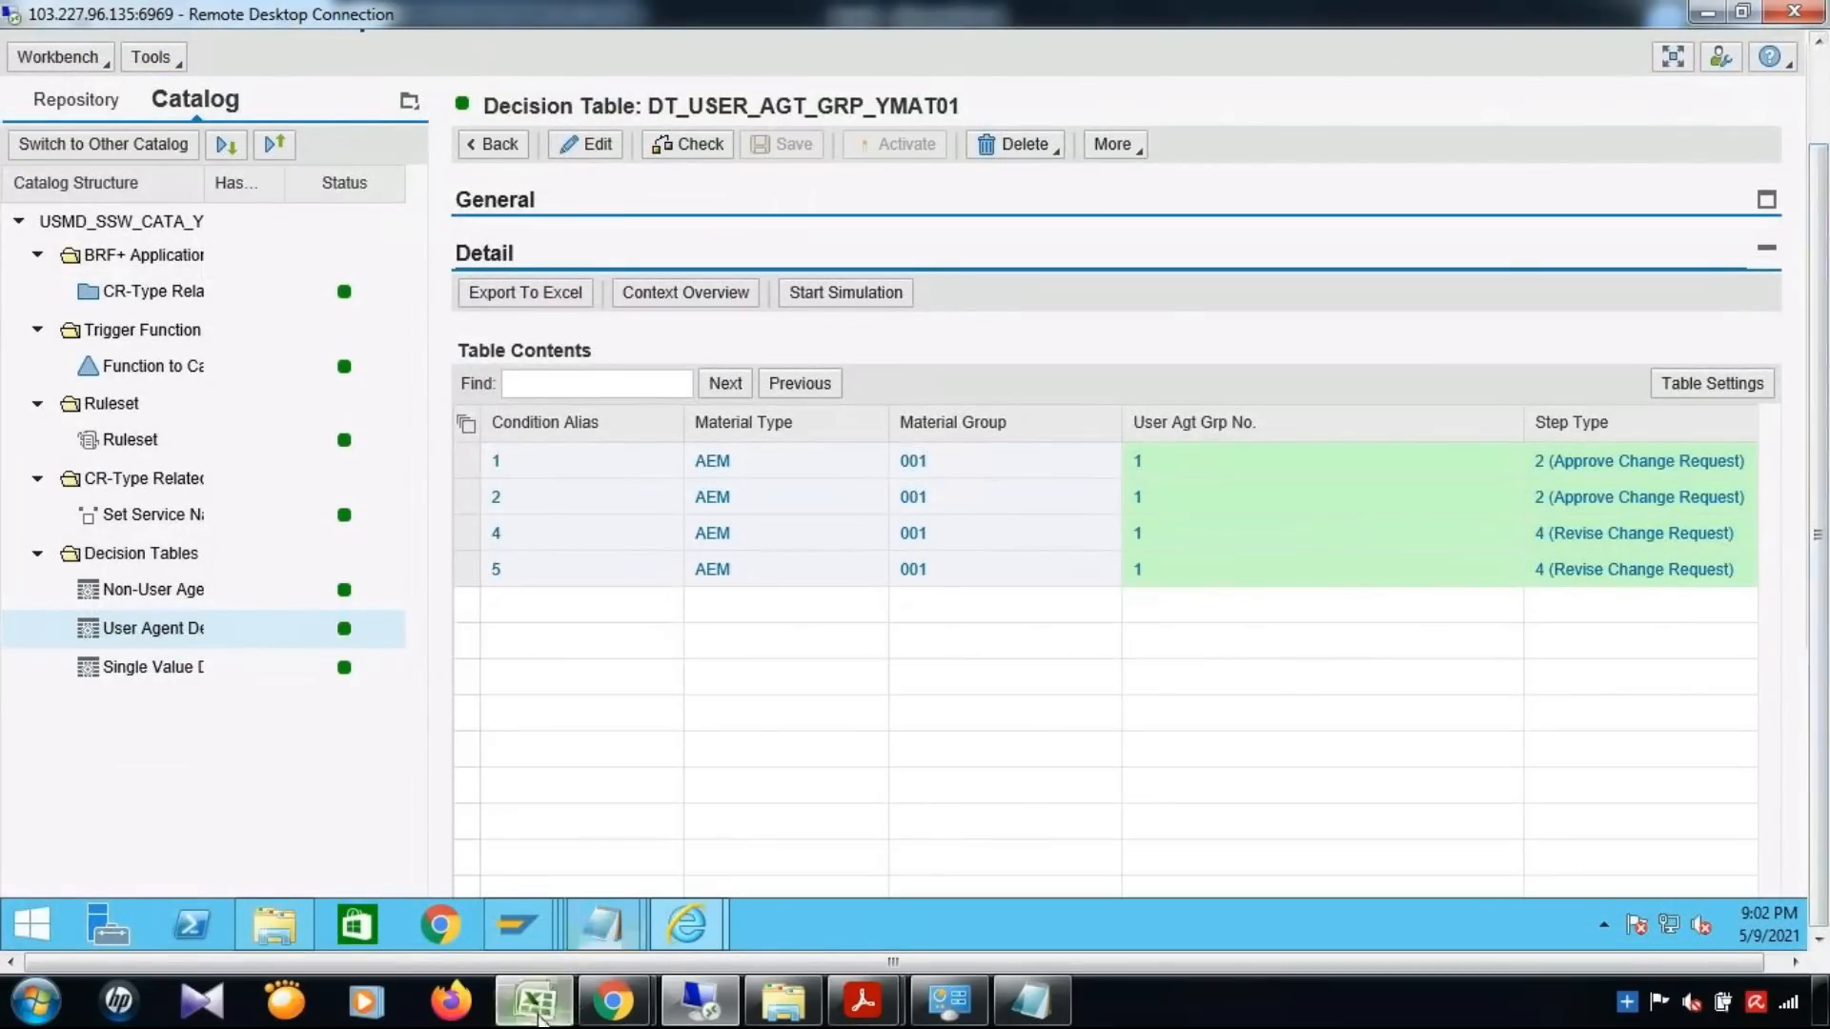
# Select the Dynamic Agent Slection entry in the Excel notes and bring up the USMD_SSW_DYNAMIC_AGENT_SELECT guide in Adobe Acrobat Reader
pyautogui.click(533, 1002)
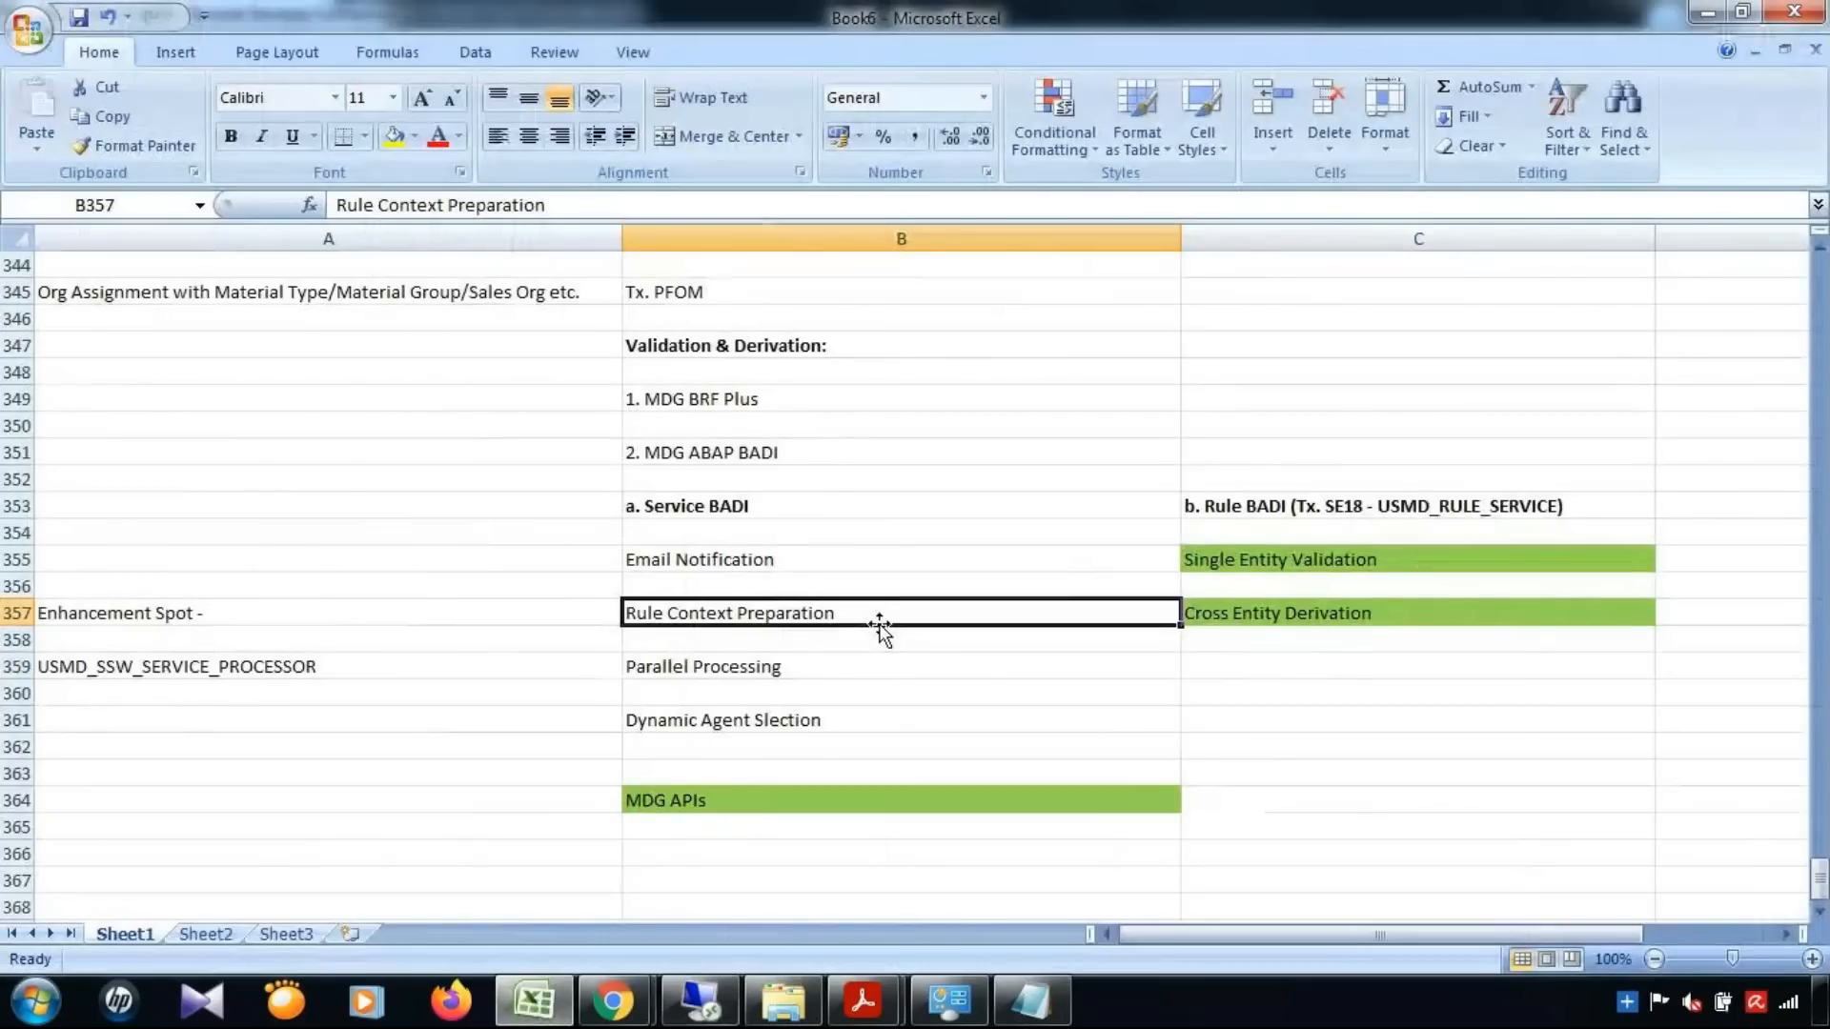
pyautogui.click(710, 725)
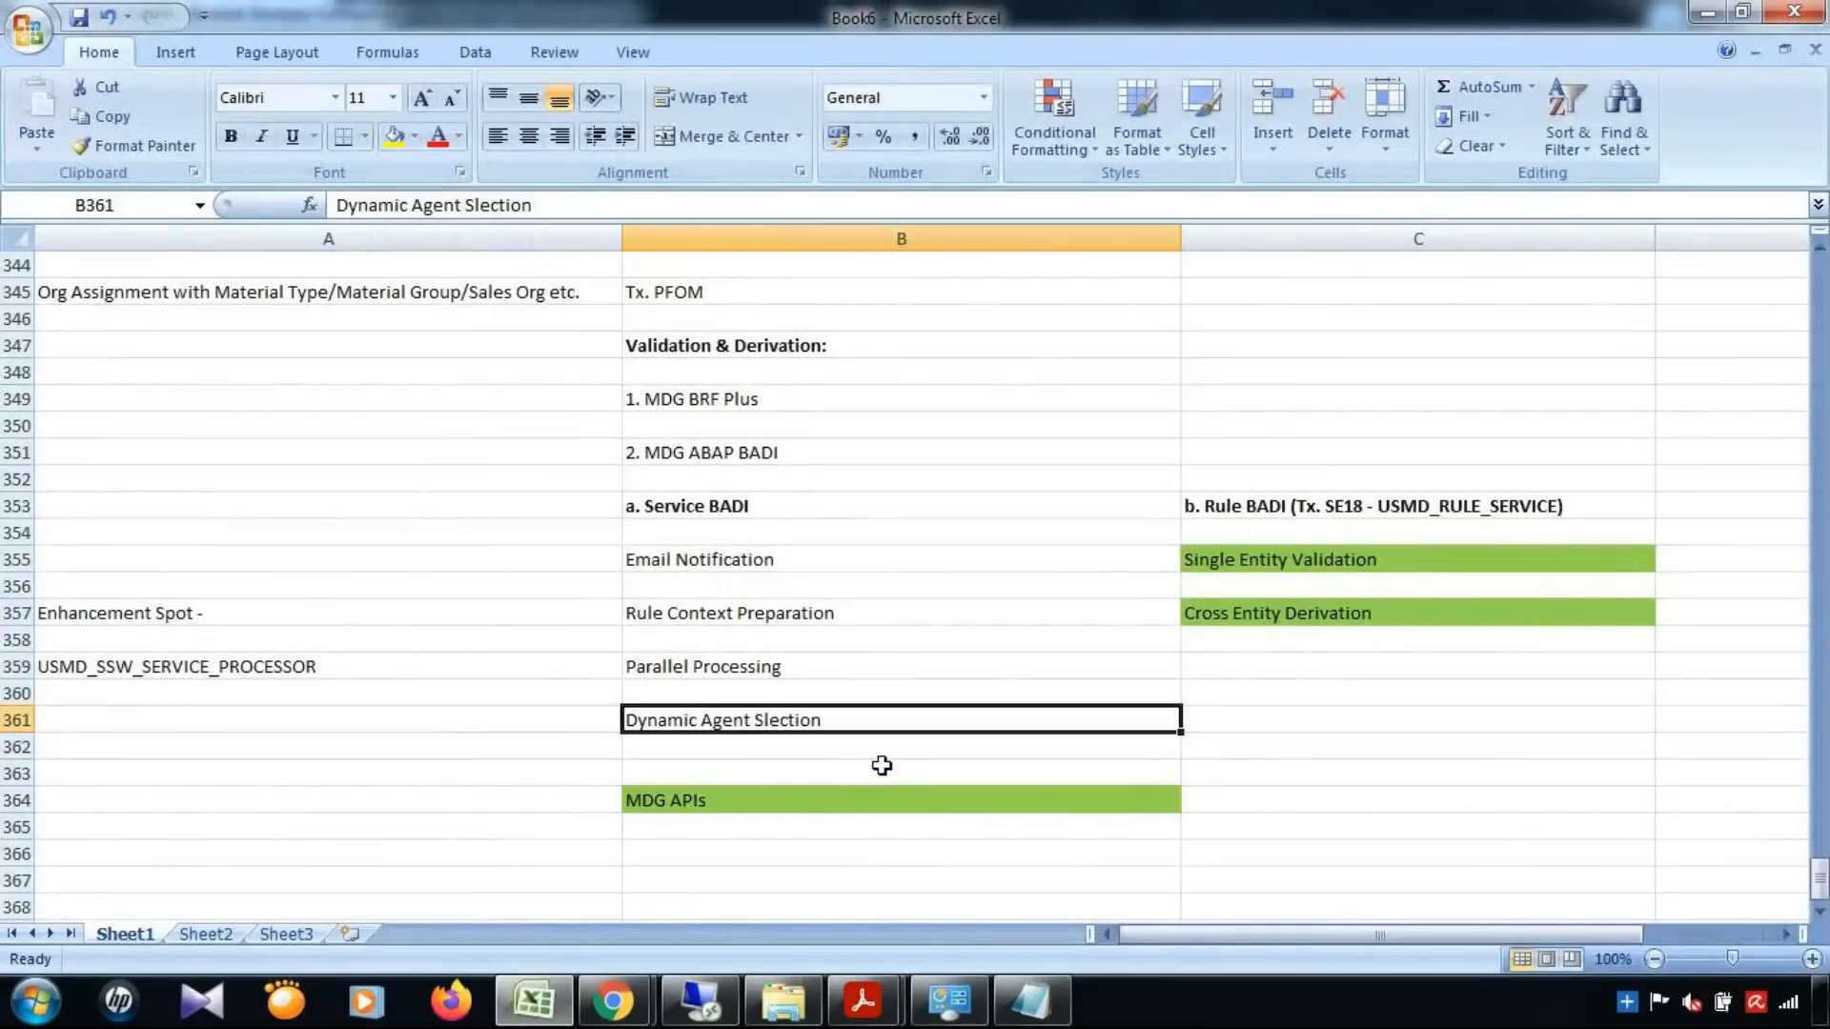
pyautogui.click(862, 1001)
pyautogui.click(1042, 917)
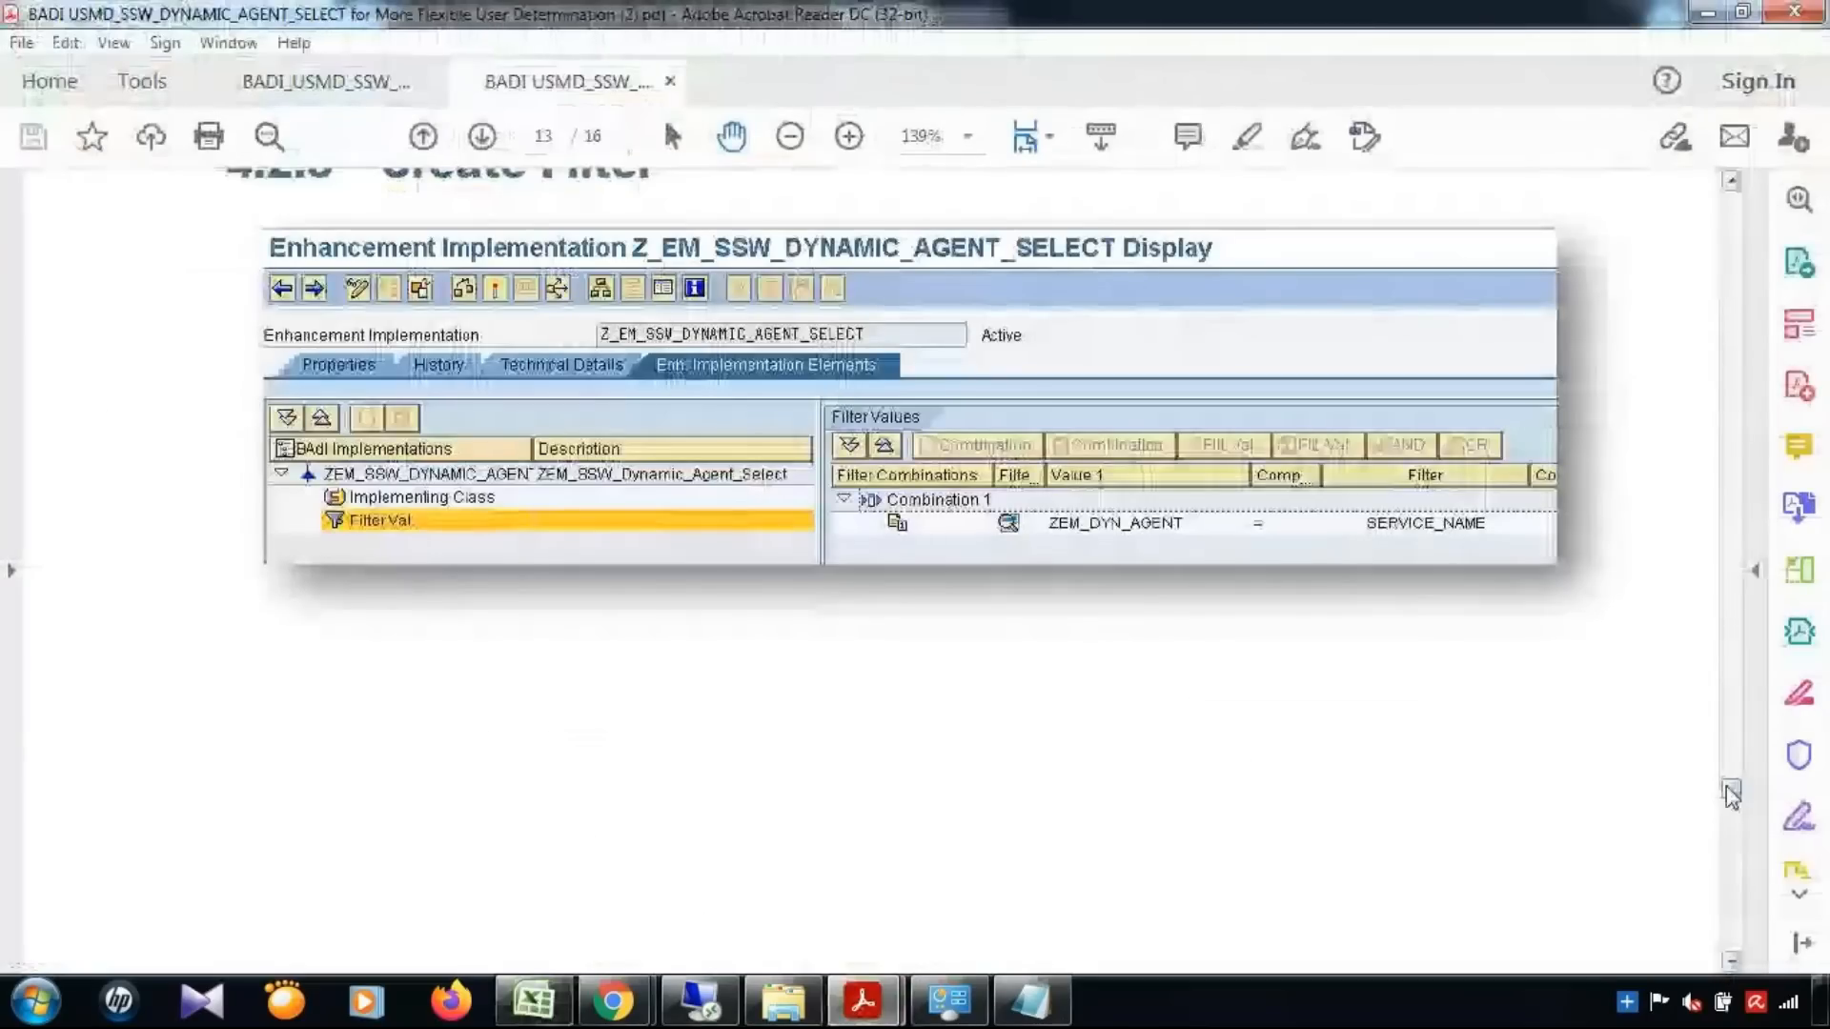
# Go to Business Scenario from the guide's table of contents and read on through the Background Information section
pyautogui.moveTo(1731, 794); pyautogui.dragTo(1709, 396)
pyautogui.scroll(-3, 1713, 246)
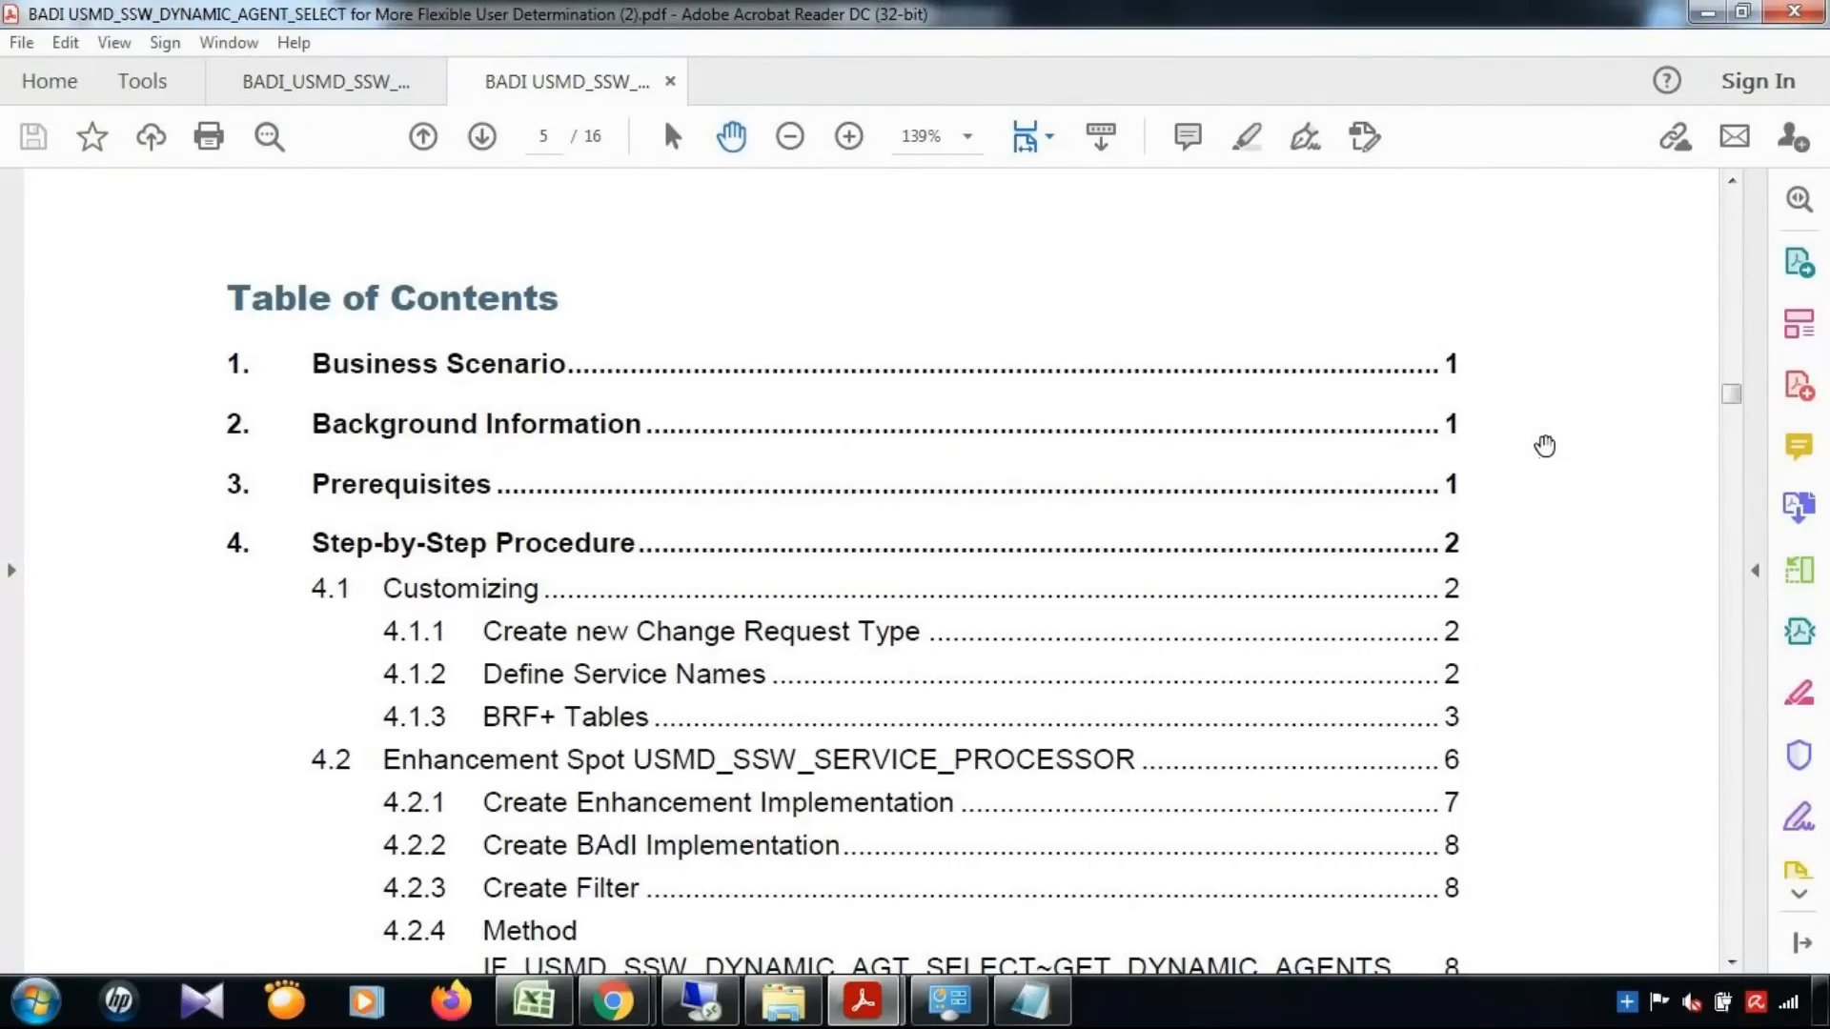
pyautogui.click(703, 362)
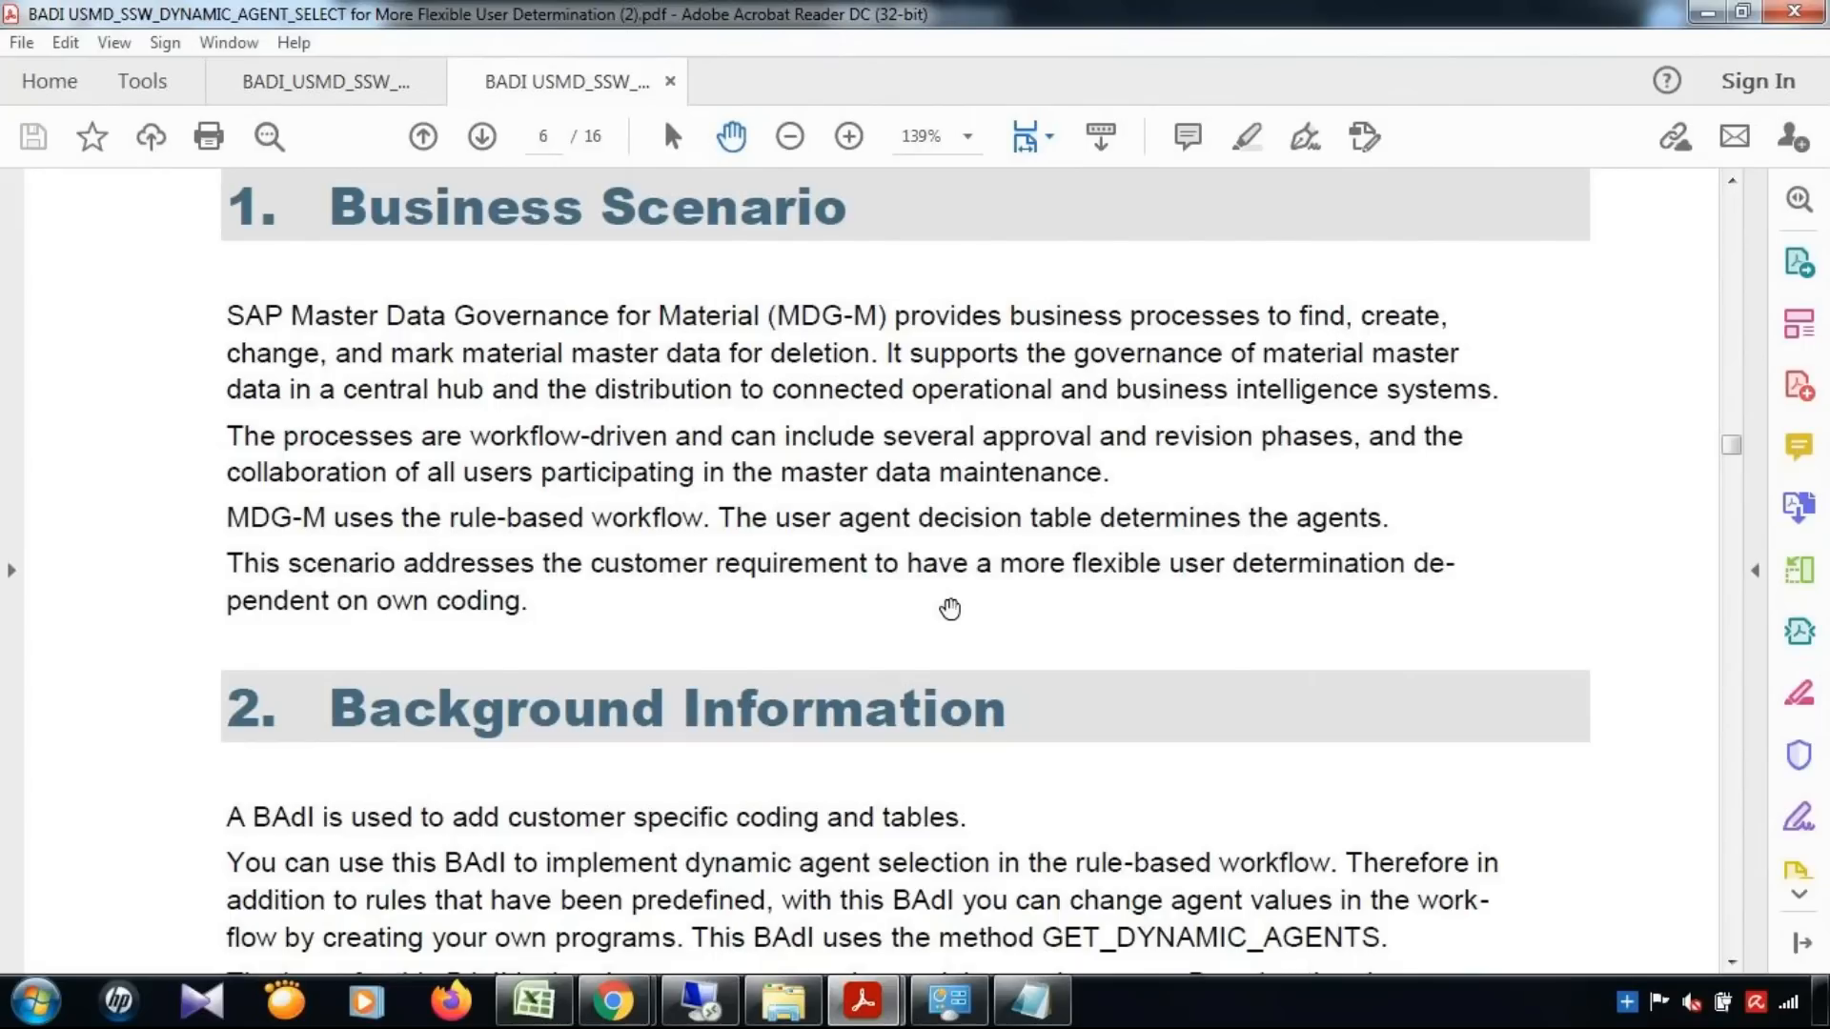
pyautogui.scroll(-3, 949, 611)
pyautogui.scroll(-2, 940, 612)
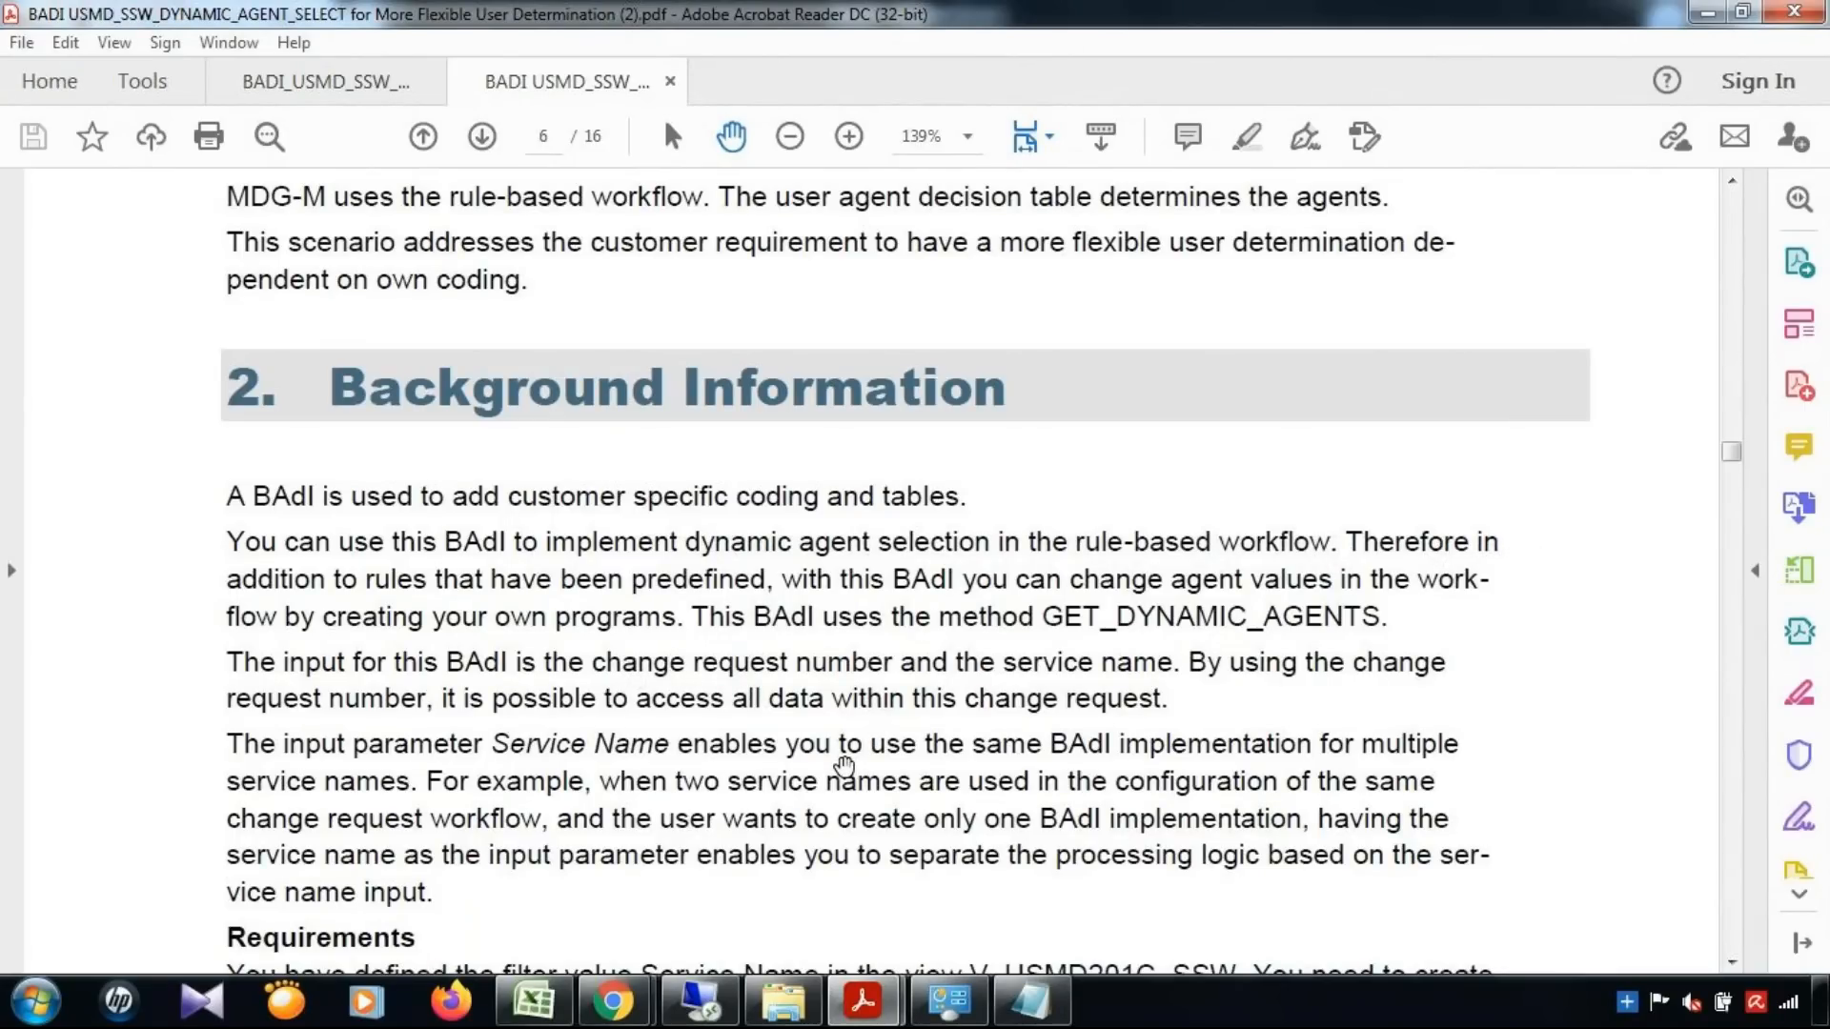
# Switch to Notepad and replace the existing note with the condition "If Material Type is AEM (Sample Material)"
pyautogui.click(1030, 1001)
pyautogui.moveTo(837, 518); pyautogui.dragTo(142, 460)
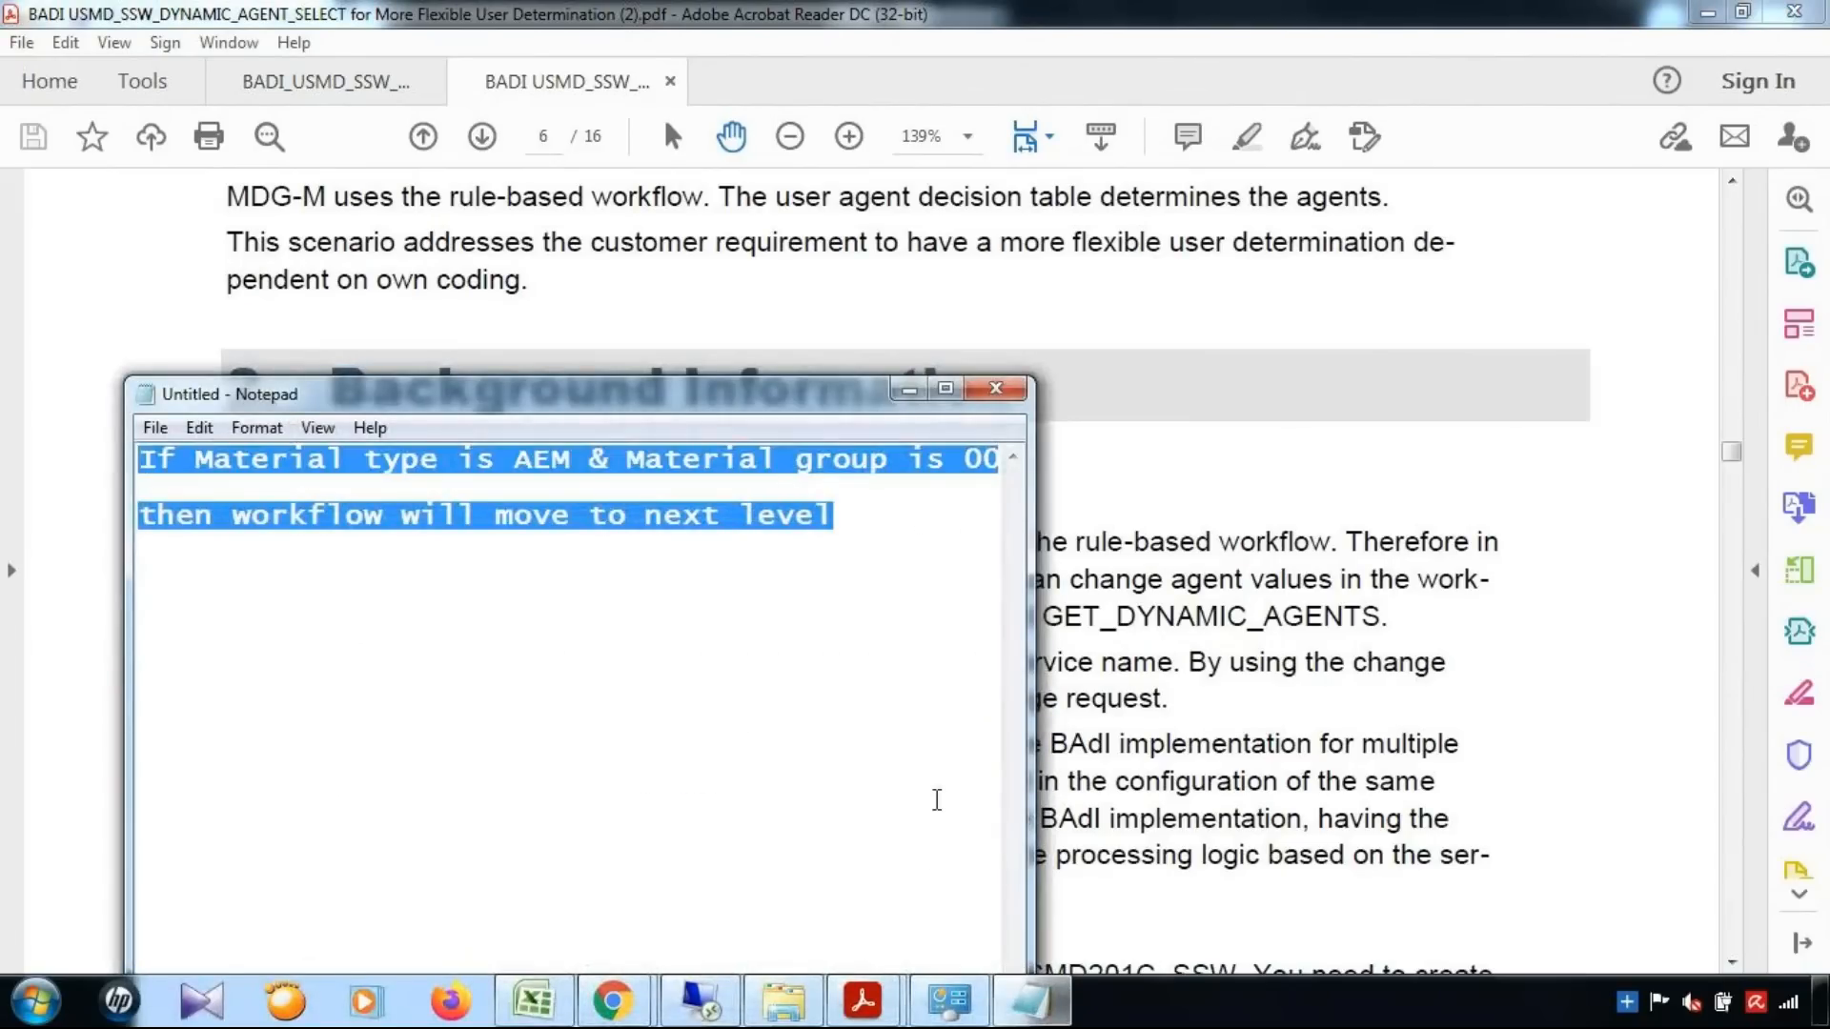
pyautogui.press('BackSpace')
pyautogui.write('If Material Type is ')
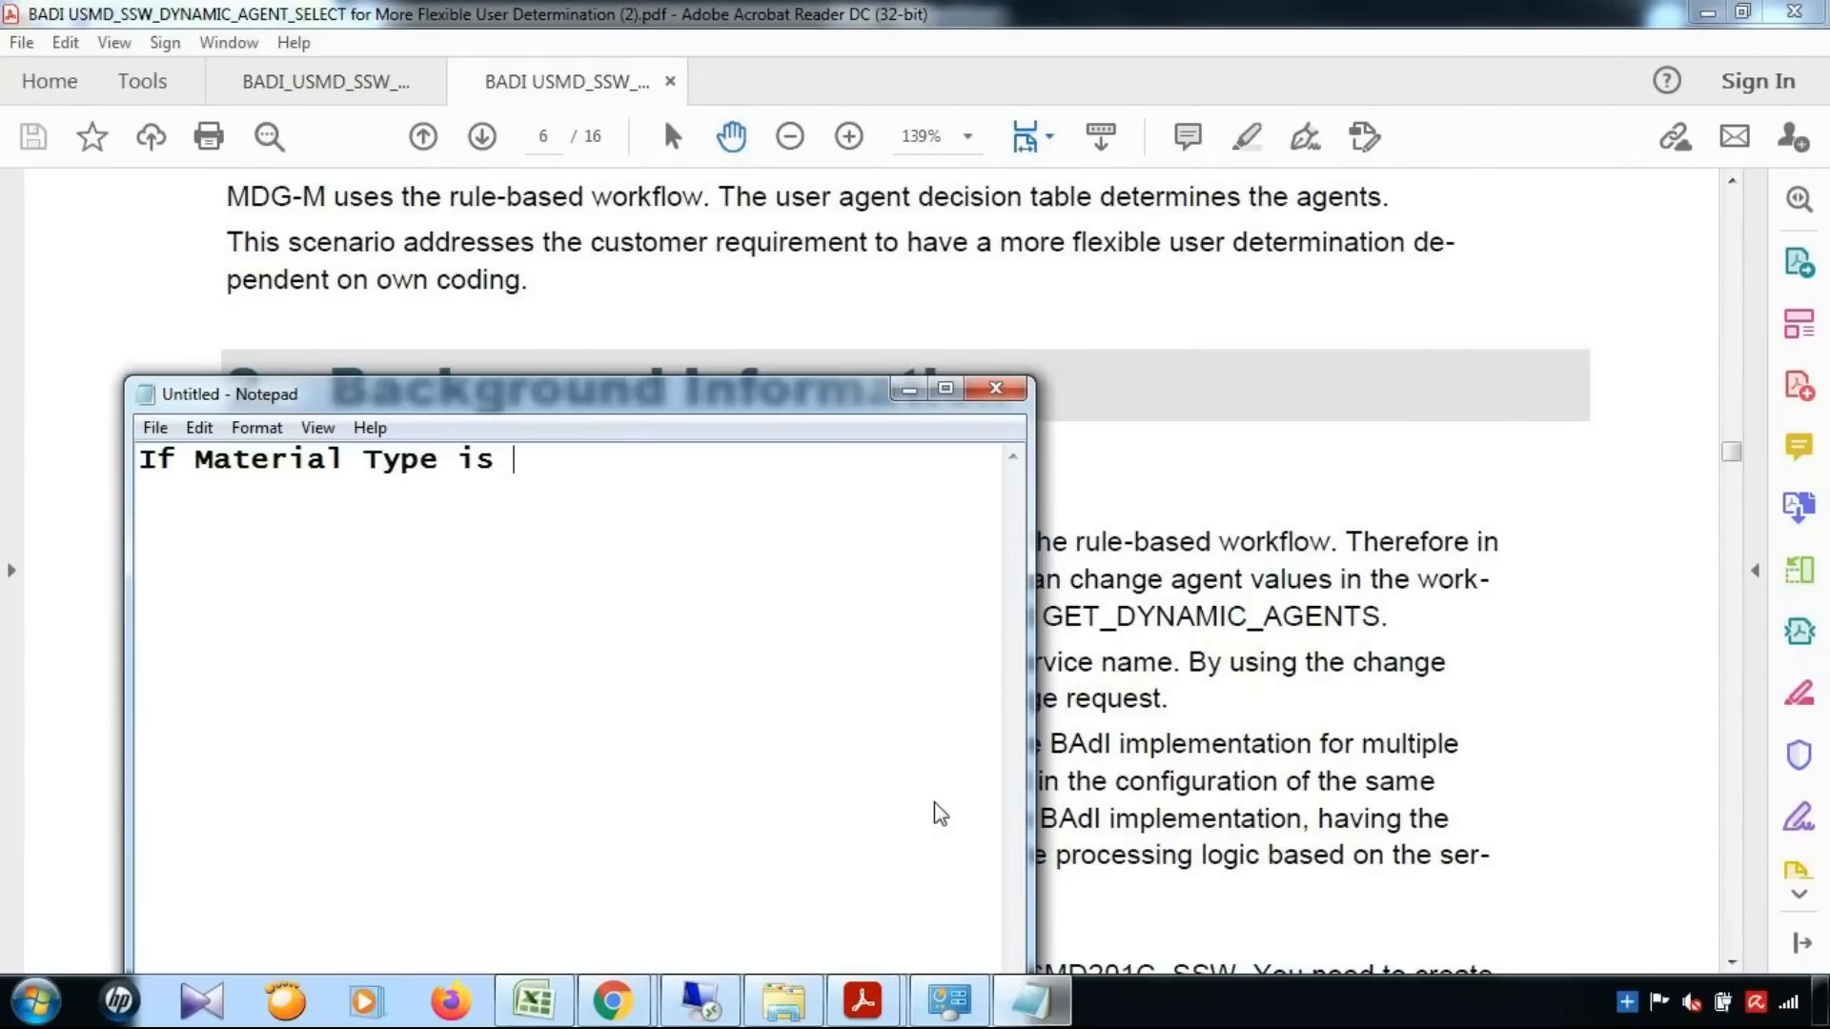
pyautogui.write('A')
pyautogui.write('EM (Samp')
pyautogui.write('ke')
pyautogui.press('BackSpace')
pyautogui.press('BackSpace')
pyautogui.write('le Mat')
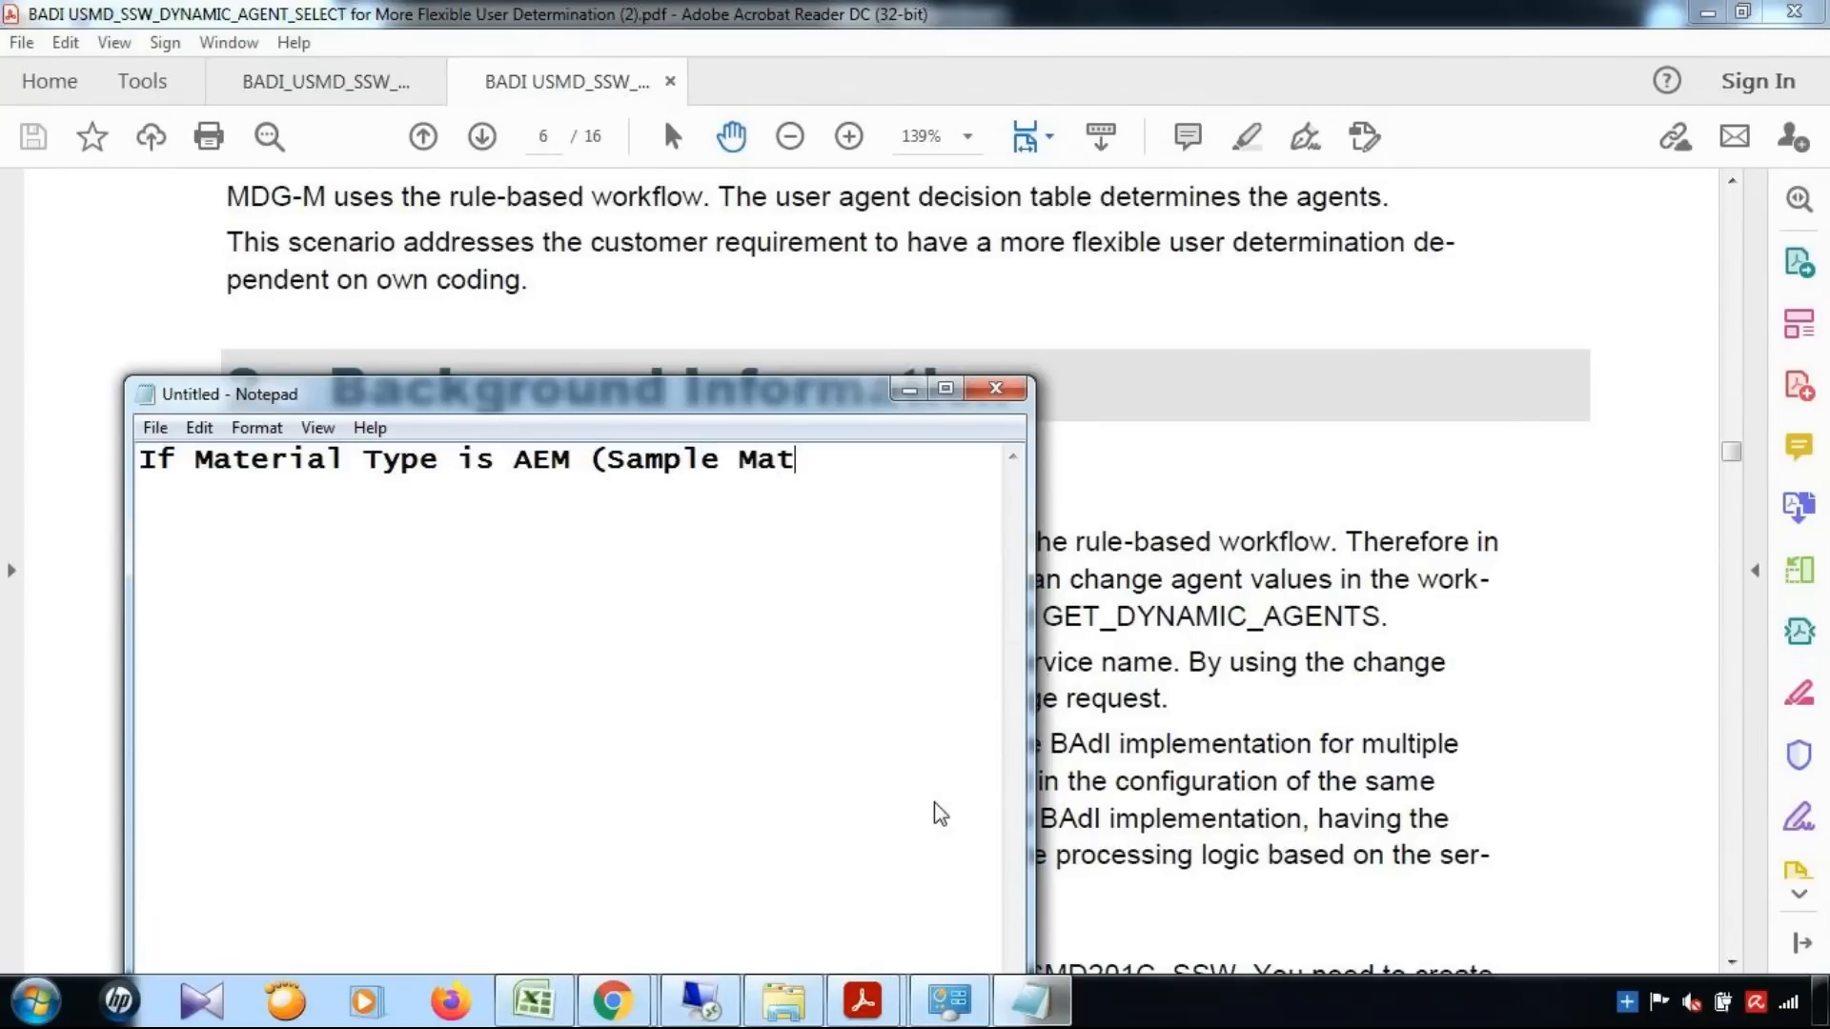
pyautogui.write('erial)')
pyautogui.write('then ')
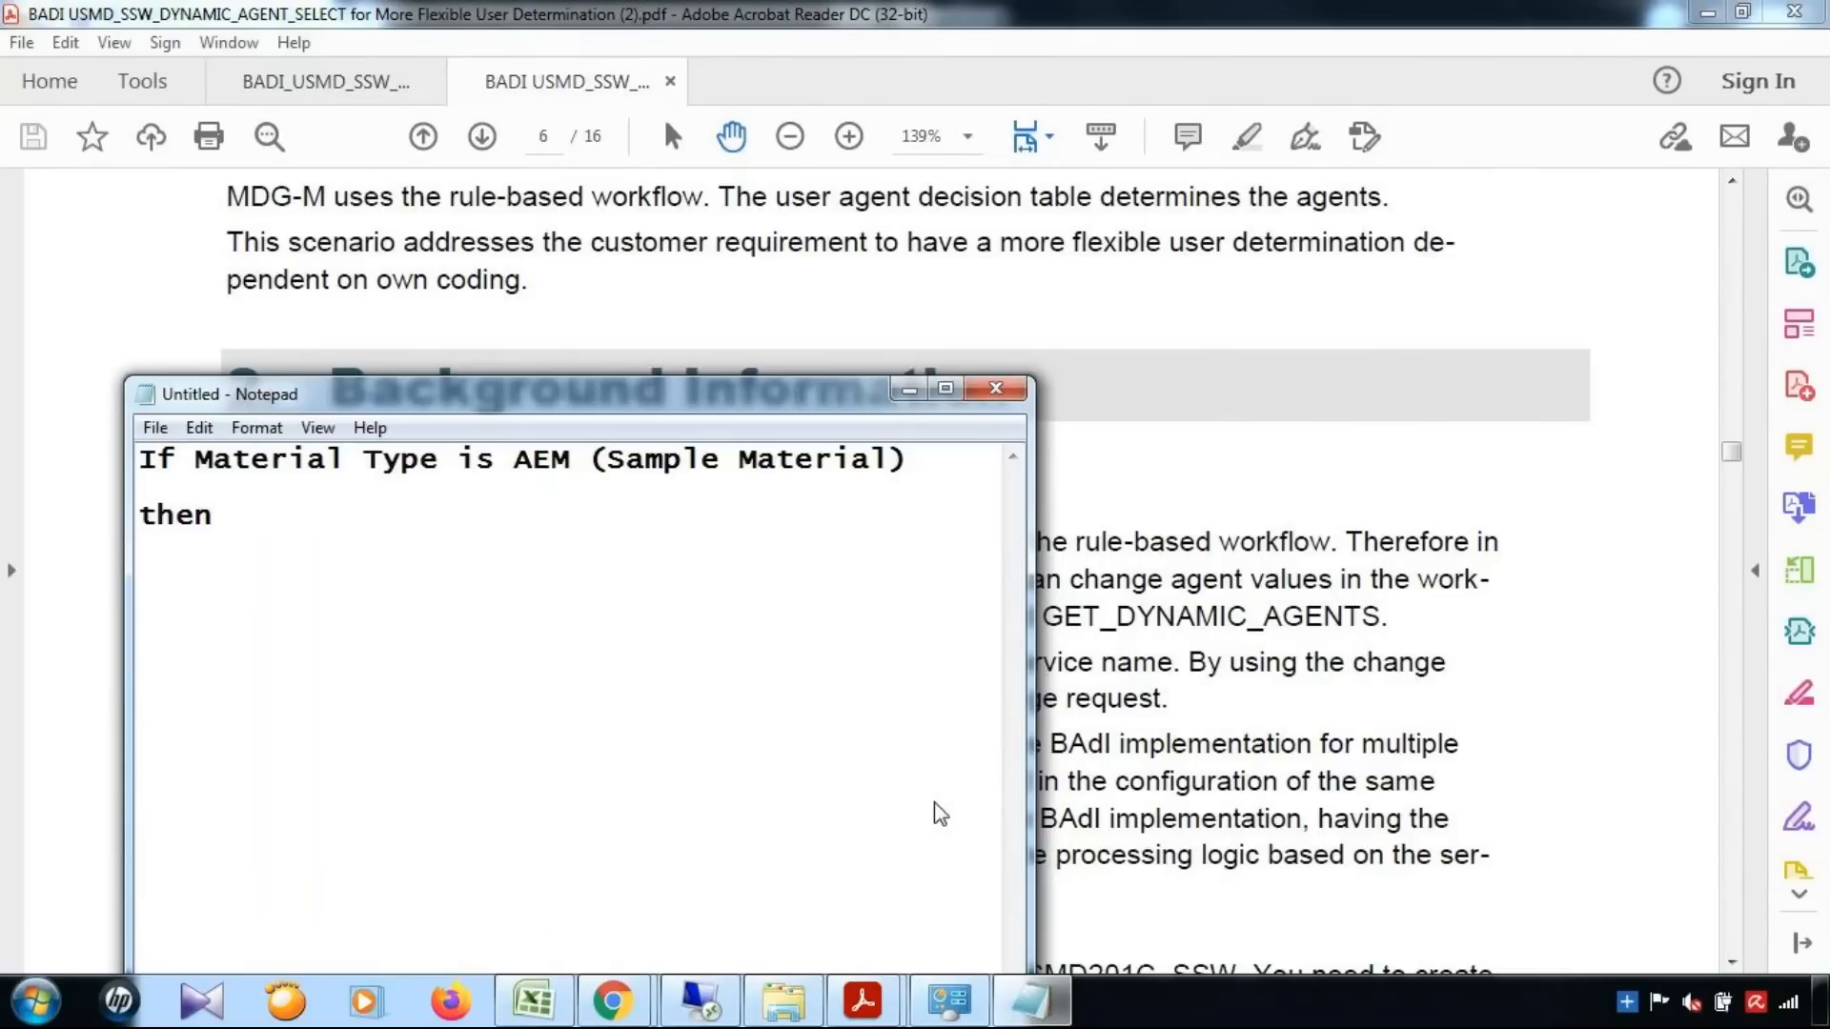
pyautogui.write('i')
# Add the line "then the request should go to Mr. A" below the AEM condition
pyautogui.press('BackSpace')
pyautogui.write('the request')
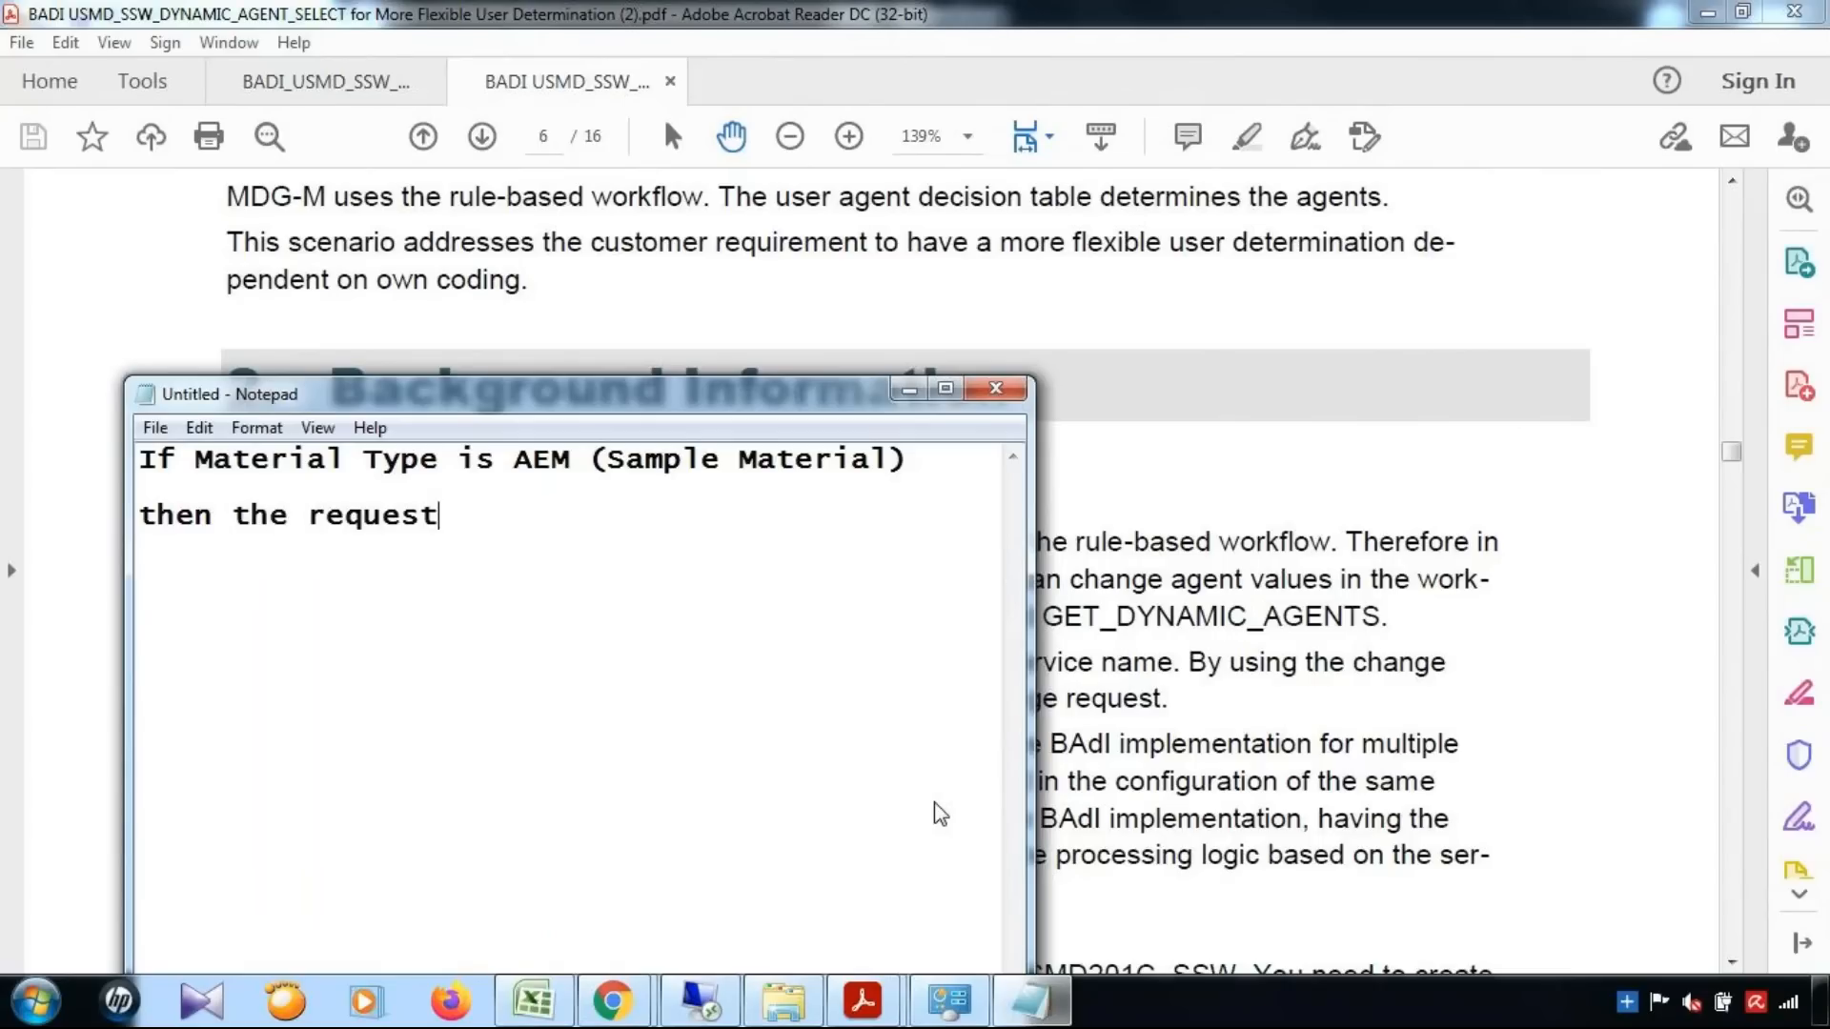
pyautogui.write(' should go to ')
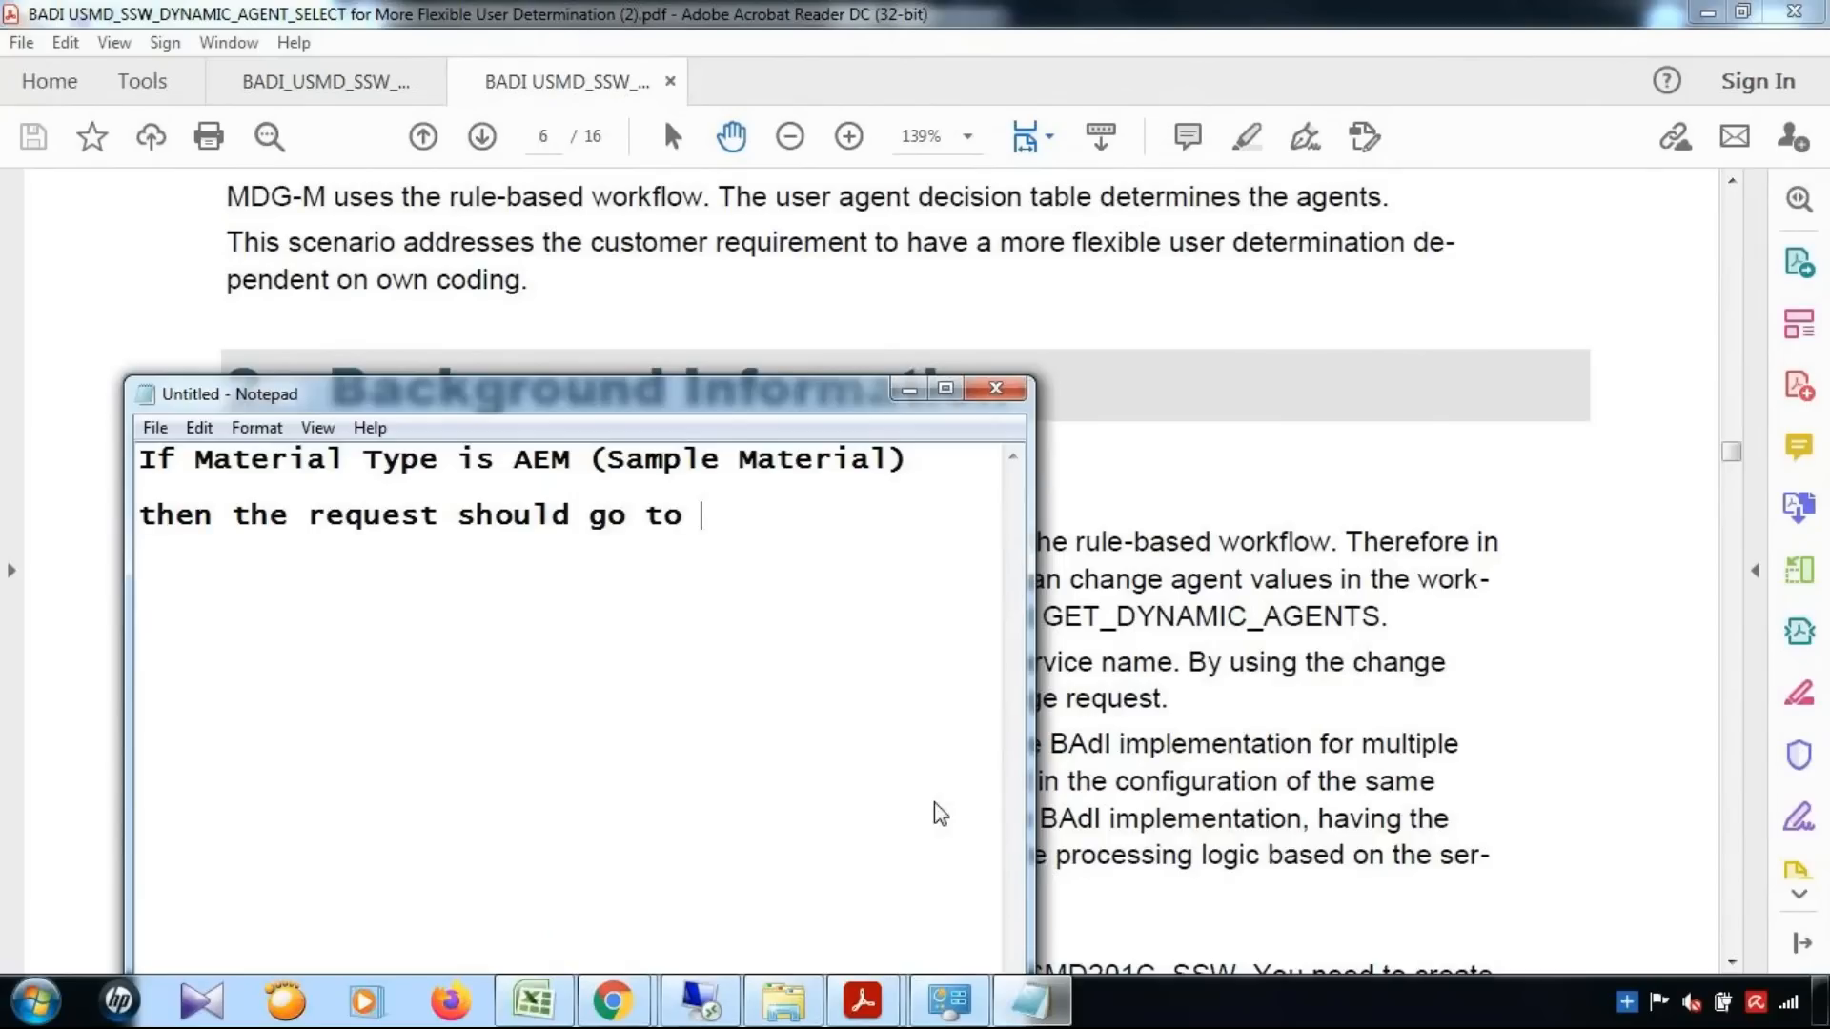
pyautogui.write('Mr. A   ')
pyautogui.write('If')
# Add a second condition reading "If Material Type is other than AEM (Sample Material)", reusing the first condition's text
pyautogui.moveTo(194, 460); pyautogui.dragTo(923, 460)
pyautogui.hotkey('ctrl', 'c')
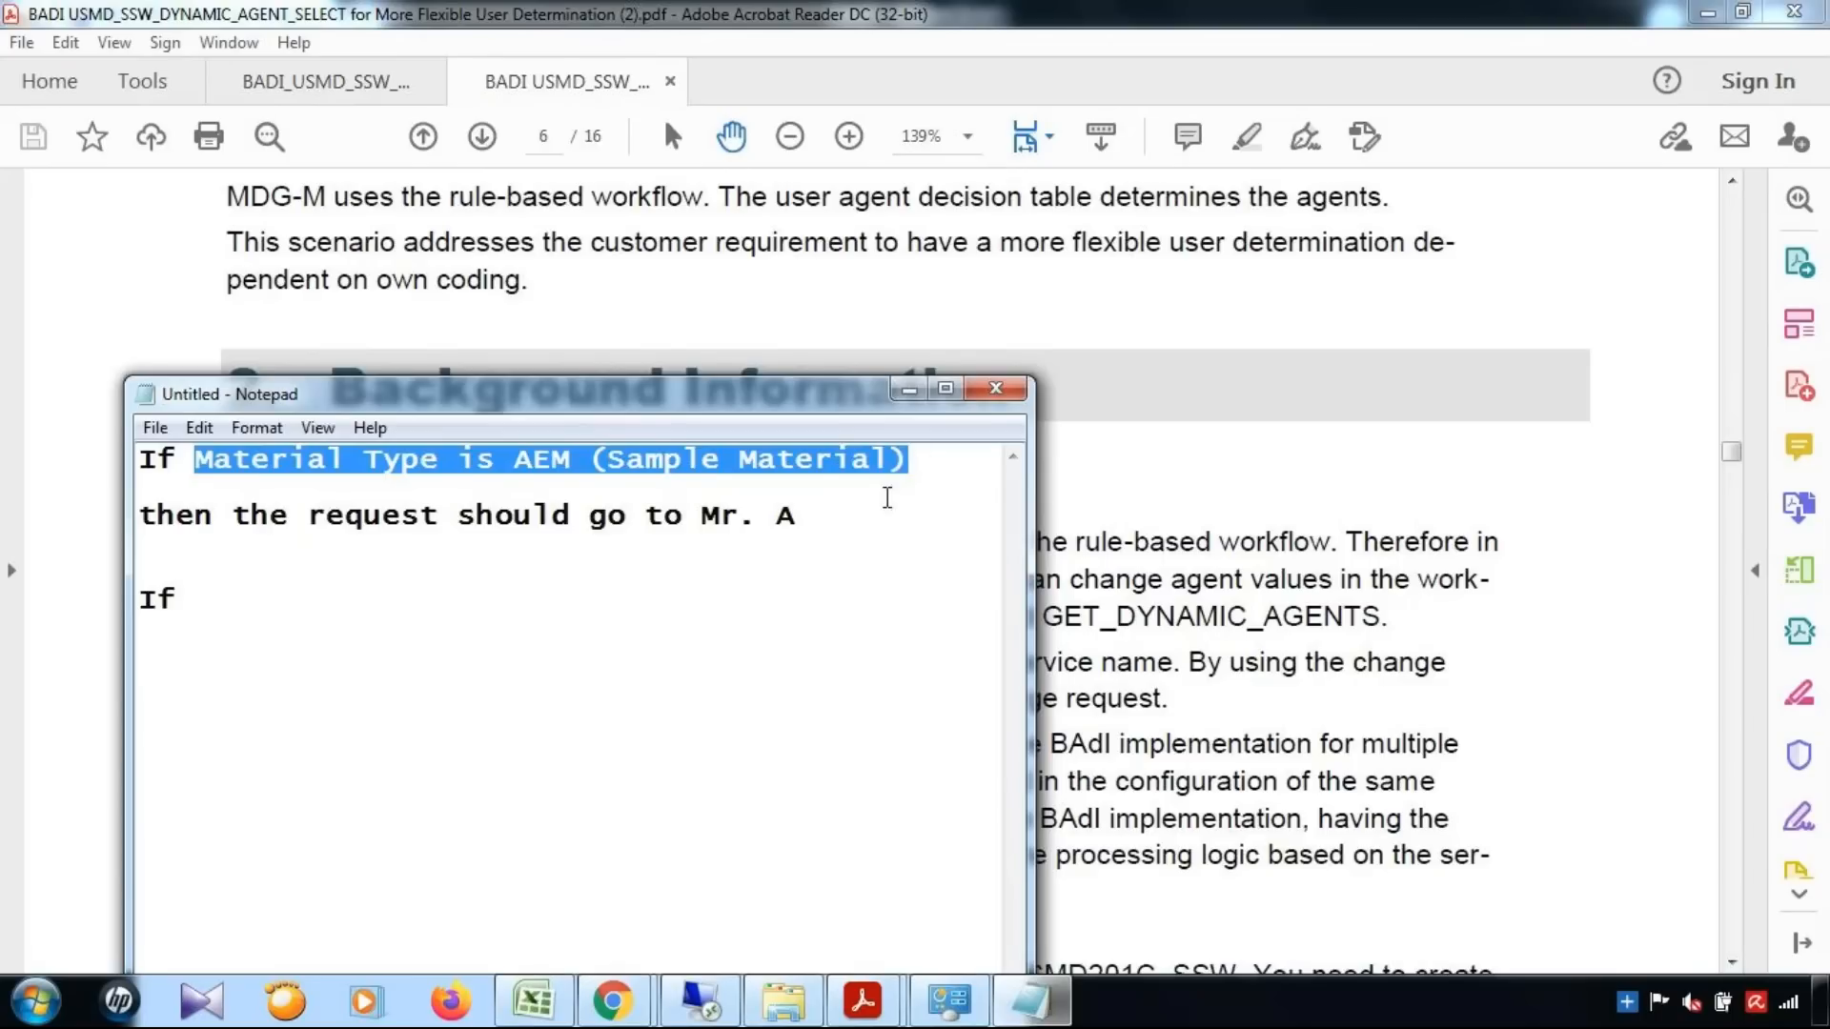
pyautogui.click(234, 589)
pyautogui.hotkey('ctrl', 'v')
pyautogui.click(514, 614)
pyautogui.write('other ')
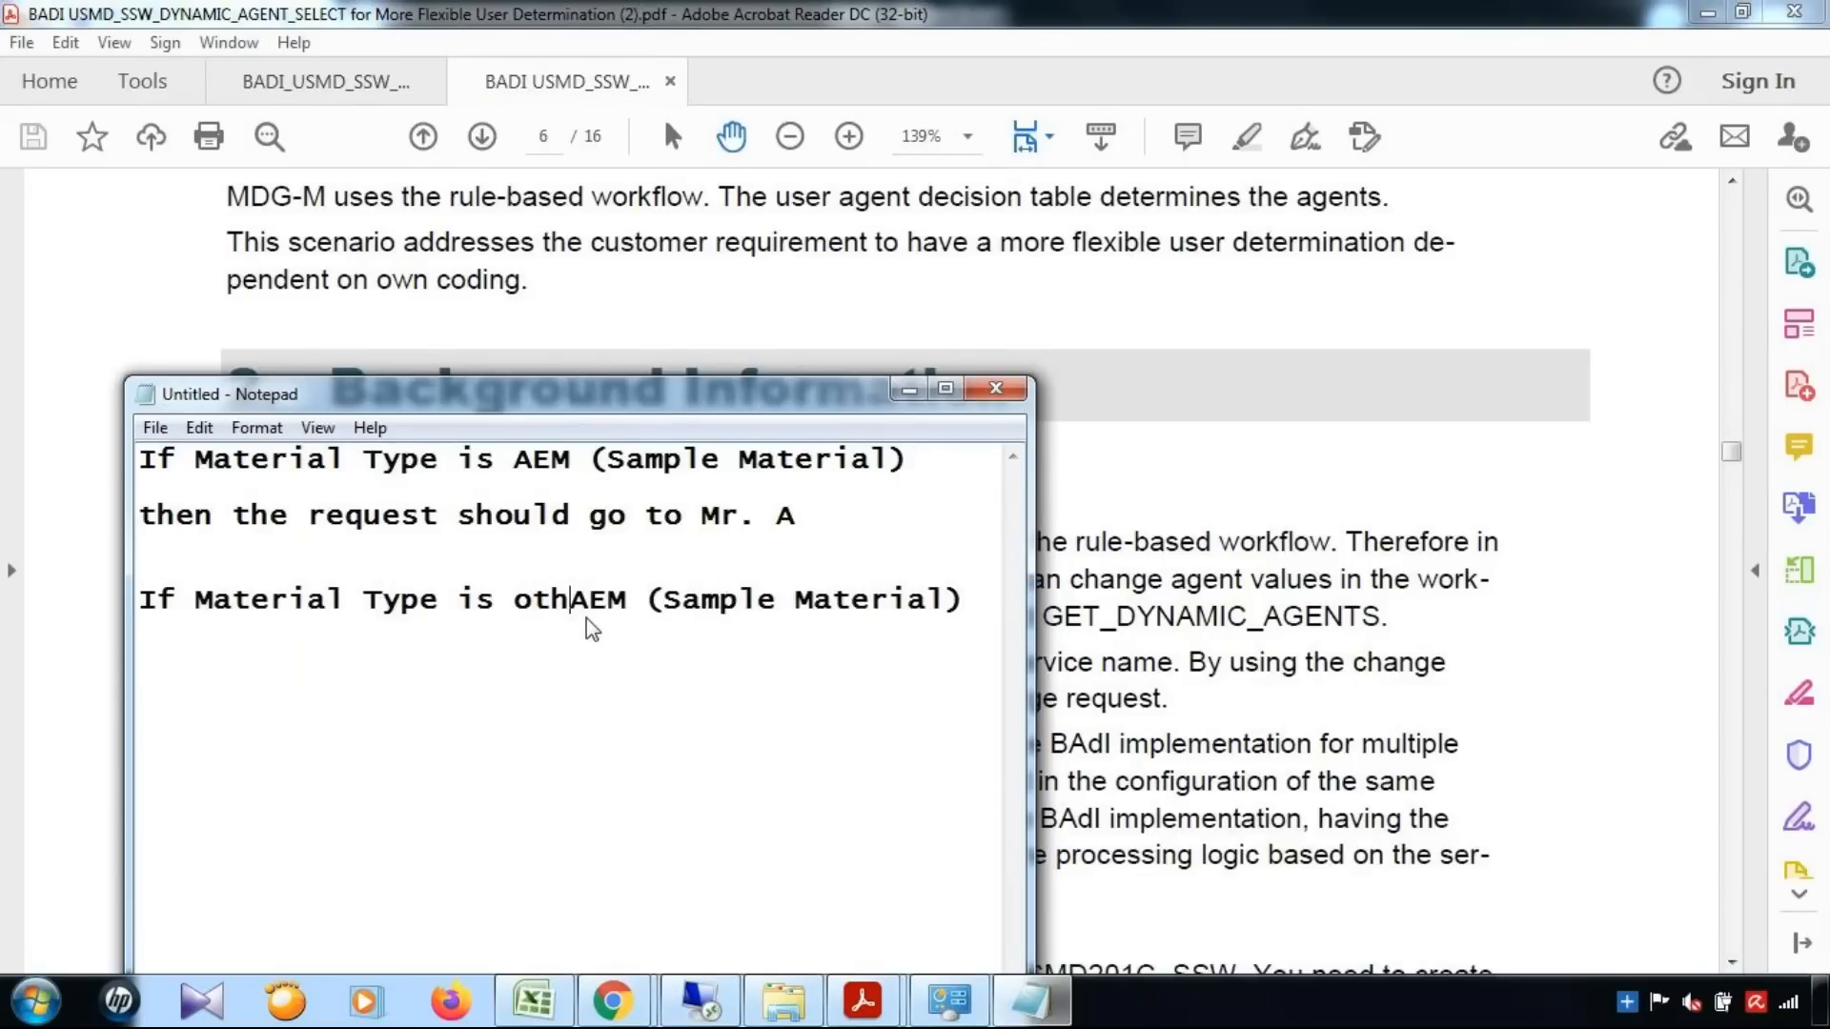
pyautogui.write('than')
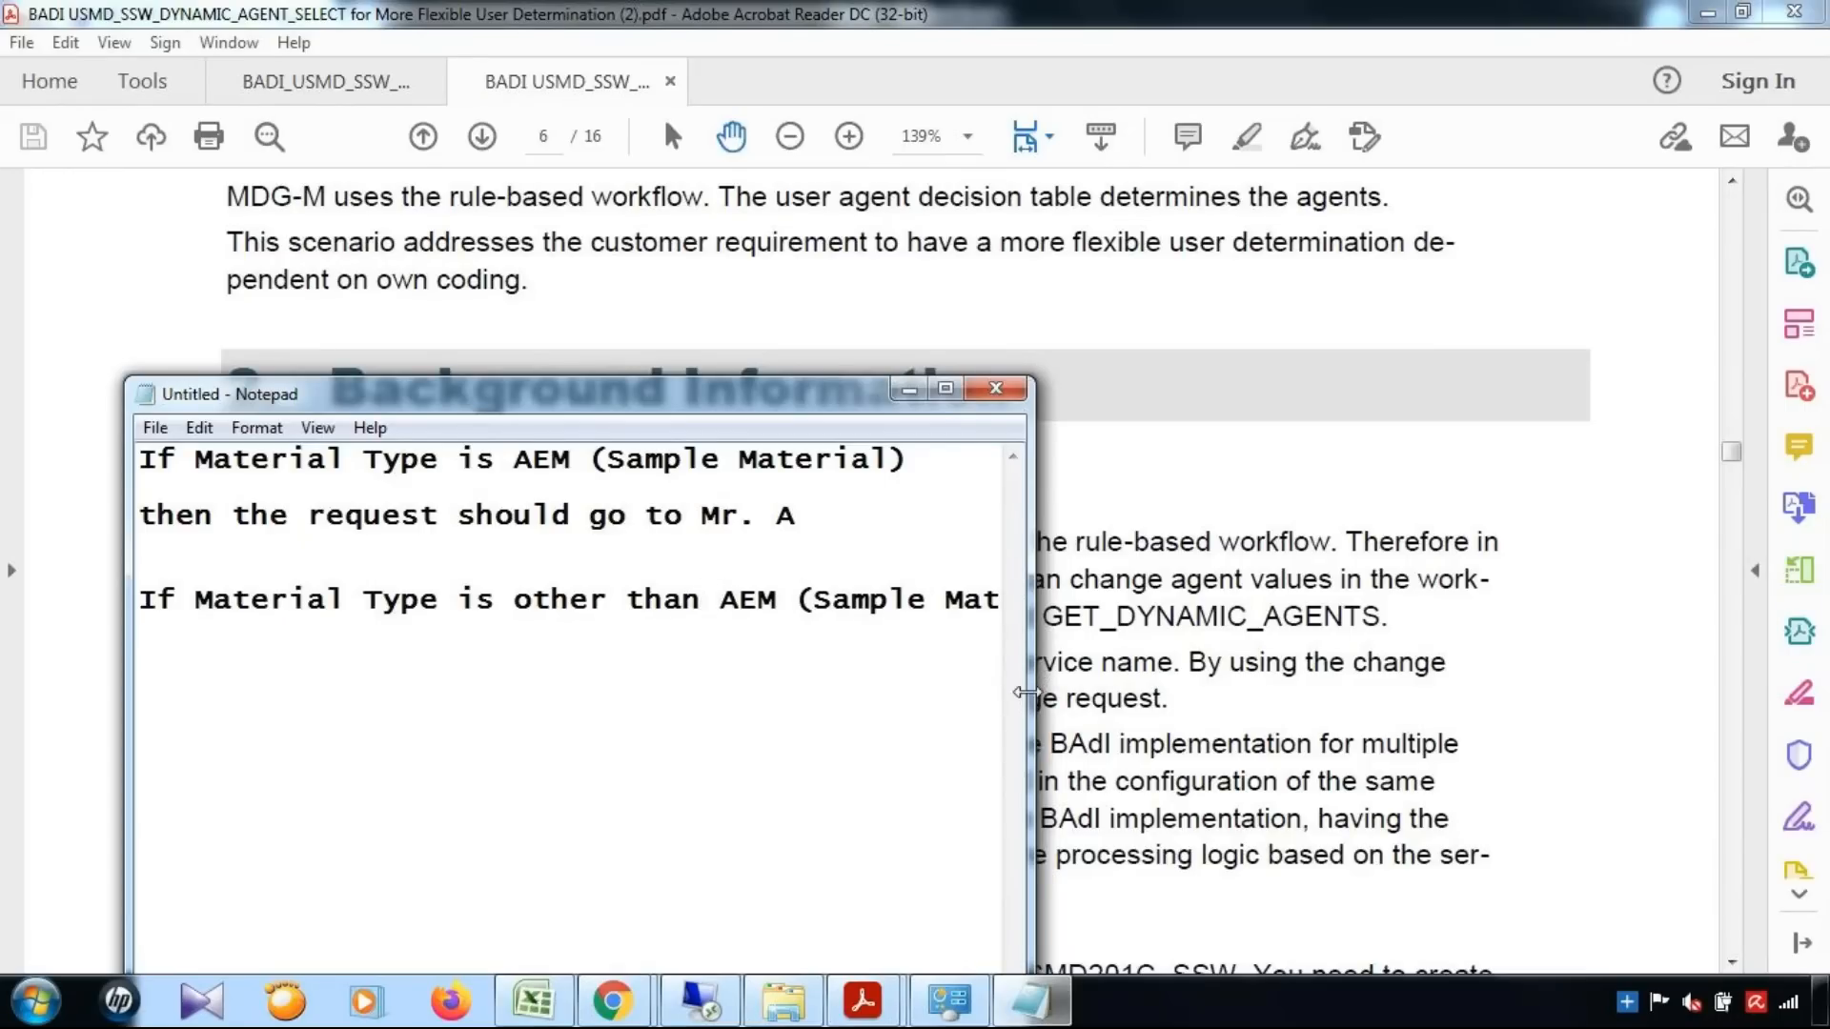
# Widen the Notepad window and add "then the request should go to Mr. B" below the second condition
pyautogui.moveTo(1028, 694); pyautogui.dragTo(1623, 690)
pyautogui.click(1187, 605)
pyautogui.moveTo(133, 516); pyautogui.dragTo(916, 540)
pyautogui.hotkey('ctrl', 'c')
pyautogui.click(1128, 600)
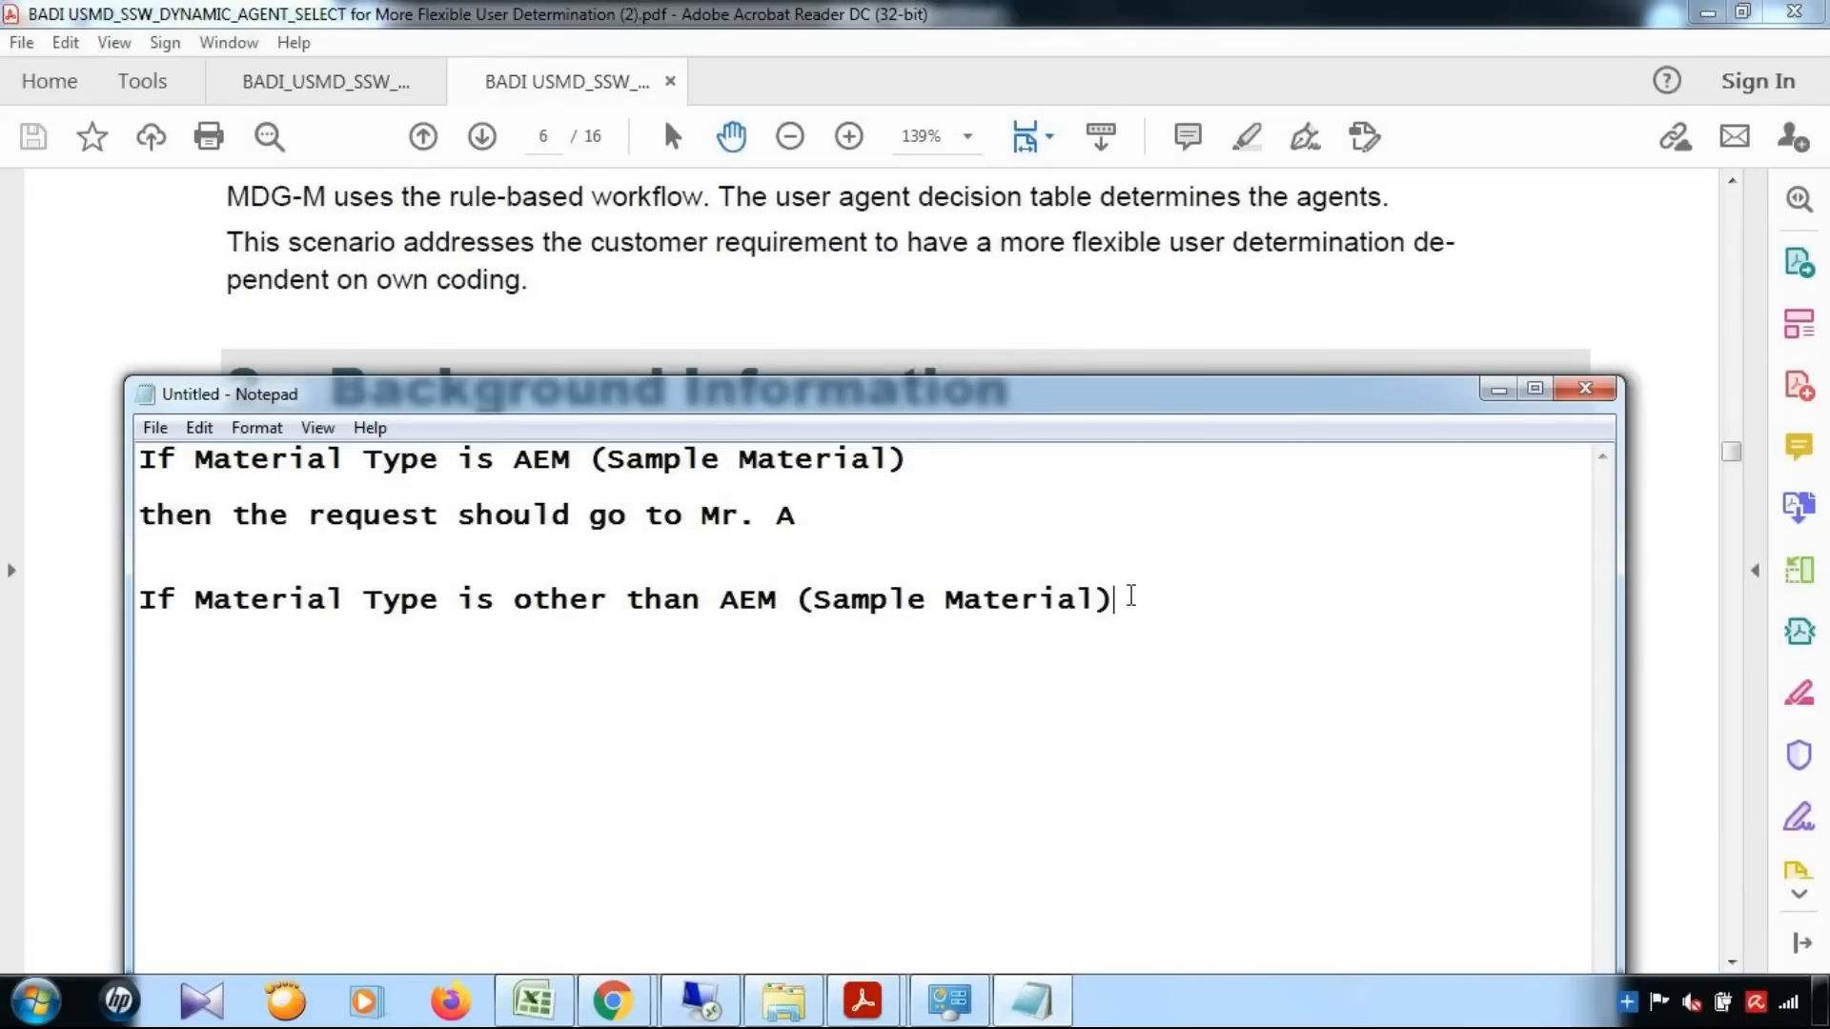
pyautogui.hotkey('ctrl', 'v')
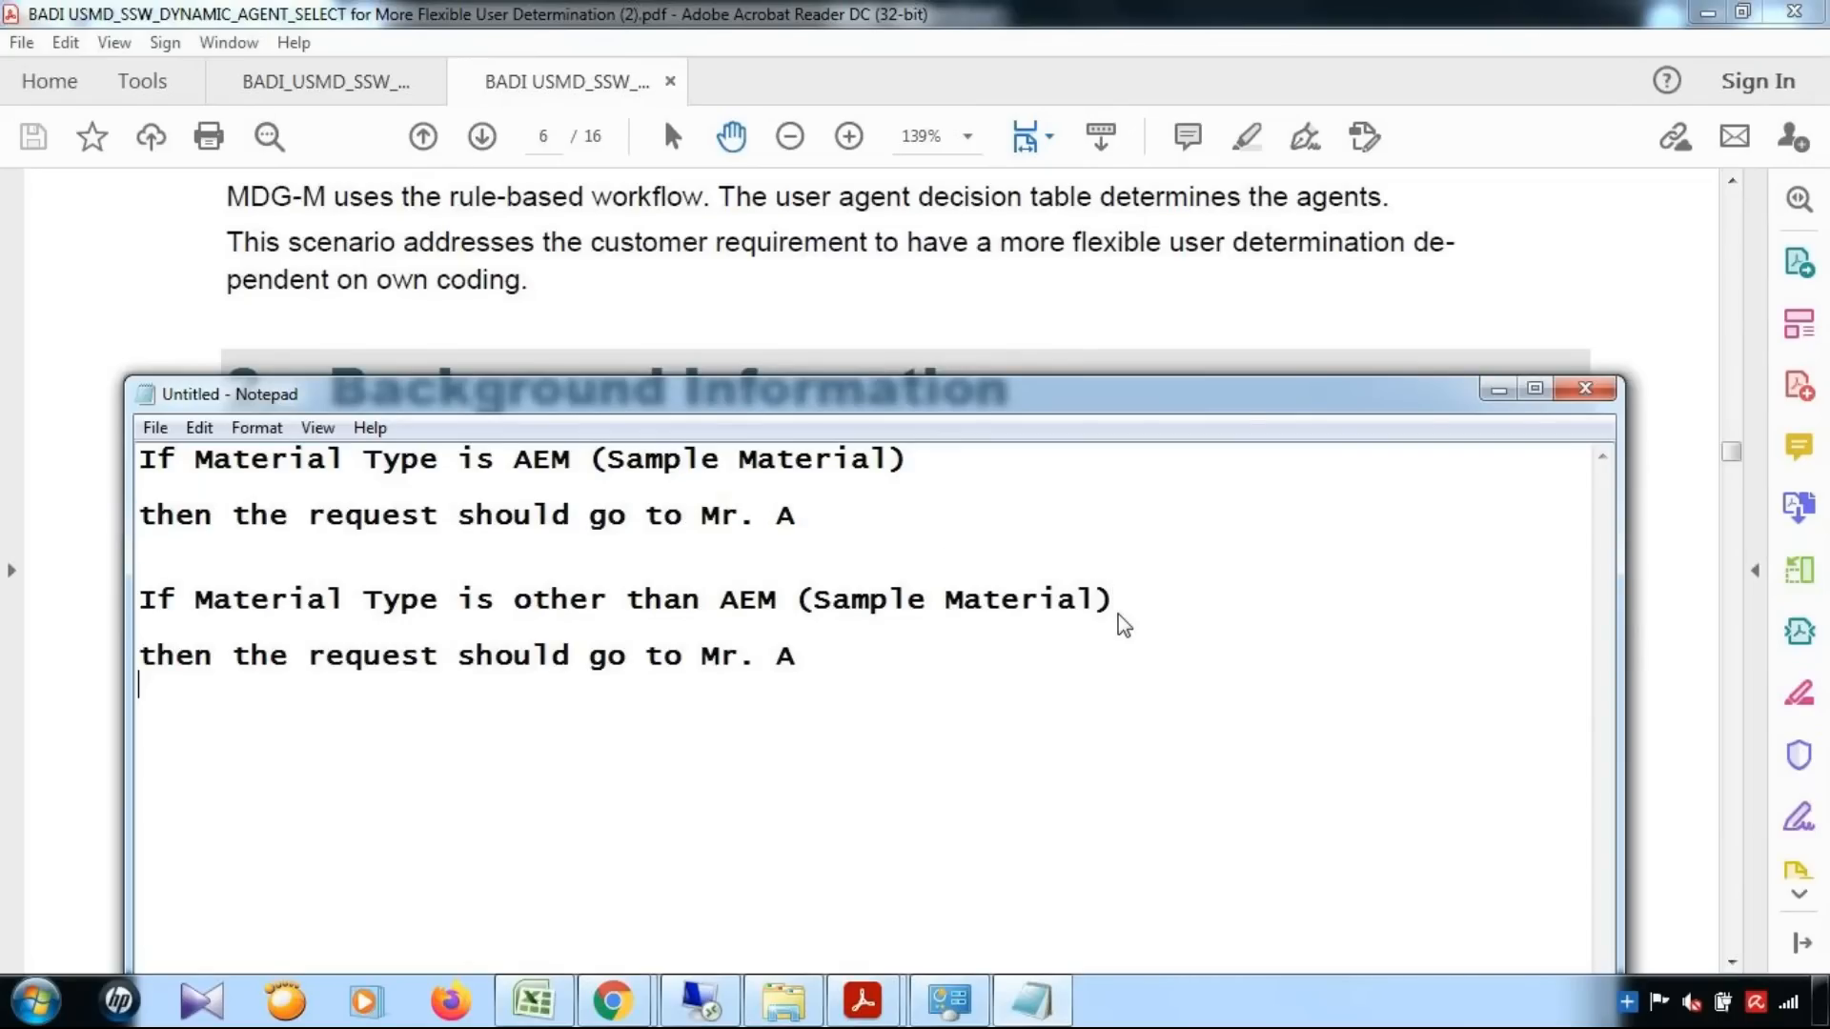
pyautogui.press('BackSpace')
pyautogui.write('B')
# Review the Dynamic Agent Slection entry in the Excel notes and return to the BRFplus decision table DT_USER_AGT_GRP_YMAT01
pyautogui.click(534, 1001)
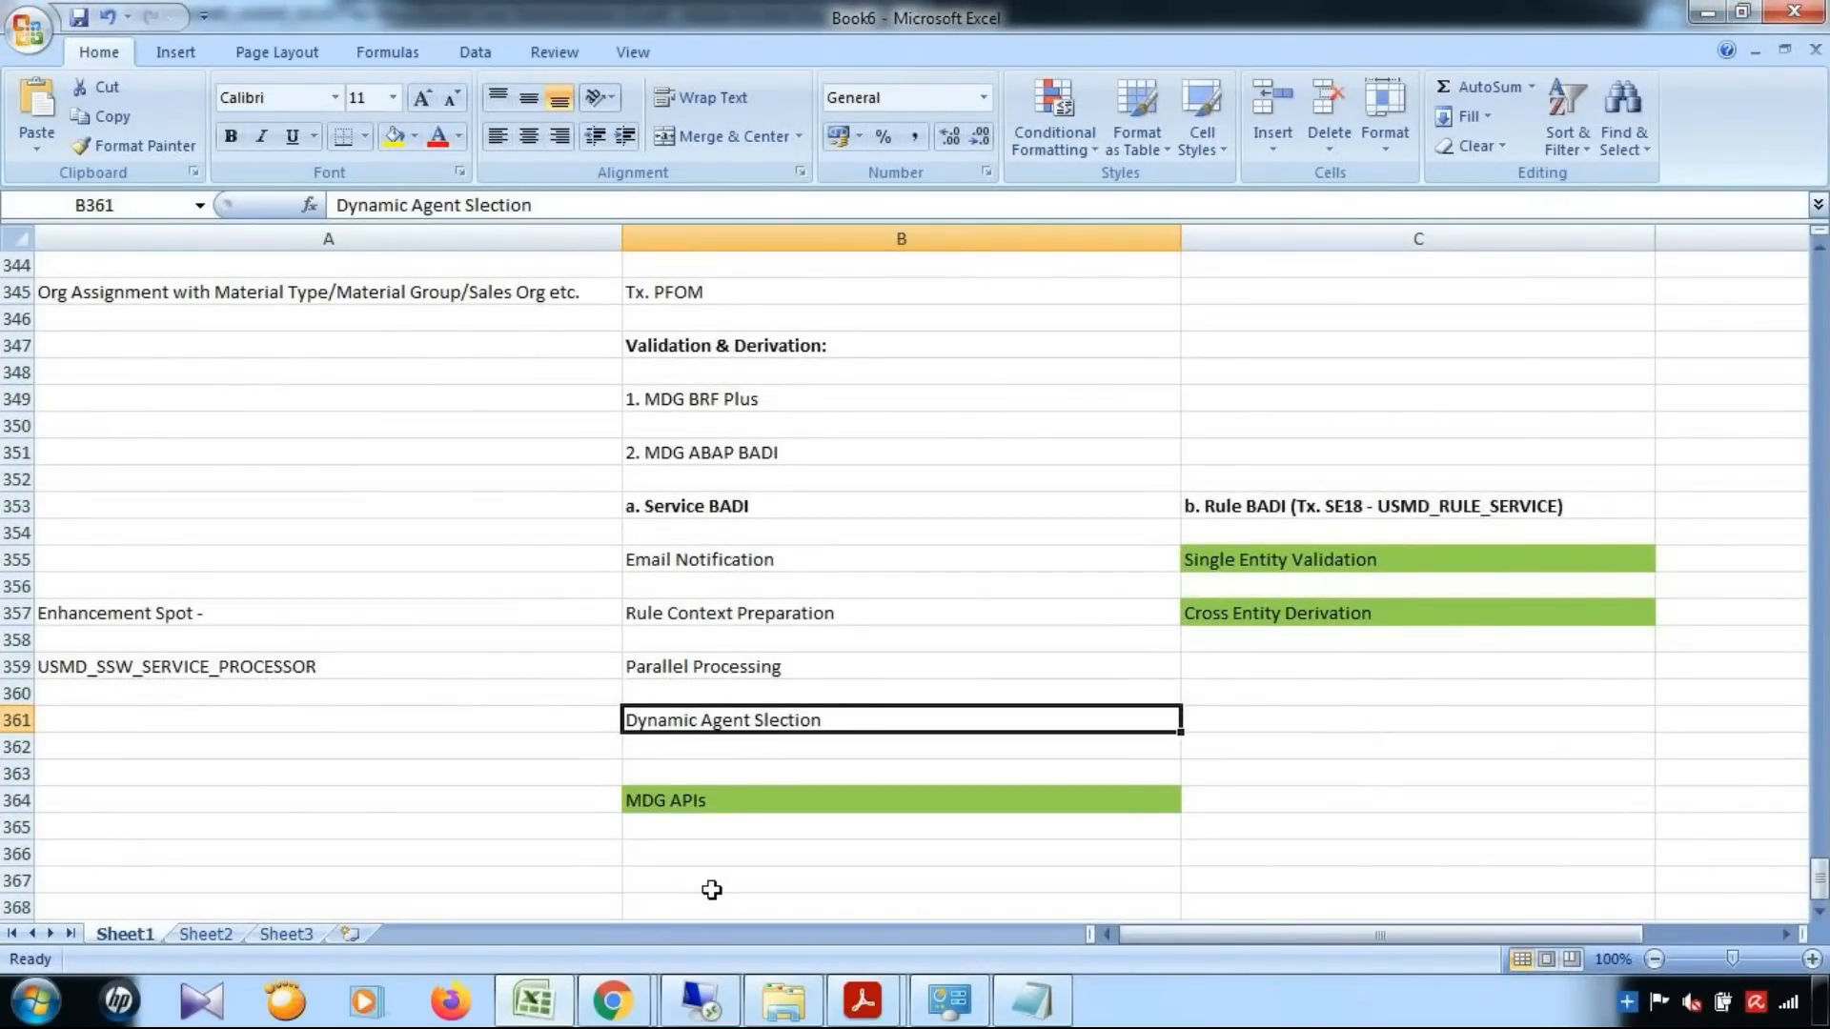
pyautogui.hotkey('alt', 'Tab')
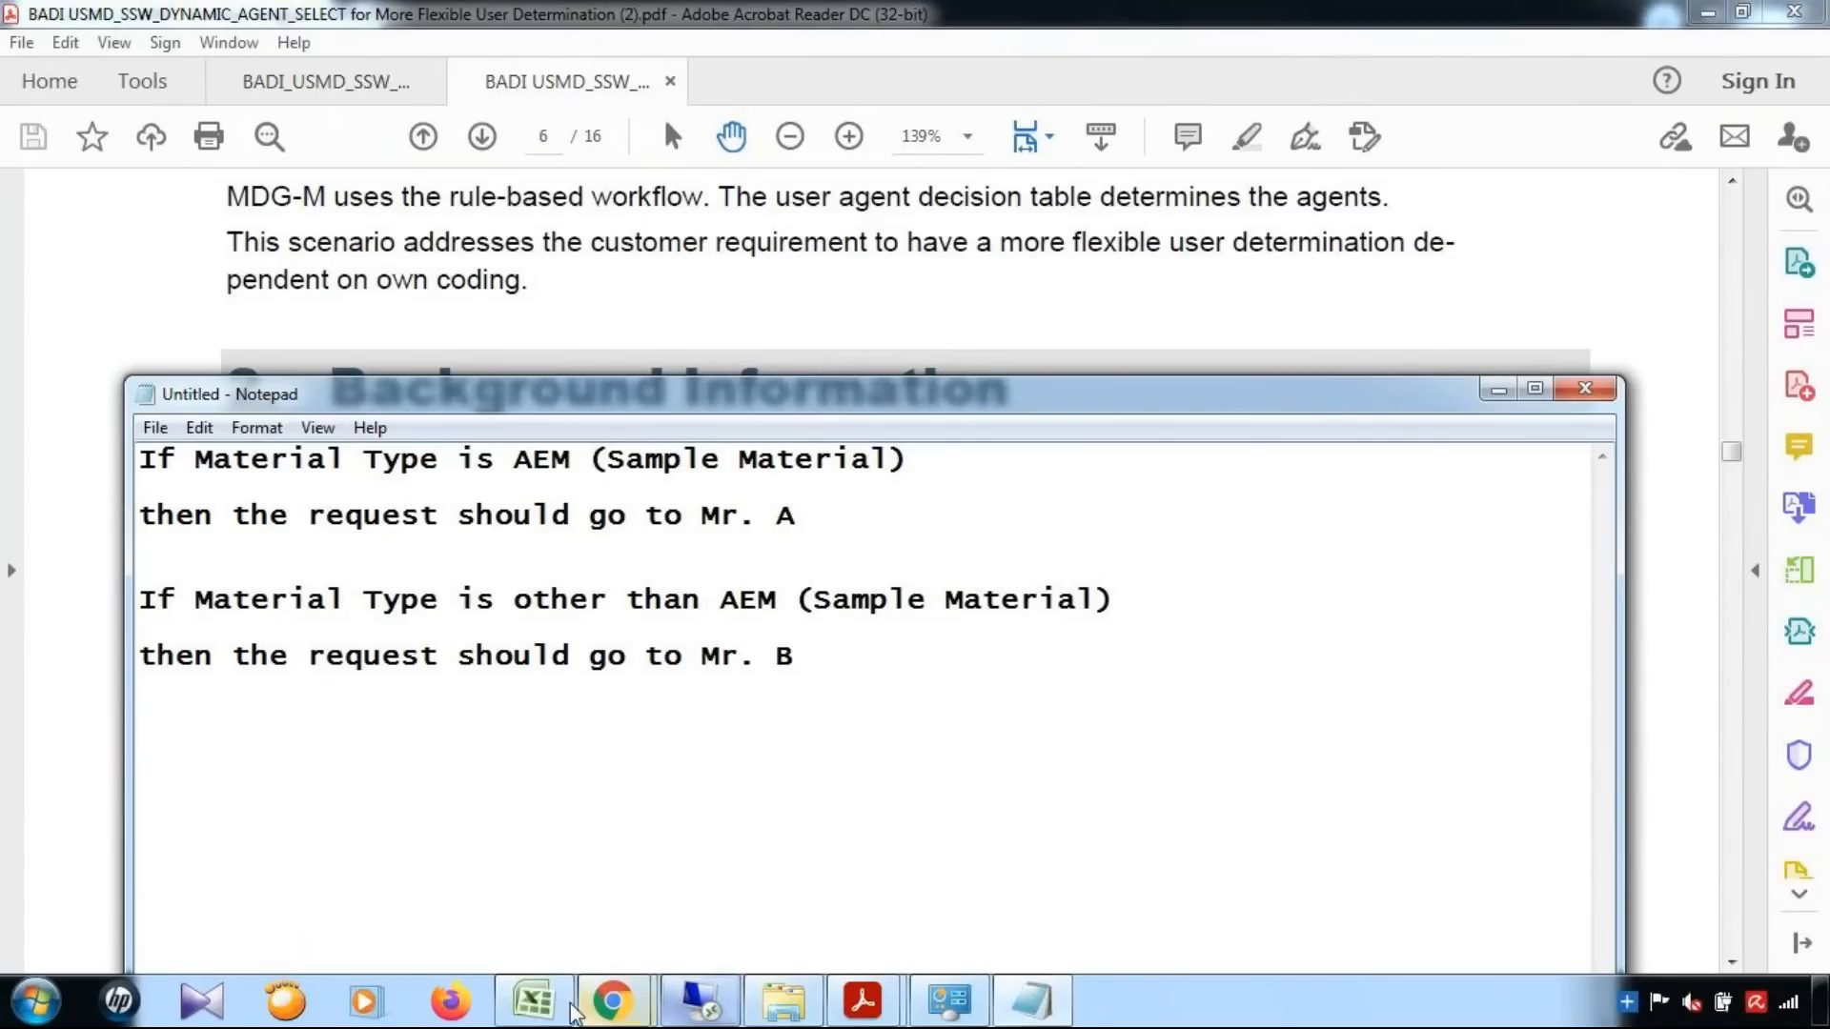
pyautogui.click(524, 1008)
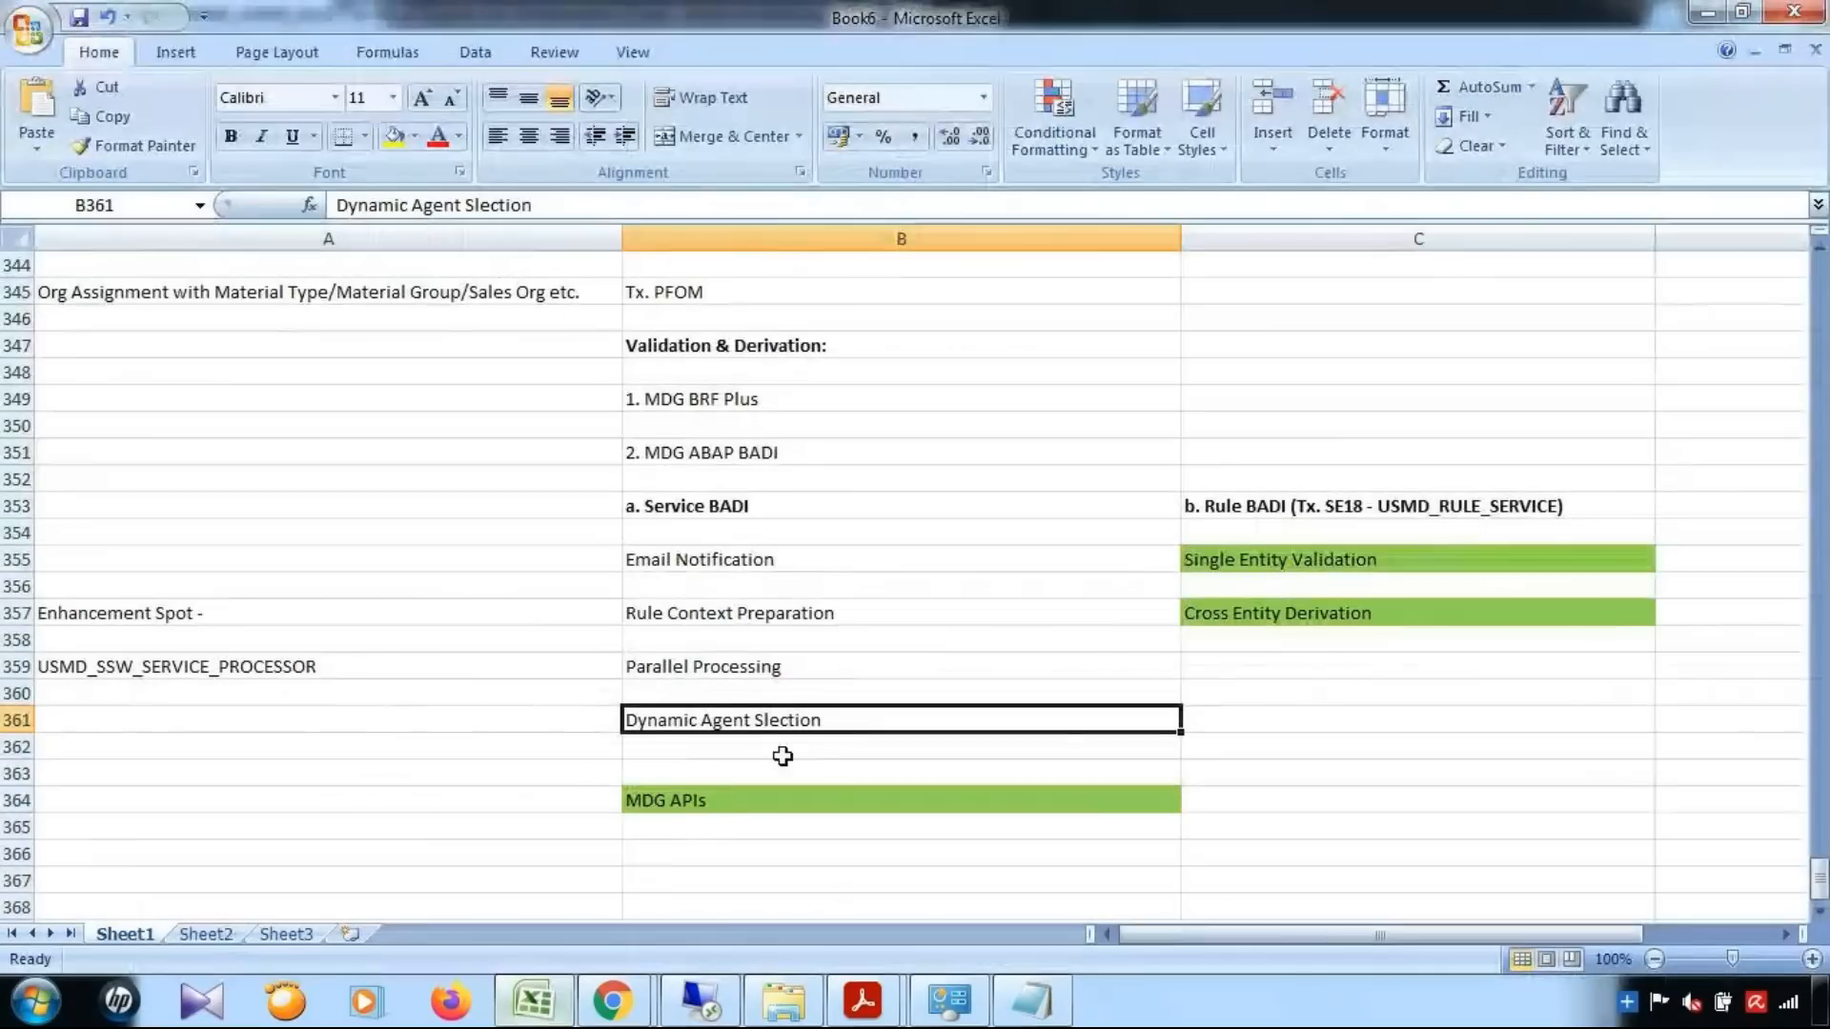
pyautogui.click(534, 1001)
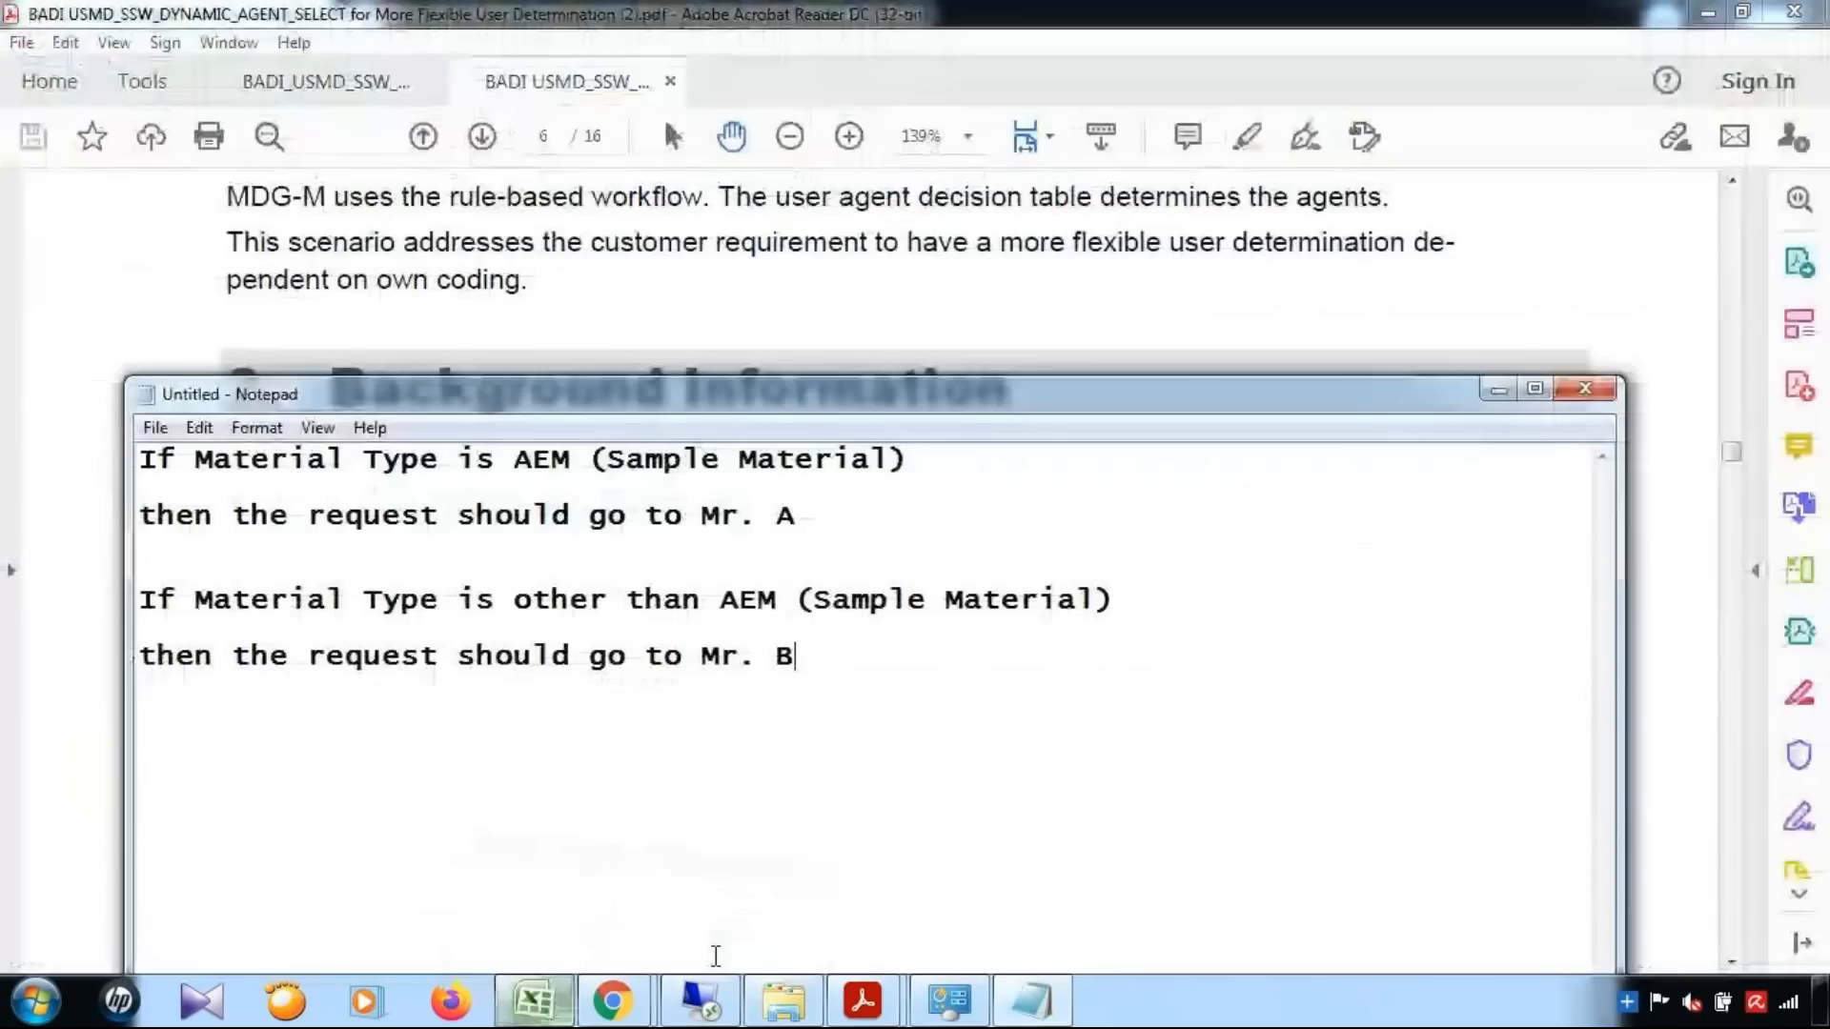
pyautogui.click(701, 1001)
pyautogui.moveTo(1819, 286); pyautogui.dragTo(1819, 172)
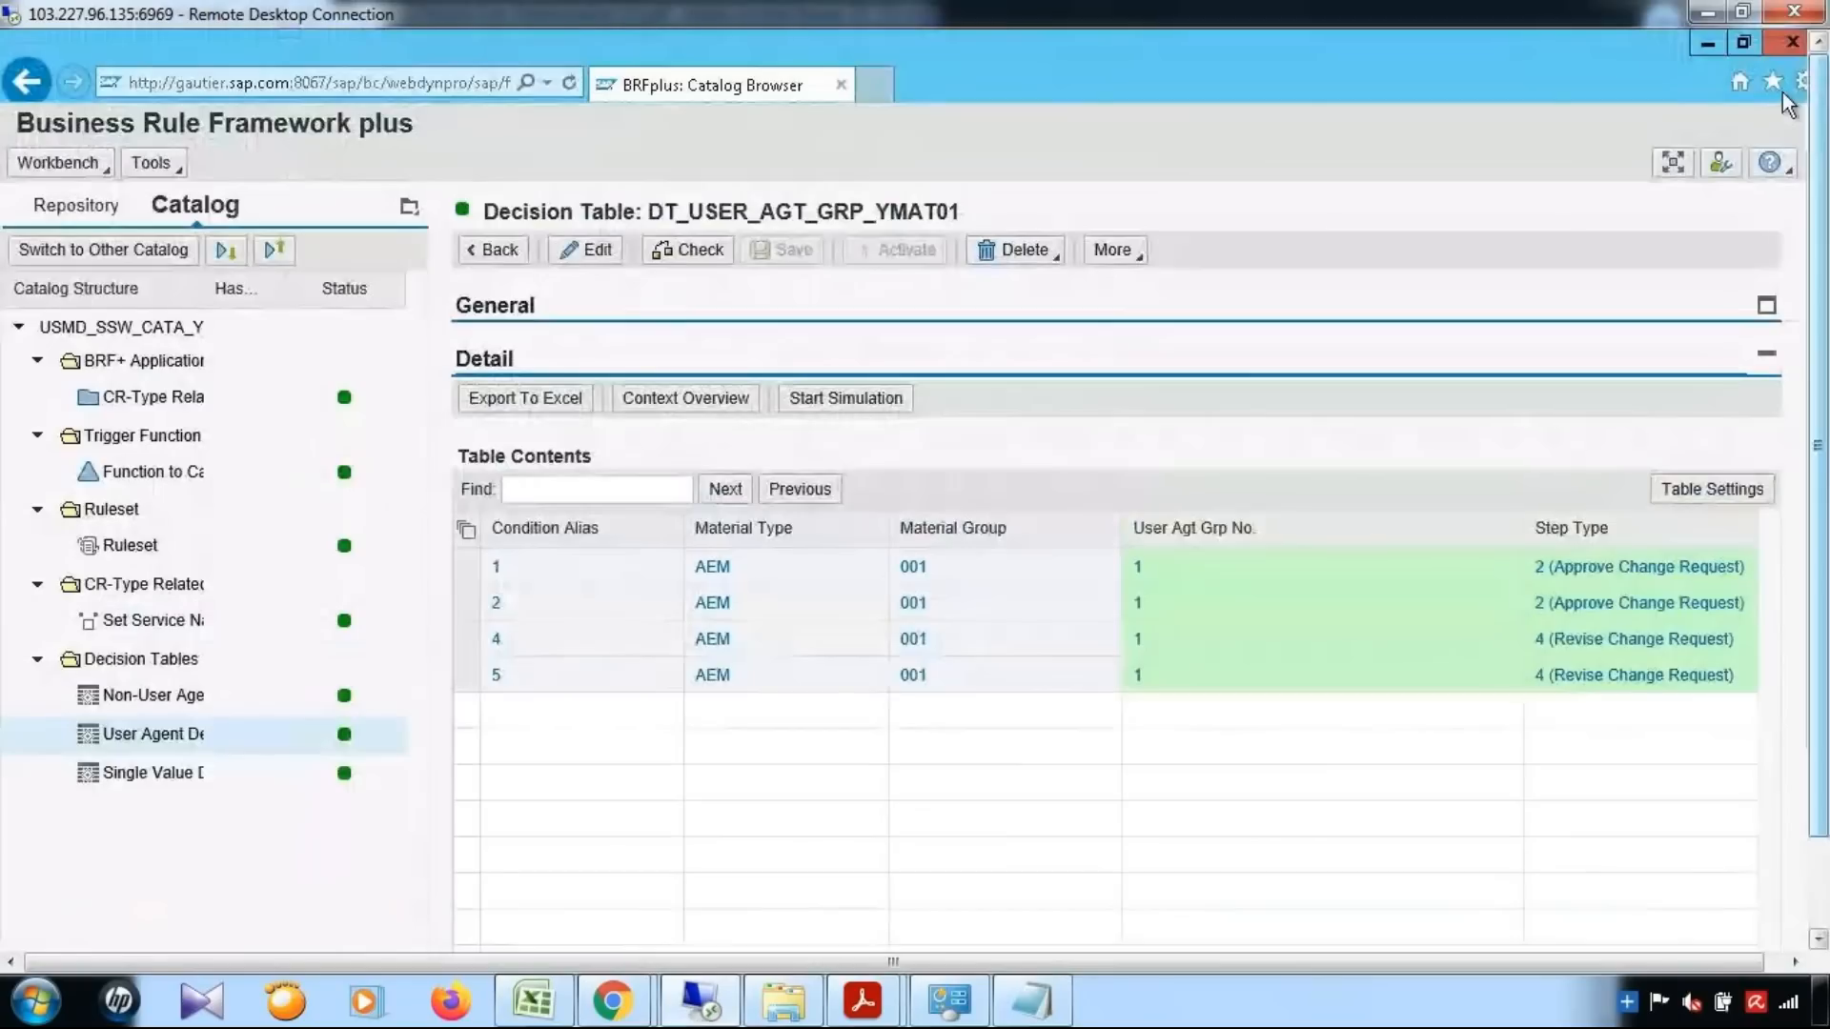
# Switch from the browser windows to the SAP session showing the MM data model structures and return to the Display IMG tree
pyautogui.click(1707, 43)
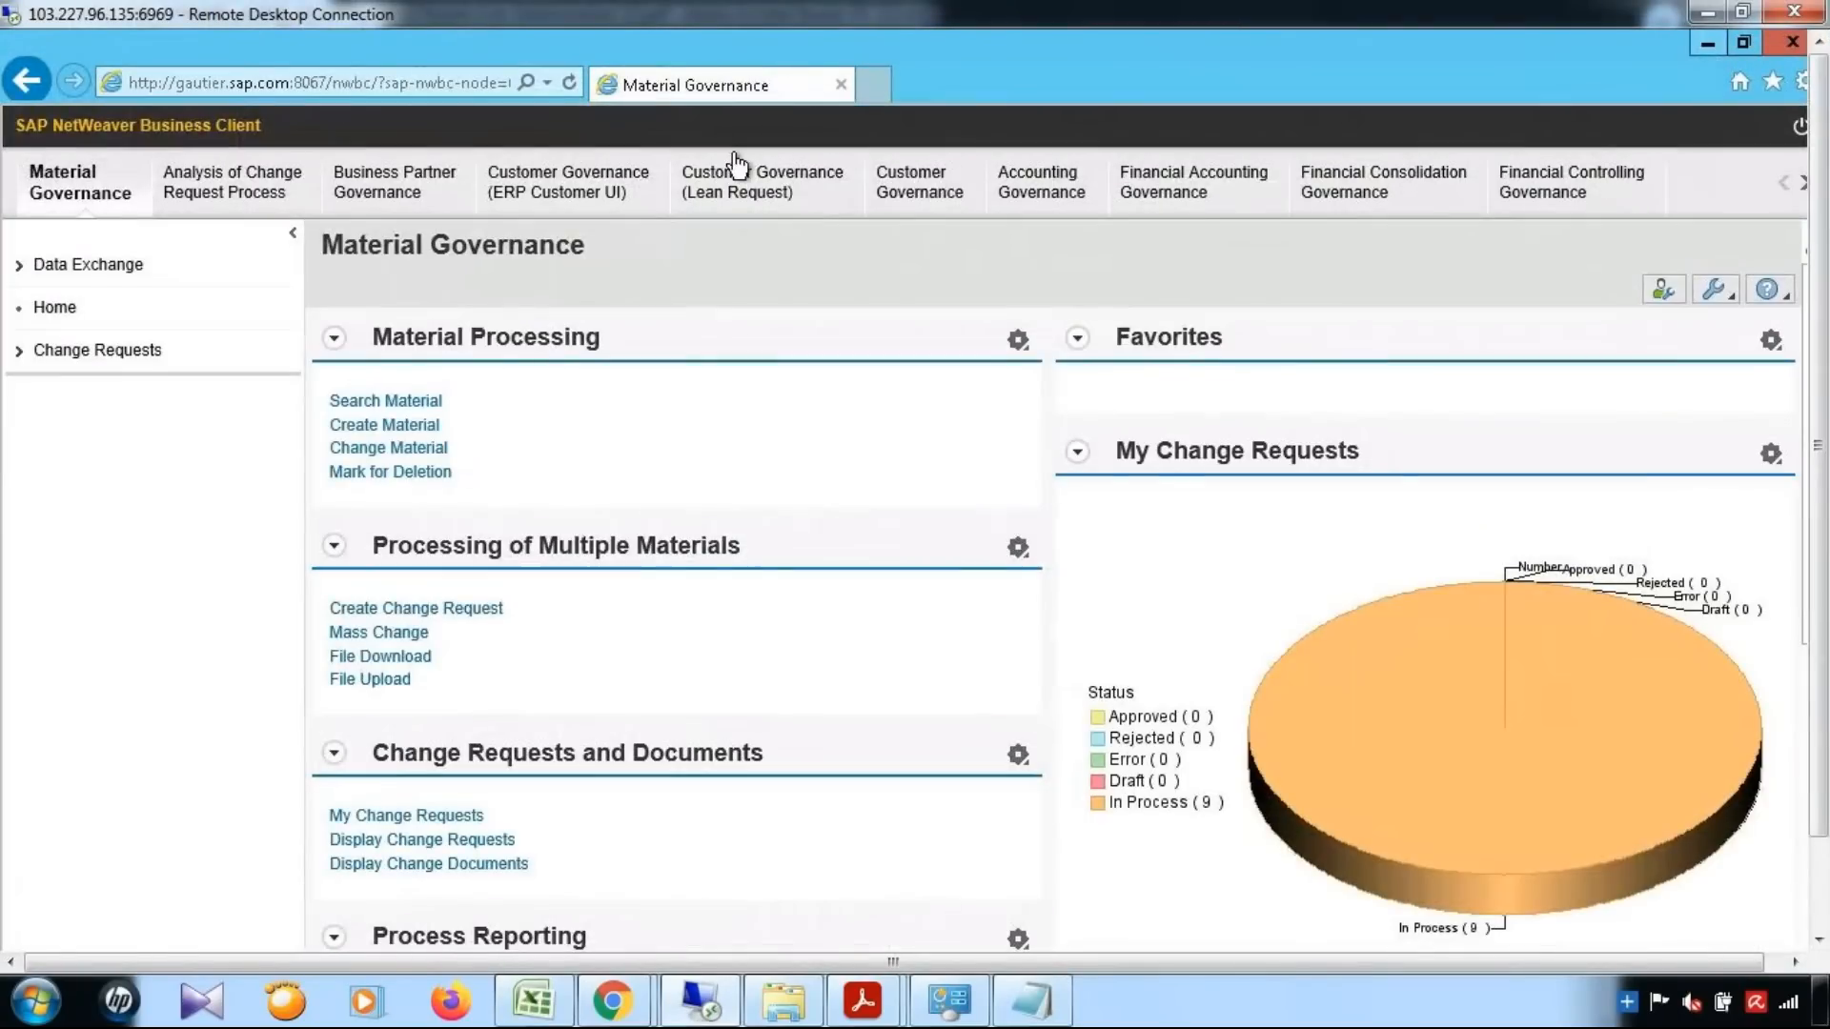
pyautogui.click(1708, 43)
pyautogui.moveTo(1820, 401); pyautogui.dragTo(1827, 494)
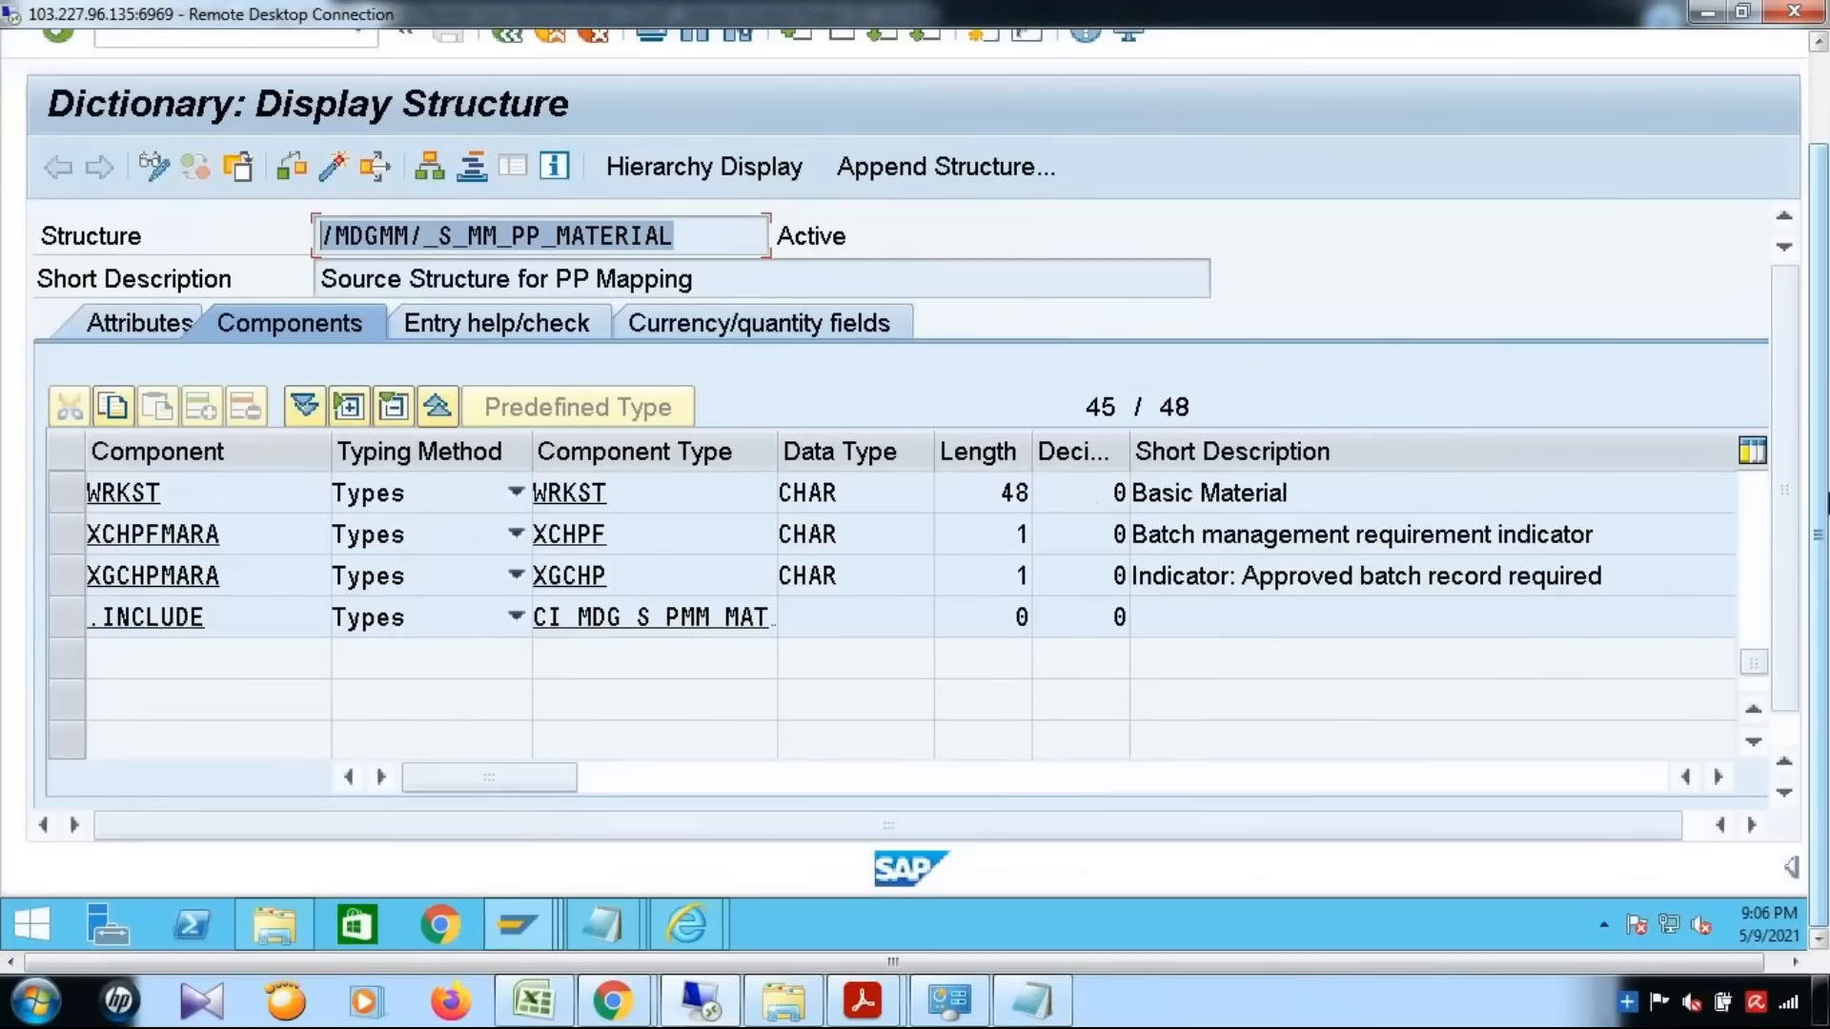
pyautogui.moveTo(522, 926)
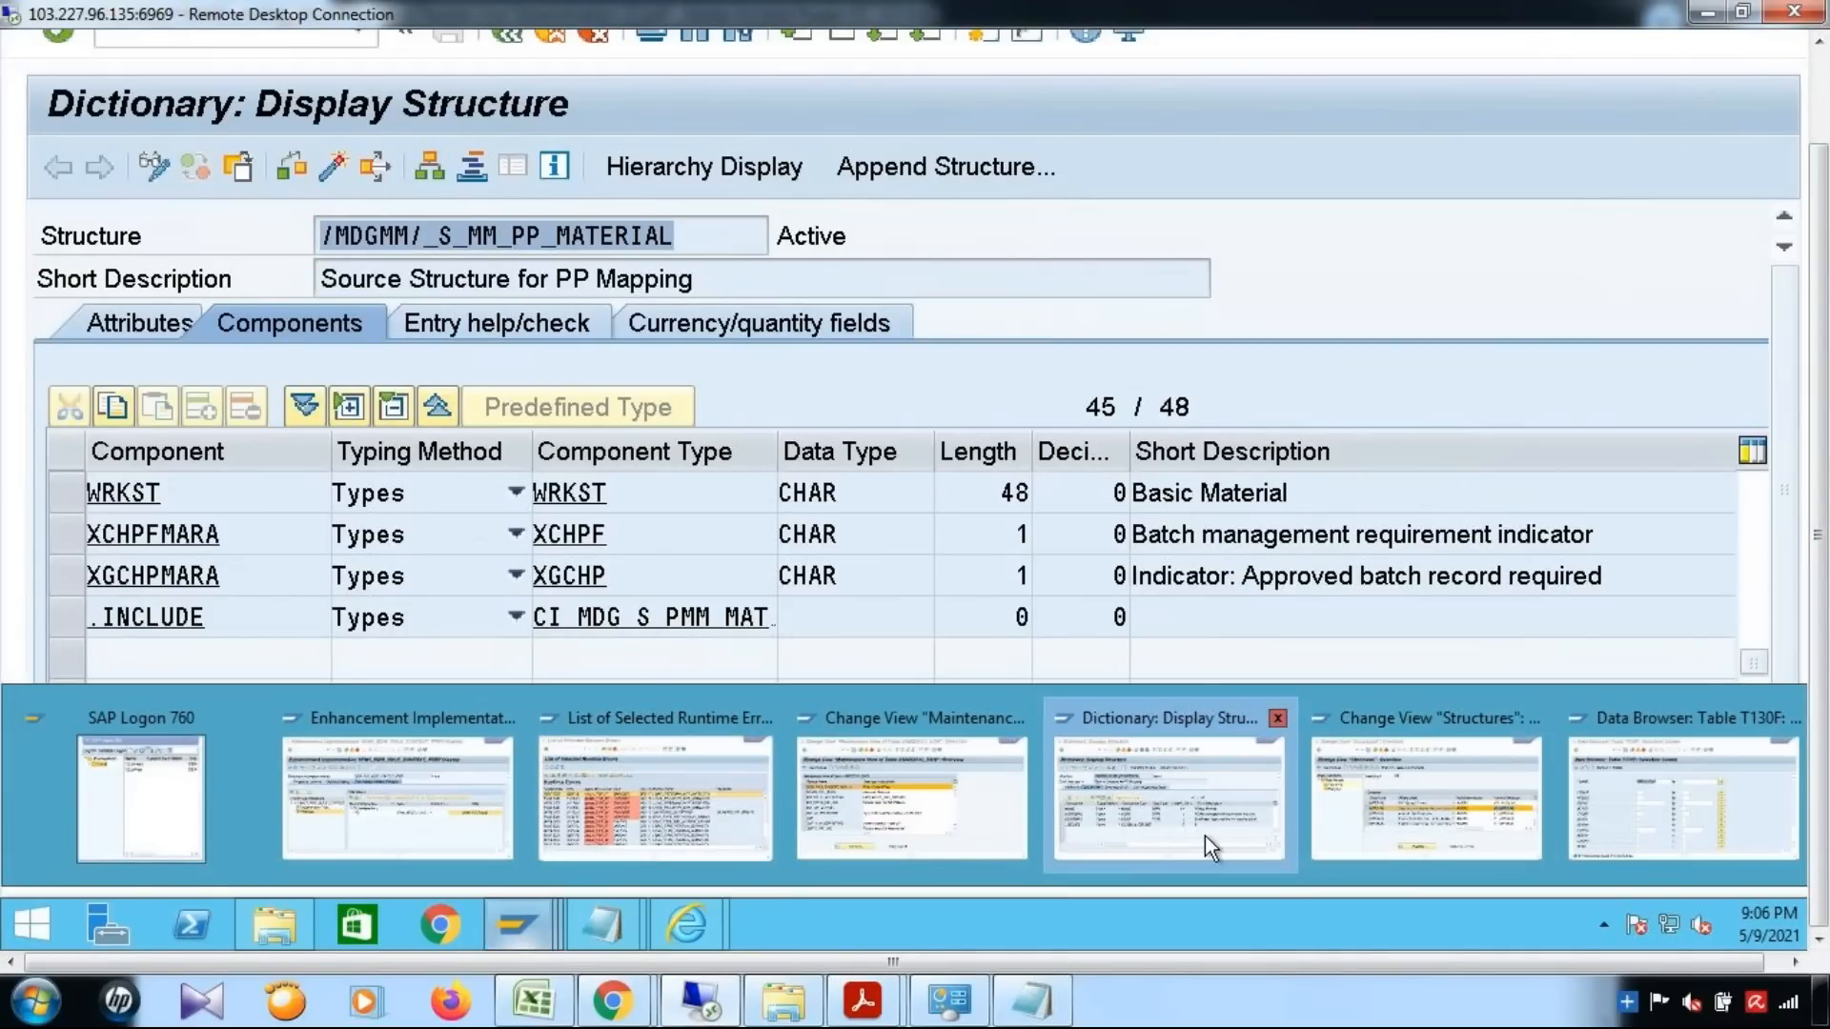
pyautogui.click(1372, 835)
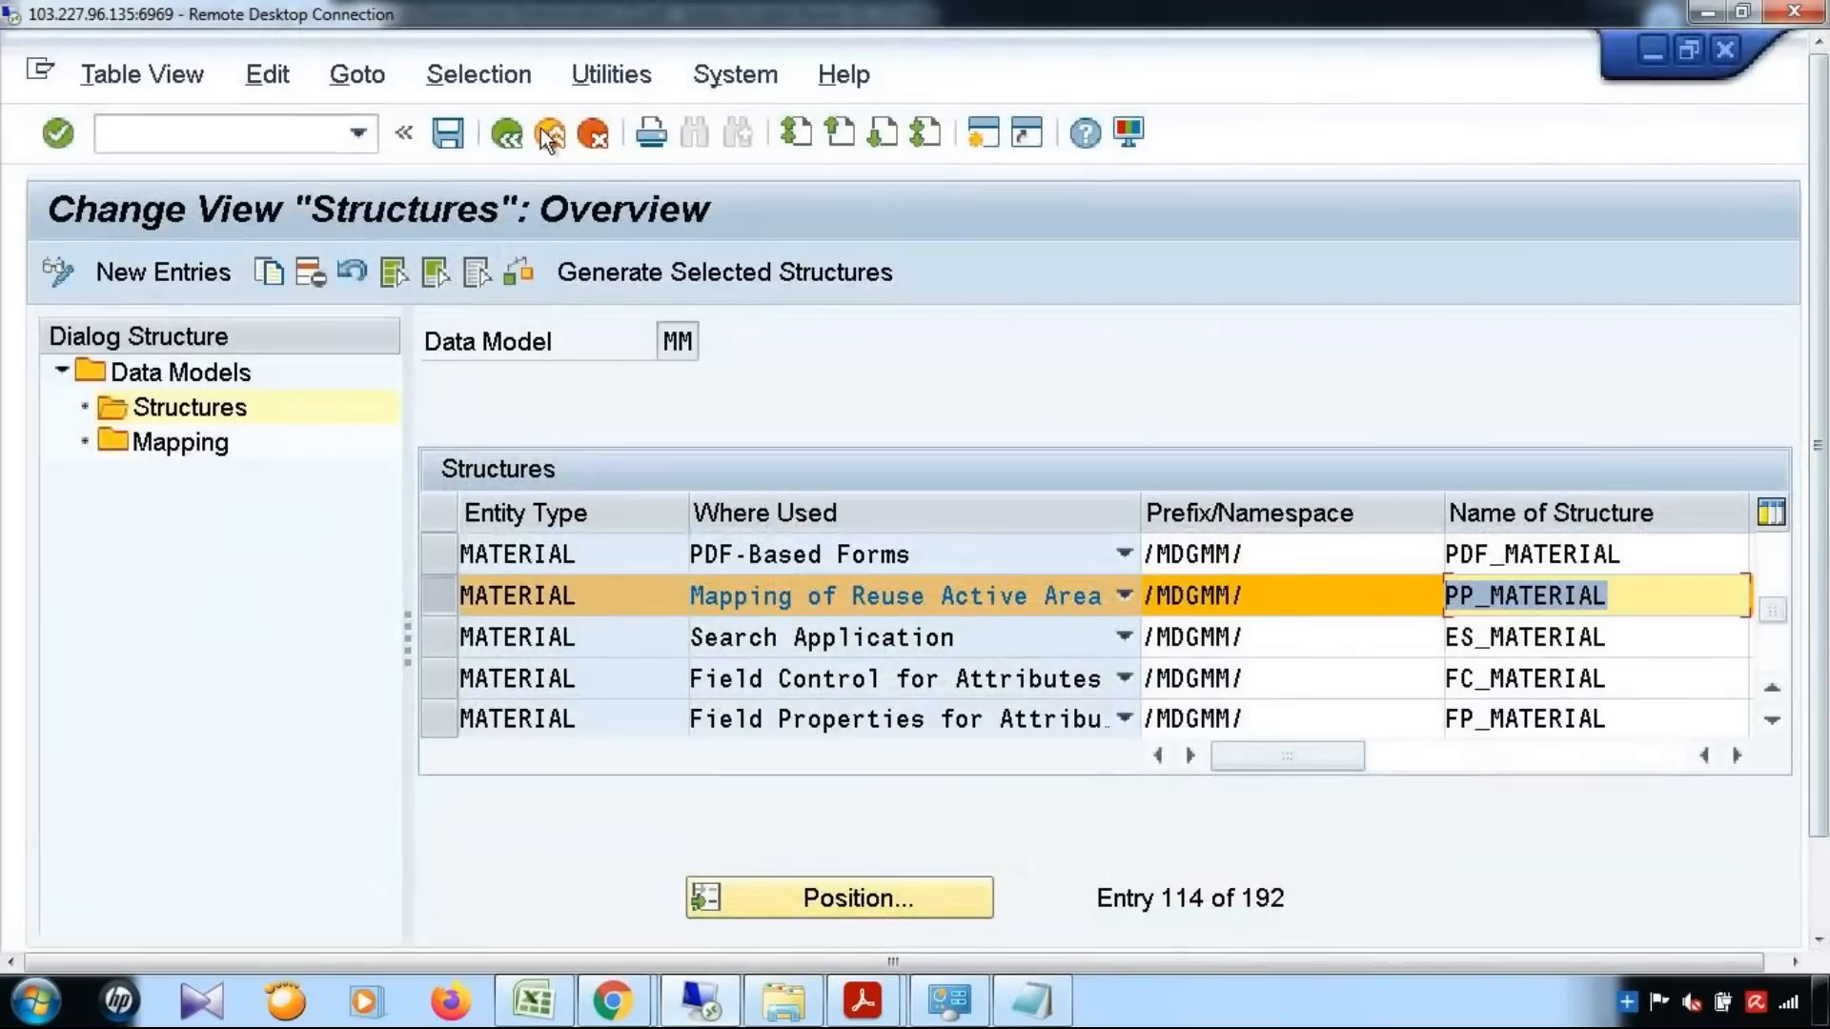
pyautogui.click(512, 136)
pyautogui.click(515, 138)
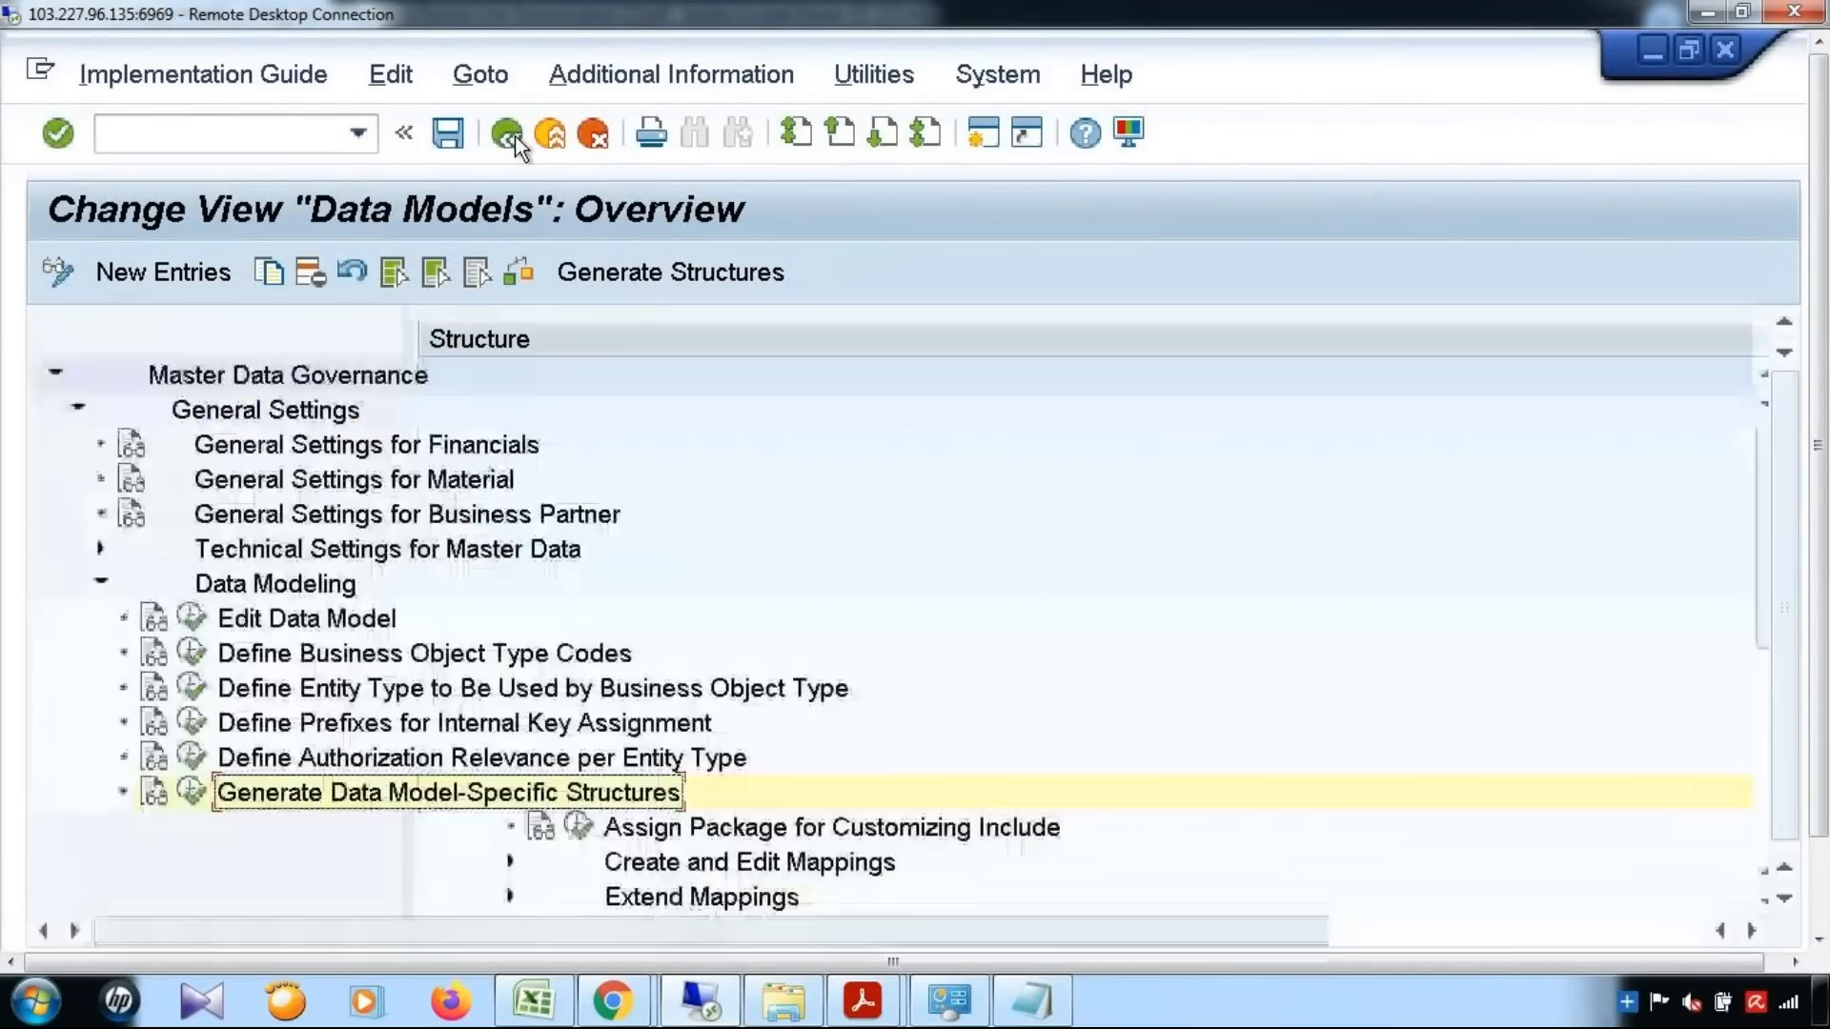
# Open the activity for creating change request types under Process Modeling > Change Requests in the IMG
pyautogui.scroll(-3, 408, 744)
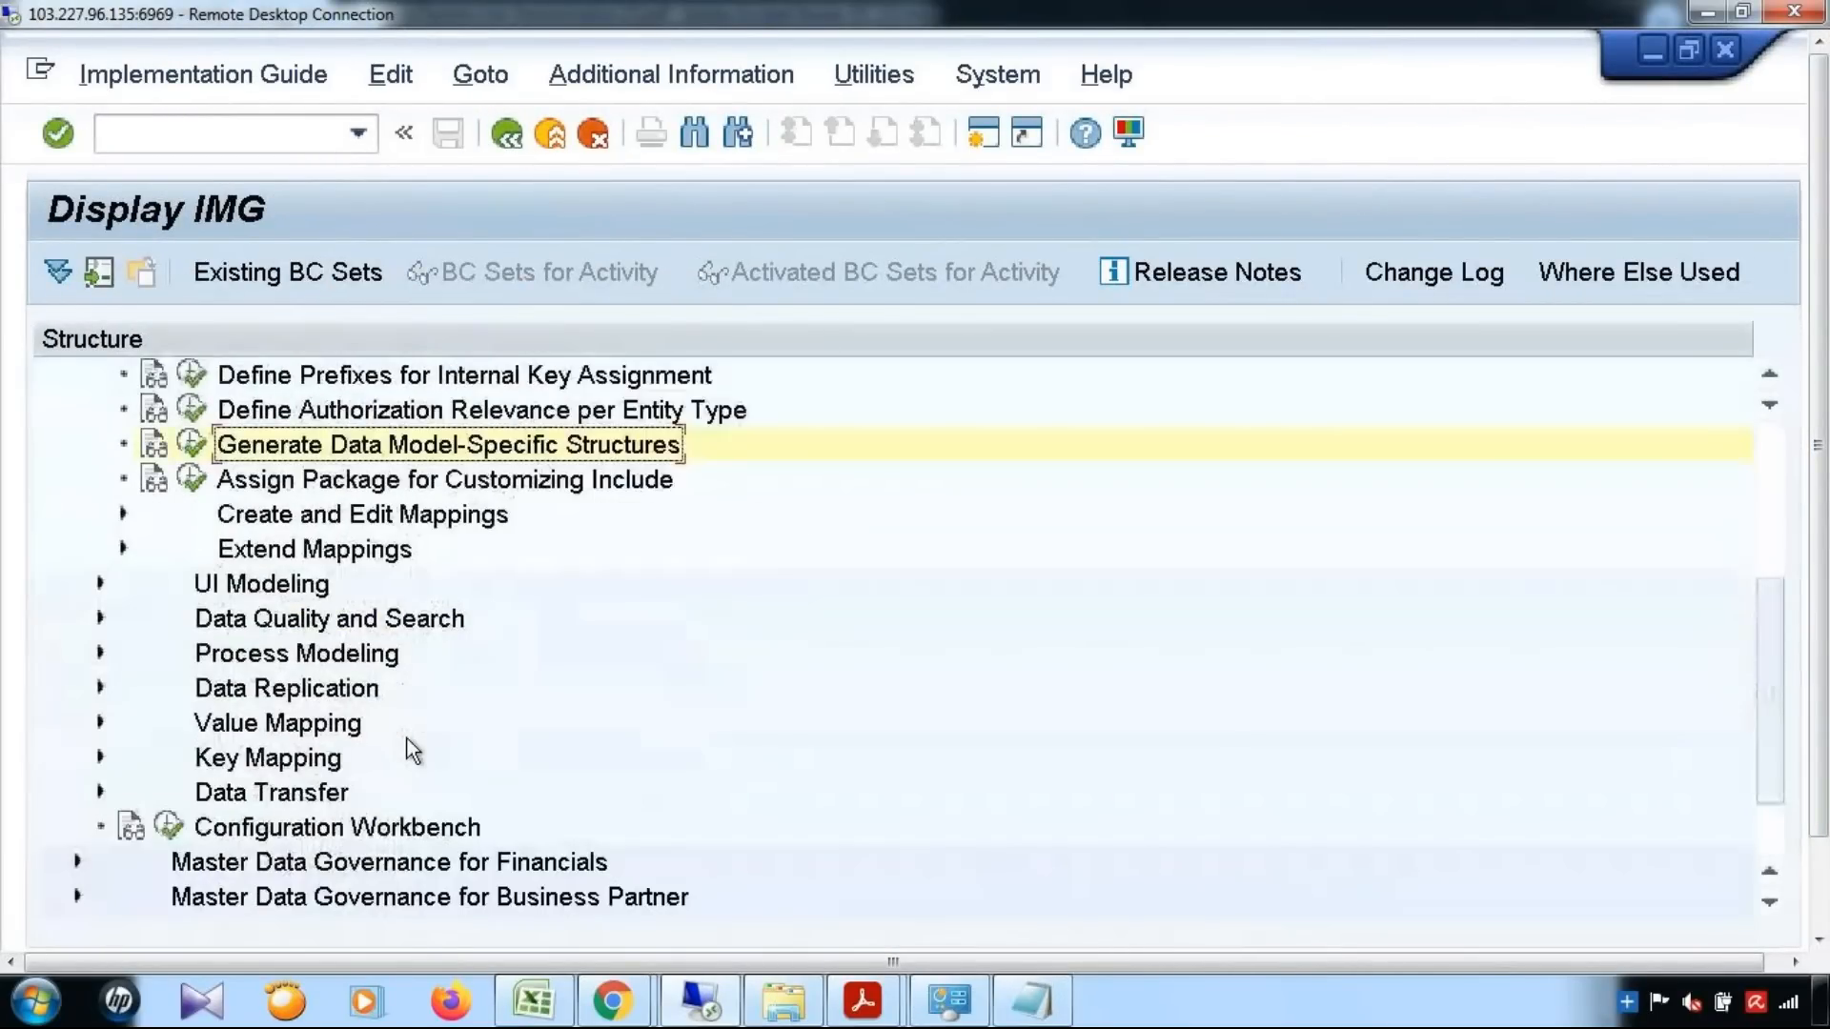
pyautogui.scroll(-1, 408, 740)
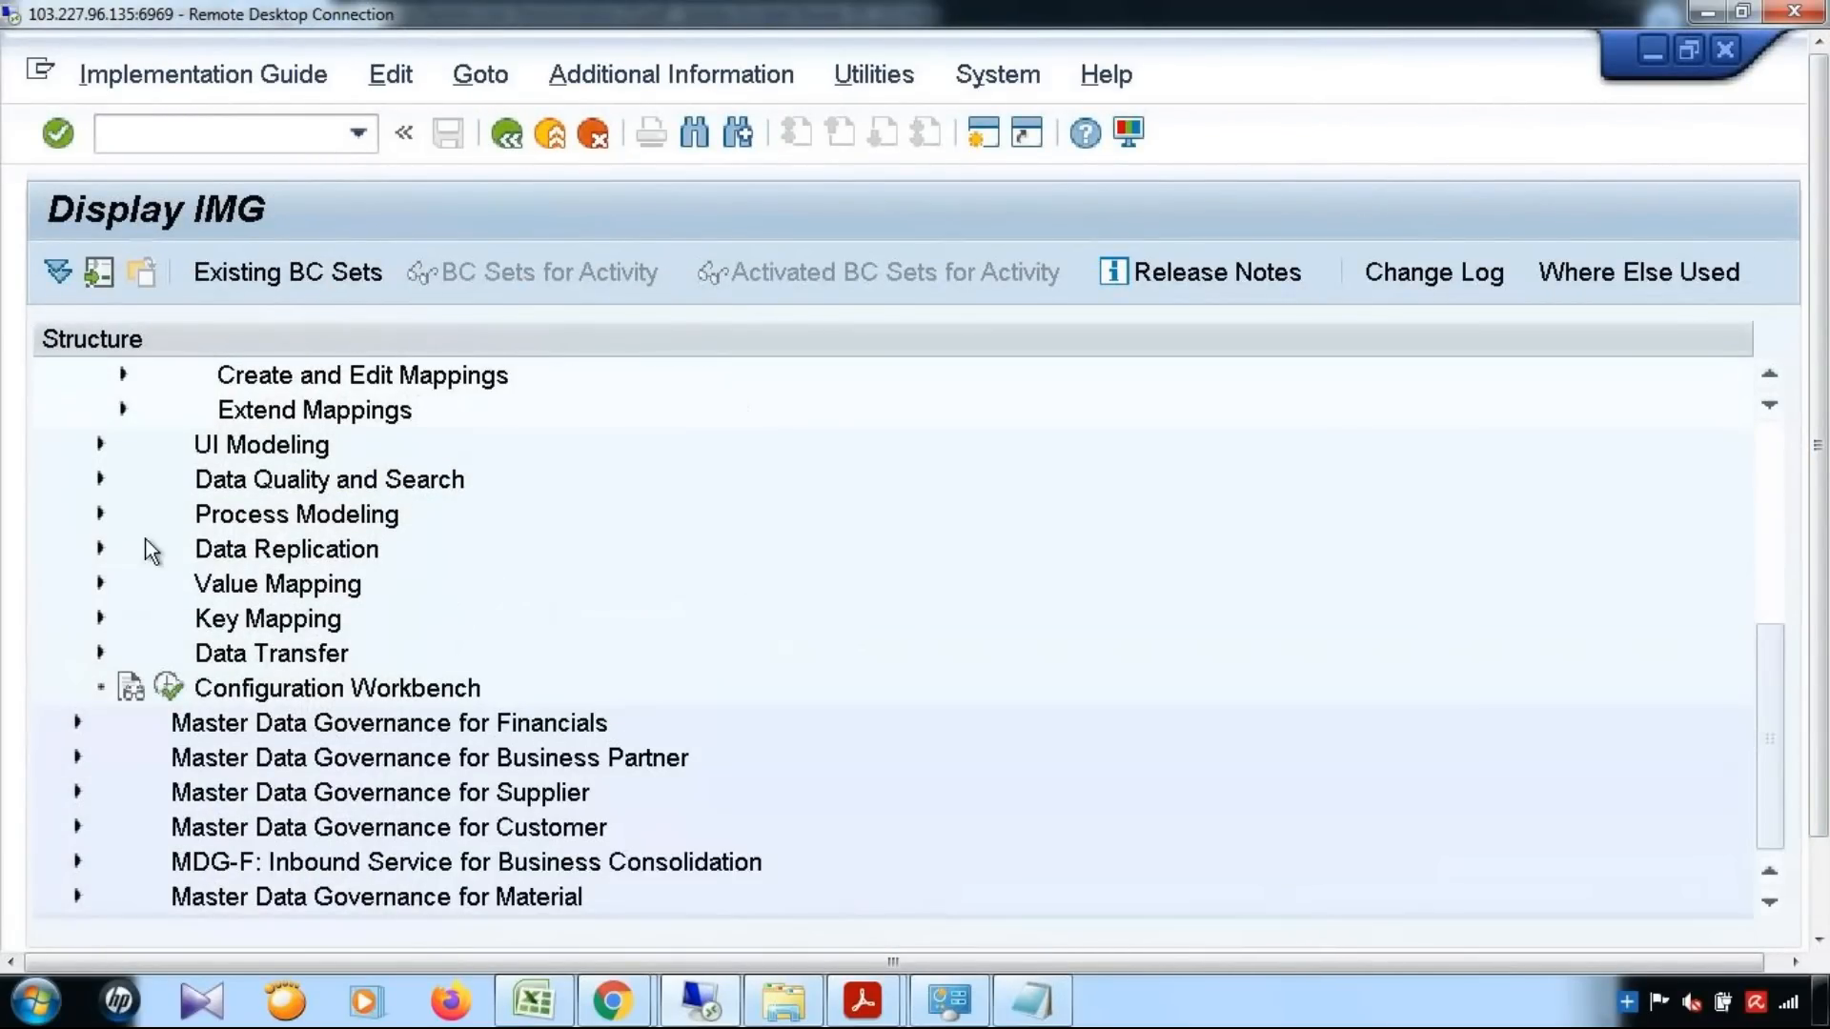
pyautogui.click(100, 515)
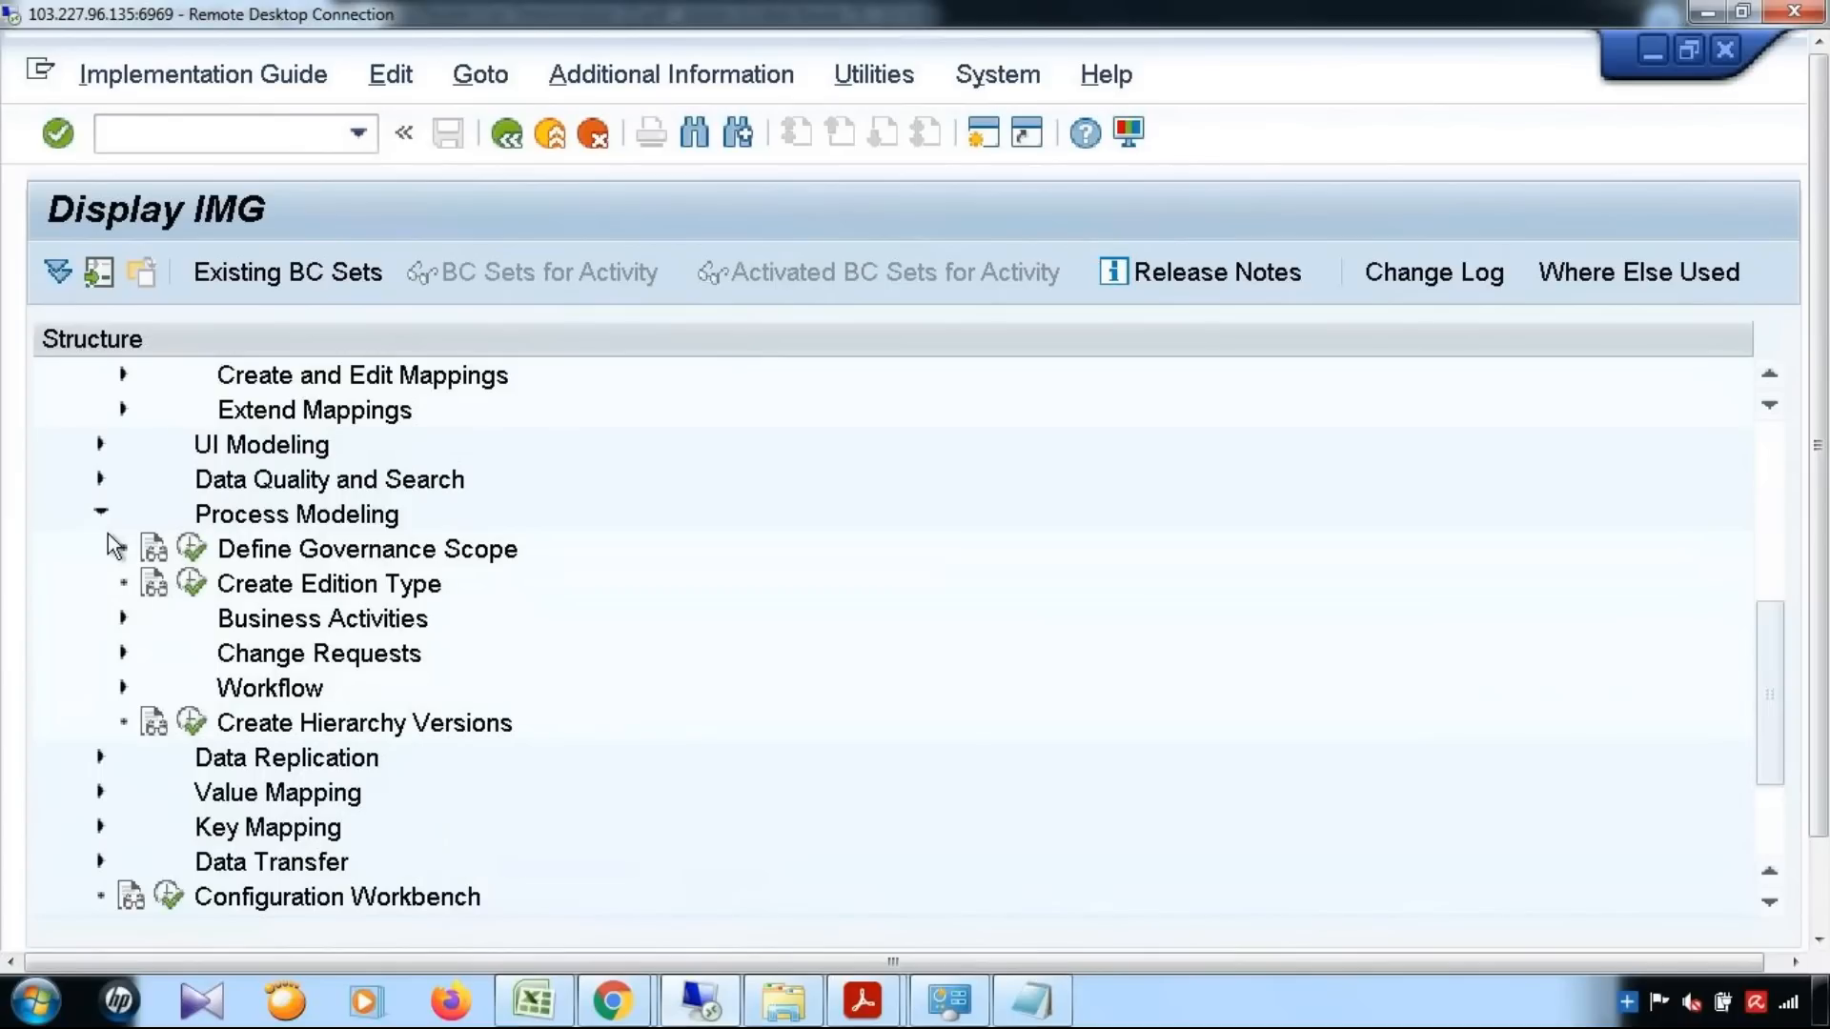
pyautogui.click(122, 651)
pyautogui.click(215, 690)
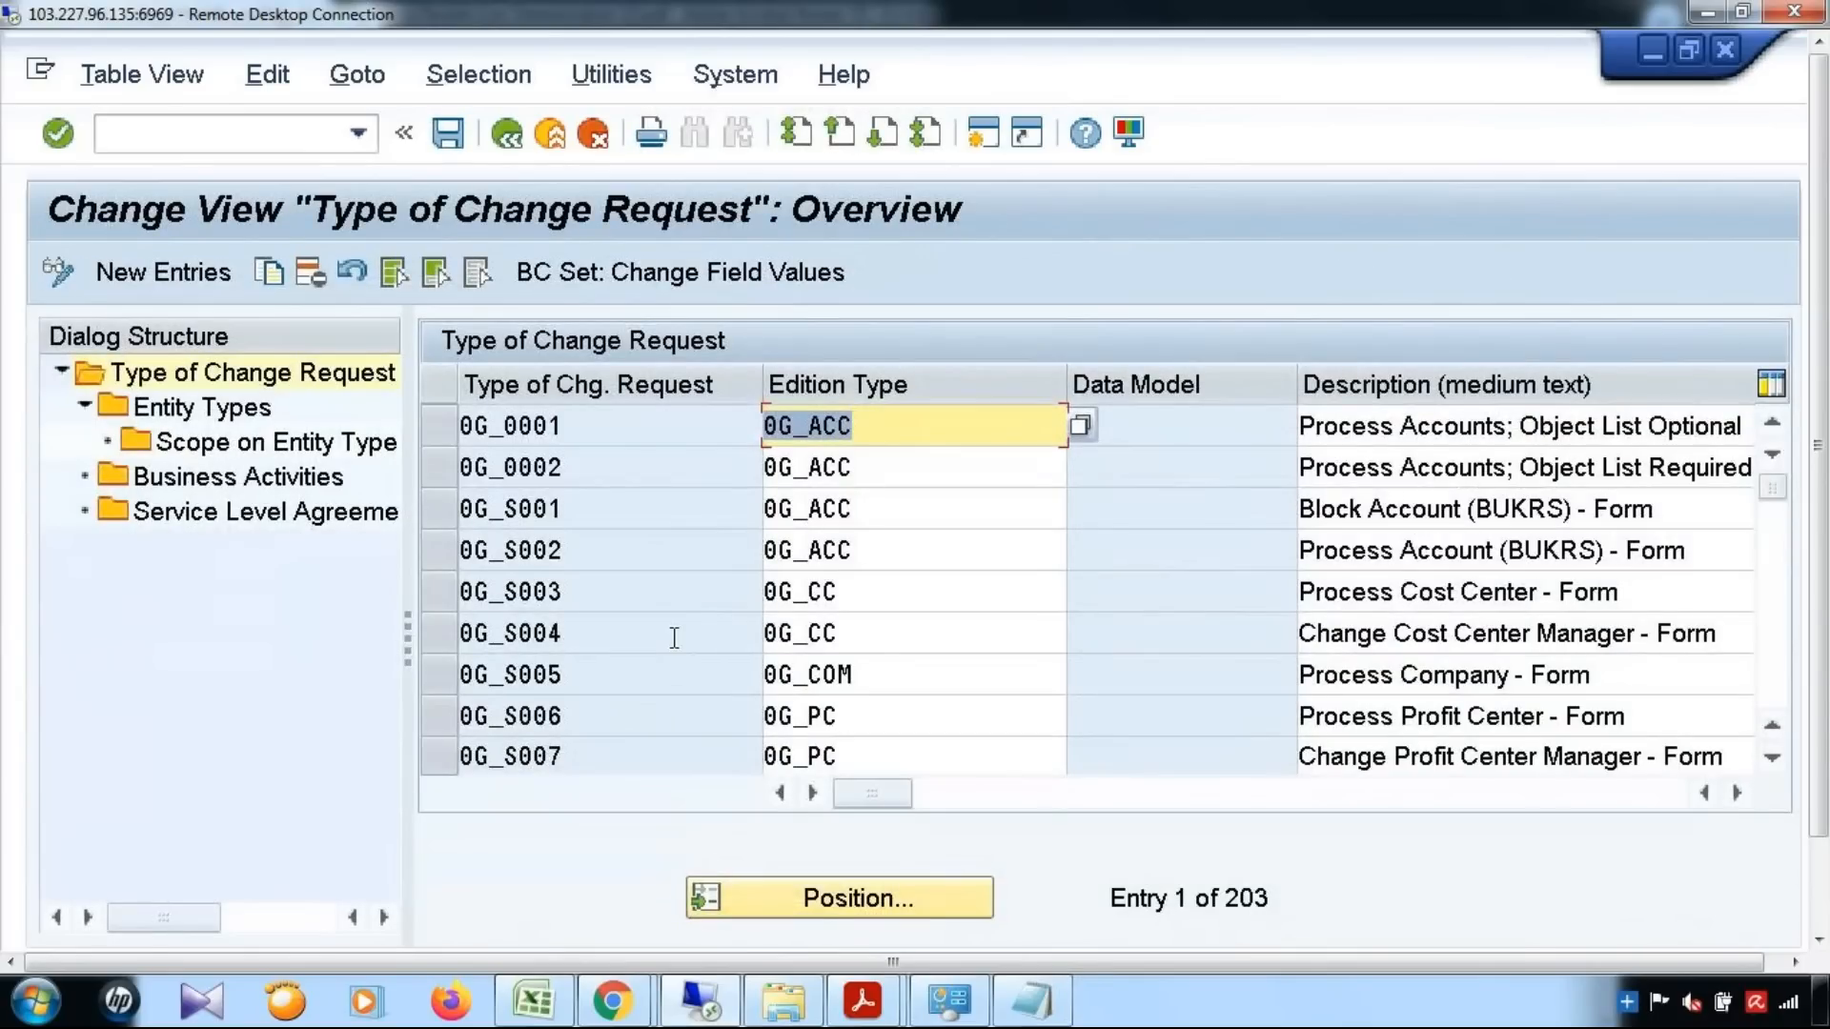
# Position the change request type list on YMAT01_D and select its row
pyautogui.click(820, 896)
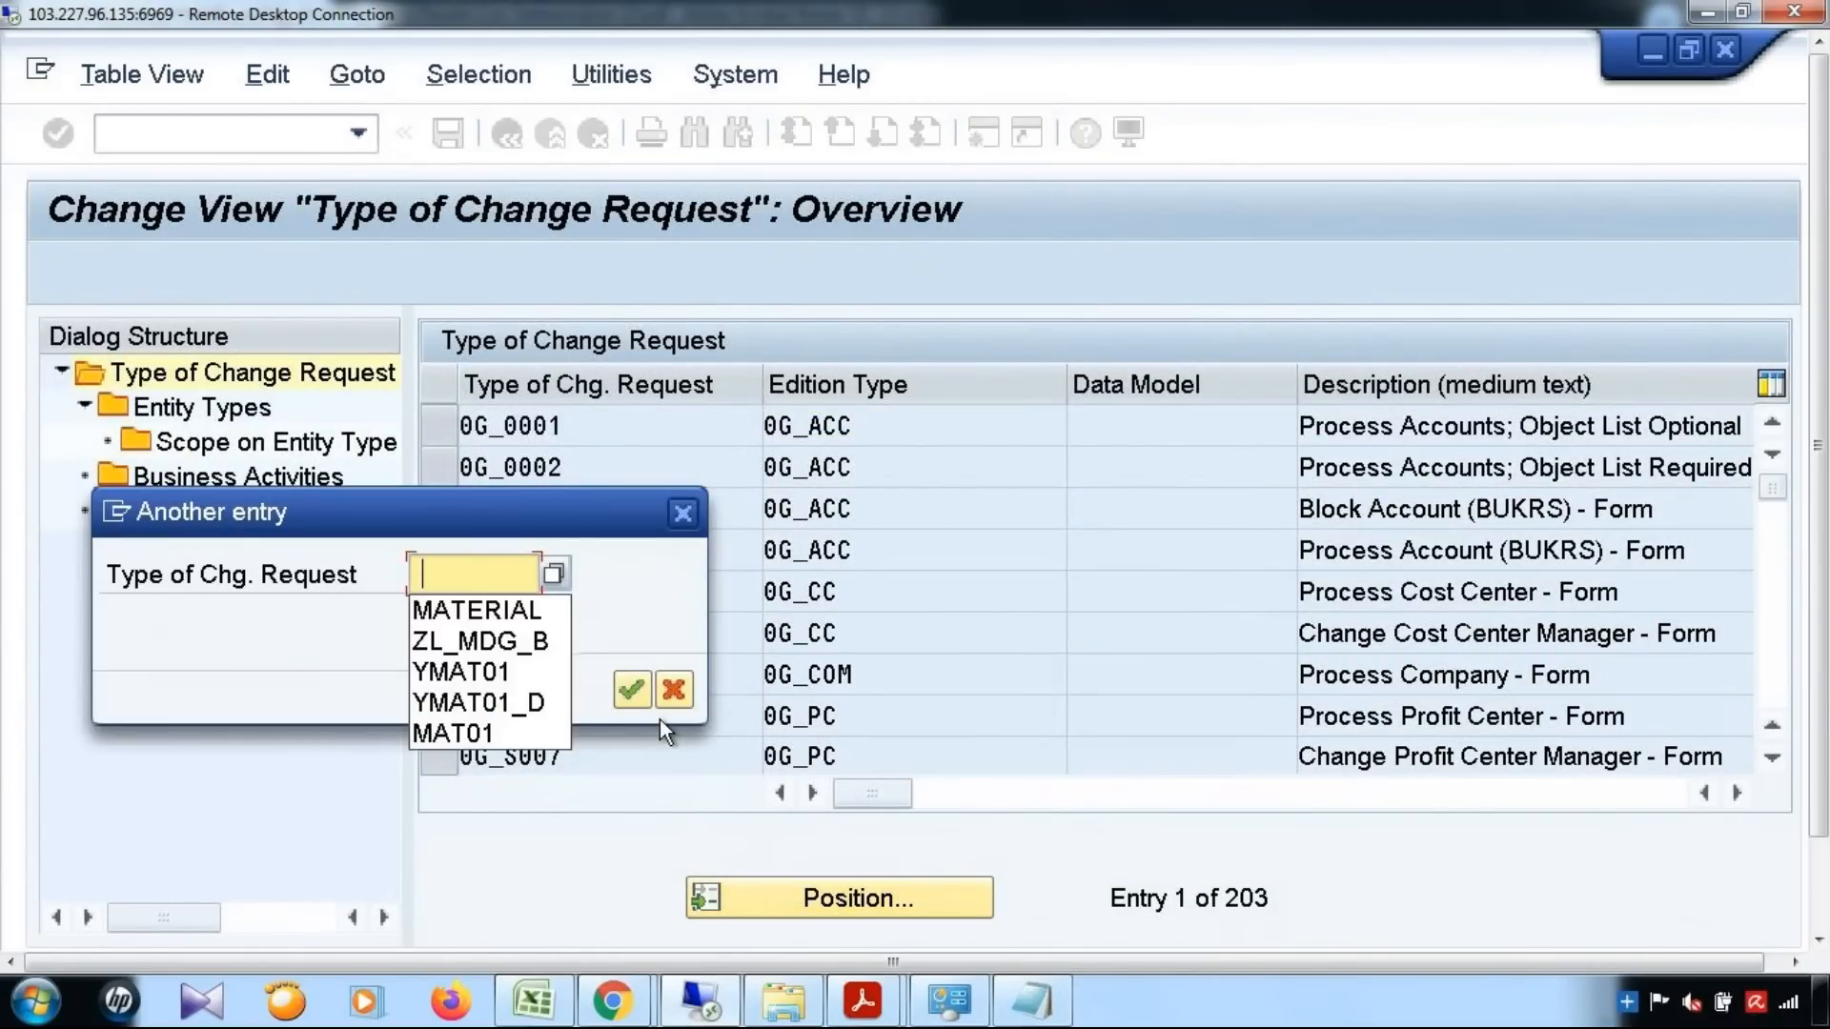
pyautogui.write('YMAT01_D')
pyautogui.click(632, 706)
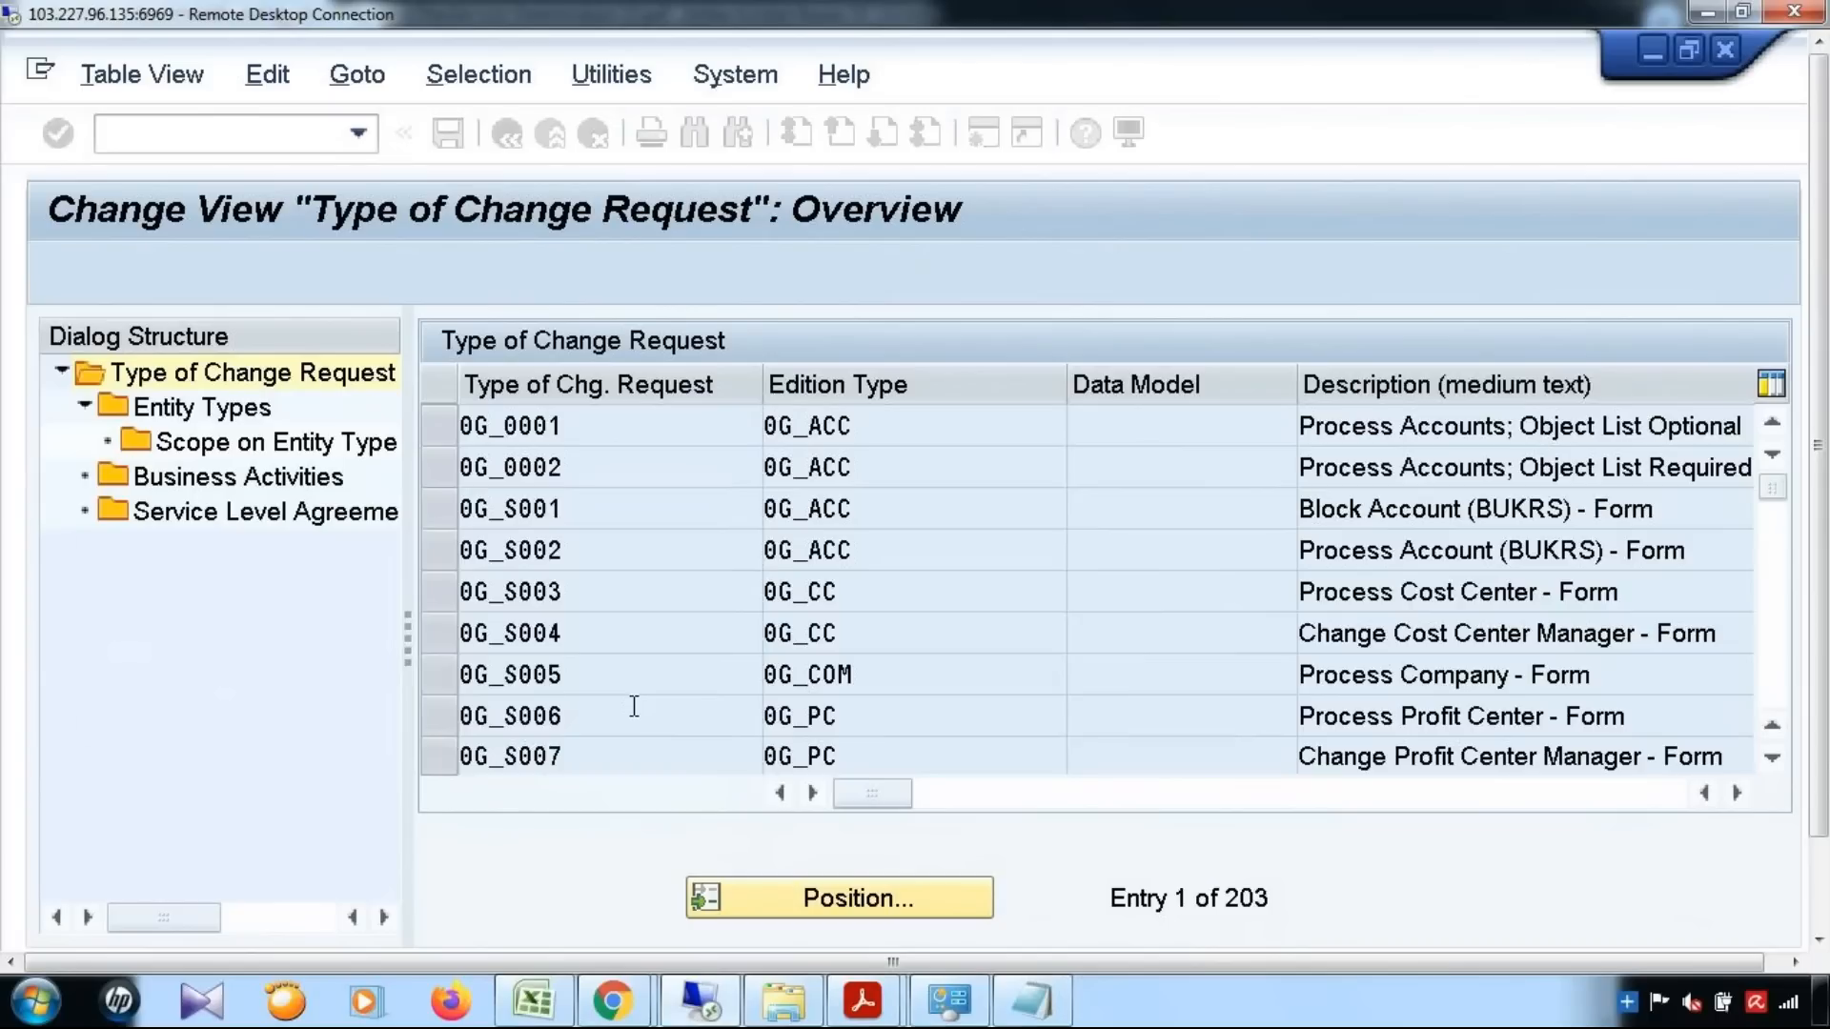
pyautogui.click(439, 429)
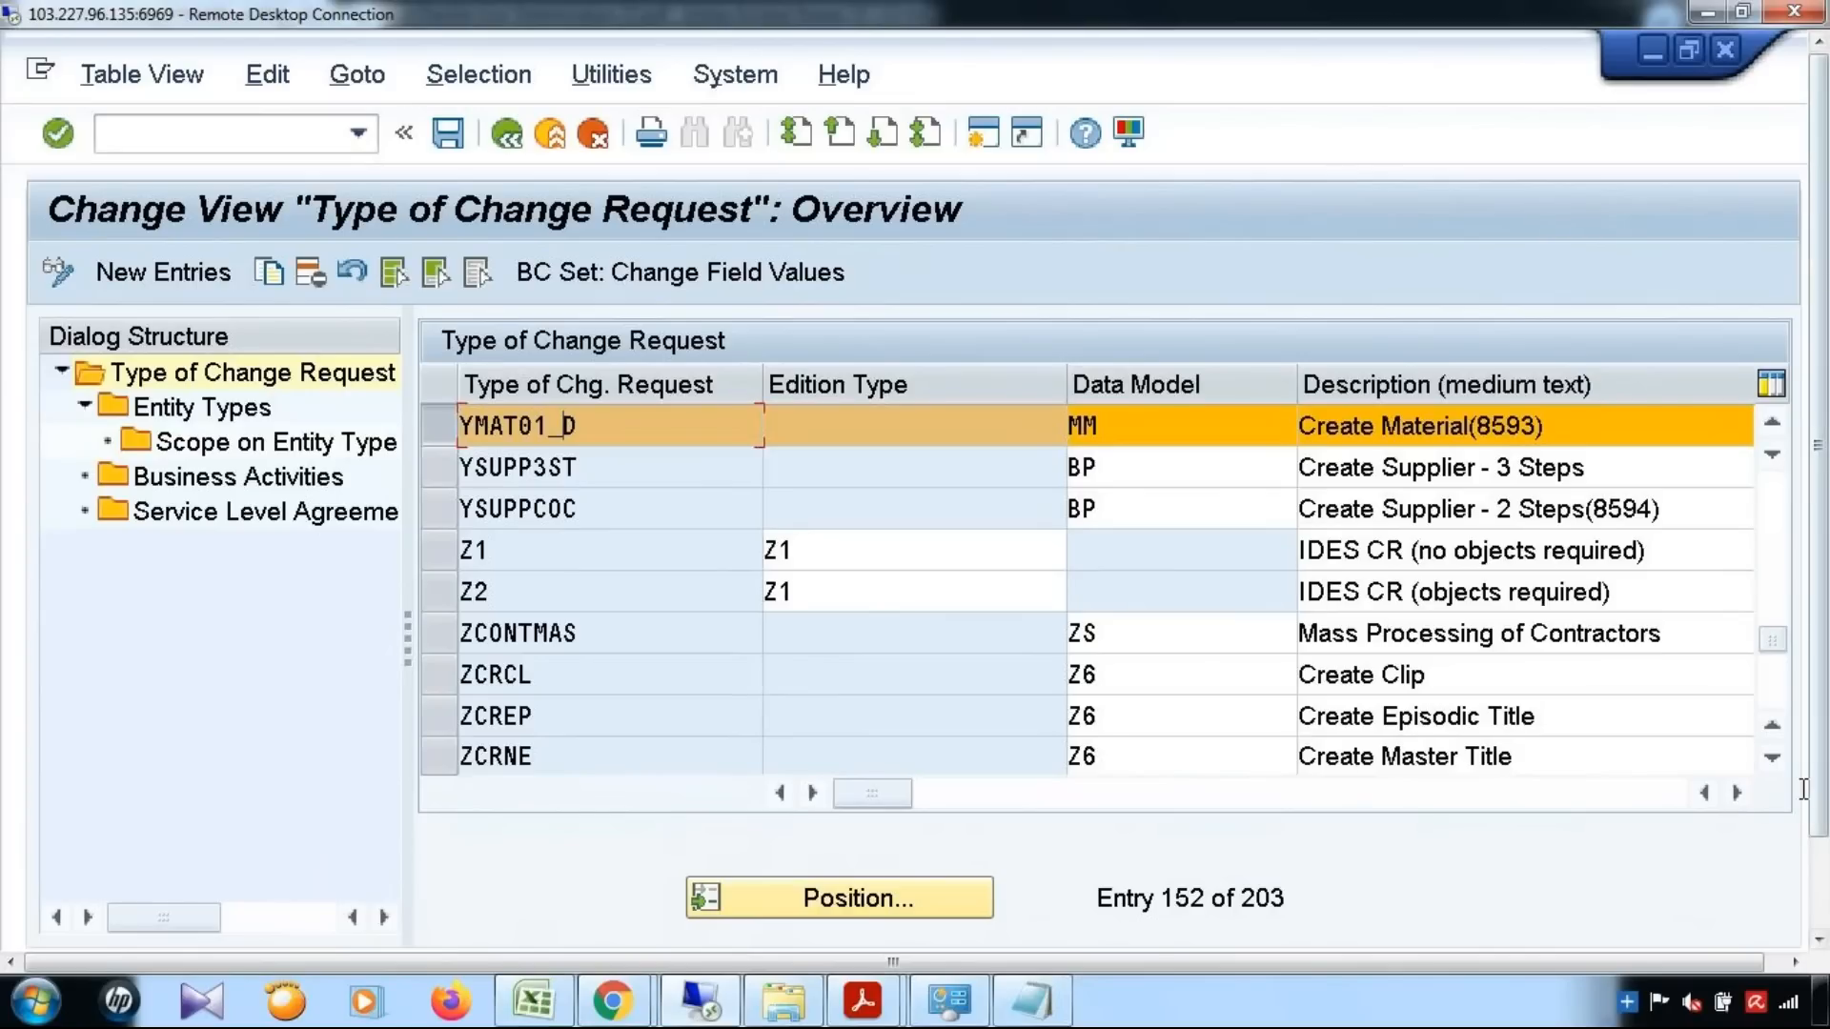
# Review the main entity type and workflow of YMAT01_D, along with its entity types and business activities
pyautogui.click(1735, 792)
pyautogui.click(1735, 793)
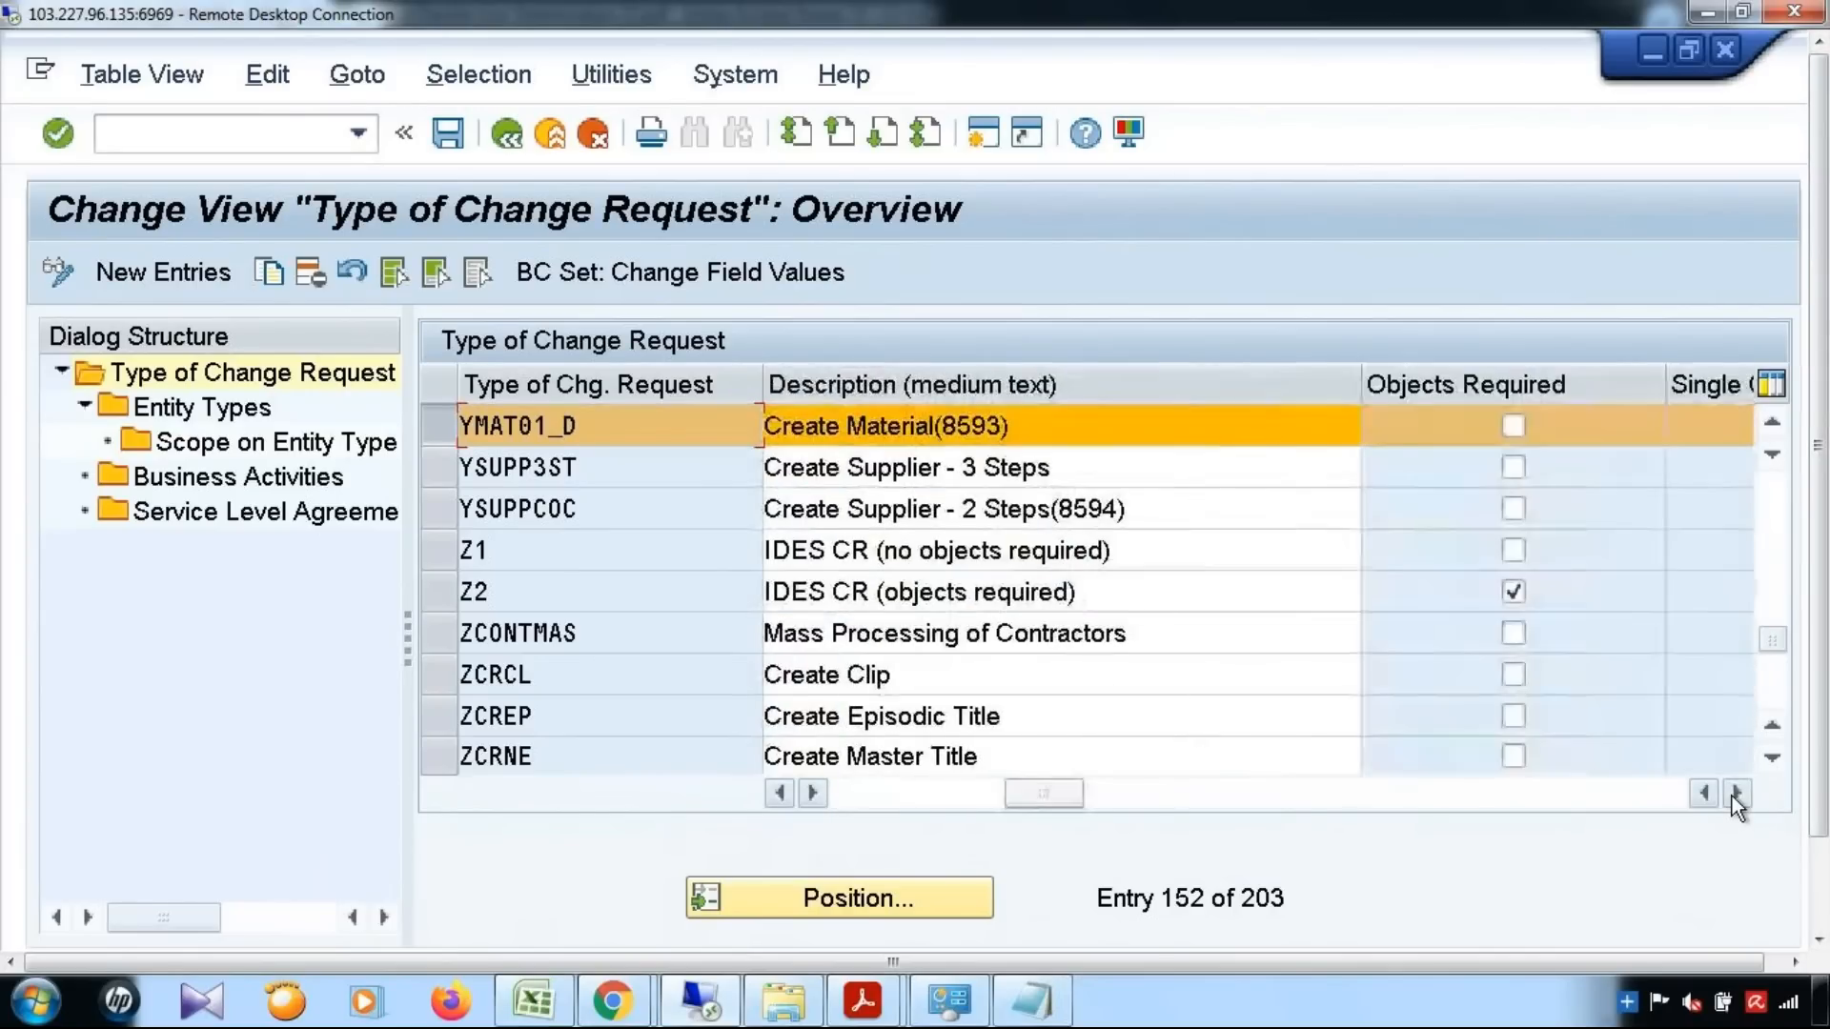
pyautogui.click(1735, 793)
pyautogui.click(1735, 793)
pyautogui.click(1735, 793)
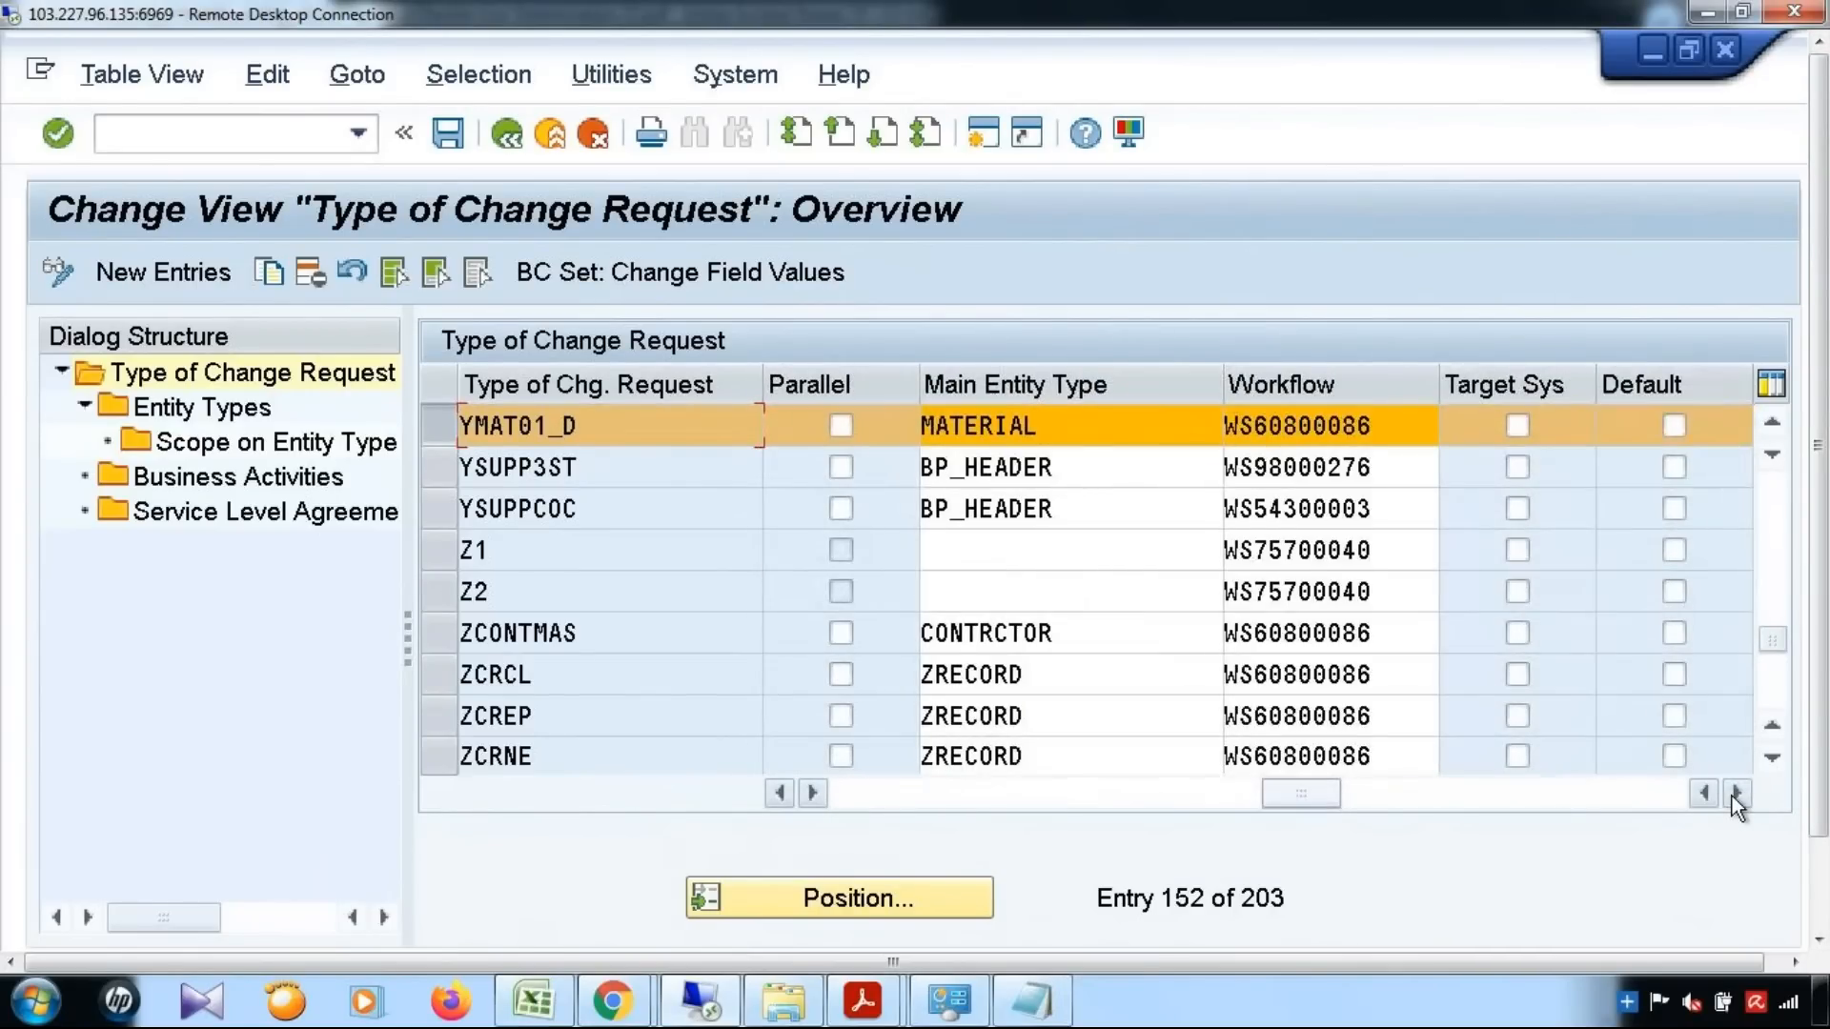
pyautogui.click(225, 409)
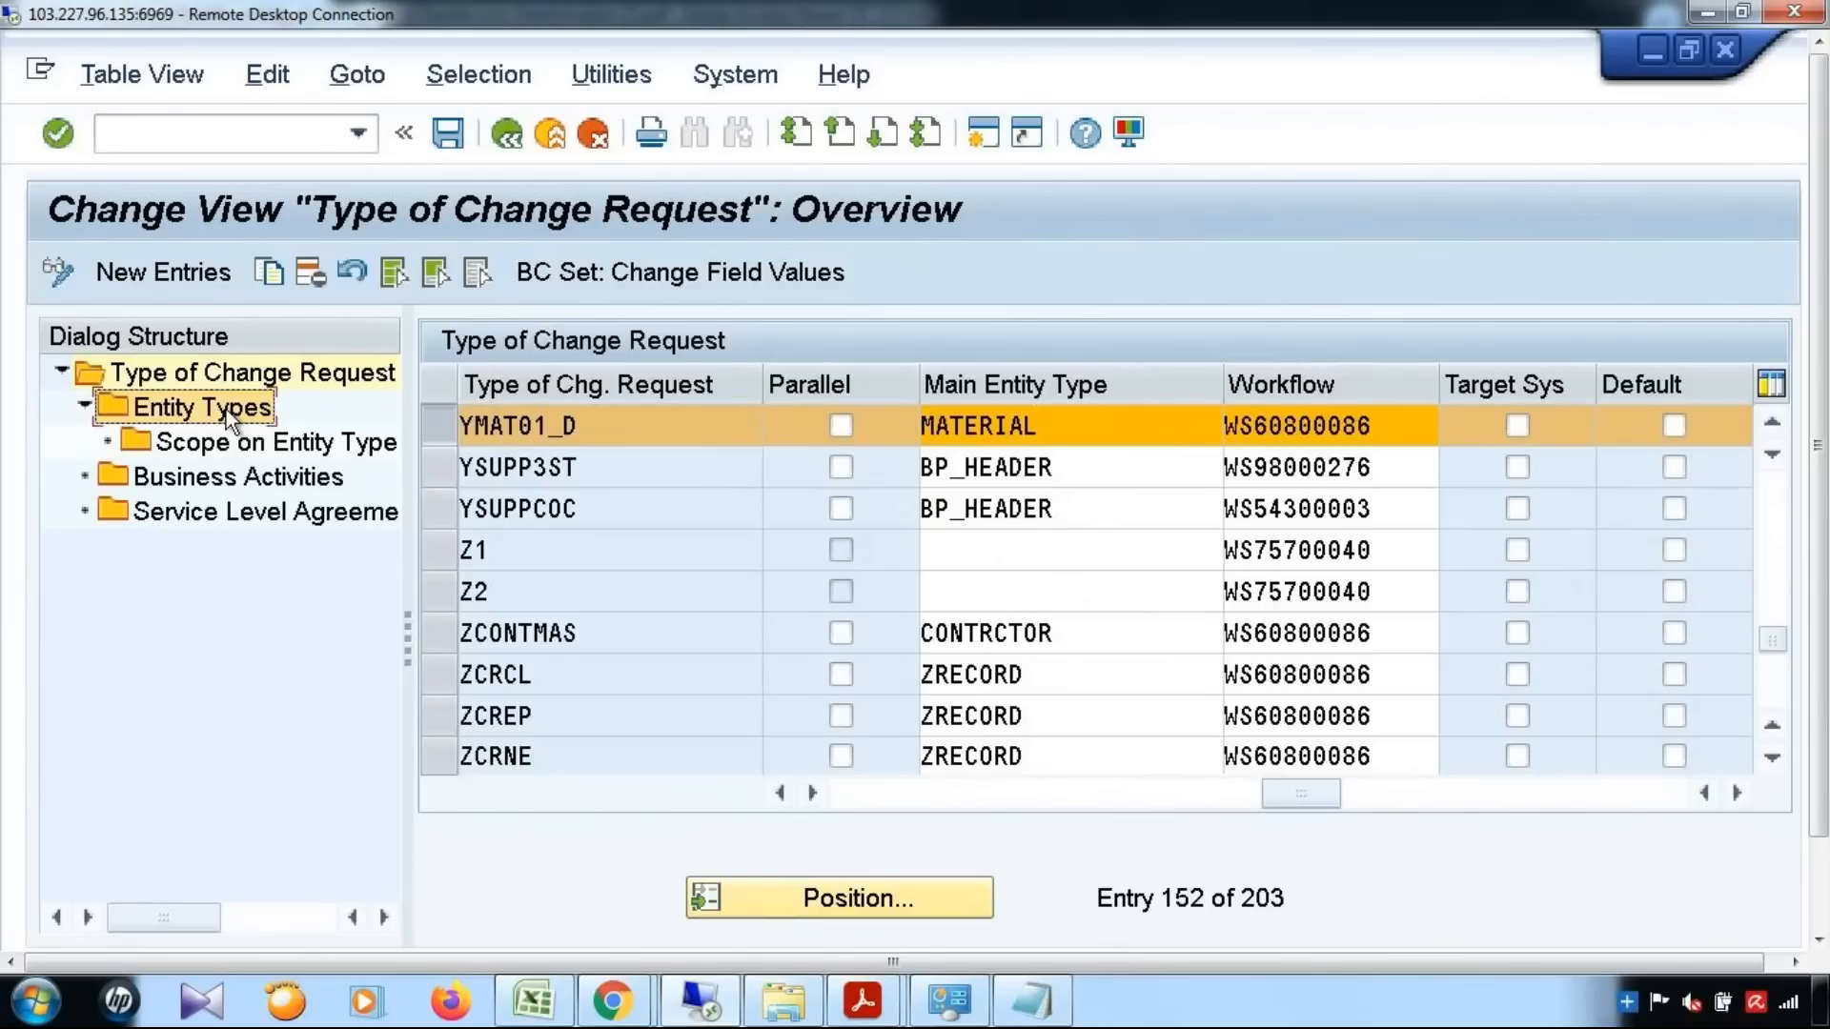
pyautogui.doubleClick(226, 408)
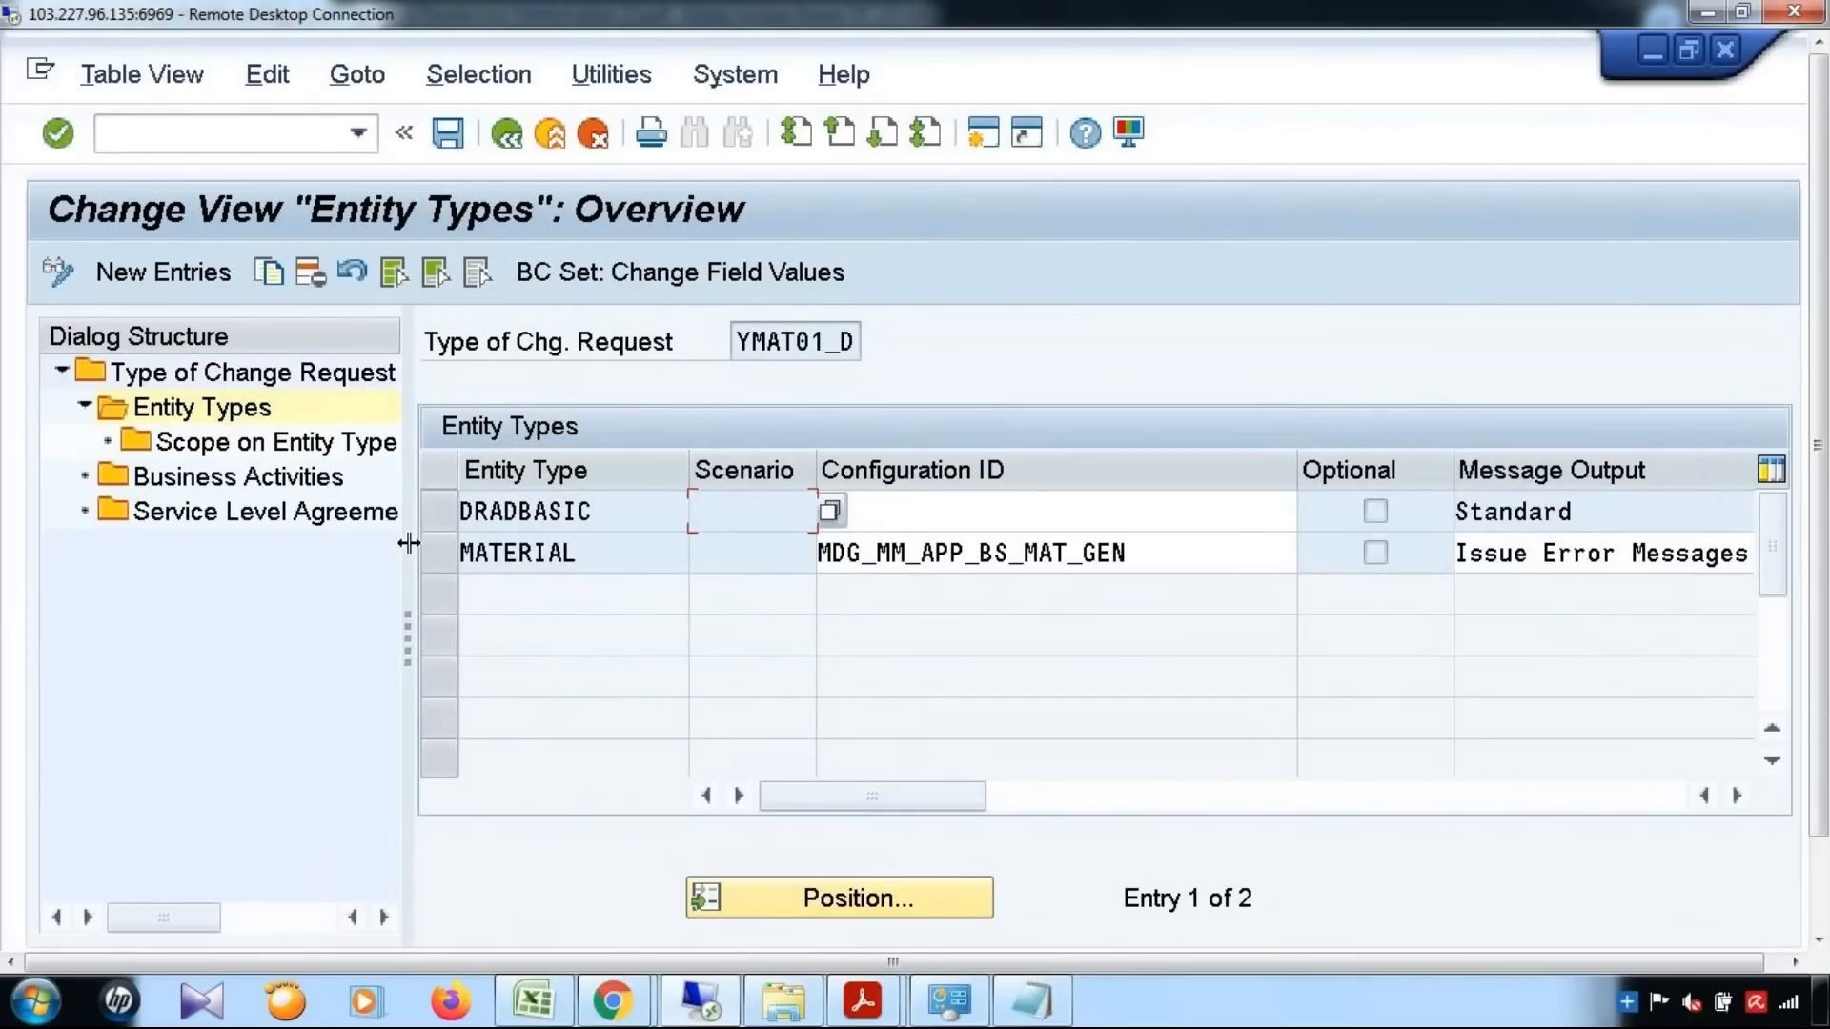
pyautogui.doubleClick(237, 479)
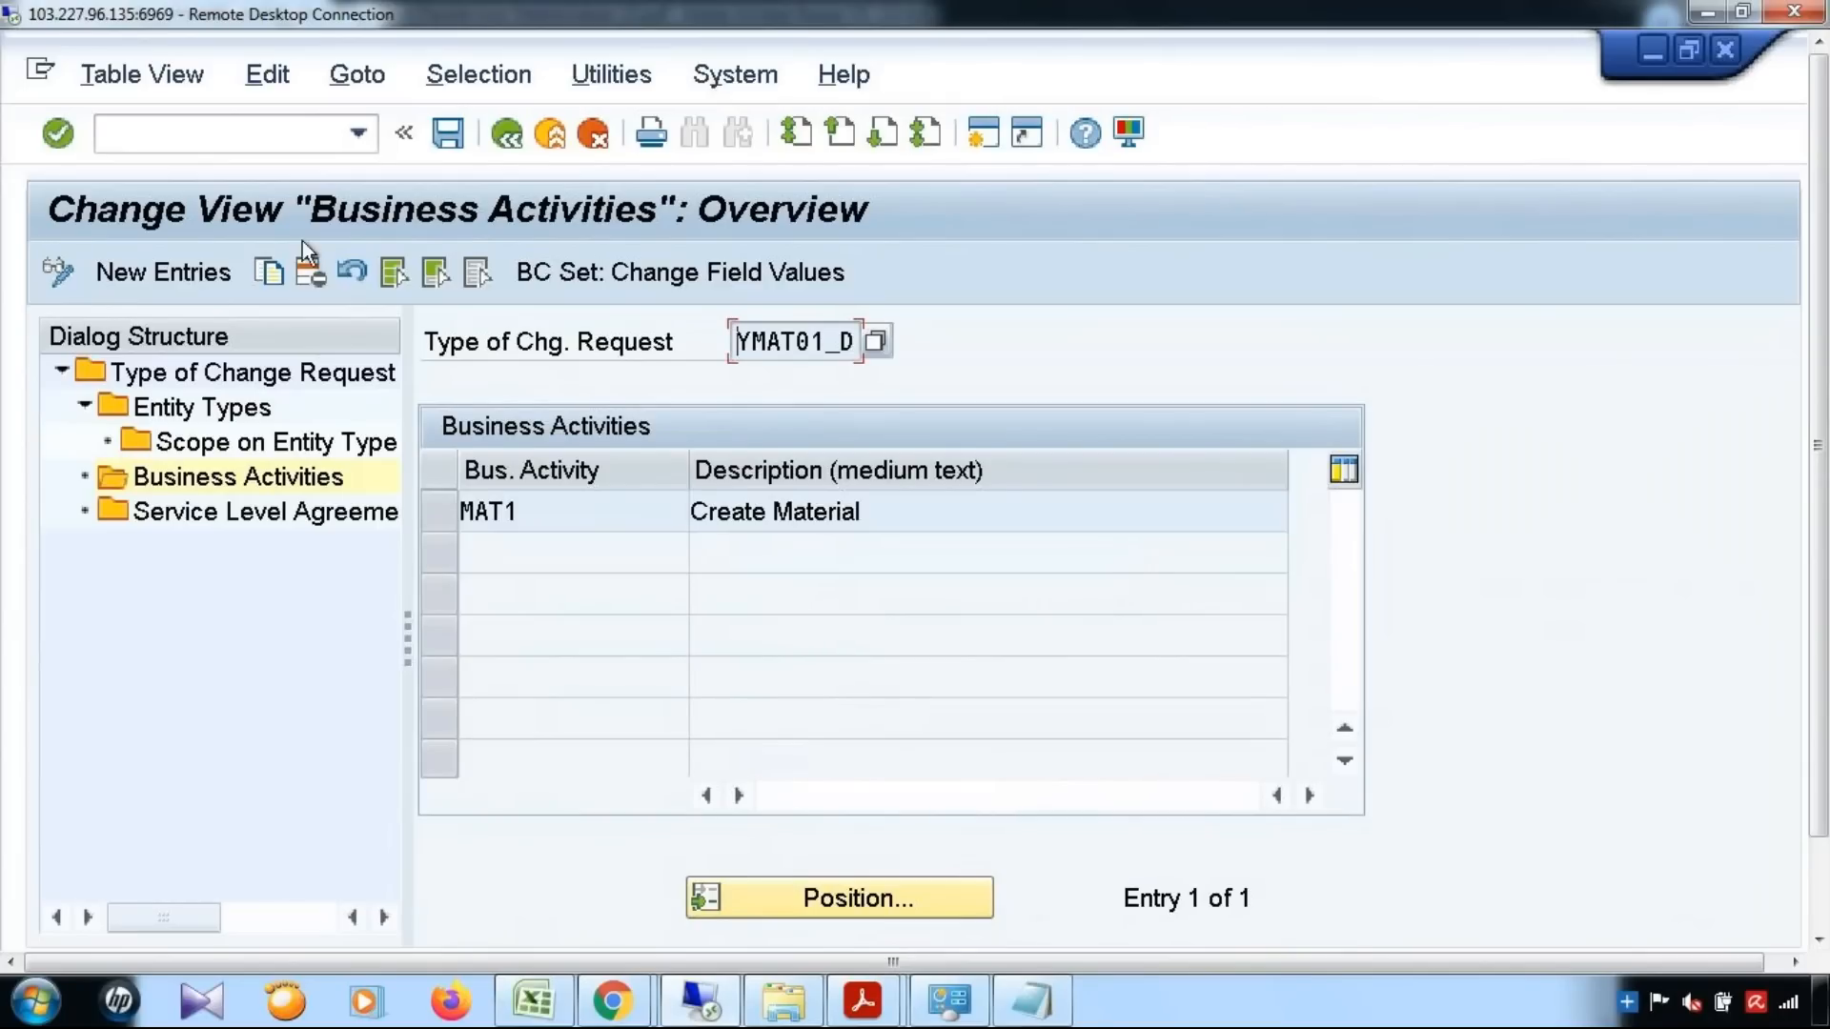
# Leave the change request type view and save its changes to the customizing request MDG:VALIDATION & DERIVATION
pyautogui.click(509, 138)
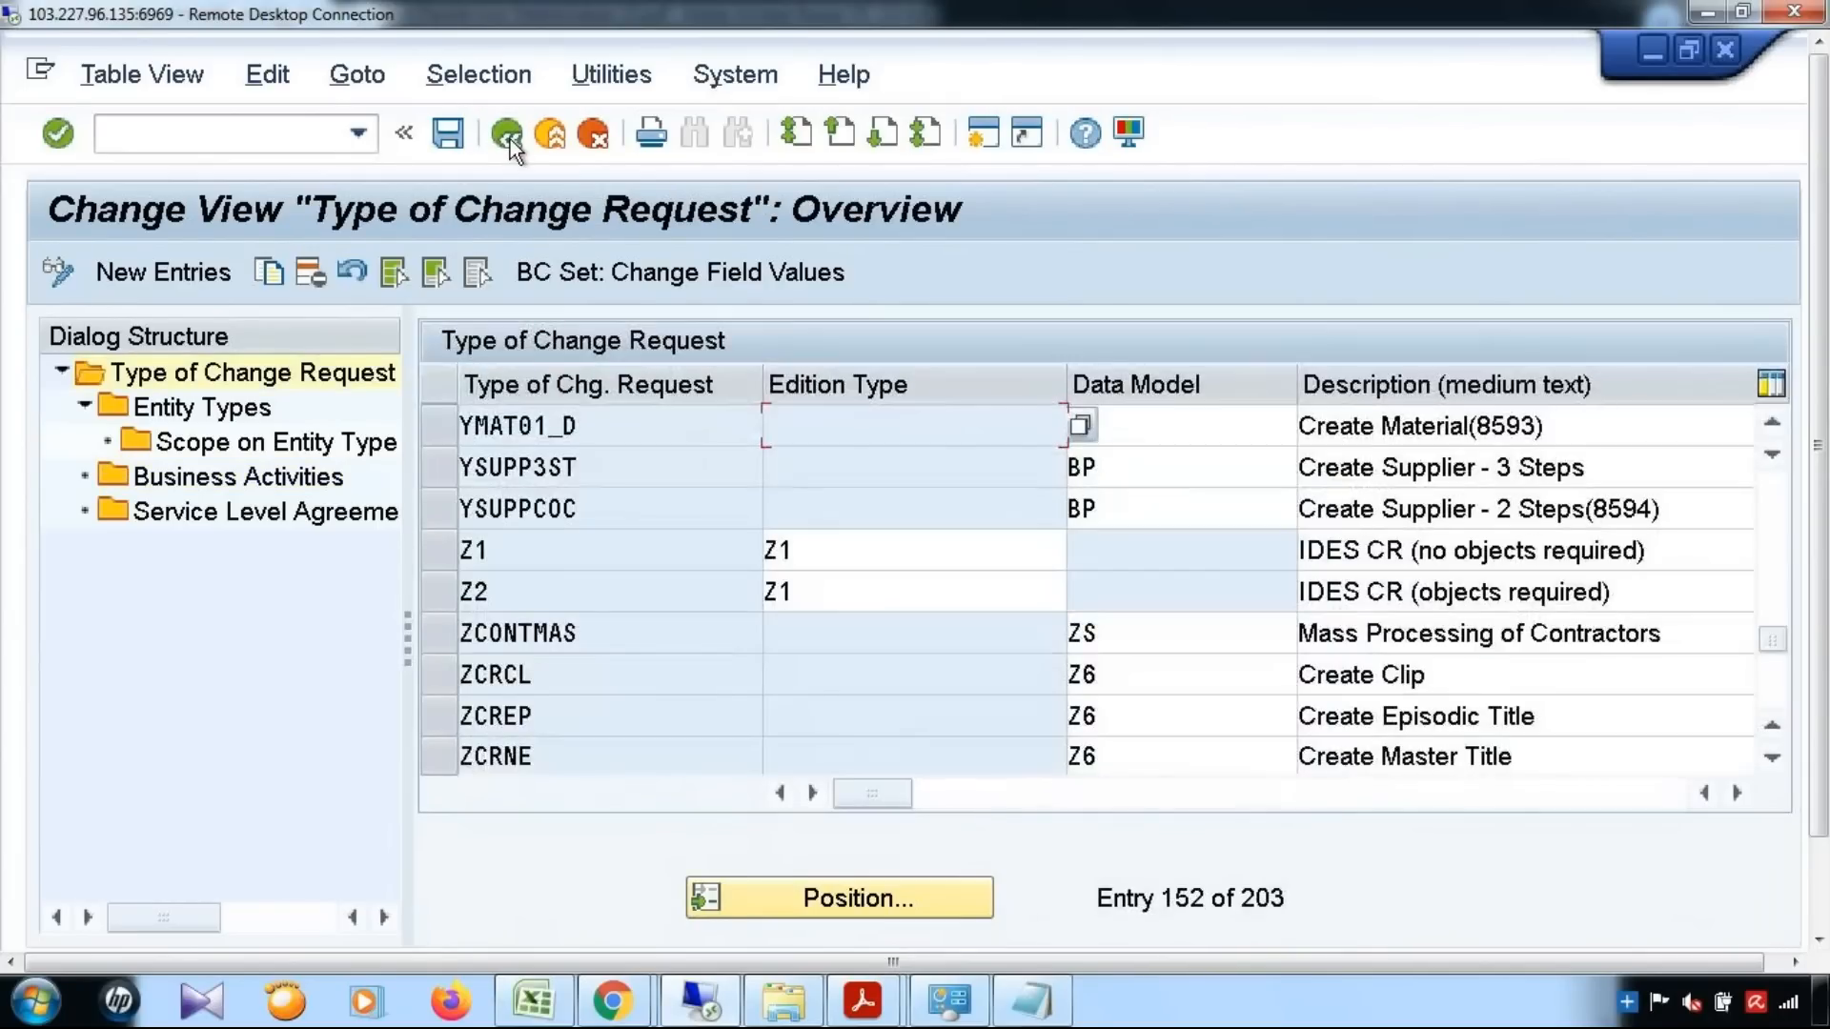
pyautogui.click(511, 139)
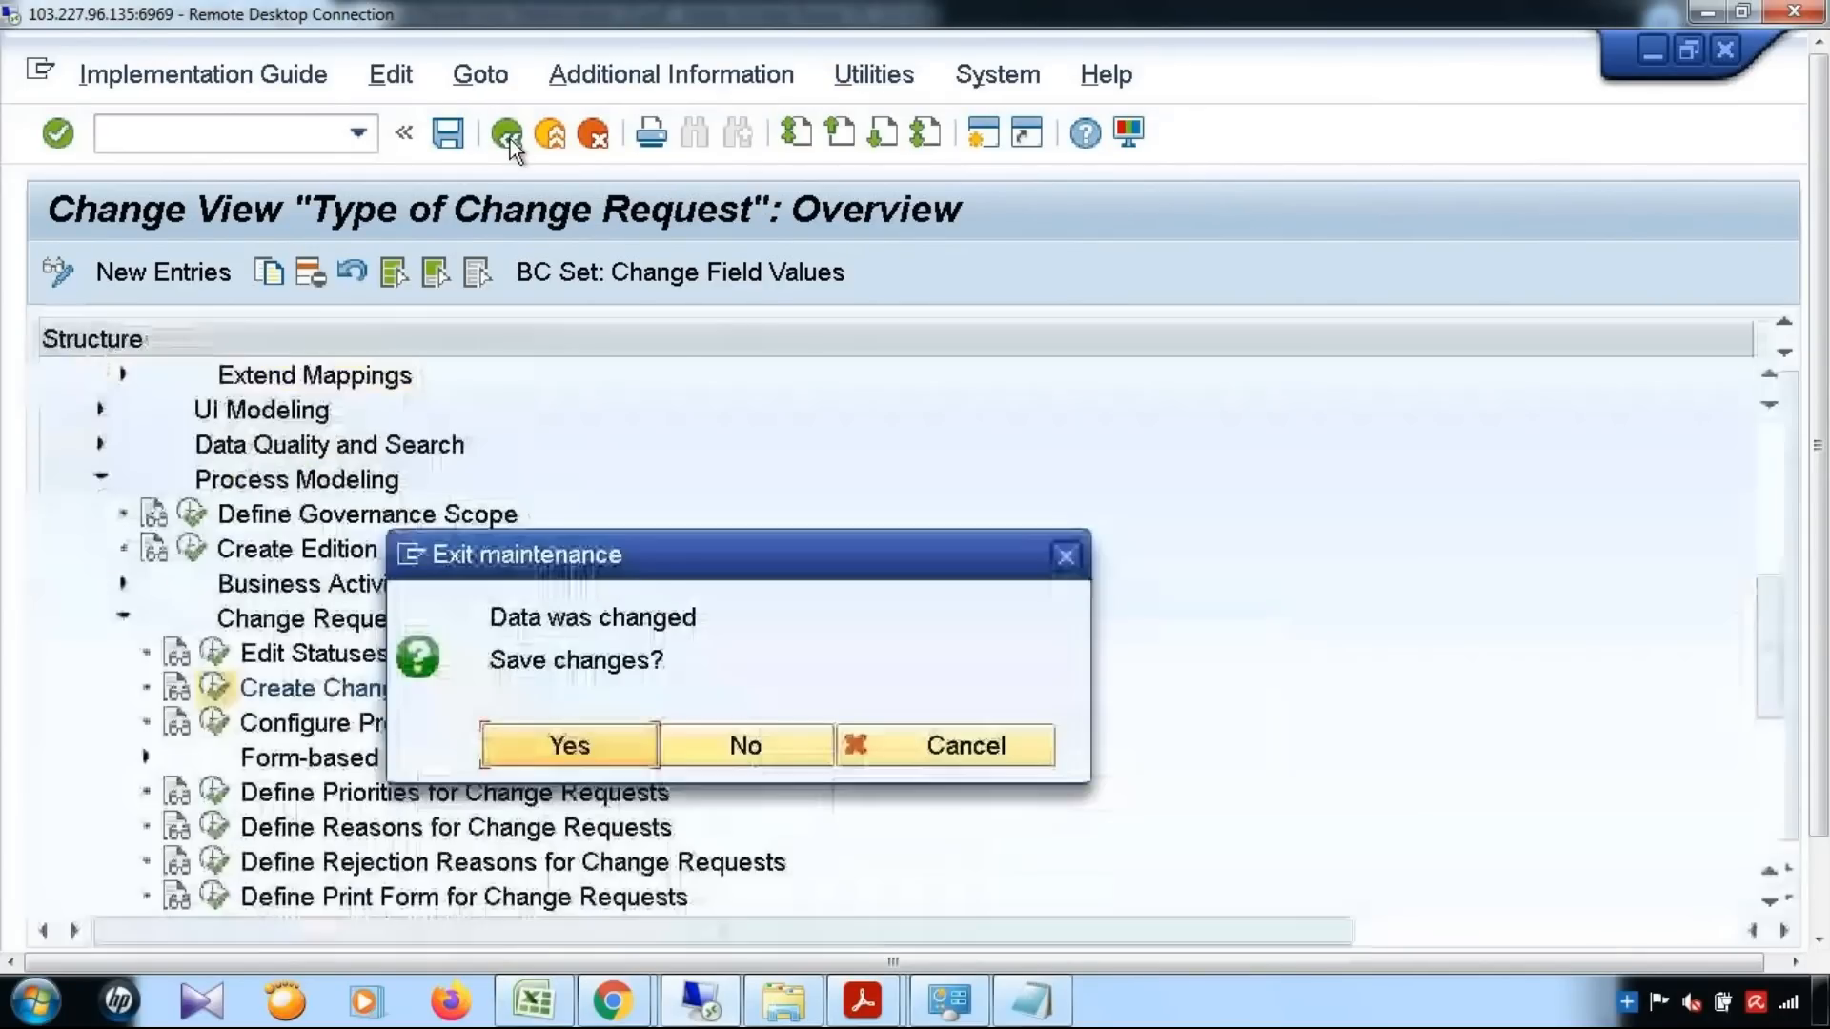
pyautogui.click(591, 756)
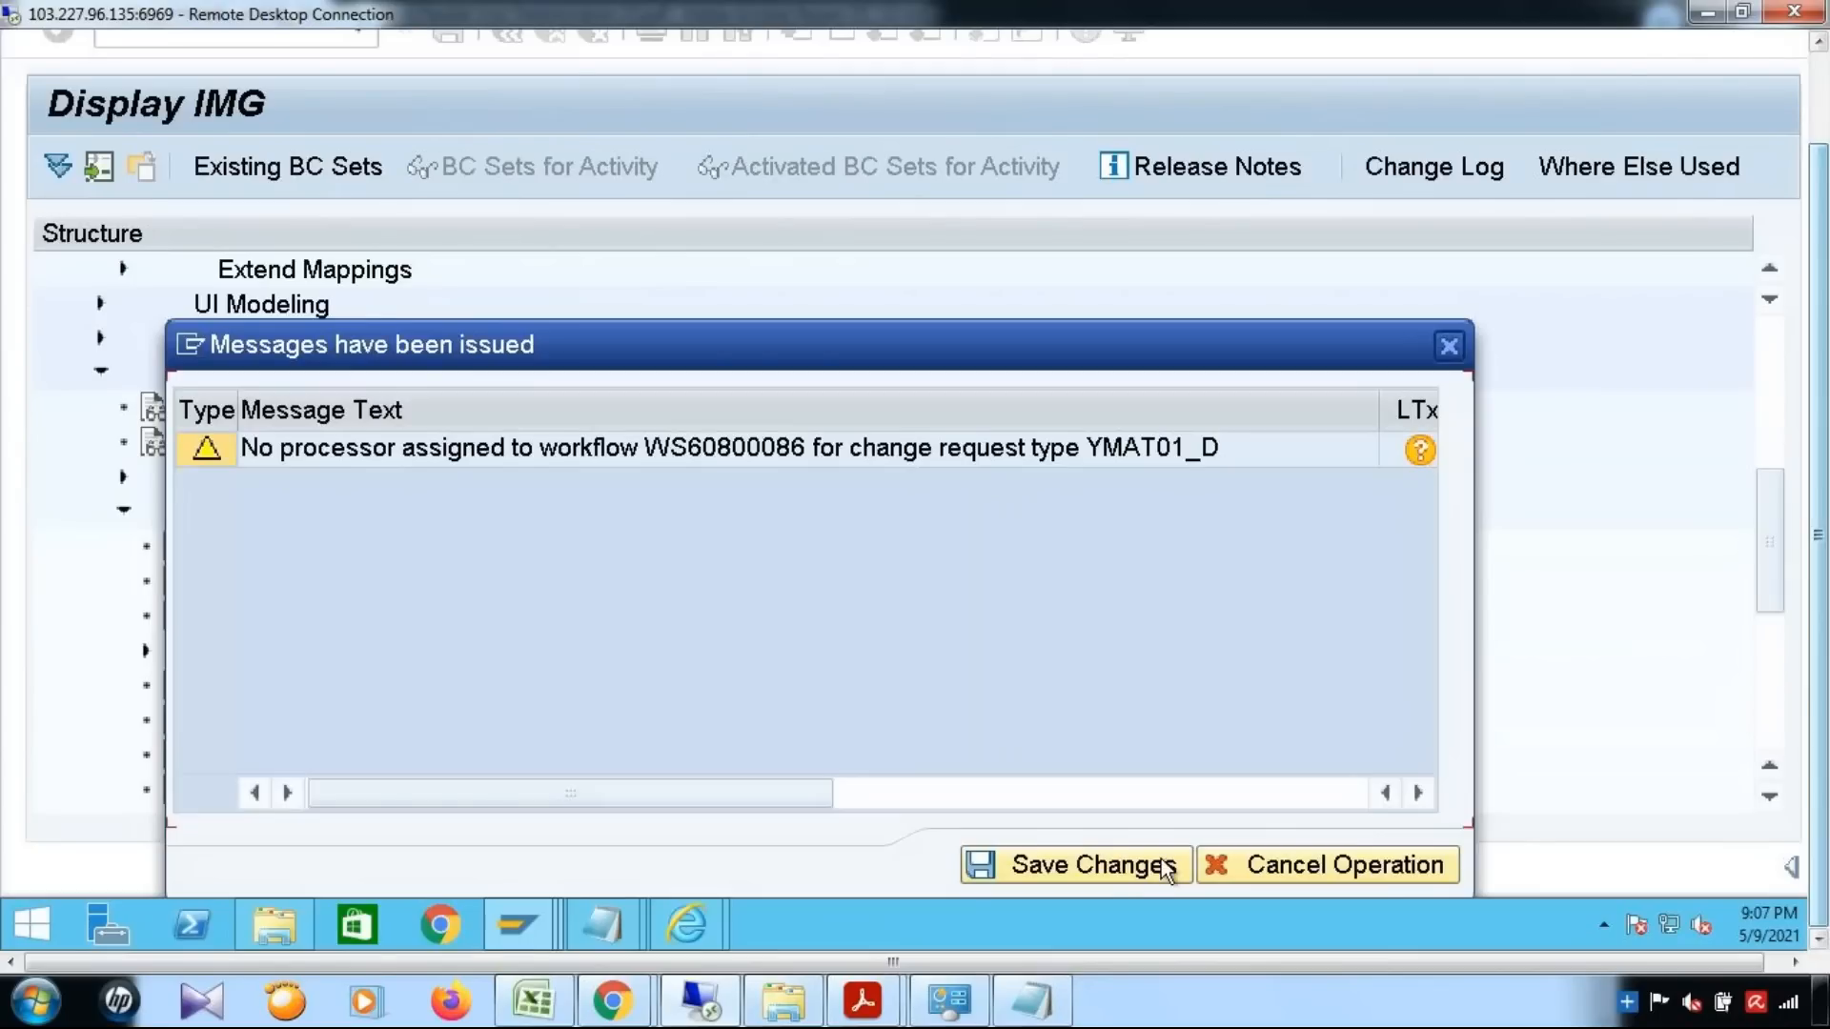
pyautogui.click(1115, 865)
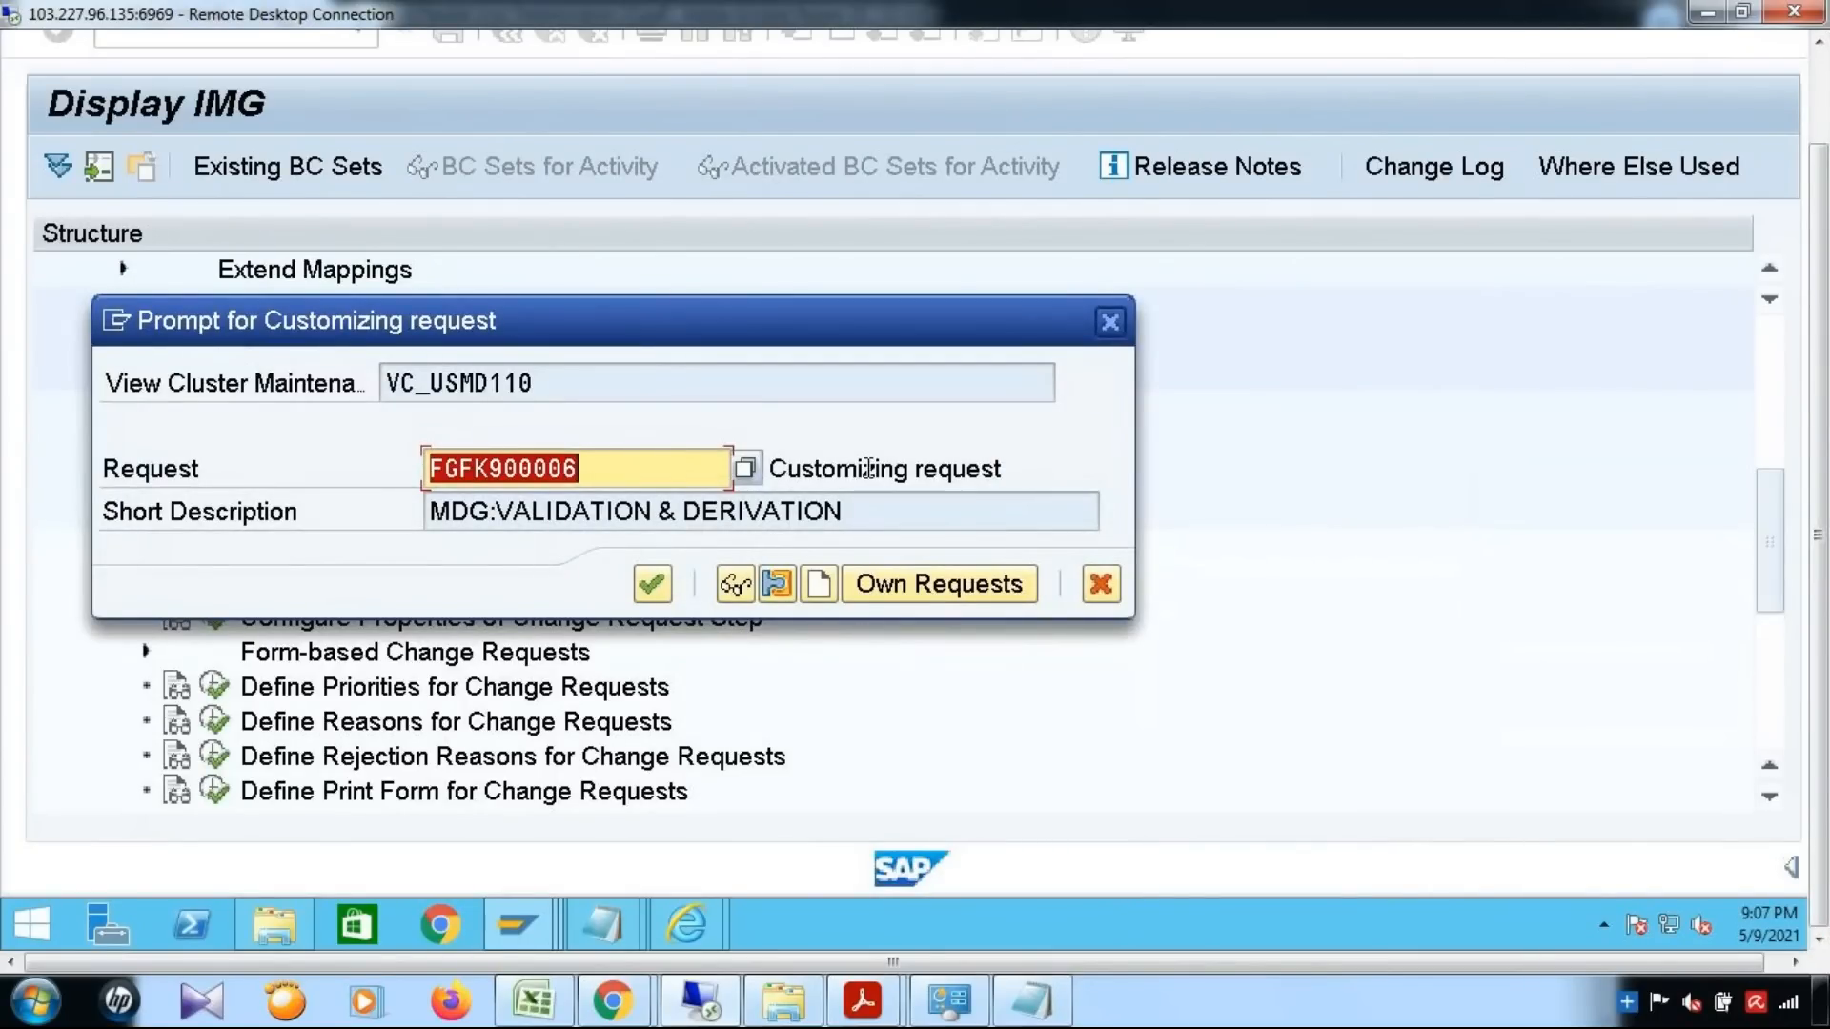
pyautogui.click(783, 467)
pyautogui.click(652, 583)
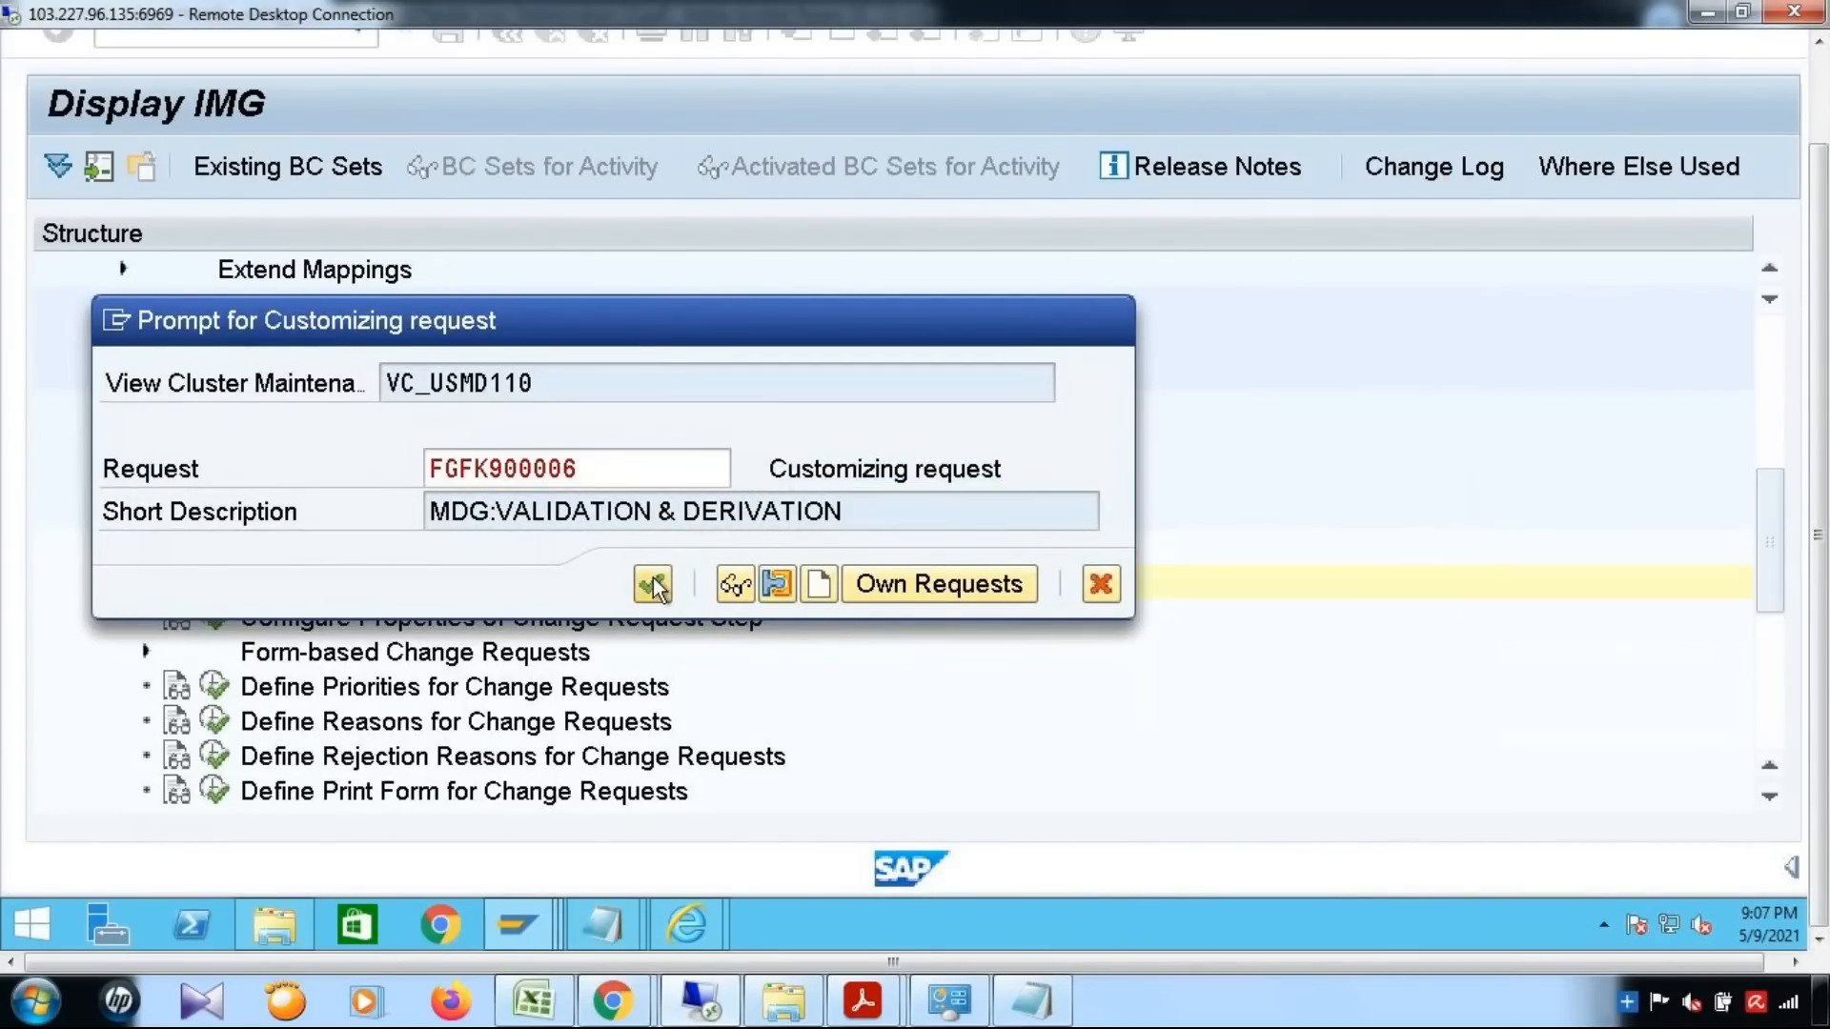
# Open Define Change Request Steps for Rule-Based Workflow under Workflow > Rule-Based Workflow in the IMG
pyautogui.scroll(-4, 644, 540)
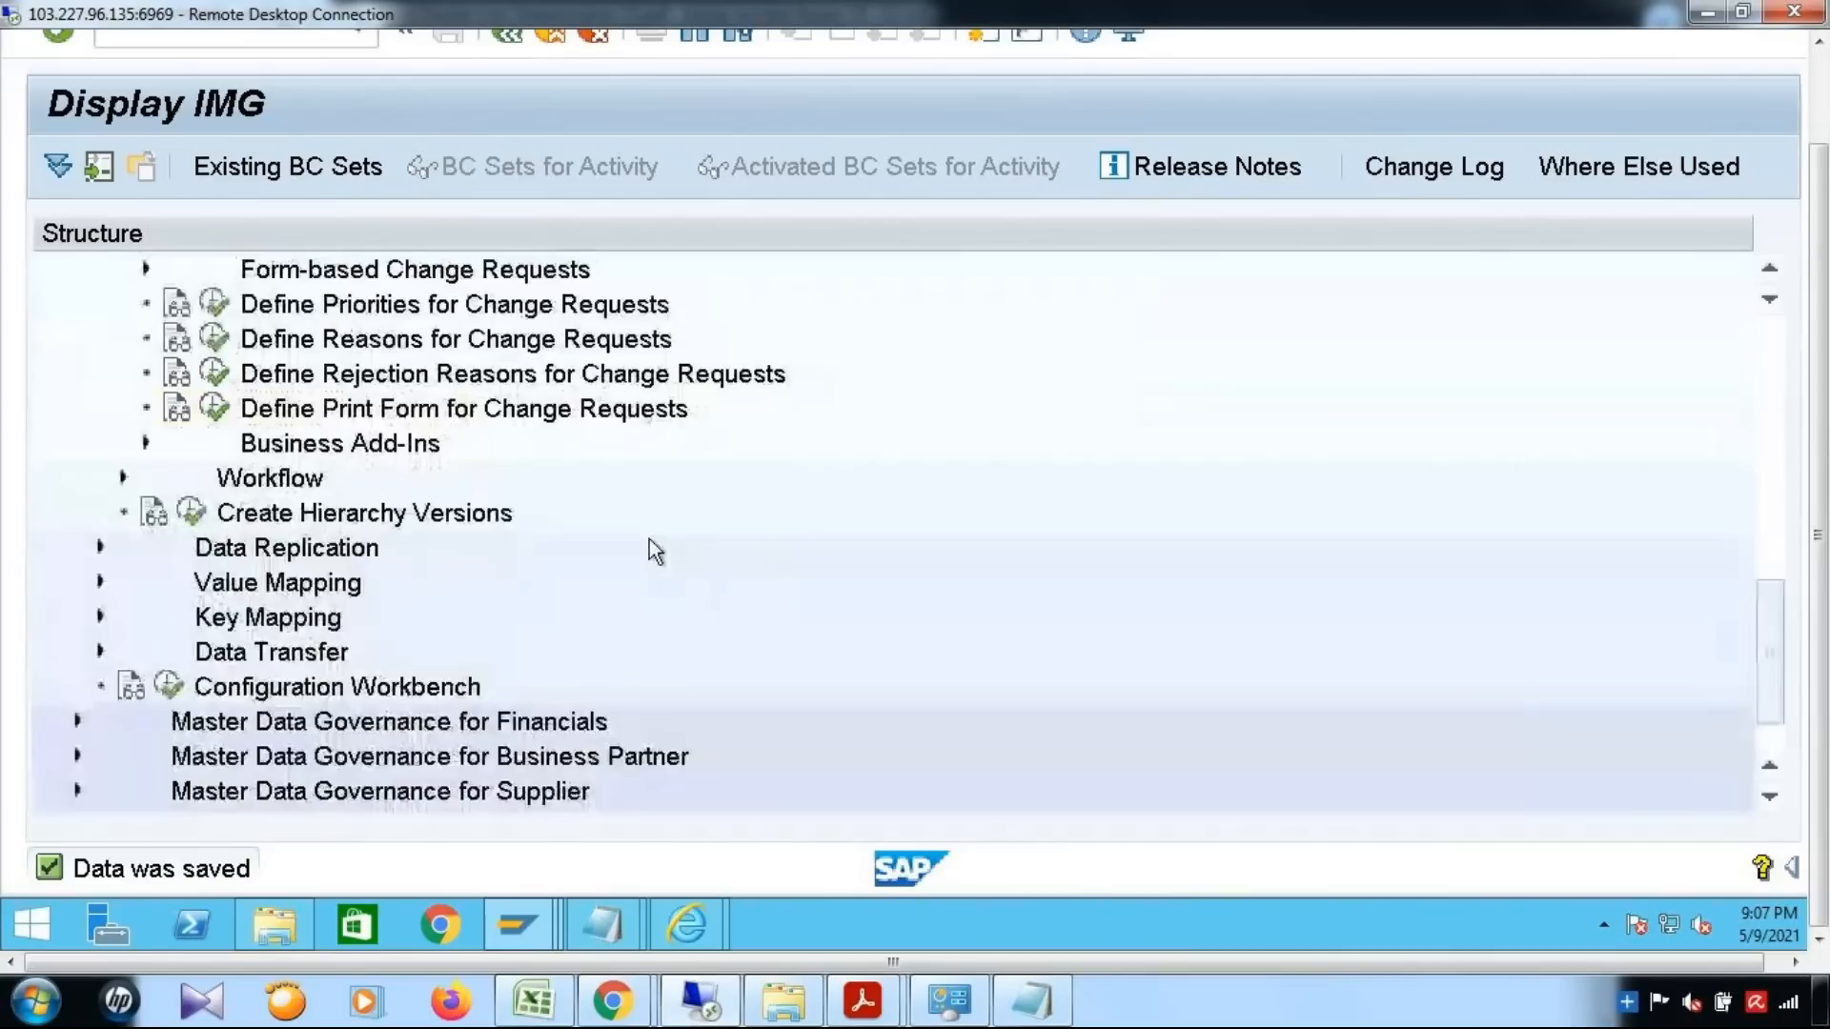
pyautogui.click(134, 471)
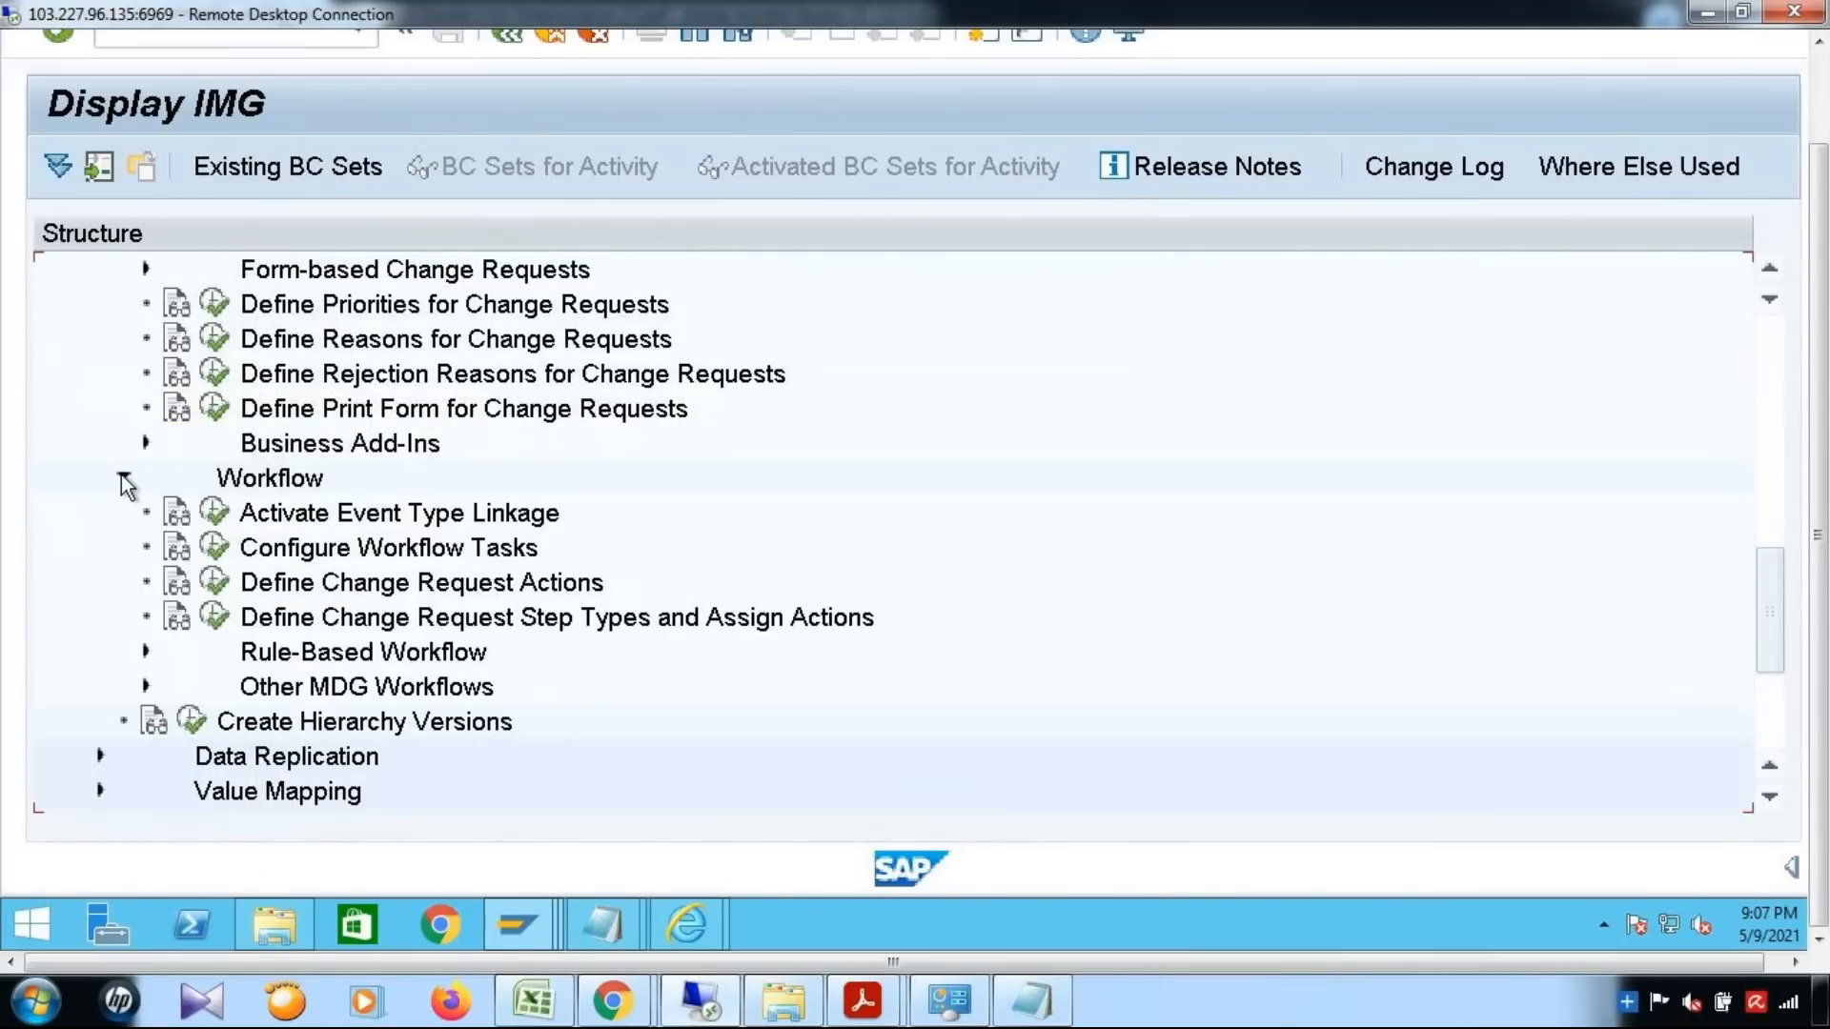
pyautogui.click(145, 653)
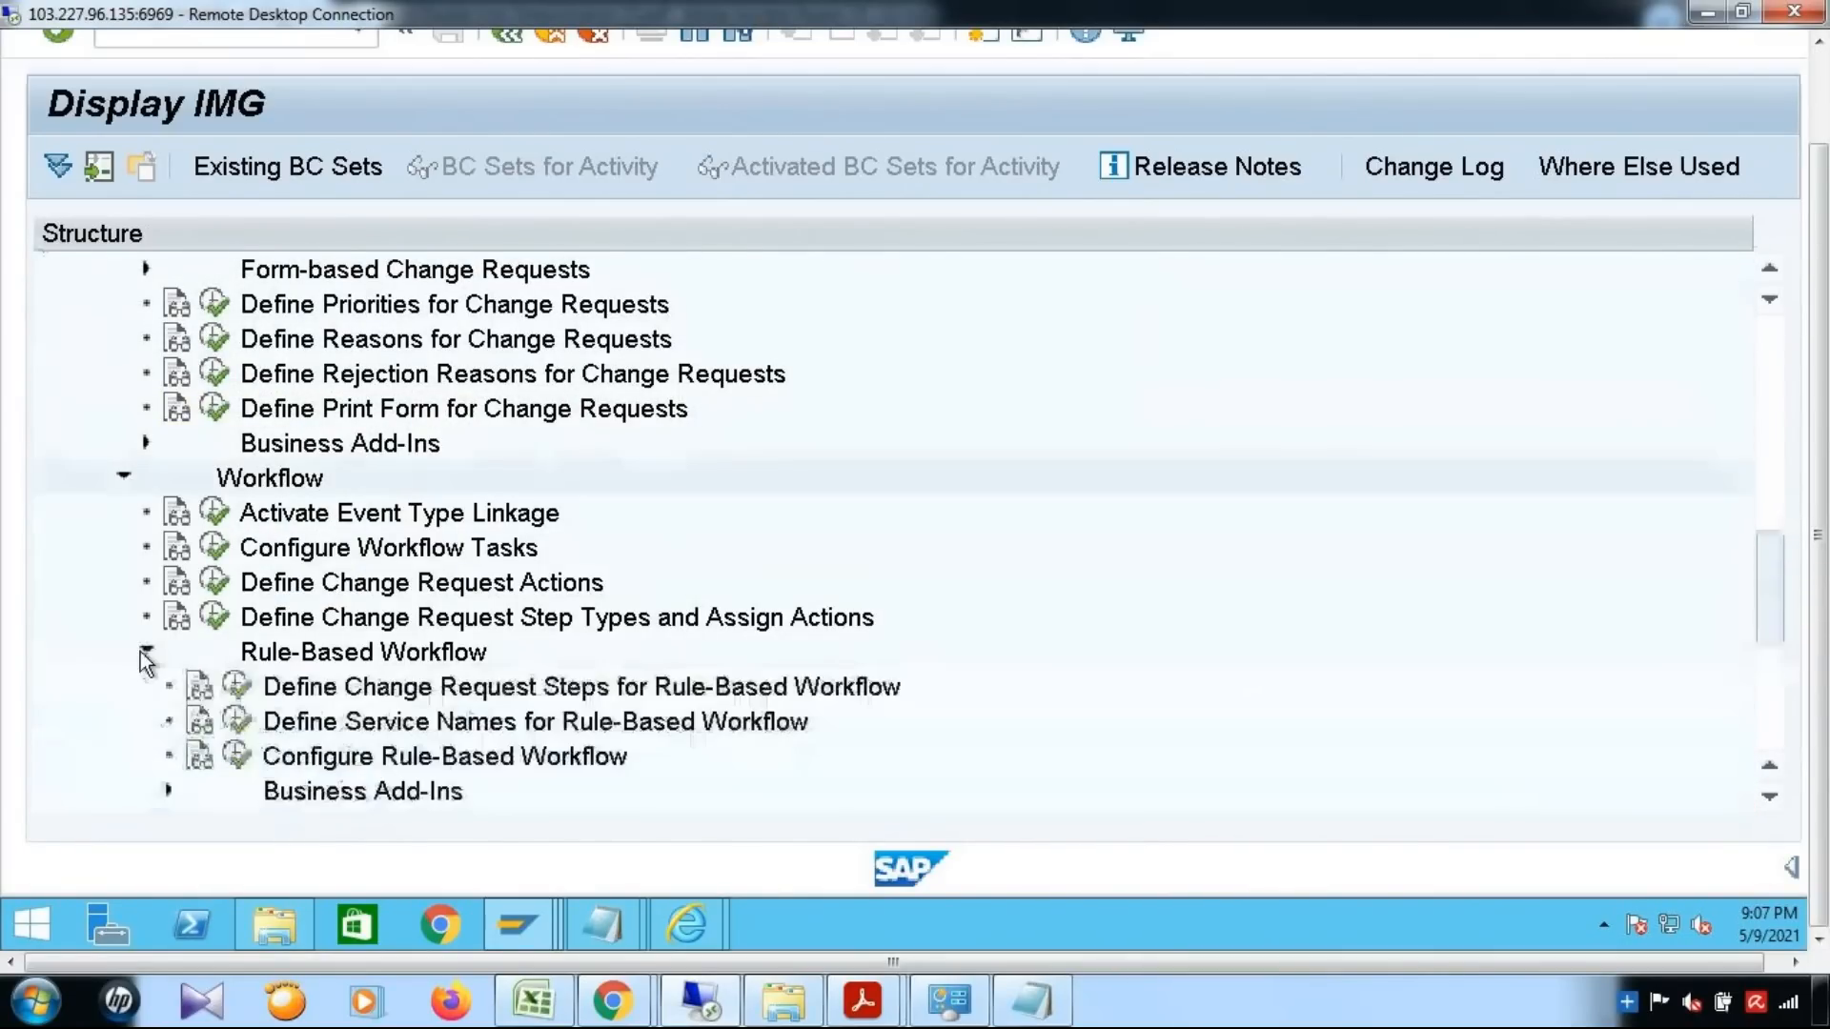
pyautogui.click(237, 686)
# Position the workflow step list on YMAT01_D and select all its step rows from 0 to 99
pyautogui.moveTo(1819, 329); pyautogui.dragTo(1818, 229)
pyautogui.click(450, 898)
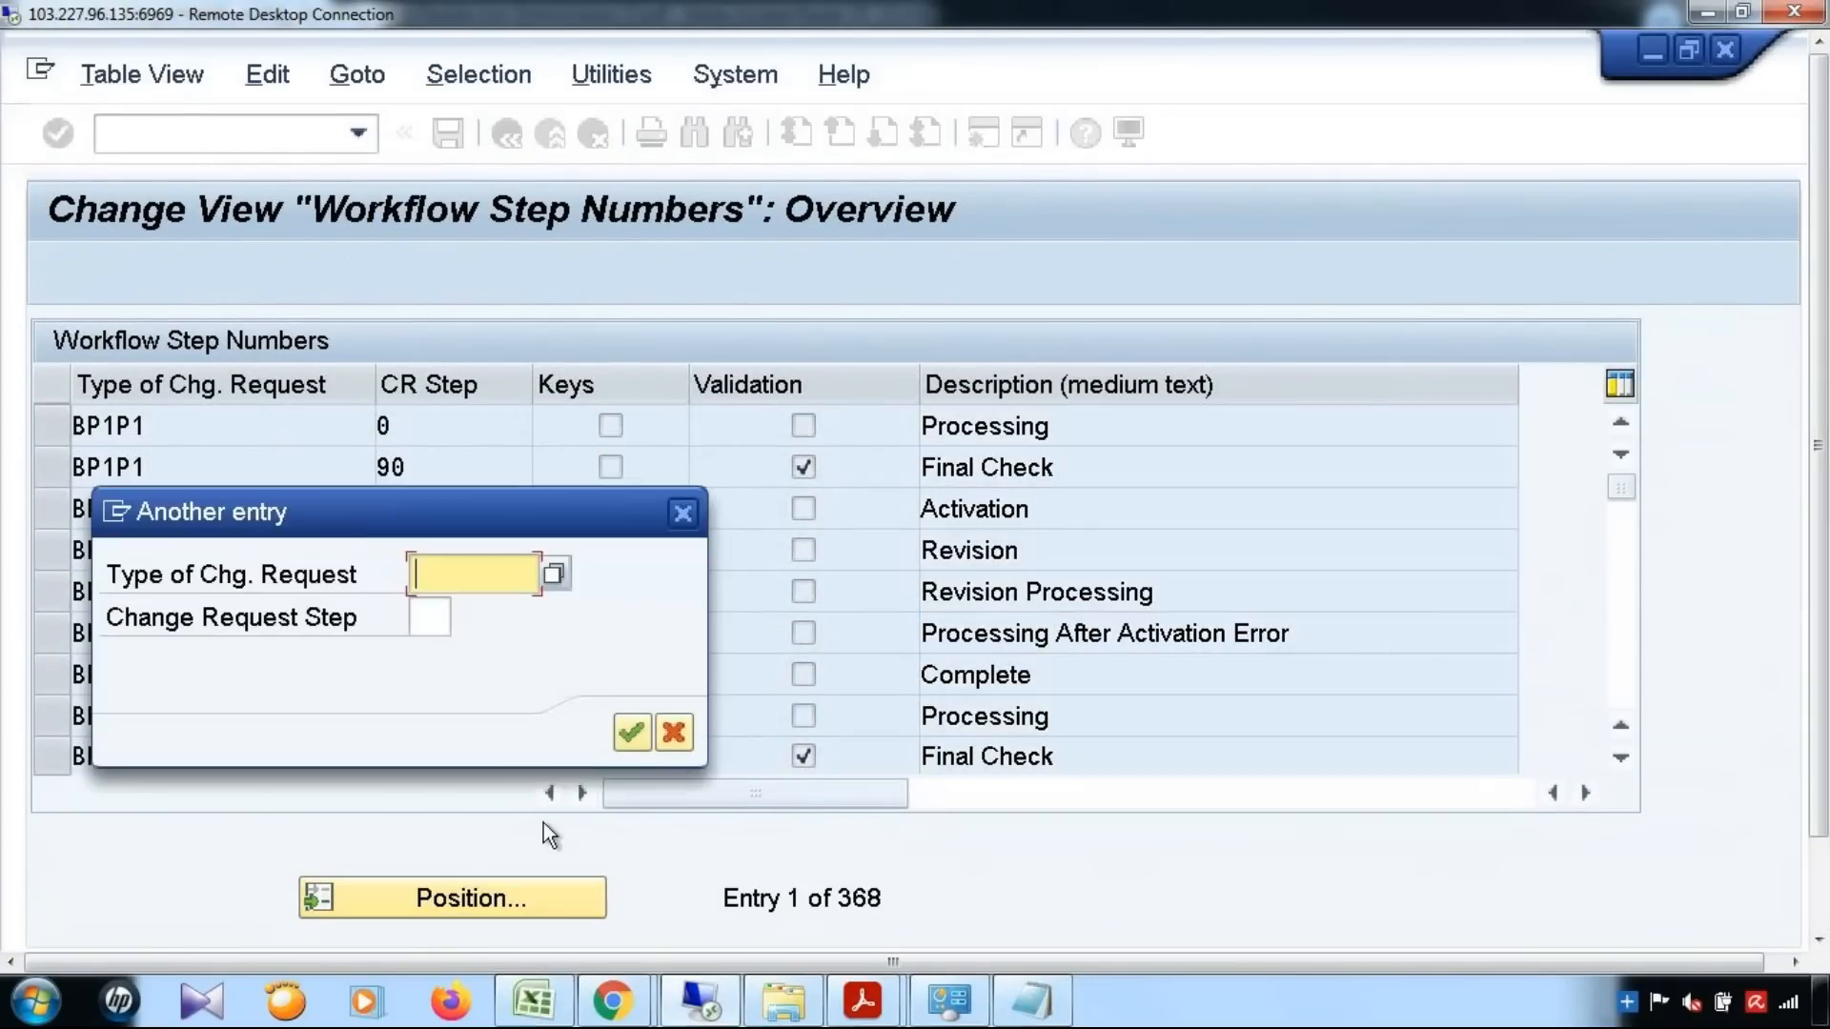
pyautogui.click(470, 586)
pyautogui.click(474, 610)
pyautogui.click(632, 733)
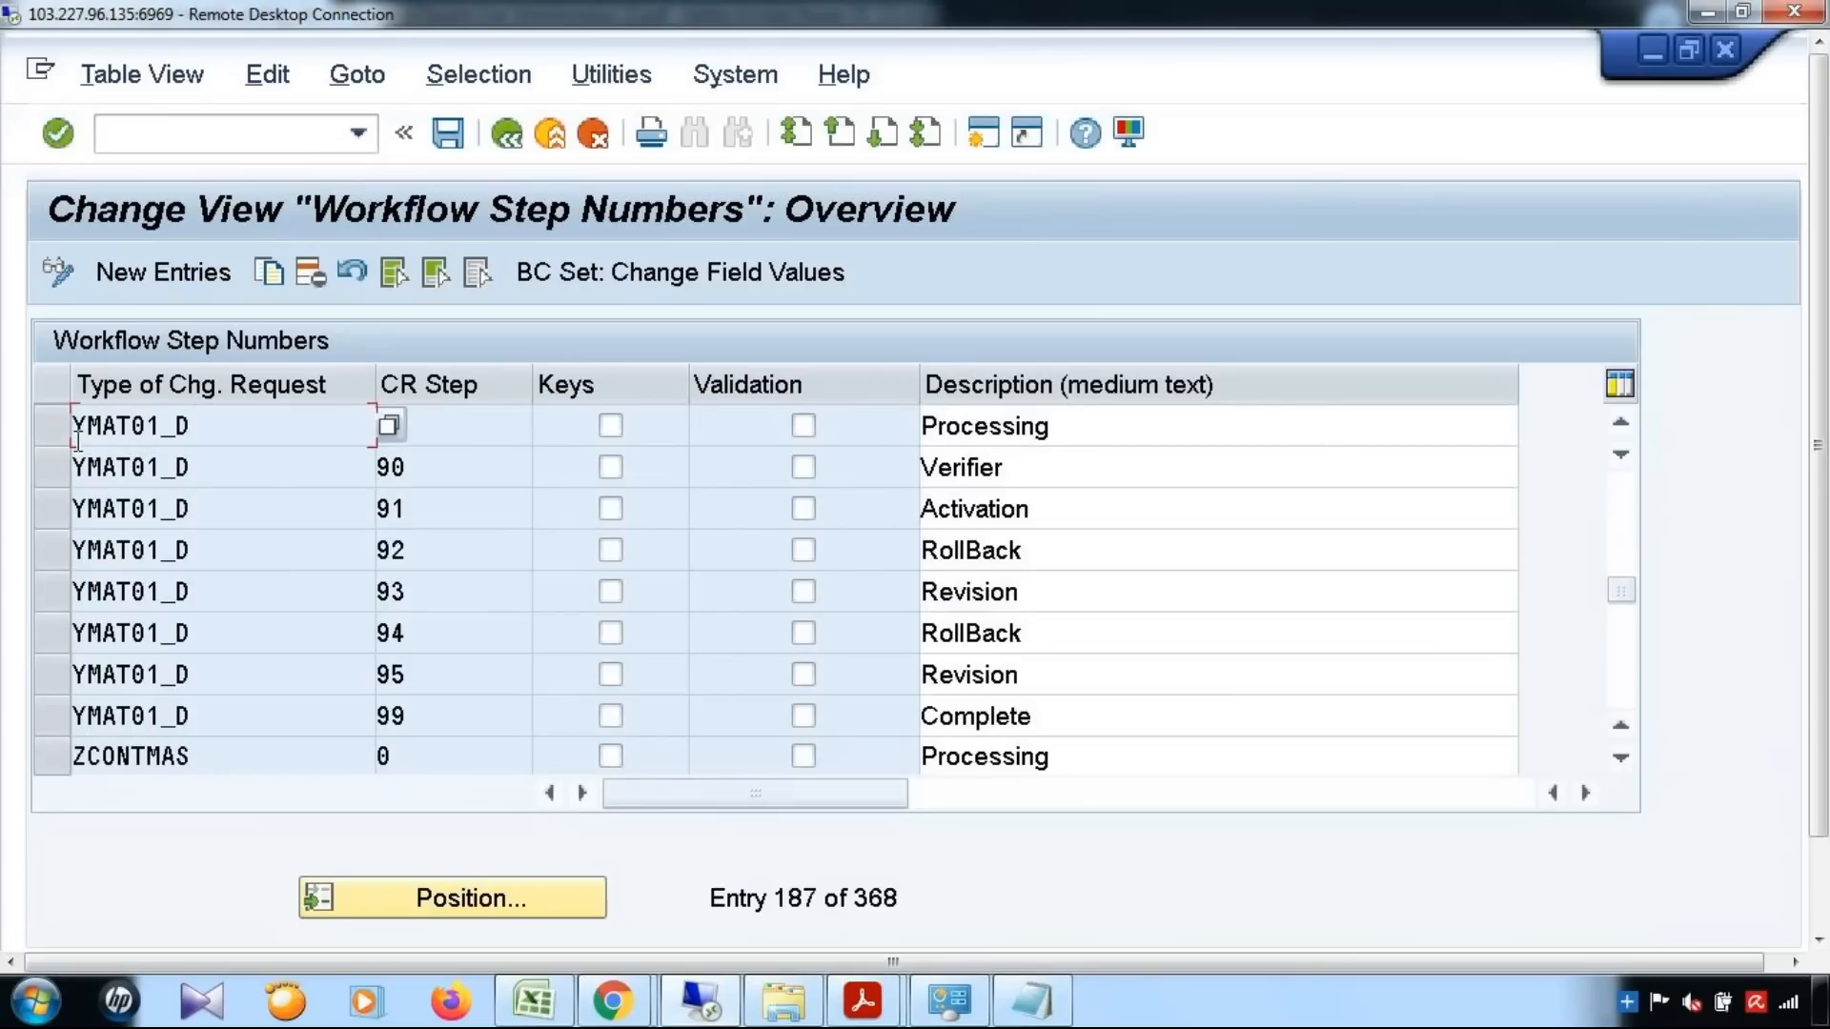
pyautogui.moveTo(55, 437); pyautogui.dragTo(59, 696)
pyautogui.click(55, 635)
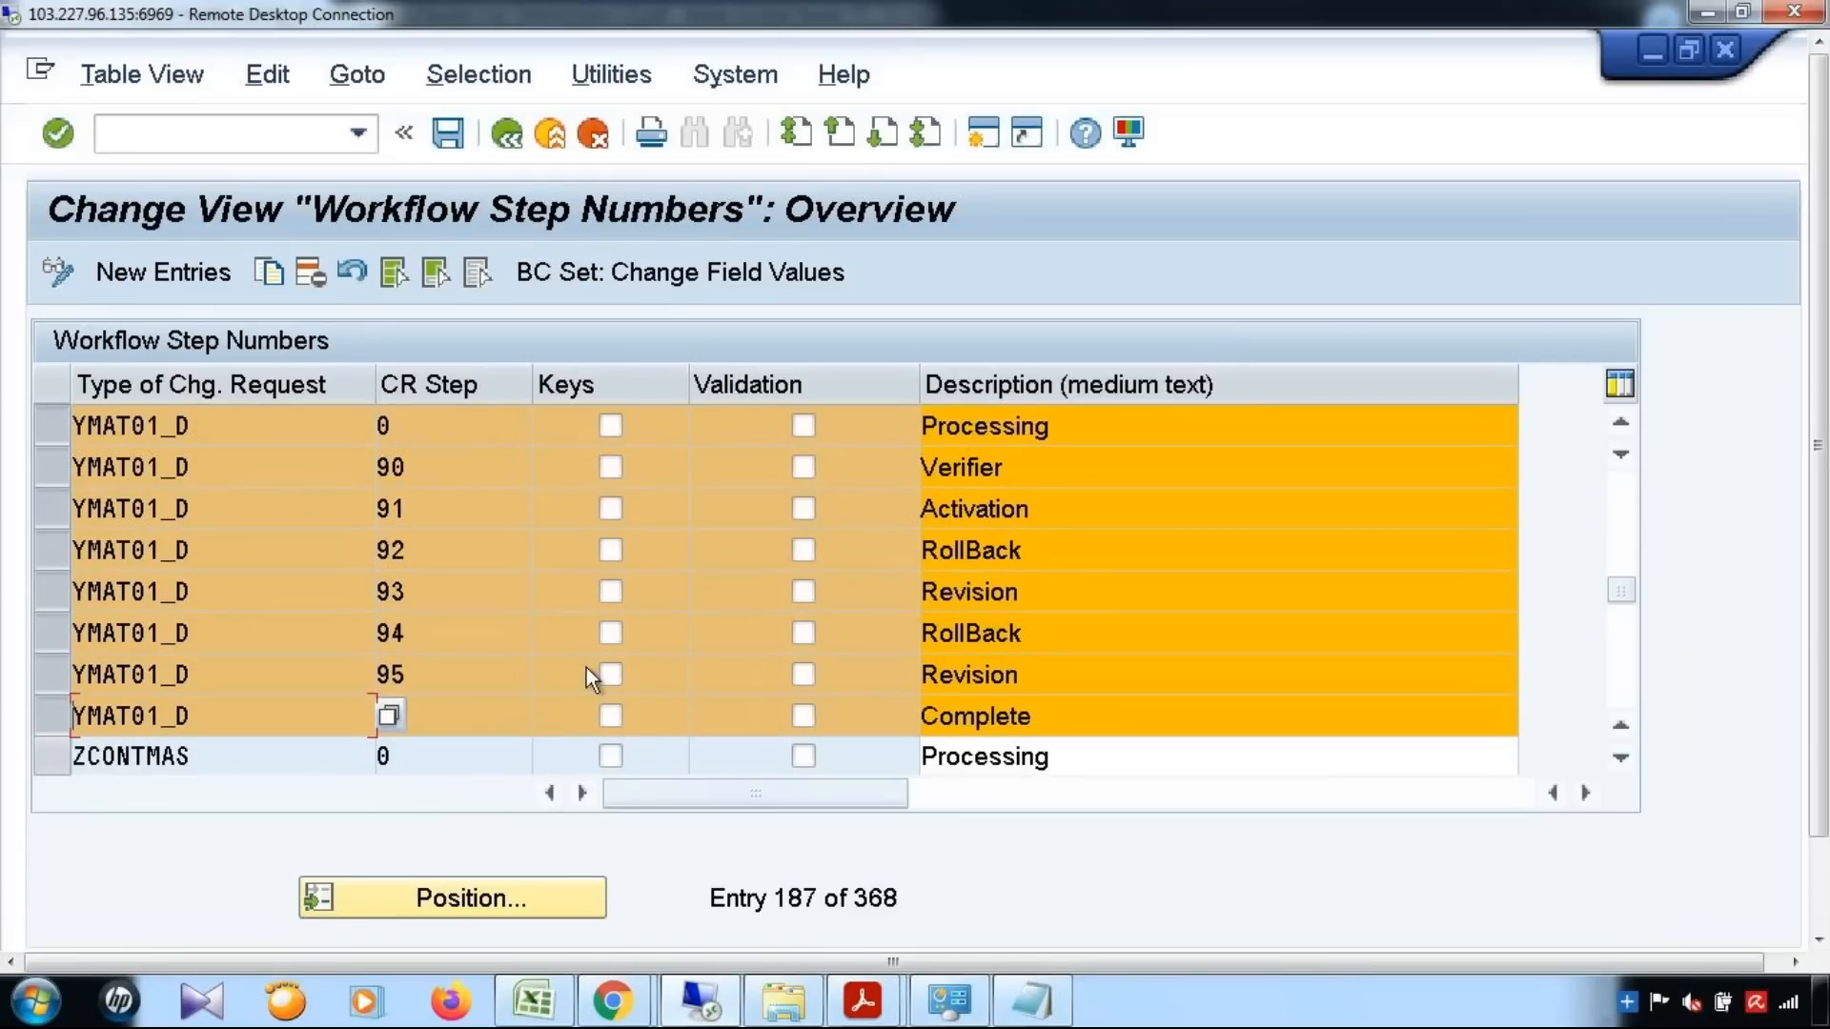
# Examine the descriptions of the YMAT01_D workflow steps one by one, from step 0 to step 99
pyautogui.moveTo(1103, 426); pyautogui.dragTo(681, 475)
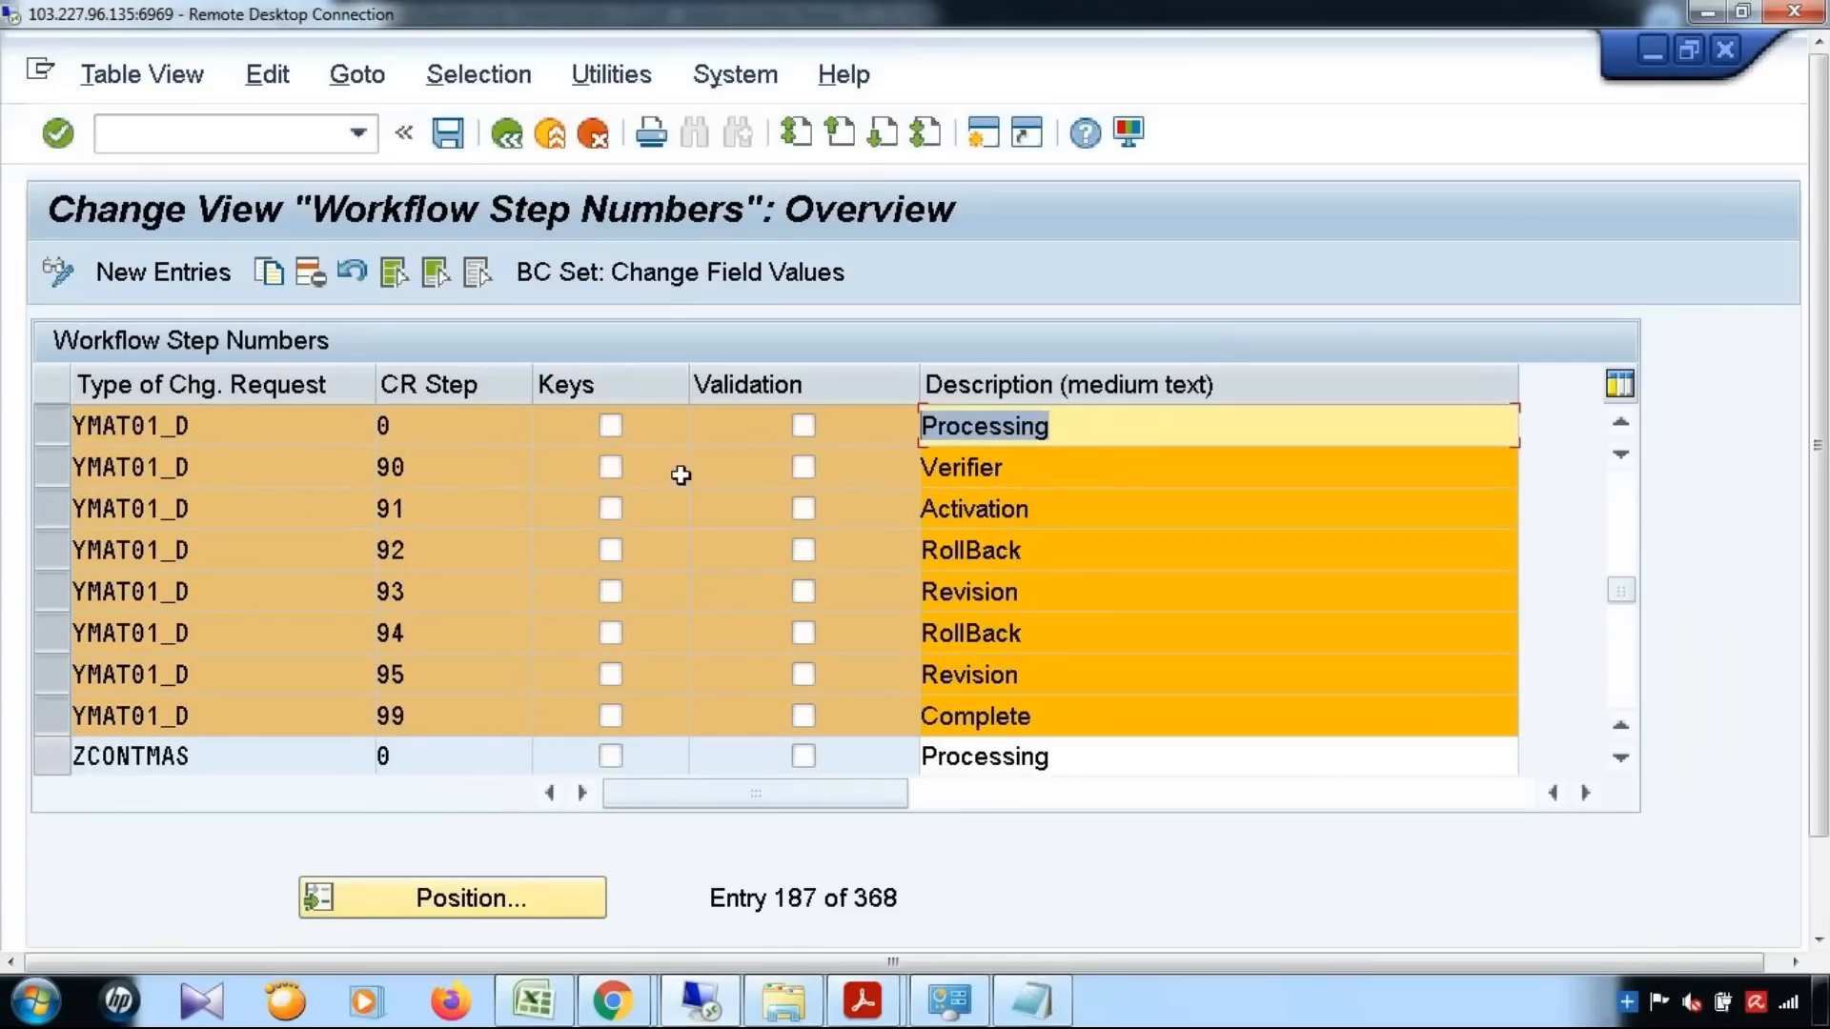
pyautogui.press('Down')
pyautogui.press('Down')
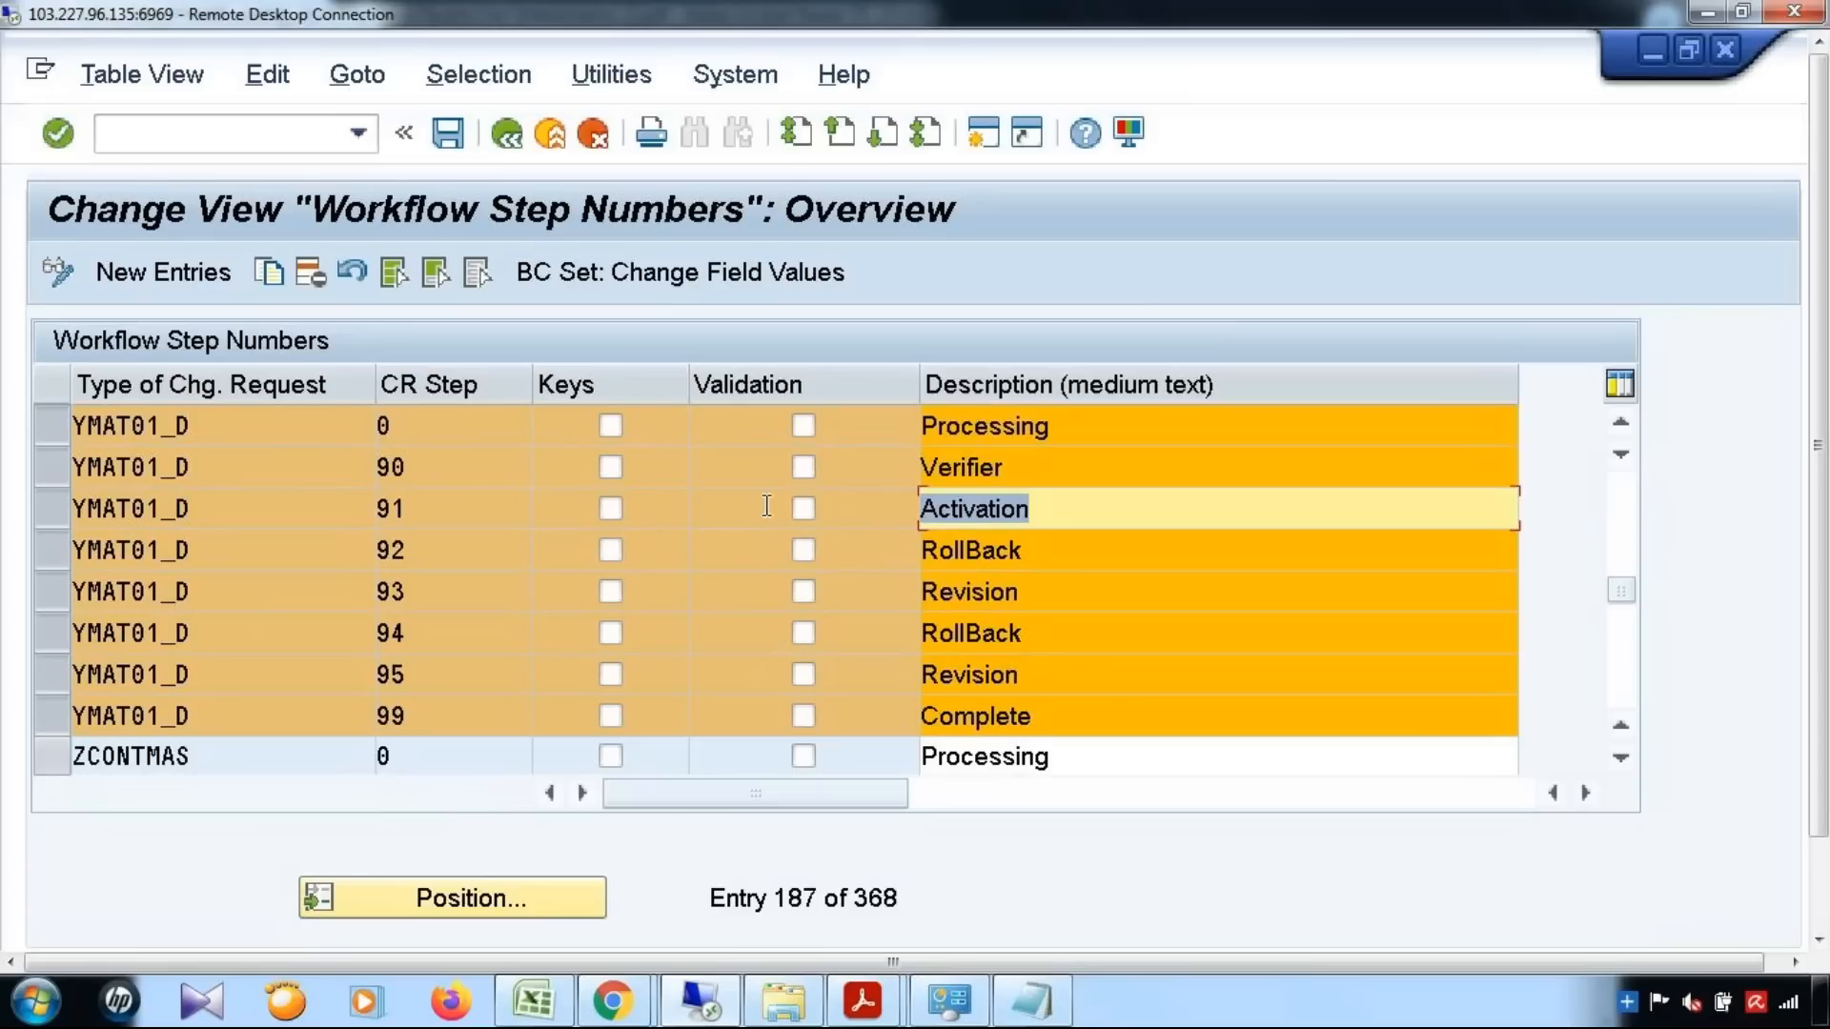
pyautogui.press('Down')
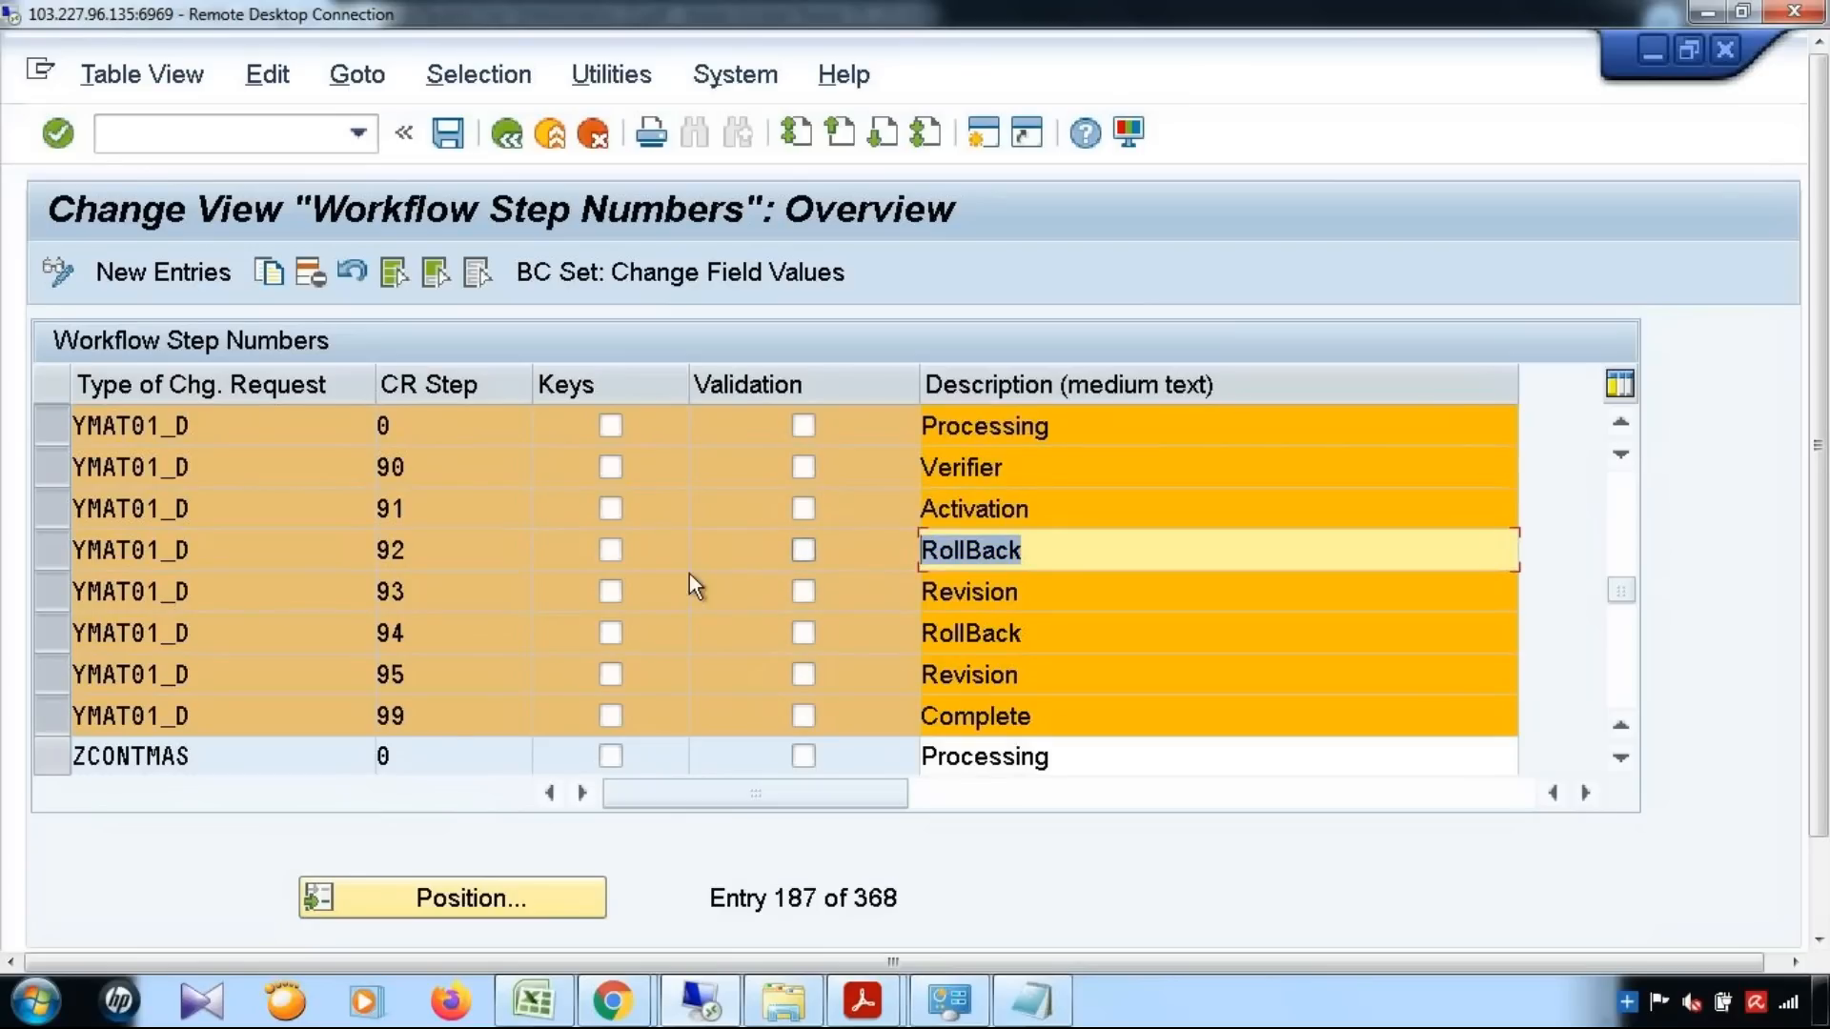
pyautogui.press('Down')
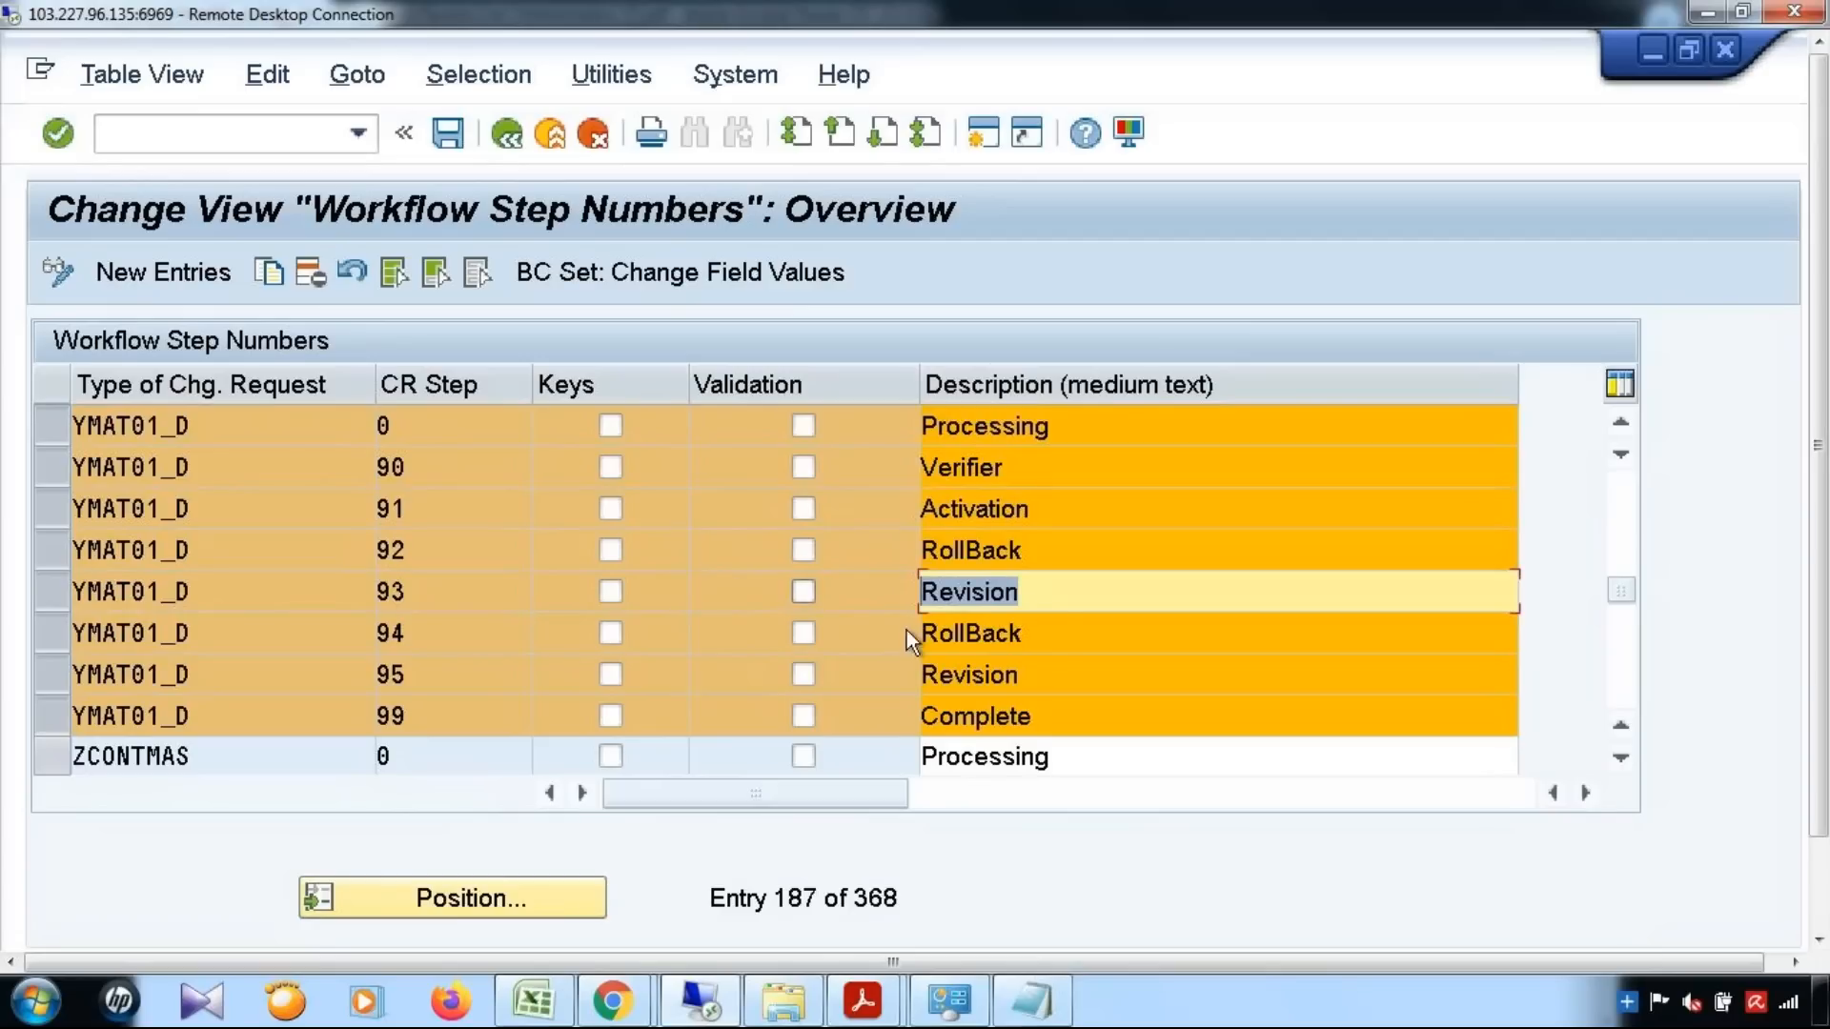
pyautogui.click(1062, 633)
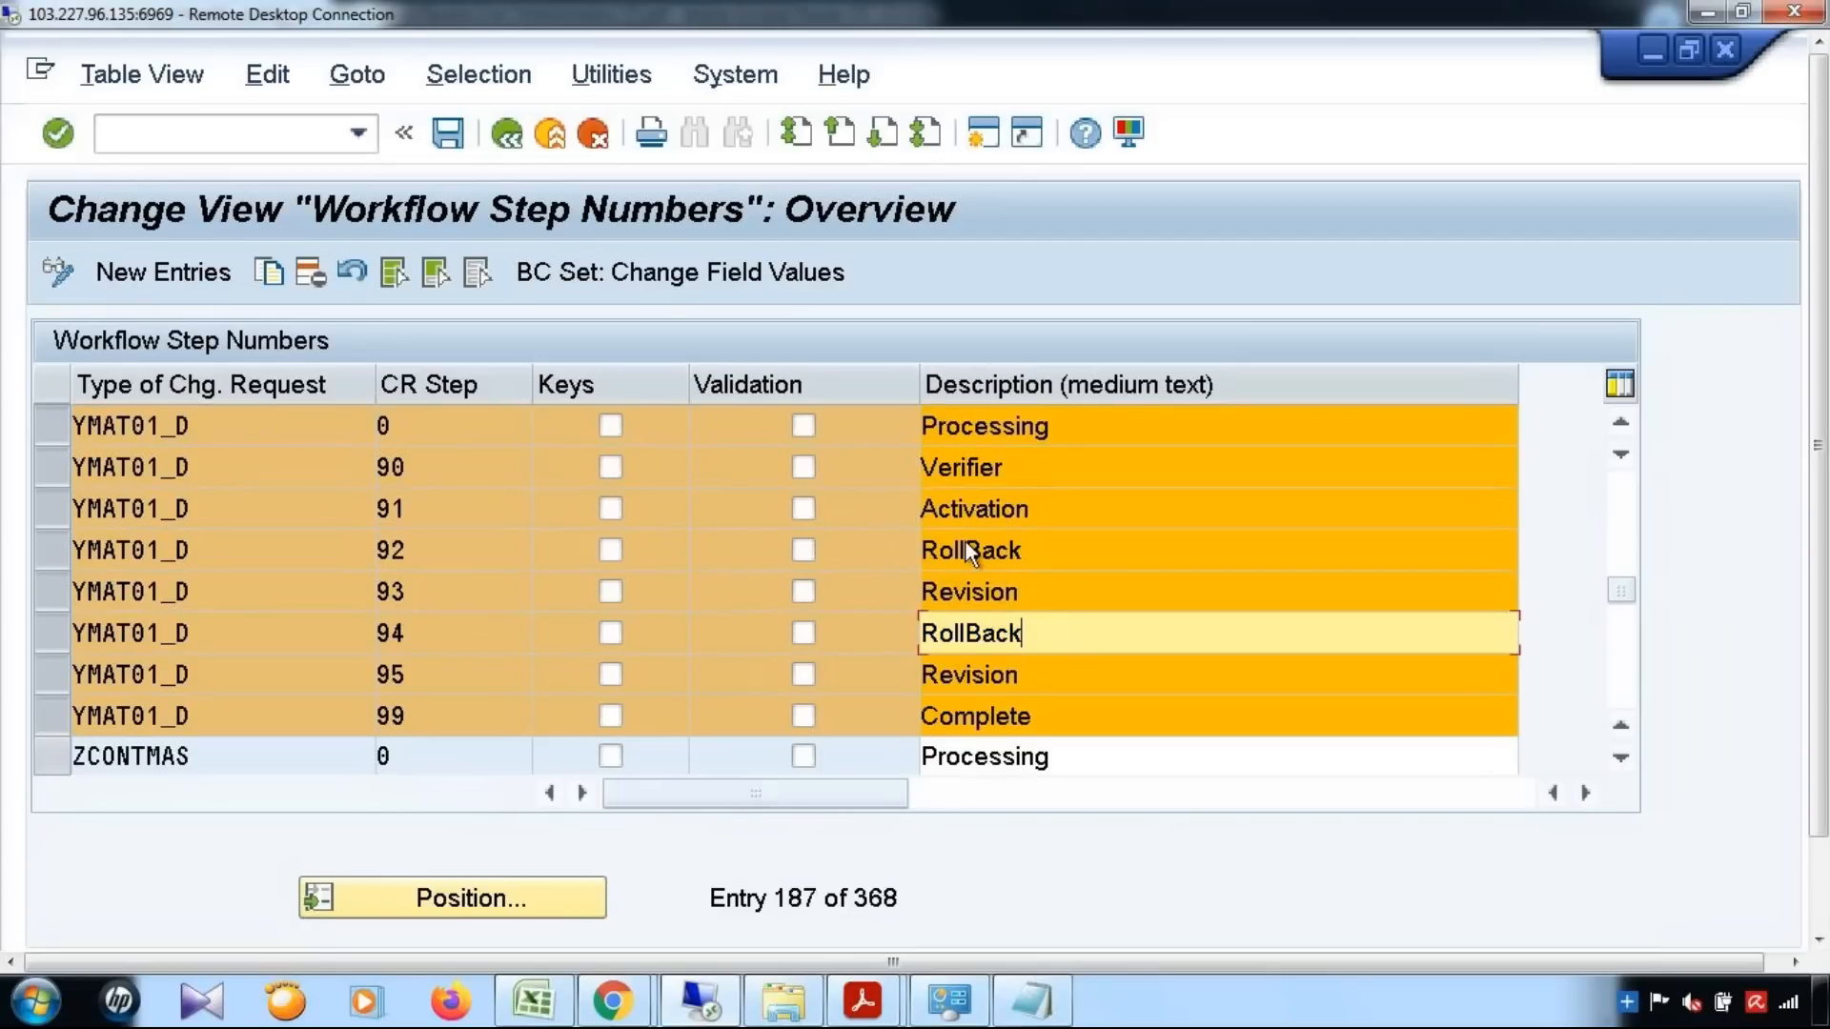
pyautogui.click(53, 639)
pyautogui.click(55, 639)
pyautogui.moveTo(1061, 629); pyautogui.dragTo(921, 629)
pyautogui.click(1040, 678)
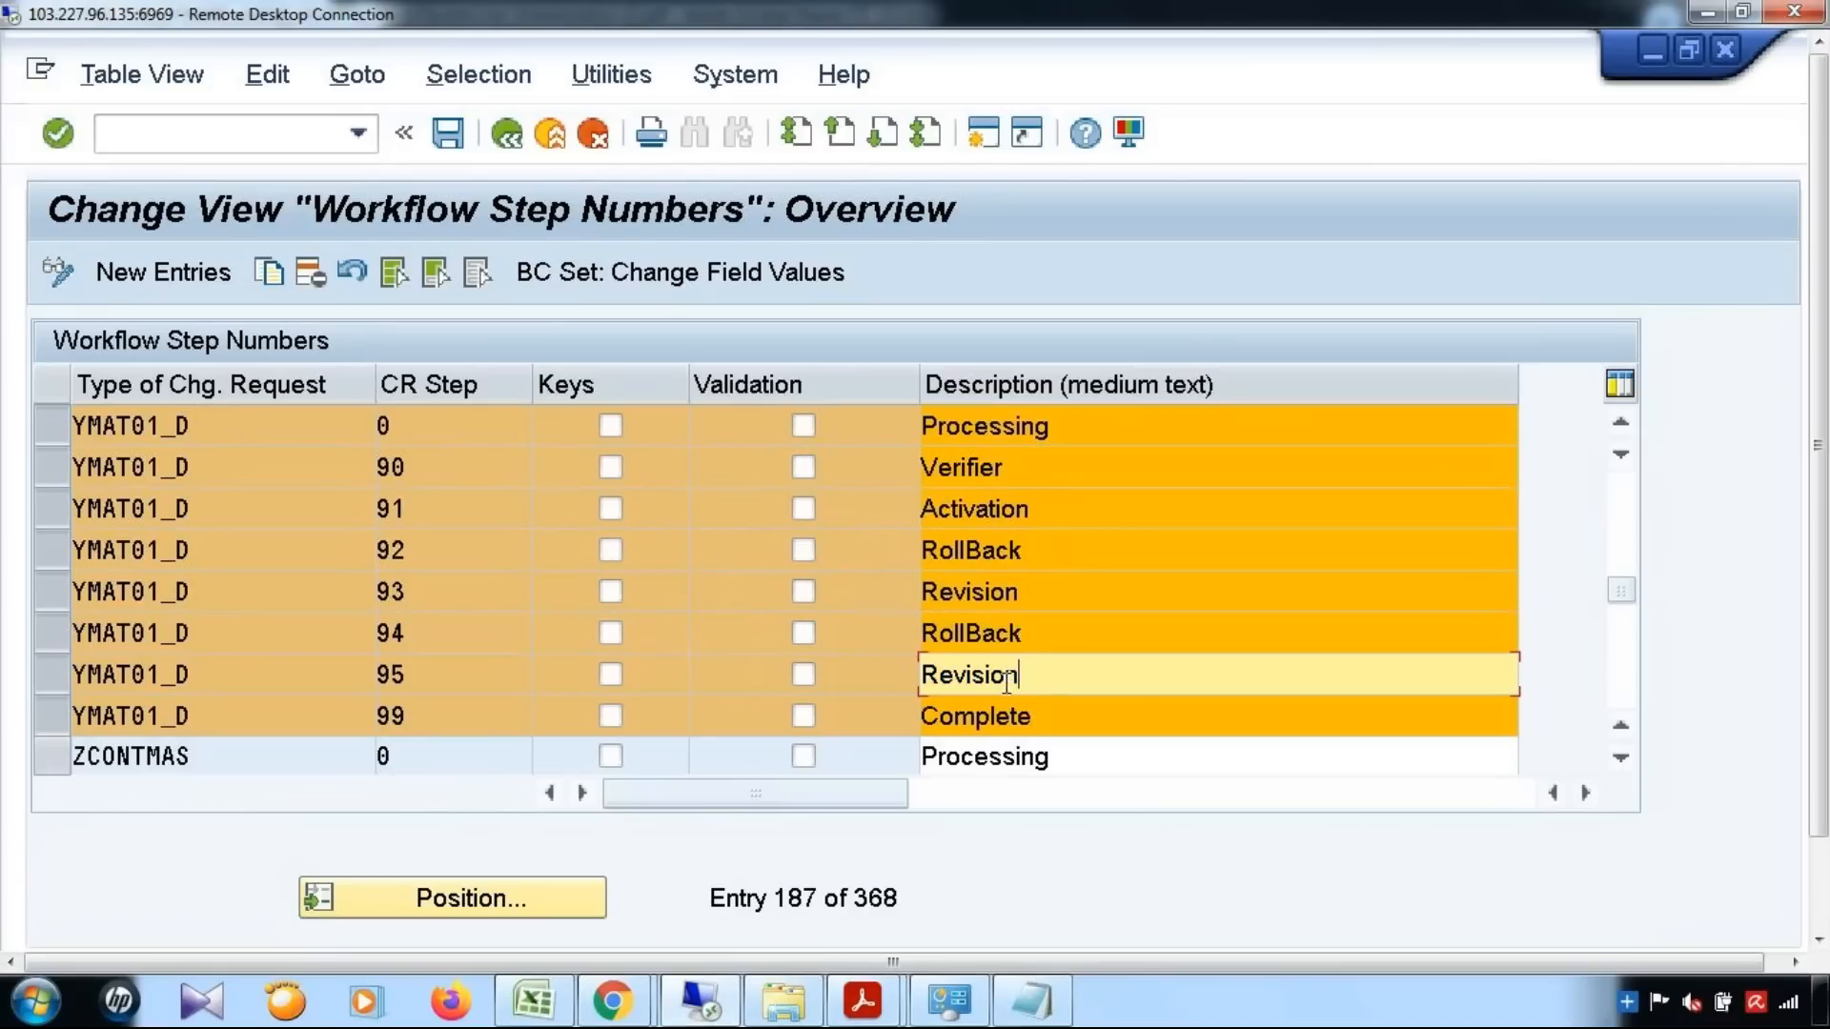
pyautogui.moveTo(1040, 678); pyautogui.dragTo(805, 674)
pyautogui.moveTo(1053, 724); pyautogui.dragTo(805, 717)
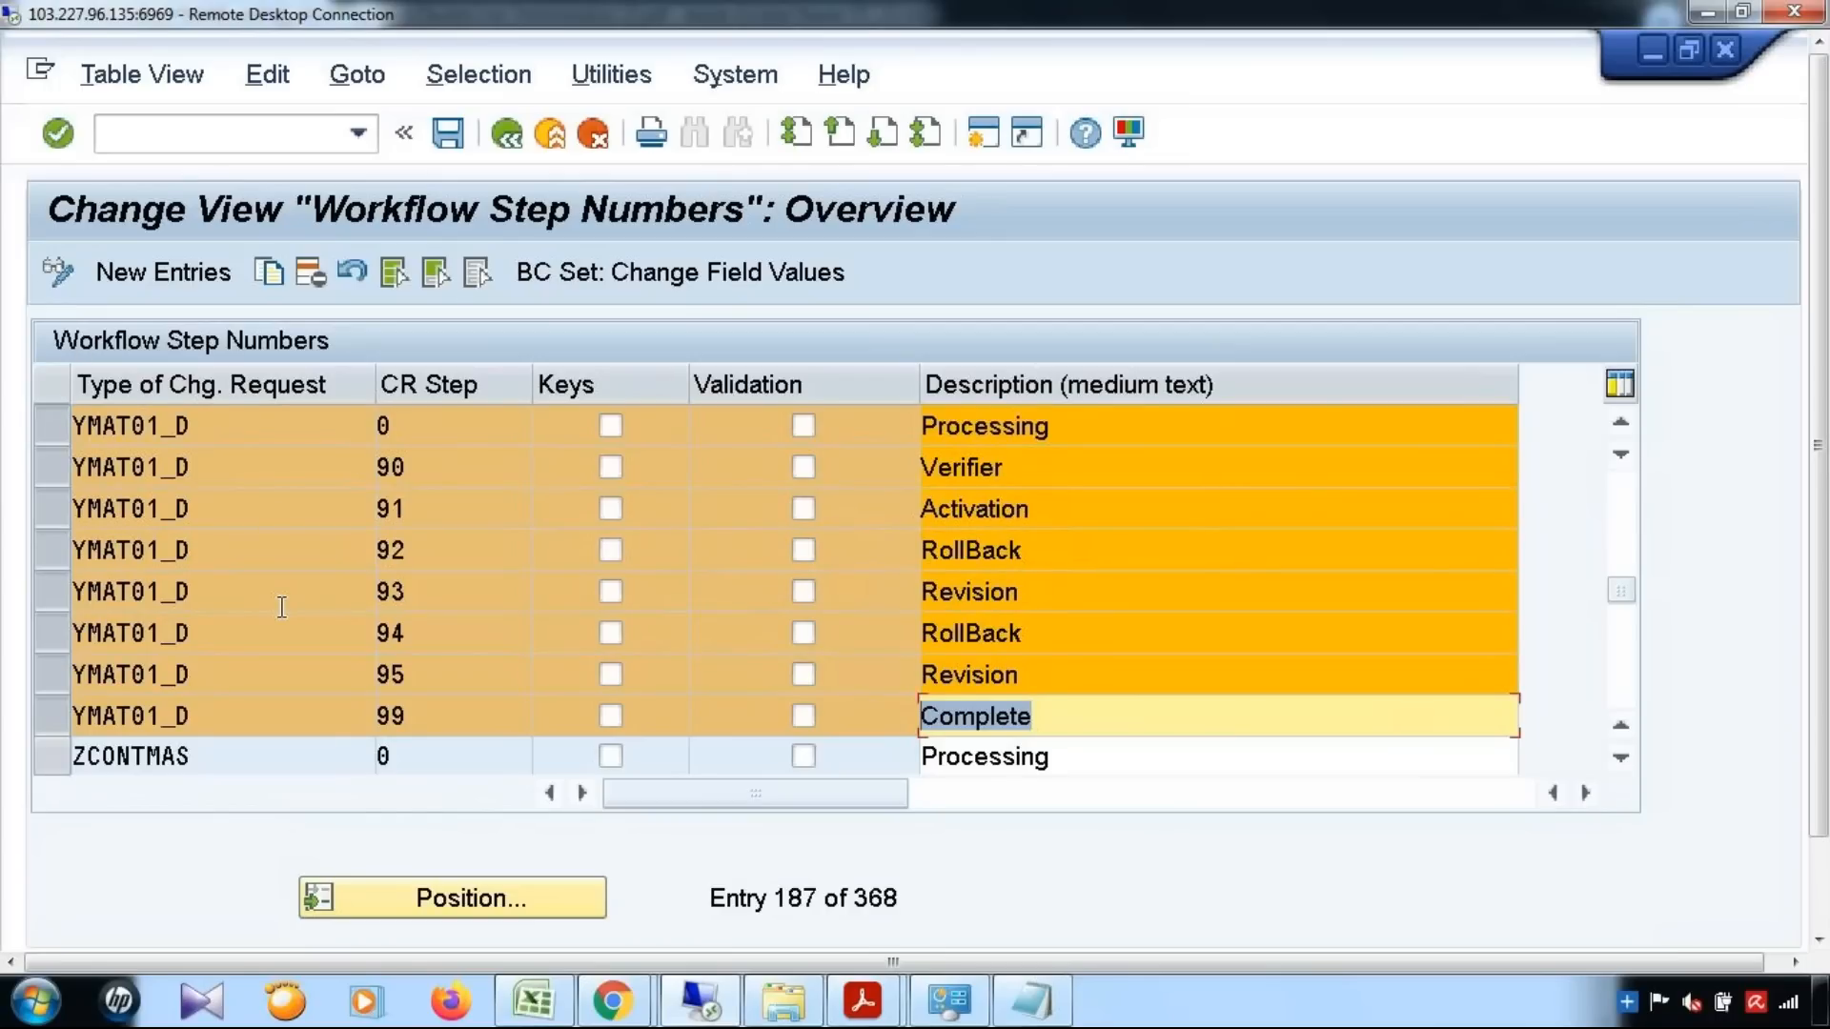
# Leave the workflow step list and open Configure Rule-Based Workflow for change request type YMAT01_D in a maximized window
pyautogui.click(506, 133)
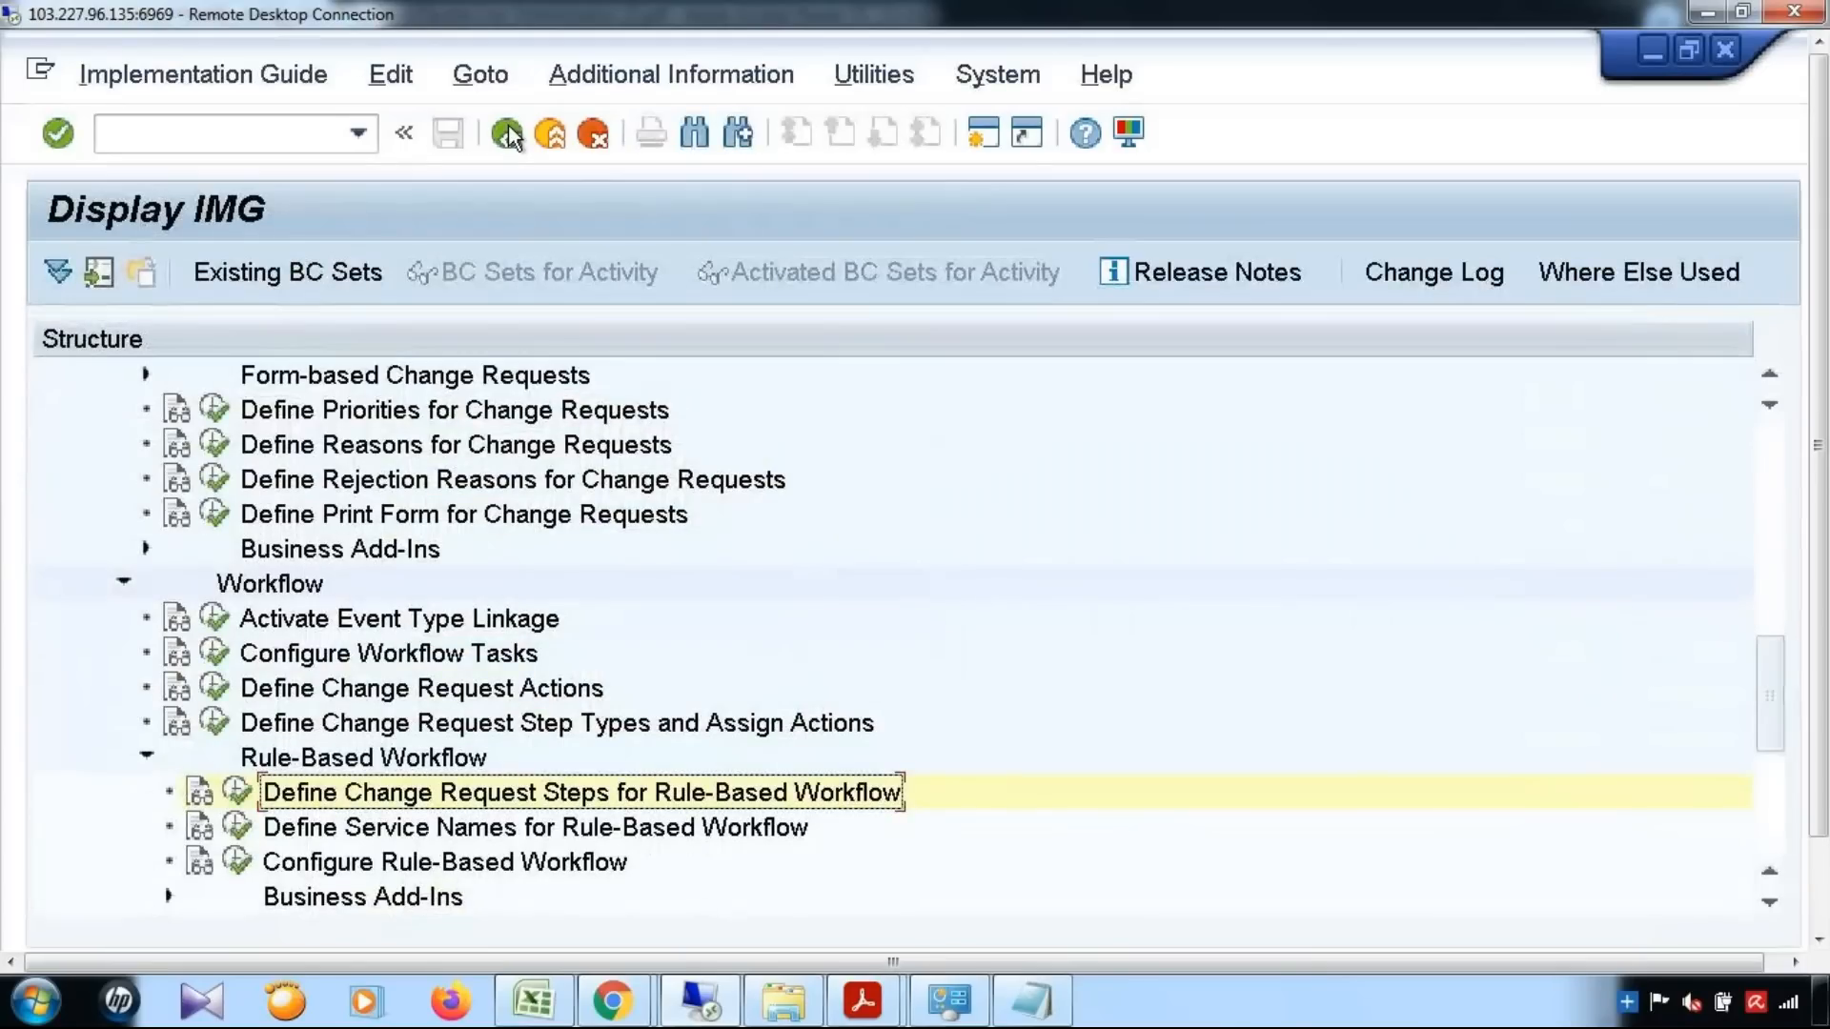
pyautogui.scroll(-2, 966, 837)
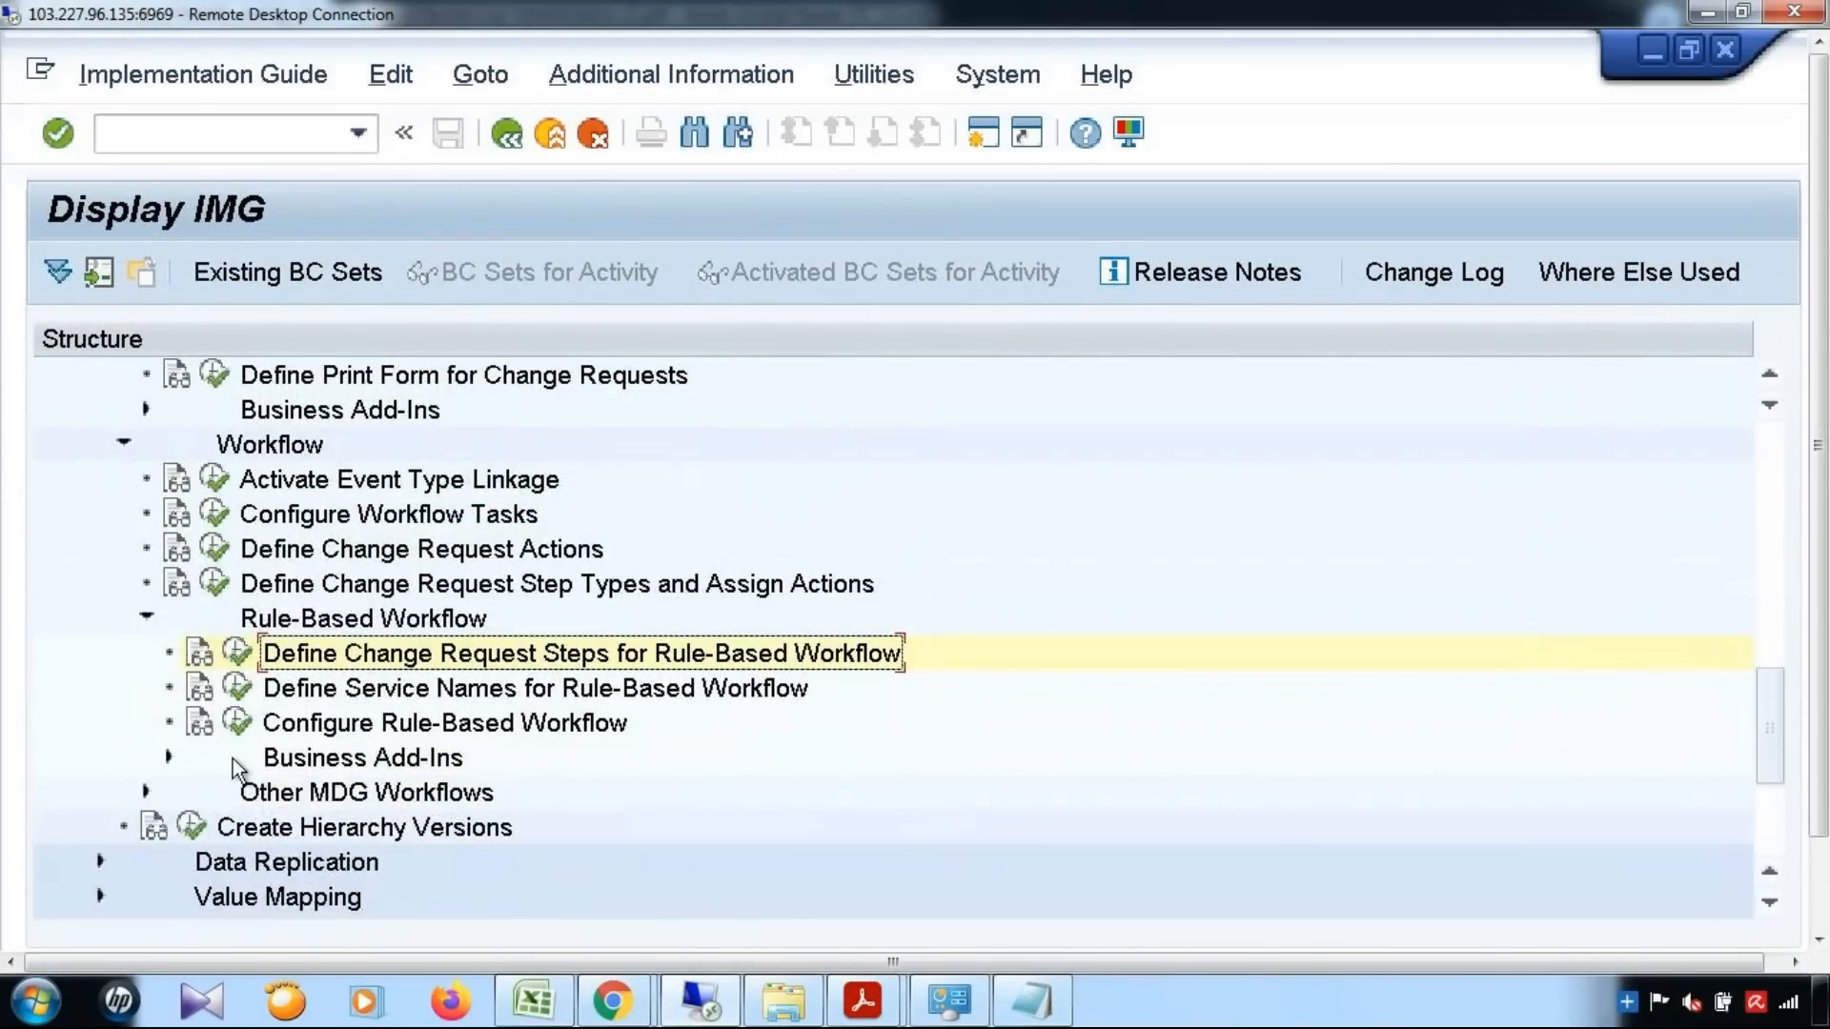
pyautogui.click(239, 726)
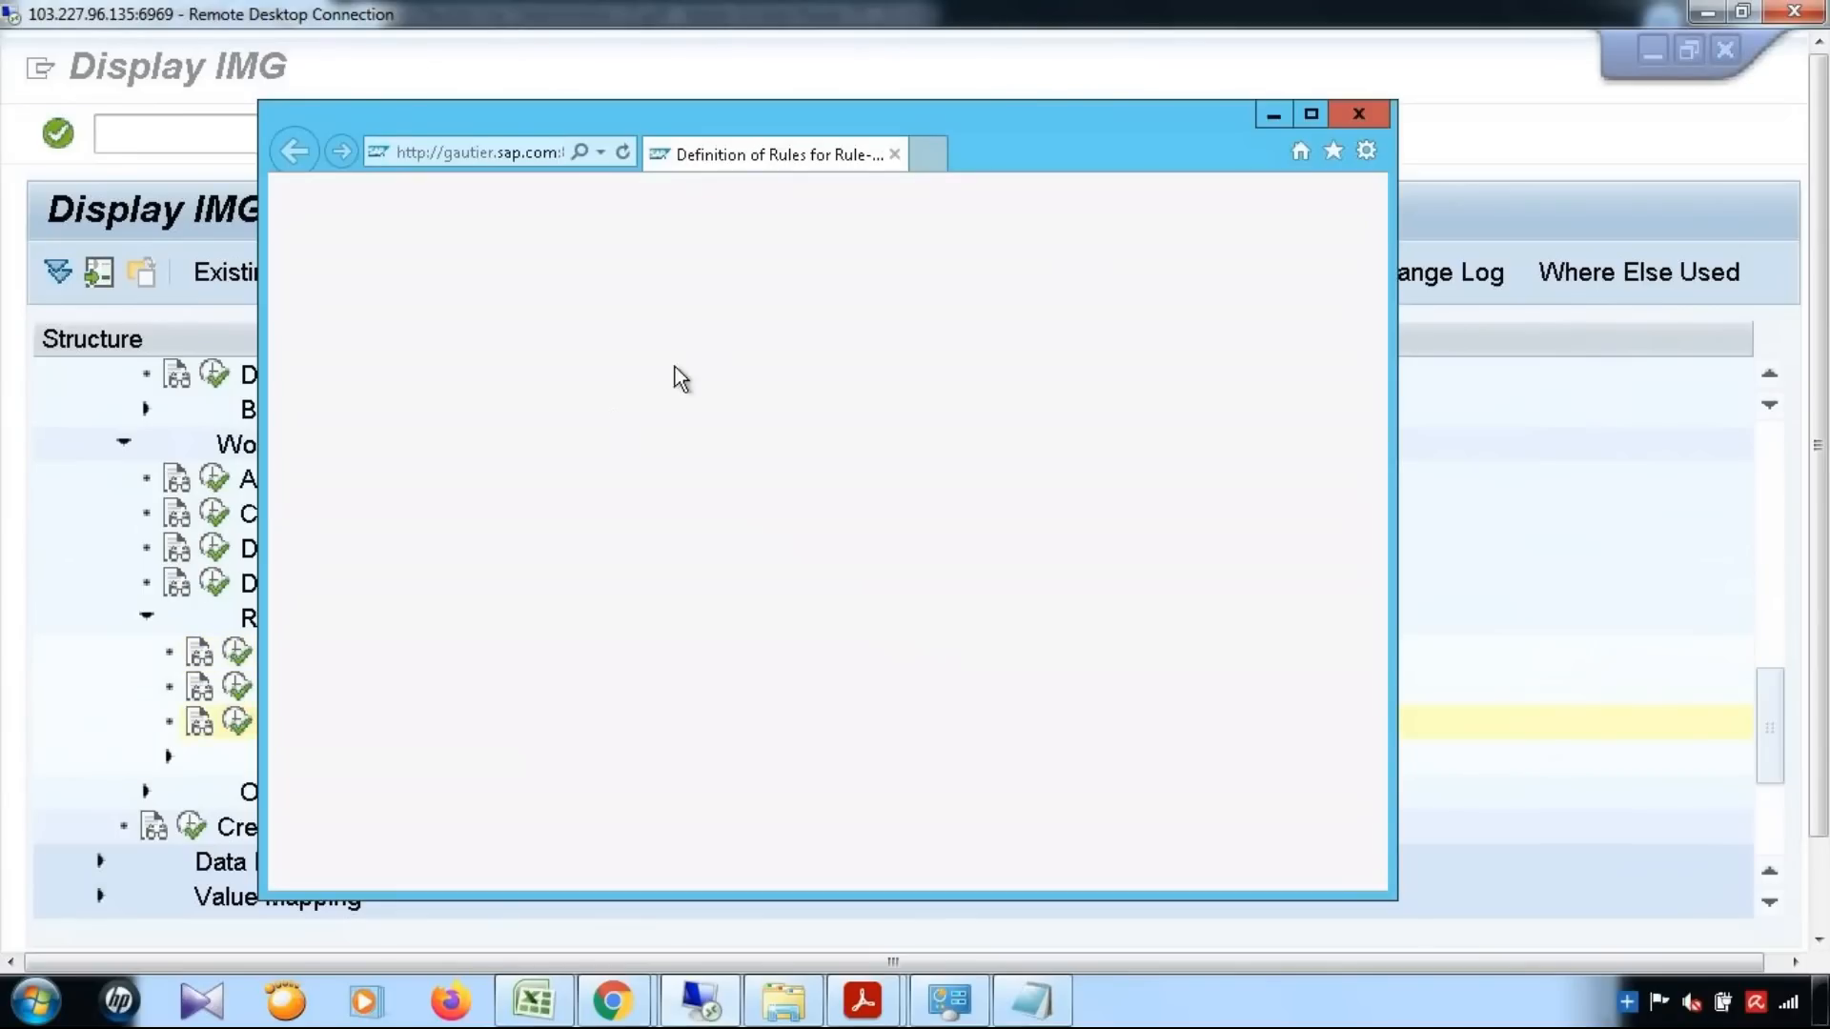
pyautogui.write('YMAT01')
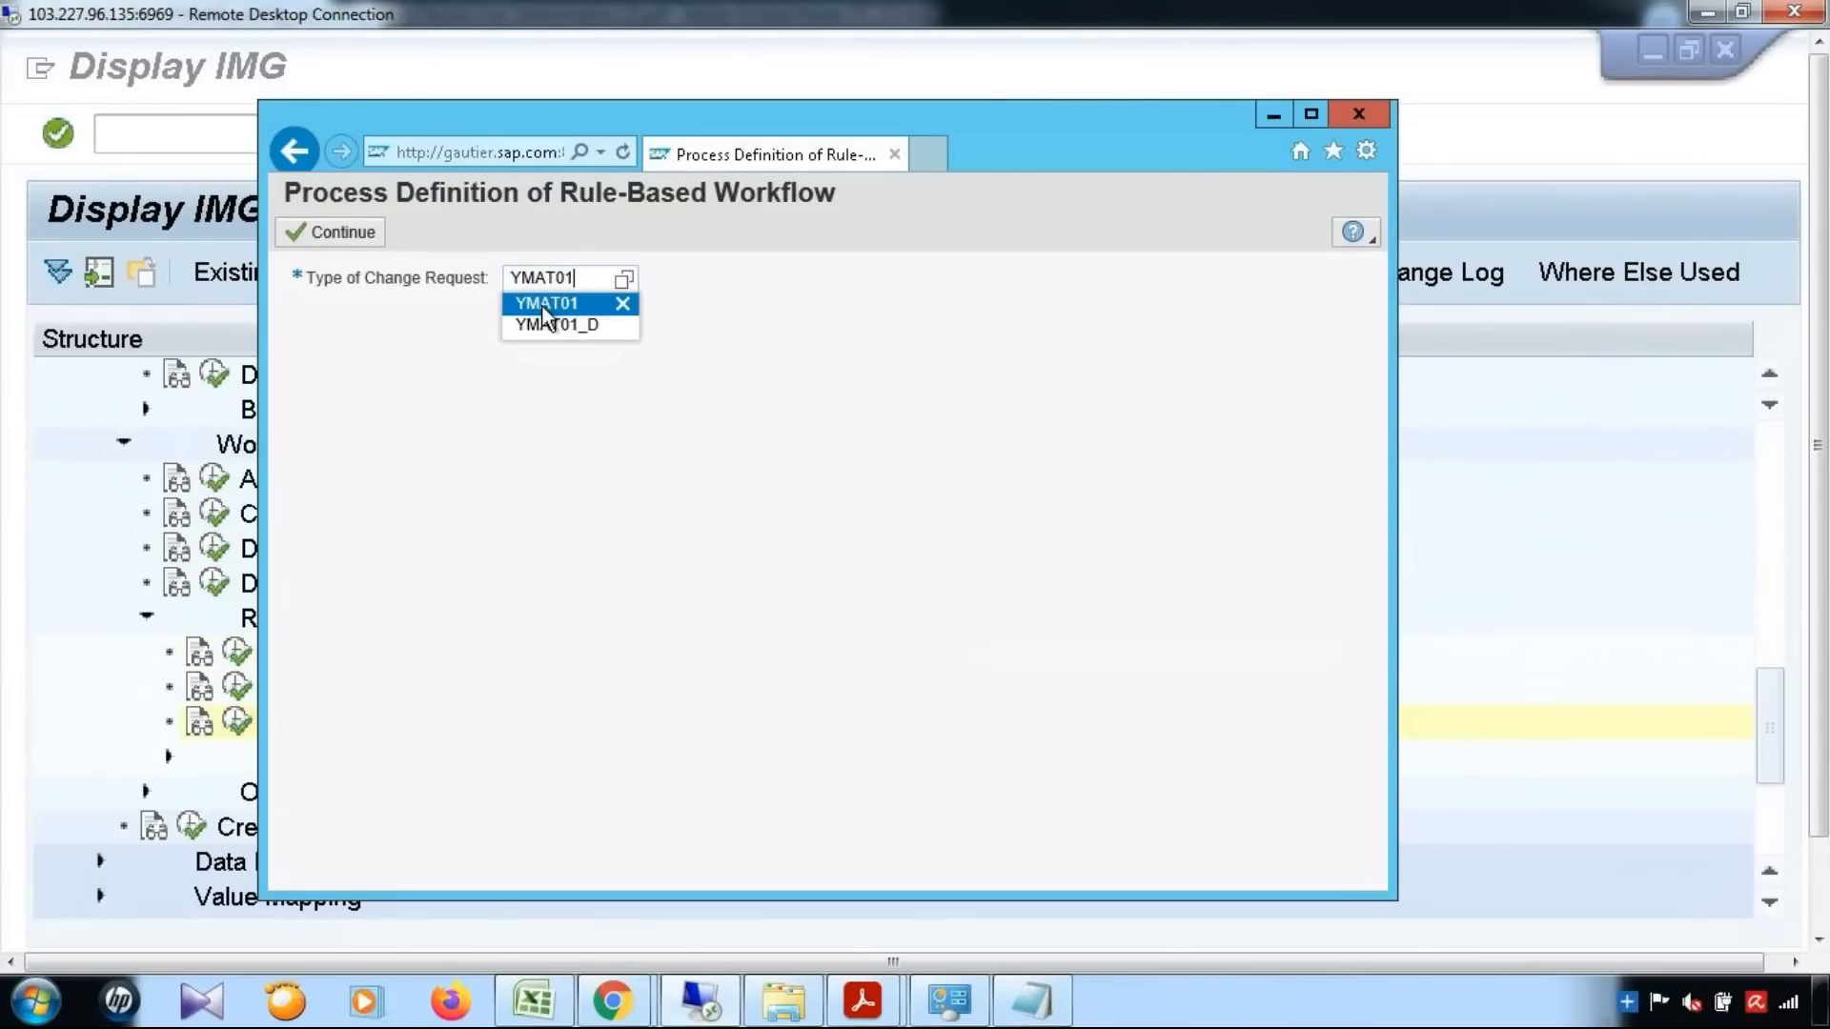
pyautogui.click(545, 324)
pyautogui.click(329, 232)
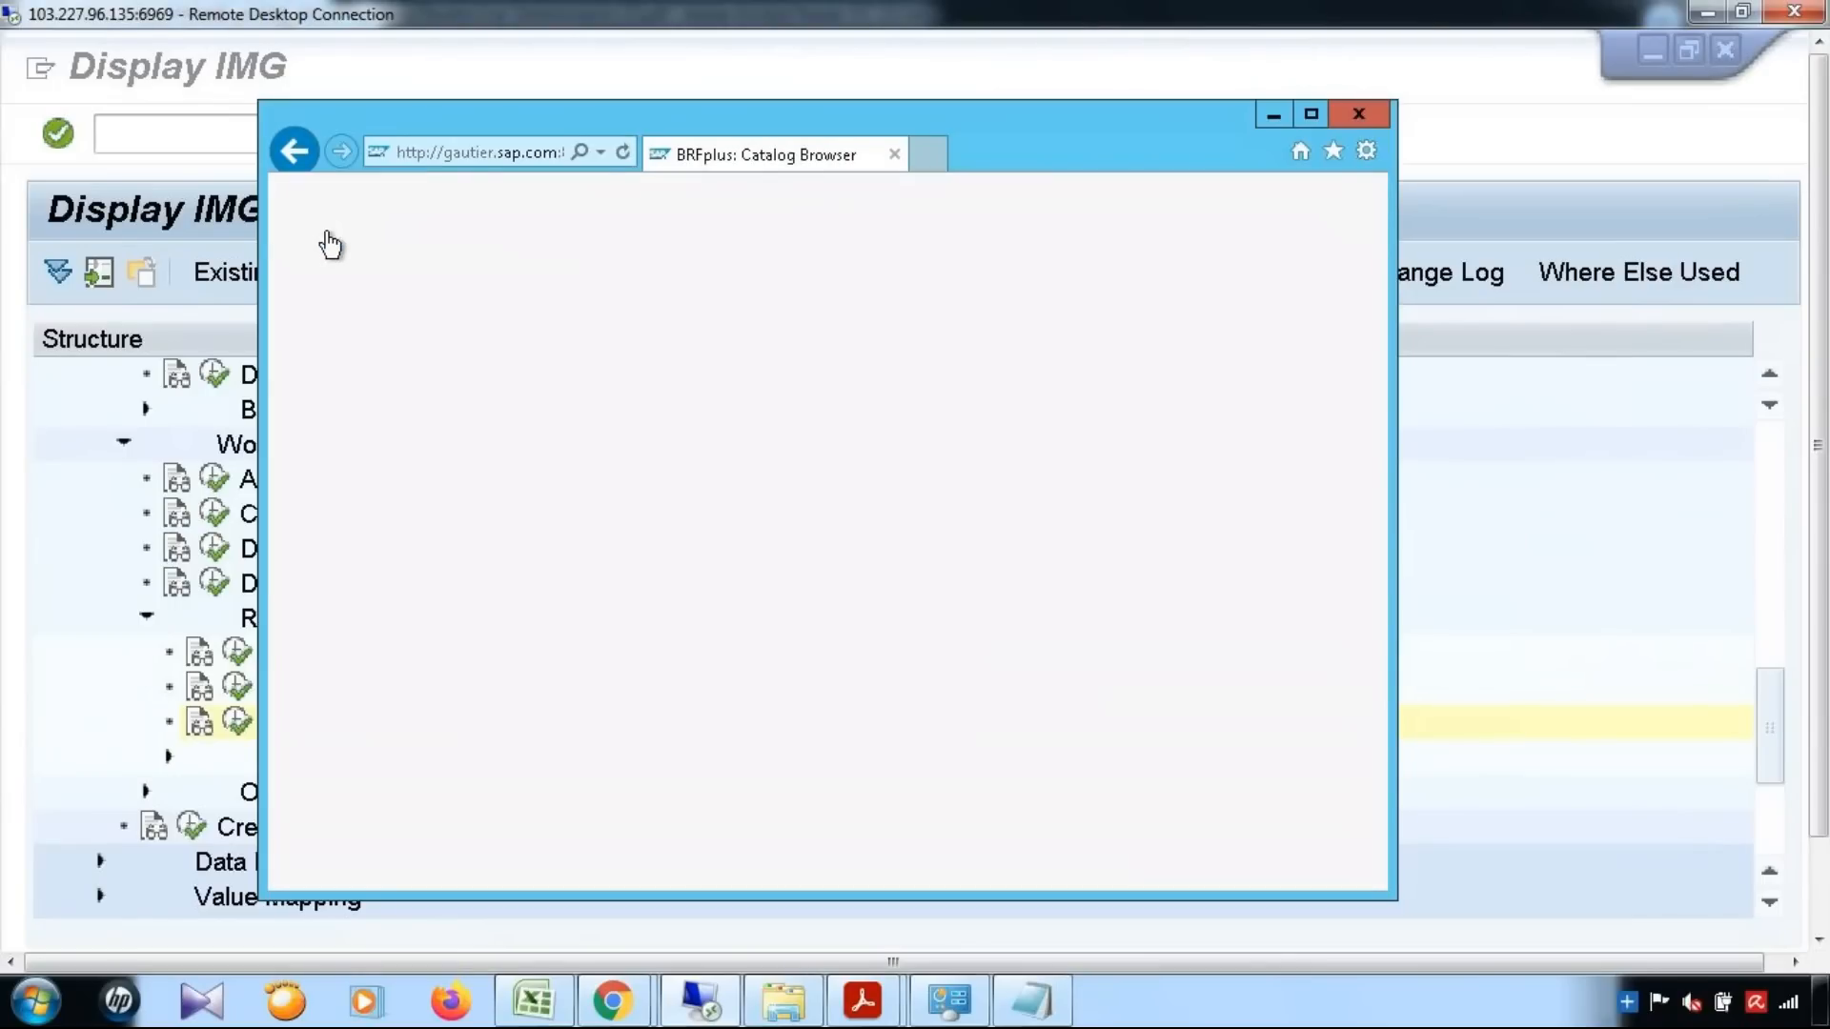
pyautogui.click(1312, 114)
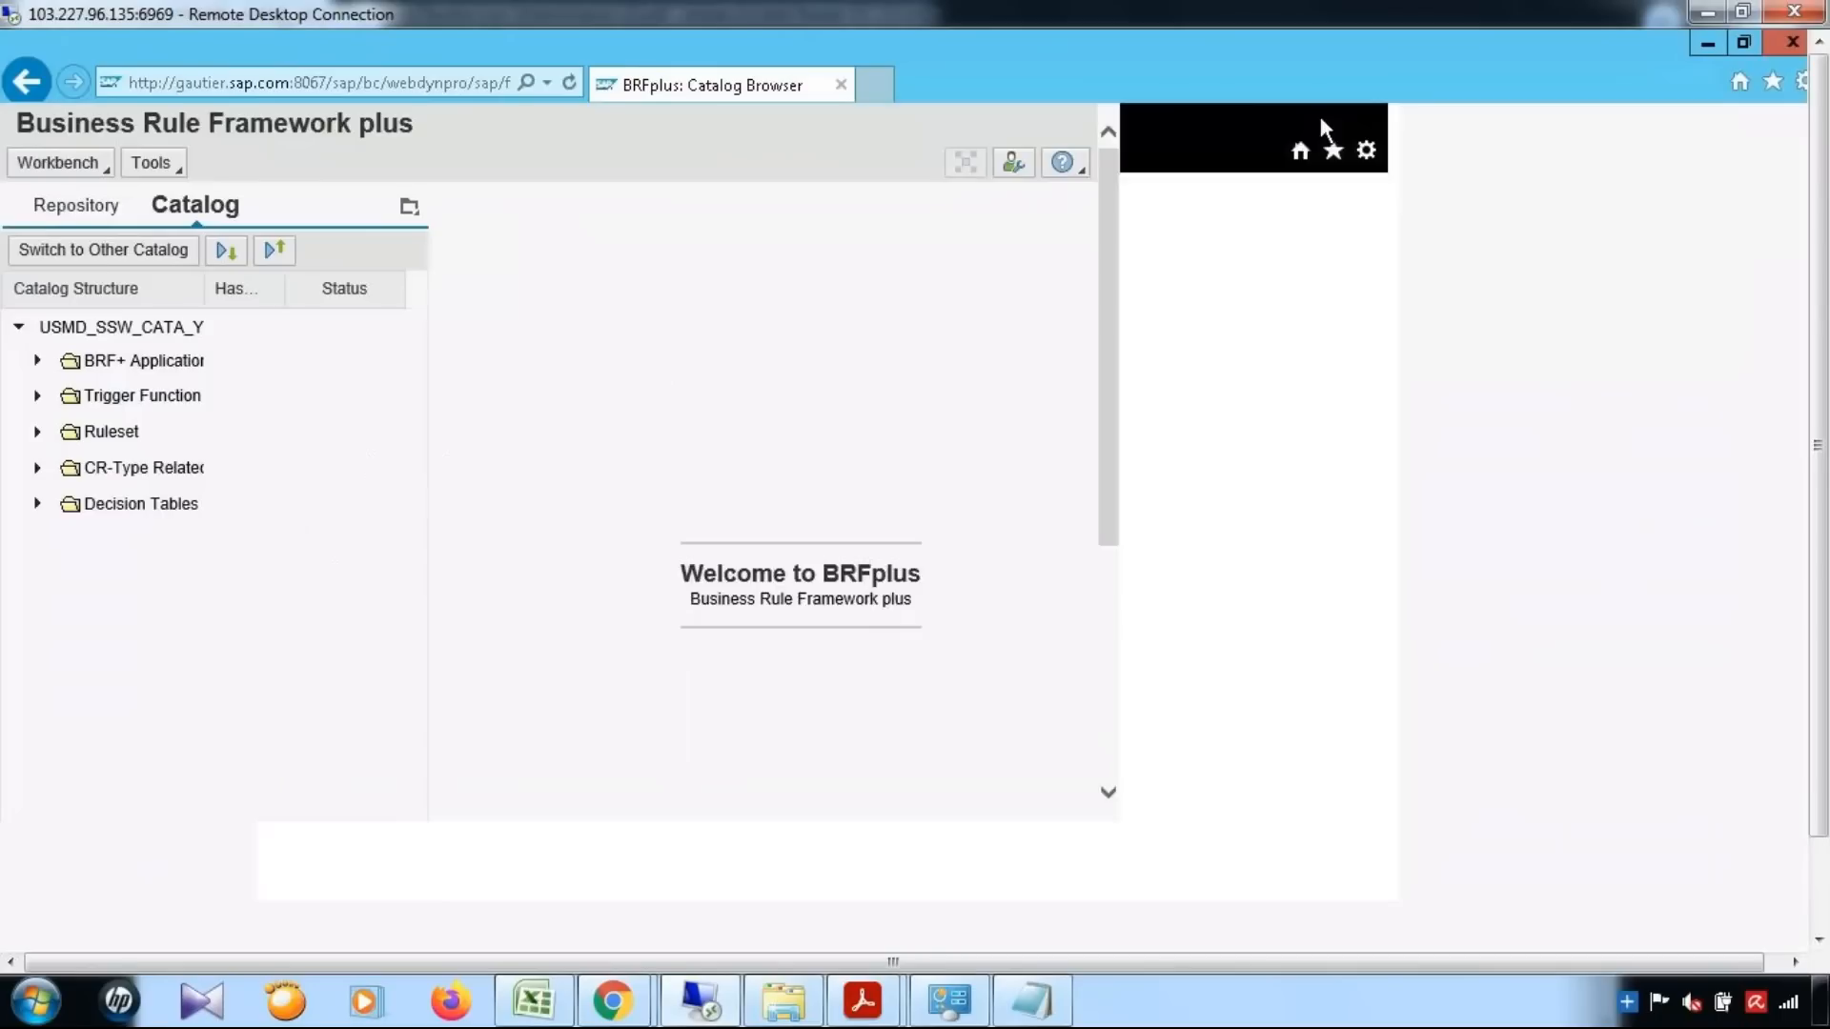
# Open the single value decision table DT_SINGLE_VAL_YMAT01_D and examine the new change request step and status for previous step 00 (Processing)
pyautogui.click(37, 503)
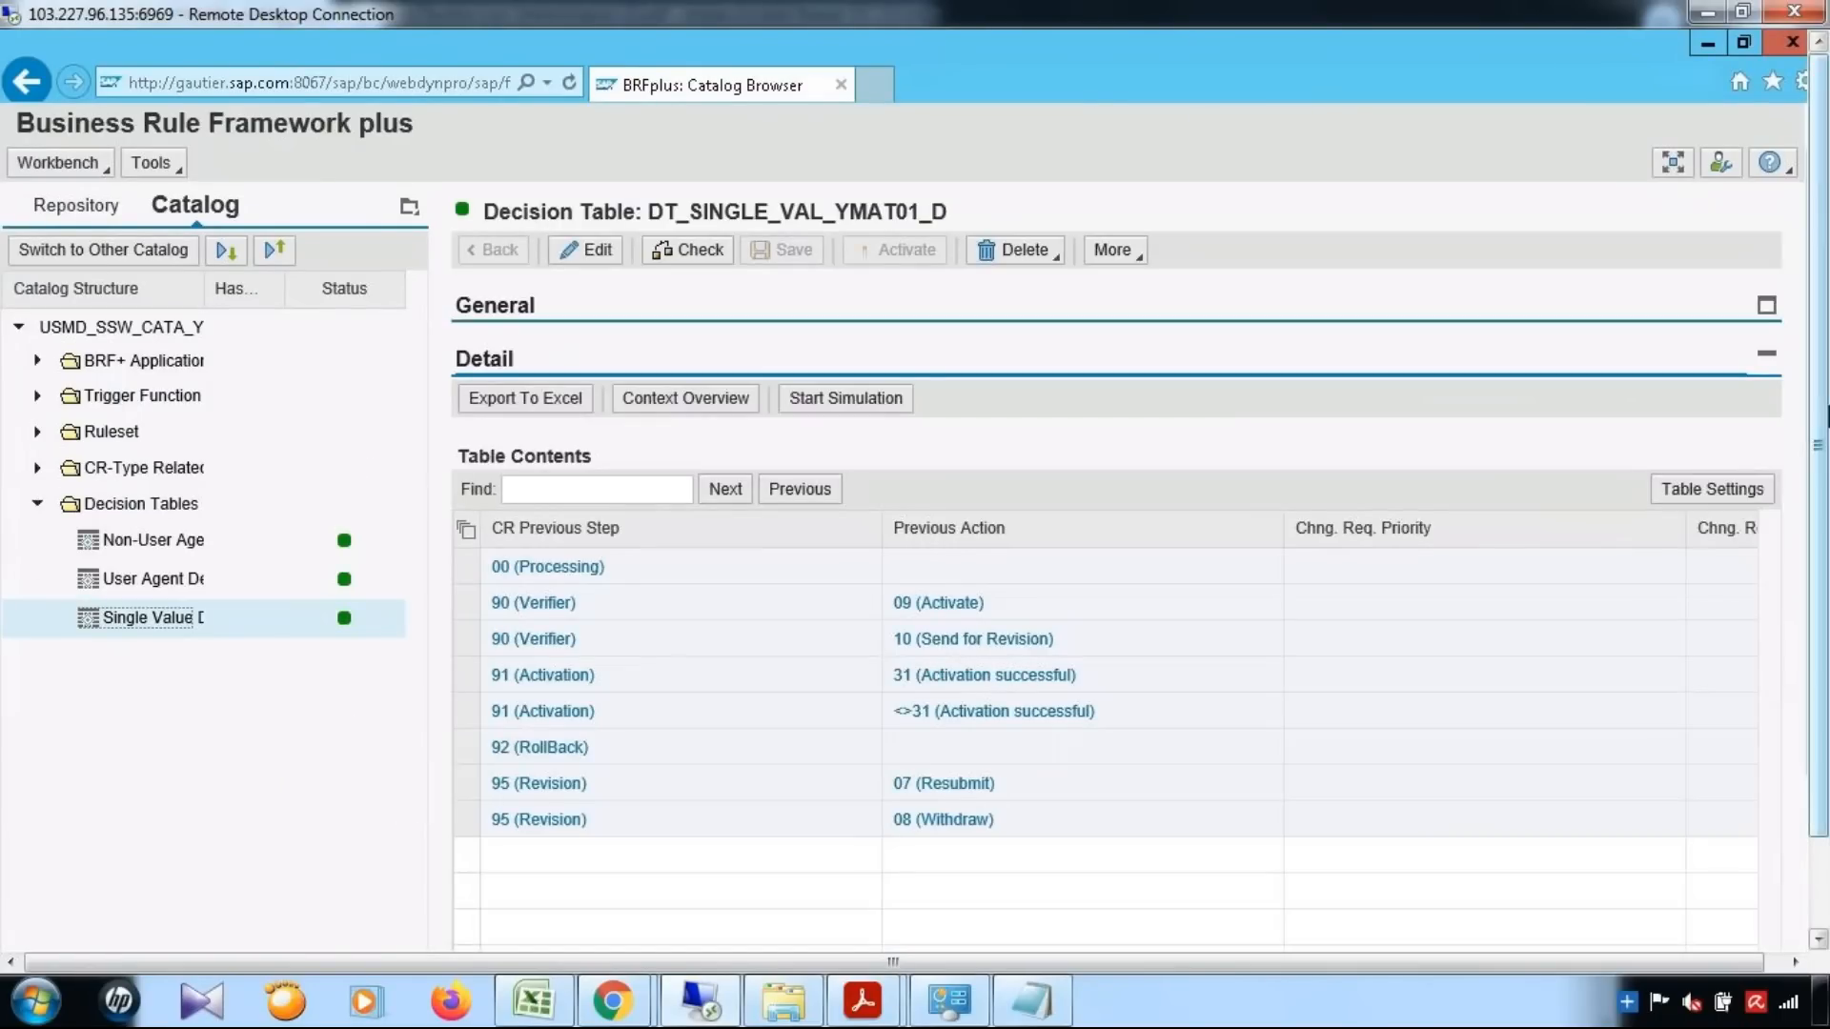
pyautogui.moveTo(1819, 414); pyautogui.dragTo(1820, 572)
pyautogui.click(480, 465)
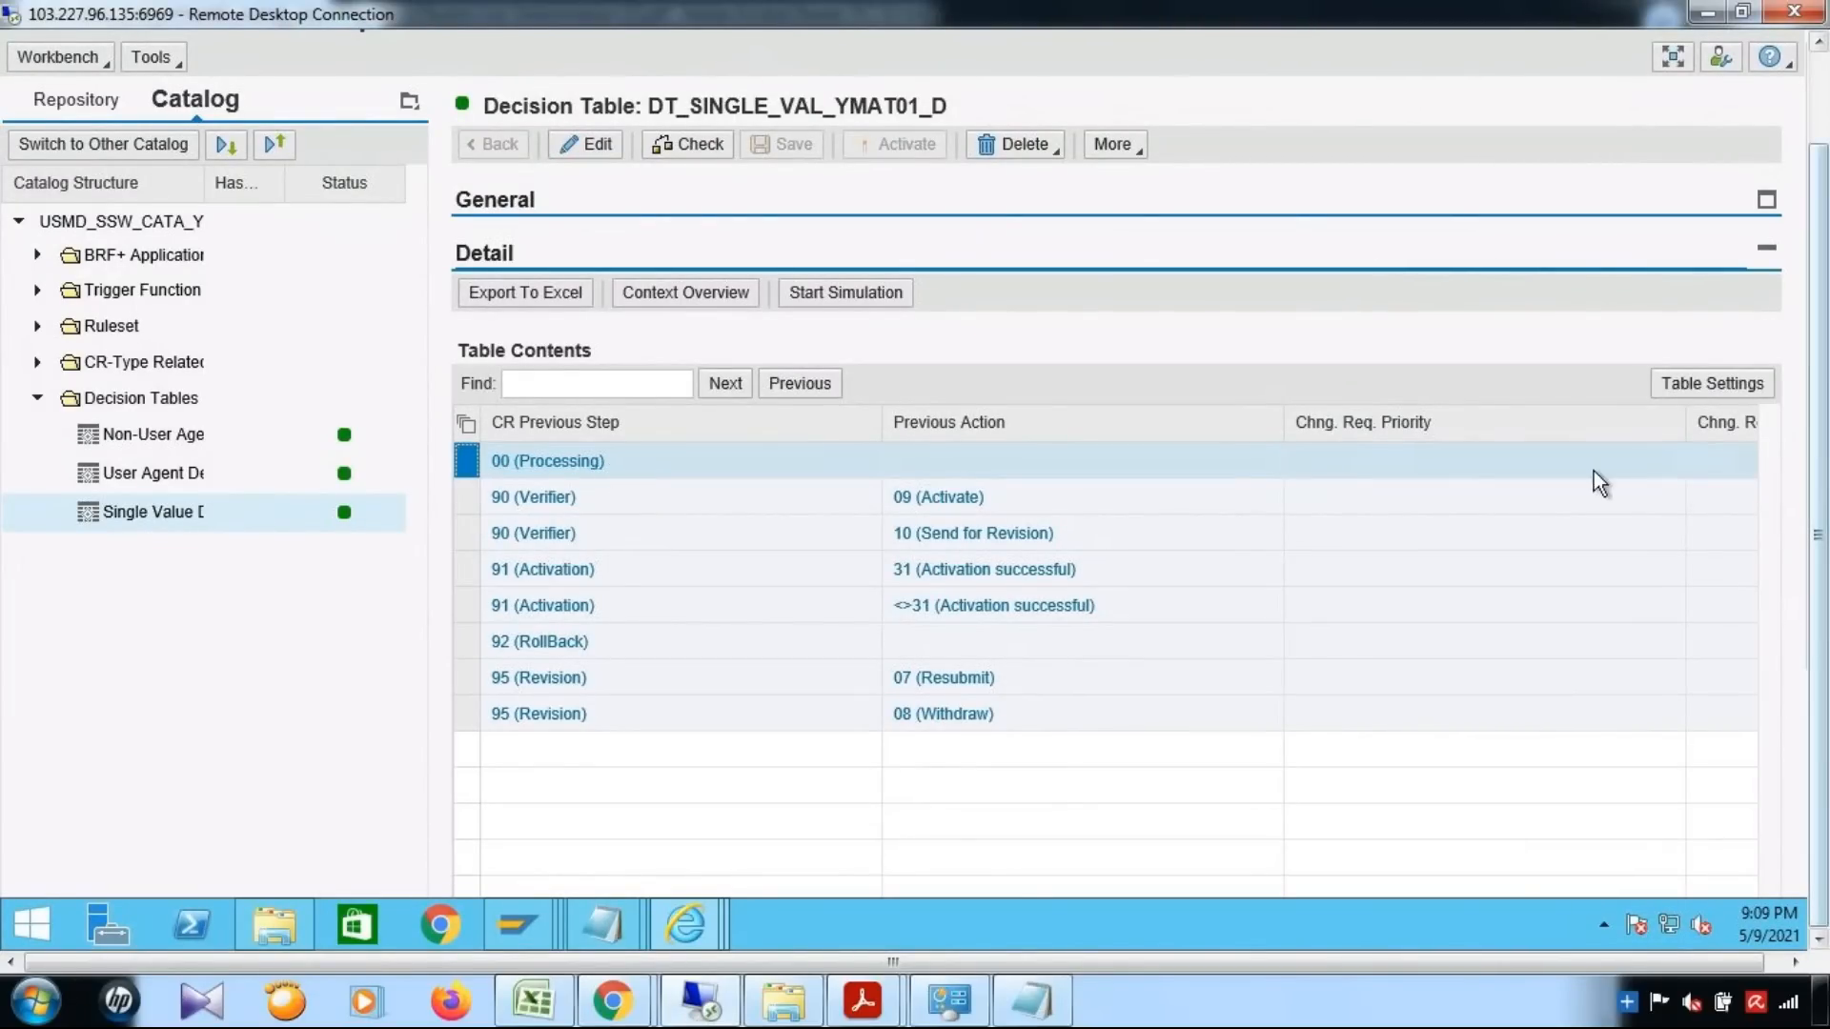
pyautogui.scroll(-3, 1461, 482)
pyautogui.scroll(2, 1456, 470)
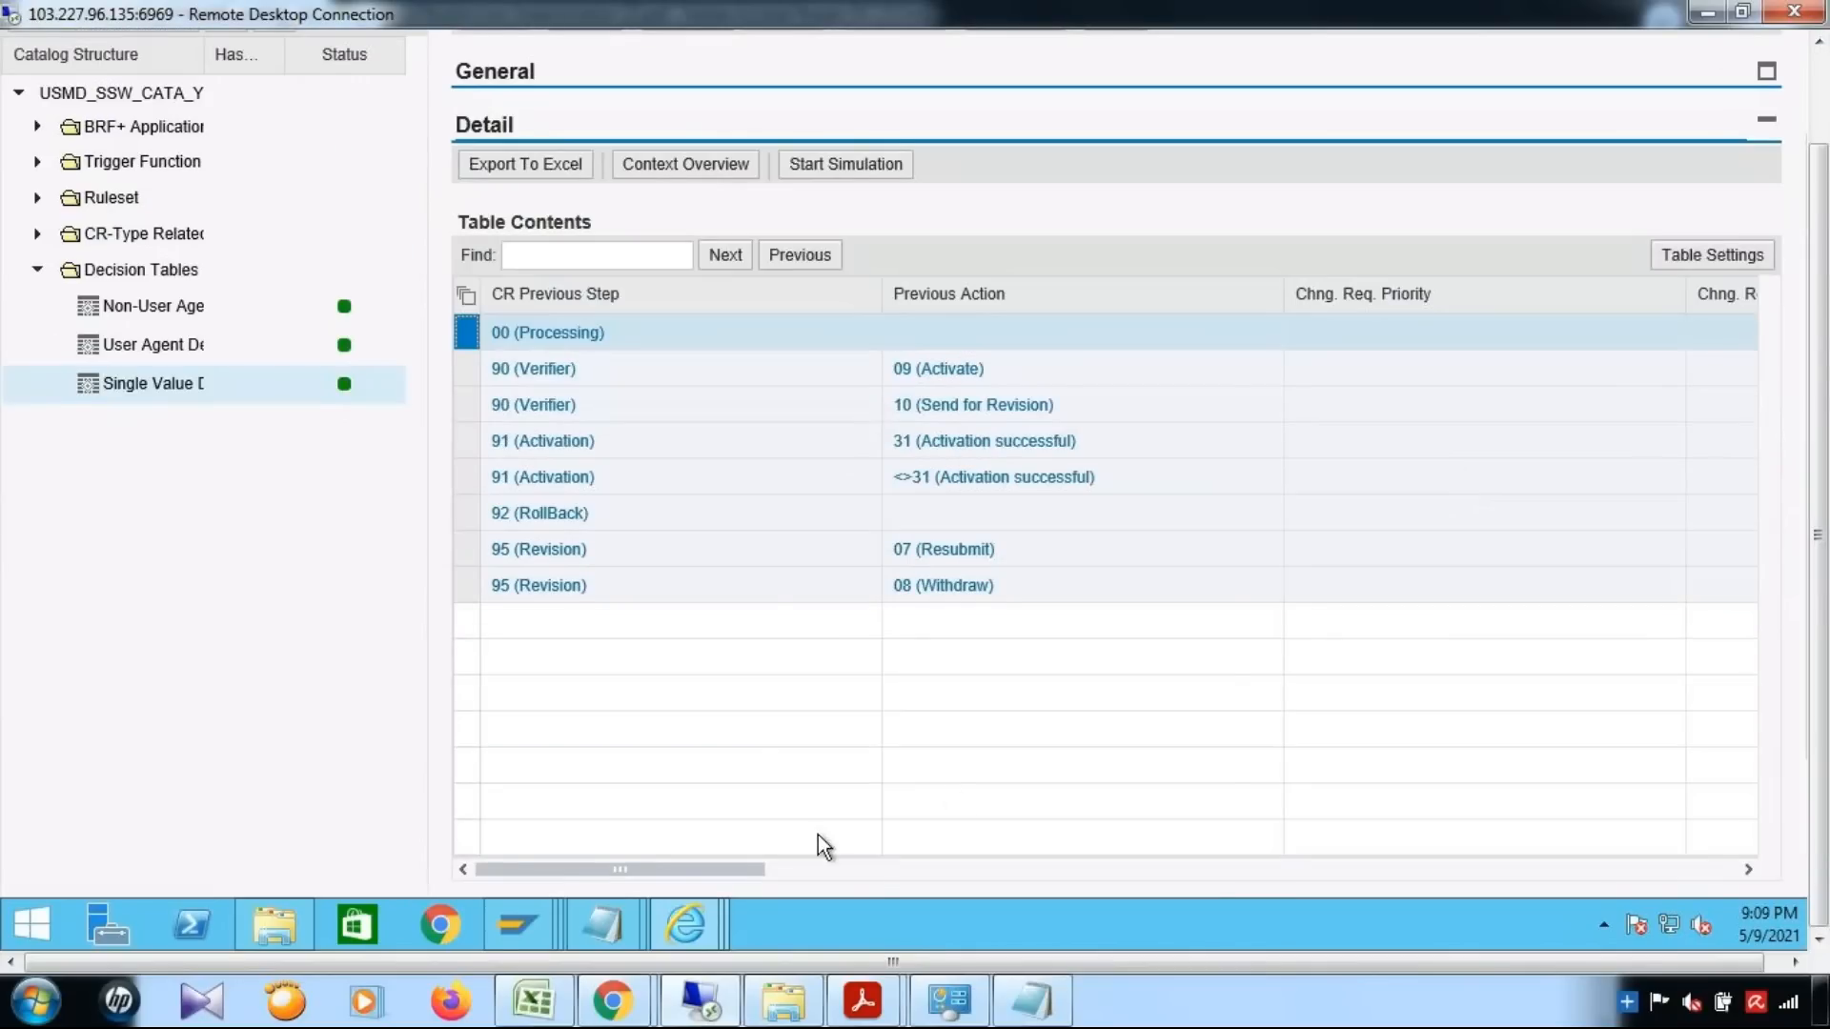
pyautogui.click(1205, 869)
pyautogui.click(1205, 868)
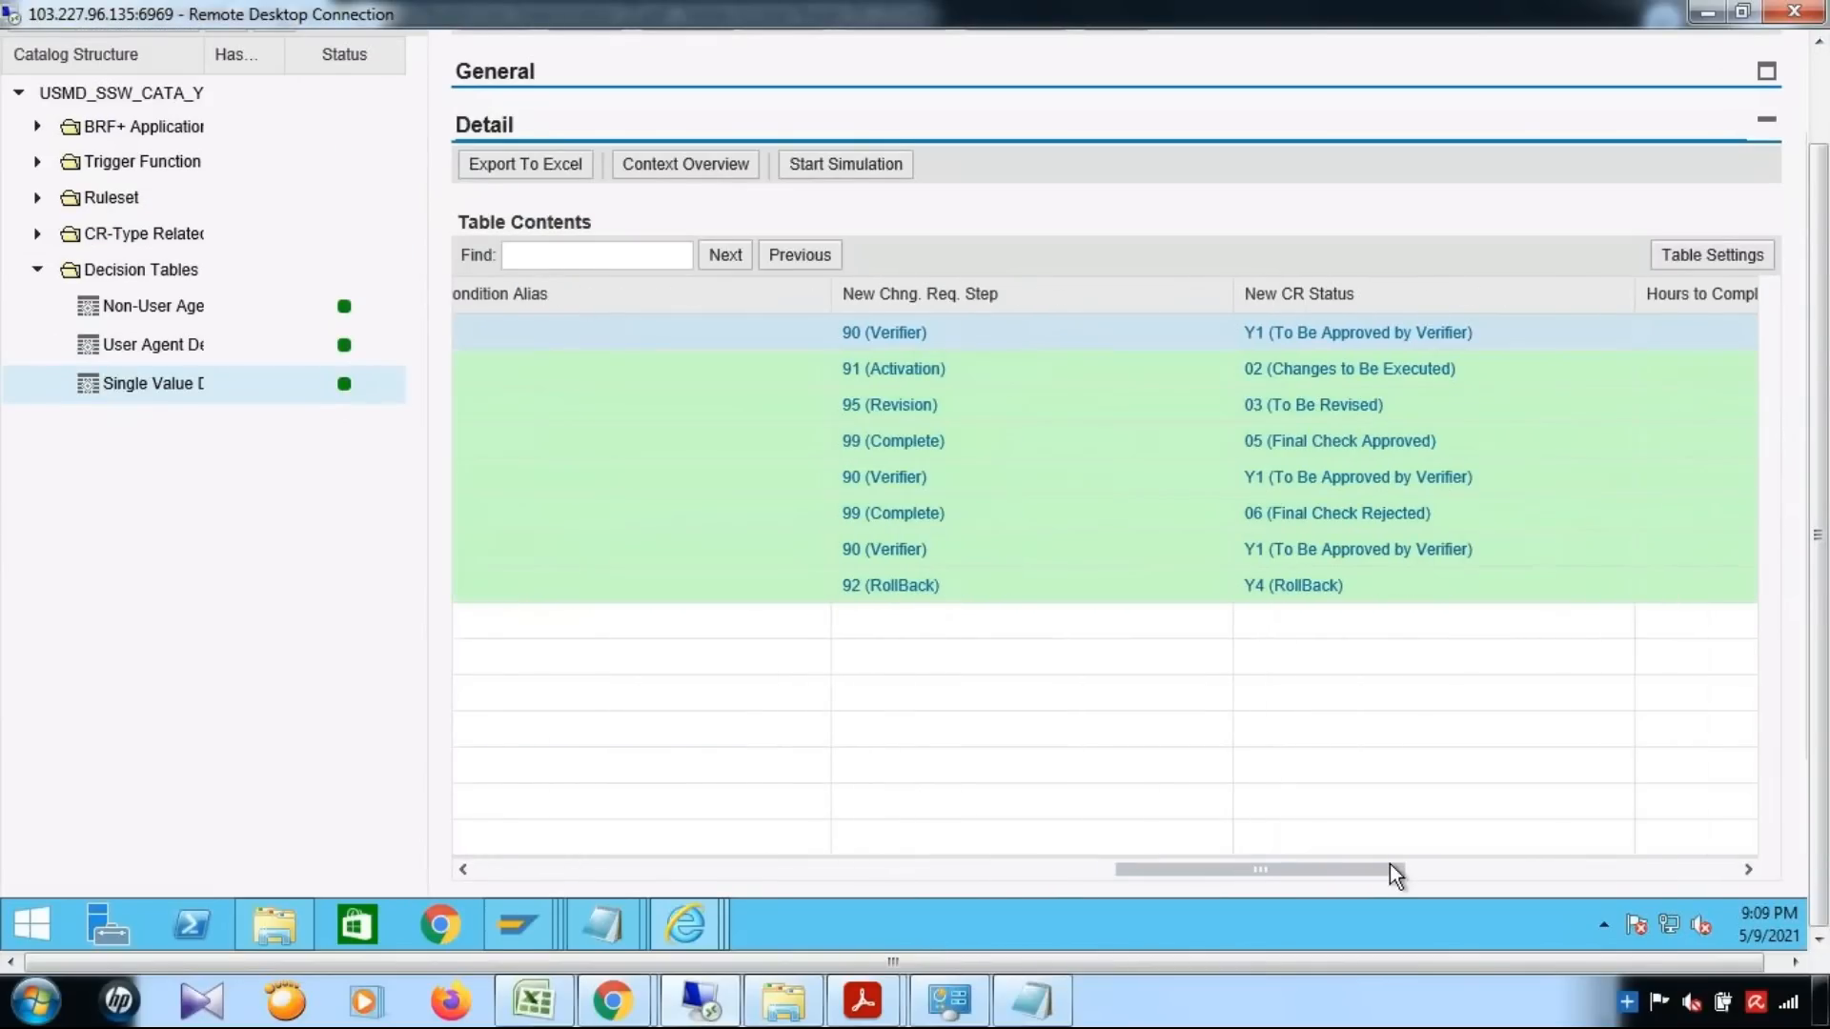
pyautogui.moveTo(1376, 852); pyautogui.dragTo(1379, 852)
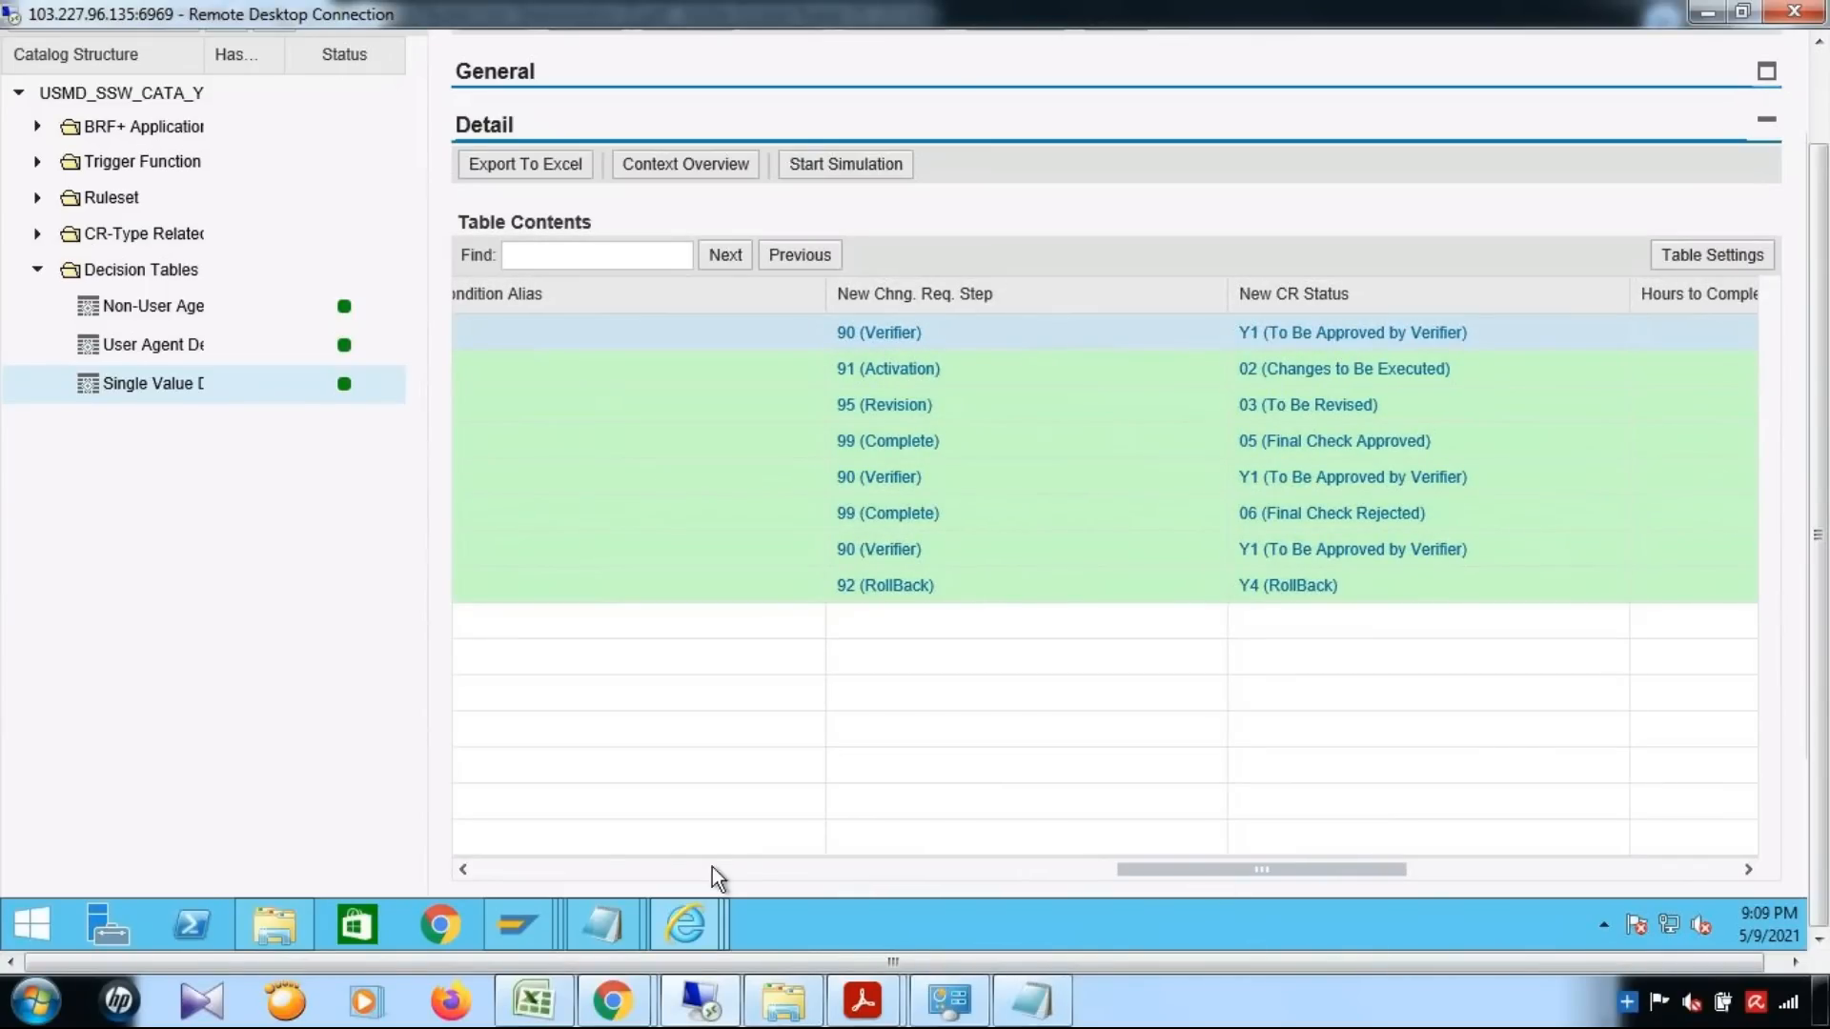
pyautogui.click(629, 869)
pyautogui.click(606, 868)
pyautogui.click(521, 869)
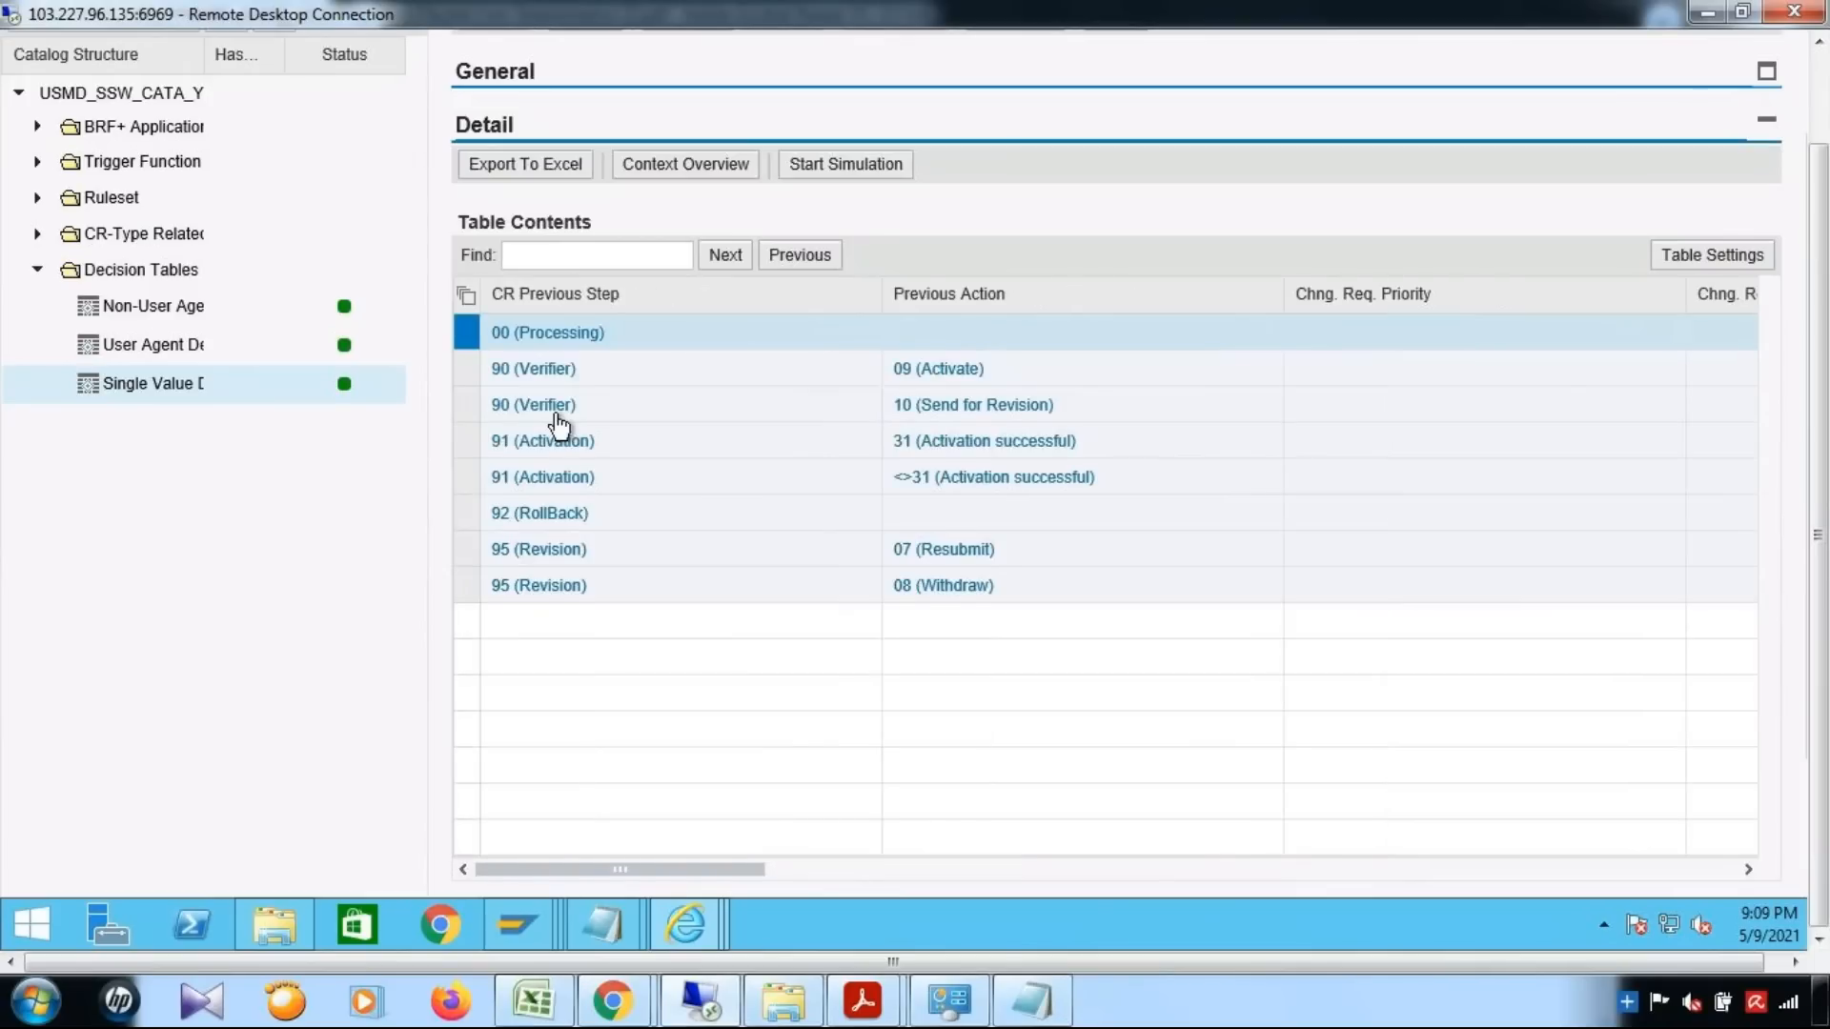
# Select both 90 (Verifier) rows and check the new change request step for actions 09 (Activate) and 10 (Send for Revision)
pyautogui.click(468, 372)
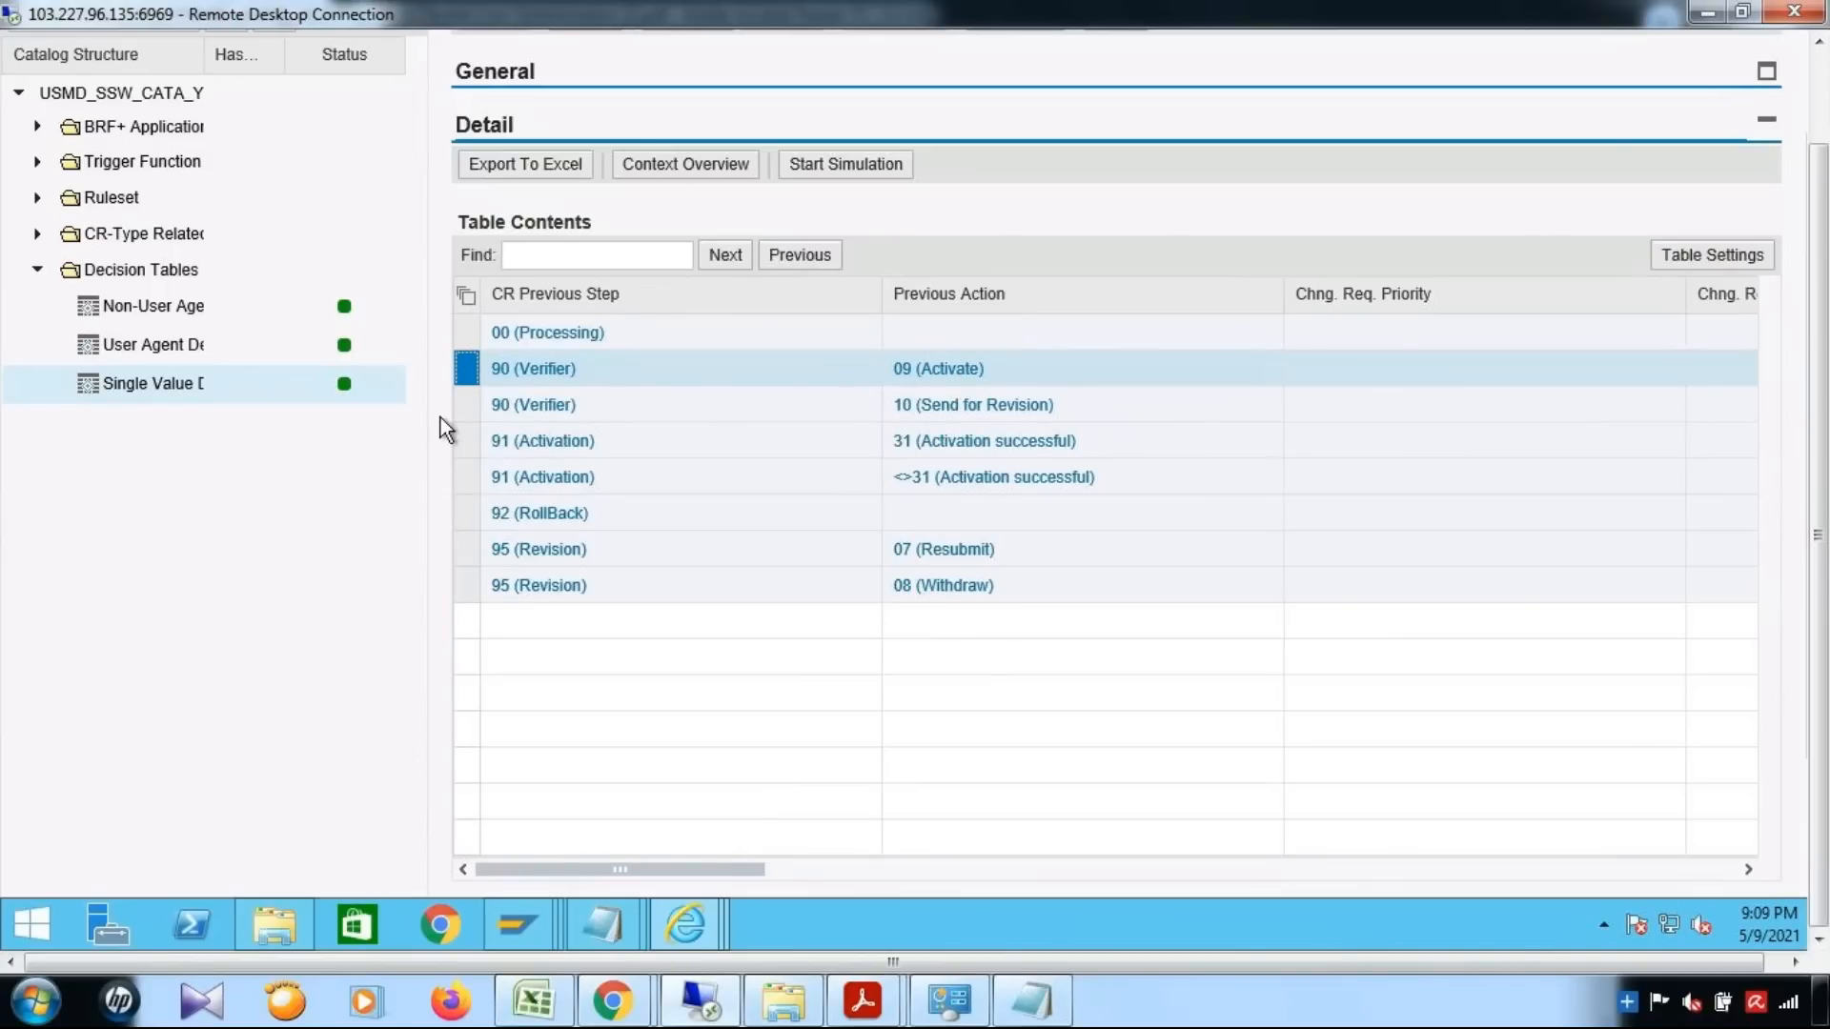
pyautogui.keyDown('ctrl'); pyautogui.click(468, 408); pyautogui.keyUp('ctrl')
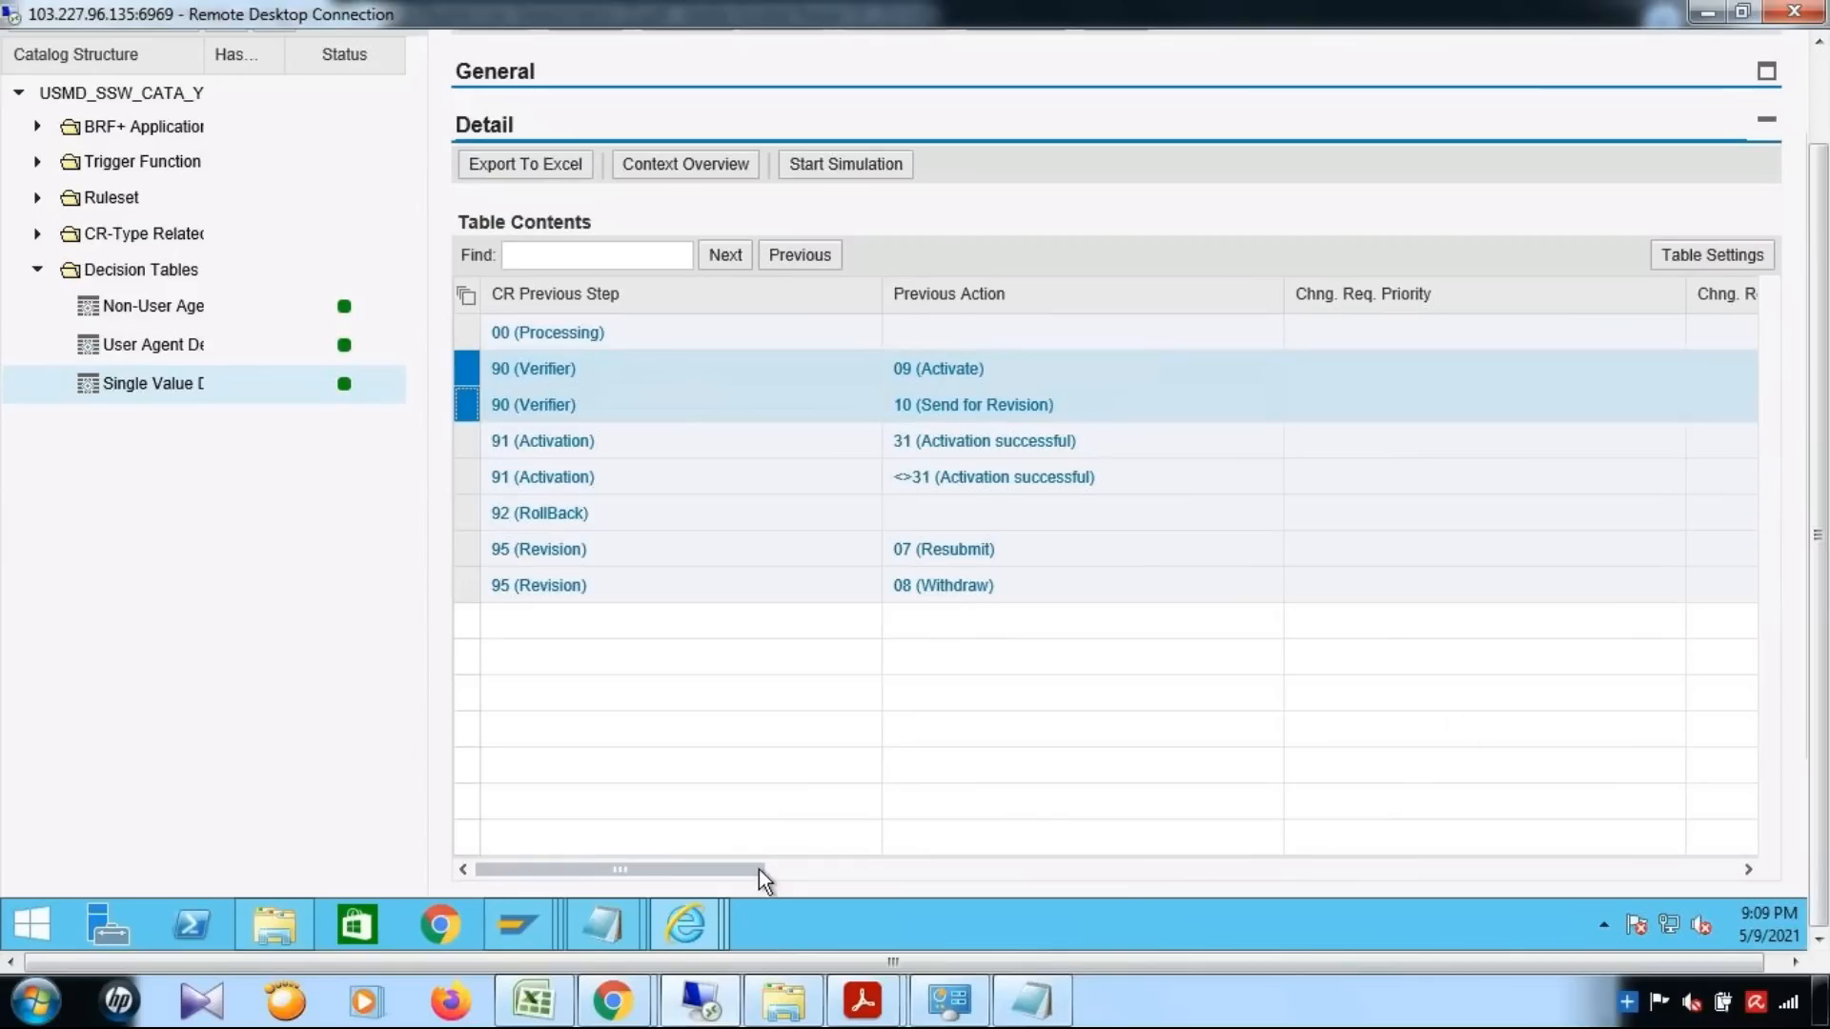
pyautogui.moveTo(709, 869); pyautogui.dragTo(1257, 861)
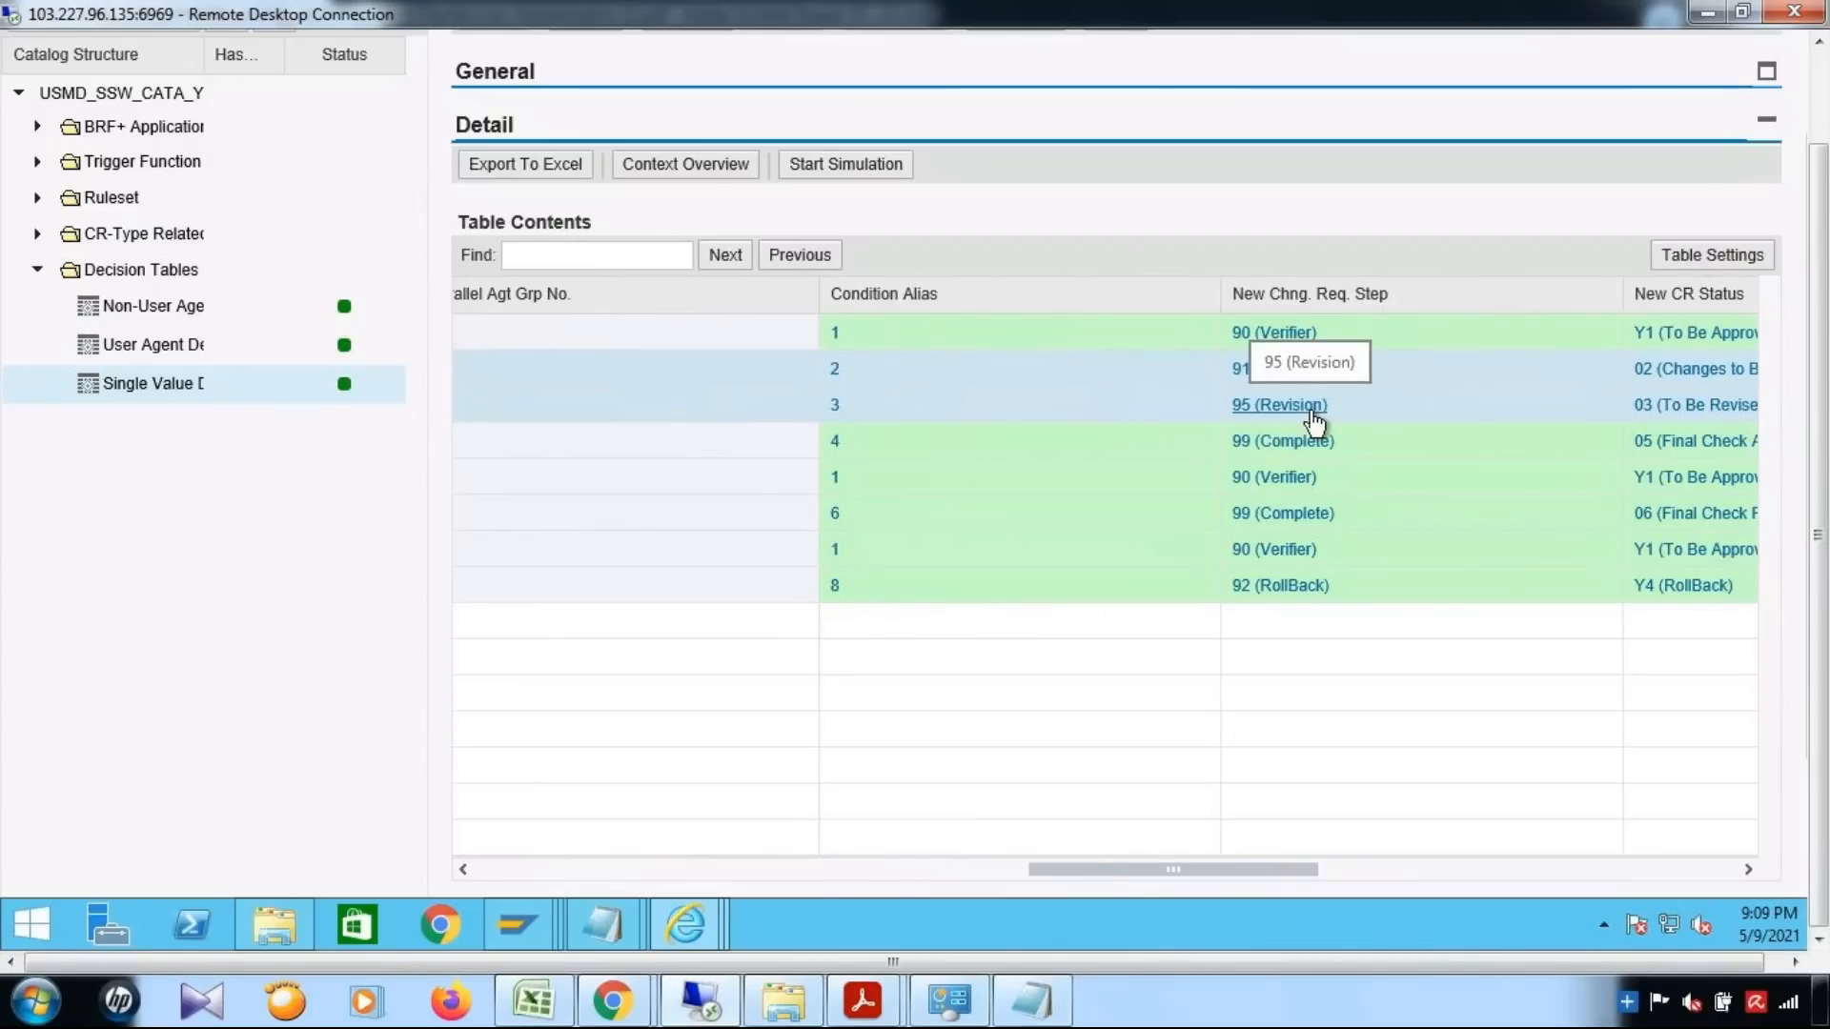
pyautogui.moveTo(1095, 867); pyautogui.dragTo(441, 870)
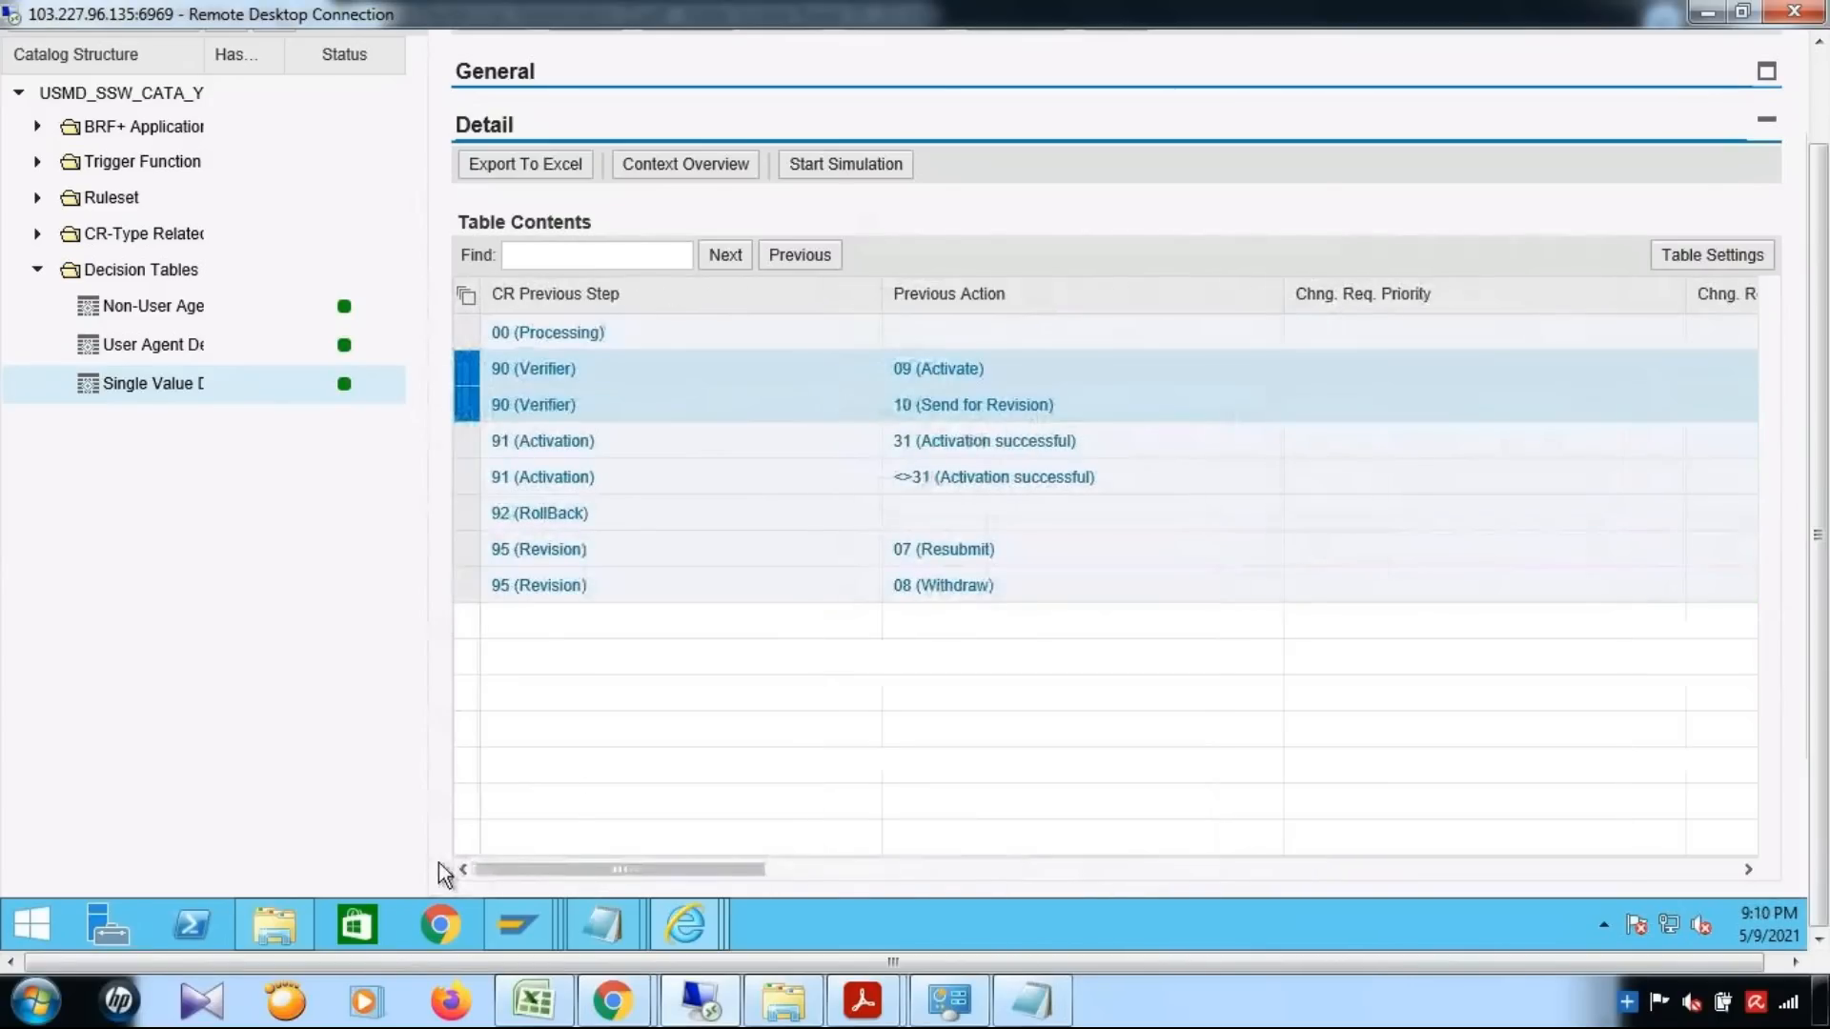
# Select both 91 (Activation) rows and check the new change request step for successful and unsuccessful activation
pyautogui.click(466, 442)
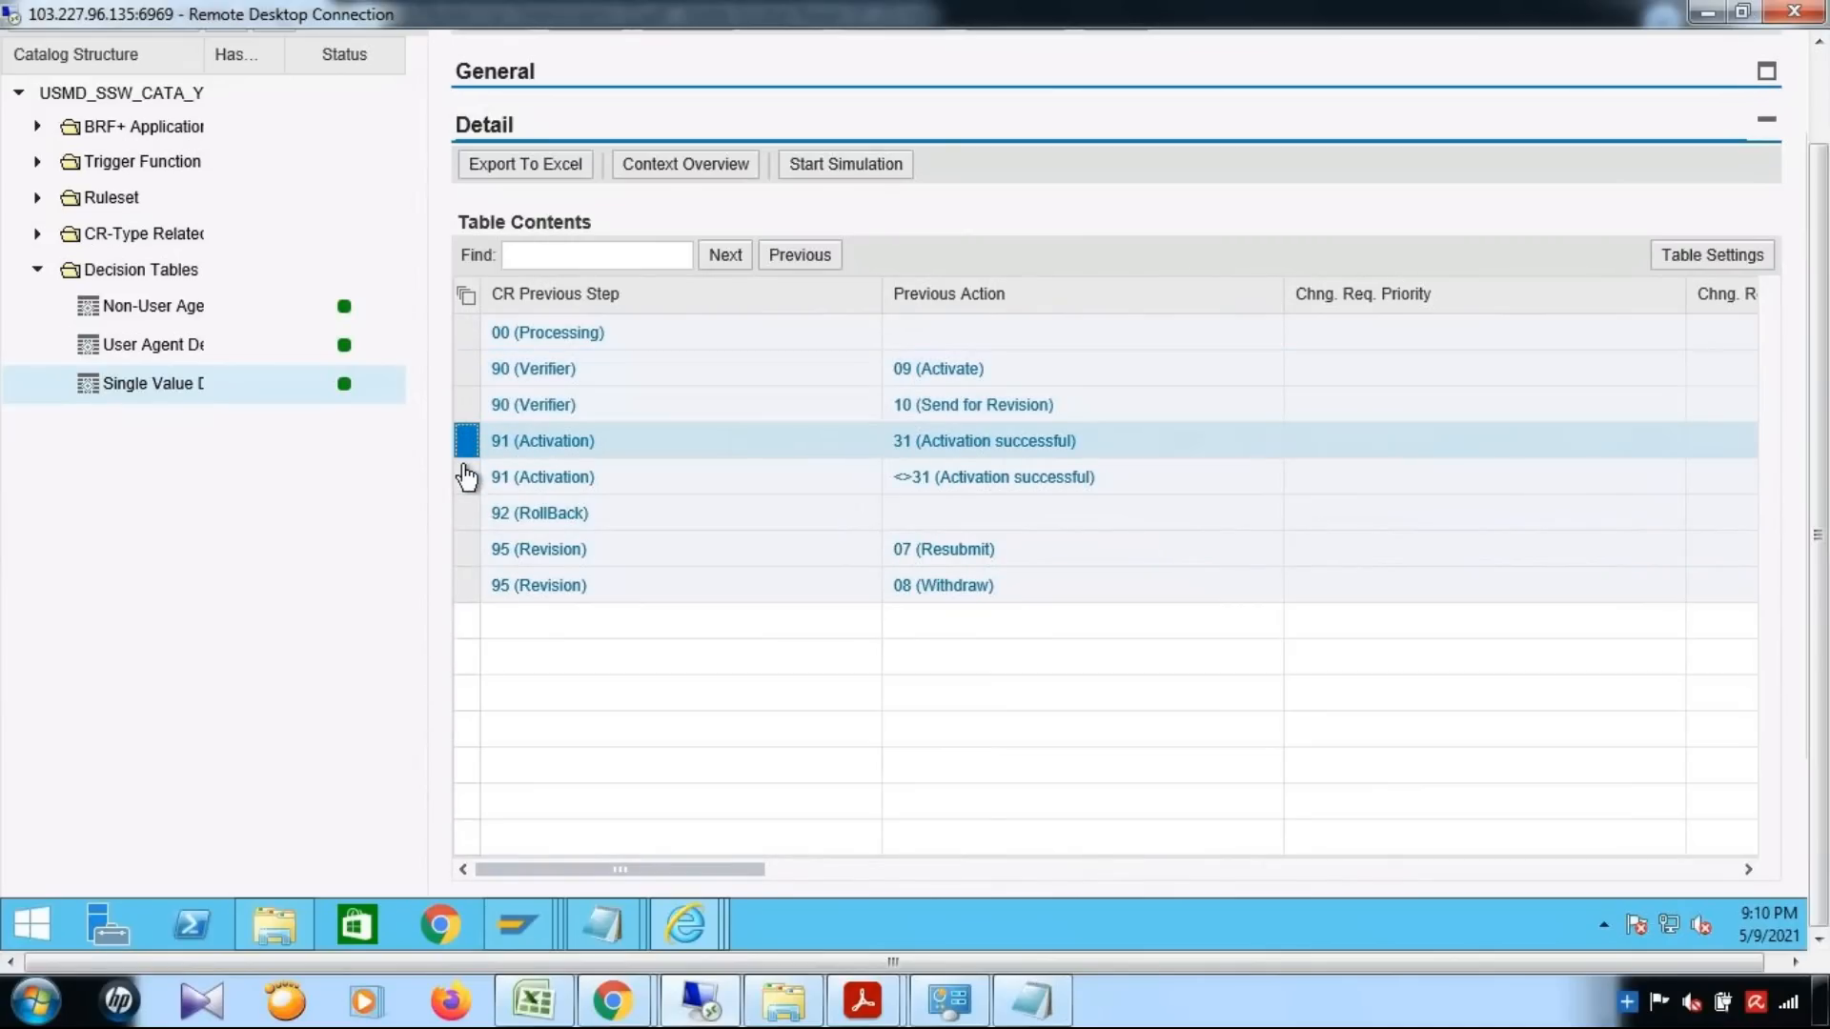
pyautogui.keyDown('shift'); pyautogui.click(466, 479); pyautogui.keyUp('shift')
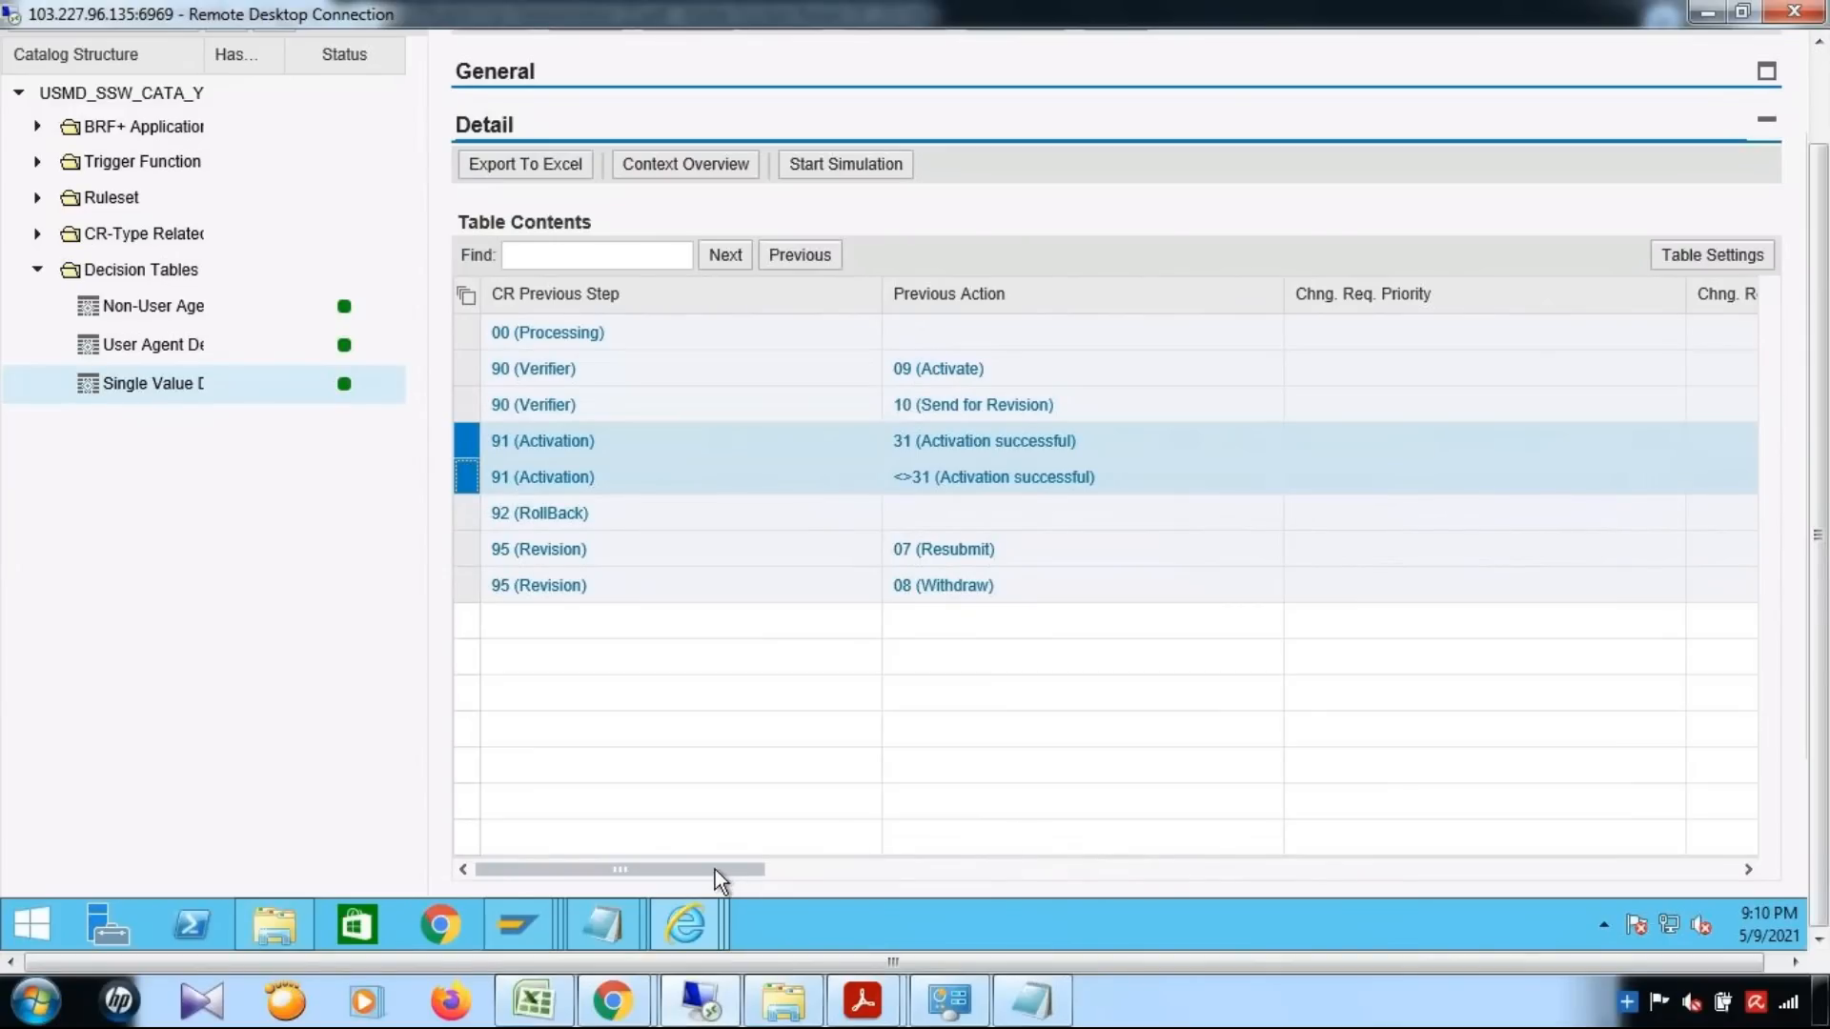
pyautogui.moveTo(715, 870); pyautogui.dragTo(1266, 861)
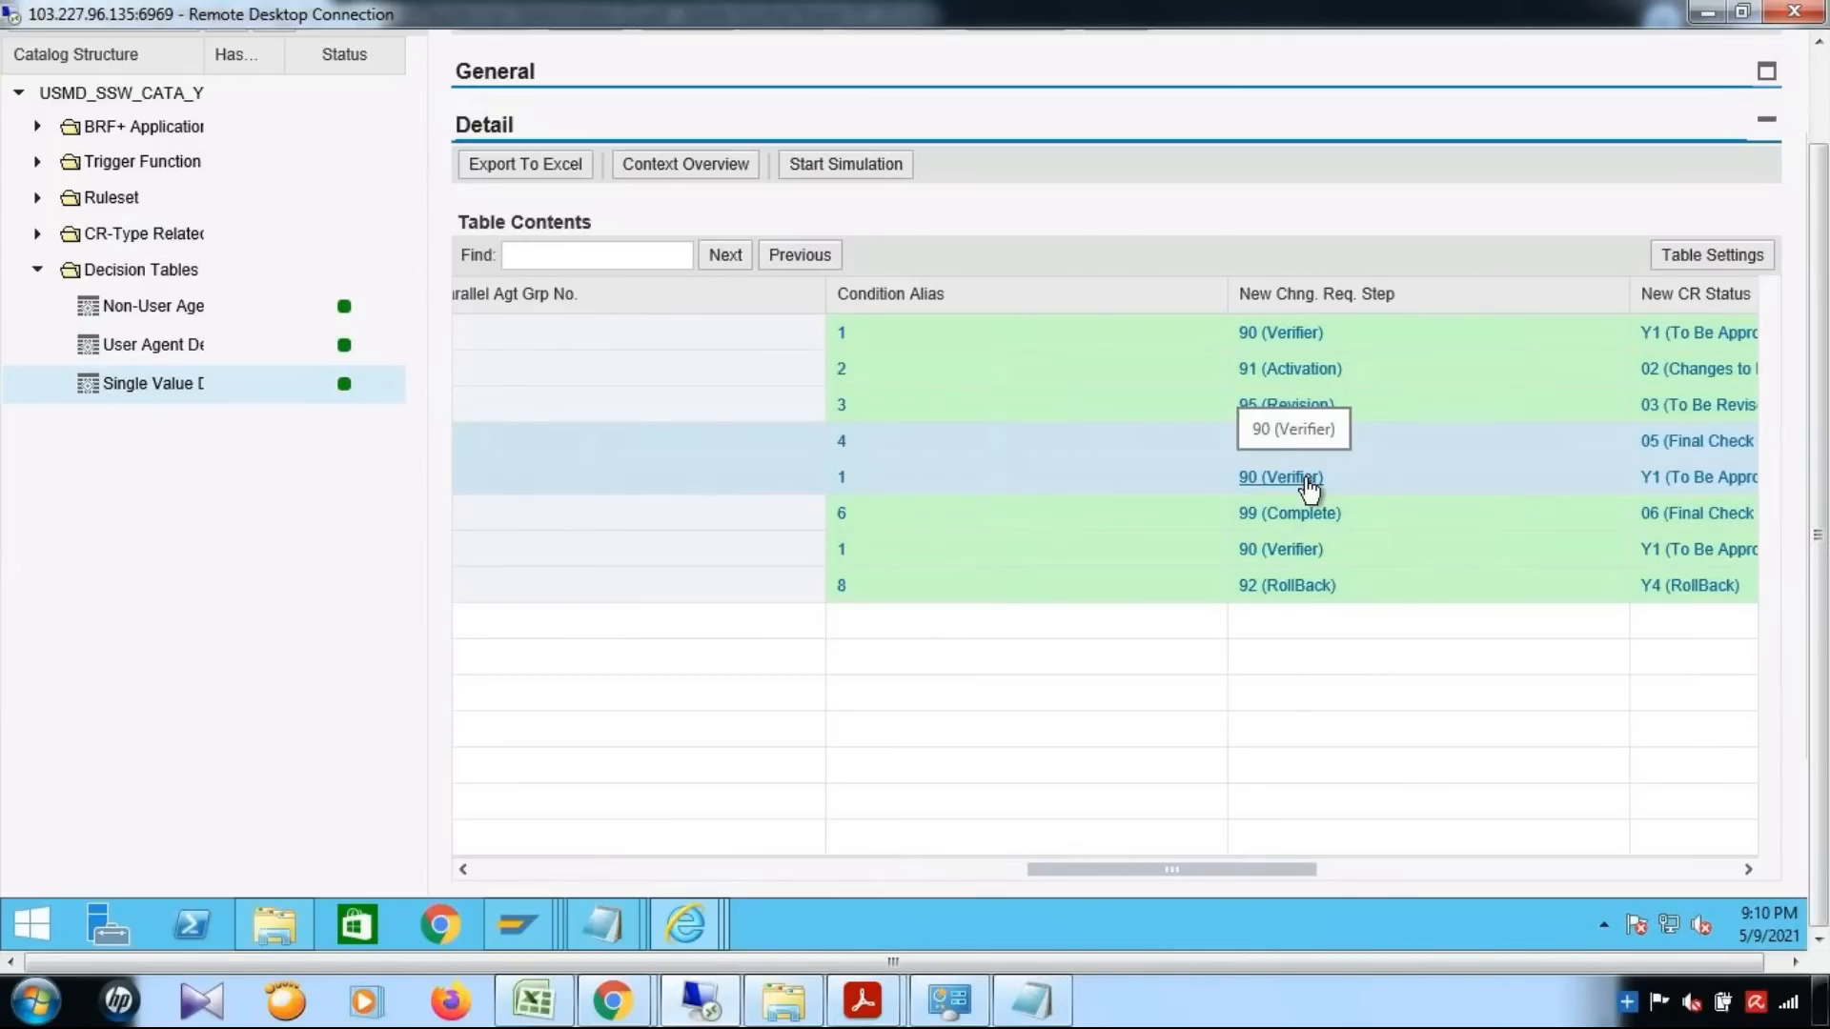
pyautogui.moveTo(801, 871); pyautogui.dragTo(473, 871)
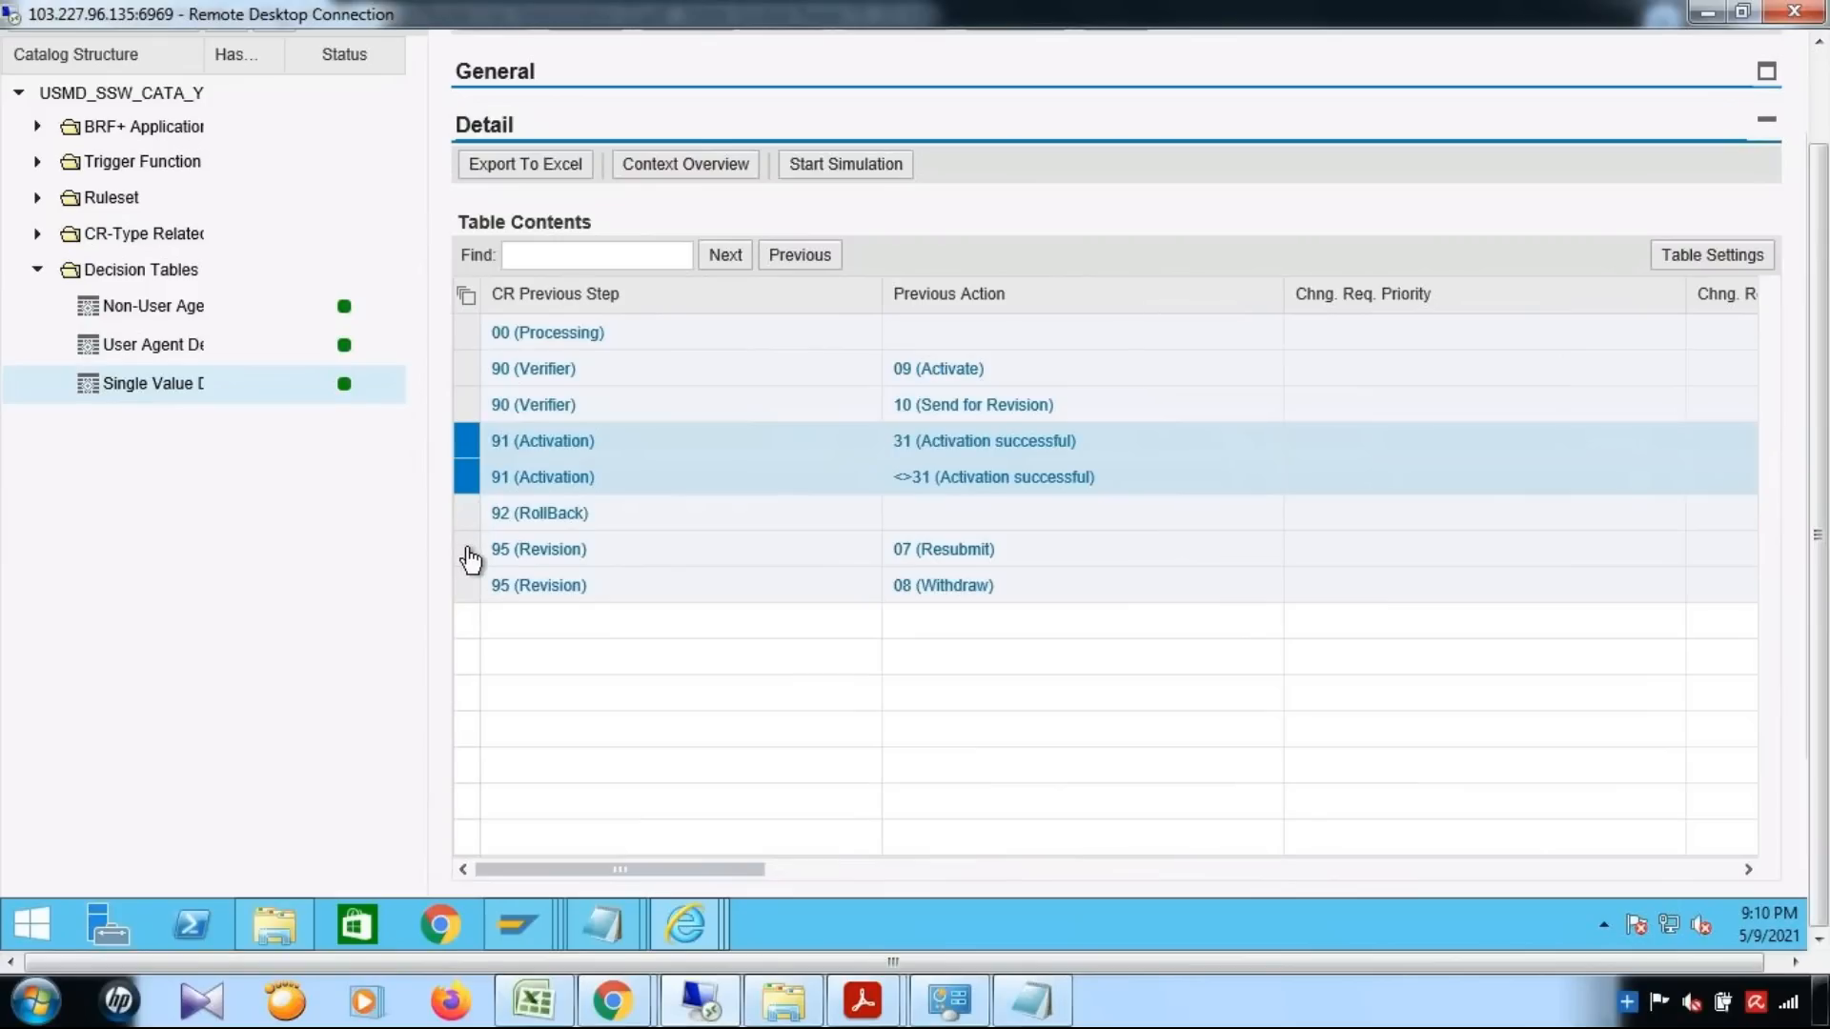
# Select both 95 (Revision) rows and check the new change request step for actions 07 (Resubmit) and 08 (Withdraw)
pyautogui.click(468, 553)
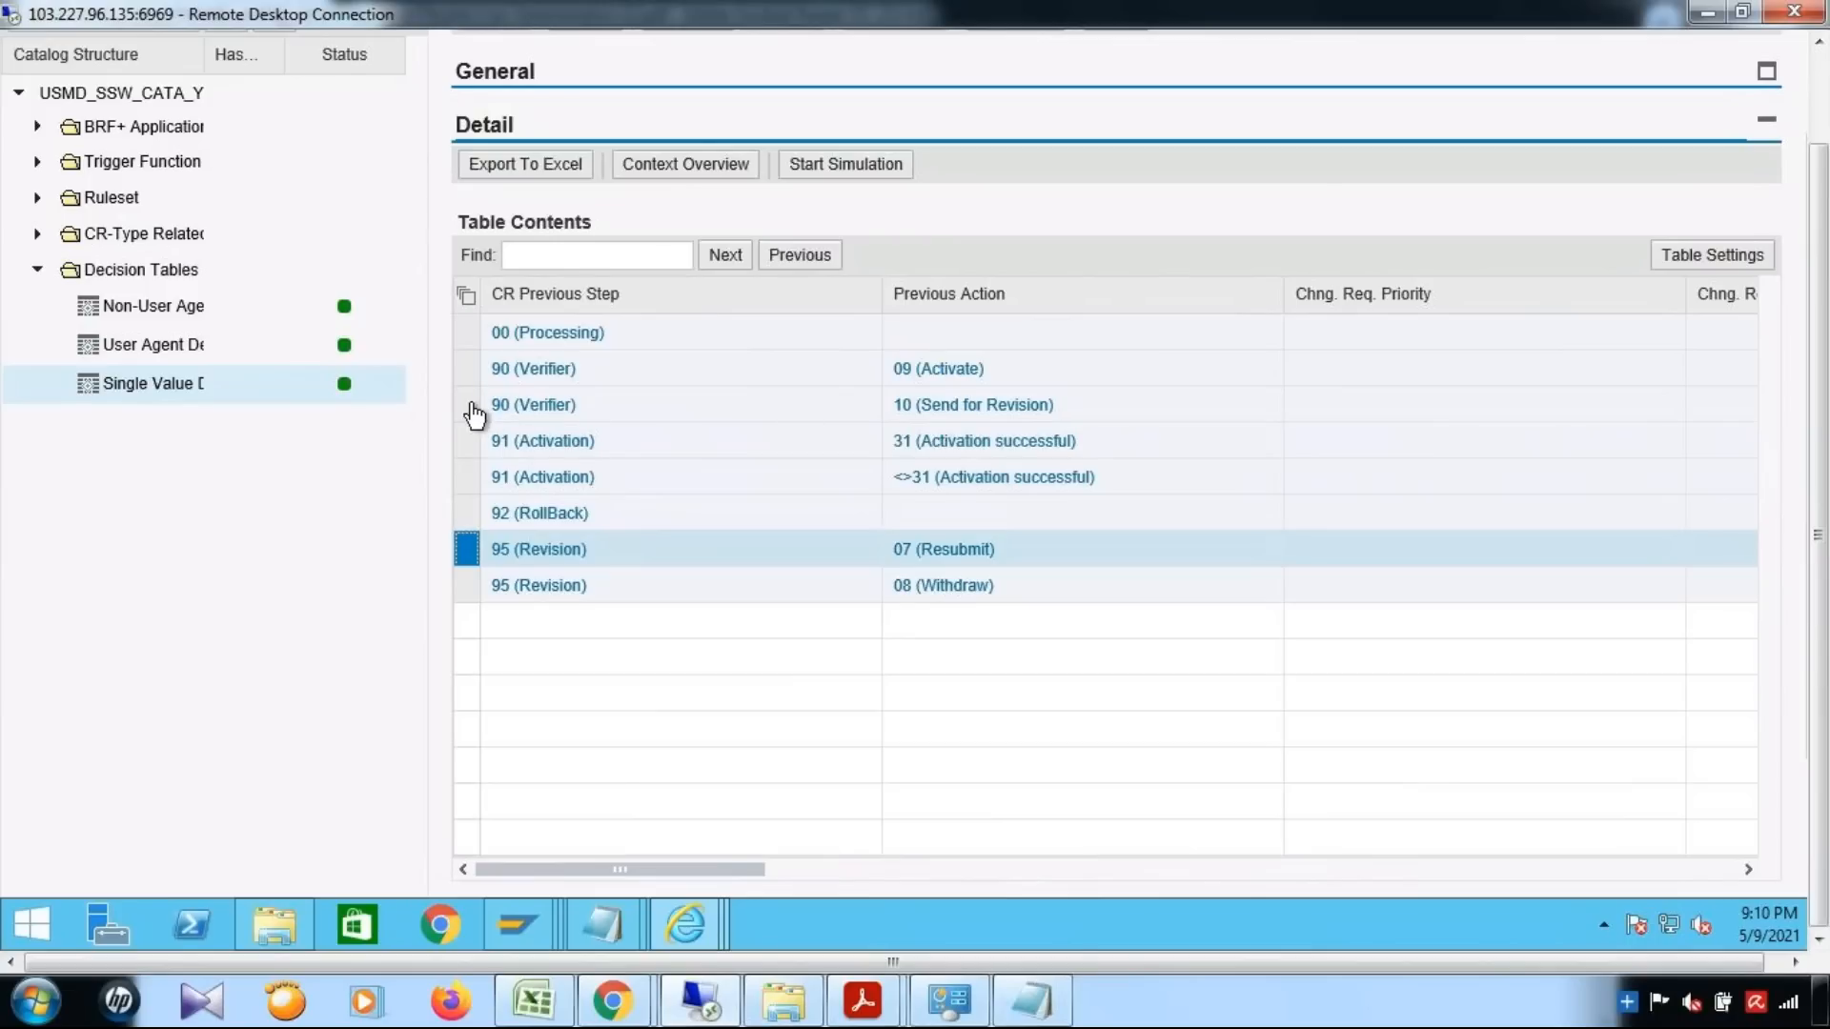
pyautogui.click(931, 413)
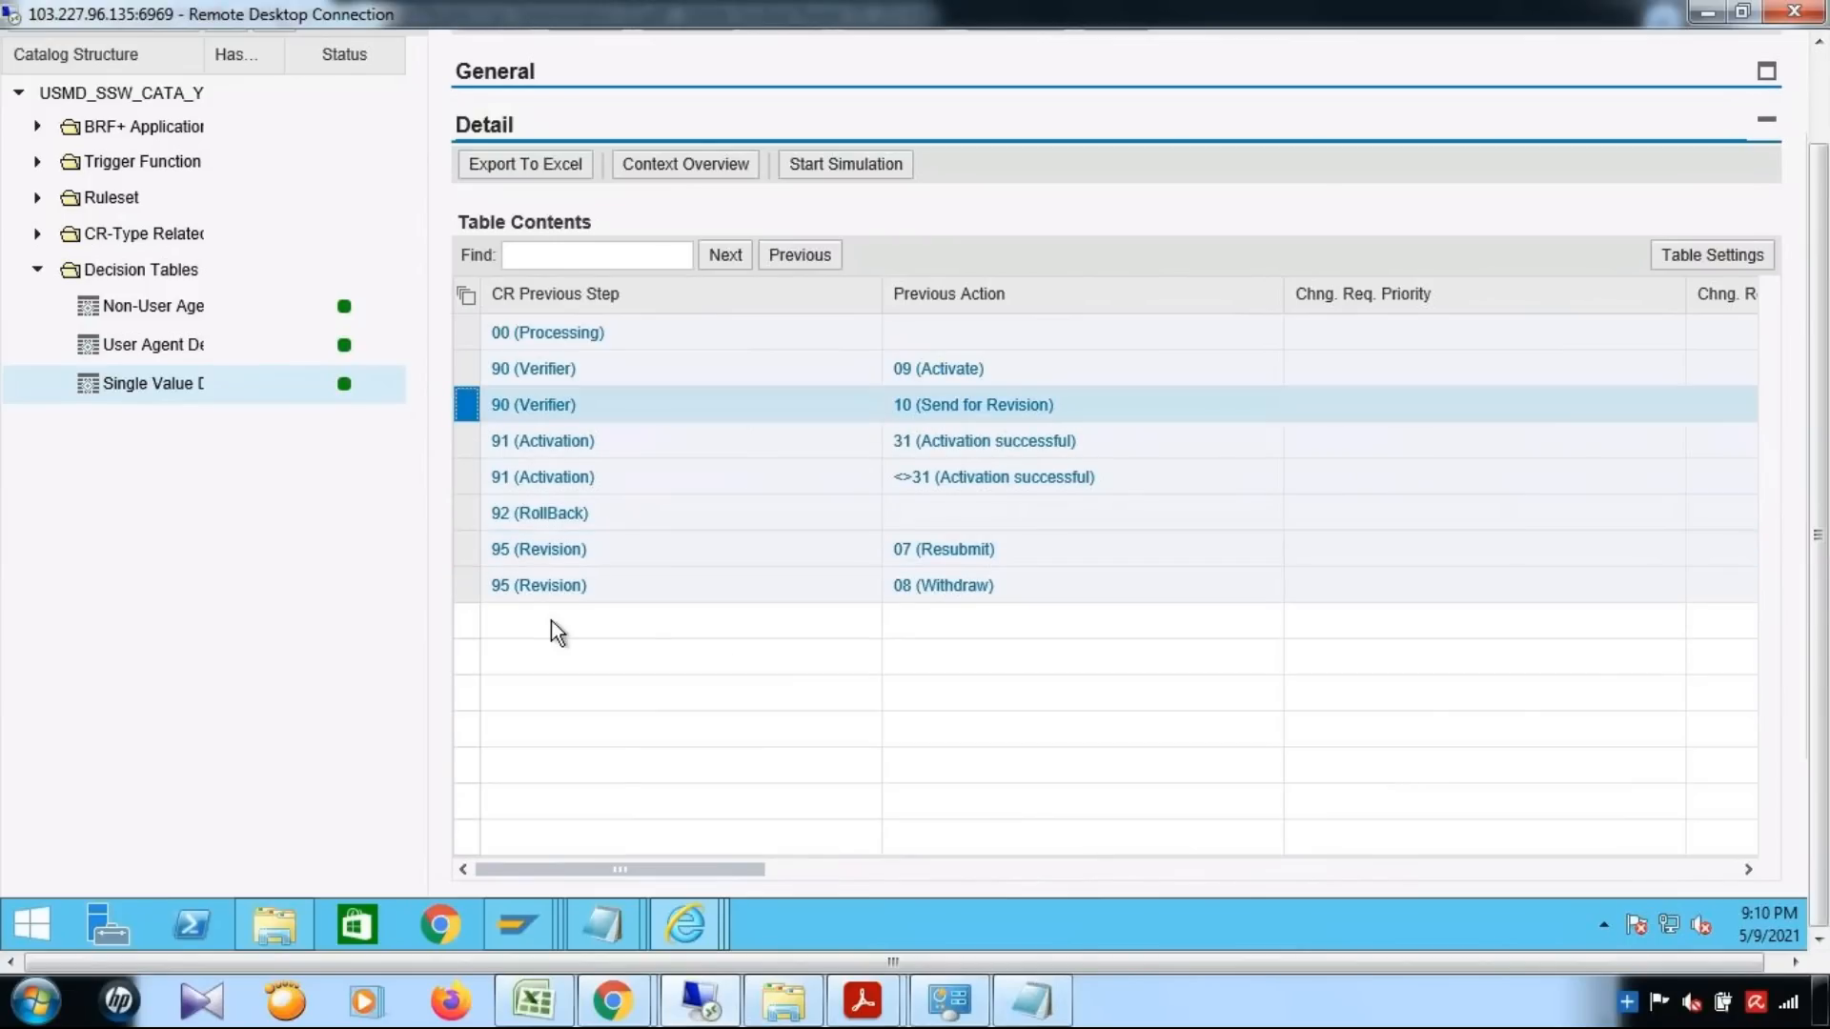
pyautogui.click(481, 550)
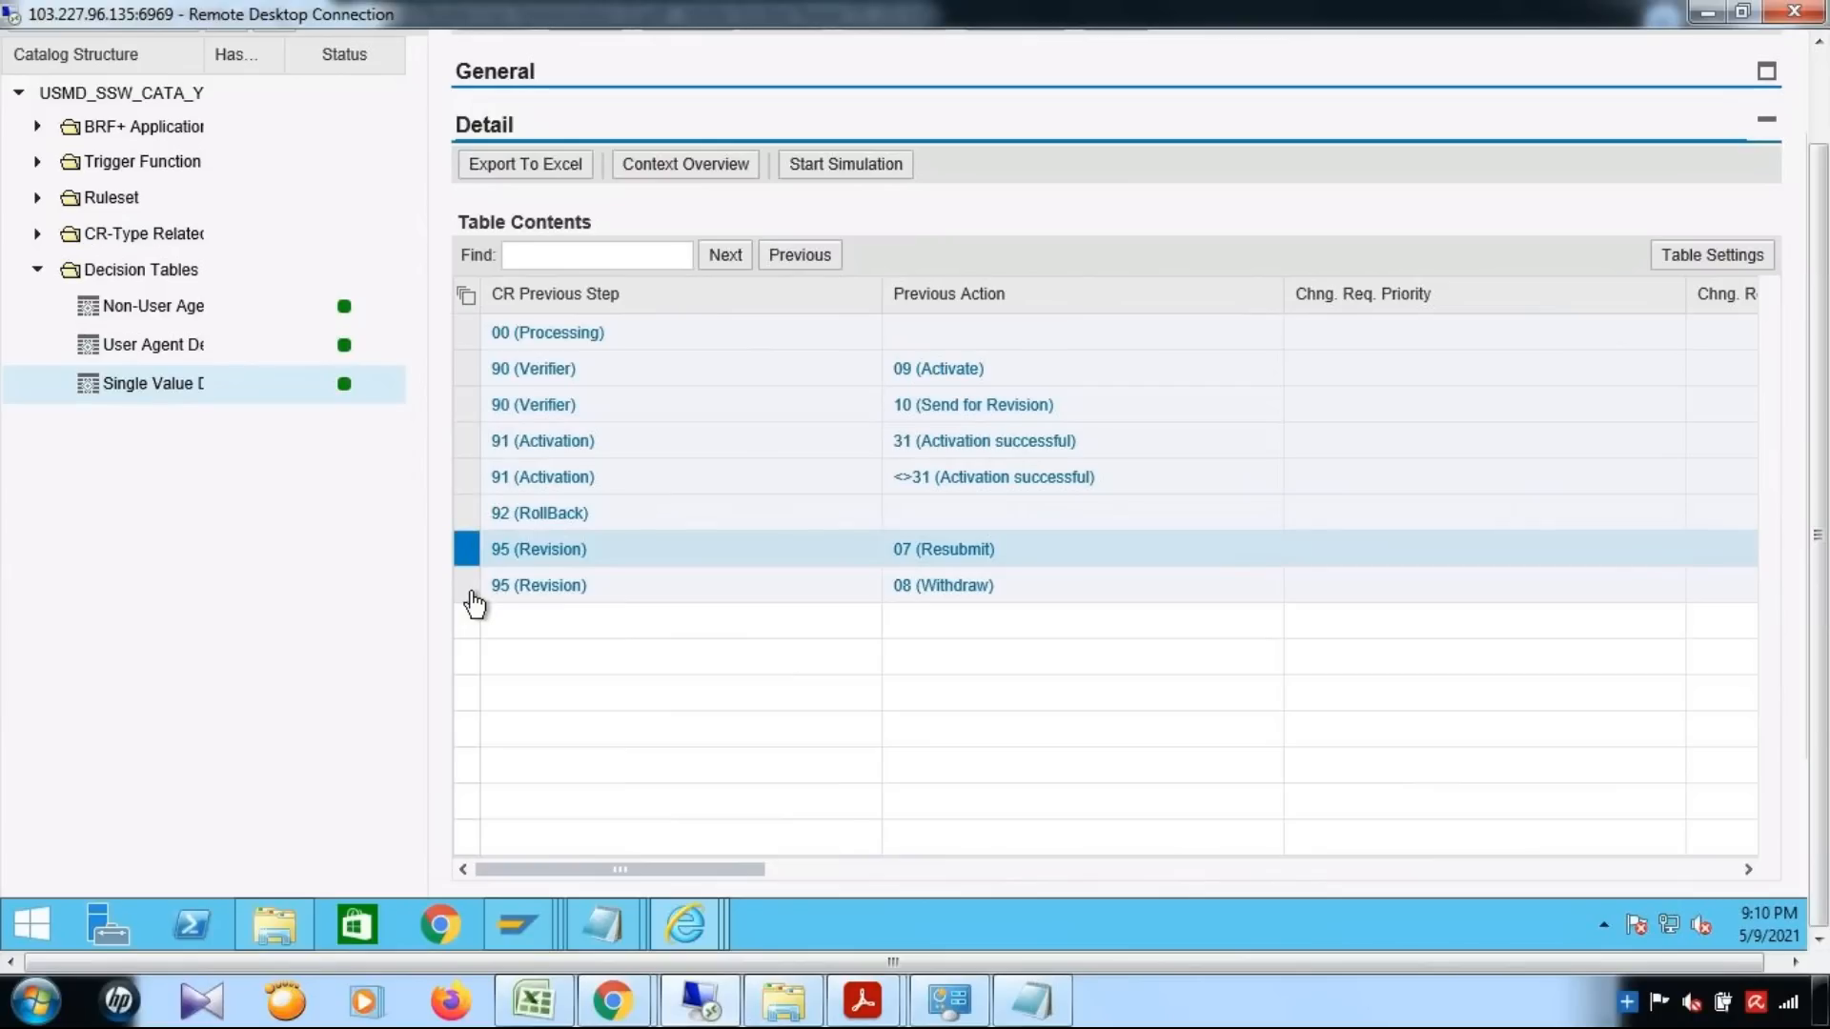
pyautogui.keyDown('ctrl'); pyautogui.click(469, 597); pyautogui.keyUp('ctrl')
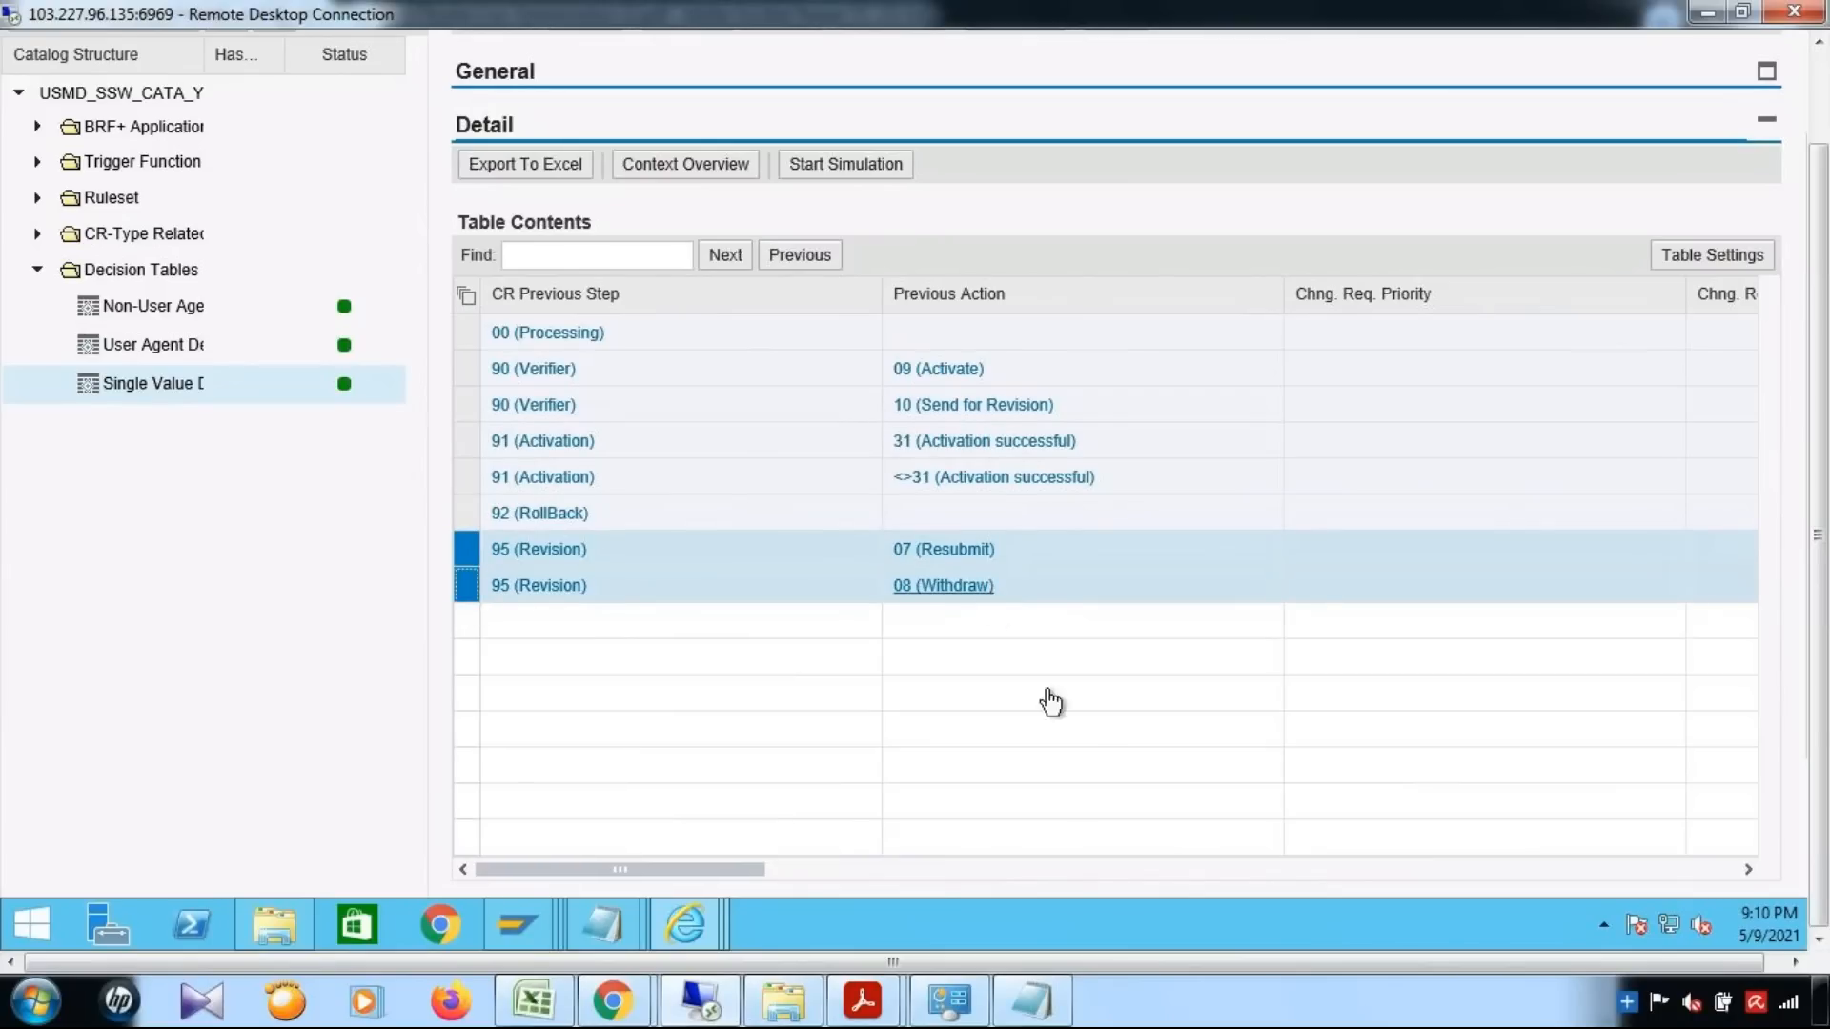
pyautogui.moveTo(747, 873); pyautogui.dragTo(1335, 875)
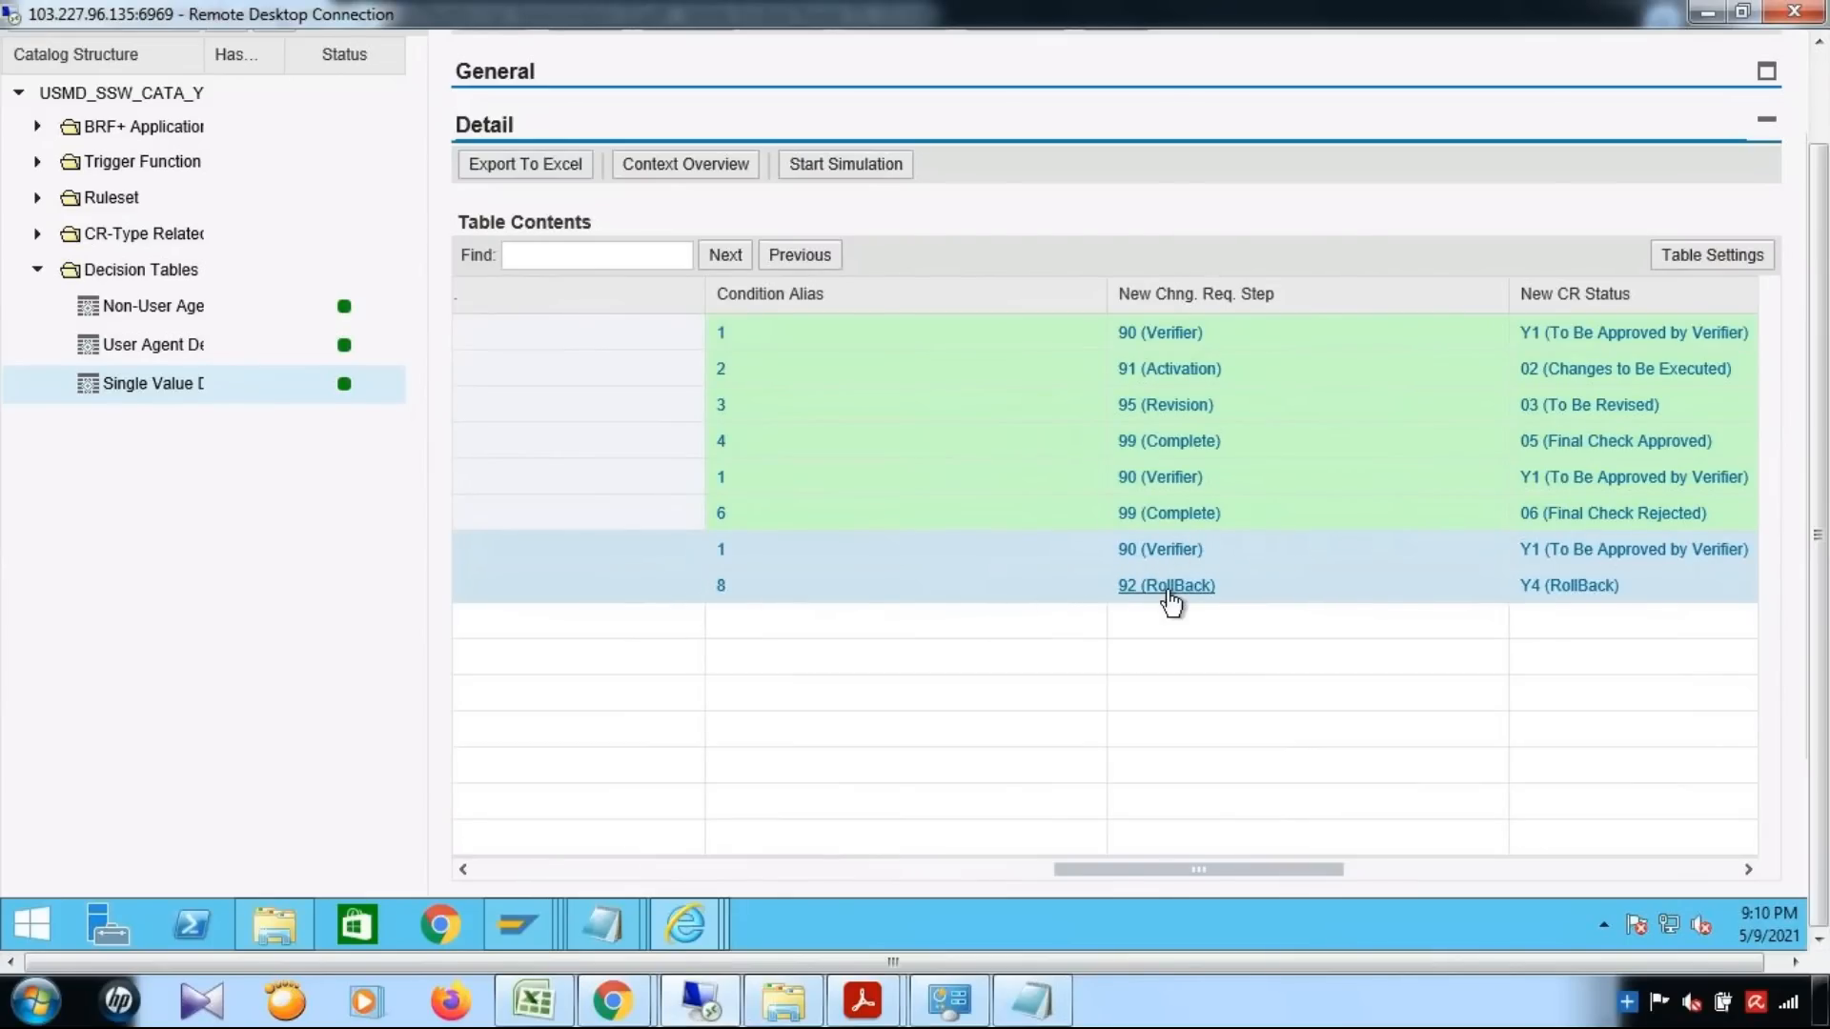
pyautogui.click(534, 873)
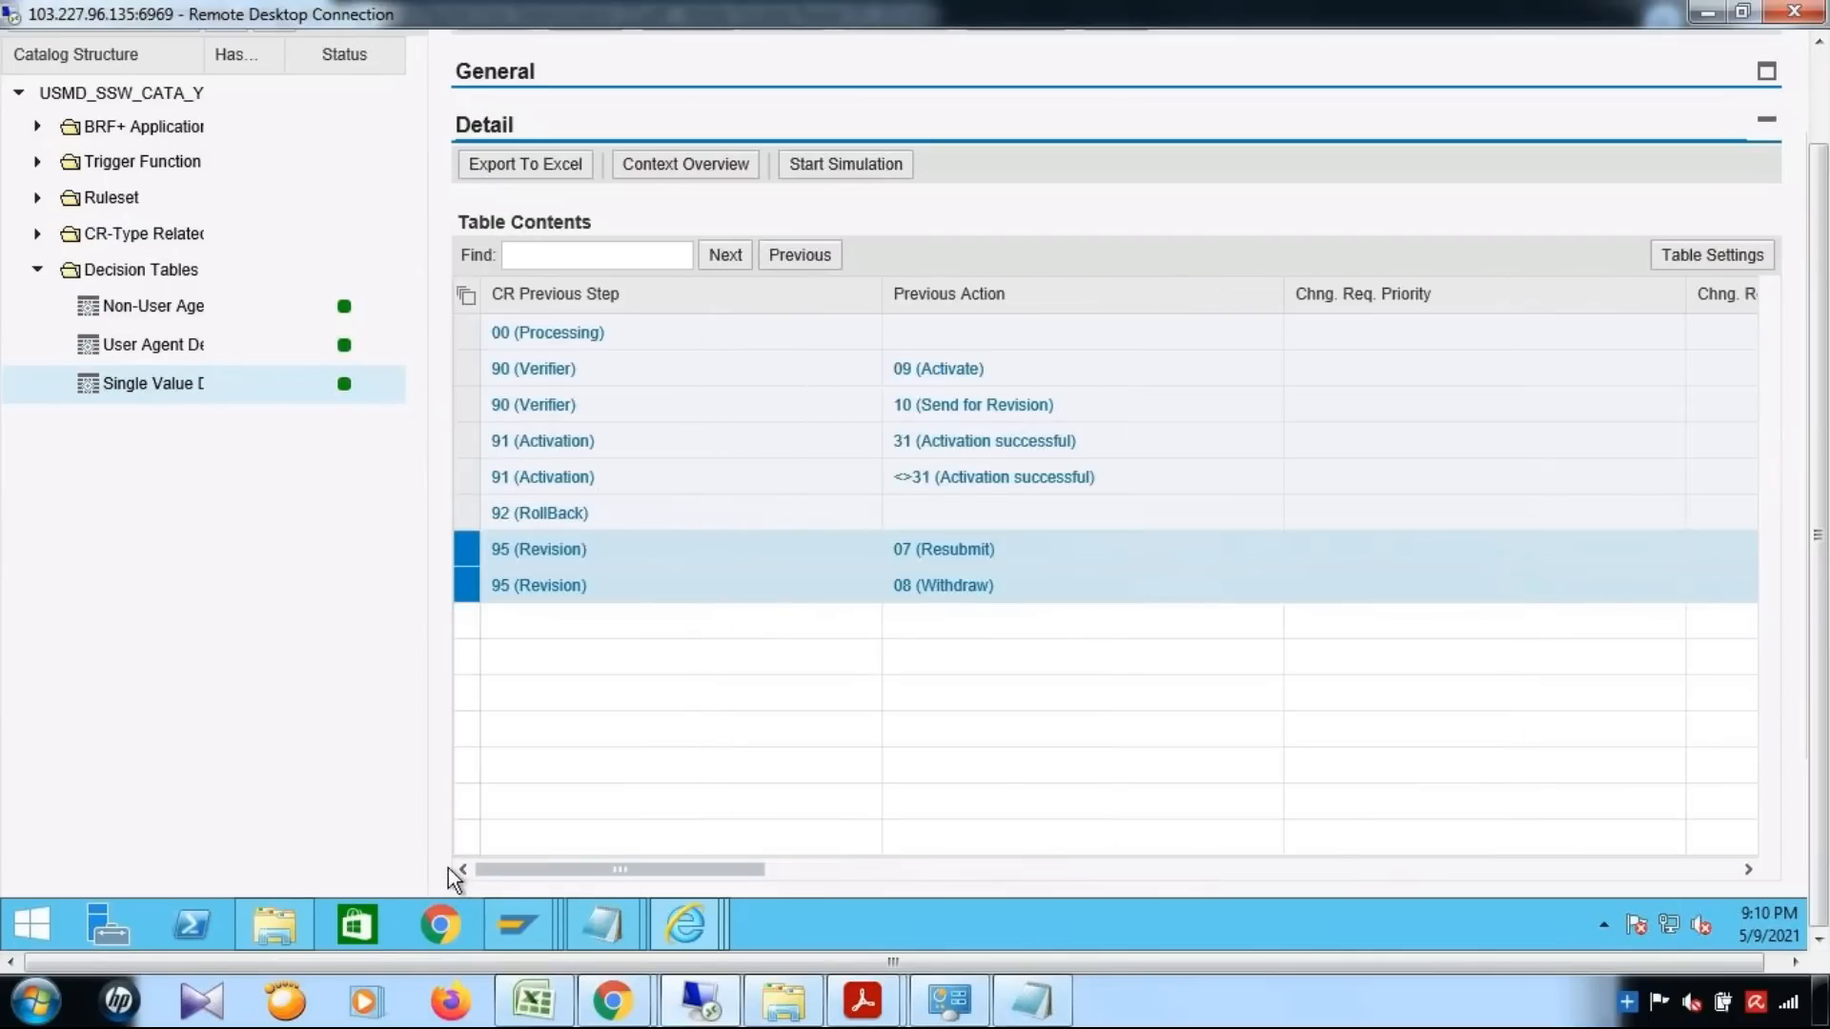
# Select the 92 (RollBack) row and check its new change request step and new status
pyautogui.click(469, 513)
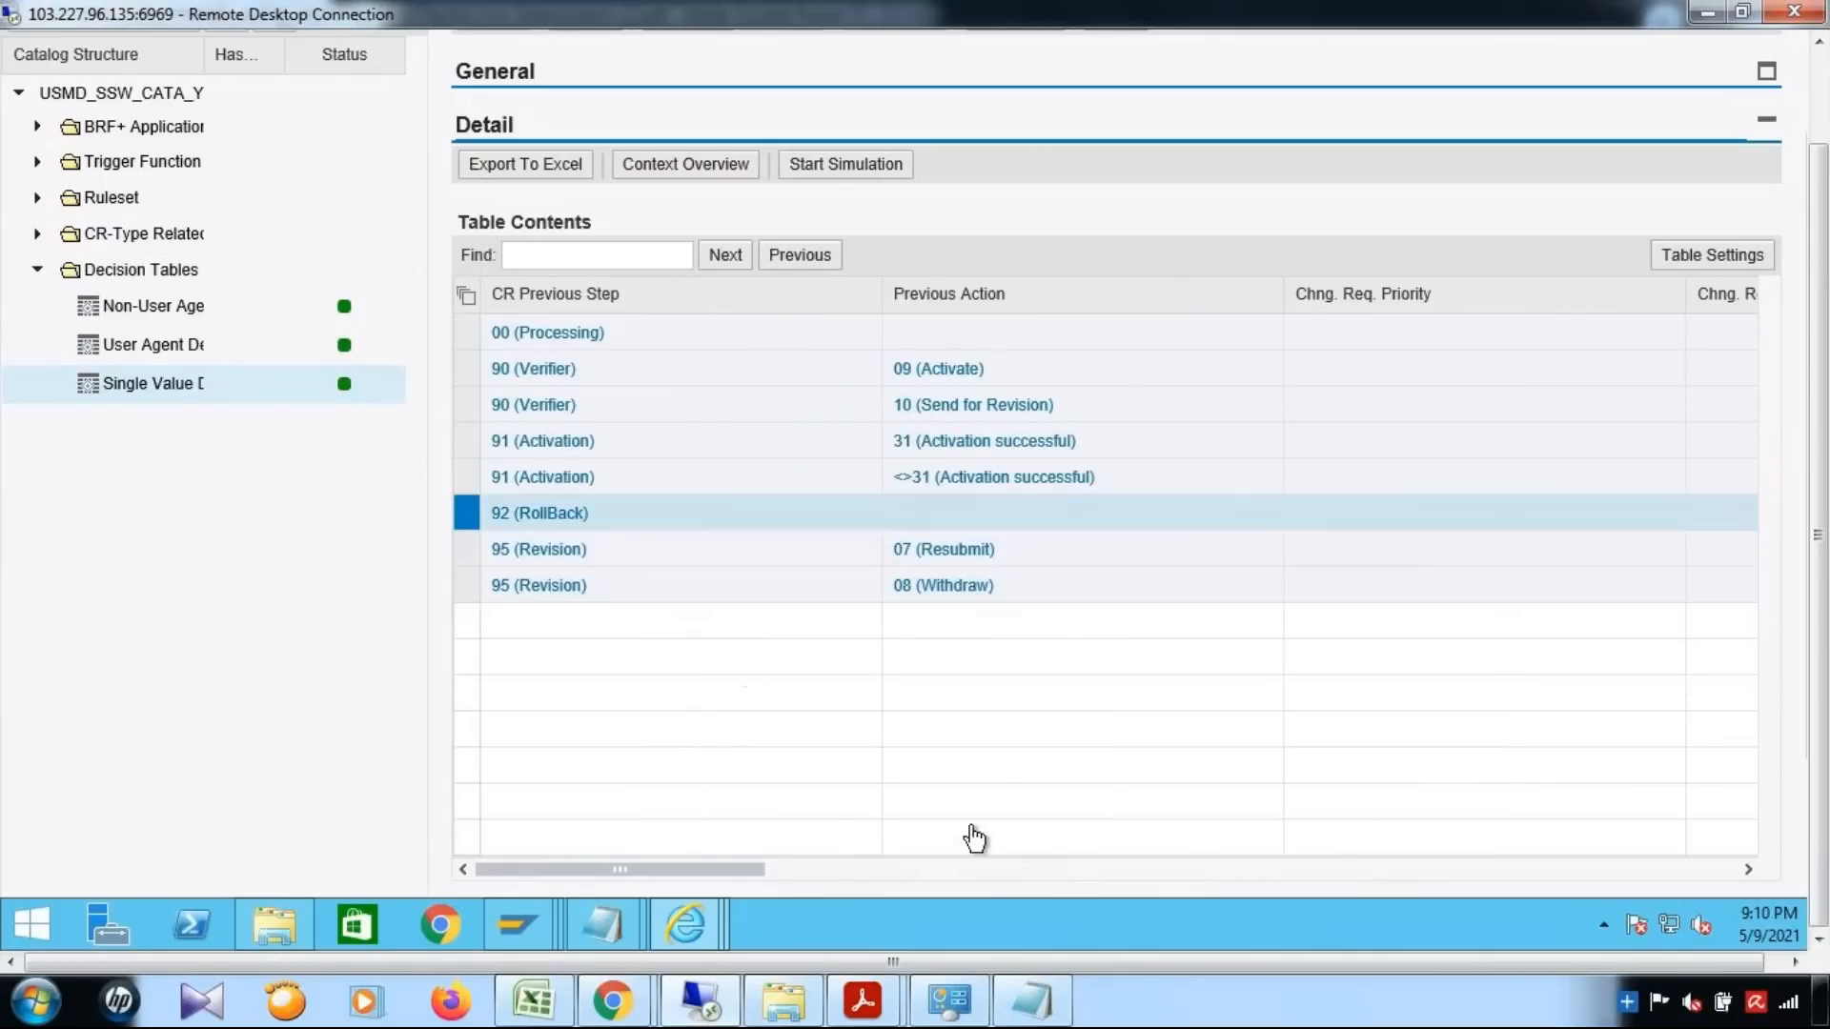
pyautogui.click(1369, 872)
pyautogui.click(1393, 872)
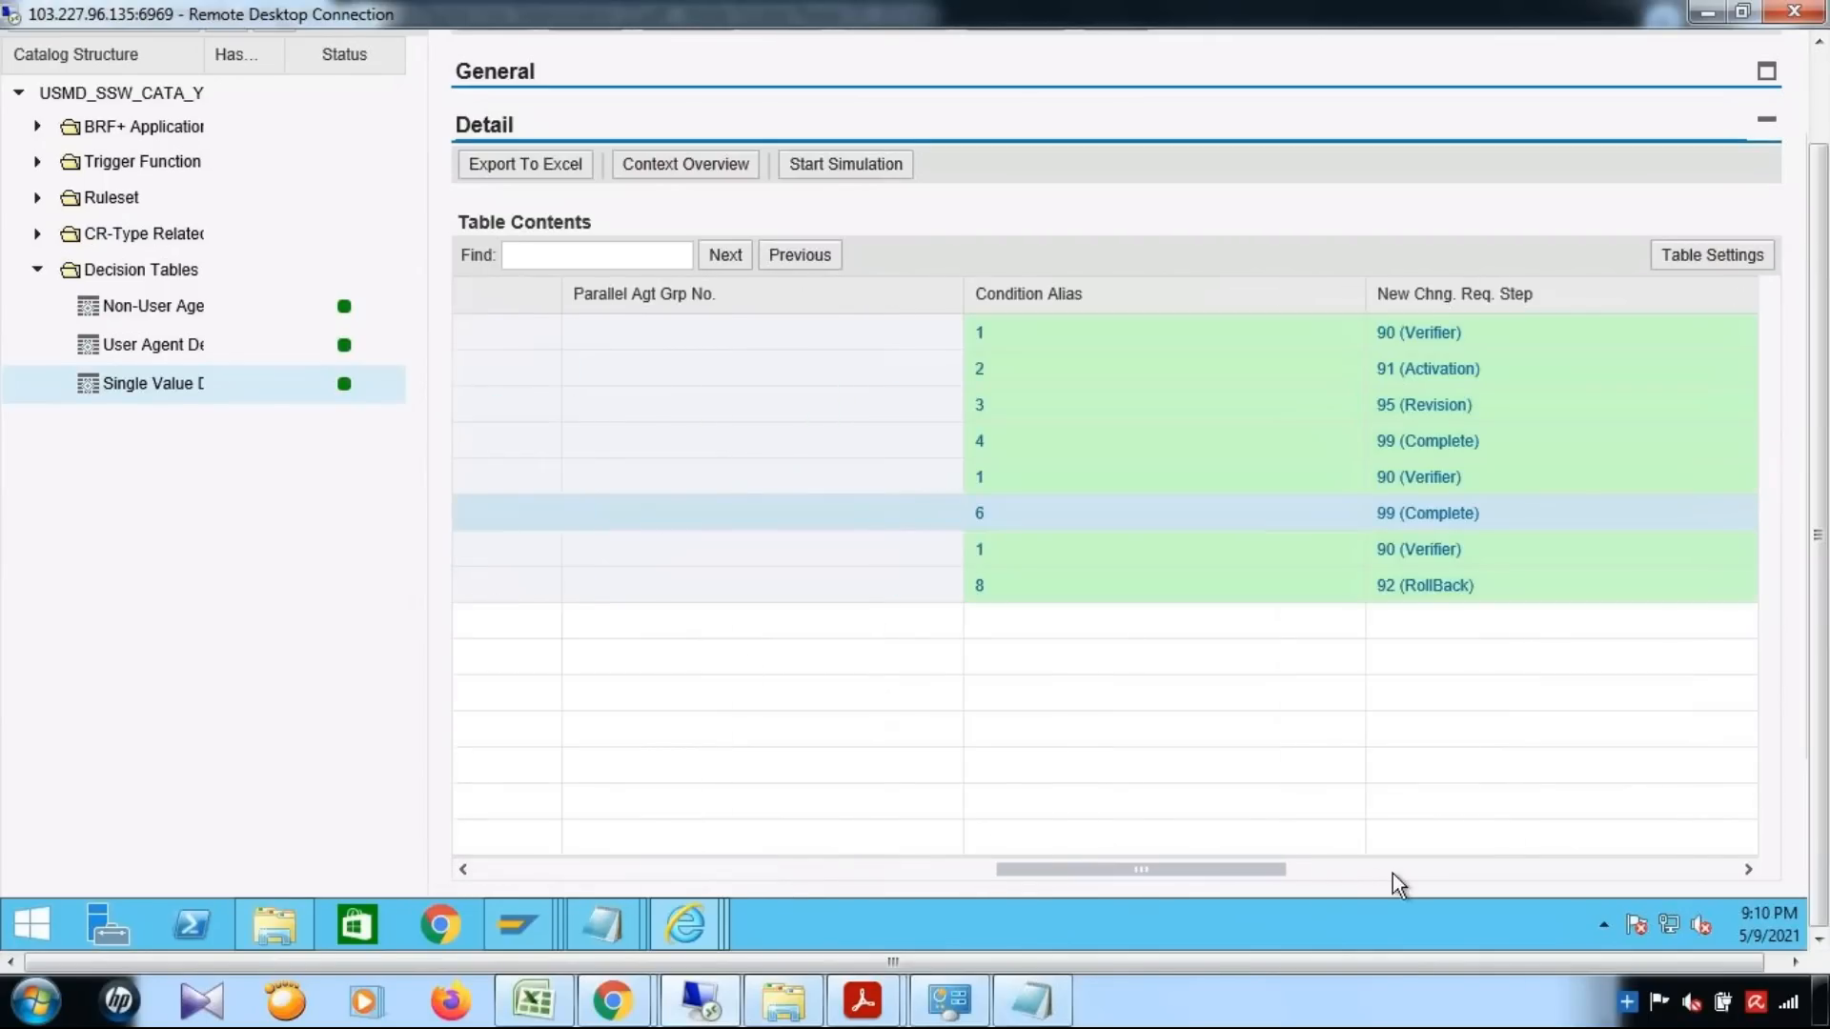
pyautogui.click(1392, 871)
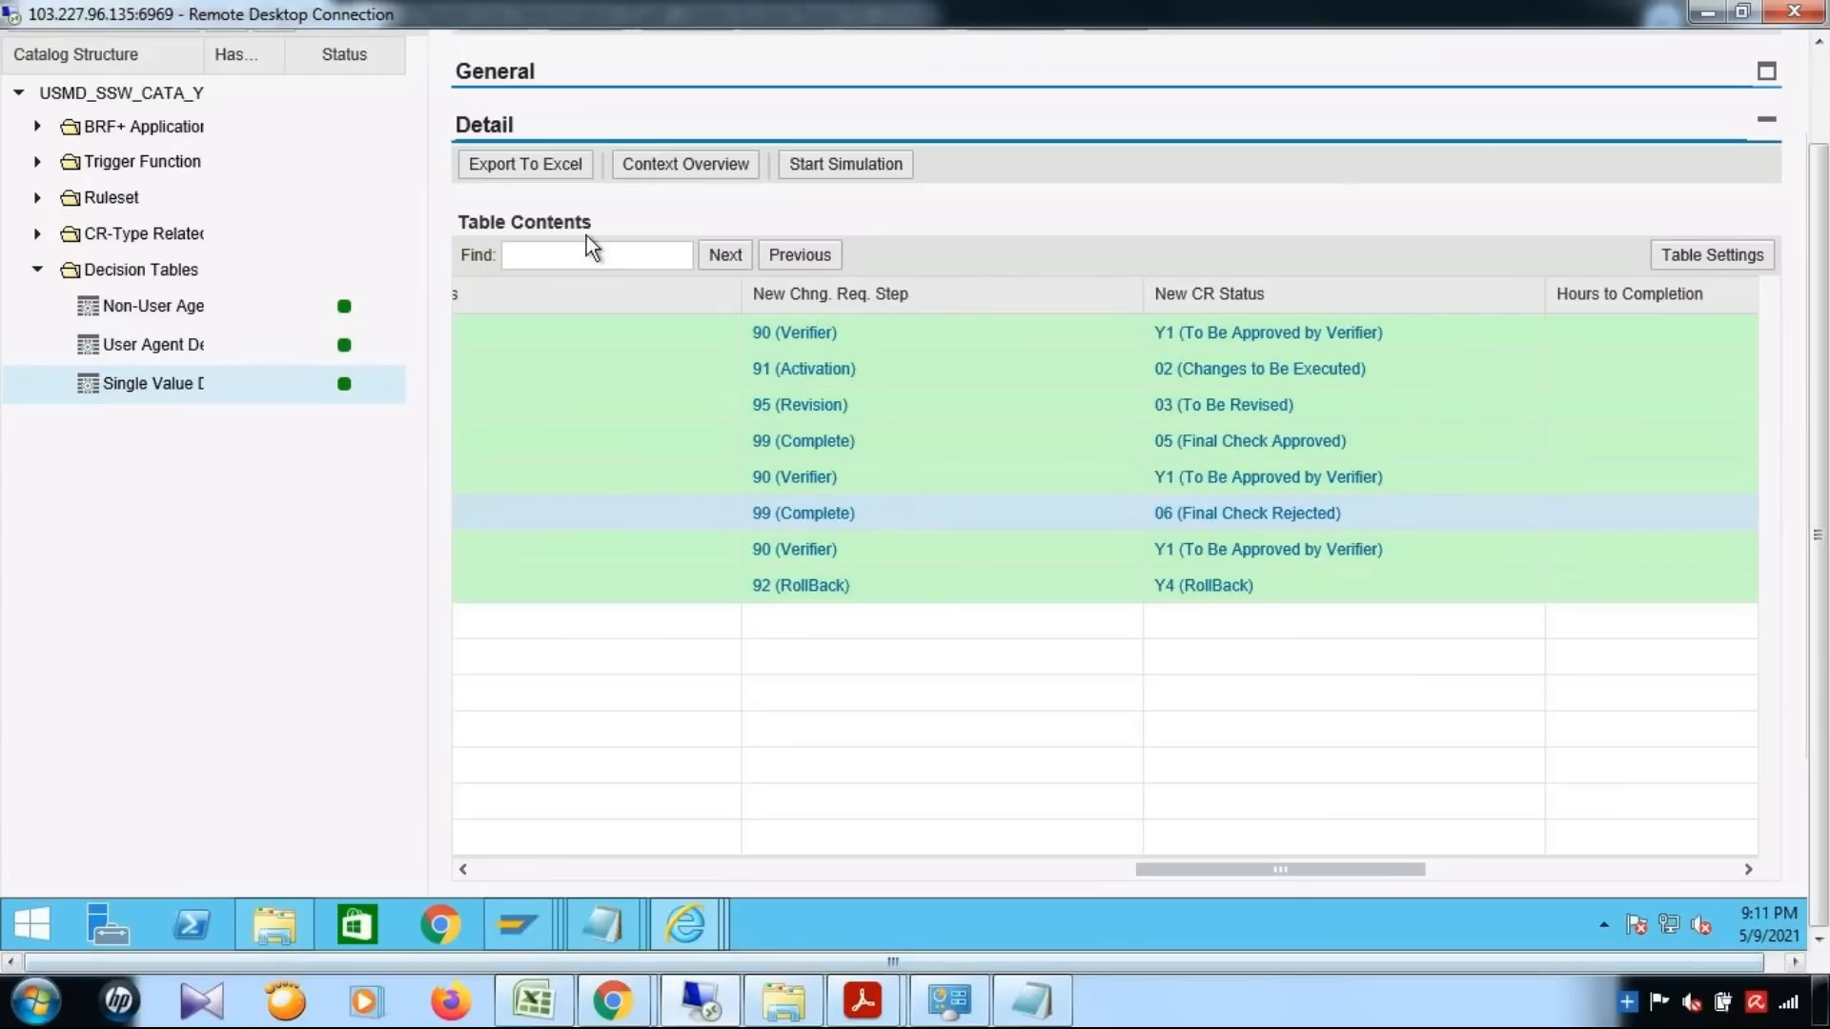
# Compare the Dyn Agt Sel Service column of the single value decision table with the CR-type related Set Service Name expression
pyautogui.moveTo(1262, 873); pyautogui.dragTo(1690, 889)
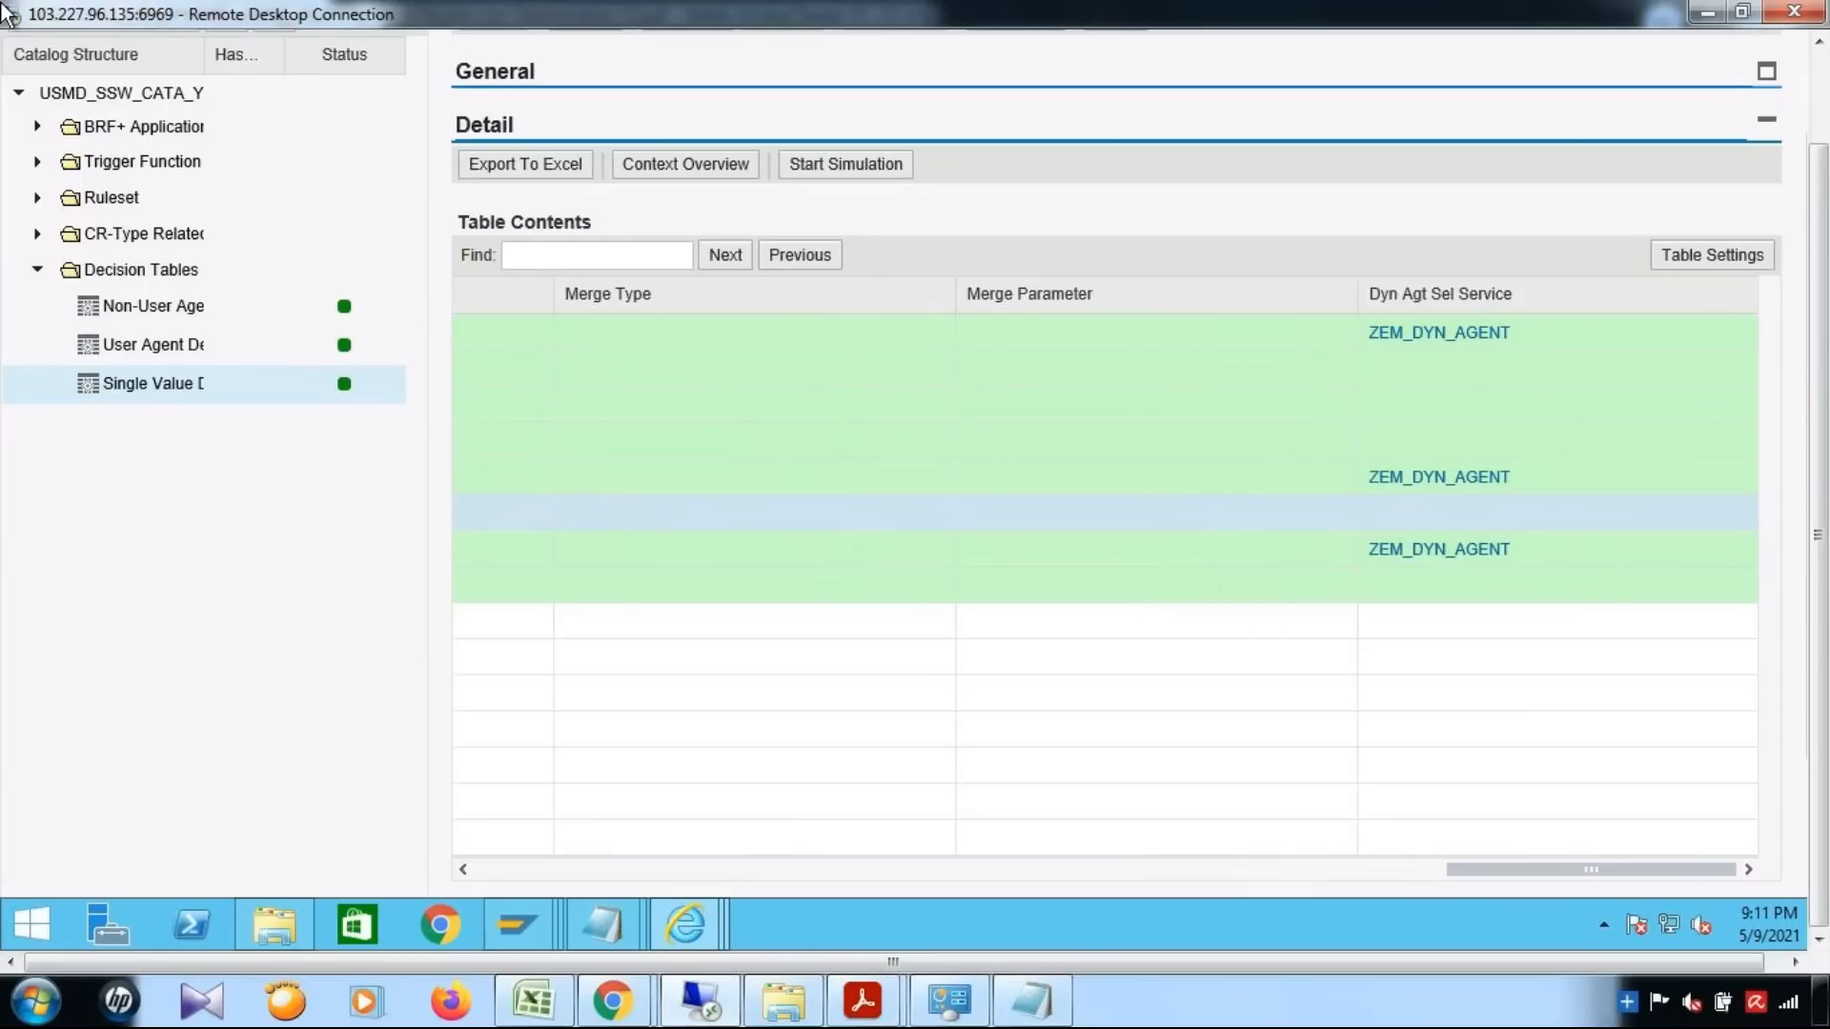
pyautogui.click(38, 235)
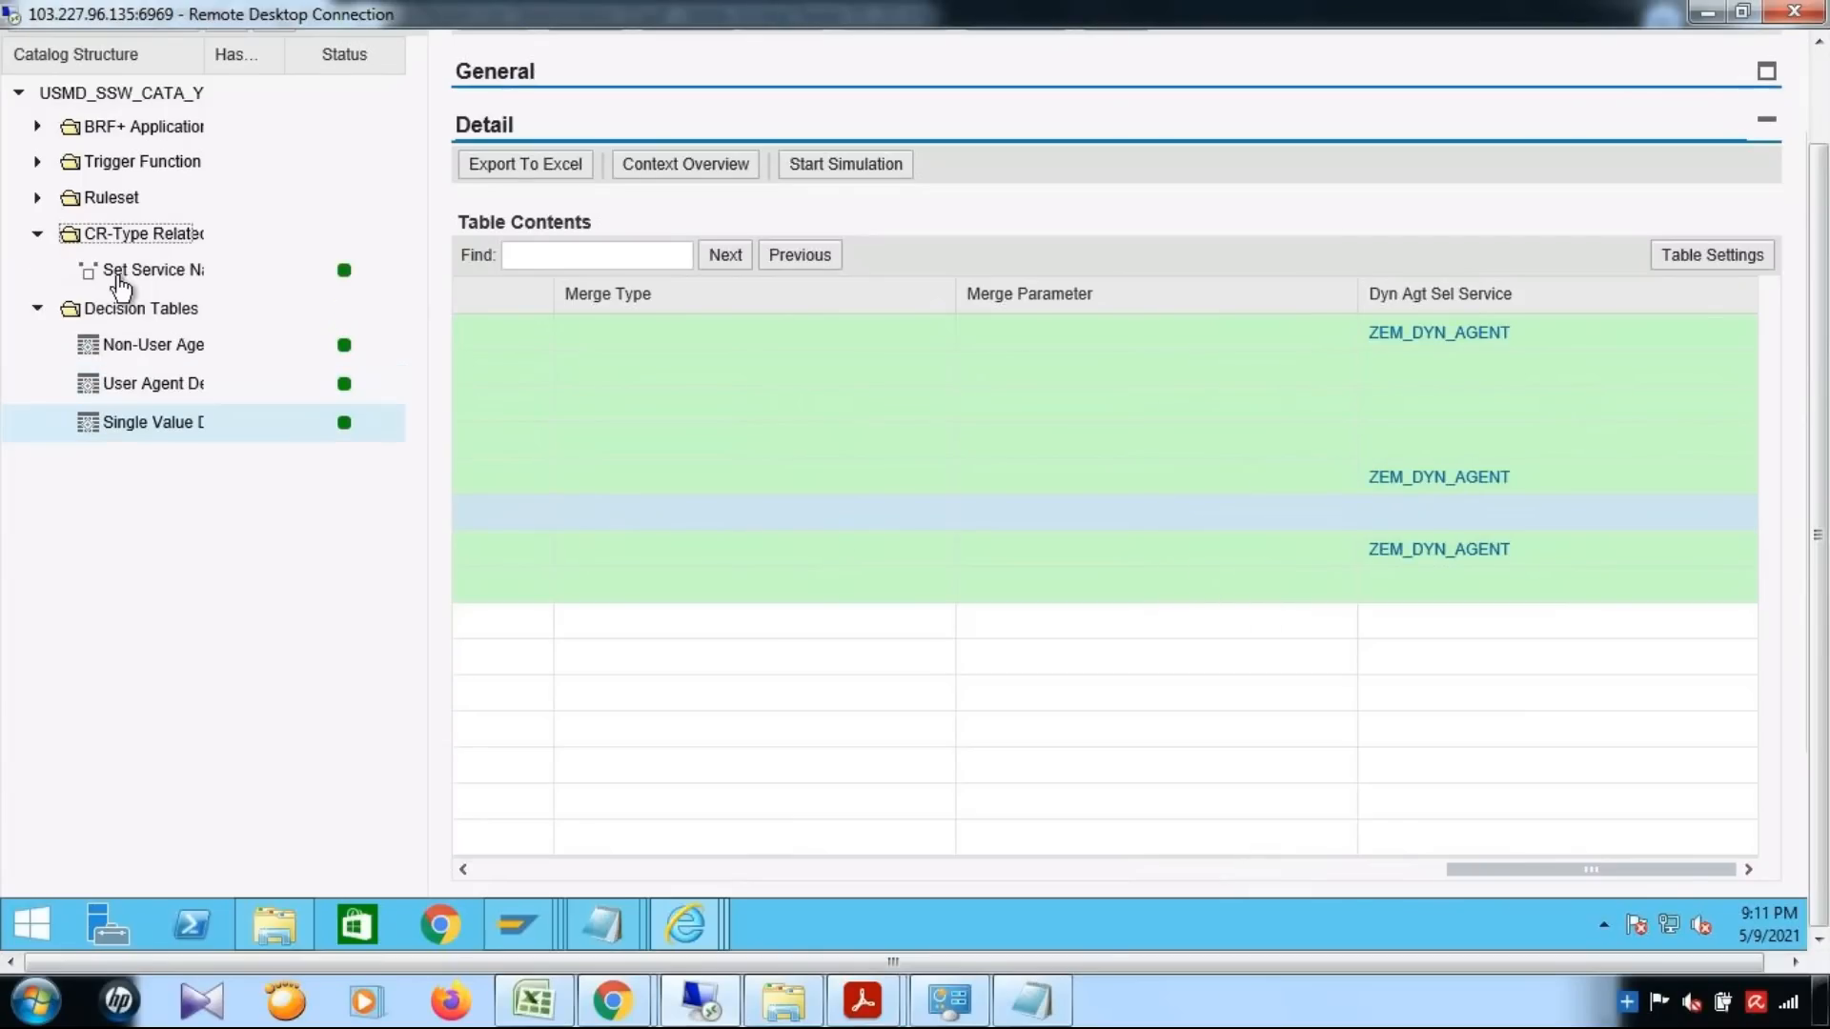
pyautogui.click(167, 276)
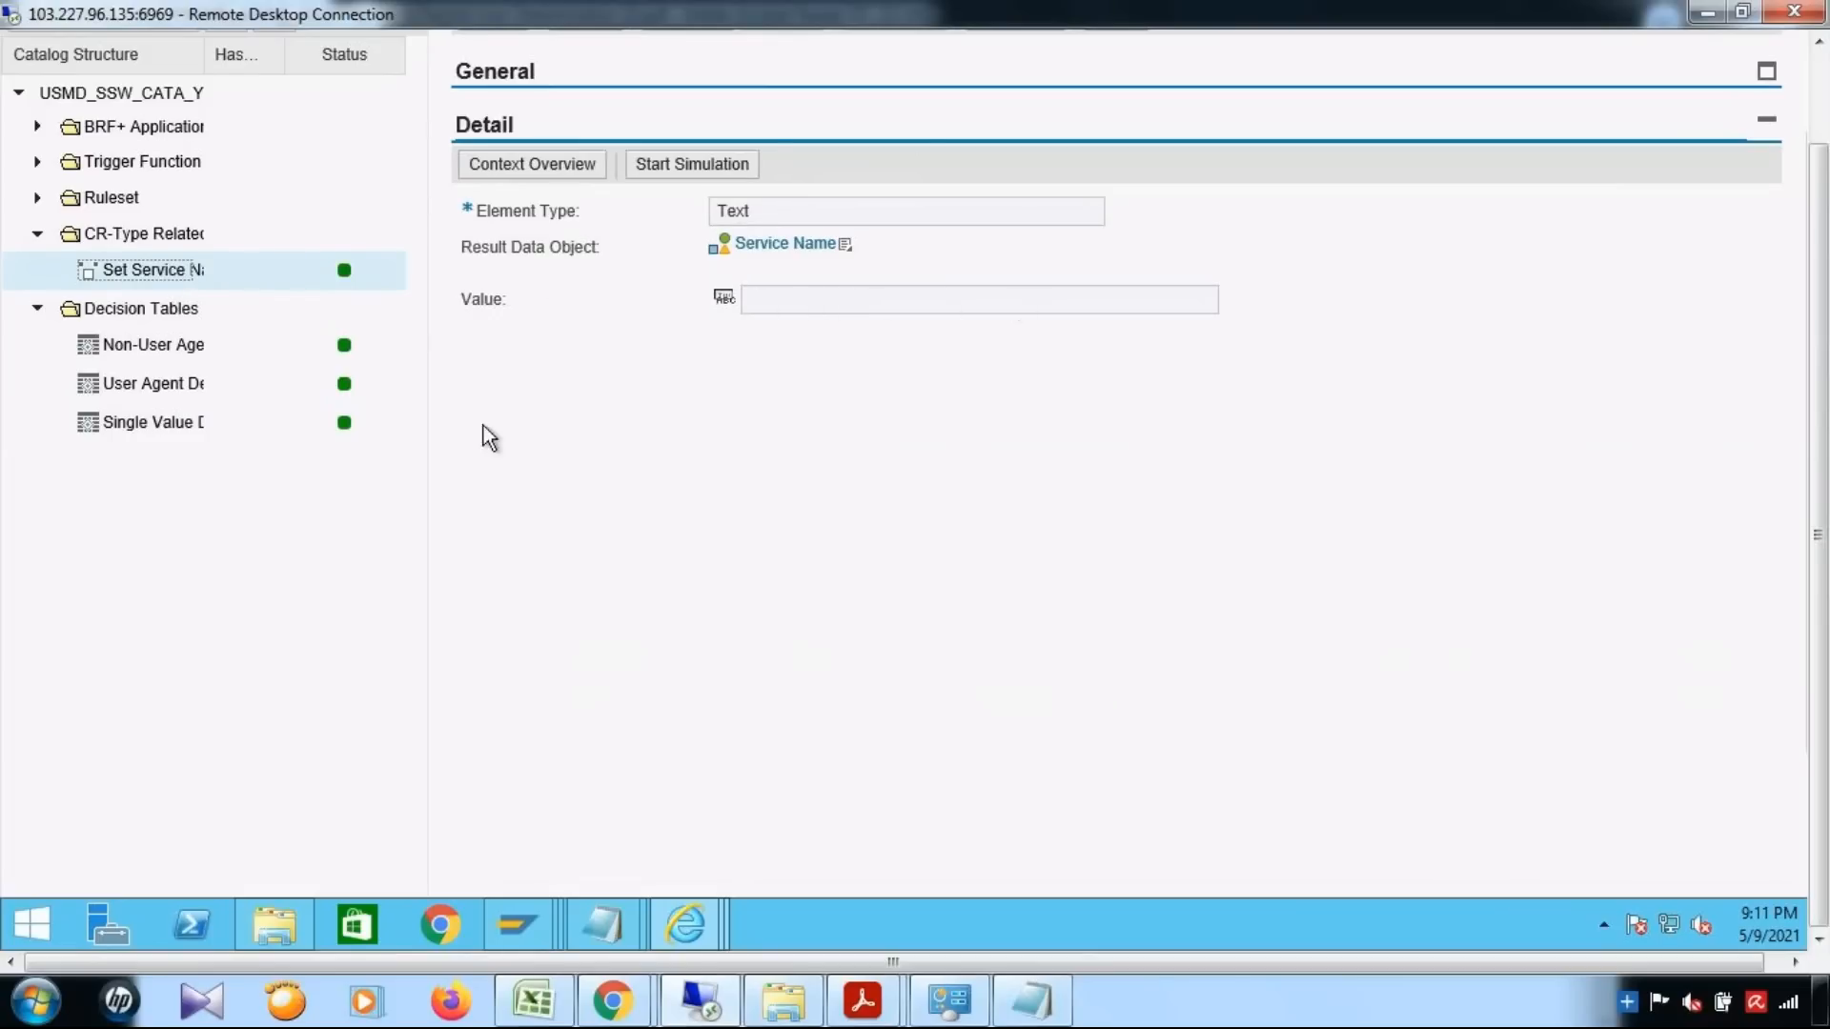
pyautogui.click(186, 426)
pyautogui.moveTo(732, 866); pyautogui.dragTo(1775, 873)
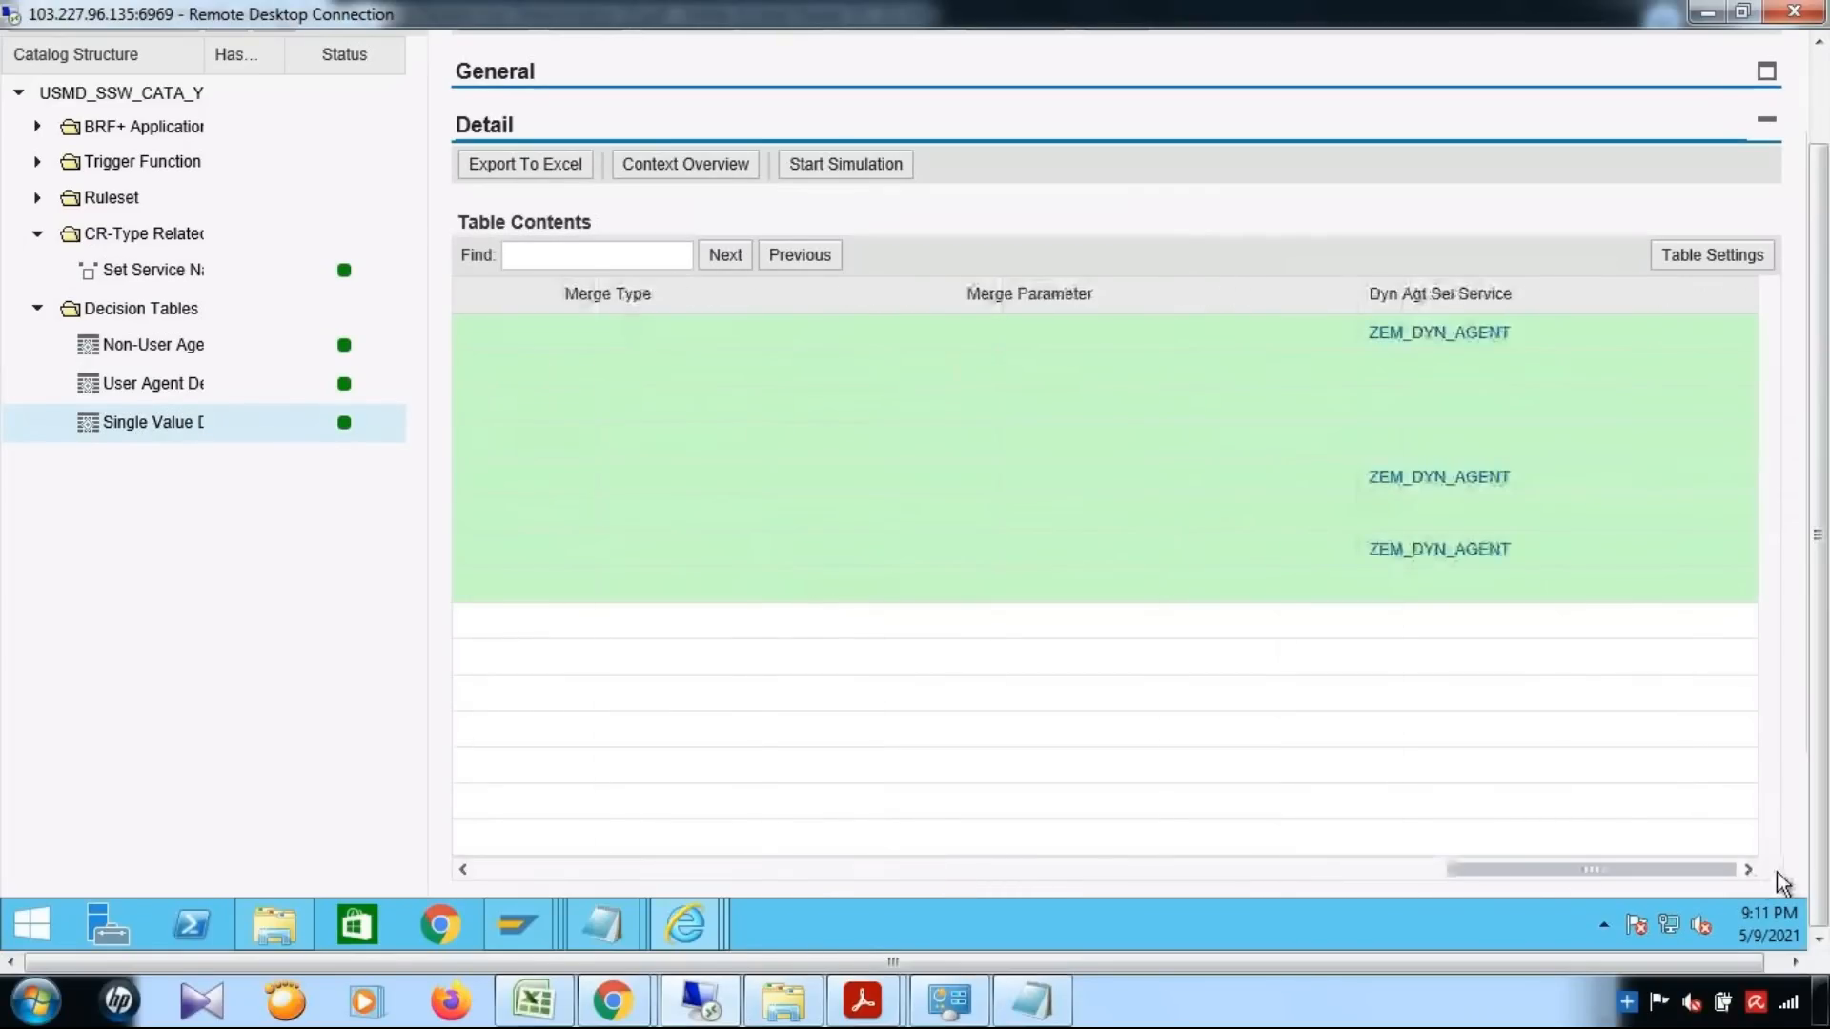
pyautogui.click(169, 275)
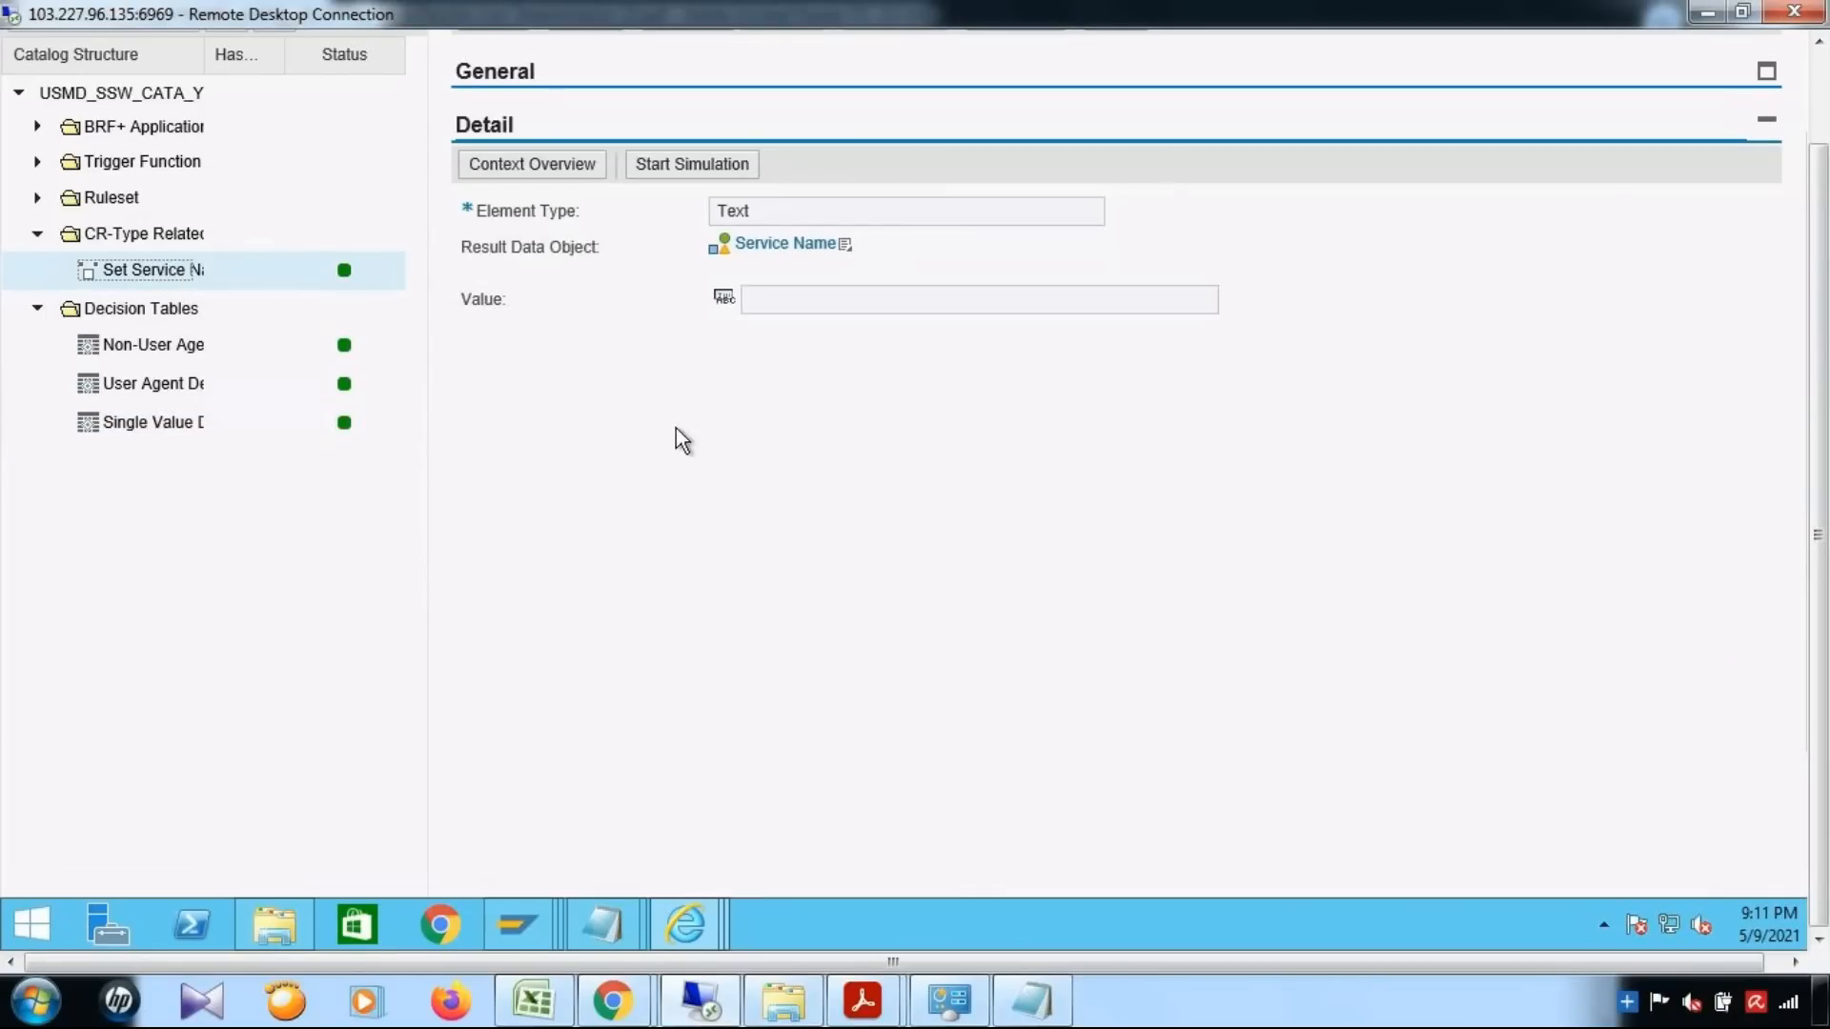
pyautogui.click(144, 429)
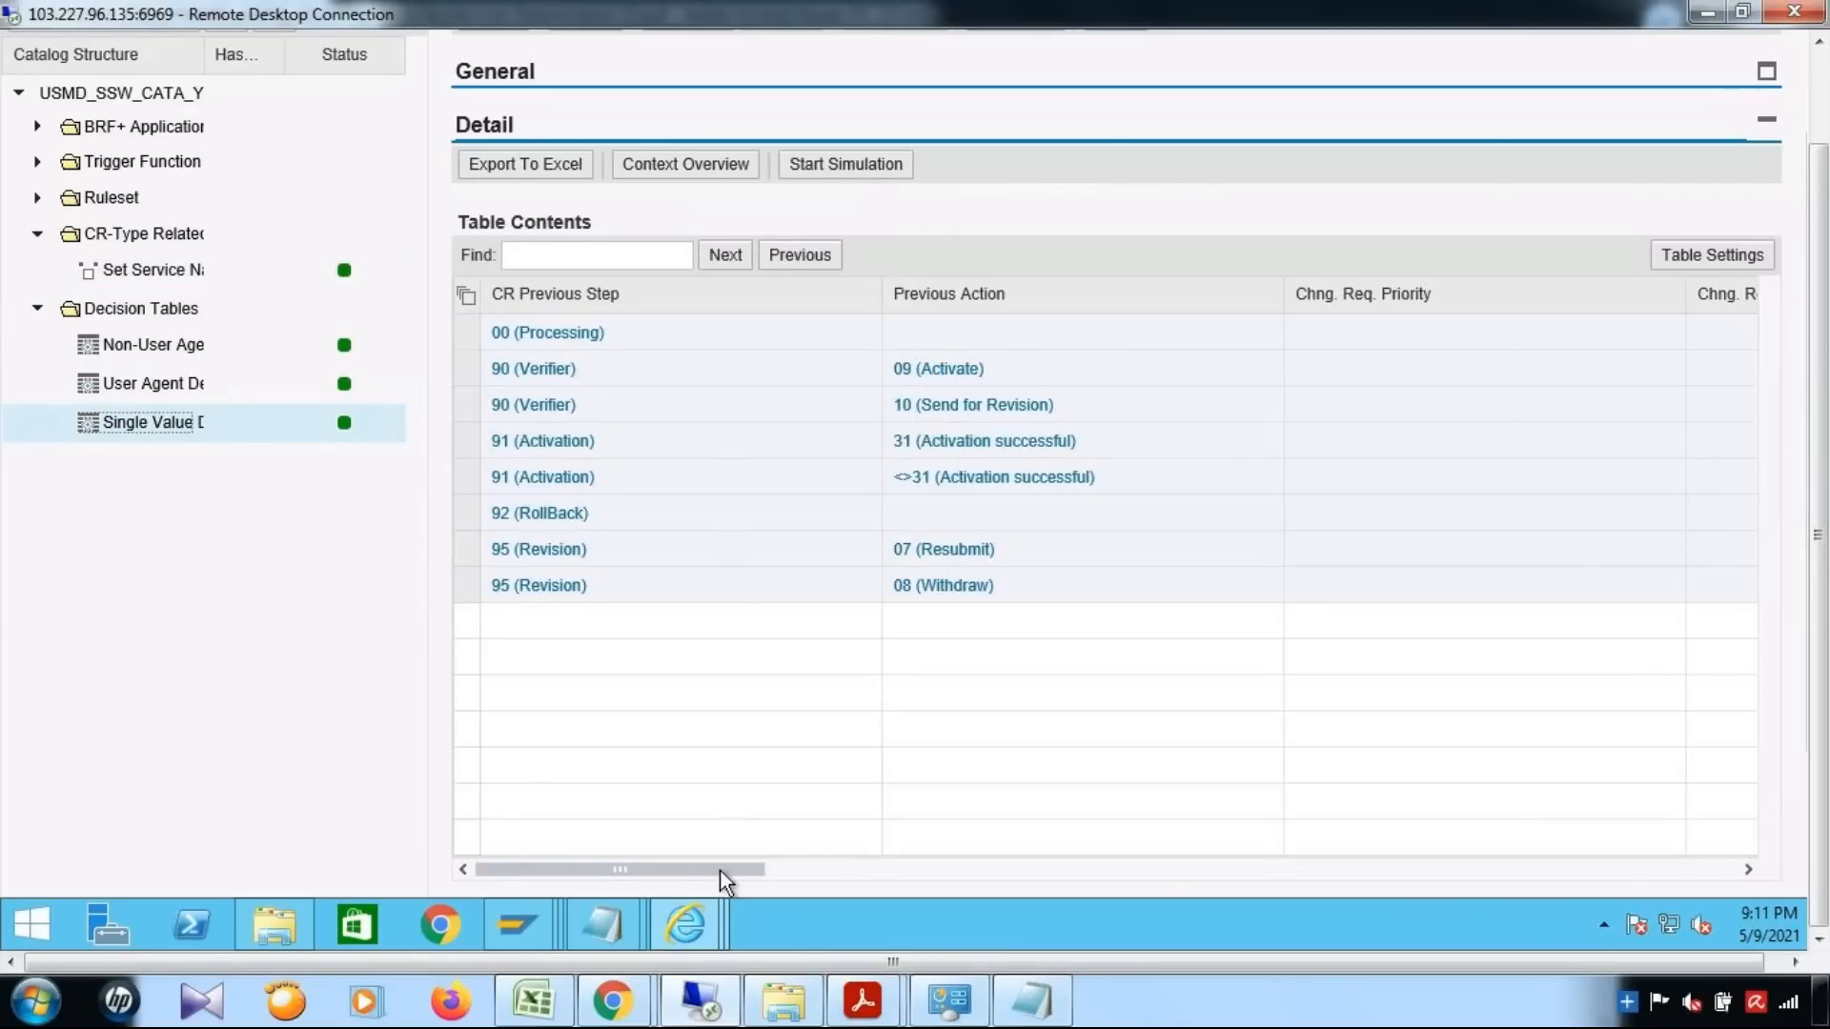
# Open the Dyn Agt Sel Service value of the 00 (Processing) row in the single value decision table and copy ZEM_DYN_AGENT
pyautogui.moveTo(1284, 871); pyautogui.dragTo(1740, 879)
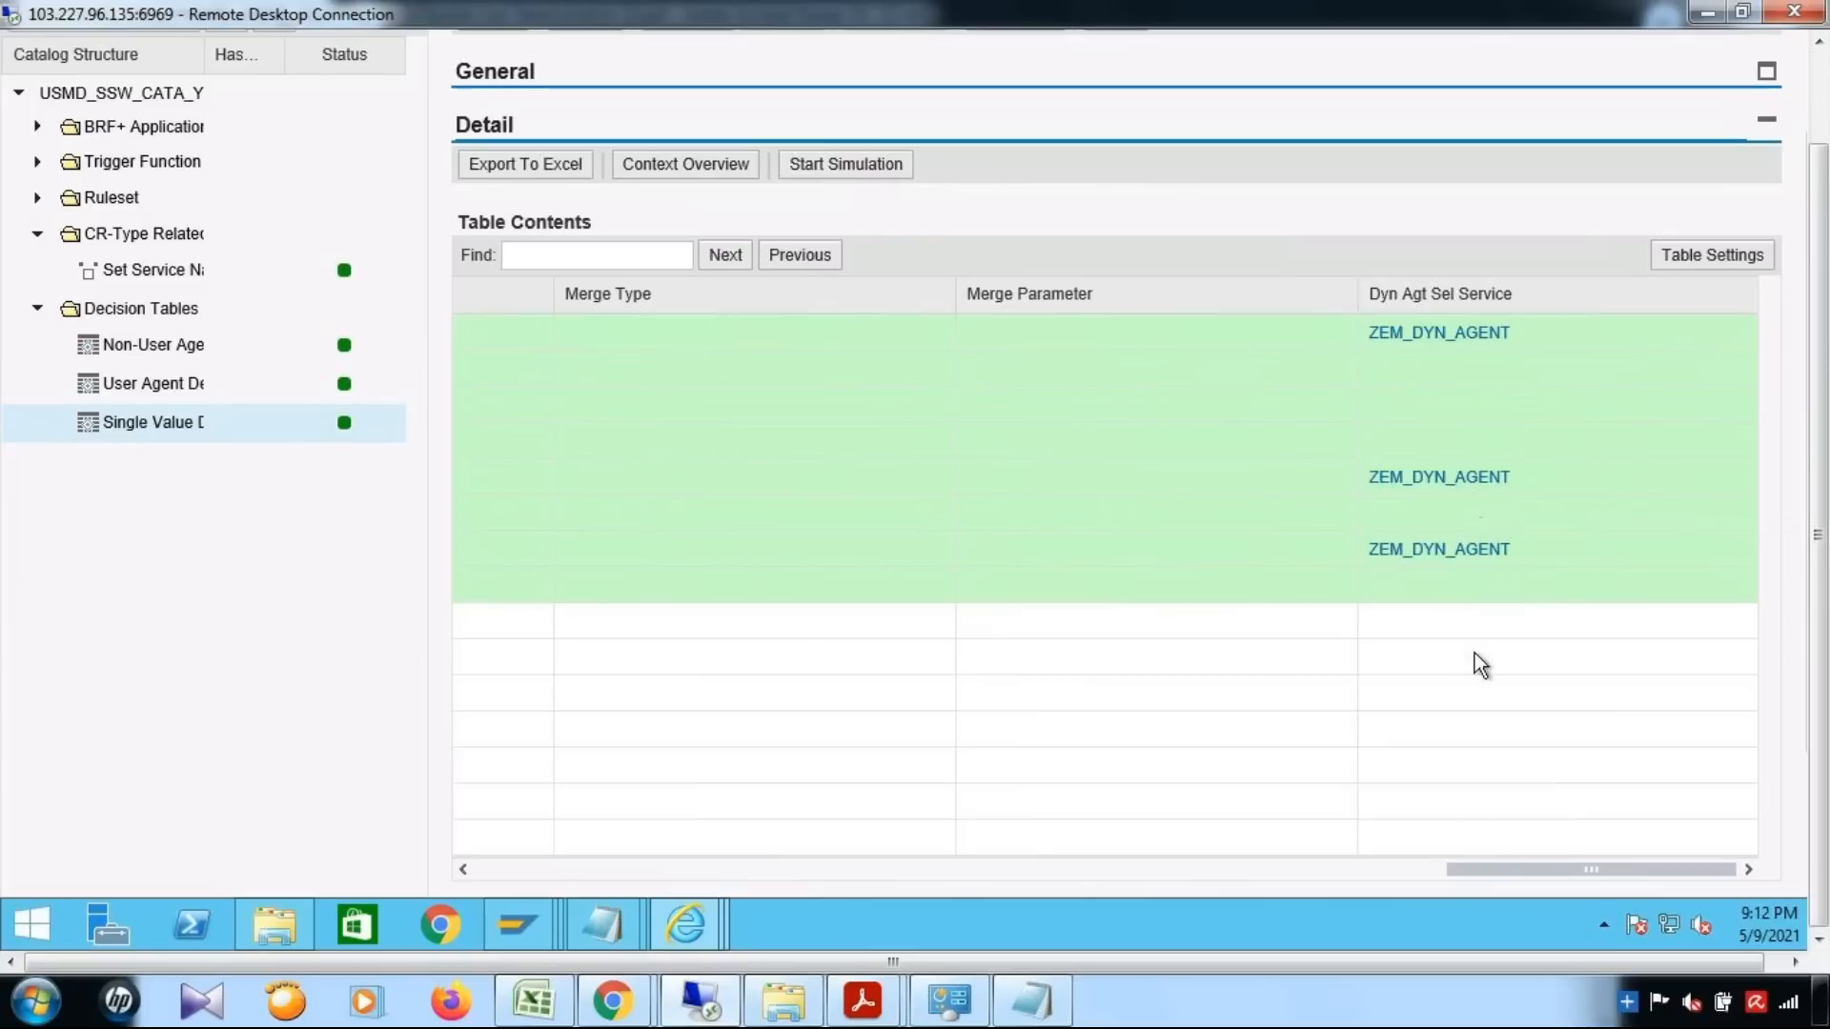
pyautogui.moveTo(1392, 869); pyautogui.dragTo(1037, 867)
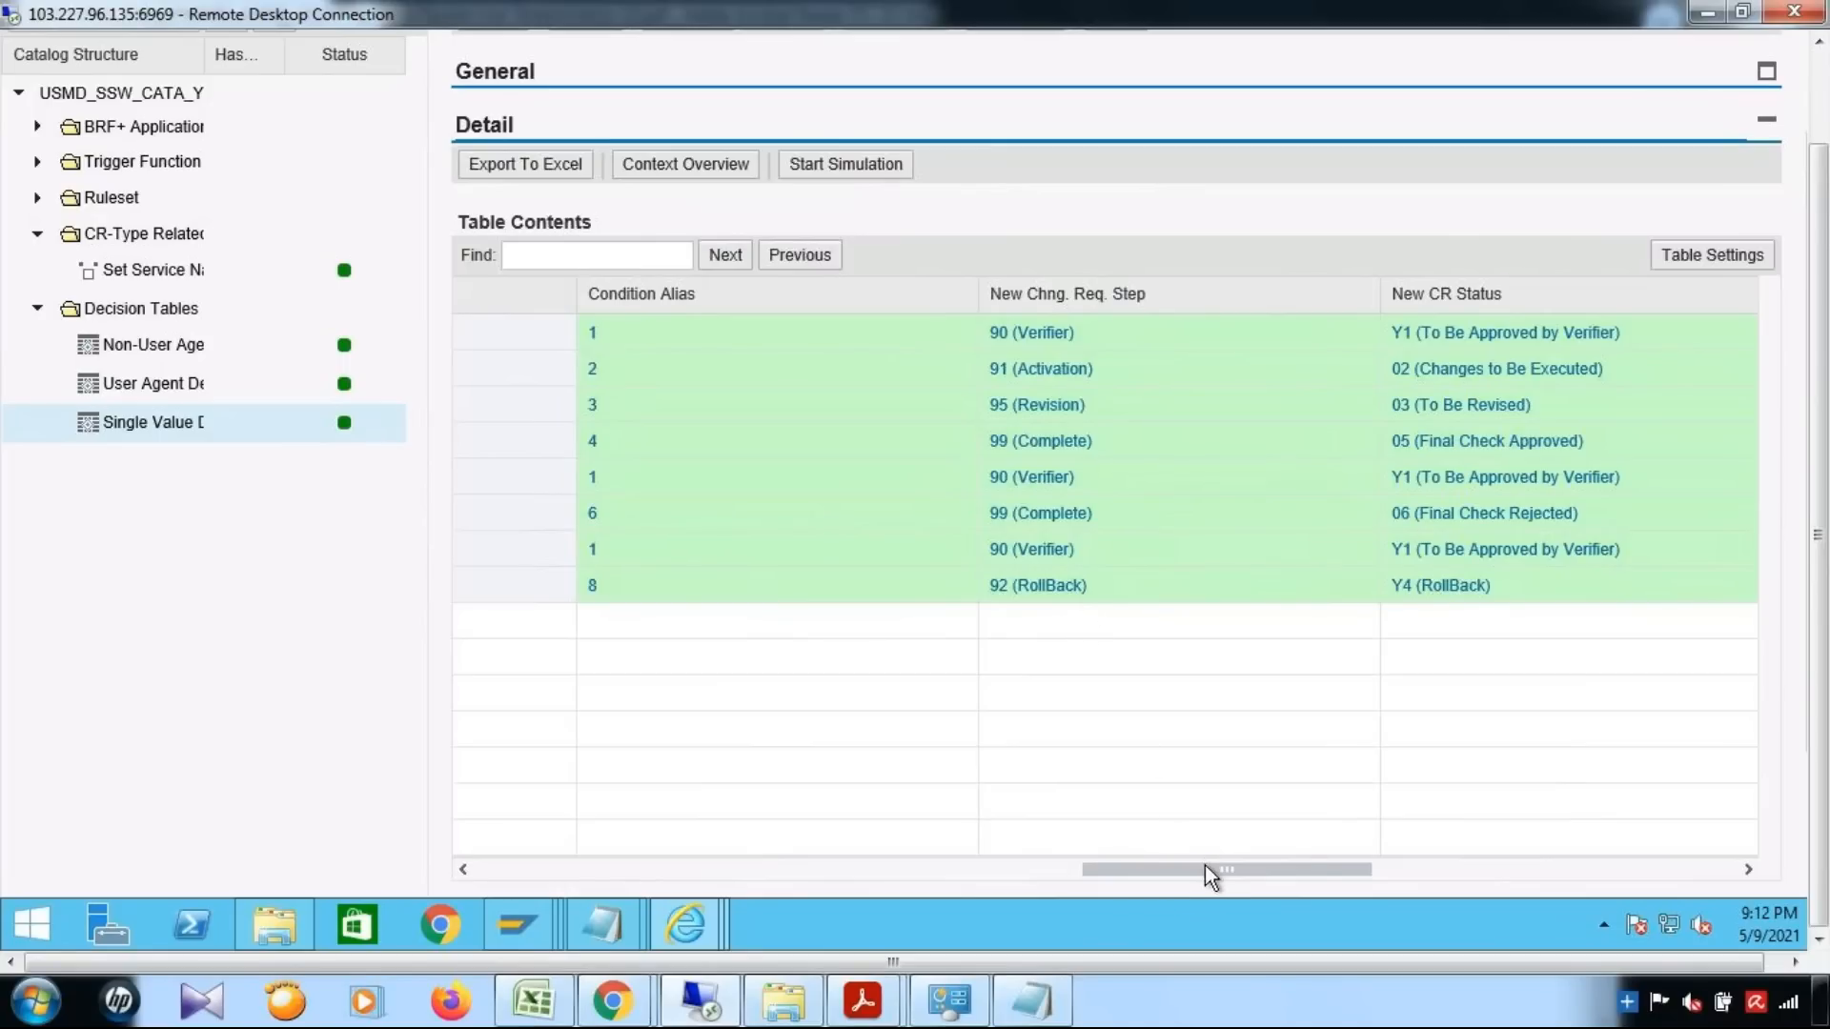
pyautogui.moveTo(1578, 882); pyautogui.dragTo(1684, 895)
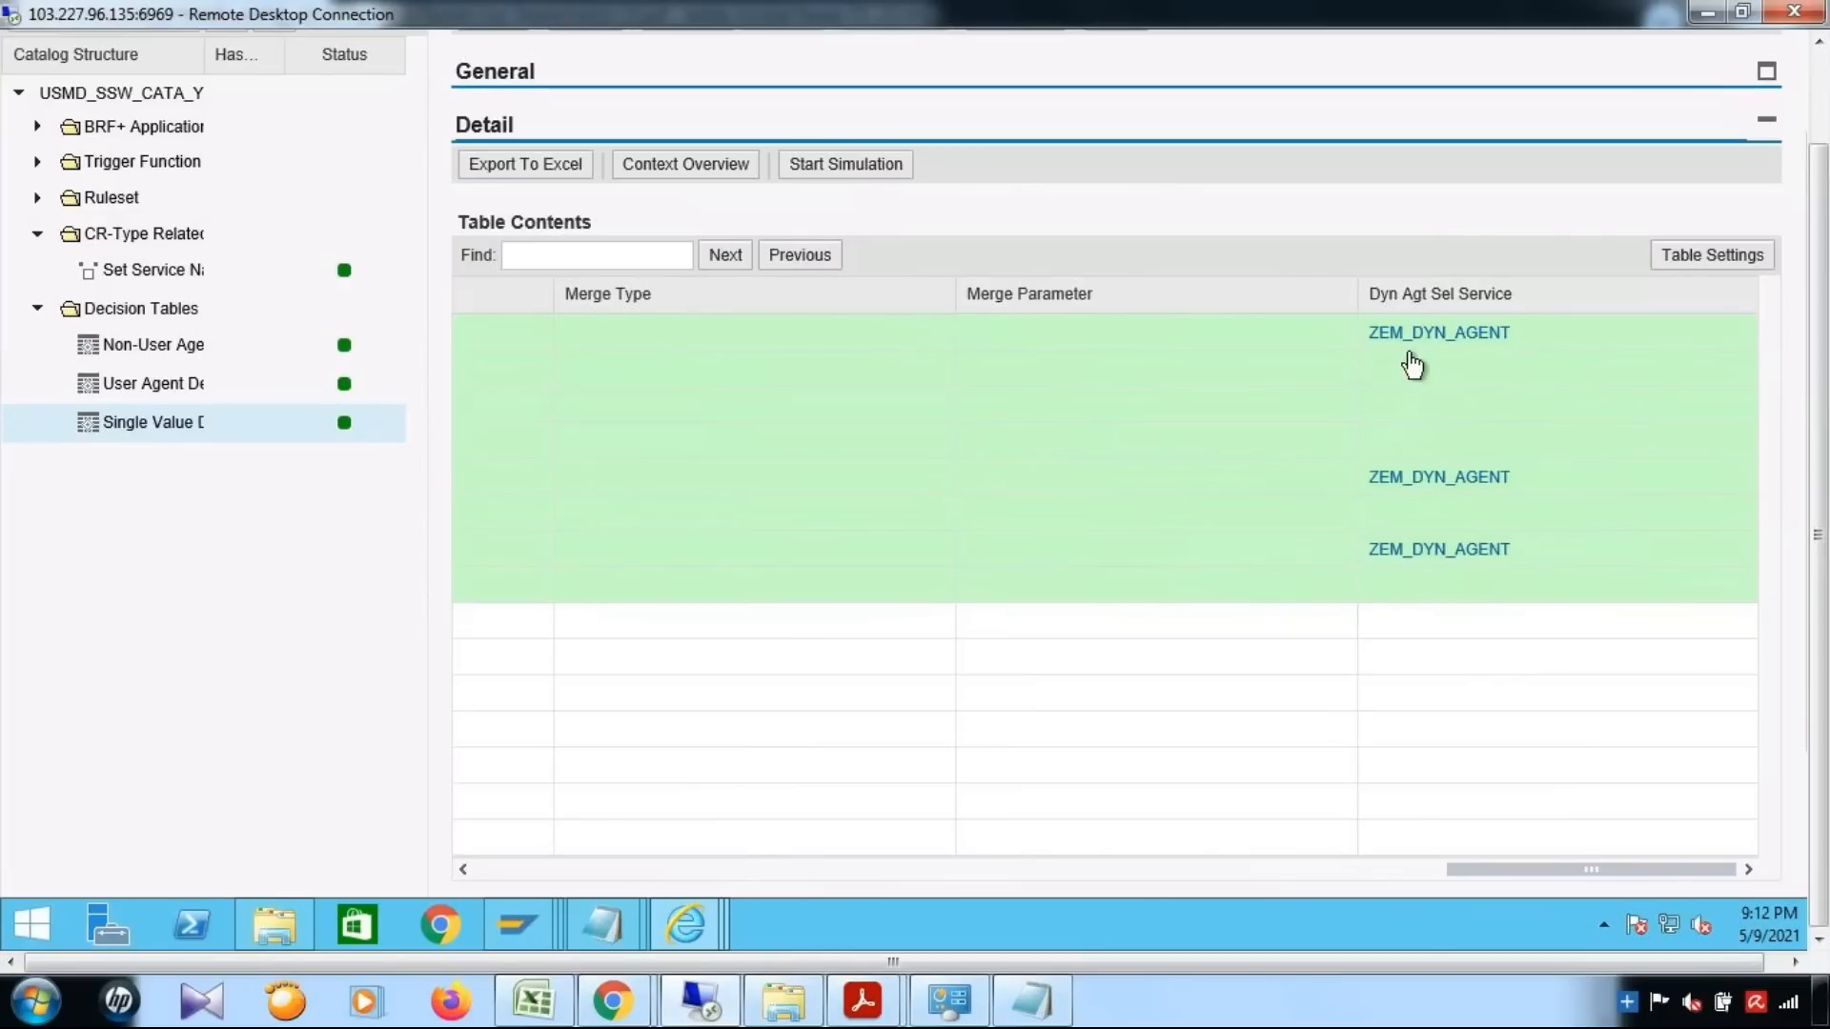
pyautogui.click(1436, 335)
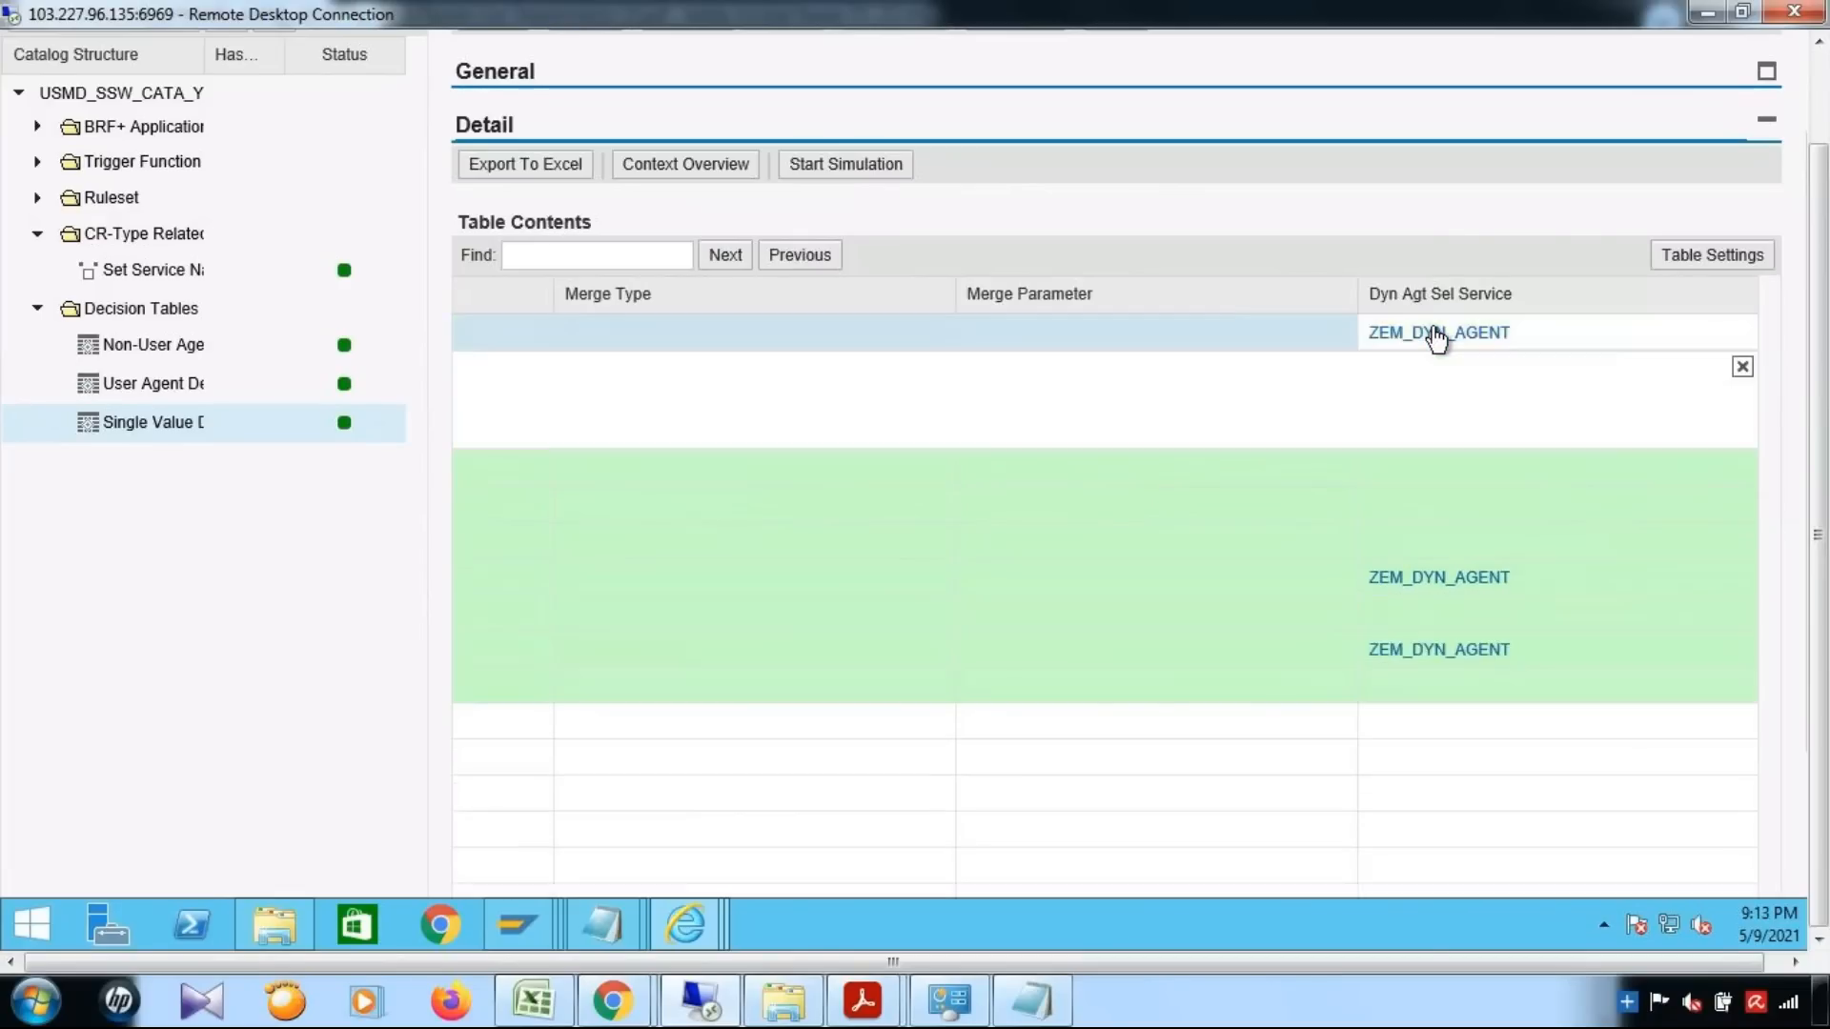
pyautogui.moveTo(819, 400); pyautogui.dragTo(612, 382)
pyautogui.hotkey('ctrl', 'c')
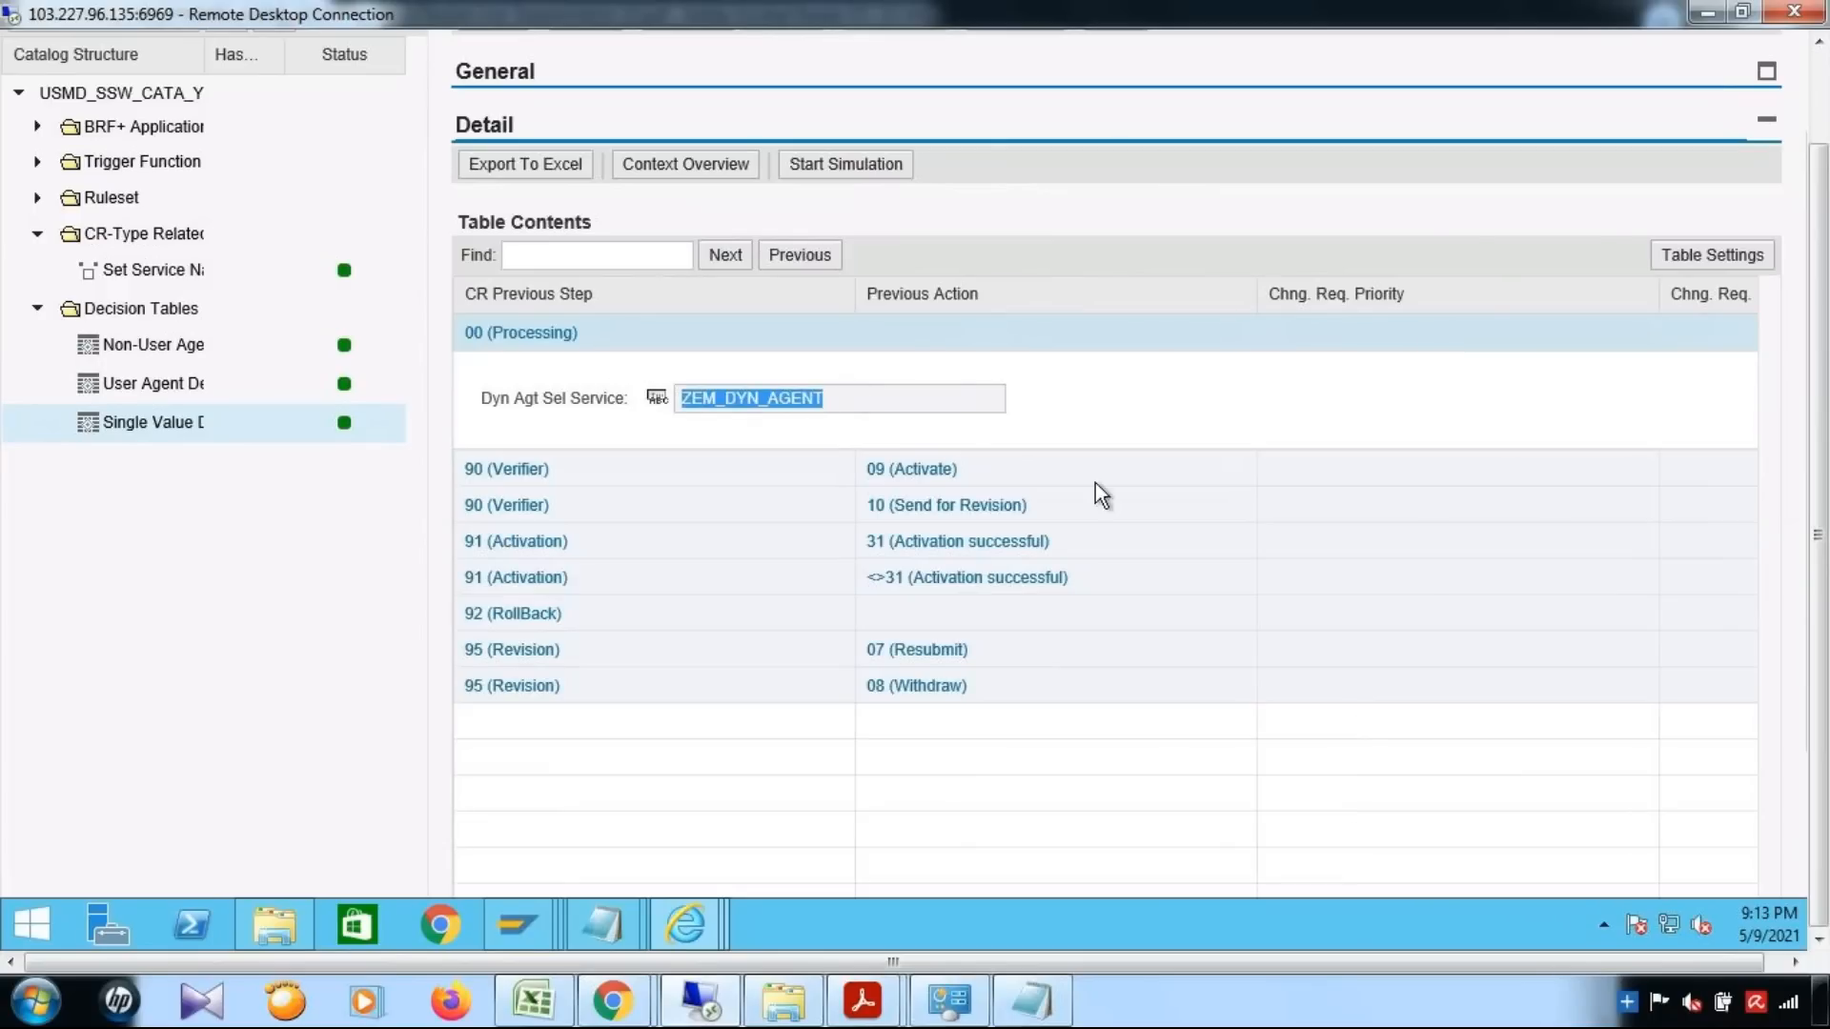
pyautogui.click(513, 933)
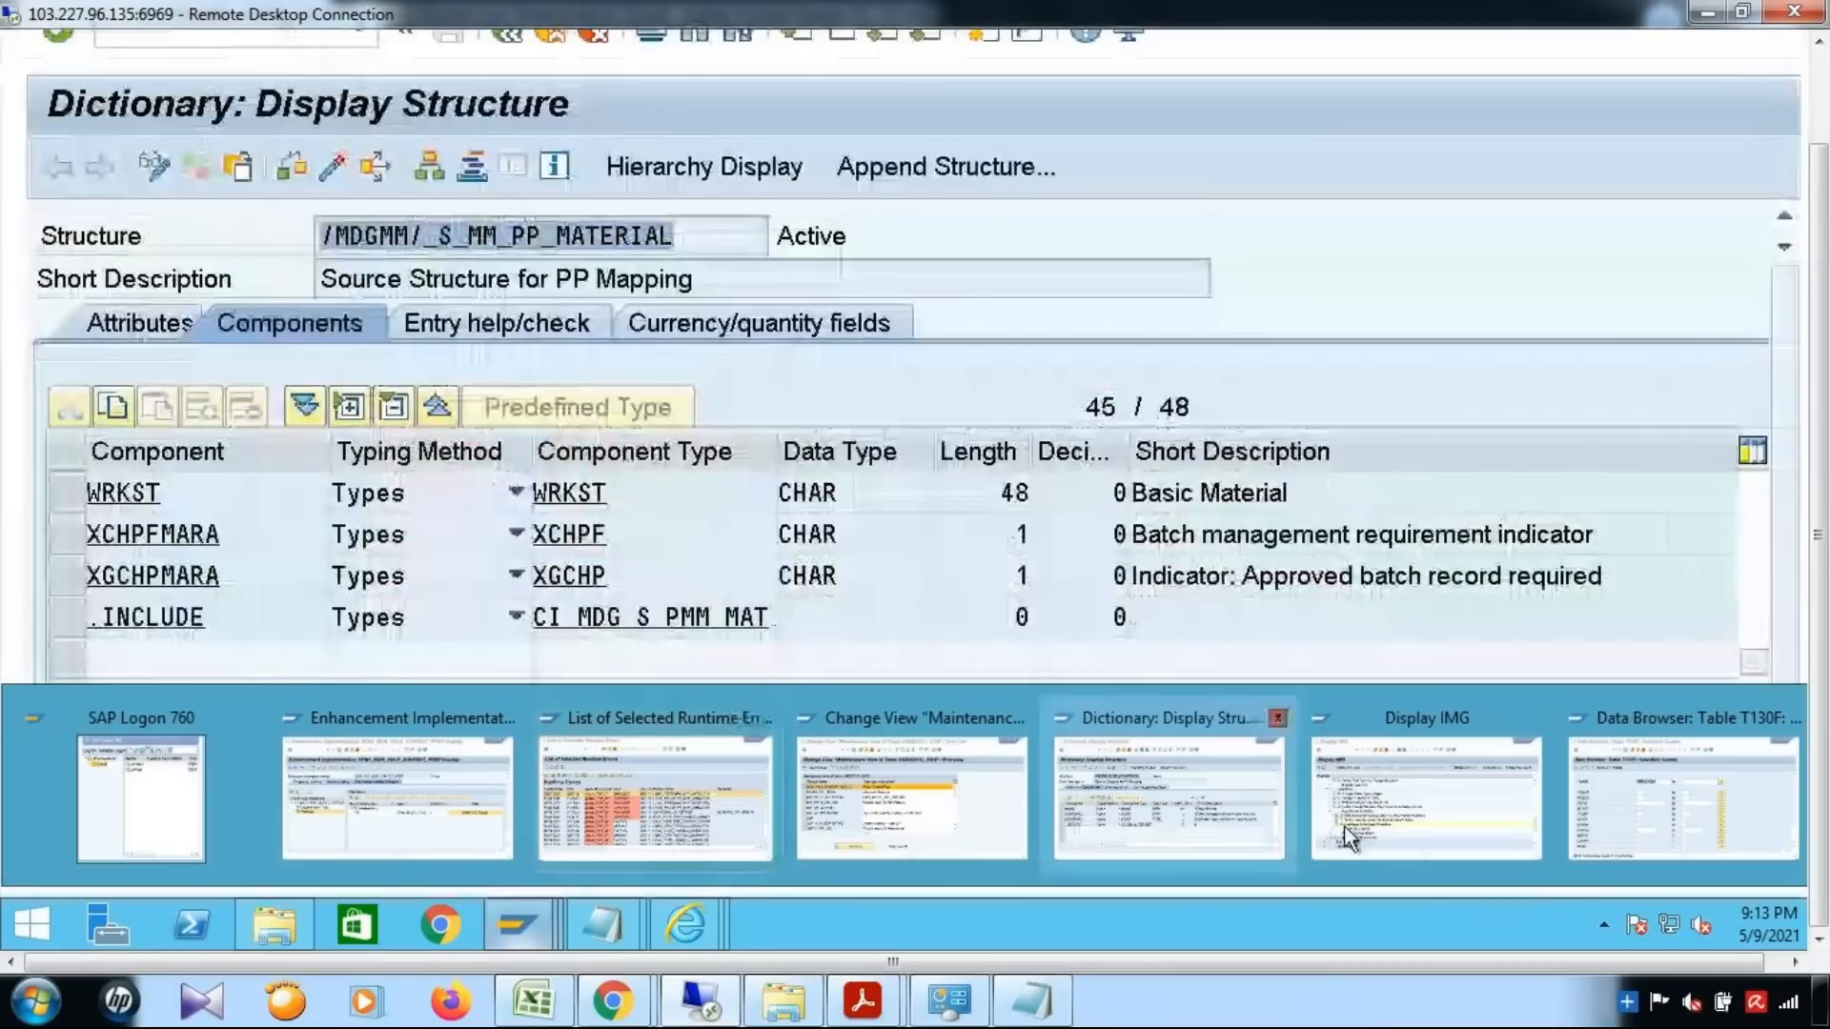
pyautogui.click(1382, 839)
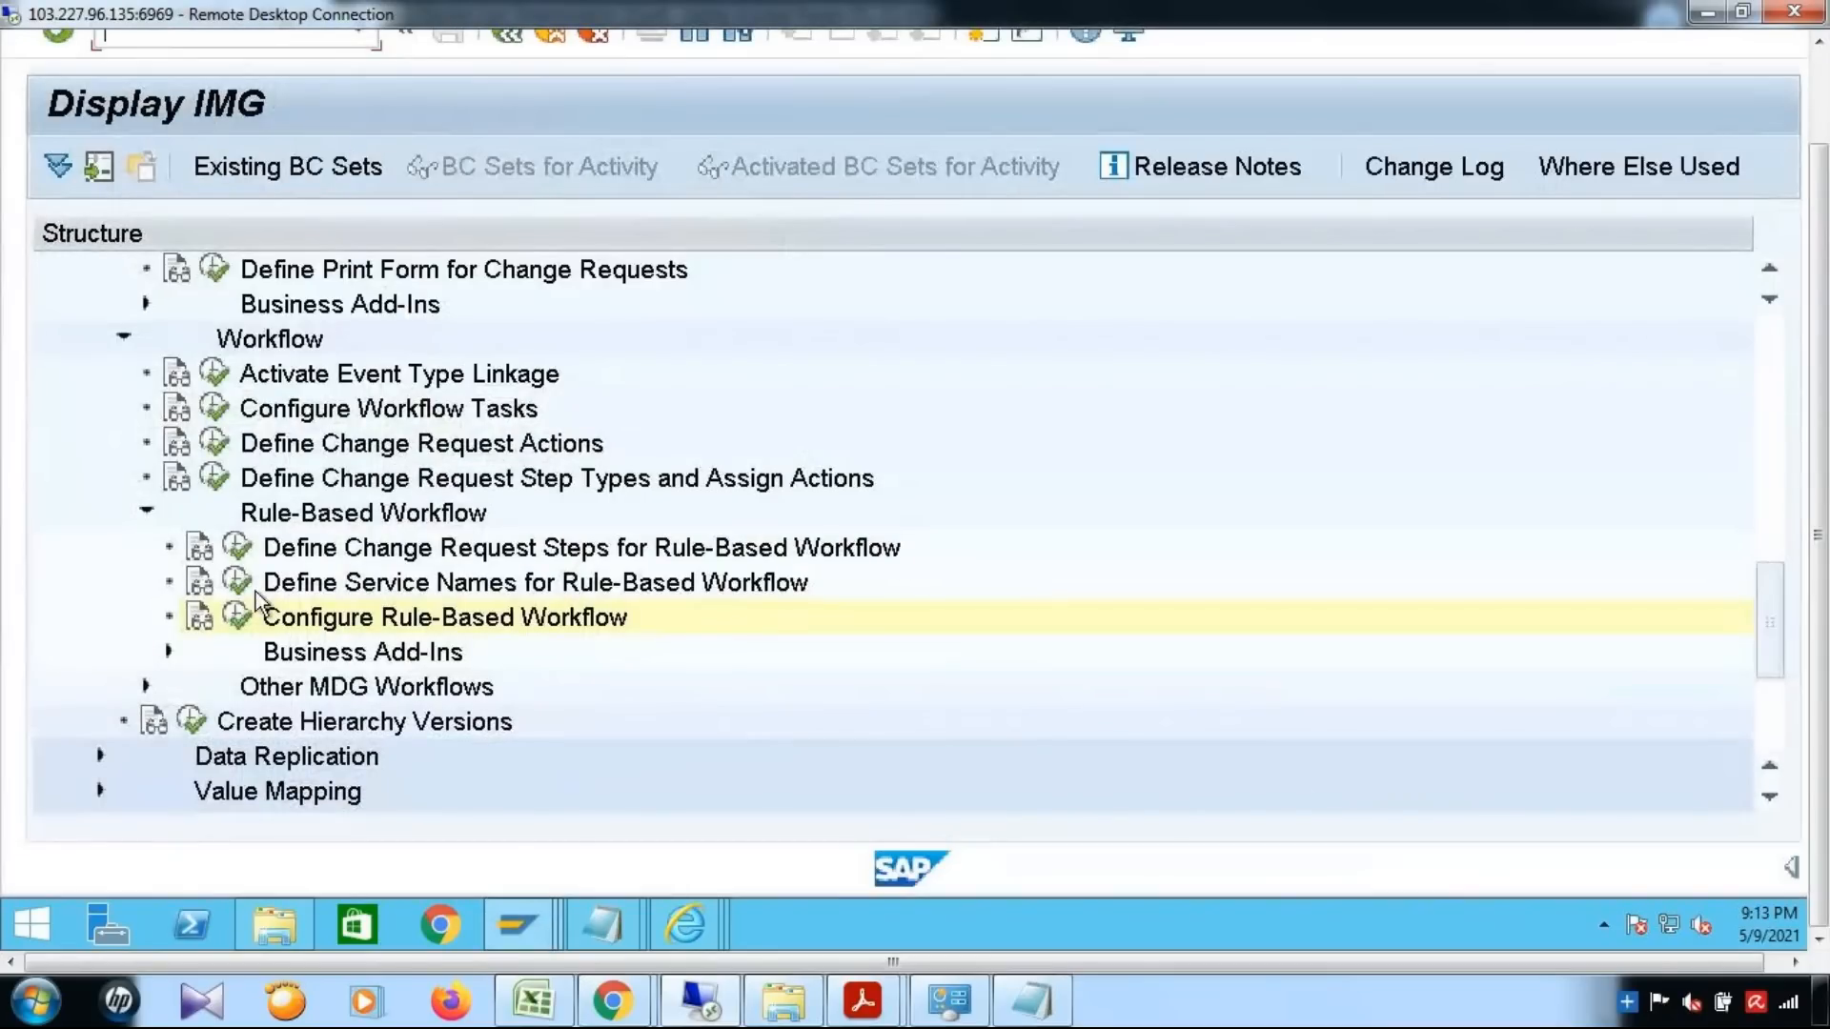
pyautogui.click(238, 615)
pyautogui.click(1015, 862)
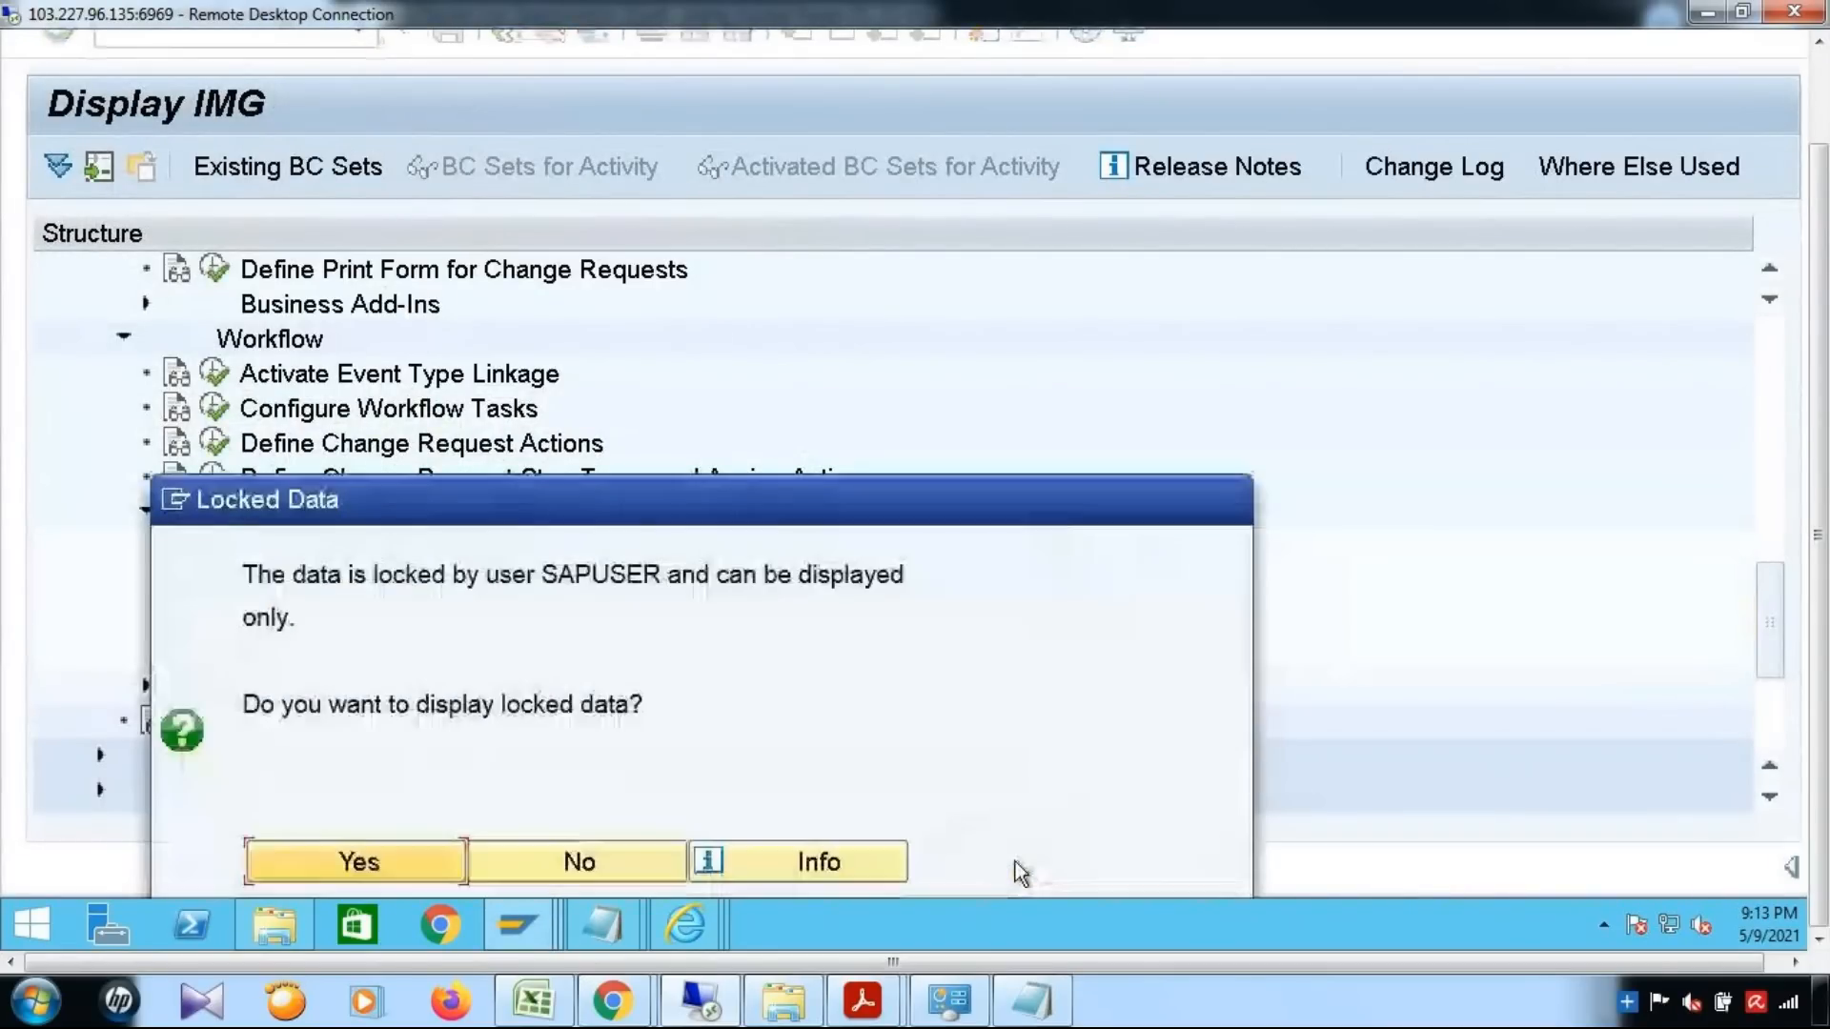
pyautogui.click(547, 865)
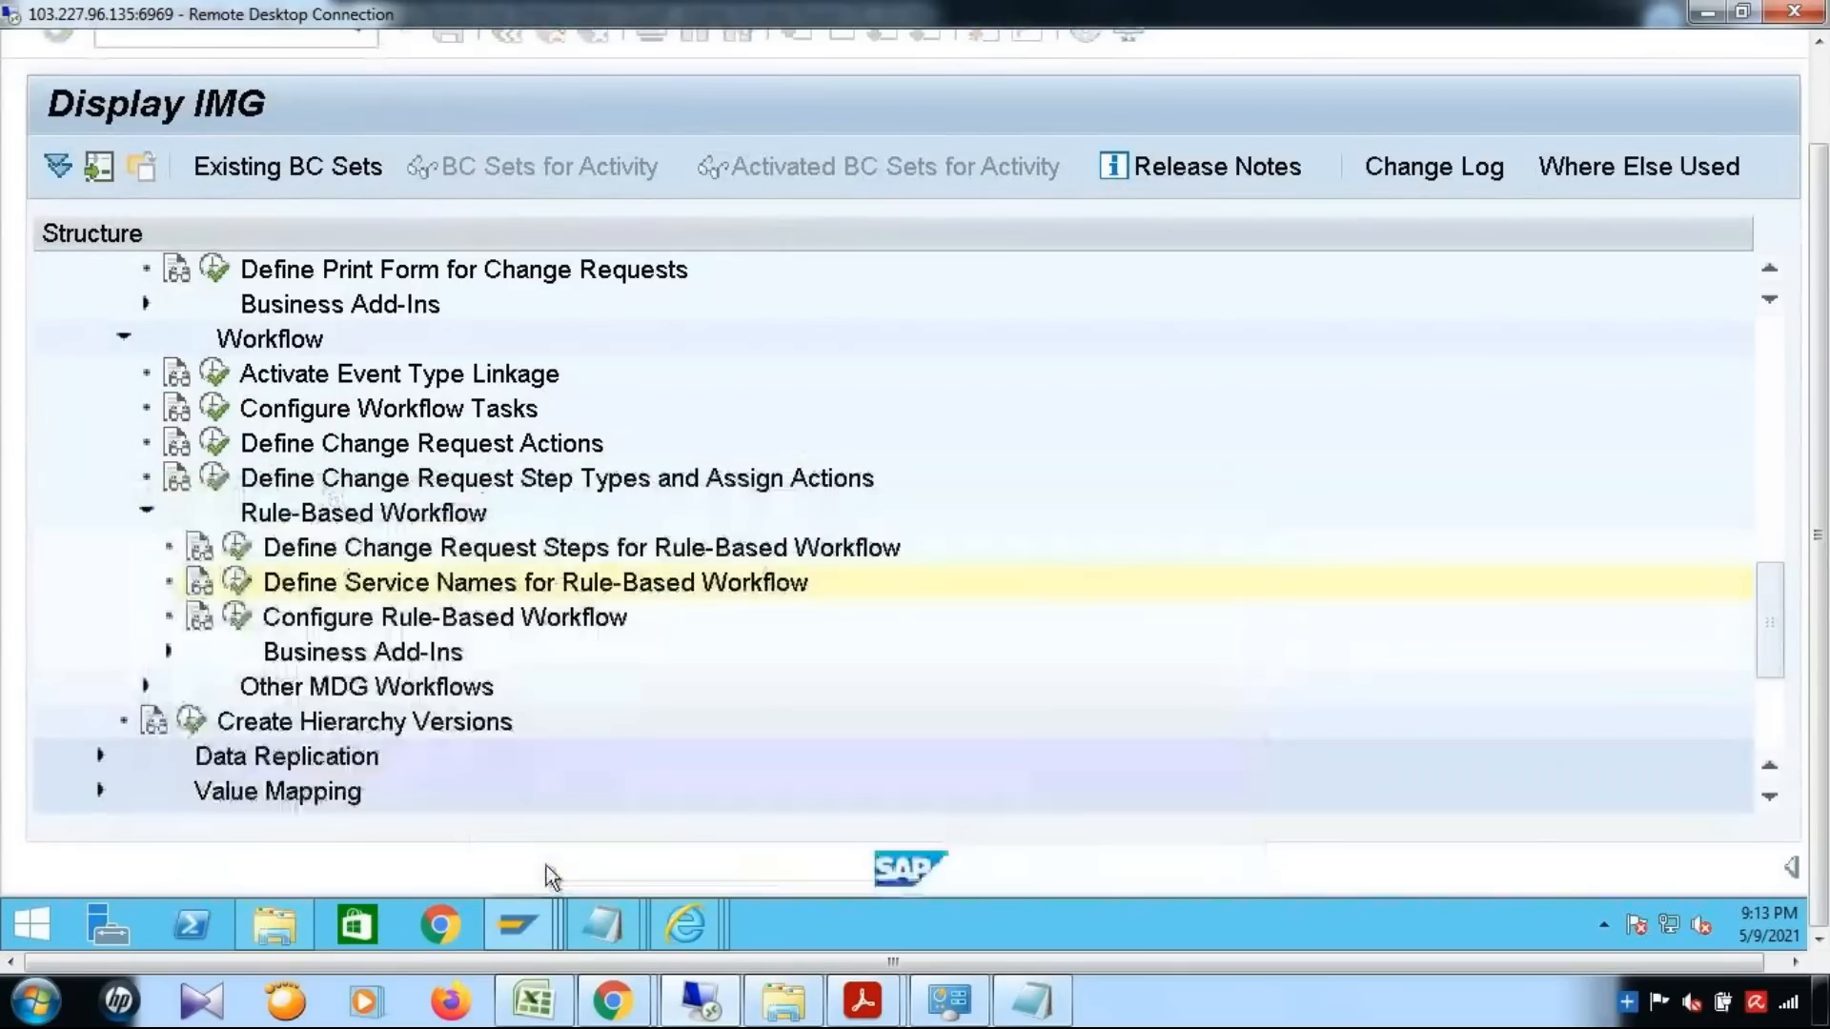
# In the SAP session maintaining table USMD201C_SSW, add a new entry with the service name ZEM_DYN_AGENT
pyautogui.moveTo(517, 923)
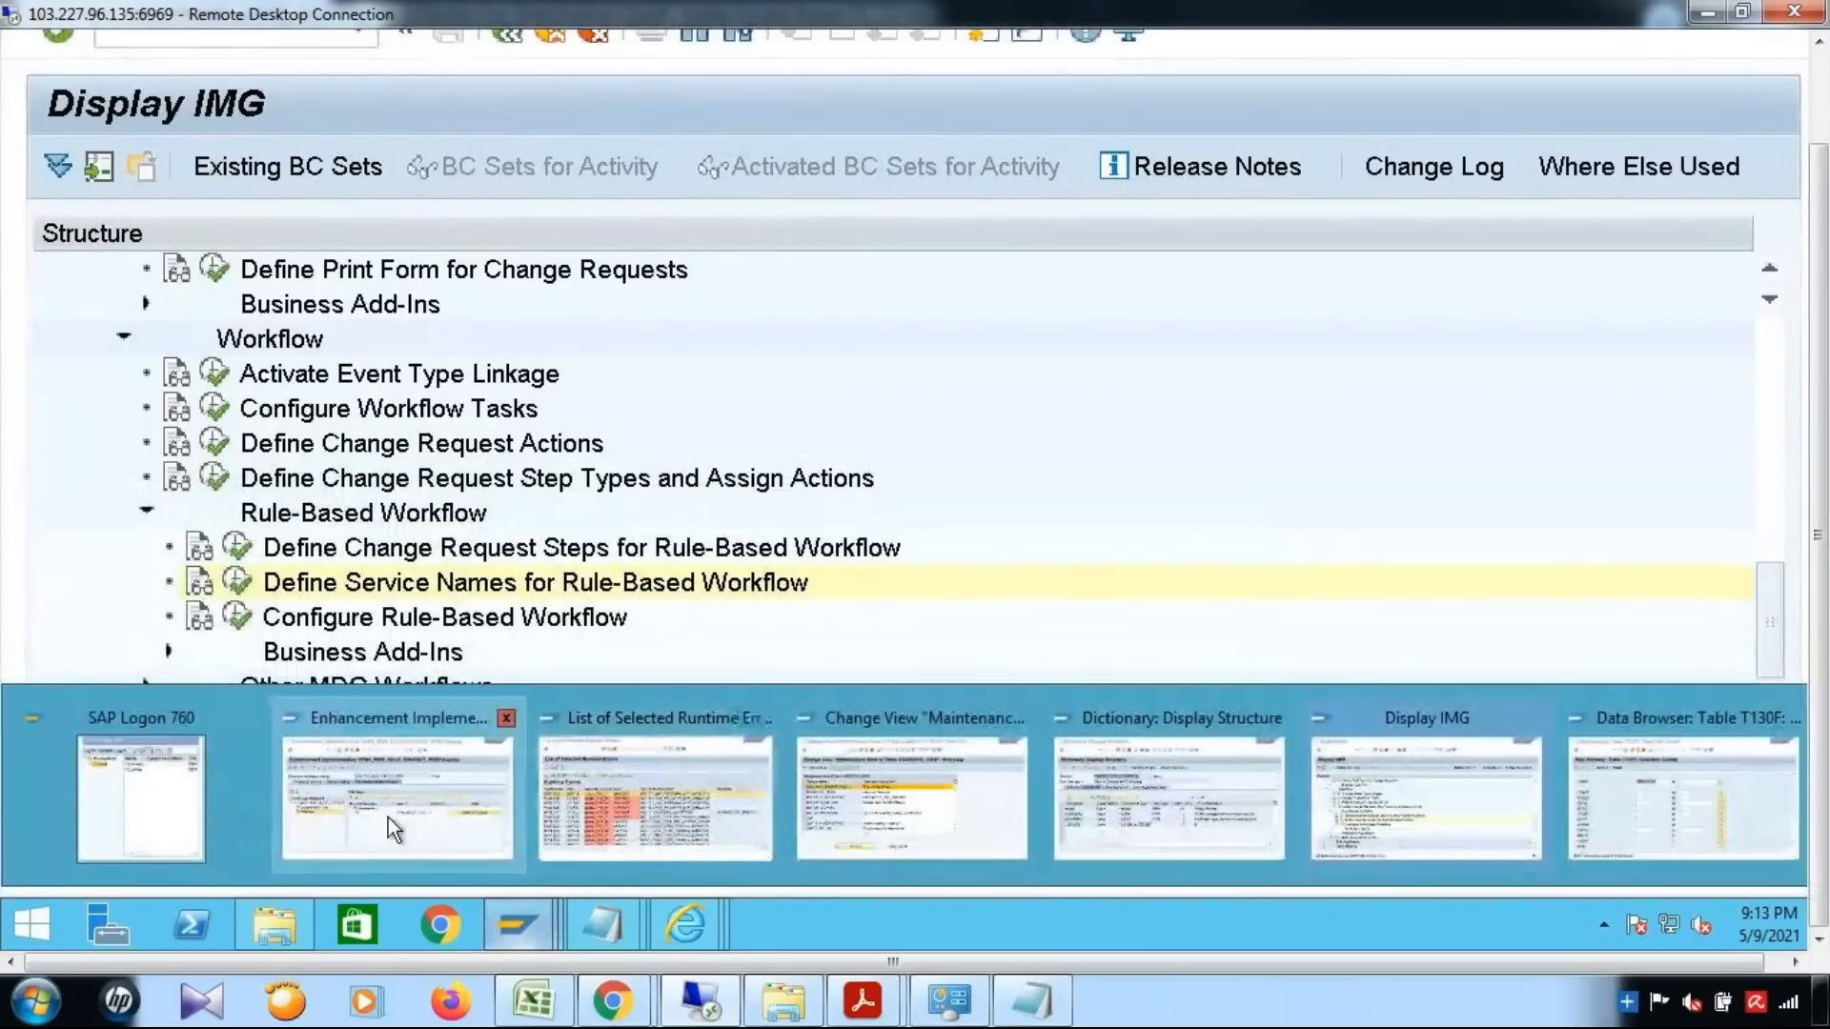
pyautogui.moveTo(387, 815)
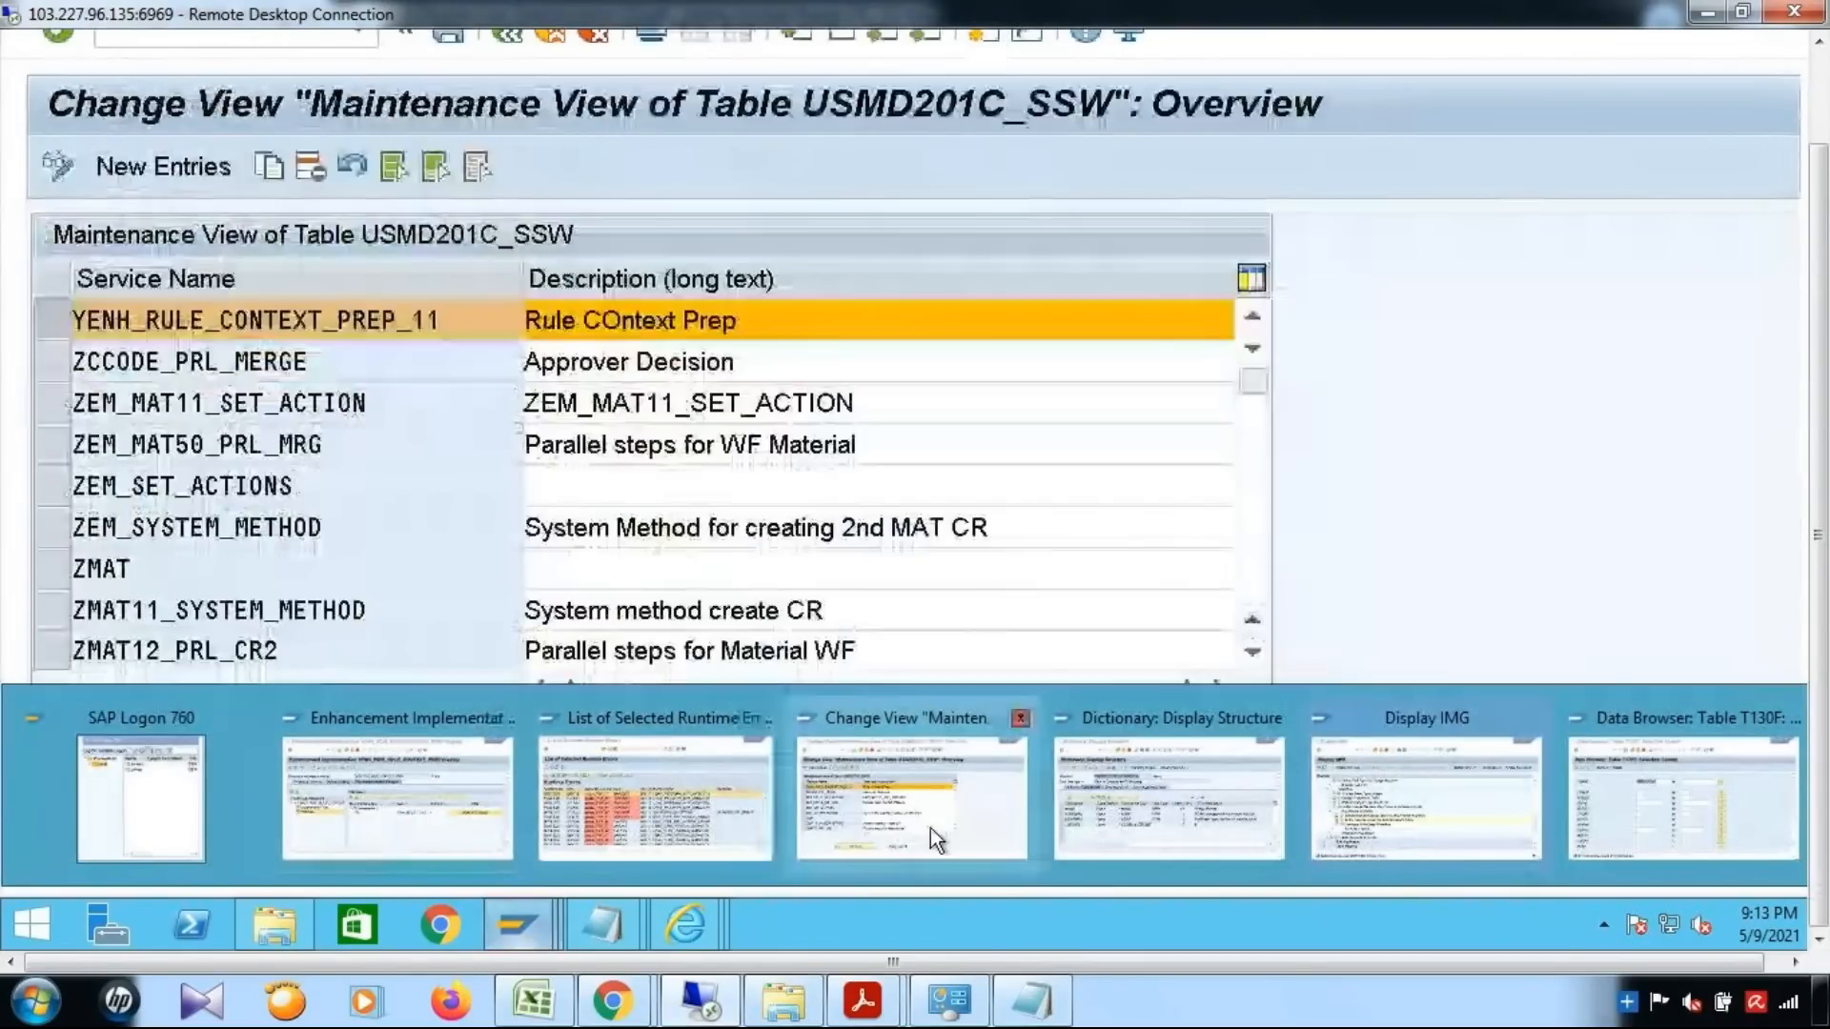
pyautogui.click(930, 828)
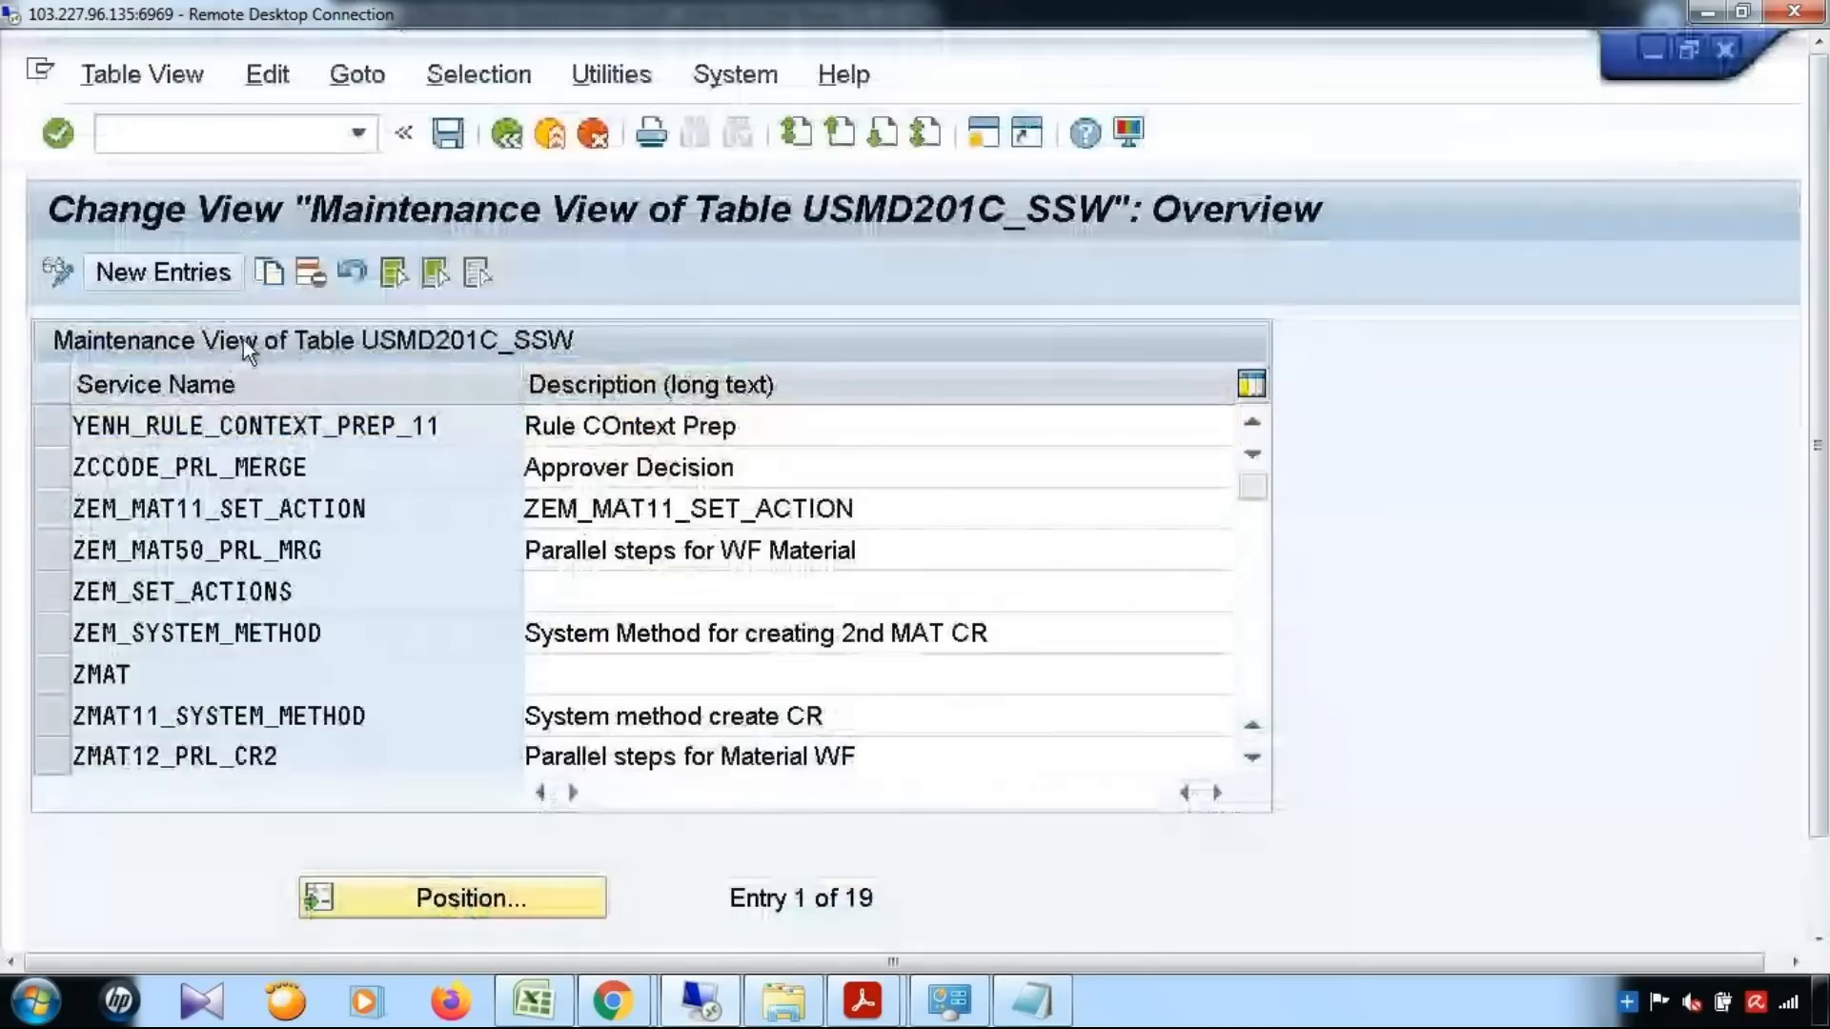
pyautogui.click(163, 273)
pyautogui.hotkey('ctrl', 'v')
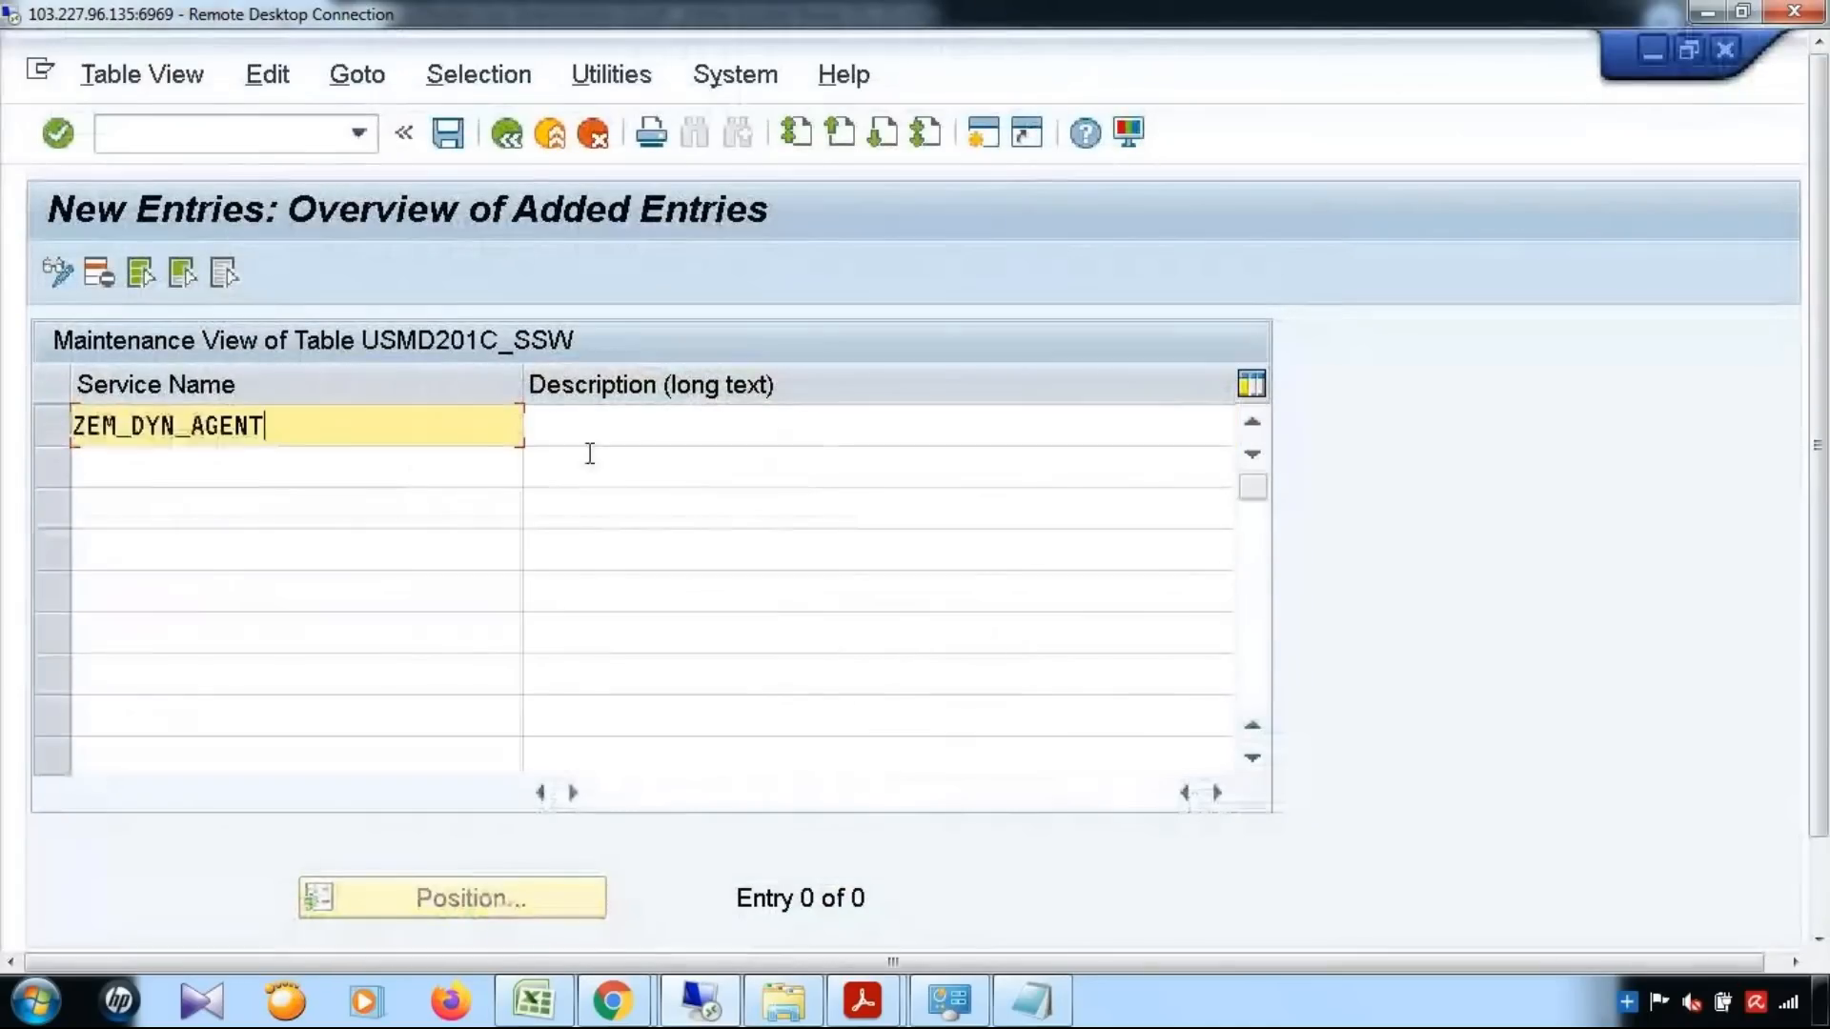
# Describe the new service name as Dynamic Agent, save the entry, and return to the IMG structure
pyautogui.click(707, 441)
pyautogui.write('Dynman')
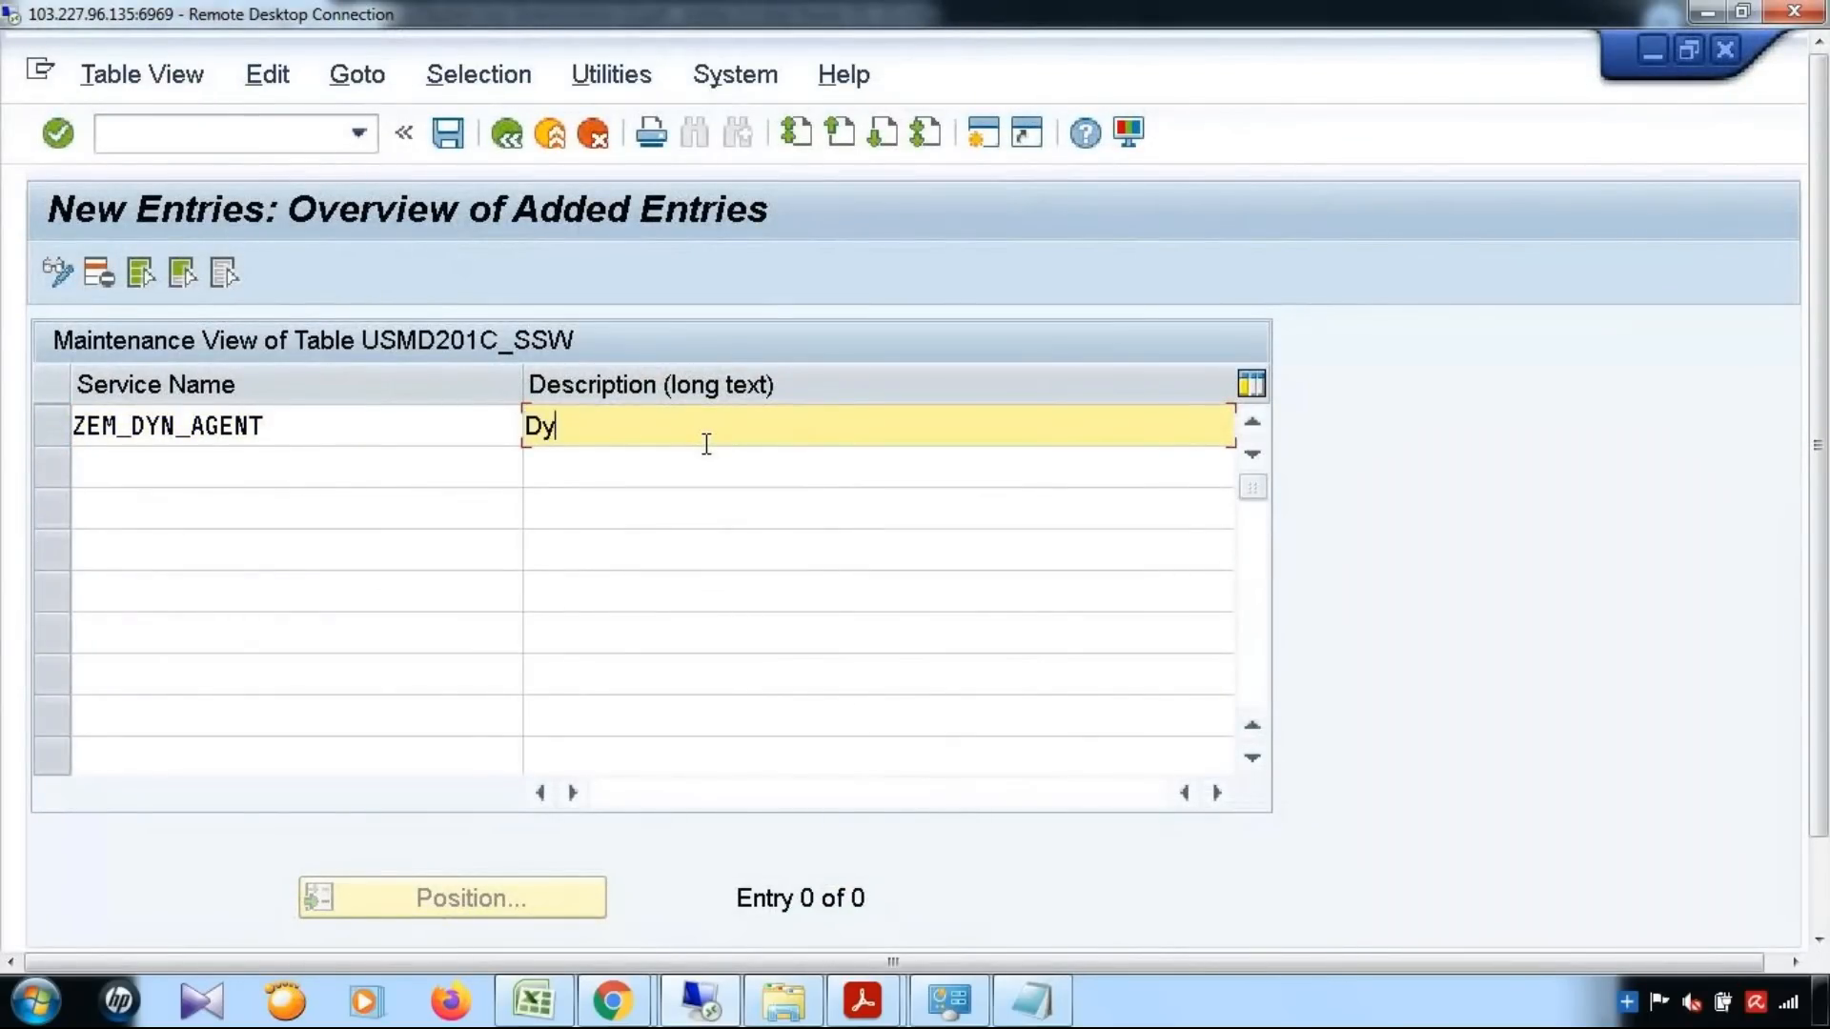
pyautogui.press('BackSpace')
pyautogui.press('BackSpace')
pyautogui.press('BackSpace')
pyautogui.write('amic Agent')
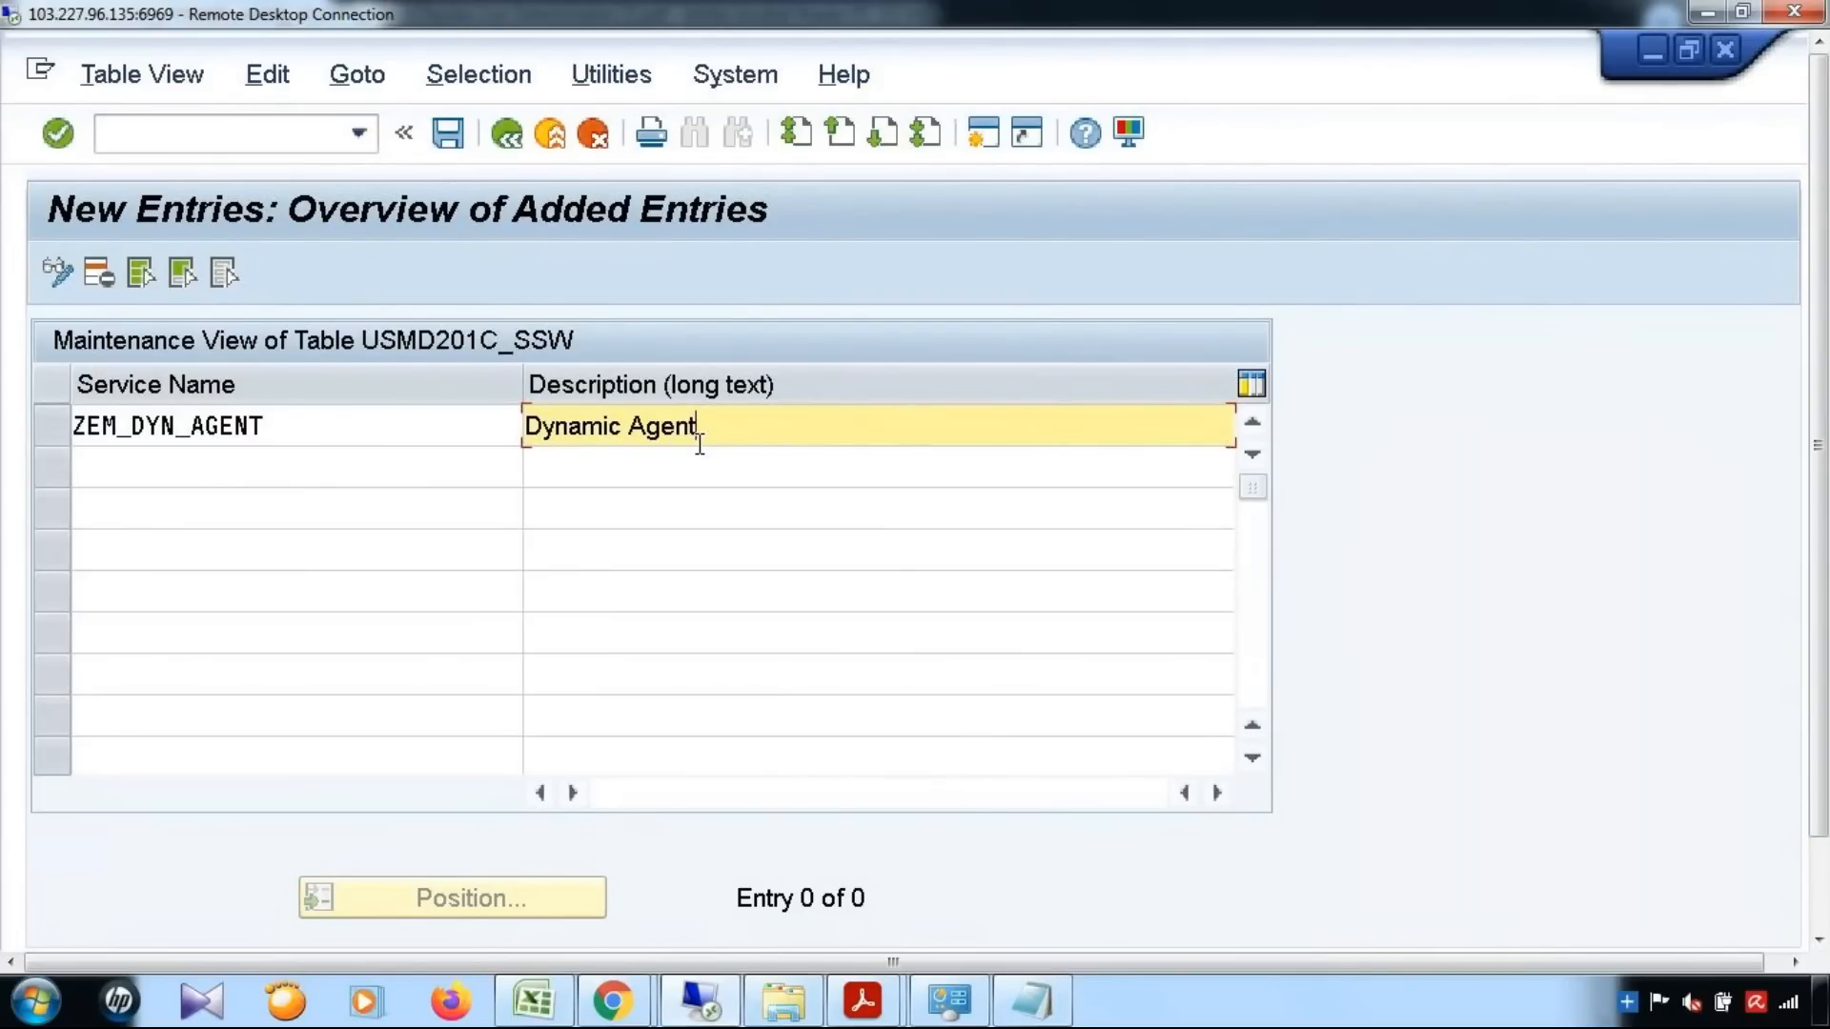
pyautogui.click(448, 137)
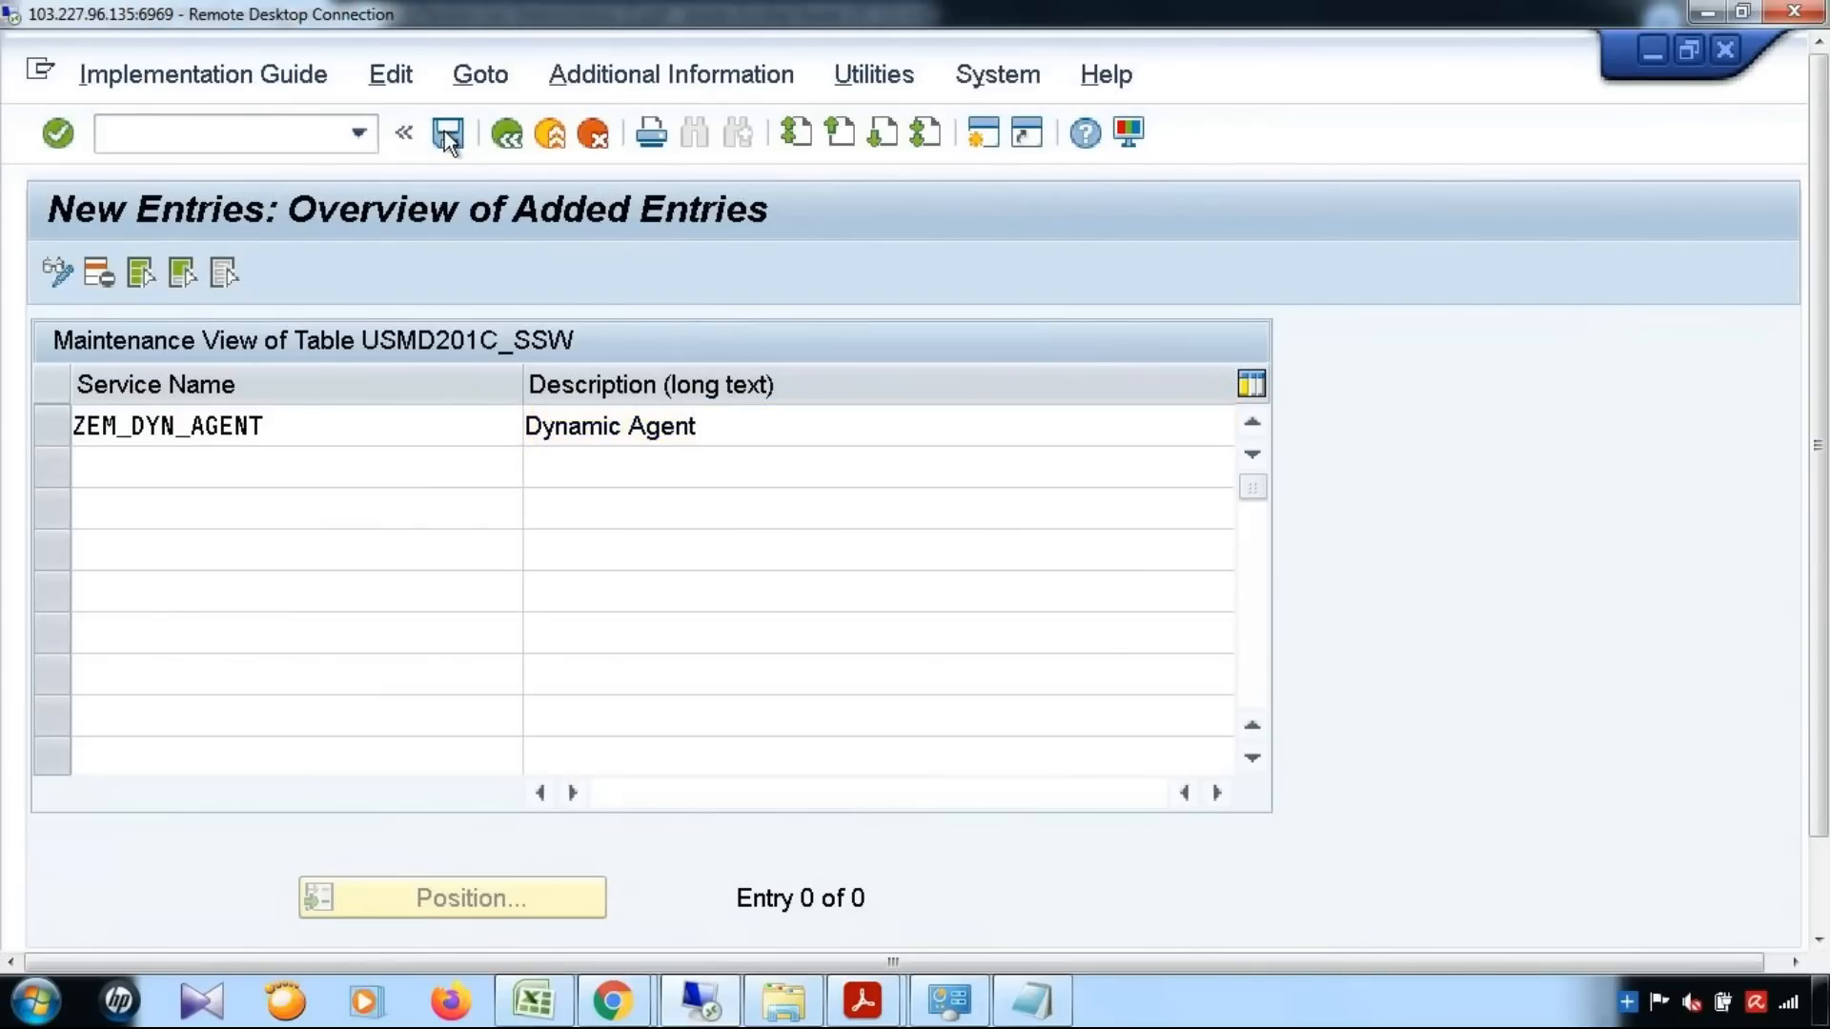
pyautogui.click(654, 690)
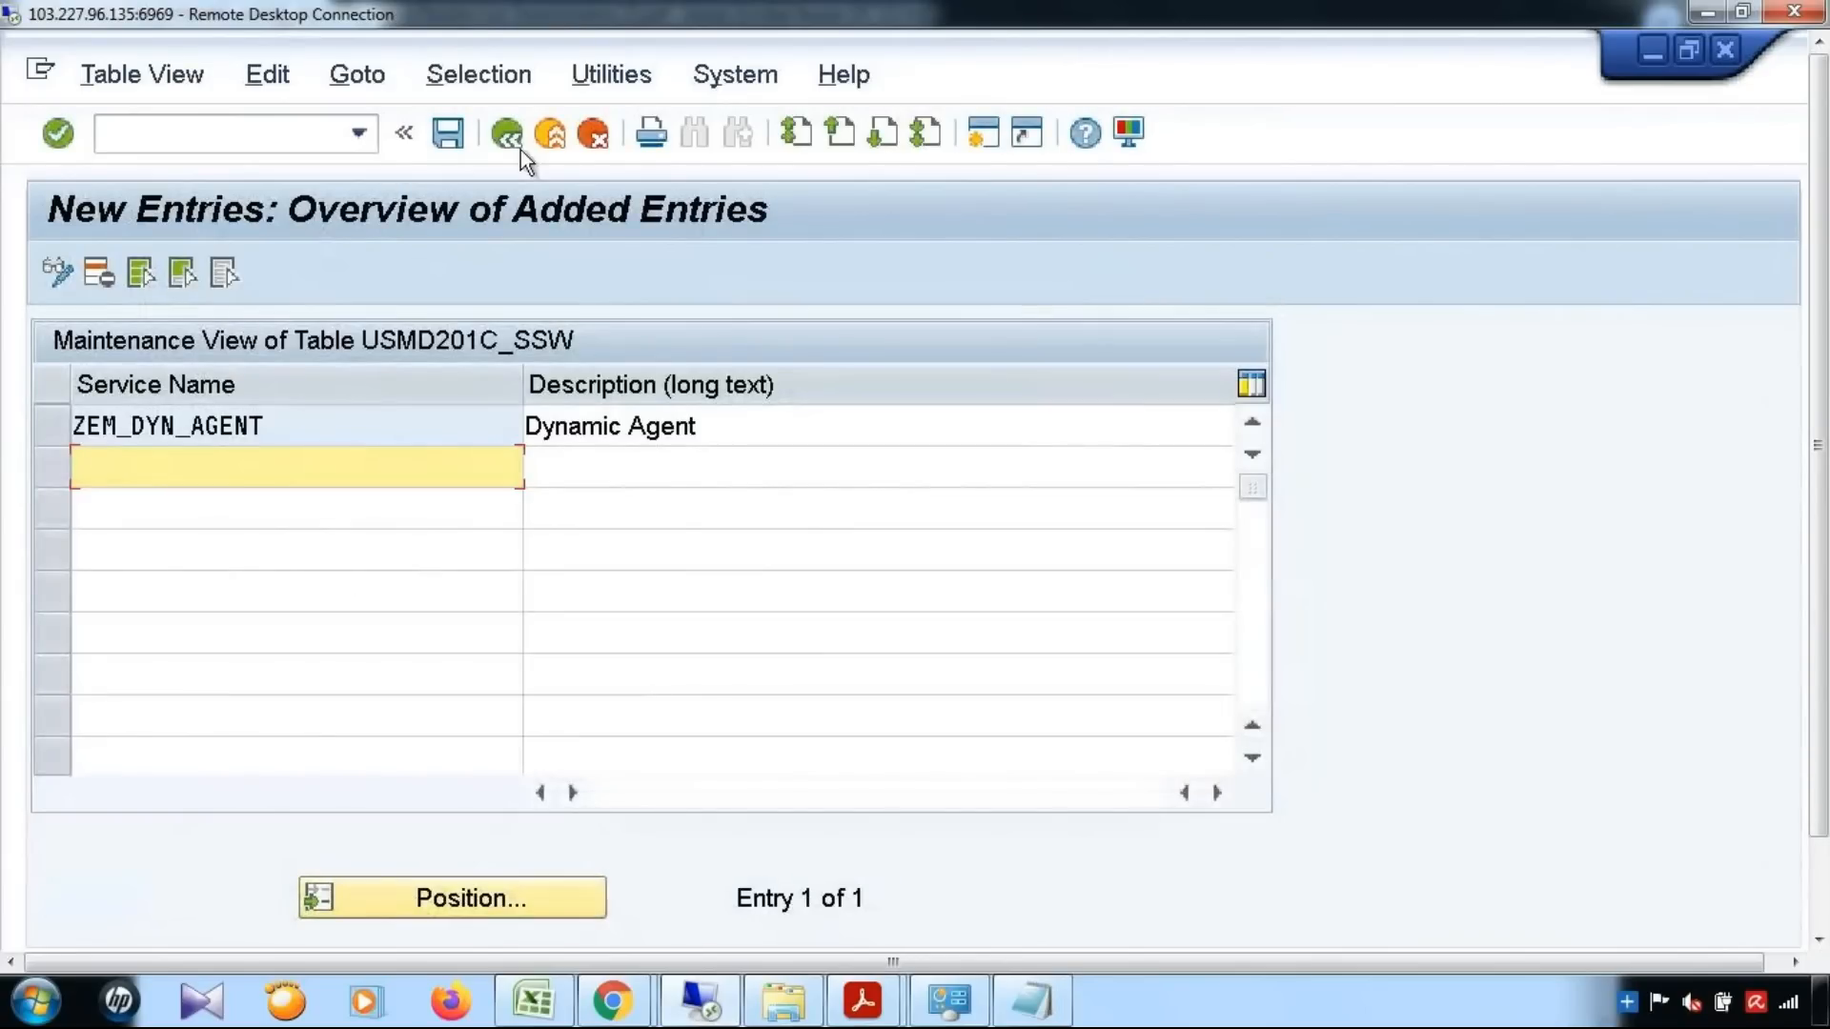
pyautogui.click(508, 134)
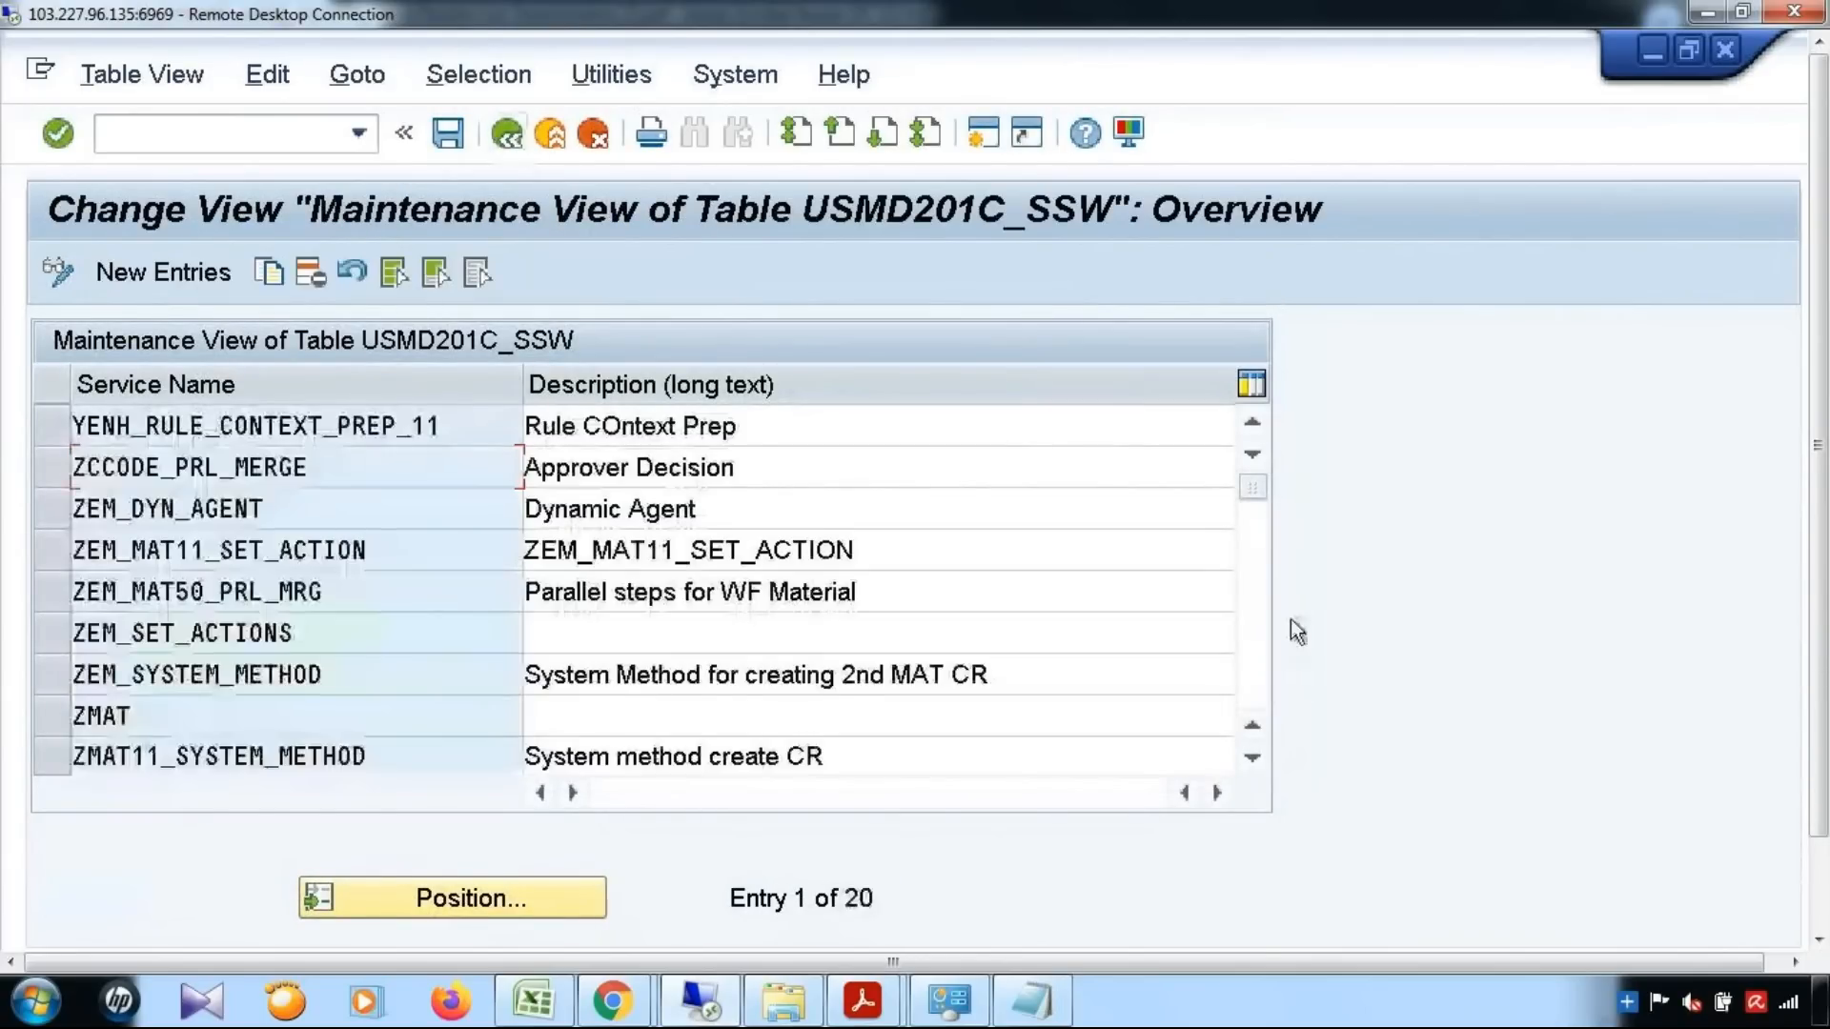
pyautogui.click(508, 135)
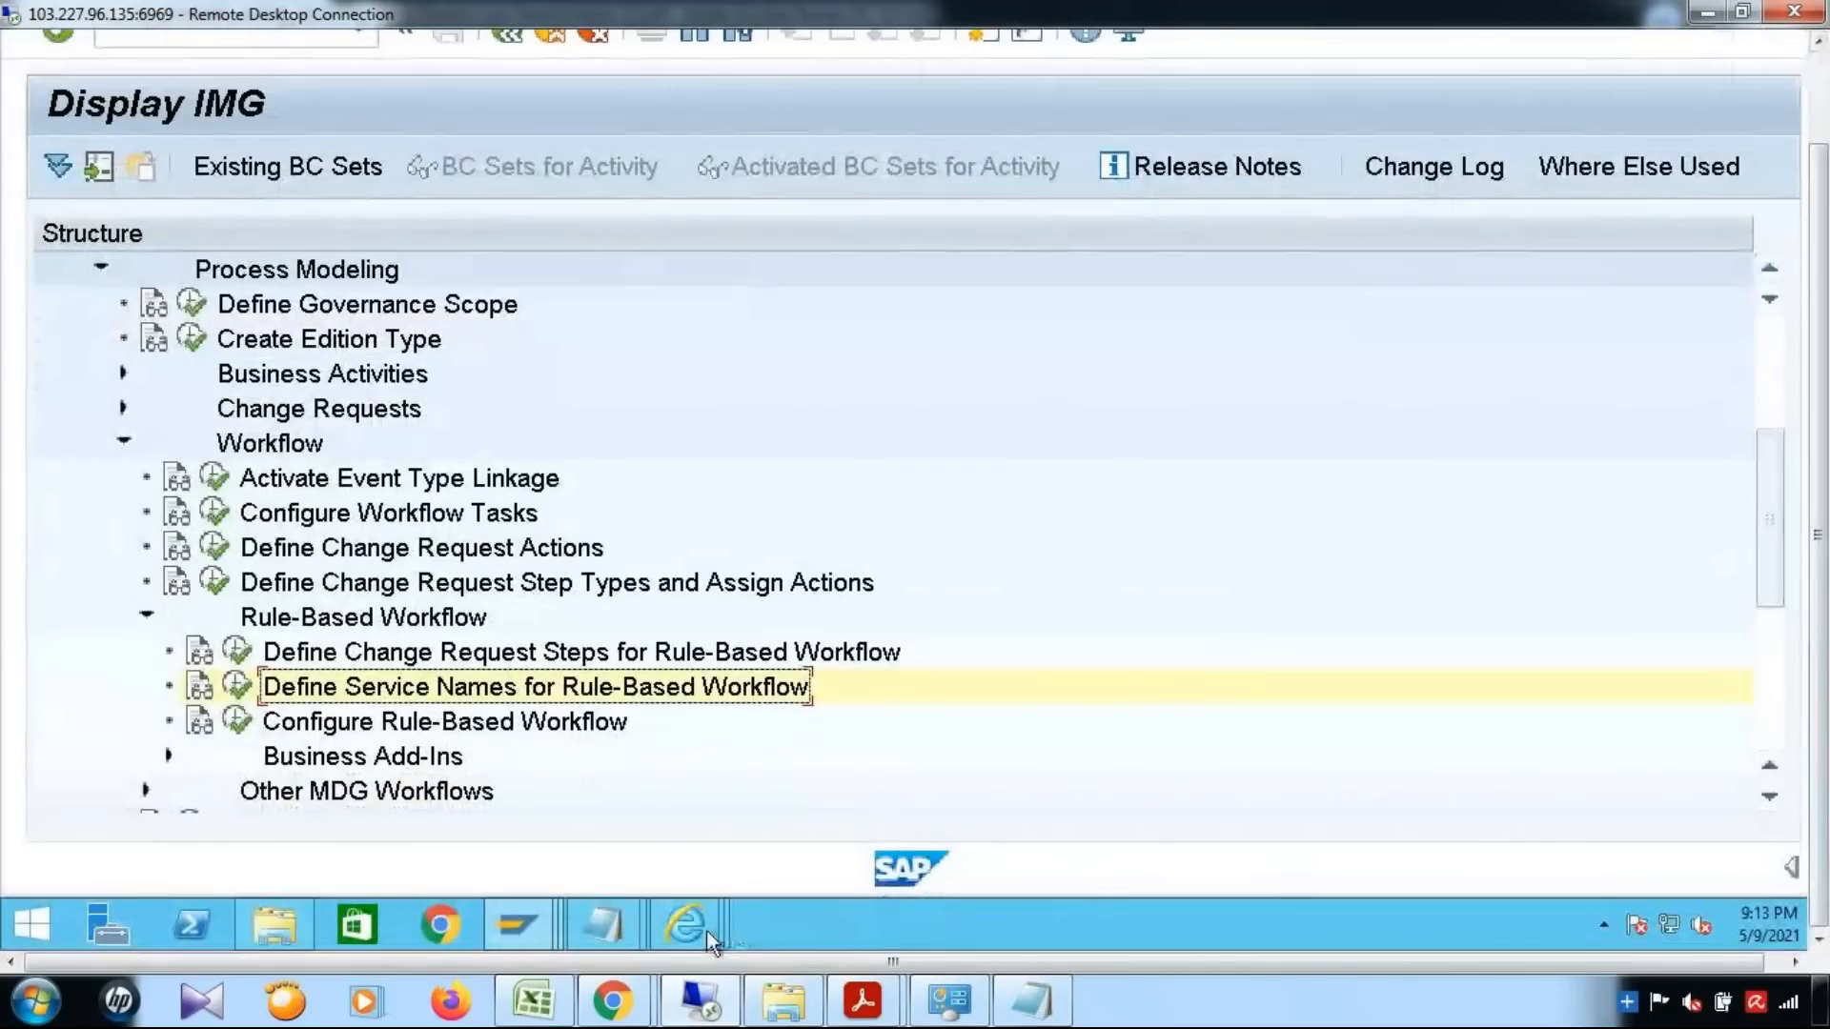
# Recheck the Dyn Agt Sel Service of the 00 (Processing) row in the BRFplus catalog browser's single value decision table
pyautogui.moveTo(710, 937)
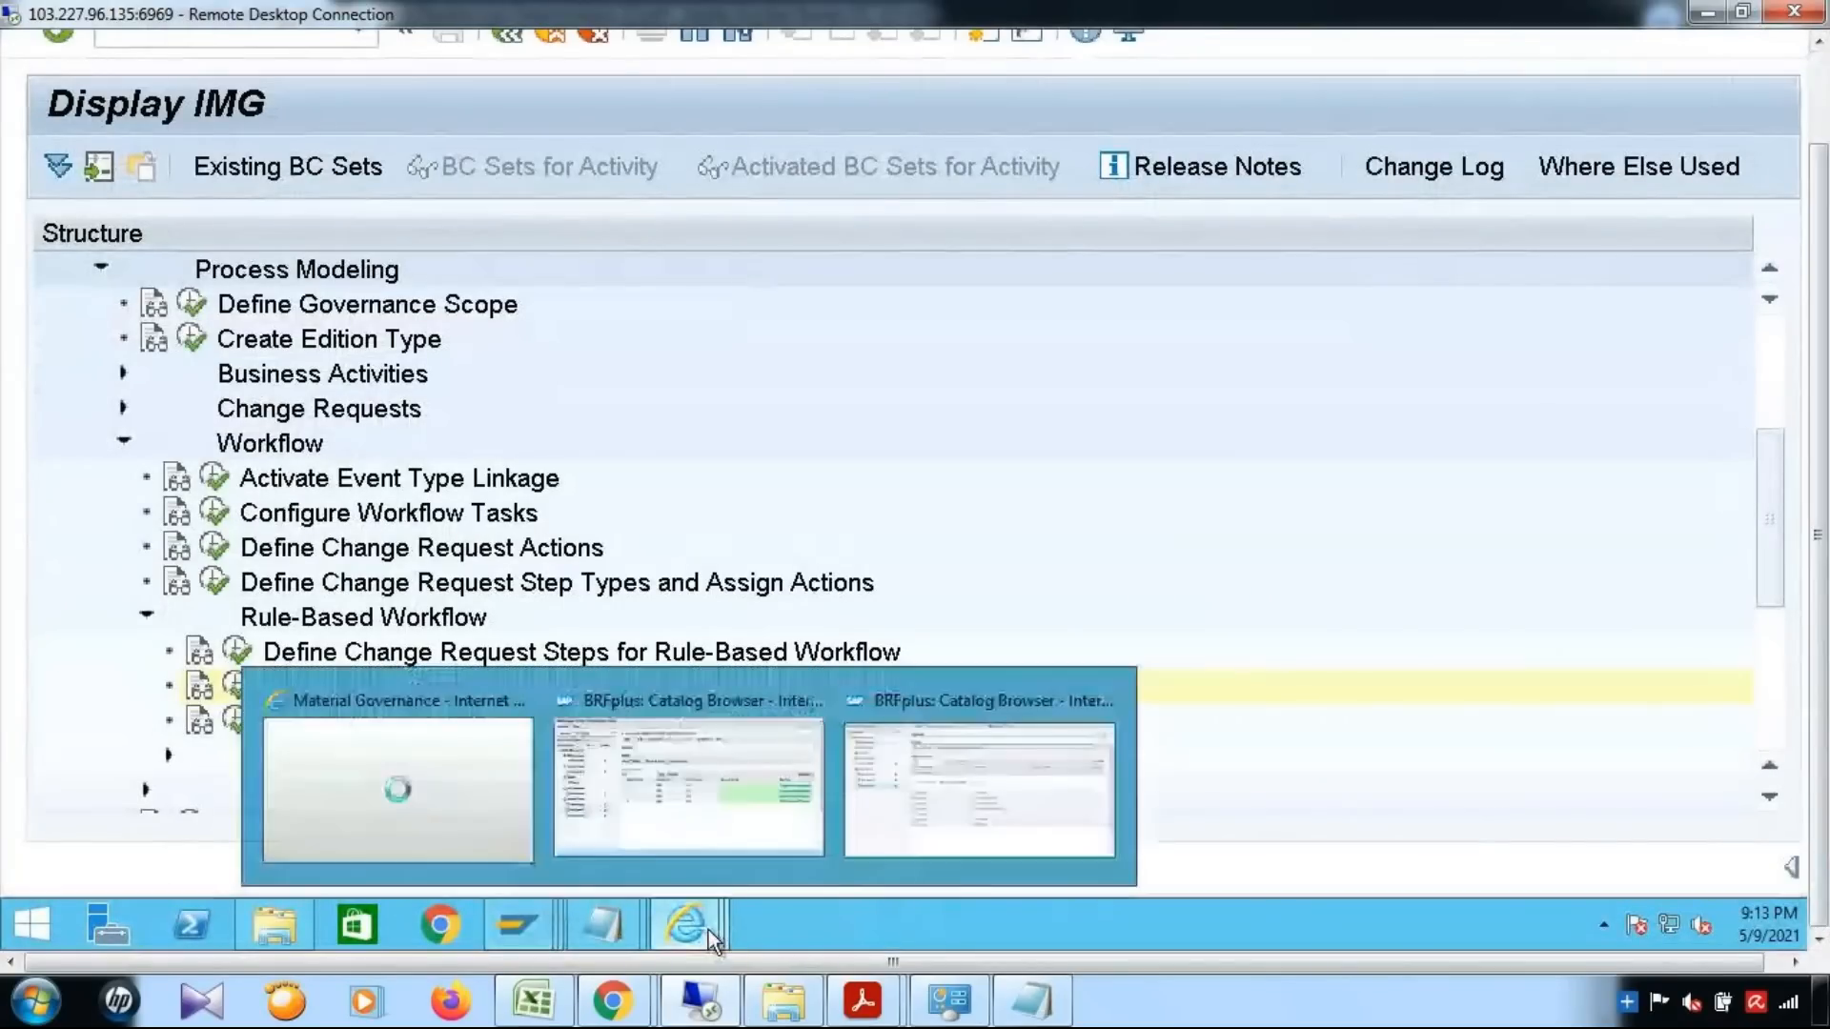
pyautogui.click(923, 842)
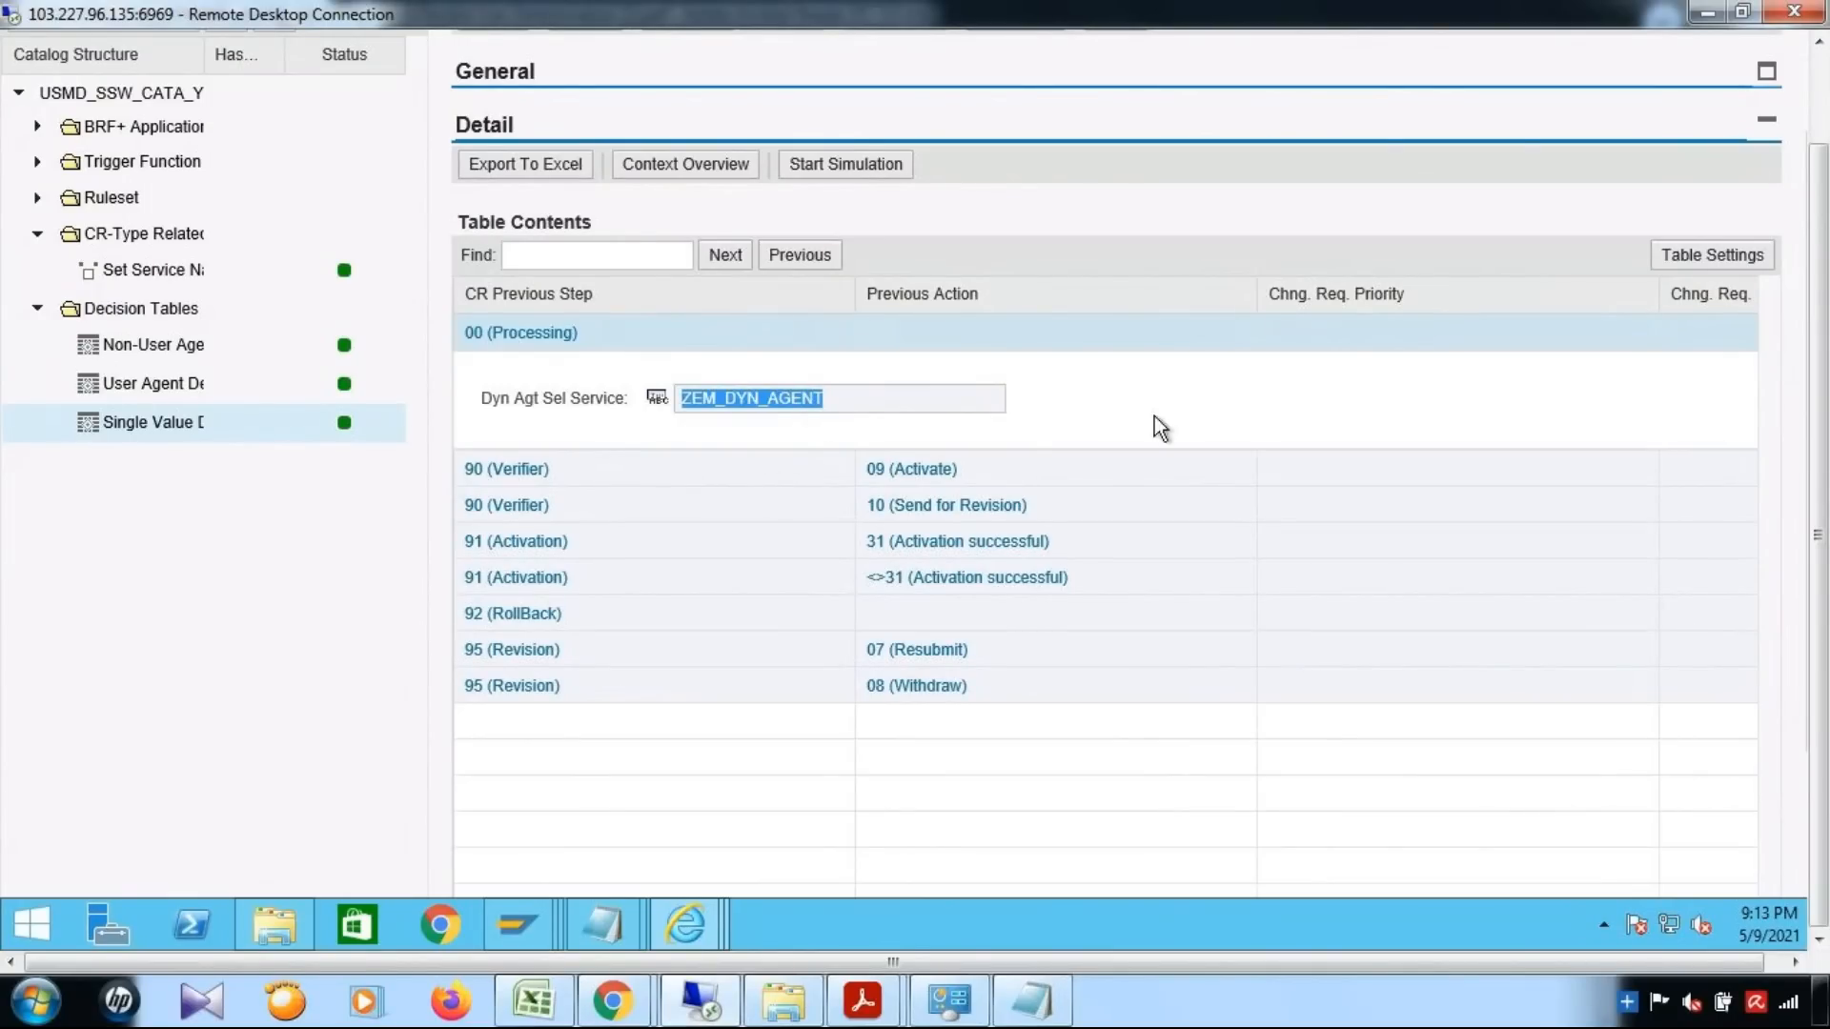
pyautogui.moveTo(1819, 457); pyautogui.dragTo(1828, 348)
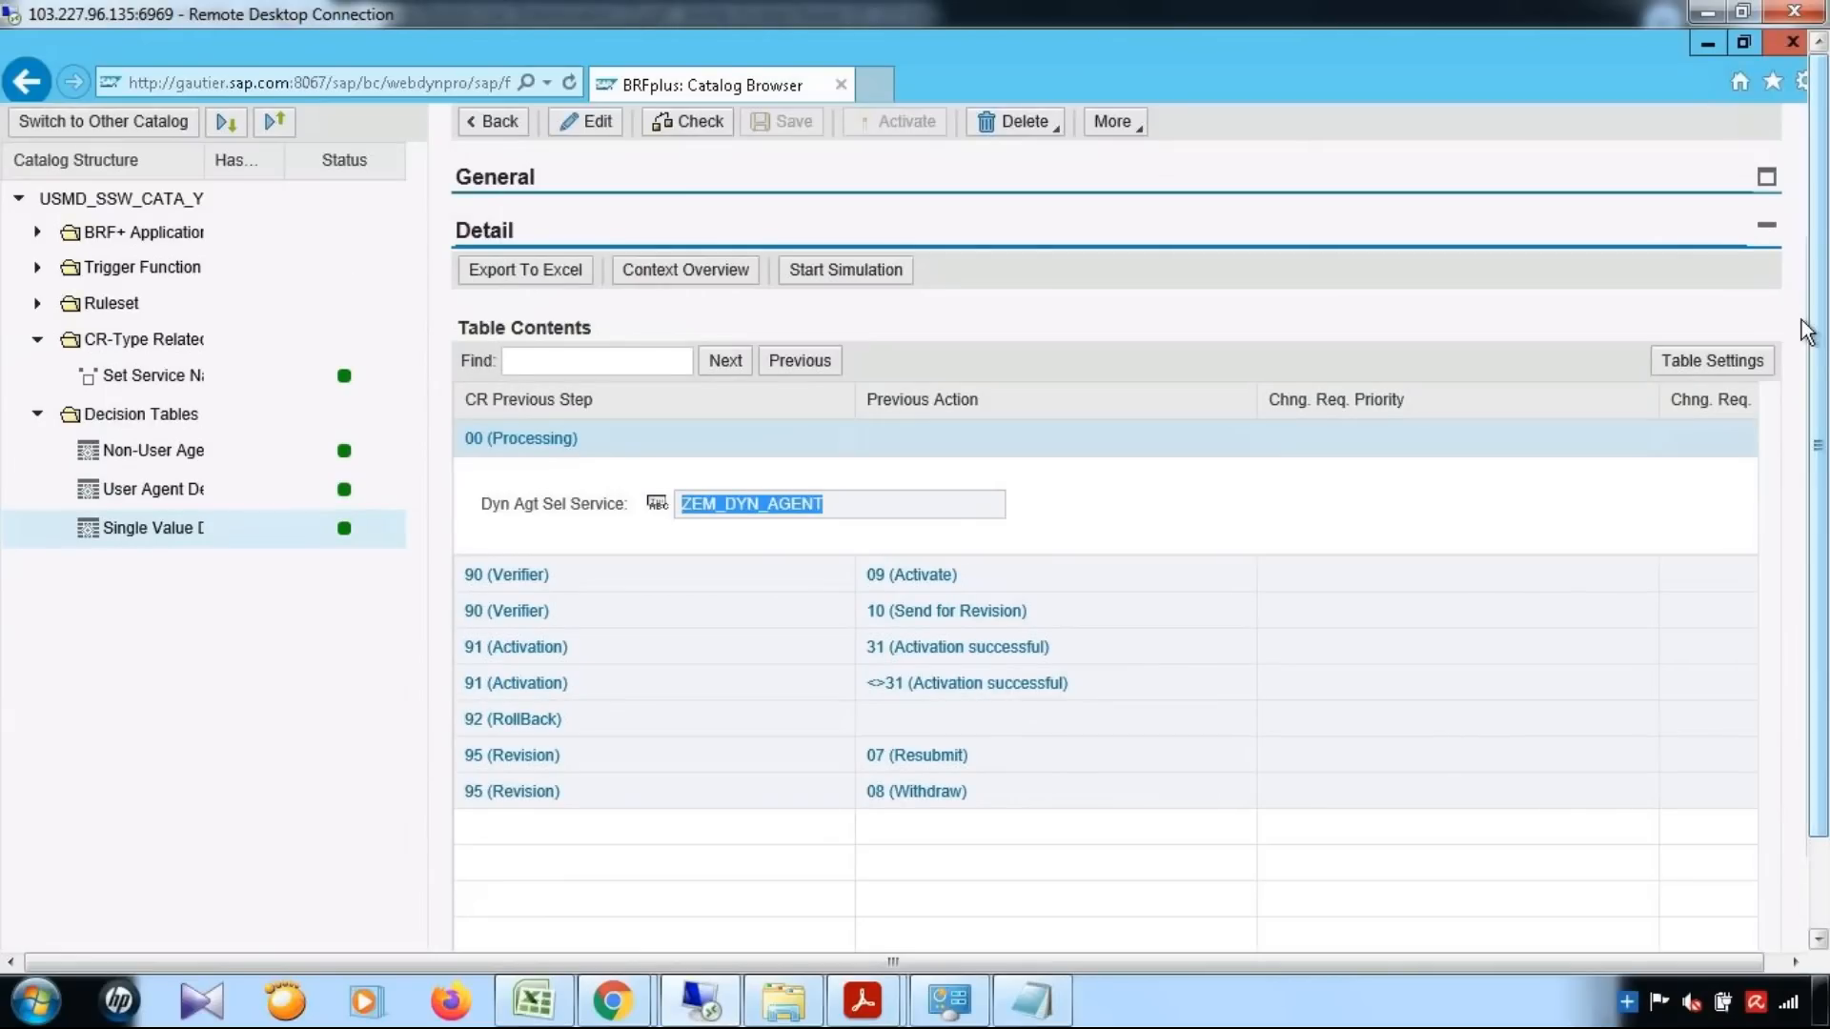
pyautogui.click(1702, 42)
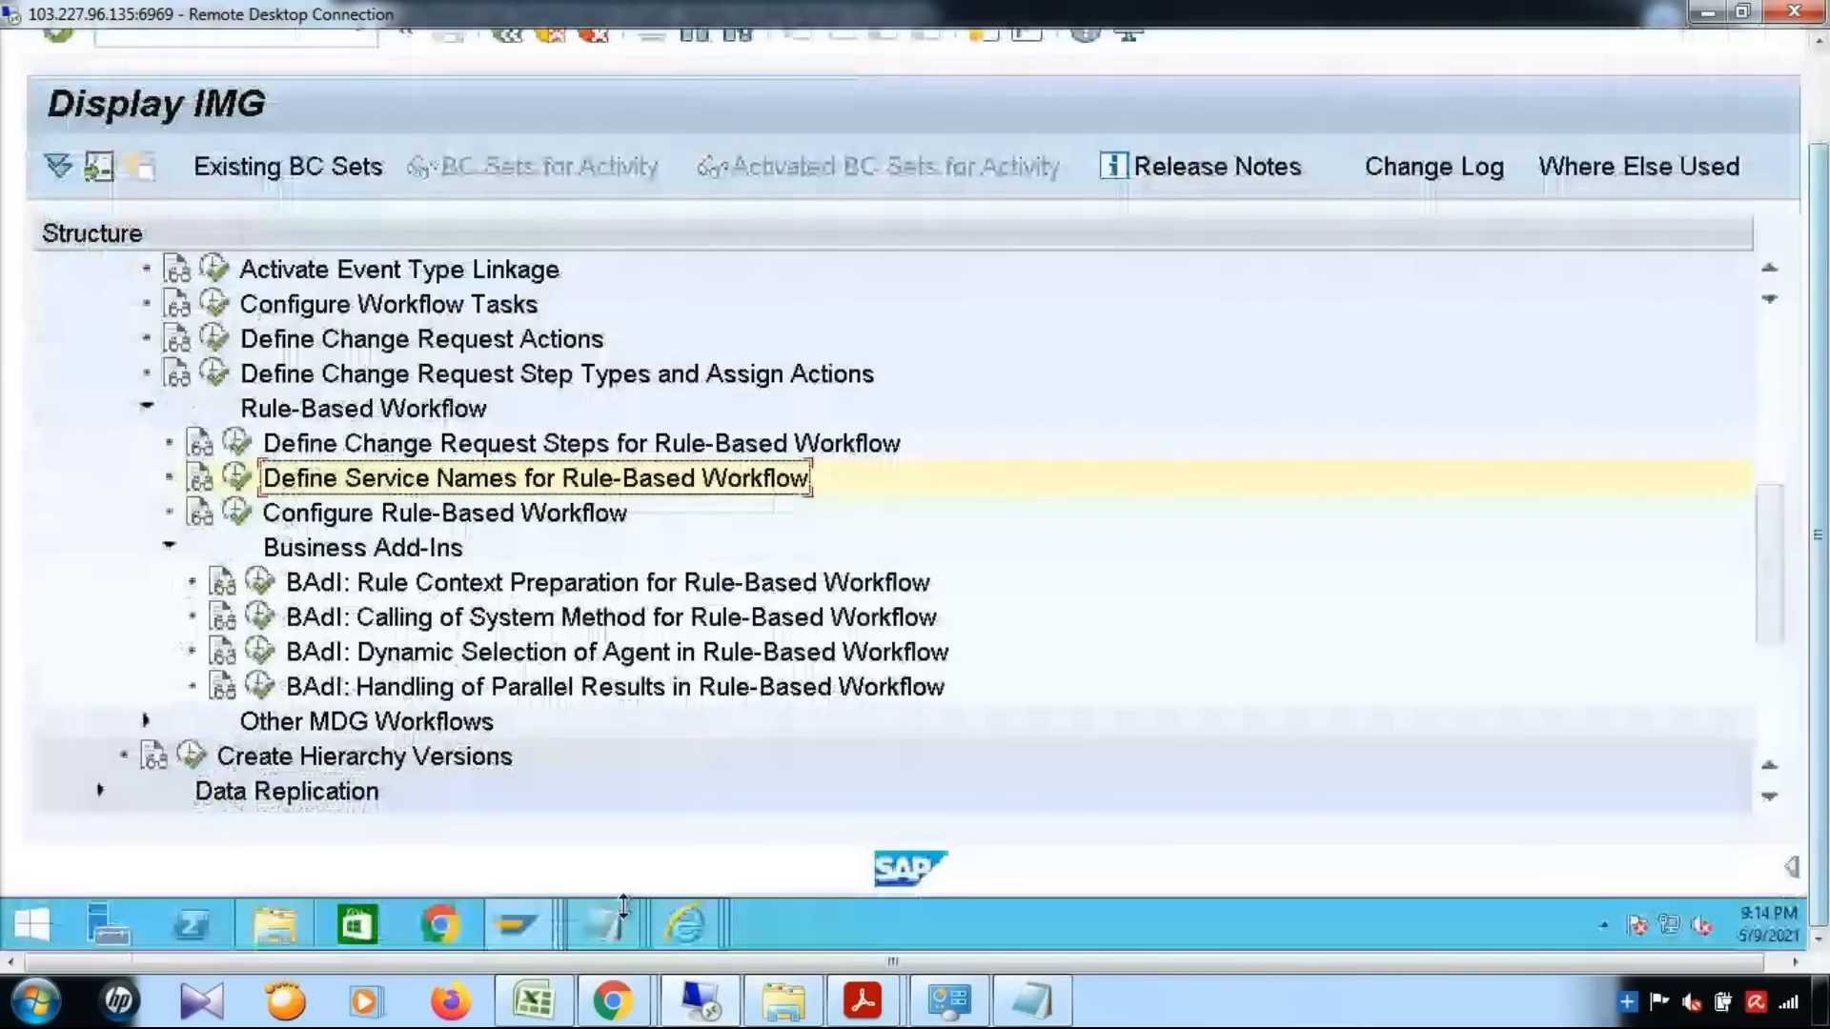
# Run transaction SE18 in the SAP runtime errors session and display the enhancement spot USMD_SSW_SERVICE_PROCESSOR
pyautogui.click(559, 906)
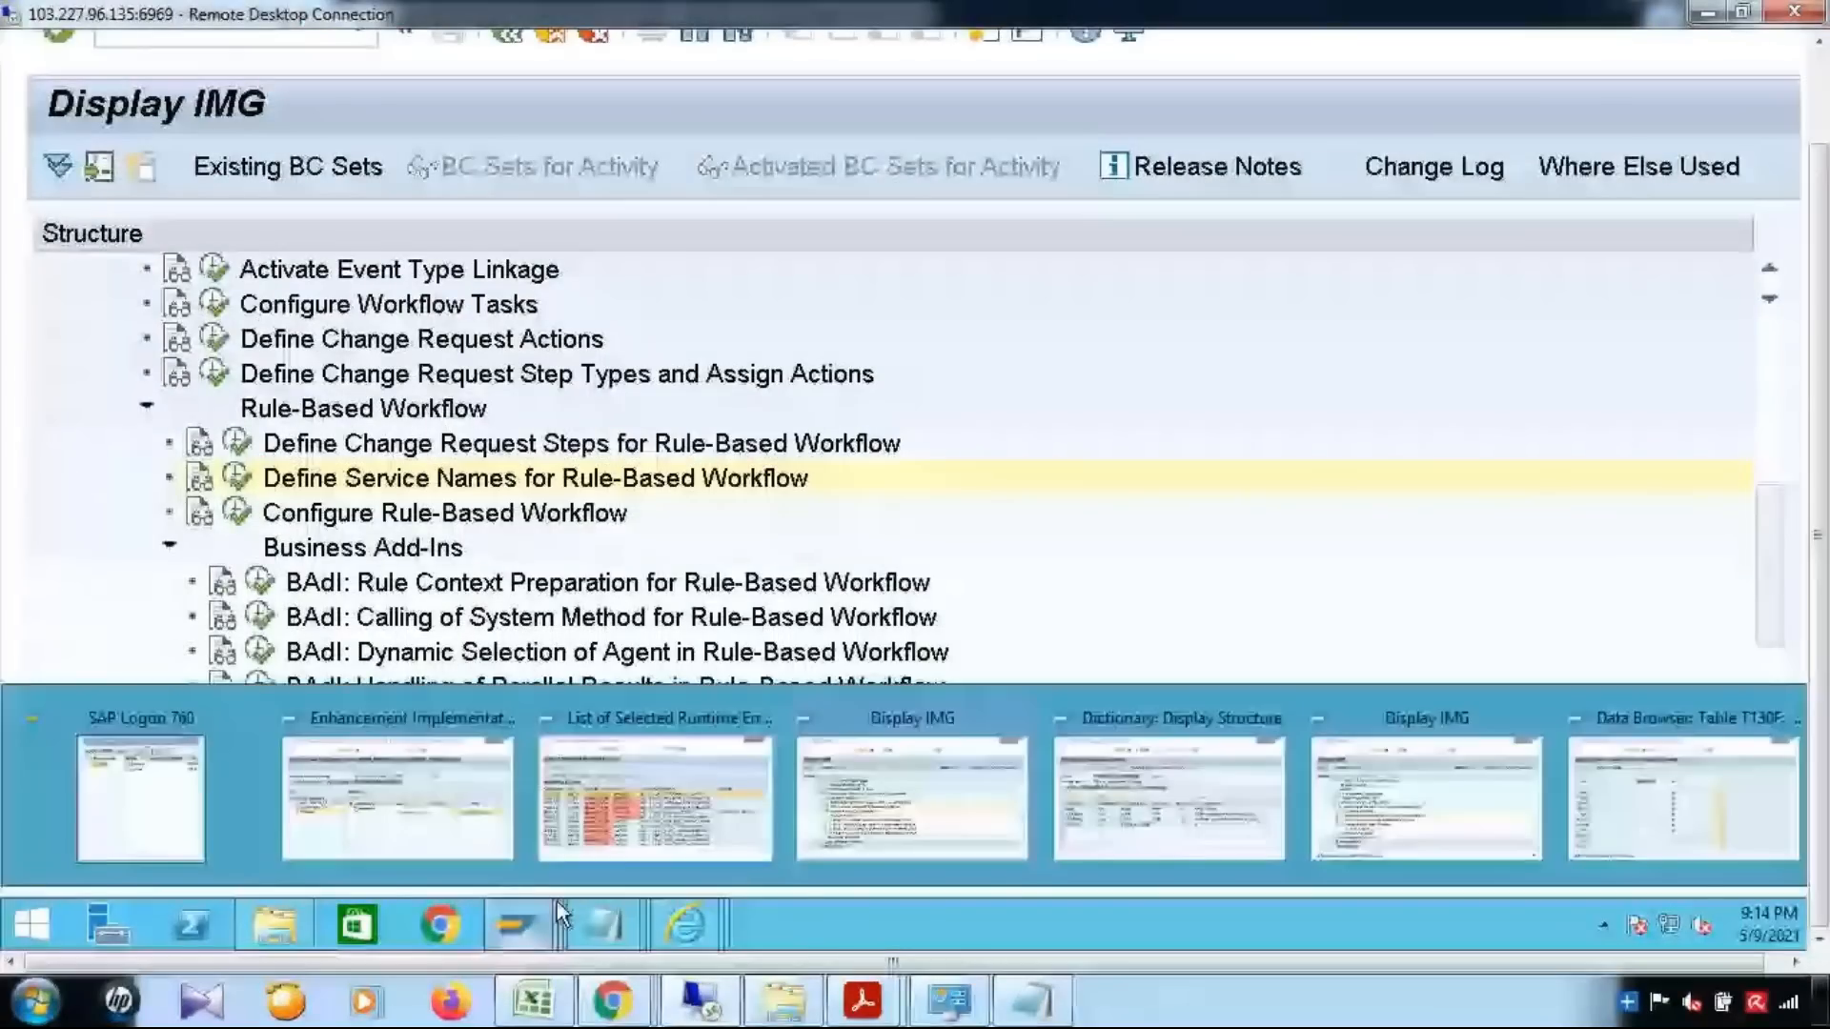
pyautogui.click(655, 799)
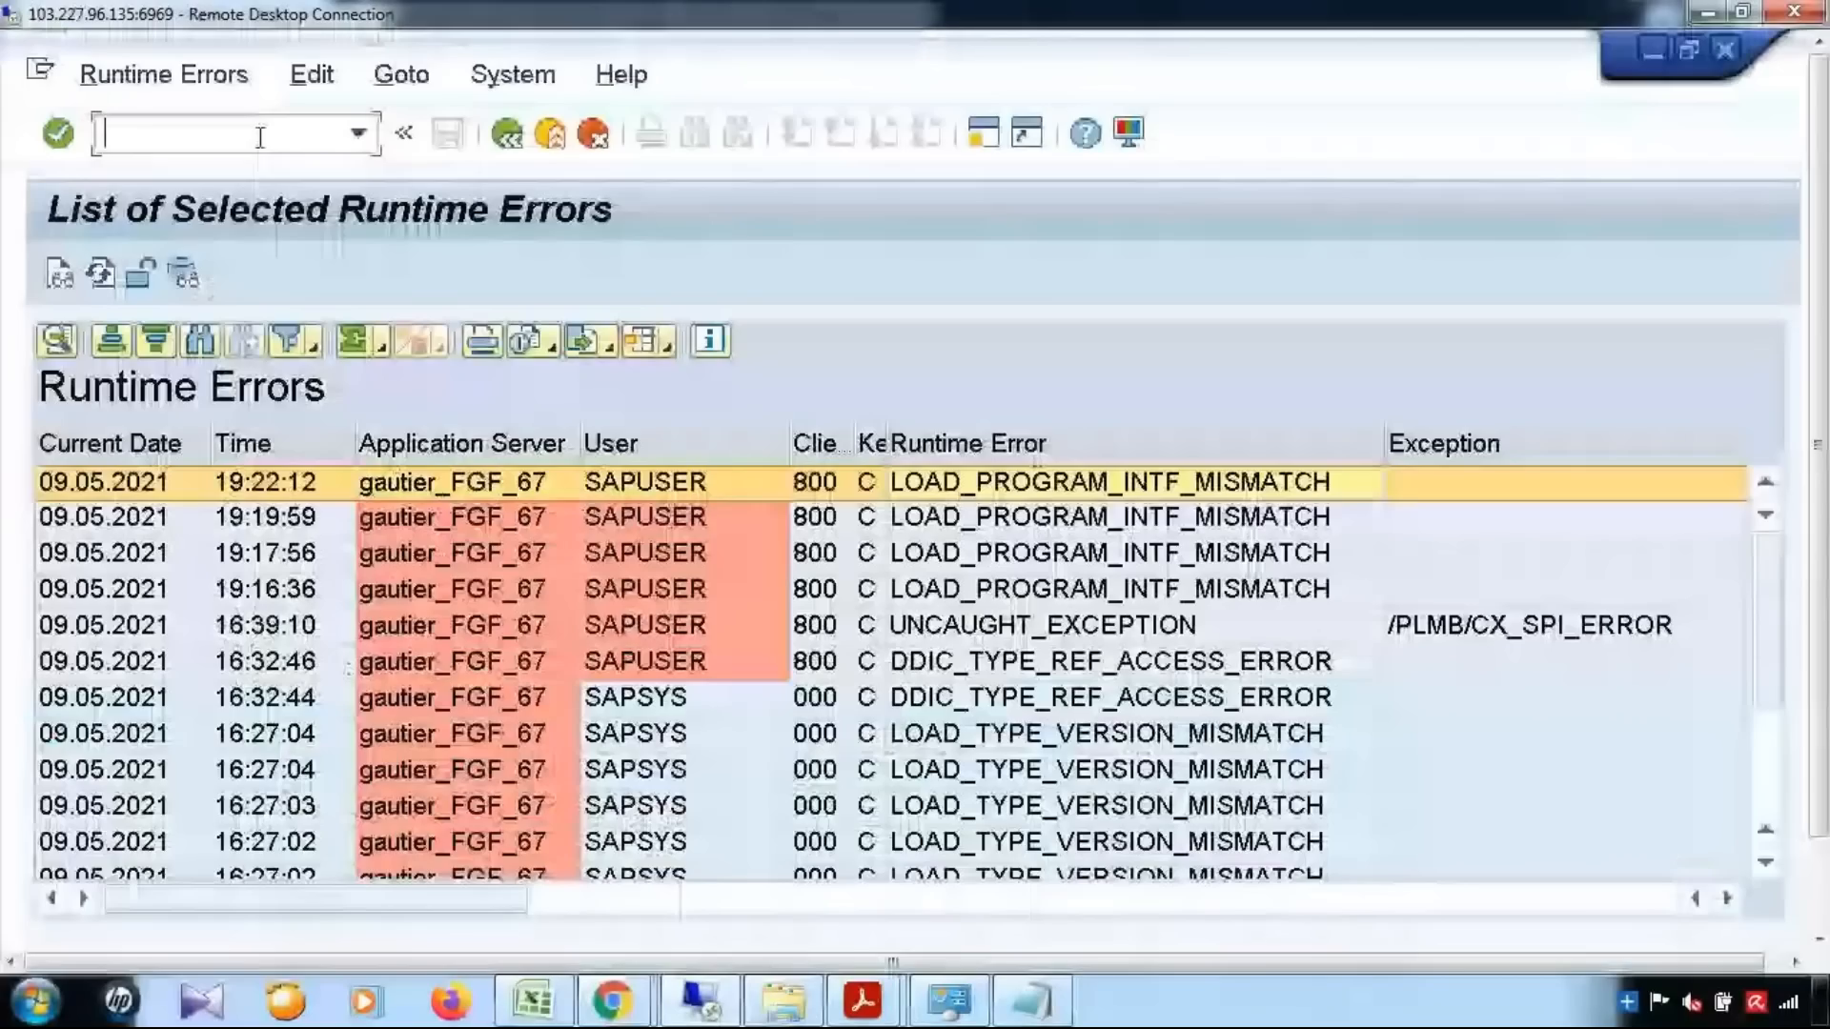
pyautogui.write('/nse18')
pyautogui.press('Return')
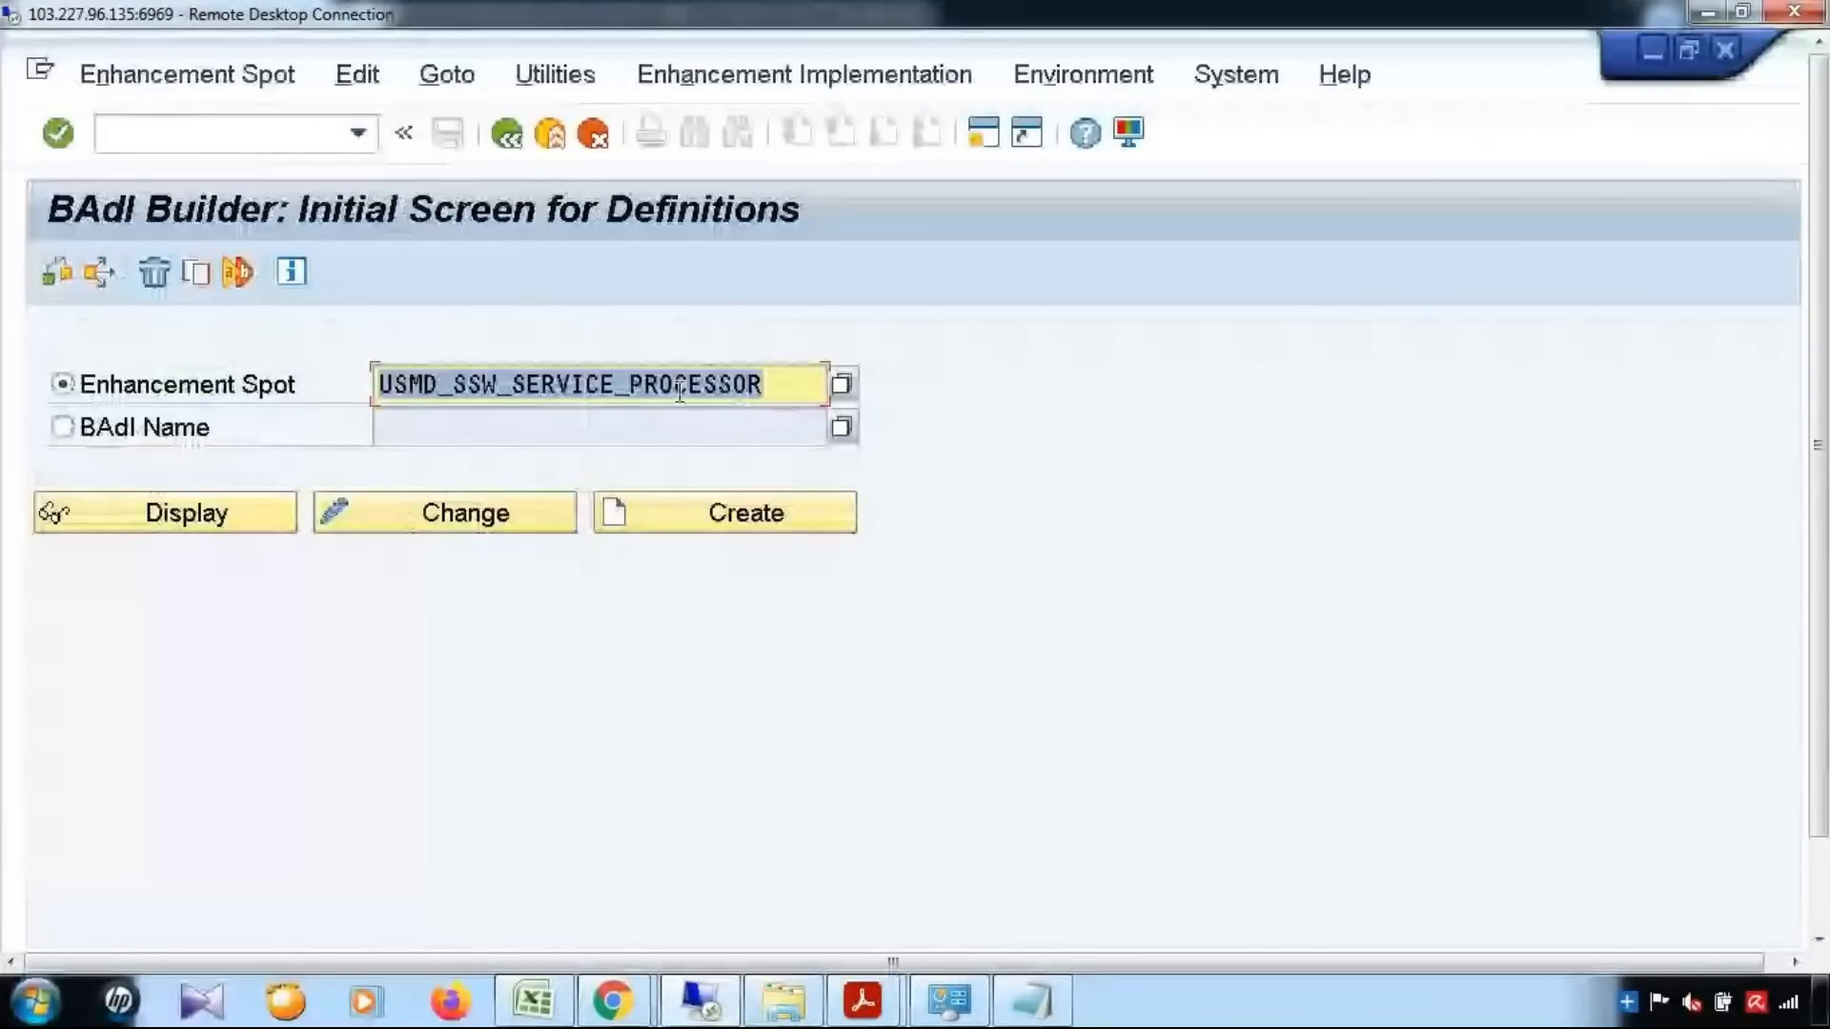
pyautogui.click(179, 523)
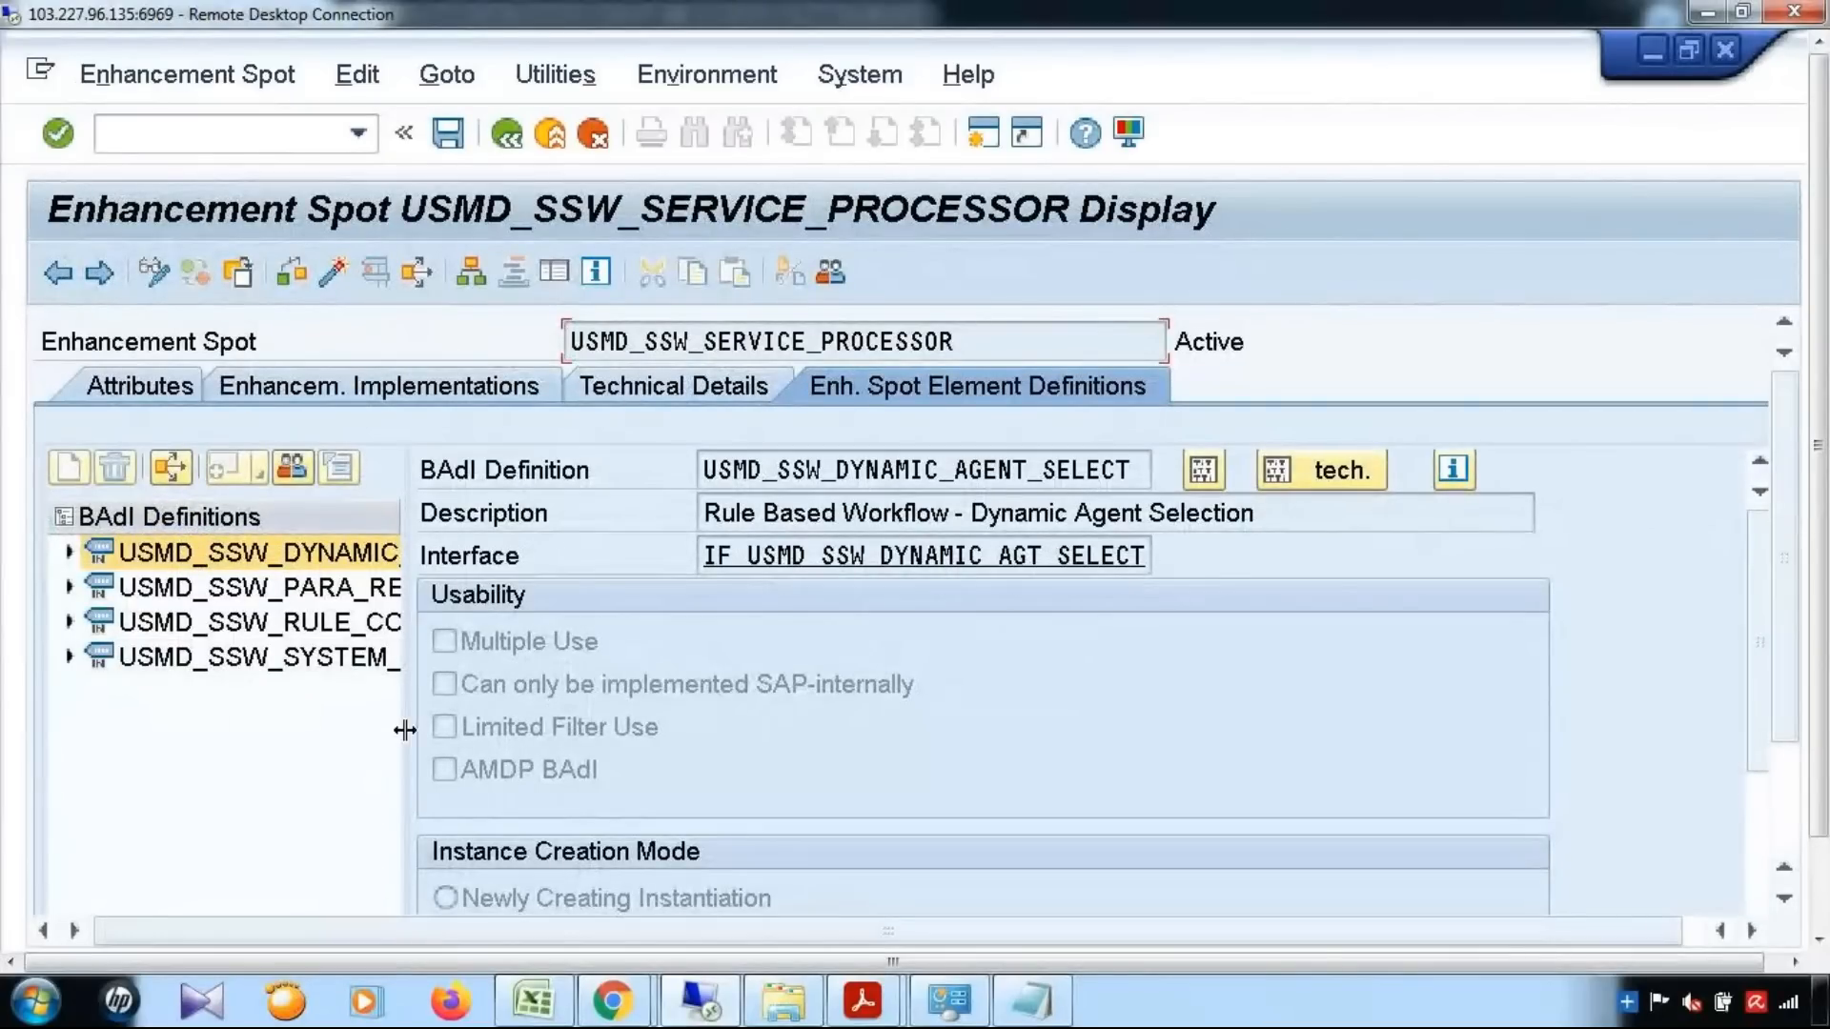
# Widen the BAdI definitions list and show the implementations of USMD_SSW_DYNAMIC_AGENT_SELECT
pyautogui.moveTo(1091, 727); pyautogui.dragTo(1086, 724)
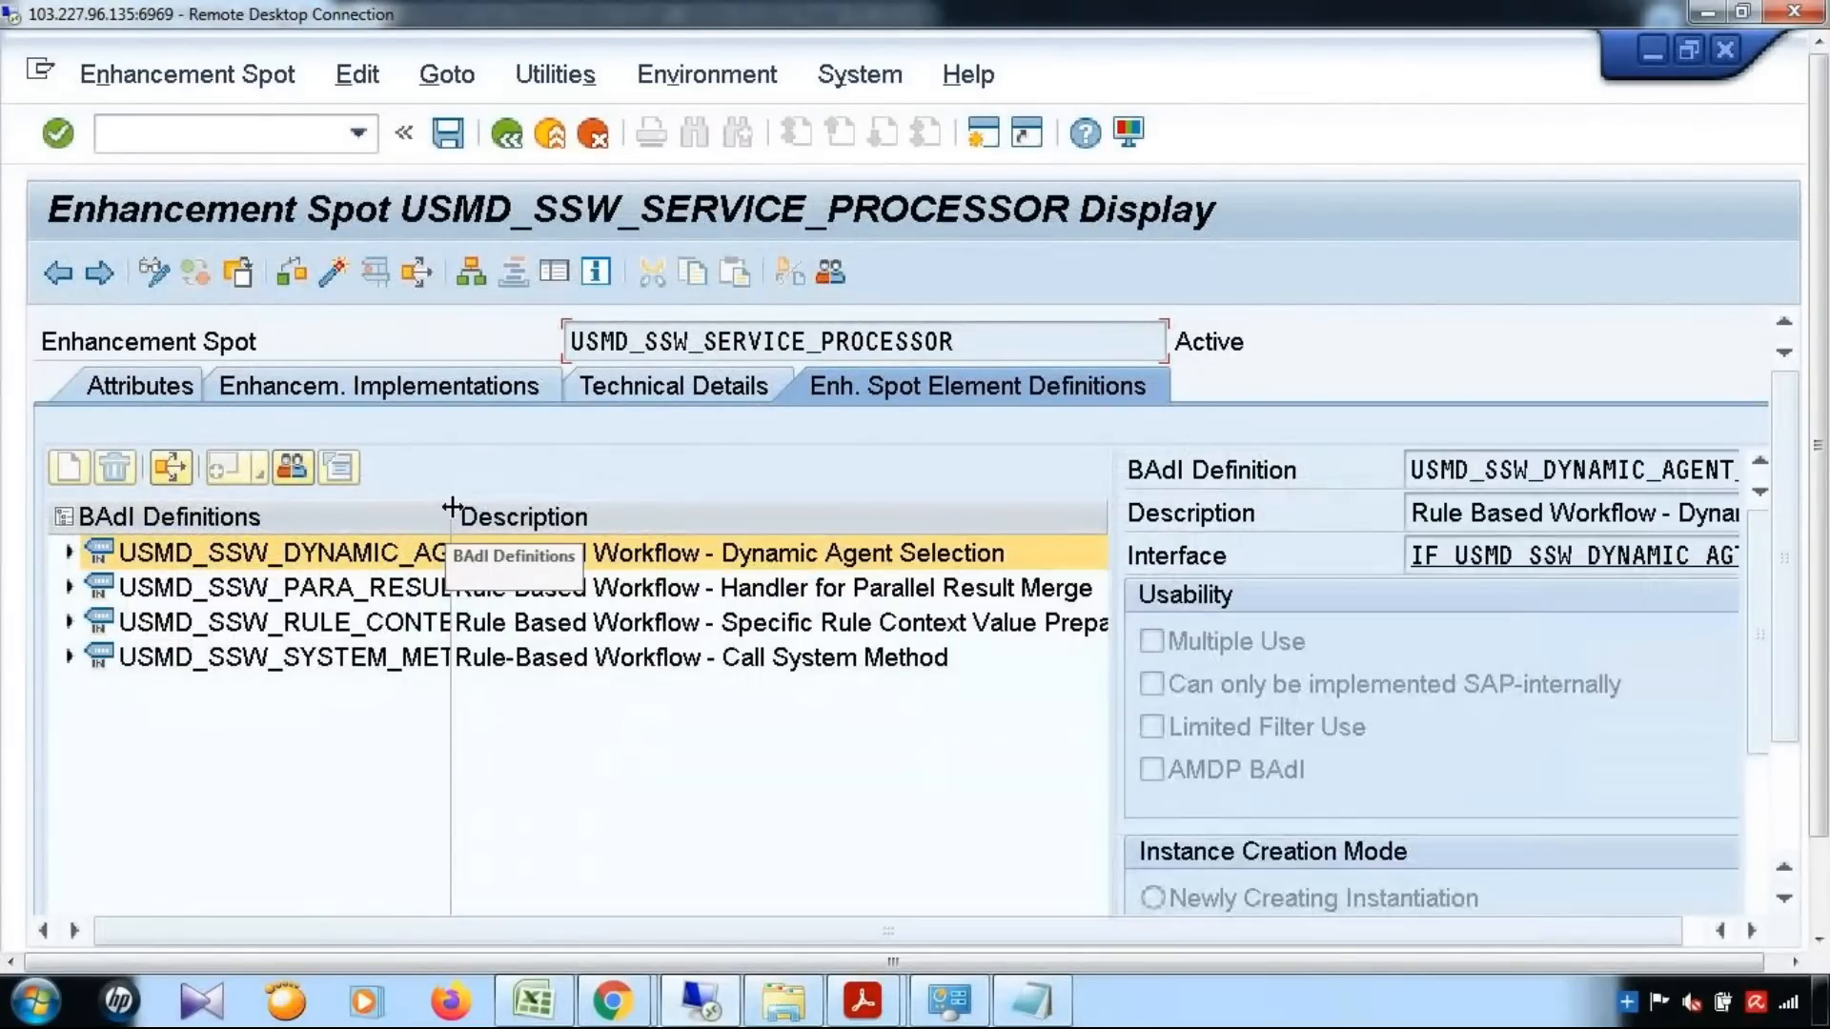
pyautogui.moveTo(449, 511); pyautogui.dragTo(829, 511)
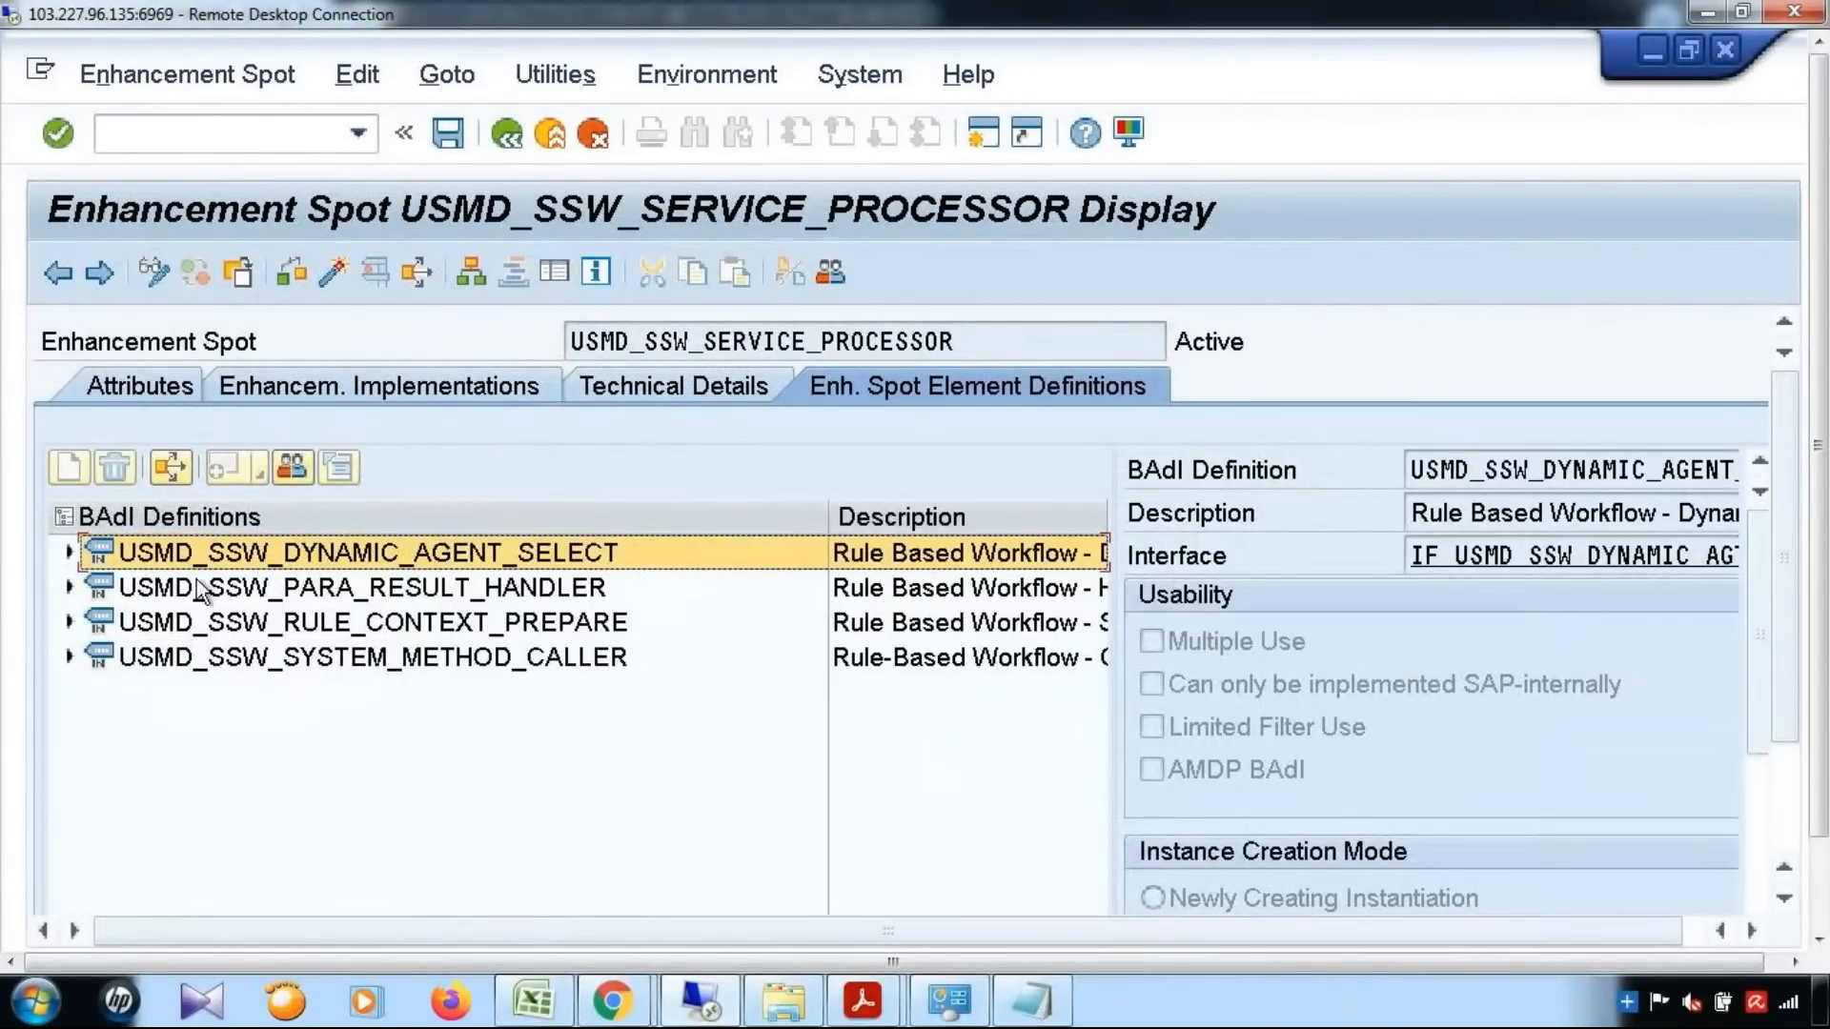
pyautogui.click(69, 553)
pyautogui.click(193, 657)
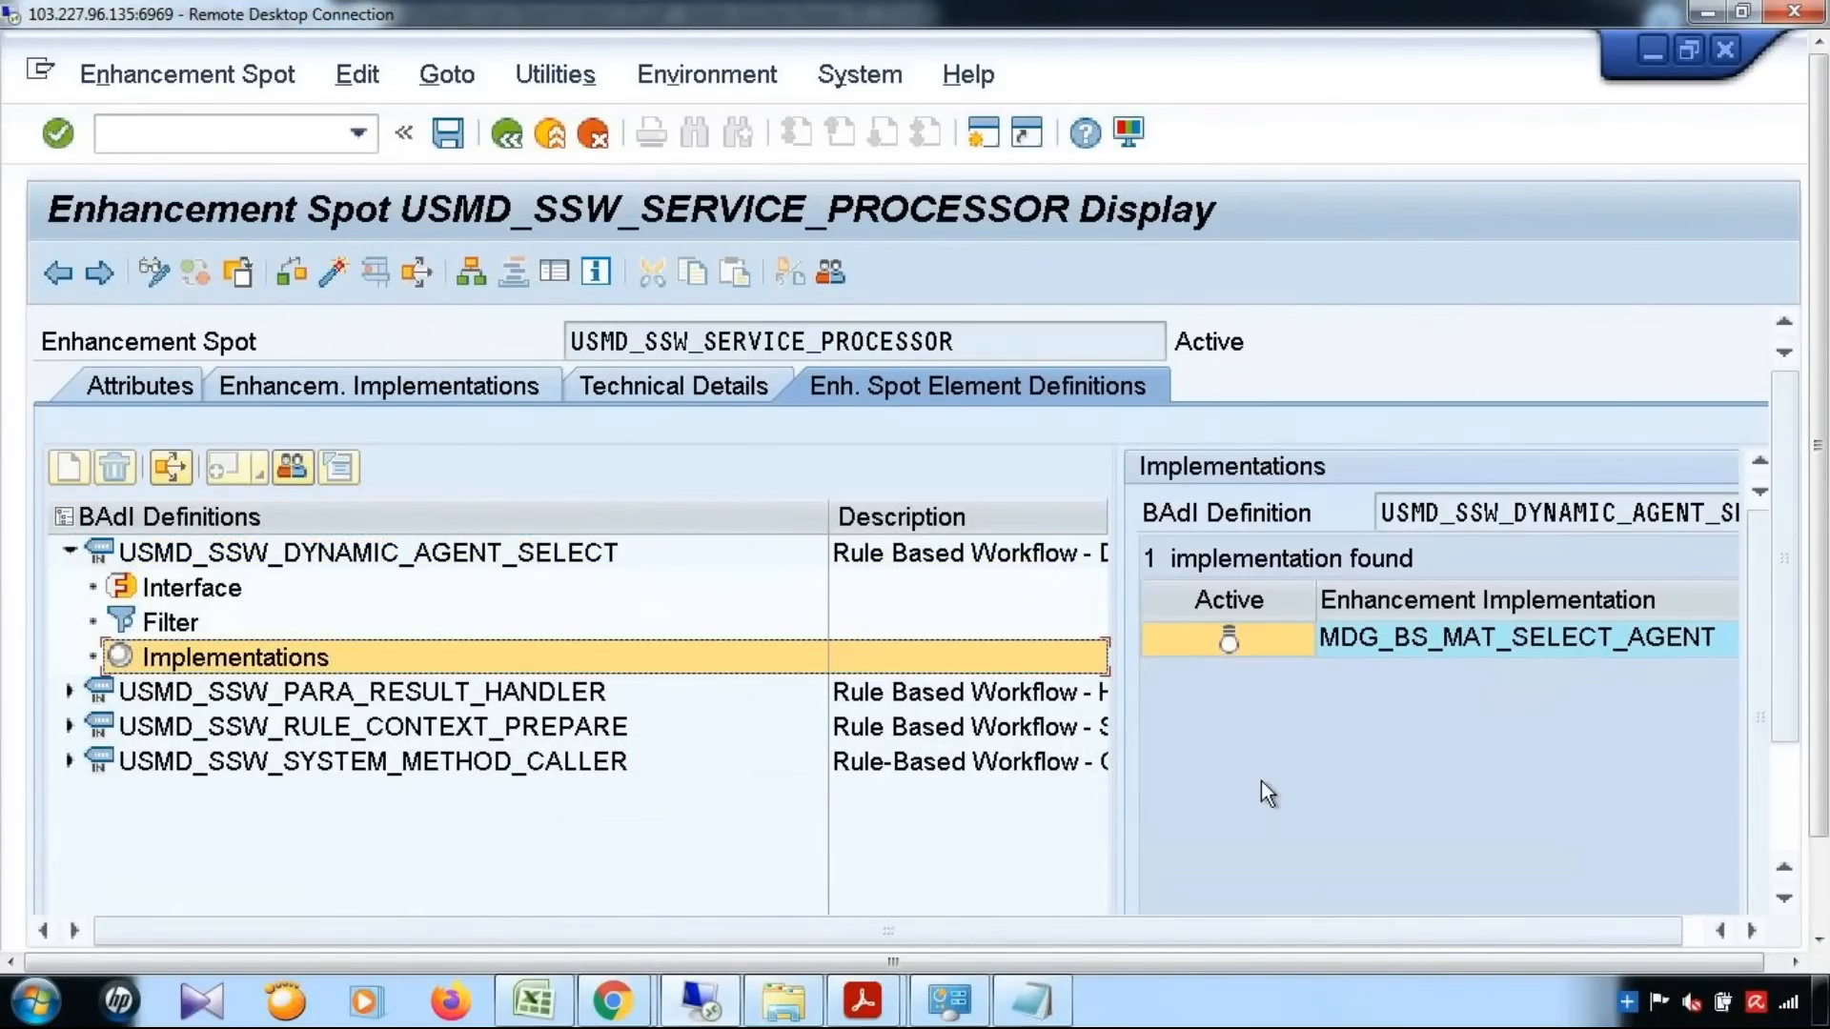
# Start a new implementation of BAdI USMD_SSW_DYNAMIC_AGENT_SELECT with a new enhancement implementation named YENH_DYNAMIC_AGENT
pyautogui.click(319, 656)
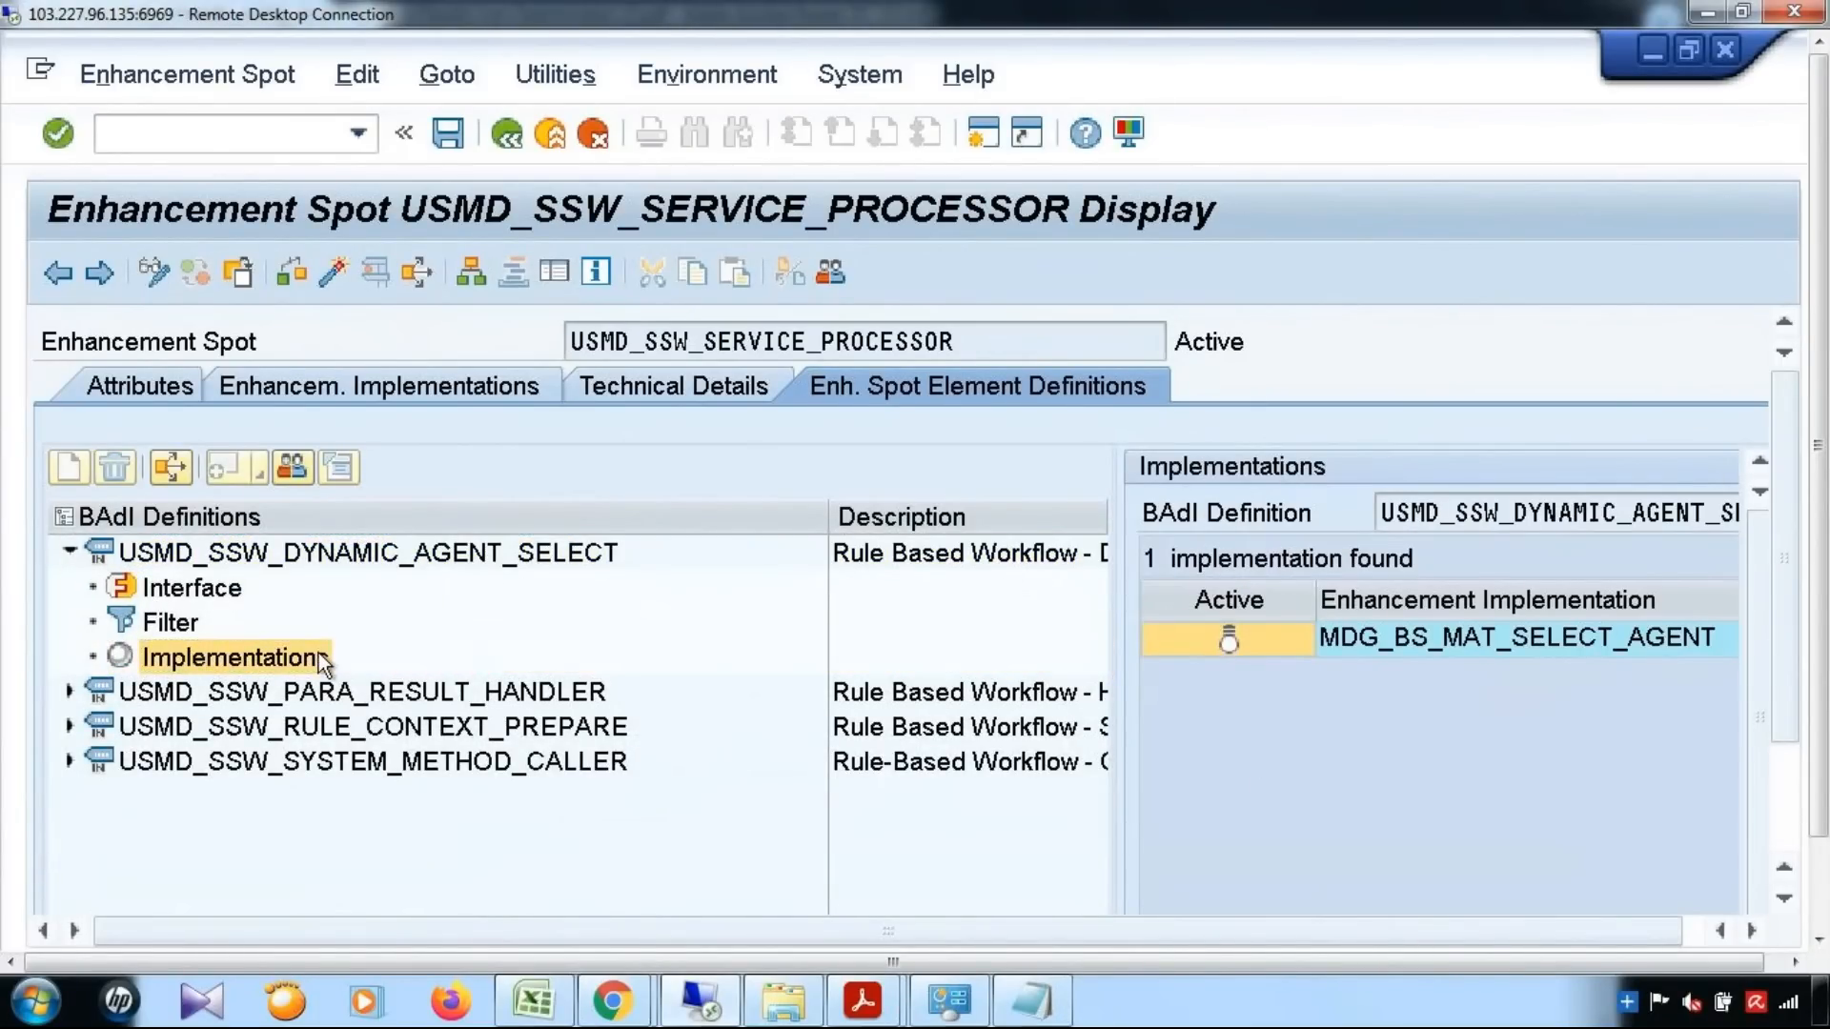
pyautogui.rightClick(318, 654)
pyautogui.click(342, 671)
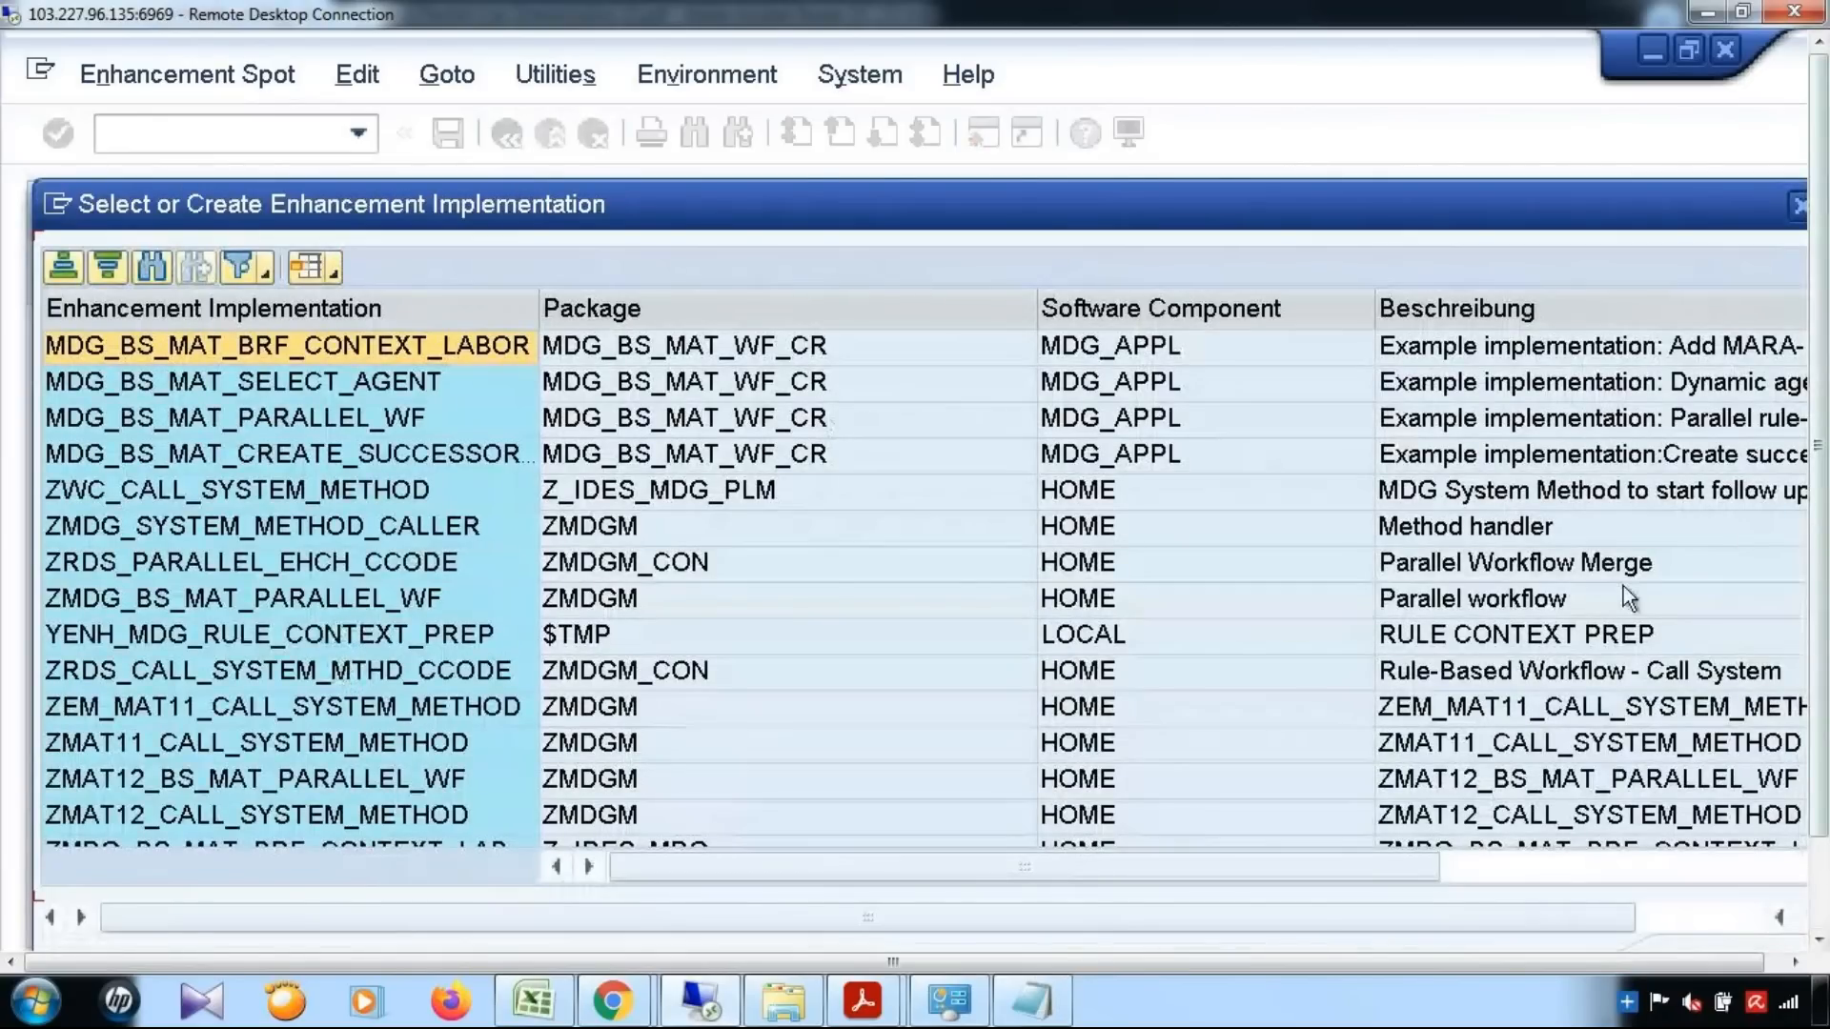
pyautogui.click(1725, 866)
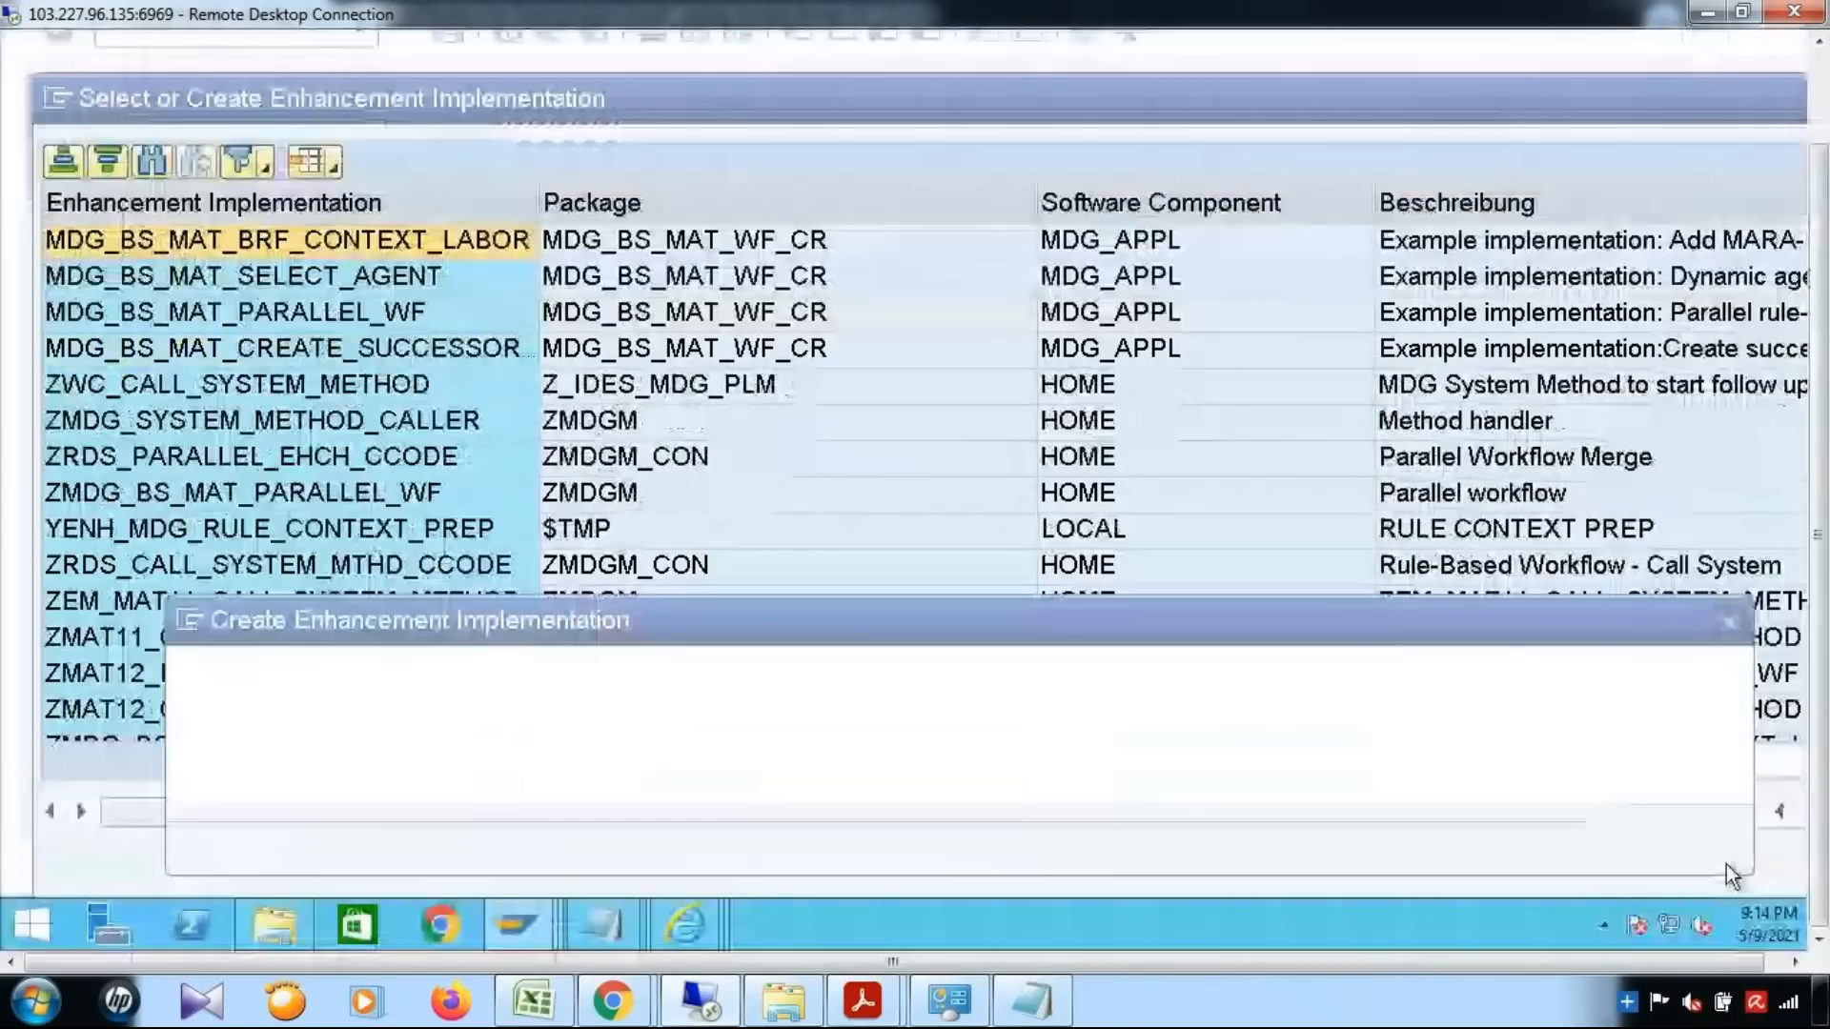
pyautogui.write('YENH_DYNAMIC')
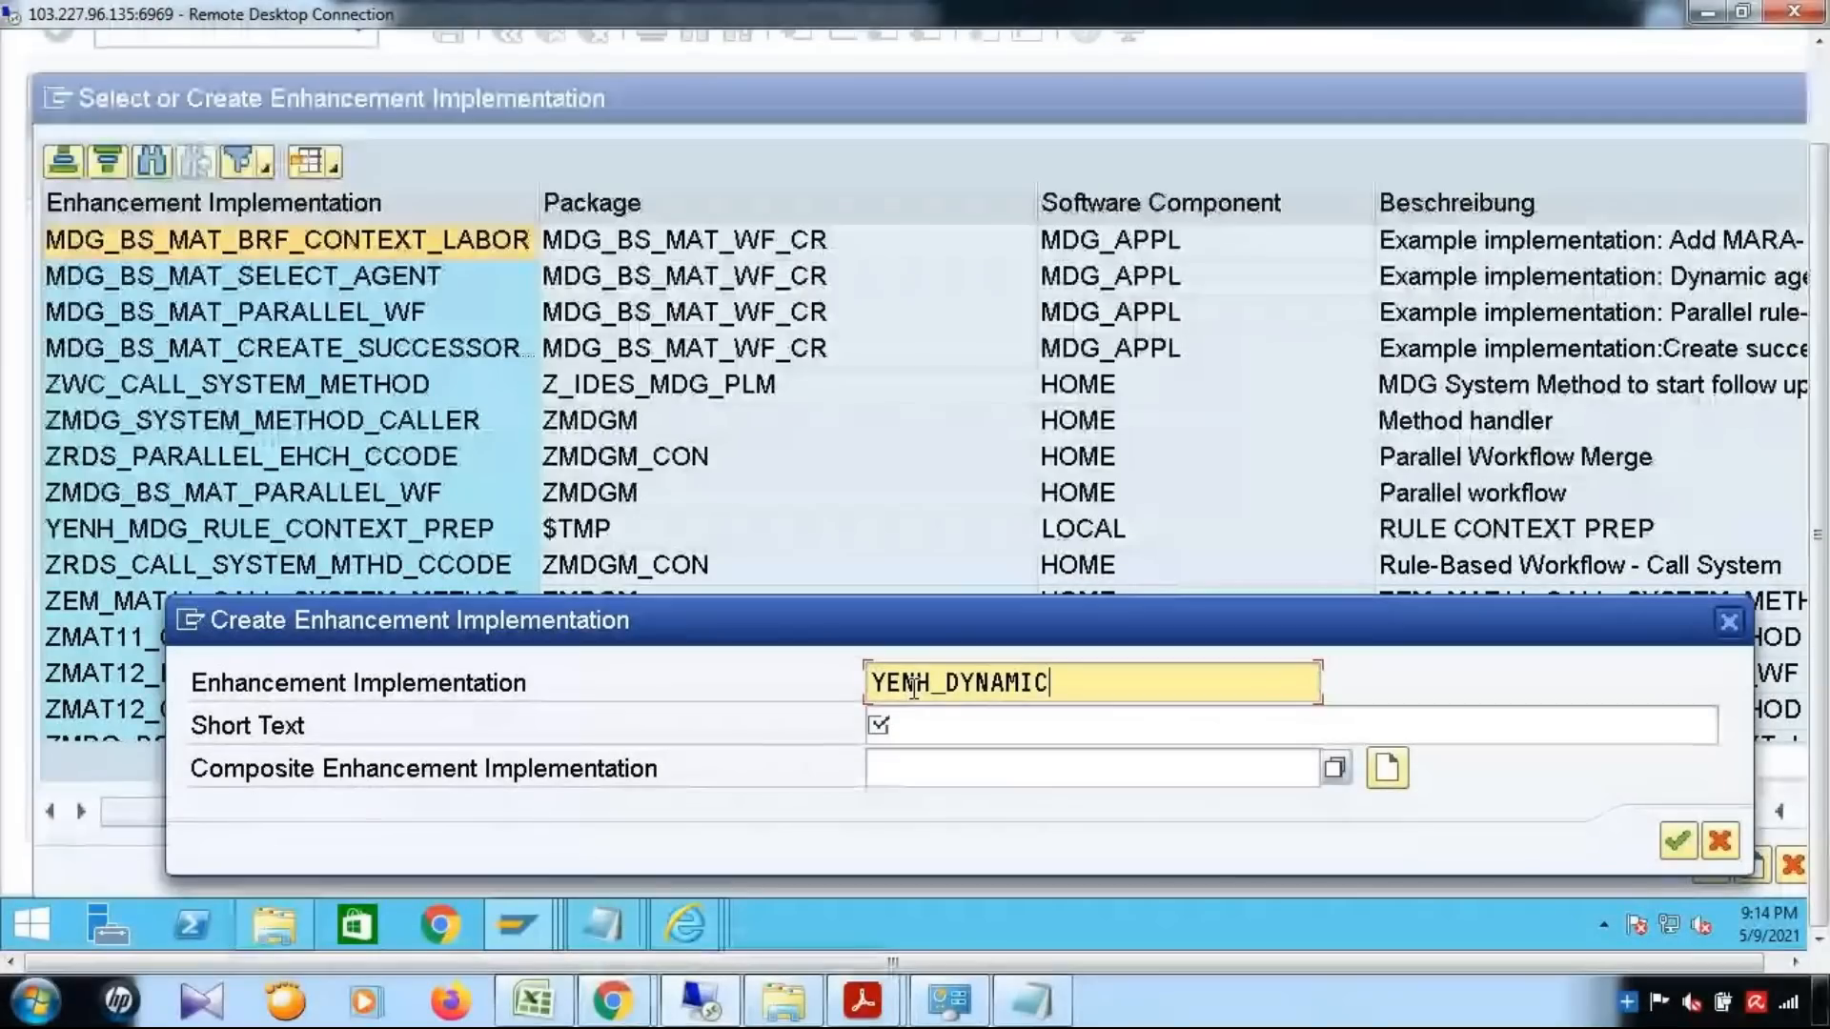
pyautogui.write('_AGENT')
# Set the enhancement implementation's short text to Dynamic Agent and save it as a local object
pyautogui.click(930, 739)
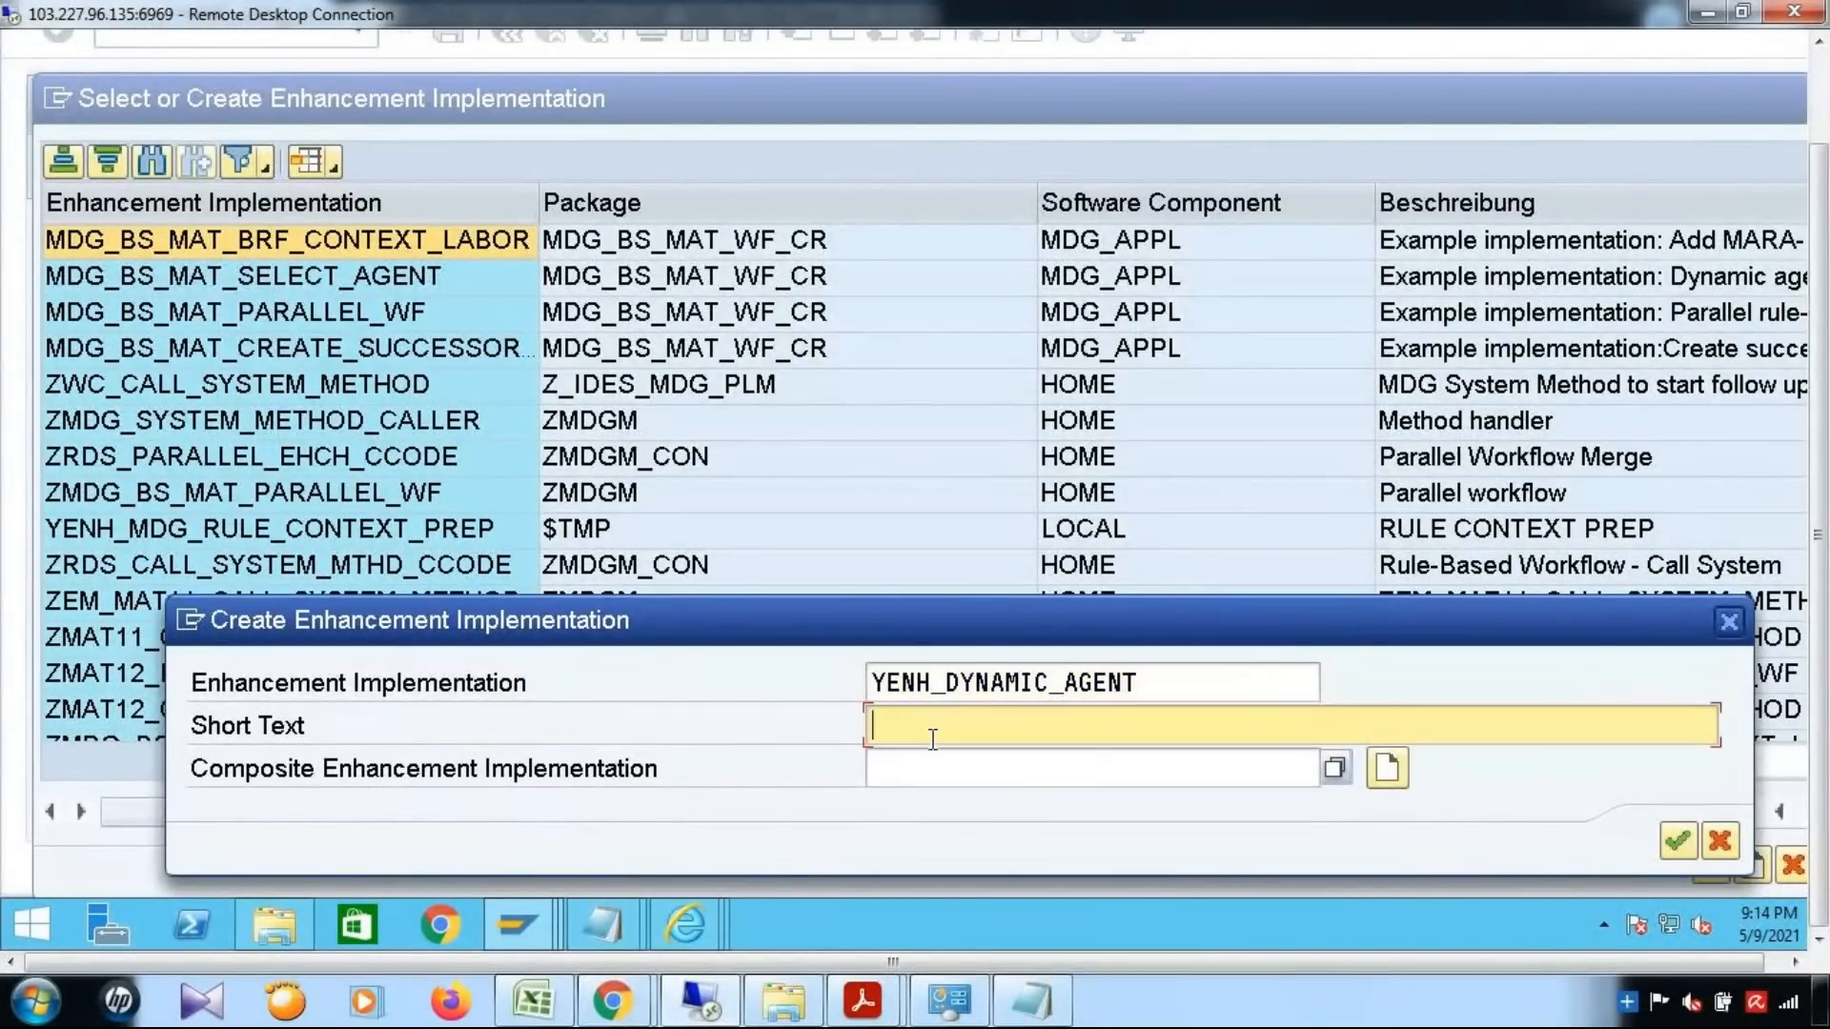
pyautogui.write('Dynamic Agent')
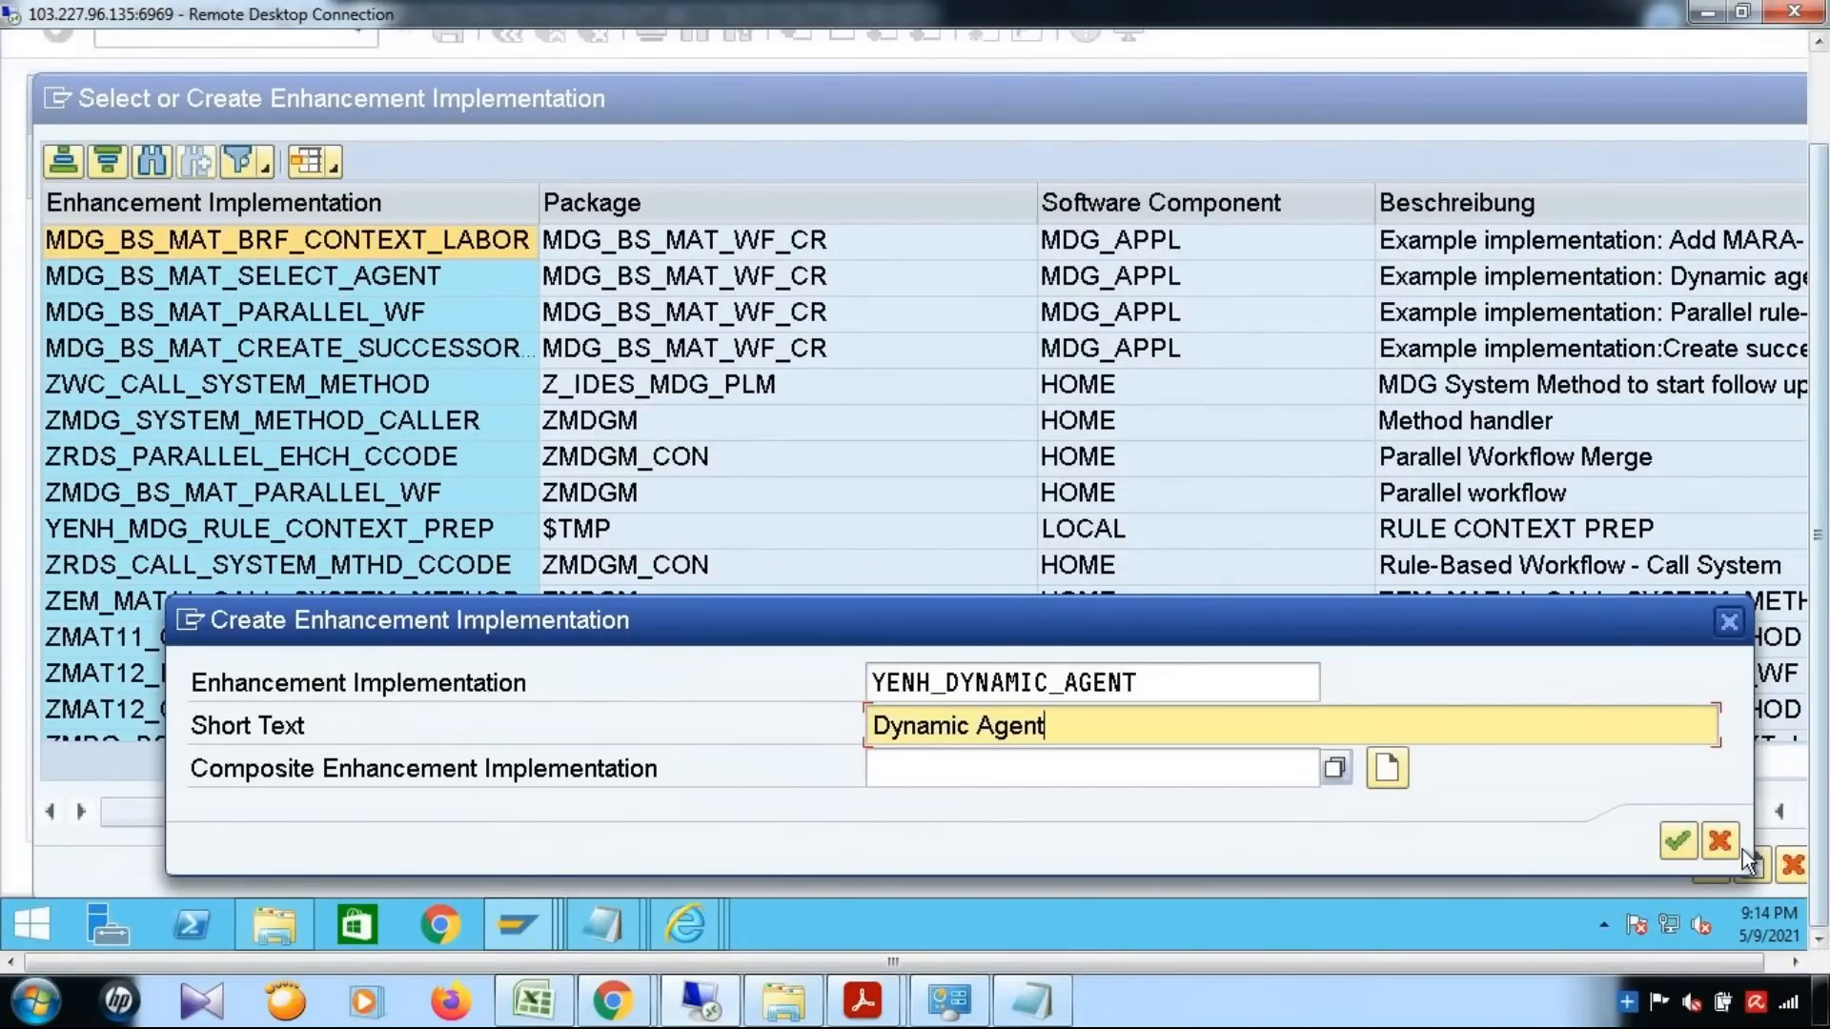
pyautogui.click(1675, 839)
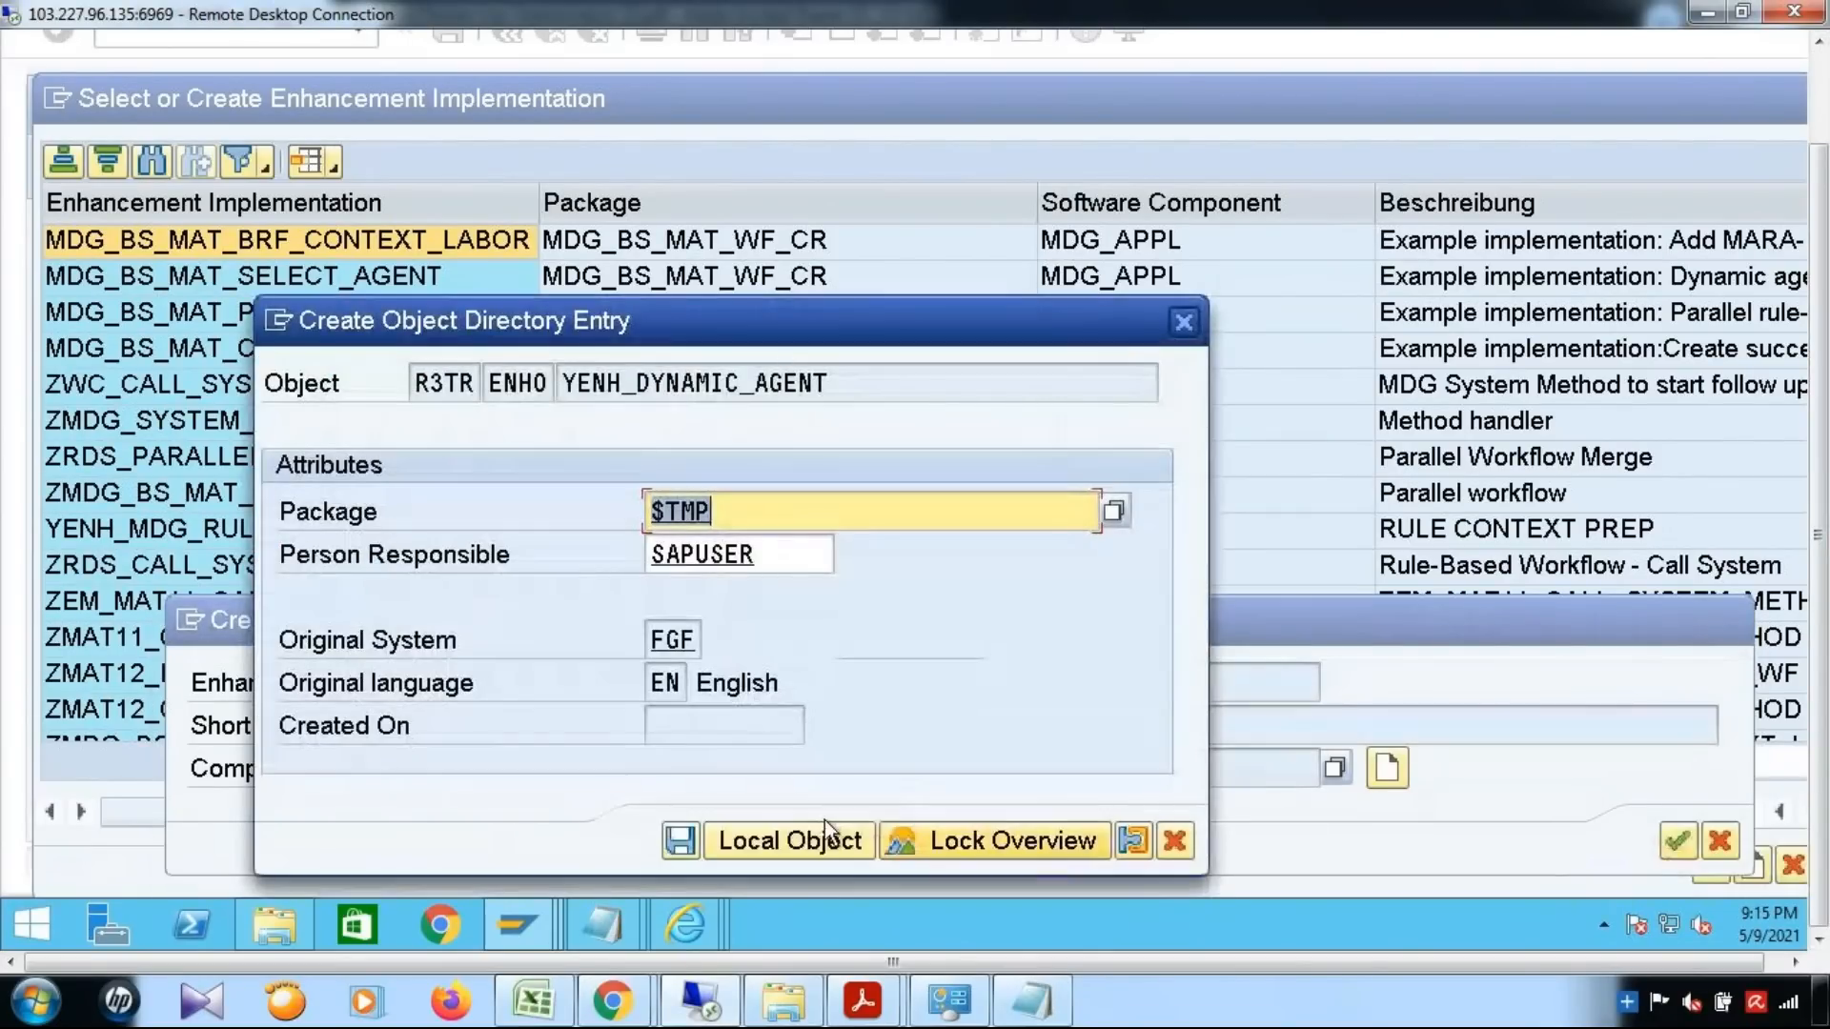
pyautogui.click(798, 840)
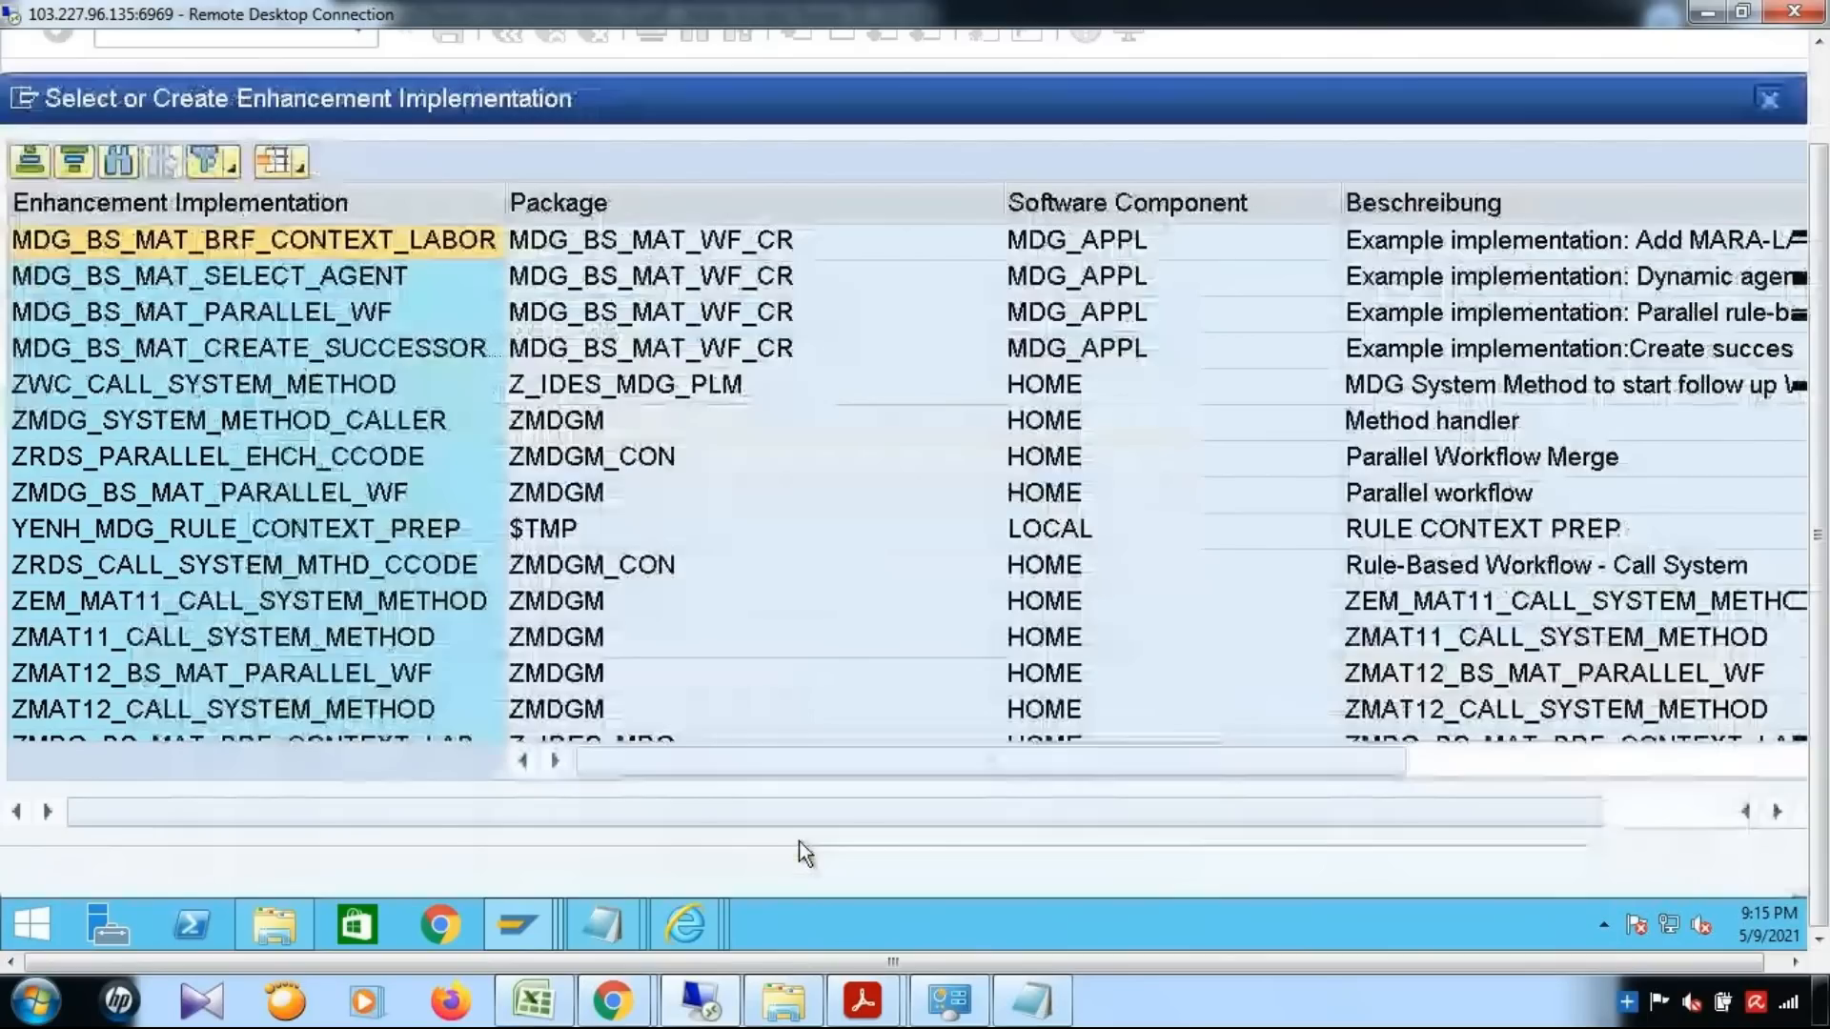
# Confirm the enhancement implementation selection and name the new BAdI implementation YBADI_DYNAMIC_AGENT
pyautogui.click(1716, 878)
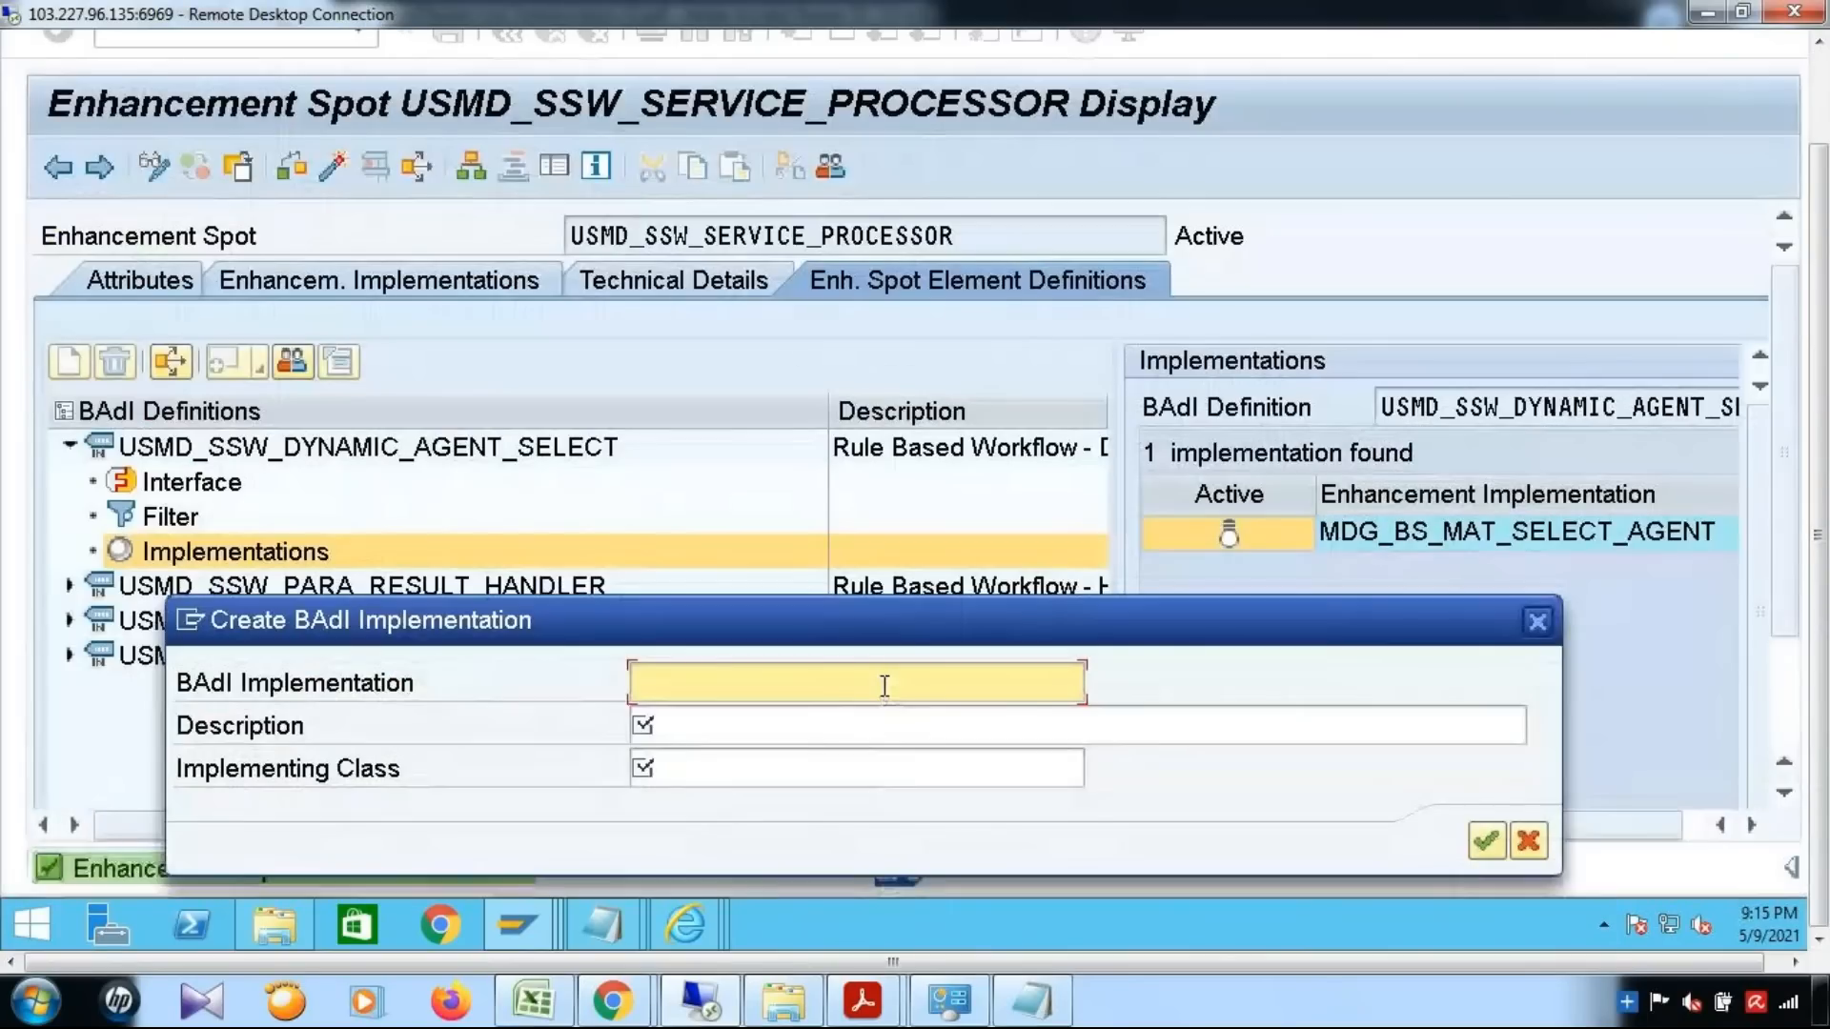
pyautogui.write('YBADI_')
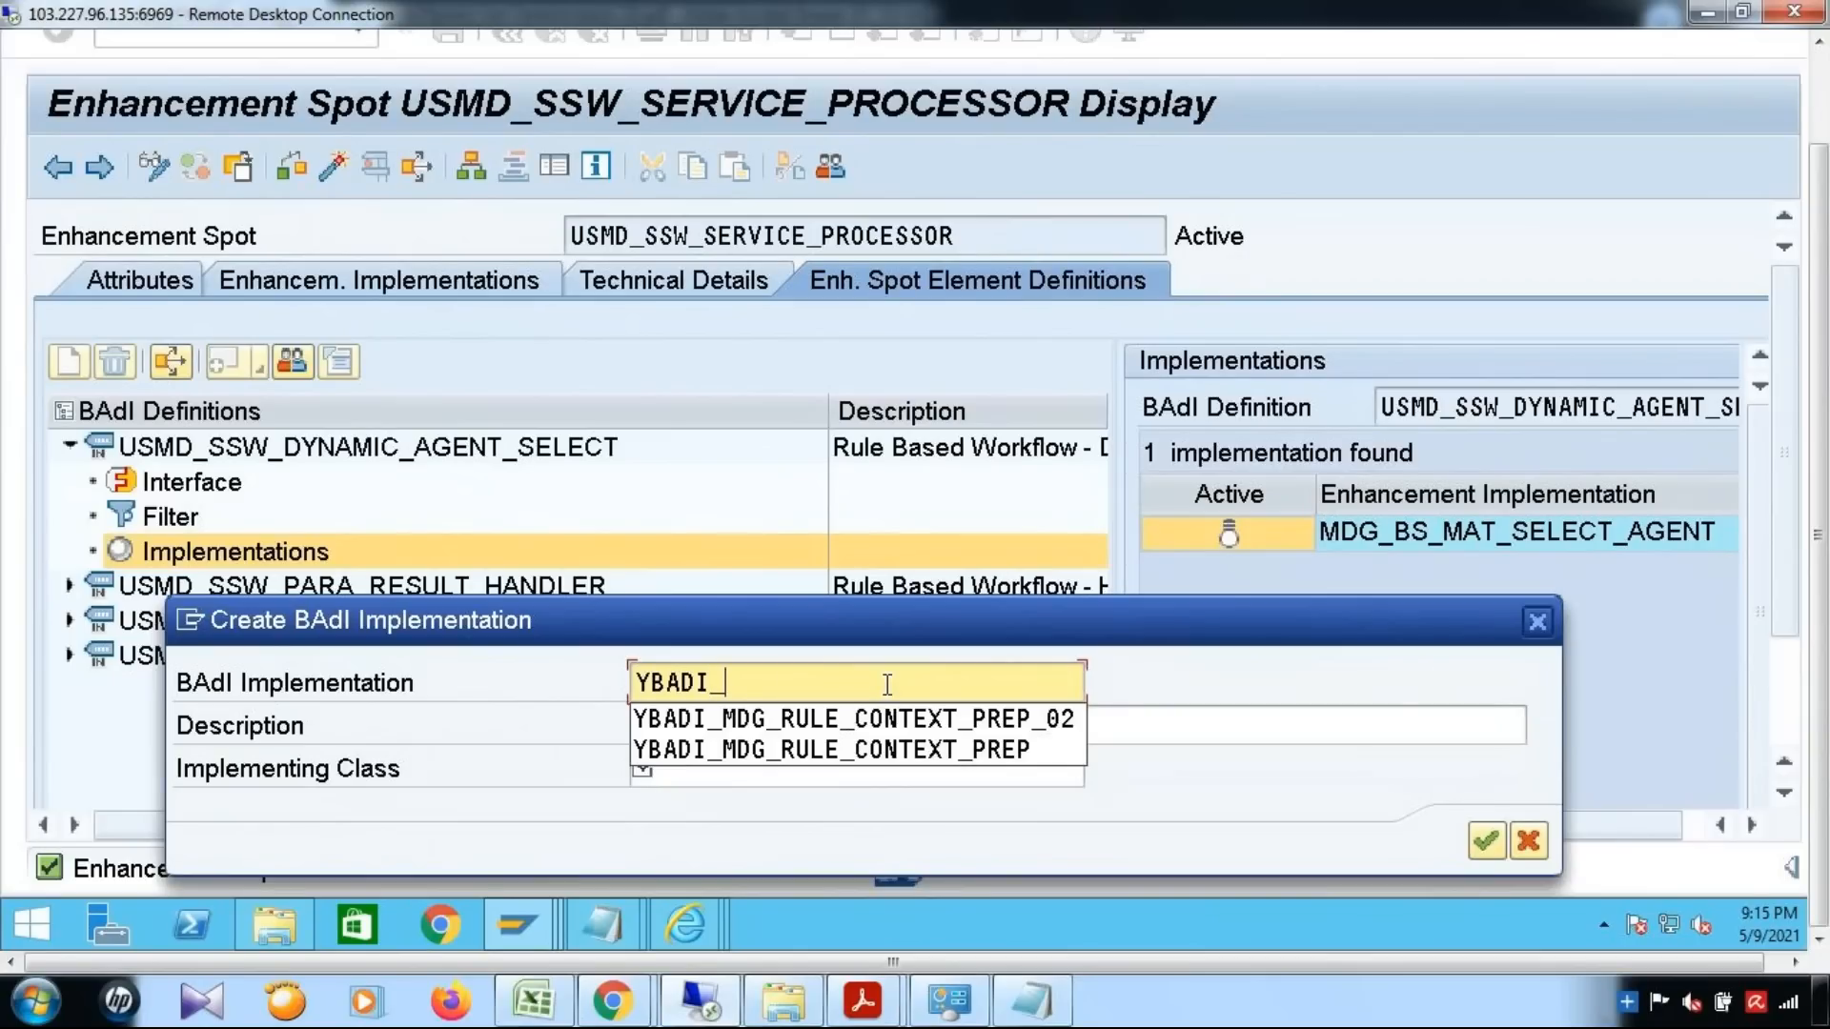
pyautogui.write('DYNAMIC')
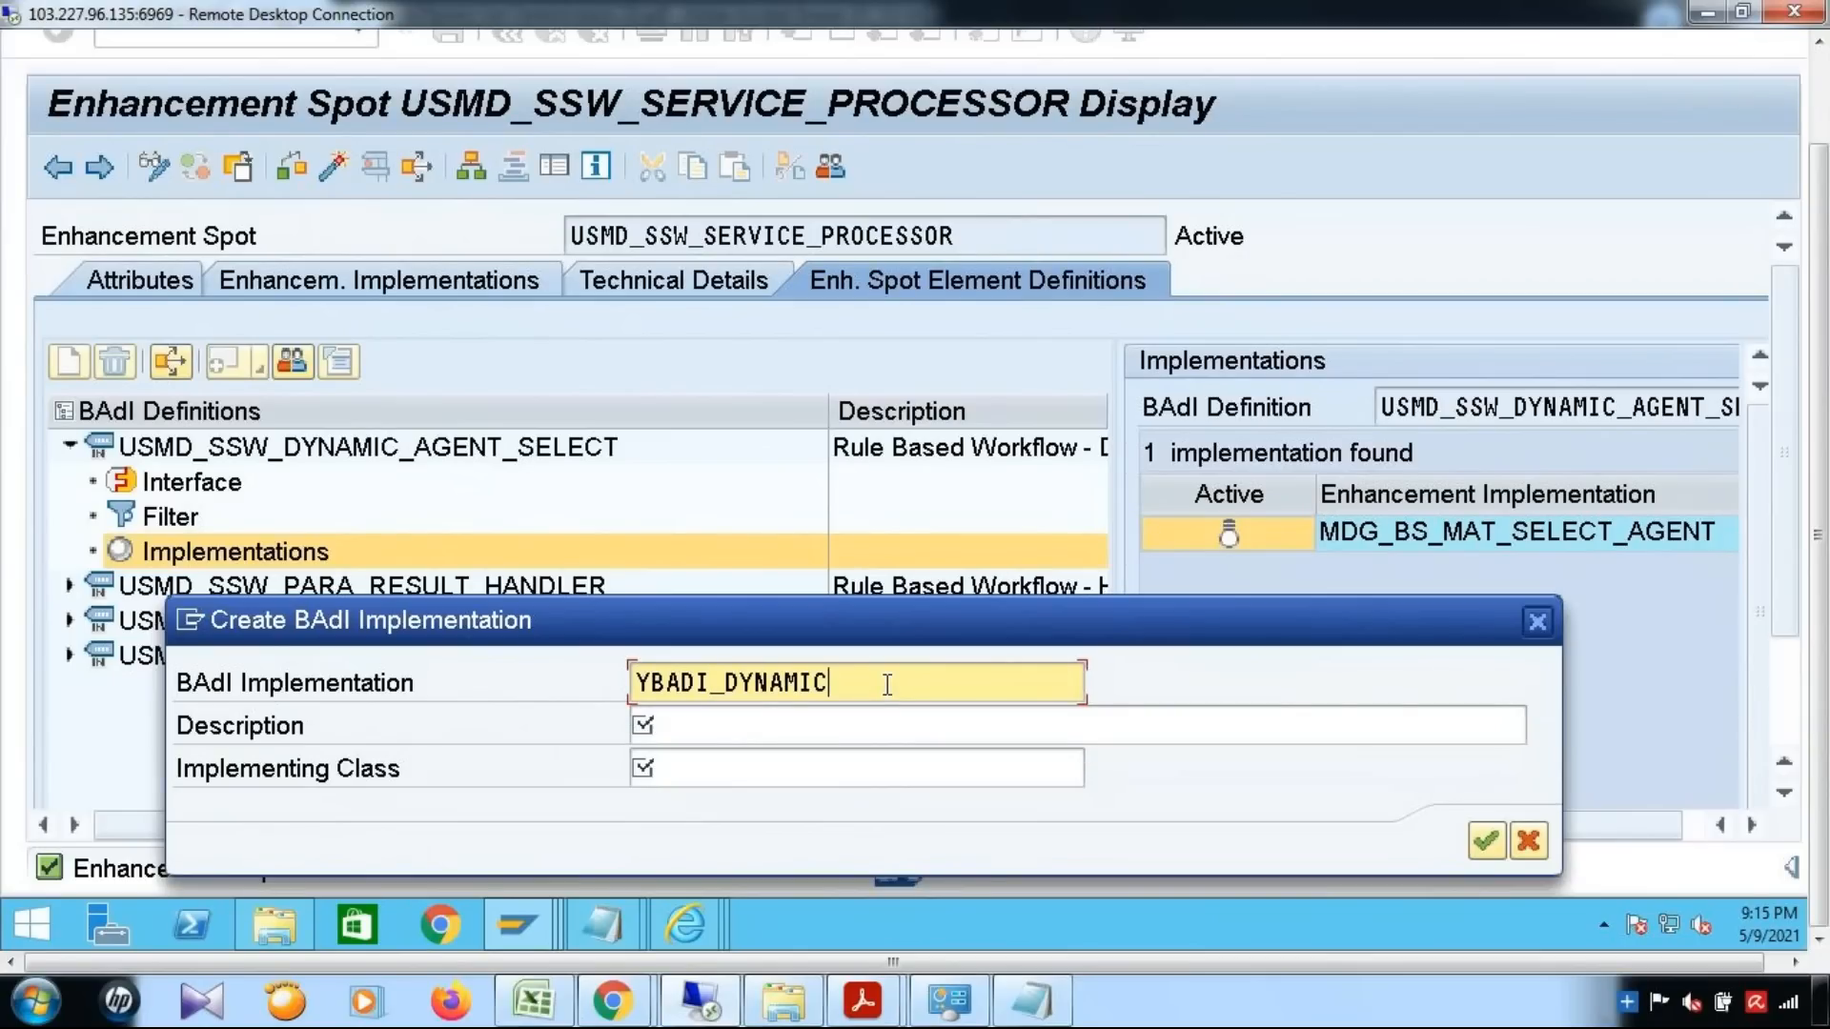
pyautogui.write('_AGENT')
pyautogui.press('Tab')
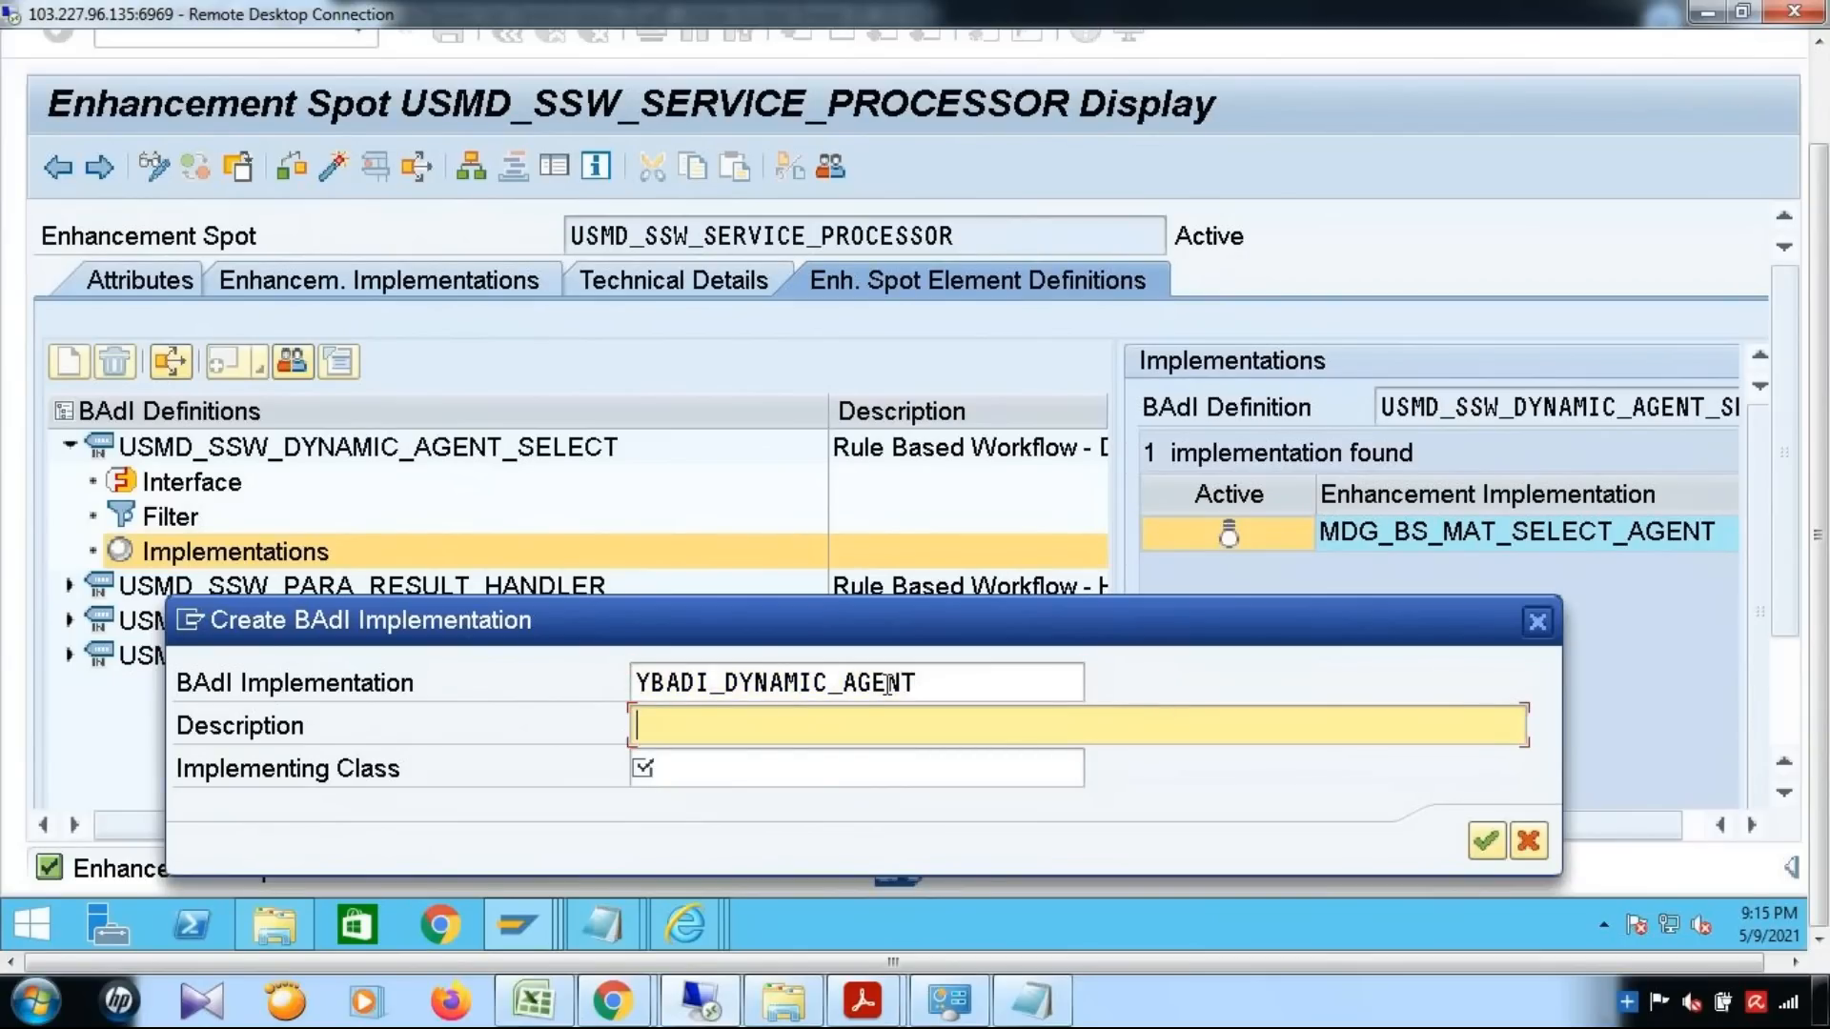
# Describe the BAdI implementation as DYNAMIC AGENT
pyautogui.write('DYNAMIC AGENT')
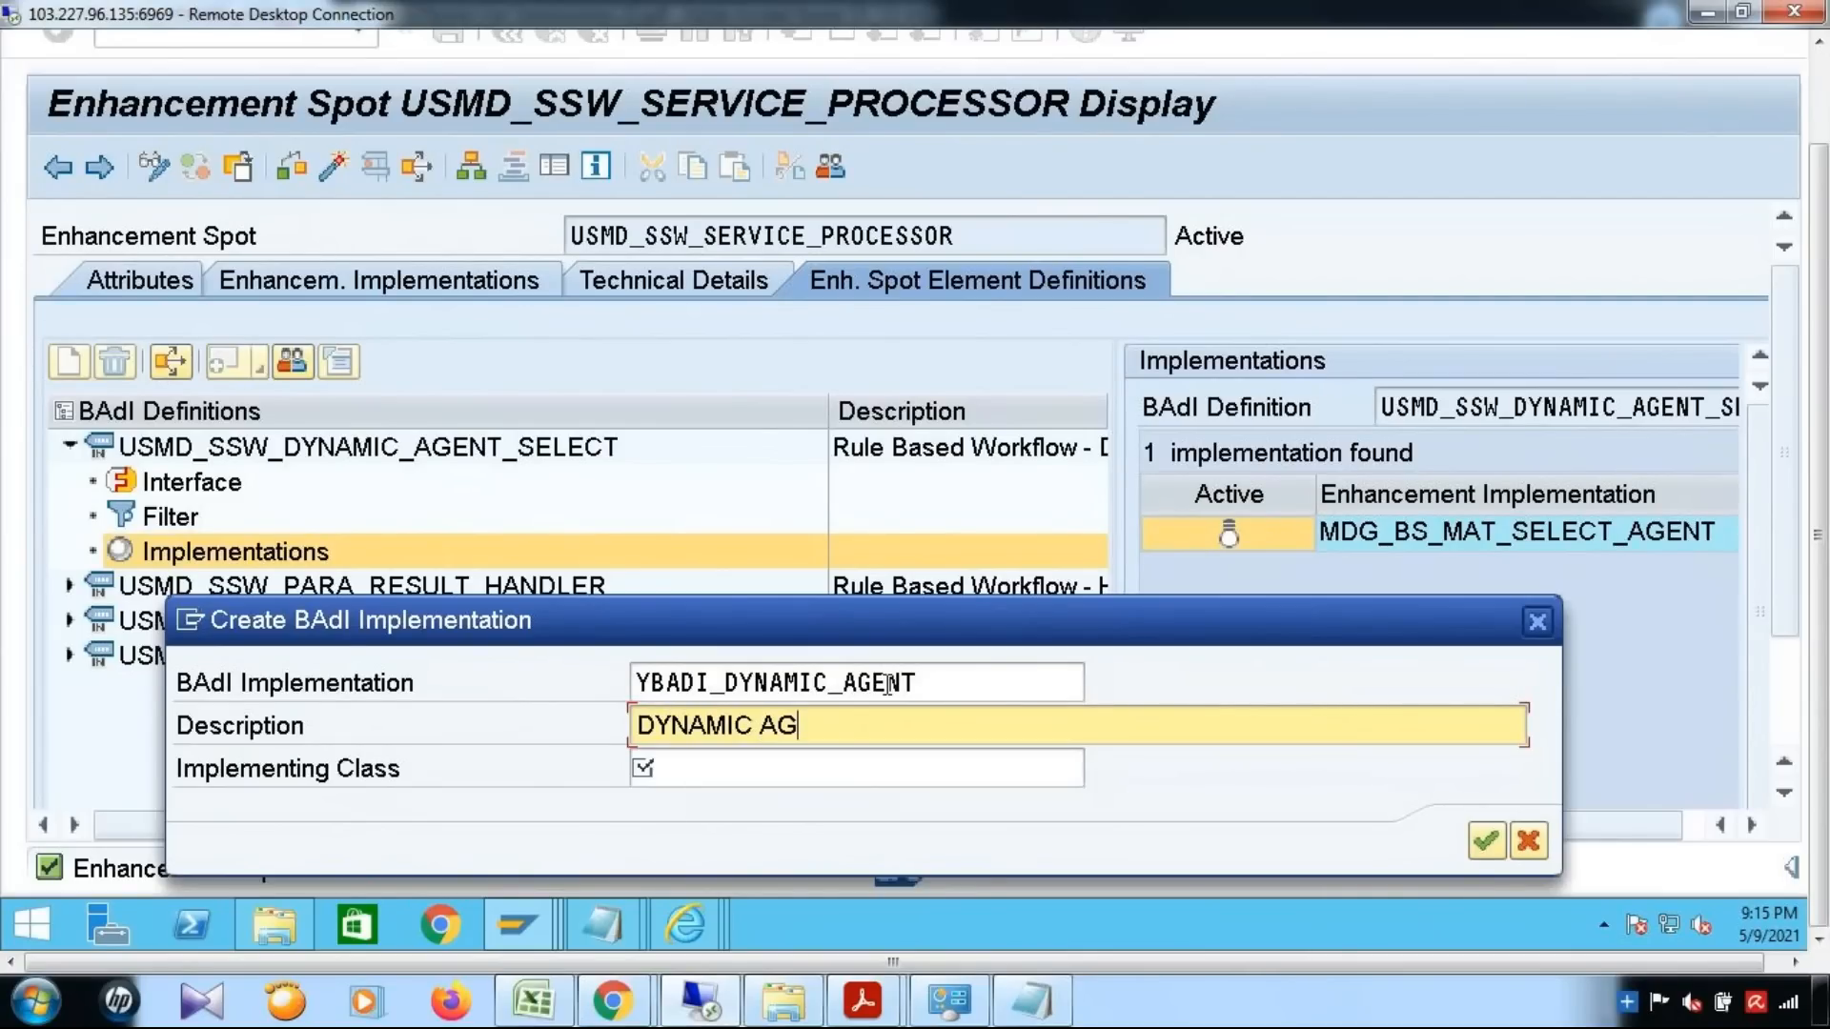
pyautogui.click(877, 783)
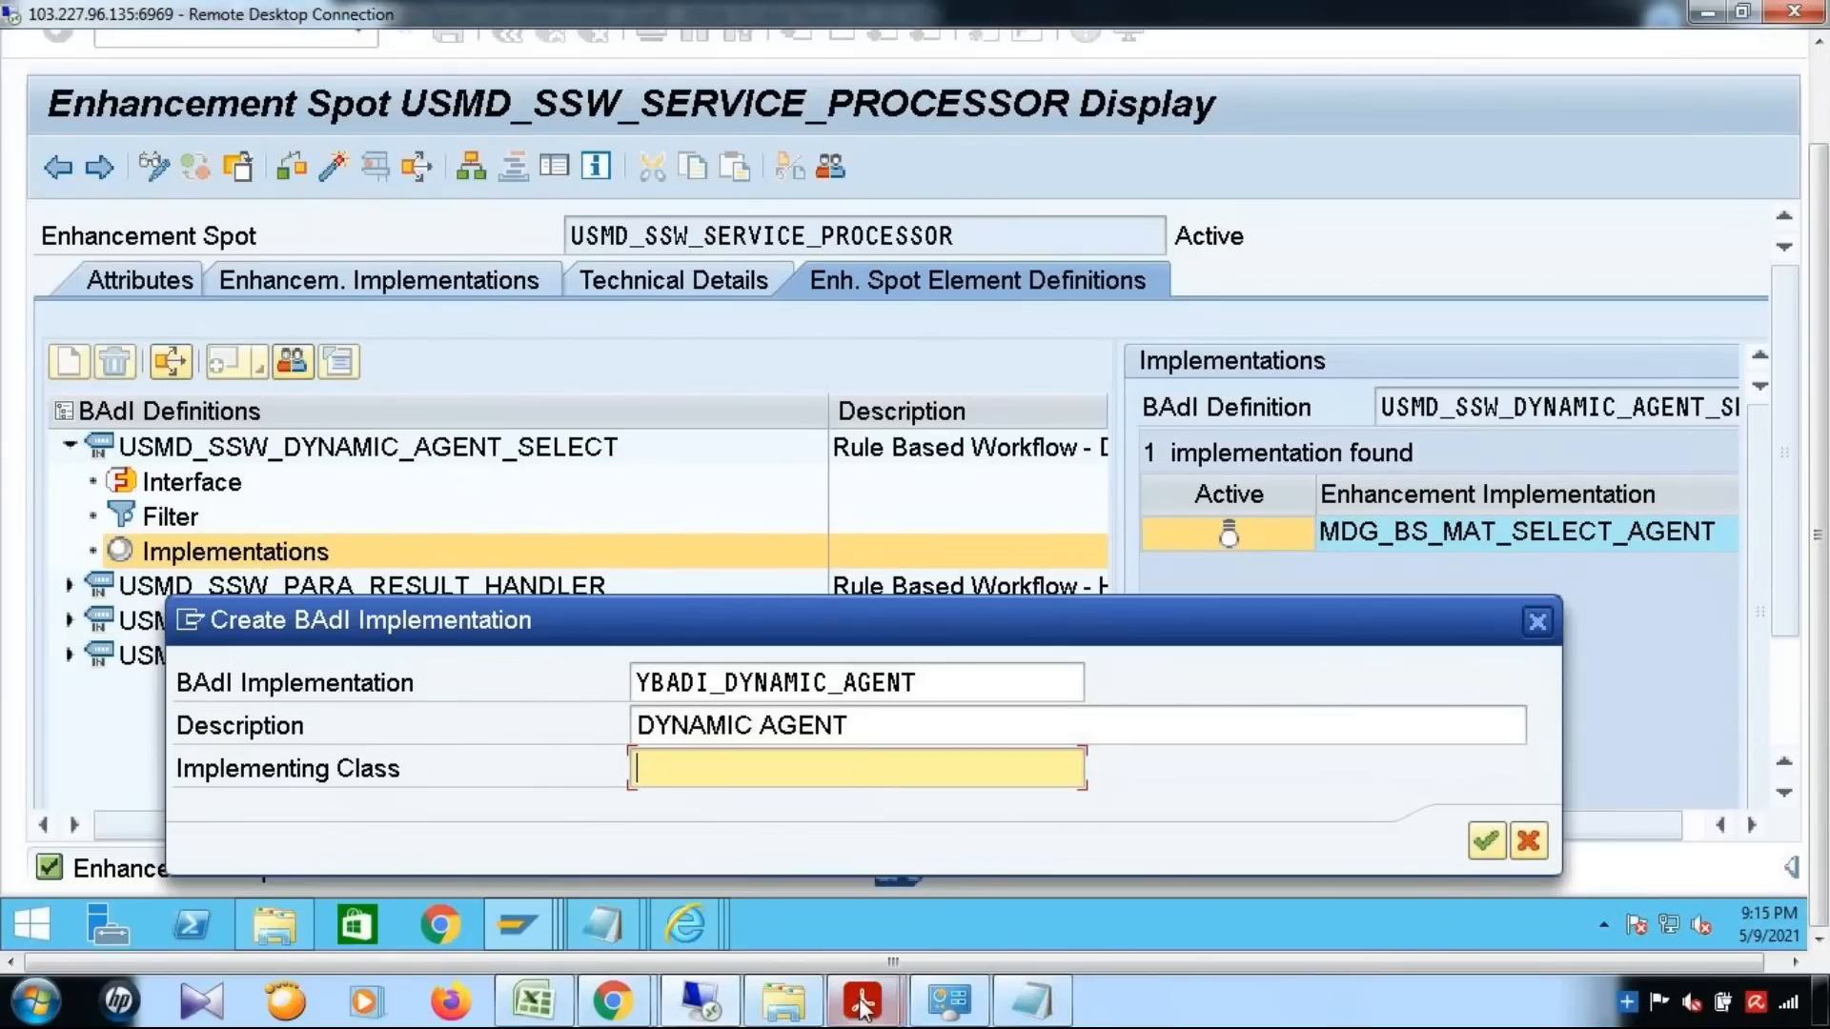
# Check the implementing class naming on page 14 of the BAdI guide PDF in Acrobat Reader, then return to the remote SAP session
pyautogui.moveTo(862, 1006)
pyautogui.click(1112, 899)
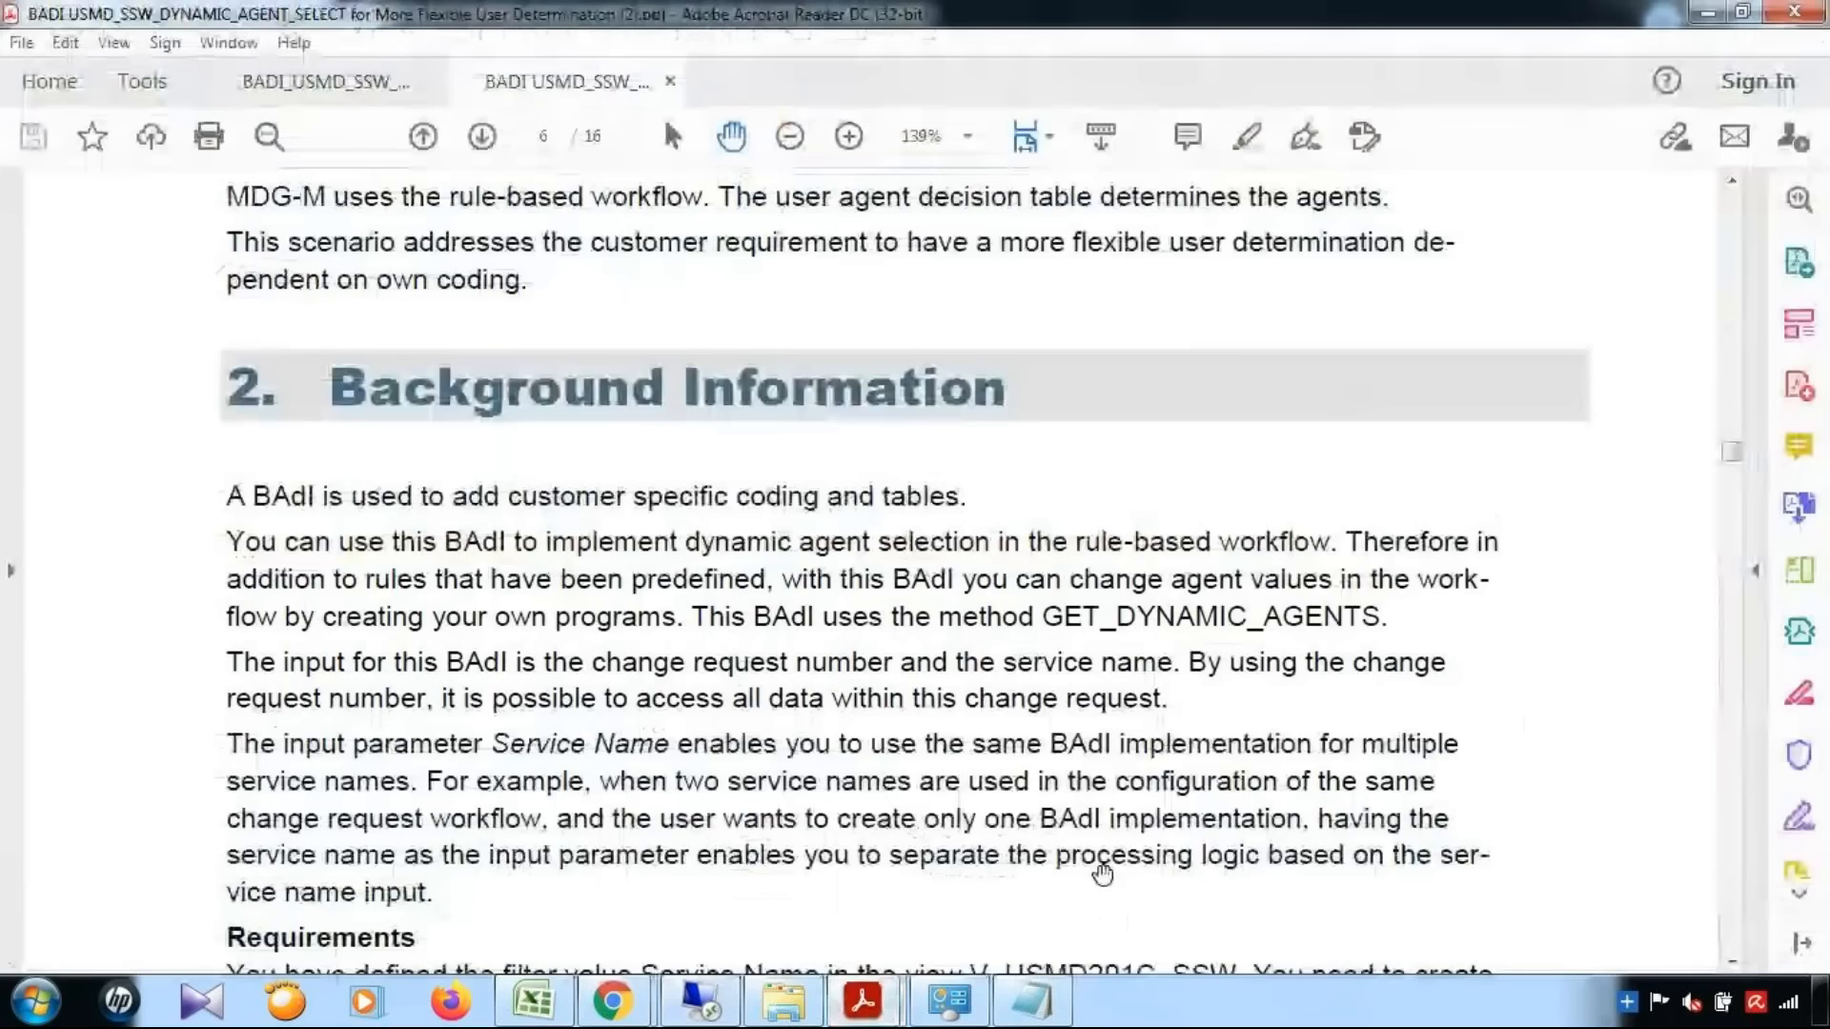
pyautogui.scroll(-15, 1156, 491)
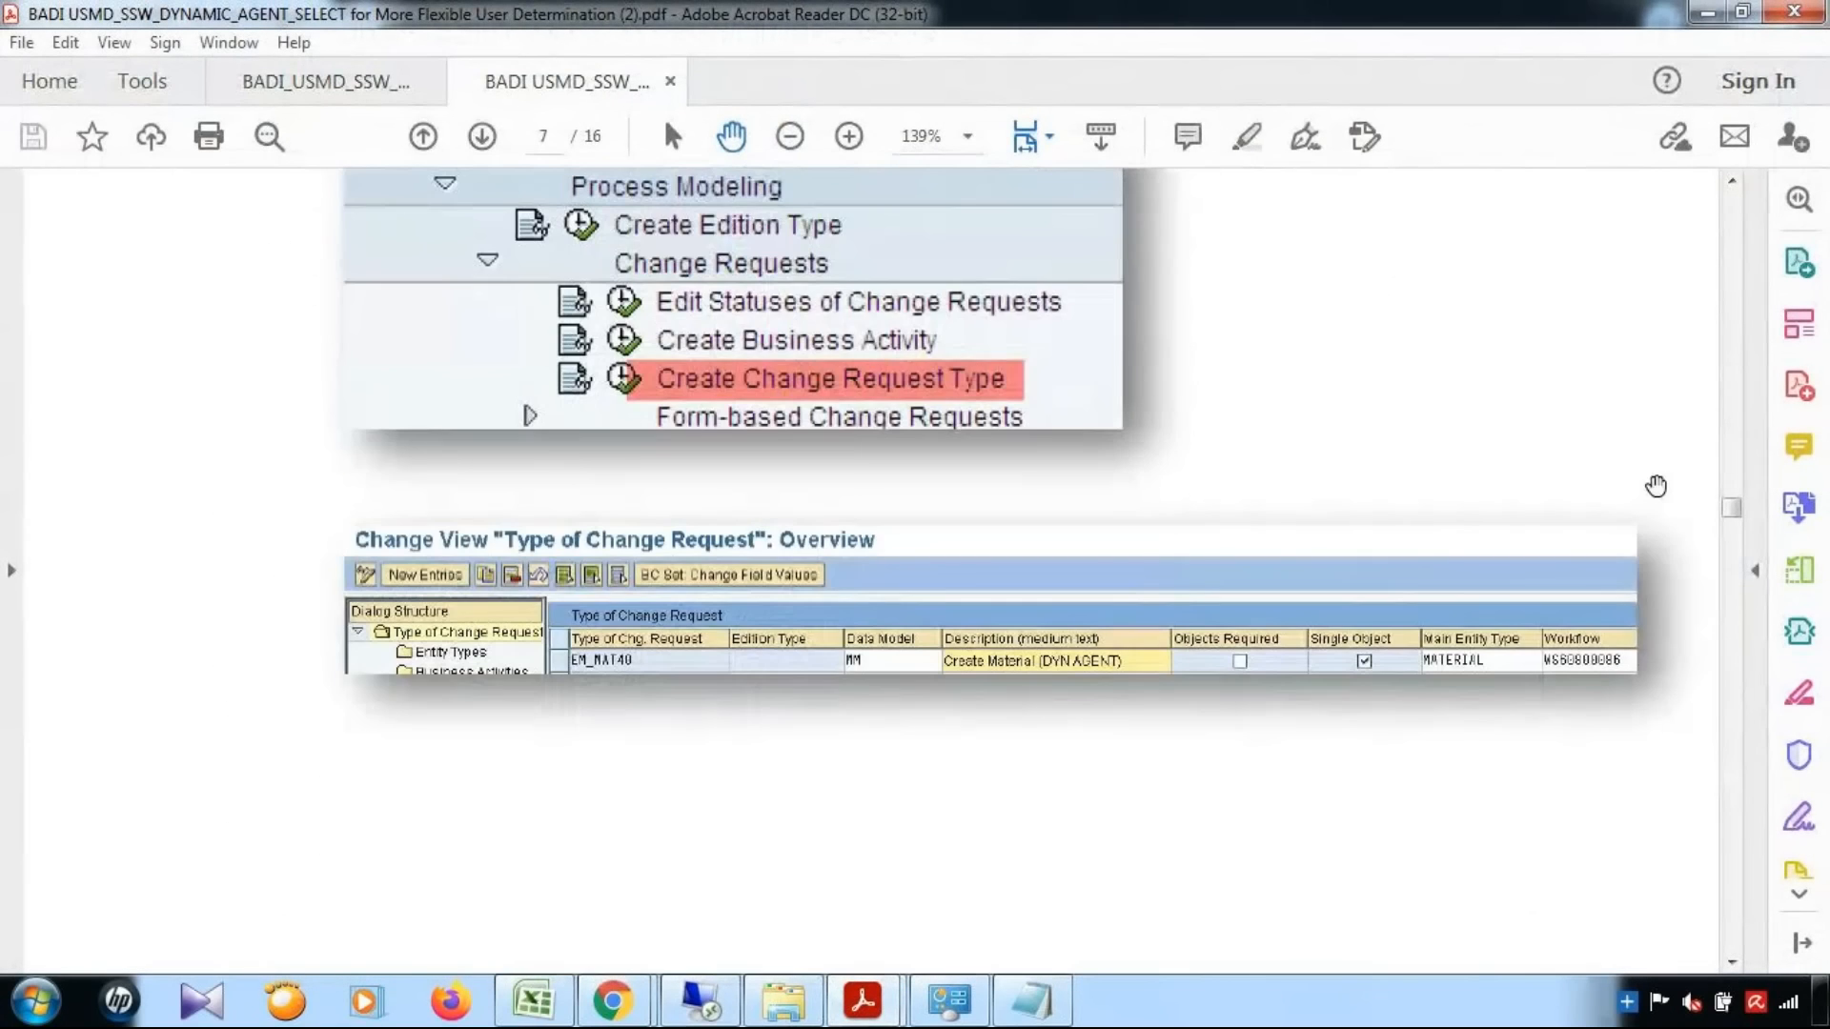
pyautogui.moveTo(1733, 507); pyautogui.dragTo(1758, 794)
pyautogui.scroll(-10, 1759, 821)
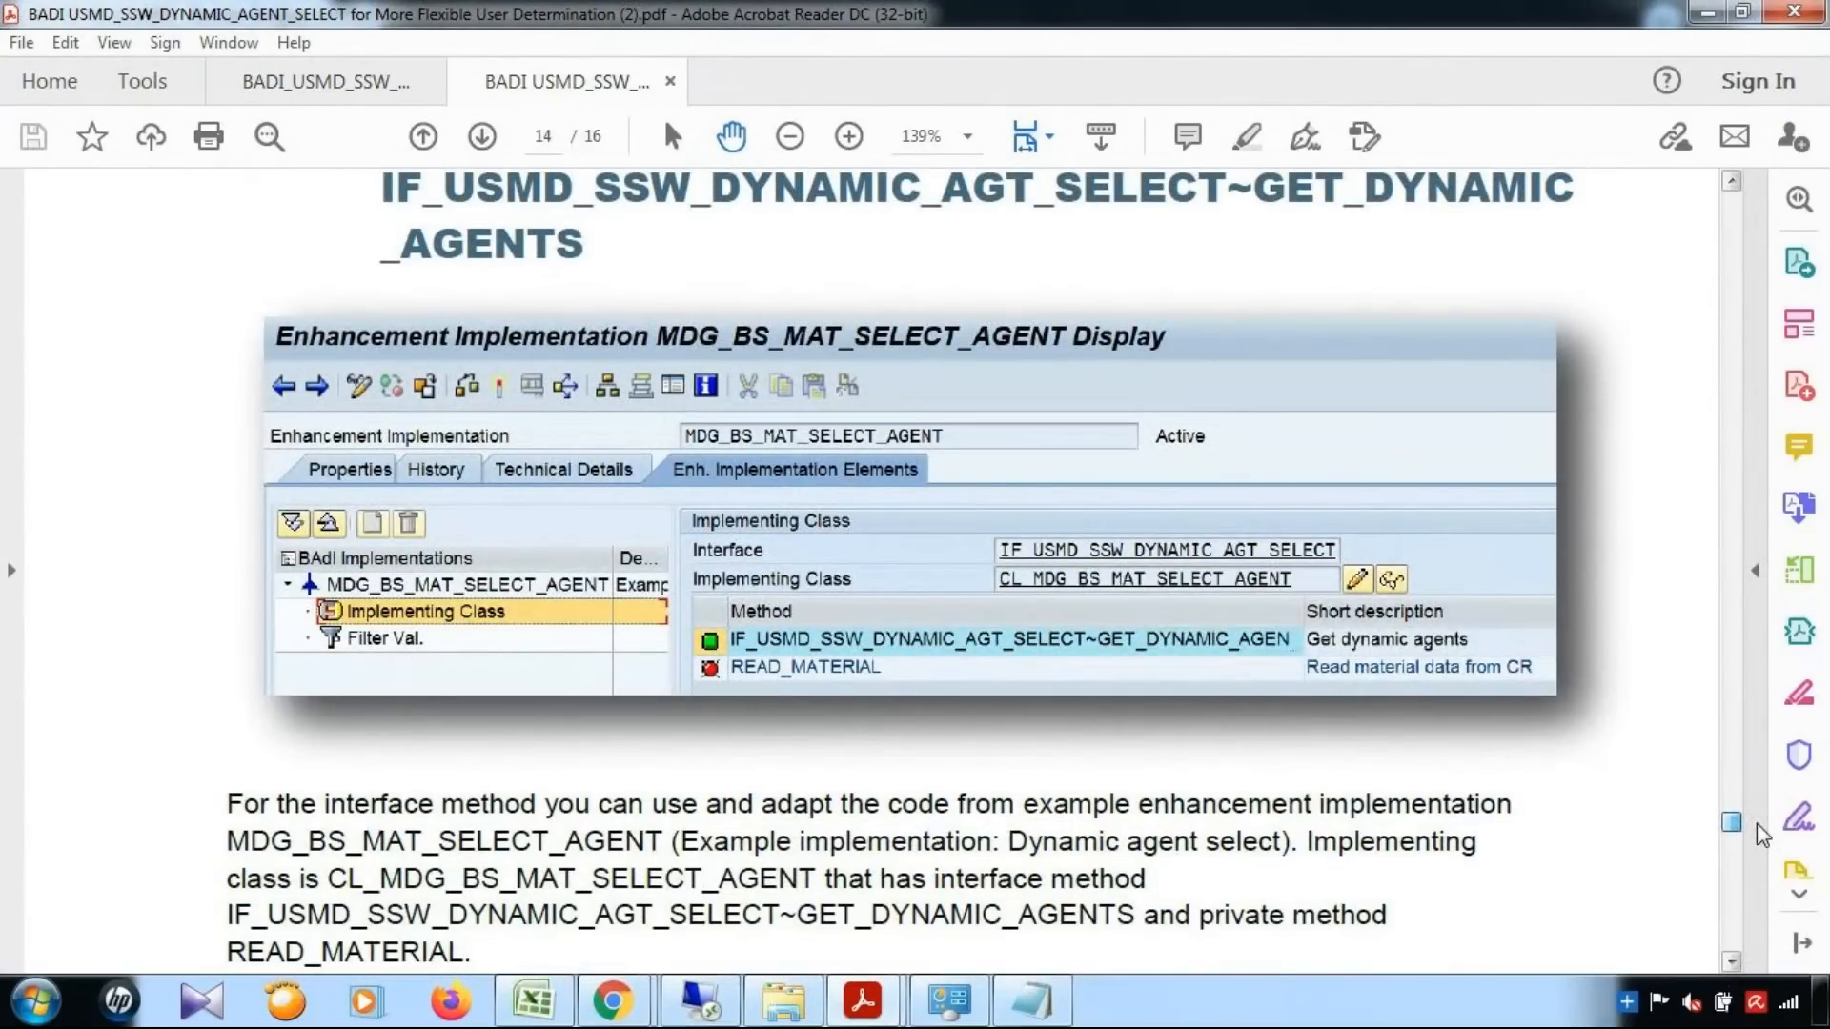
pyautogui.scroll(3, 1758, 829)
pyautogui.scroll(-3, 1758, 830)
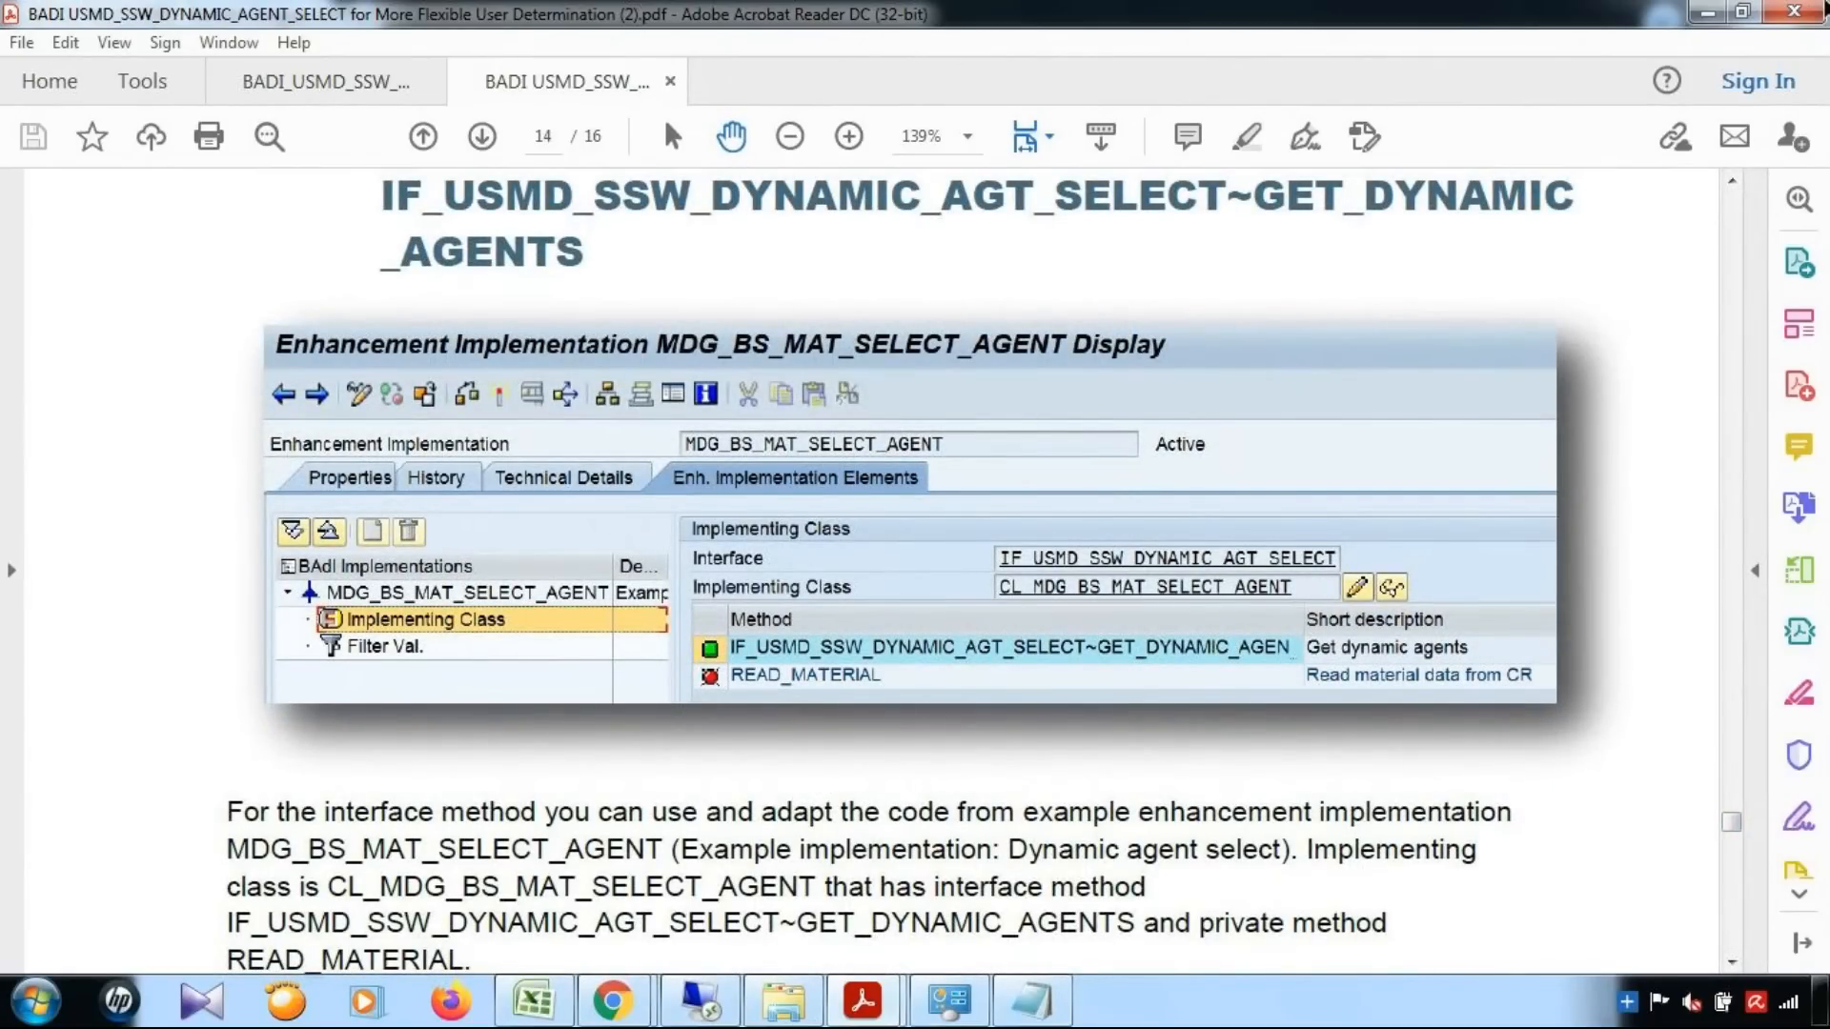
pyautogui.click(1708, 11)
# Enter CL_MDG_BS_MAT_AGENT as the implementing class of the BAdI implementation
pyautogui.write('CL_M')
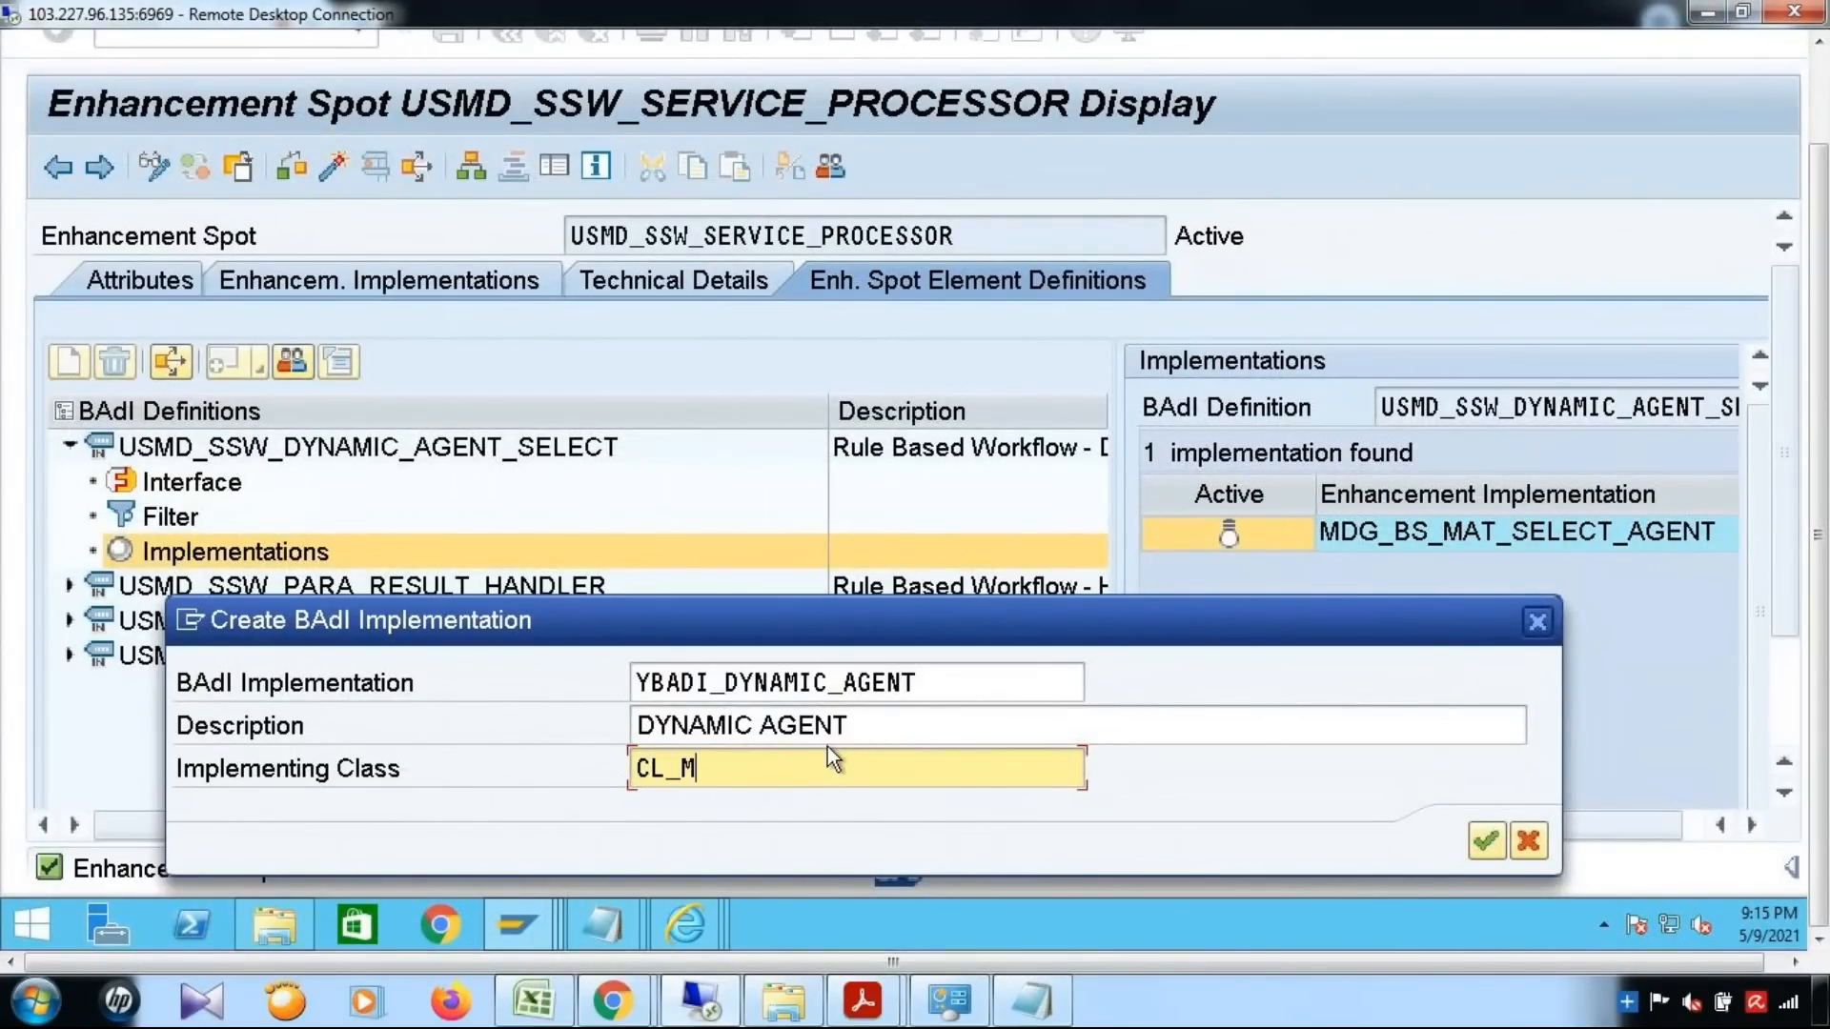
pyautogui.write('DG_BS_MAT_AGENT')
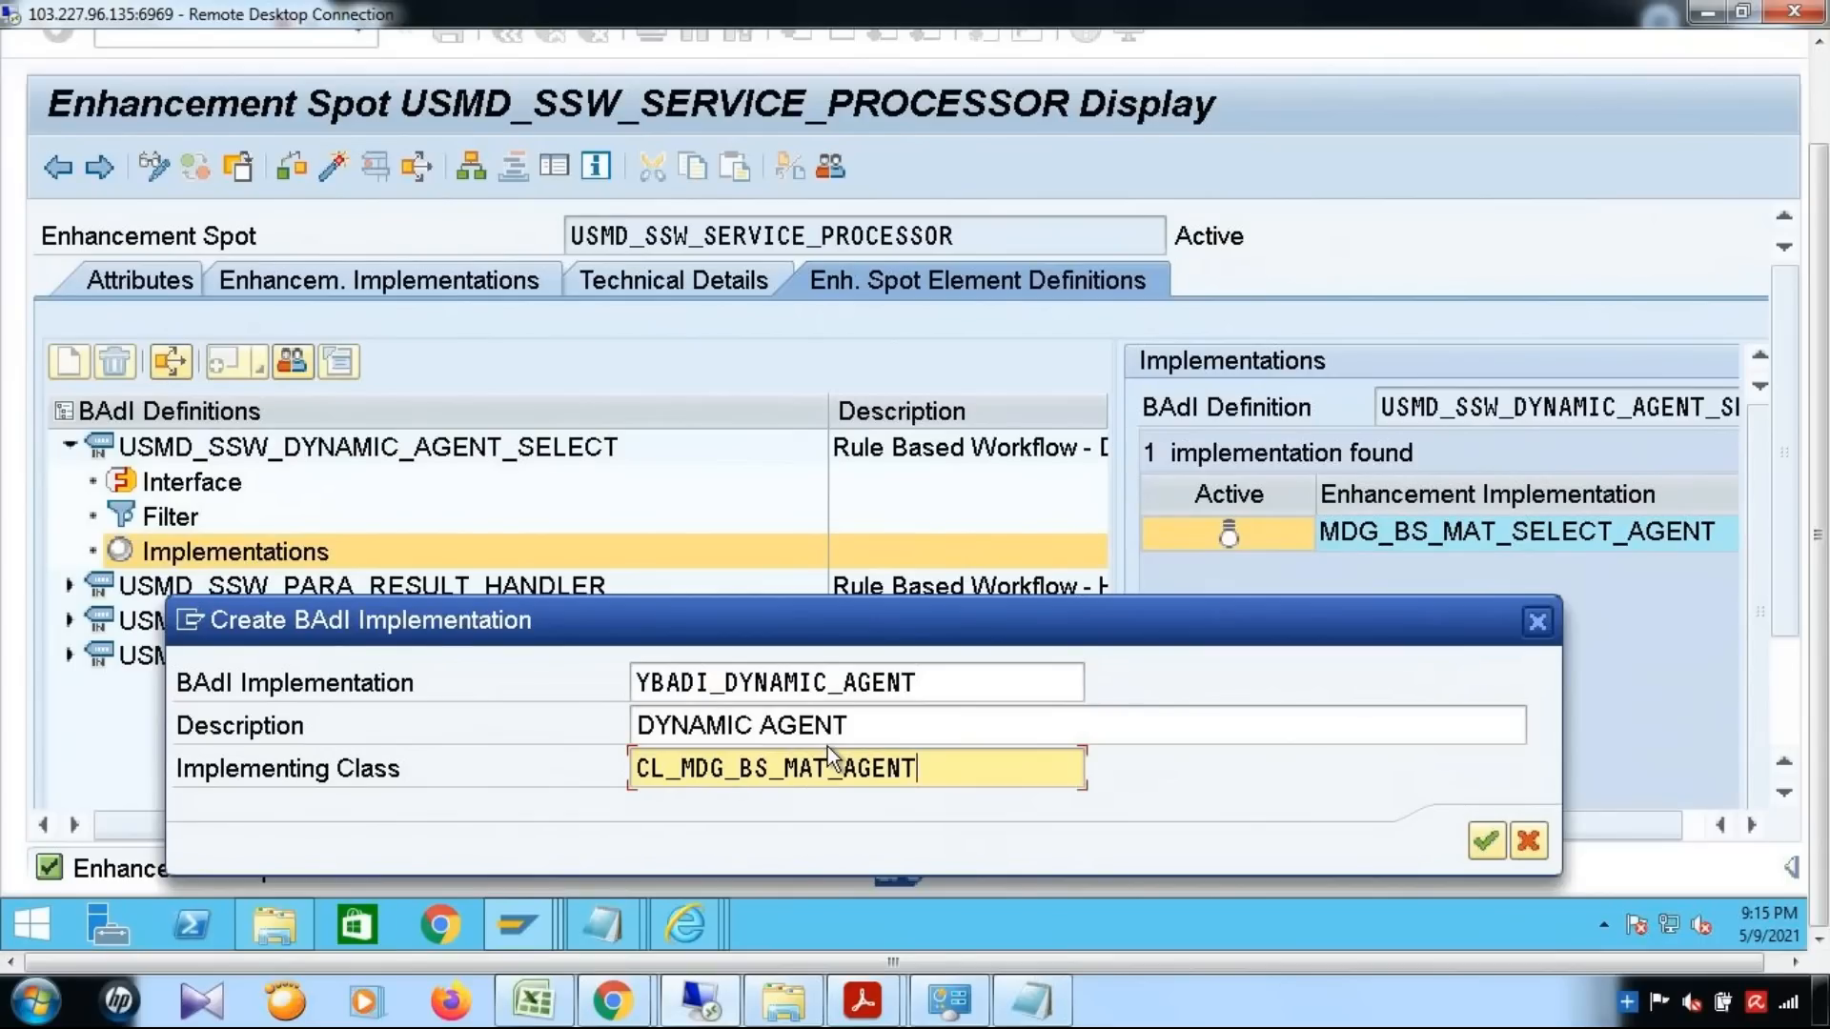
# Create the BAdI implementation, trying to copy the MDG_BS_MAT_SELECT_AGENT sample class without an access key, and dismiss the registration dialogs
pyautogui.click(1483, 842)
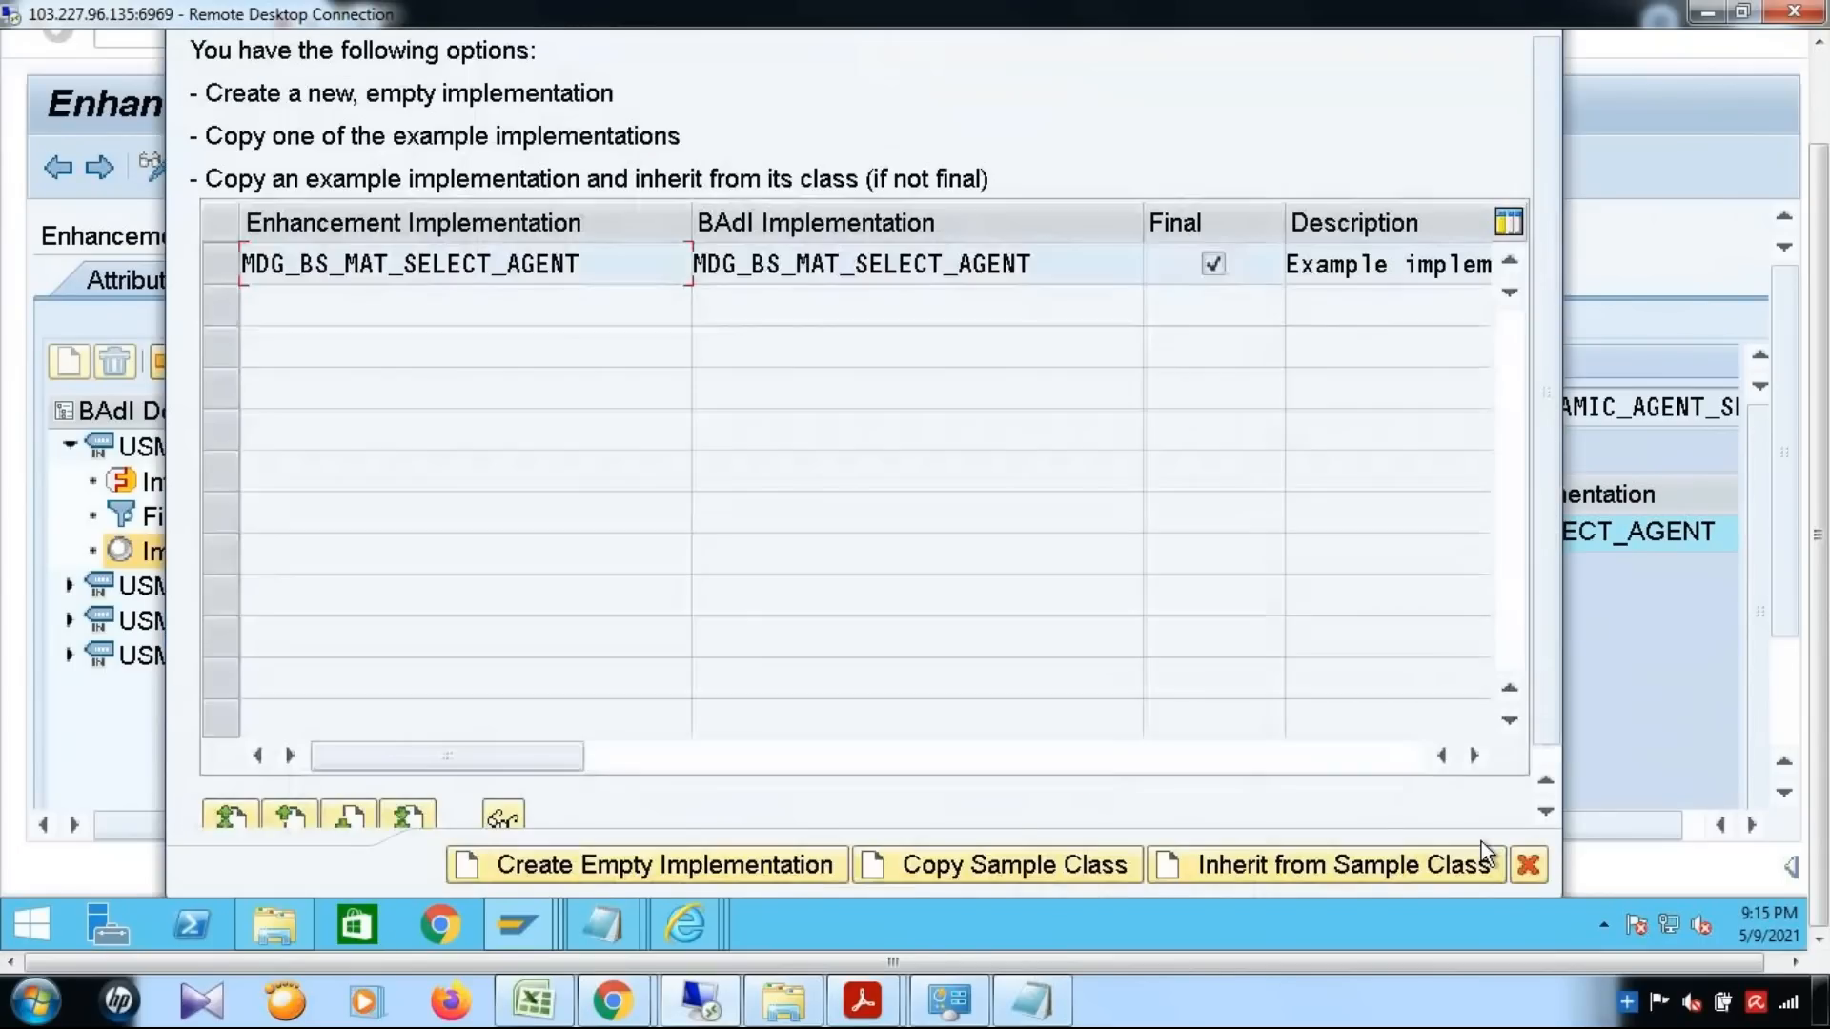
pyautogui.click(229, 269)
pyautogui.click(938, 865)
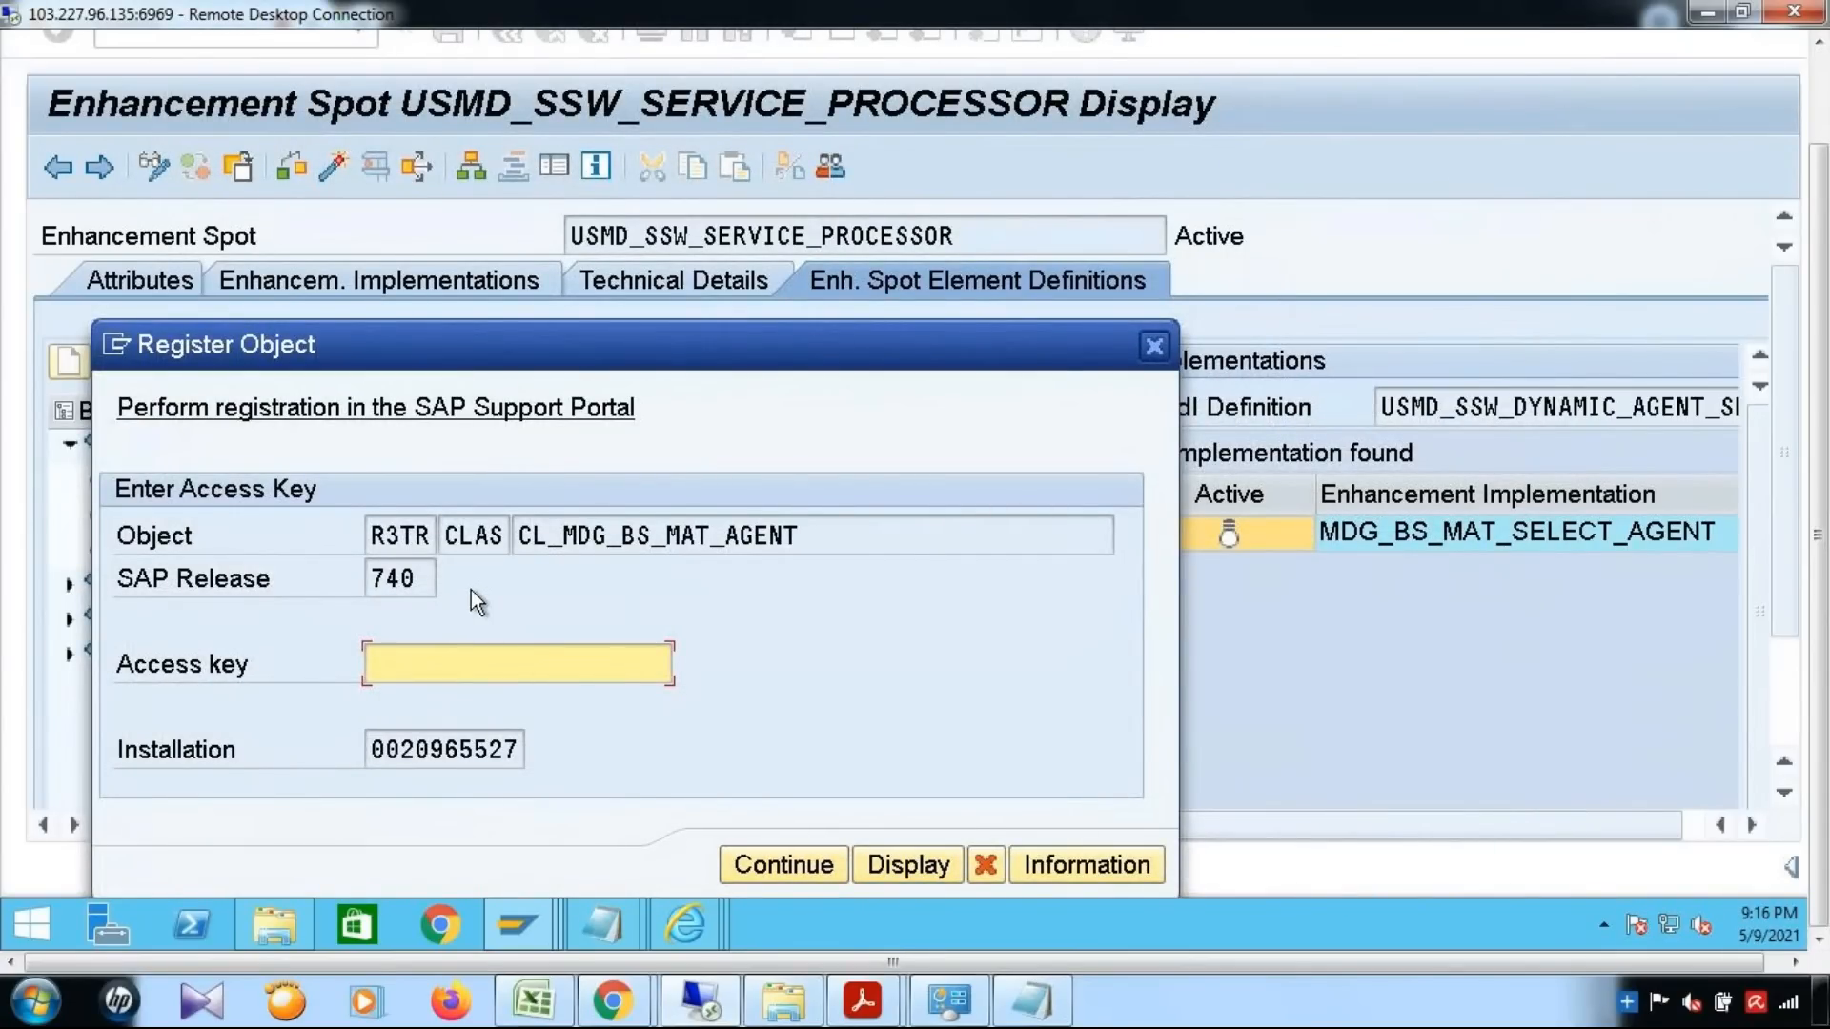
pyautogui.click(801, 868)
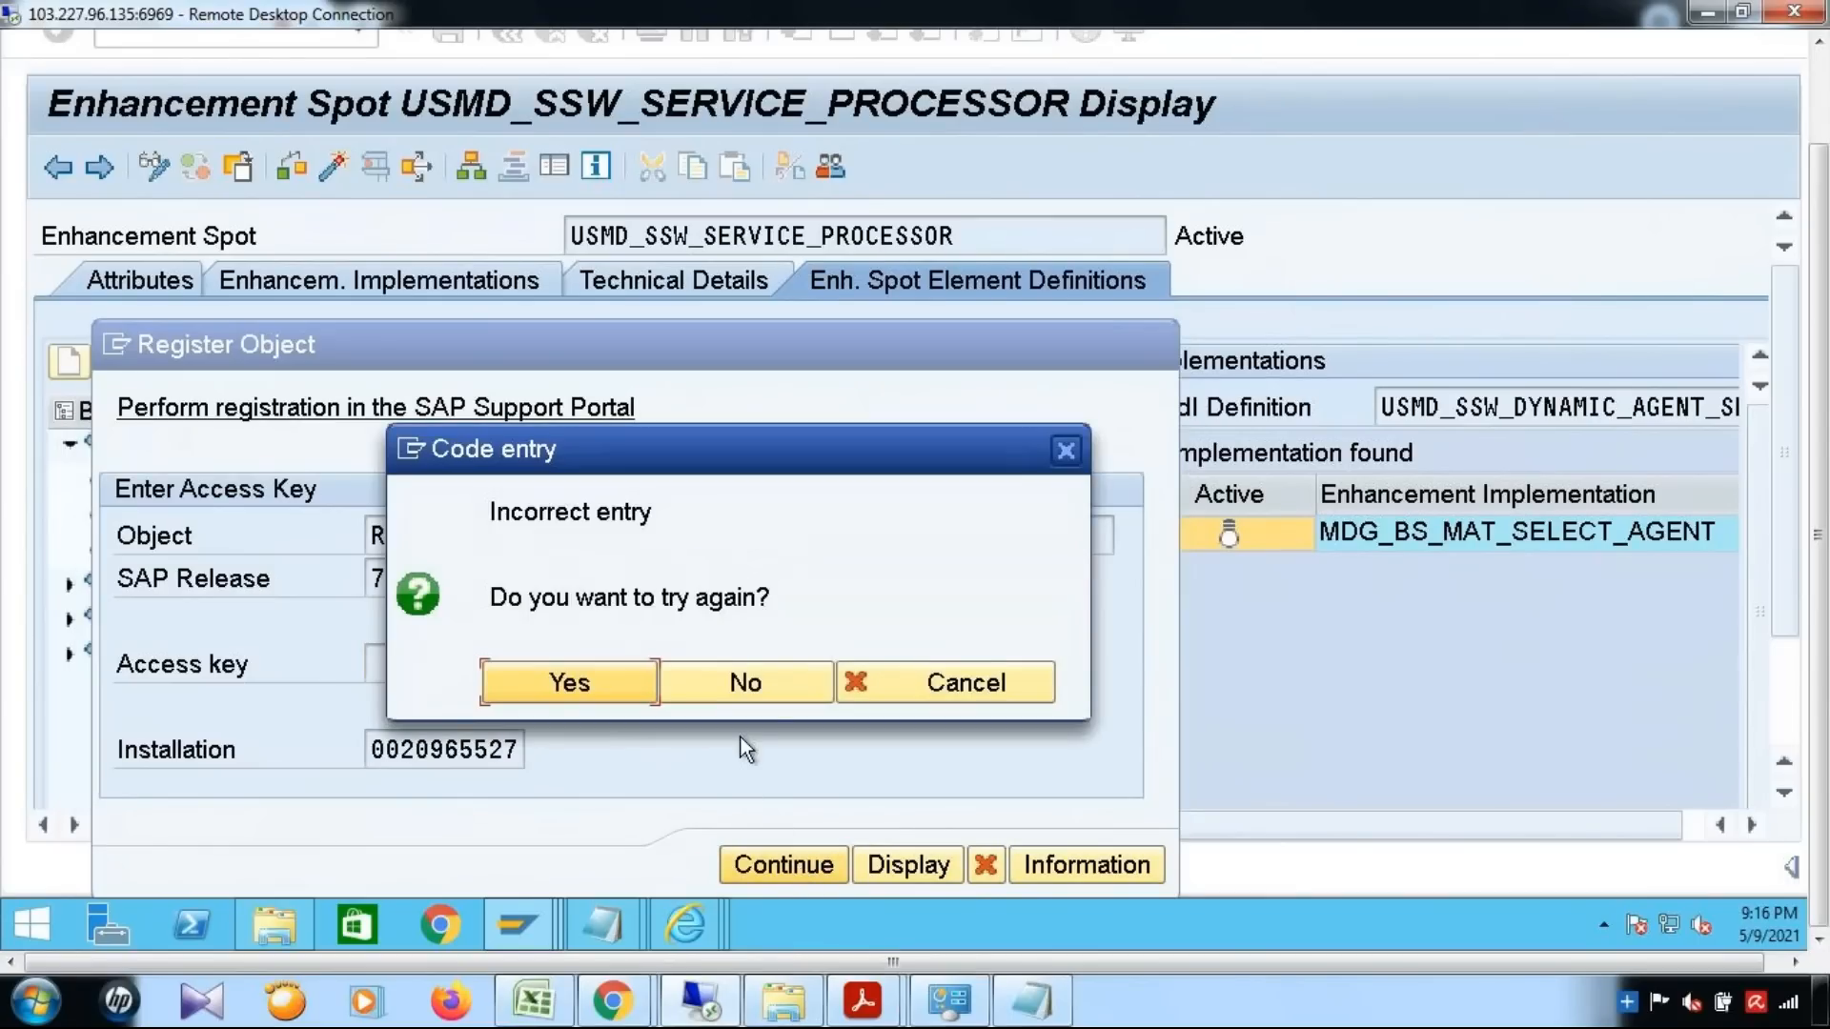
pyautogui.click(744, 680)
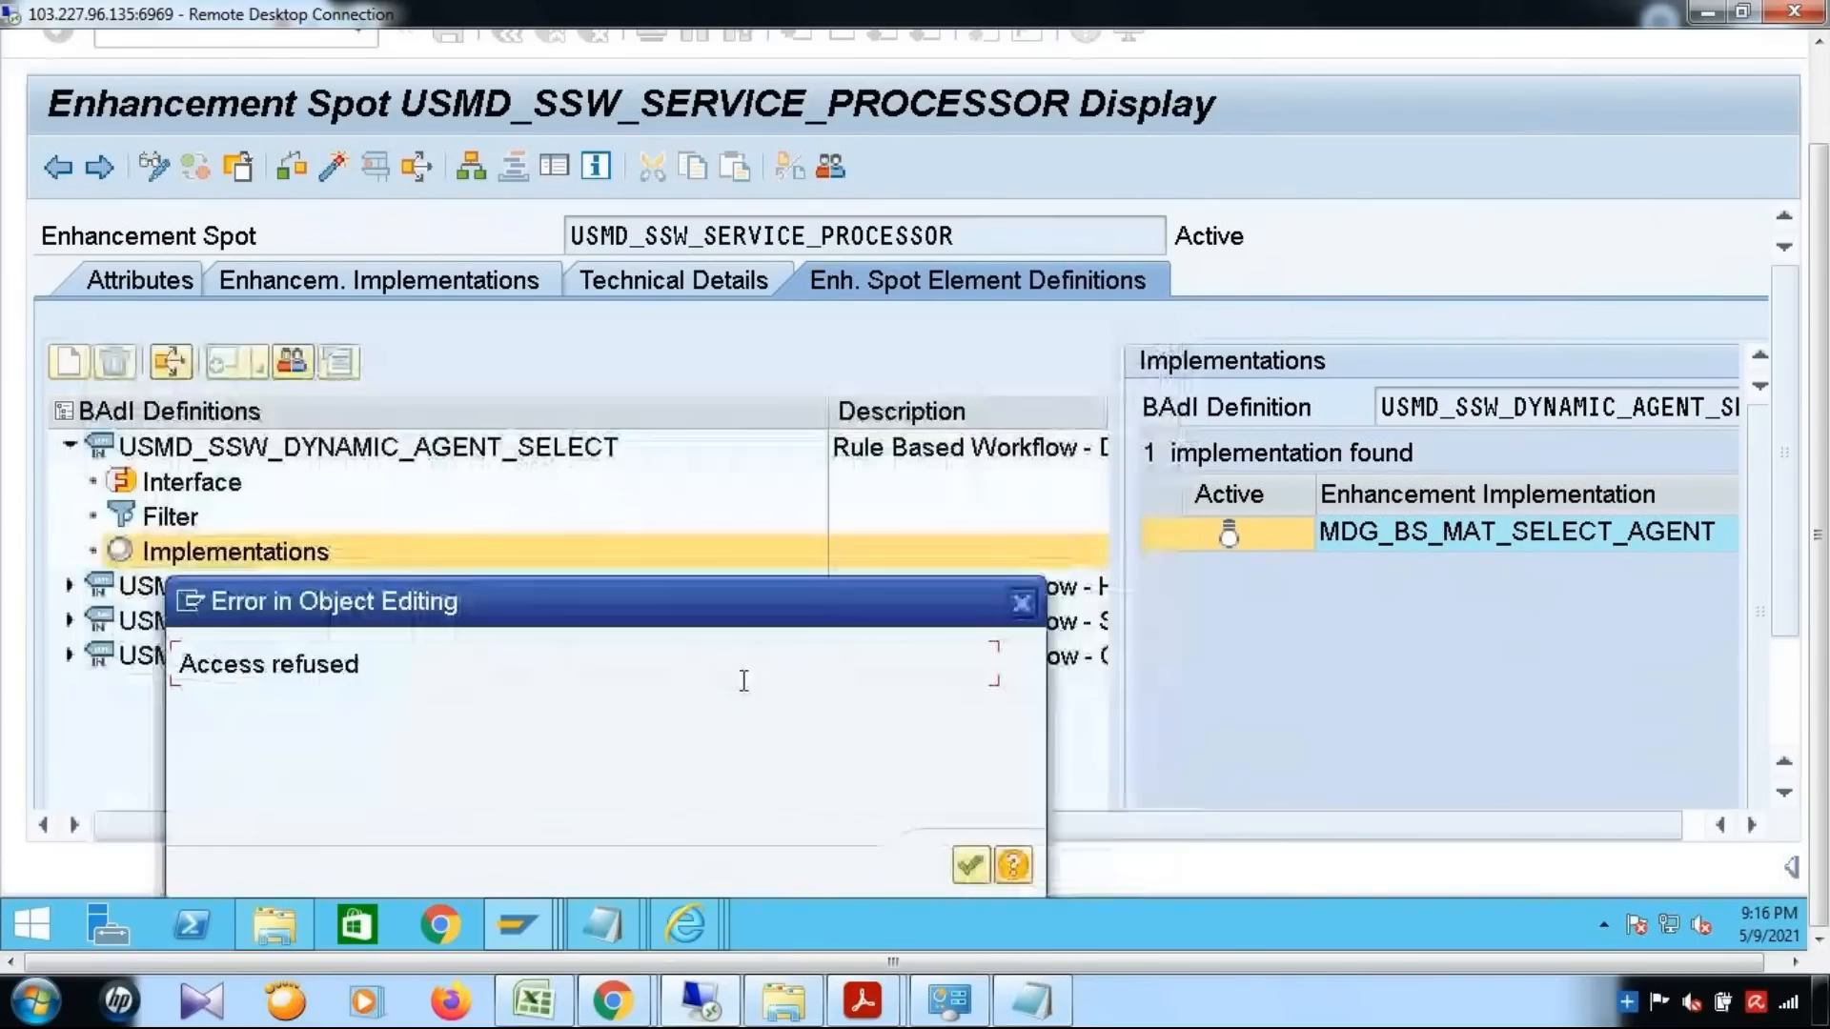
pyautogui.click(1021, 602)
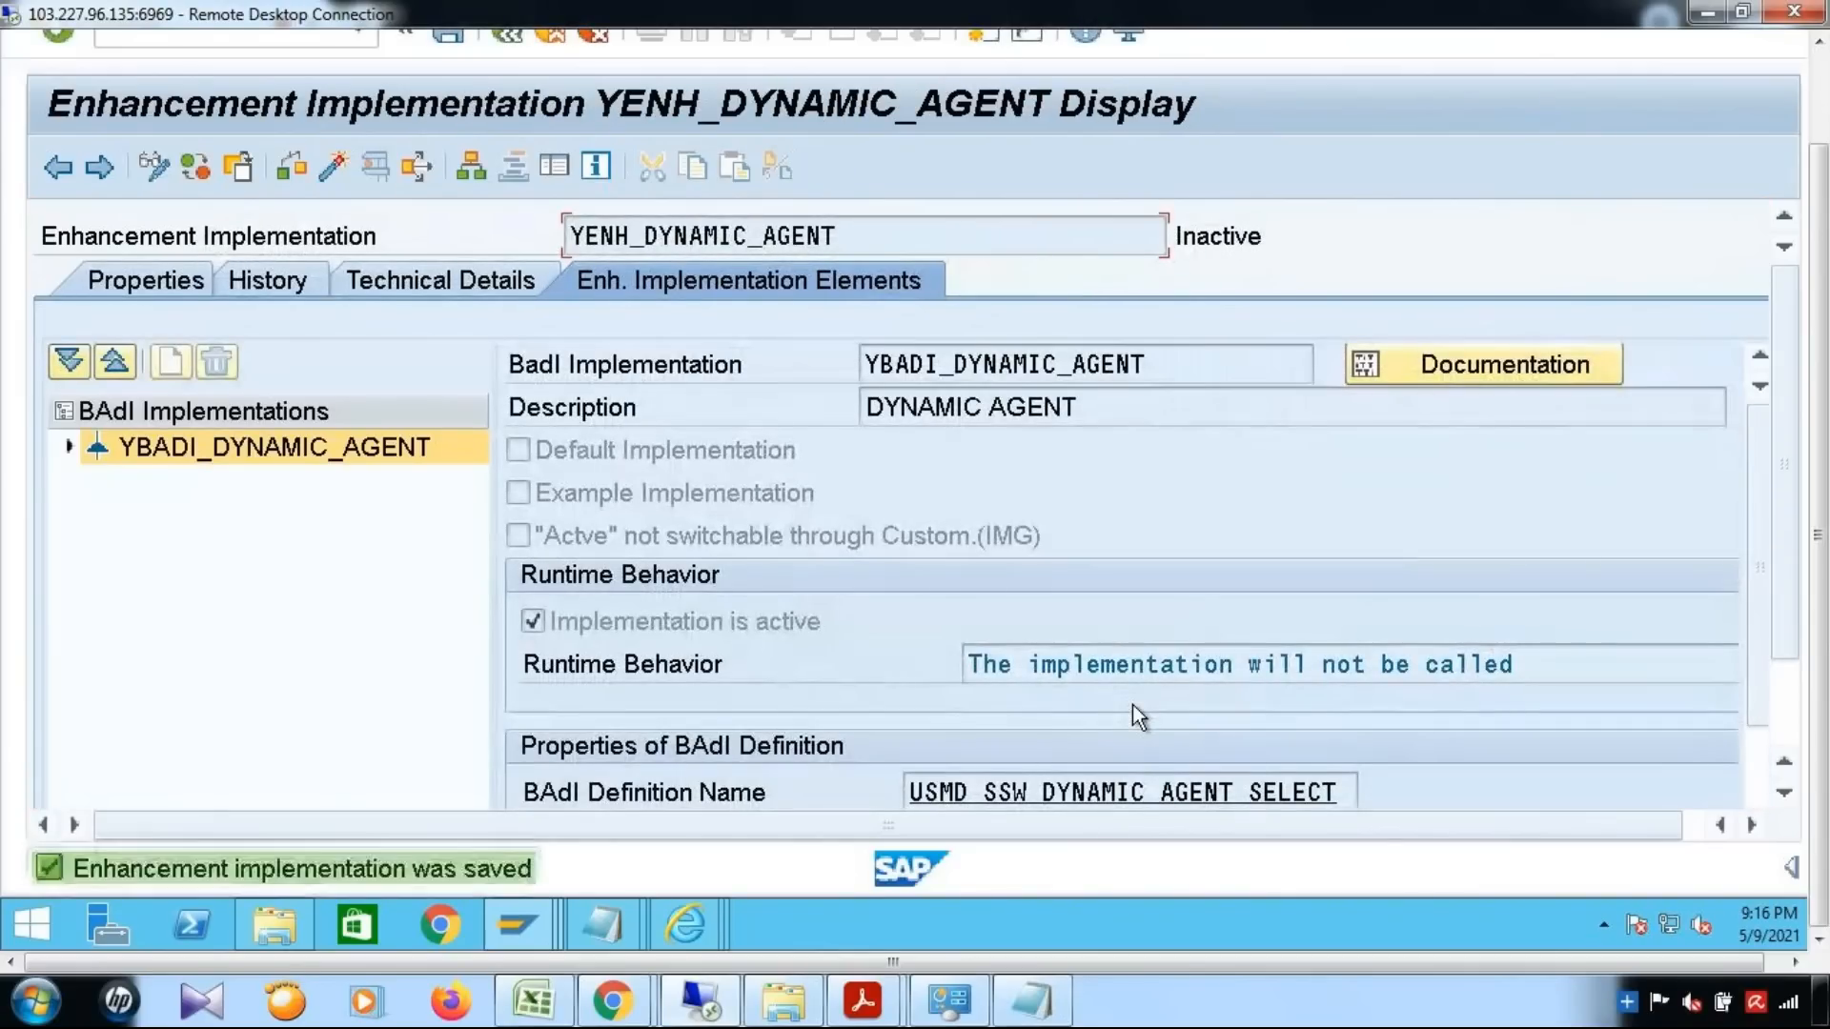
# Expand YBADI_DYNAMIC_AGENT, show its implementing class details, and select the implementing class name
pyautogui.doubleClick(134, 446)
pyautogui.click(186, 483)
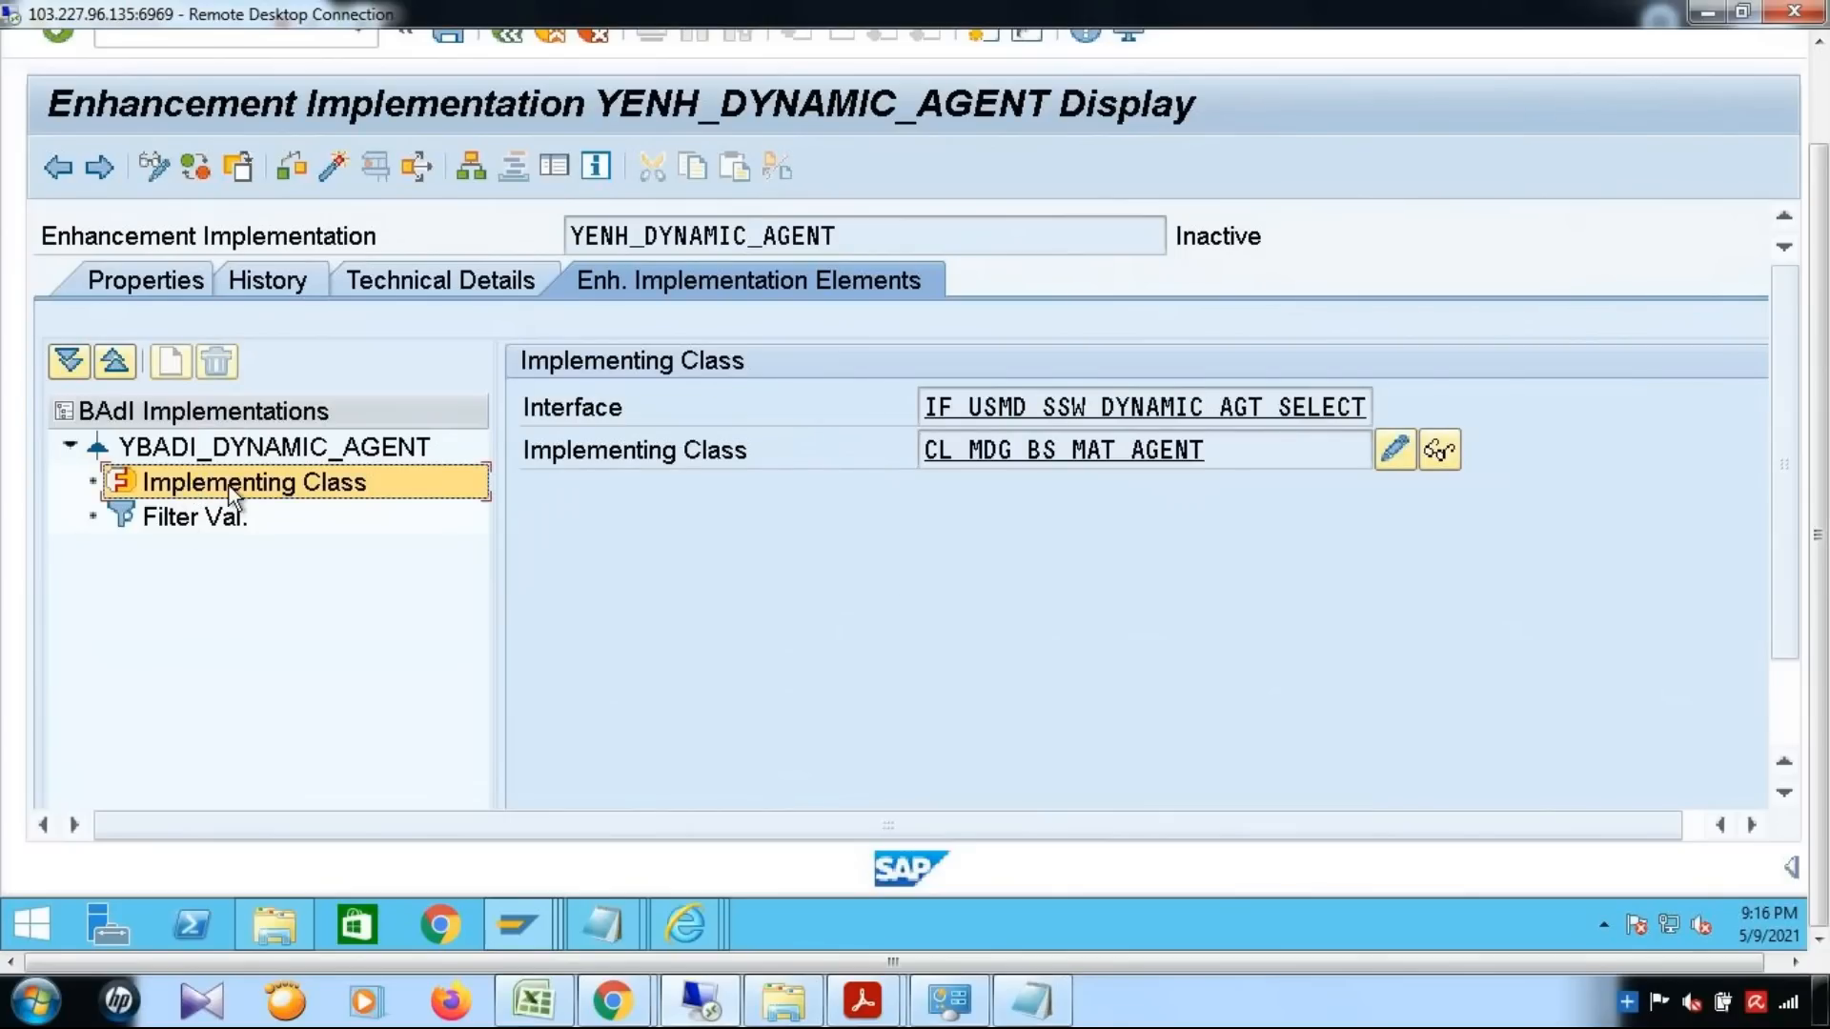
pyautogui.click(231, 494)
pyautogui.moveTo(1272, 451); pyautogui.dragTo(736, 440)
pyautogui.click(729, 436)
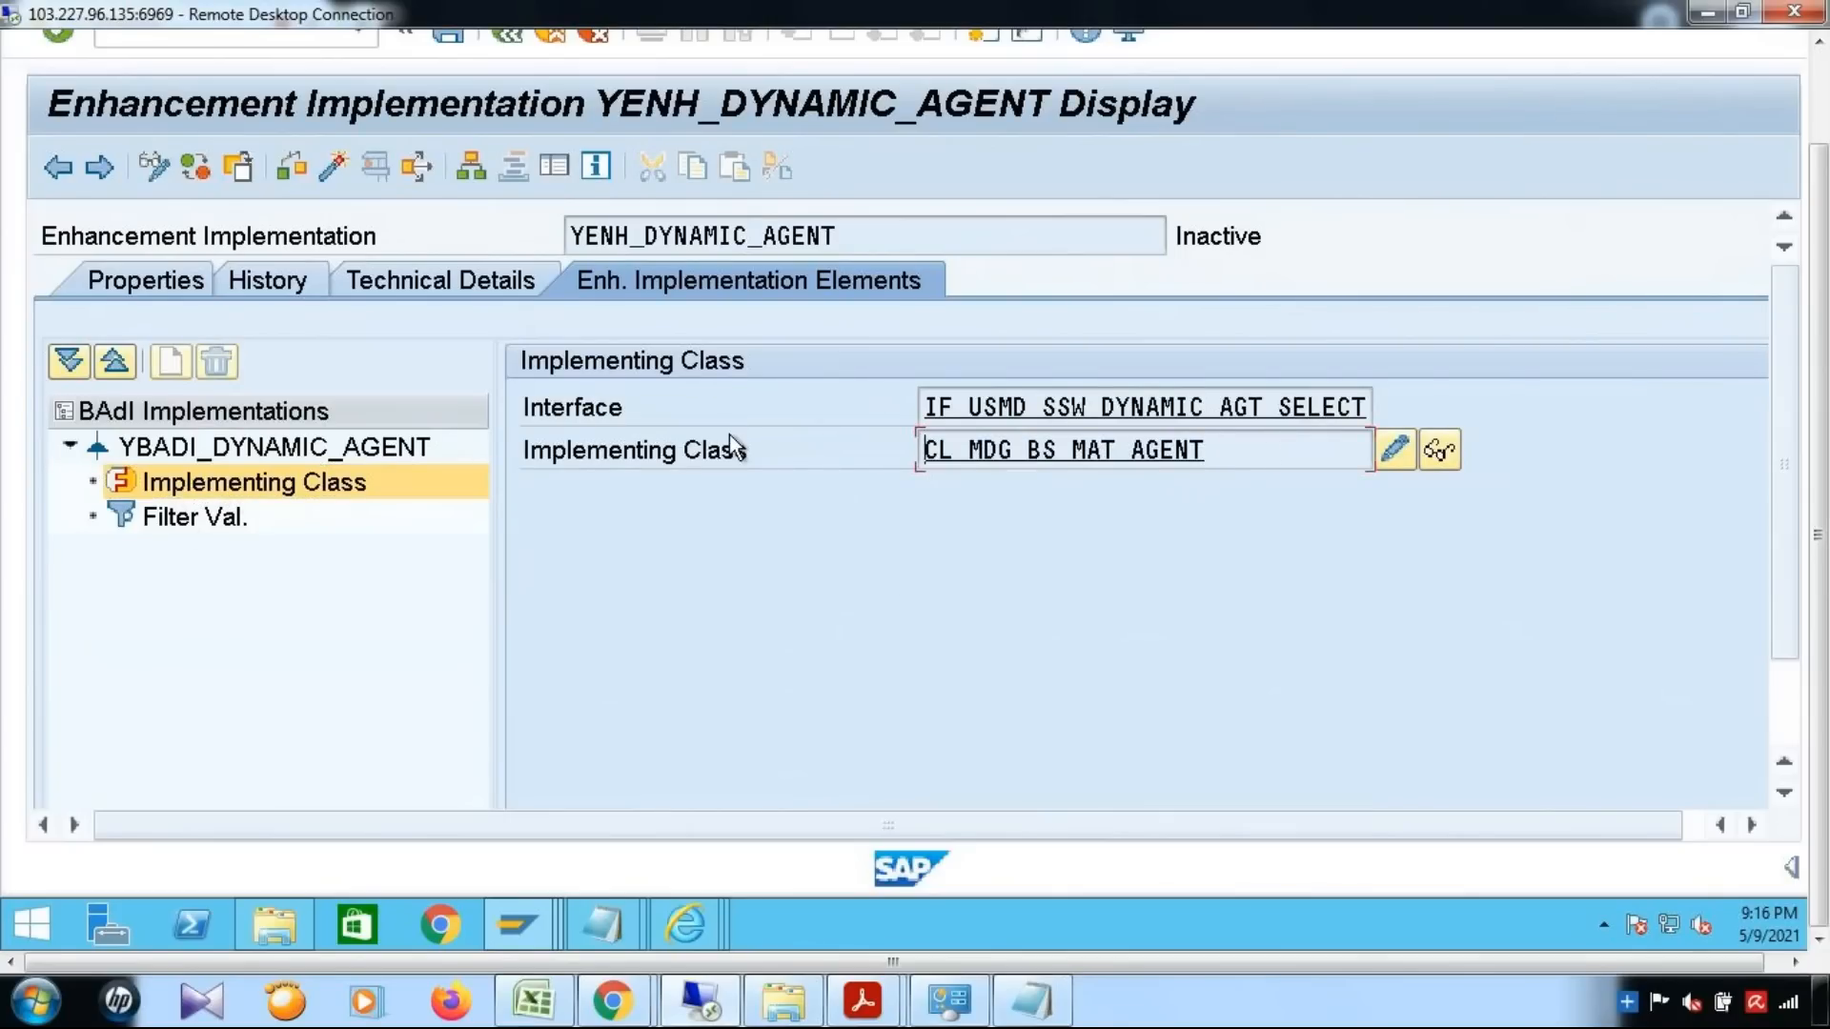
pyautogui.moveTo(1819, 256); pyautogui.dragTo(1828, 302)
# Open the Class Builder in the Data Browser session and try to copy class CL_MDG_BS_MAT_AGENT
pyautogui.click(527, 924)
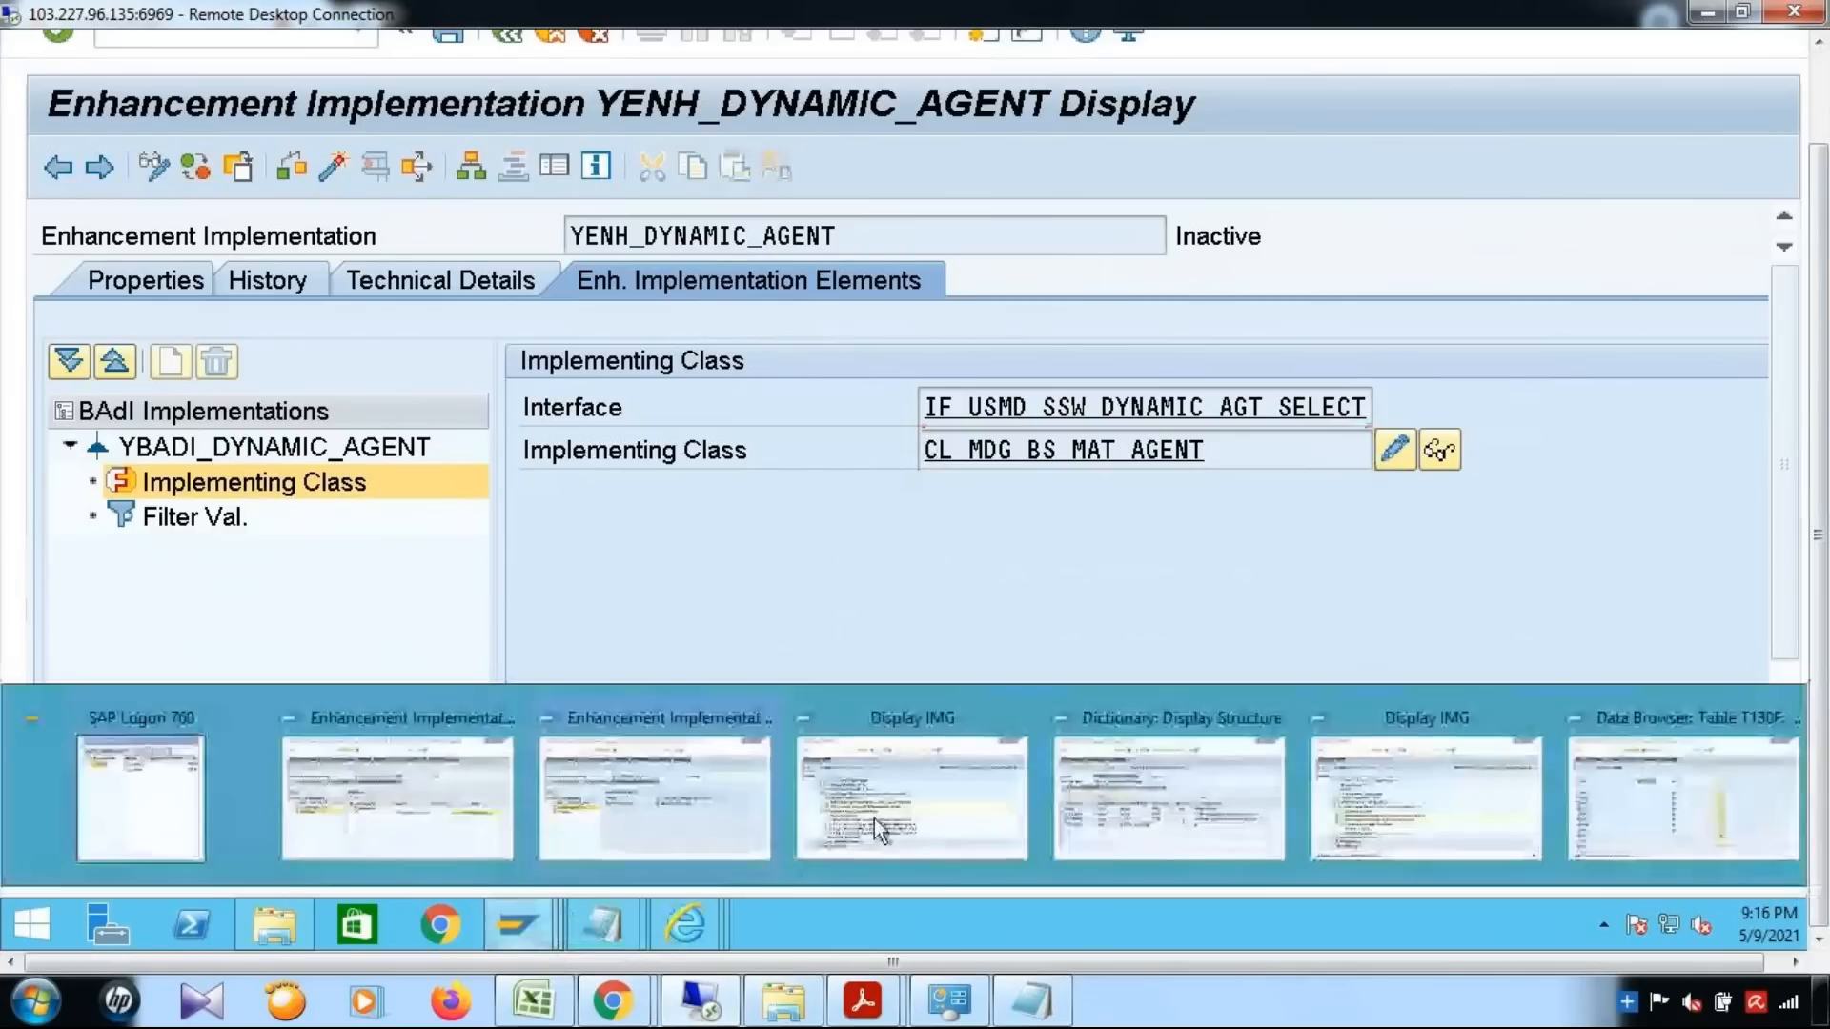
pyautogui.click(1646, 846)
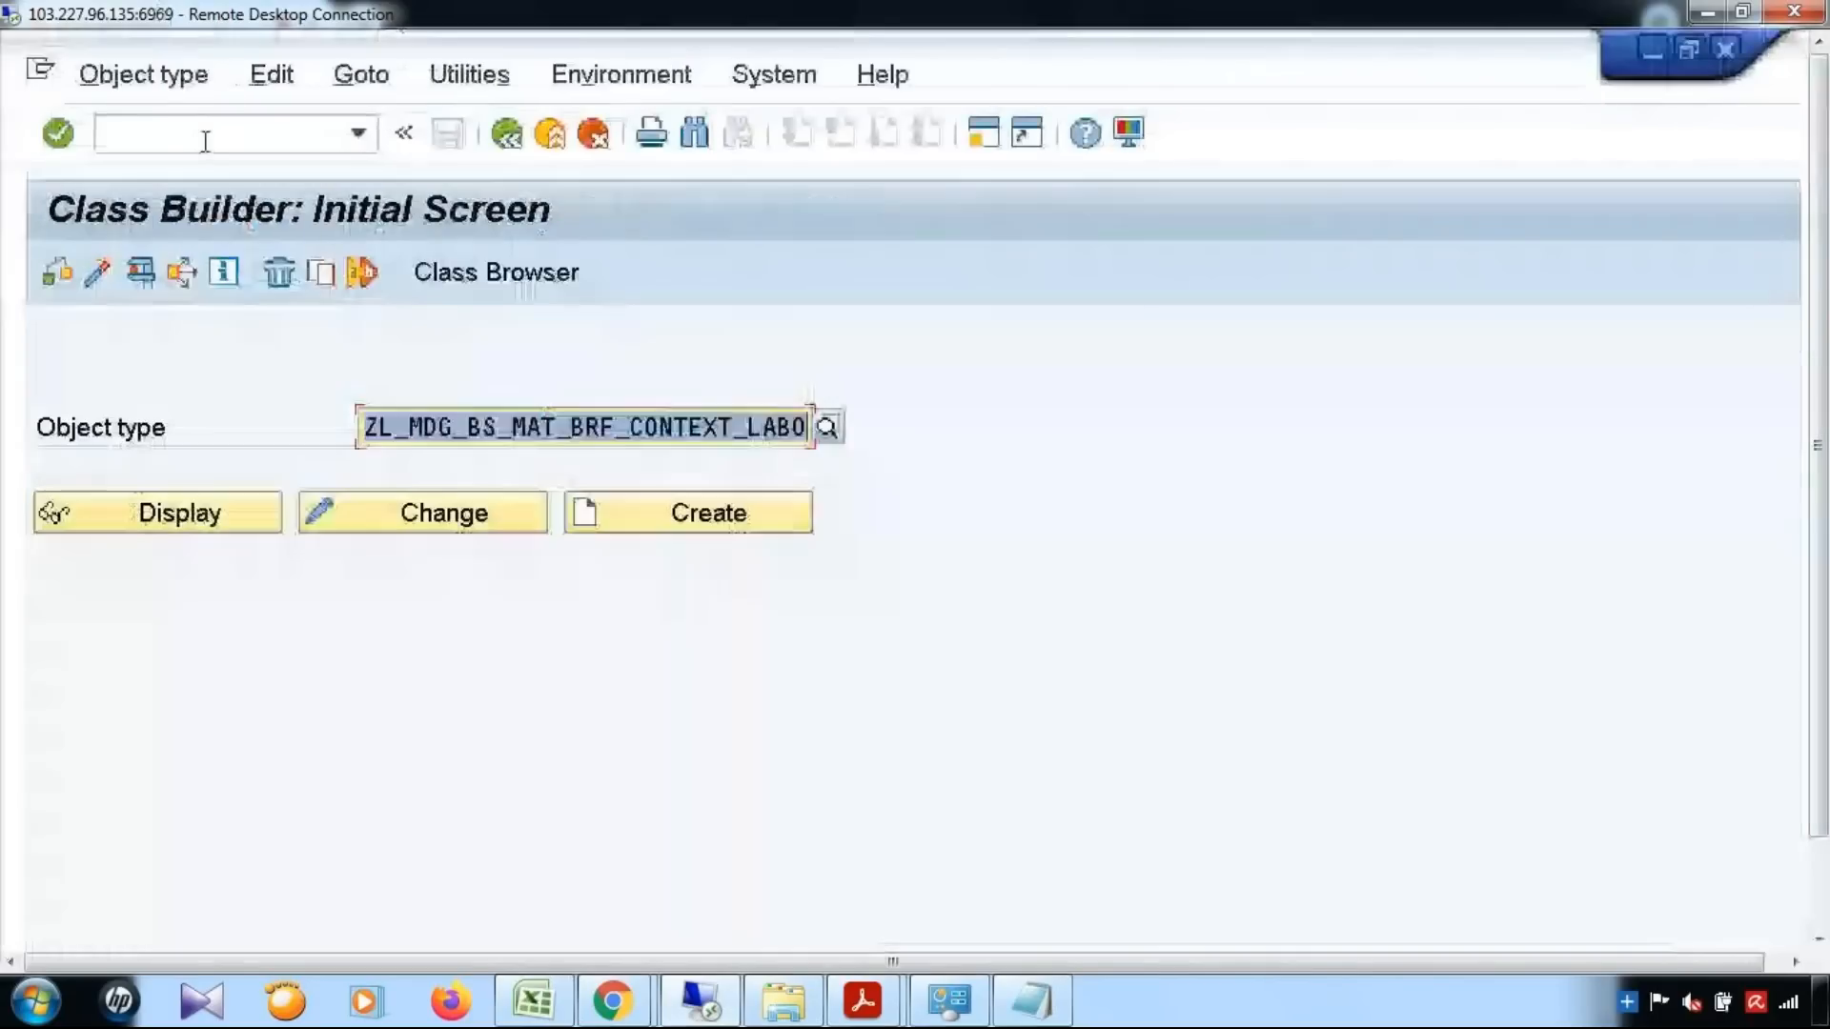
pyautogui.hotkey('ctrl', 'v')
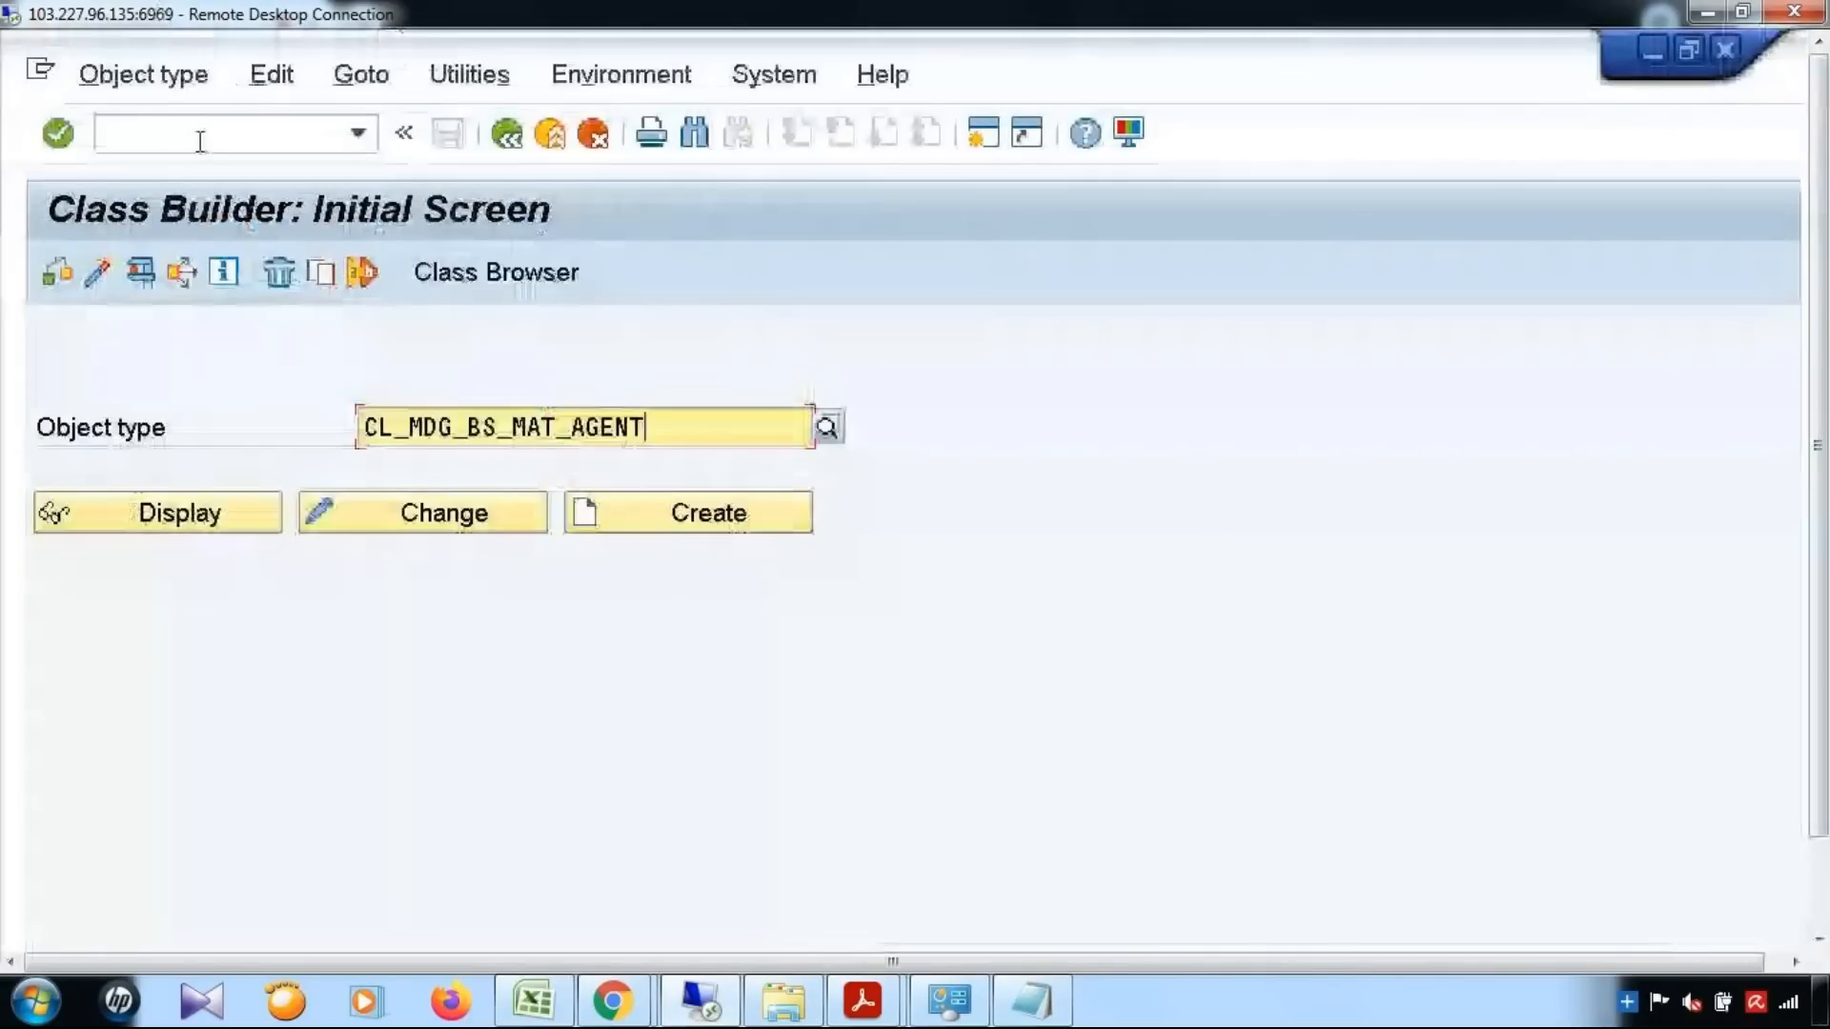
pyautogui.hotkey('ctrl', 'a')
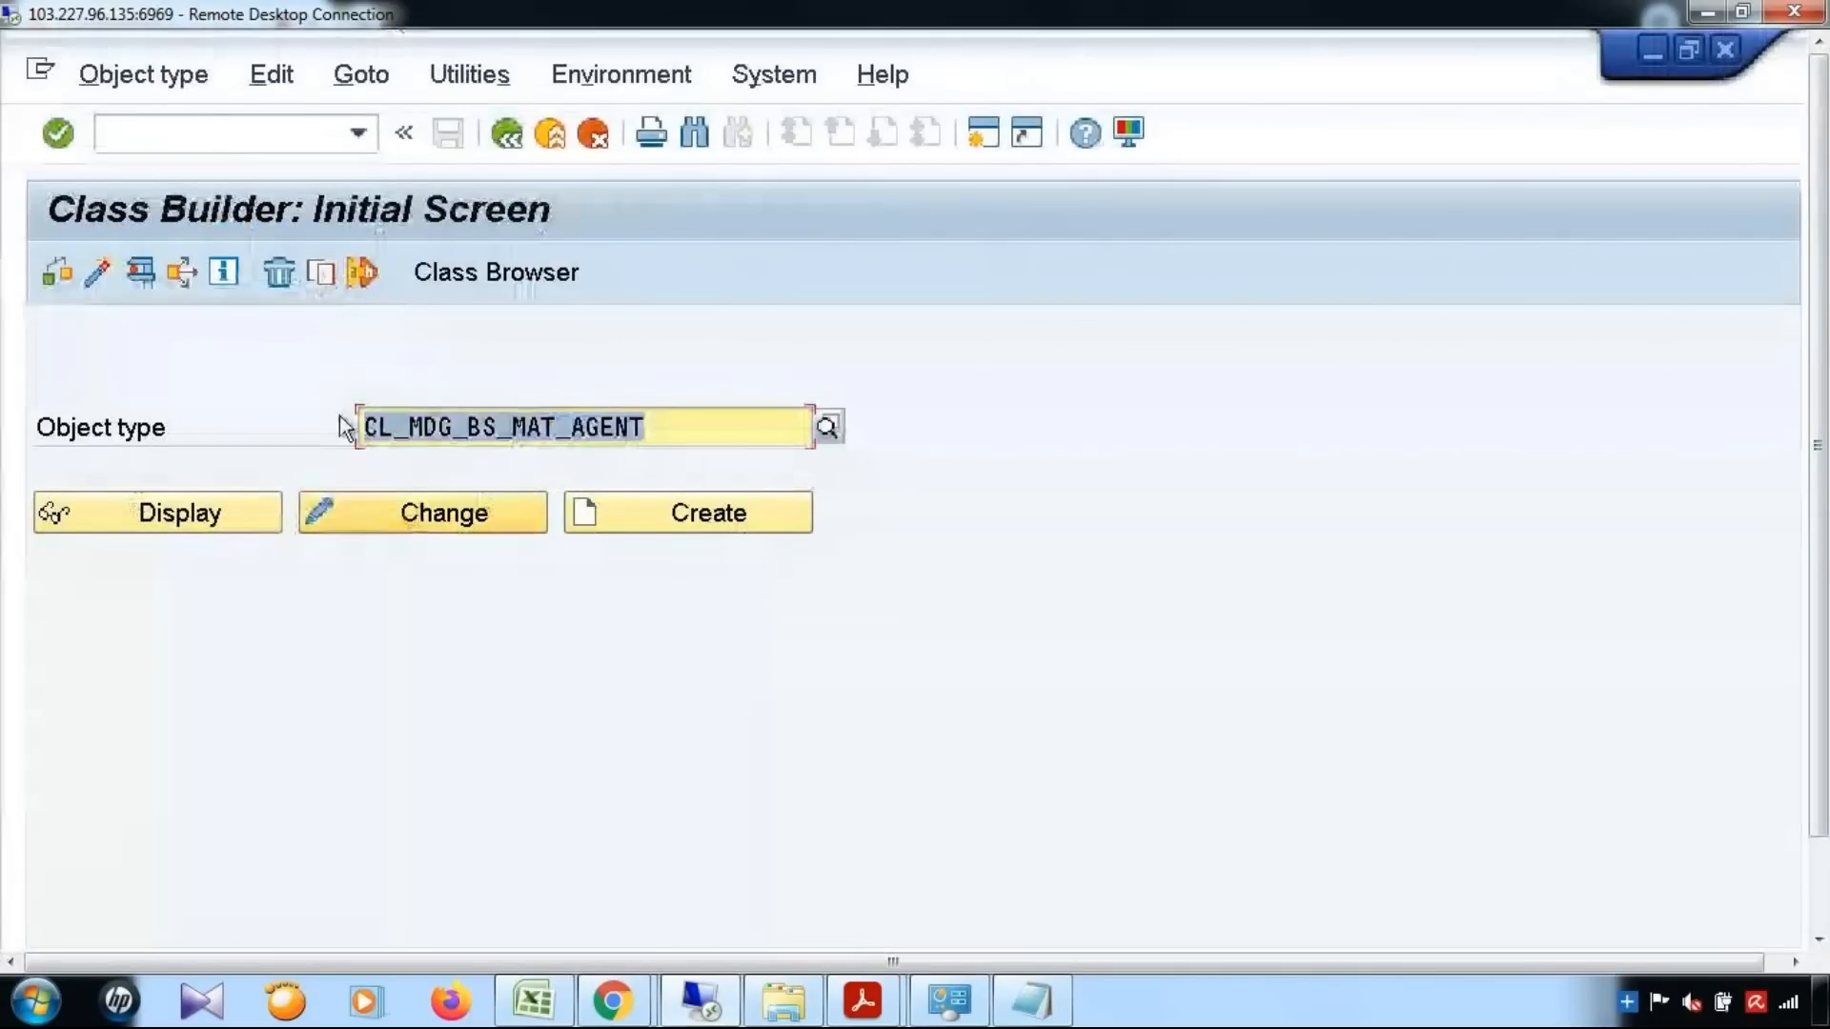
pyautogui.click(327, 275)
pyautogui.moveTo(1825, 584); pyautogui.dragTo(1827, 796)
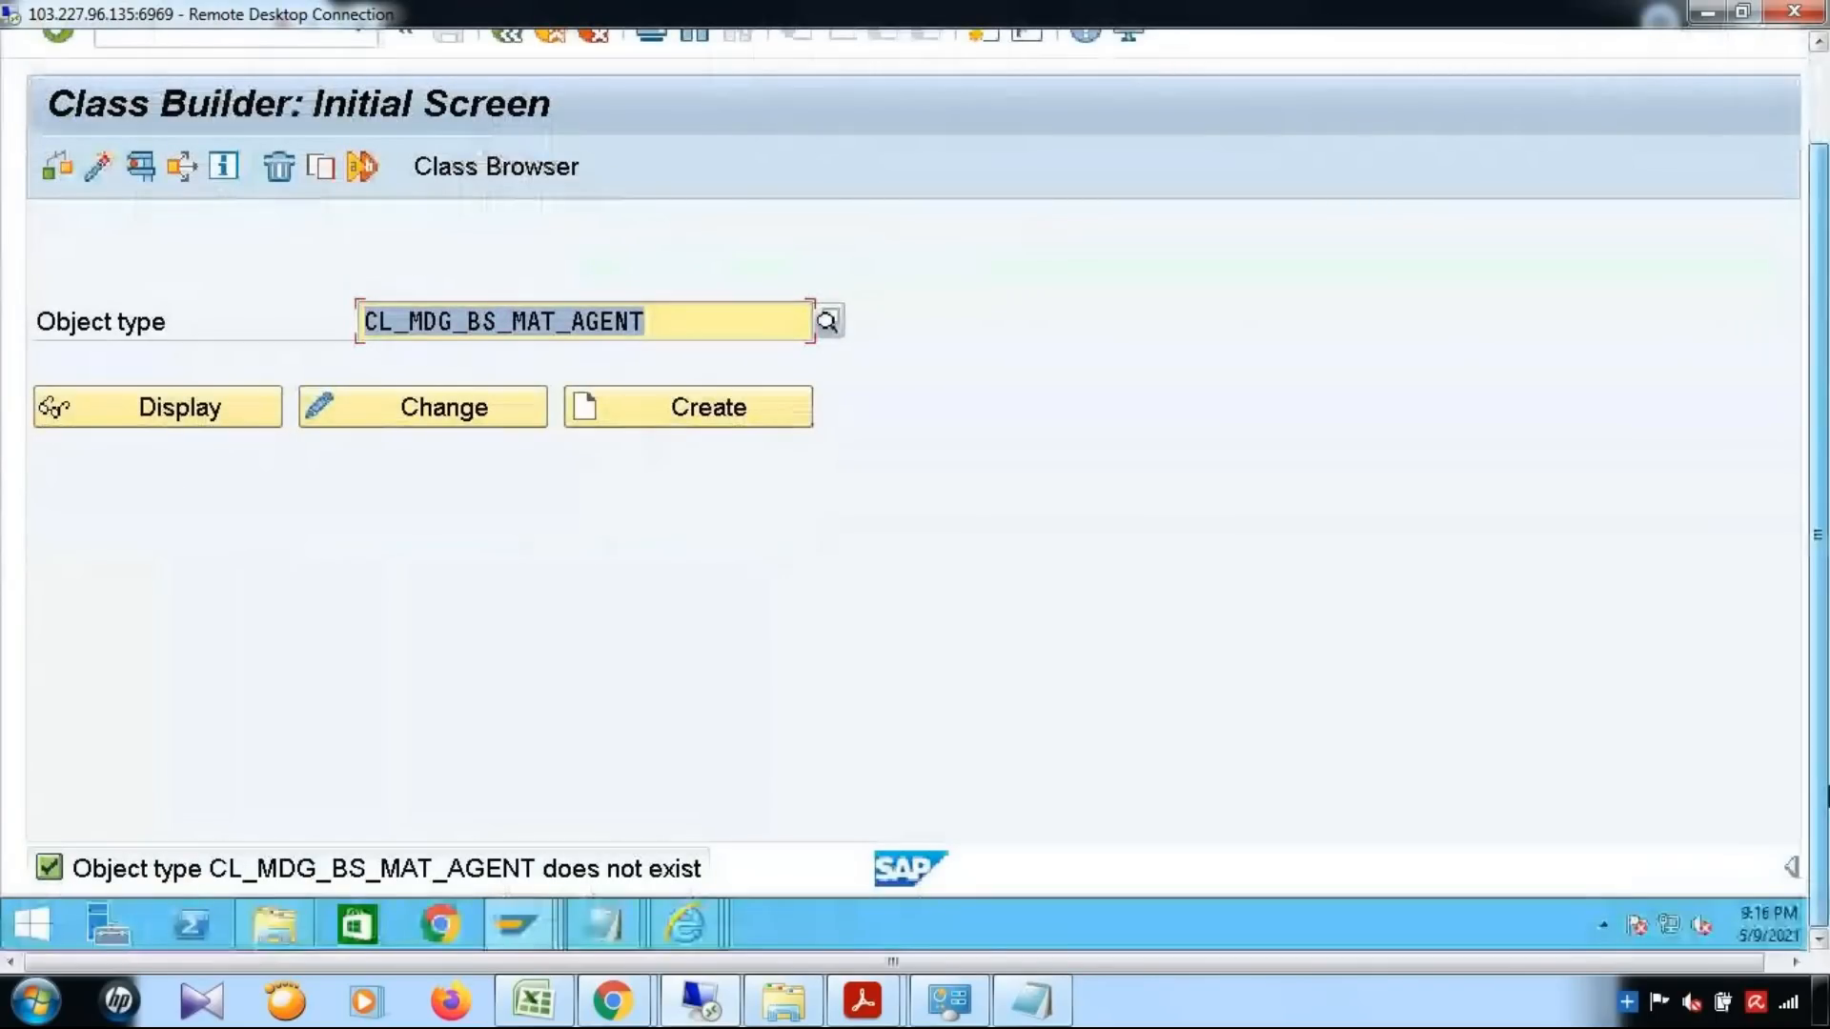
# Recheck the example class name in the BAdI guide PDF and change the Class Builder object type to CL_MDG_BS_MAT_SELECT_AGENT
pyautogui.moveTo(863, 1000)
pyautogui.click(1121, 908)
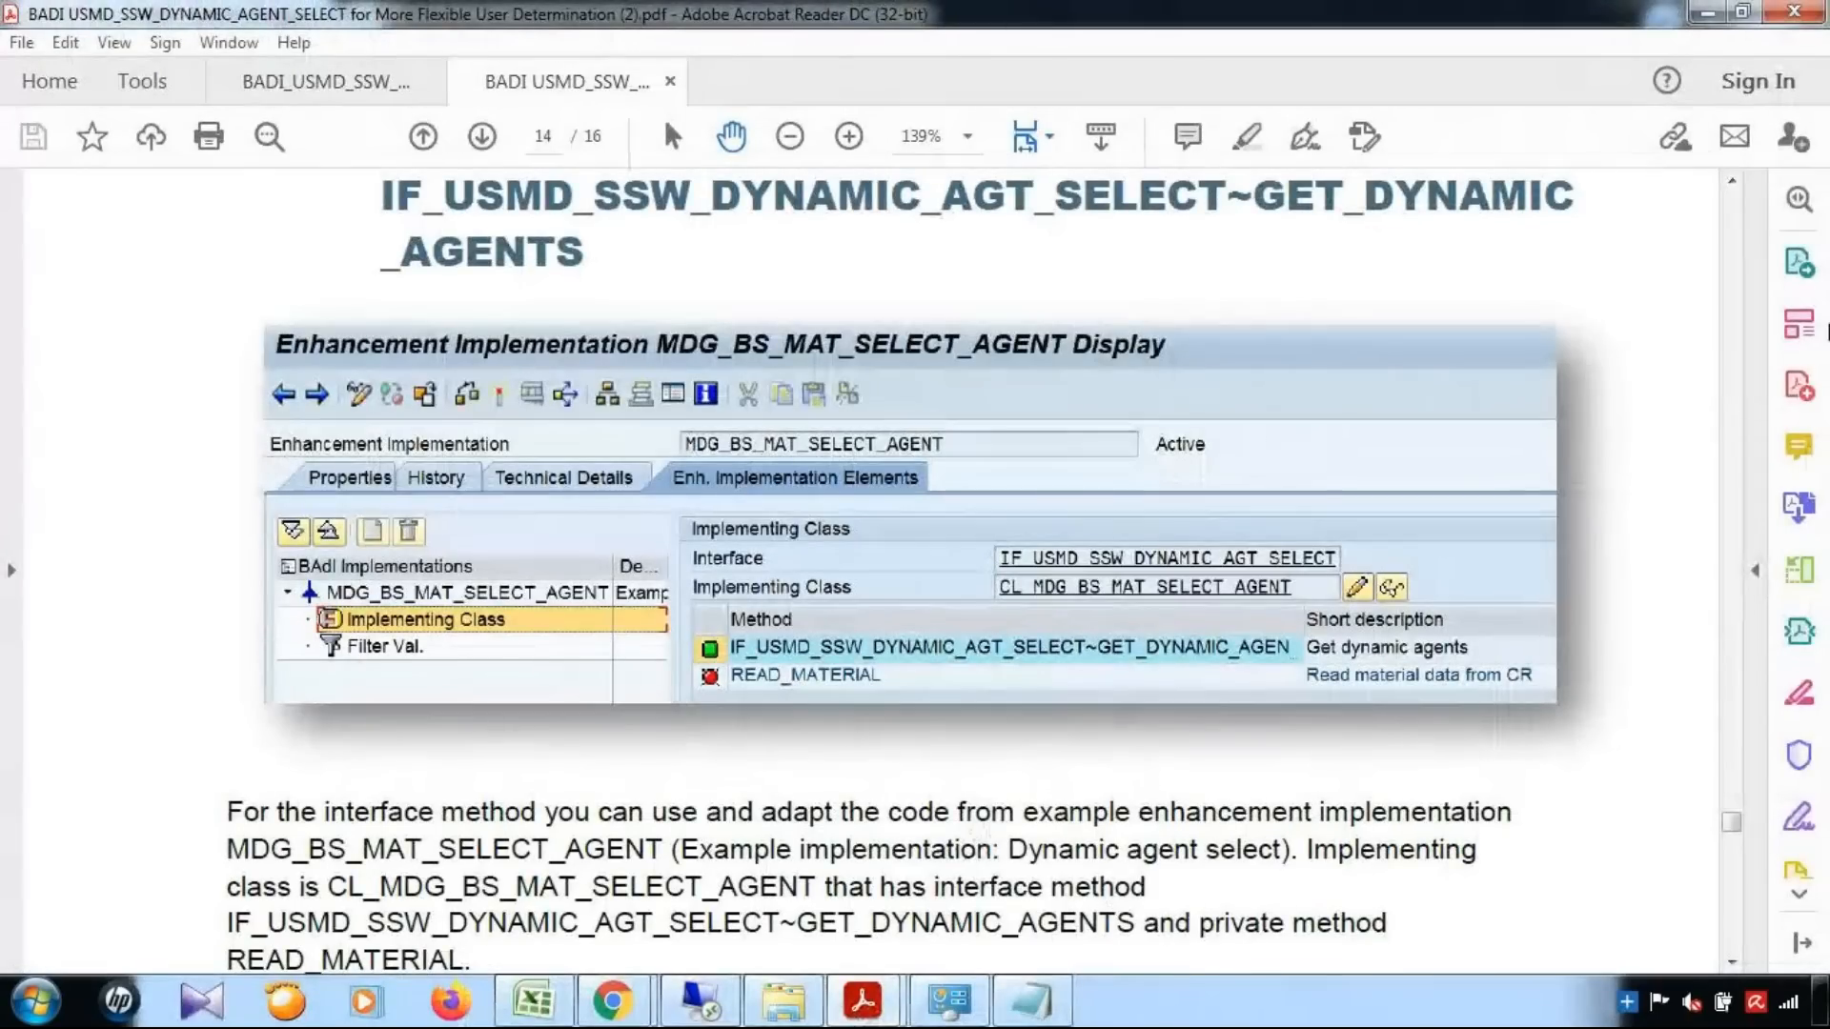
pyautogui.click(1707, 12)
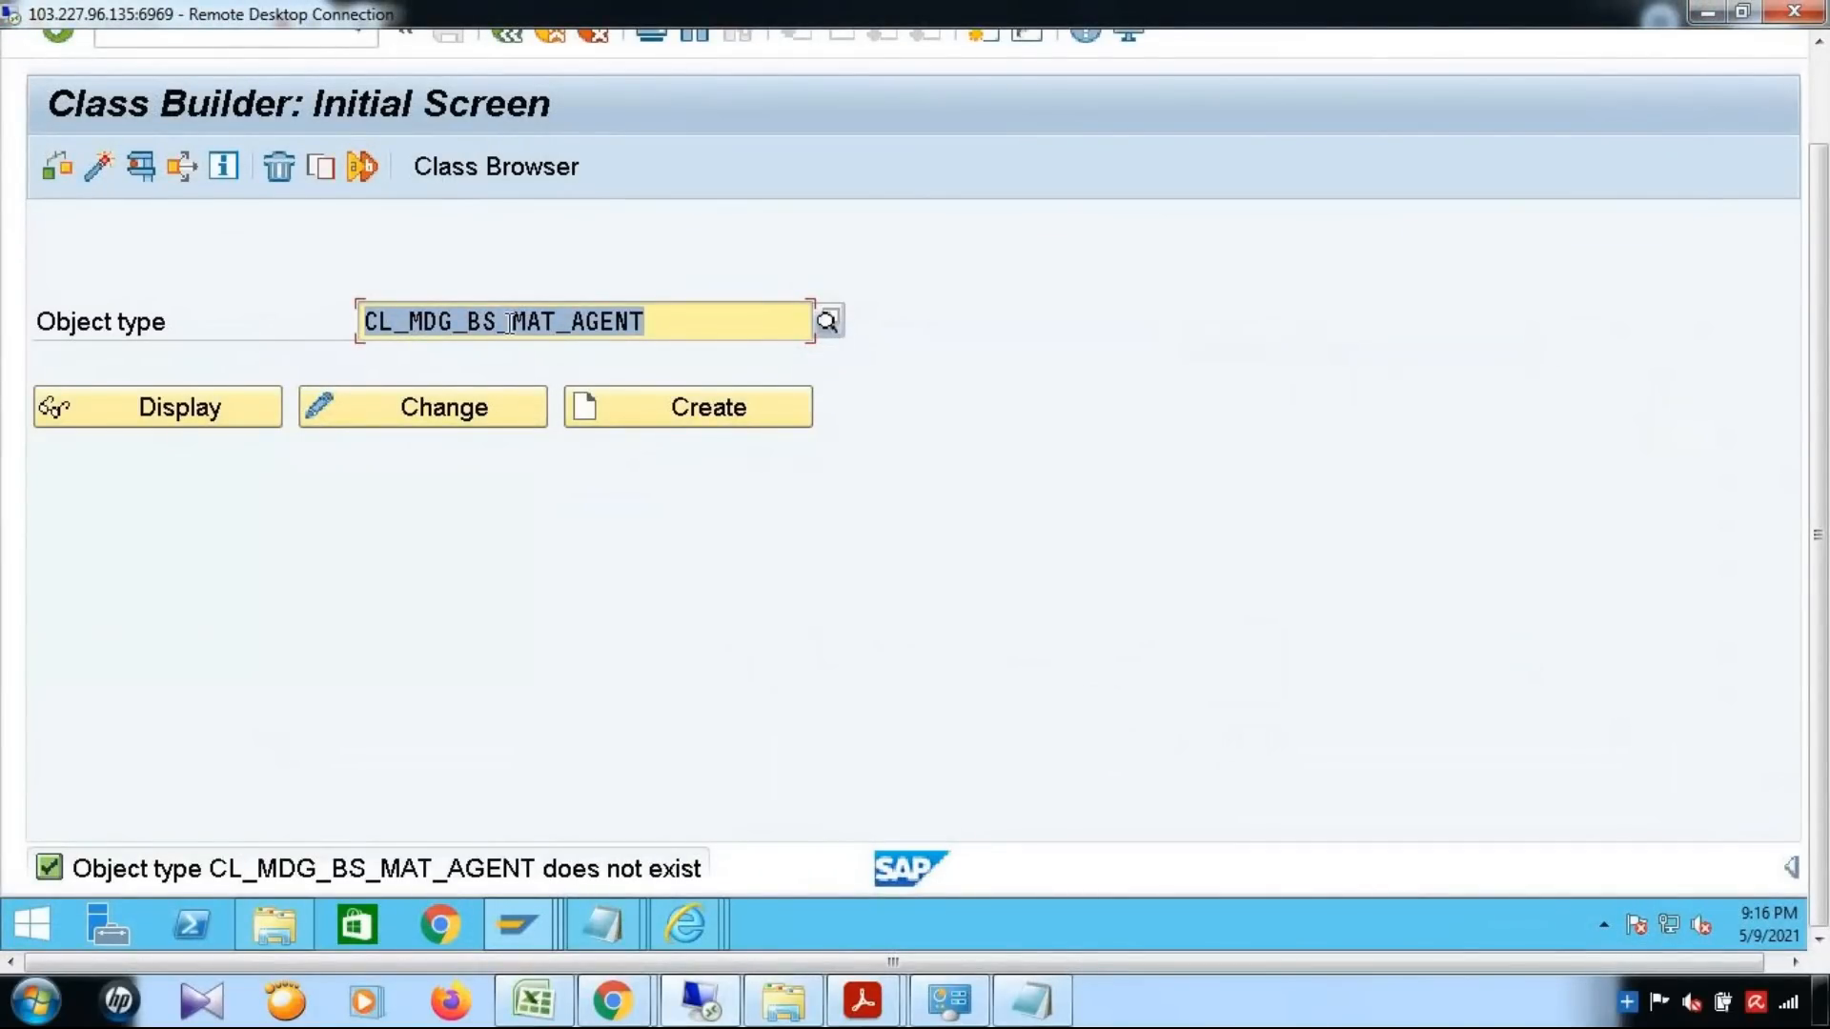
pyautogui.click(569, 322)
pyautogui.write('SELECT_')
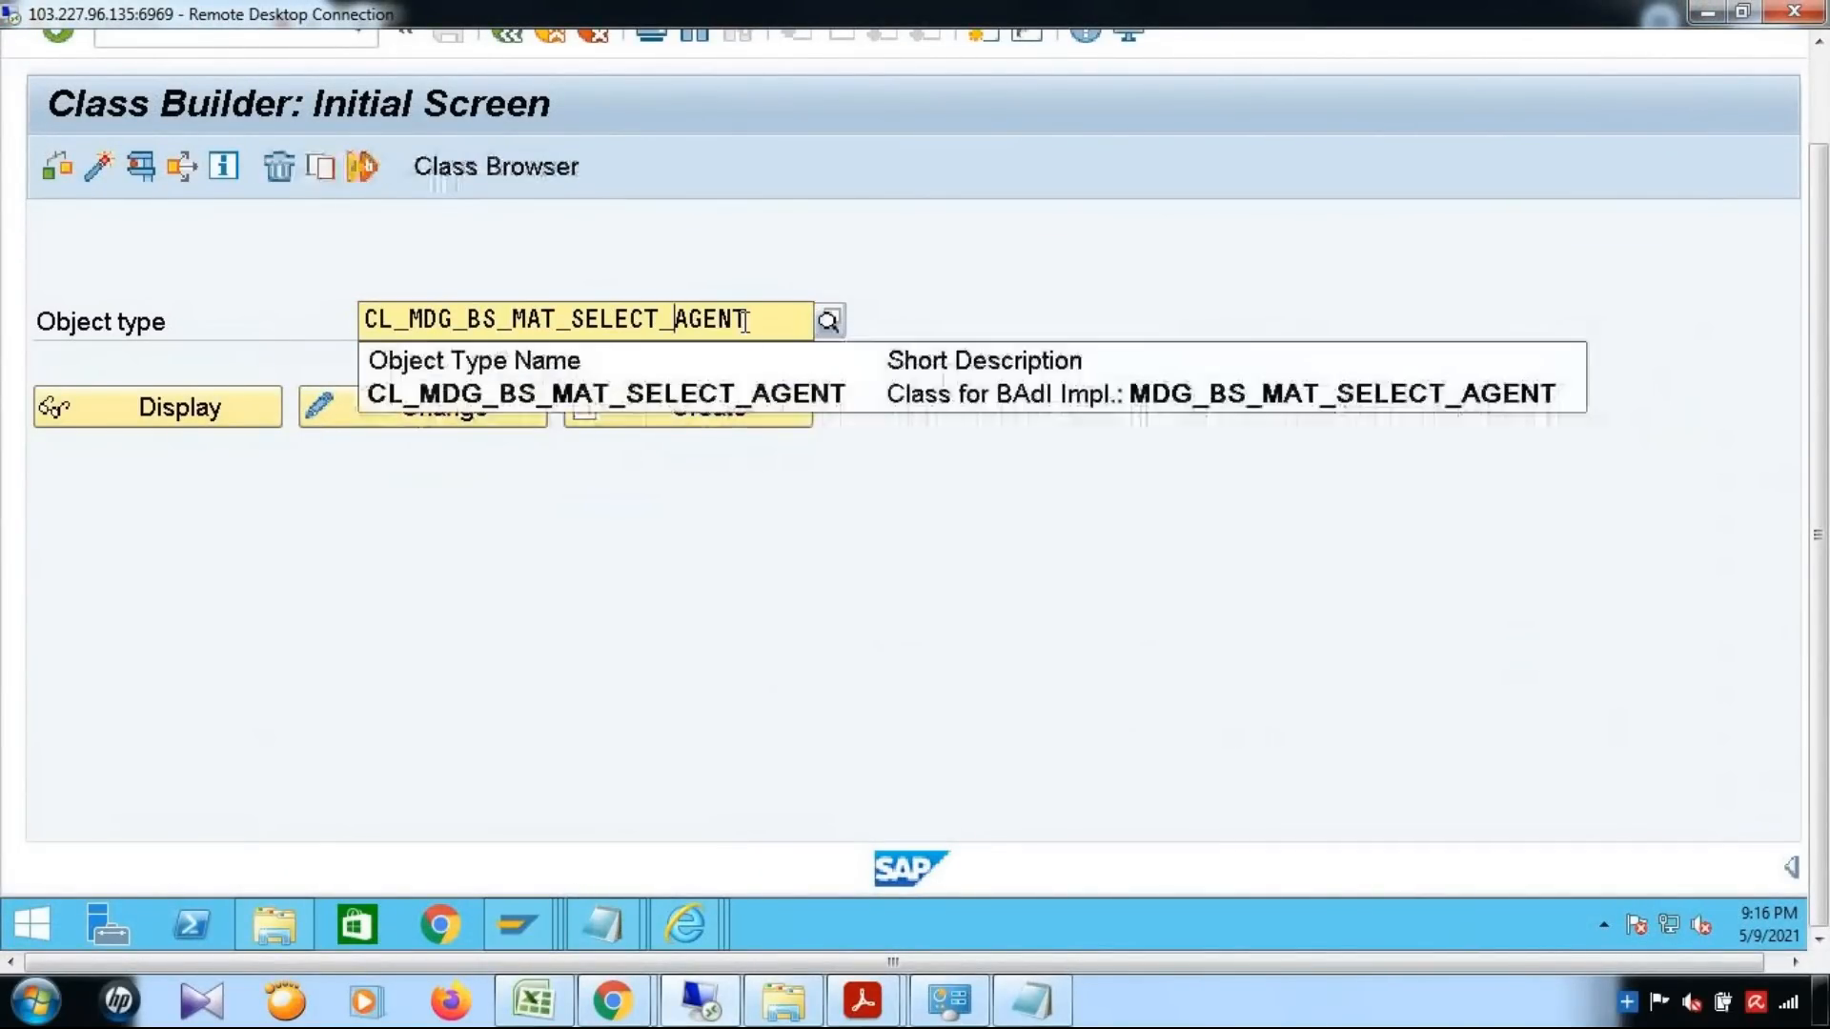
# Copy the class name CL_MDG_BS_MAT_SELECT_AGENT from the Class Builder and return to the YENH_DYNAMIC_AGENT enhancement implementation
pyautogui.click(745, 322)
pyautogui.moveTo(745, 322); pyautogui.dragTo(193, 326)
pyautogui.hotkey('ctrl', 'c')
pyautogui.moveTo(1819, 322); pyautogui.dragTo(1827, 107)
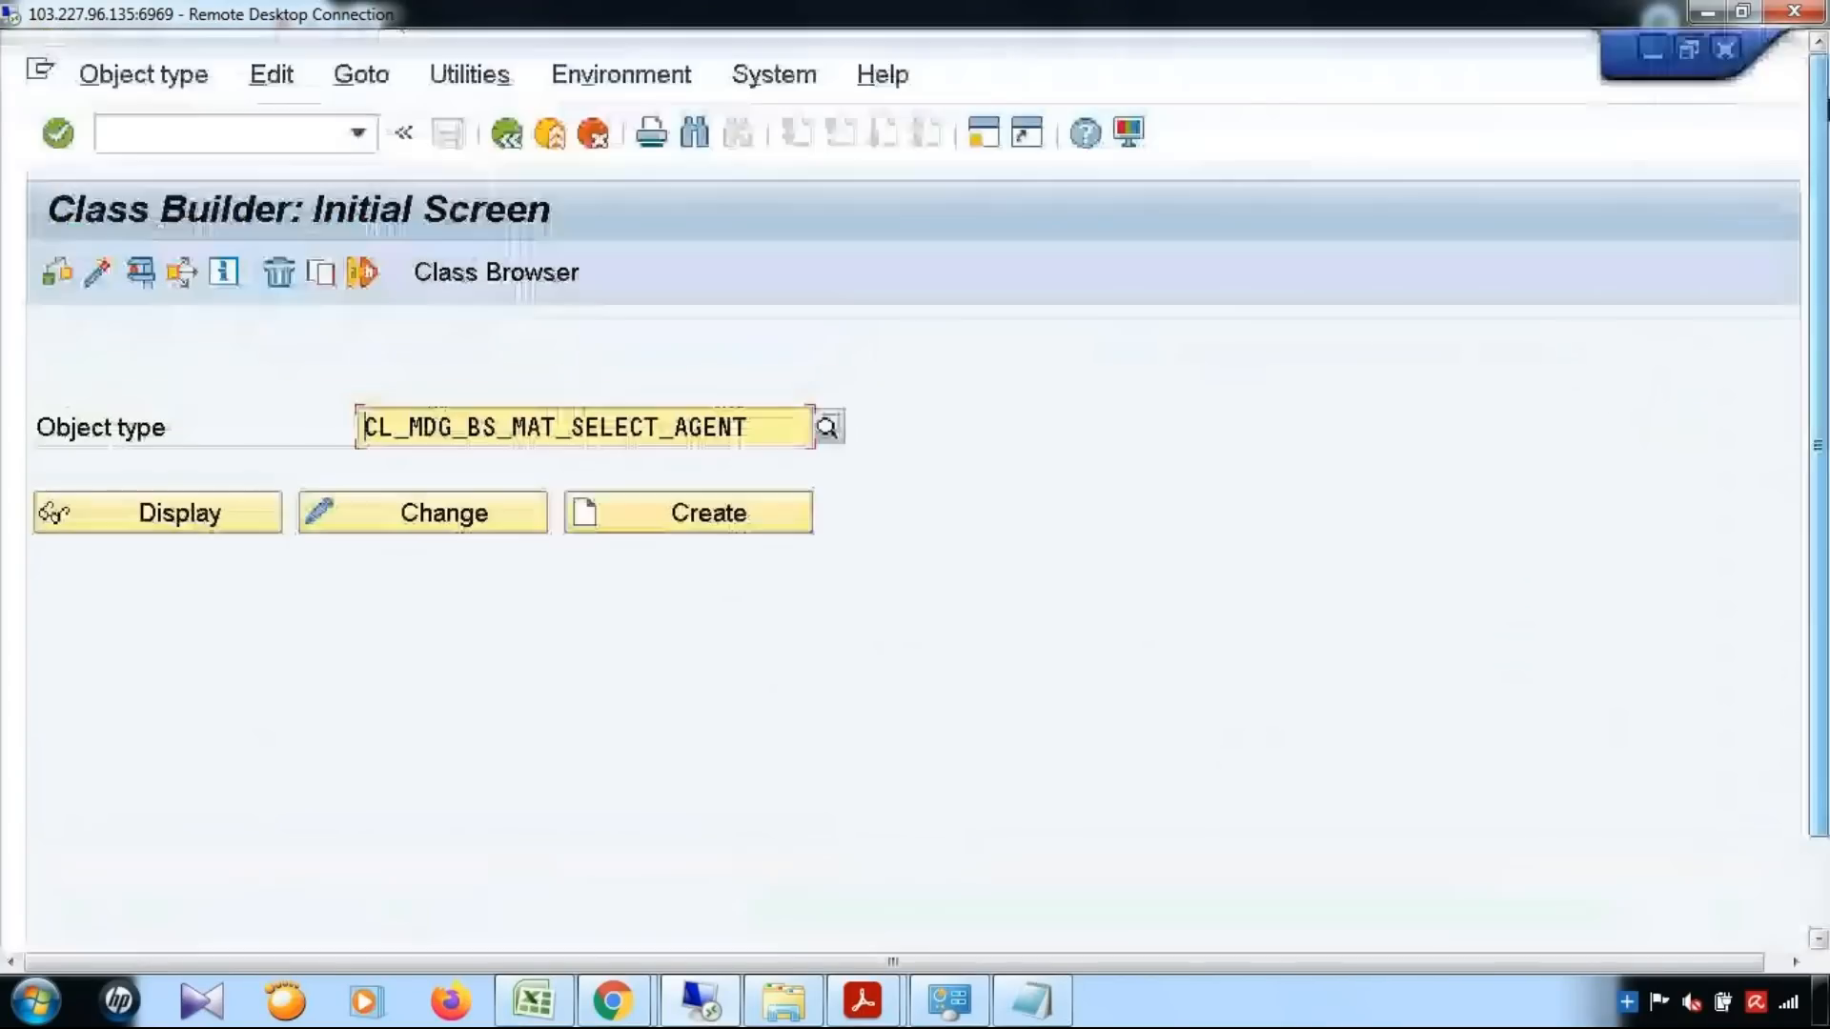
pyautogui.click(1652, 48)
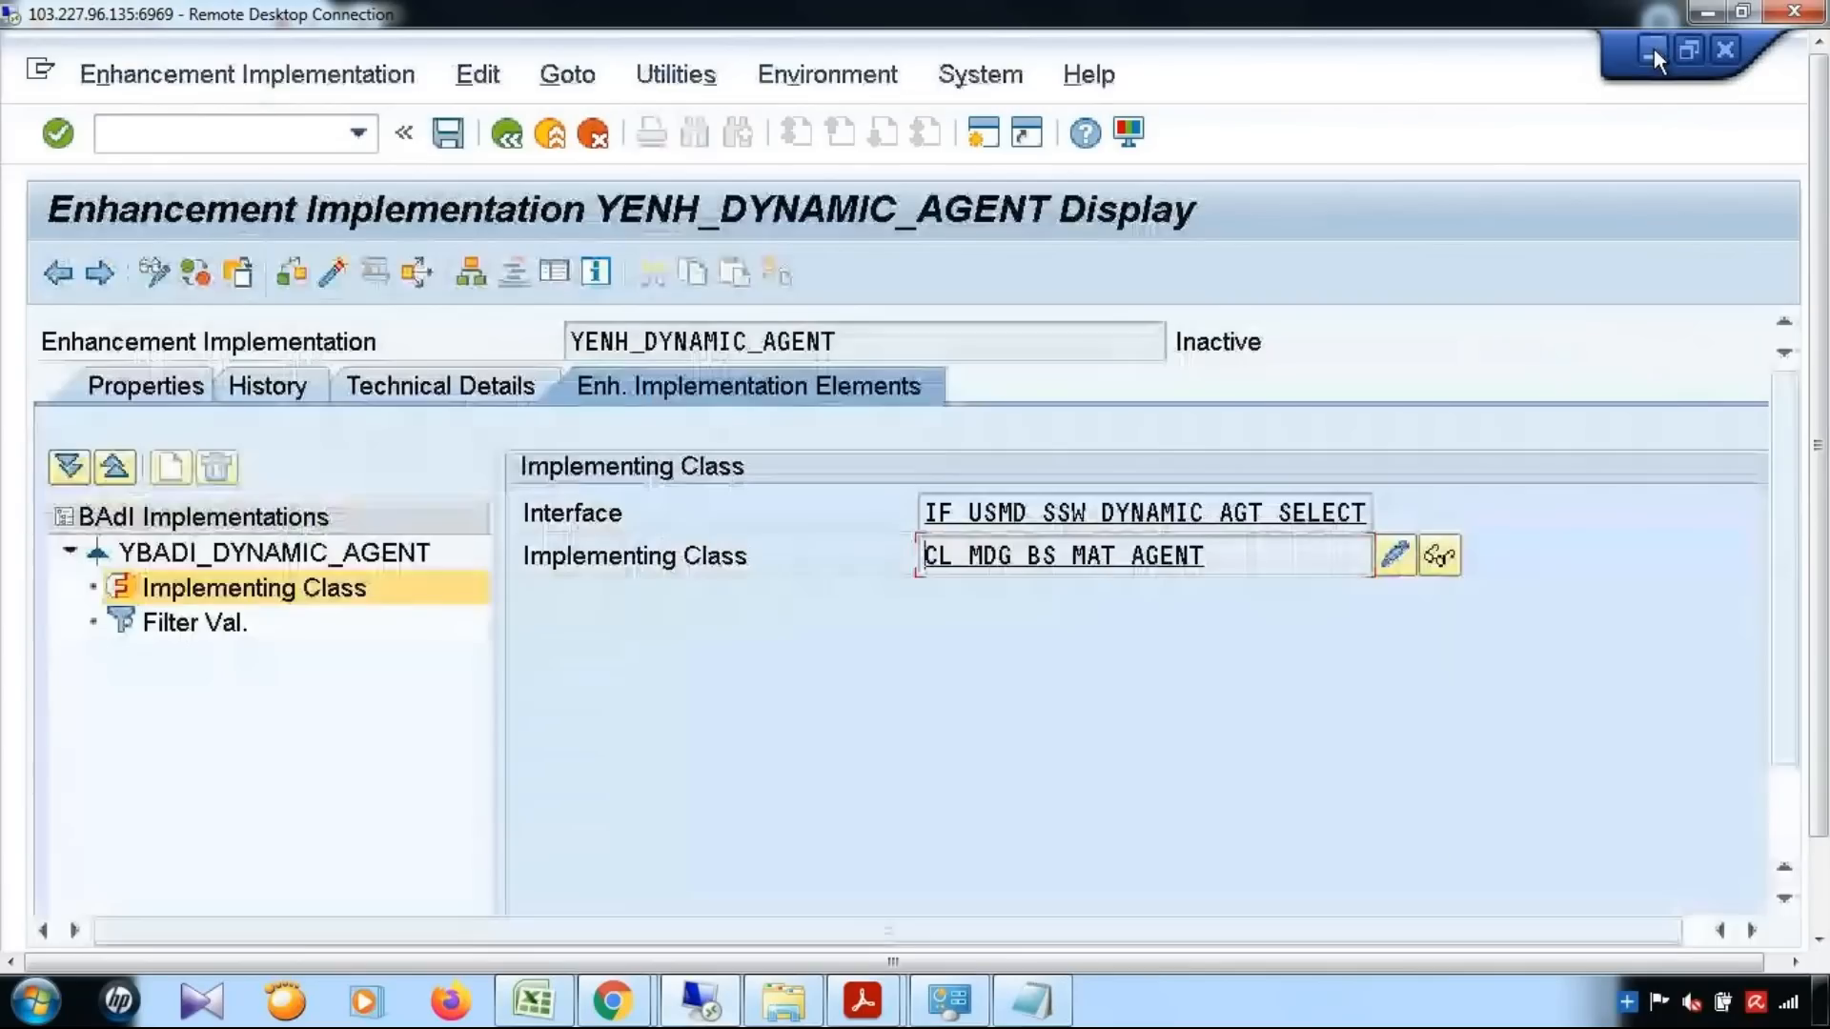
# Try to create implementing class CL_MDG_BS_MAT_AGENT by copying the sample class CL_MDG_BS_MAT_SELECT_AGENT, and dismiss the registration dialogs
pyautogui.doubleClick(1339, 570)
pyautogui.click(530, 791)
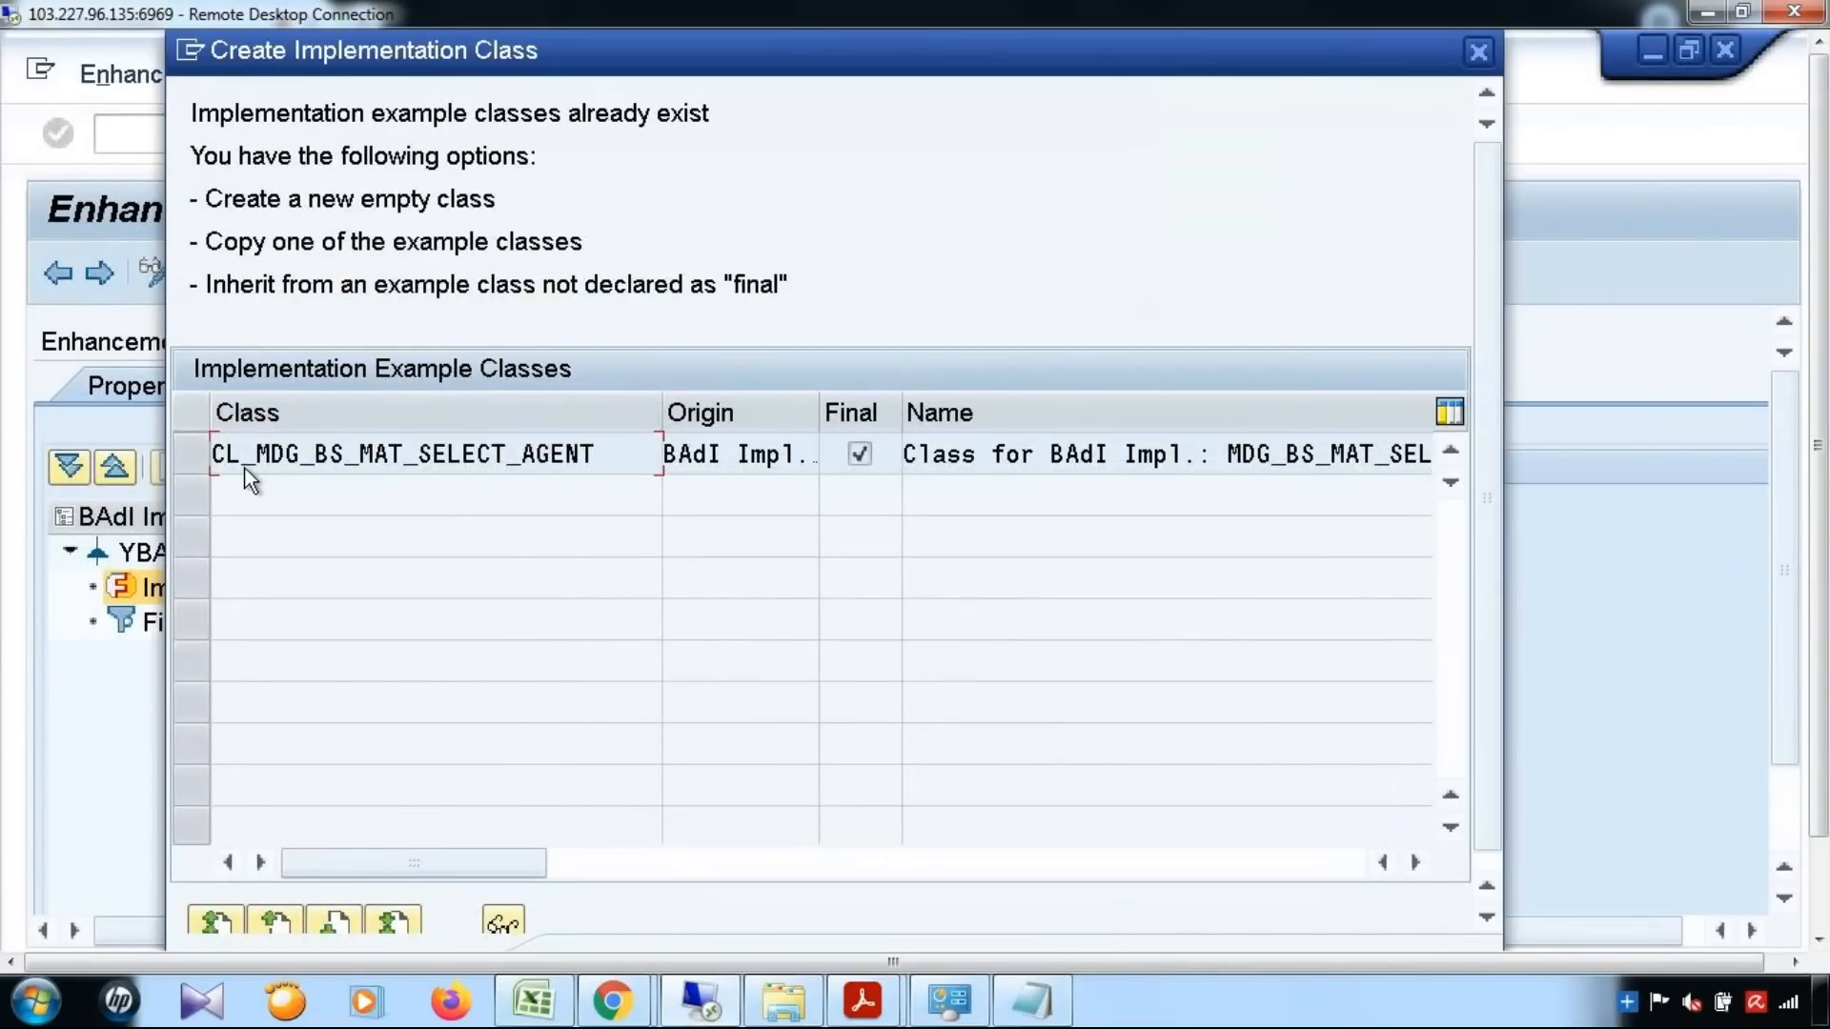
pyautogui.click(250, 477)
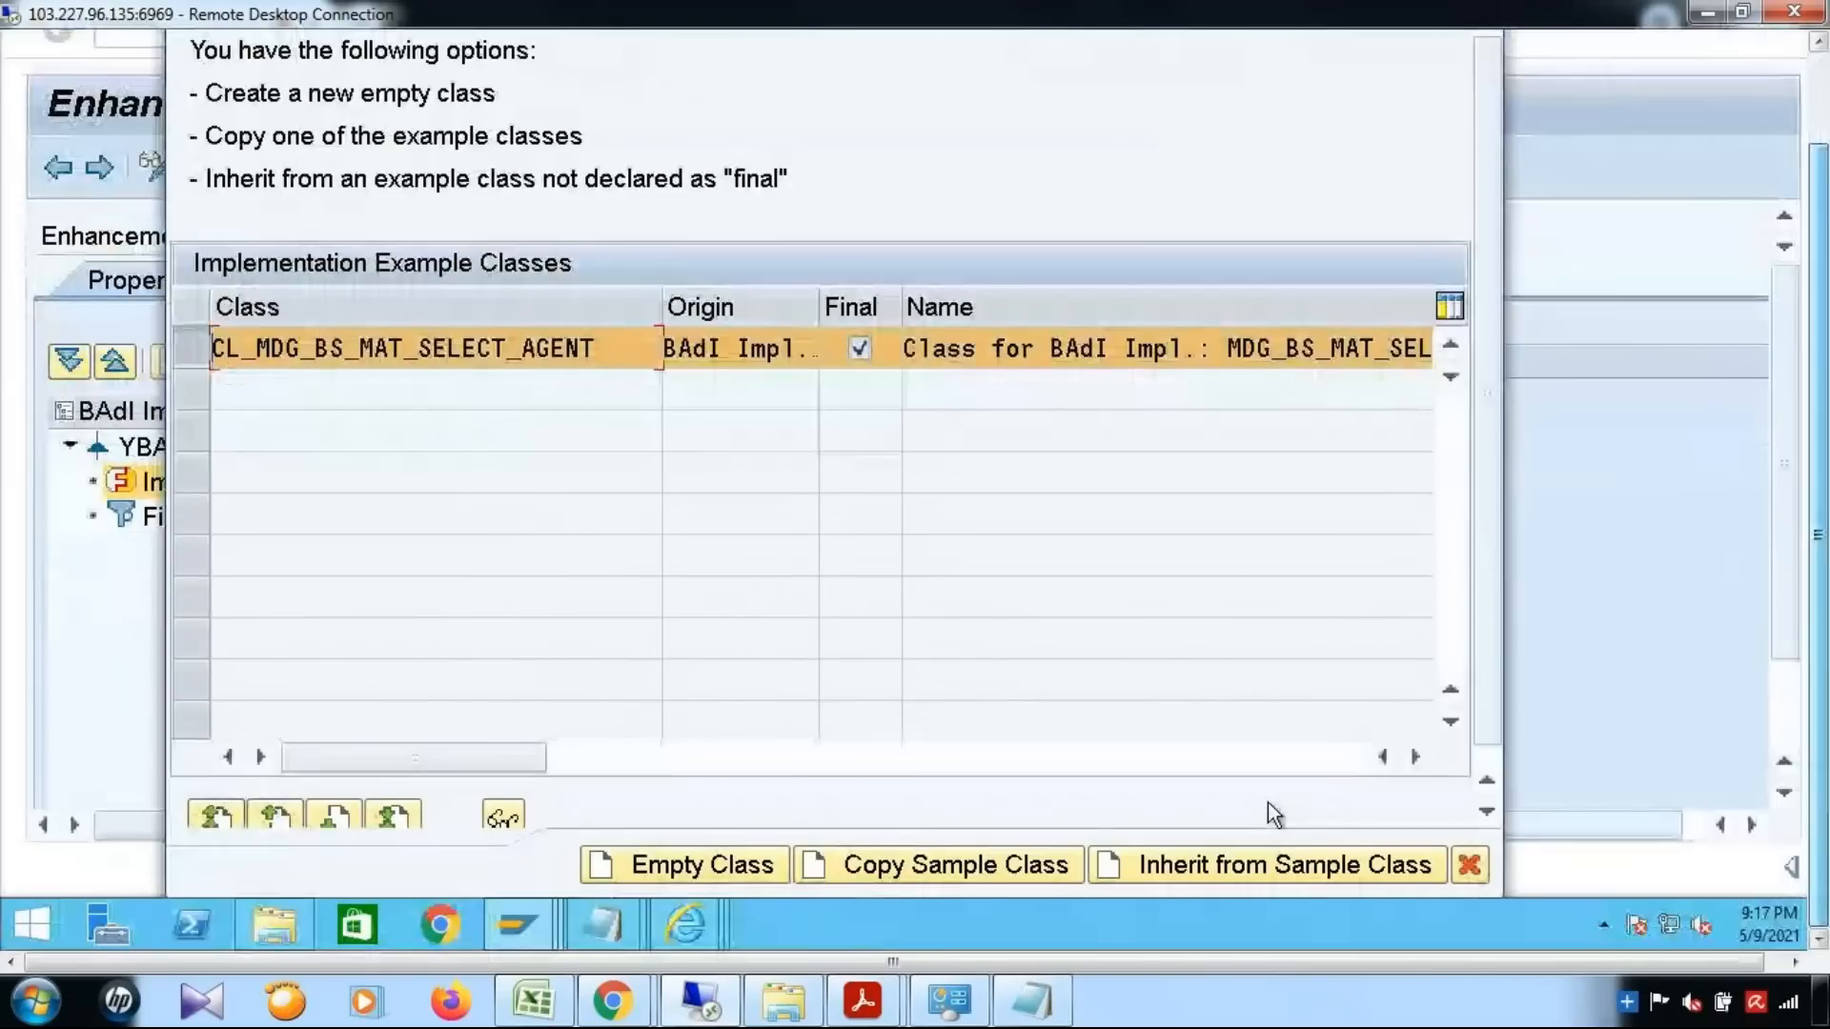
pyautogui.click(911, 867)
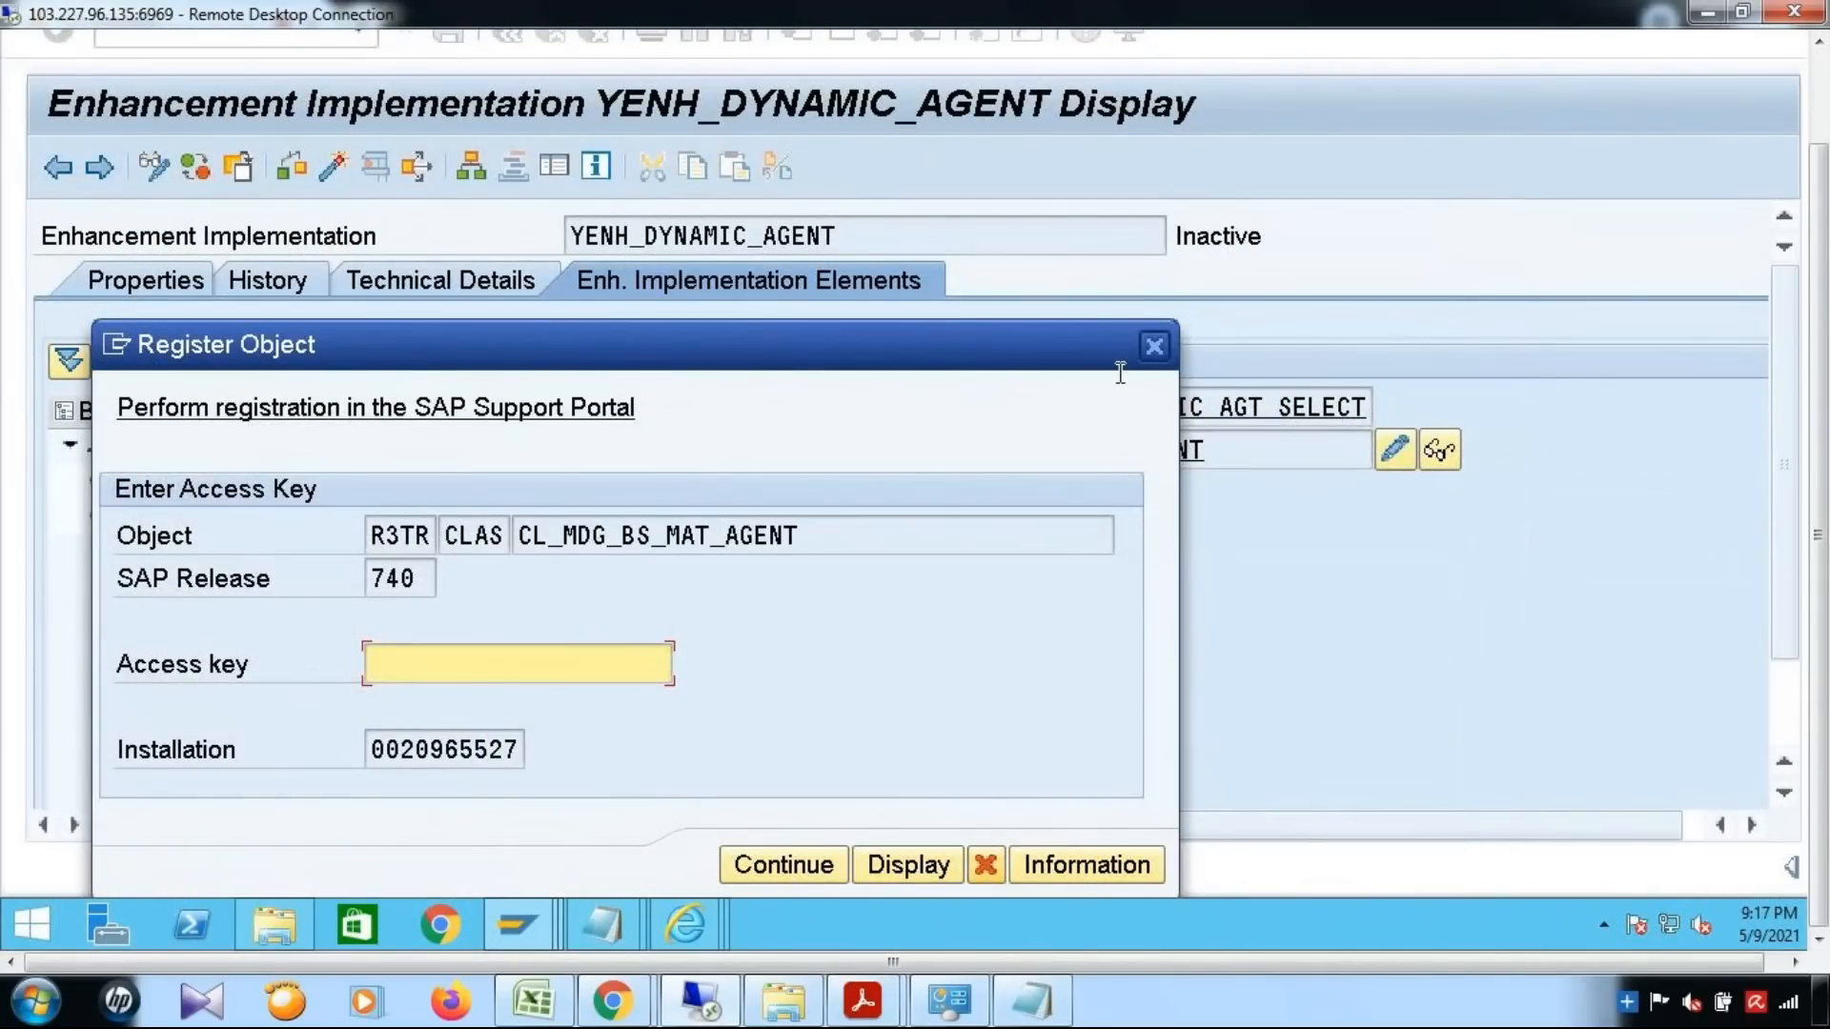
pyautogui.click(1155, 347)
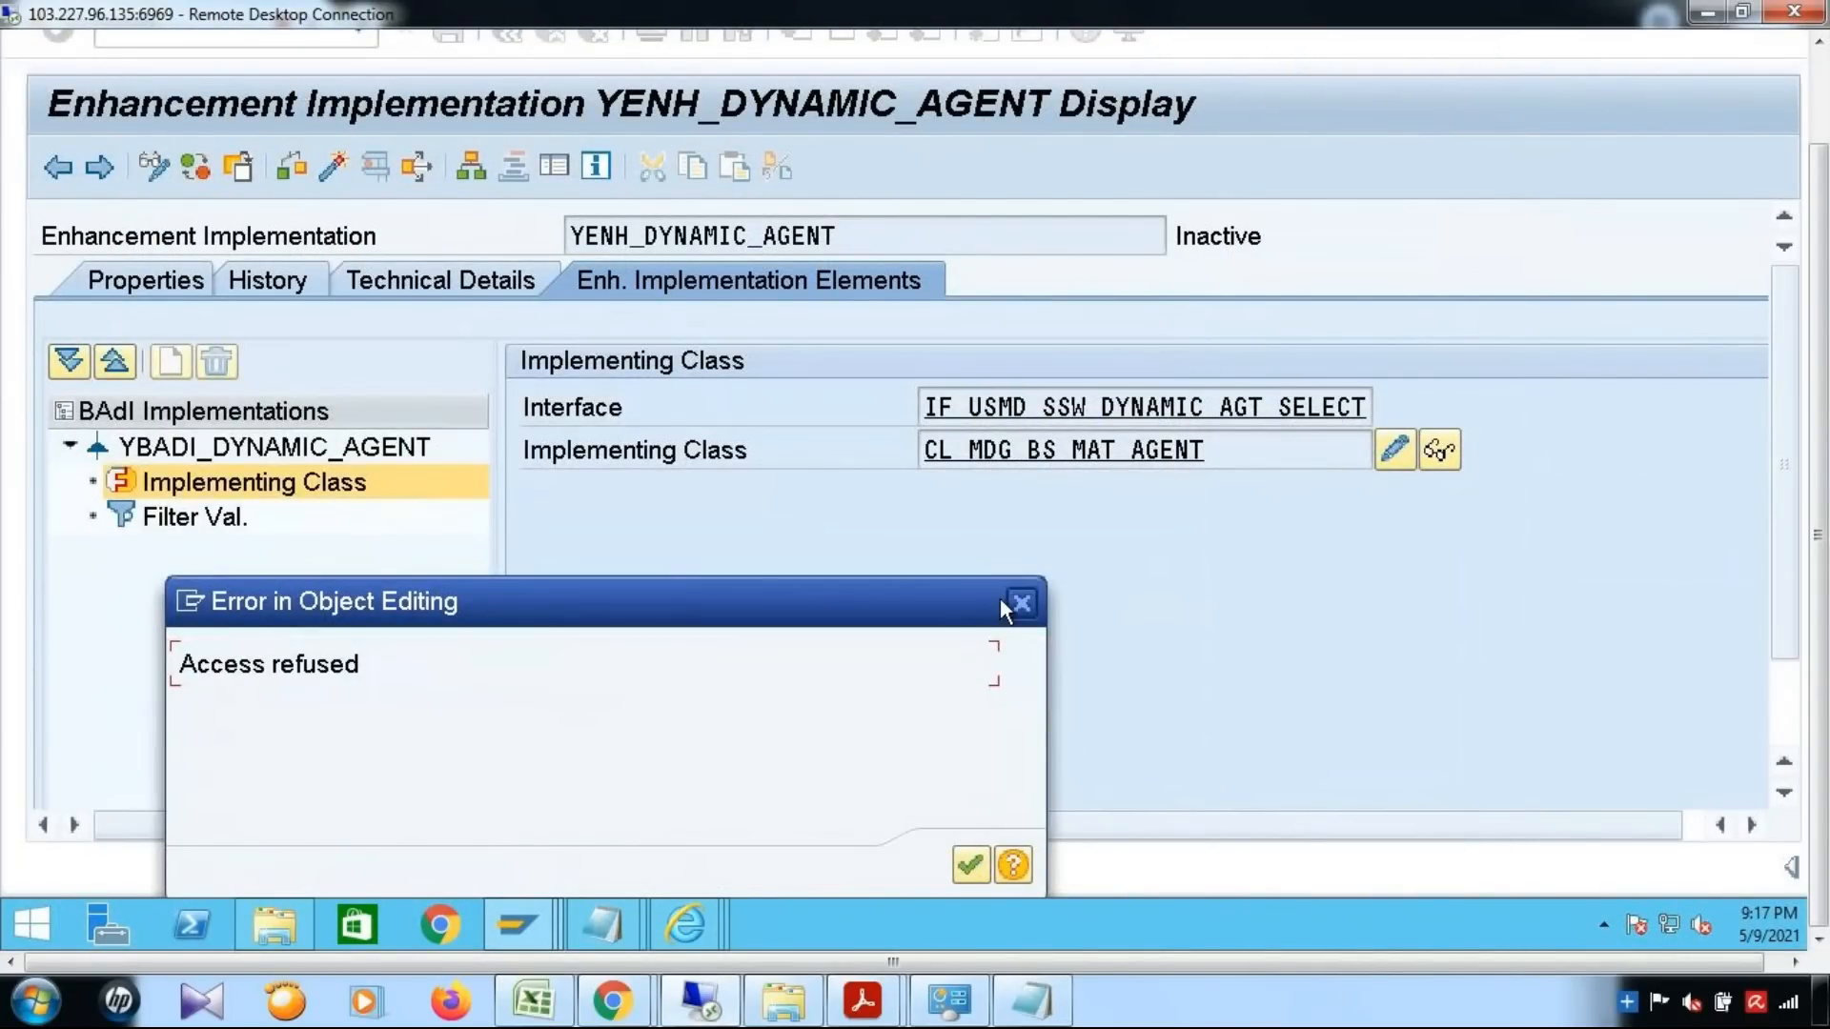
pyautogui.click(1033, 605)
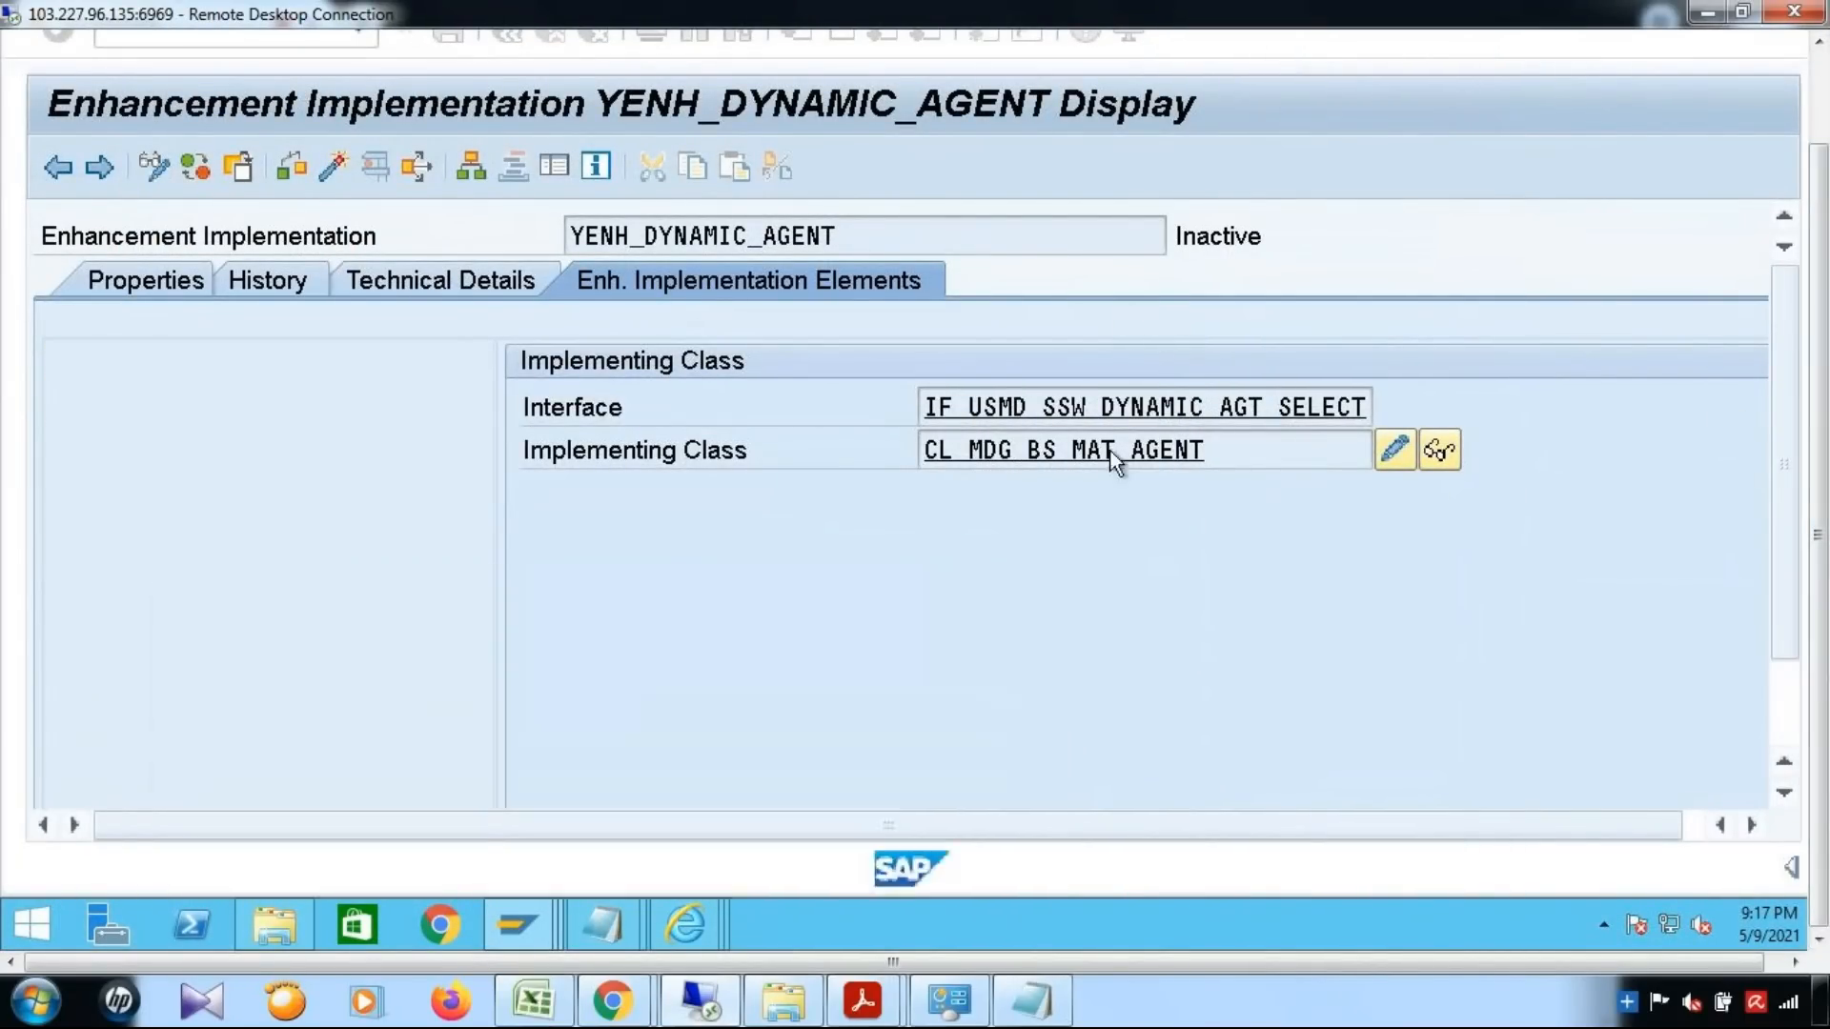
pyautogui.doubleClick(1111, 450)
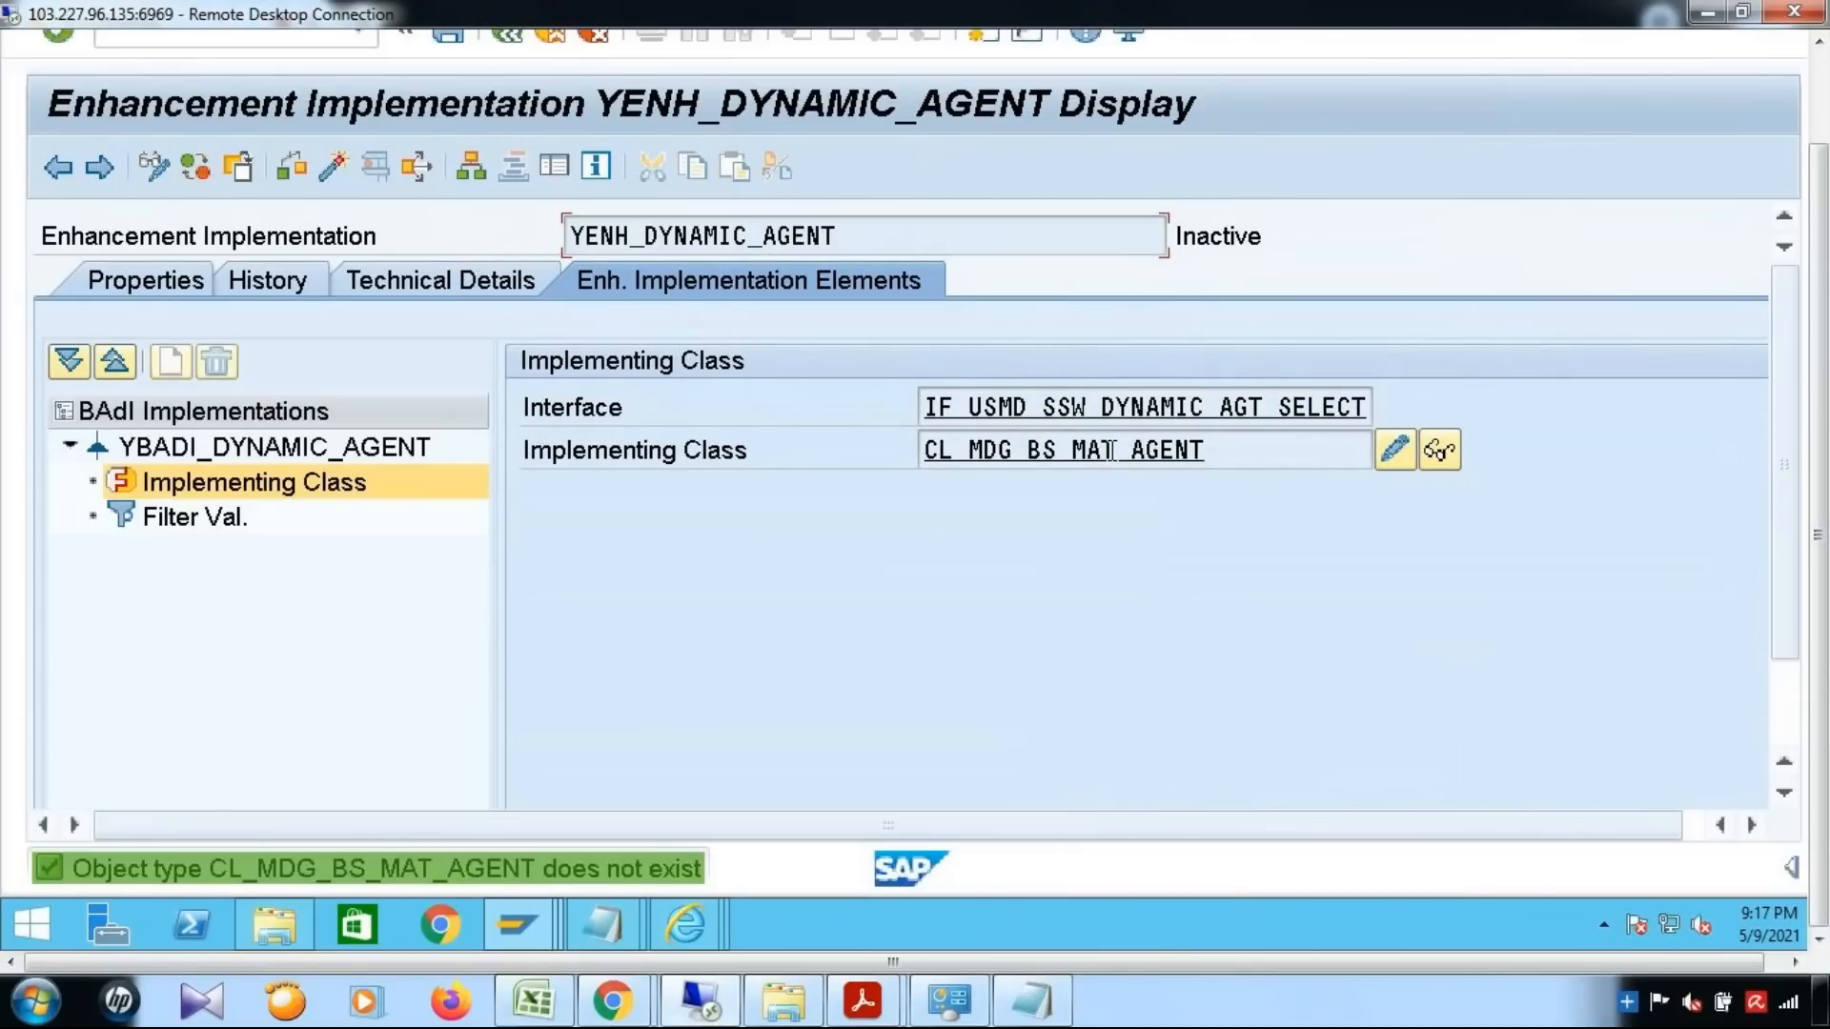
pyautogui.click(1398, 456)
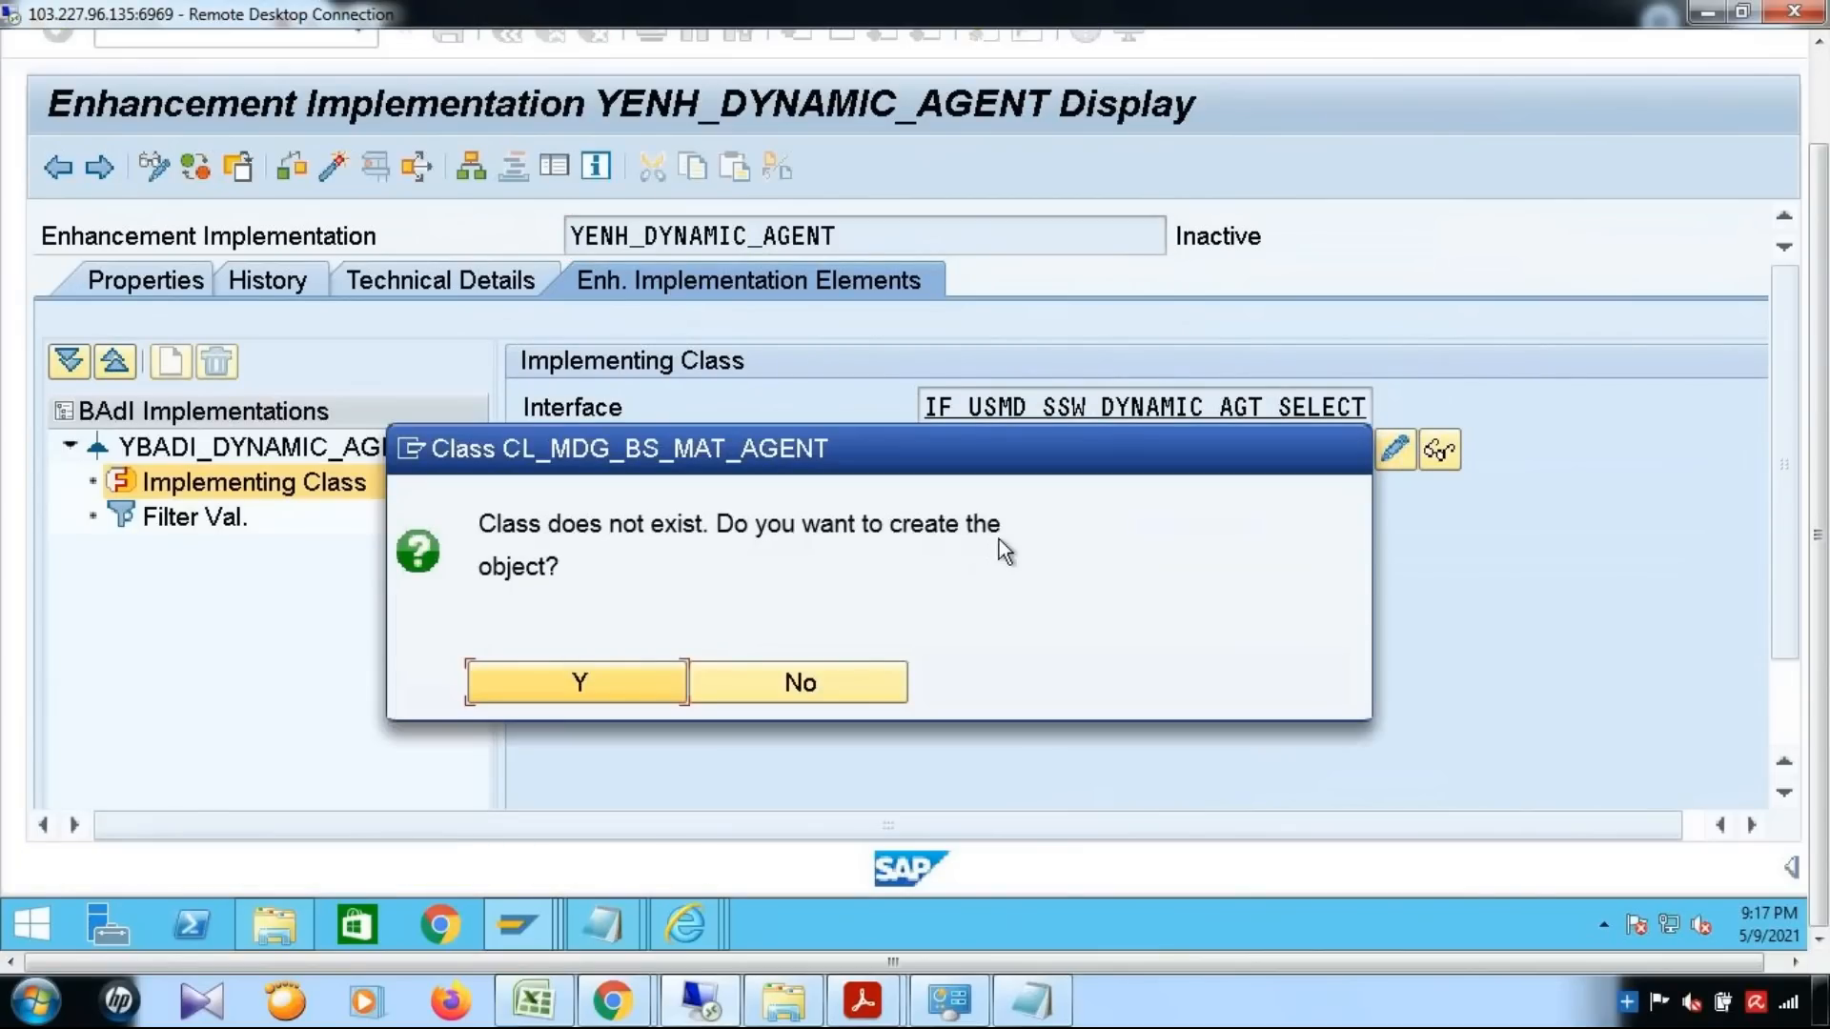
pyautogui.click(619, 677)
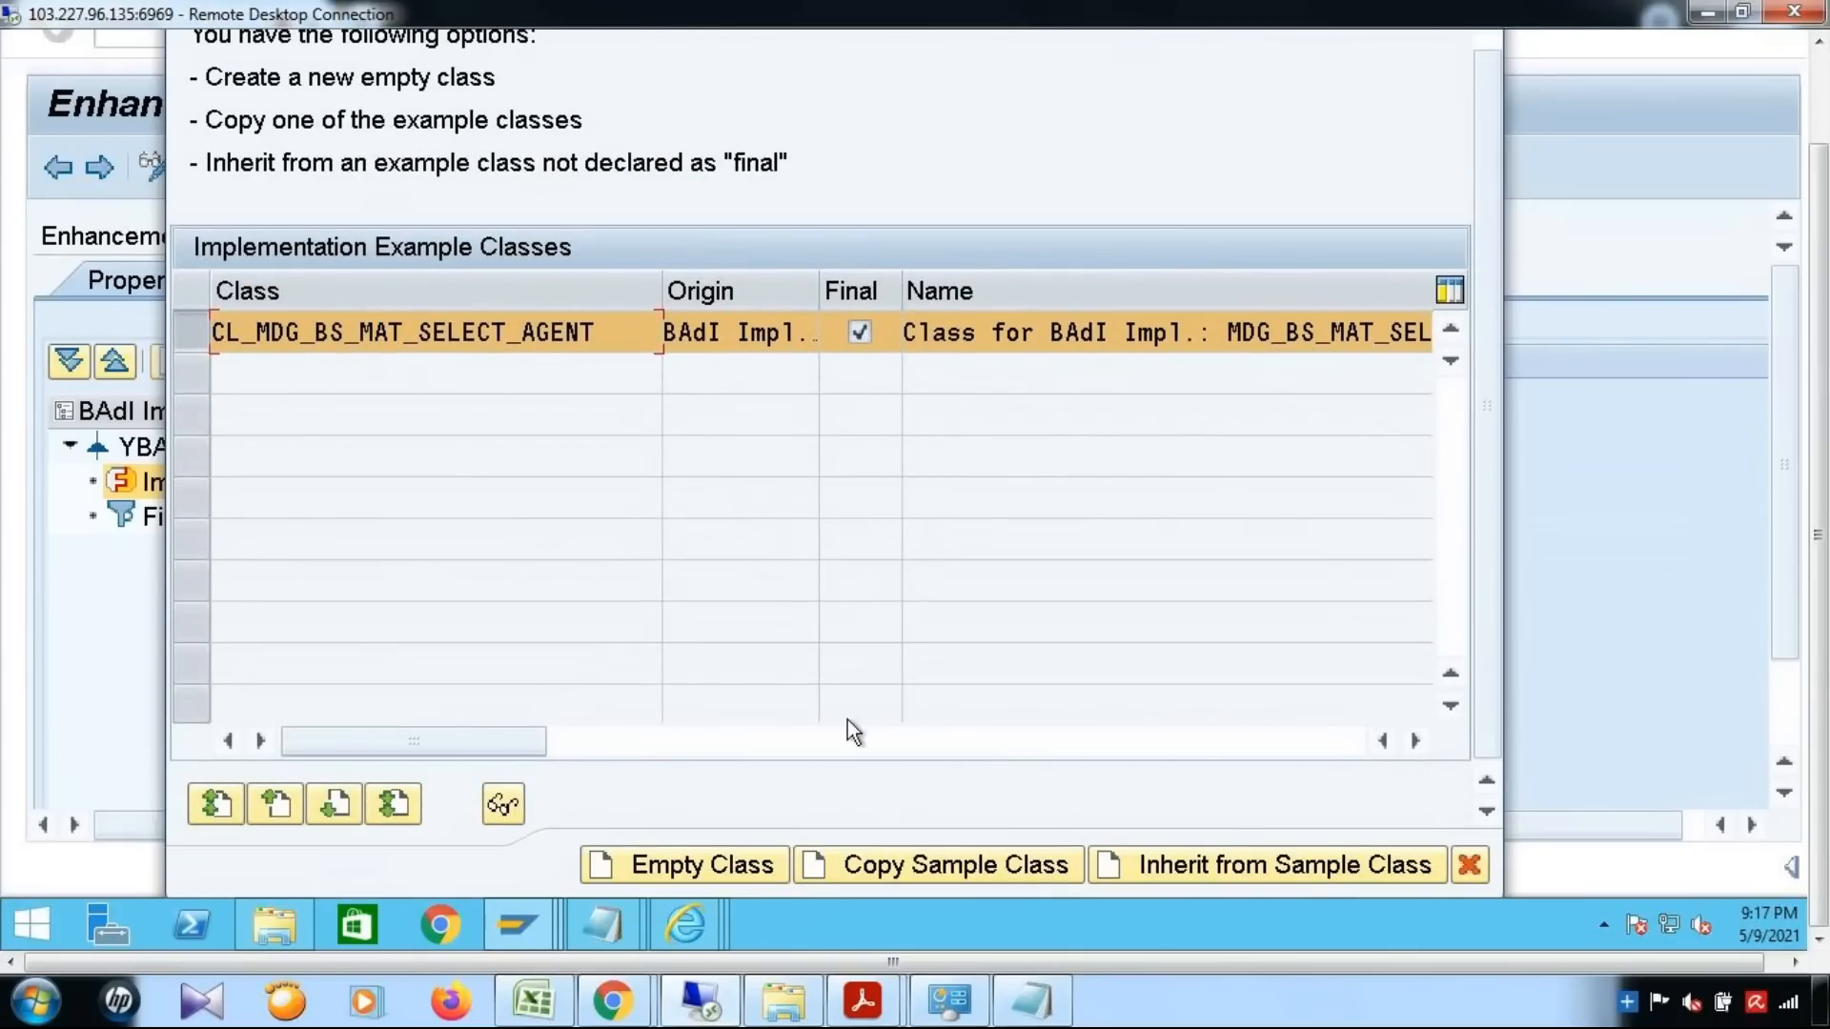
pyautogui.click(1474, 868)
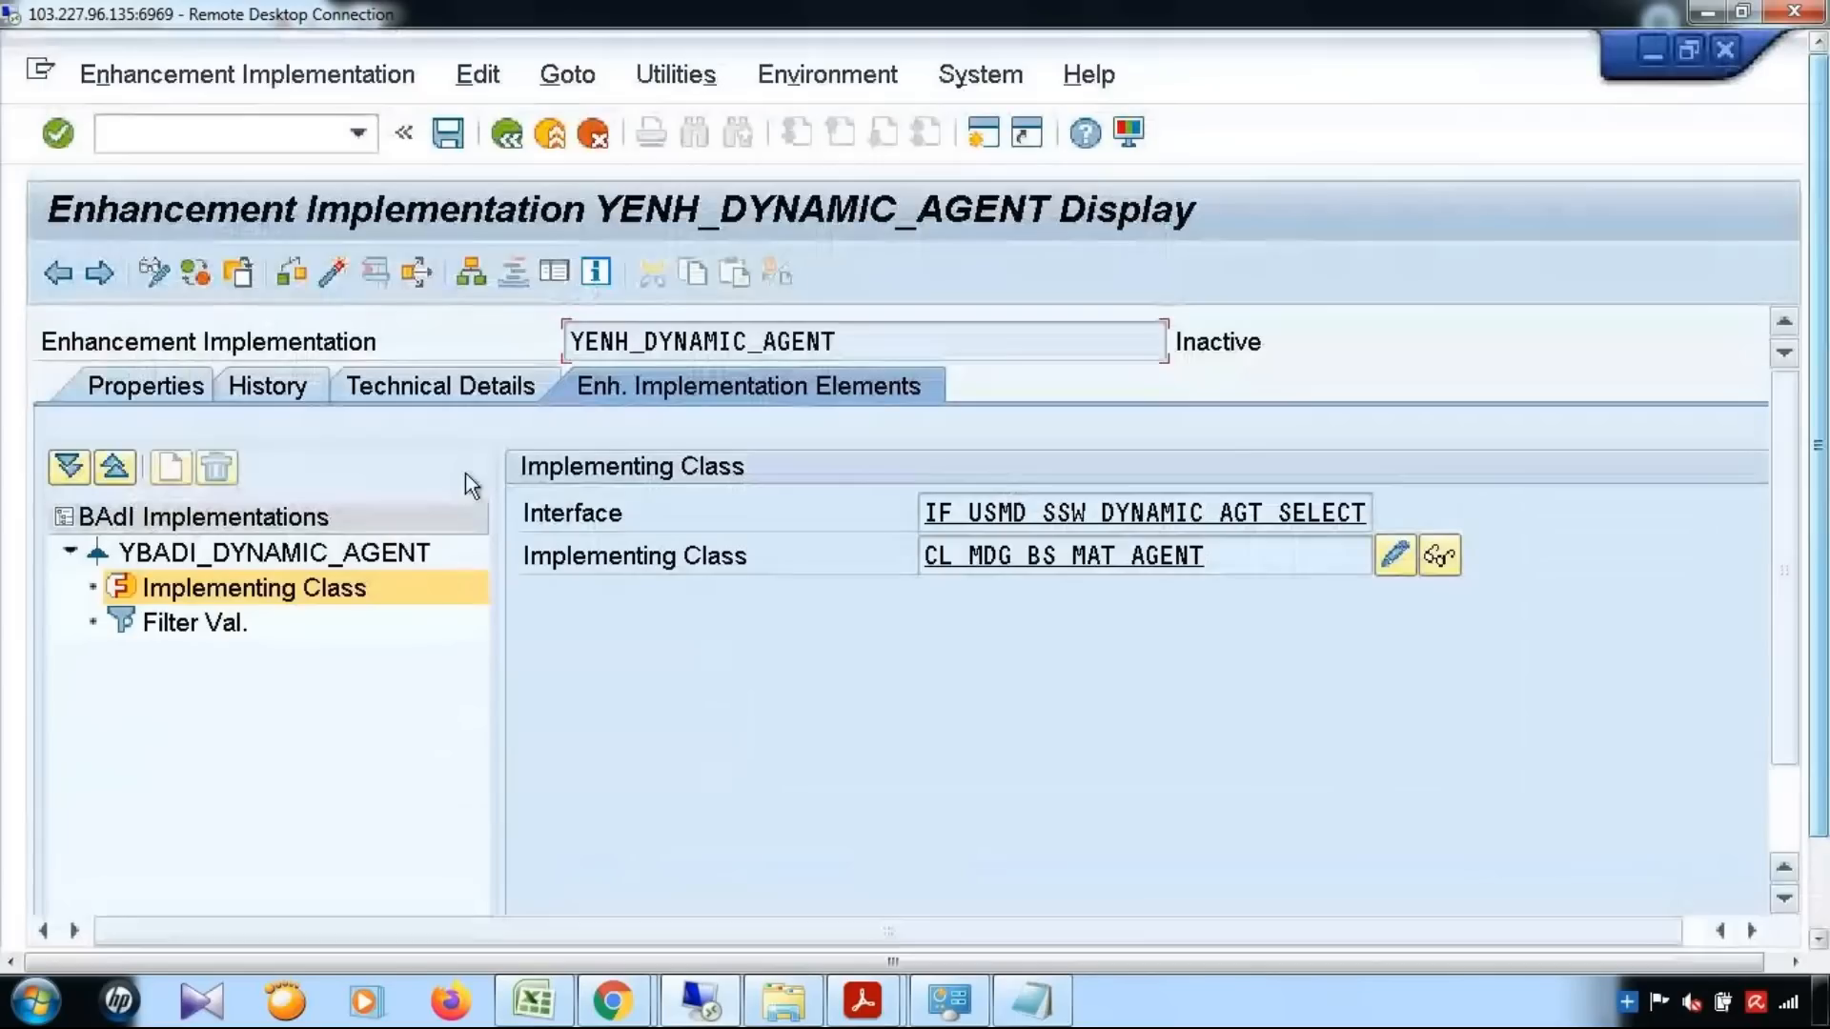
# Put YENH_DYNAMIC_AGENT in change mode and copy class CL_MDG_BS_MAT_SELECT_AGENT to YCL_MDG_BS_MAT_SELECT_AGENT in the Class Builder session
pyautogui.click(155, 273)
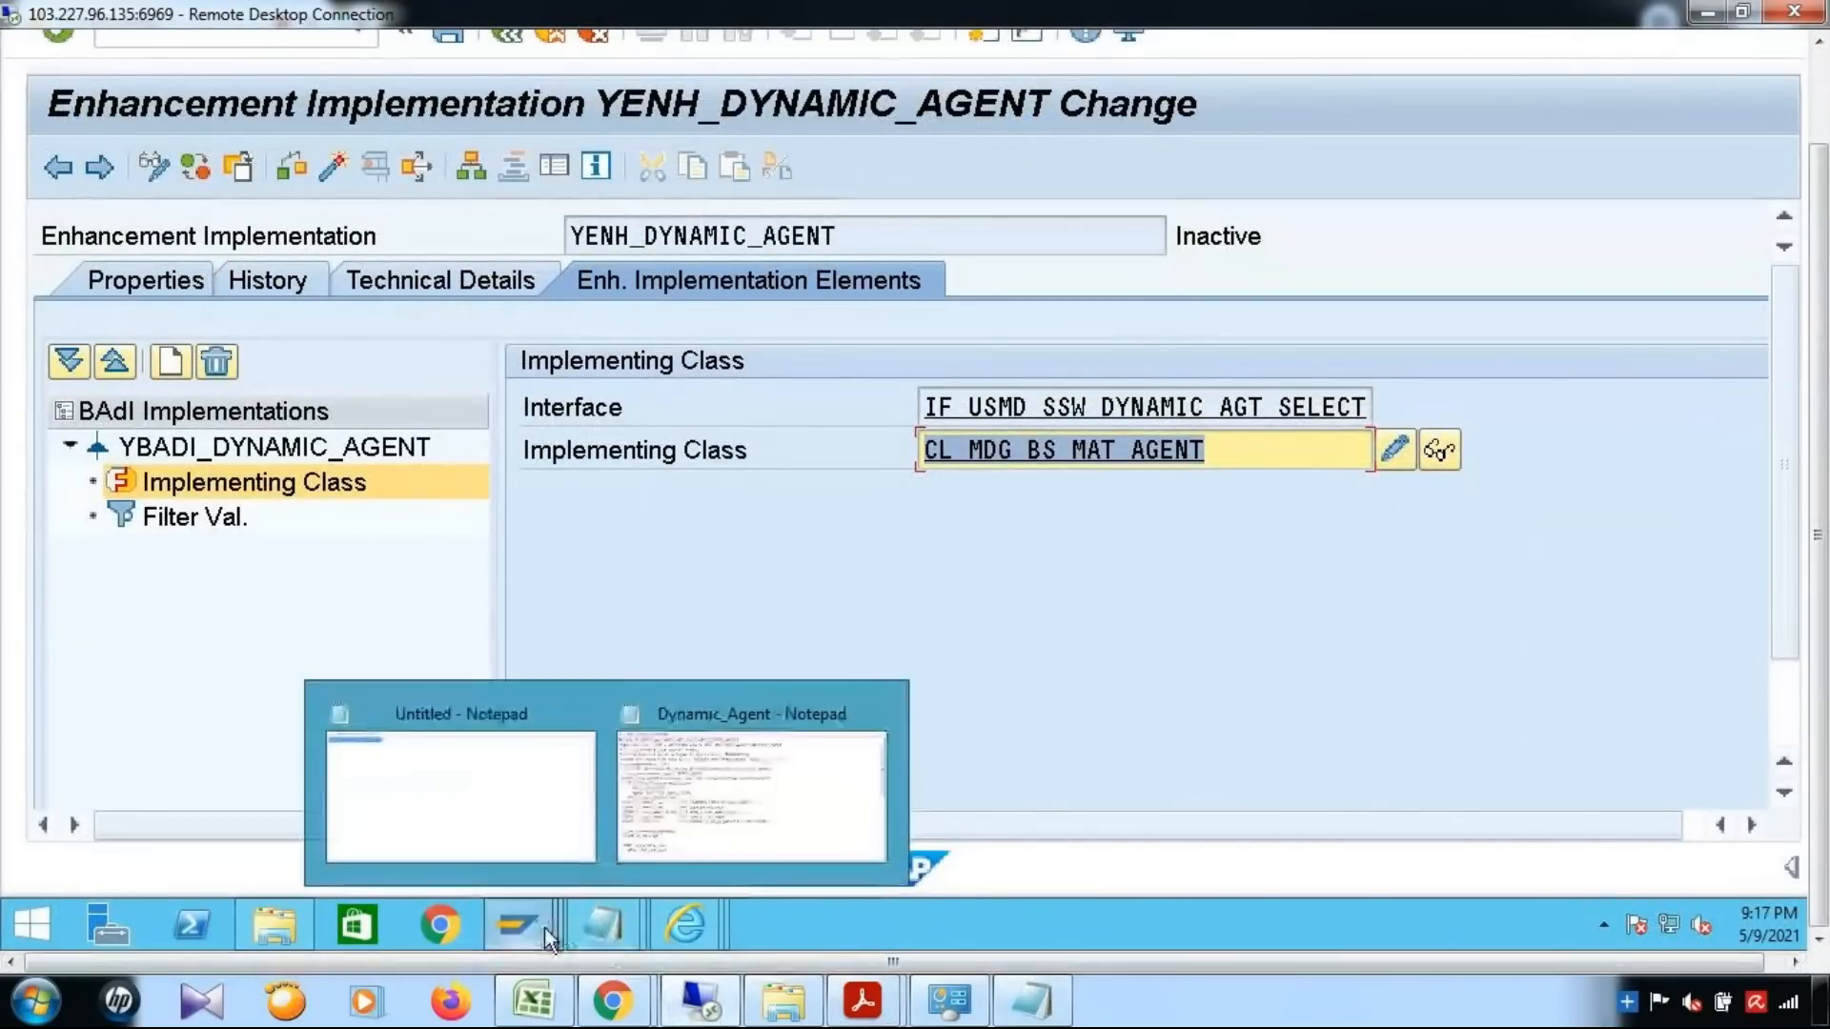
pyautogui.moveTo(519, 927)
pyautogui.click(1462, 724)
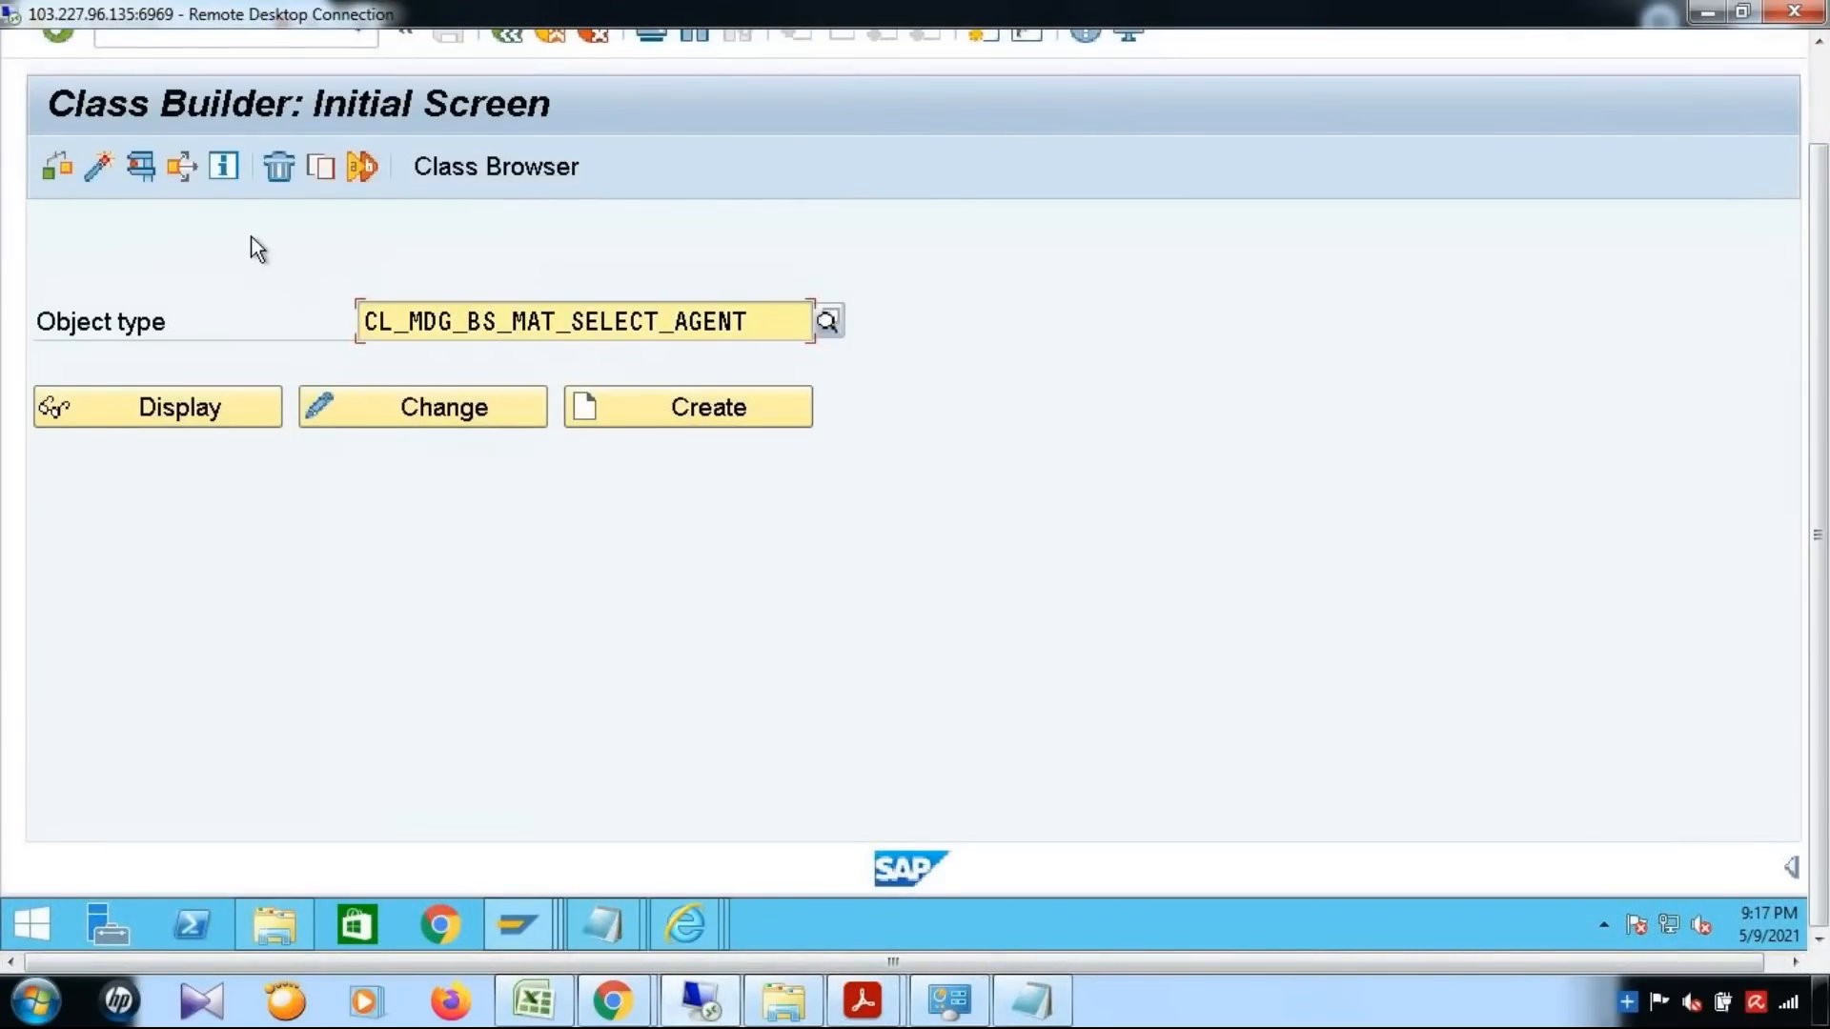
pyautogui.click(324, 167)
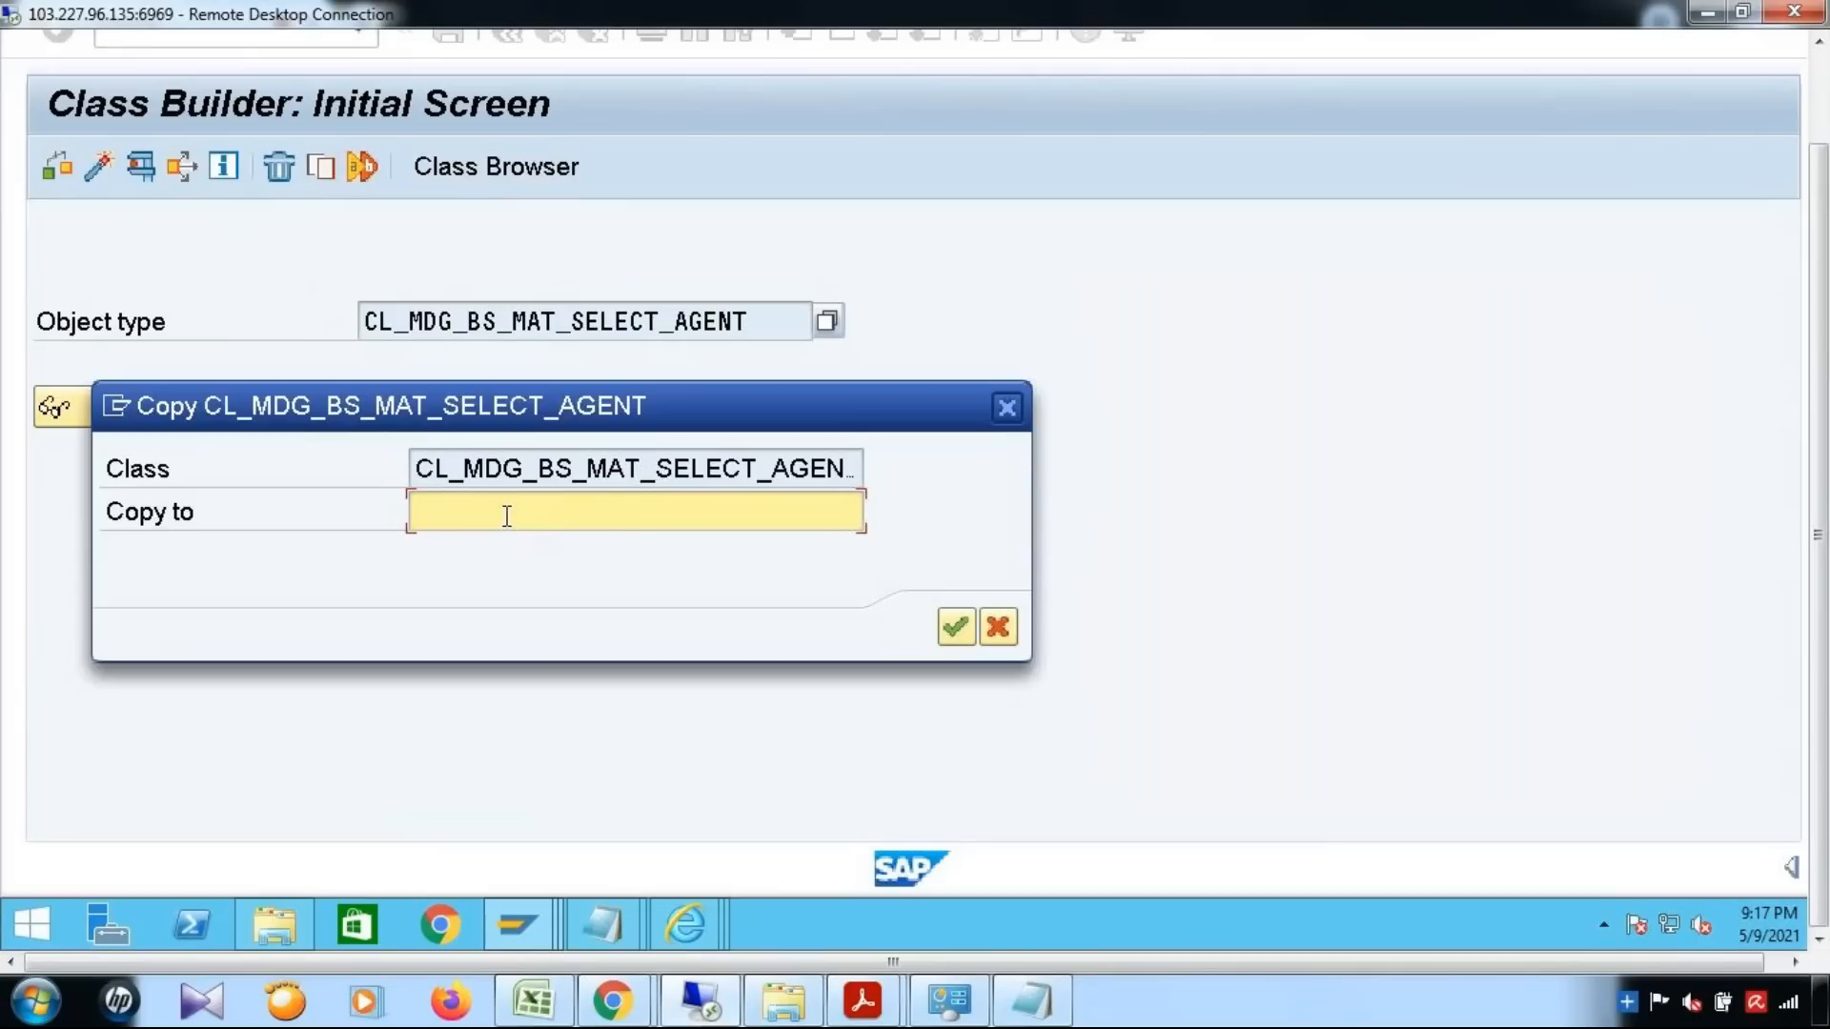
pyautogui.write('Y')
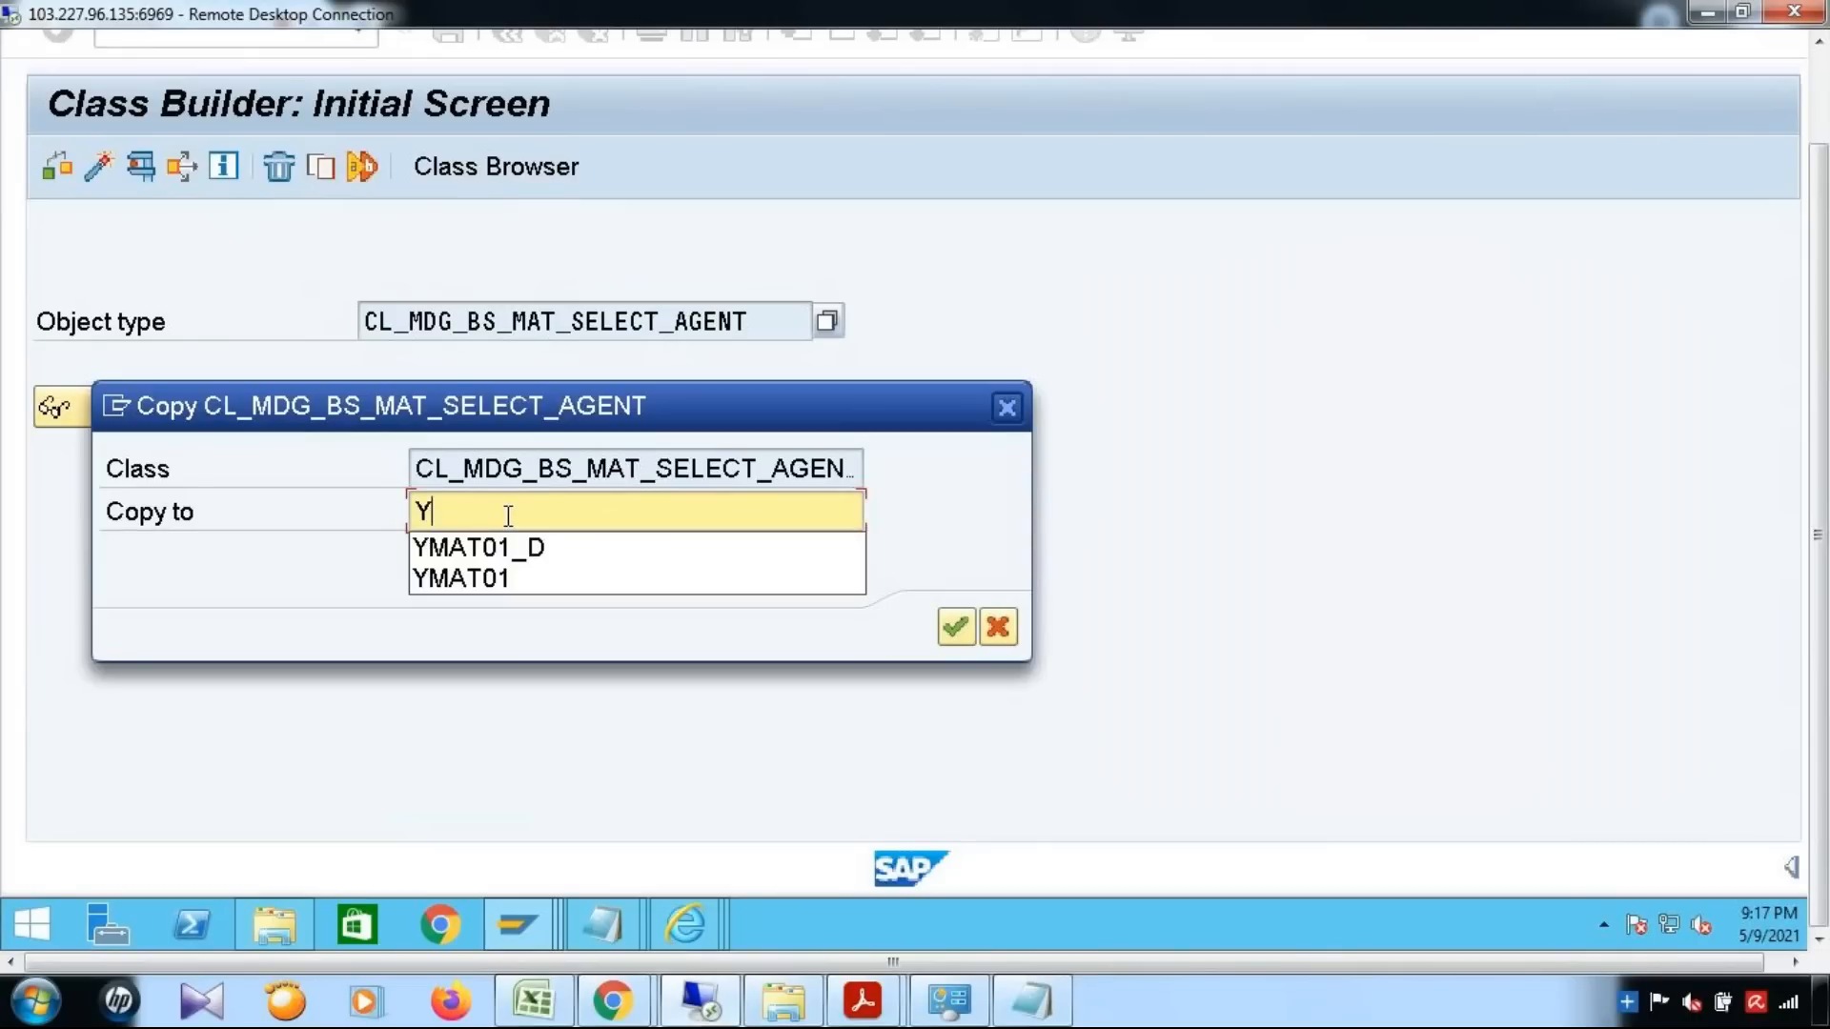
pyautogui.hotkey('ctrl', 'v')
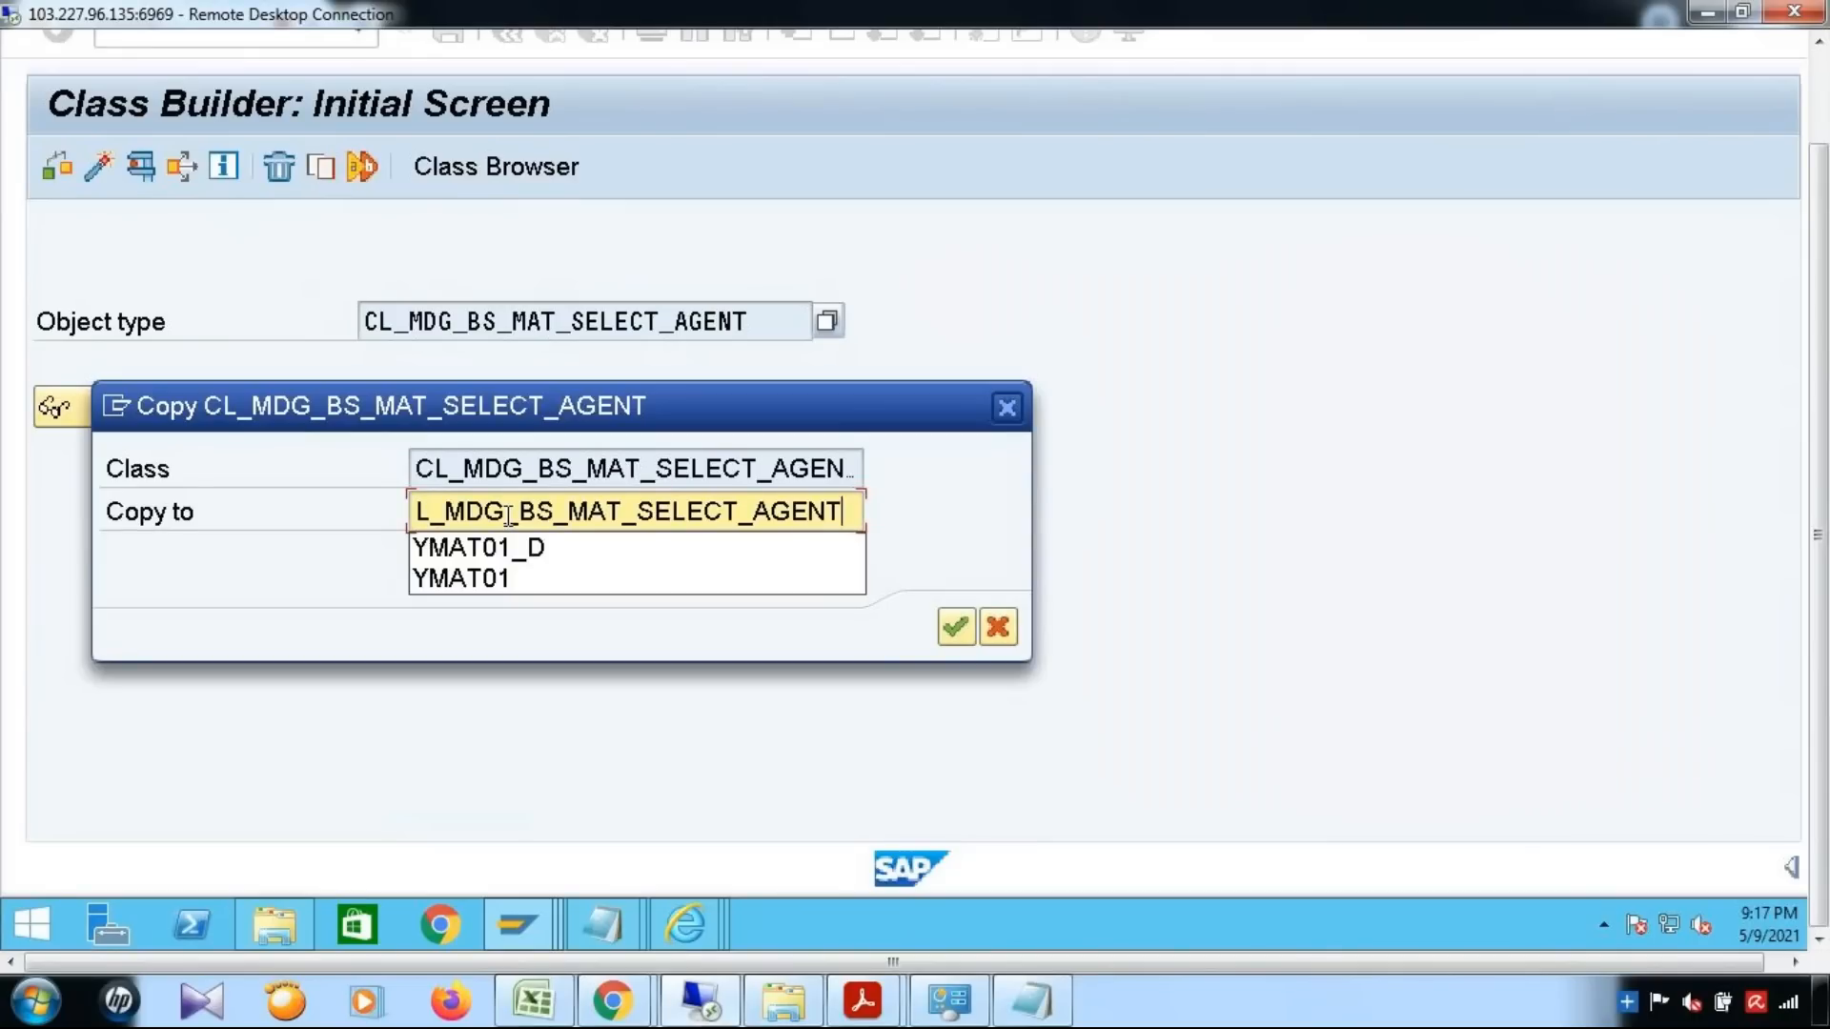
pyautogui.click(956, 627)
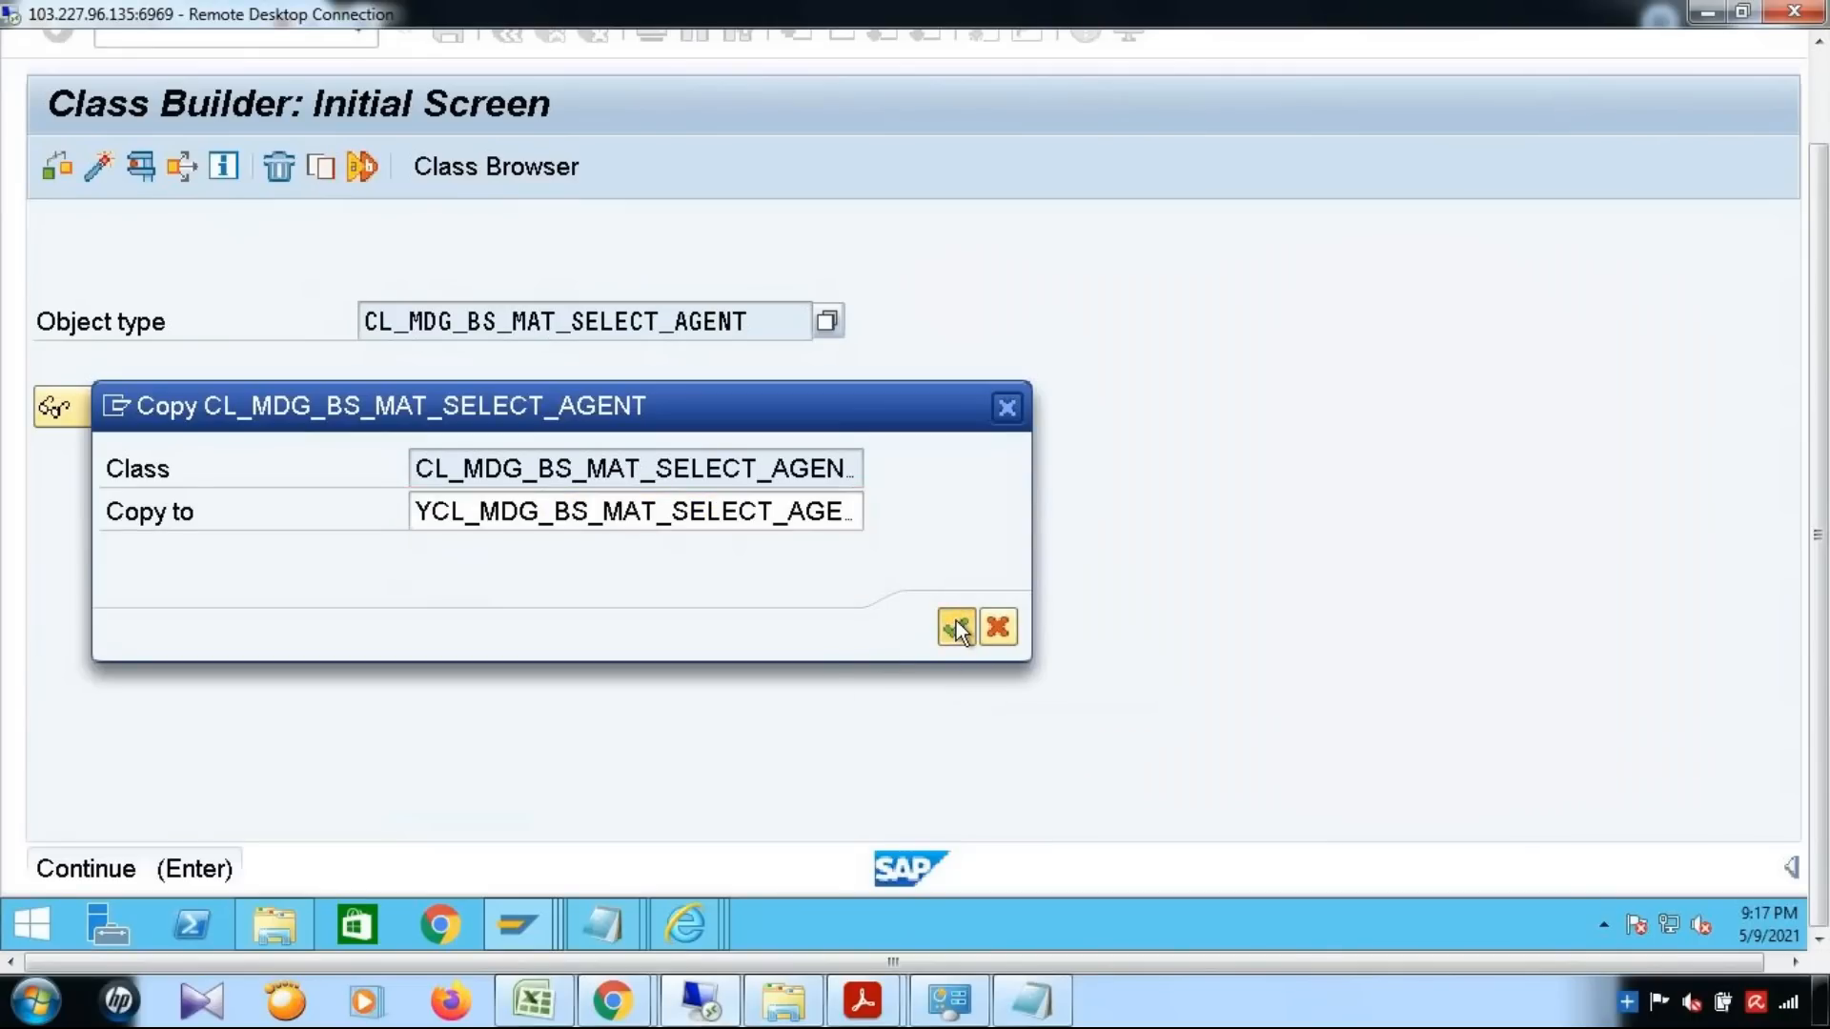
pyautogui.click(787, 842)
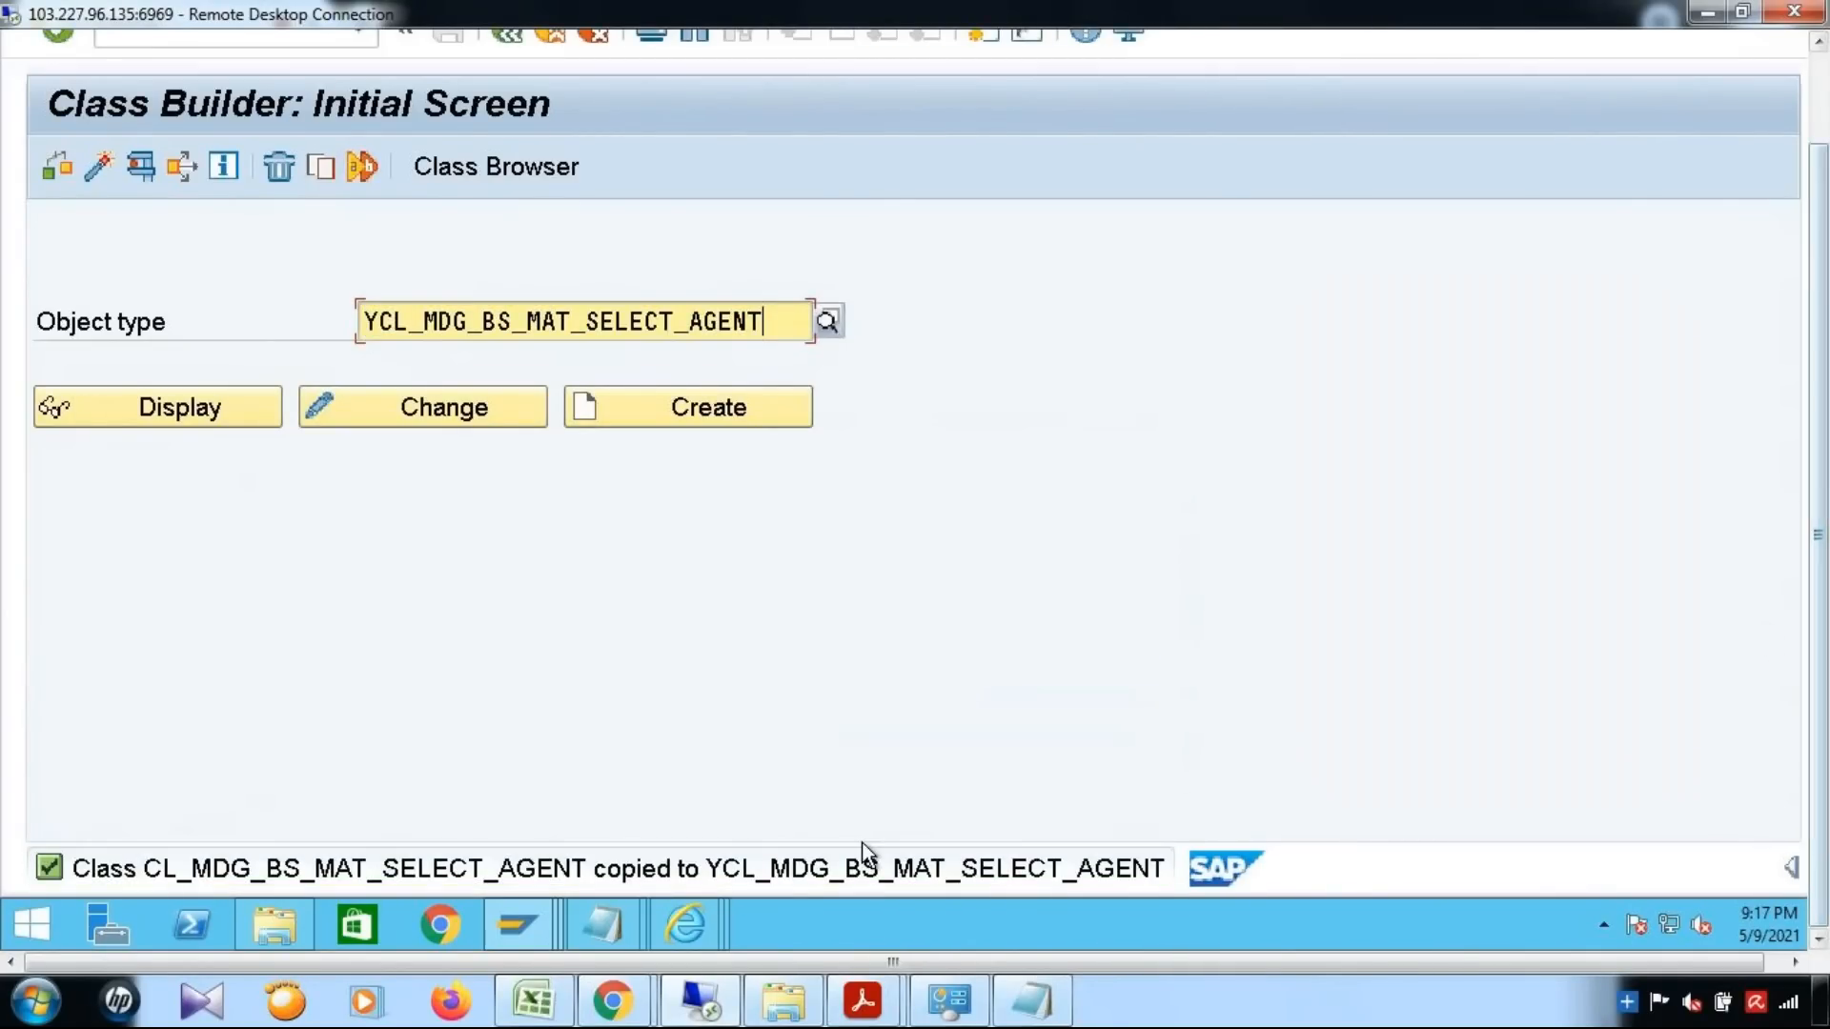
# Set the implementing class of YBADI_DYNAMIC_AGENT to YCL_MDG_BS_MAT_SELECT_AGENT and save the enhancement implementation
pyautogui.click(517, 919)
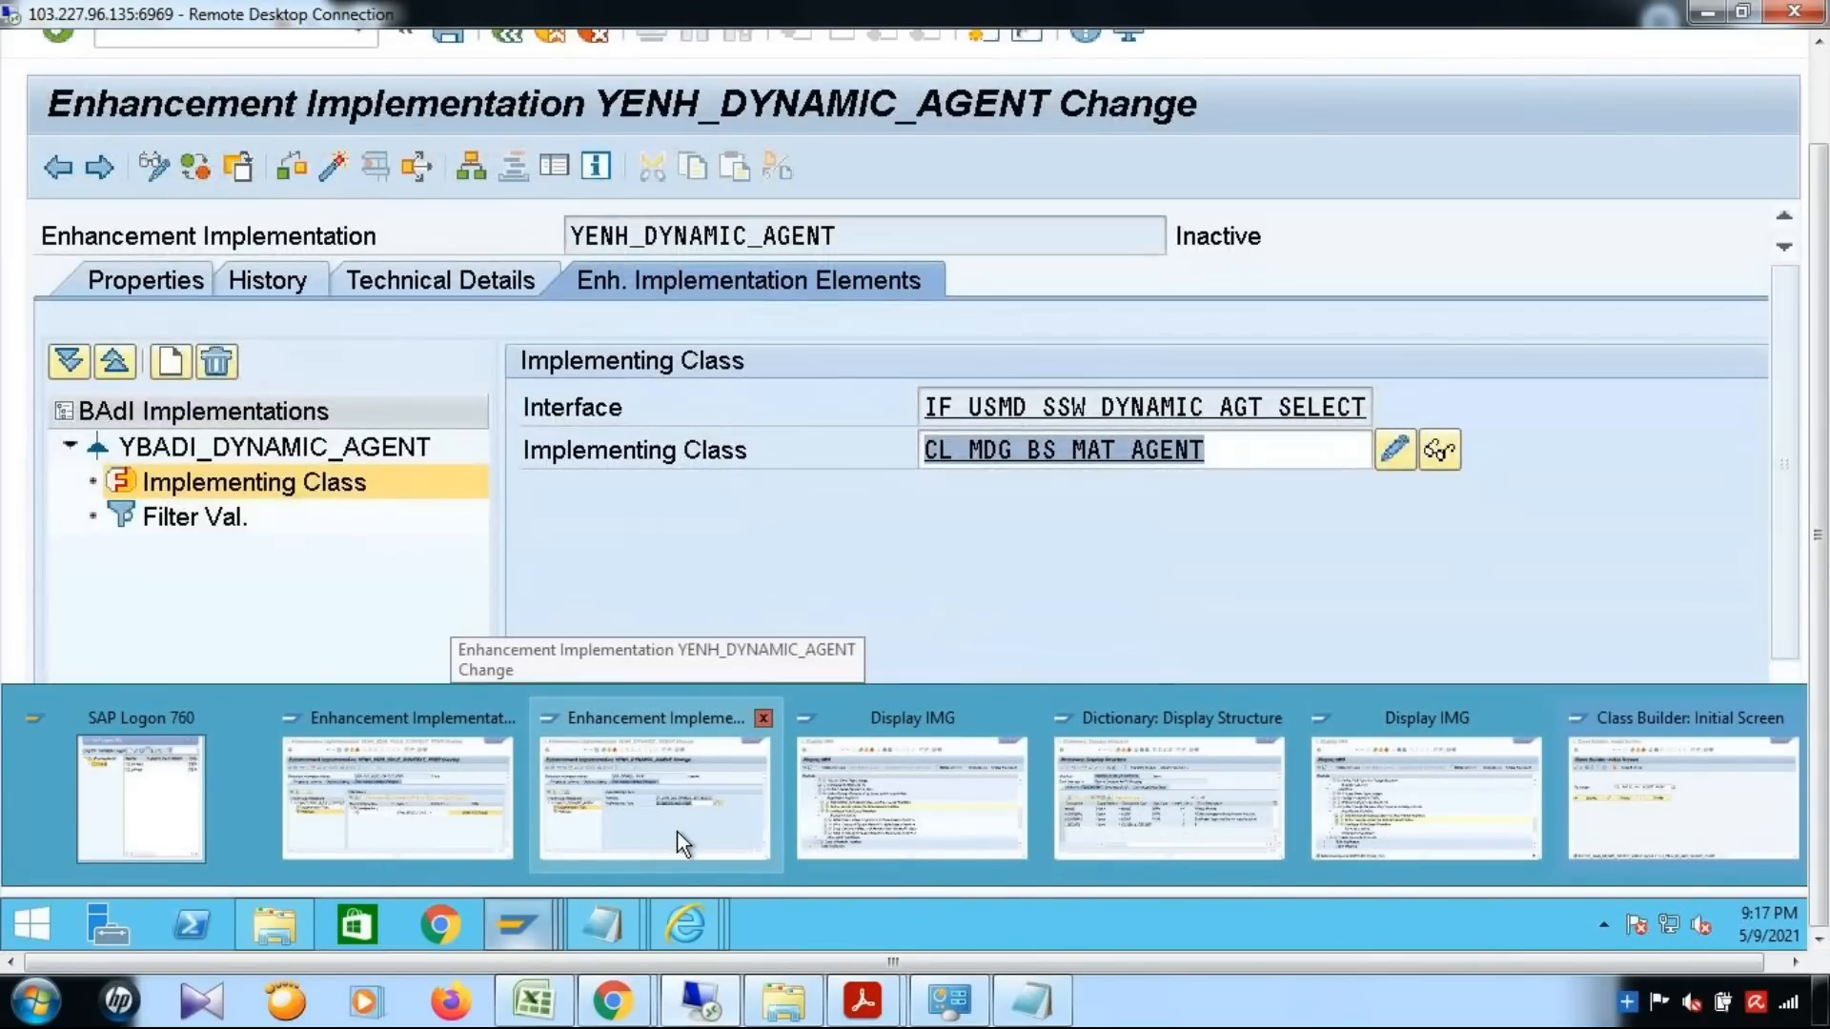
pyautogui.click(677, 831)
pyautogui.hotkey('ctrl', 'v')
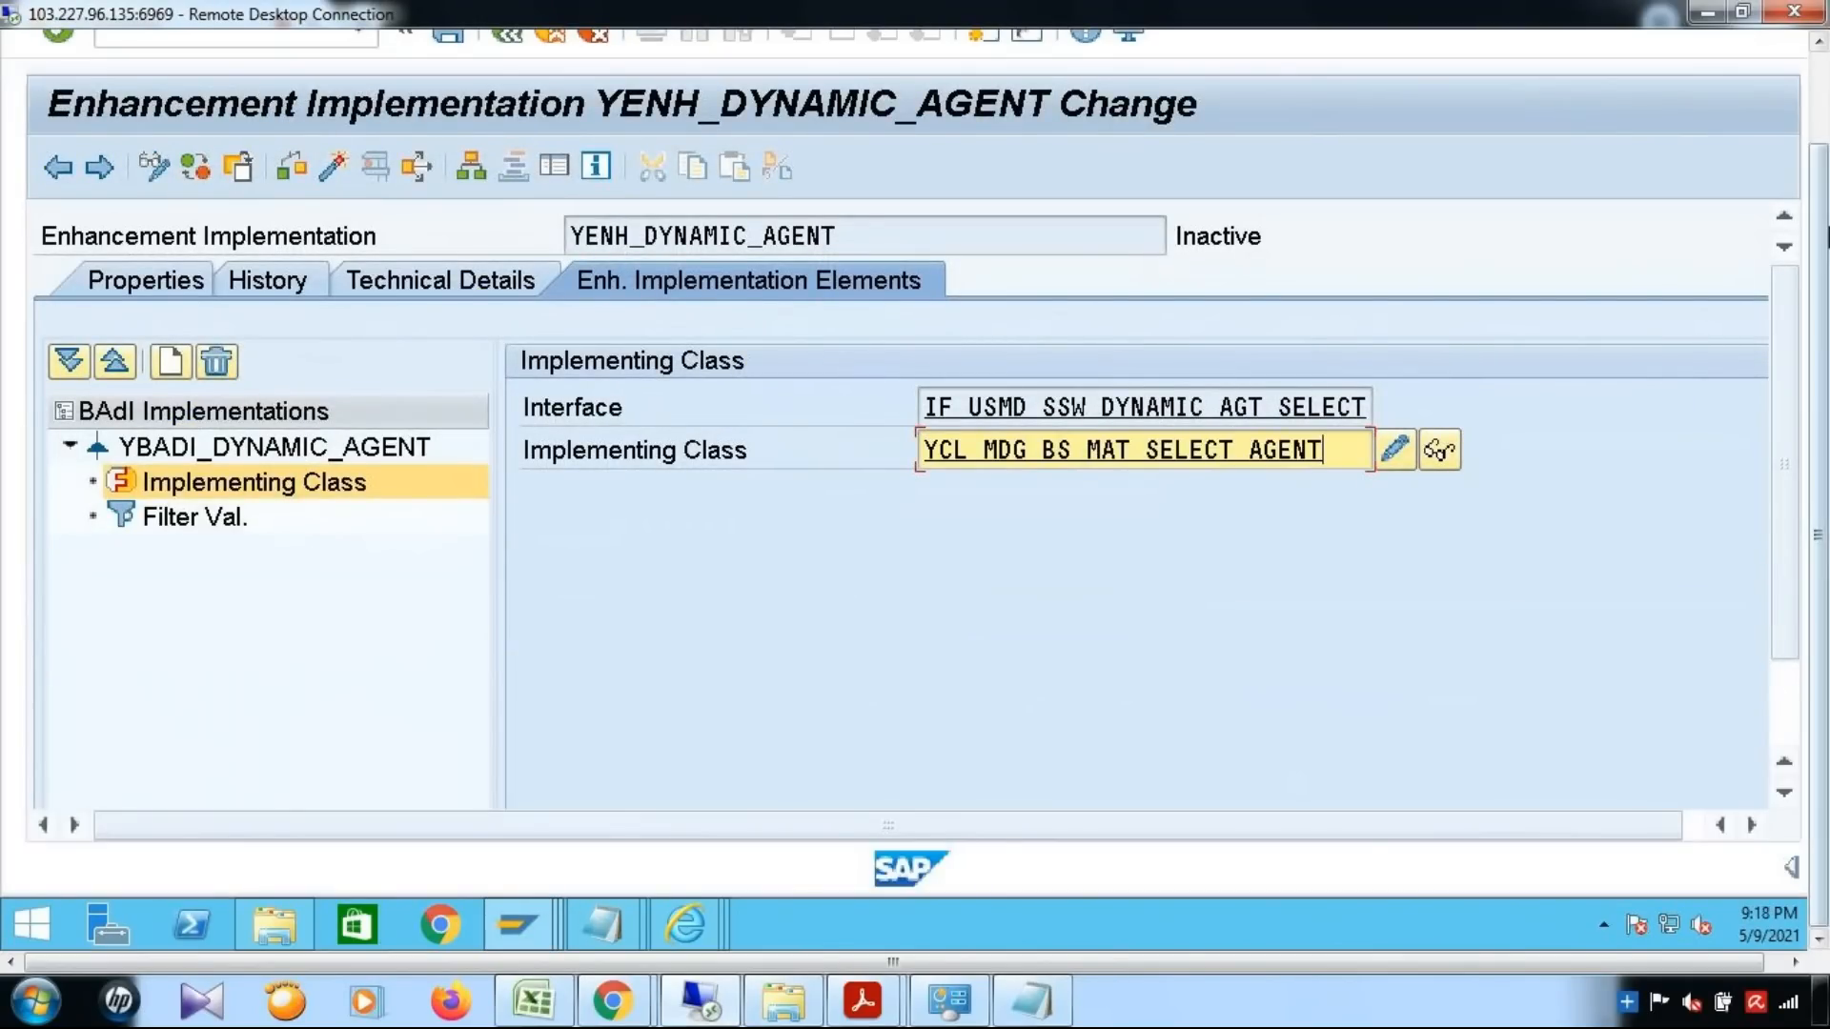
pyautogui.moveTo(1818, 467); pyautogui.dragTo(1819, 352)
pyautogui.click(452, 137)
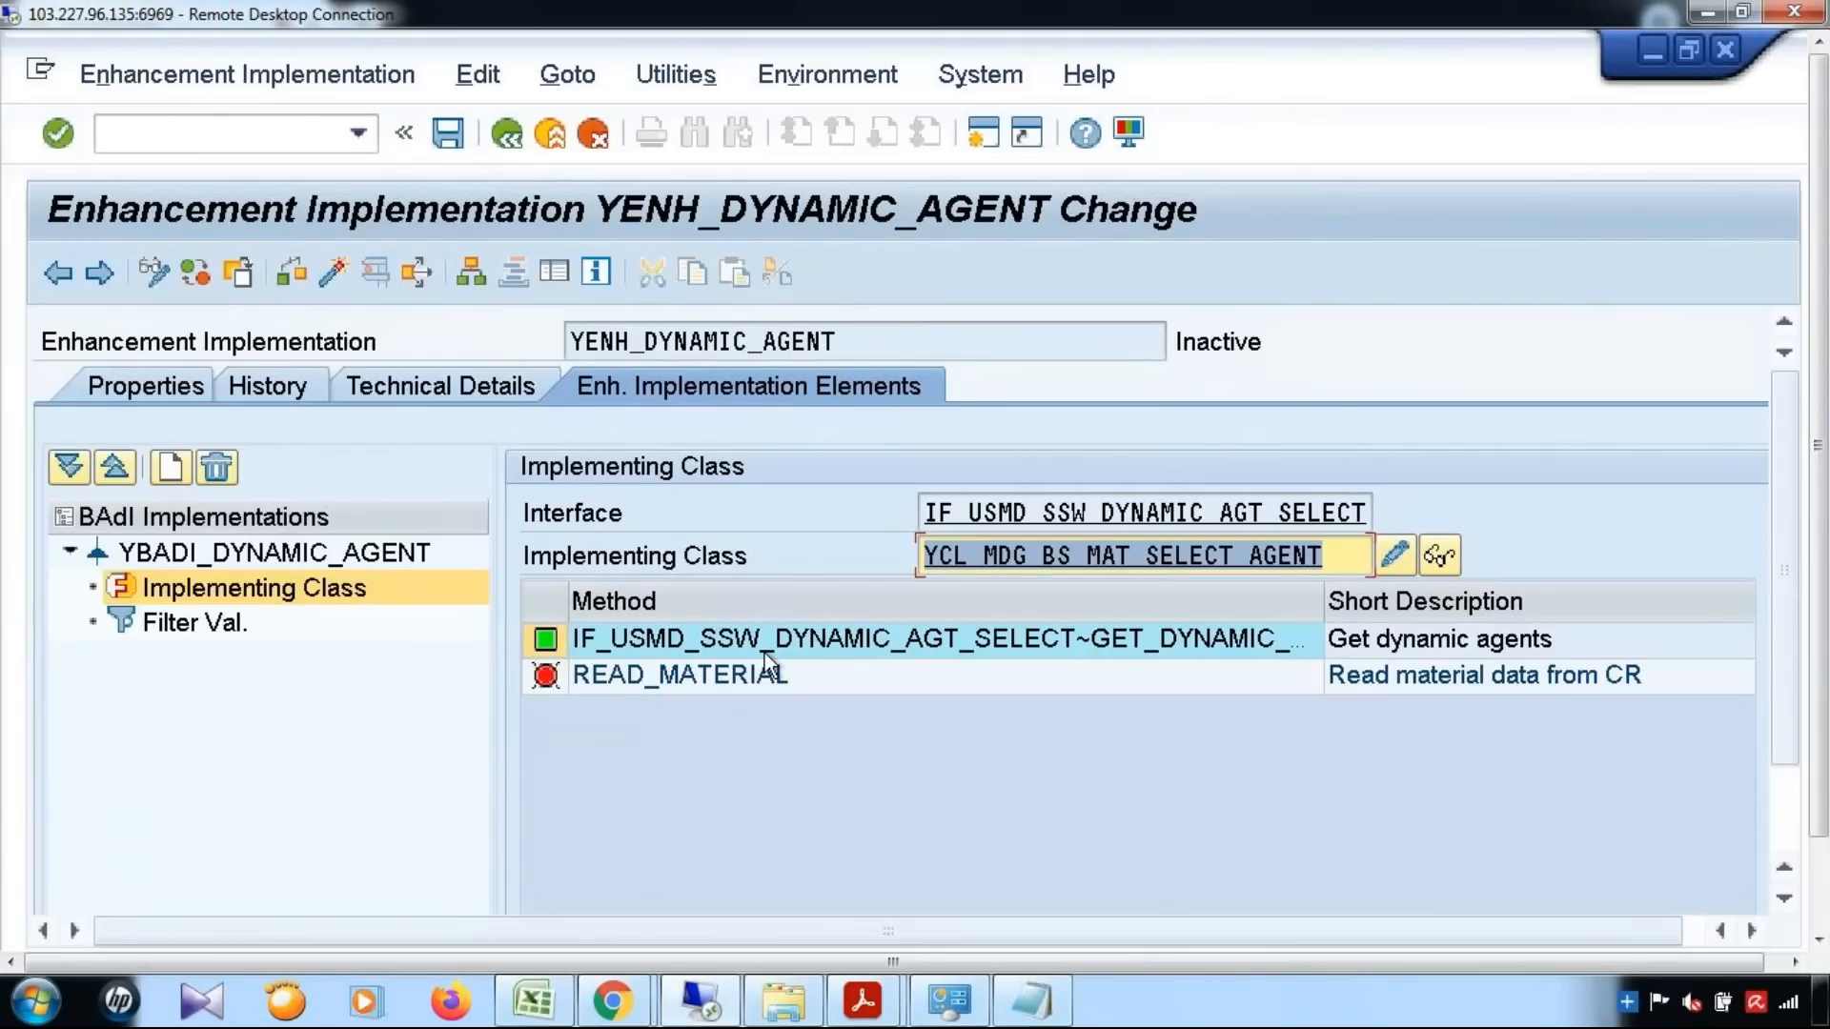
# Read through the code of the implementing class's READ_MATERIAL method and return to the enhancement implementation
pyautogui.click(767, 679)
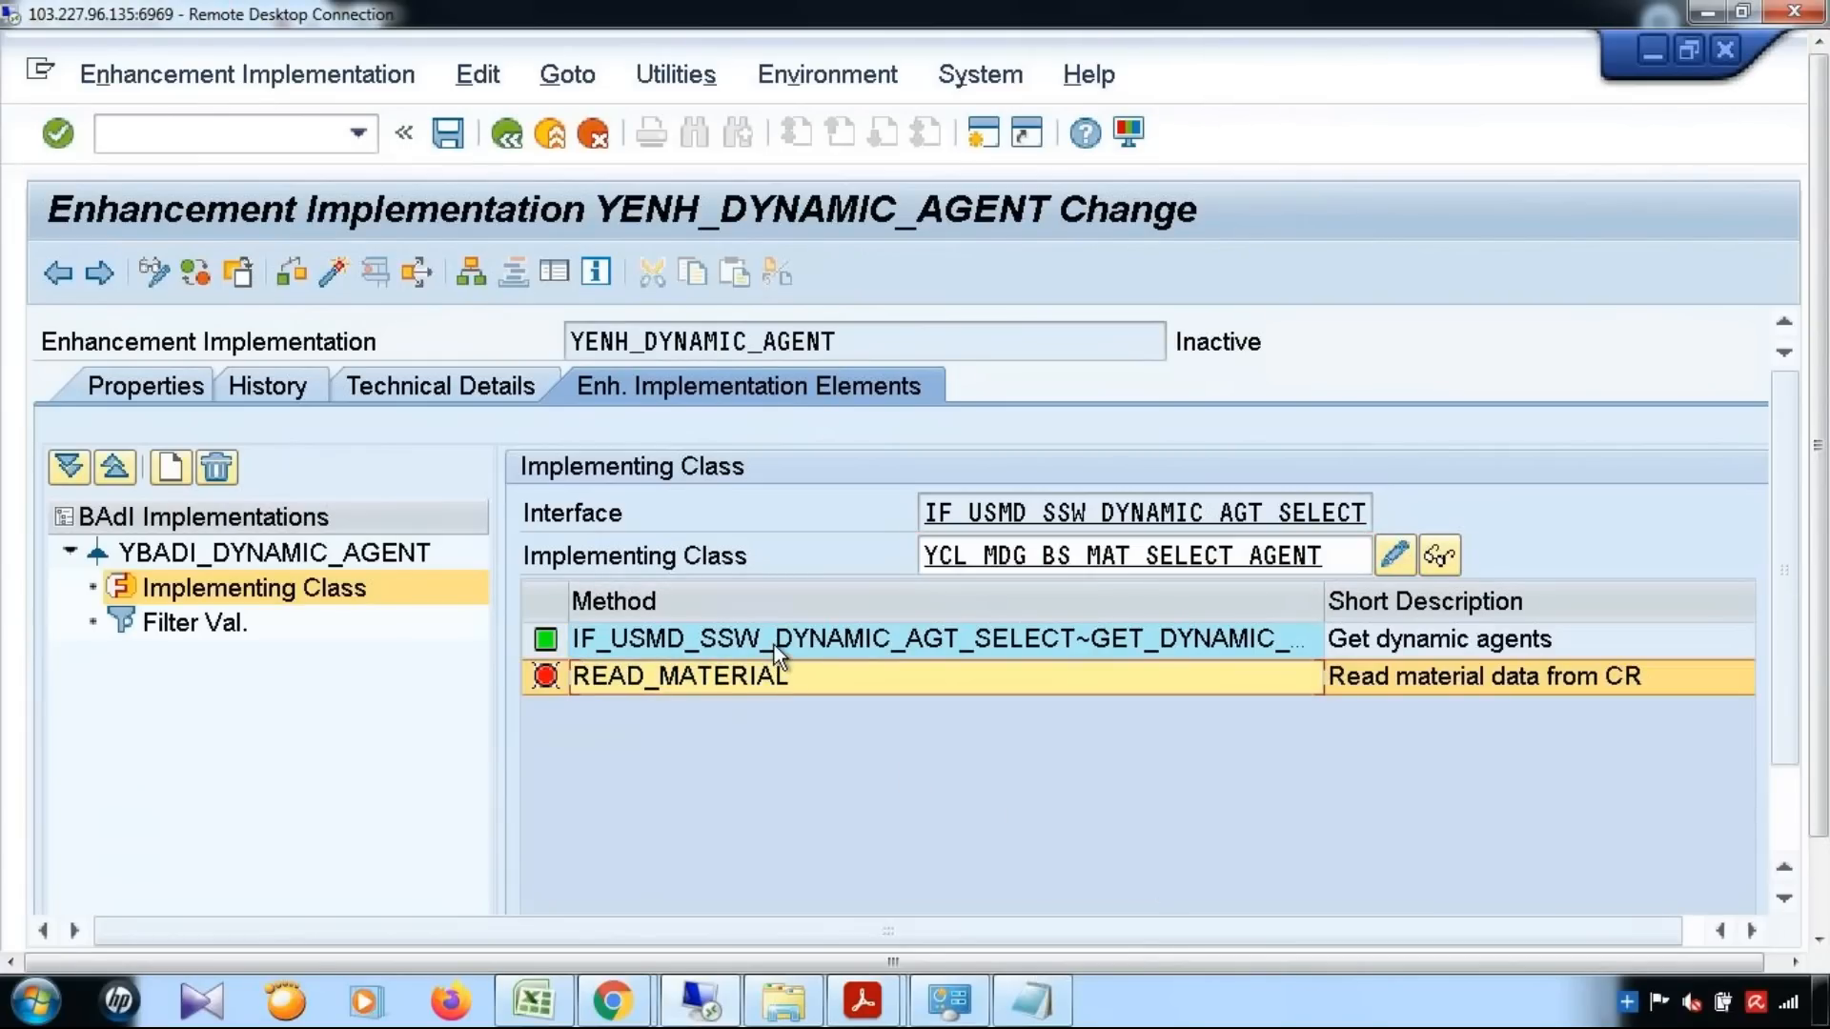
pyautogui.click(774, 641)
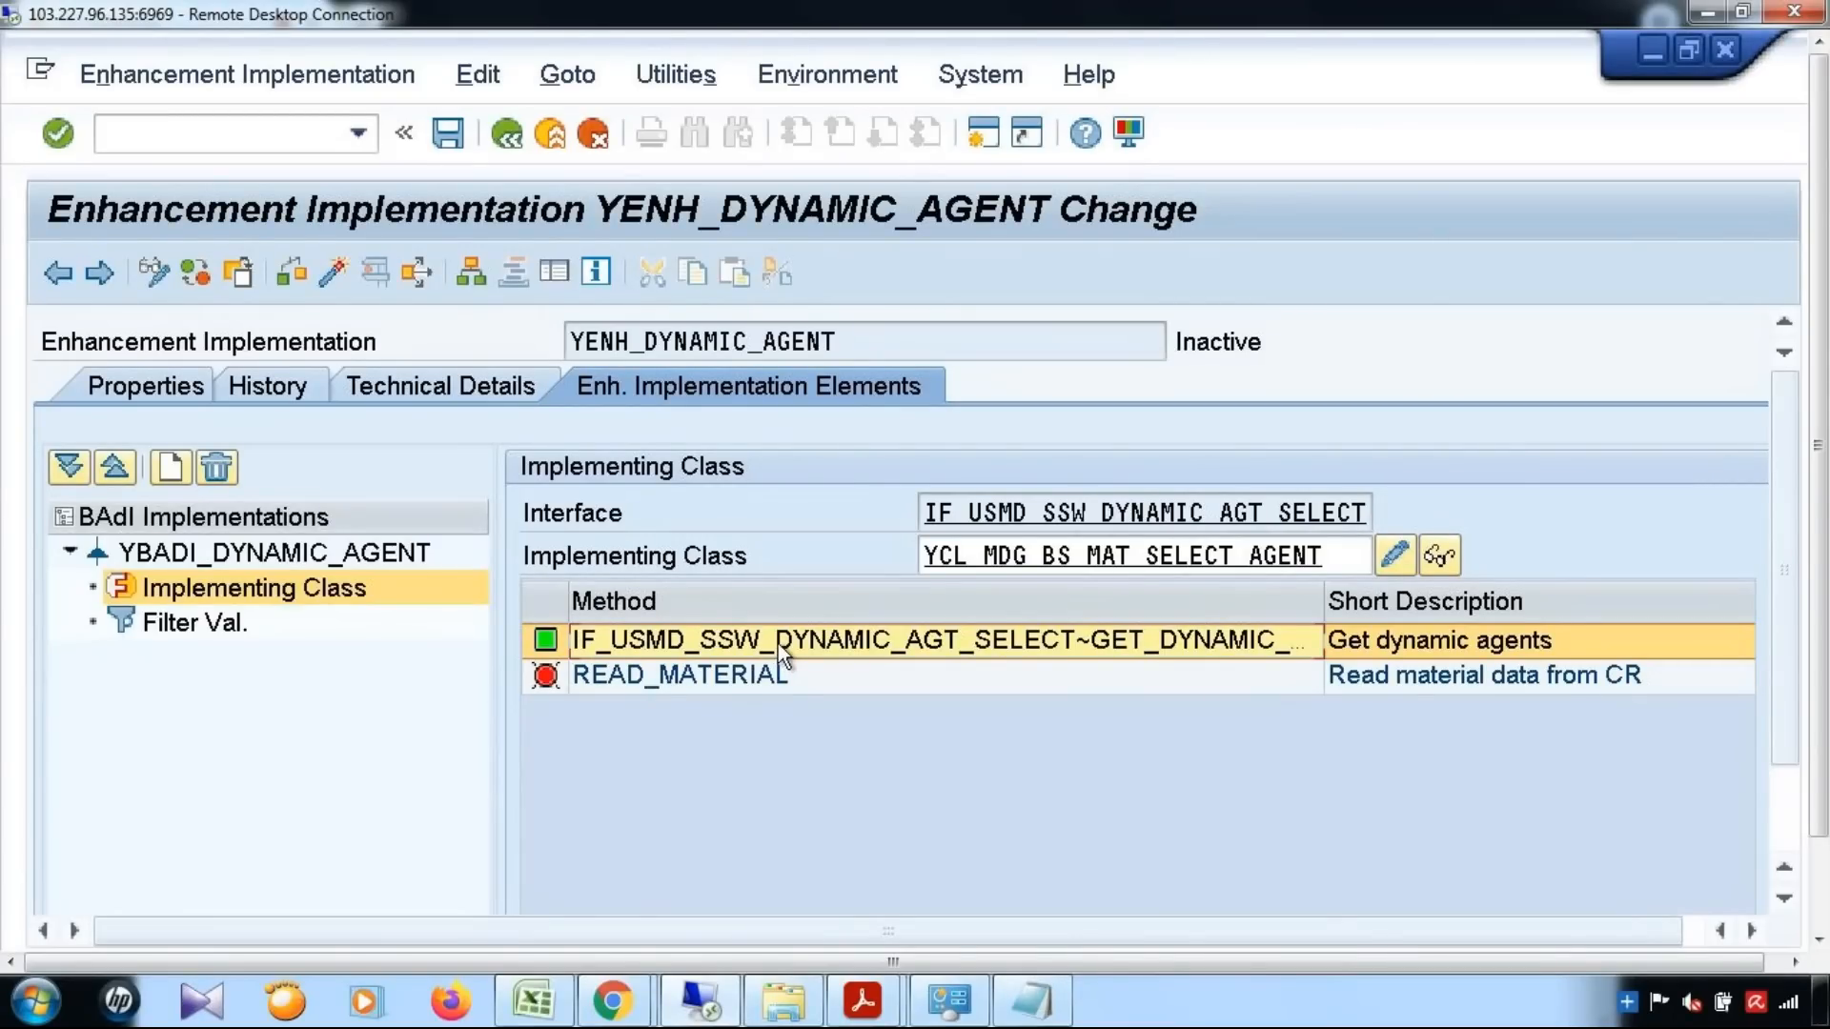
pyautogui.doubleClick(778, 669)
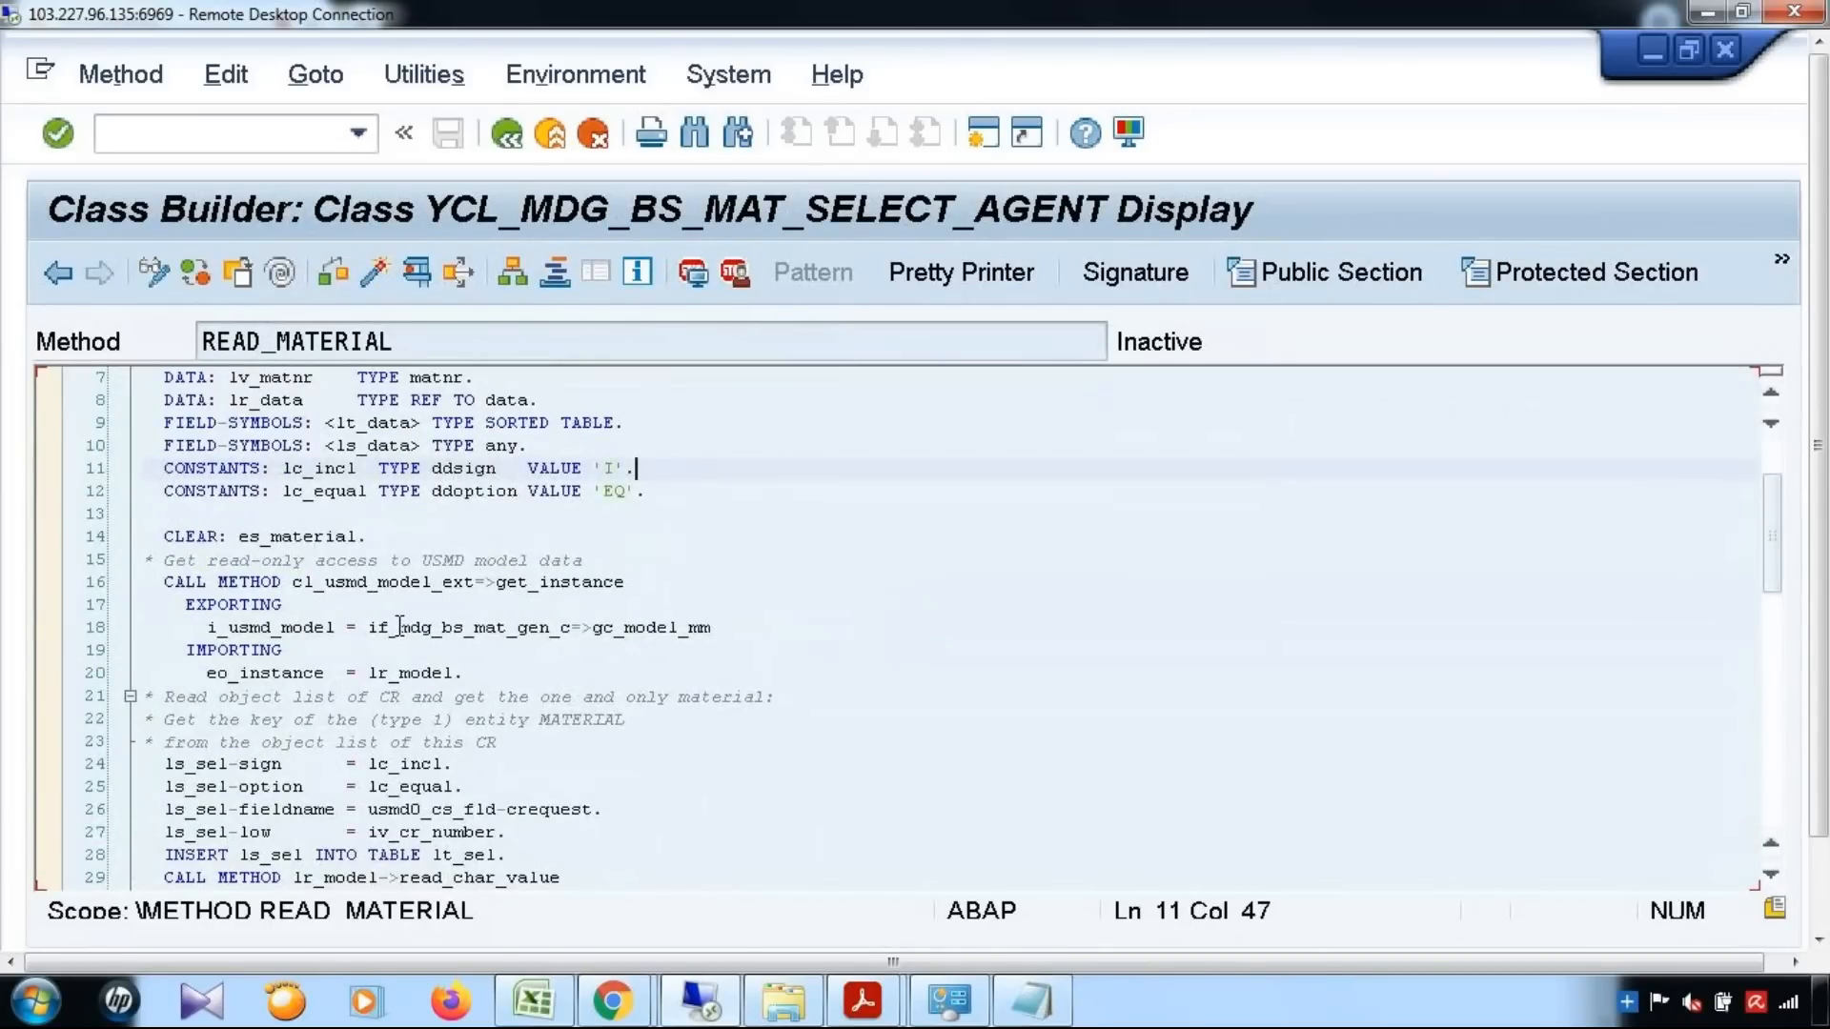
pyautogui.scroll(-4, 591, 777)
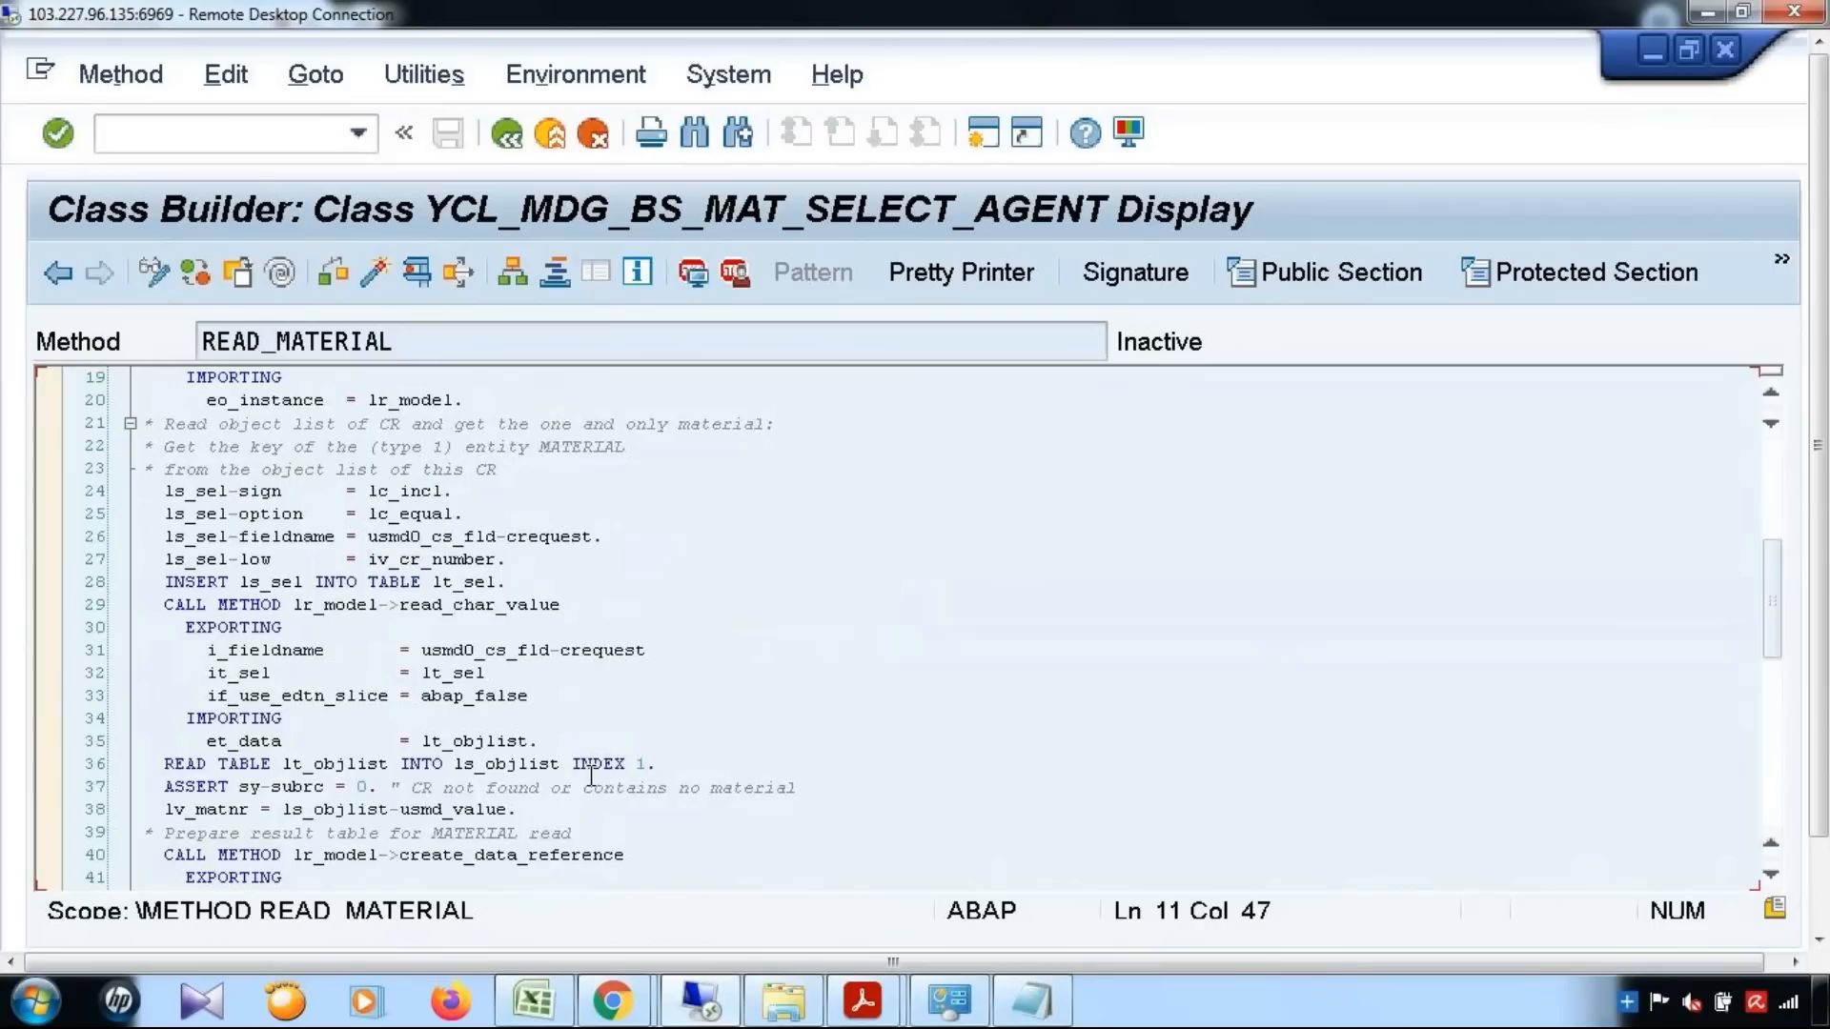
pyautogui.scroll(-5, 591, 777)
pyautogui.scroll(-7, 591, 777)
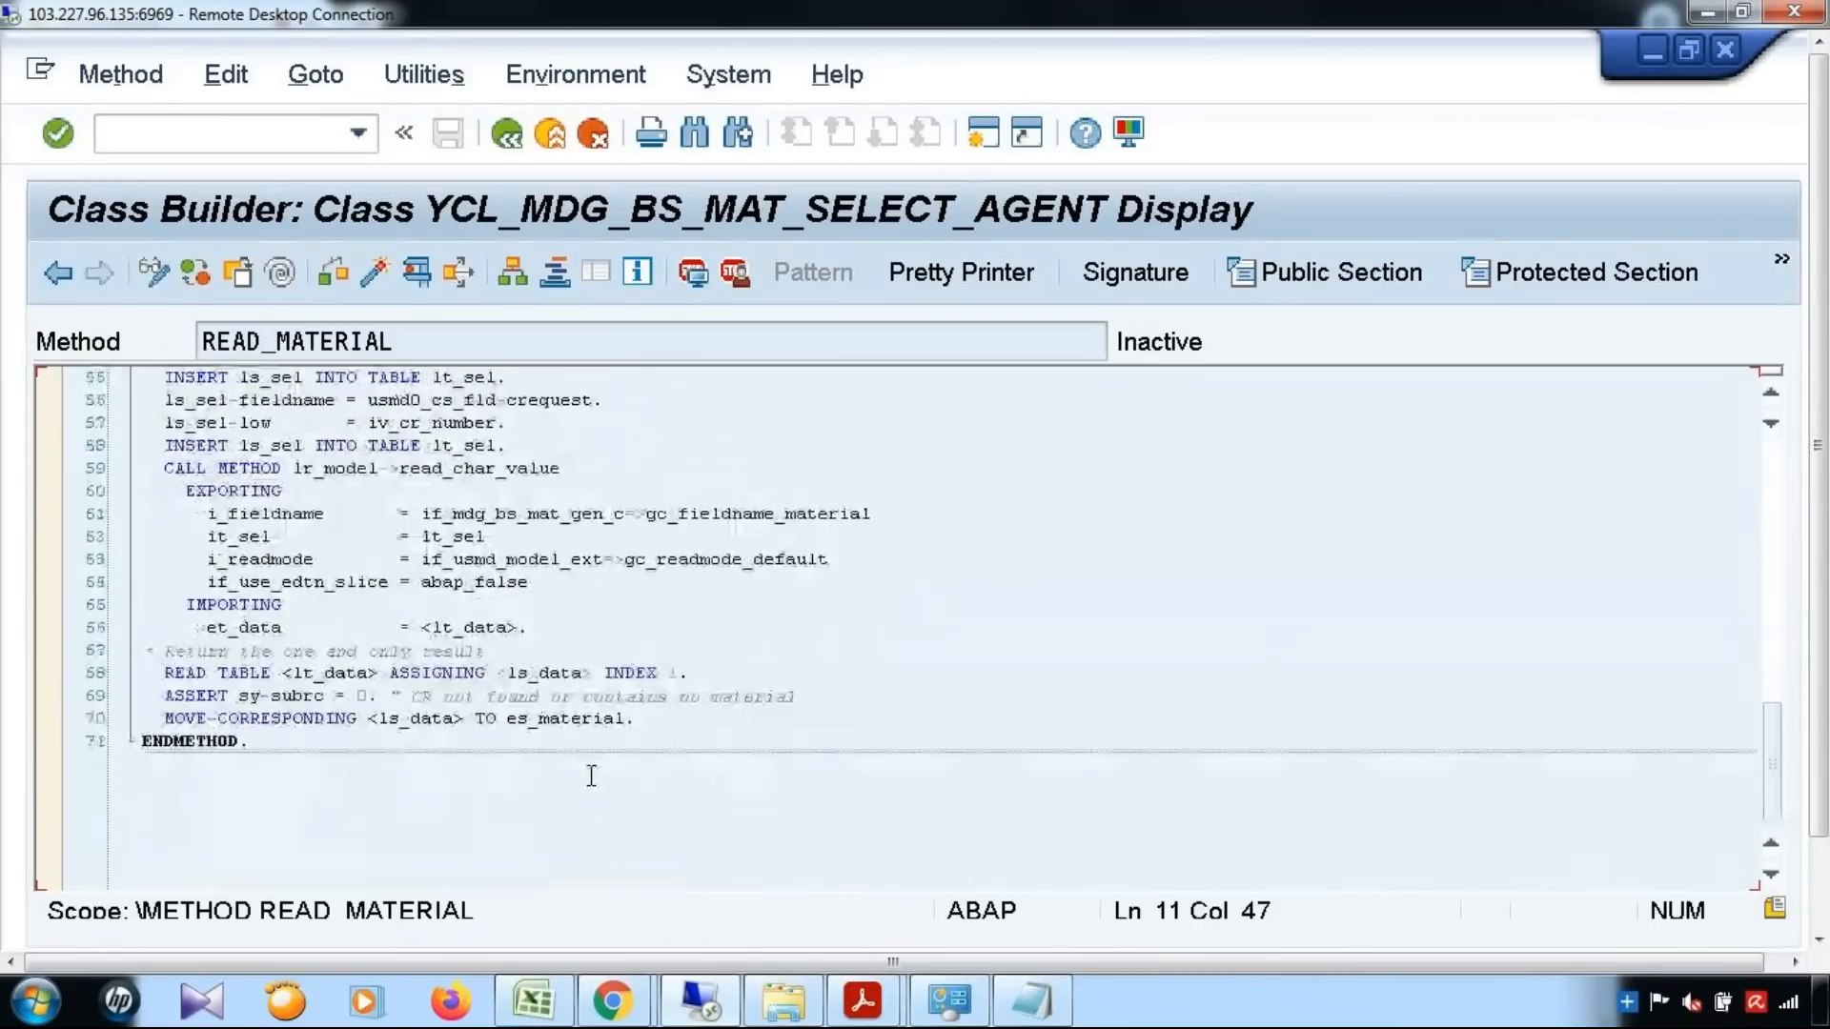
pyautogui.click(61, 272)
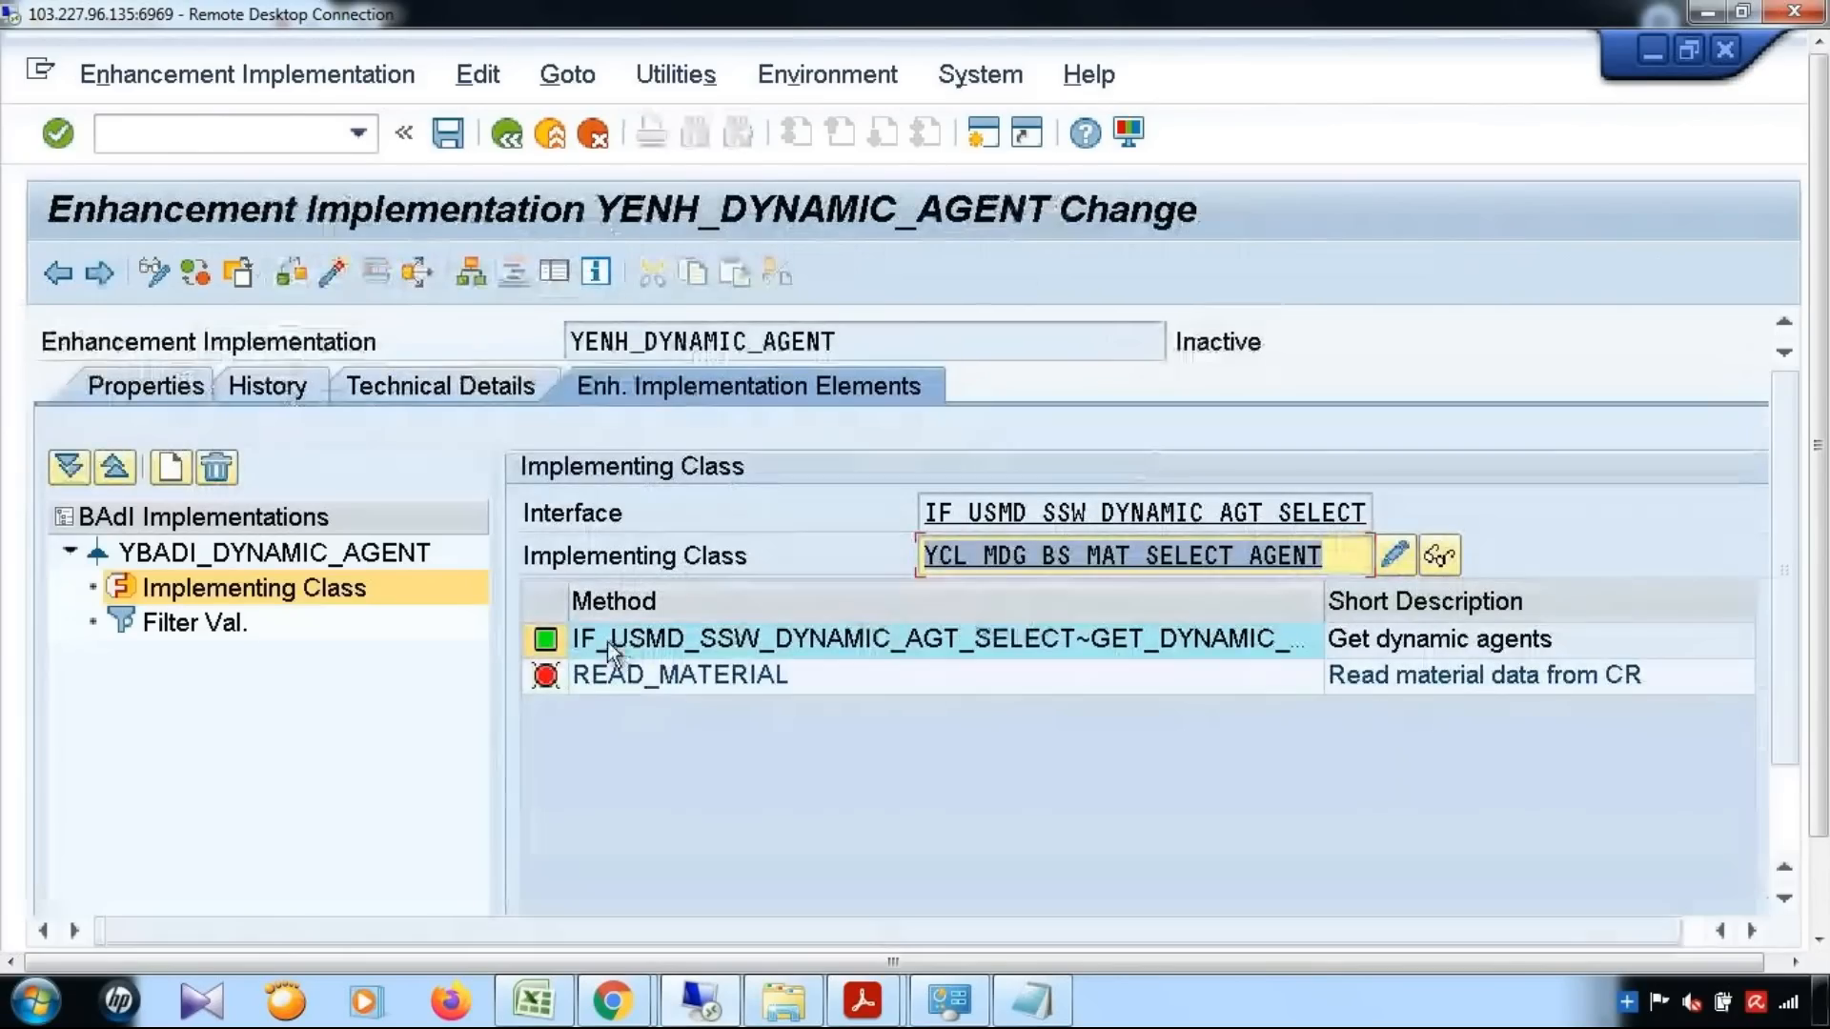
# Add a filter combination to YBADI_DYNAMIC_AGENT, open its SERVICE_NAME filter value, and look up the dynamic agent selection service in the BRFplus Single Value decision table
pyautogui.click(175, 621)
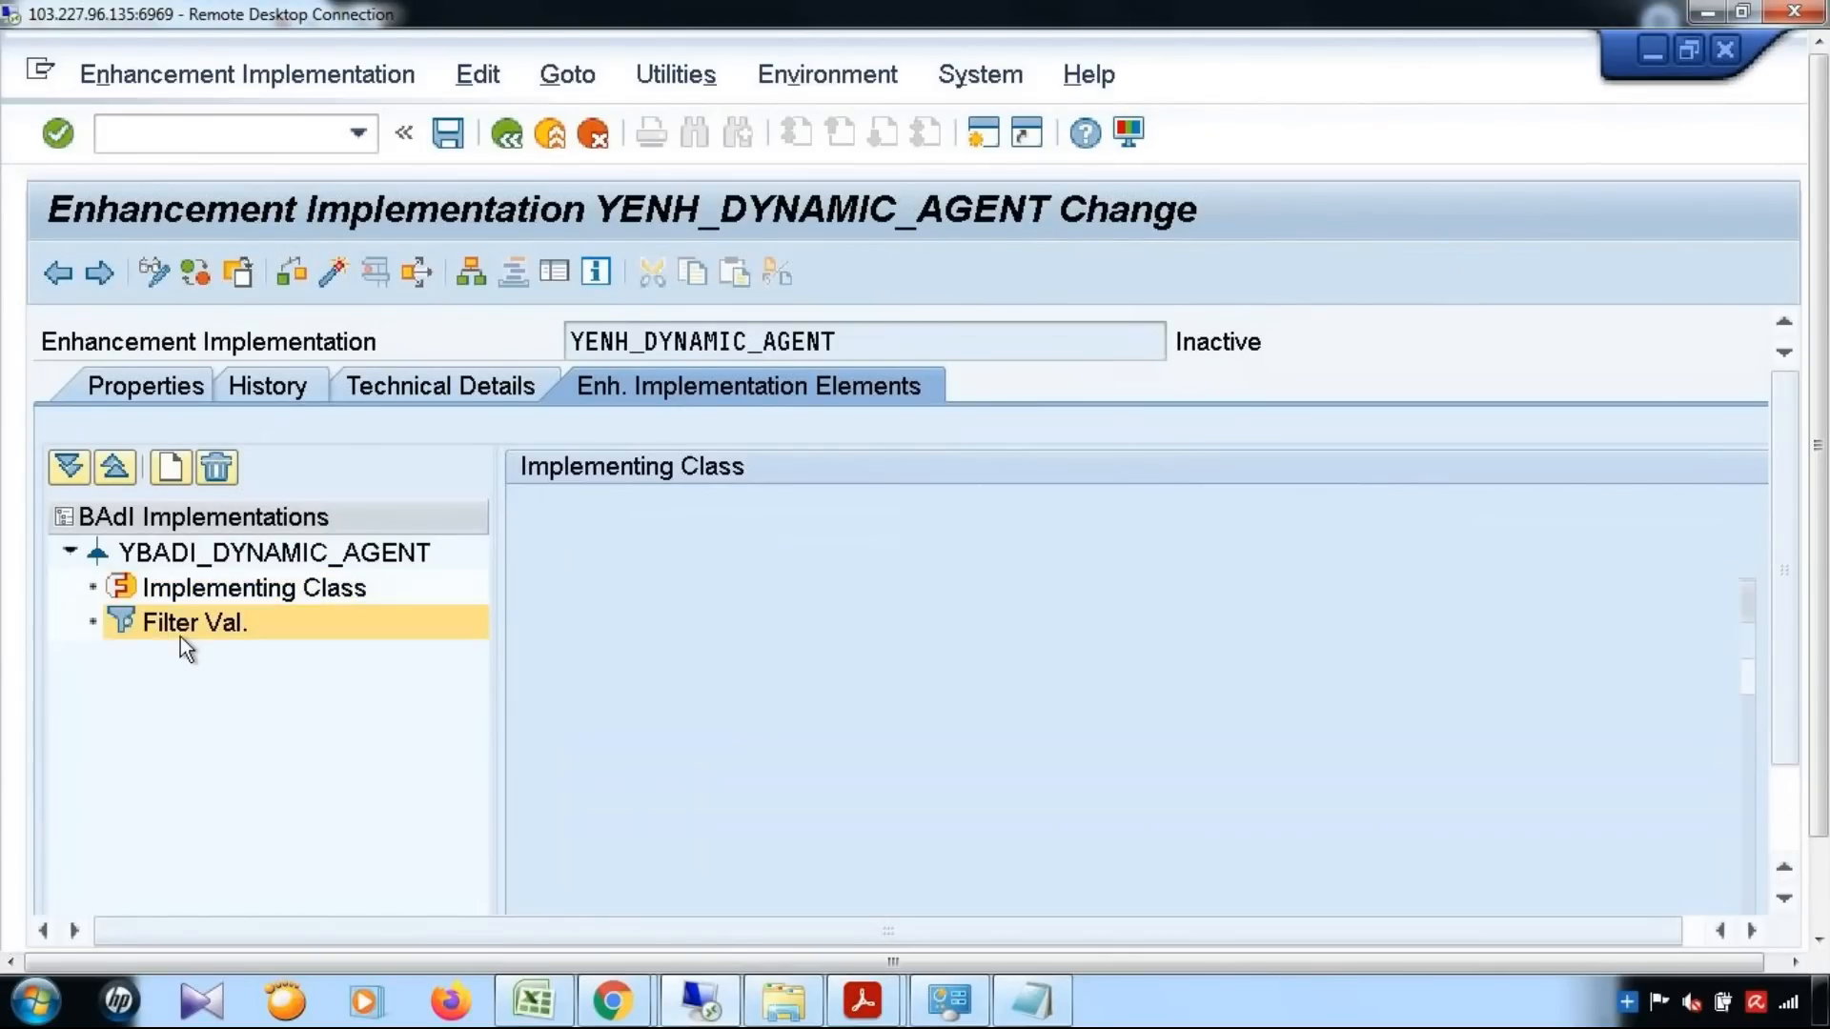
pyautogui.click(722, 507)
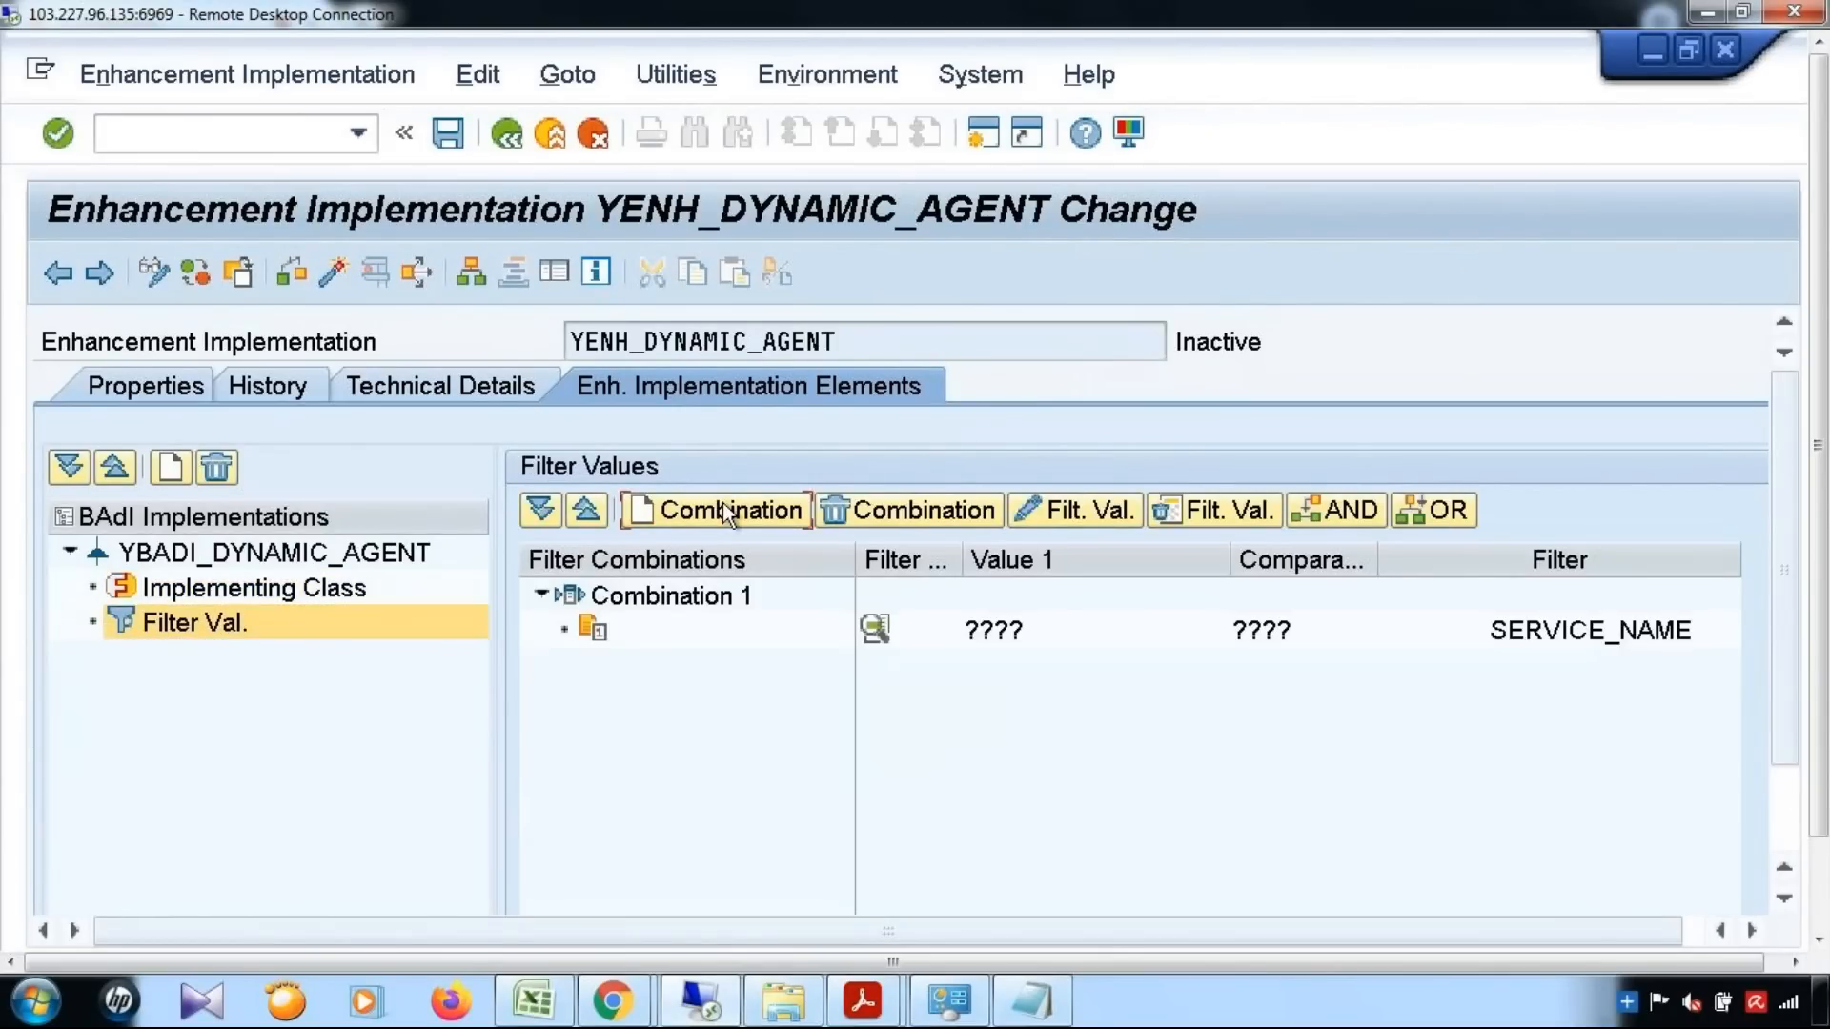
pyautogui.doubleClick(997, 630)
pyautogui.moveTo(1820, 675); pyautogui.dragTo(1827, 782)
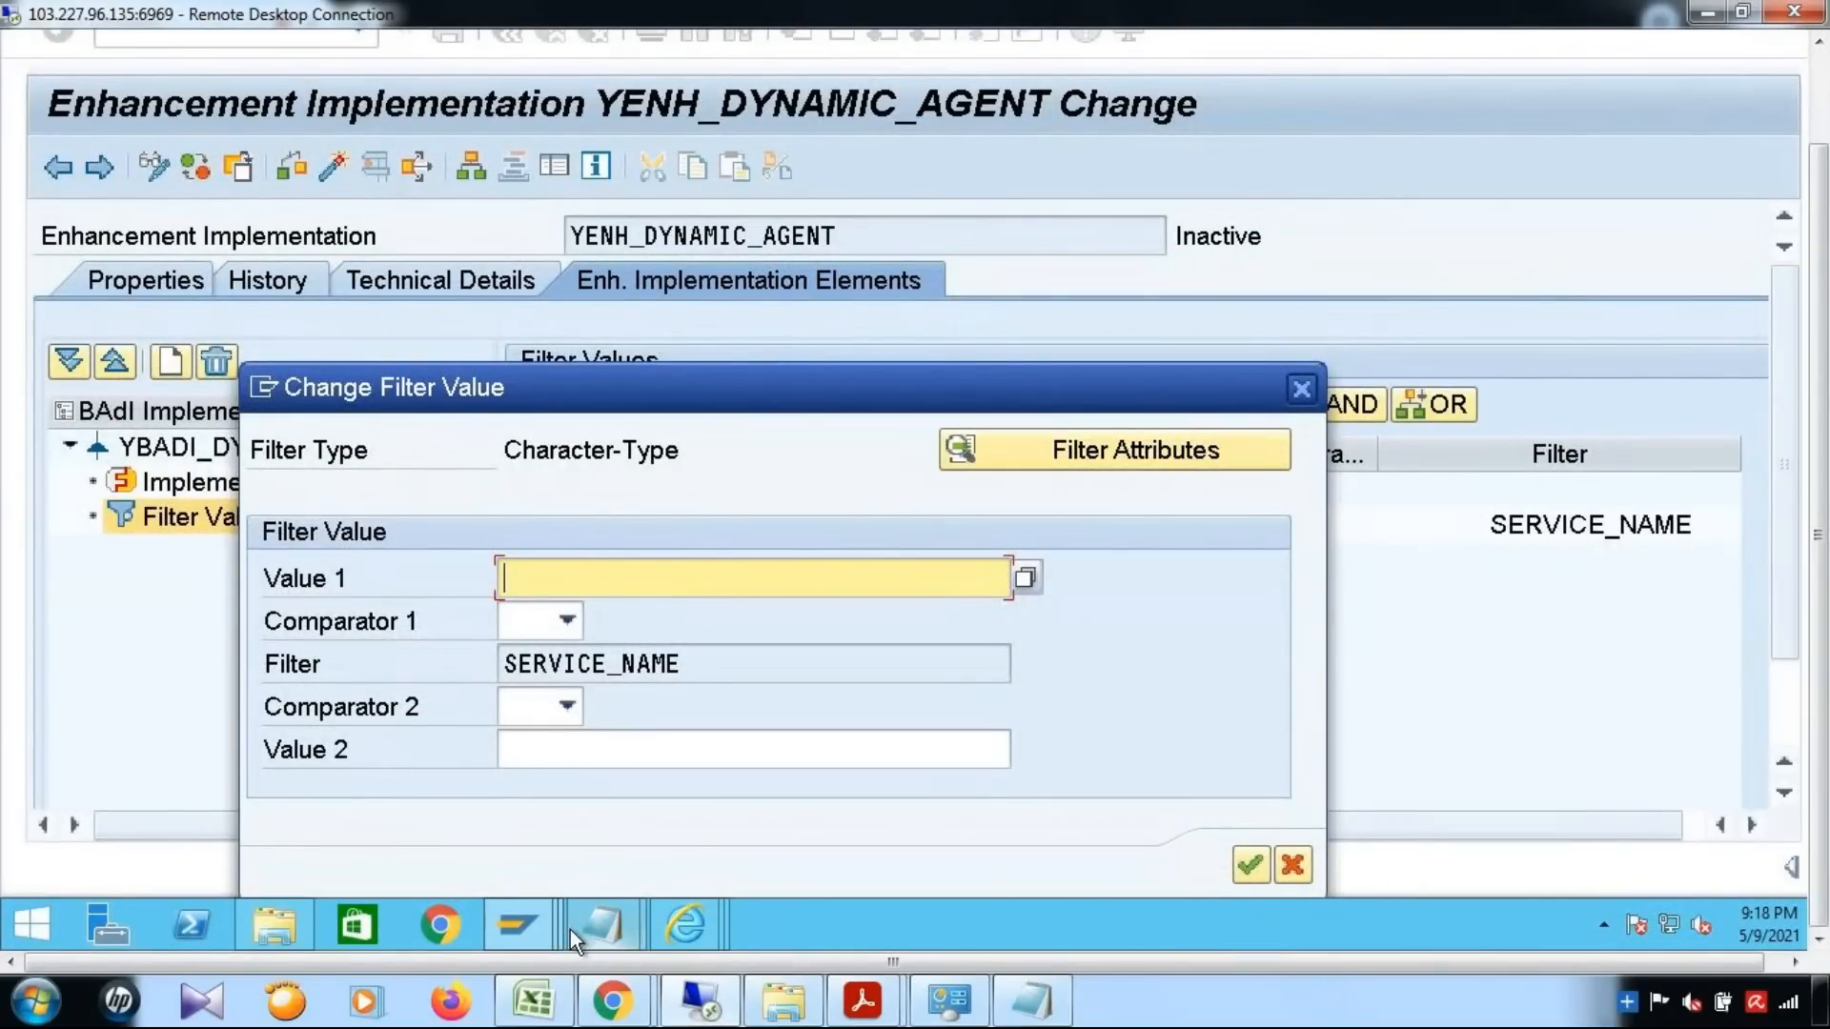
pyautogui.moveTo(534, 928)
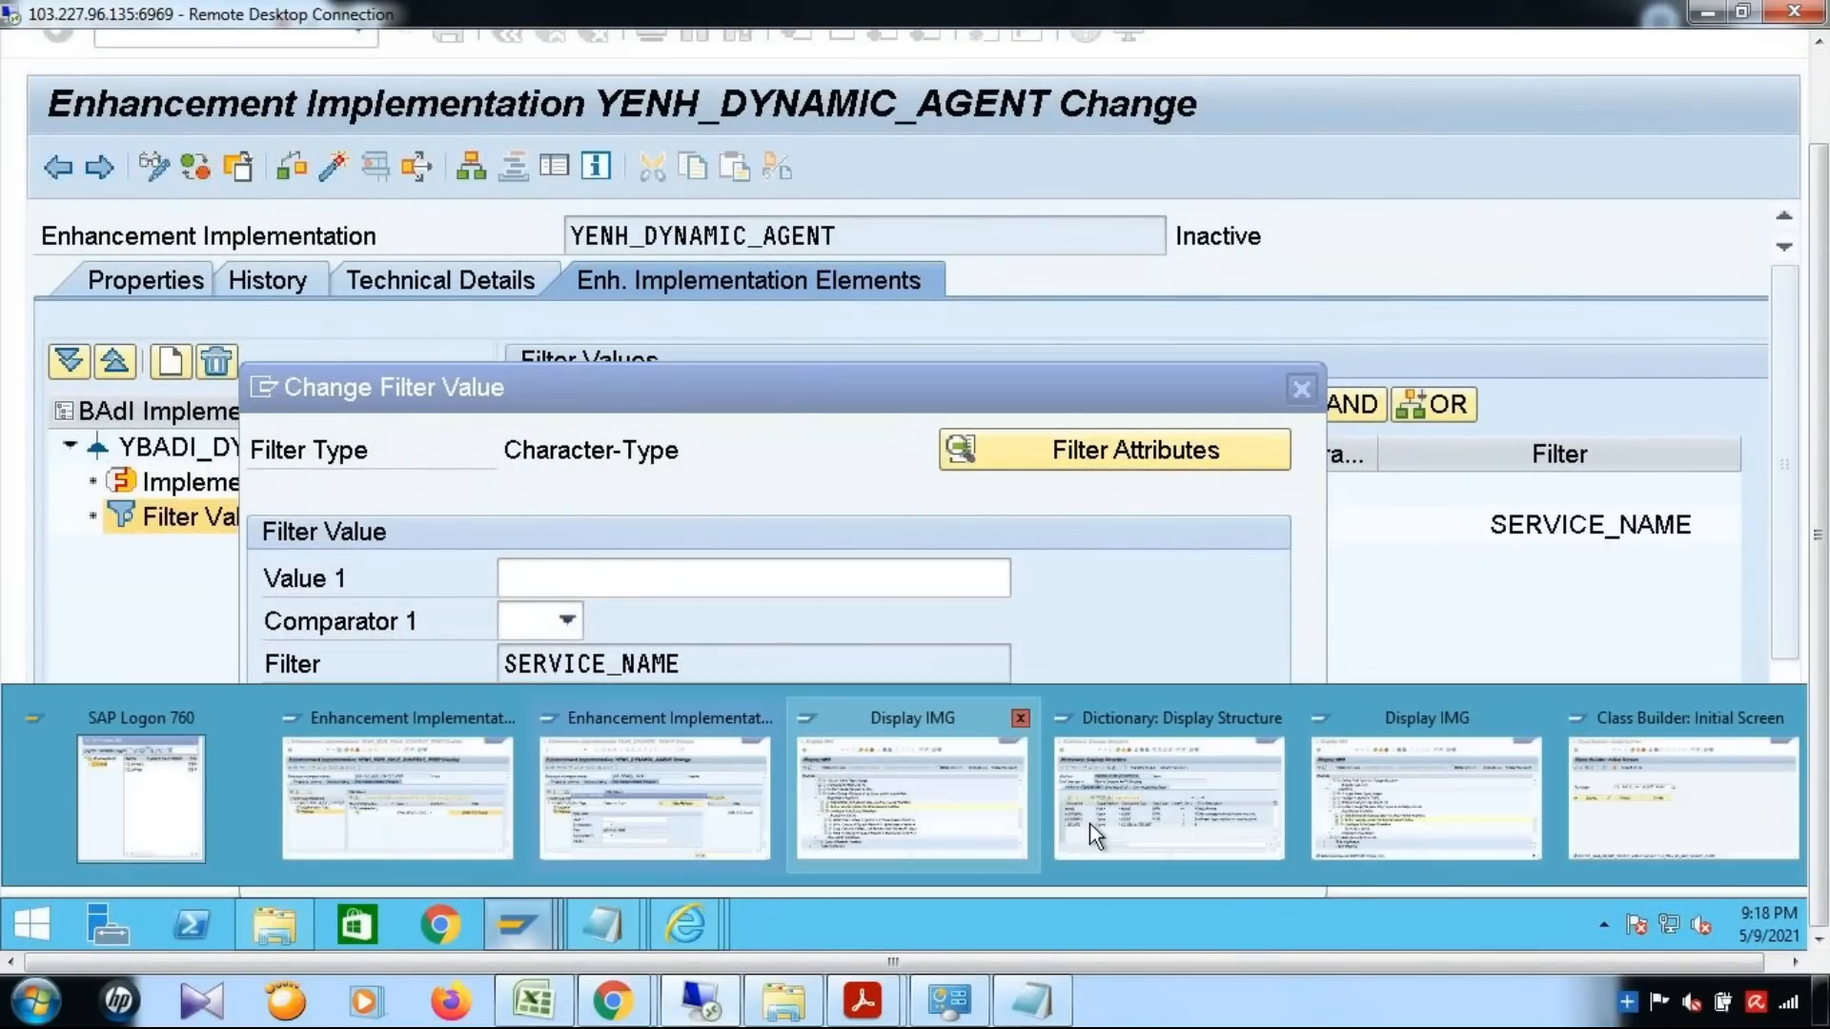
pyautogui.moveTo(712, 924)
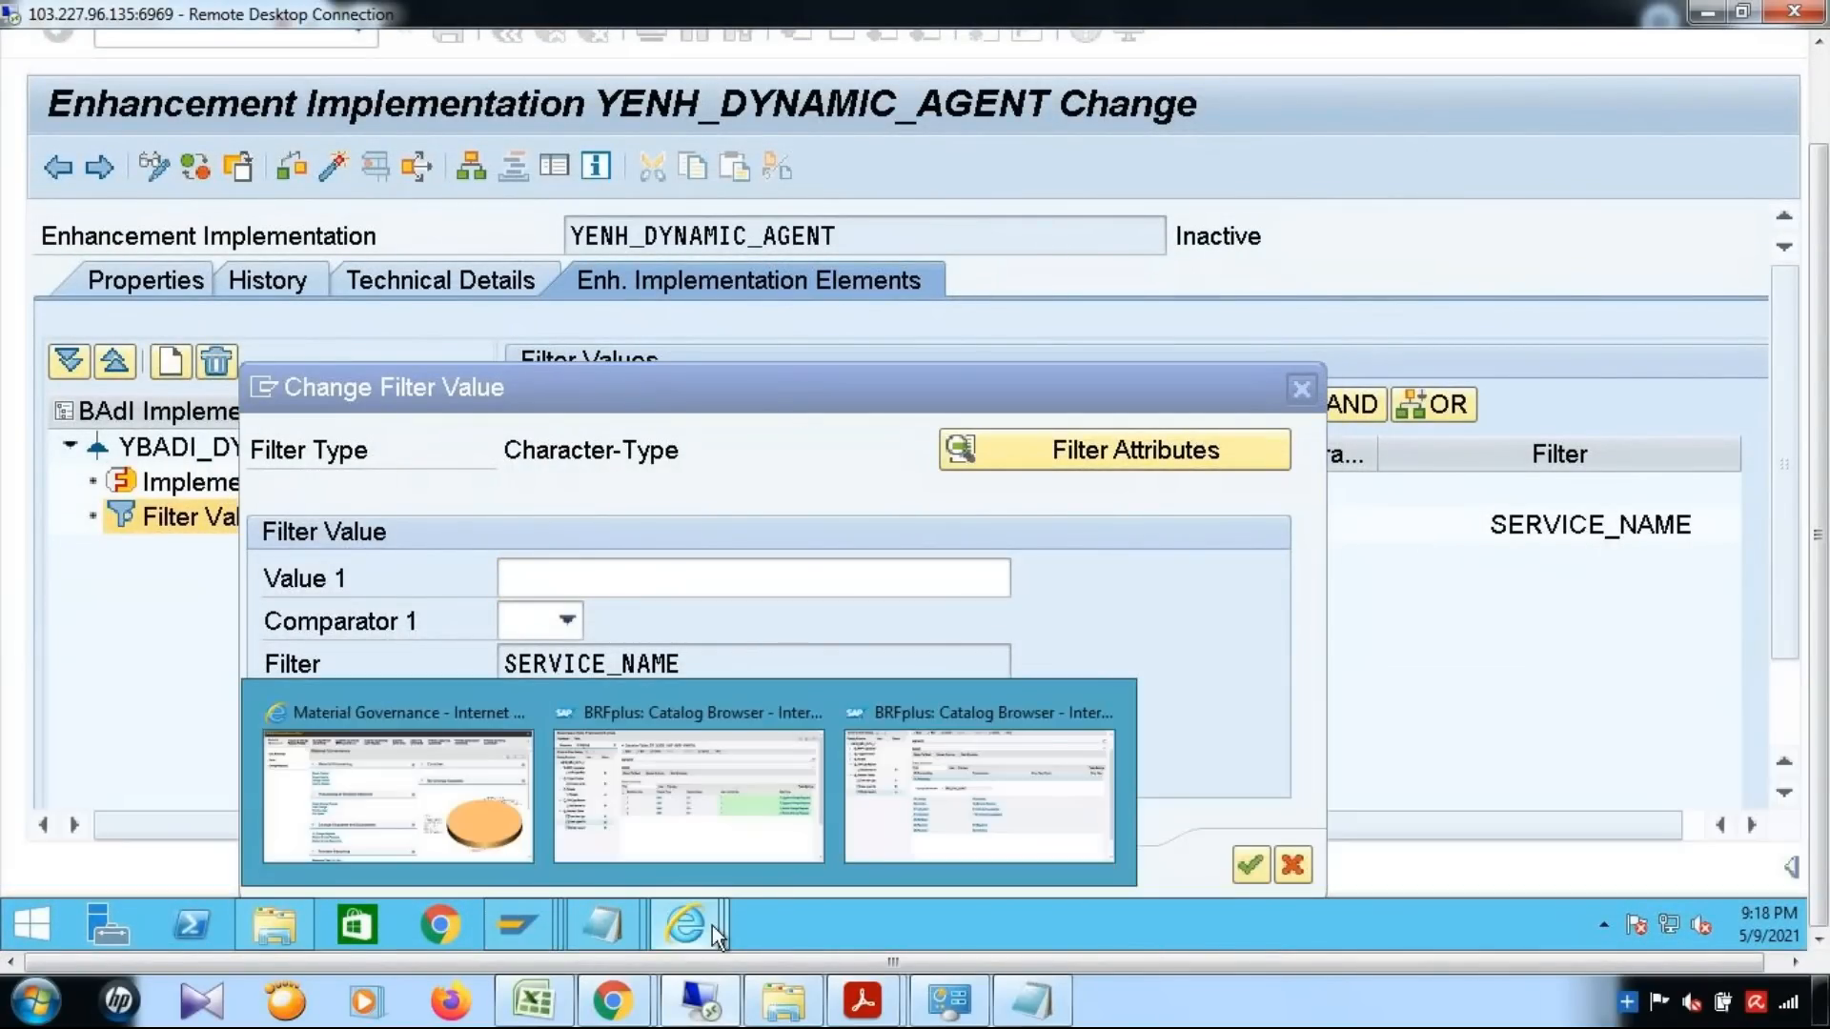
pyautogui.click(969, 833)
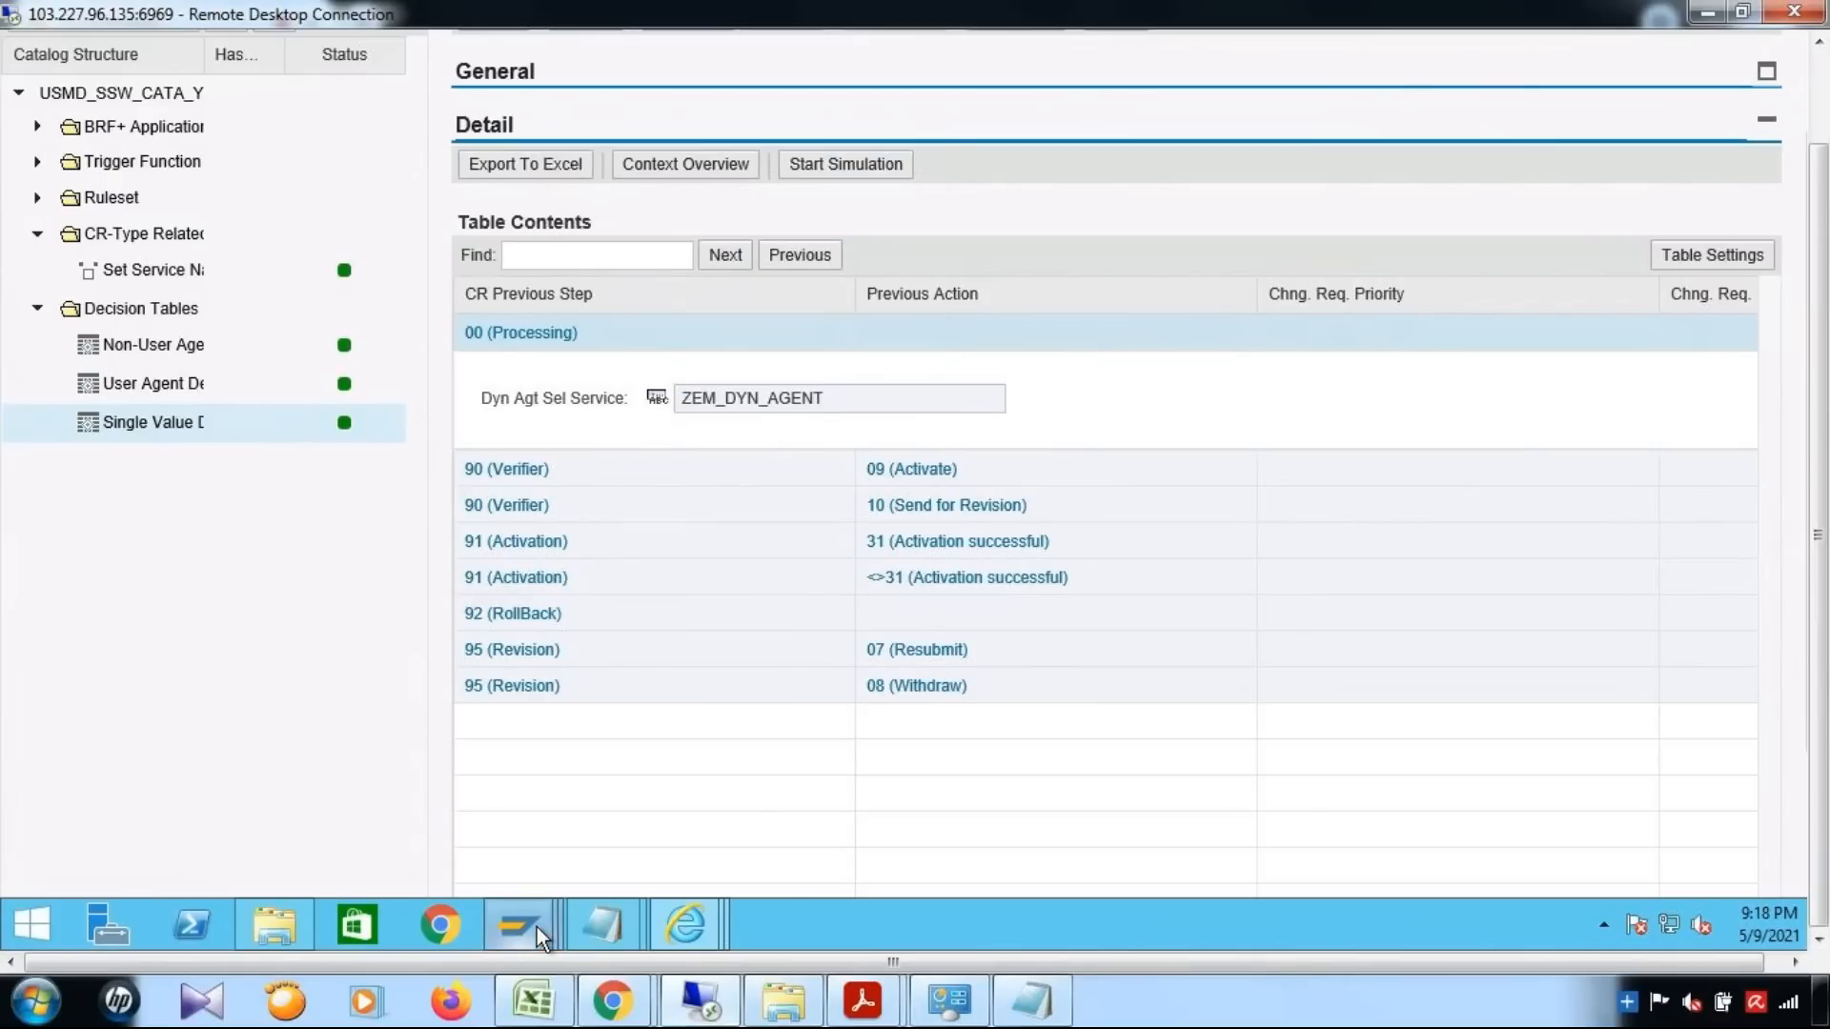
pyautogui.moveTo(536, 929)
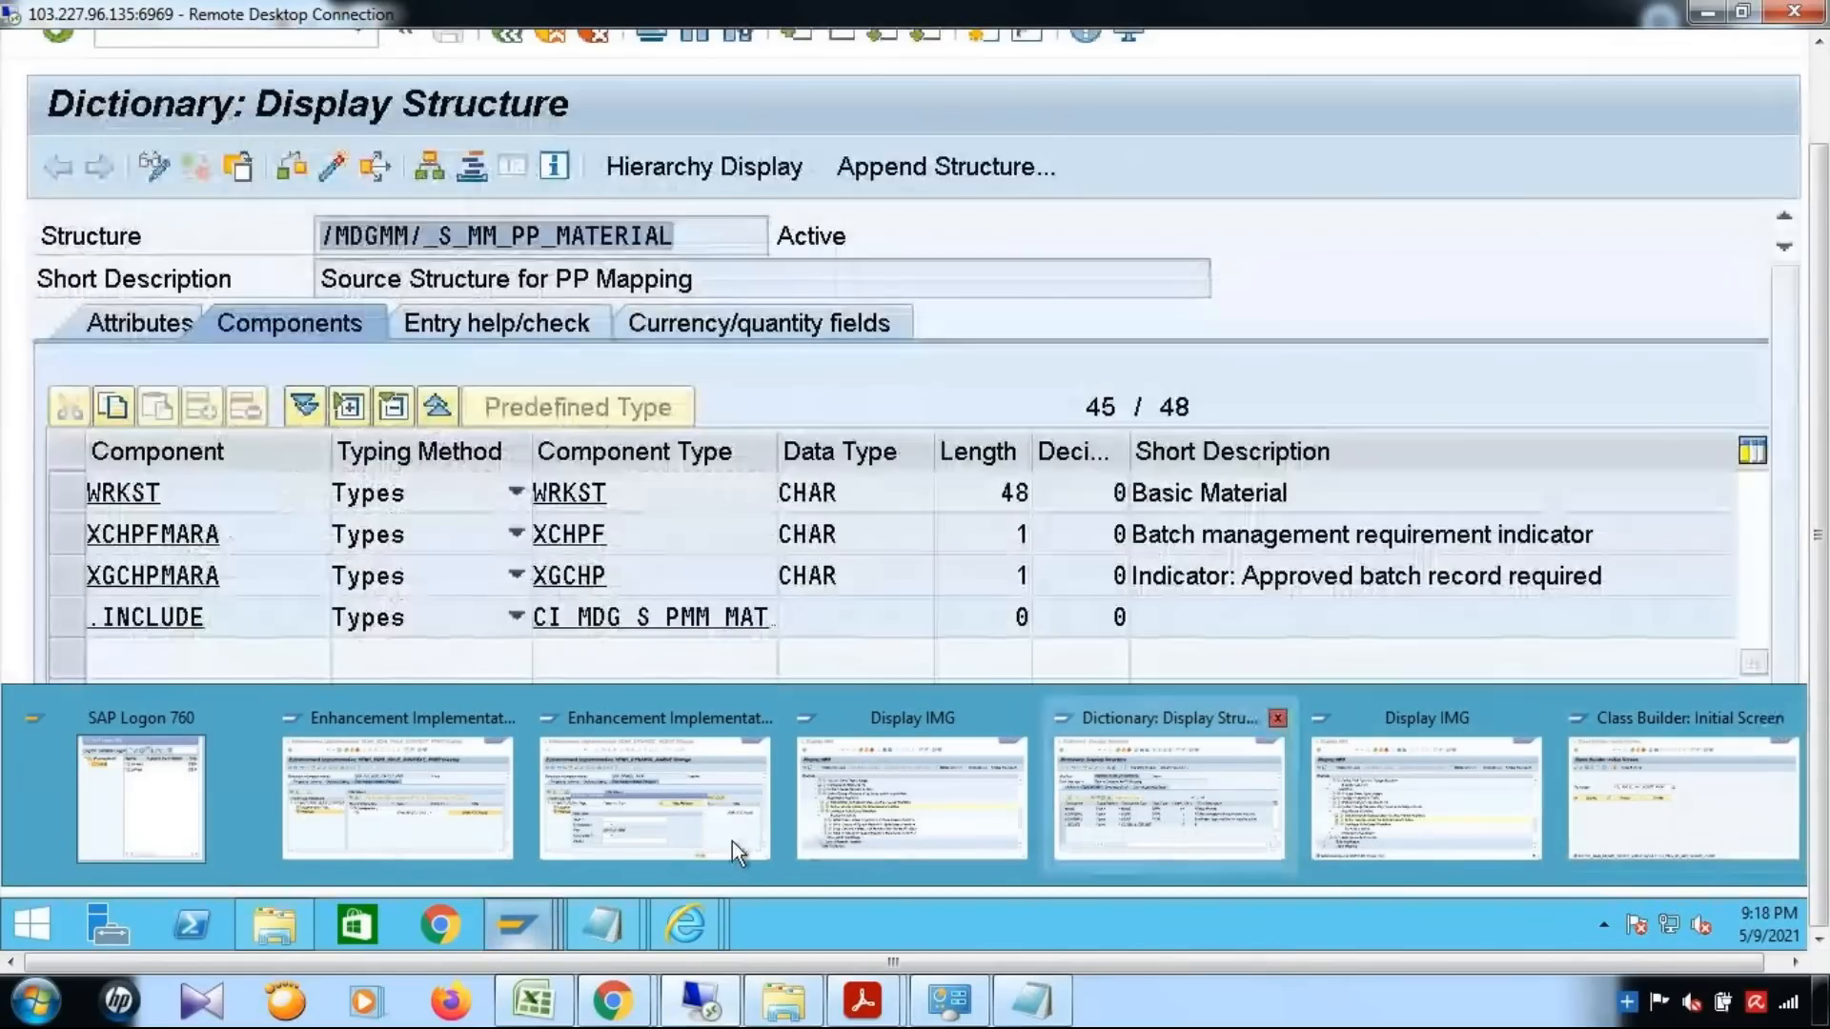
pyautogui.click(732, 842)
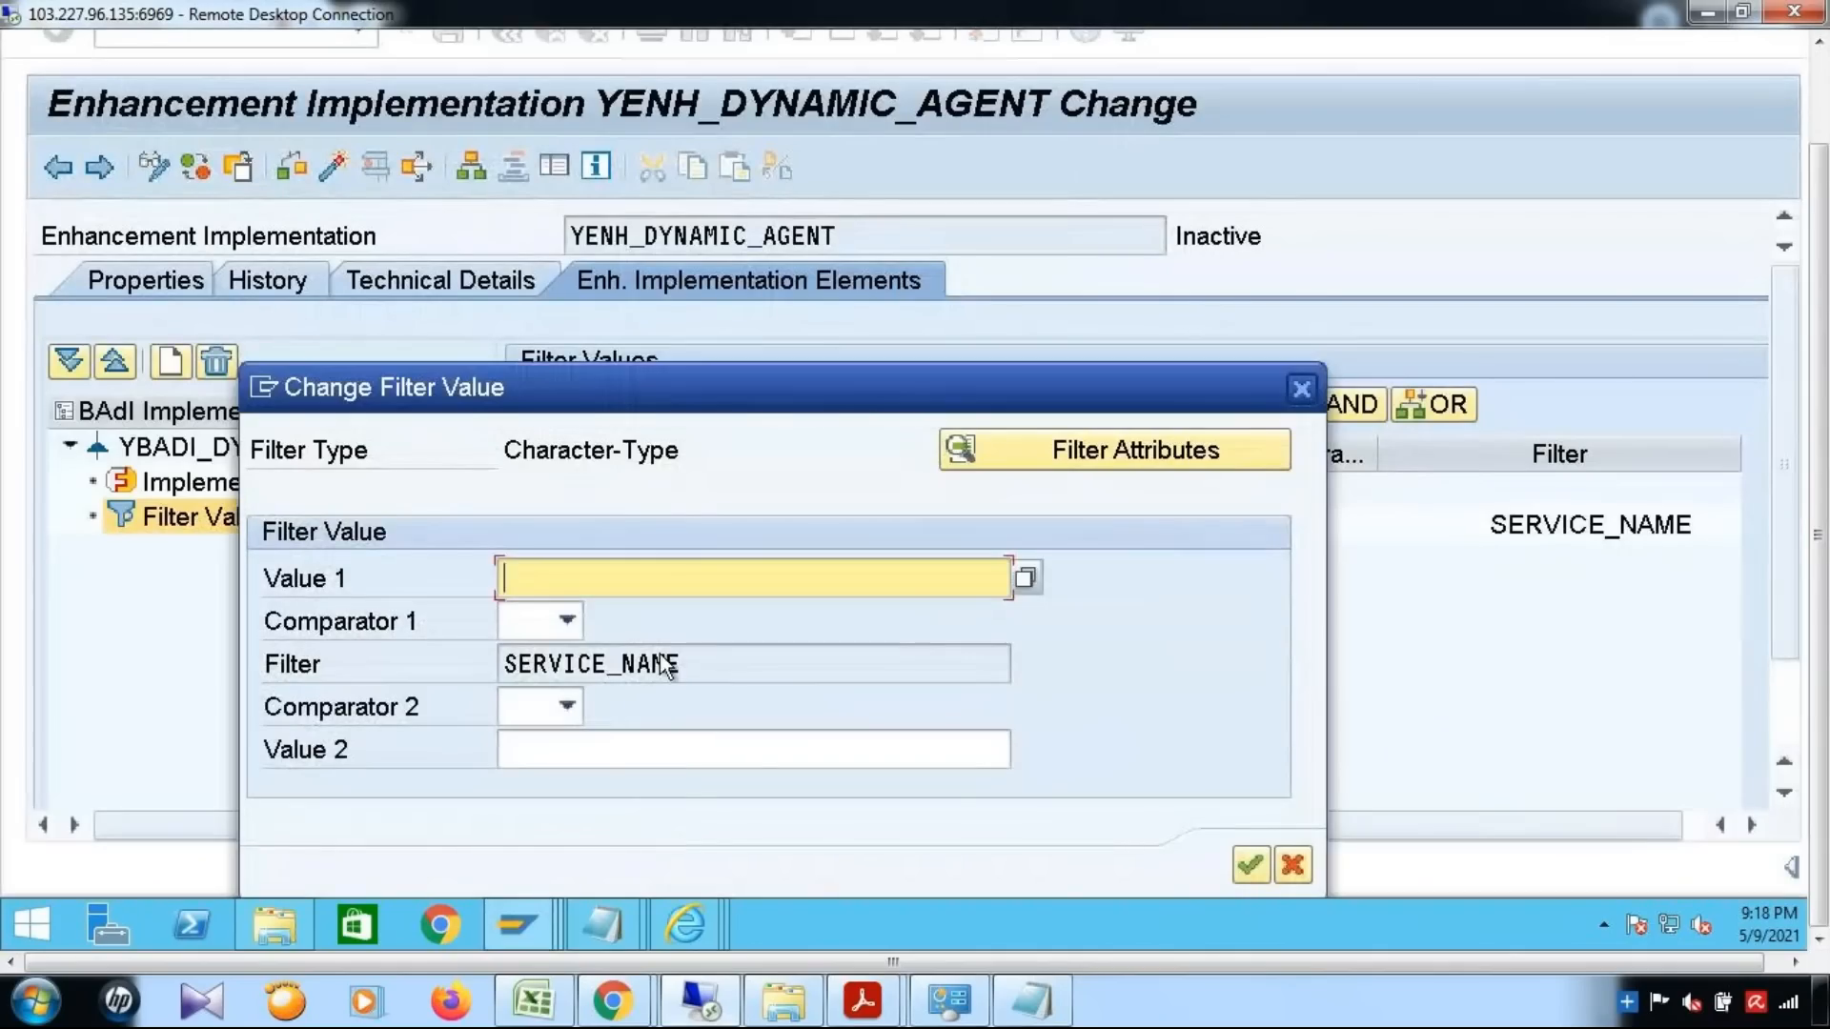
# Set the SERVICE_NAME filter's first value to ZEM_DYN_AGENT with comparator =
pyautogui.write('ZEM_DYN_AGENT')
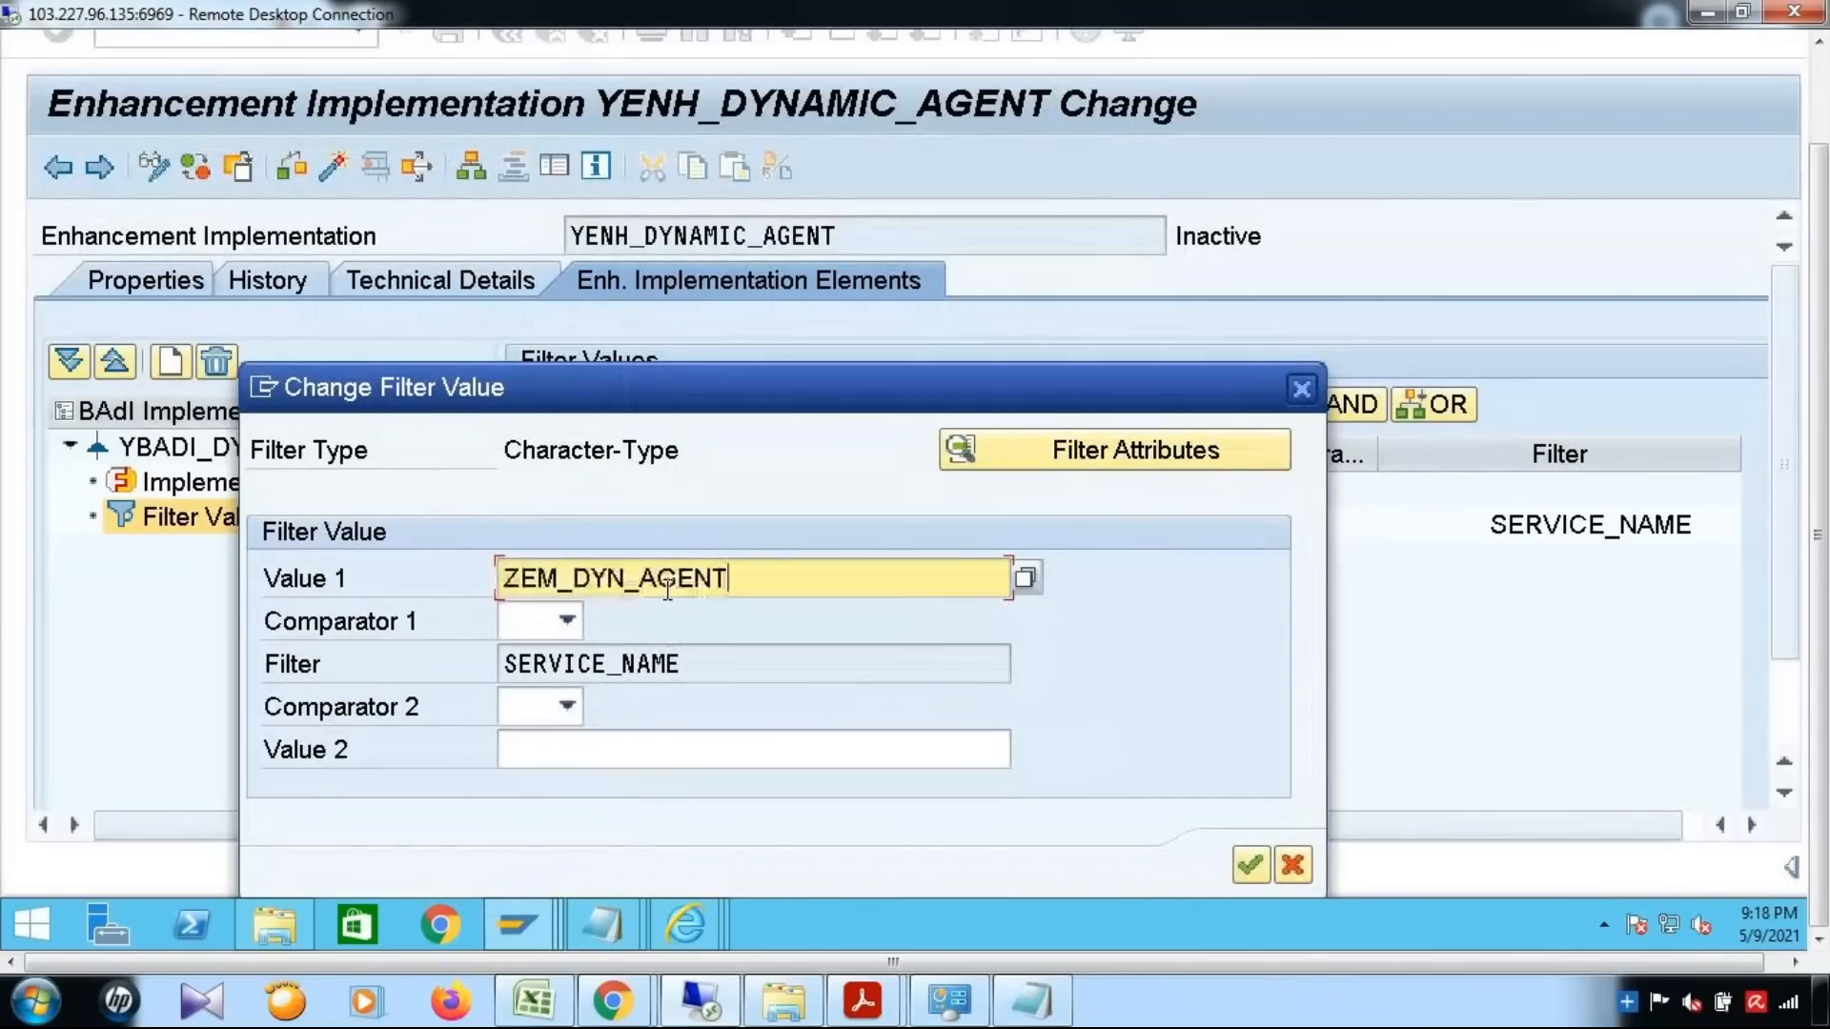
pyautogui.click(568, 627)
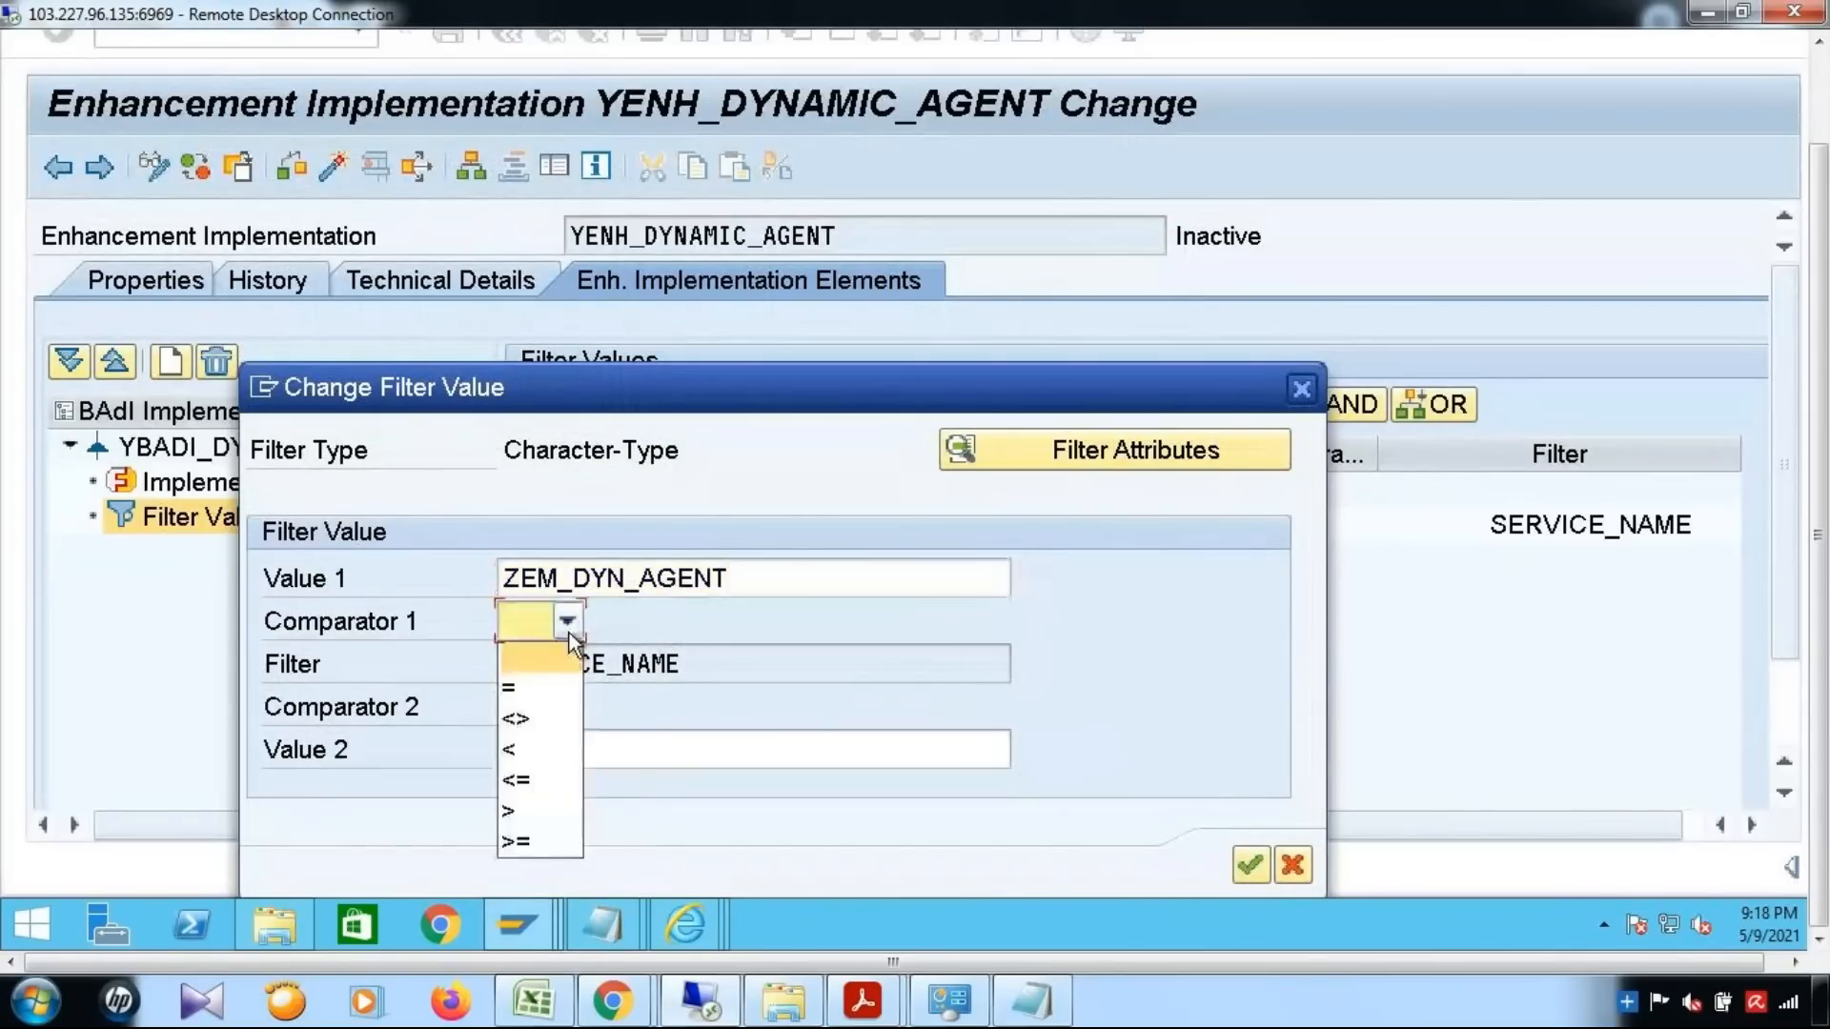
pyautogui.click(517, 693)
pyautogui.click(1245, 842)
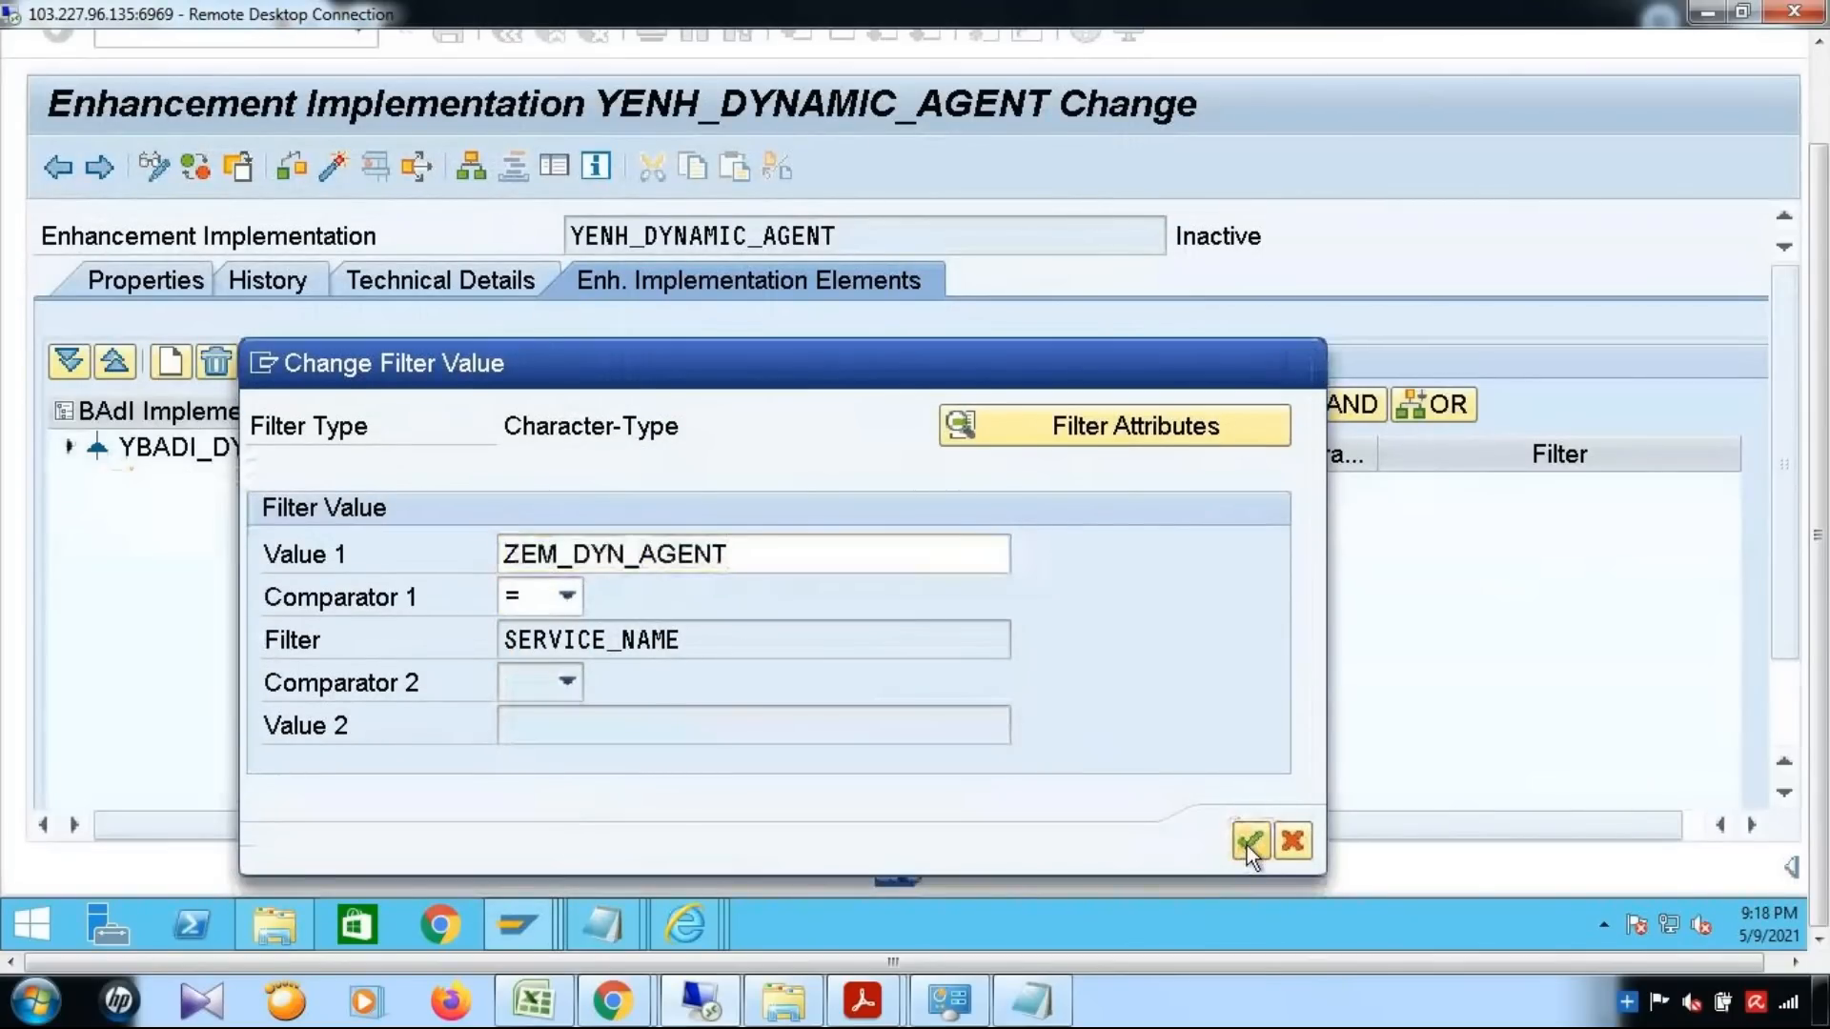
pyautogui.moveTo(1820, 486); pyautogui.dragTo(1827, 386)
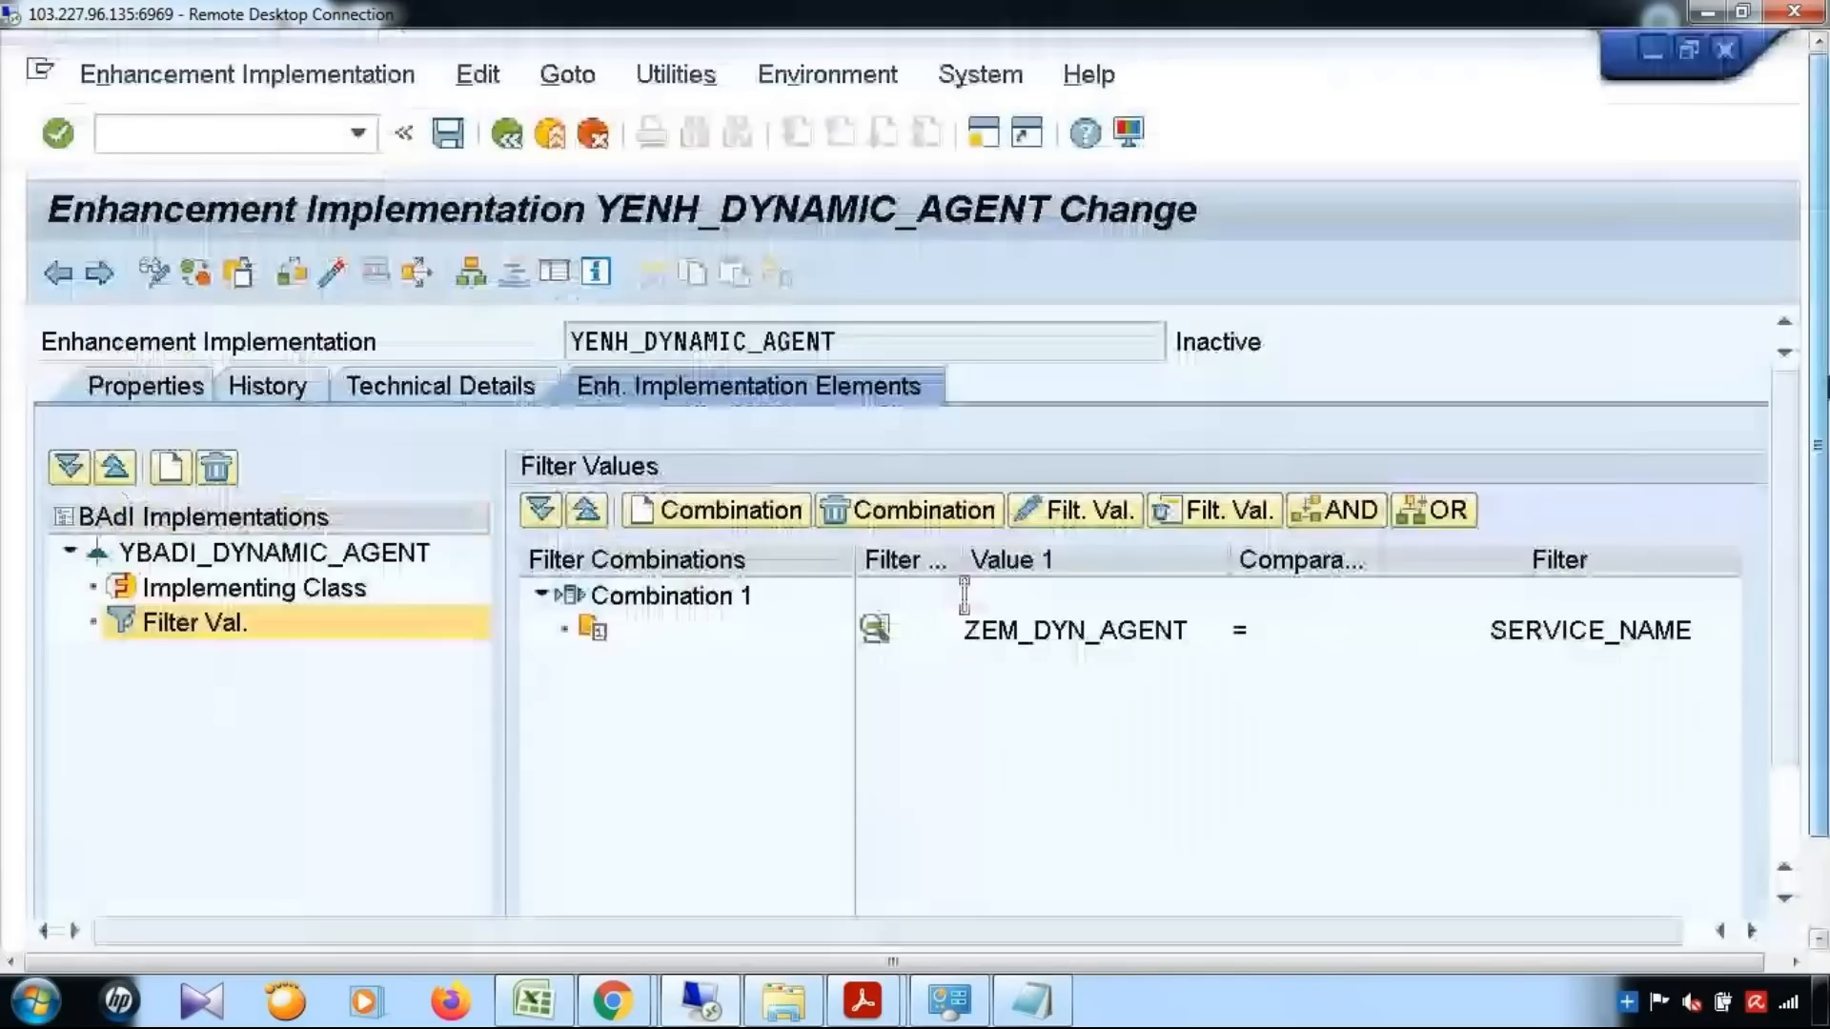
# Open the implementing class's GET_DYNAMIC_AGENTS method and examine its sample code, including the service name case and agent table selection
pyautogui.click(276, 588)
pyautogui.doubleClick(744, 641)
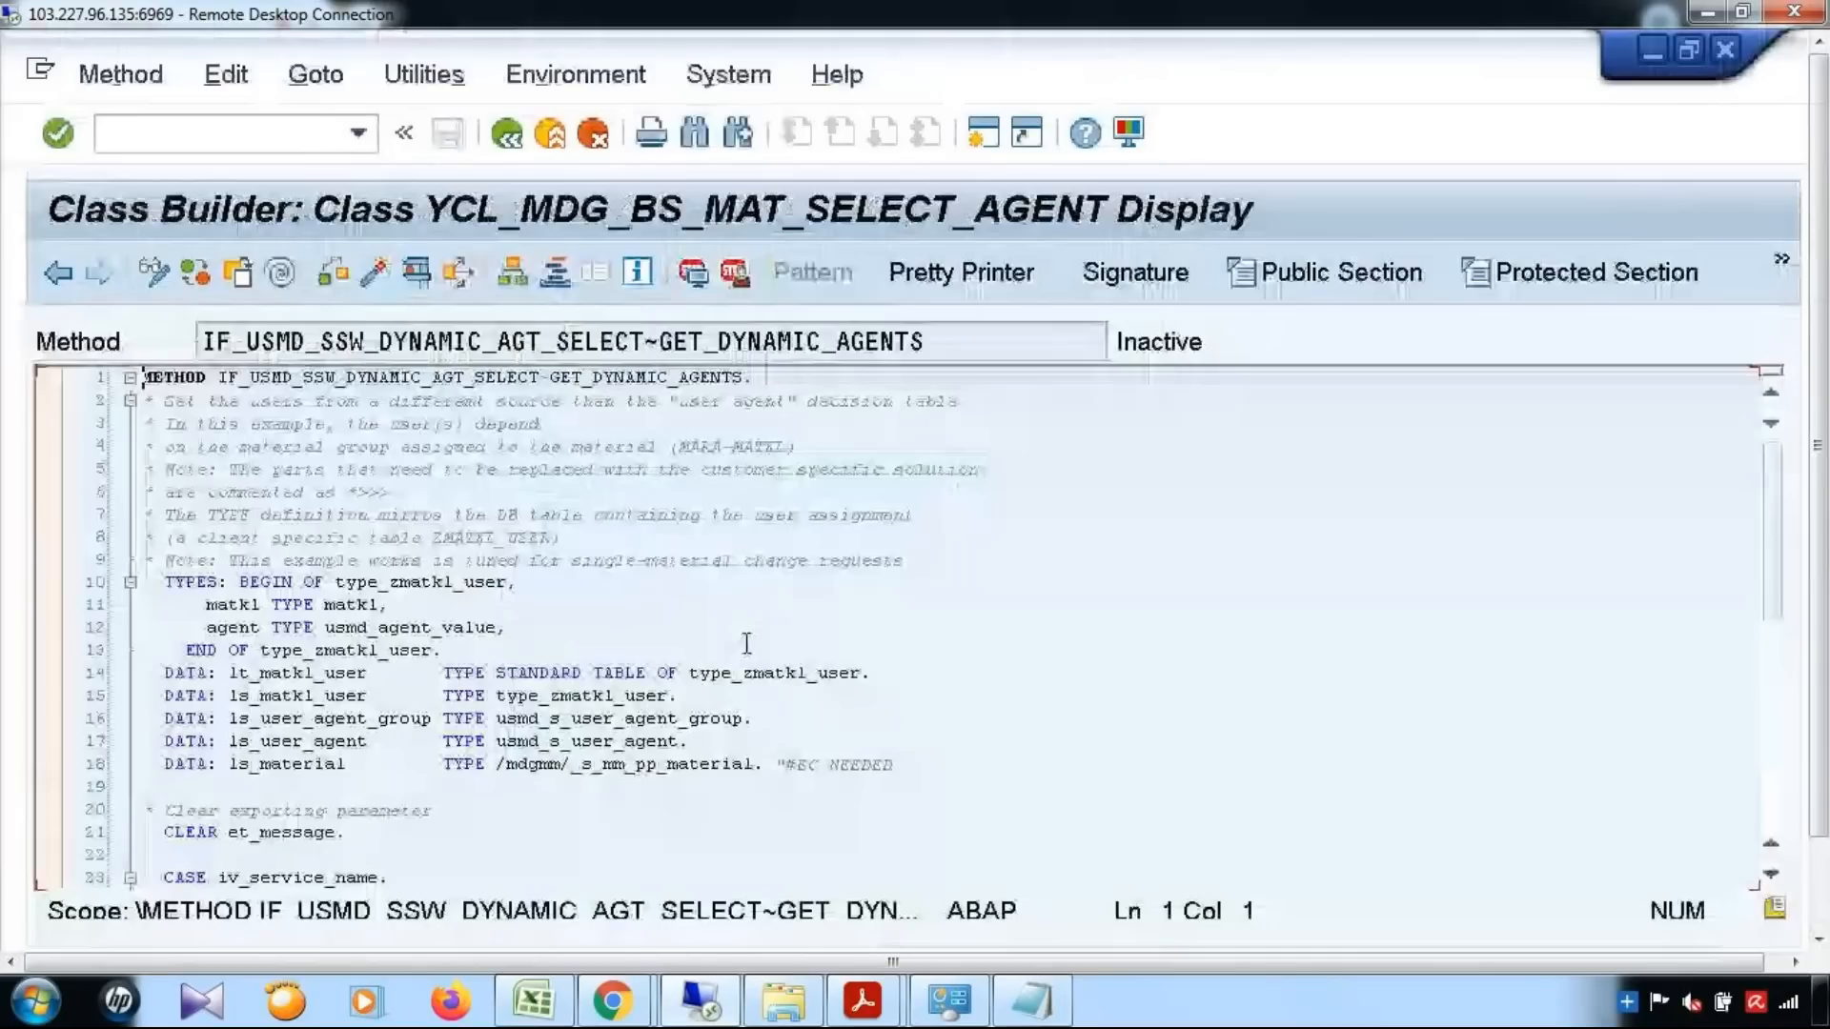
pyautogui.click(746, 645)
pyautogui.scroll(-4, 1099, 658)
pyautogui.scroll(-6, 1101, 660)
pyautogui.scroll(3, 1102, 661)
pyautogui.scroll(2, 1102, 661)
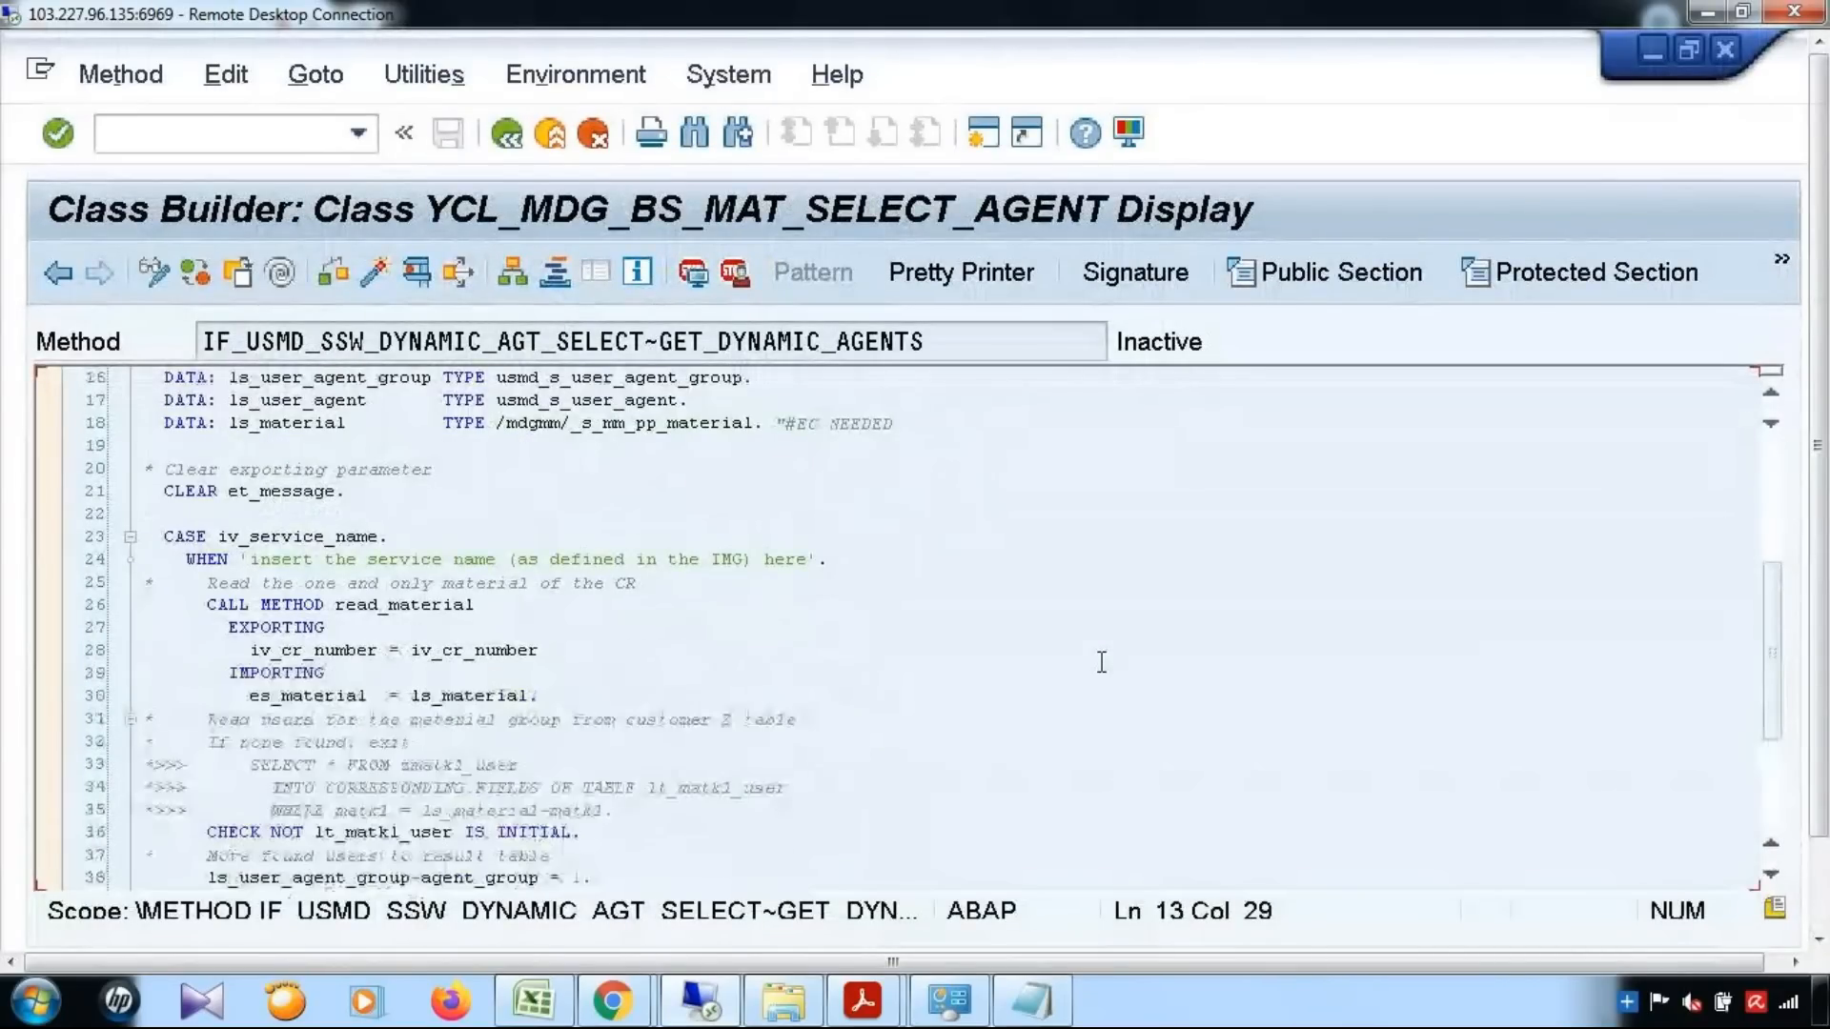
pyautogui.scroll(-2, 1102, 661)
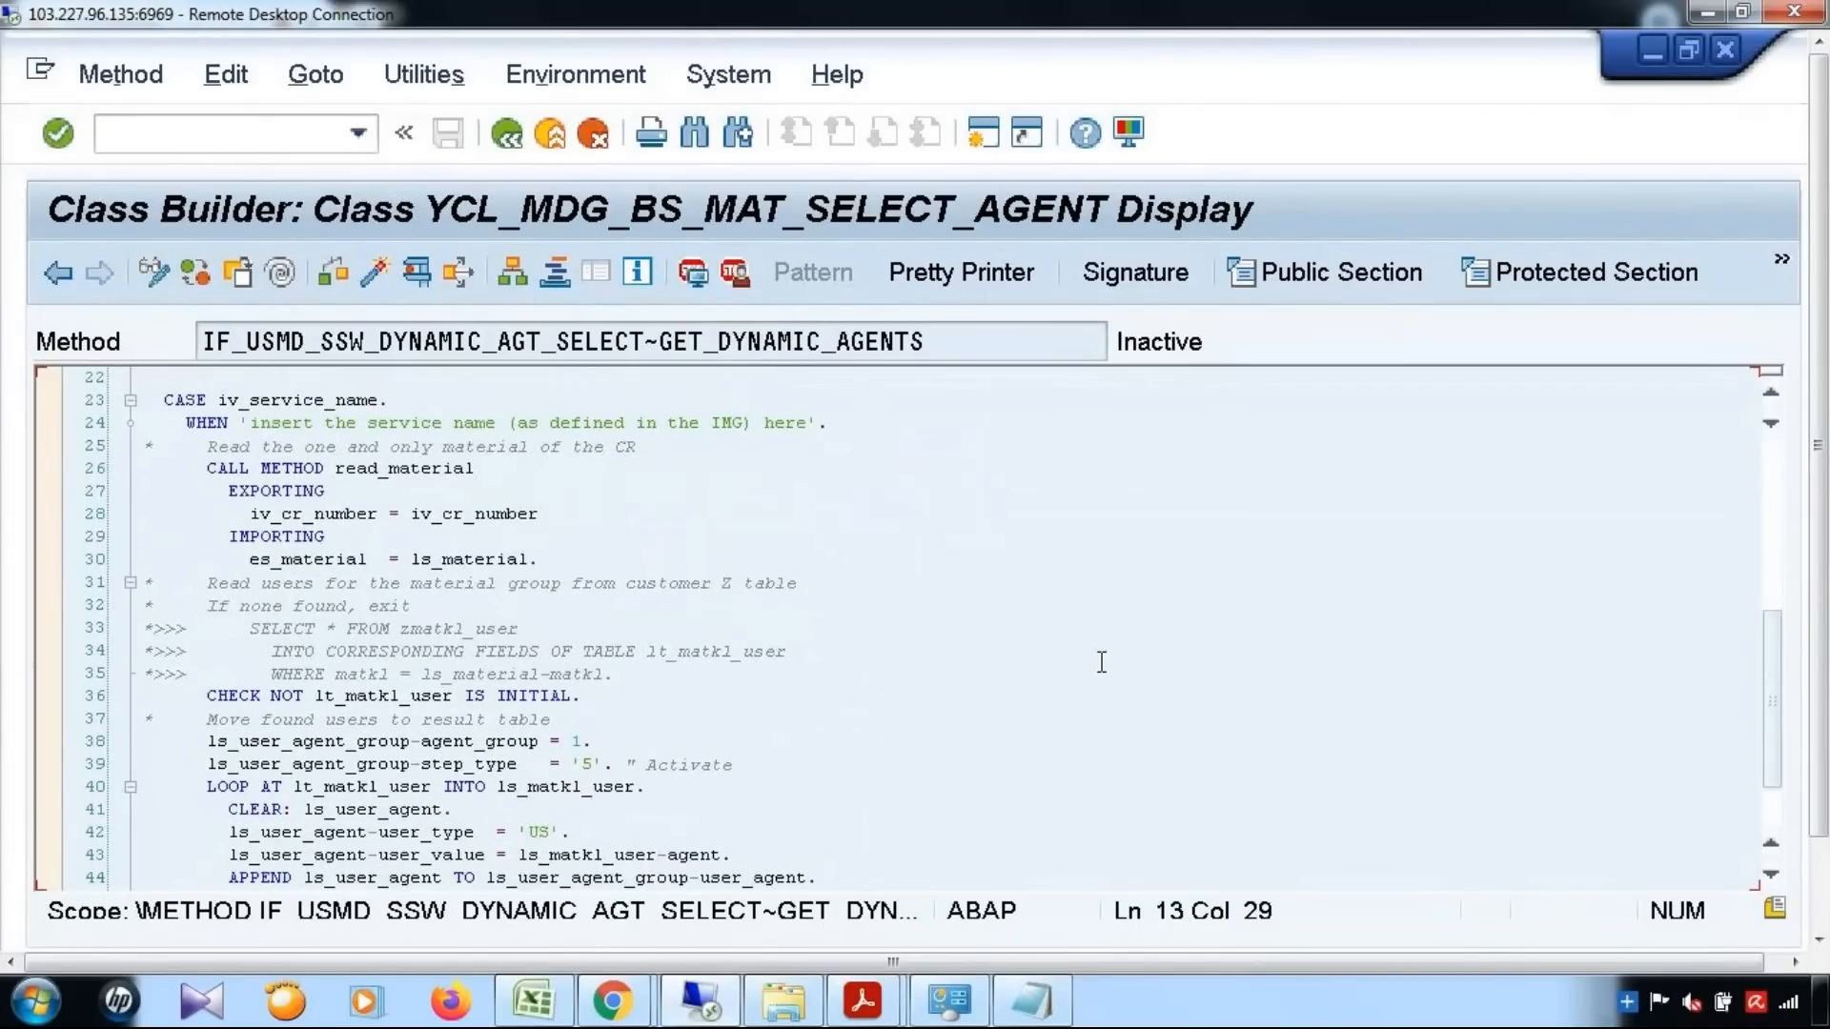
pyautogui.scroll(6, 1102, 661)
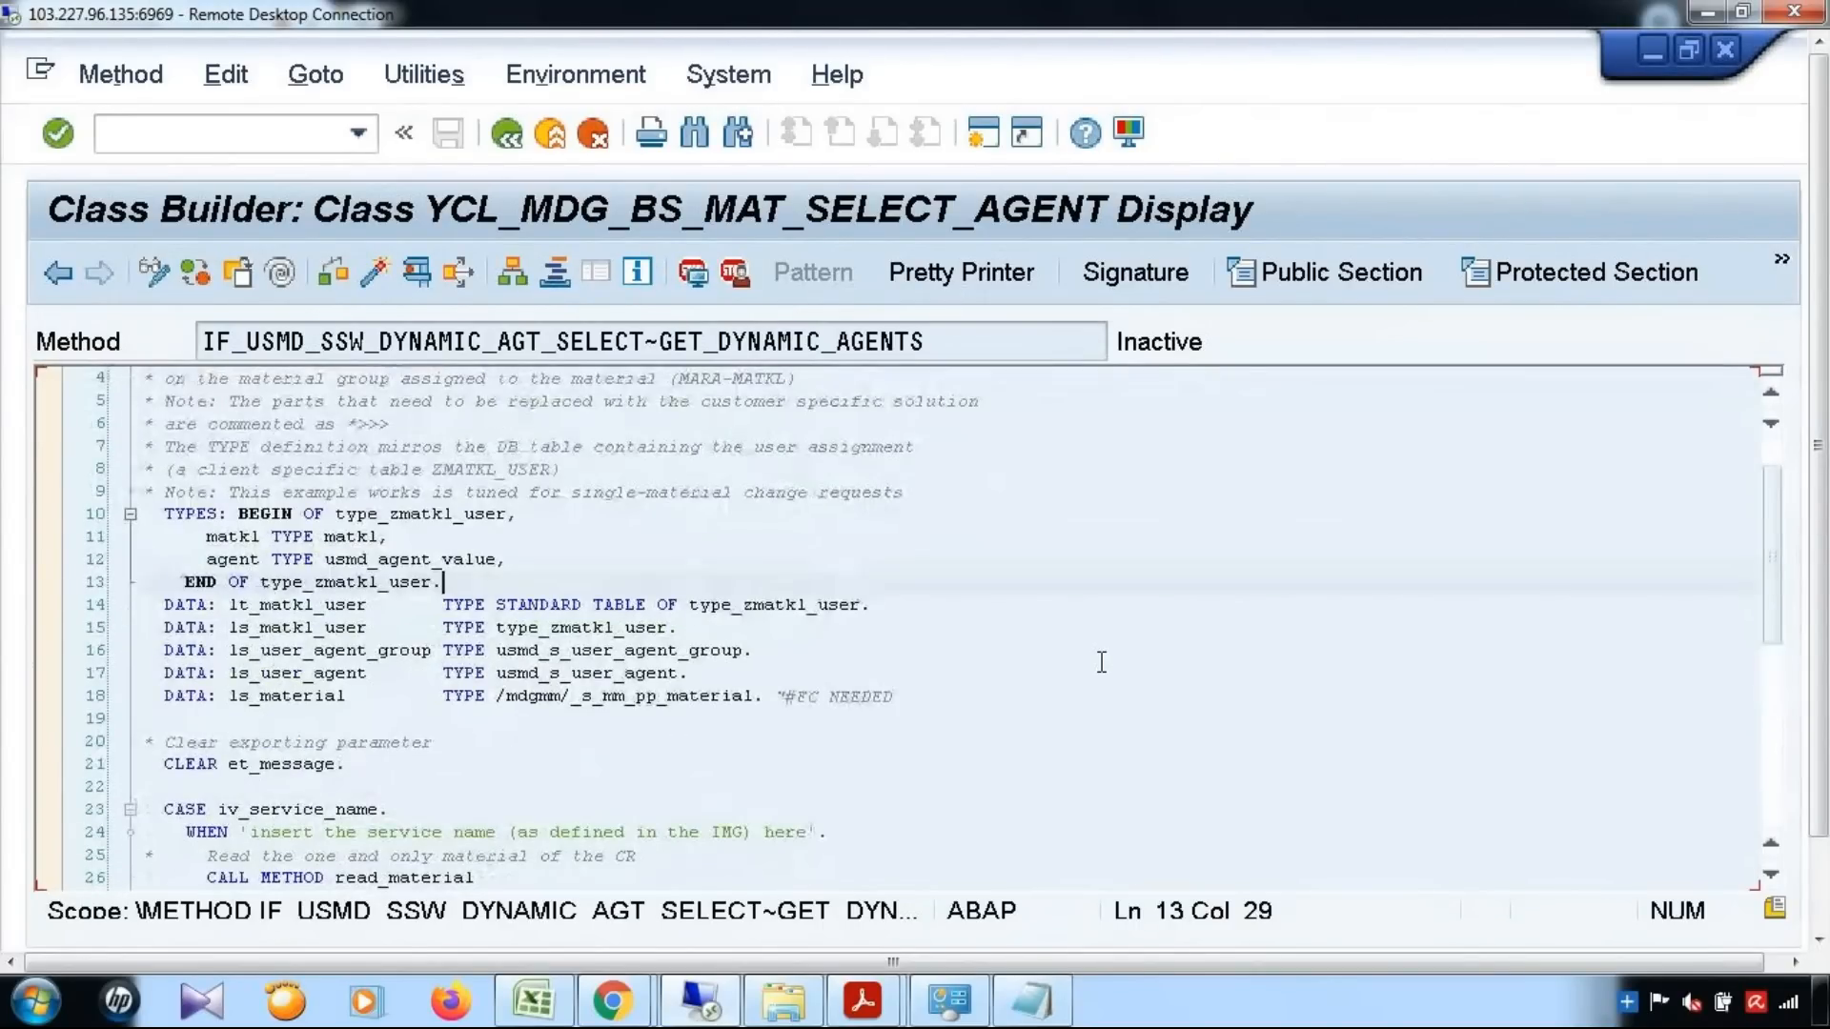
# Put the GET_DYNAMIC_AGENTS method in change mode and copy all the code from the Dynamic_Agent Notepad file
pyautogui.click(162, 268)
pyautogui.click(921, 672)
pyautogui.scroll(-1, 1103, 739)
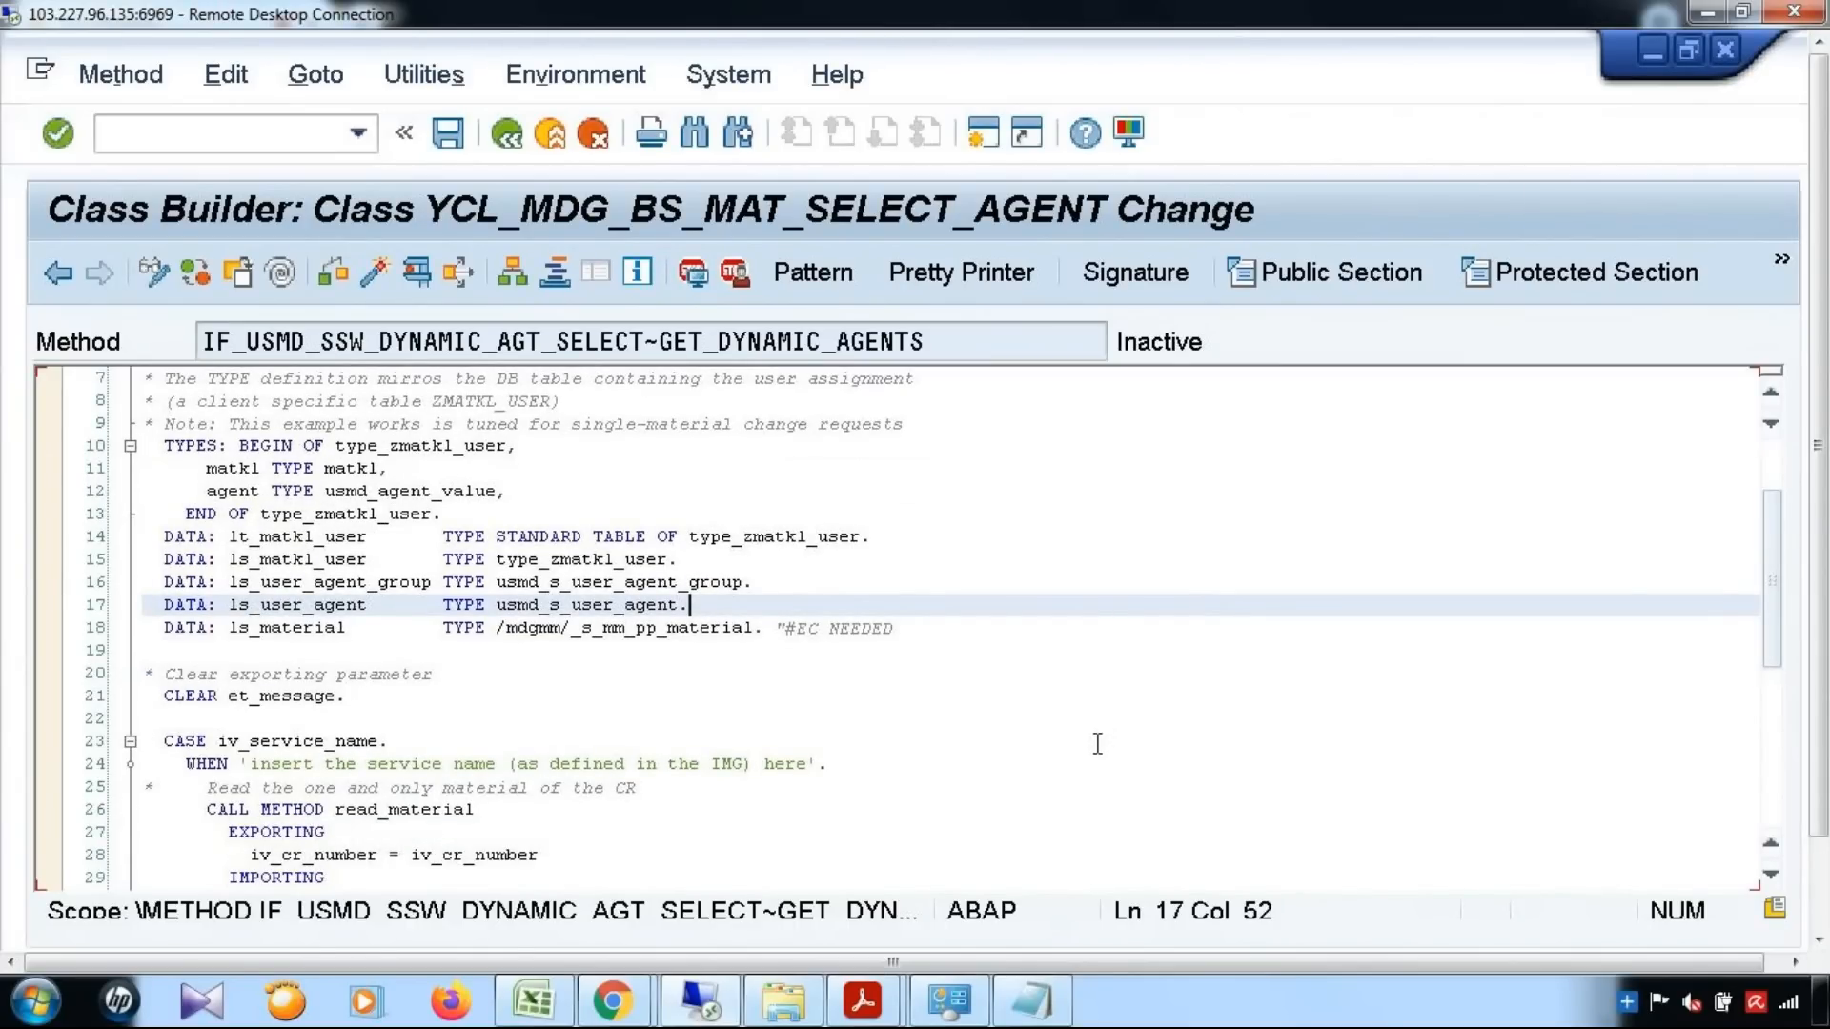
pyautogui.scroll(-1, 1103, 739)
pyautogui.scroll(-3, 1013, 996)
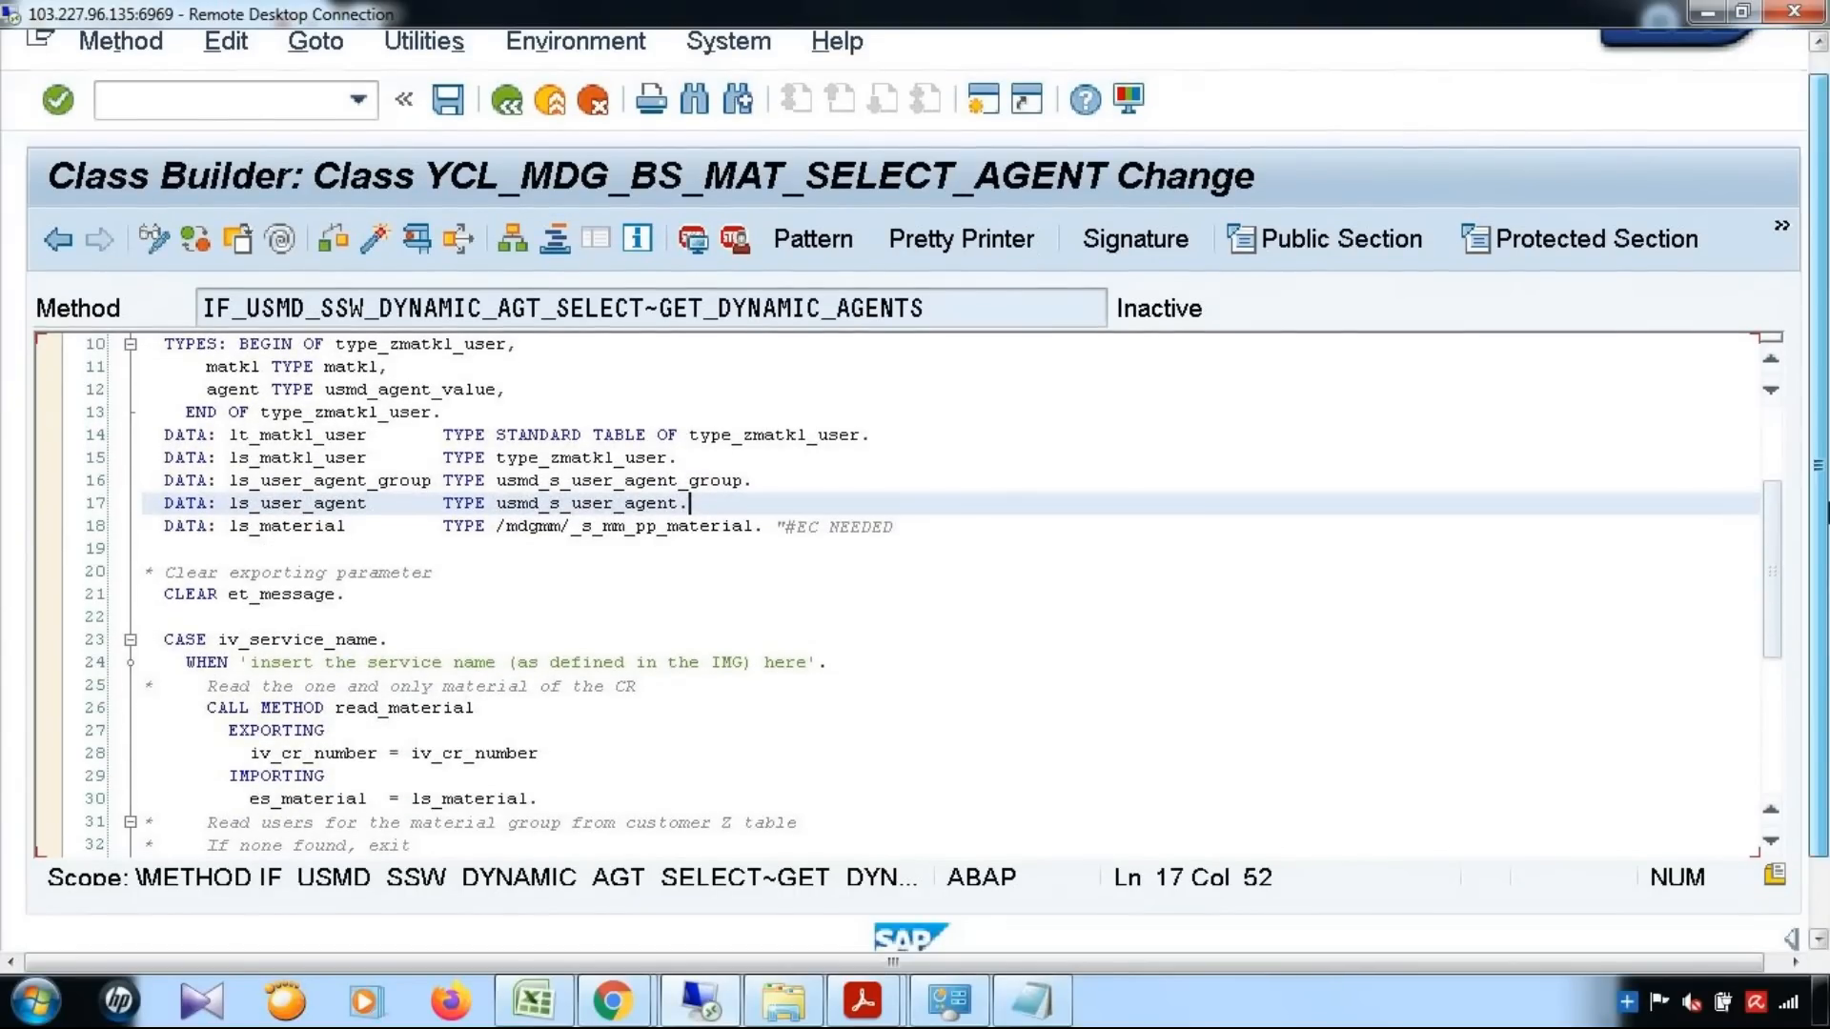
pyautogui.moveTo(631, 930)
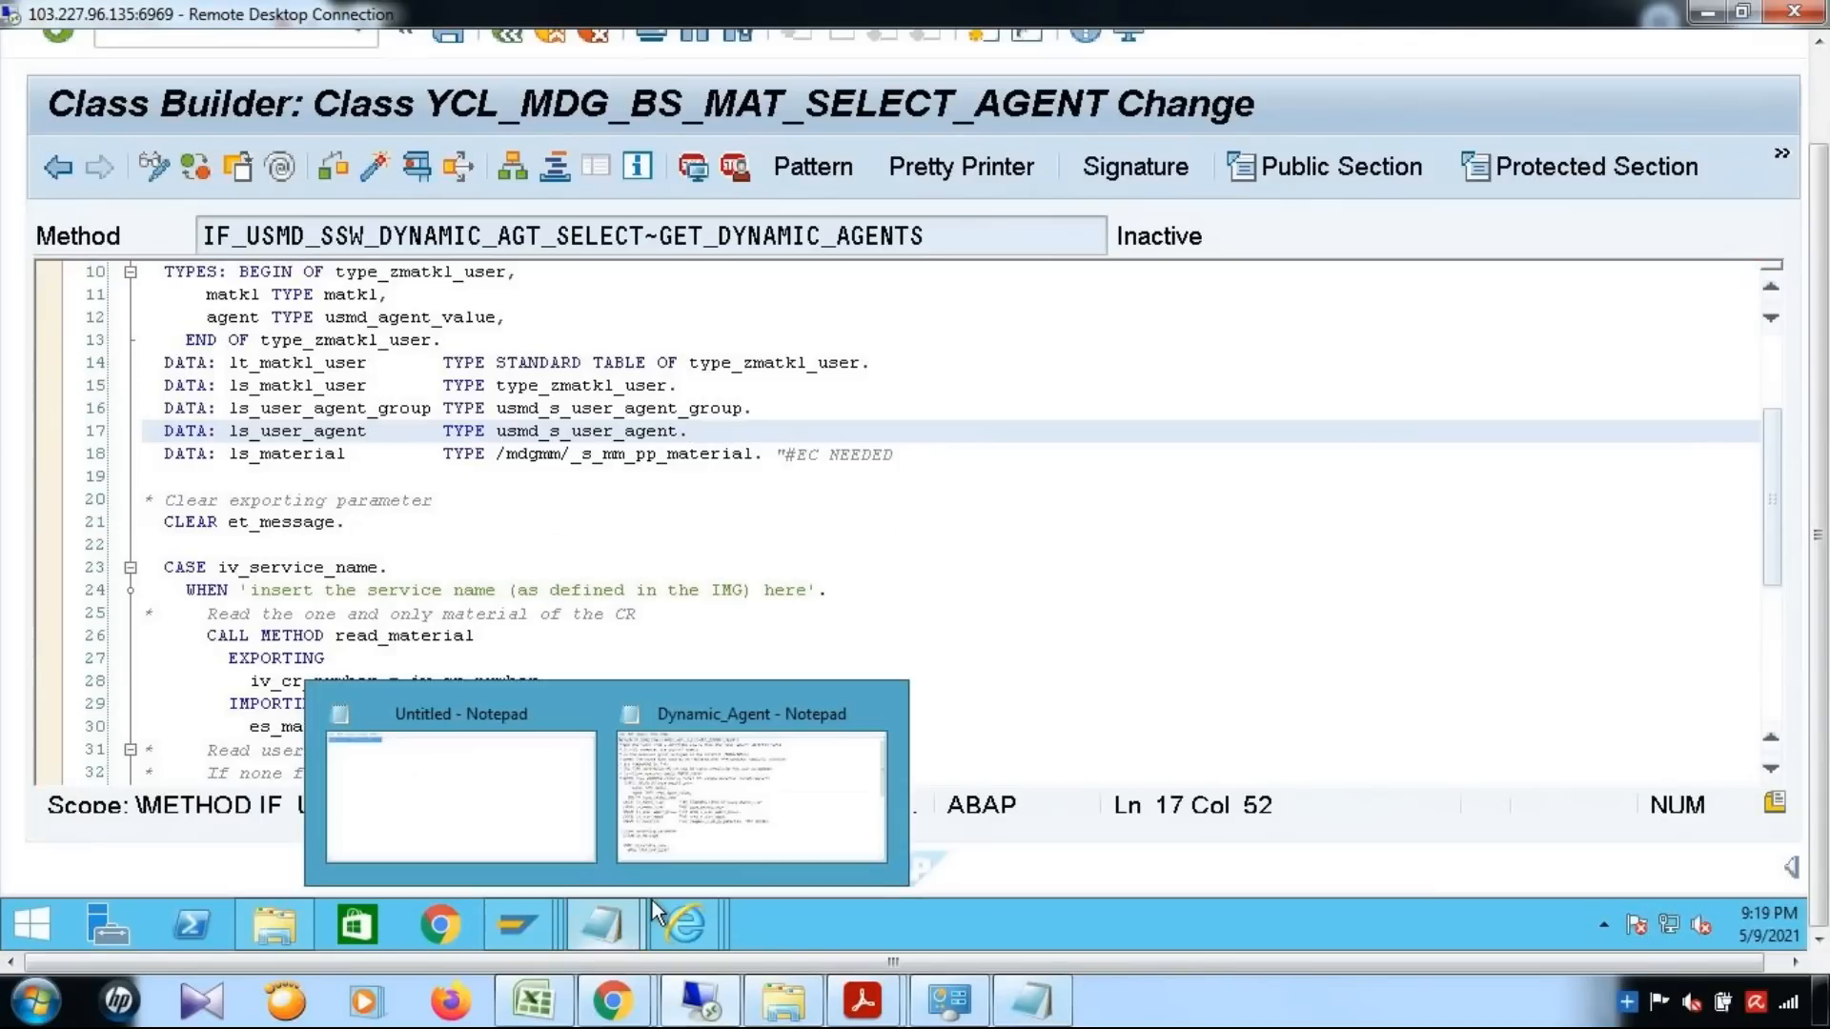
pyautogui.click(793, 803)
pyautogui.click(1091, 608)
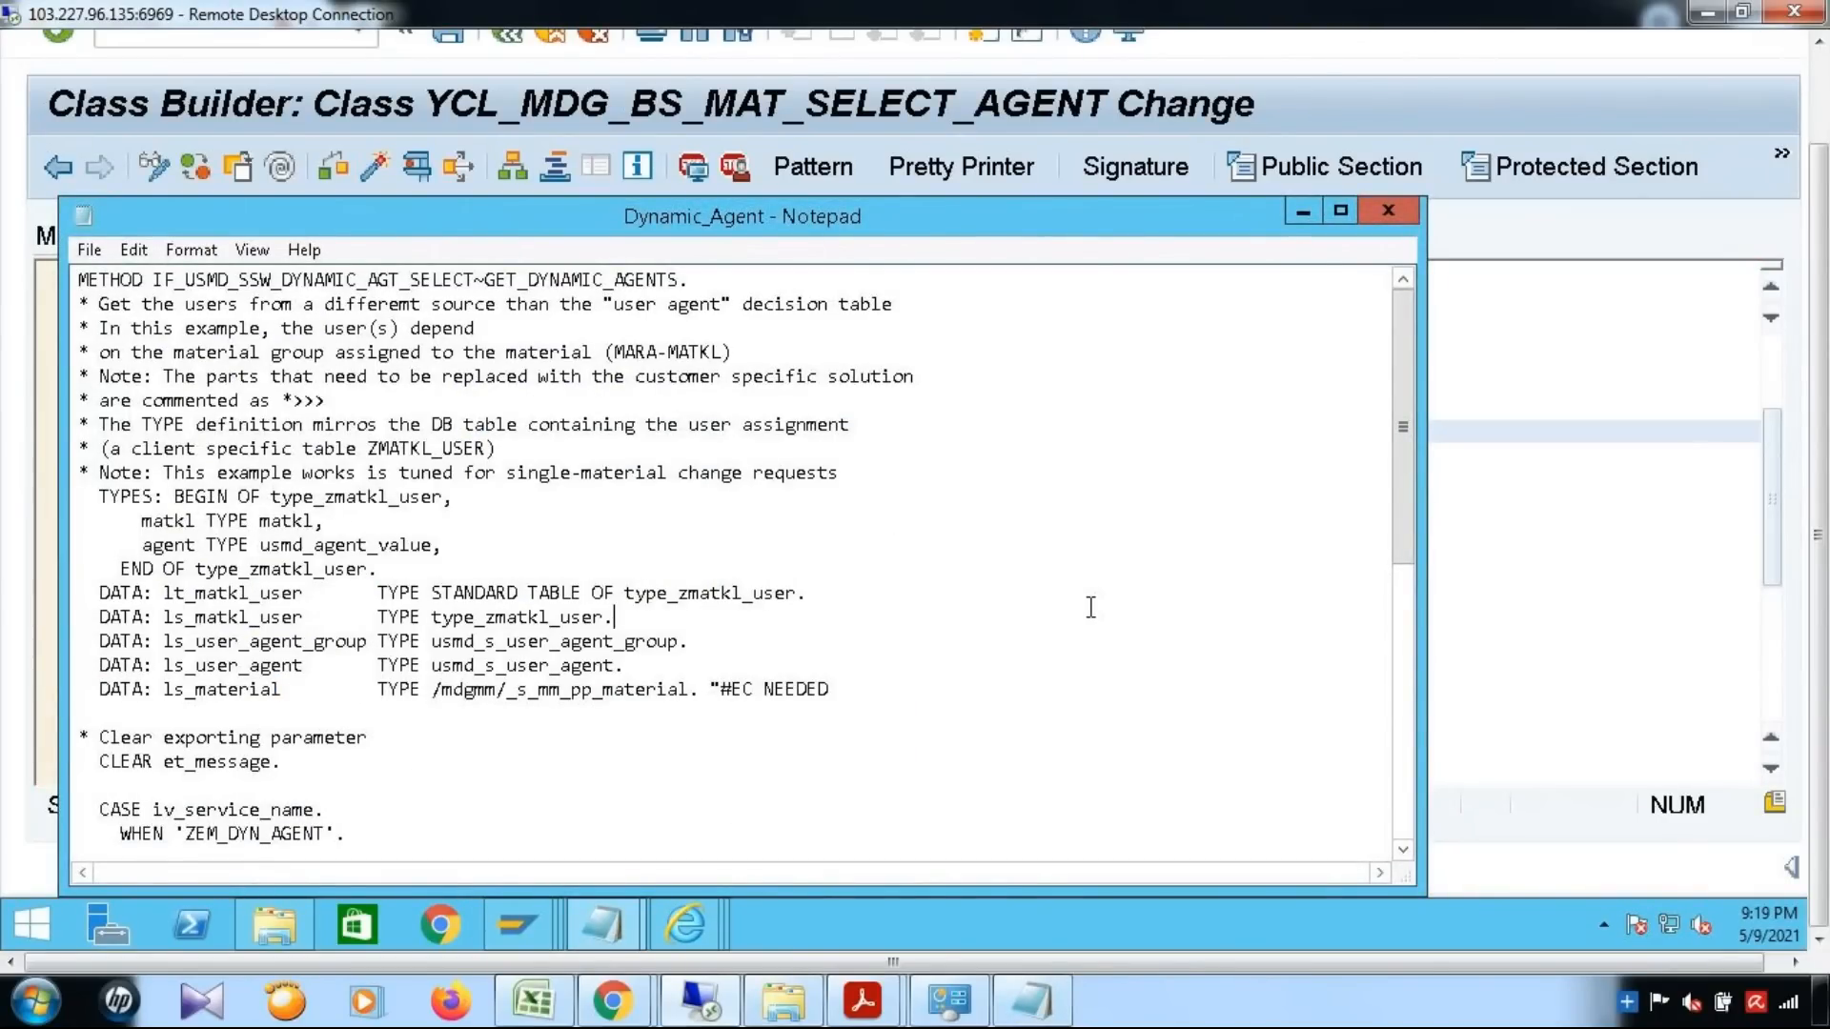
pyautogui.hotkey('ctrl', 'a')
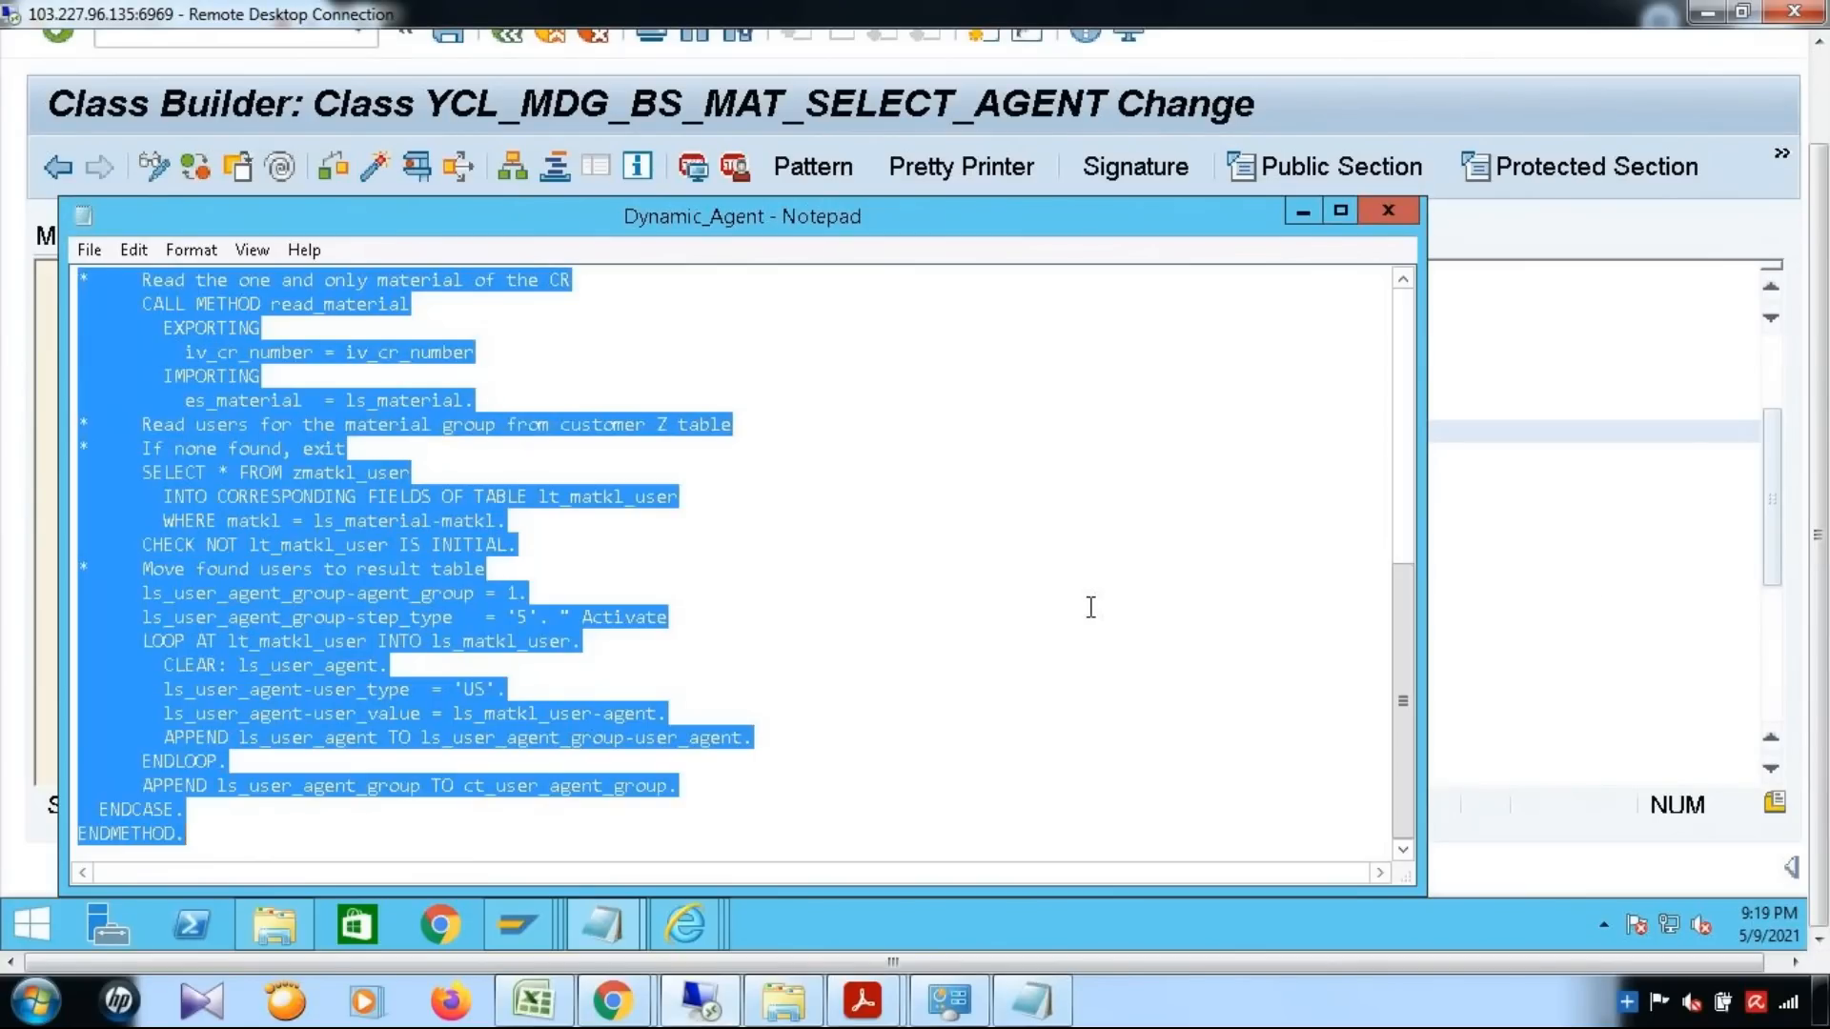
pyautogui.click(1602, 604)
pyautogui.click(1601, 610)
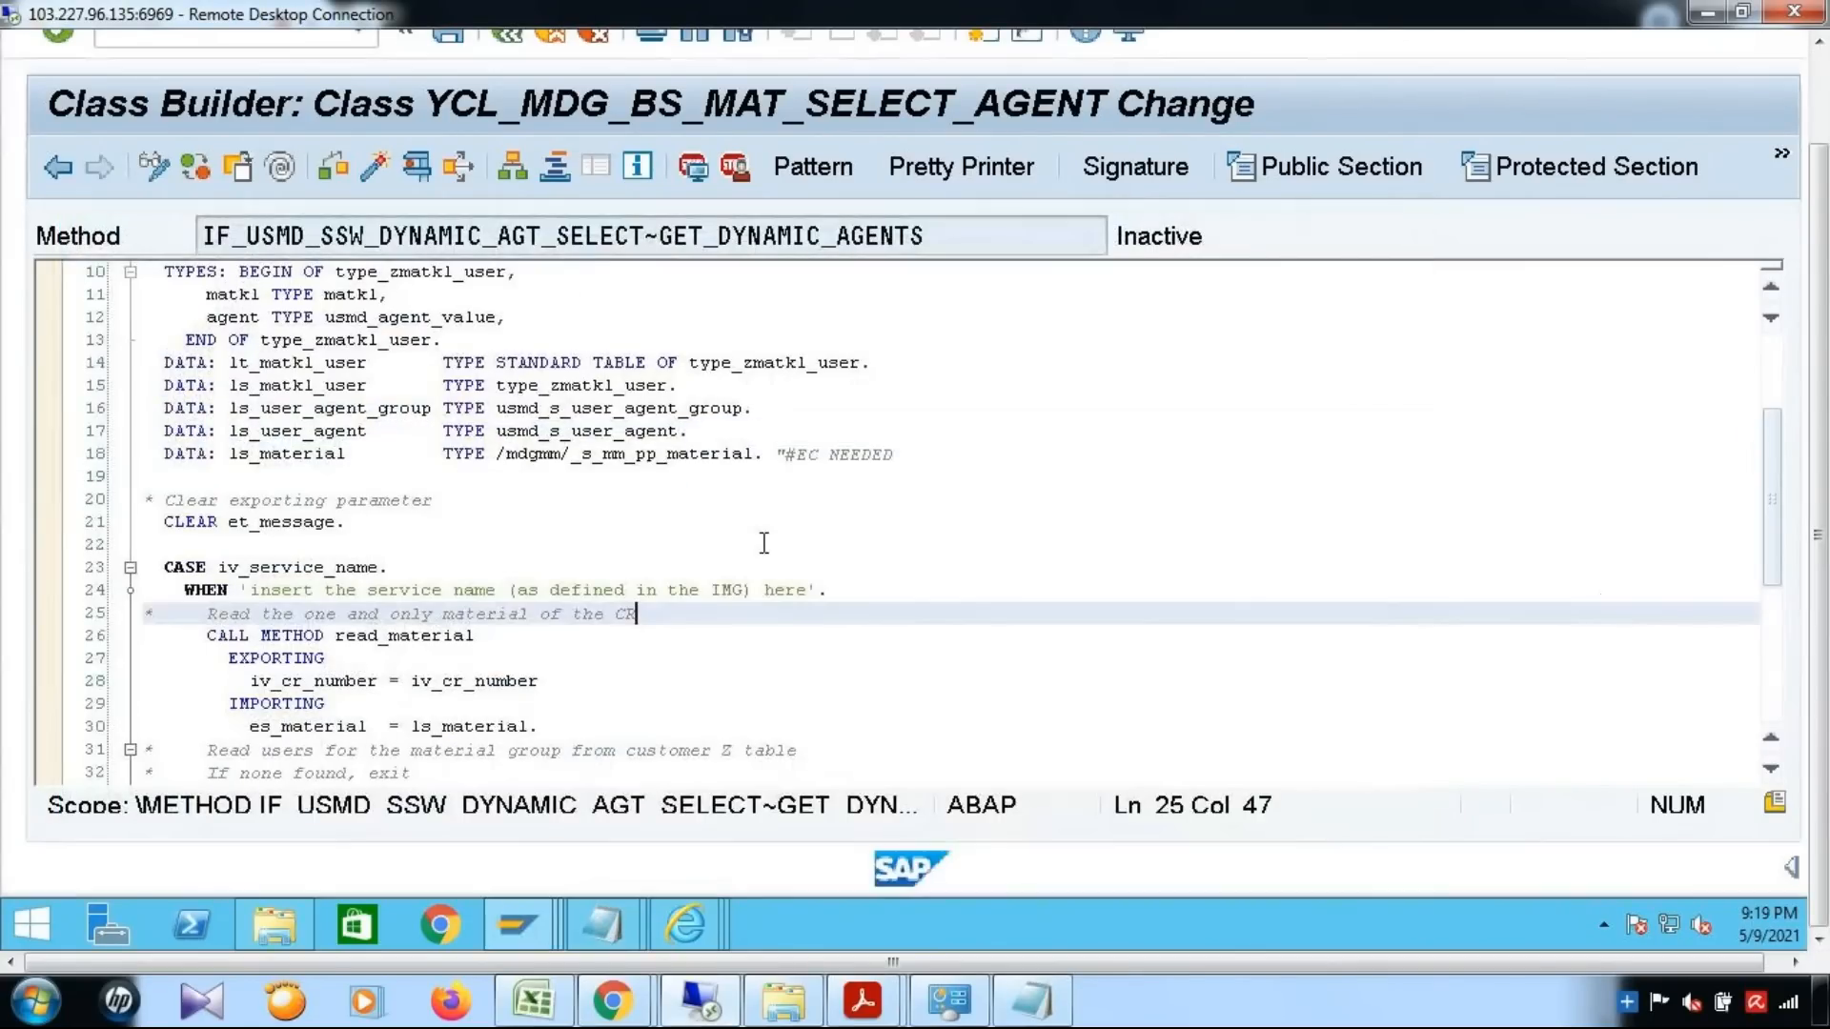
# Replace the entire GET_DYNAMIC_AGENTS method with the code copied from Notepad, review it, and save the method
pyautogui.scroll(-3, 781, 601)
pyautogui.scroll(6, 1056, 615)
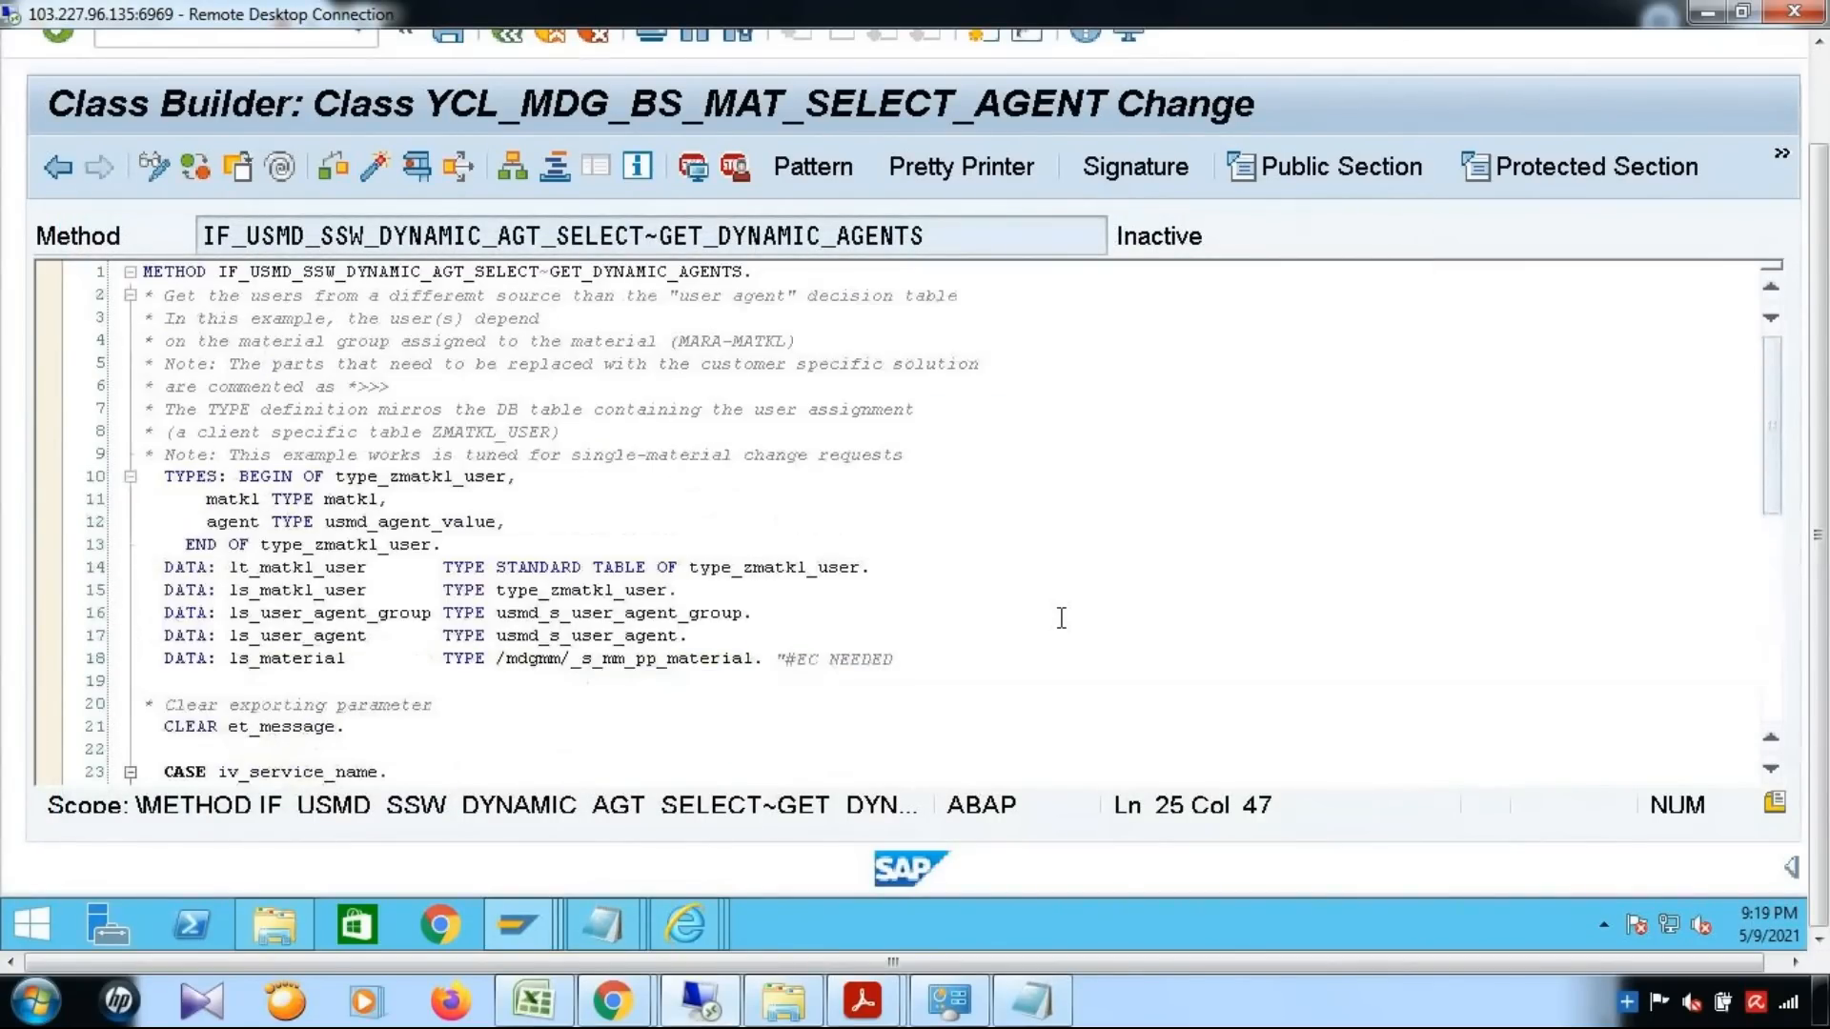
pyautogui.hotkey('ctrl', 'a')
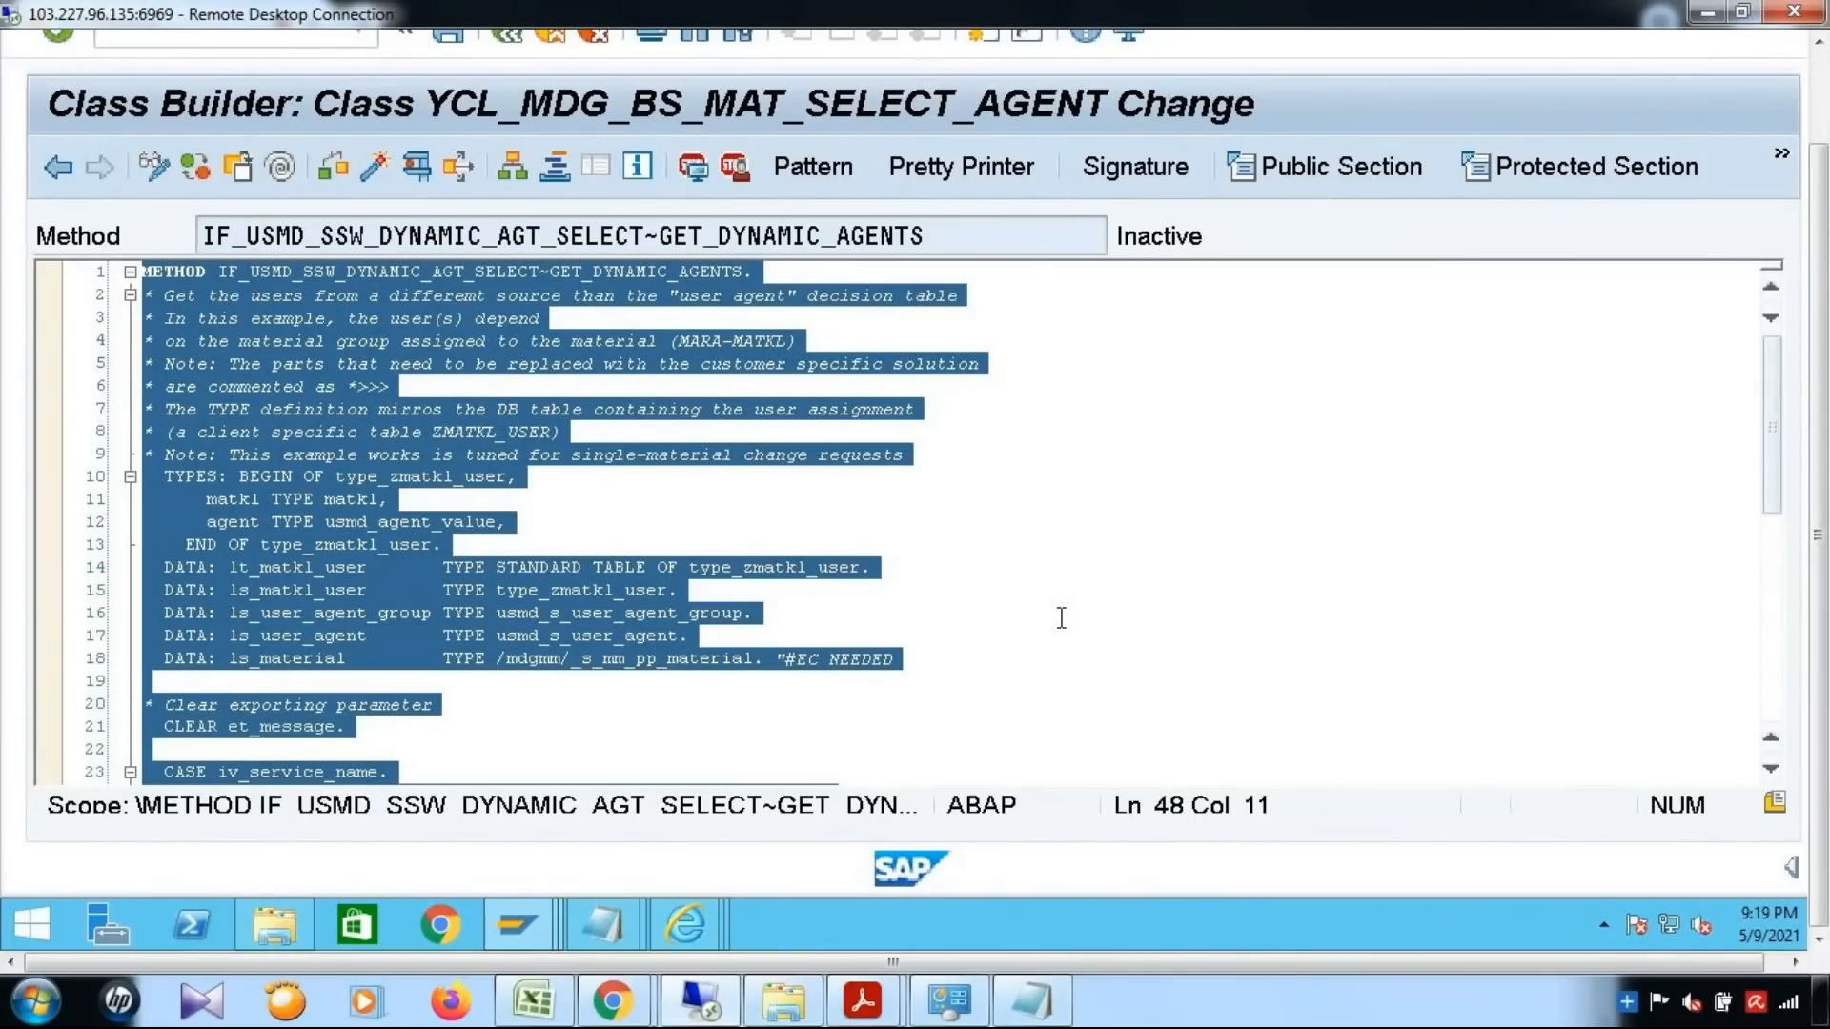
pyautogui.hotkey('ctrl', 'v')
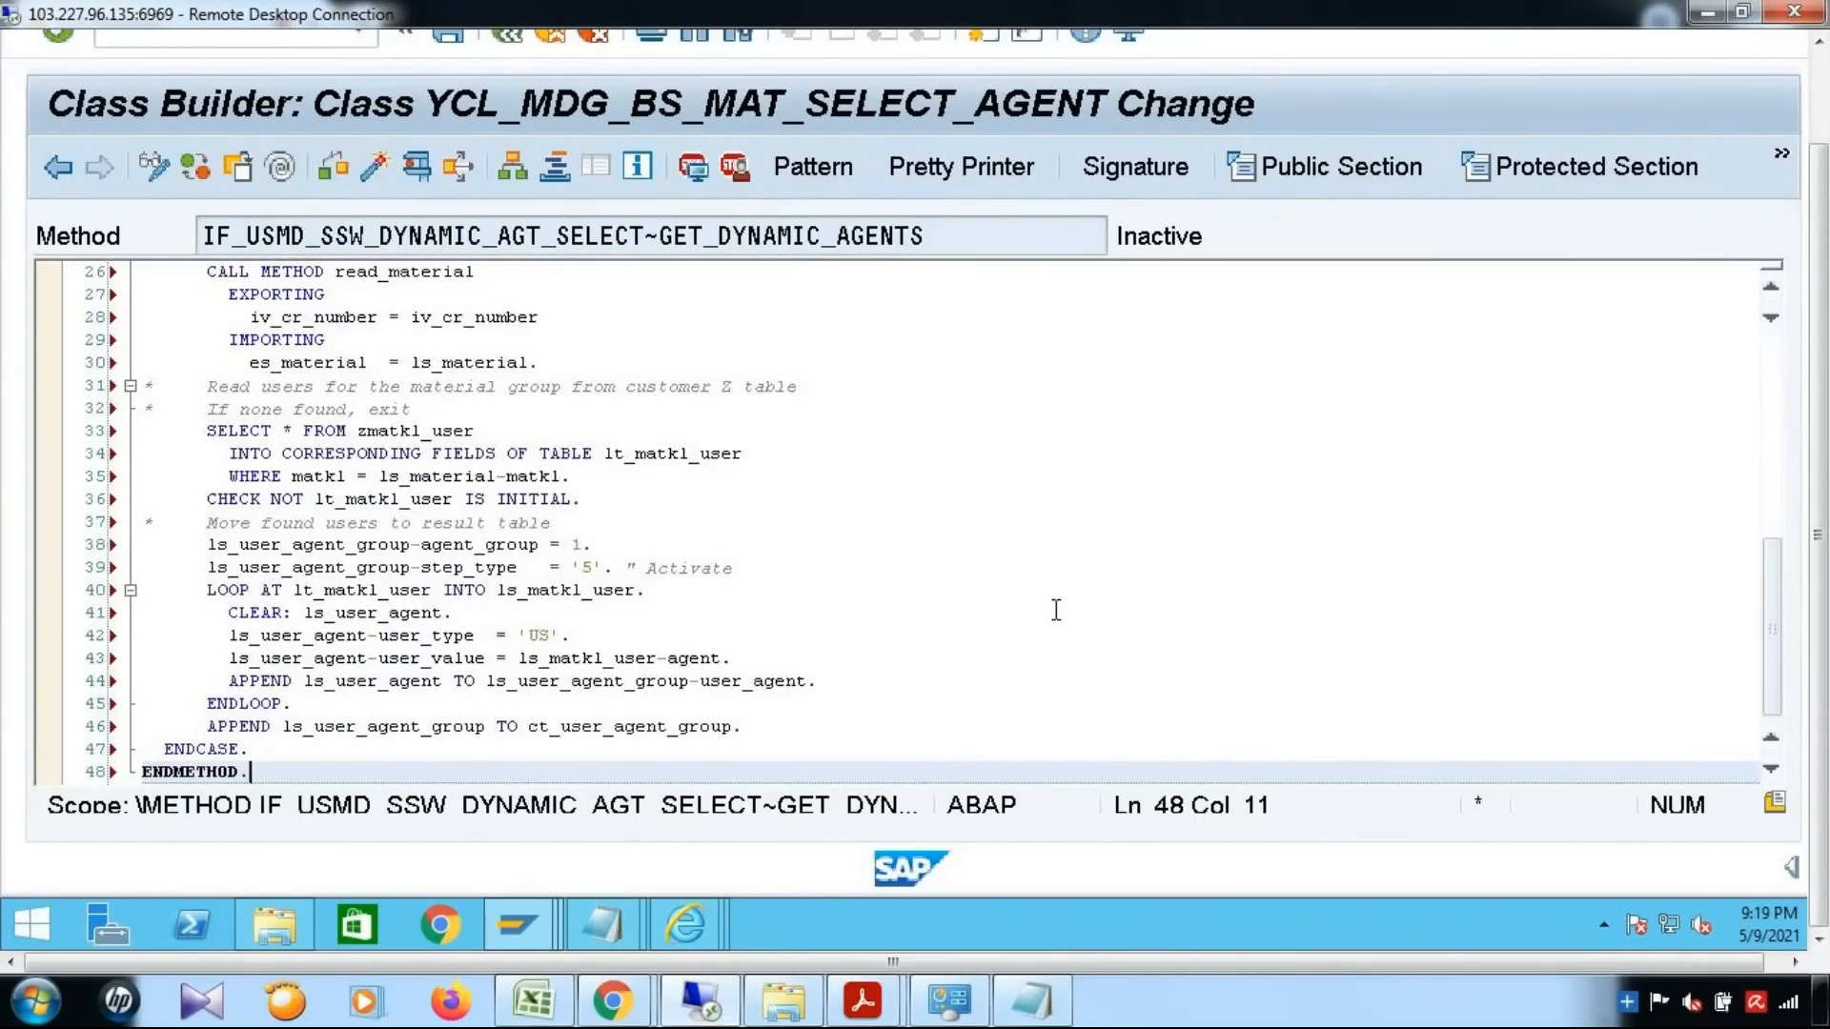
pyautogui.scroll(8, 1056, 610)
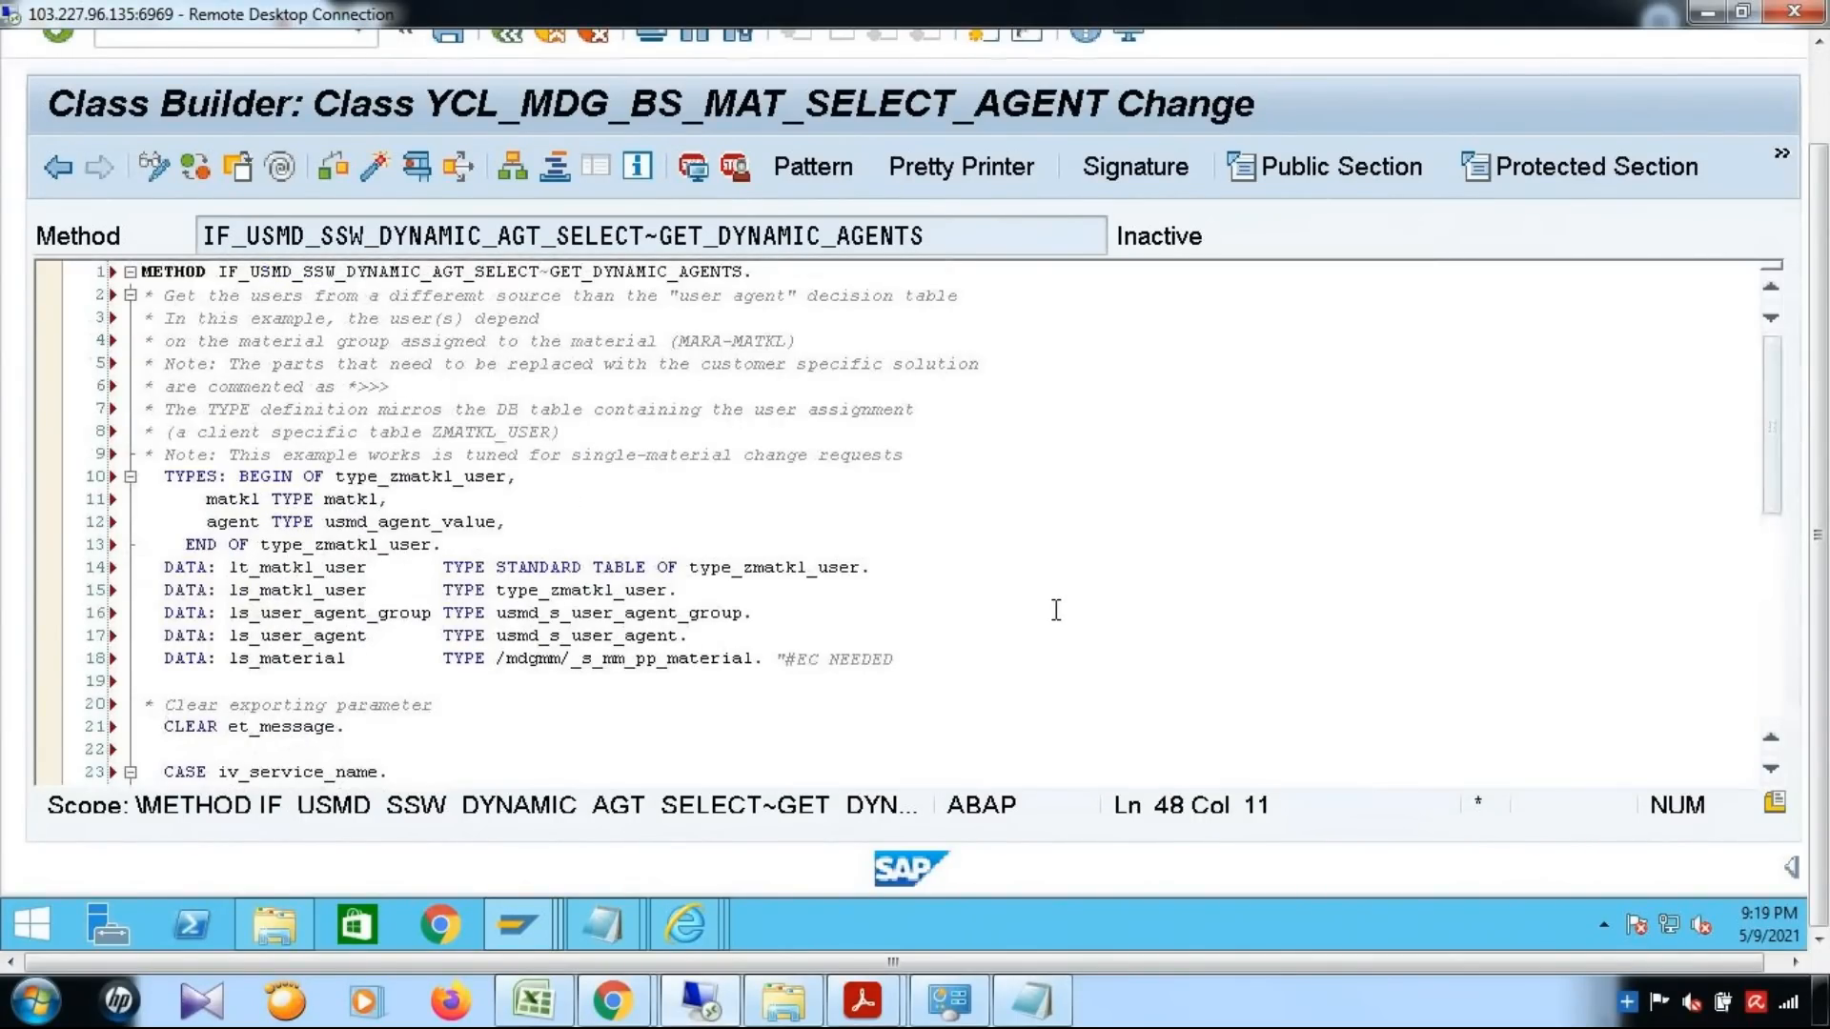
pyautogui.scroll(-5, 1056, 610)
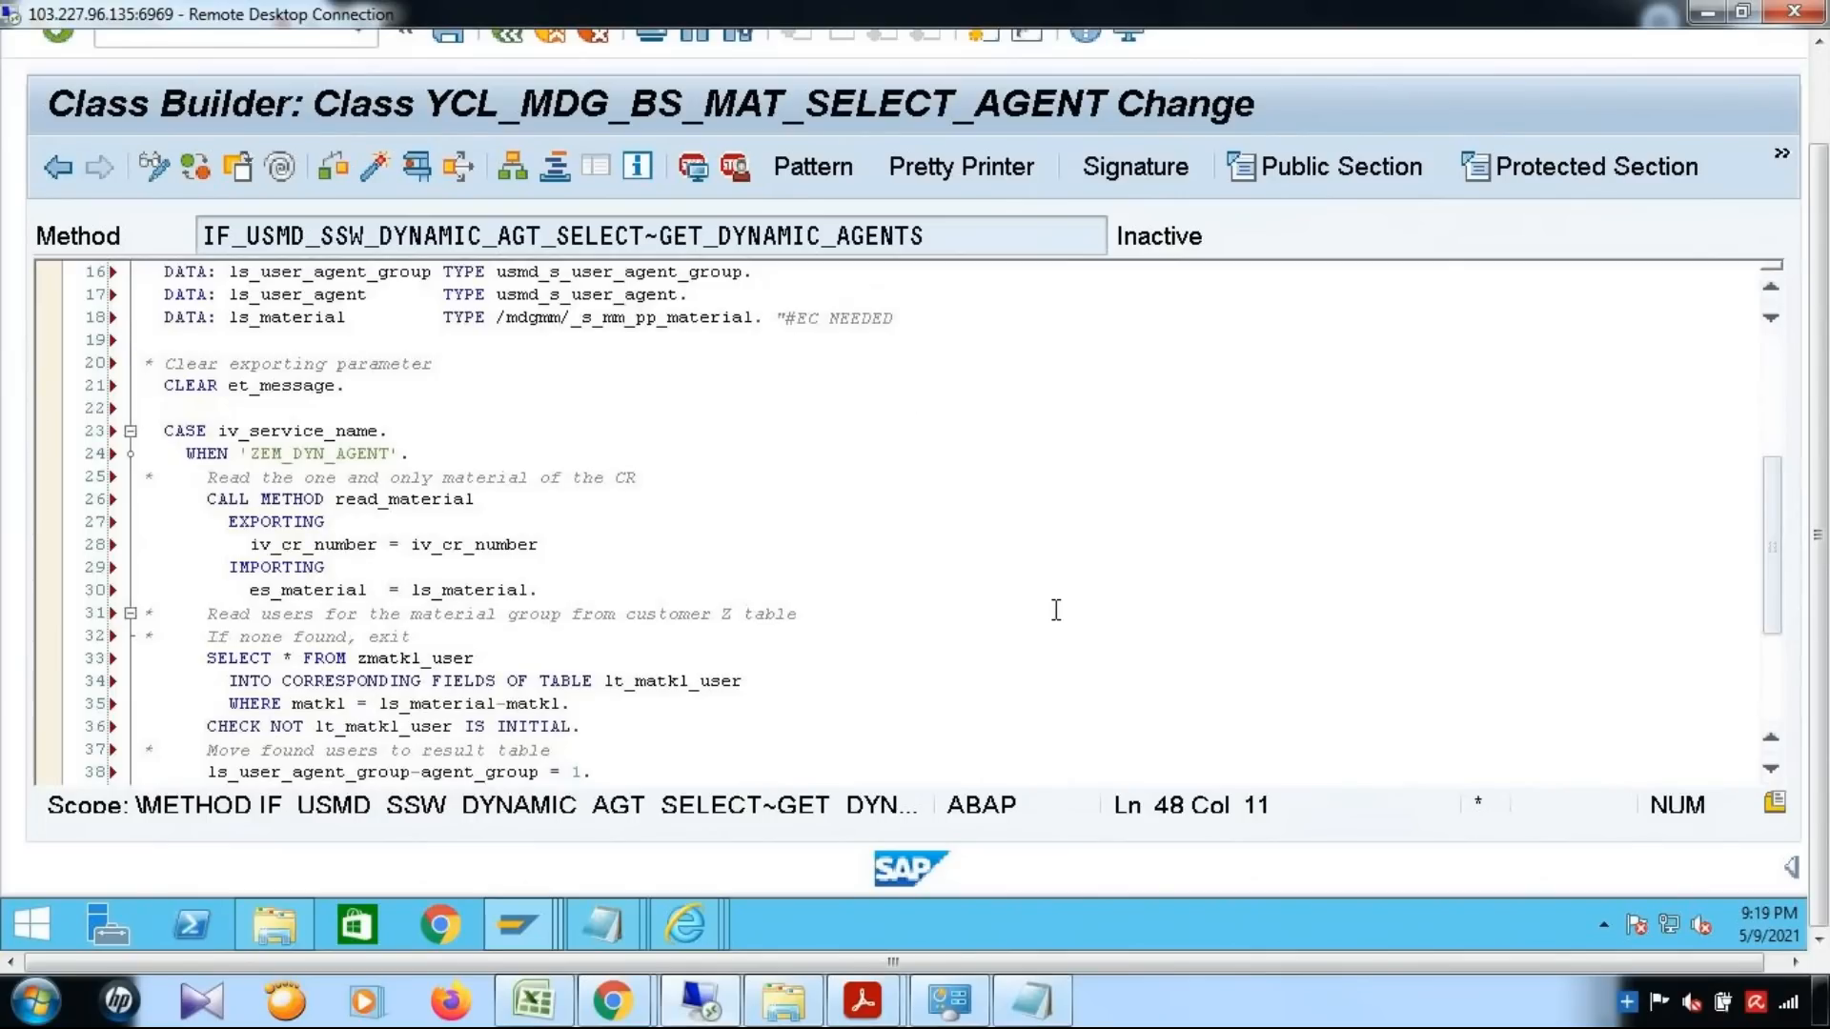
pyautogui.scroll(-2, 1056, 610)
pyautogui.scroll(-3, 1056, 610)
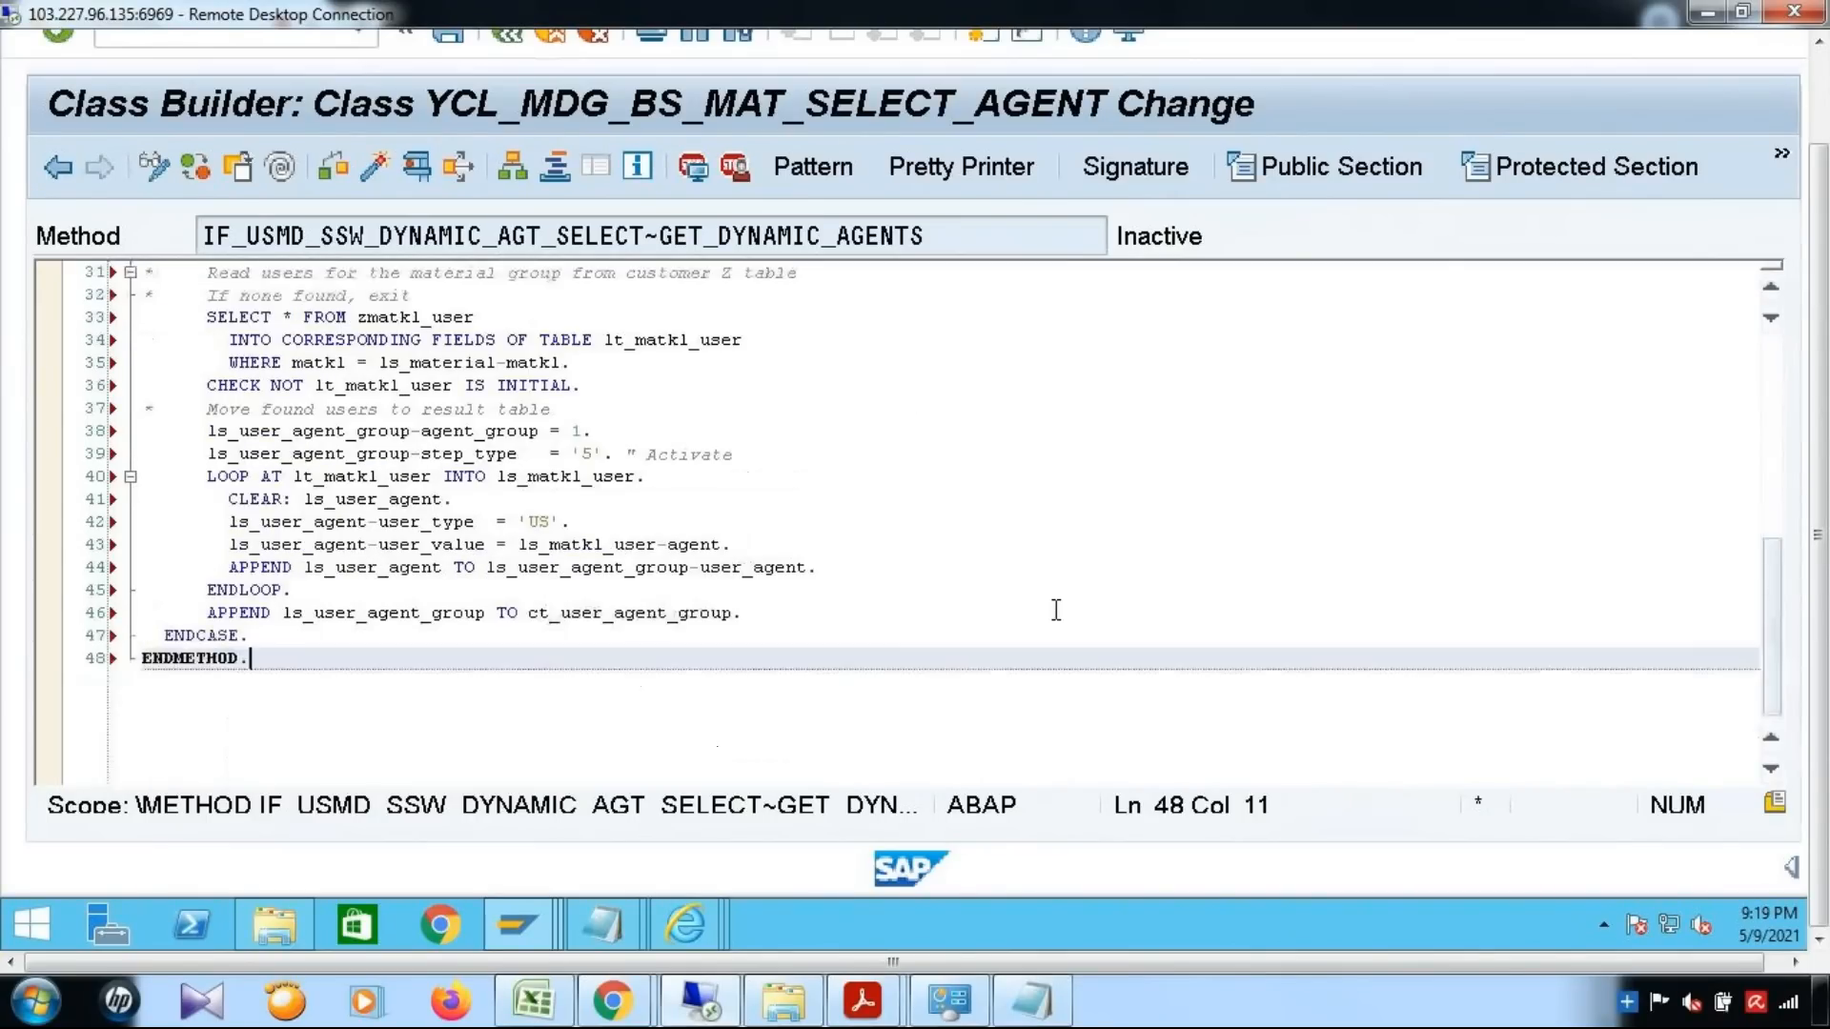
pyautogui.scroll(10, 1056, 610)
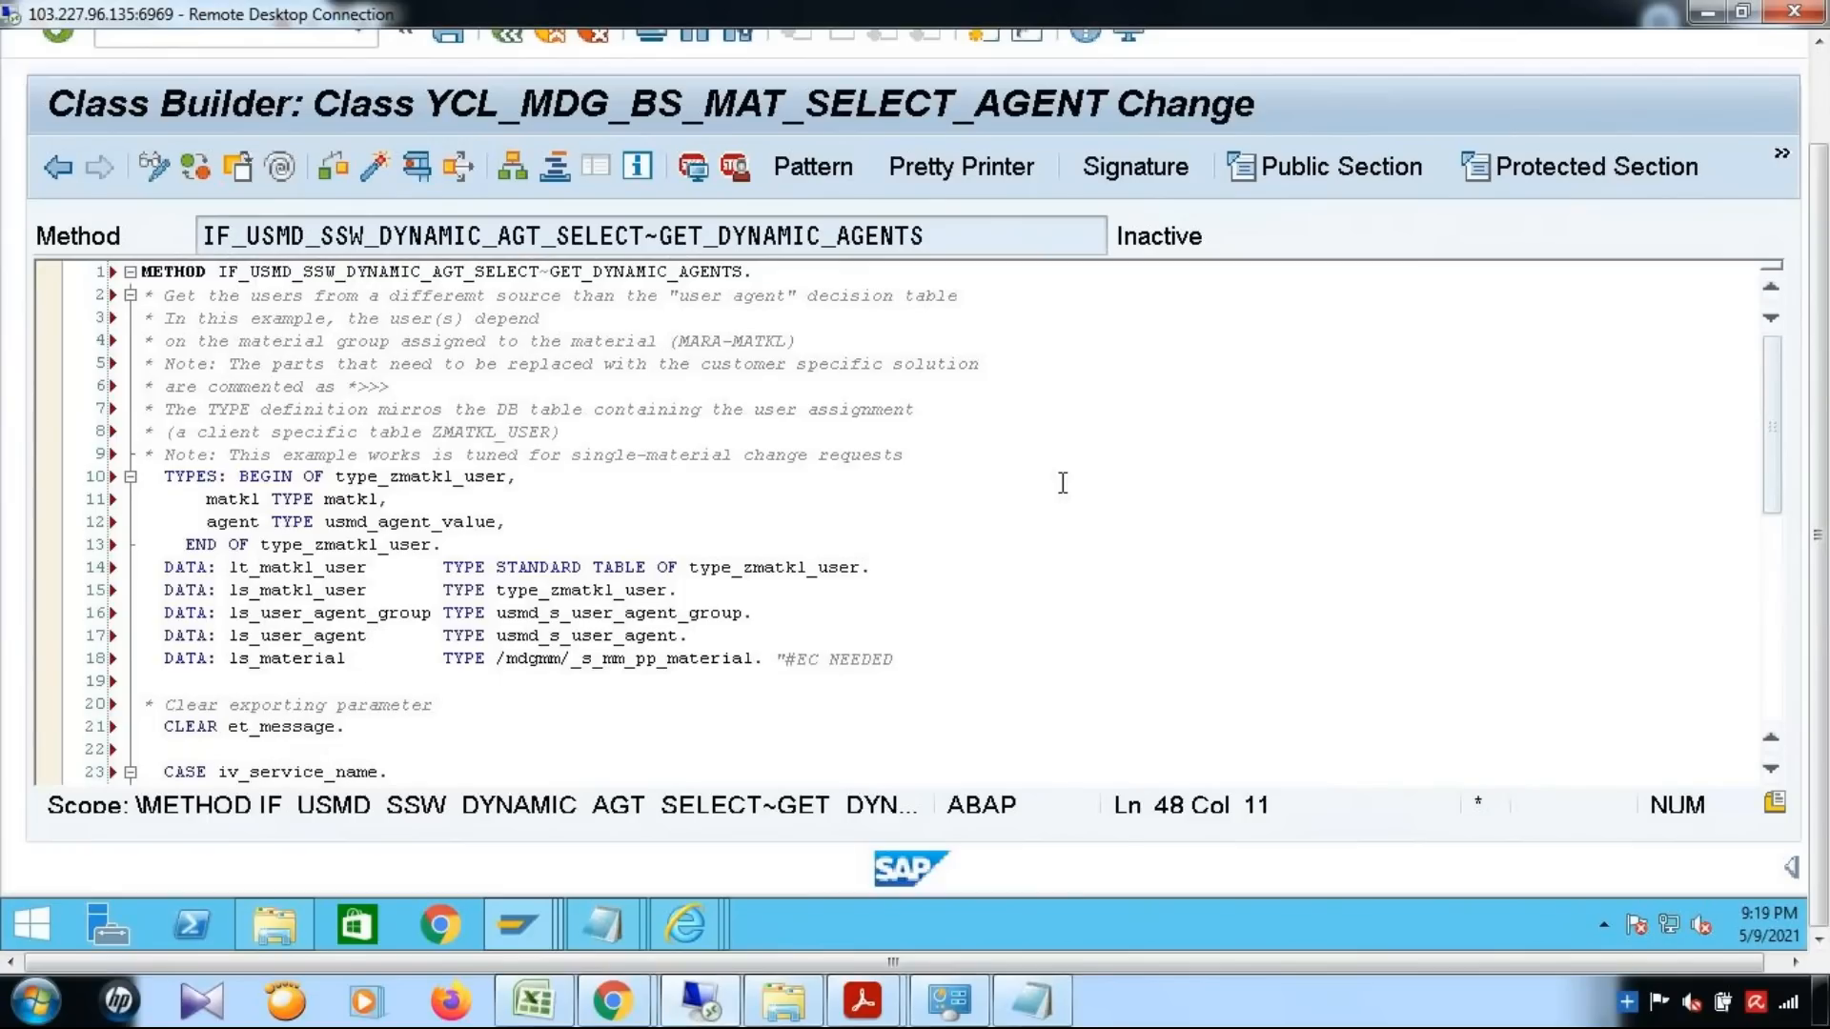
pyautogui.hotkey('ctrl', 's')
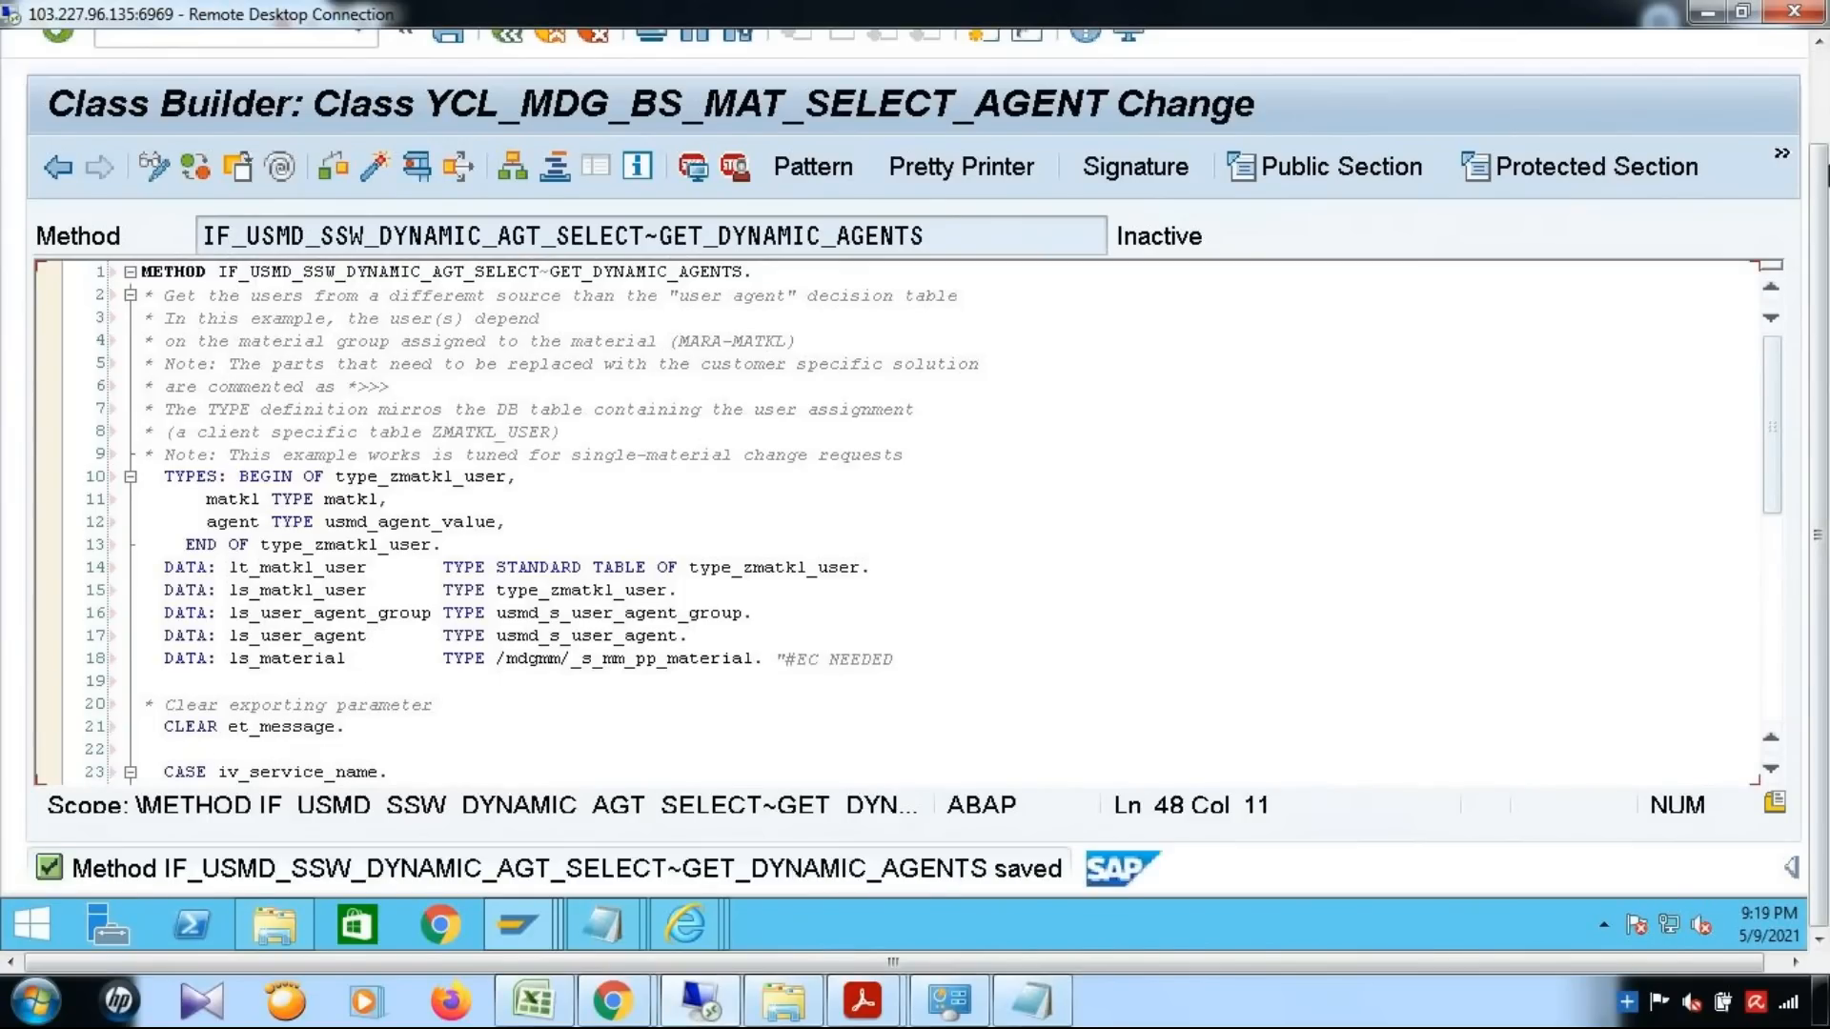
# Check the method's syntax, close the error list, and select the table name zmatkl_user in the SELECT statement
pyautogui.moveTo(1817, 481); pyautogui.dragTo(1817, 381)
pyautogui.click(325, 270)
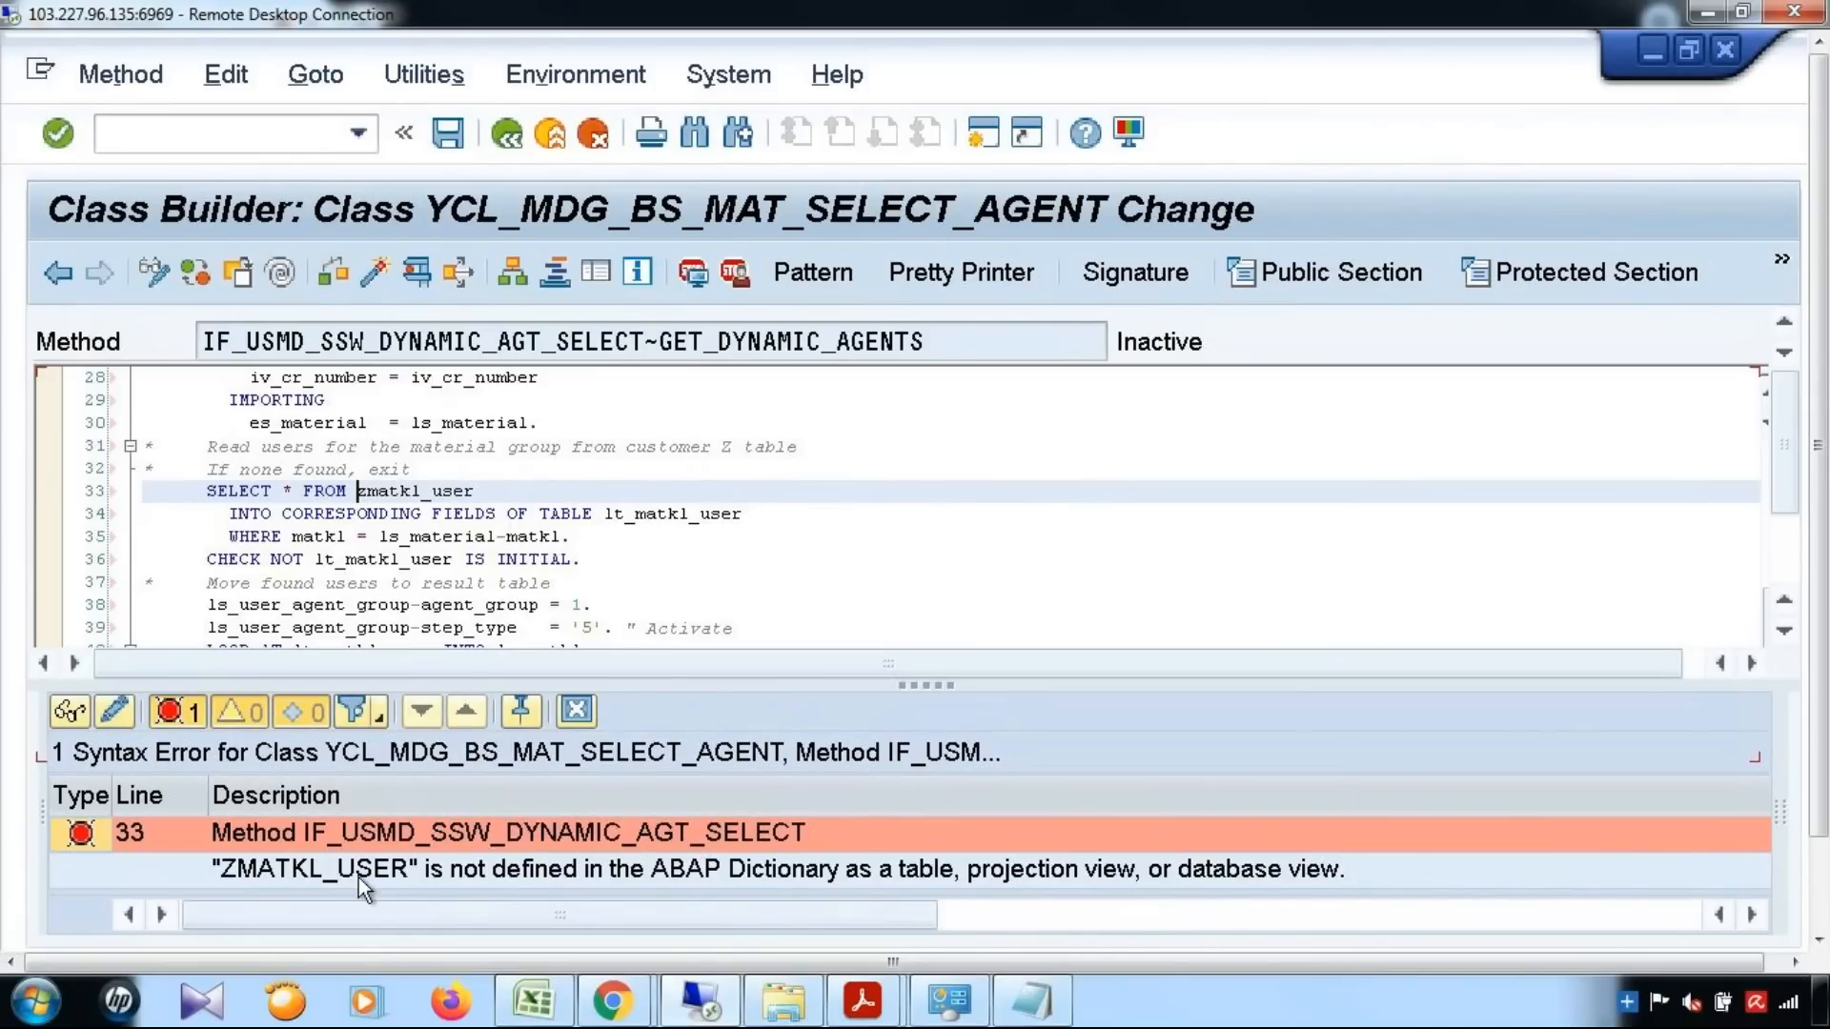
pyautogui.click(577, 711)
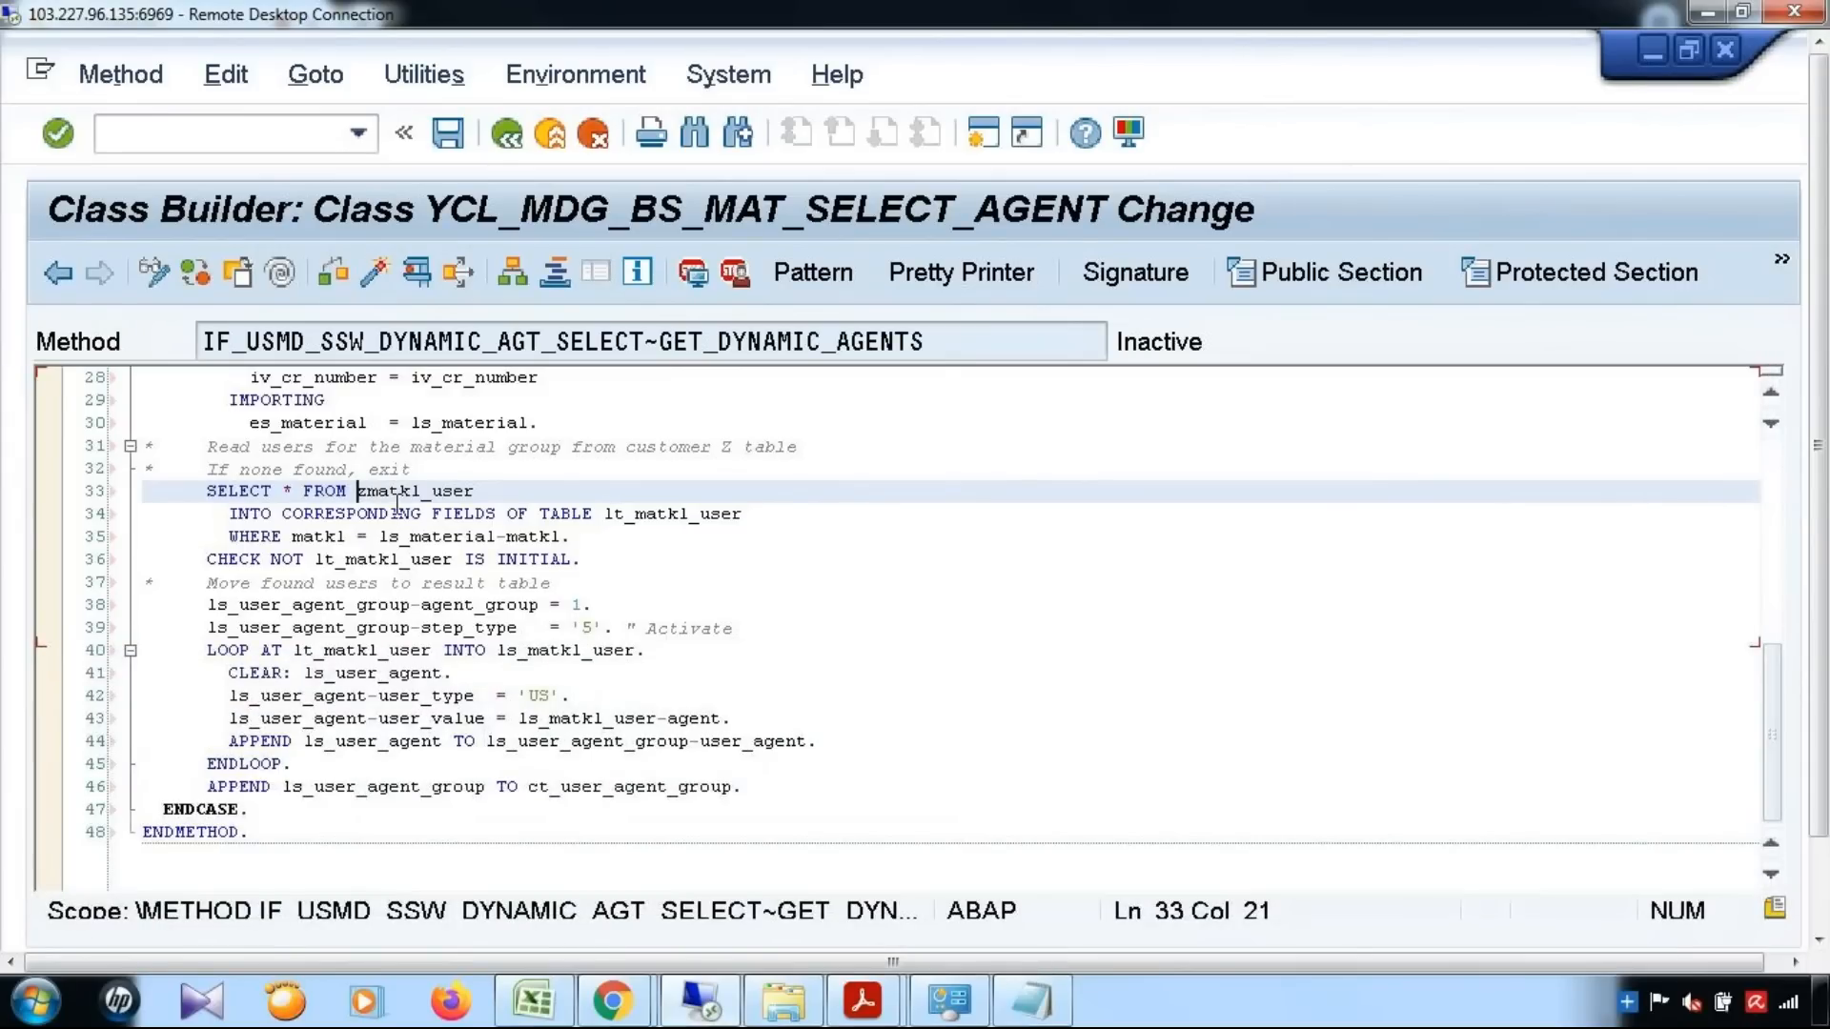
pyautogui.moveTo(360, 492); pyautogui.dragTo(475, 491)
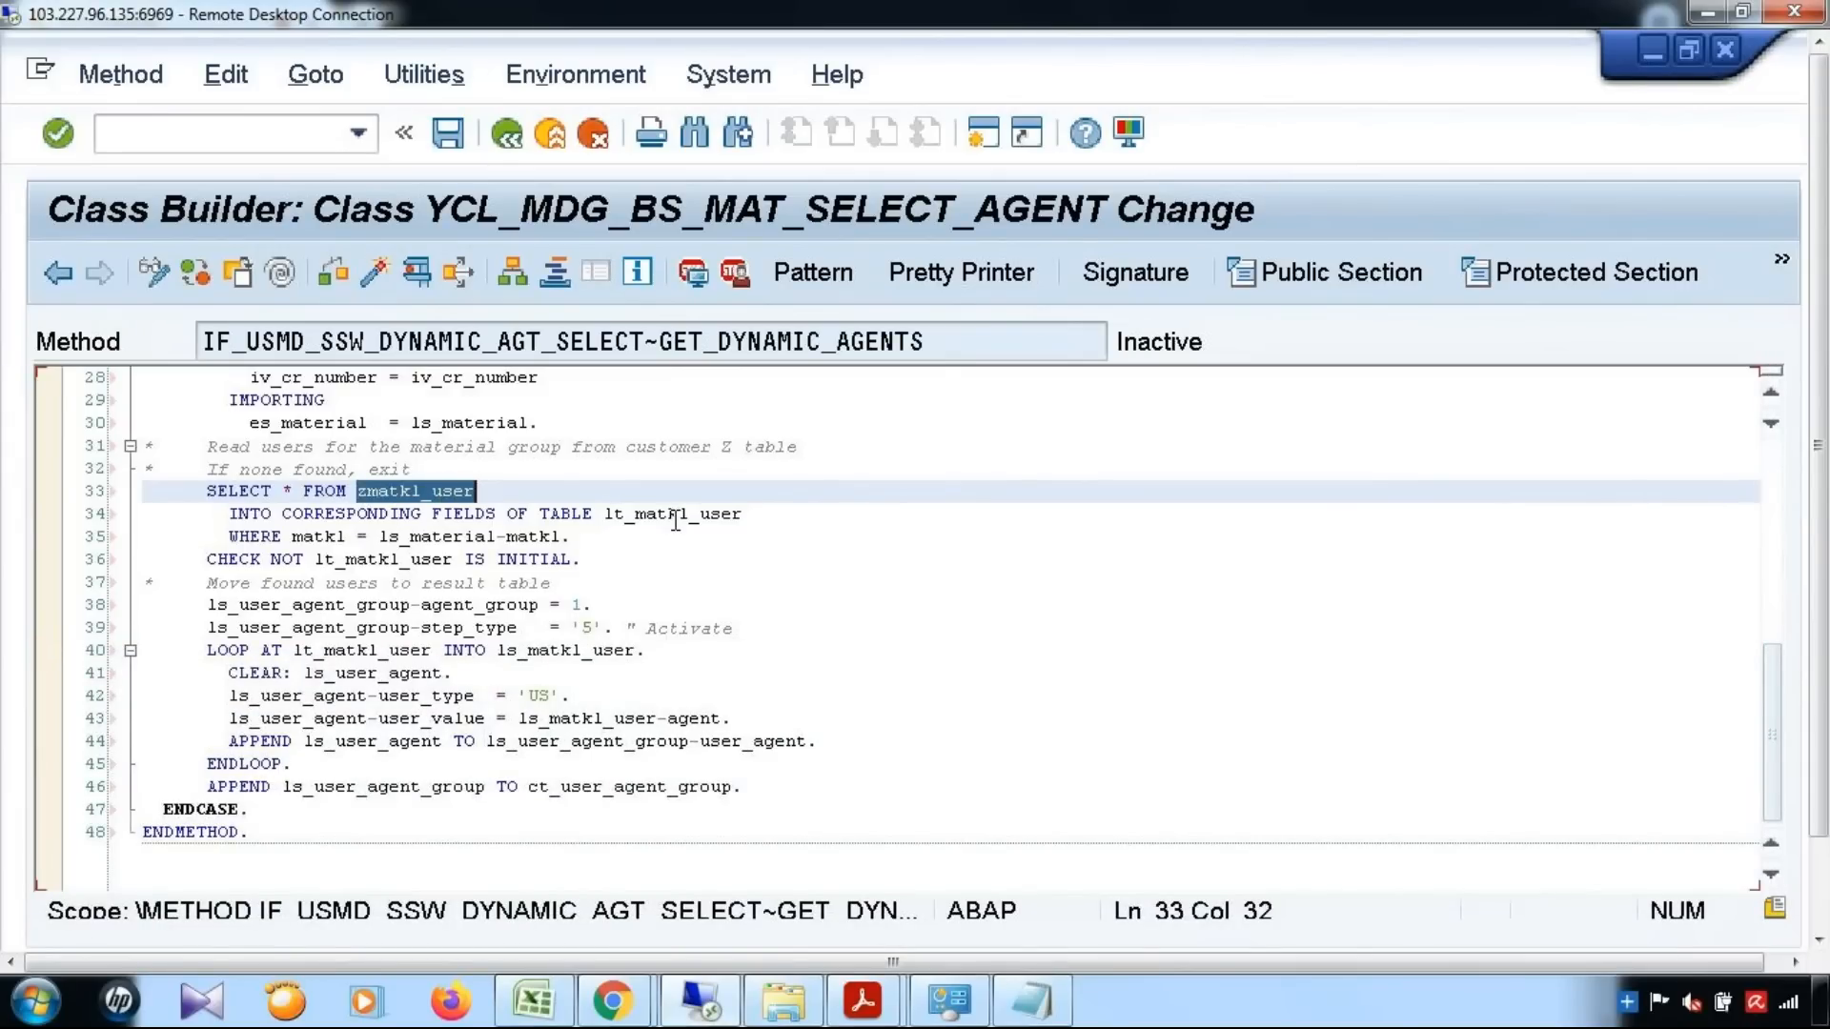
# Switch to the PDF guide in Acrobat Reader, examine section 4.2.5 on maintaining the ZMATKL_USER table, and return to the GET_DYNAMIC_AGENTS code
pyautogui.moveTo(863, 1001)
pyautogui.click(1049, 911)
pyautogui.scroll(-10, 1127, 658)
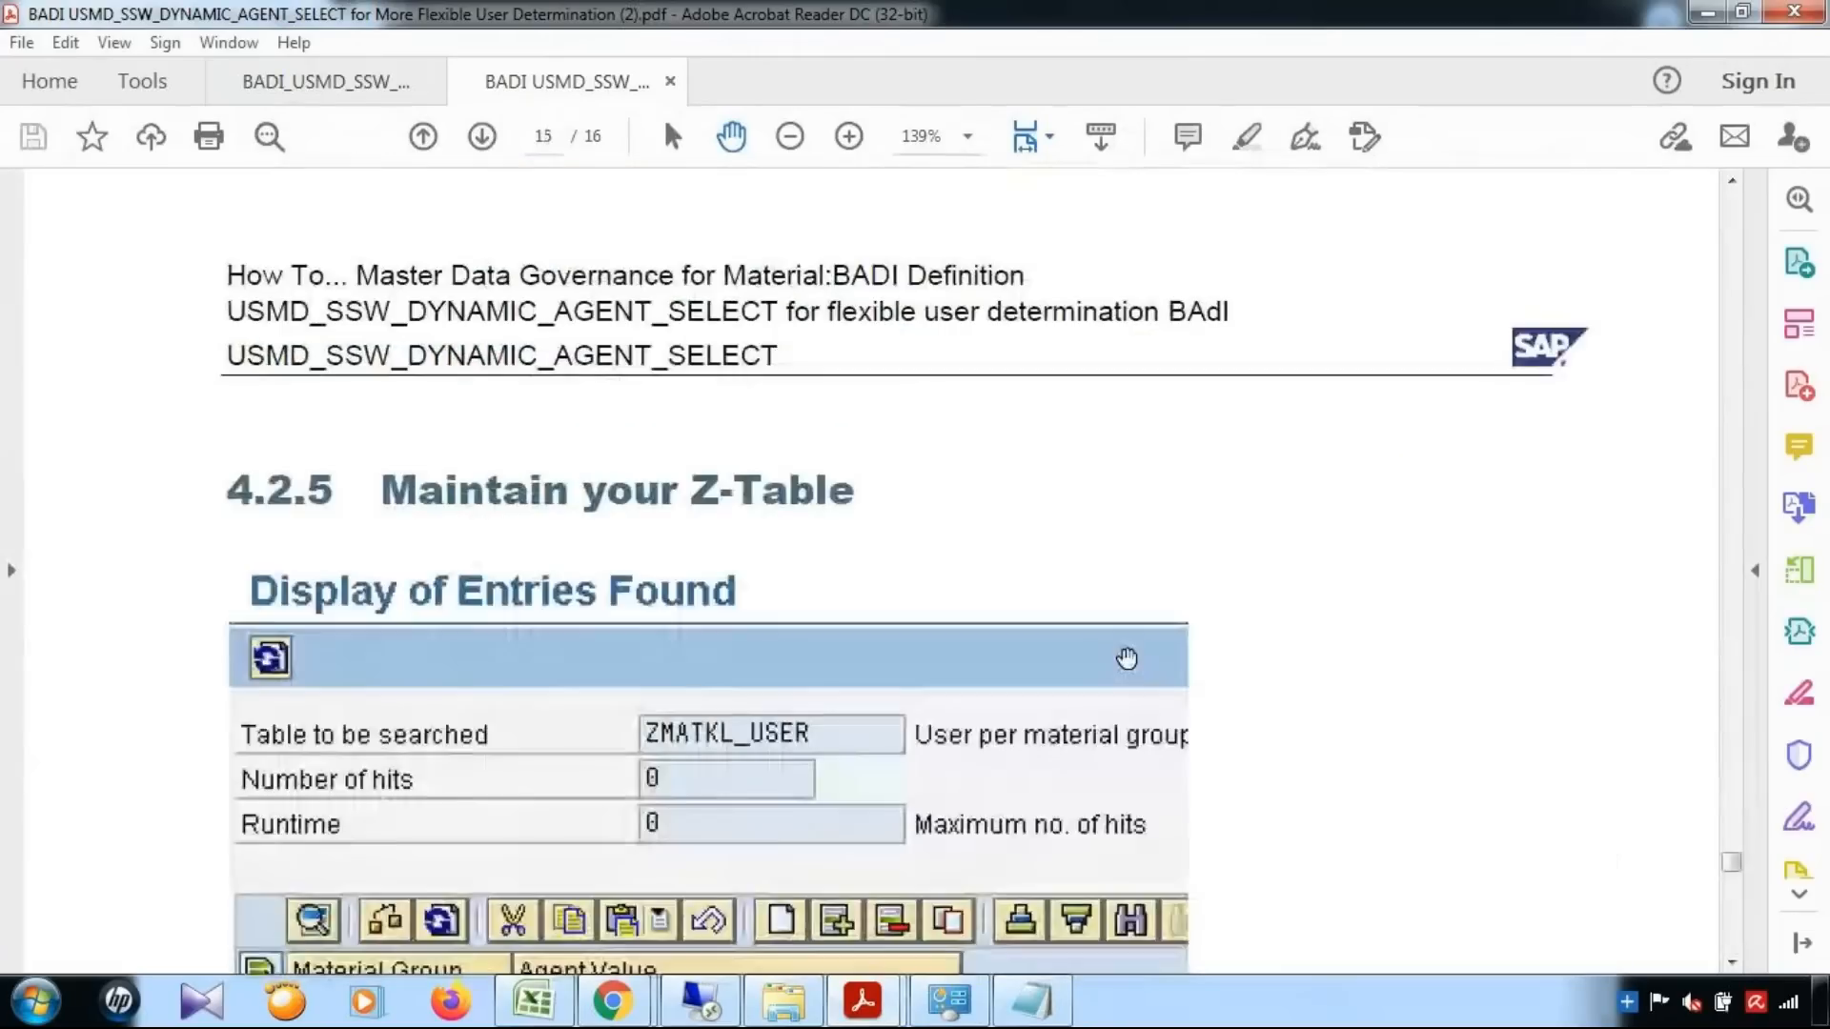
pyautogui.scroll(-8, 1126, 658)
pyautogui.scroll(9, 1129, 639)
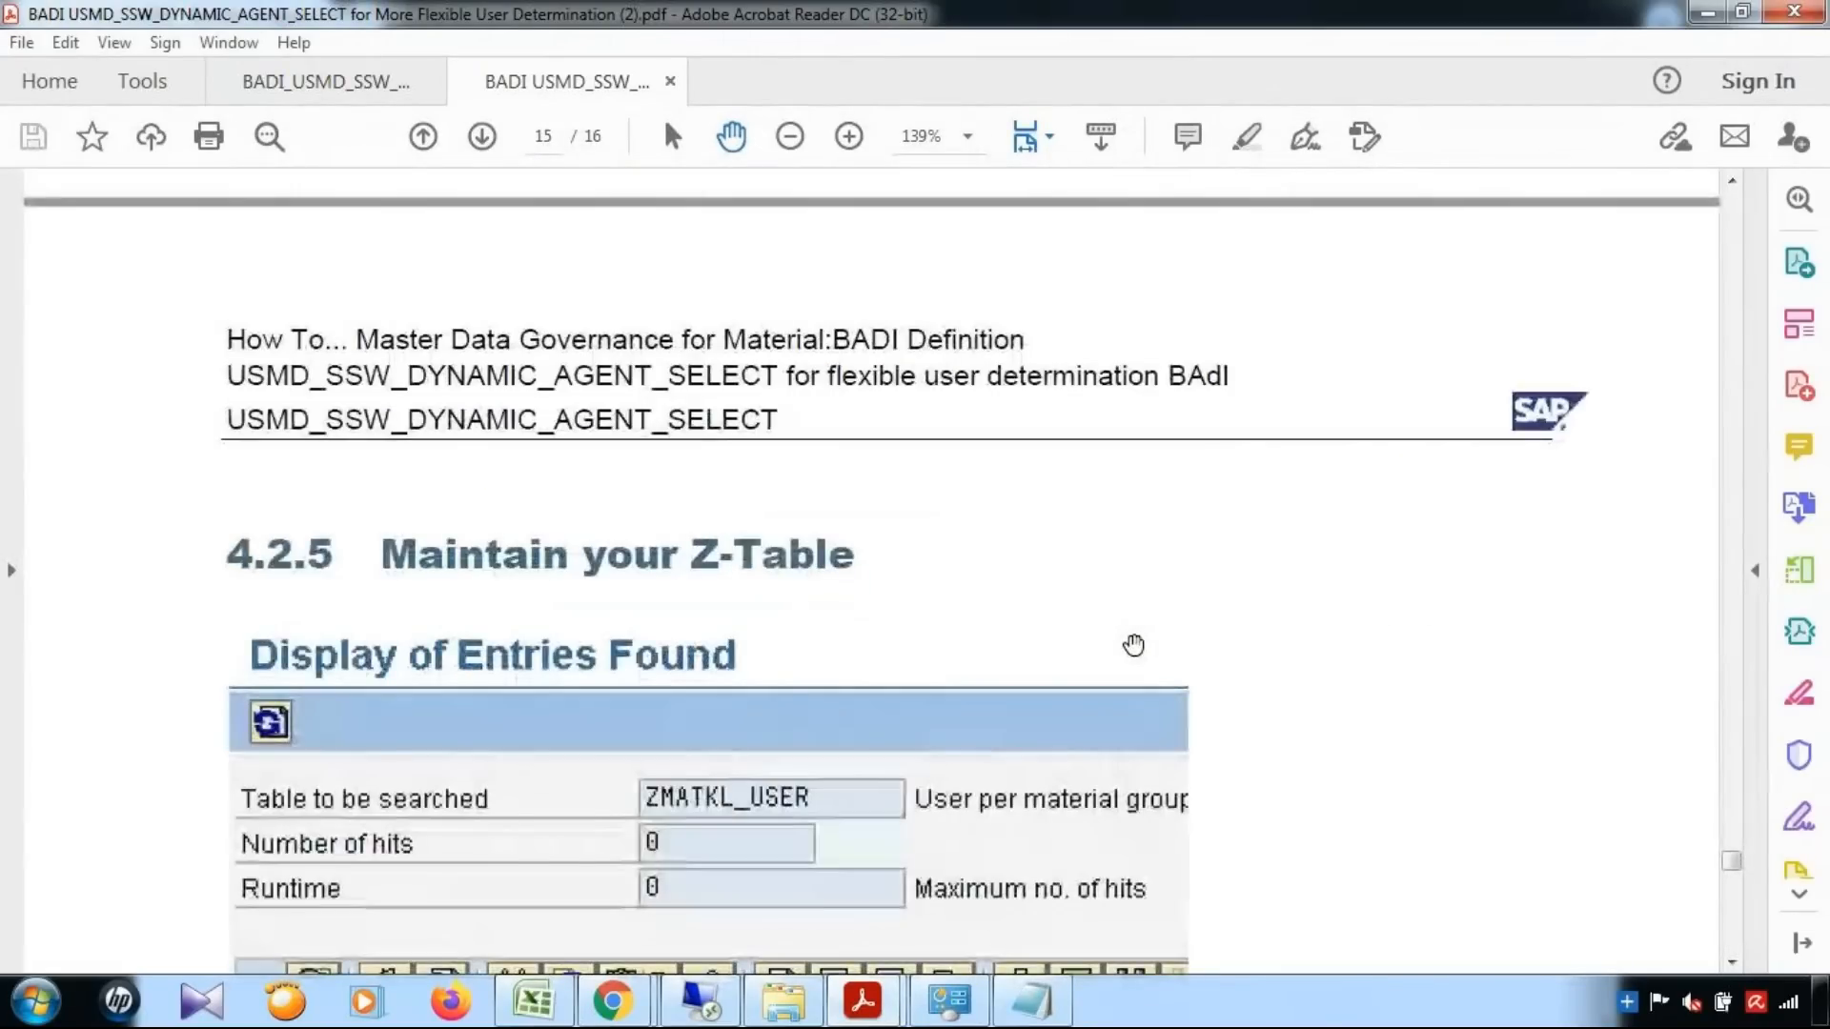
pyautogui.scroll(-6, 1133, 645)
pyautogui.scroll(2, 1127, 530)
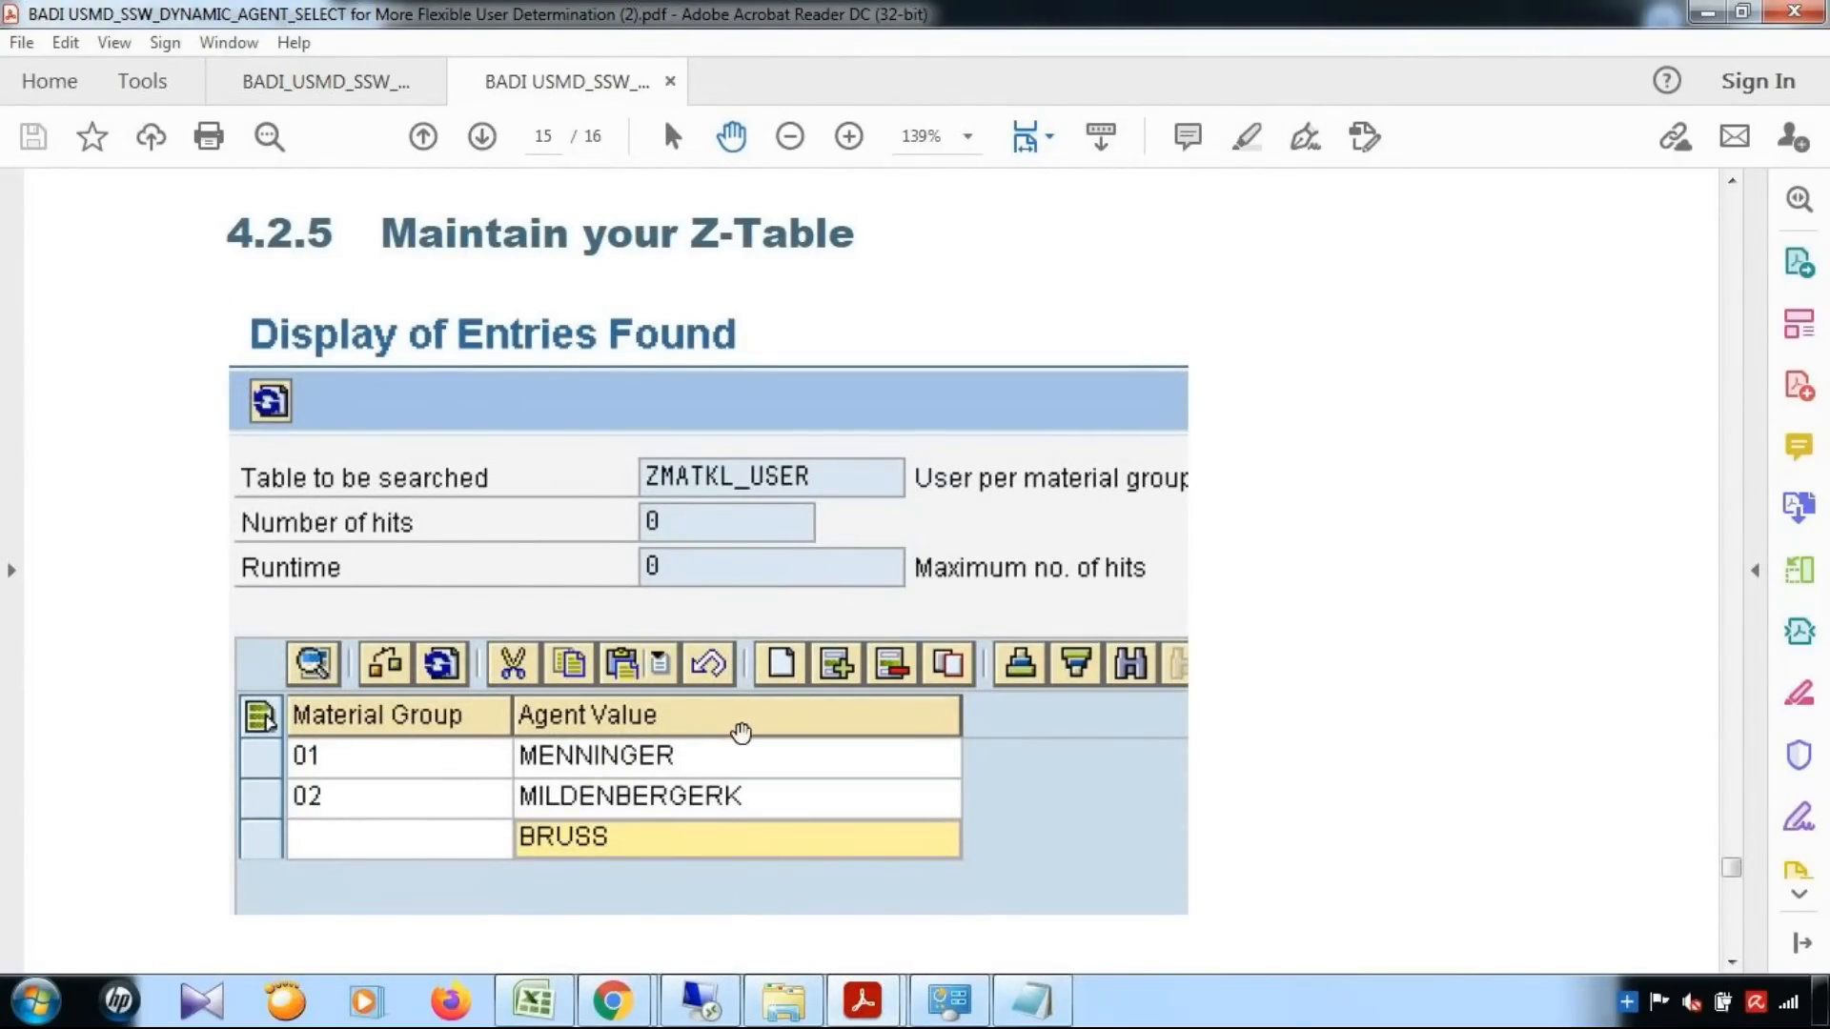
pyautogui.scroll(-4, 741, 734)
pyautogui.scroll(-4, 741, 734)
pyautogui.scroll(15, 742, 734)
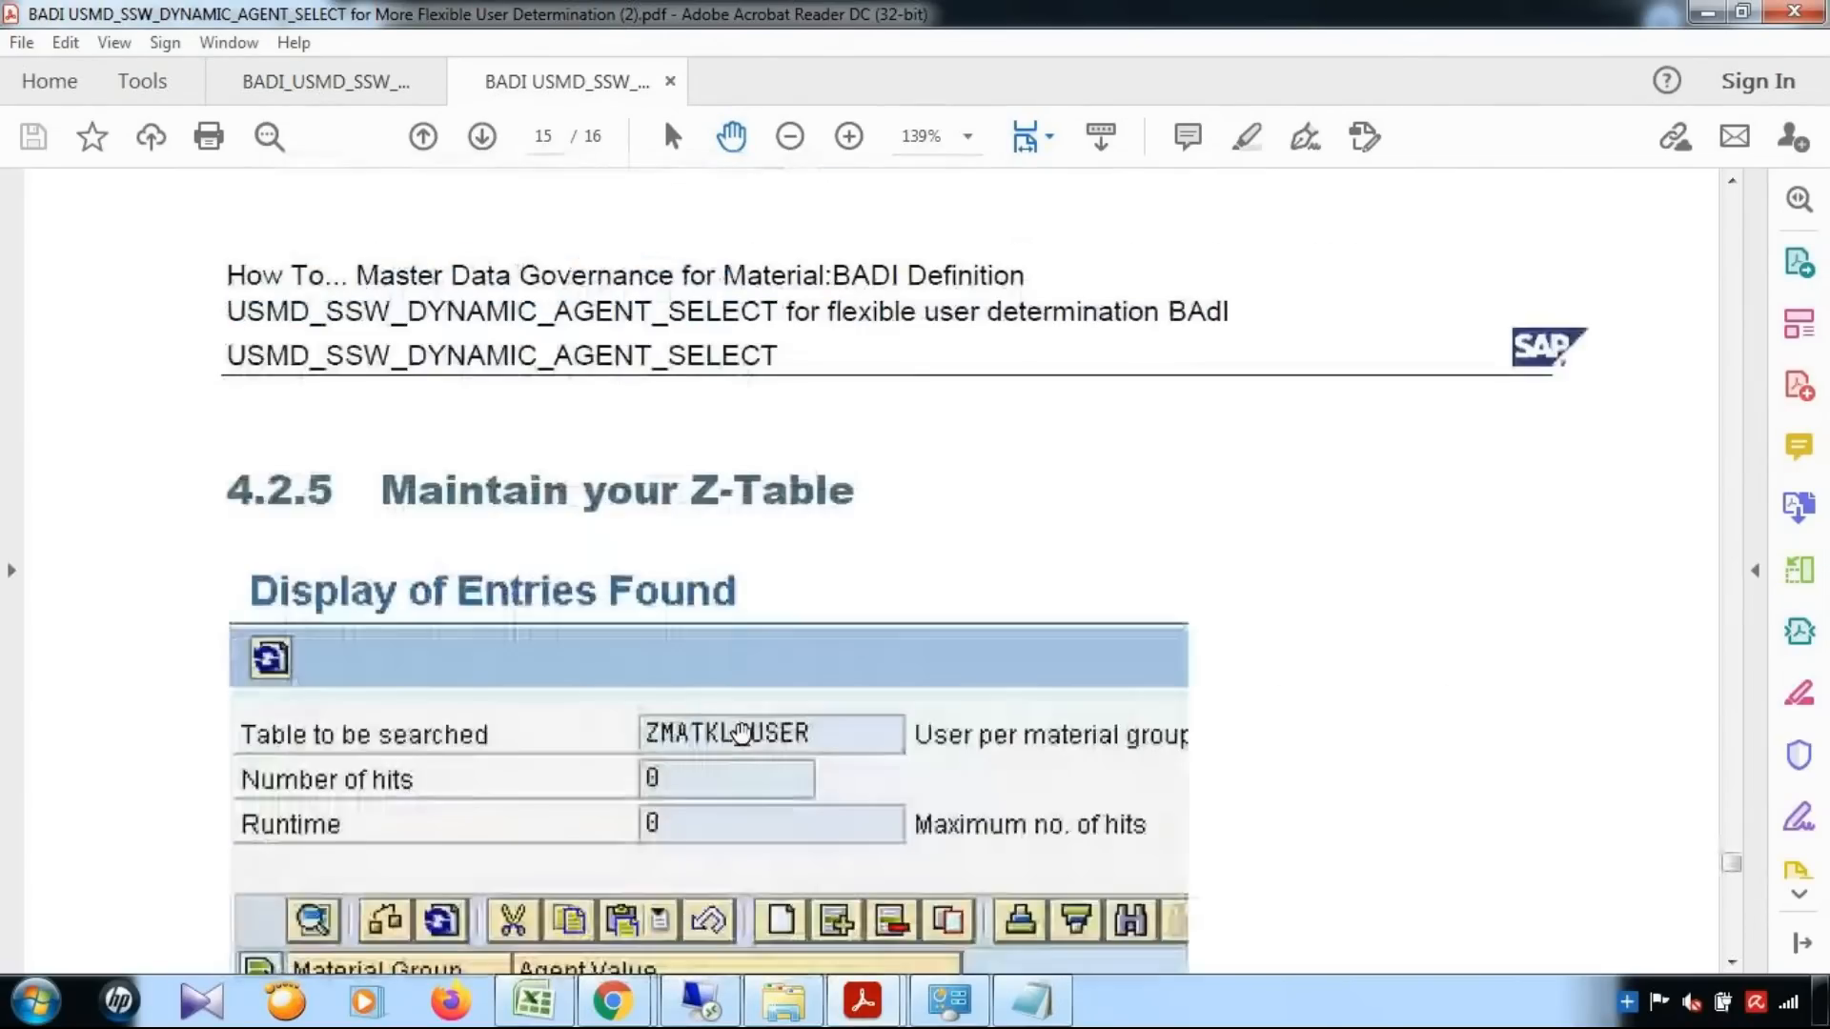
pyautogui.scroll(7, 741, 734)
pyautogui.scroll(-5, 742, 734)
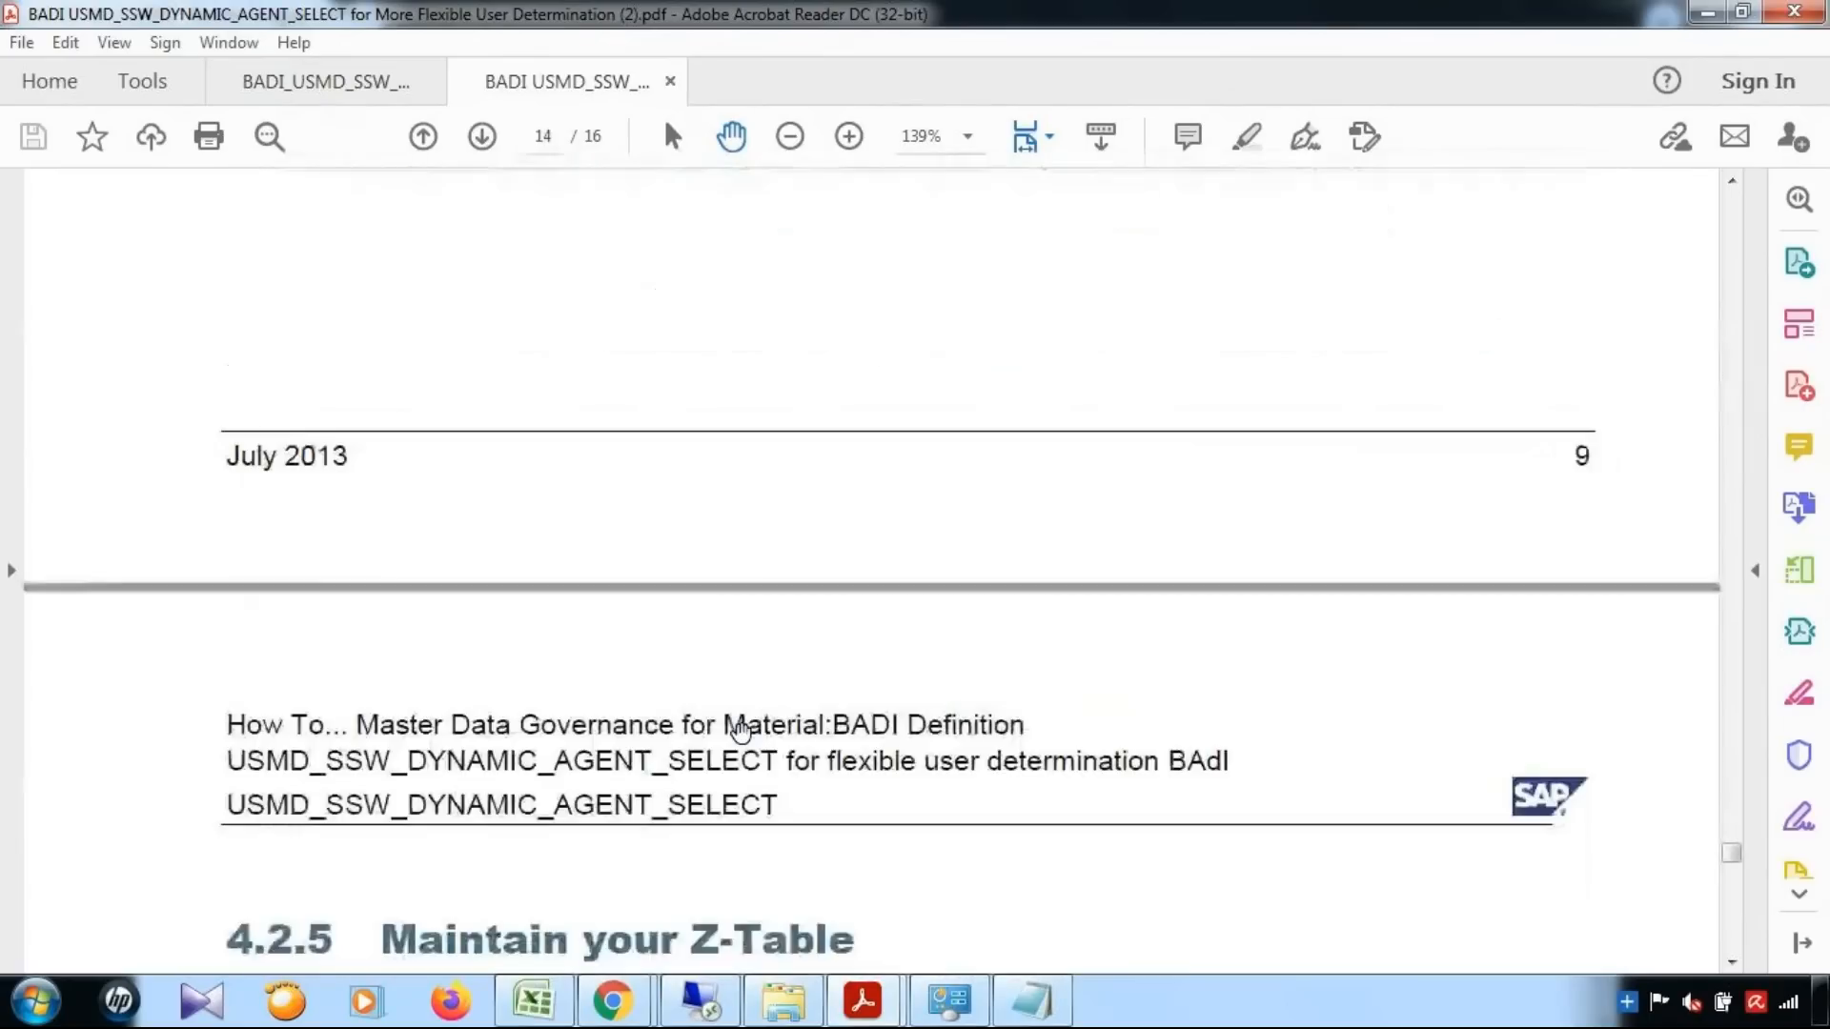
pyautogui.scroll(-7, 742, 732)
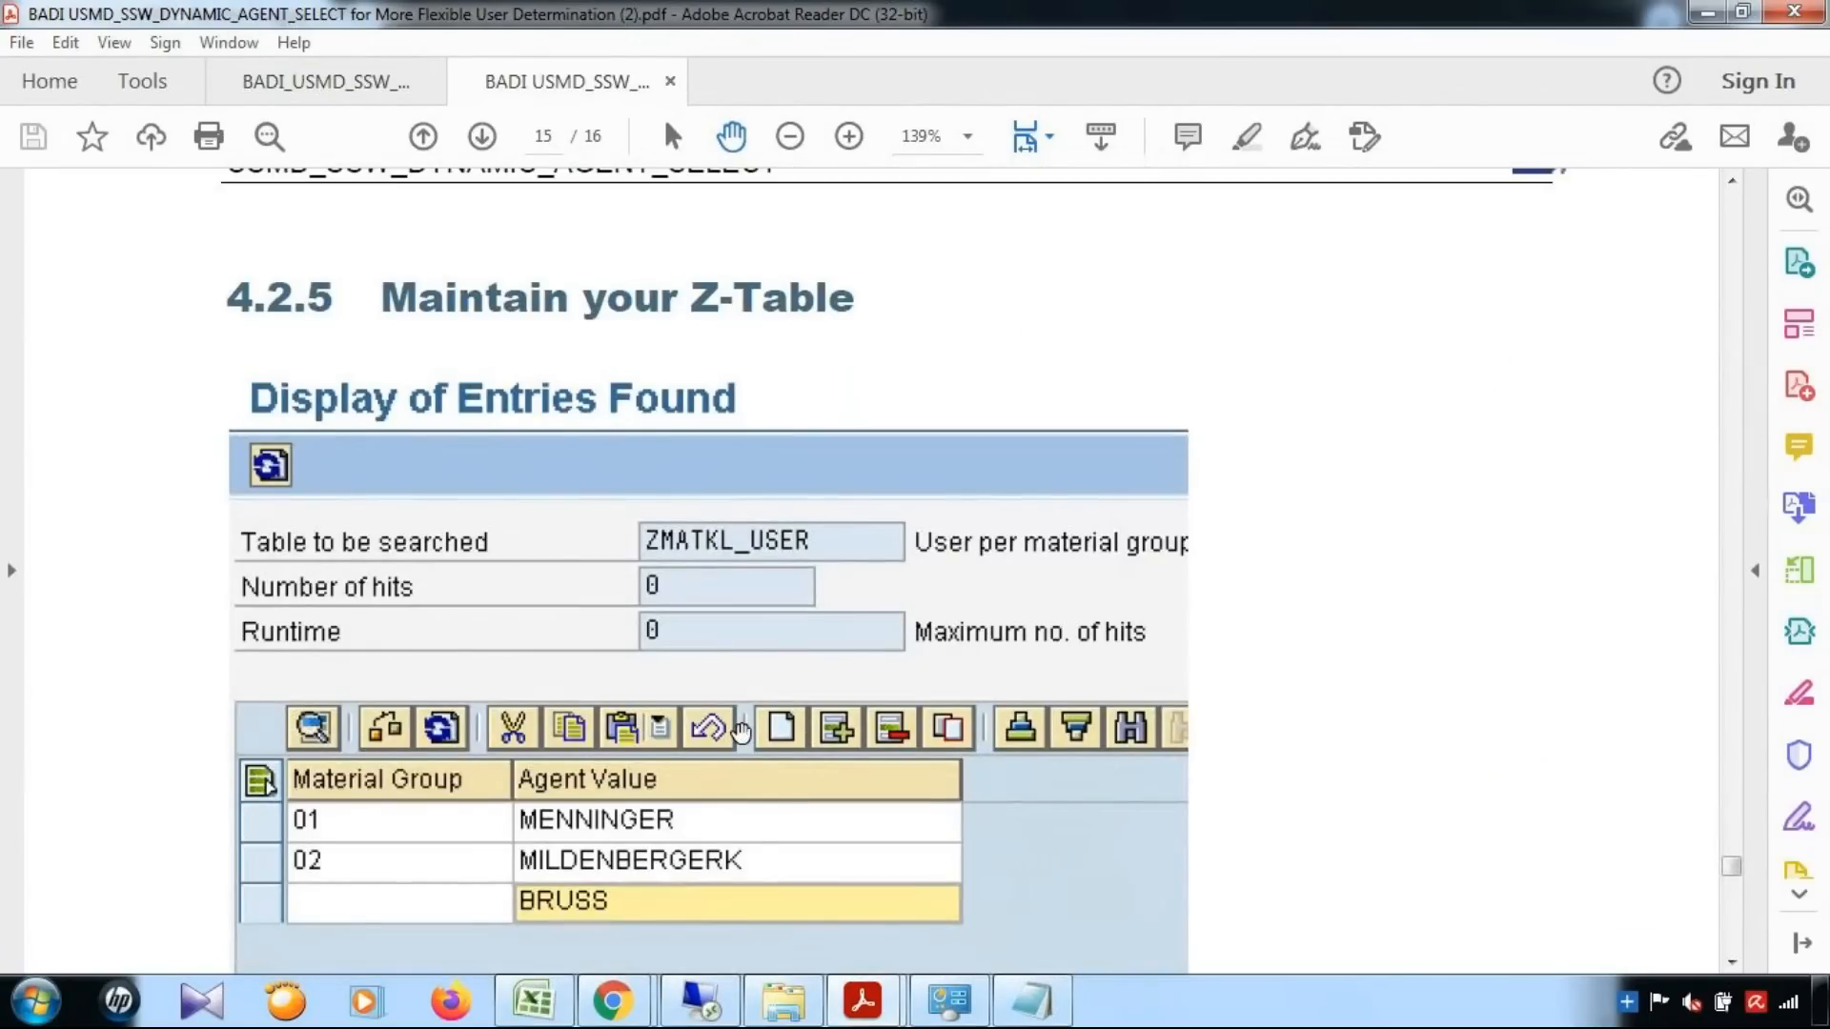
pyautogui.scroll(10, 742, 732)
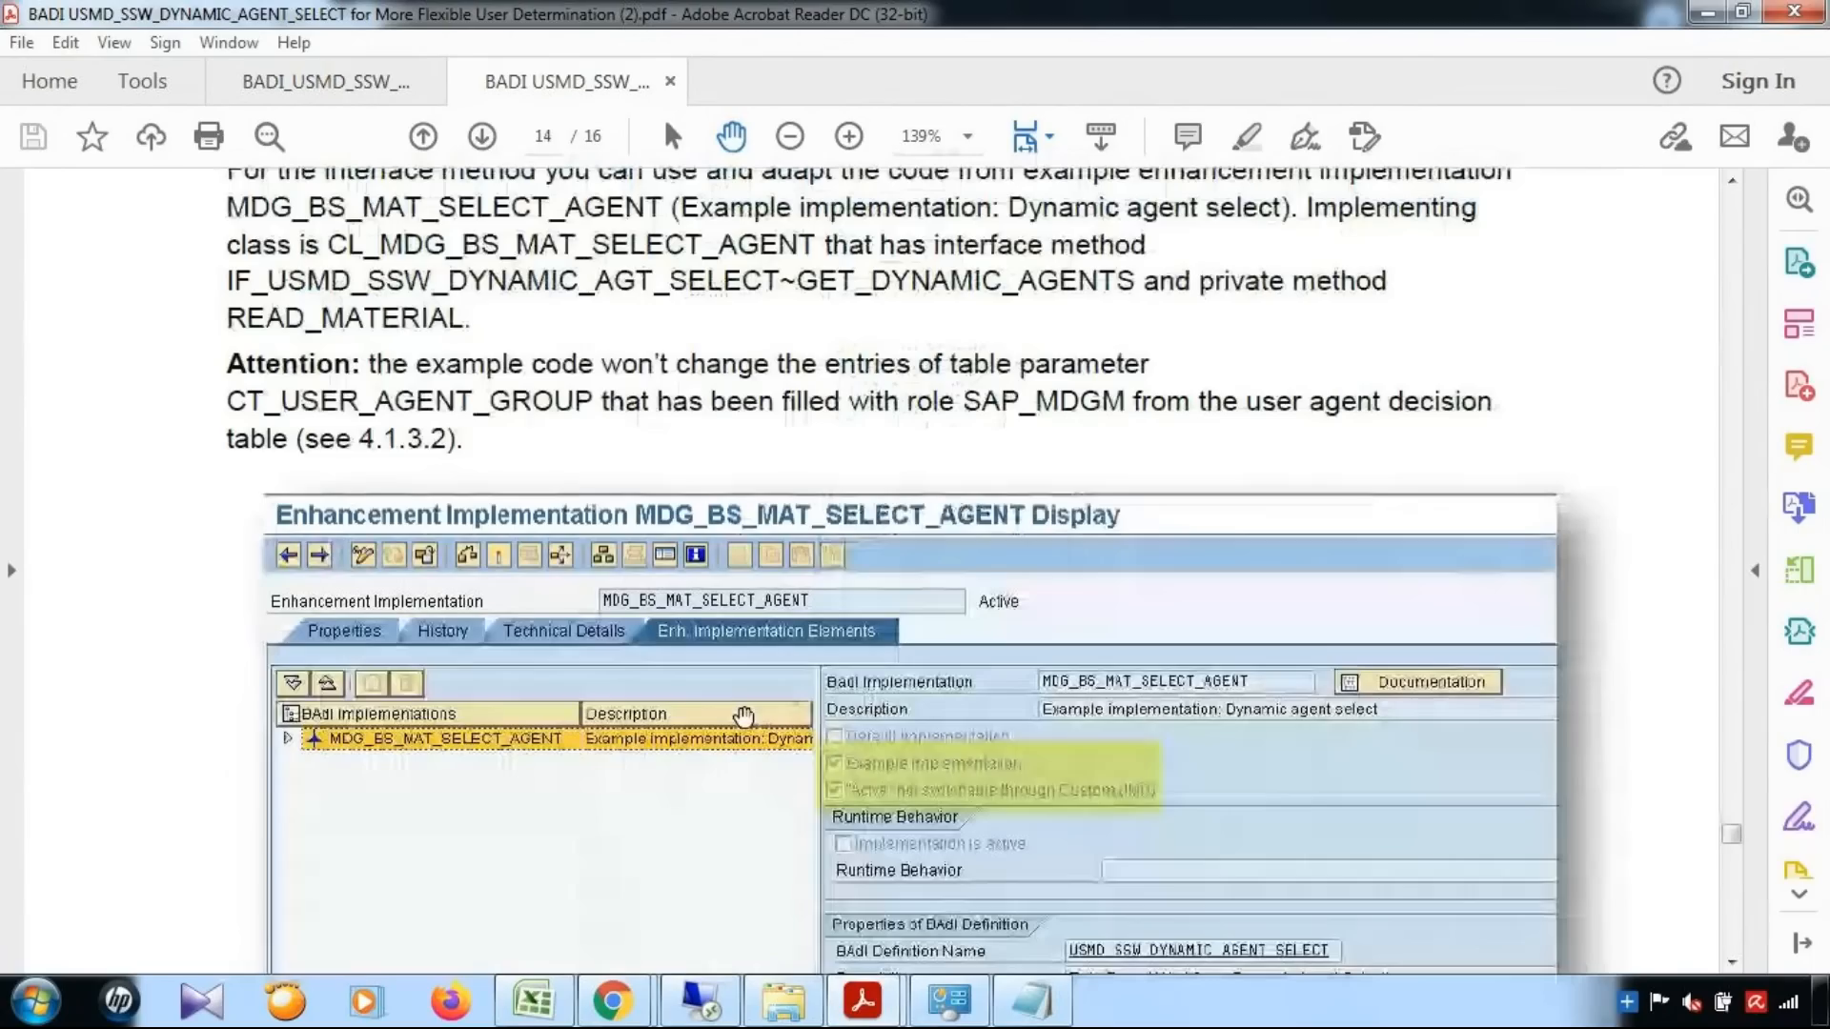
pyautogui.scroll(-7, 743, 720)
pyautogui.scroll(-5, 744, 712)
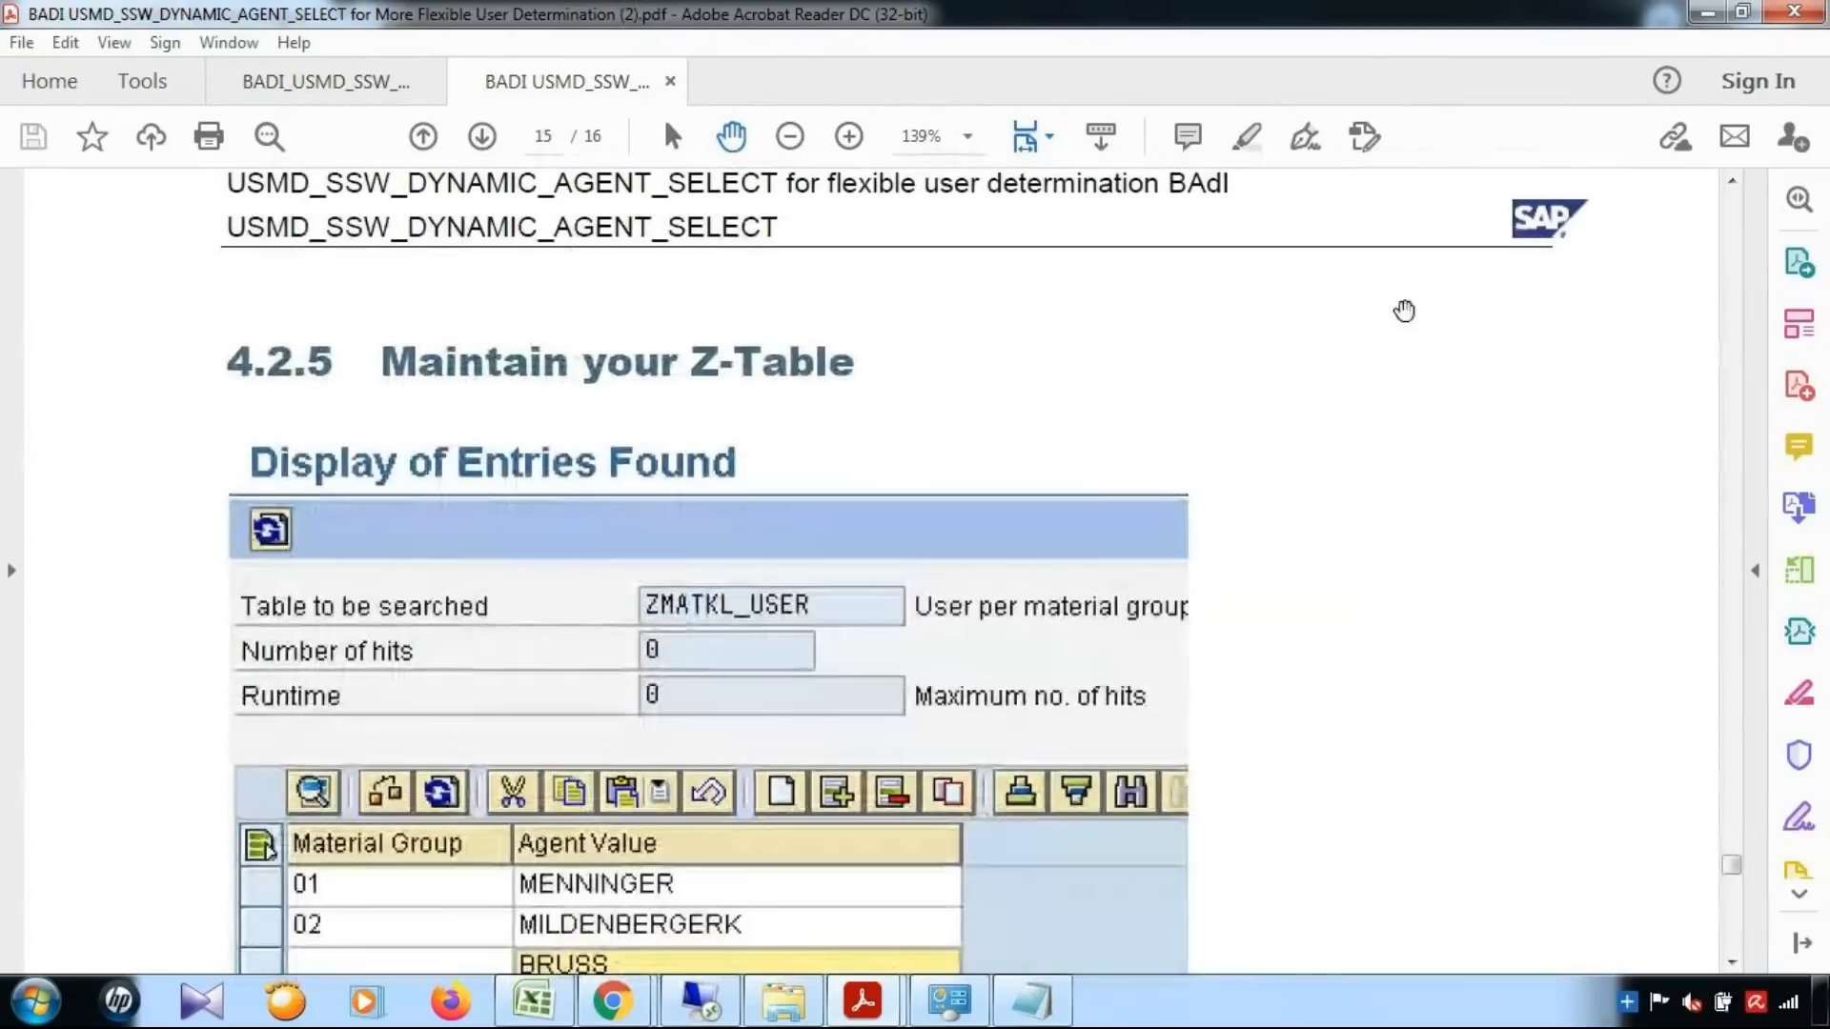
pyautogui.click(1698, 11)
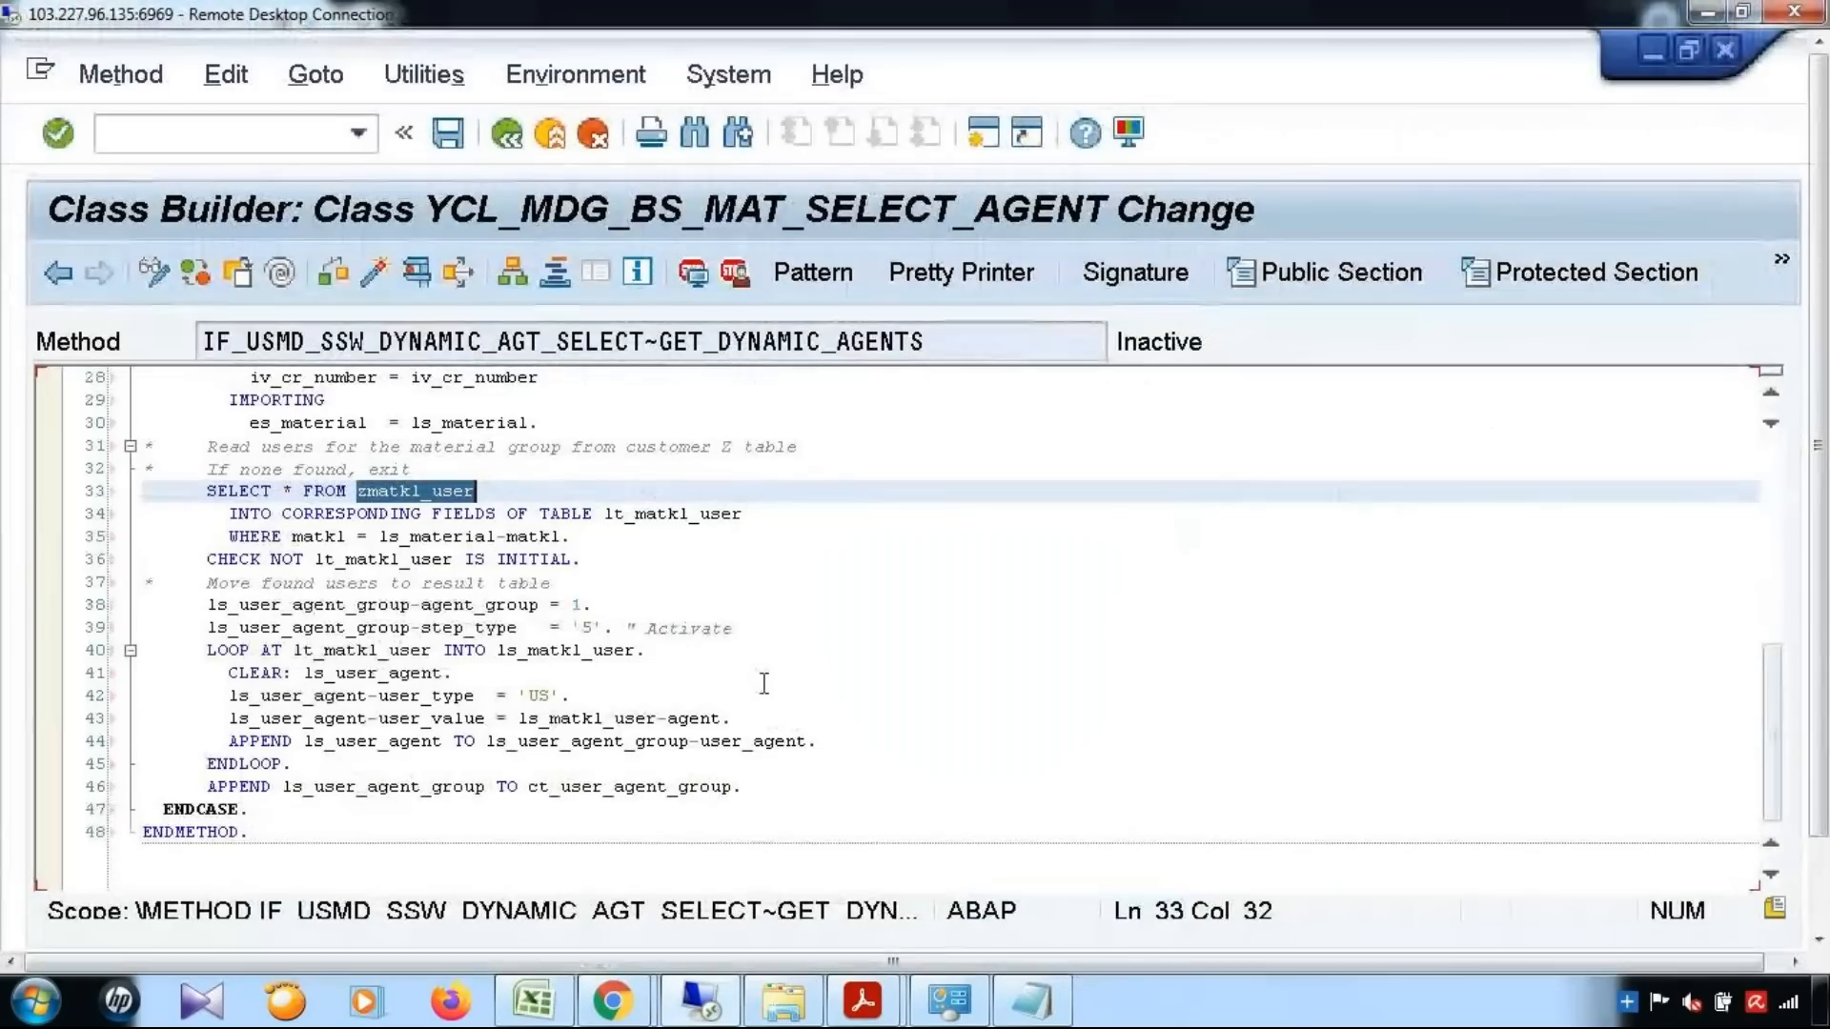
pyautogui.scroll(5, 769, 684)
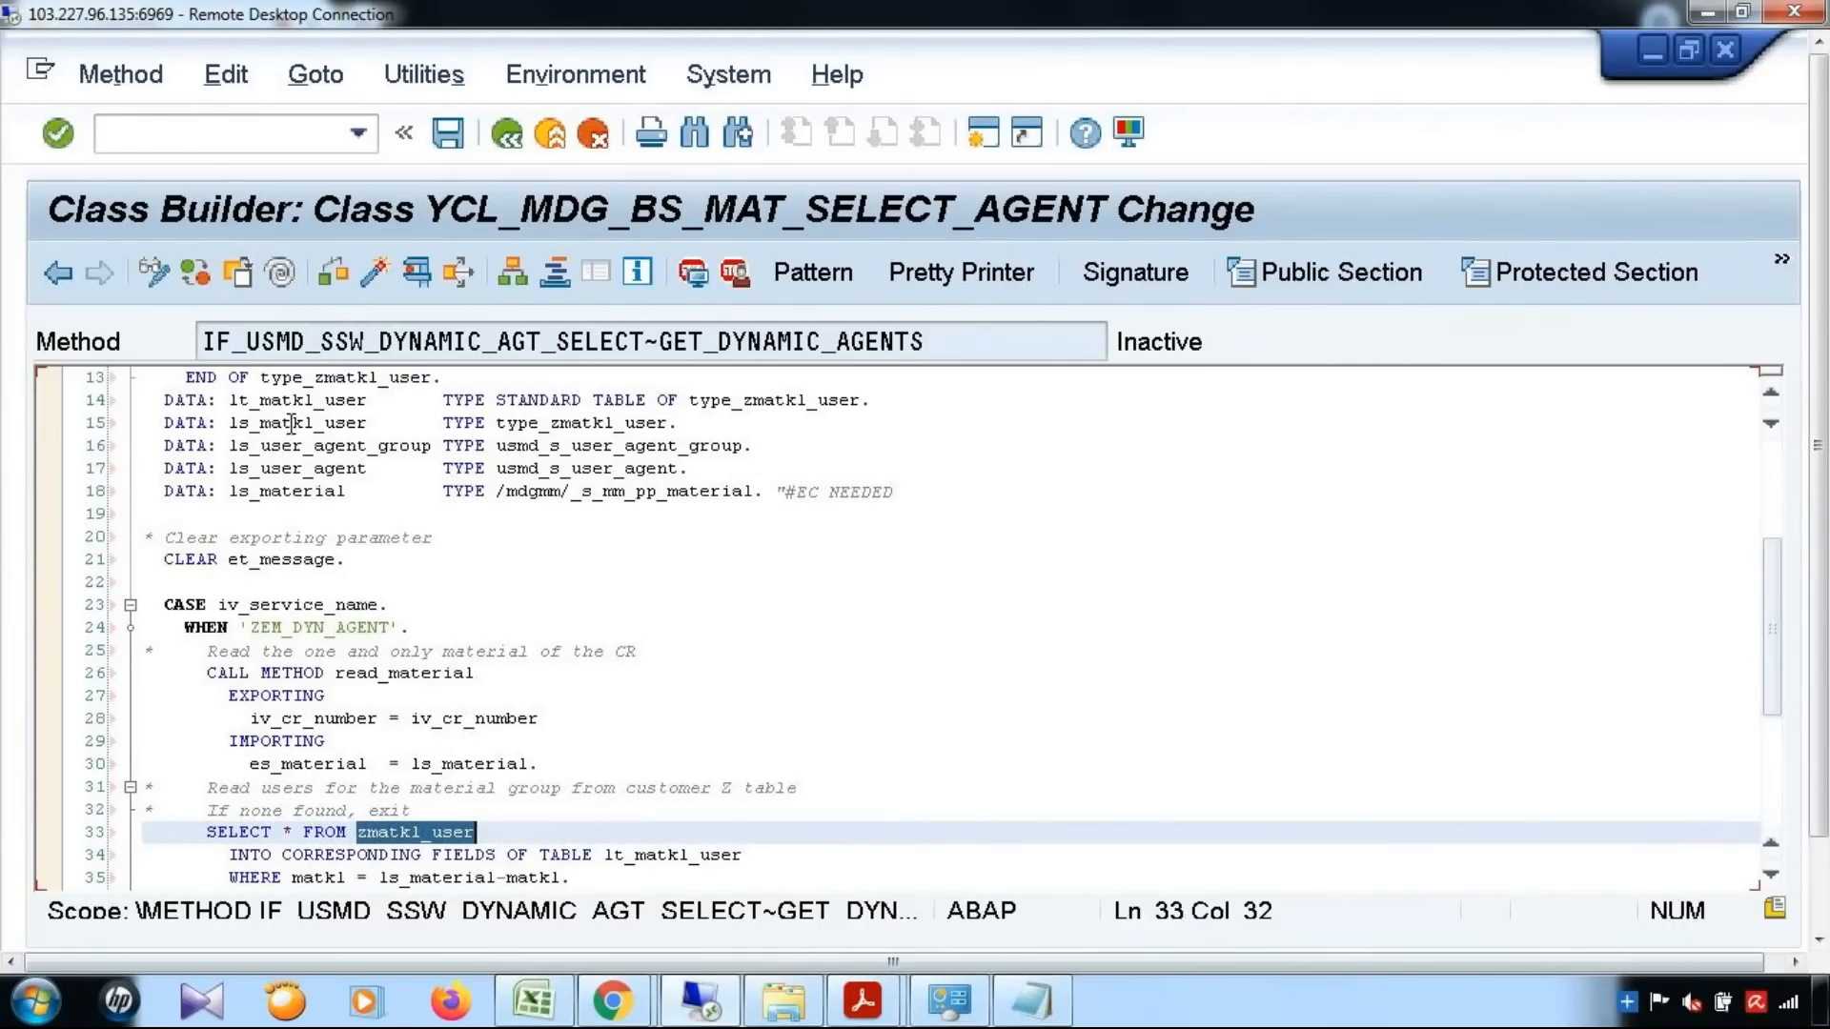
# Go to the definition of type_zmatkl_user in the method and examine its matkl and agent component declarations
pyautogui.click(787, 406)
pyautogui.doubleClick(786, 402)
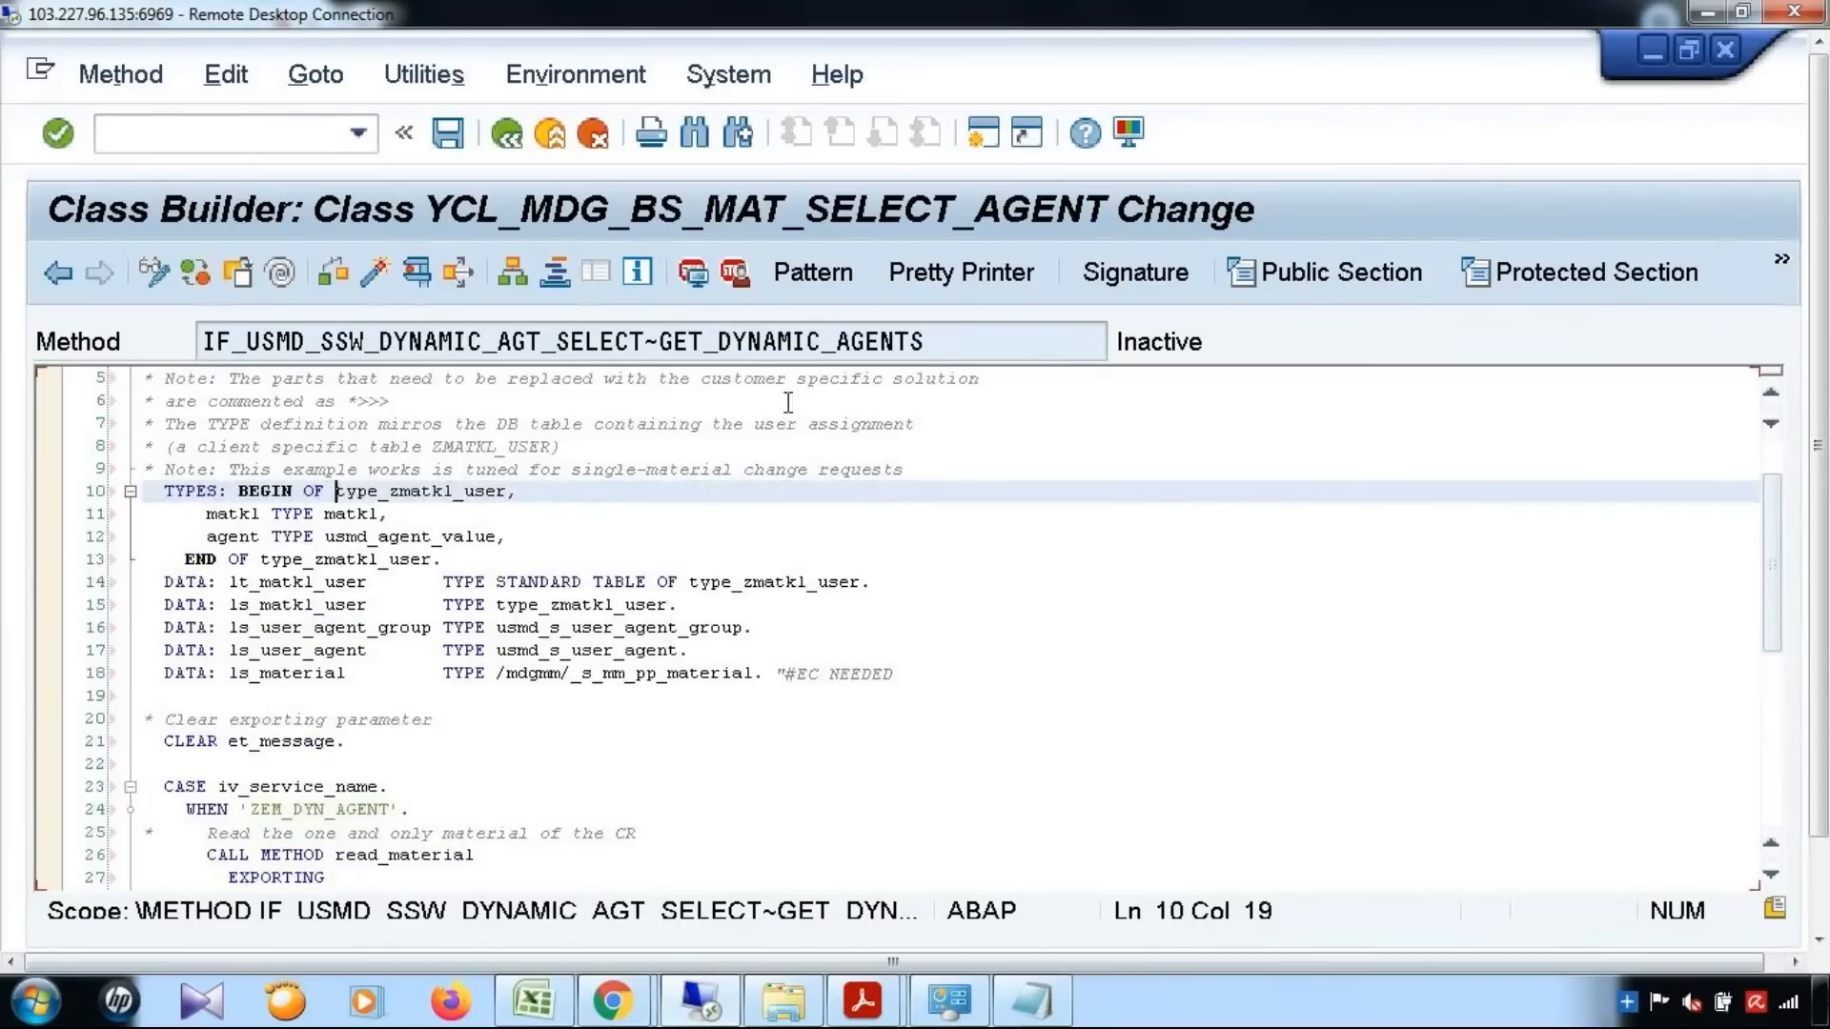
pyautogui.moveTo(206, 514); pyautogui.dragTo(386, 514)
pyautogui.moveTo(197, 536); pyautogui.dragTo(807, 545)
pyautogui.click(806, 545)
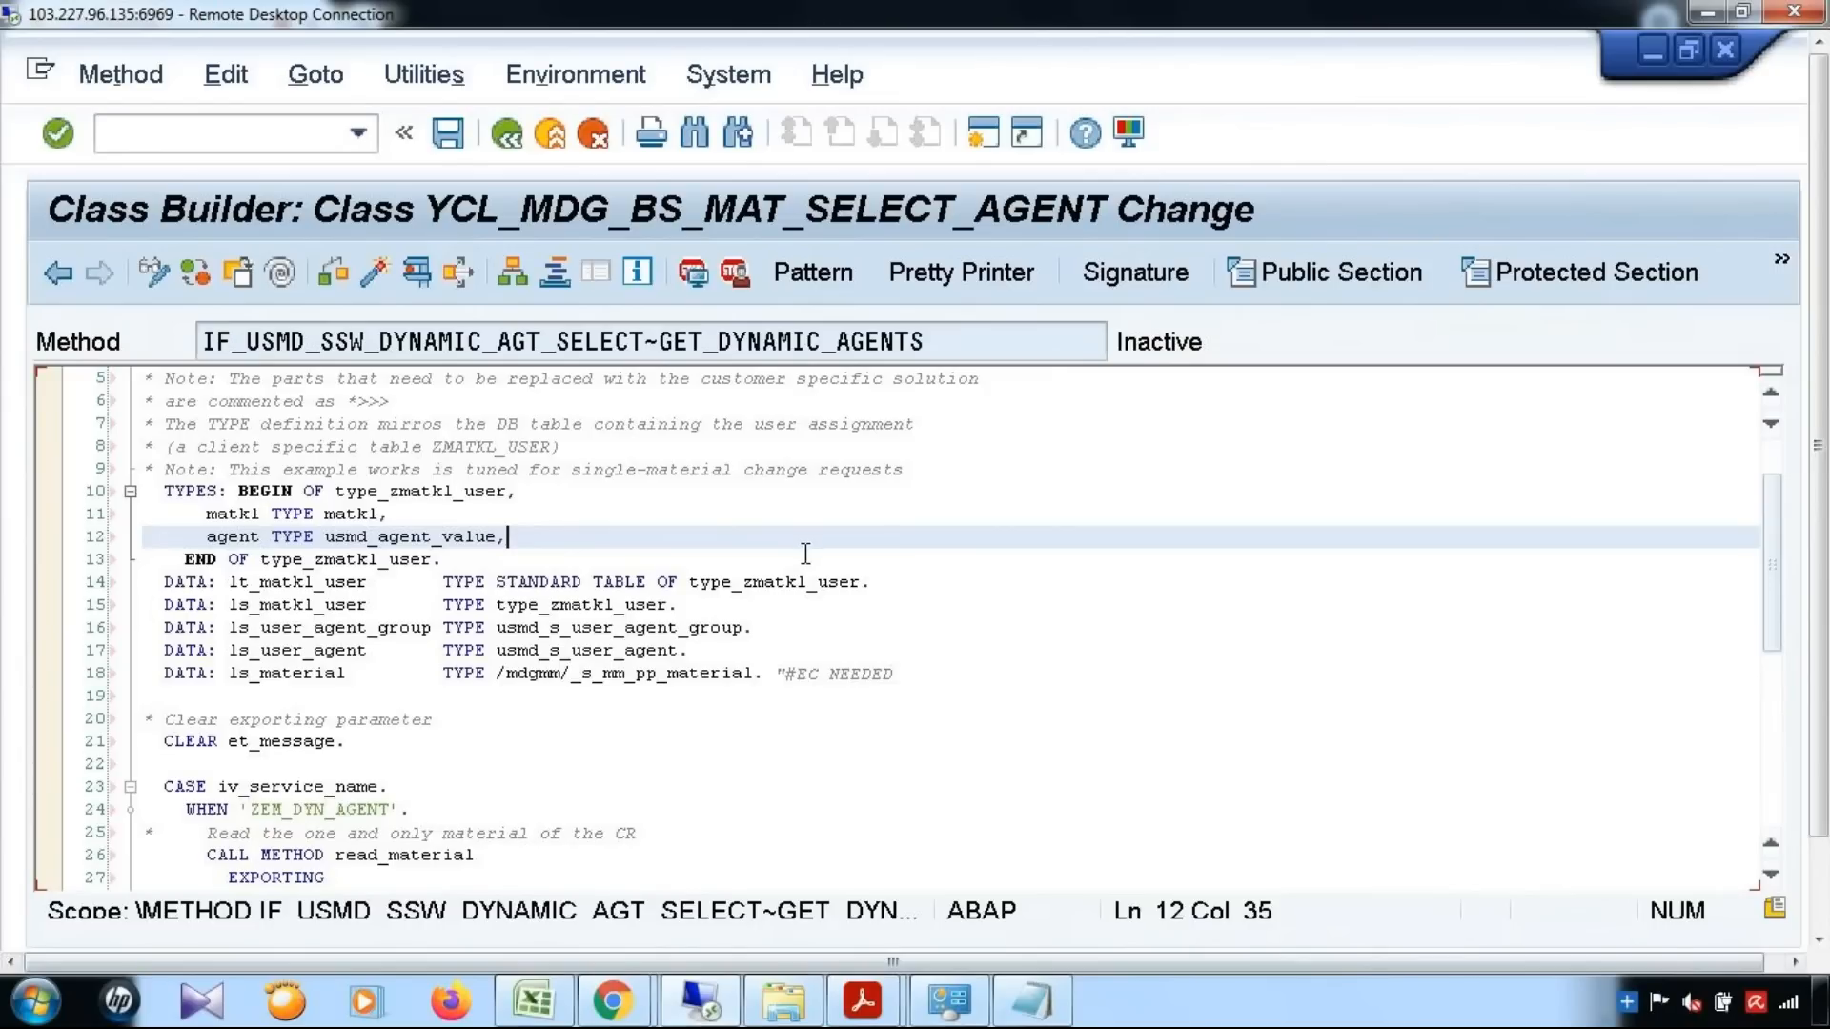
# Switch to an open Display IMG session, start transaction SE11 there, and create the database table zmatkl_user
pyautogui.click(984, 136)
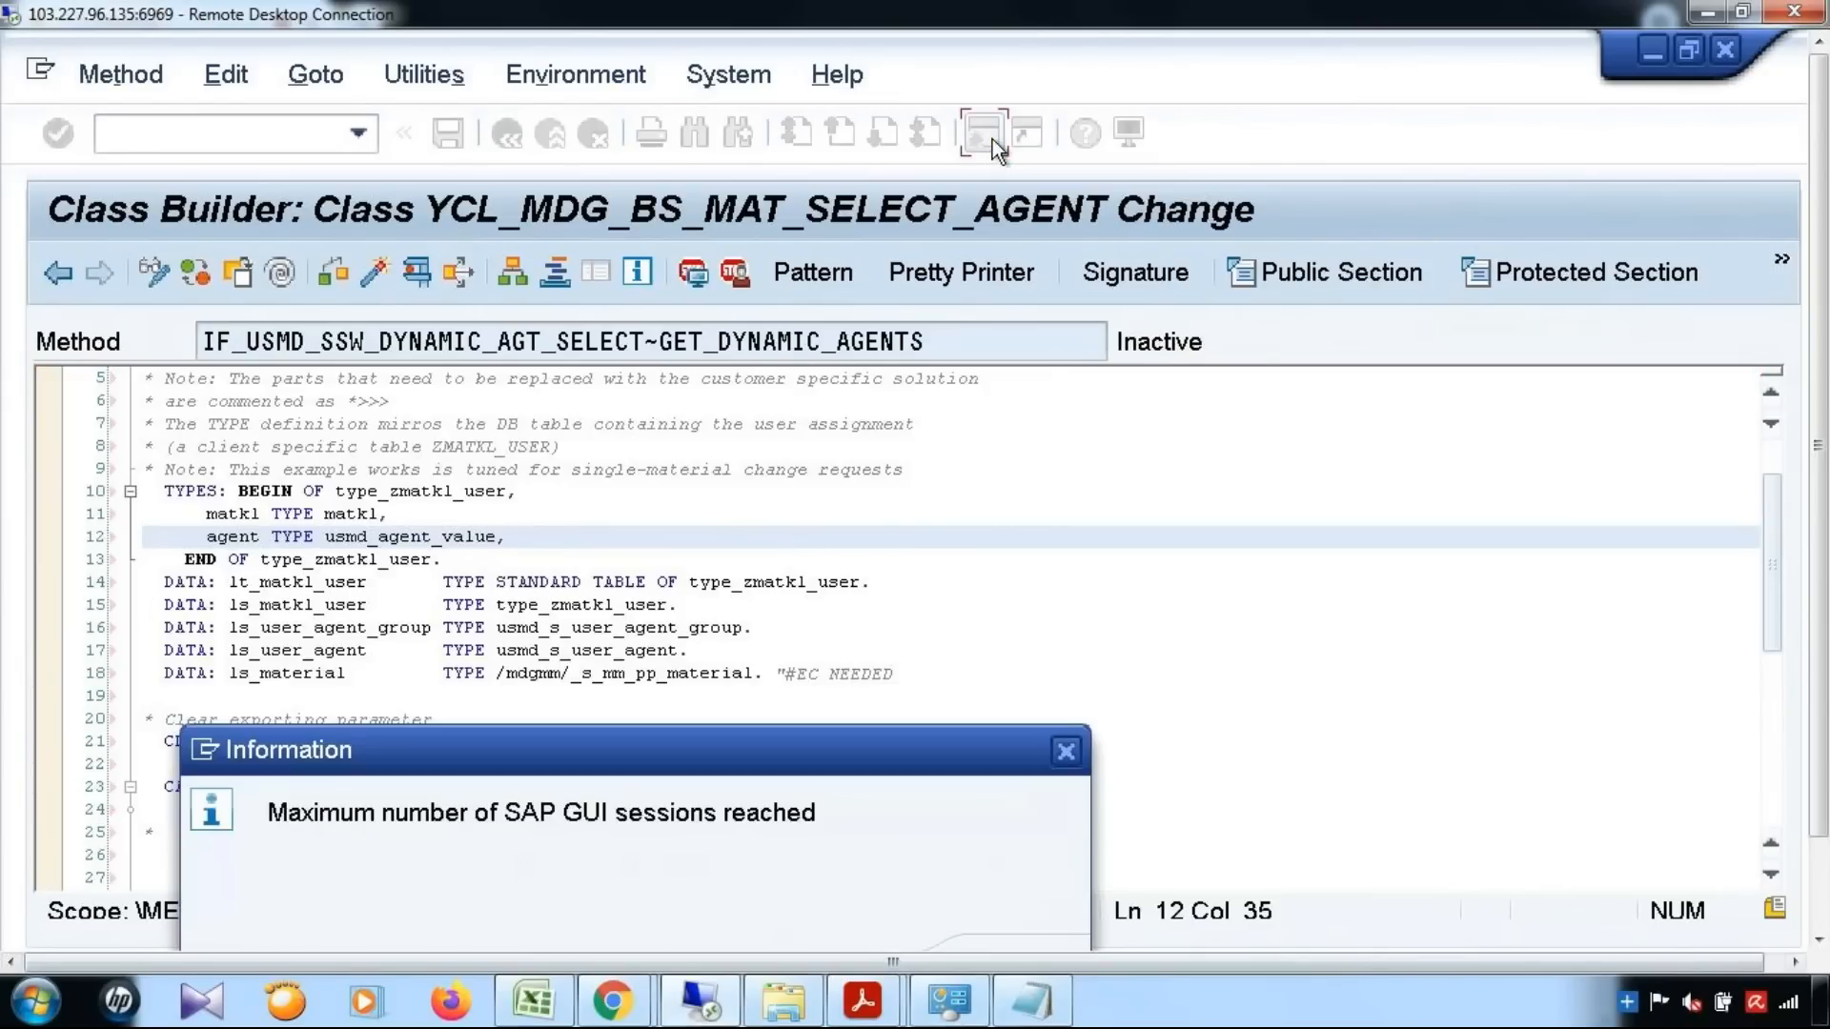
pyautogui.click(1065, 751)
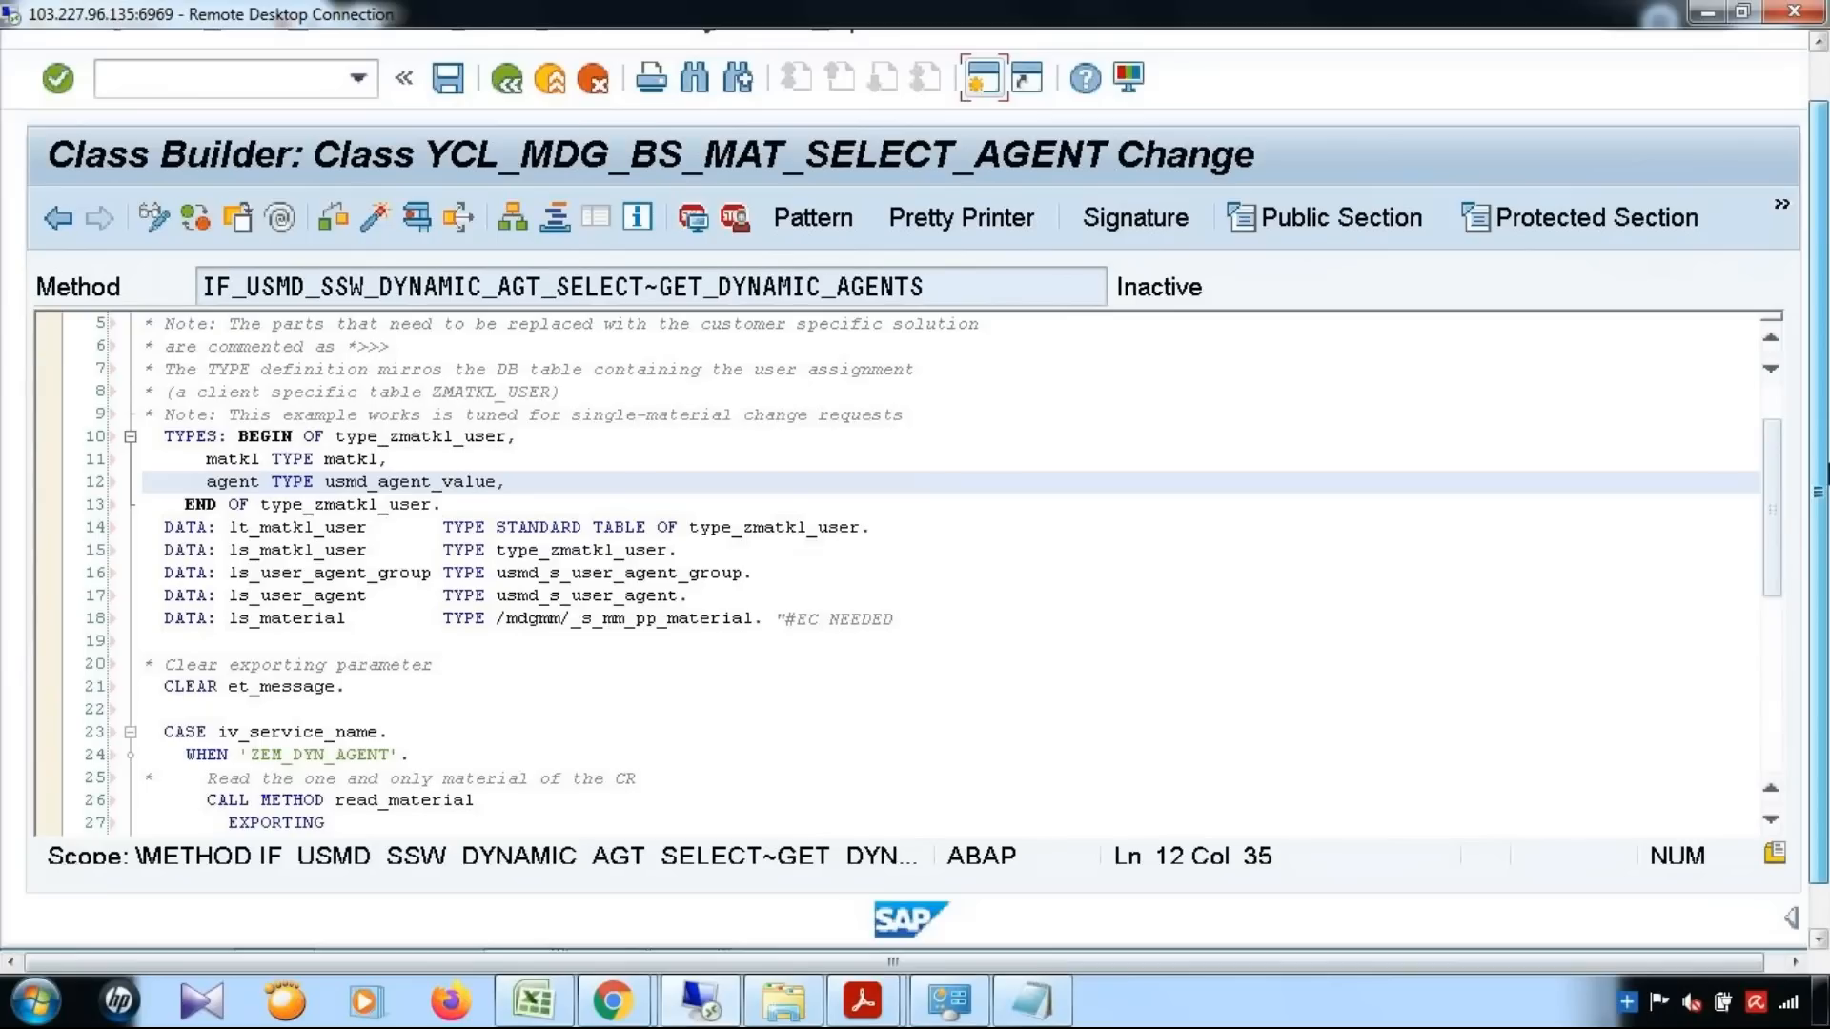
pyautogui.moveTo(523, 934)
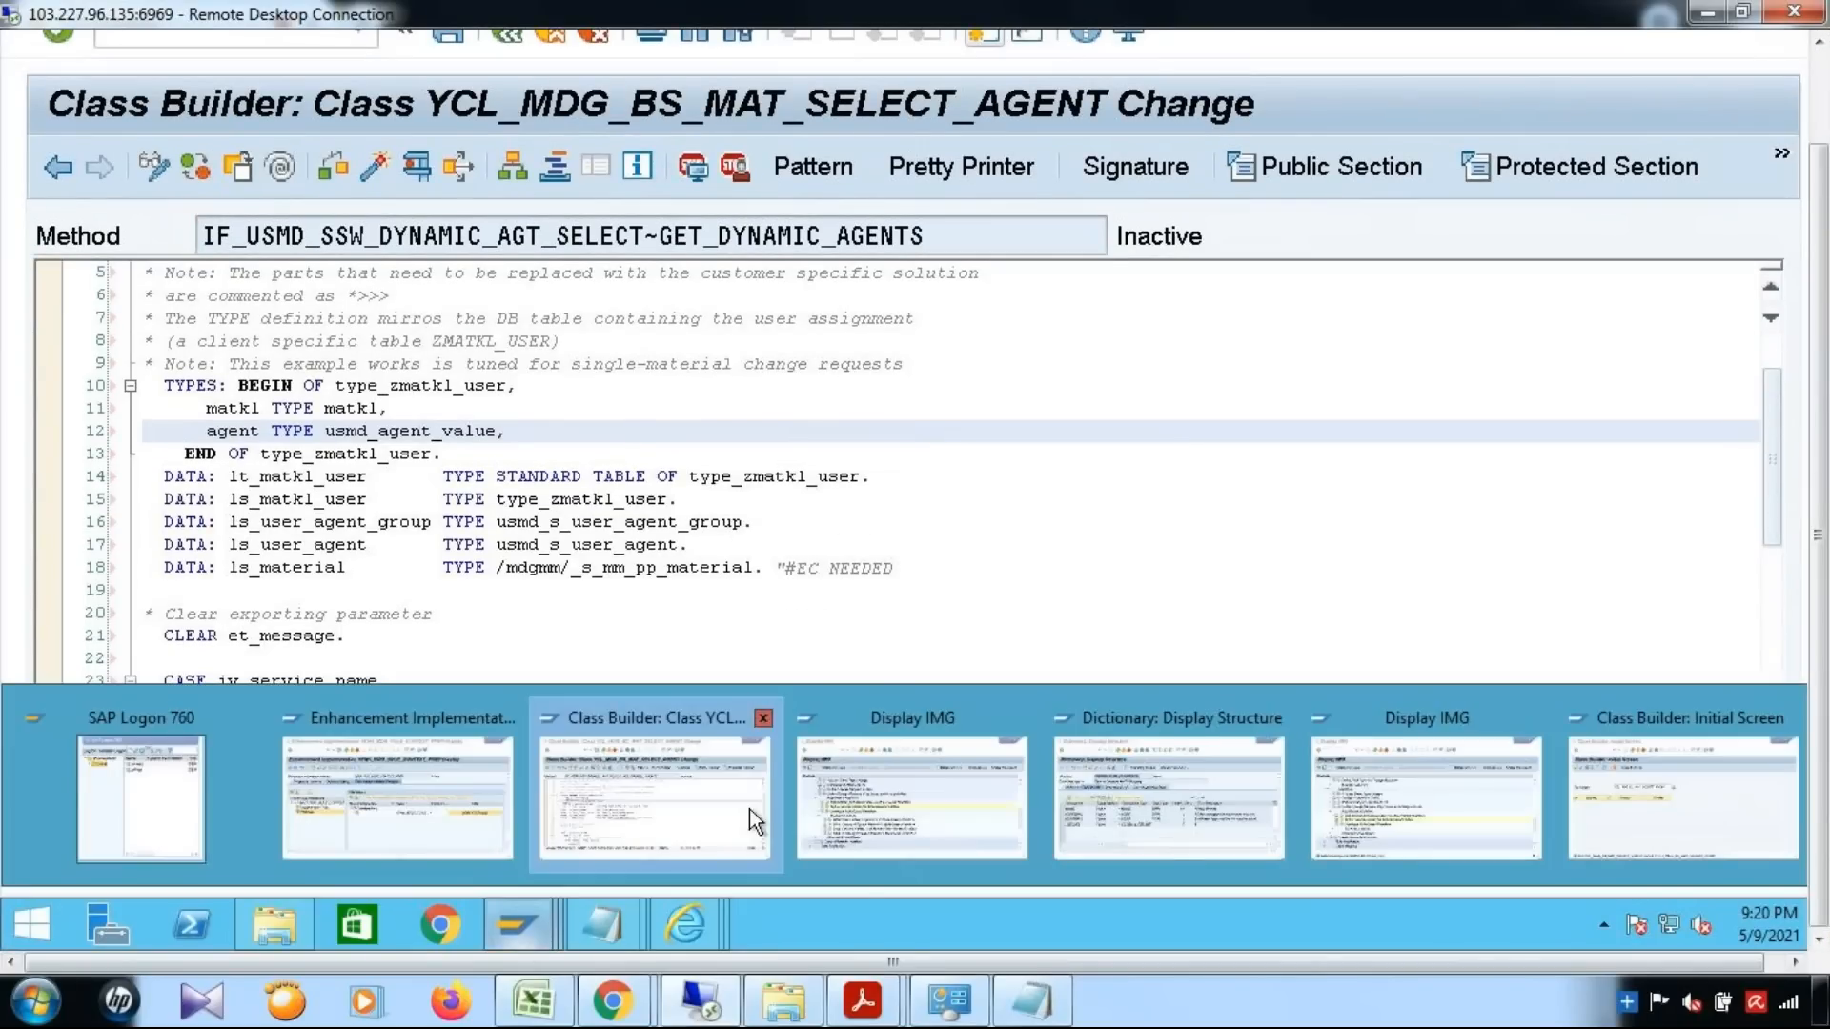
pyautogui.click(949, 808)
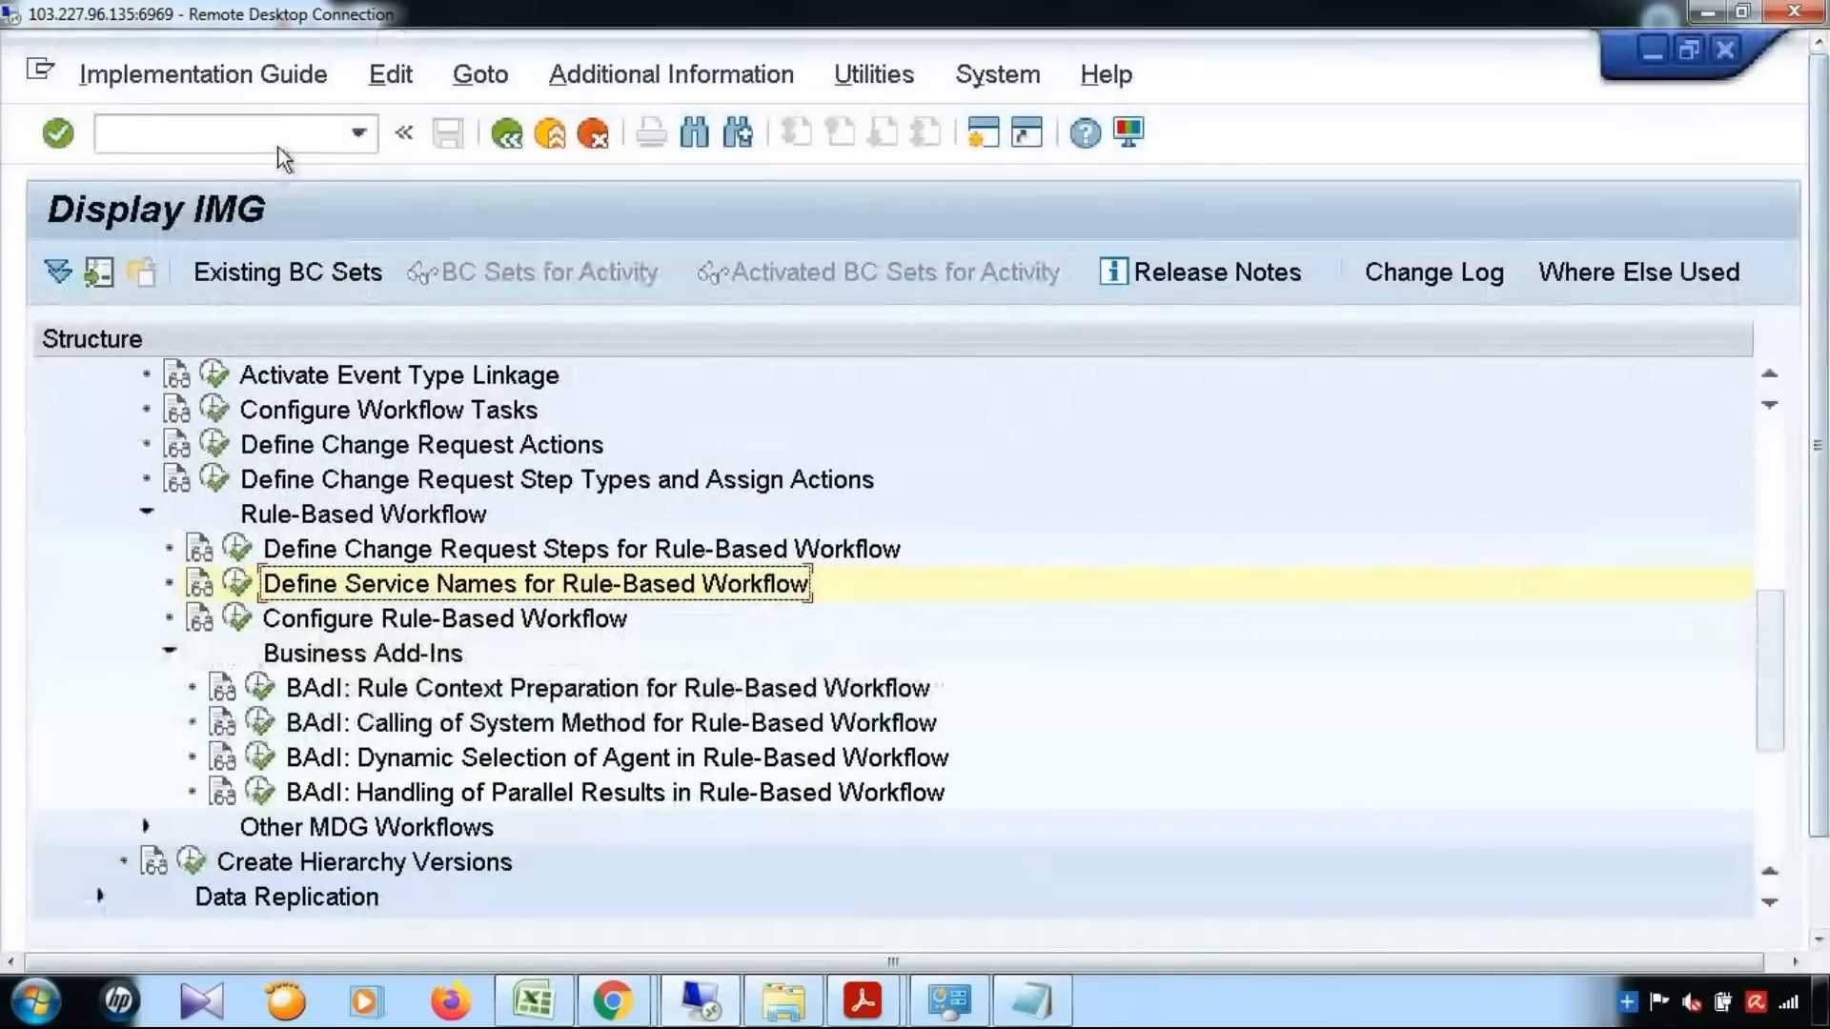
pyautogui.write('/nse11')
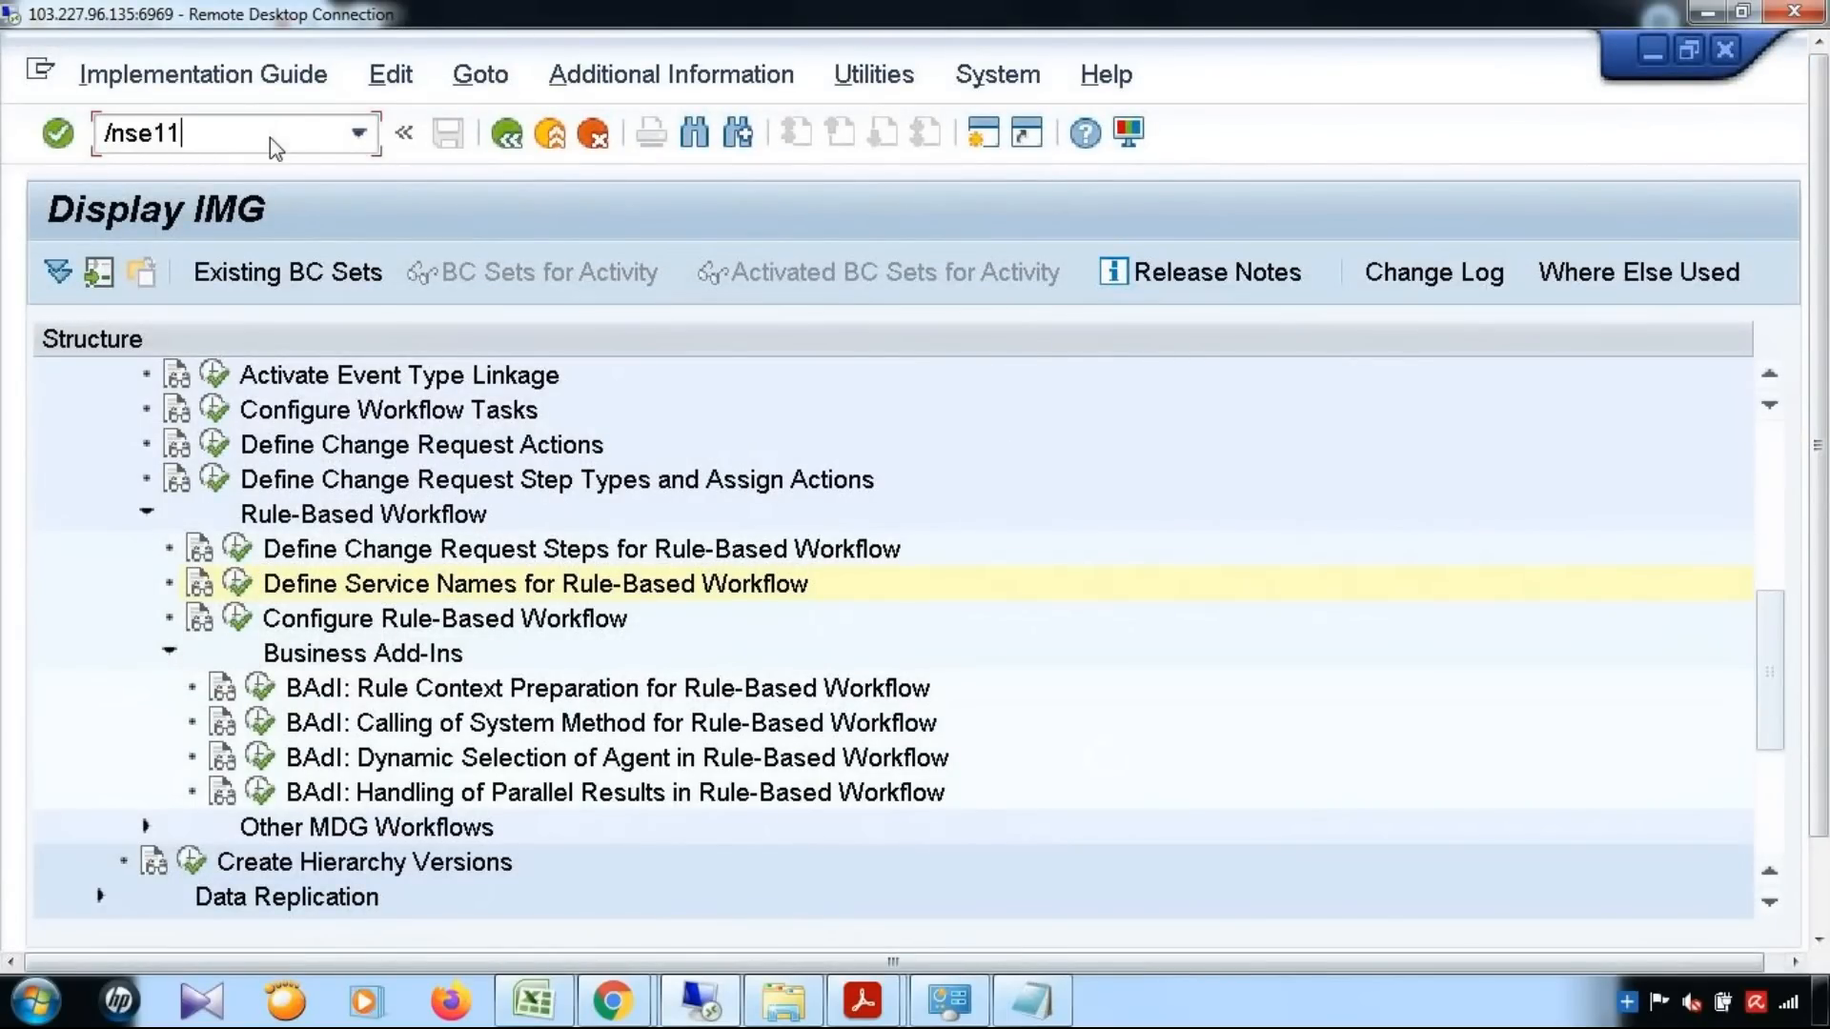
pyautogui.press('Return')
pyautogui.click(157, 436)
pyautogui.write('zmatkl_user')
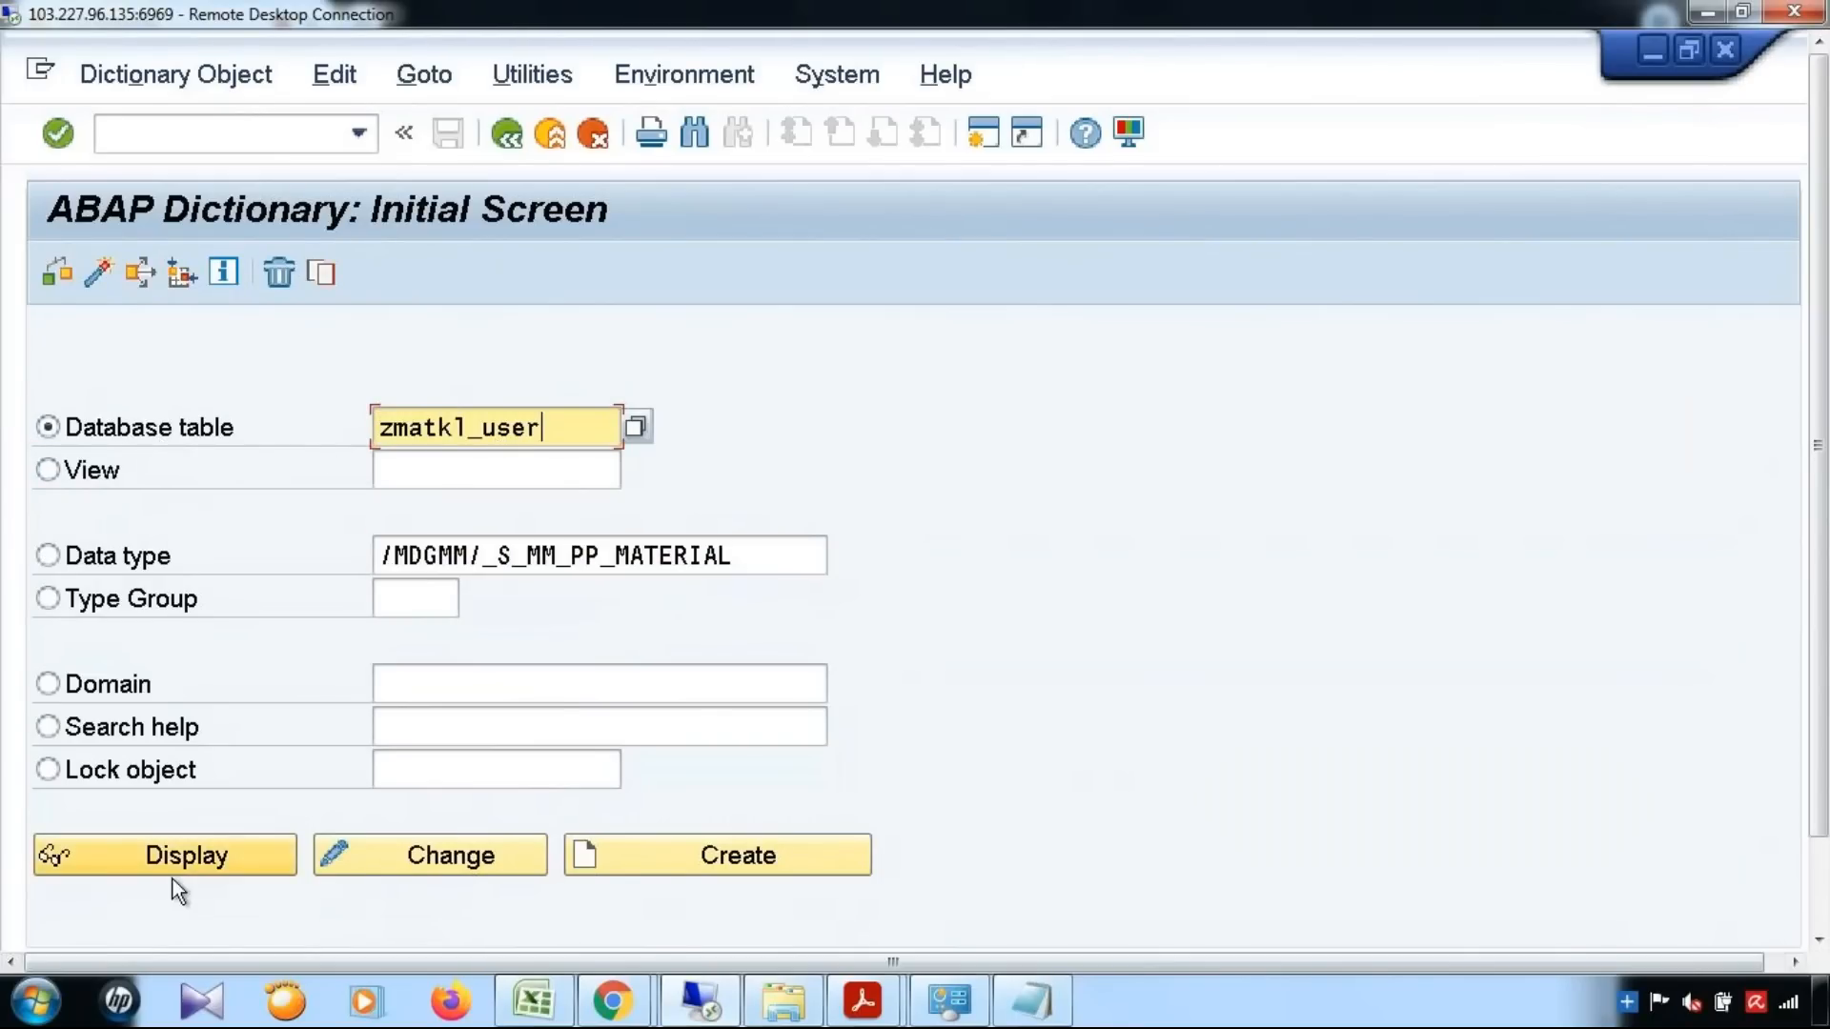
pyautogui.click(659, 850)
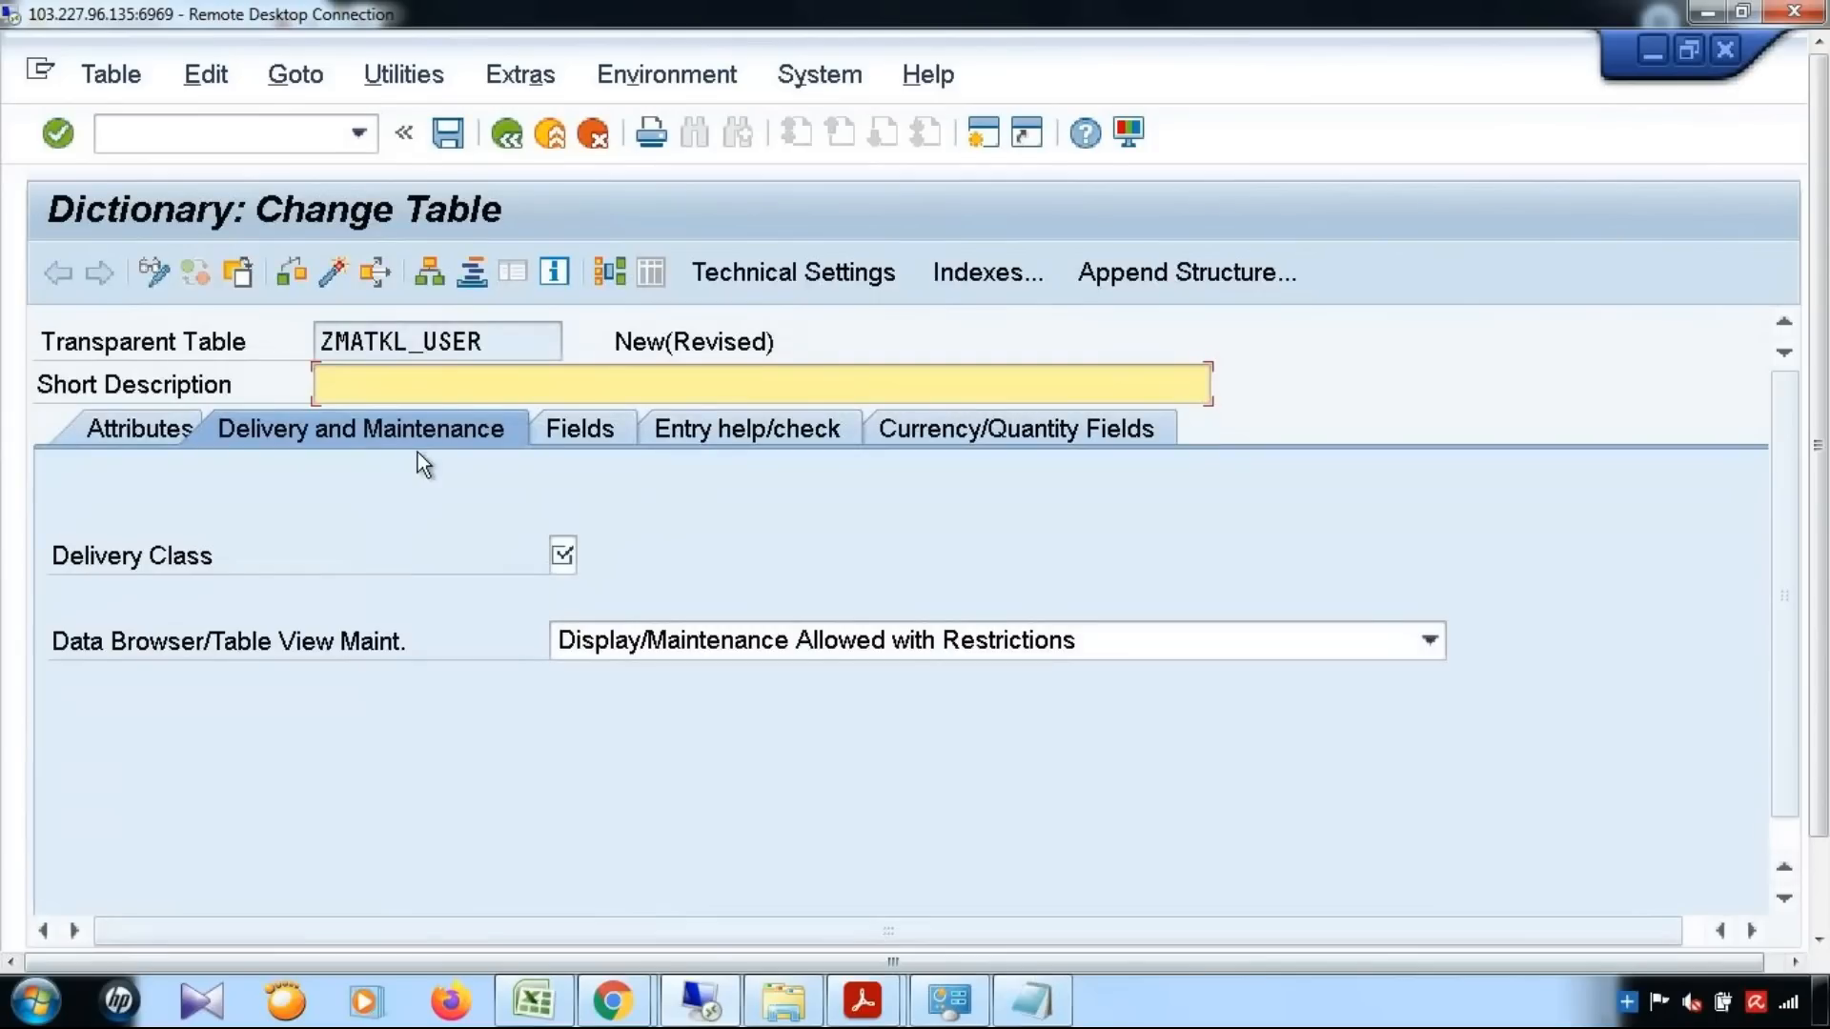
# Give the table the short description zmatkl_user, delivery class A, and the maintenance option Display/Maintenance Allowed, and check its attributes
pyautogui.click(458, 385)
pyautogui.write('zmatkl_user')
pyautogui.click(563, 554)
pyautogui.press('F4')
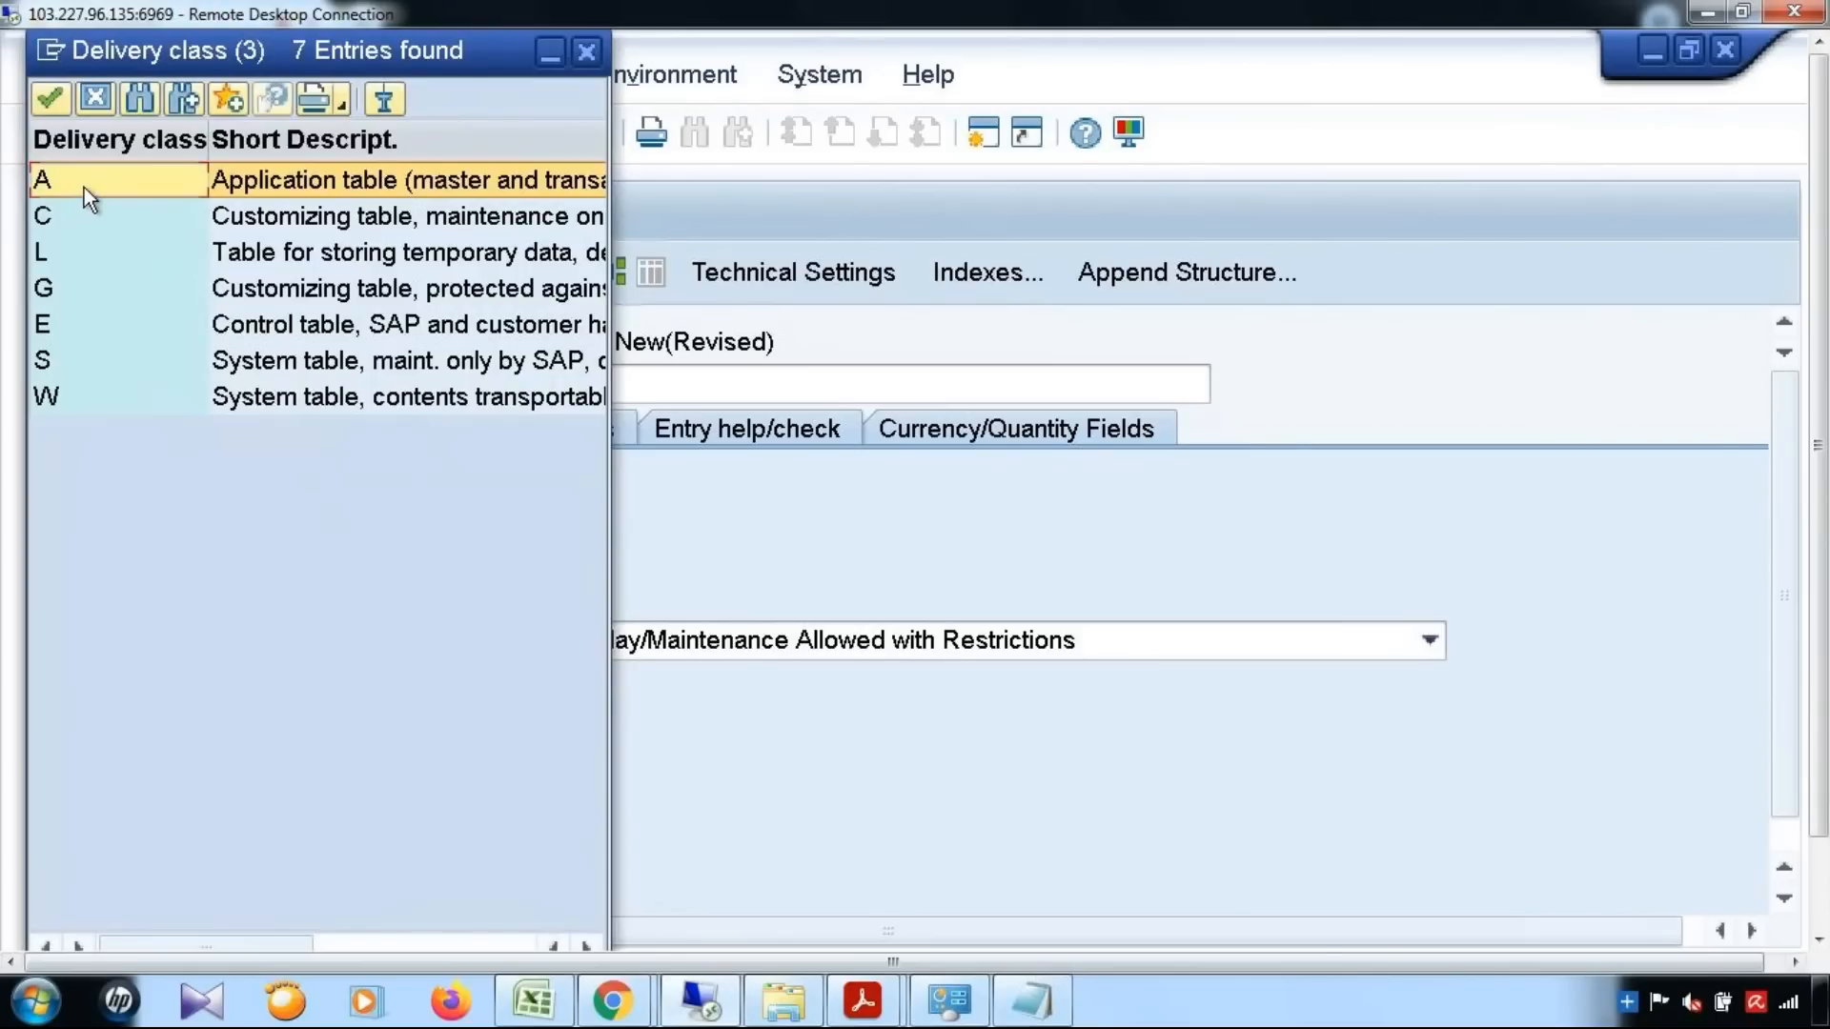
pyautogui.doubleClick(84, 187)
pyautogui.click(1055, 642)
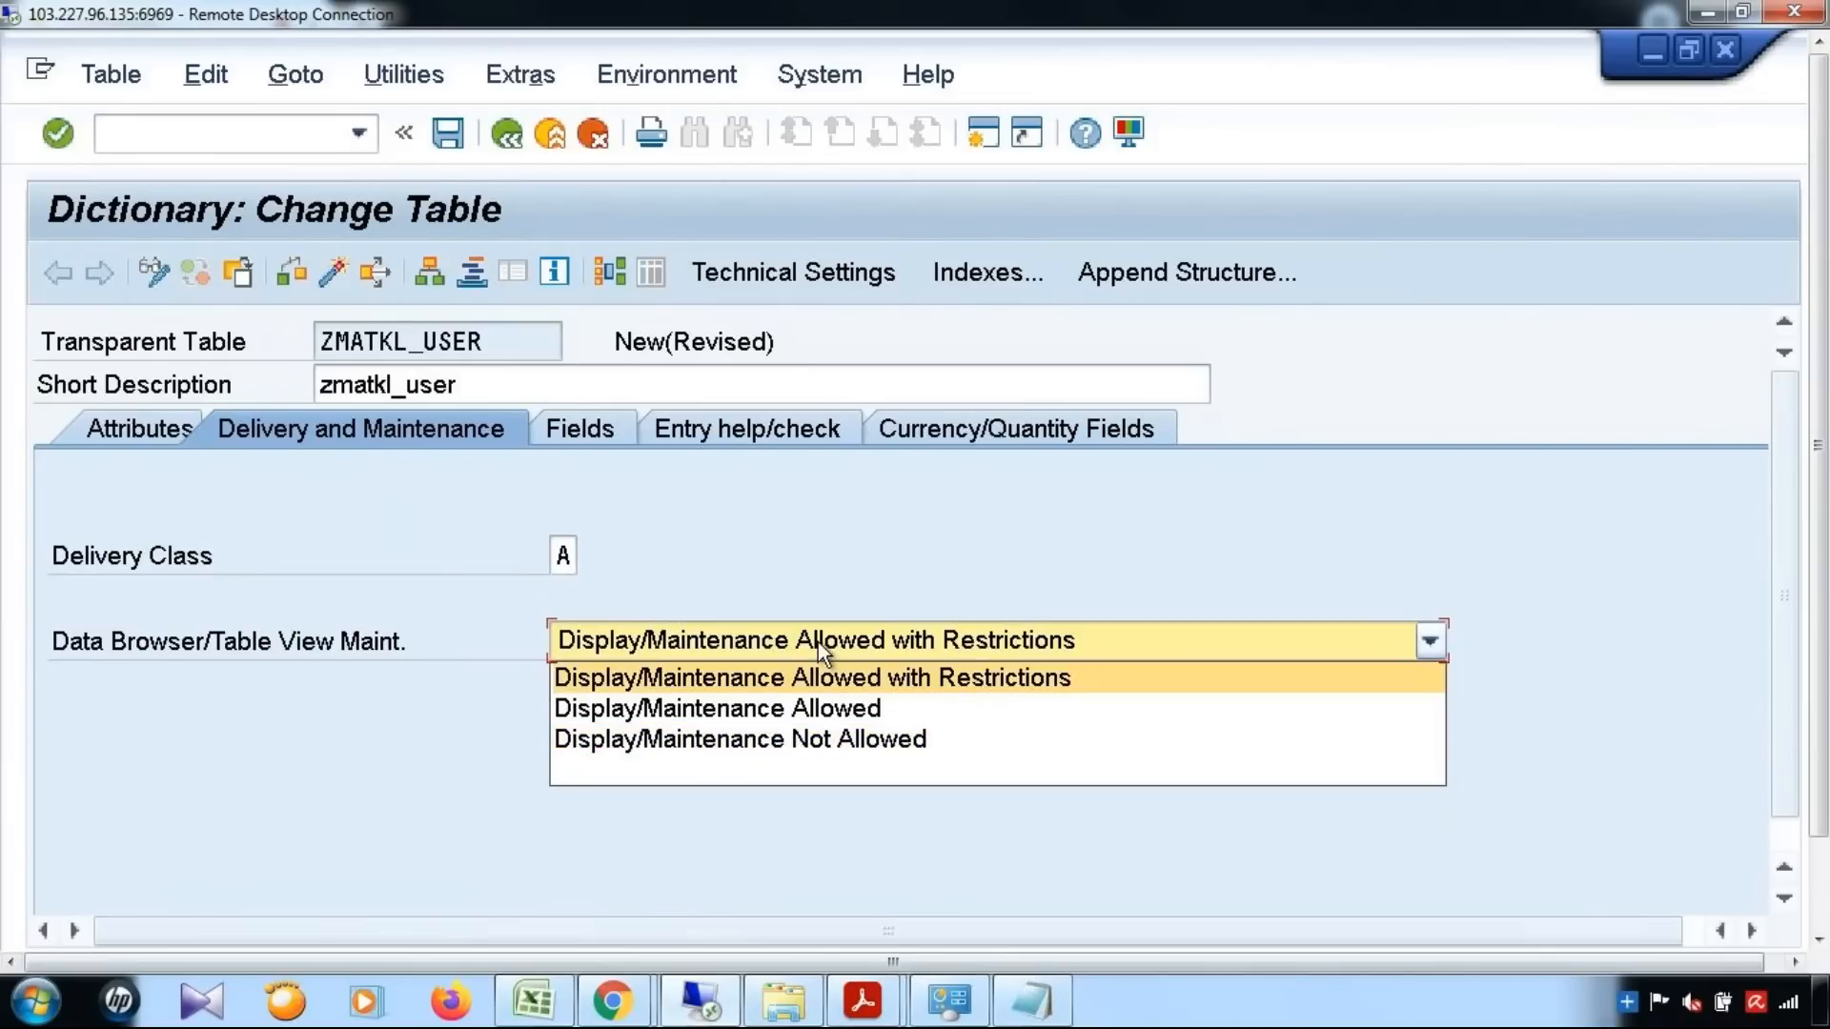
pyautogui.click(785, 711)
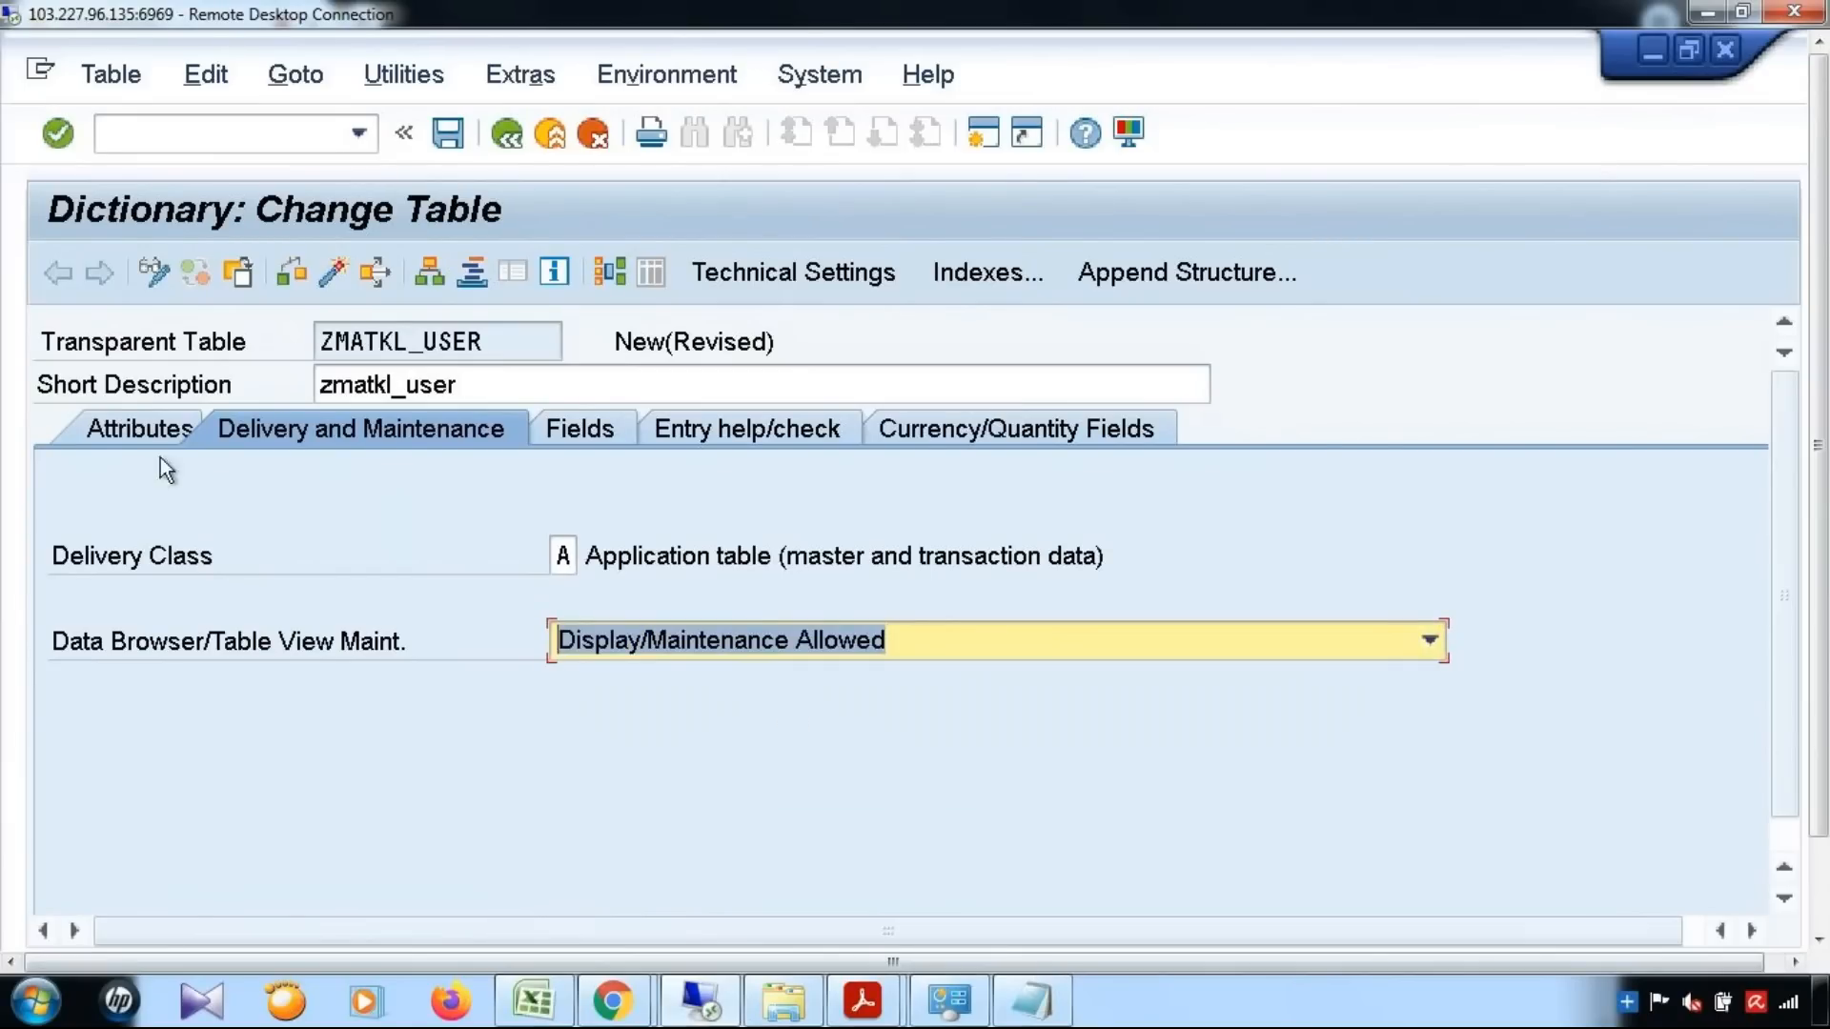
pyautogui.click(149, 428)
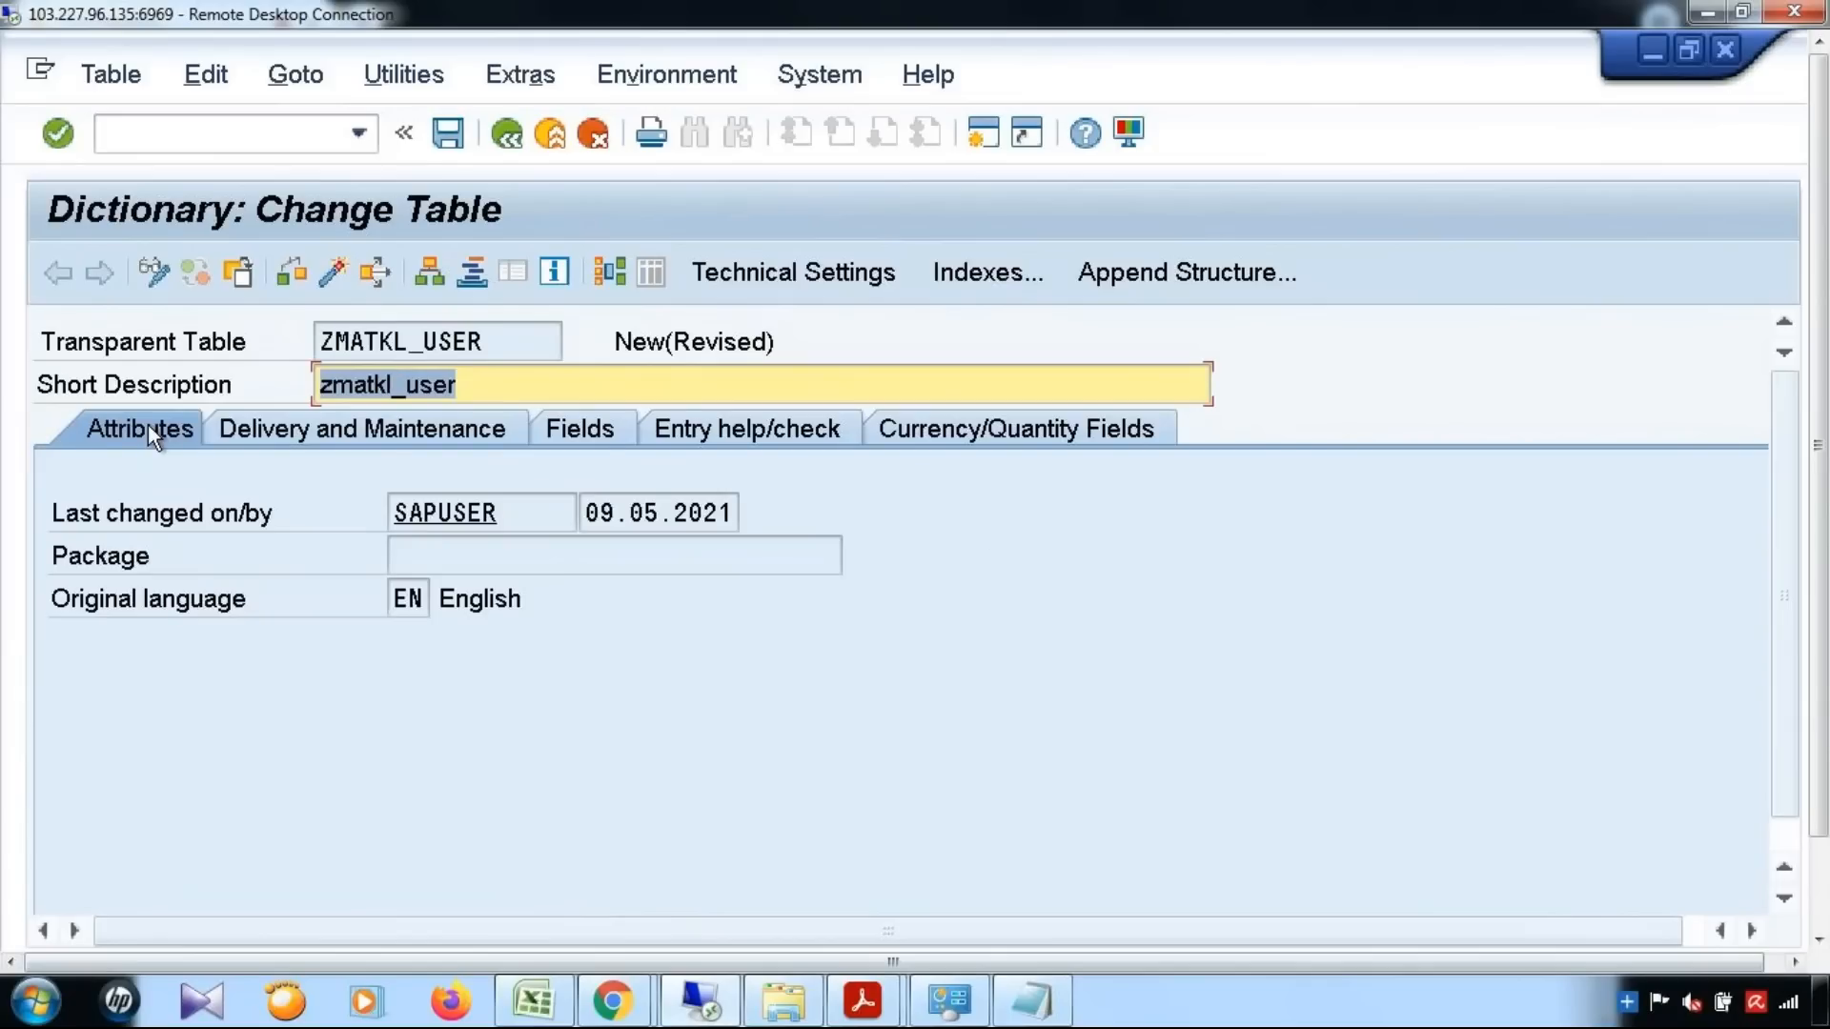
# Add the field MANDT to the table as a key field with initial values and data element MANDT
pyautogui.click(591, 439)
pyautogui.click(220, 610)
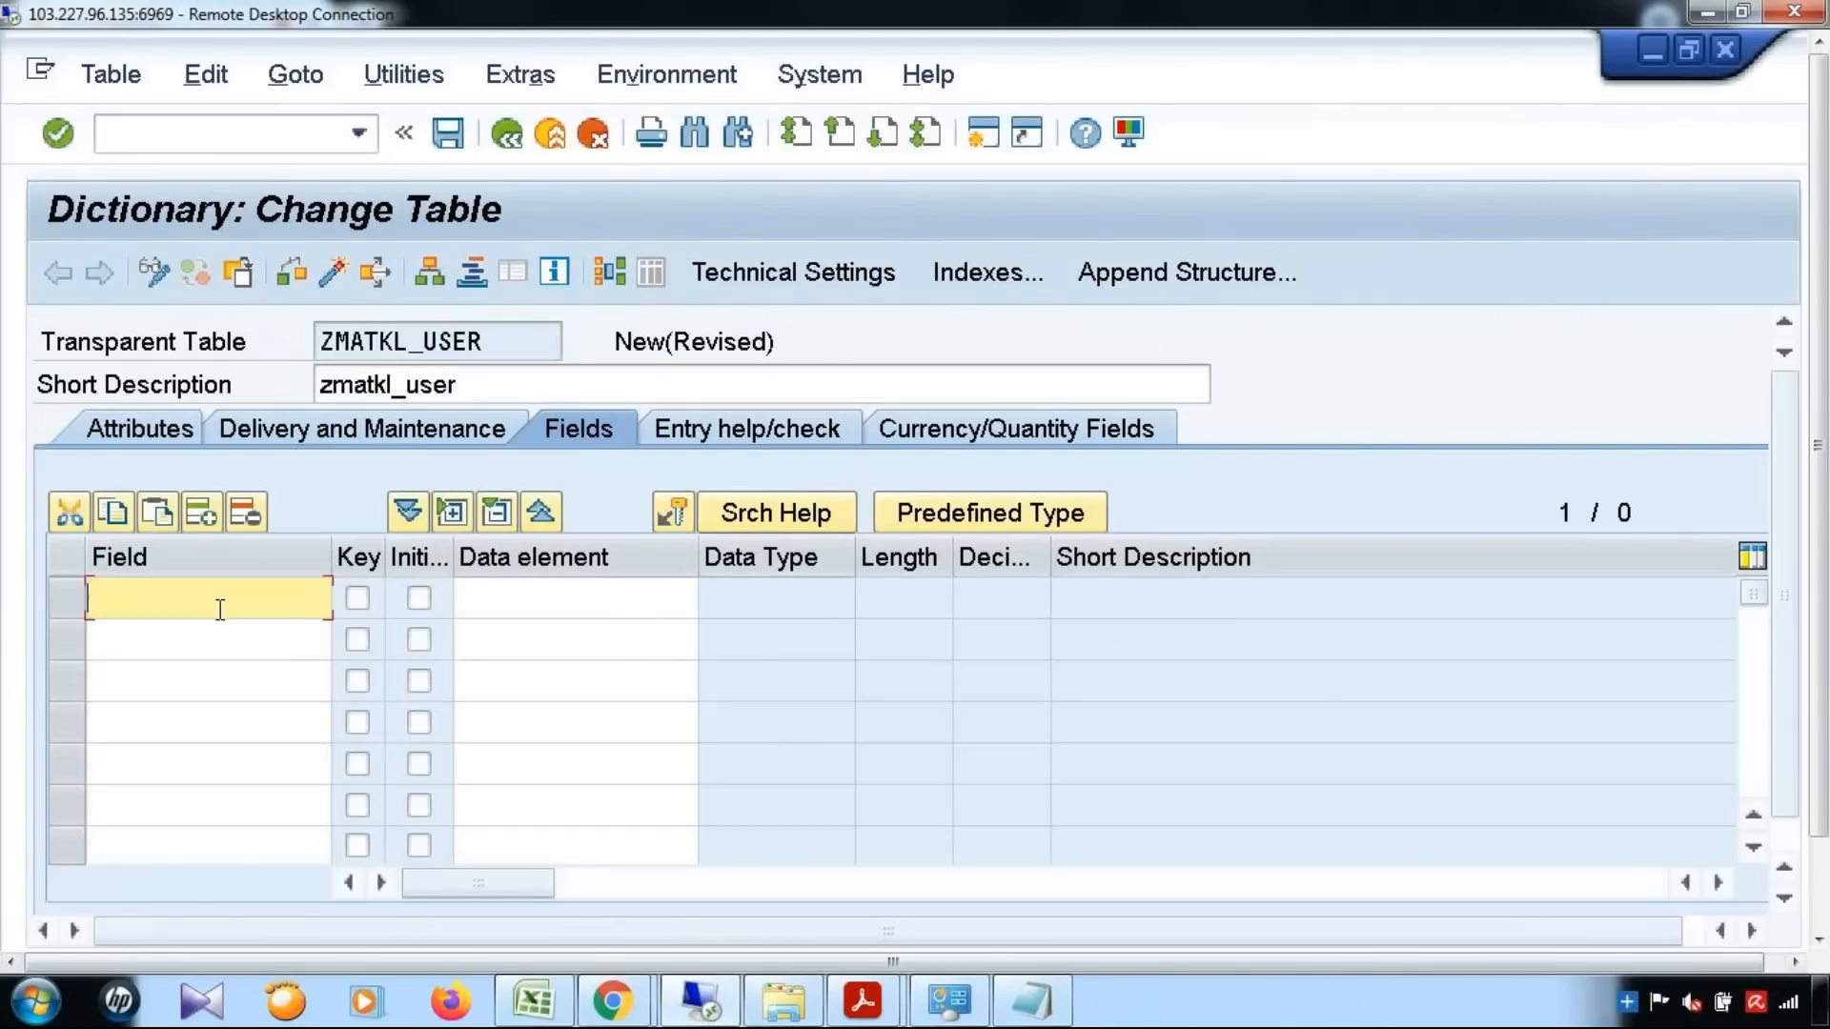
pyautogui.write('MANDT')
pyautogui.press('Tab')
pyautogui.press('Tab')
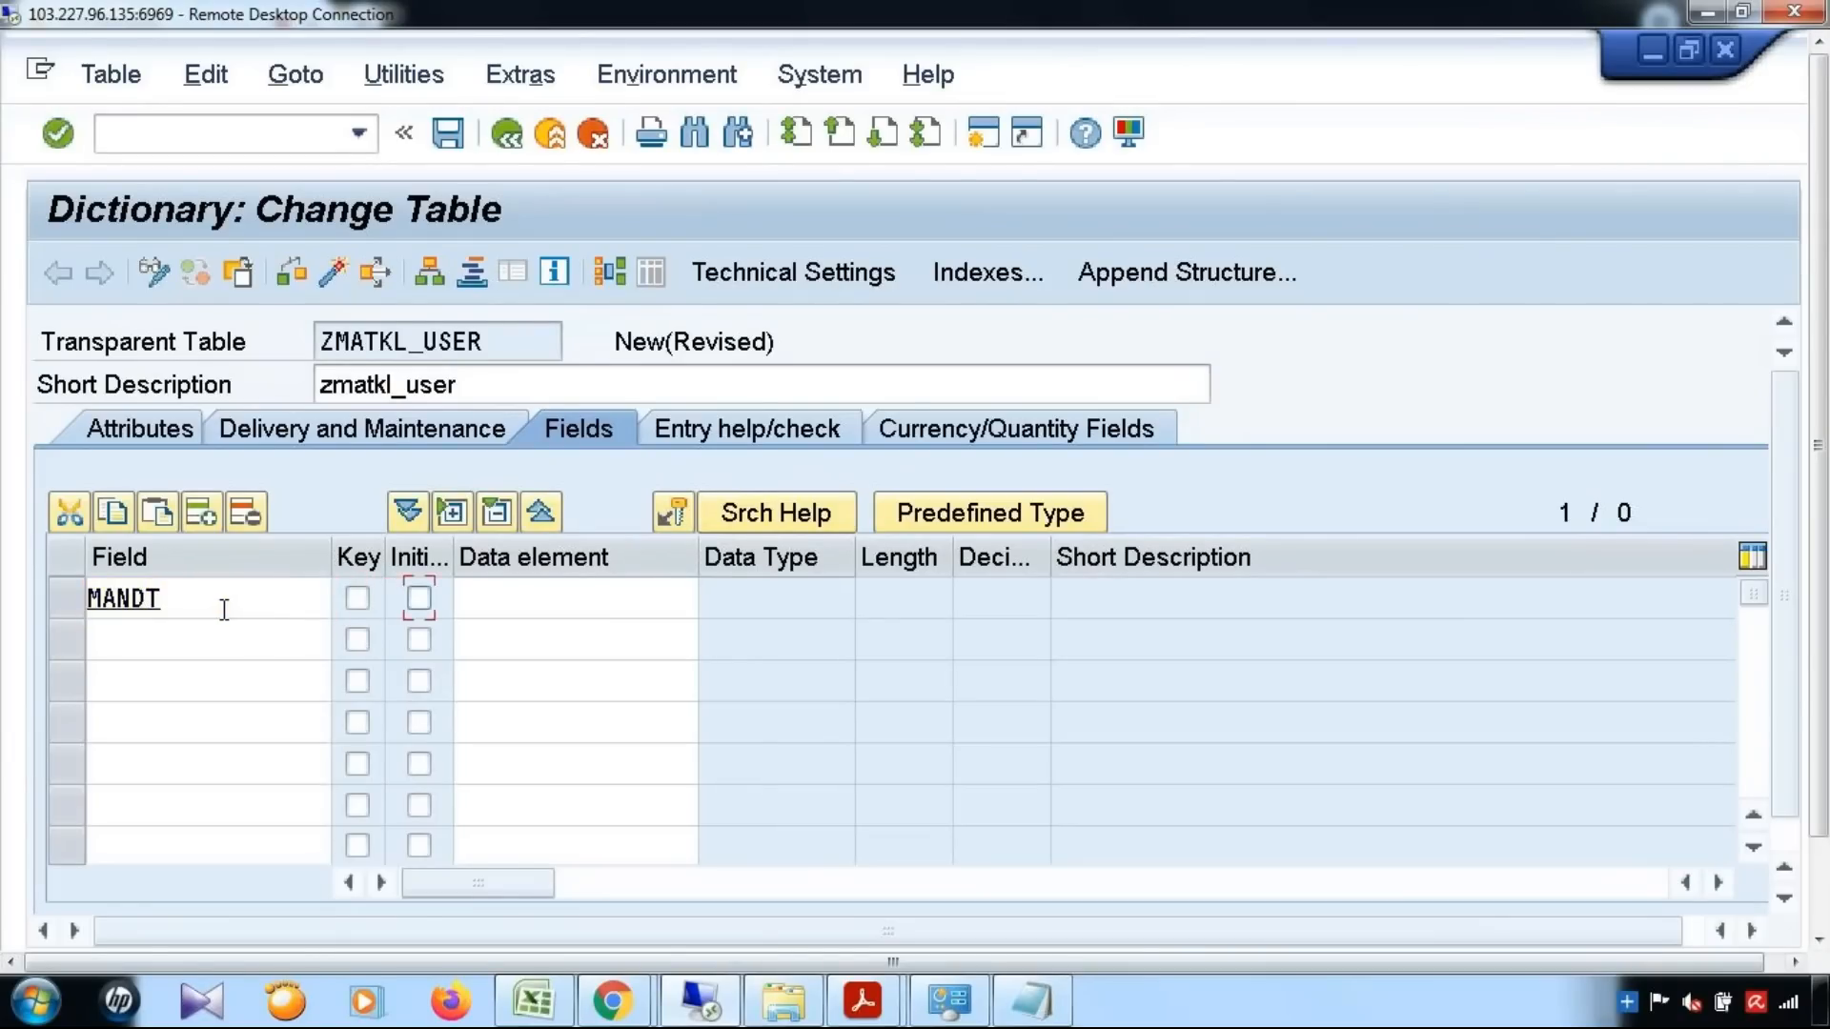
pyautogui.click(431, 597)
pyautogui.click(493, 607)
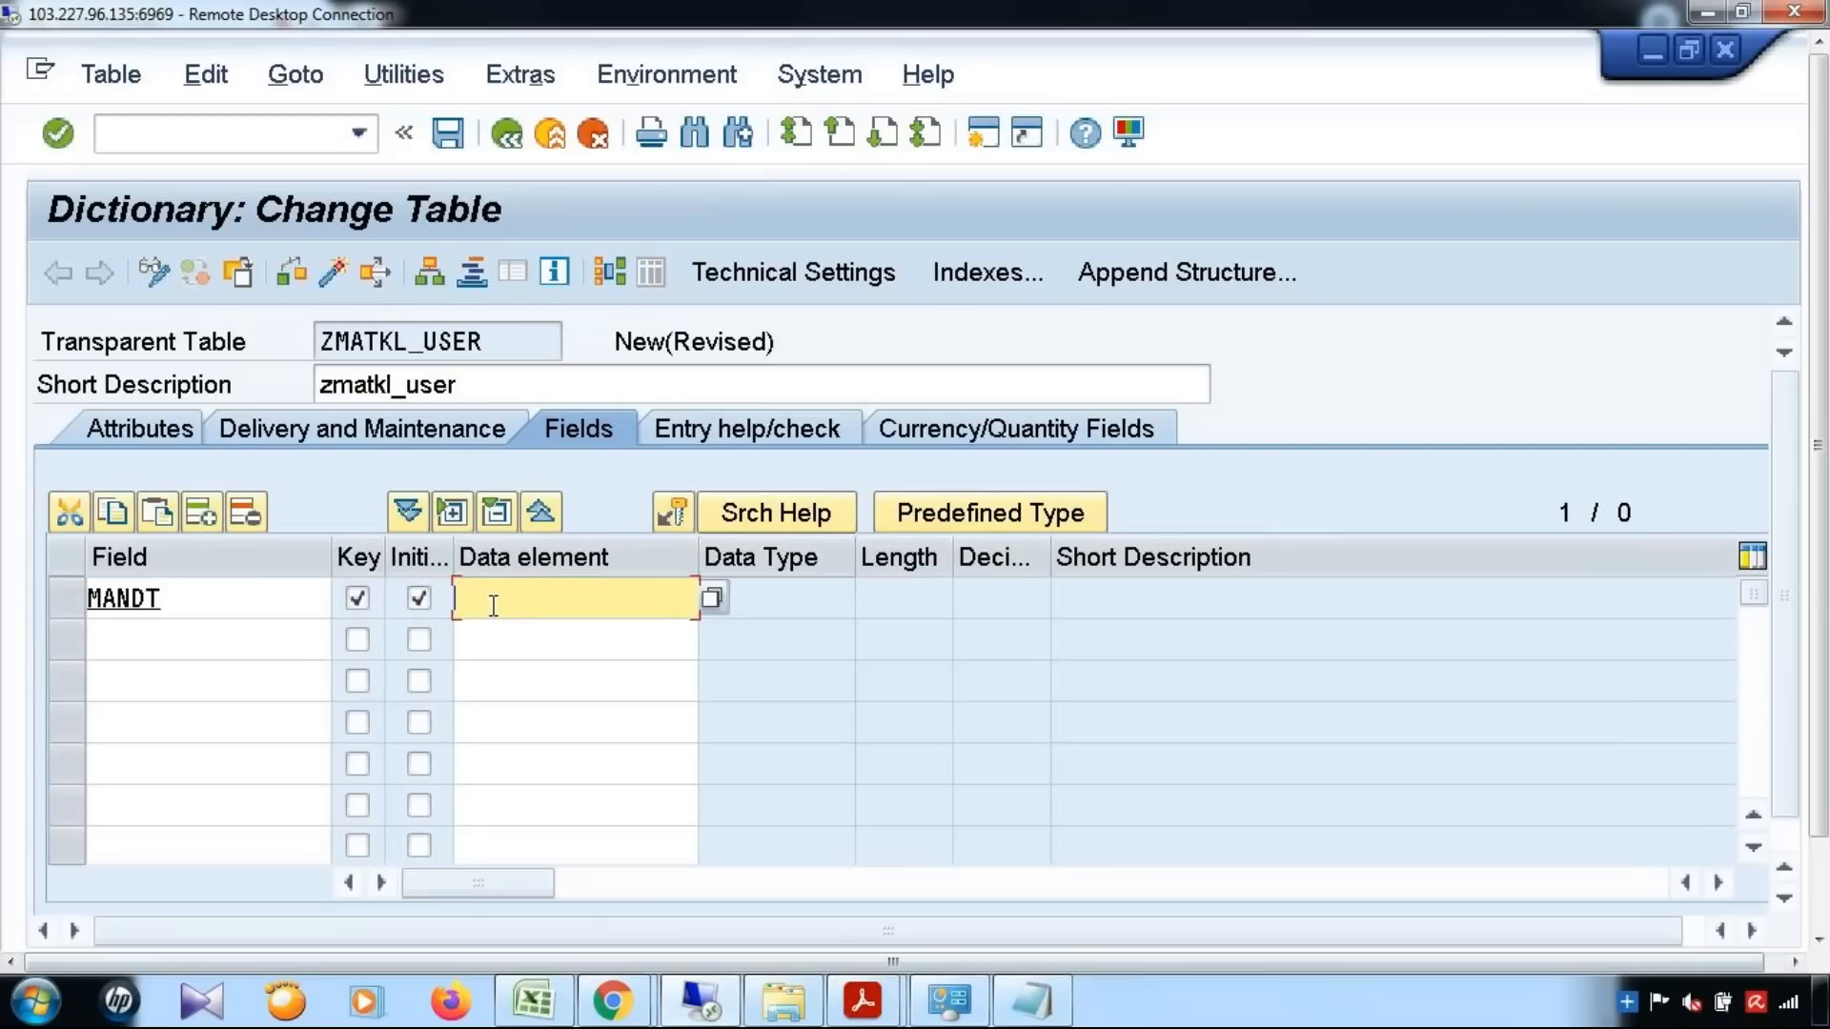
pyautogui.write('MANDT')
pyautogui.press('Return')
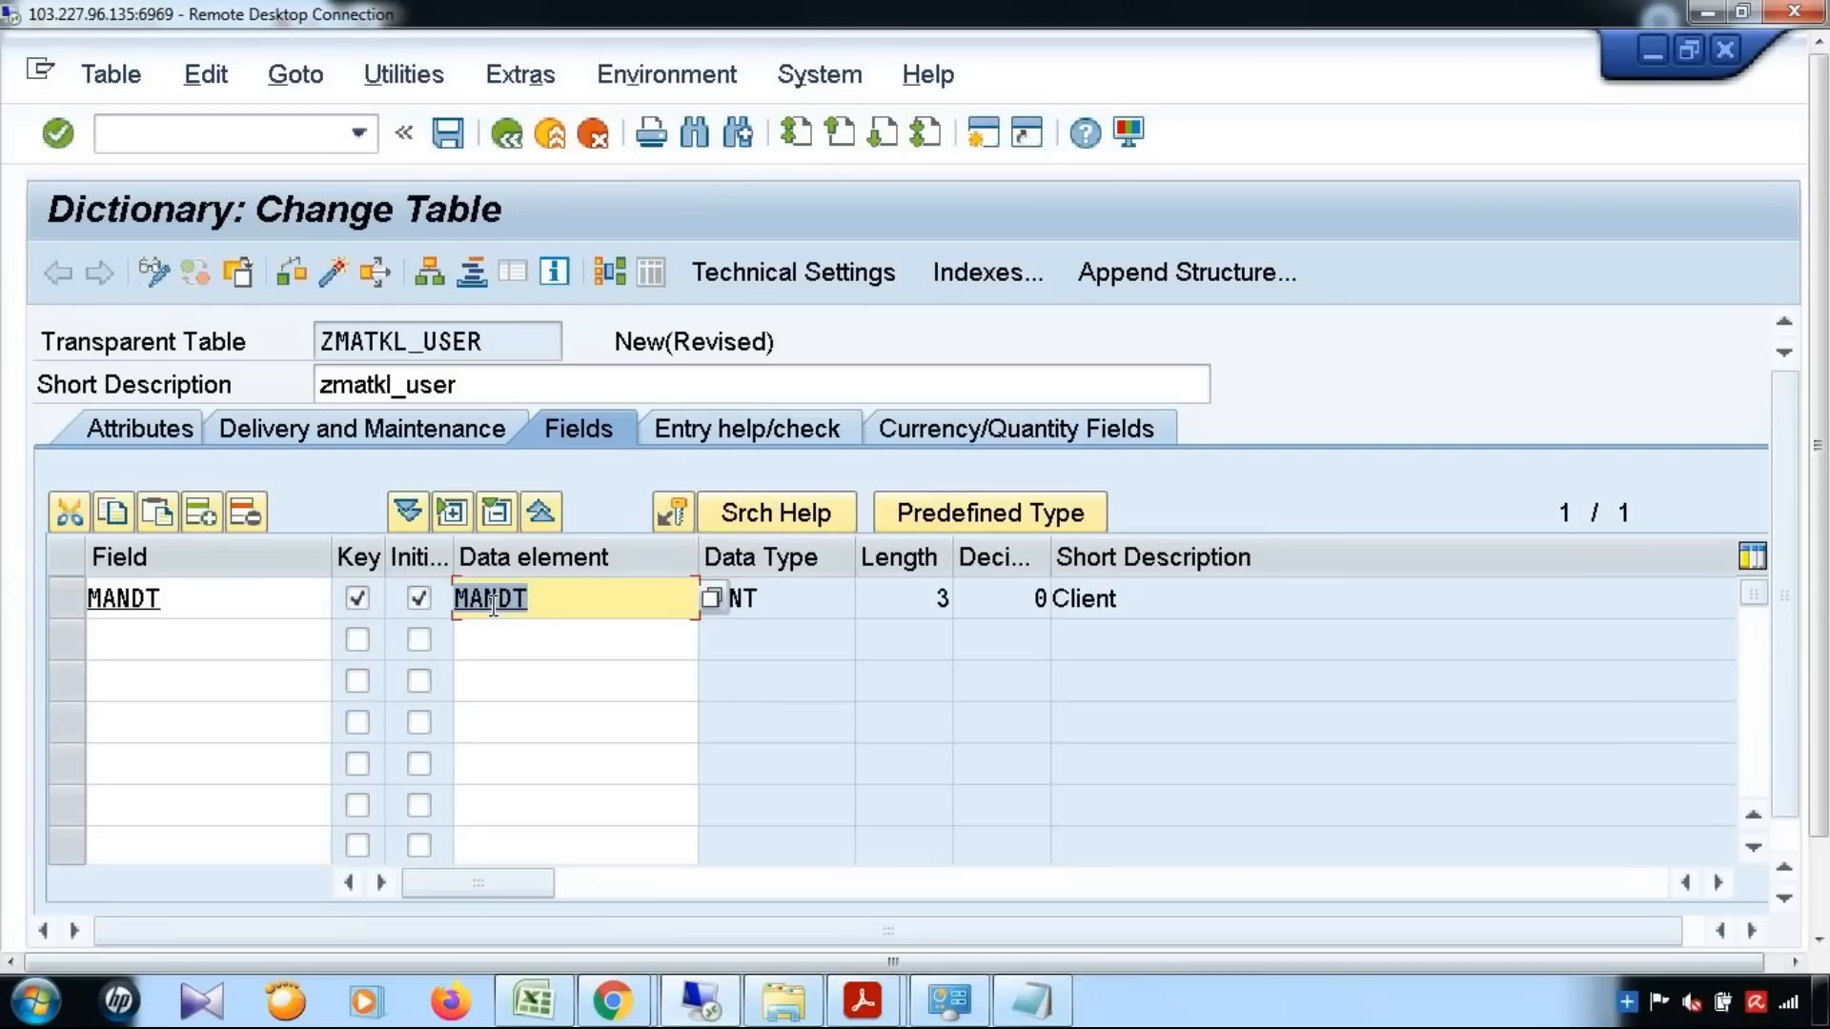
# Check the first component name in the method's type definition and enter matkl as the table's second field
pyautogui.click(176, 644)
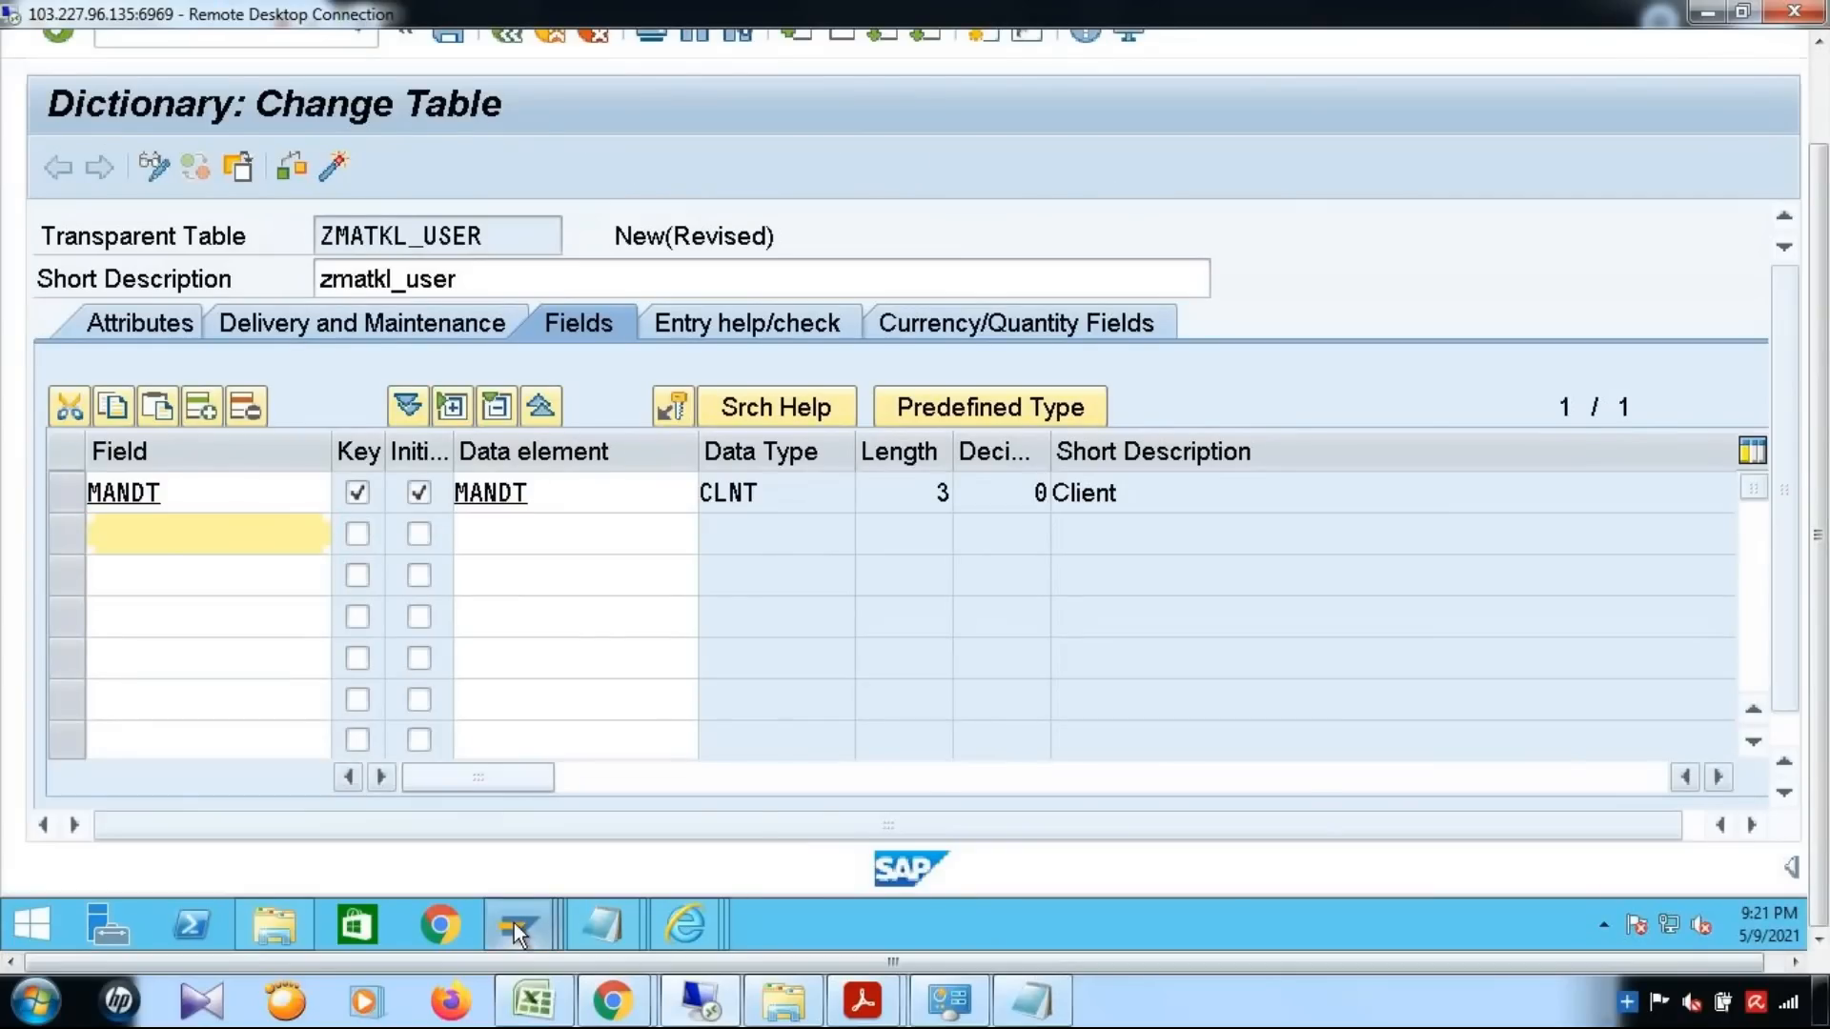
pyautogui.moveTo(514, 922)
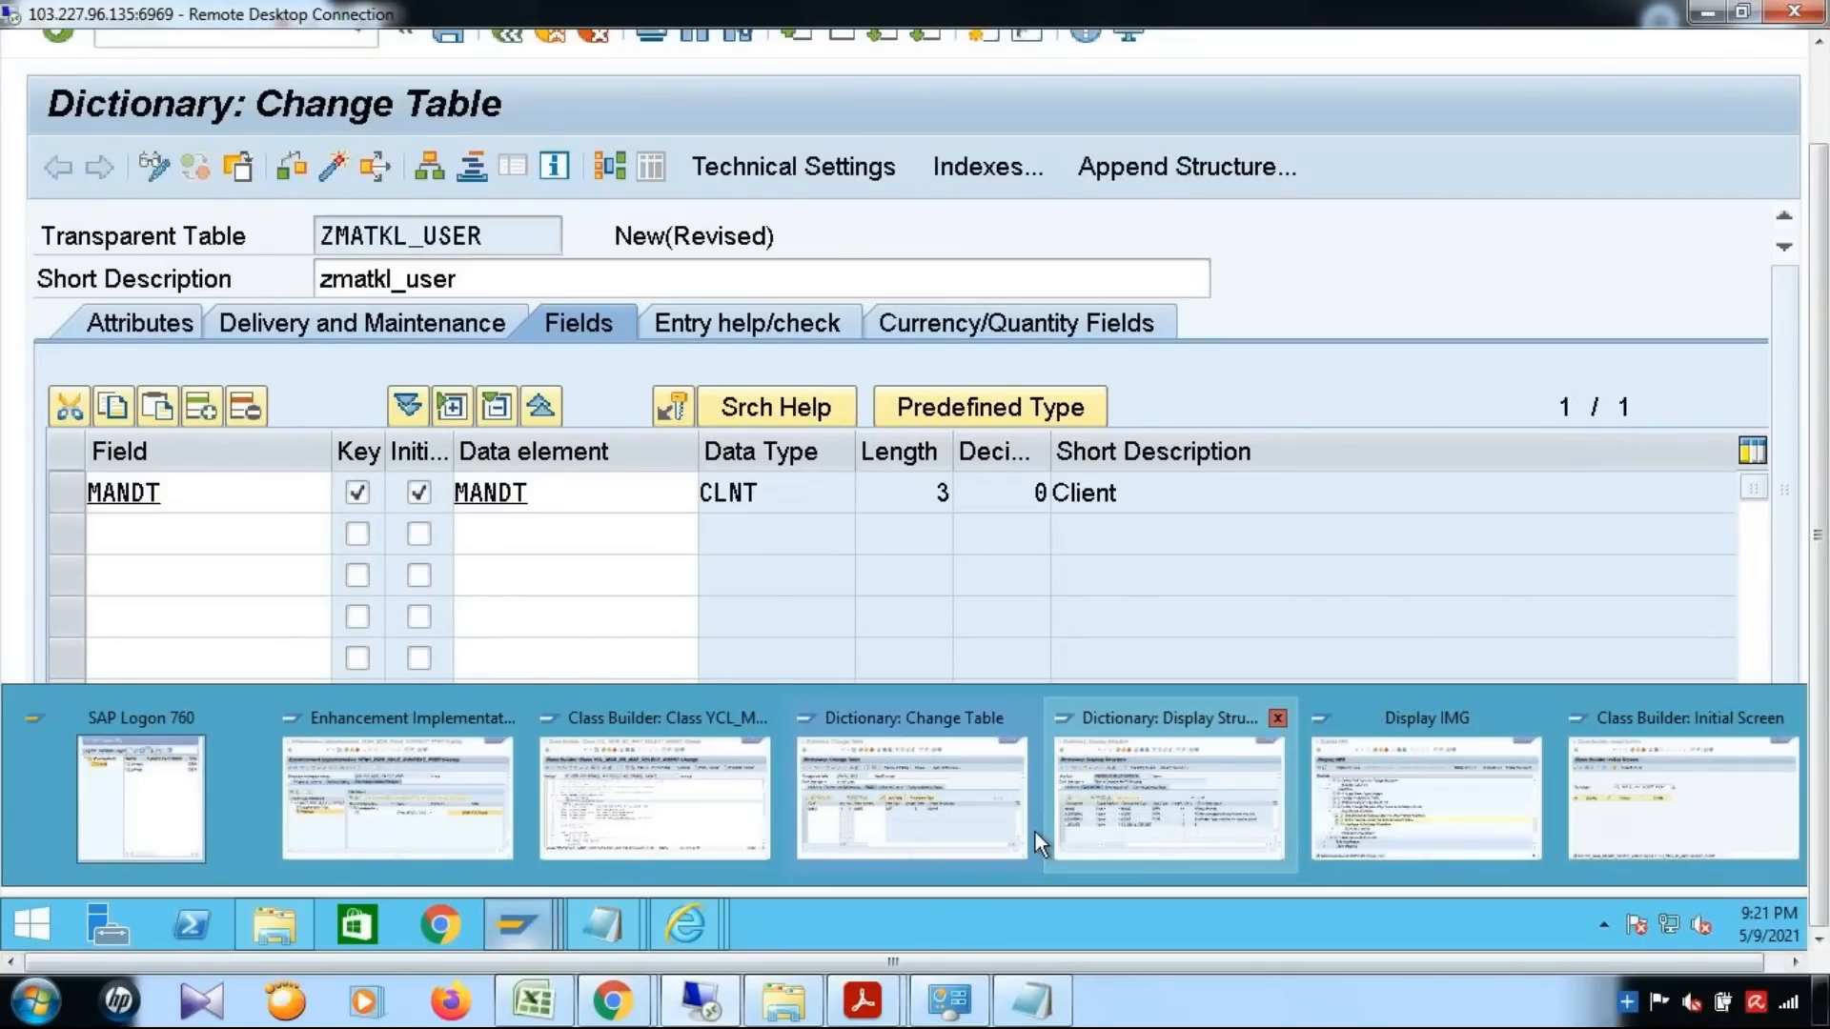
pyautogui.click(625, 833)
pyautogui.moveTo(205, 408); pyautogui.dragTo(266, 410)
pyautogui.click(503, 431)
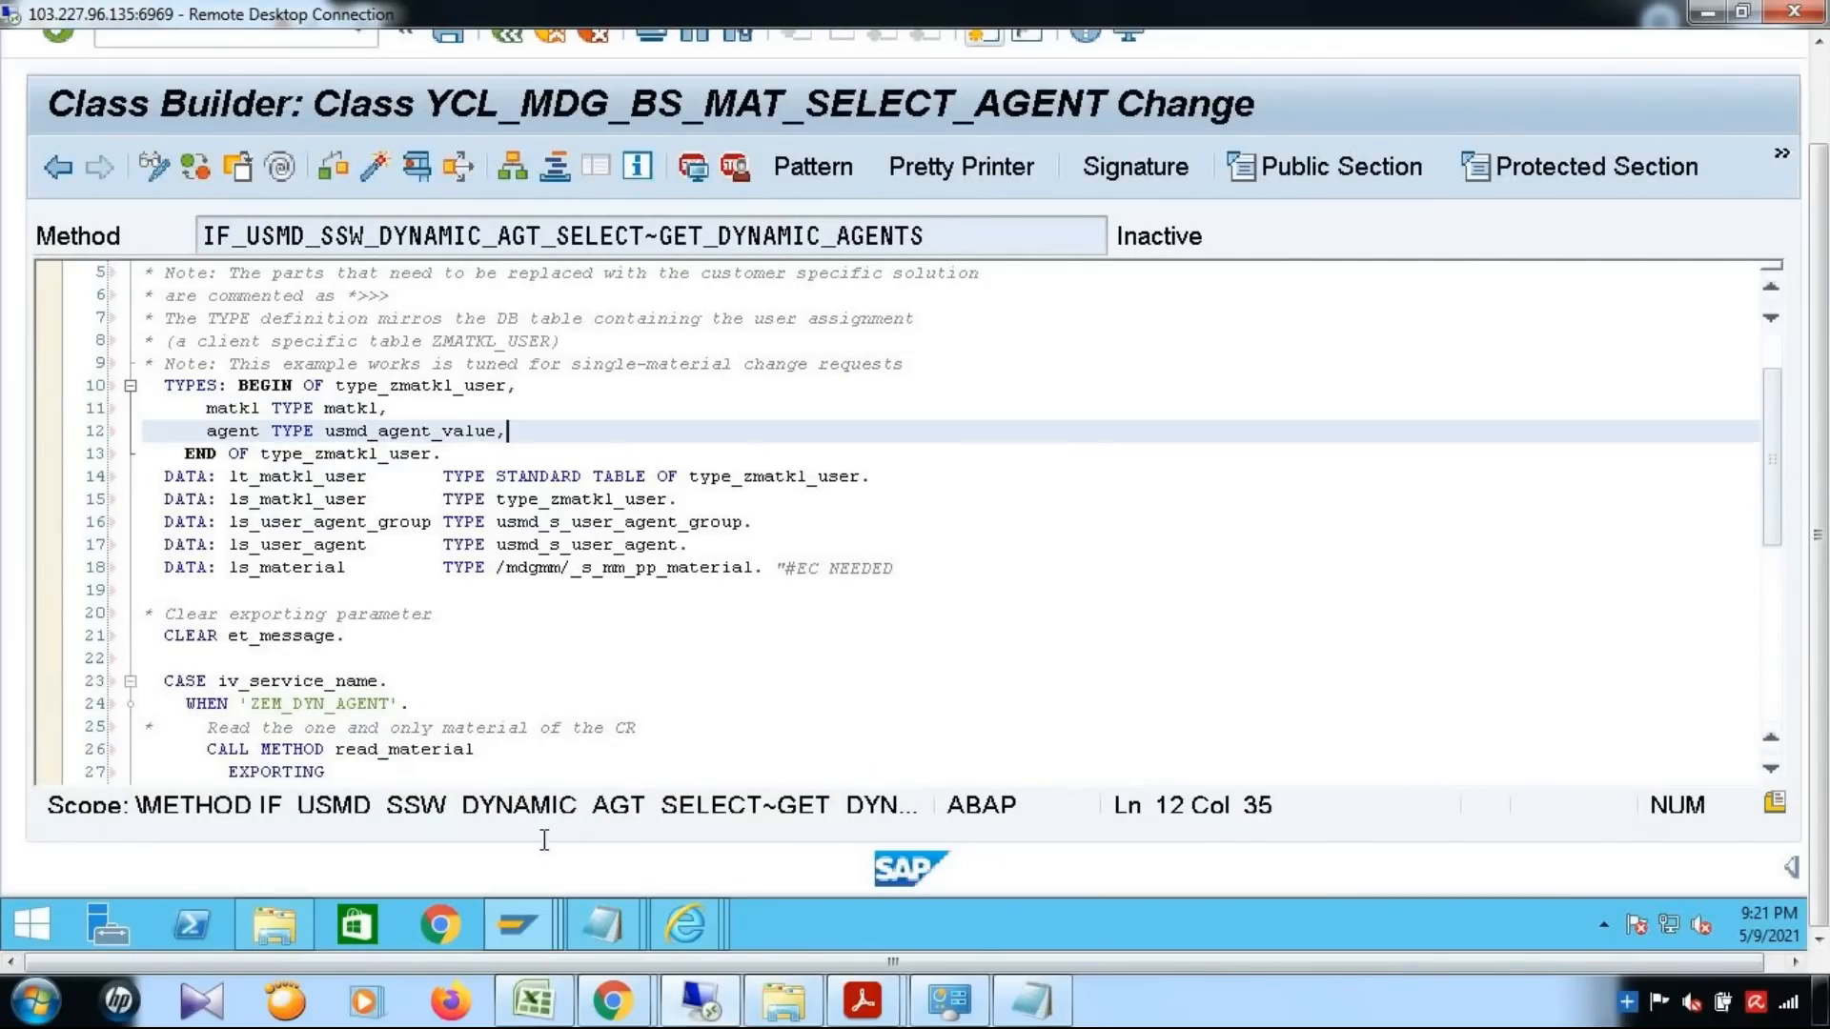
pyautogui.moveTo(530, 923)
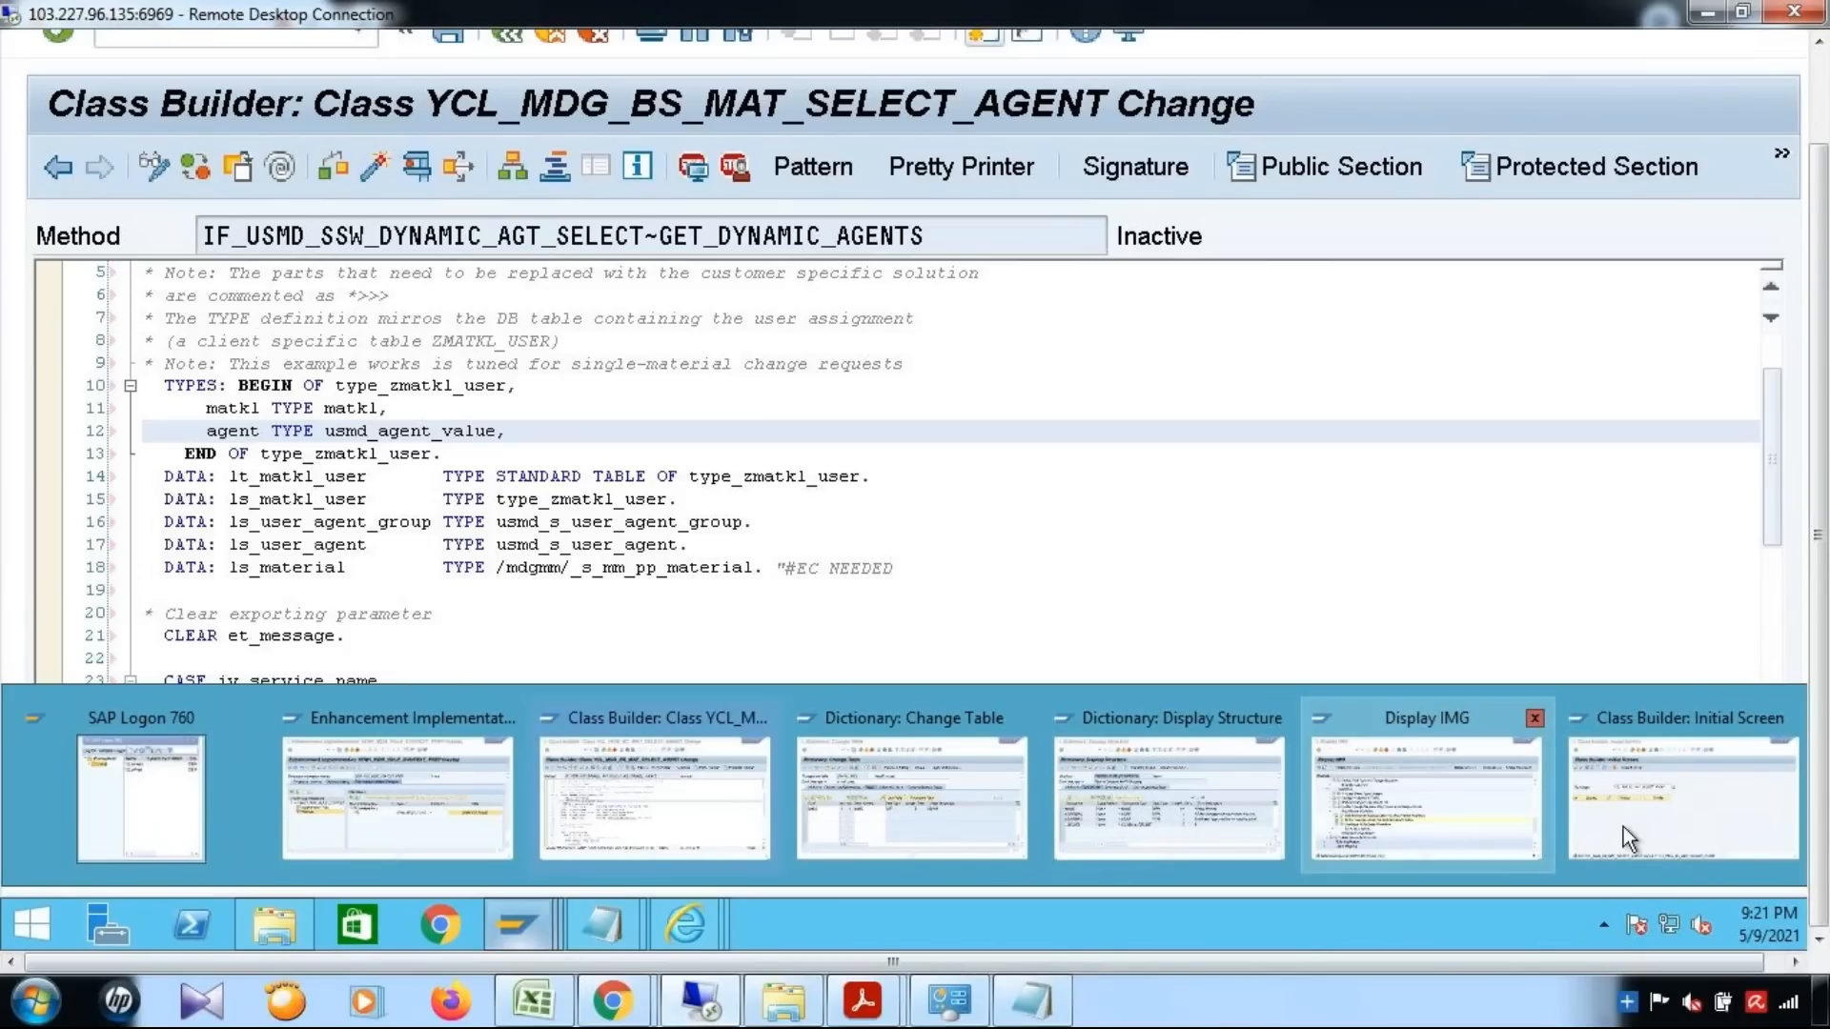
pyautogui.moveTo(1323, 826)
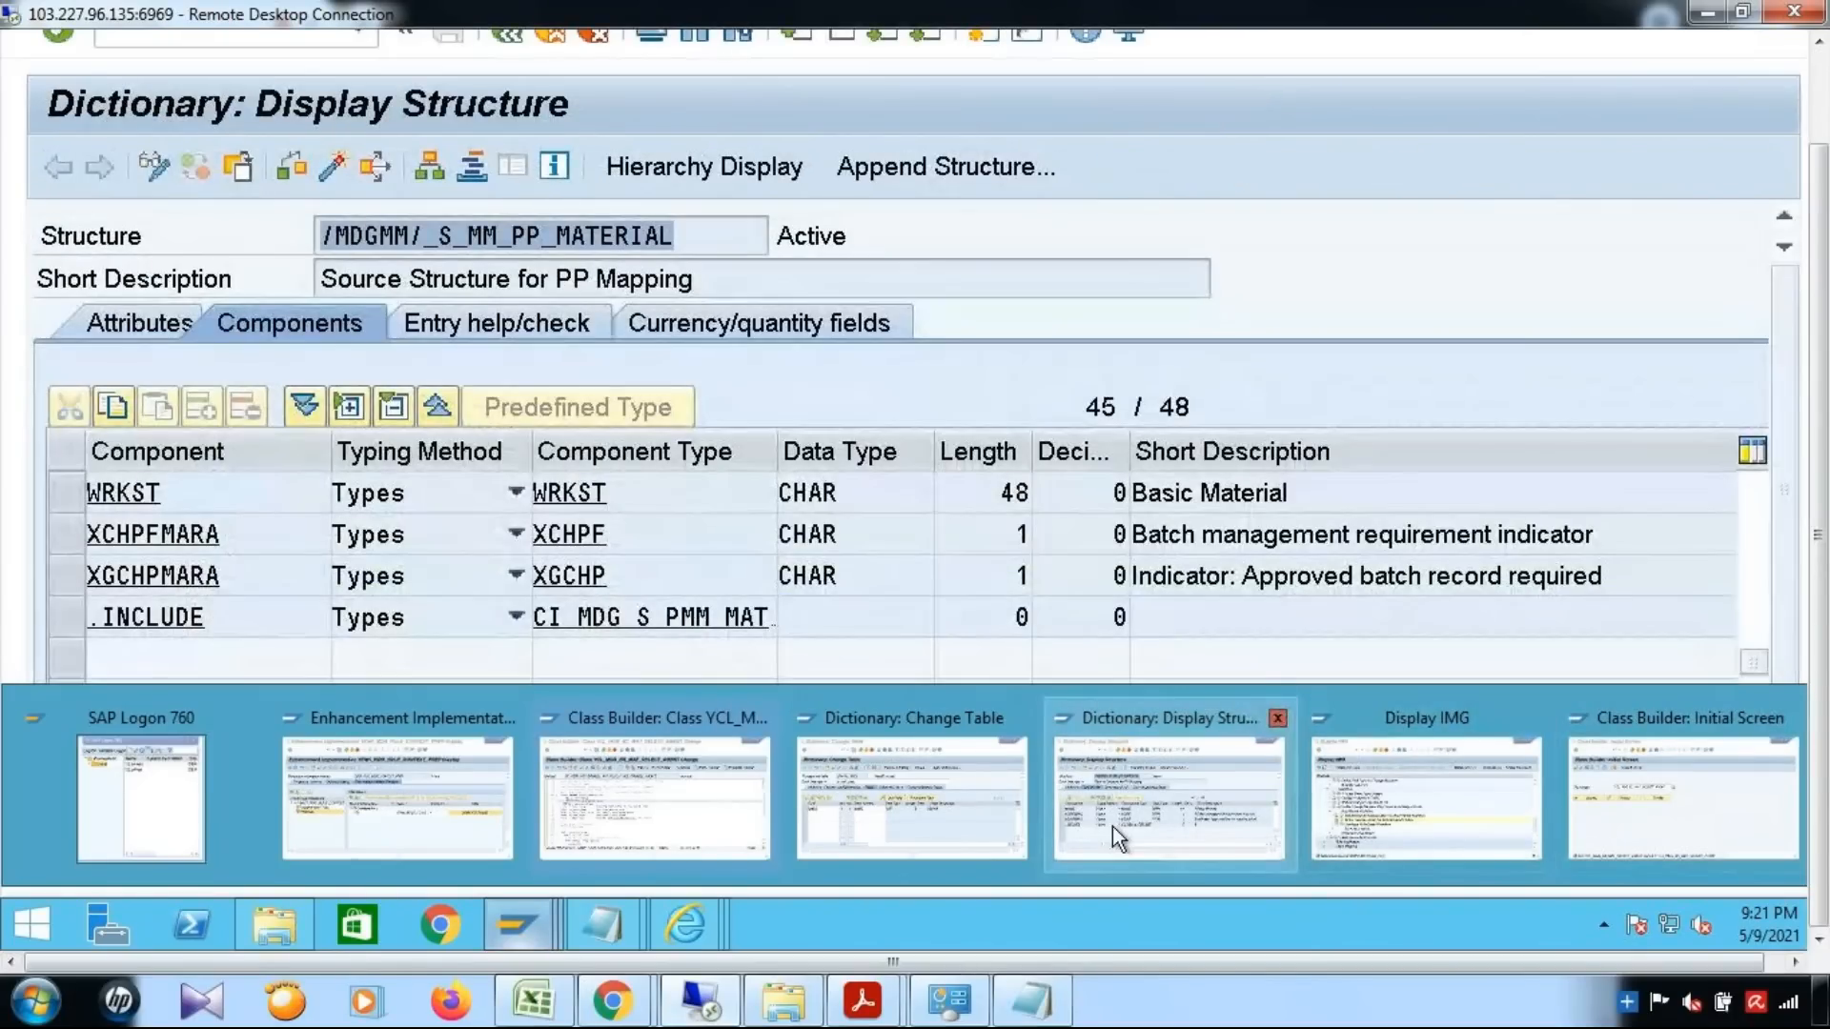
pyautogui.click(912, 791)
pyautogui.click(141, 544)
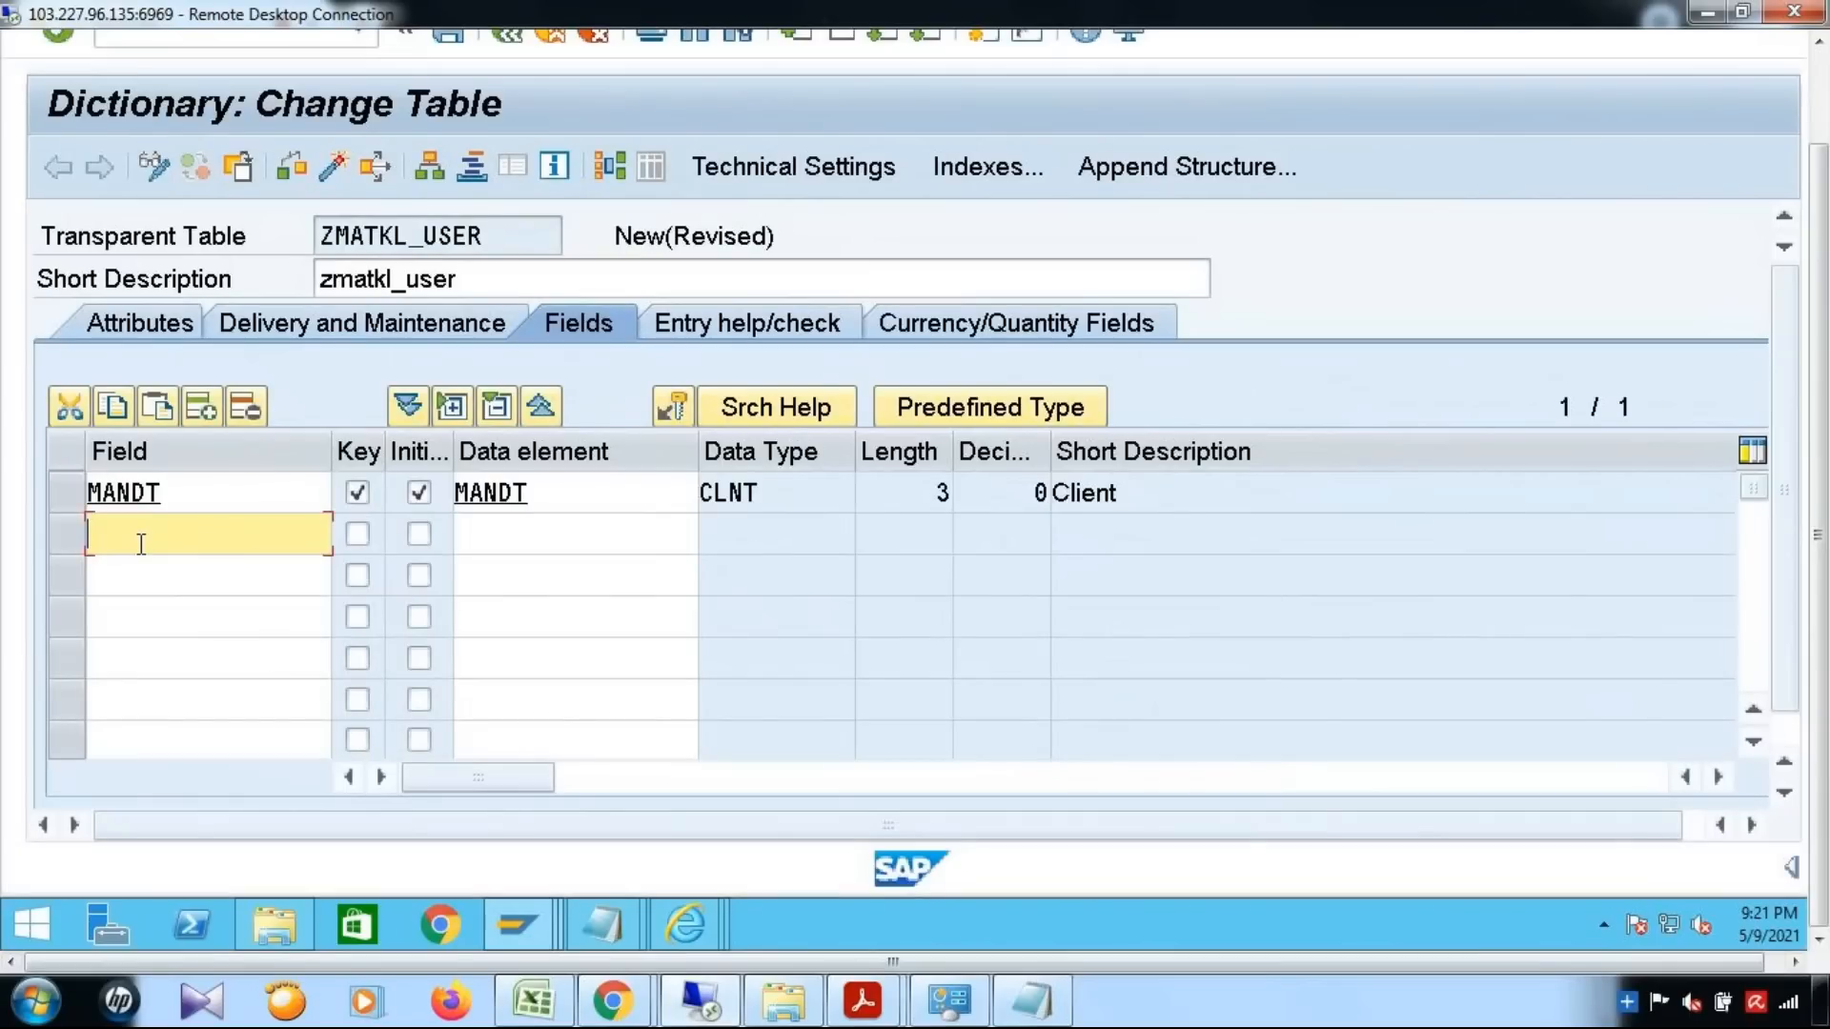
pyautogui.write('matkl')
# Copy the type matkl from the method's type definition and assign it as the matkl field's data element
pyautogui.click(501, 535)
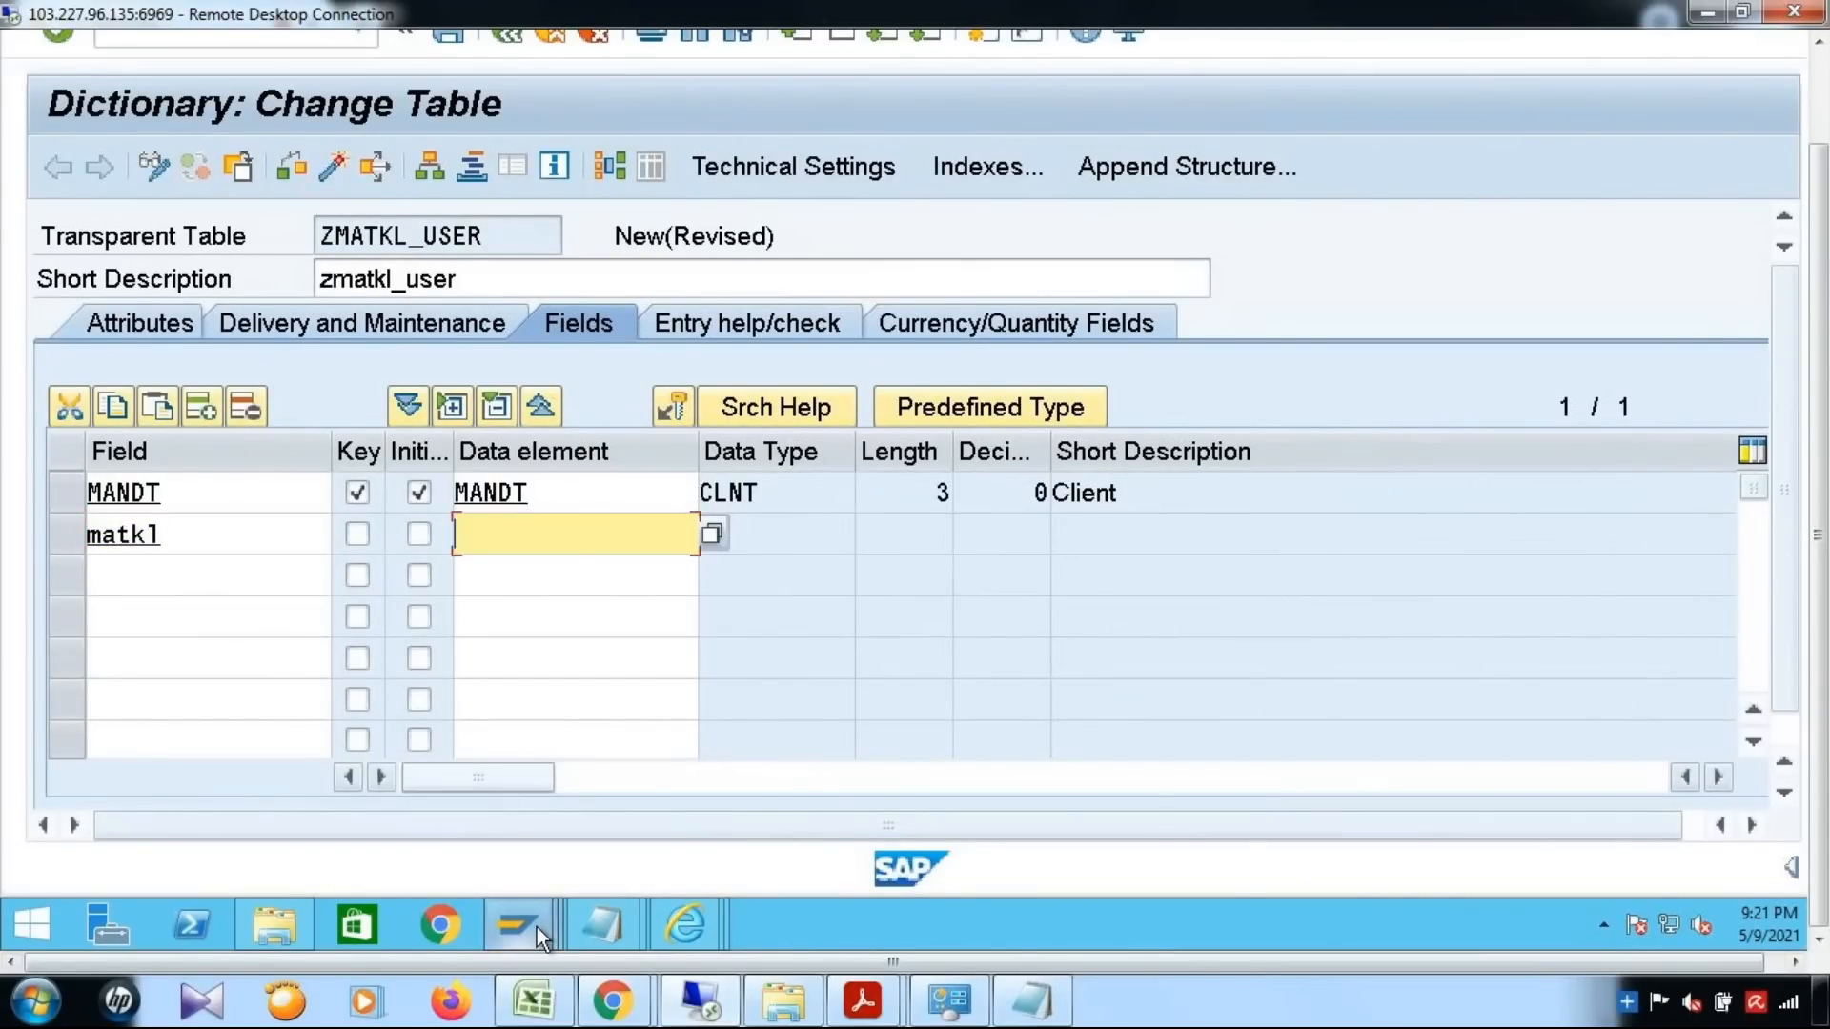
pyautogui.click(613, 833)
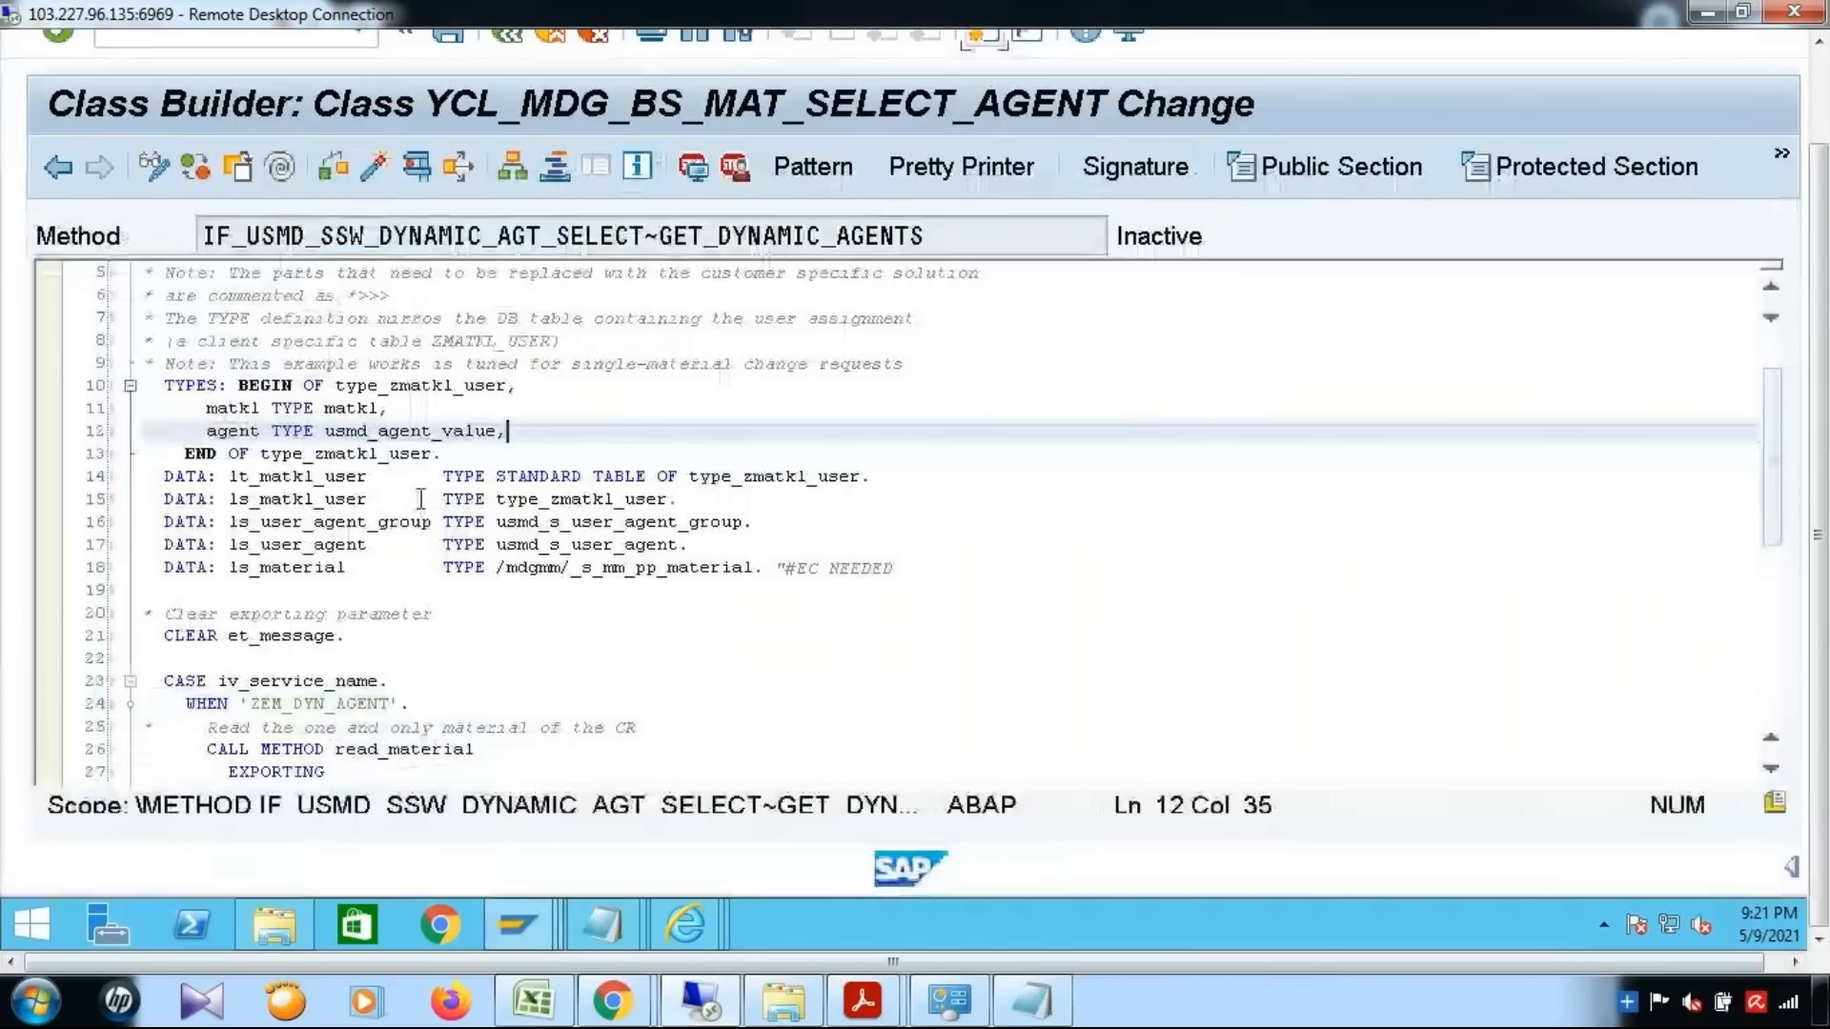
pyautogui.moveTo(324, 408); pyautogui.dragTo(383, 409)
pyautogui.hotkey('ctrl', 'c')
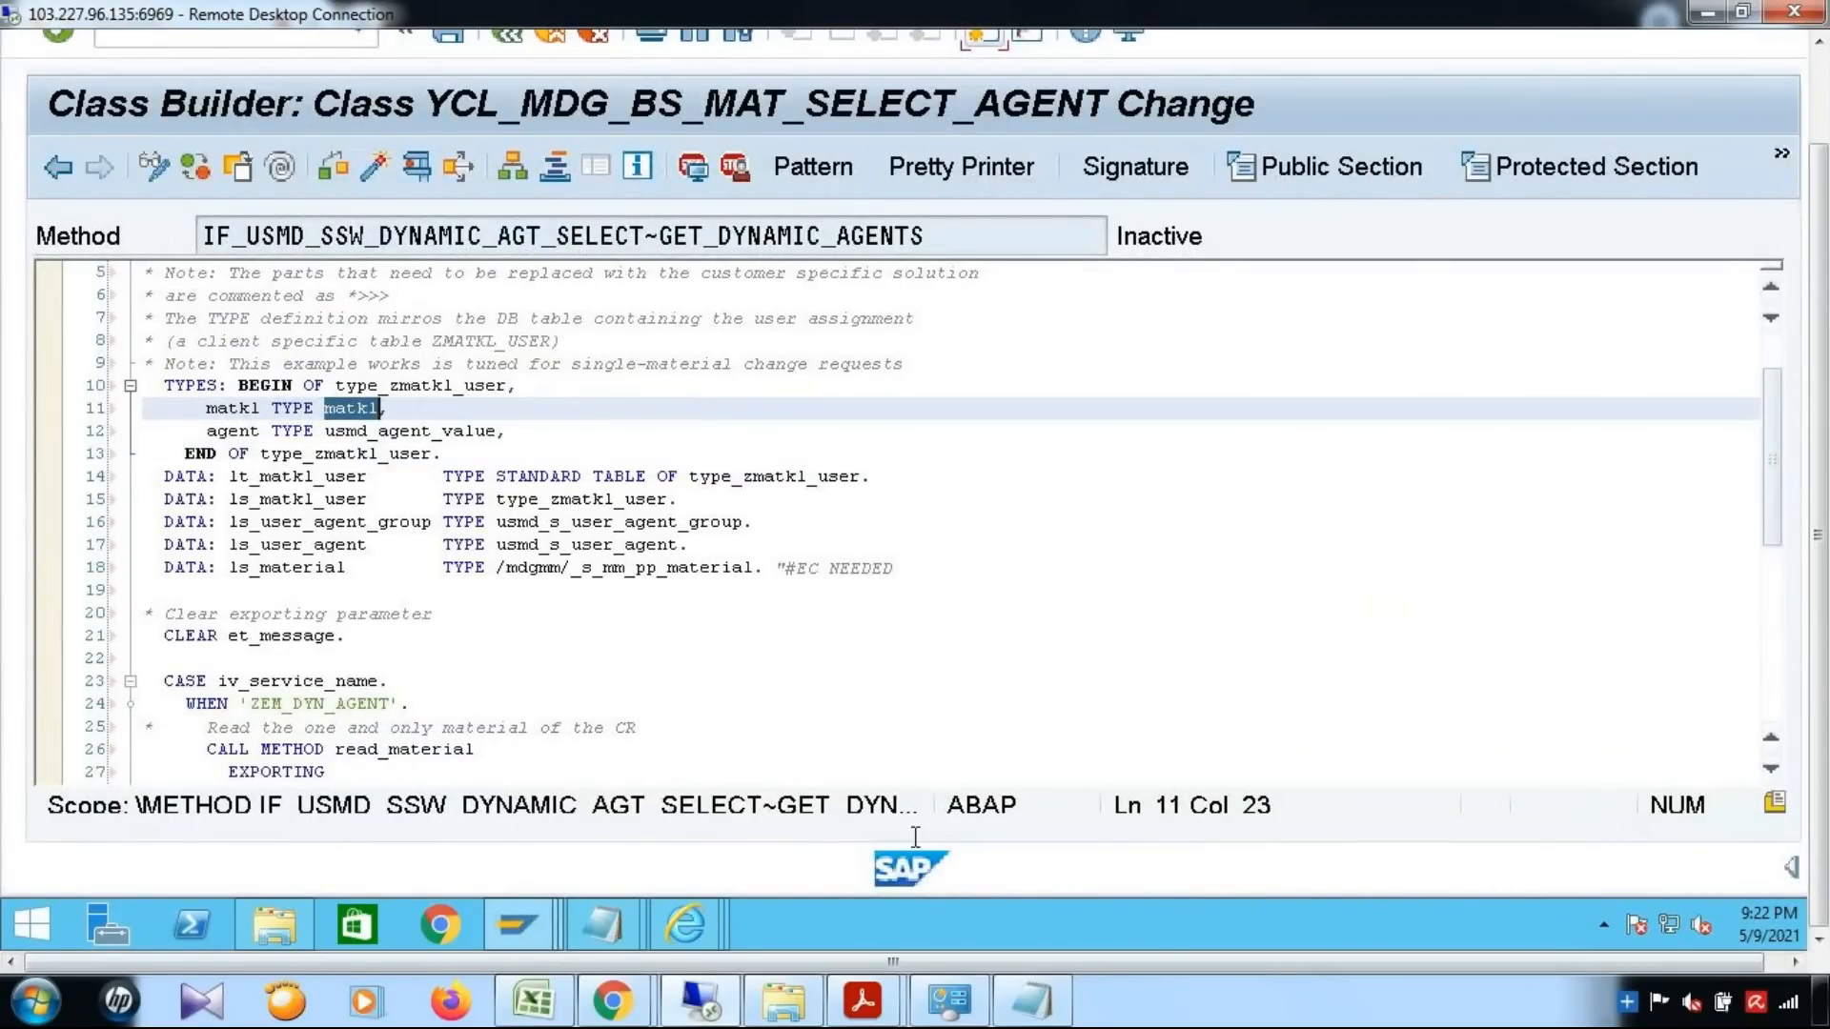
pyautogui.moveTo(541, 928)
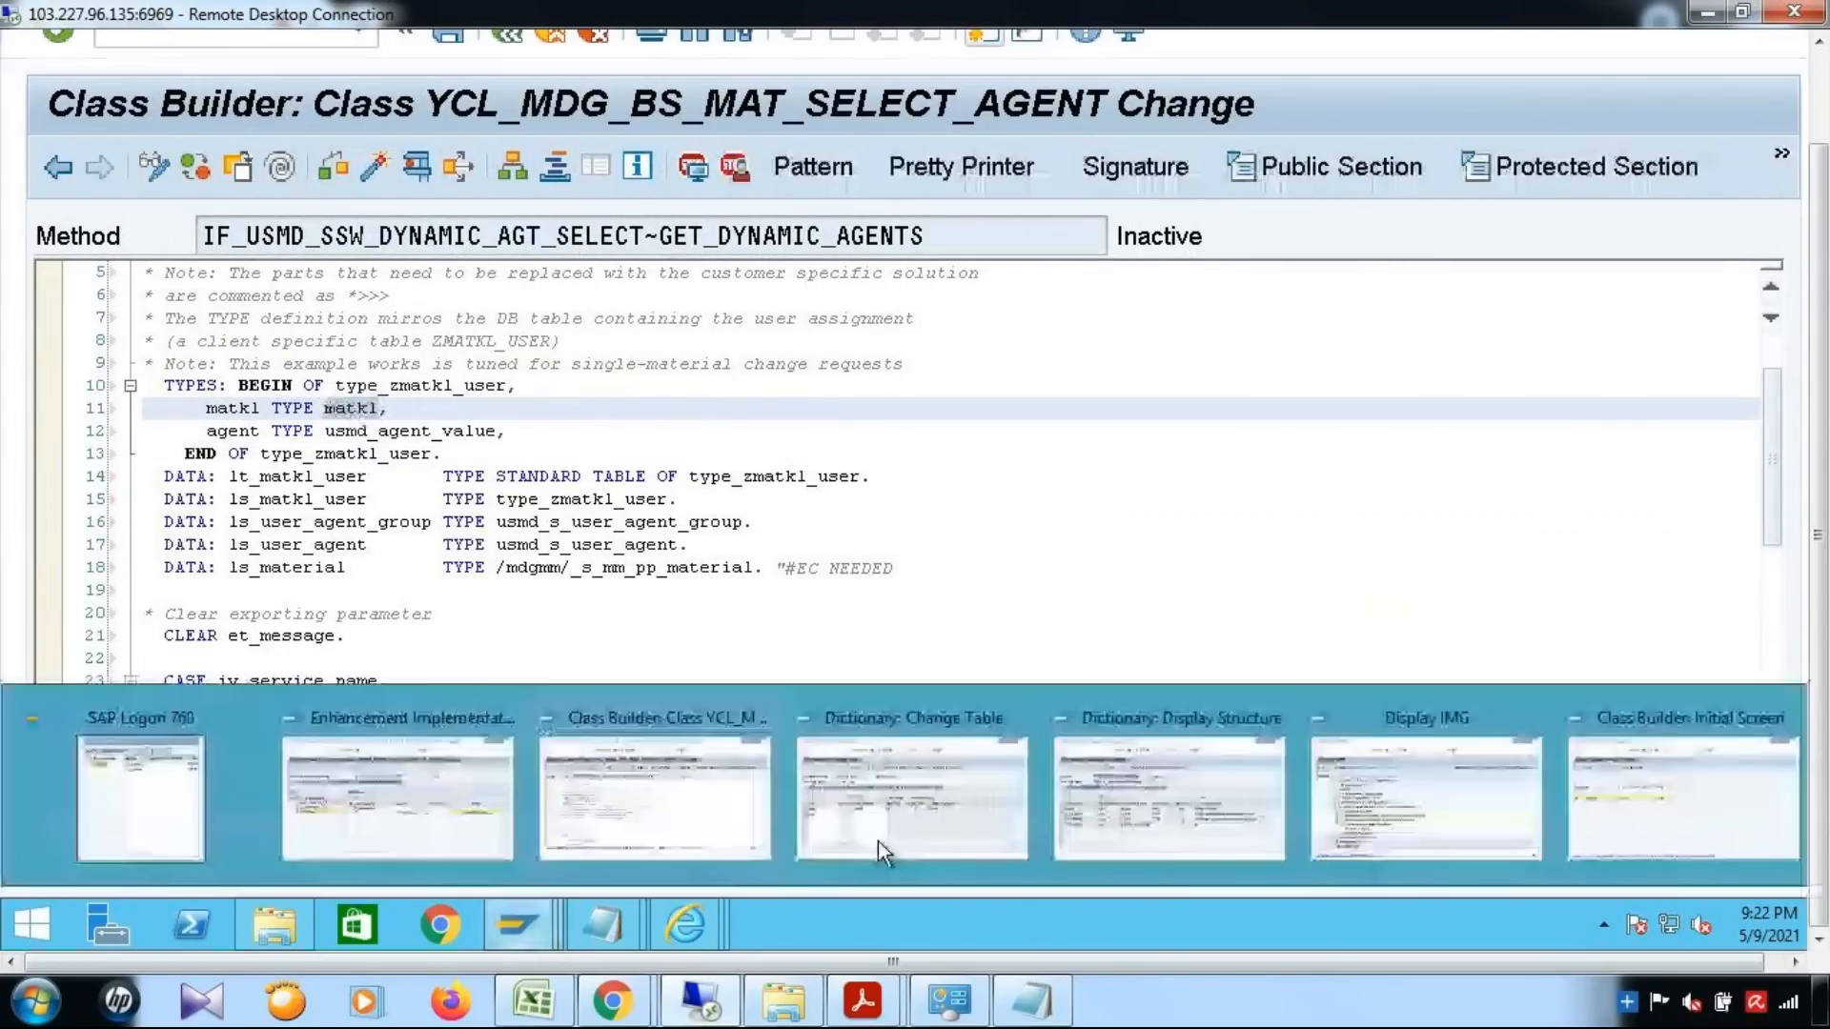
pyautogui.click(1016, 821)
pyautogui.click(559, 536)
pyautogui.hotkey('ctrl', 'v')
pyautogui.press('Return')
# Select the table's third field row and return to the method's type definition in the Class Builder
pyautogui.click(168, 572)
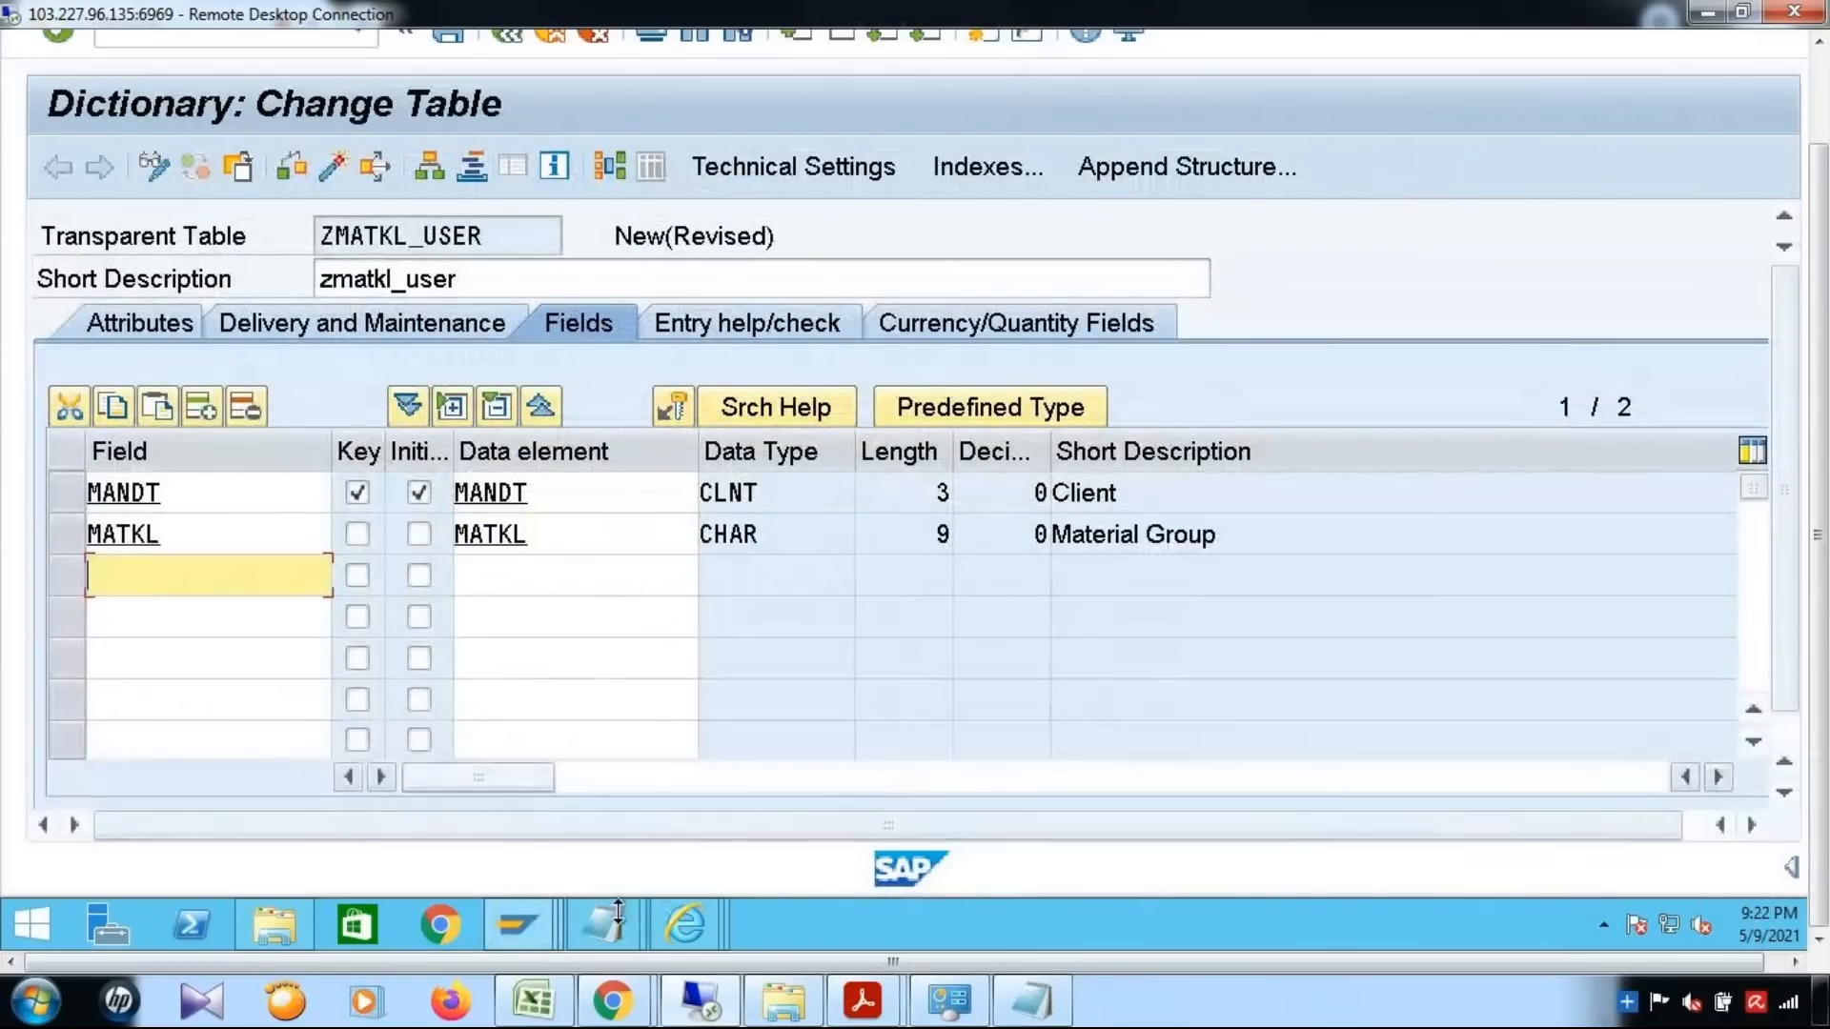
pyautogui.moveTo(505, 927)
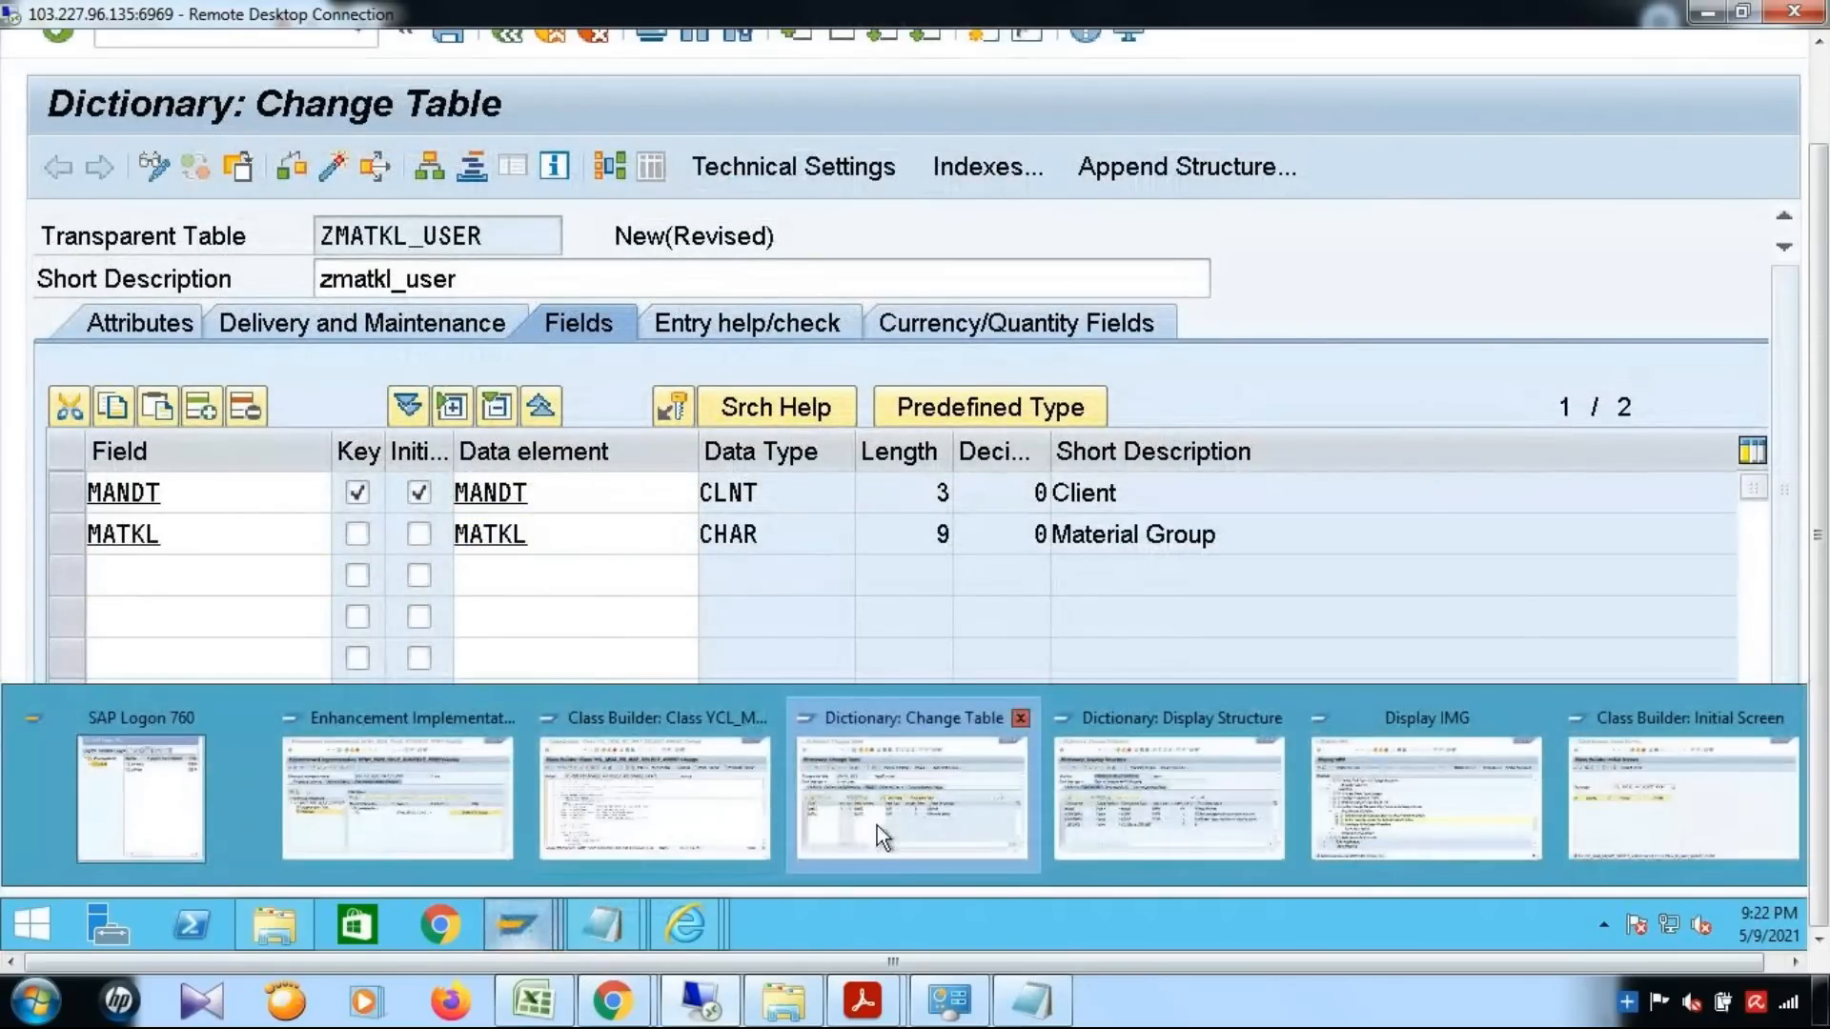
pyautogui.click(633, 822)
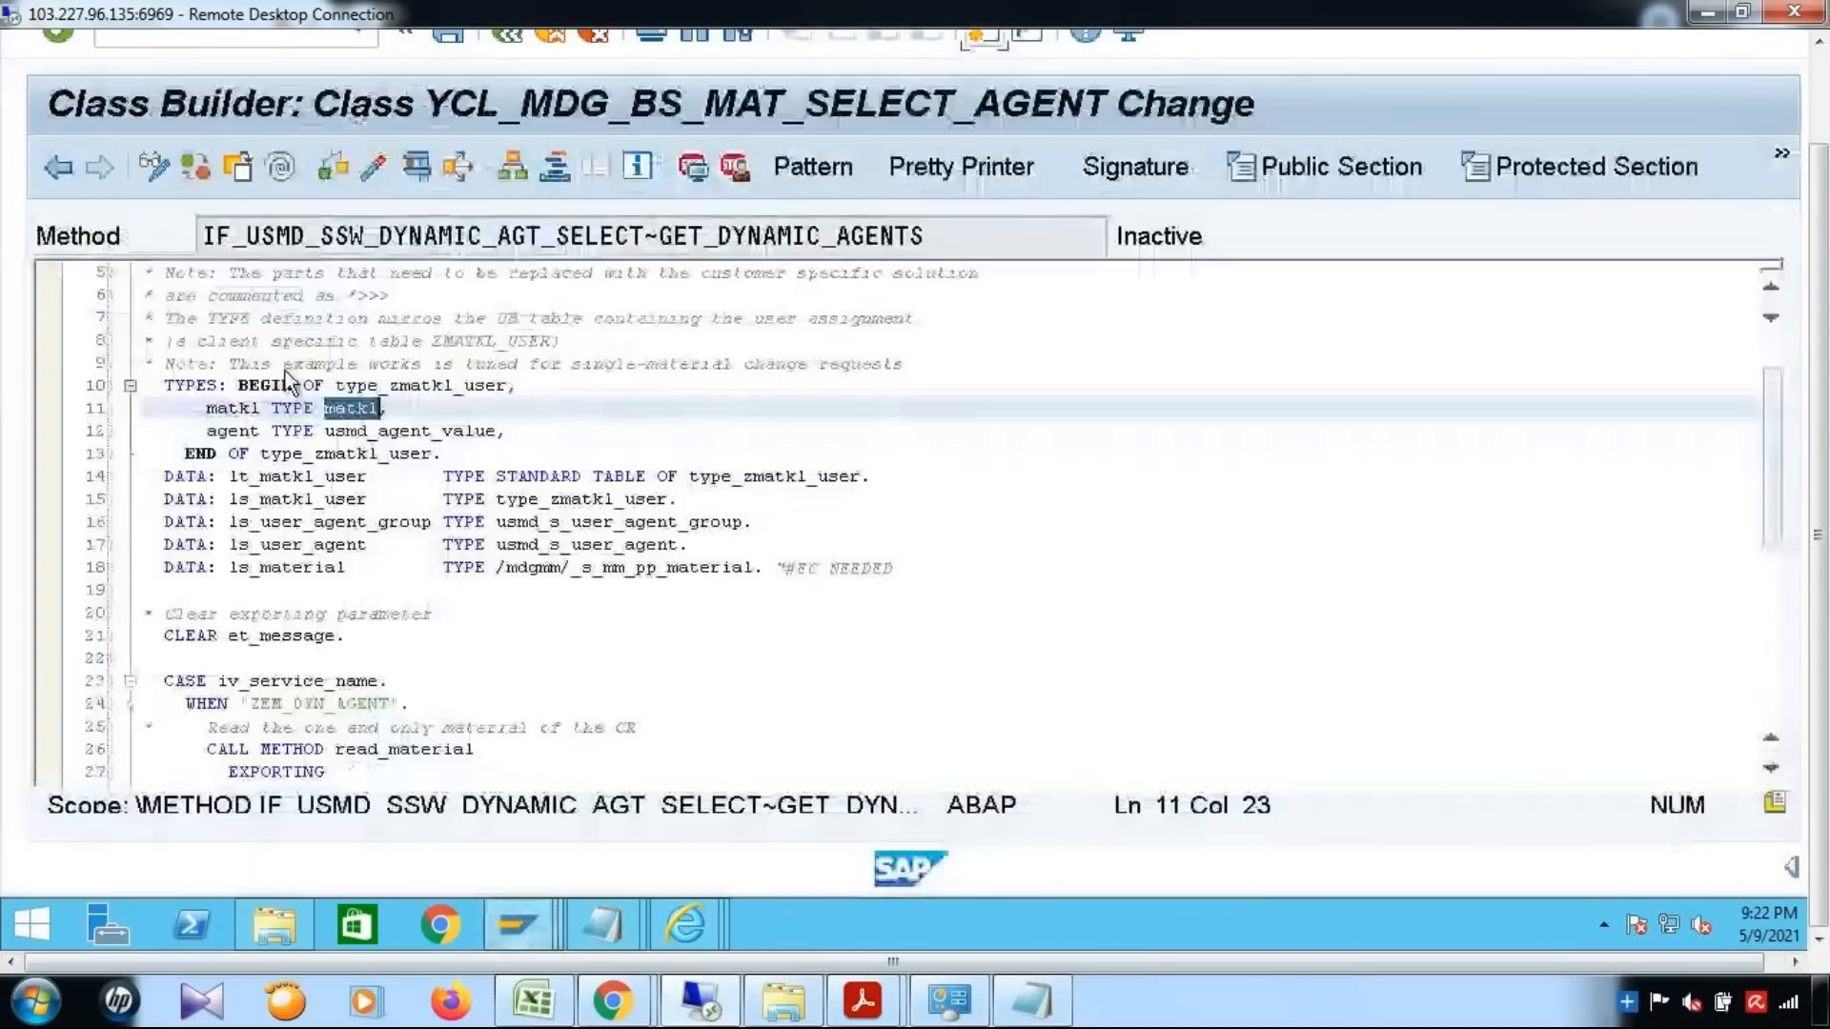
pyautogui.click(230, 431)
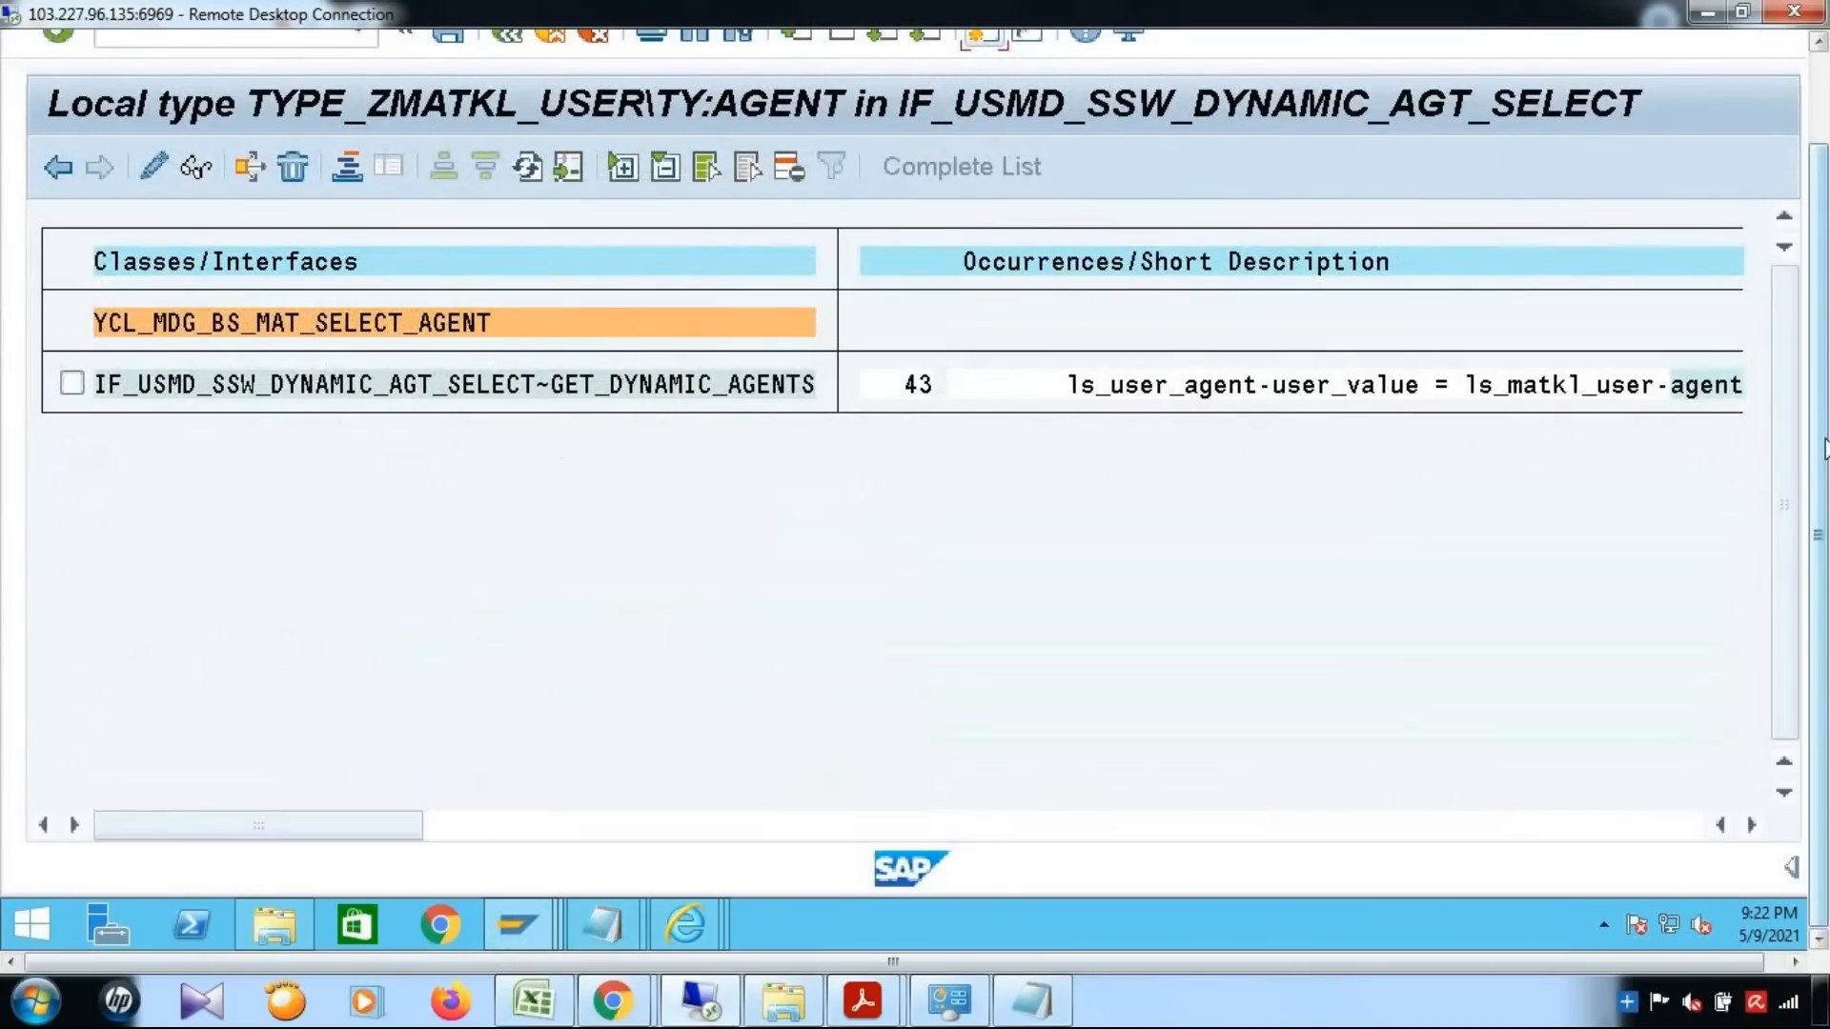
pyautogui.moveTo(1824, 448); pyautogui.dragTo(1824, 350)
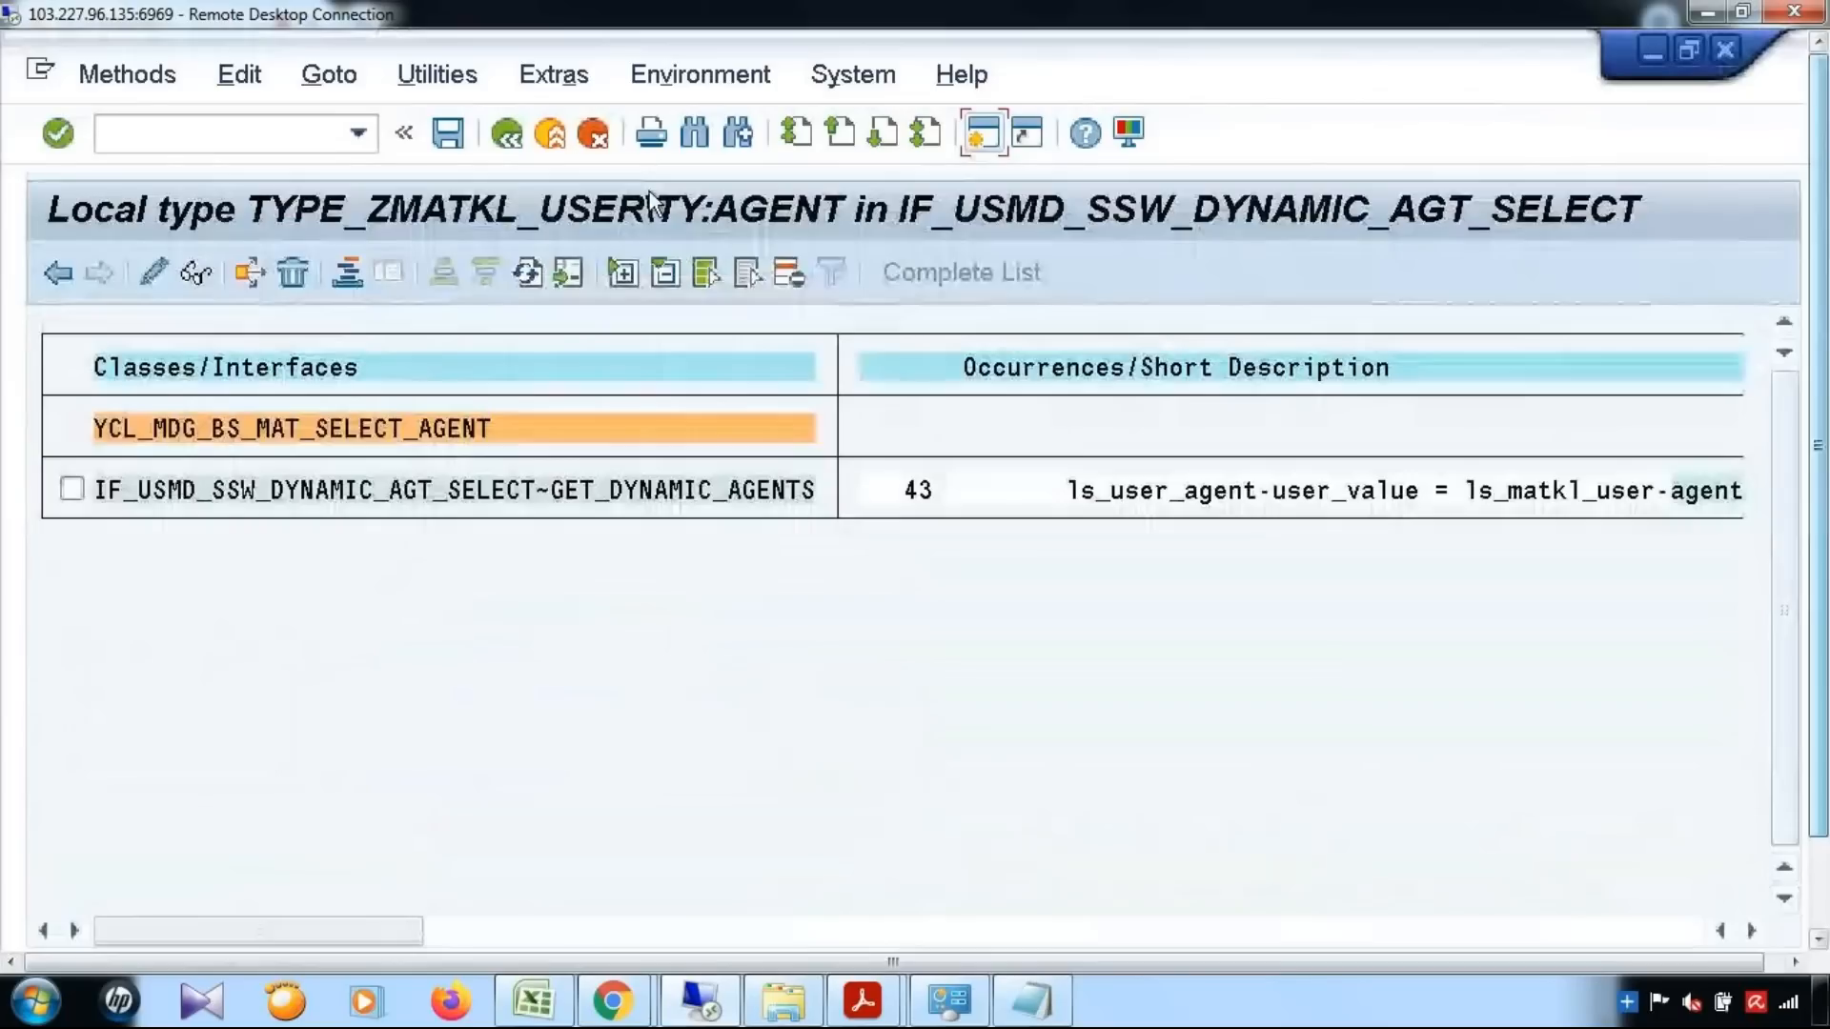
pyautogui.click(508, 138)
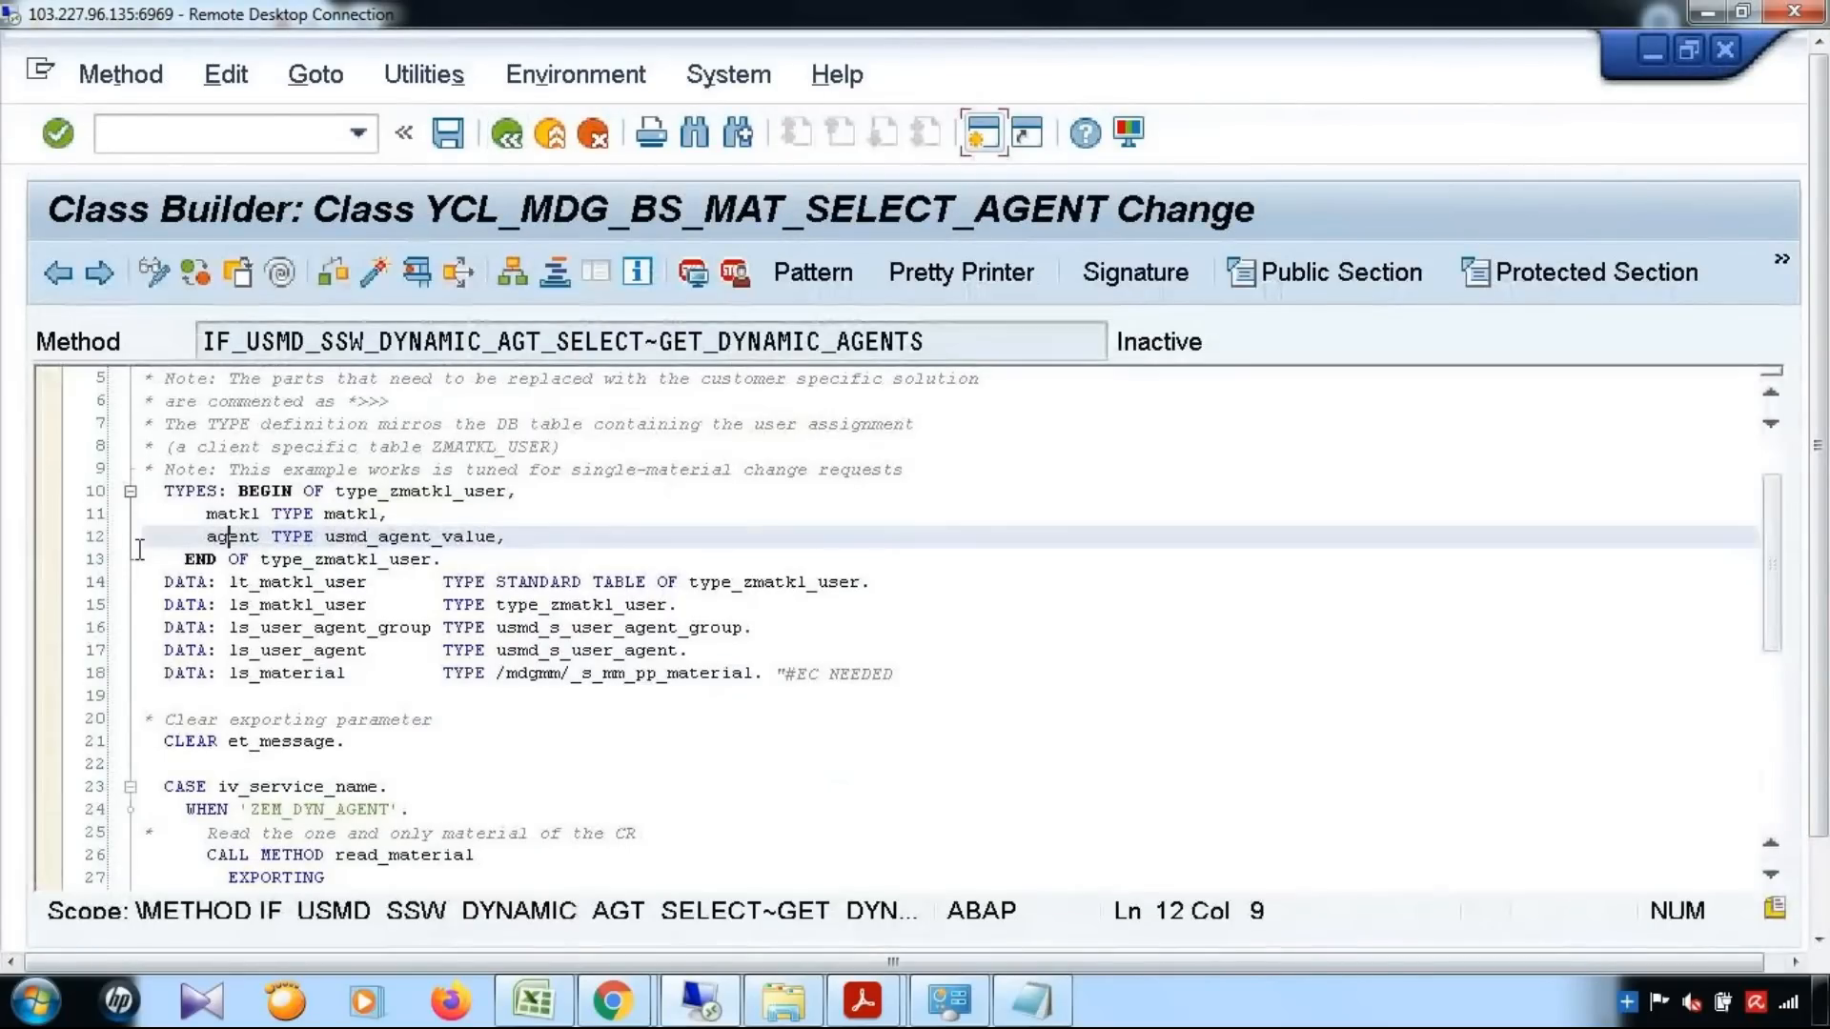
# Copy the type usmd_agent_value from the method's type definition and add the table field agent with it as data element
pyautogui.moveTo(207, 542); pyautogui.dragTo(494, 539)
pyautogui.hotkey('ctrl', 'c')
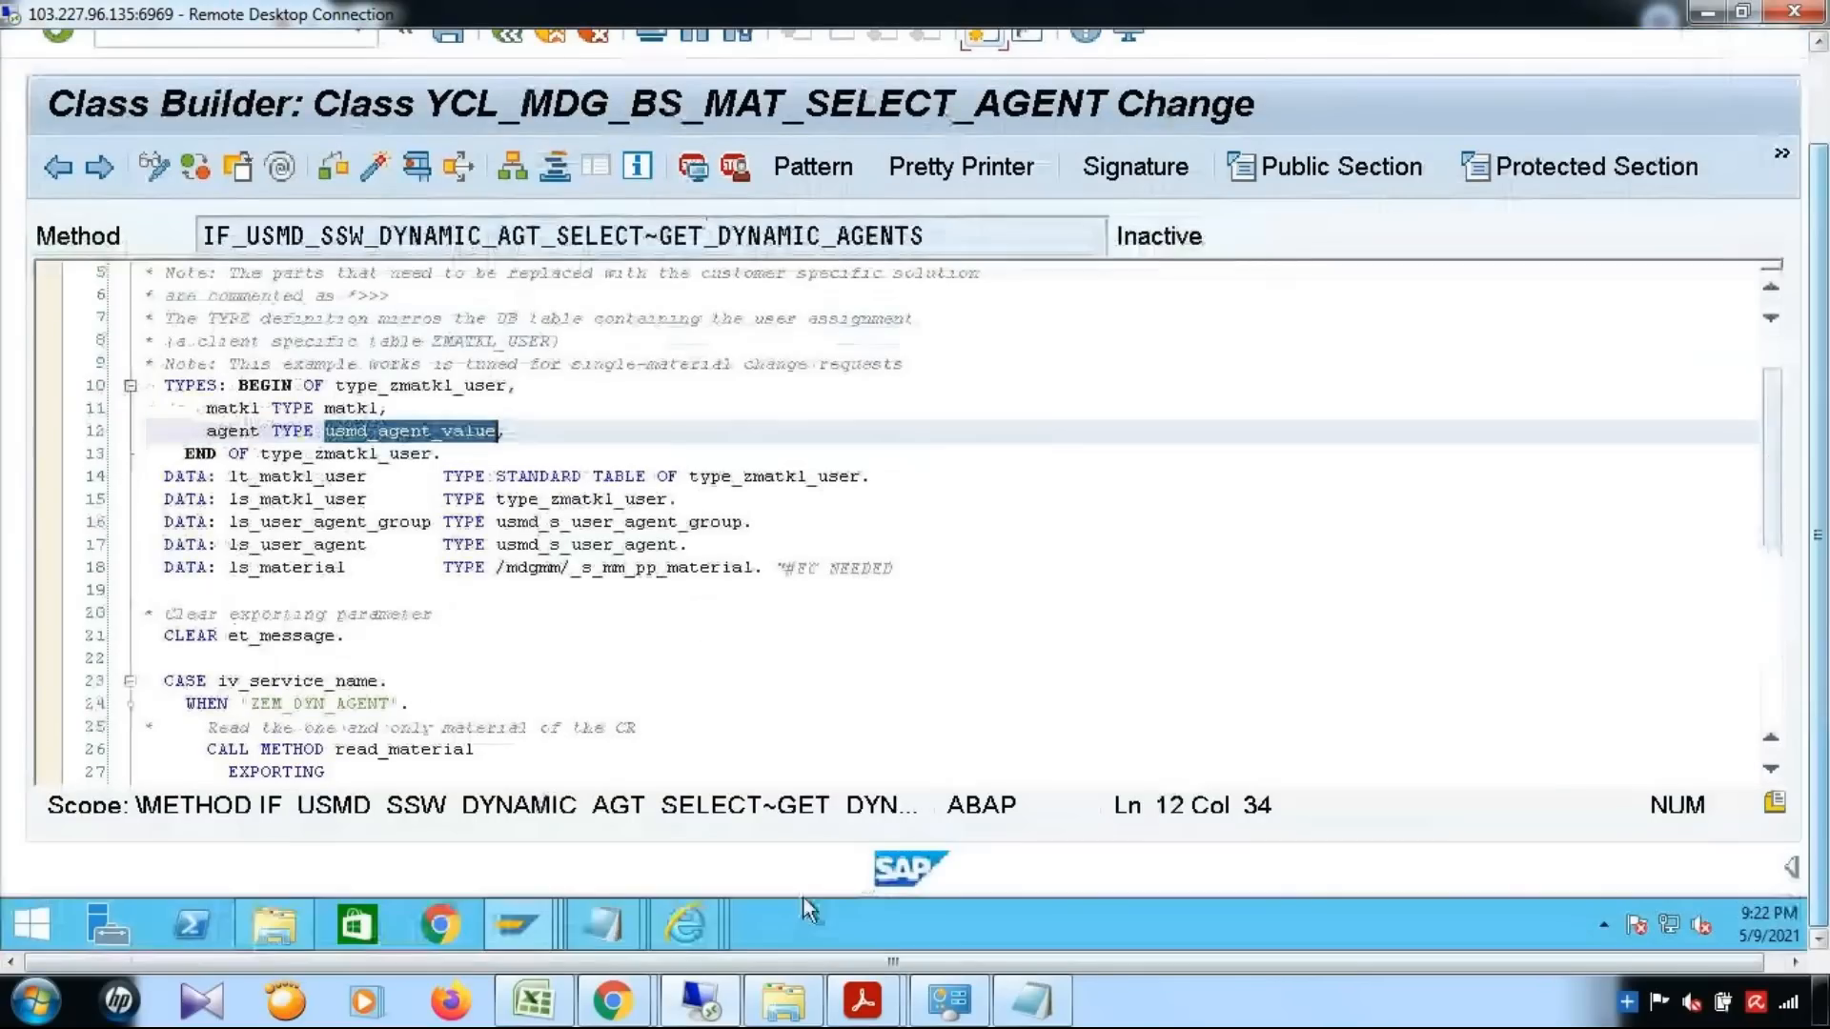
pyautogui.moveTo(518, 923)
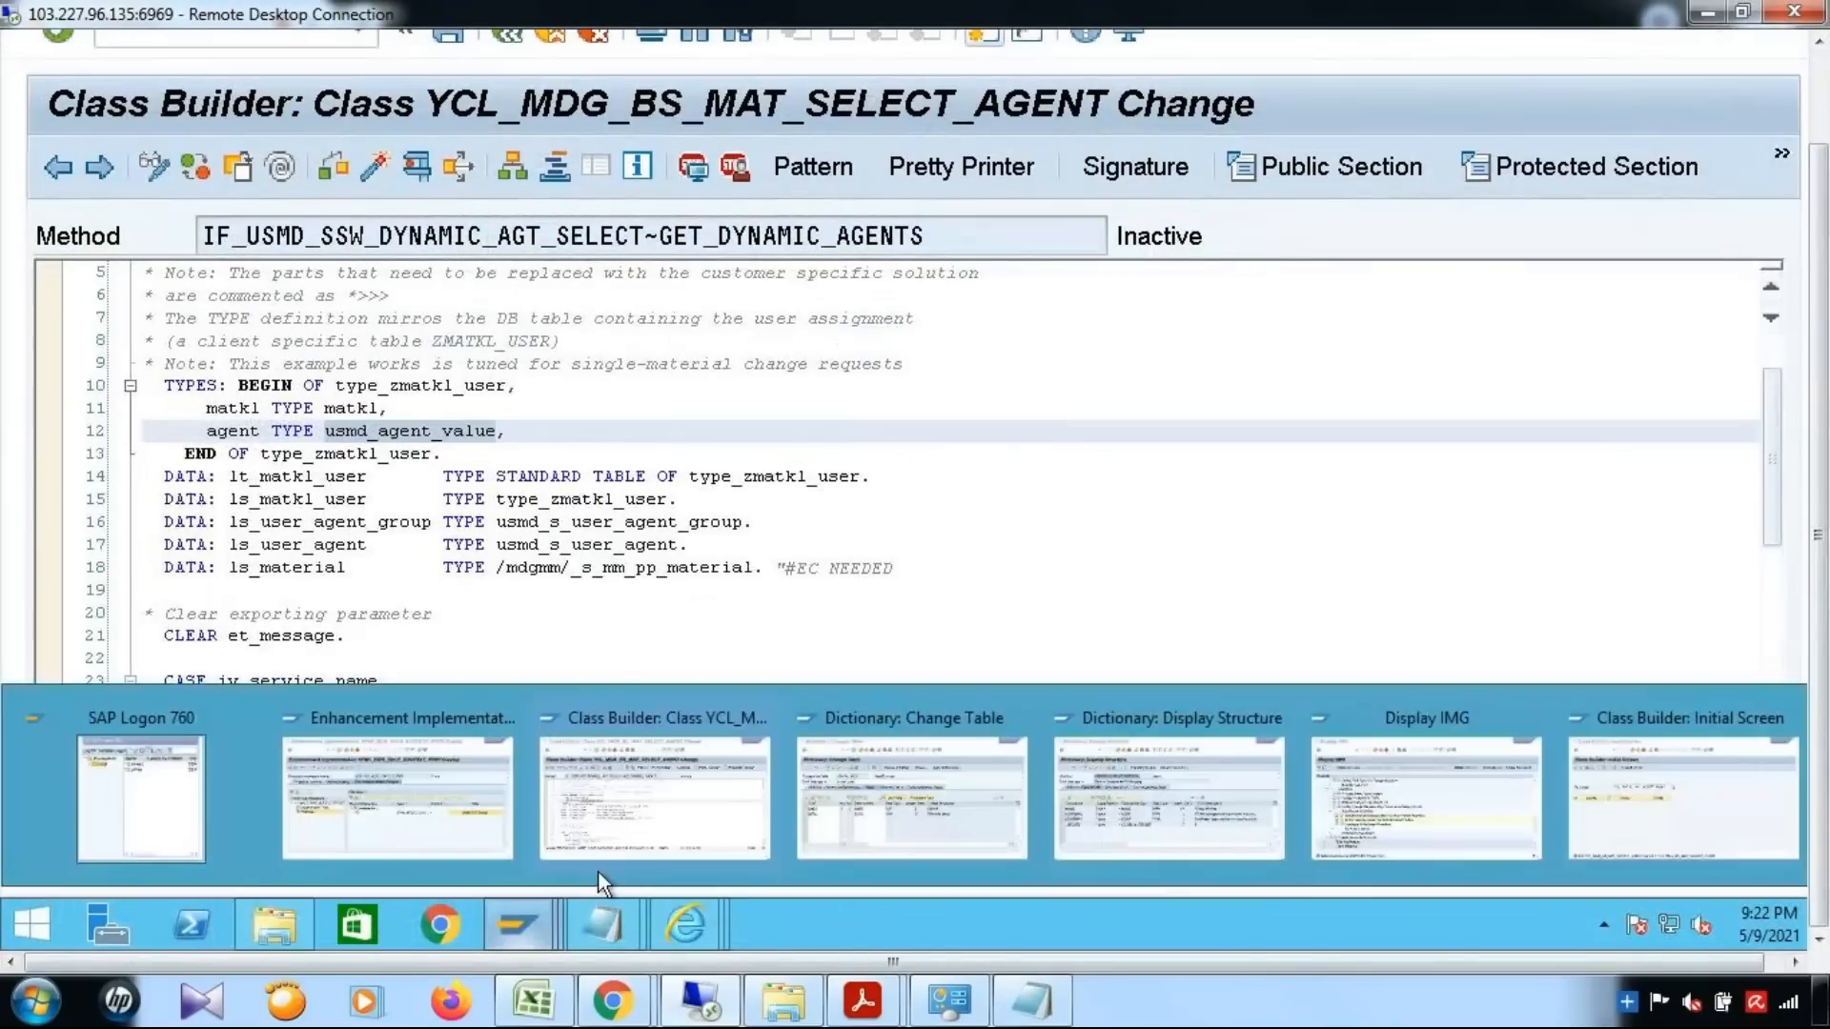
pyautogui.click(838, 822)
pyautogui.write('a')
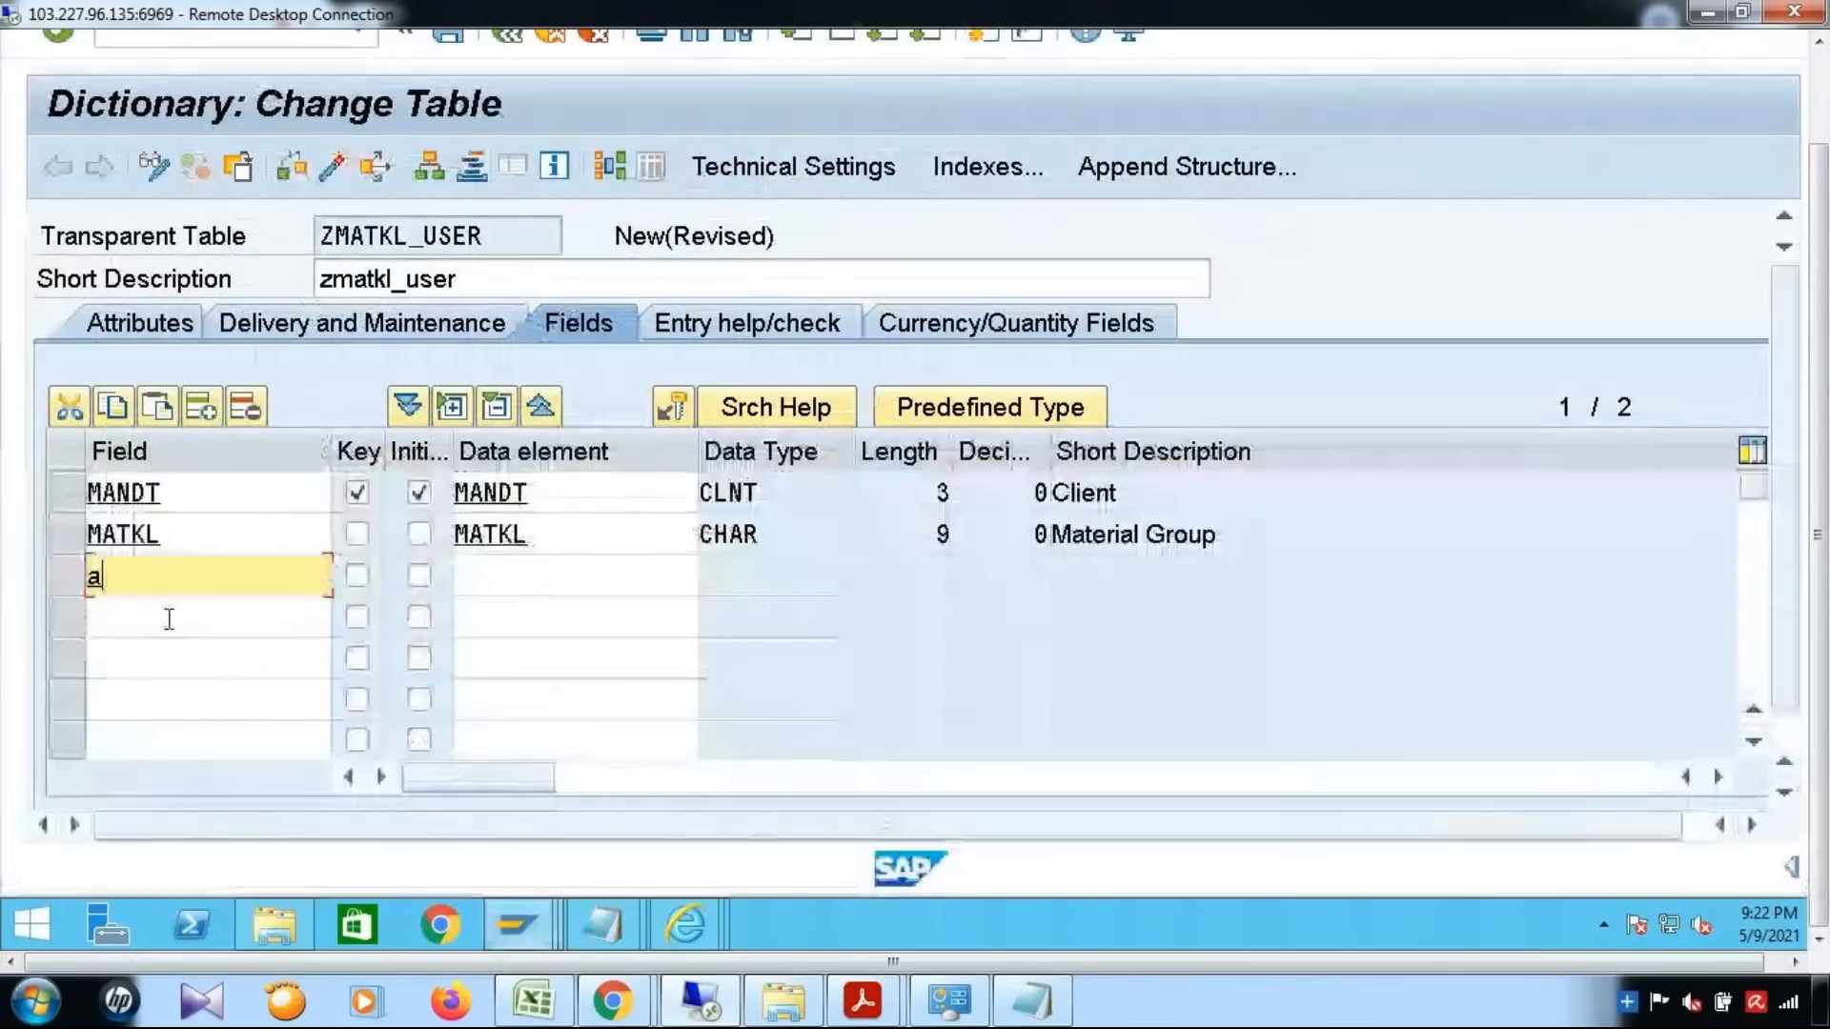
pyautogui.write('gent')
pyautogui.press('Tab')
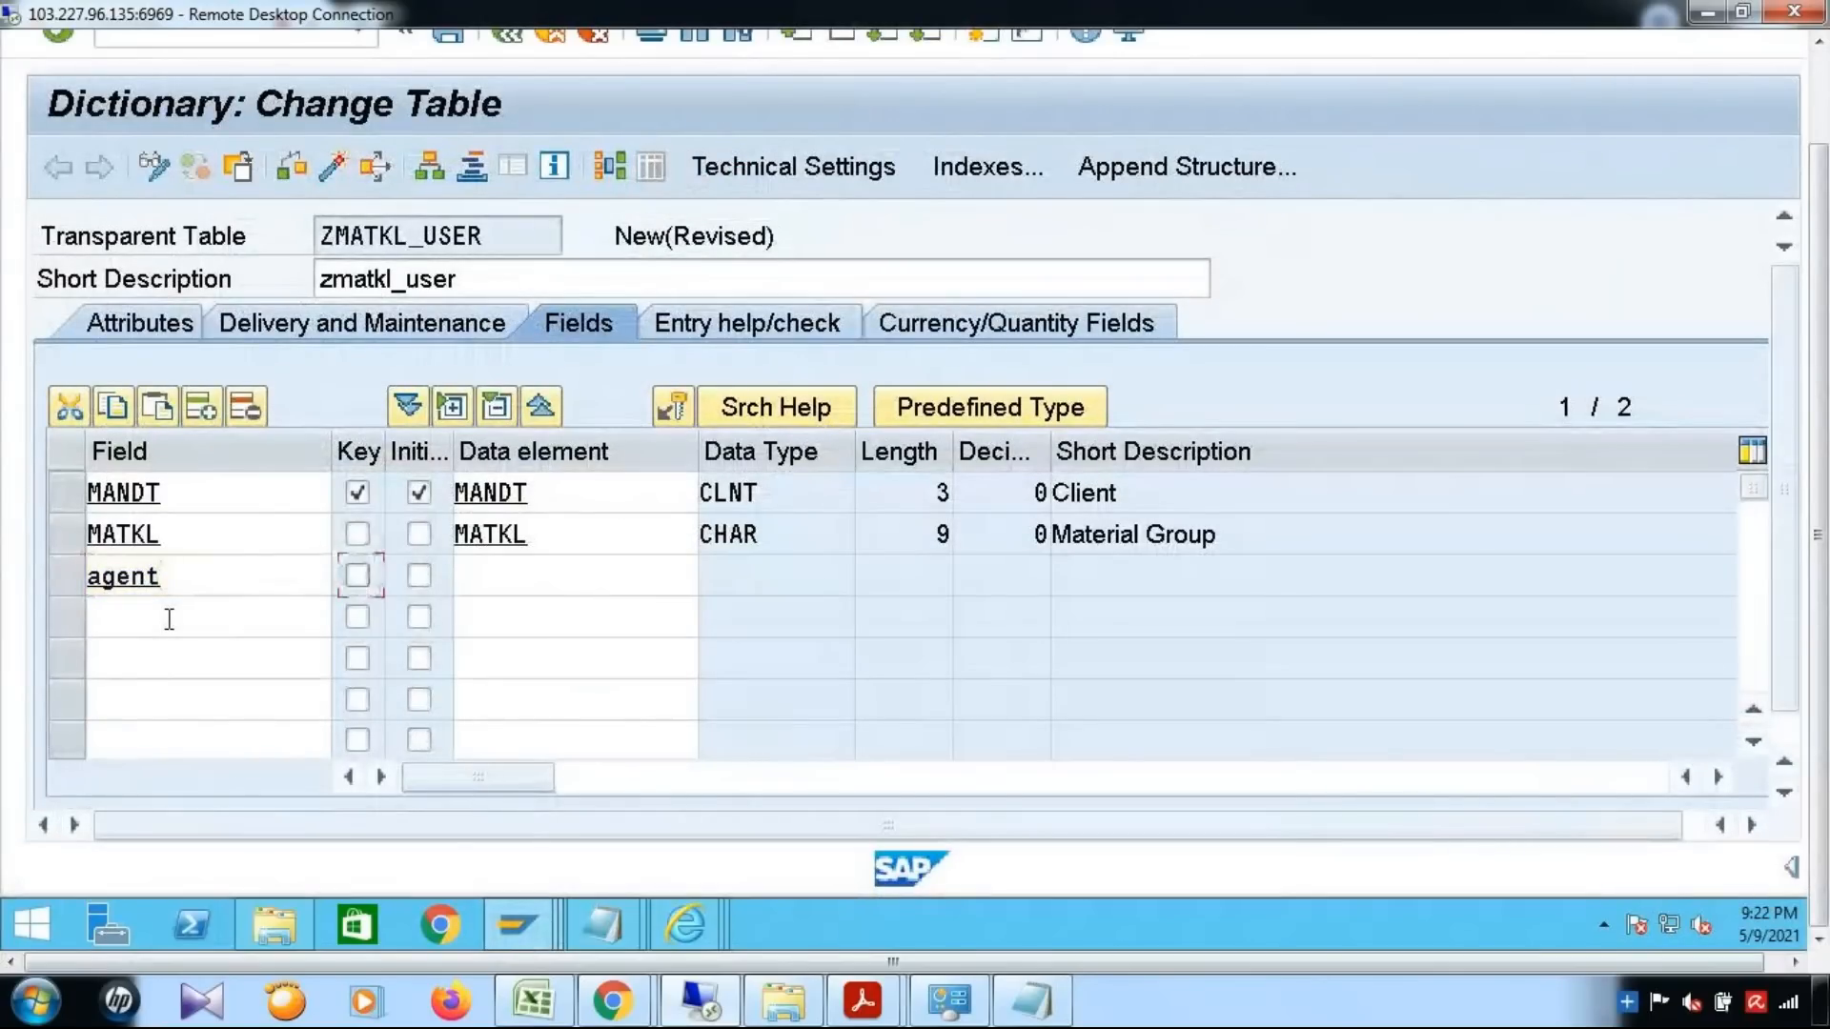
pyautogui.press('Tab')
pyautogui.press('Tab')
pyautogui.hotkey('ctrl', 'v')
pyautogui.press('Return')
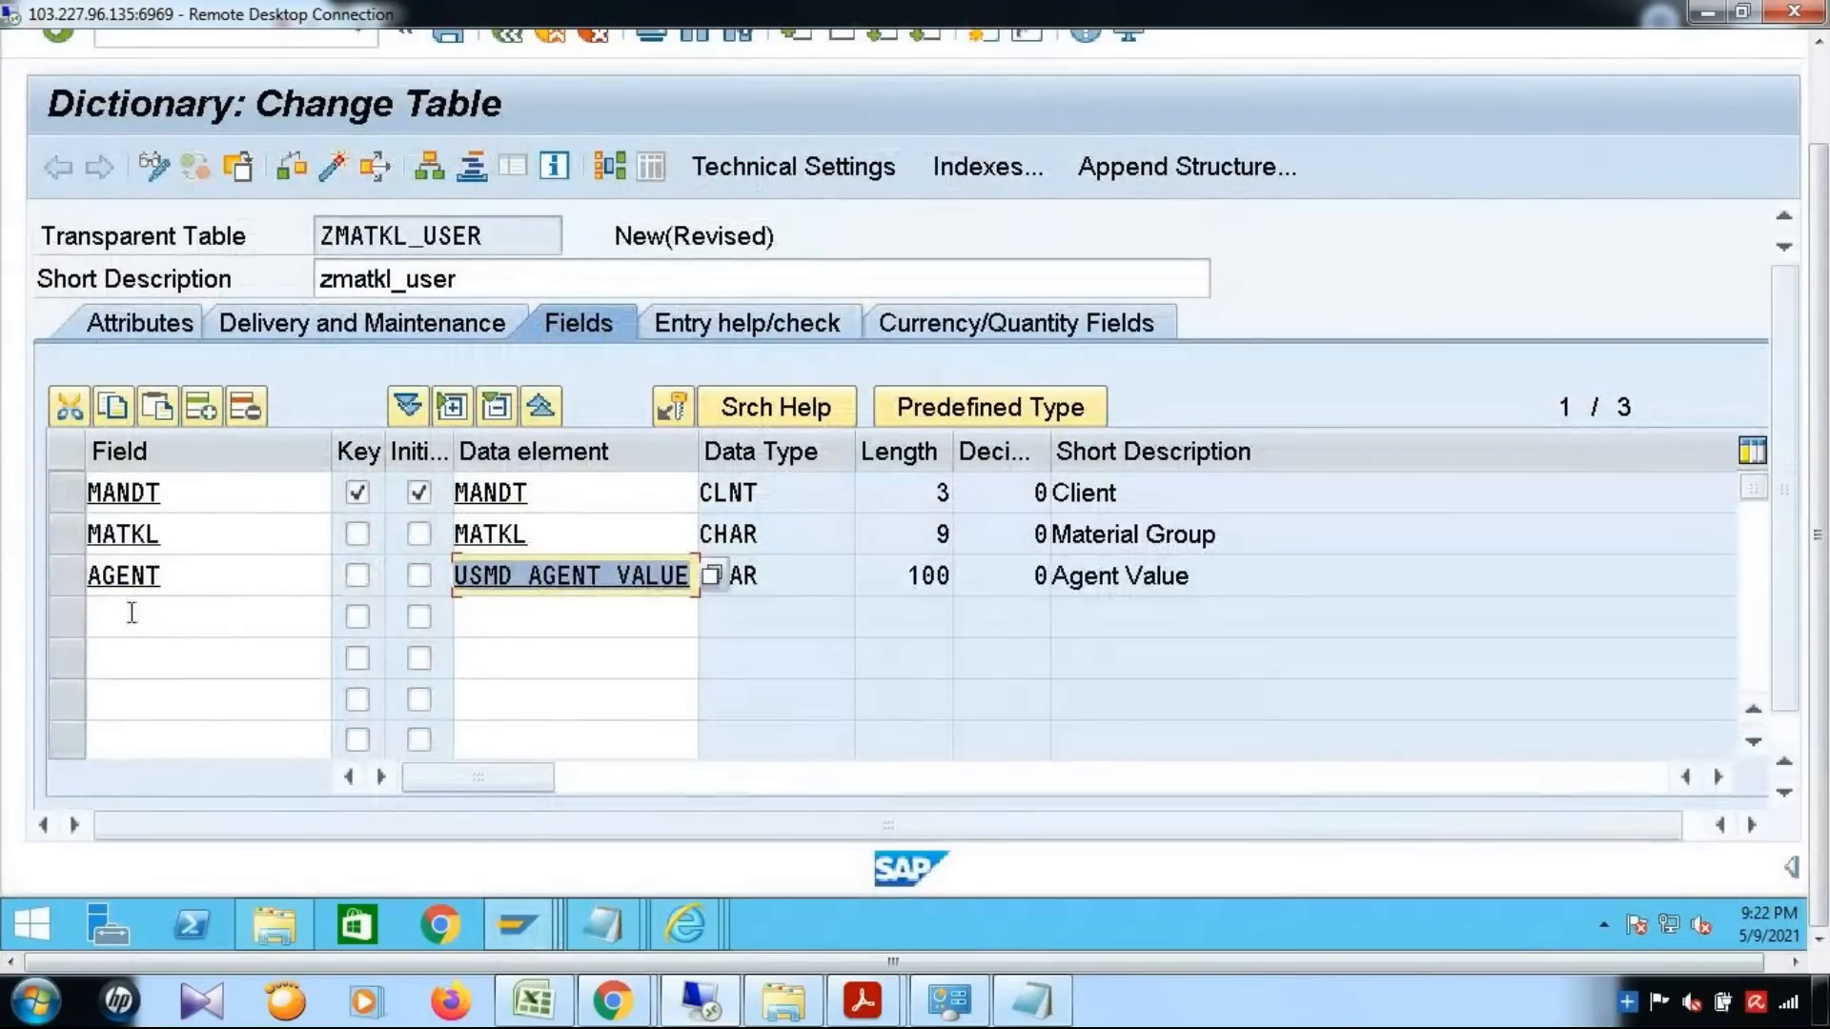
# Save the table ZMATKL_USER as a local object and run a consistency check on it
pyautogui.moveTo(1827, 621); pyautogui.dragTo(1827, 553)
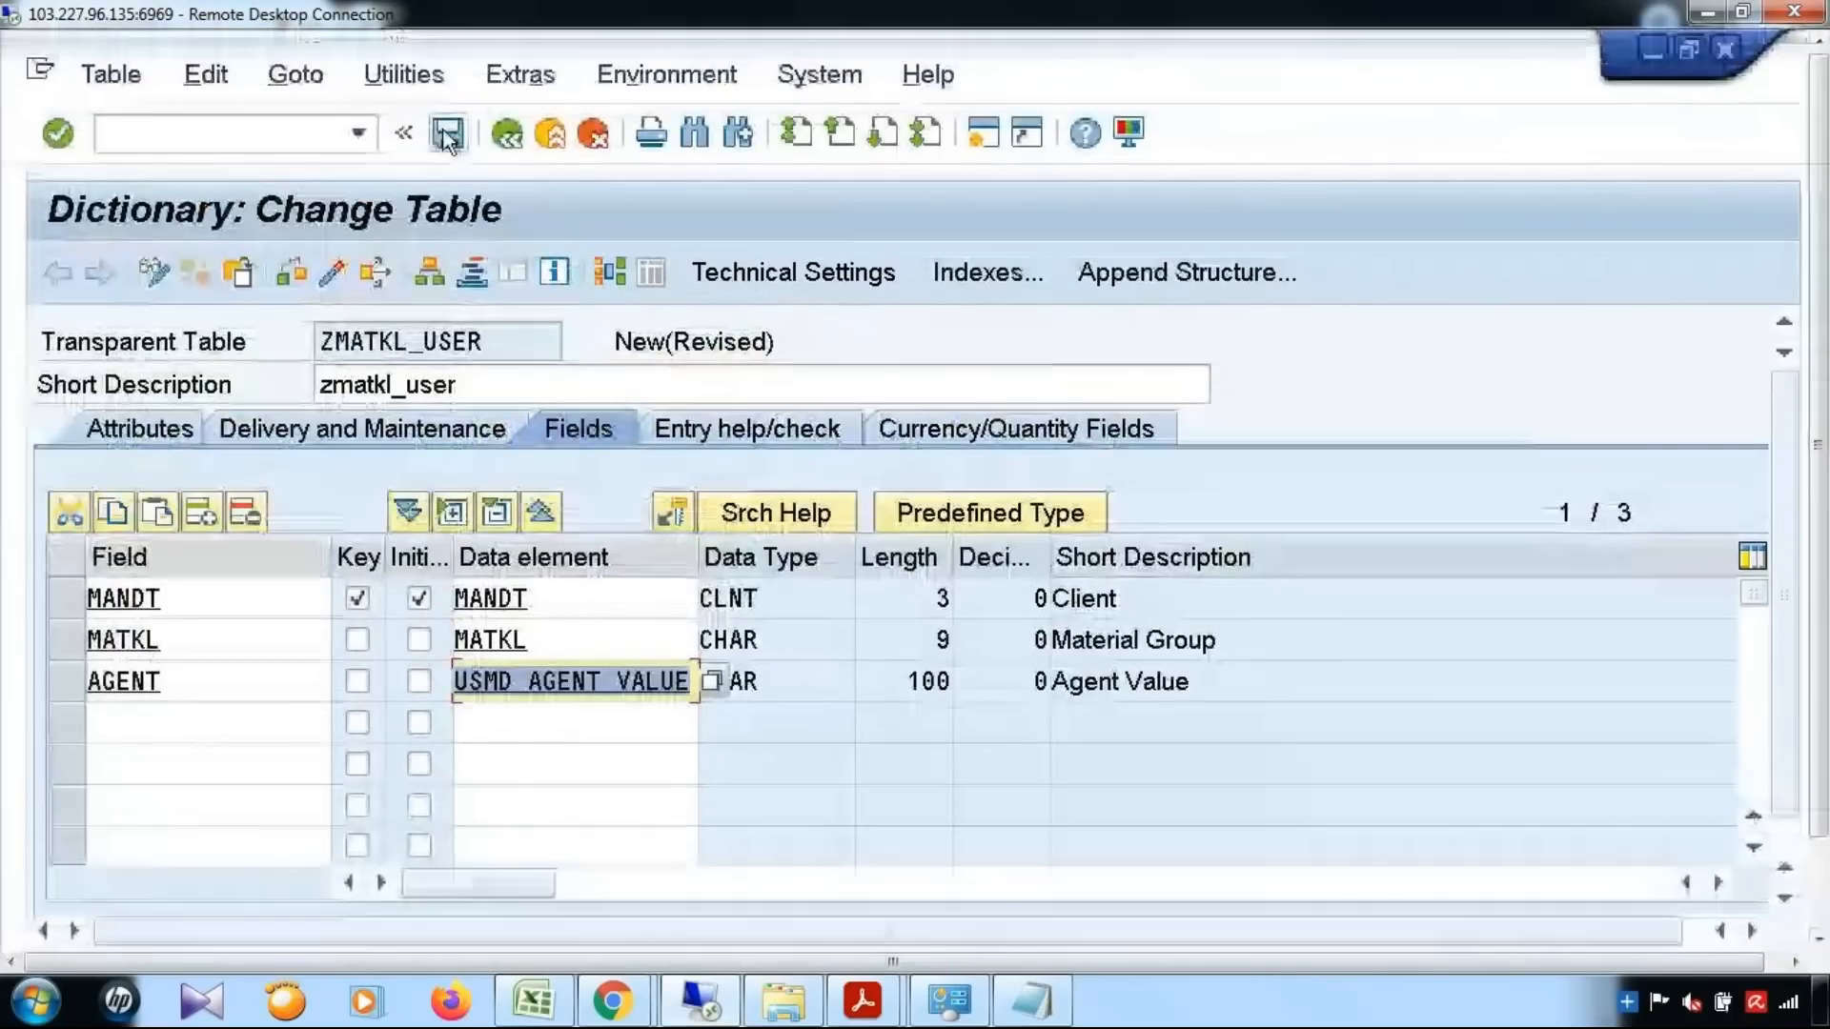
pyautogui.click(447, 135)
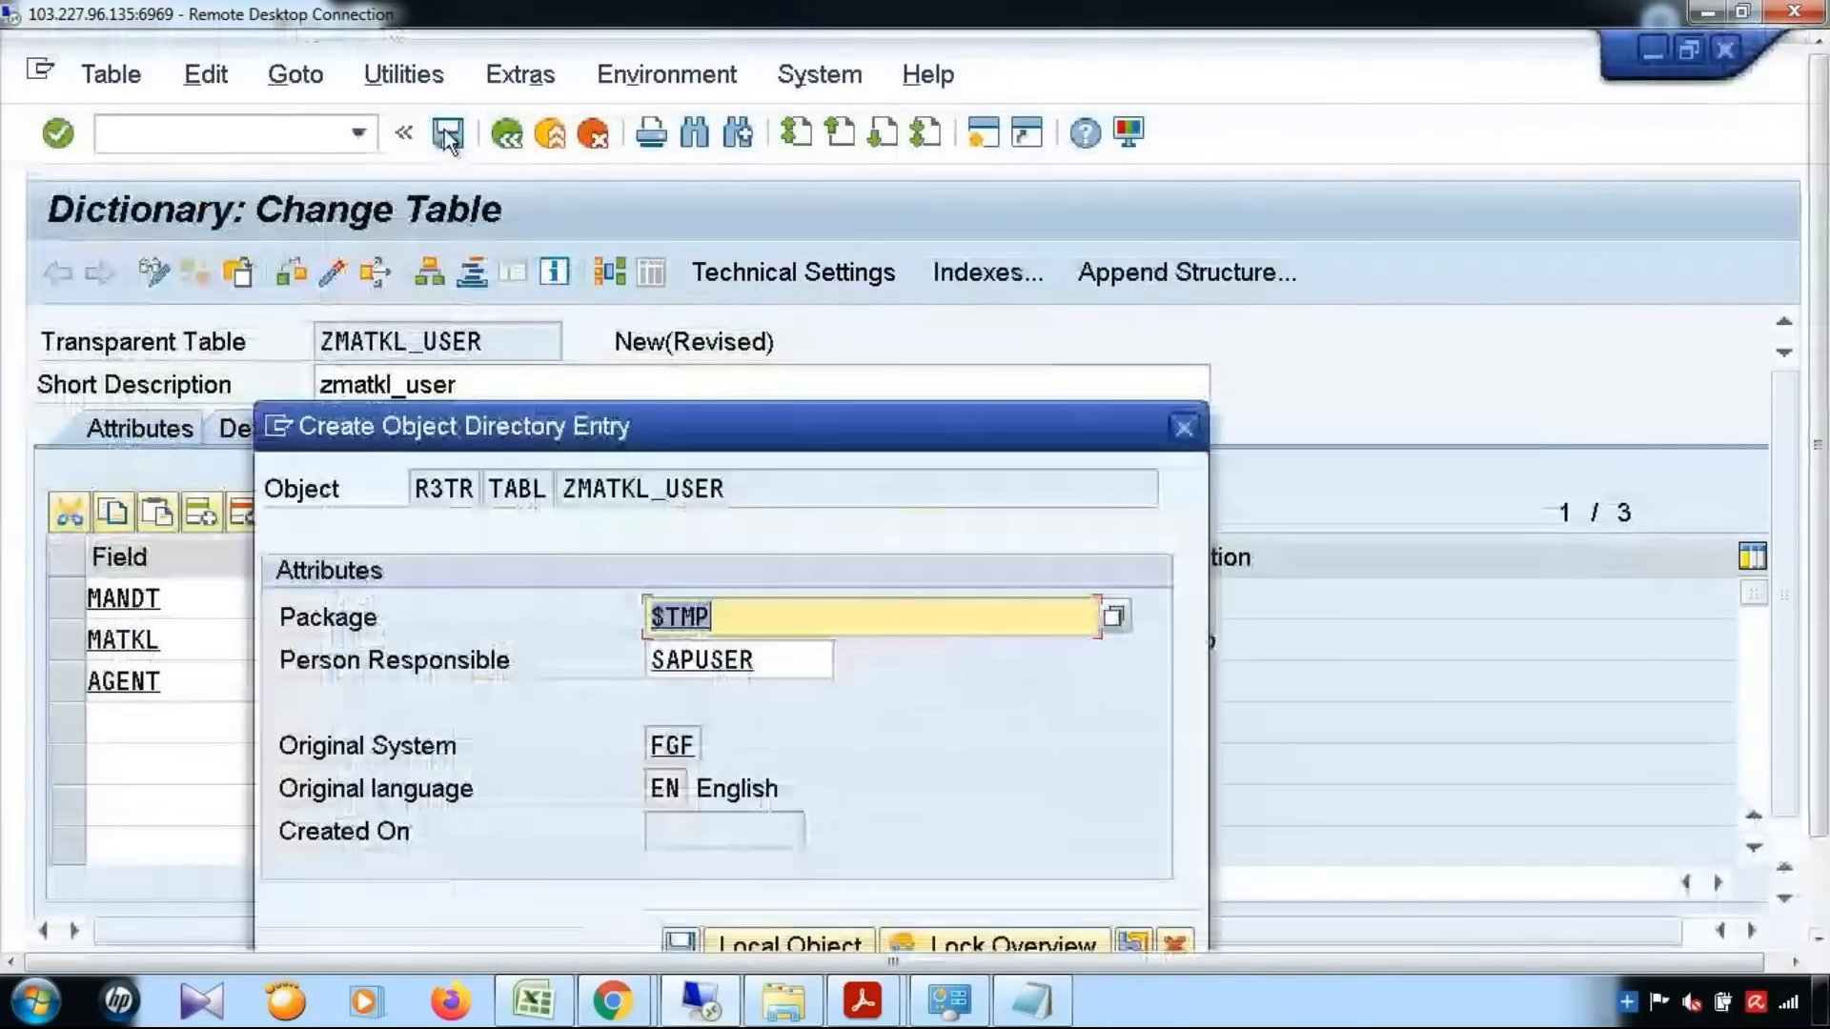
pyautogui.click(786, 942)
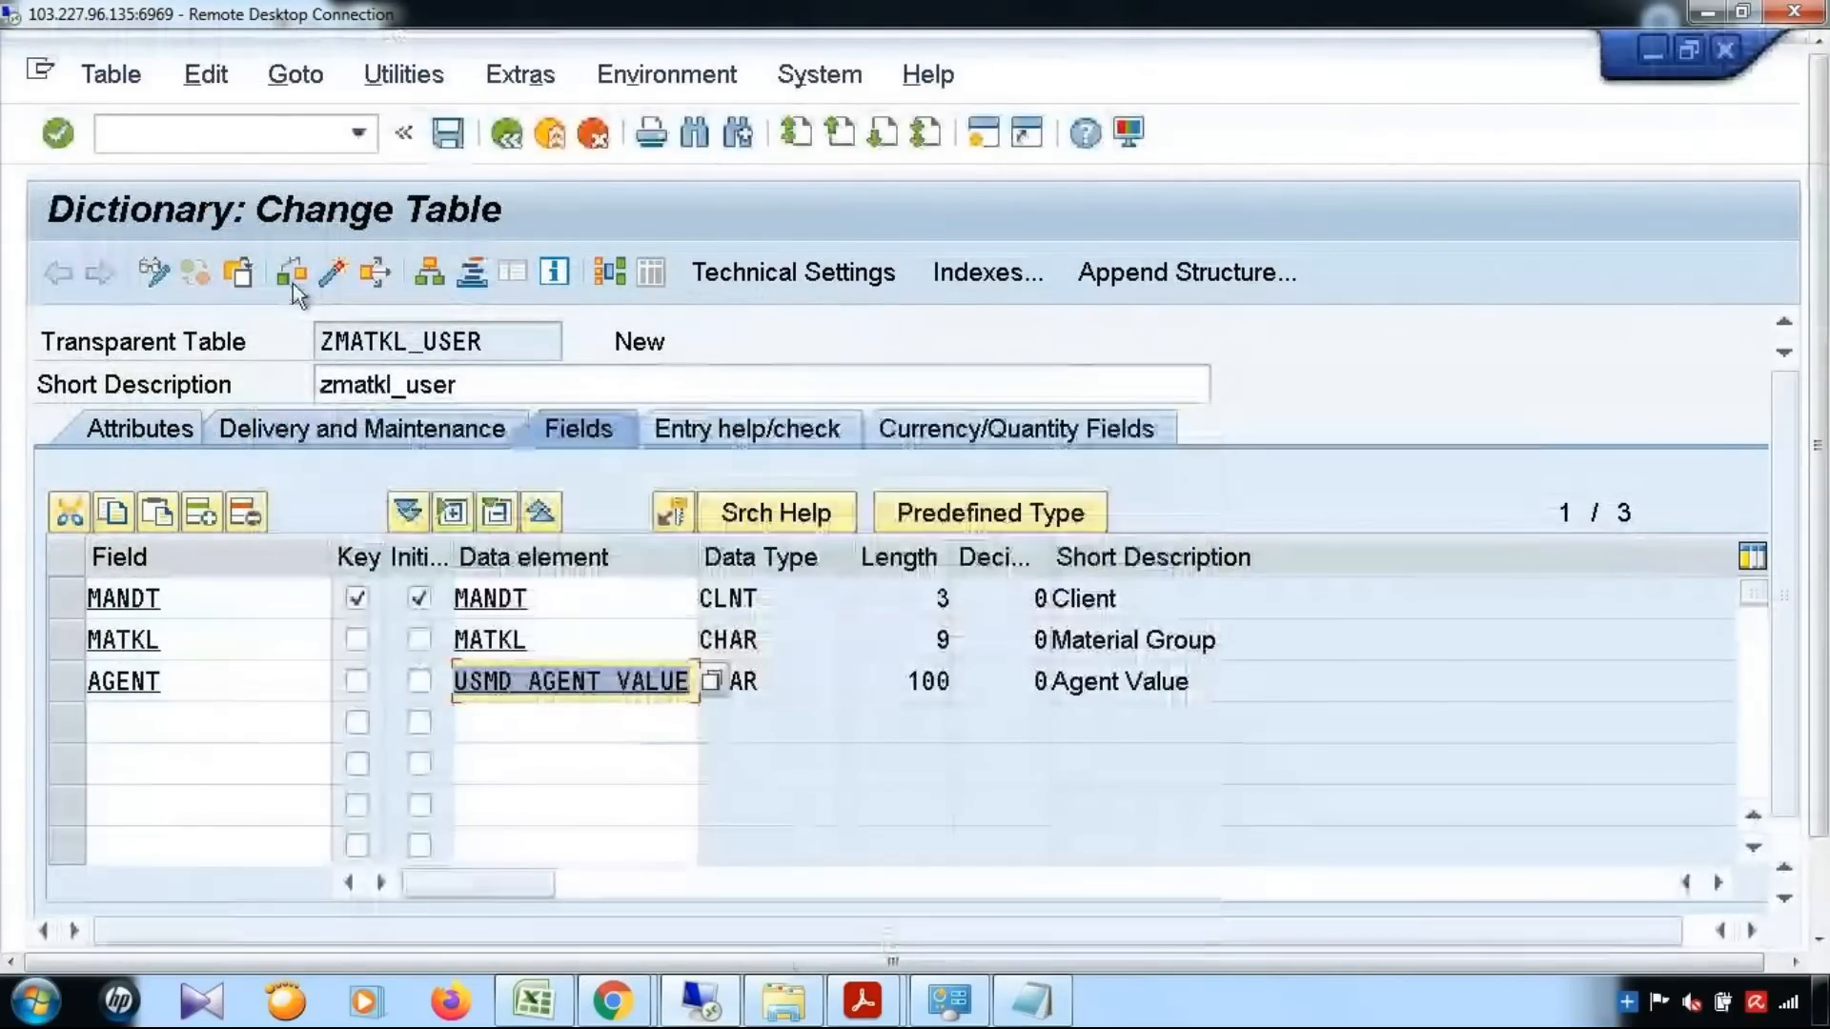
pyautogui.click(292, 275)
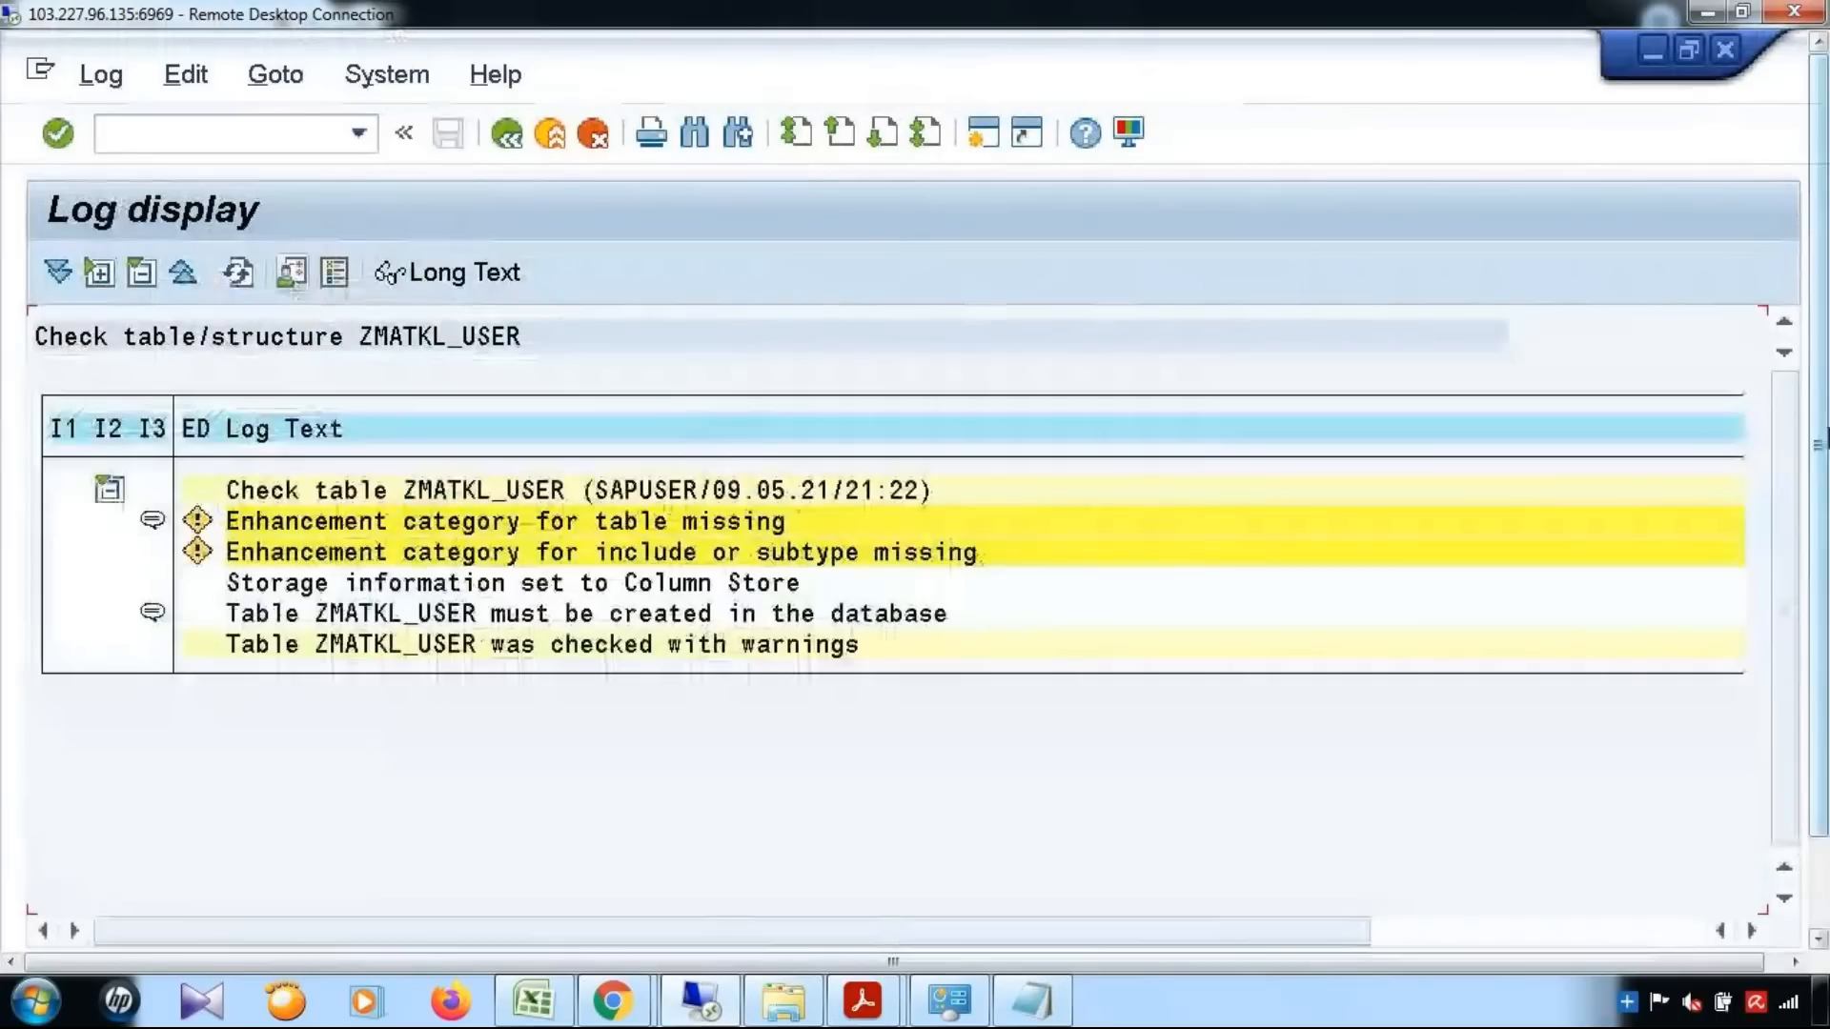
pyautogui.click(506, 134)
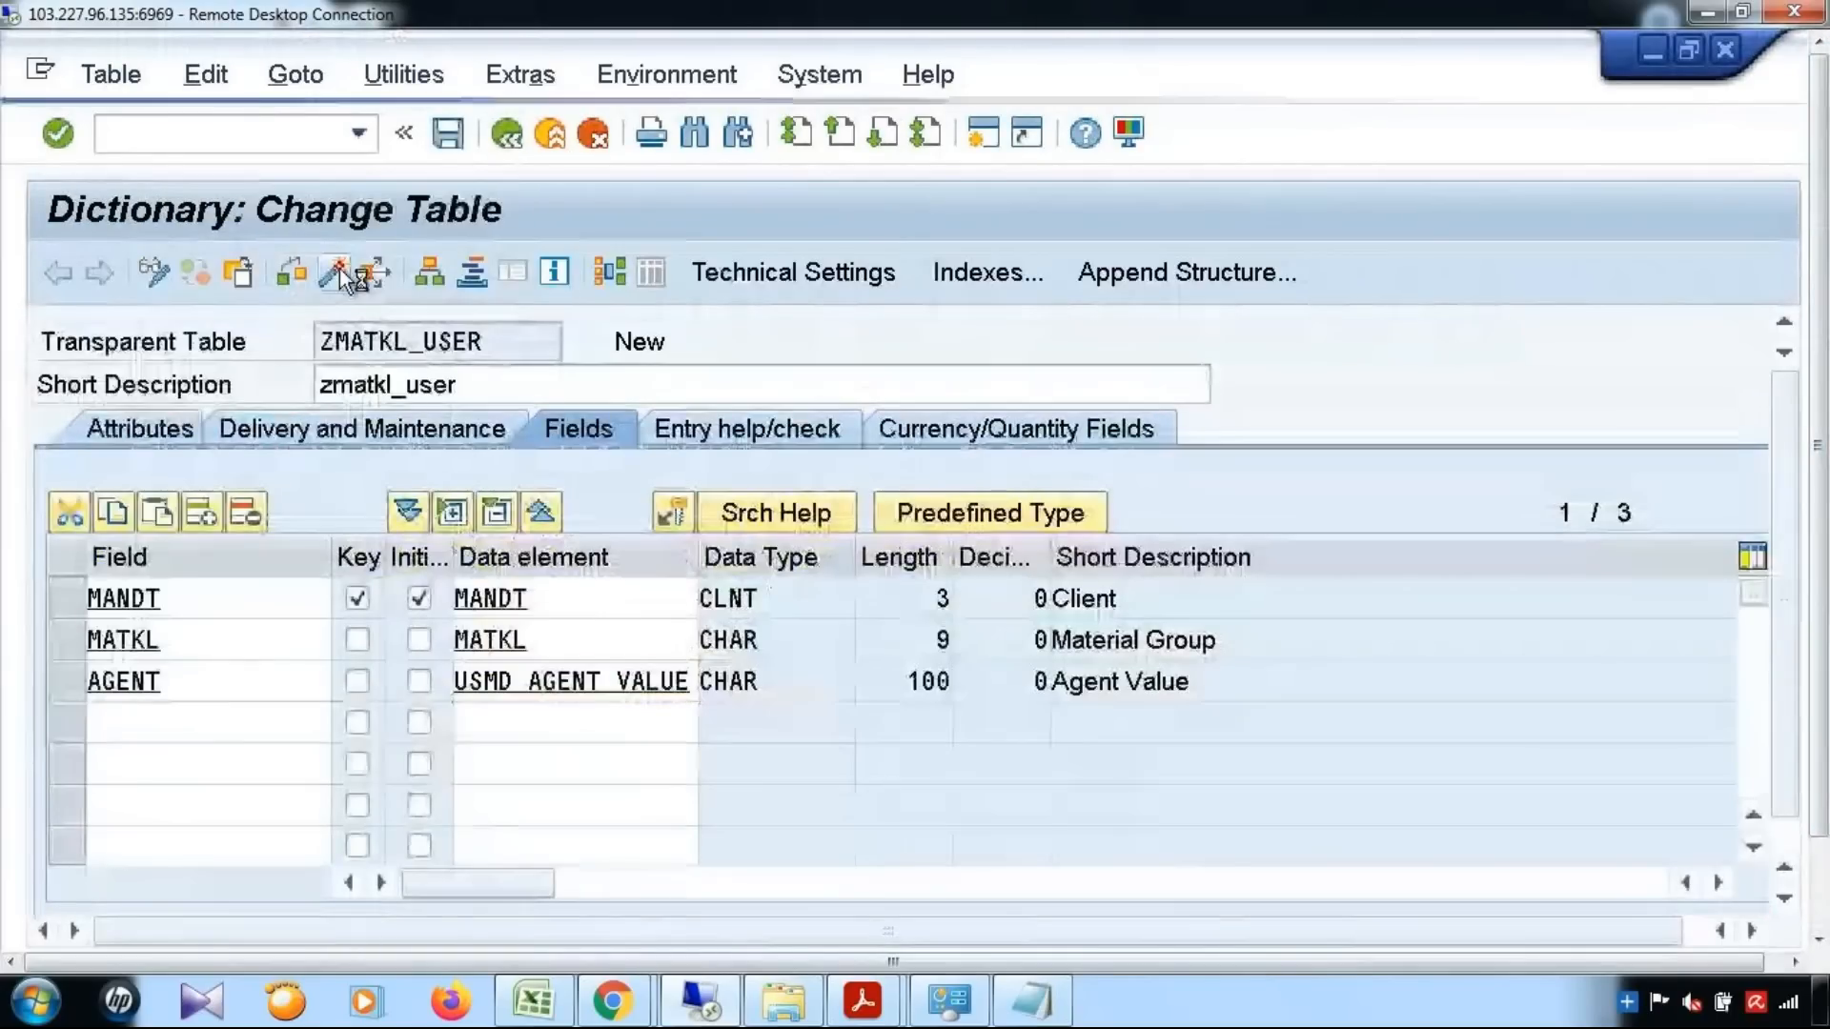
# Start activating the table and set data class APPL0 and size category 0 in its technical settings
pyautogui.click(339, 271)
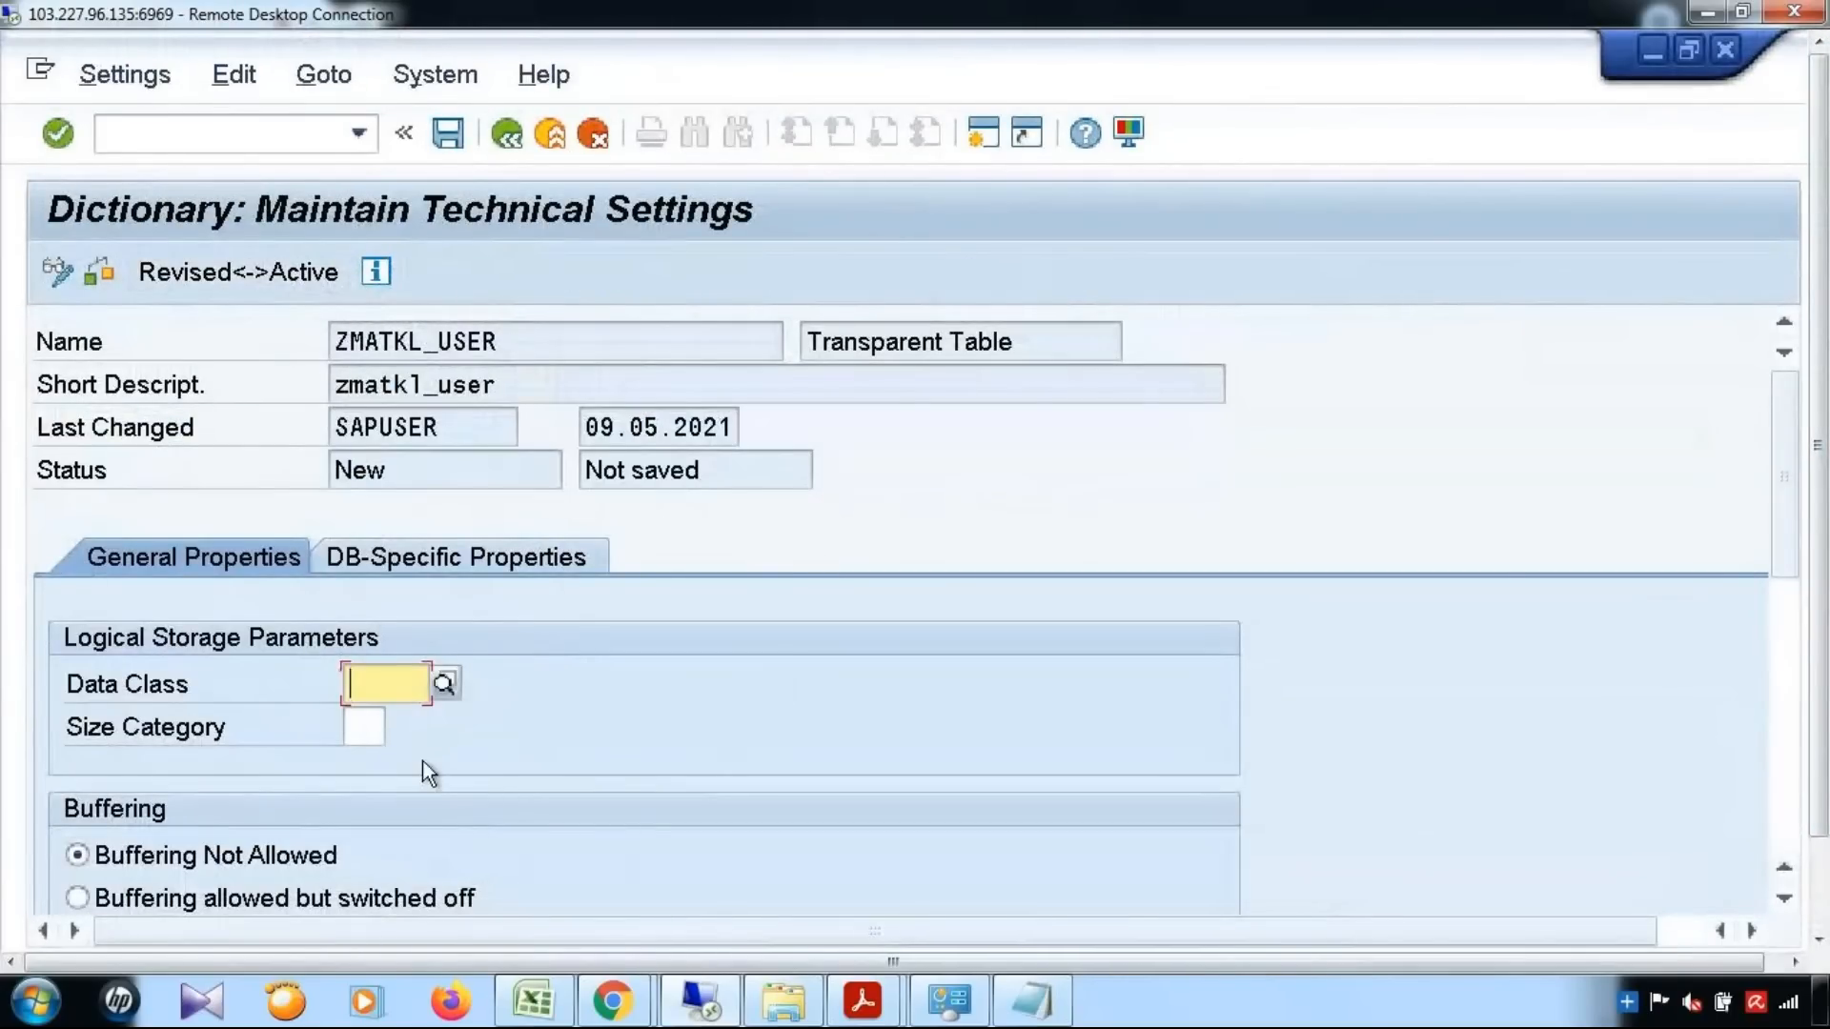
pyautogui.click(440, 684)
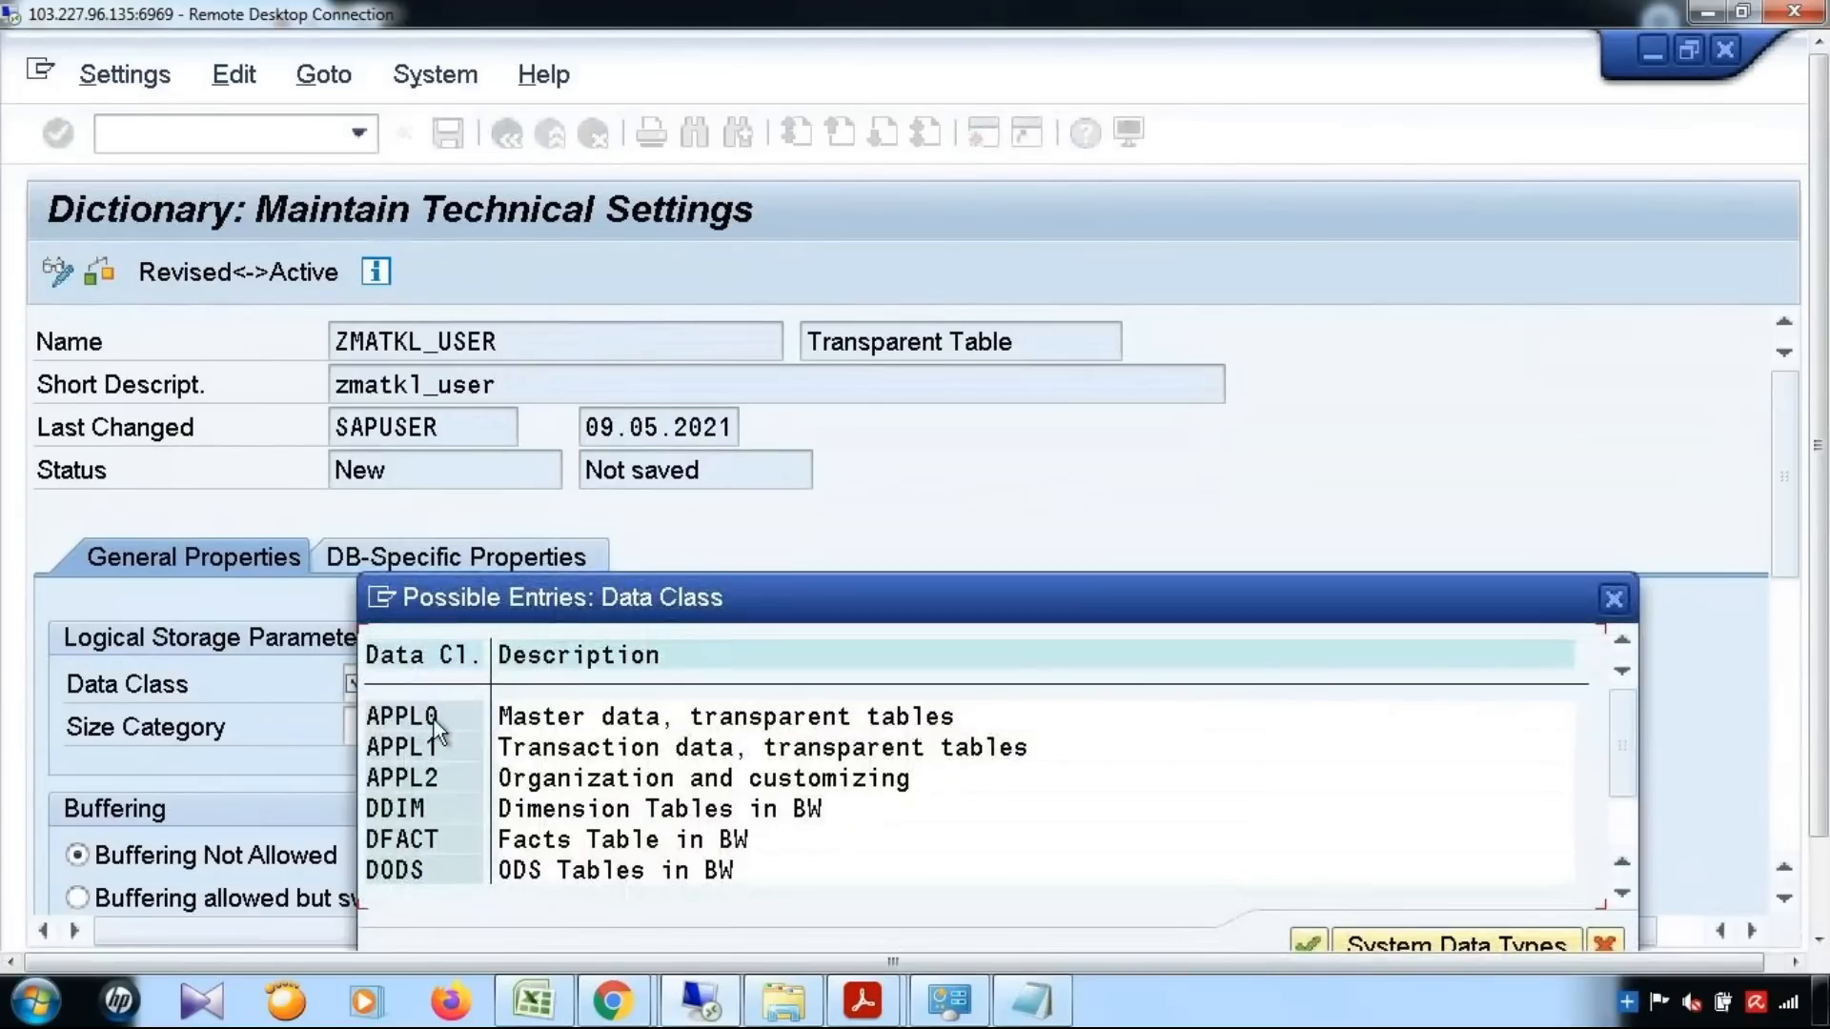
pyautogui.doubleClick(433, 715)
pyautogui.click(348, 735)
pyautogui.click(394, 730)
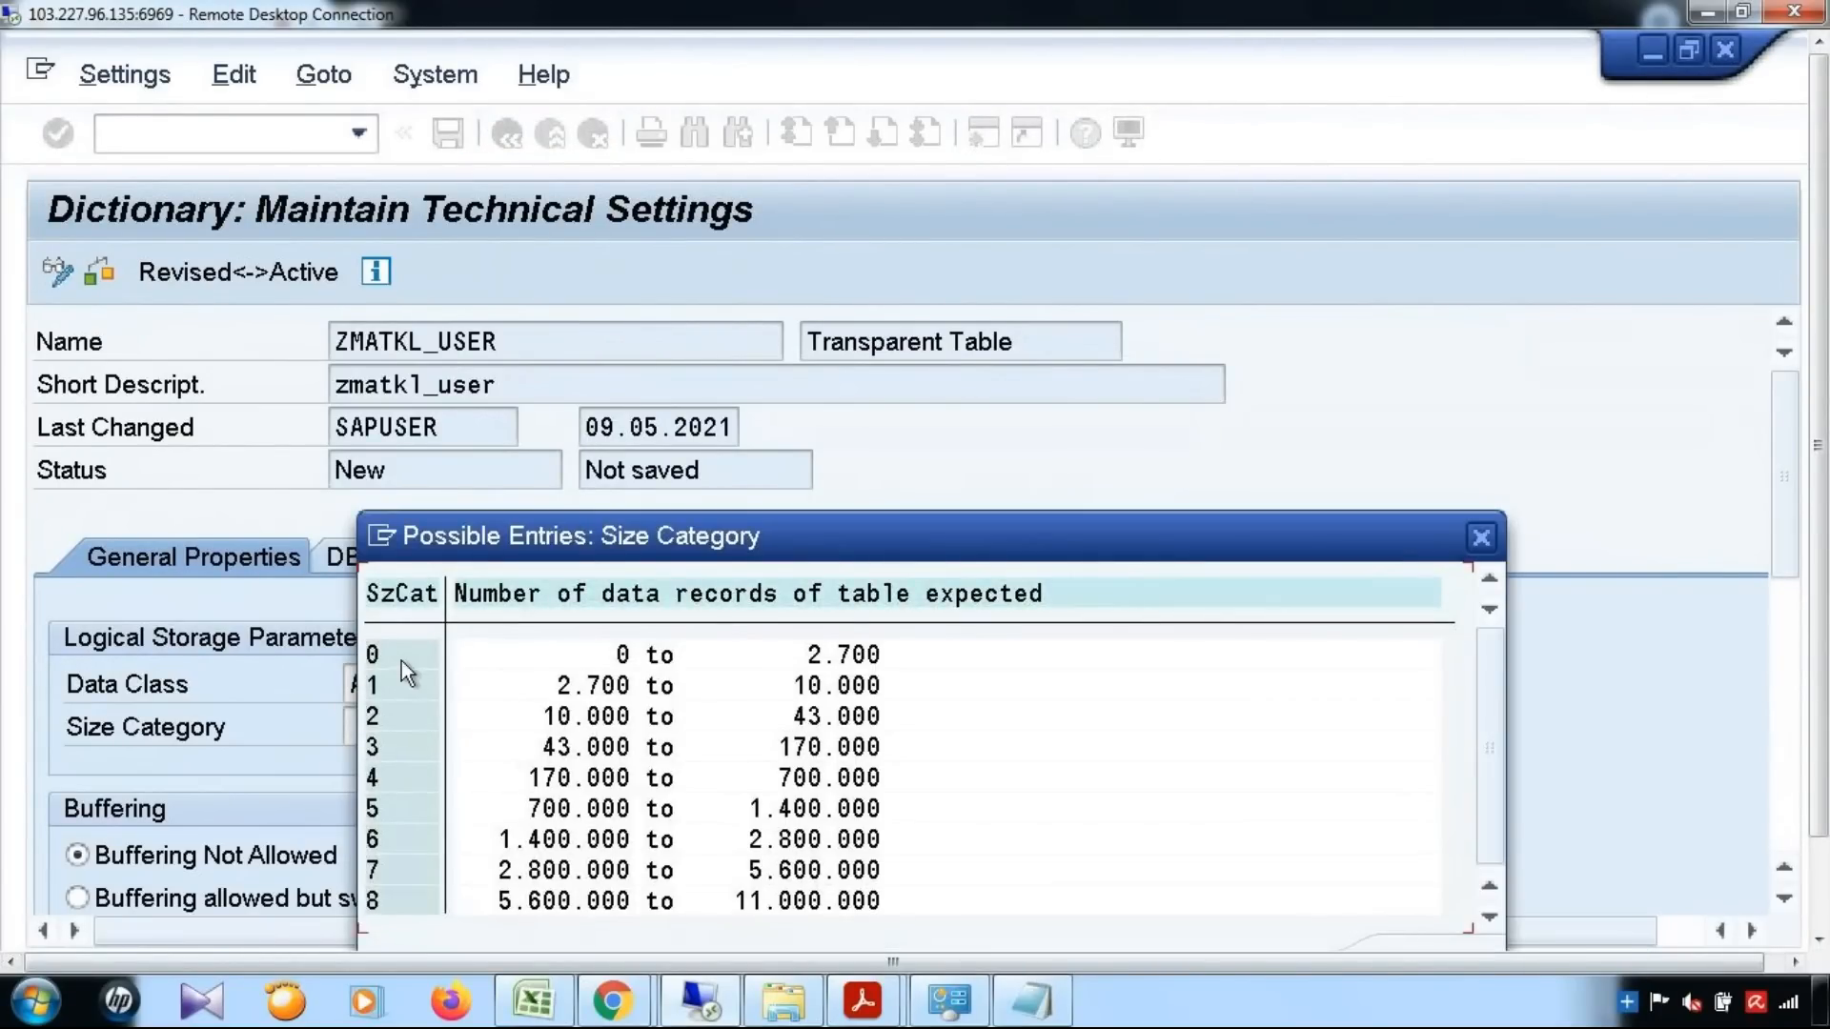
pyautogui.doubleClick(402, 656)
# Review the buffering and data-change logging options and save the technical settings
pyautogui.scroll(-5, 535, 715)
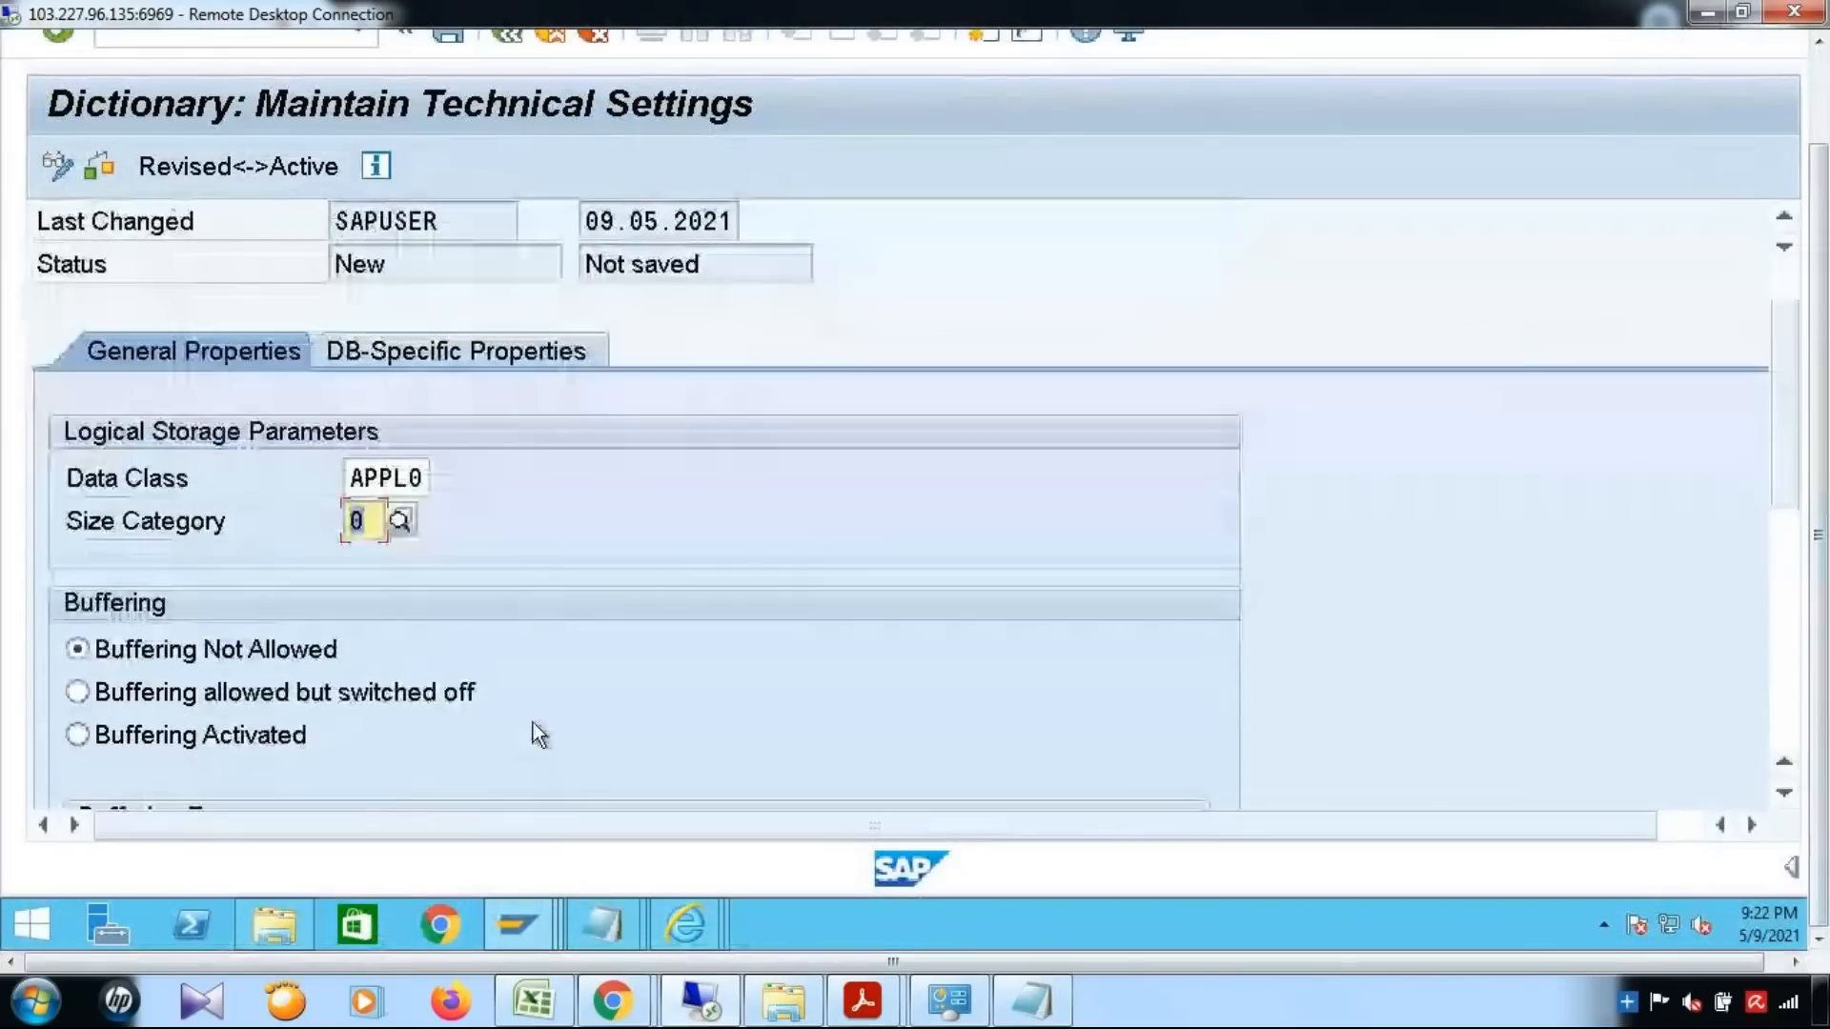
pyautogui.scroll(-1, 540, 706)
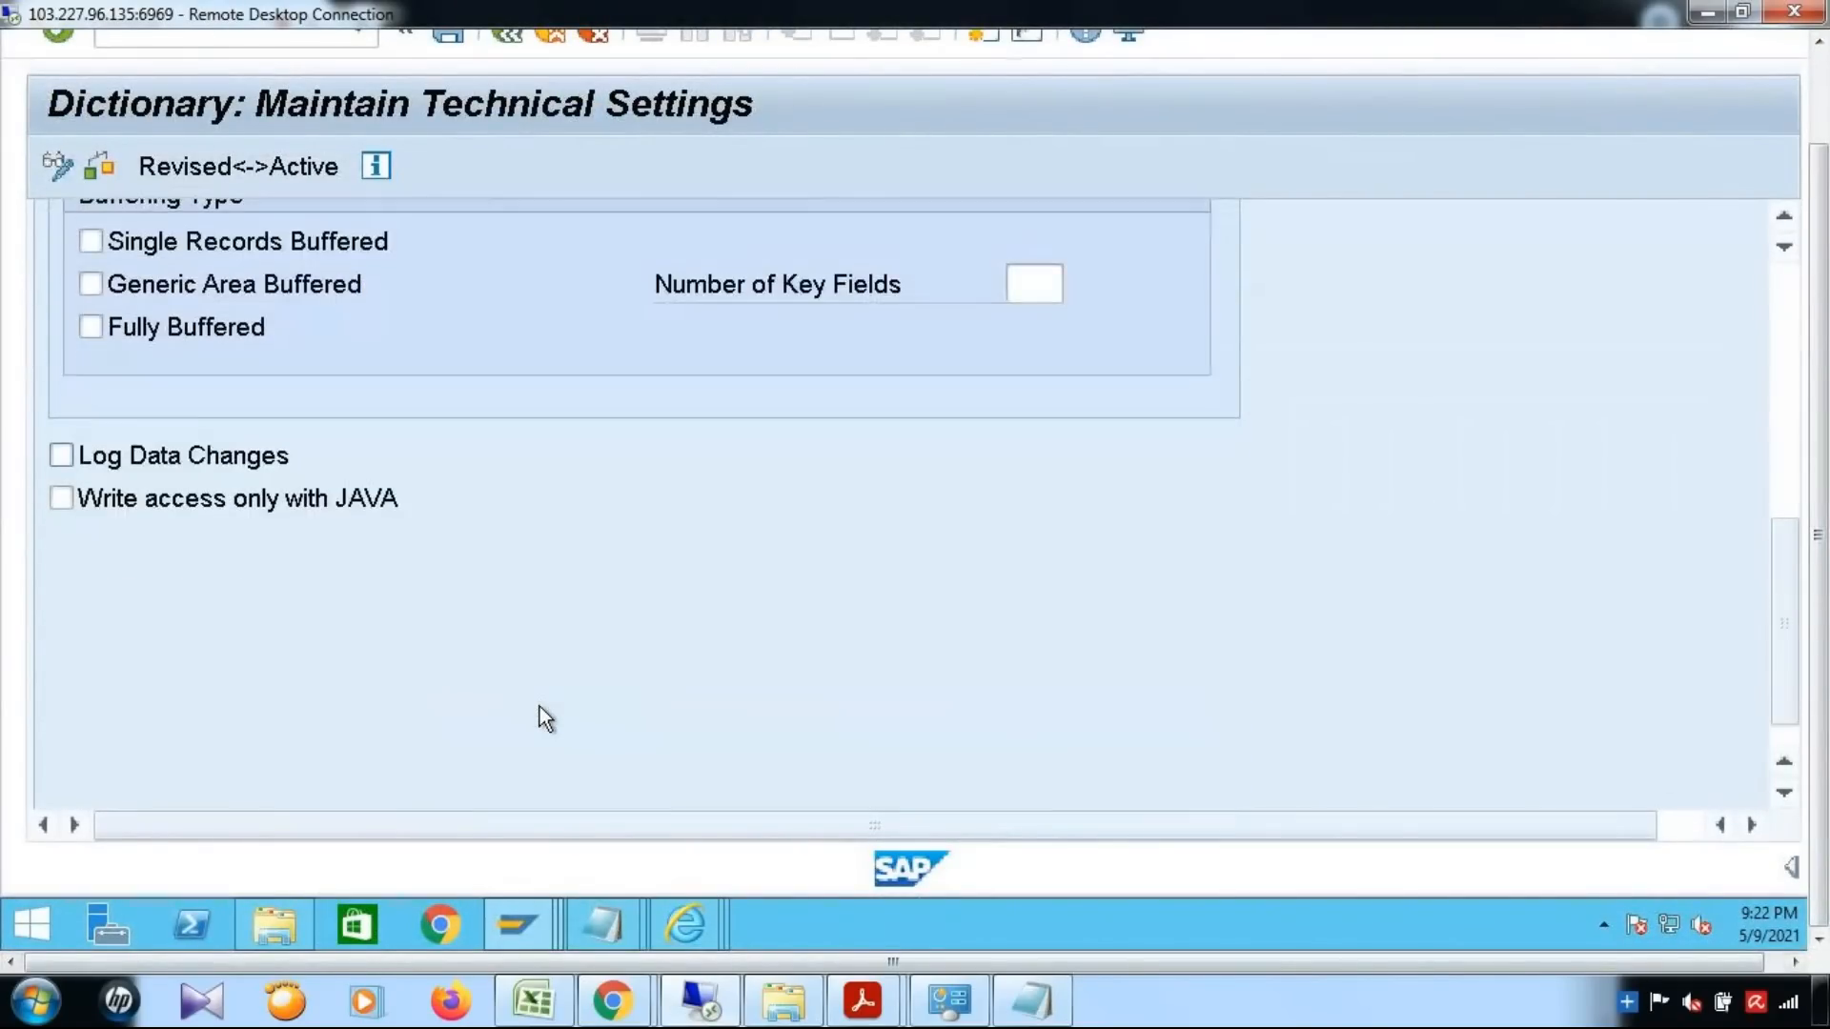
pyautogui.scroll(2, 539, 706)
pyautogui.scroll(3, 540, 706)
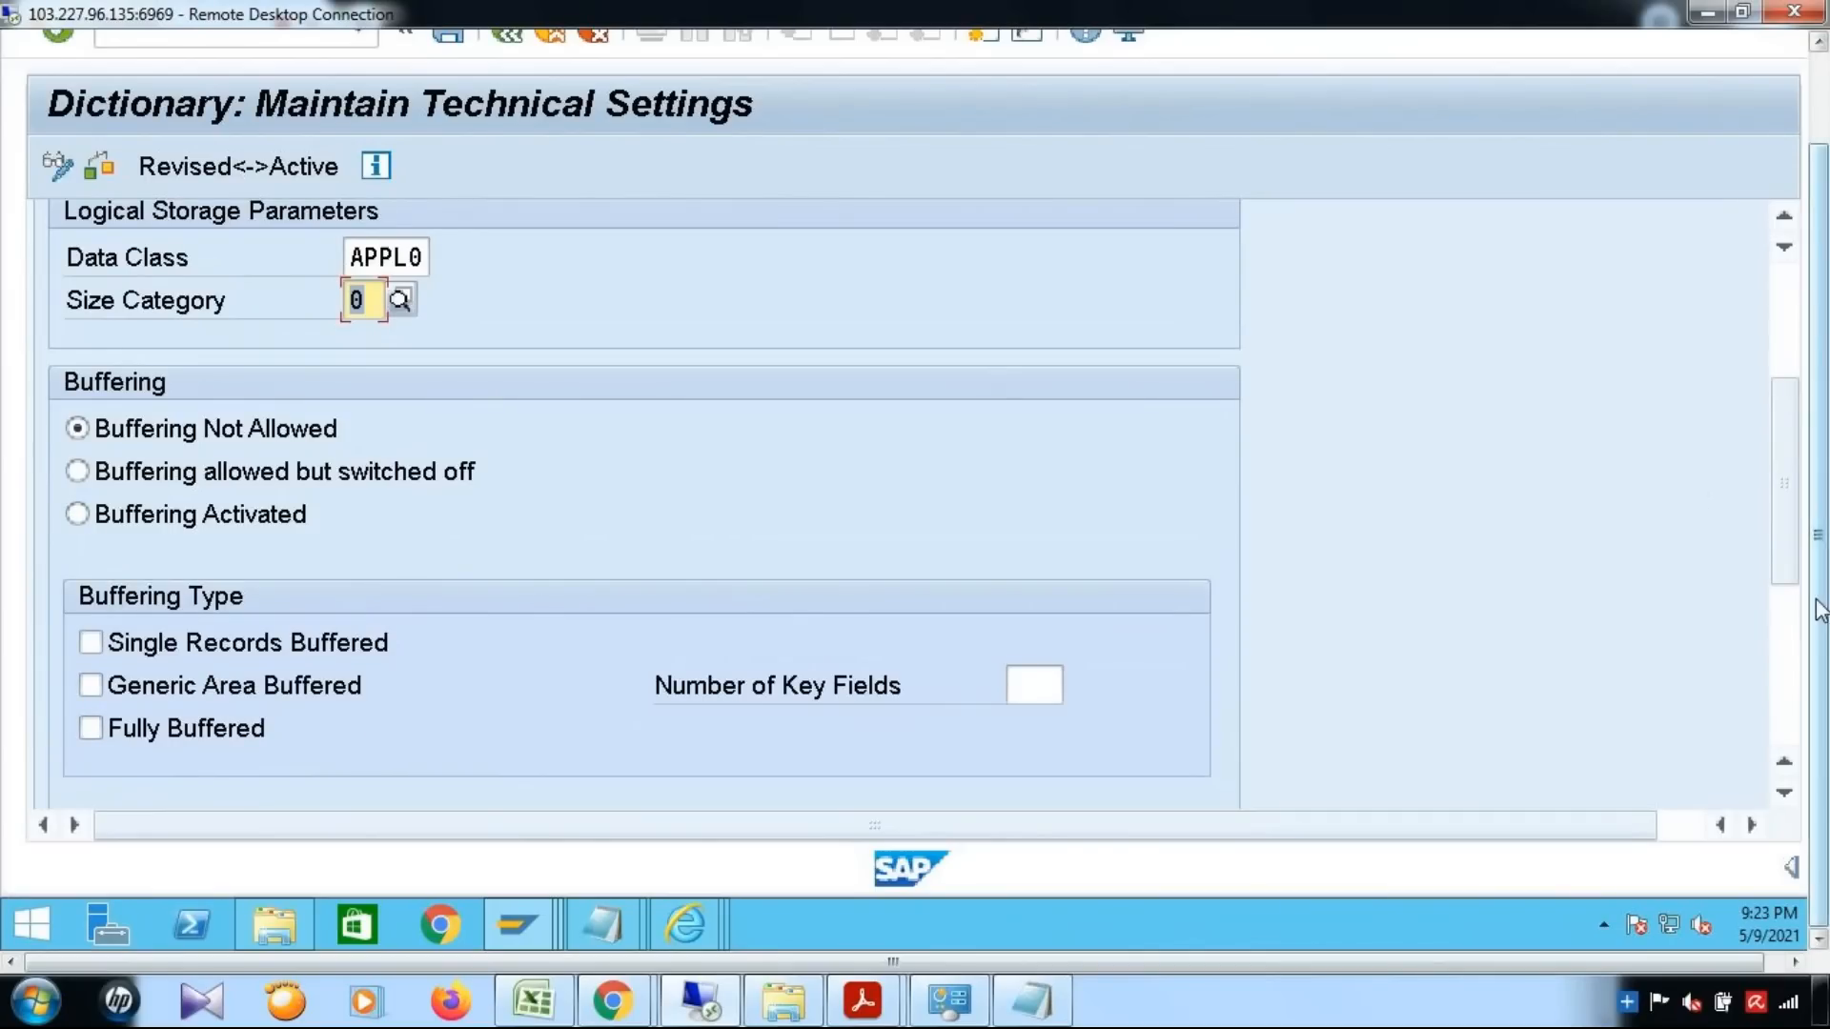
pyautogui.scroll(4, 1801, 603)
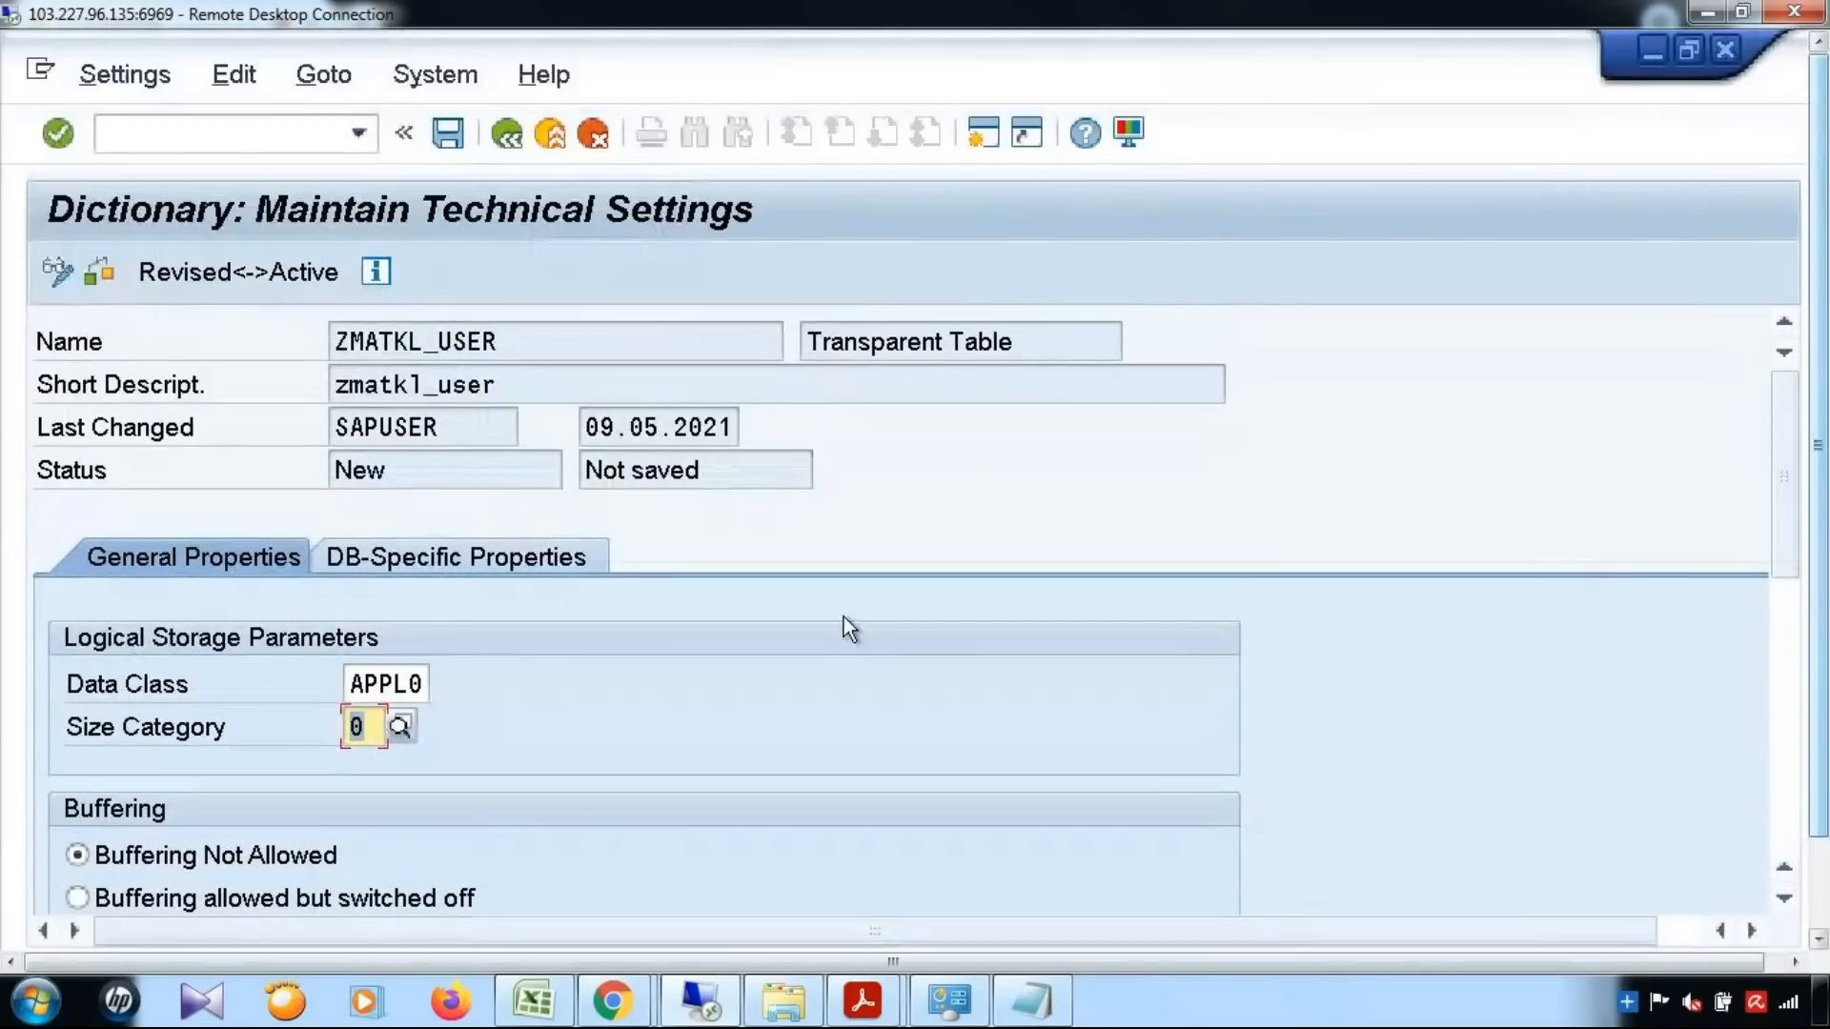
pyautogui.click(447, 134)
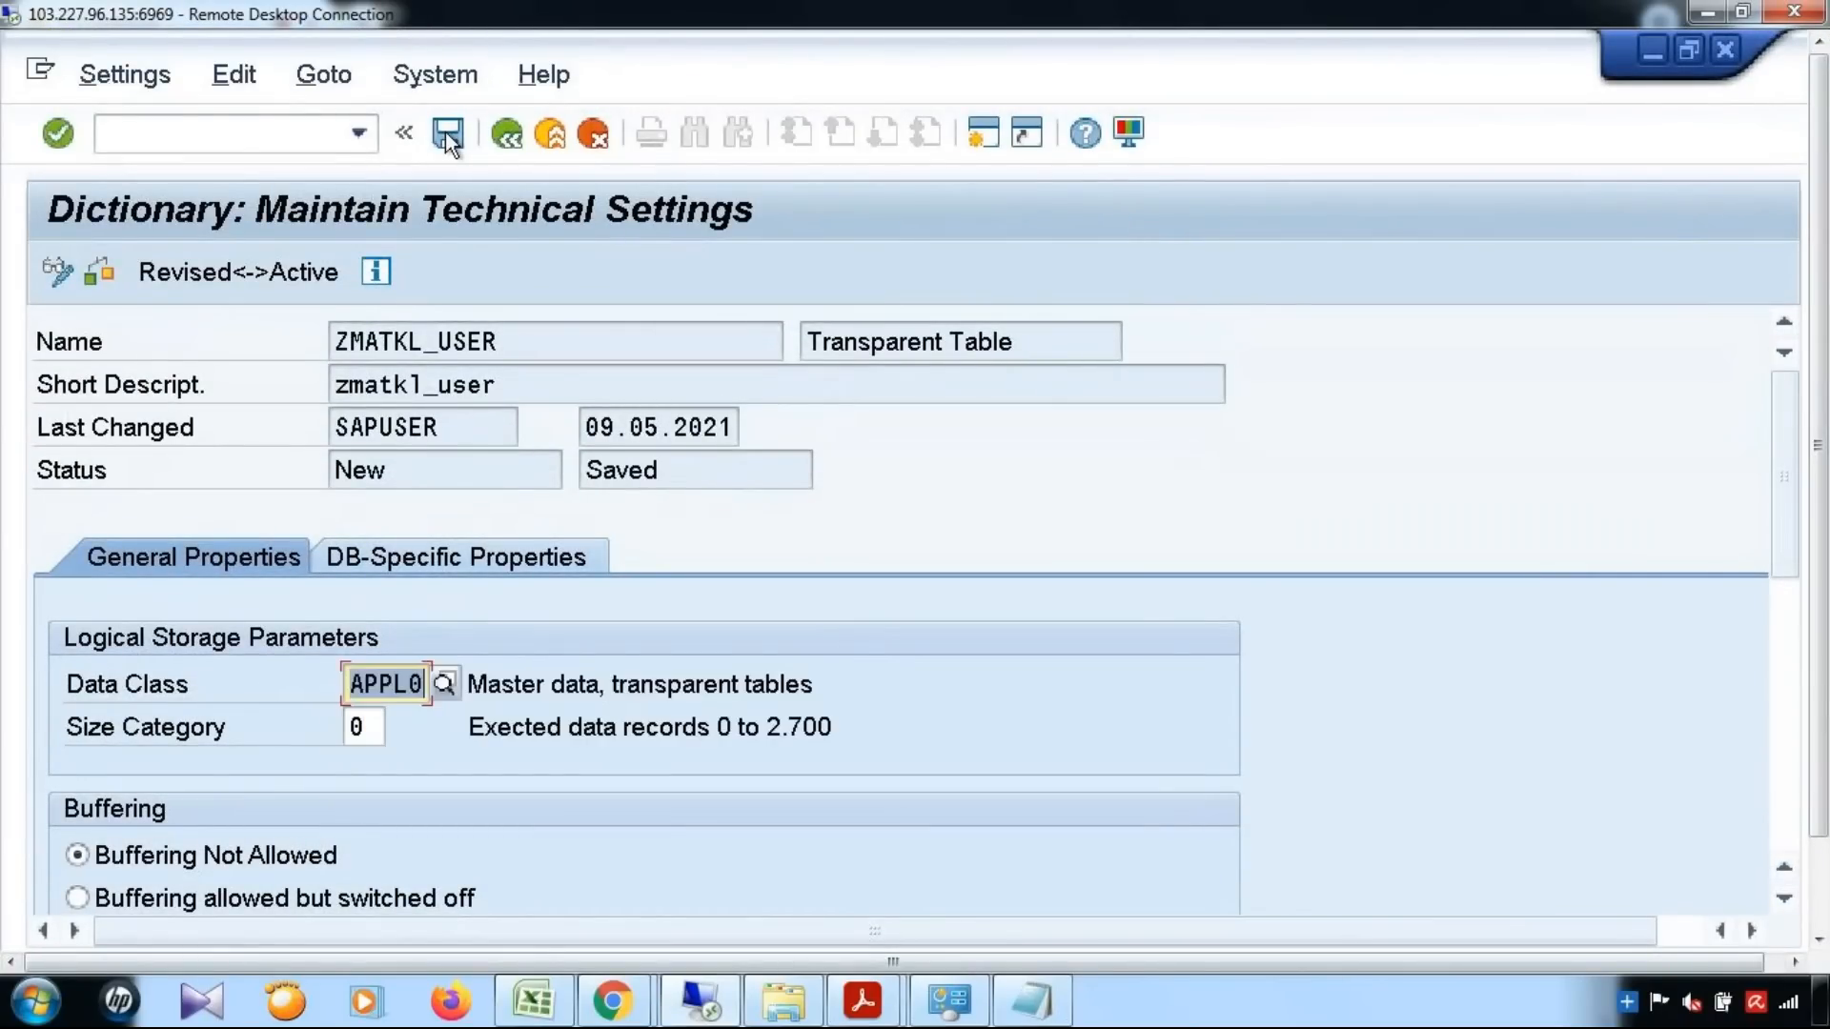
# Activate the inactive table ZMATKL_USER, review its activation log, and return to the table definition
pyautogui.click(511, 137)
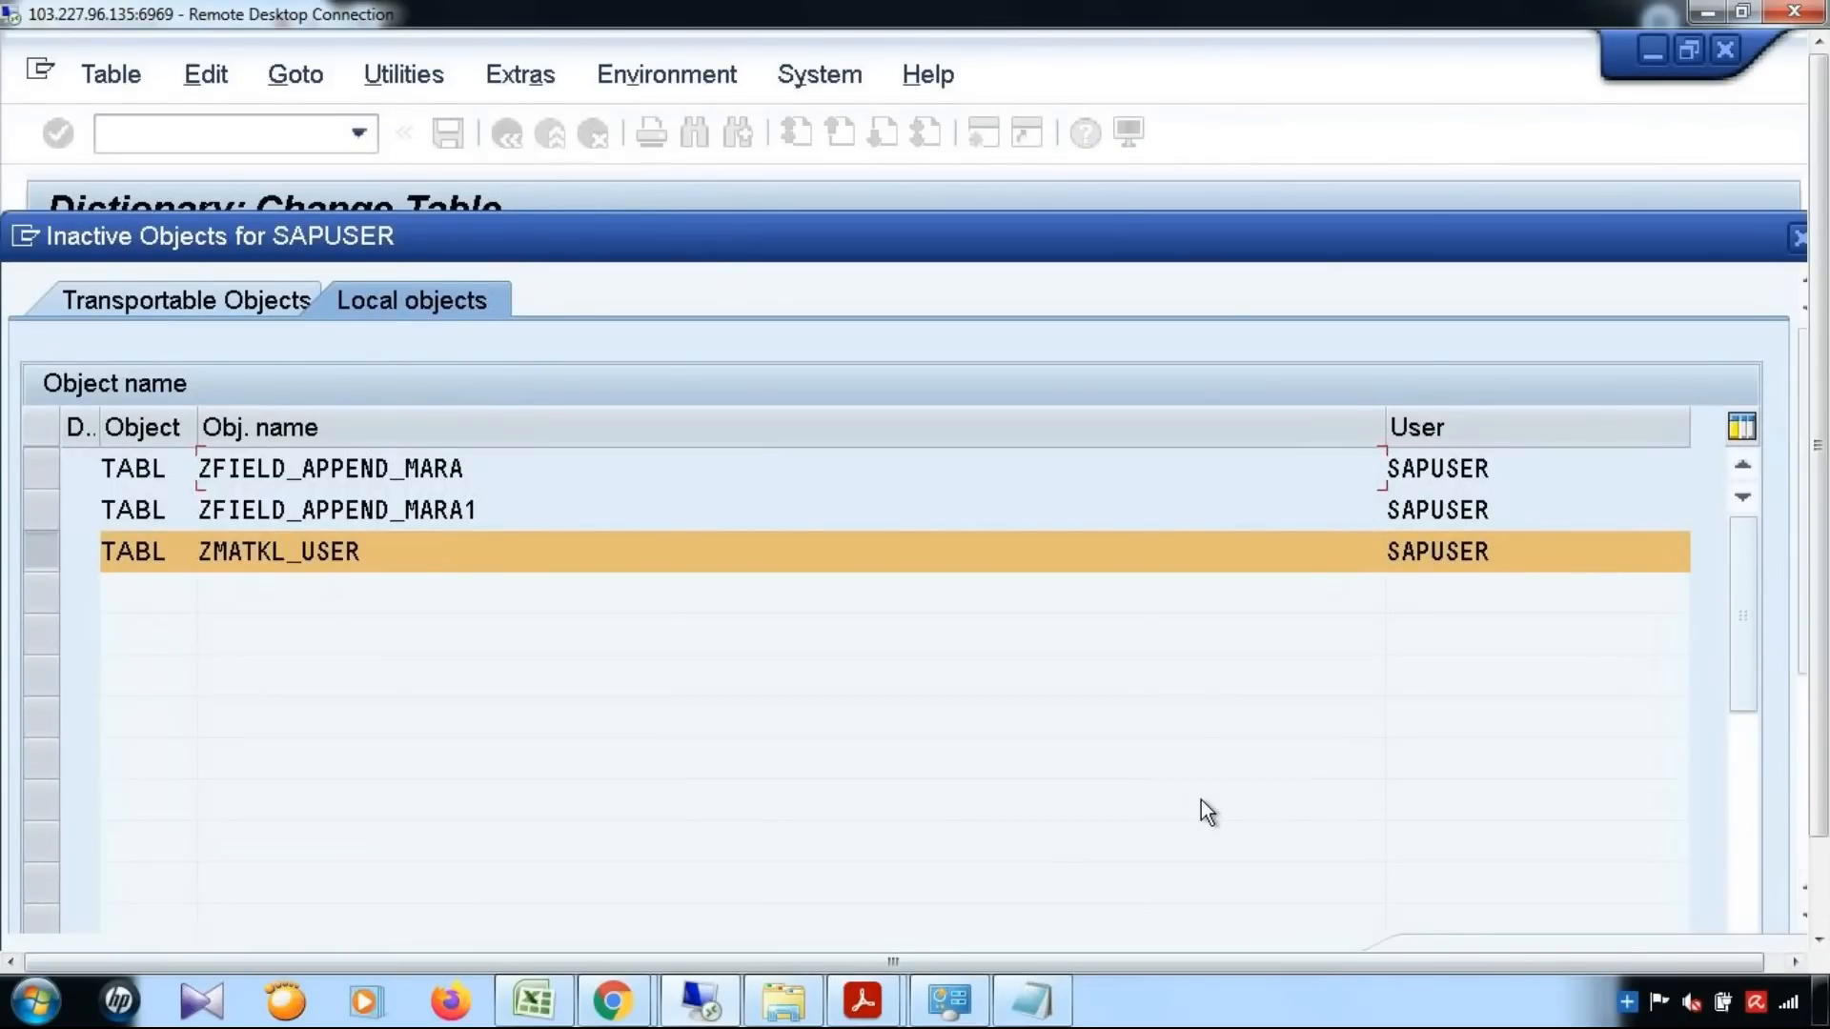
pyautogui.press('Return')
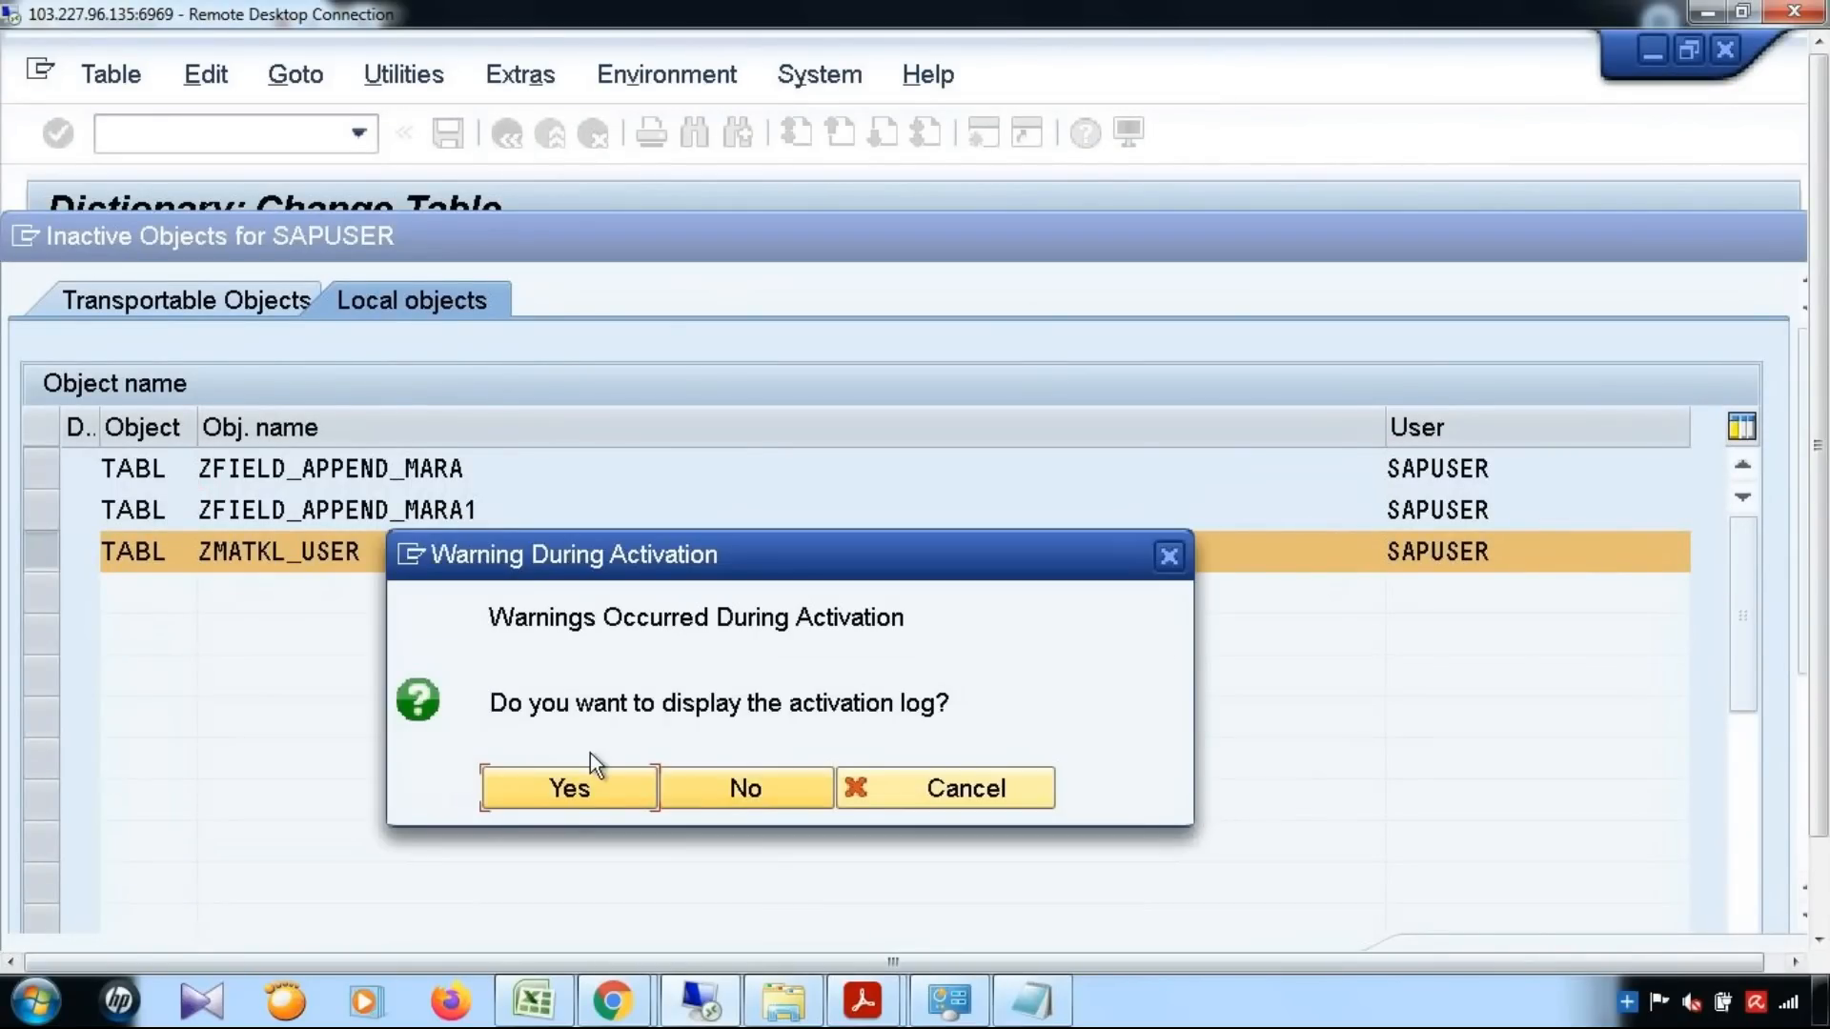
pyautogui.click(607, 803)
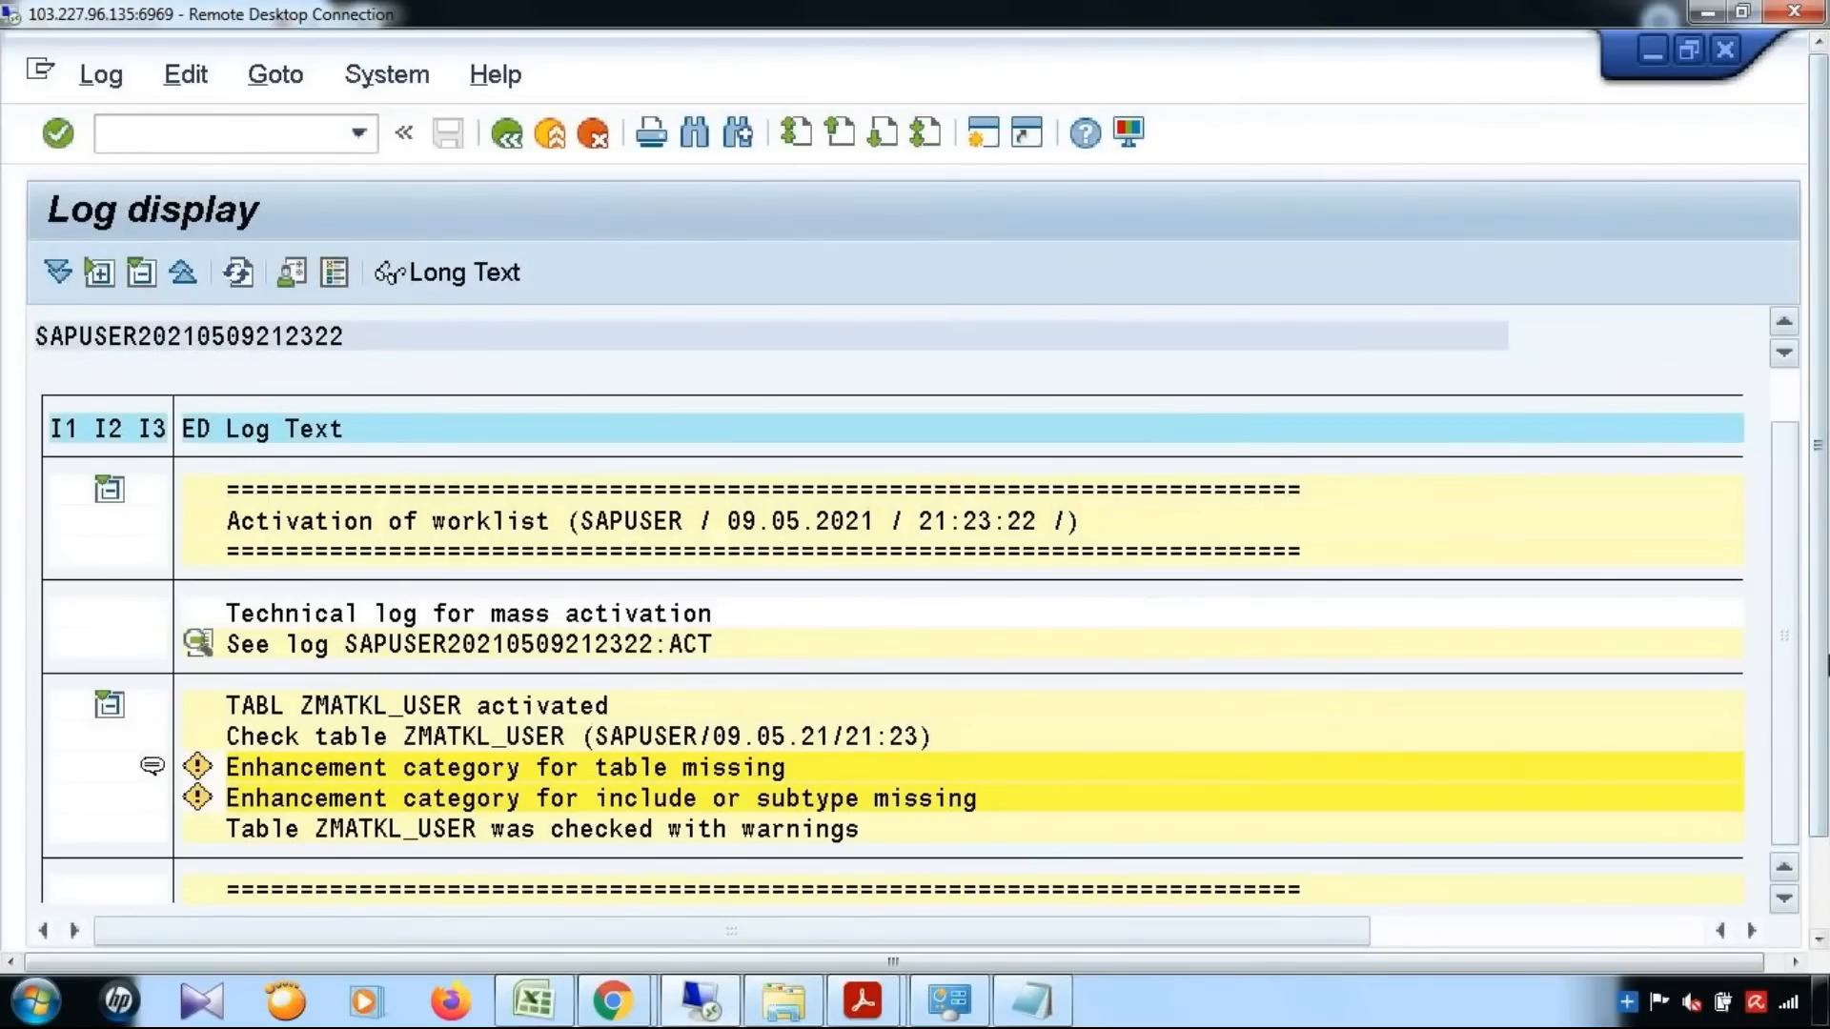
pyautogui.scroll(-1, 1786, 637)
pyautogui.click(503, 130)
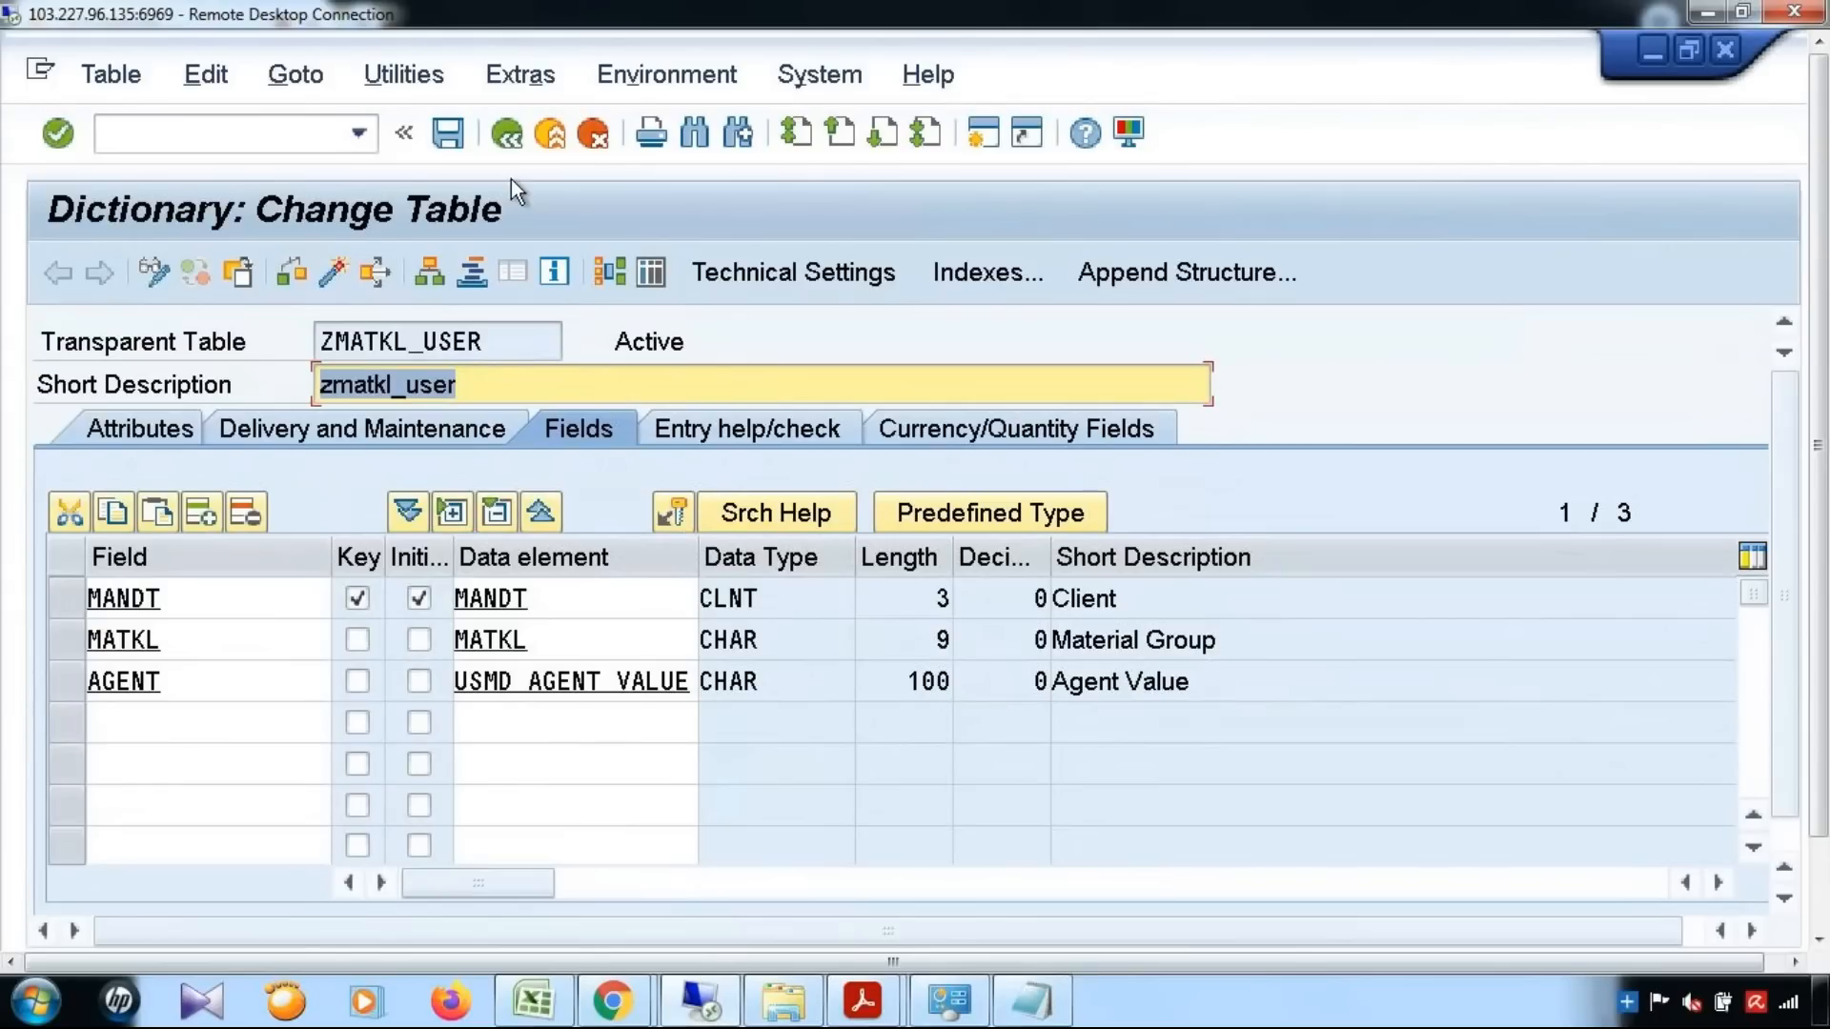
# Open the screen for creating entries in table ZMATKL_USER
pyautogui.moveTo(502, 340); pyautogui.dragTo(353, 367)
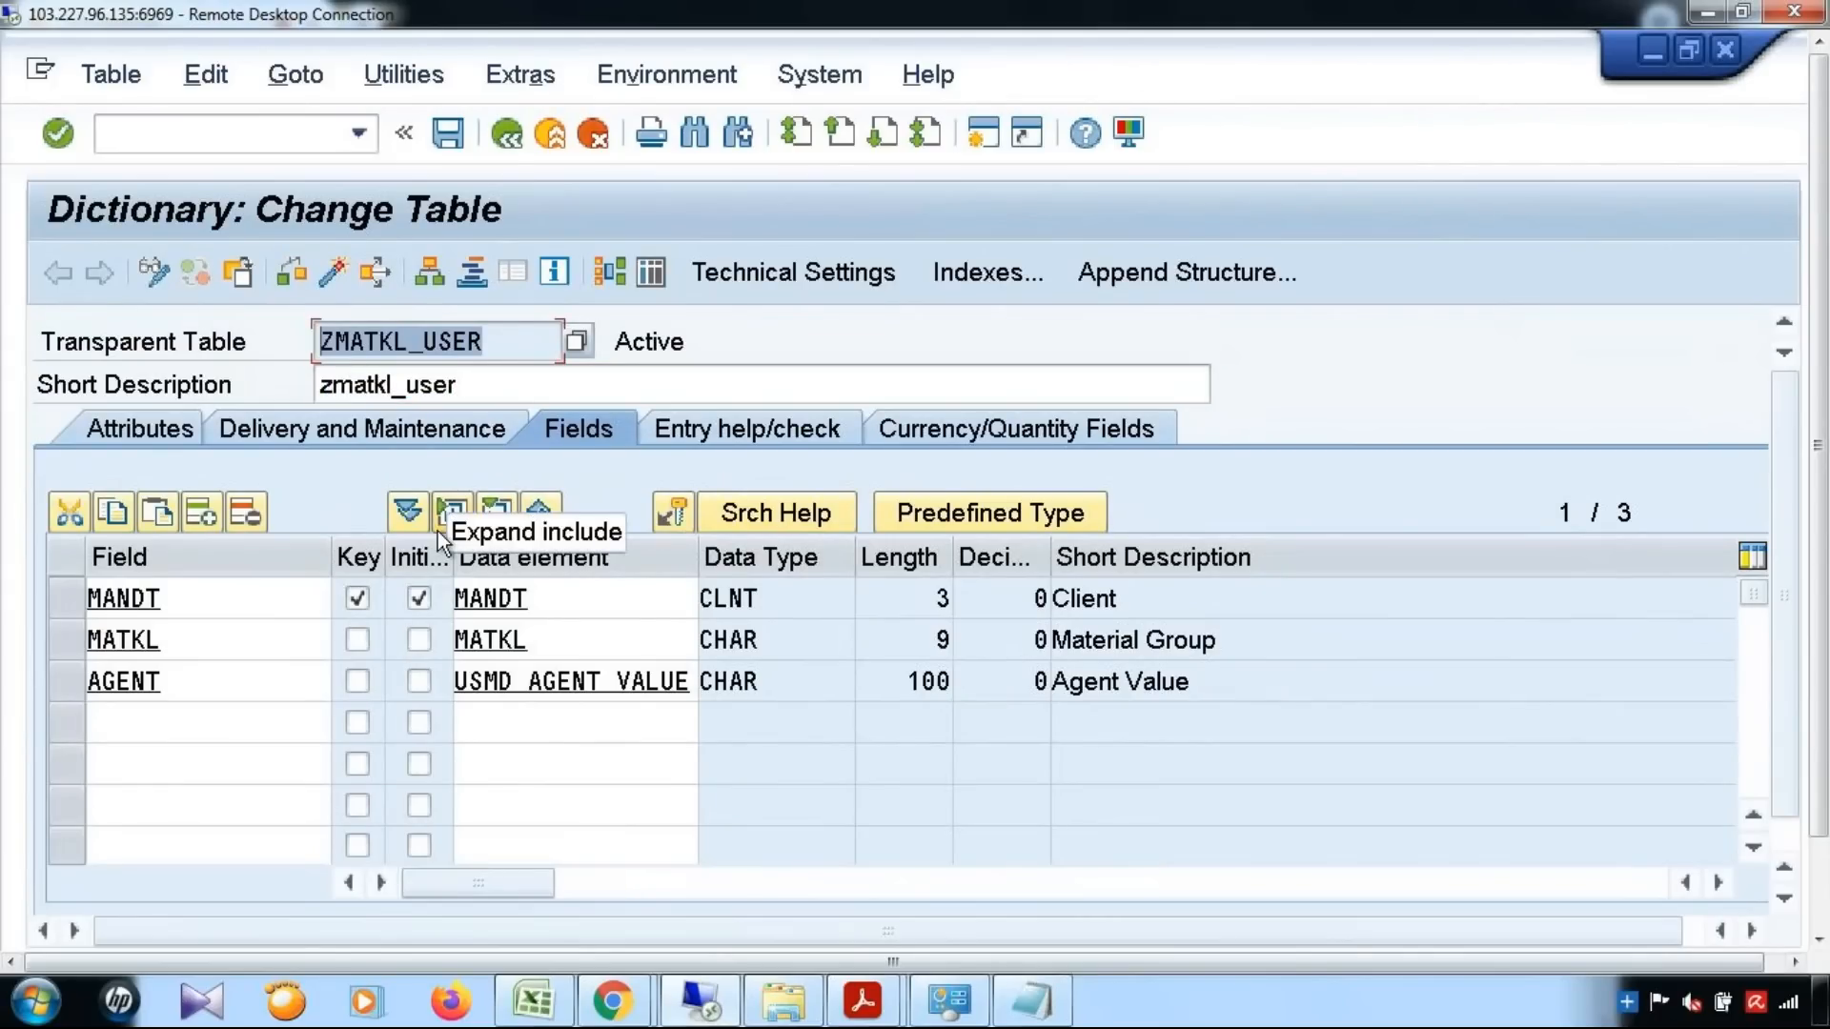
pyautogui.click(419, 76)
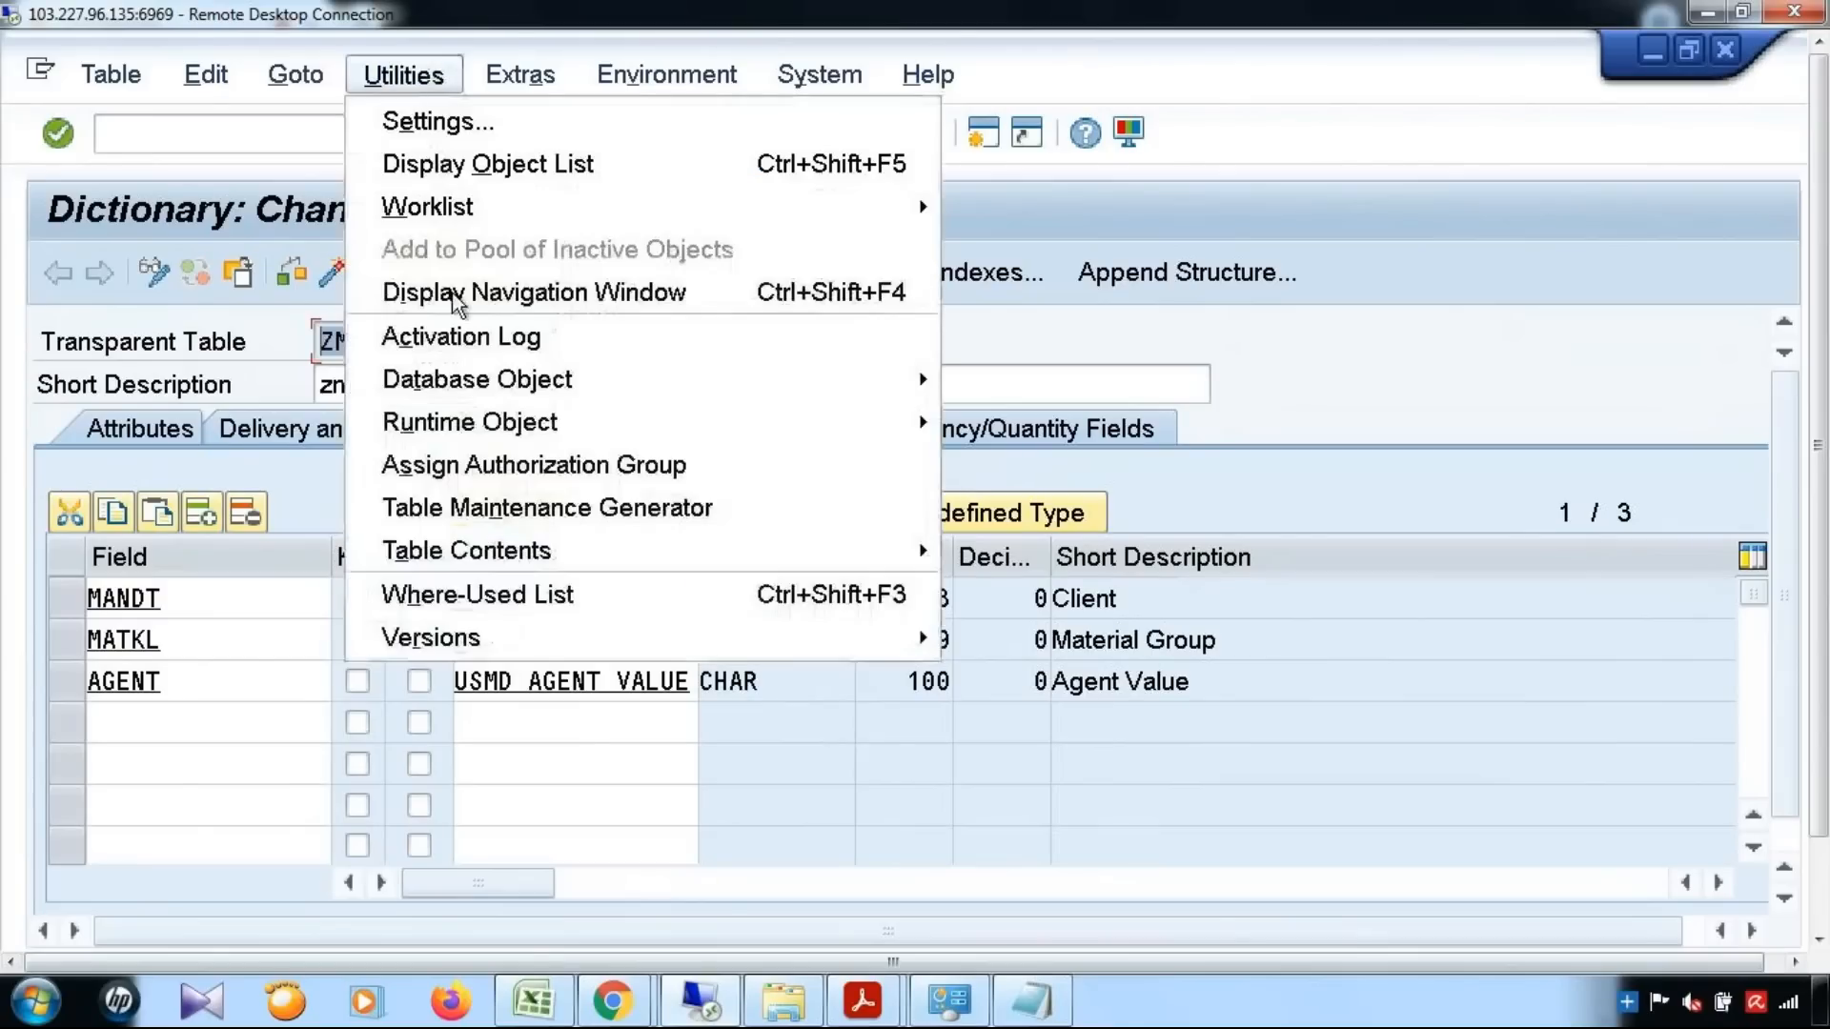
pyautogui.moveTo(787, 549)
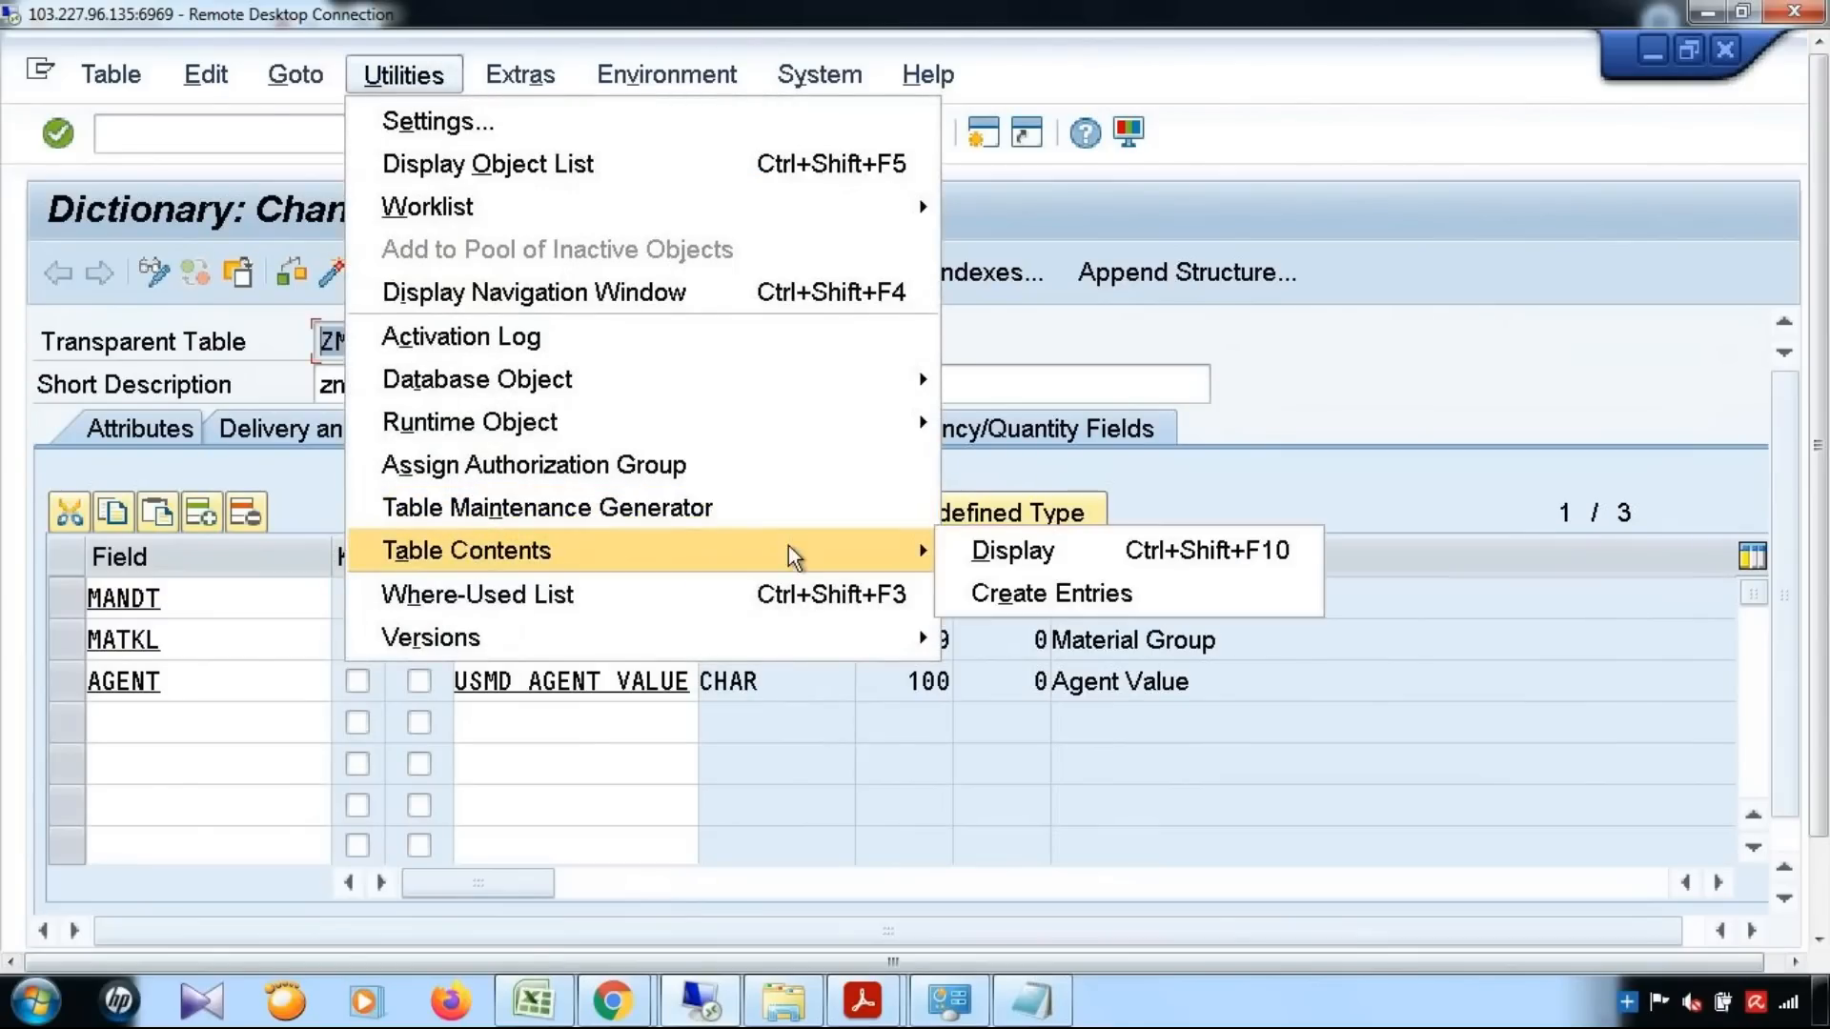
pyautogui.click(971, 599)
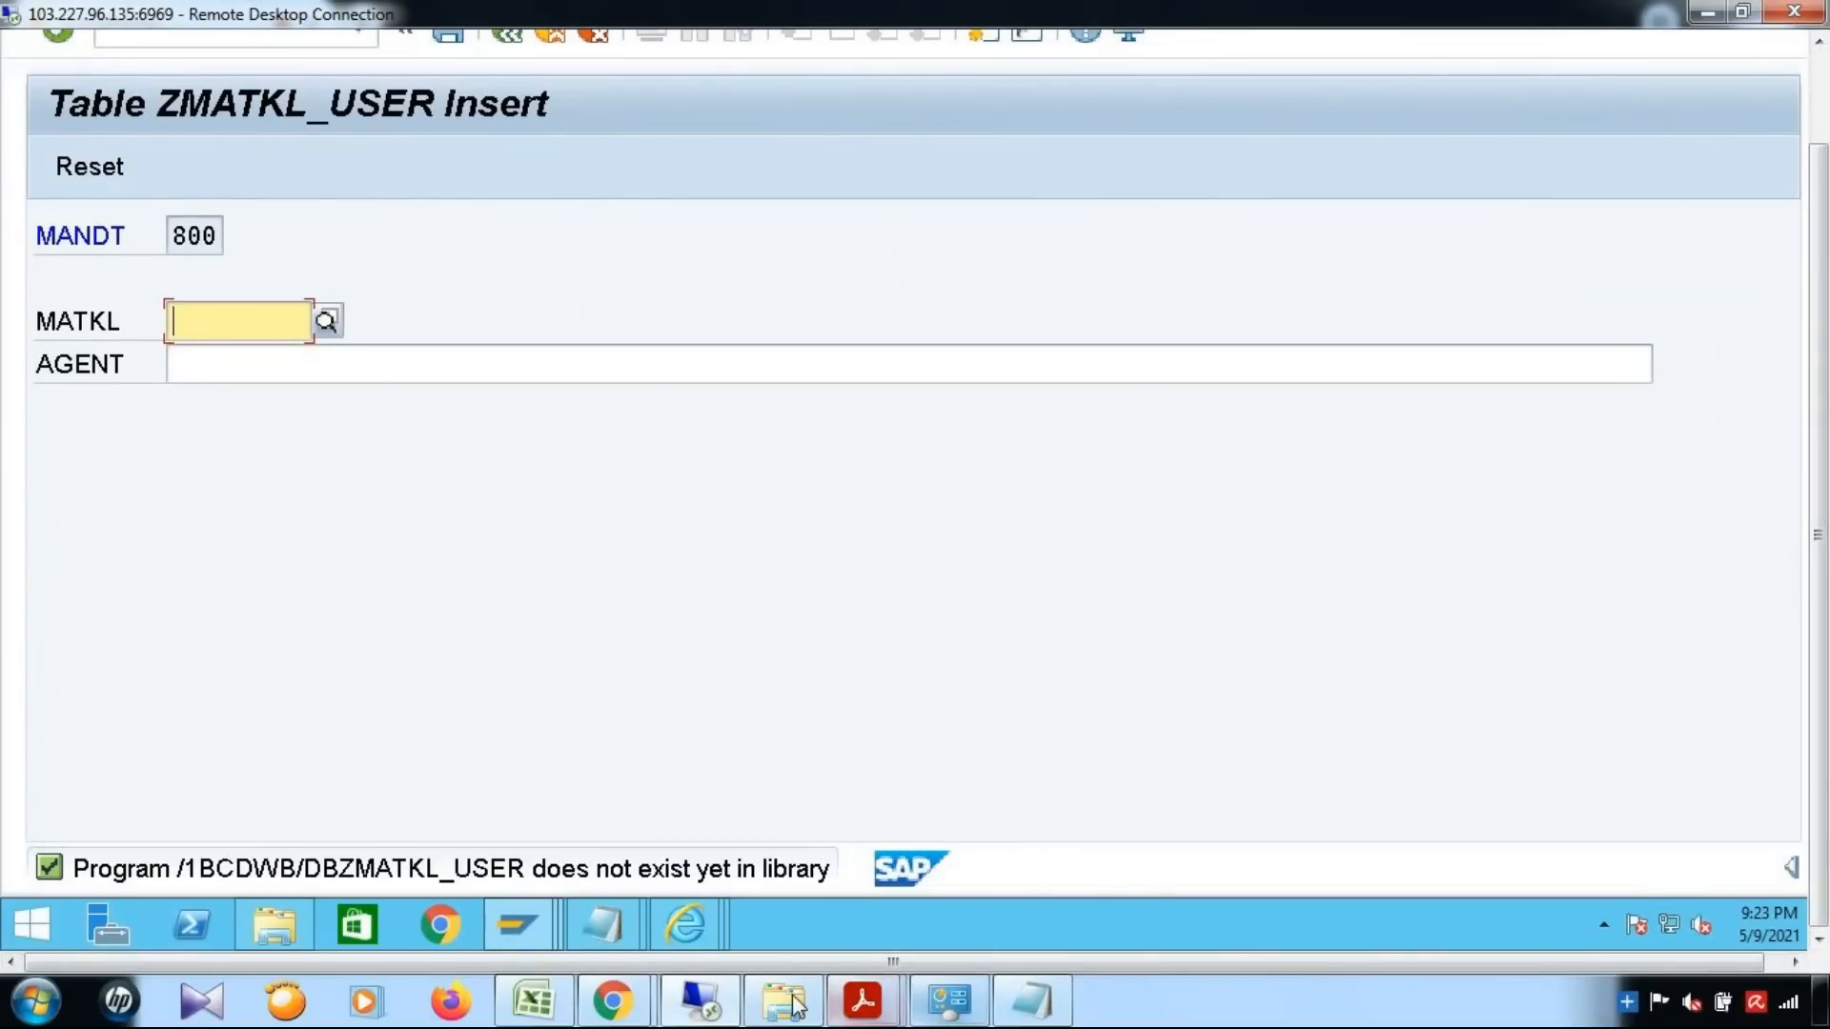
# Check the sample table entries in section 4.2.5 of the PDF guide in Acrobat Reader and return to the SAP entry screen
pyautogui.click(863, 1000)
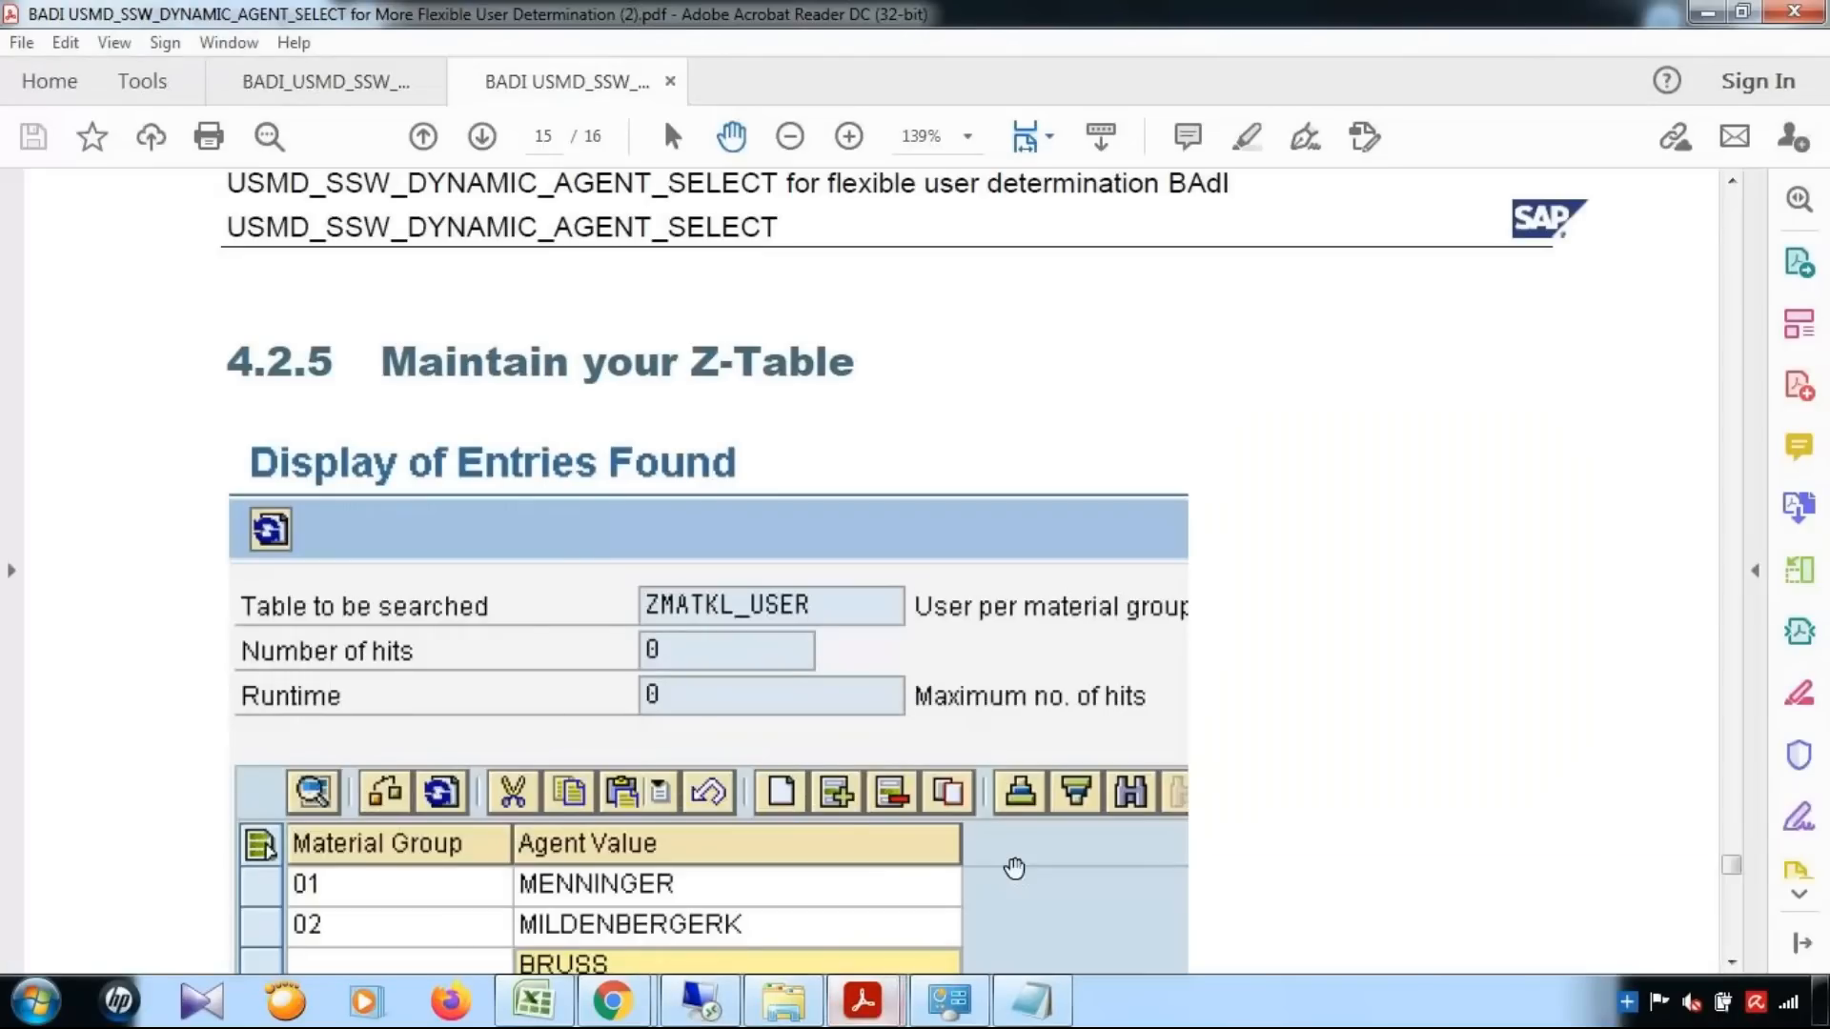
pyautogui.scroll(-1, 429, 793)
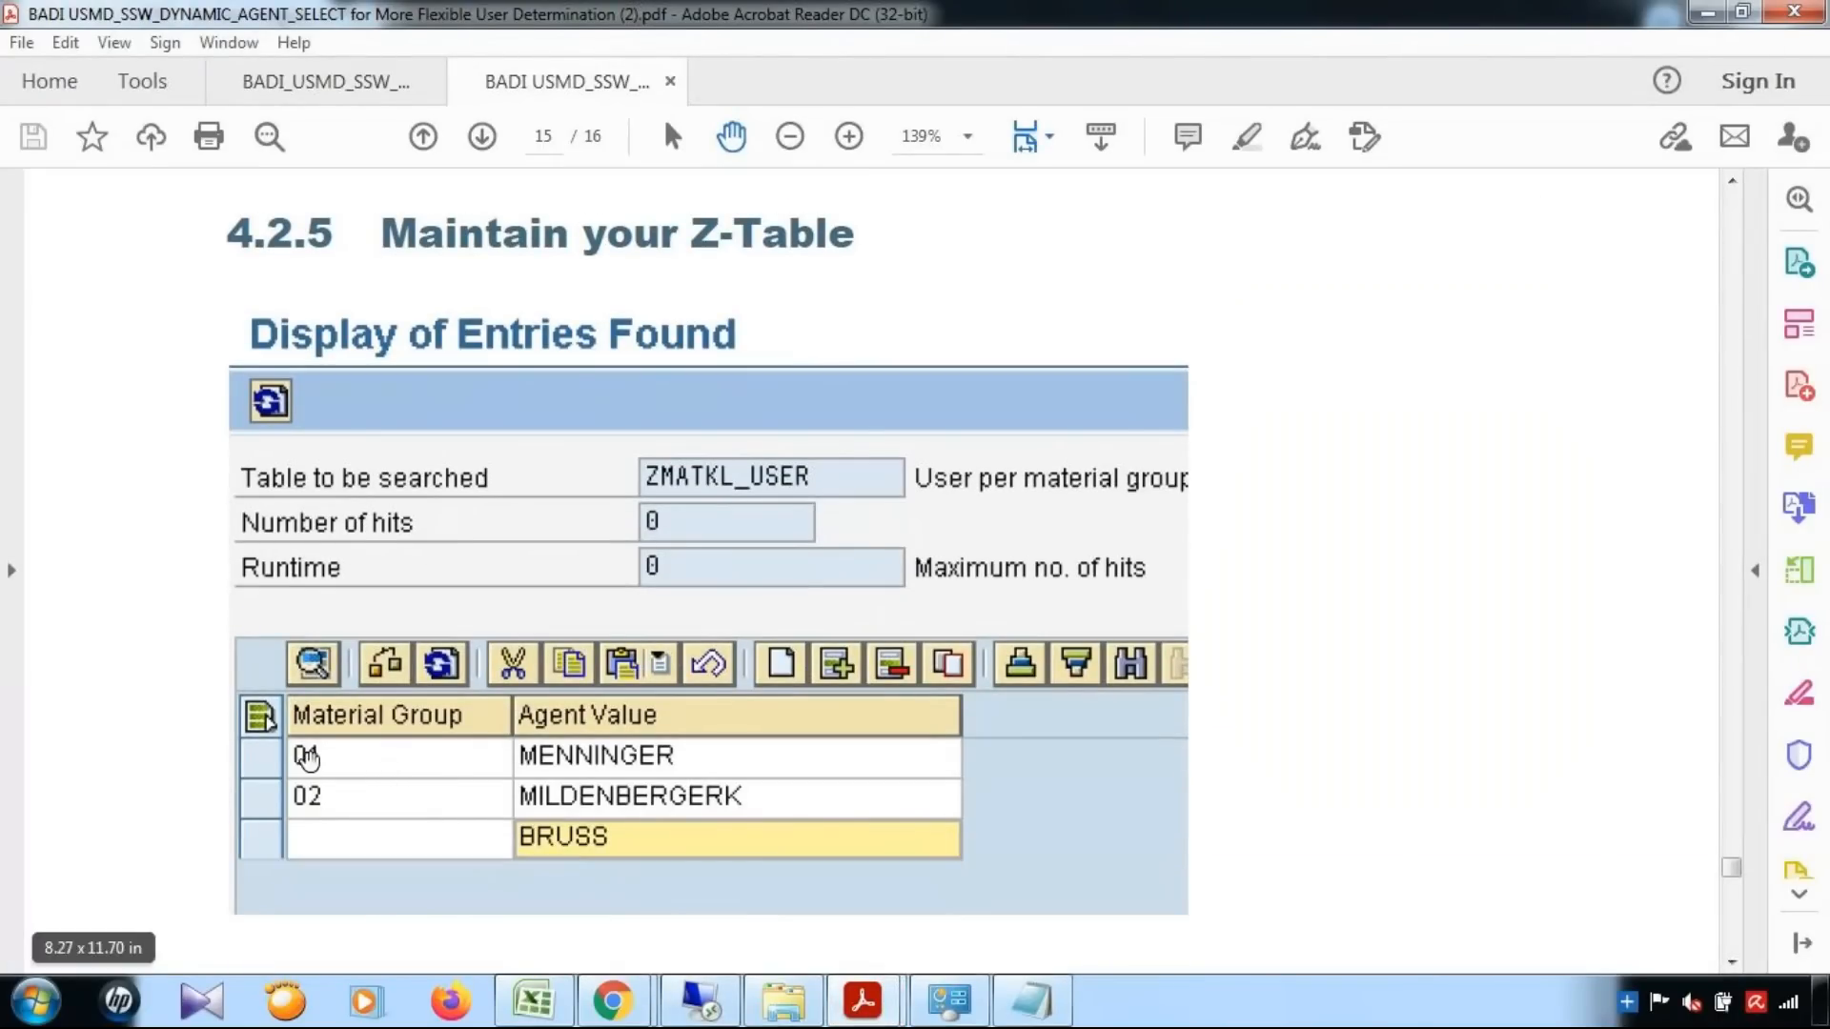
pyautogui.hotkey('alt', 'Tab')
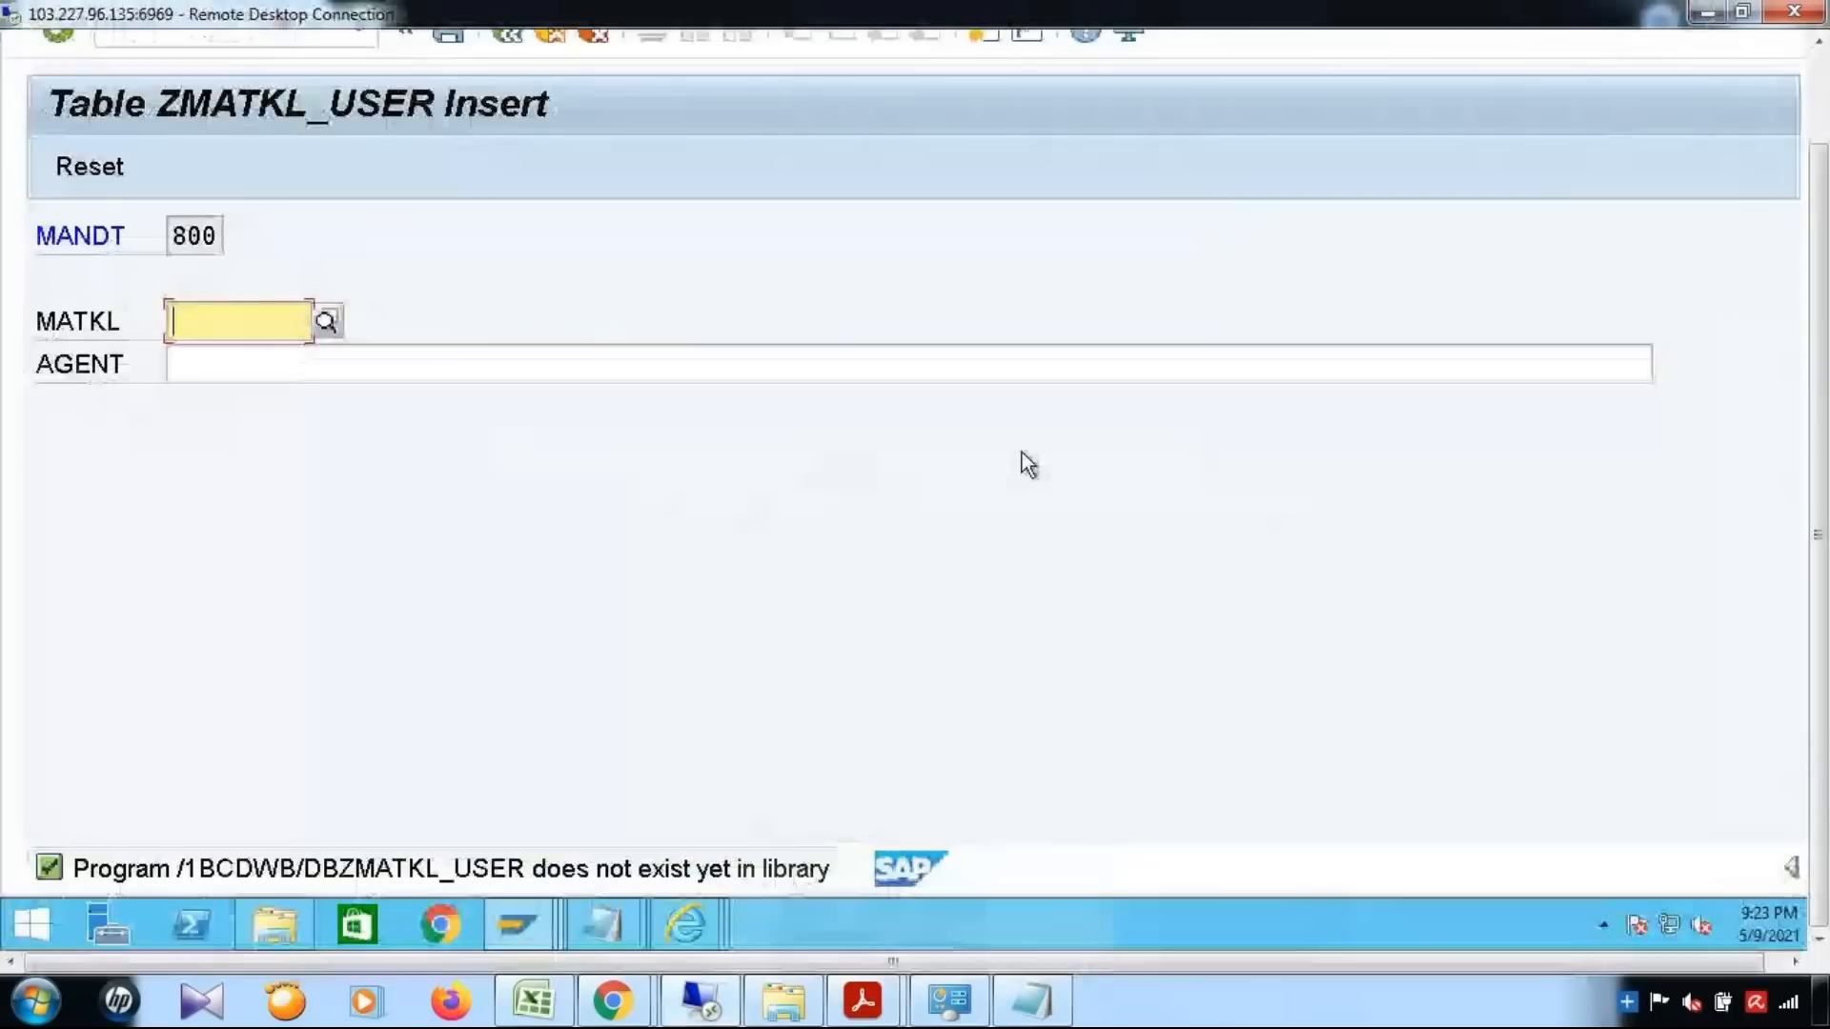
pyautogui.click(327, 320)
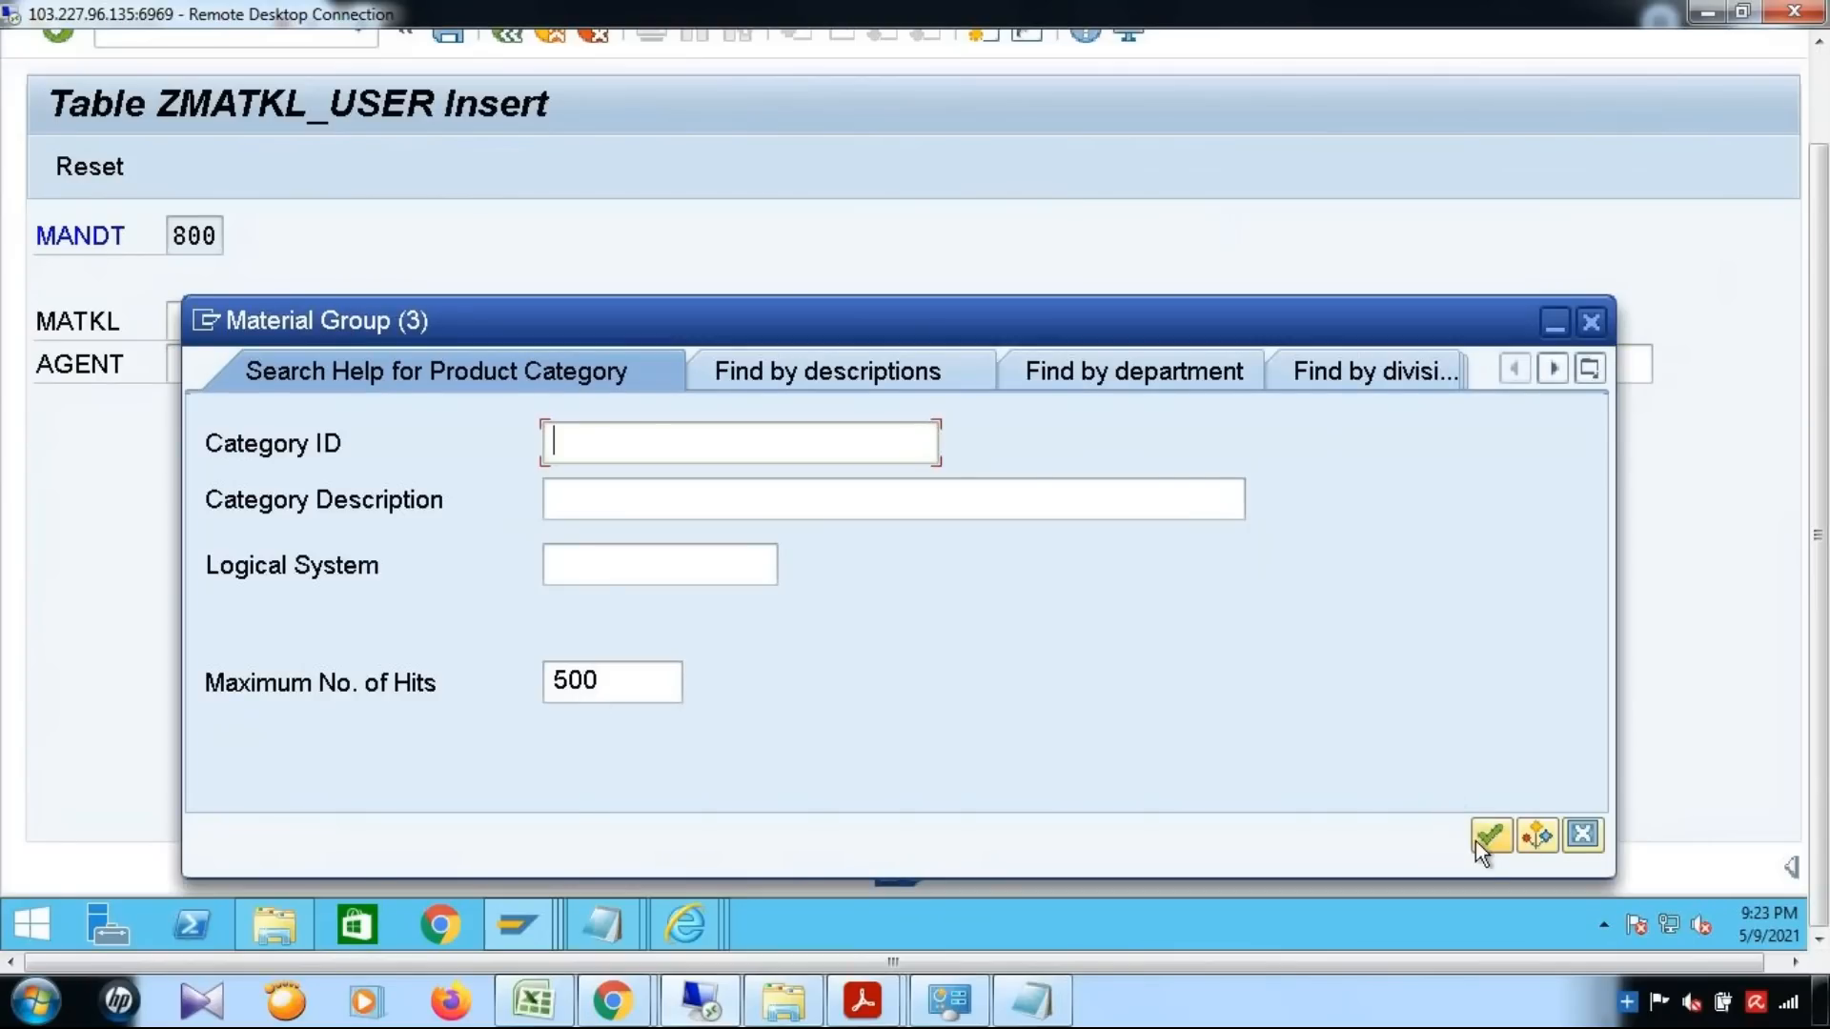
pyautogui.click(1477, 839)
pyautogui.click(1590, 322)
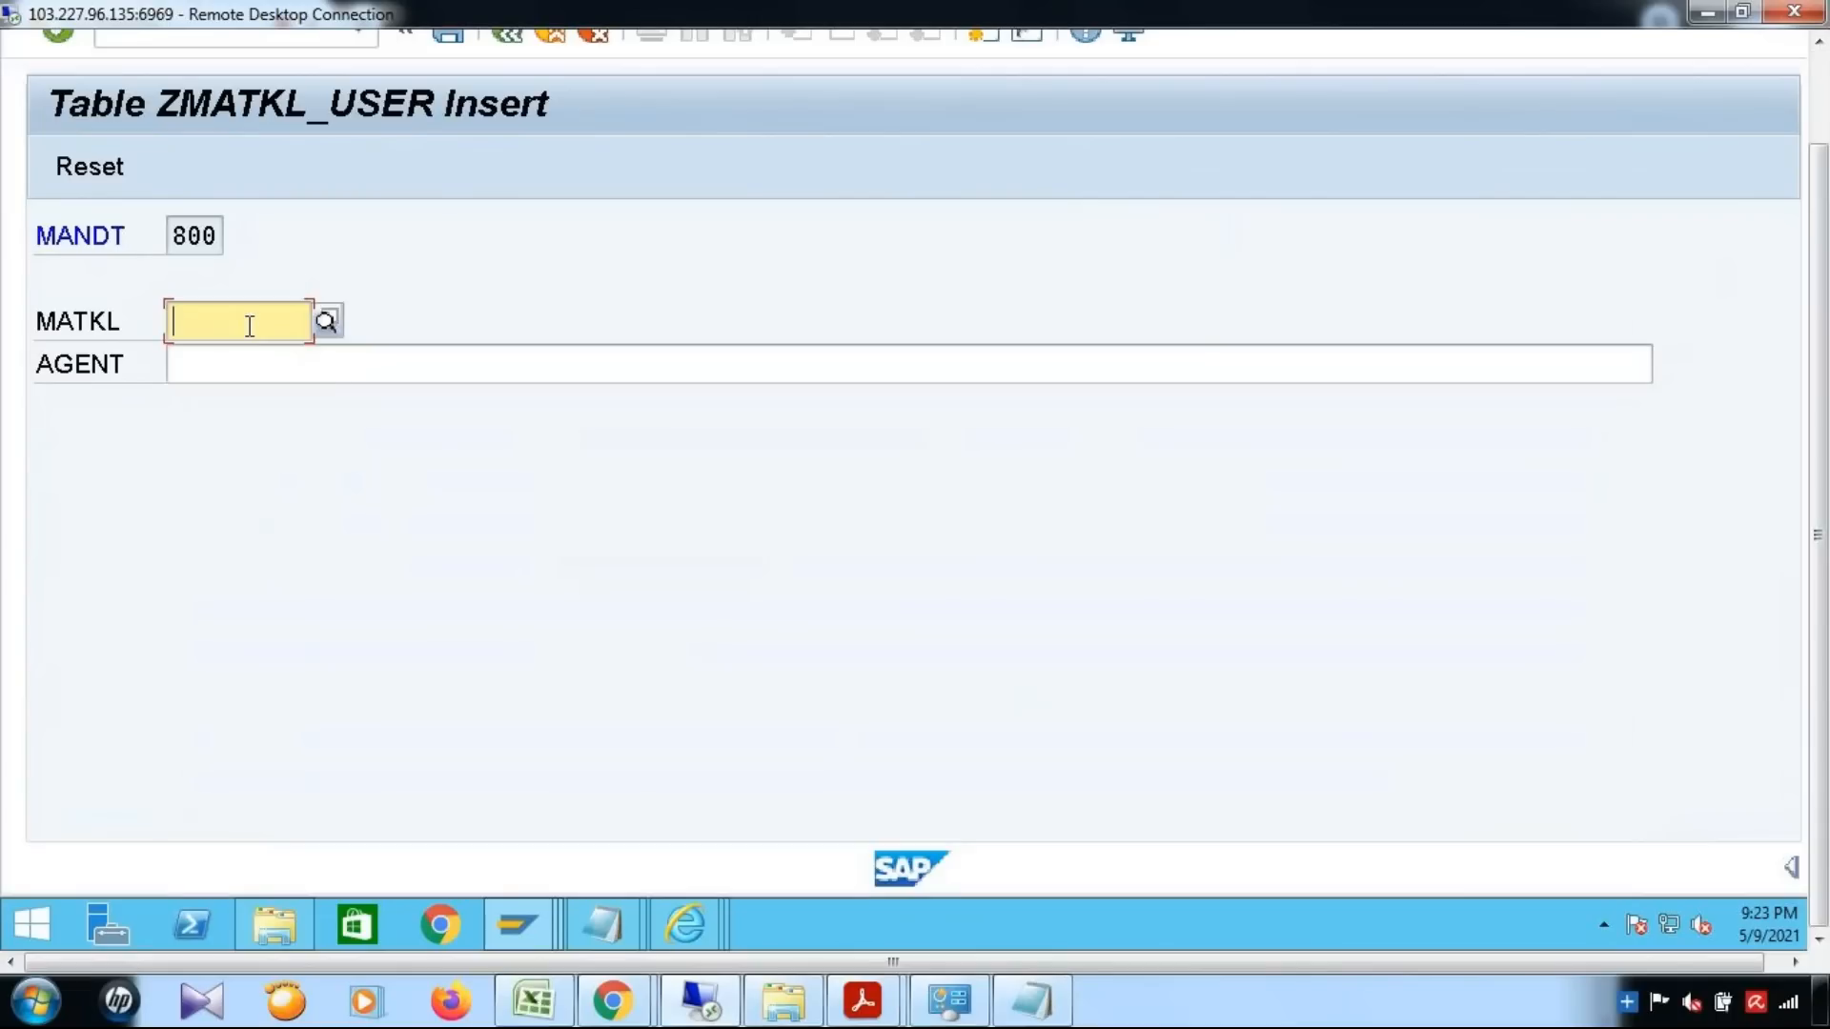
# Set the material group of the new ZMATKL_USER entry to 000000001
pyautogui.write('00')
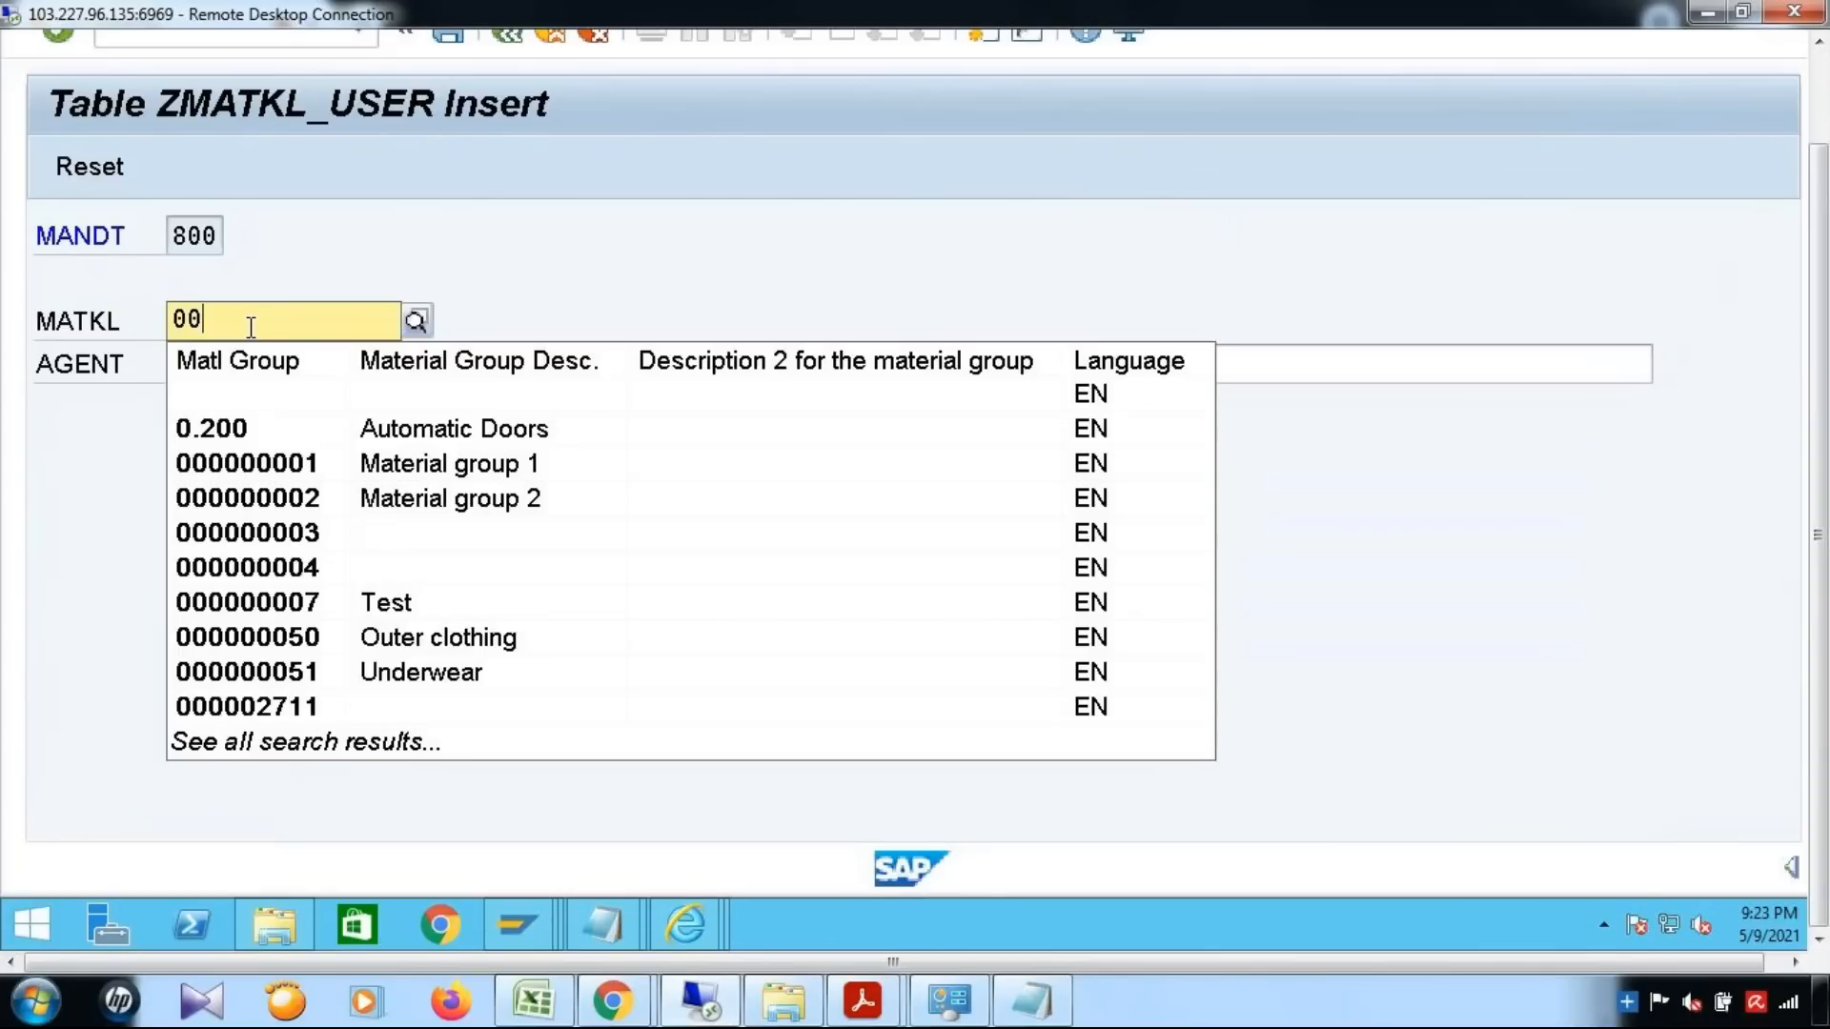
pyautogui.write('1')
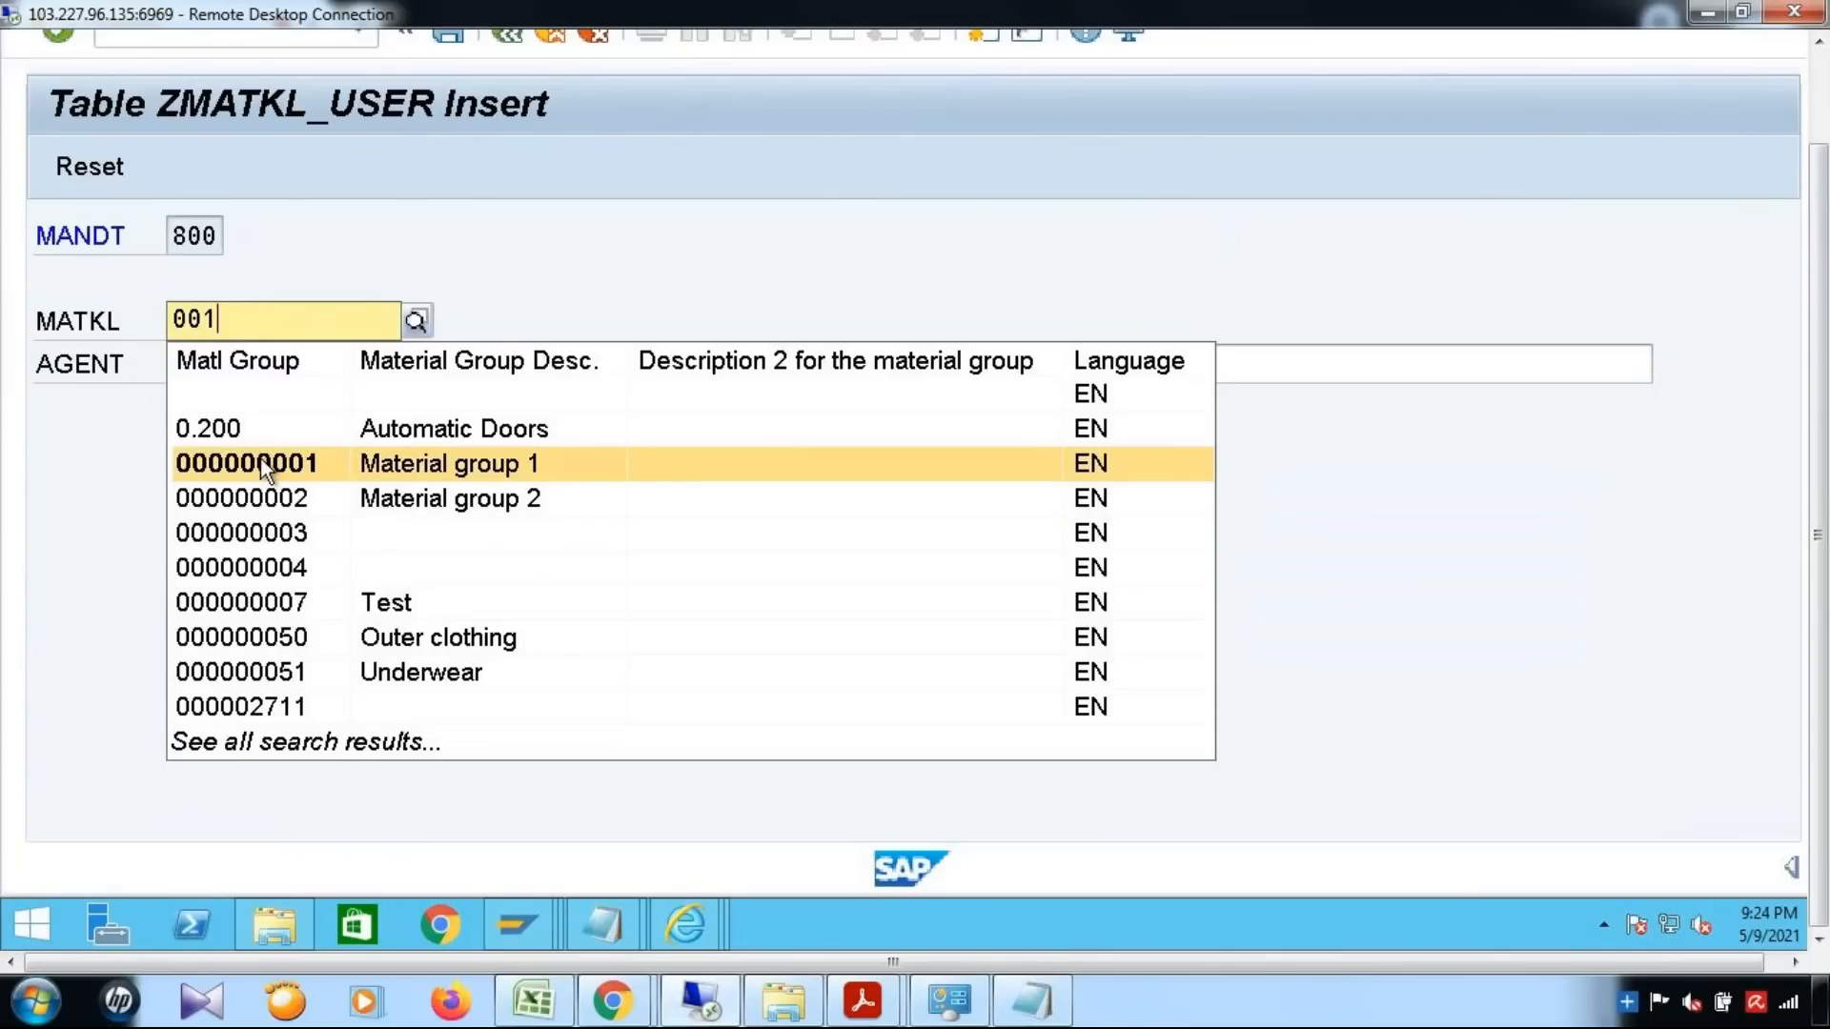
pyautogui.click(262, 462)
pyautogui.click(257, 362)
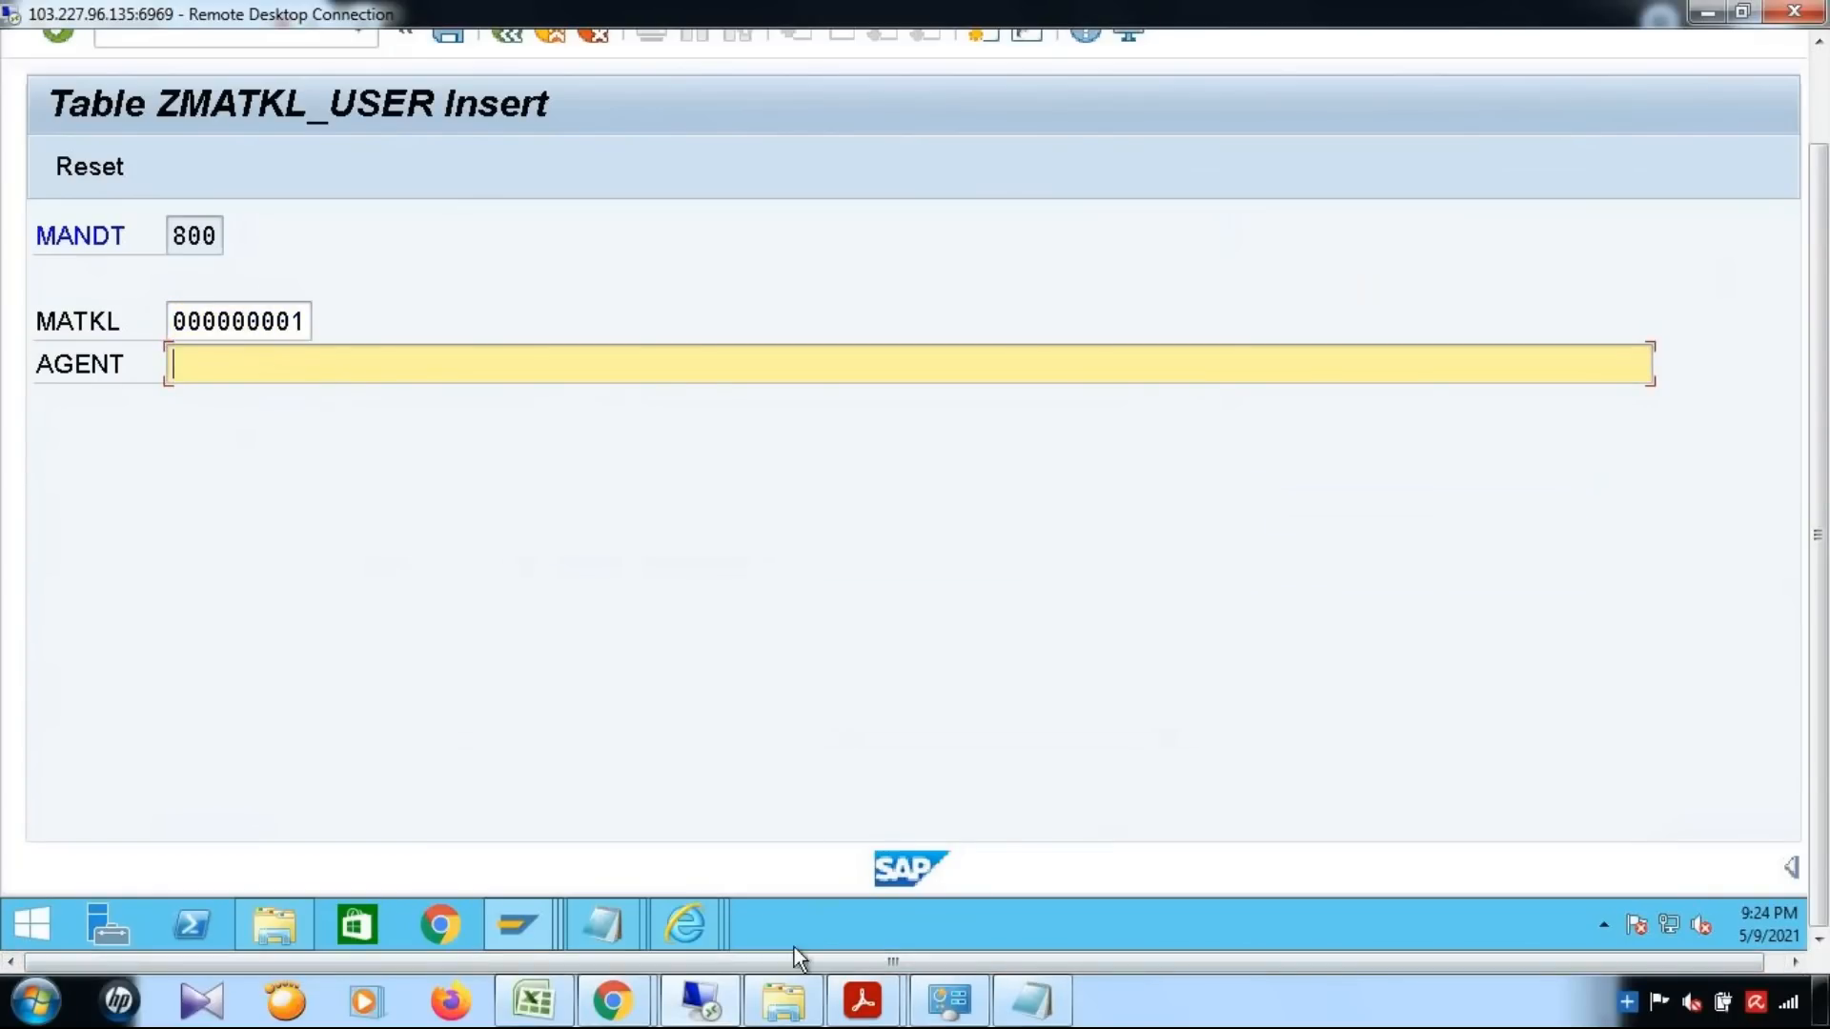
# Check the sample agent values in the PDF guide, set the agent to SAPUSER, save the entry, and return to the table definition
pyautogui.click(1135, 869)
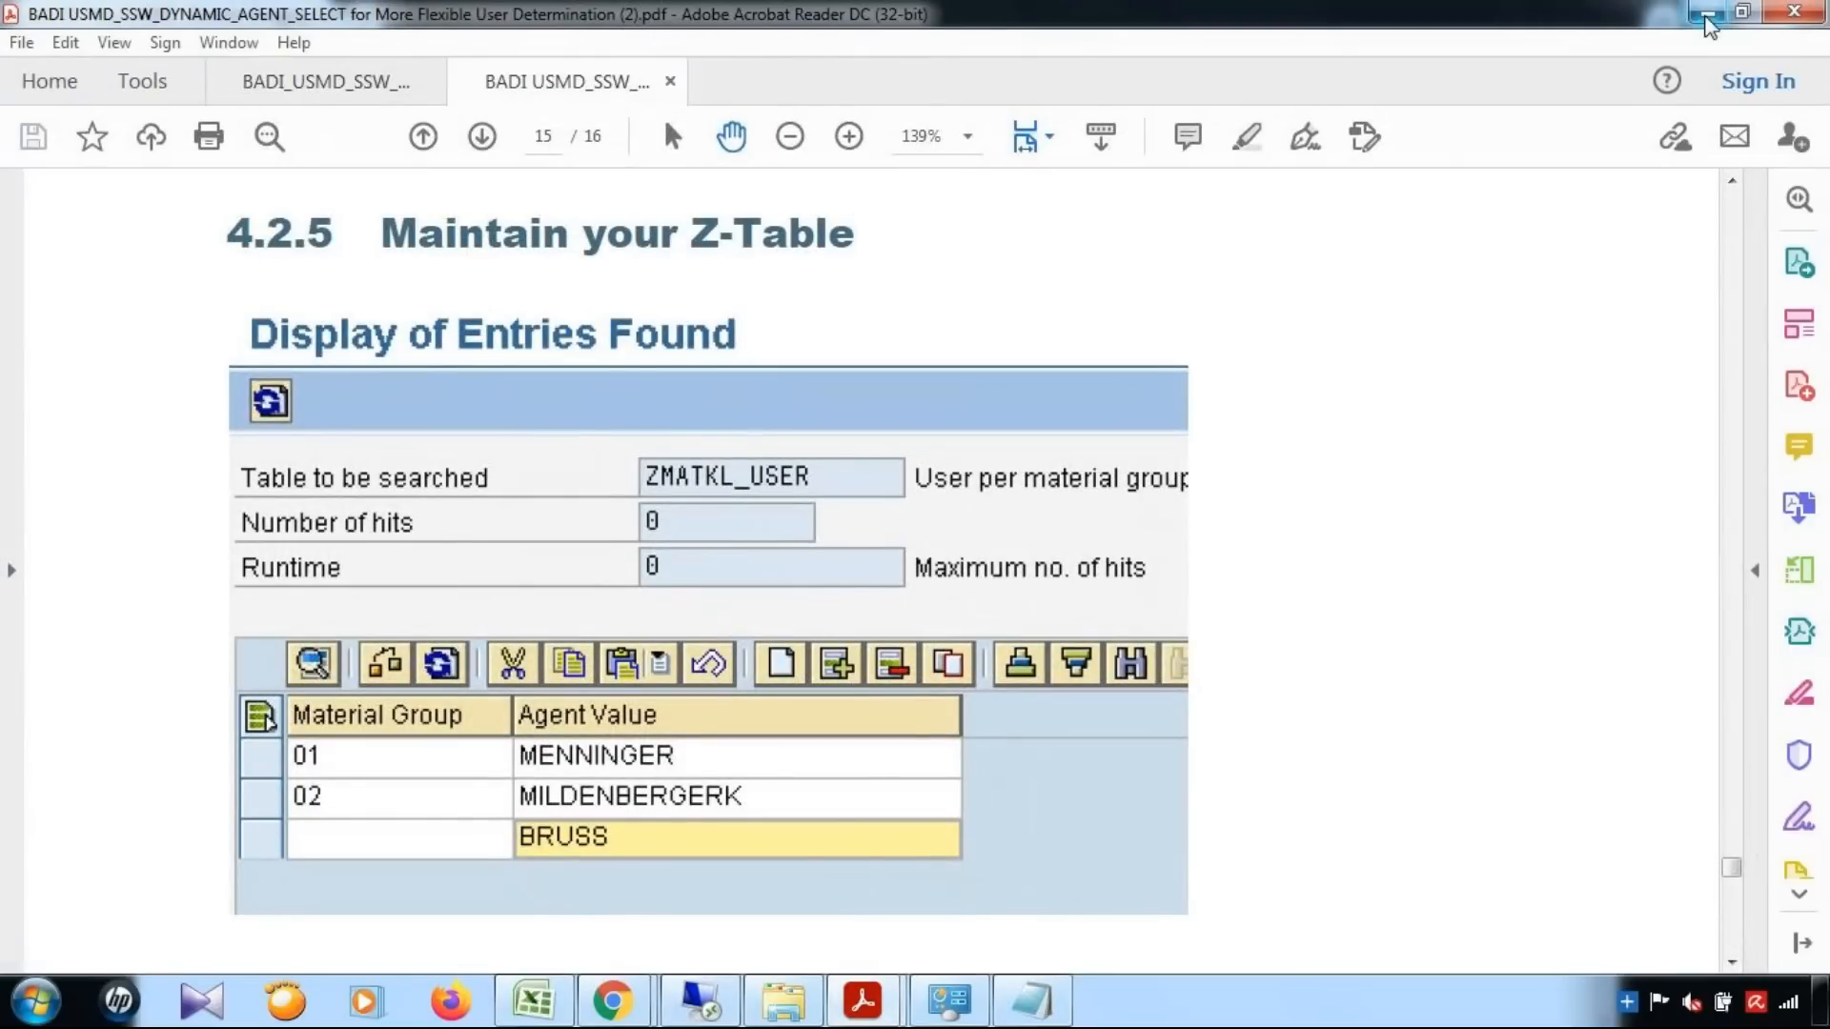
pyautogui.click(1707, 13)
pyautogui.write('SAPUSER')
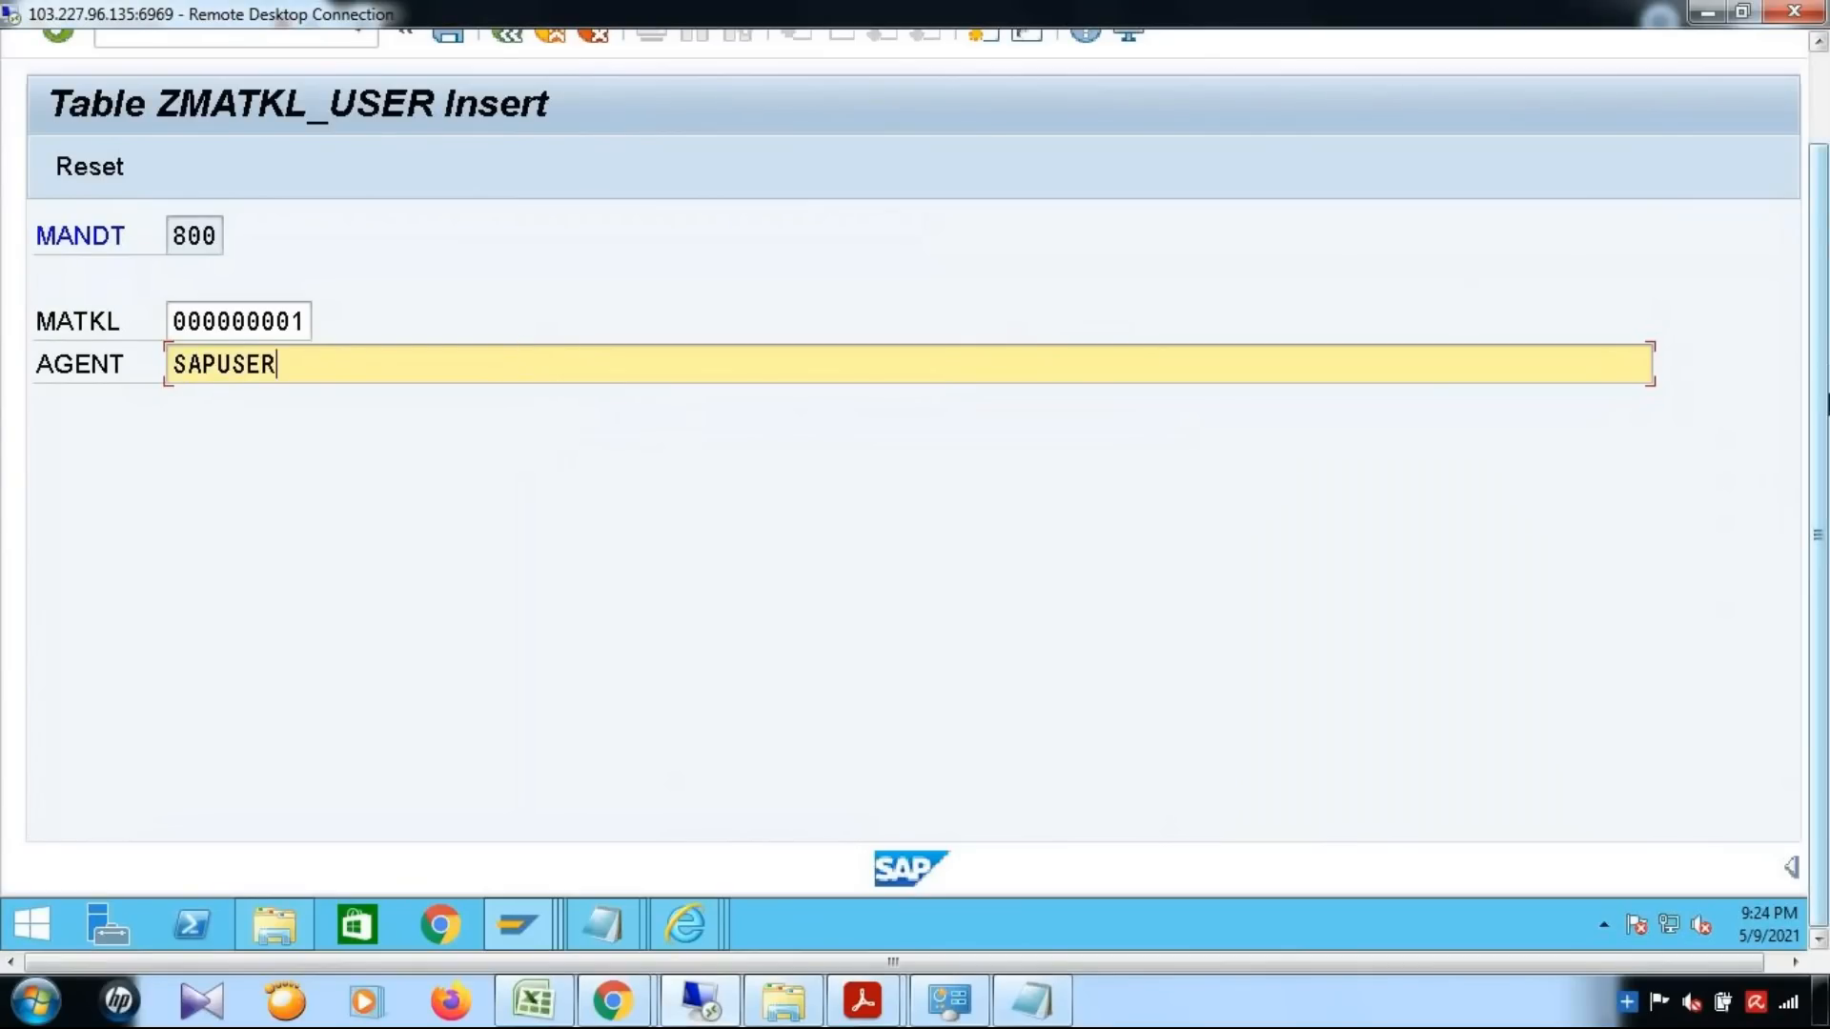
pyautogui.moveTo(1819, 395); pyautogui.dragTo(1819, 238)
pyautogui.click(457, 137)
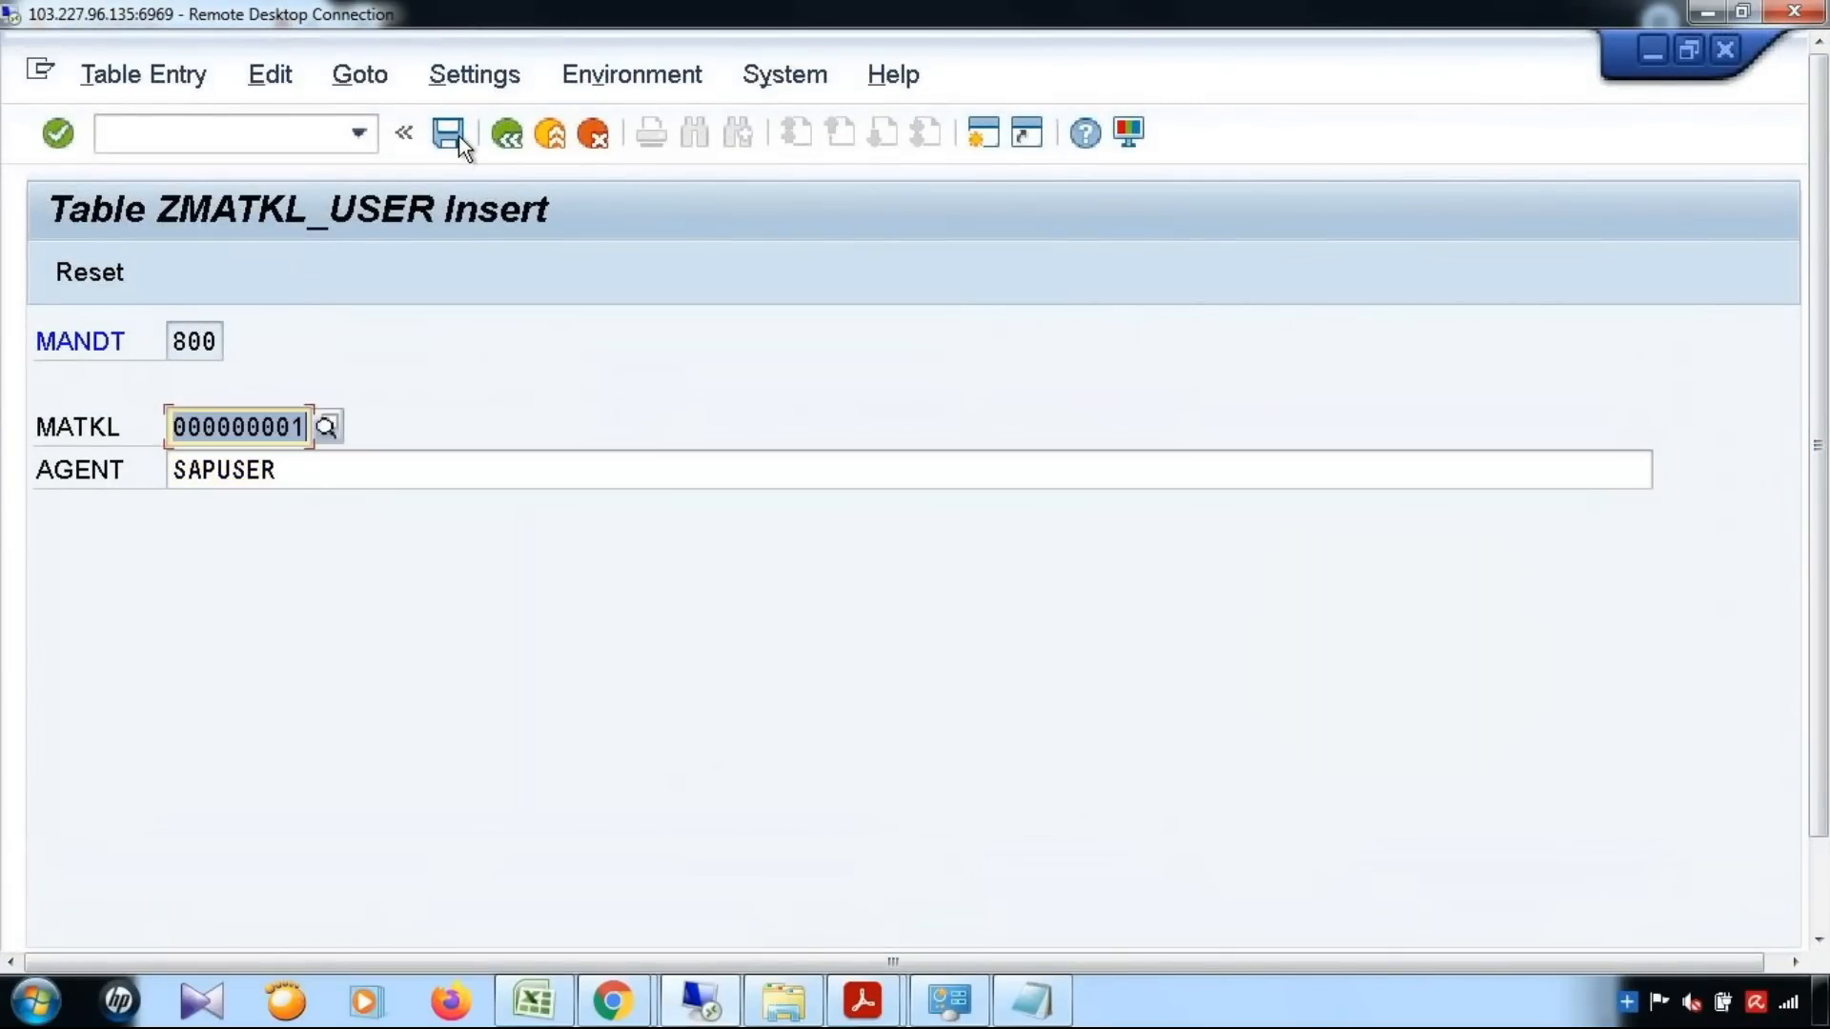
pyautogui.click(507, 134)
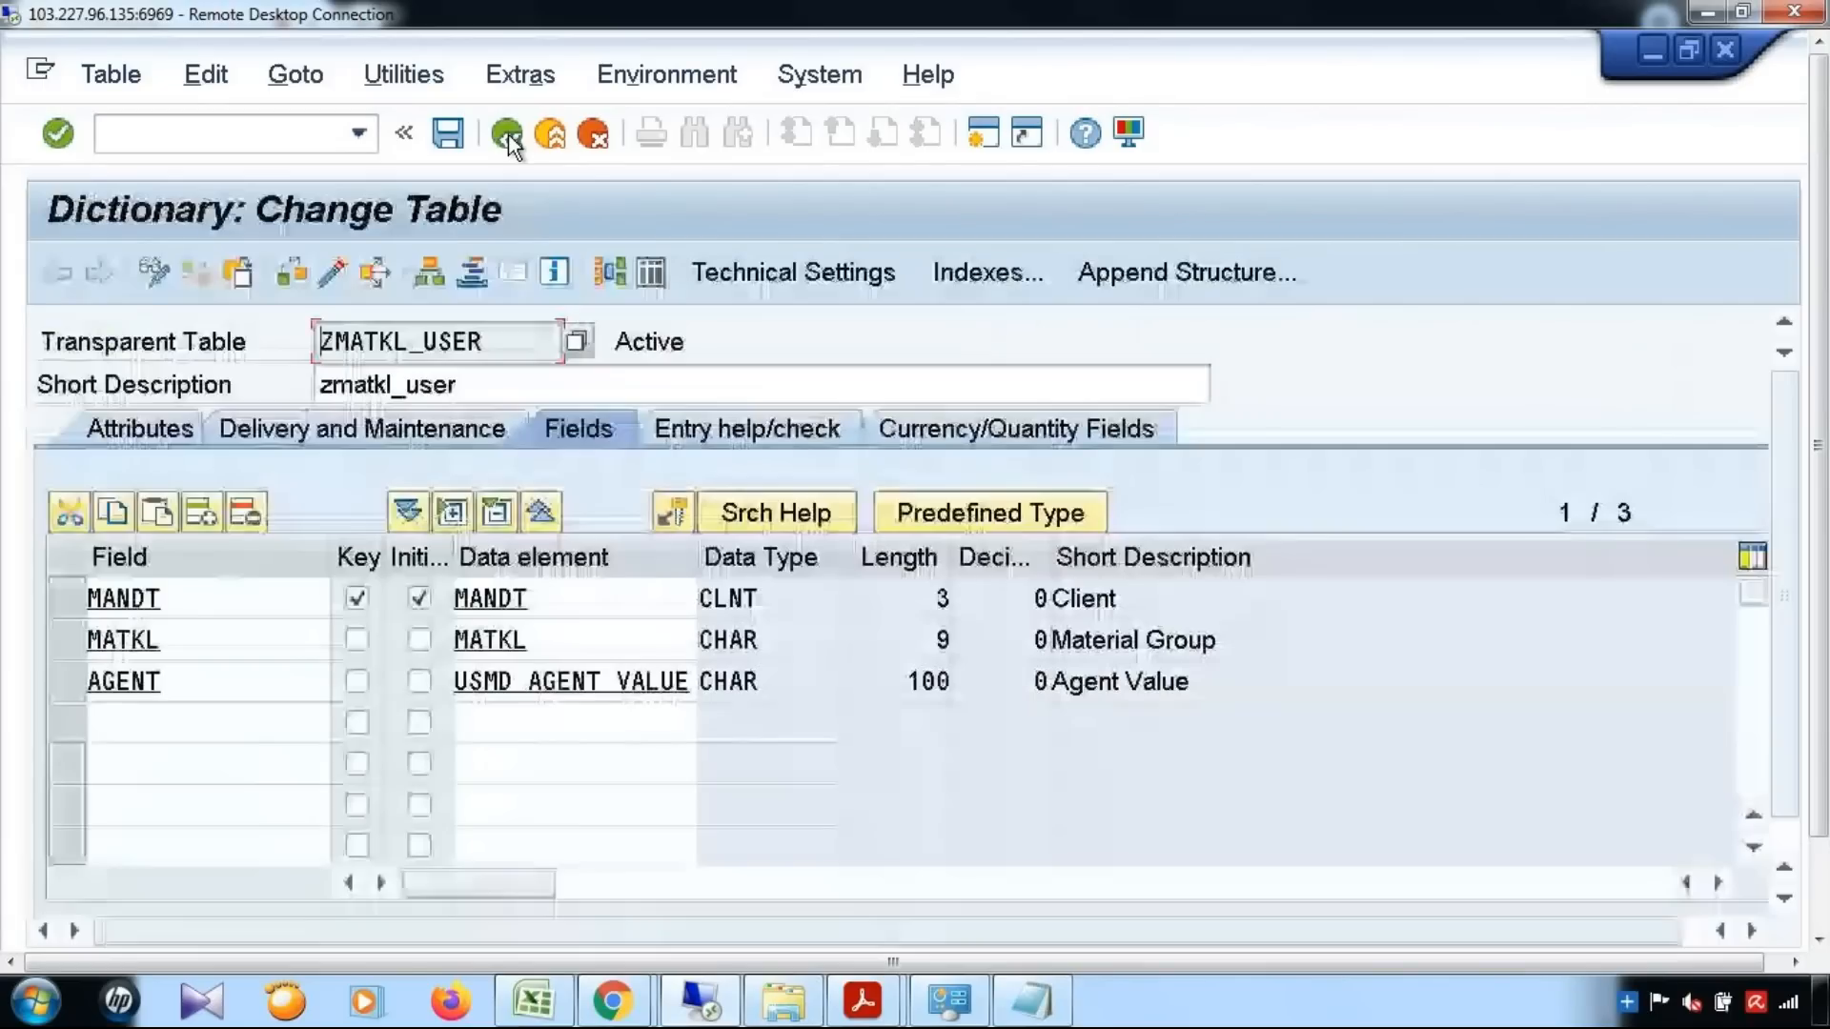
# Try to add a ZMATKL_USER entry for material group 000000002 with agent MDGUSER, and return to the table definition
pyautogui.click(410, 76)
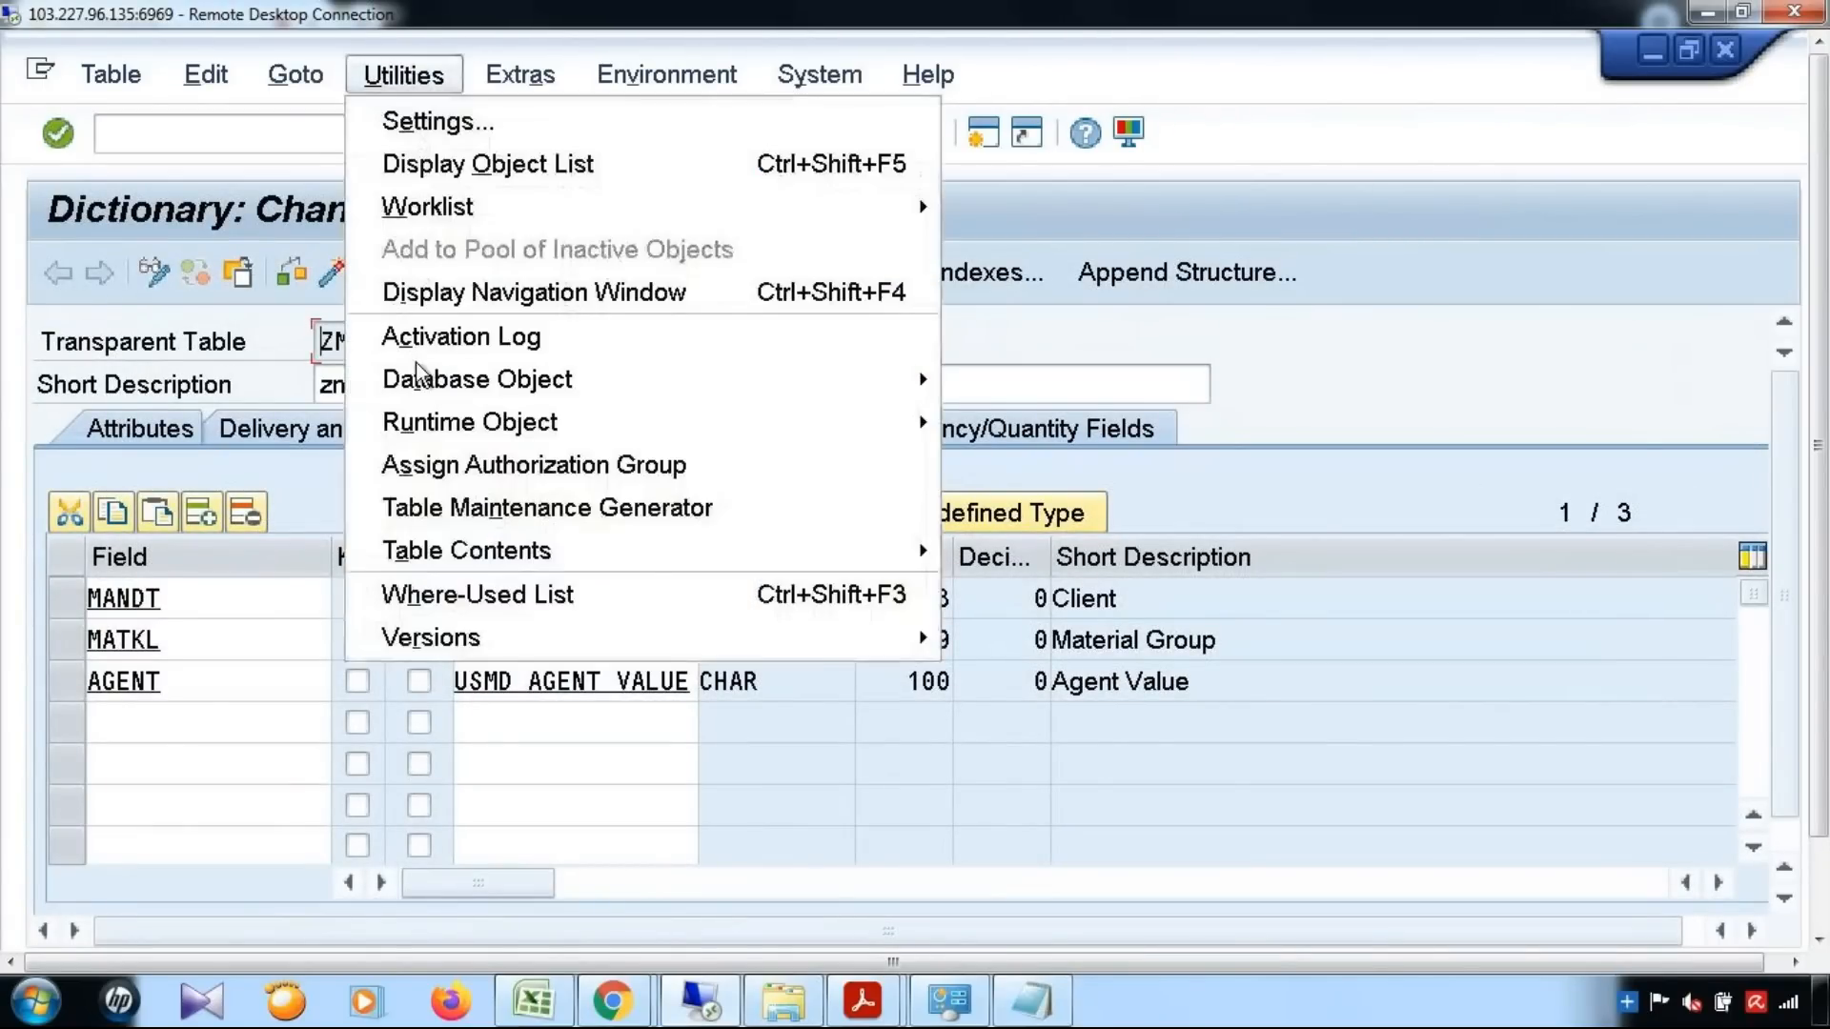
pyautogui.moveTo(639, 553)
pyautogui.click(981, 599)
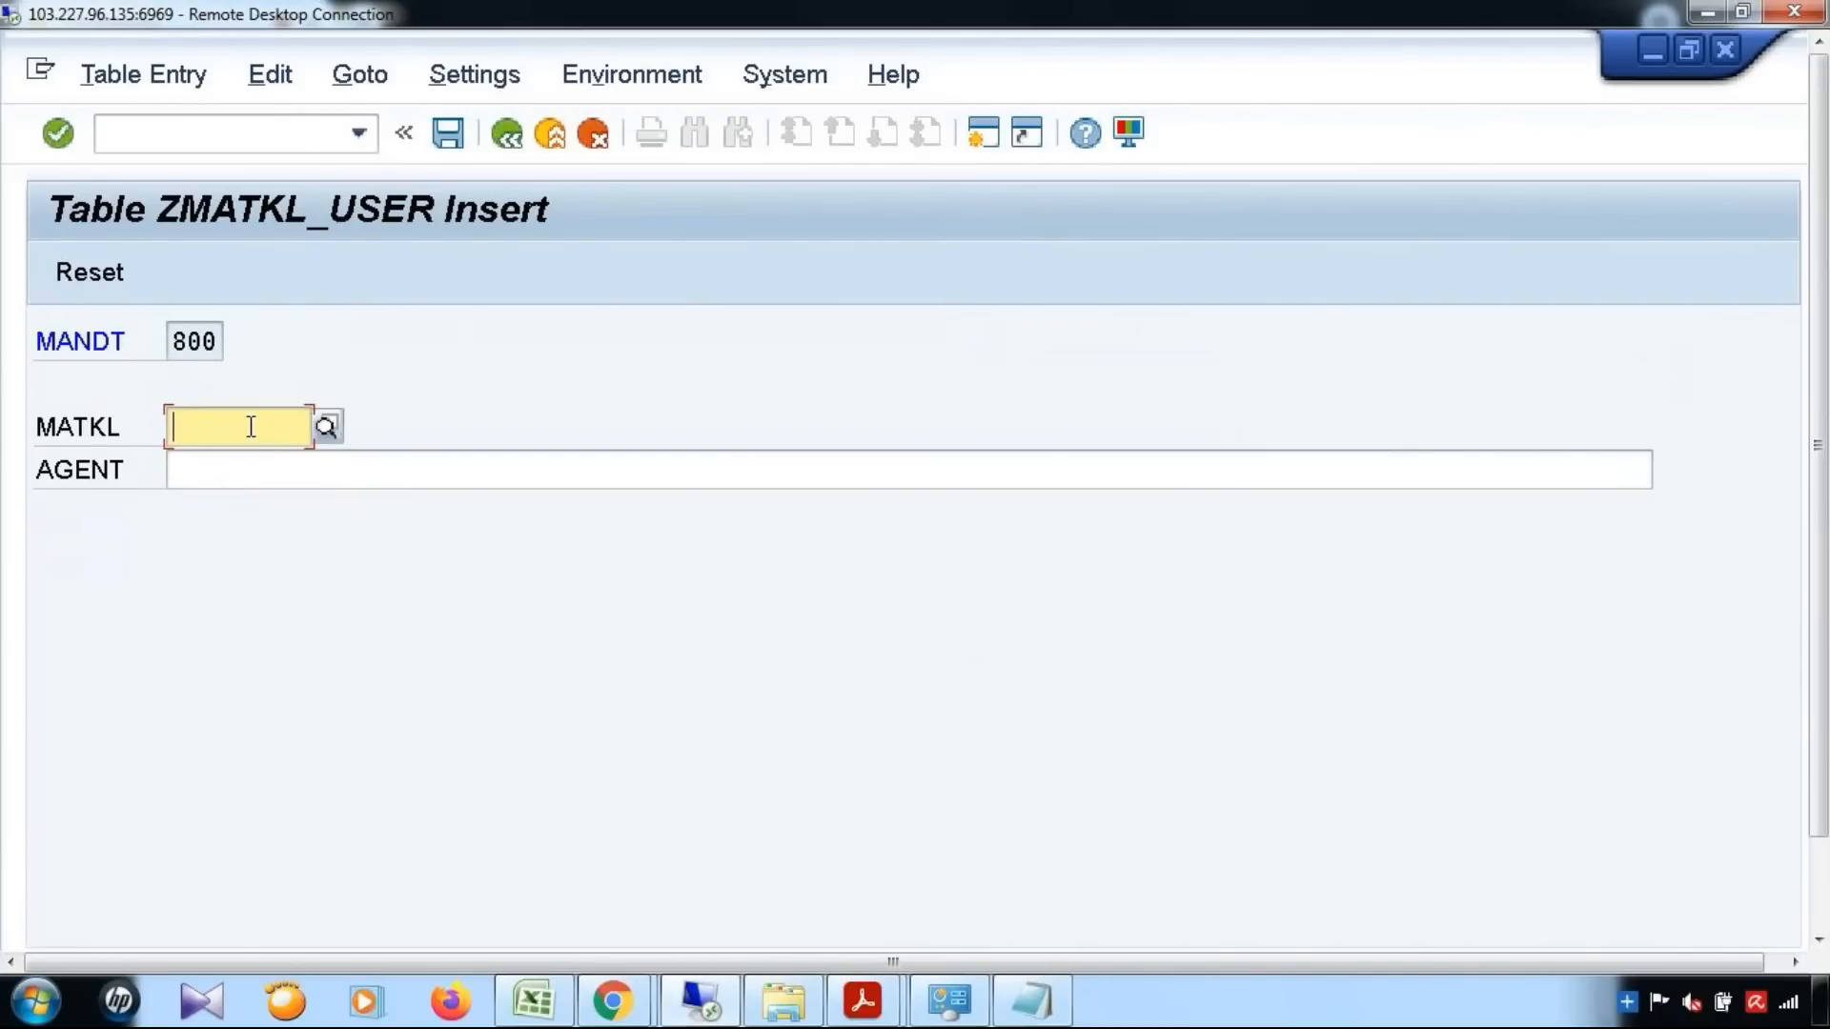
pyautogui.write('00')
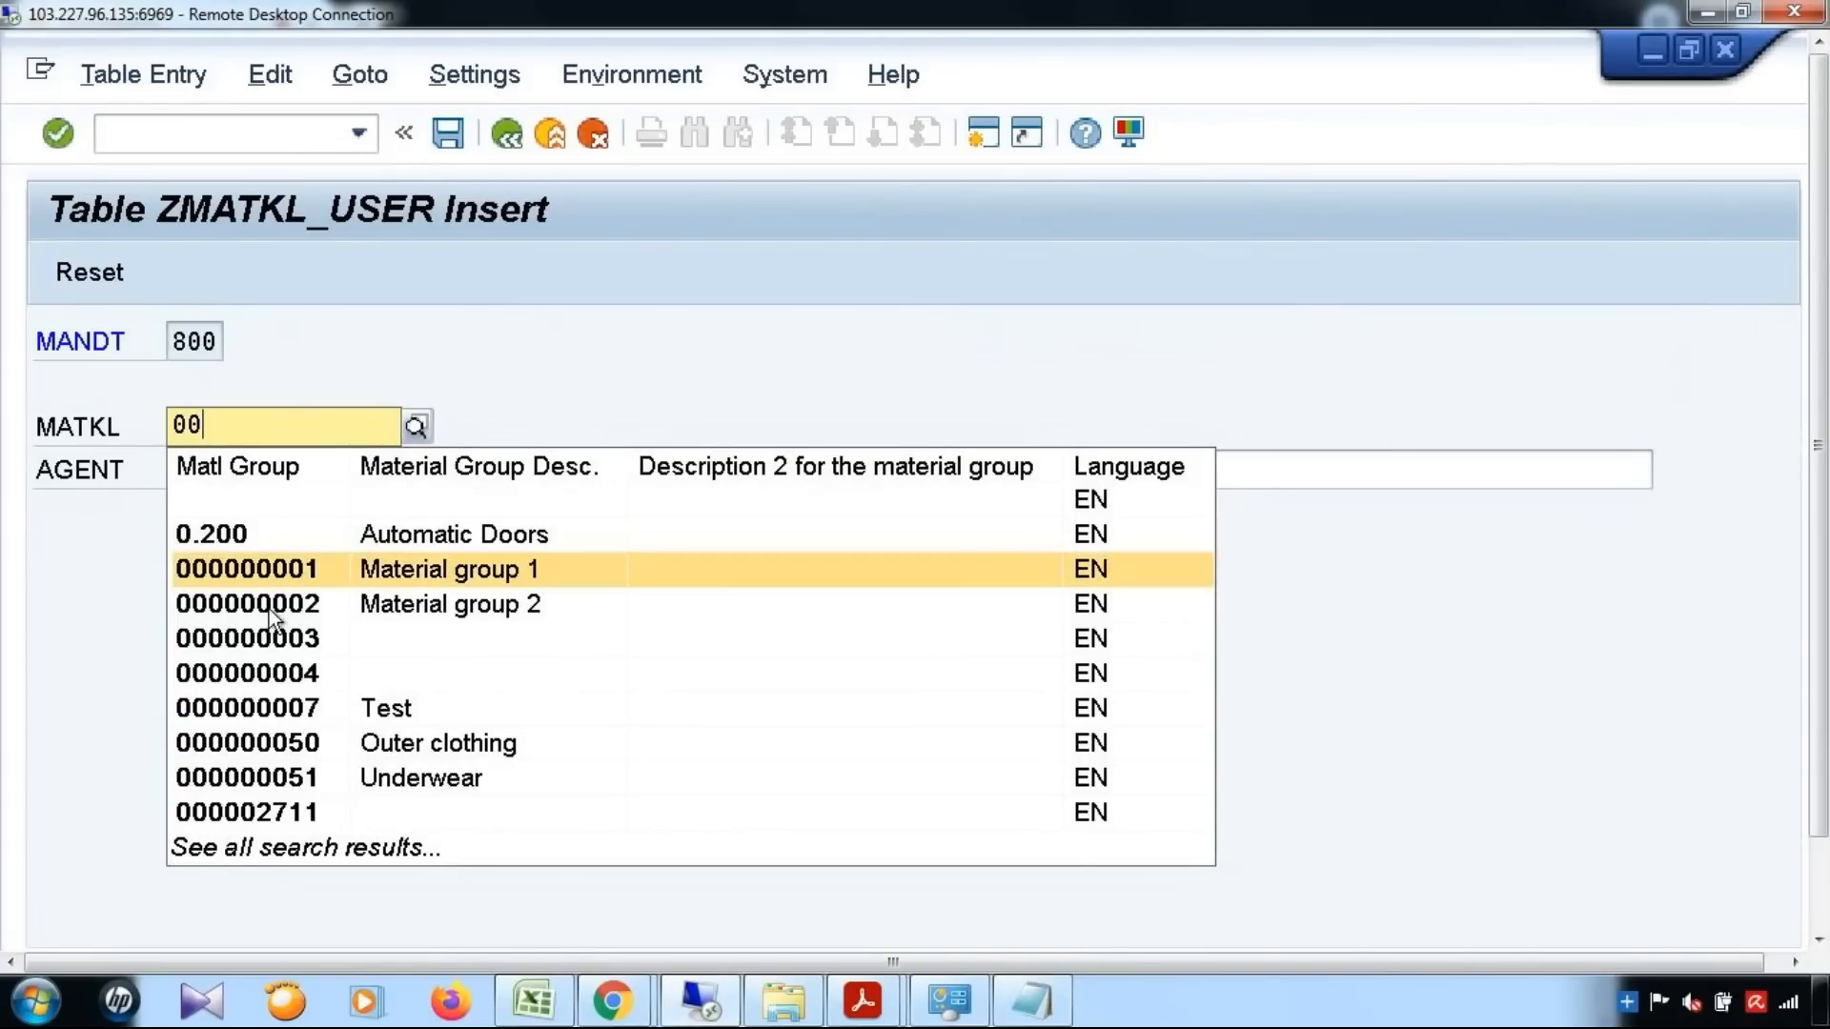
pyautogui.click(270, 612)
pyautogui.click(307, 462)
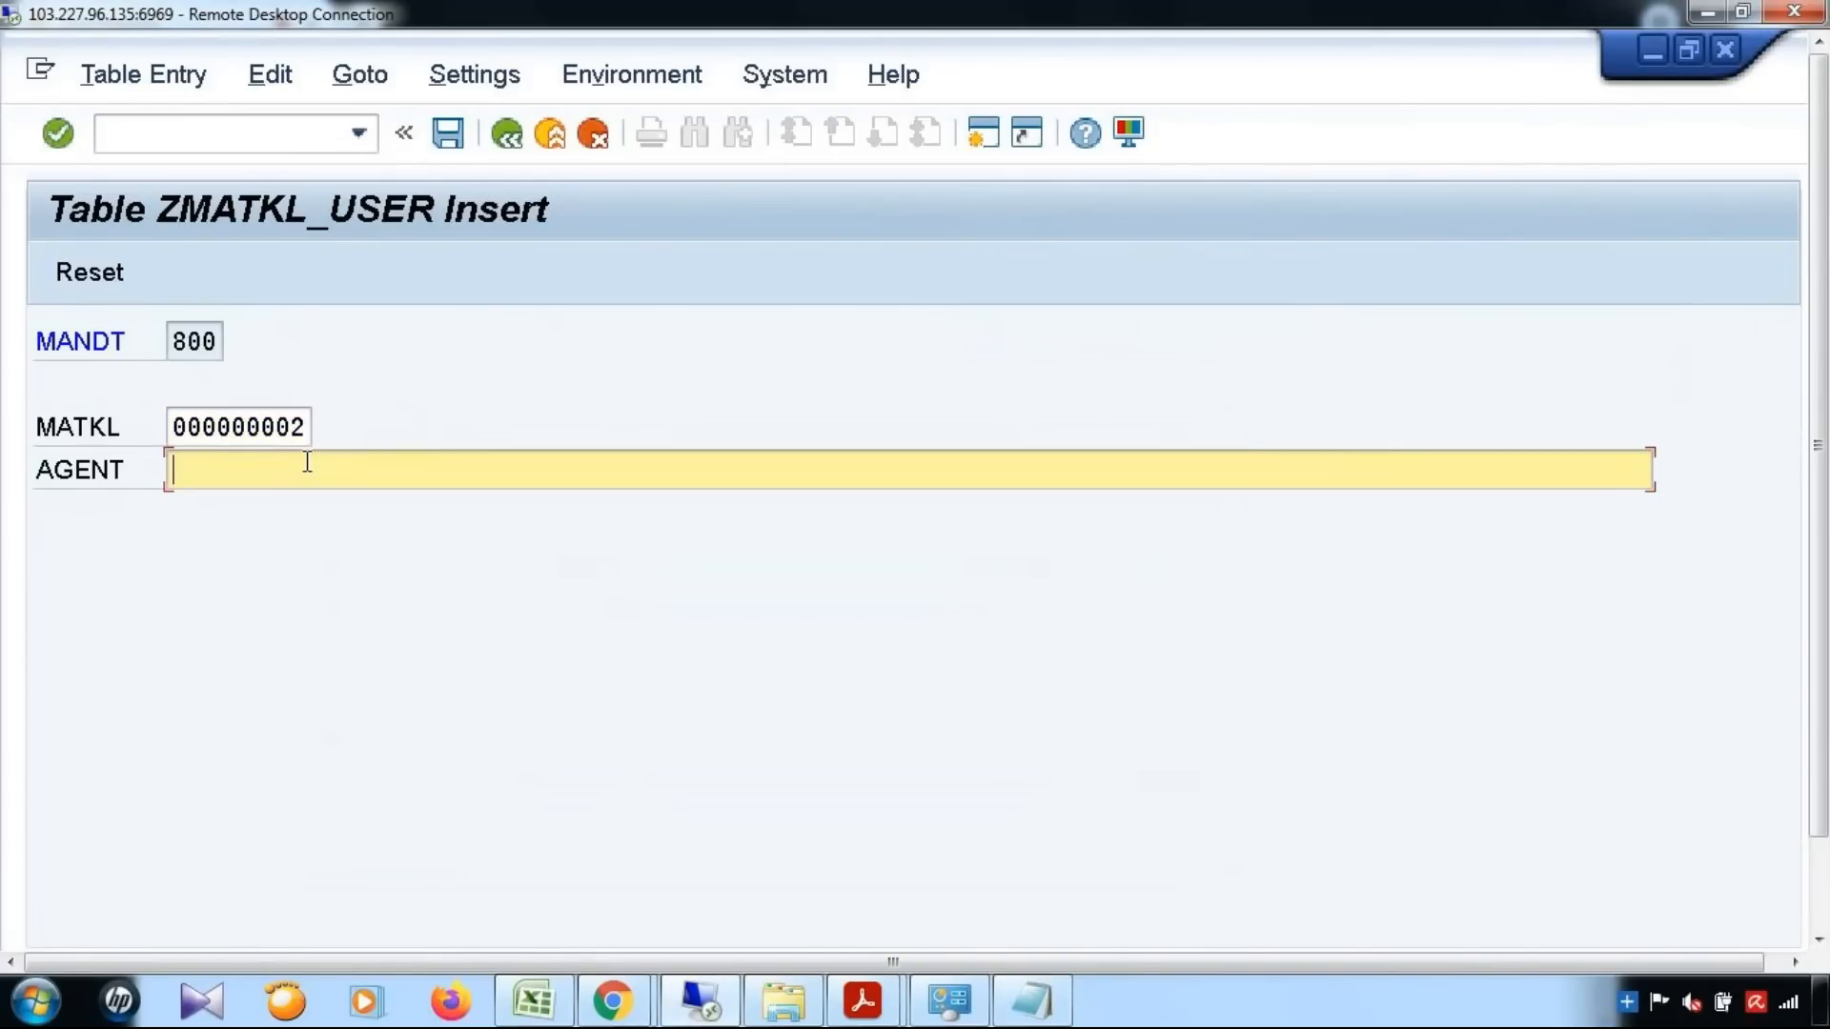
pyautogui.write('MDGUSER')
pyautogui.click(444, 133)
pyautogui.click(503, 135)
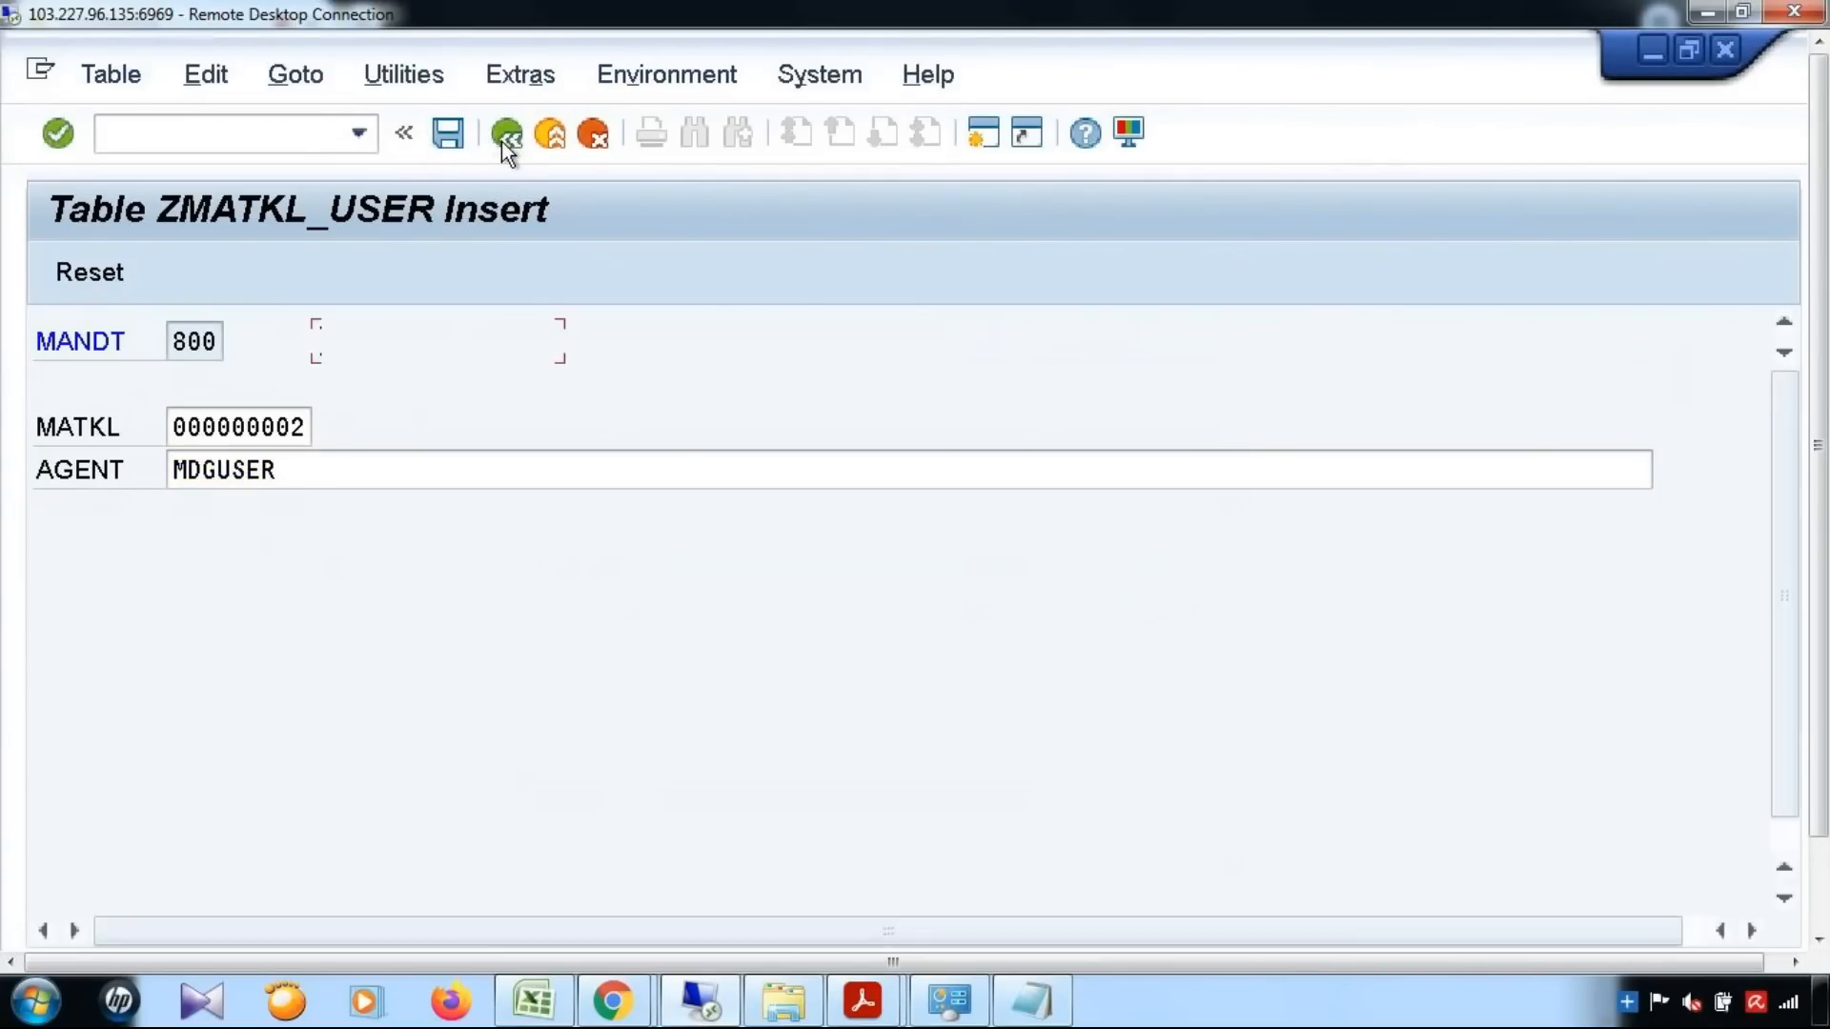
# Display the contents of ZMATKL_USER without filters, inspect the details of the 000000001 entry, and return to the selection screen
pyautogui.hotkey('ctrl', 'shift', 'F10')
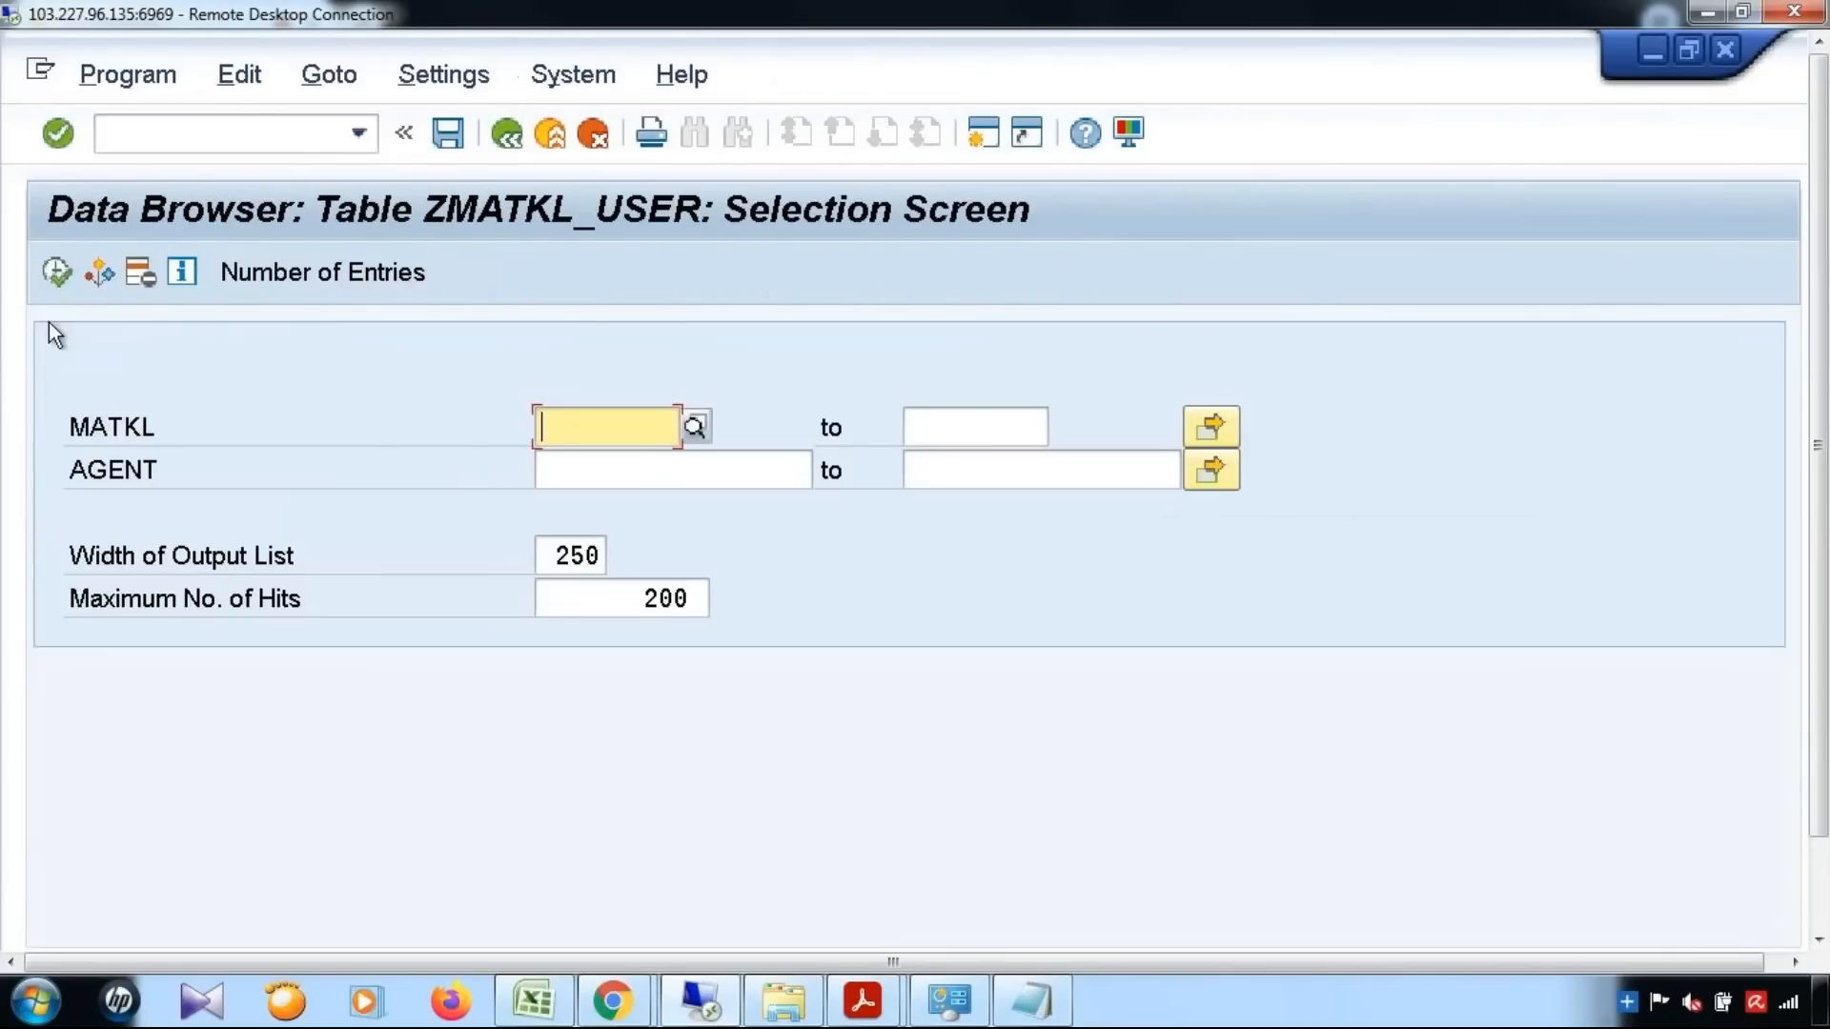
pyautogui.click(55, 271)
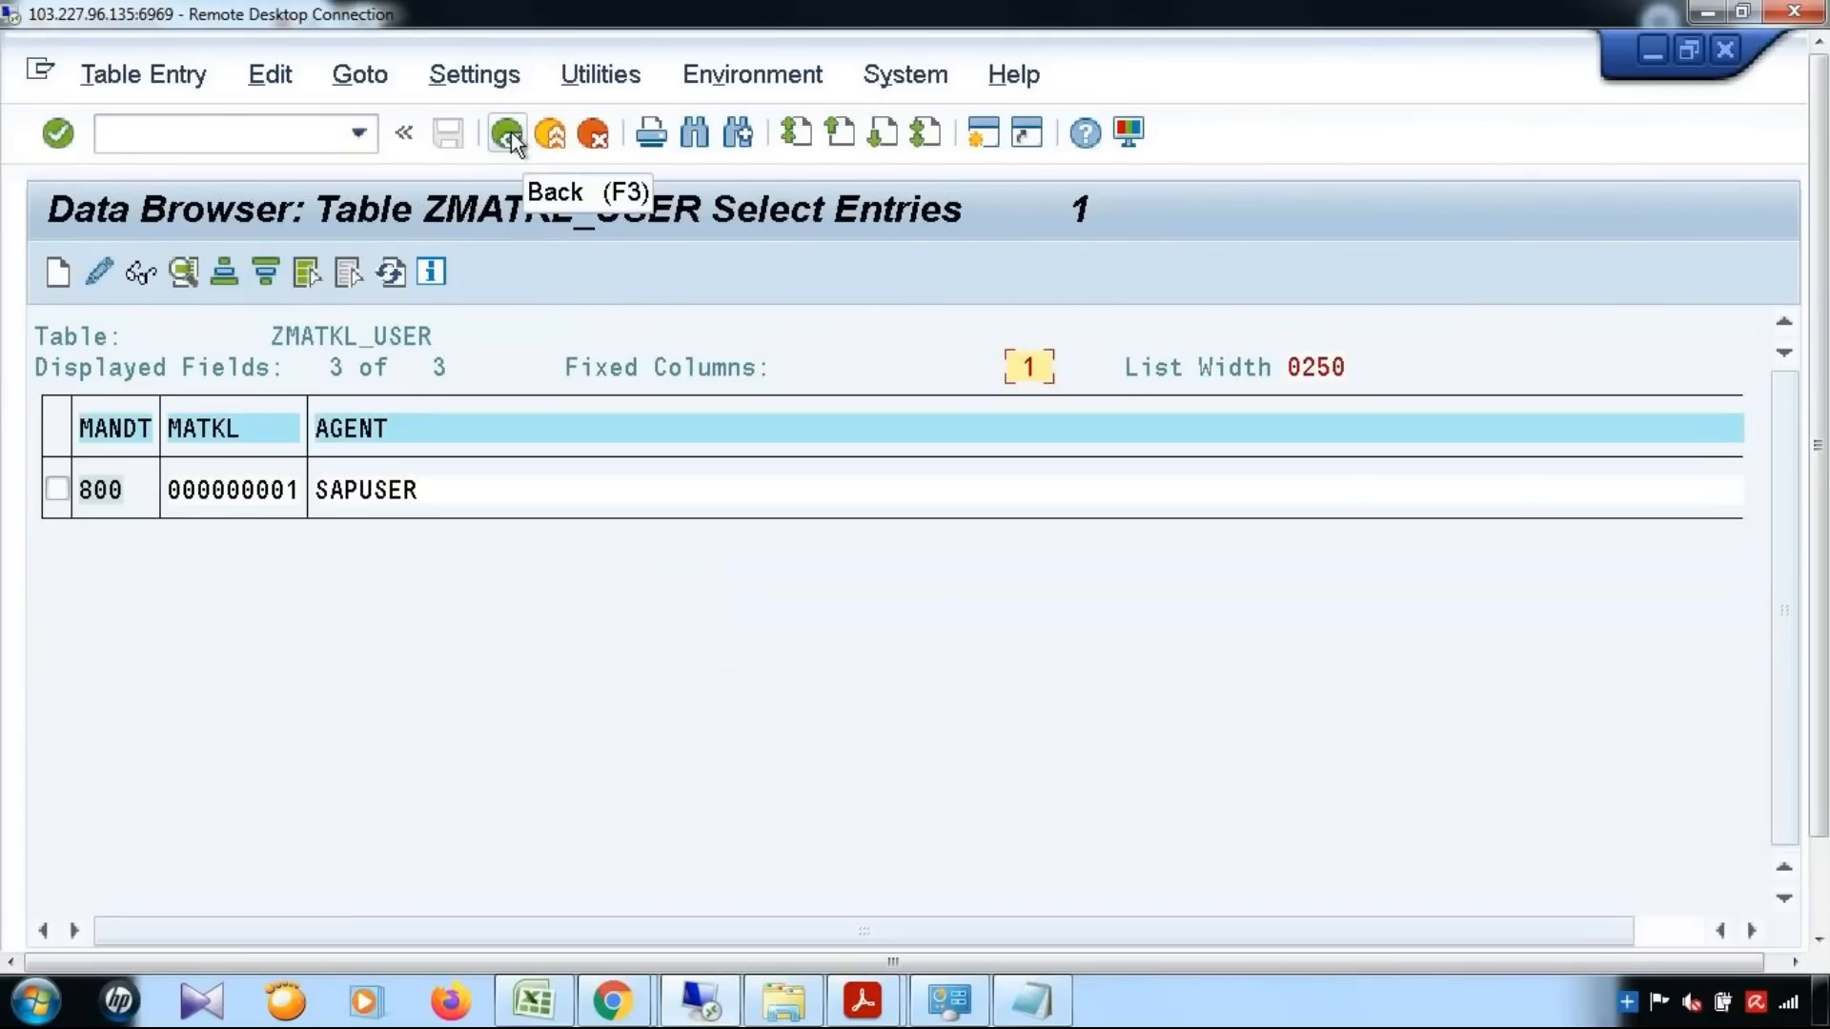
pyautogui.doubleClick(221, 494)
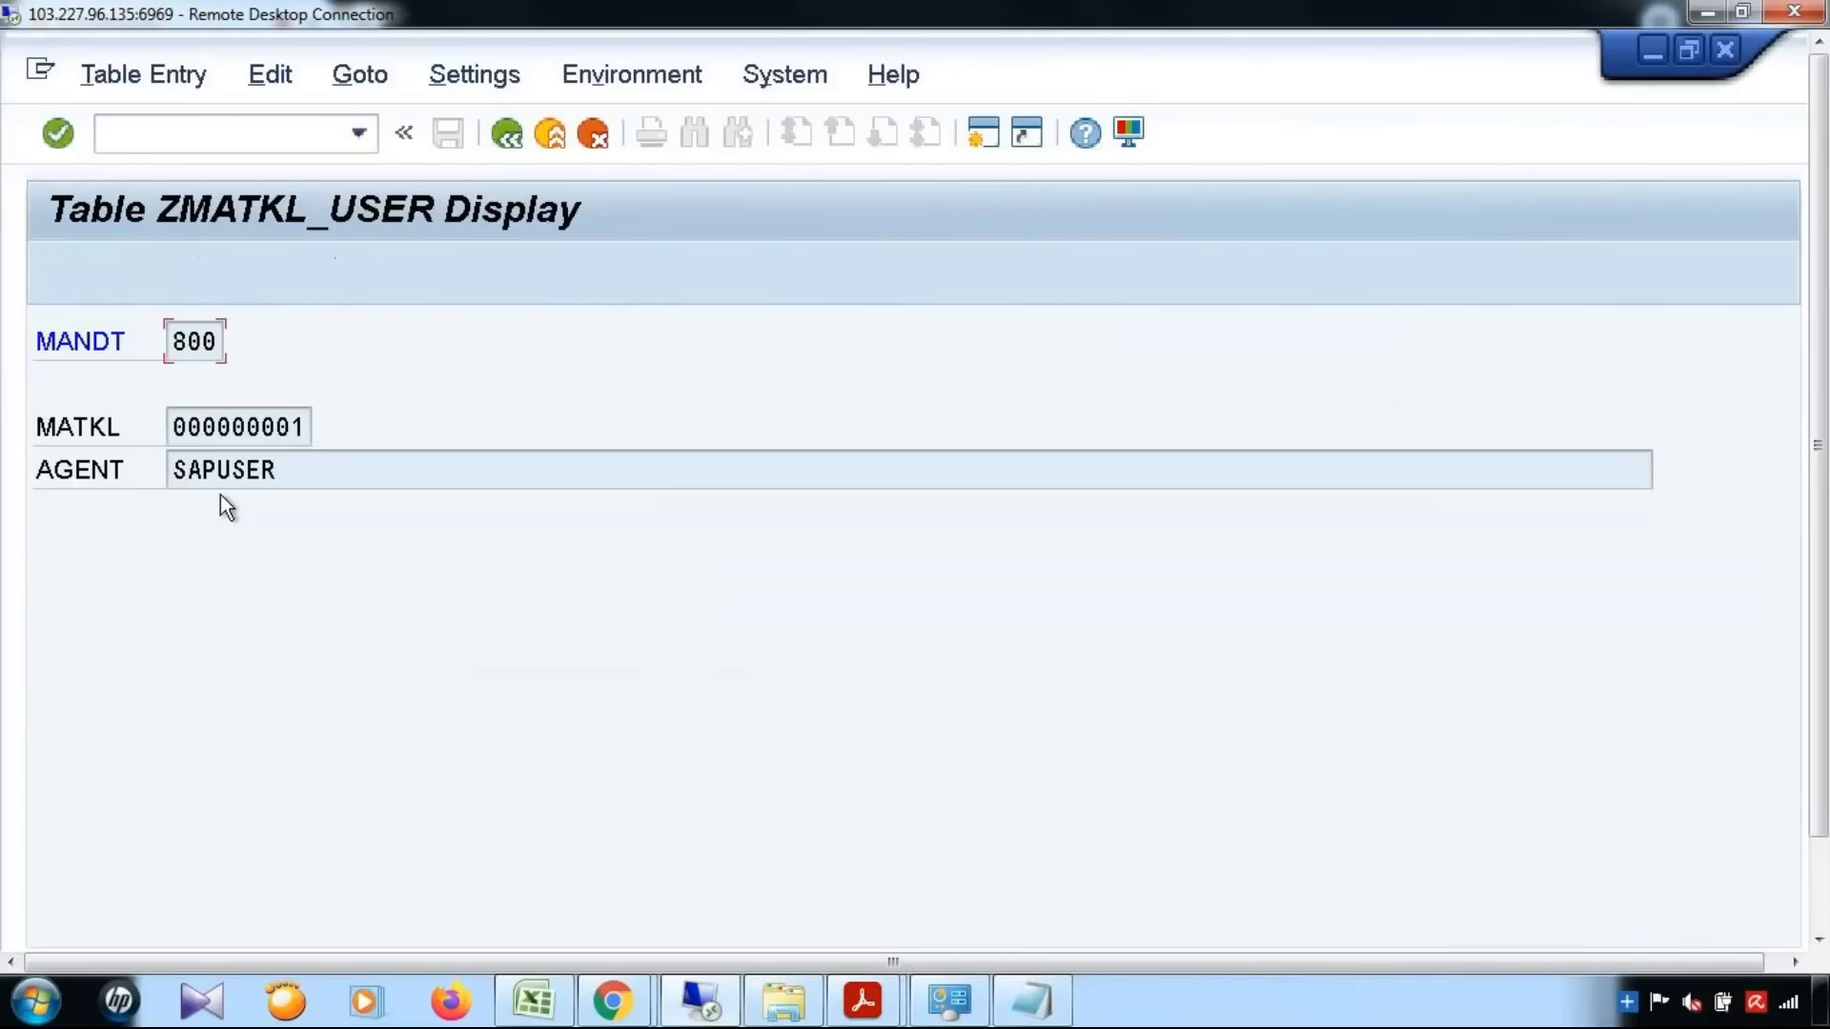
pyautogui.click(507, 135)
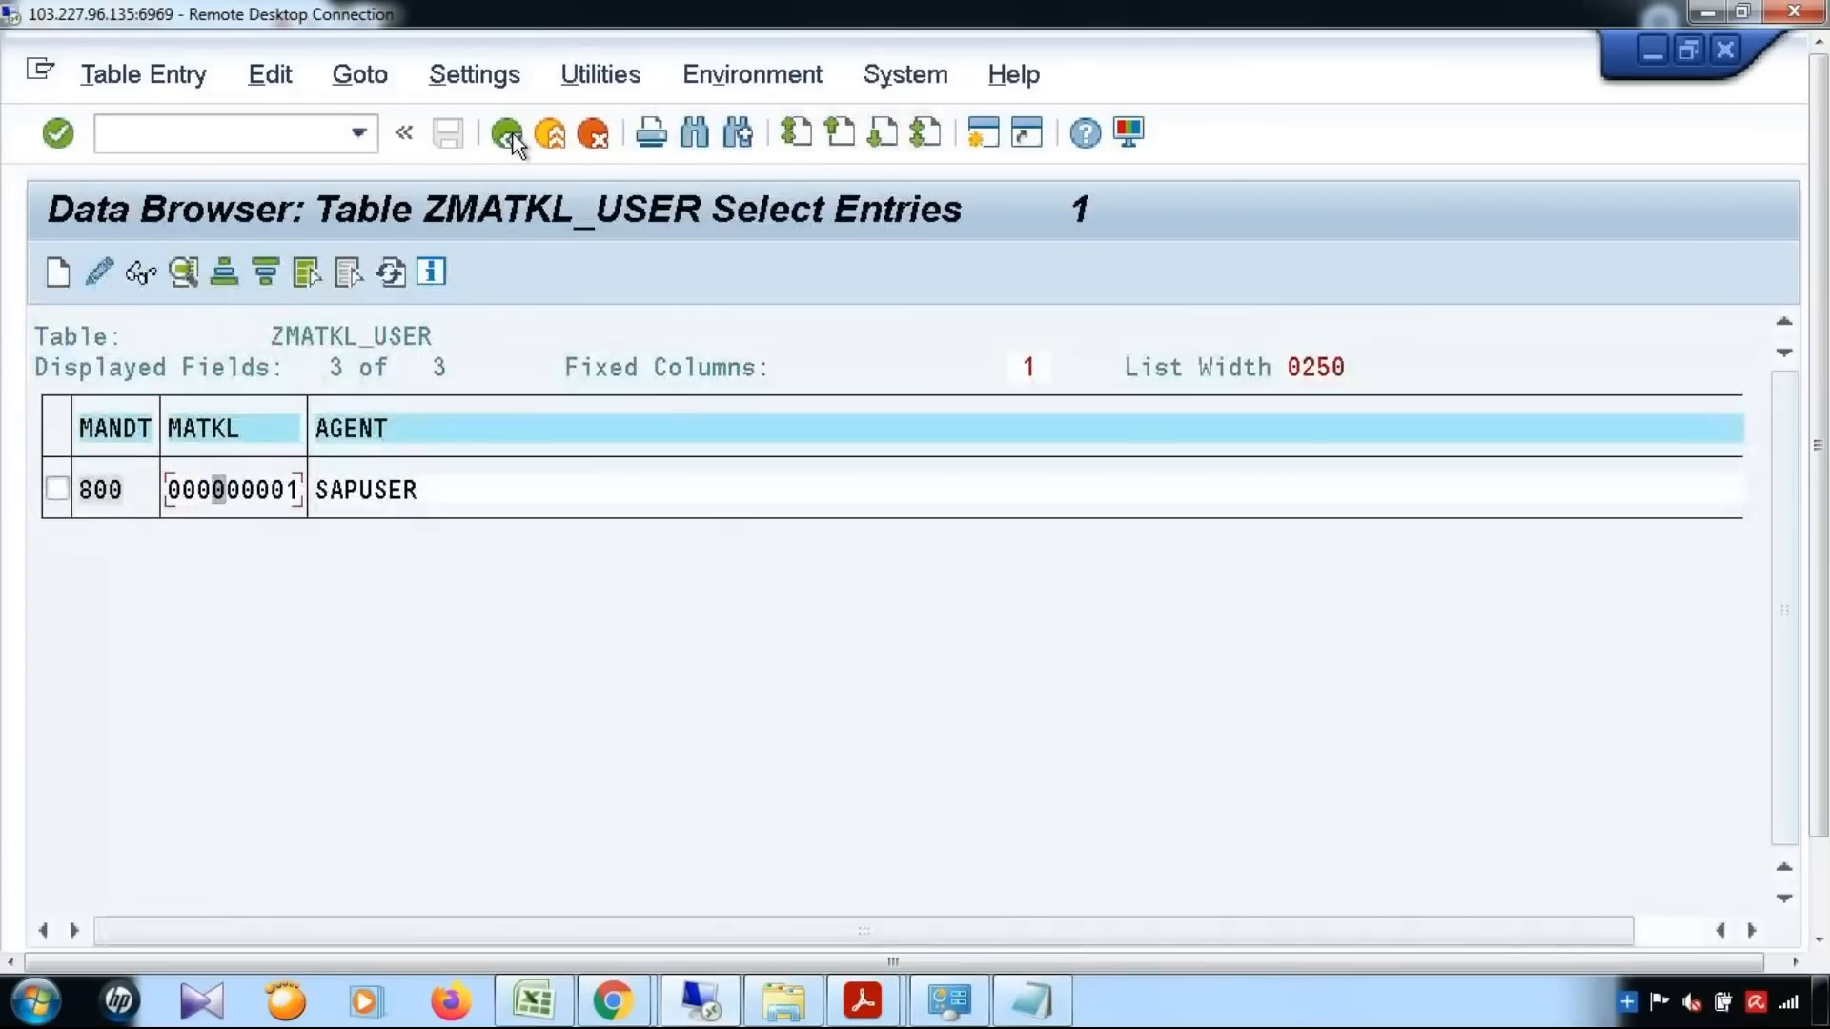
pyautogui.click(507, 135)
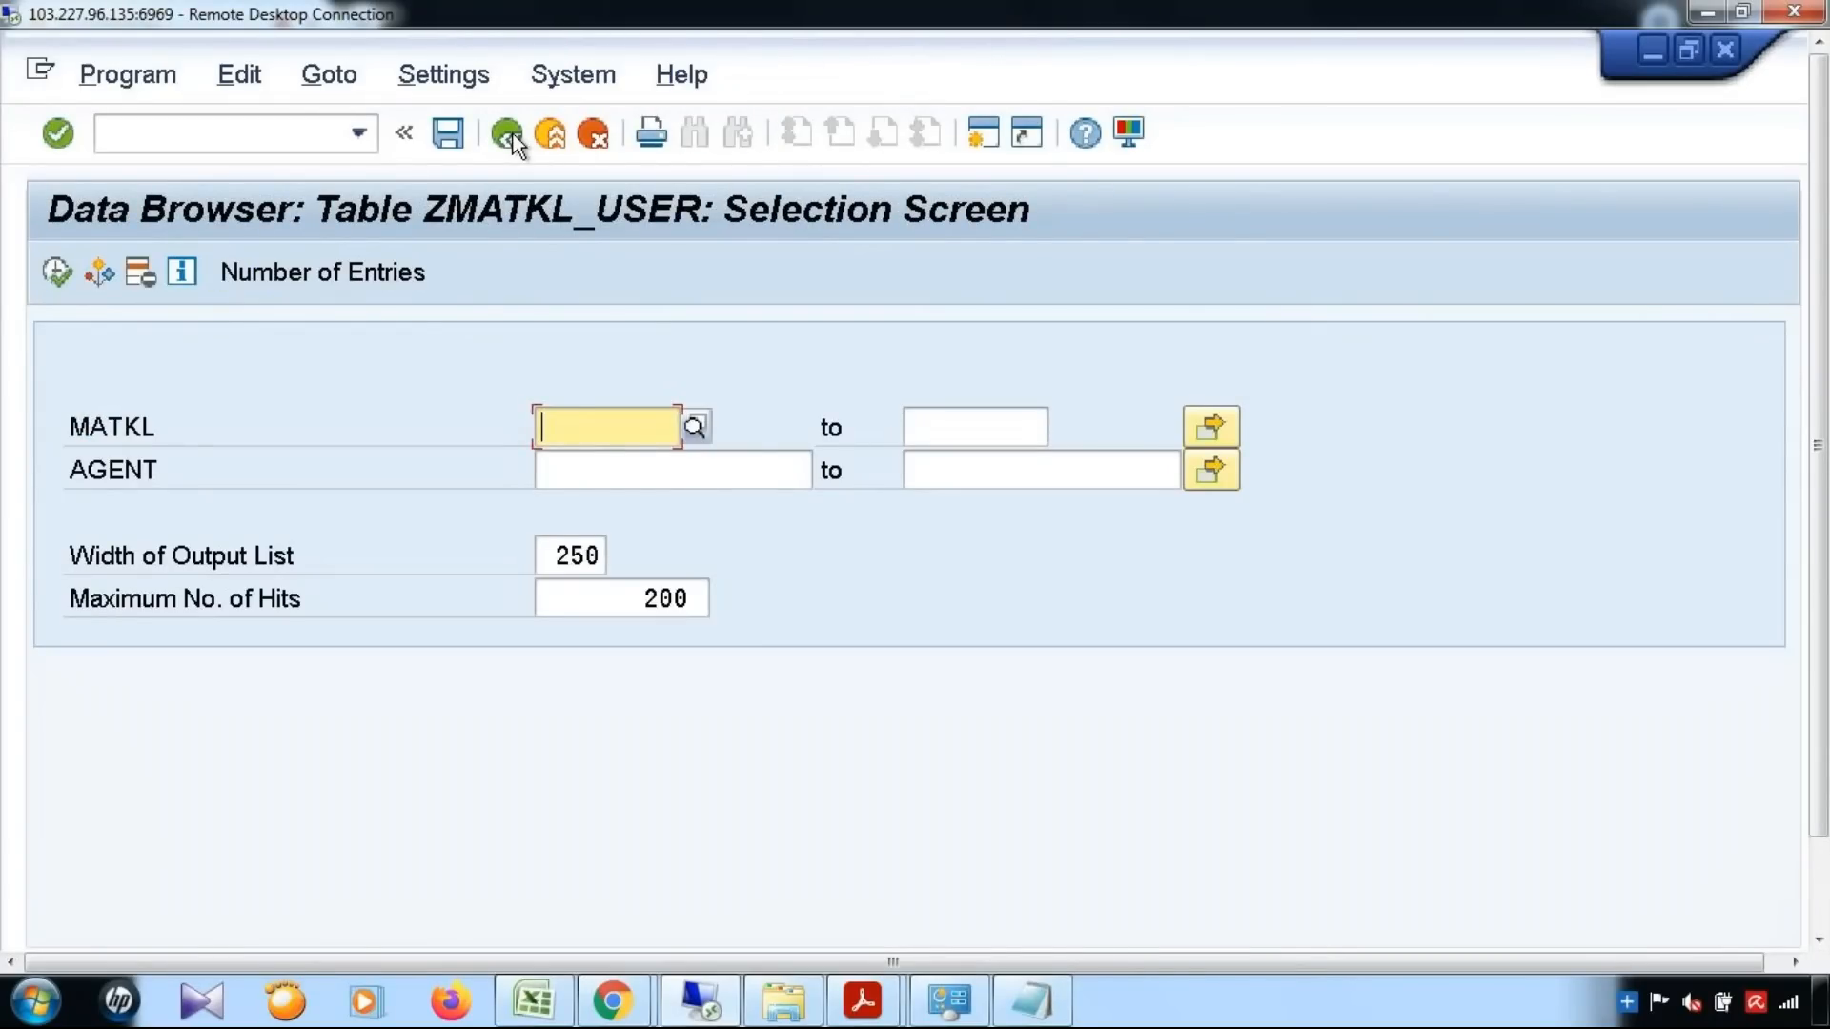
# Check the number of entries in ZMATKL_USER and return to the table definition
pyautogui.click(322, 272)
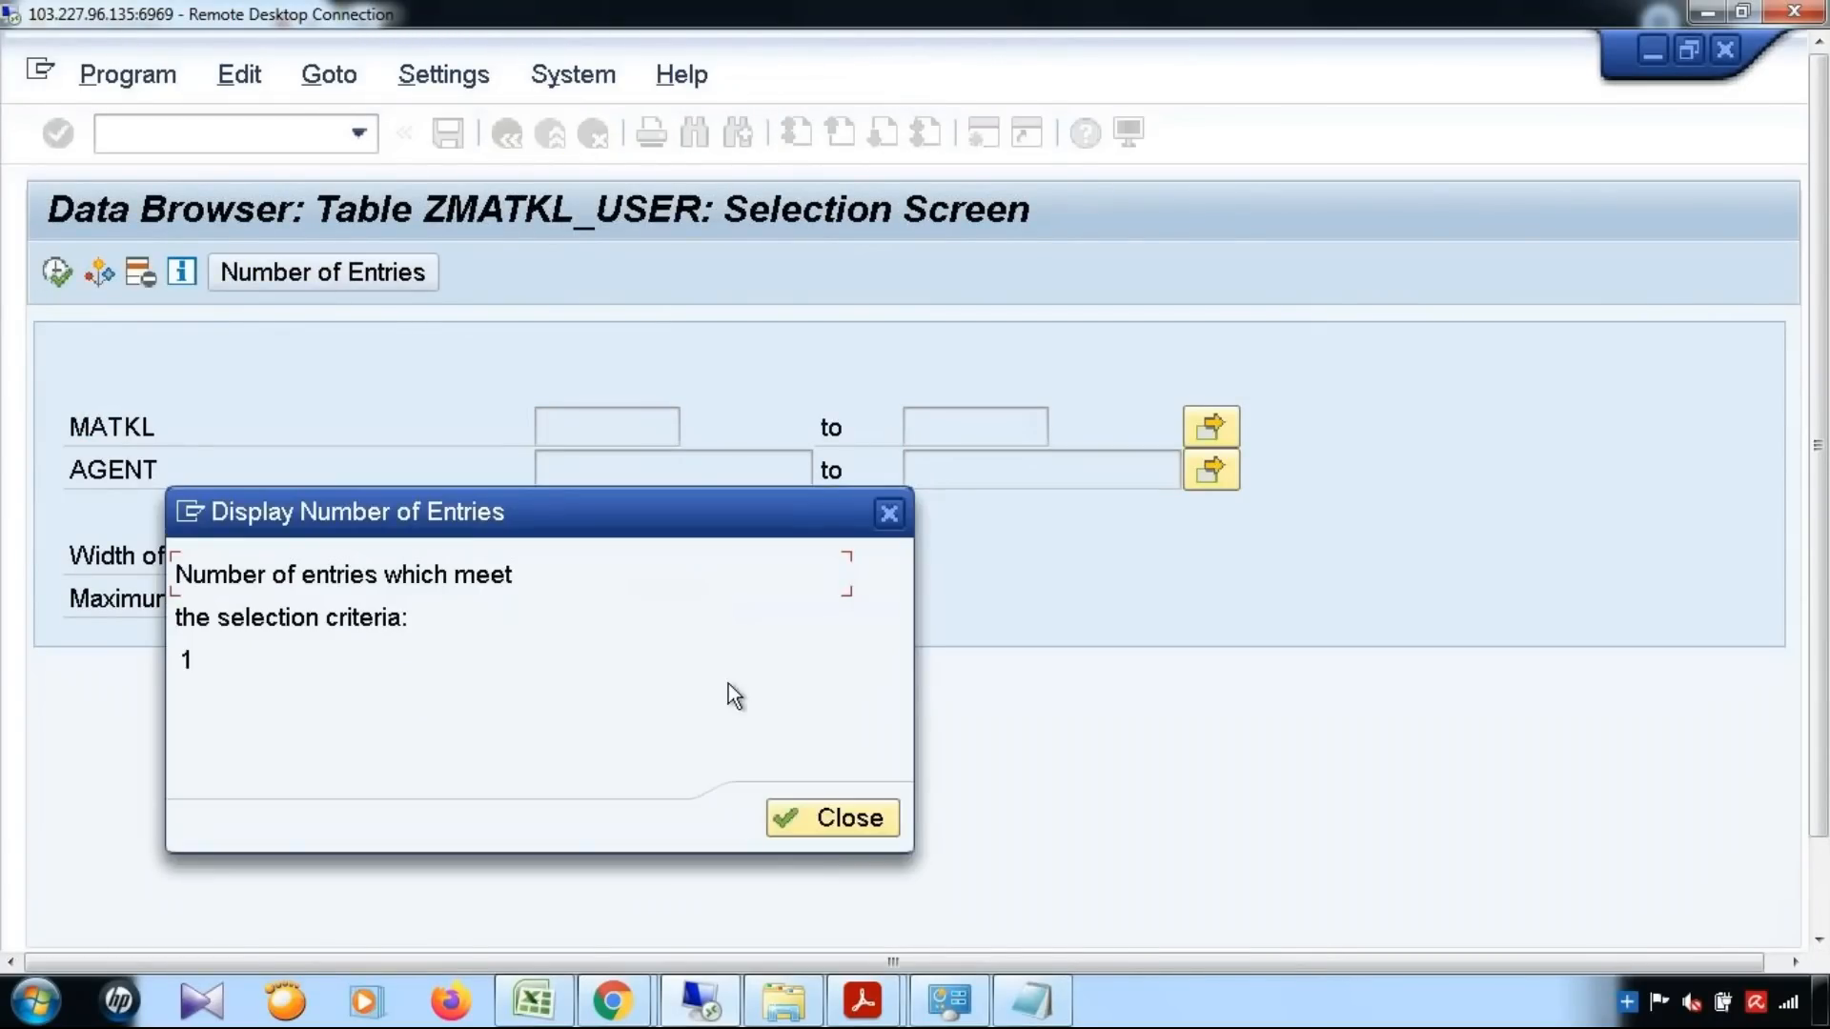
pyautogui.click(774, 816)
pyautogui.click(511, 150)
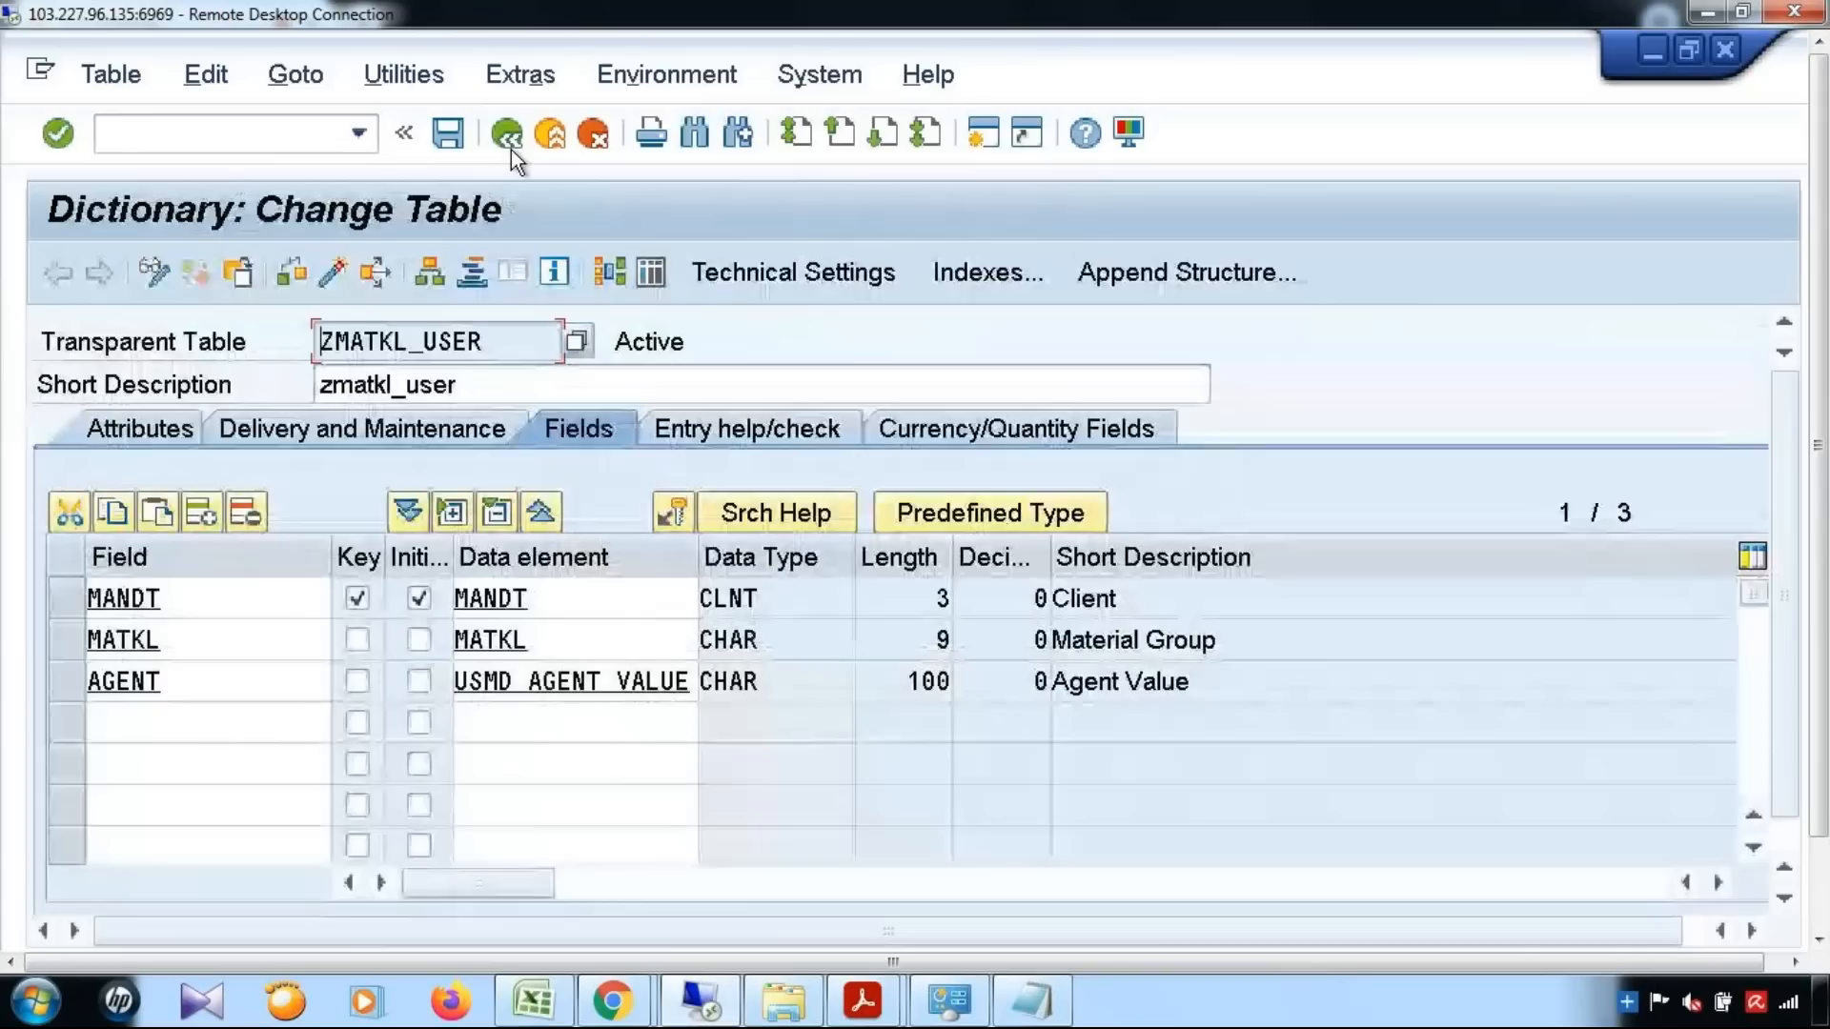
# Open the screen for creating another entry in table ZMATKL_USER
pyautogui.click(404, 74)
pyautogui.moveTo(431, 553)
pyautogui.click(991, 587)
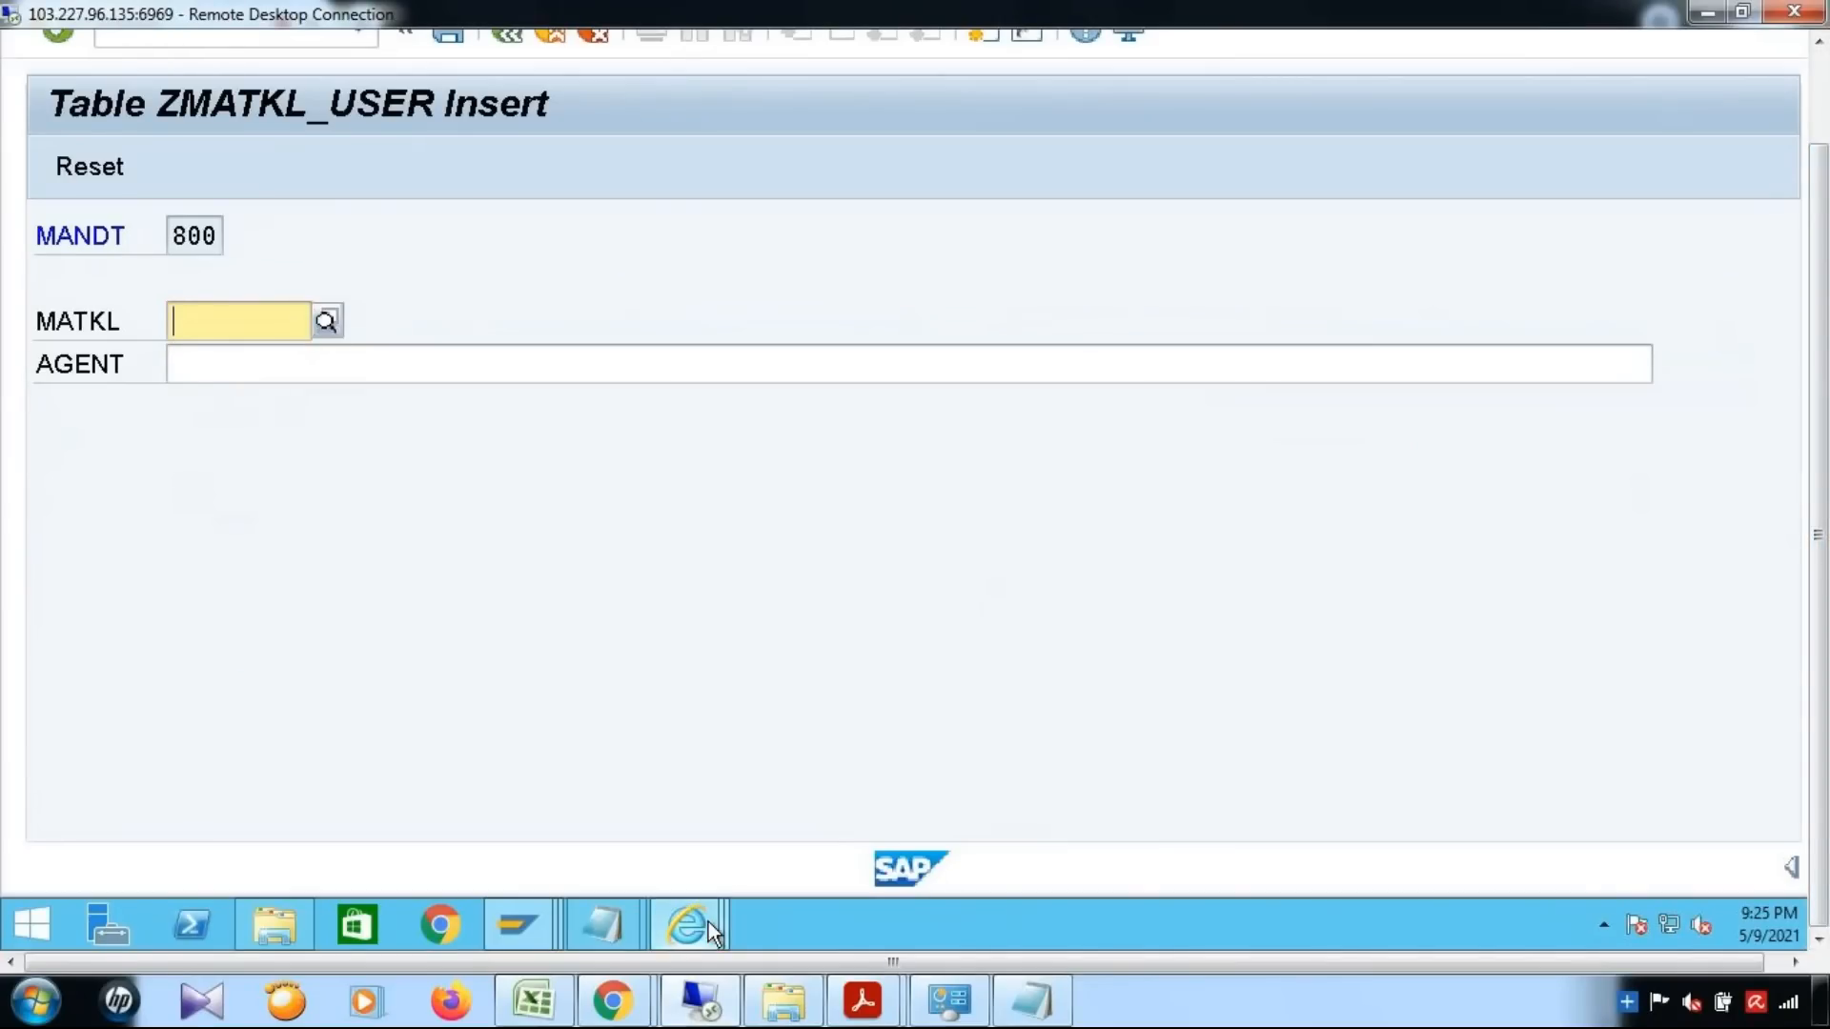
# Switch to Material Governance in Internet Explorer and start creating a material with change request type YMAT01
pyautogui.click(707, 922)
pyautogui.click(637, 825)
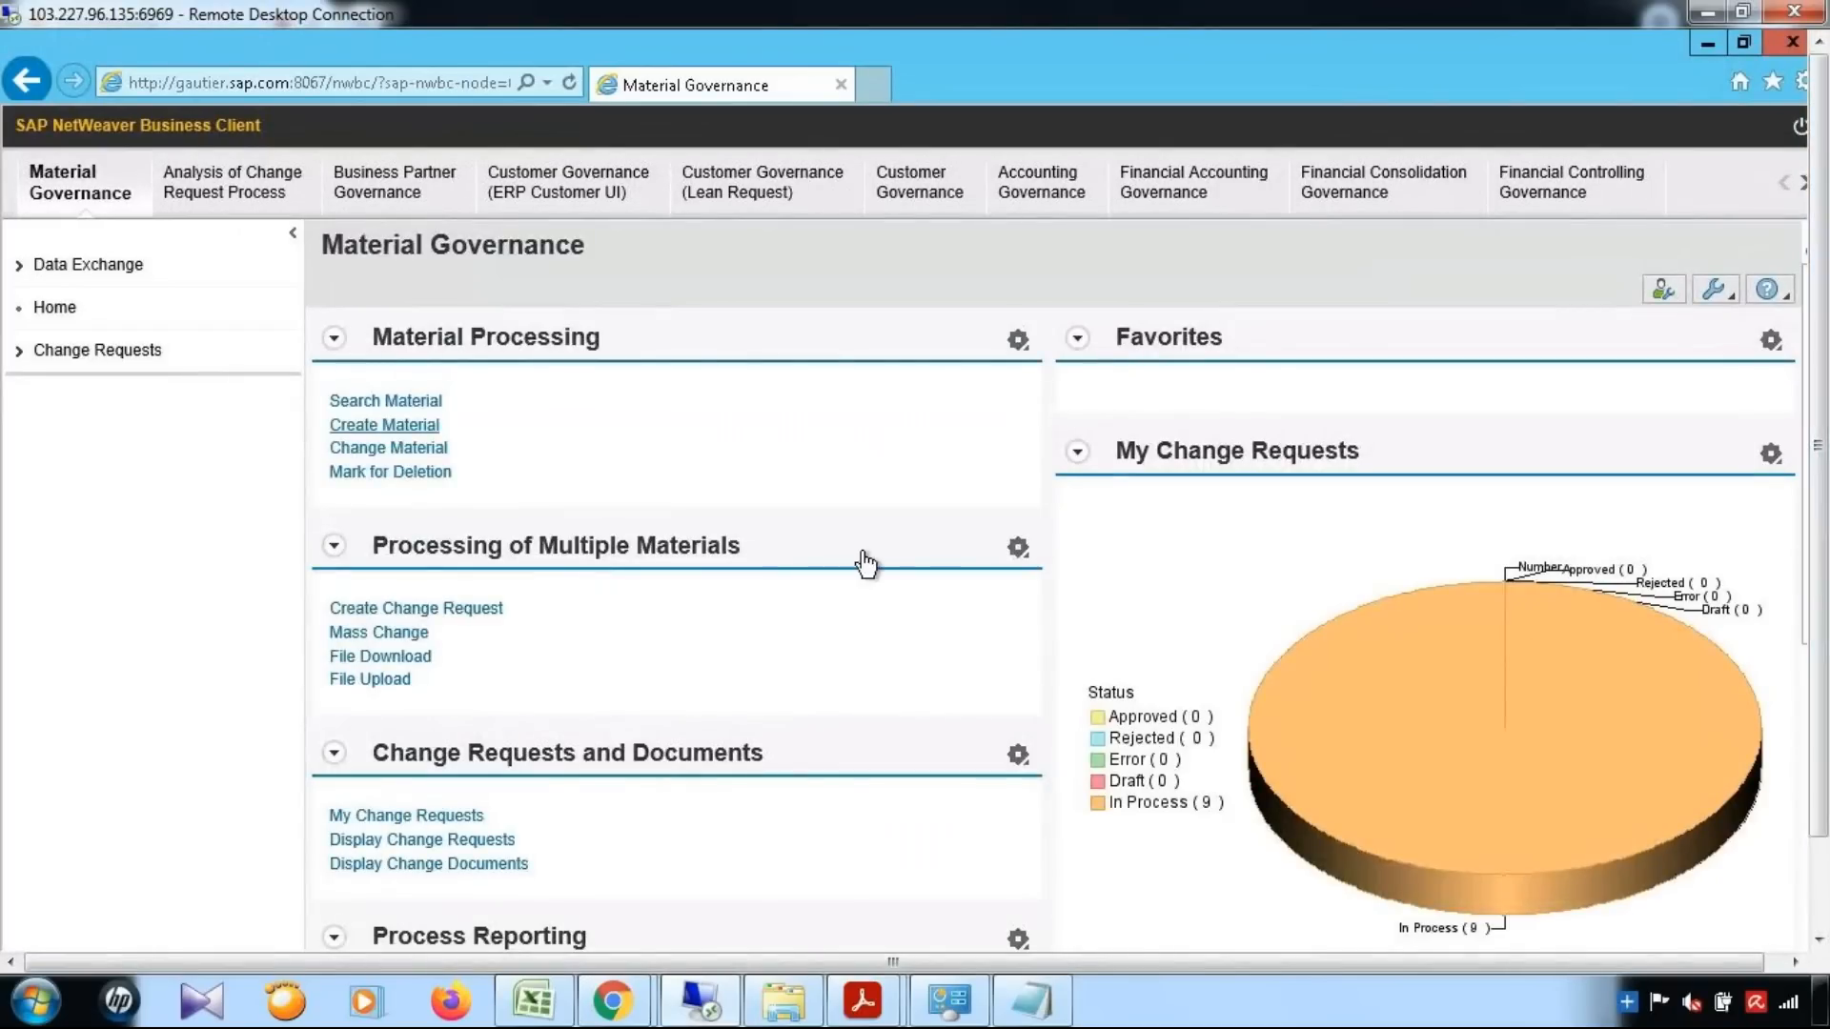
pyautogui.click(69, 195)
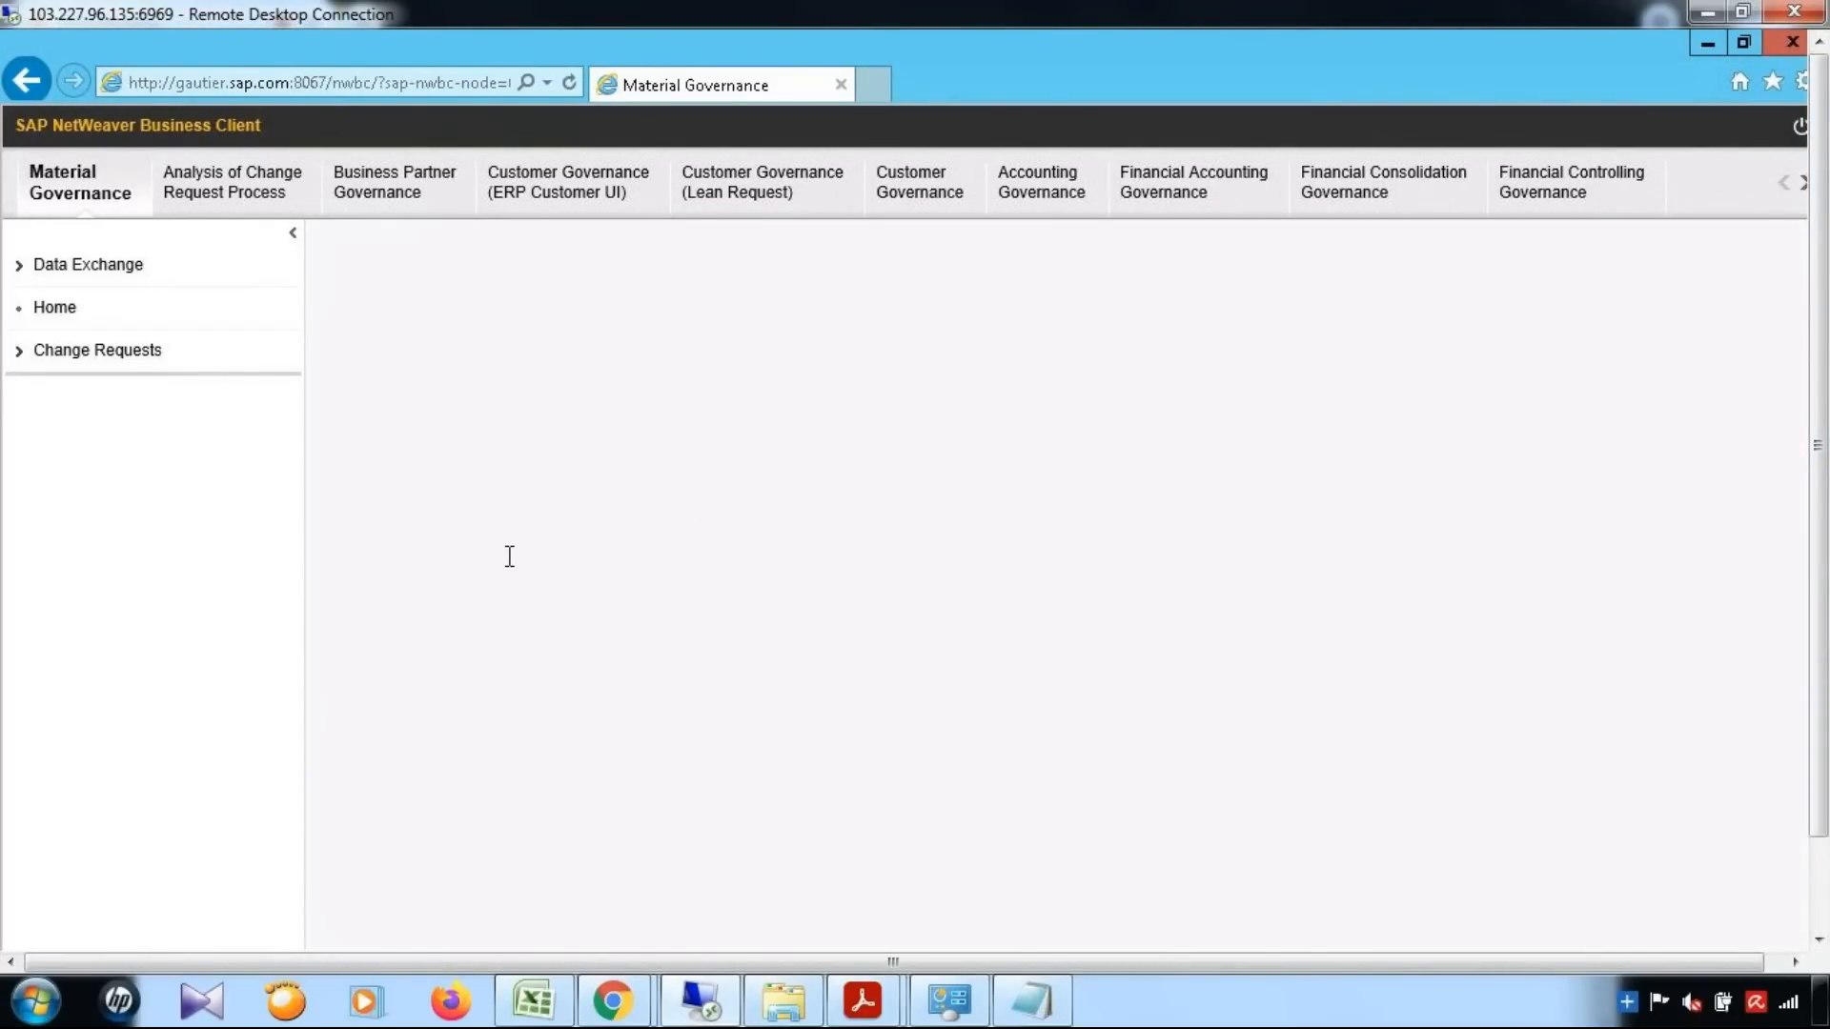
pyautogui.click(417, 429)
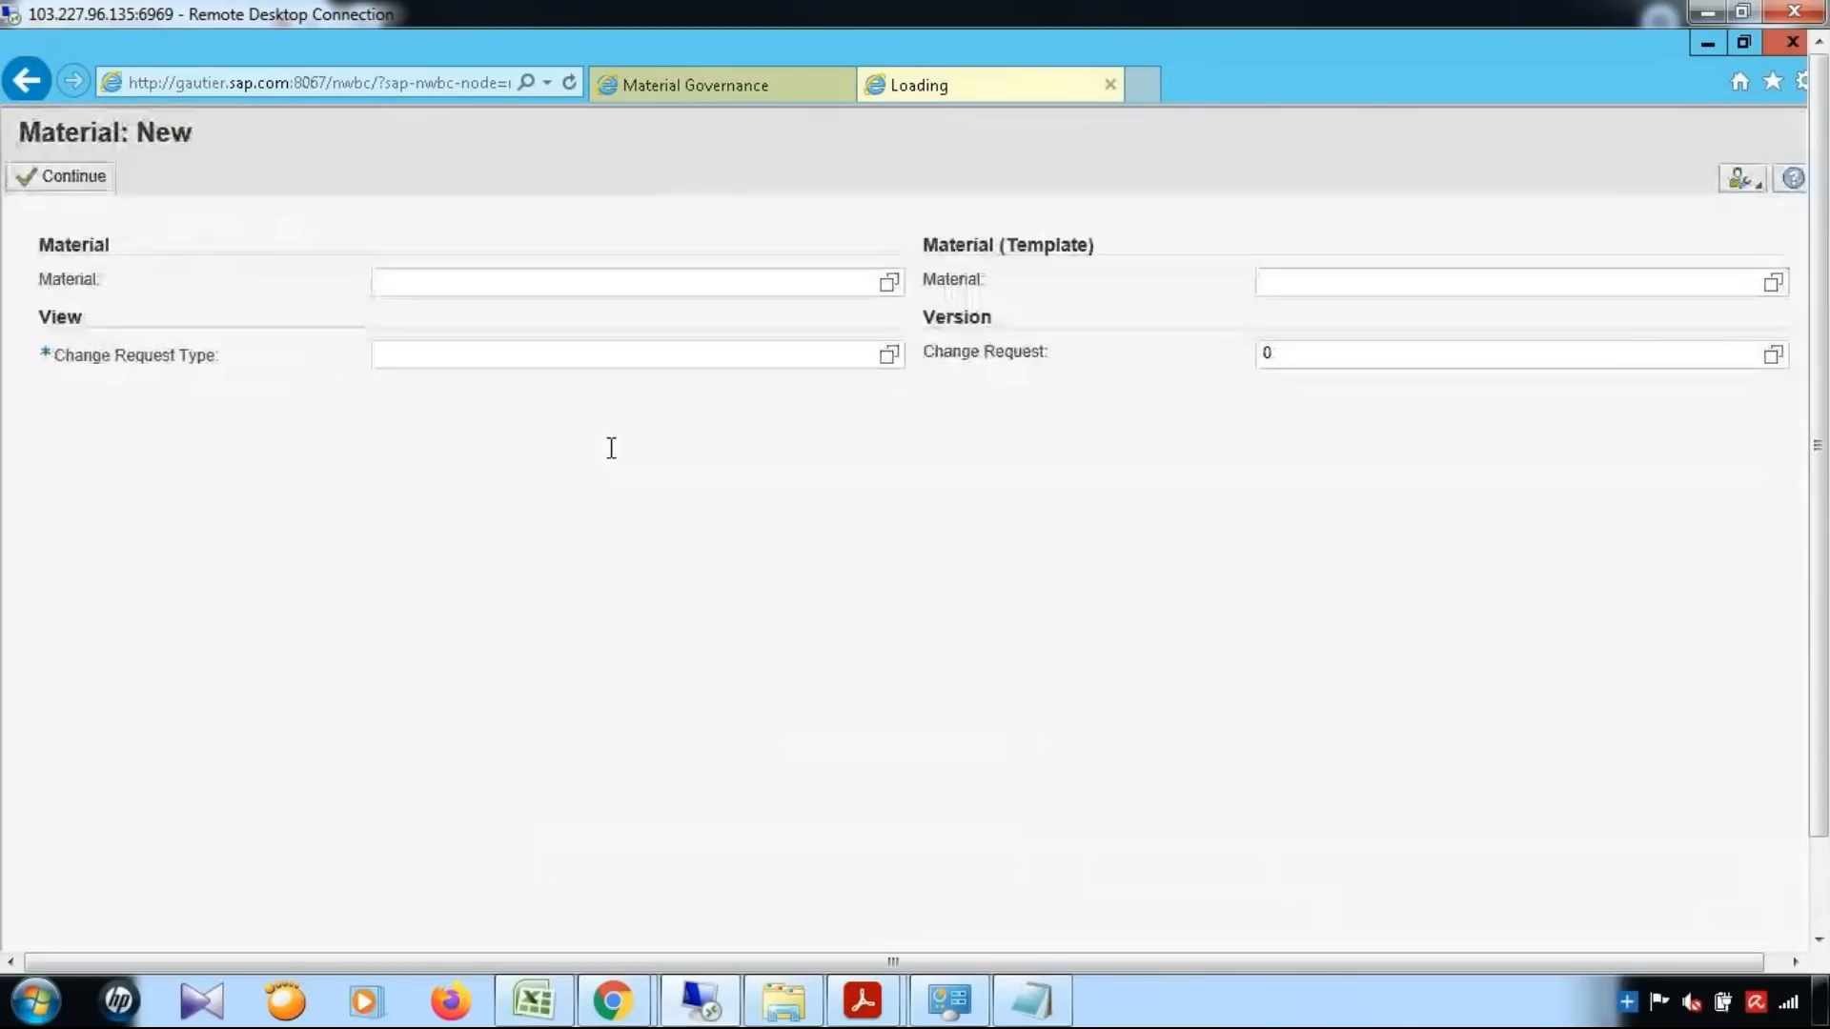
pyautogui.write('ymat01')
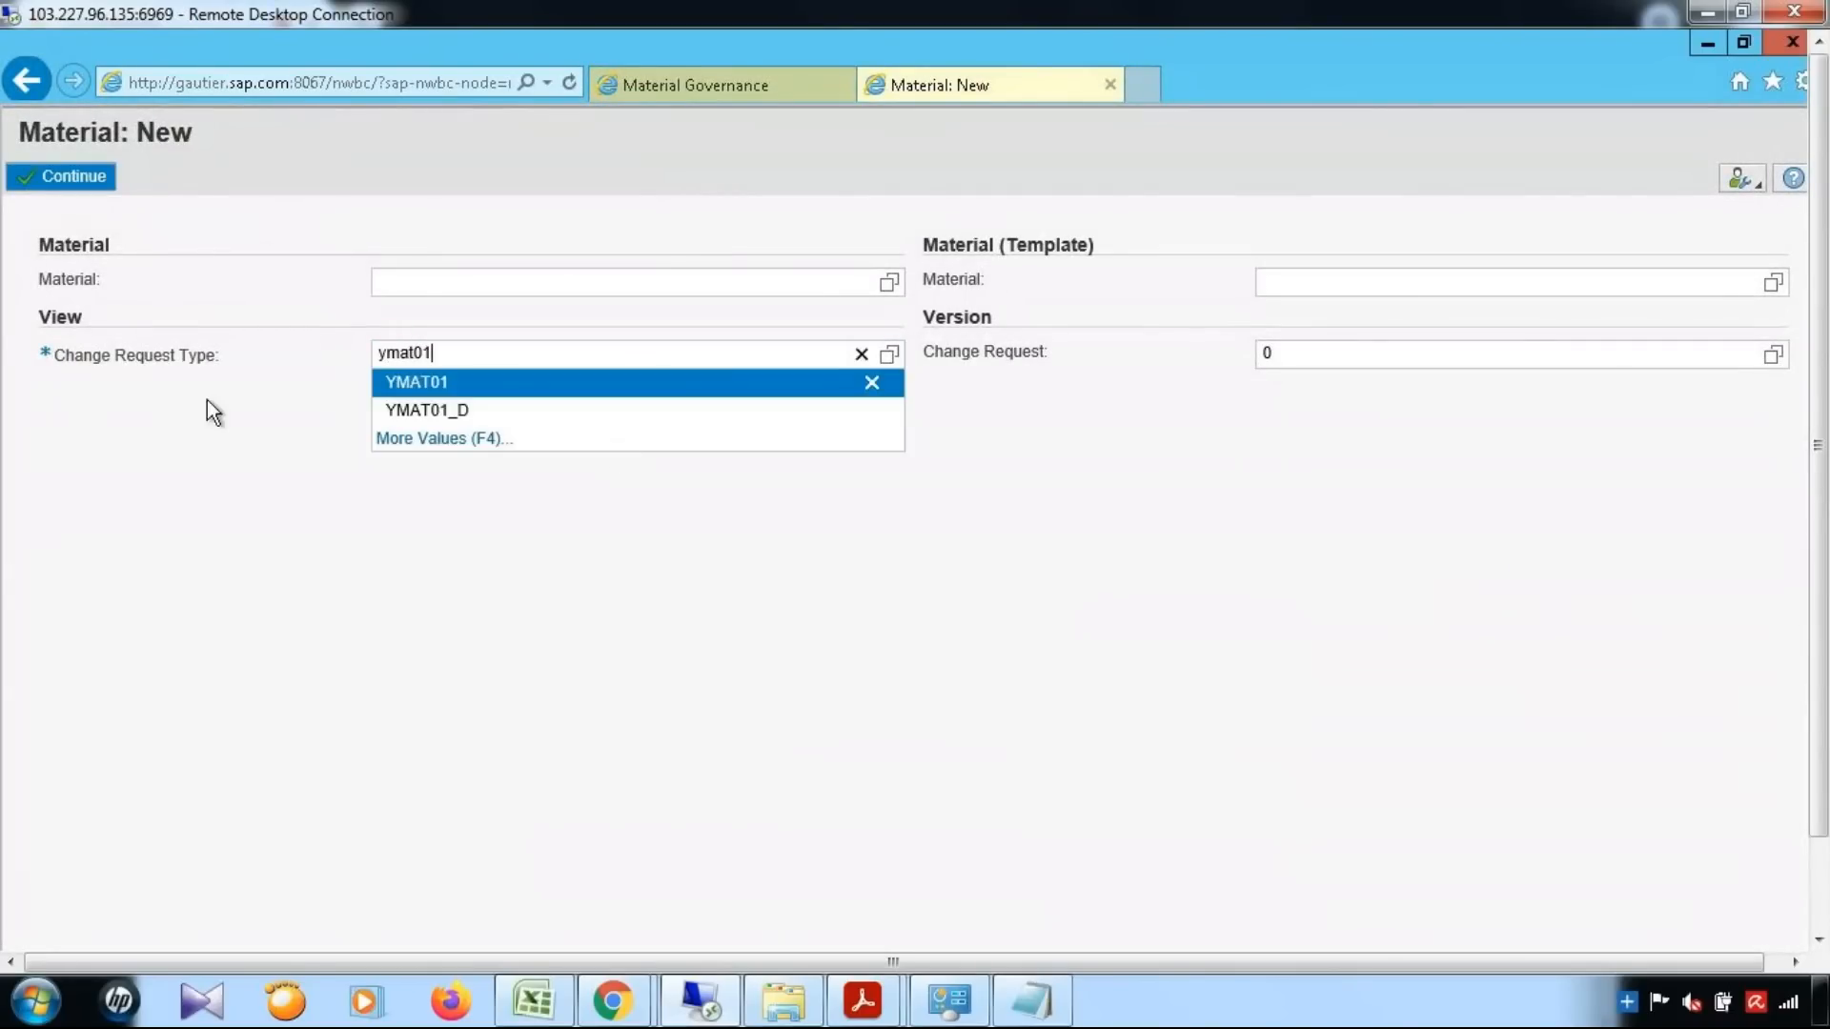
pyautogui.press('Down')
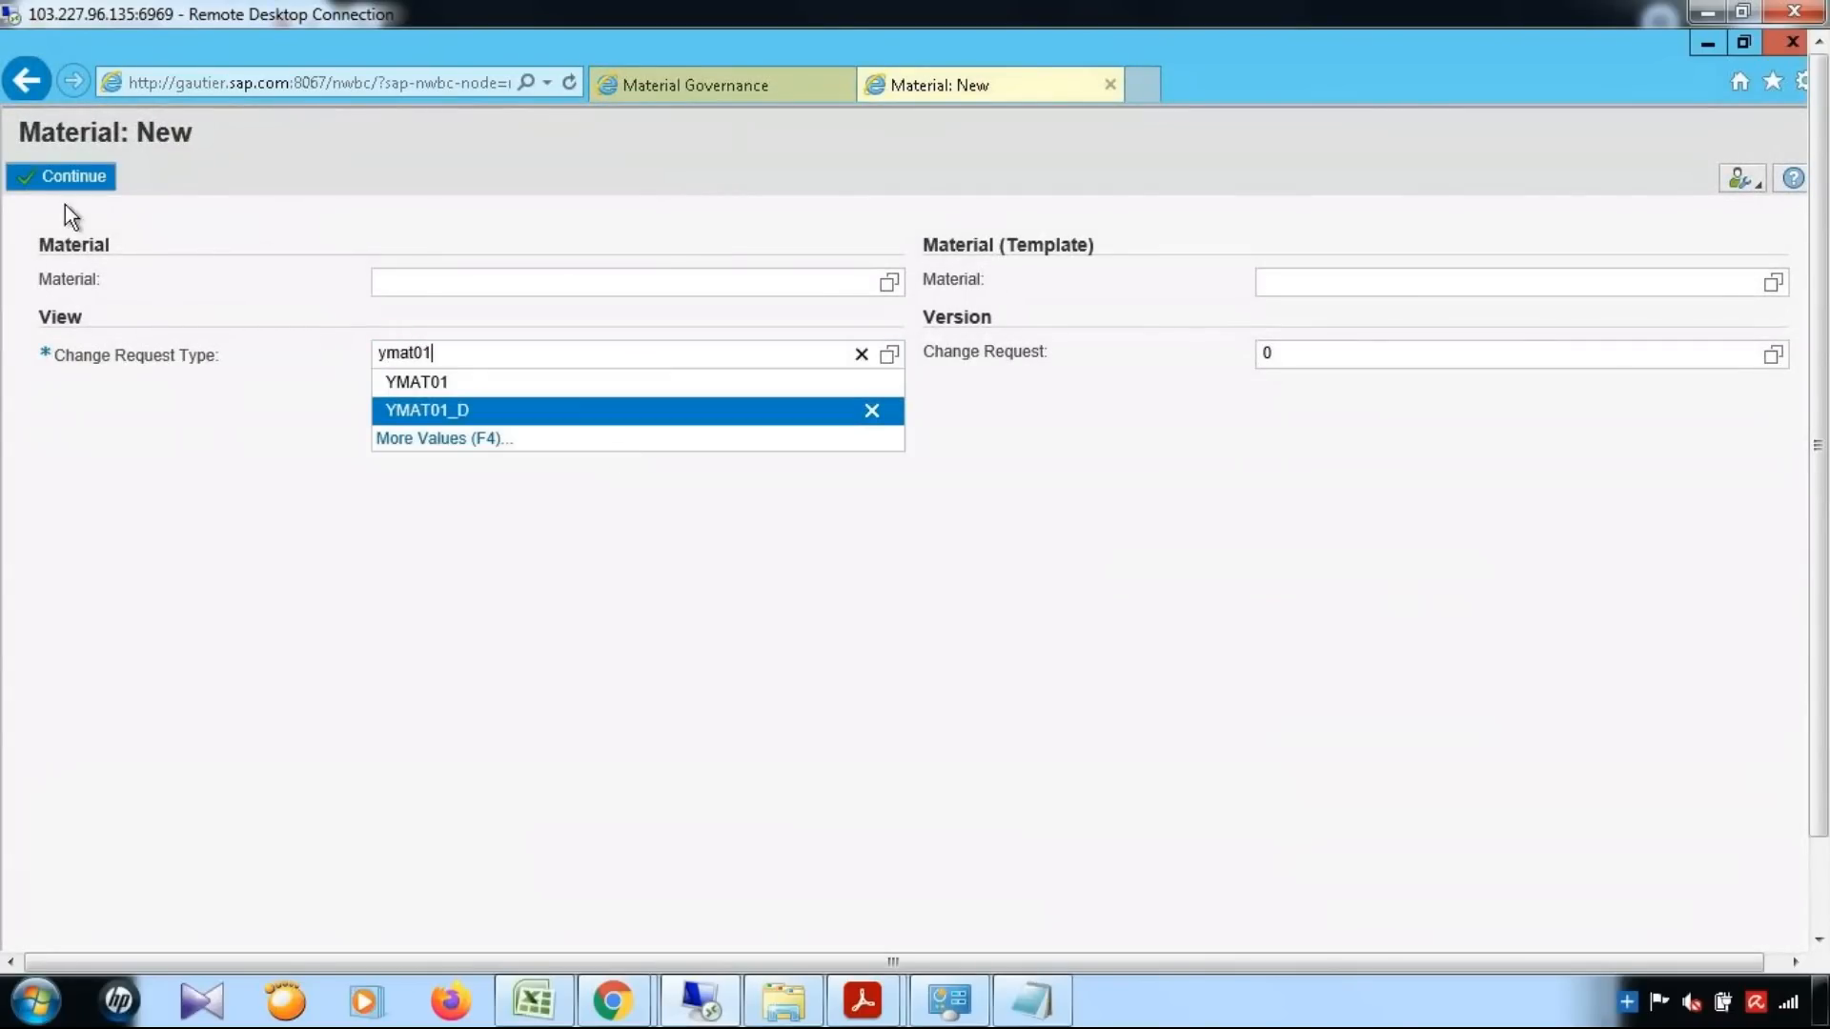
pyautogui.click(84, 168)
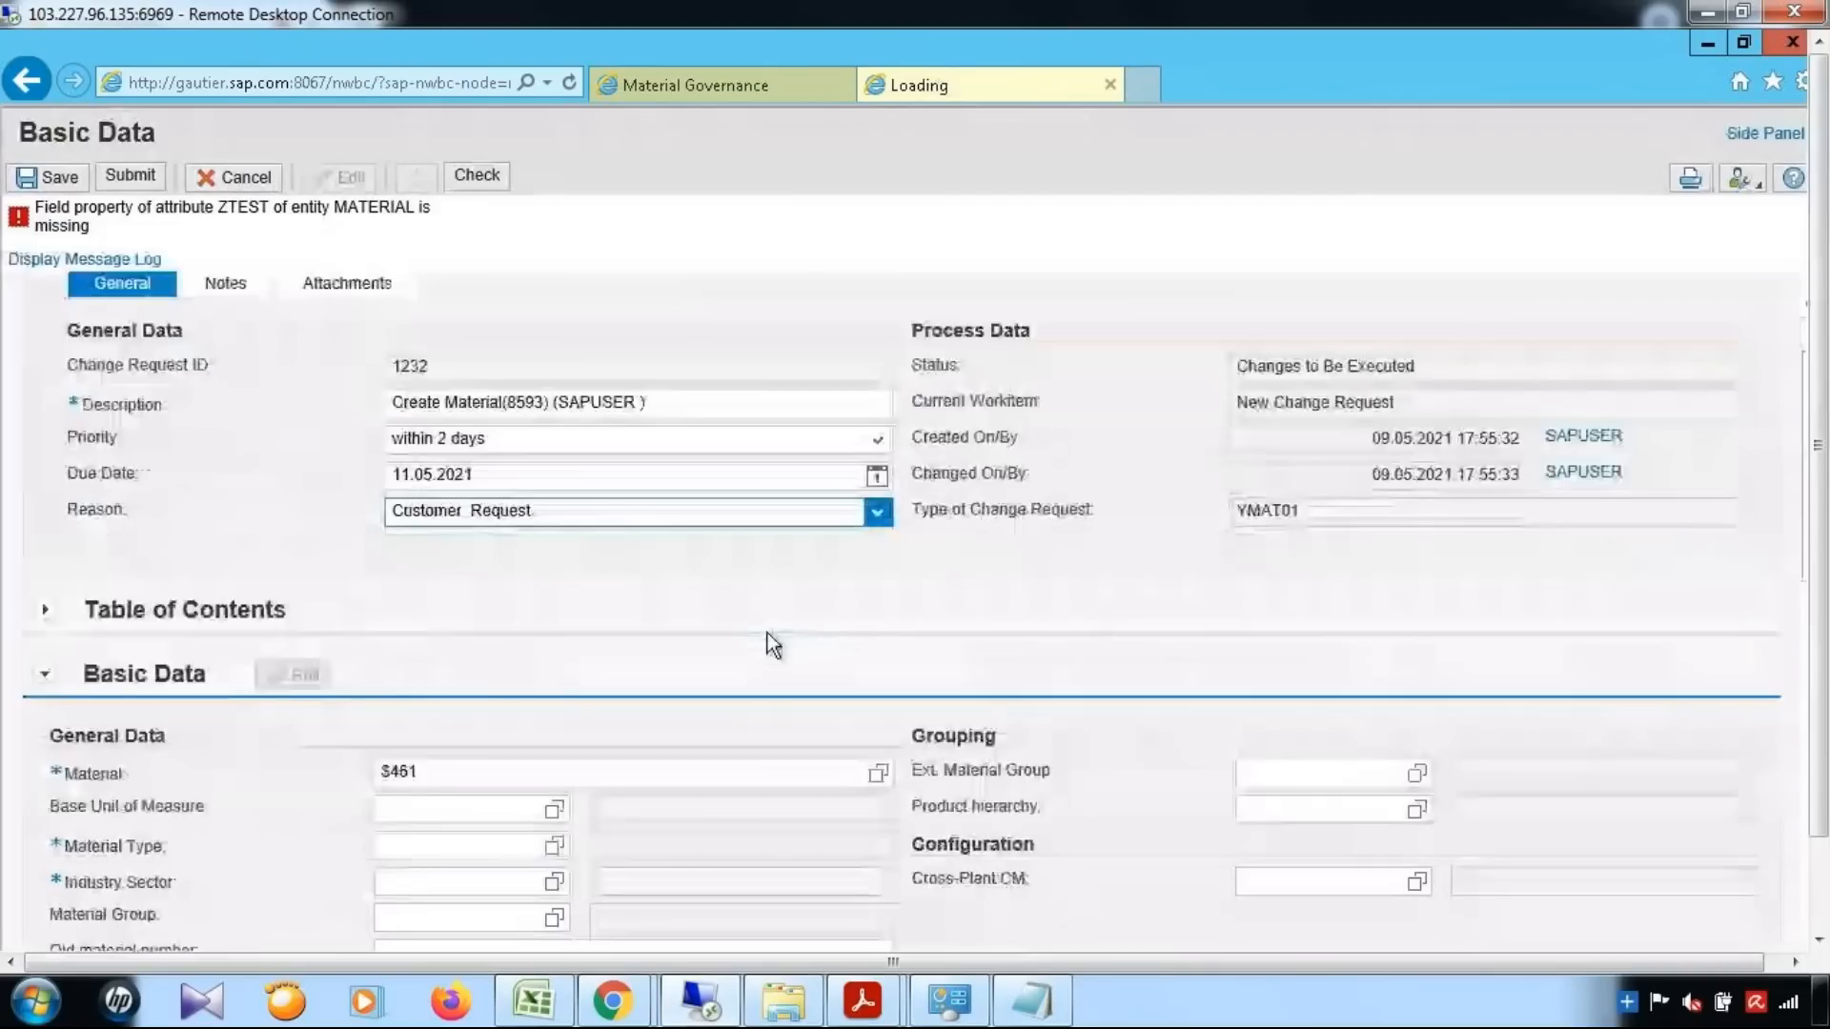
# Look up the available material groups for the new material's Basic Data
pyautogui.scroll(-5, 768, 633)
pyautogui.click(555, 589)
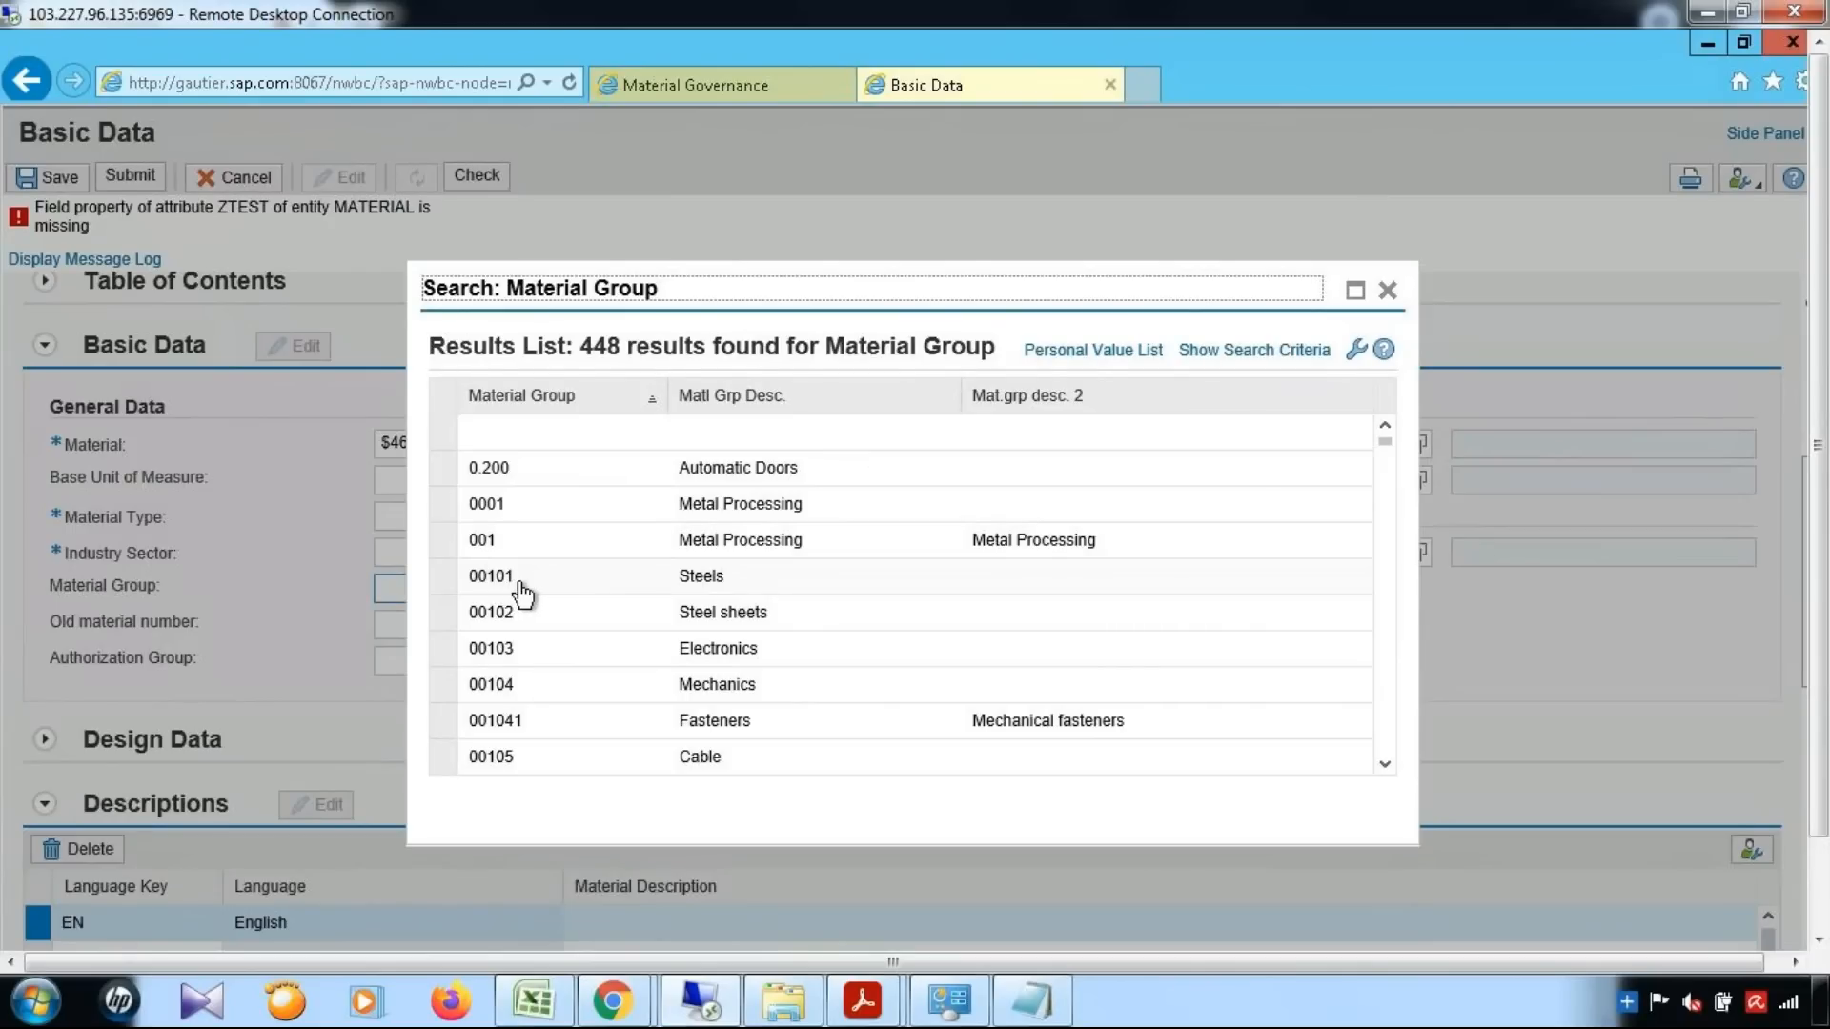
pyautogui.moveTo(1827, 556); pyautogui.dragTo(1825, 653)
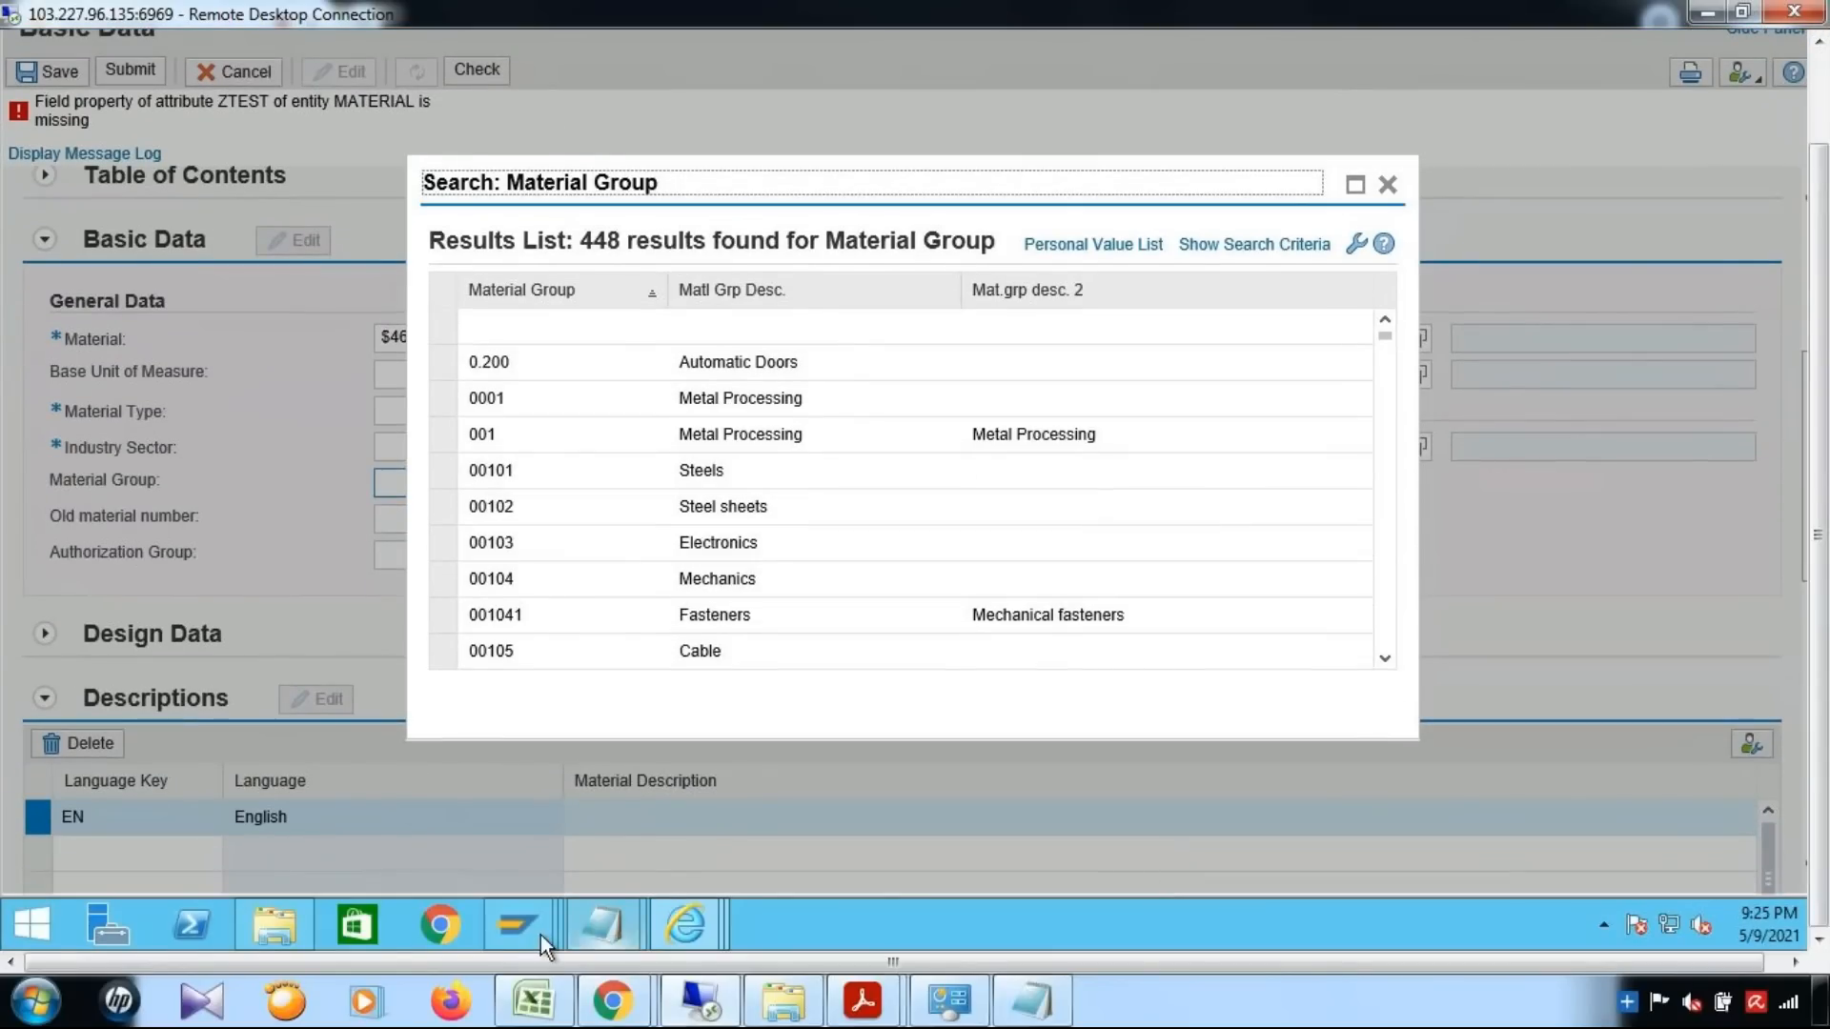
# Return to the ZMATKL_USER entry screen in SAP GUI, enter material group 00101 with agent MDGUSER, and save the entry
pyautogui.moveTo(530, 933)
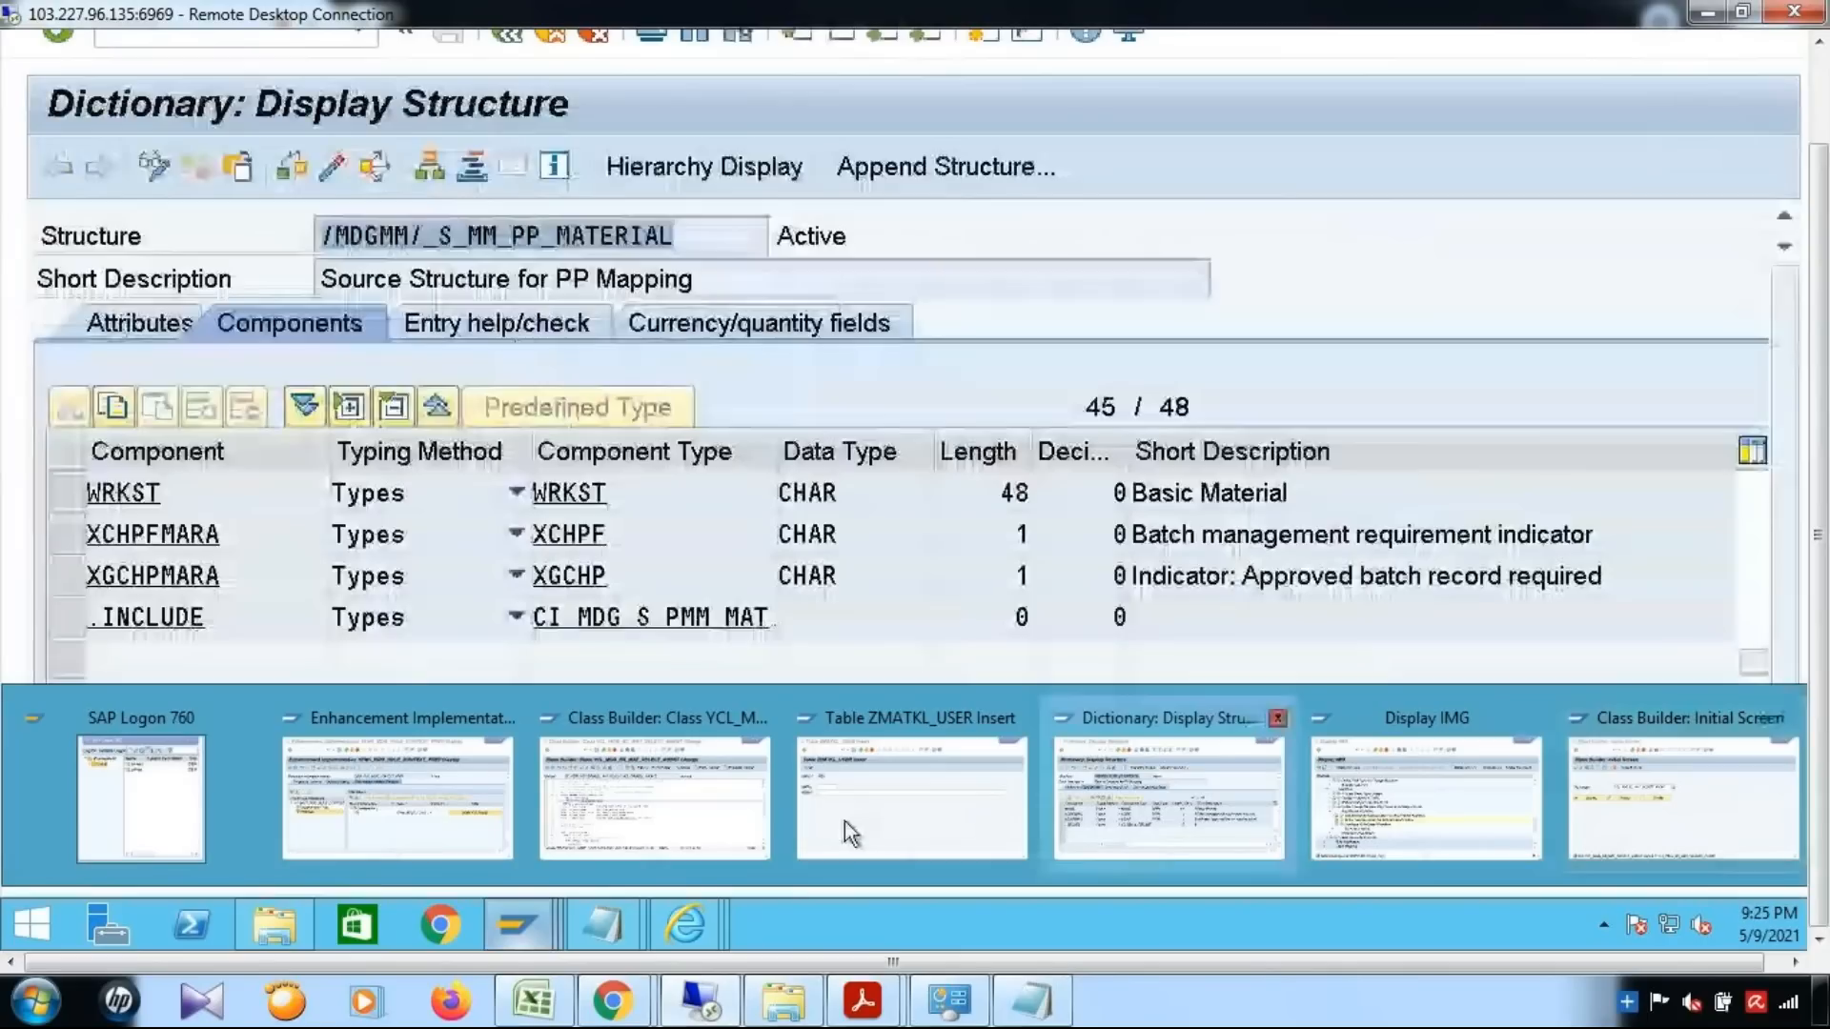
pyautogui.click(845, 820)
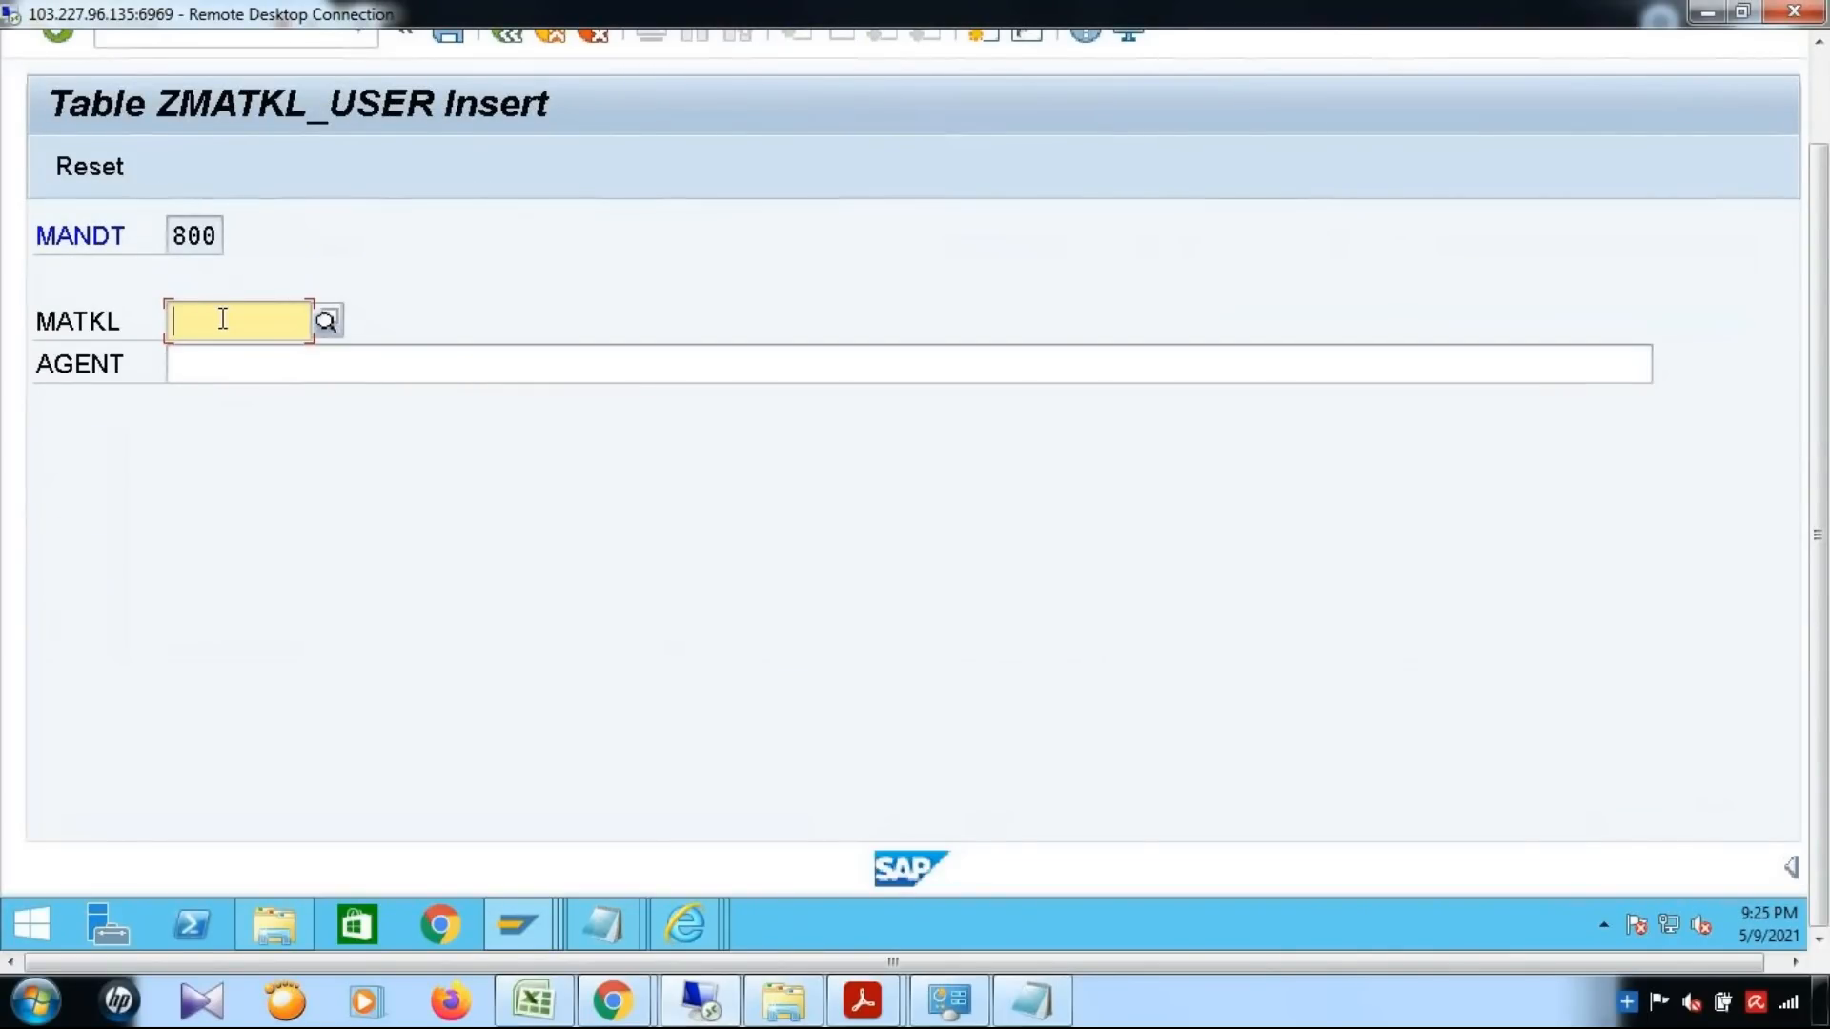
pyautogui.write('00101')
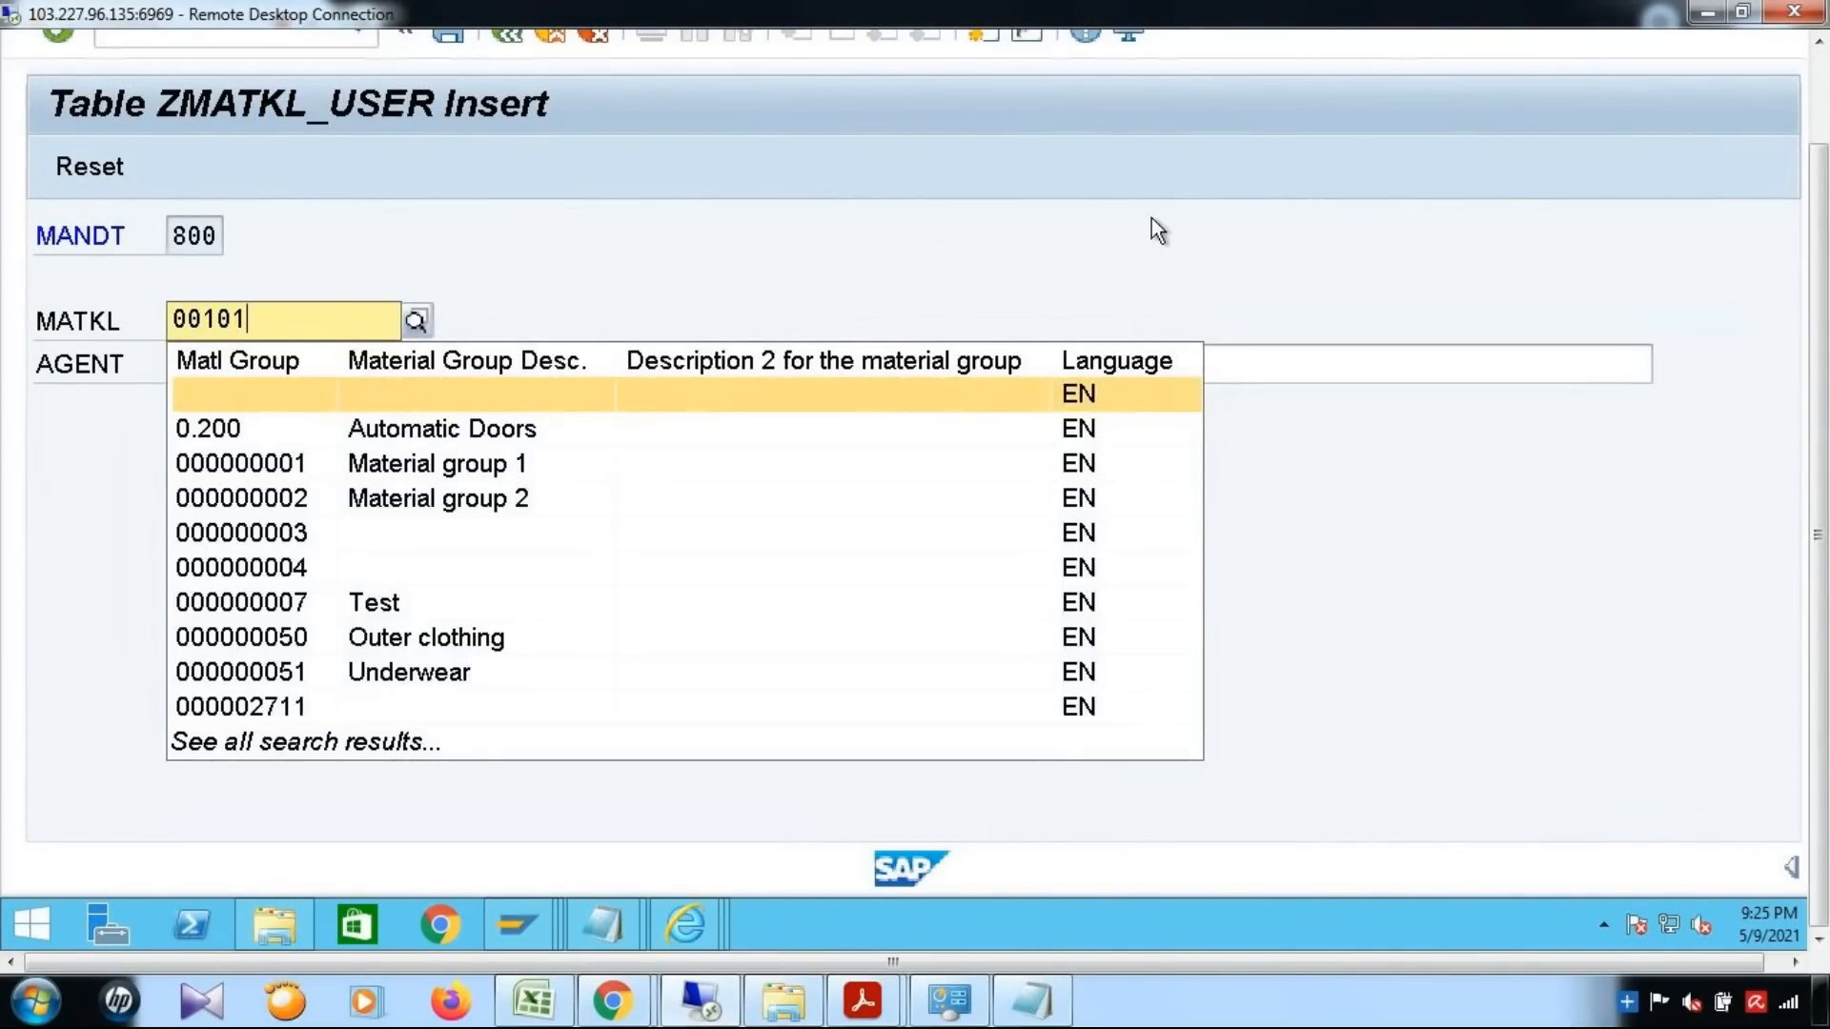
pyautogui.click(619, 364)
pyautogui.write('MDGUSER')
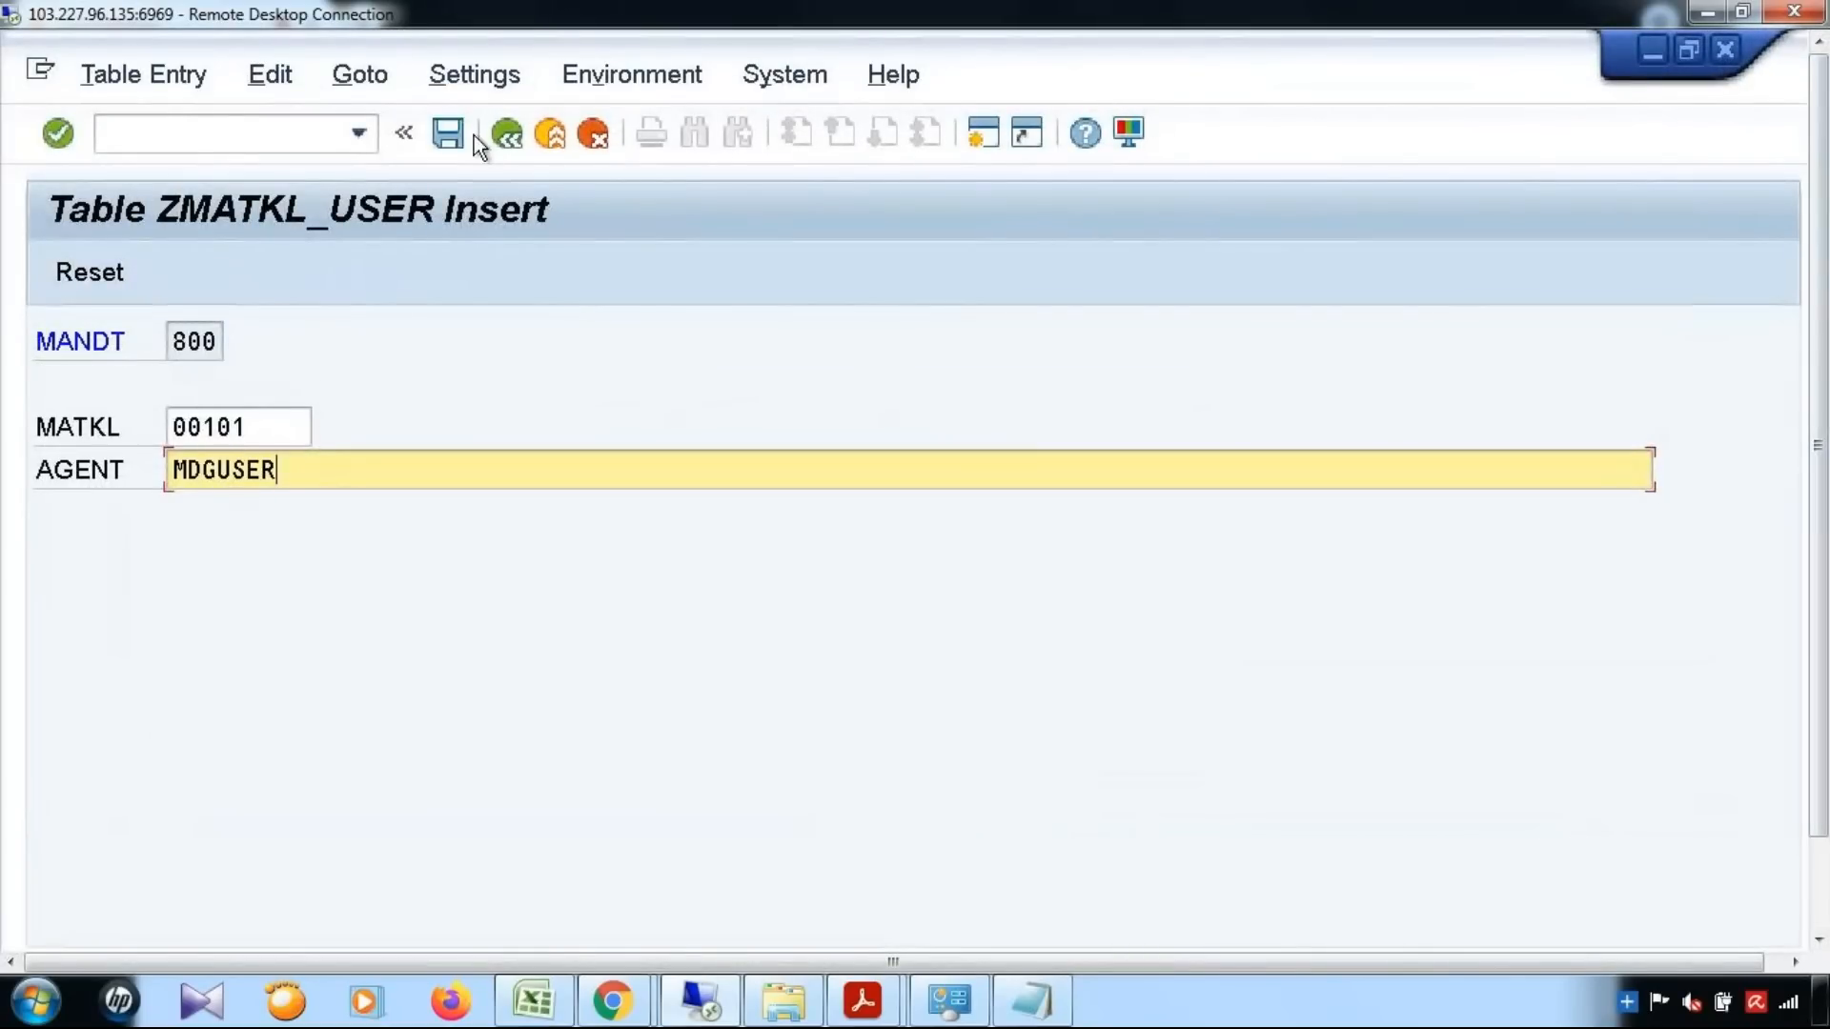
pyautogui.click(454, 128)
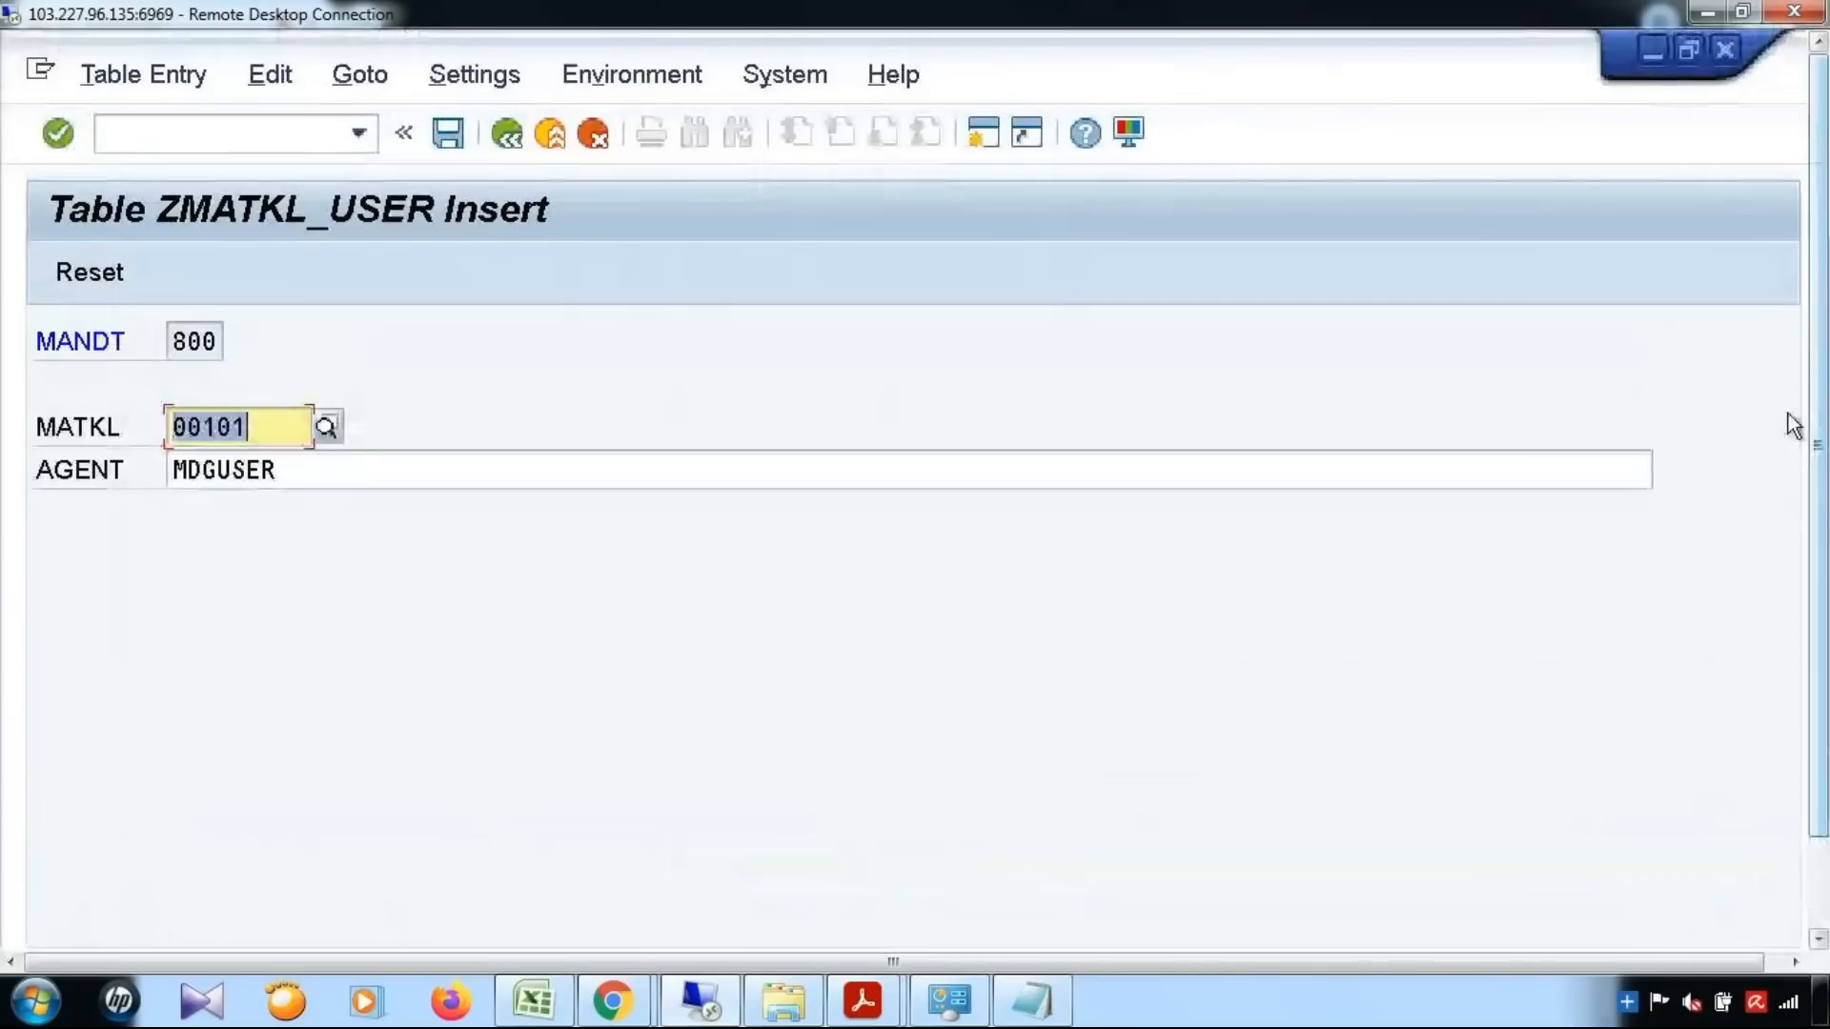
# Leave the insert screen, check the number of entries in table ZMATKL_USER, and display its contents
pyautogui.click(499, 138)
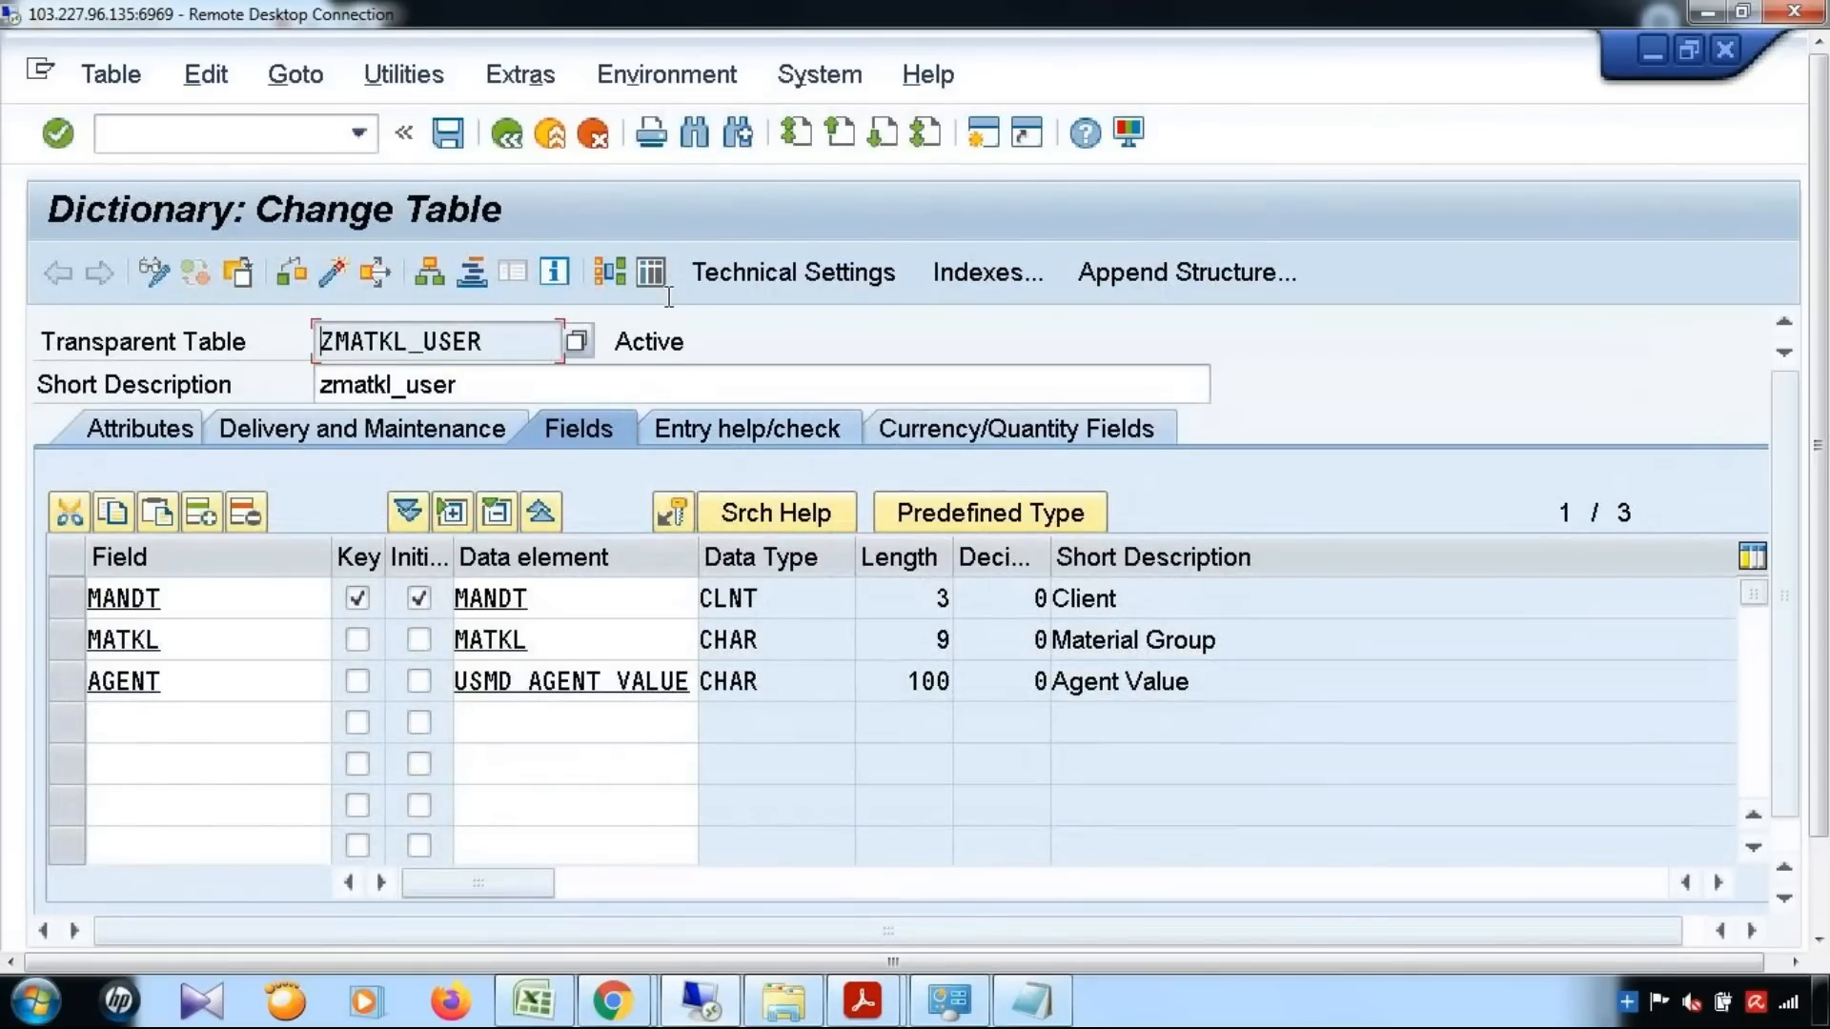
pyautogui.click(660, 279)
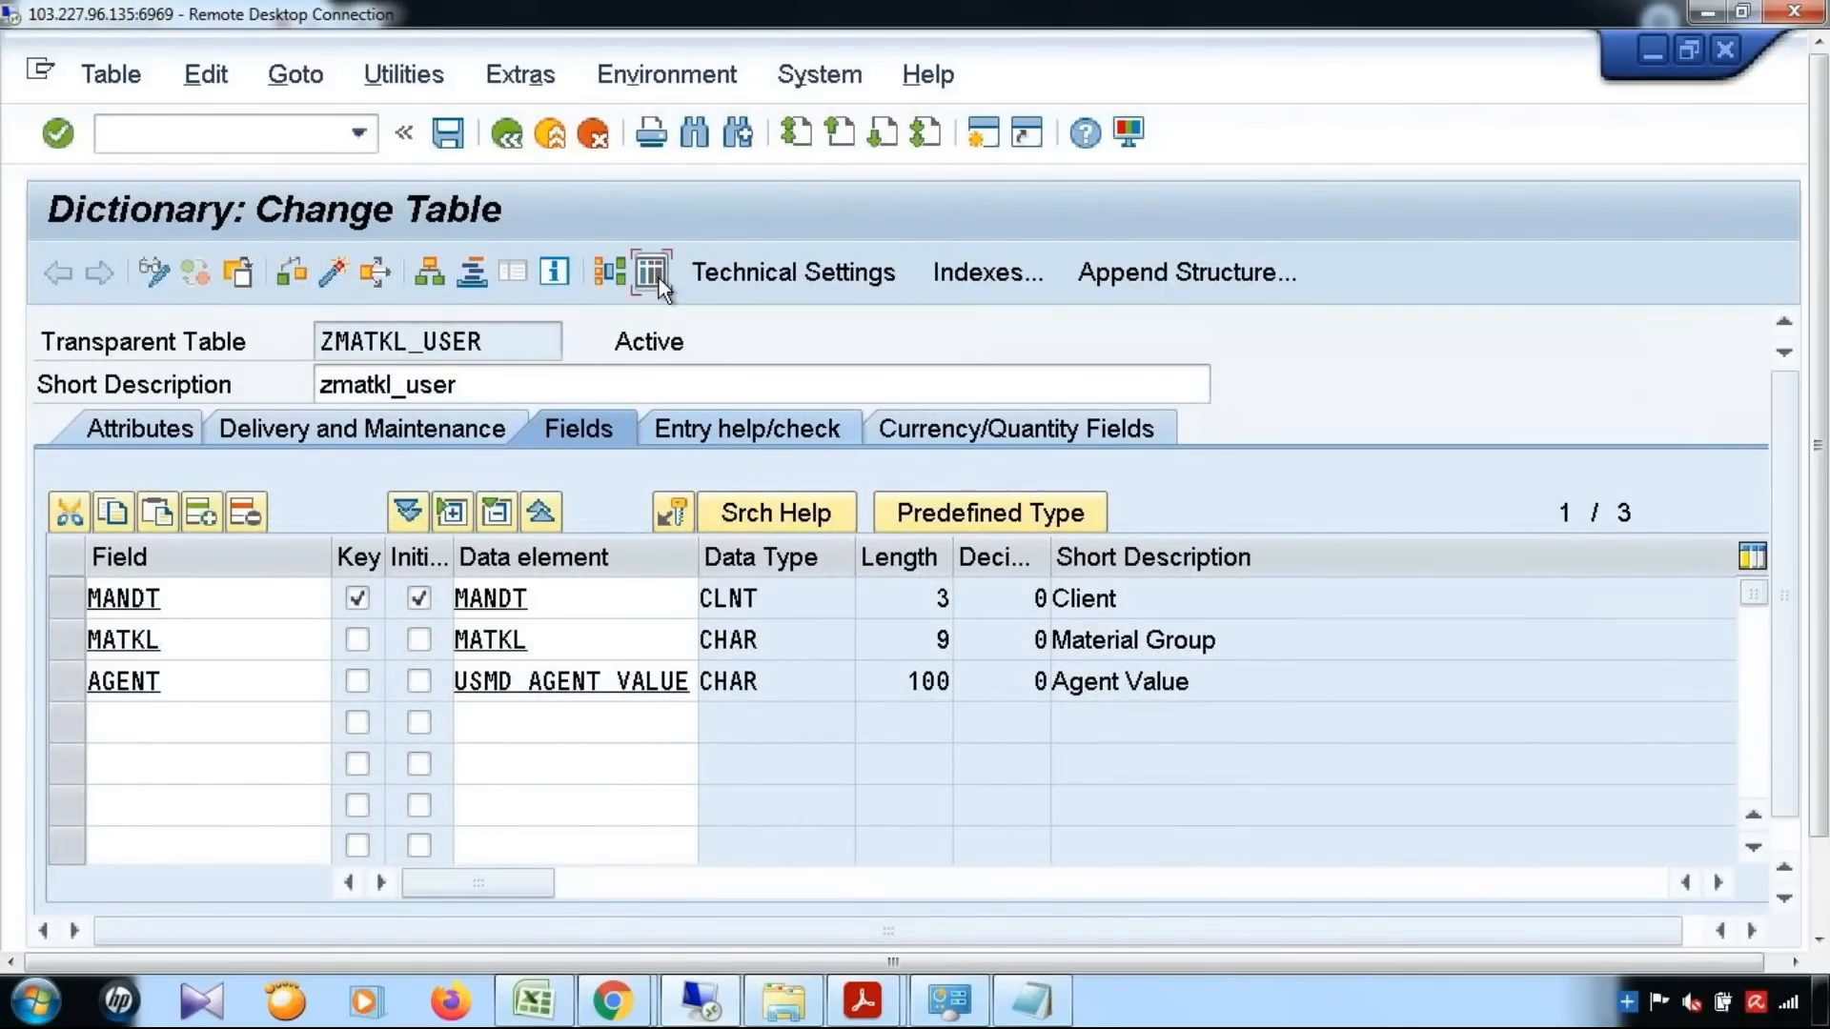
pyautogui.click(293, 272)
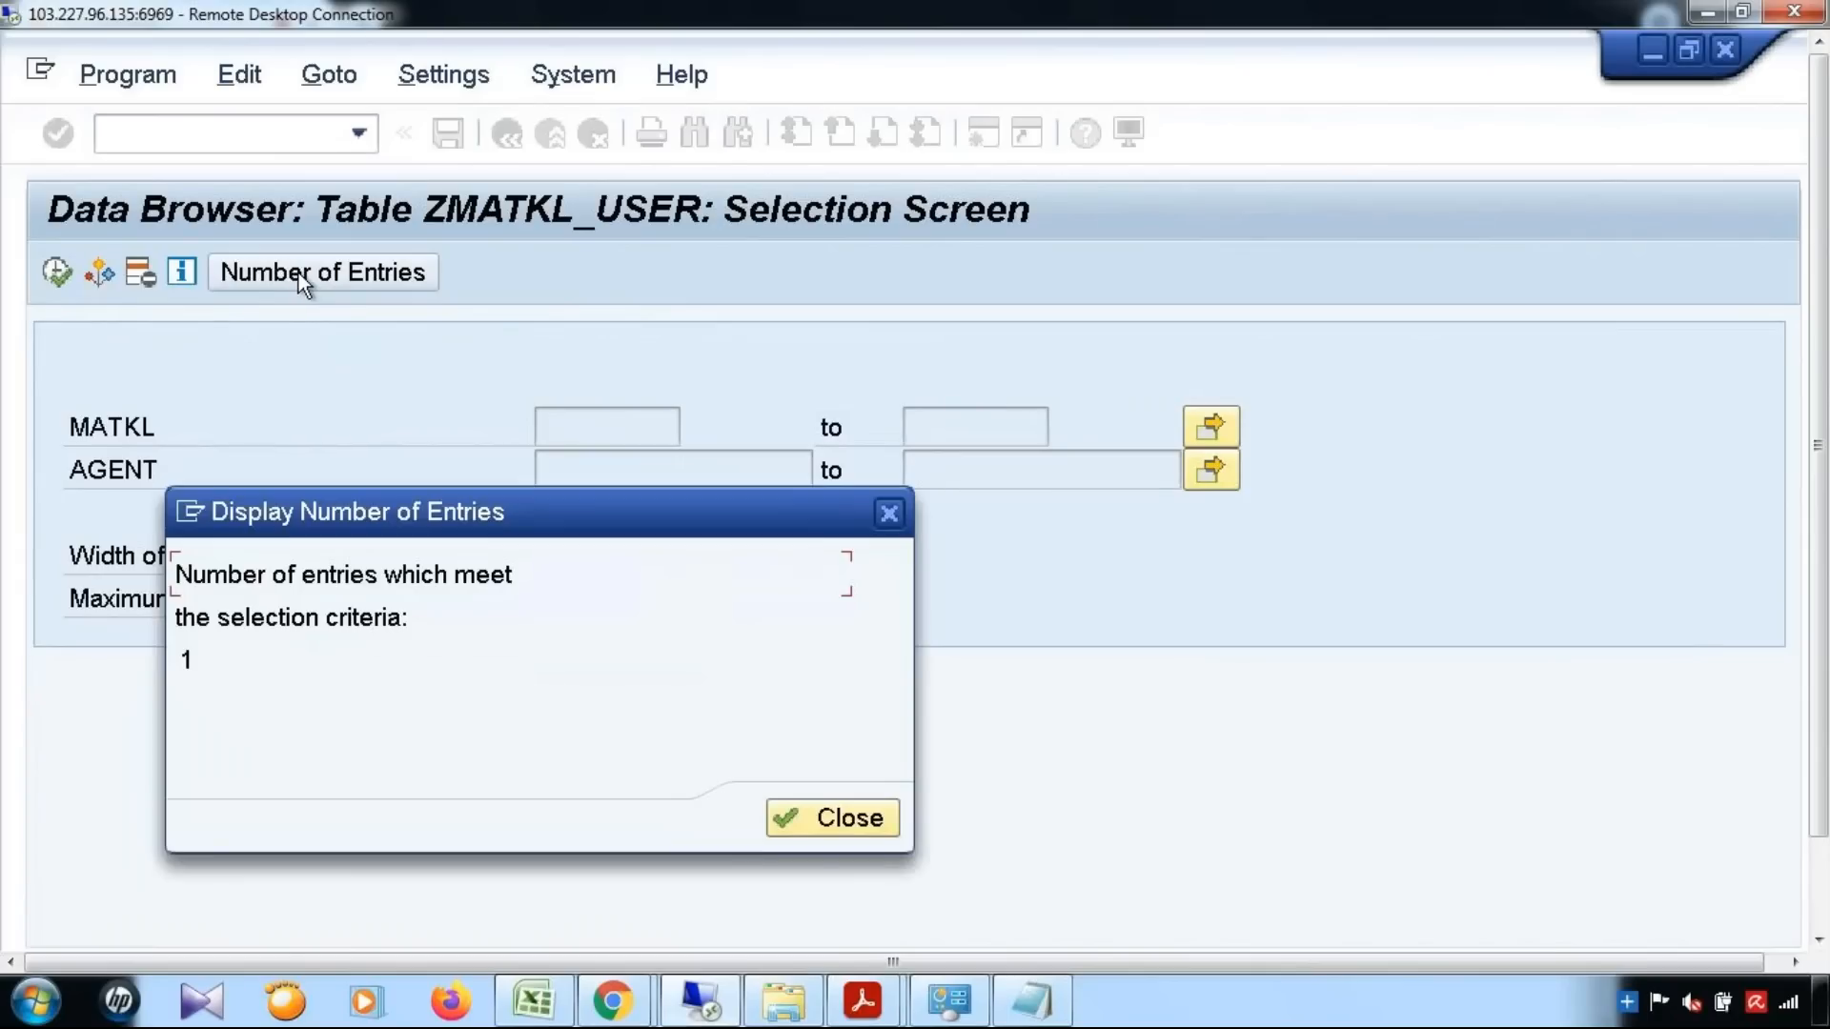
pyautogui.click(858, 822)
pyautogui.click(60, 280)
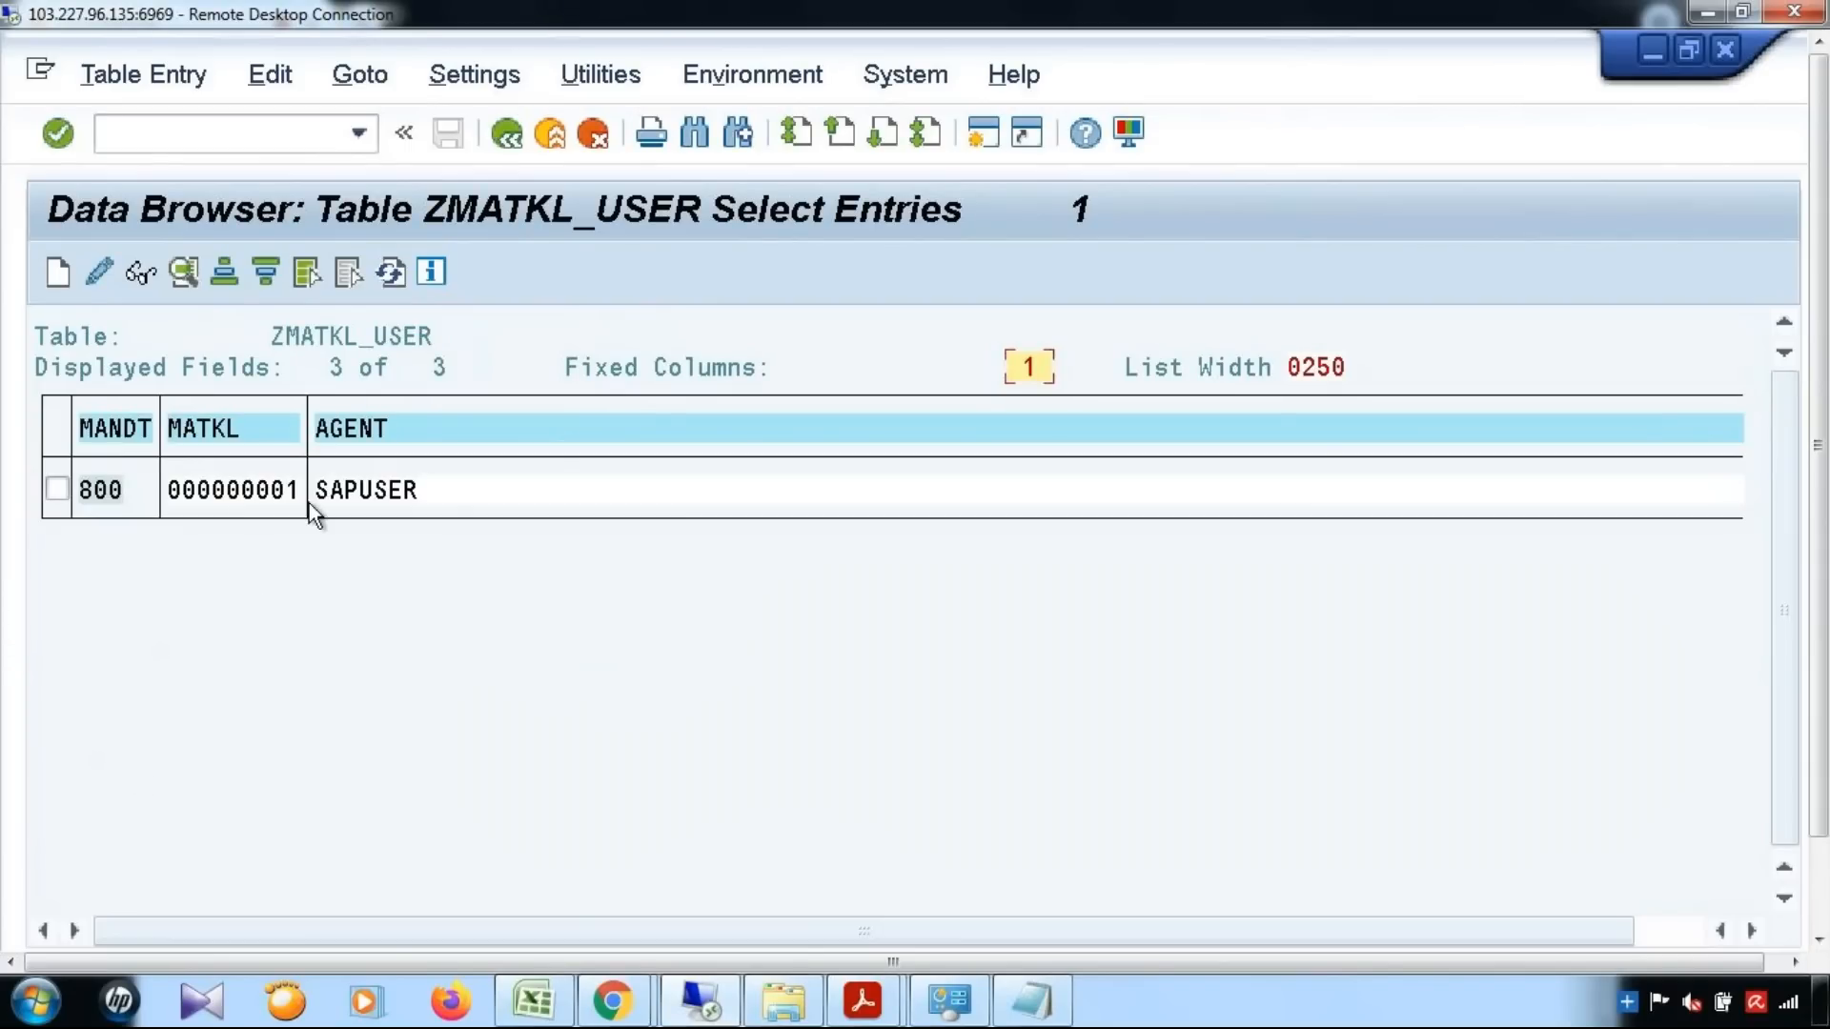
# Switch to the dynamic agent selection PDF, check section 4.2.5 on maintaining the Z-table, and return to the remote SAP session
pyautogui.moveTo(862, 1001)
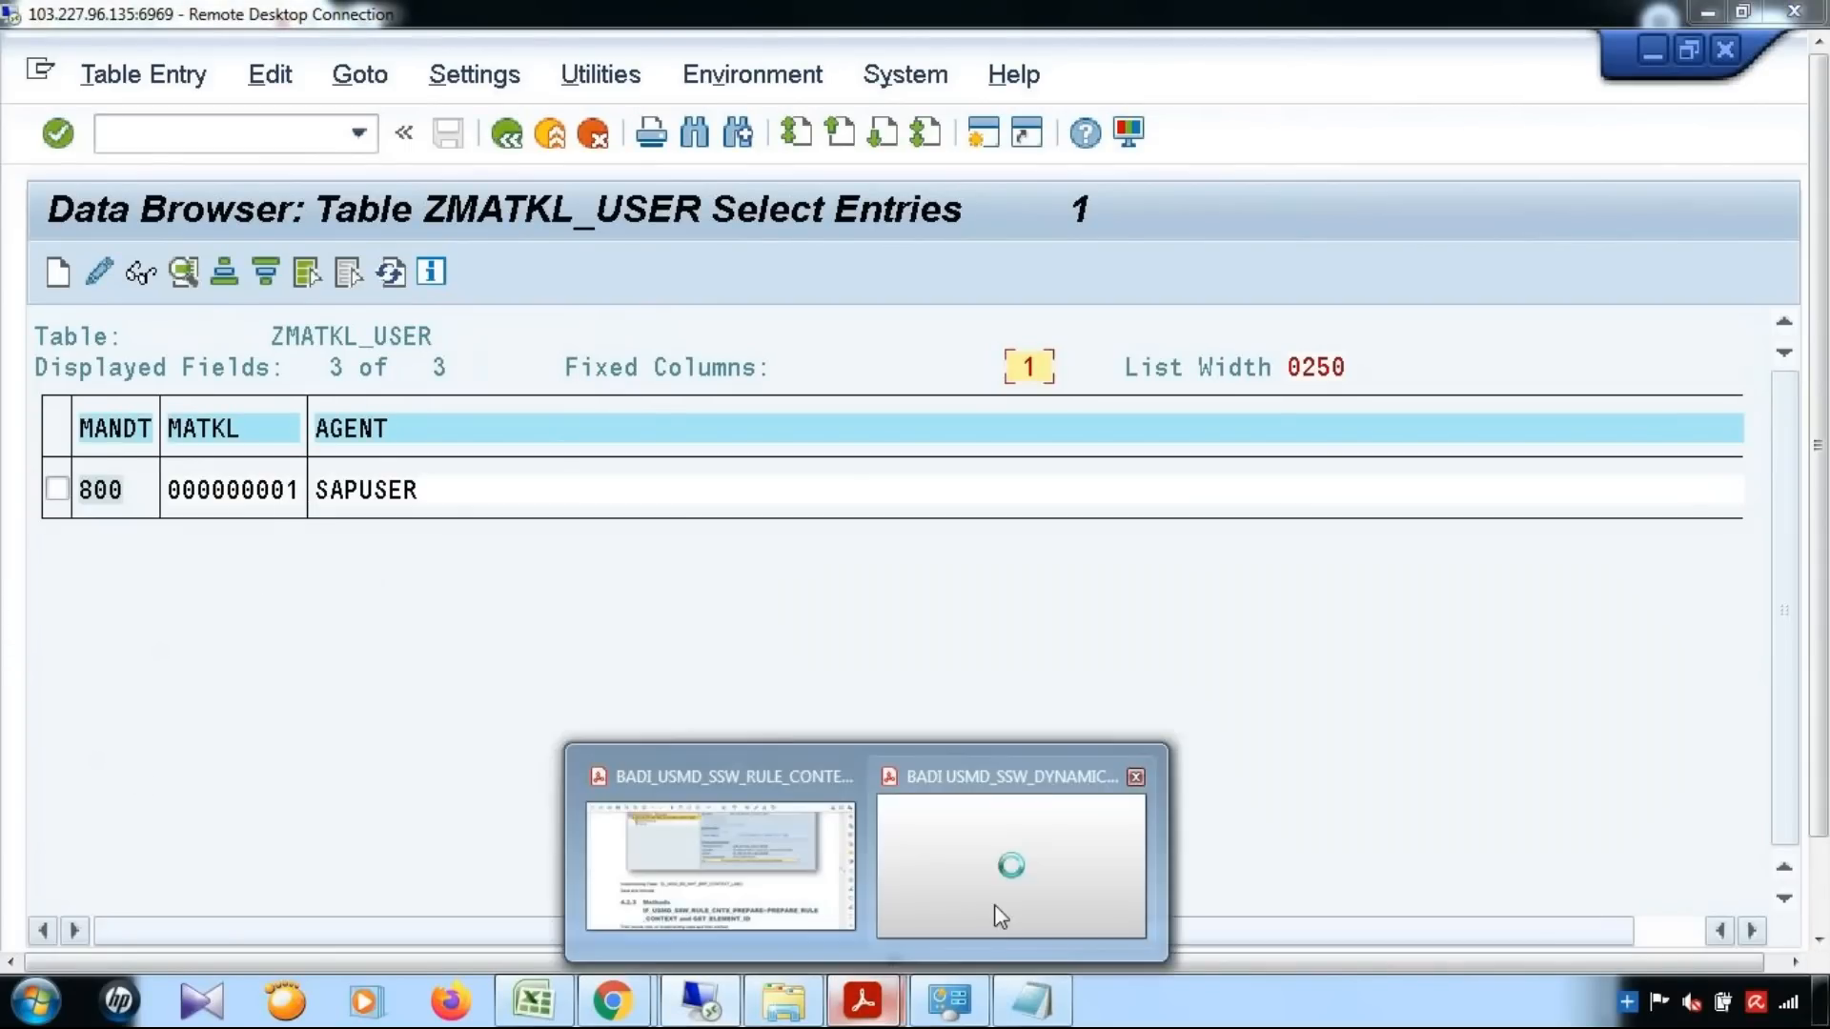
pyautogui.click(995, 907)
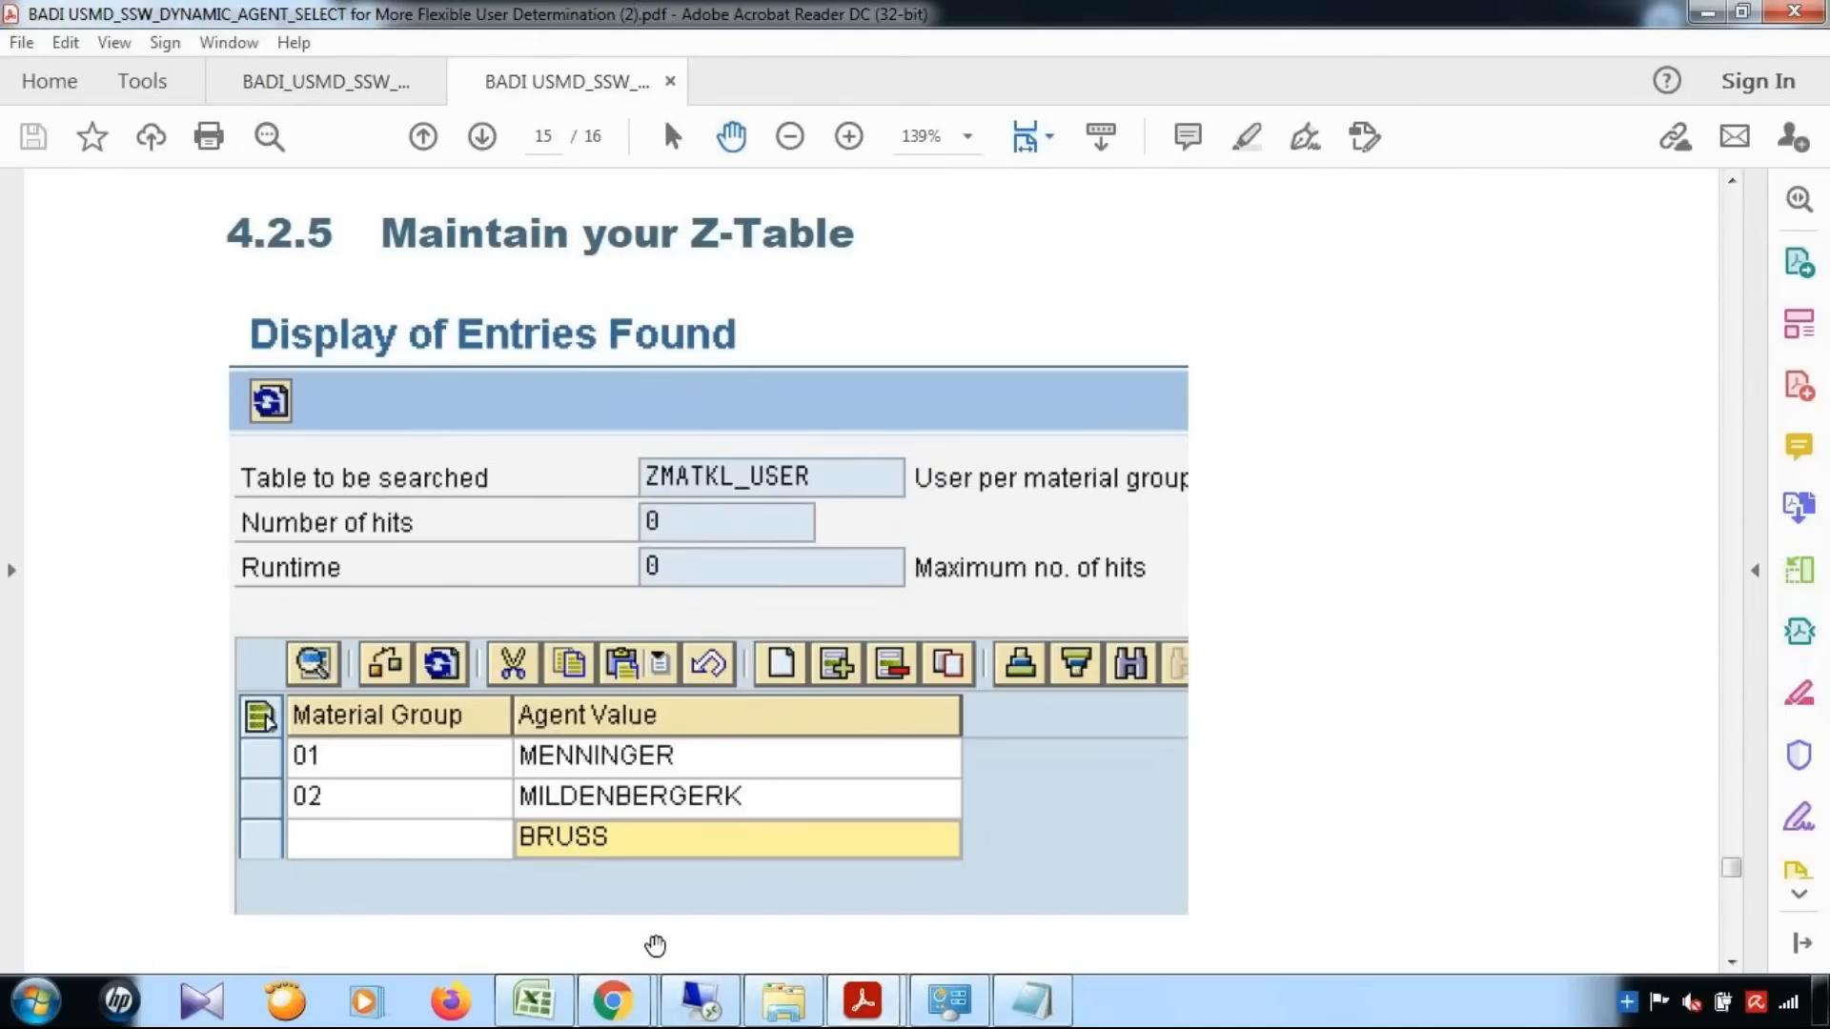
pyautogui.click(701, 1001)
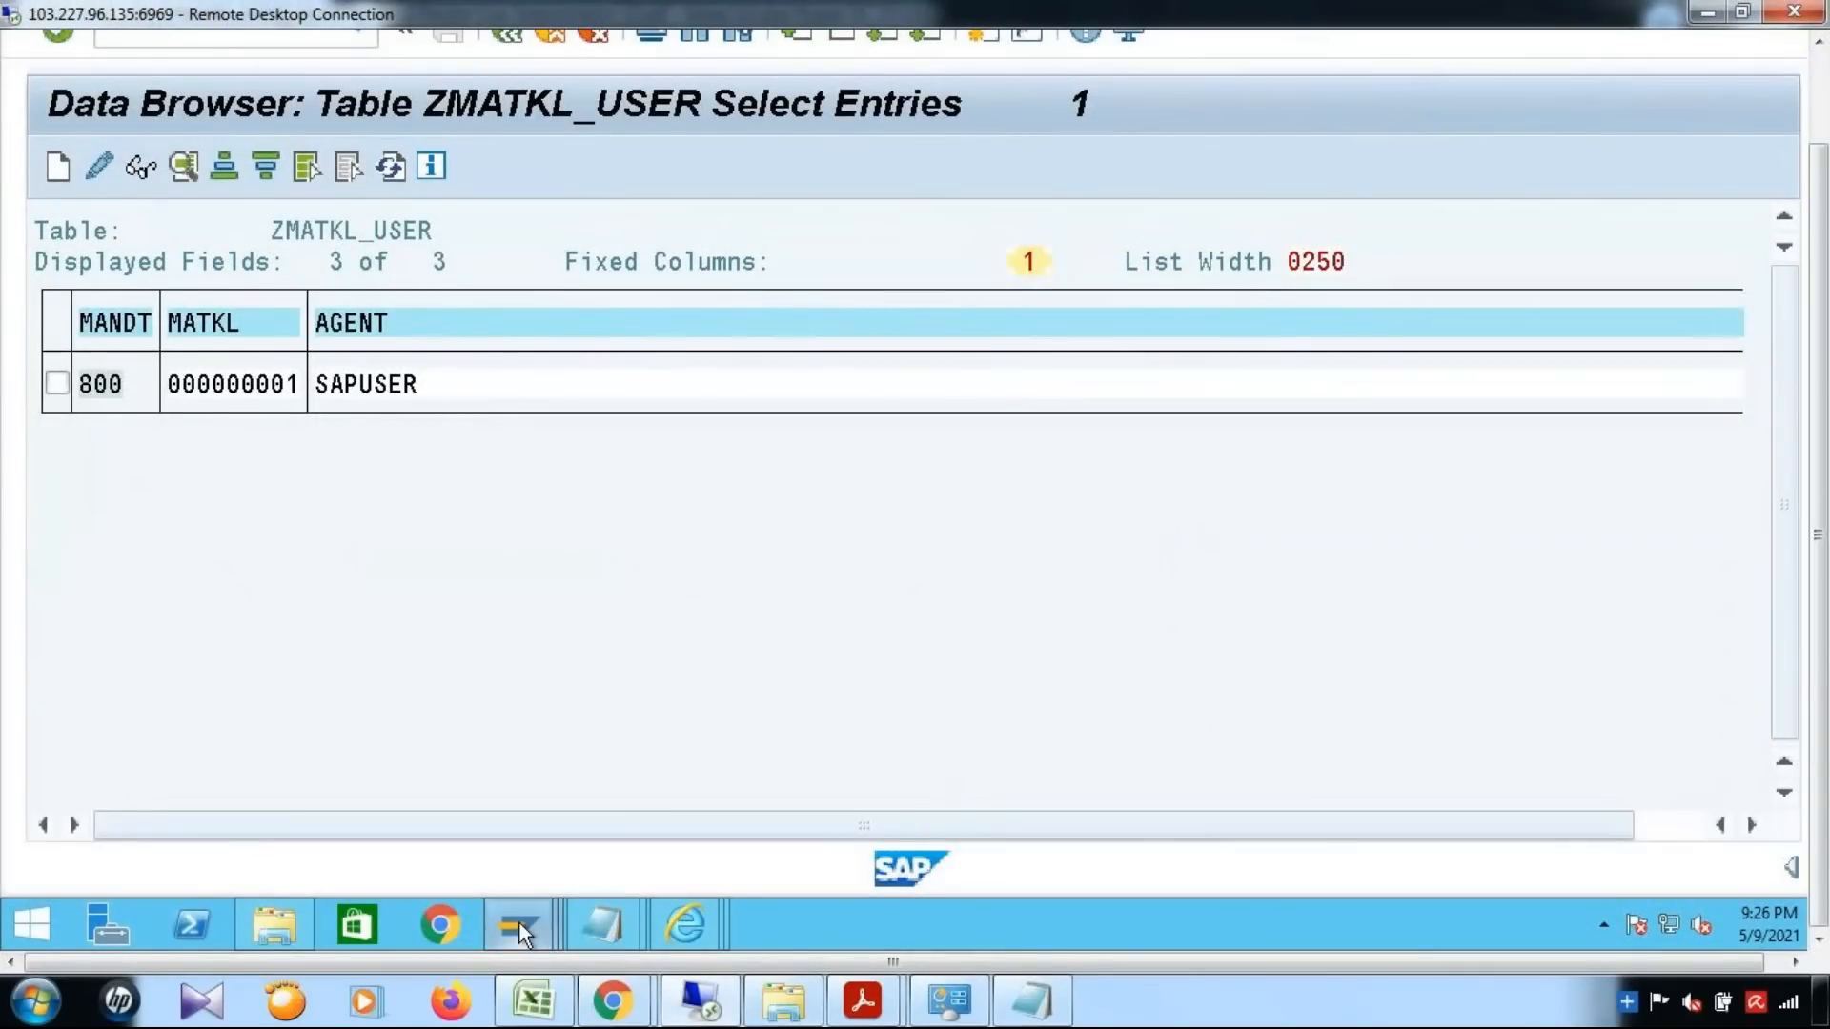
# Bring up the GET_DYNAMIC_AGENTS method of class YCL_MDG_BS_MAT_SELECT_AGENT and examine the type_zmatkl_user definition with its matkl and agent fields
pyautogui.moveTo(519, 921)
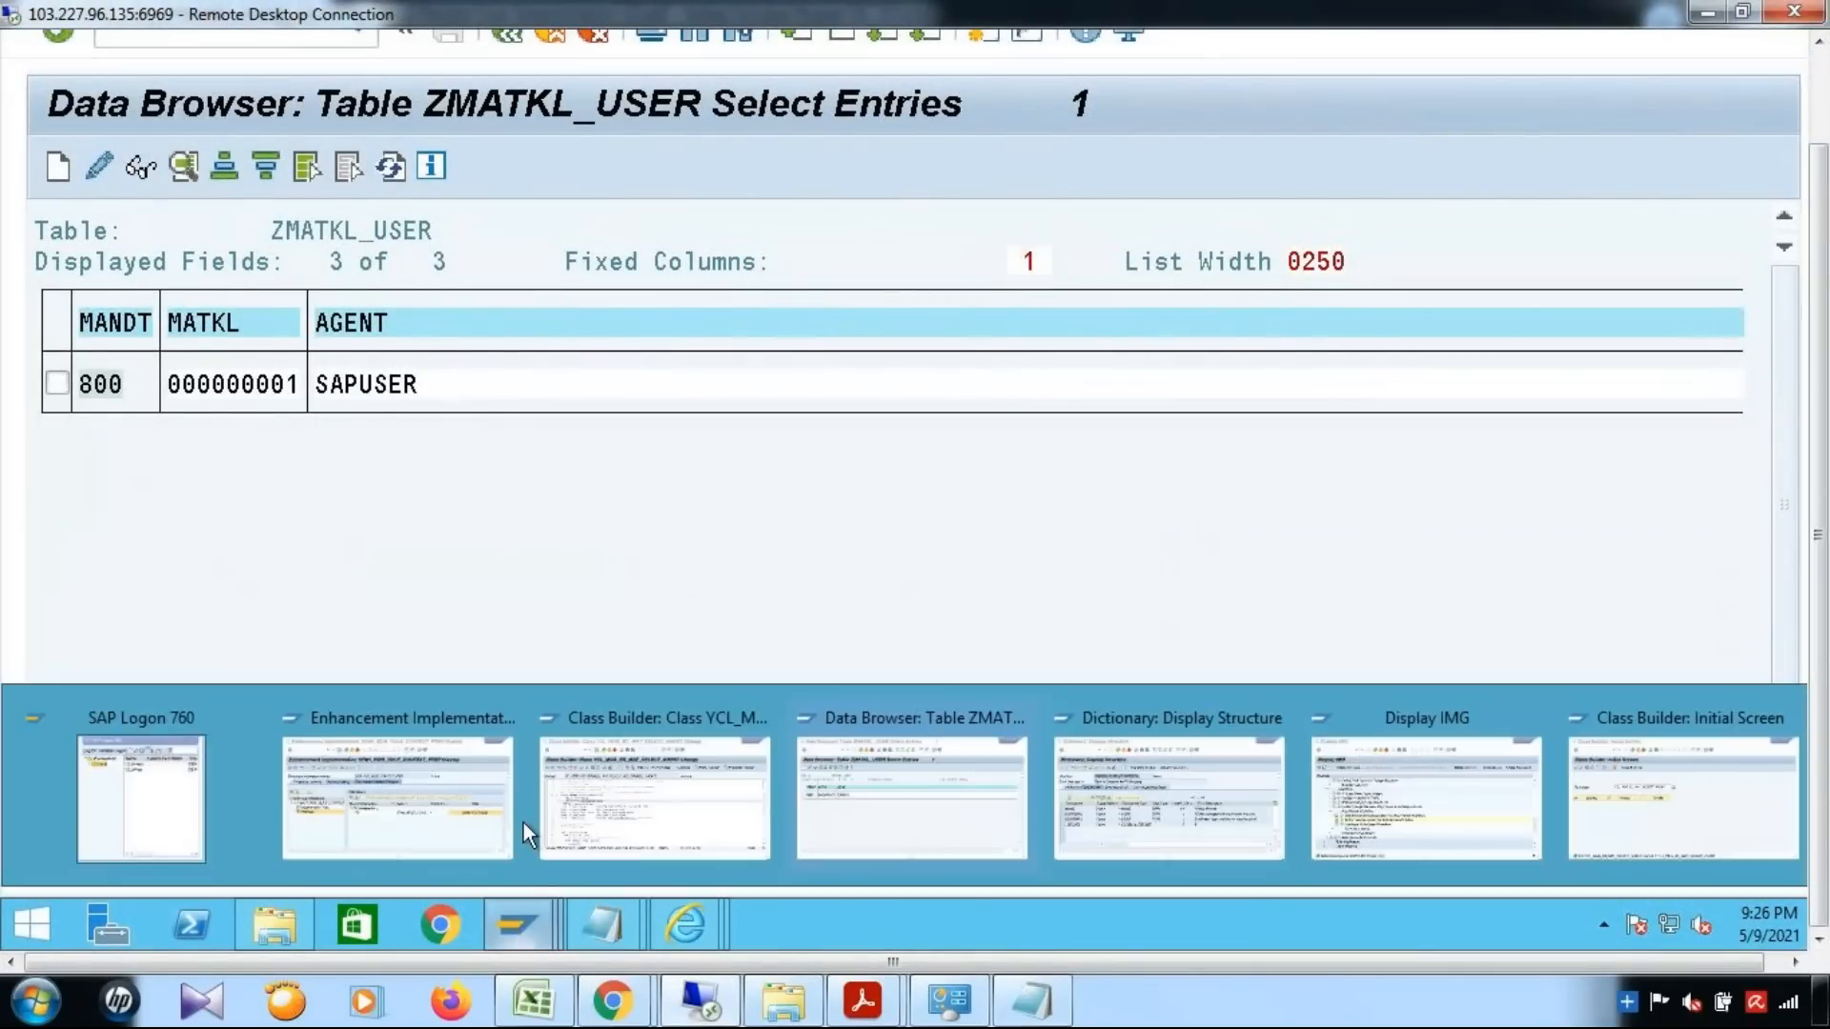
pyautogui.click(646, 810)
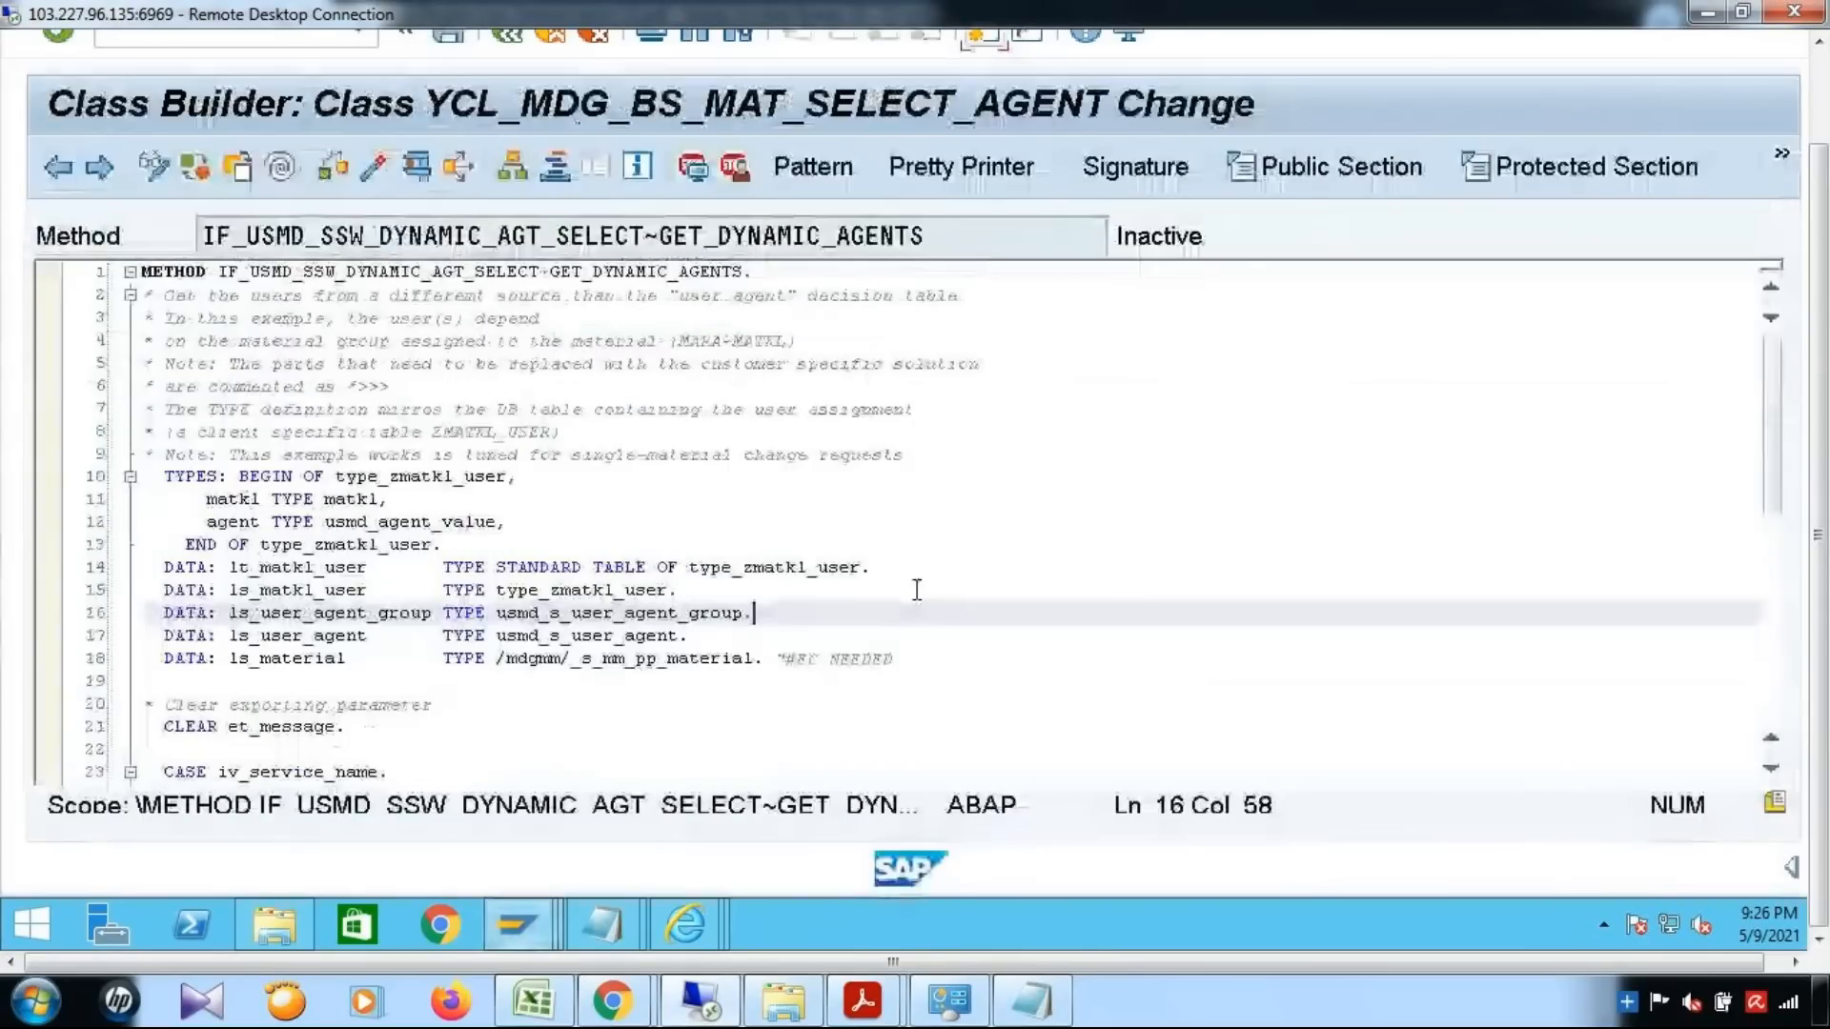
pyautogui.moveTo(196, 476); pyautogui.dragTo(705, 539)
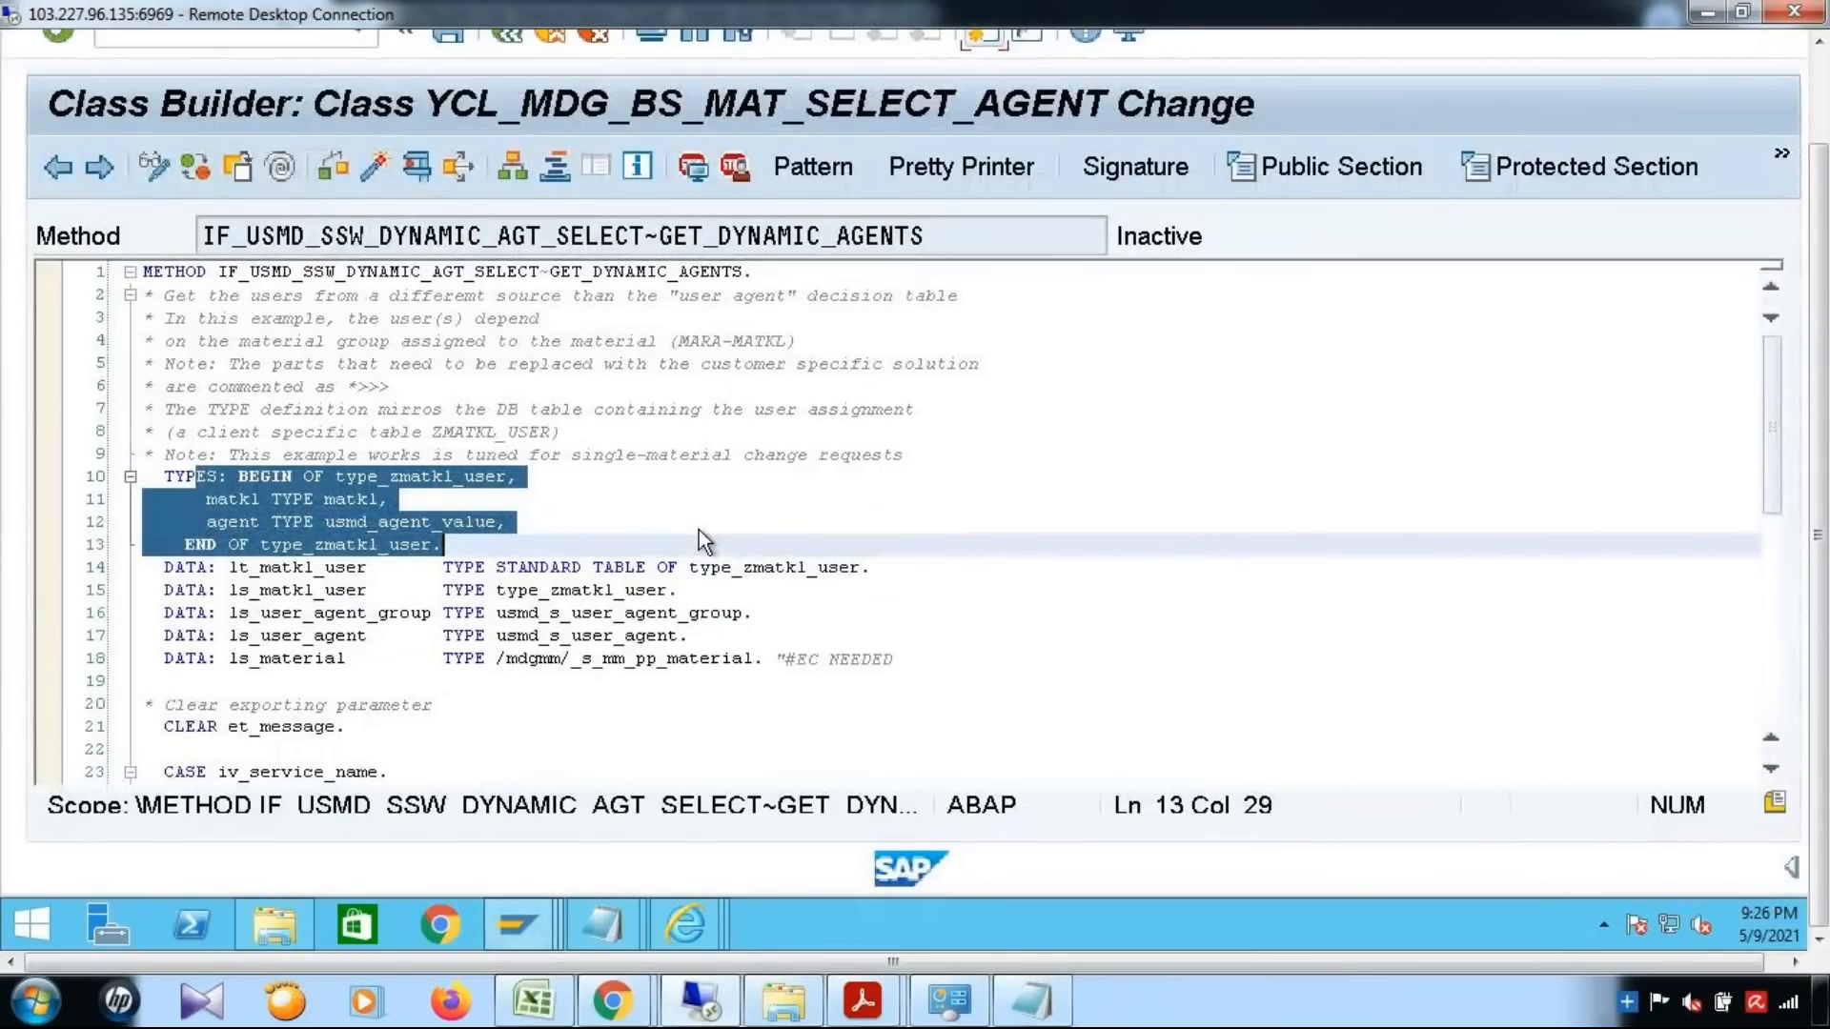
pyautogui.click(621, 526)
pyautogui.moveTo(206, 499); pyautogui.dragTo(389, 503)
pyautogui.moveTo(218, 522); pyautogui.dragTo(547, 531)
pyautogui.scroll(-1, 547, 531)
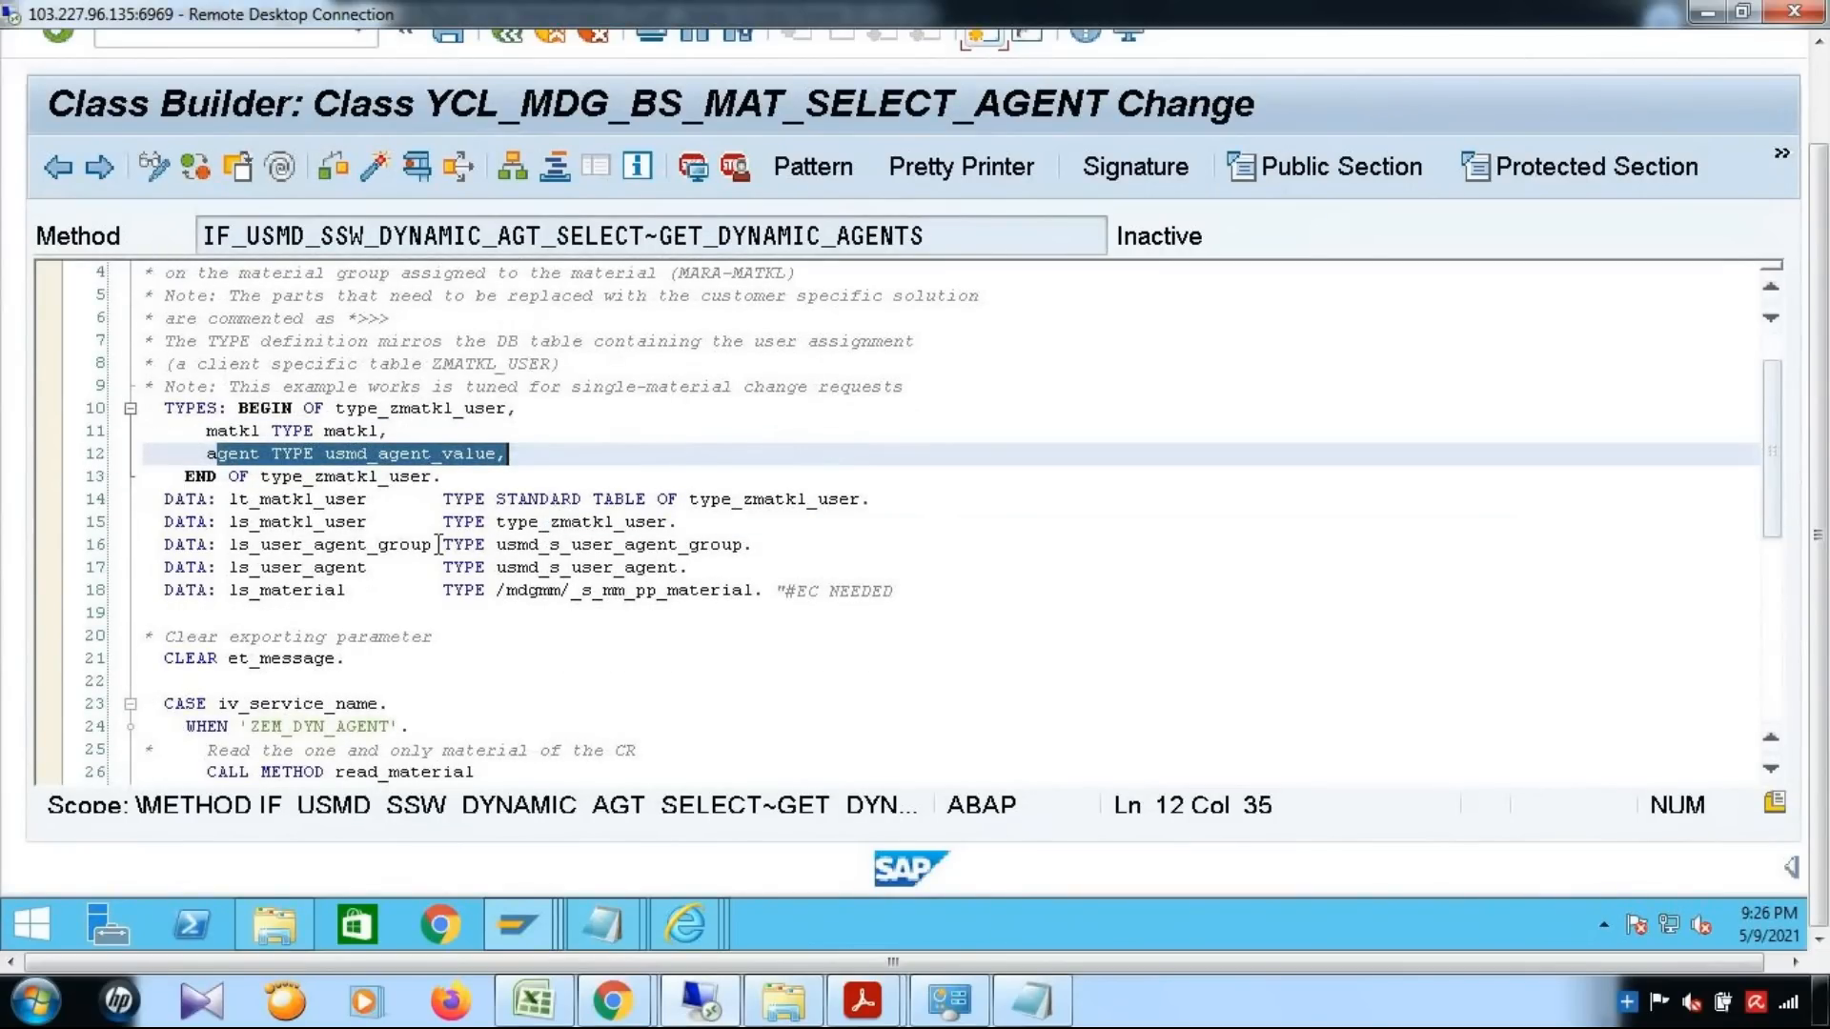
# Examine the DATA declarations for lt_matkl_user, ls_matkl_user, ls_user_agent_group, ls_user_agent and ls_material
pyautogui.doubleClick(239, 500)
pyautogui.moveTo(692, 499); pyautogui.dragTo(874, 500)
pyautogui.doubleClick(357, 522)
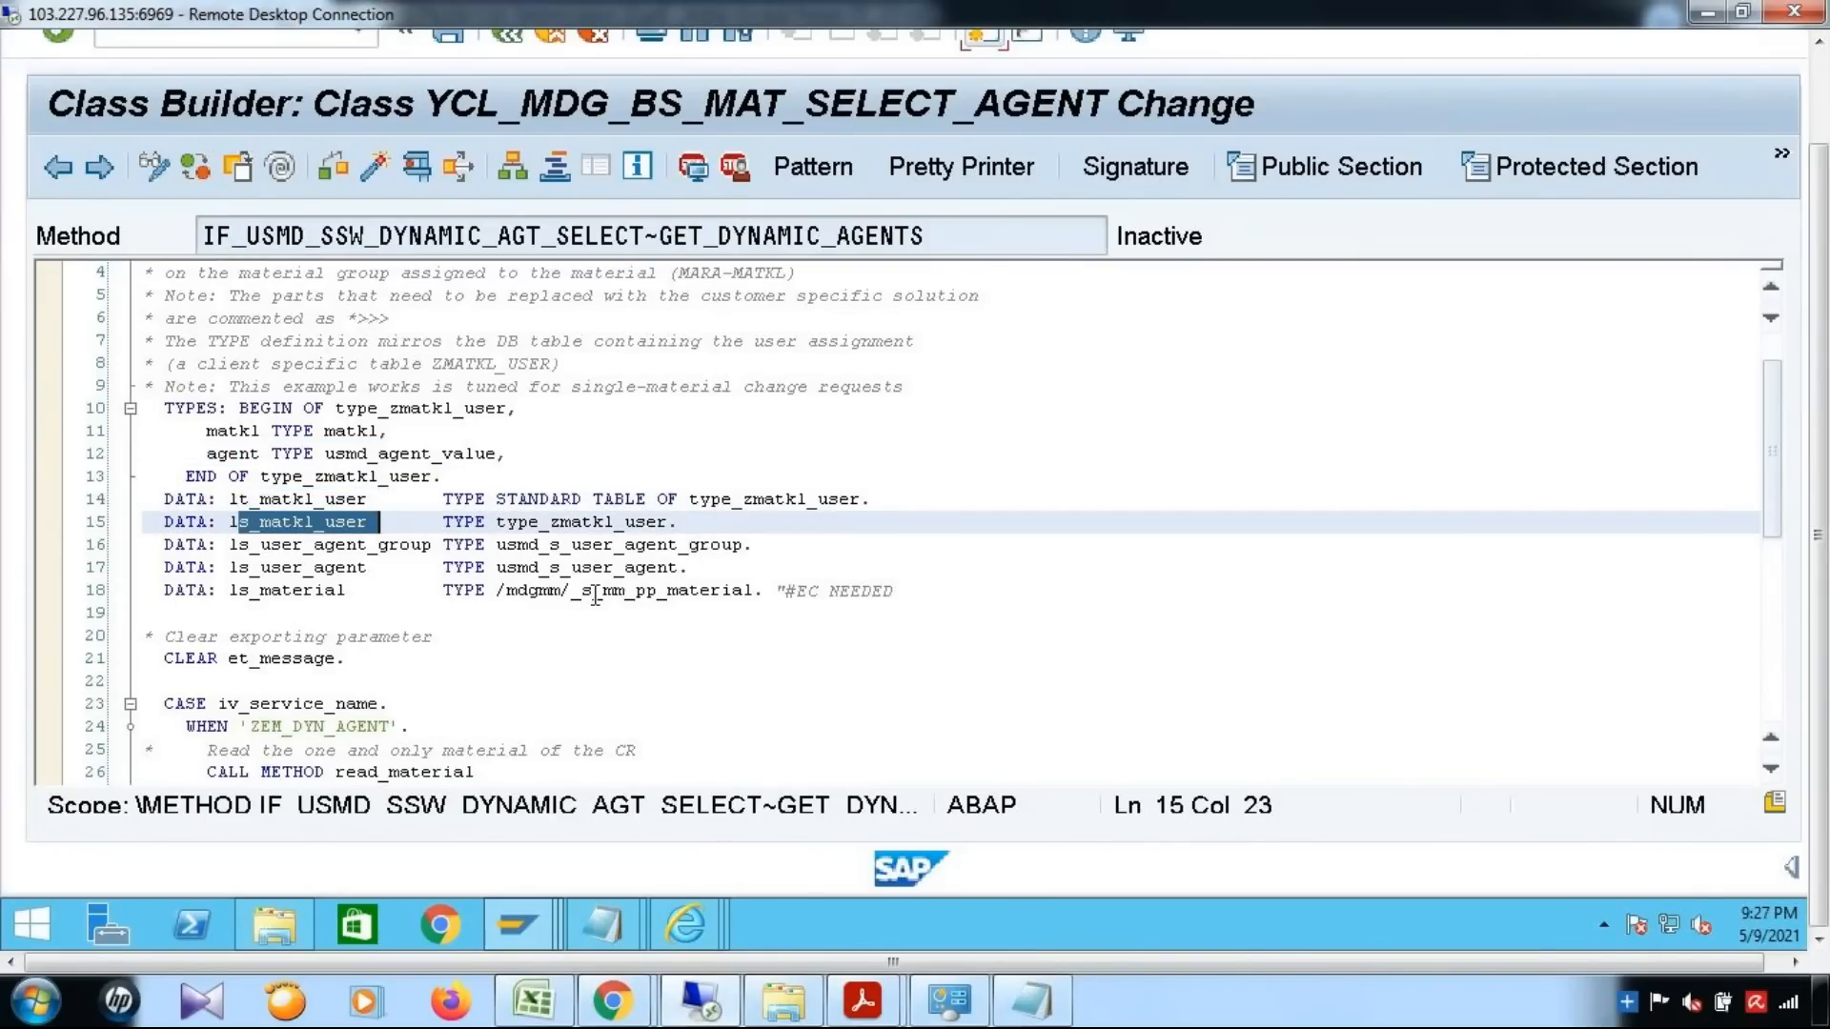
pyautogui.moveTo(292, 546); pyautogui.dragTo(384, 551)
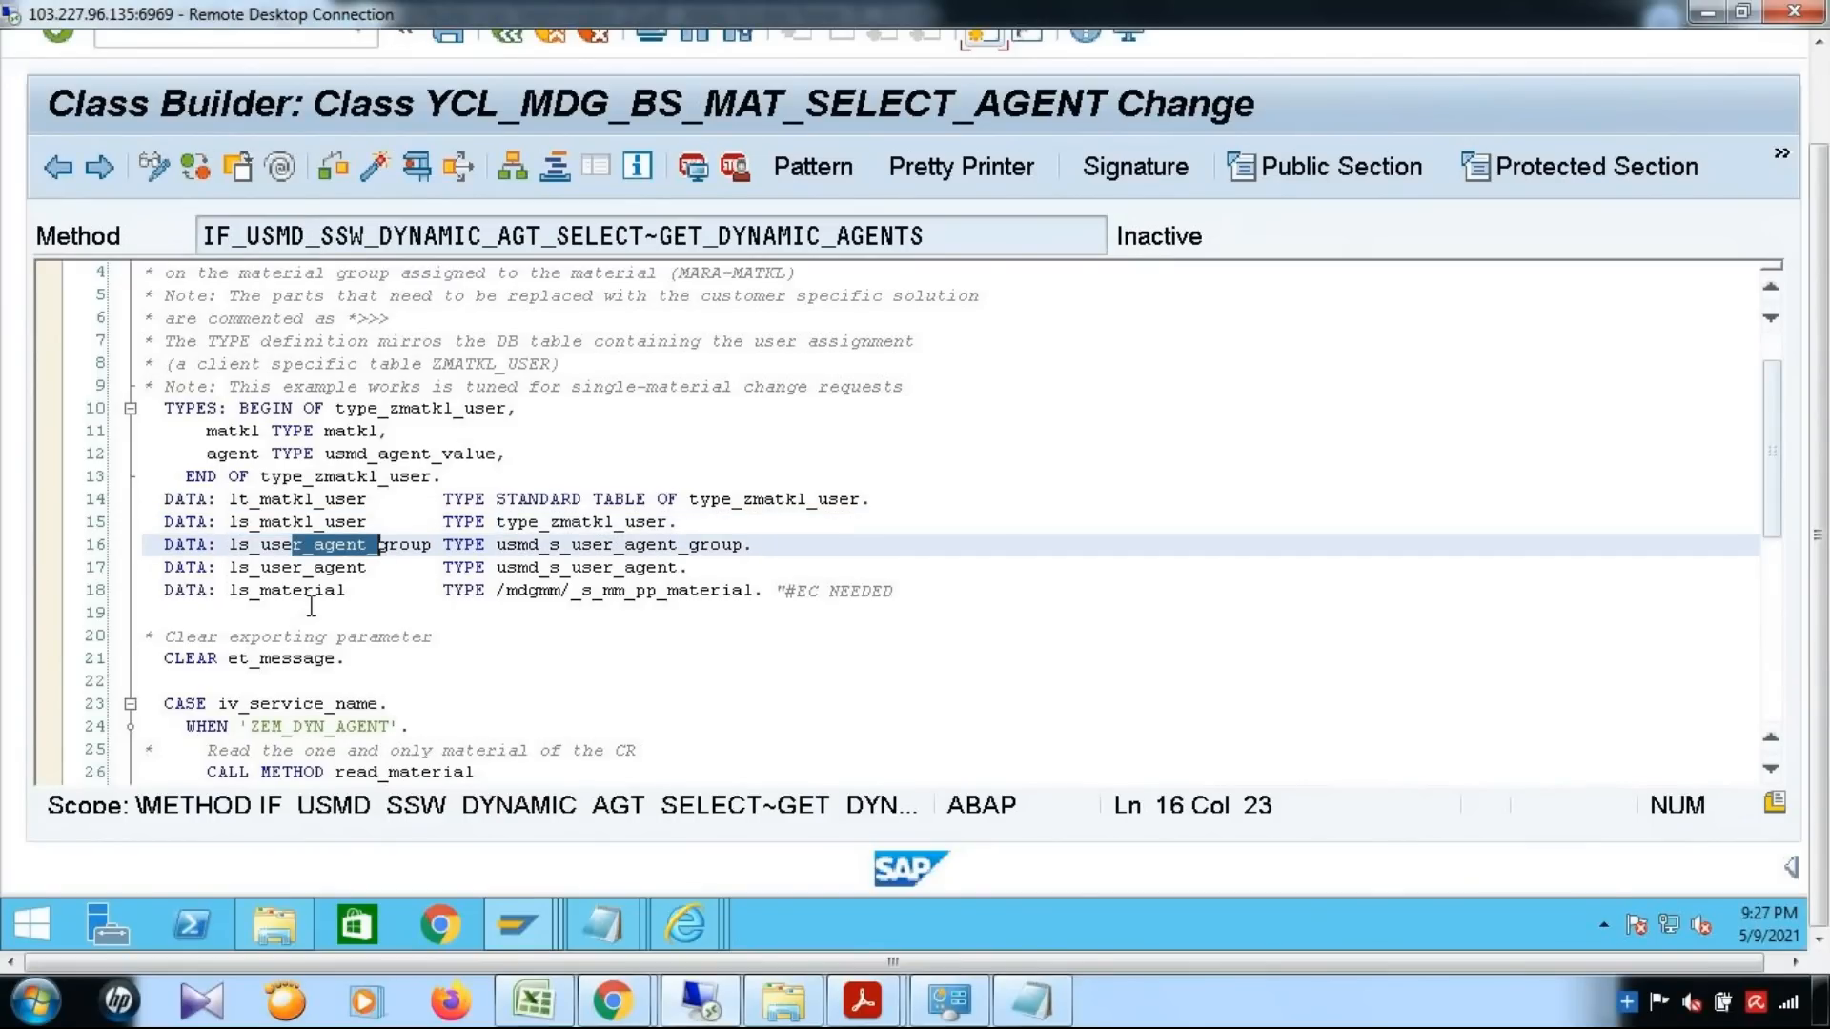
pyautogui.moveTo(573, 545); pyautogui.dragTo(672, 568)
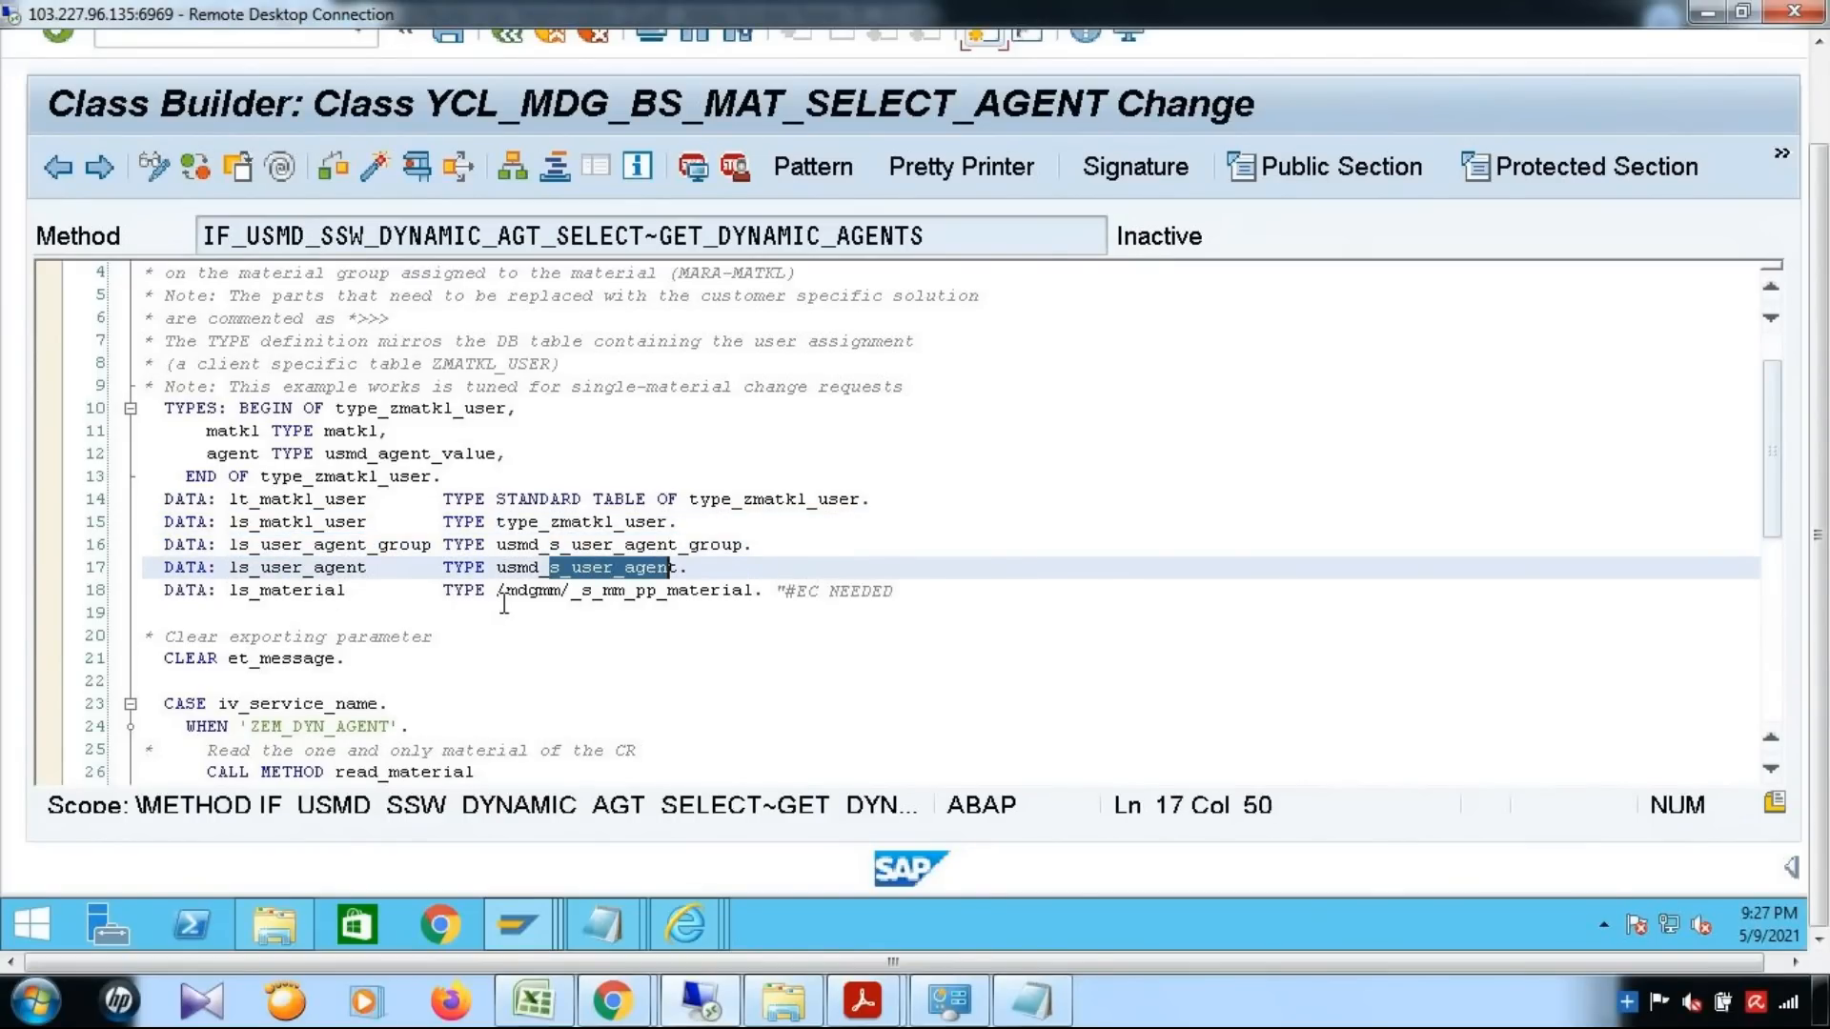
pyautogui.moveTo(518, 591); pyautogui.dragTo(724, 592)
pyautogui.moveTo(250, 591); pyautogui.dragTo(340, 590)
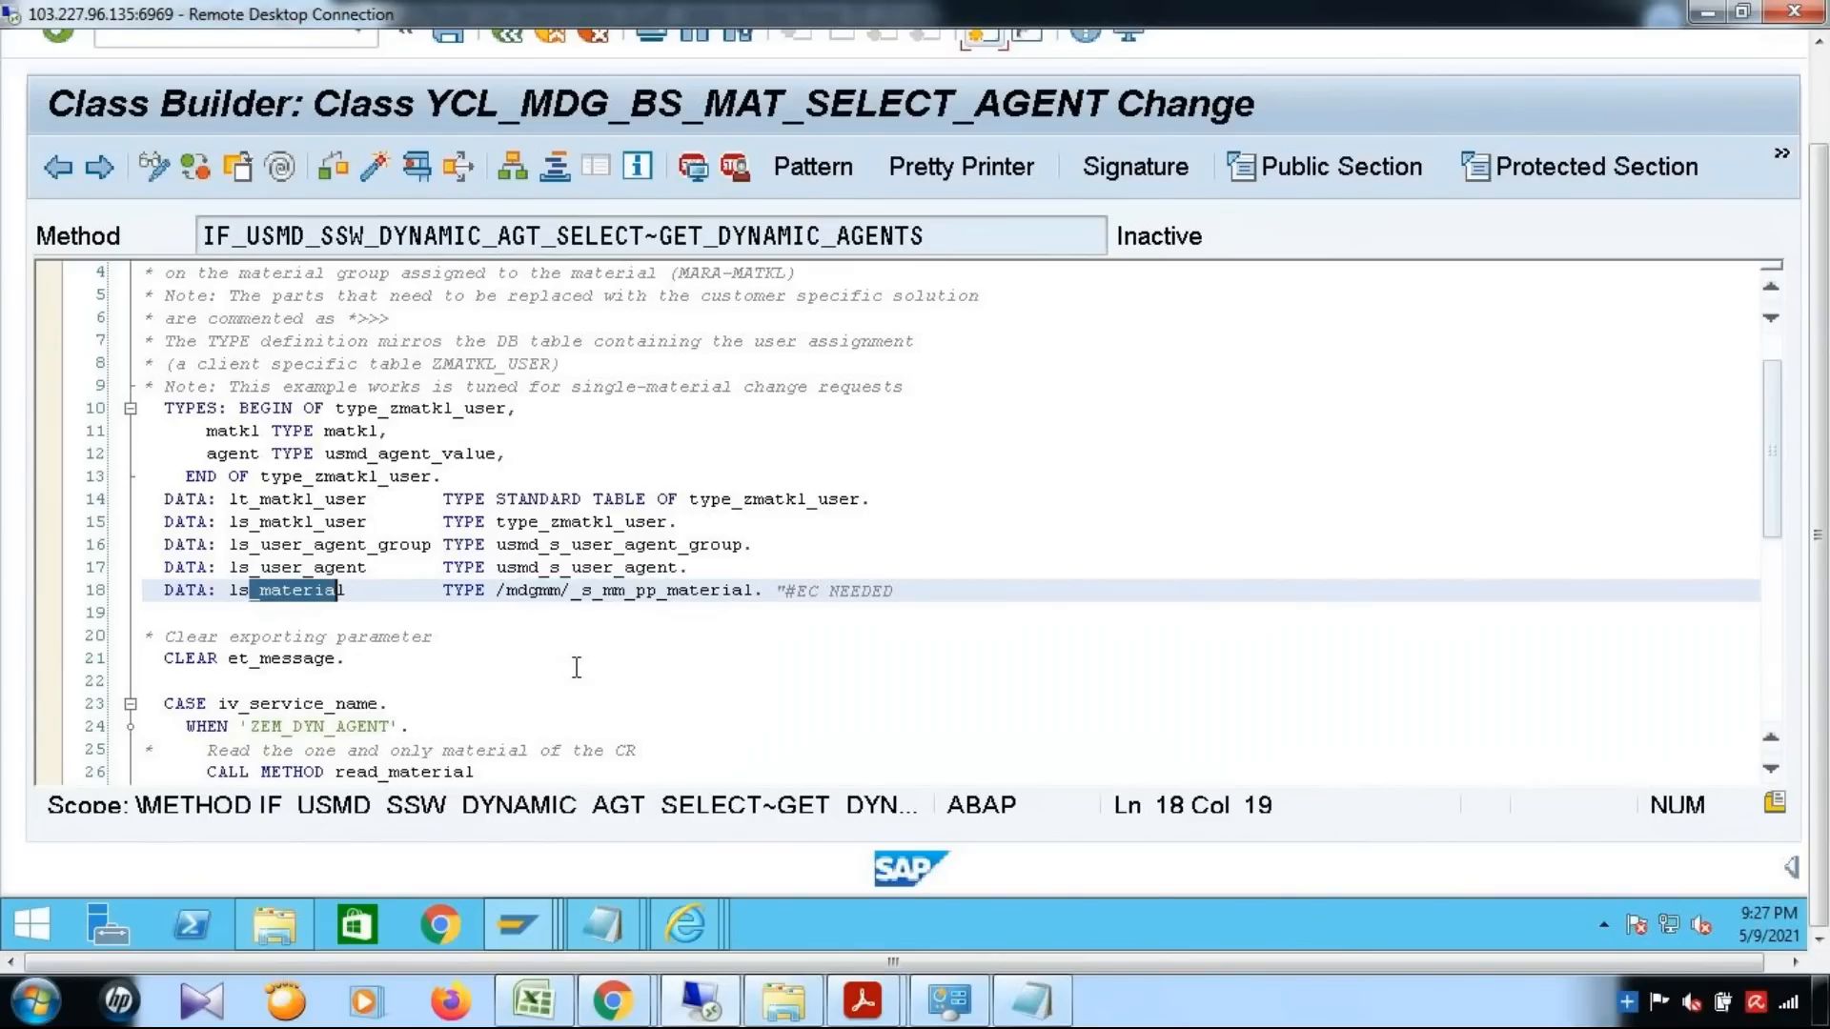
# Compare the ZEM_DYN_AGENT service name in the CASE statement with the one in the BRFplus single value decision table, and return to the code
pyautogui.scroll(-1, 577, 667)
pyautogui.scroll(-1, 577, 668)
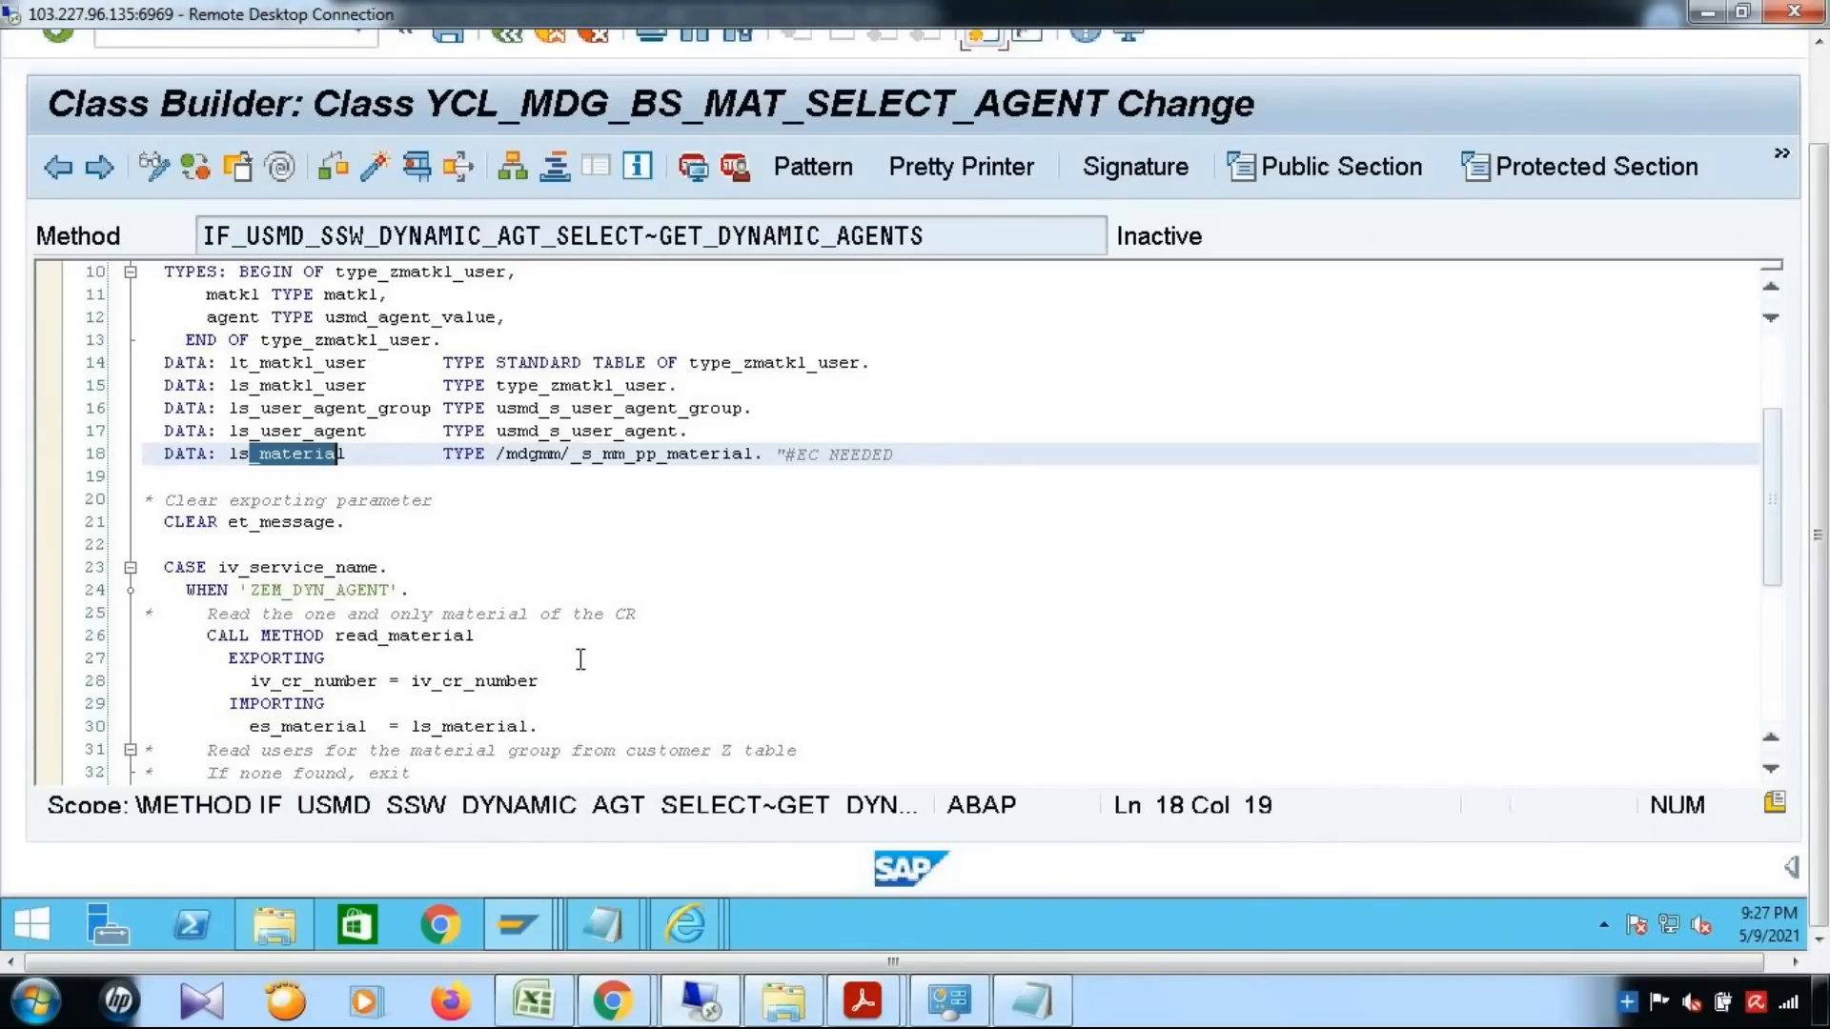
pyautogui.scroll(-1, 581, 659)
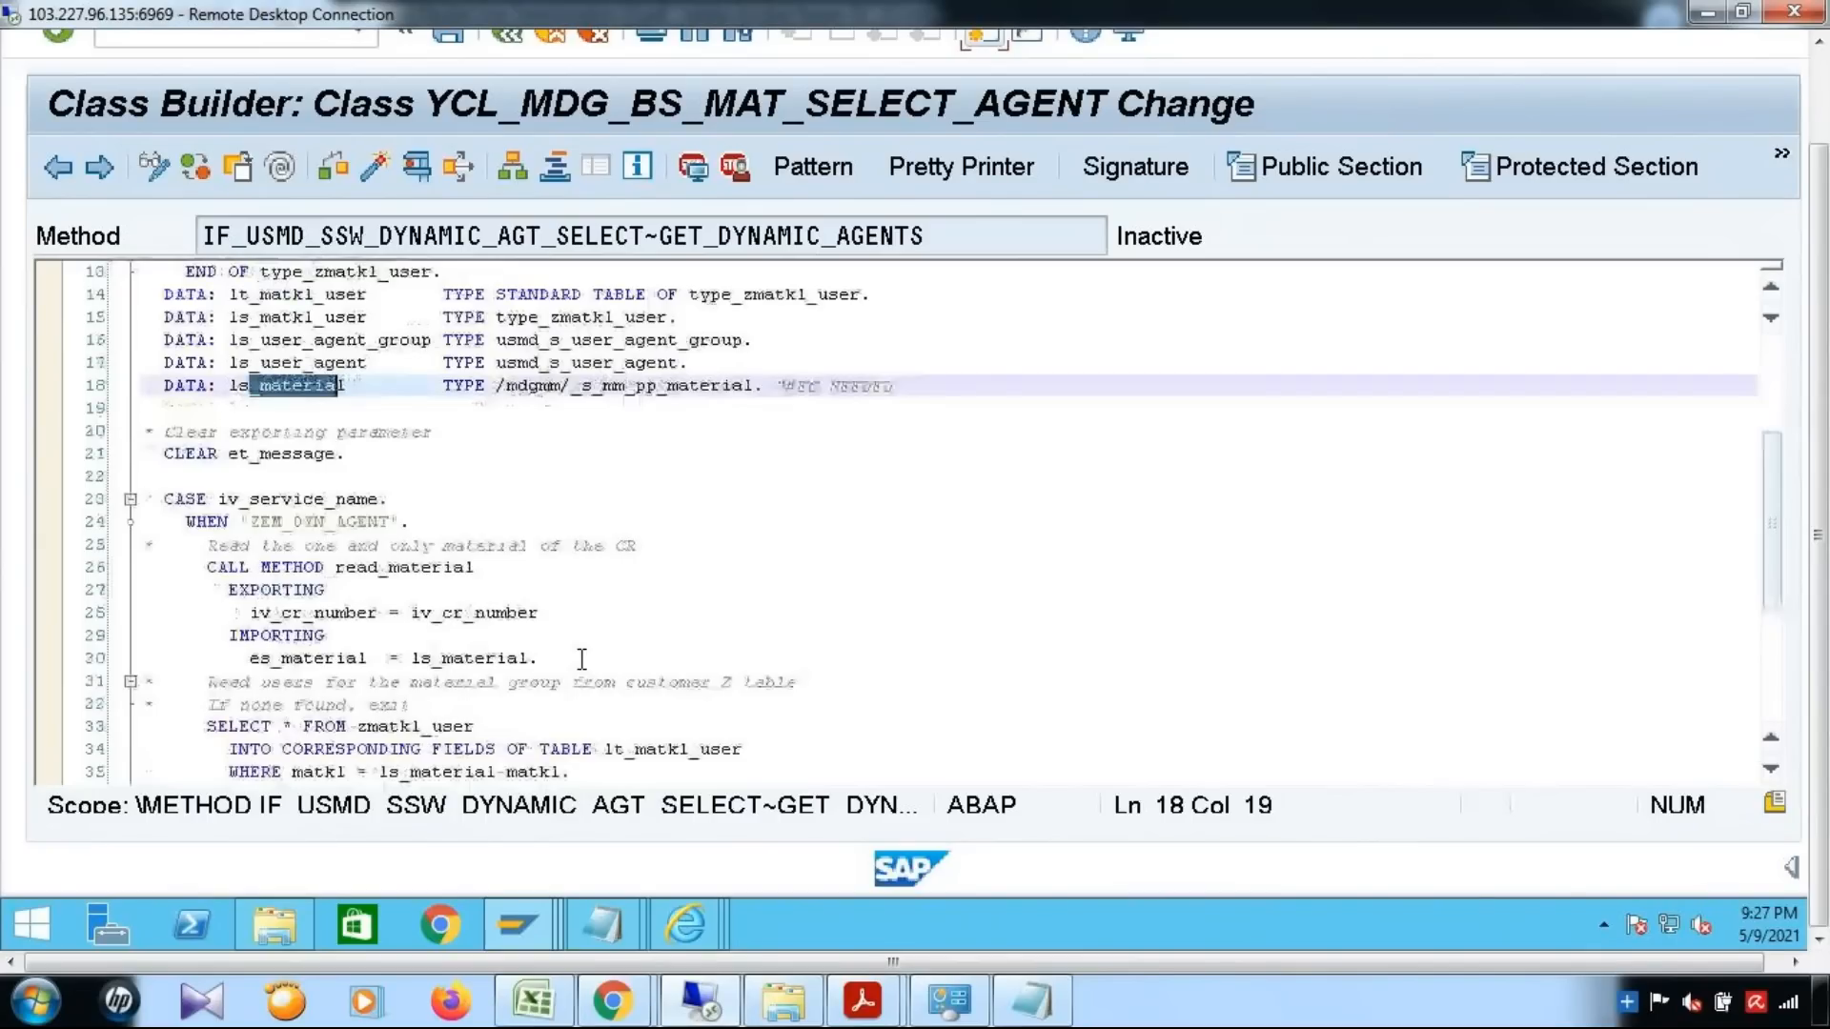
pyautogui.doubleClick(324, 521)
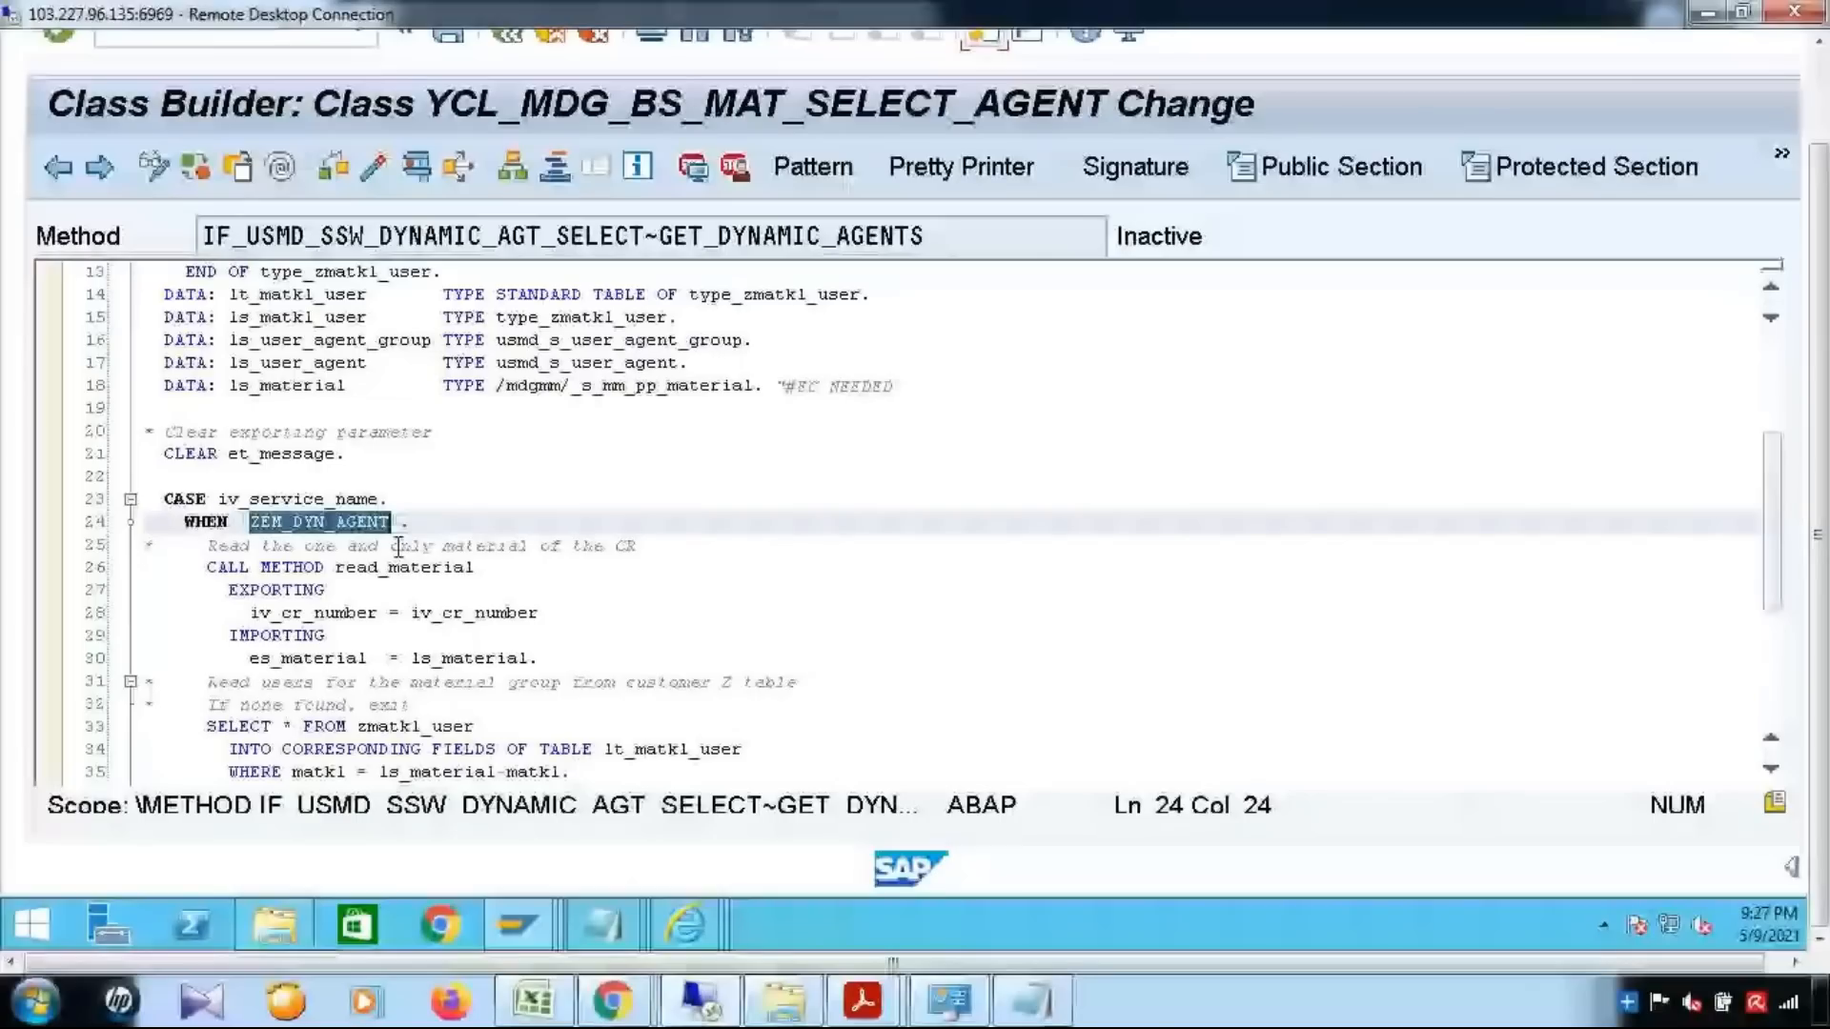
pyautogui.moveTo(685, 925)
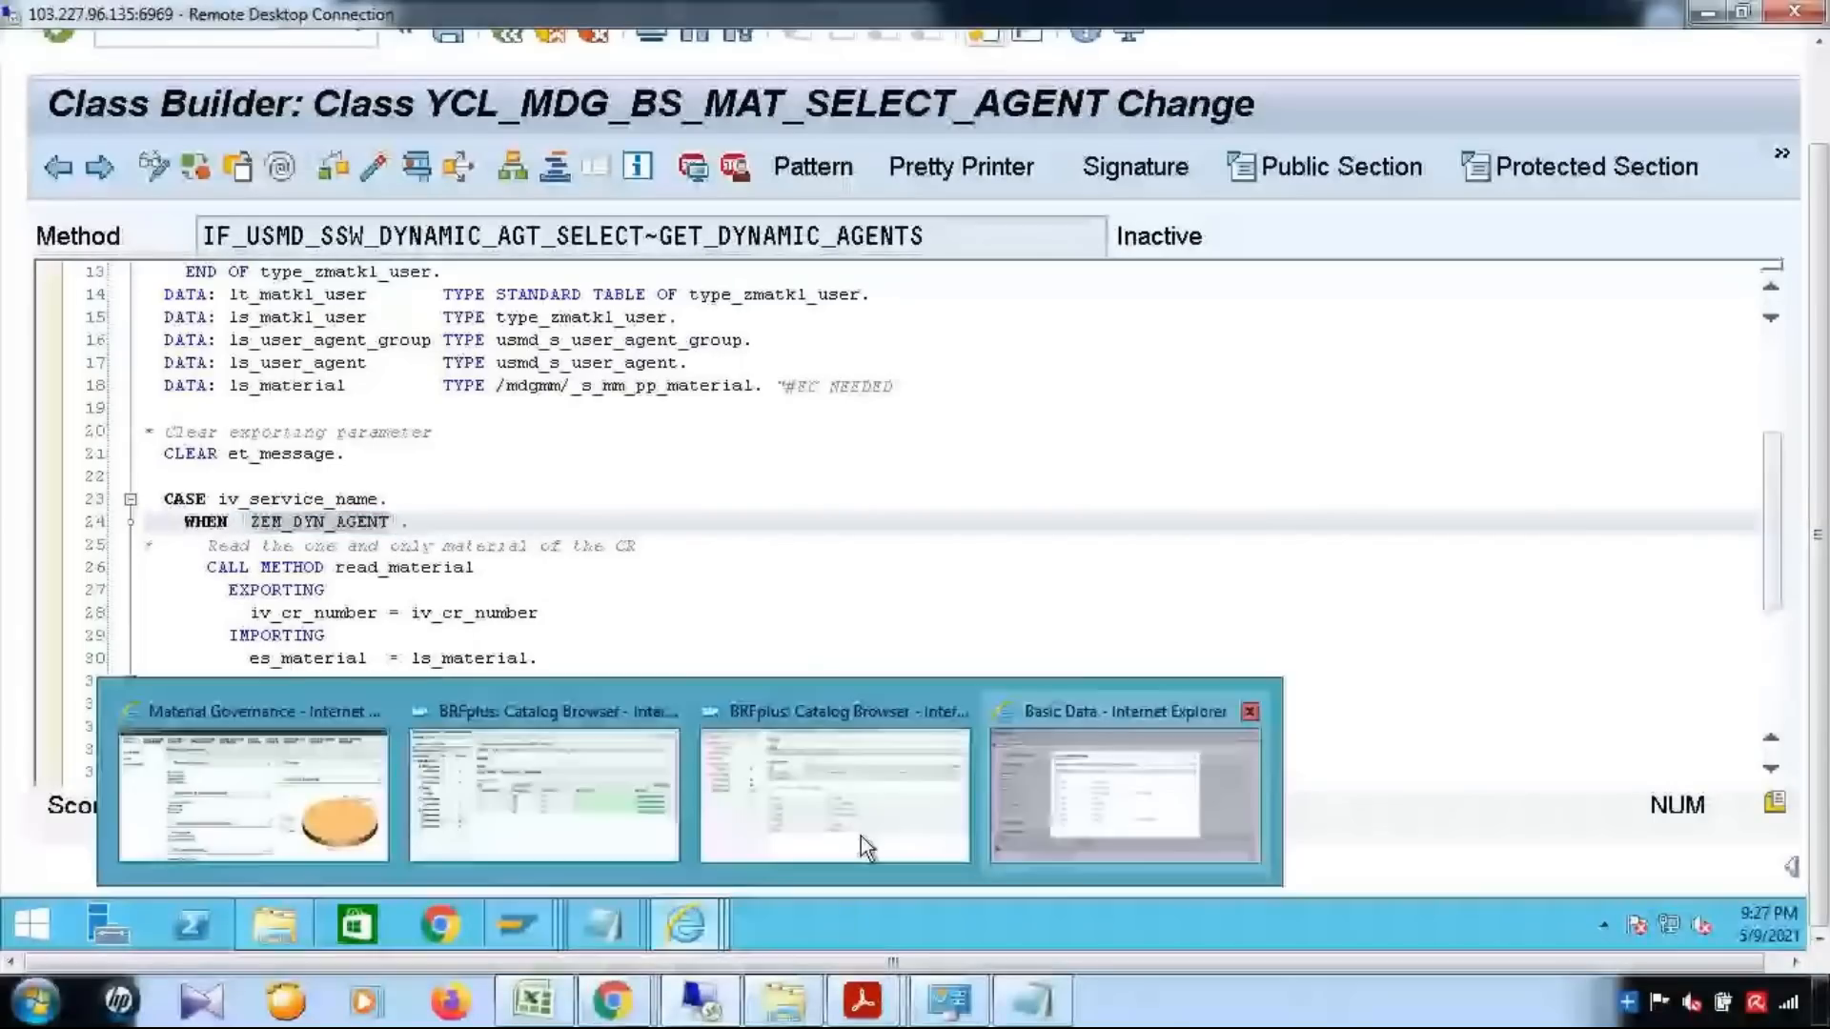
pyautogui.click(861, 837)
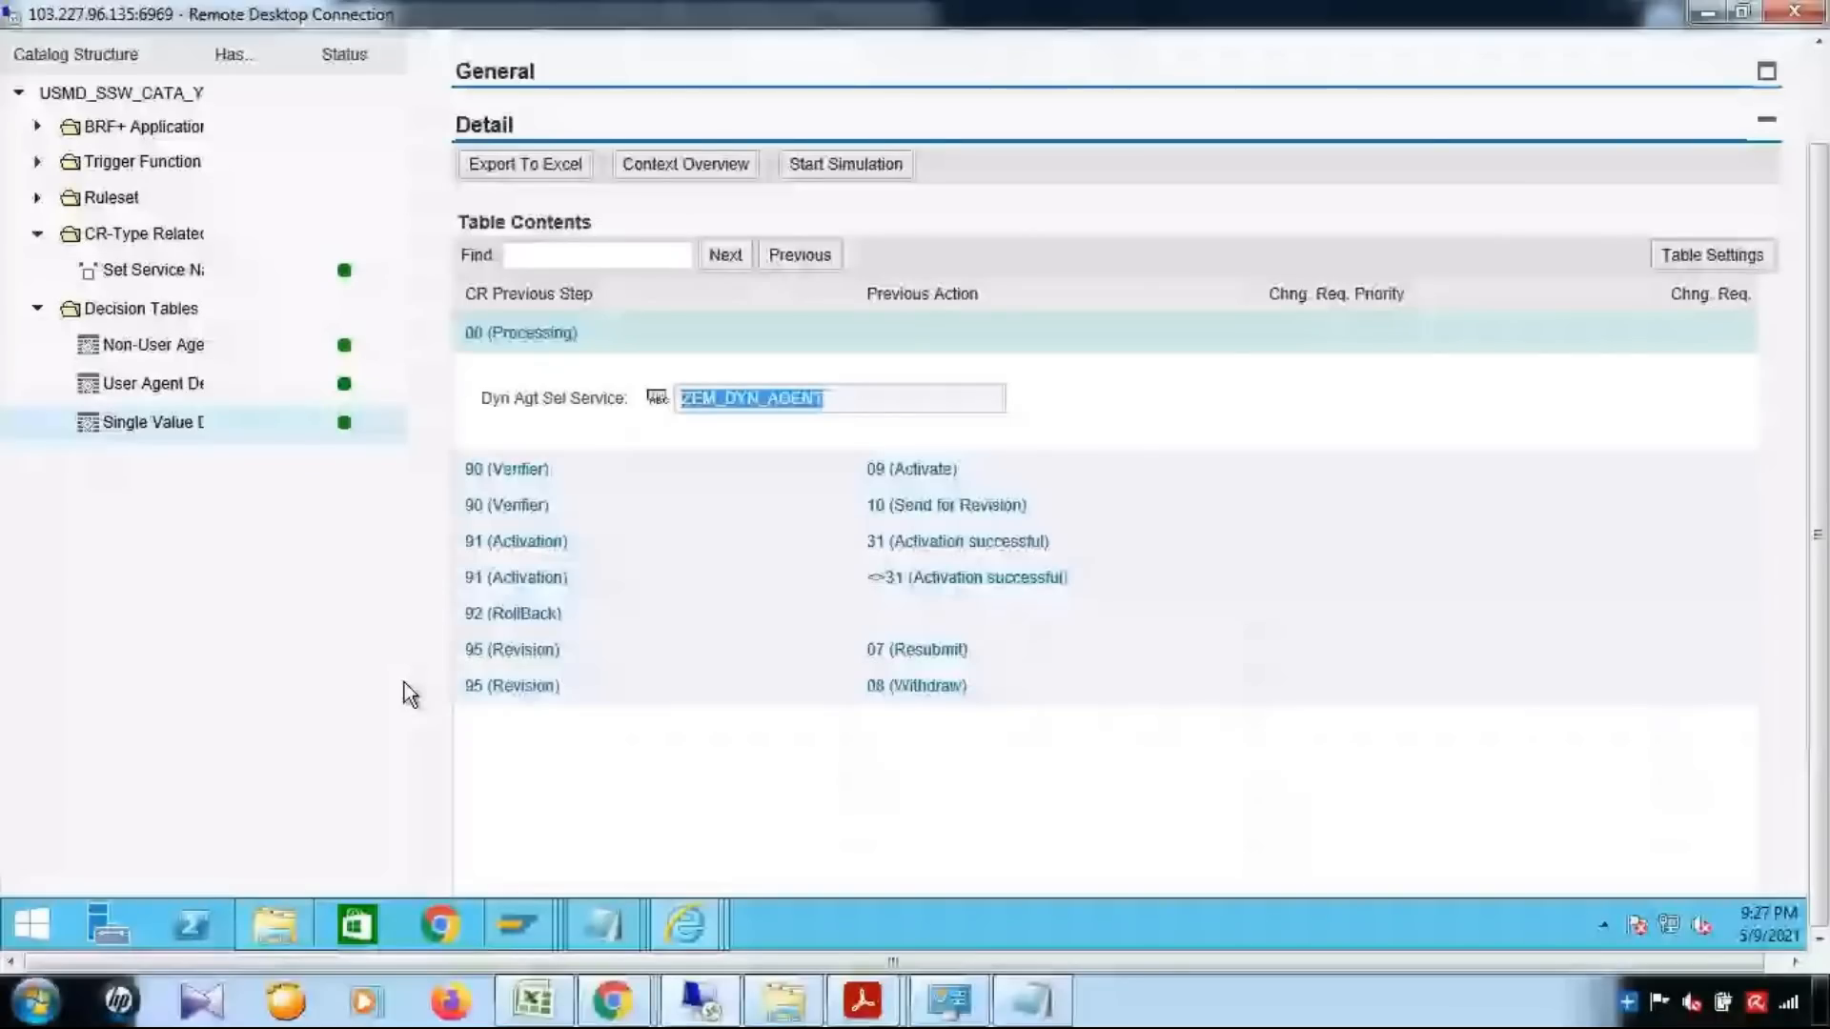
pyautogui.hotkey('alt', 'Tab')
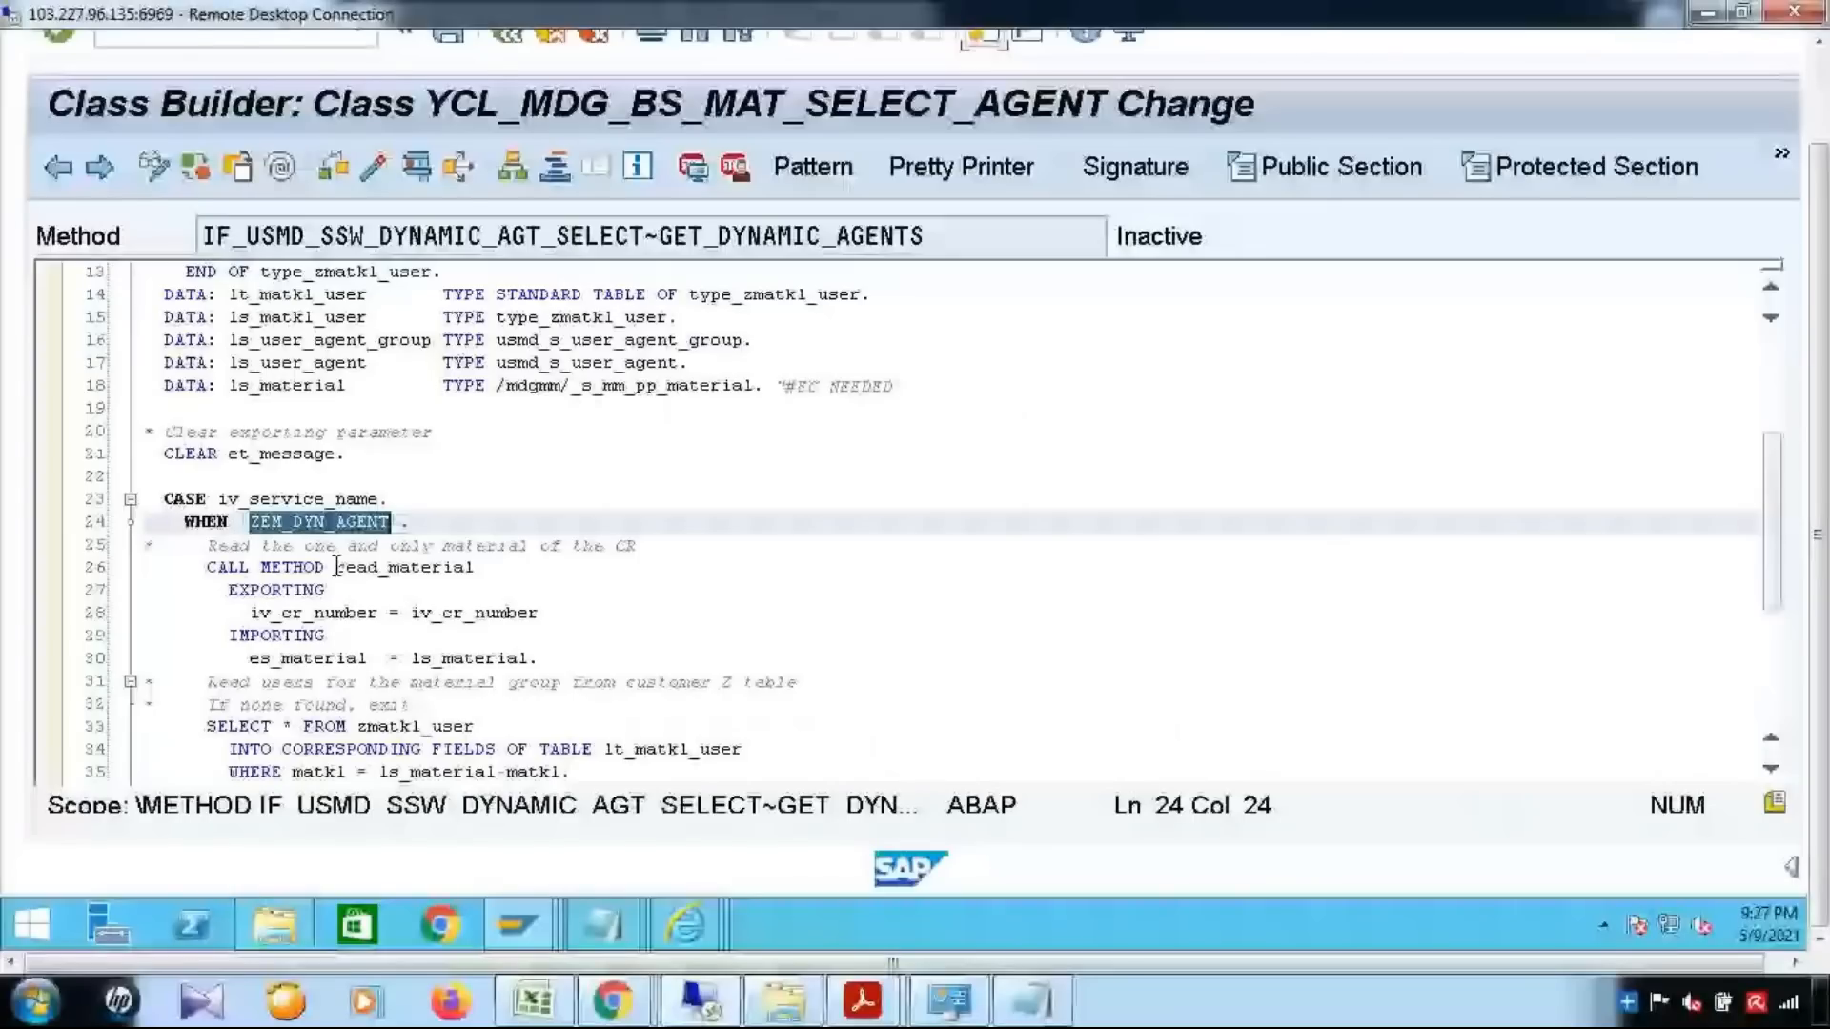
# Examine the read_material call, its exported iv_cr_number and its imported ls_material structure
pyautogui.doubleClick(338, 568)
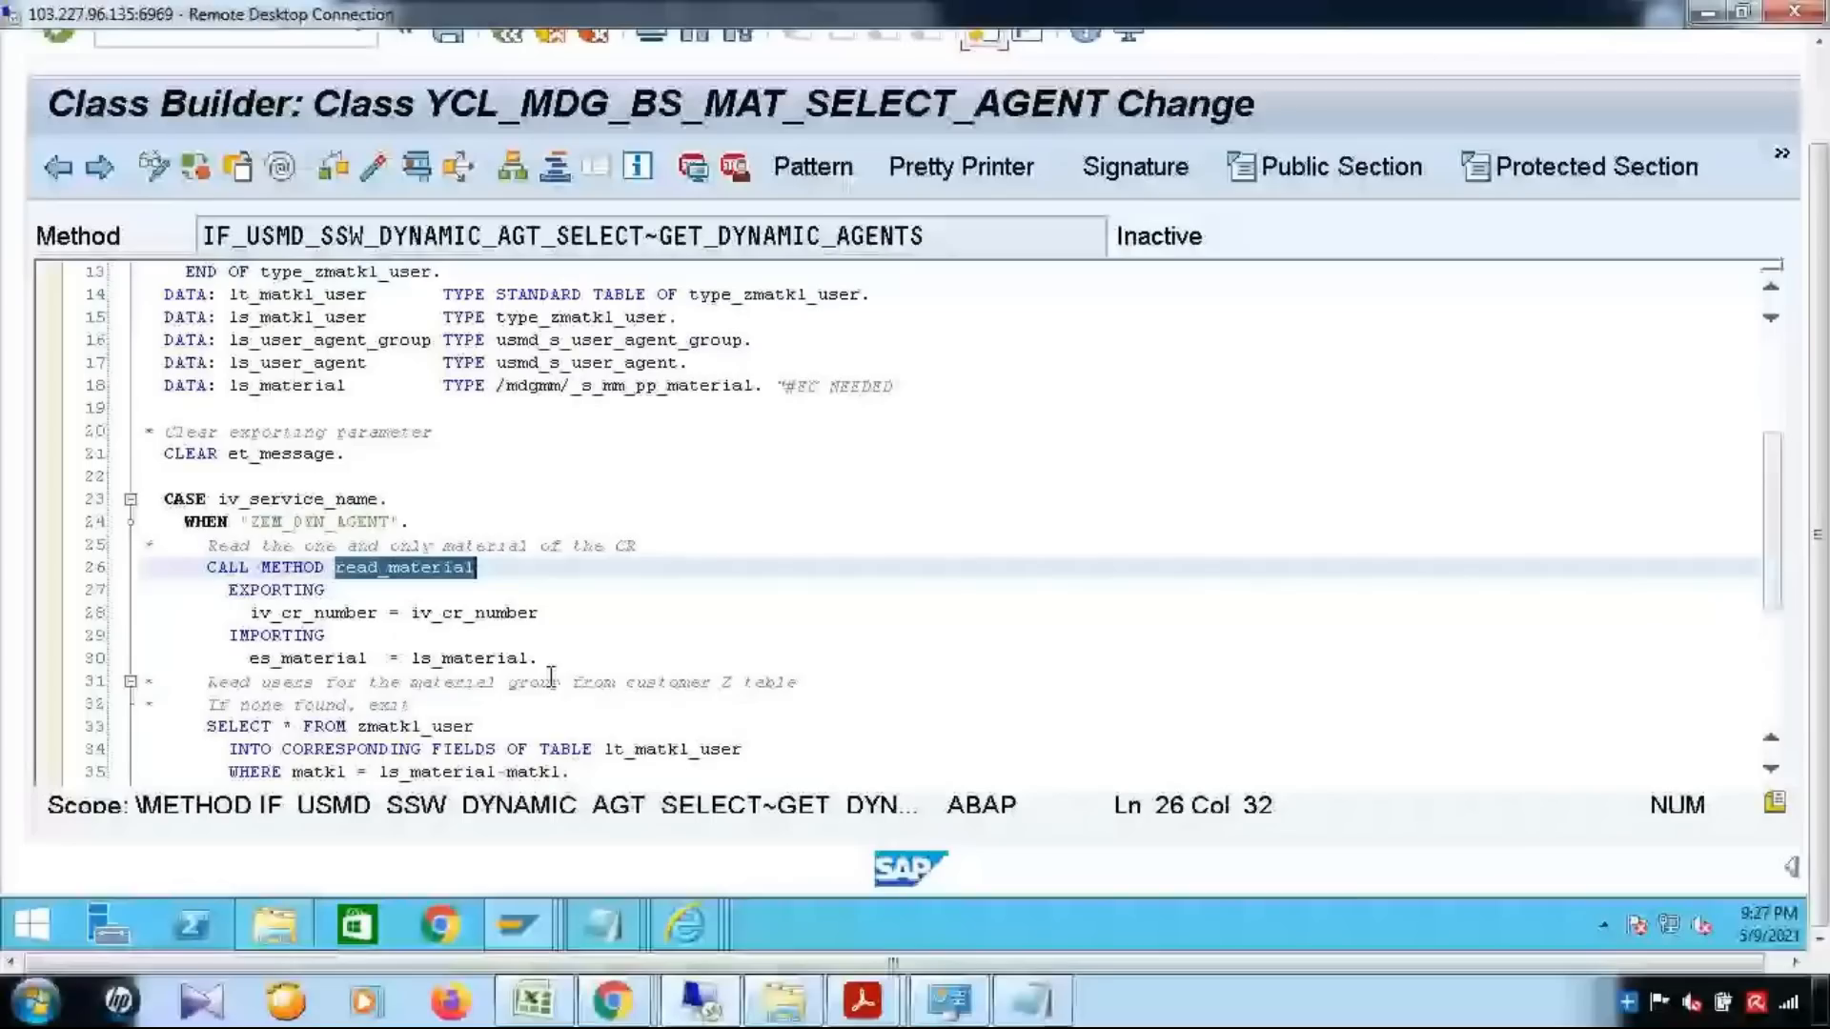
pyautogui.doubleClick(475, 613)
pyautogui.scroll(-2, 603, 636)
pyautogui.moveTo(420, 521); pyautogui.dragTo(522, 522)
pyautogui.scroll(-2, 376, 510)
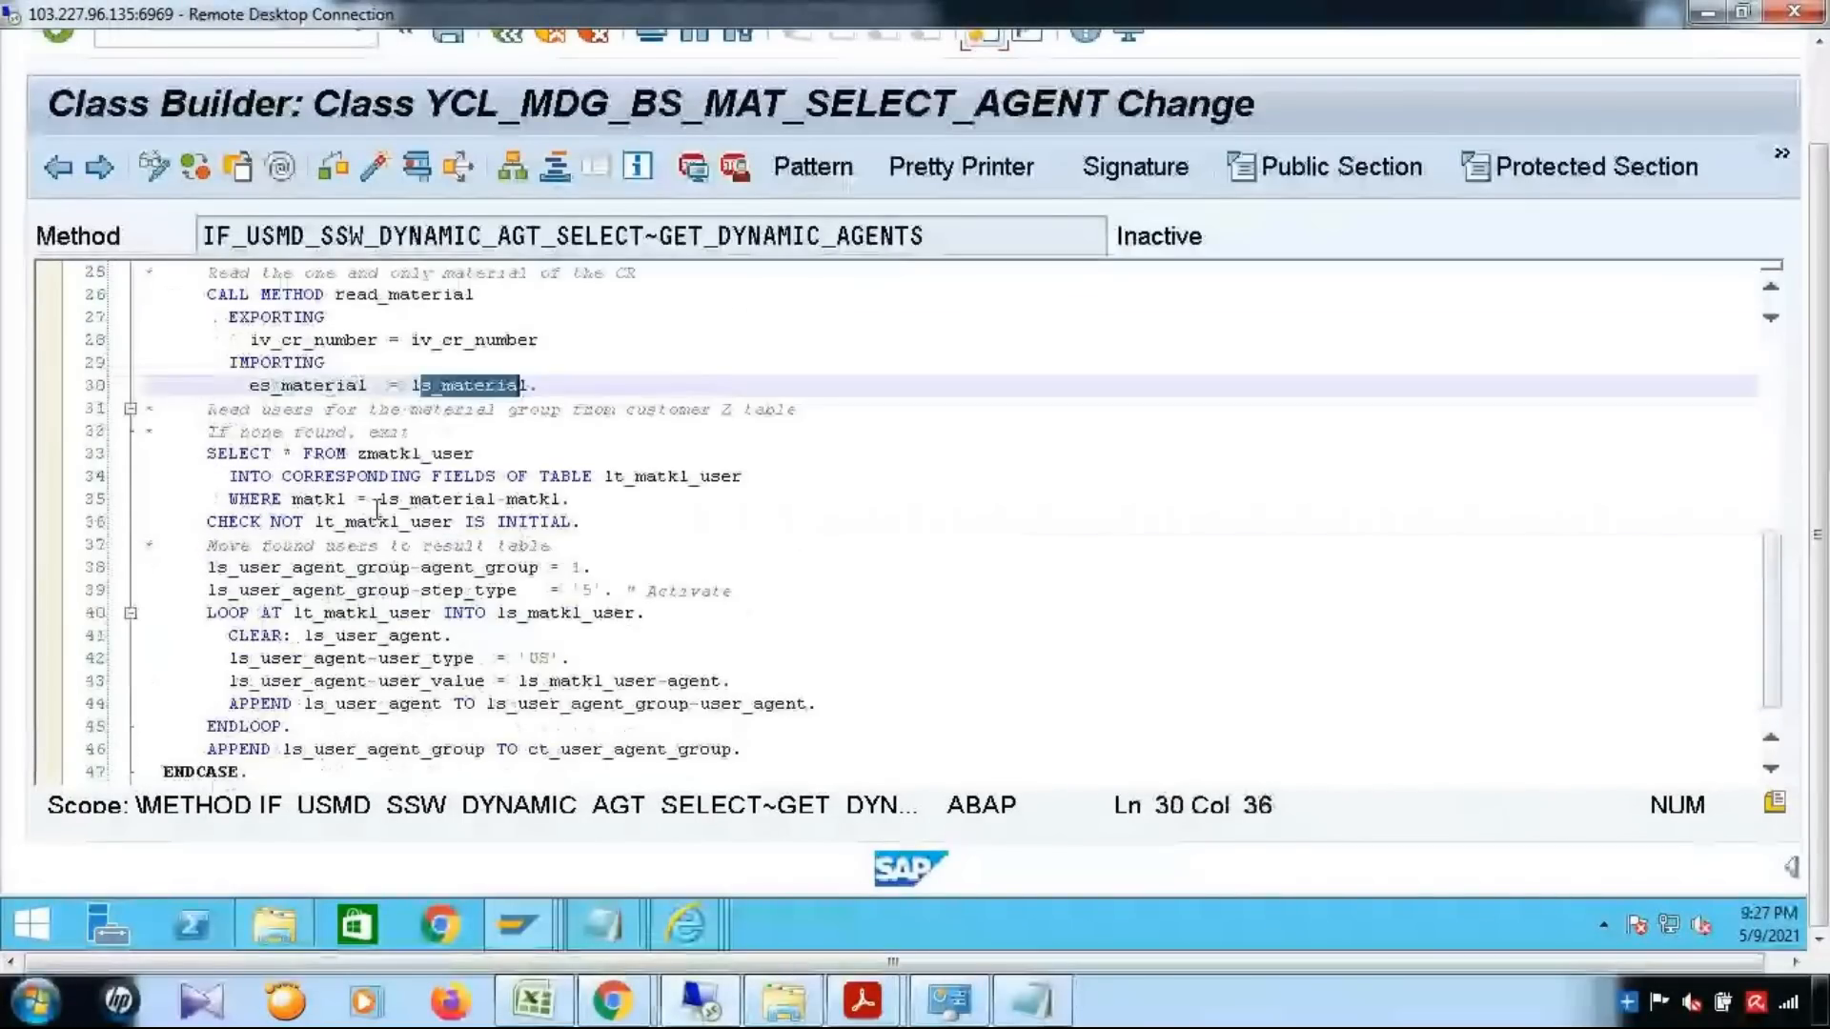
# Examine the SELECT from zmatkl_user into lt_matkl_user and its WHERE condition on matkl
pyautogui.moveTo(207, 454); pyautogui.dragTo(883, 514)
pyautogui.click(883, 515)
pyautogui.moveTo(355, 454); pyautogui.dragTo(489, 454)
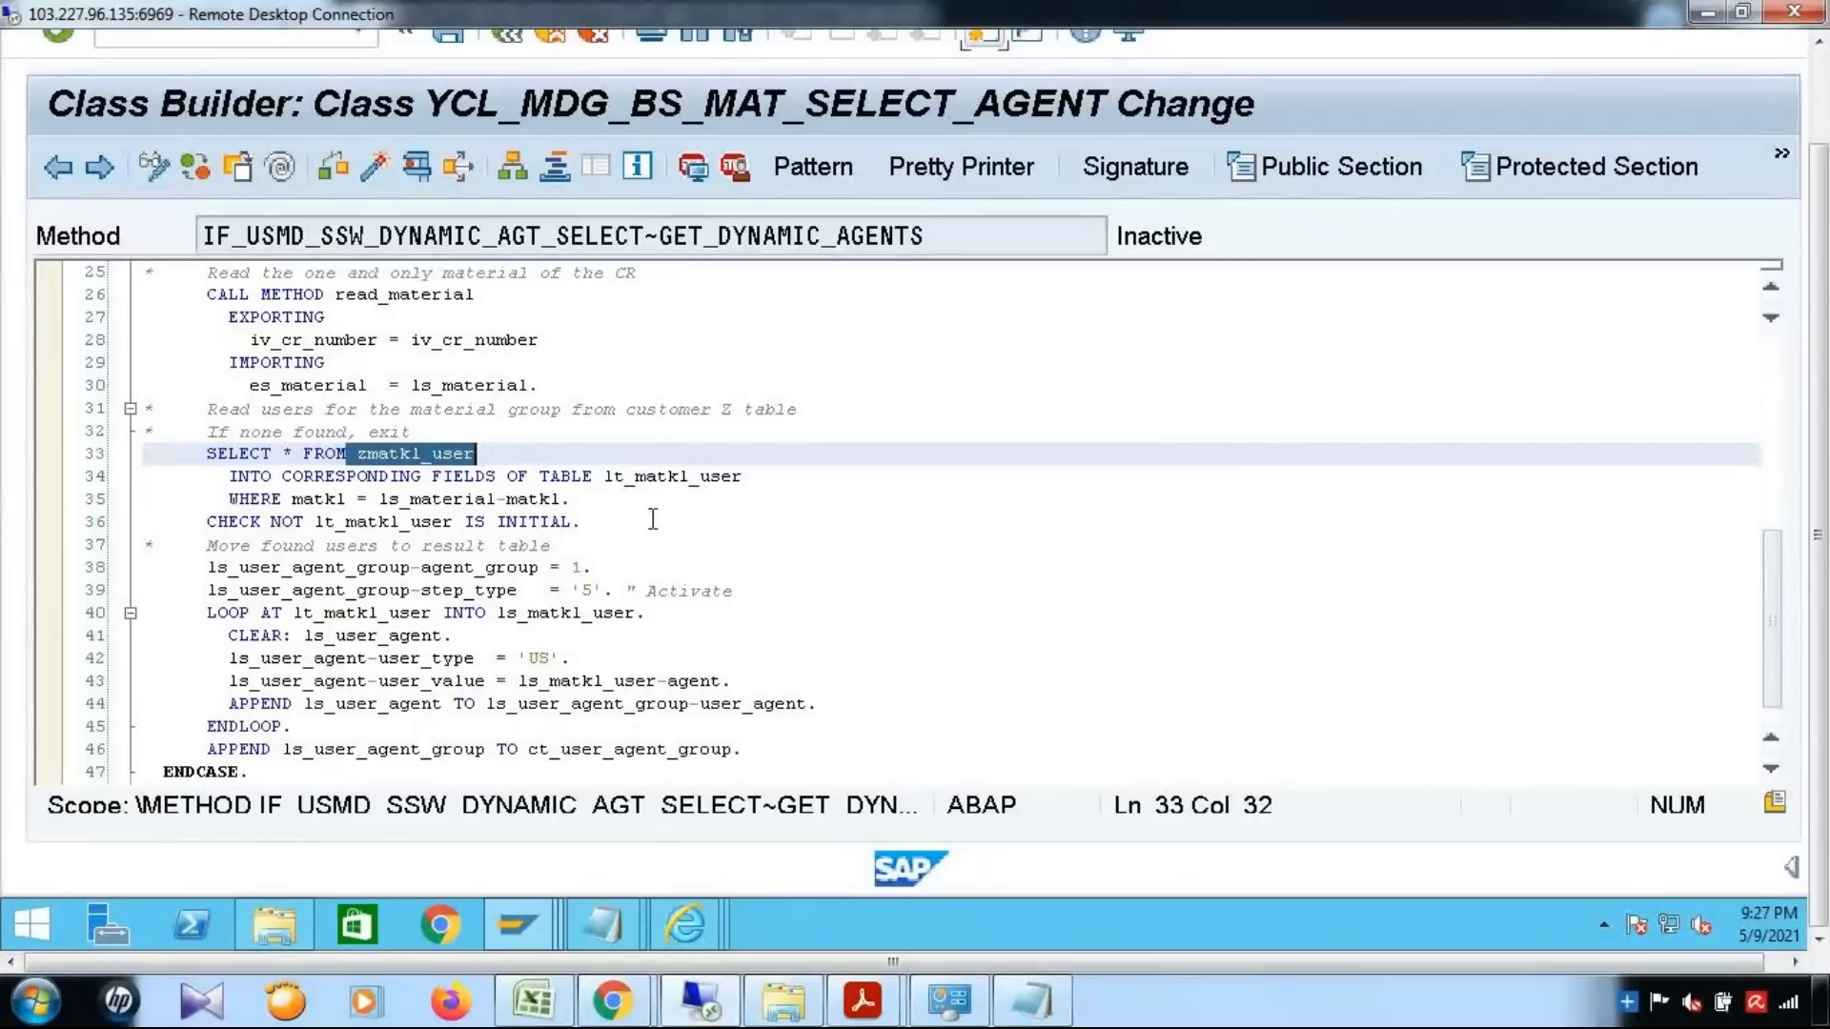
pyautogui.scroll(1, 653, 520)
pyautogui.click(650, 589)
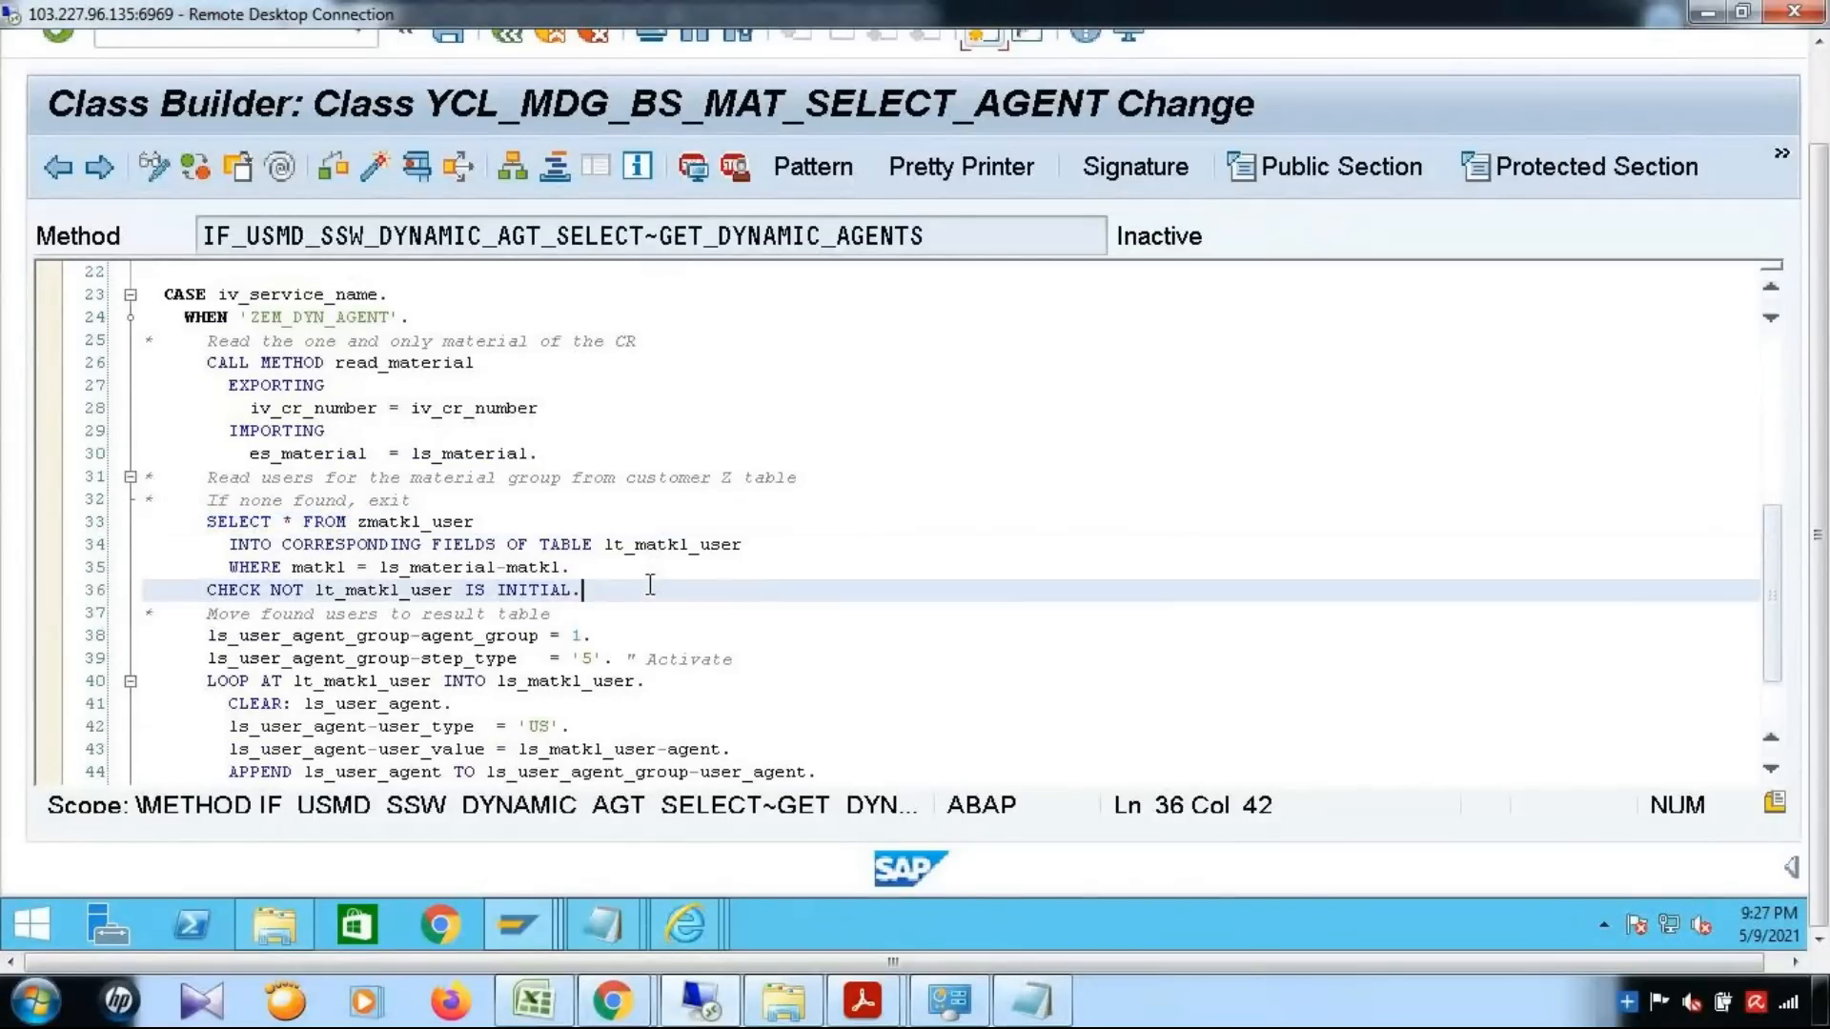
pyautogui.scroll(1, 650, 585)
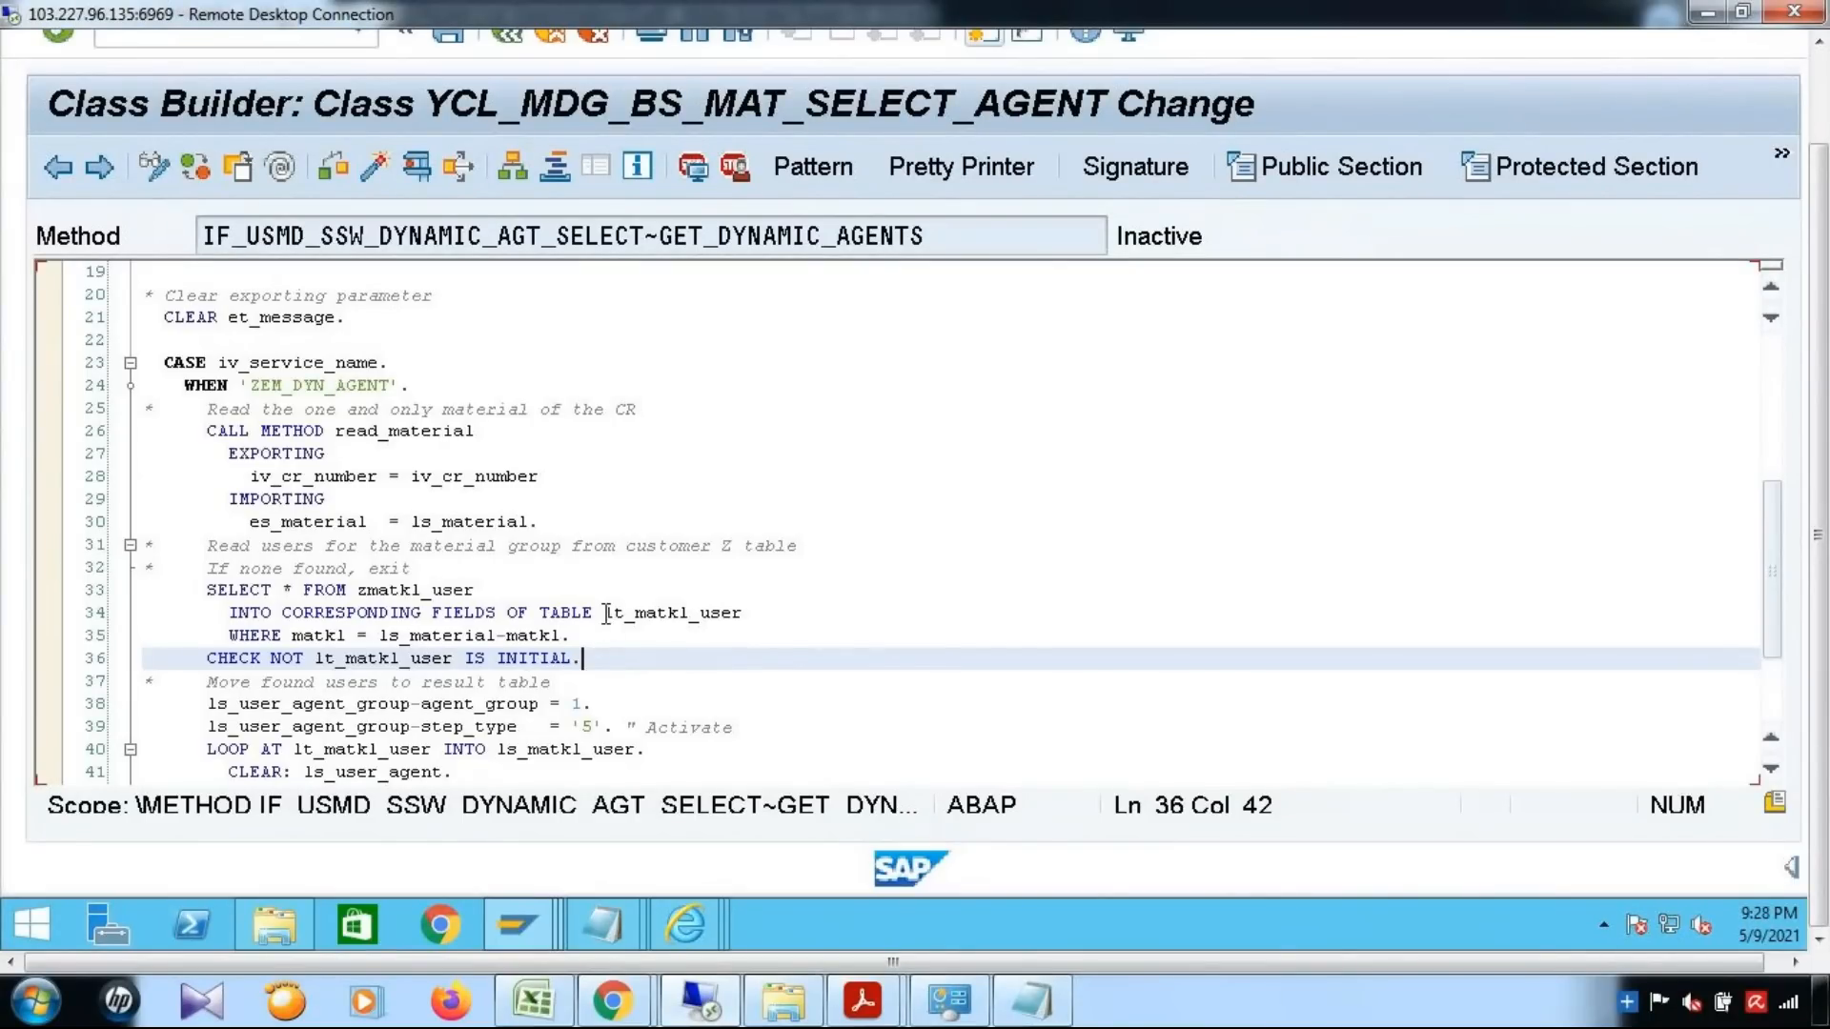
pyautogui.moveTo(606, 613); pyautogui.dragTo(744, 612)
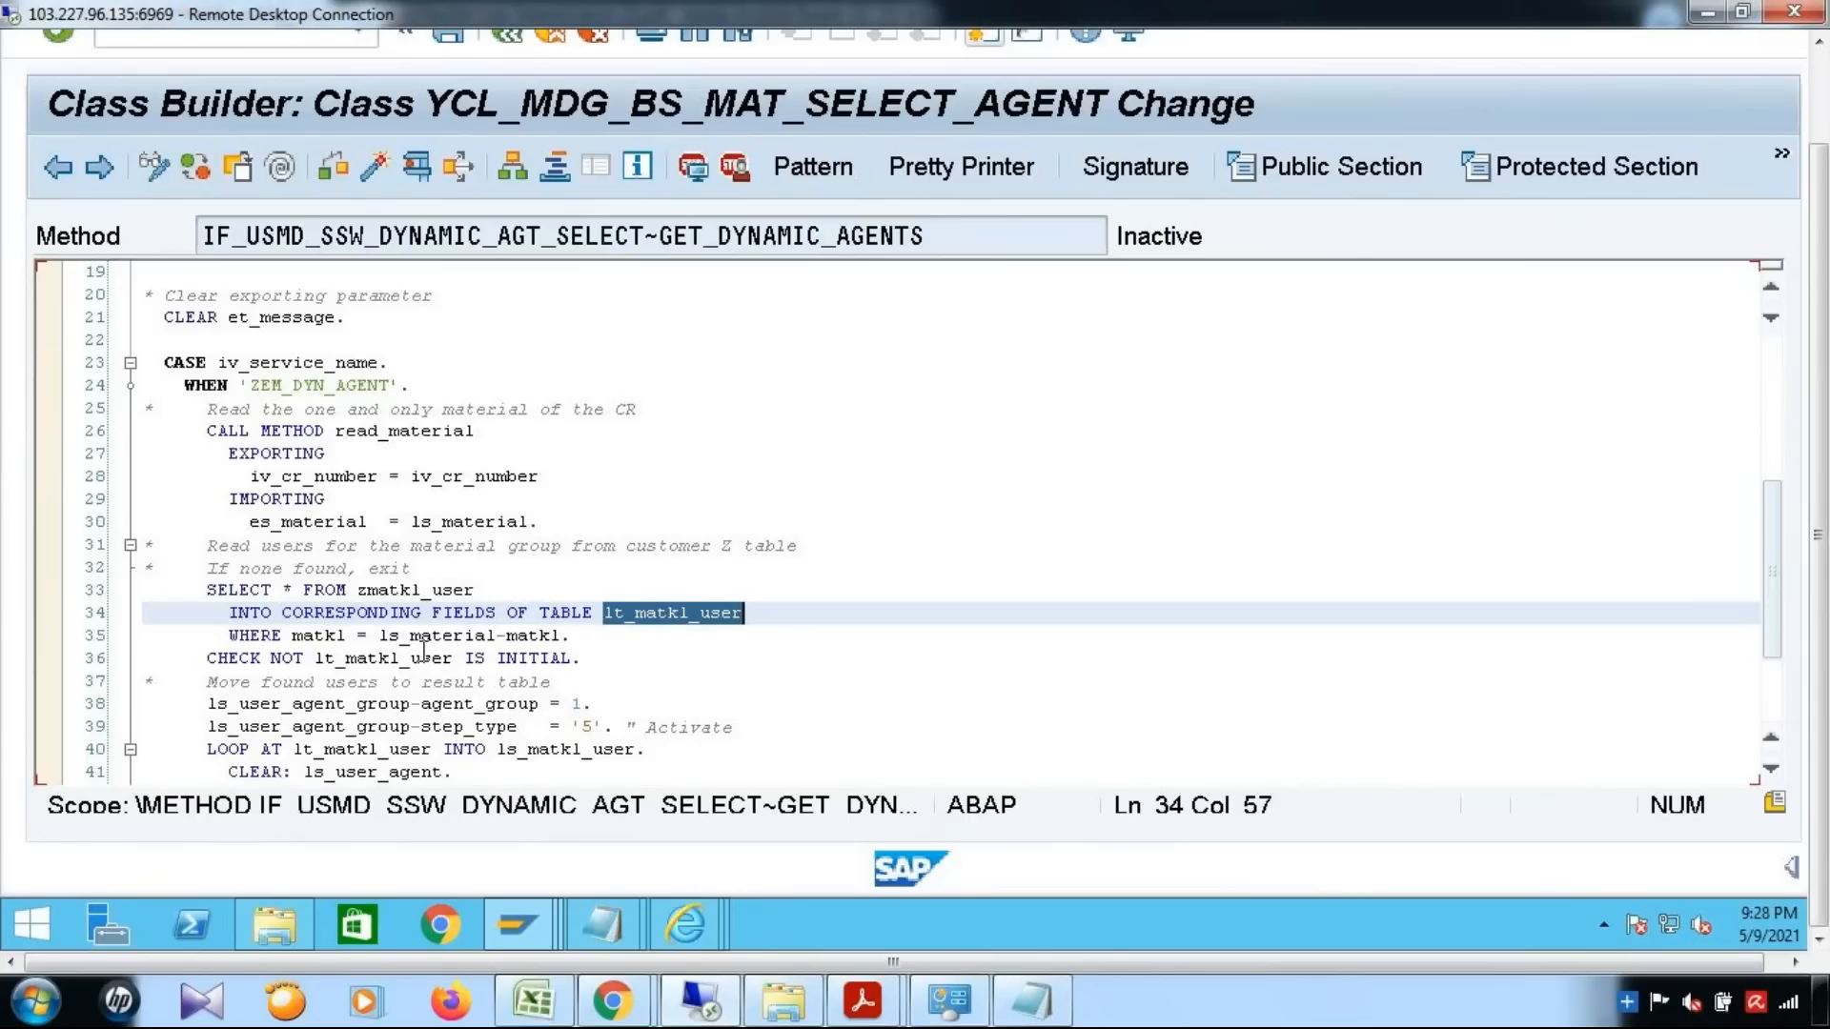
pyautogui.doubleClick(324, 636)
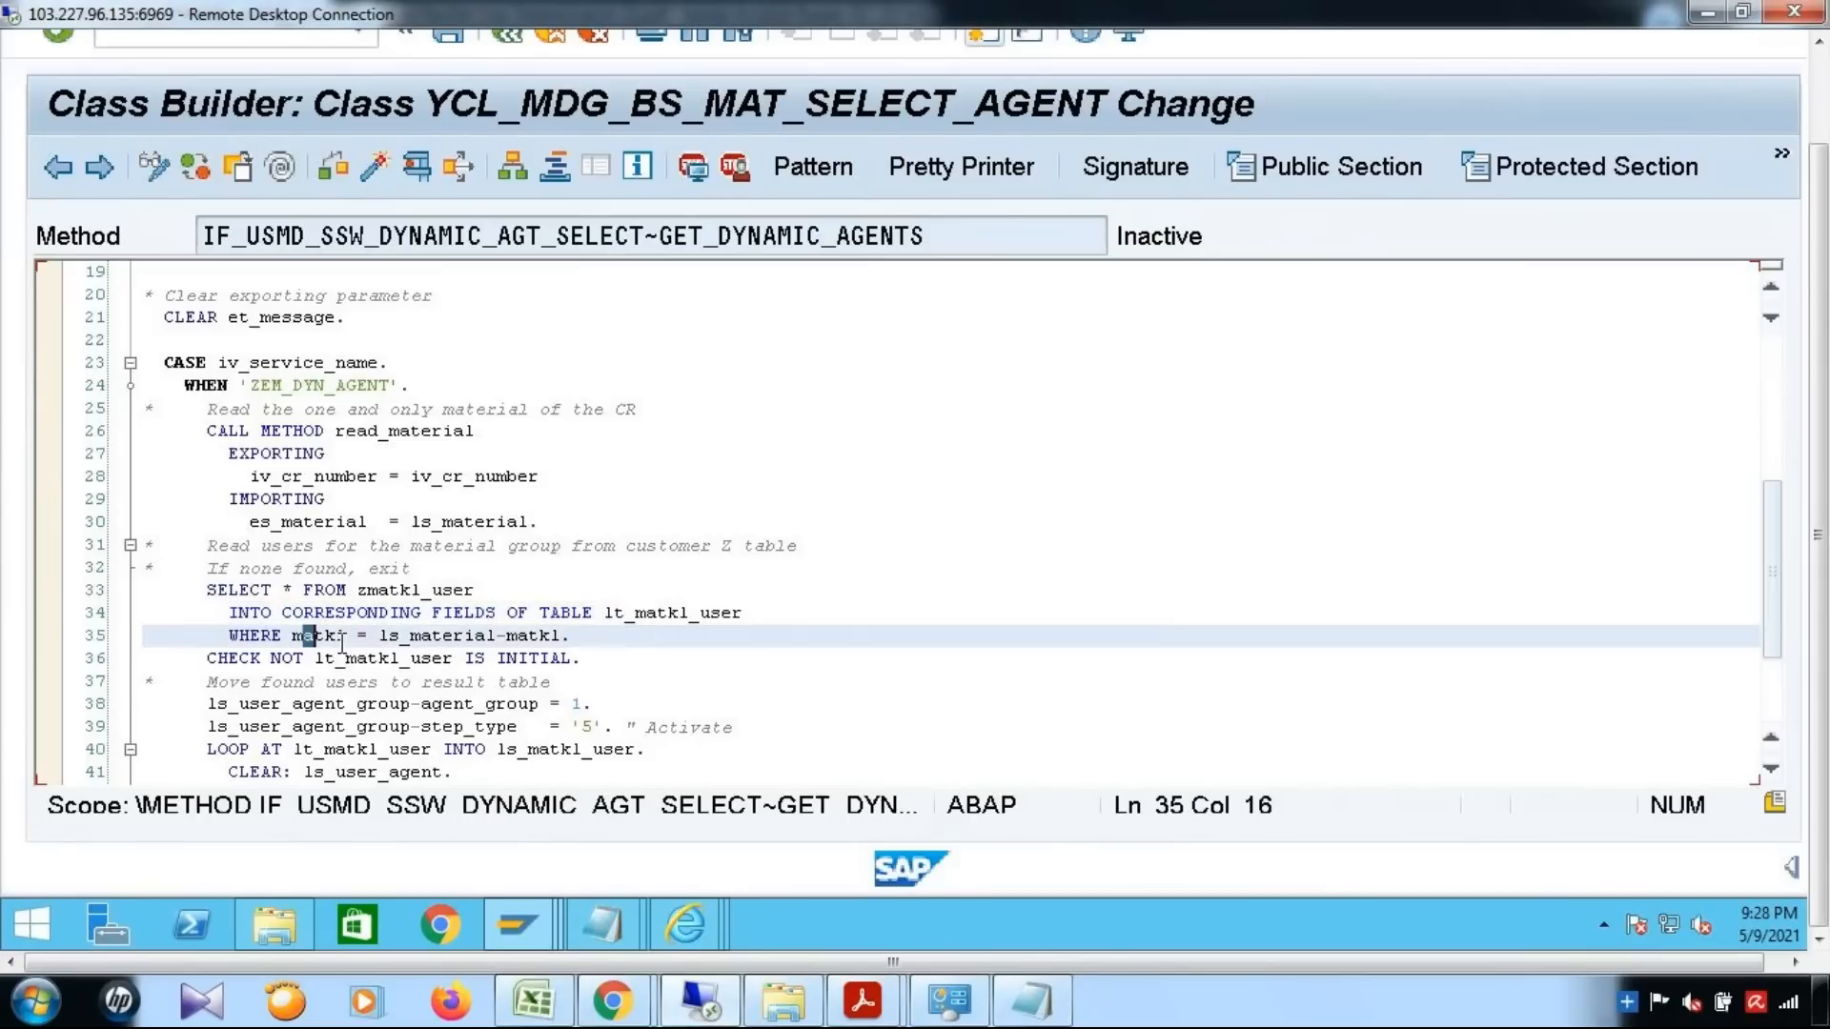
# Highlight the zmatkl_user table name in the SELECT and check it against the ZMATKL_USER entries in the Data Browser
pyautogui.click(359, 590)
pyautogui.doubleClick(451, 591)
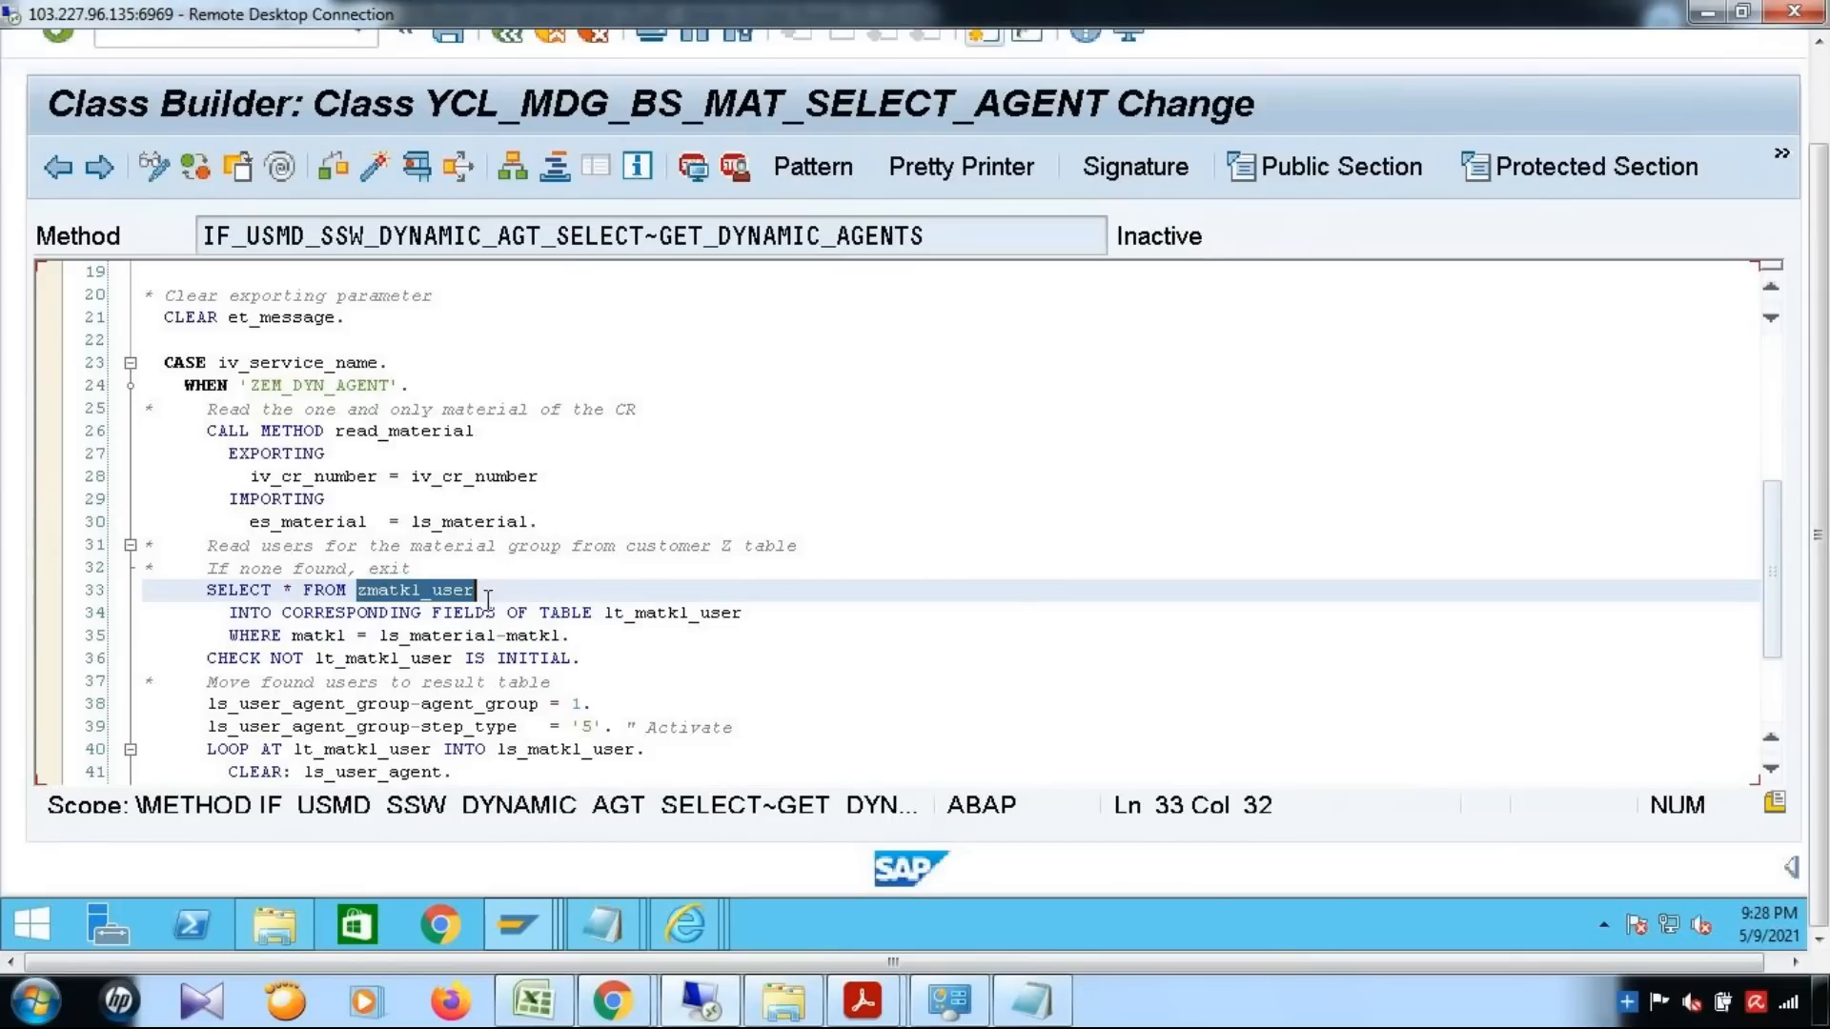
pyautogui.click(557, 925)
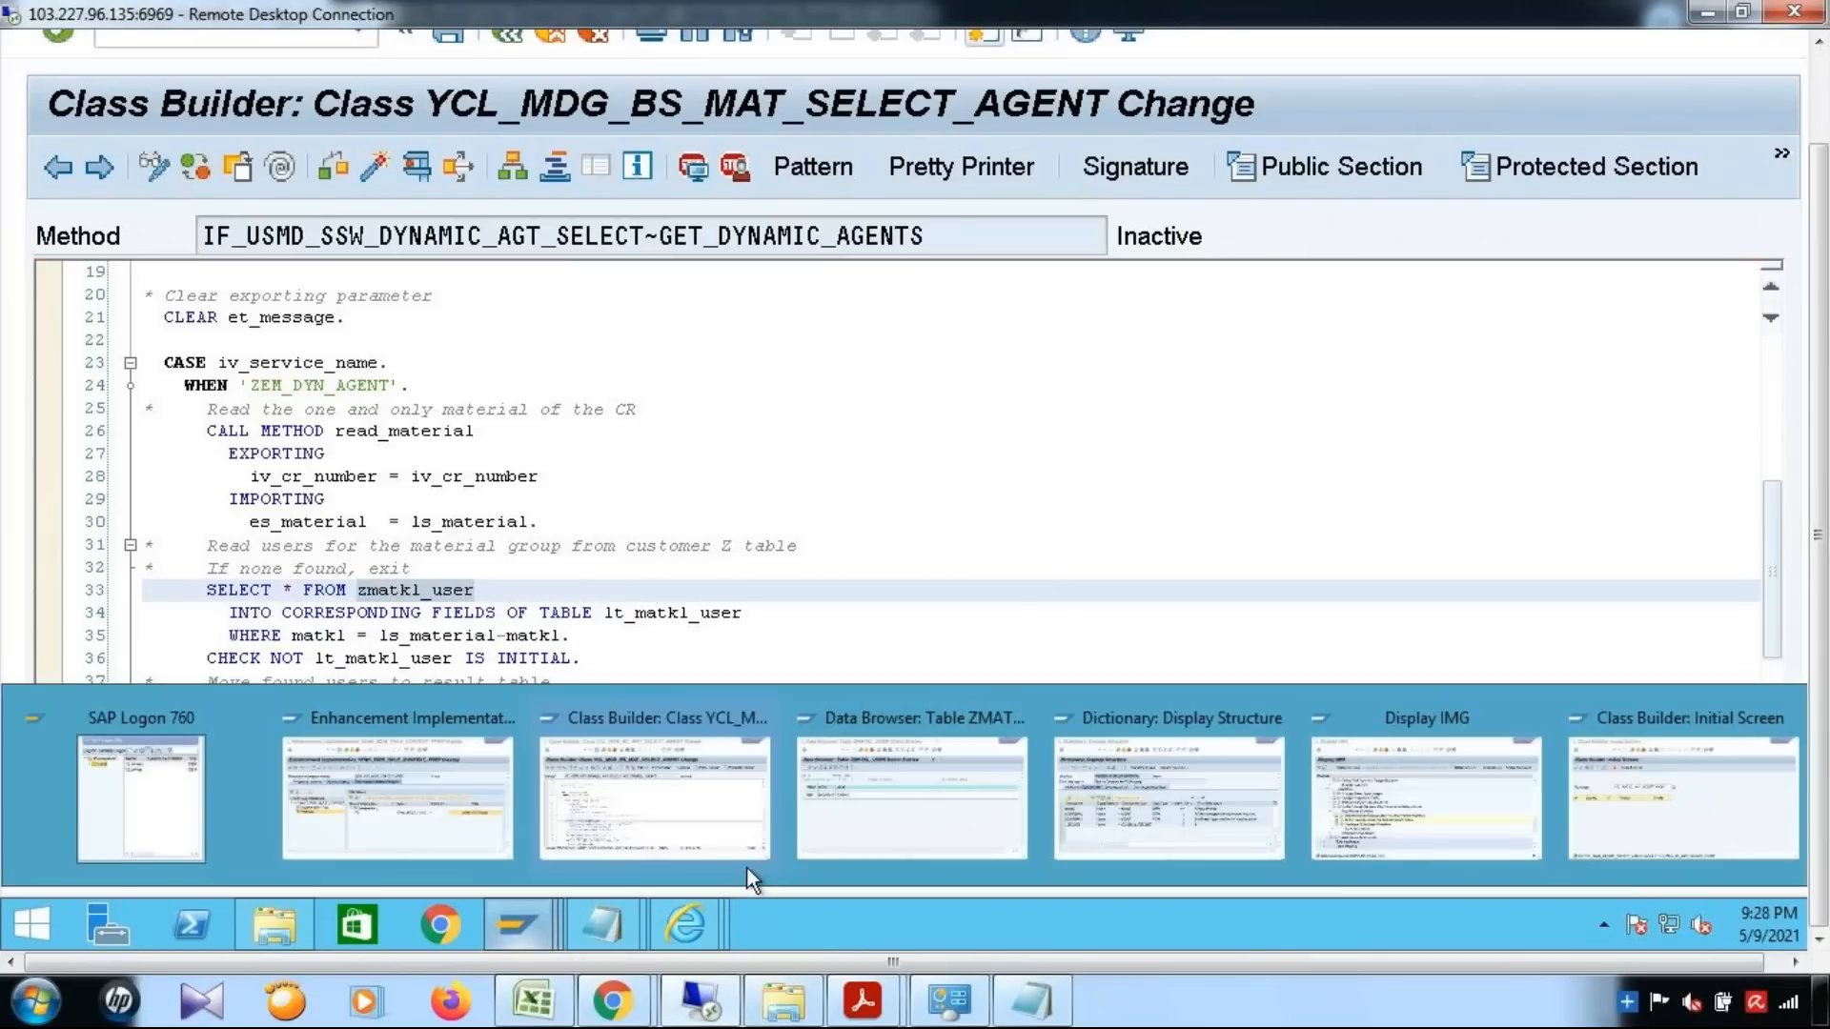
pyautogui.click(896, 822)
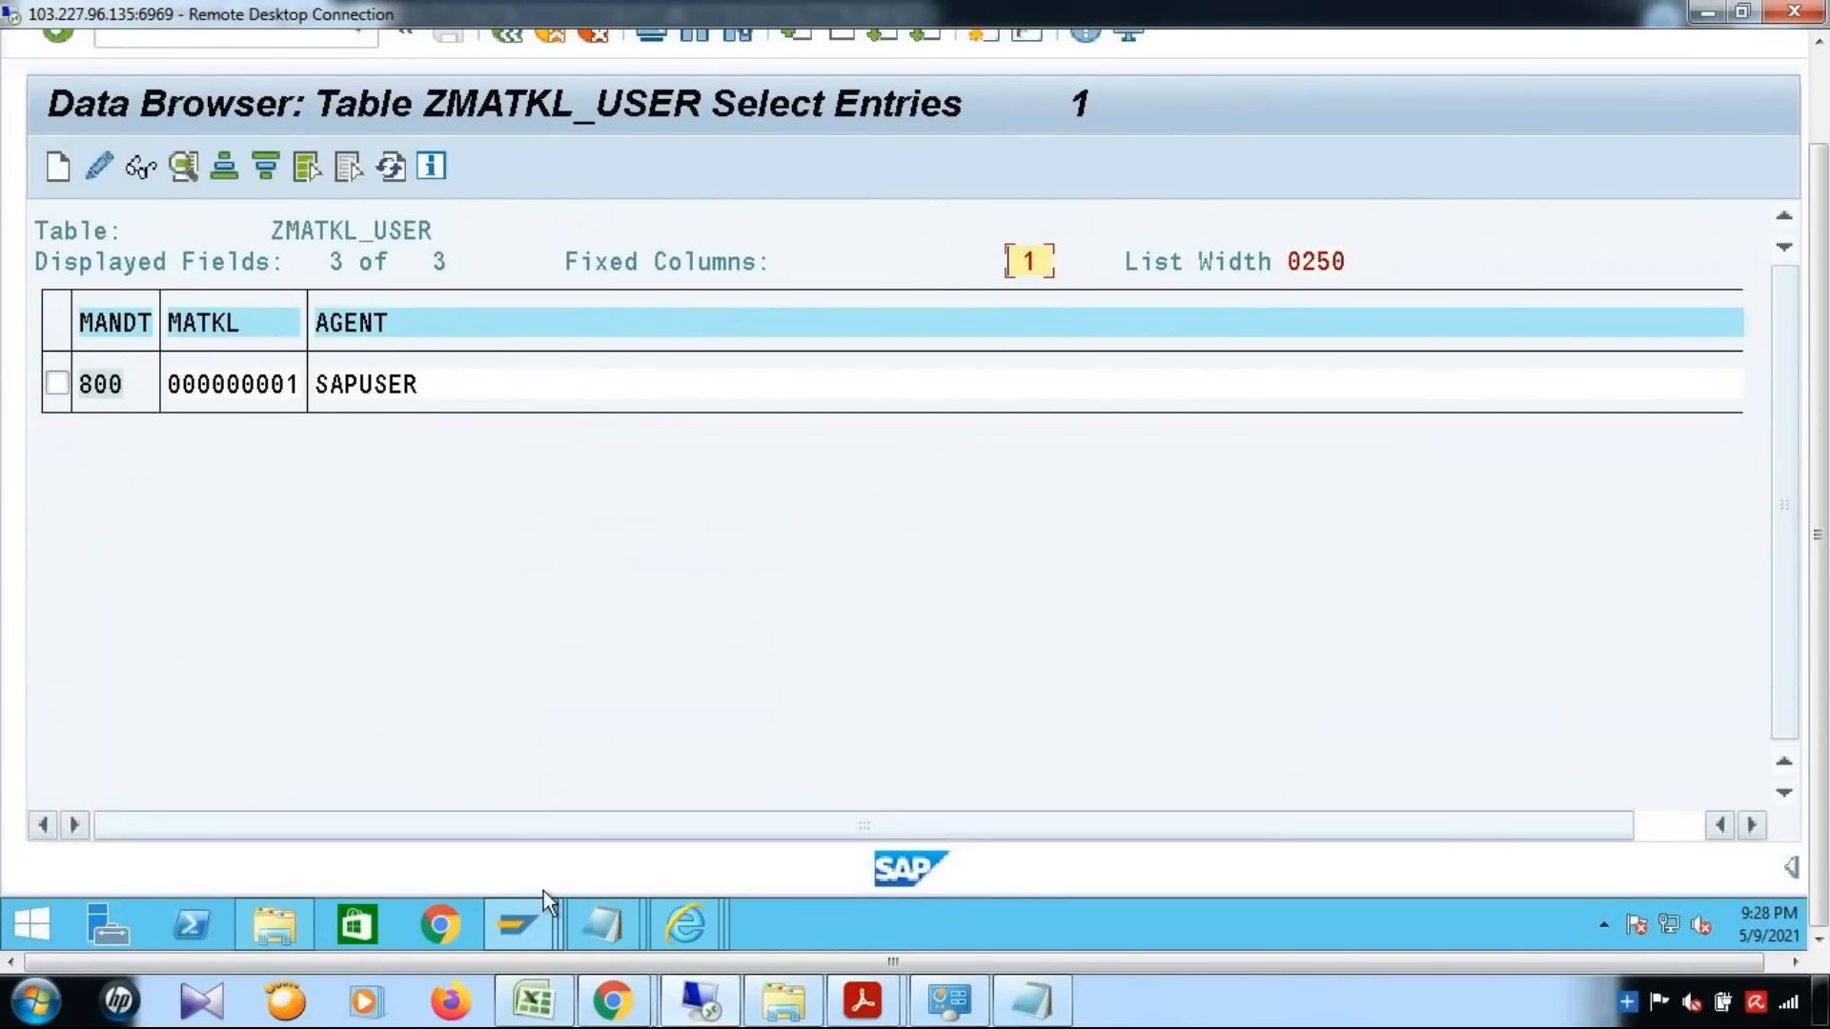
# Return to the GET_DYNAMIC_AGENTS code and examine the check that lt_matkl_user is not initial
pyautogui.click(532, 914)
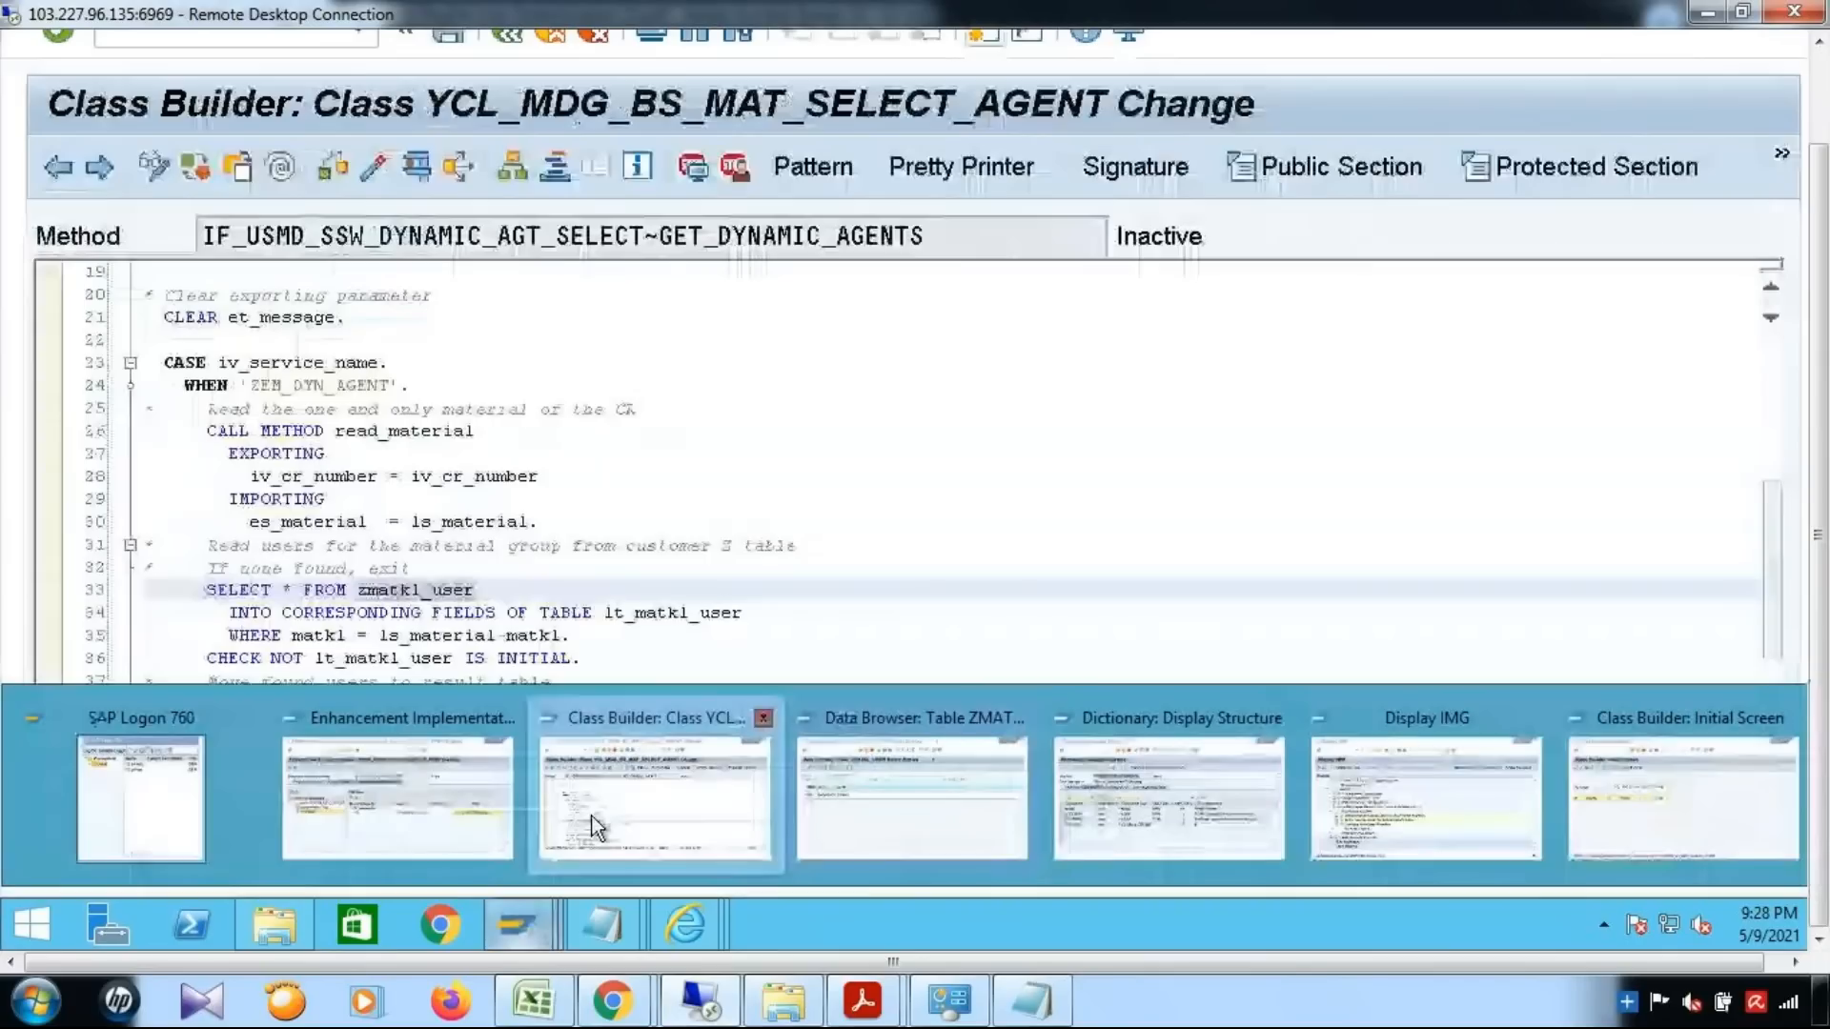
pyautogui.click(592, 825)
pyautogui.moveTo(250, 658); pyautogui.dragTo(761, 646)
pyautogui.scroll(-2, 408, 477)
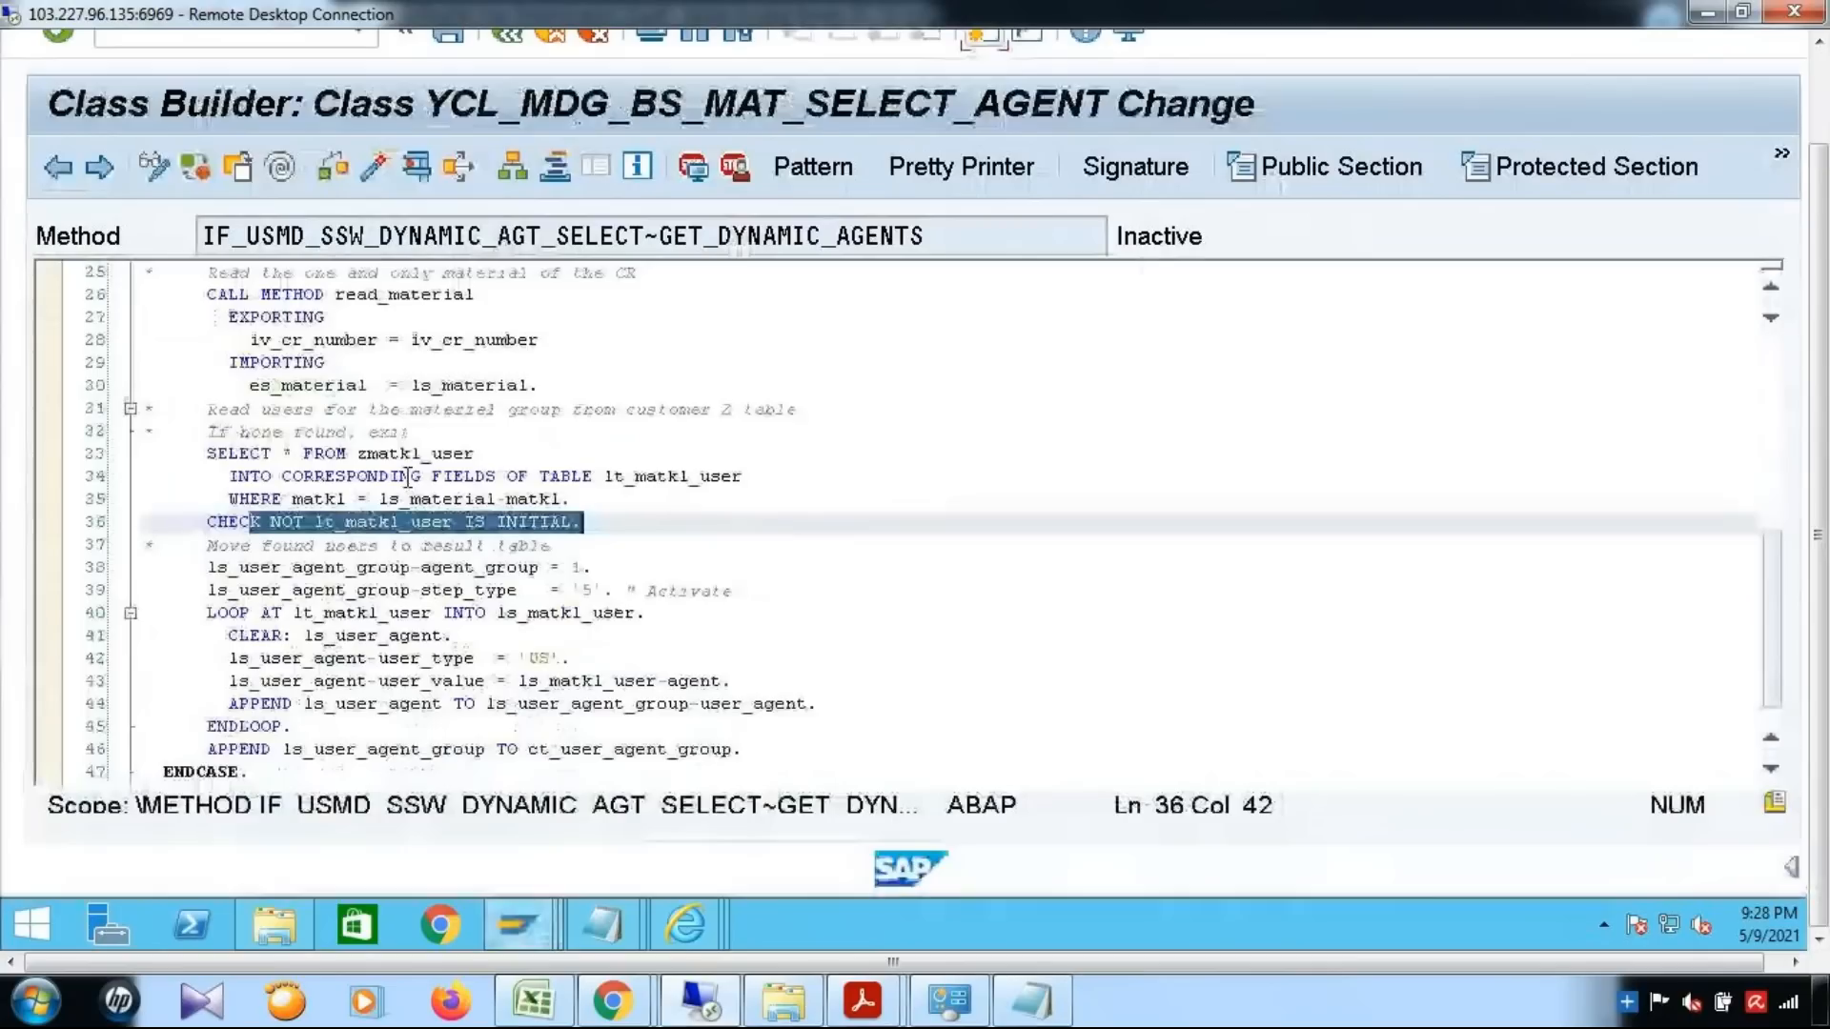
# Examine the agent_group and step_type assignments of ls_user_agent_group, and bring the ZMATKL_USER entries back up for comparison
pyautogui.moveTo(208, 571); pyautogui.dragTo(595, 566)
pyautogui.click(753, 565)
pyautogui.moveTo(269, 591); pyautogui.dragTo(648, 598)
pyautogui.press('End')
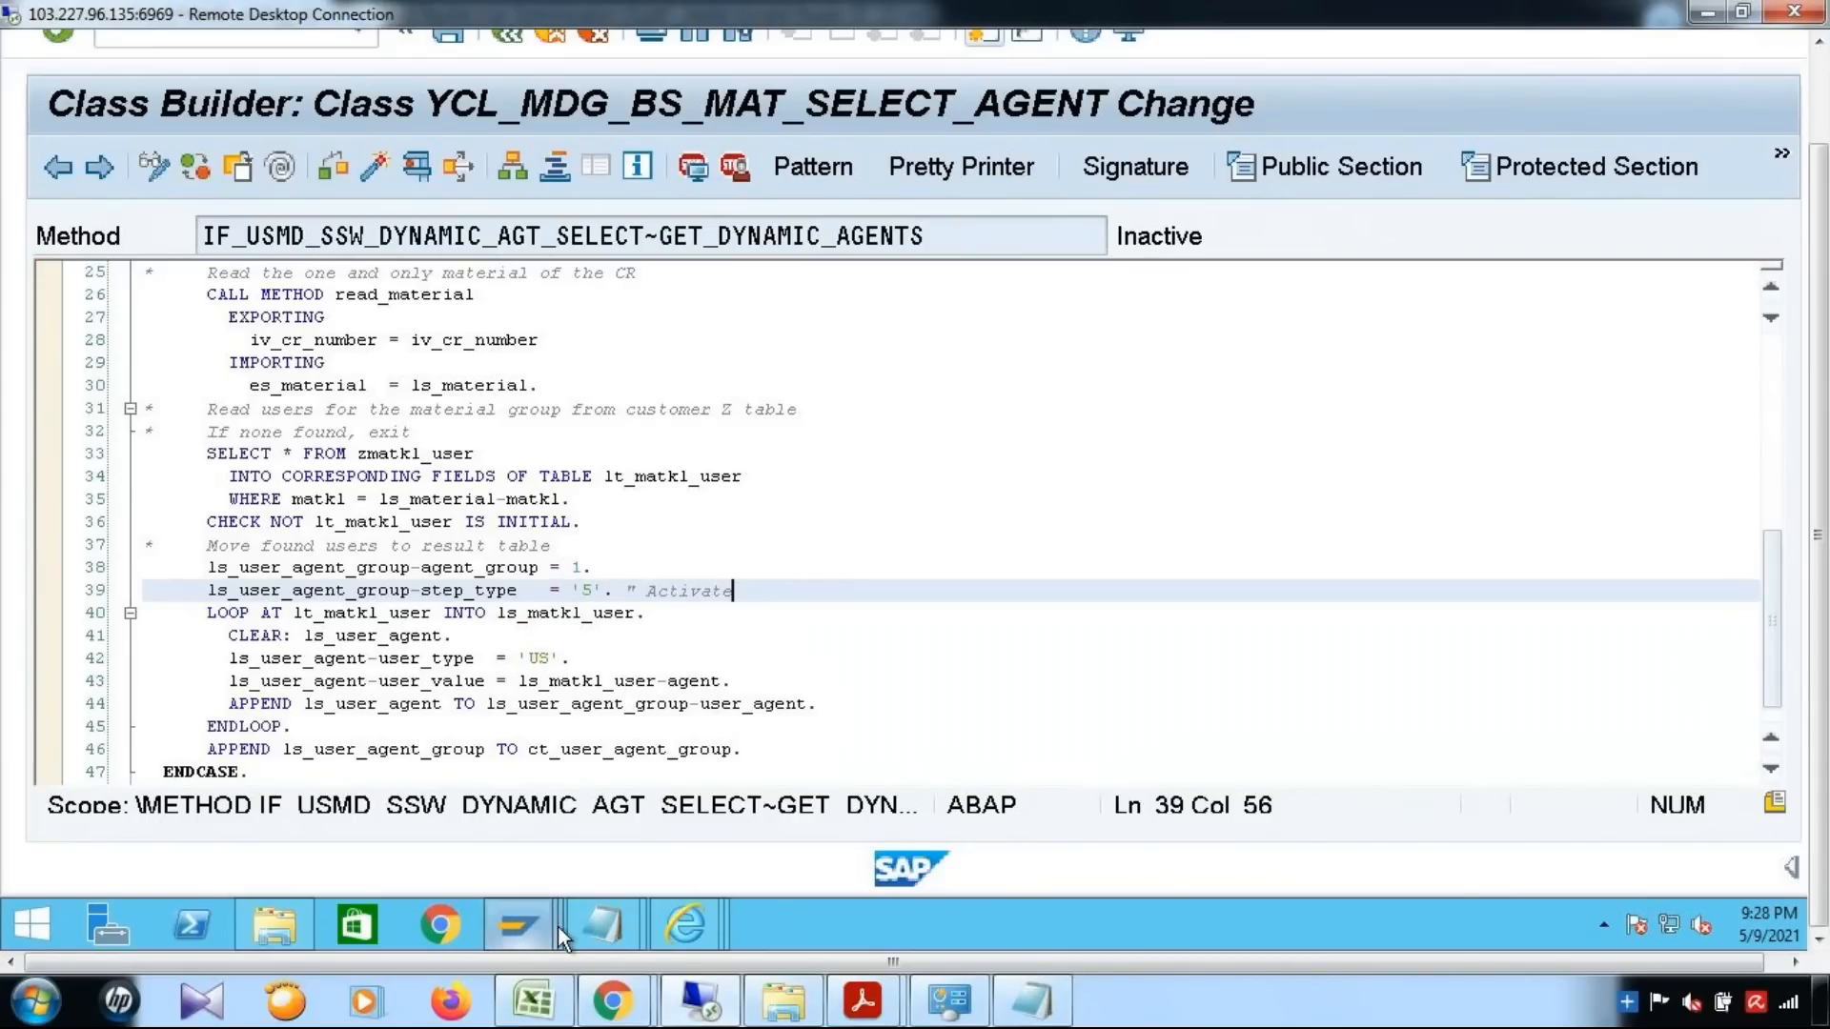
pyautogui.moveTo(558, 925)
pyautogui.click(951, 822)
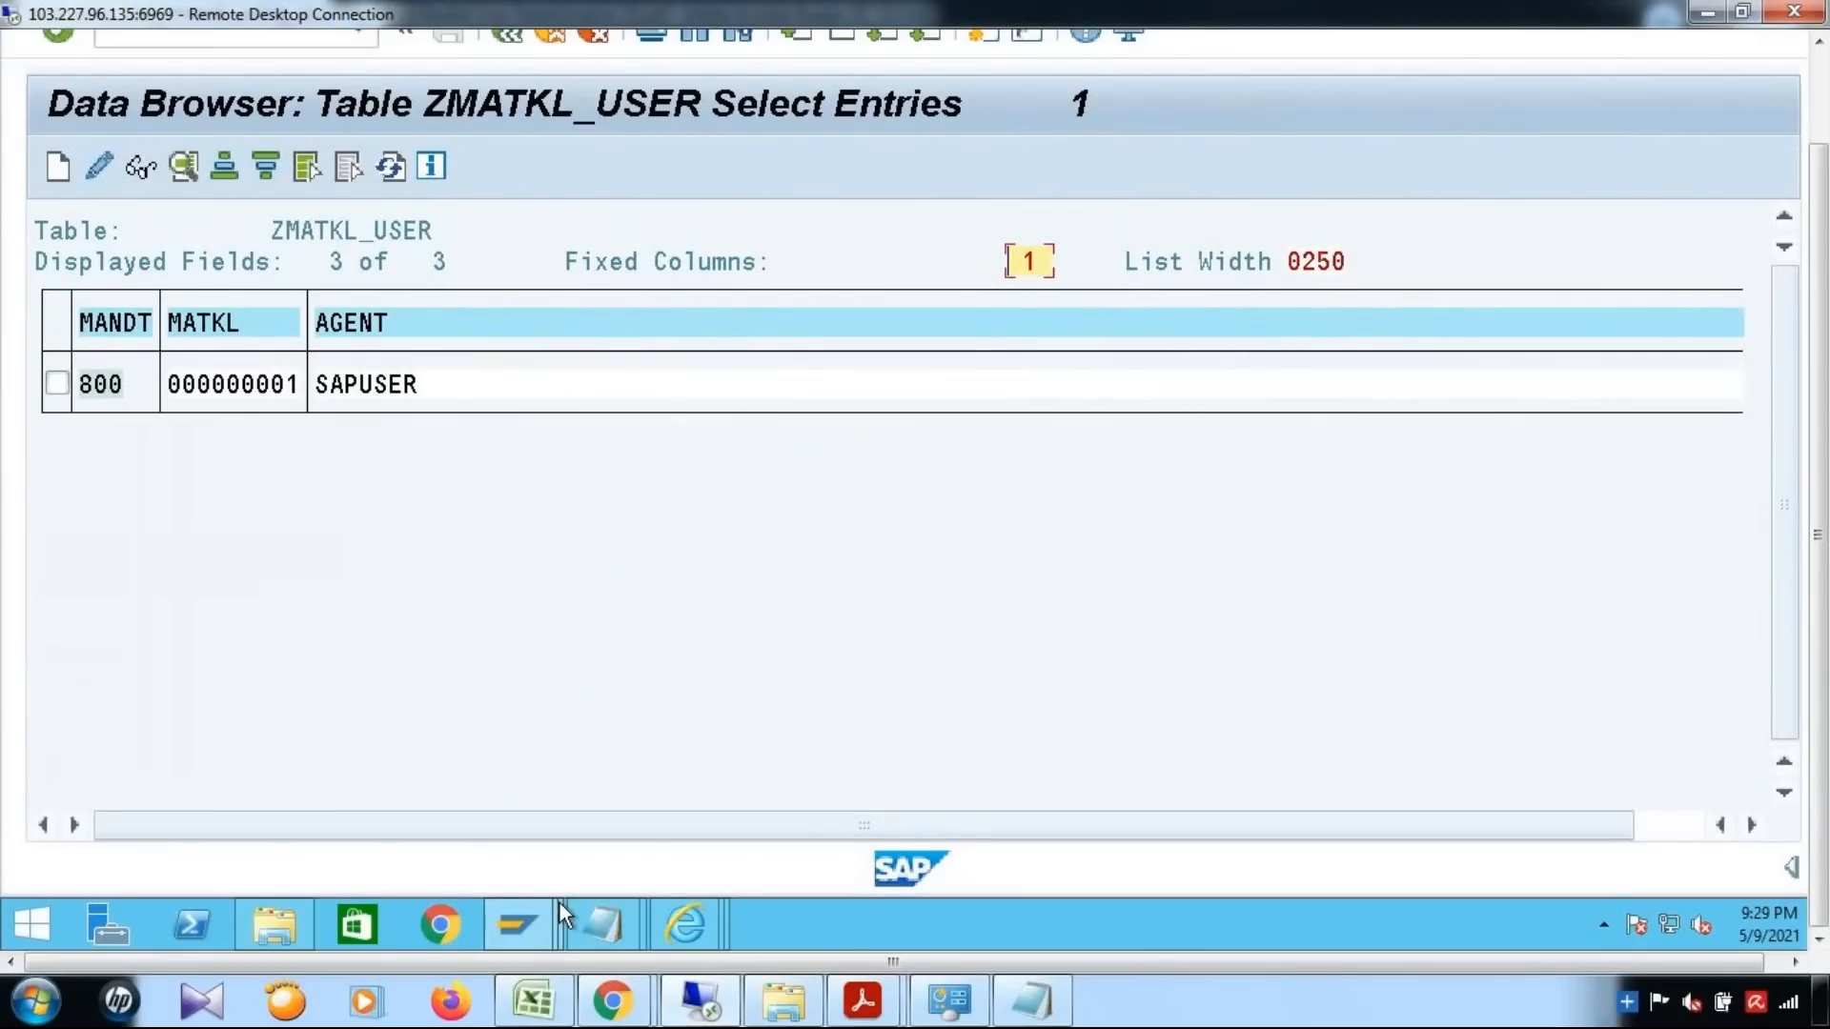
# Return to the GET_DYNAMIC_AGENTS code and examine the LOOP AT lt_matkl_user block together with the declarations at the start of the method
pyautogui.moveTo(534, 928)
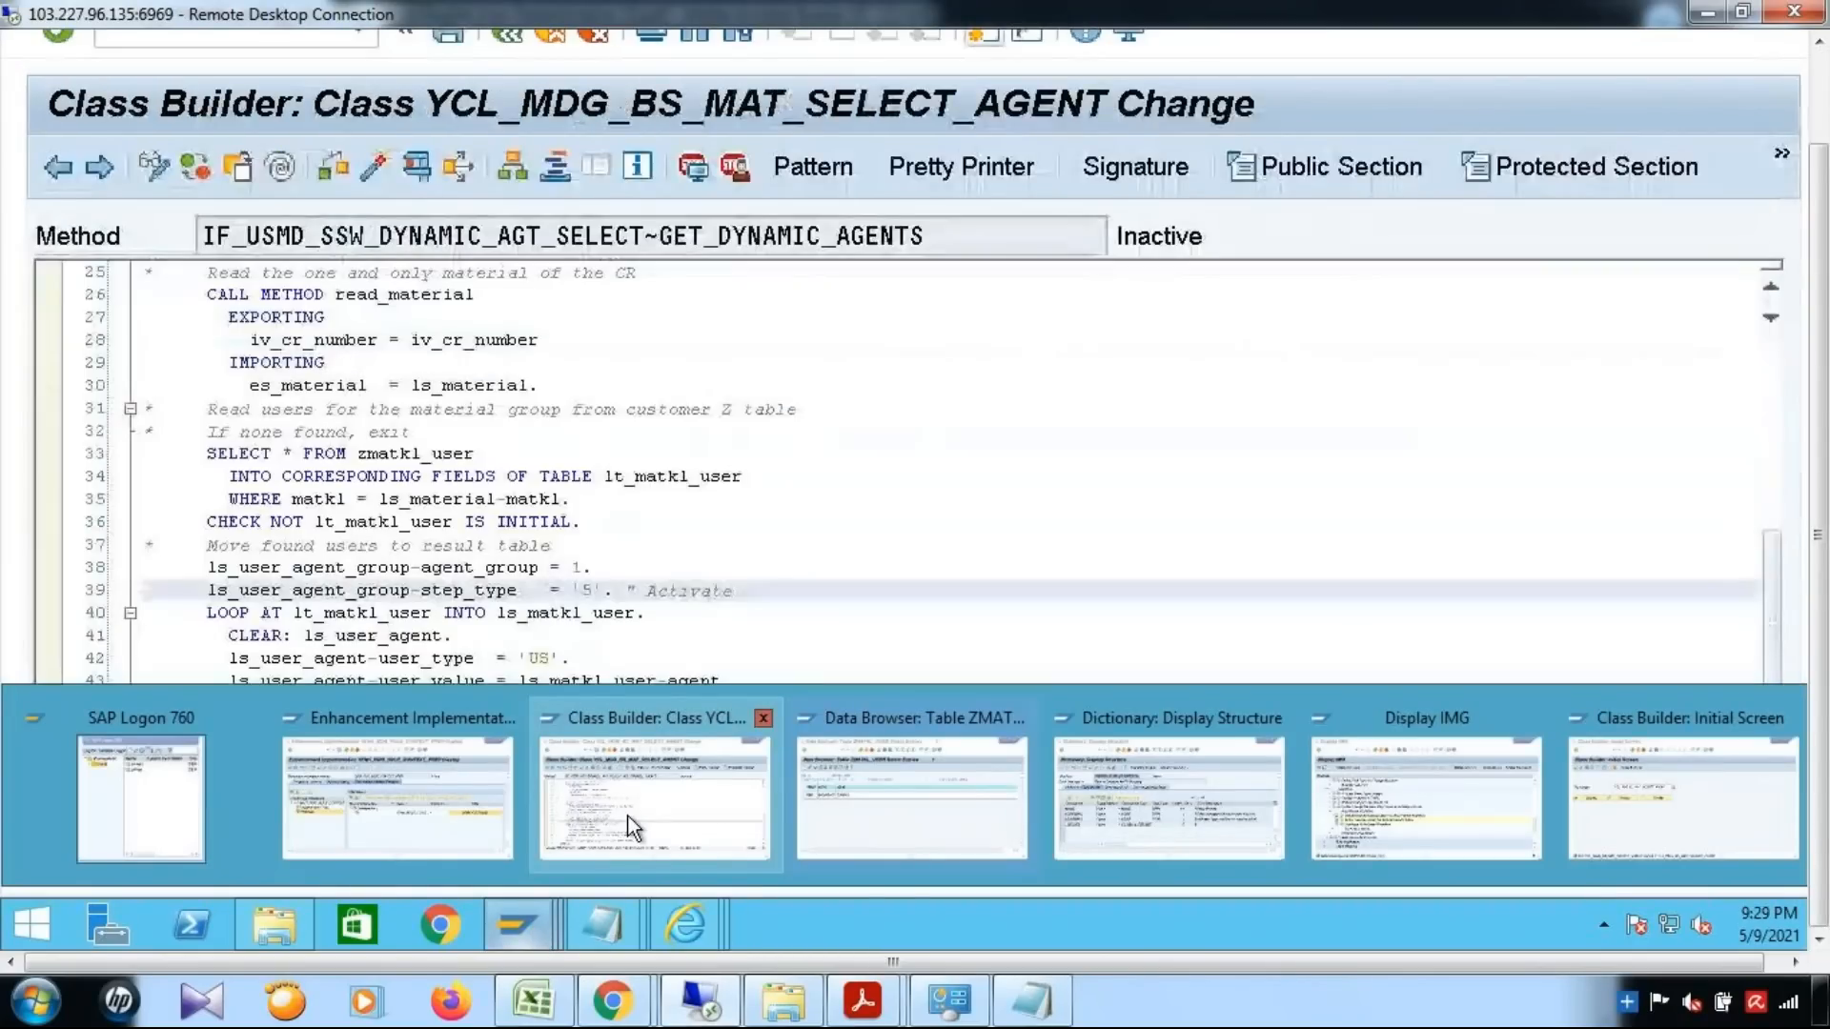
pyautogui.click(629, 819)
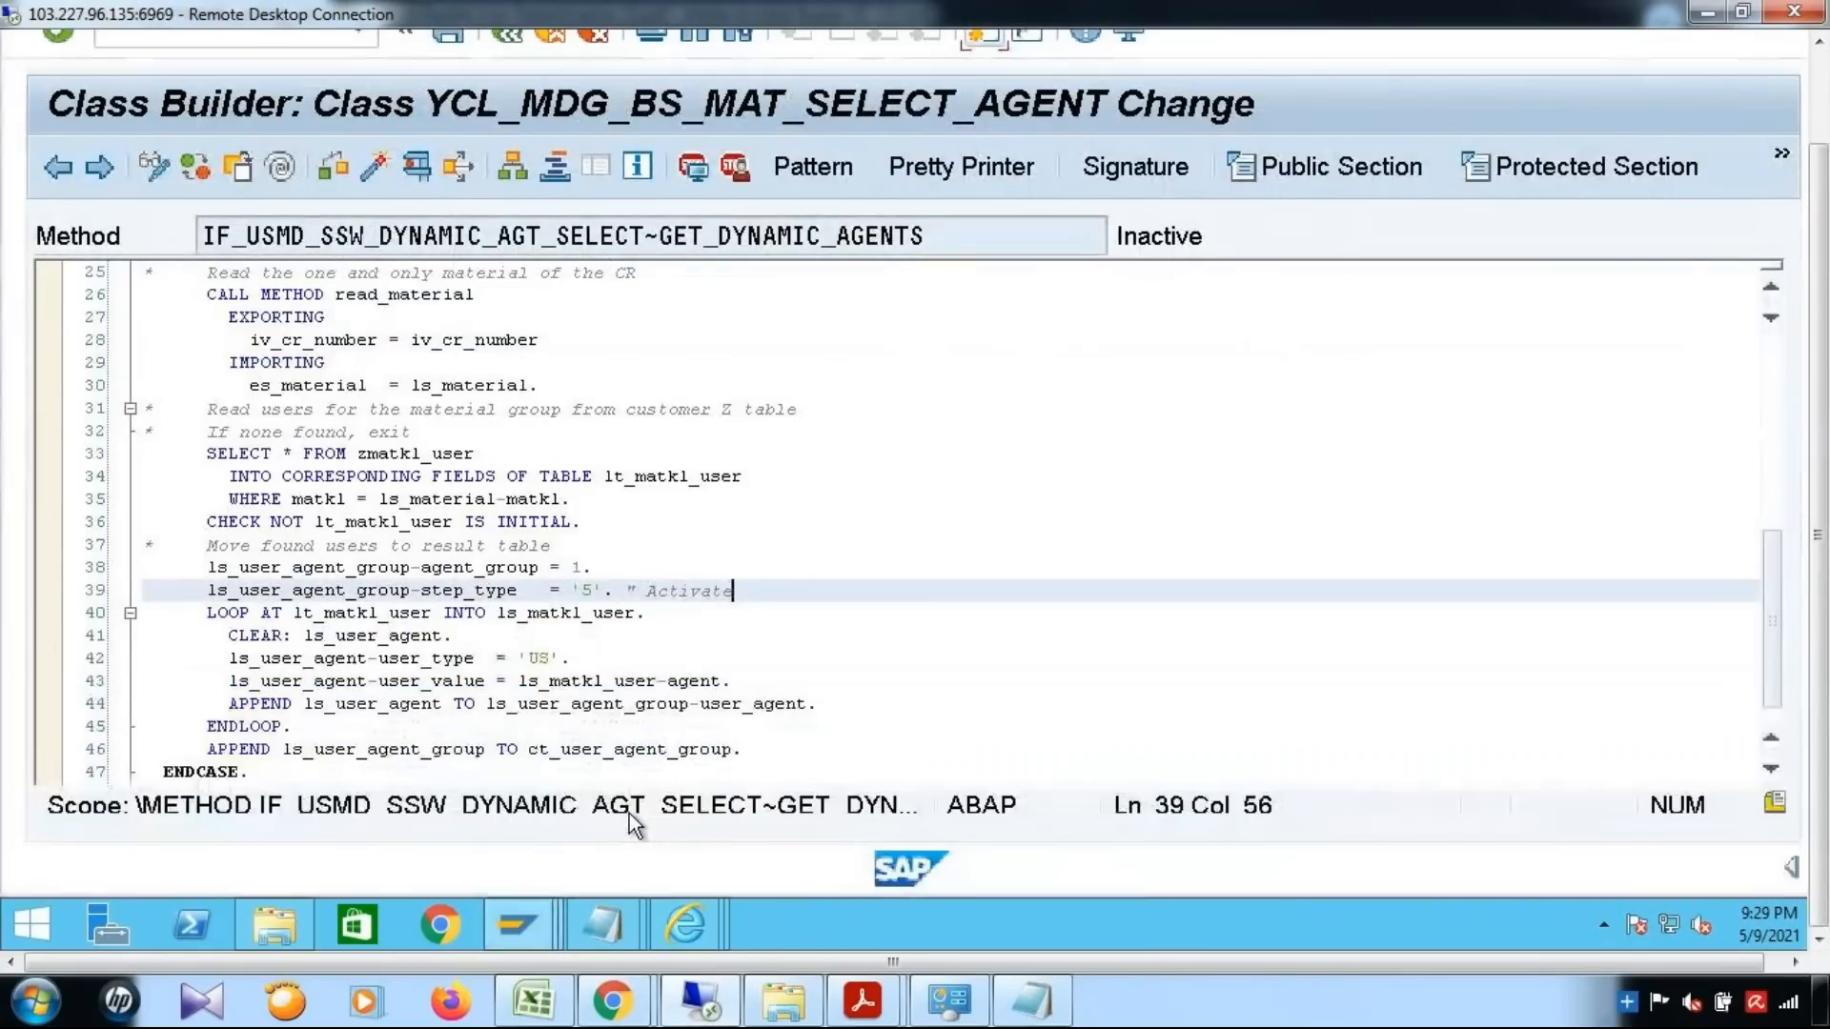
pyautogui.click(912, 686)
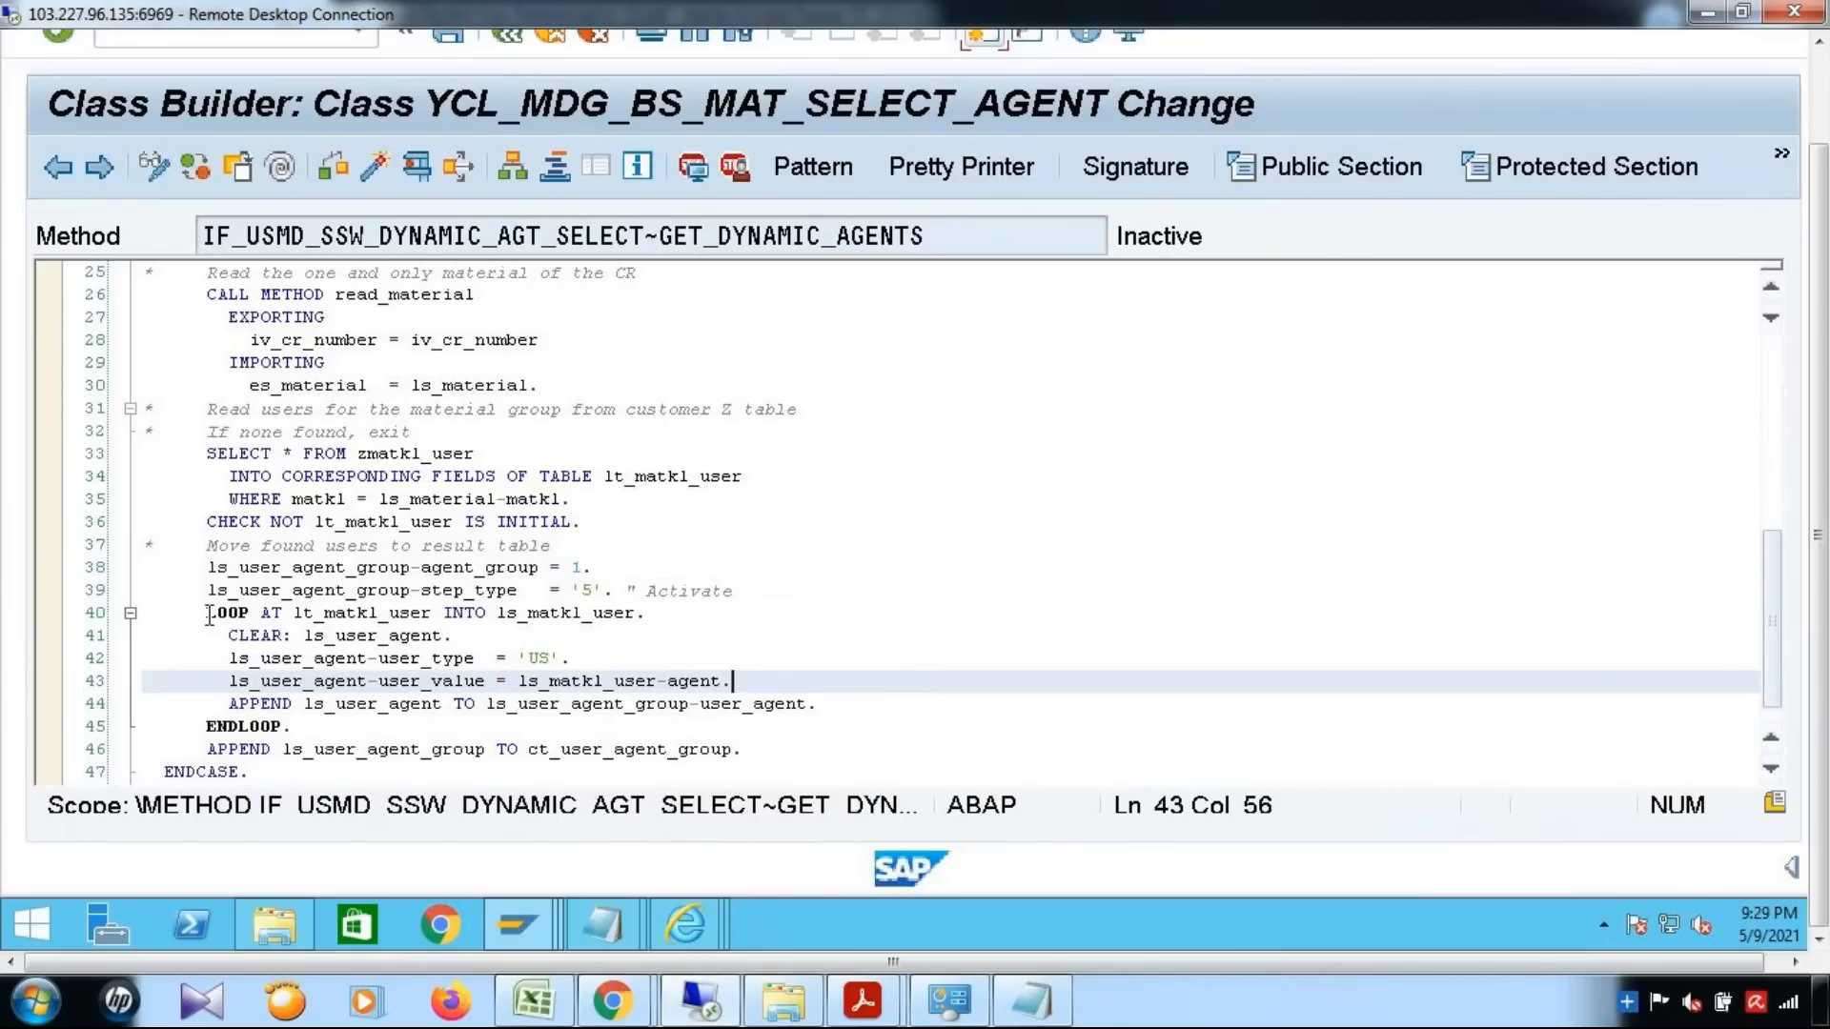
pyautogui.moveTo(209, 615); pyautogui.dragTo(298, 729)
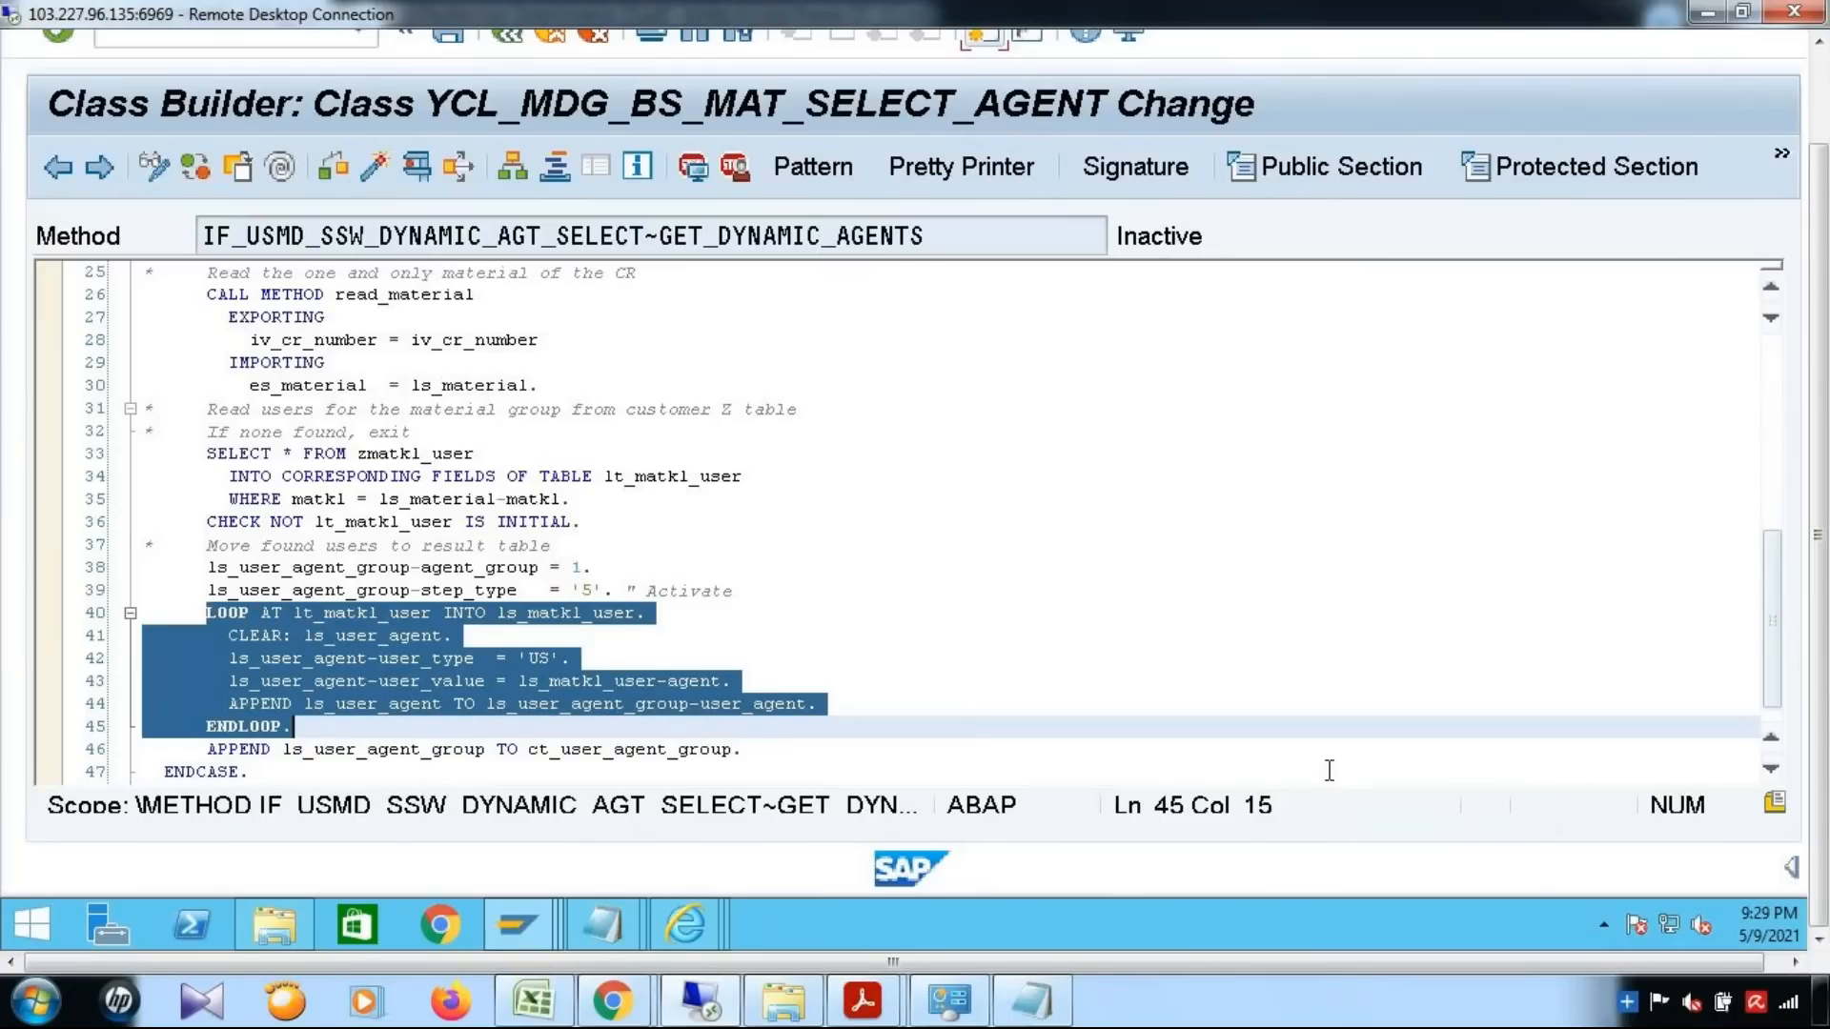
pyautogui.click(1081, 736)
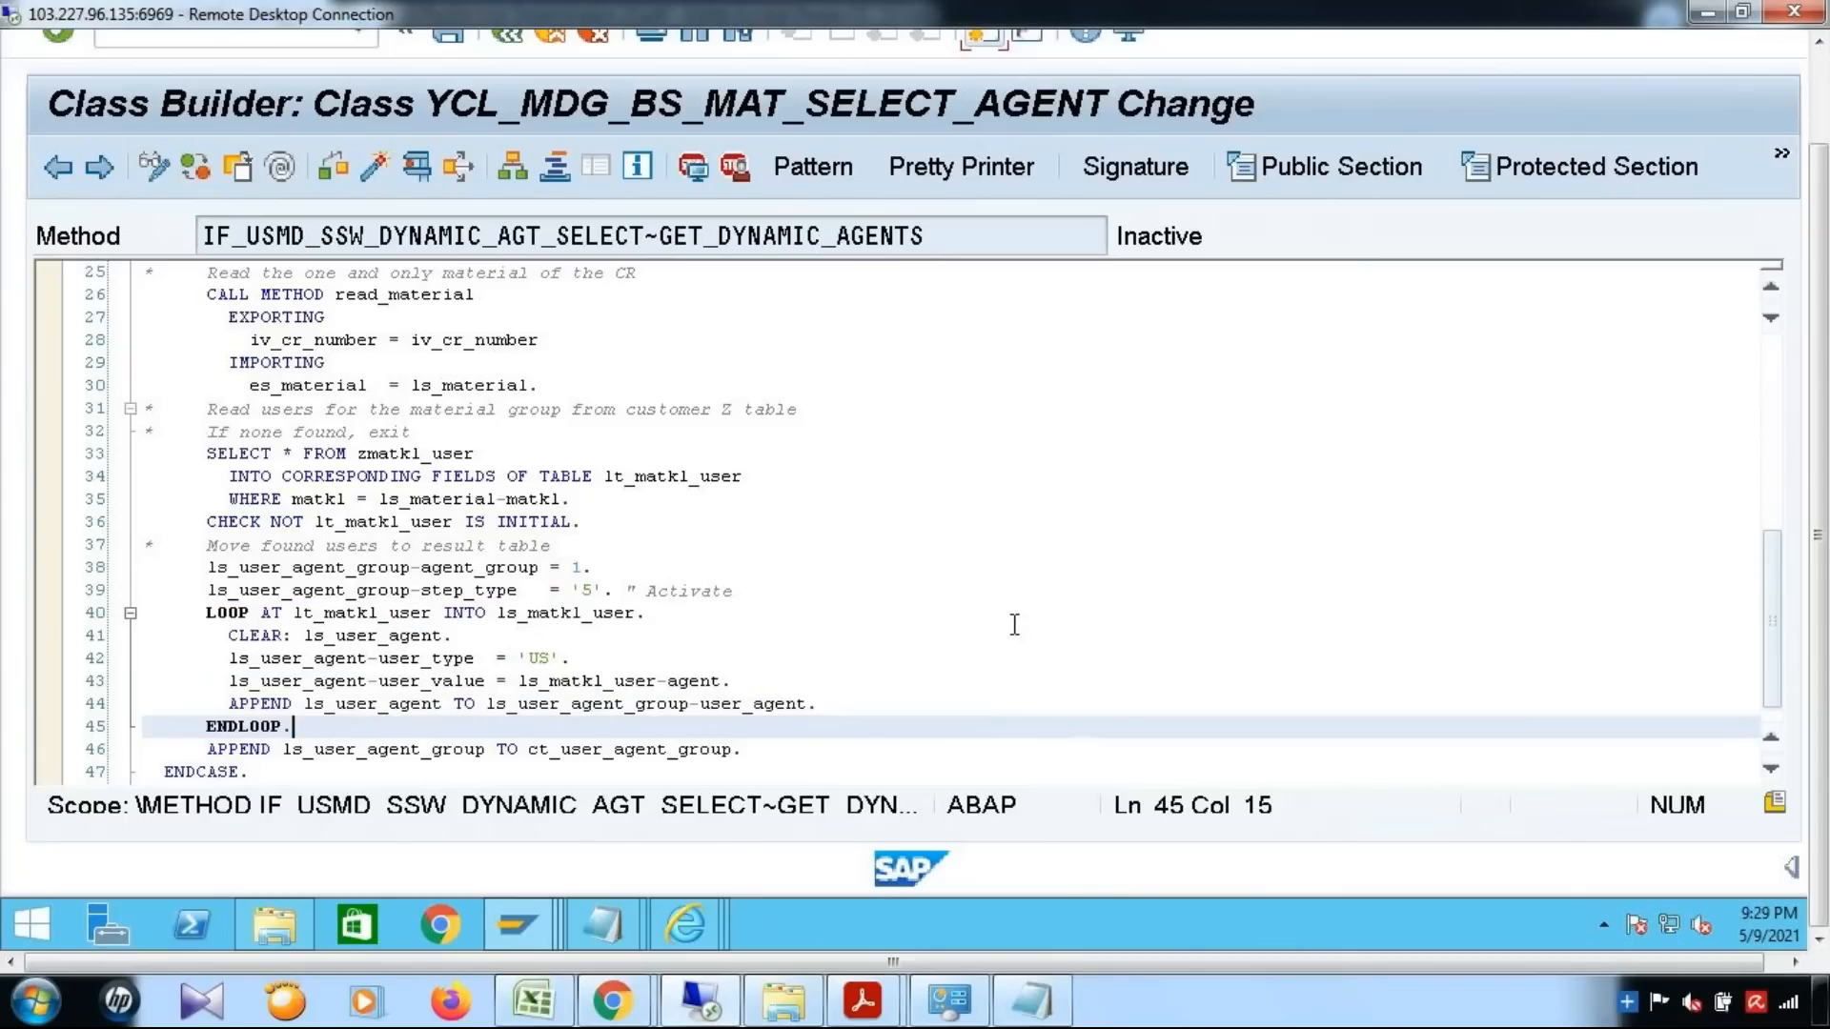
pyautogui.scroll(7, 1014, 624)
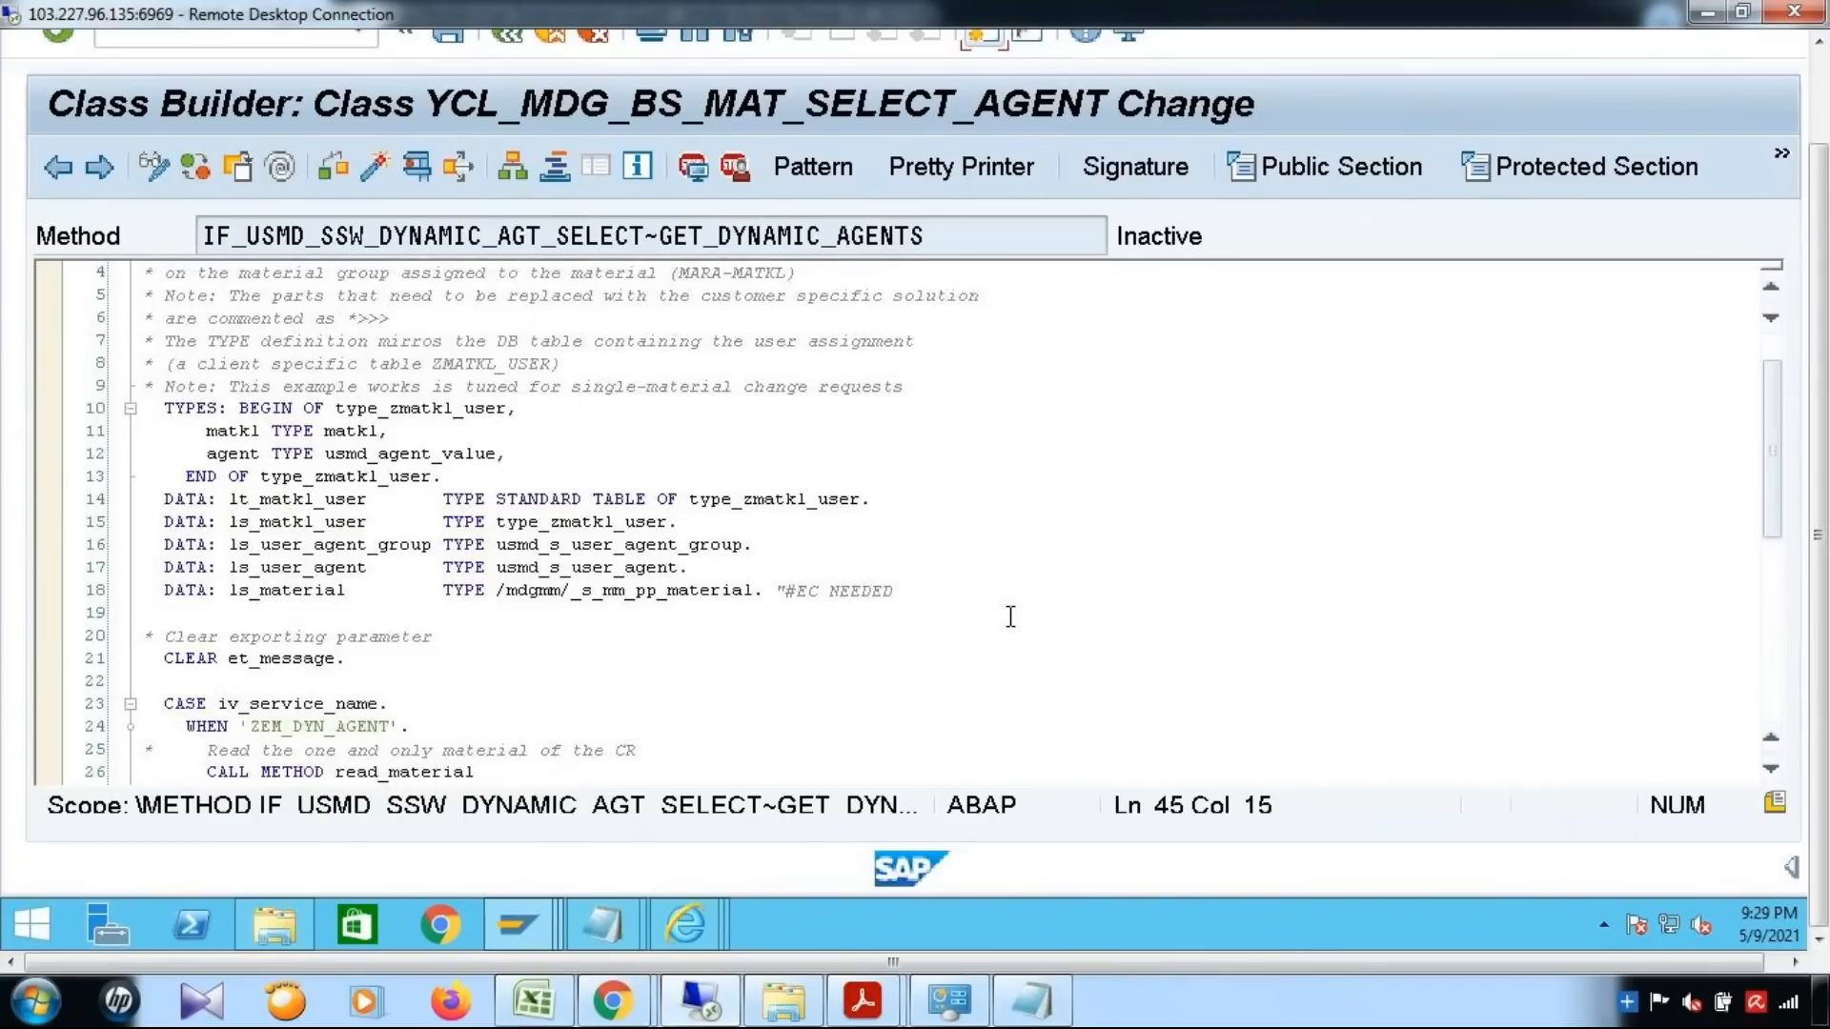
pyautogui.scroll(-7, 1010, 616)
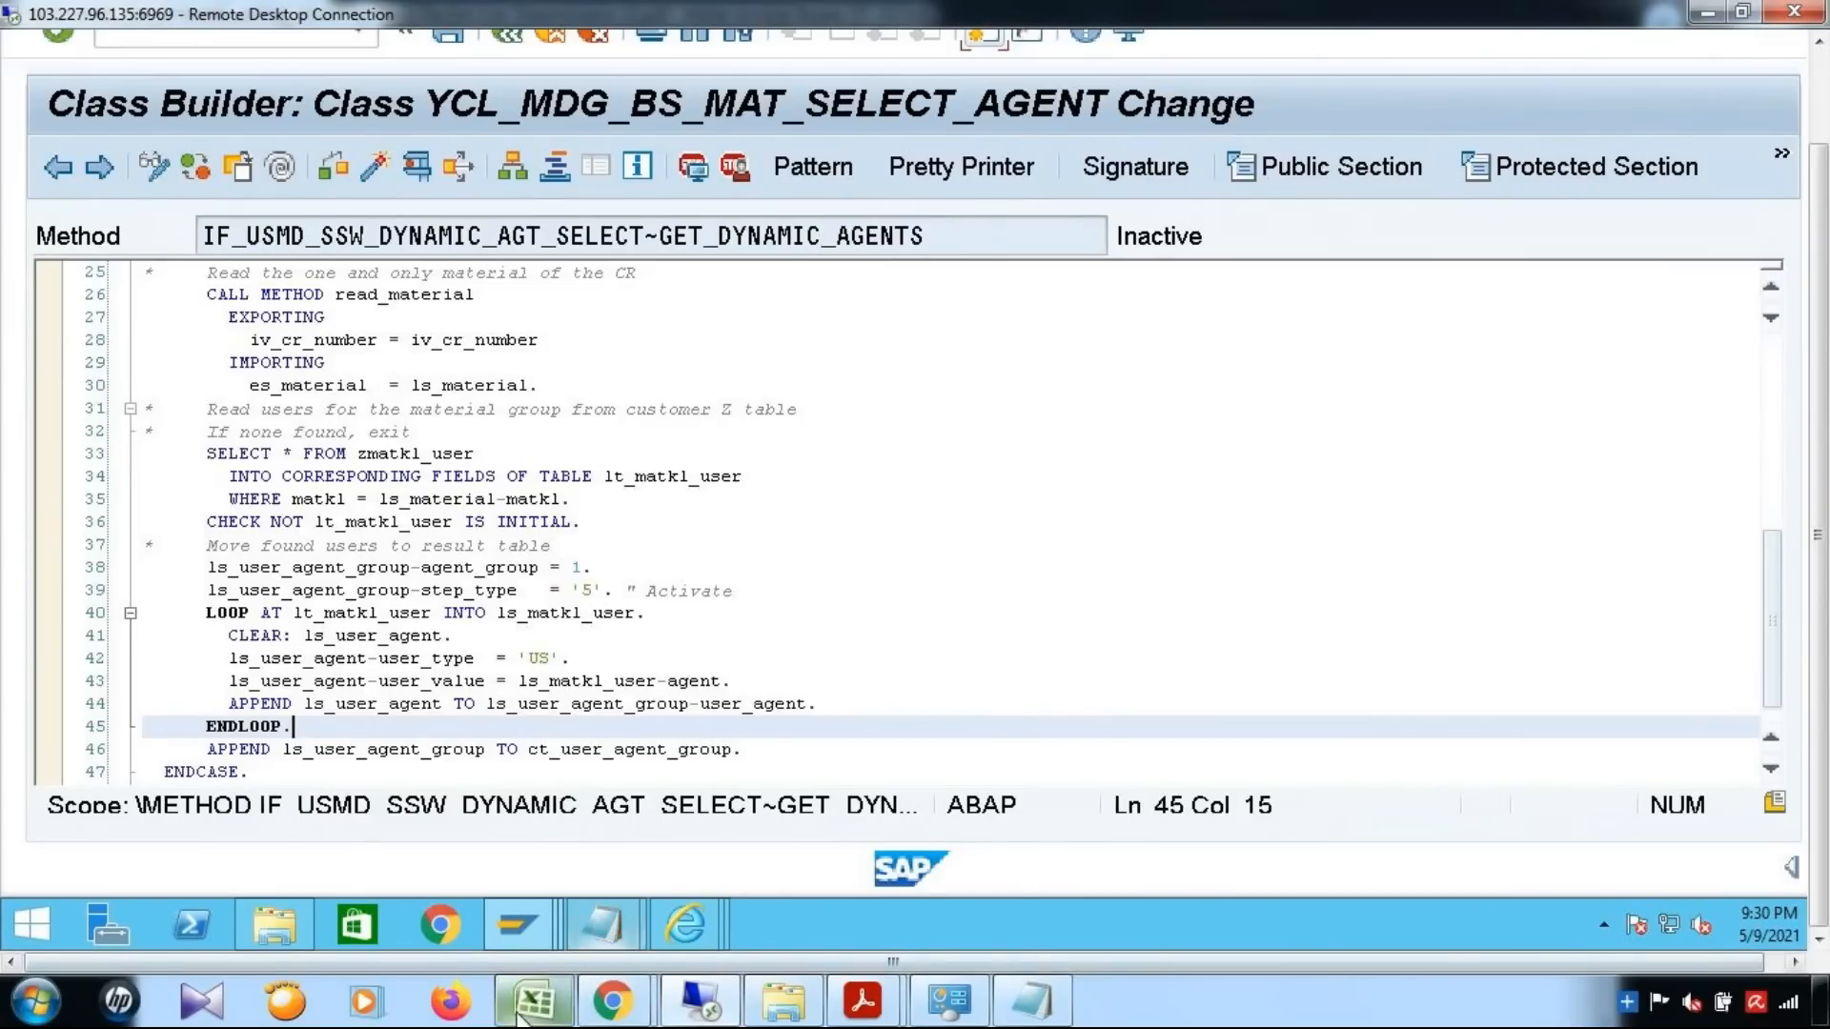
# Check the Dynamic Agent Selection entry in the Excel notes, and switch back to the GET_DYNAMIC_AGENTS code in the Class Builder
pyautogui.click(560, 991)
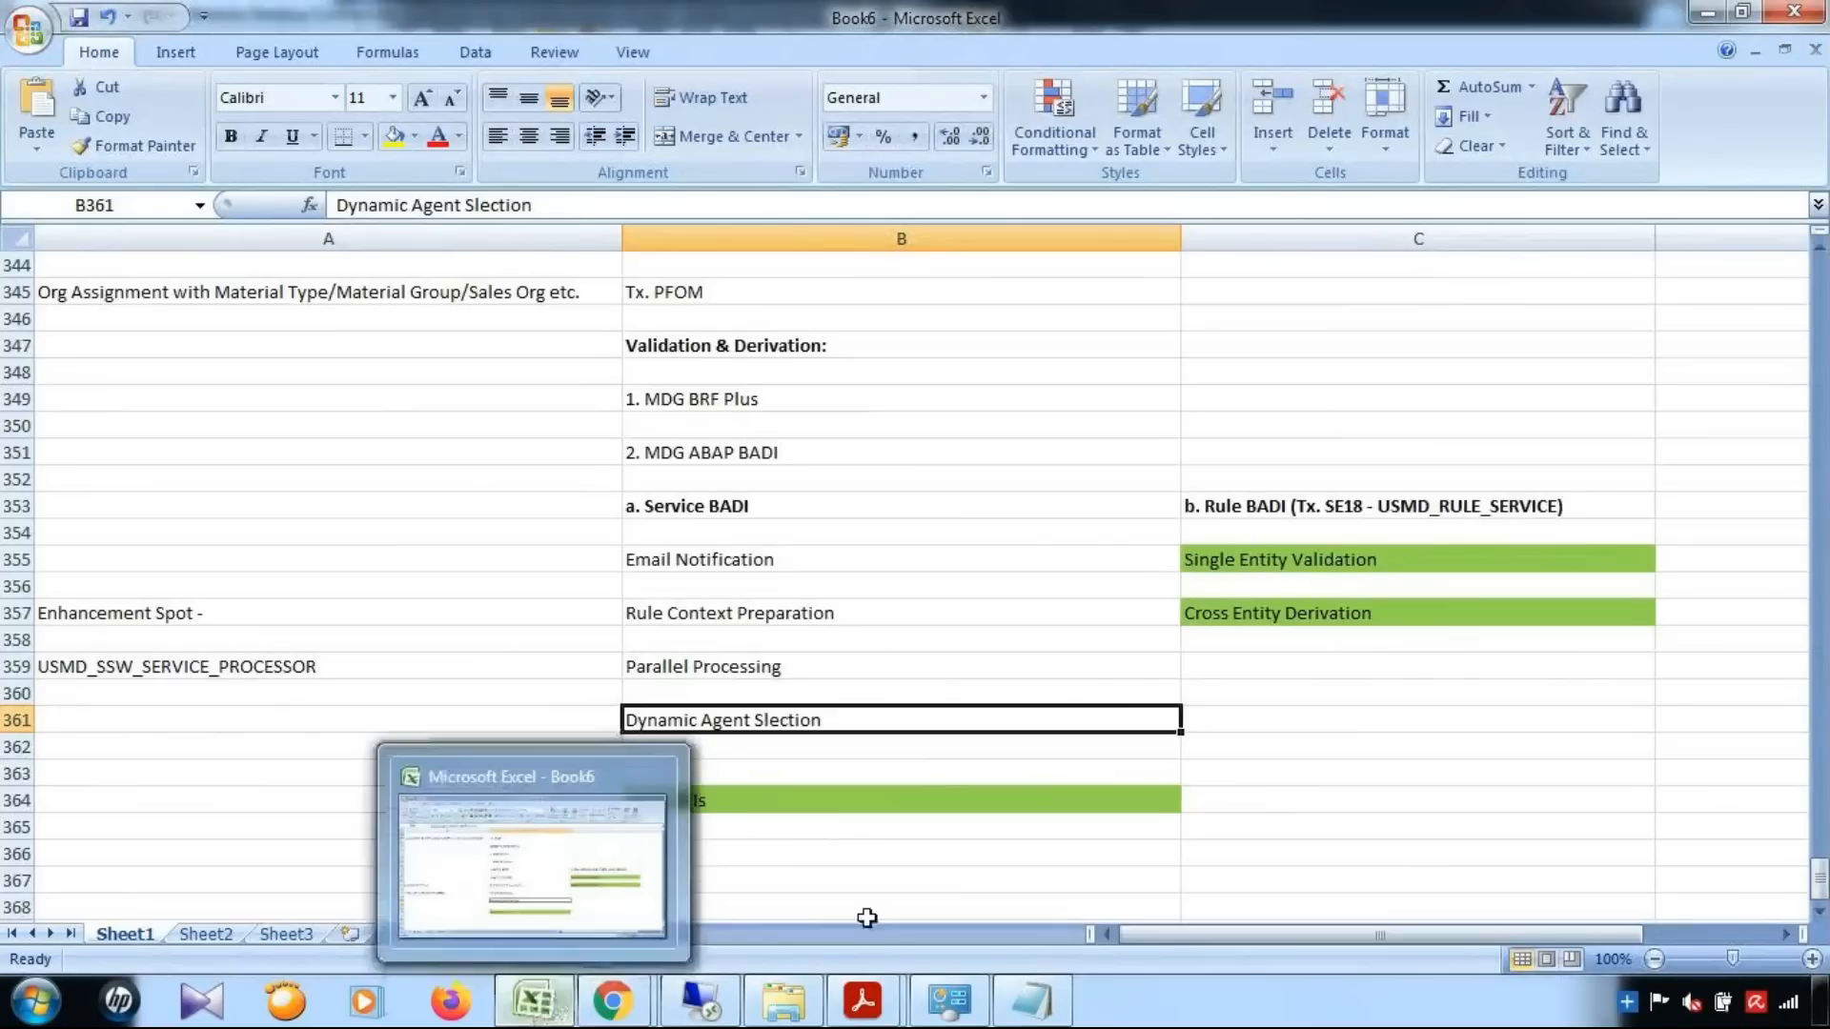
pyautogui.click(944, 880)
pyautogui.click(939, 719)
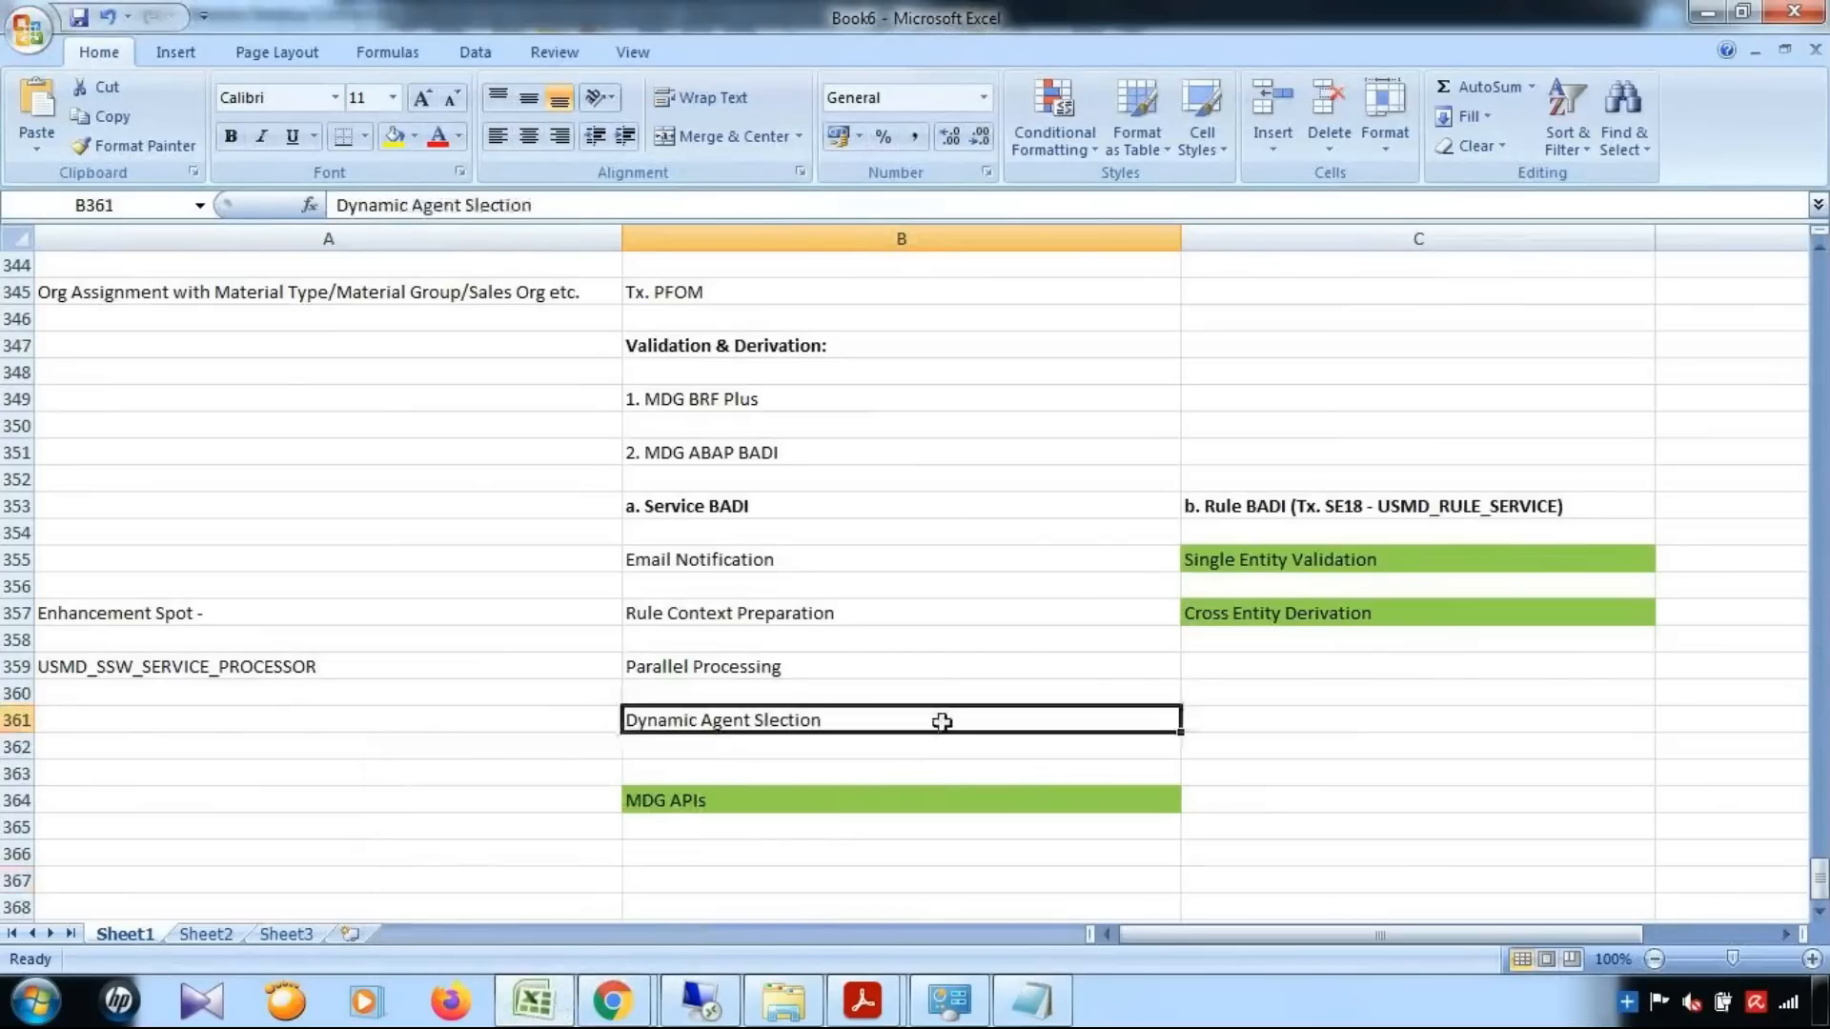
pyautogui.click(514, 1015)
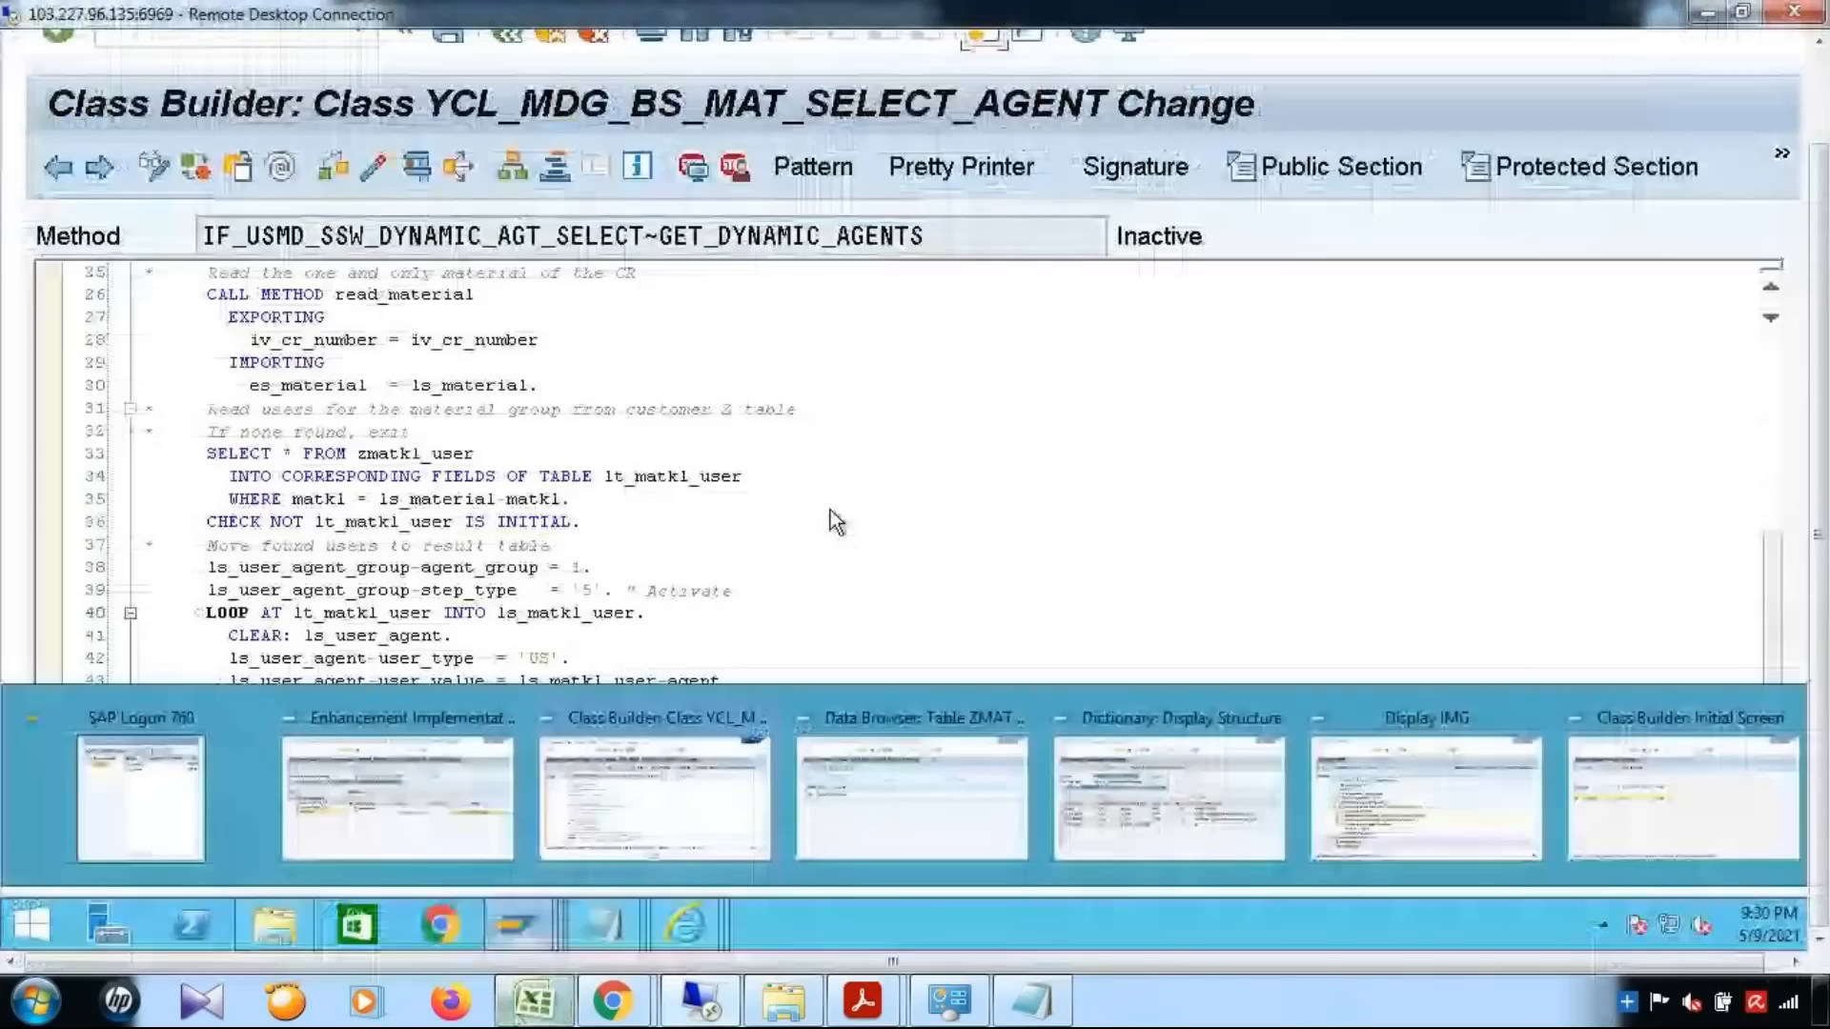
pyautogui.click(953, 456)
pyautogui.moveTo(1818, 305); pyautogui.dragTo(1827, 204)
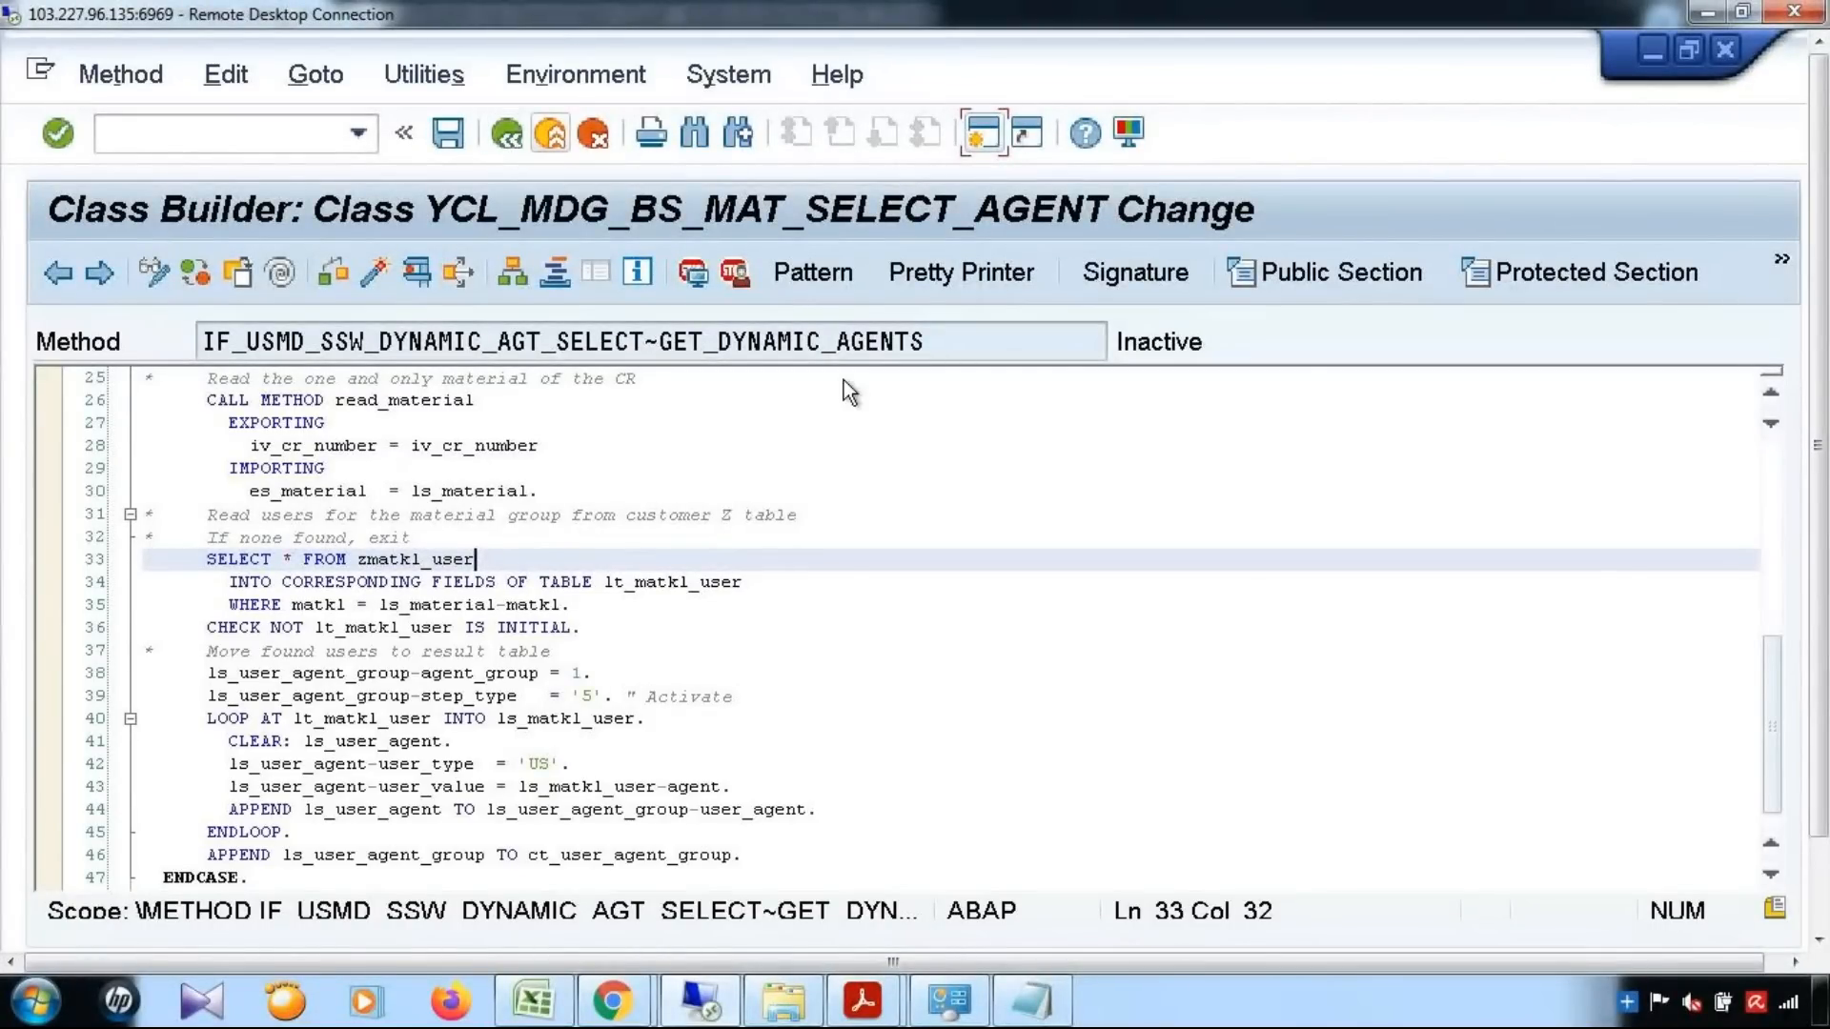
pyautogui.moveTo(1819, 572); pyautogui.dragTo(1819, 677)
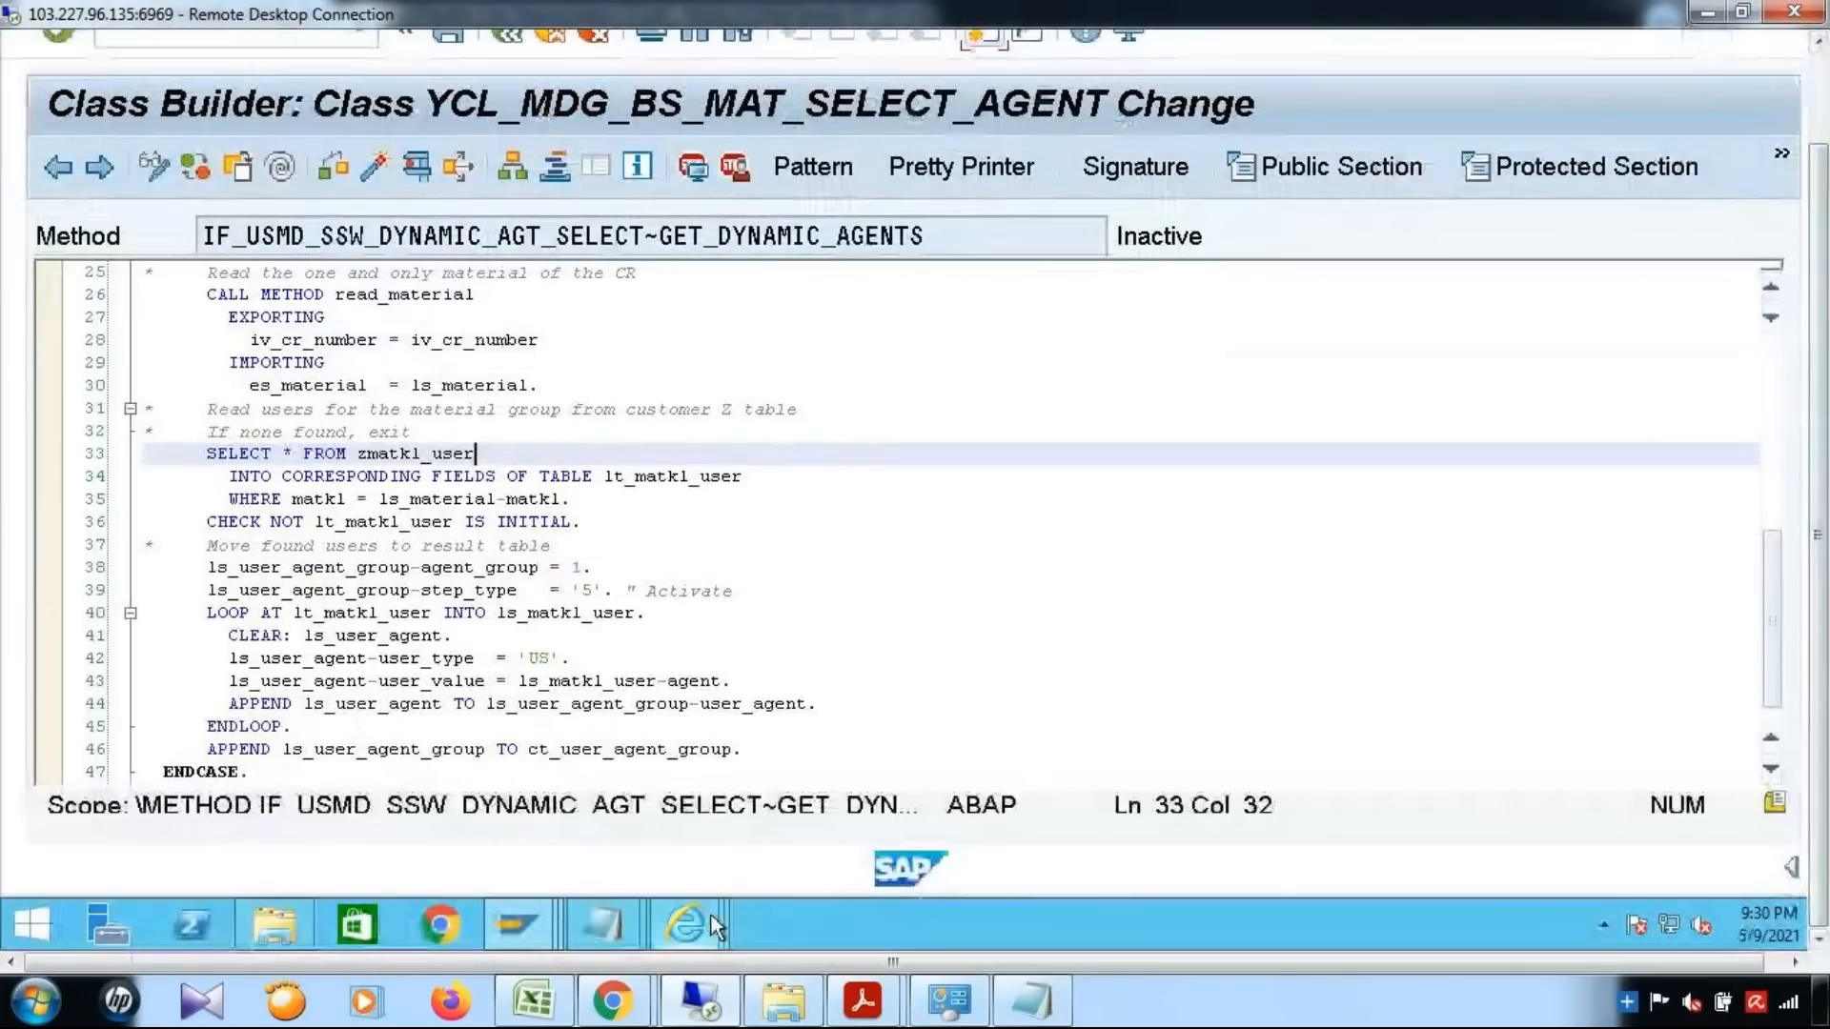
# Switch to the BRFplus Catalog Browser showing DT_USER_AGT_GRP_YMAT01 and examine that user agent decision table
pyautogui.moveTo(711, 915)
pyautogui.click(597, 831)
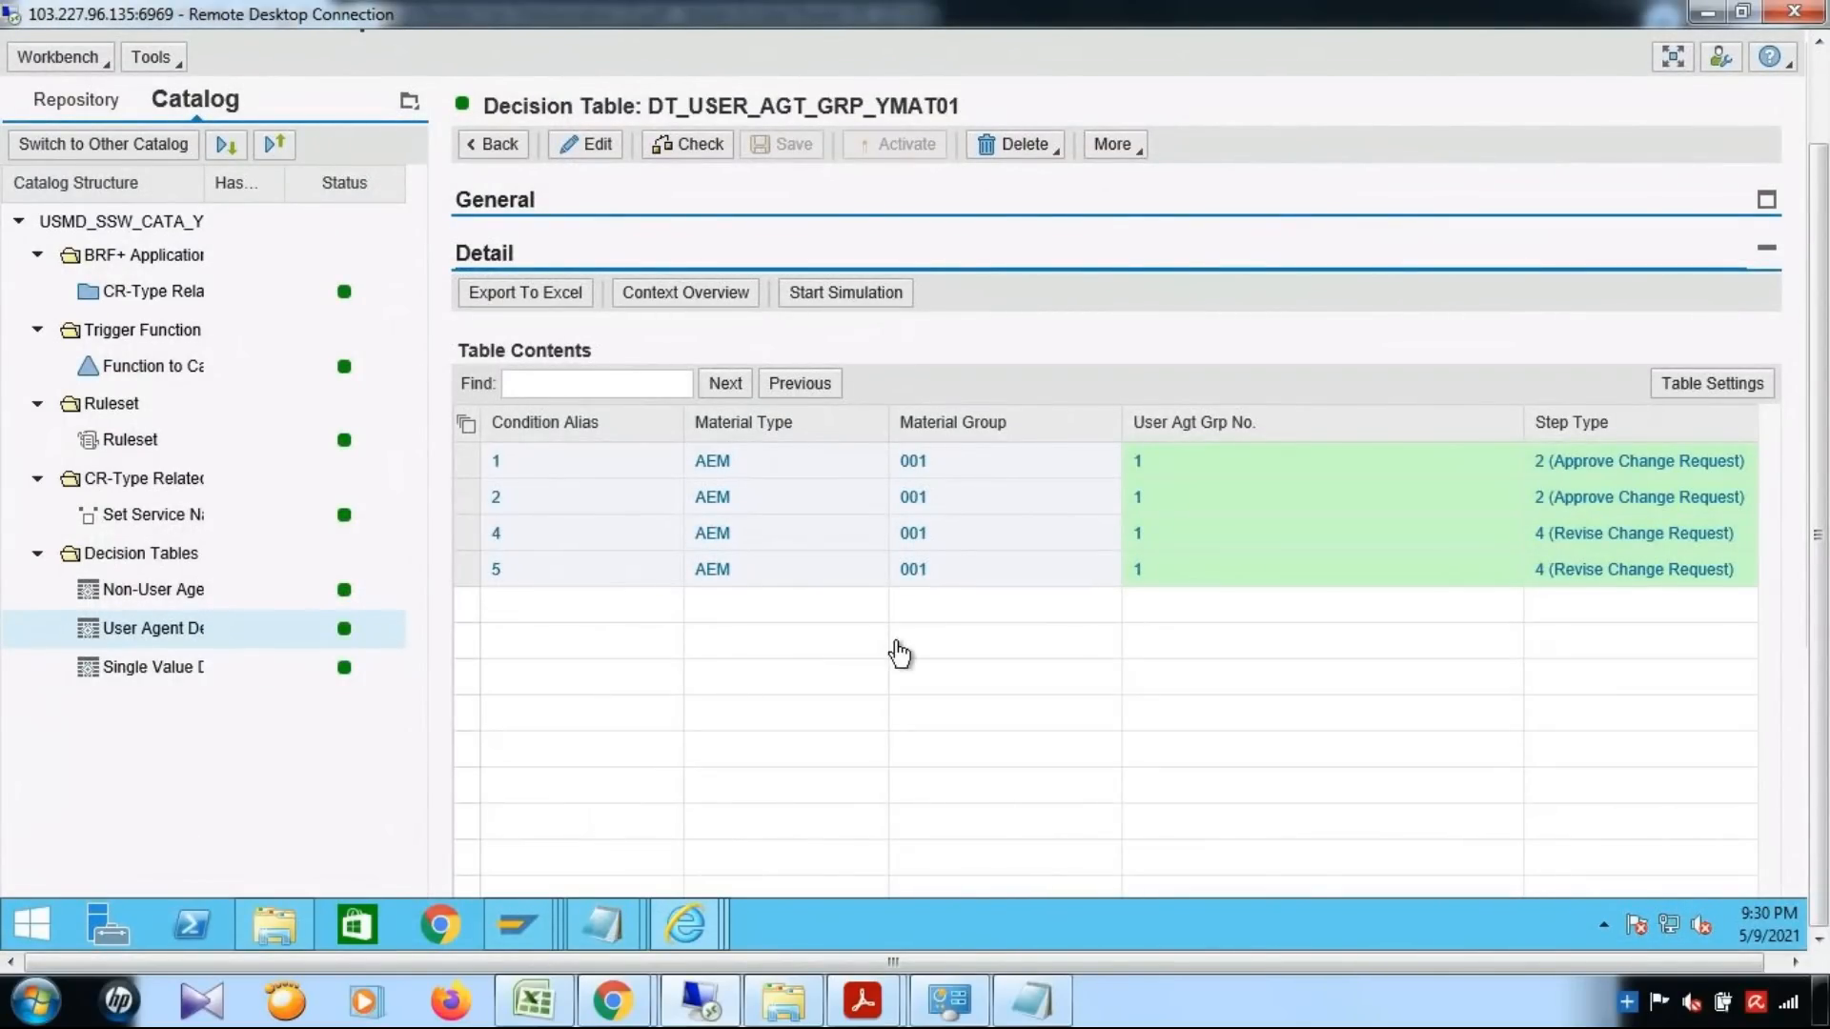
pyautogui.moveTo(1821, 541); pyautogui.dragTo(1818, 497)
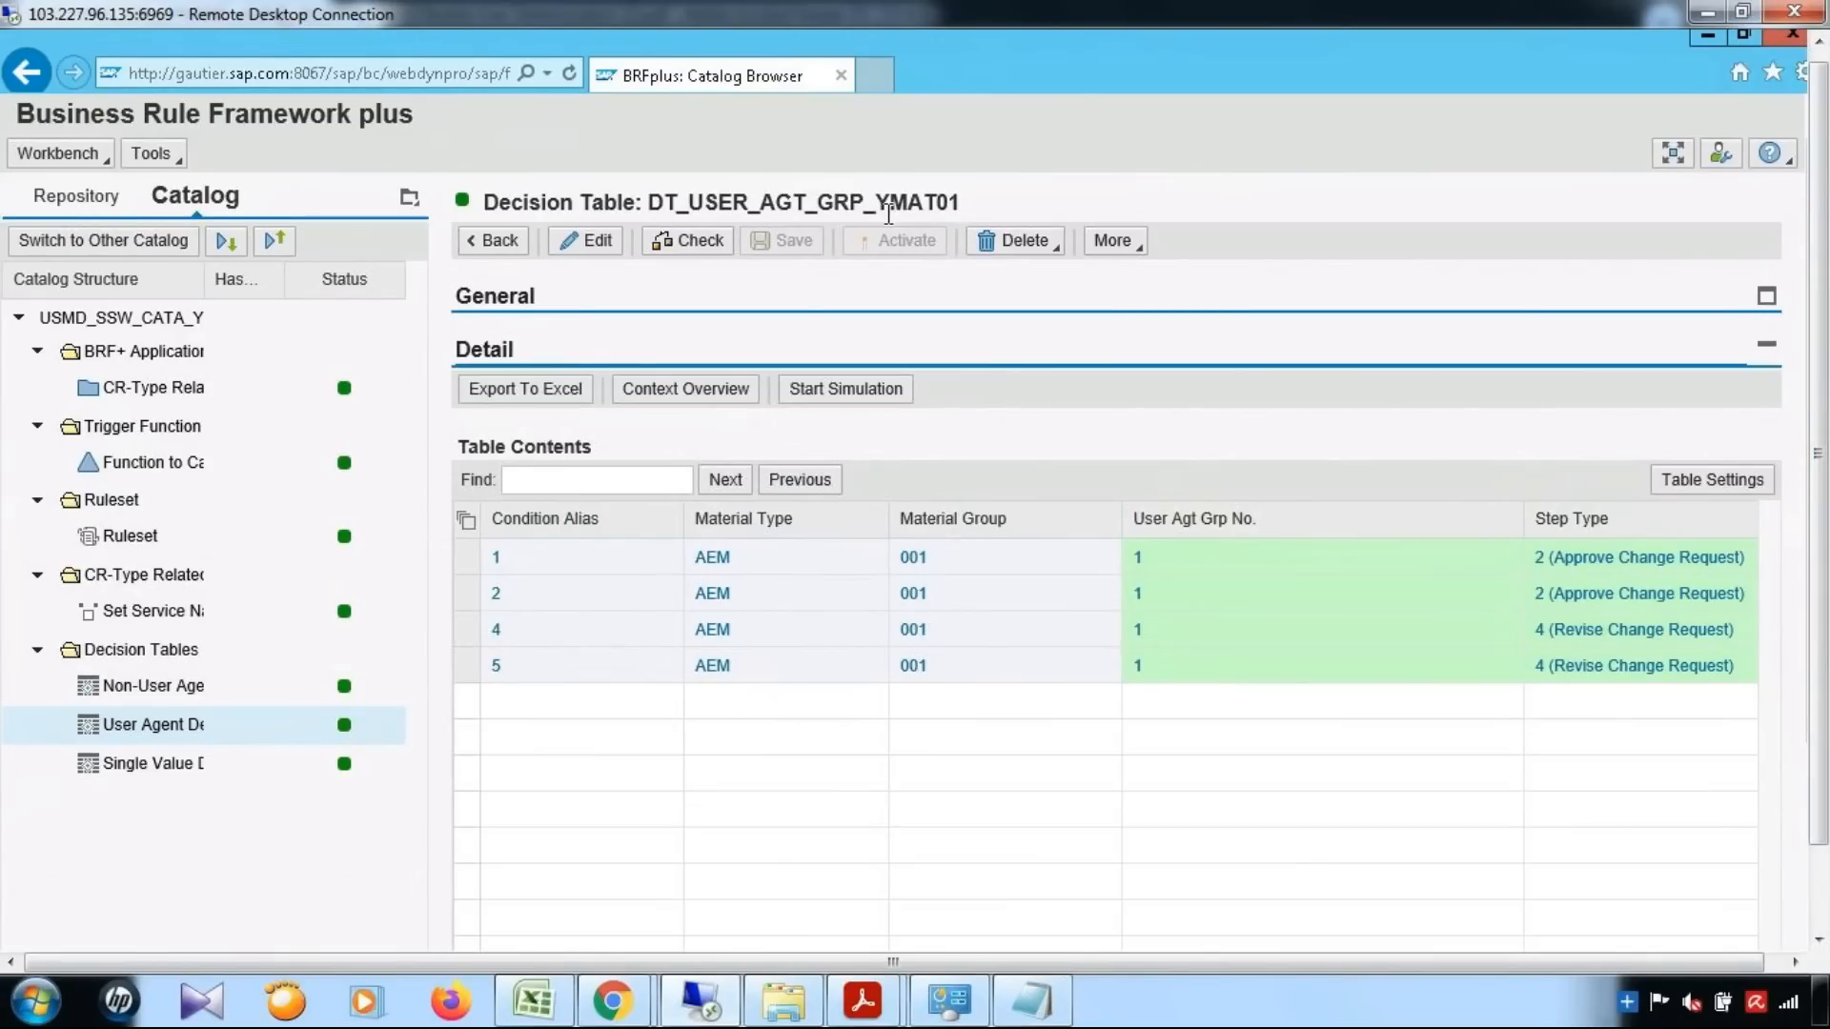
pyautogui.moveTo(1819, 335); pyautogui.dragTo(1818, 437)
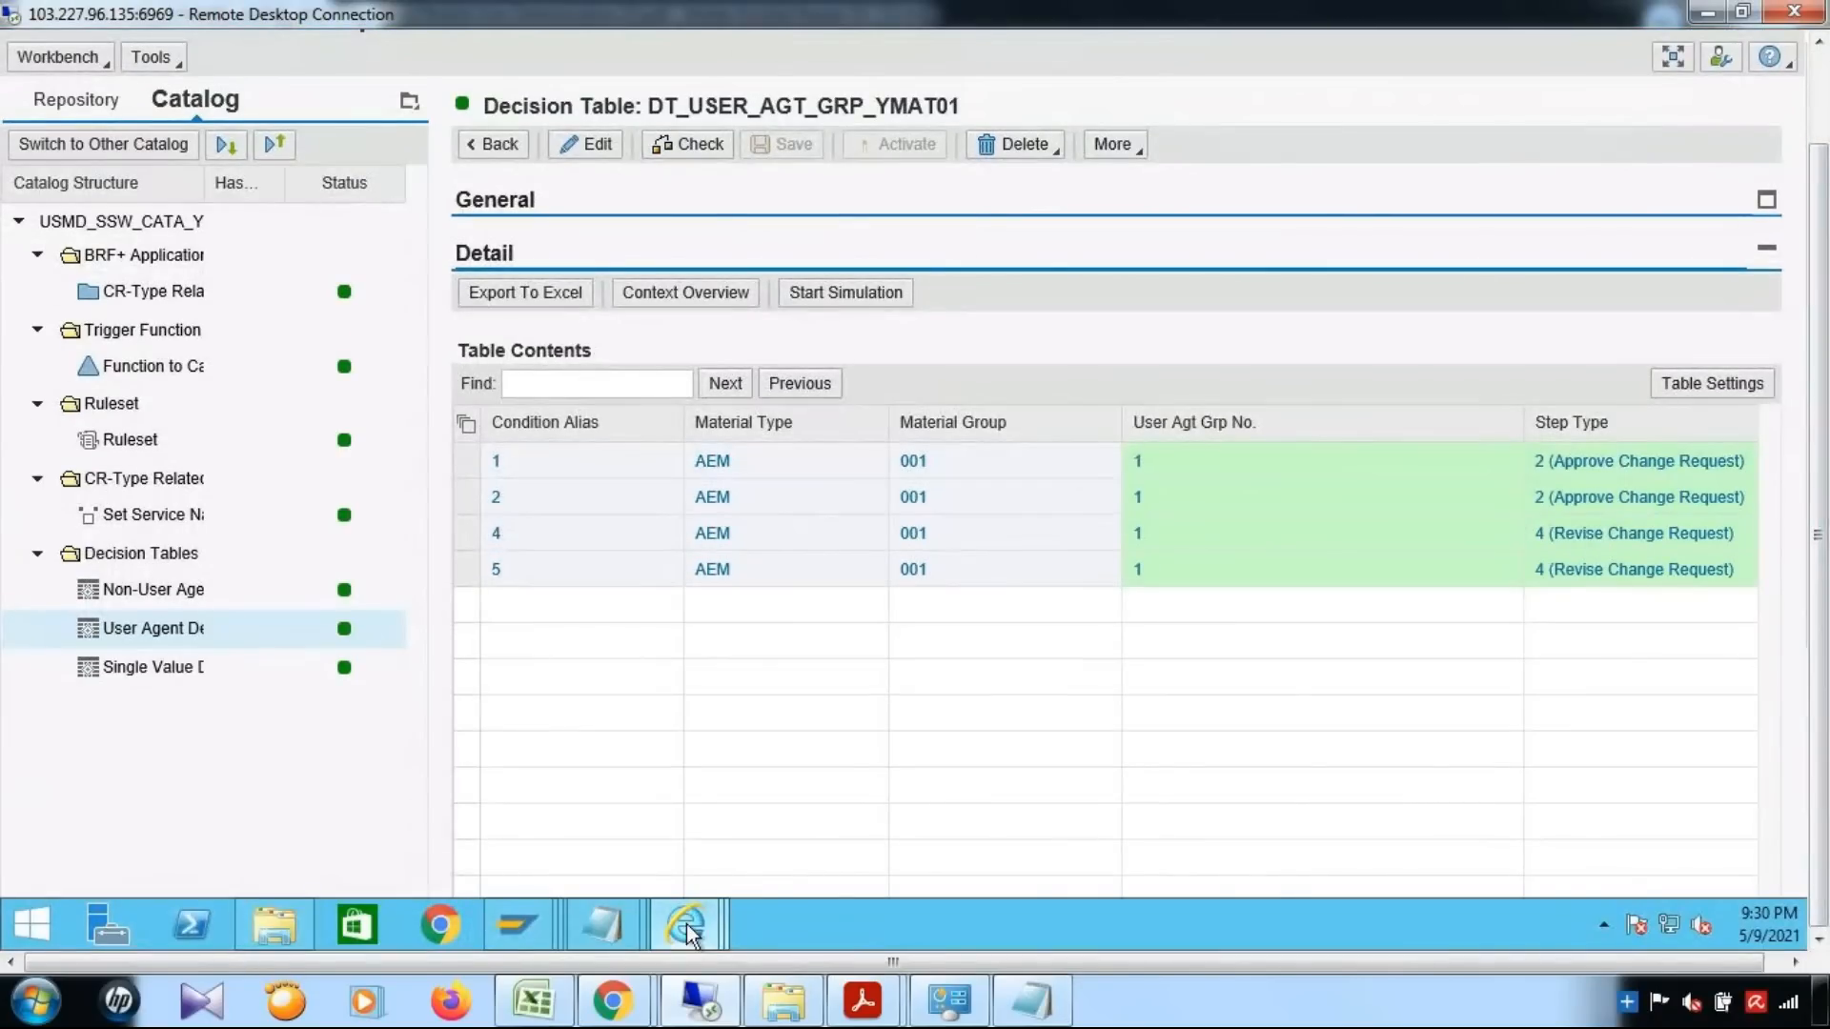
# Dismiss the Material Group value search in the Basic Data change request without choosing a material group
pyautogui.moveTo(690, 929)
pyautogui.click(1105, 810)
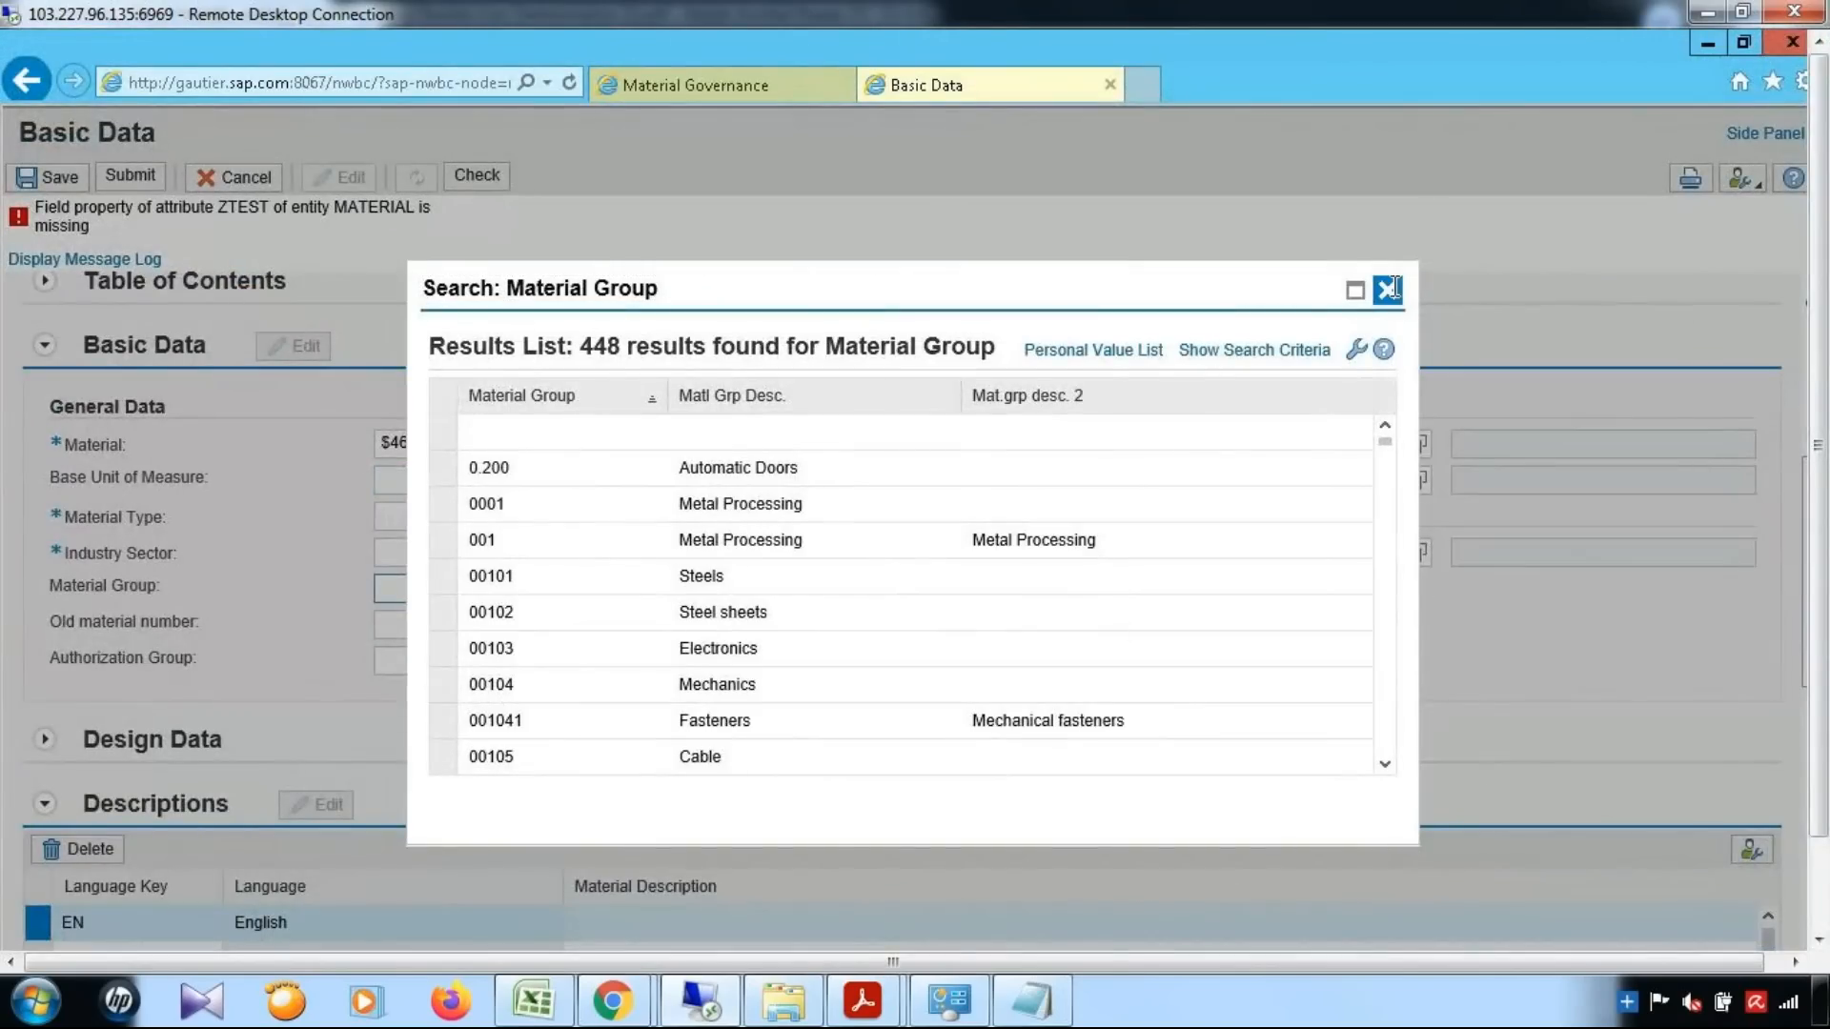
pyautogui.click(1389, 286)
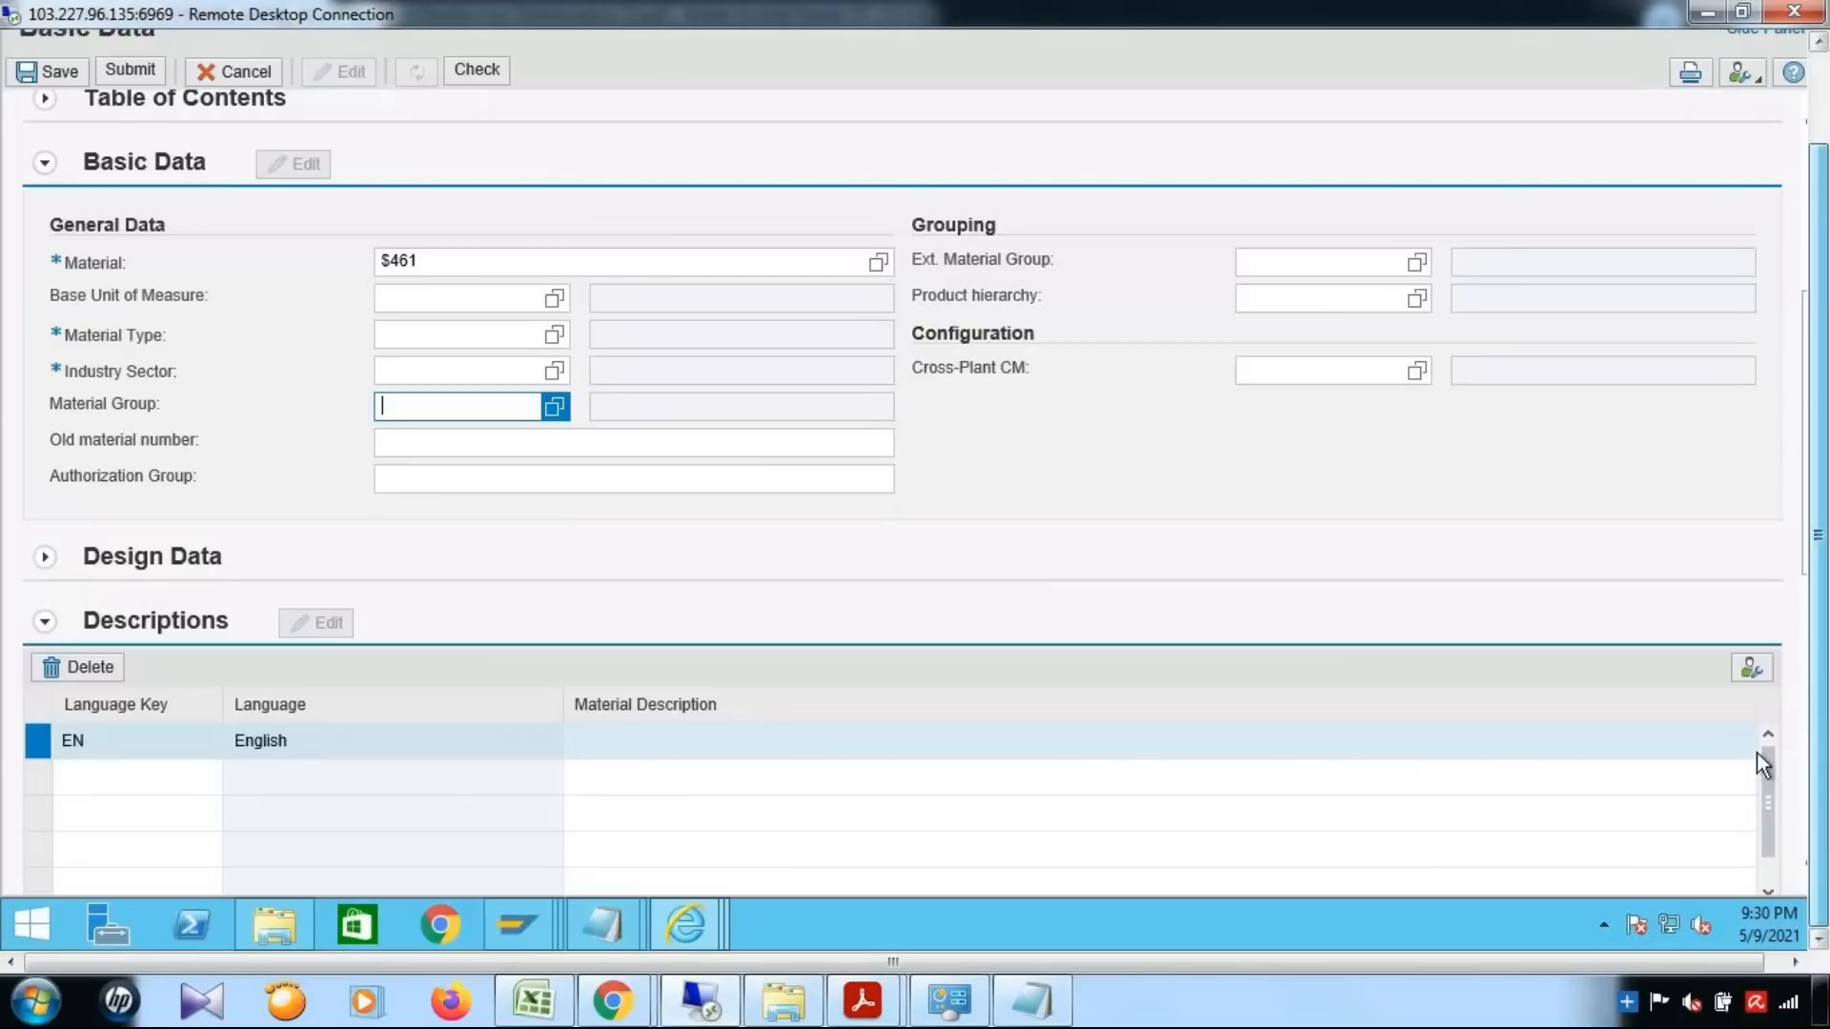
# Switch to the BRFplus catalog used for dynamic agent selection and bring up the full DT_SINGLE_VAL_YMAT01_D decision table
pyautogui.moveTo(663, 926)
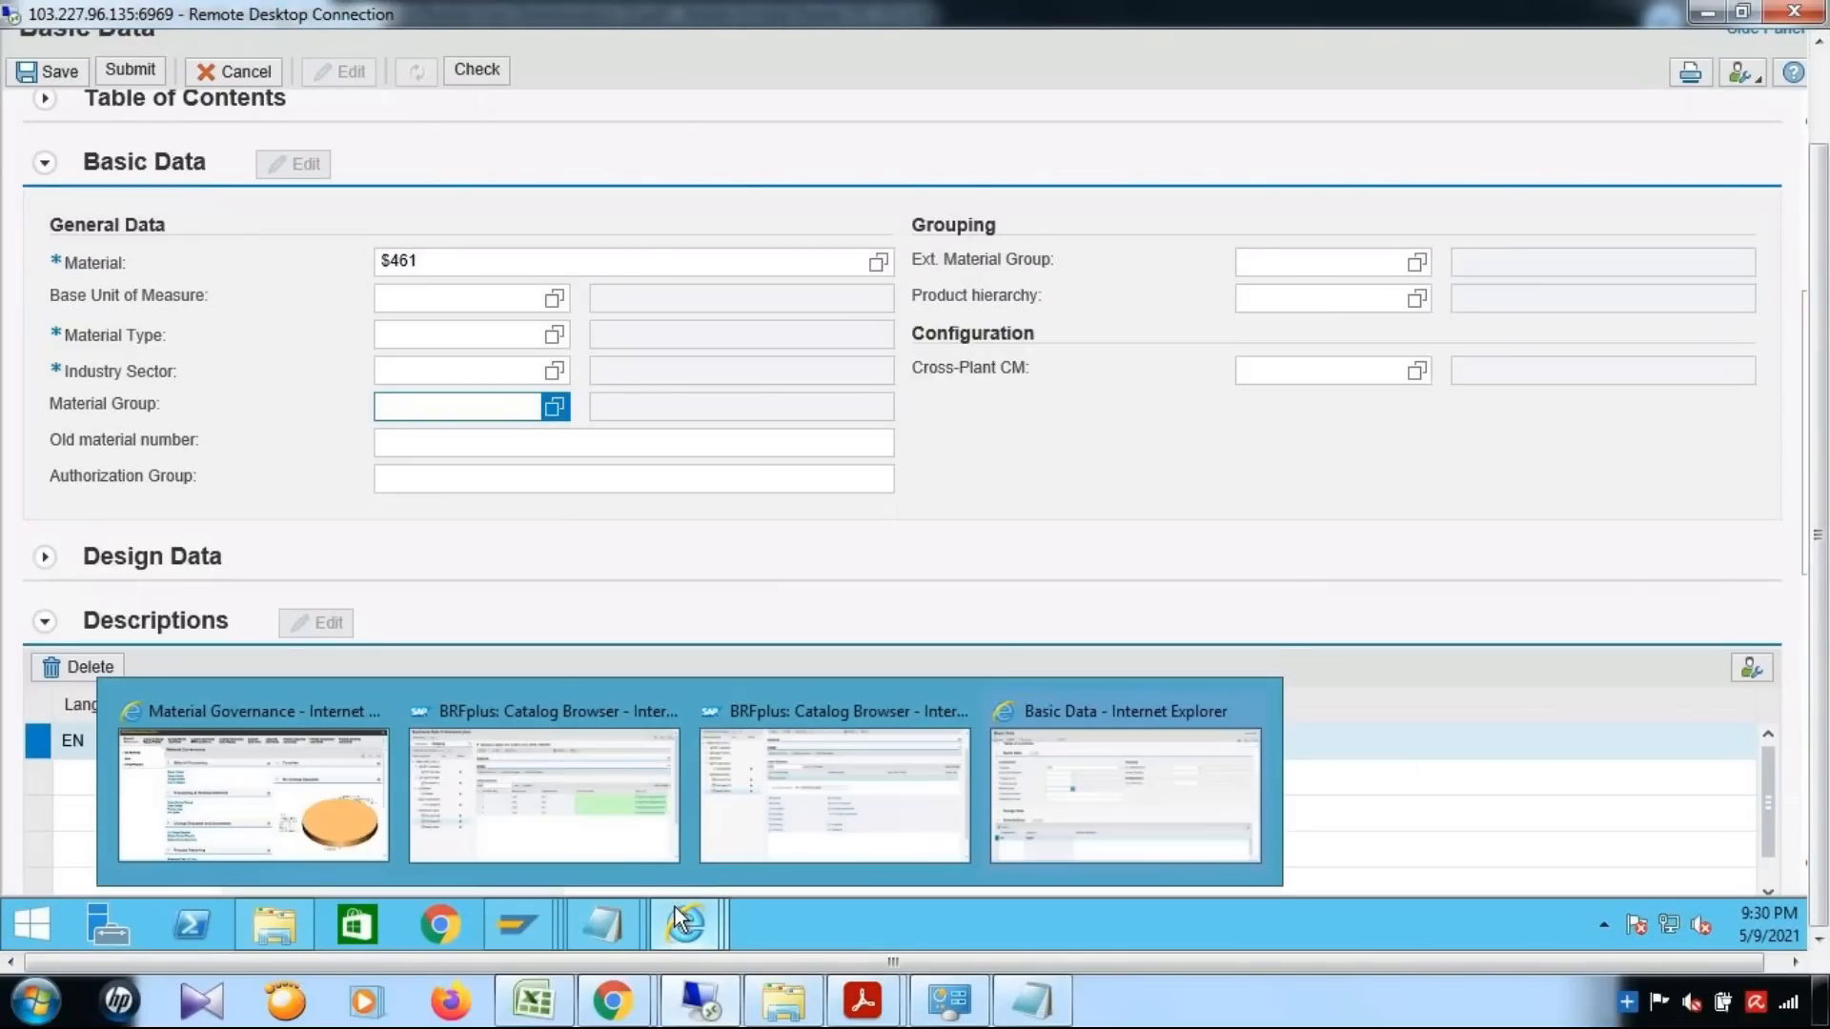
pyautogui.click(858, 832)
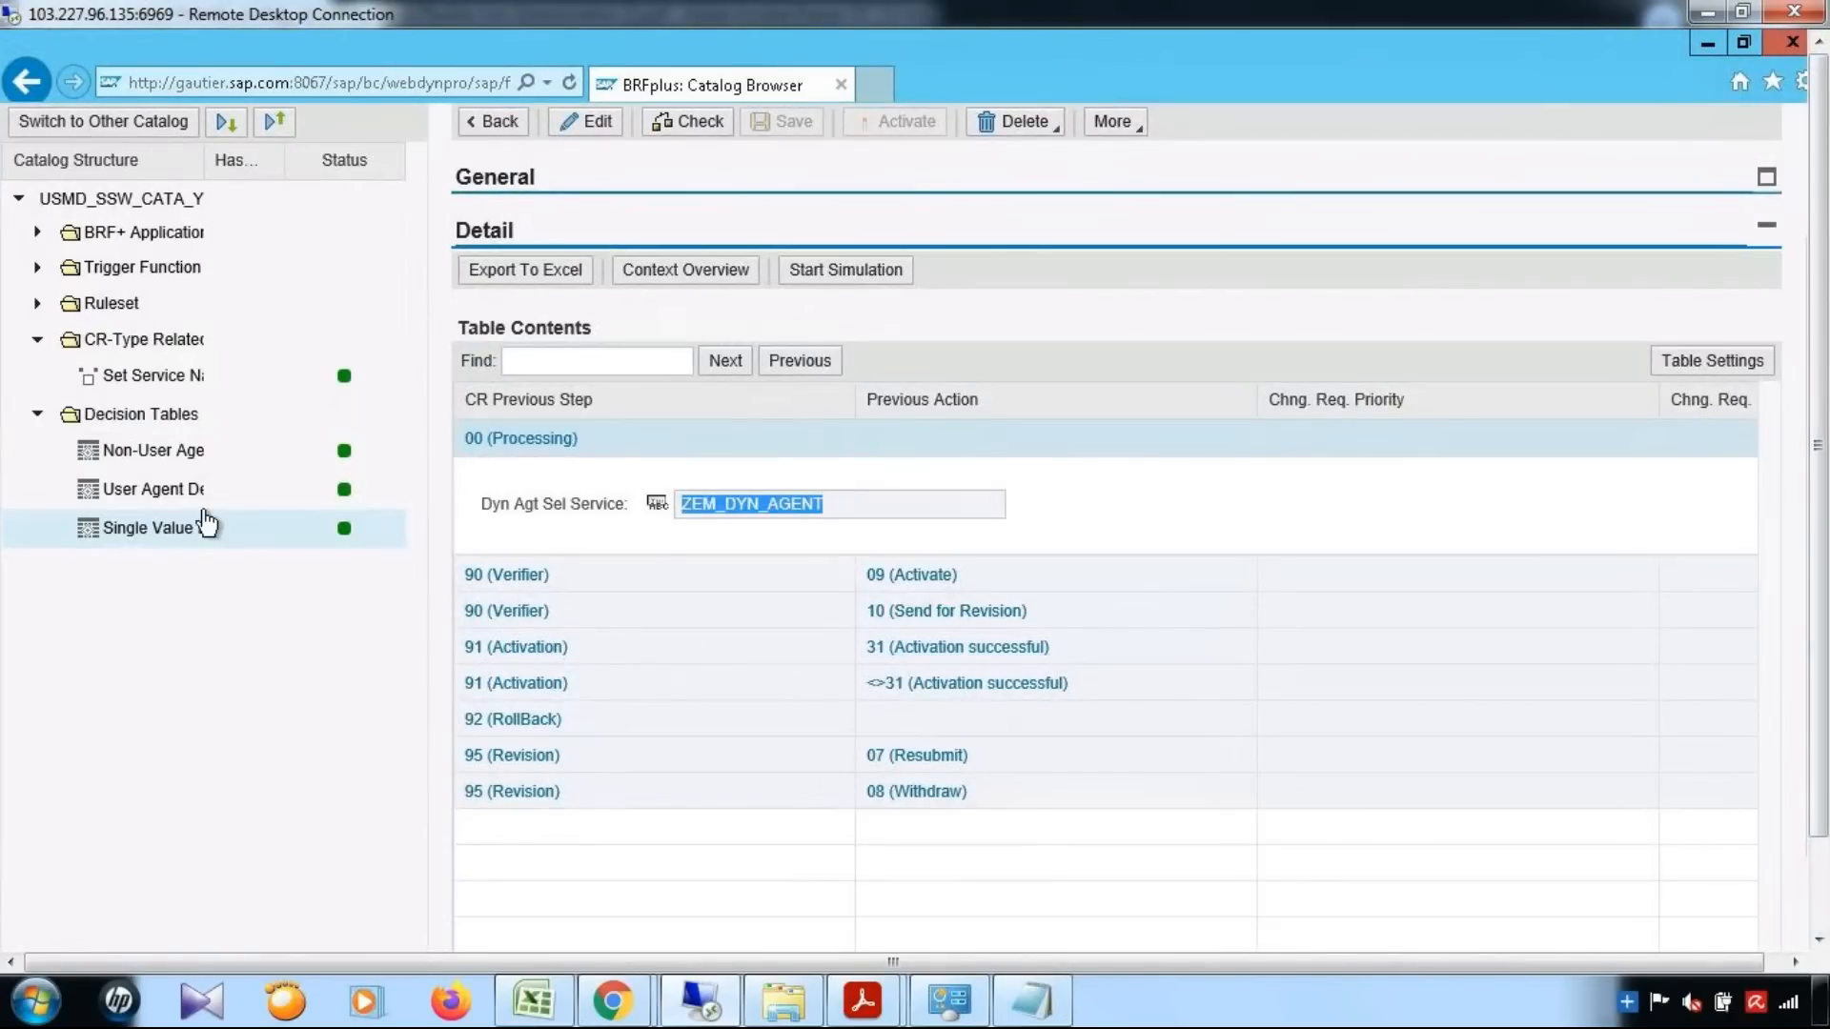
pyautogui.click(143, 527)
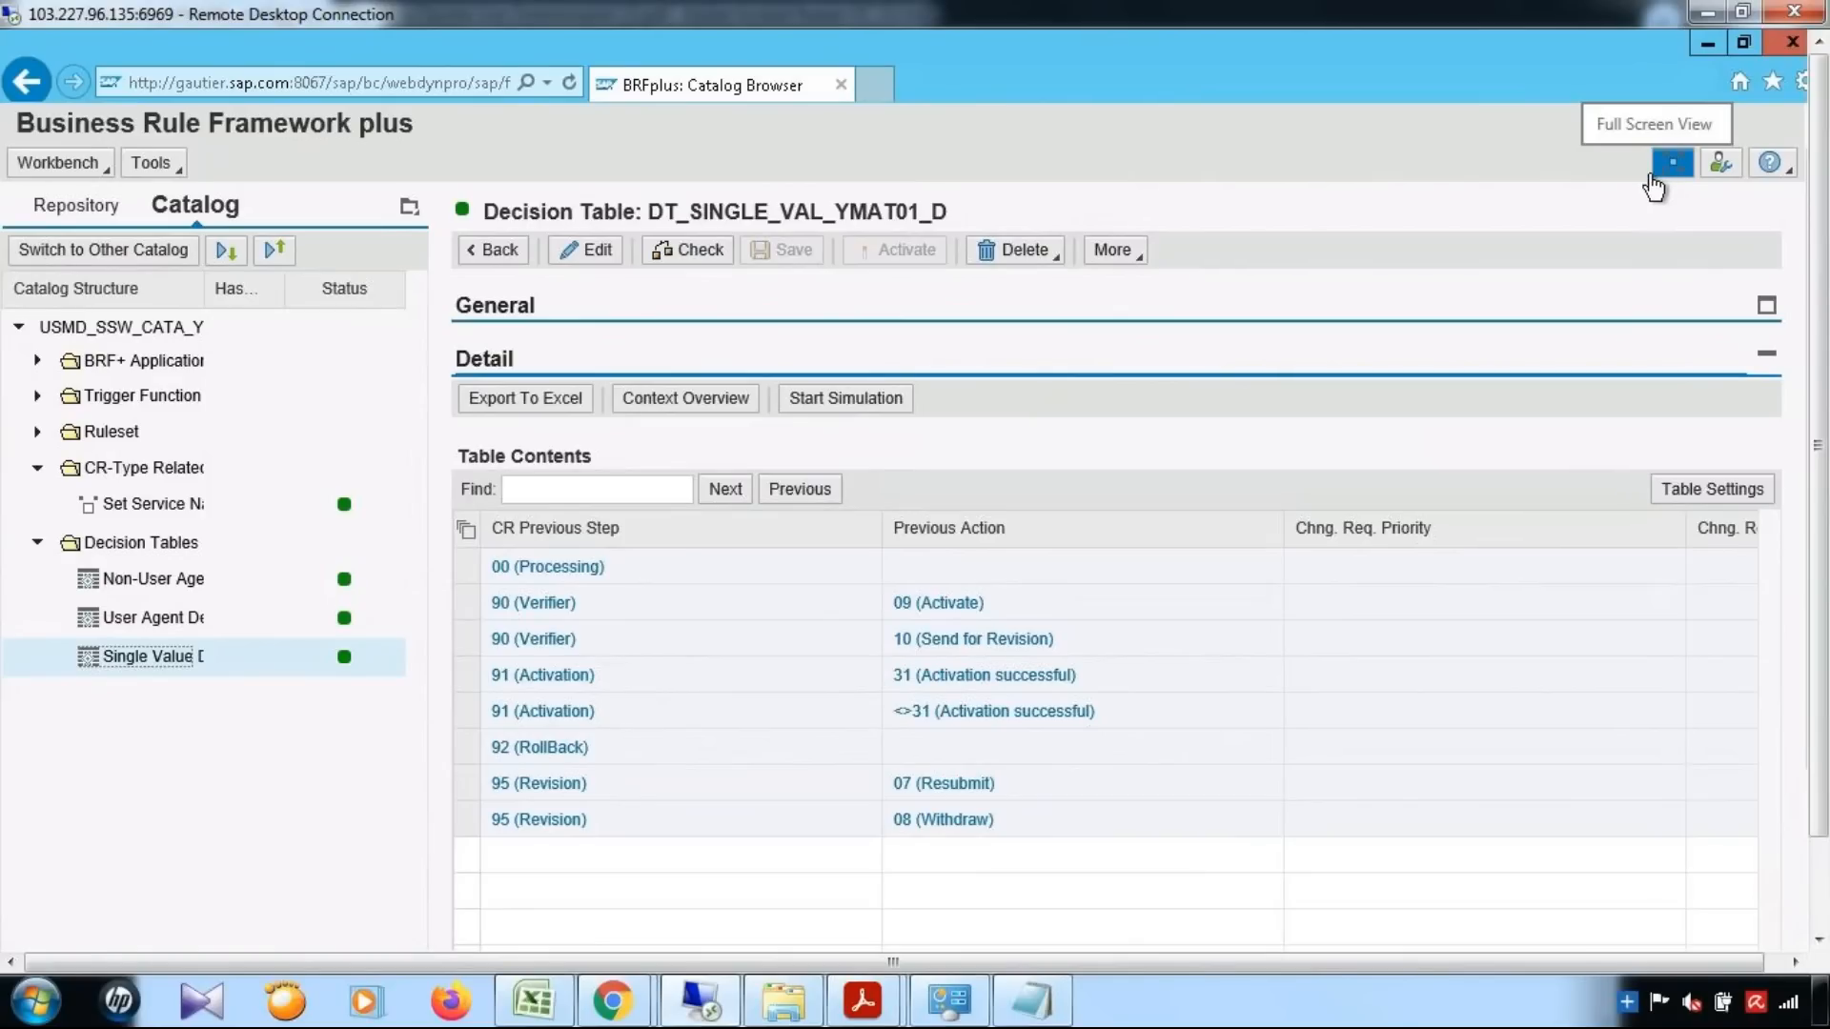
pyautogui.moveTo(1819, 645); pyautogui.dragTo(1827, 729)
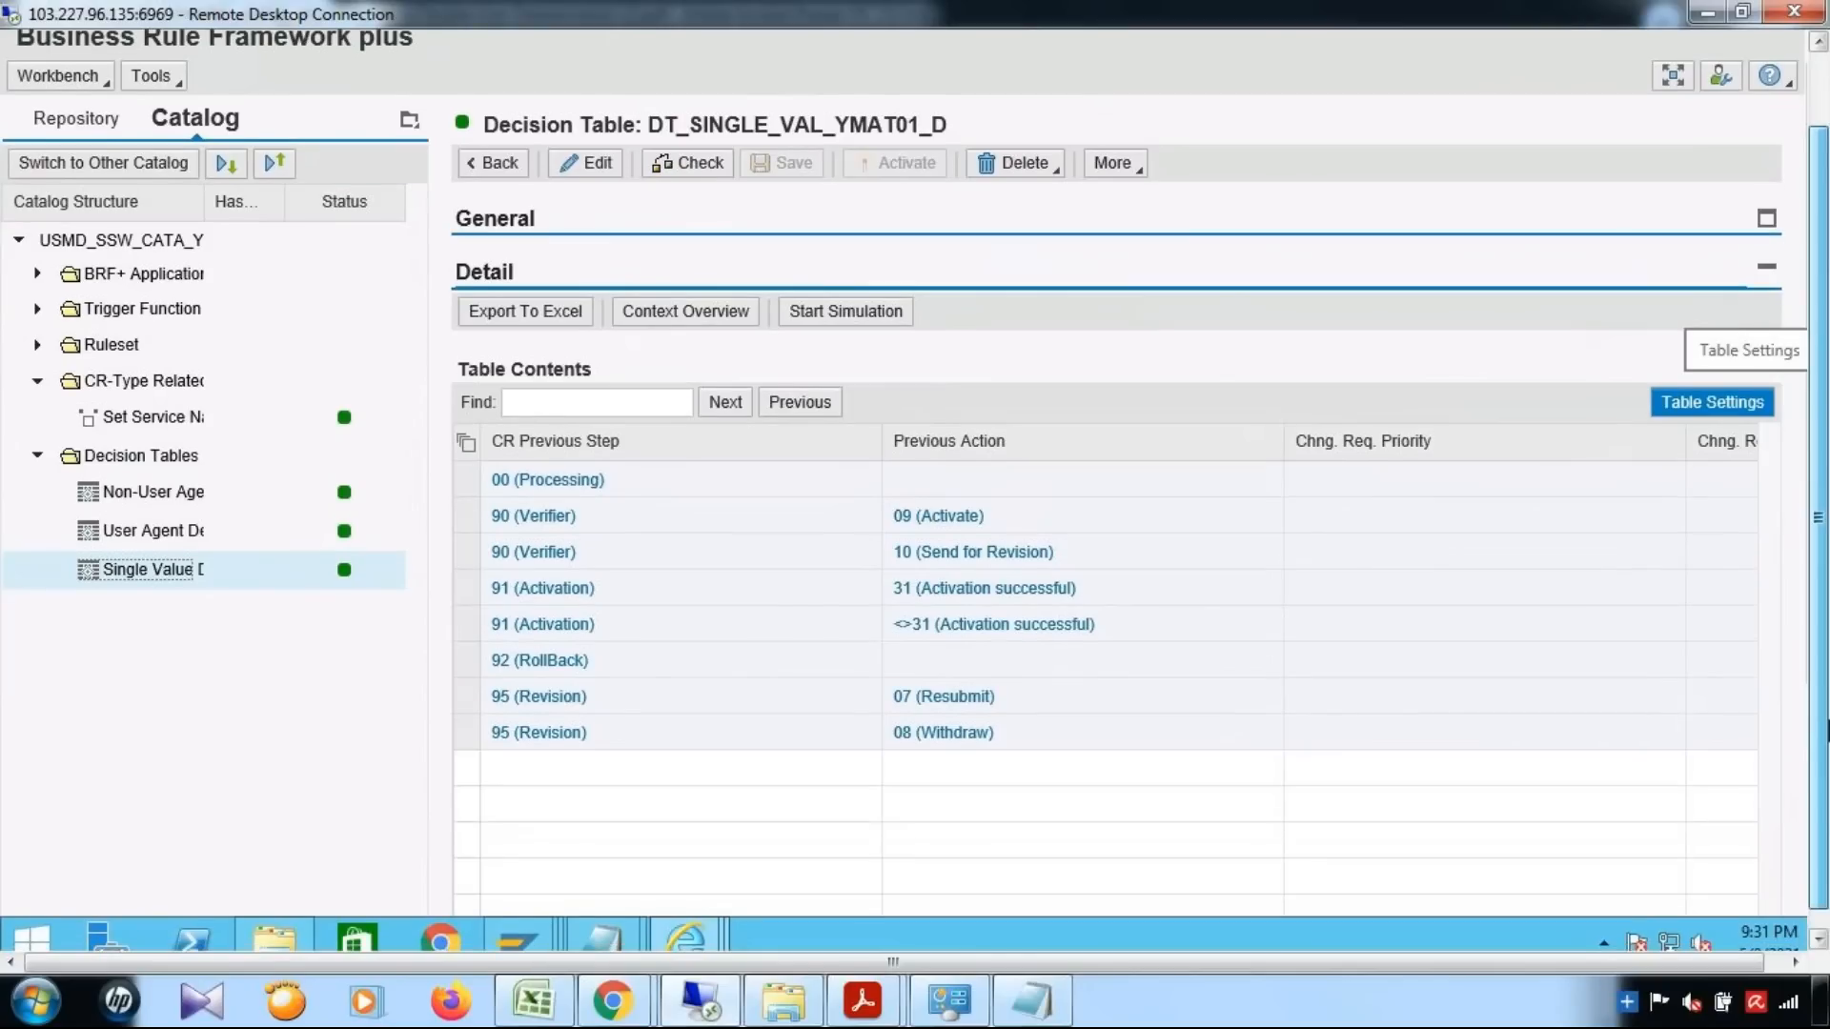
# Review DT_USER_AGT_GRP_YMAT01_D with its columns narrowed to fit User Agent Value, and open the non-user agent table DT_NON_USER_AGT_GRP_YMAT01_D
pyautogui.click(131, 535)
pyautogui.moveTo(1827, 527); pyautogui.dragTo(1827, 497)
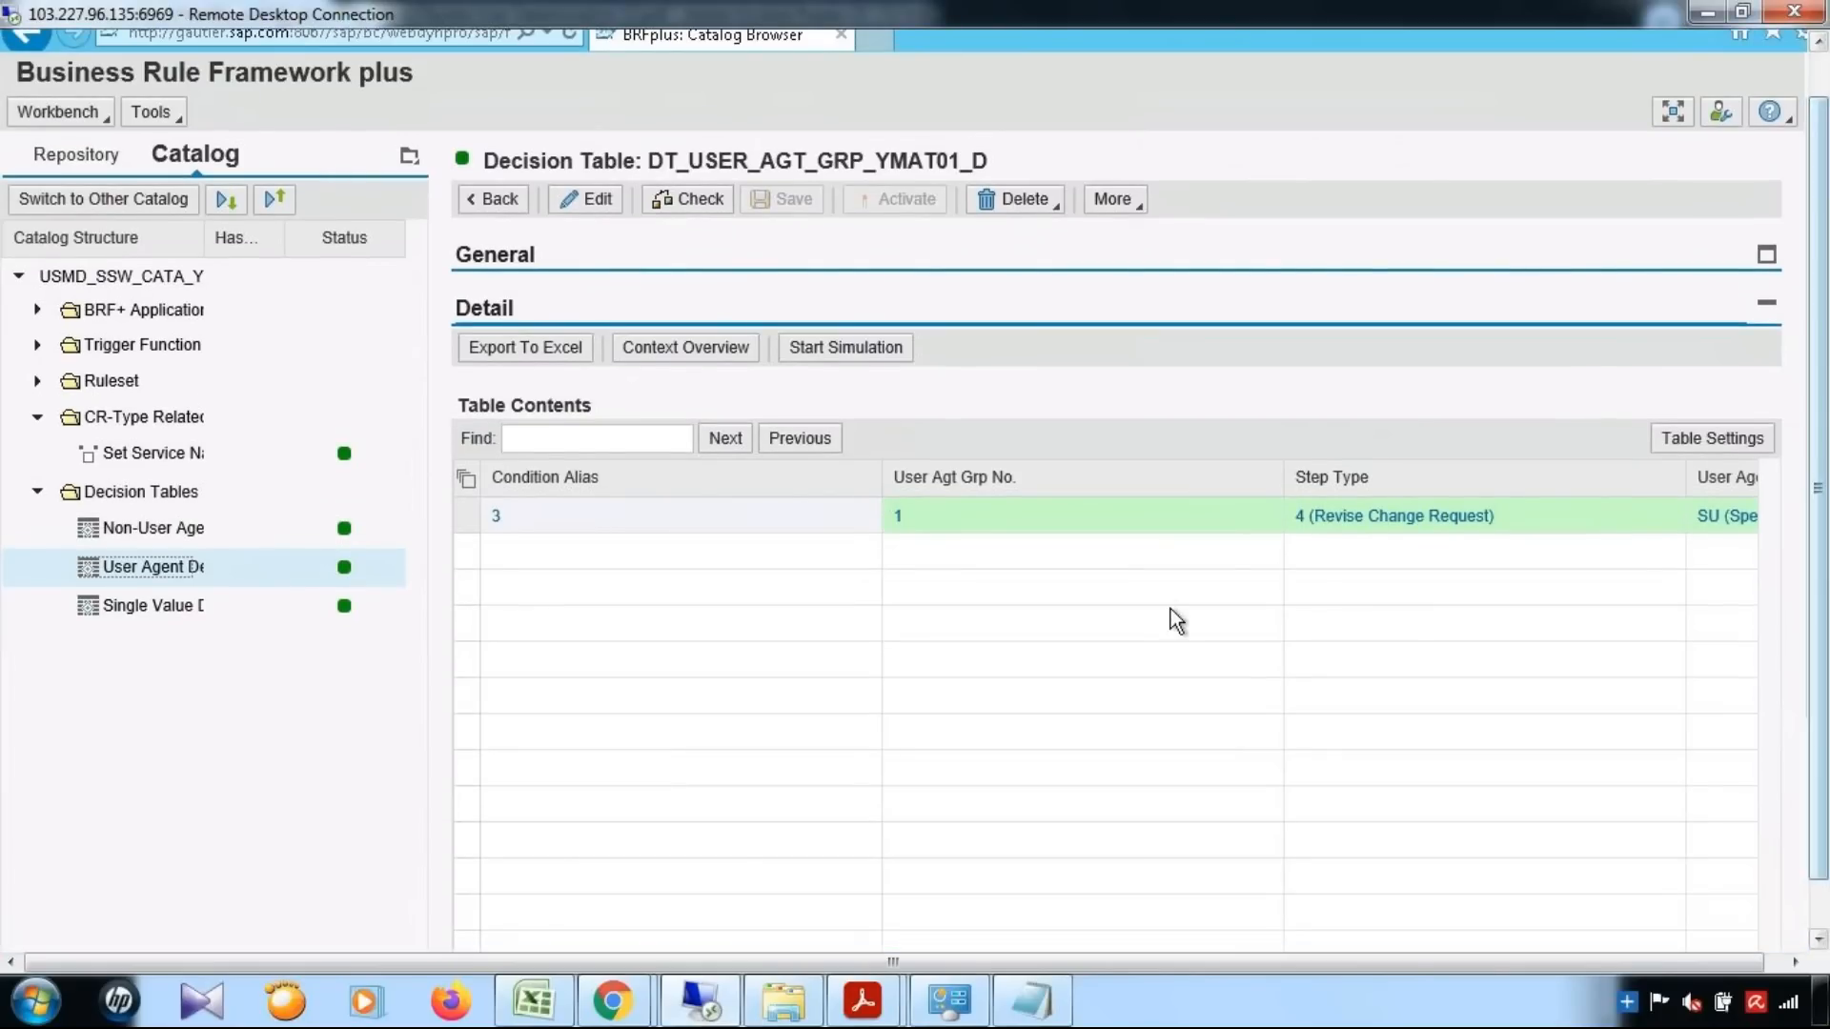
pyautogui.moveTo(881, 476); pyautogui.dragTo(632, 490)
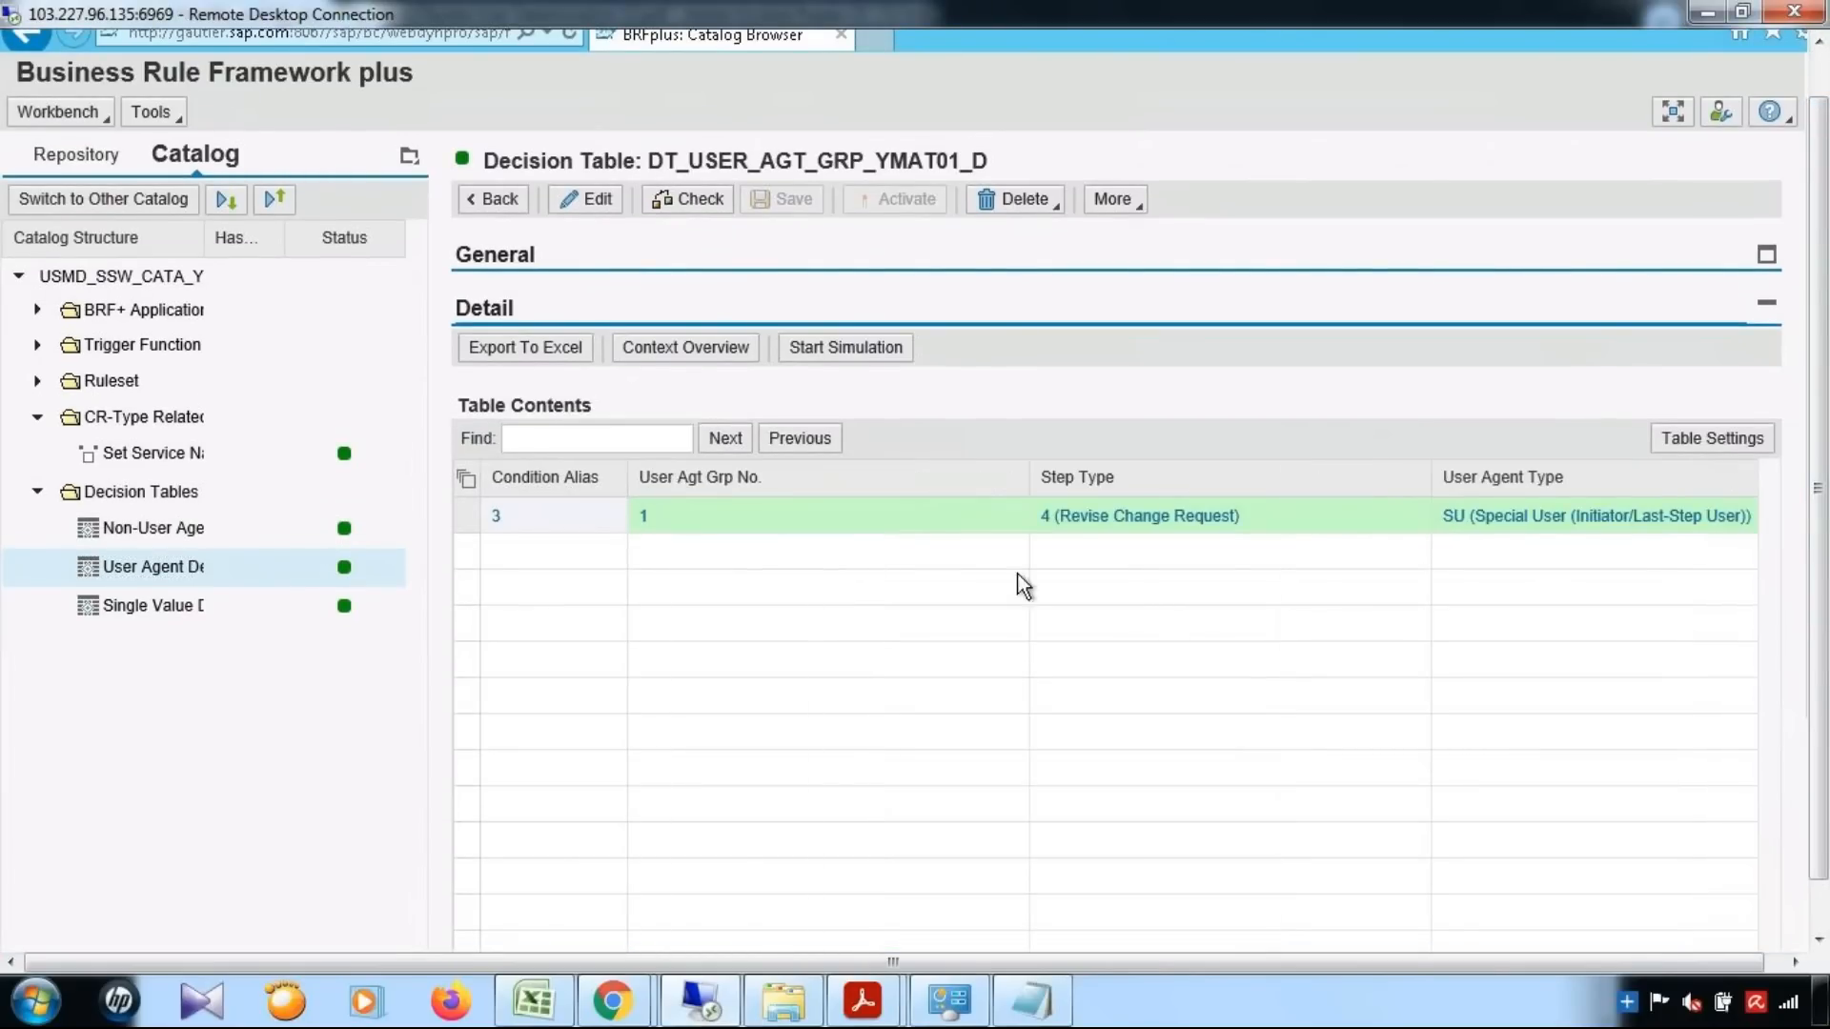
pyautogui.moveTo(1028, 482); pyautogui.dragTo(873, 480)
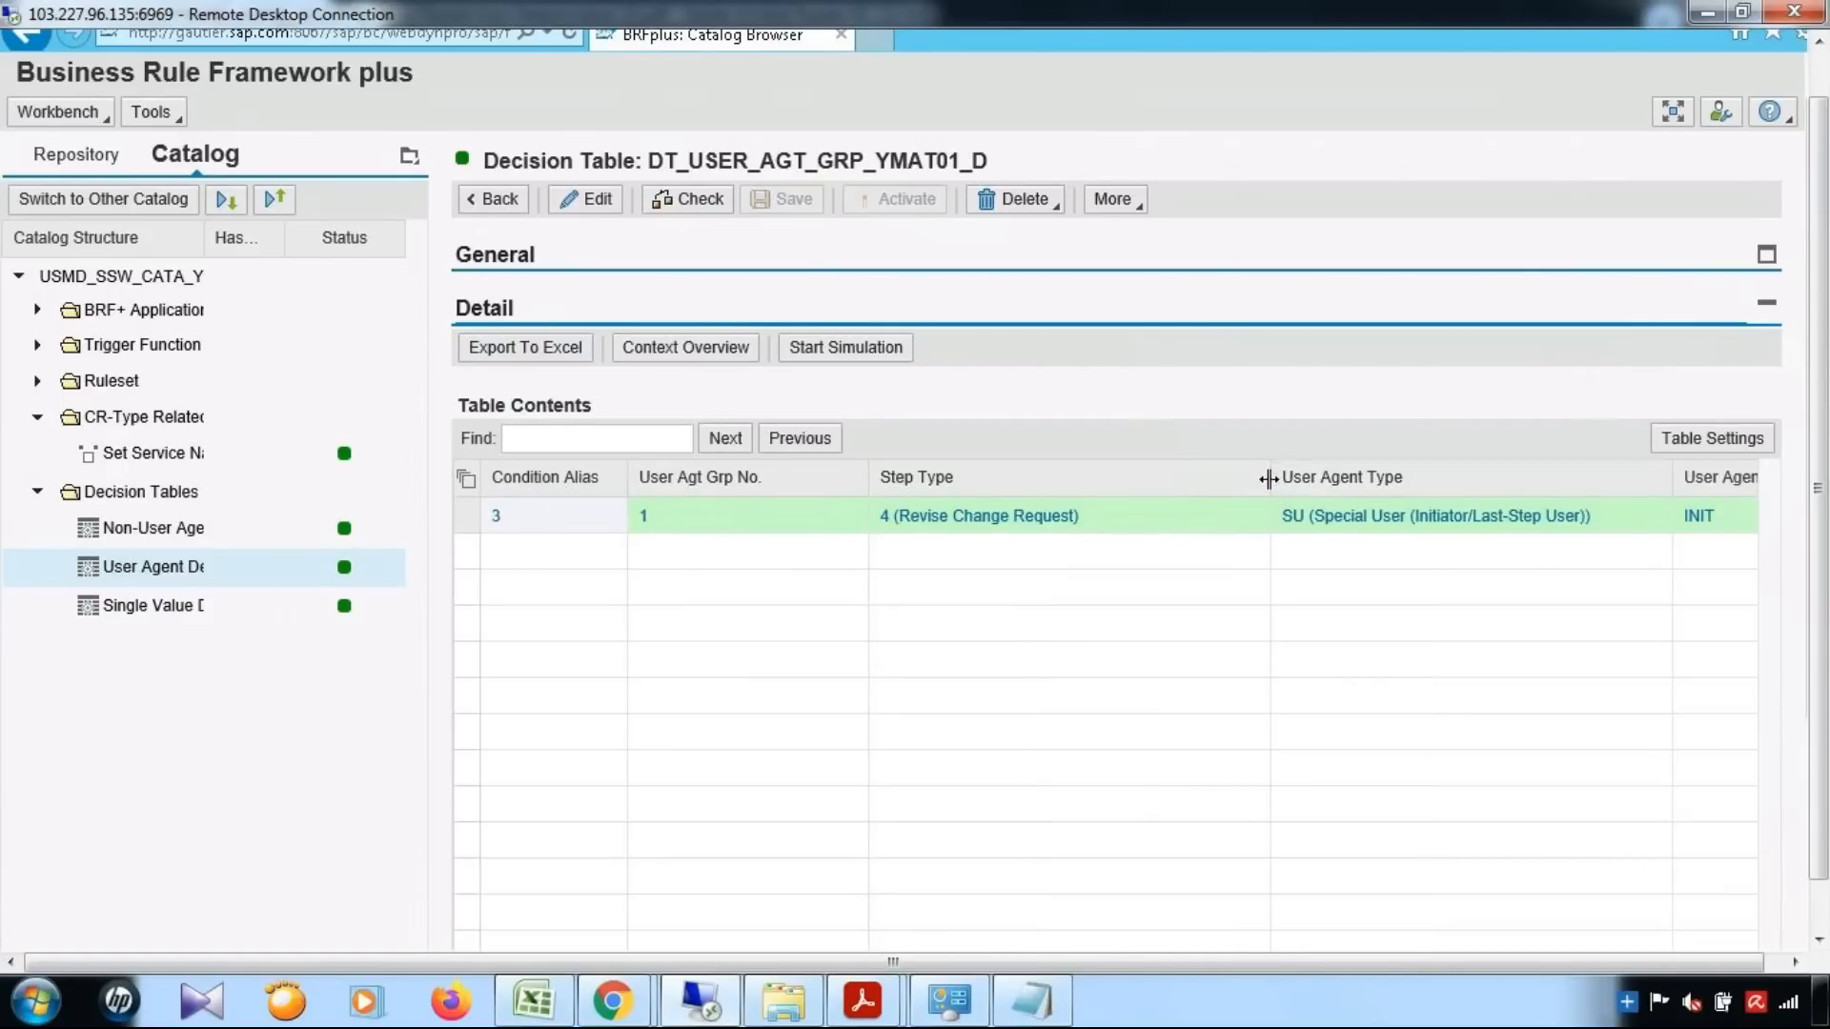
pyautogui.moveTo(1274, 481); pyautogui.dragTo(1104, 481)
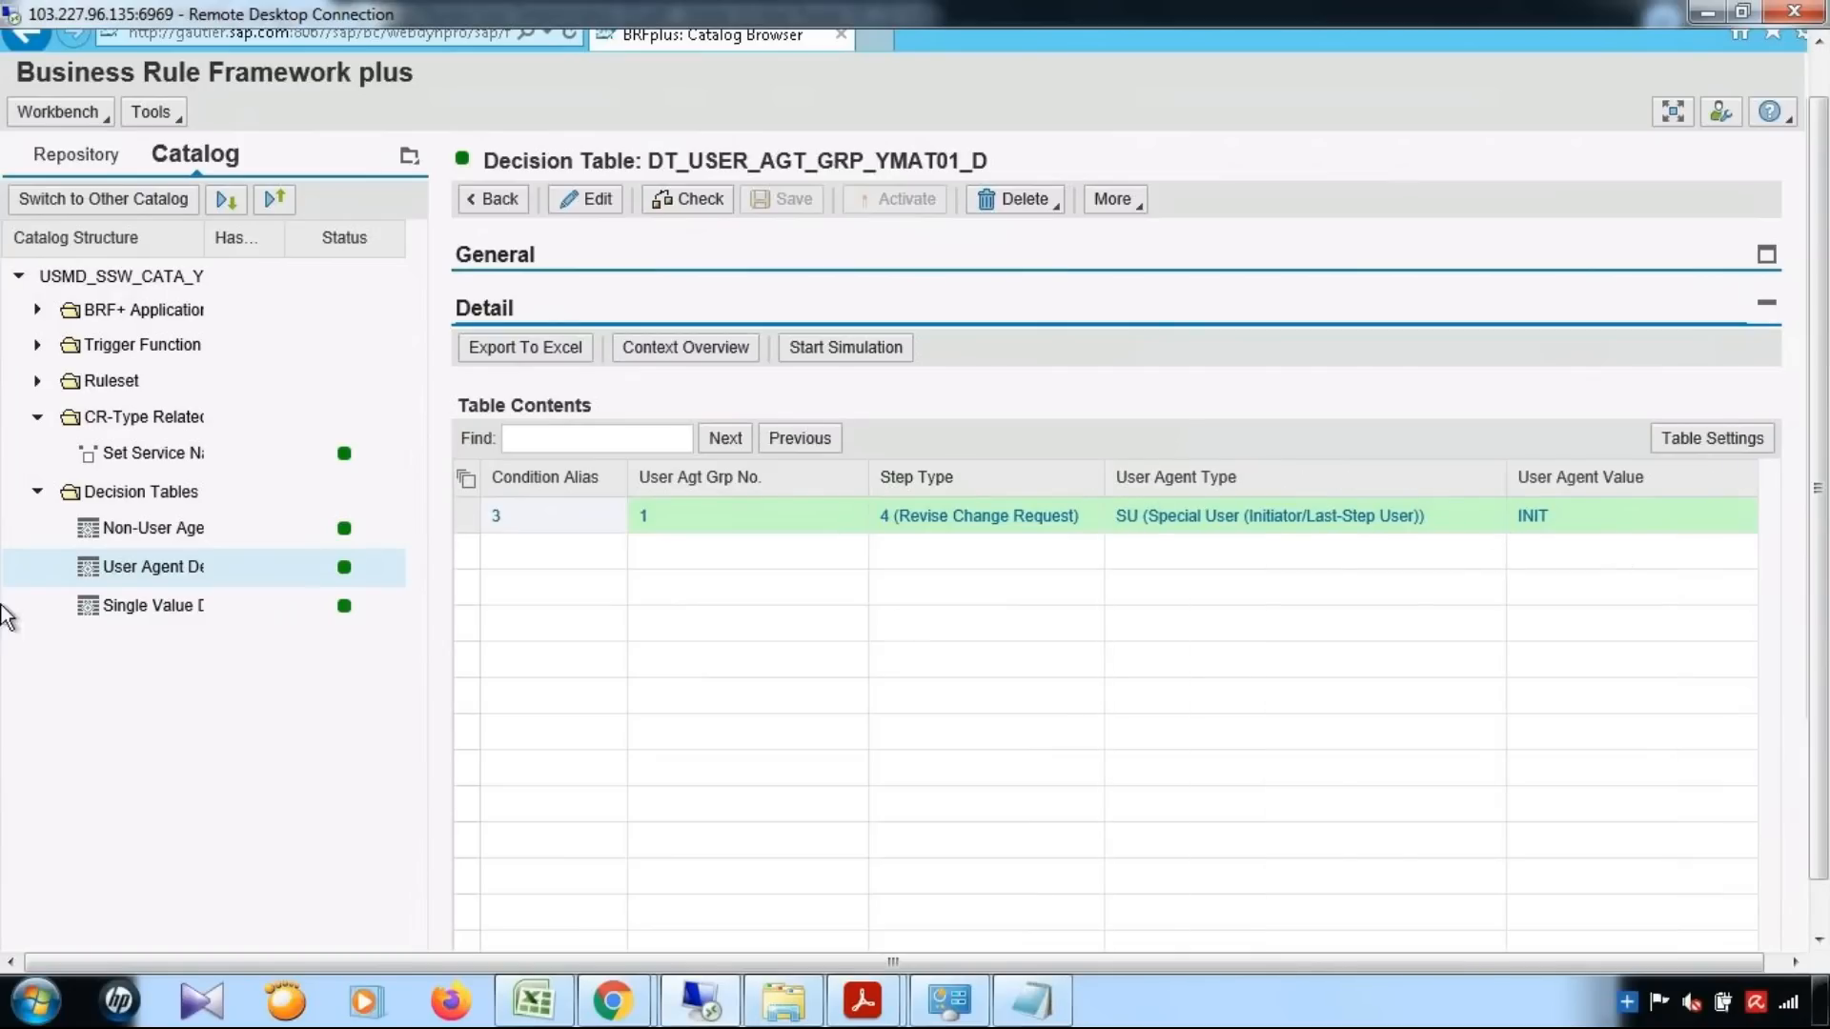
pyautogui.click(127, 534)
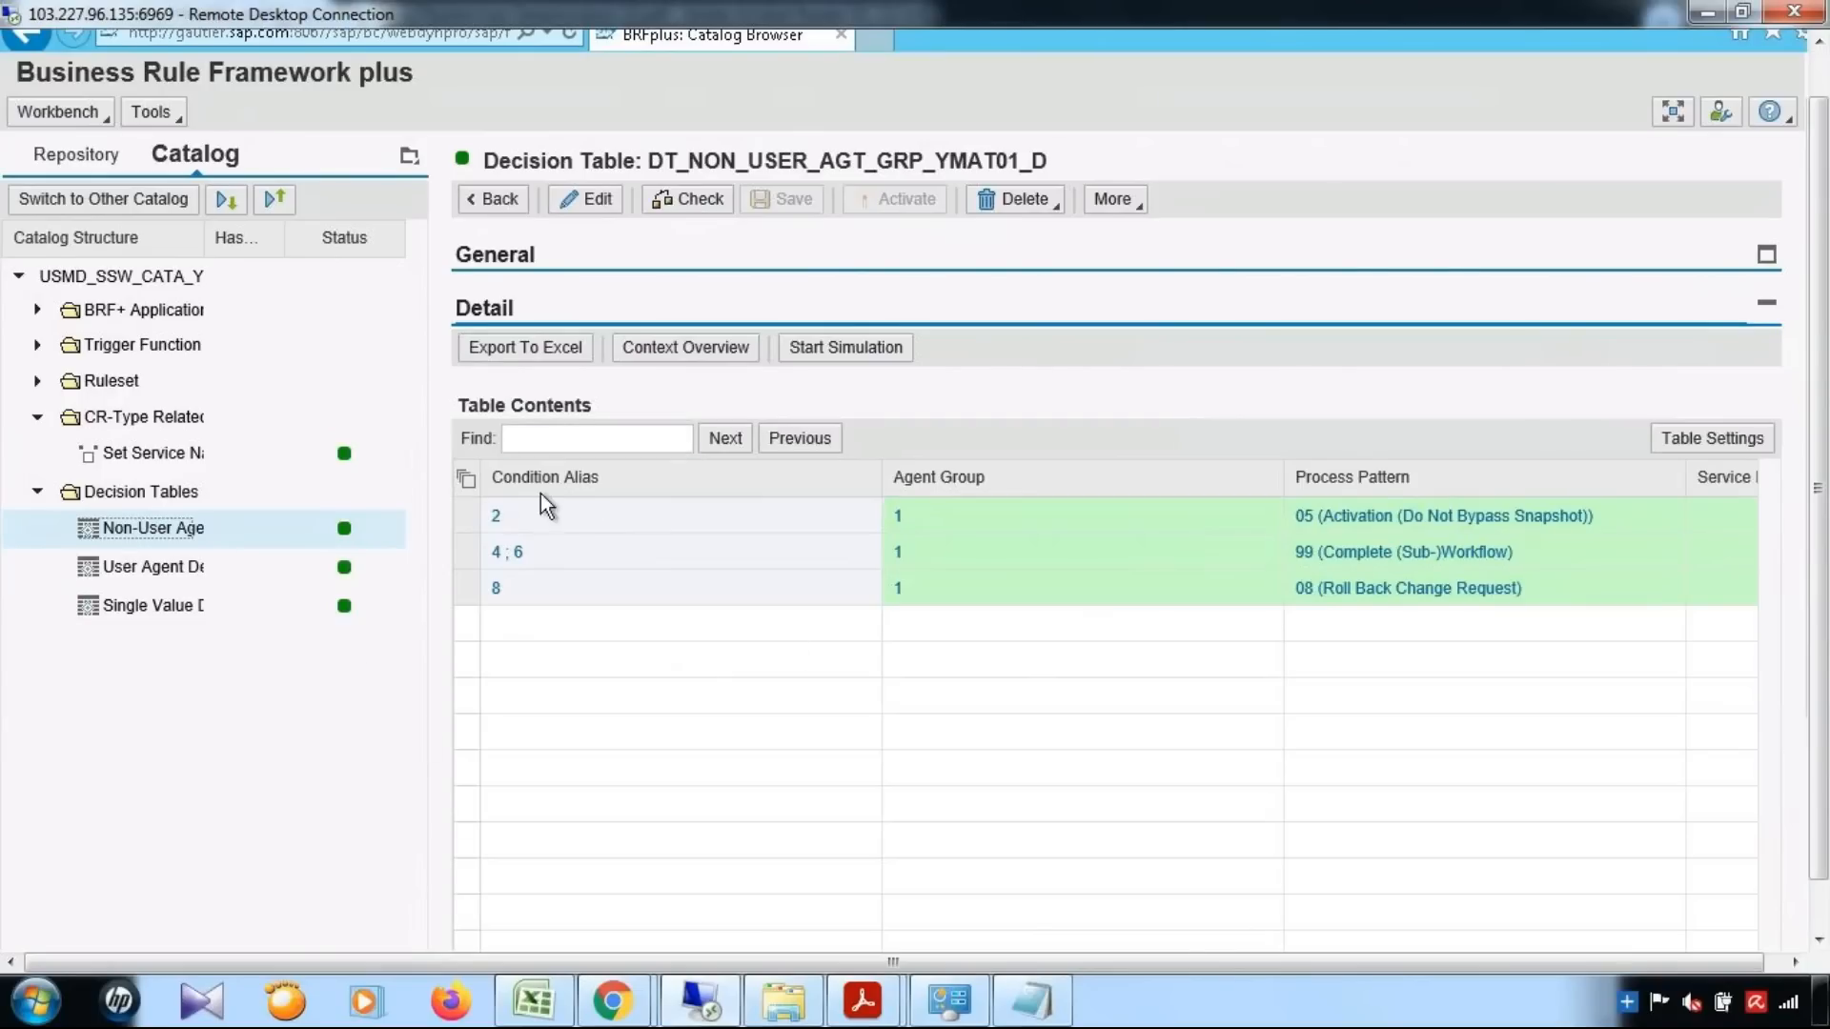
# Reopen DT_SINGLE_VAL_YMAT01_D and examine its Dyn Agt Sel Service column at the far end of the table
pyautogui.click(201, 617)
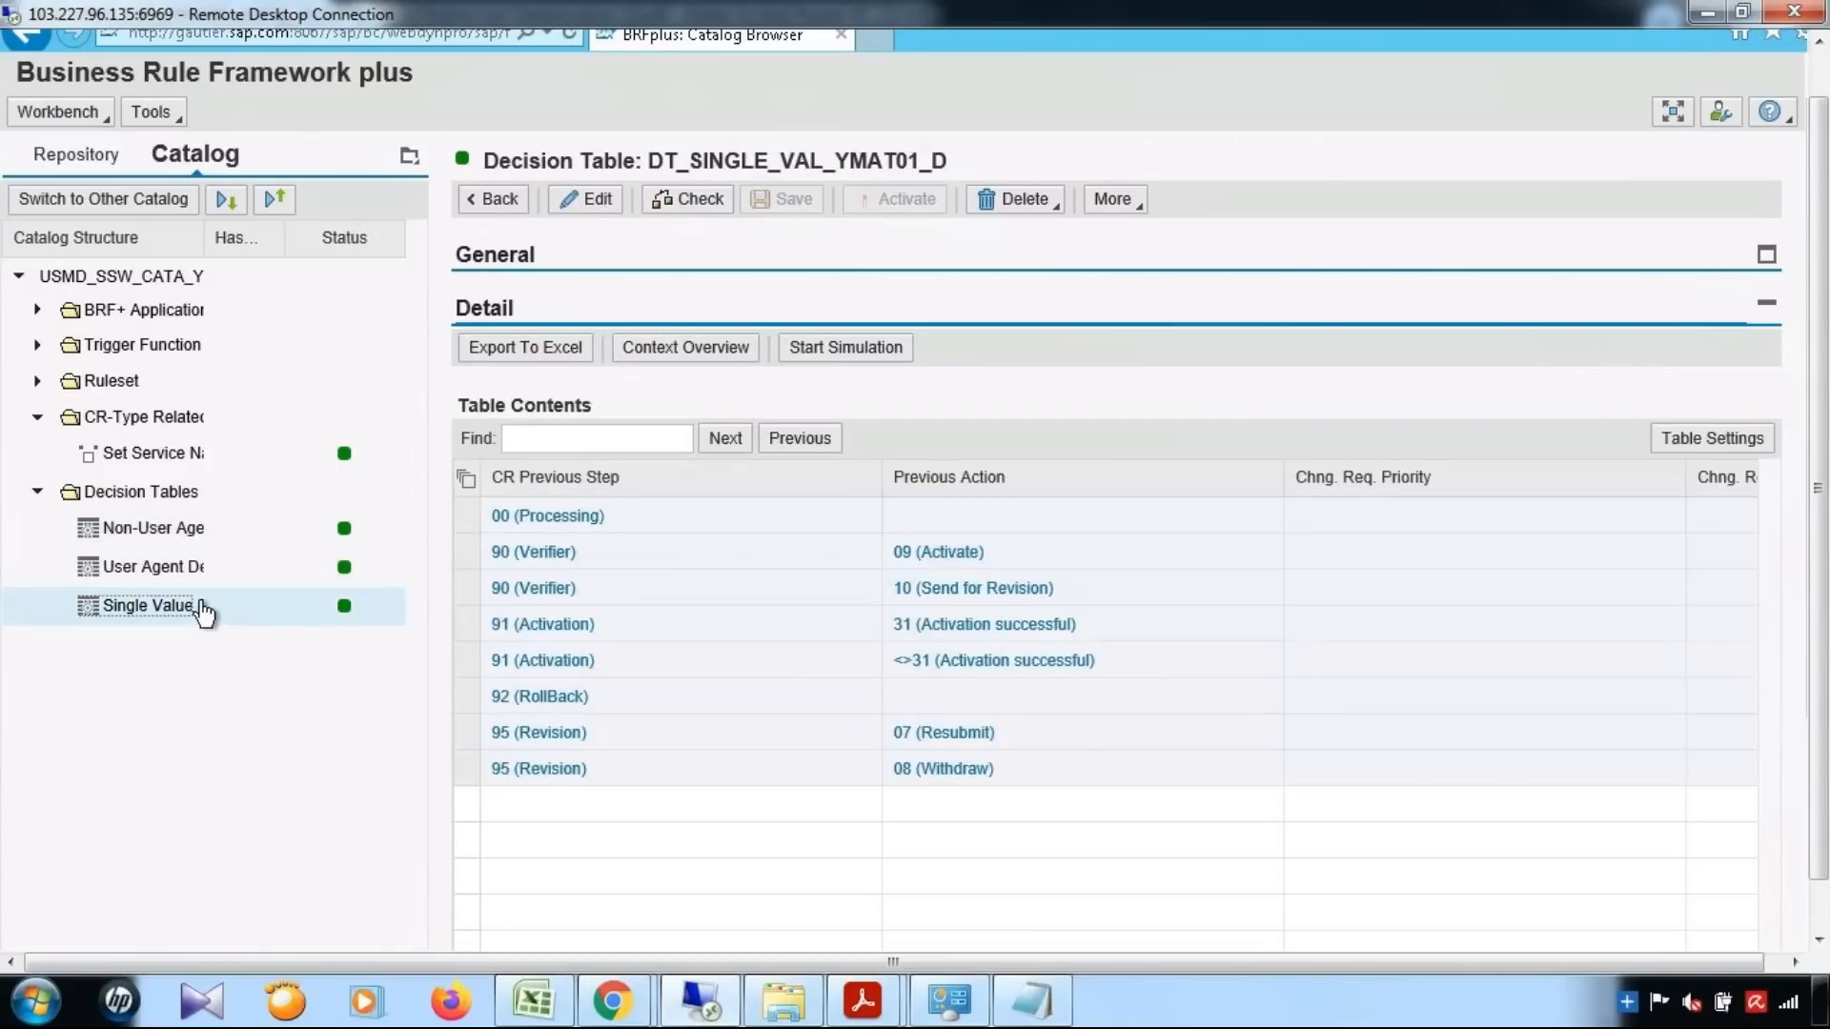
pyautogui.moveTo(1825, 552); pyautogui.dragTo(1821, 682)
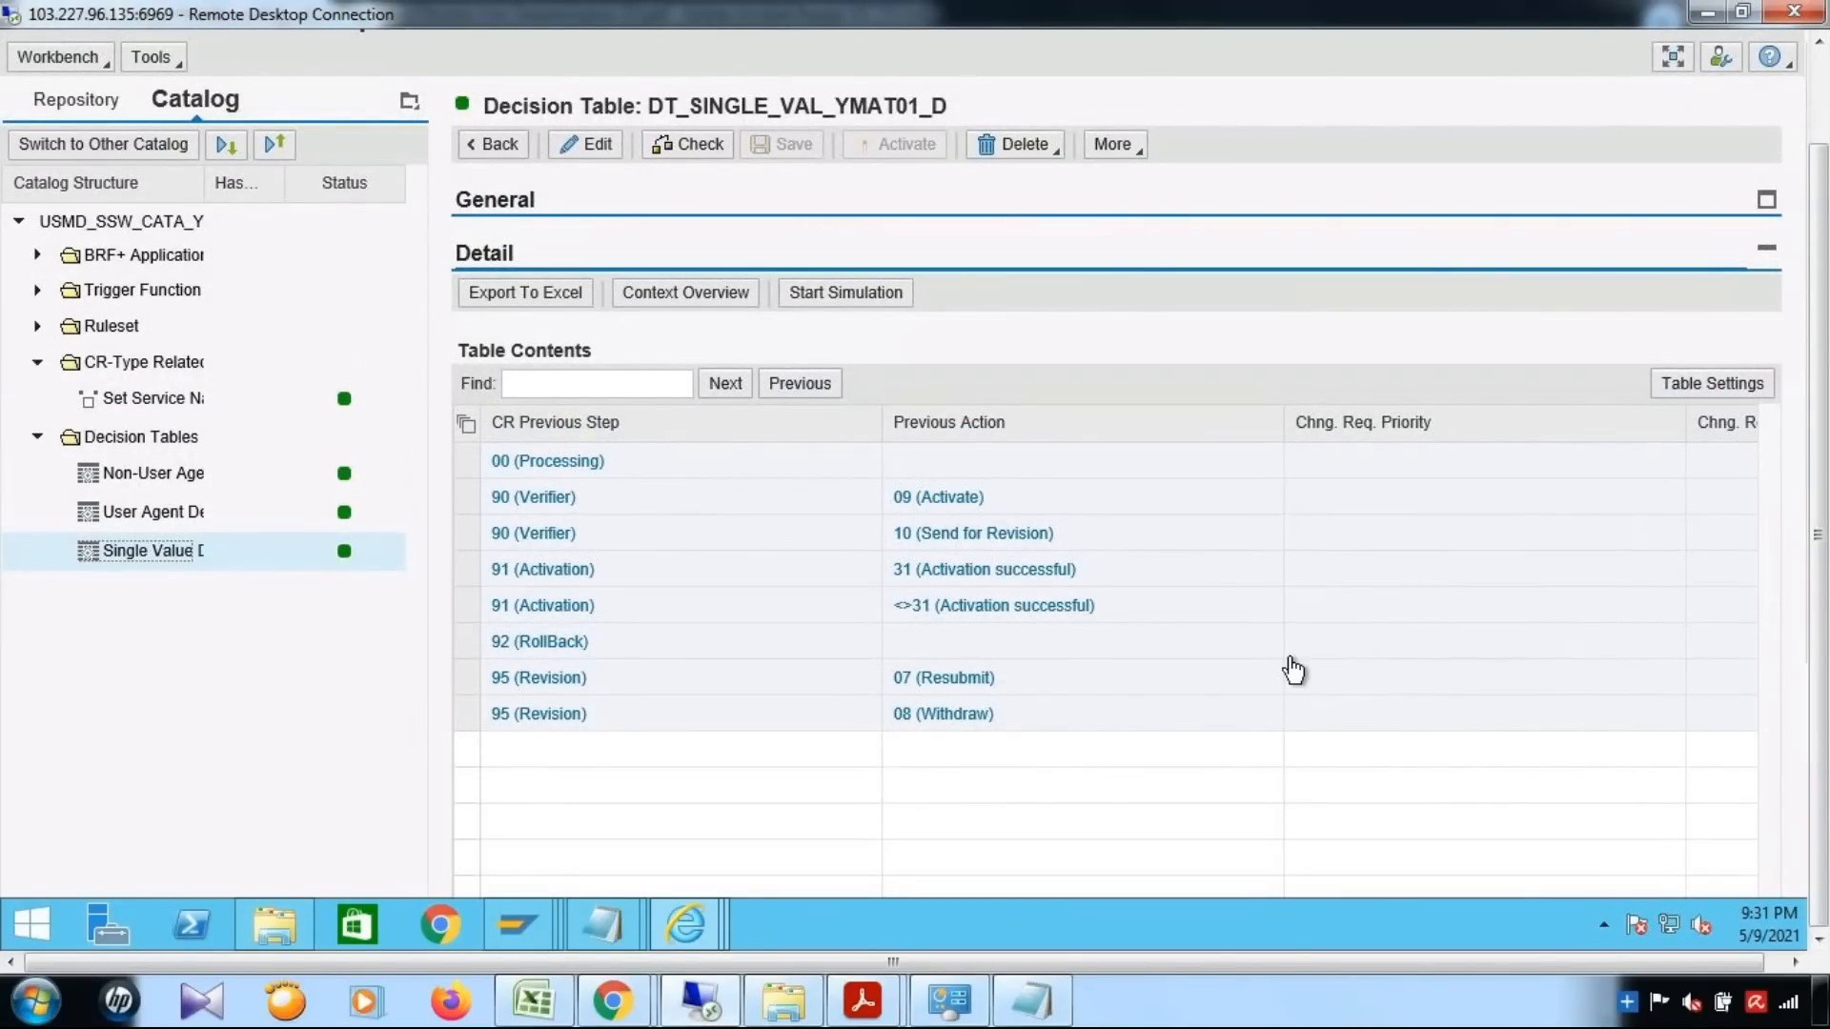
pyautogui.scroll(-2, 1290, 667)
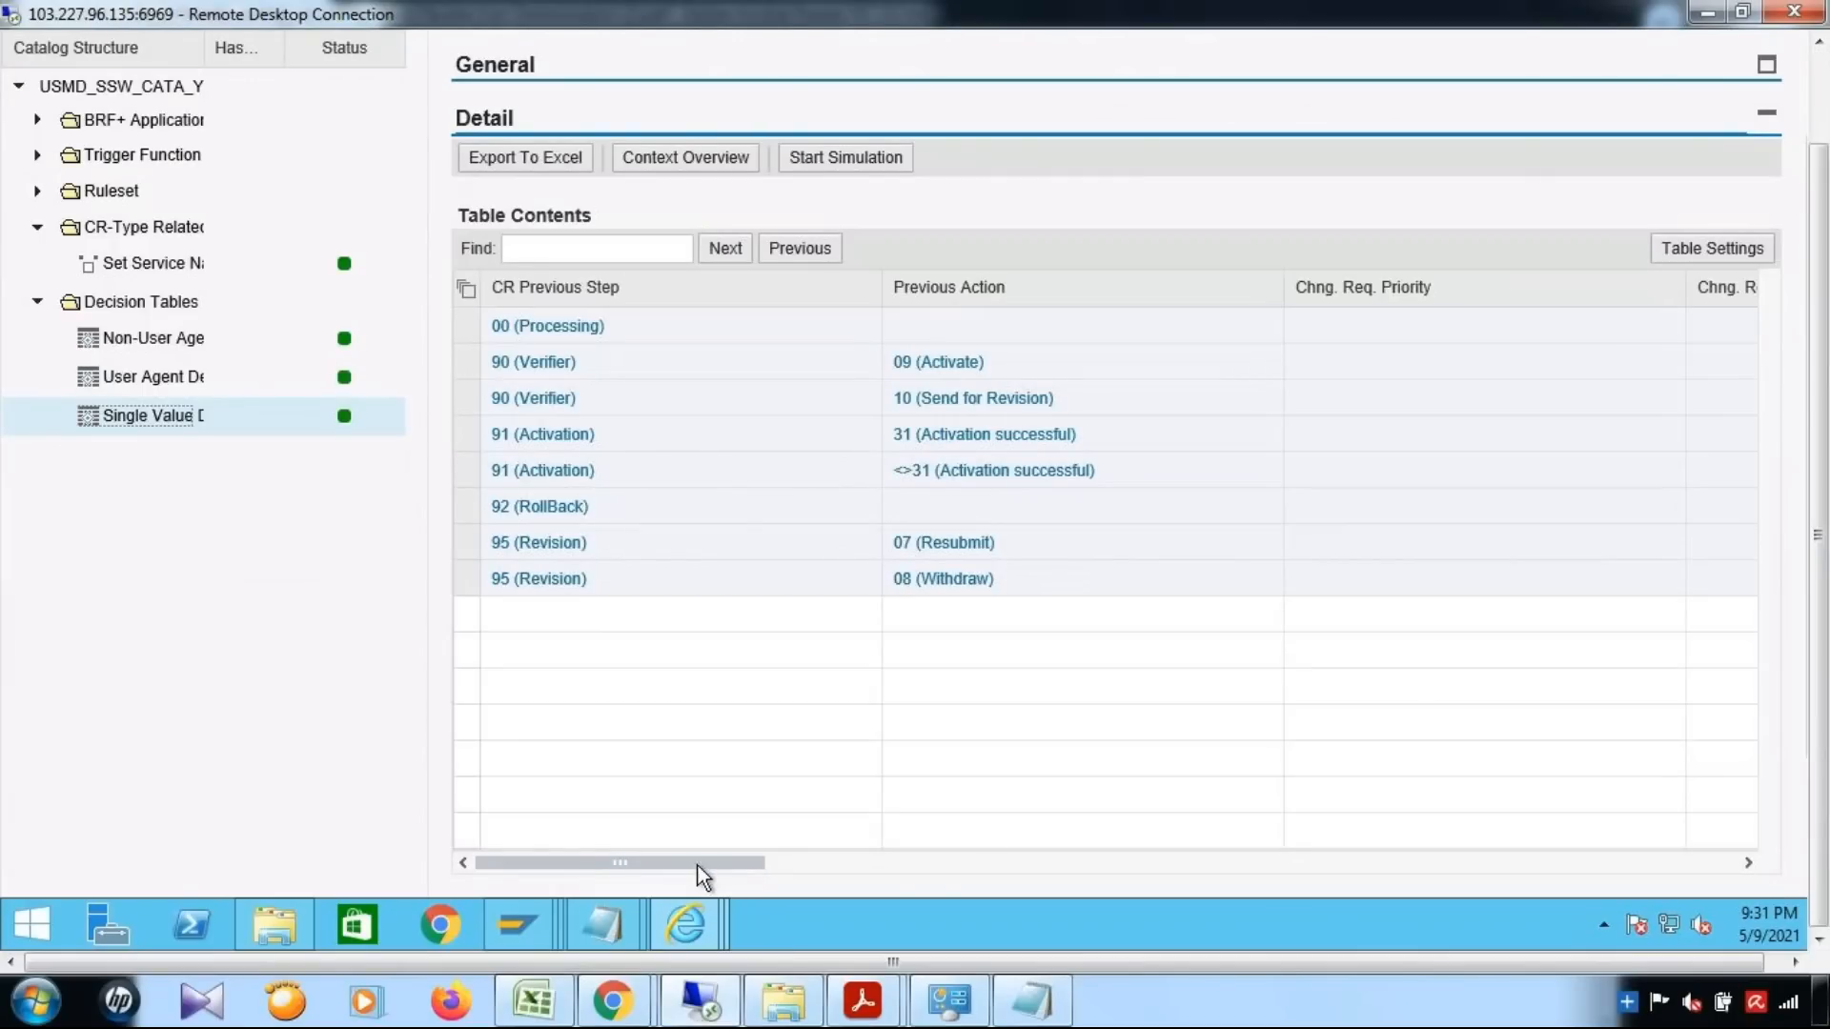
pyautogui.moveTo(1056, 861); pyautogui.dragTo(1750, 872)
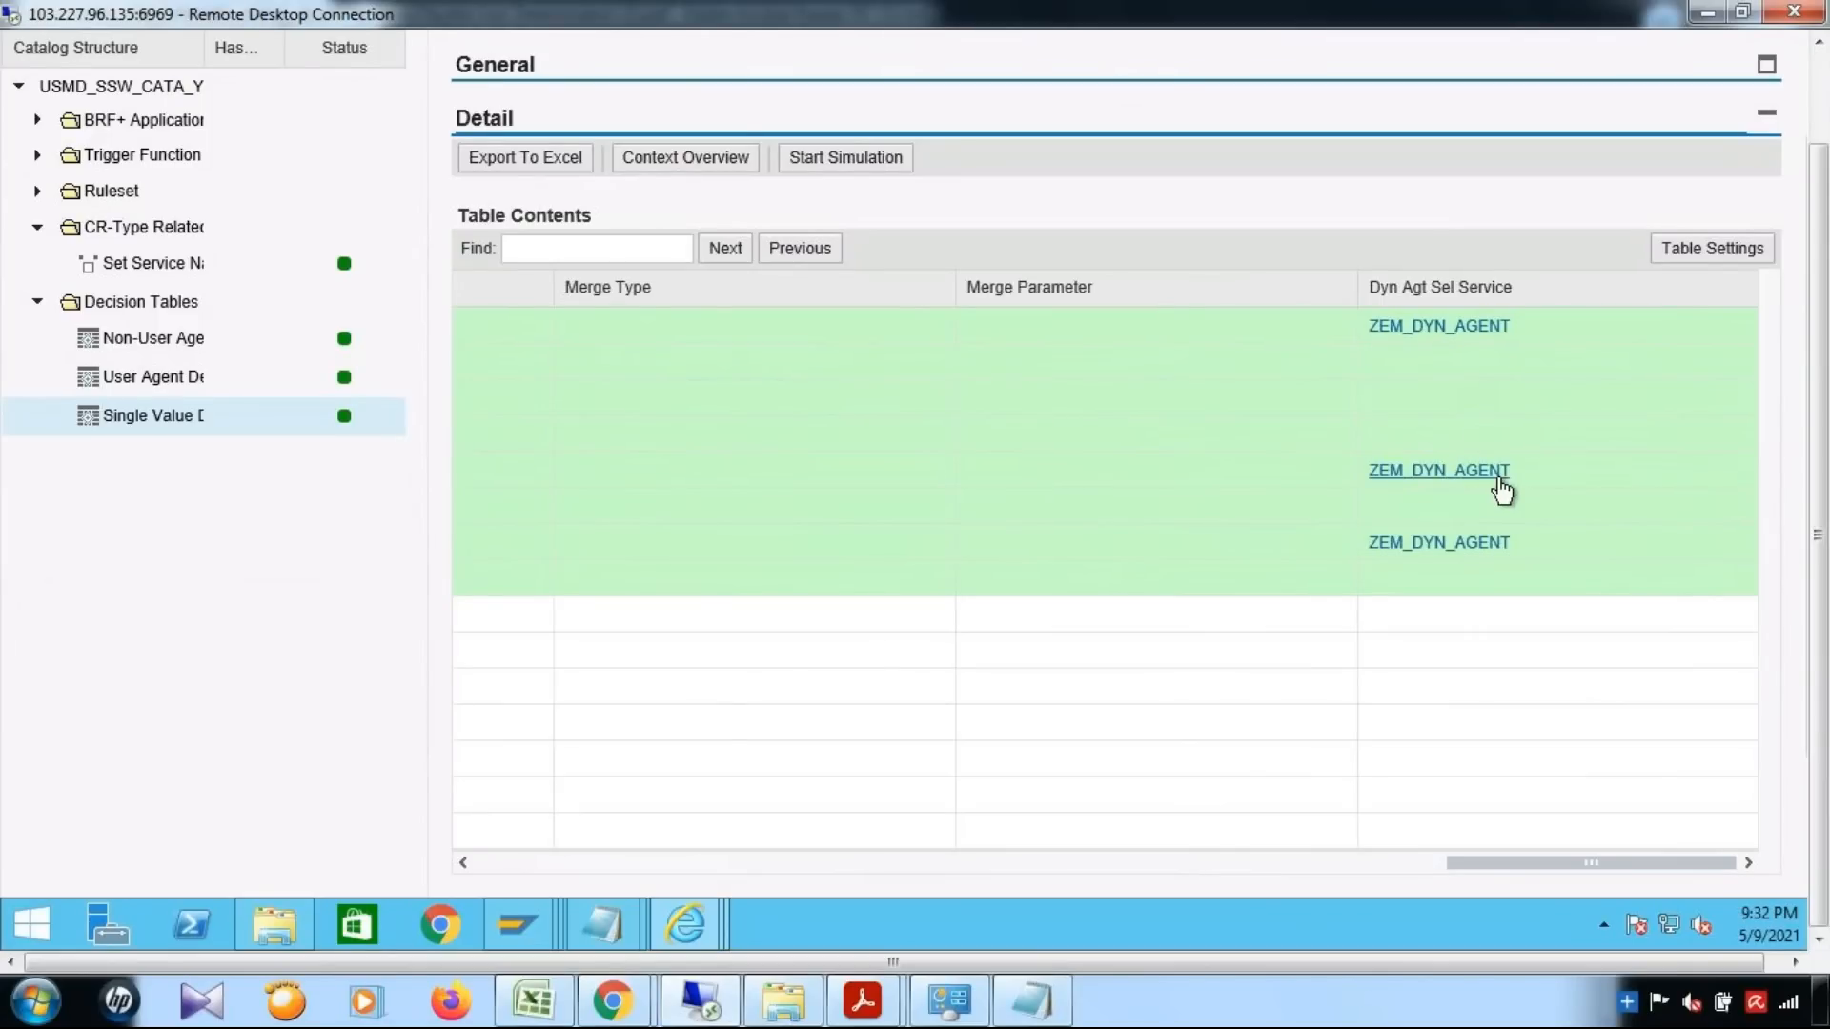
# Compare the Condition Alias, New Chng. Req. Step and New CR Status columns with the Dyn Agt Sel Service entries in each row
pyautogui.moveTo(1445, 872); pyautogui.dragTo(1025, 885)
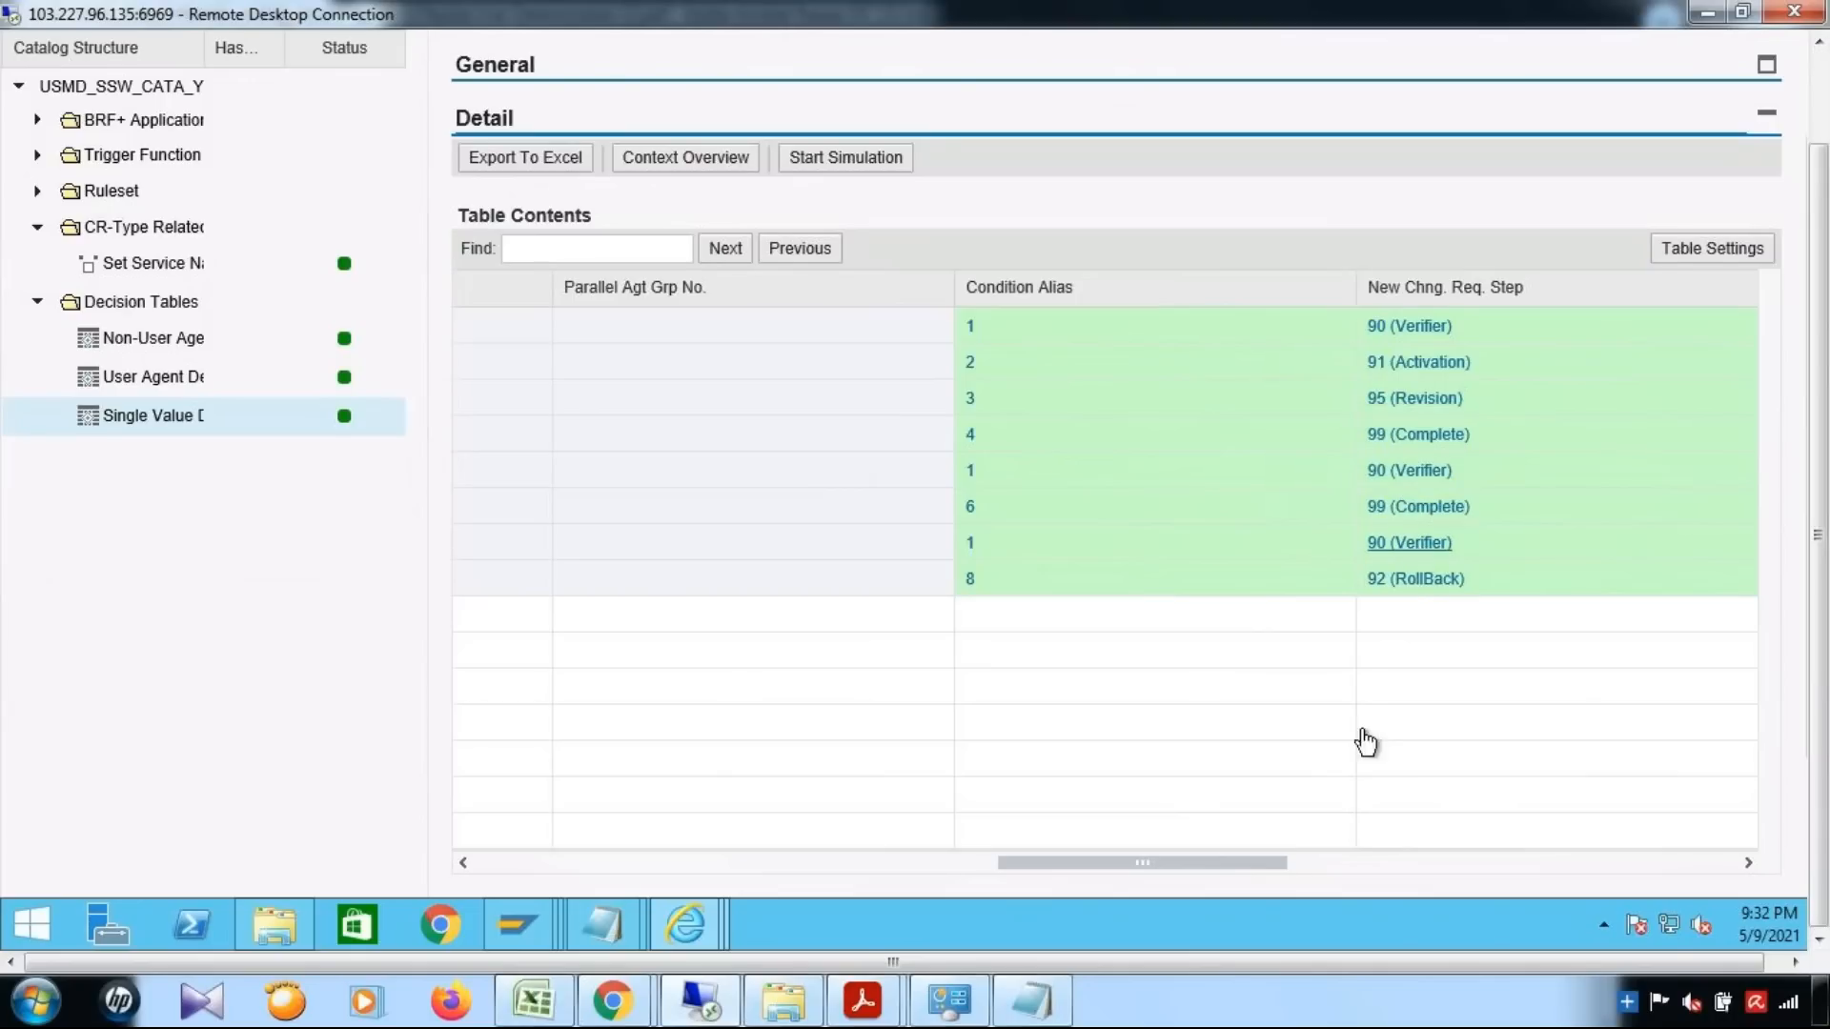
pyautogui.moveTo(1324, 866); pyautogui.dragTo(1712, 872)
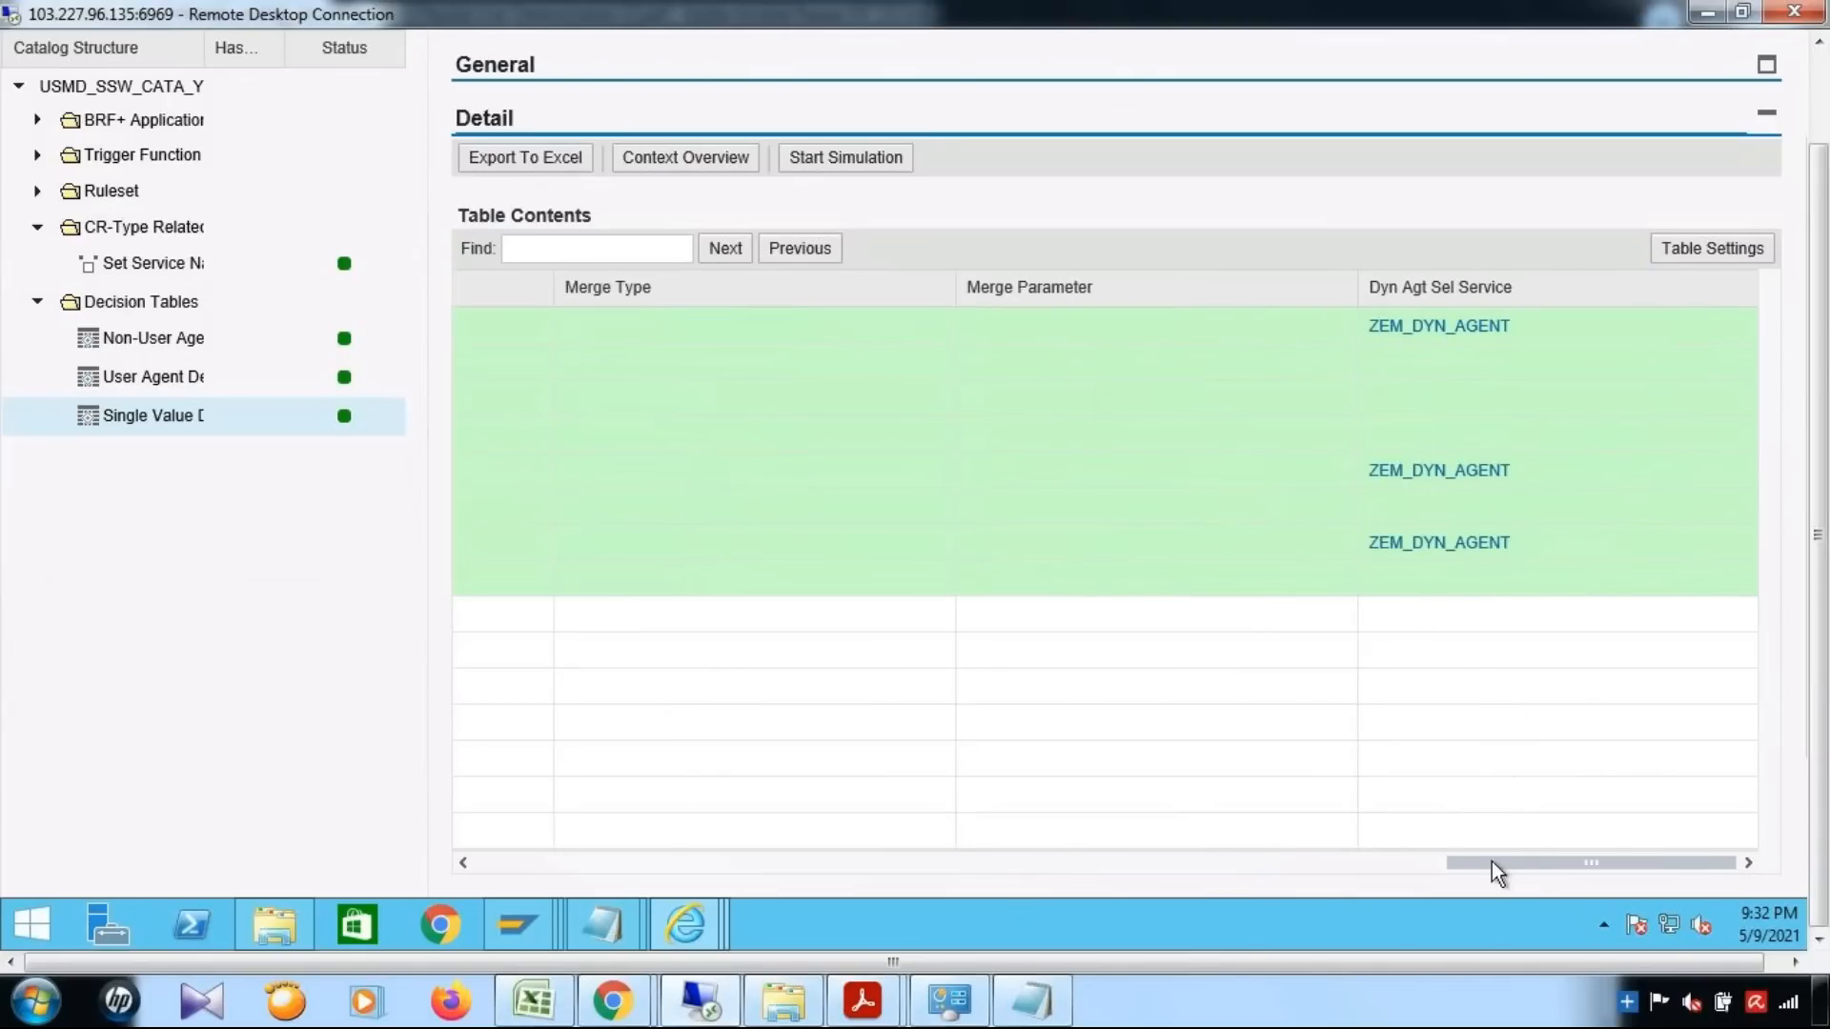
pyautogui.moveTo(1363, 871); pyautogui.dragTo(1095, 877)
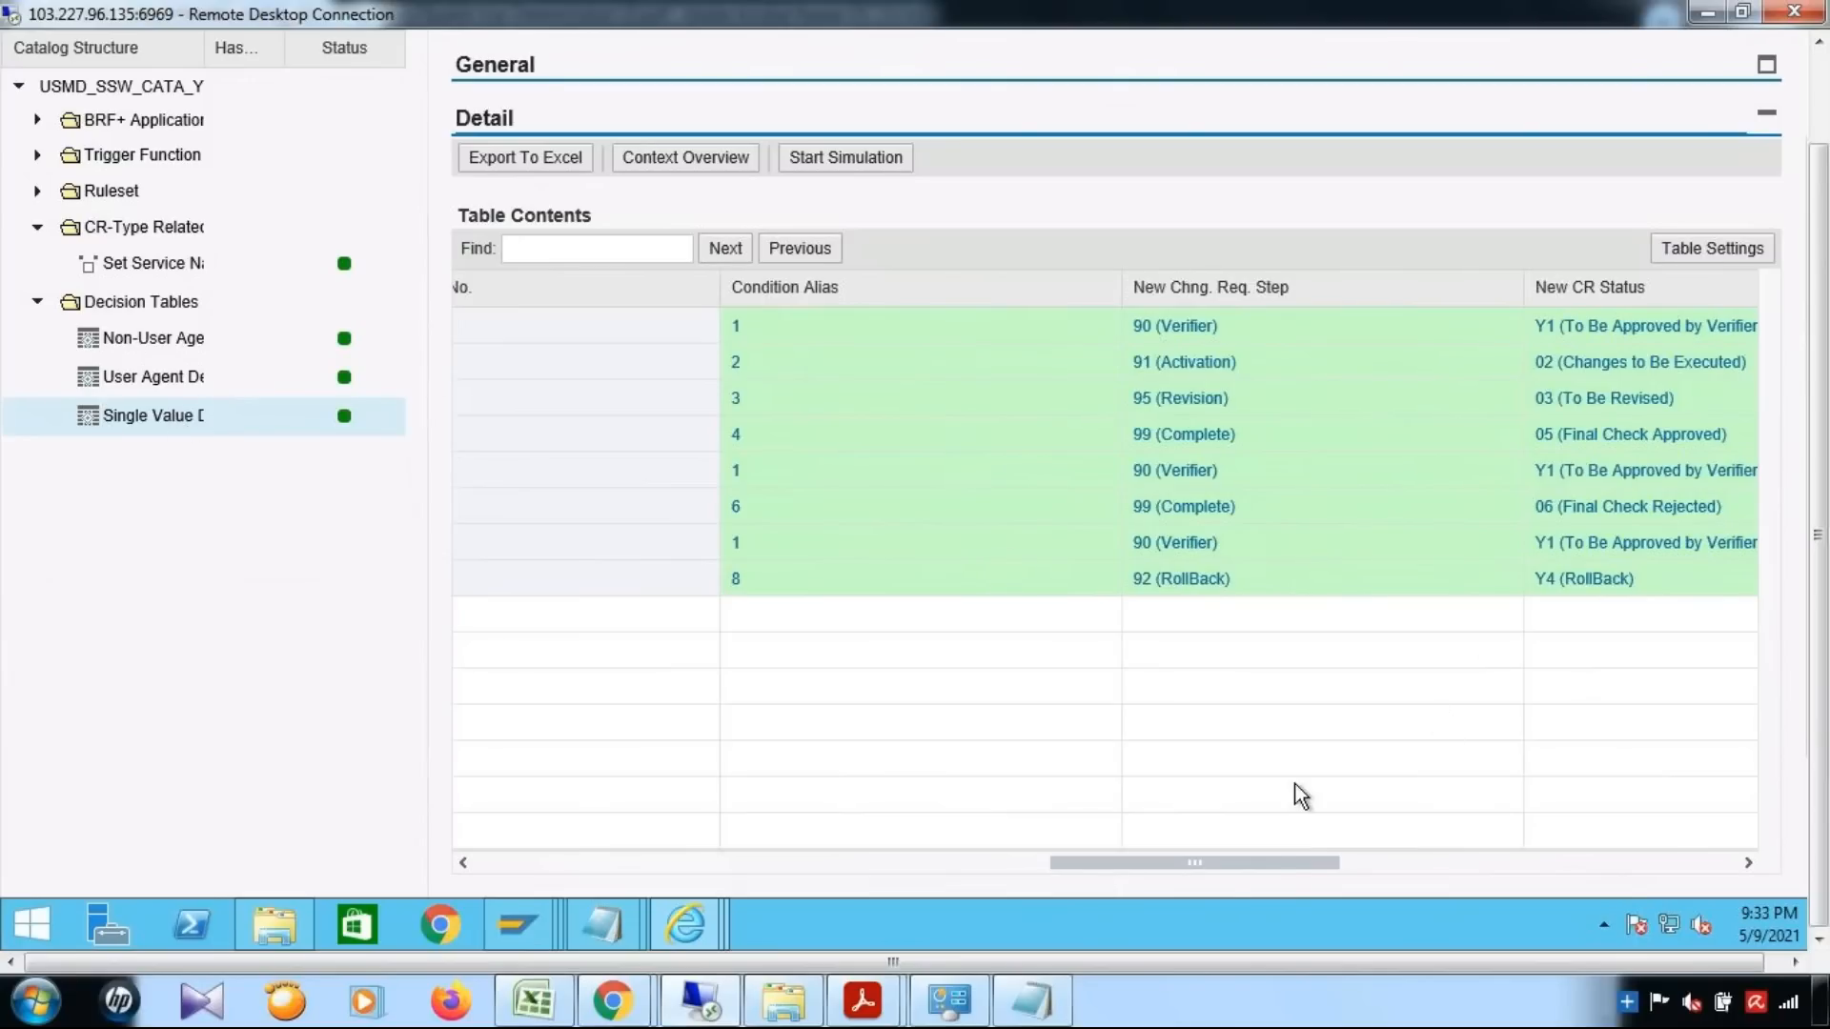
pyautogui.moveTo(1215, 861); pyautogui.dragTo(1685, 865)
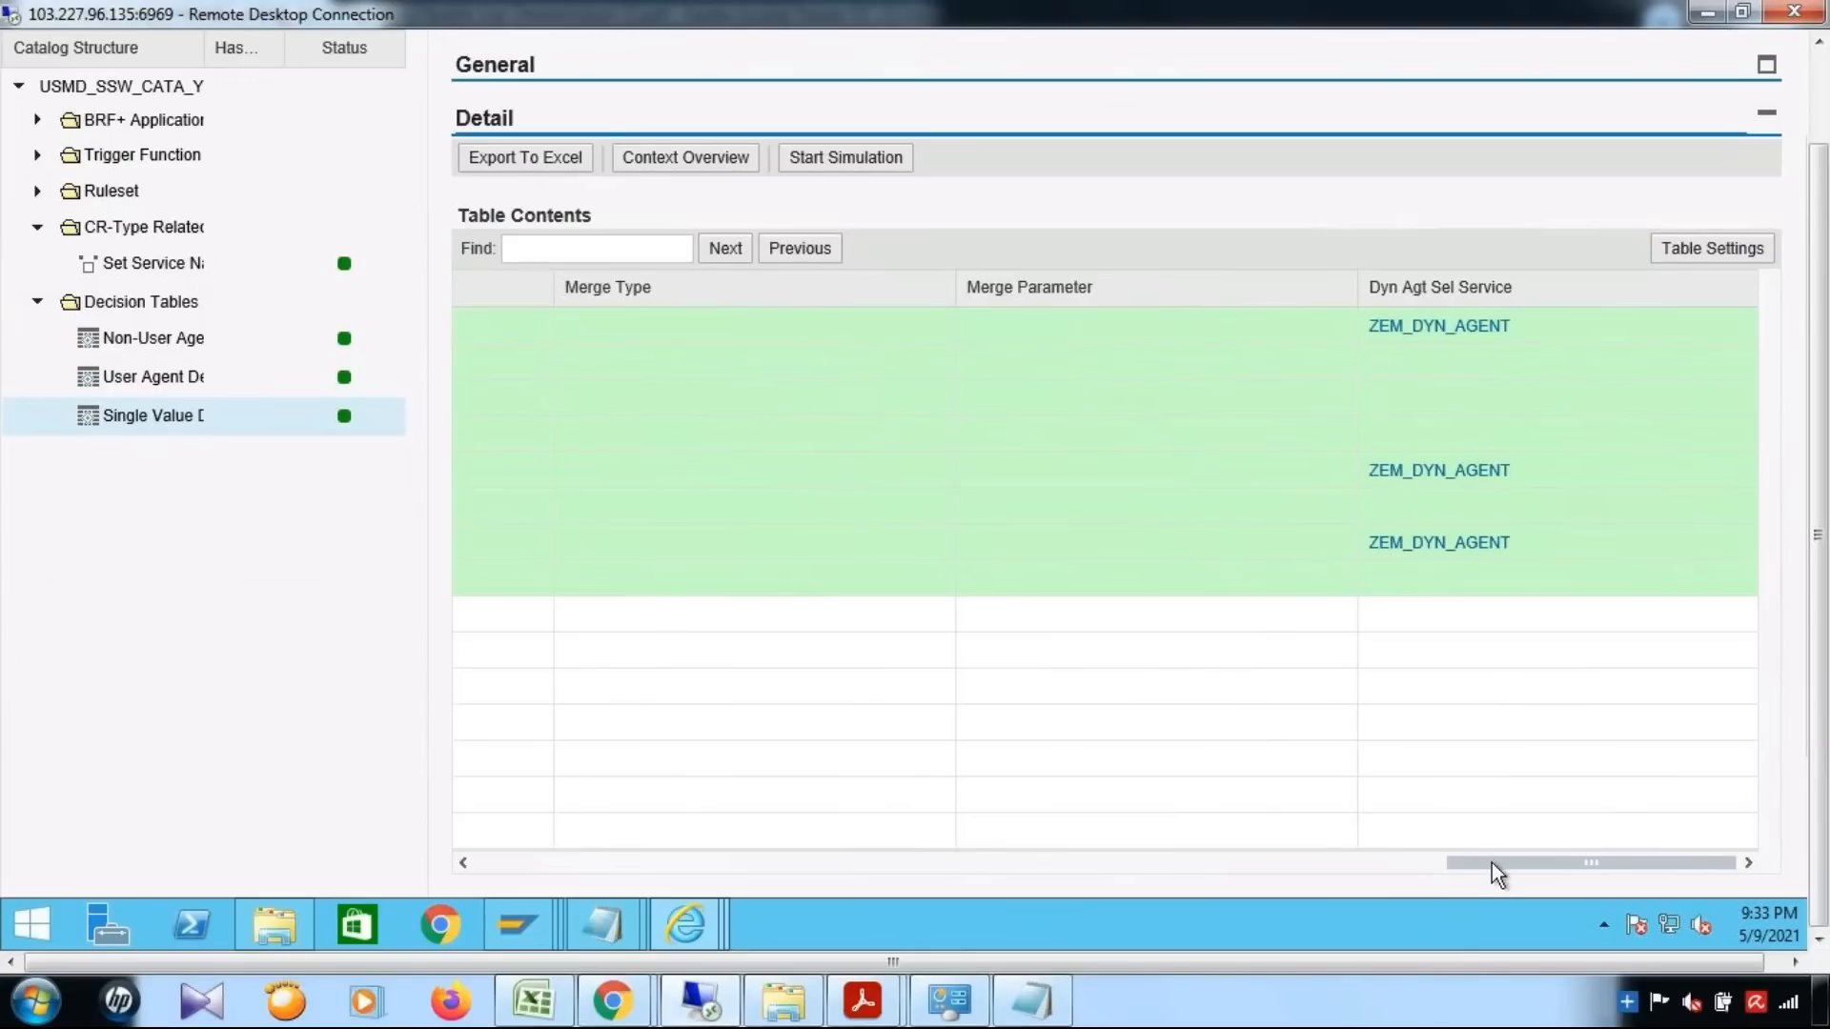
pyautogui.moveTo(1405, 856); pyautogui.dragTo(1100, 841)
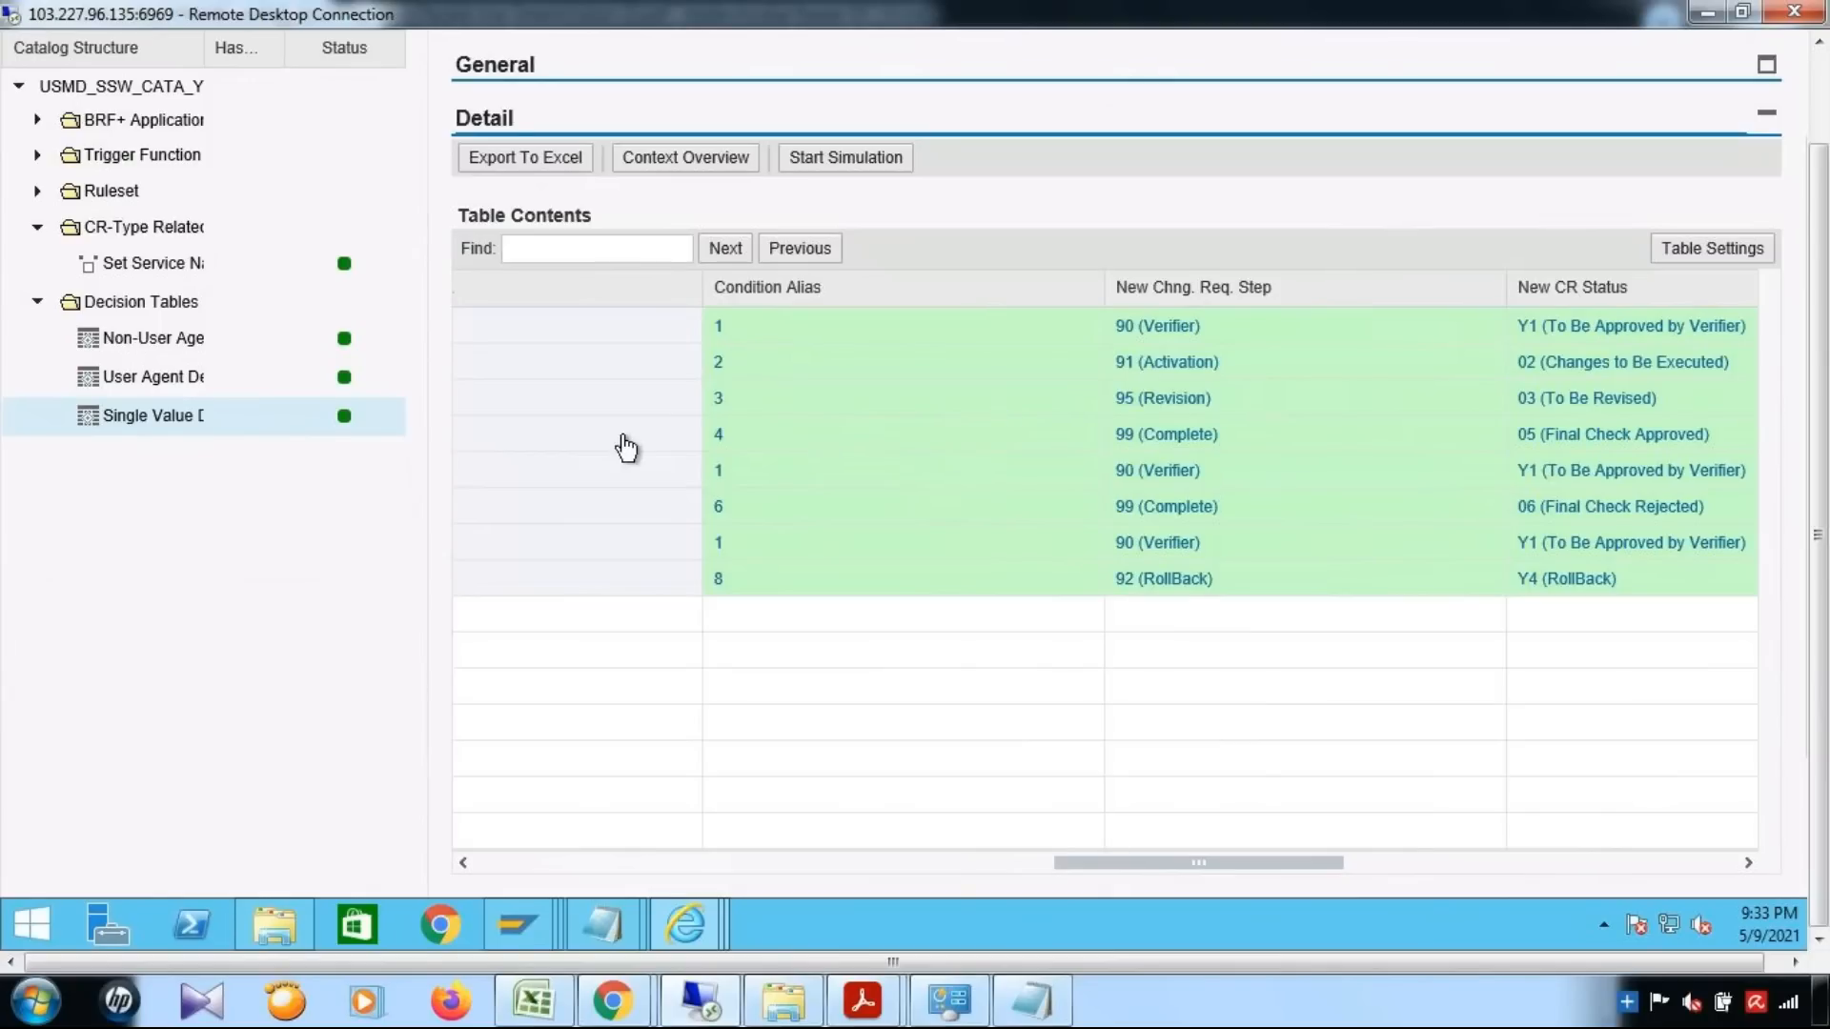
# Open the User Agent decision table and compare it with the agent entries in the ZMATKL_USER table in SAP GUI
pyautogui.click(184, 384)
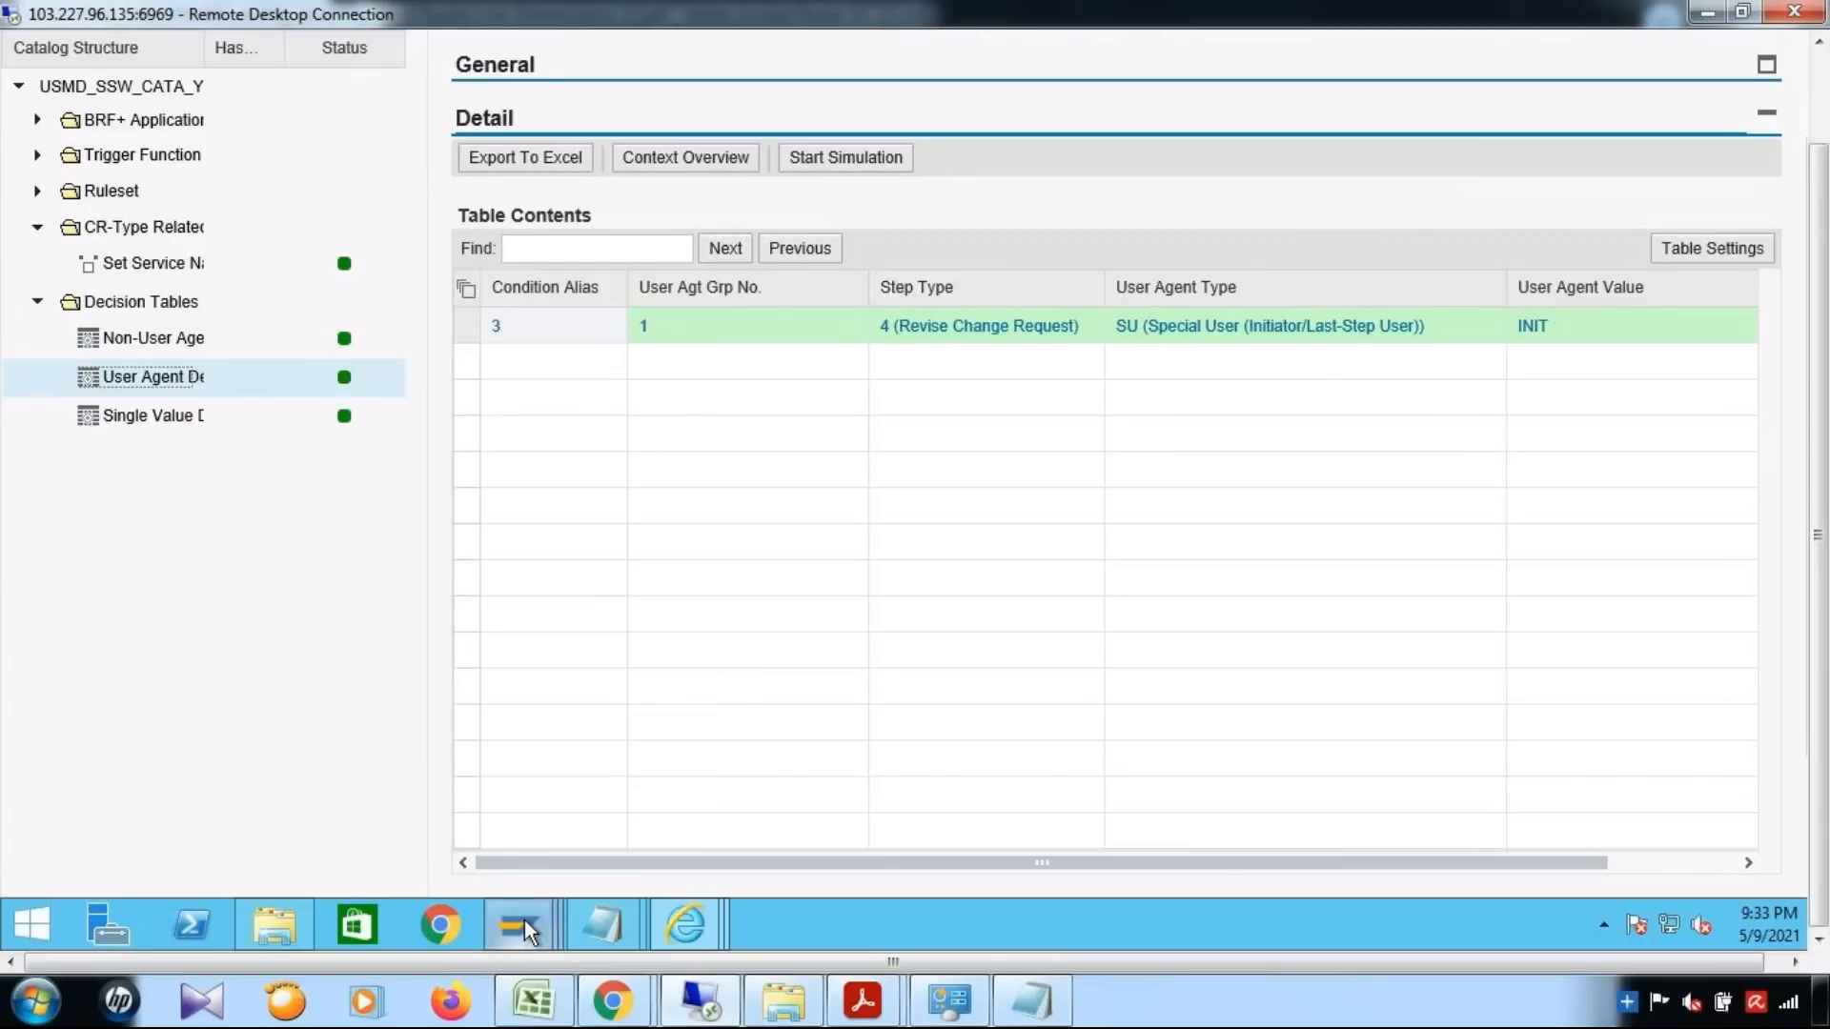
pyautogui.moveTo(525, 919)
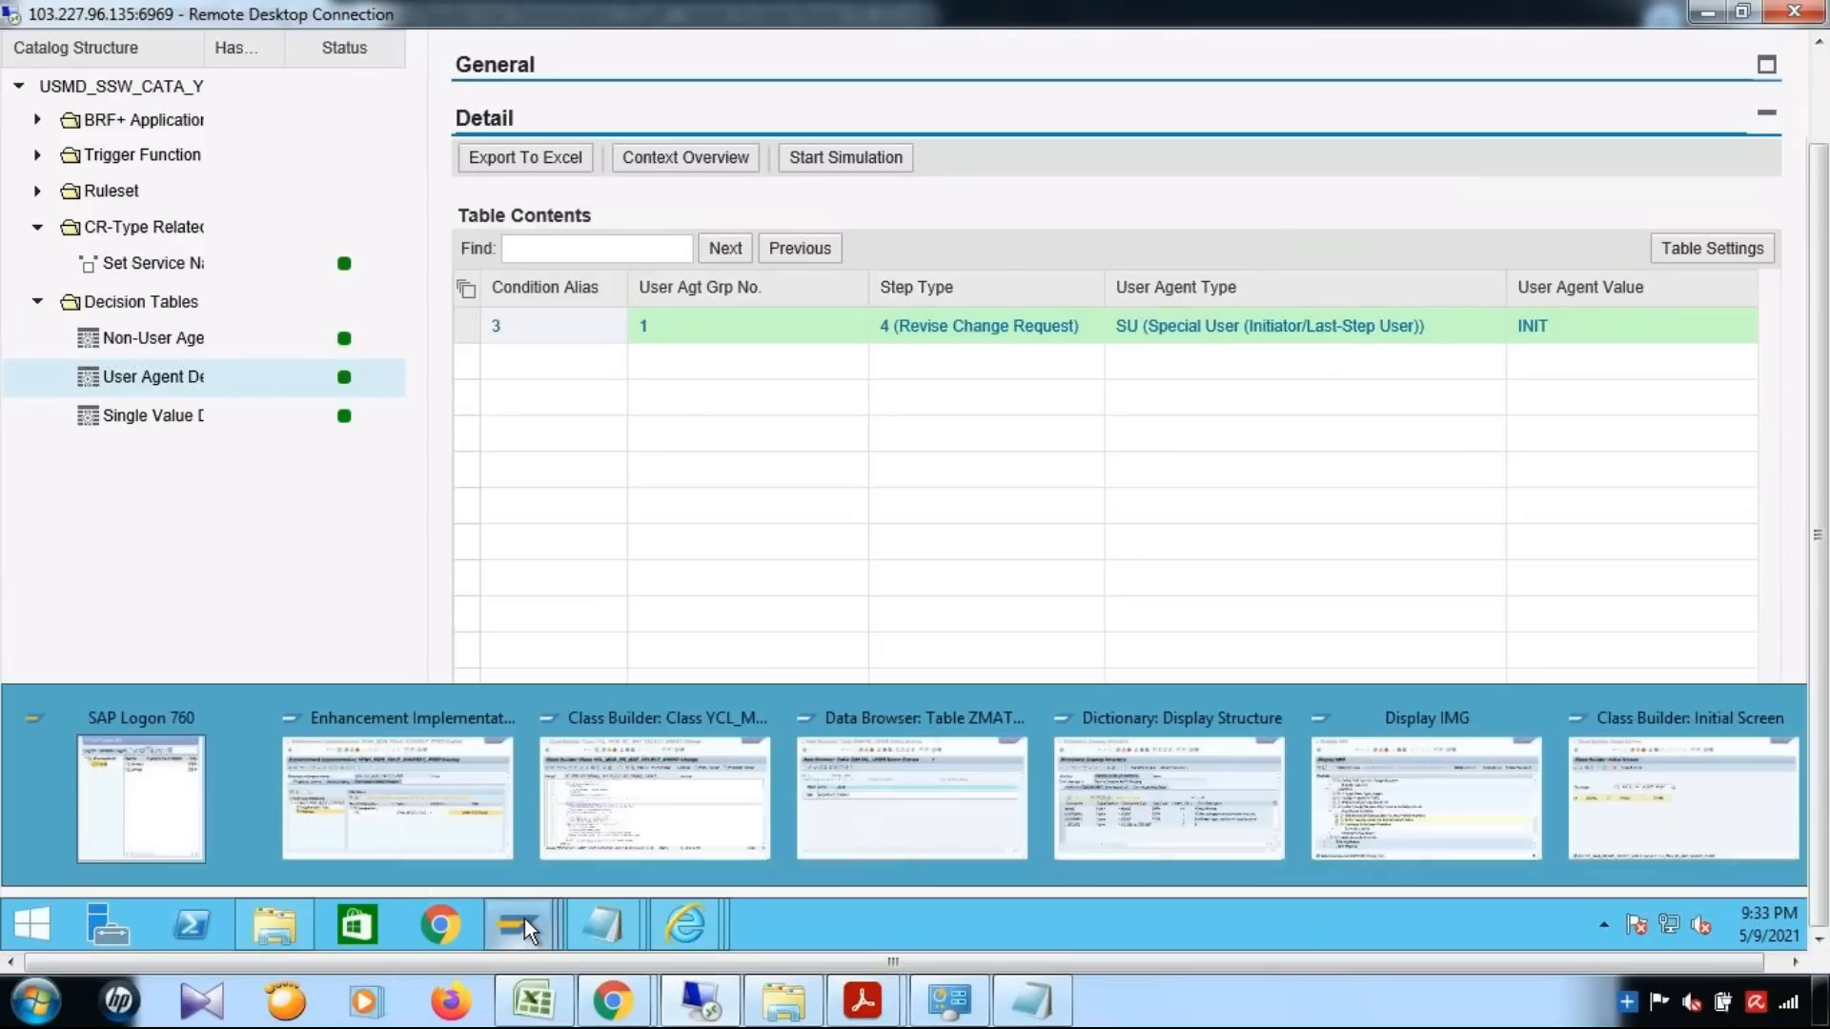
pyautogui.click(896, 816)
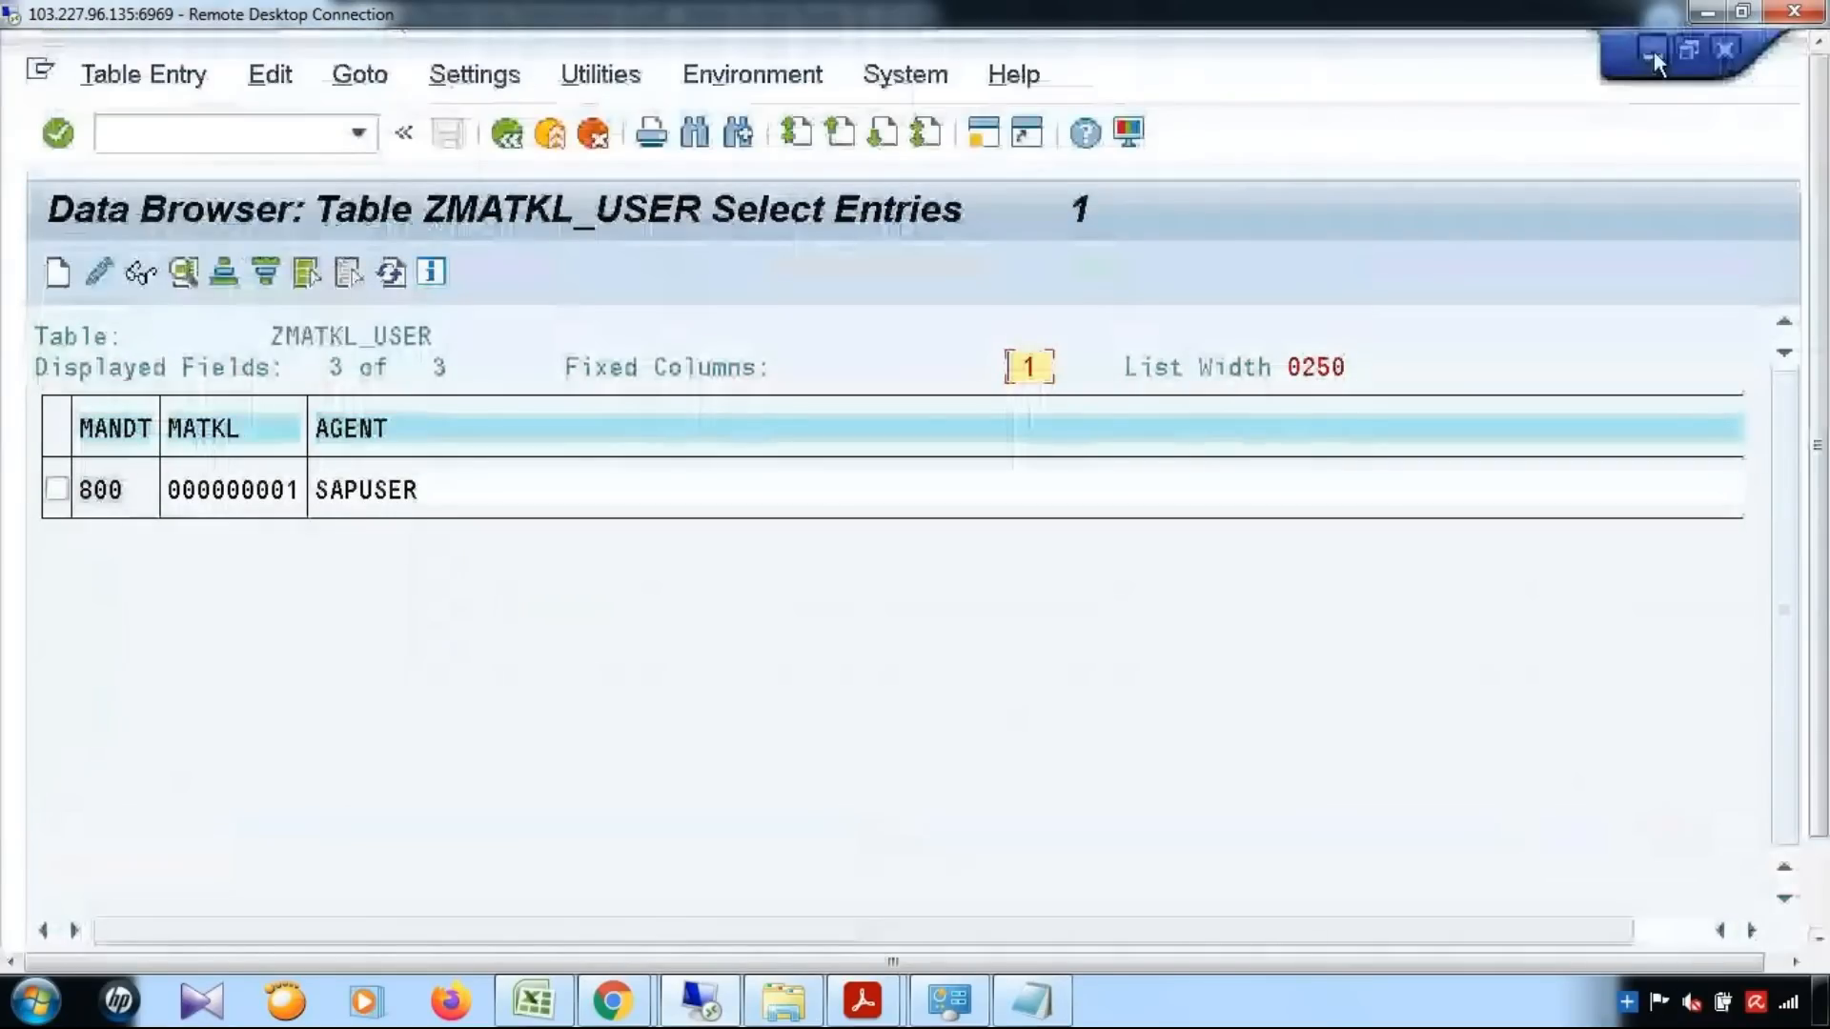
pyautogui.click(1655, 52)
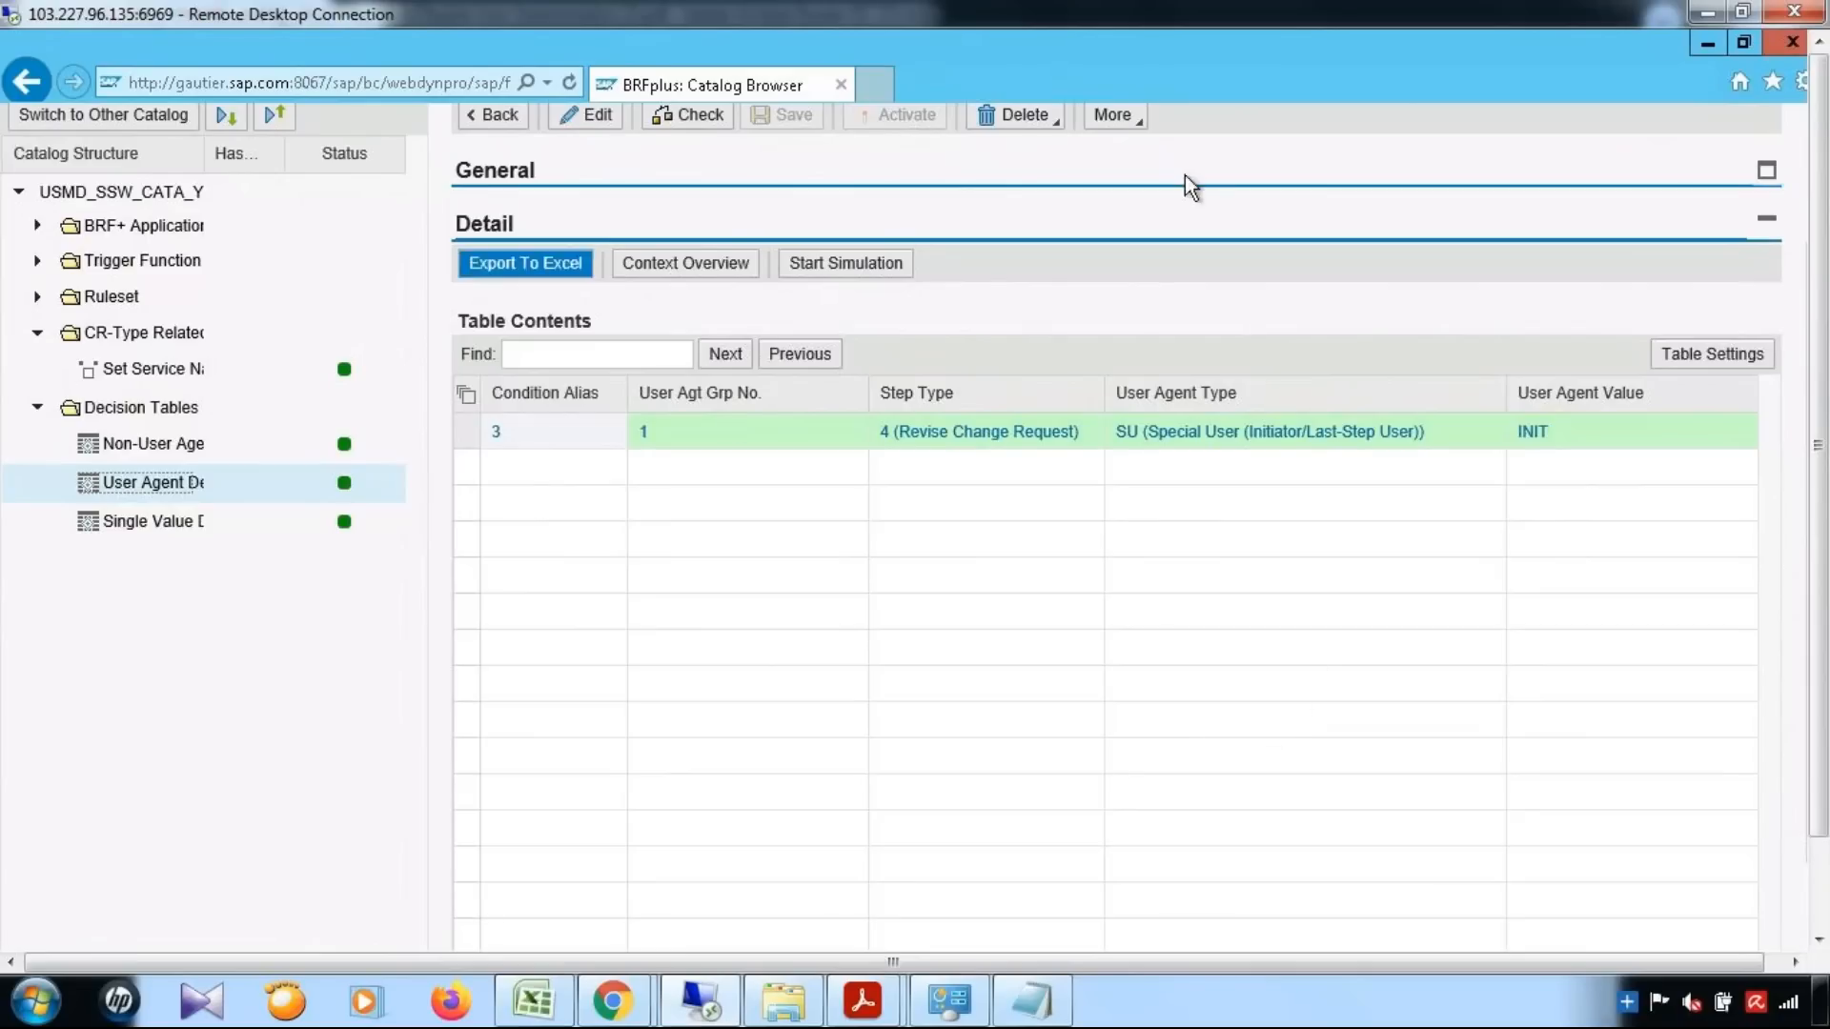
# Switch to the Excel topic list and fill the Rule Context Preparation and Dynamic Agent Slection cells with light green
pyautogui.click(533, 1000)
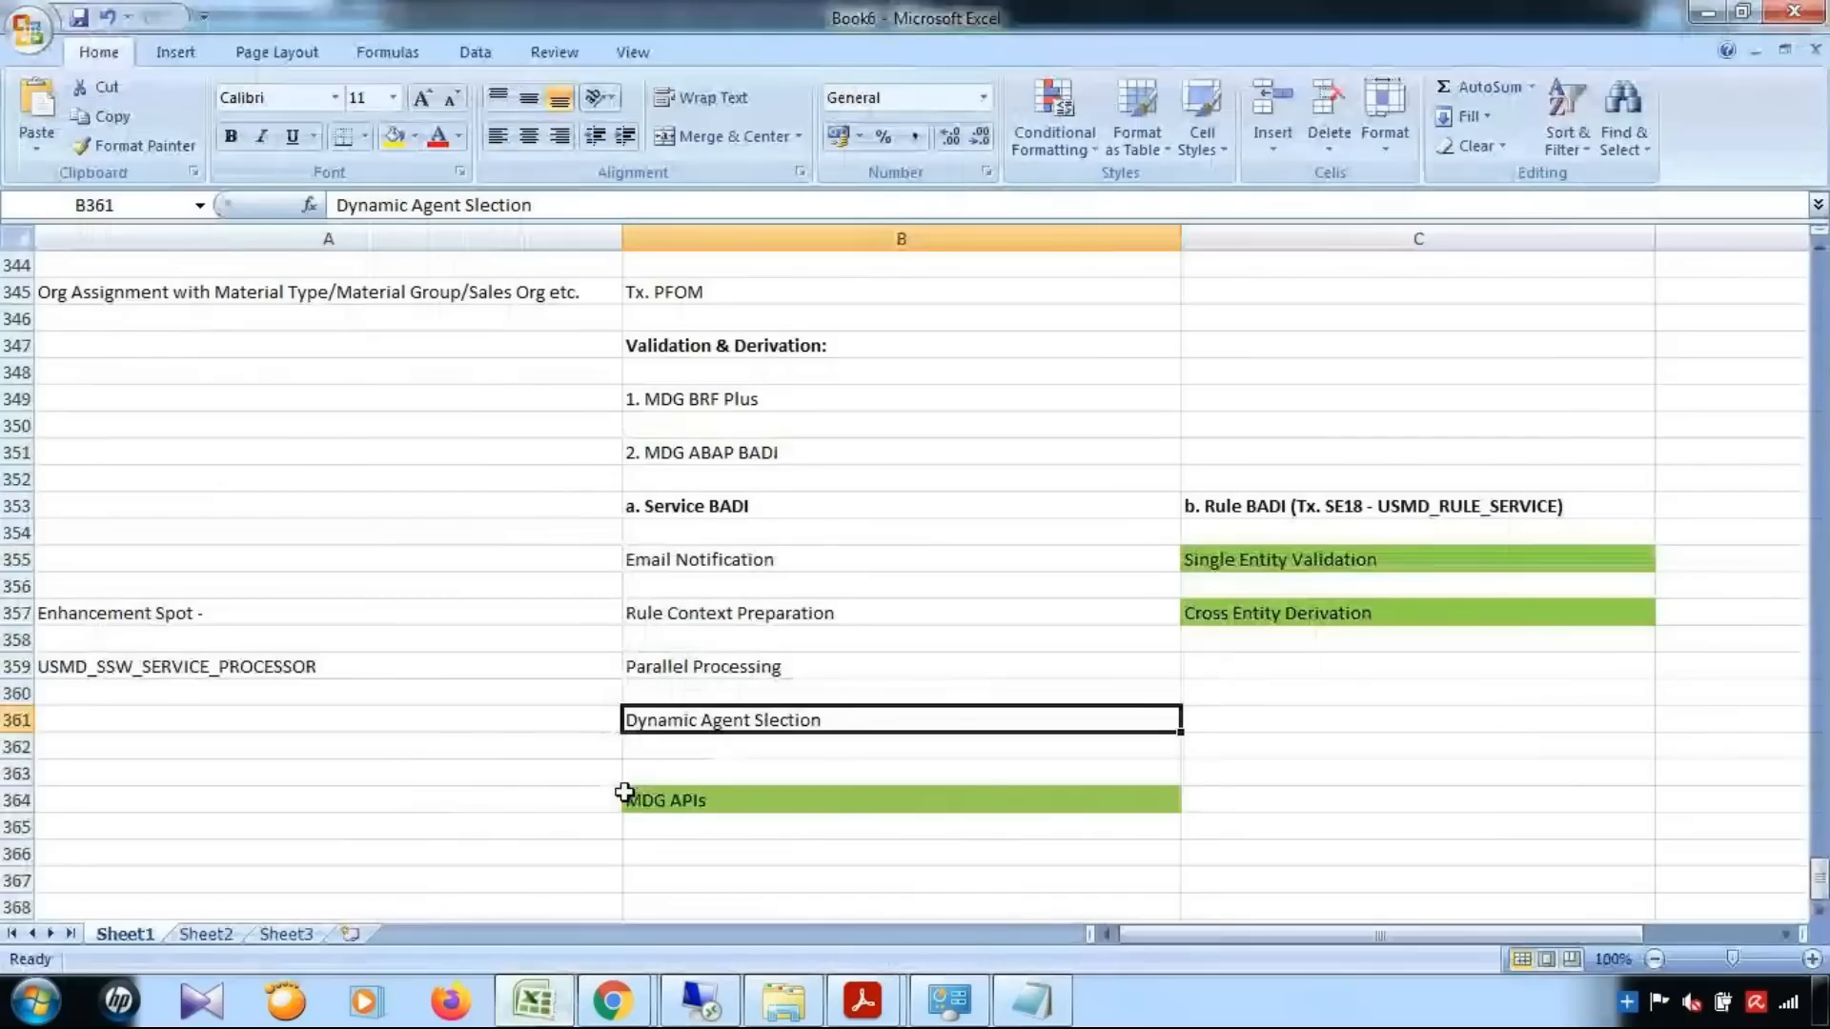
pyautogui.click(730, 614)
pyautogui.click(415, 135)
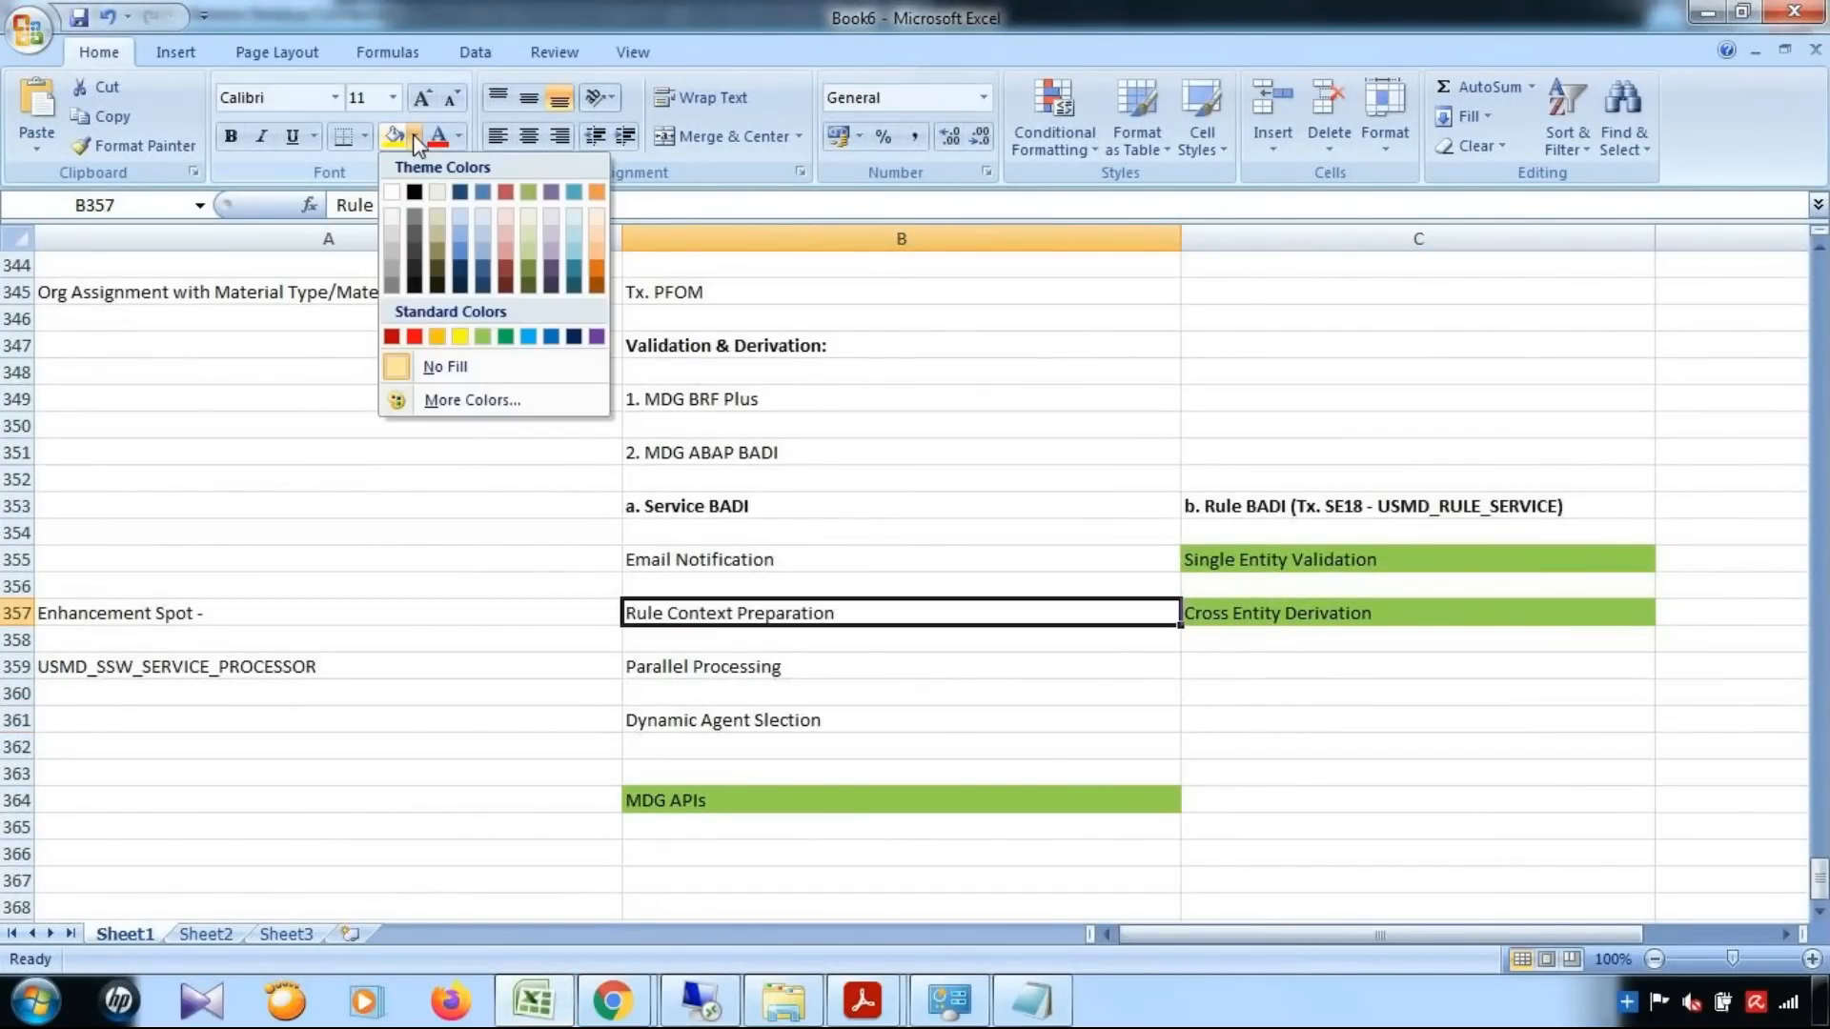
pyautogui.click(484, 336)
pyautogui.click(821, 725)
pyautogui.click(394, 136)
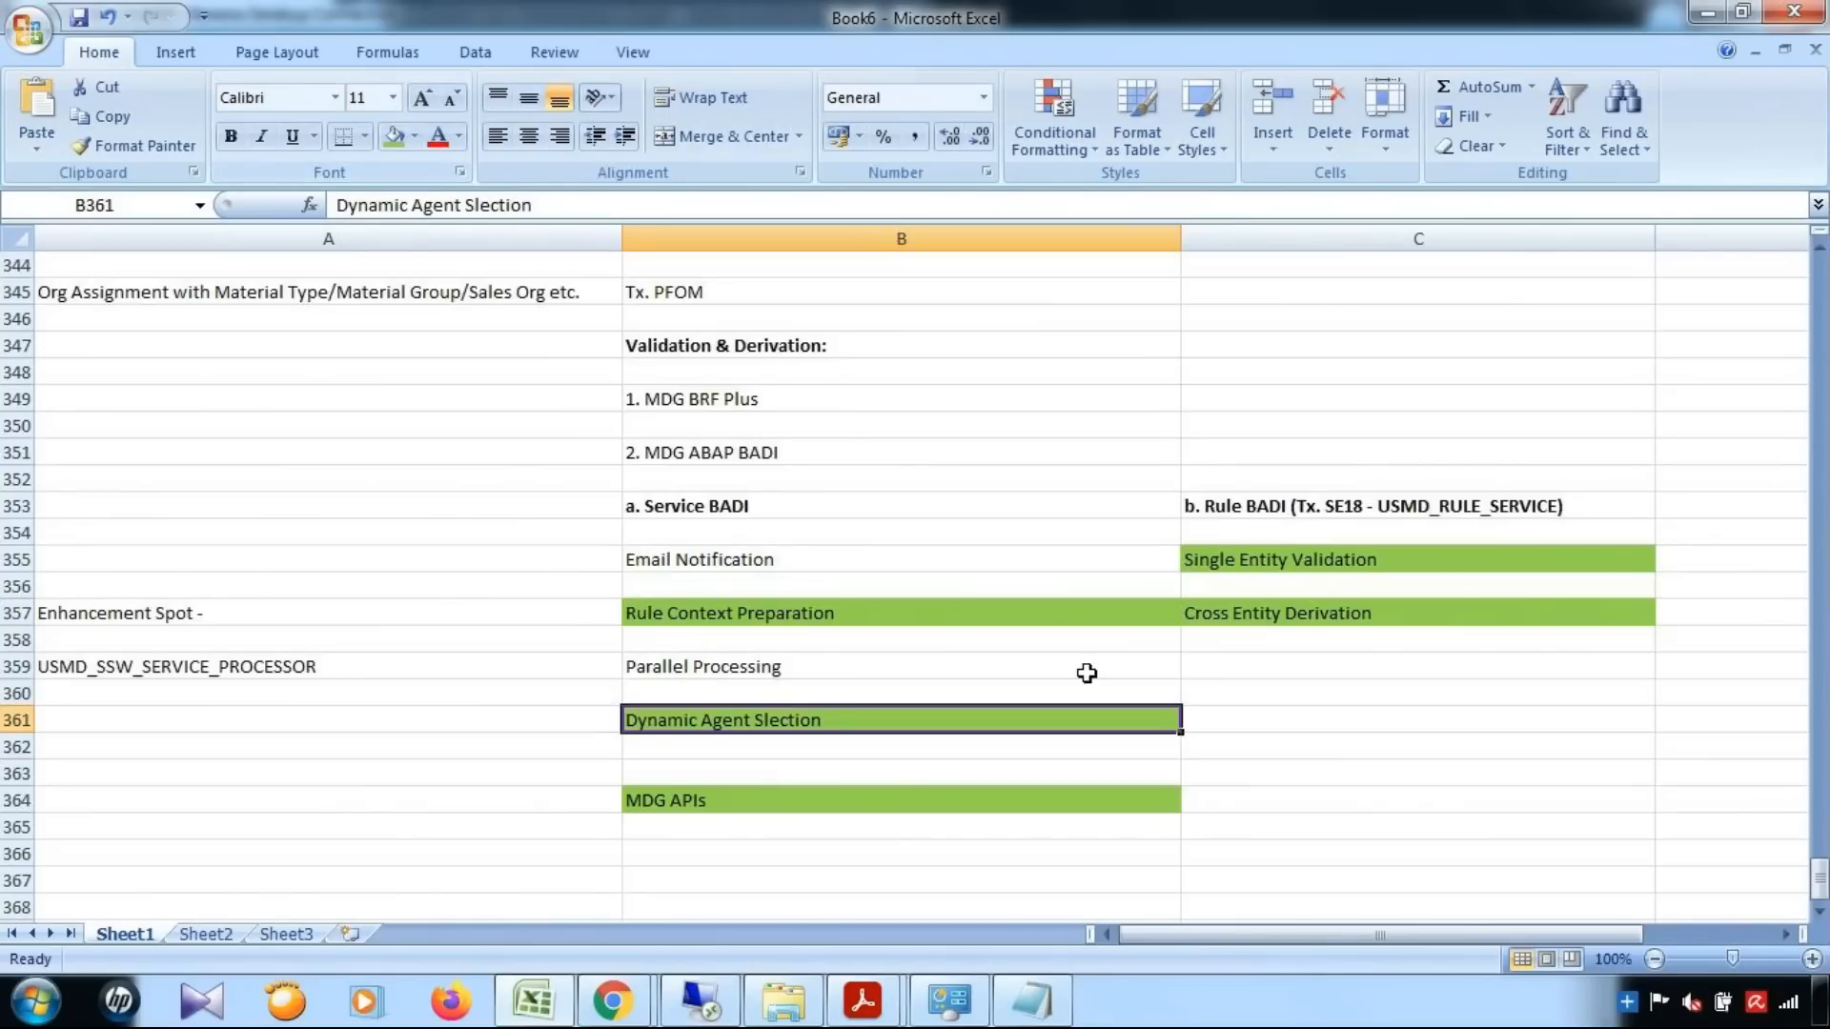
# Review the Service BADI topics in column B, including Rule Context Preparation, Email Notification and Parallel Processing
pyautogui.click(1137, 609)
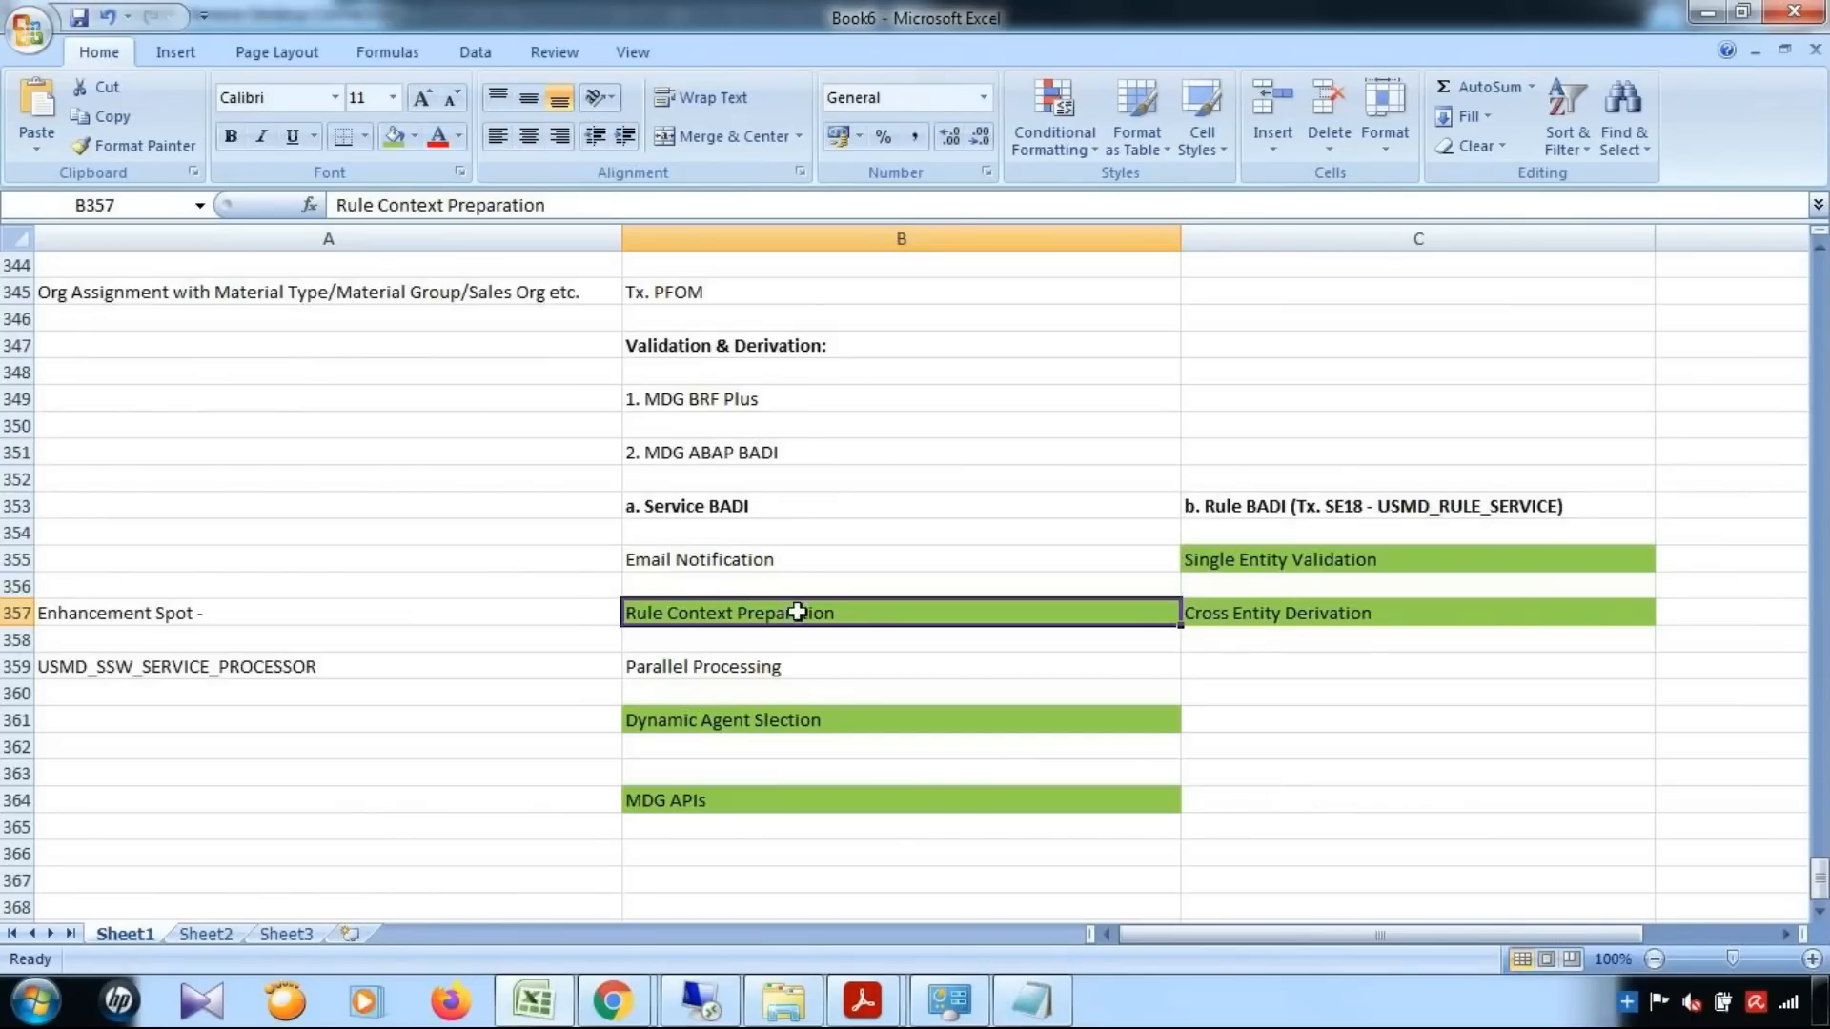
pyautogui.click(797, 555)
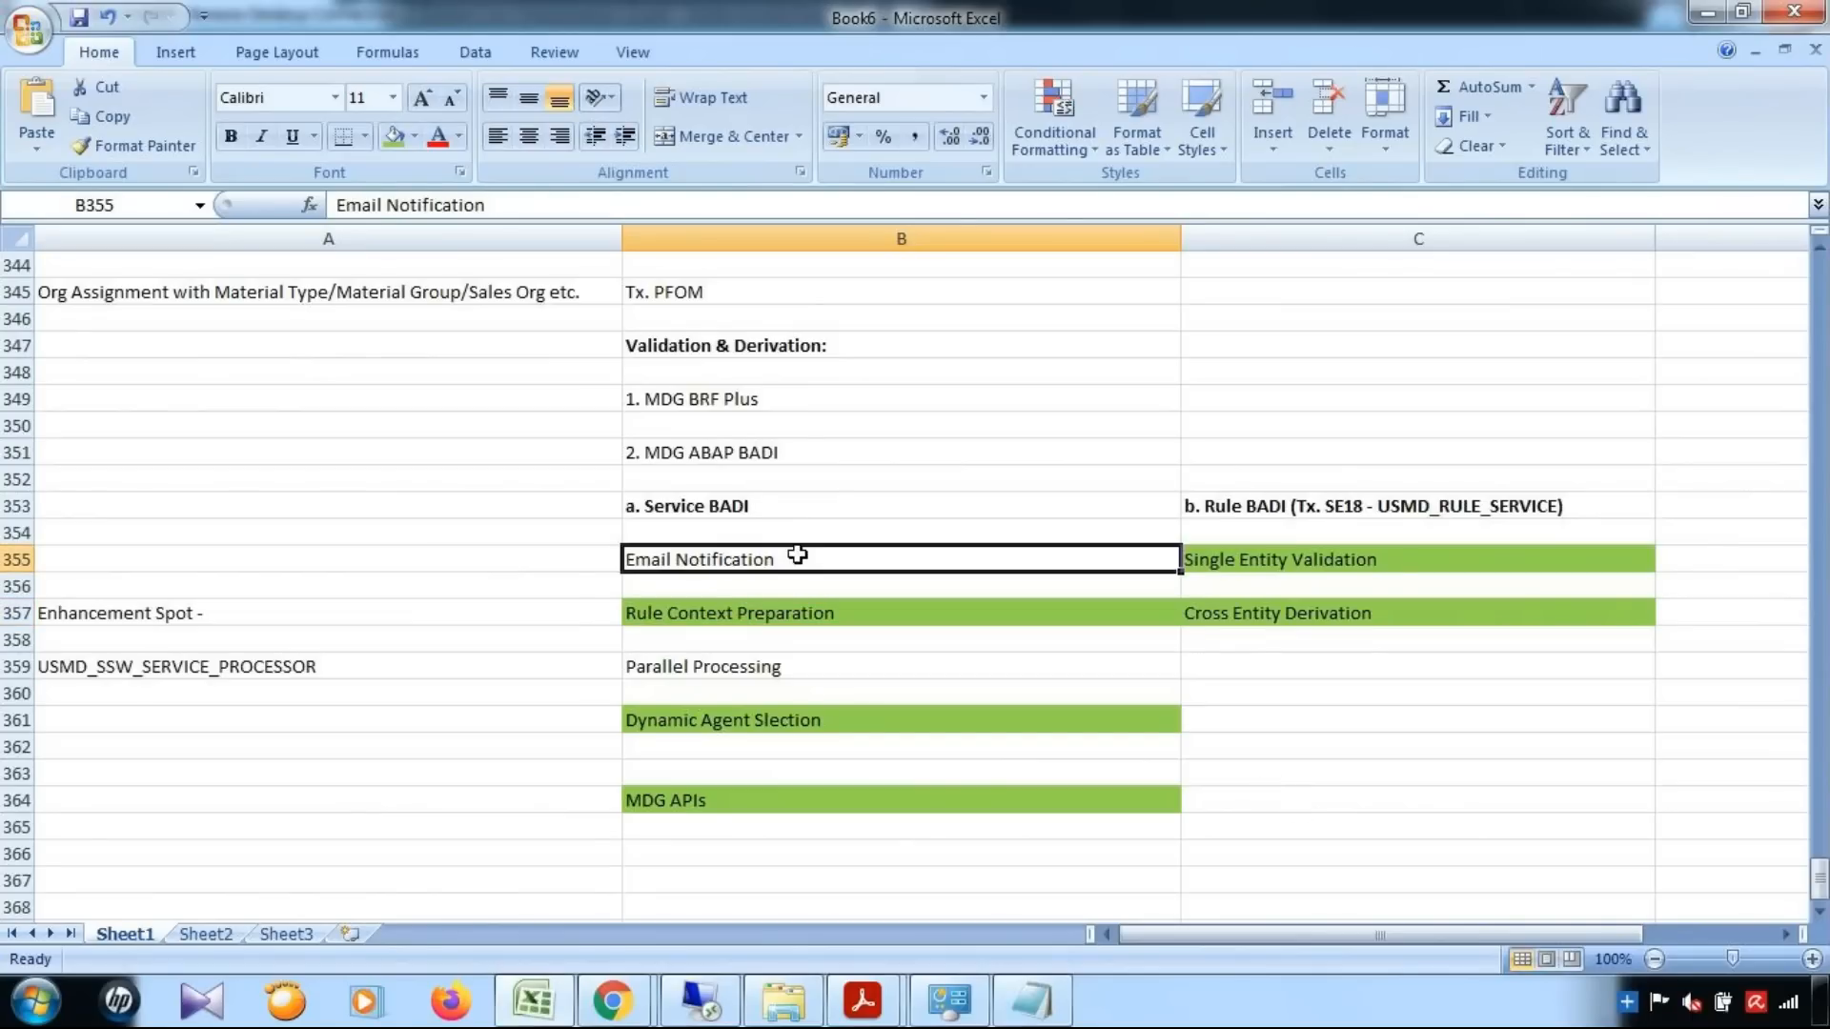
pyautogui.click(763, 690)
pyautogui.click(769, 668)
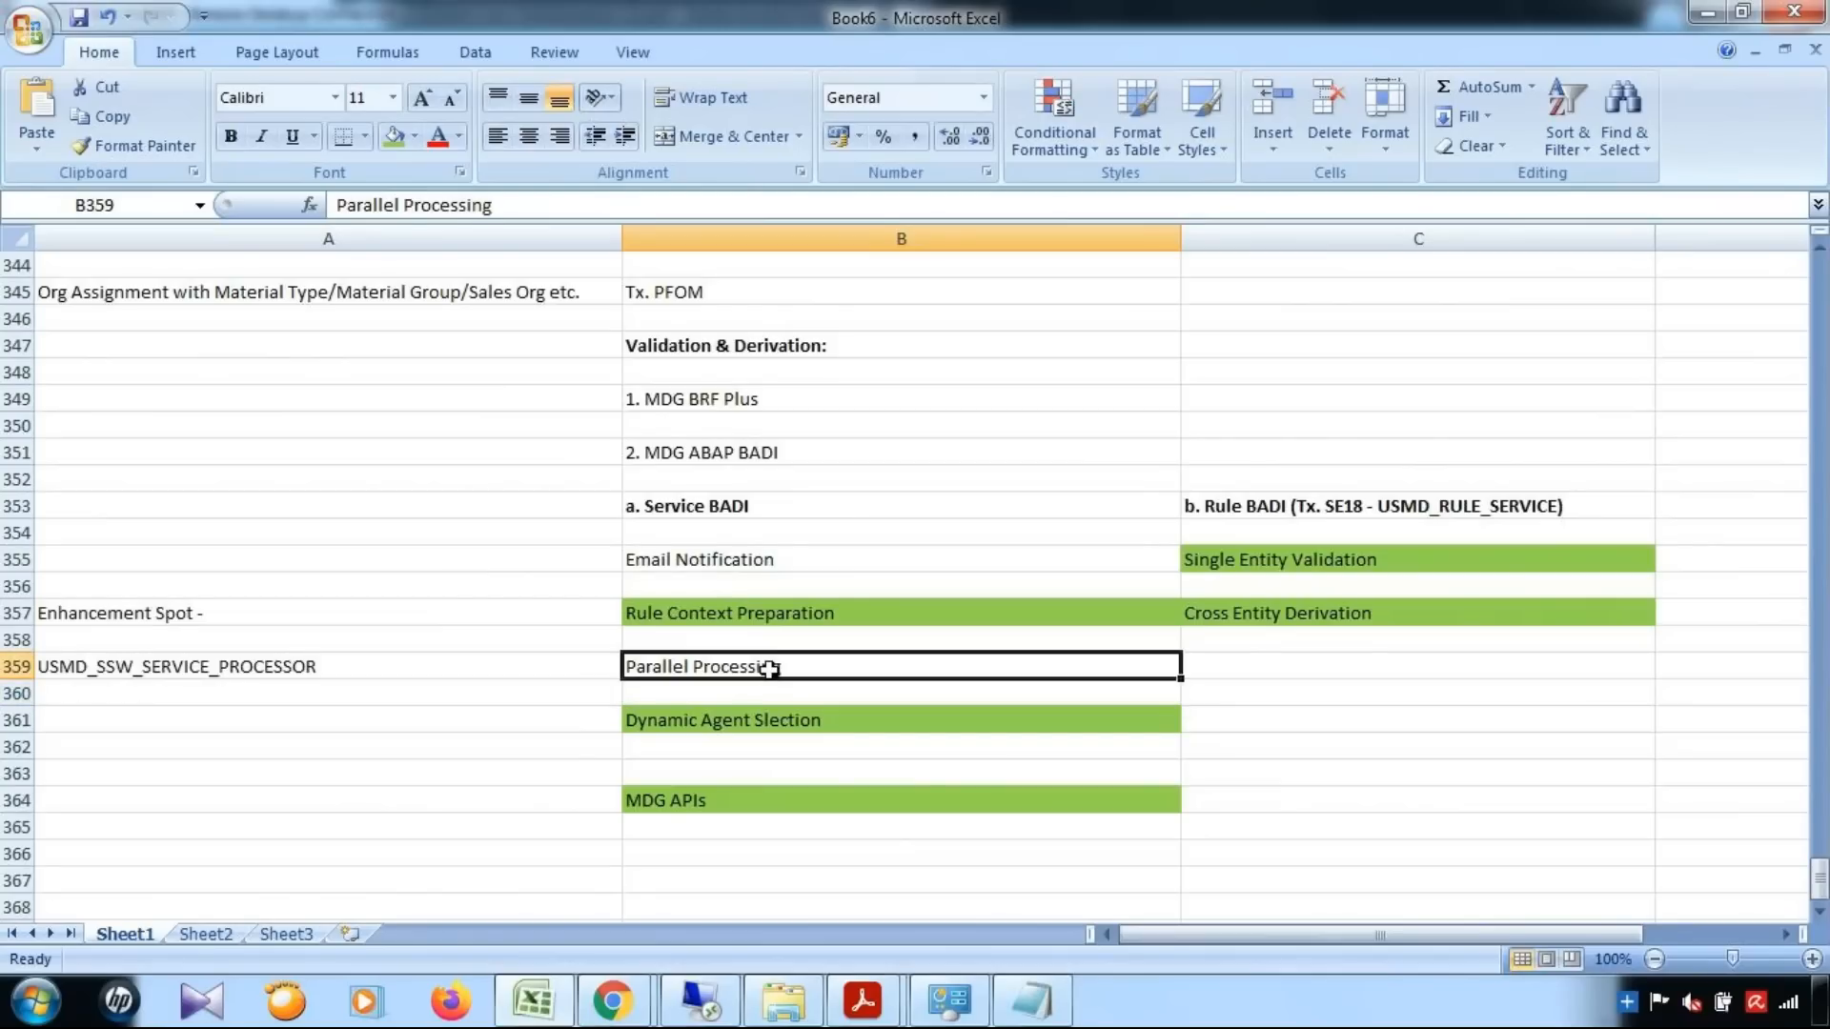
pyautogui.click(791, 513)
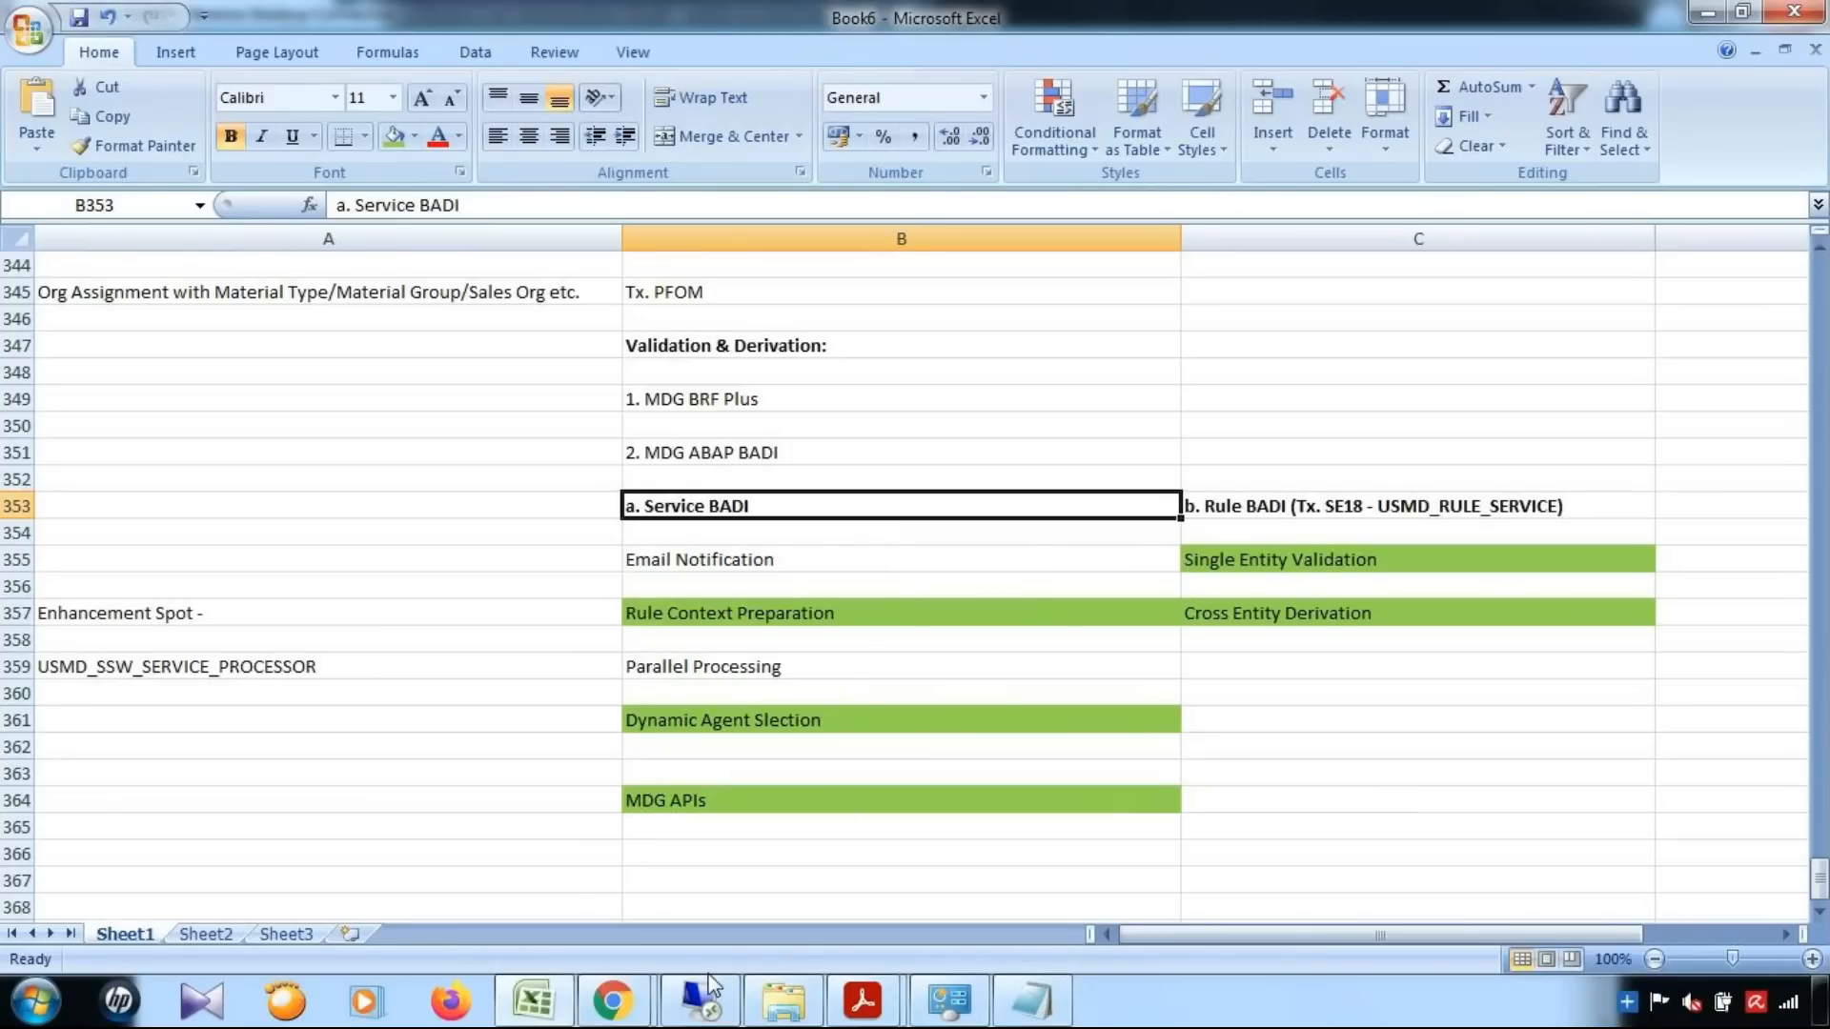
pyautogui.click(610, 1002)
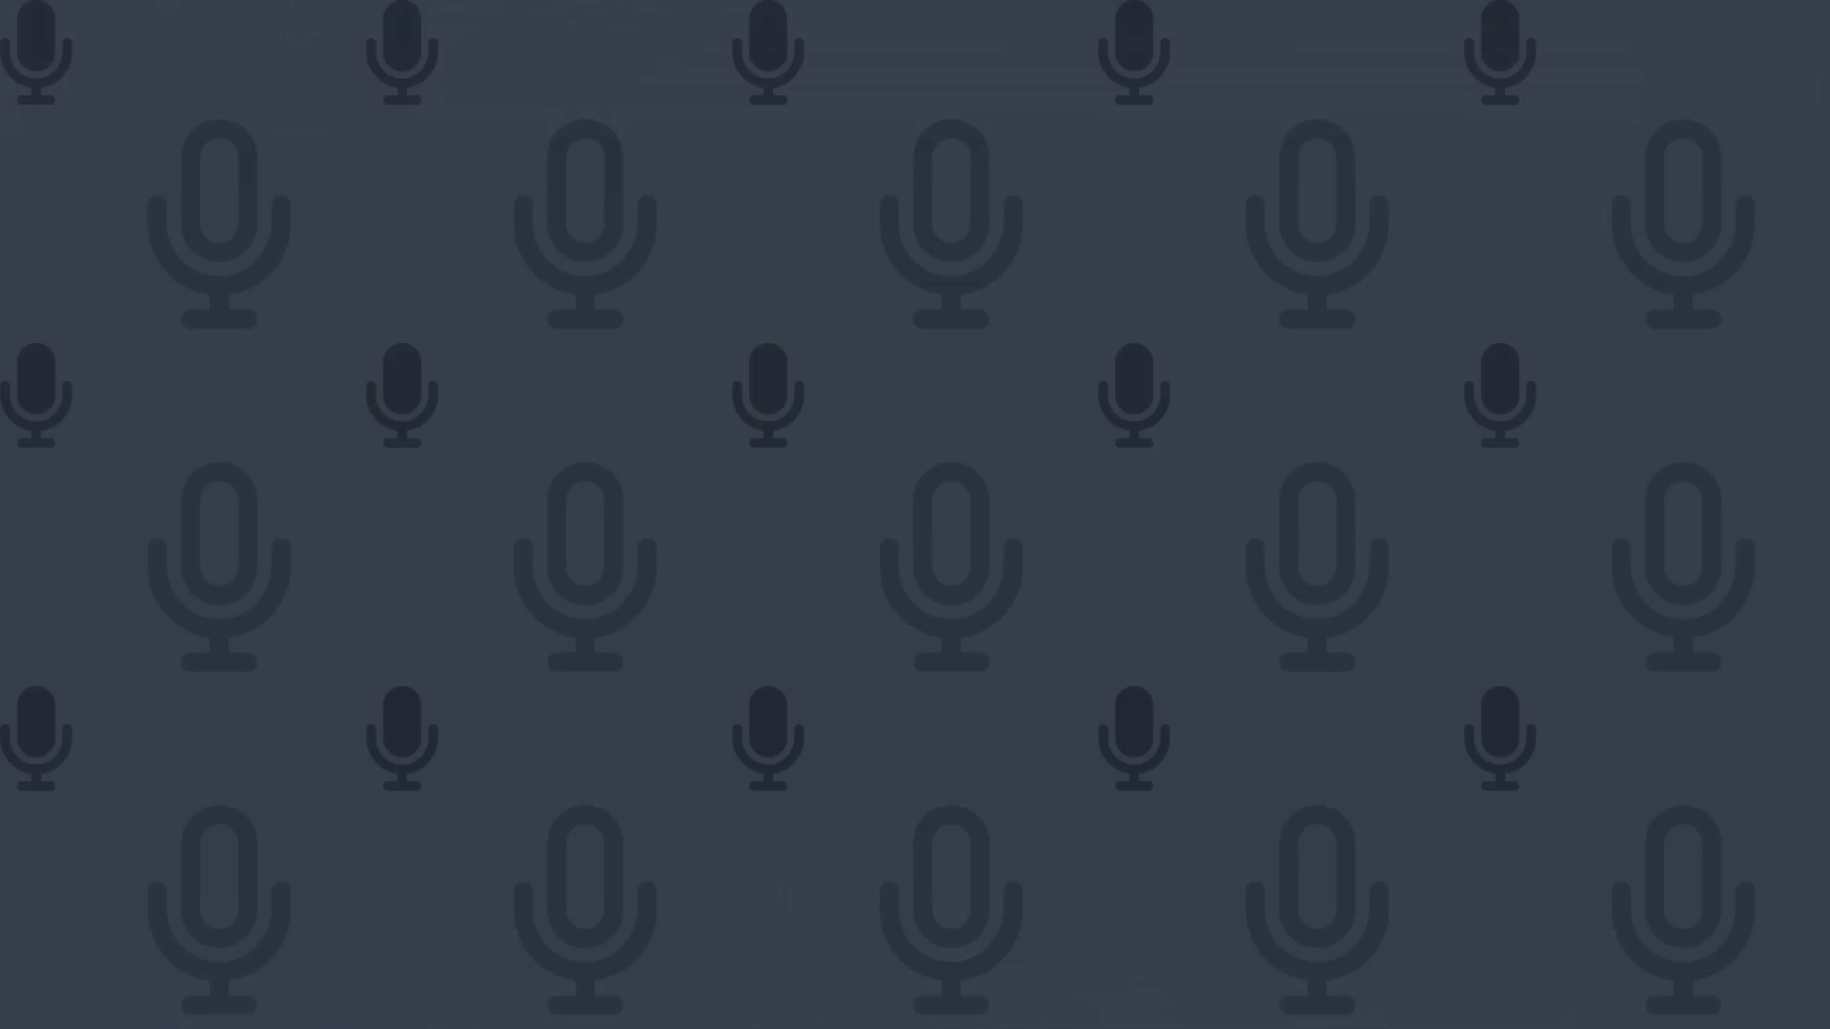